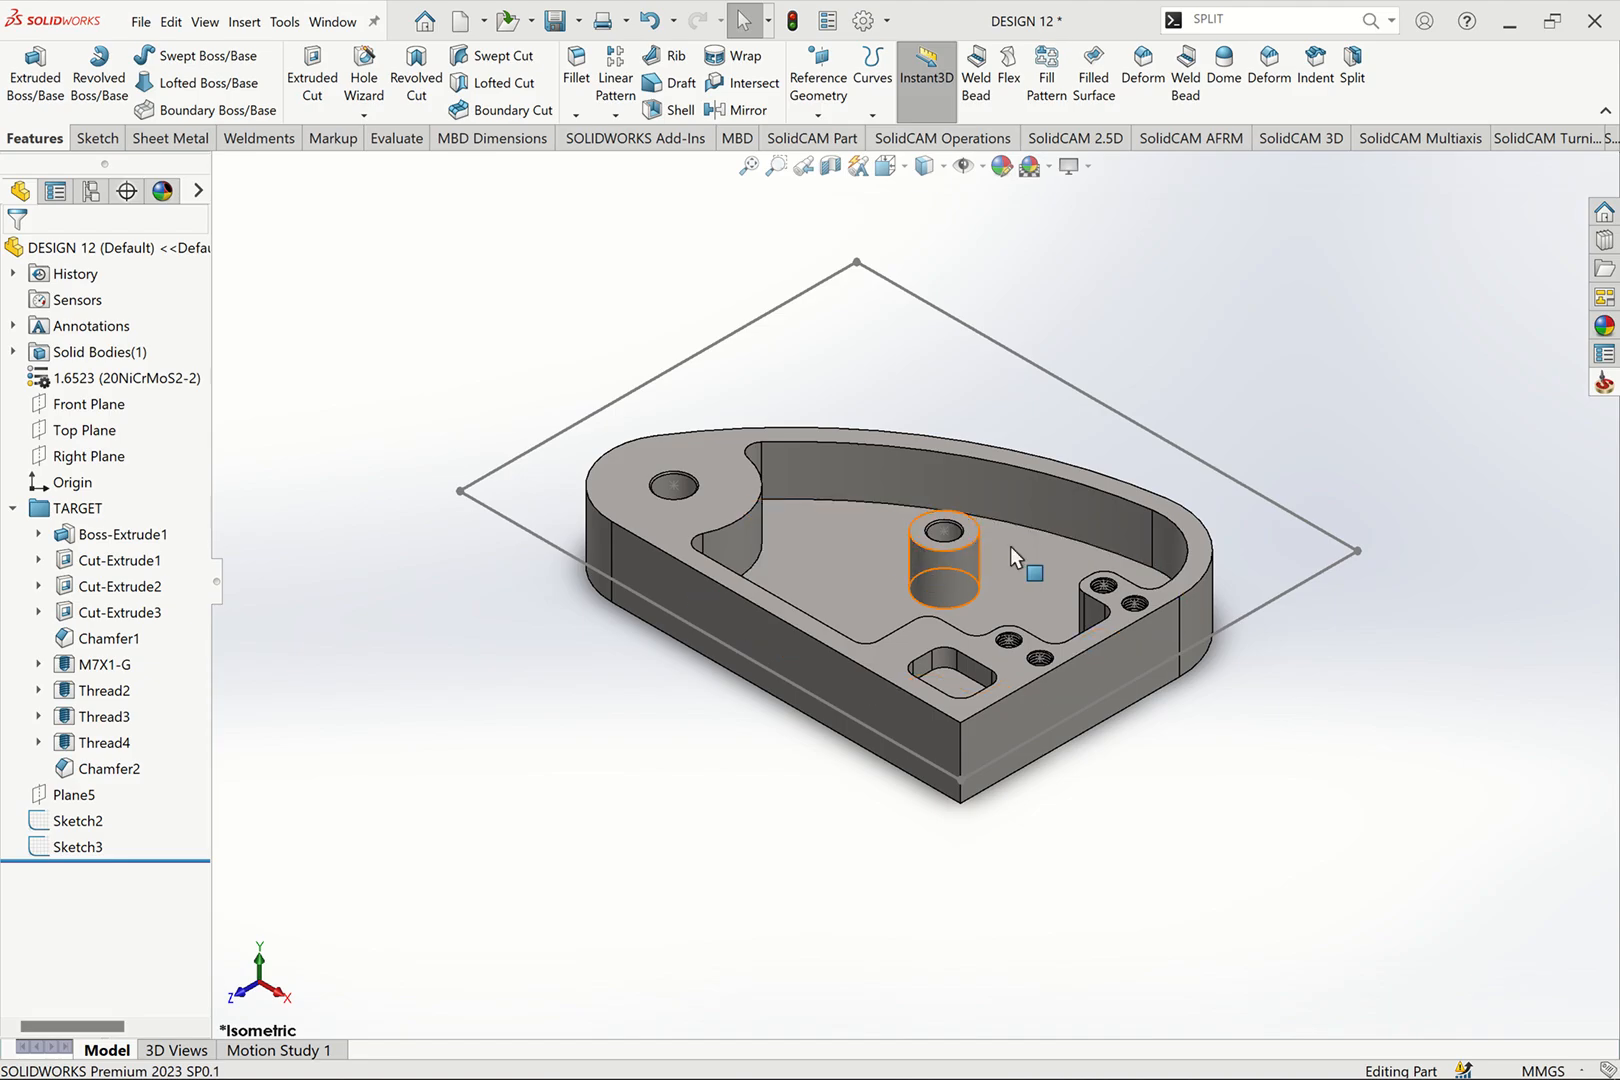
Step: Examine the part's central boss, pocket and threaded holes, and highlight the M7X1-G thread in the model
scroll(985, 567, down, 3)
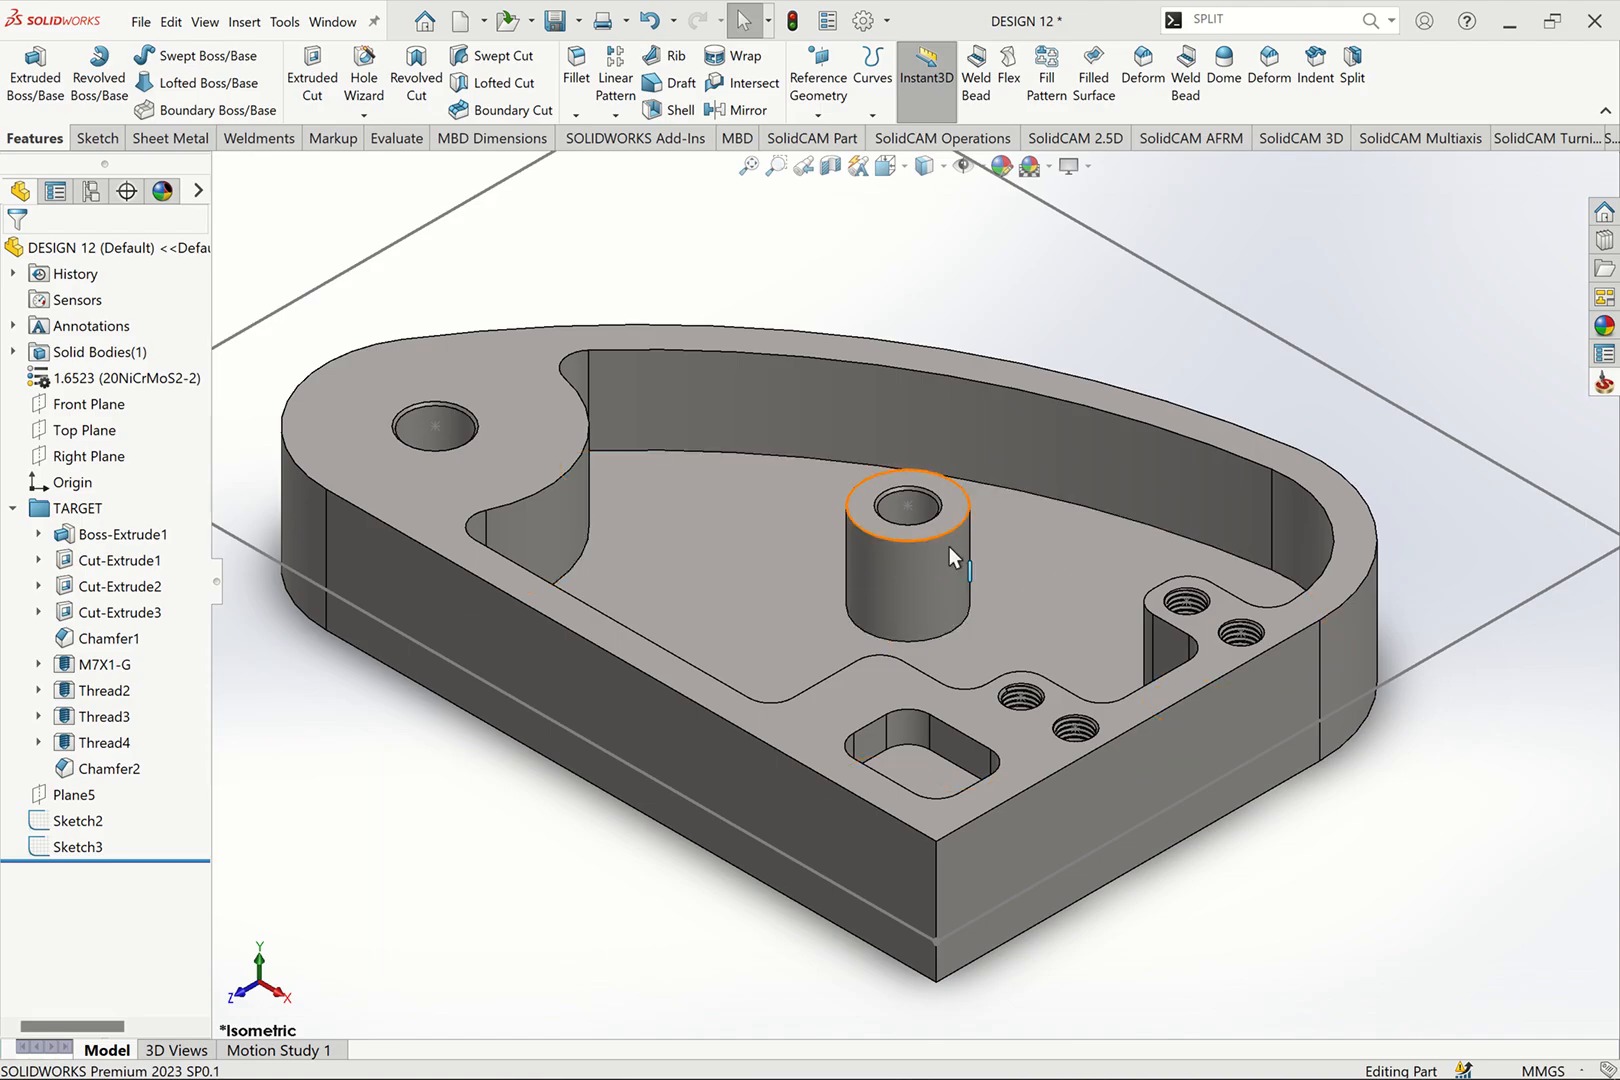
scroll(1104, 670, down, 3)
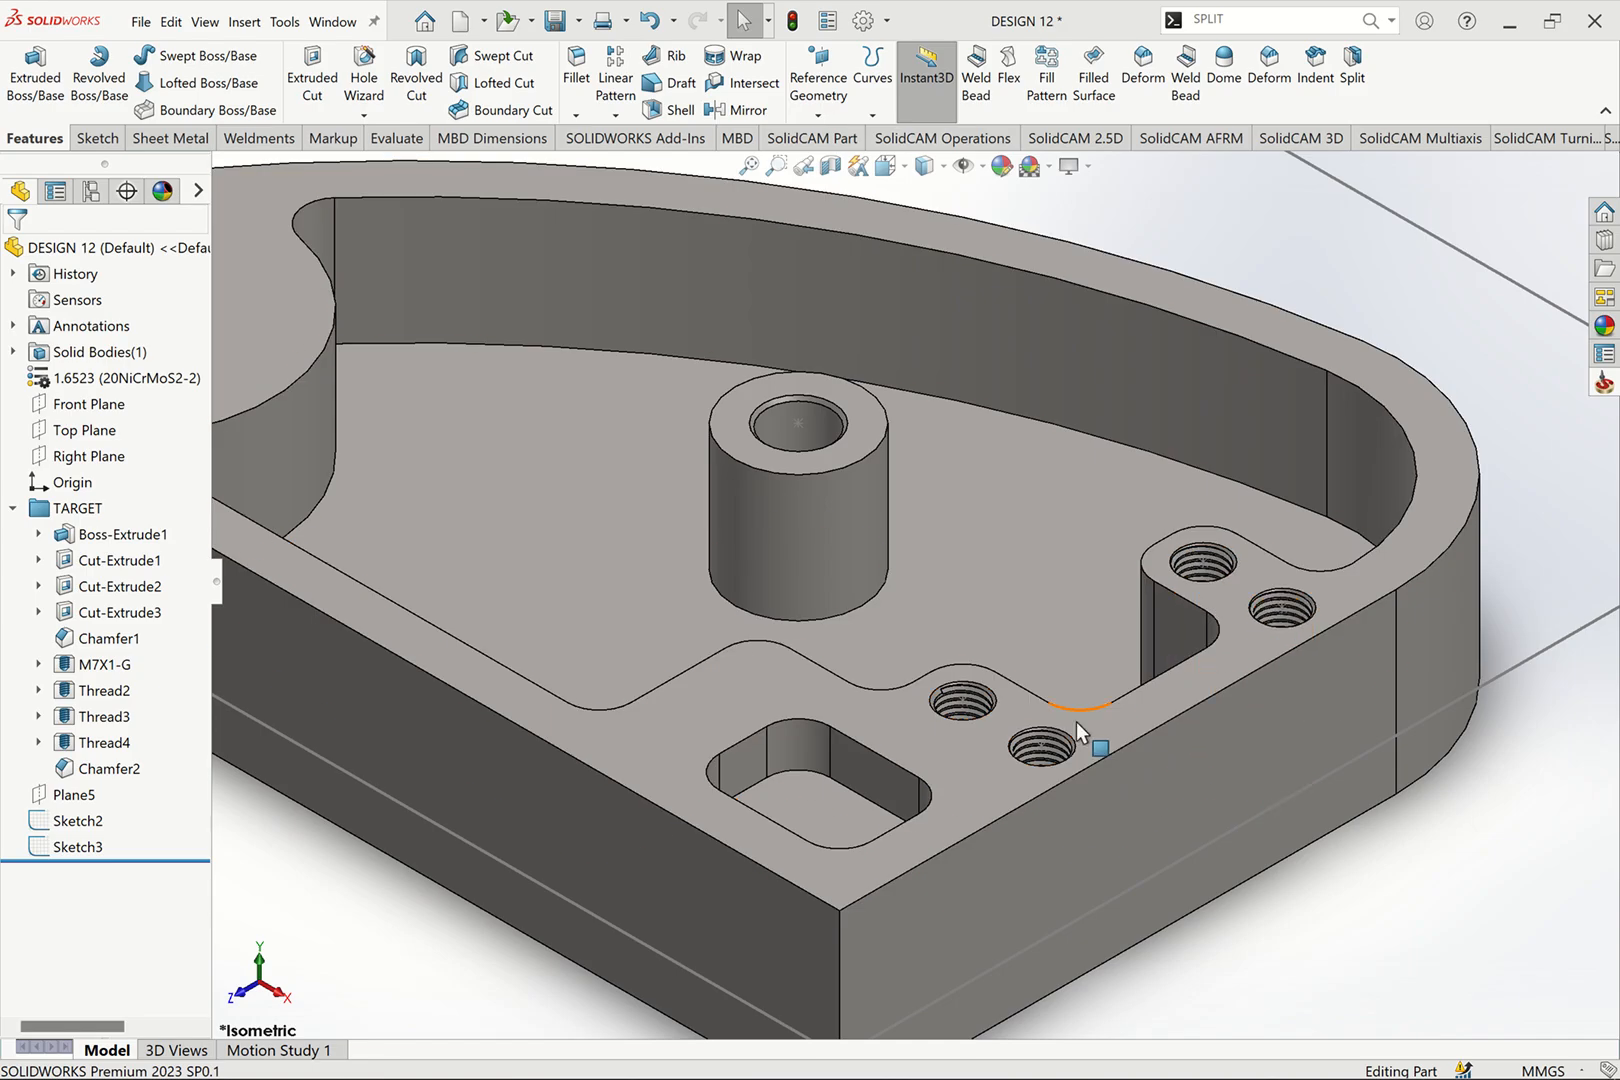
scroll(1094, 659, up, 4)
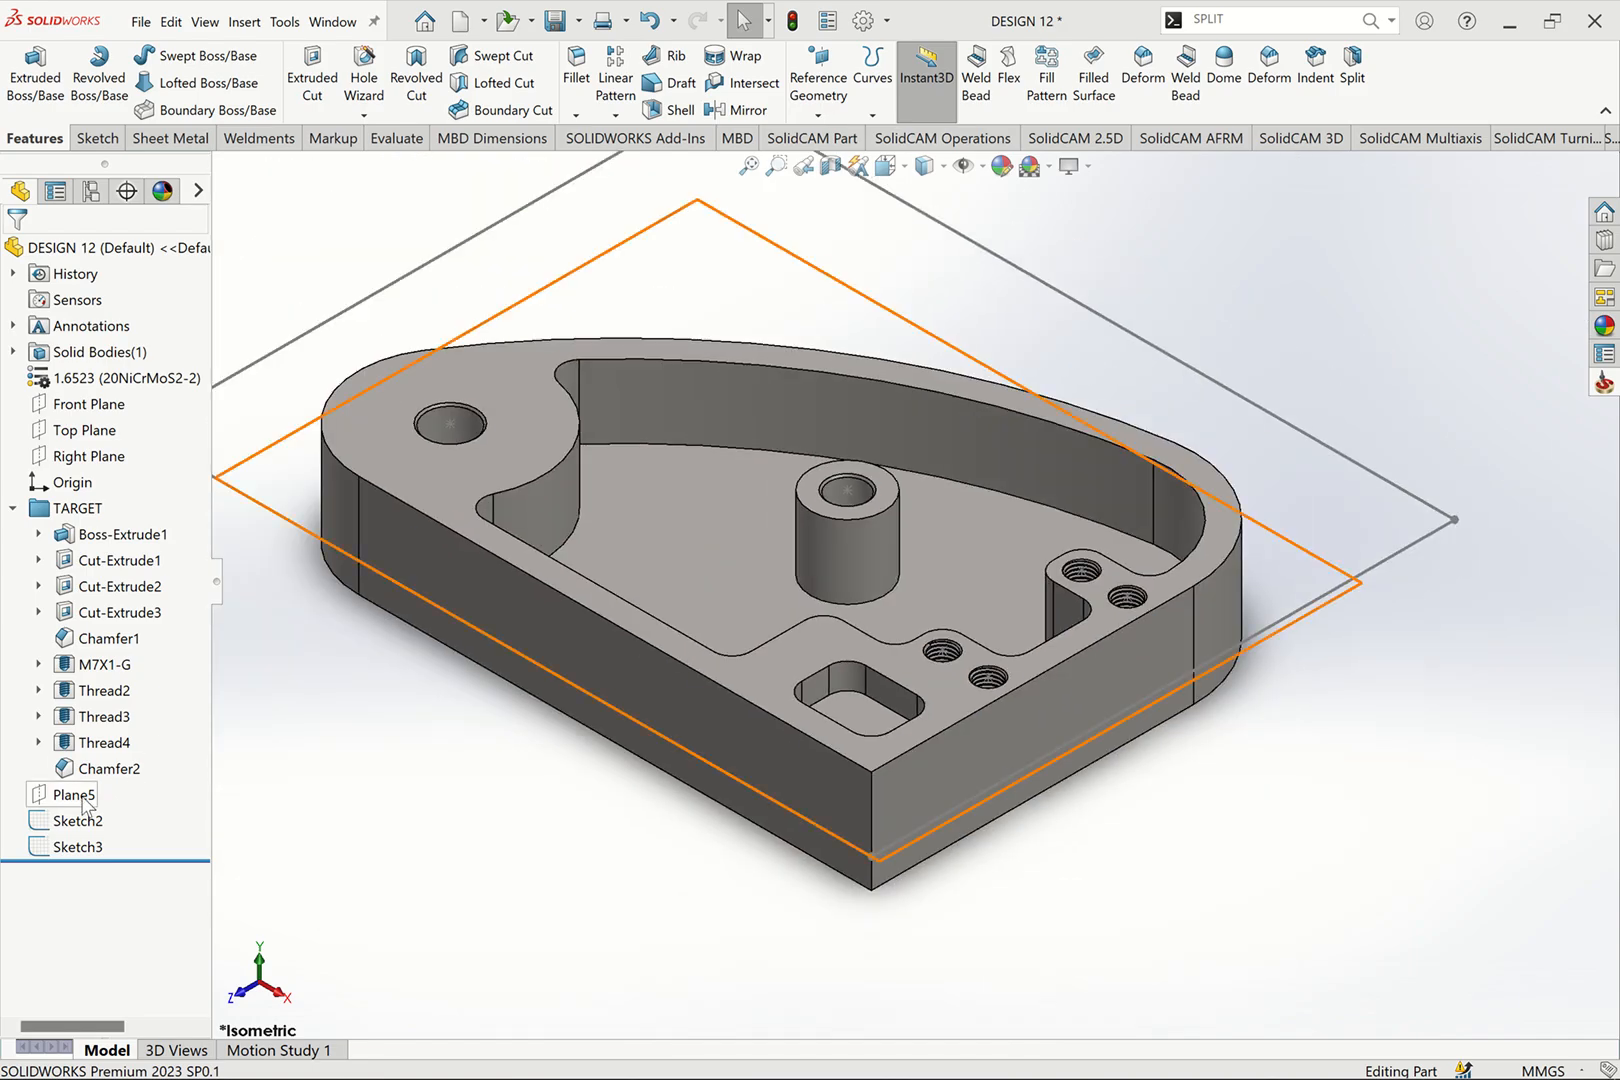
click(88, 668)
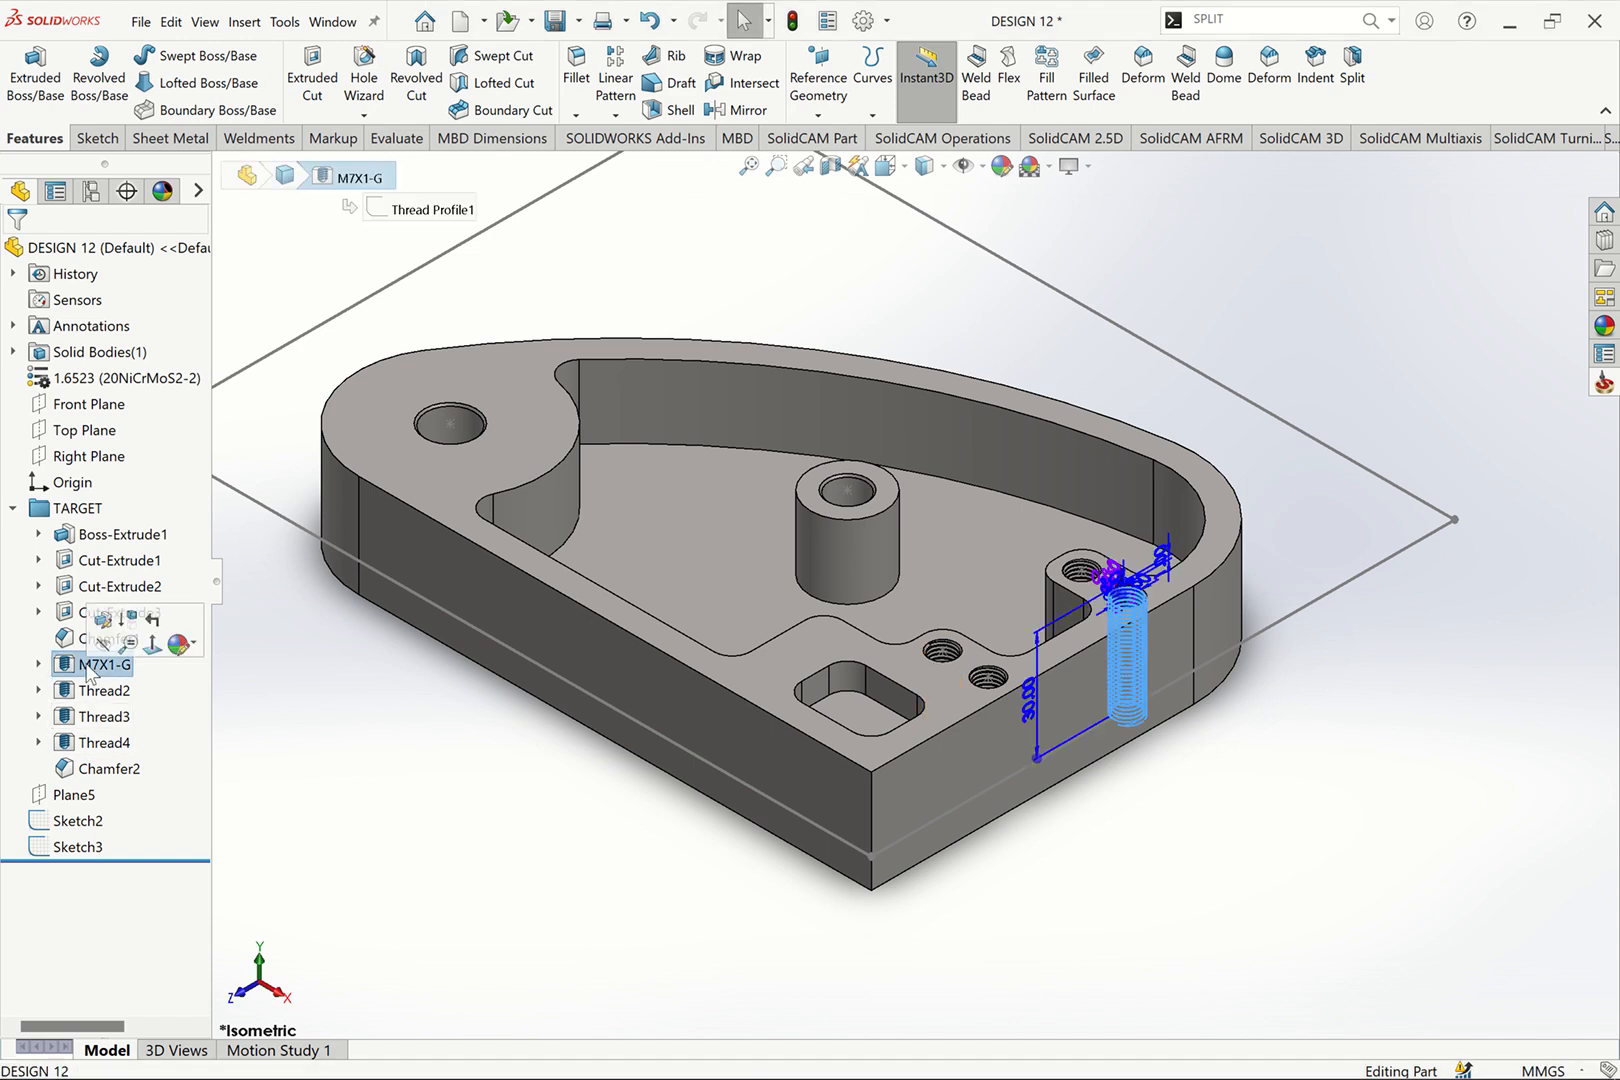
click(271, 709)
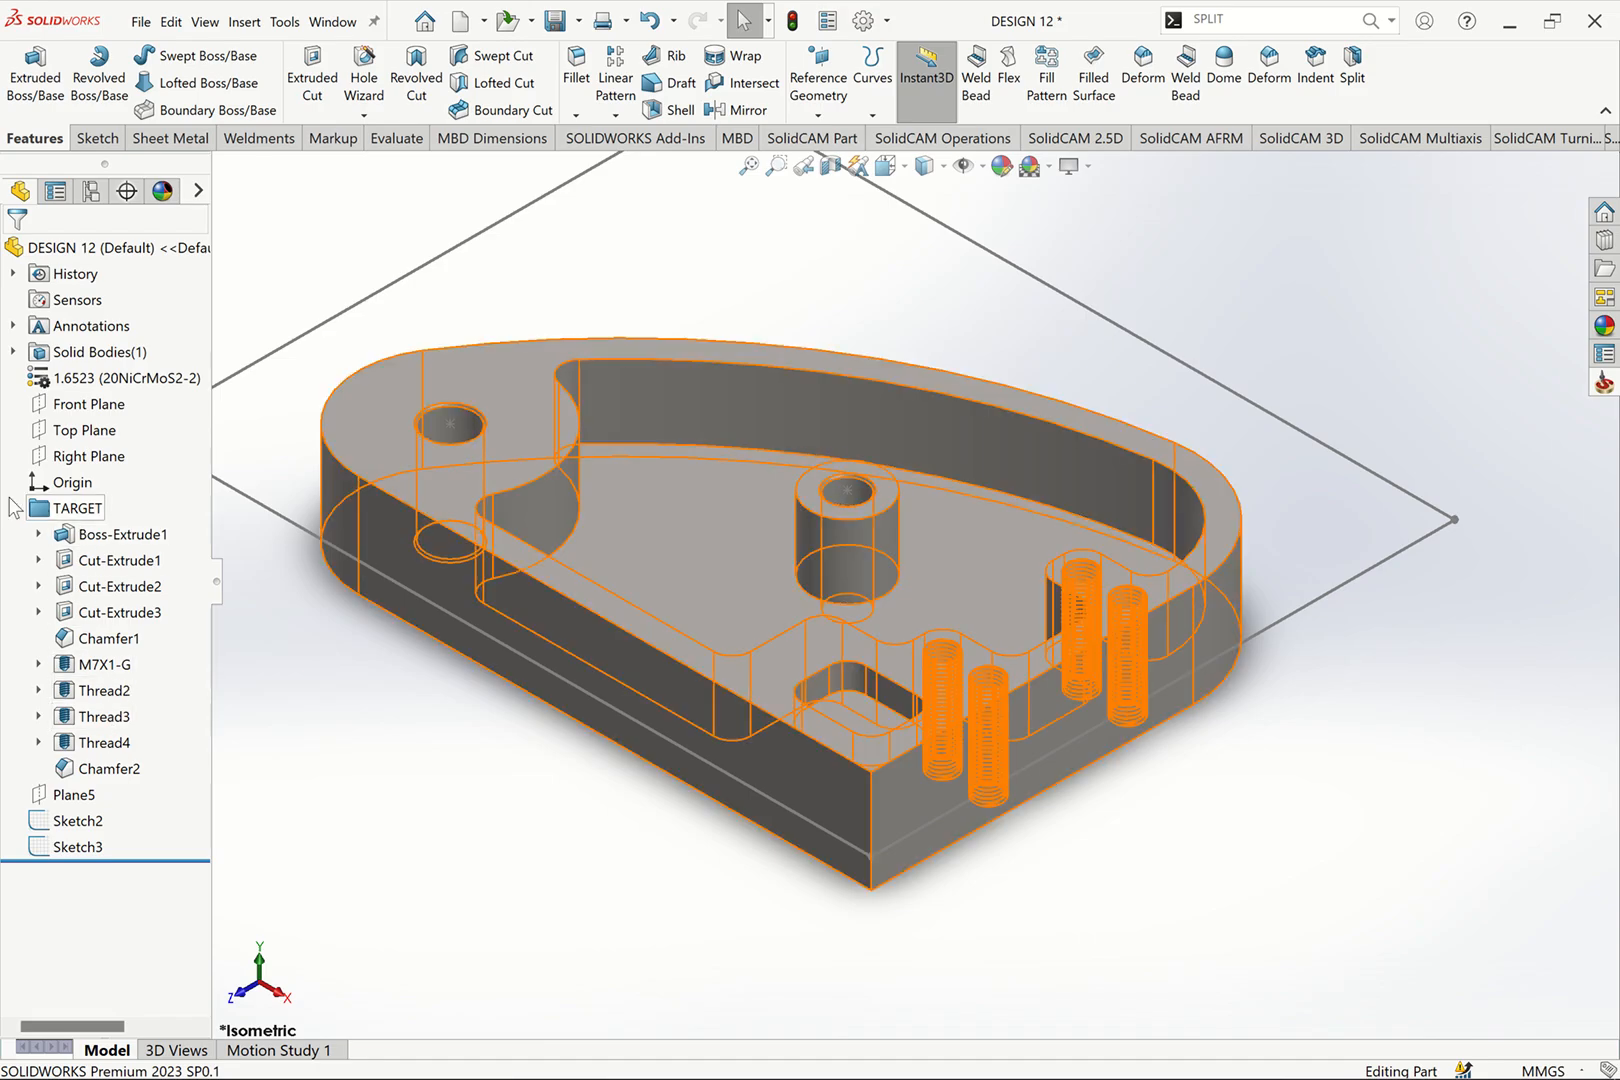
Step: Collapse the TARGET folder in the feature tree and fit the whole part in view
click(47, 510)
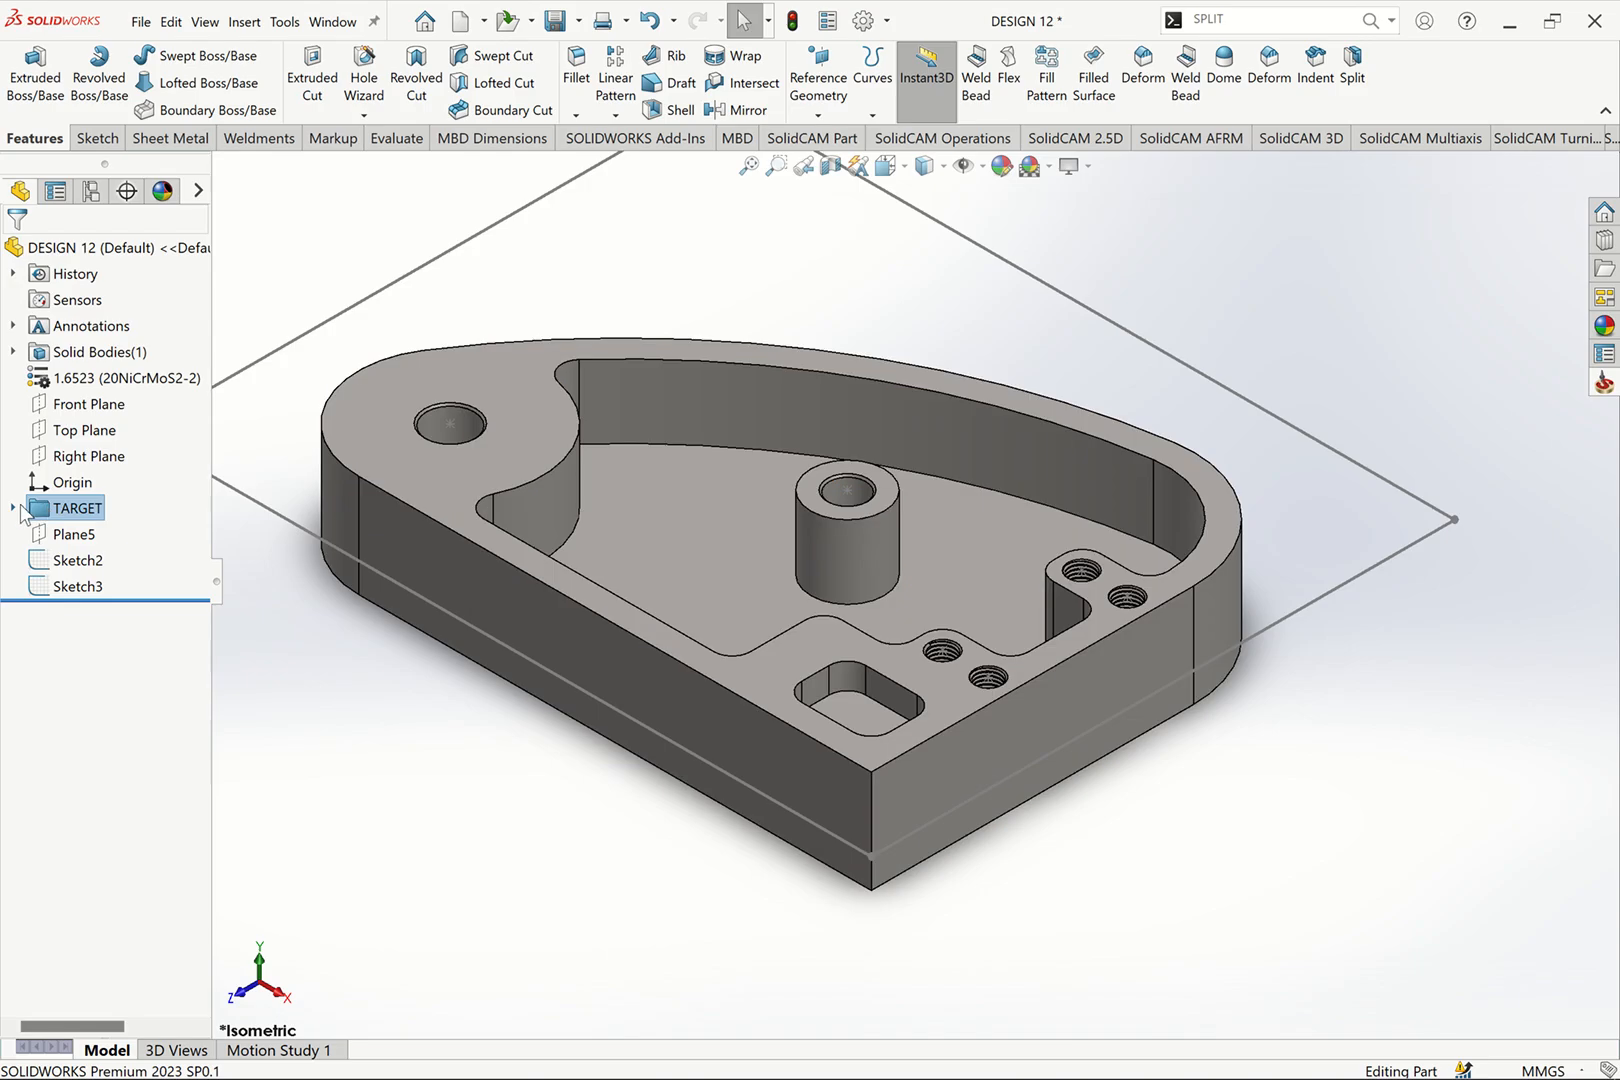
click(13, 508)
key(f)
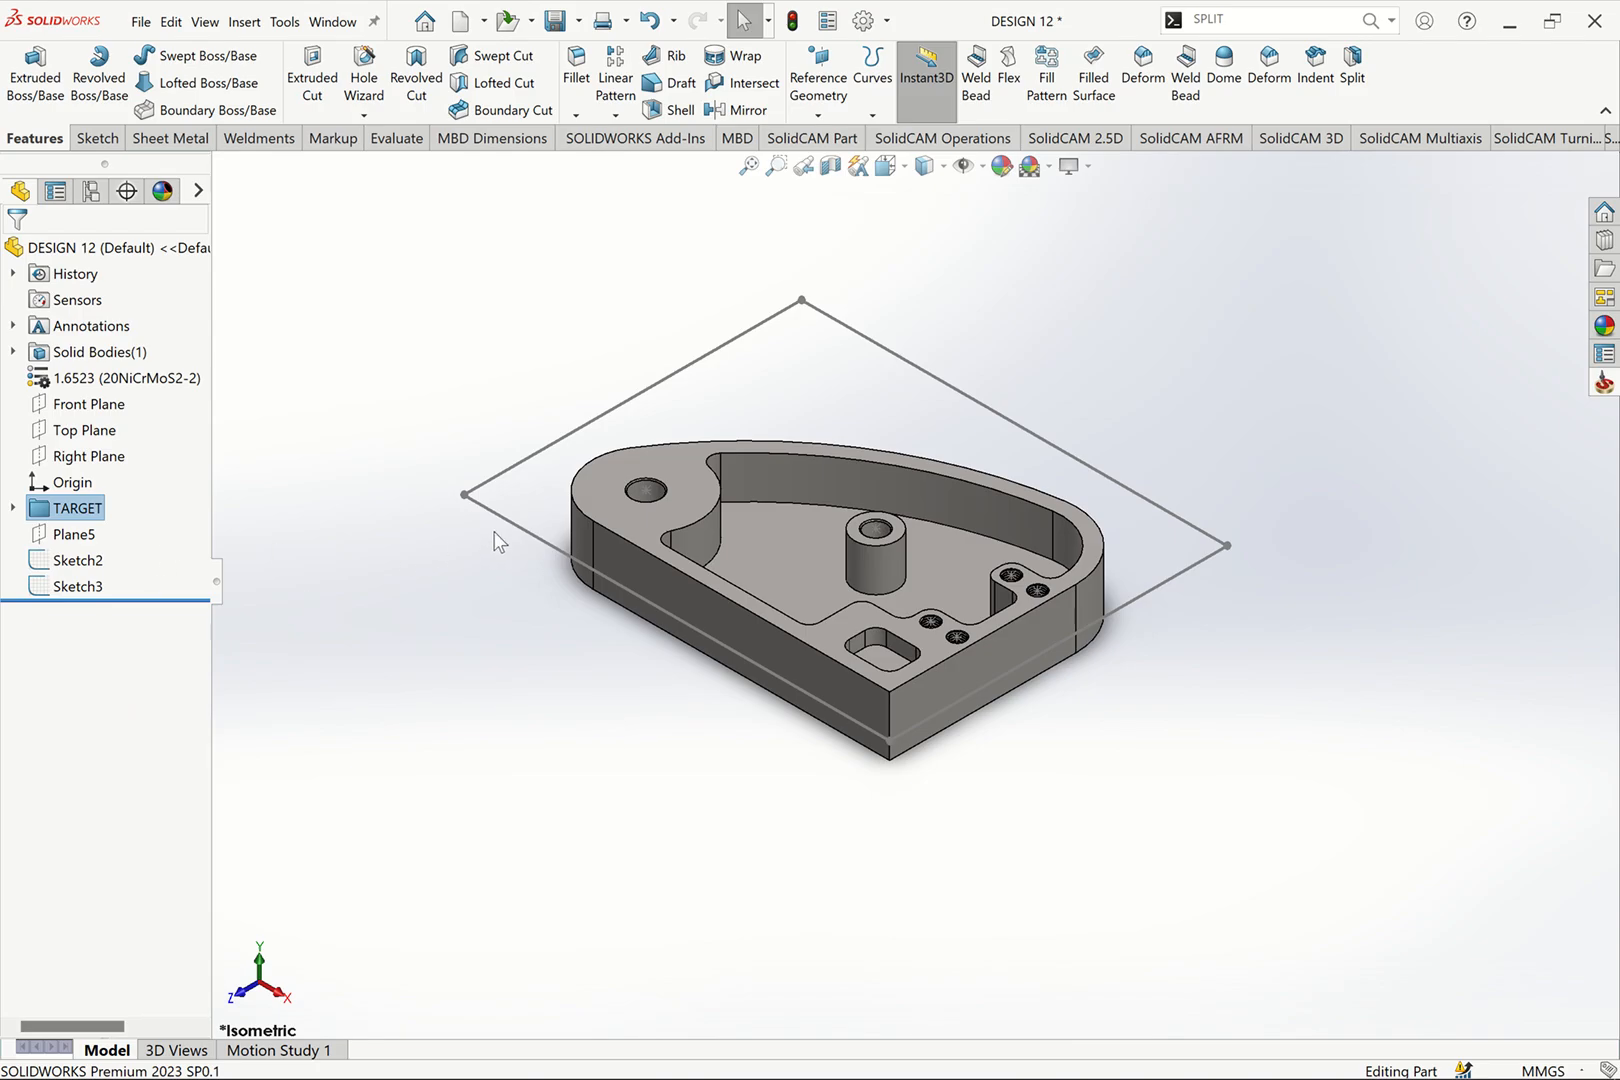
Step: Extrude the rectangle sketch around the part 2 mm blind in Direction 1, with Merge result off and Direction 2 enabled
click(505, 530)
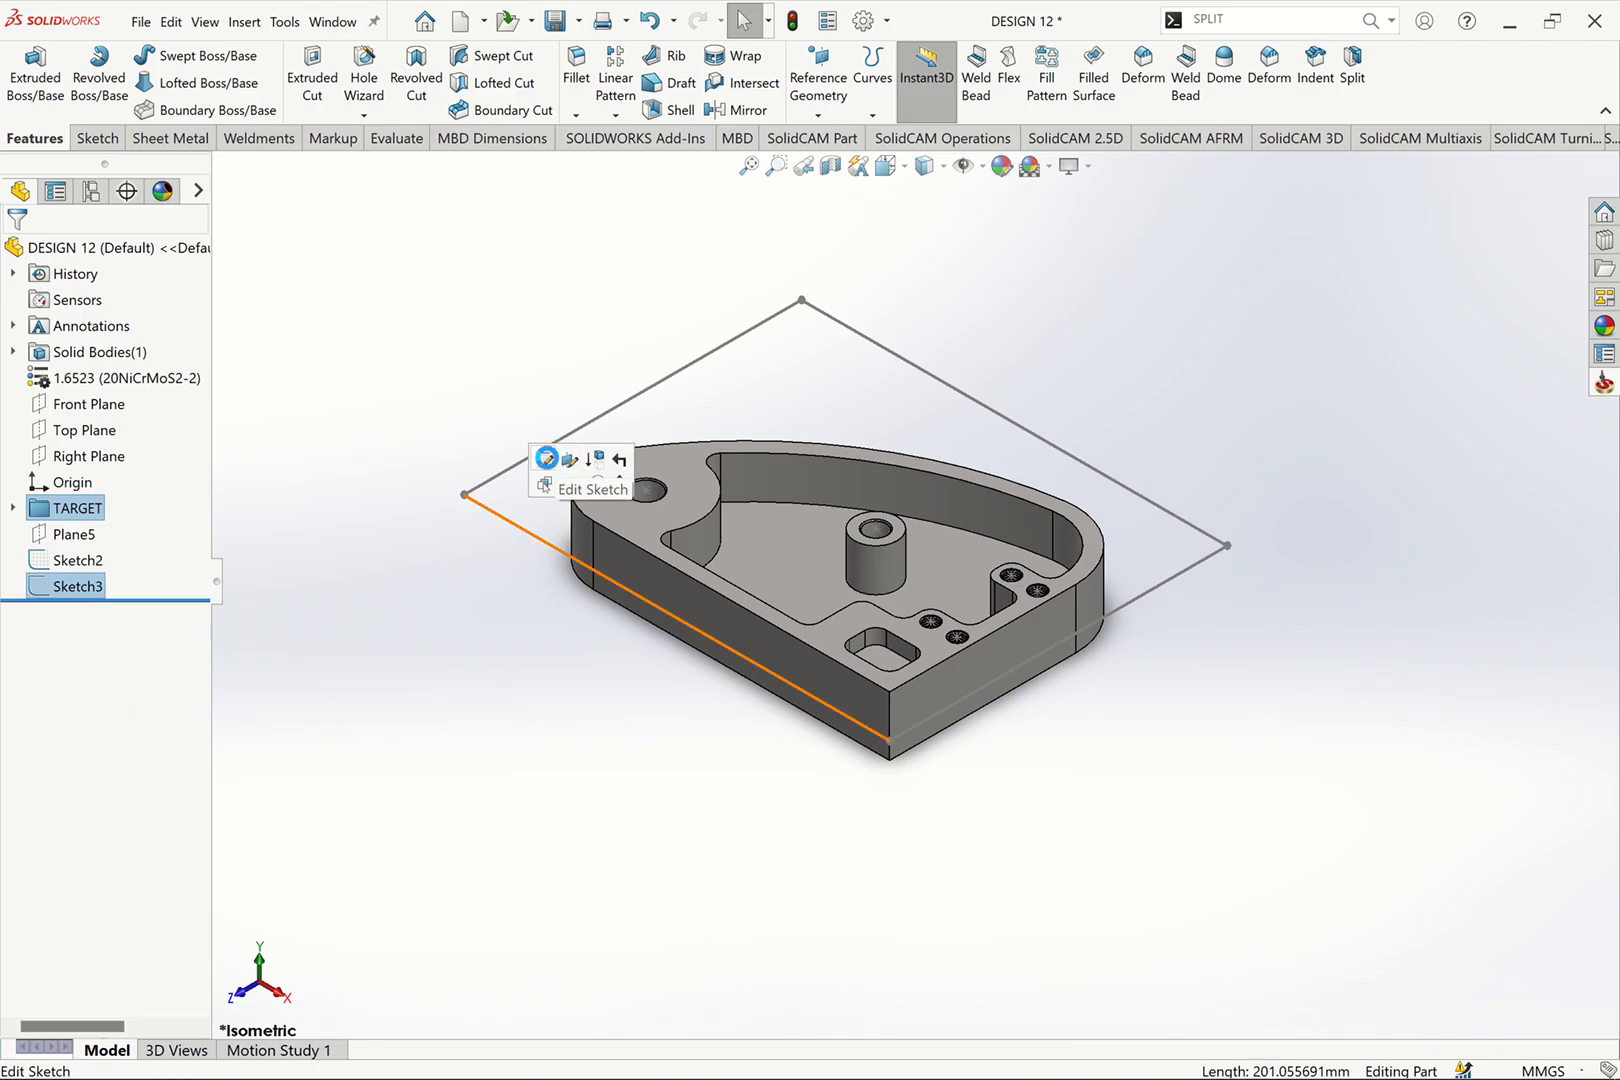
click(543, 459)
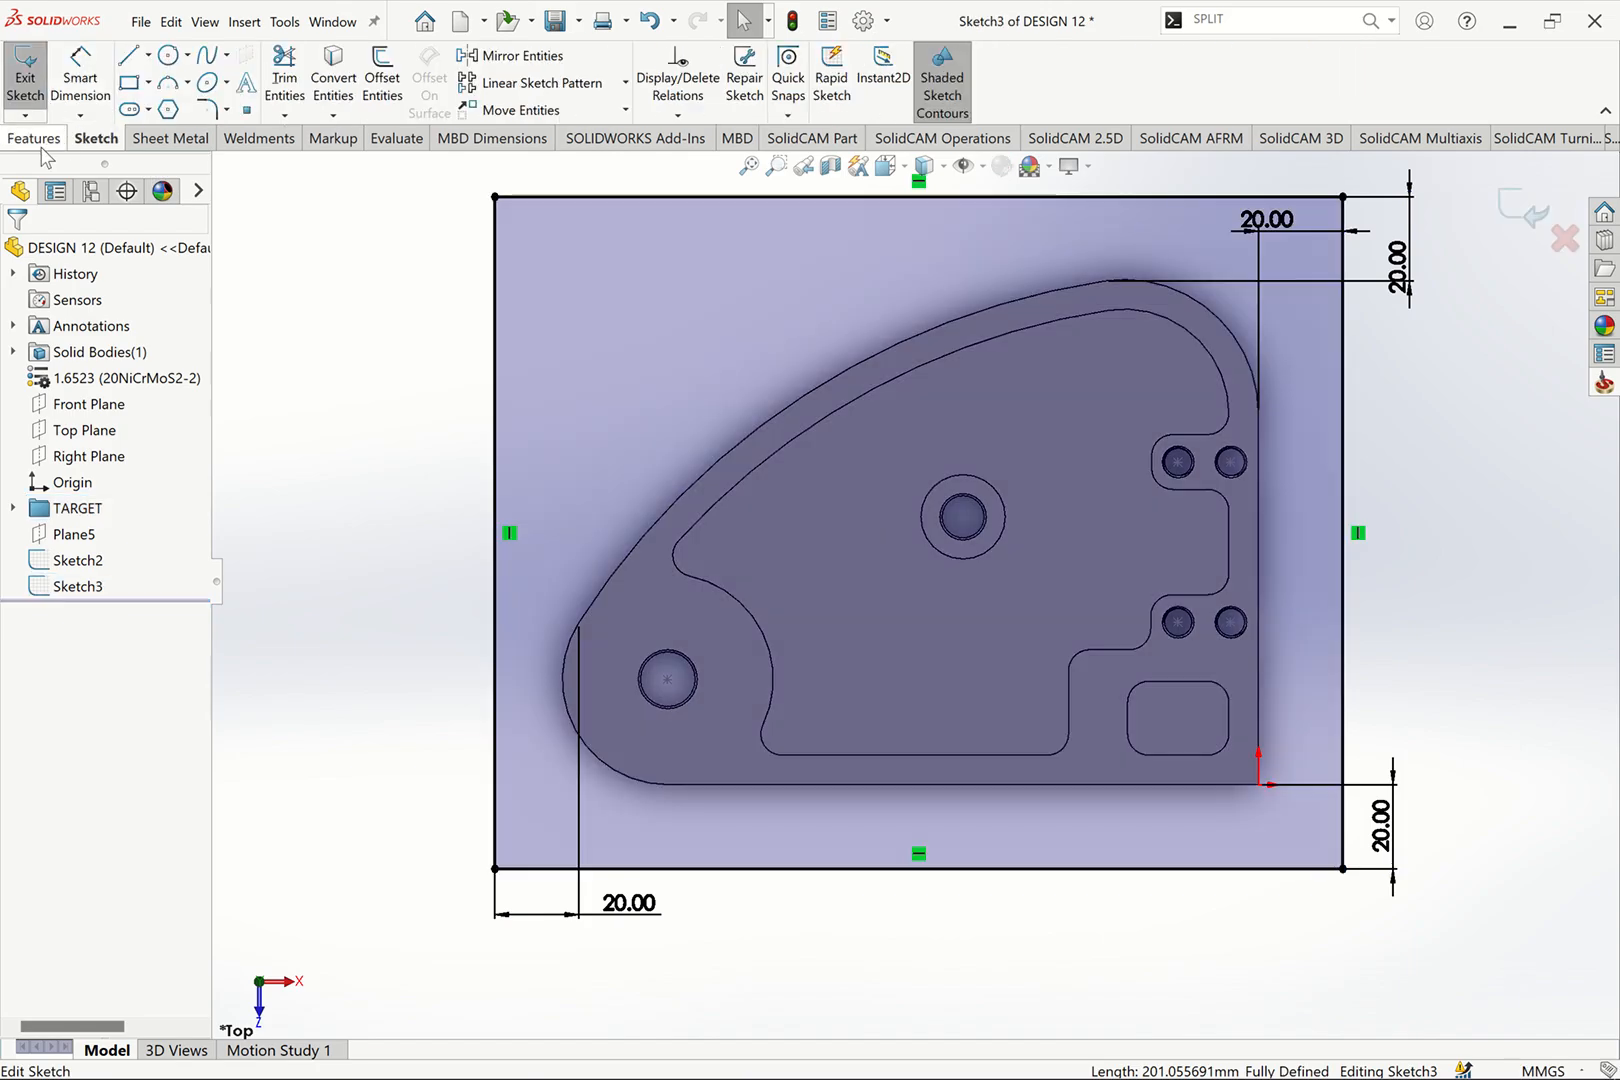
click(40, 142)
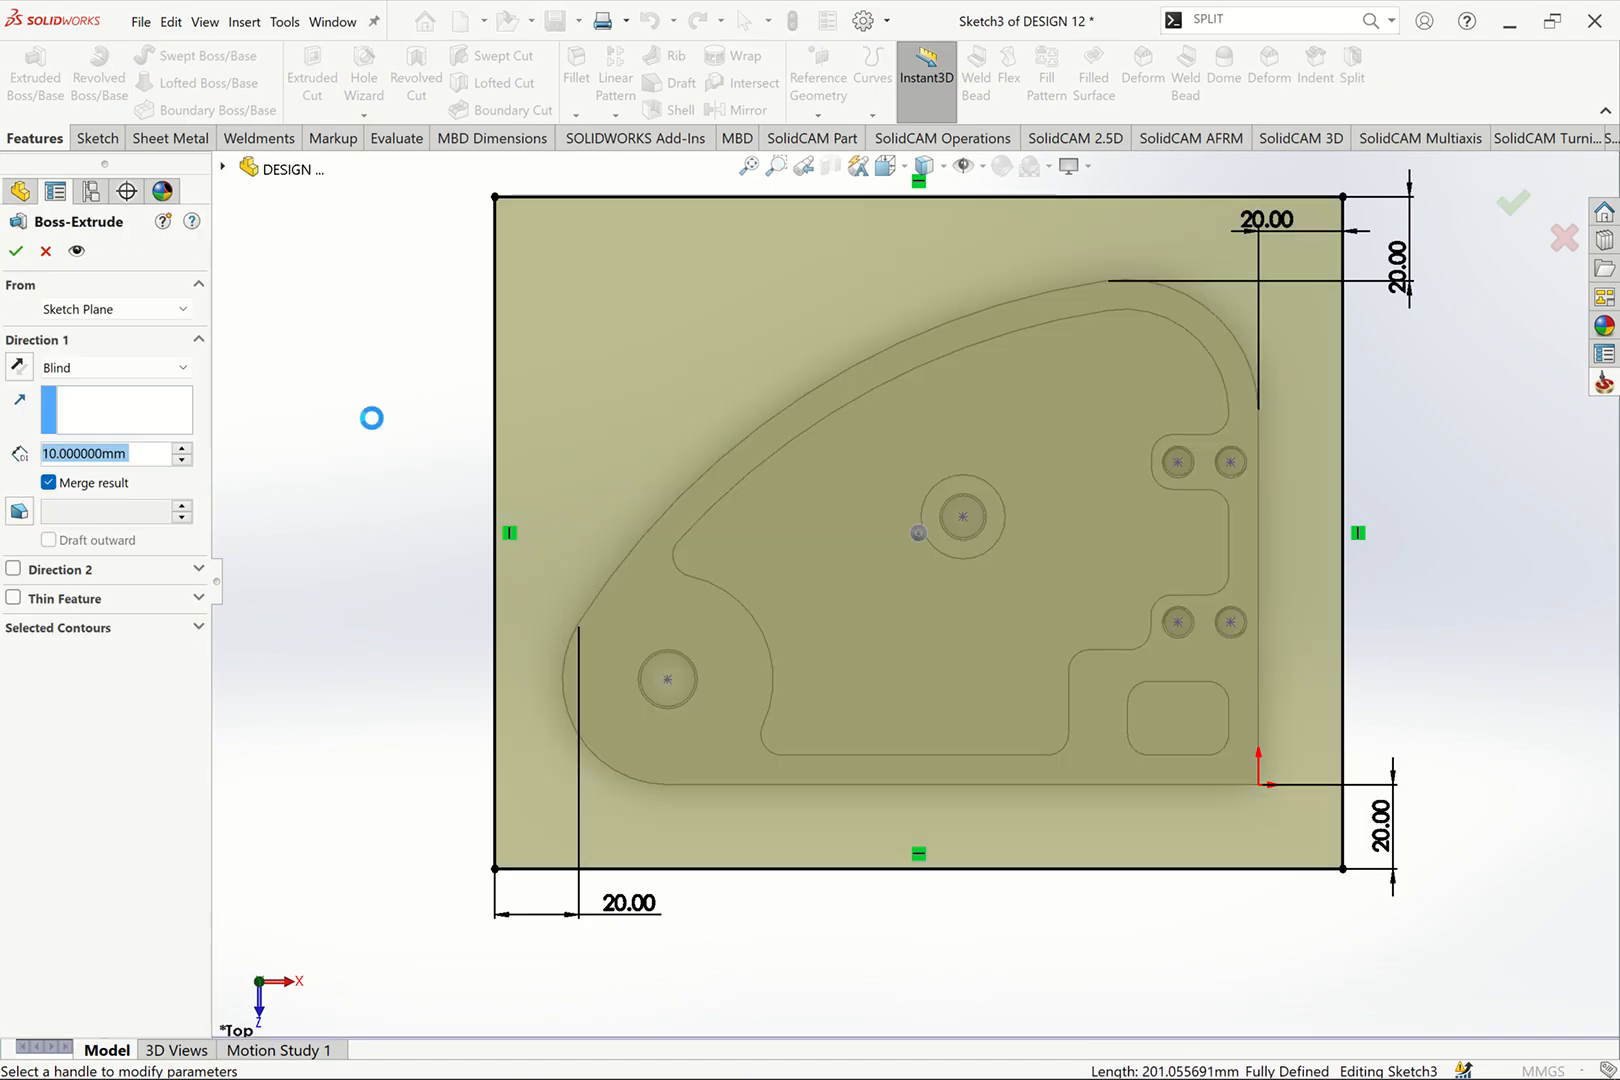
key(ctrl+1)
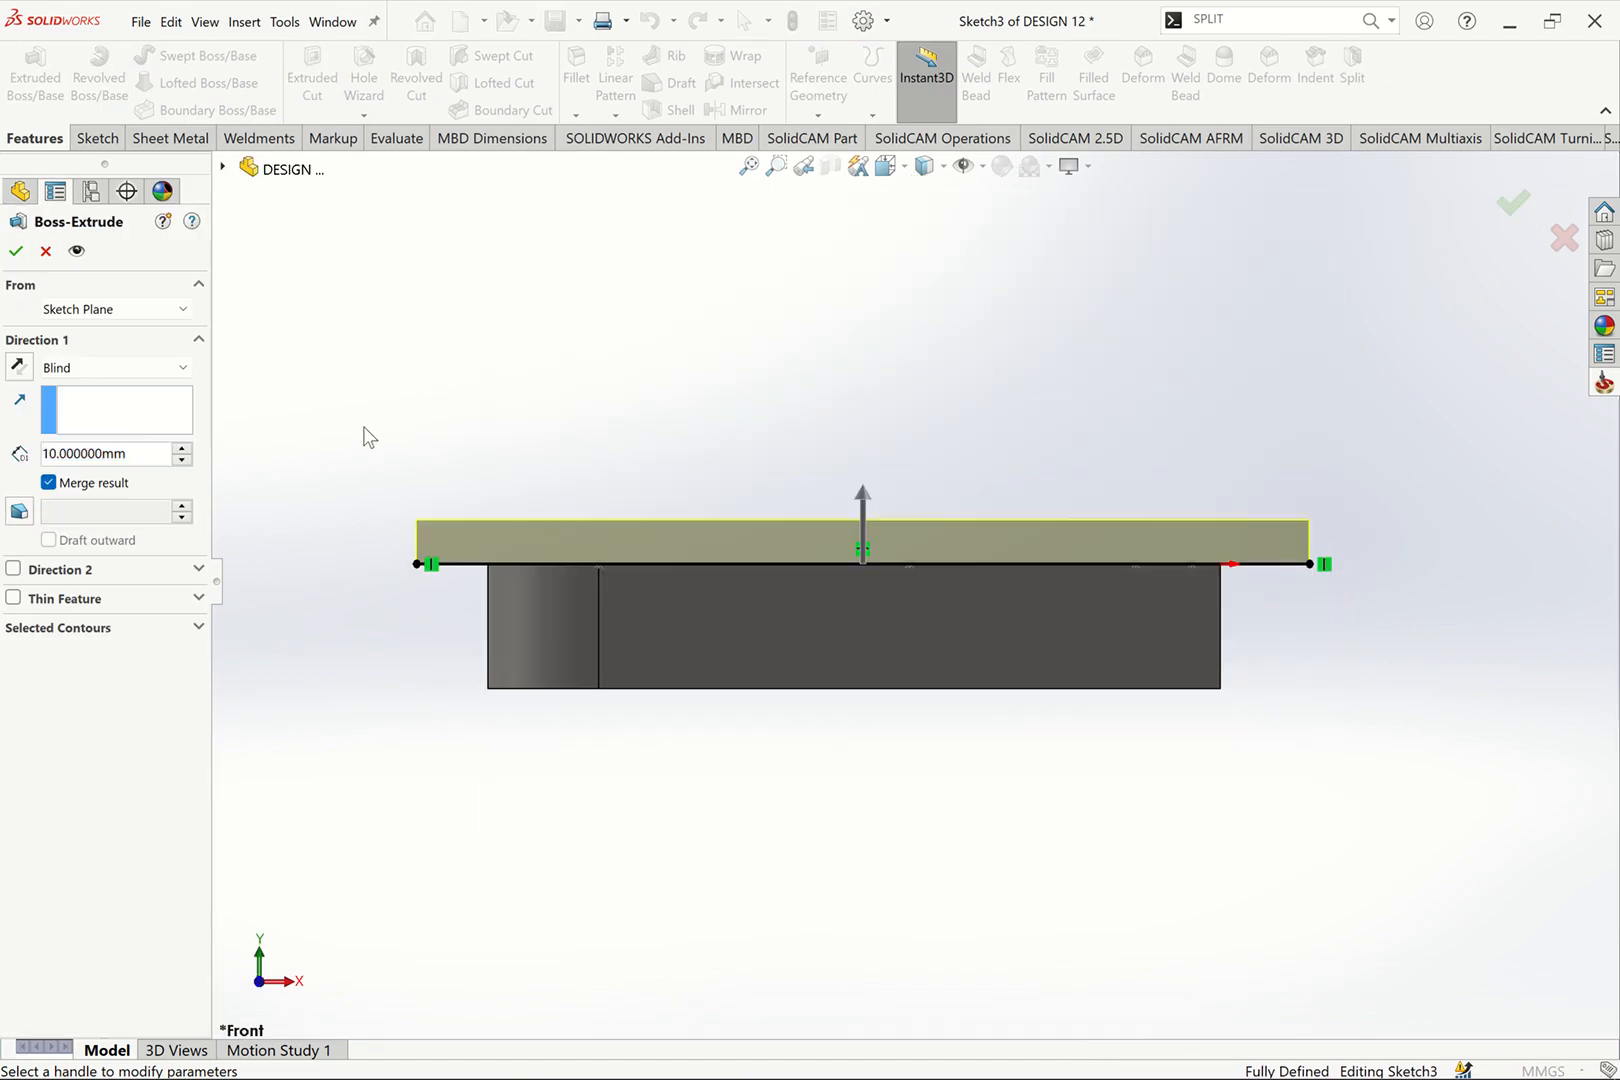
double_click(122, 455)
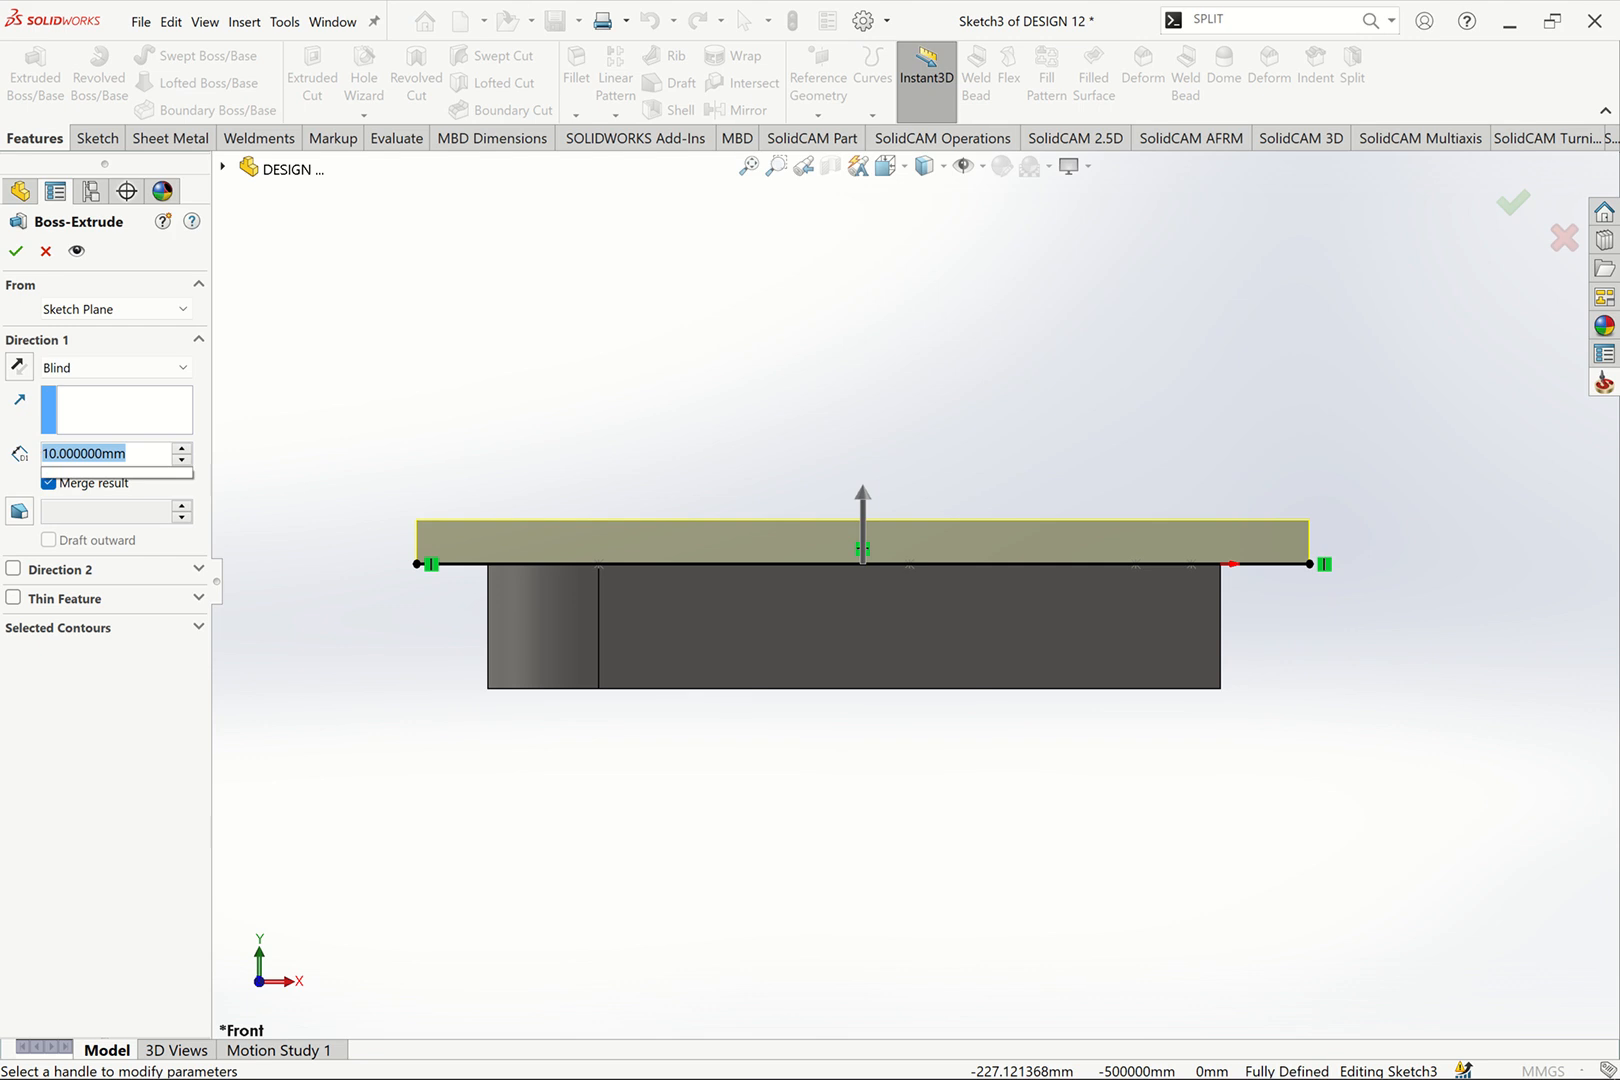
text(2)
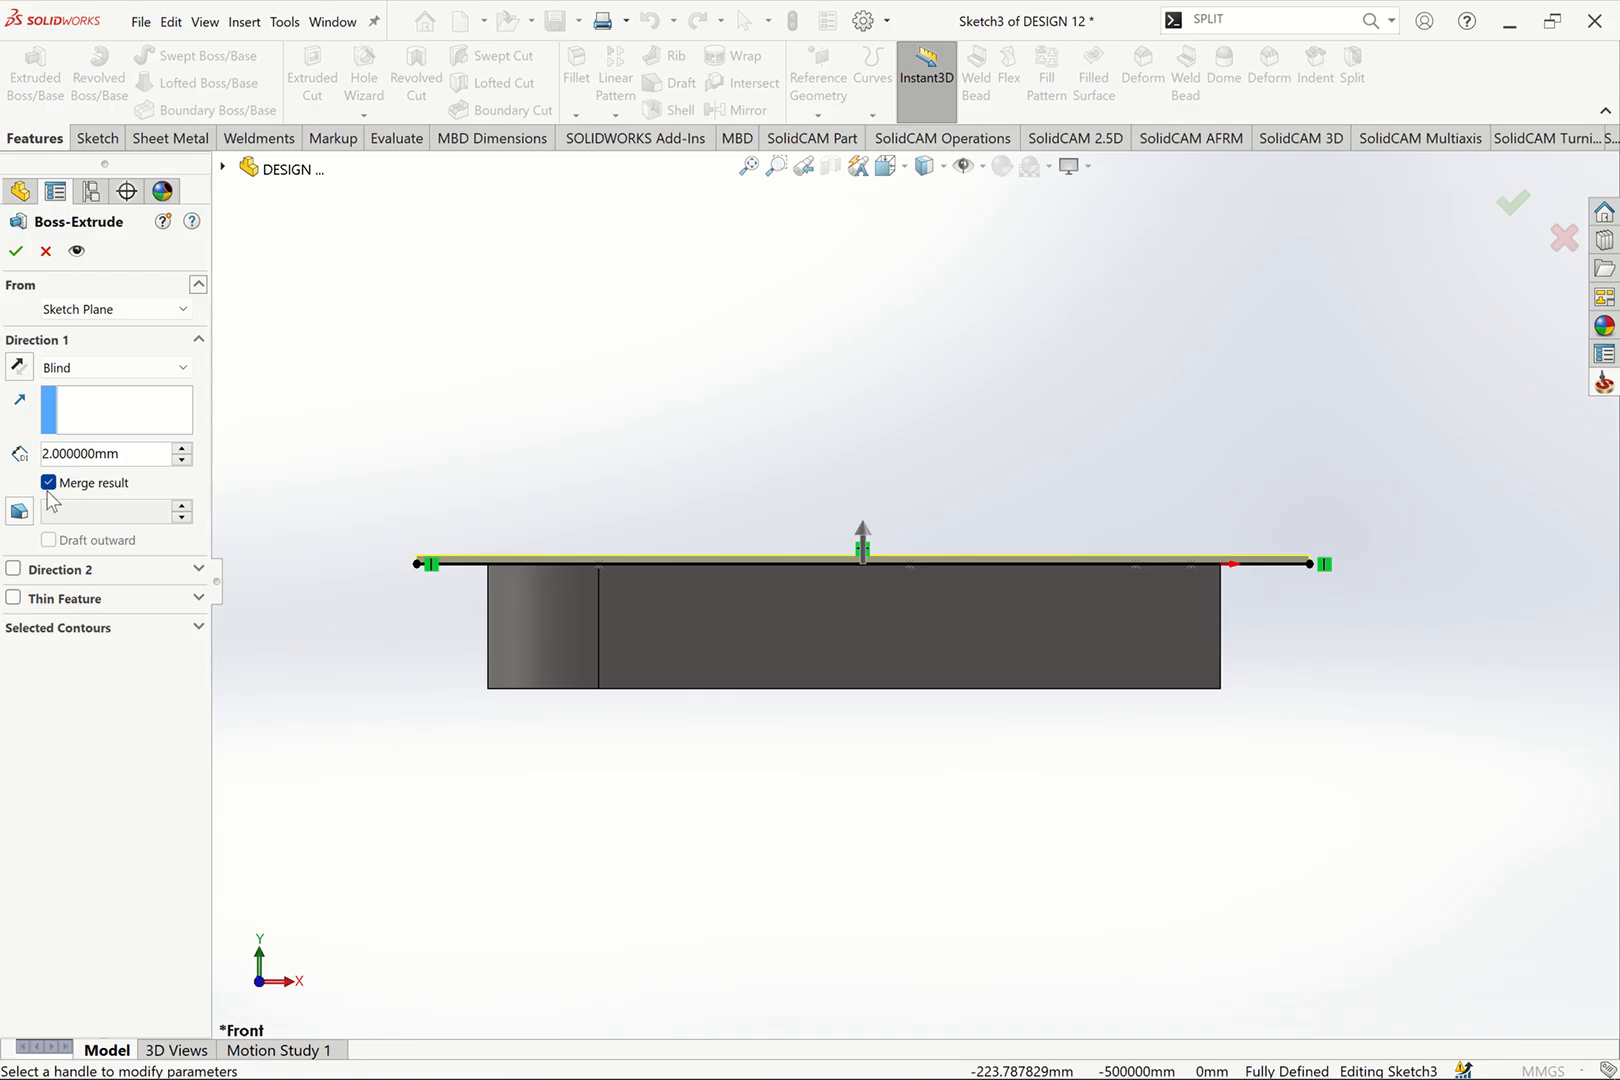
click(13, 569)
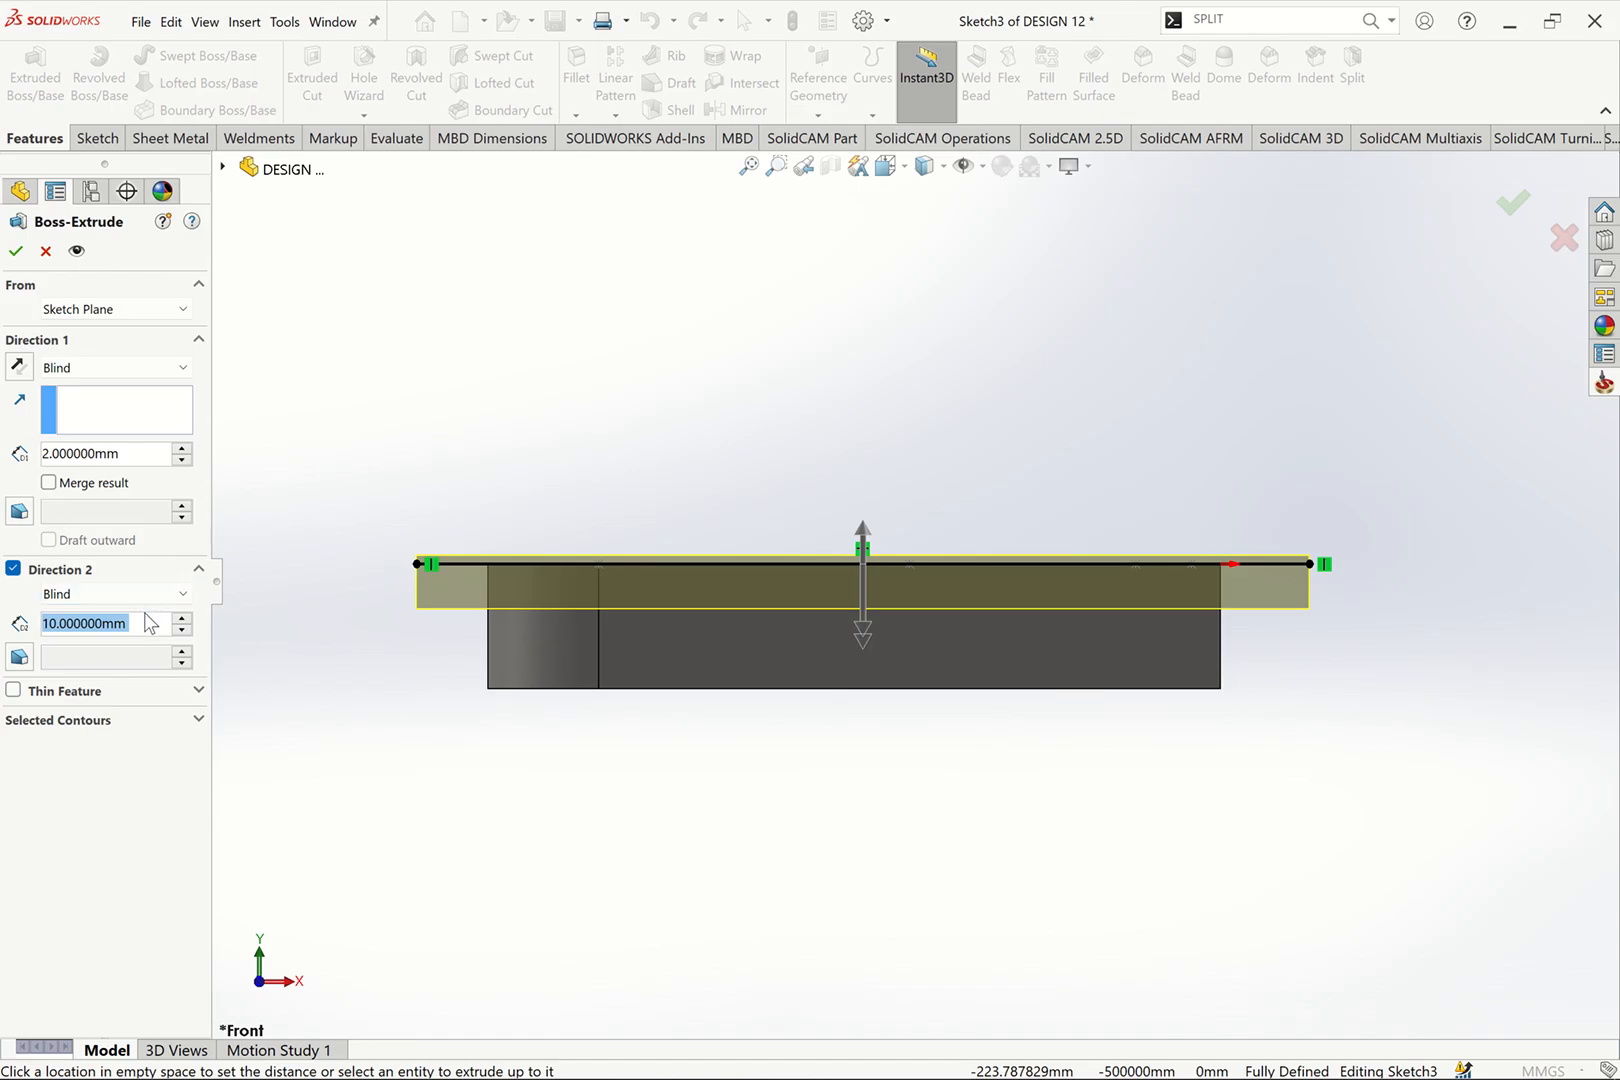
Step: Try blind depths of 12 mm and 37 mm for Direction 2 of the extrusion
text(12)
key(Return)
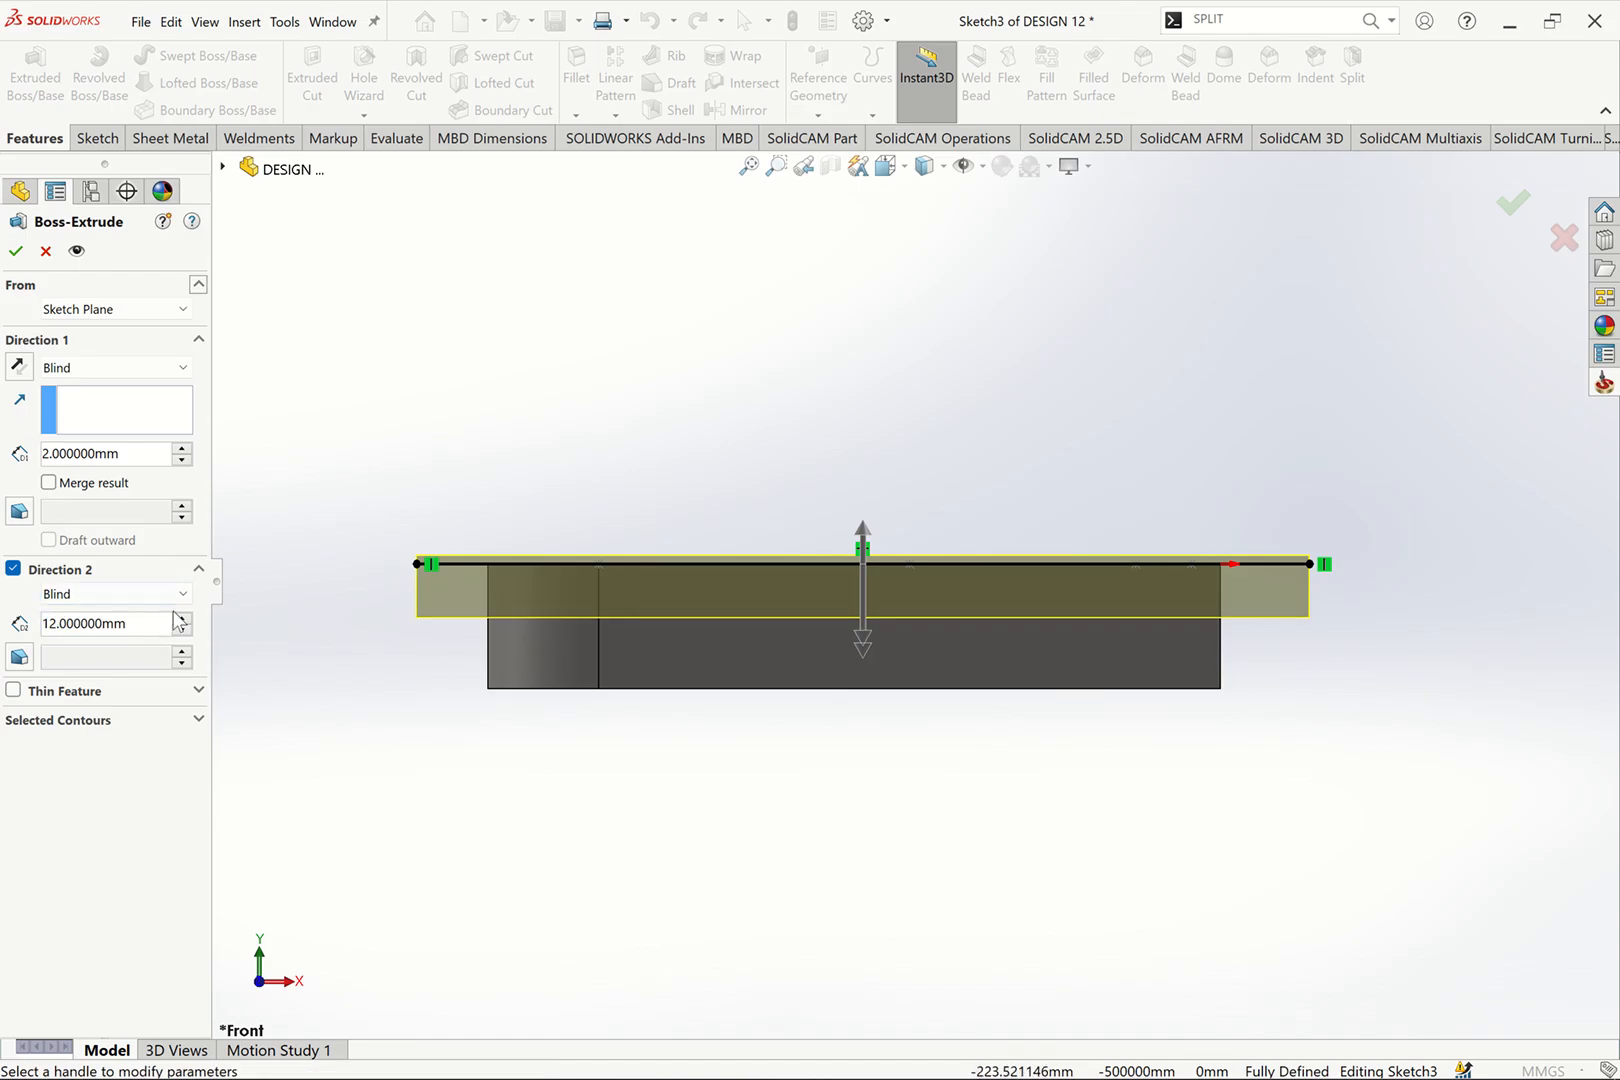
drag(147, 623, 55, 623)
click(107, 597)
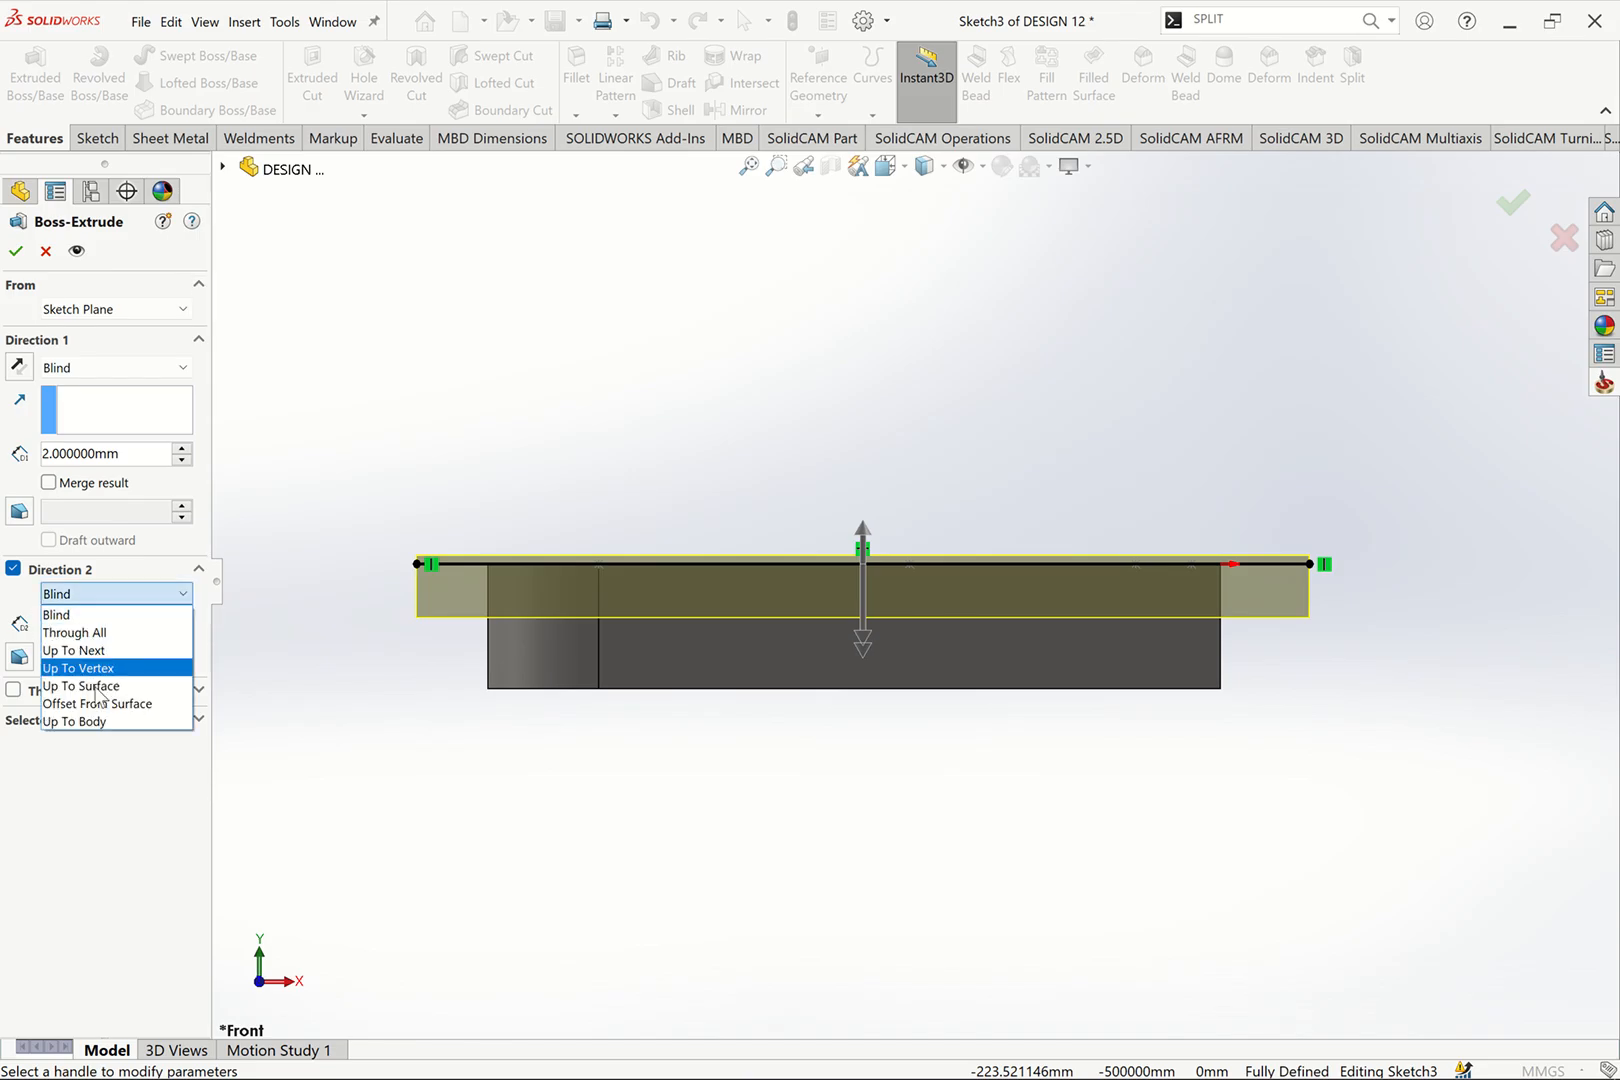
click(103, 688)
click(398, 760)
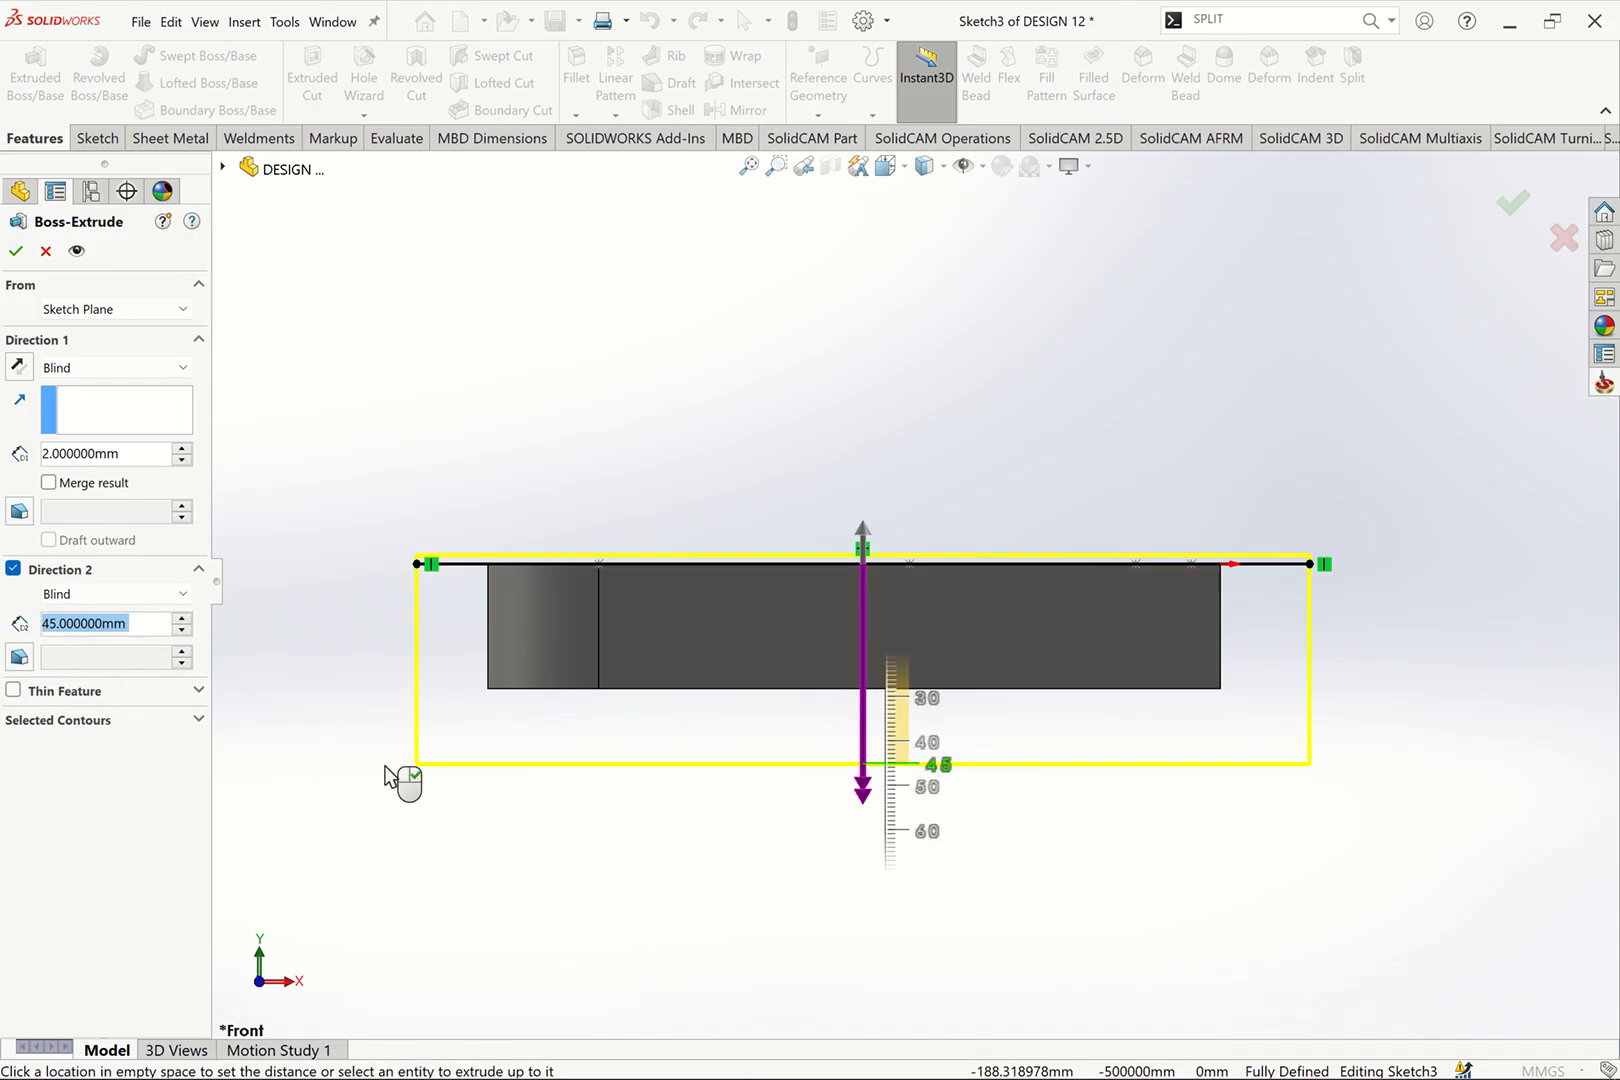
click(398, 741)
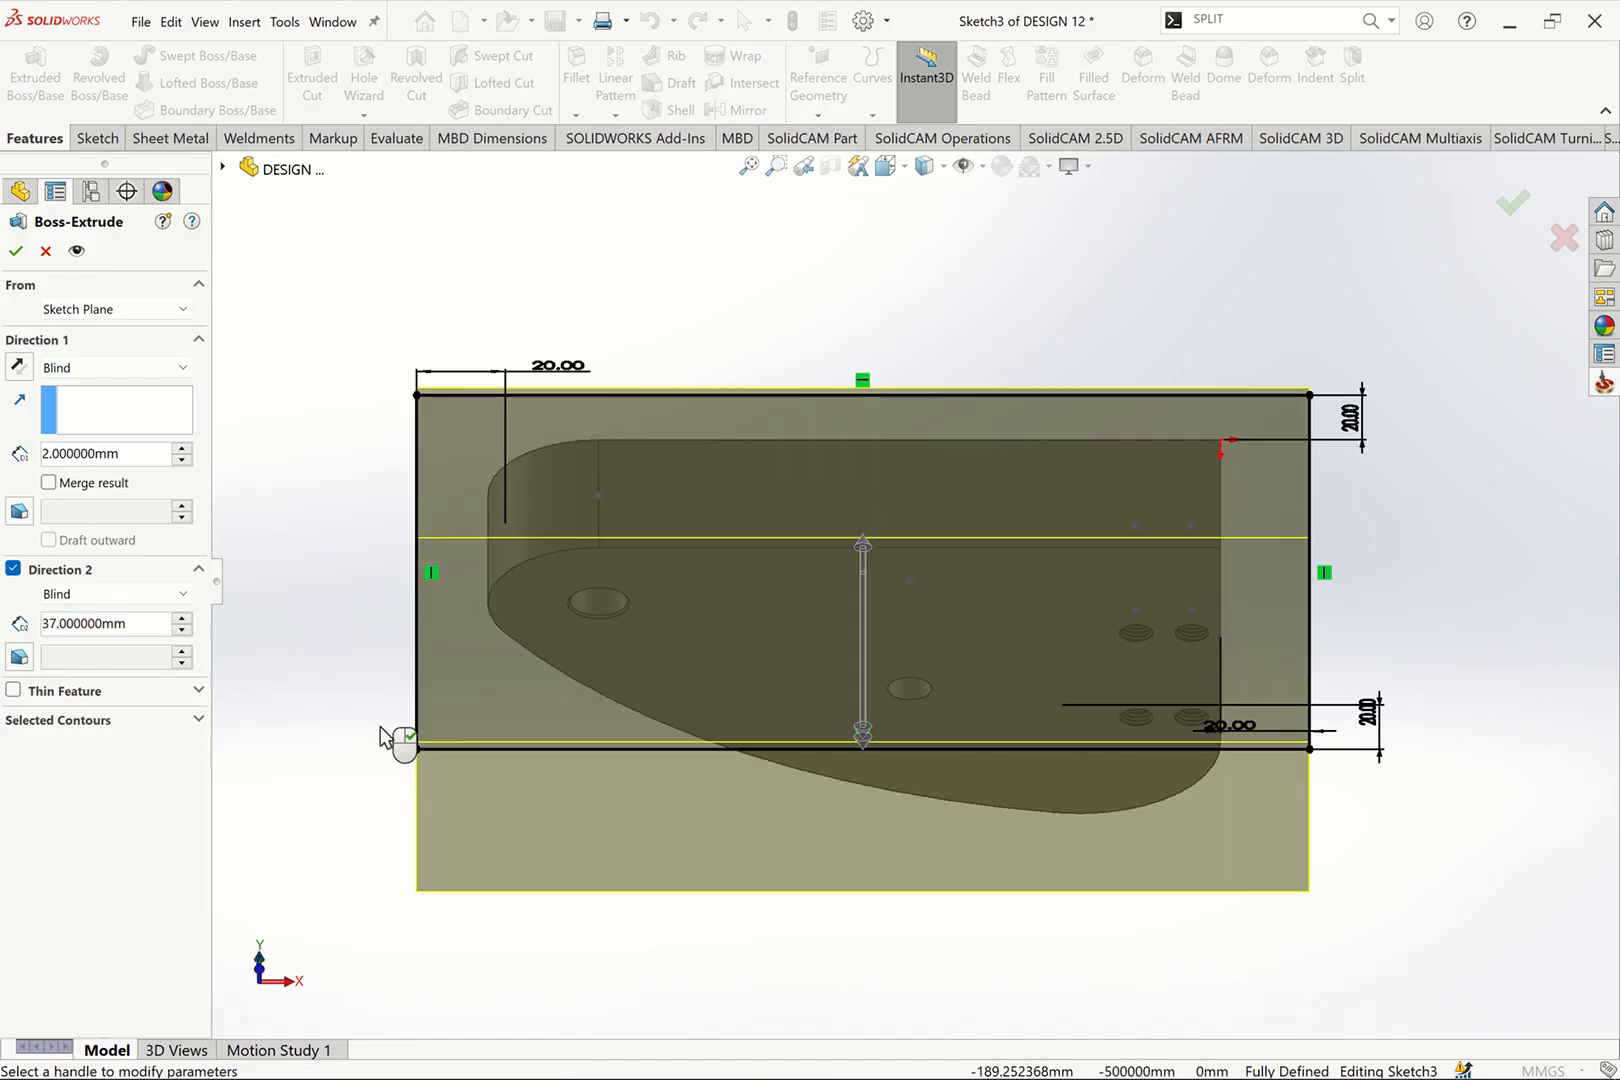
Step: Try an Up To Surface end condition for Direction 2, ending at the part's bottom face
click(122, 598)
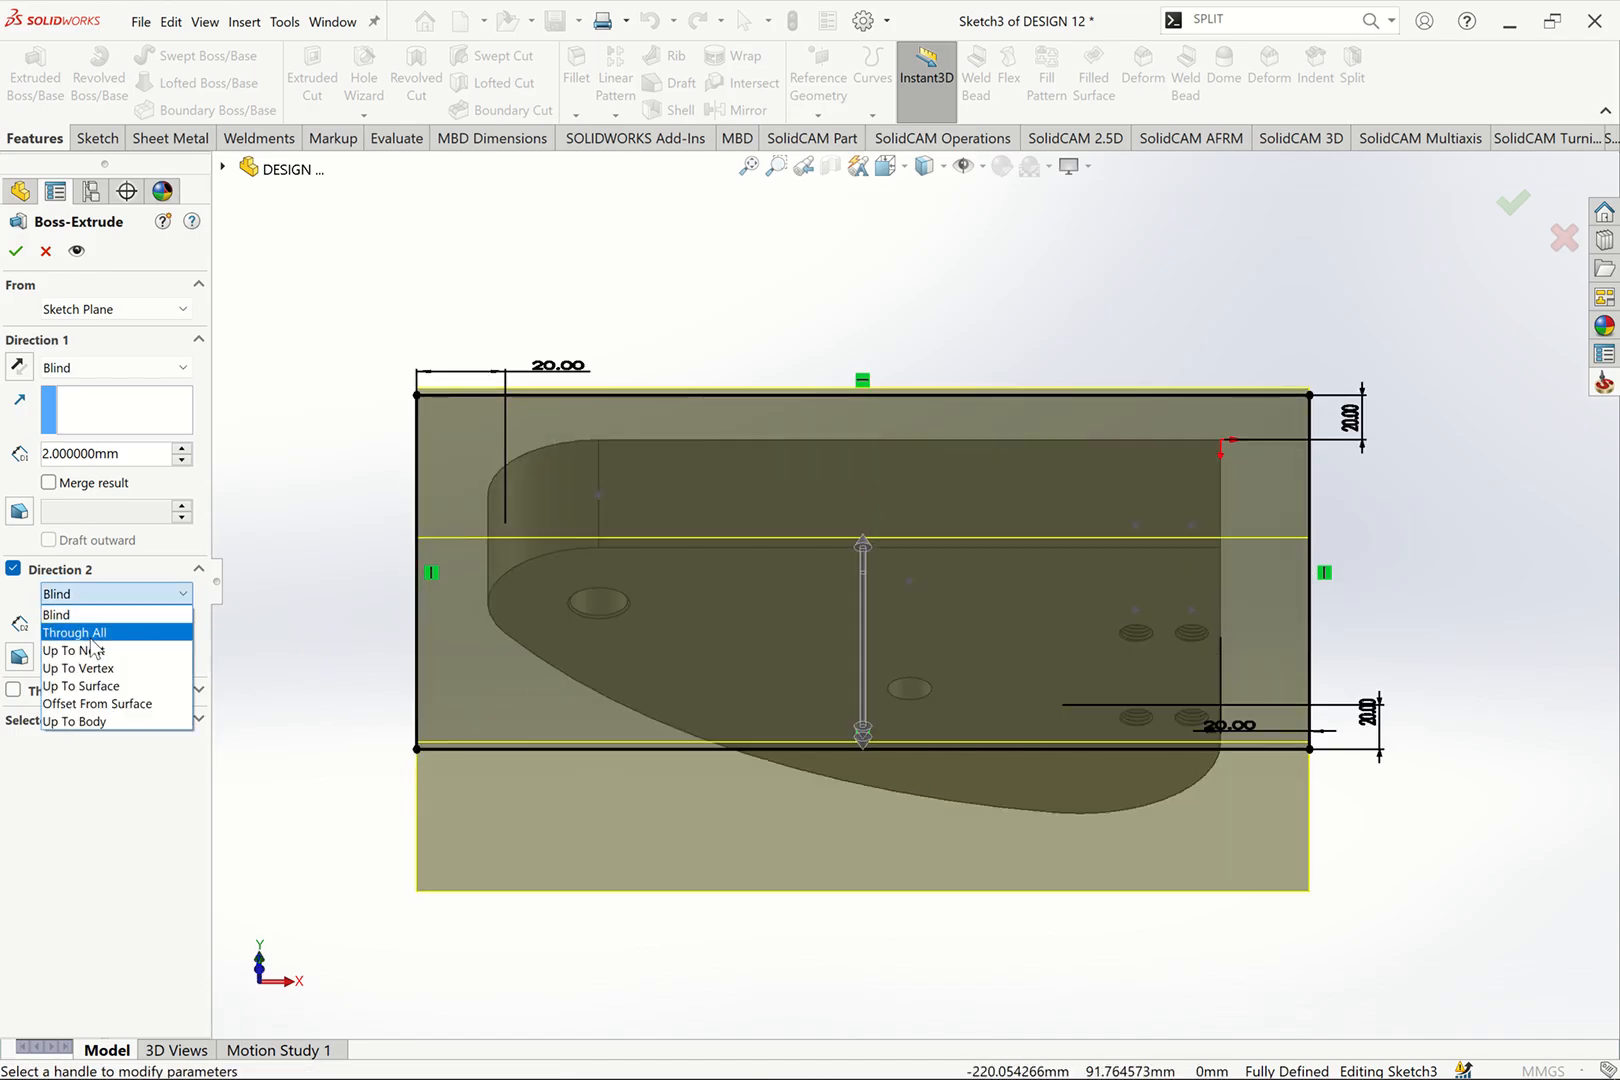
click(87, 688)
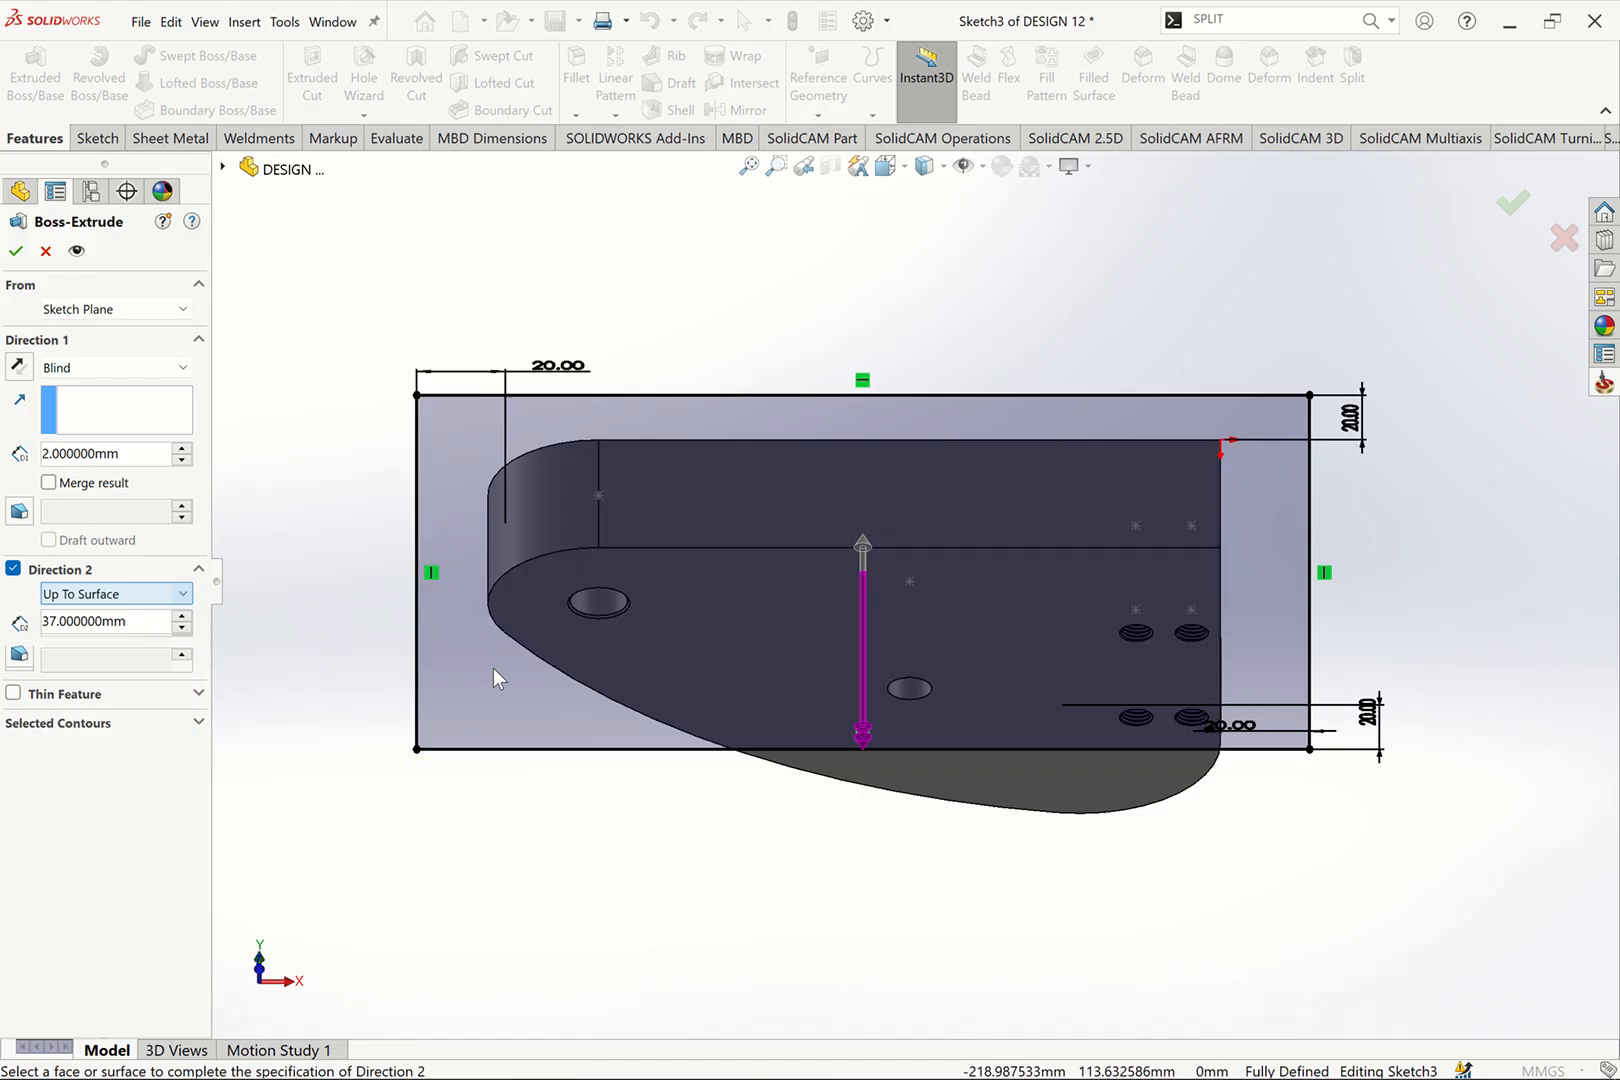
click(520, 624)
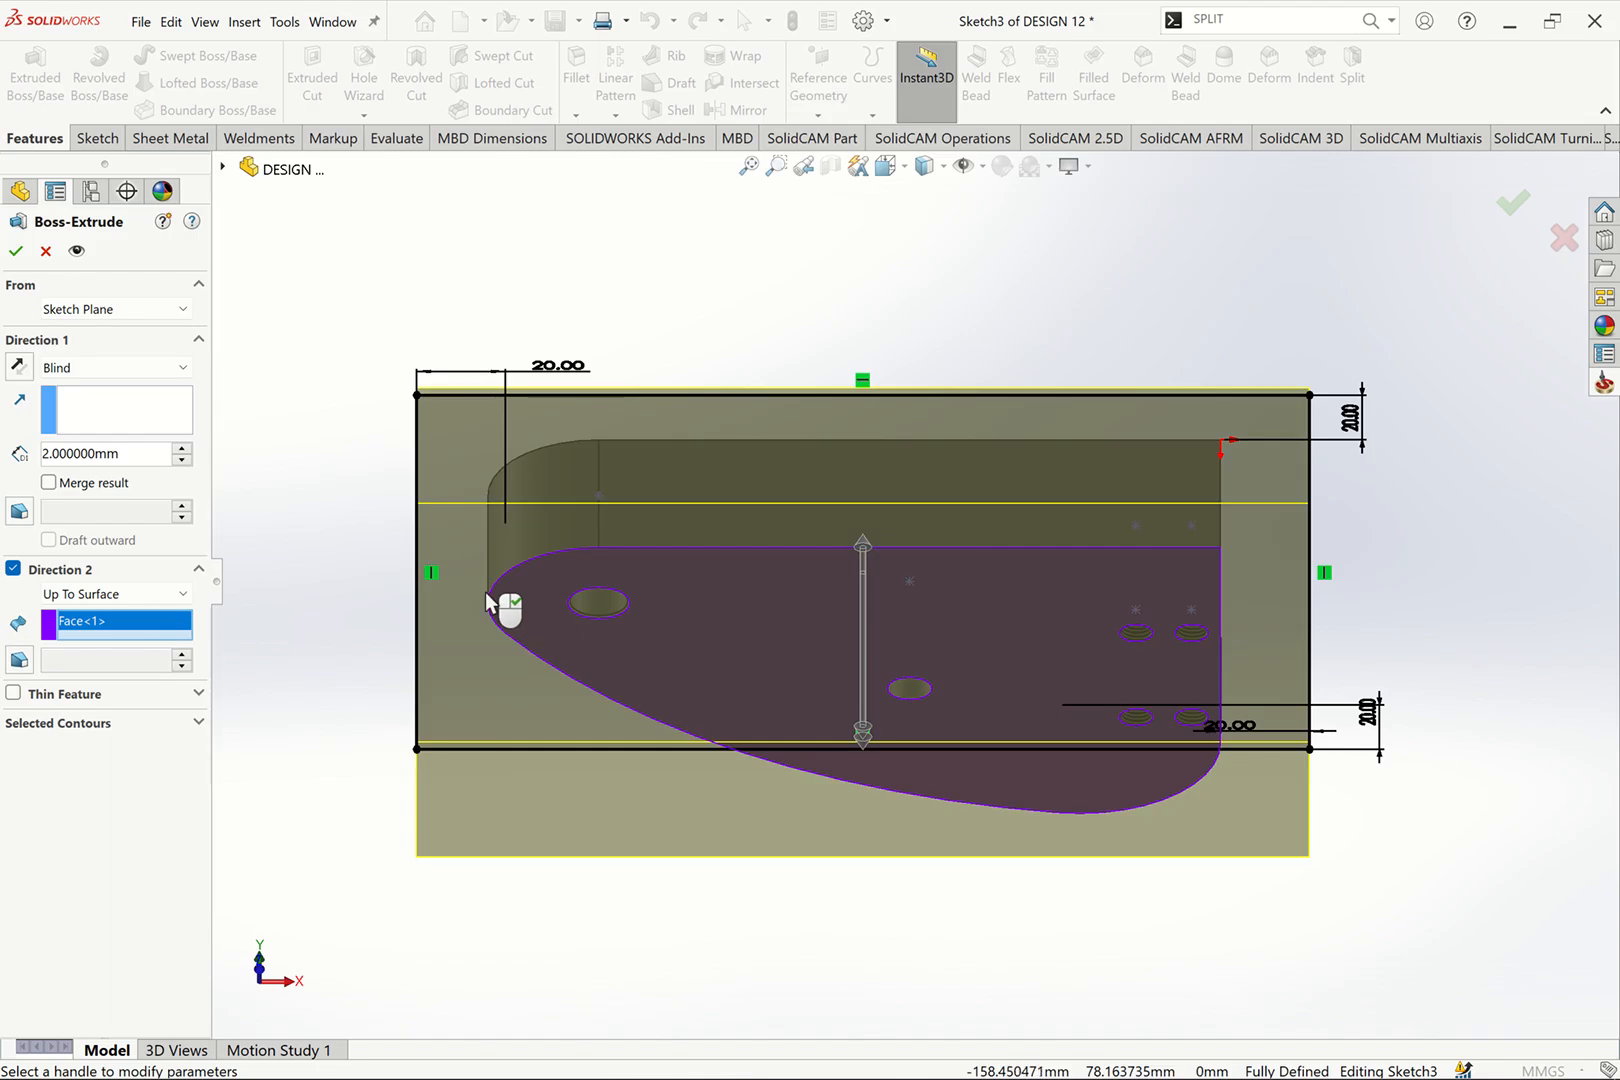
key(ctrl+1)
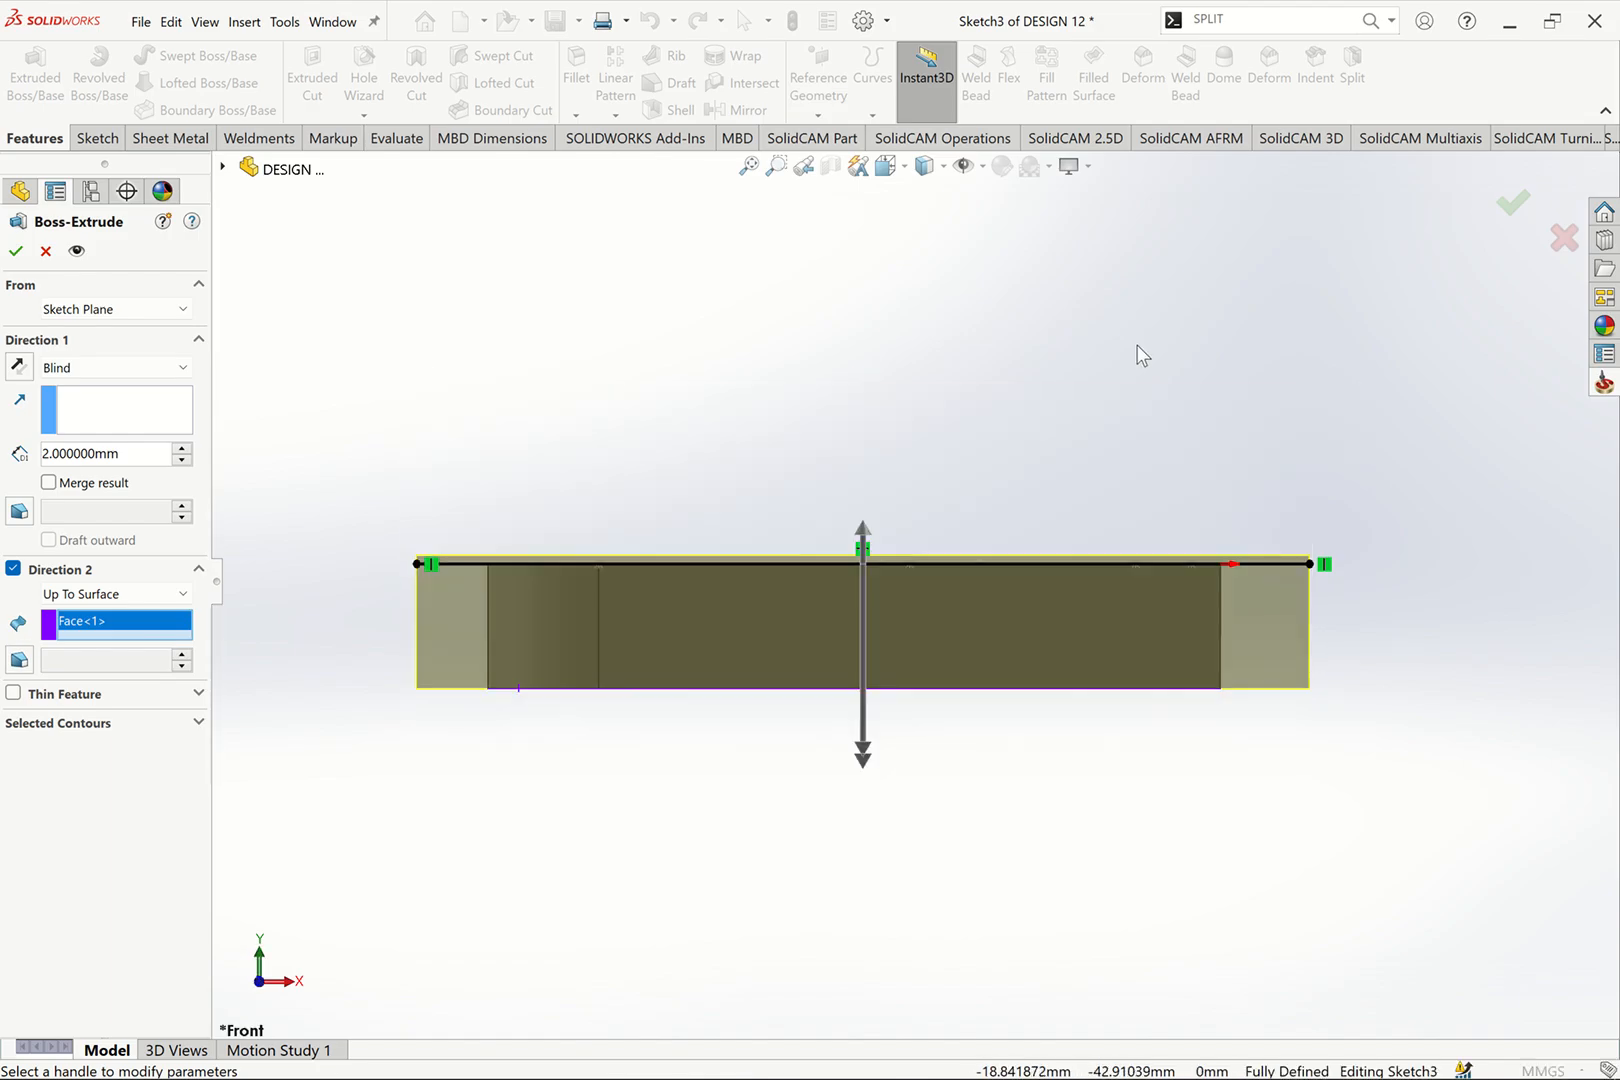
Step: Measure the length of the part's vertical corner edge at the origin, and close the measurement
click(396, 138)
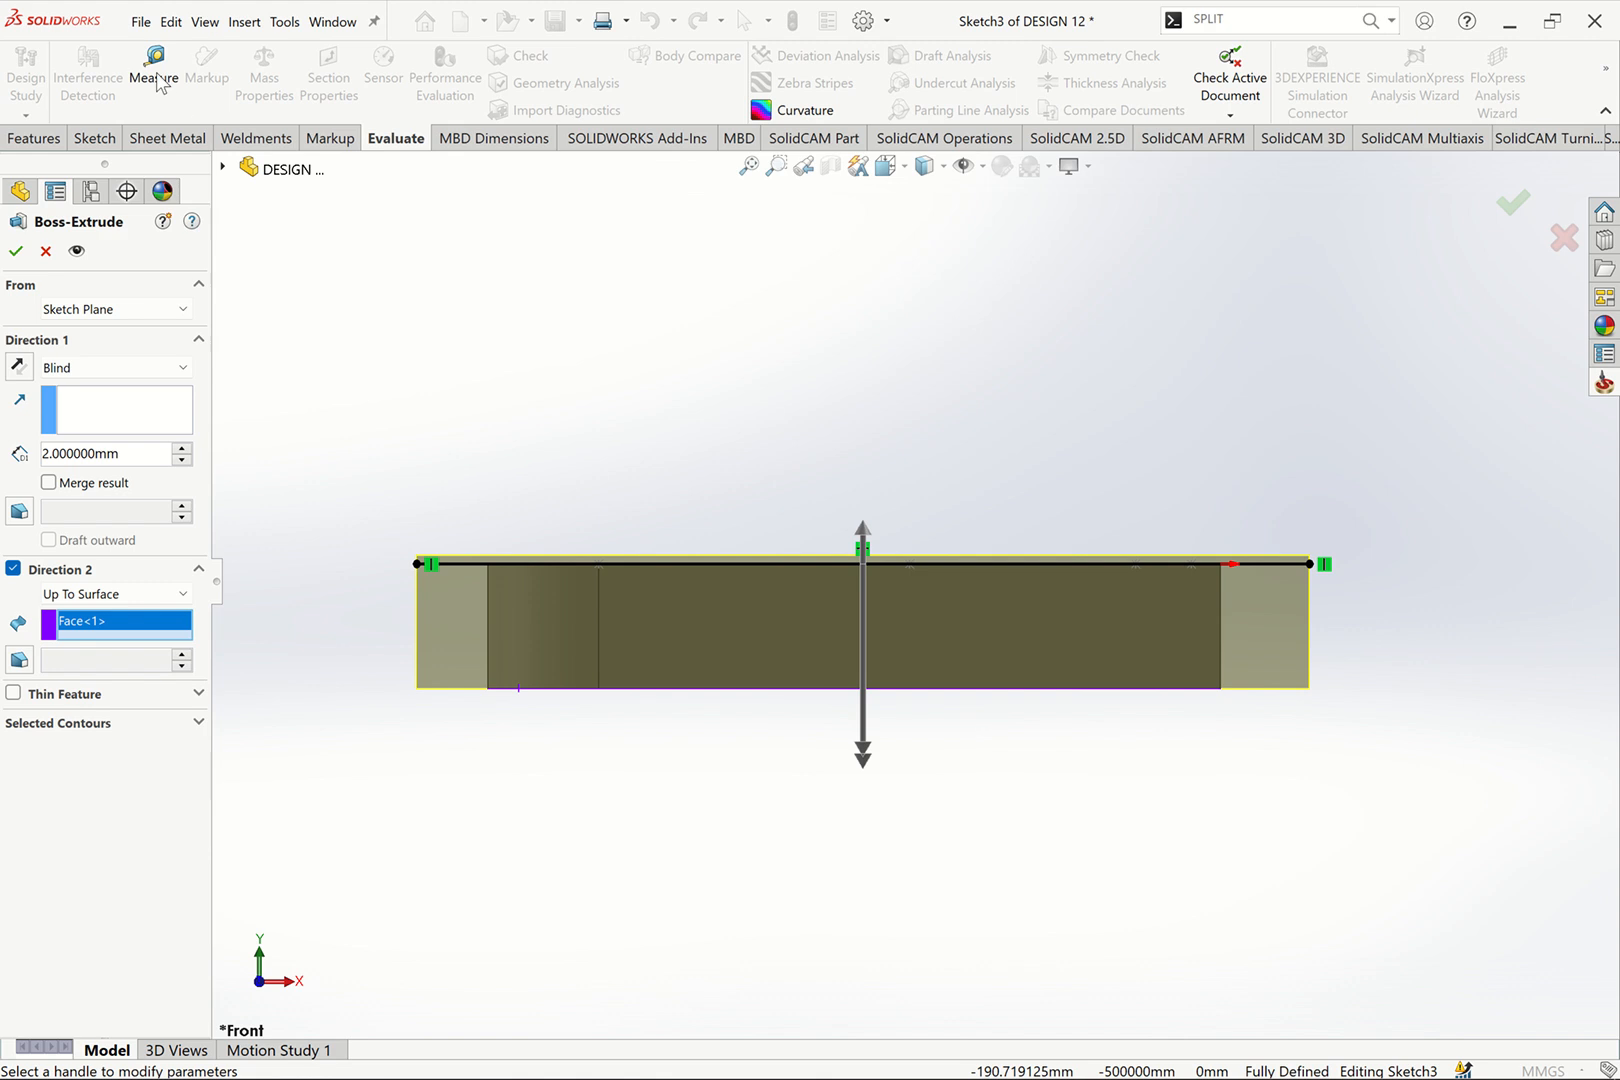
click(153, 70)
click(1221, 605)
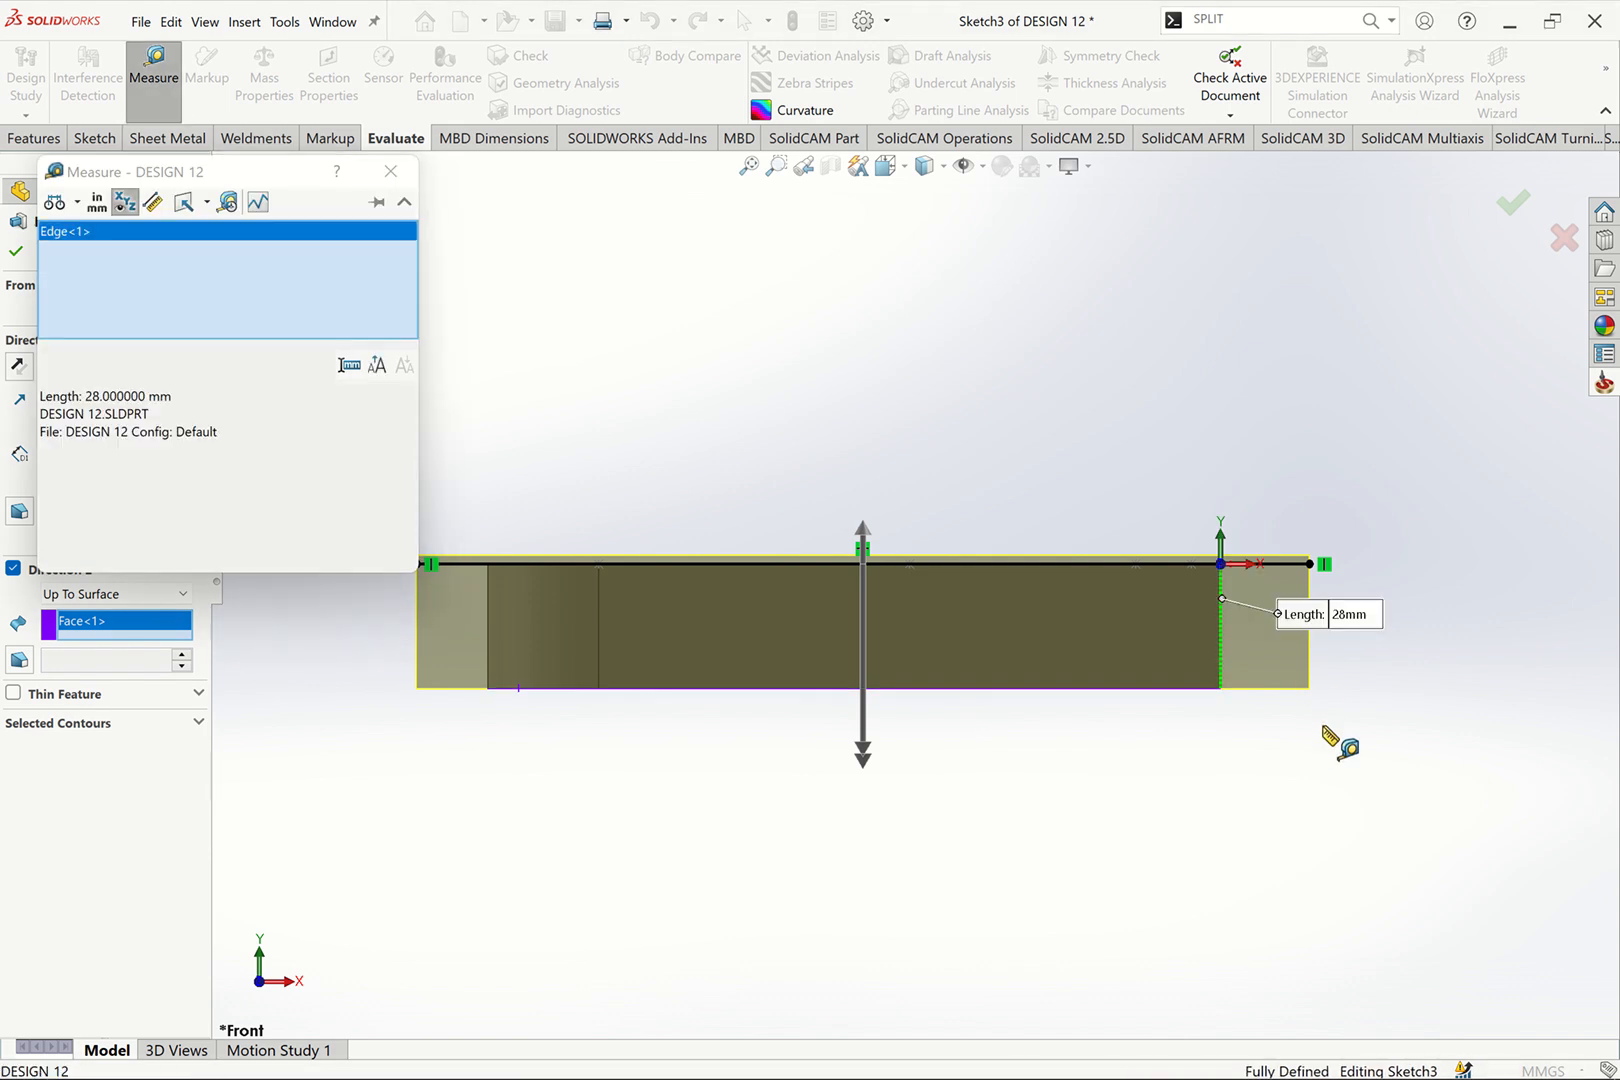
click(390, 171)
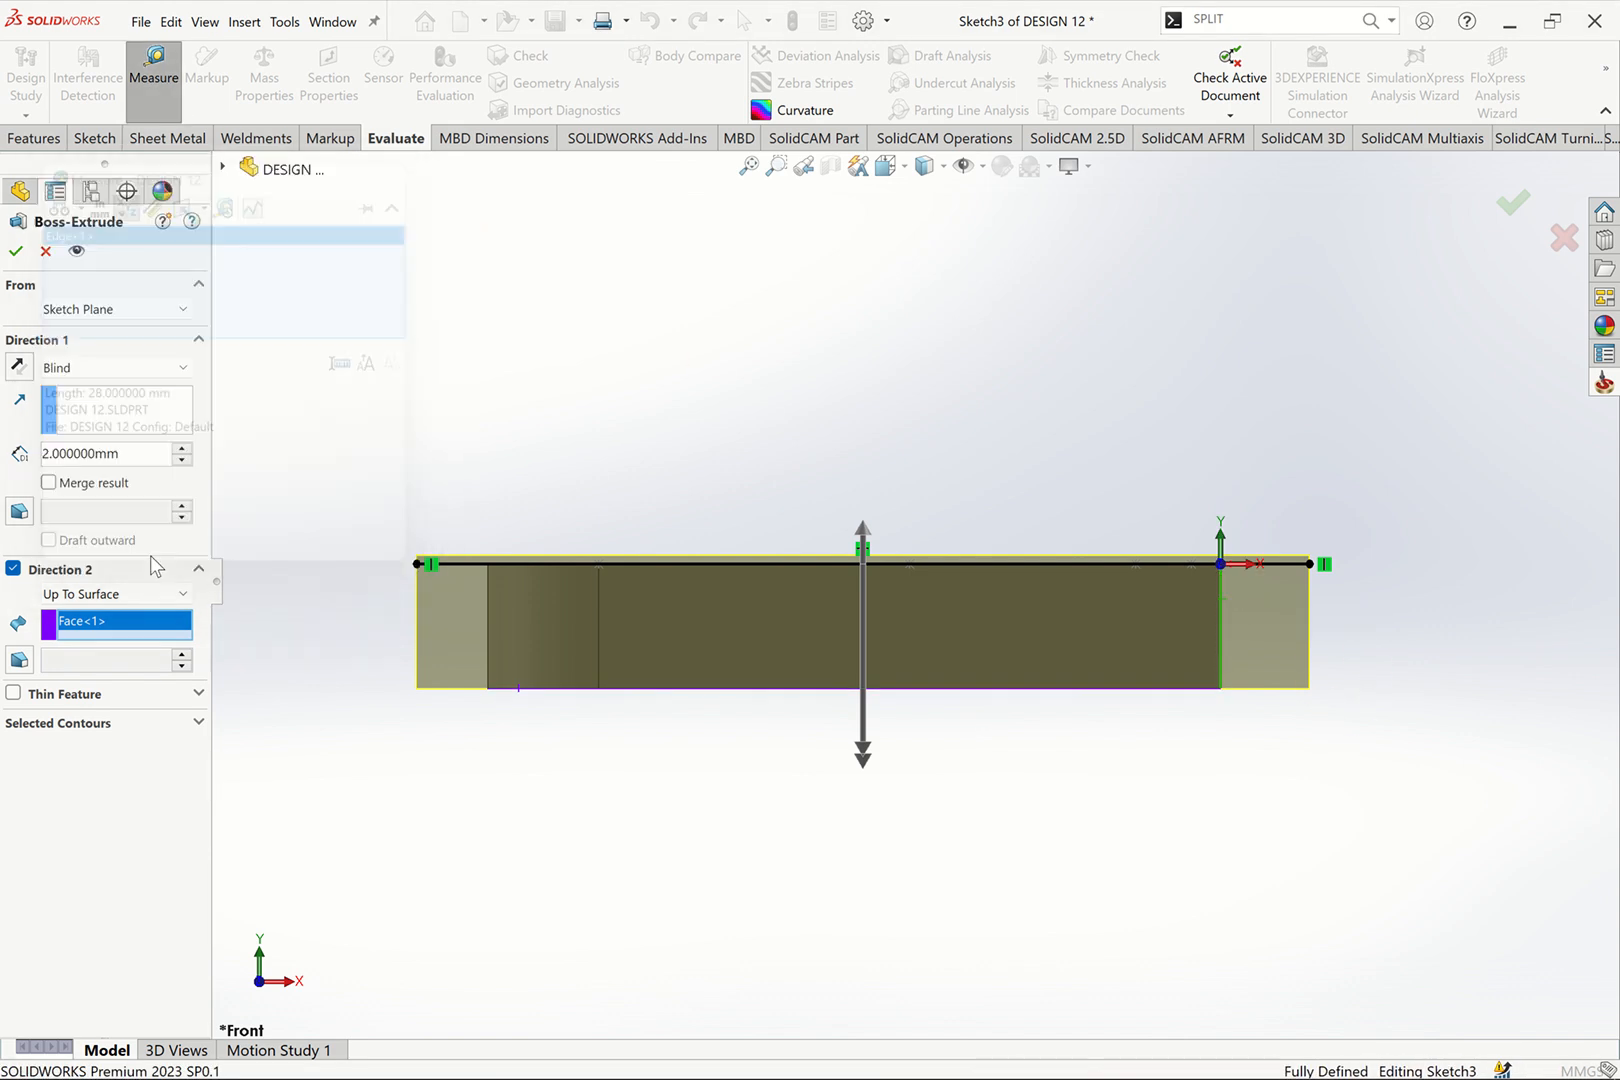
Step: Change Direction 2 to a Blind end condition with a depth of 28 mm
click(112, 594)
click(100, 611)
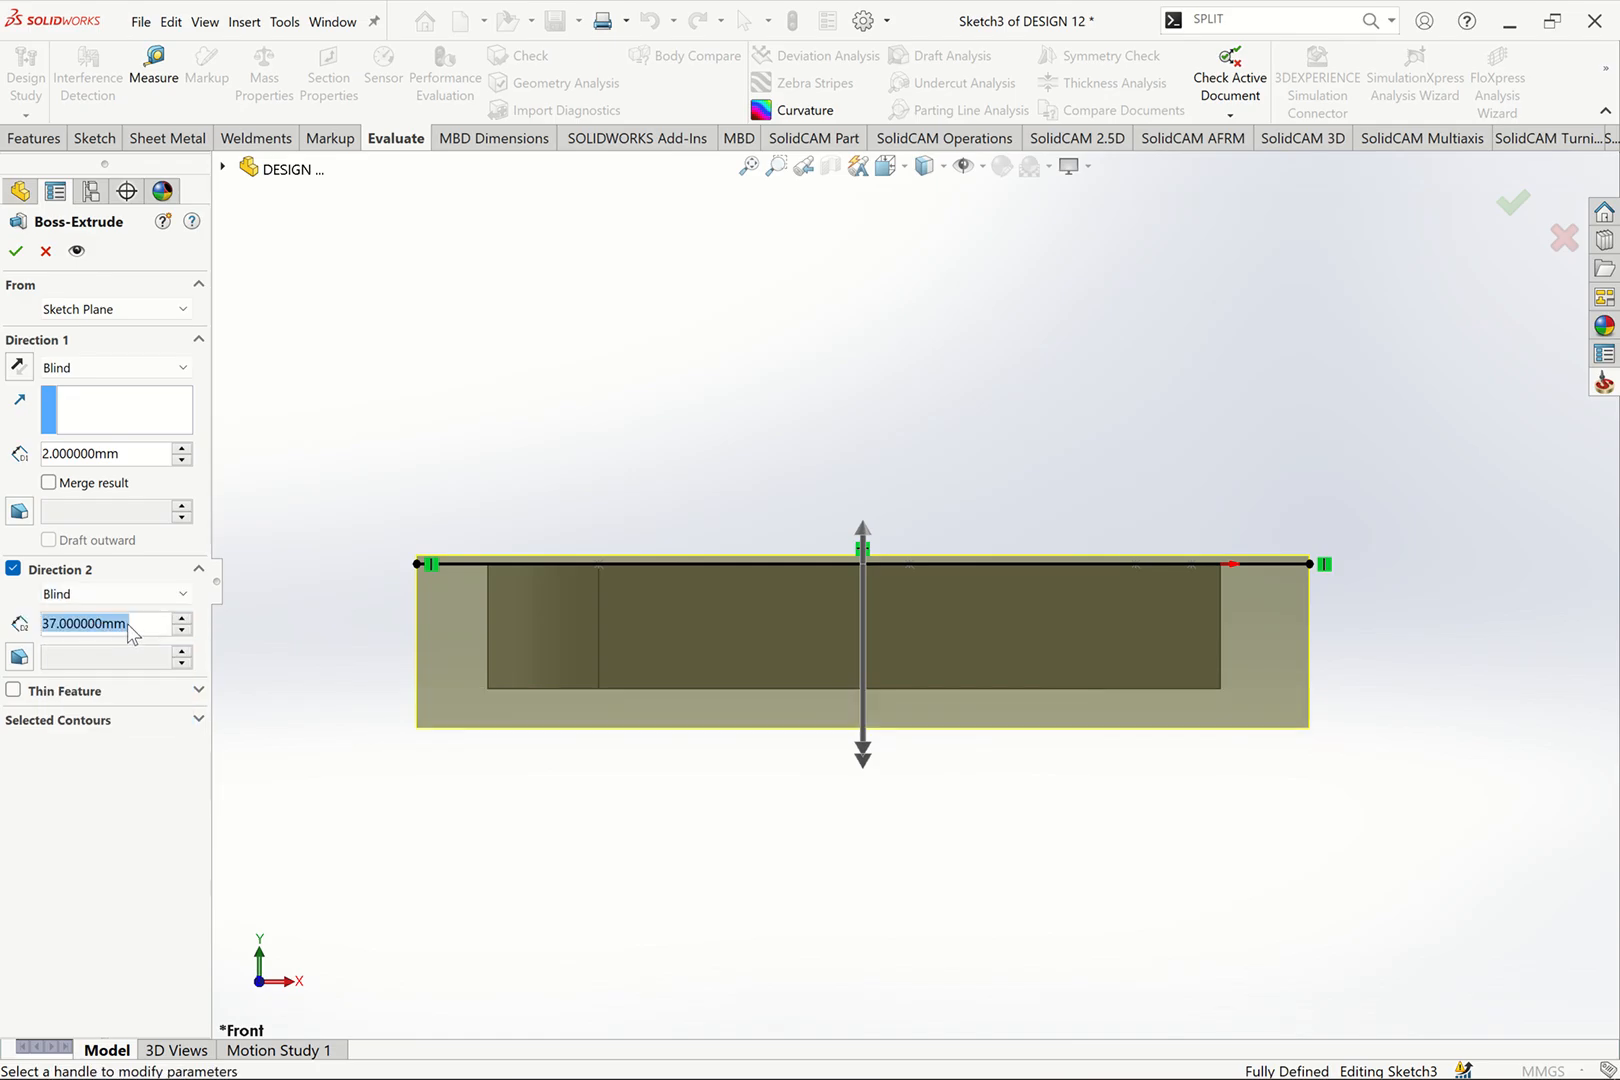
text(28)
key(Return)
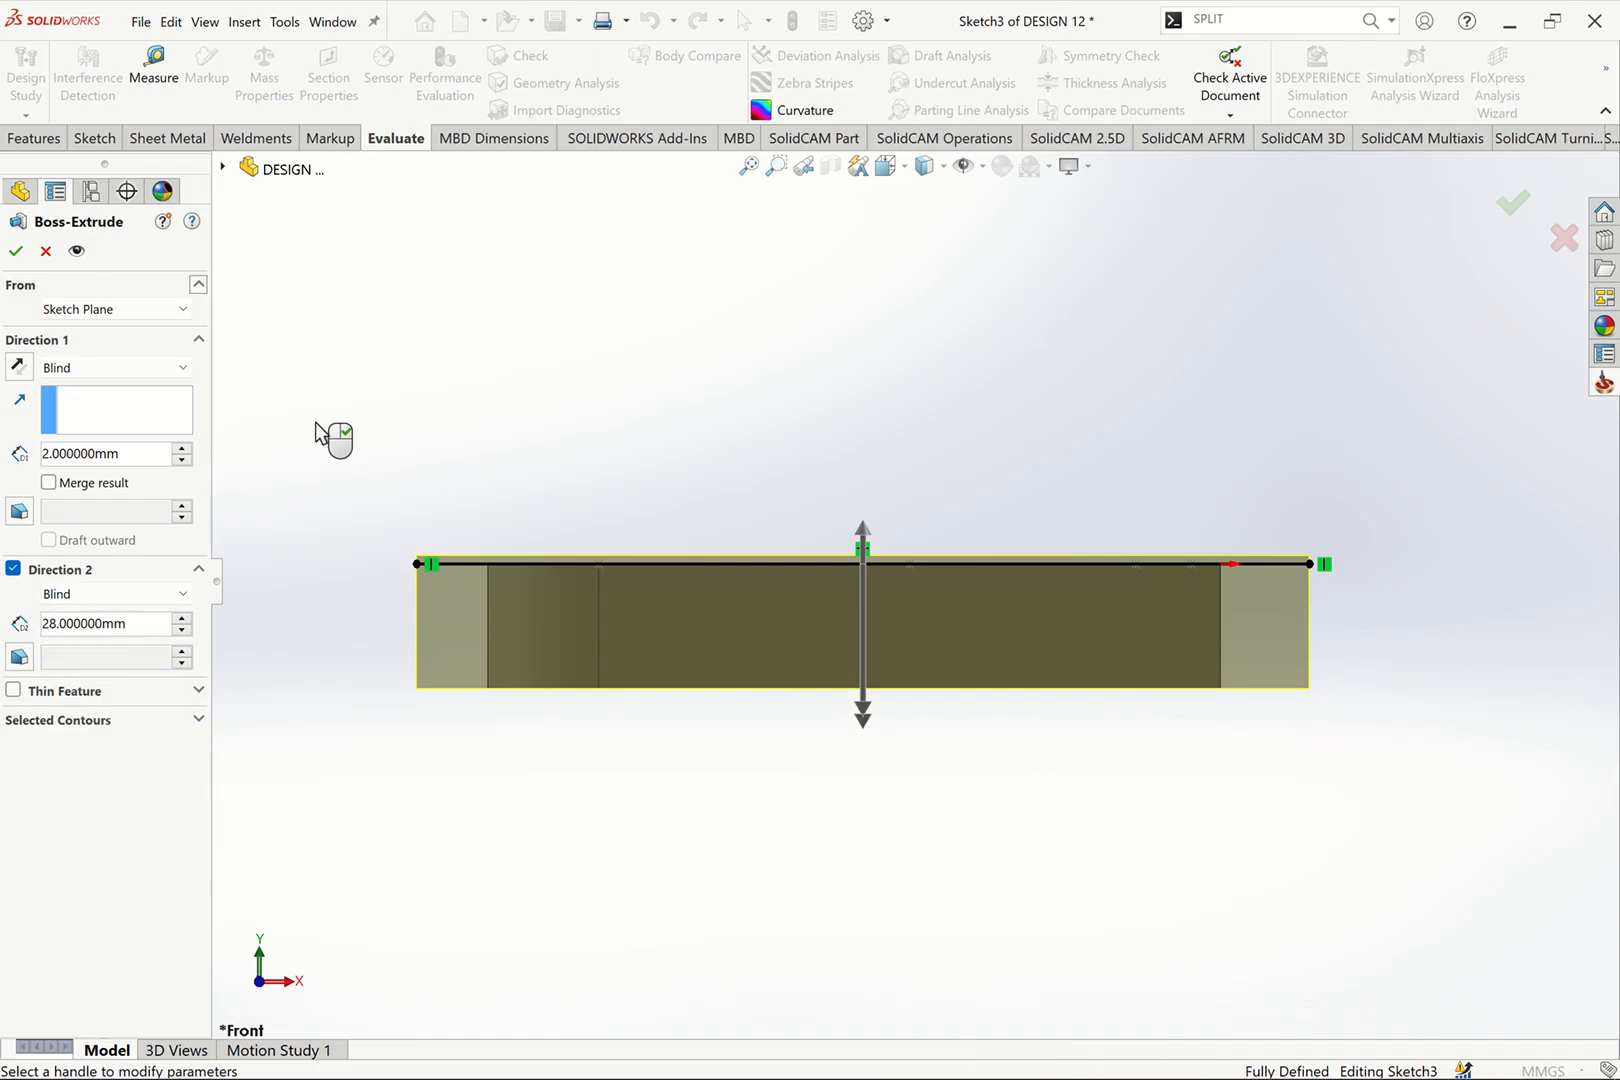
Step: Set the Direction 2 depth to 29 mm and complete the extrusion
double_click(43, 625)
text(29)
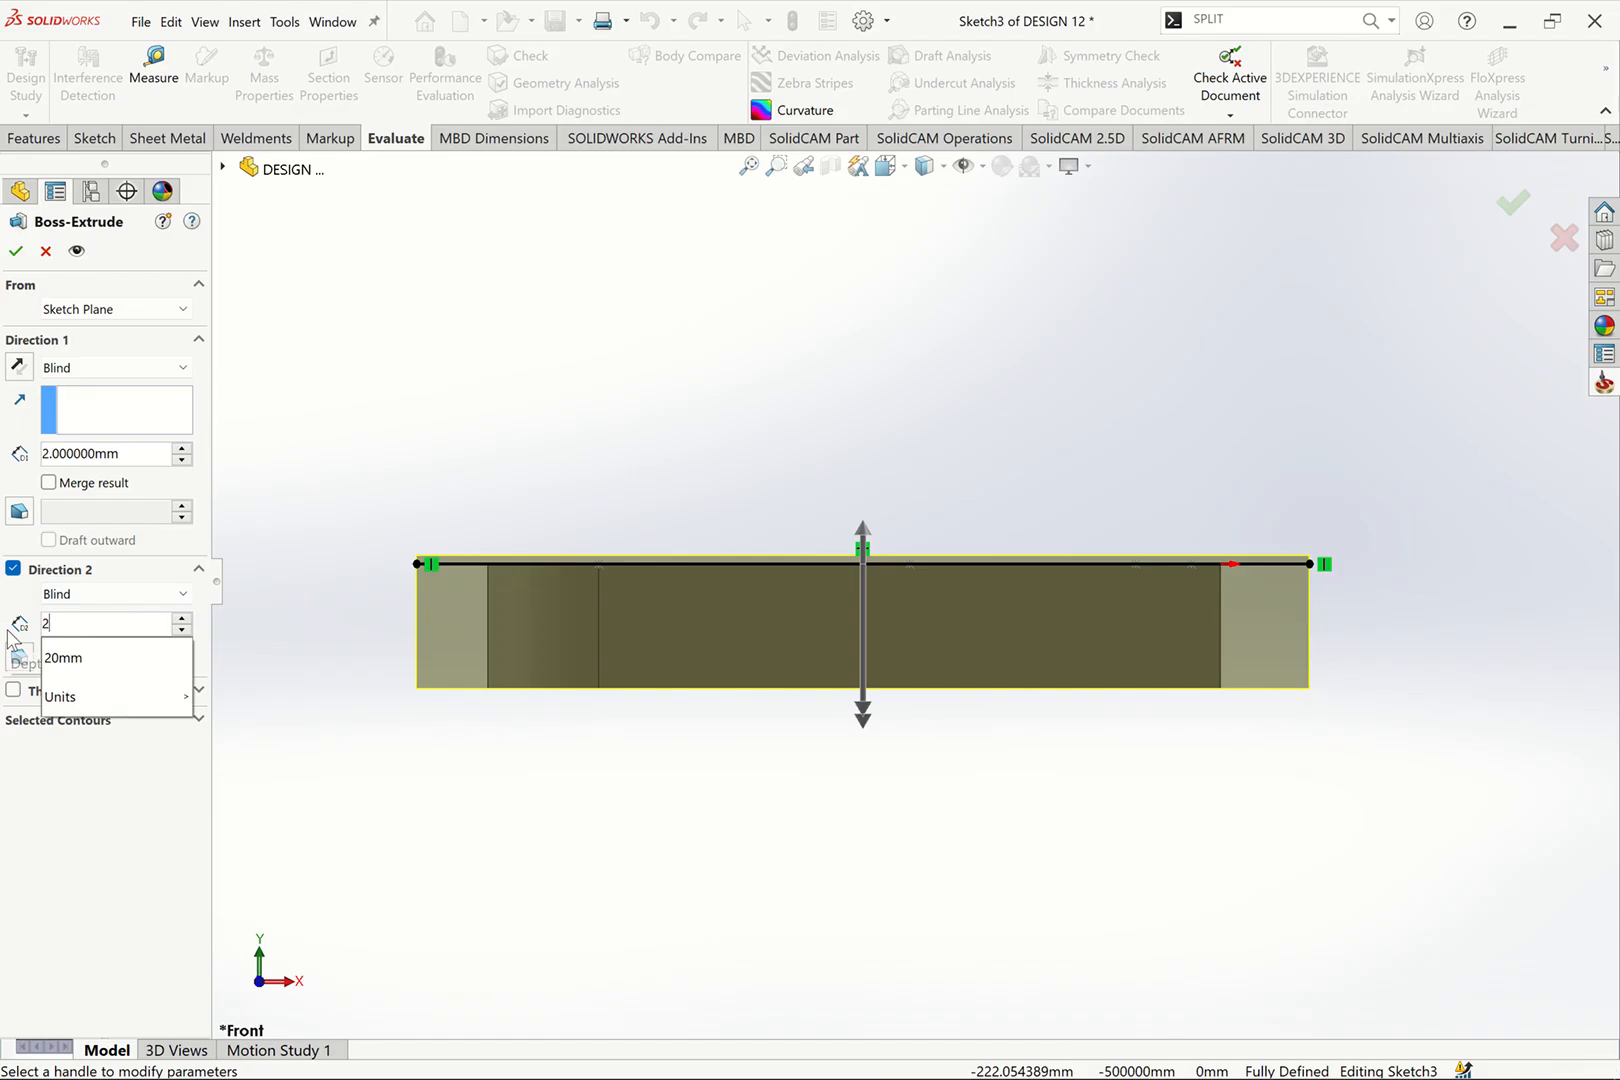
key(Return)
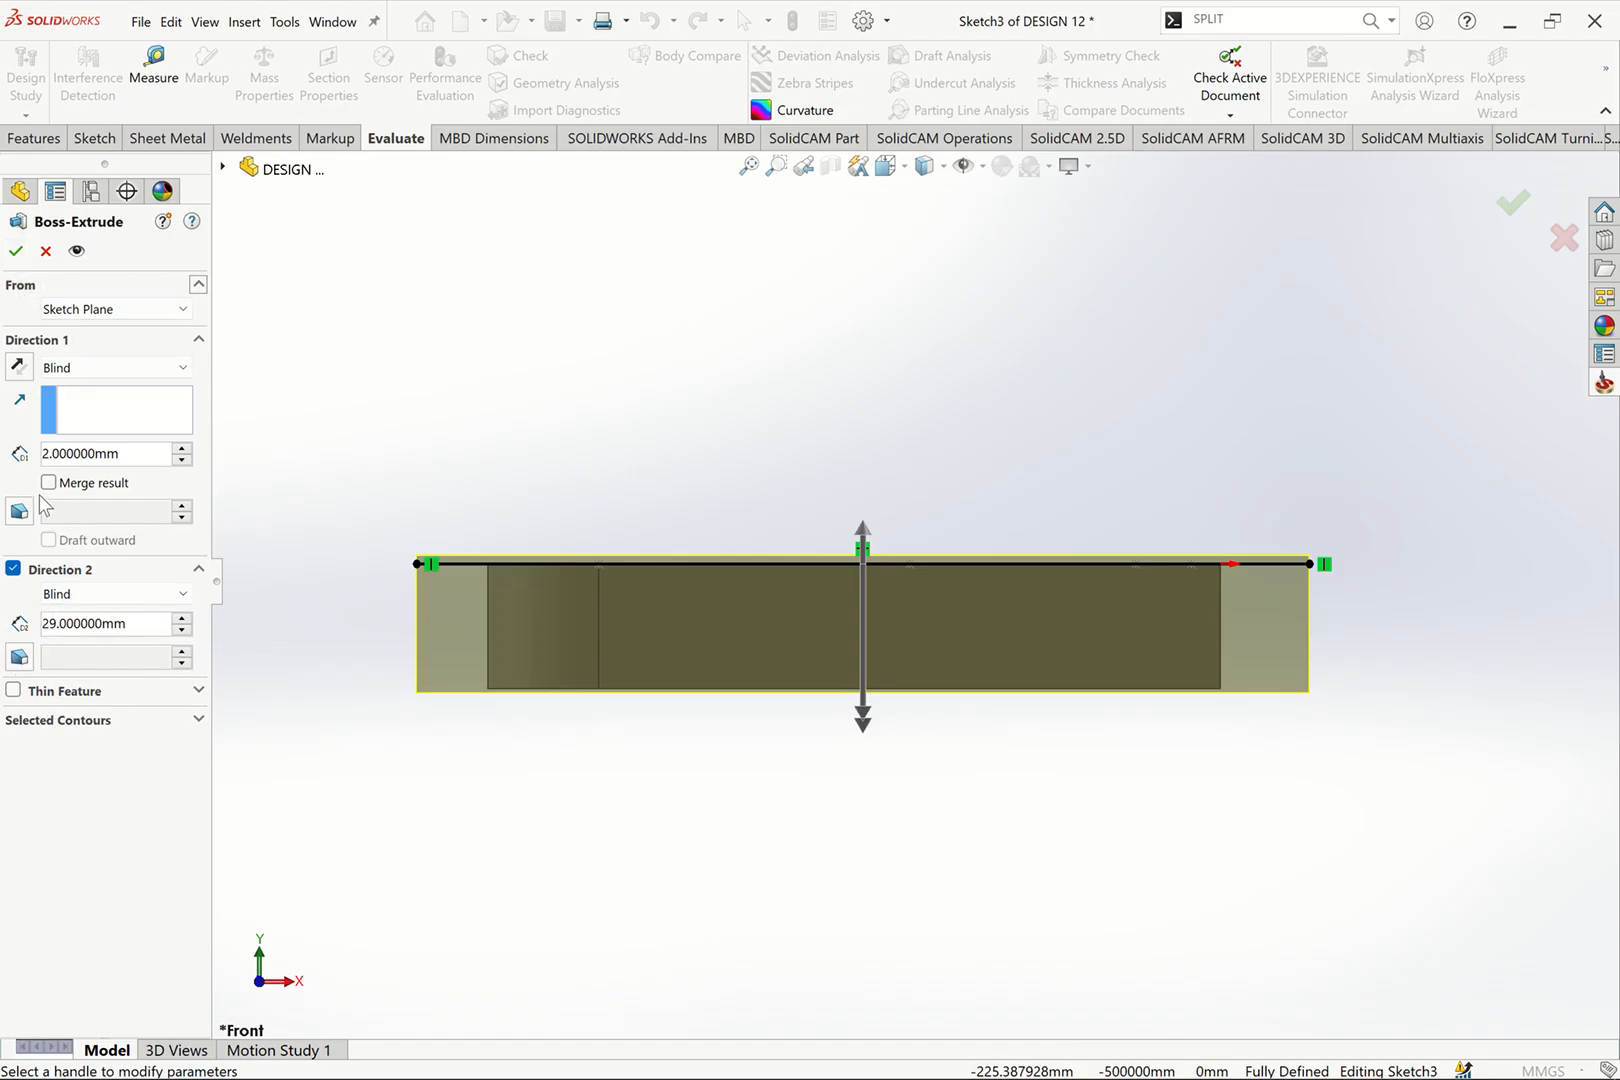
click(16, 252)
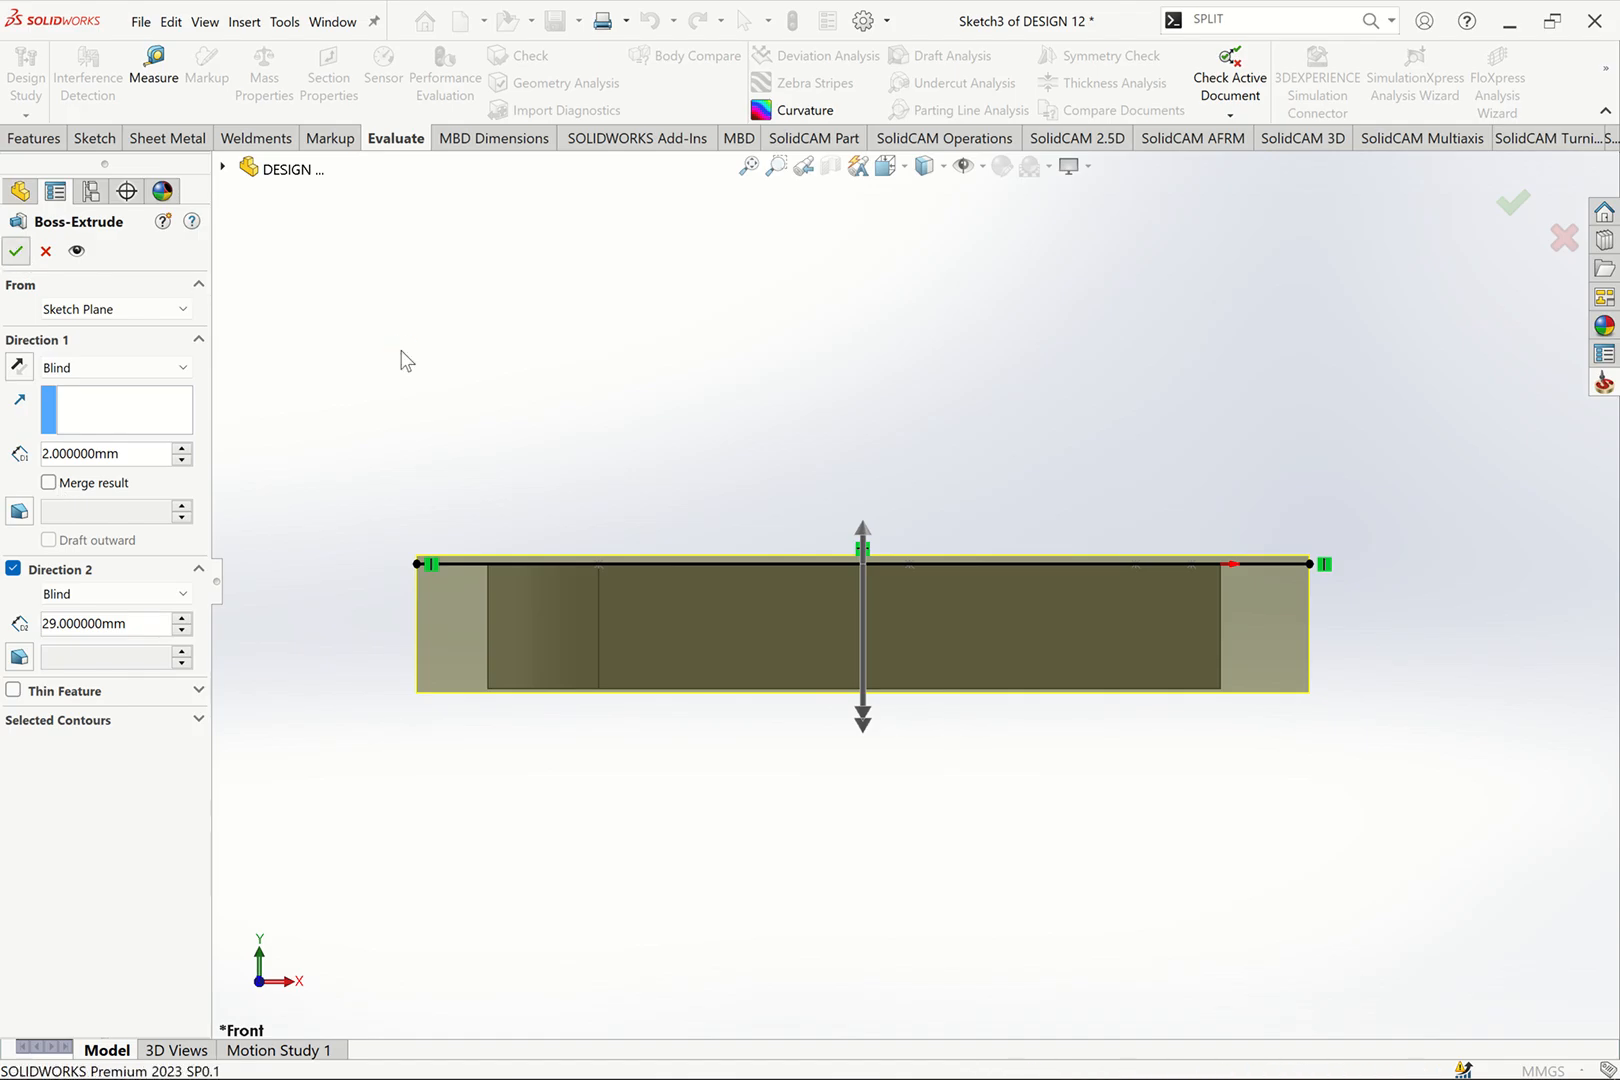
Step: Show the model in isometric view and rename the new block extrusion as STOCK
key(ctrl+7)
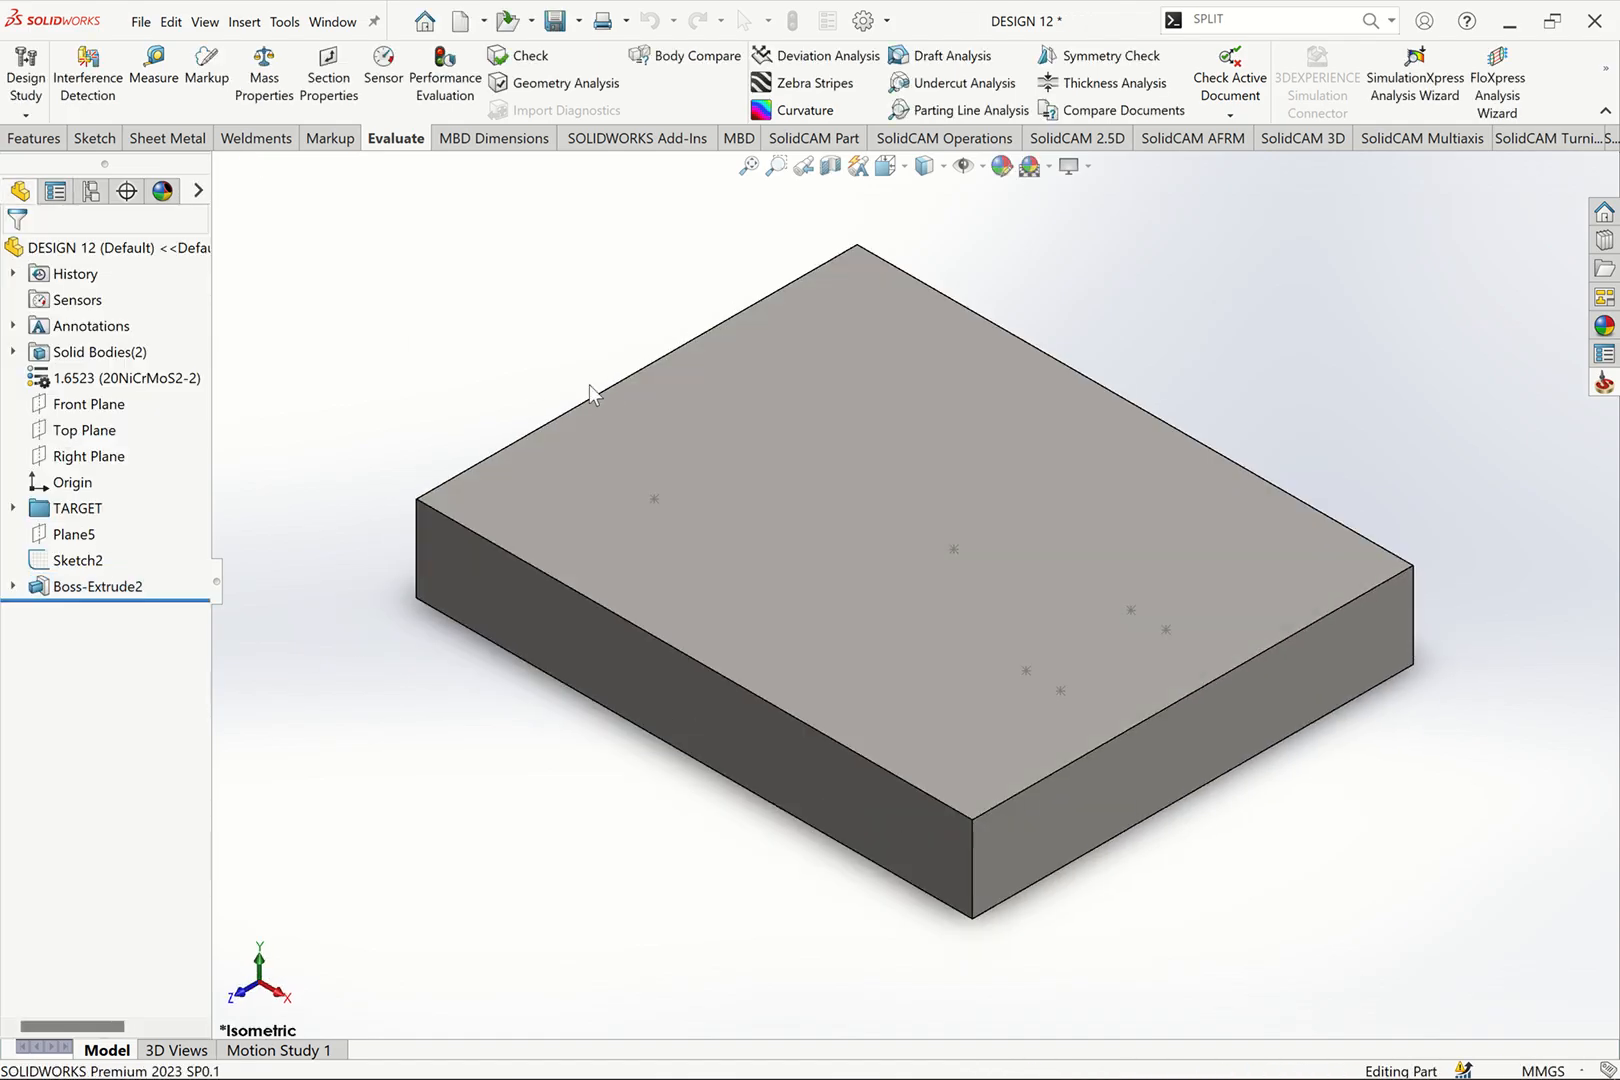
click(95, 598)
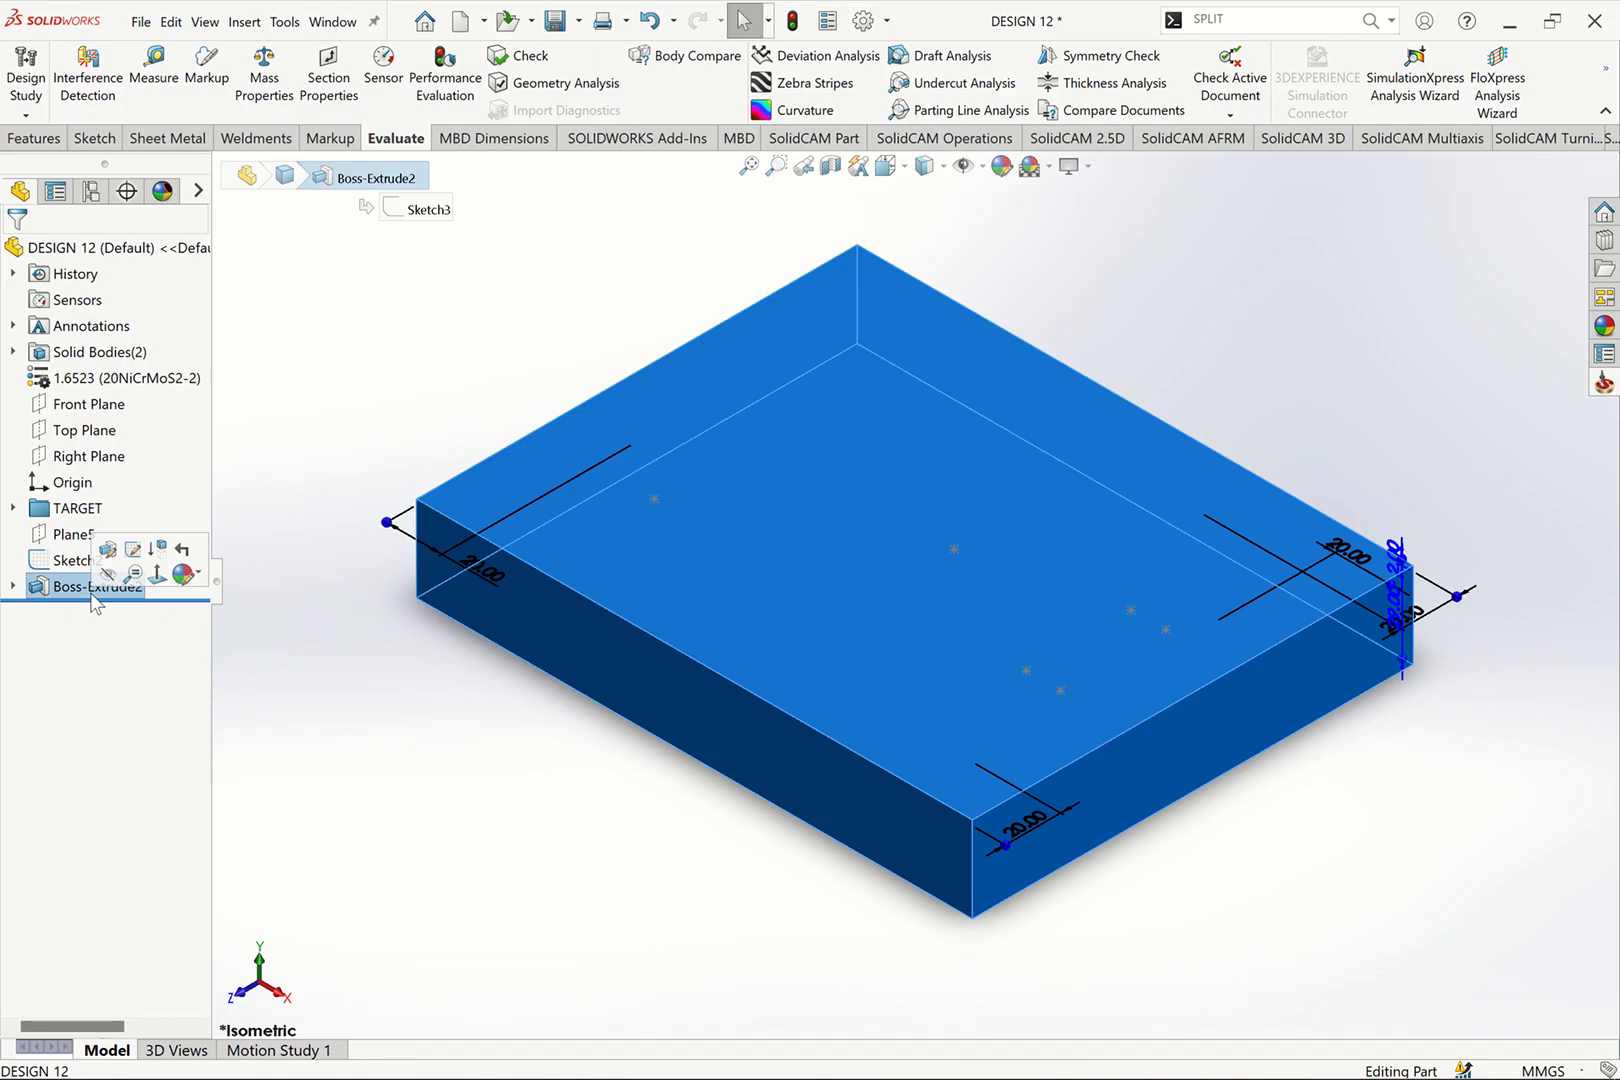
click(92, 590)
text(STOCK)
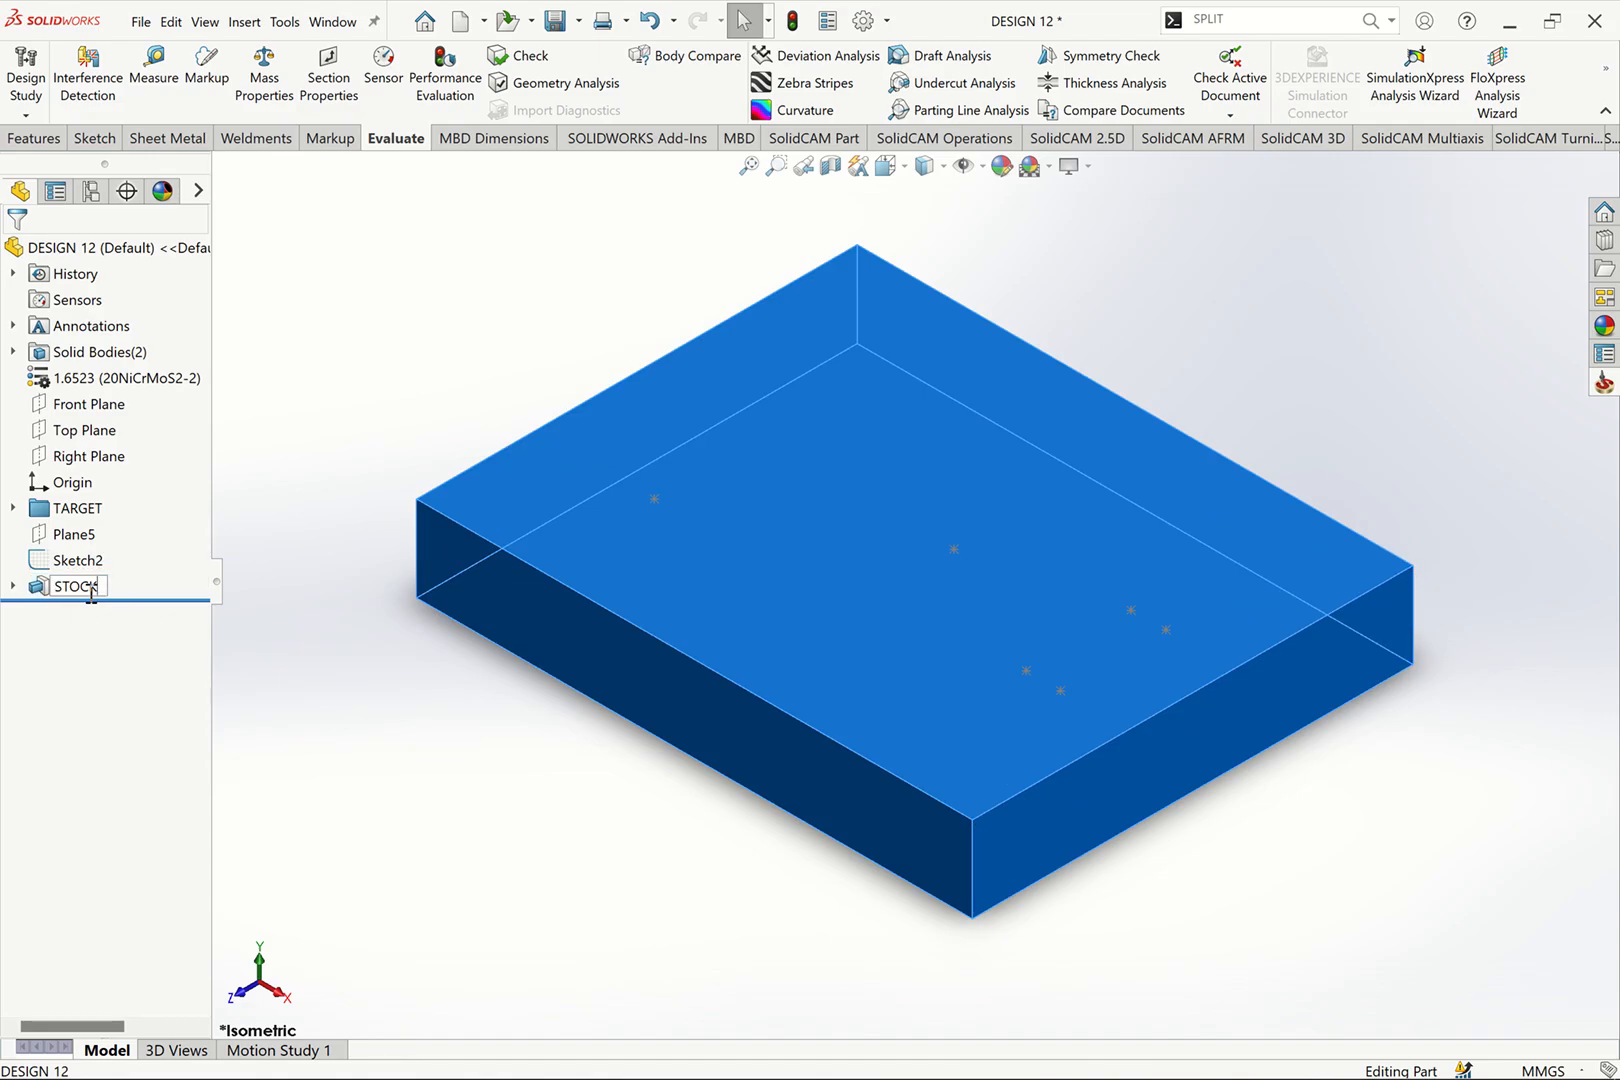
click(274, 475)
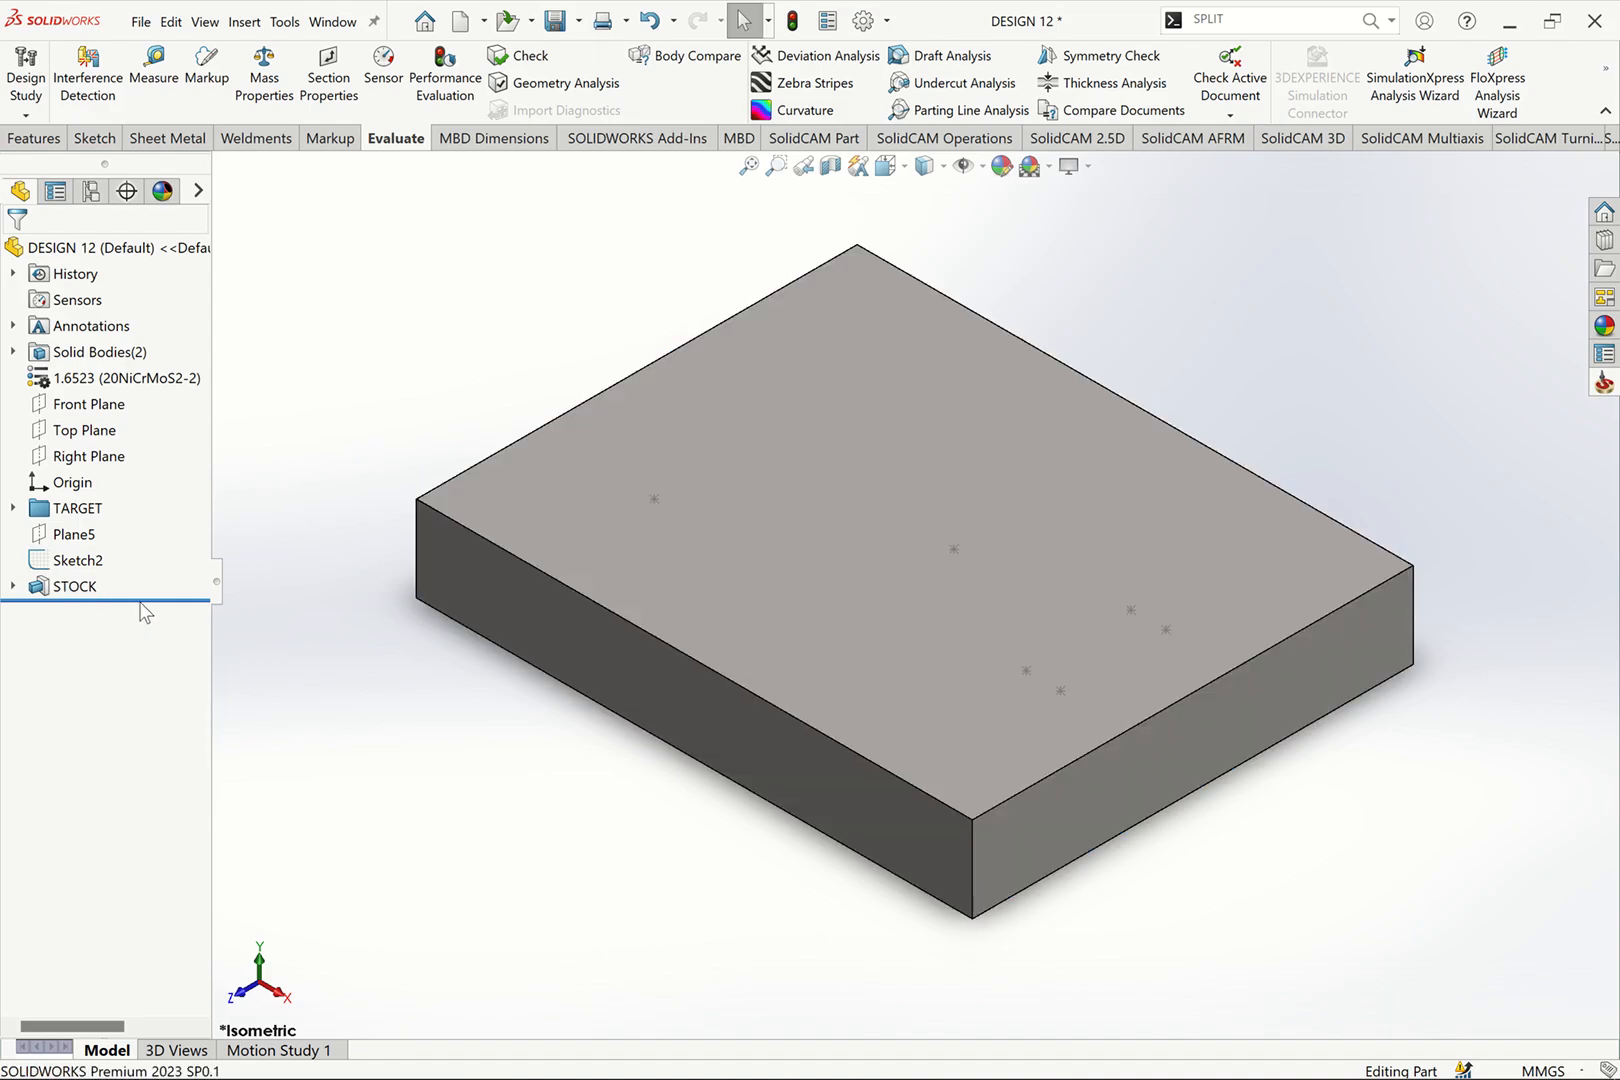
Step: Make the STOCK feature transparent so that the enclosed TARGET part shows through, and clear the selection
click(63, 587)
right_click(63, 587)
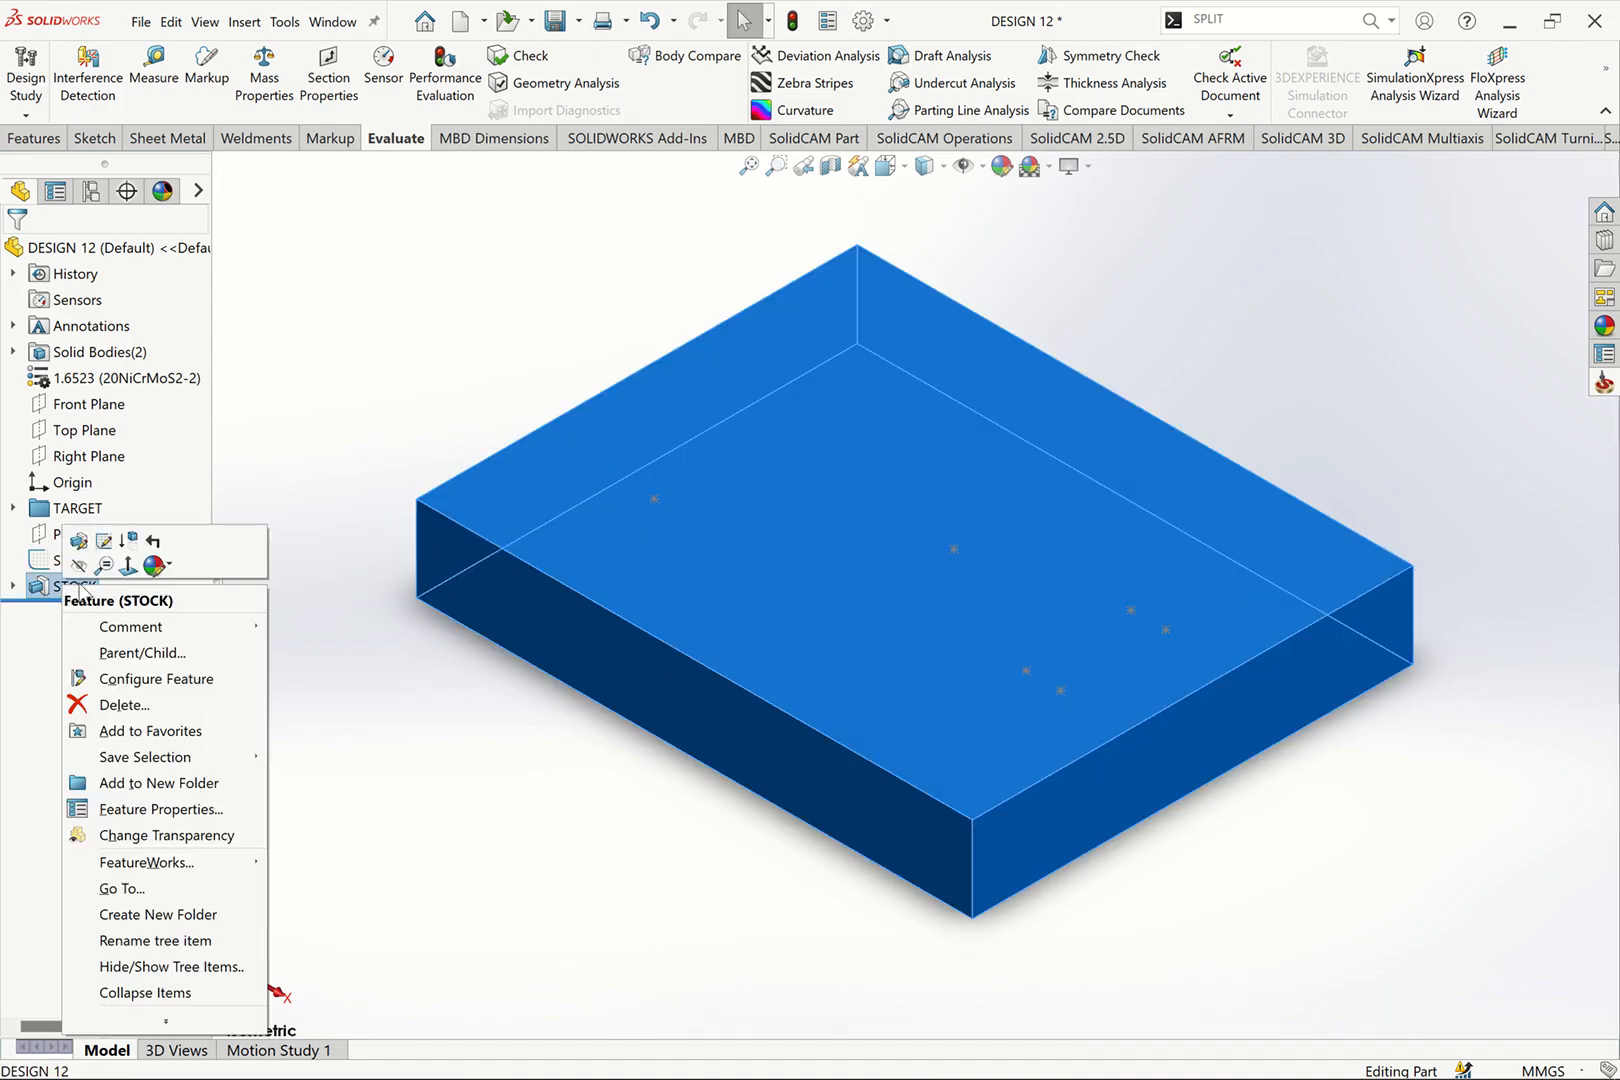
click(130, 840)
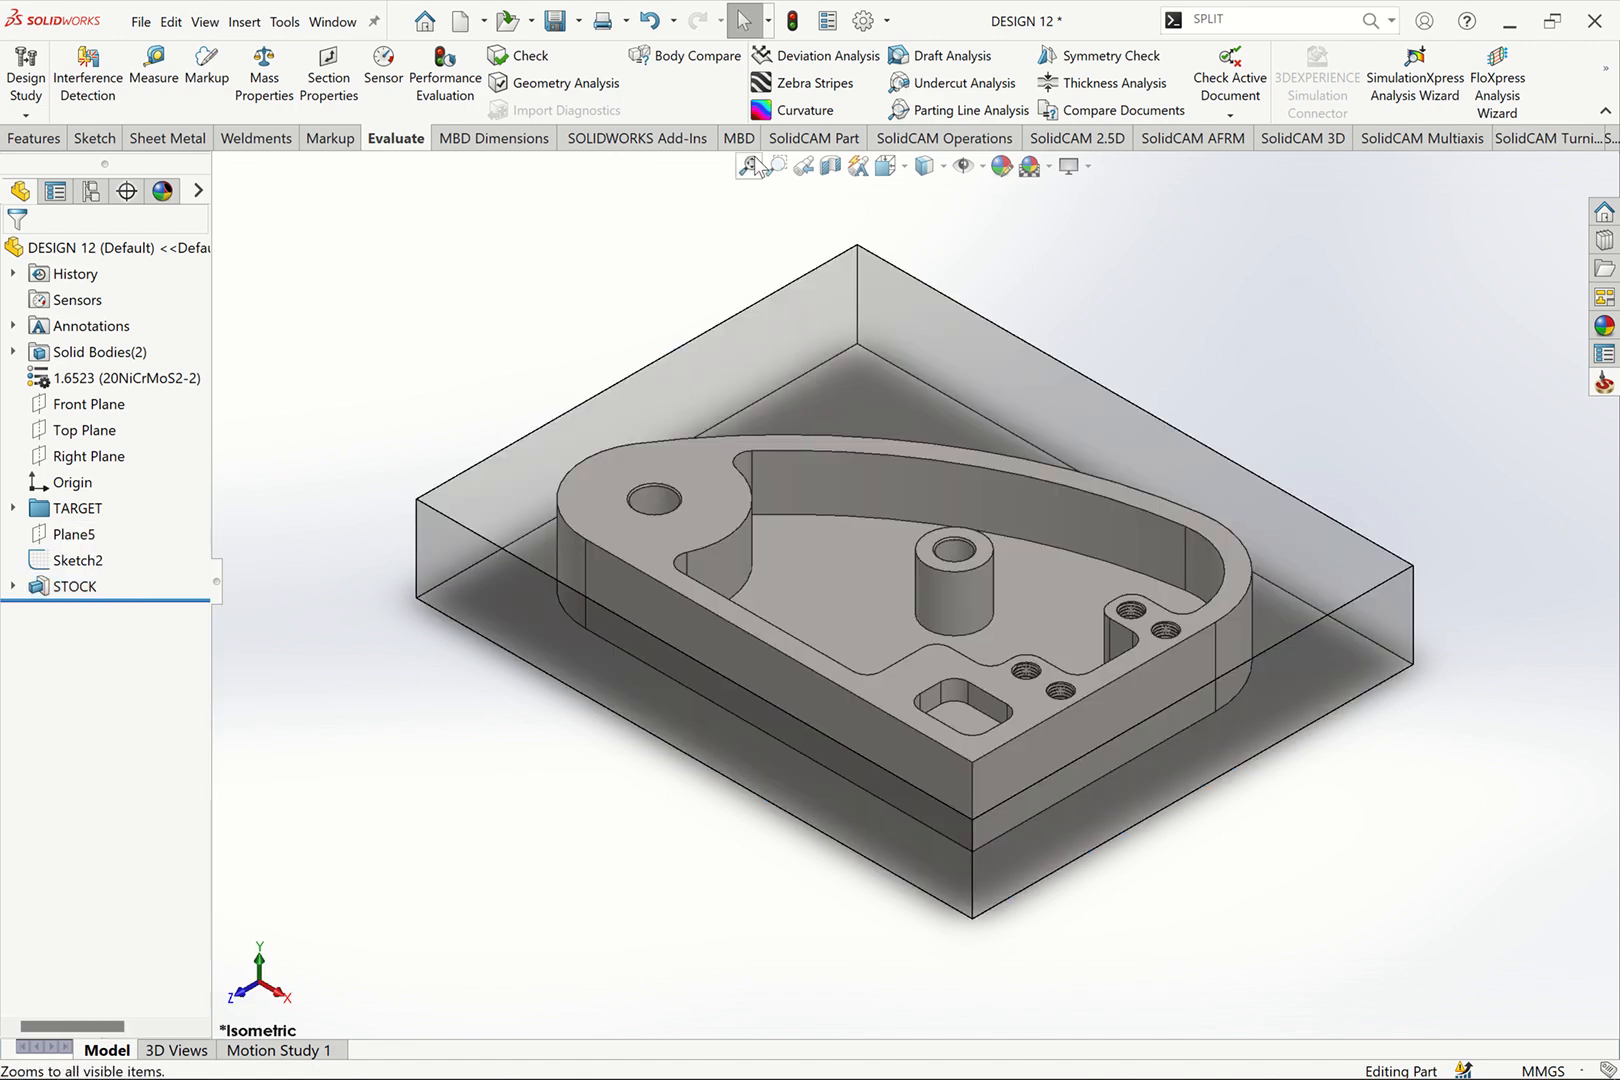
click(1131, 416)
click(335, 555)
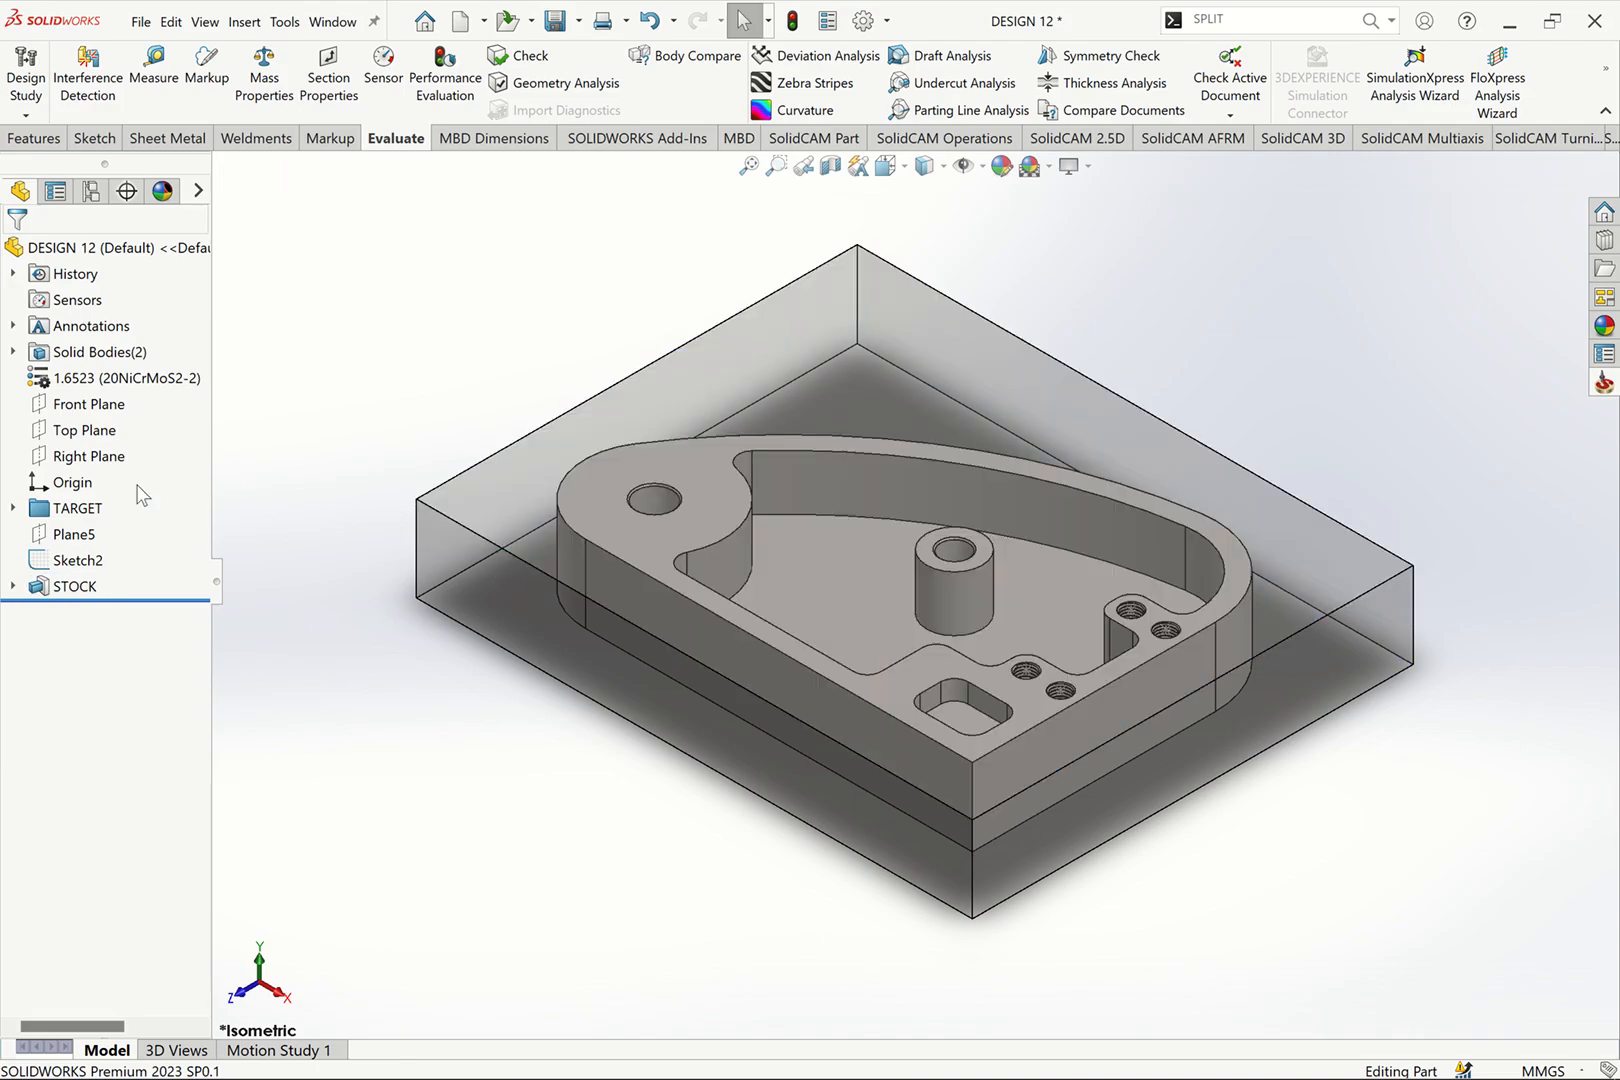
Step: Review the features grouped in the TARGET folder, from Boss-Extrude1 to Chamfer2, and collapse the folder
click(14, 509)
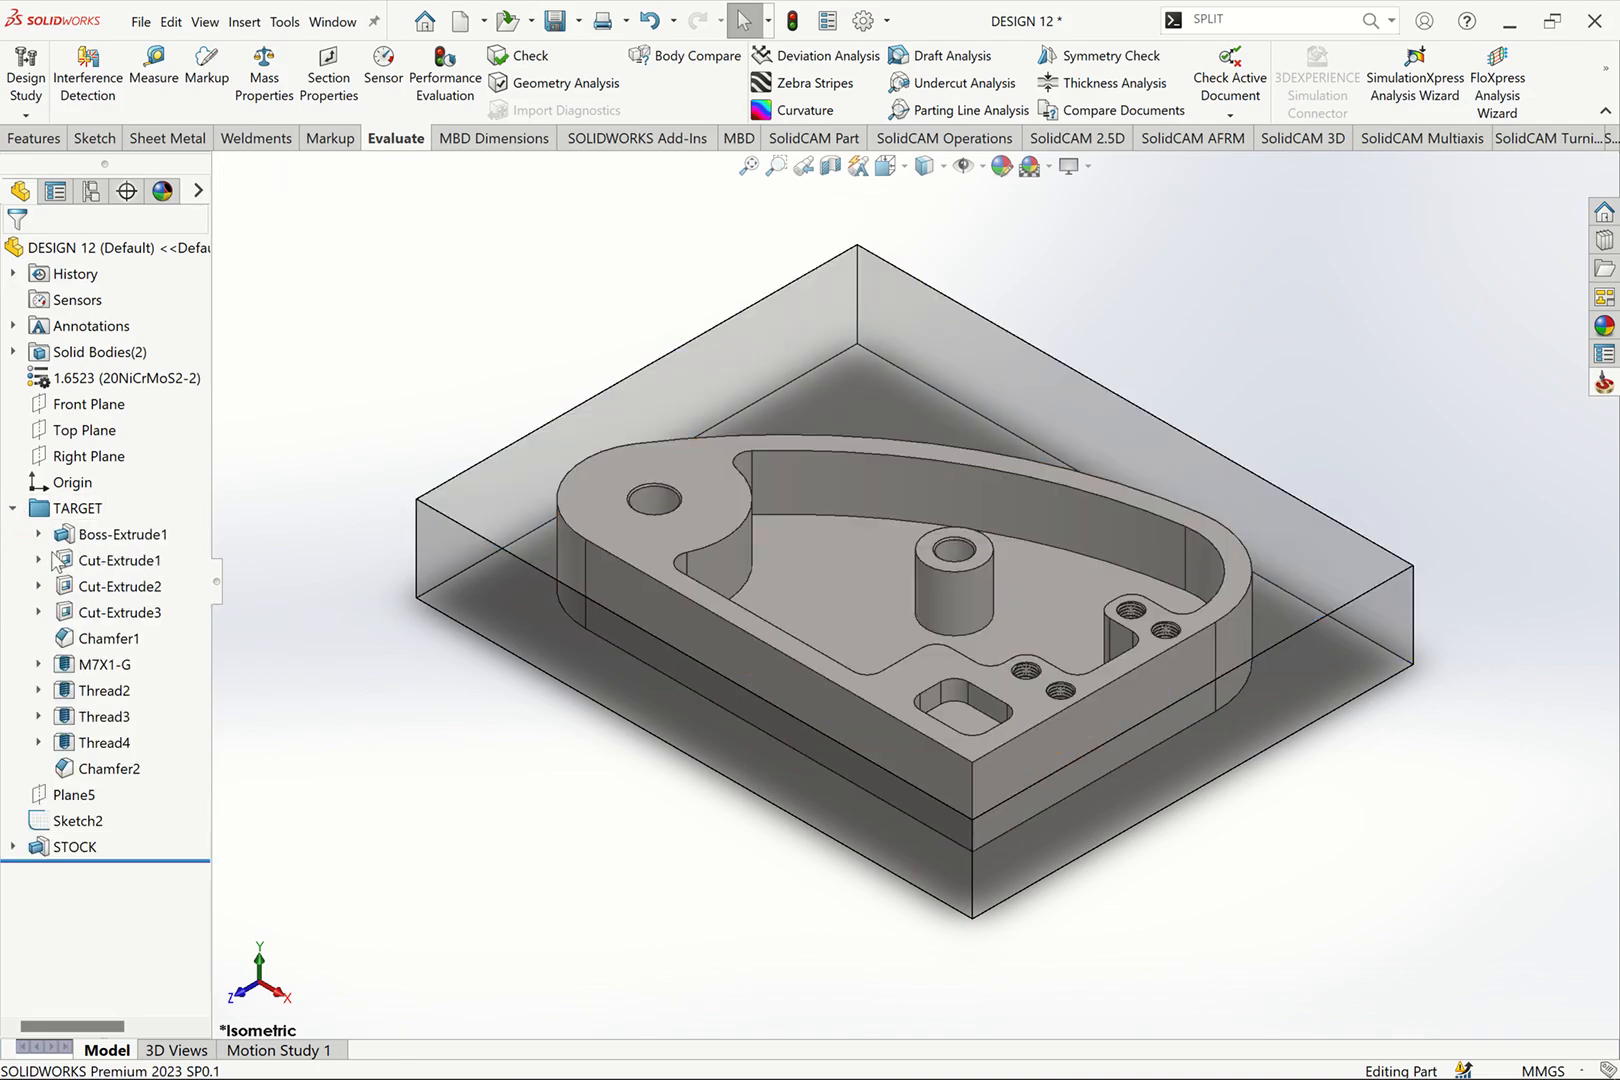
click(108, 536)
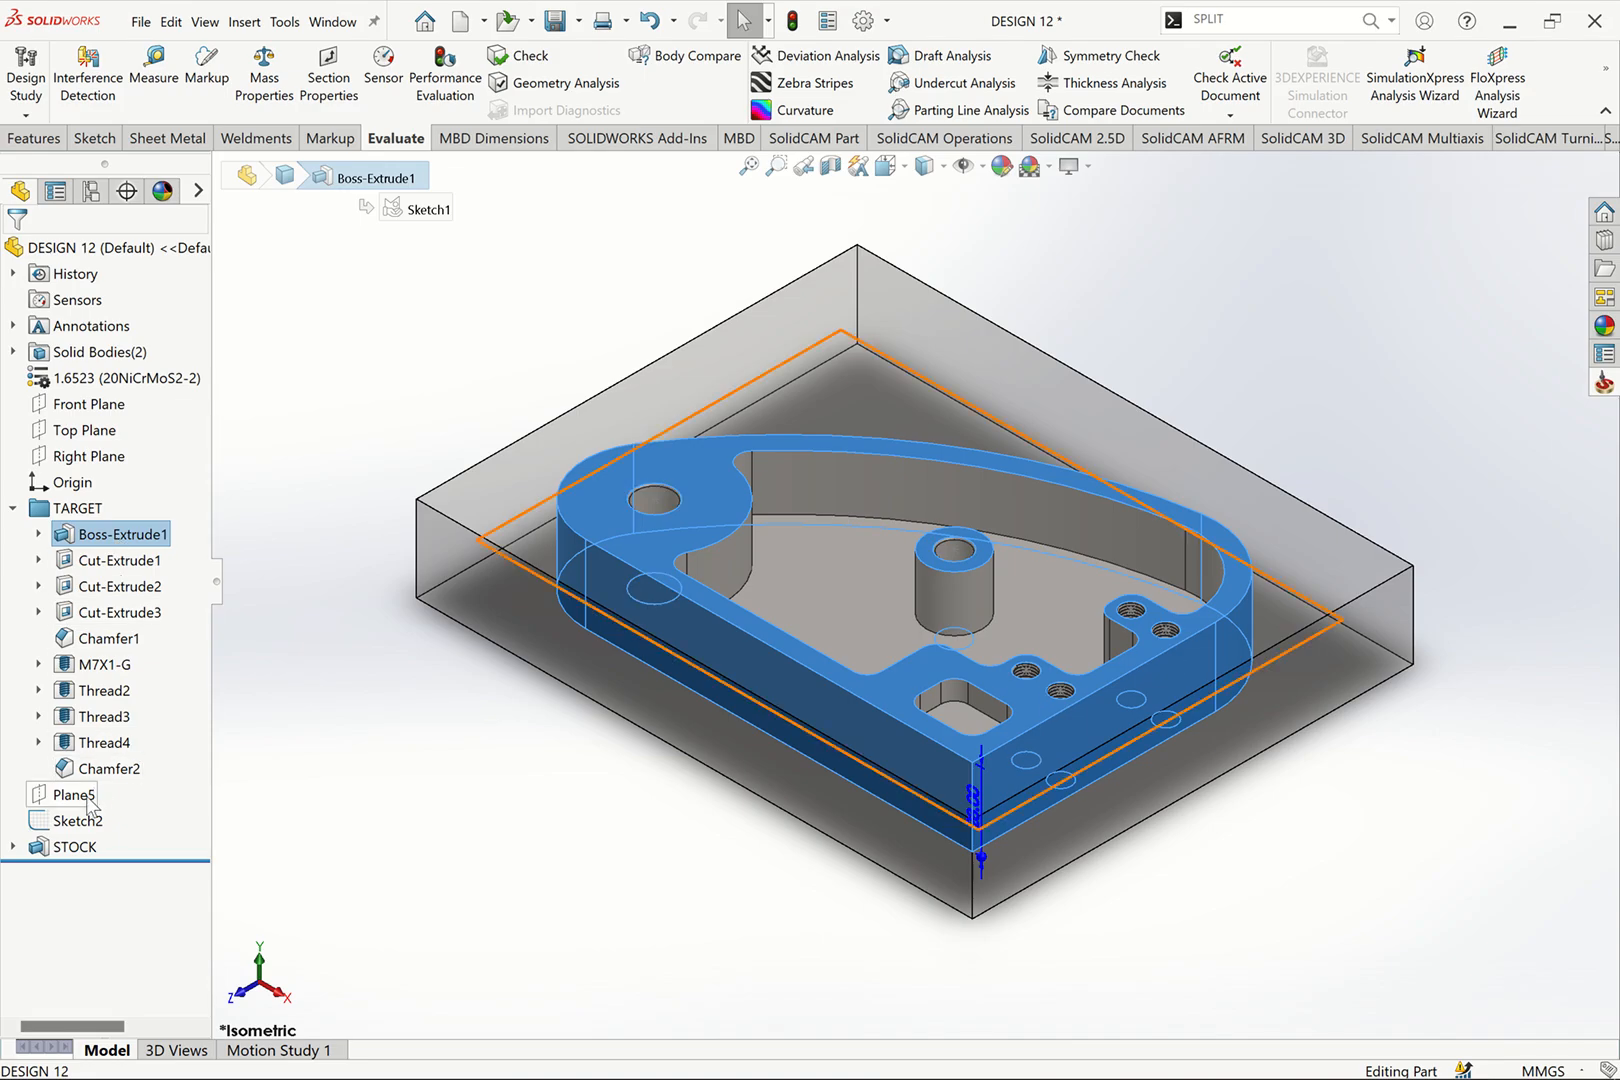
shift+click(110, 770)
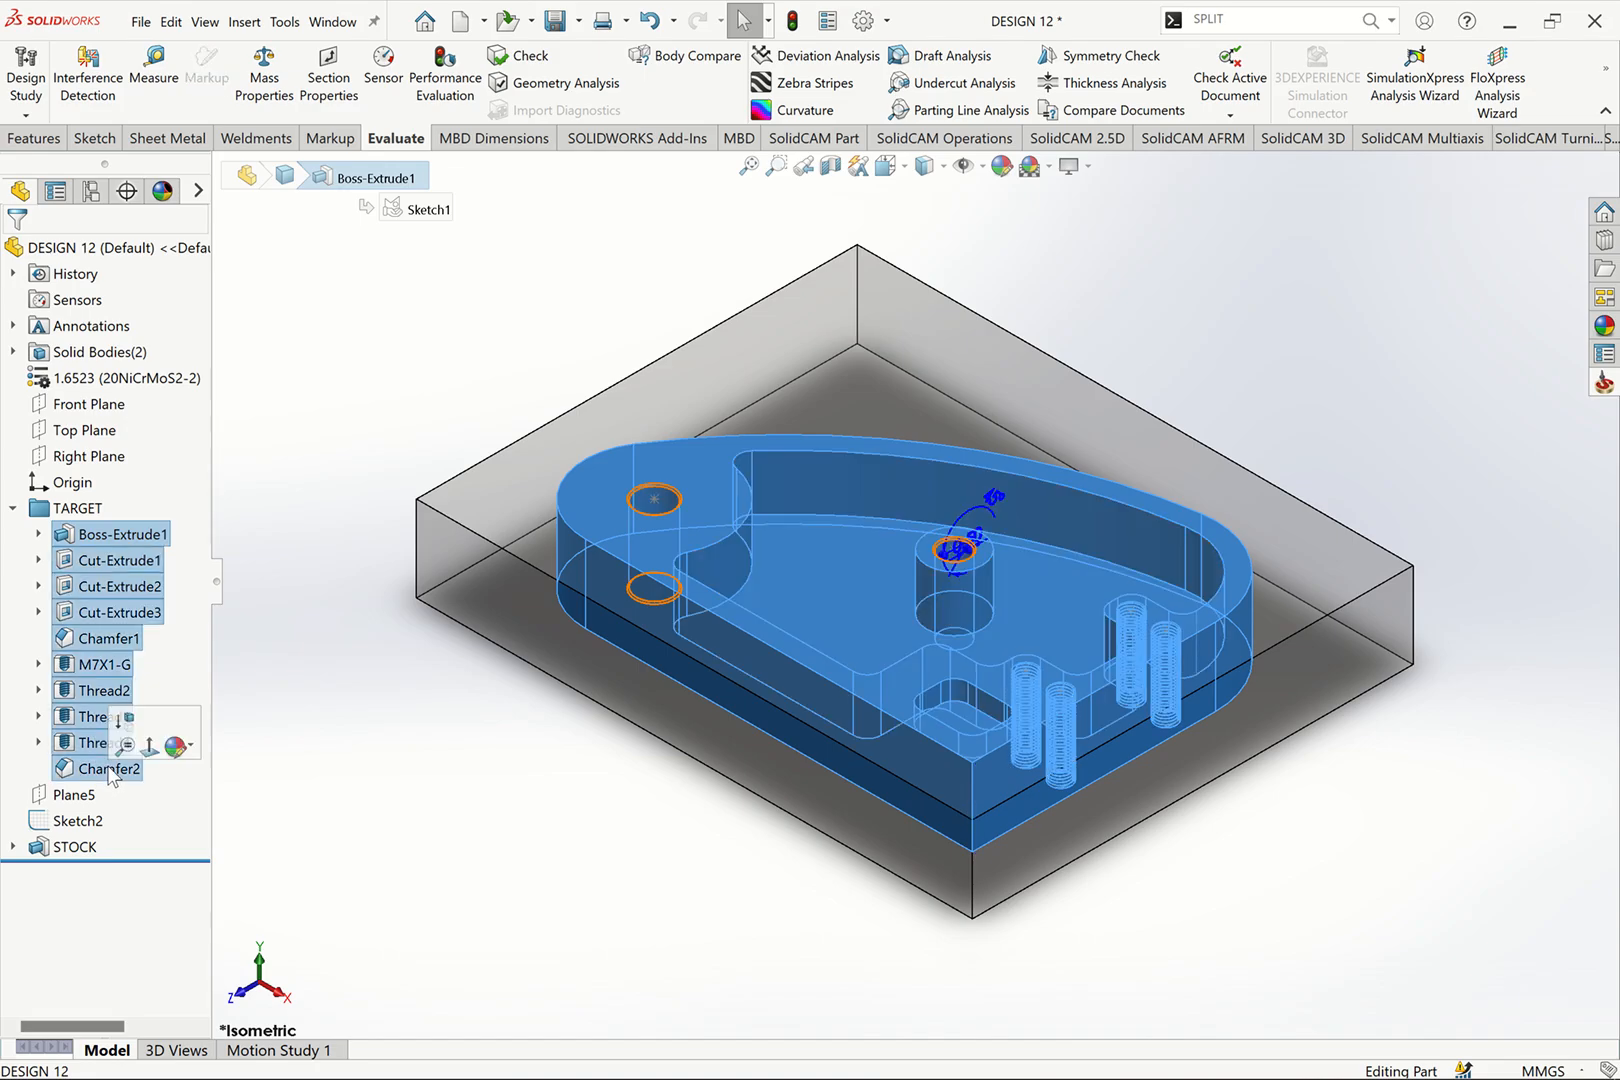
right_click(86, 745)
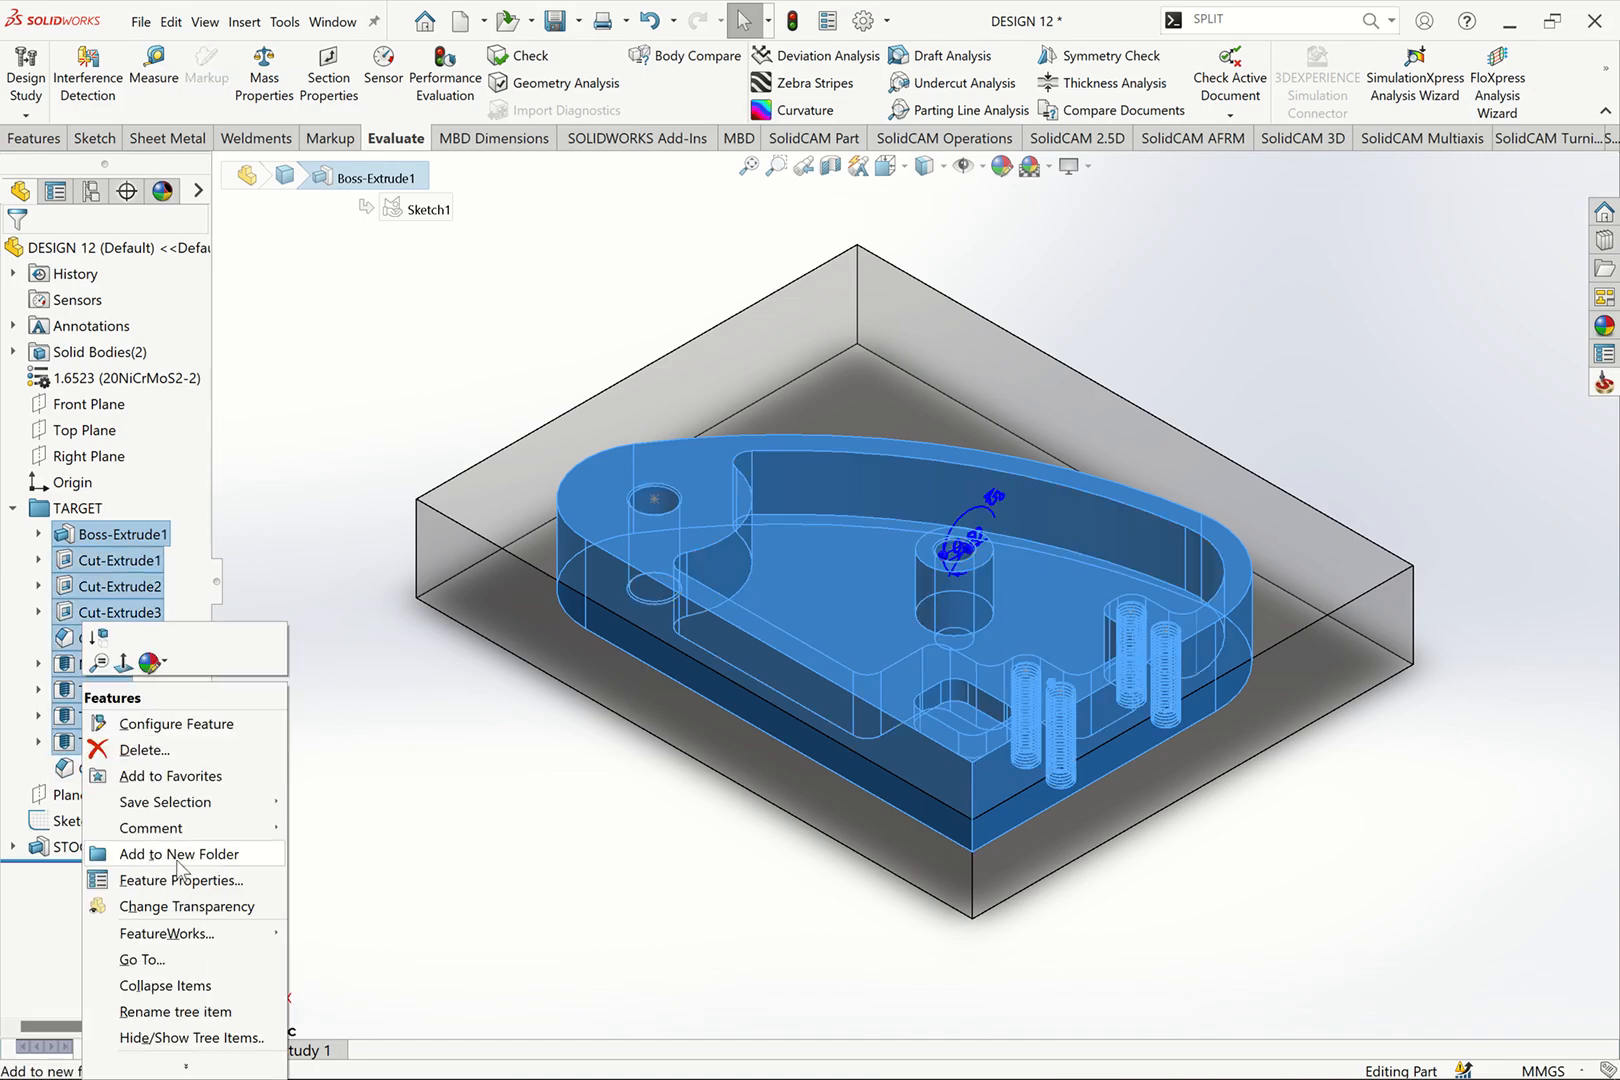
click(333, 474)
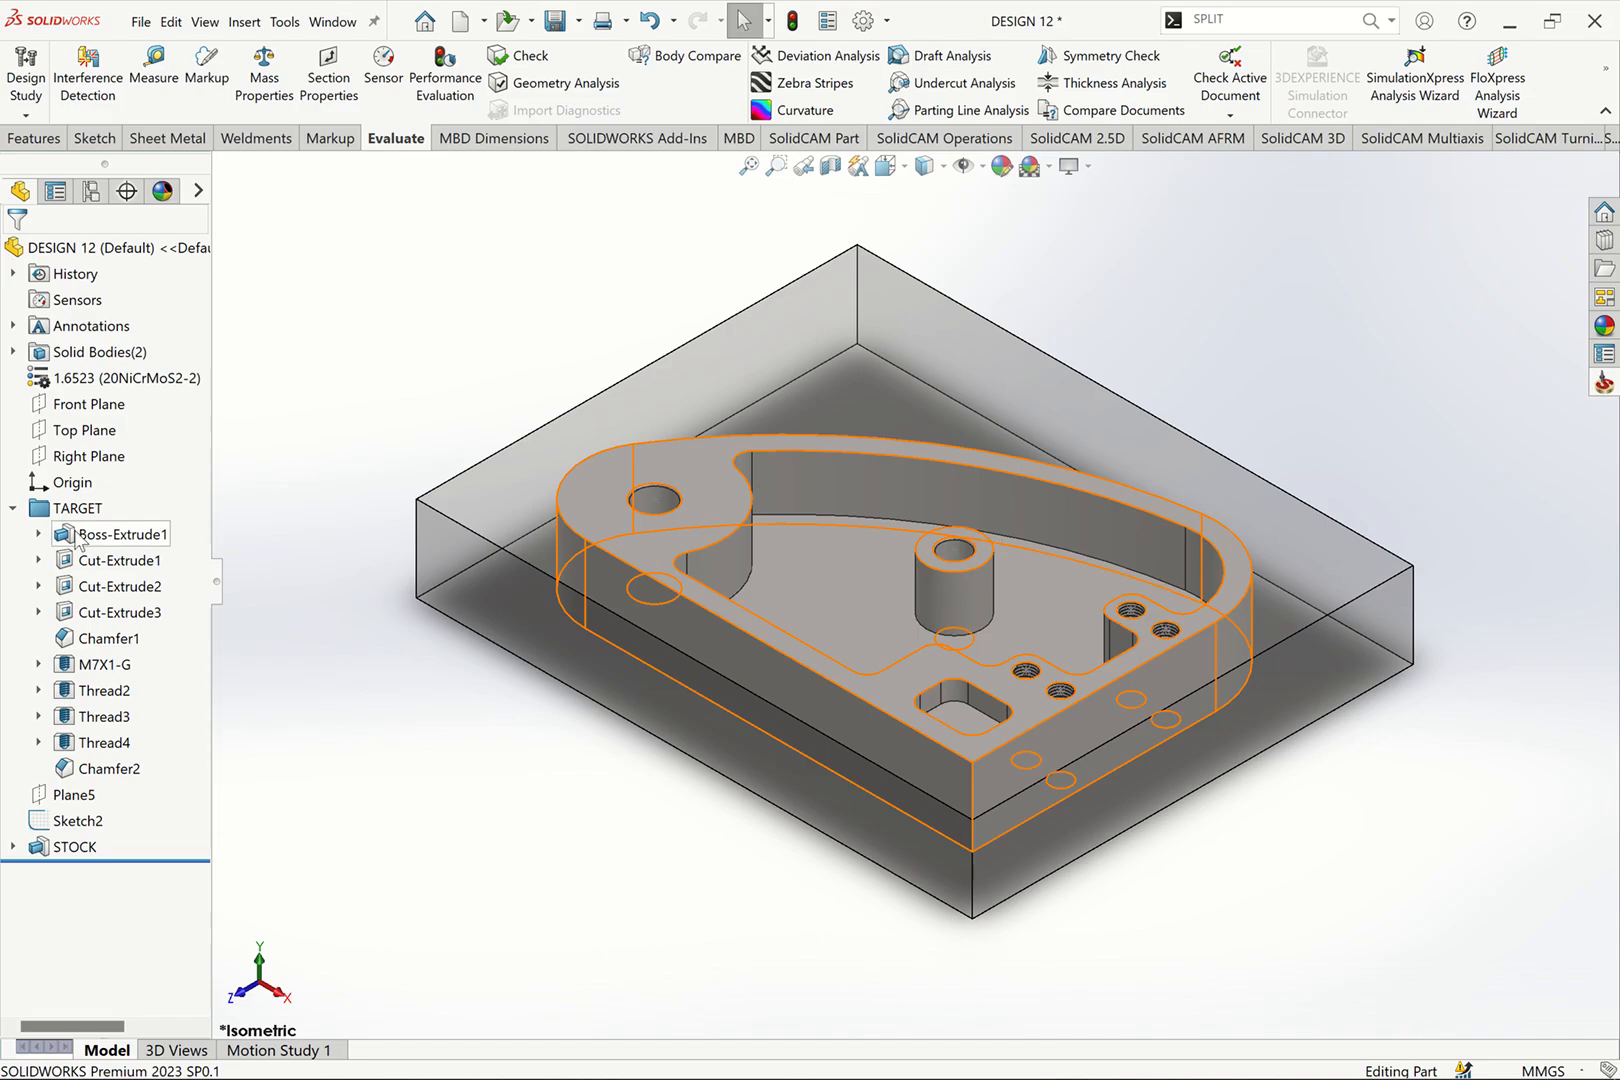
click(14, 508)
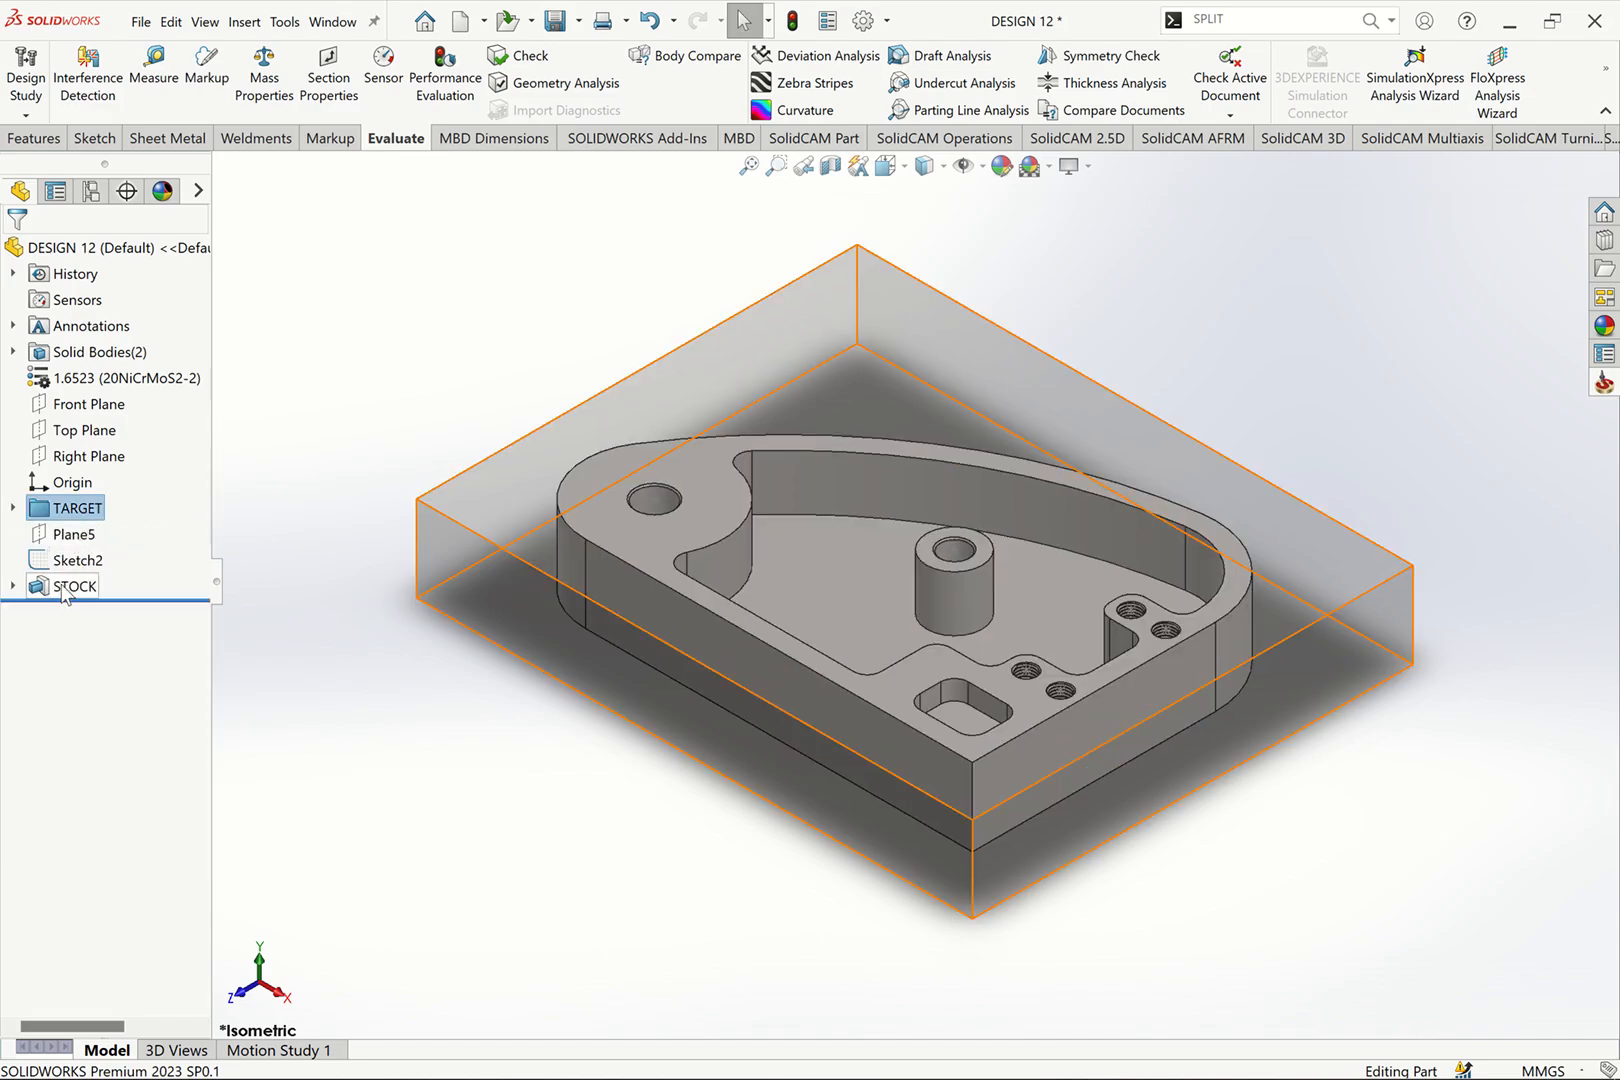
Step: Check the TARGET and STOCK bodies listed under Solid Bodies by highlighting each in the model
click(13, 352)
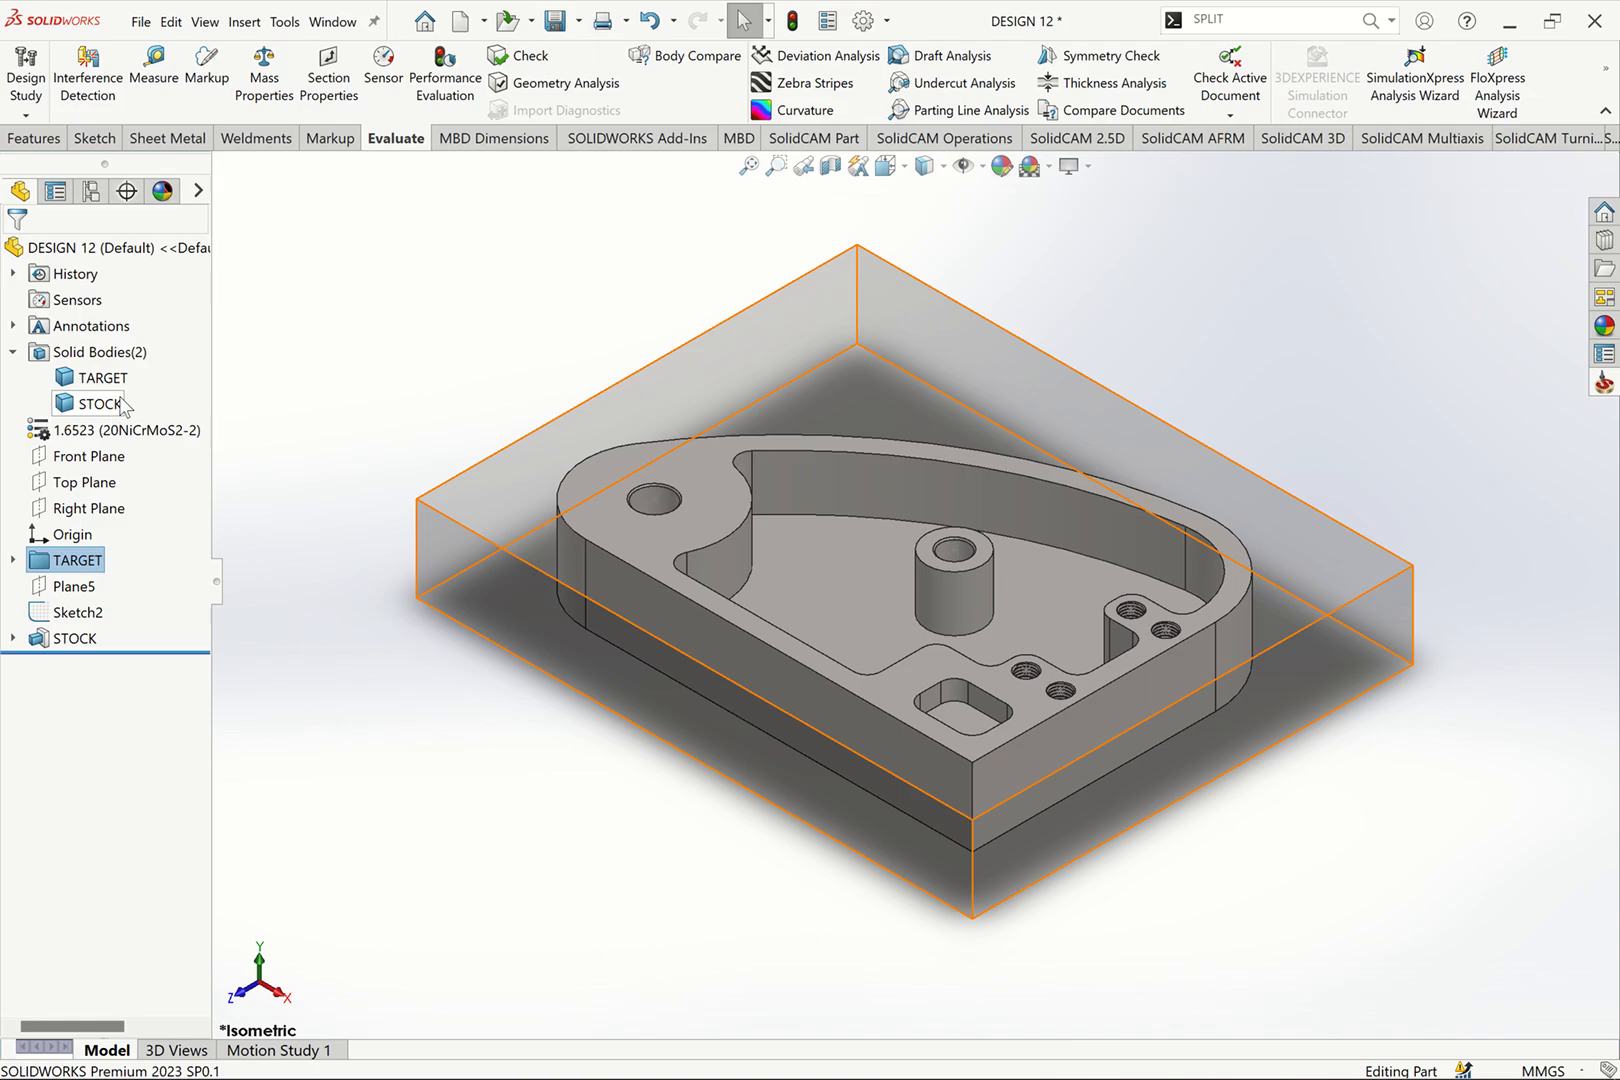
click(100, 378)
click(101, 404)
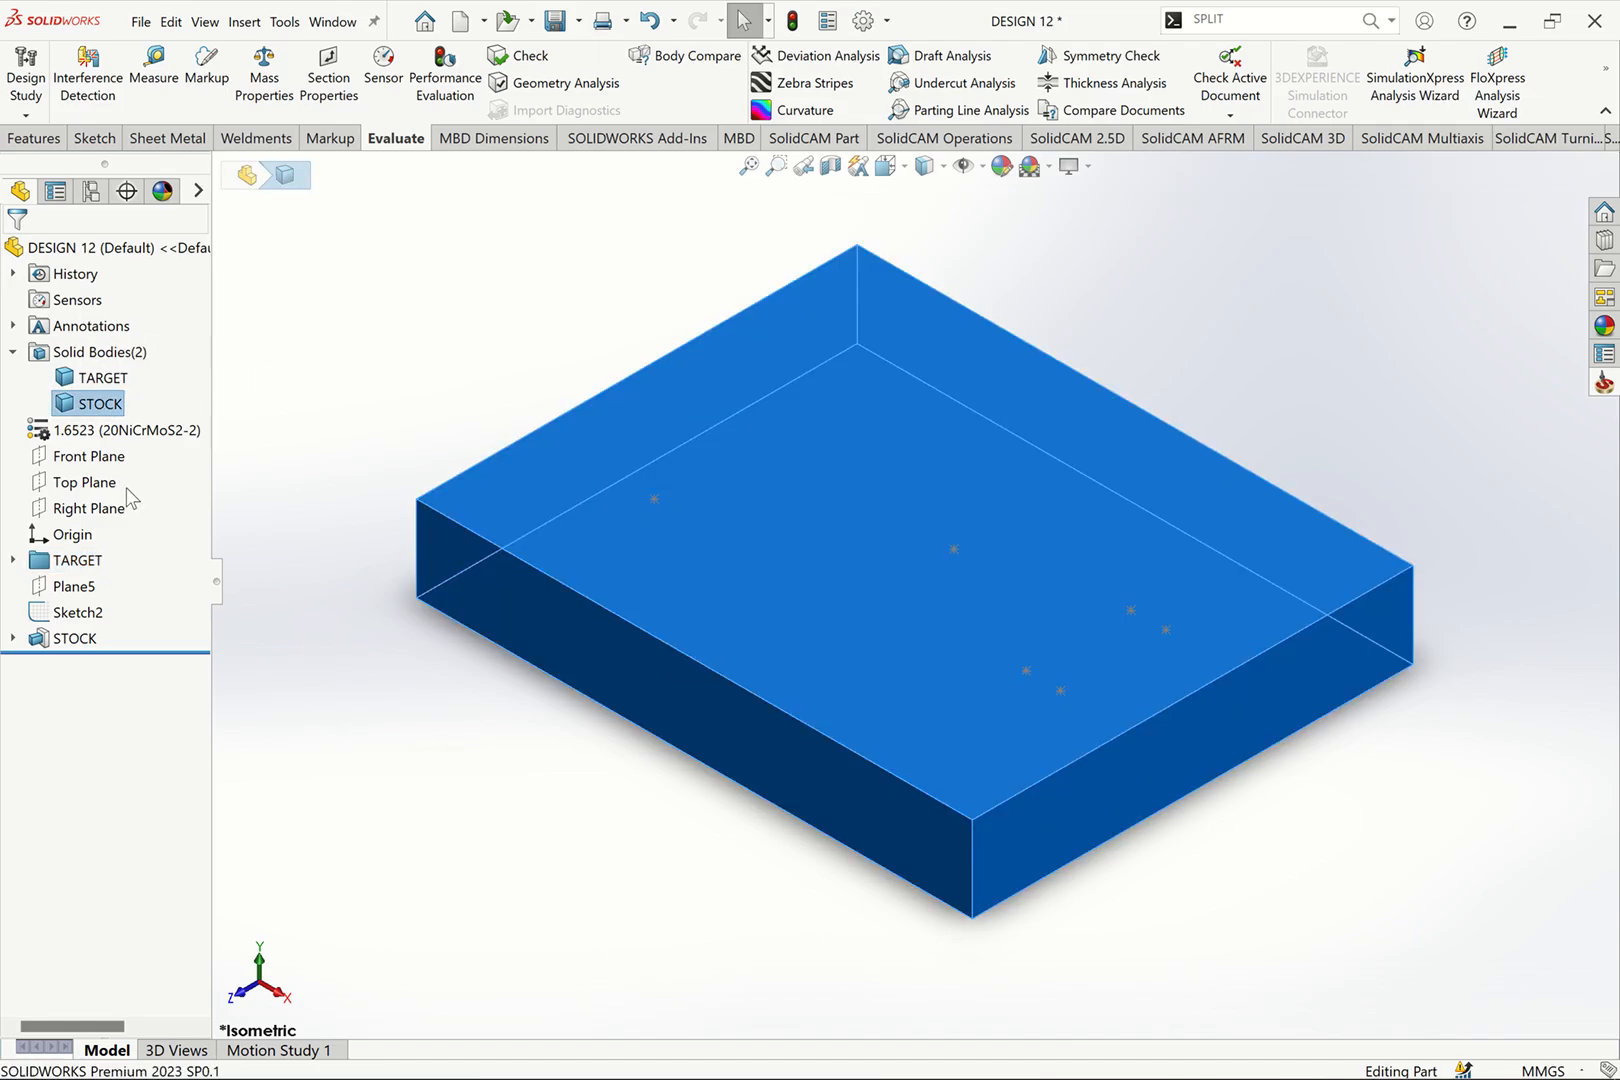
click(126, 490)
click(13, 352)
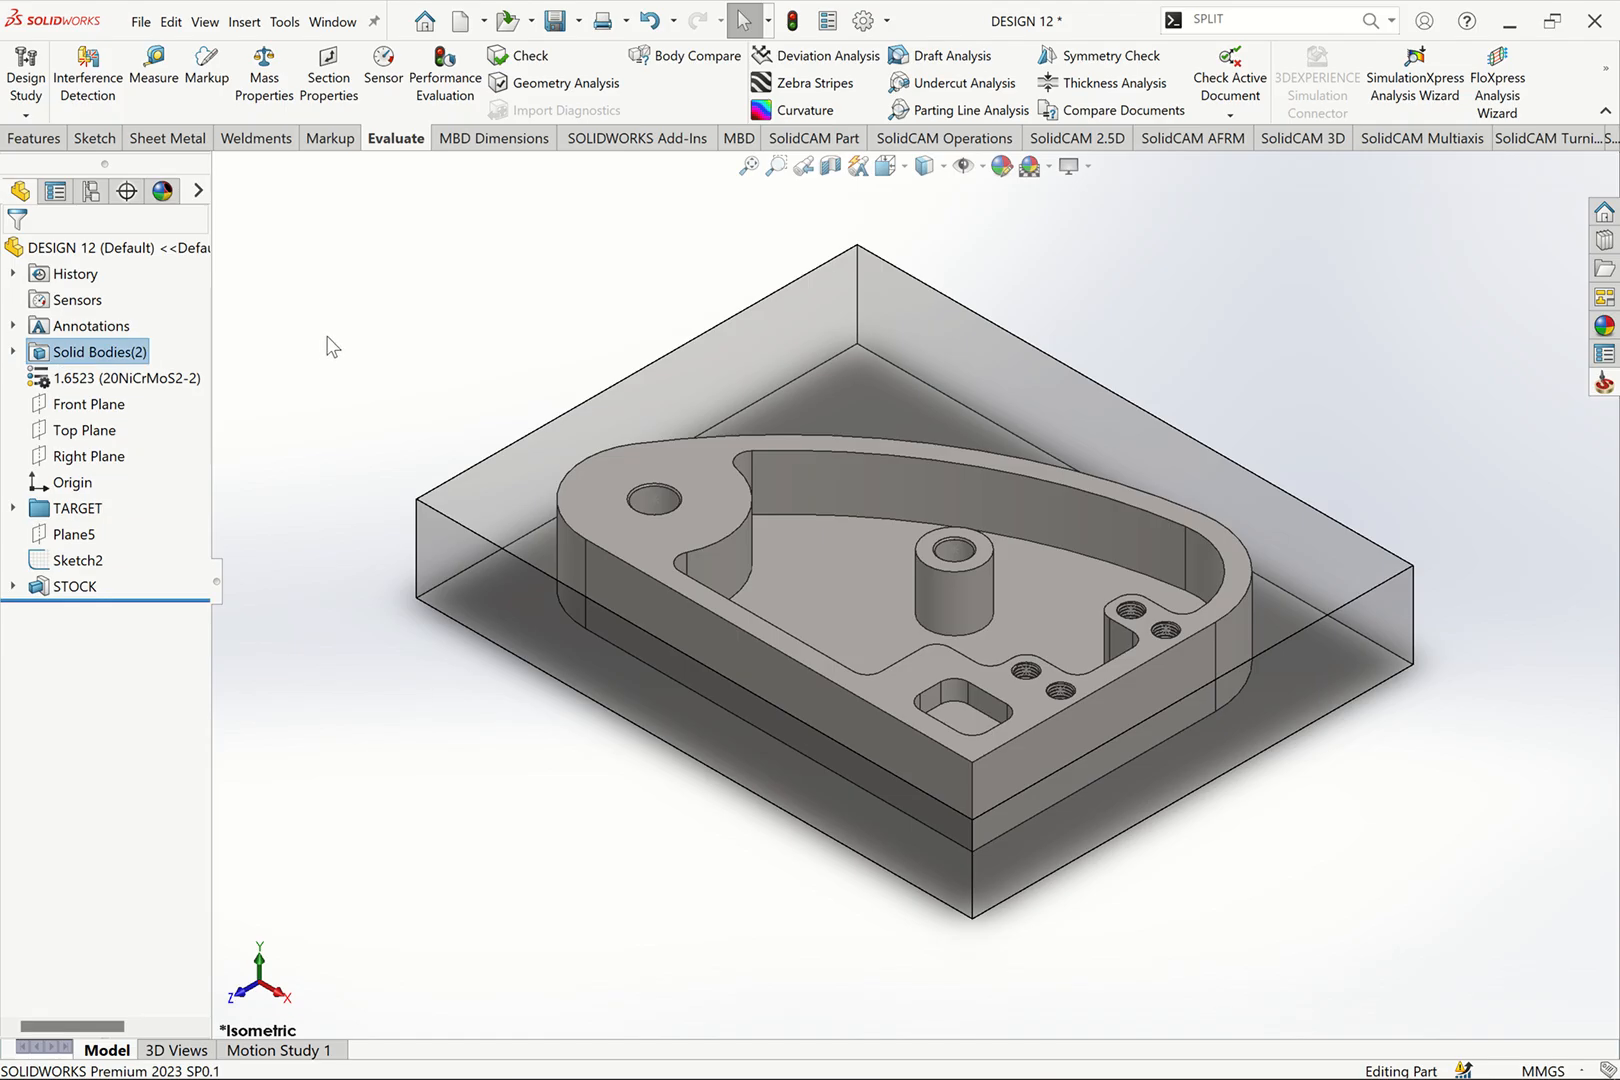
Step: Check in the add-in manager whether SolidCAM2024 is active, and close the manager
click(888, 20)
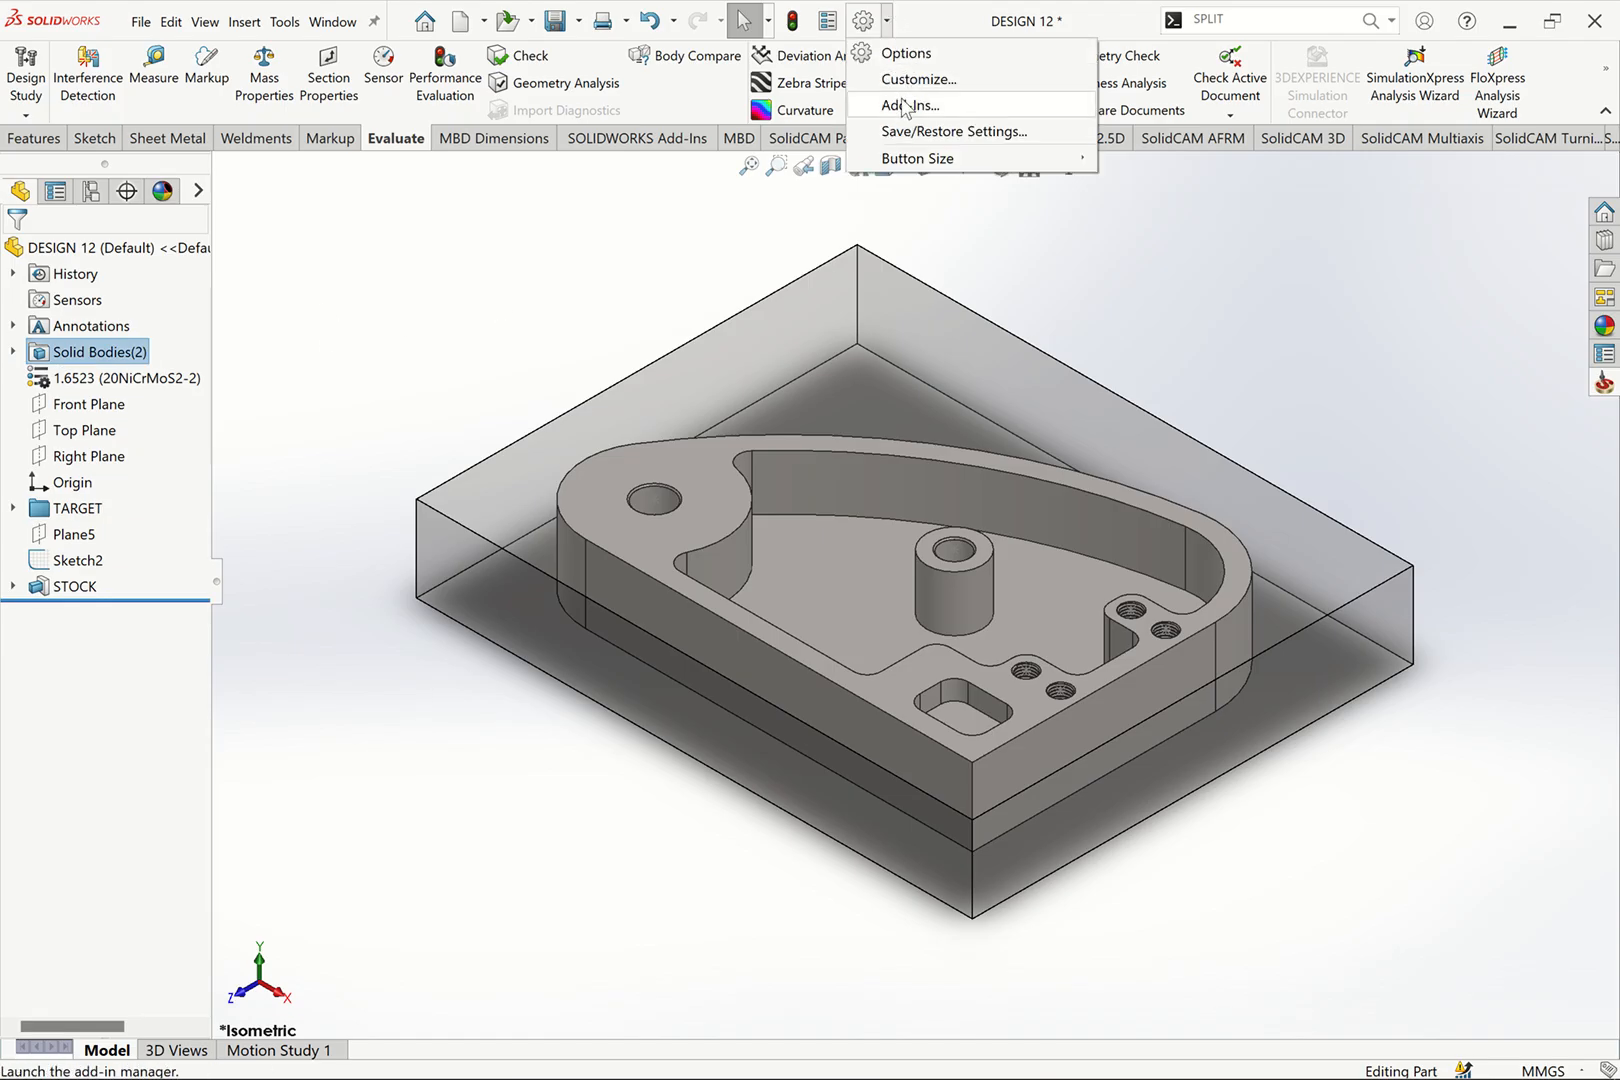
click(905, 105)
scroll(705, 602, down, 6)
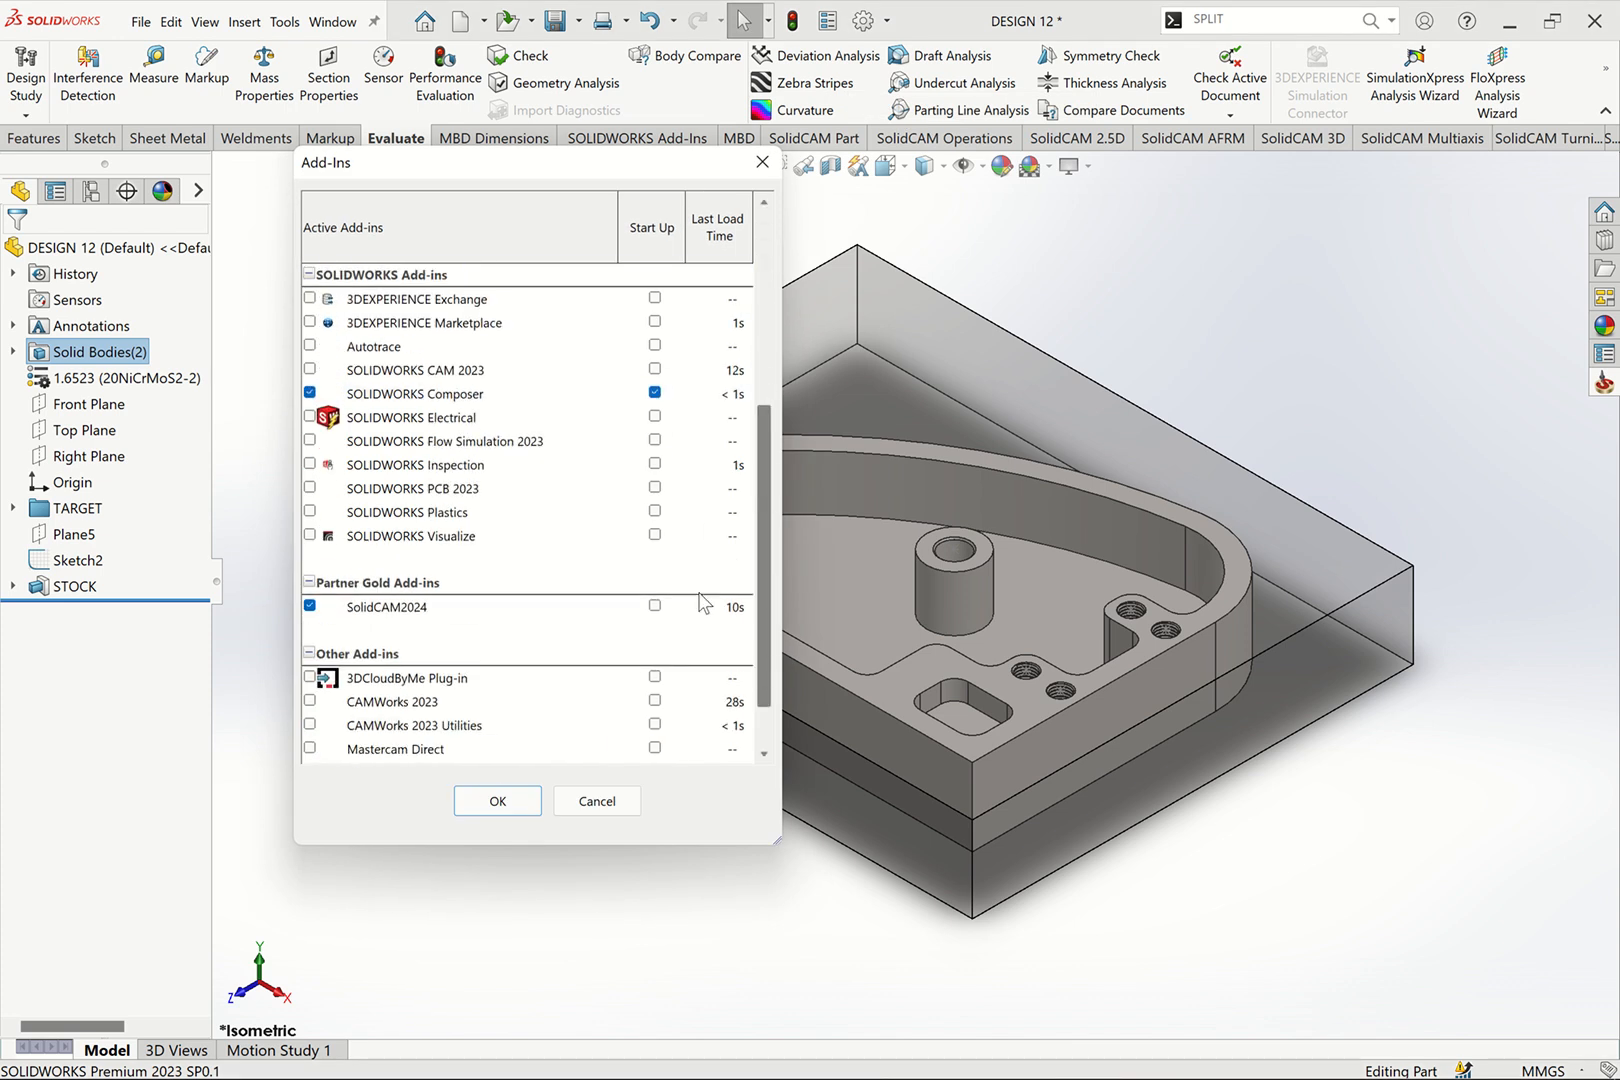
scroll(705, 602, down, 1)
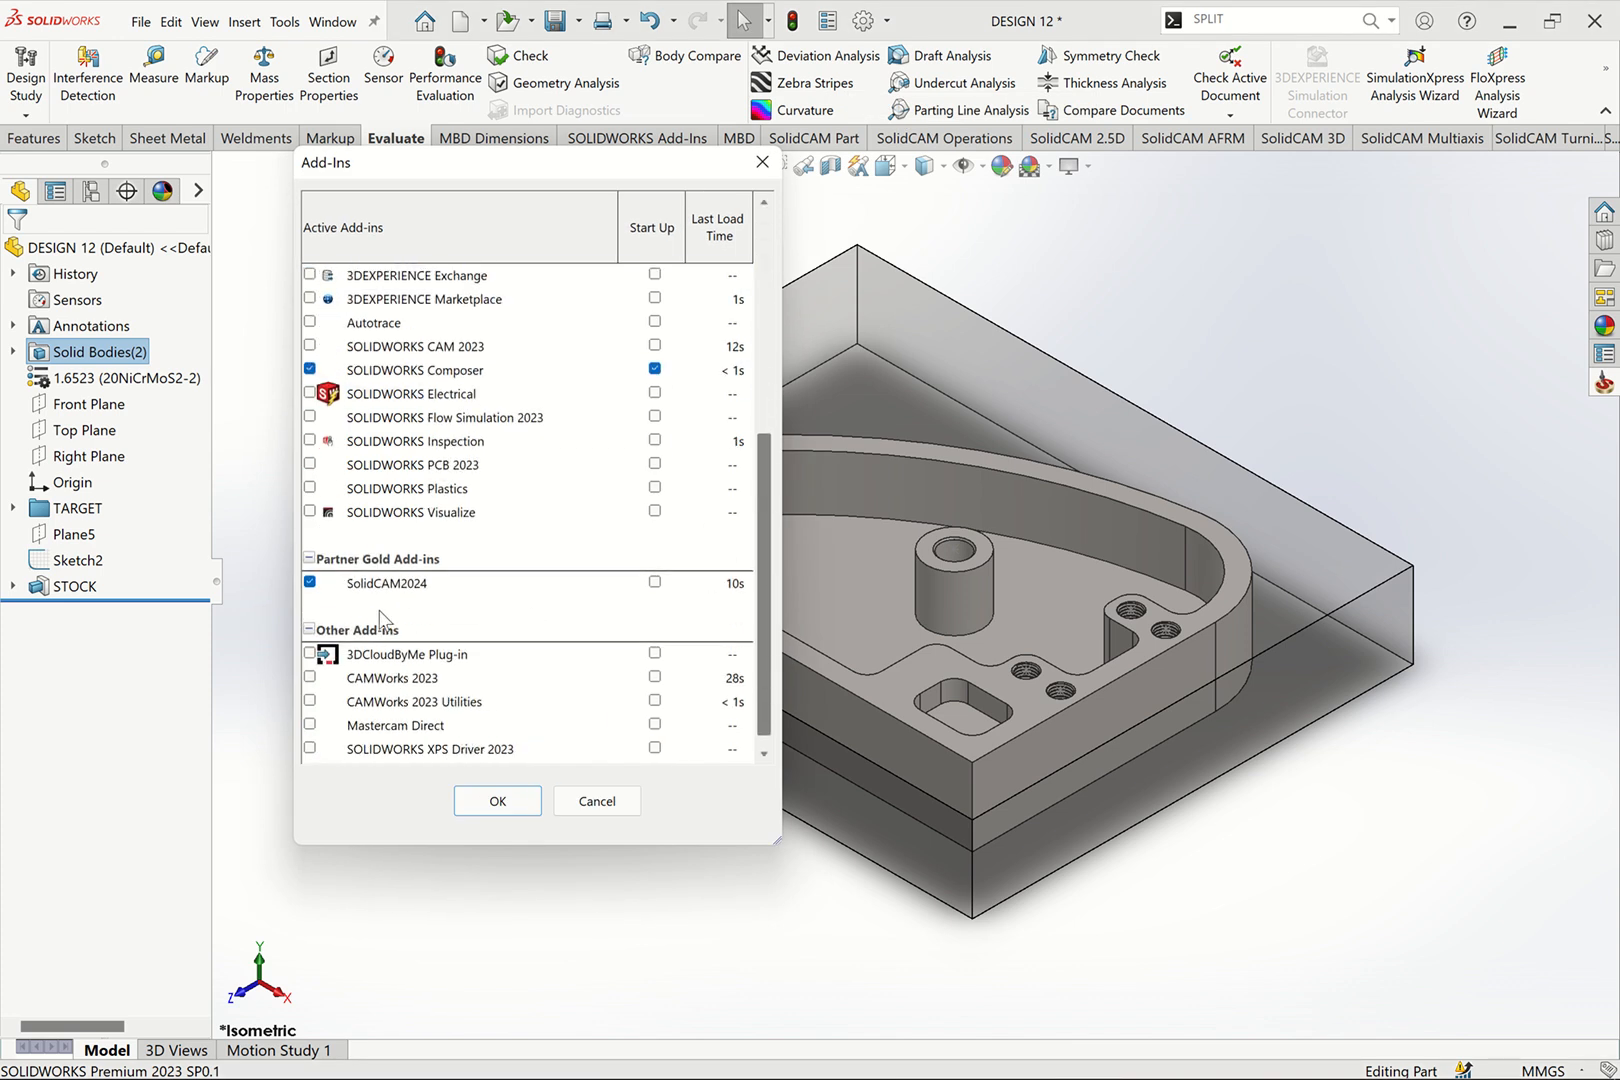
click(497, 801)
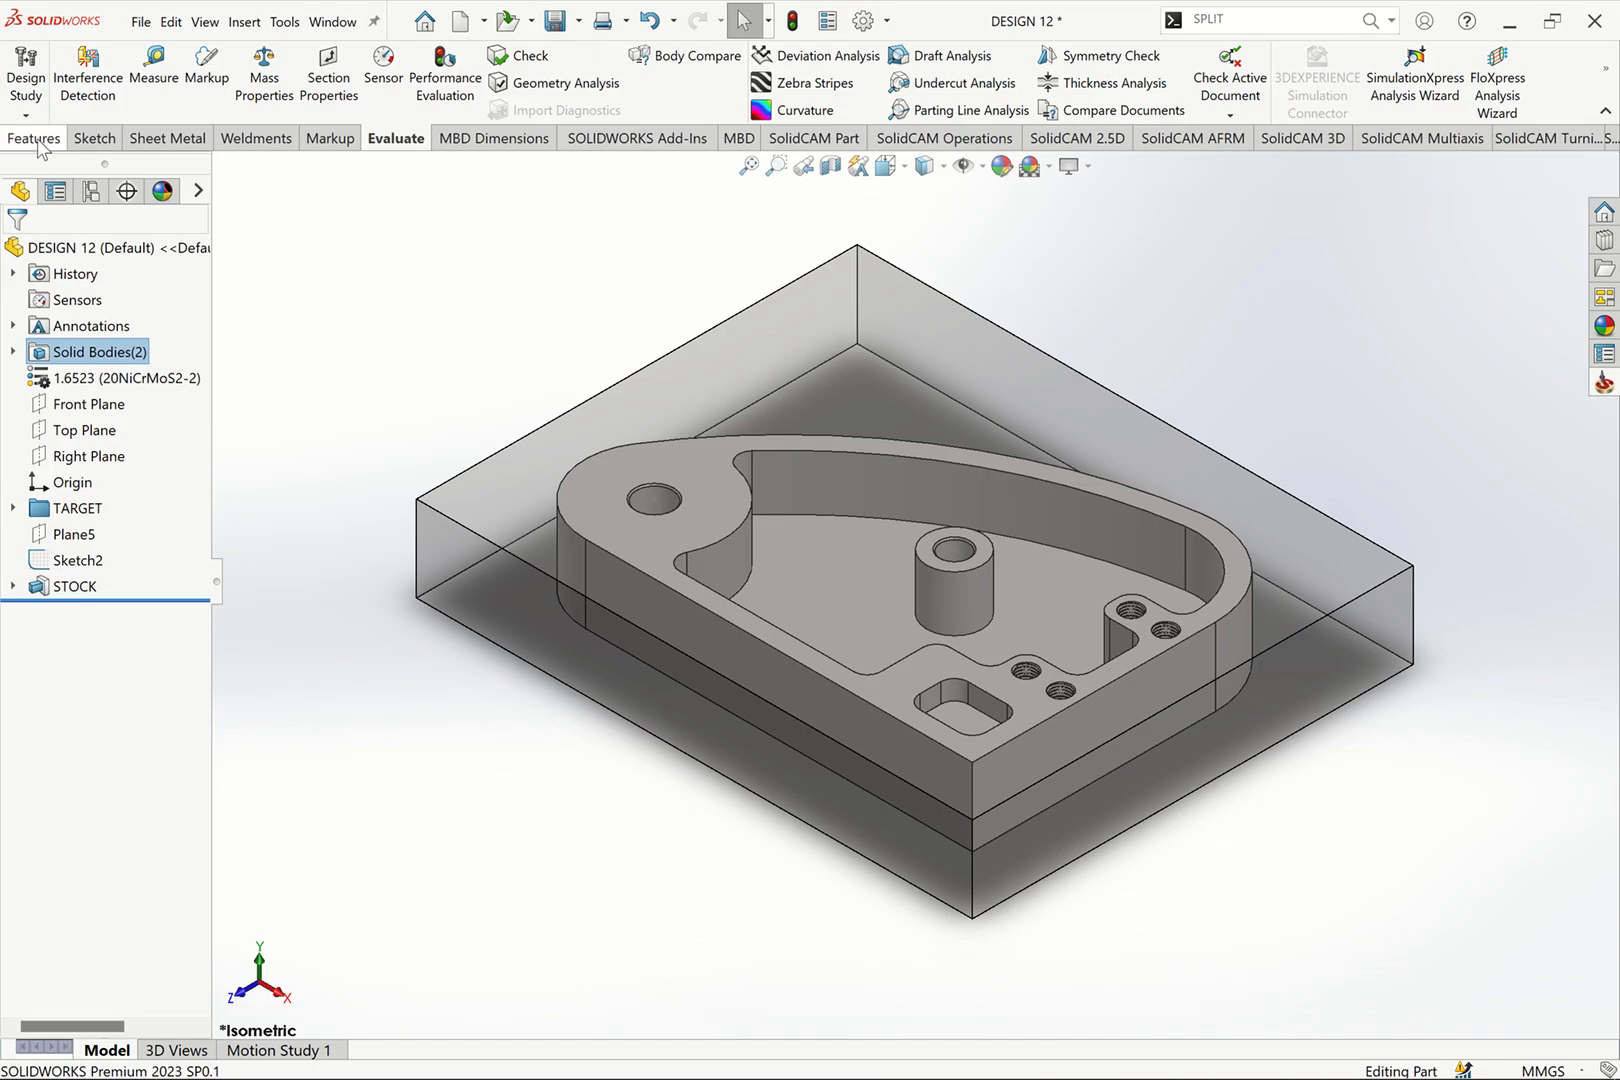
Step: Create a new SolidCAM milling CAM-Part for DESIGN 12, stored internally inside the SolidWorks part
click(833, 140)
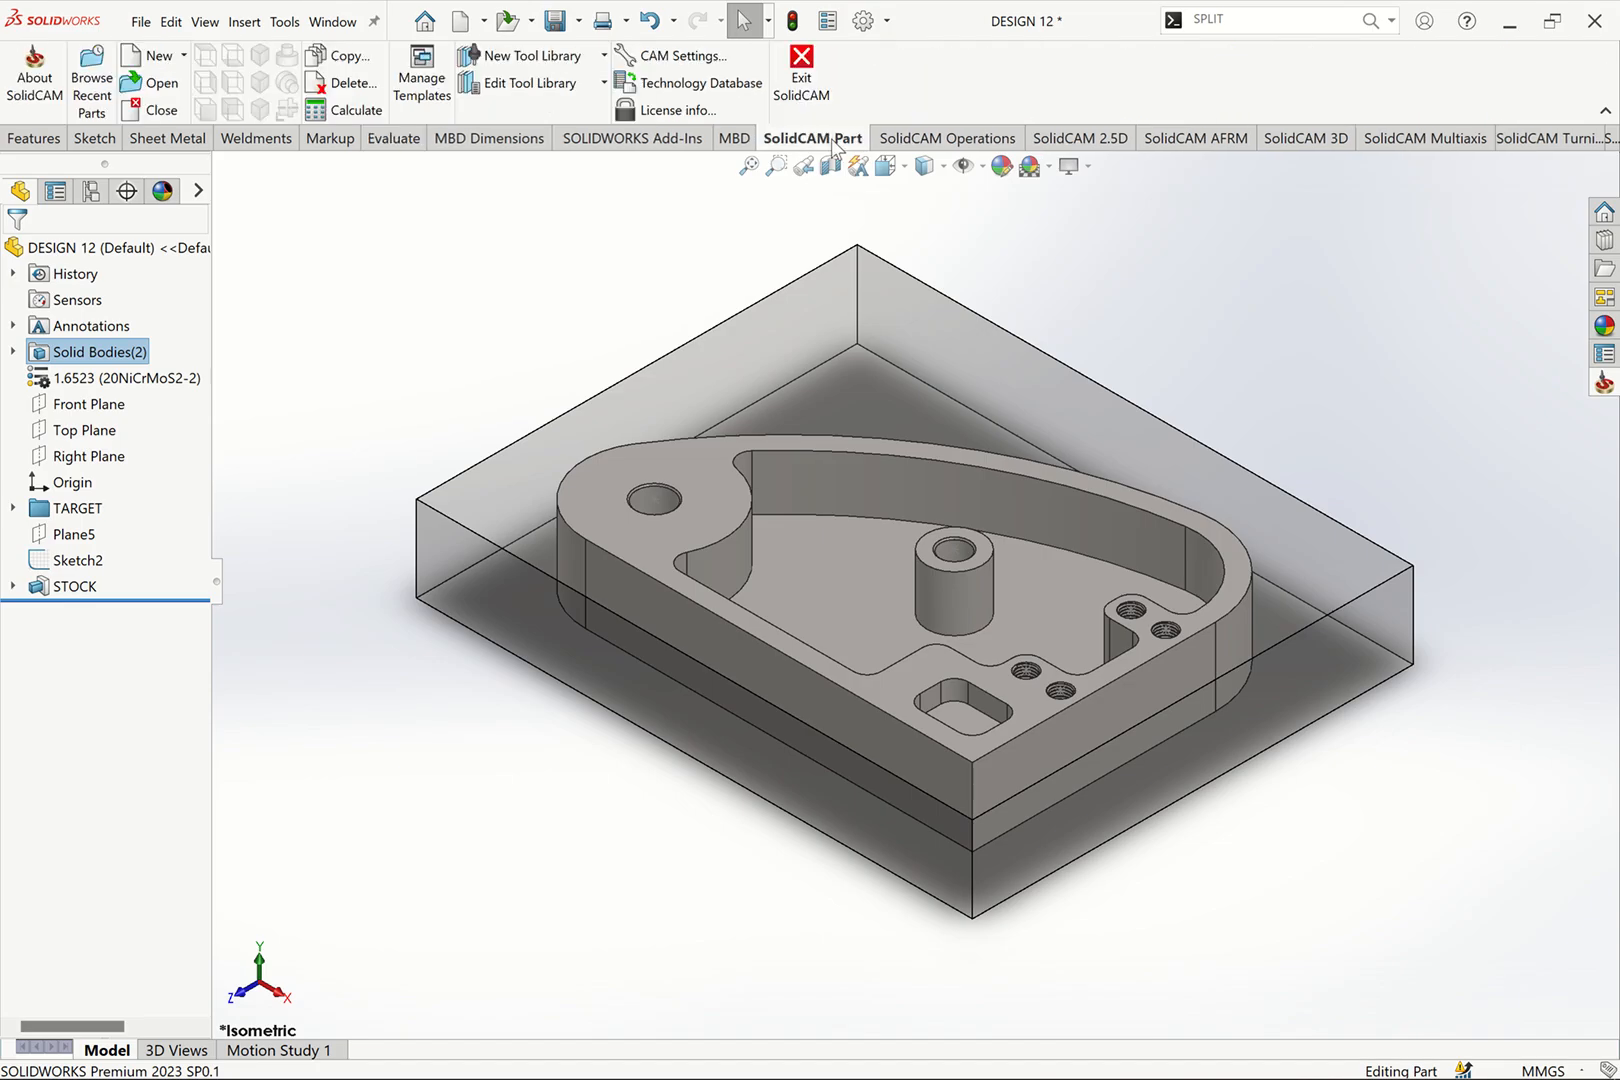
click(282, 22)
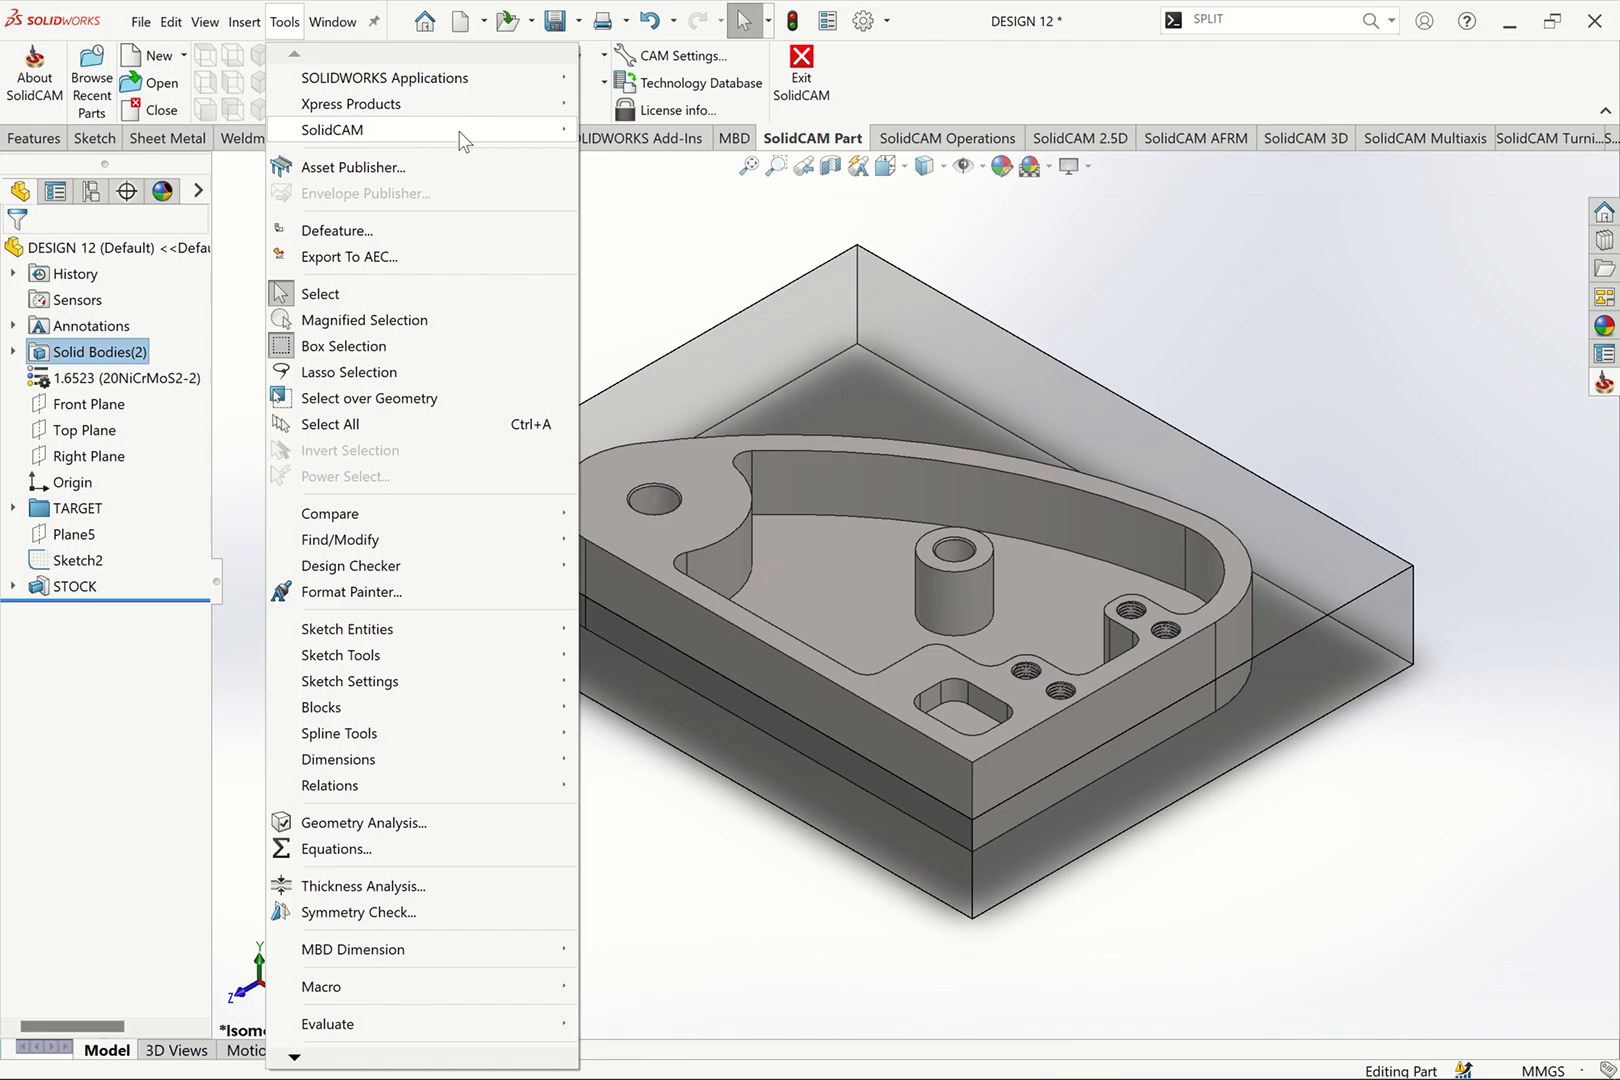
mouse_move(463, 140)
mouse_move(822, 137)
click(888, 132)
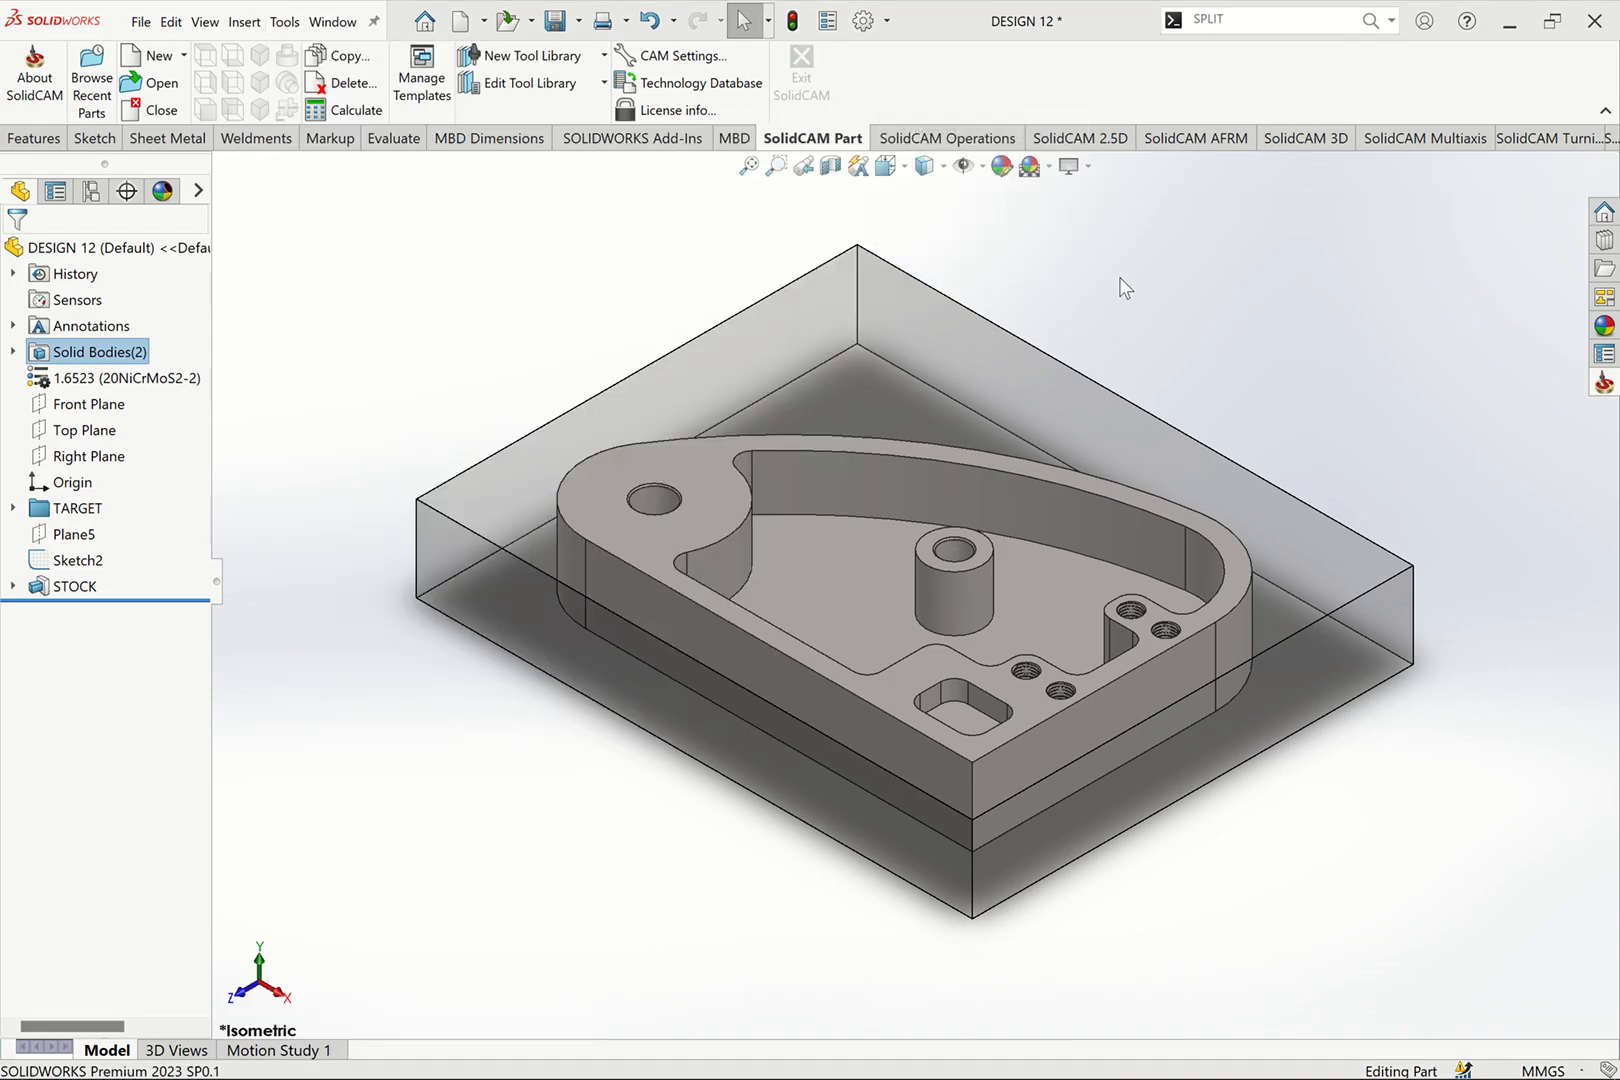
click(949, 569)
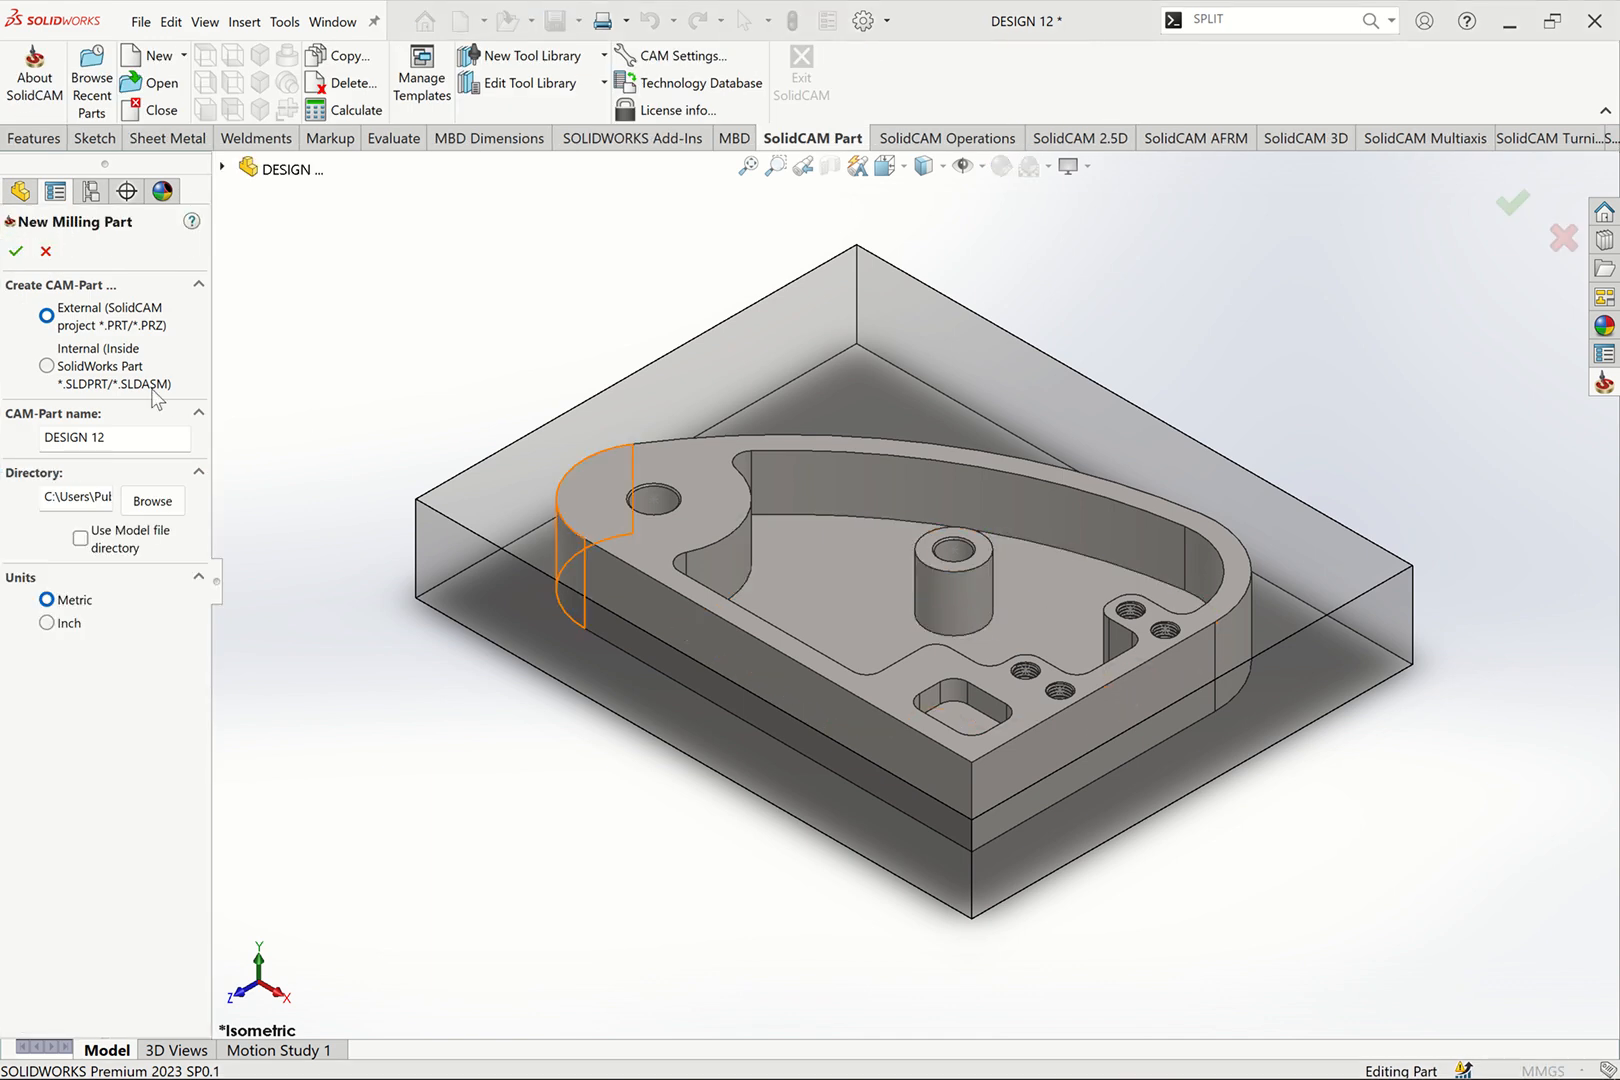
click(47, 366)
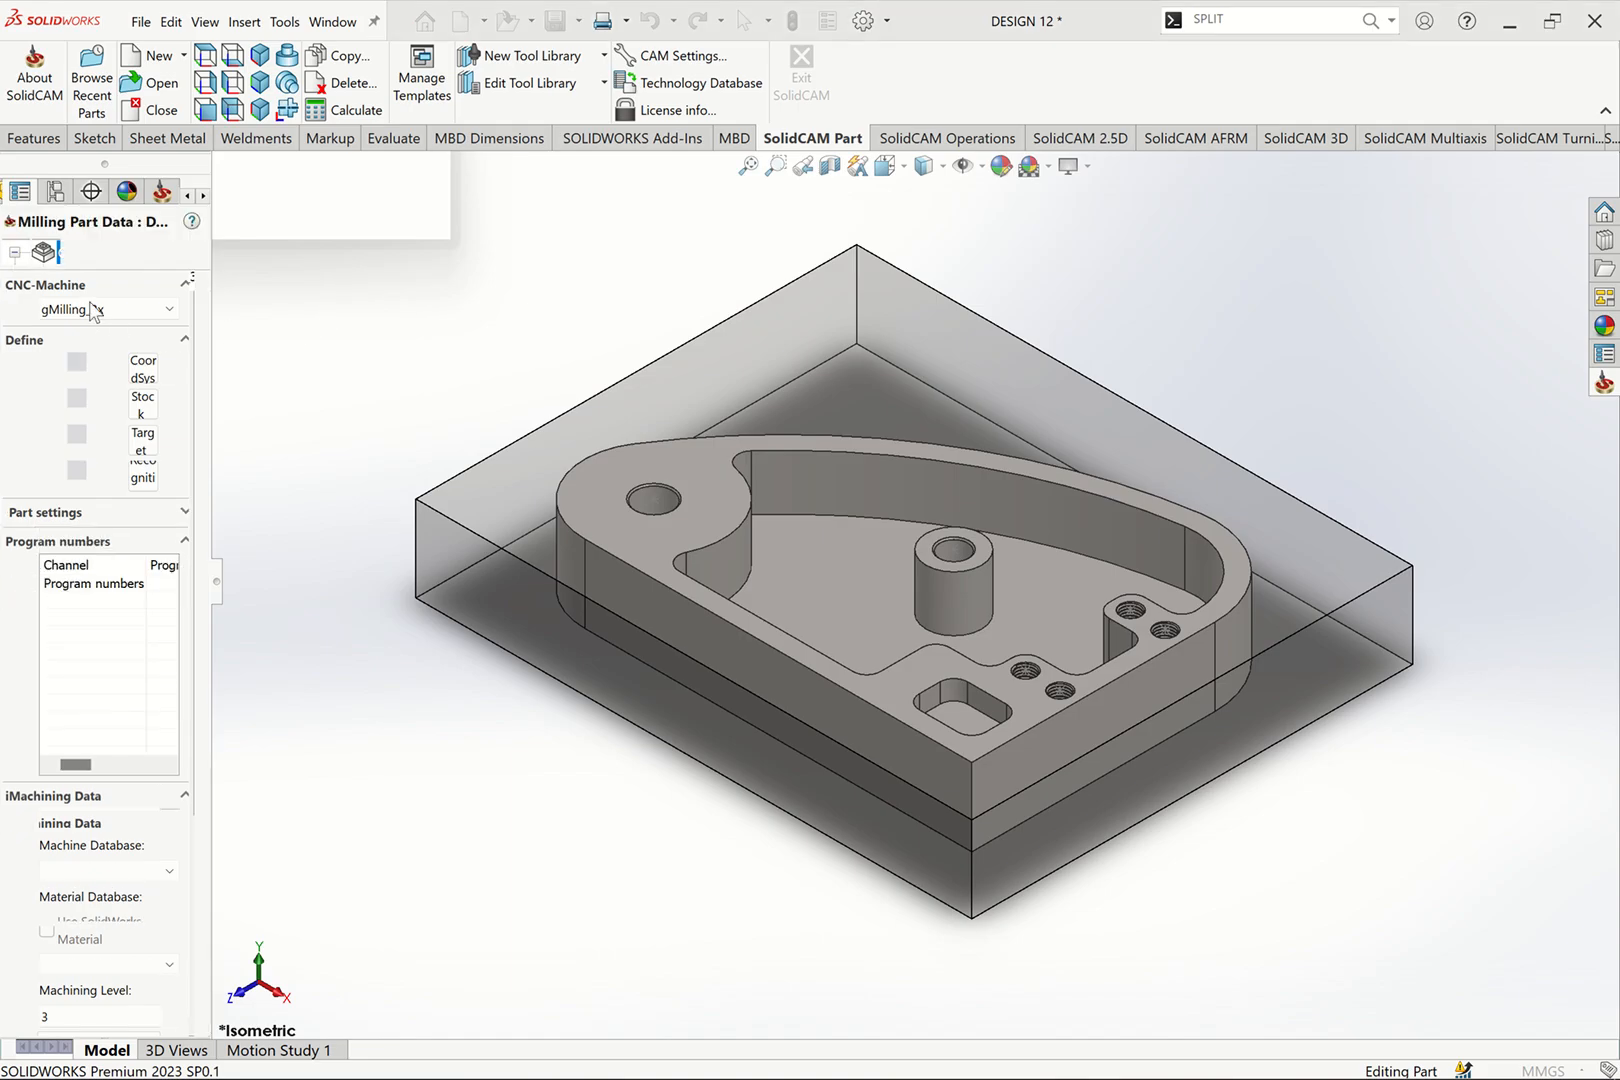
Step: Choose gMilling_3x as the CNC machine and open the coordinate system definition
drag(211, 353, 270, 357)
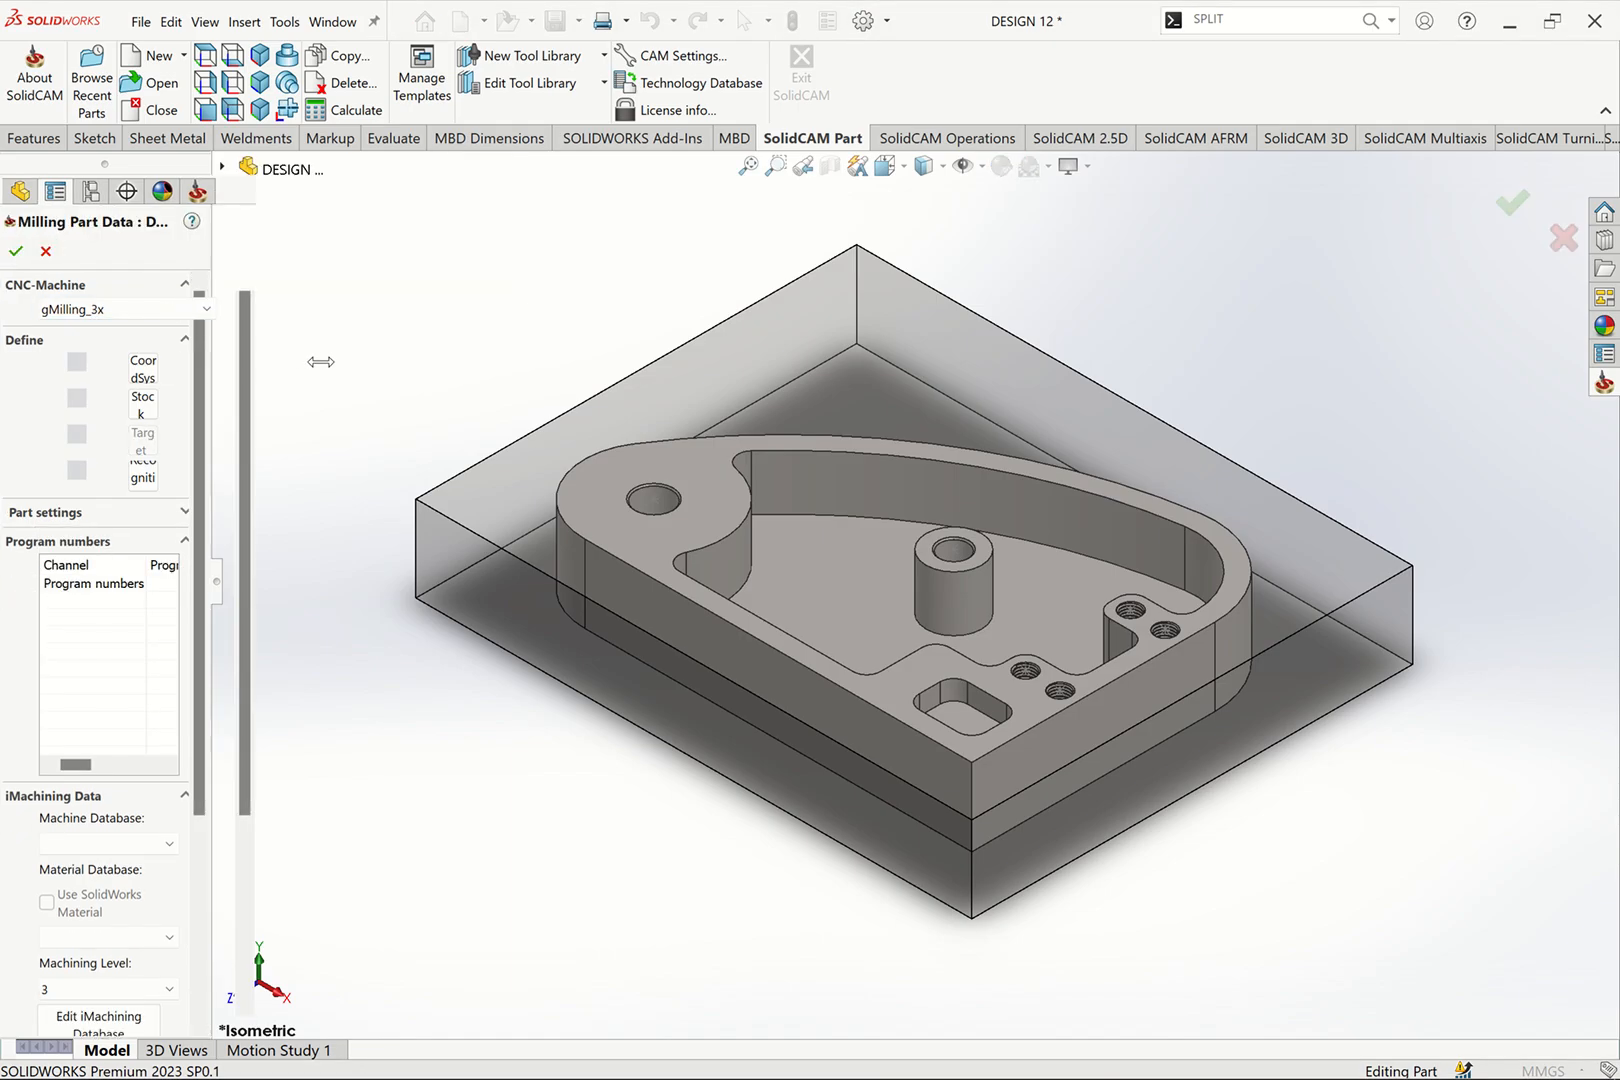
click(110, 309)
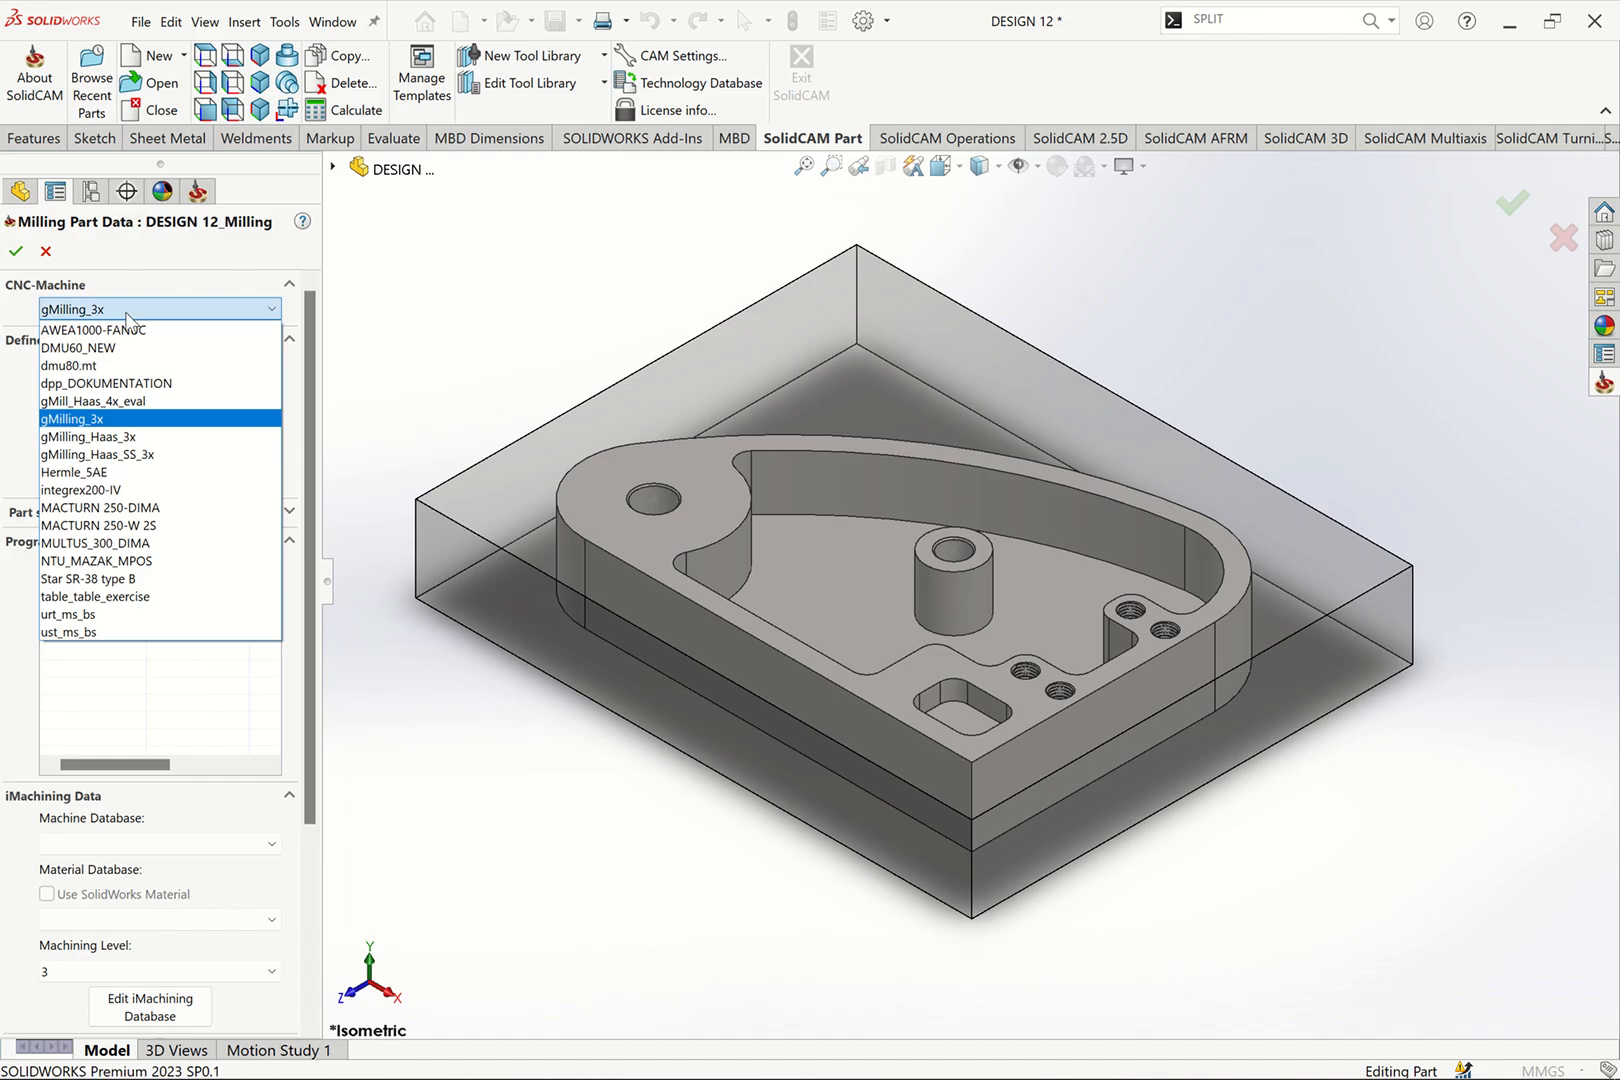
click(84, 420)
key(Return)
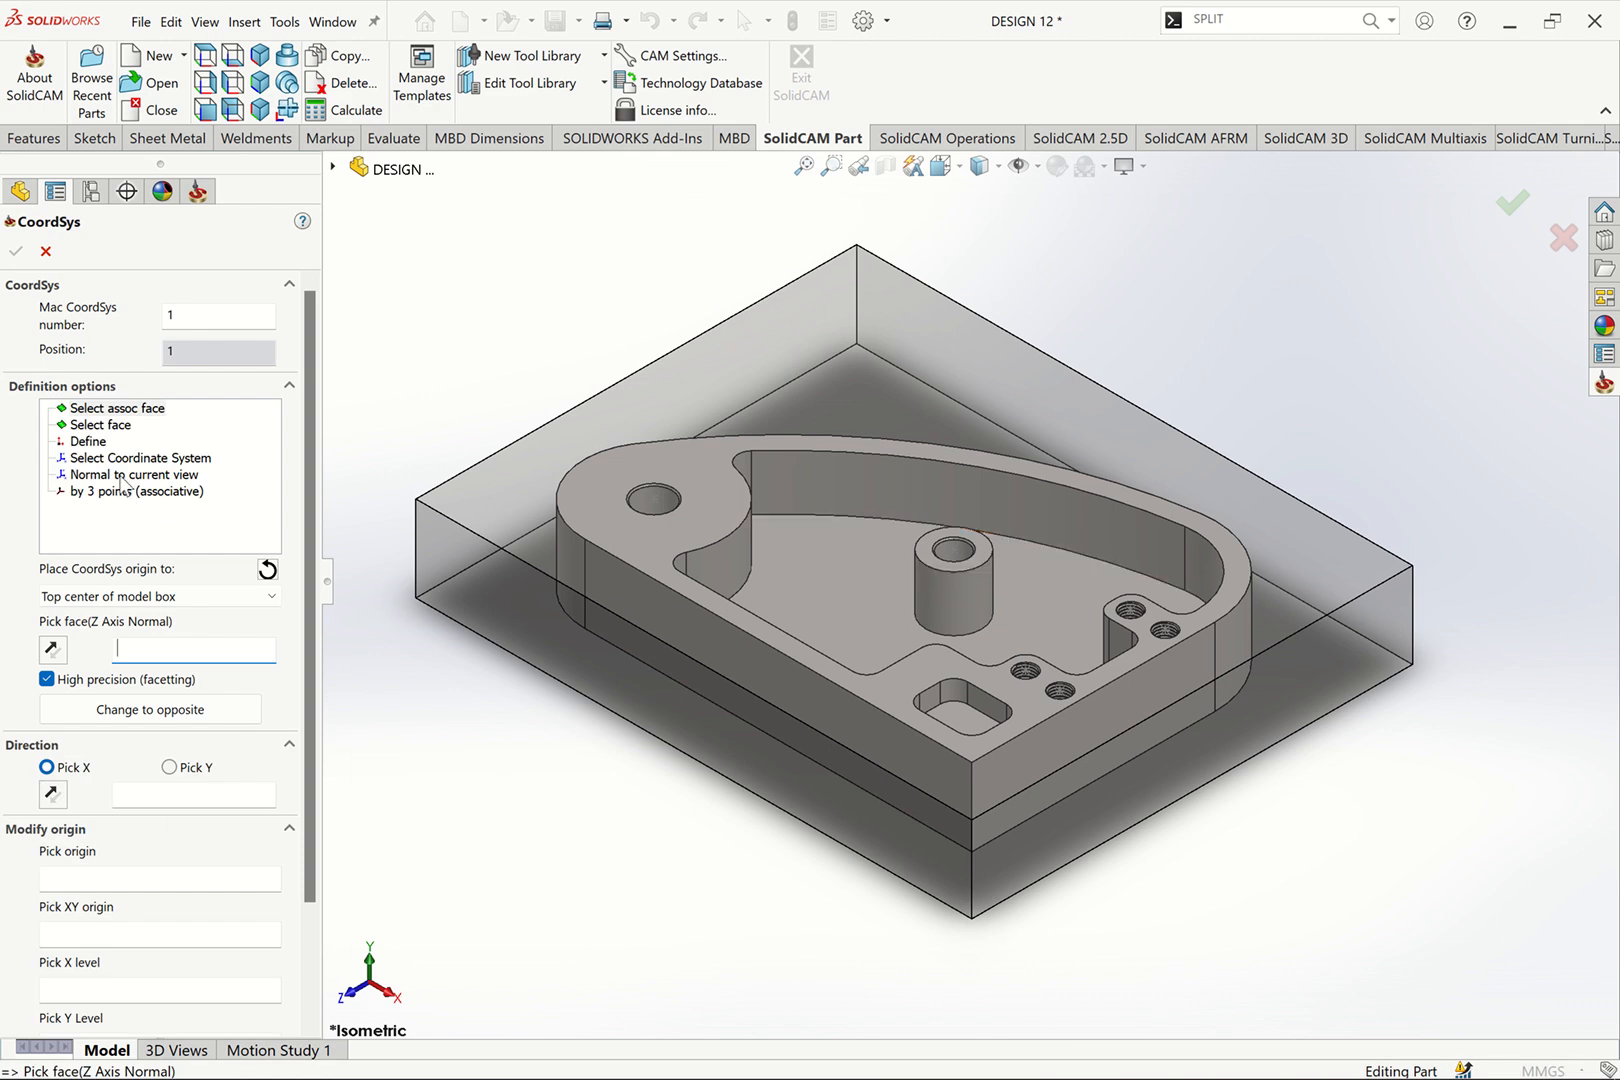
Step: Define the coordinate system by selecting the STOCK's top face, with the origin at the top center of the model box
click(110, 426)
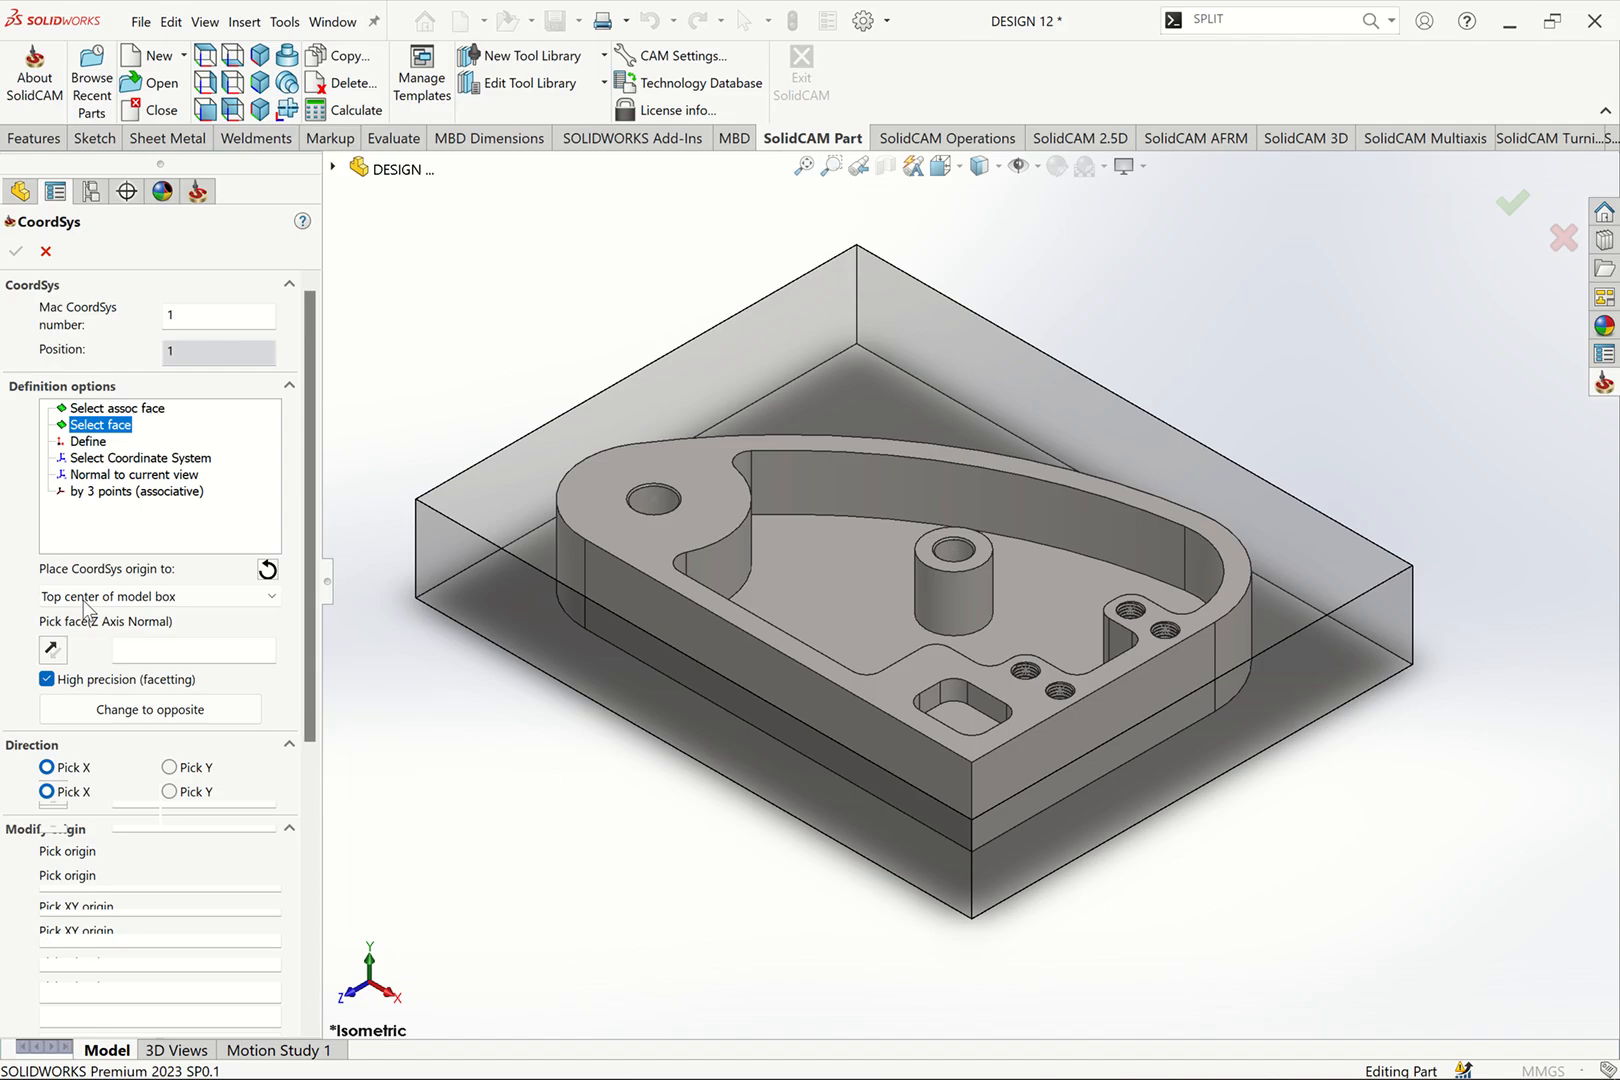
click(120, 596)
click(100, 672)
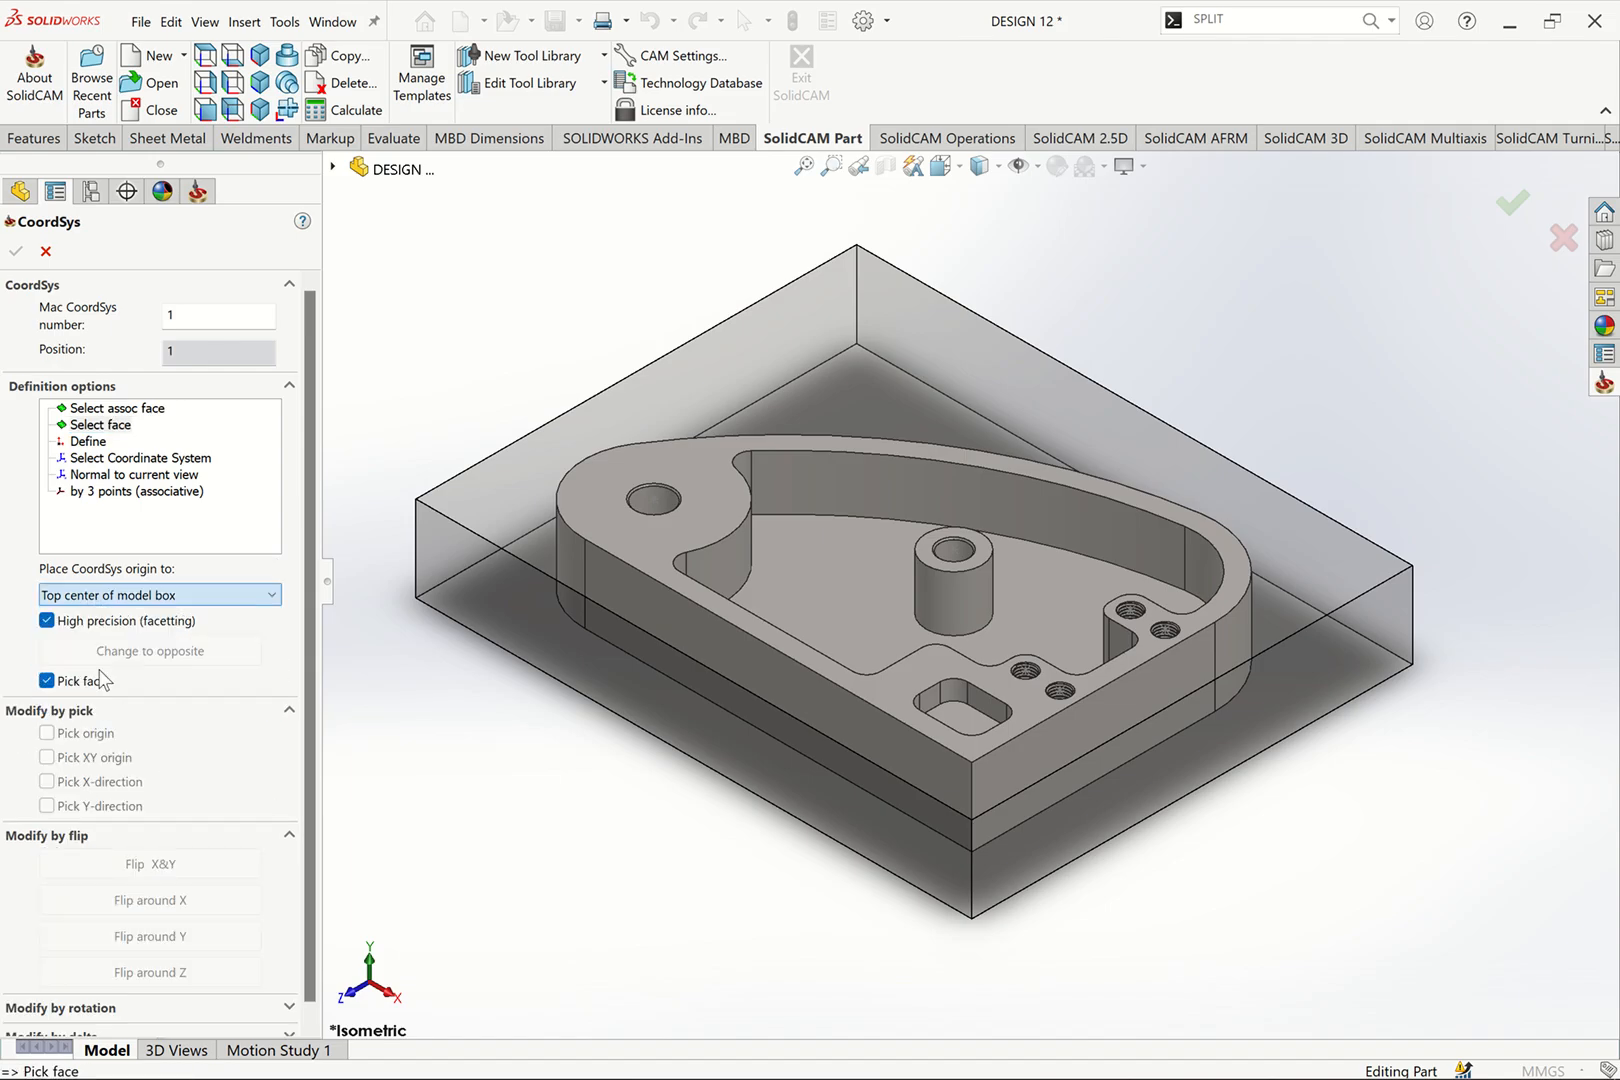
click(471, 521)
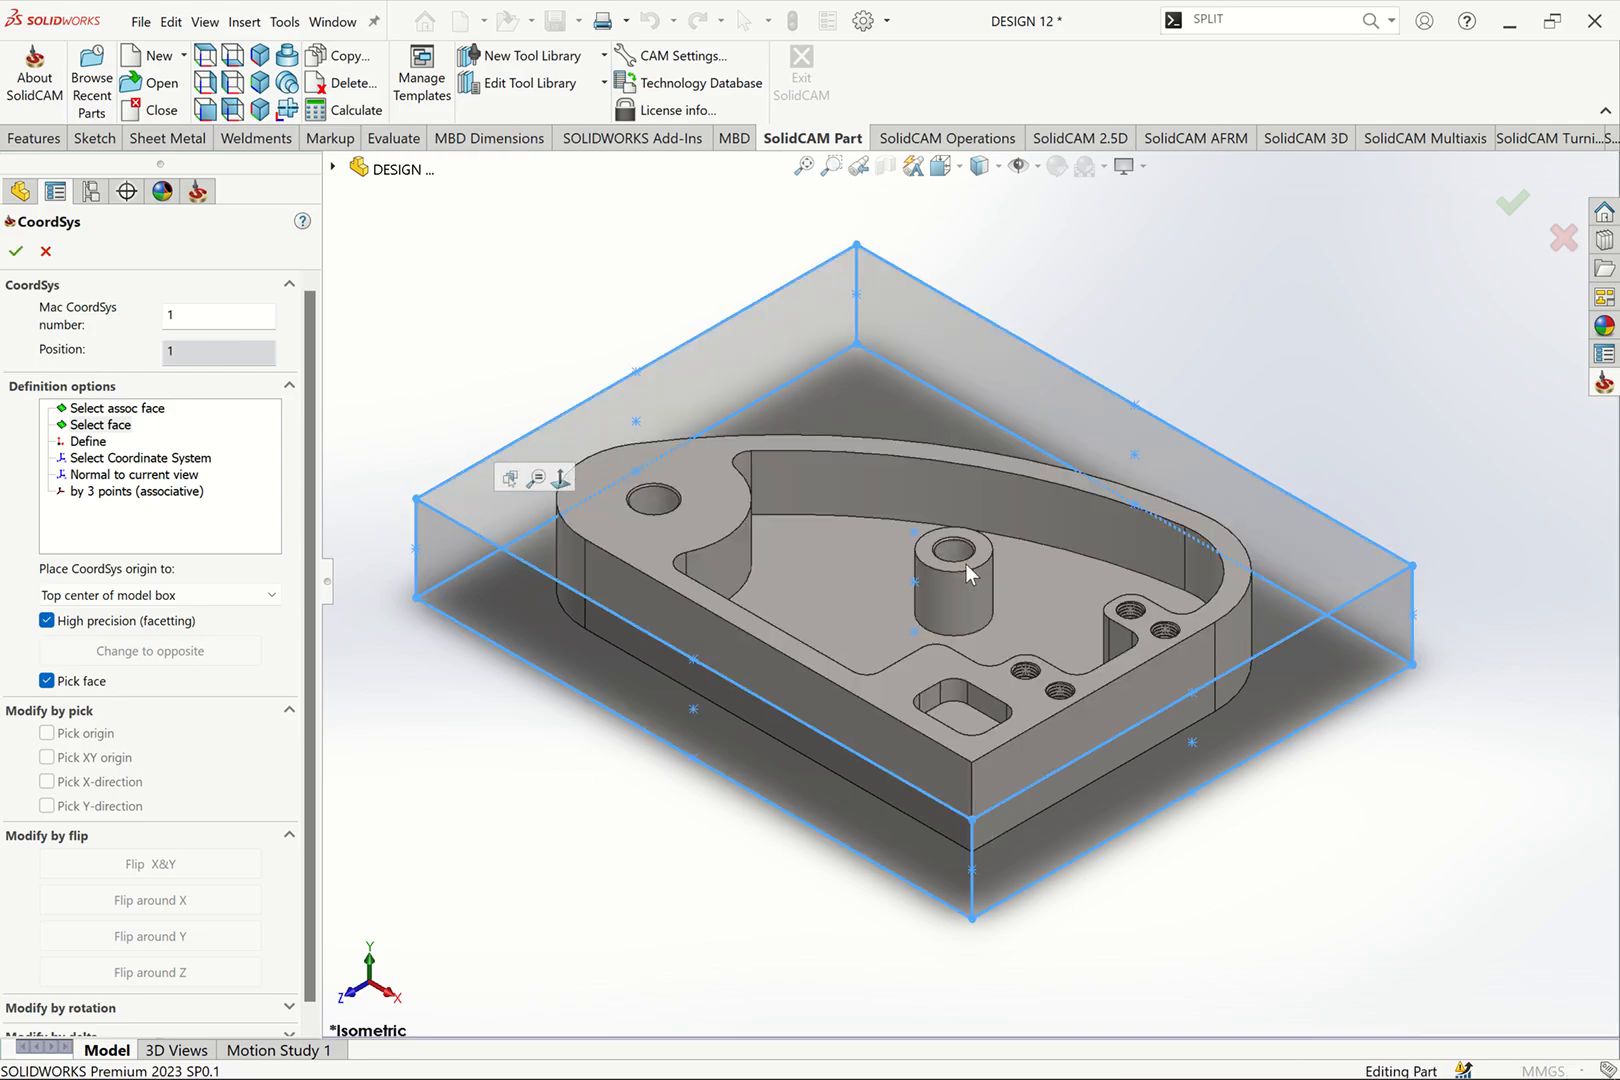
click(951, 545)
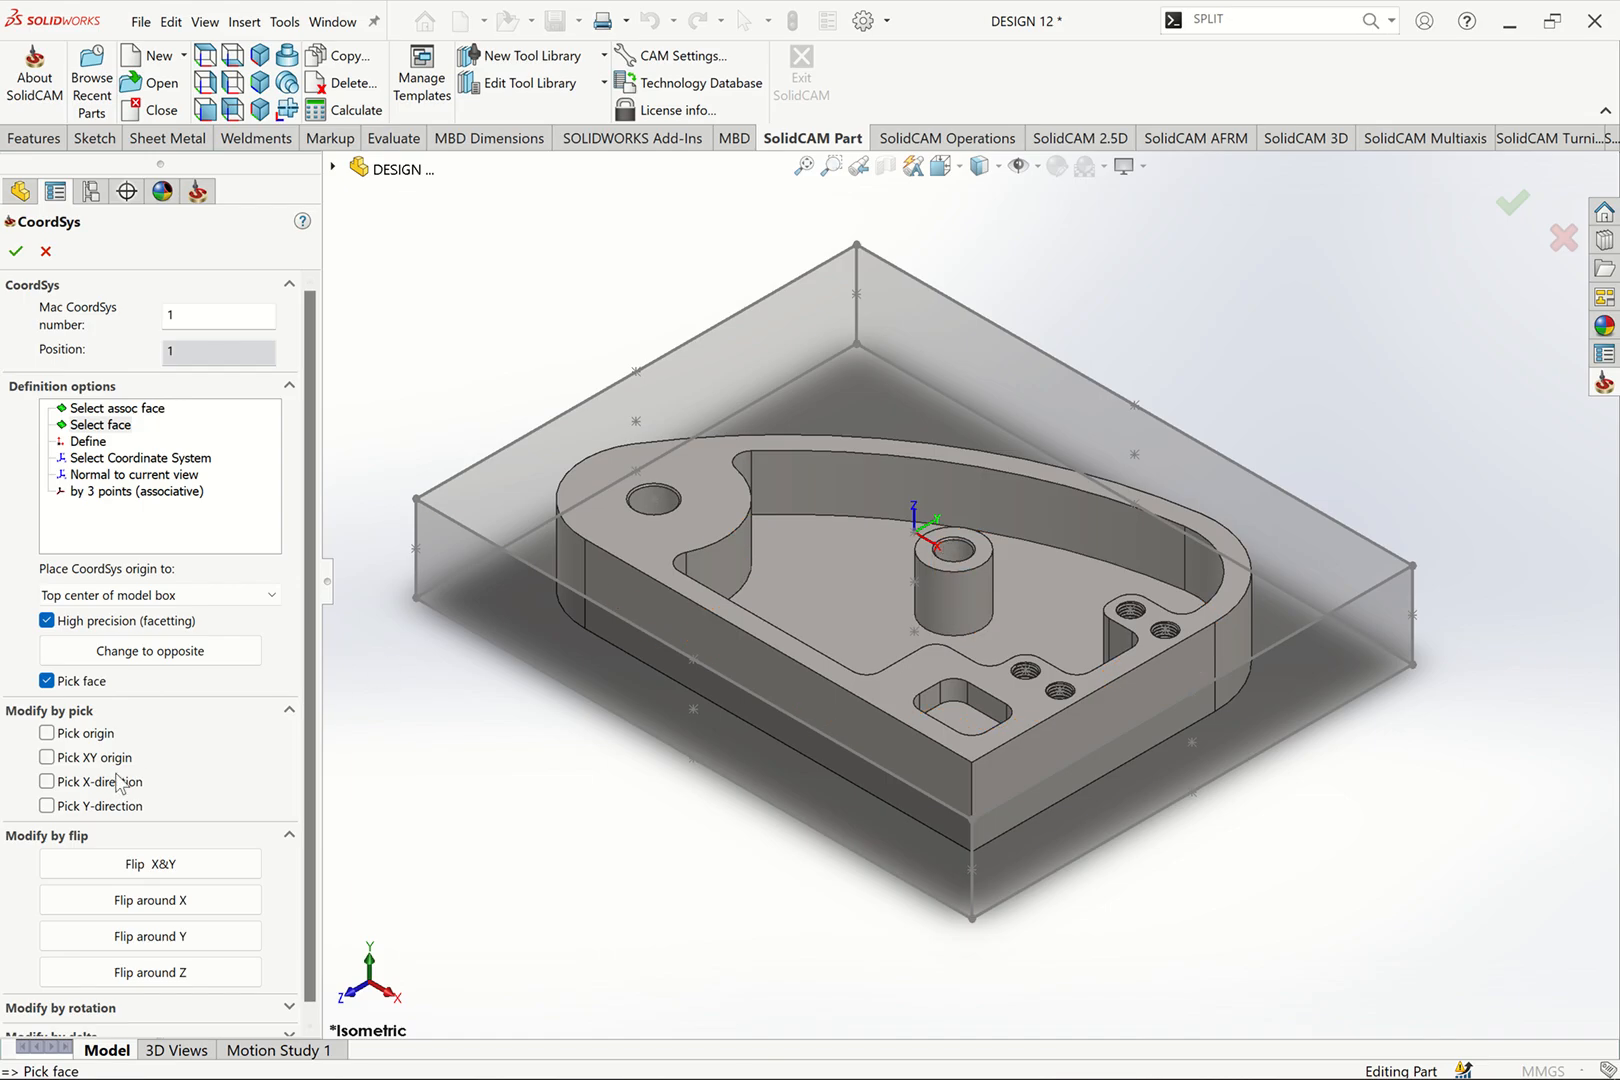
Step: Flip the coordinate system around Z until its X axis follows the model's X axis, checking standard views, and accept the definition
click(179, 980)
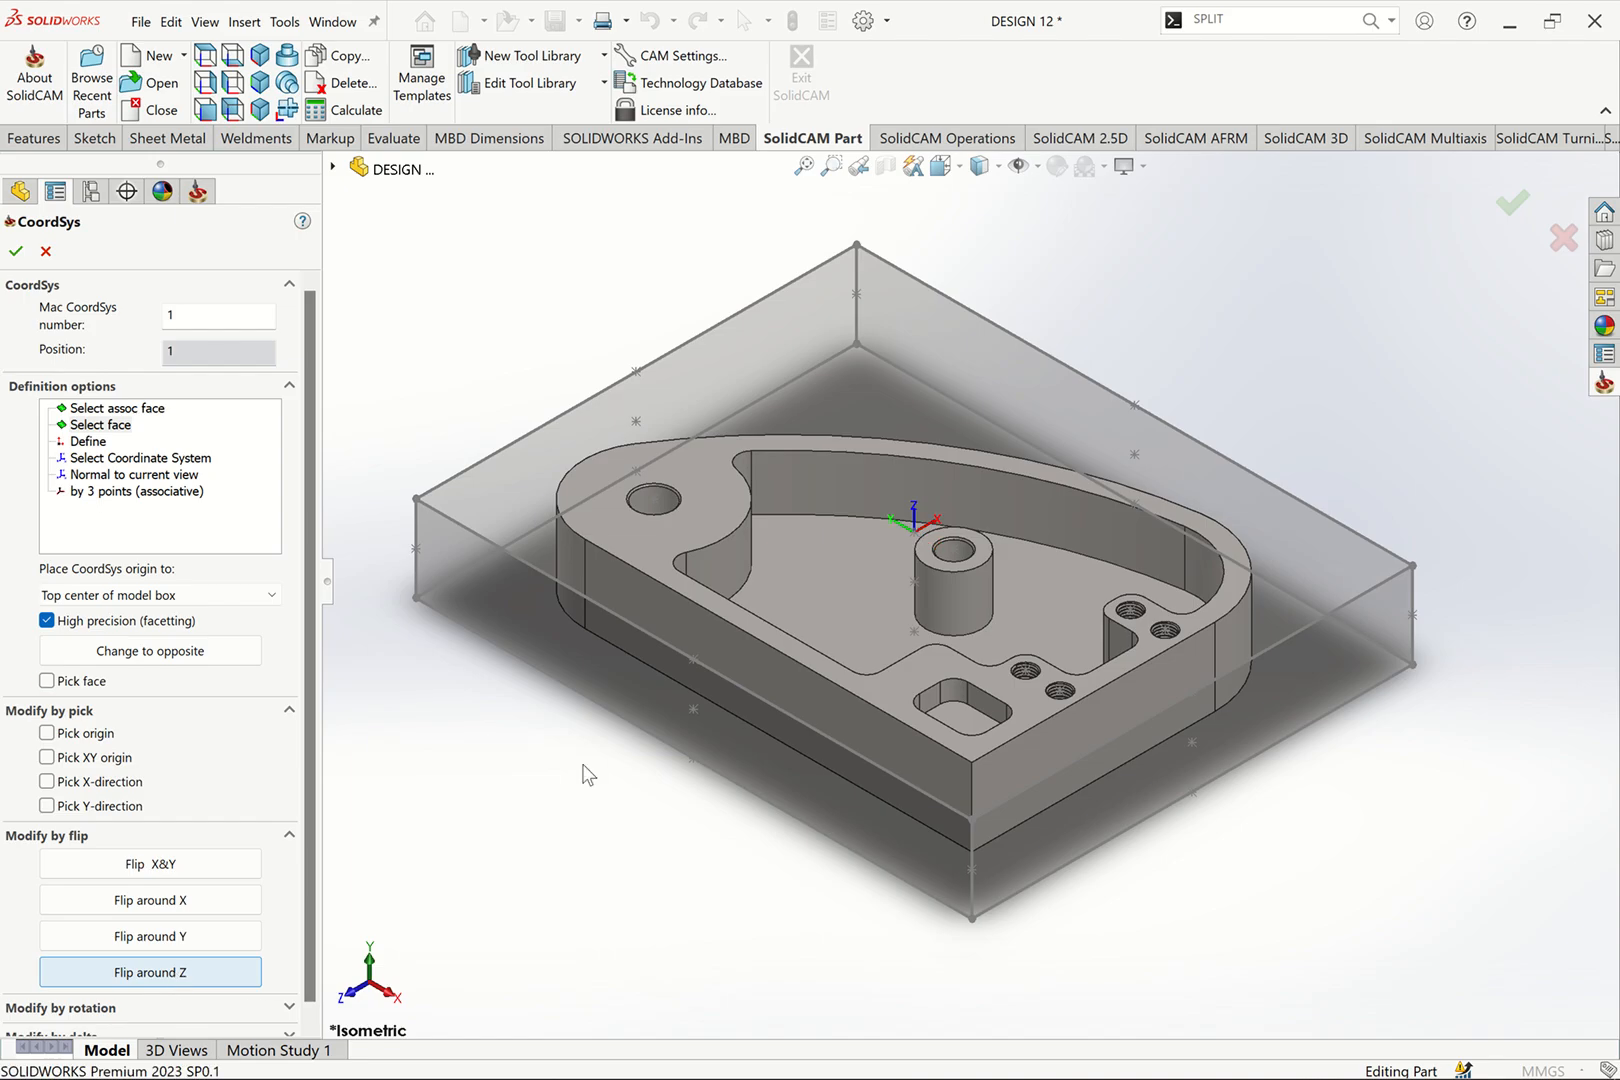
key(ctrl+1)
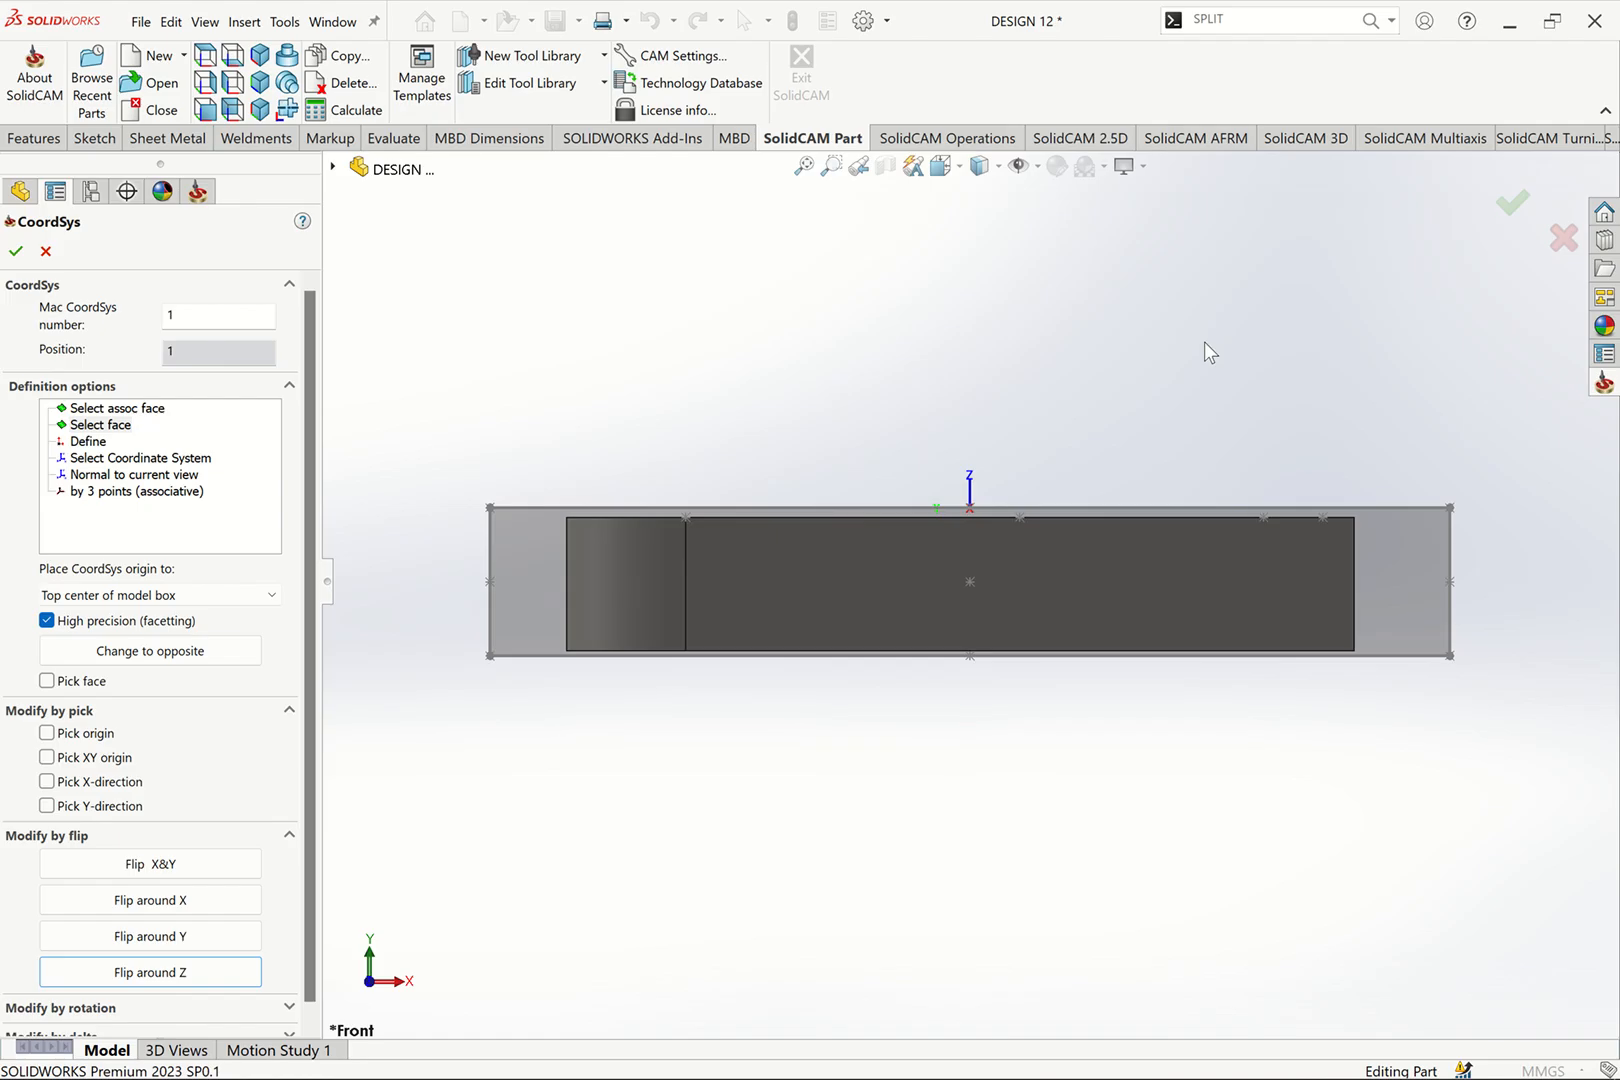
key(ctrl+5)
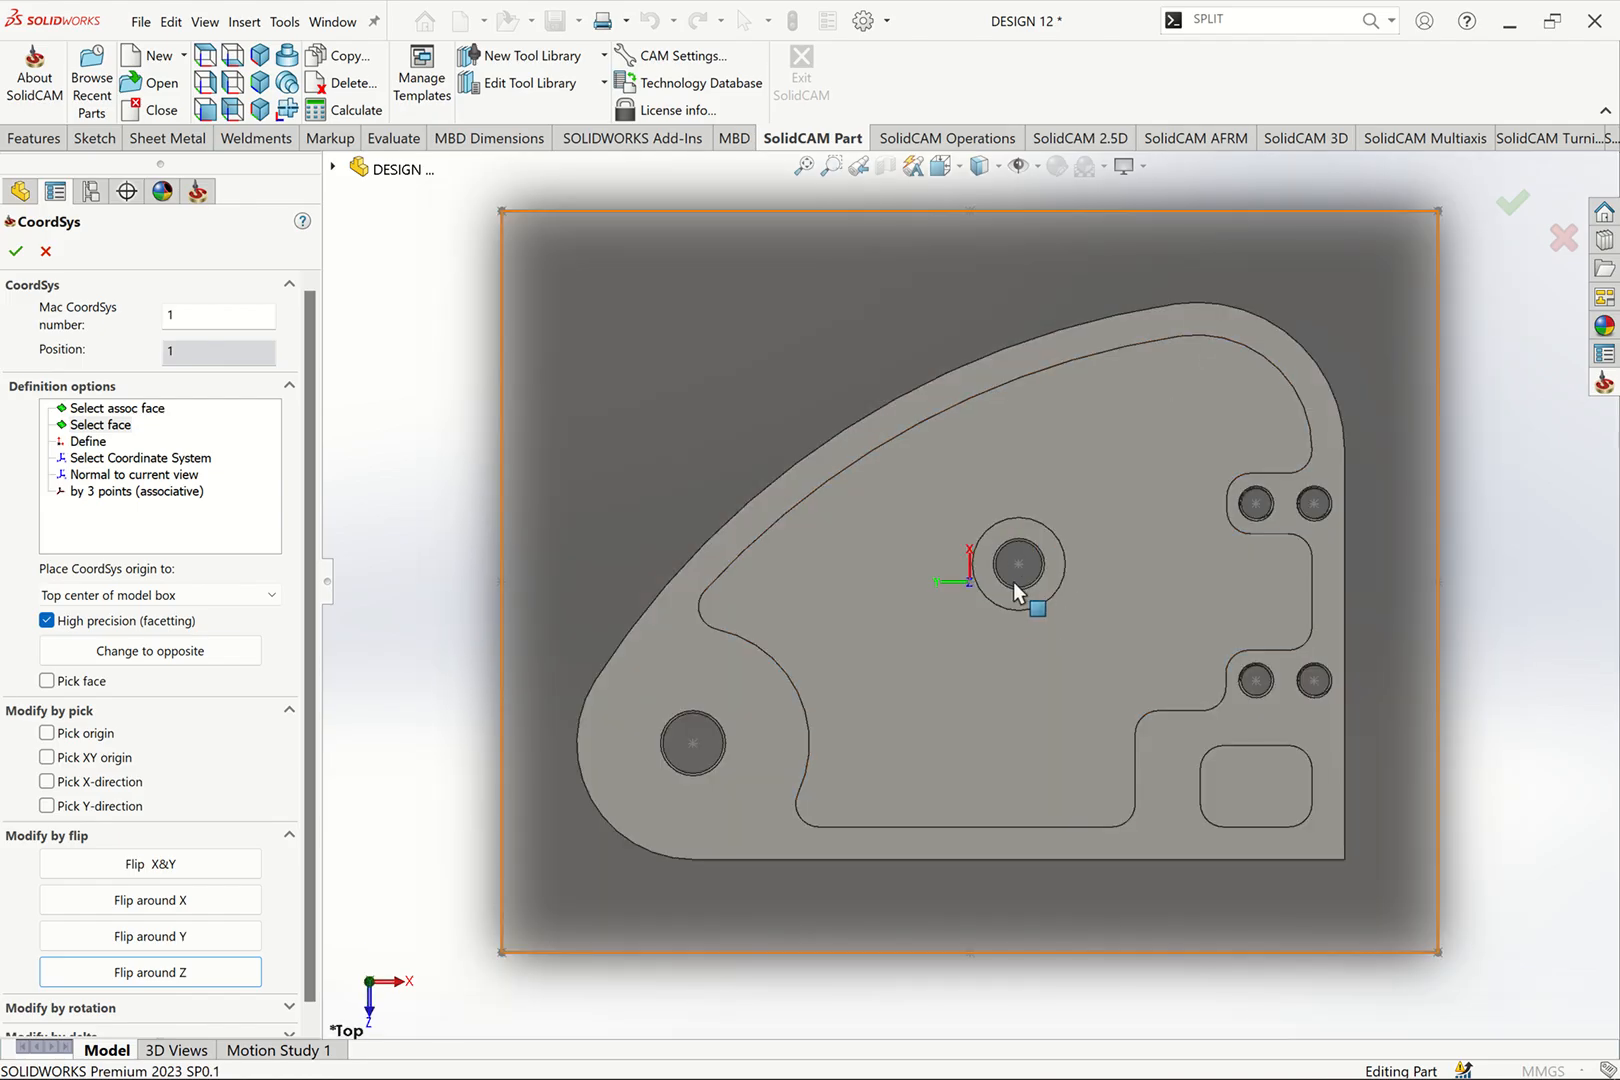
key(ctrl+7)
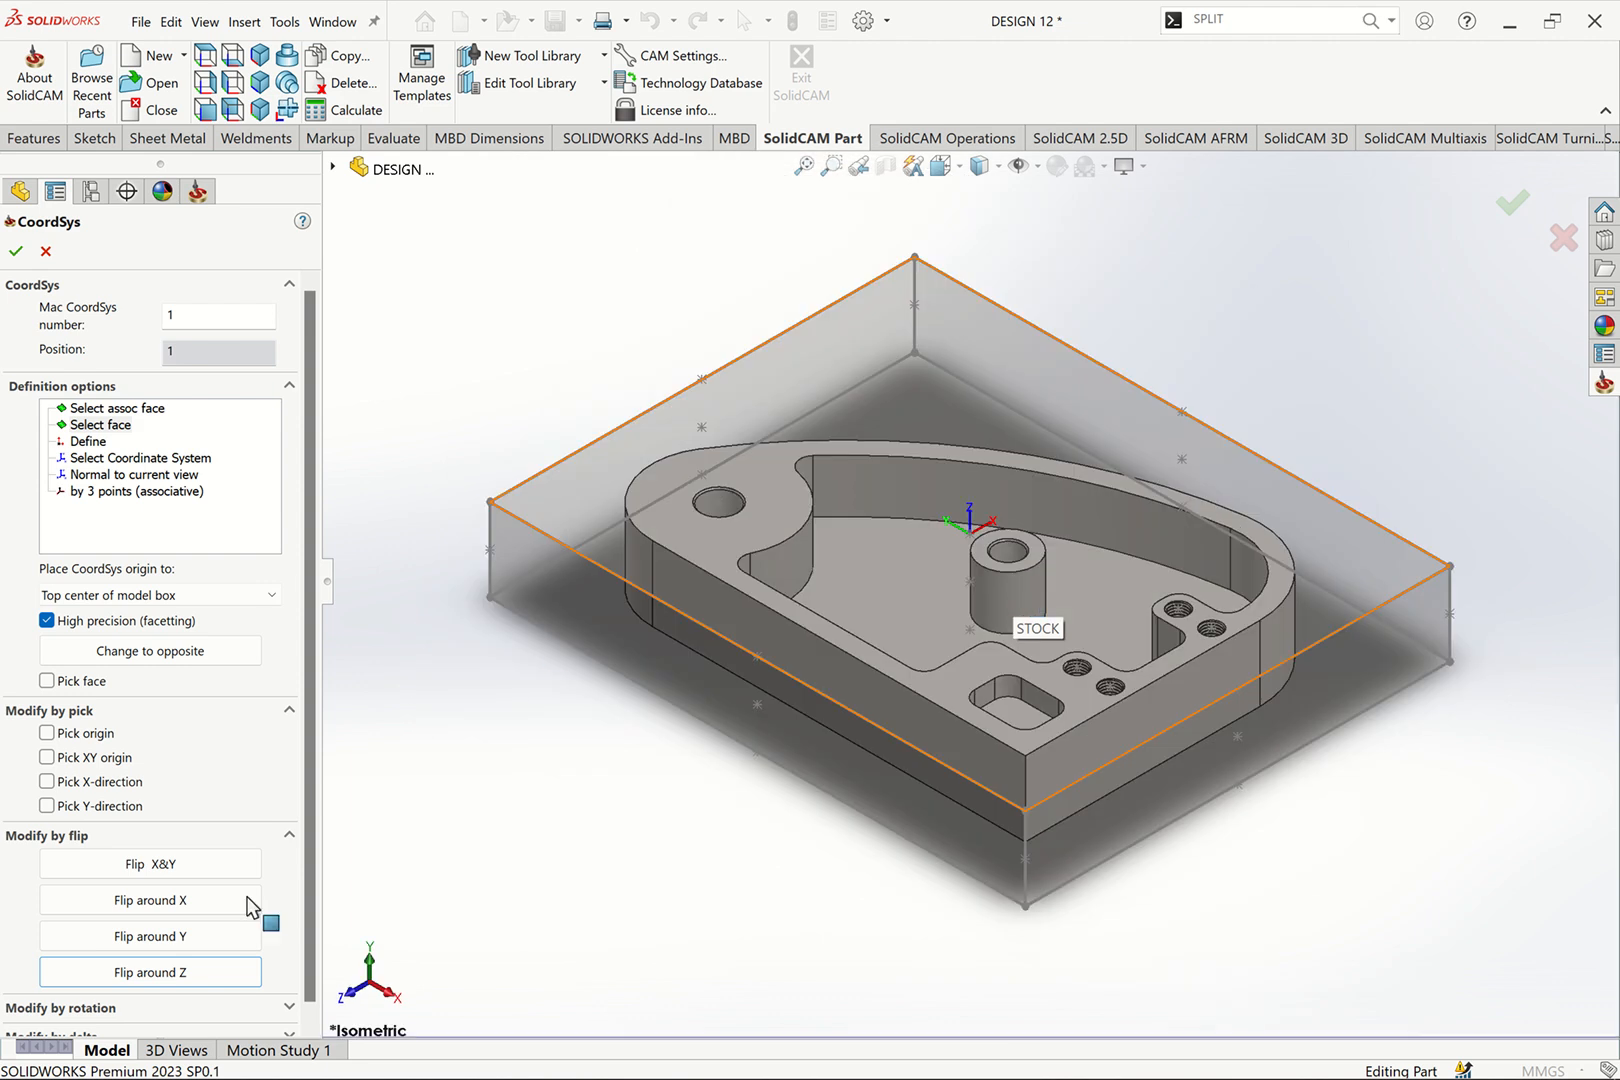
click(190, 972)
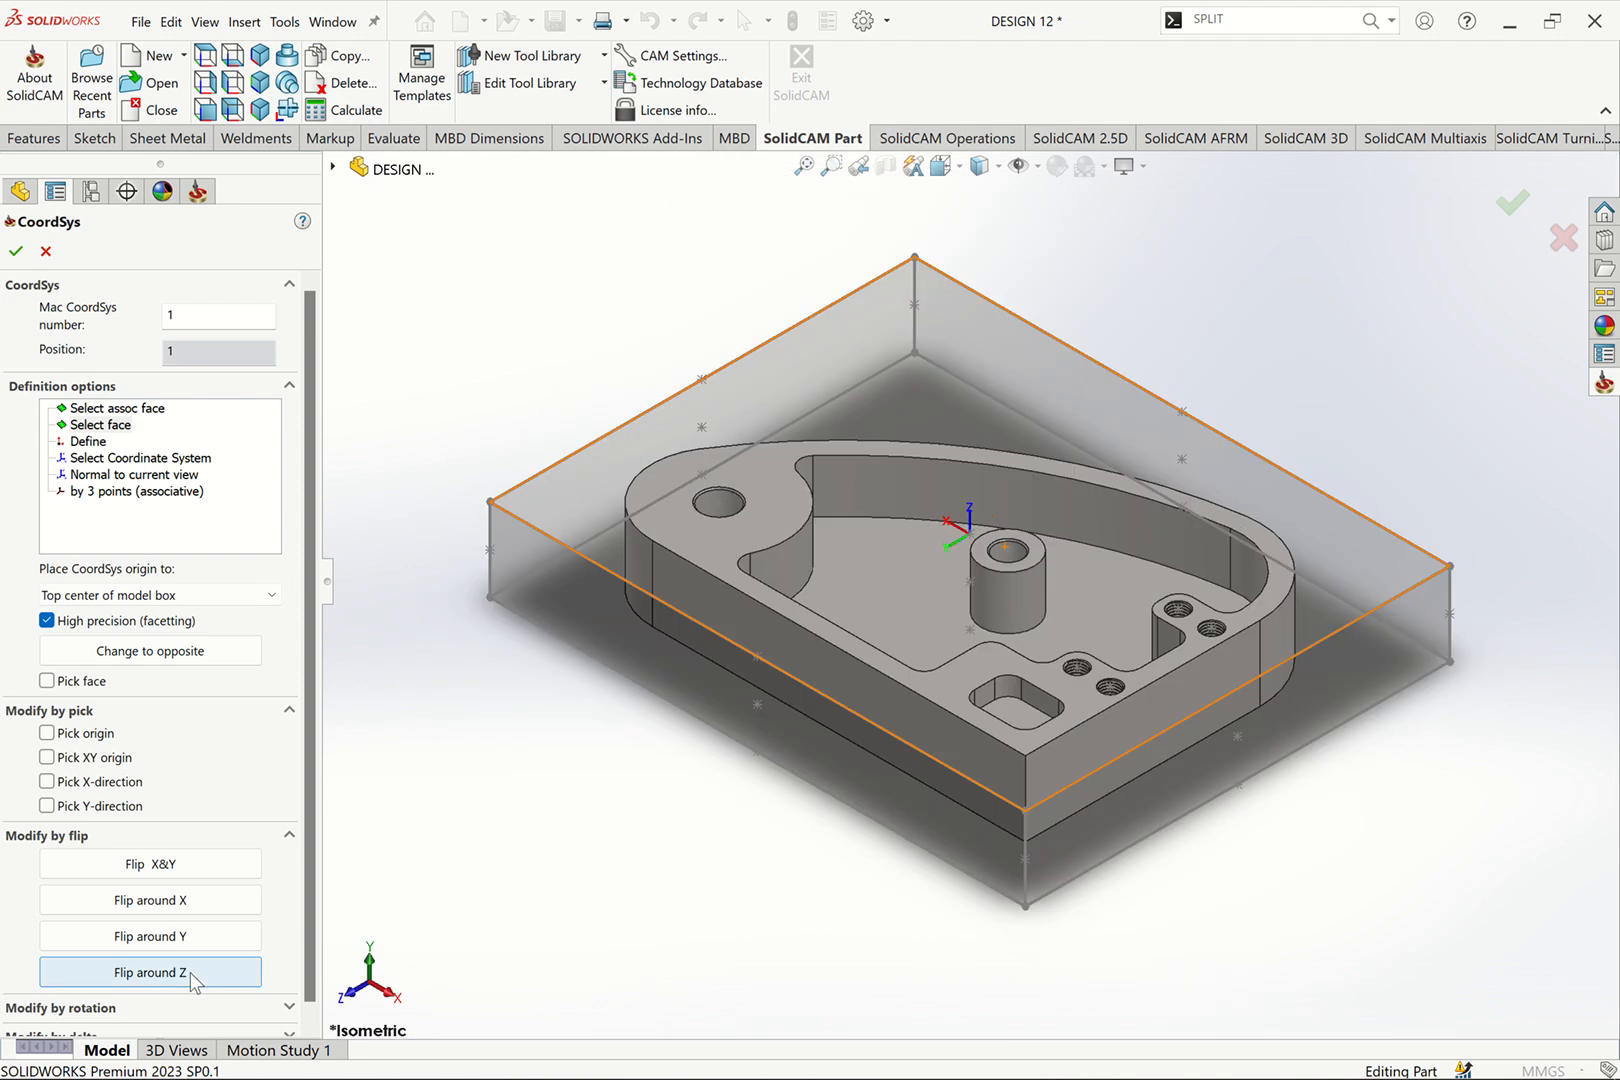
click(189, 972)
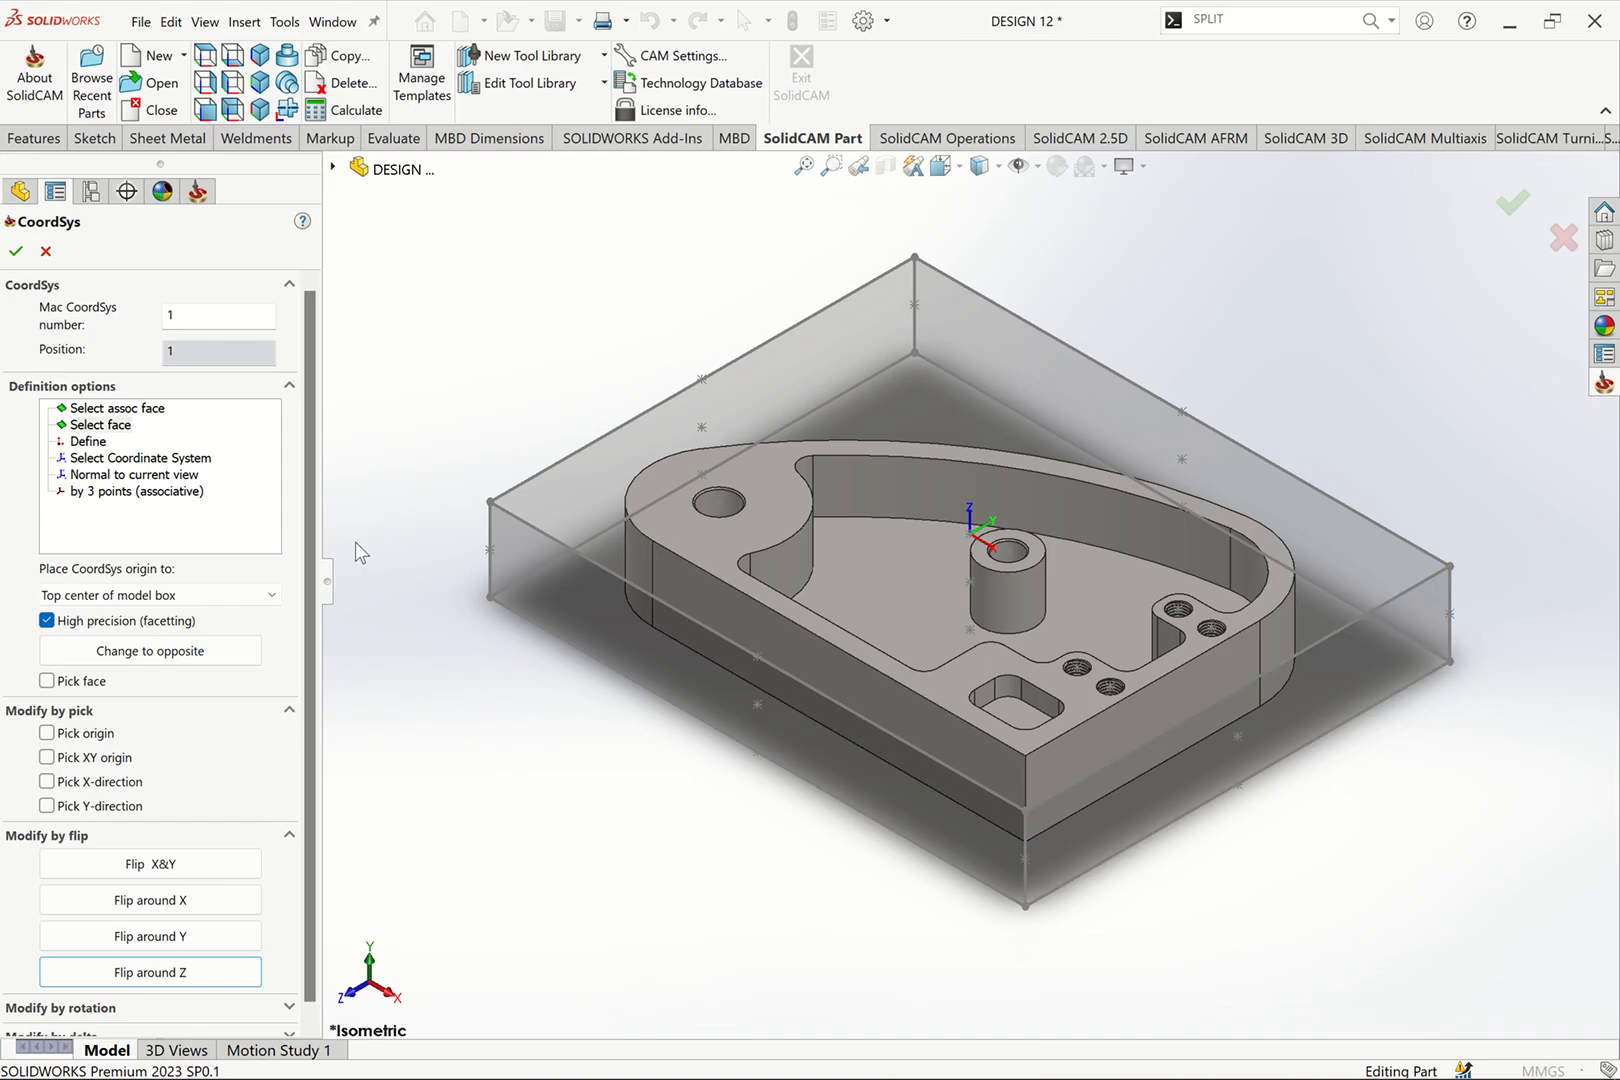
click(16, 251)
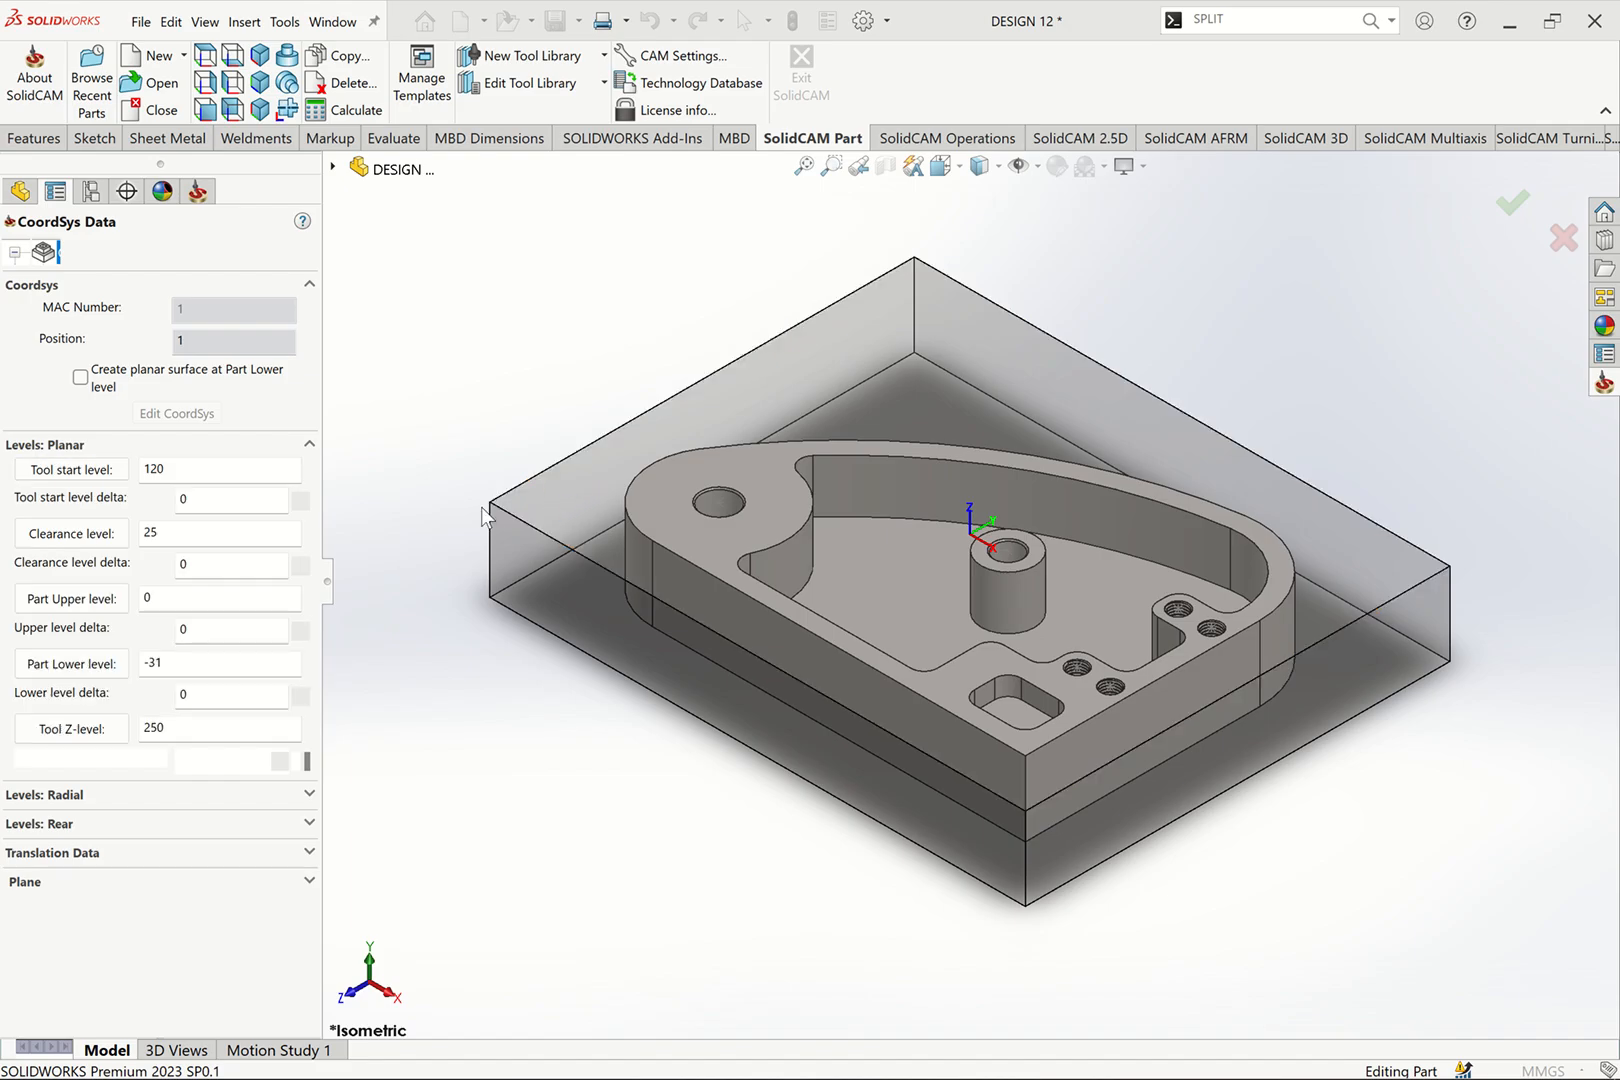
Step: Accept the coordinate system data and define the stock as a 3D Model using the transparent STOCK box body
click(12, 254)
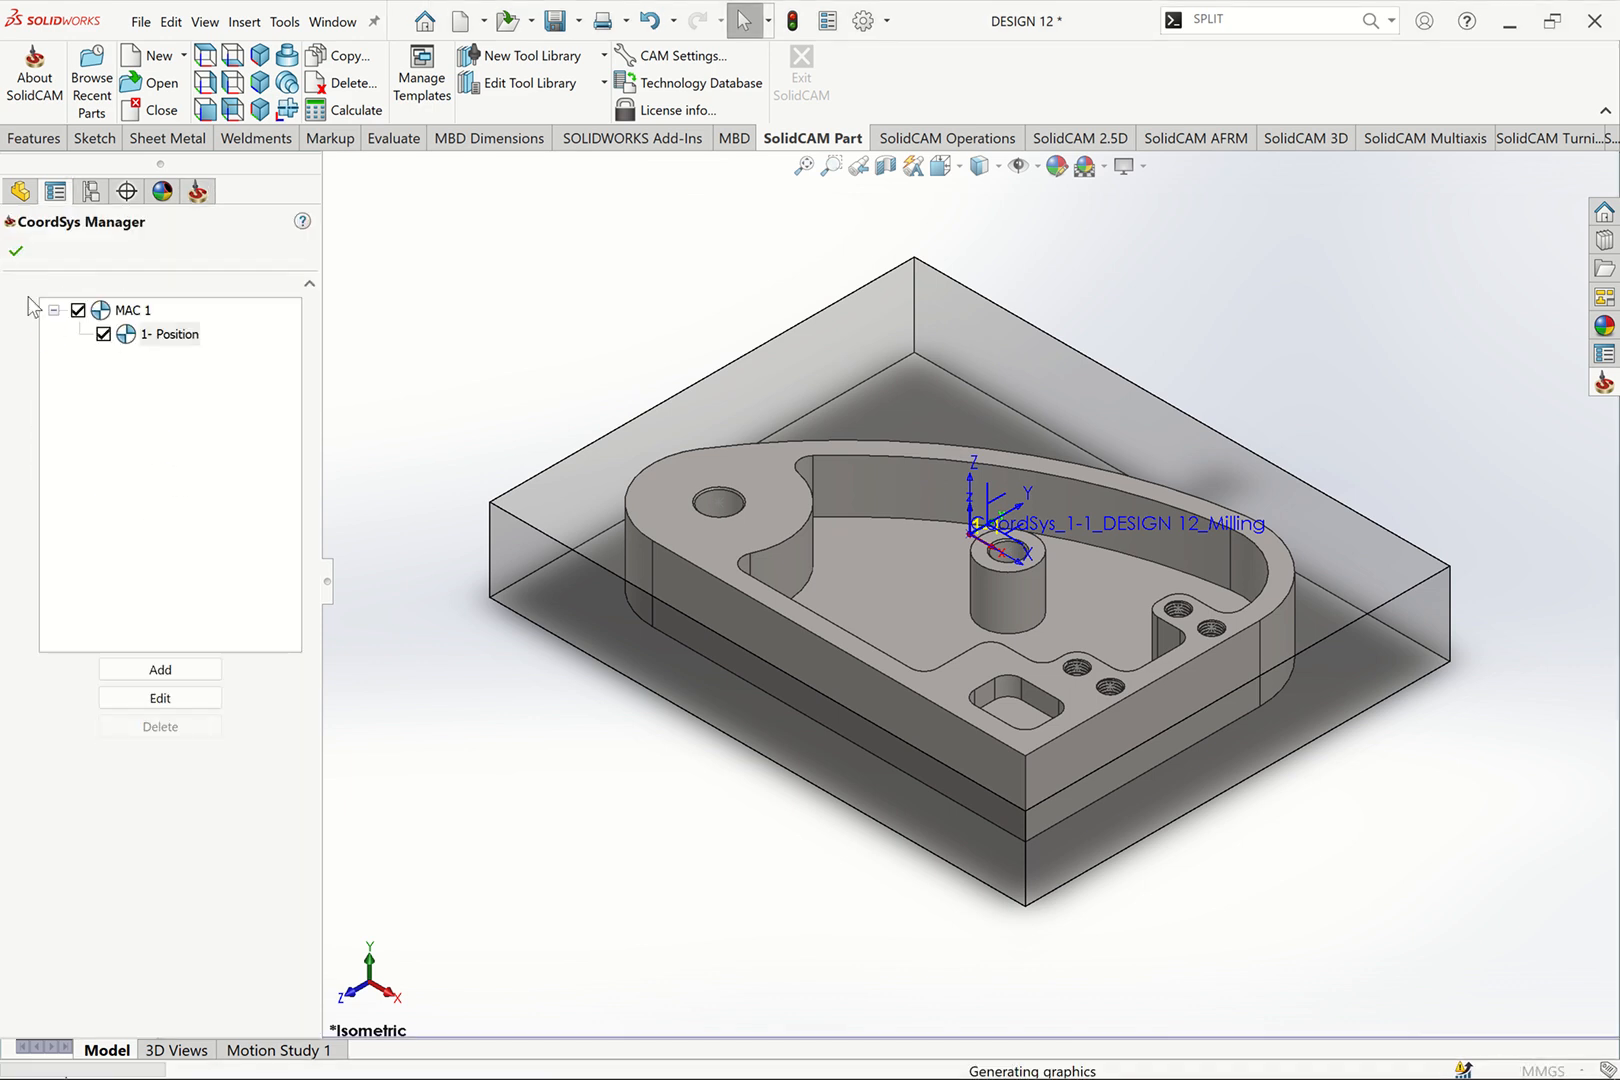
click(16, 253)
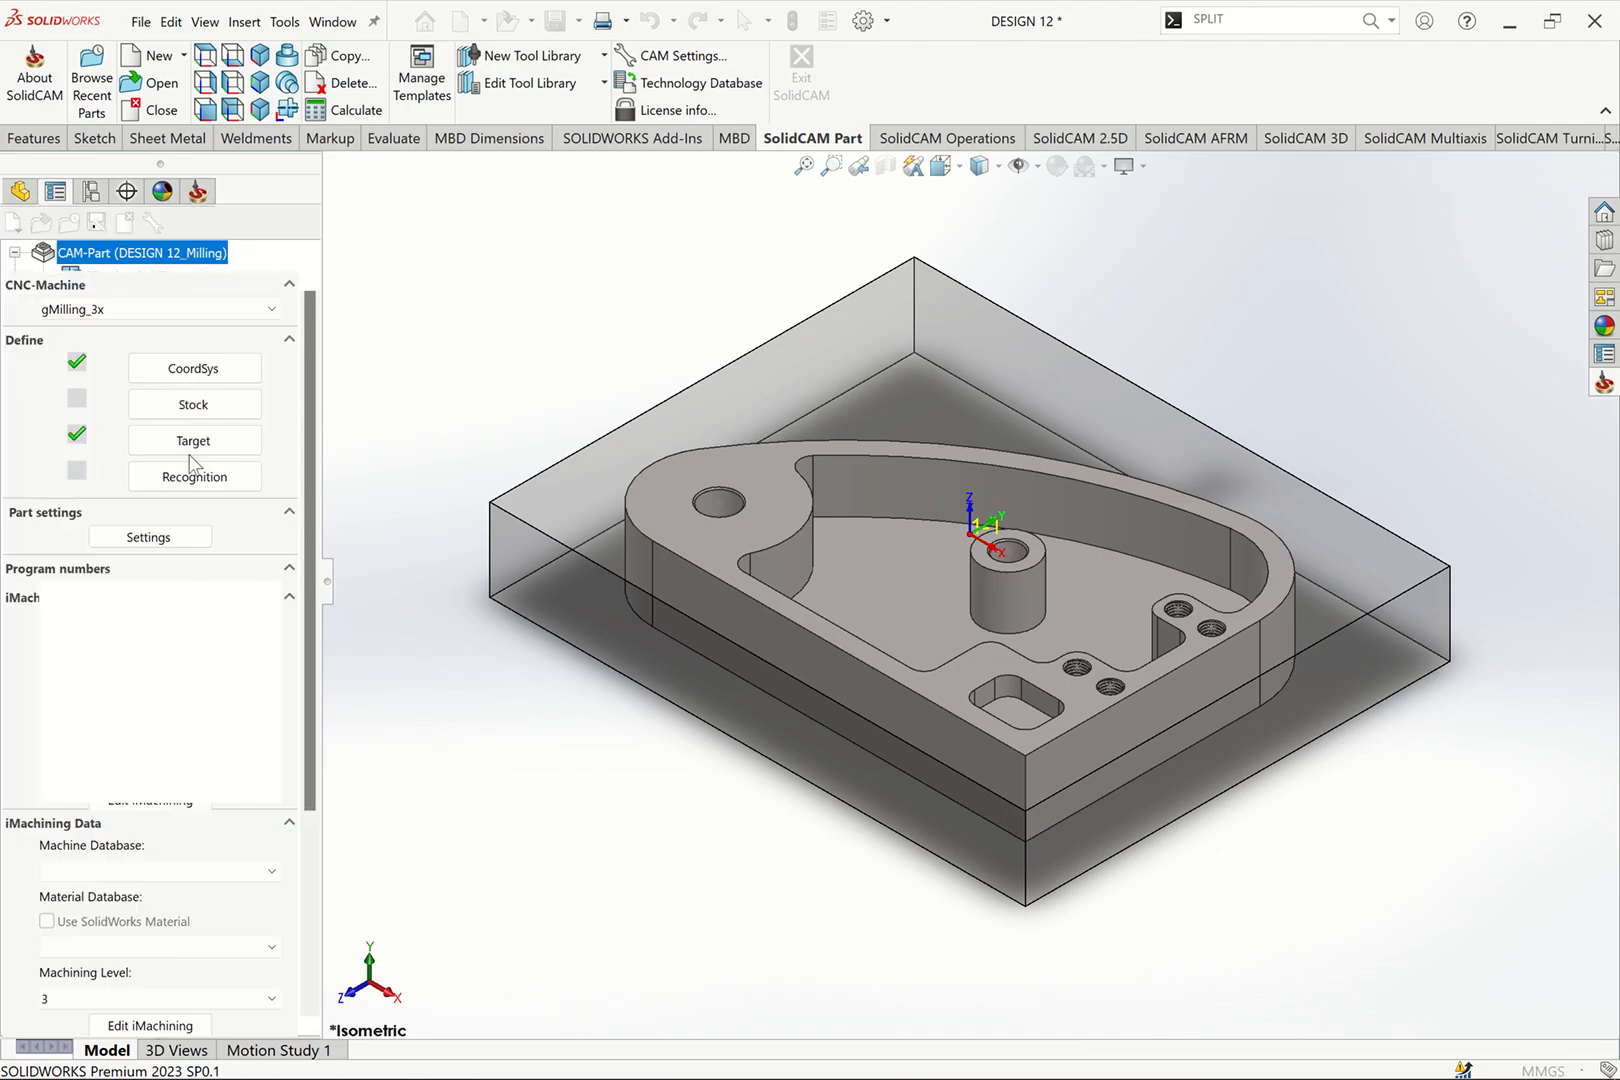
click(193, 406)
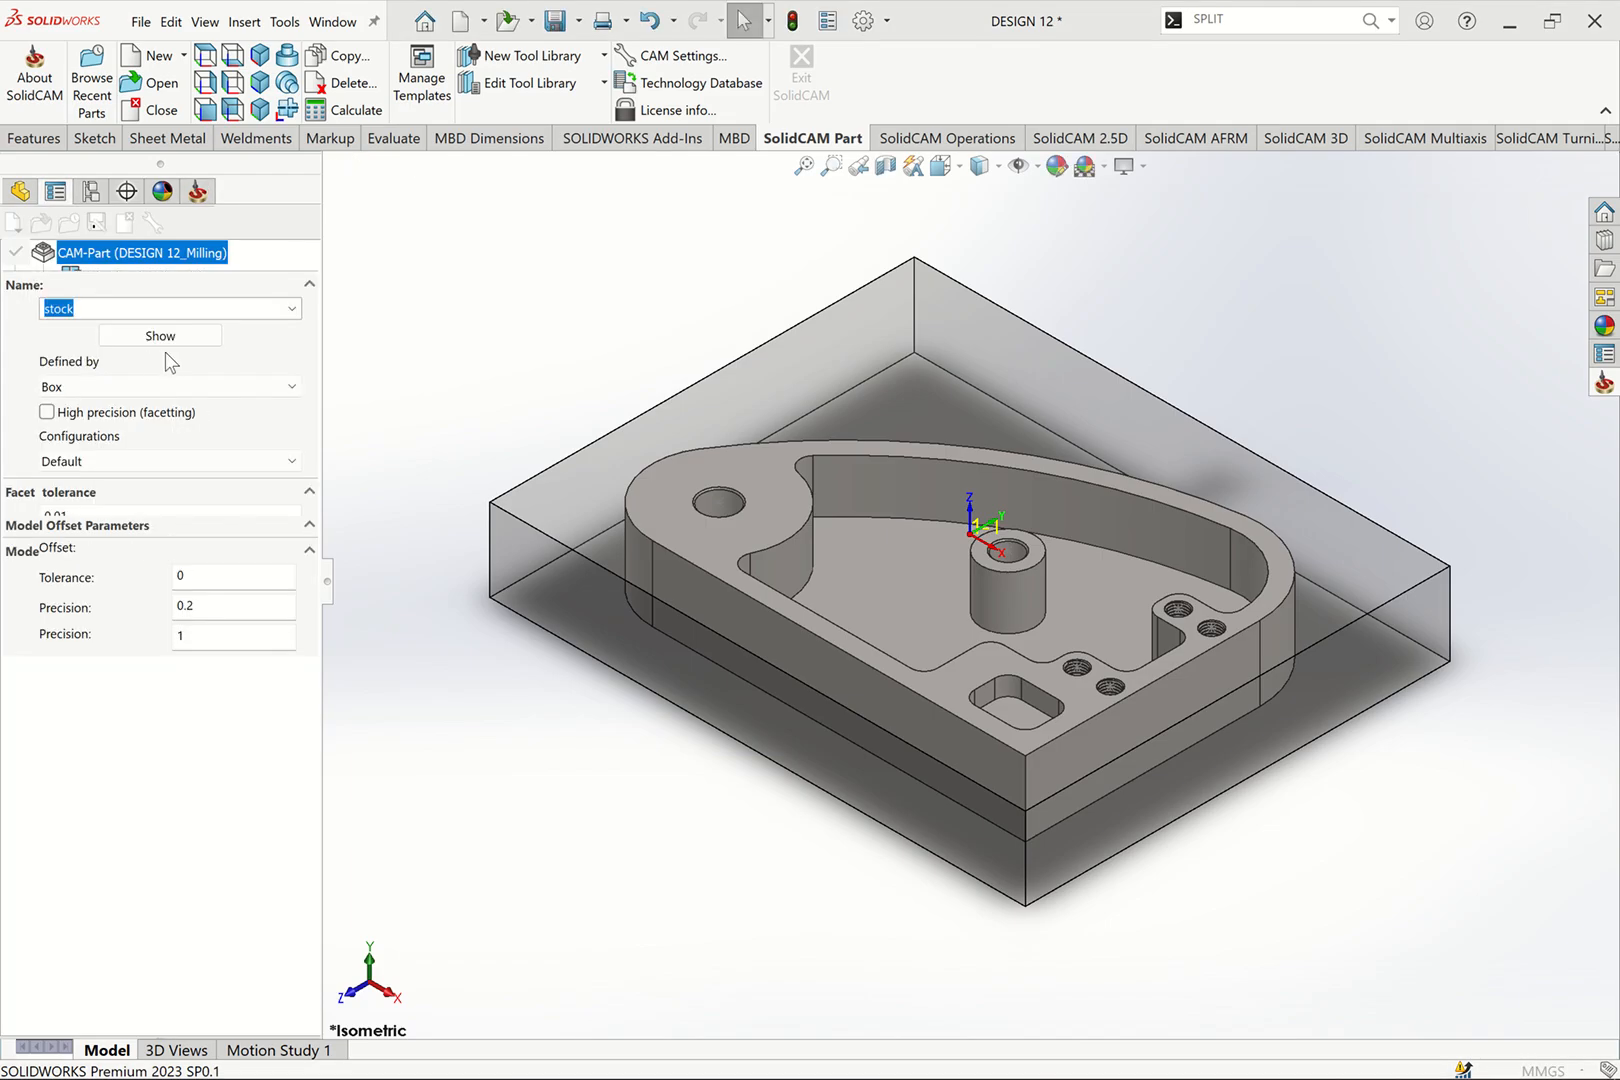
click(90, 388)
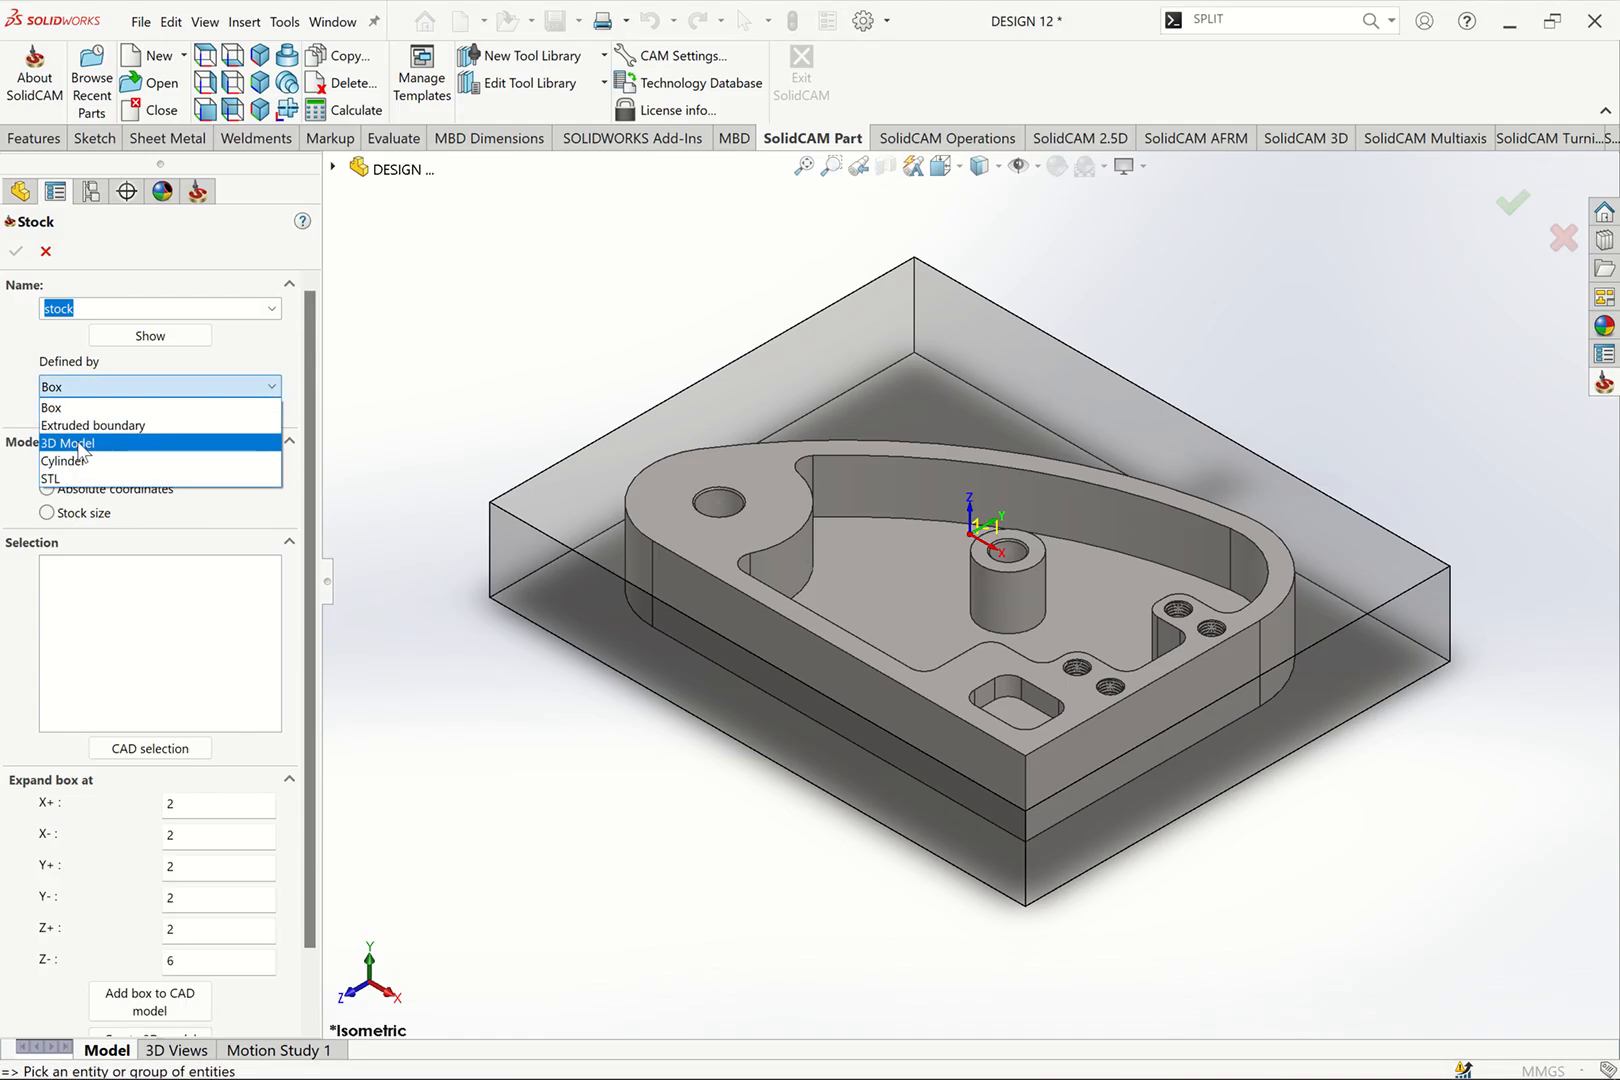
click(82, 447)
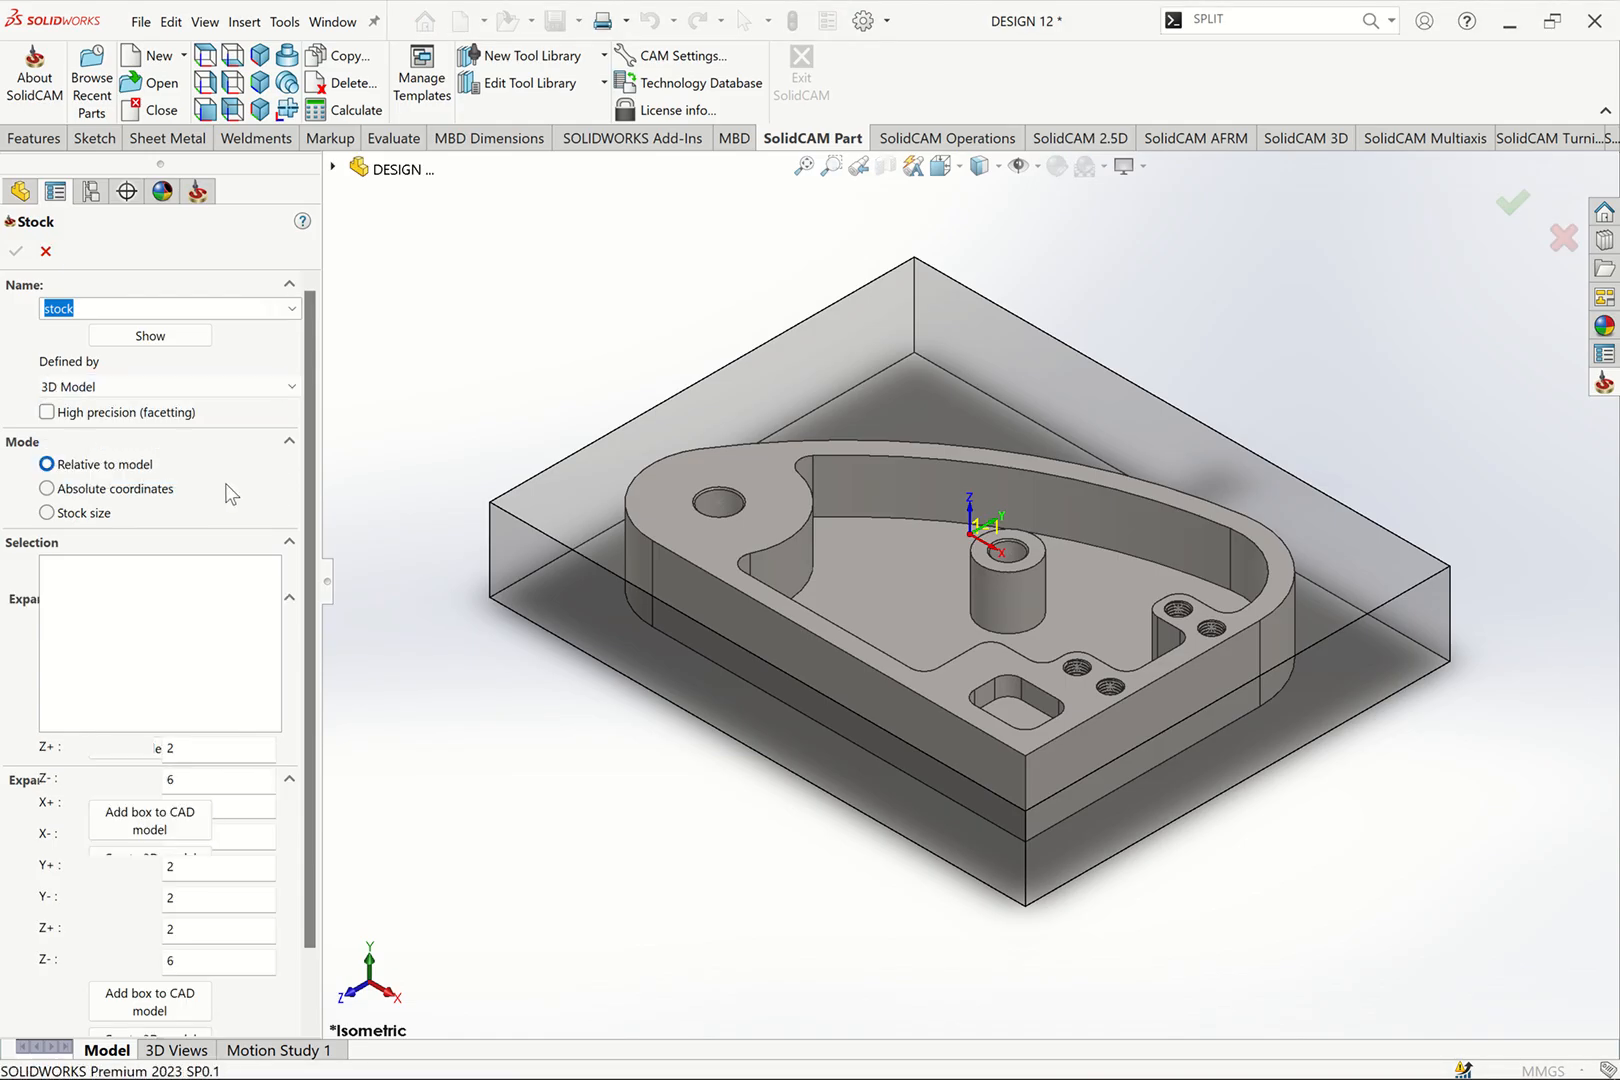
click(516, 502)
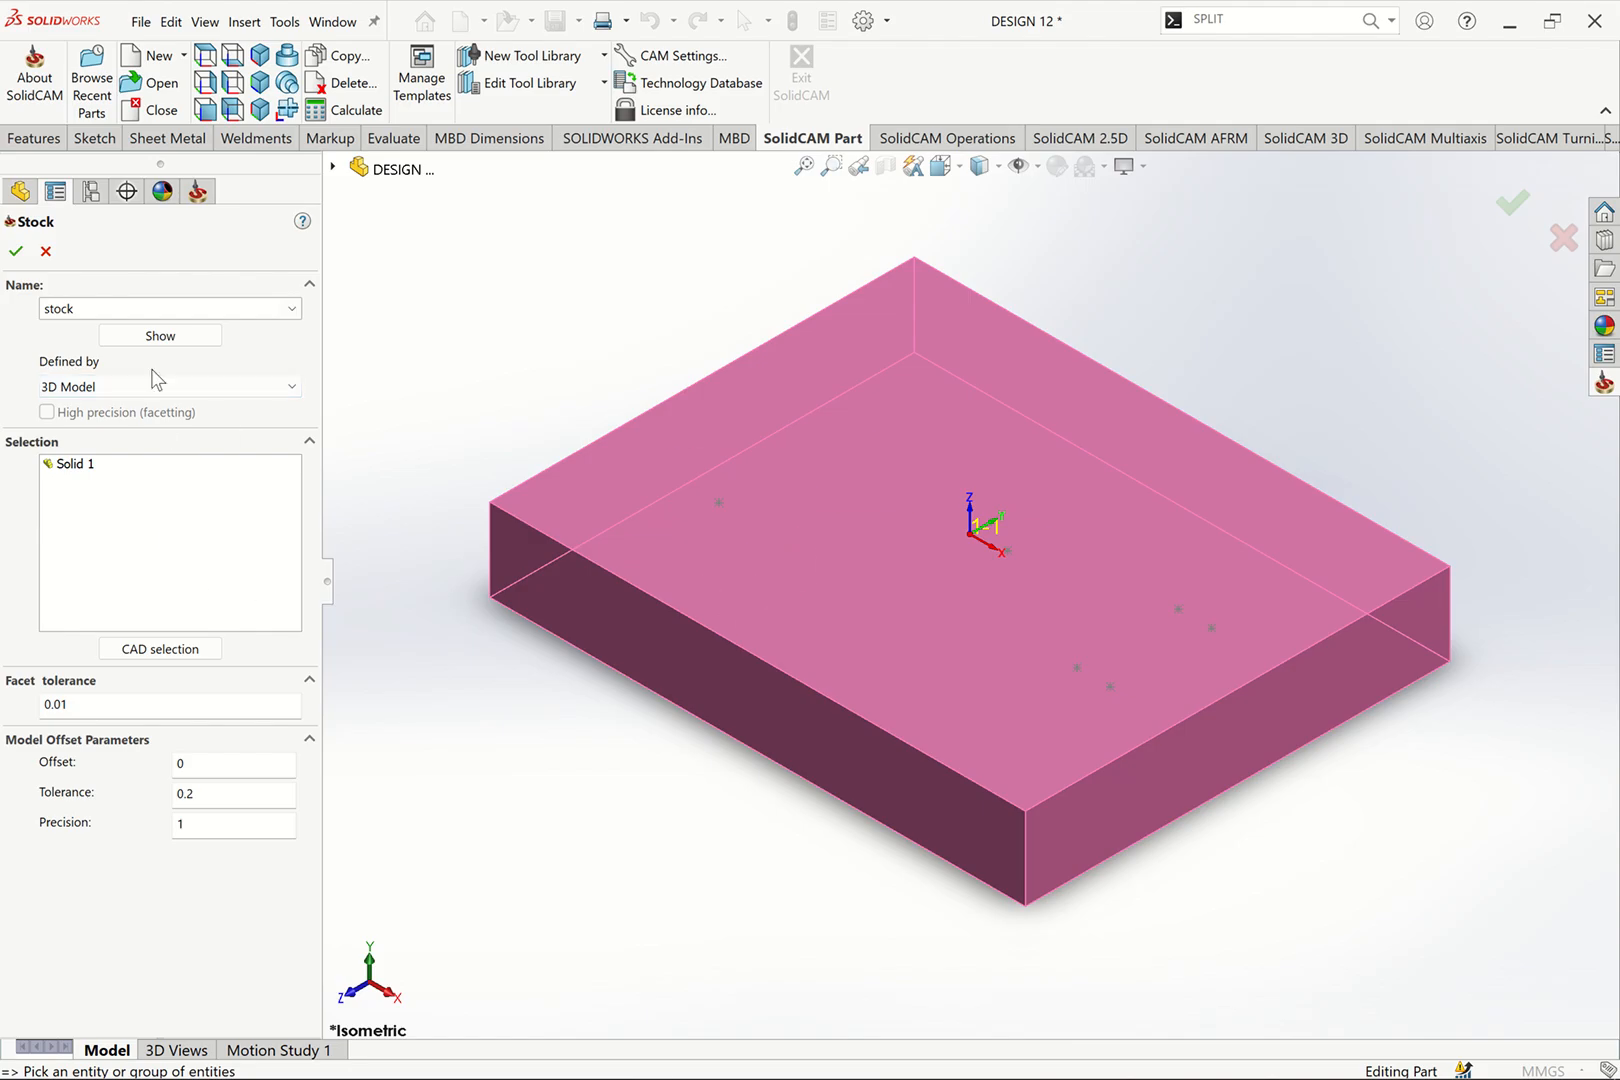
Step: Preview the stock model from different angles and accept the stock definition
click(162, 338)
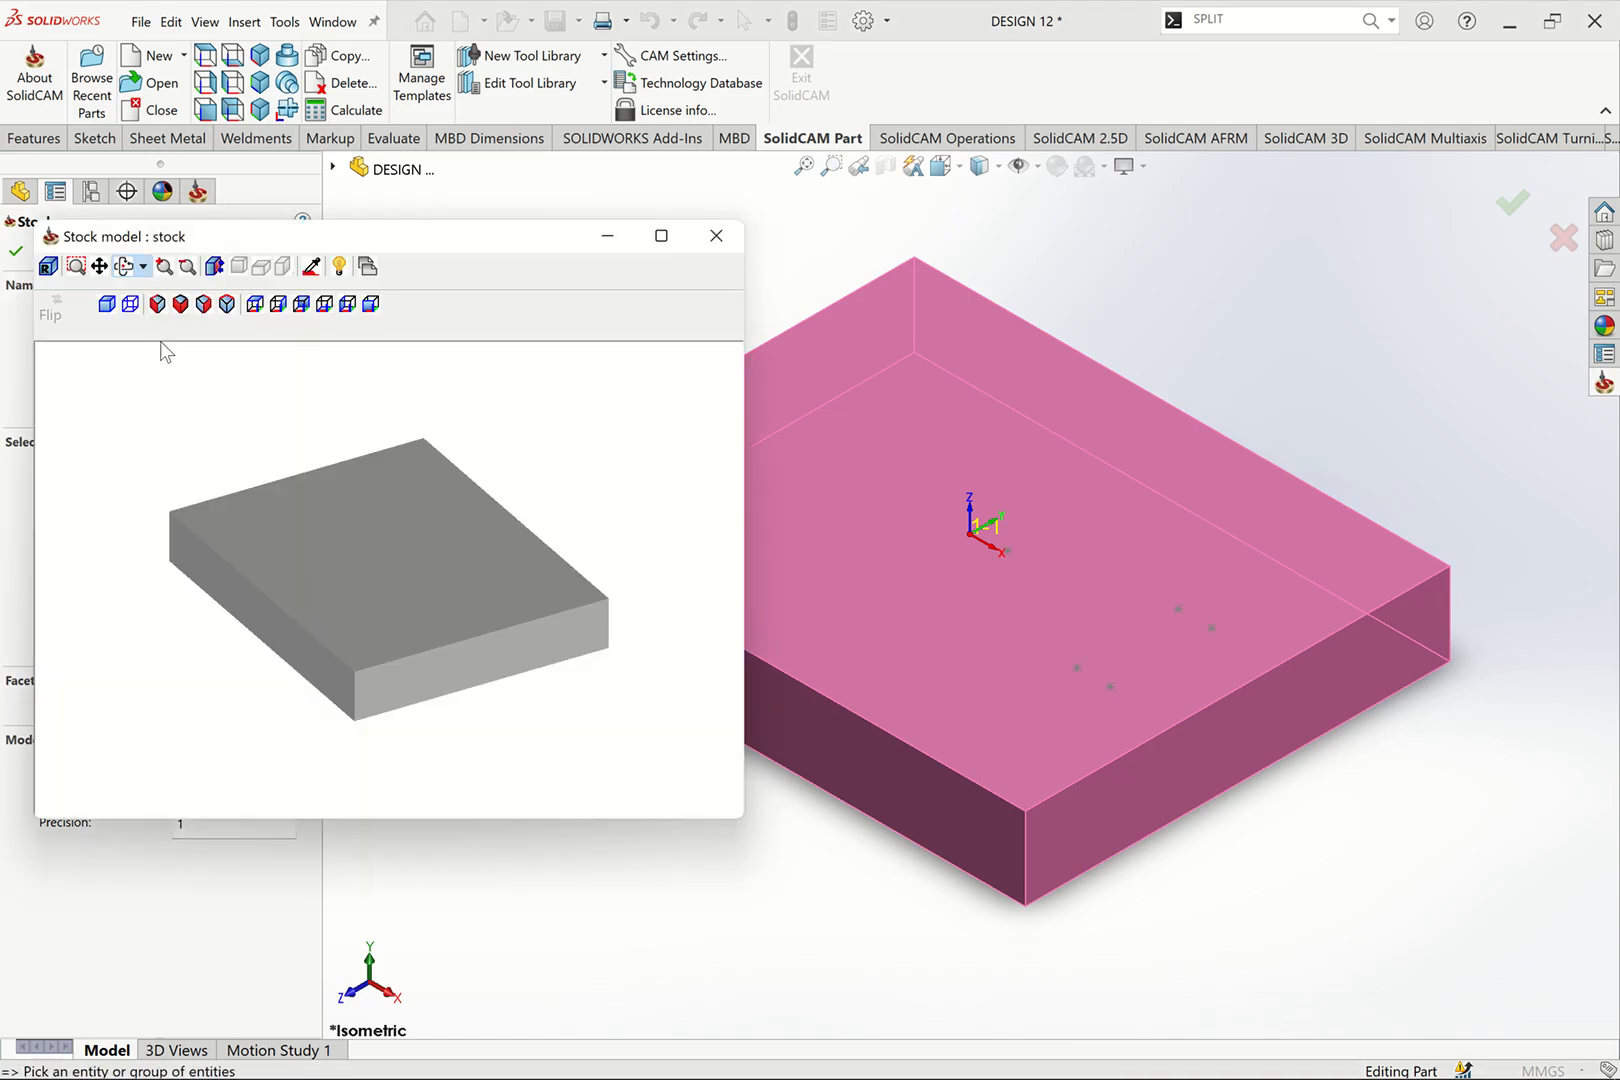
drag(347, 532, 565, 385)
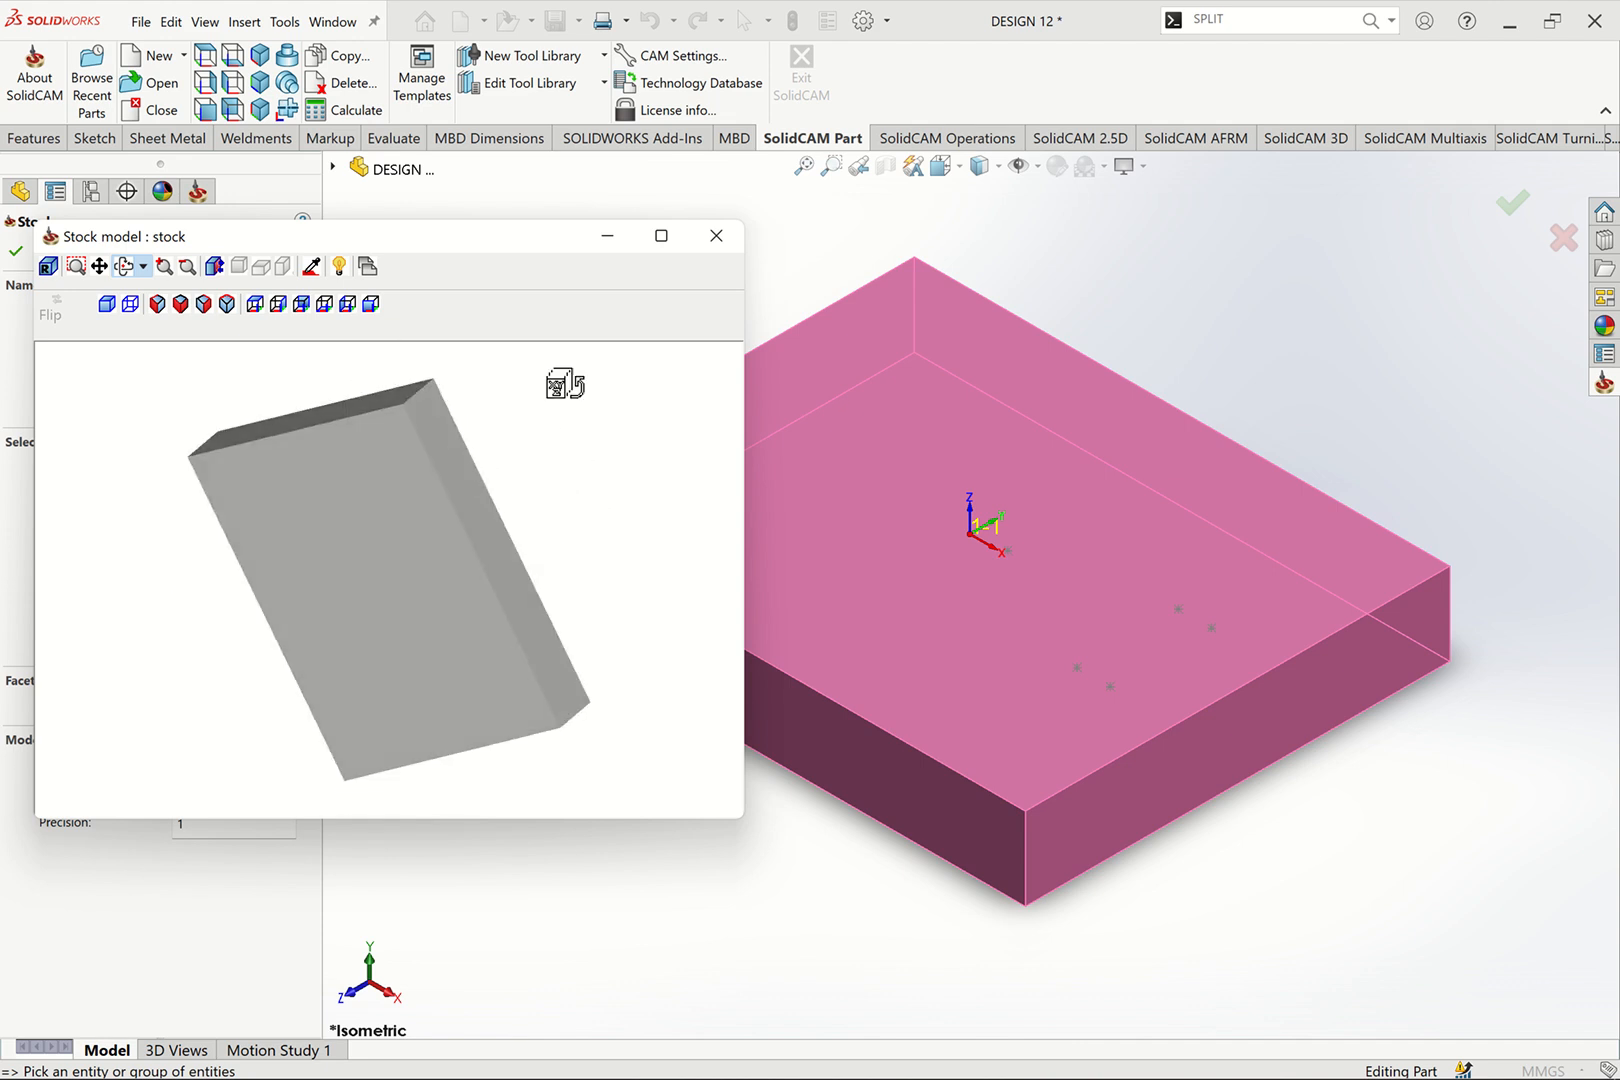
click(716, 236)
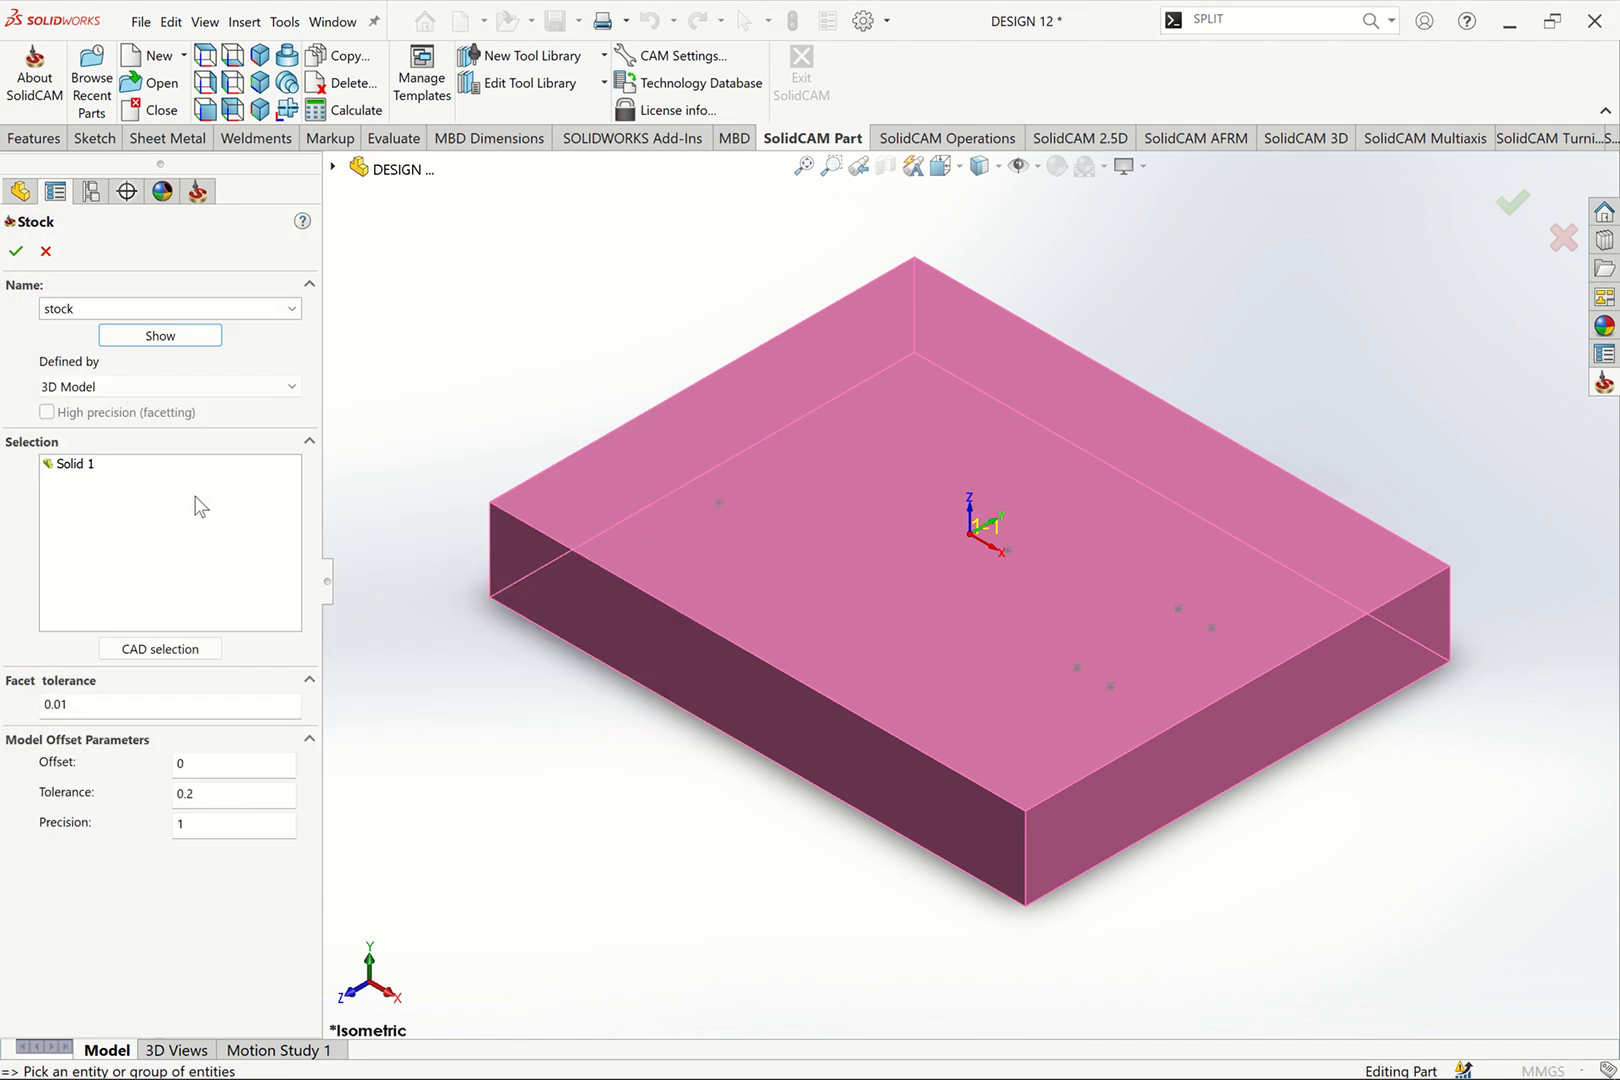
click(16, 252)
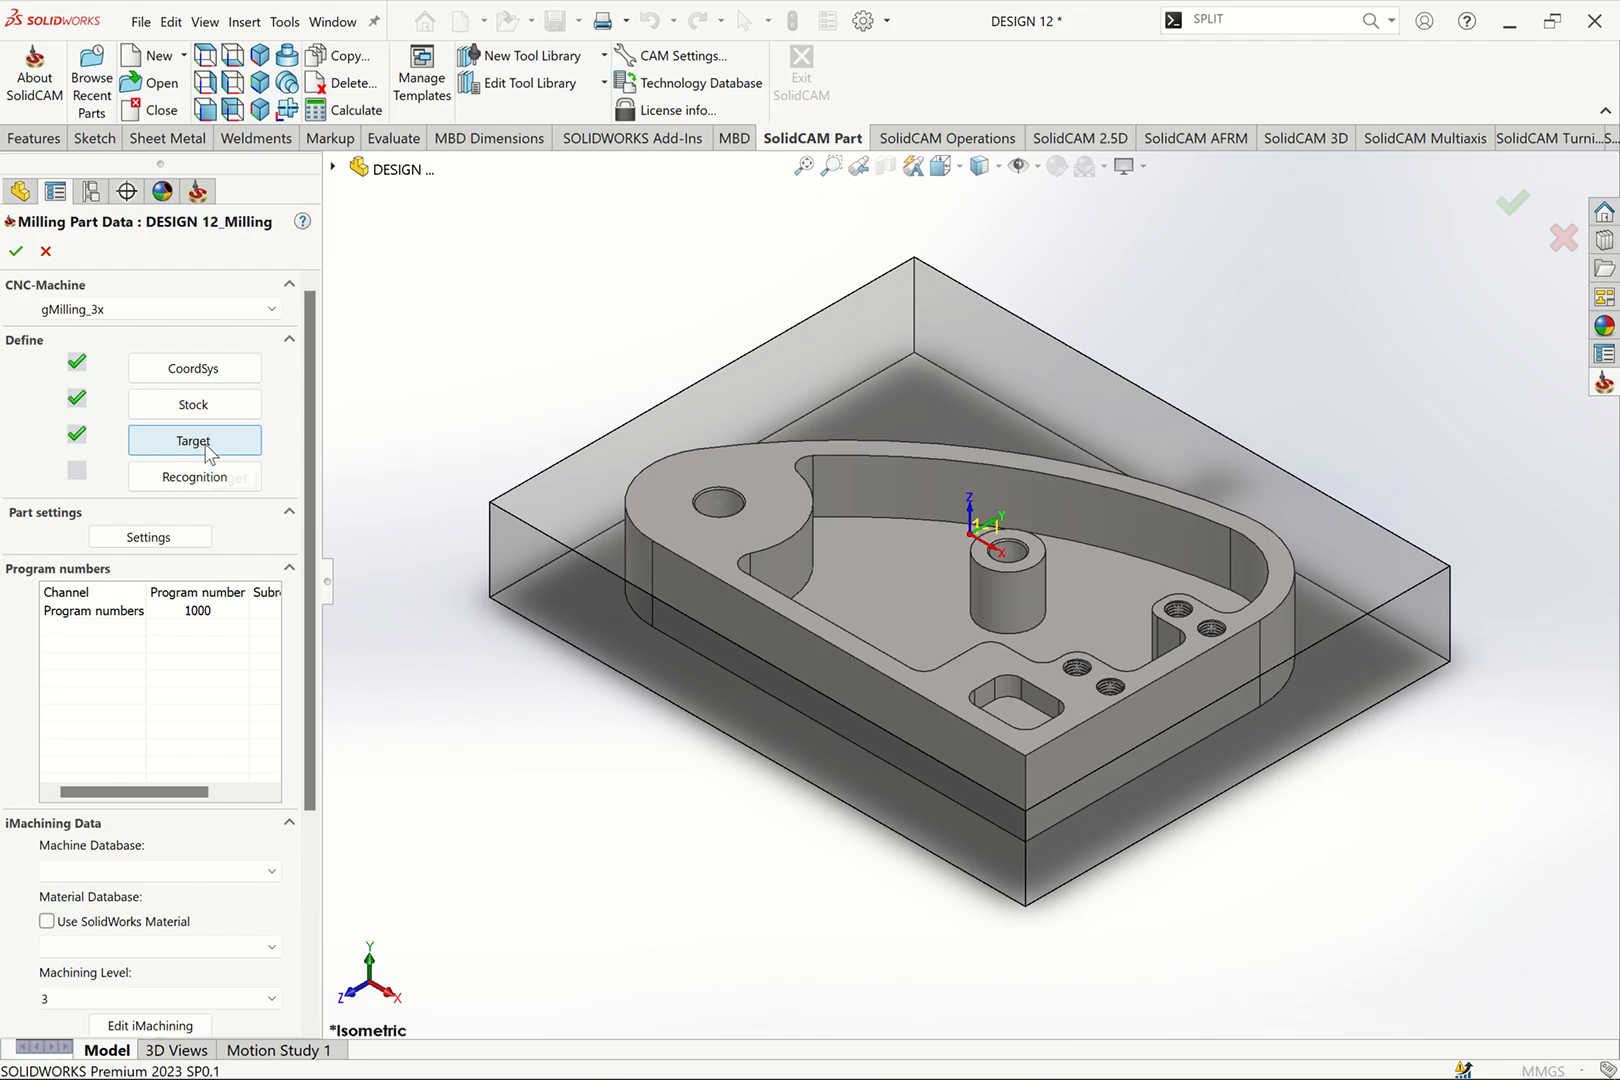
Step: Open the target definition, preview the target model for the finished part body, and accept it
click(205, 445)
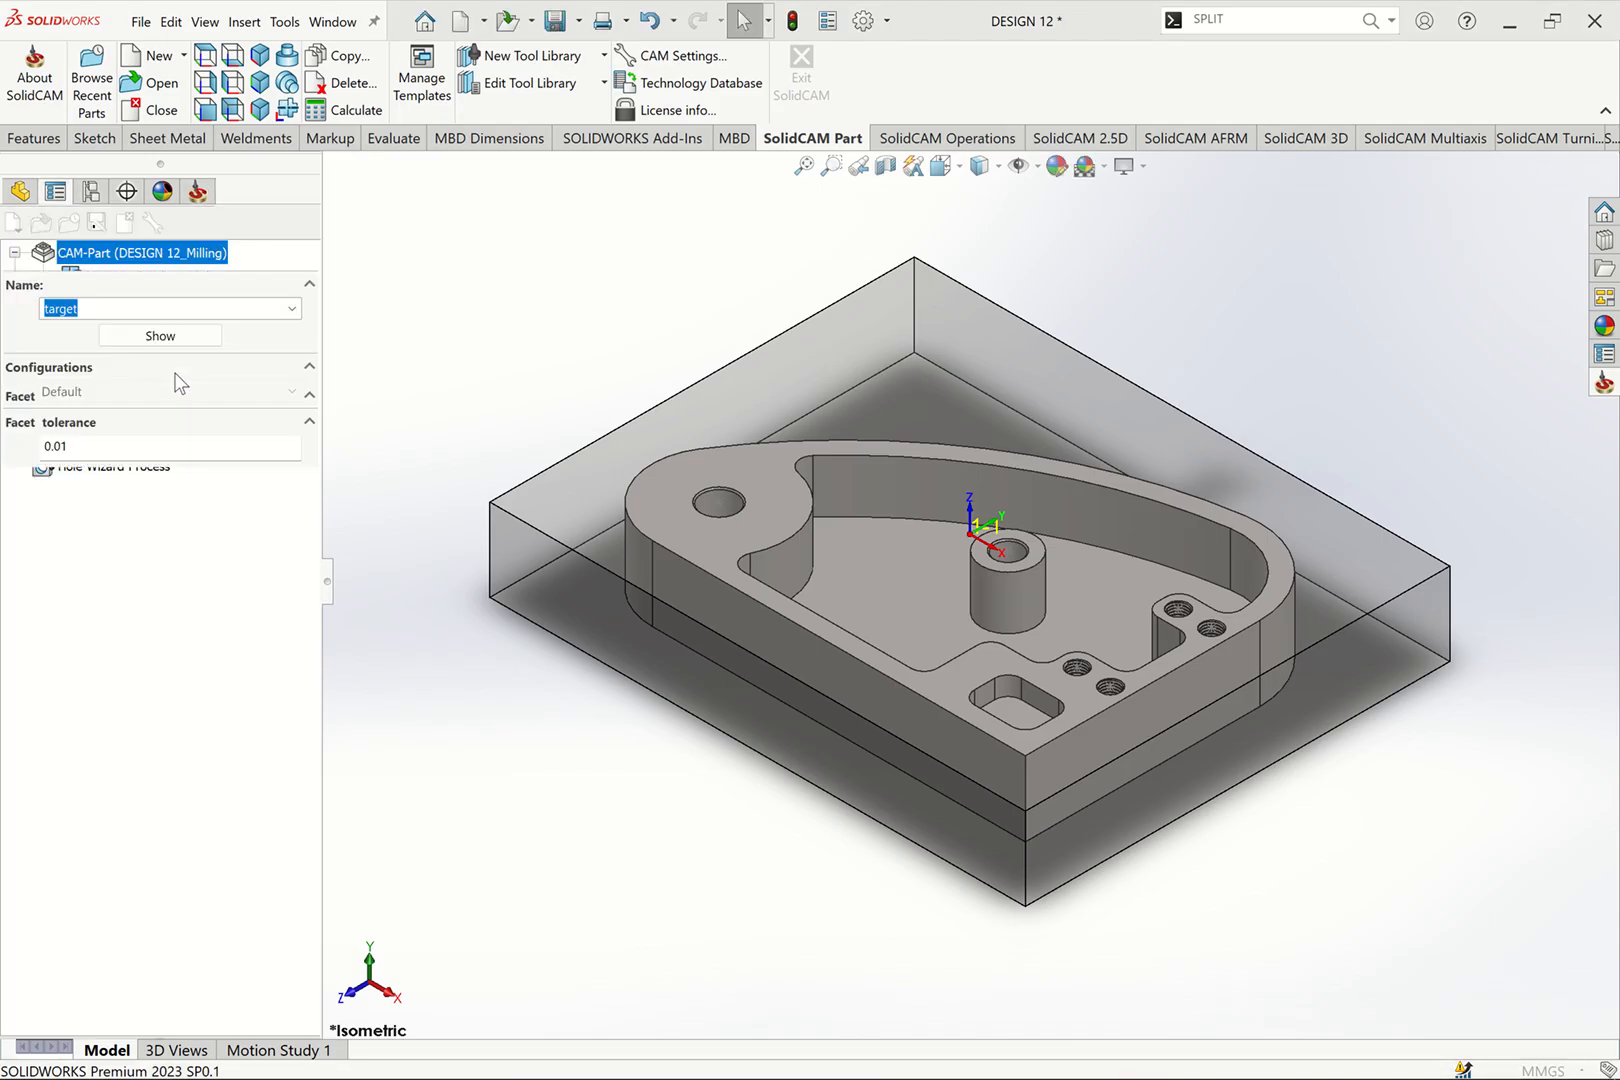
click(179, 336)
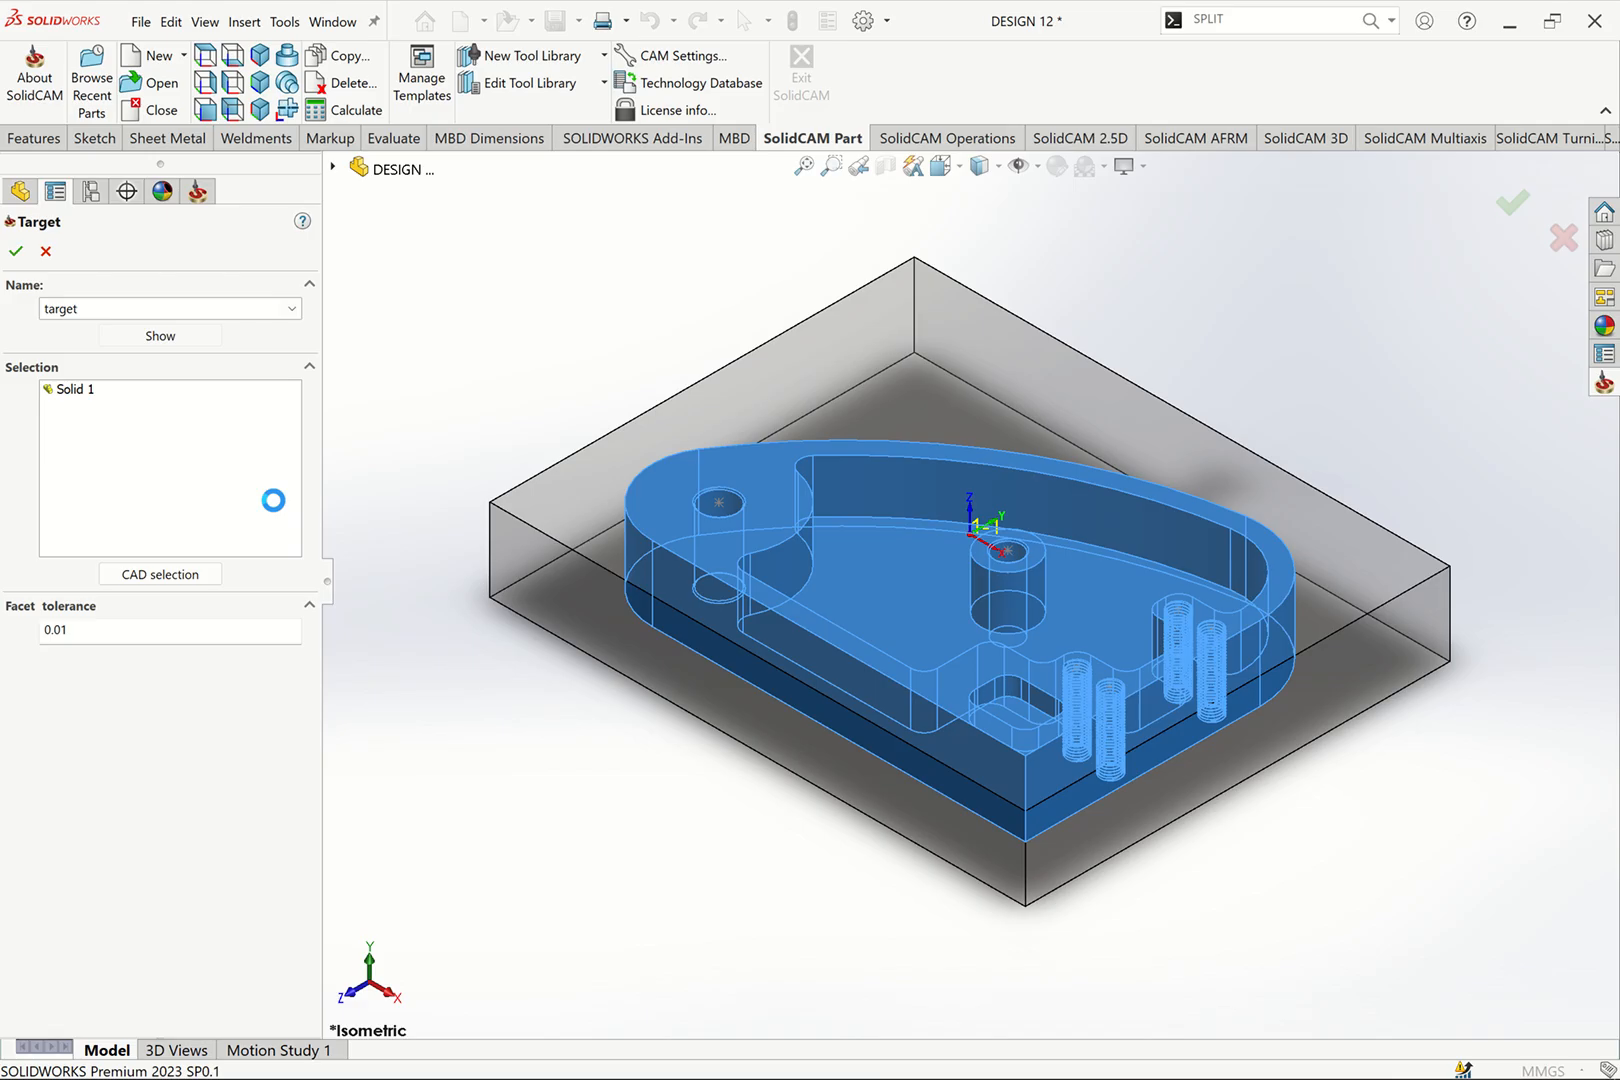
mouse_move(307, 488)
mouse_down()
mouse_move(380, 532)
mouse_move(325, 571)
mouse_move(312, 522)
mouse_up()
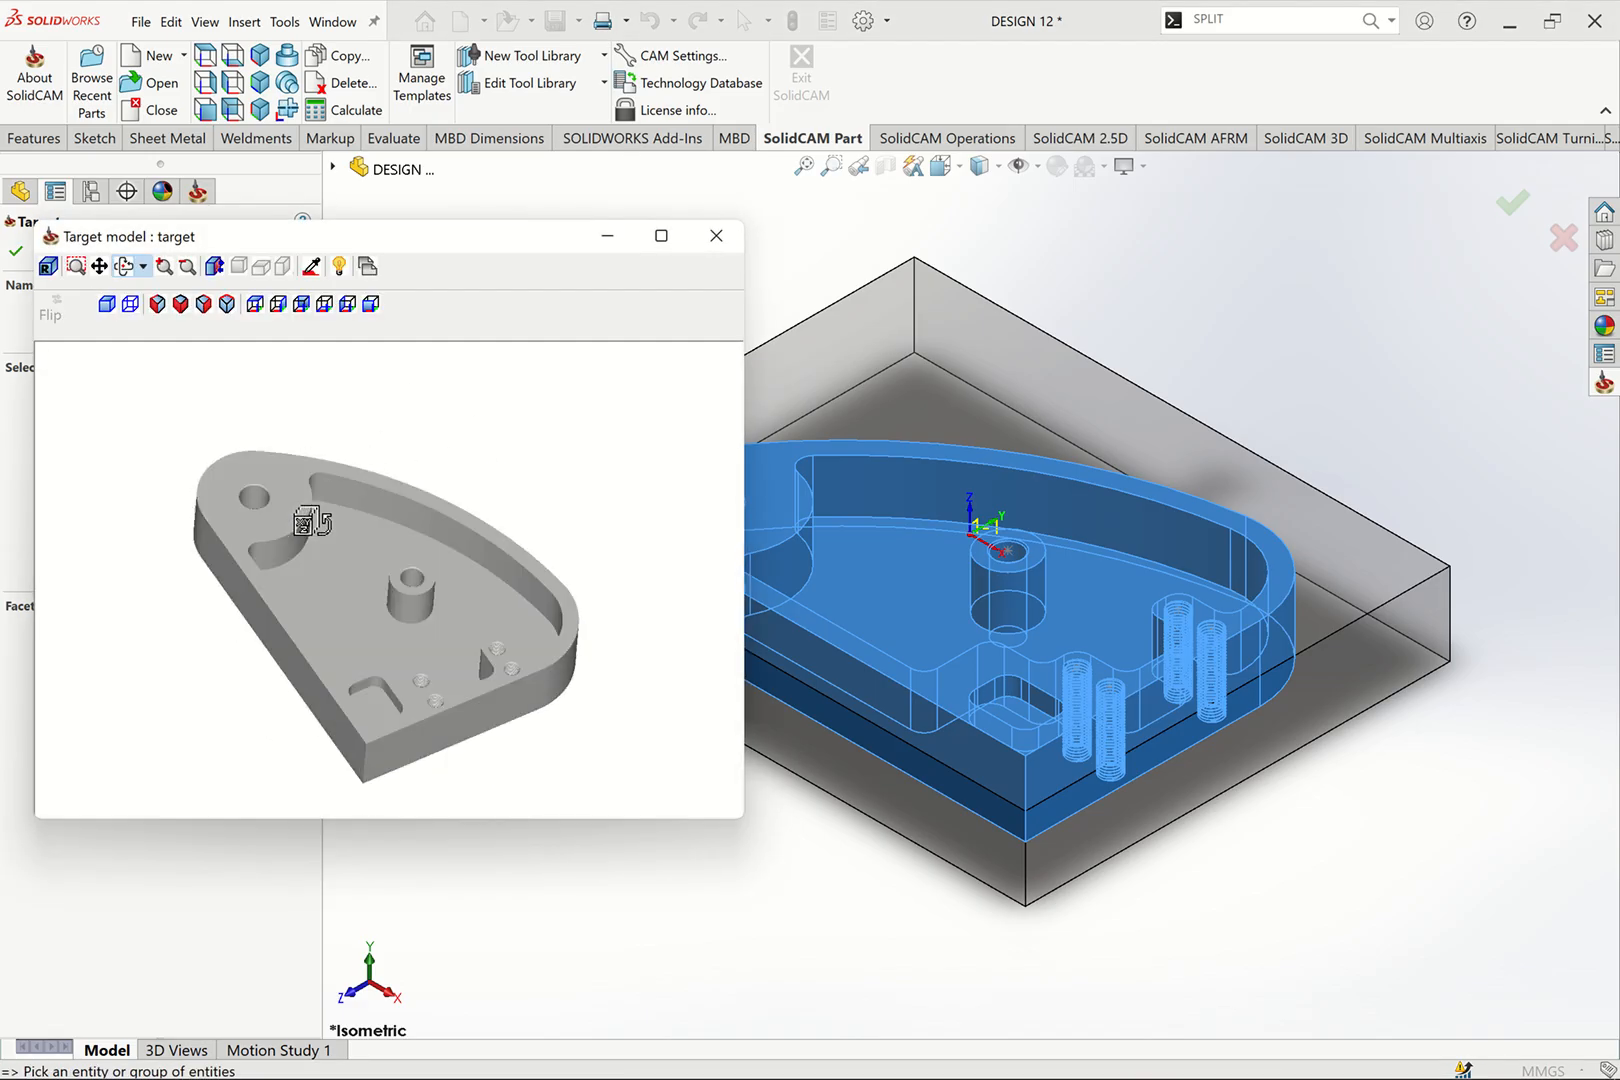
click(716, 236)
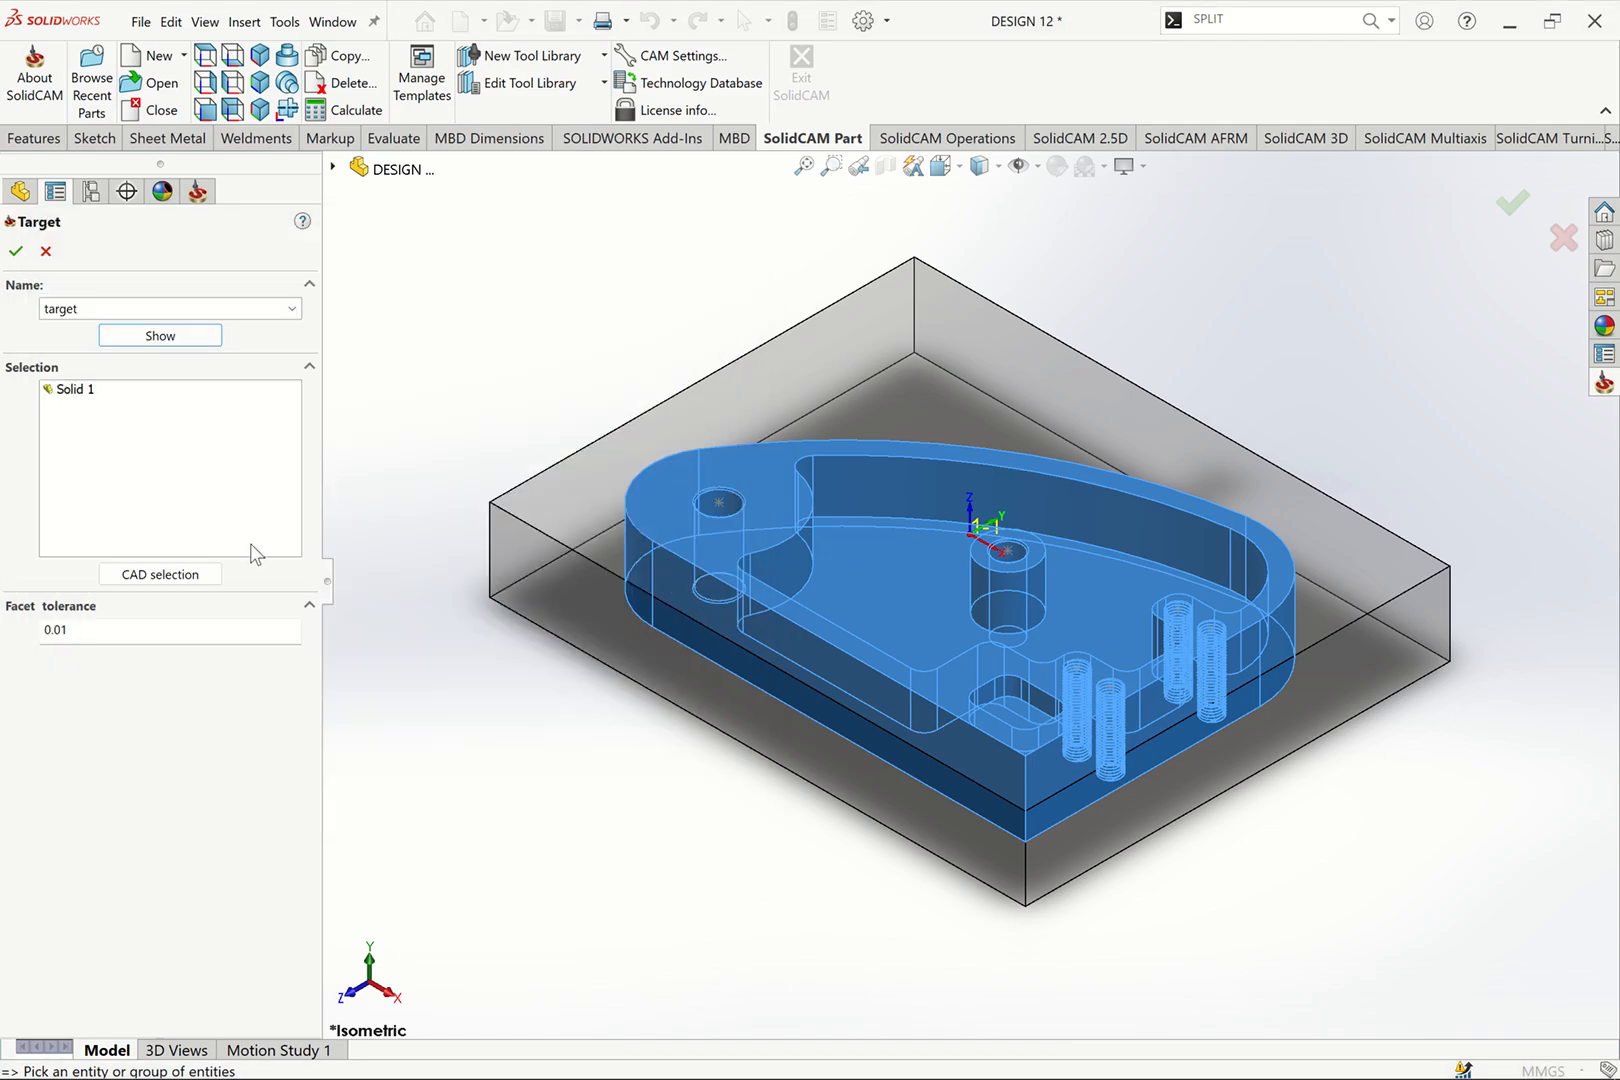
click(16, 251)
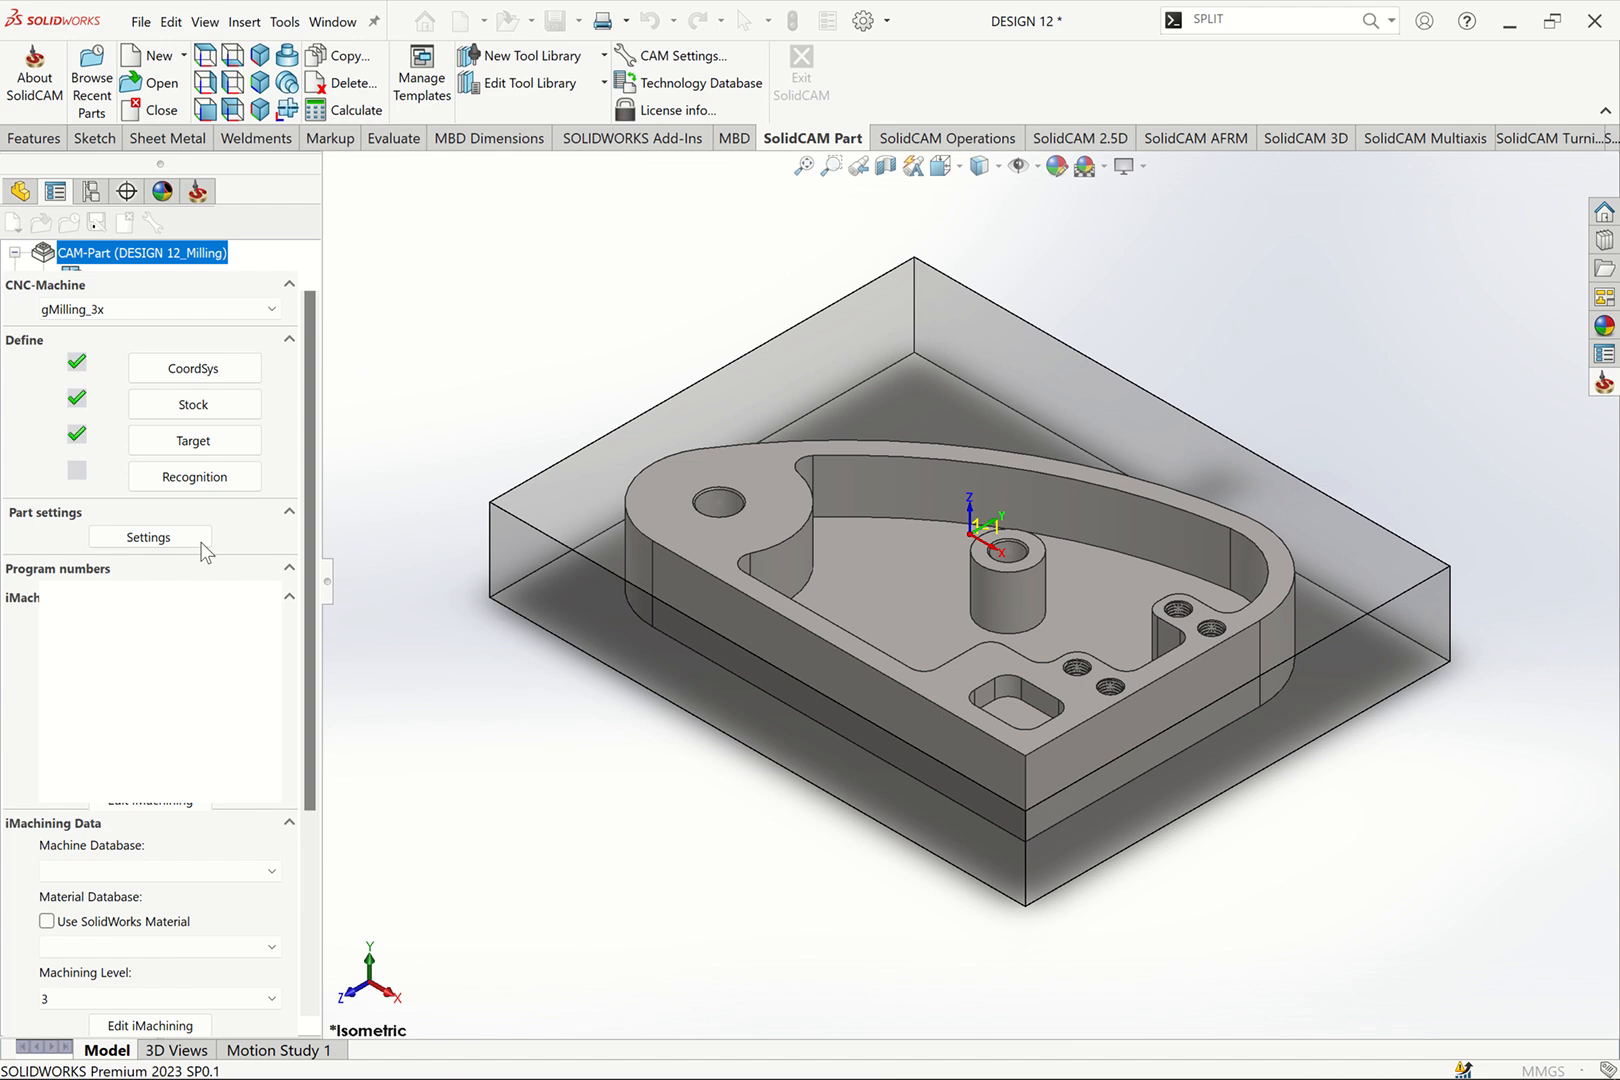
Step: Run hole recognition on the part, accept the recognized drill geometry, and finish the milling part data definition
click(183, 484)
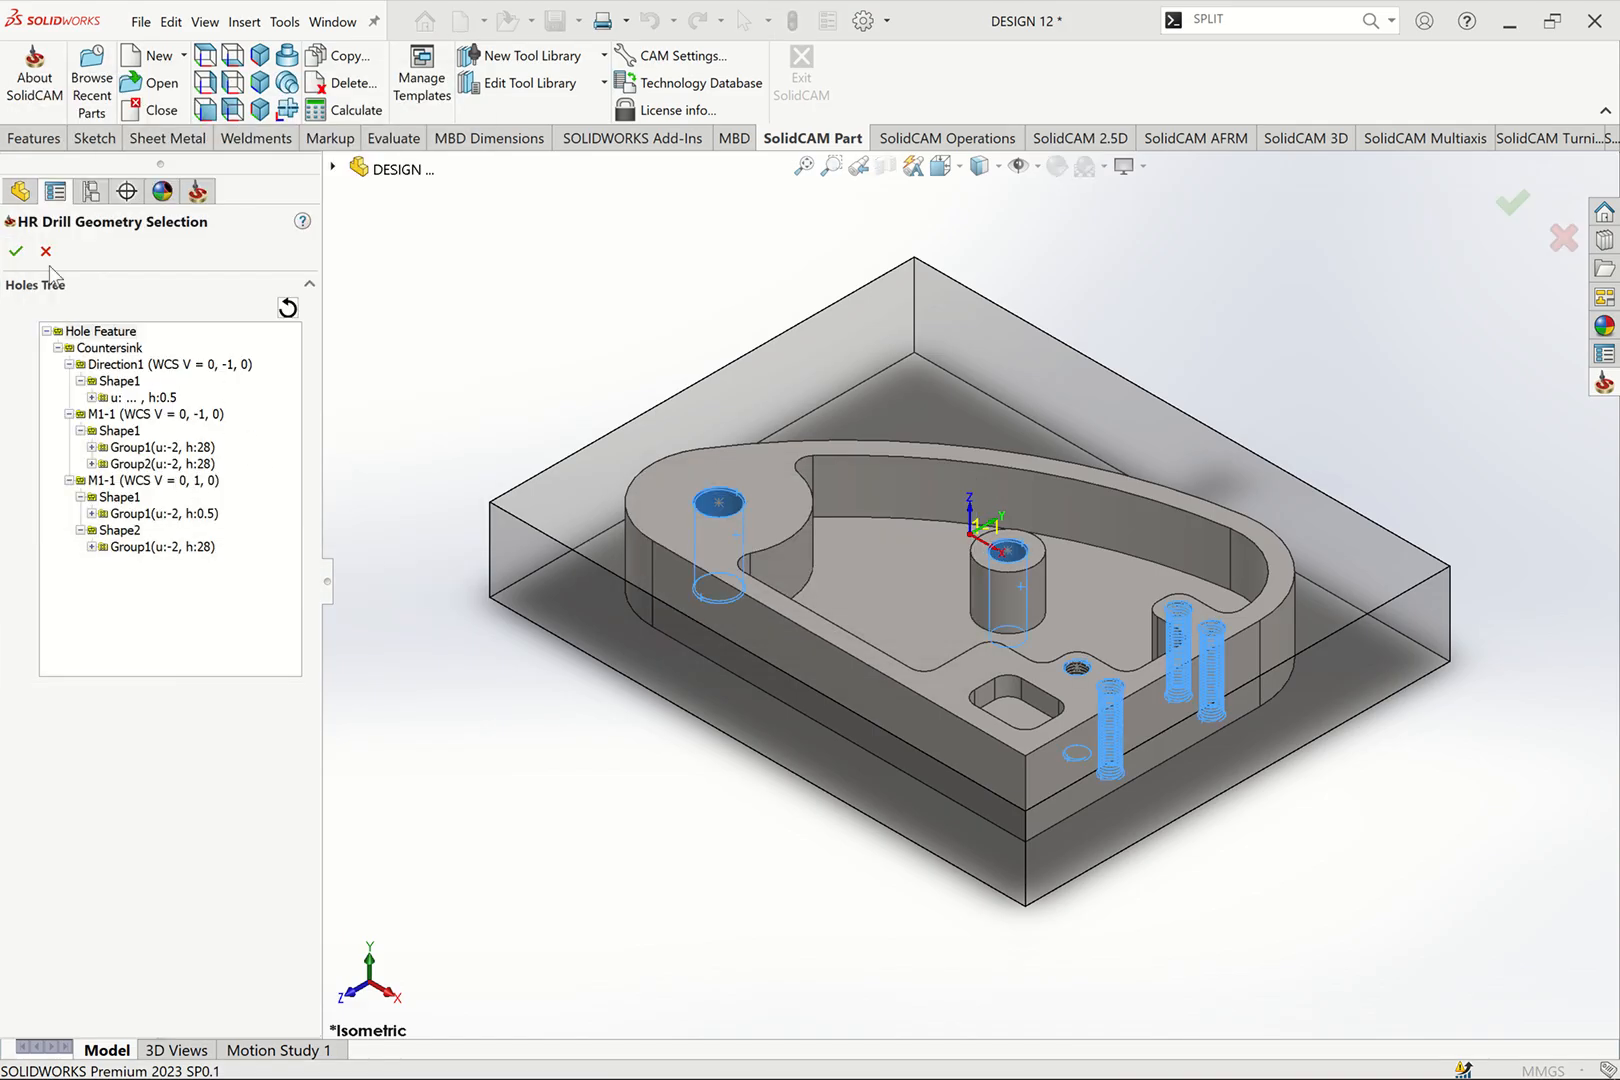
click(19, 251)
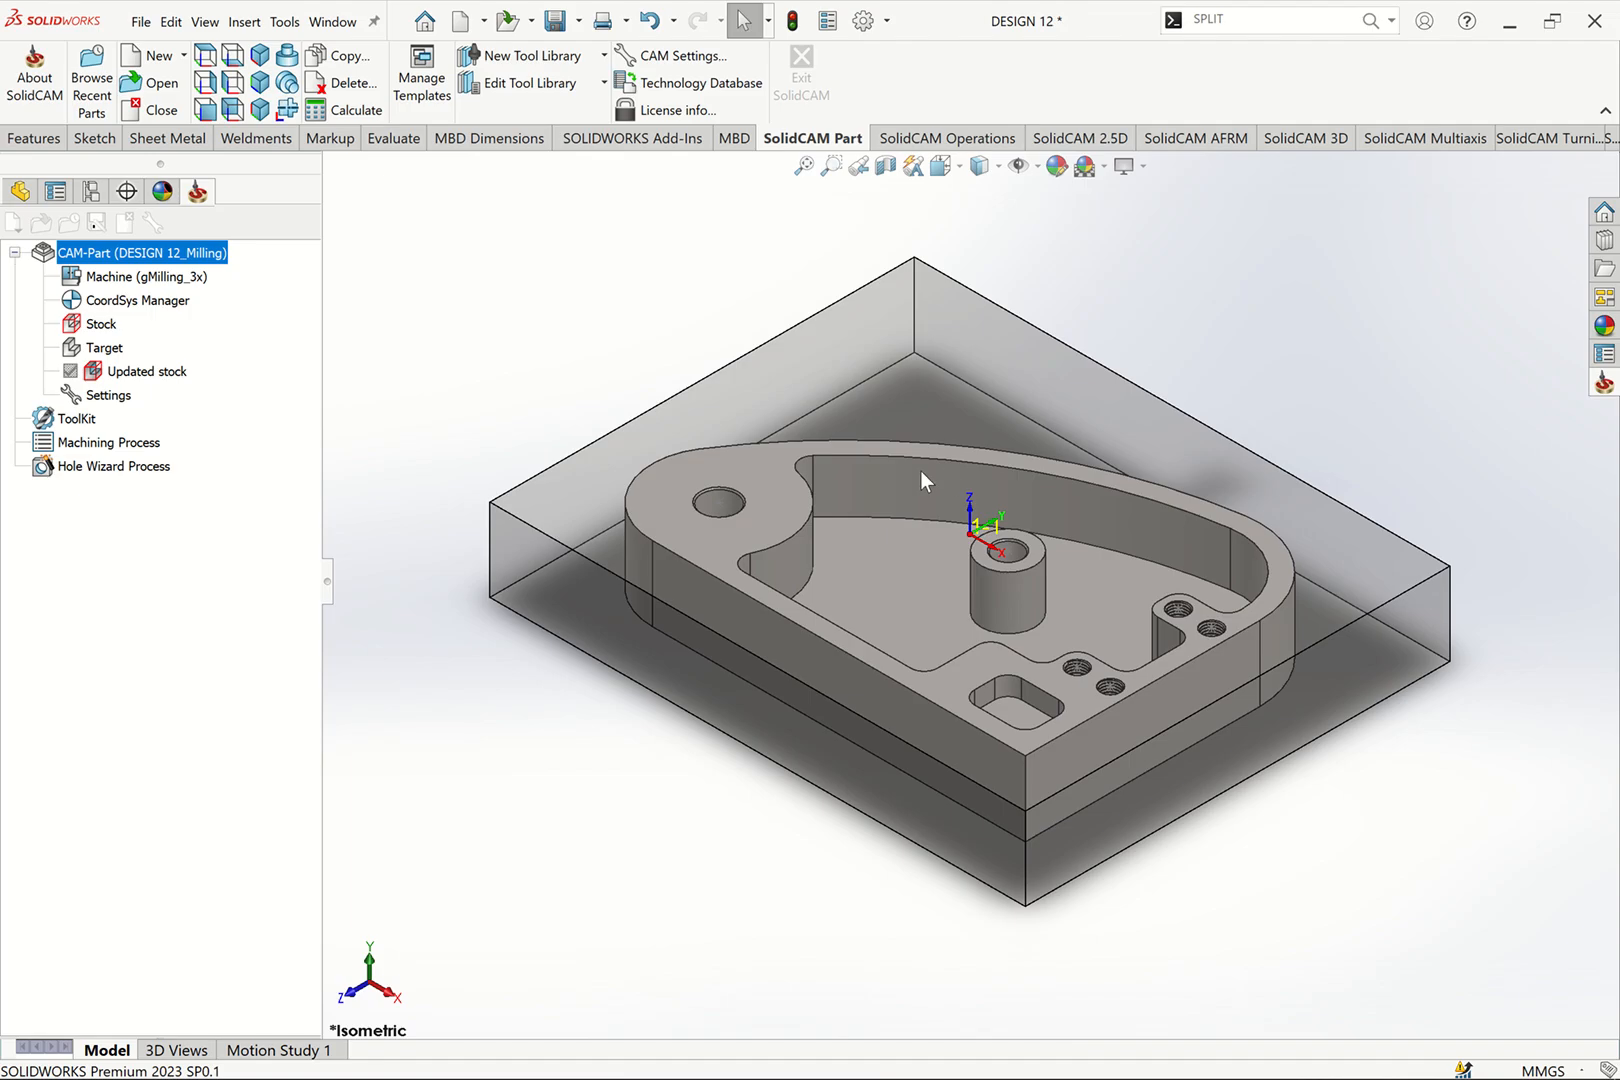
scroll(1211, 634, up, 5)
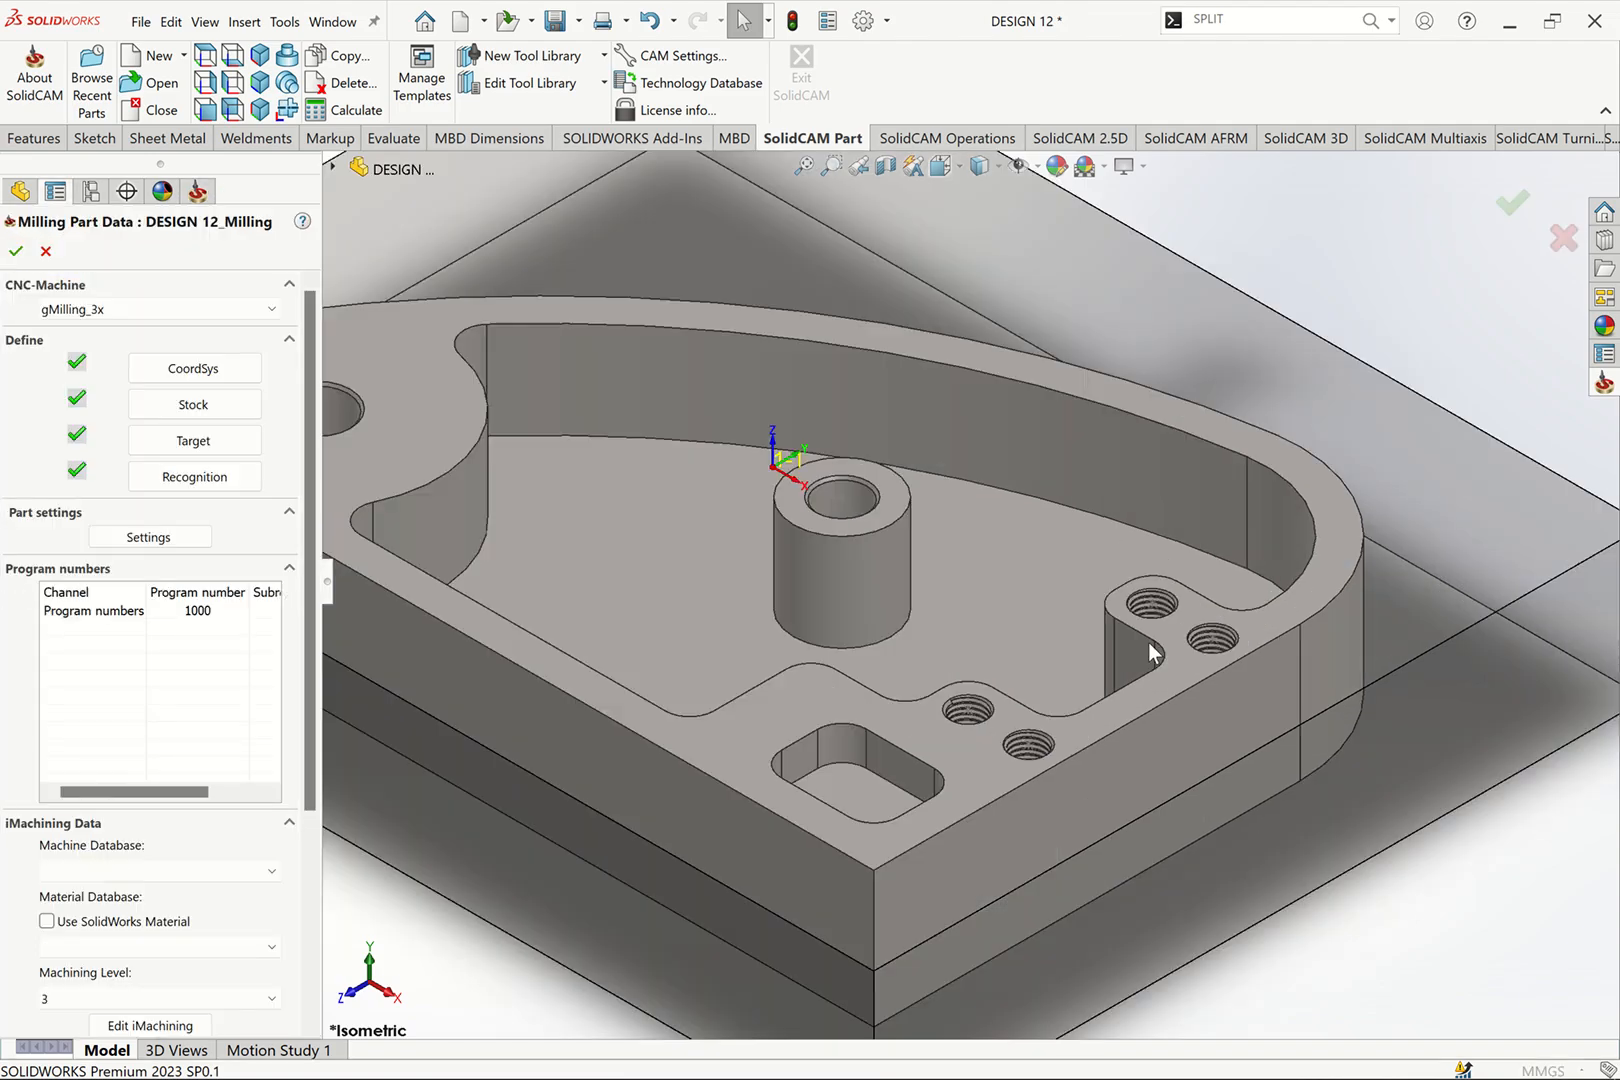
click(15, 254)
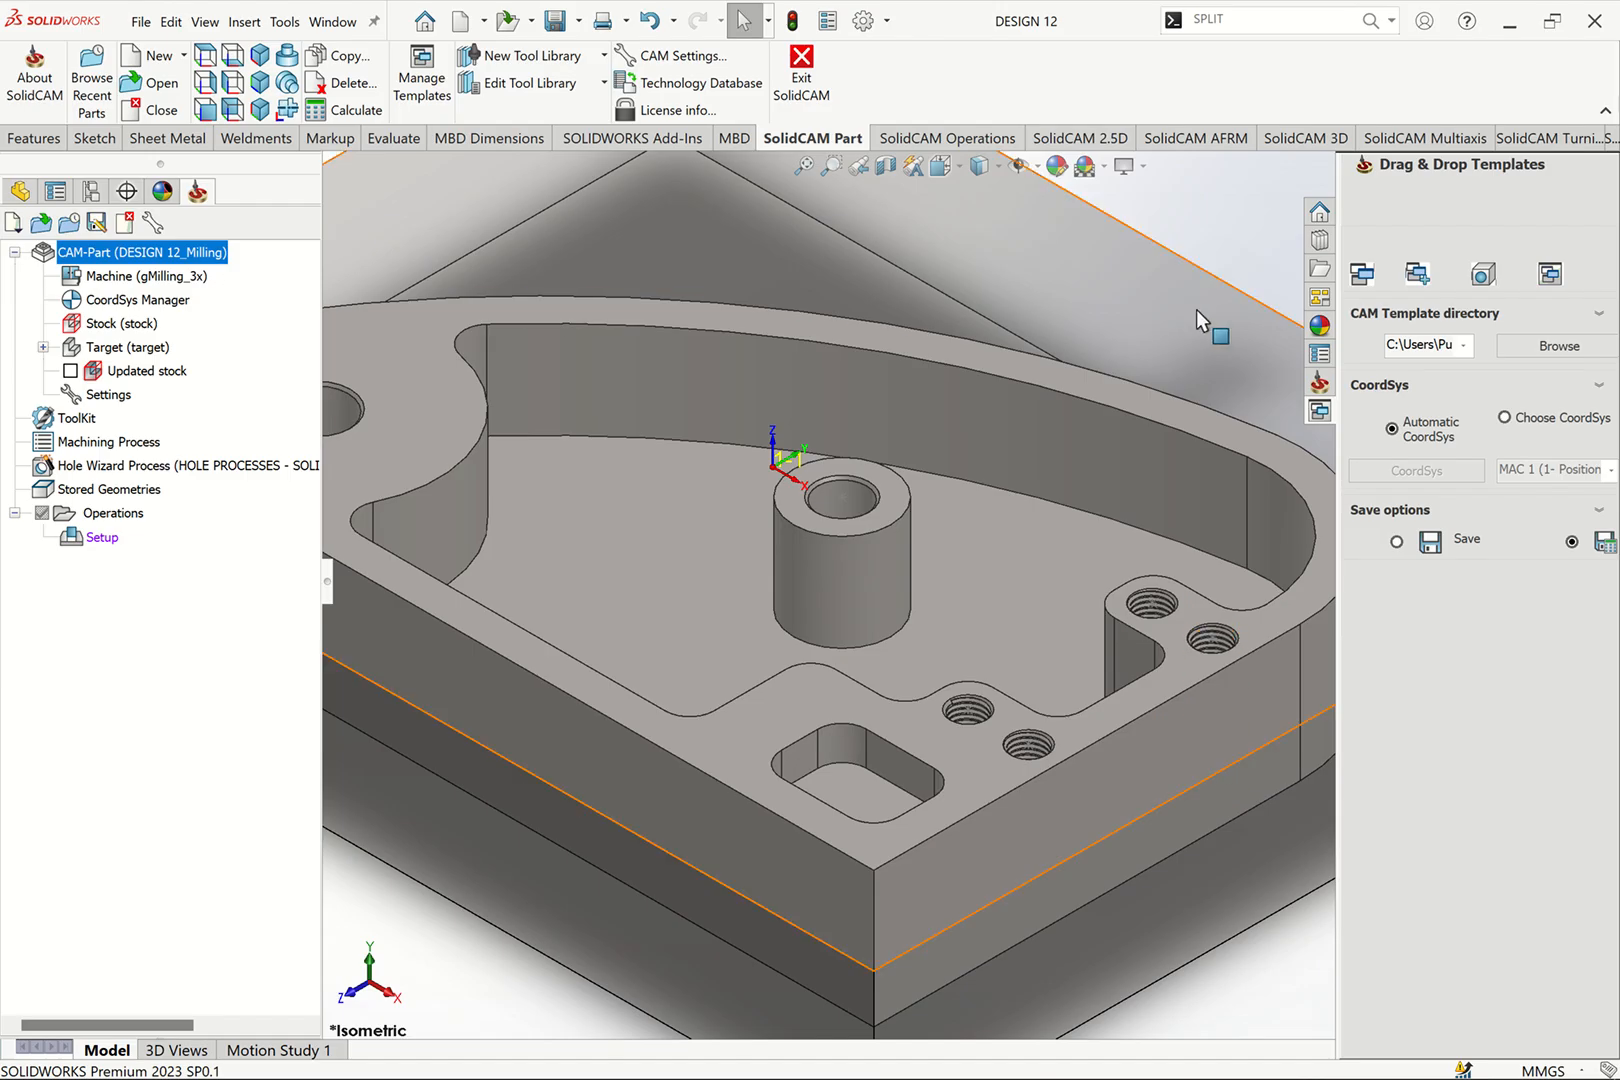
click(1207, 221)
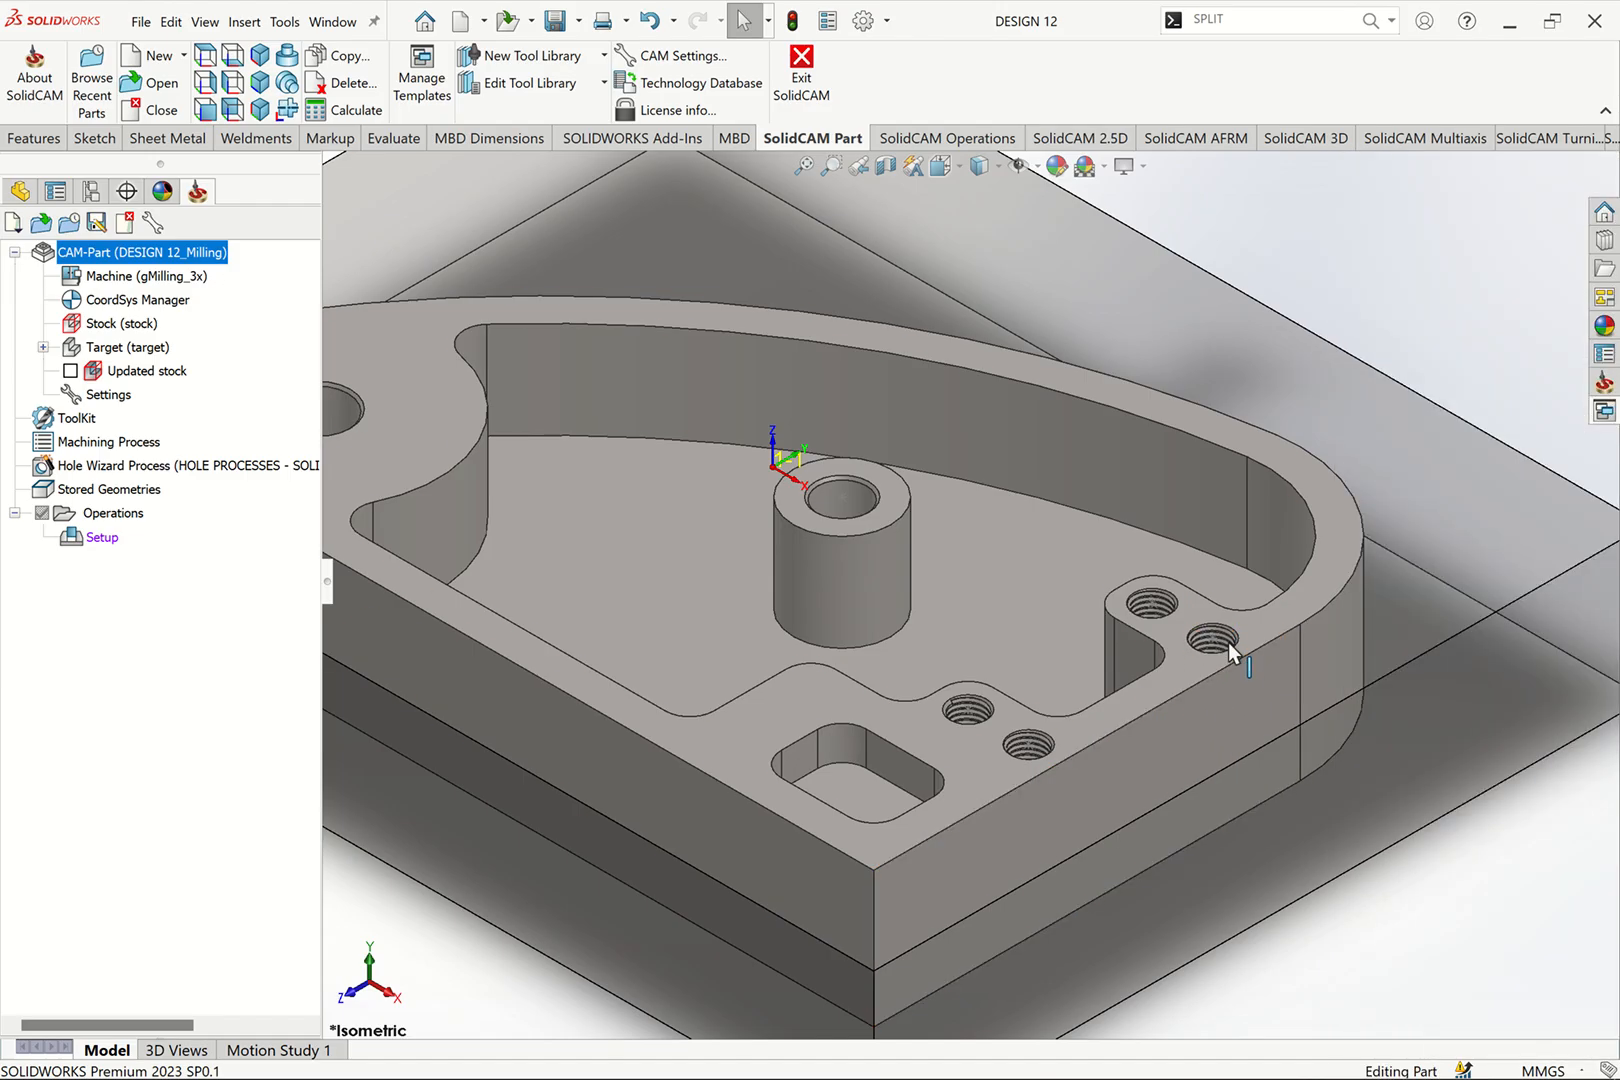
click(803, 165)
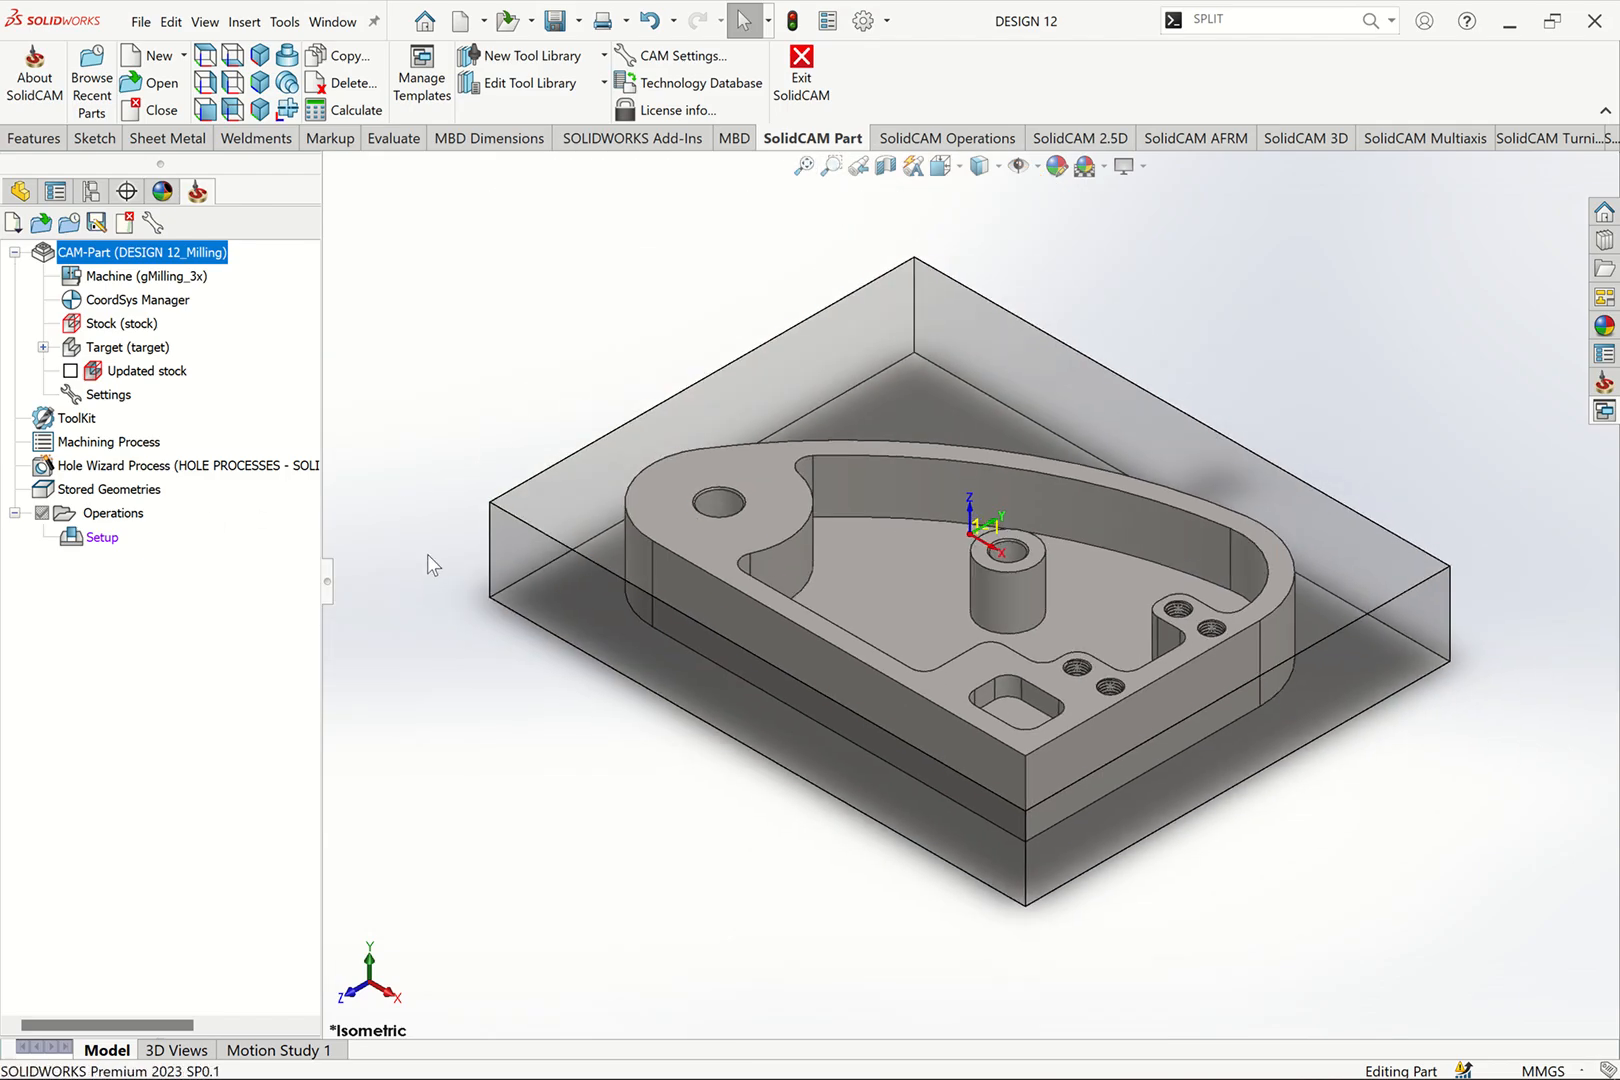
Step: Examine the material allowance between the stock's top and the part's top face in the front view
right_click(133, 513)
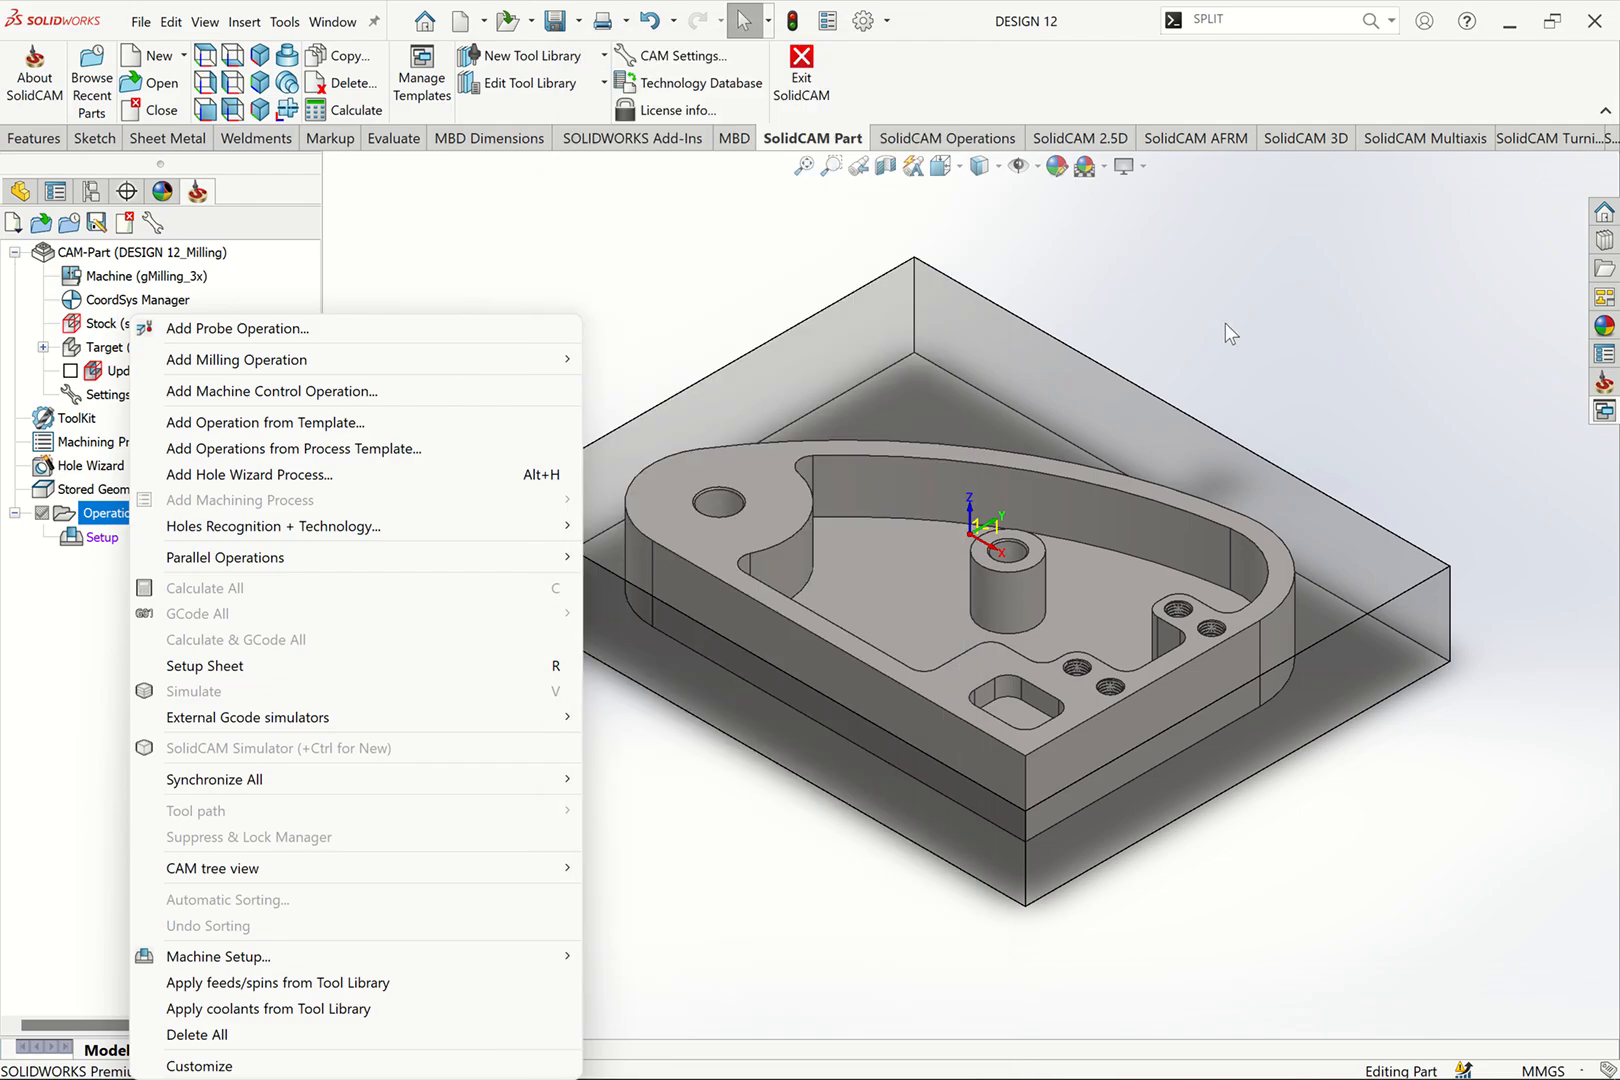
click(1224, 321)
key(ctrl+1)
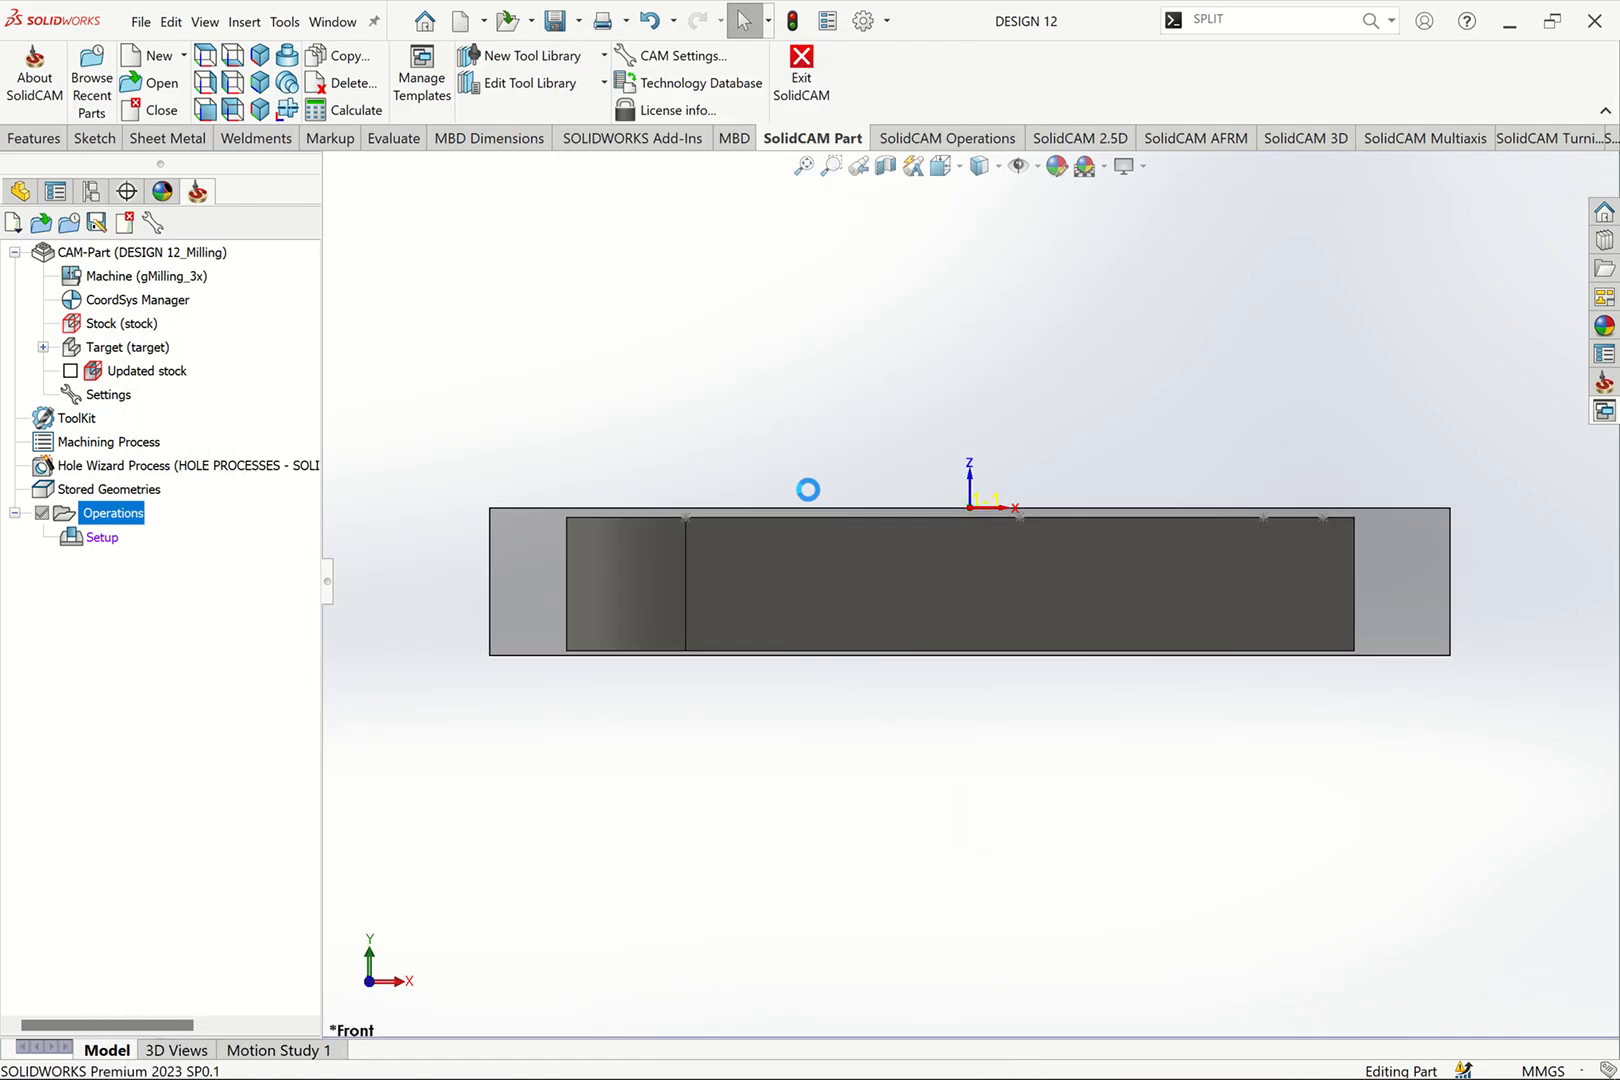
scroll(957, 506, down, 3)
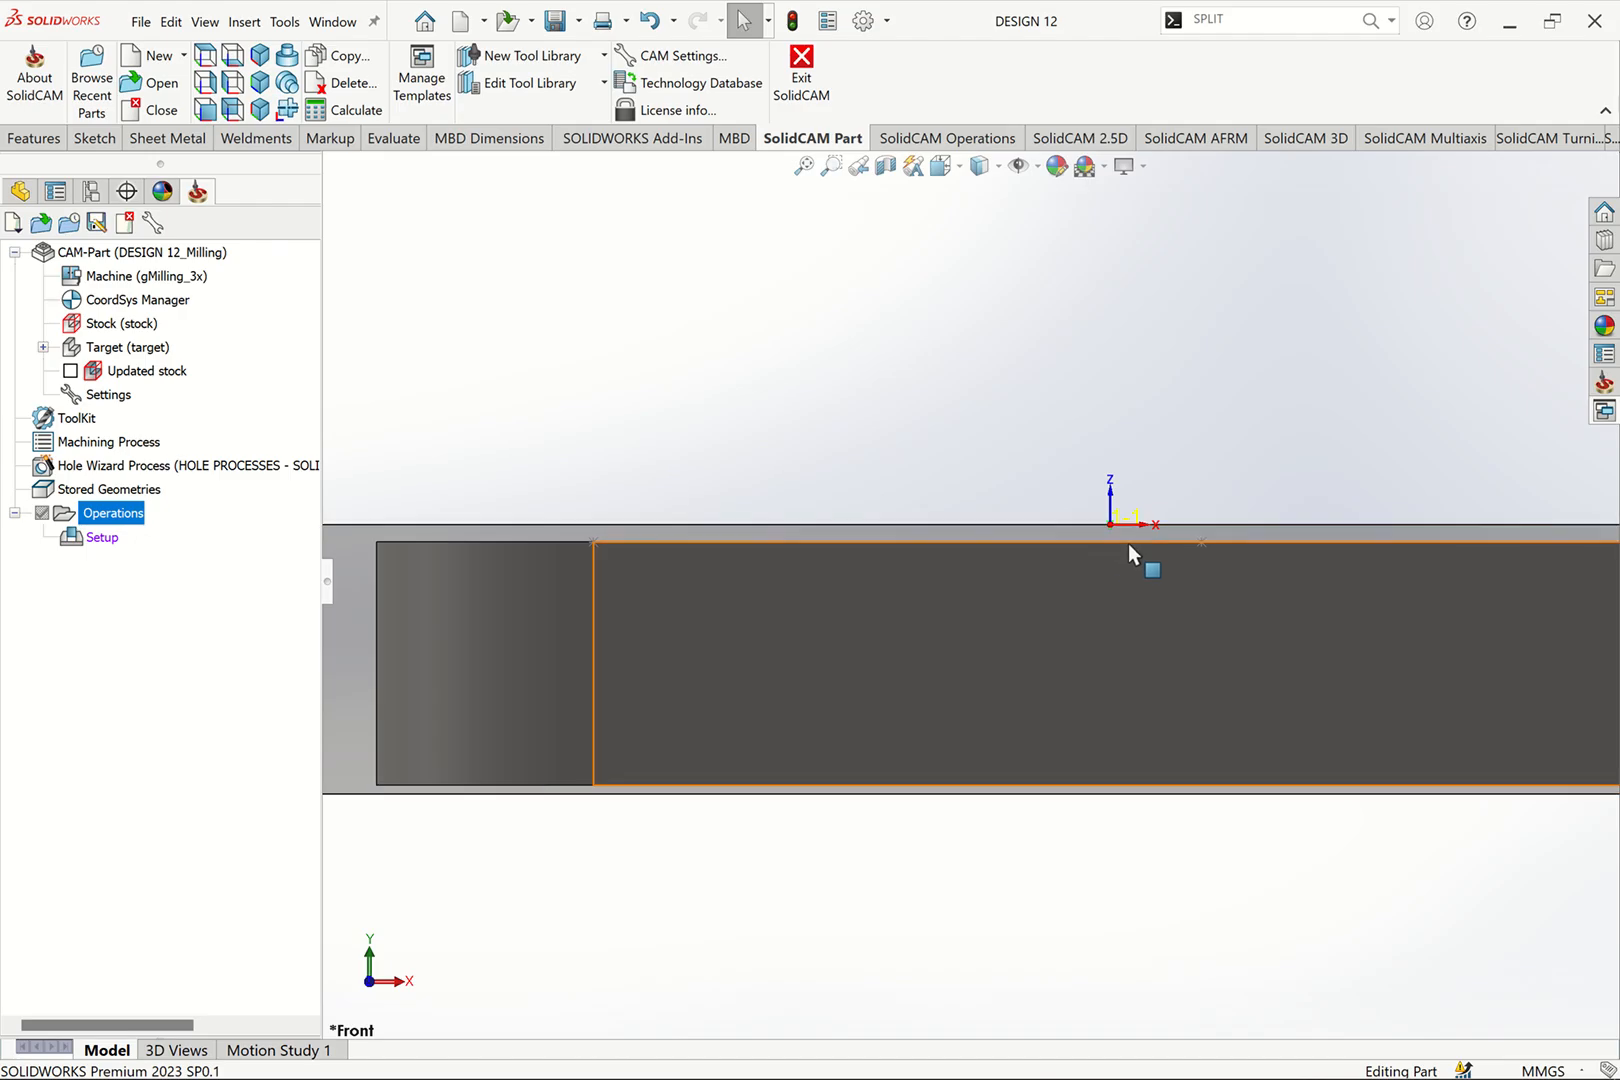
key(ctrl+7)
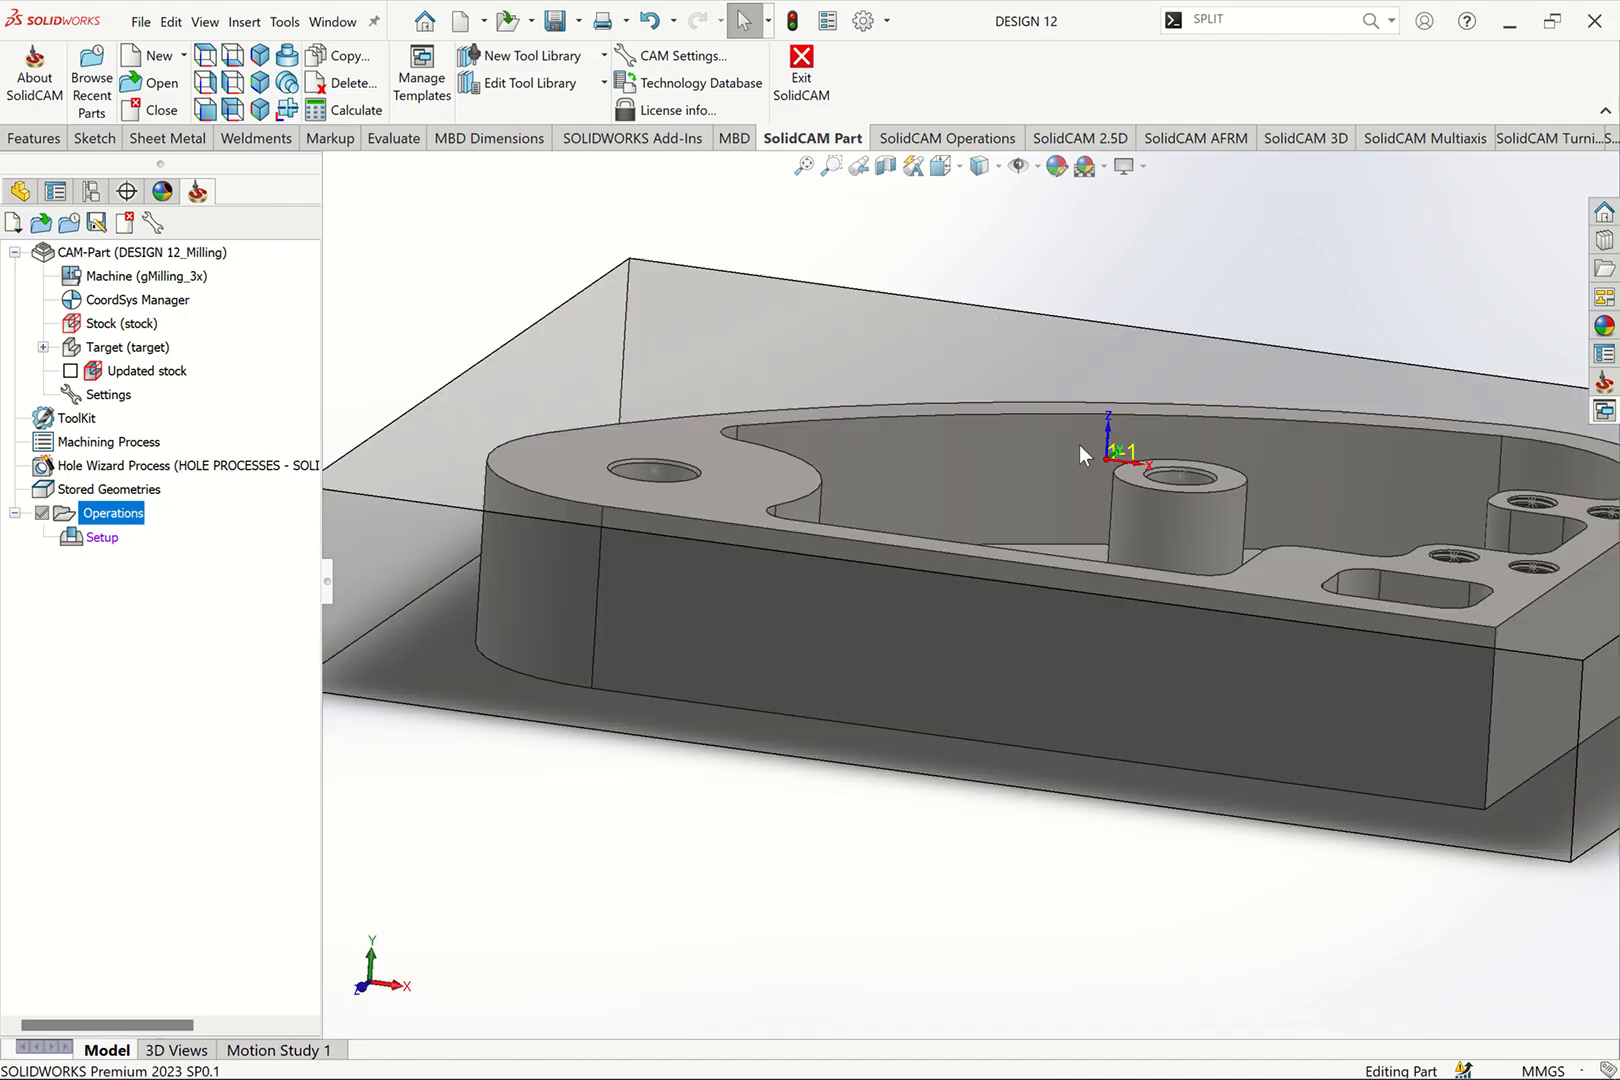
Step: Add a Face Milling operation that uses the updated stock as its geometry
right_click(116, 520)
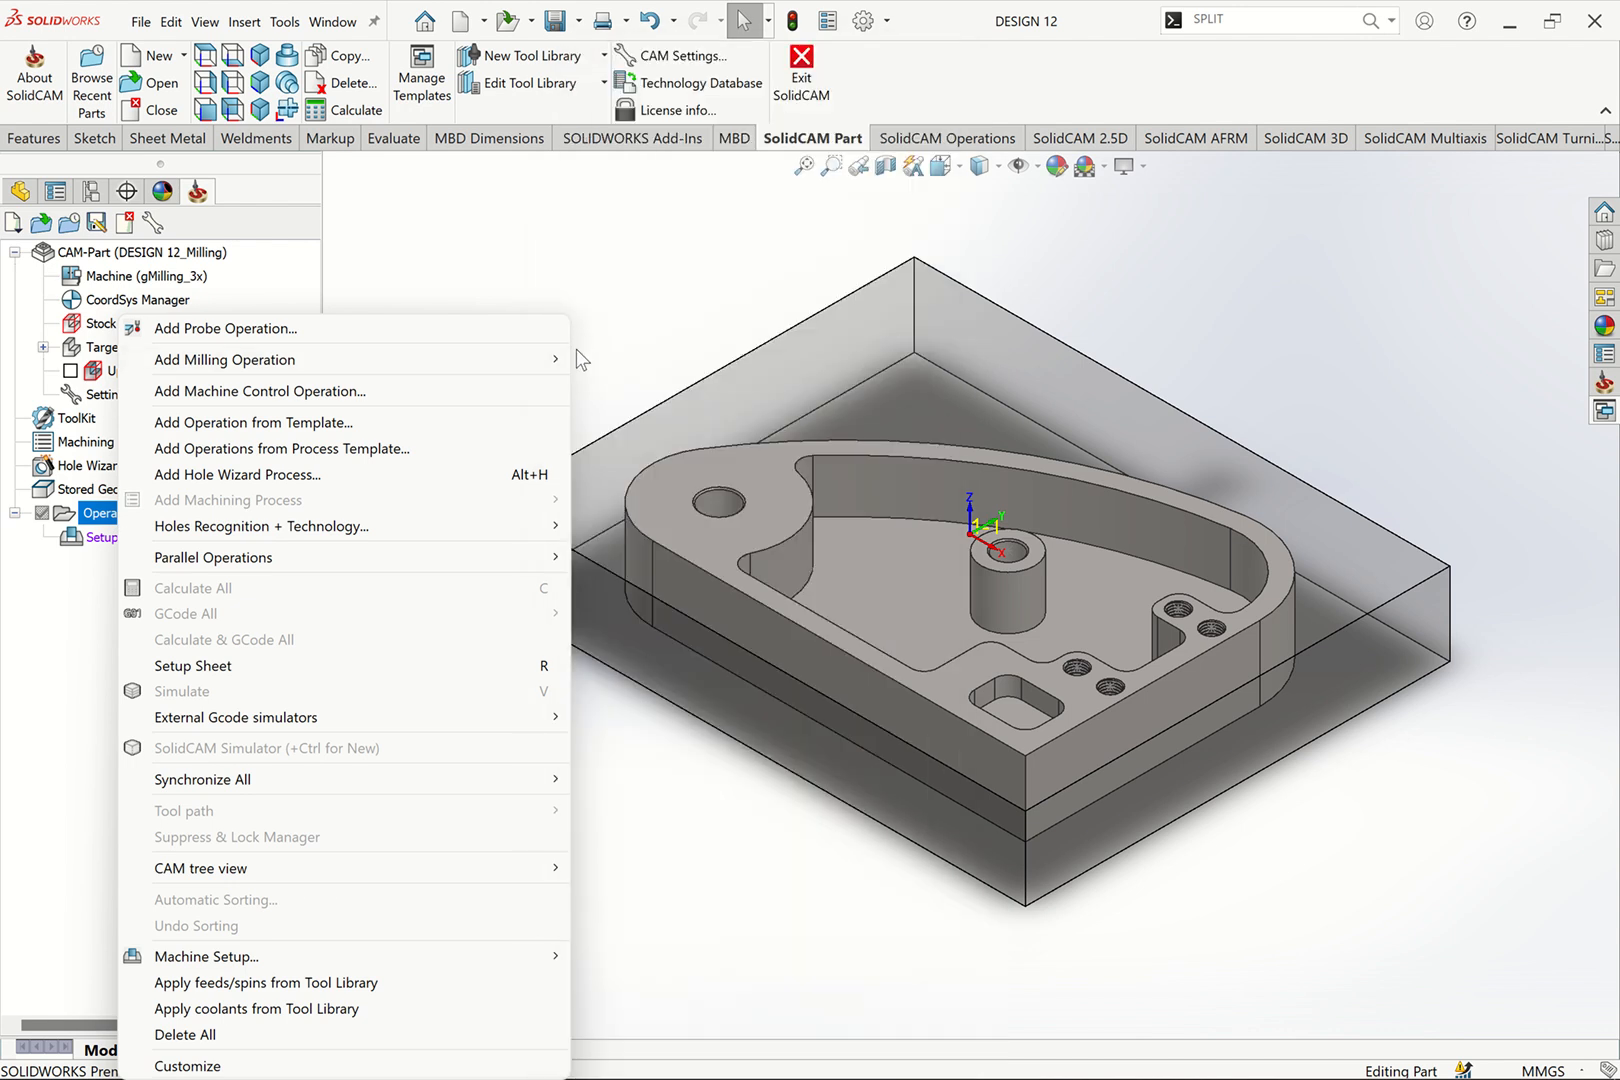
mouse_move(546, 368)
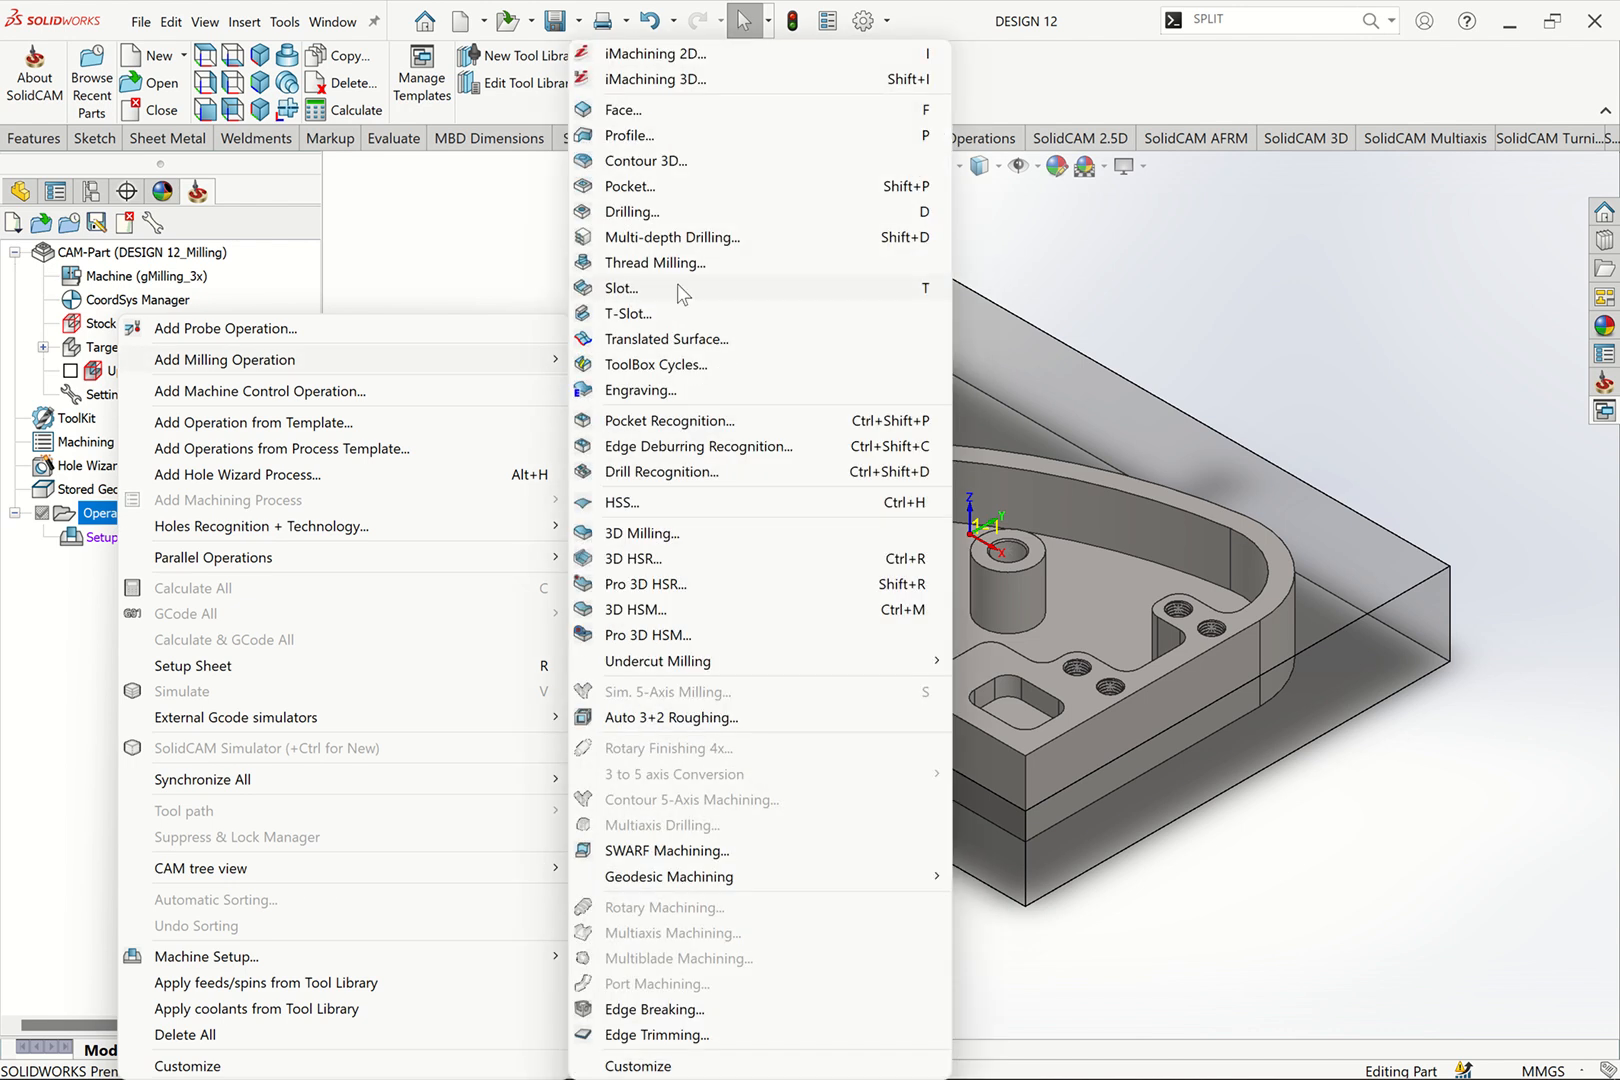
click(630, 110)
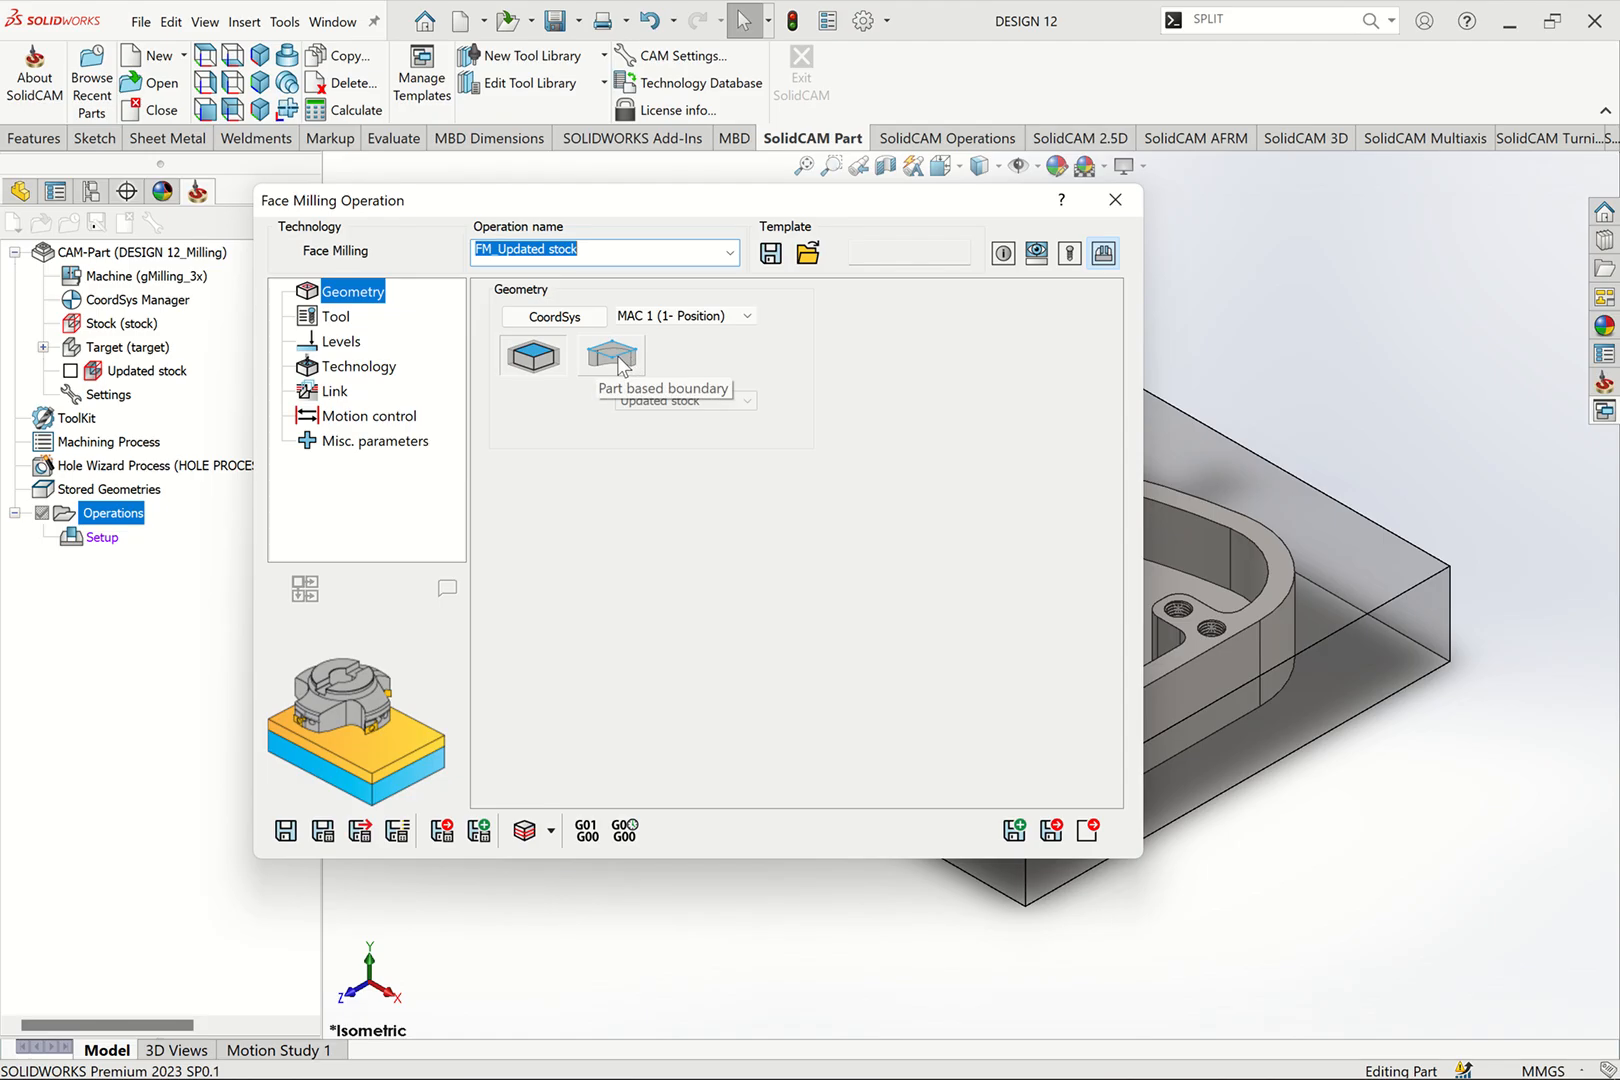
click(622, 366)
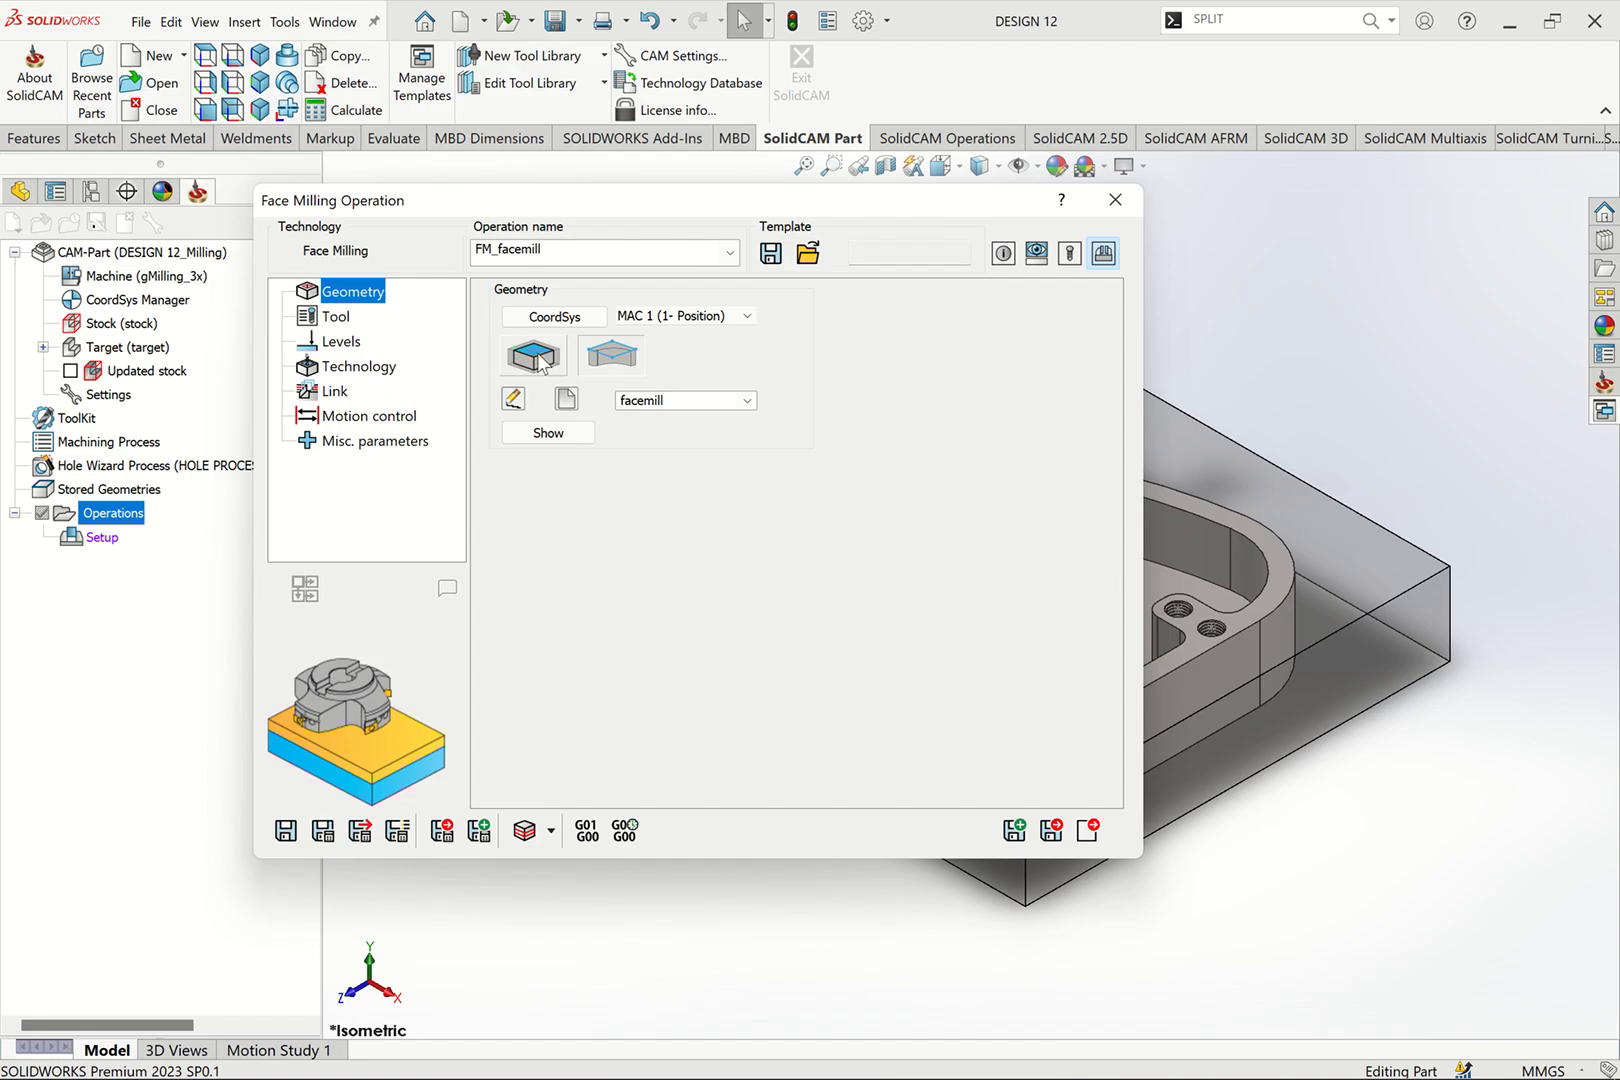
click(535, 356)
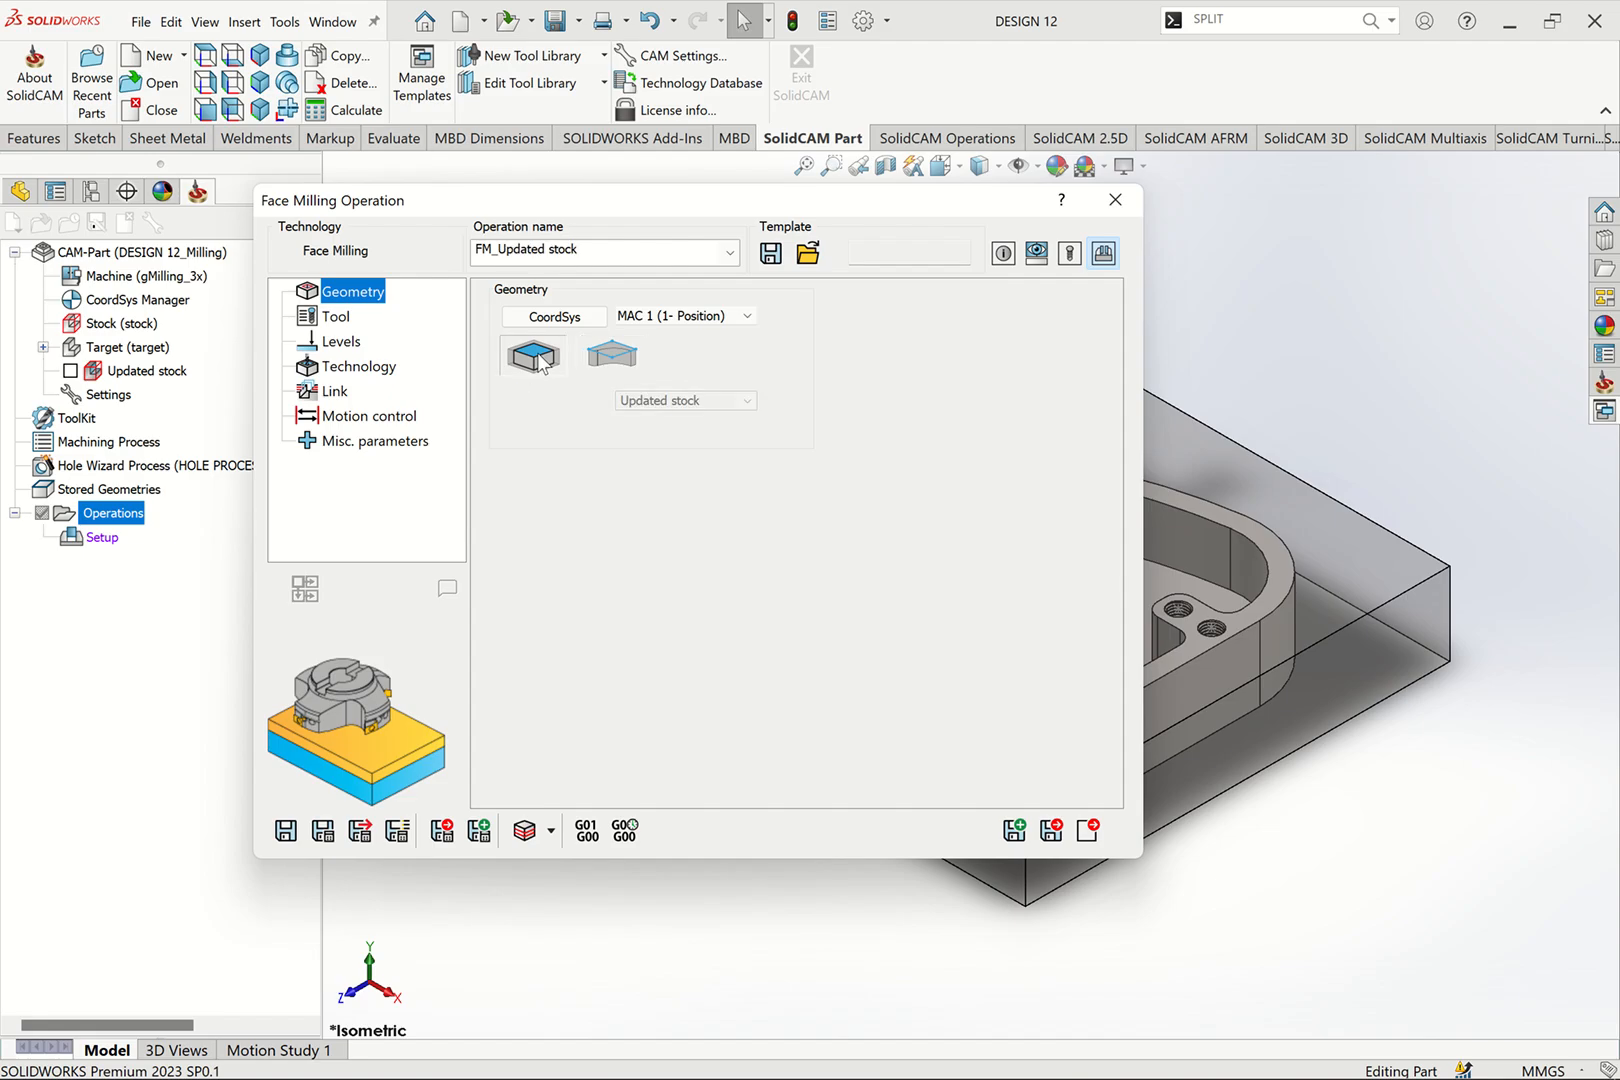
Step: Add a FACE MILL tool to the toolkit for the face milling operation and open its tool parameters
click(330, 320)
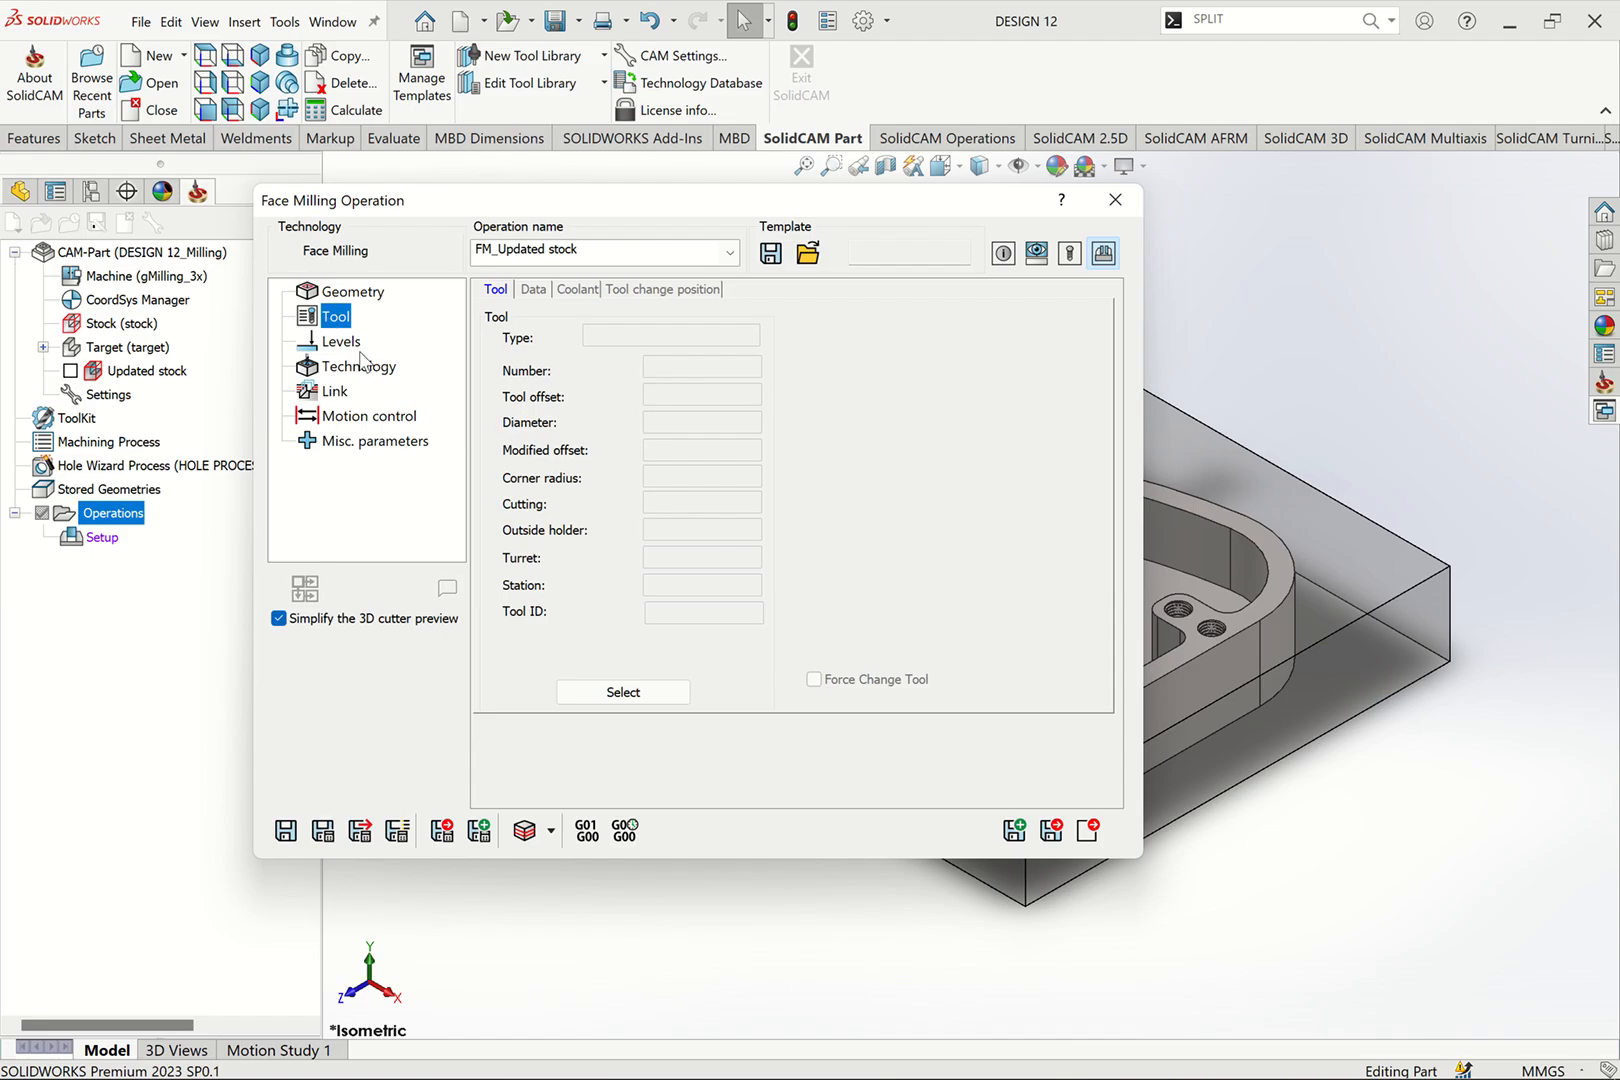
click(600, 692)
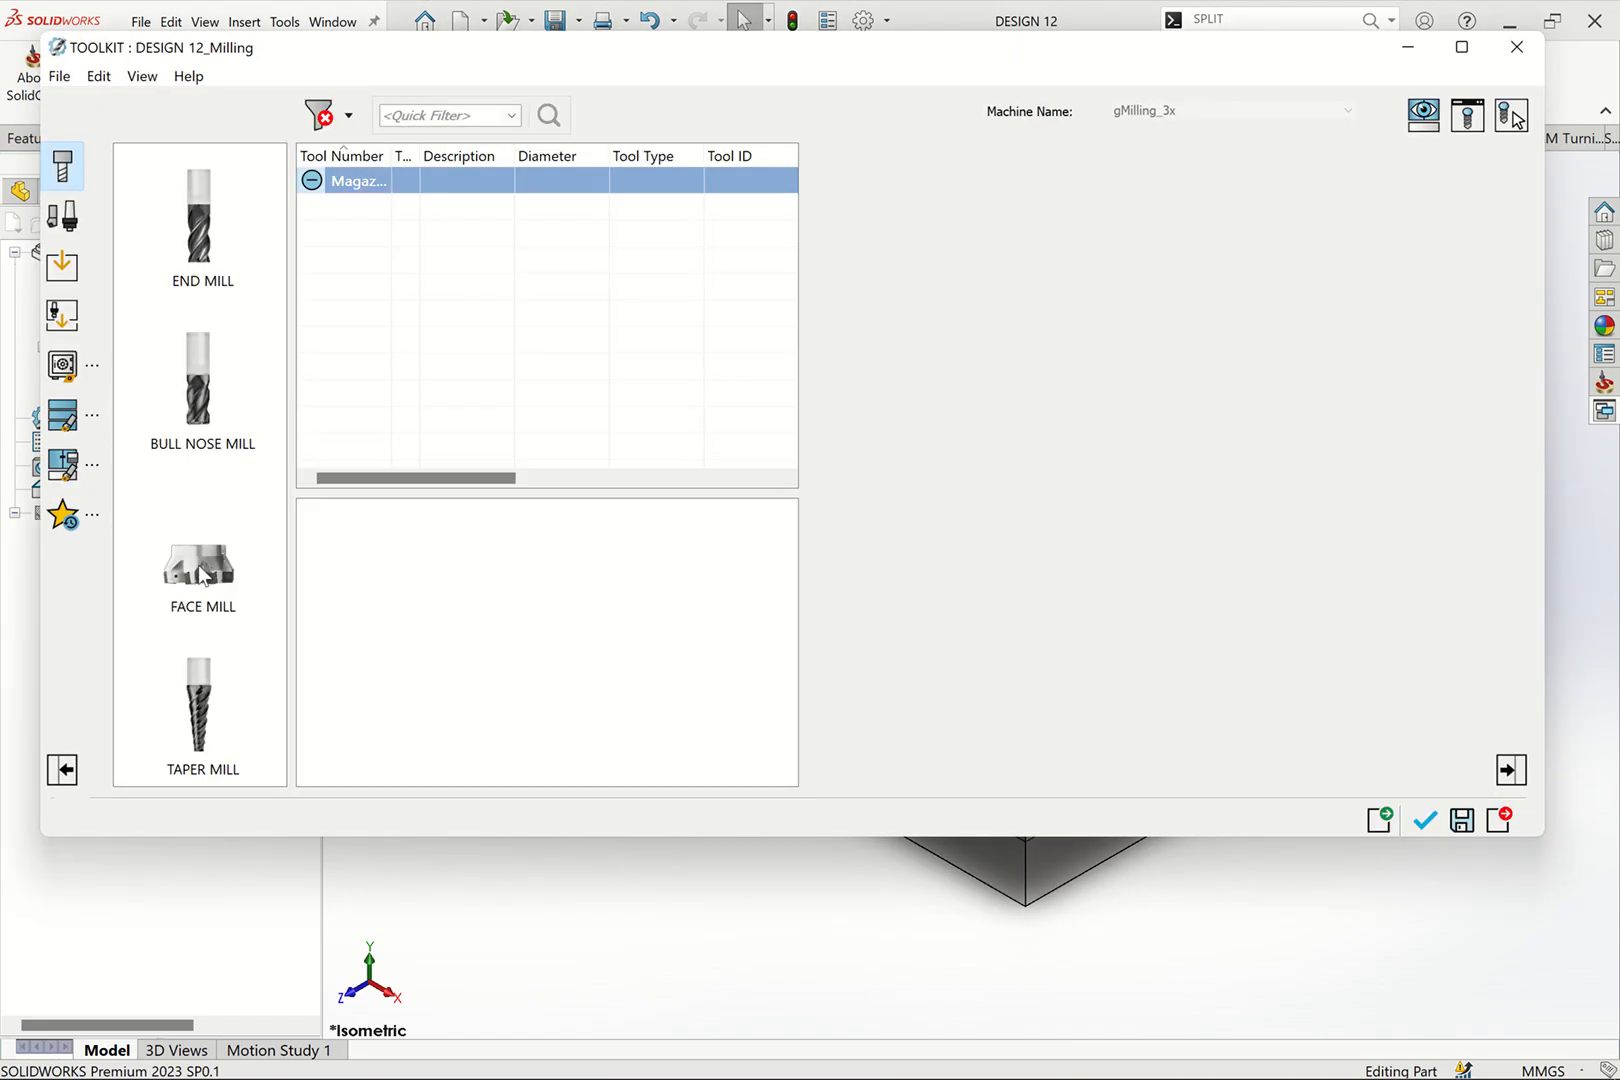
click(216, 586)
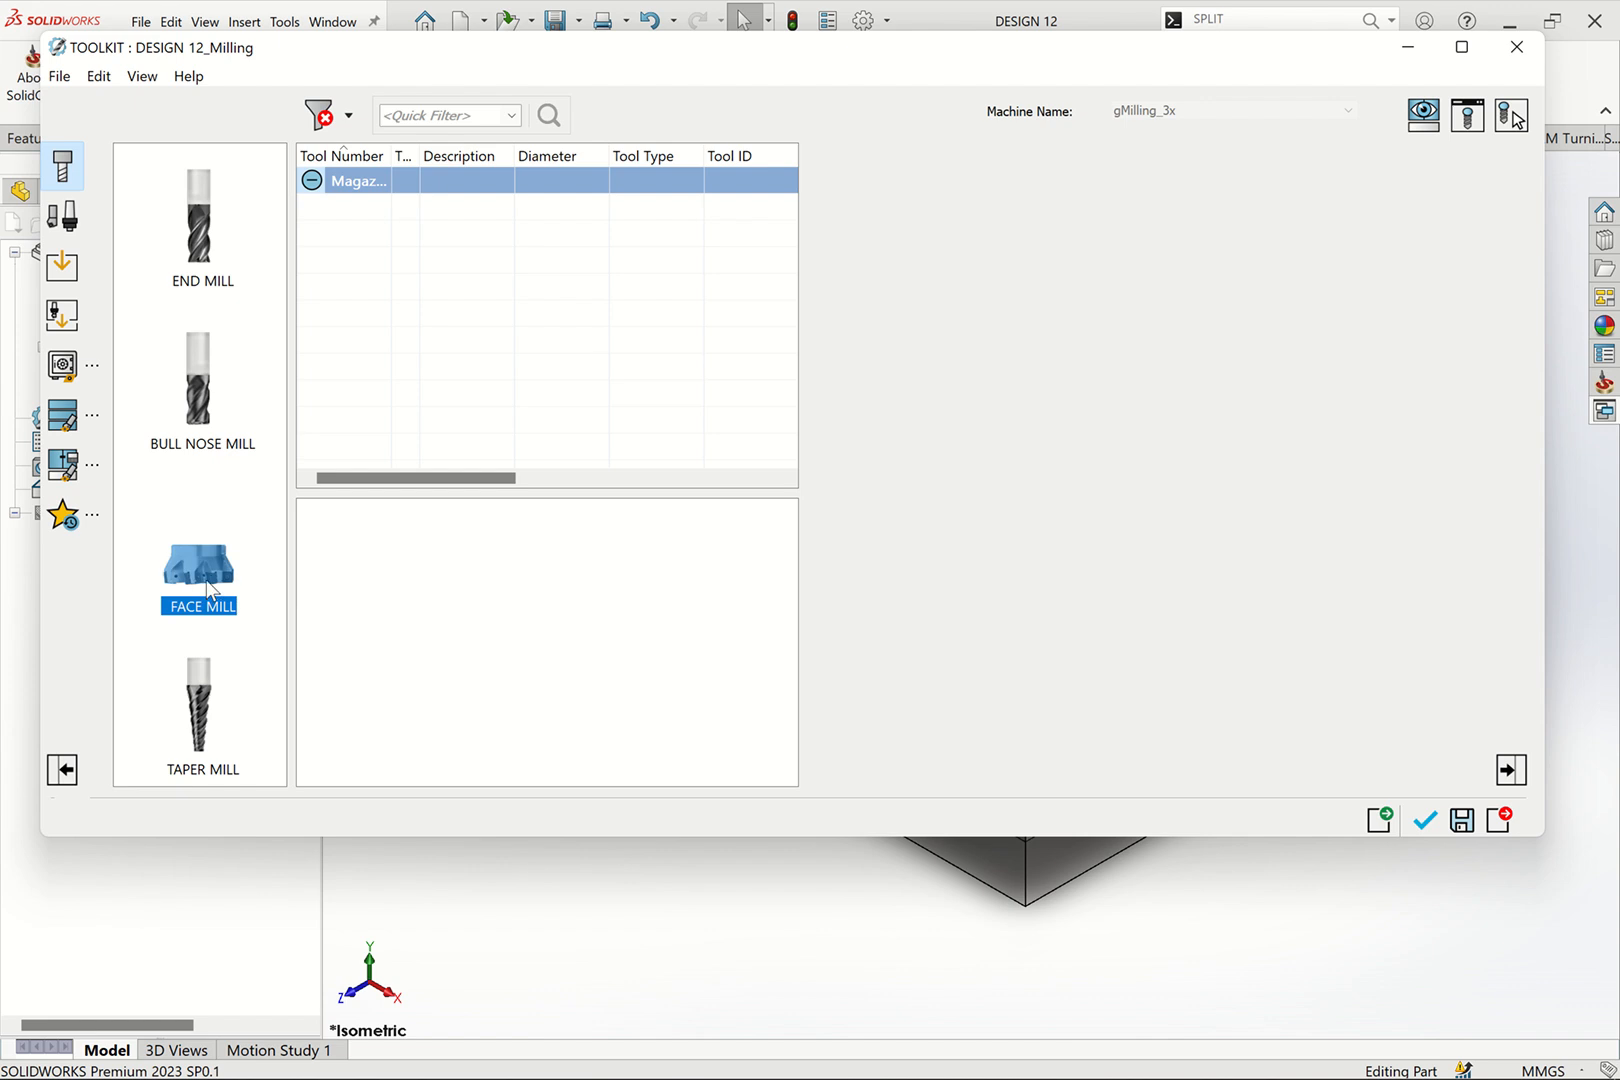
double_click(205, 581)
click(443, 548)
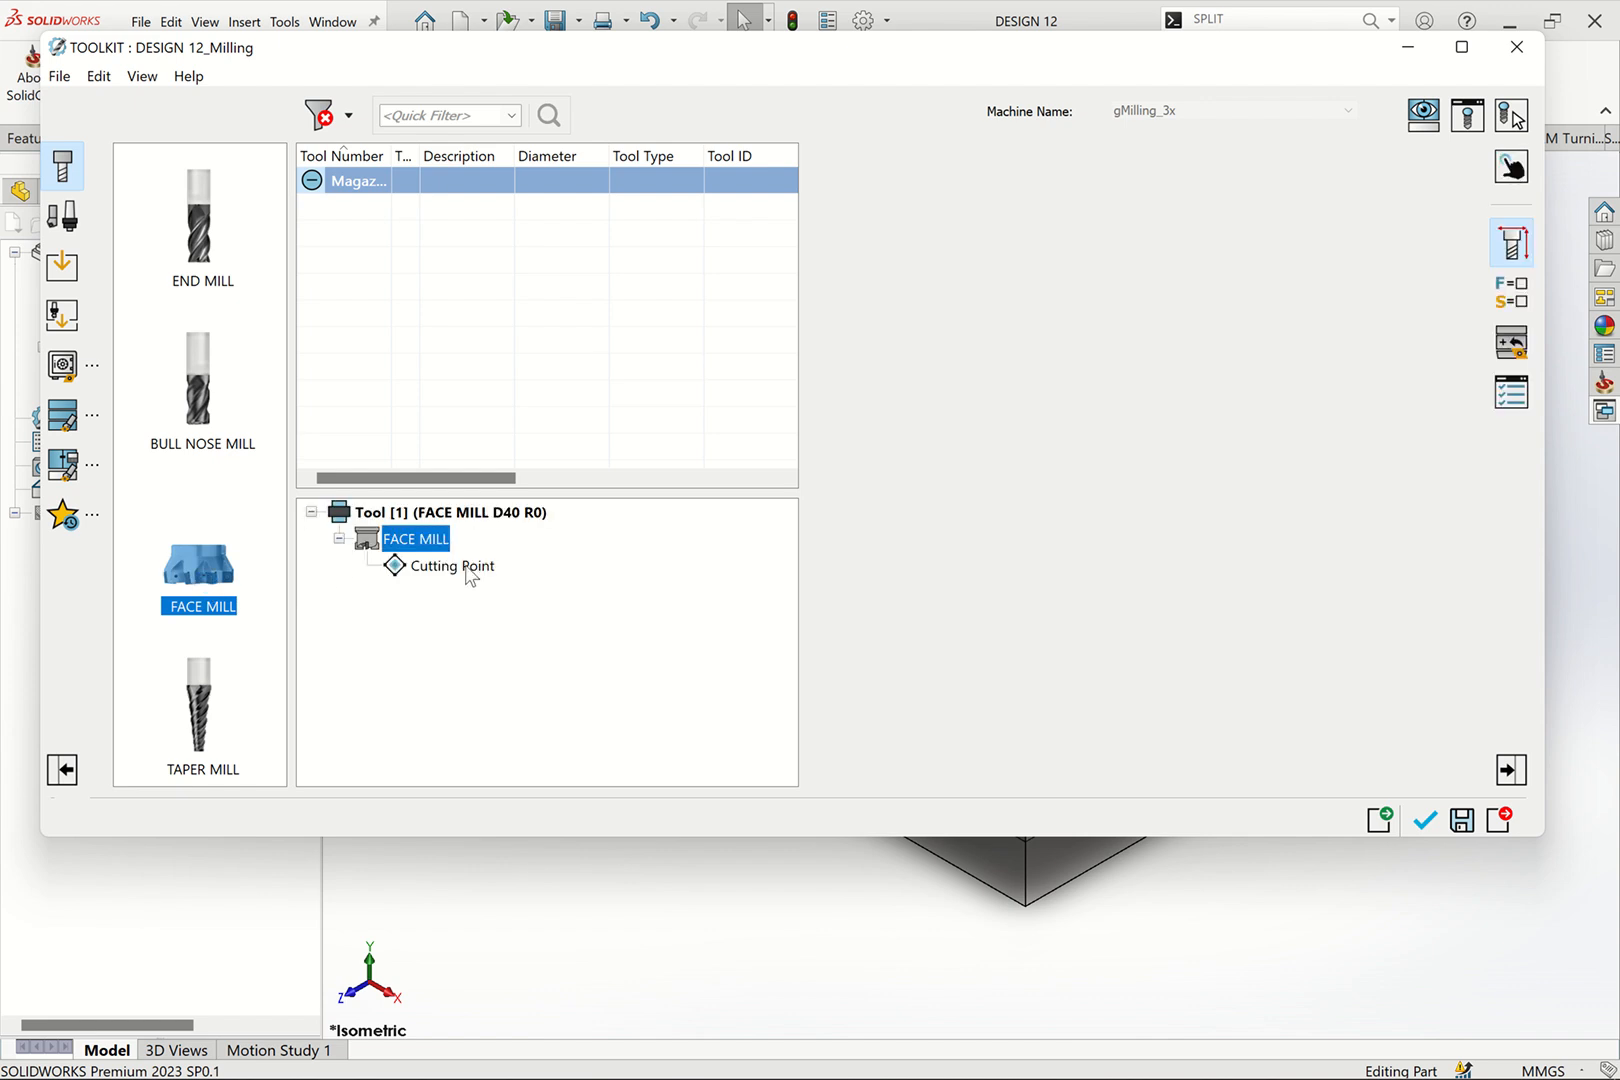
click(441, 546)
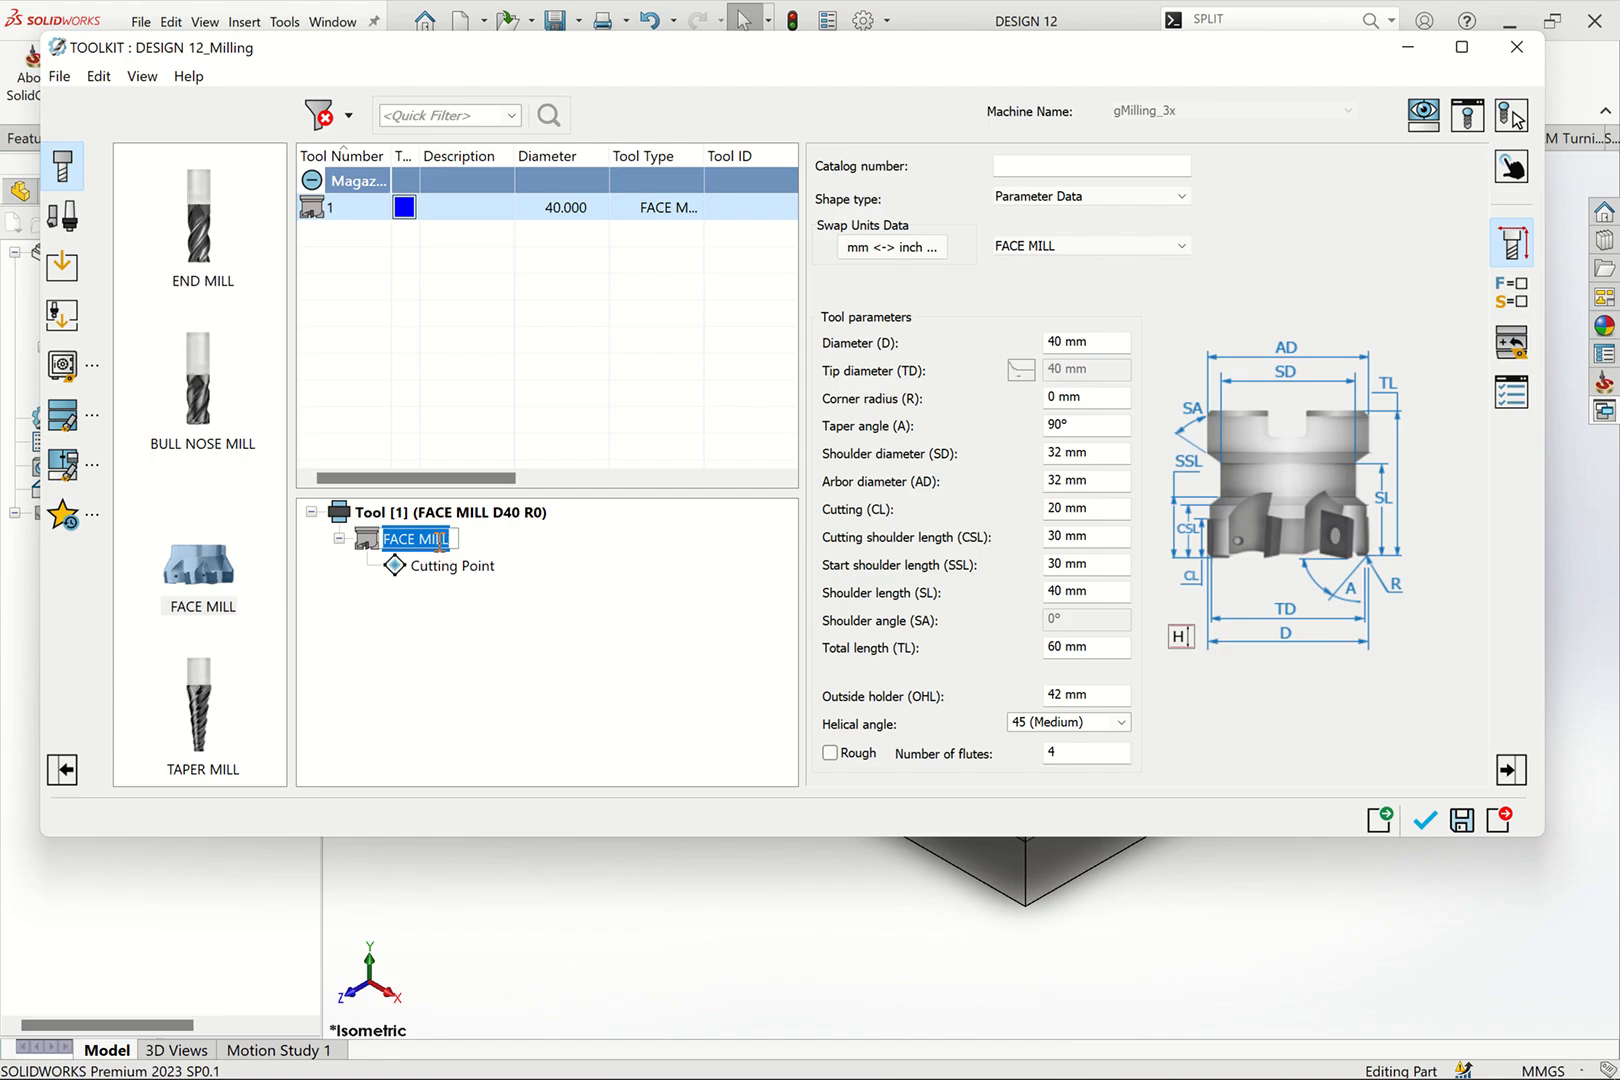
Step: Rename the face mill component in the tool tree as "Face Mill Diameter 40mm"
text(F)
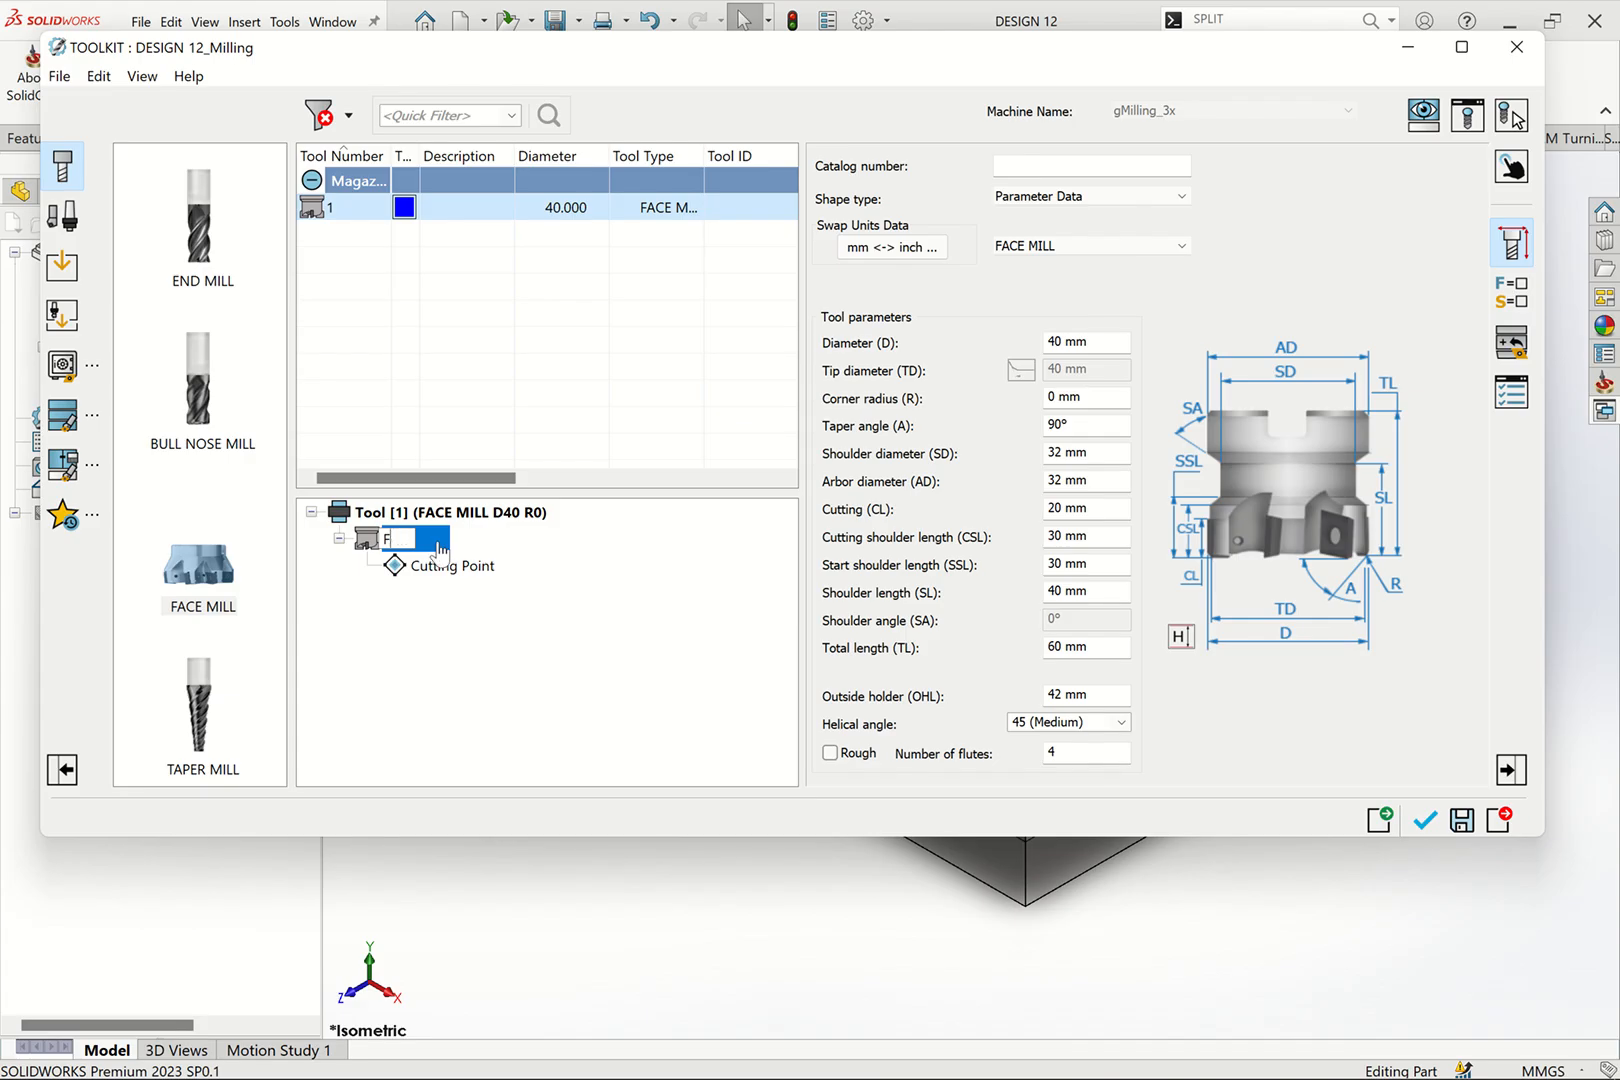
text(ace Mill Diame)
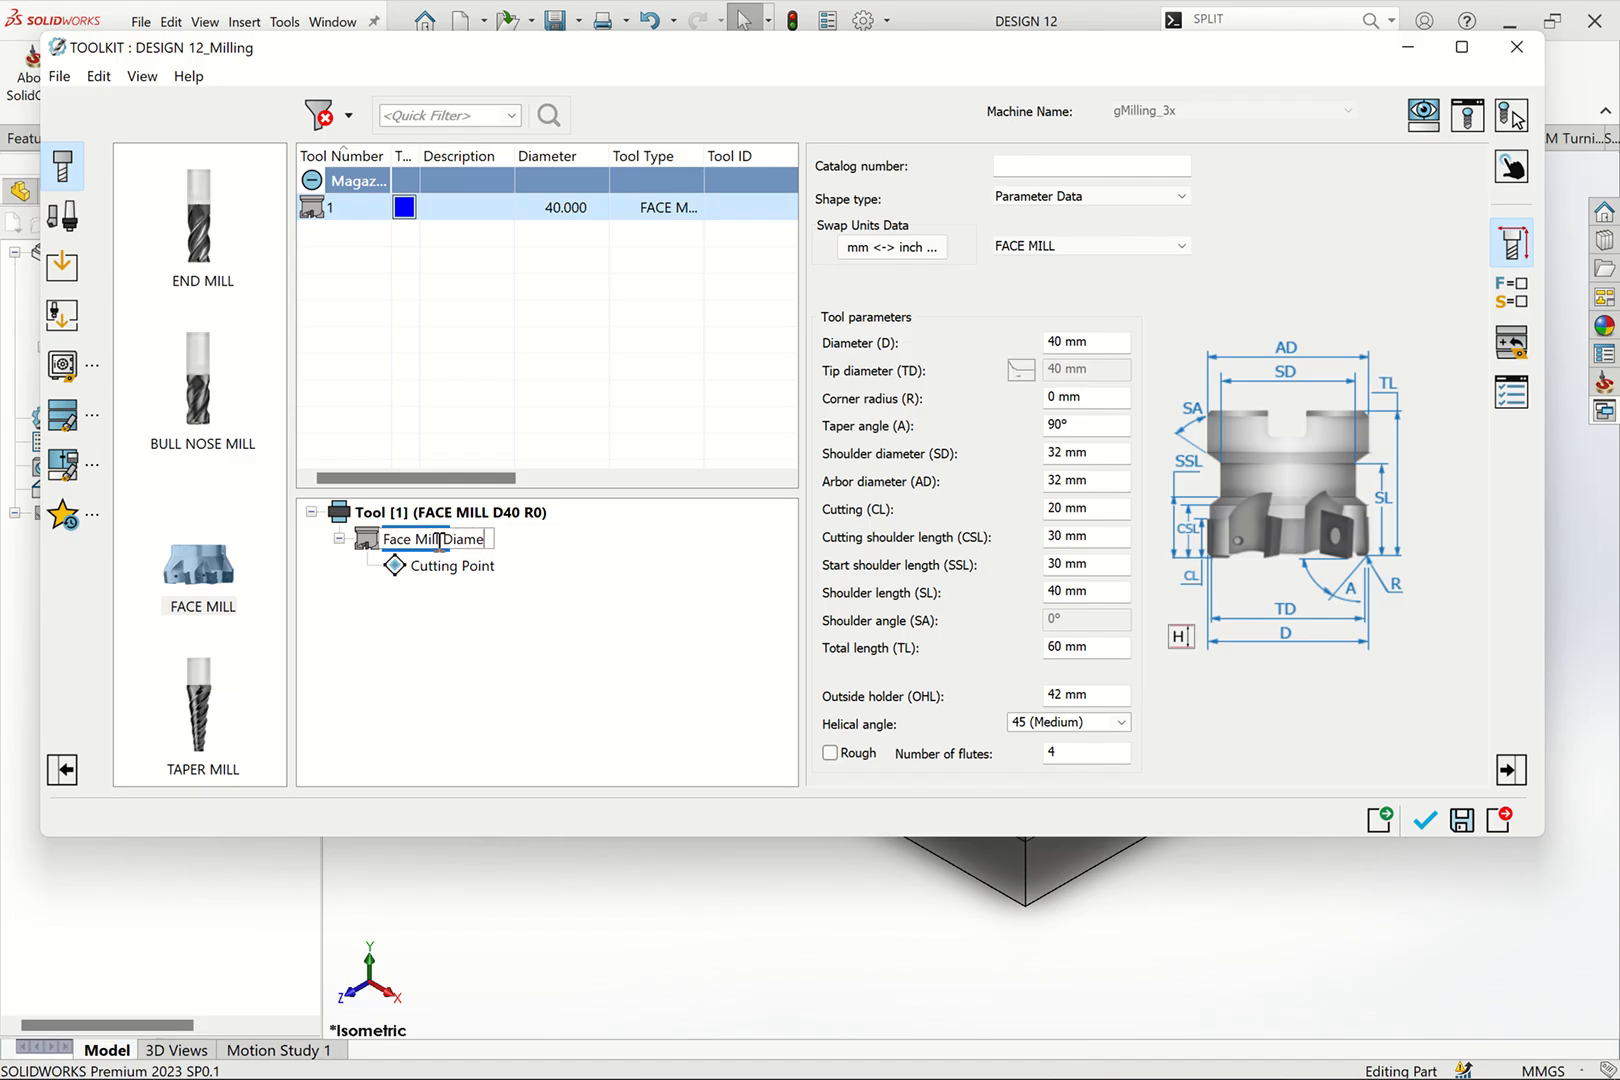
text(ter 40mm)
click(1125, 346)
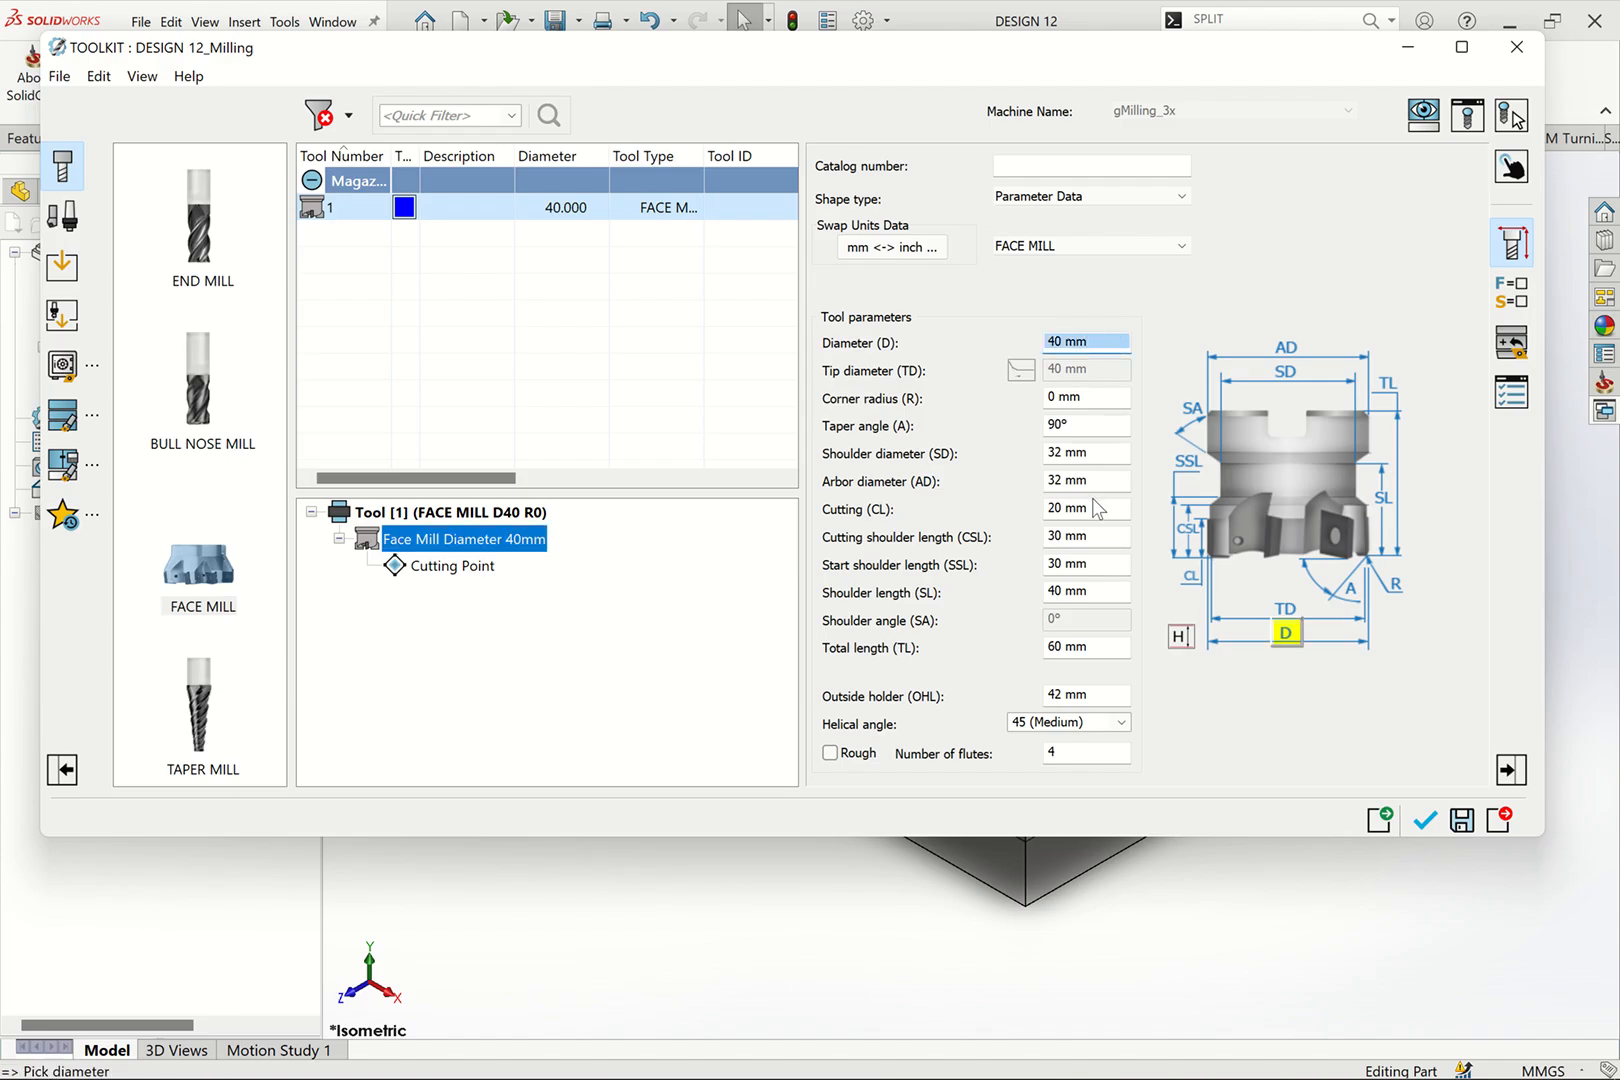
Step: Examine the face mill's shape parameters, including outside holder length, number of flutes, total length, cutting lengths and arbor diameter
click(1088, 535)
click(1104, 695)
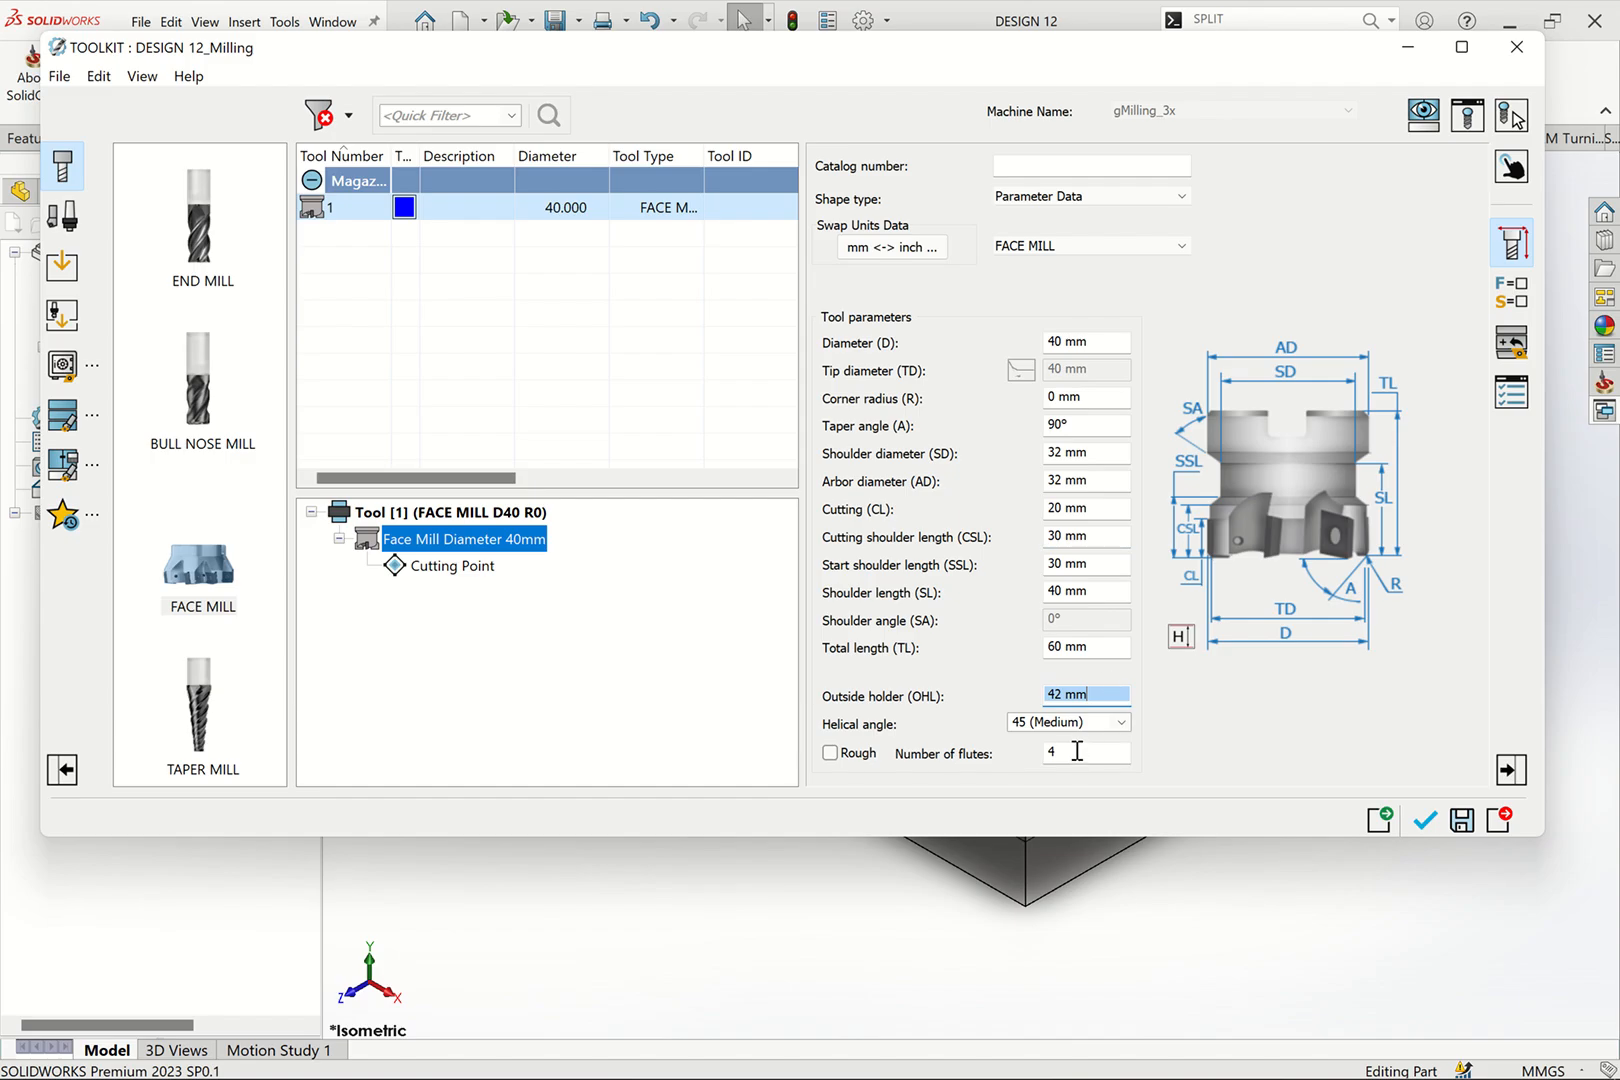
click(1072, 752)
click(1092, 697)
click(1088, 647)
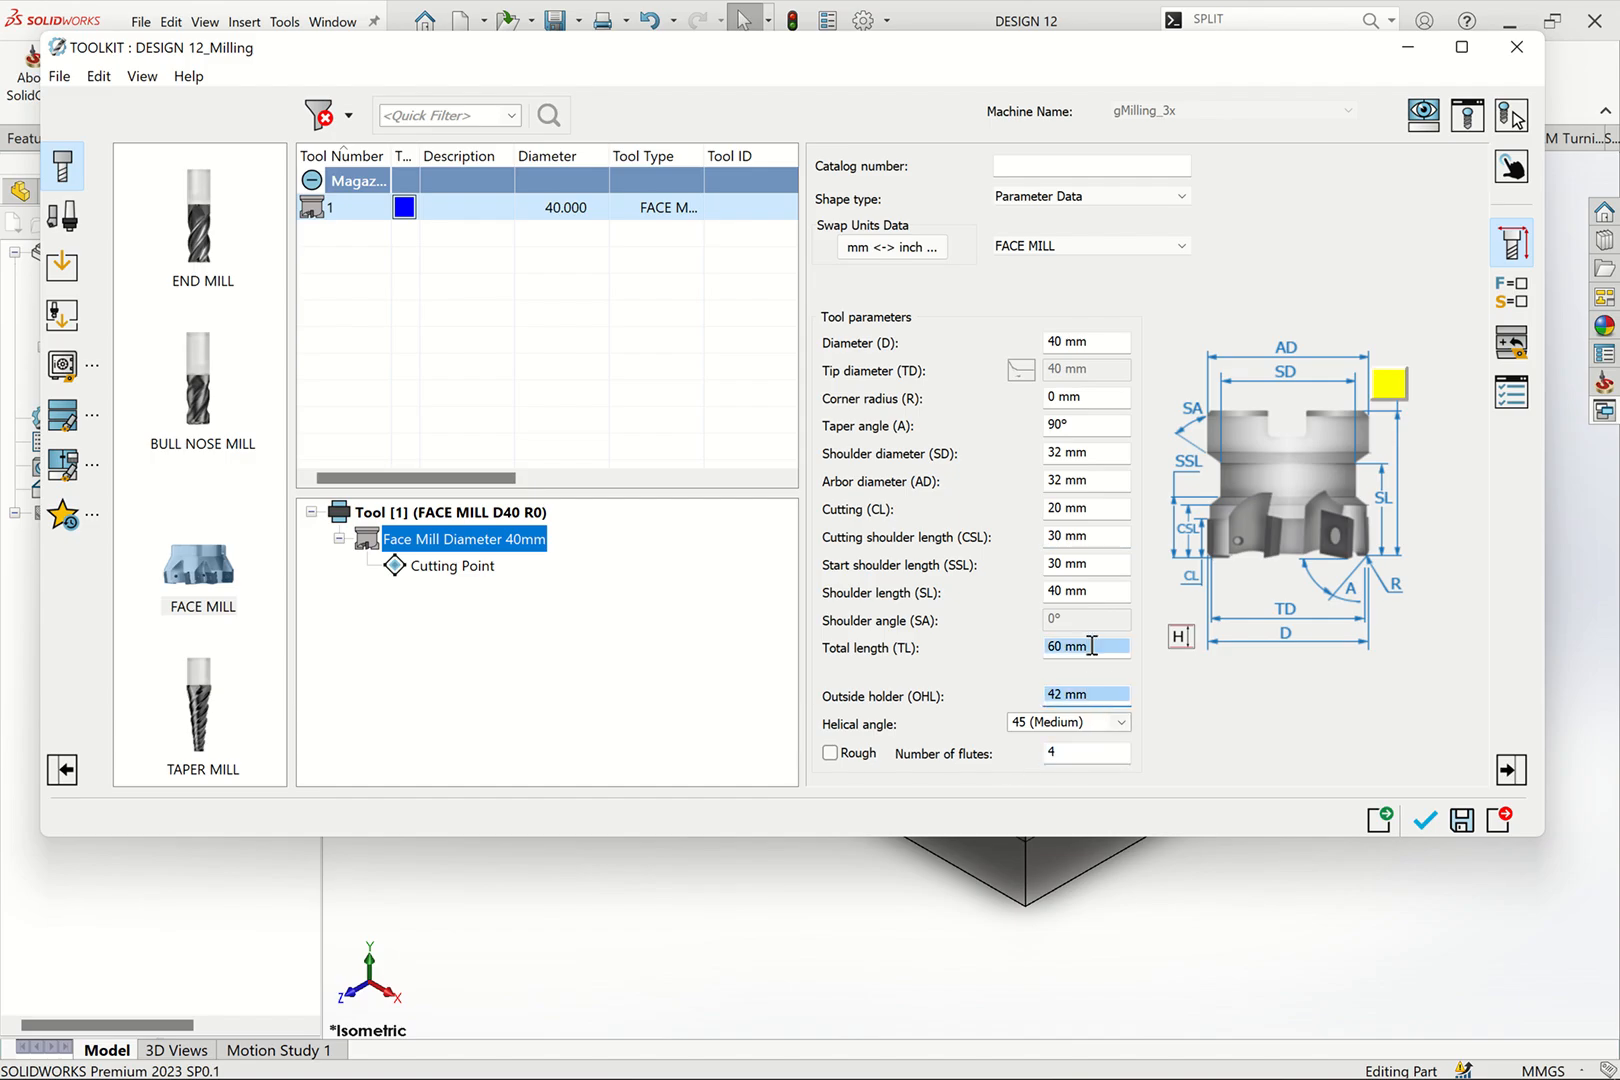
click(1088, 590)
click(1088, 564)
click(1088, 536)
click(1088, 508)
click(1088, 480)
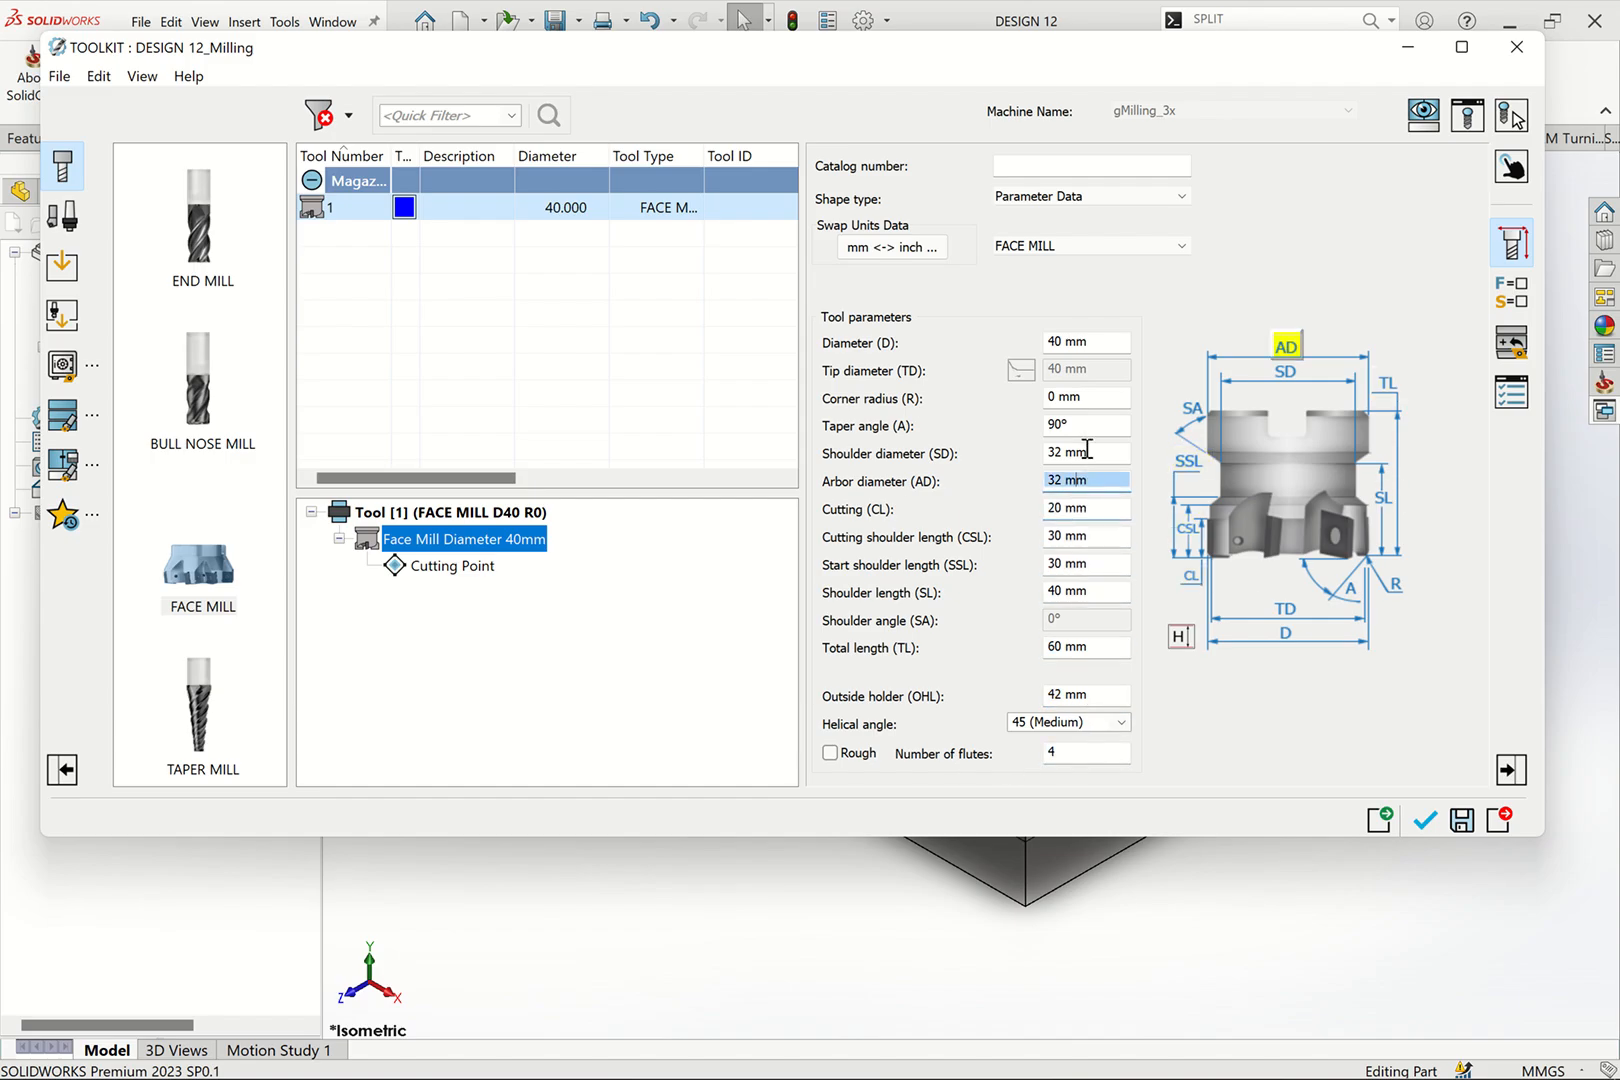
Step: Set the face mill's finish feed XY to 1000 and its finish spin to 3500, matching the normal milling feed and spin
click(1512, 292)
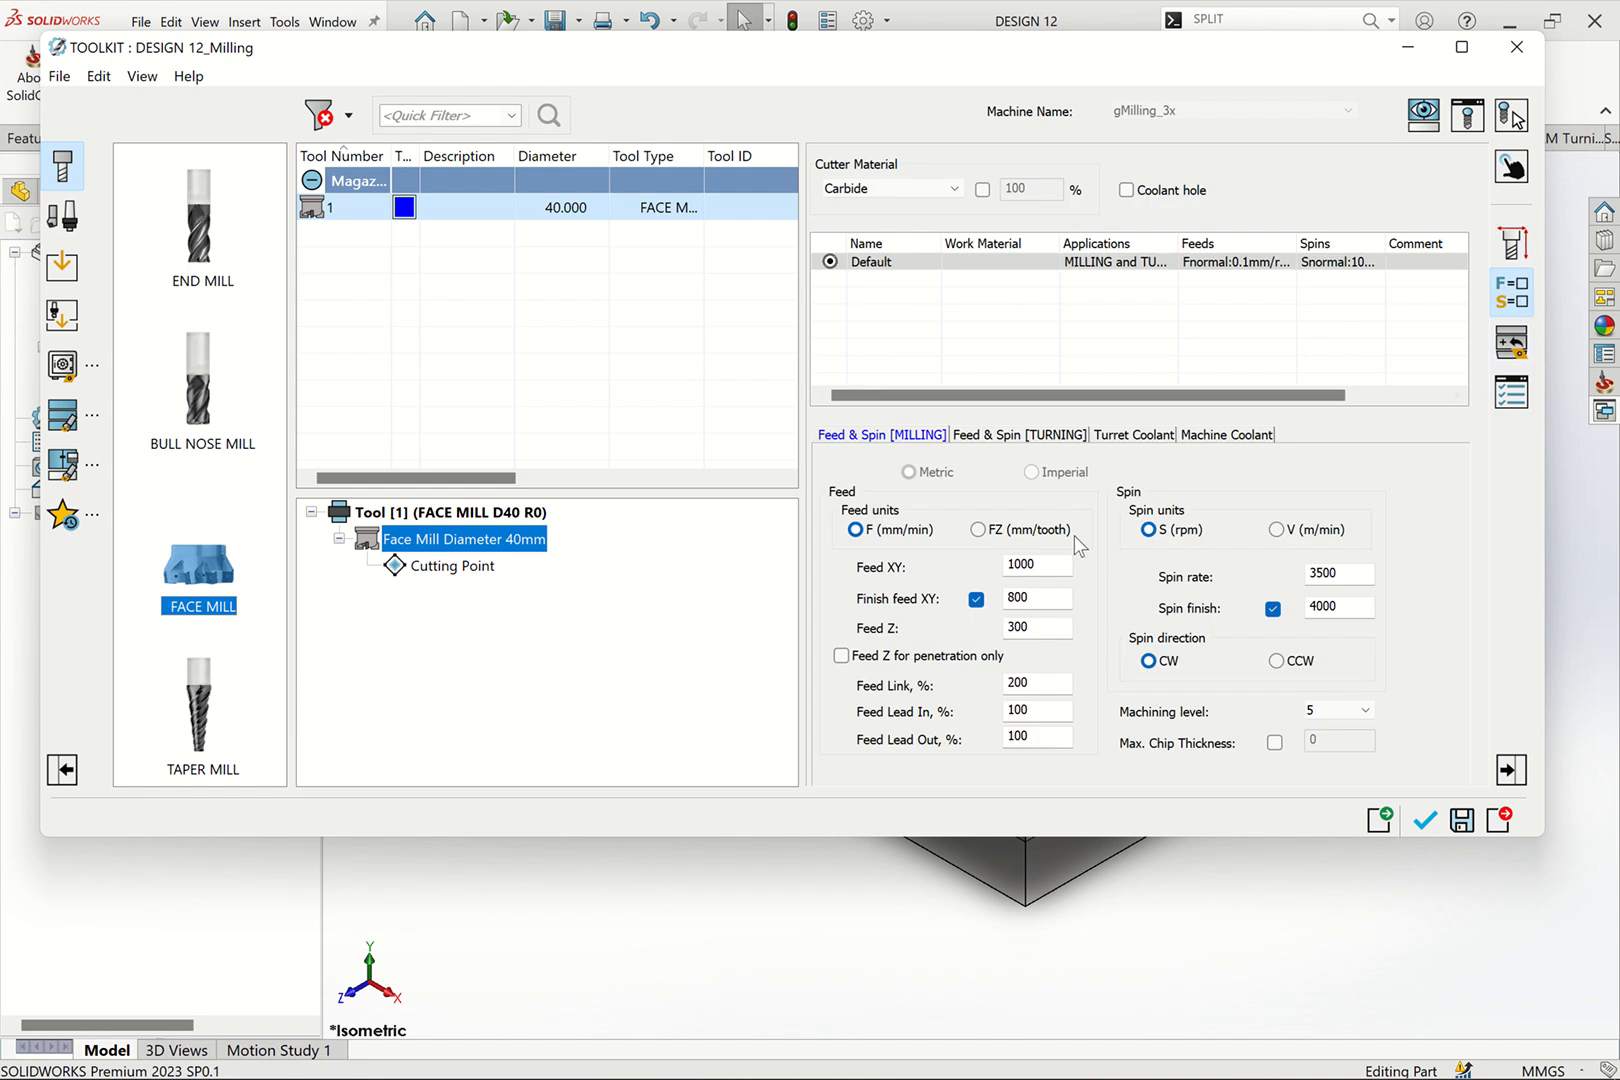
click(980, 600)
click(1273, 608)
click(976, 599)
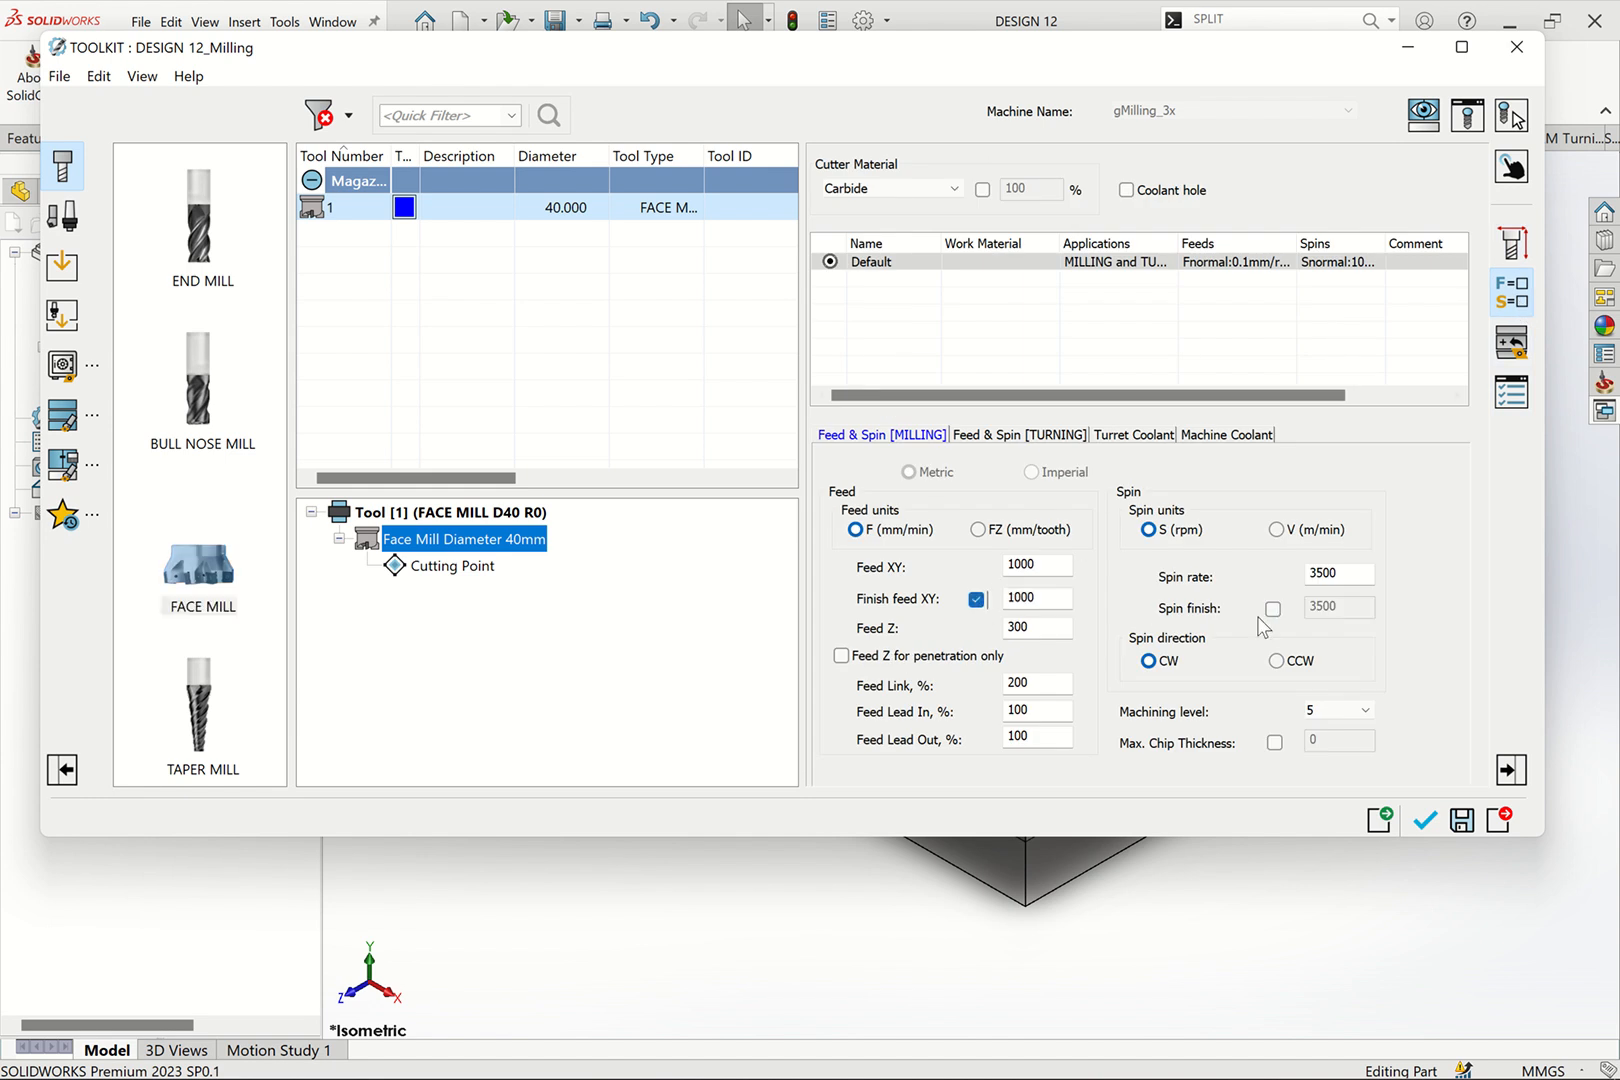
click(1273, 608)
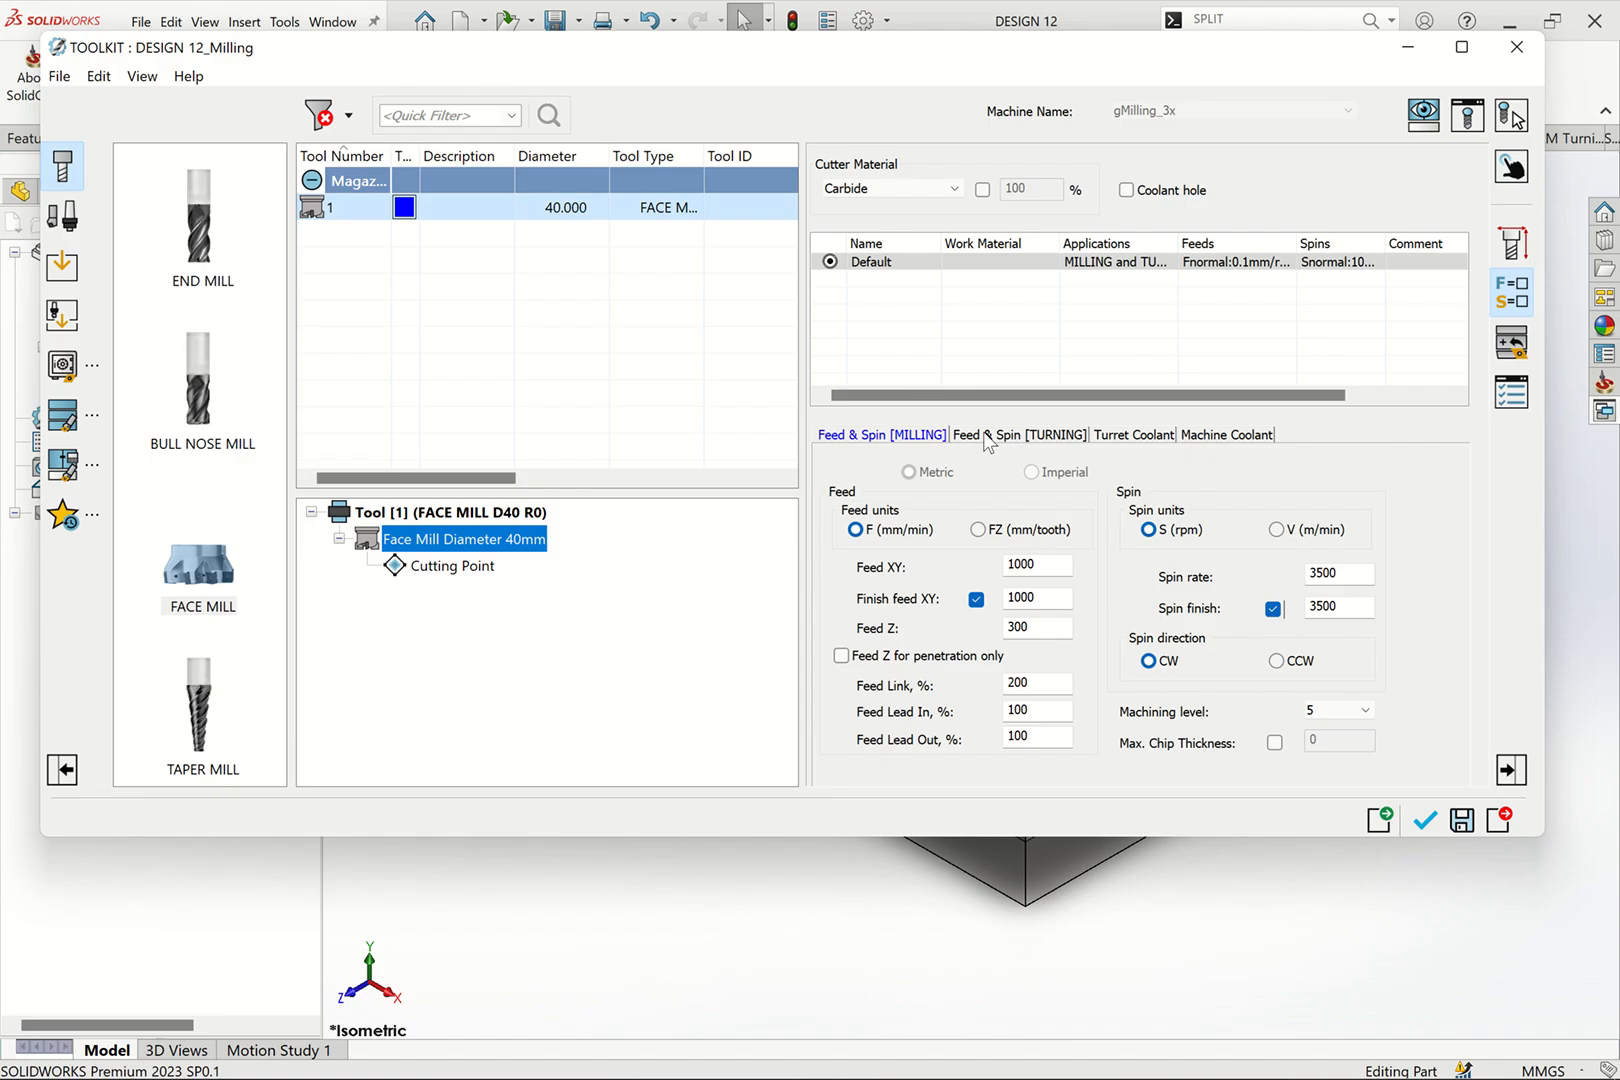
Step: Check the turret and machine coolant options, enable the coolant hole, and accept the face mill for the operation
click(886, 436)
click(1224, 446)
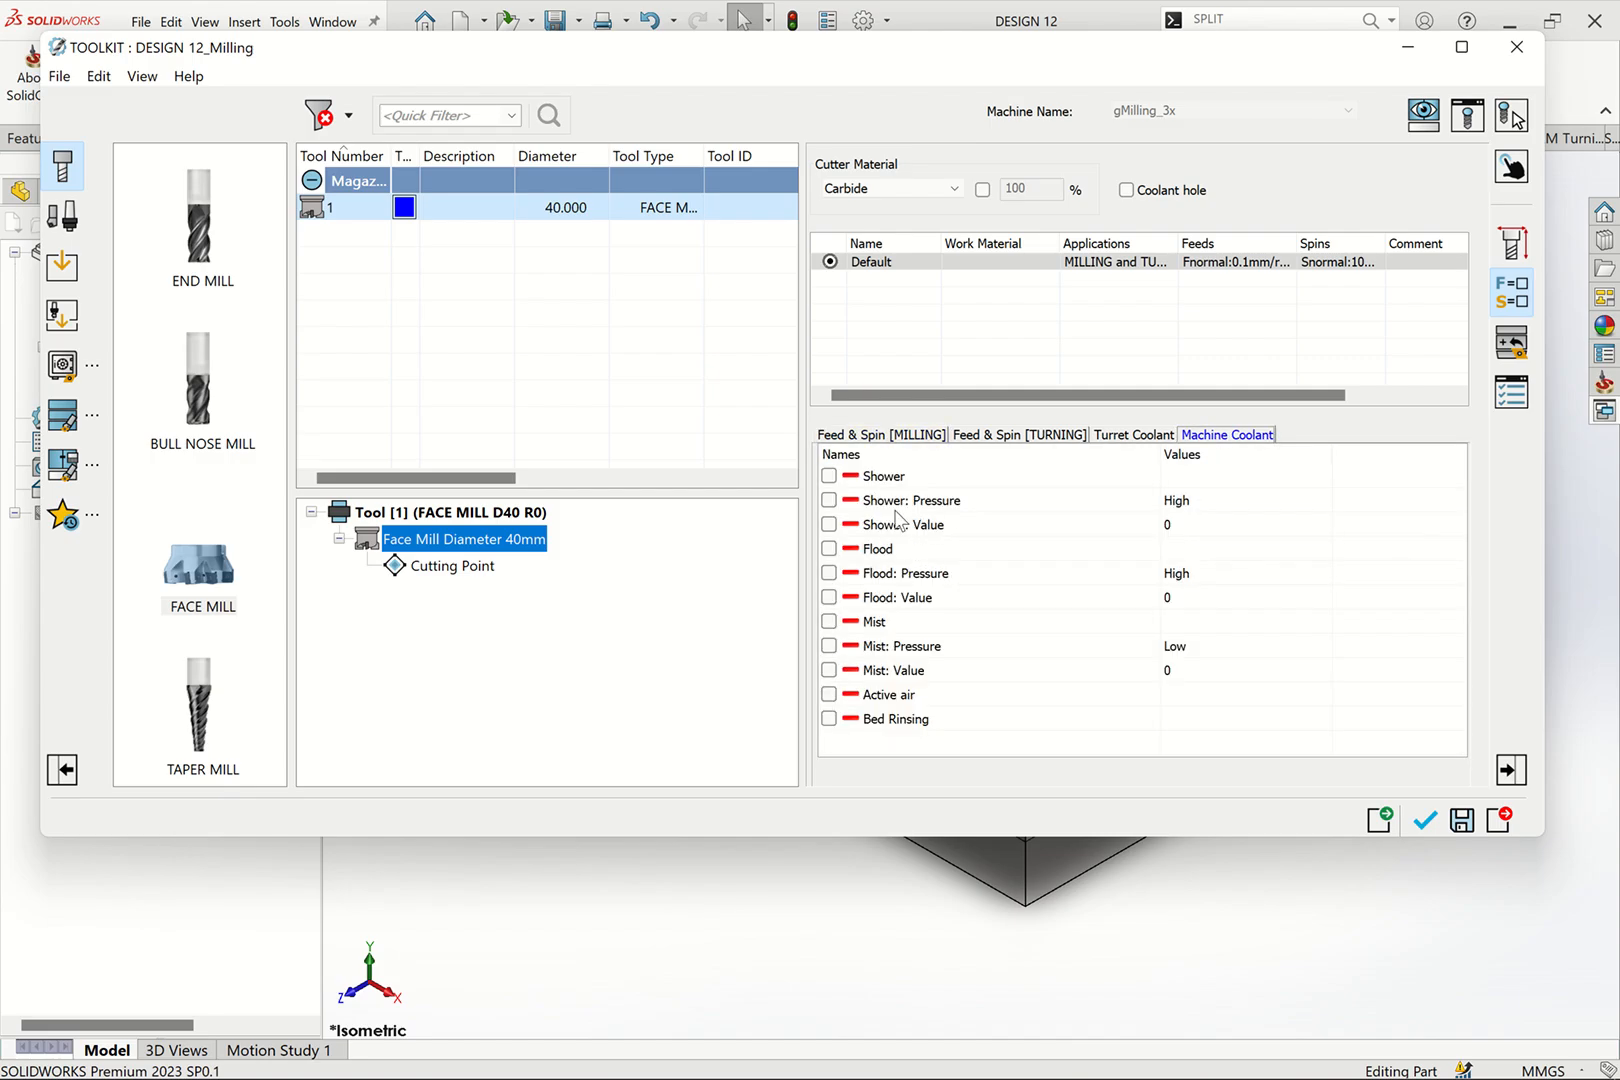
click(1134, 435)
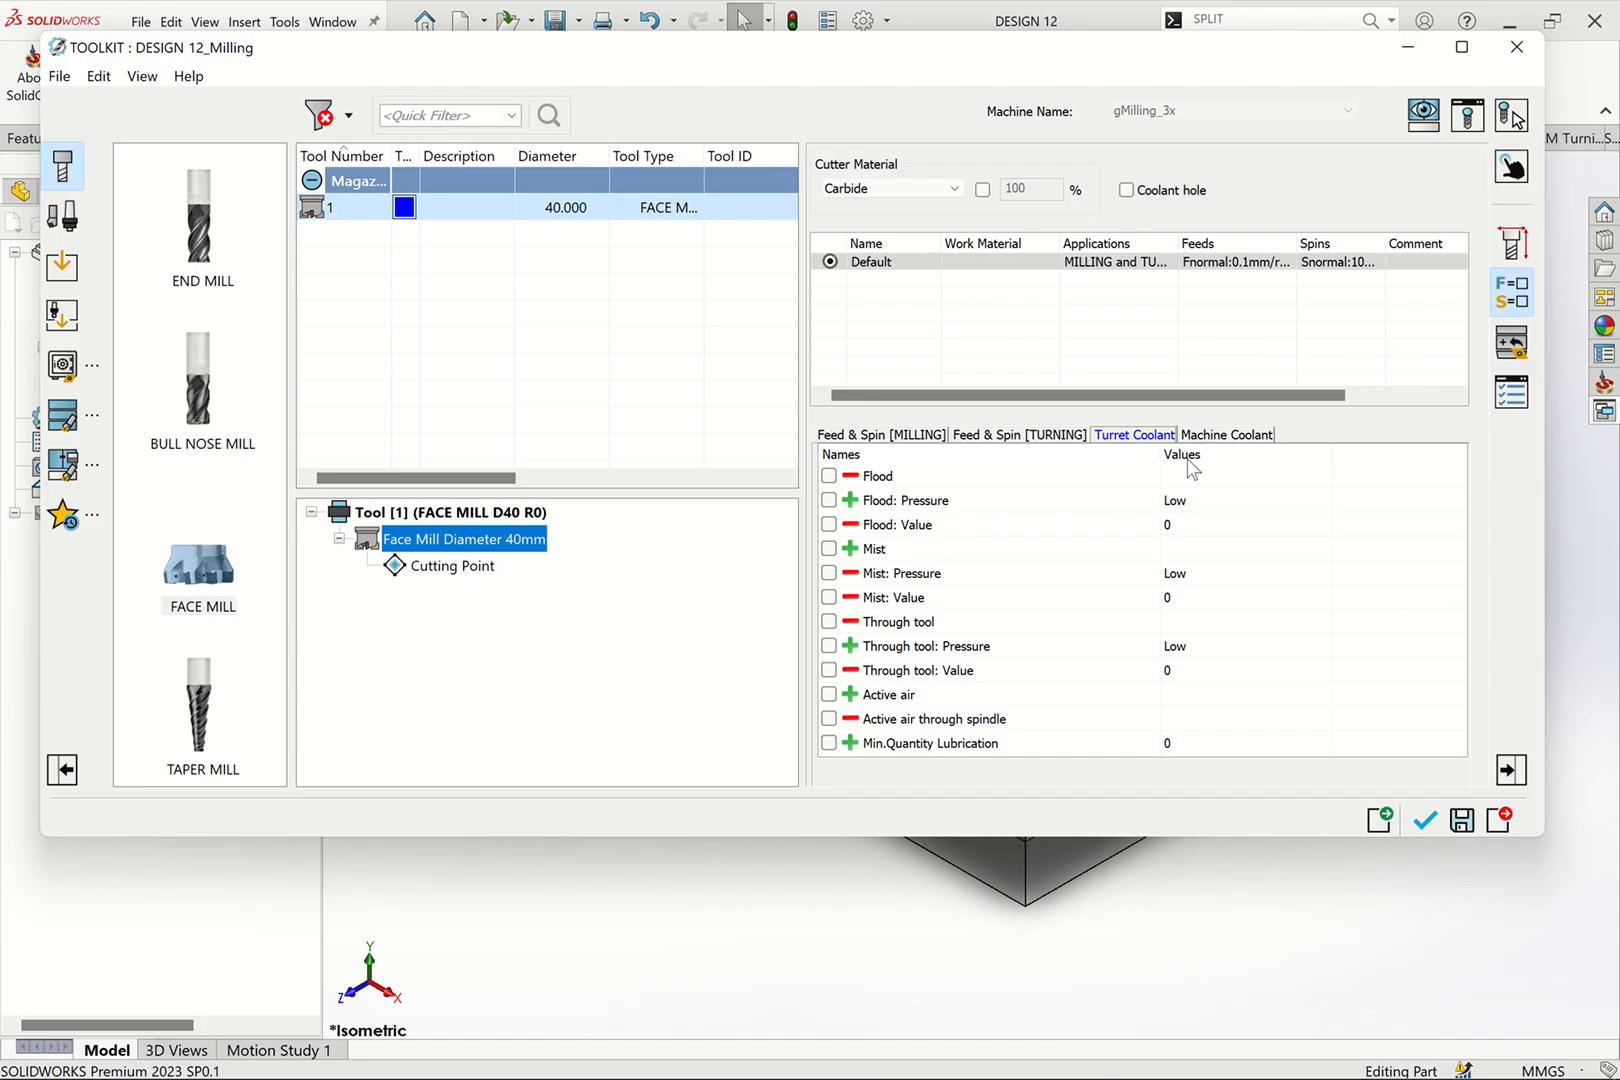
click(1250, 436)
click(925, 436)
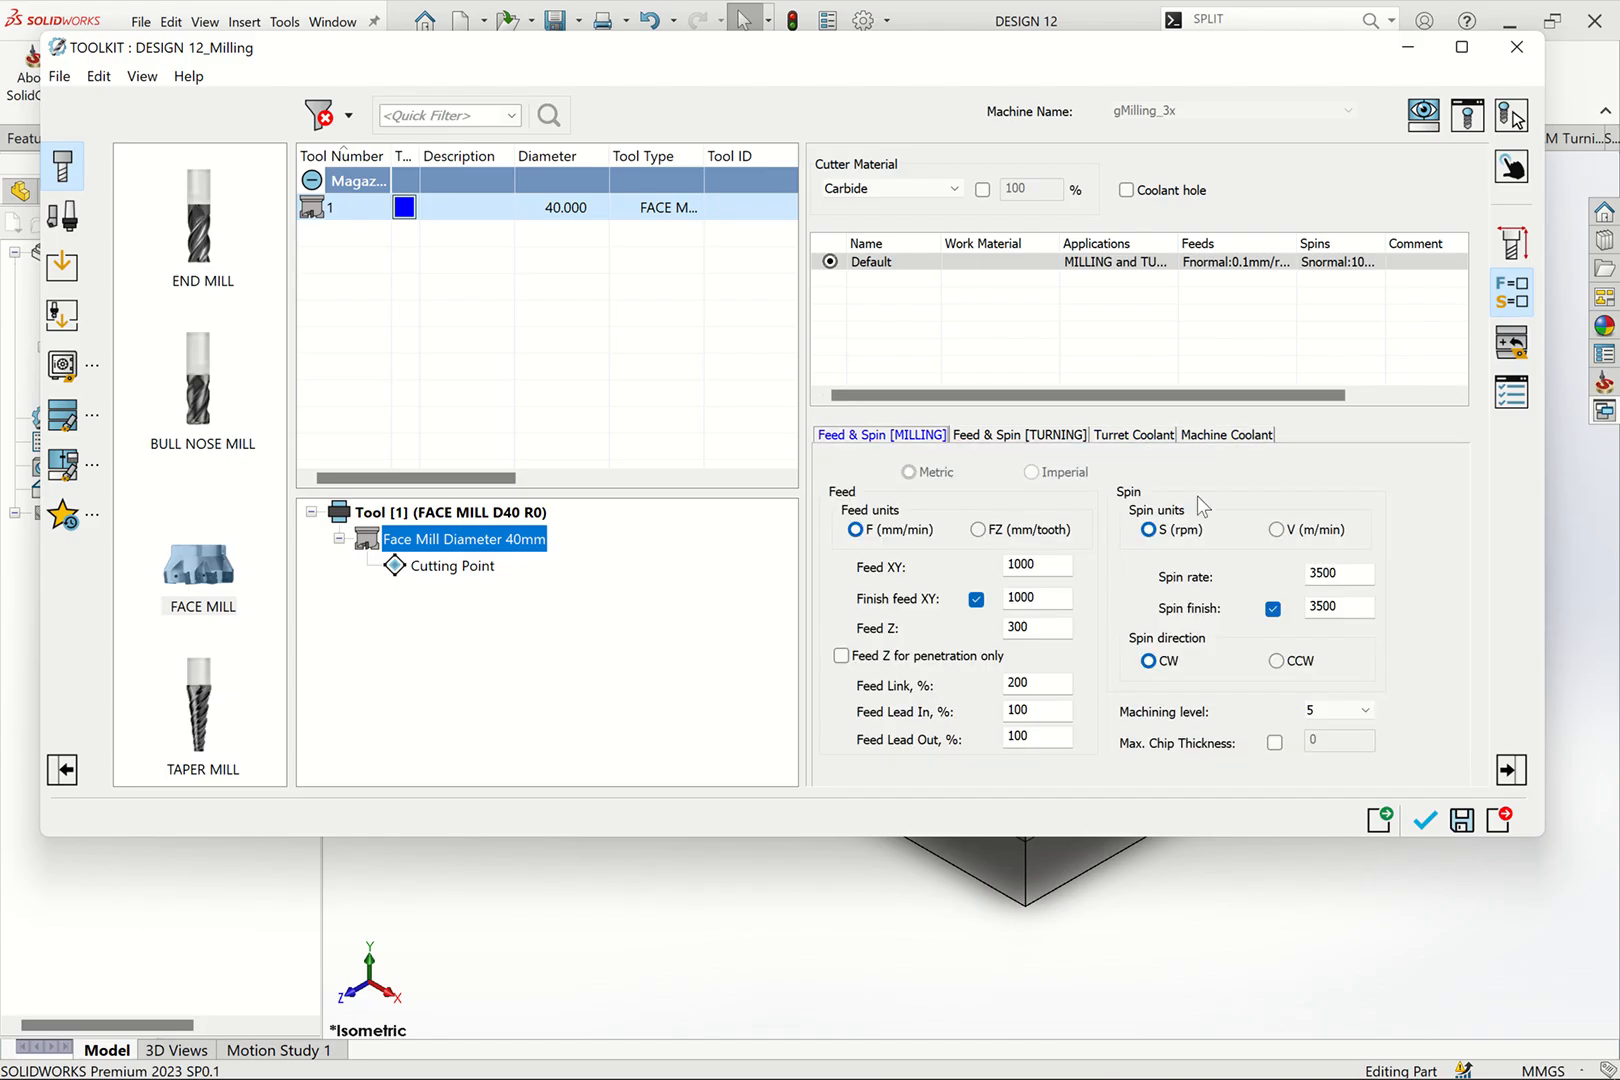
click(1127, 191)
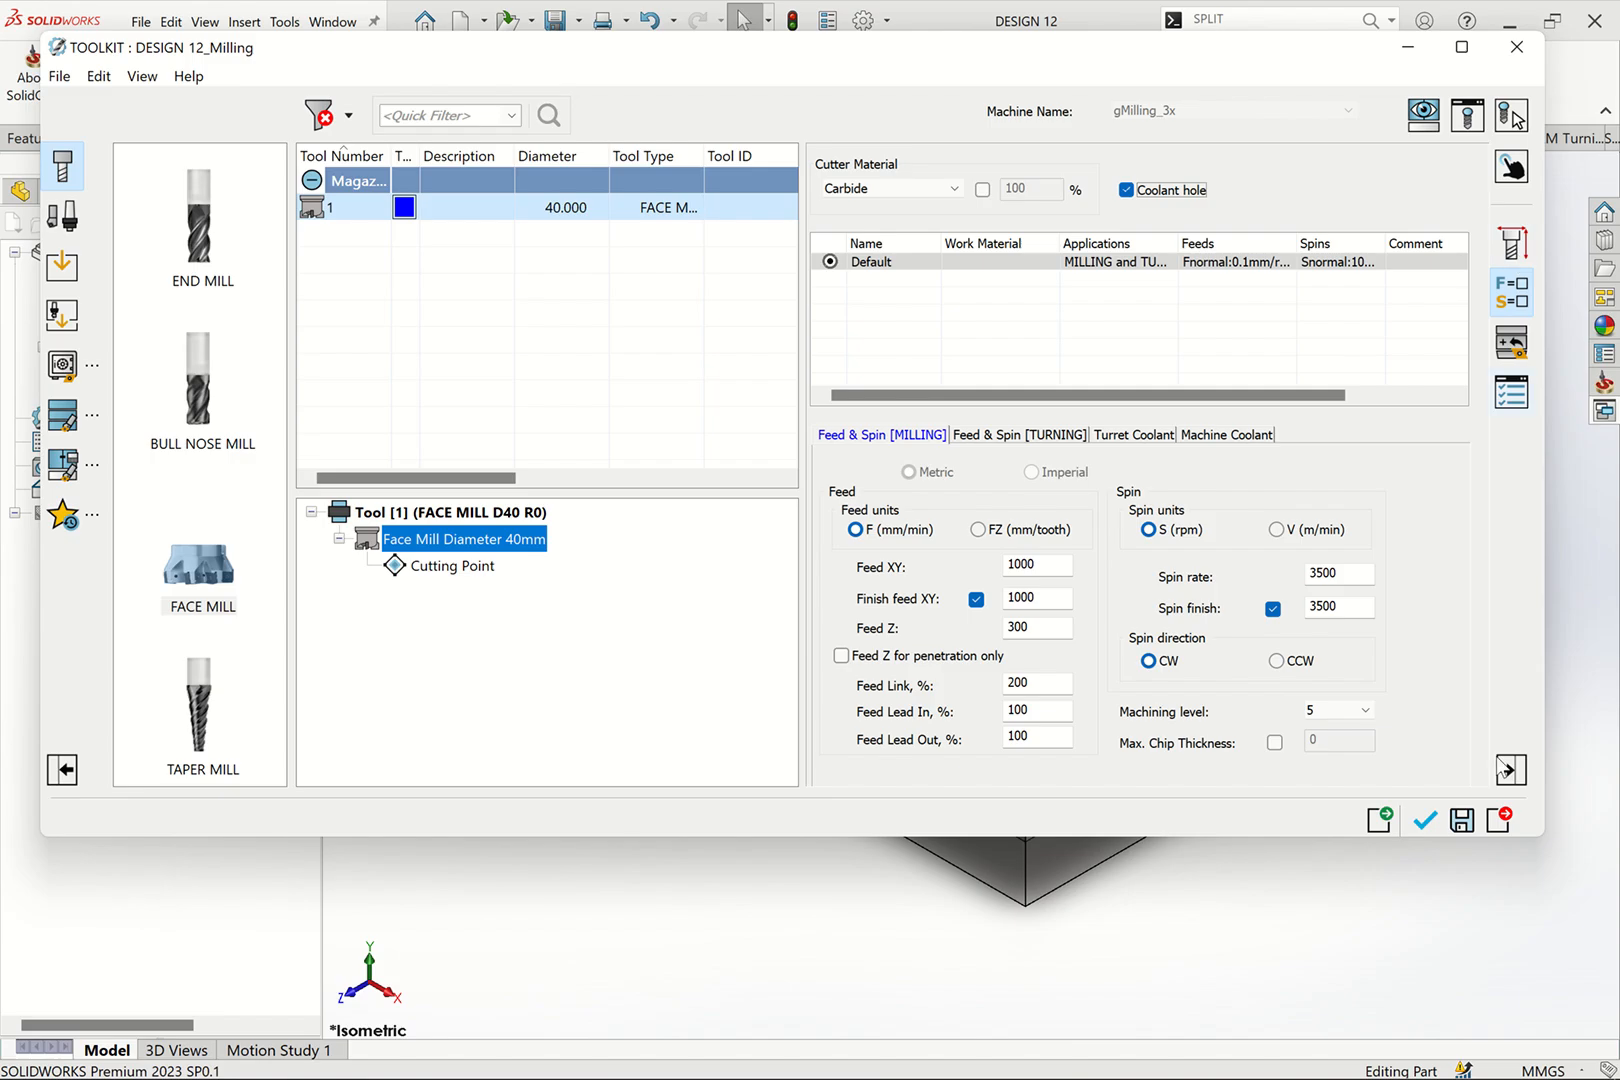
click(1427, 822)
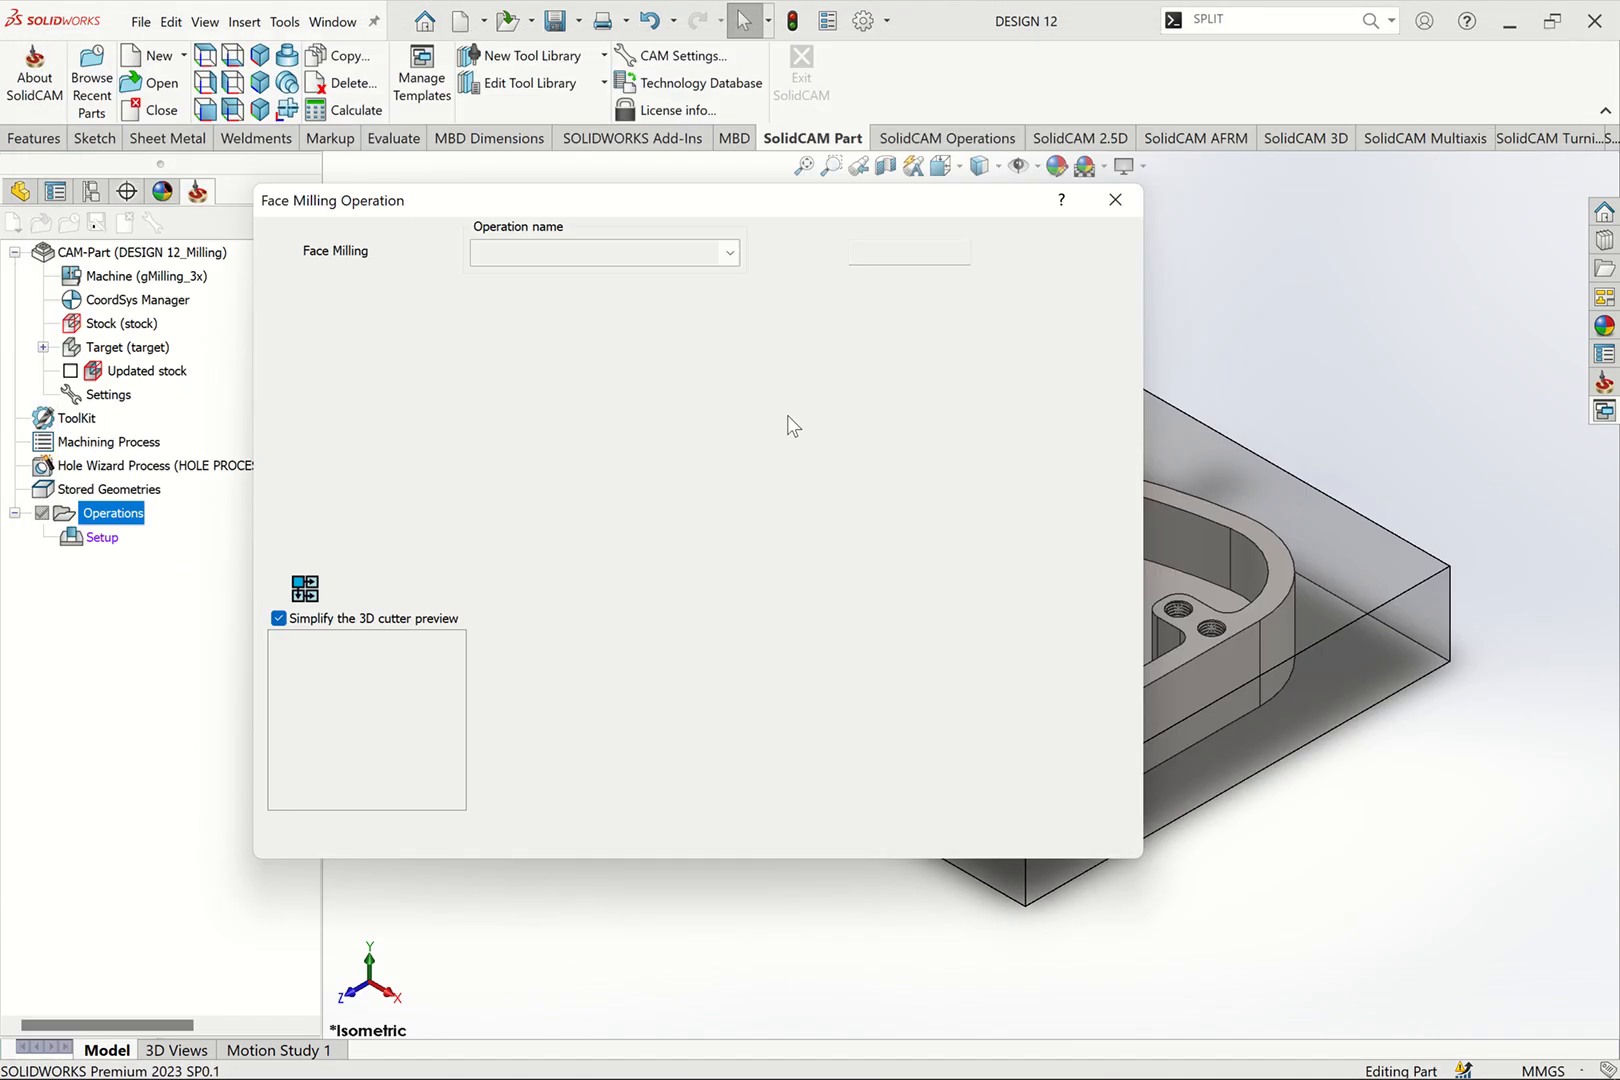
Step: Set the face milling clearance level to 5 and pick the stock's top face as the upper level
click(340, 342)
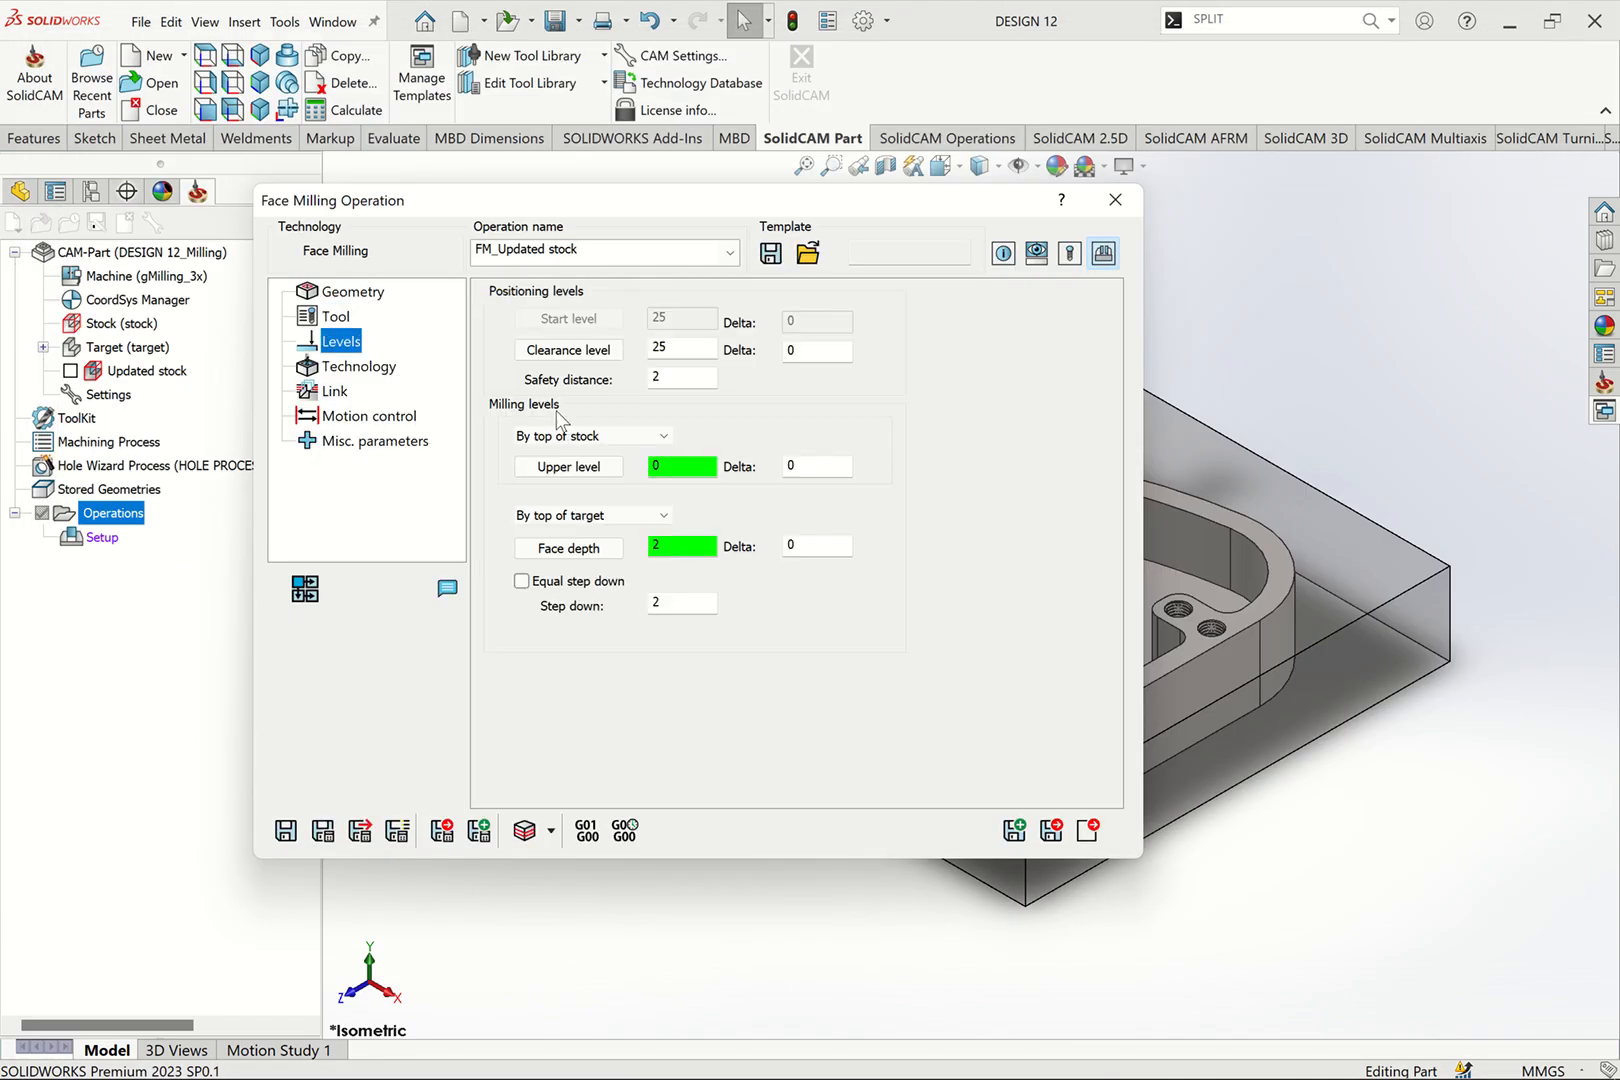
double_click(660, 347)
text(5)
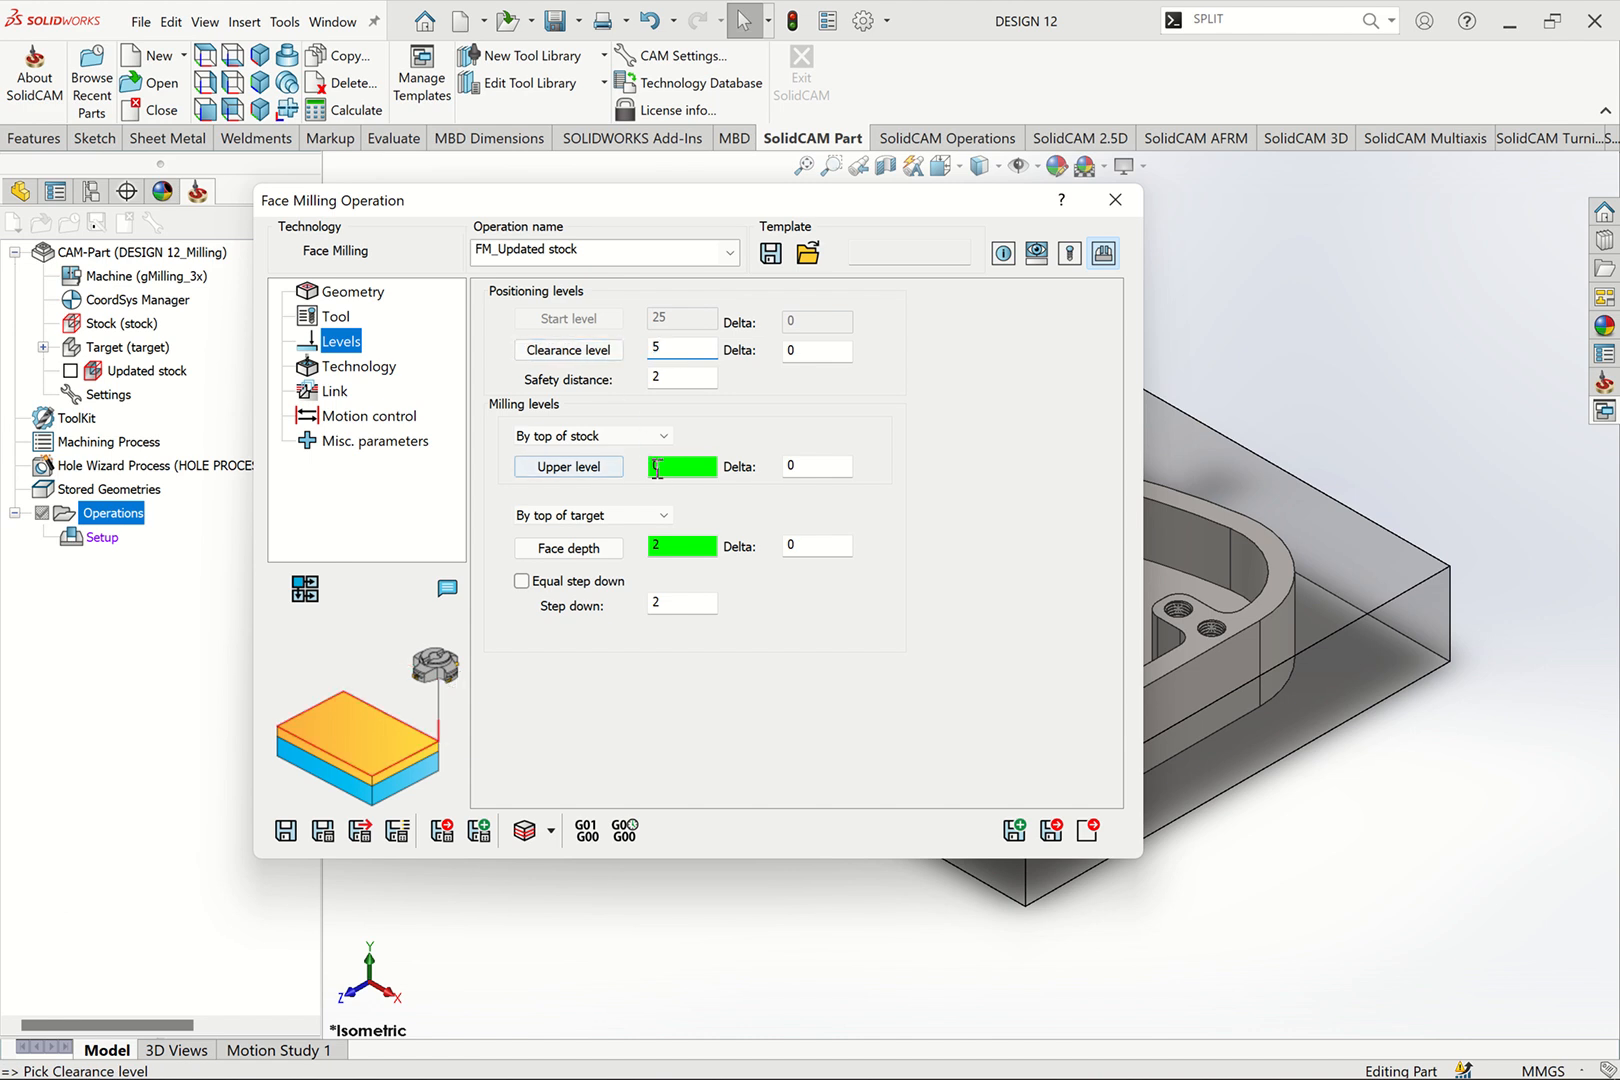
click(598, 467)
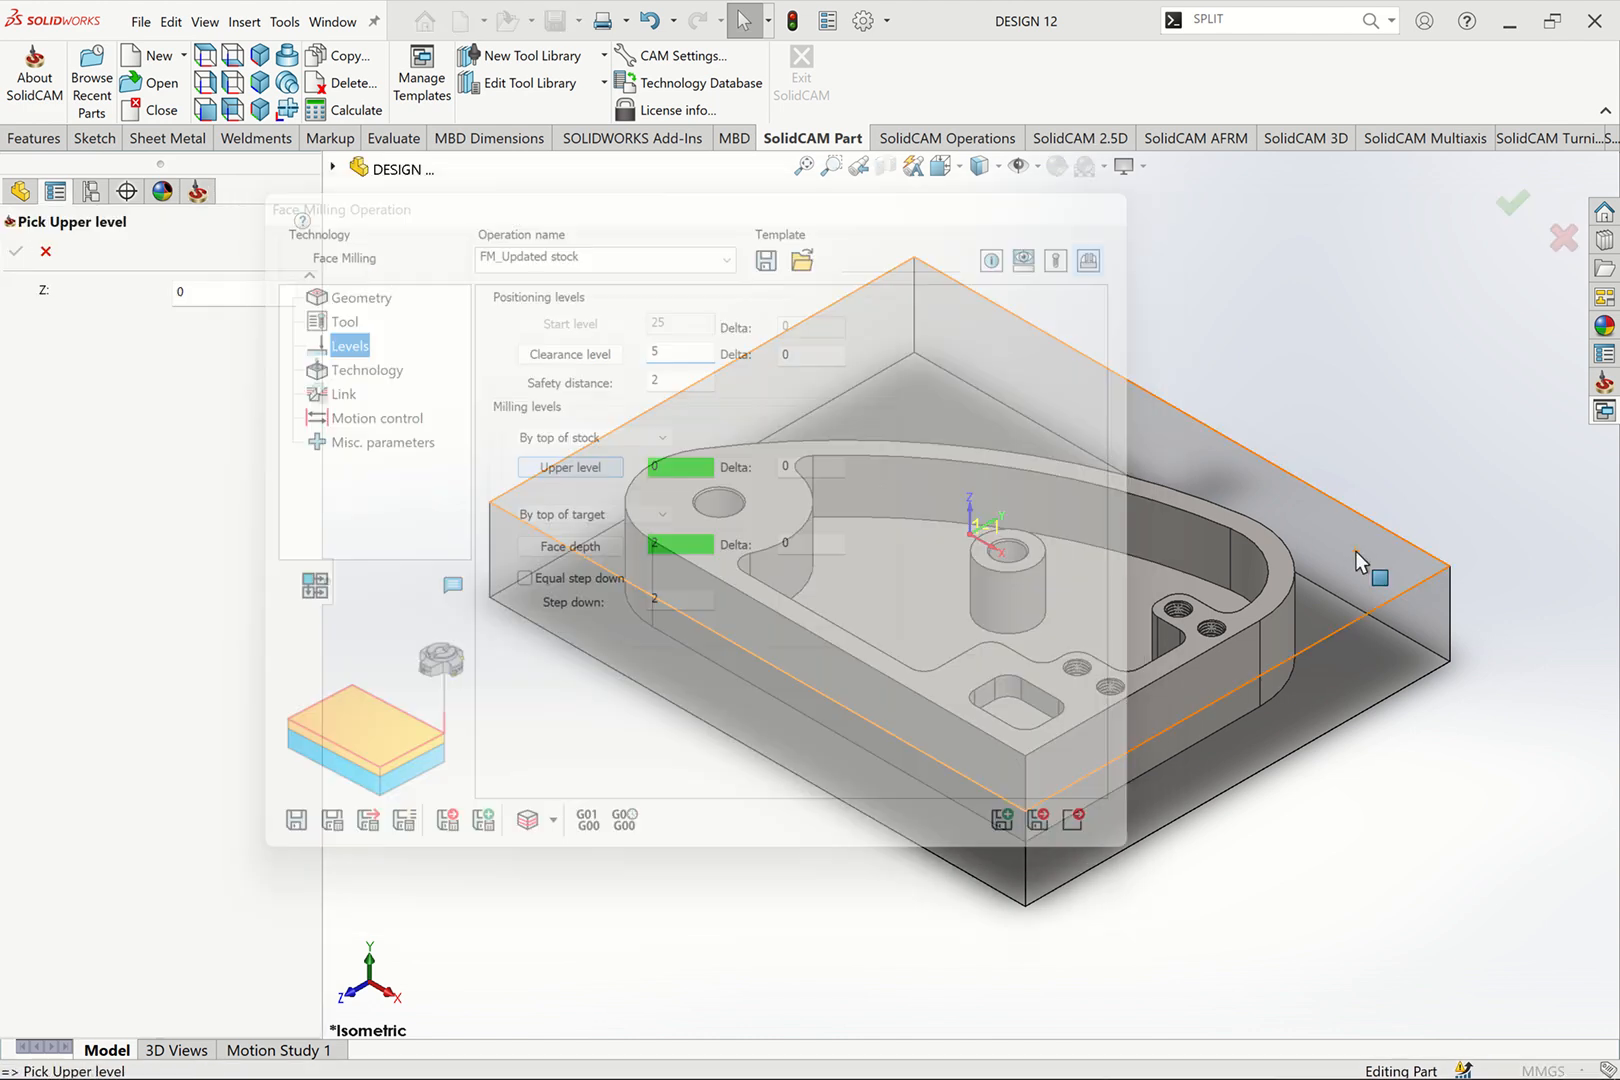
click(1355, 551)
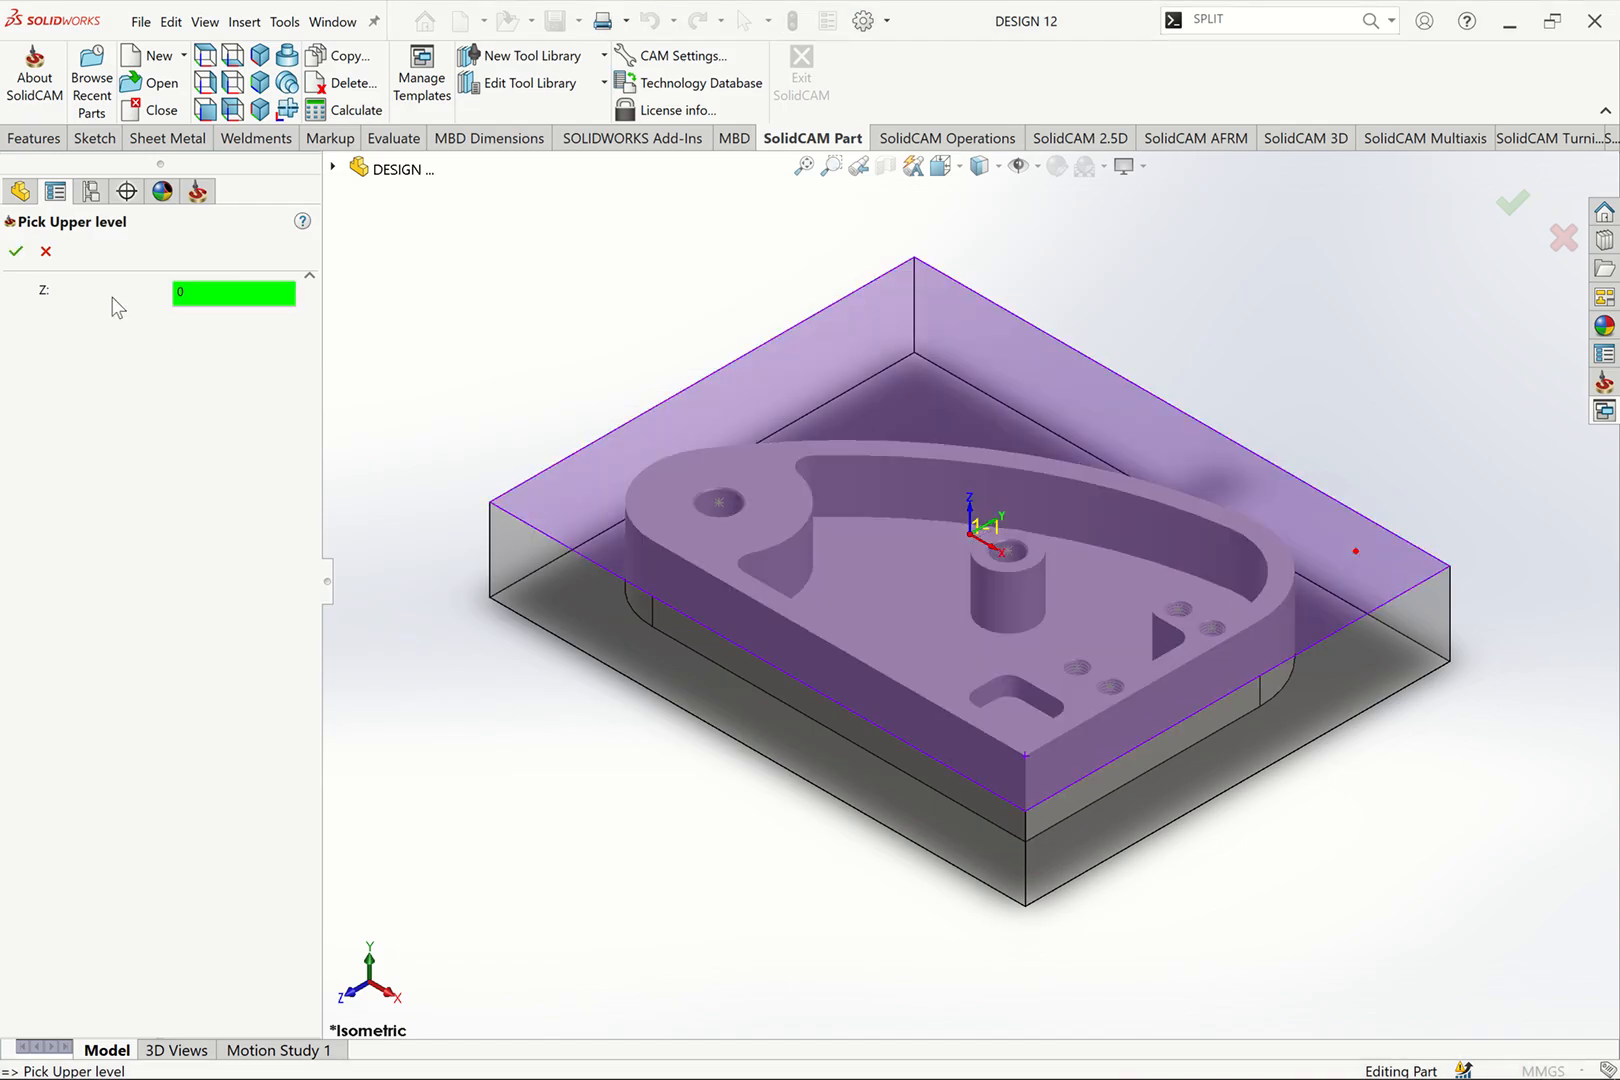
click(16, 252)
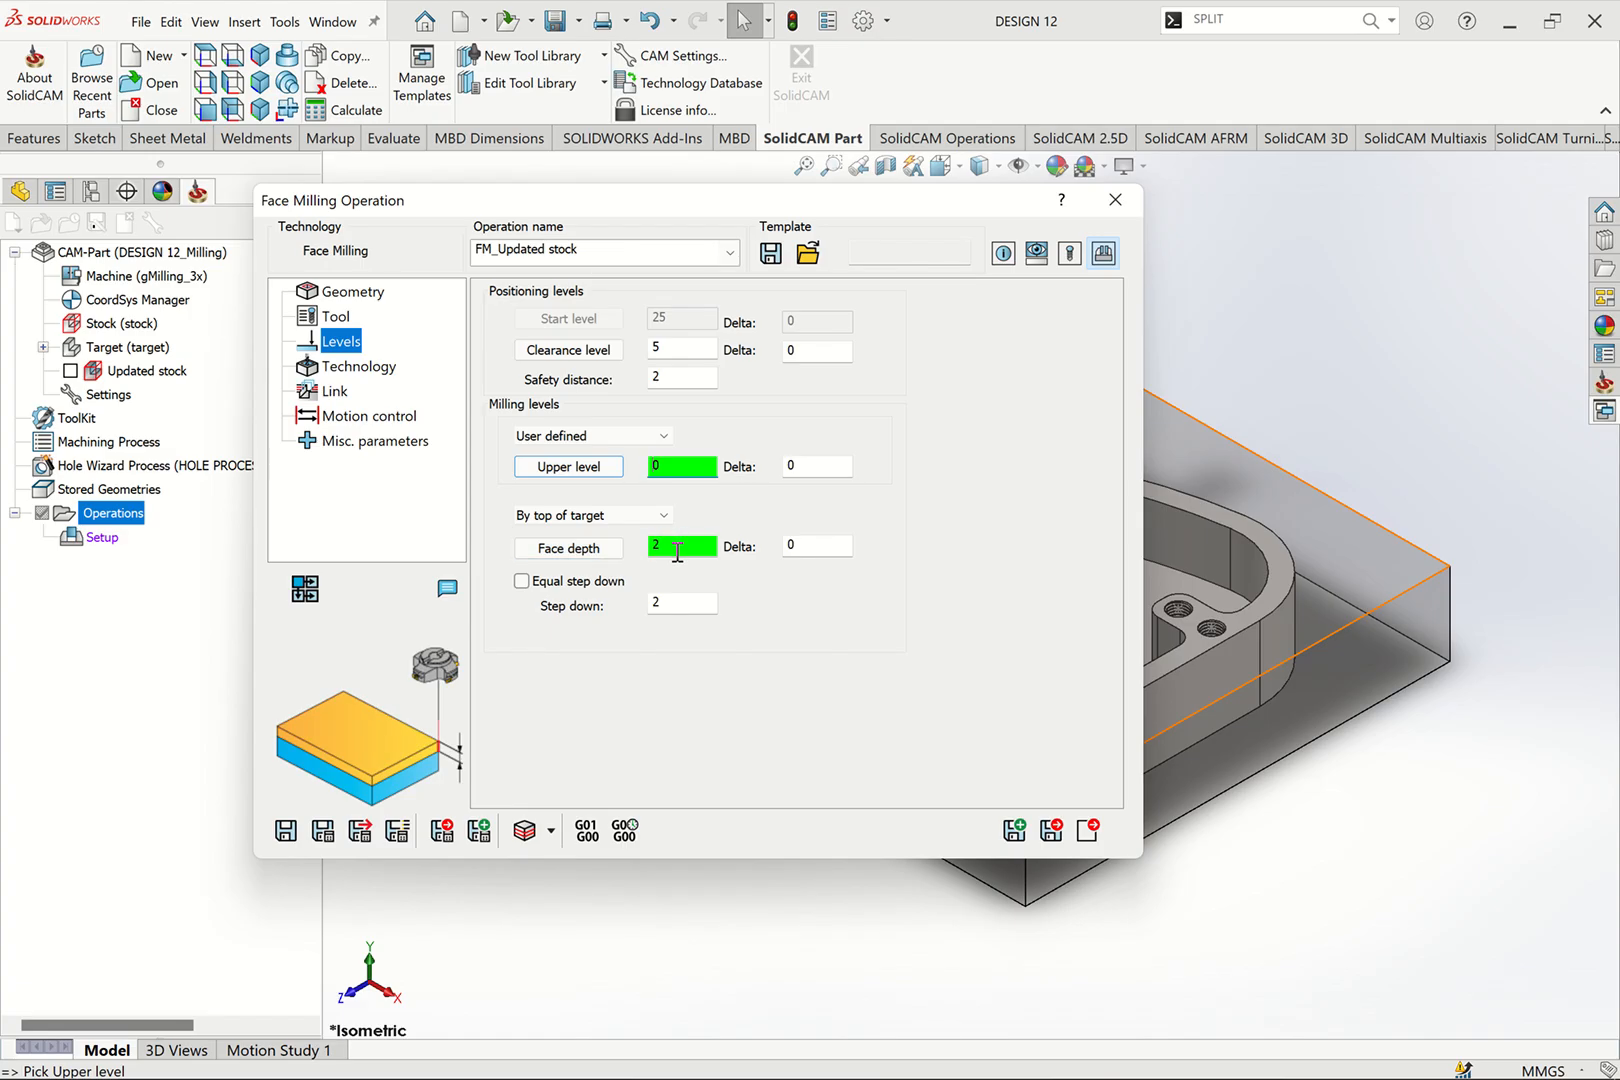
Step: Enable equal step down for the face milling and set the maximum step down to .5
click(588, 585)
drag(707, 607, 592, 603)
text(.5)
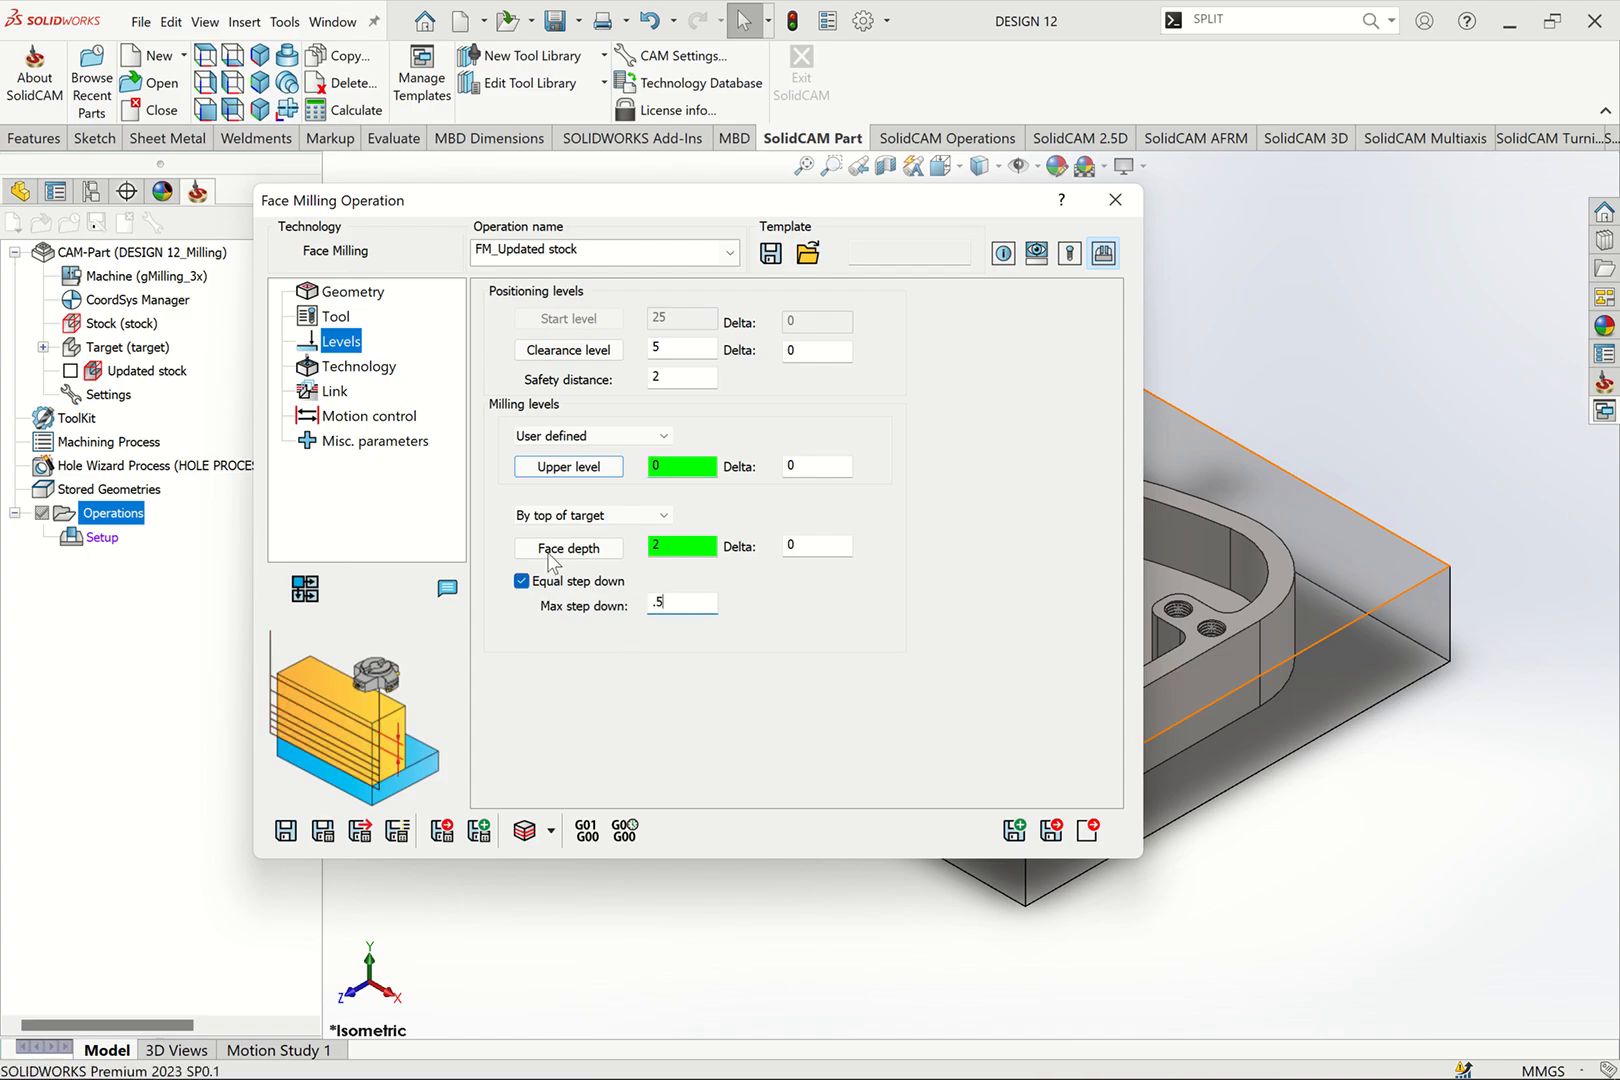
drag(673, 604, 613, 608)
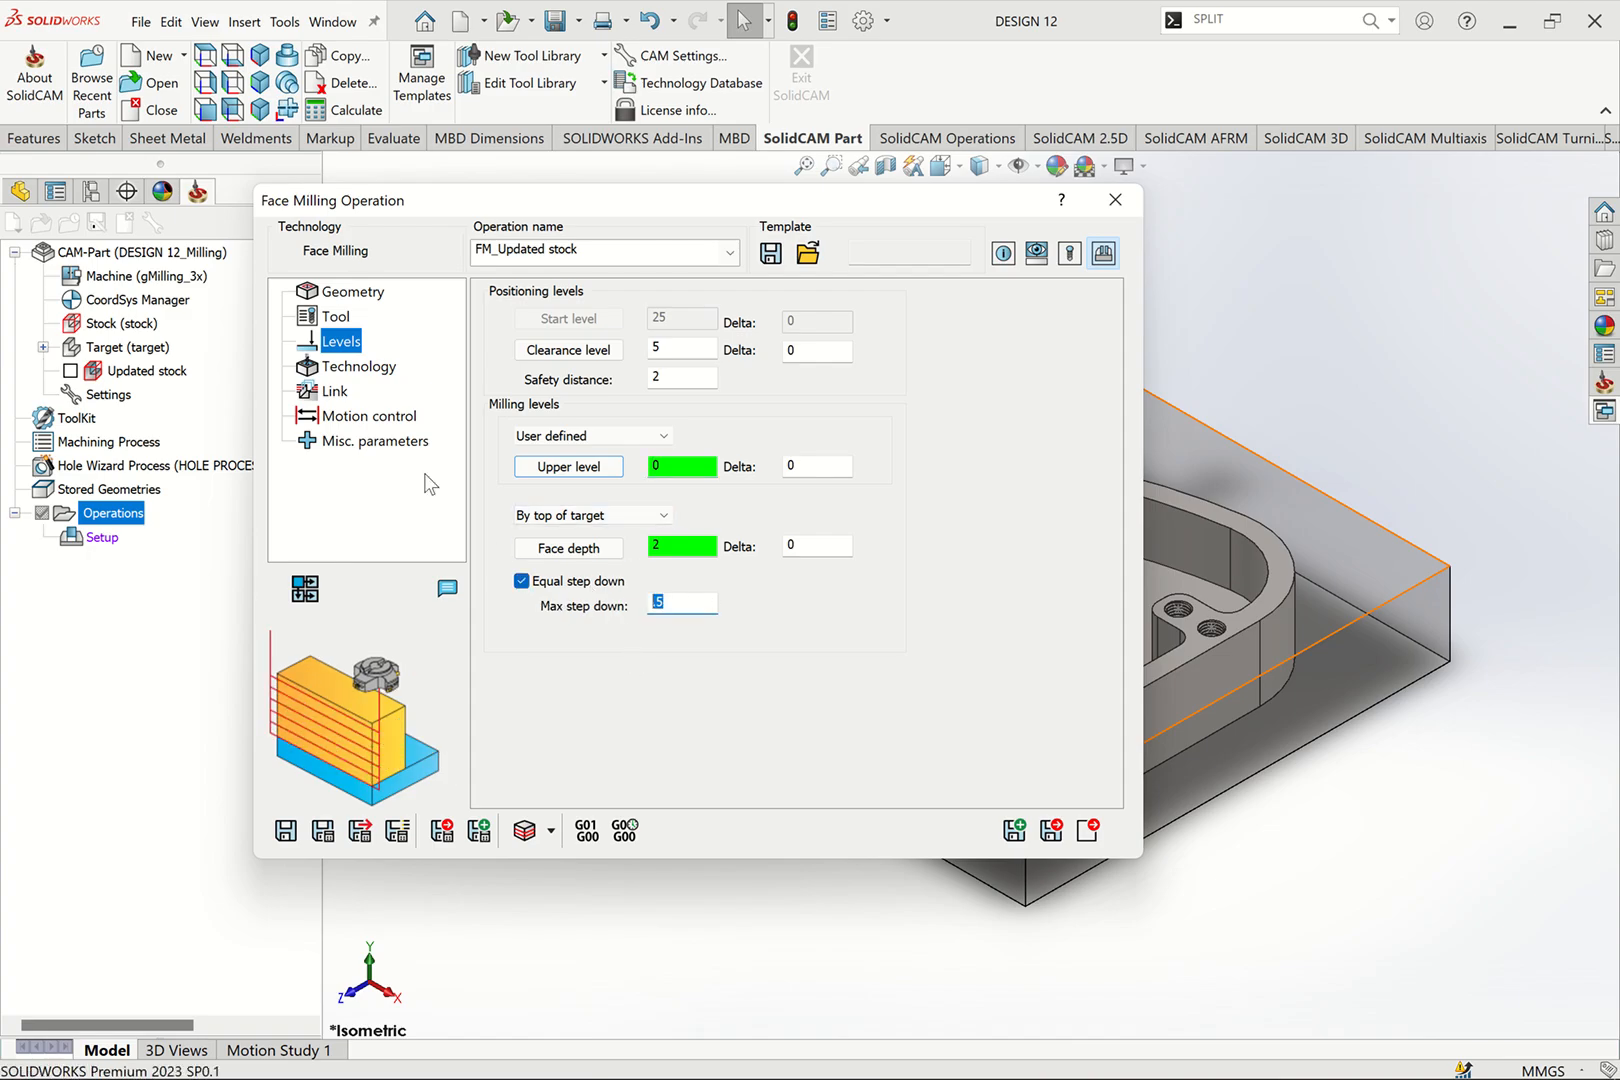
Step: Configure the face milling technology as Hatch with a minimum overlap of 60% of tool diameter and zigzag depth cutting
click(379, 375)
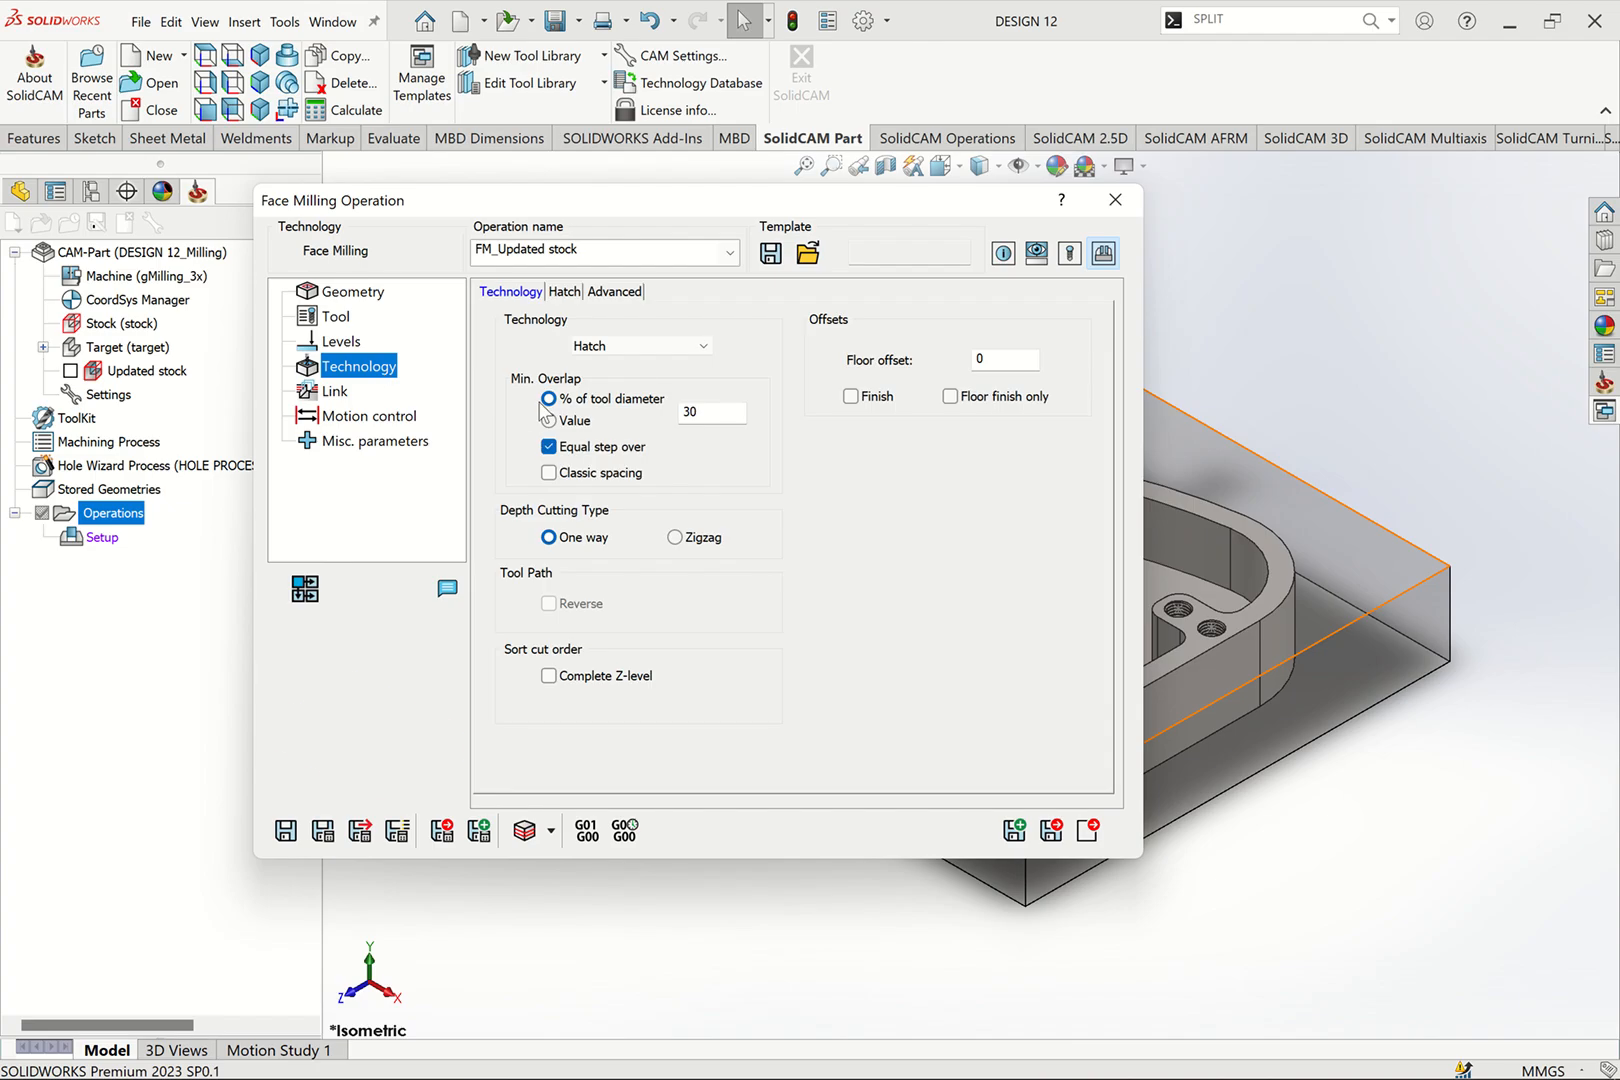
click(634, 347)
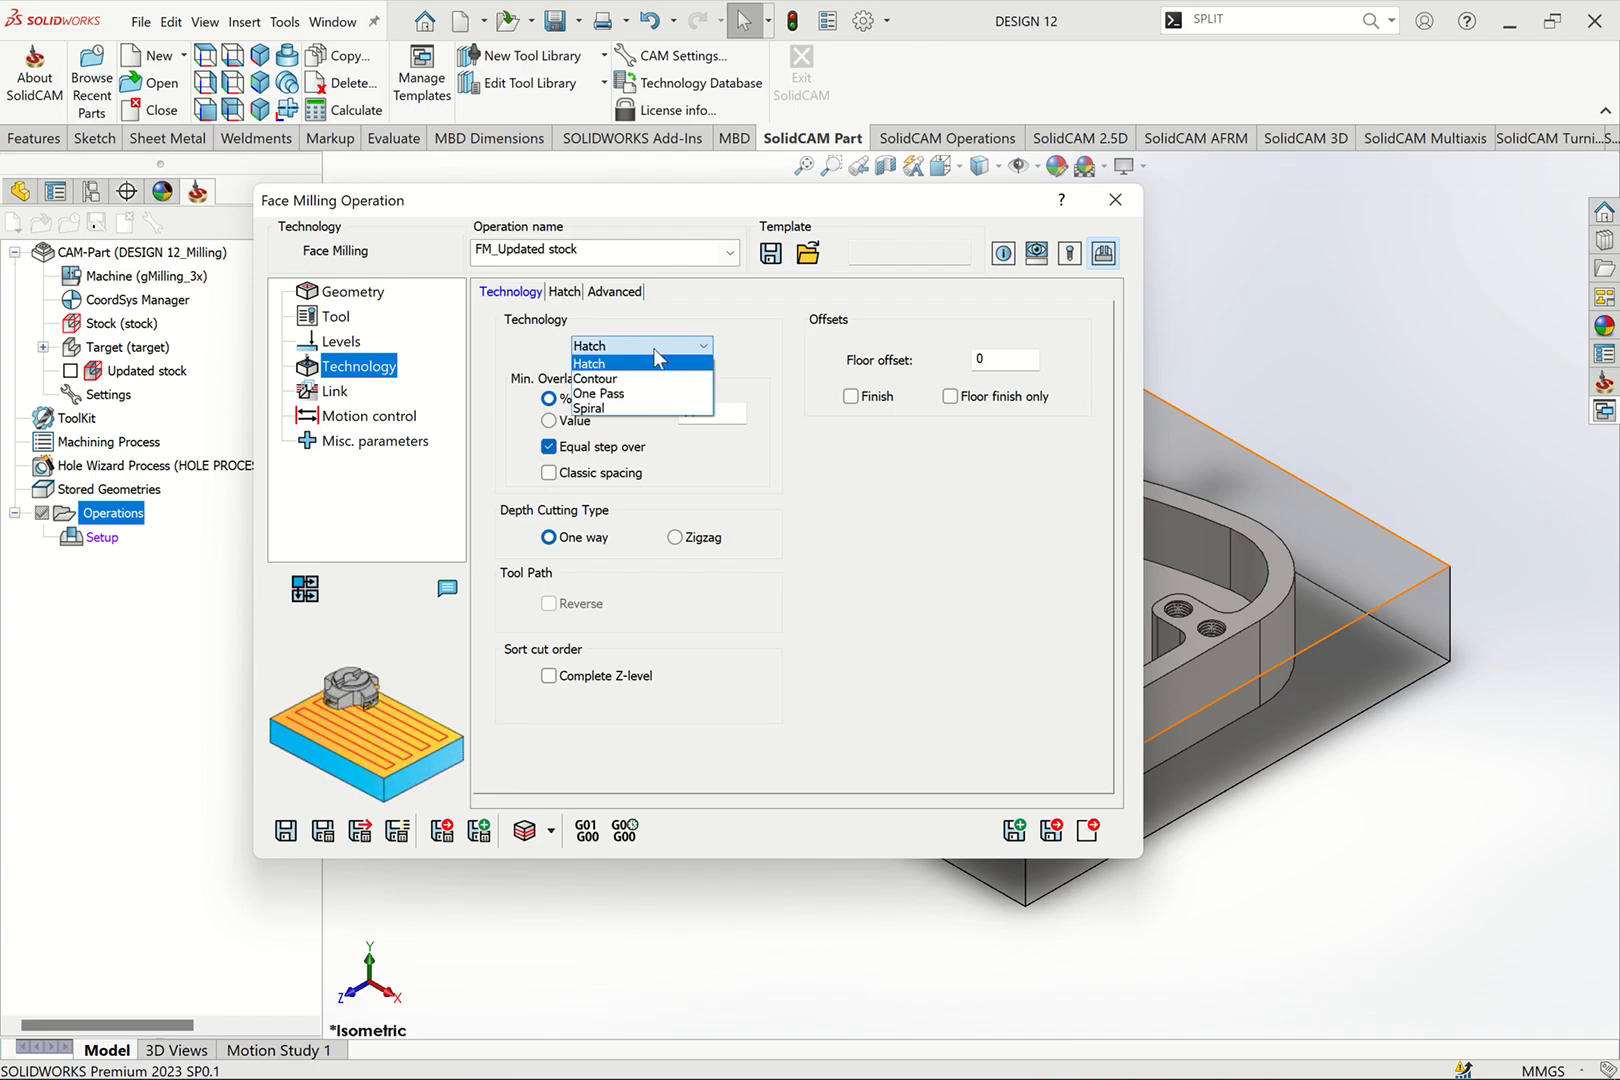
click(655, 362)
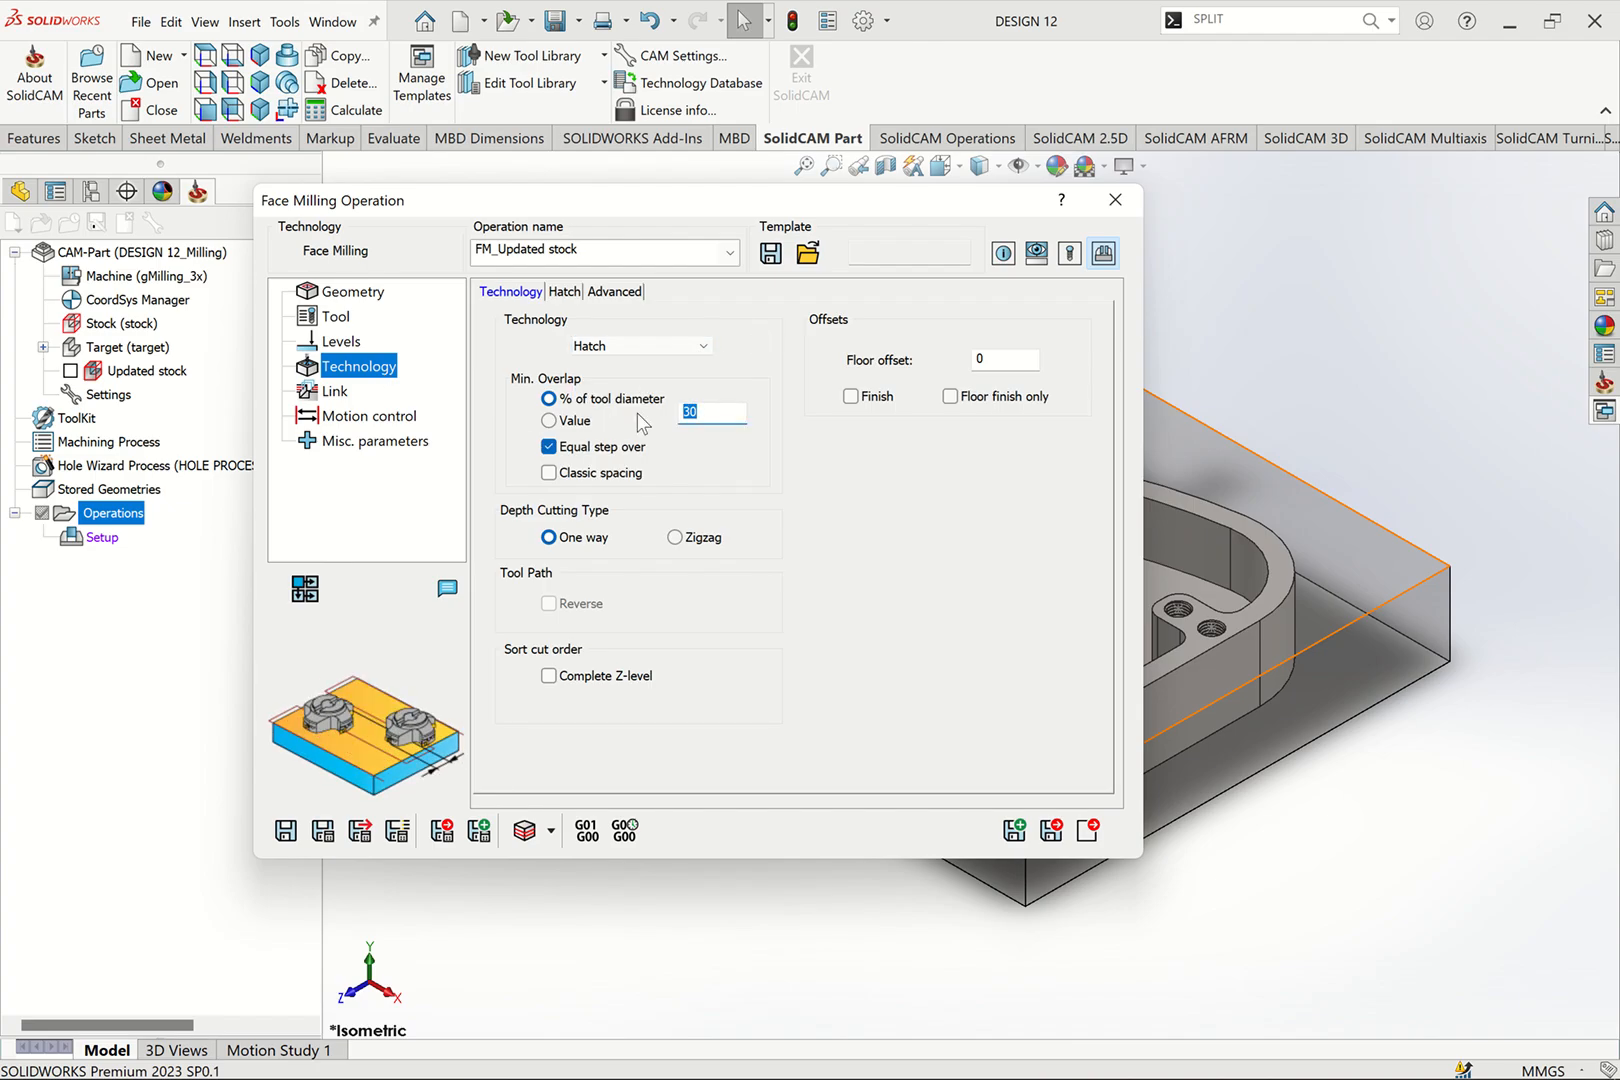
drag(734, 413, 657, 422)
click(676, 417)
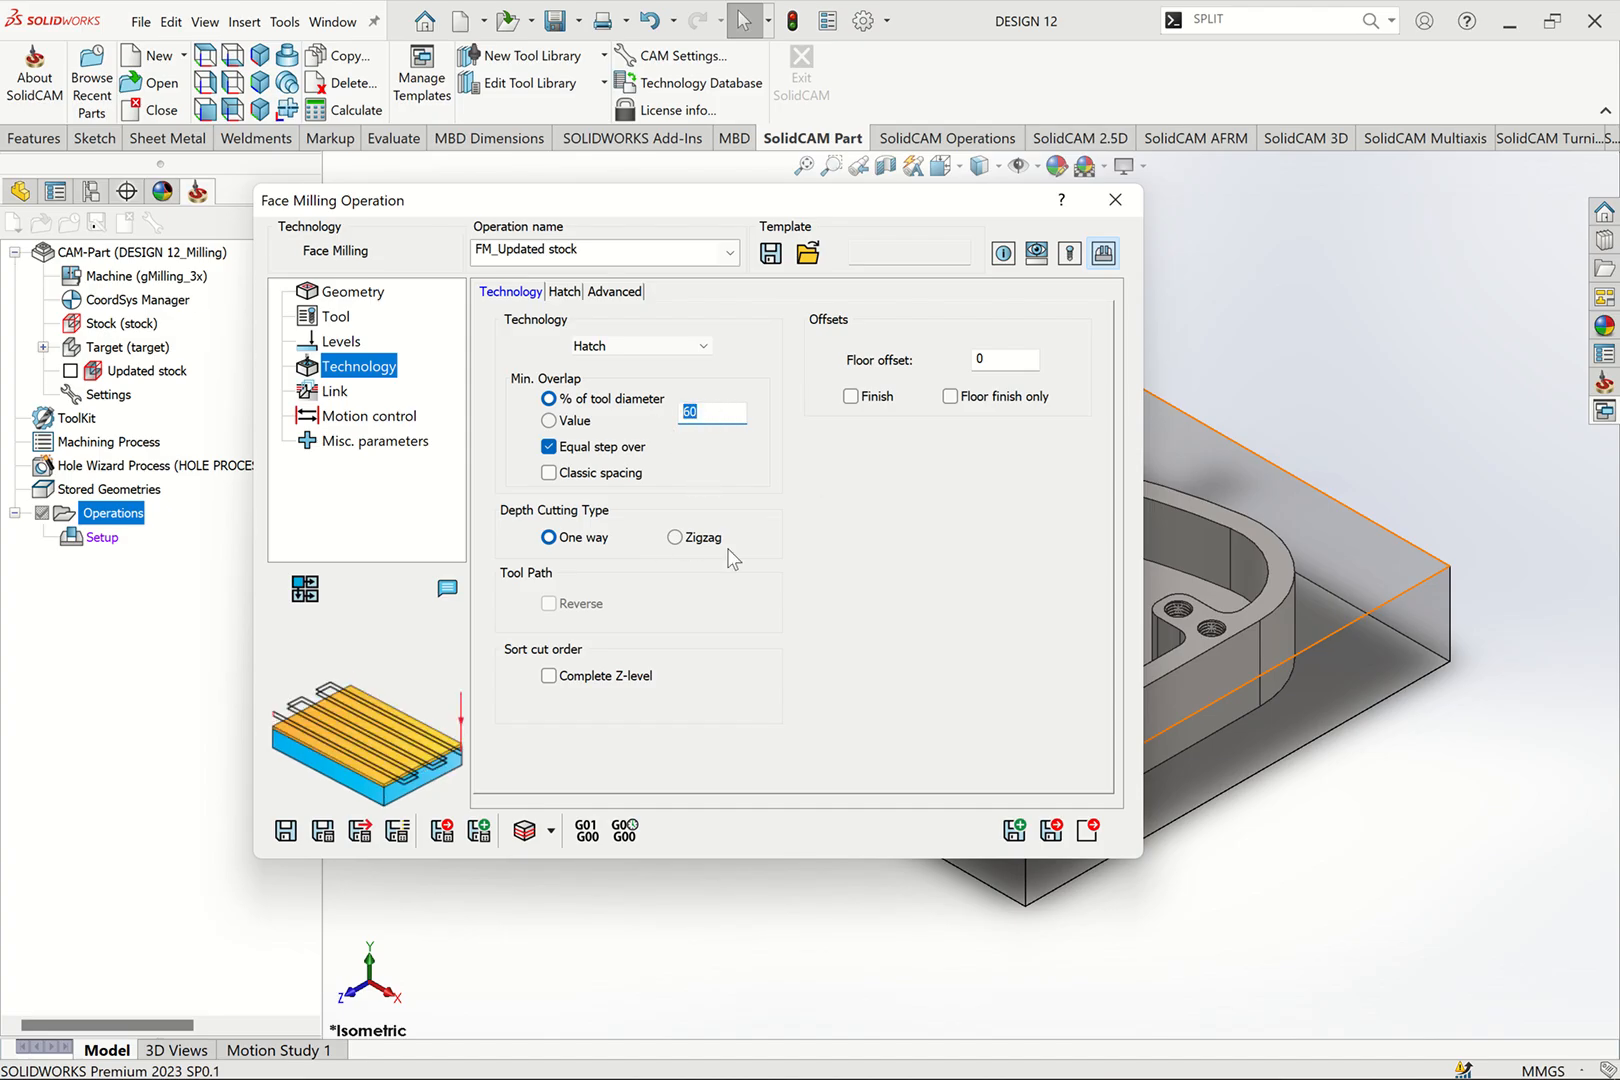
click(673, 540)
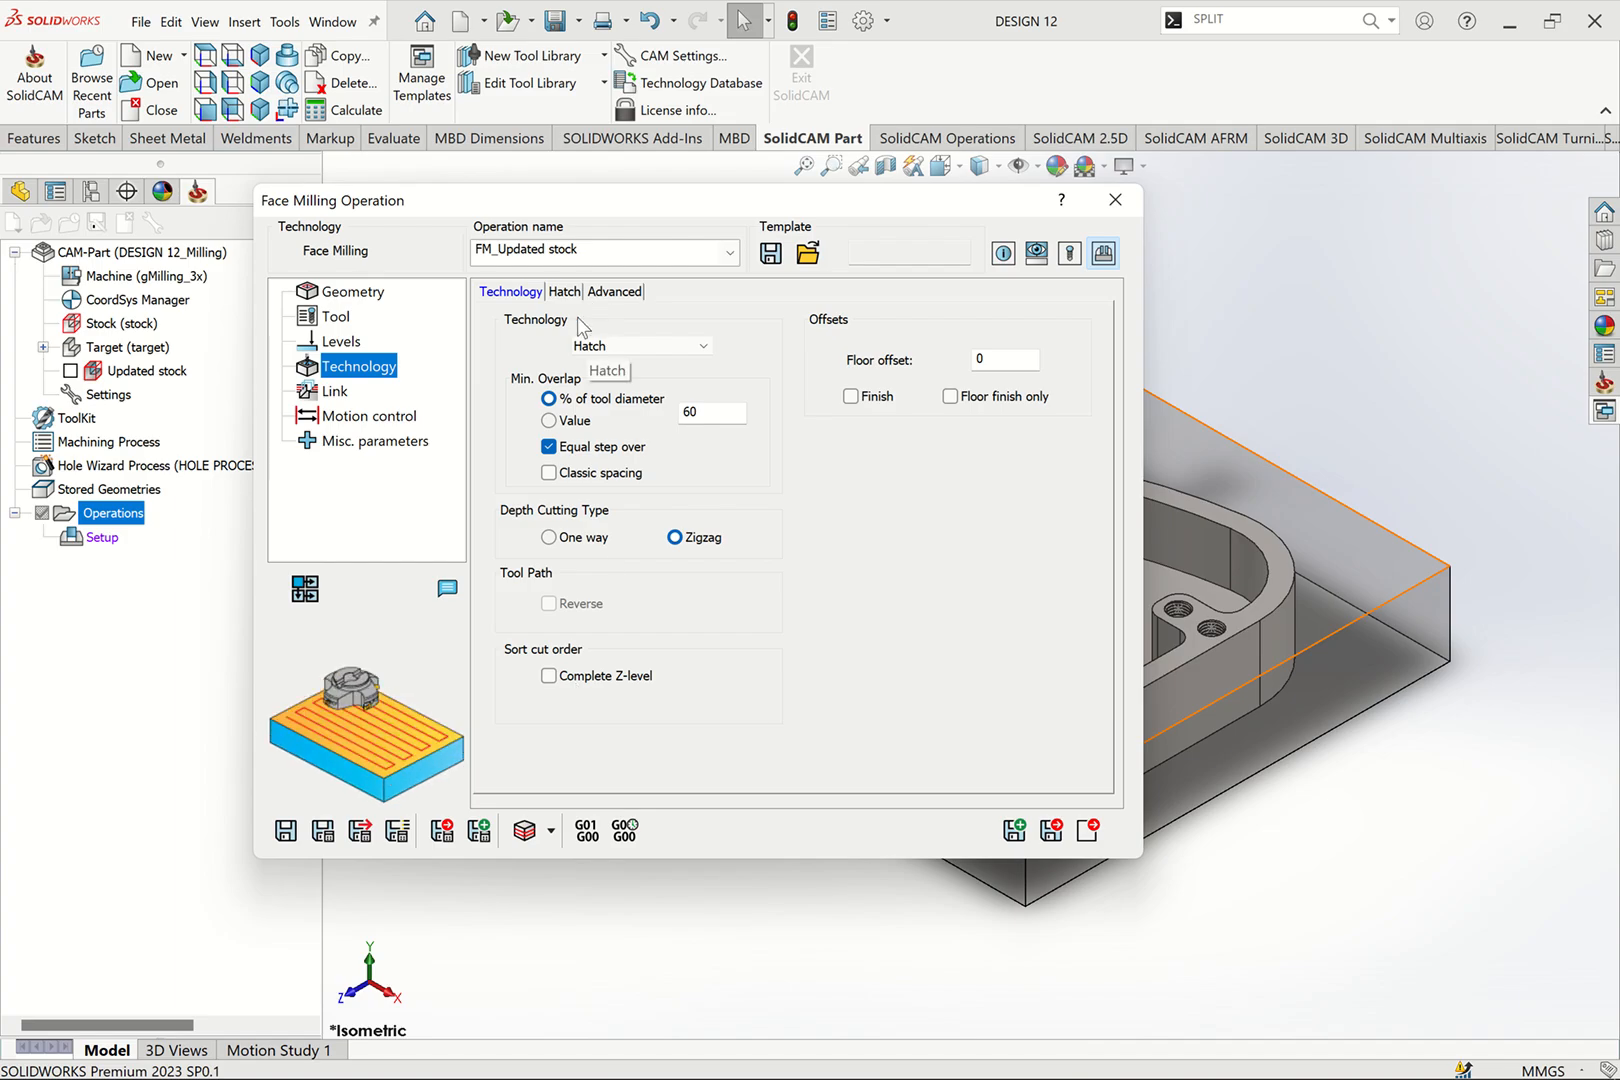
Step: Change the face milling technology to Contour and set the adjacent passes connection to Smooth
click(640, 345)
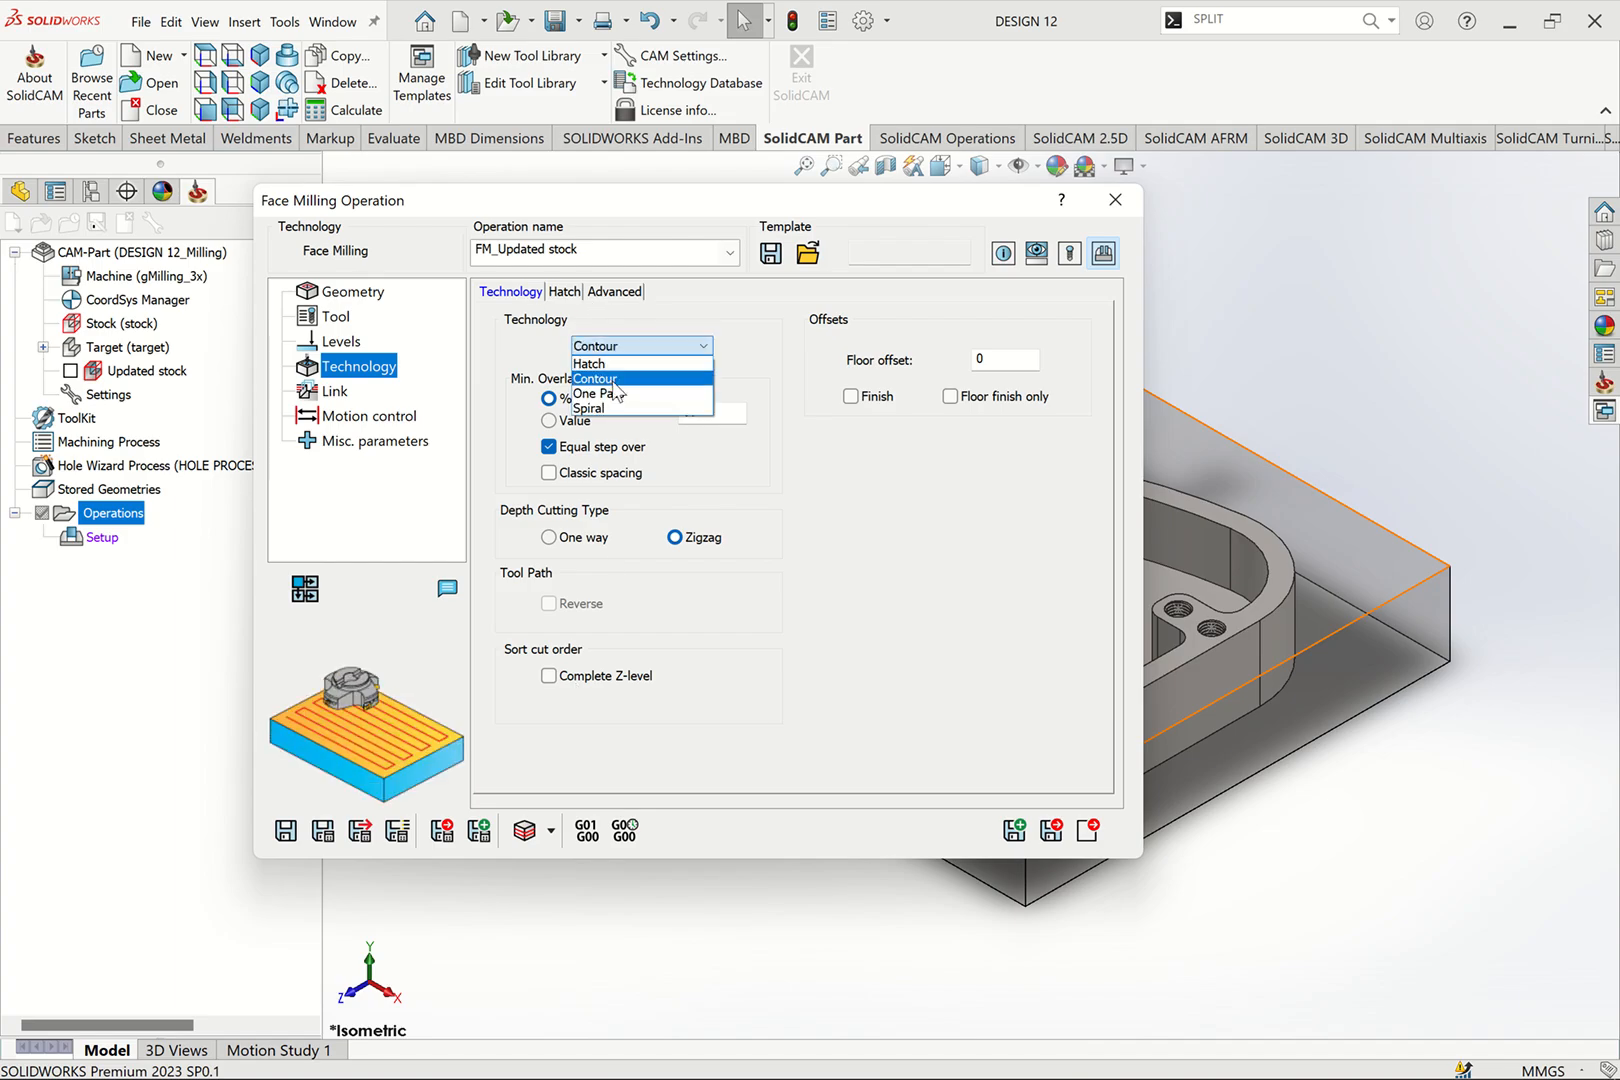
click(618, 390)
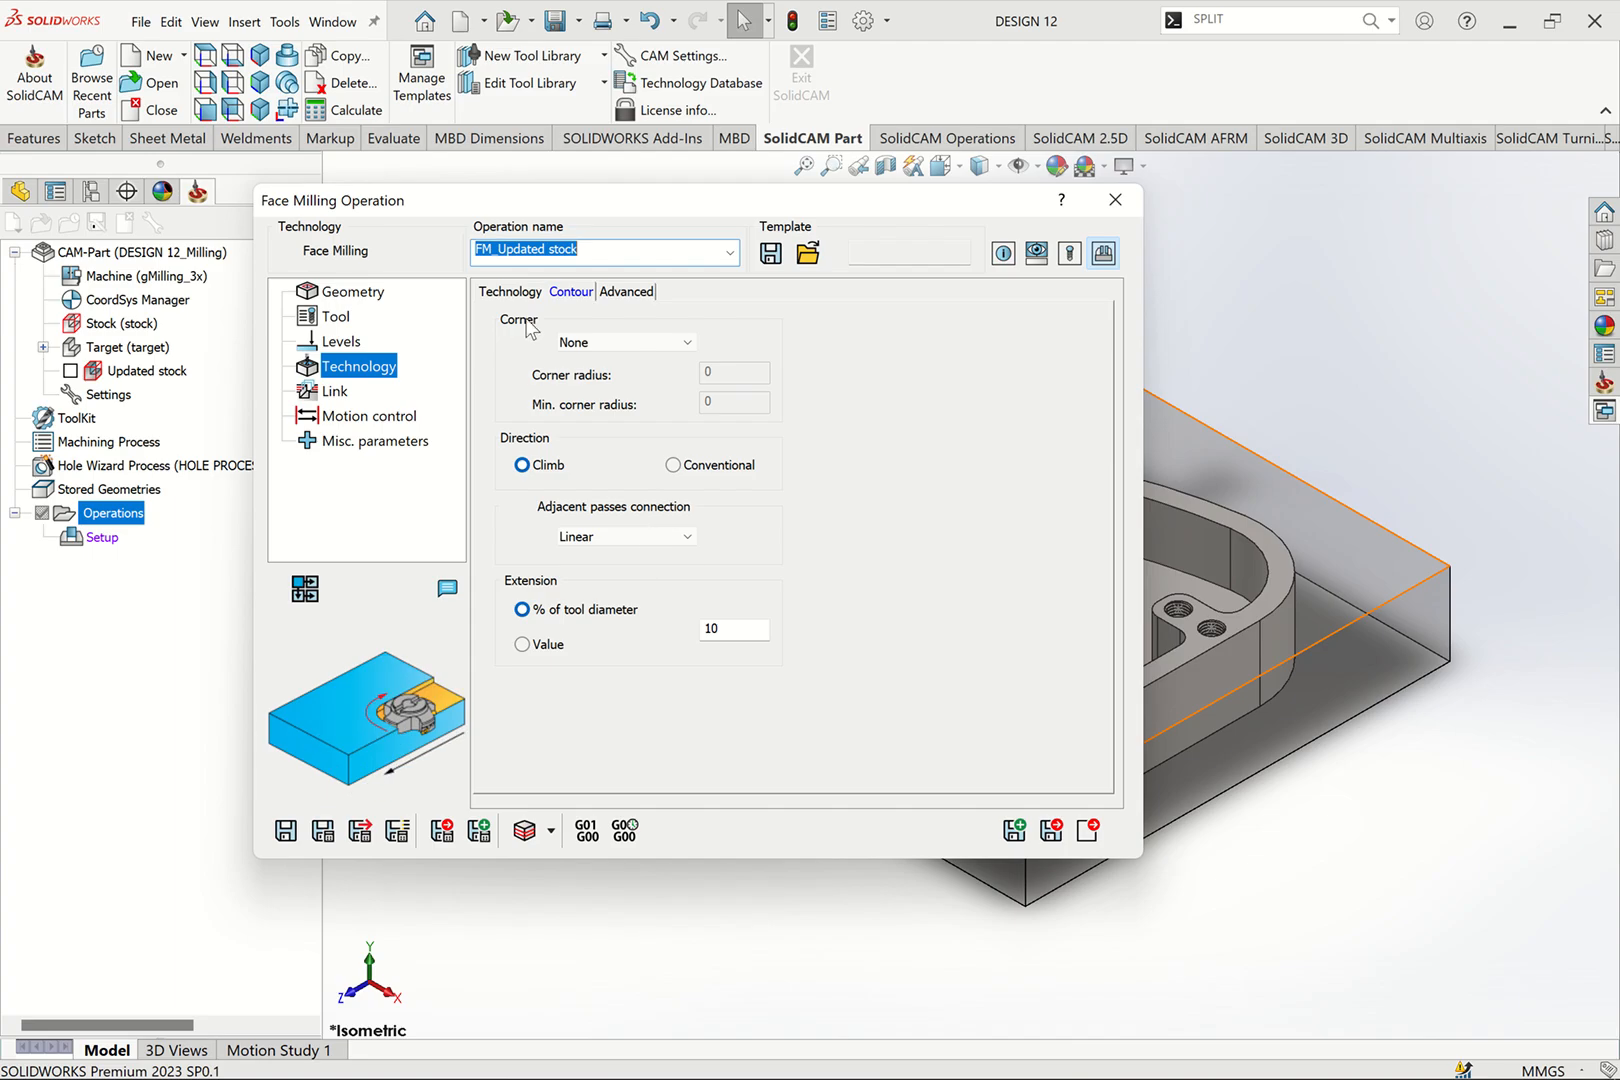
click(621, 536)
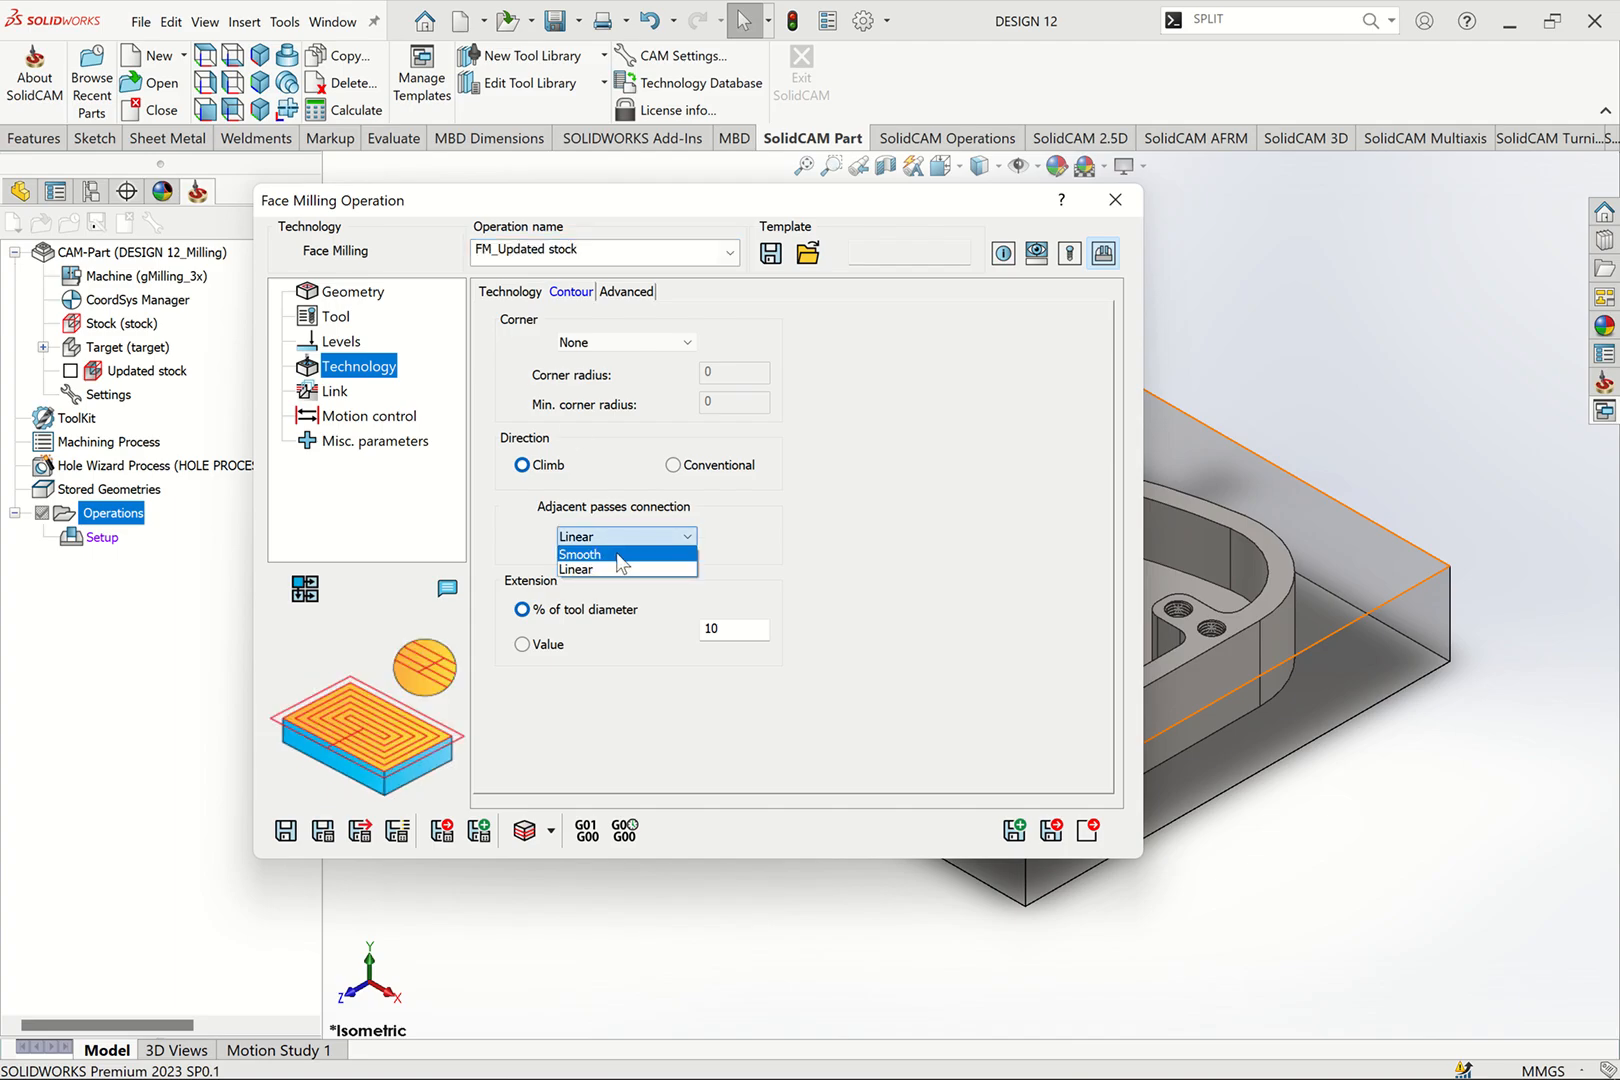
click(626, 555)
click(510, 291)
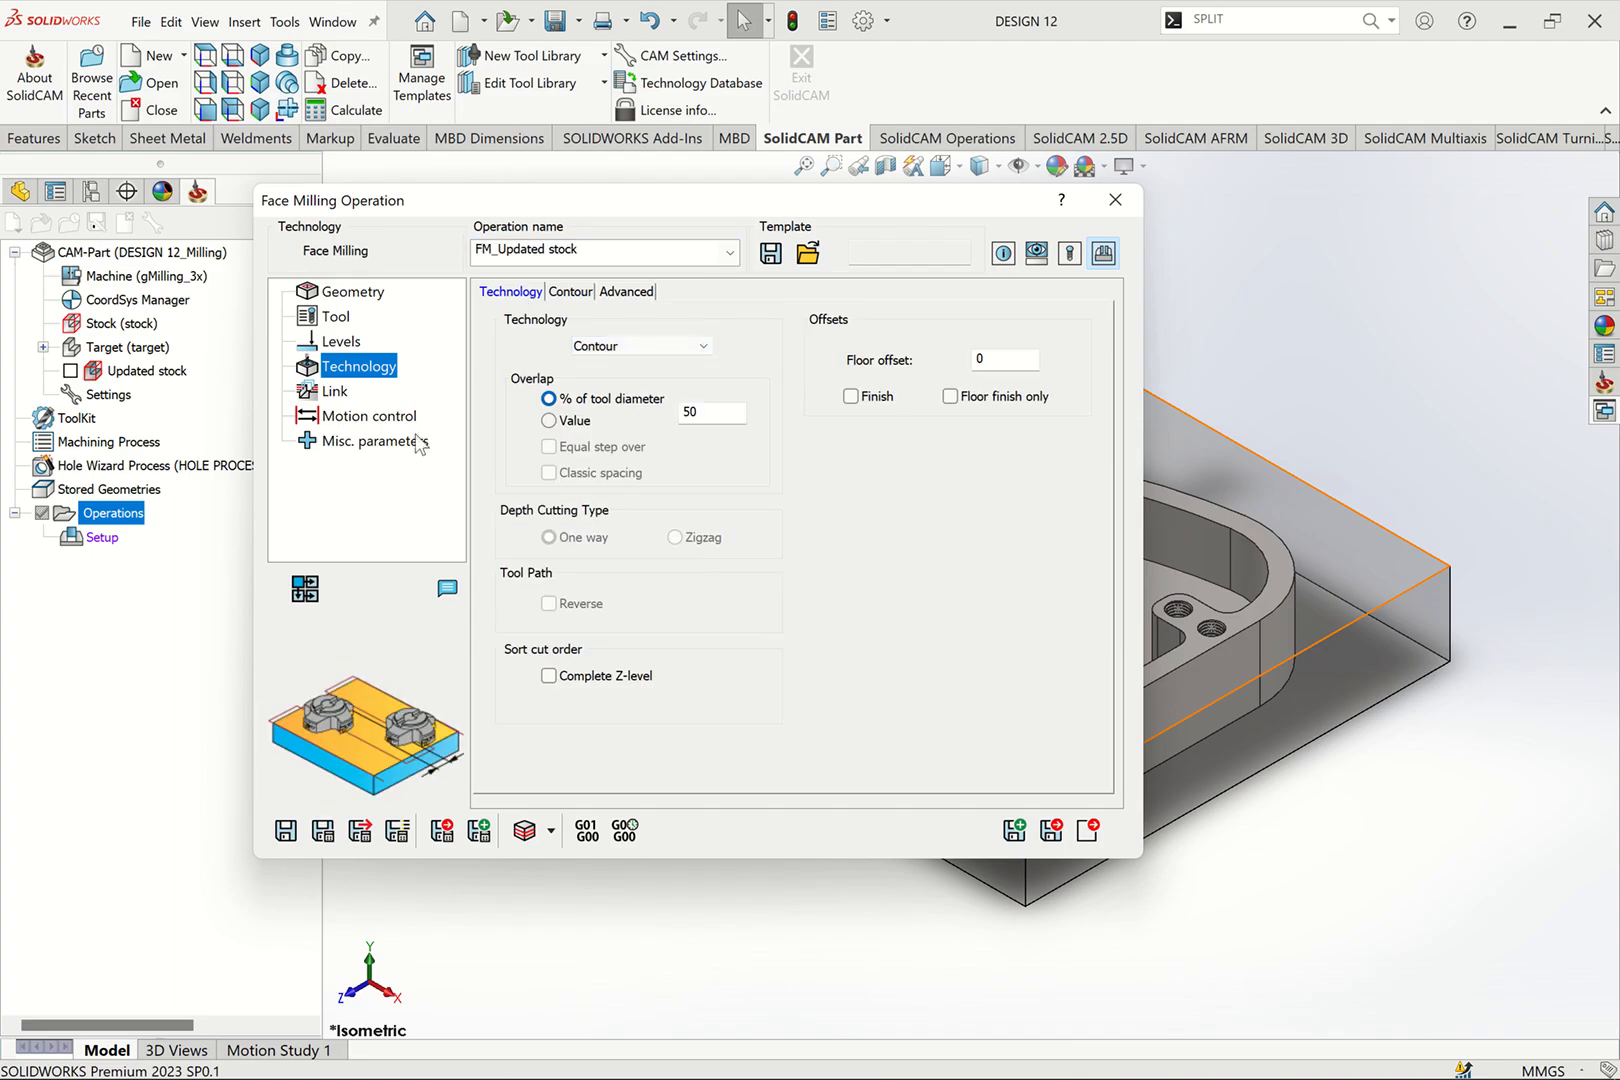
Step: Check the link settings, save and calculate the face milling operation, and play its SolidVerify simulation
click(336, 391)
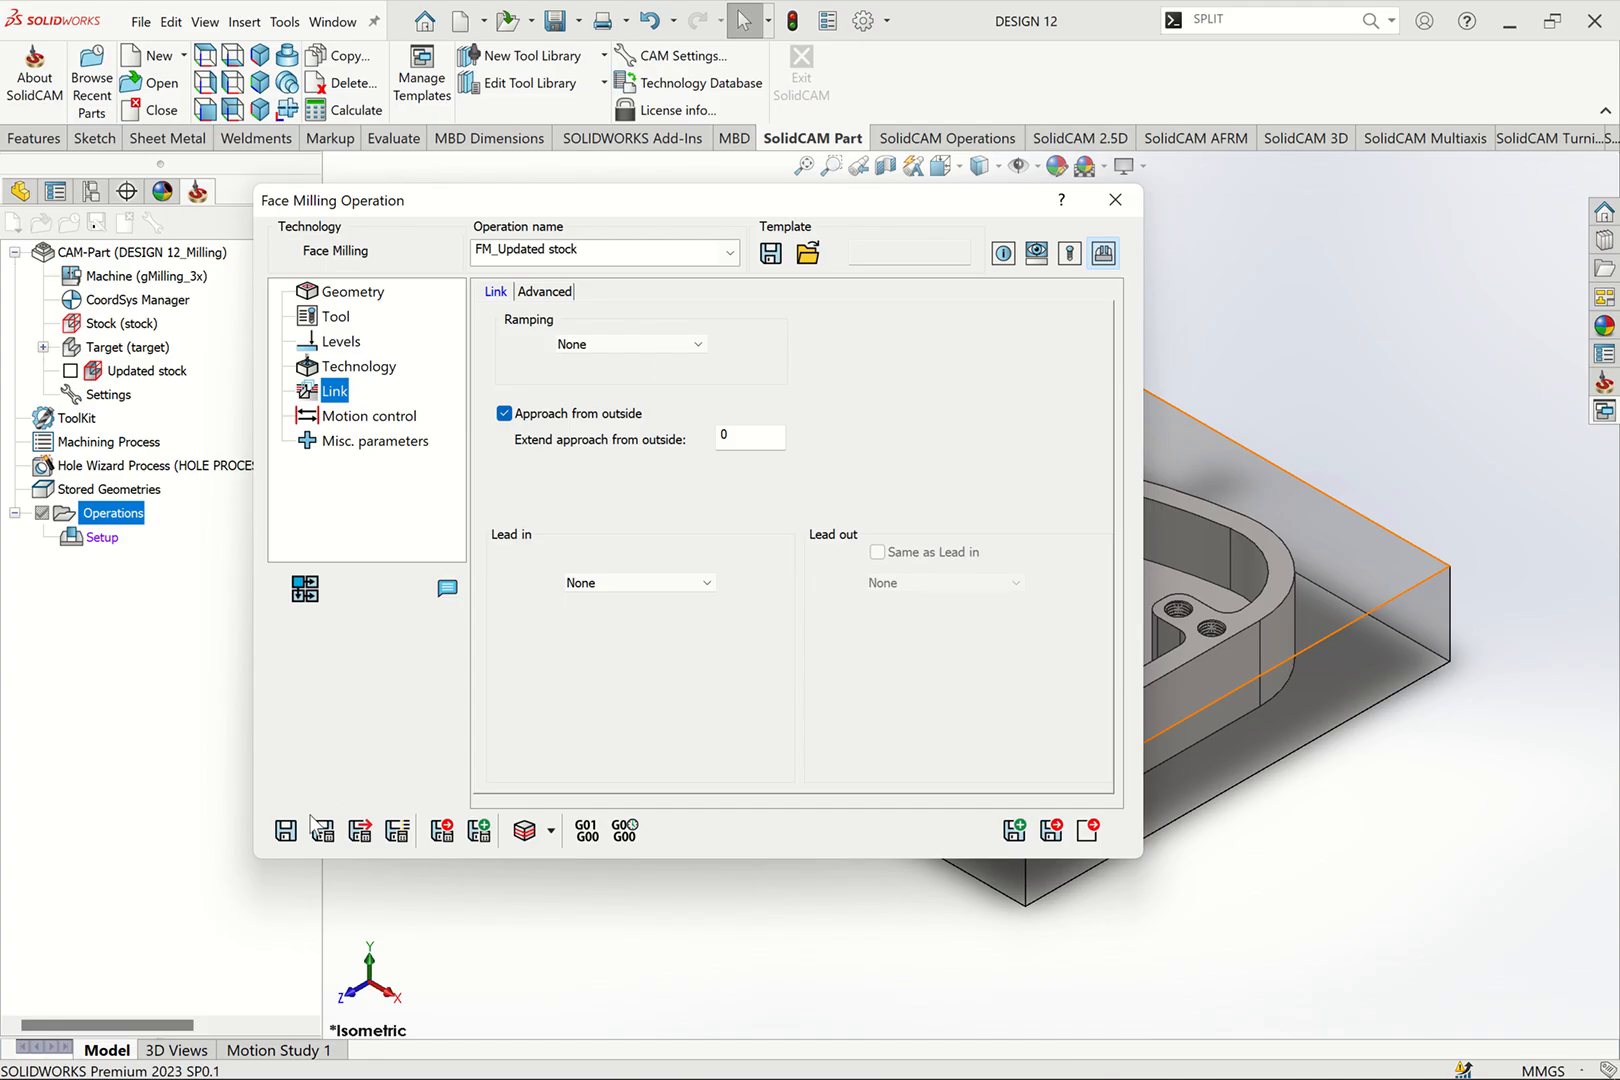
click(525, 830)
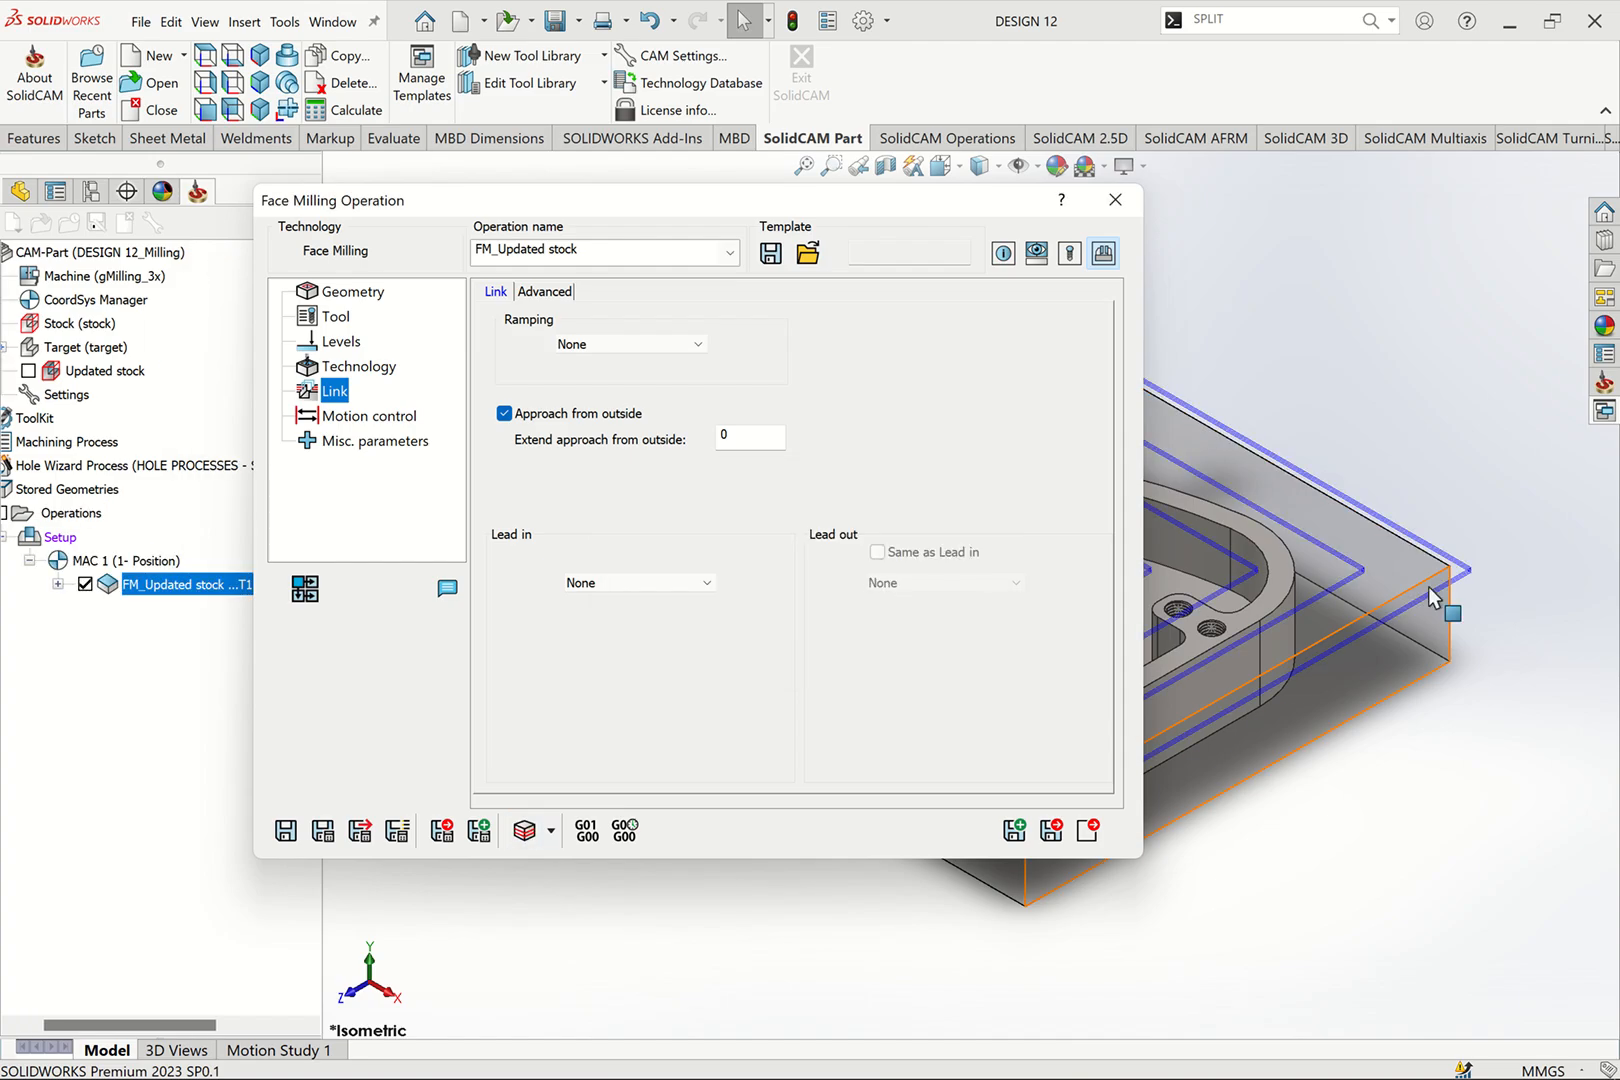
click(523, 832)
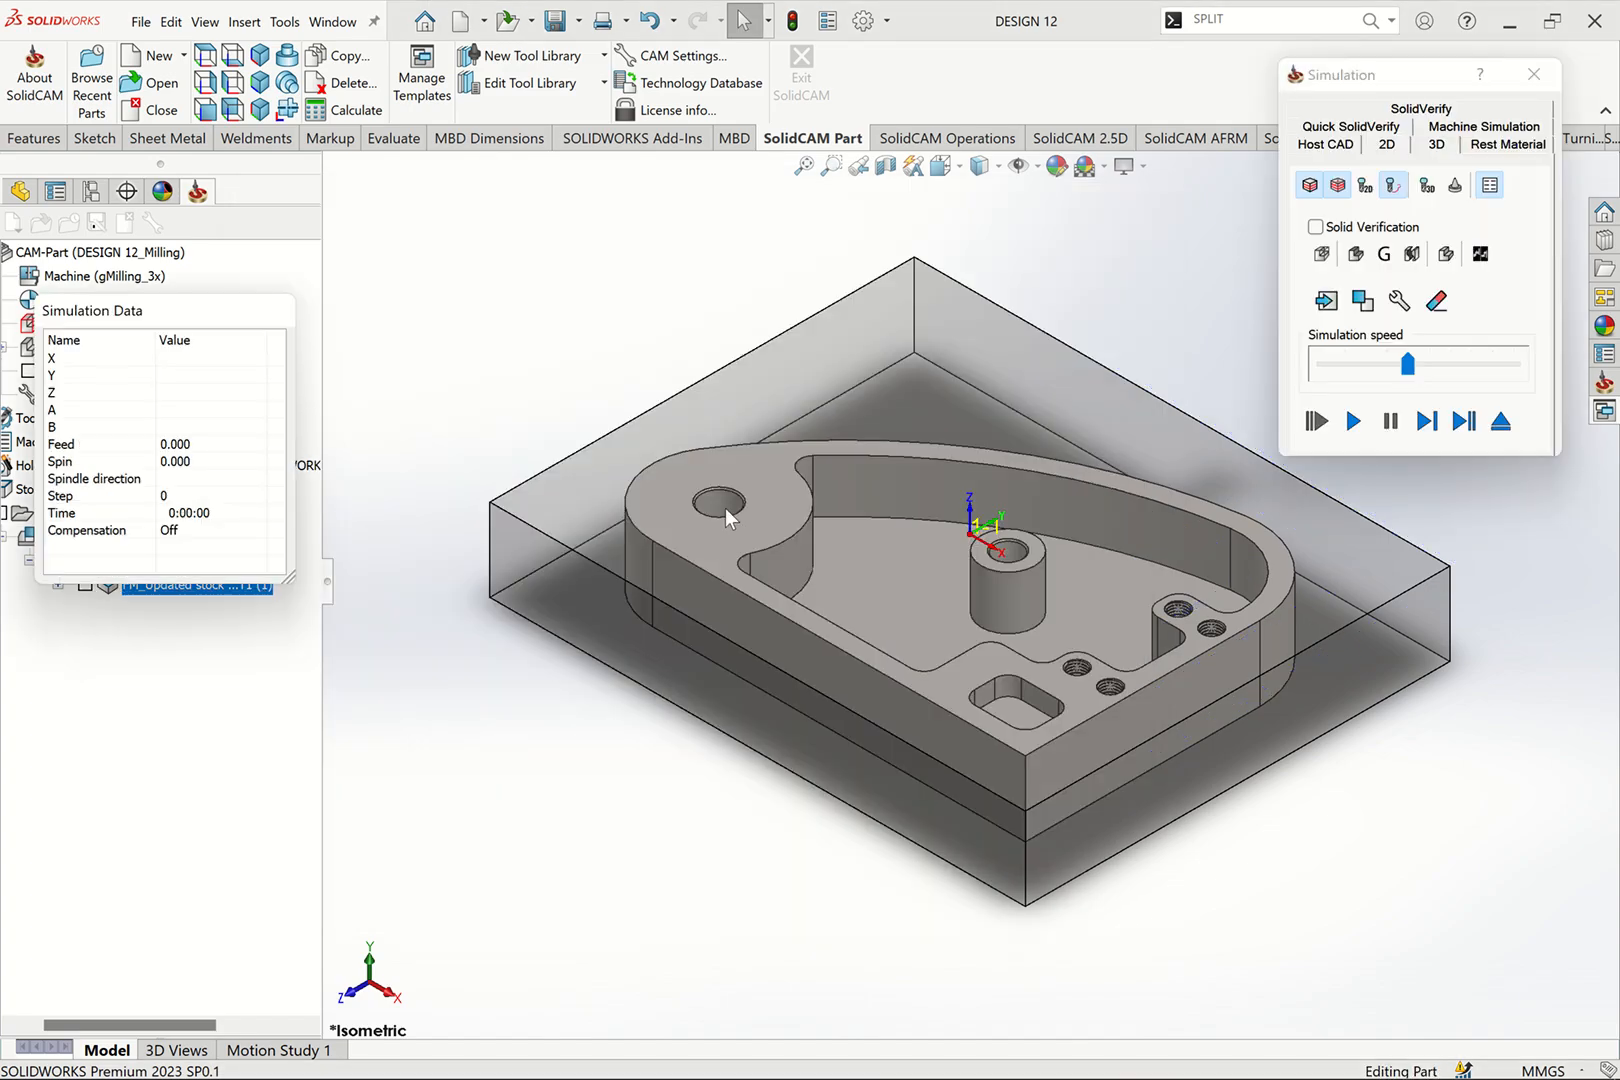
click(1421, 108)
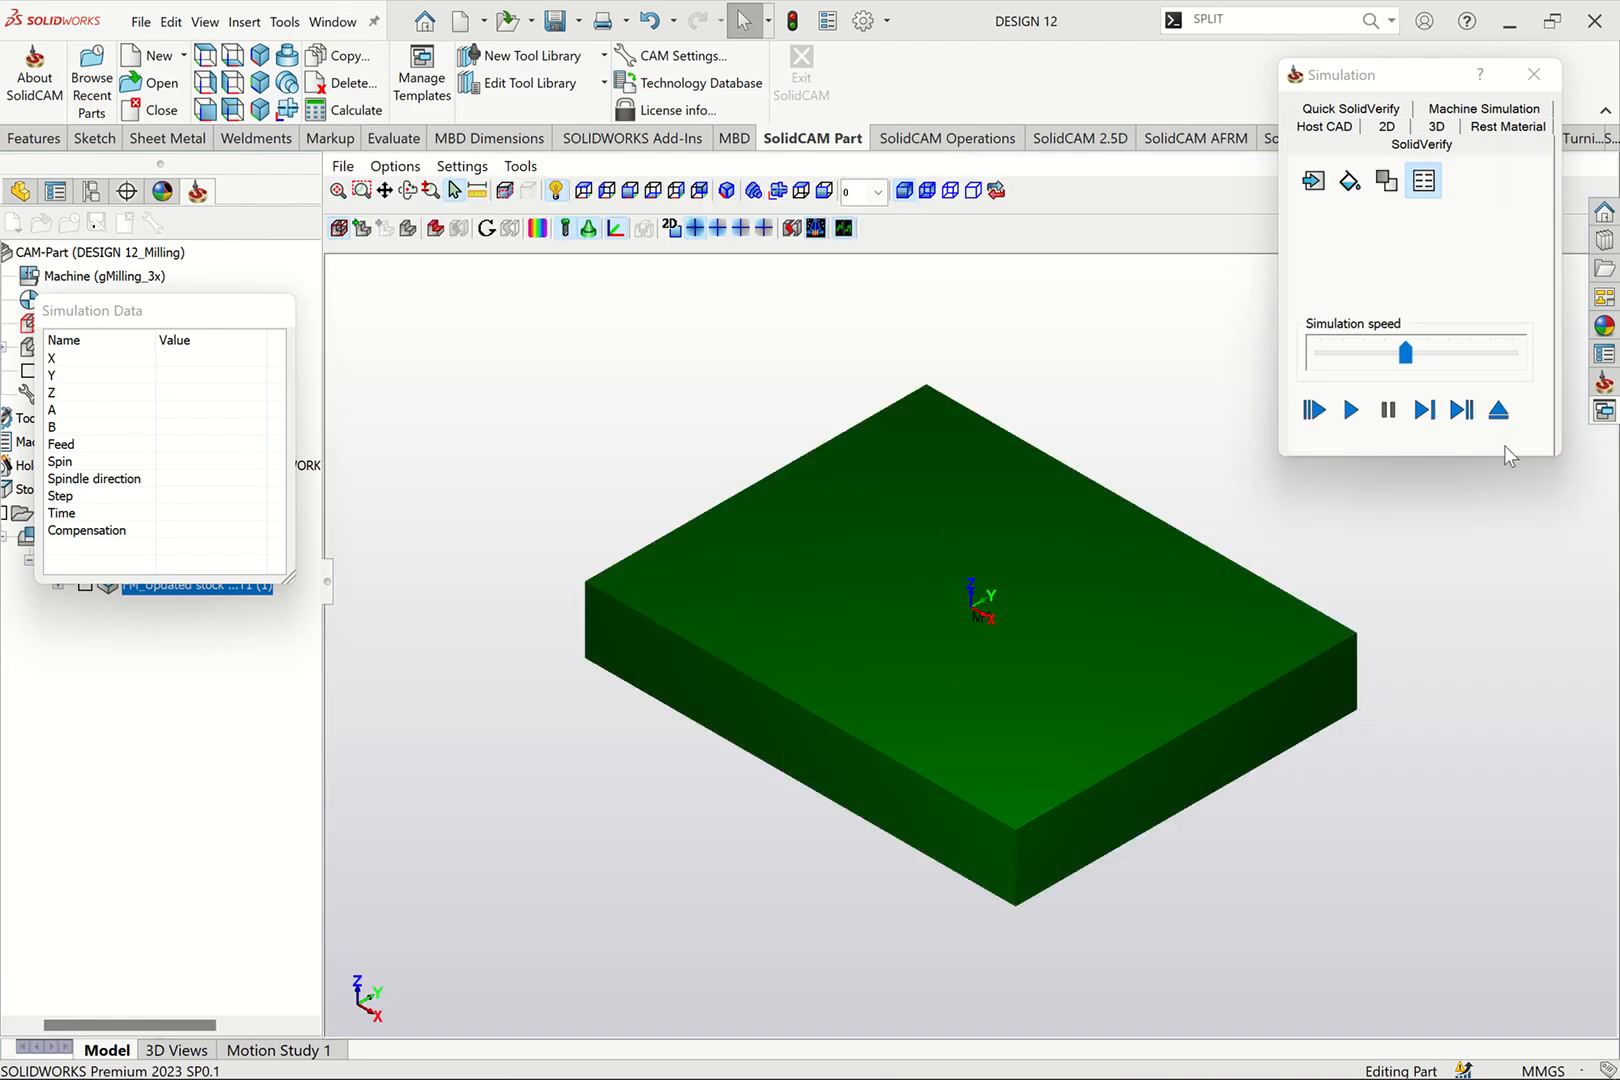
click(1350, 410)
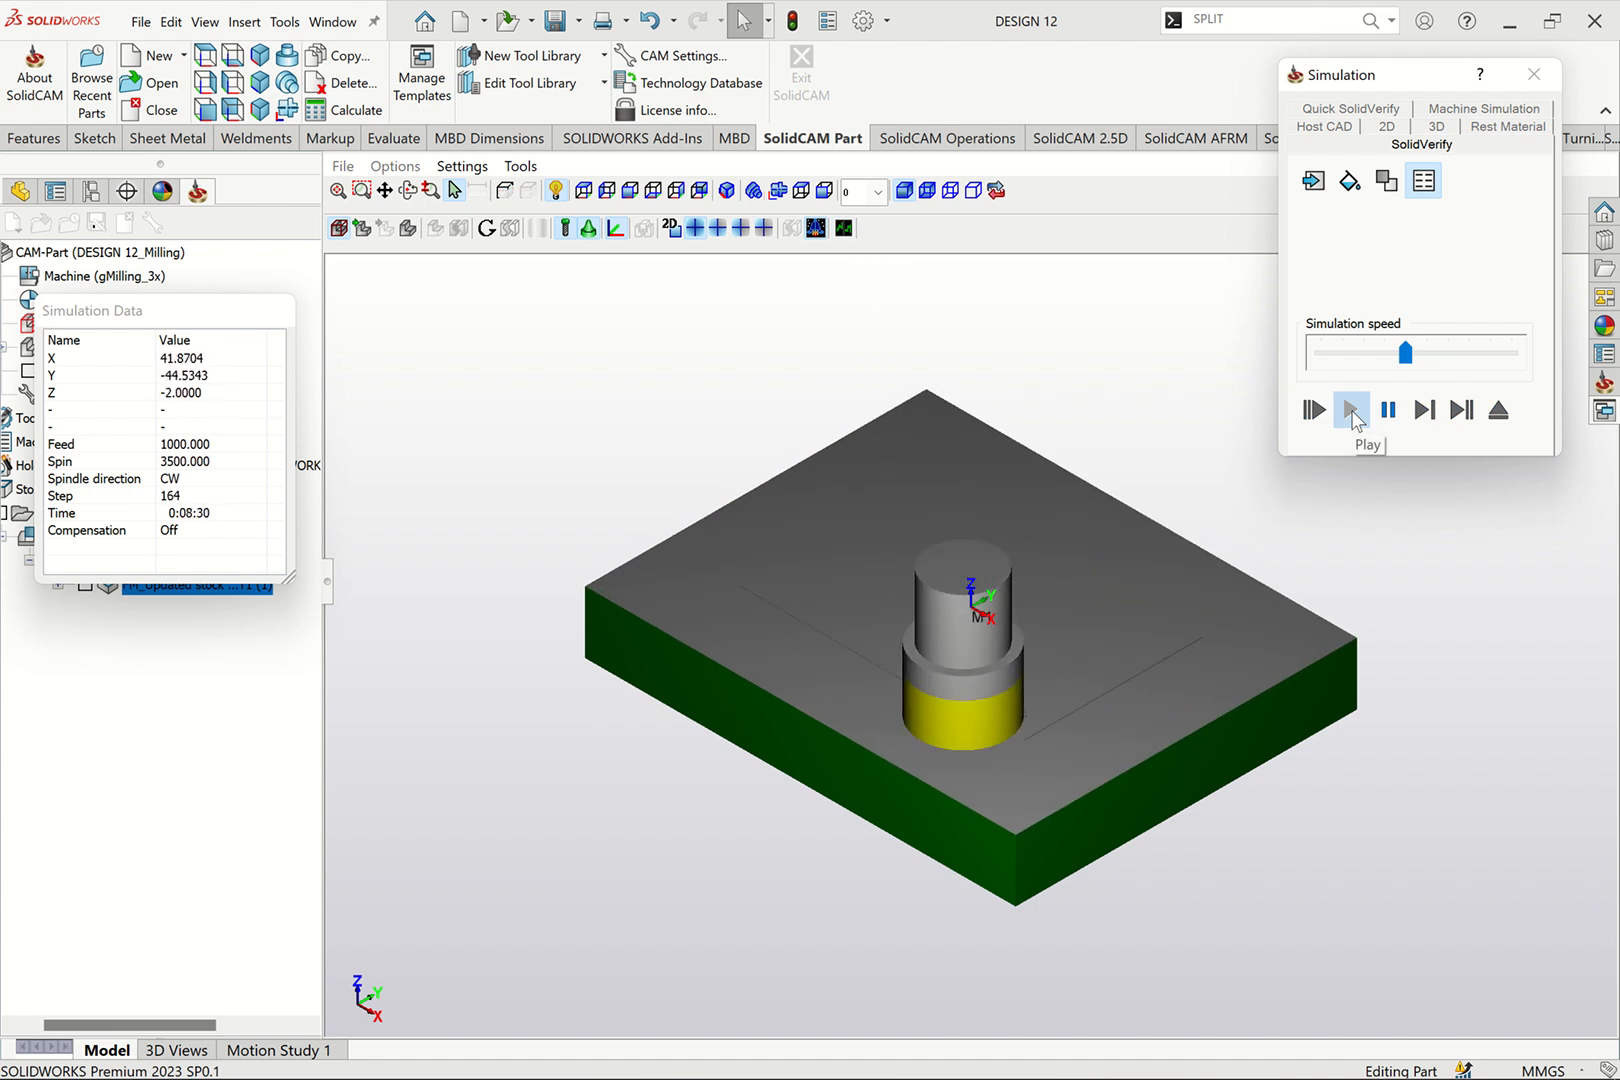
Step: Close the simulation, exit the face milling operation, and turn off its toolpath display in the operations tree
click(1533, 73)
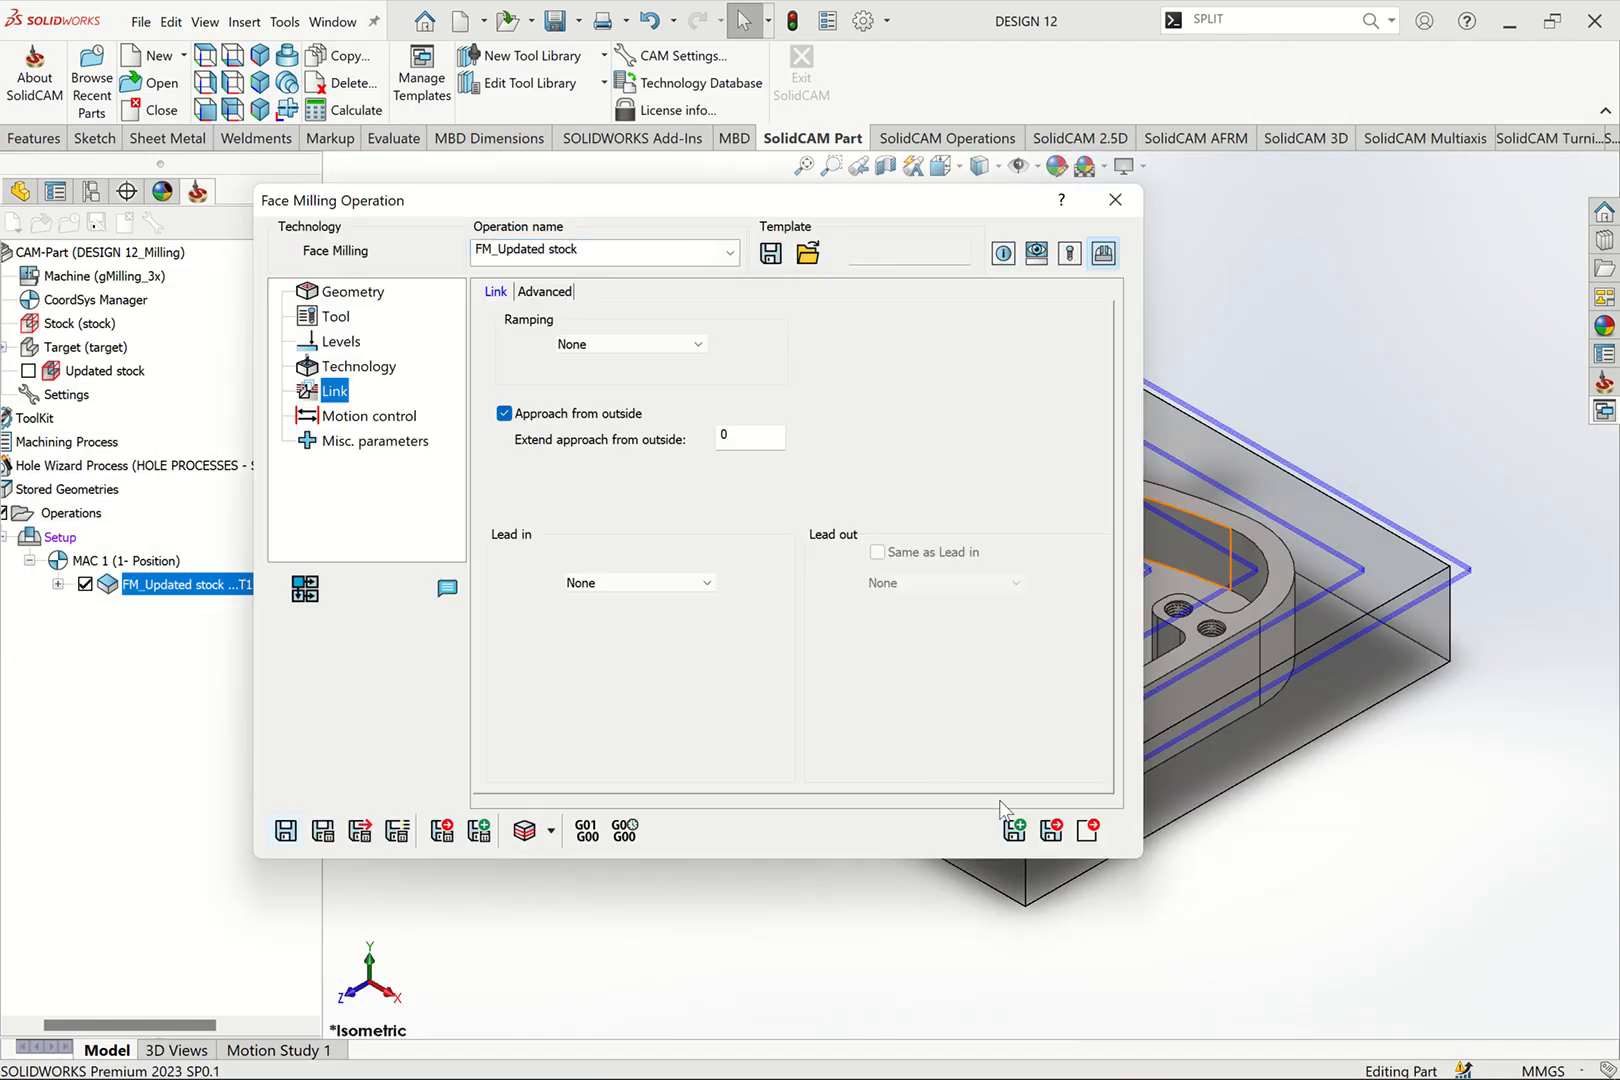
click(1088, 830)
click(85, 584)
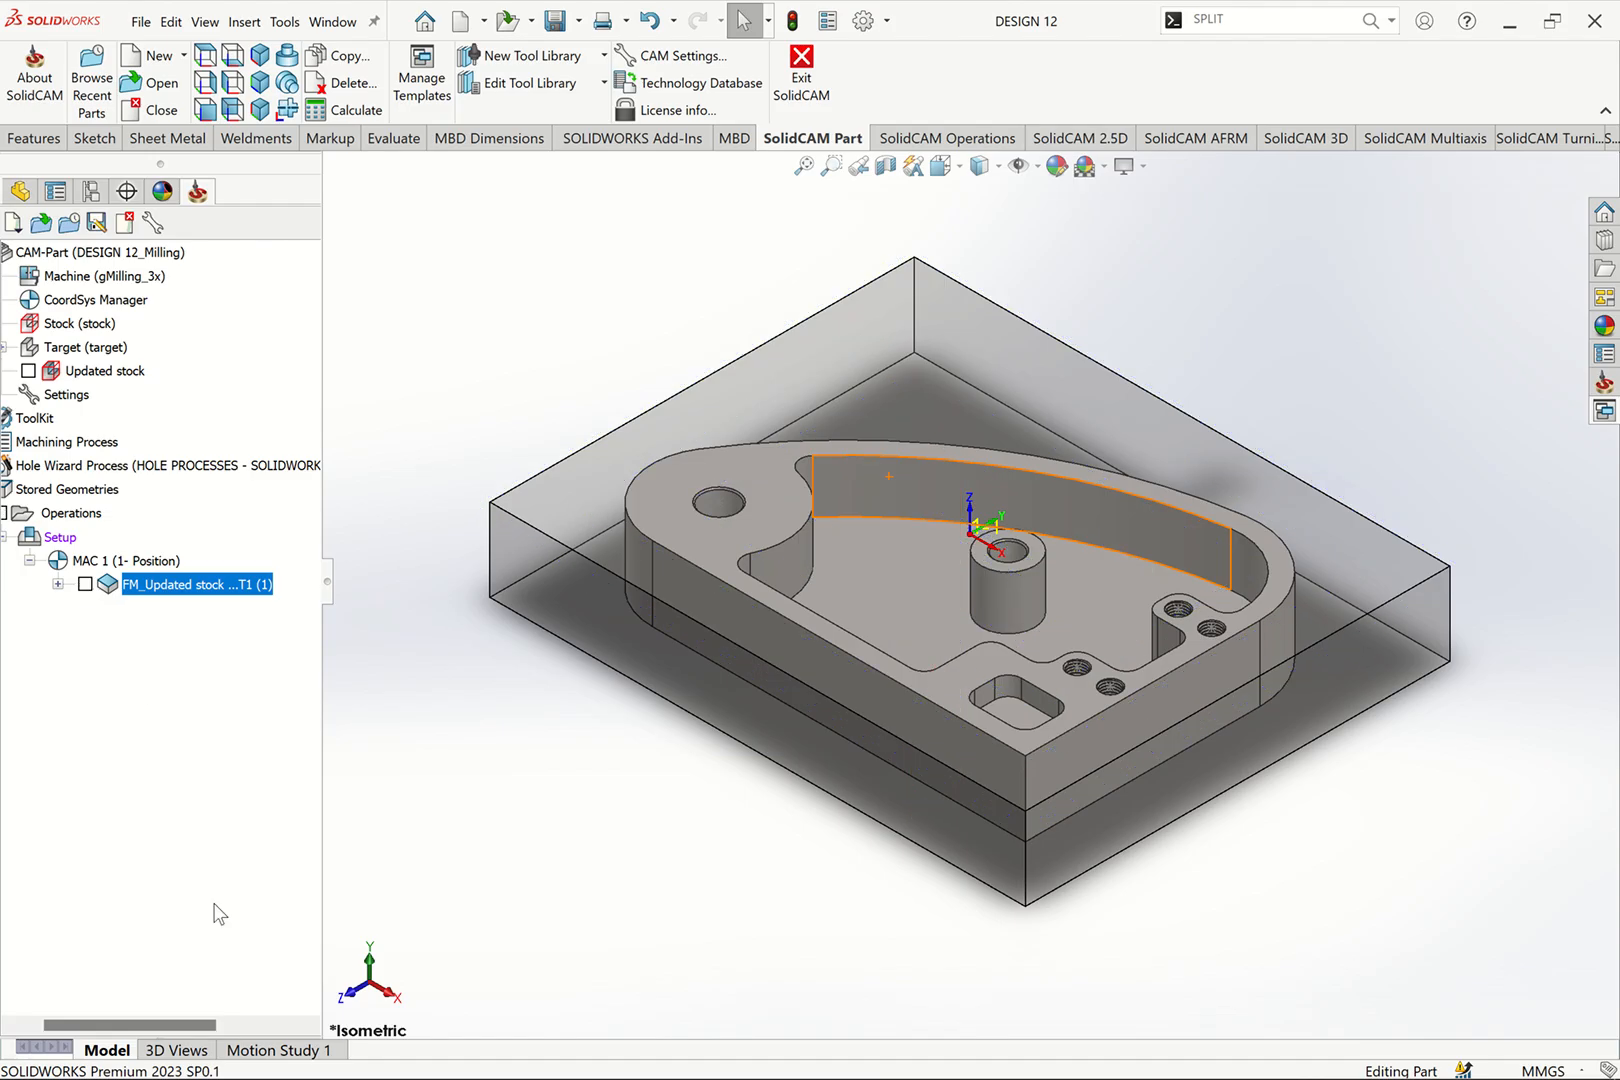
drag(140, 1024, 118, 1024)
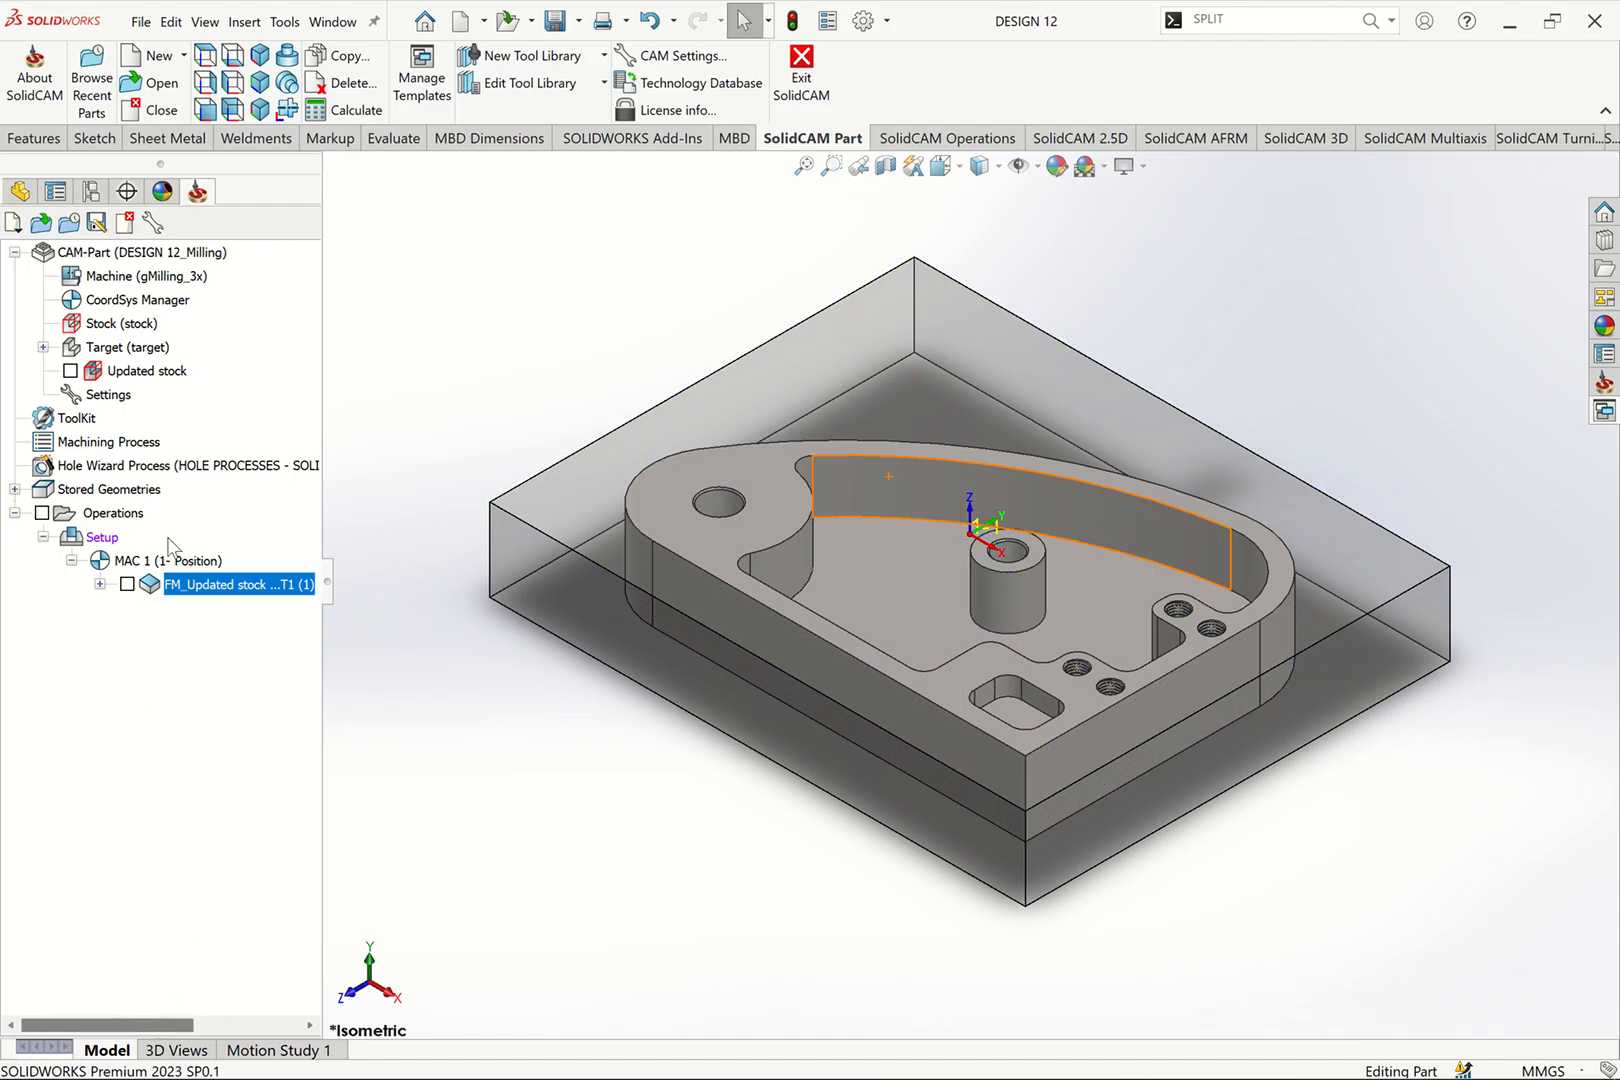
Step: Add a 2D drilling operation to Operations and start defining a new drill geometry for it
right_click(120, 513)
mouse_move(258, 362)
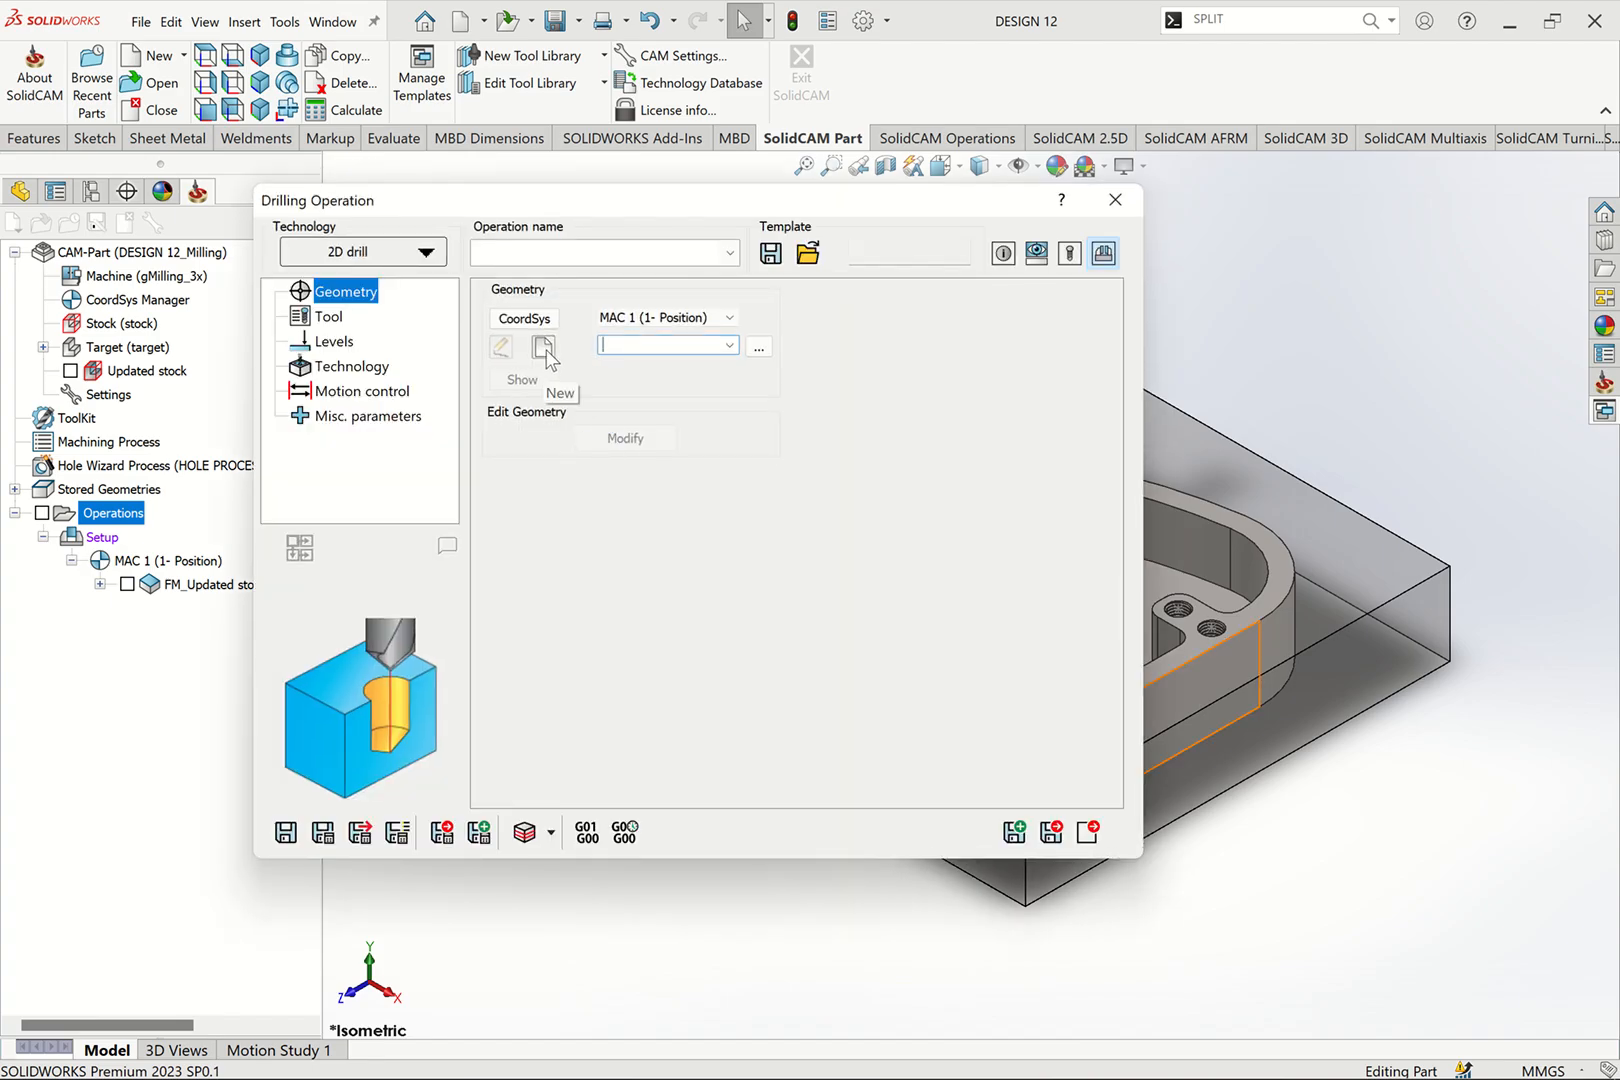
click(545, 349)
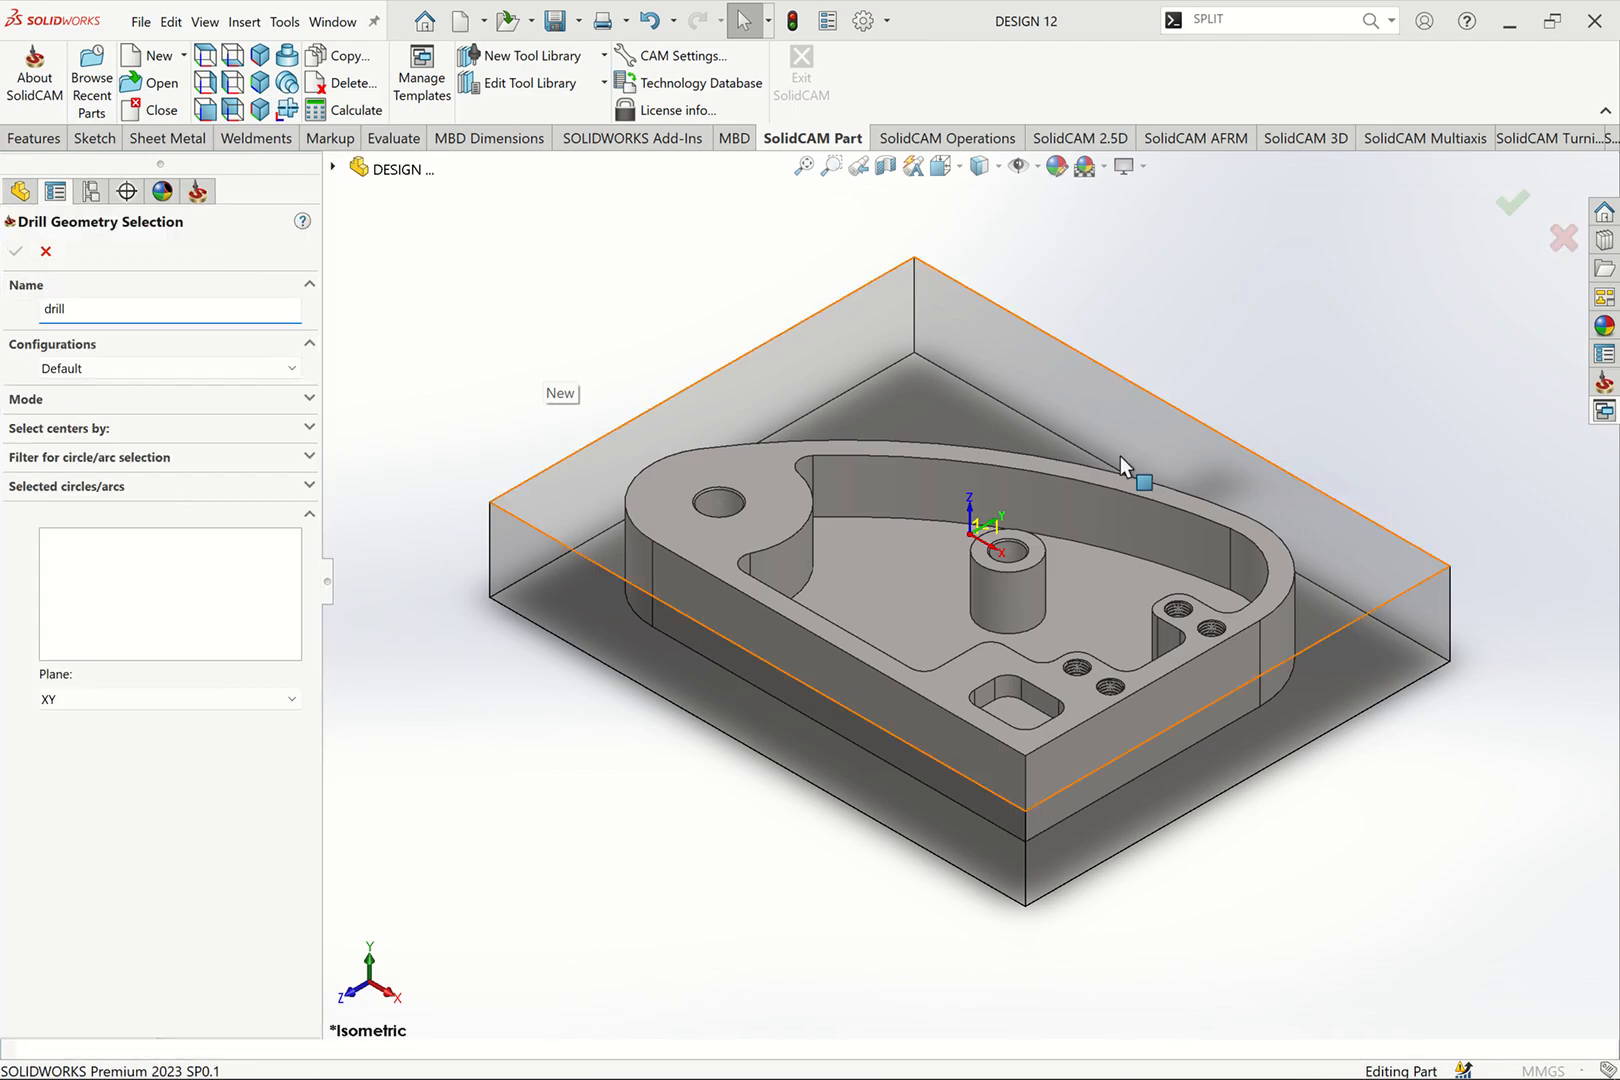
Step: Select the centers of the large corner hole, the four threaded holes and the central boss hole as the drill geometry
scroll(734, 510, down, 5)
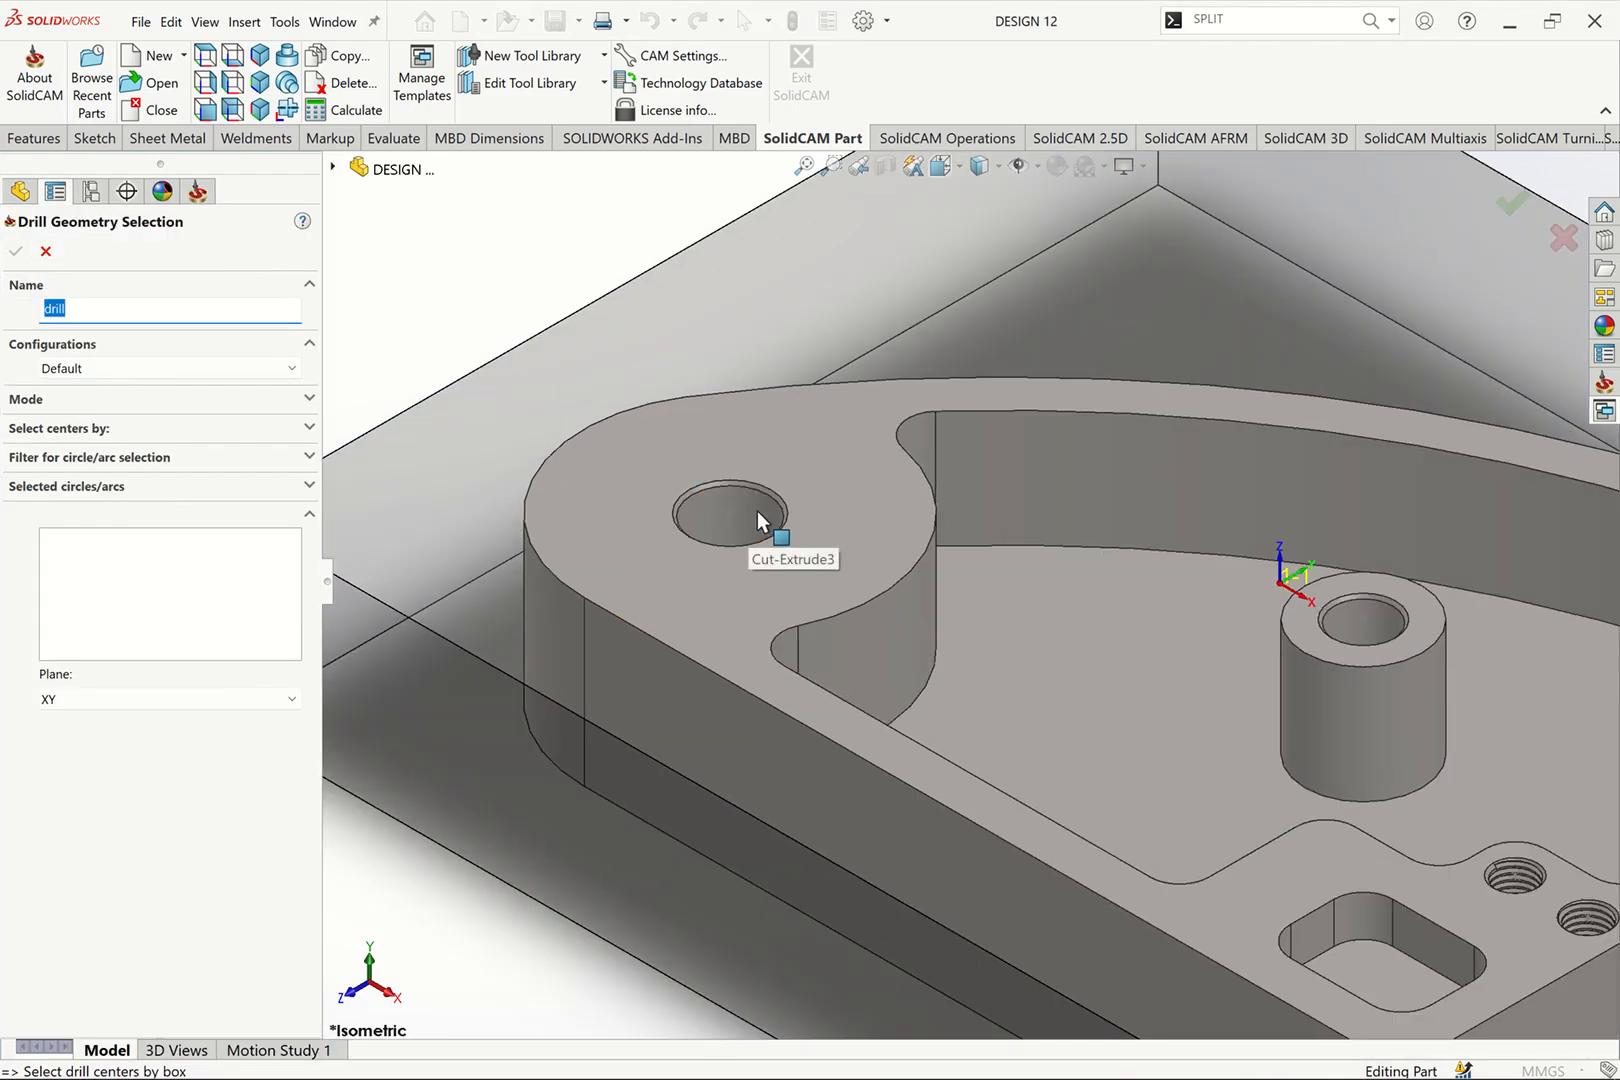
click(757, 511)
scroll(842, 534, up, 3)
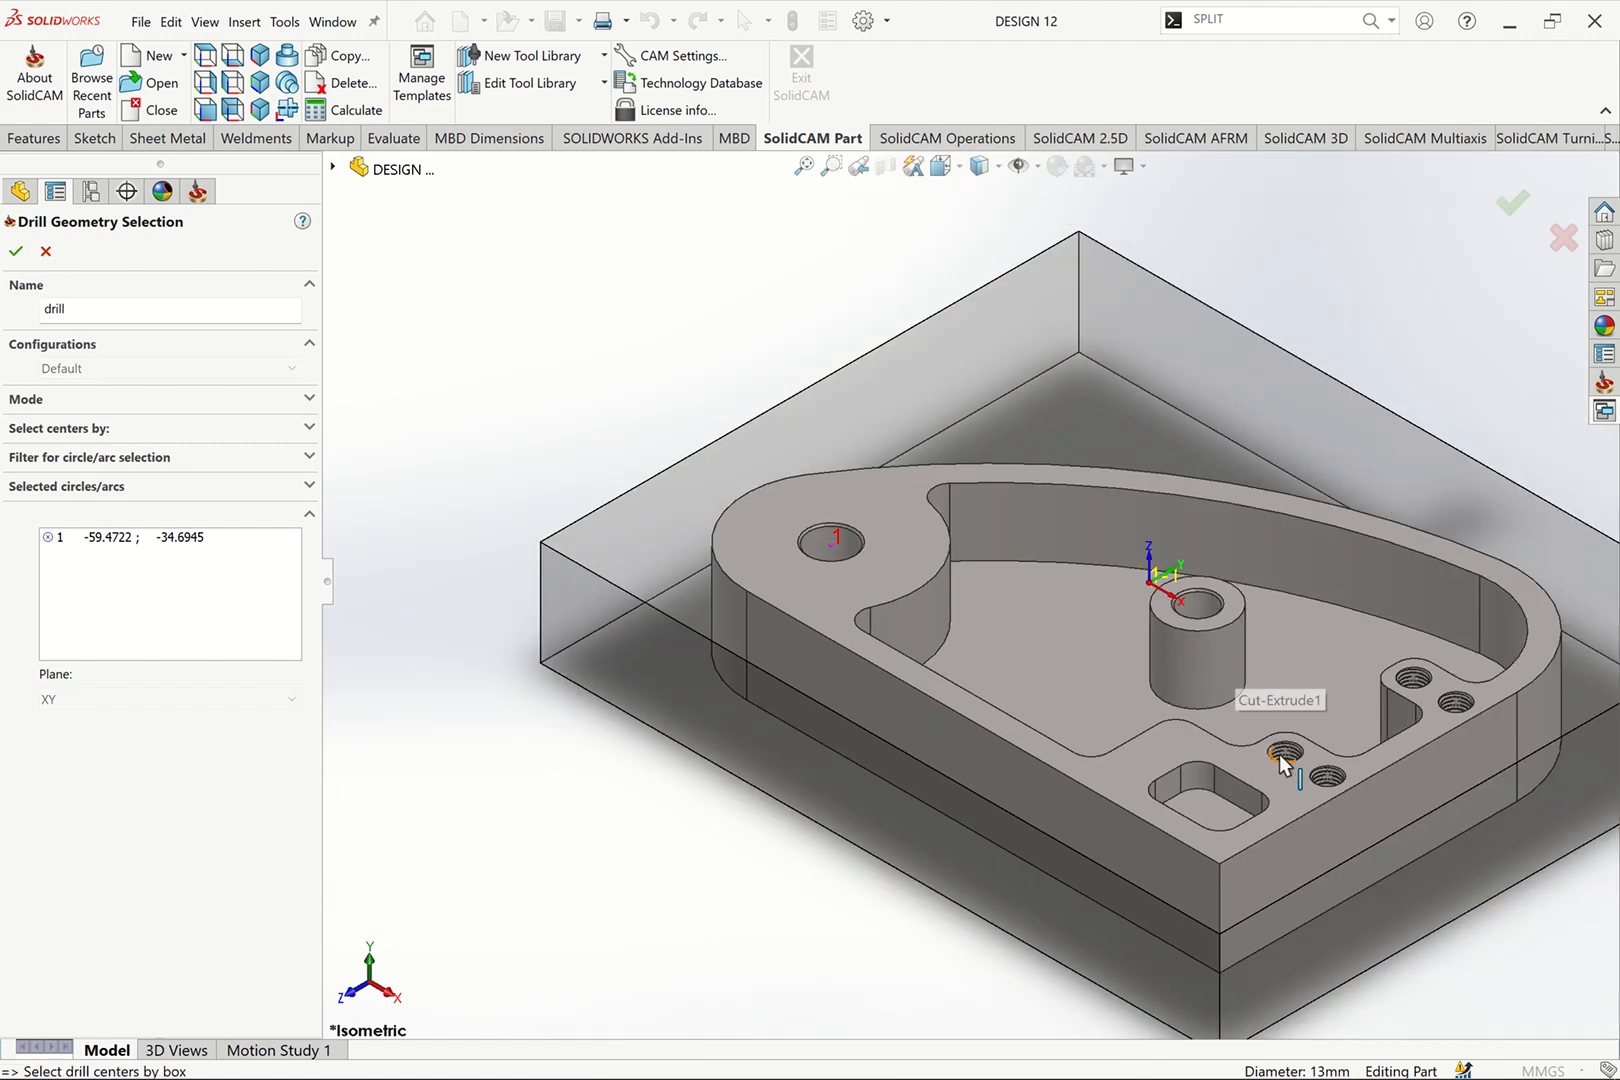
scroll(1282, 754, down, 6)
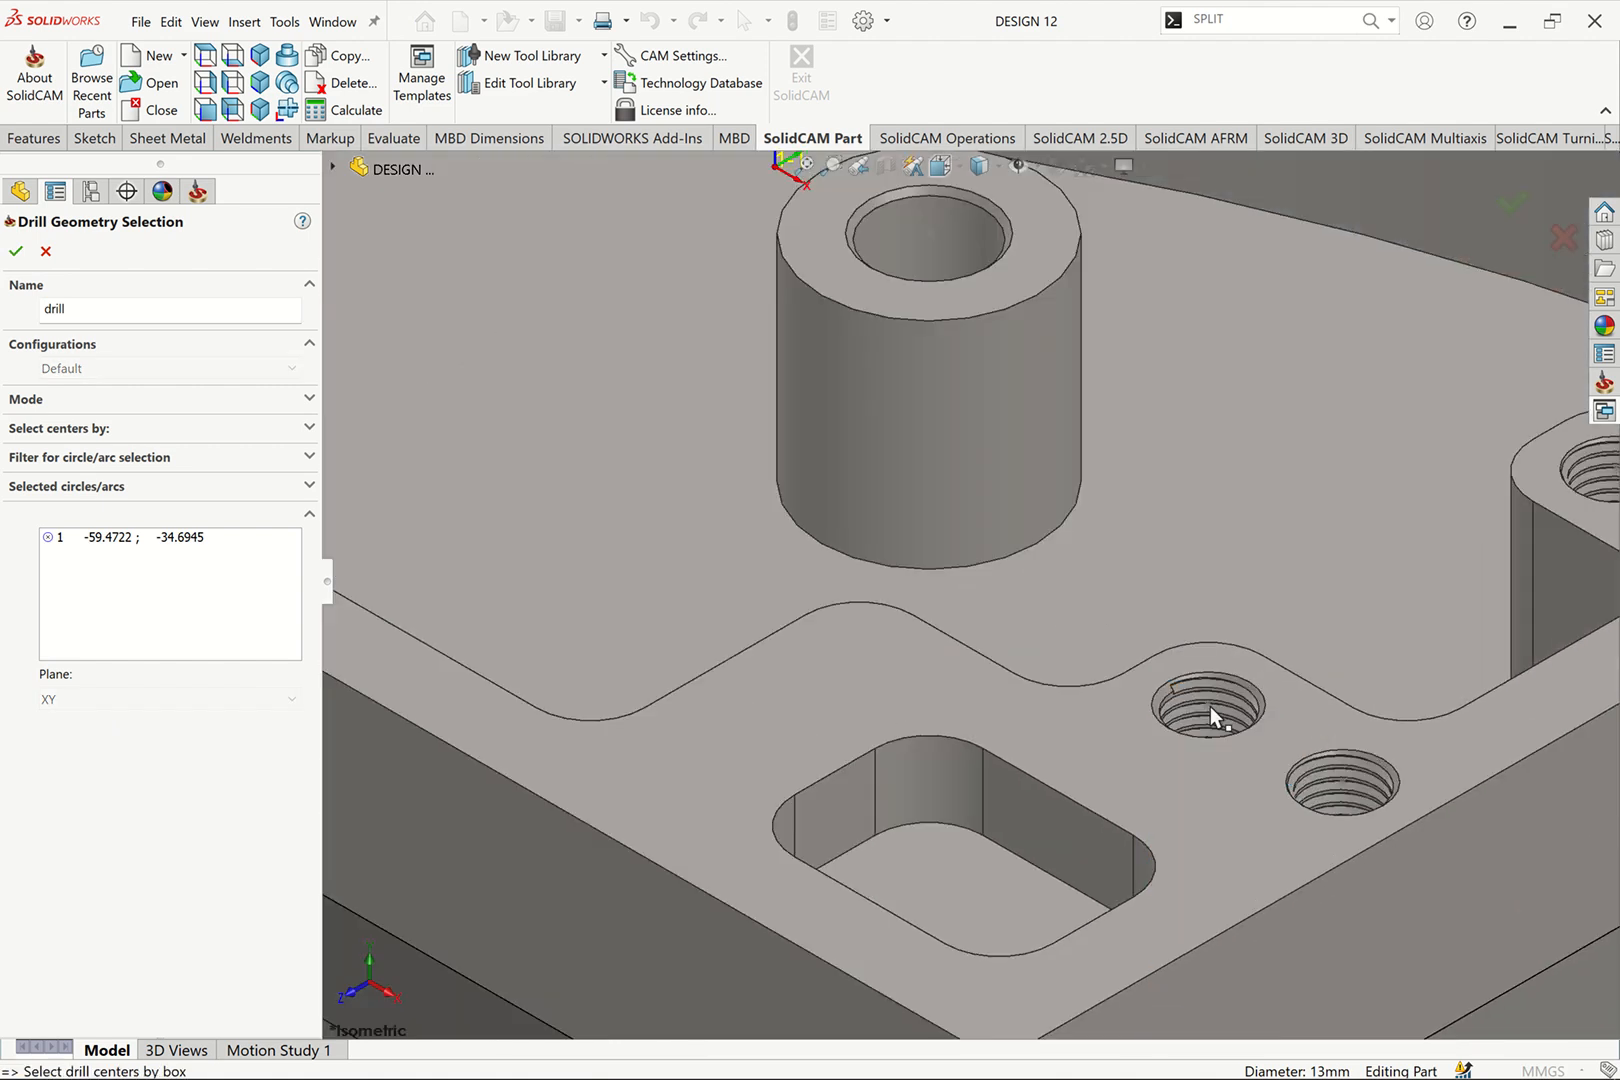
click(1350, 764)
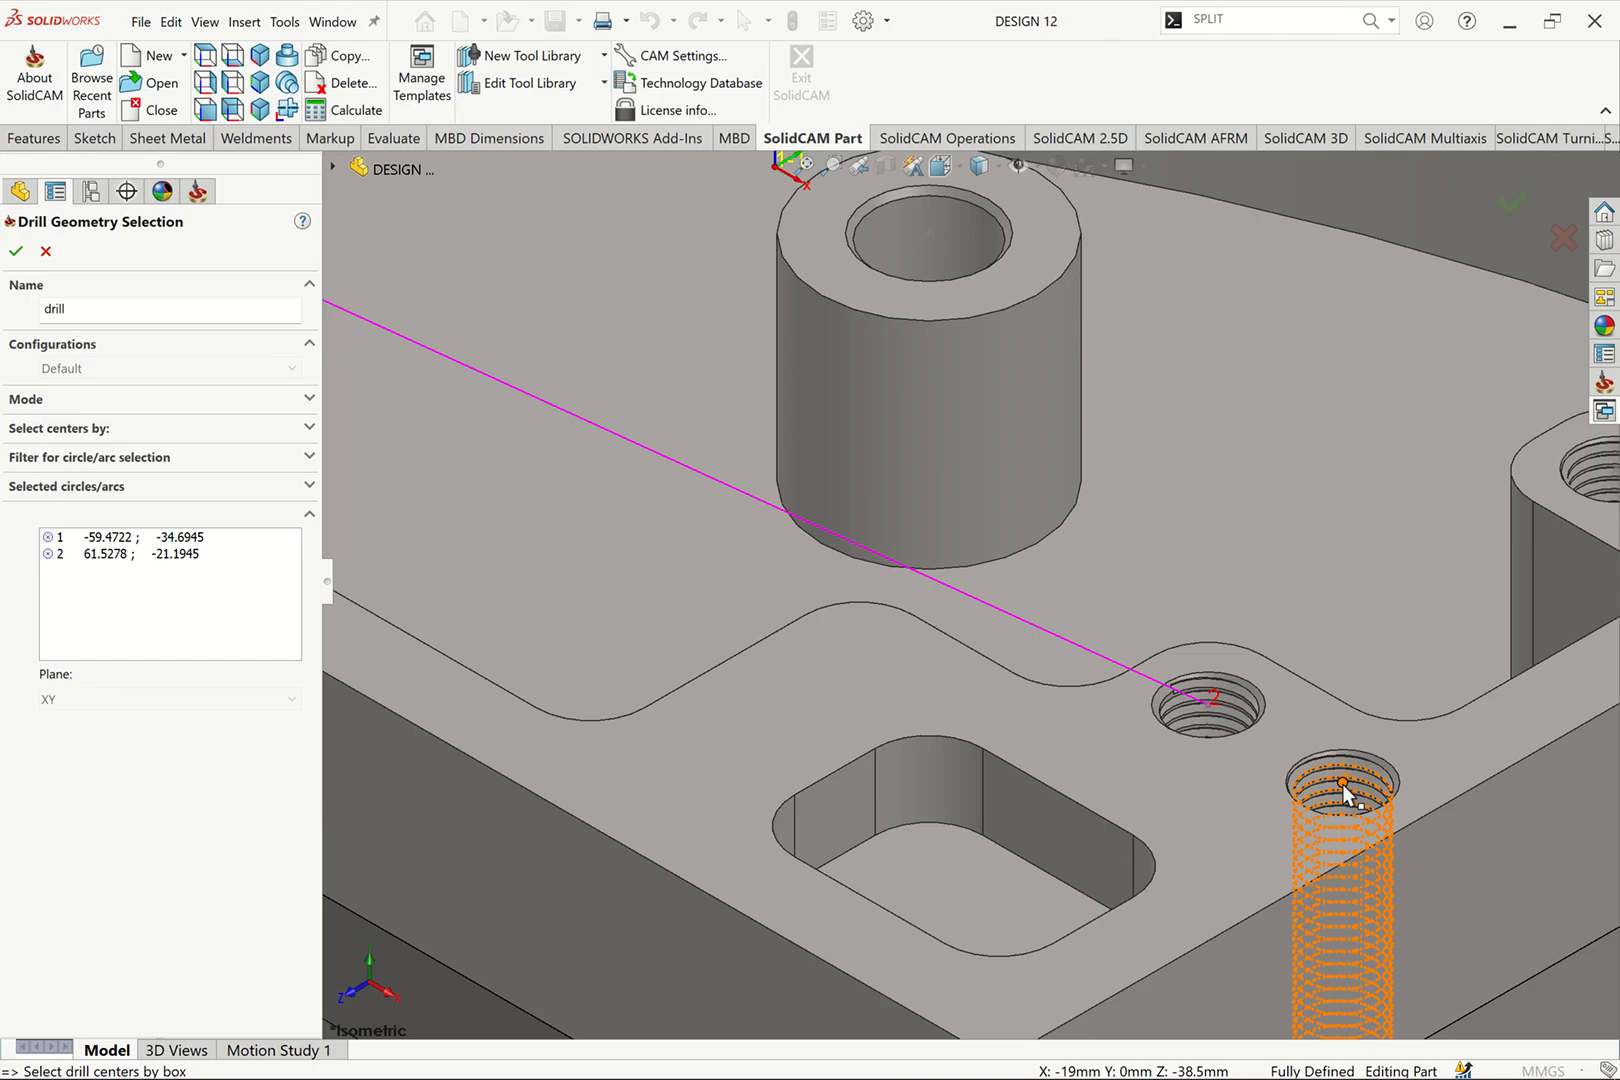
scroll(1395, 667, up, 2)
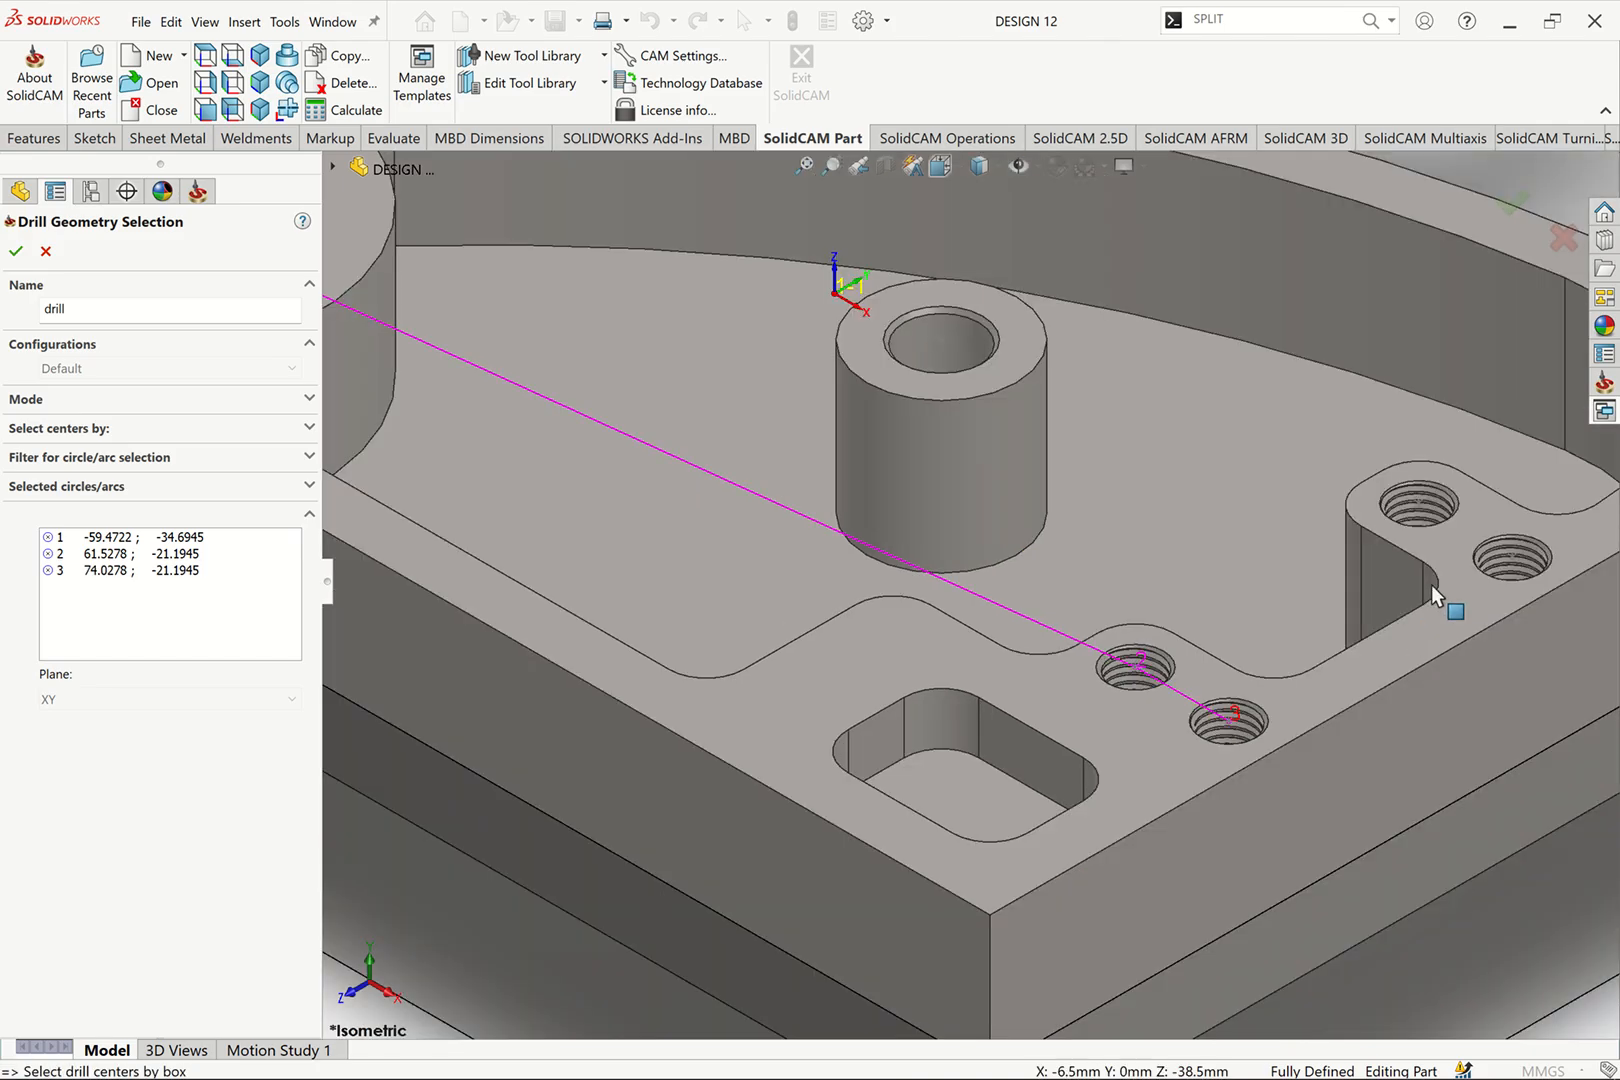
click(1419, 504)
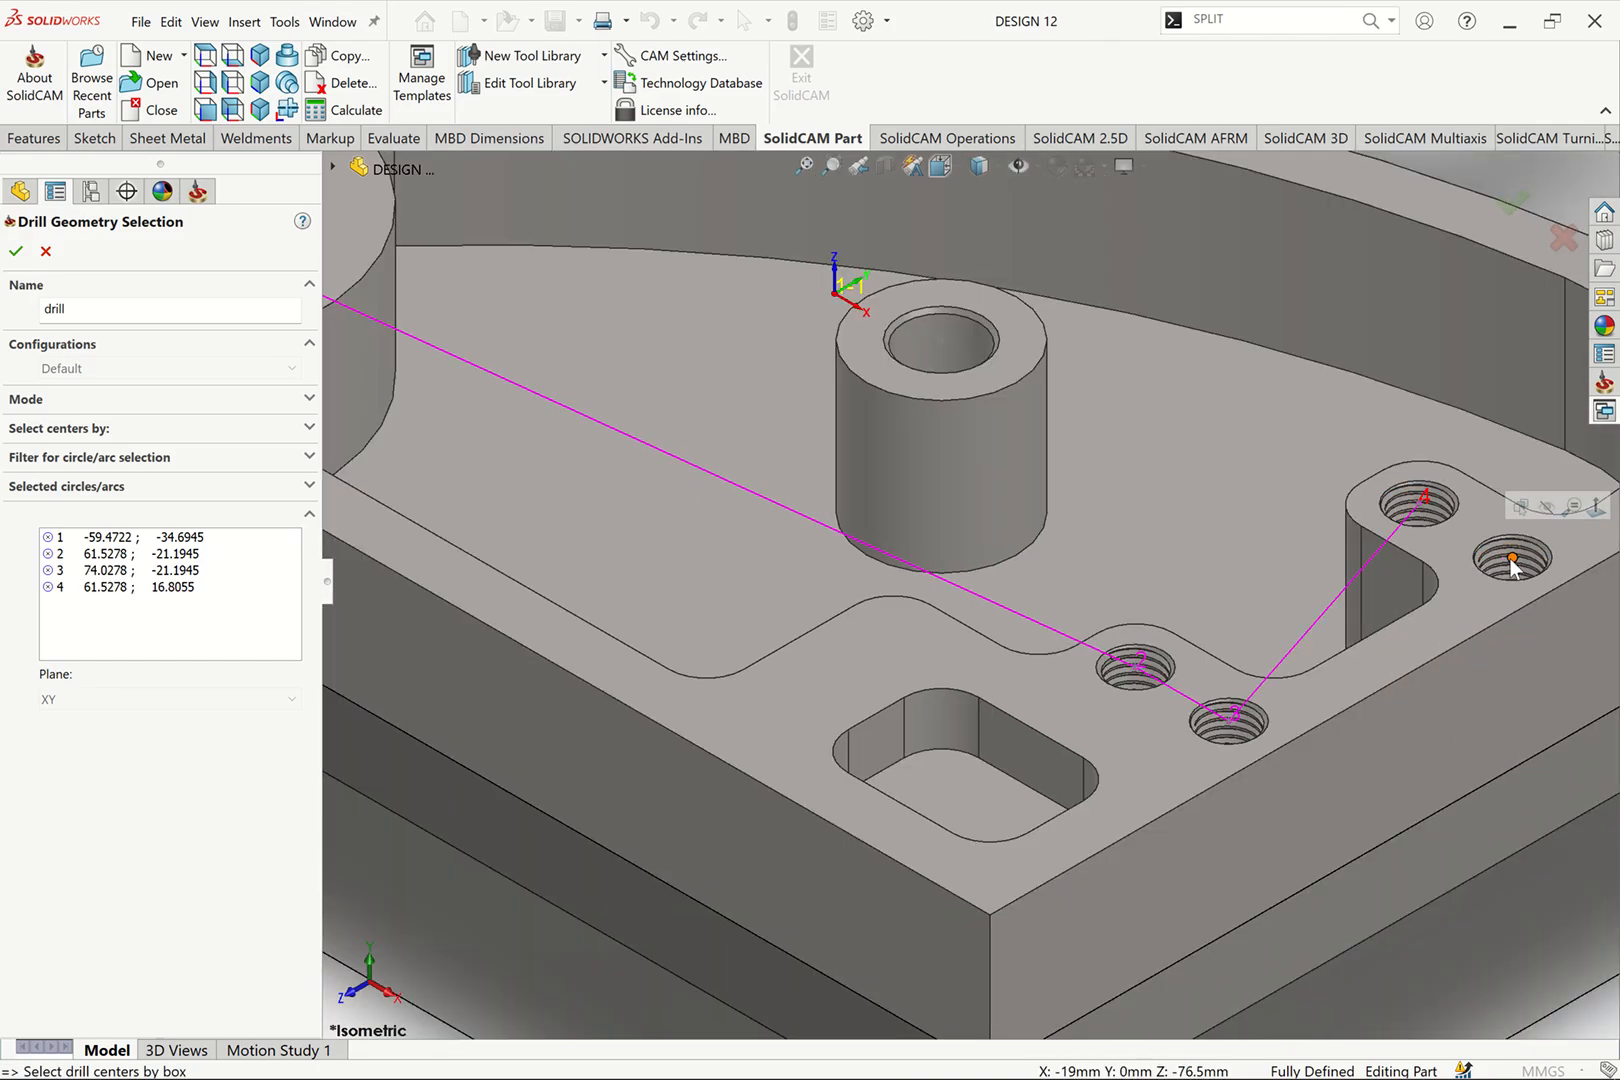
click(1512, 563)
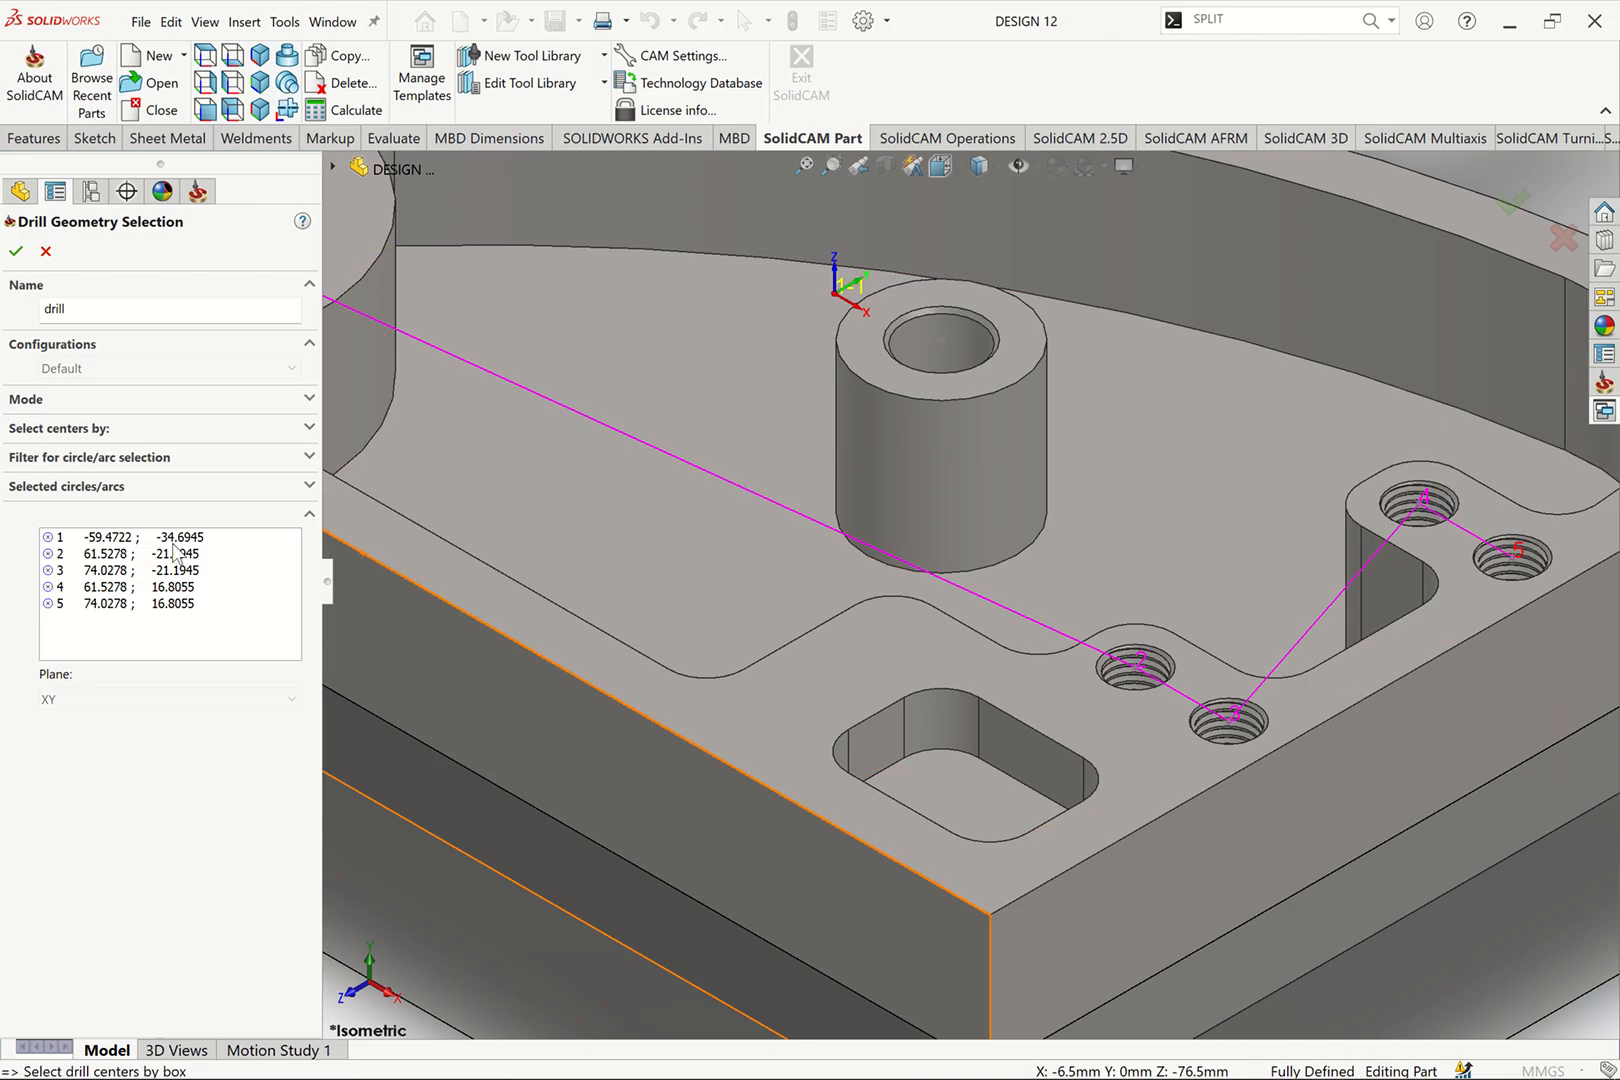
click(945, 341)
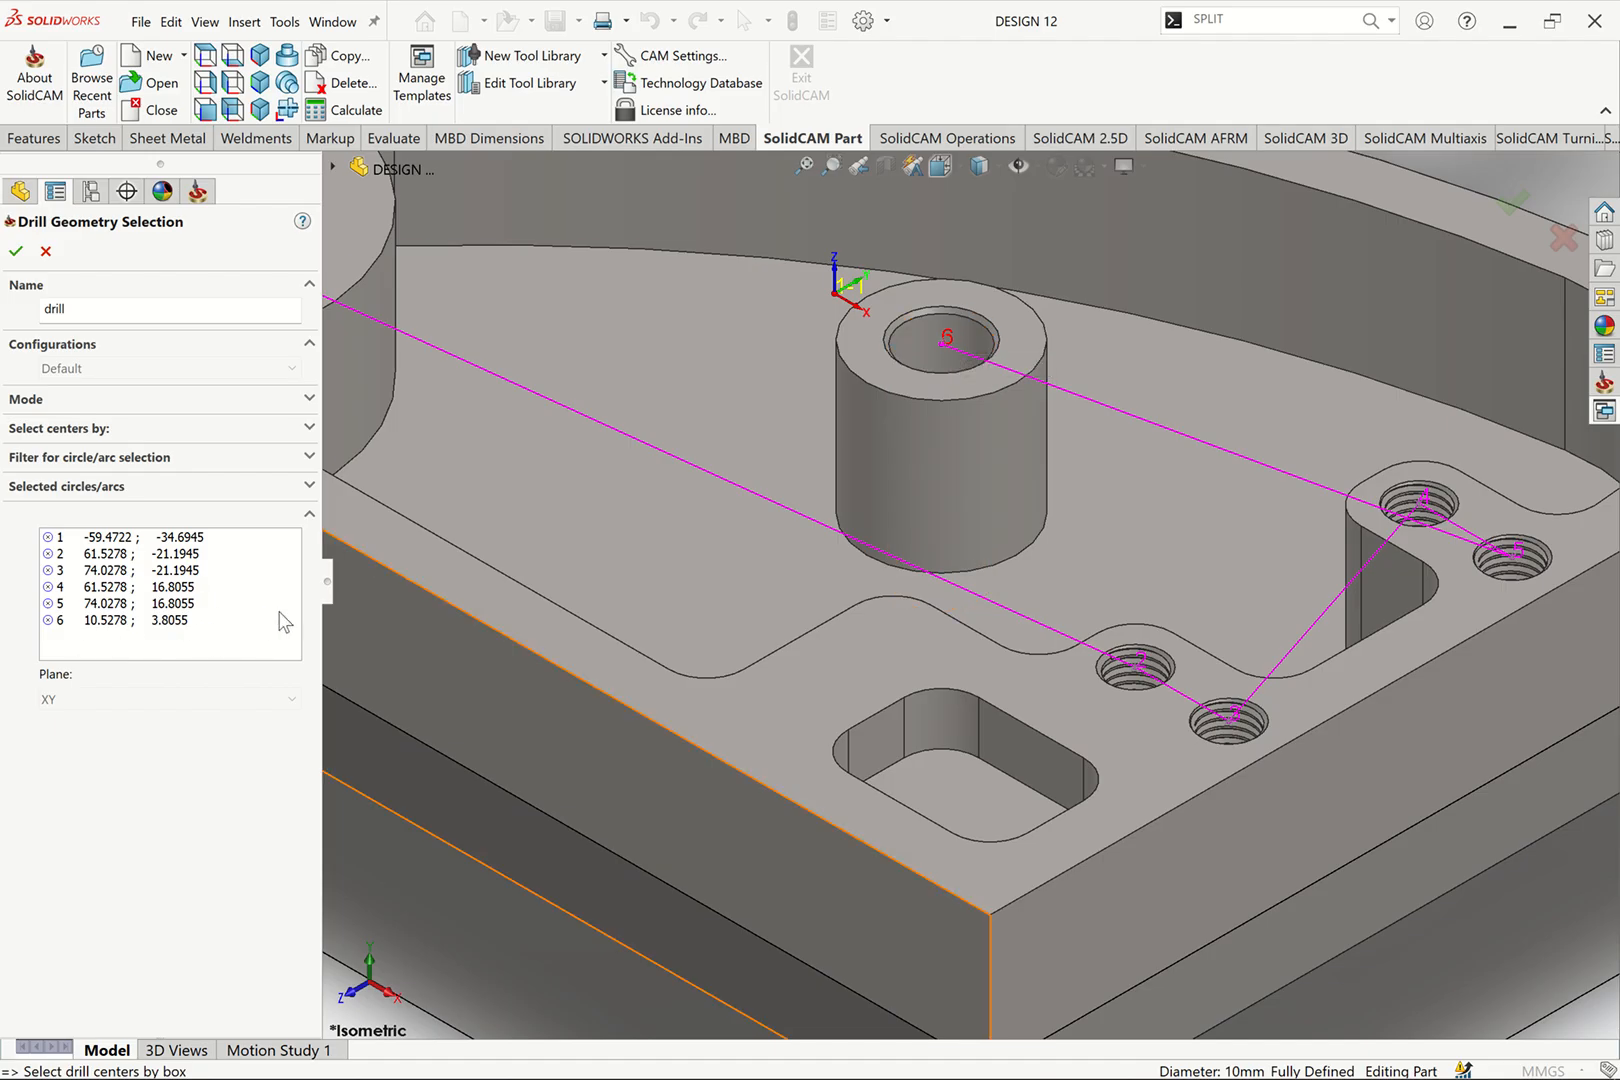
scroll(861, 582, up, 6)
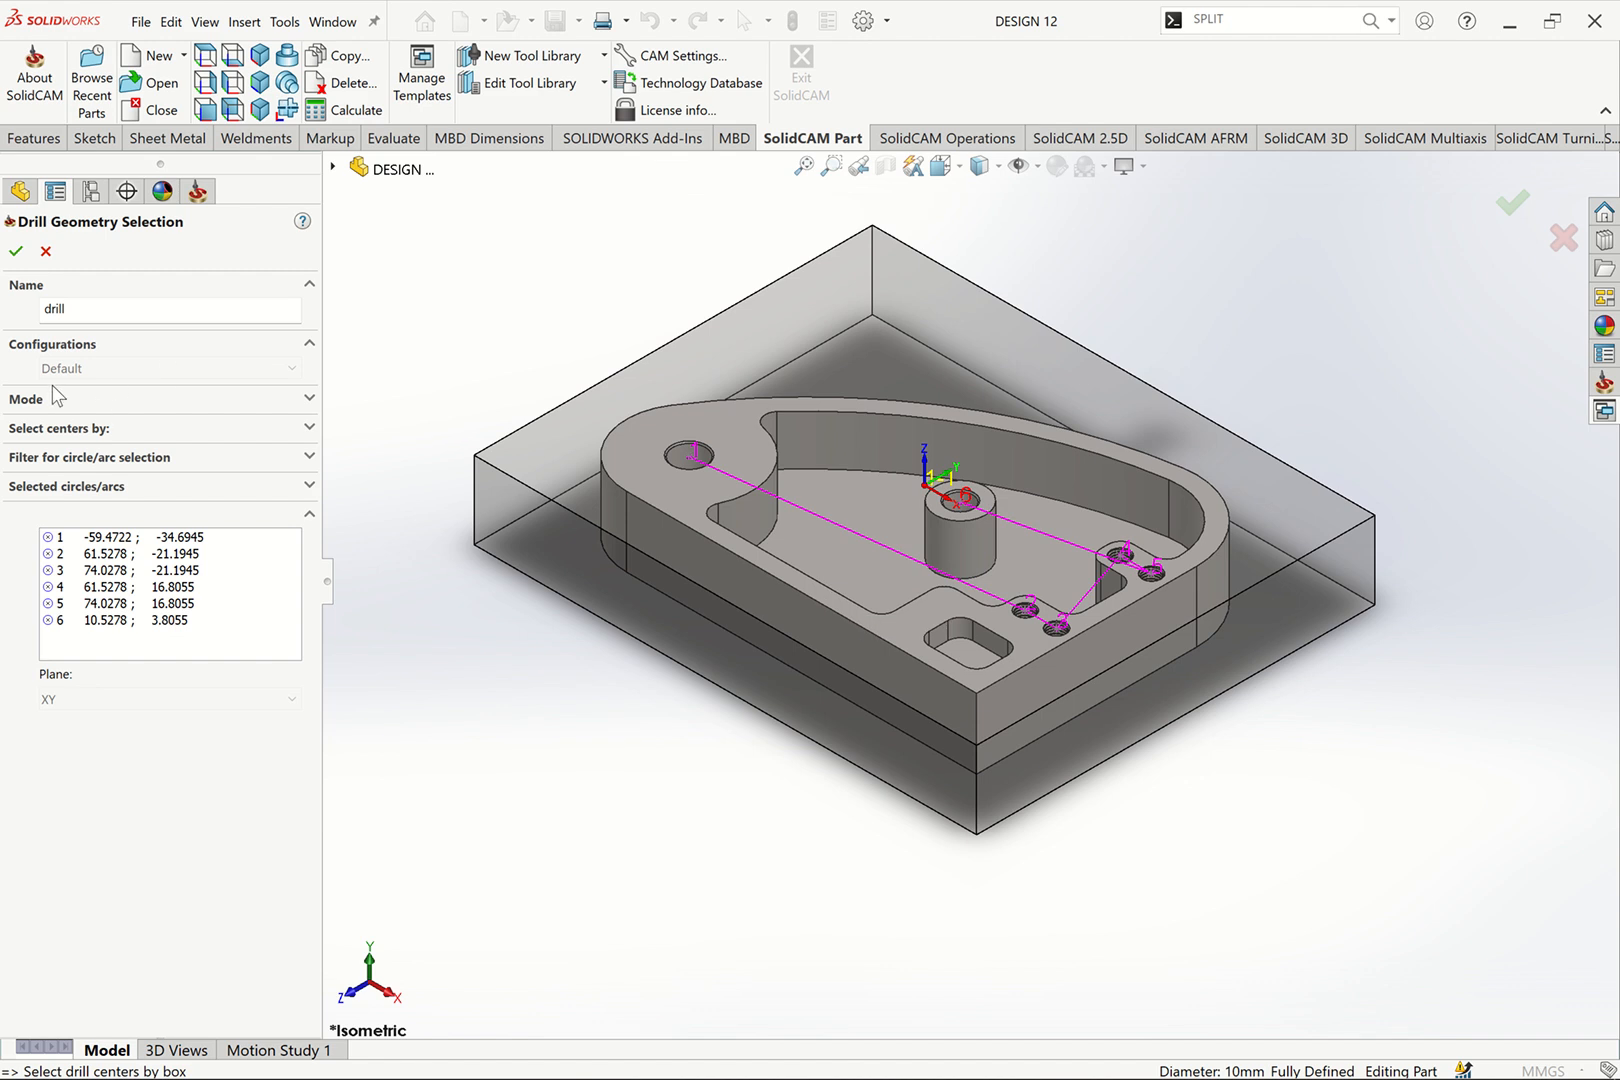
click(15, 251)
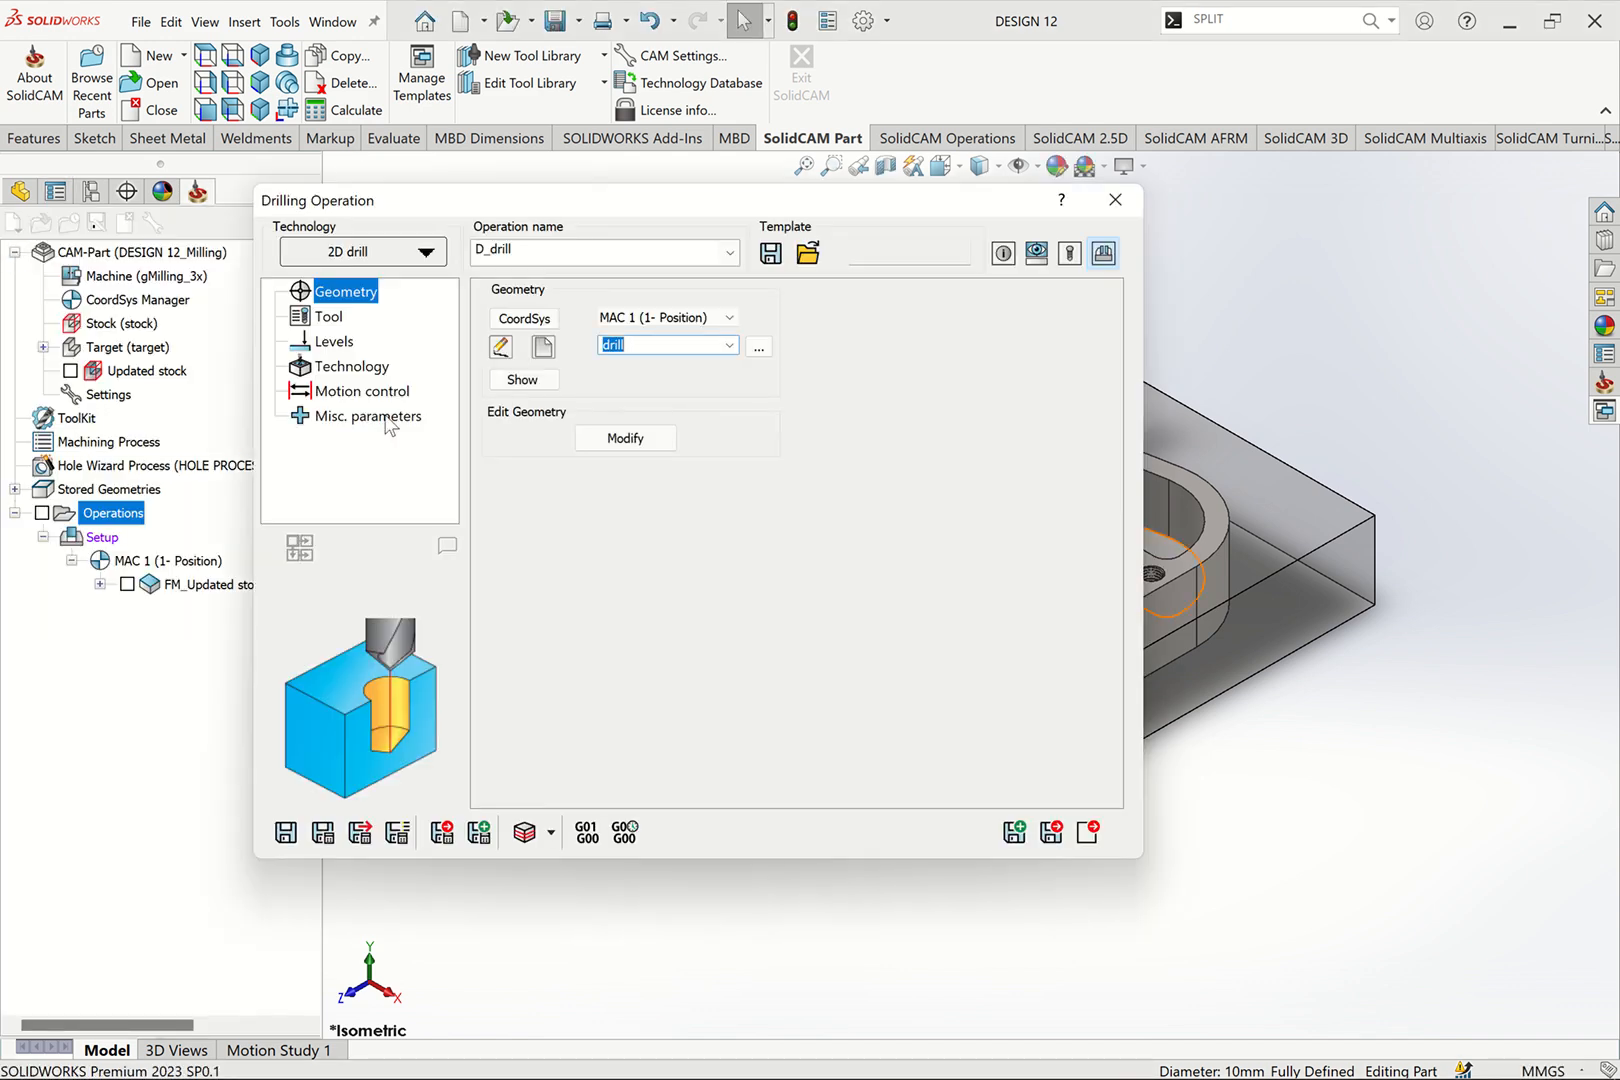
Step: Add a new center drill tool for the drilling operation with a tip diameter of 5 mm
click(330, 316)
click(660, 685)
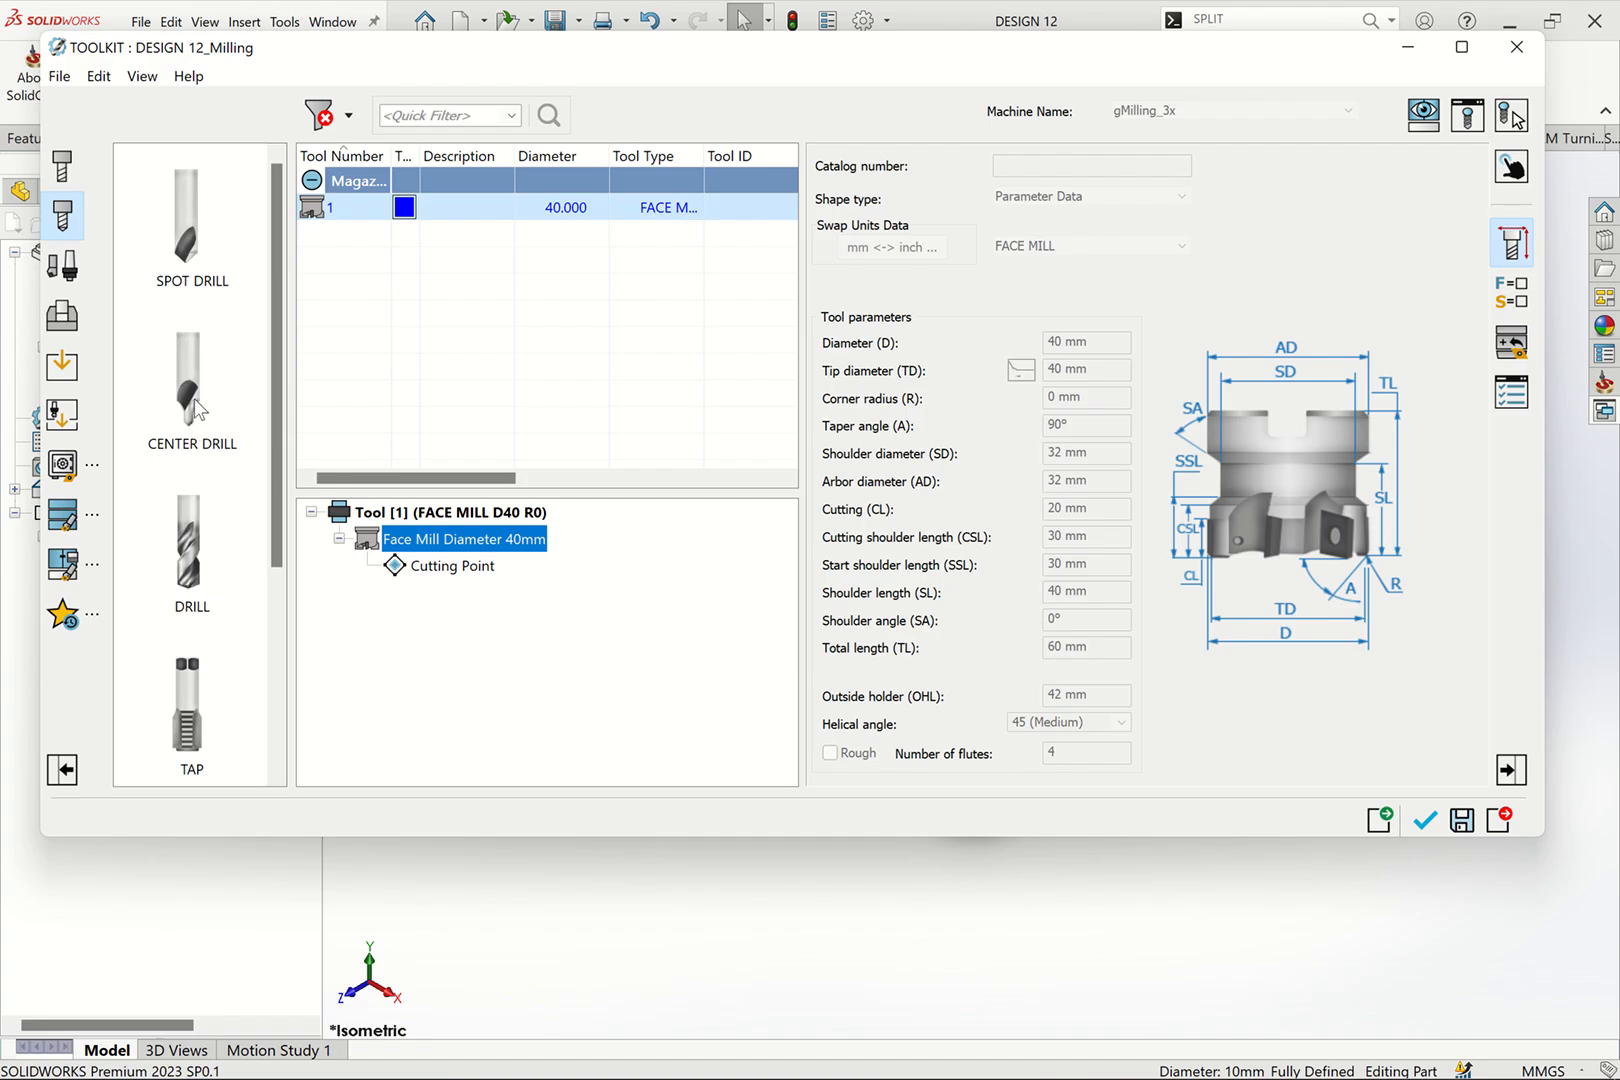
click(190, 398)
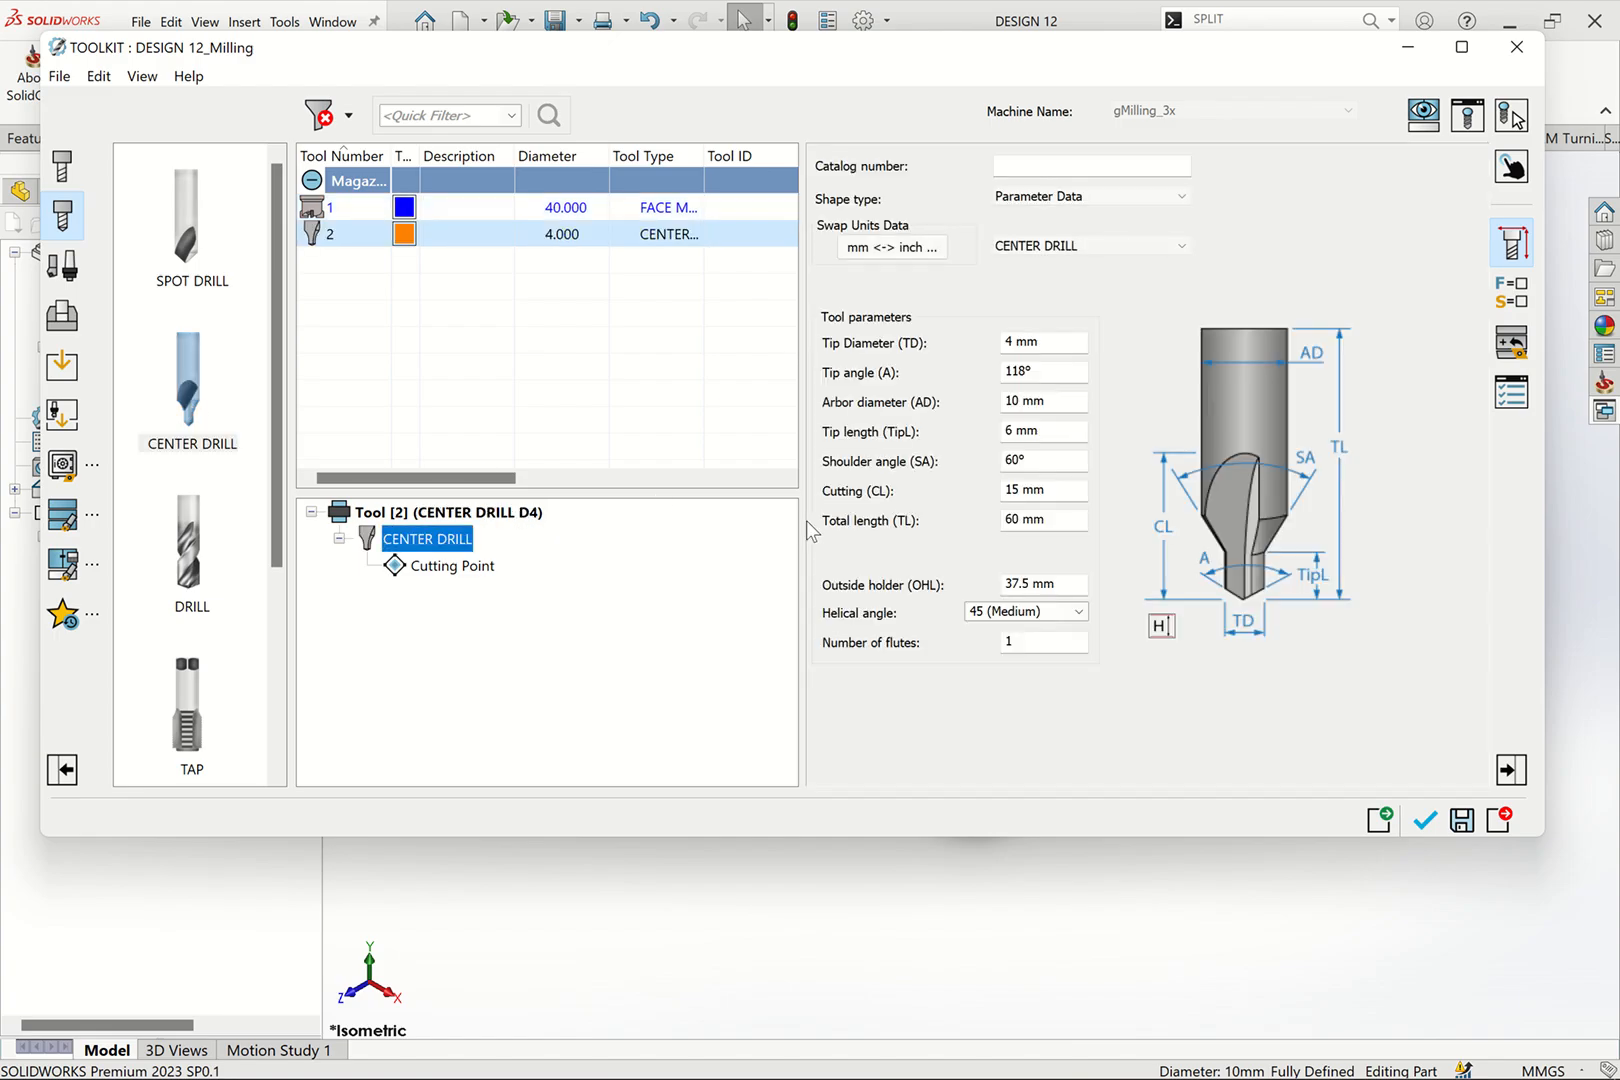
click(1015, 341)
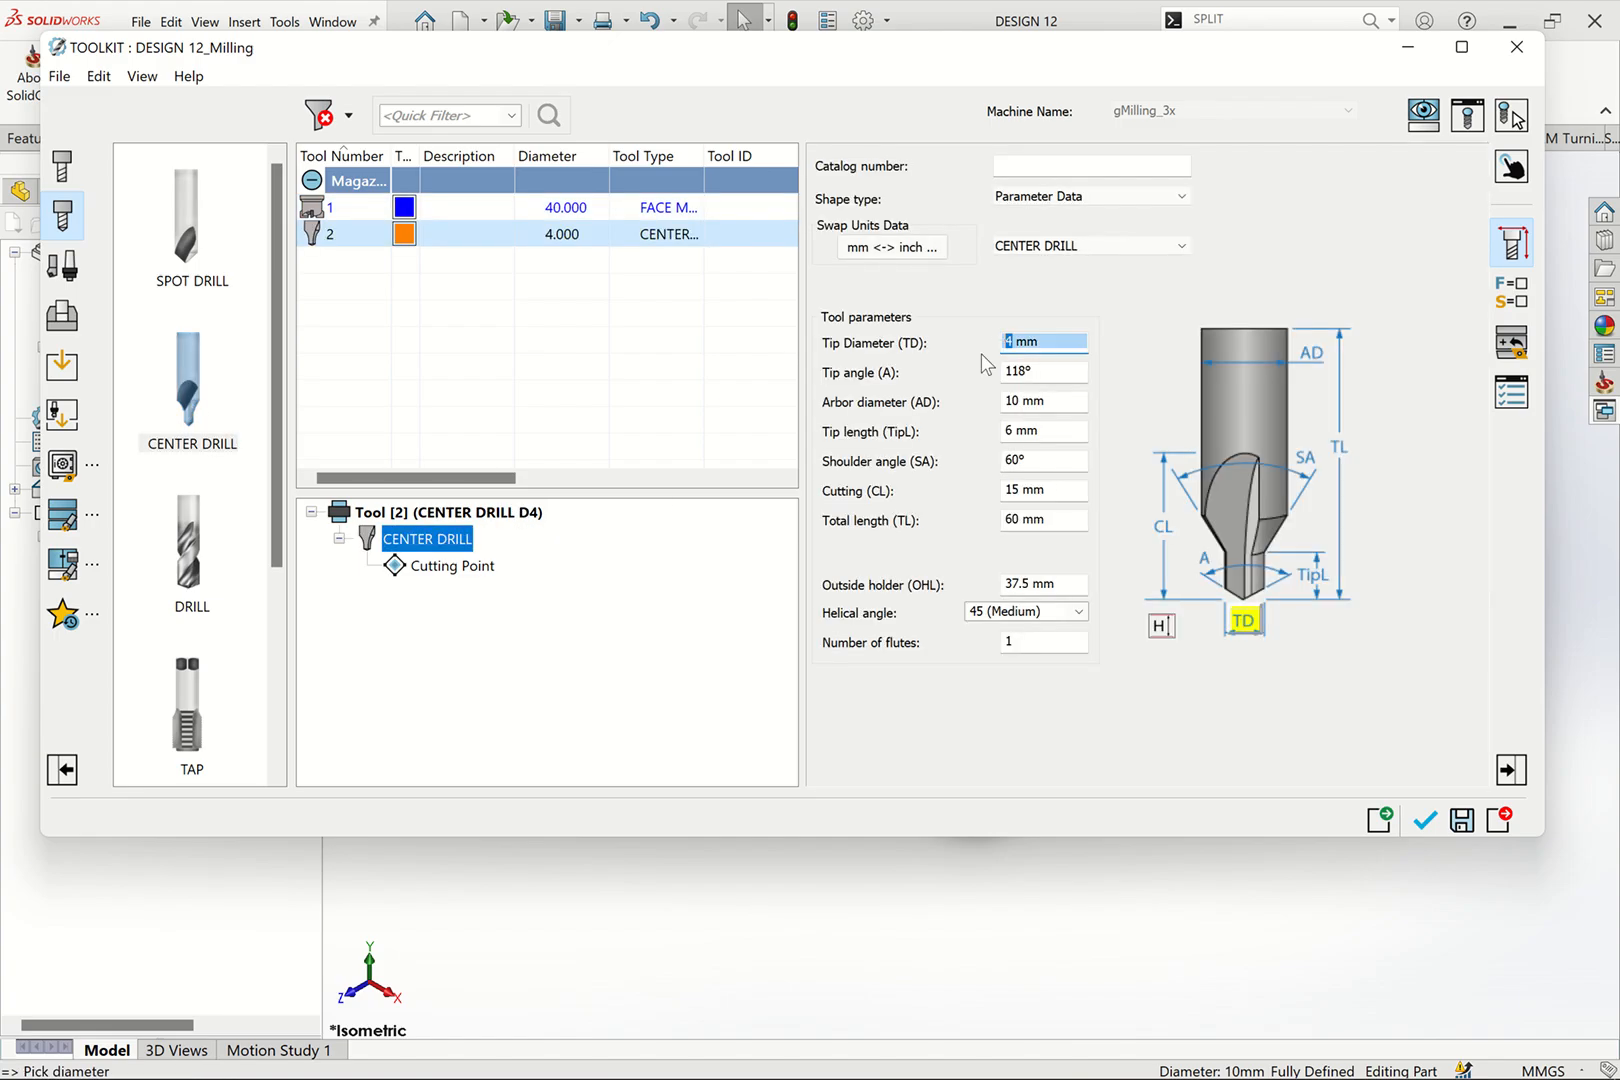
text(5)
click(1068, 374)
Step: Disable finish feed XY and spin finish for the center drill, assign it to the operation, and enable the Center drill option
click(1512, 292)
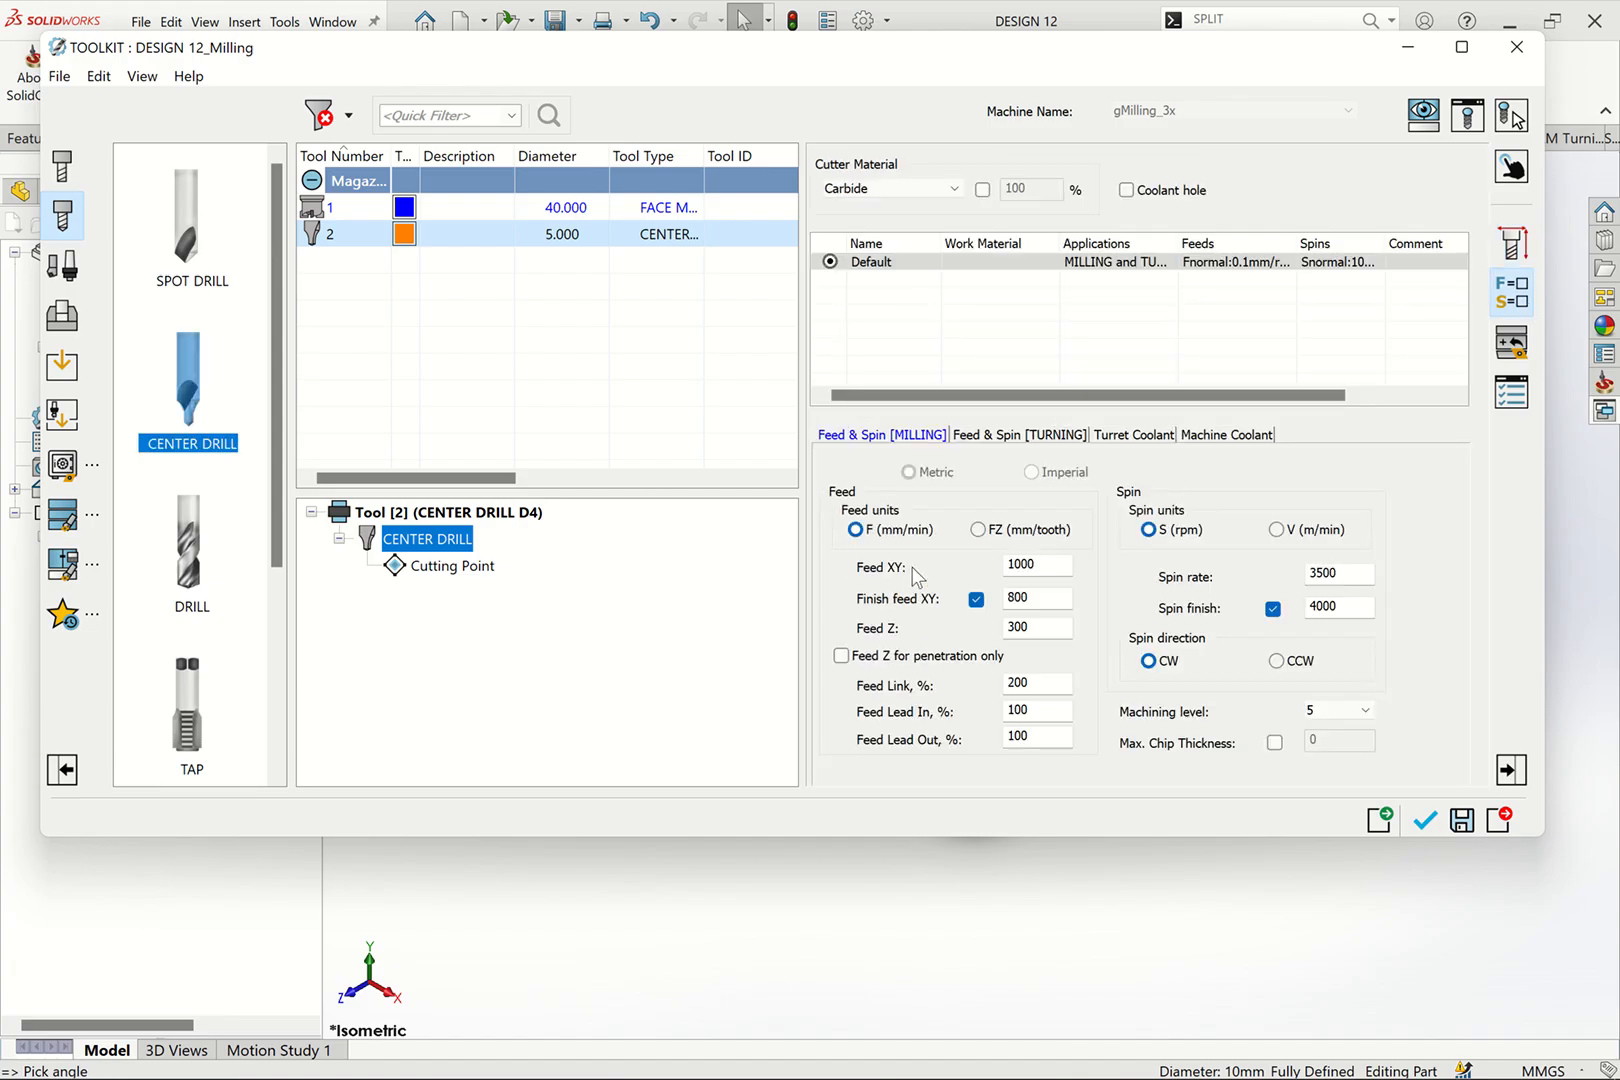
click(976, 600)
click(1273, 609)
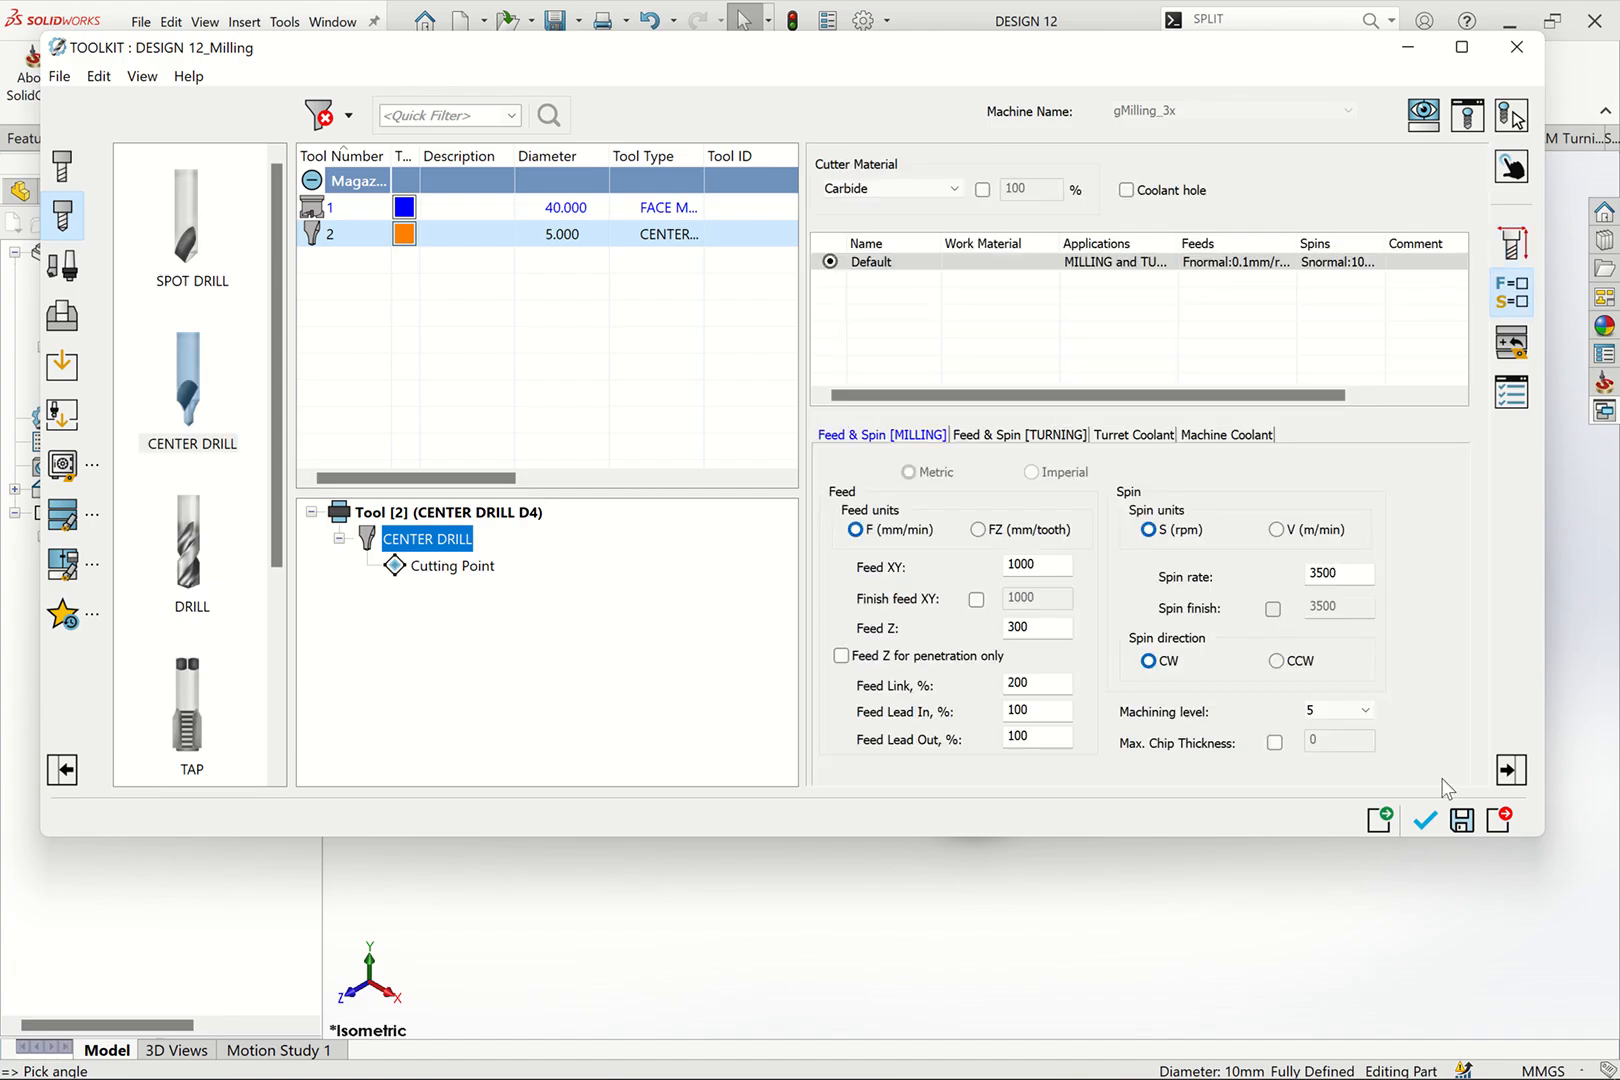
click(1425, 820)
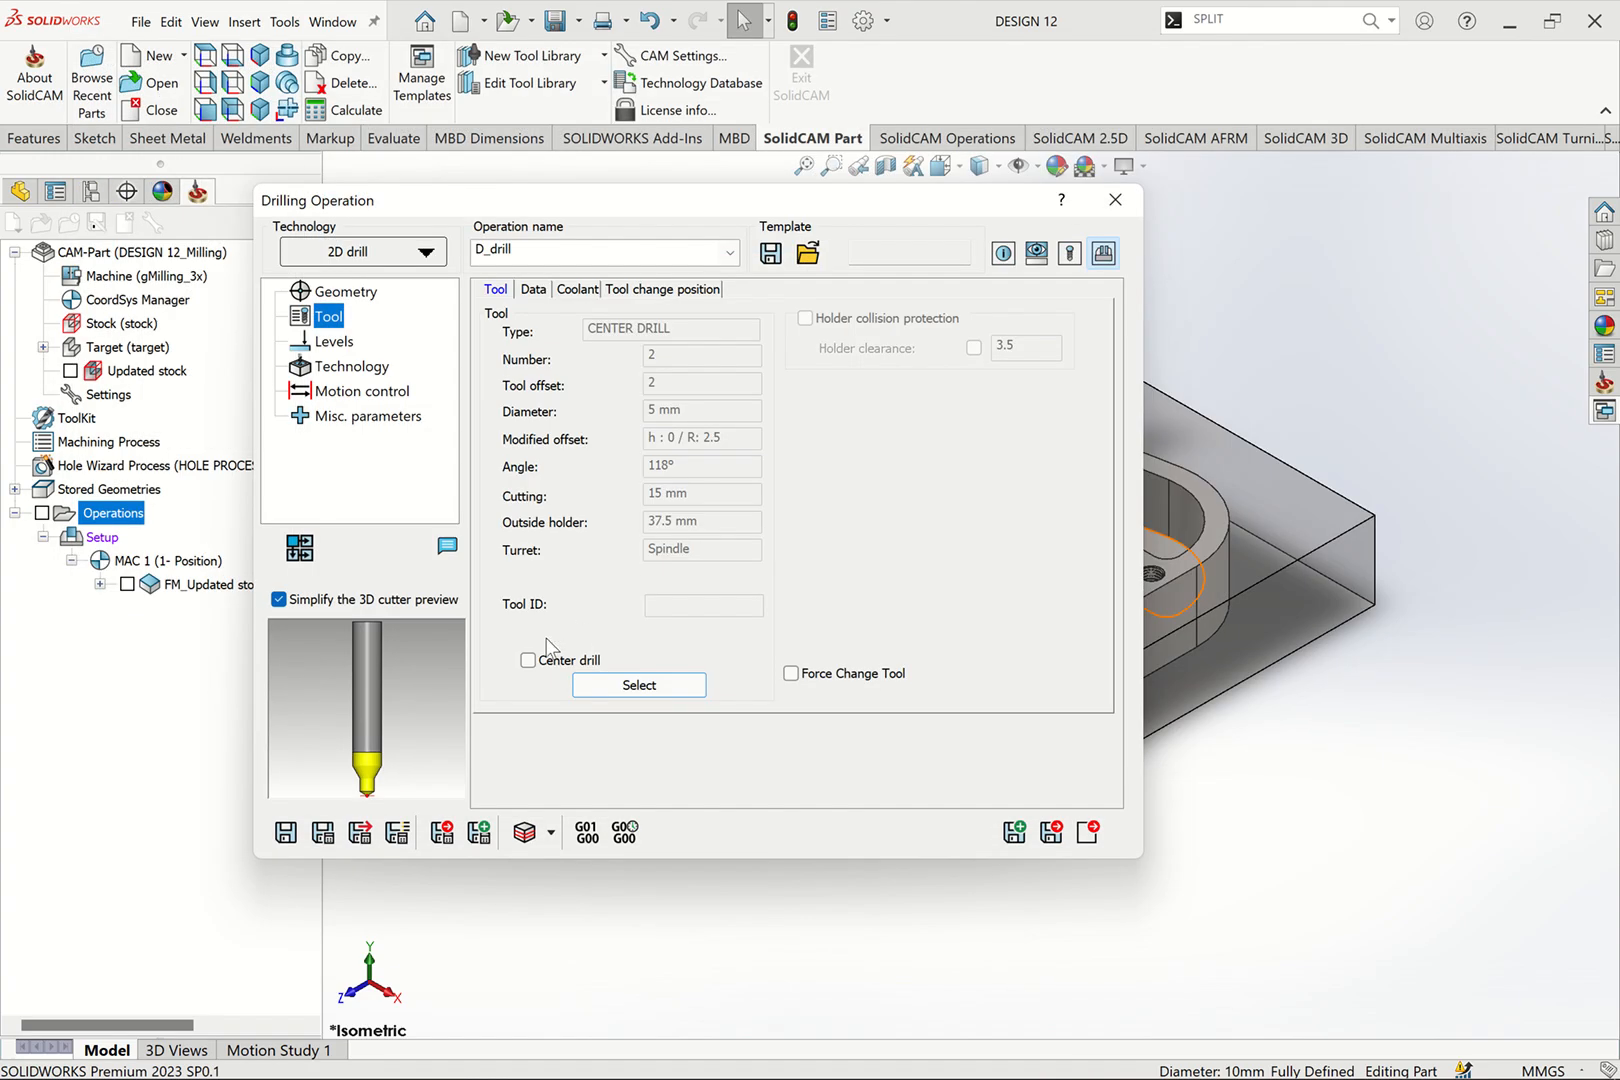
click(527, 661)
Step: Set the drilling clearance level to 5 and pick the part's top face (Z -2) as the upper level
click(337, 346)
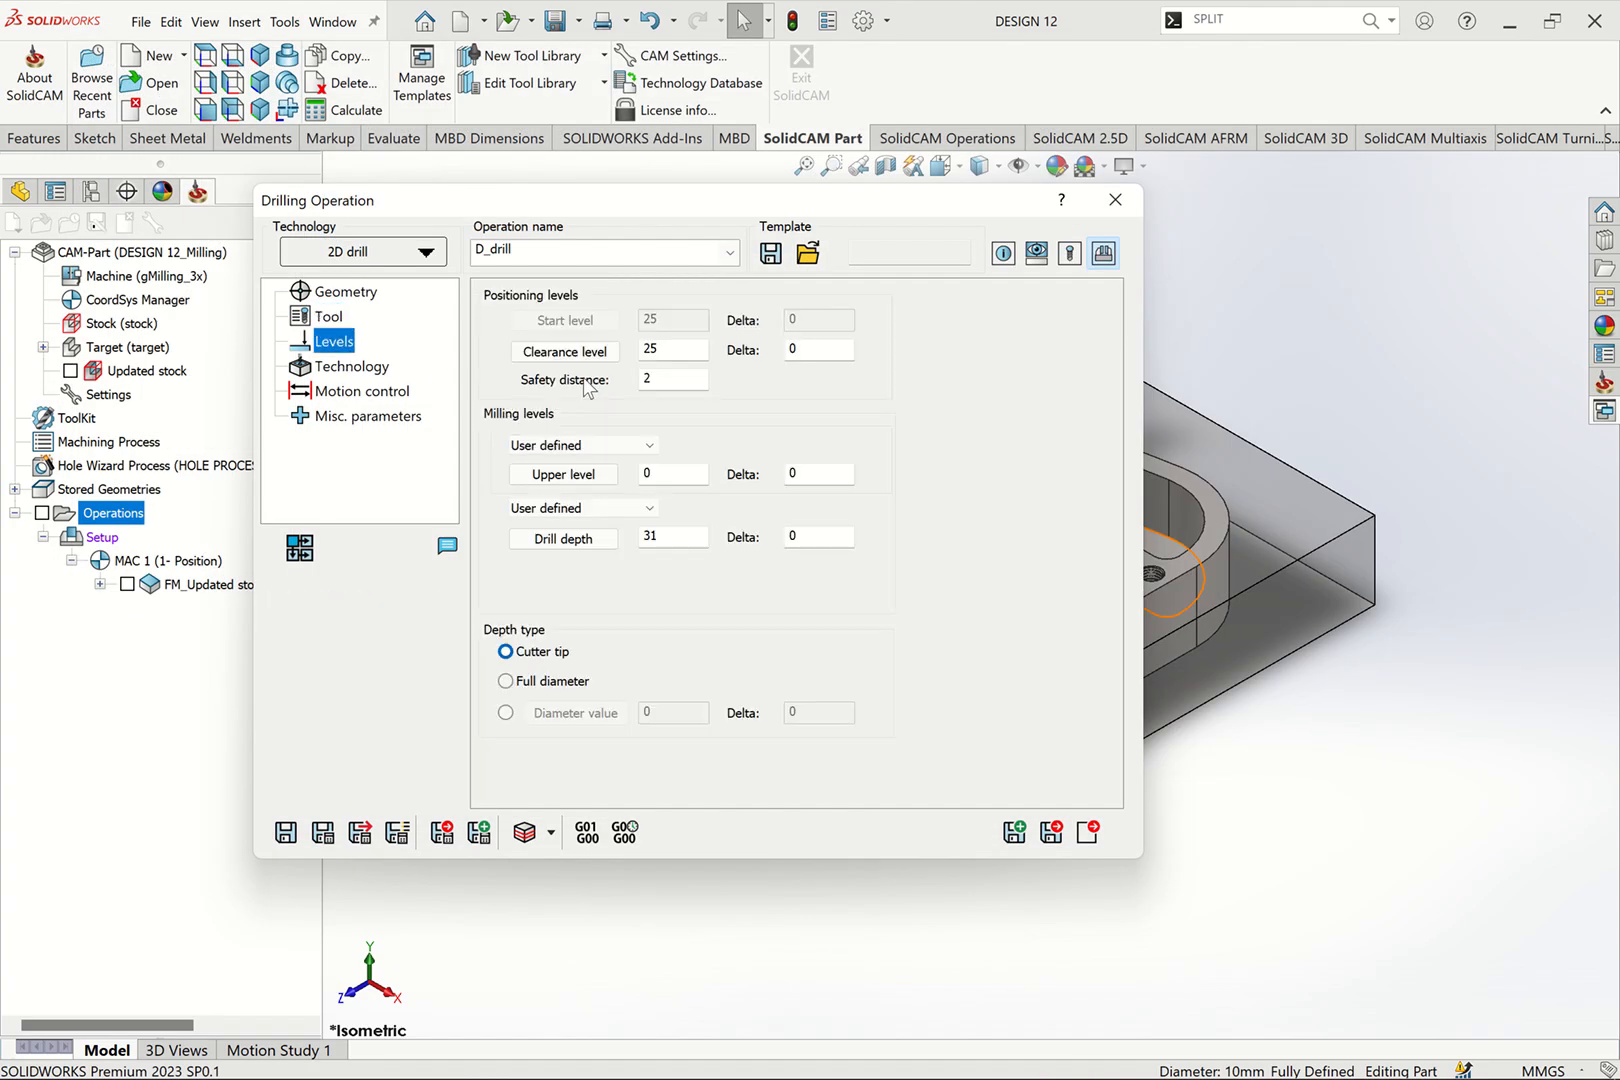
drag(669, 352, 583, 362)
text(5)
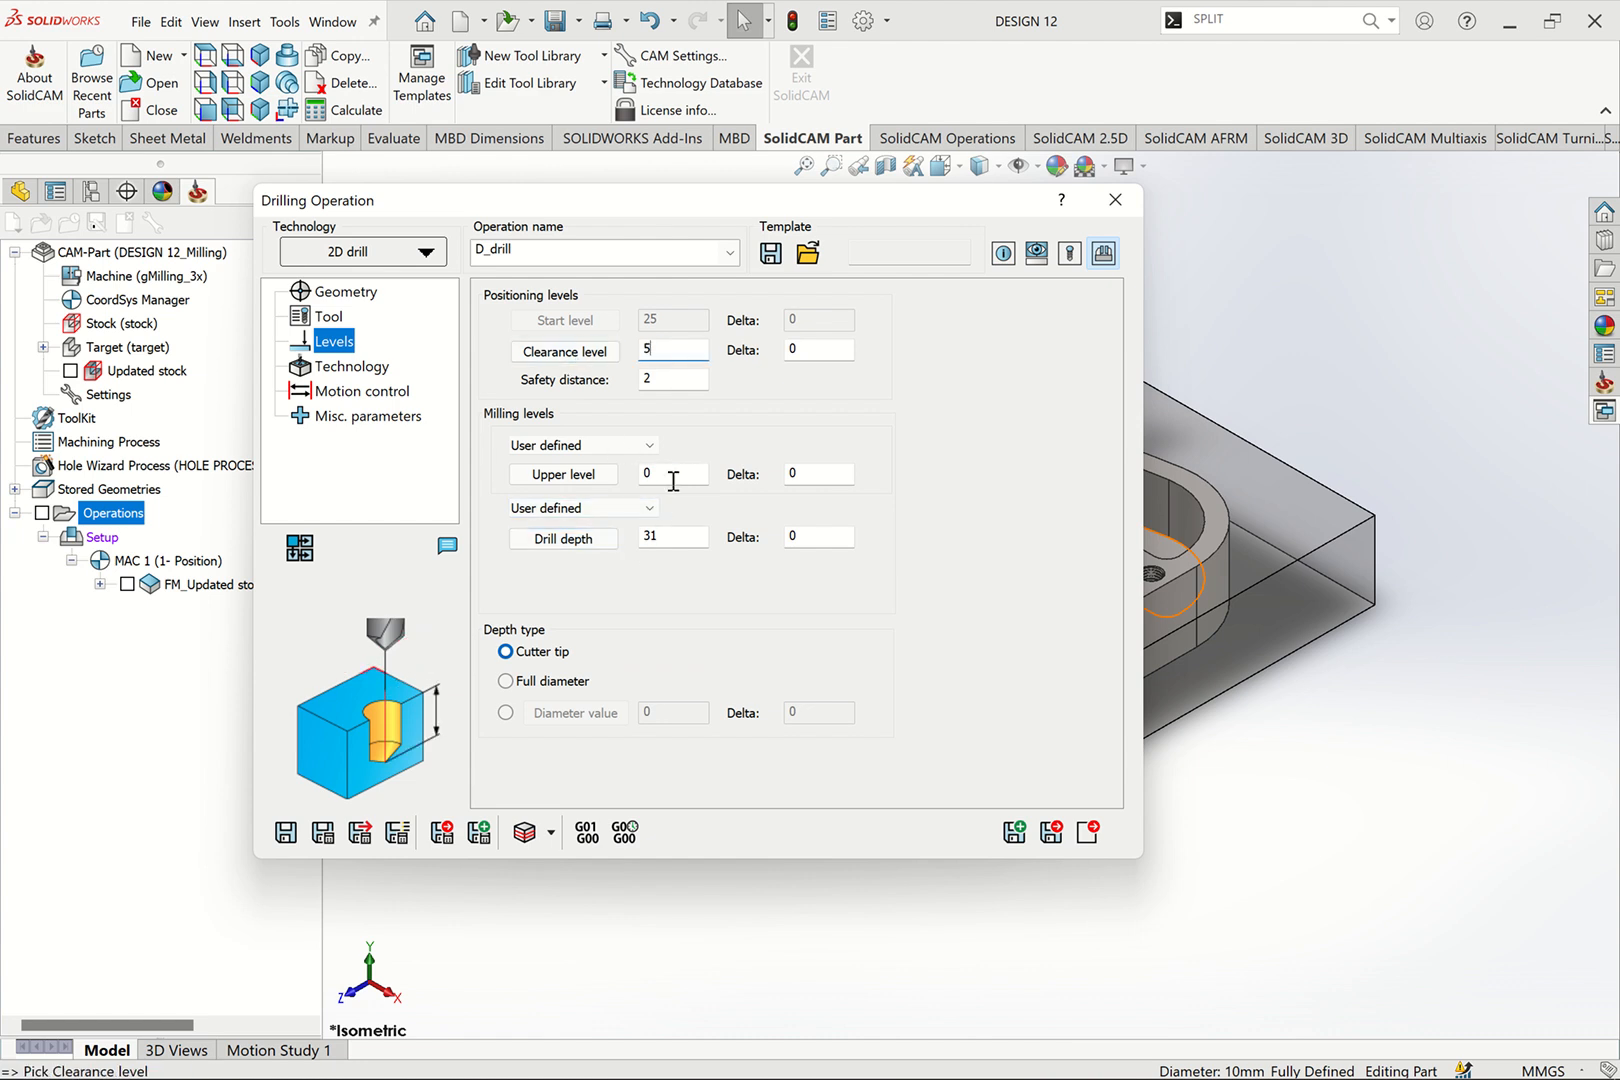
click(563, 474)
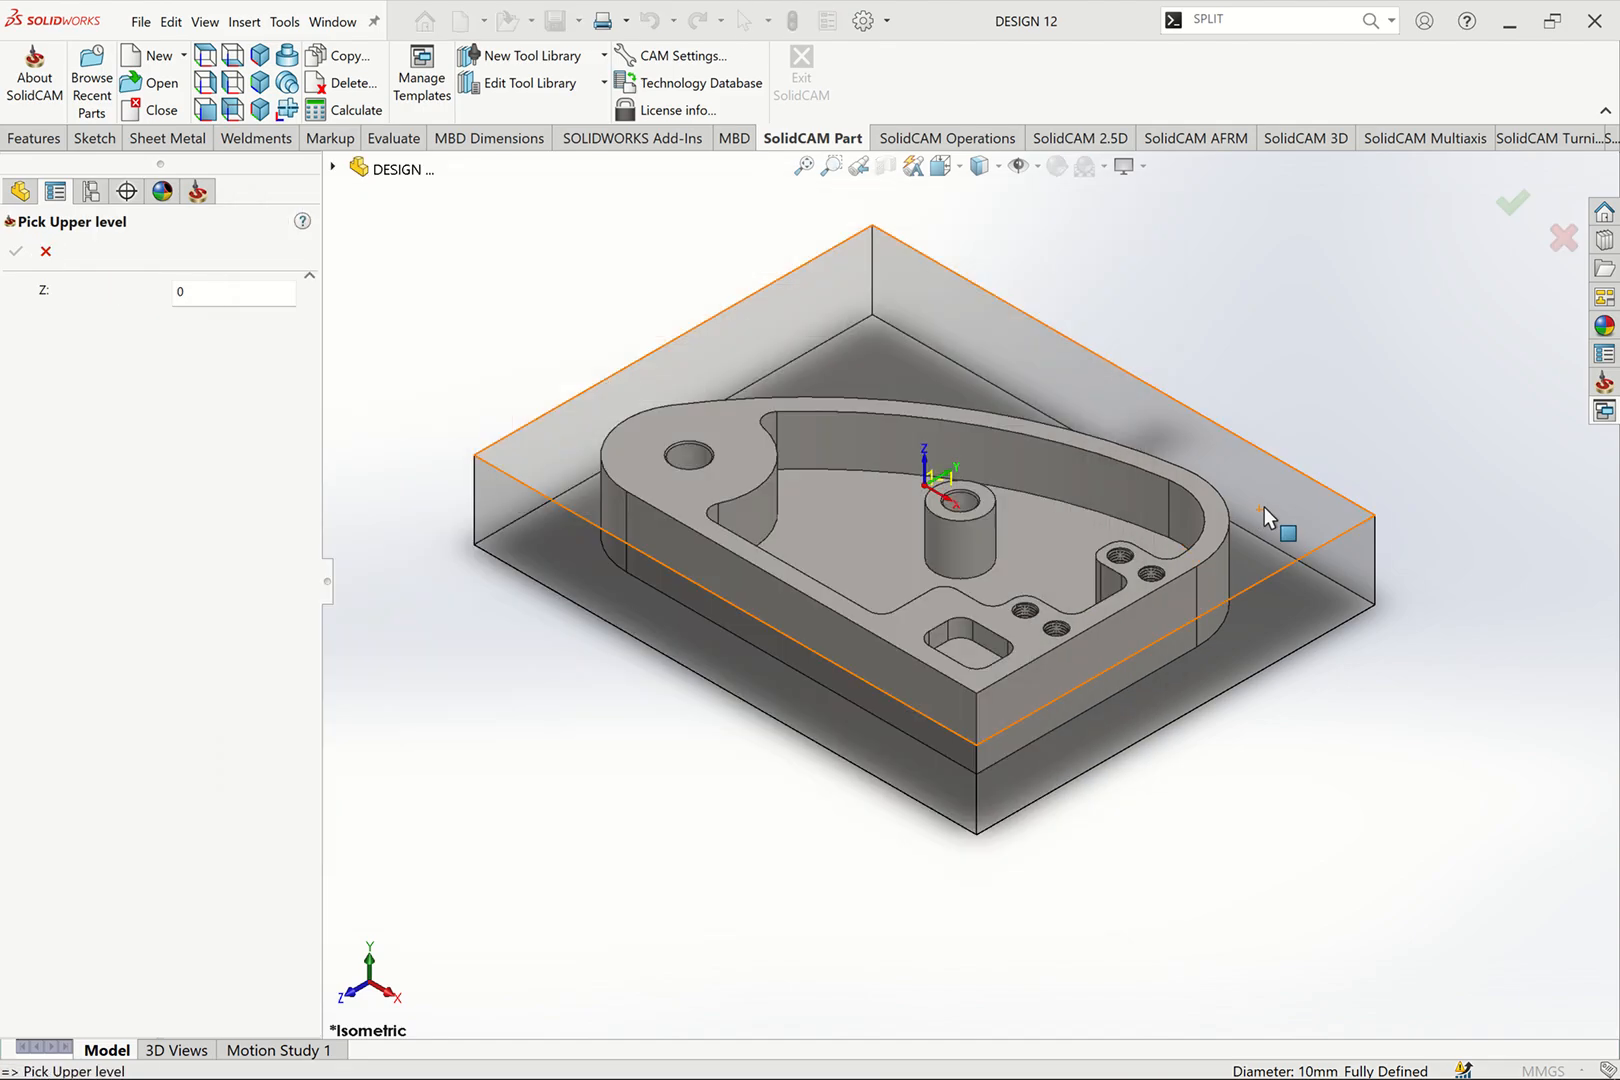
click(1263, 507)
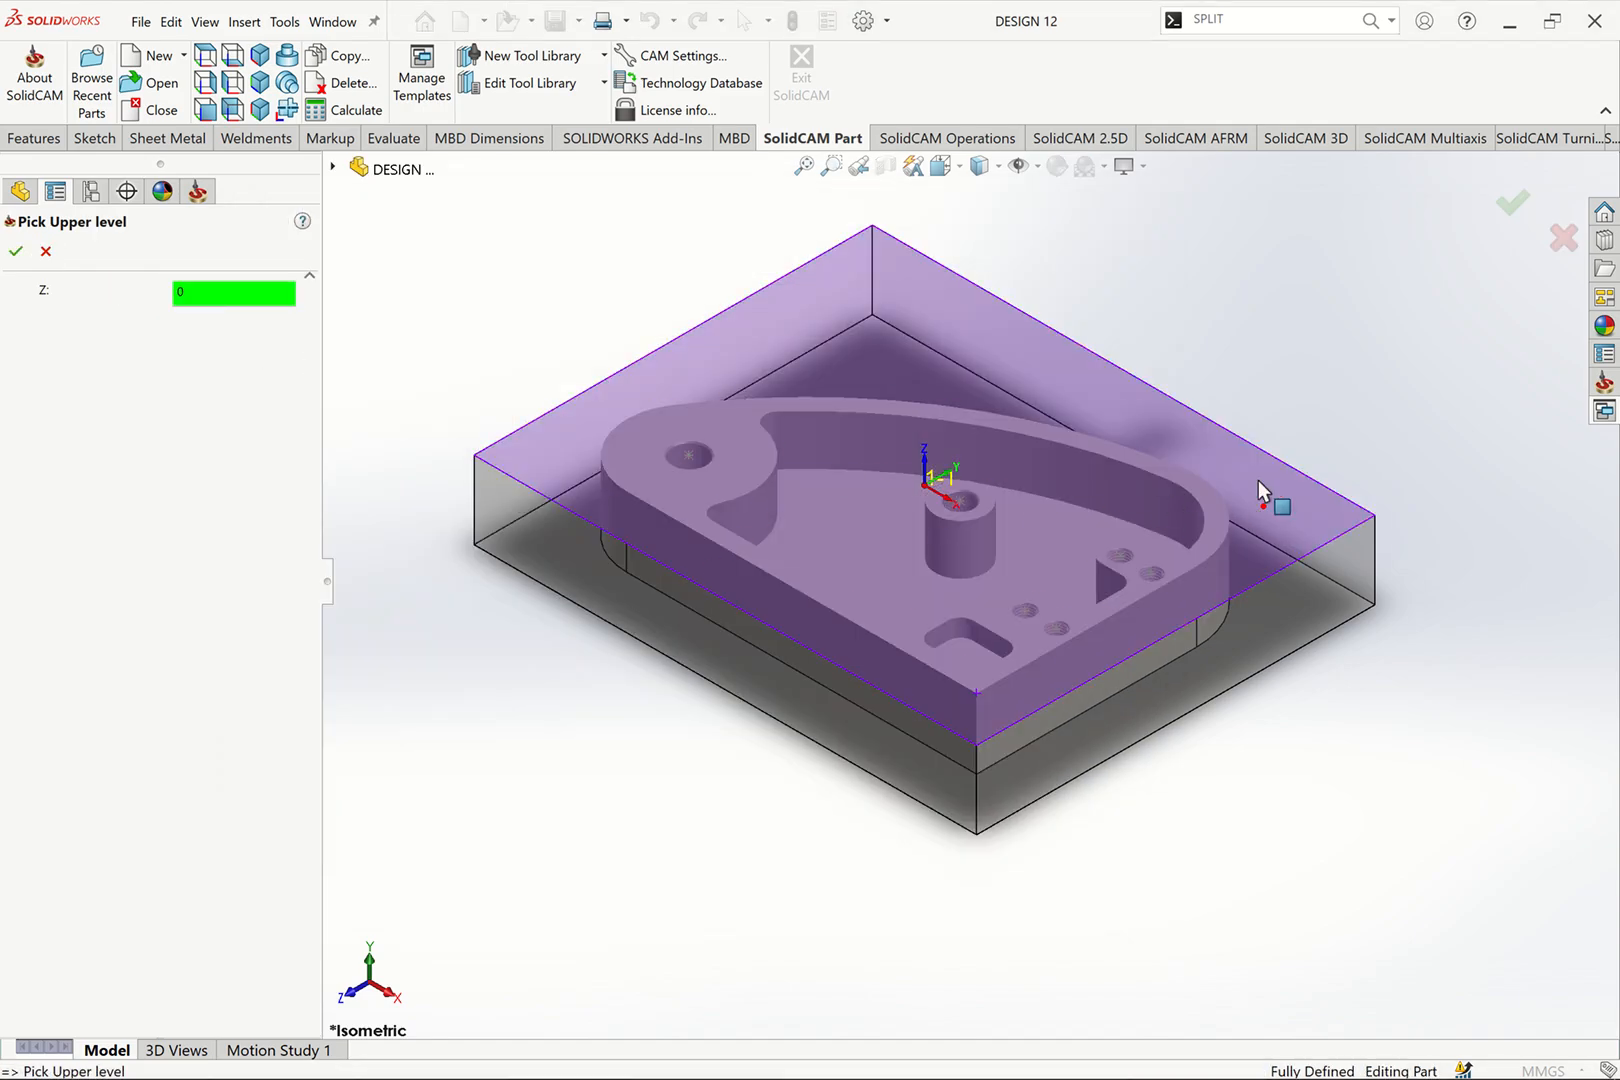
click(731, 441)
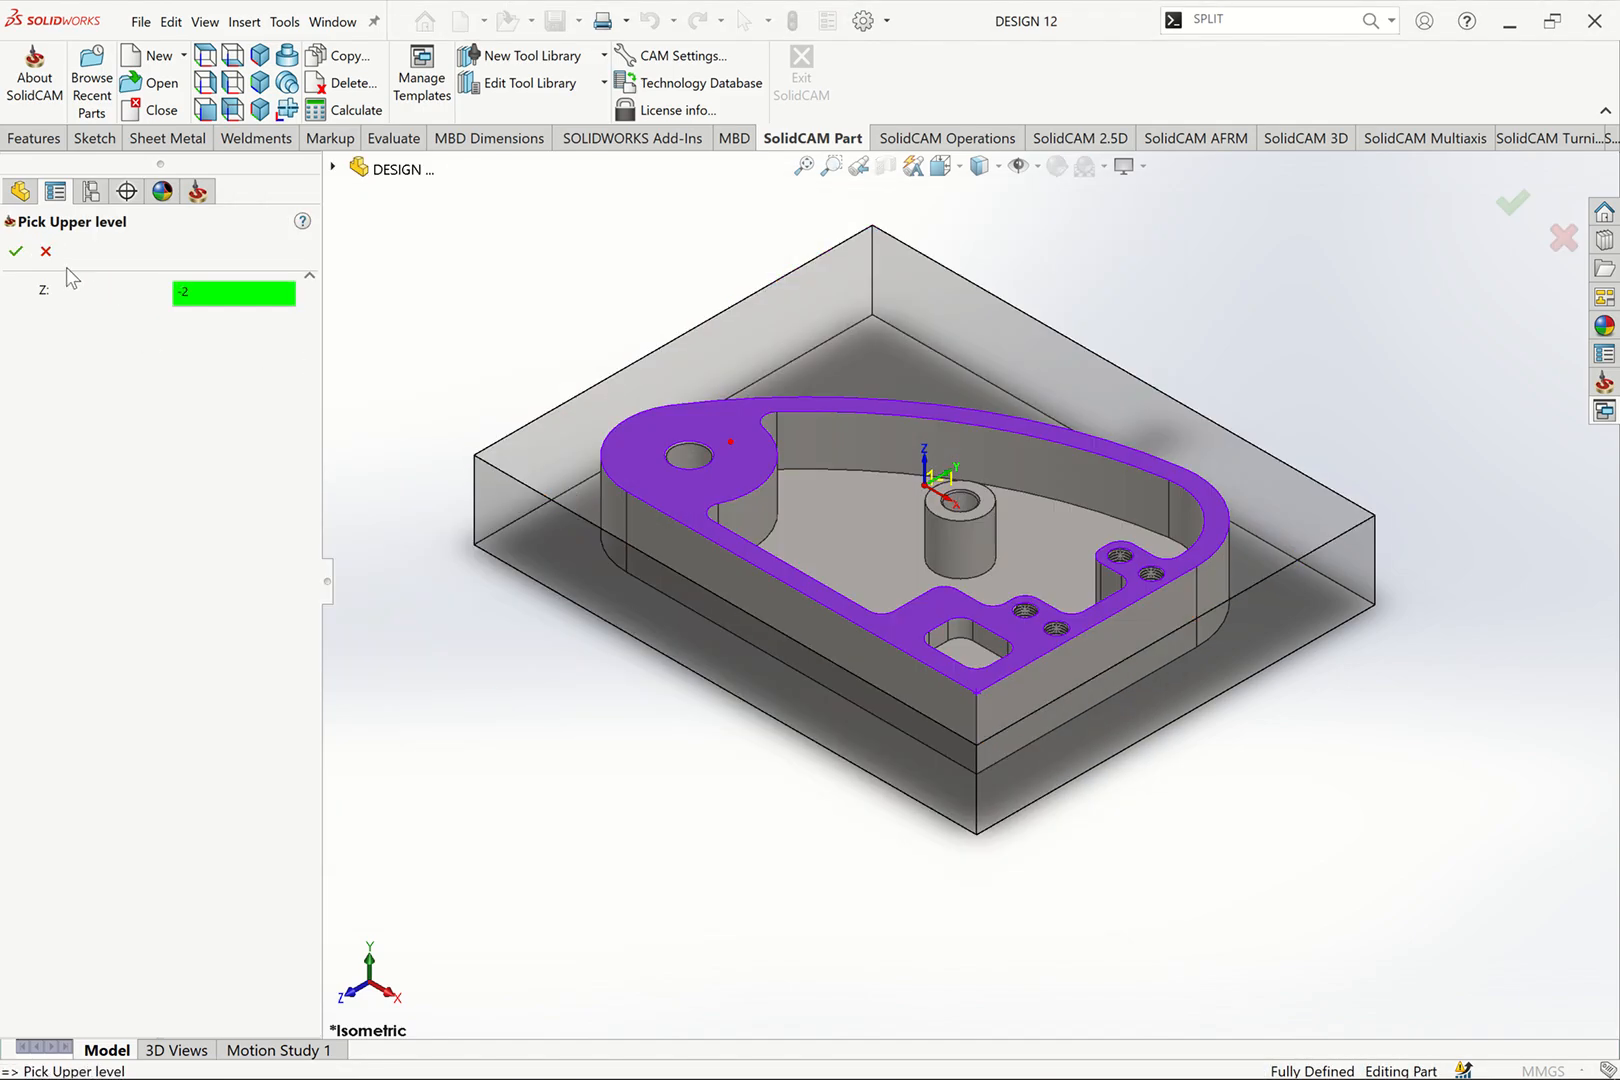
click(15, 251)
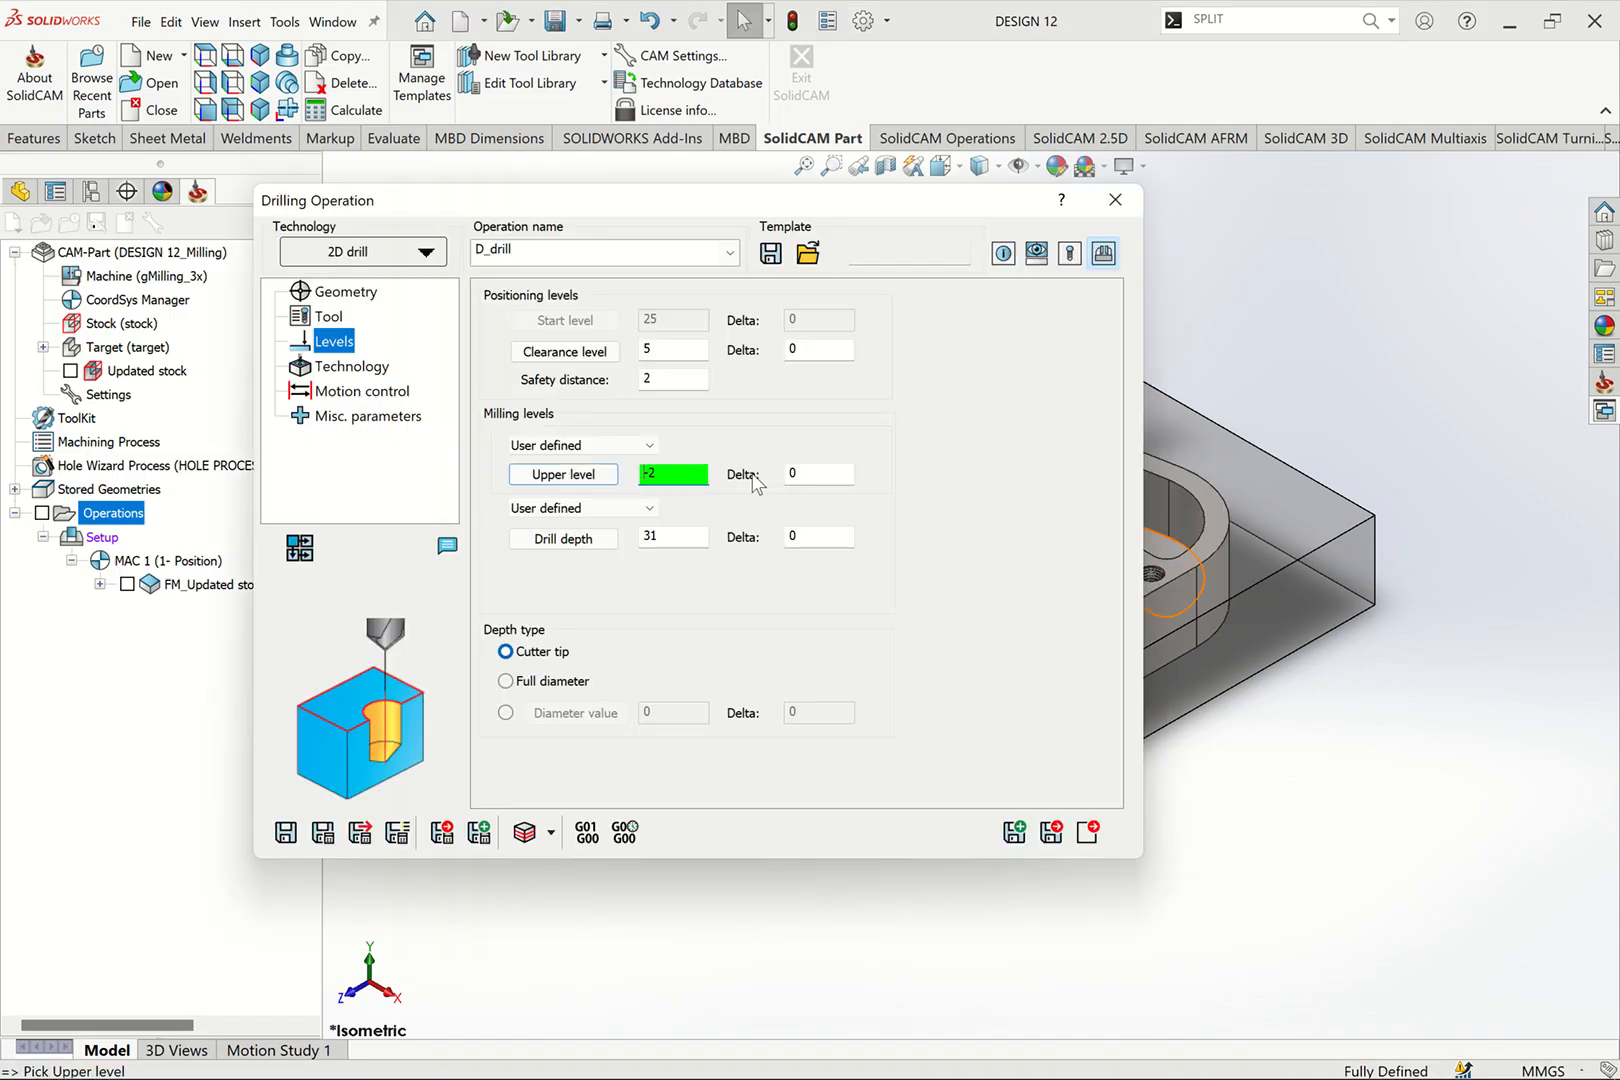
Step: Set the upper level delta to 1 and the drill depth to 5, with Full diameter as the depth type
click(812, 476)
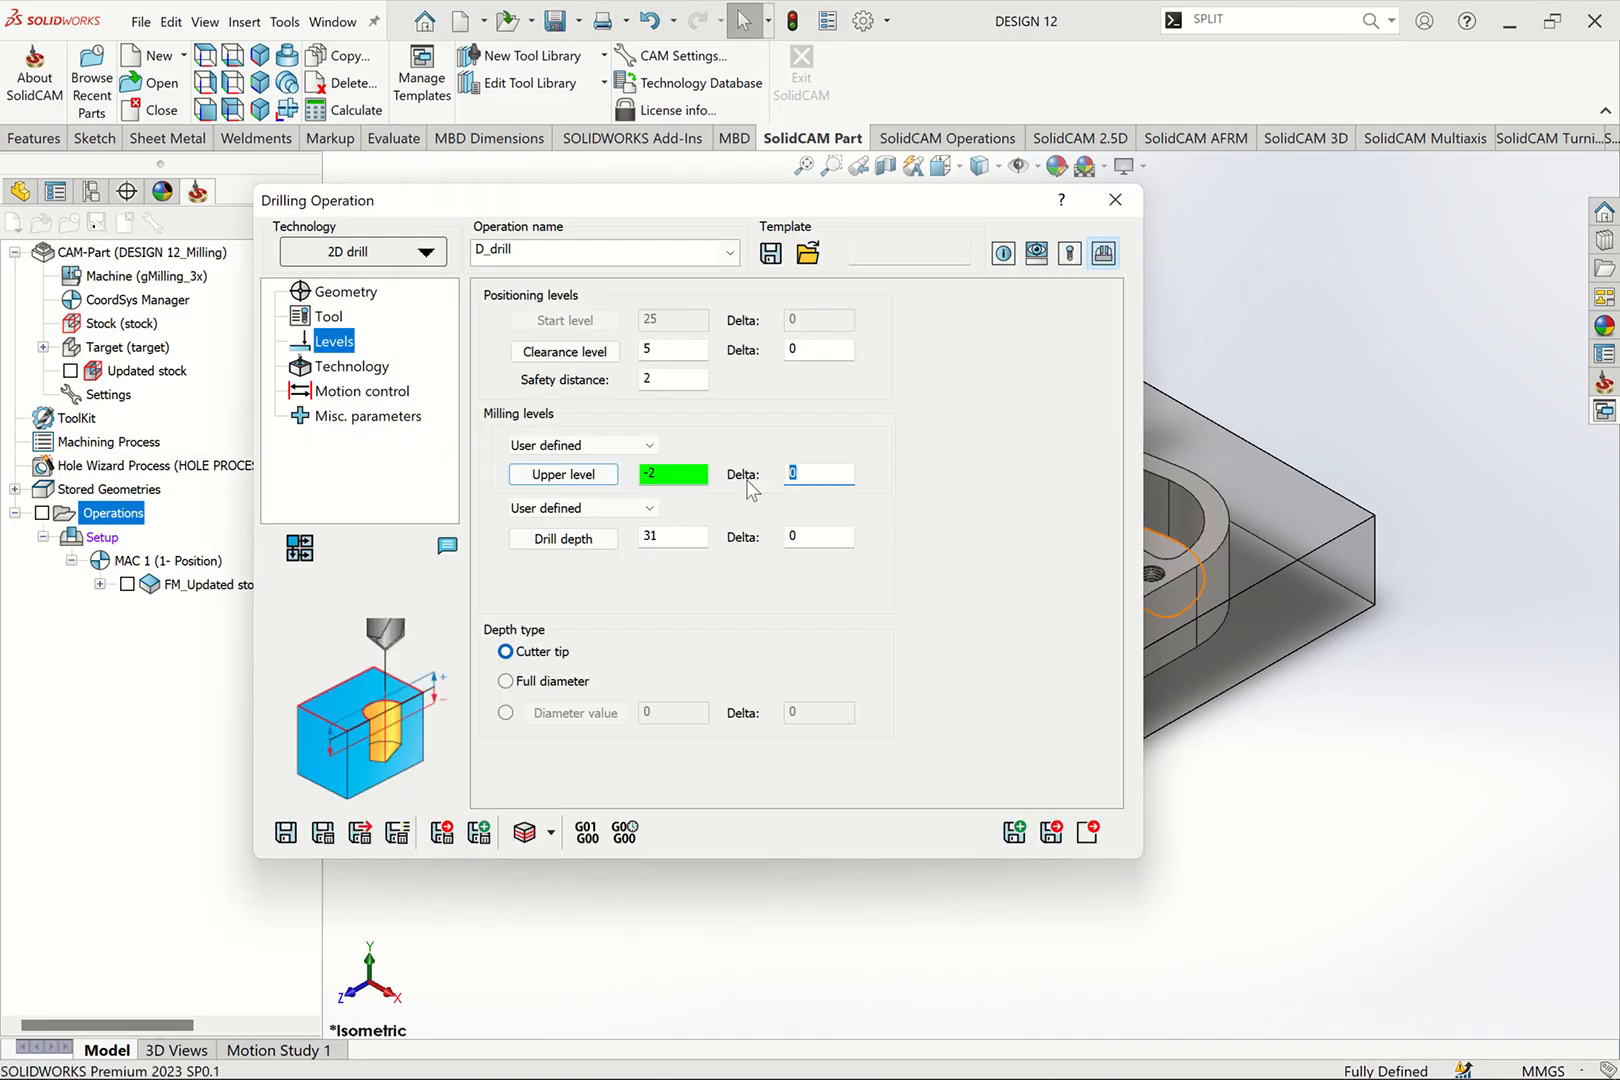
text(1)
click(662, 536)
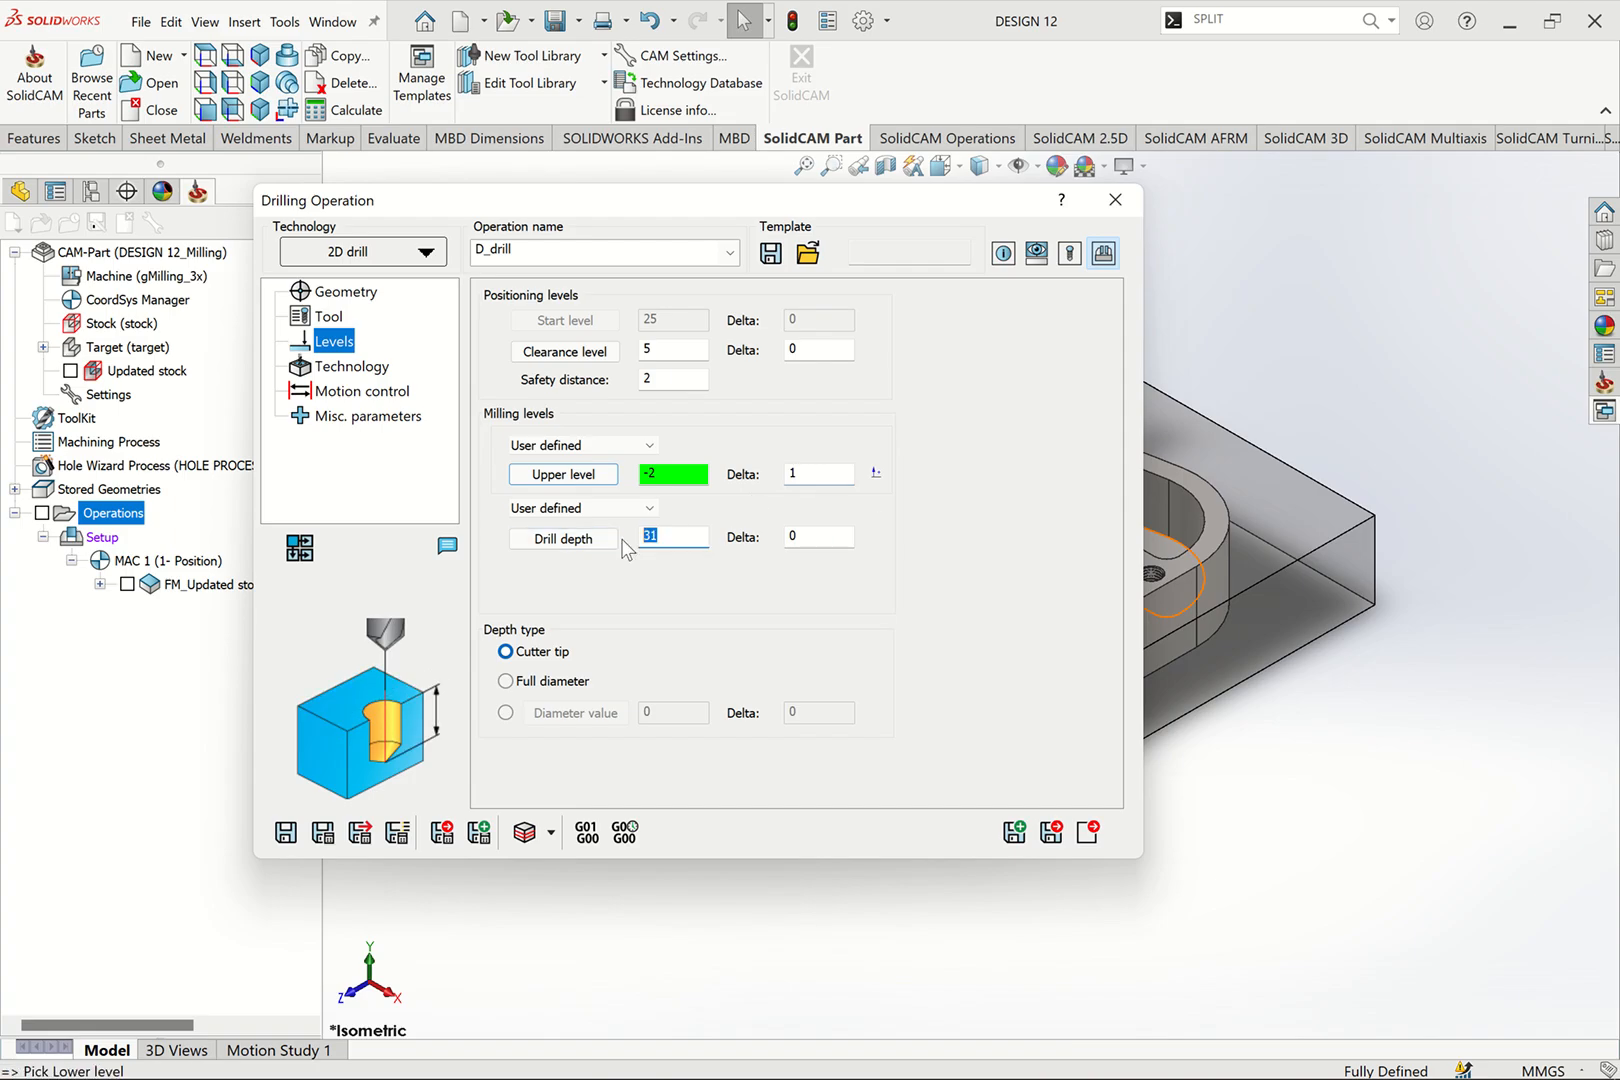
text(5)
click(817, 536)
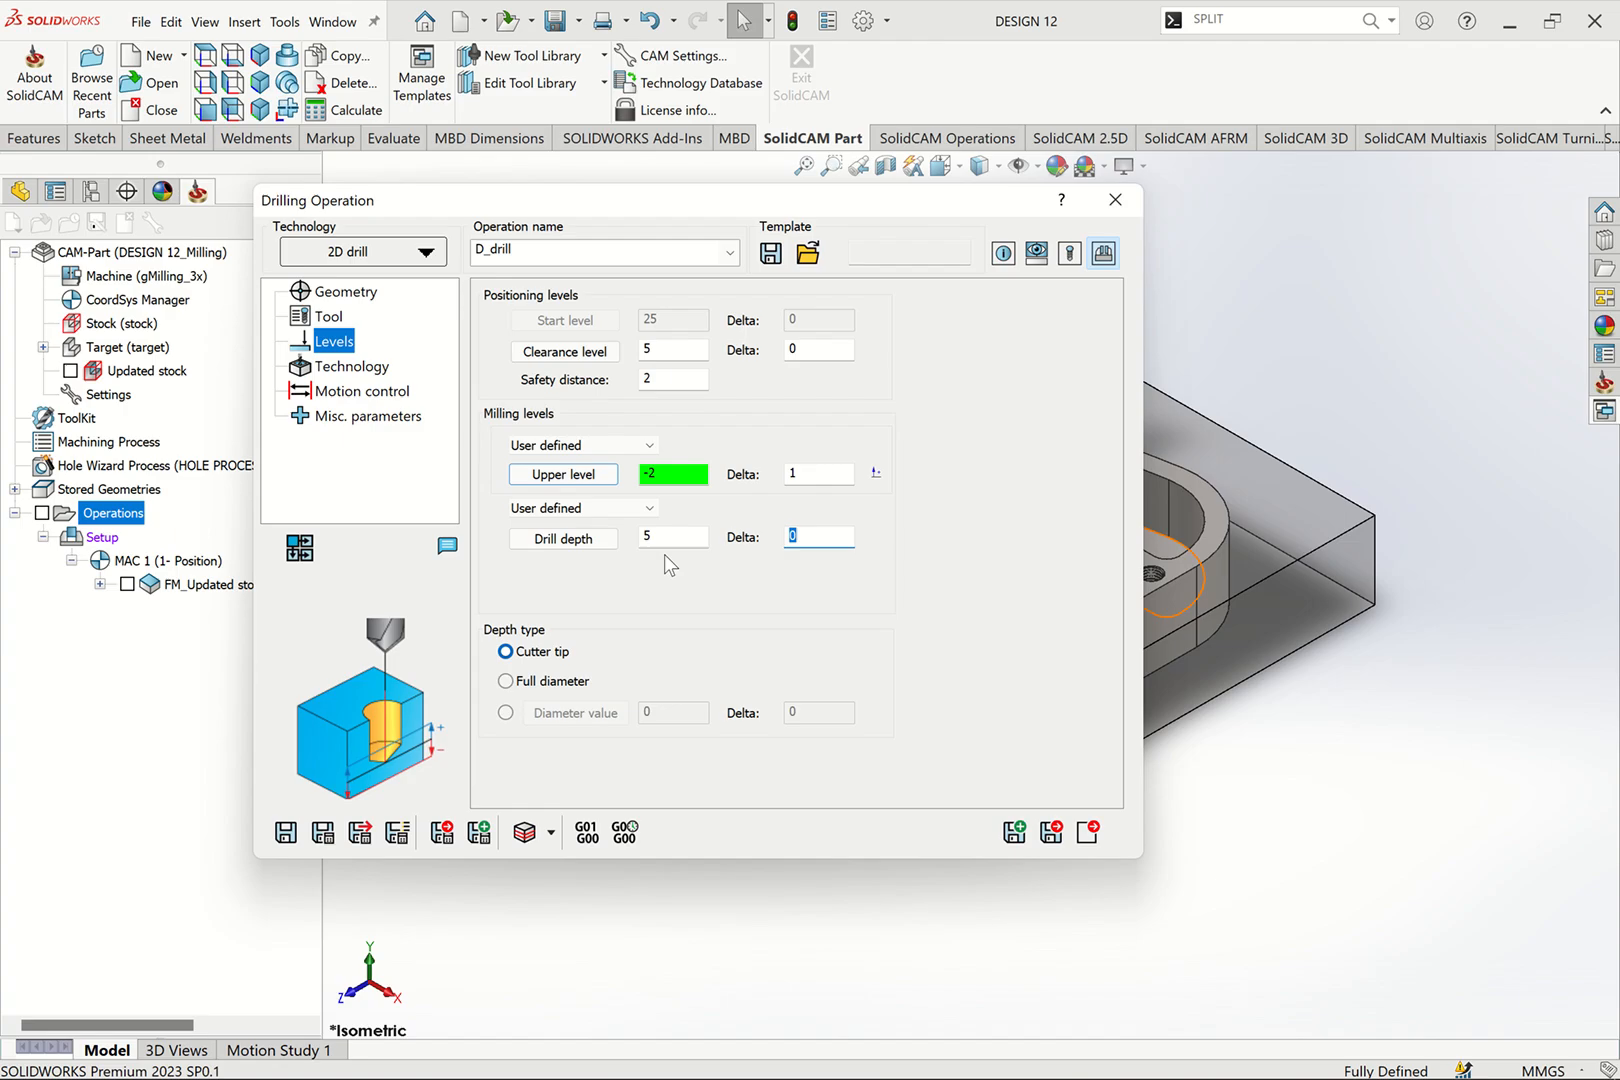
click(553, 681)
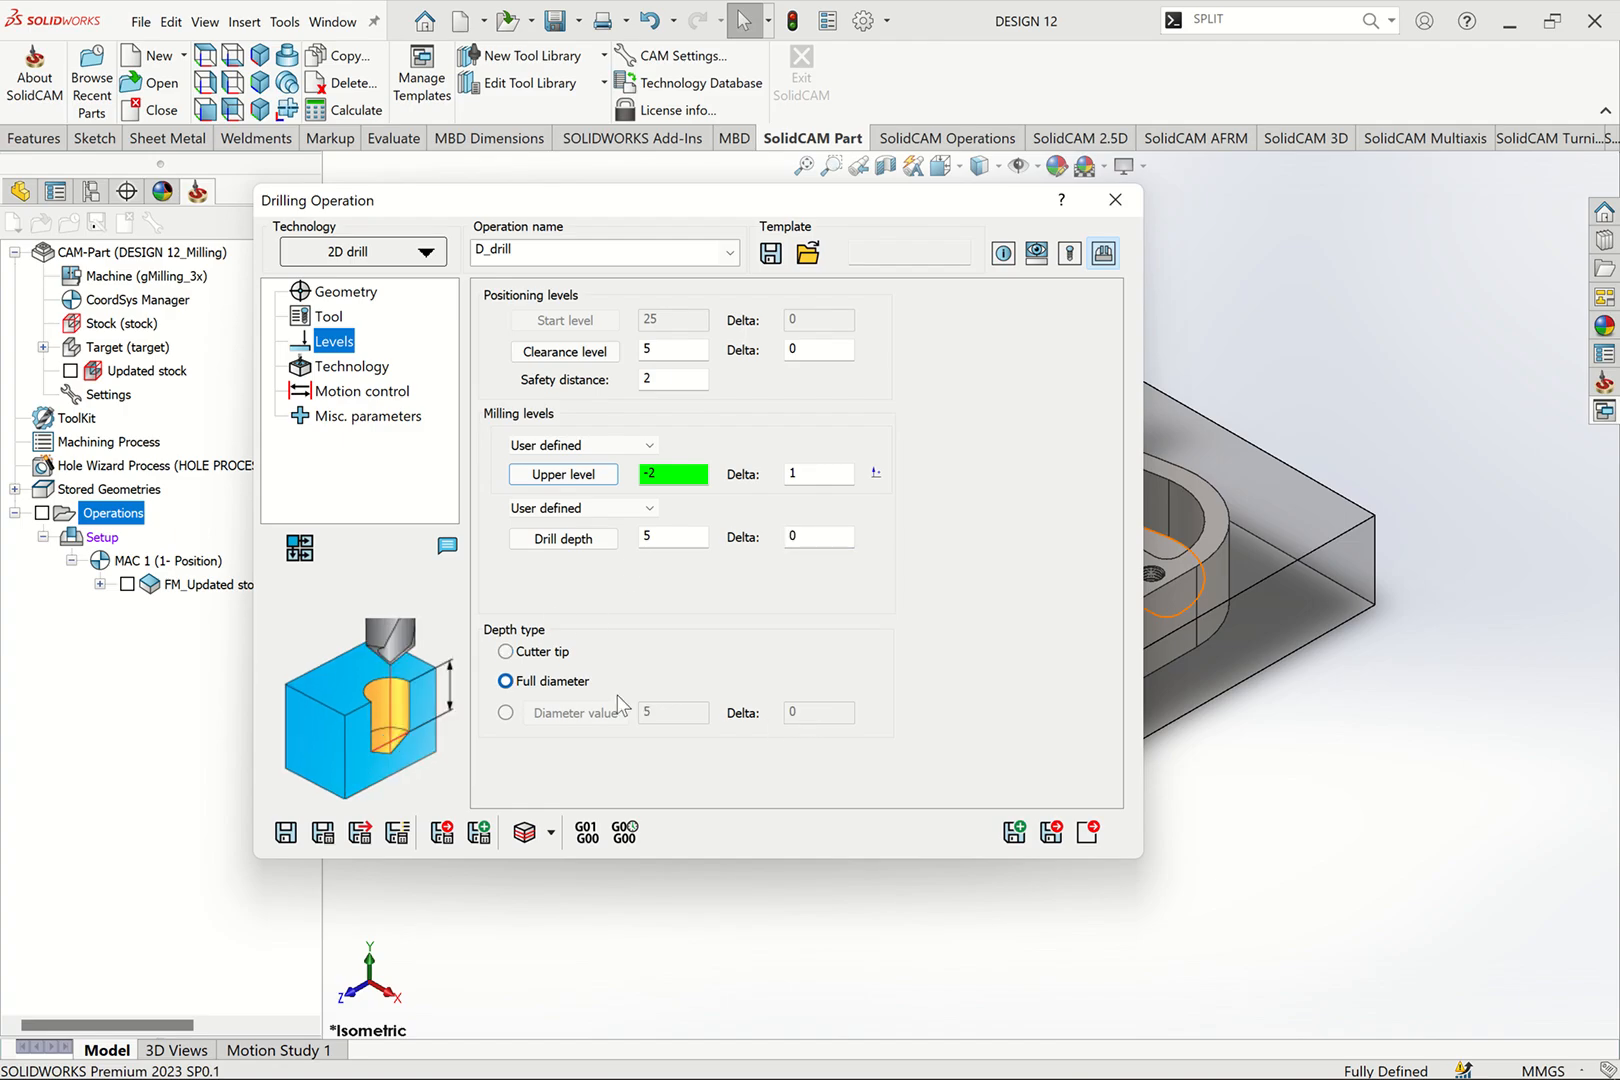
Step: Set the center drilling operation's hole sorting to Advanced and accept the advanced sorting pattern
click(352, 367)
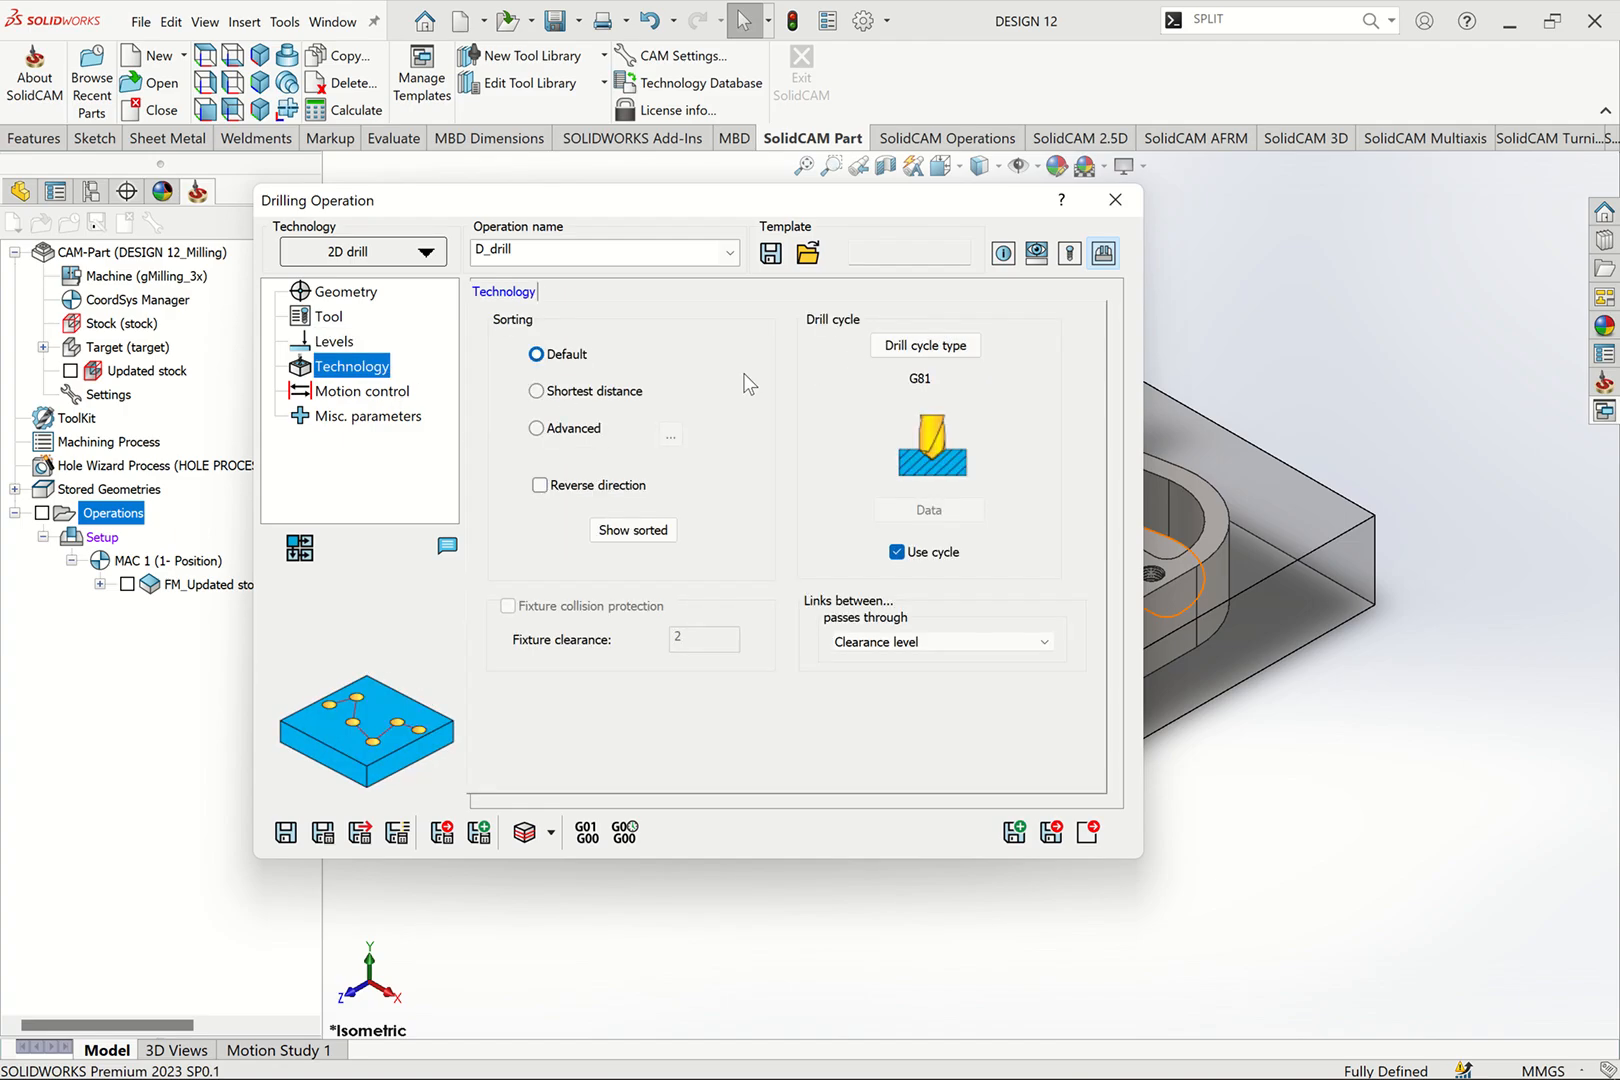
click(607, 437)
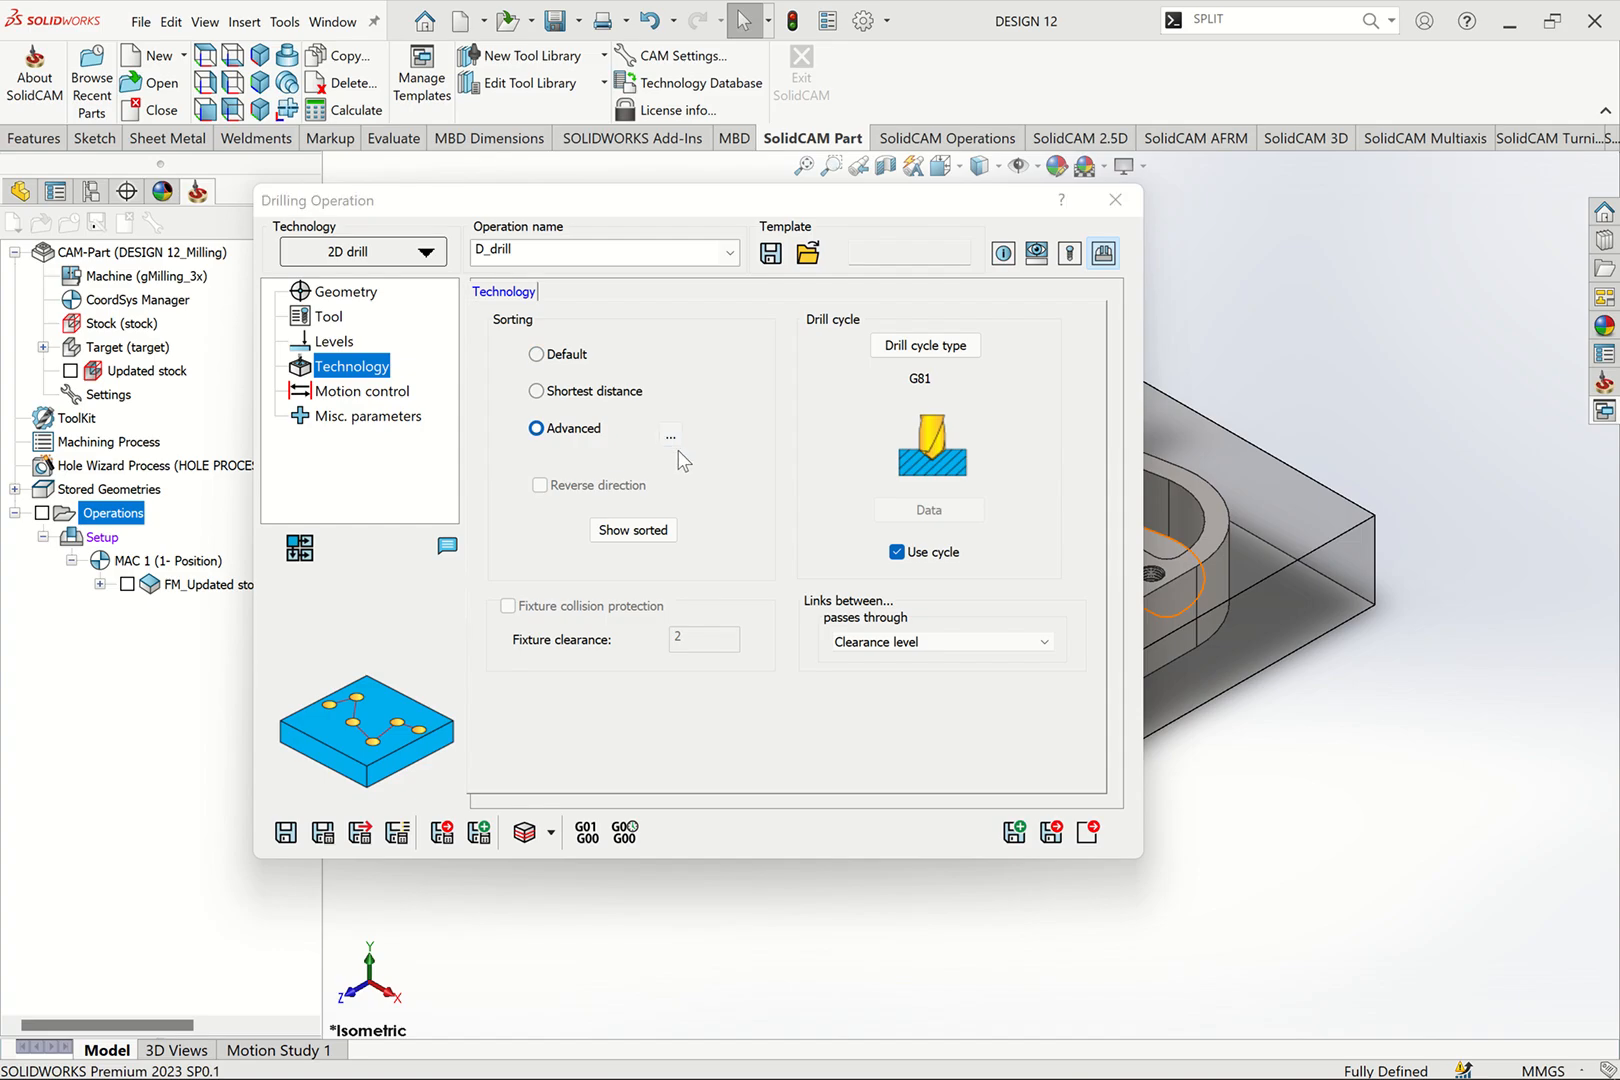
click(670, 437)
click(884, 851)
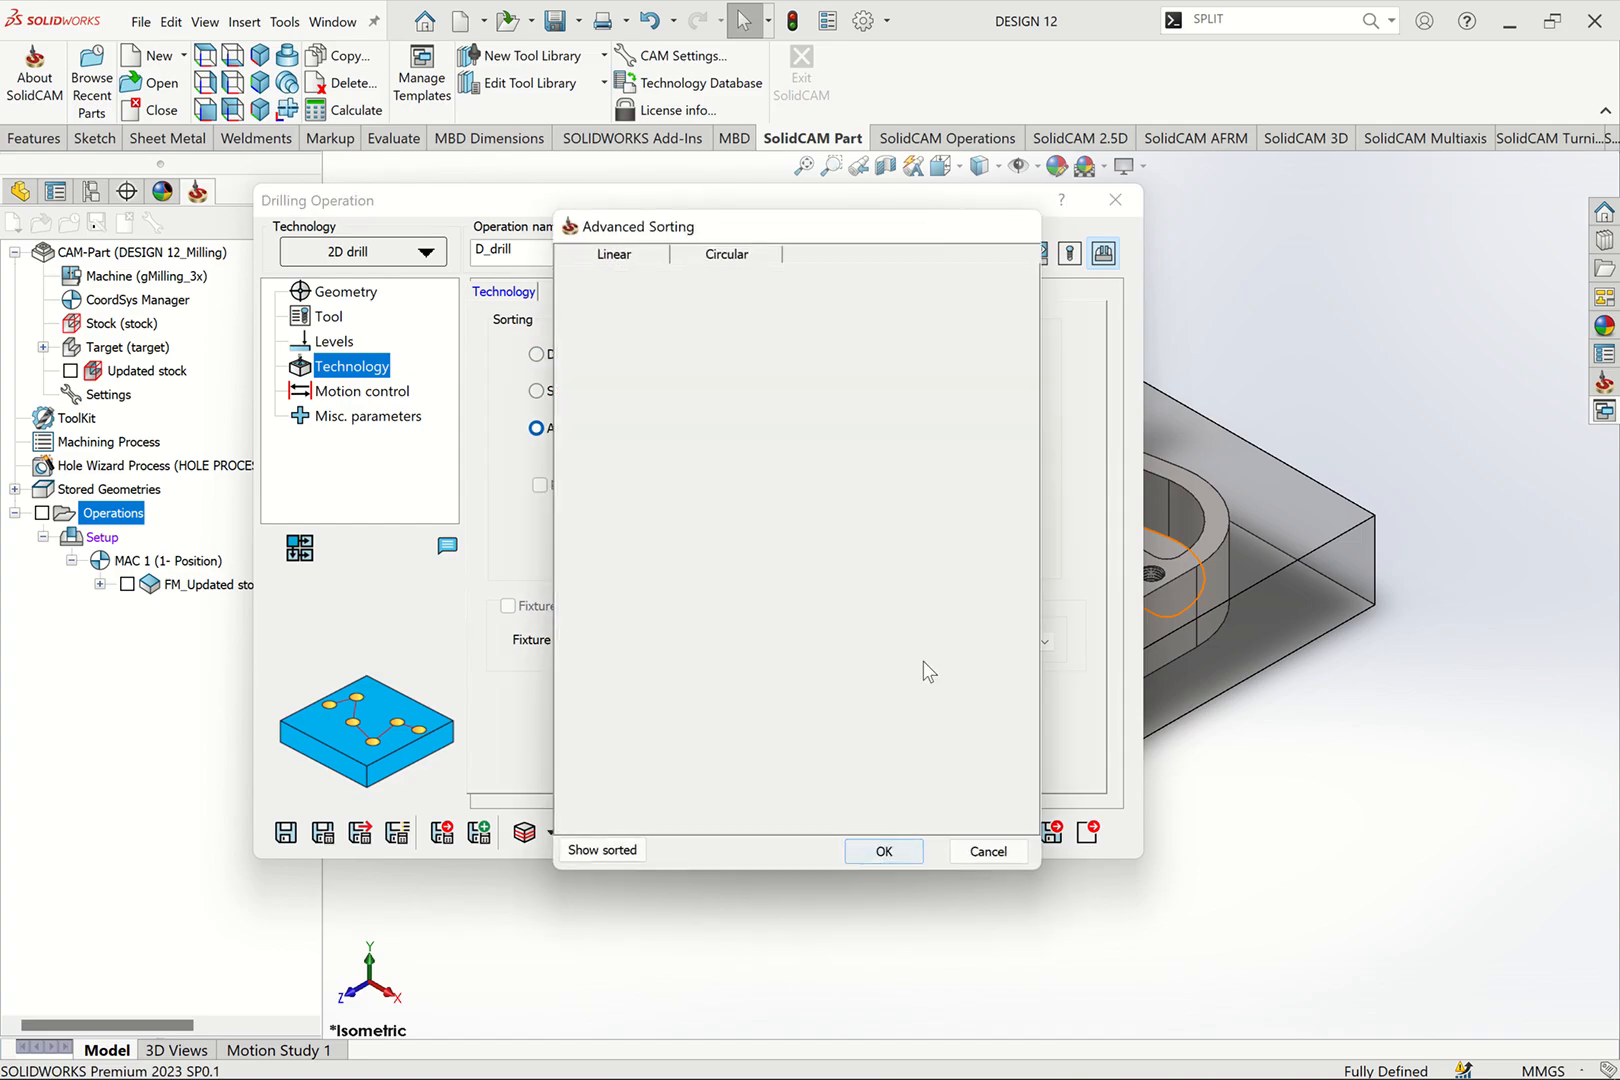
Step: Choose the G83 drill cycle and set Q_Peck to 2, K_MinimumDepth to 1 and P_Dwell to 1 in its data
click(927, 347)
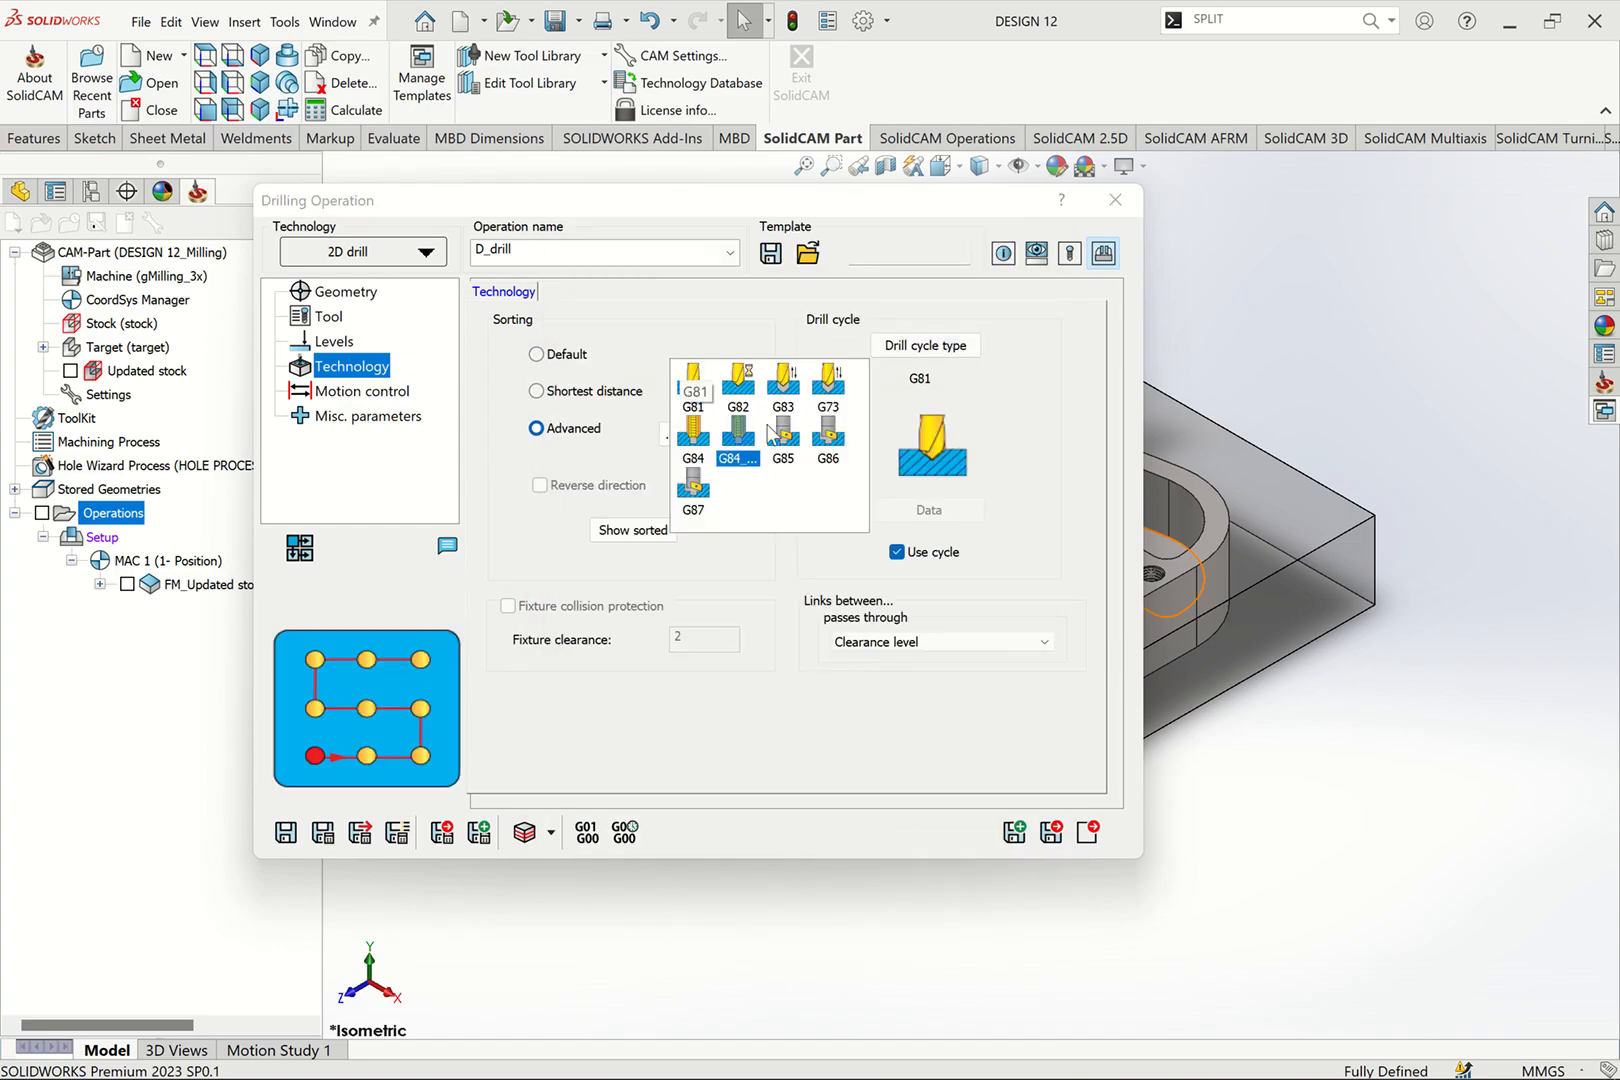
click(790, 405)
click(966, 515)
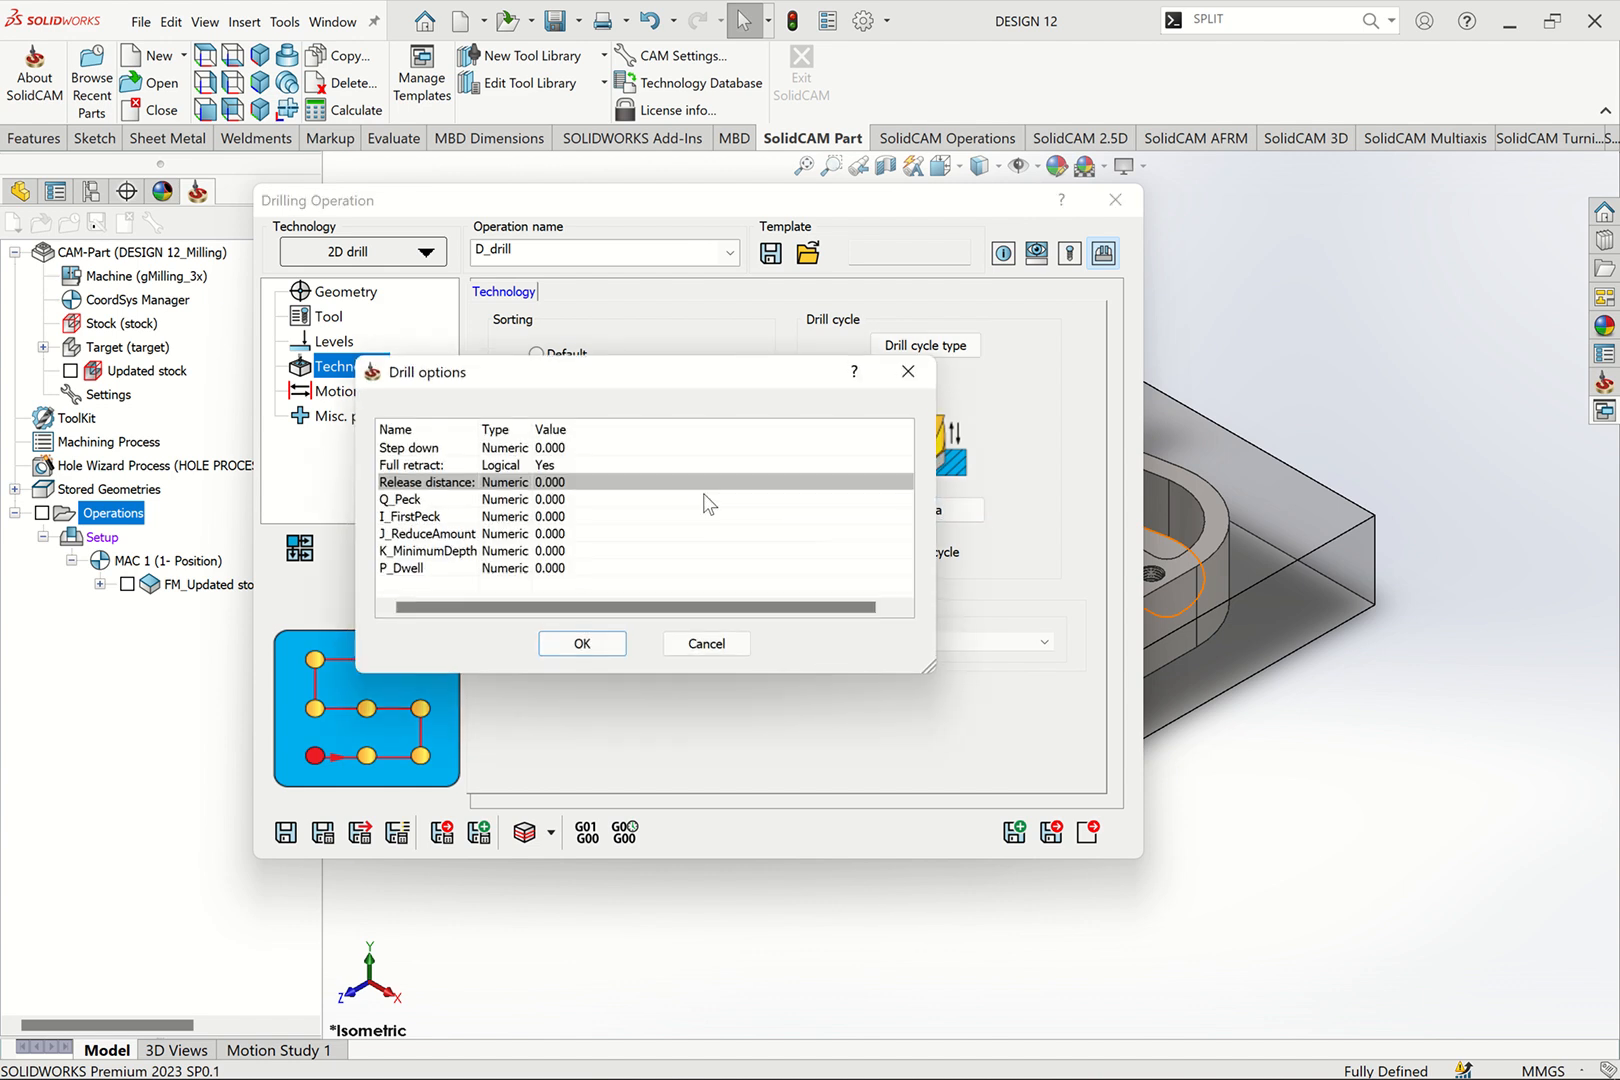
click(560, 500)
text(2)
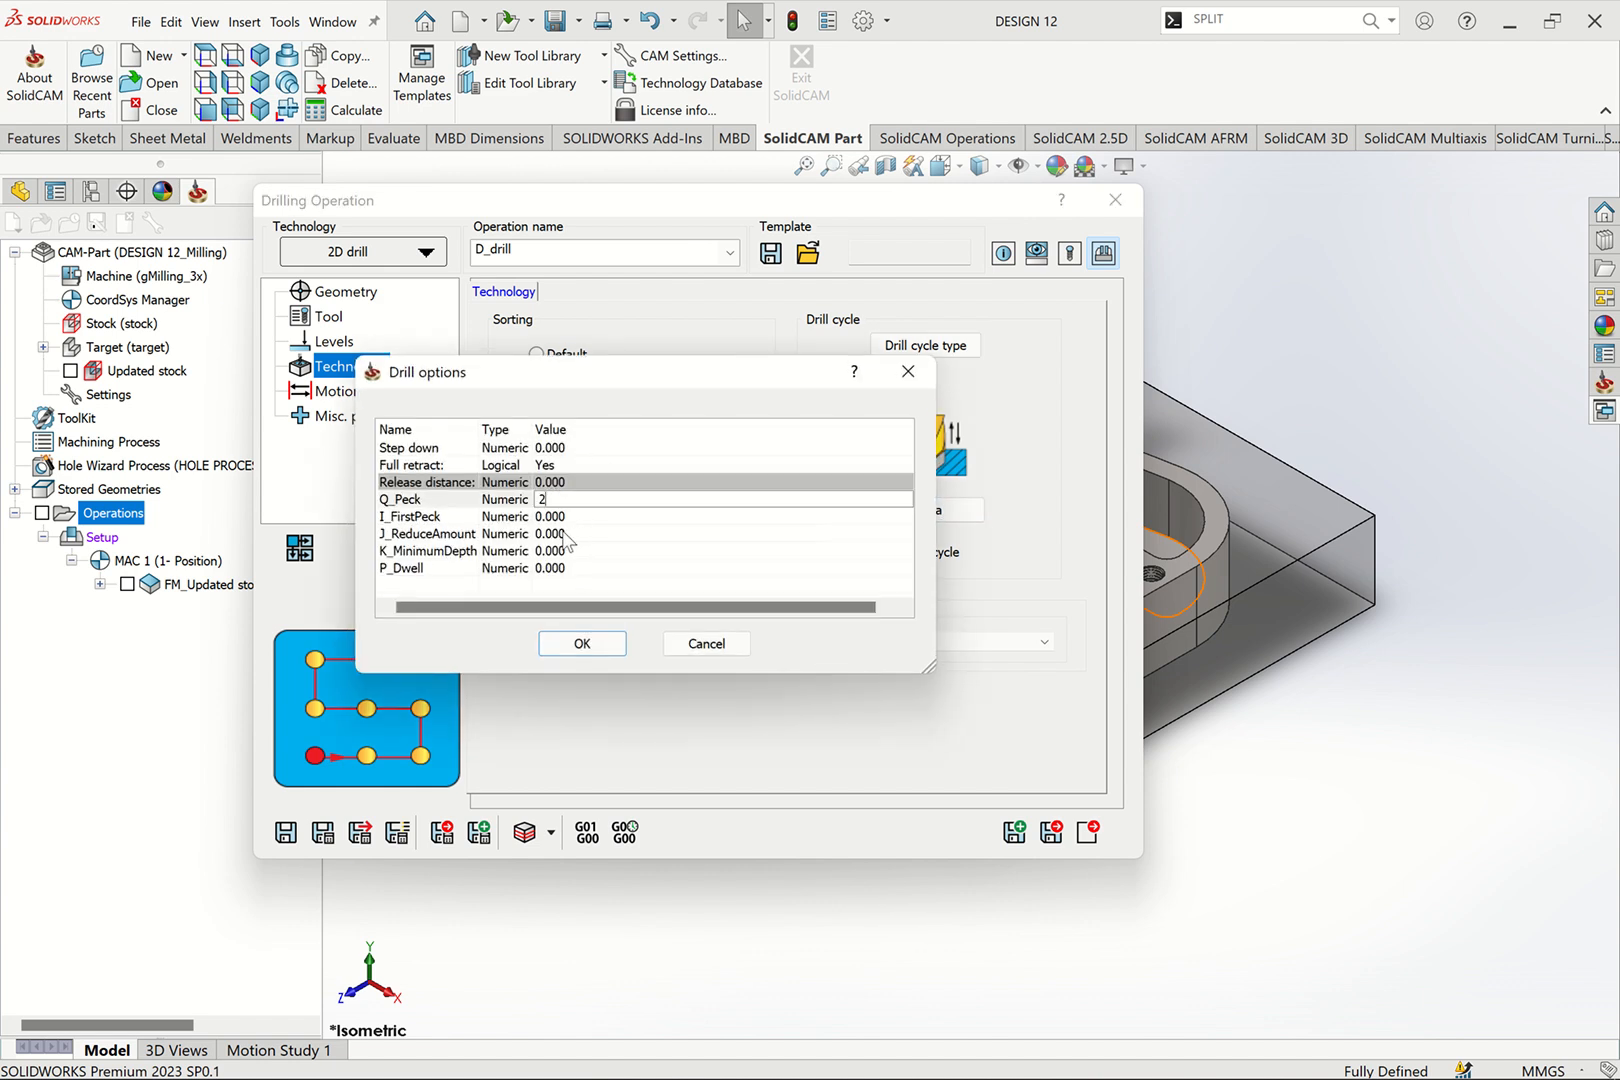
click(558, 533)
click(561, 549)
text(1)
click(554, 569)
text(1)
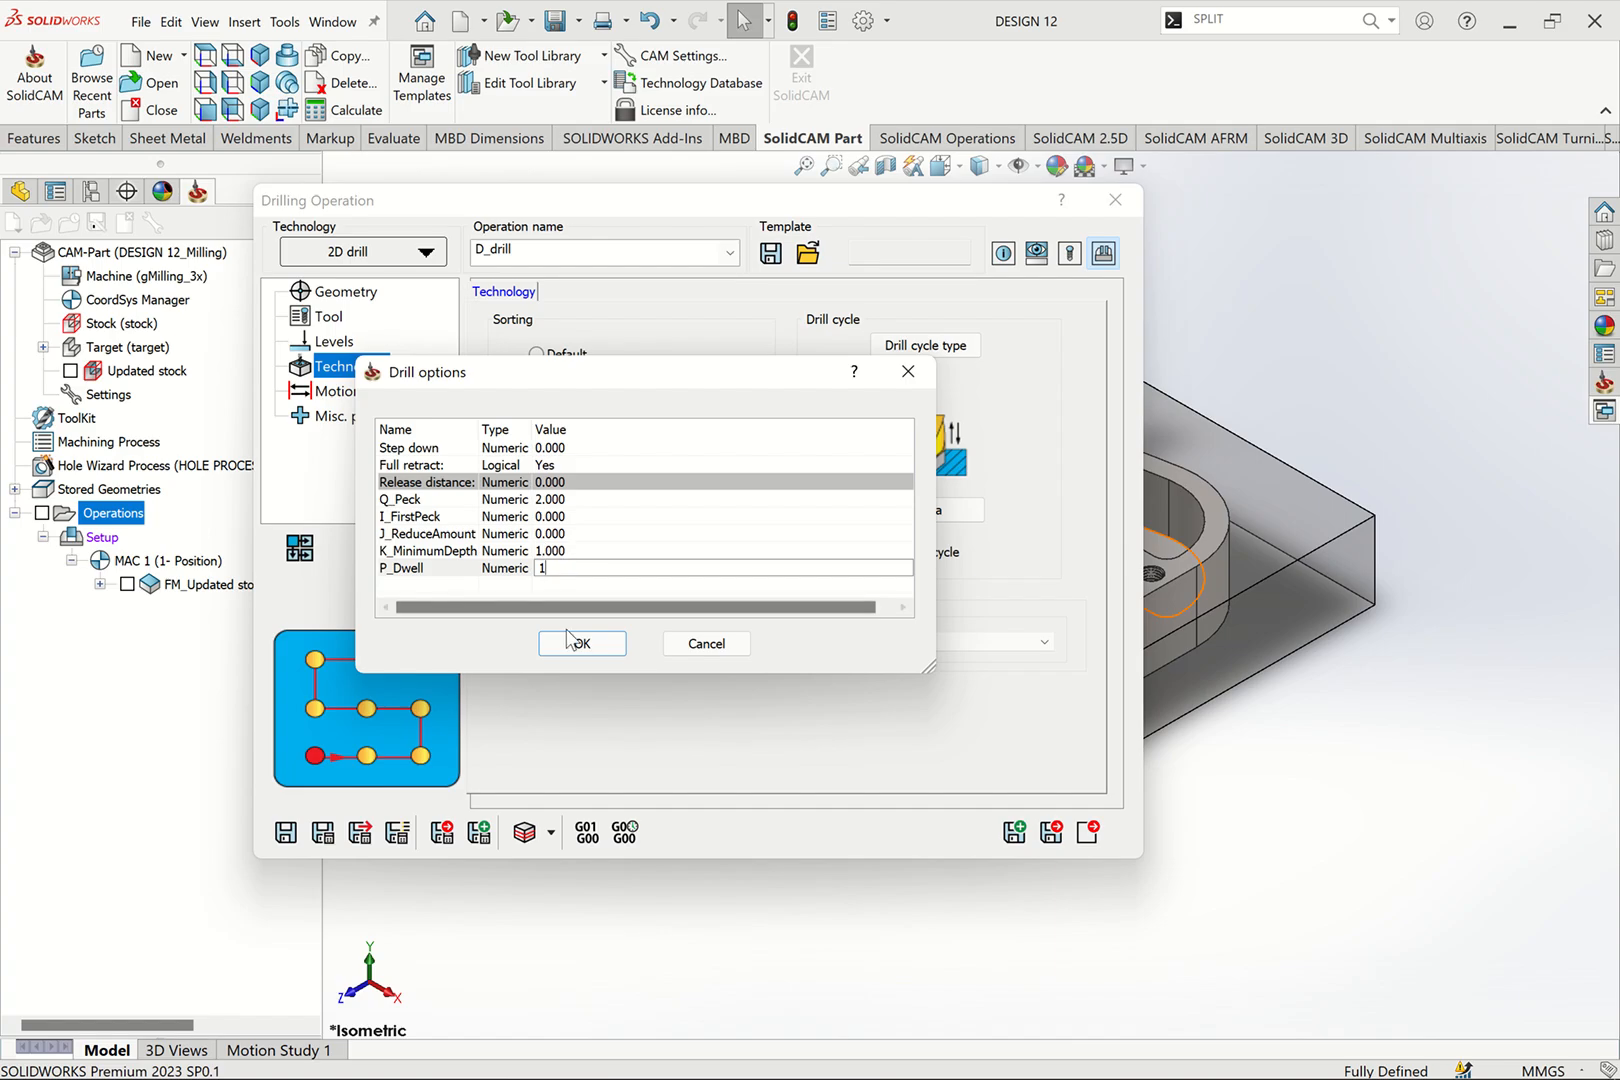
click(569, 636)
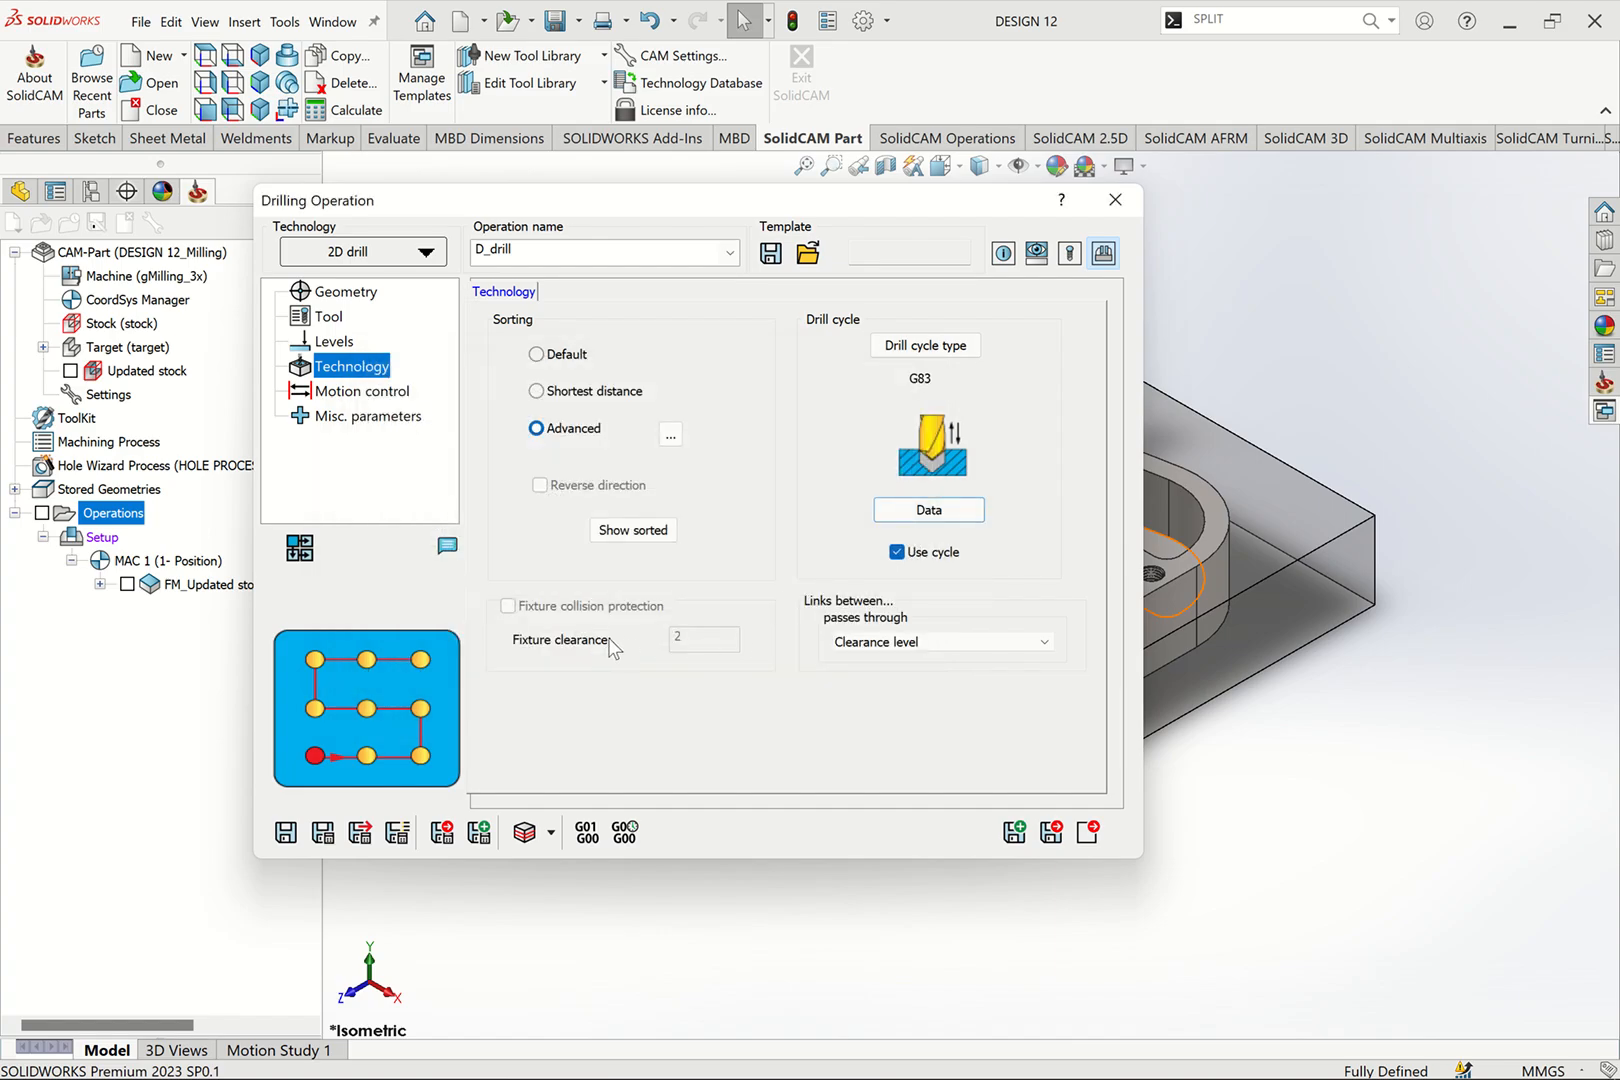
Step: Save and calculate the center drilling operation, and simulate it in SolidVerify at a reduced speed
click(323, 832)
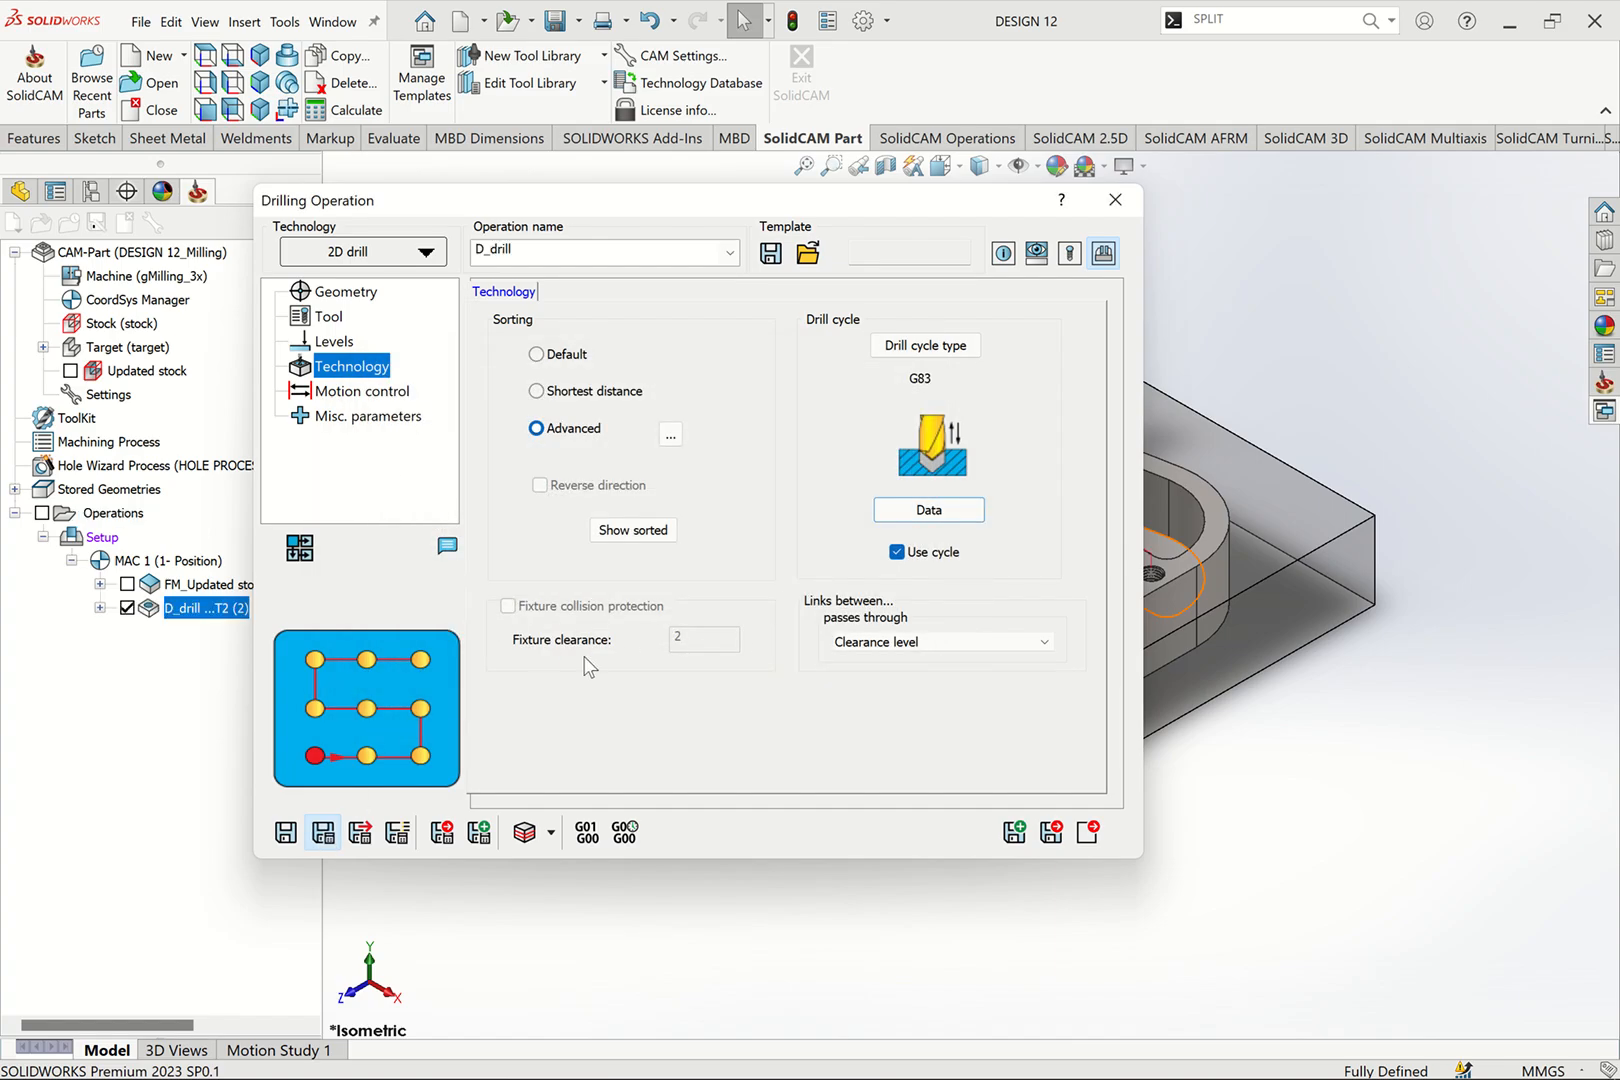
click(524, 832)
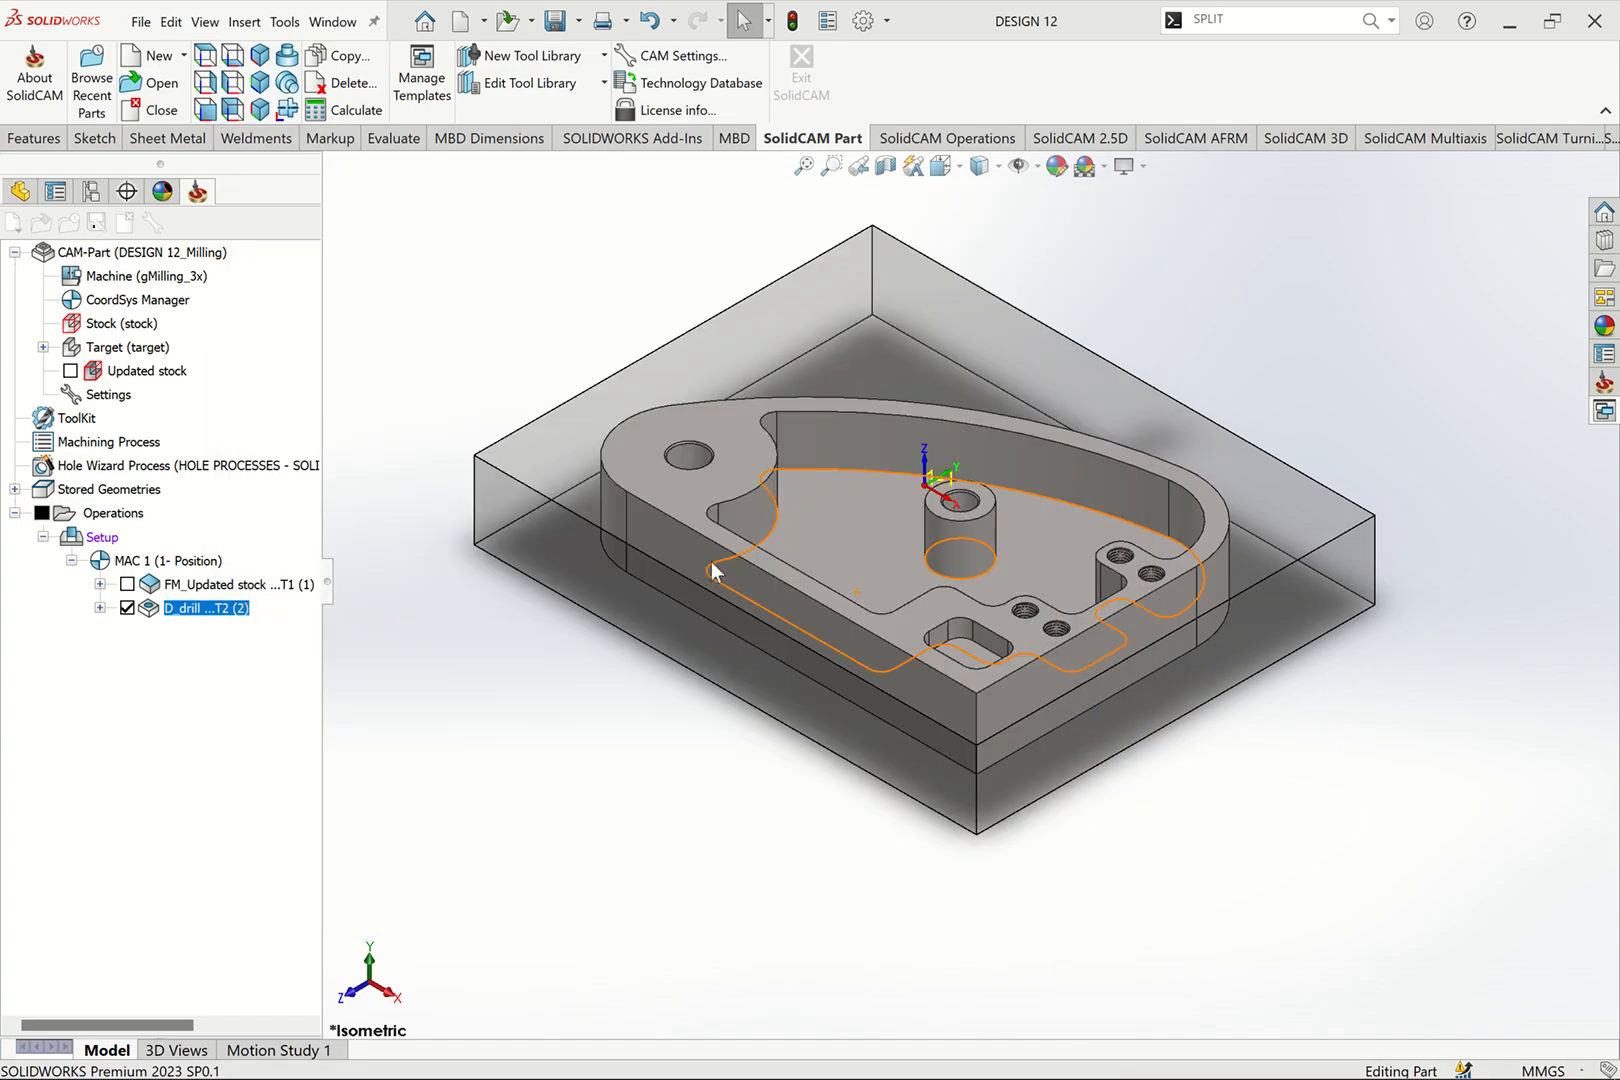
click(1412, 110)
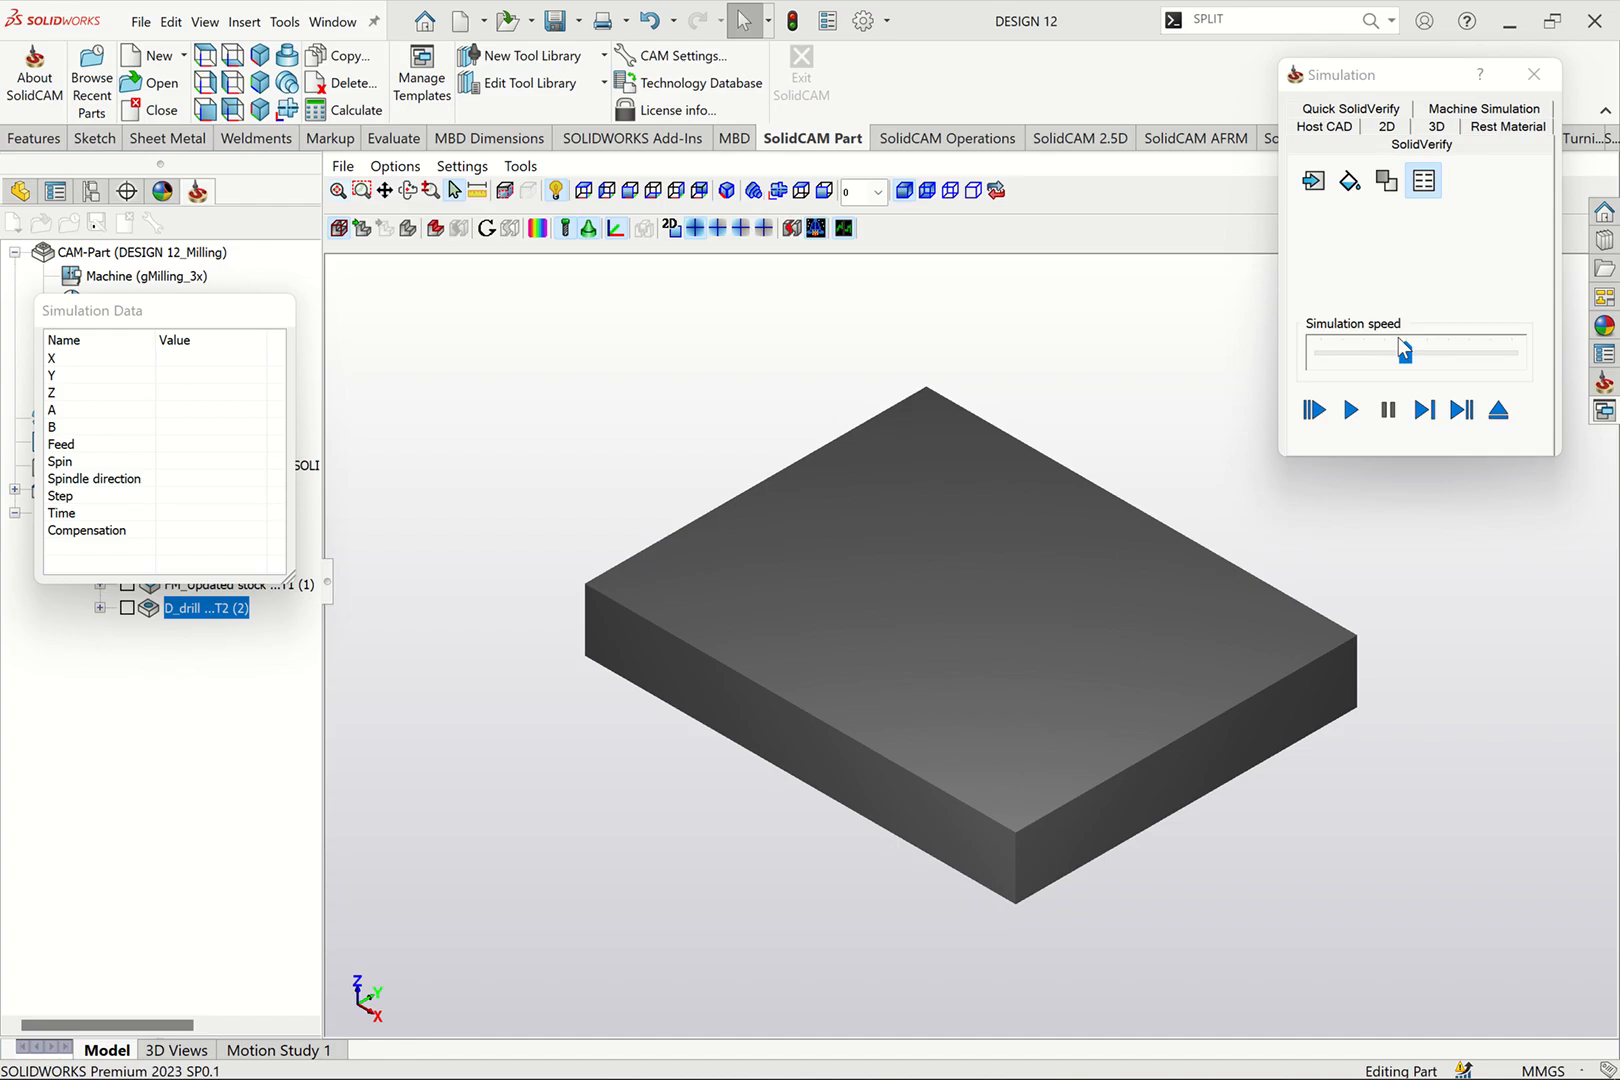
drag(1401, 346, 1345, 353)
click(1350, 411)
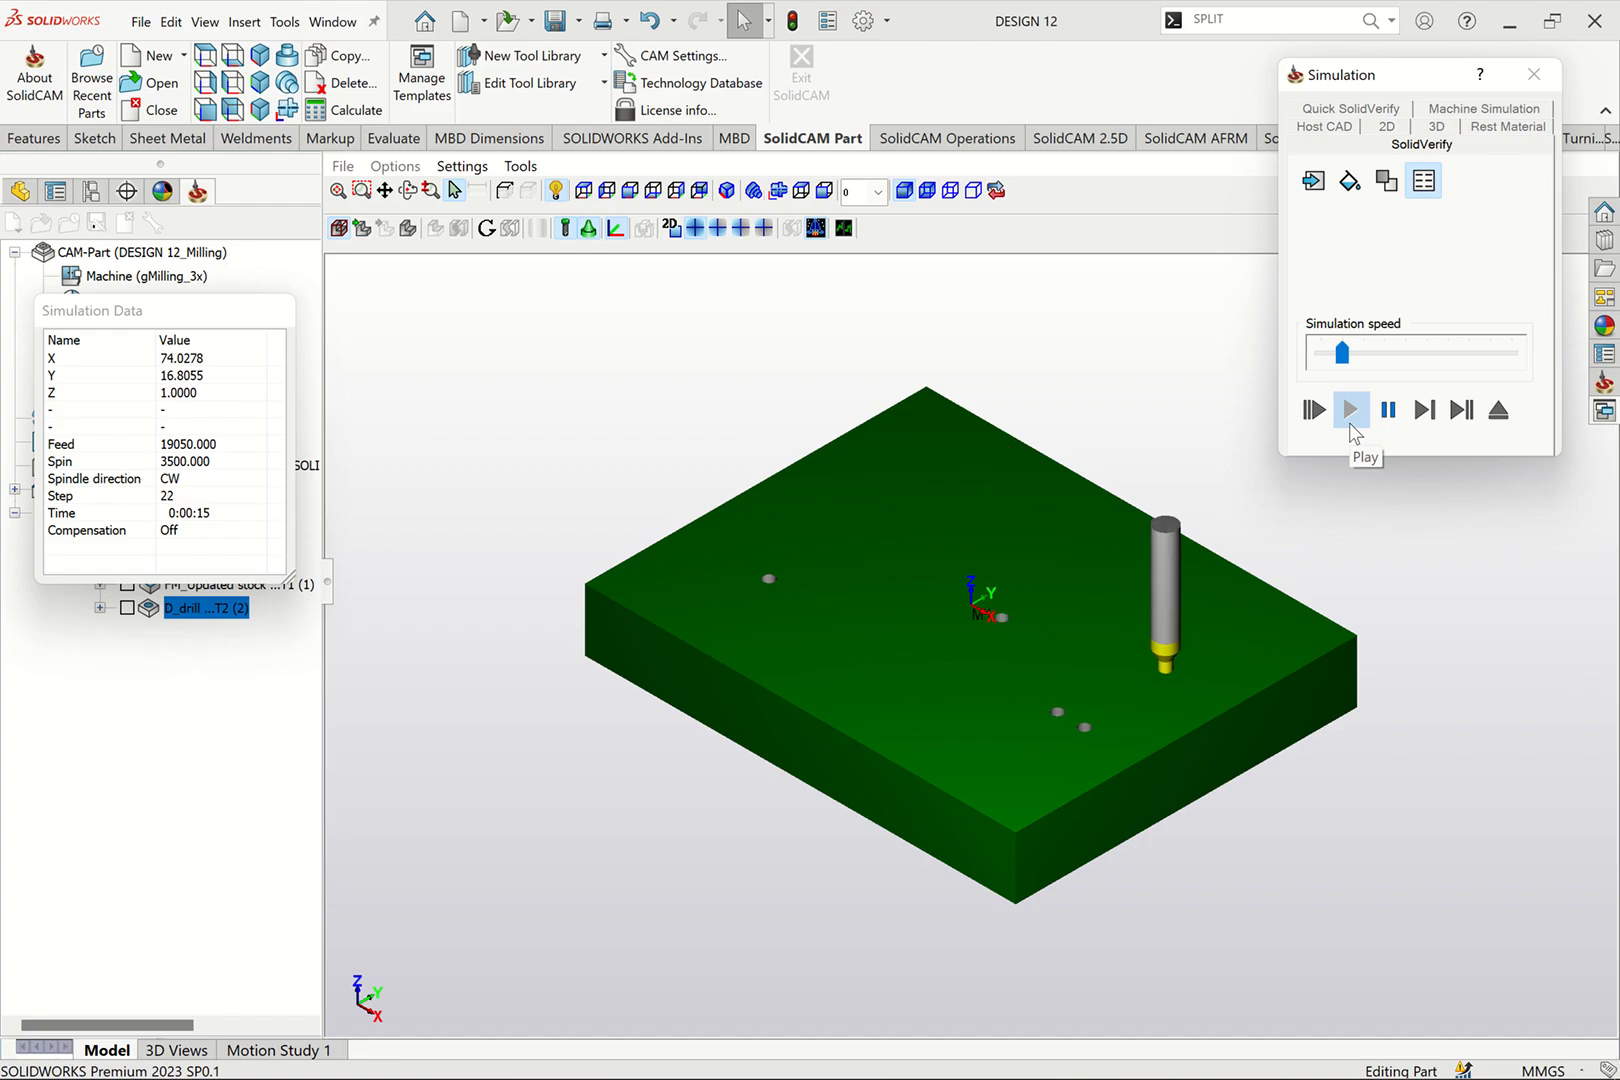
click(1534, 74)
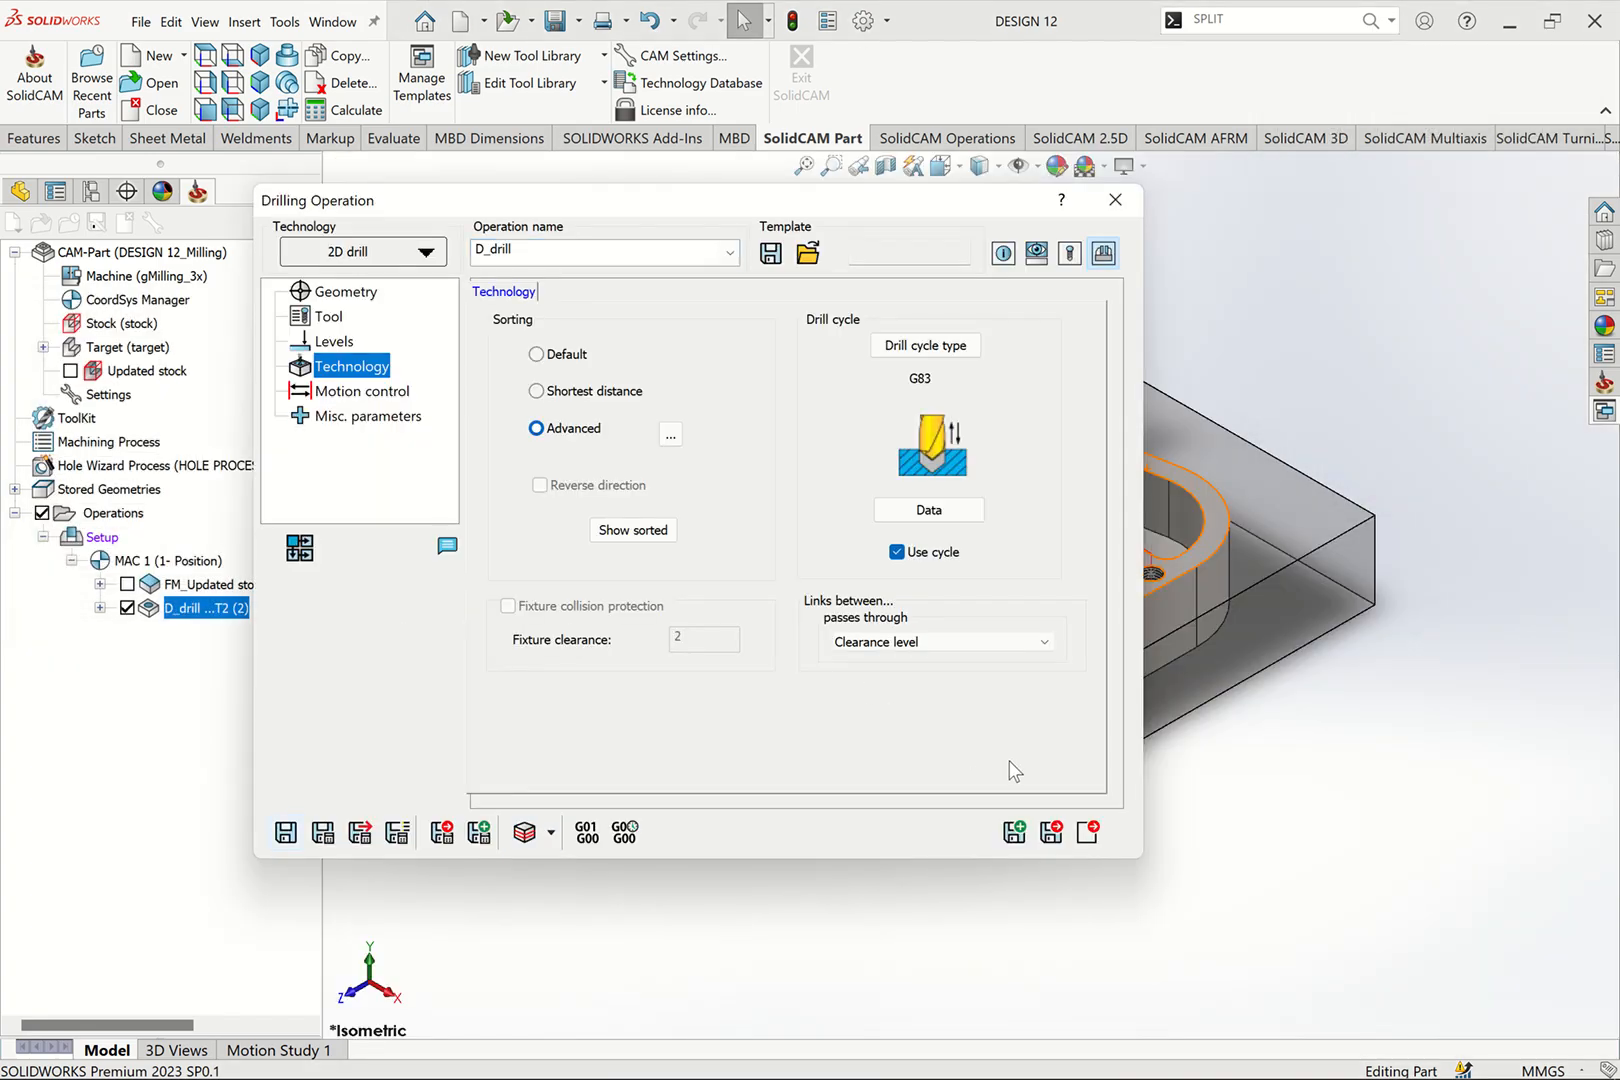
click(1089, 833)
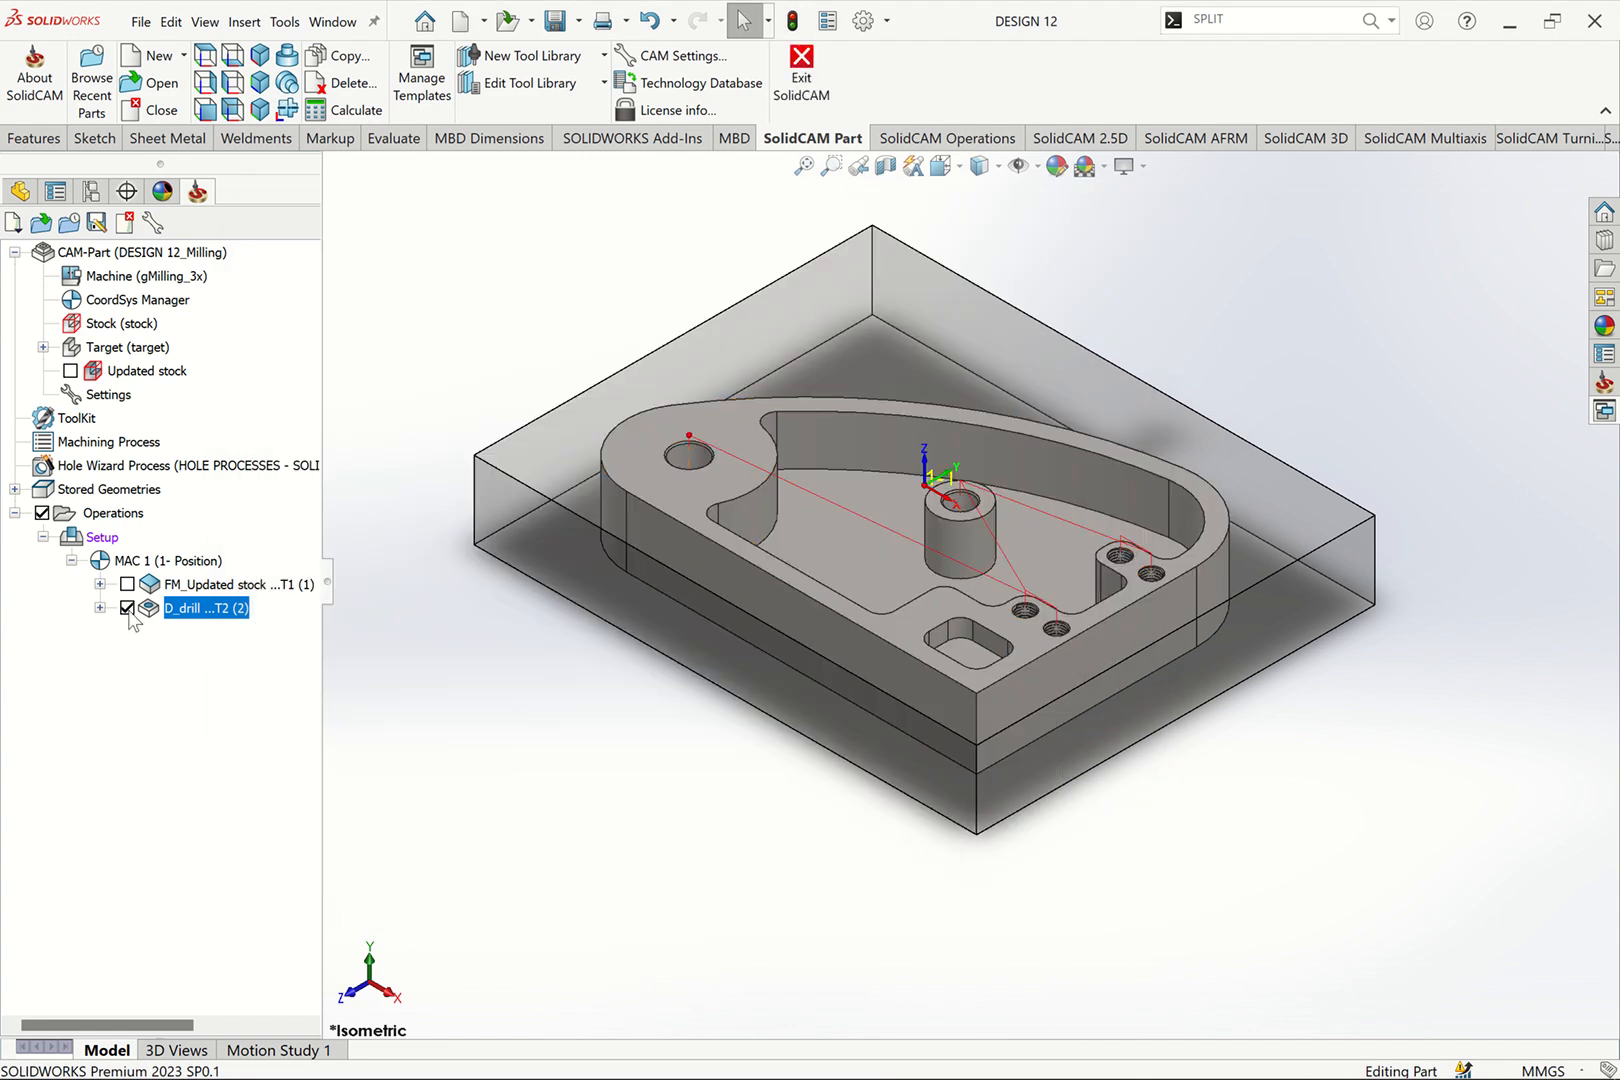
Step: Copy the D_drill operation and paste the duplicate directly after it in the operations tree
right_click(189, 614)
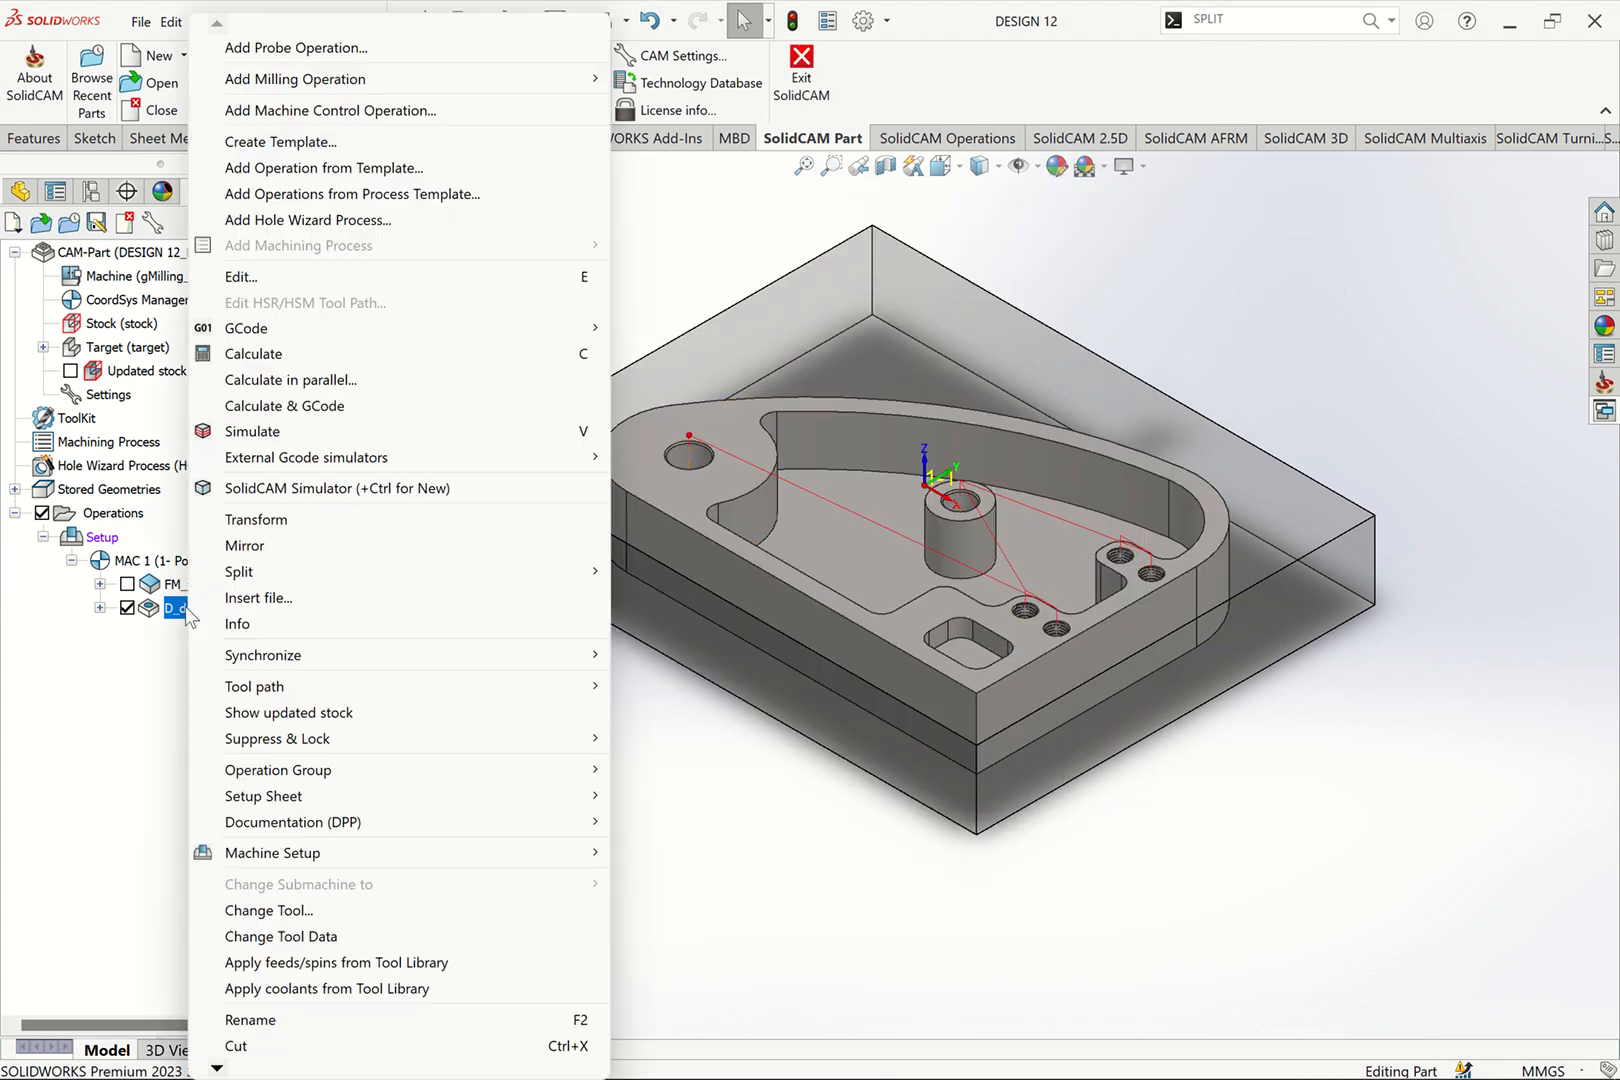
click(245, 1046)
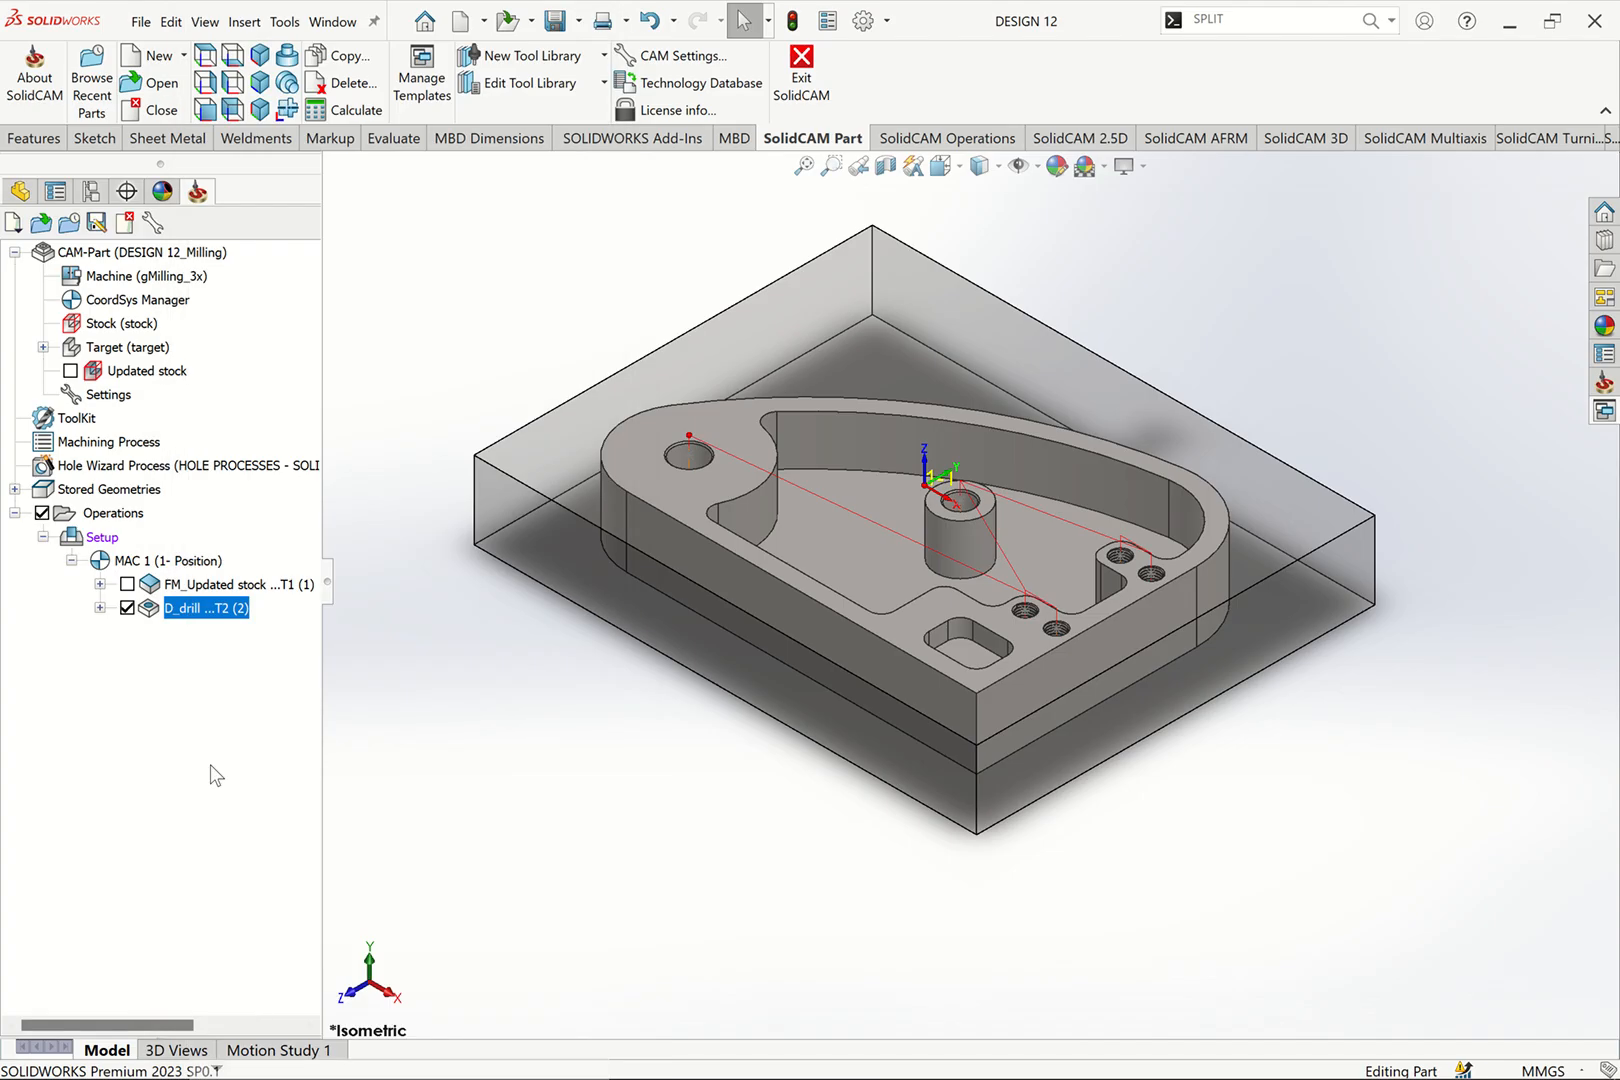
right_click(199, 610)
mouse_move(222, 1068)
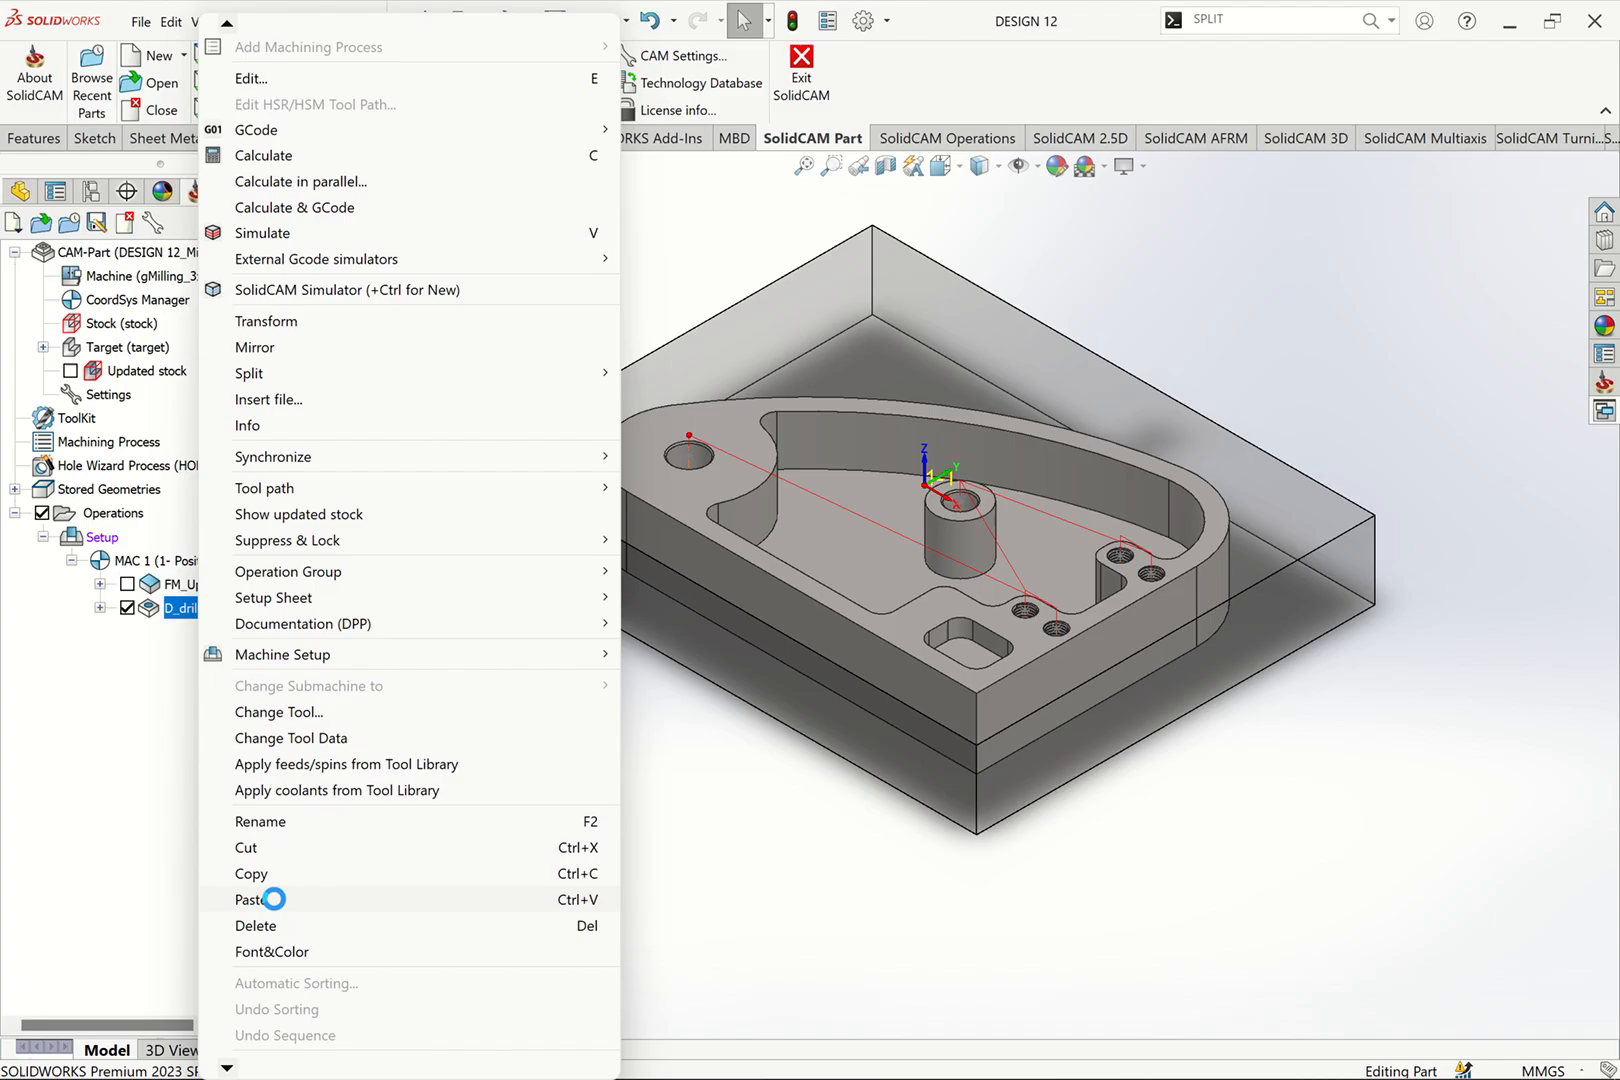
click(278, 903)
click(140, 612)
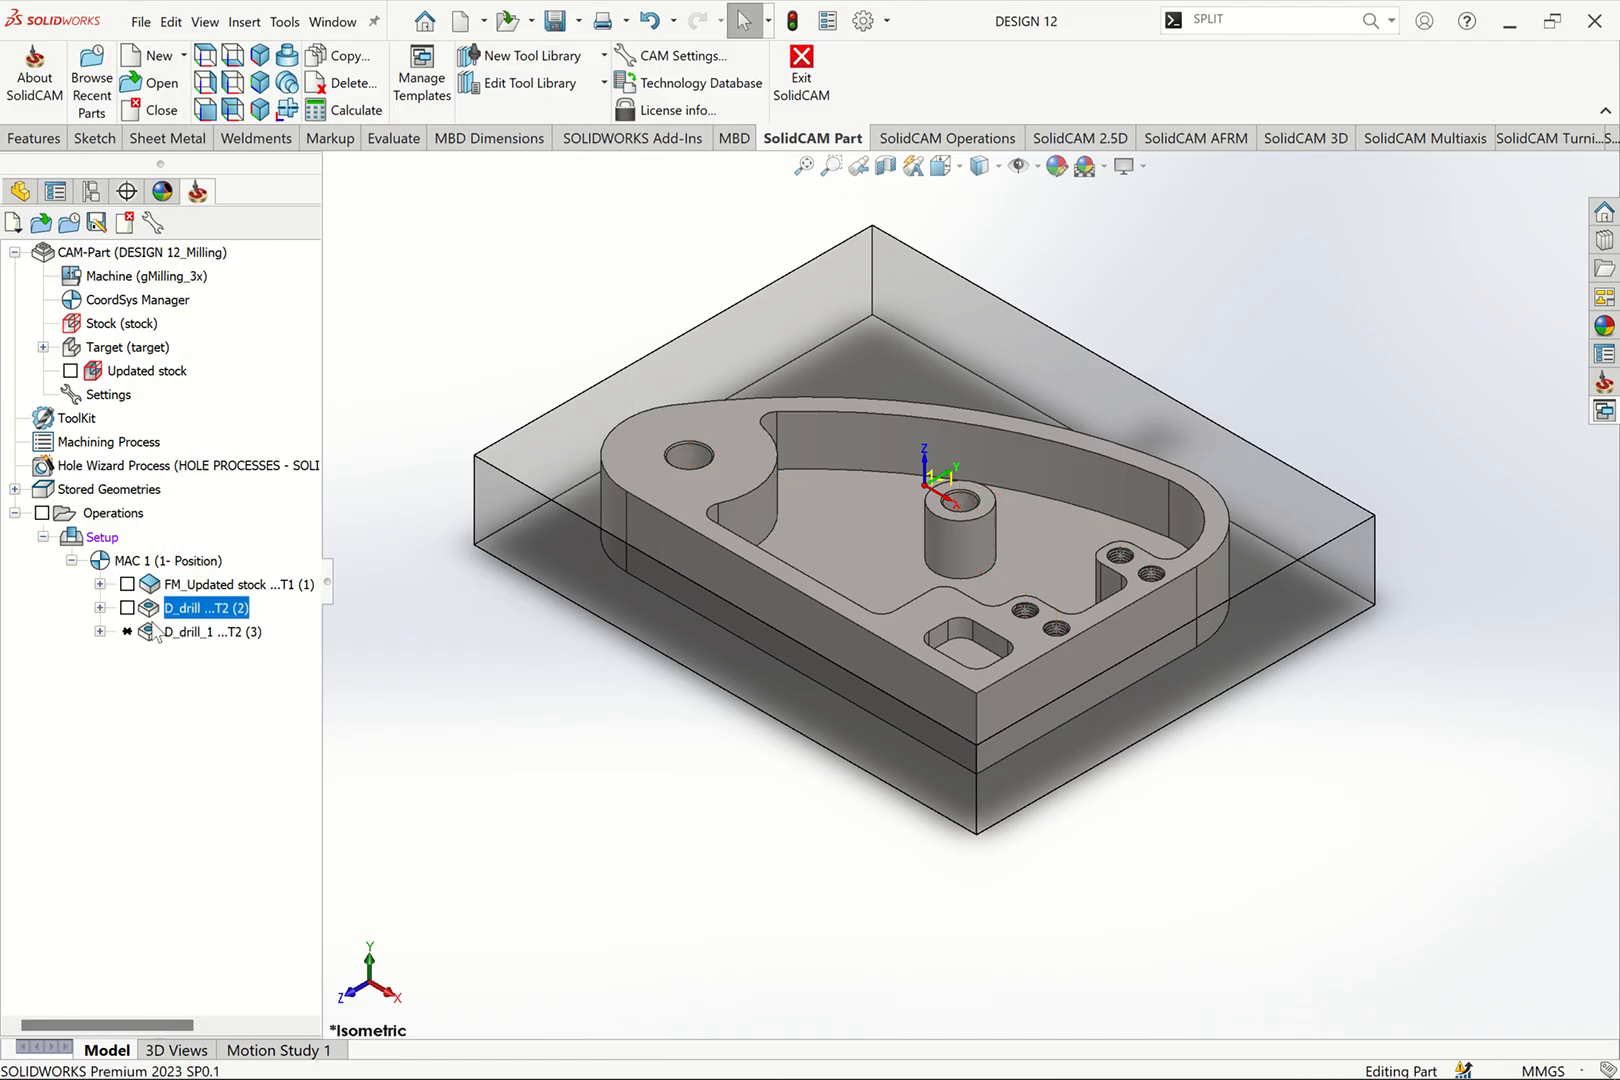
Step: Edit the copied drilling operation and add a DRILL tool to replace its center drill
right_click(172, 632)
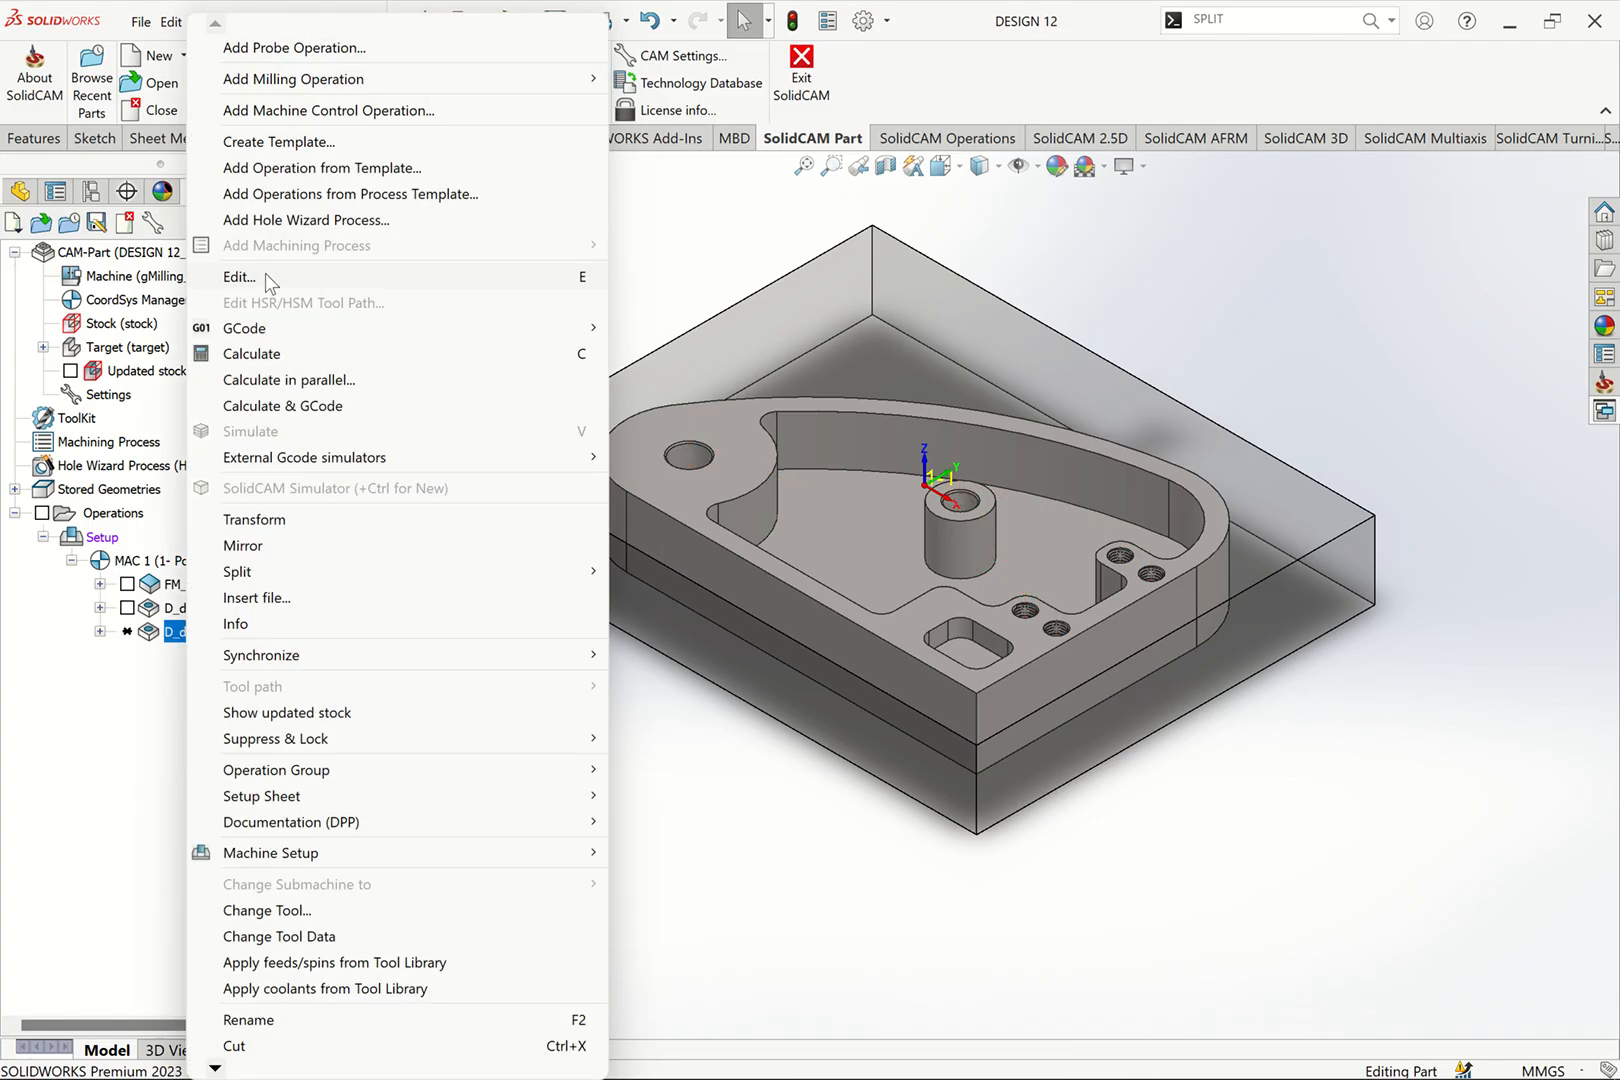
click(266, 277)
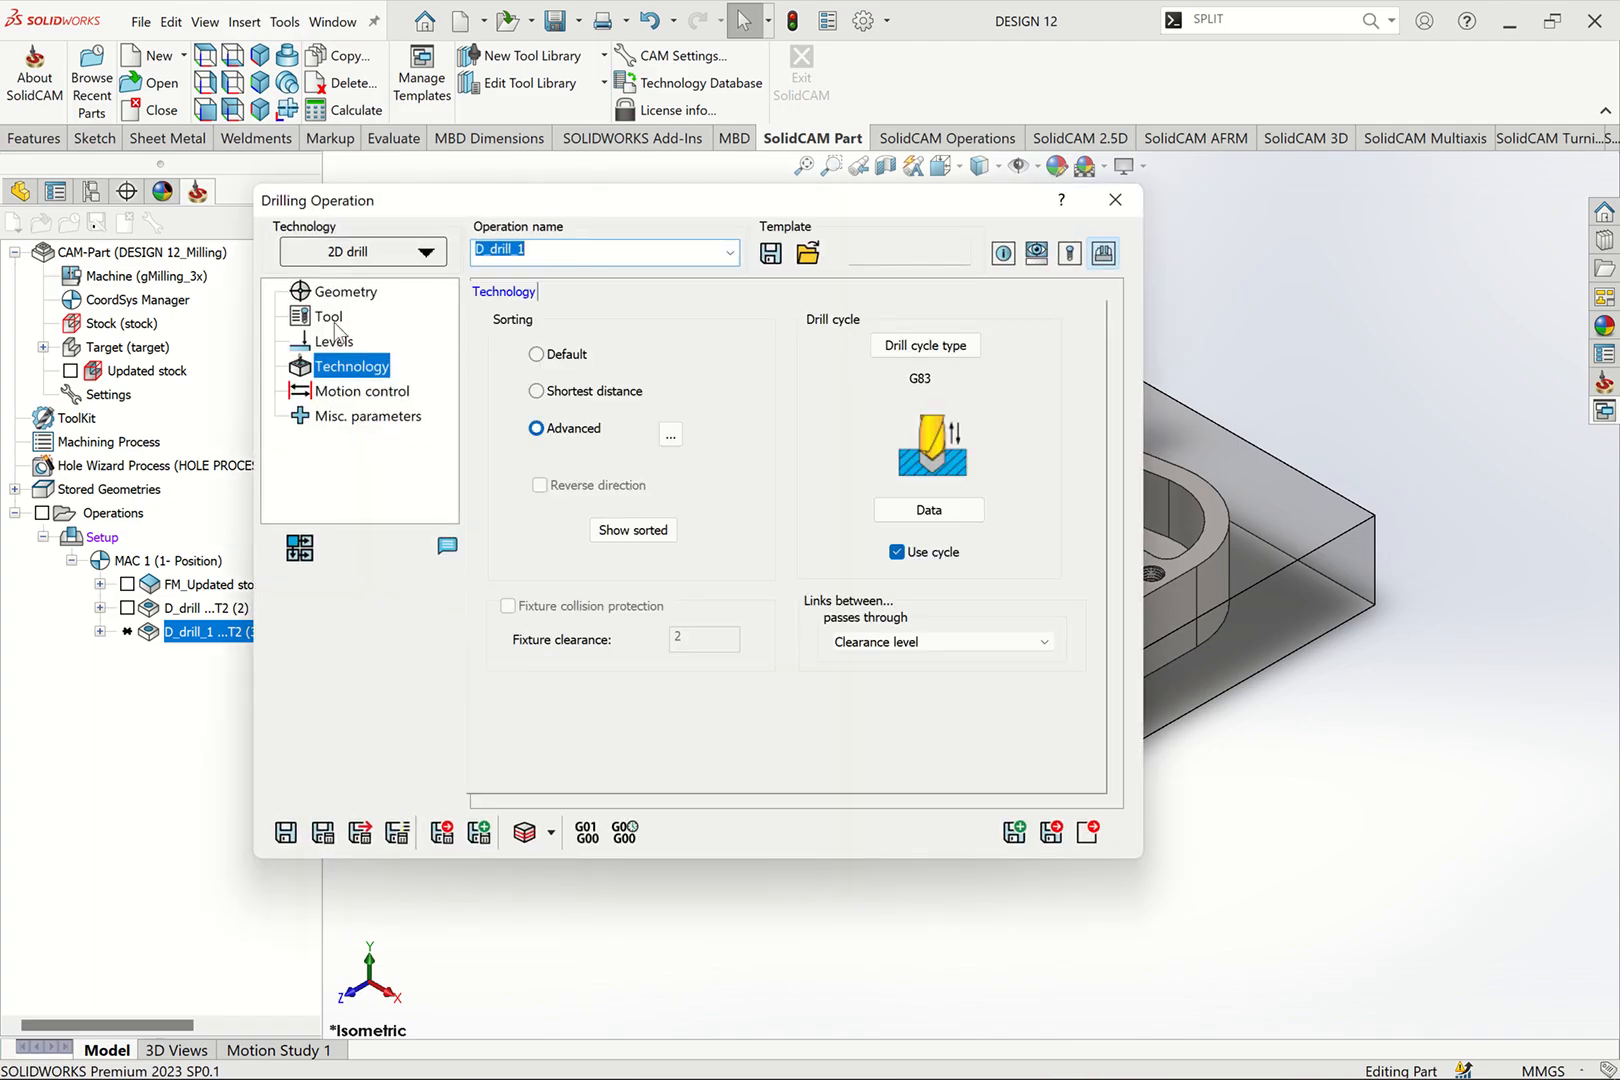
click(342, 291)
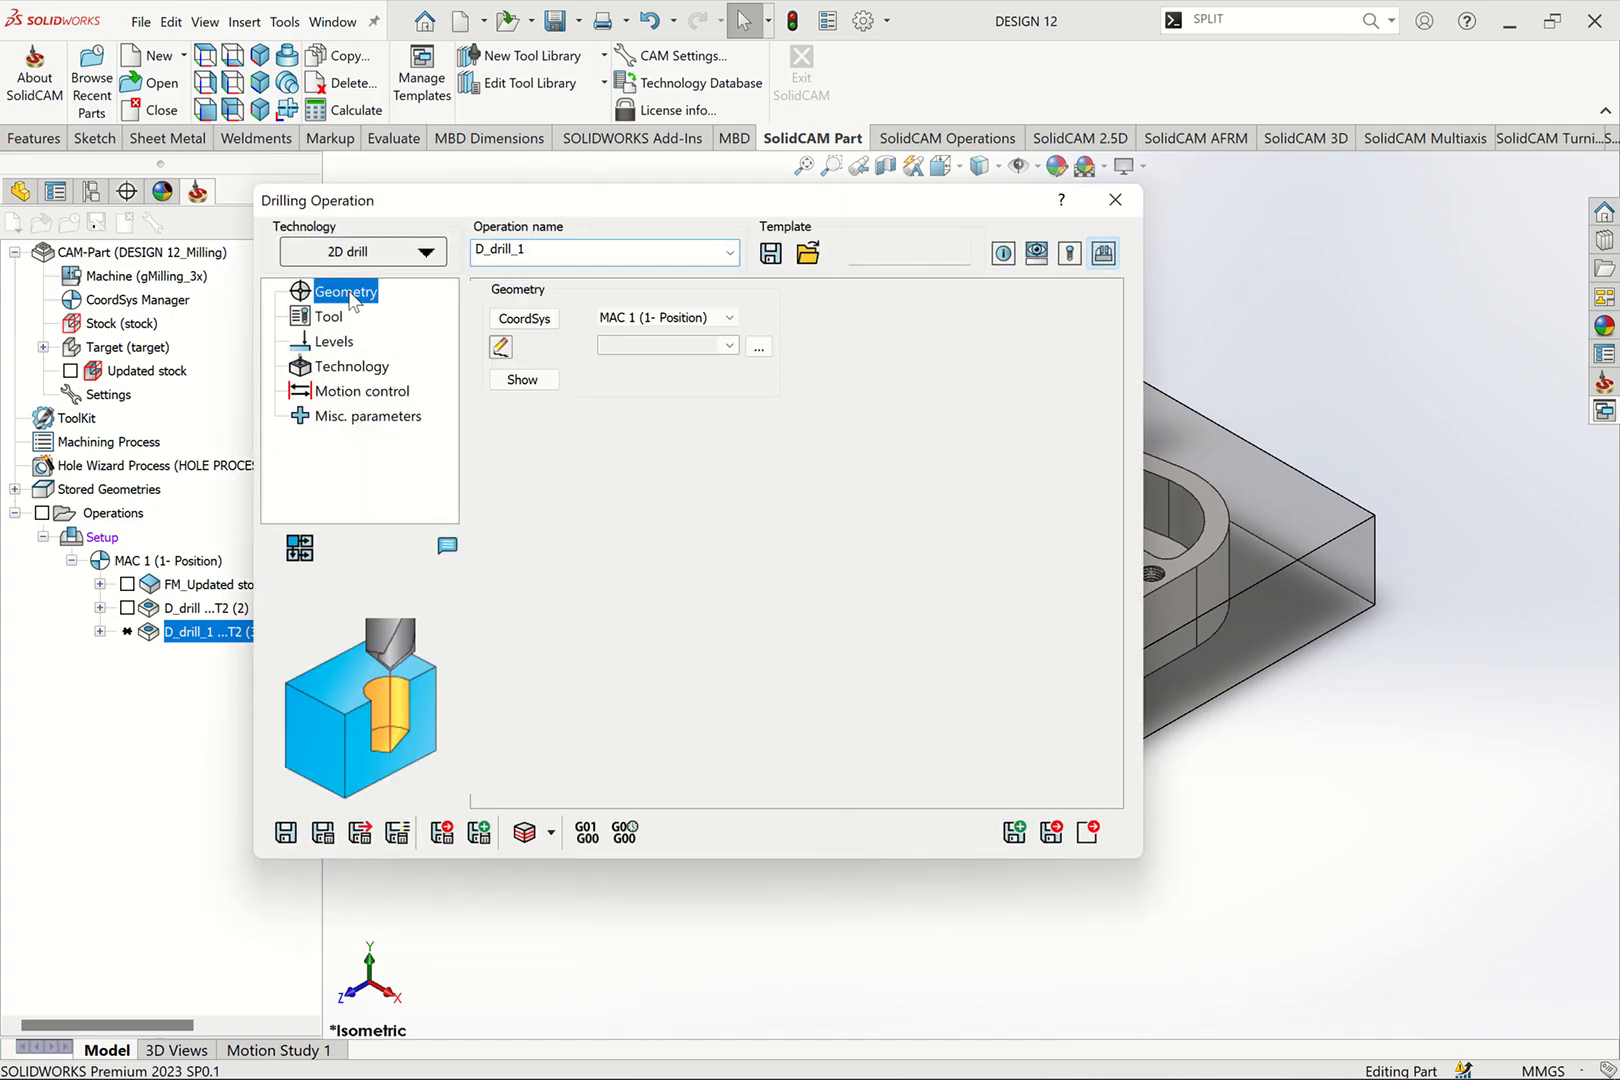
click(330, 316)
click(528, 660)
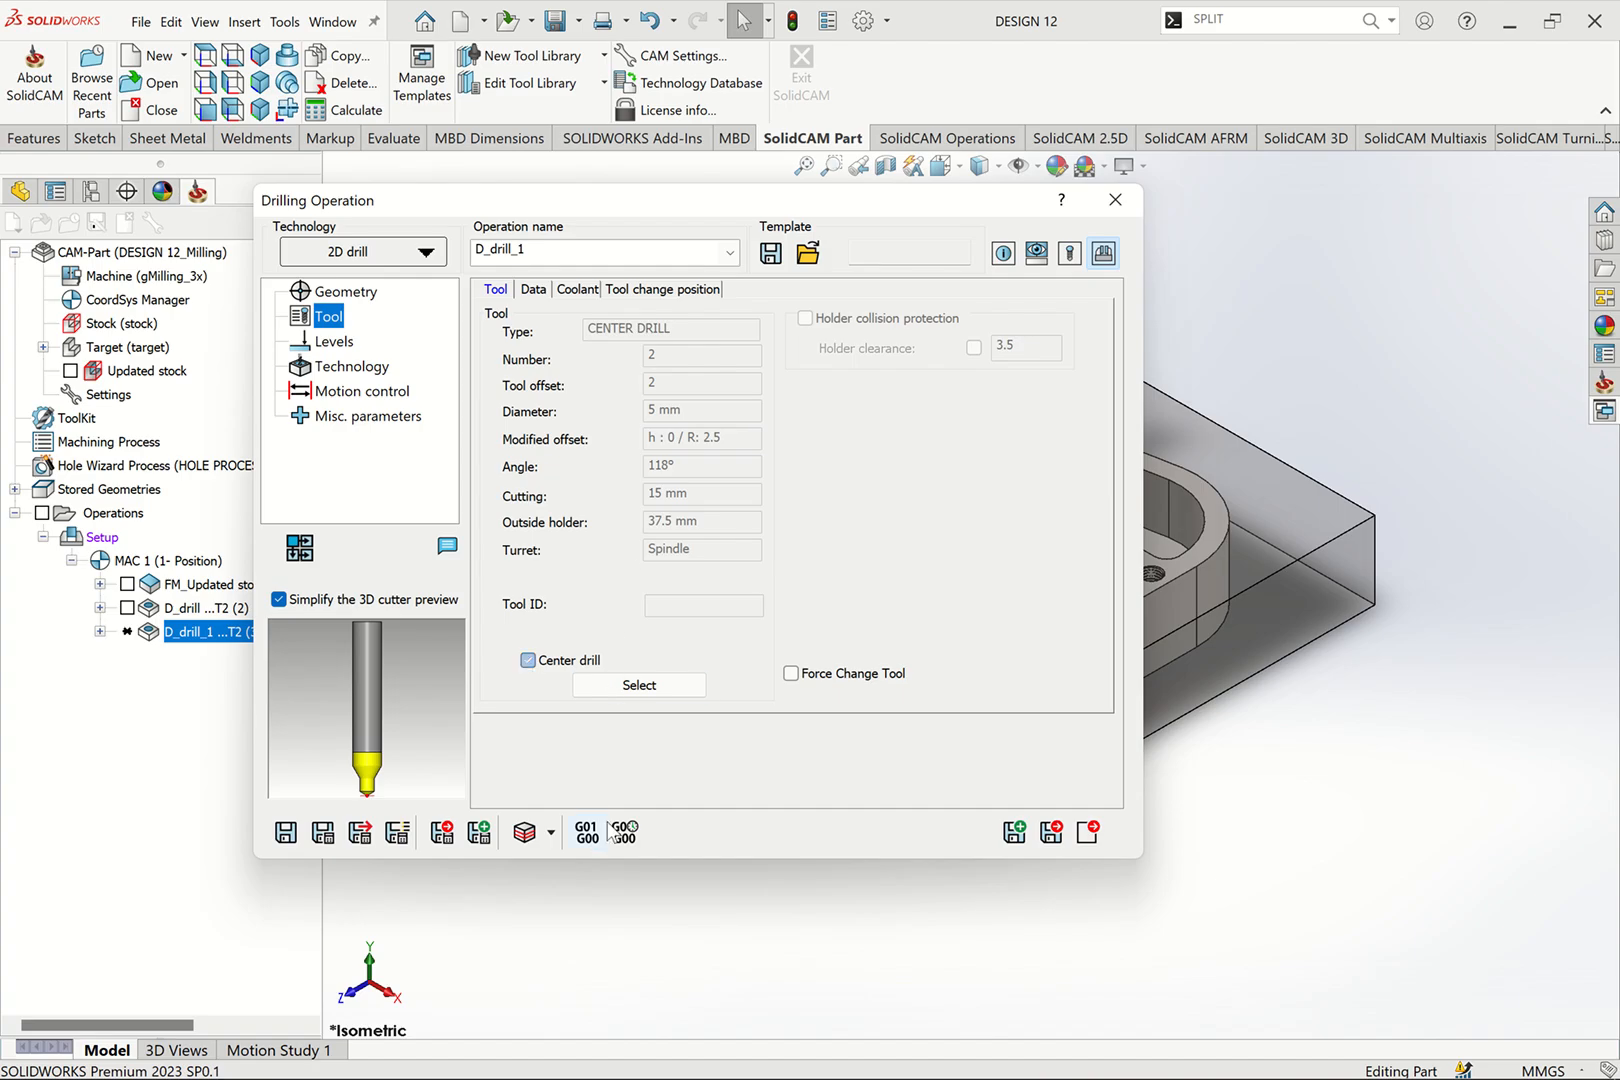
click(653, 688)
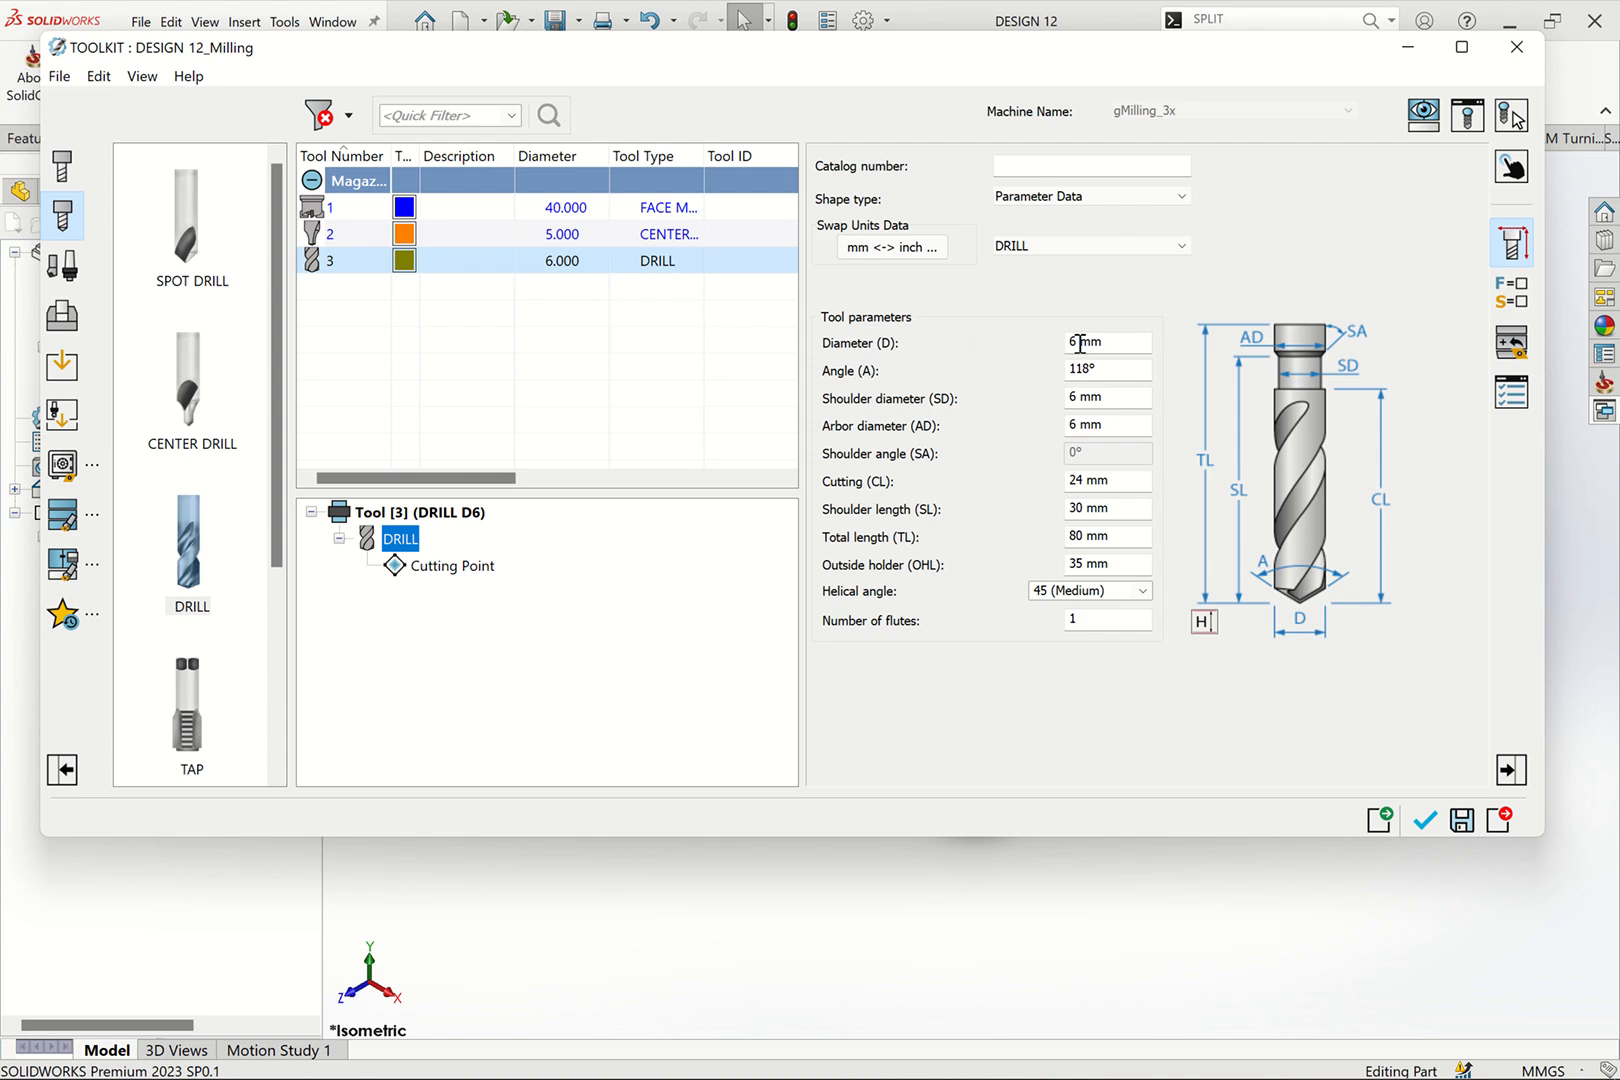
Step: Set the new drill's cutting length to 30 mm and its shoulder length to 35 mm
click(1080, 343)
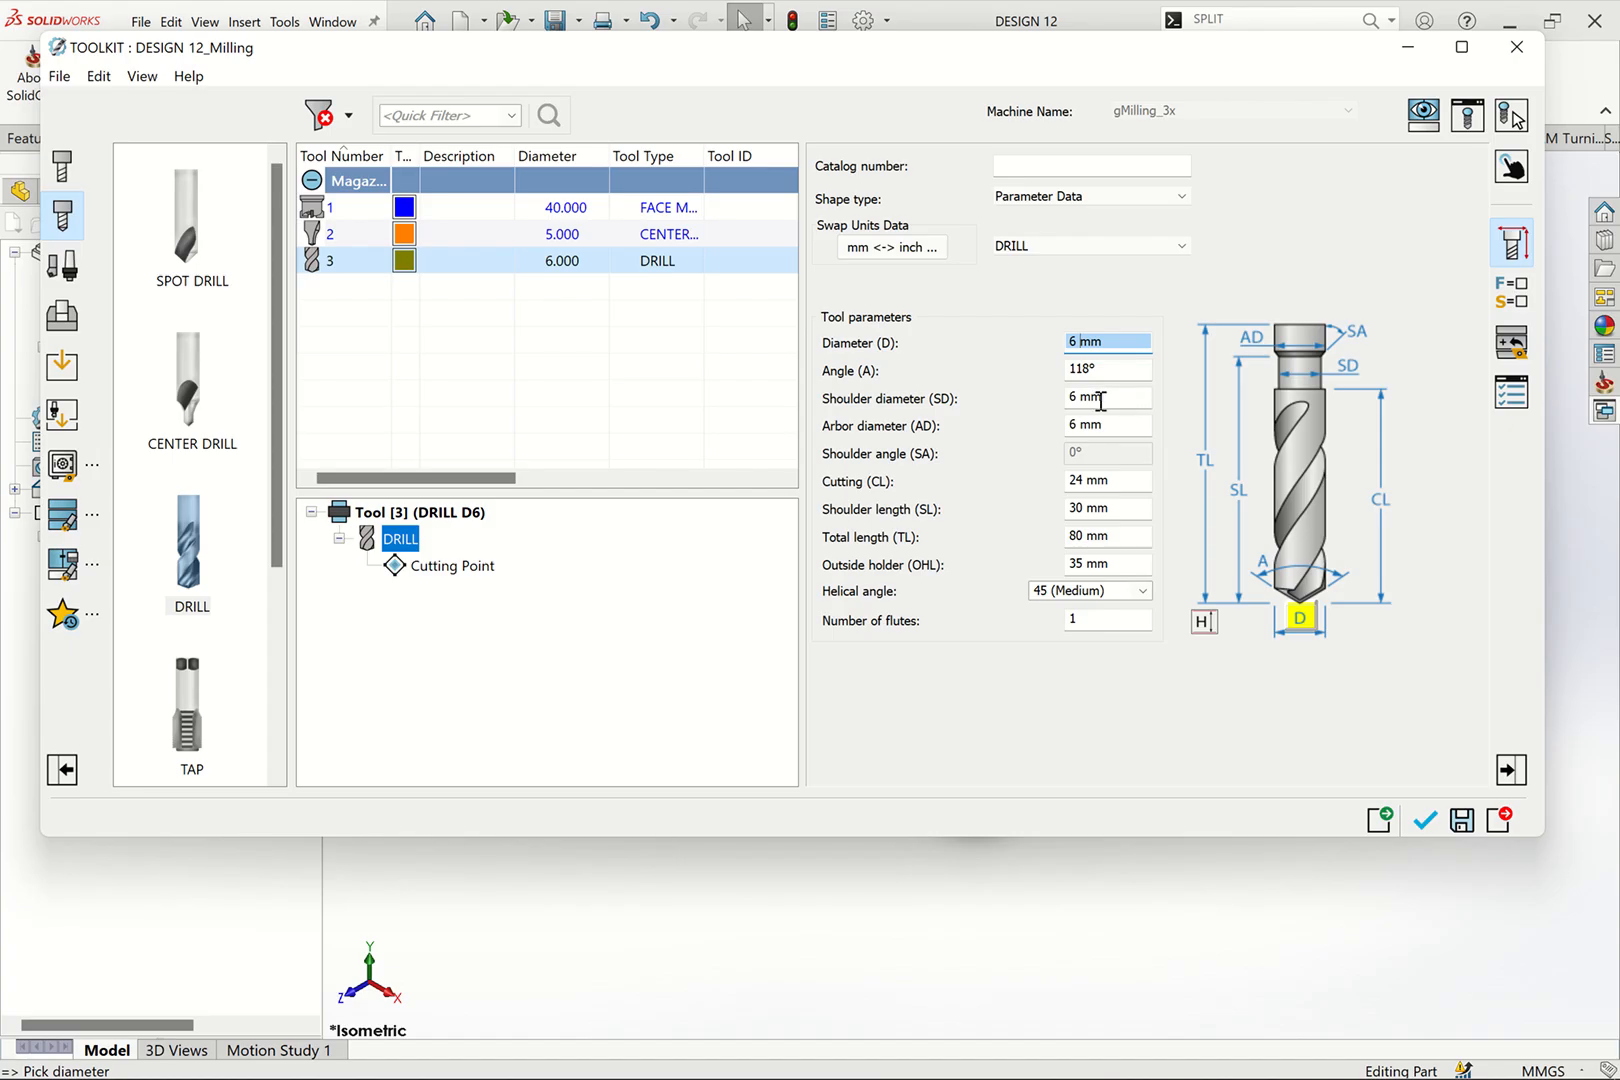
click(1086, 481)
drag(1082, 482, 1056, 488)
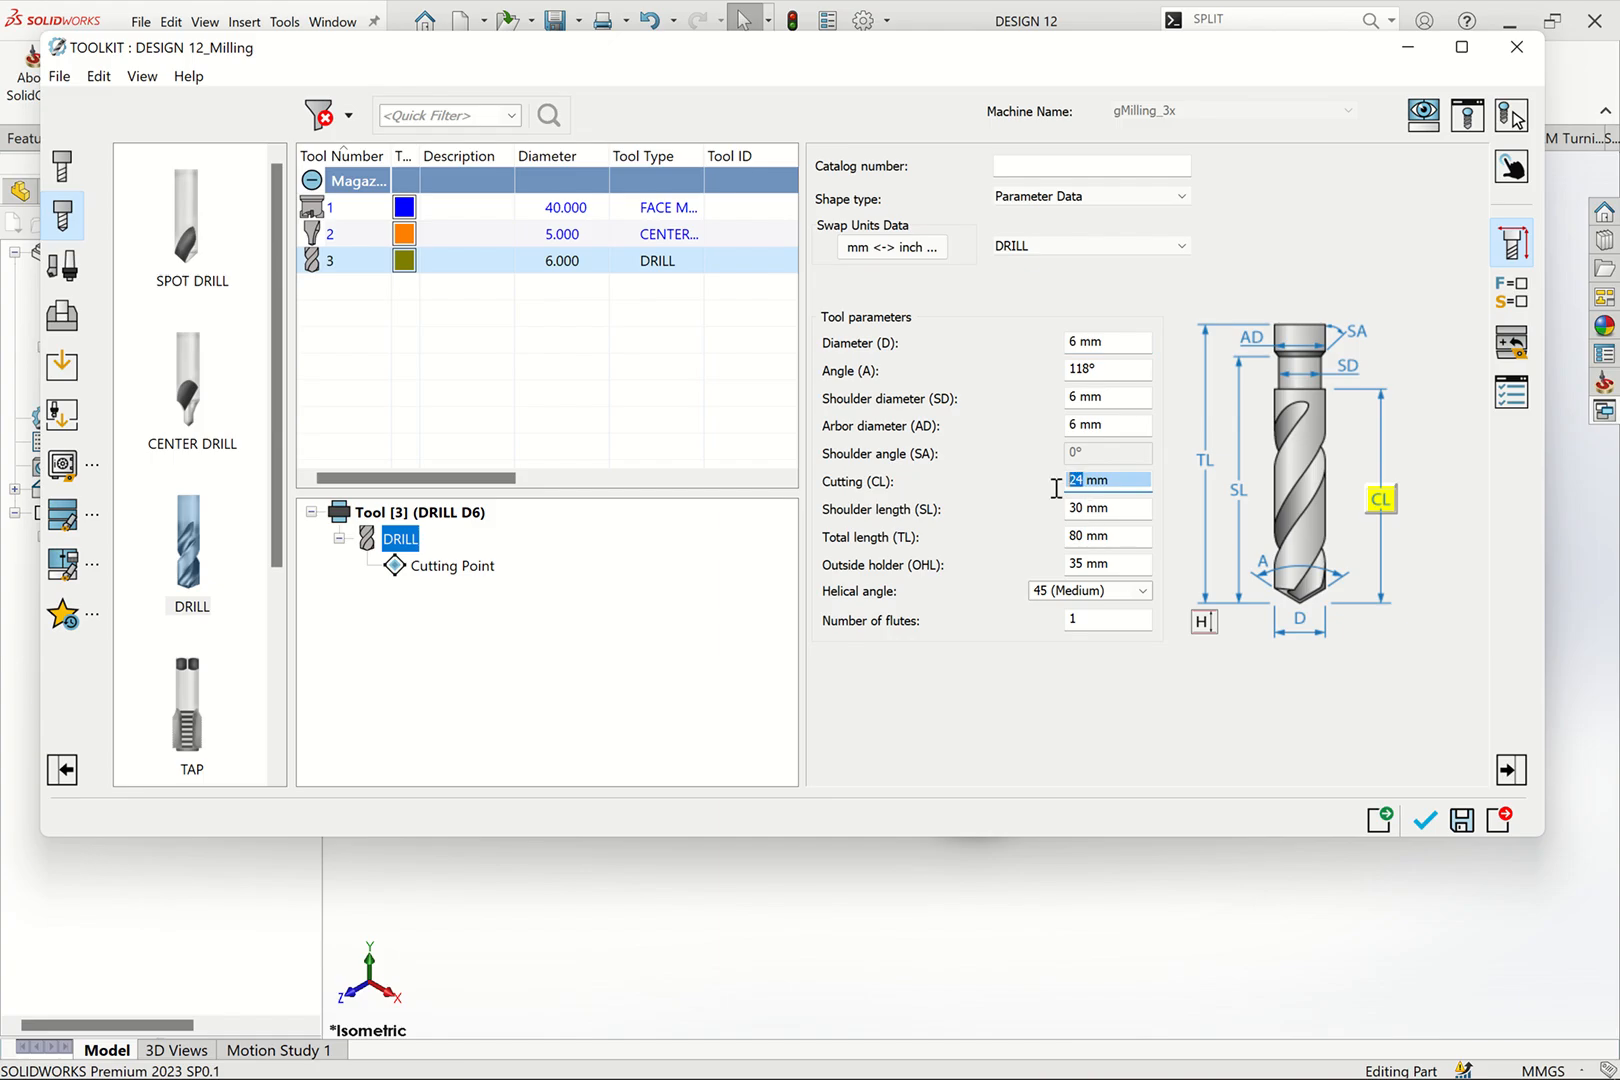
text(30)
click(1083, 510)
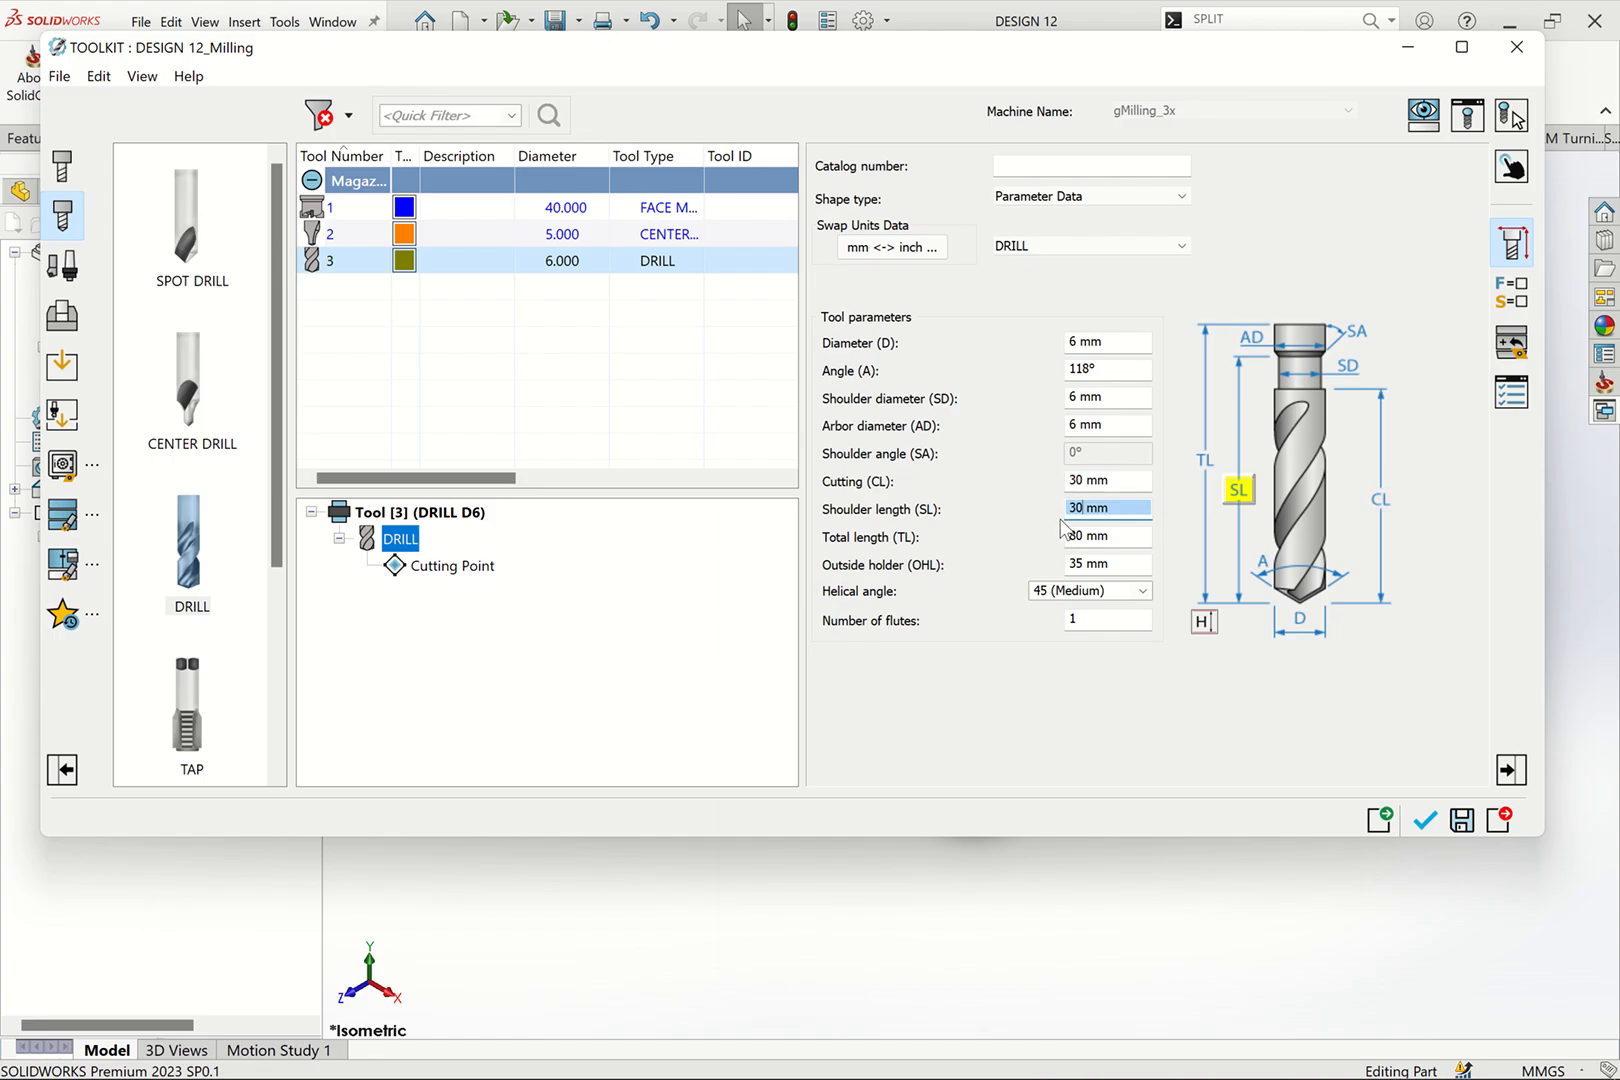
drag(1088, 509, 1056, 510)
text(35)
click(1077, 535)
click(1107, 562)
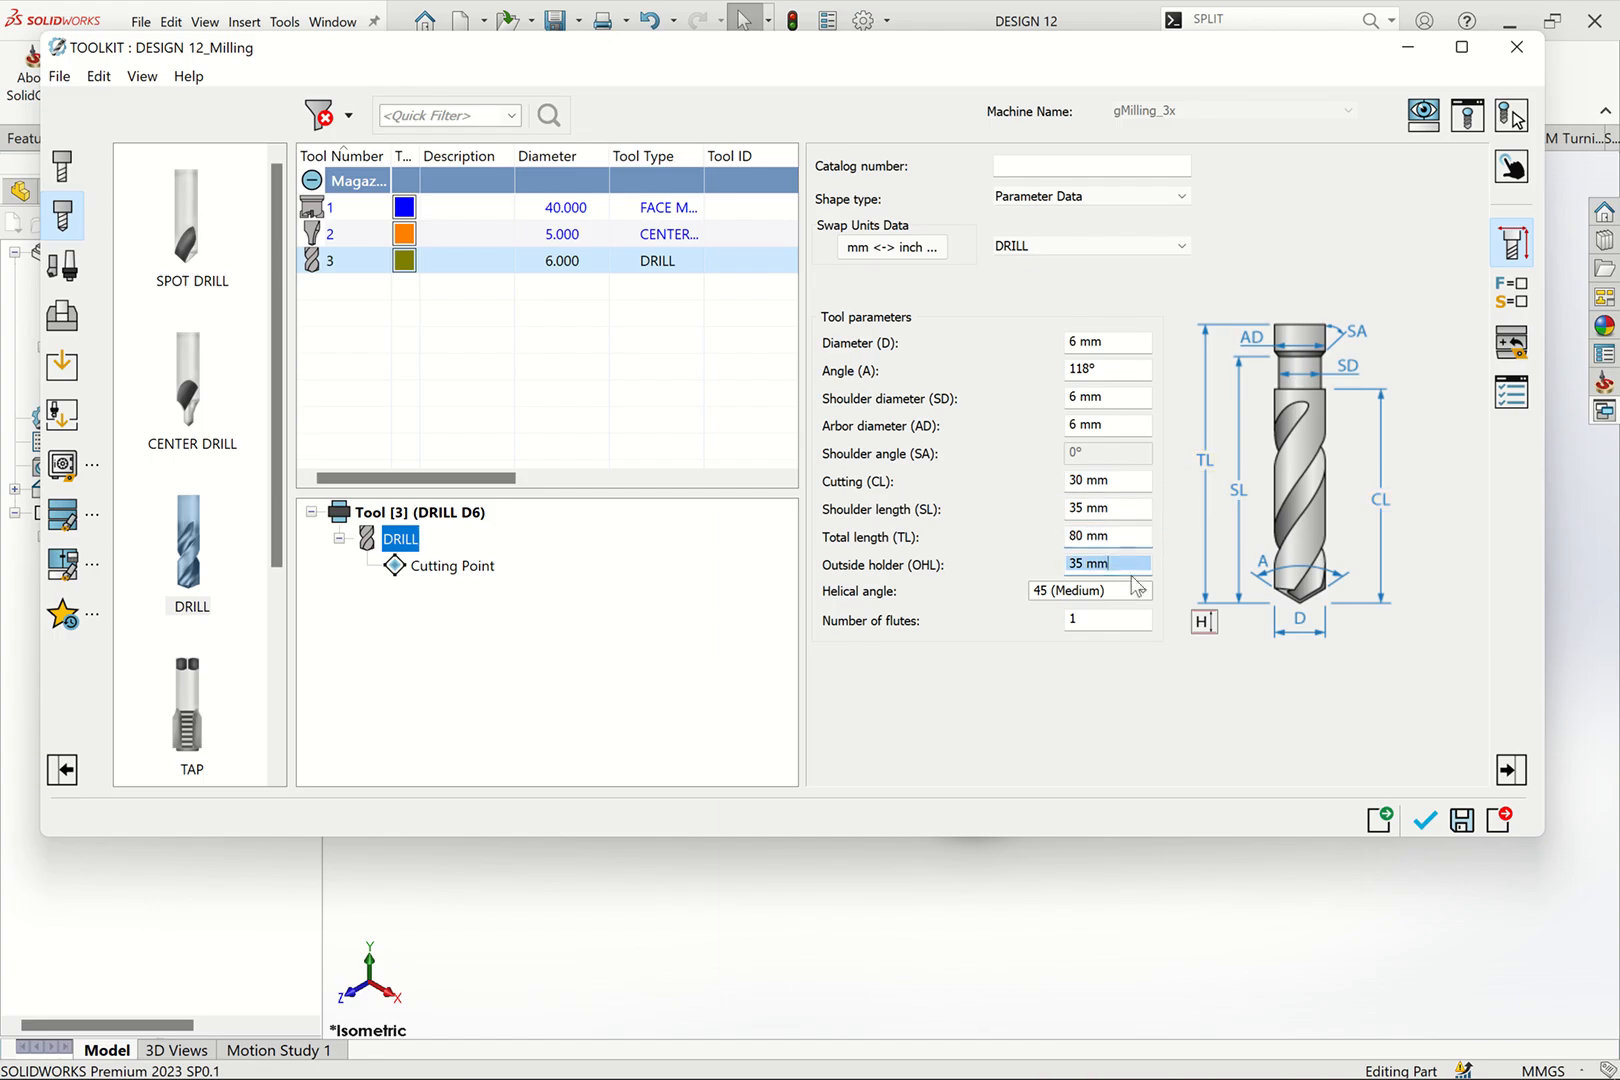
Step: Disable finish feed XY and spin finish for the drill, set feed XY to 5, and assign the tool to the operation
click(1512, 296)
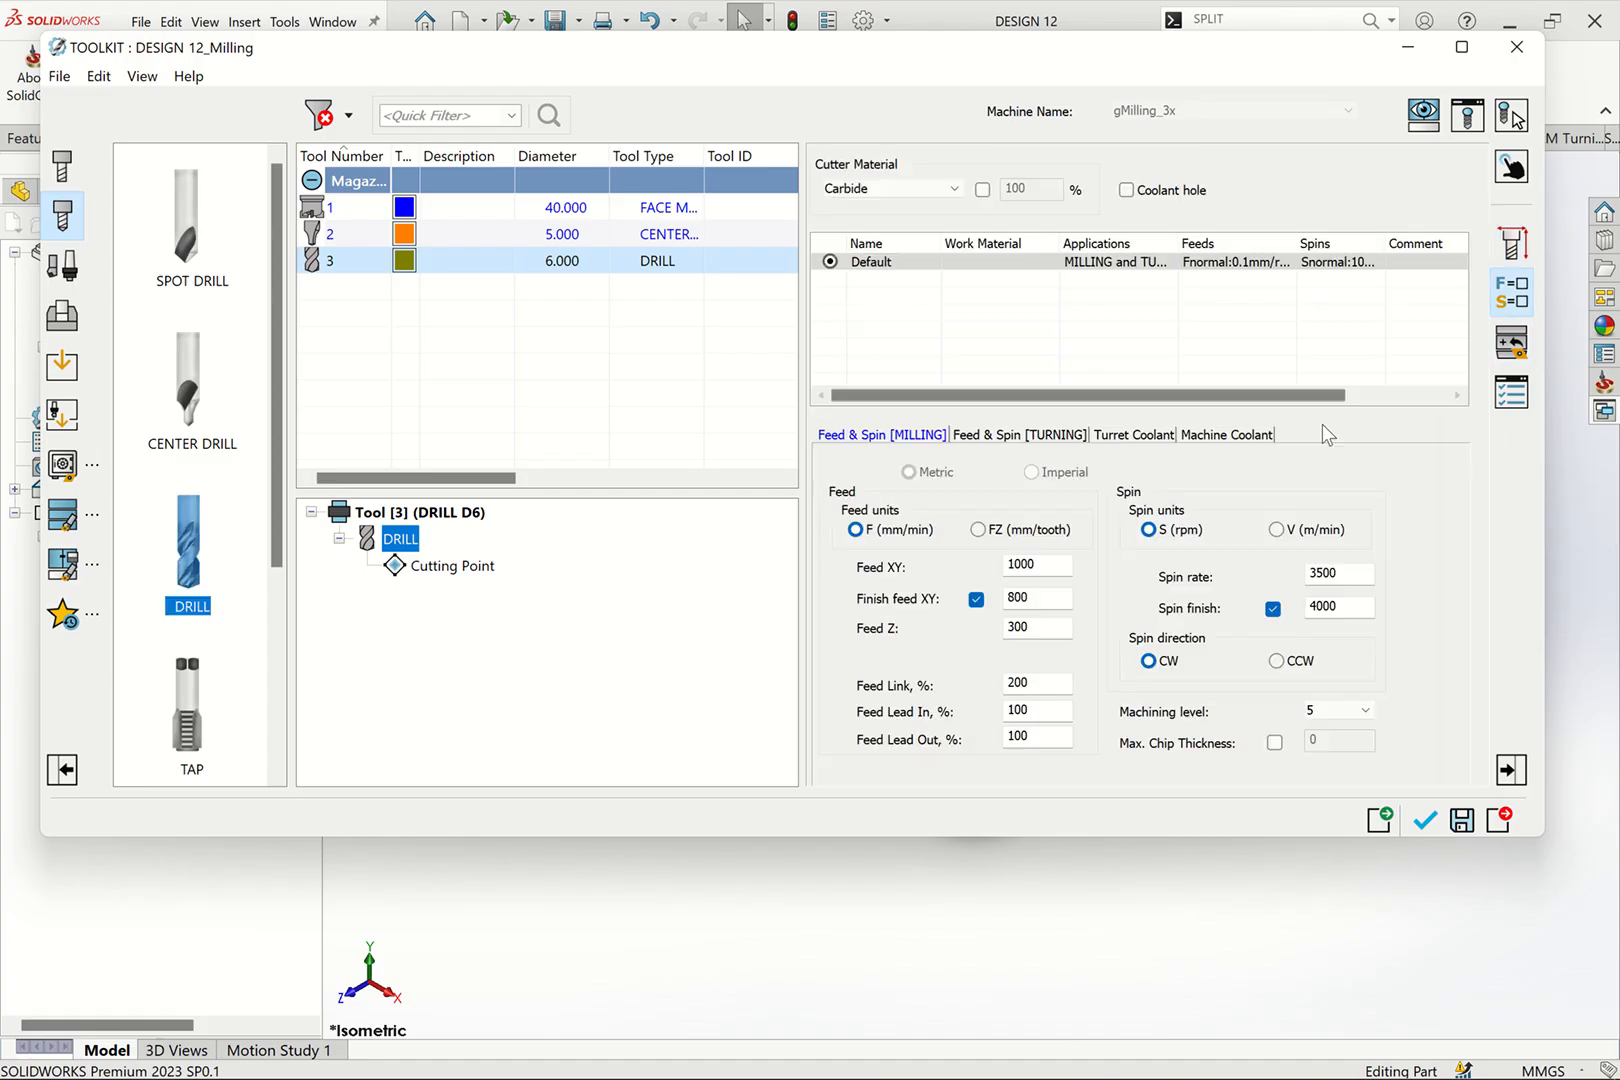
click(976, 599)
click(1276, 607)
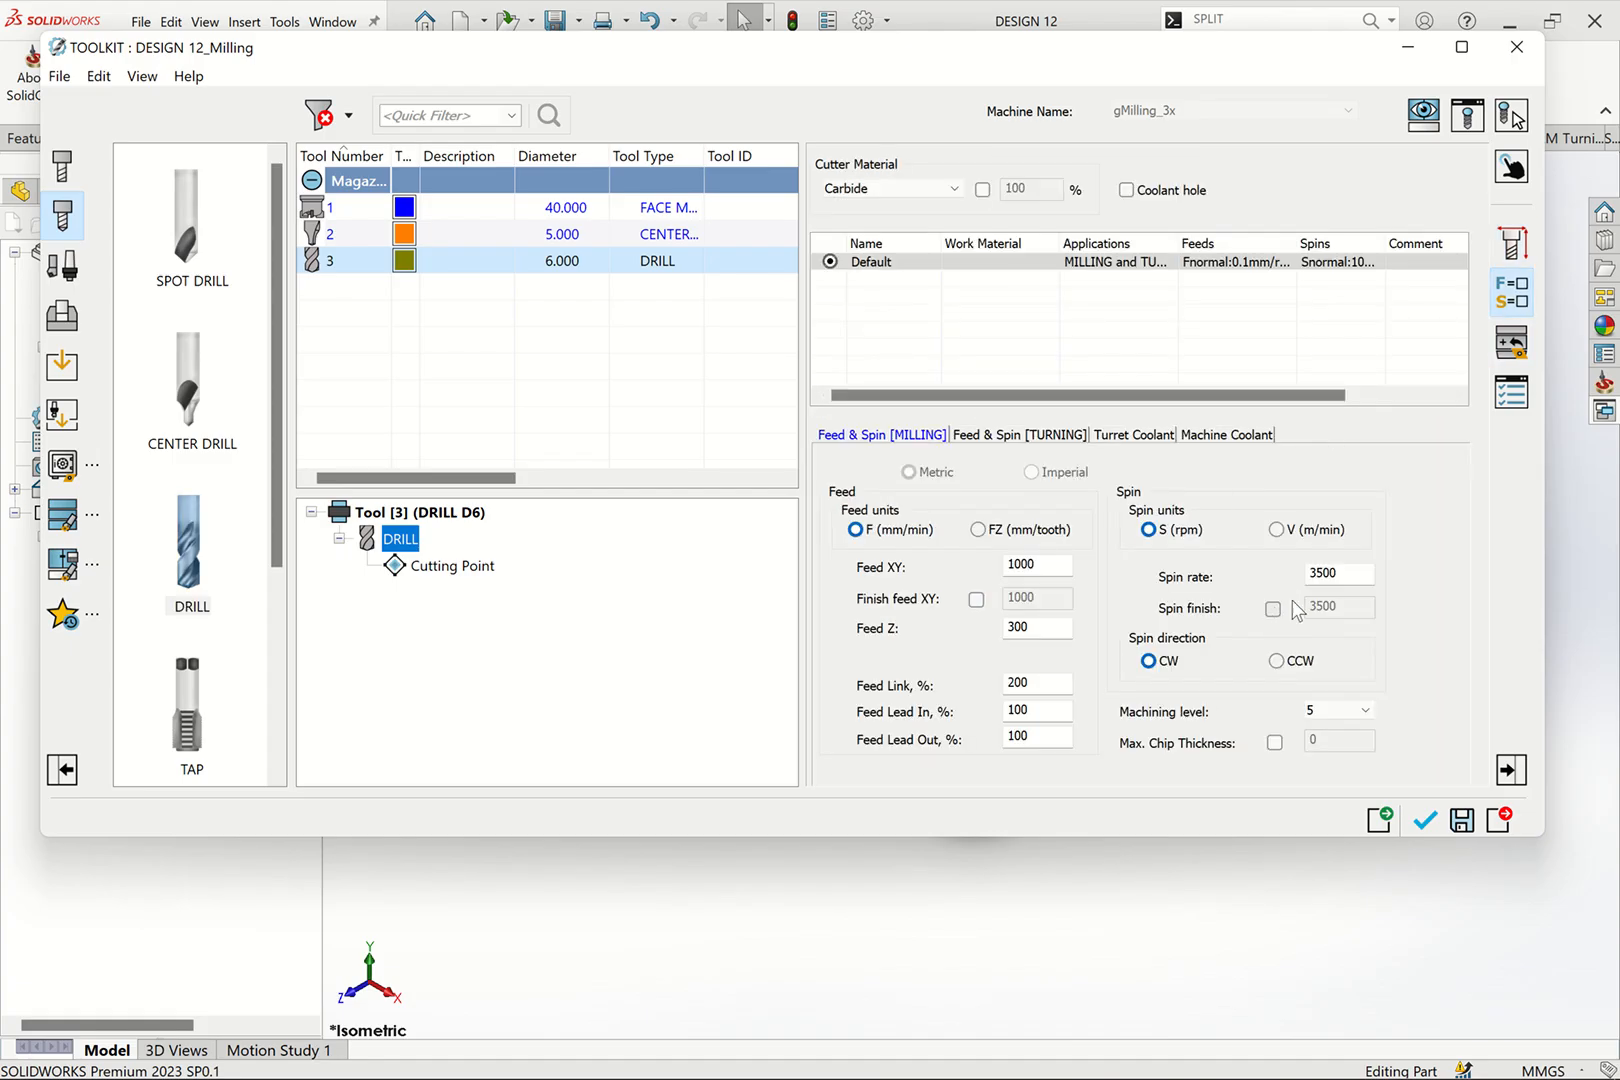
double_click(1031, 567)
text(5)
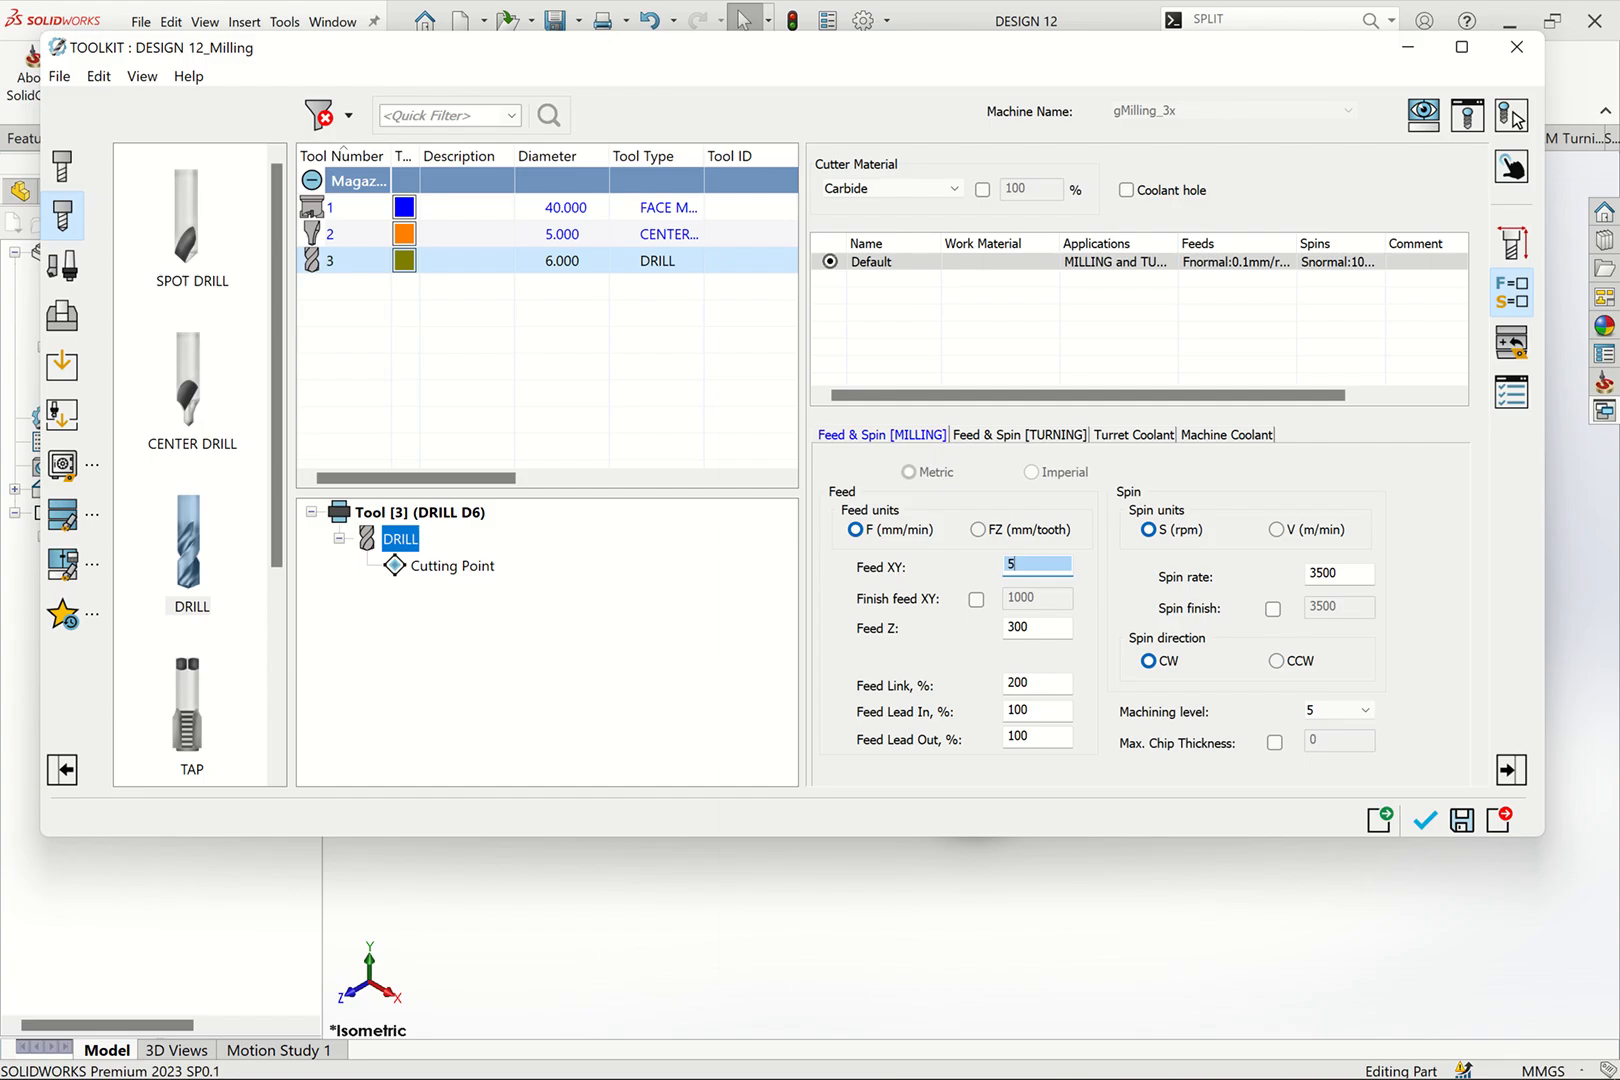
click(1183, 532)
click(1426, 821)
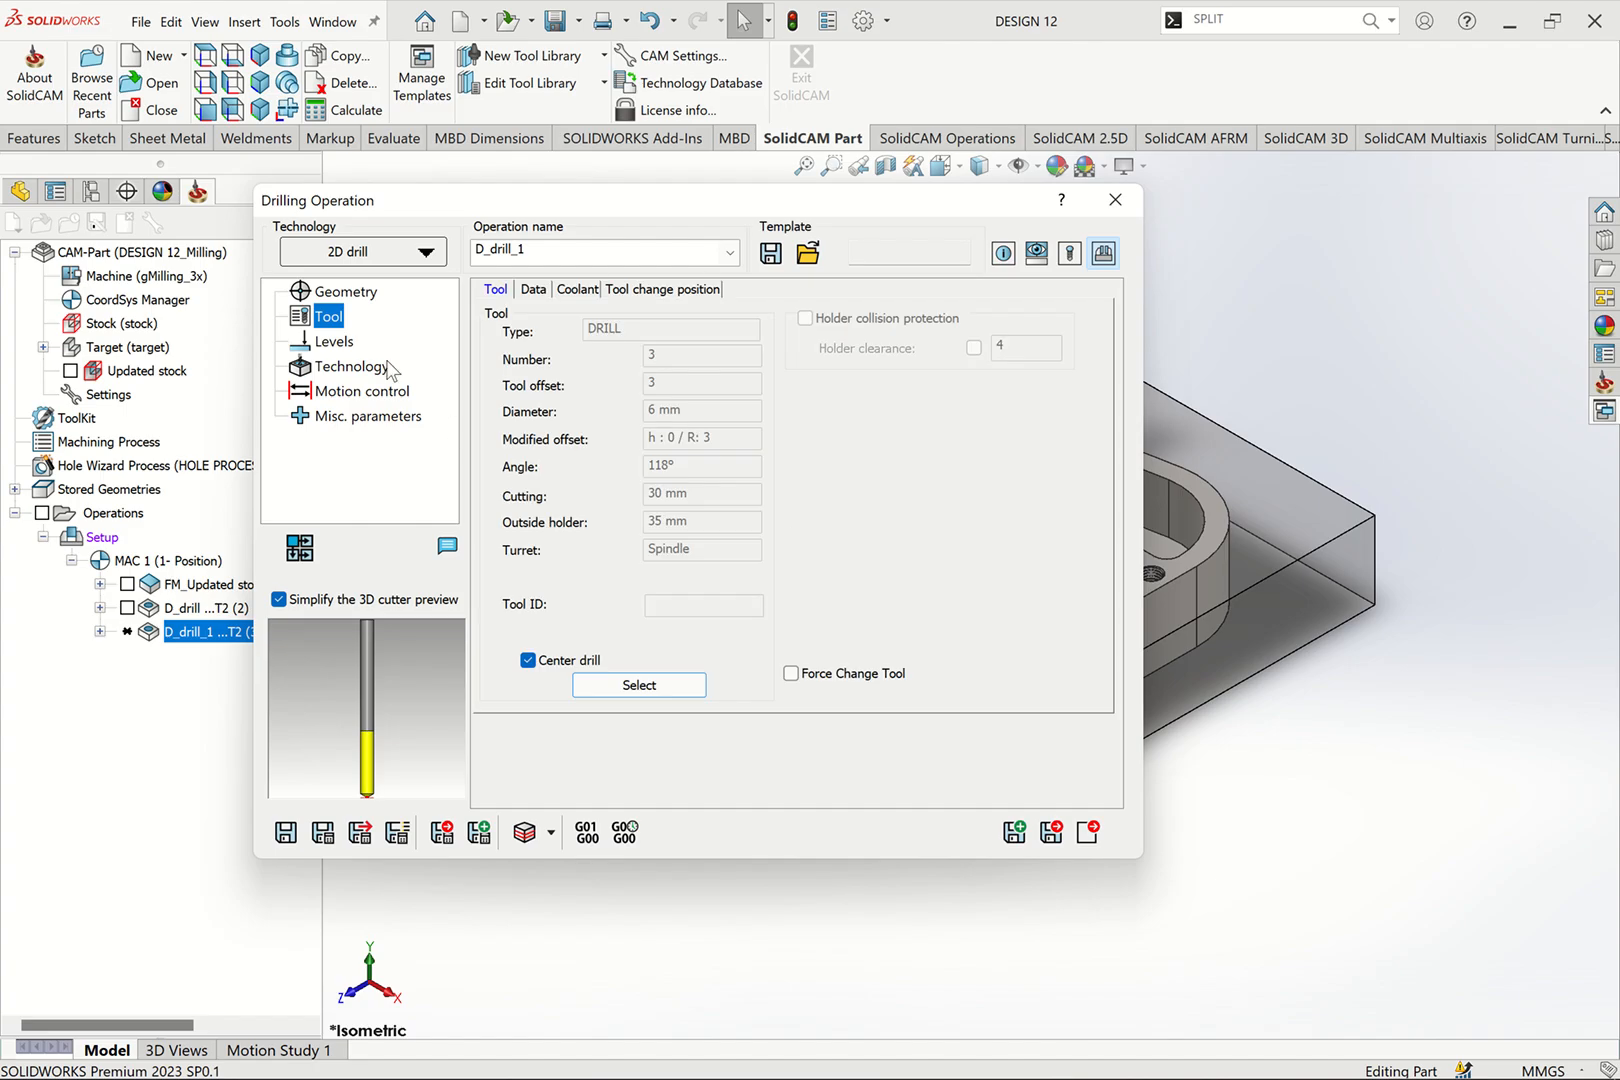
Step: Pick the part's top face as the copied operation's upper level and set the upper level delta to .2
click(336, 342)
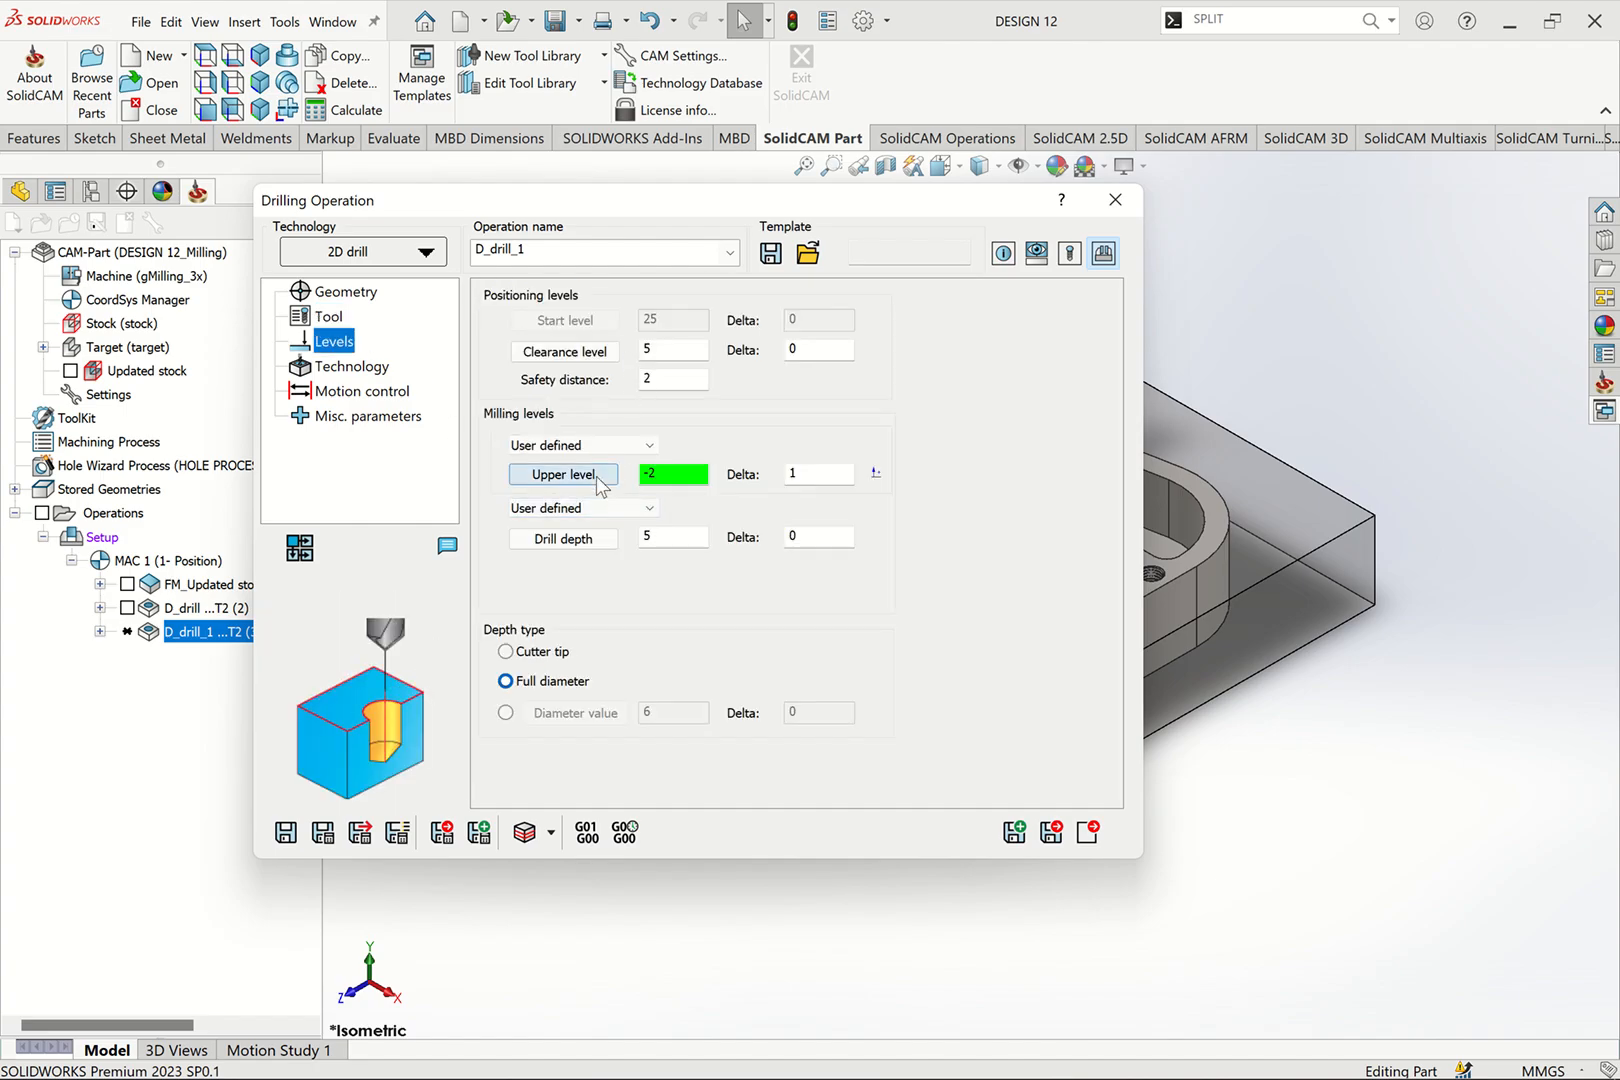
click(563, 474)
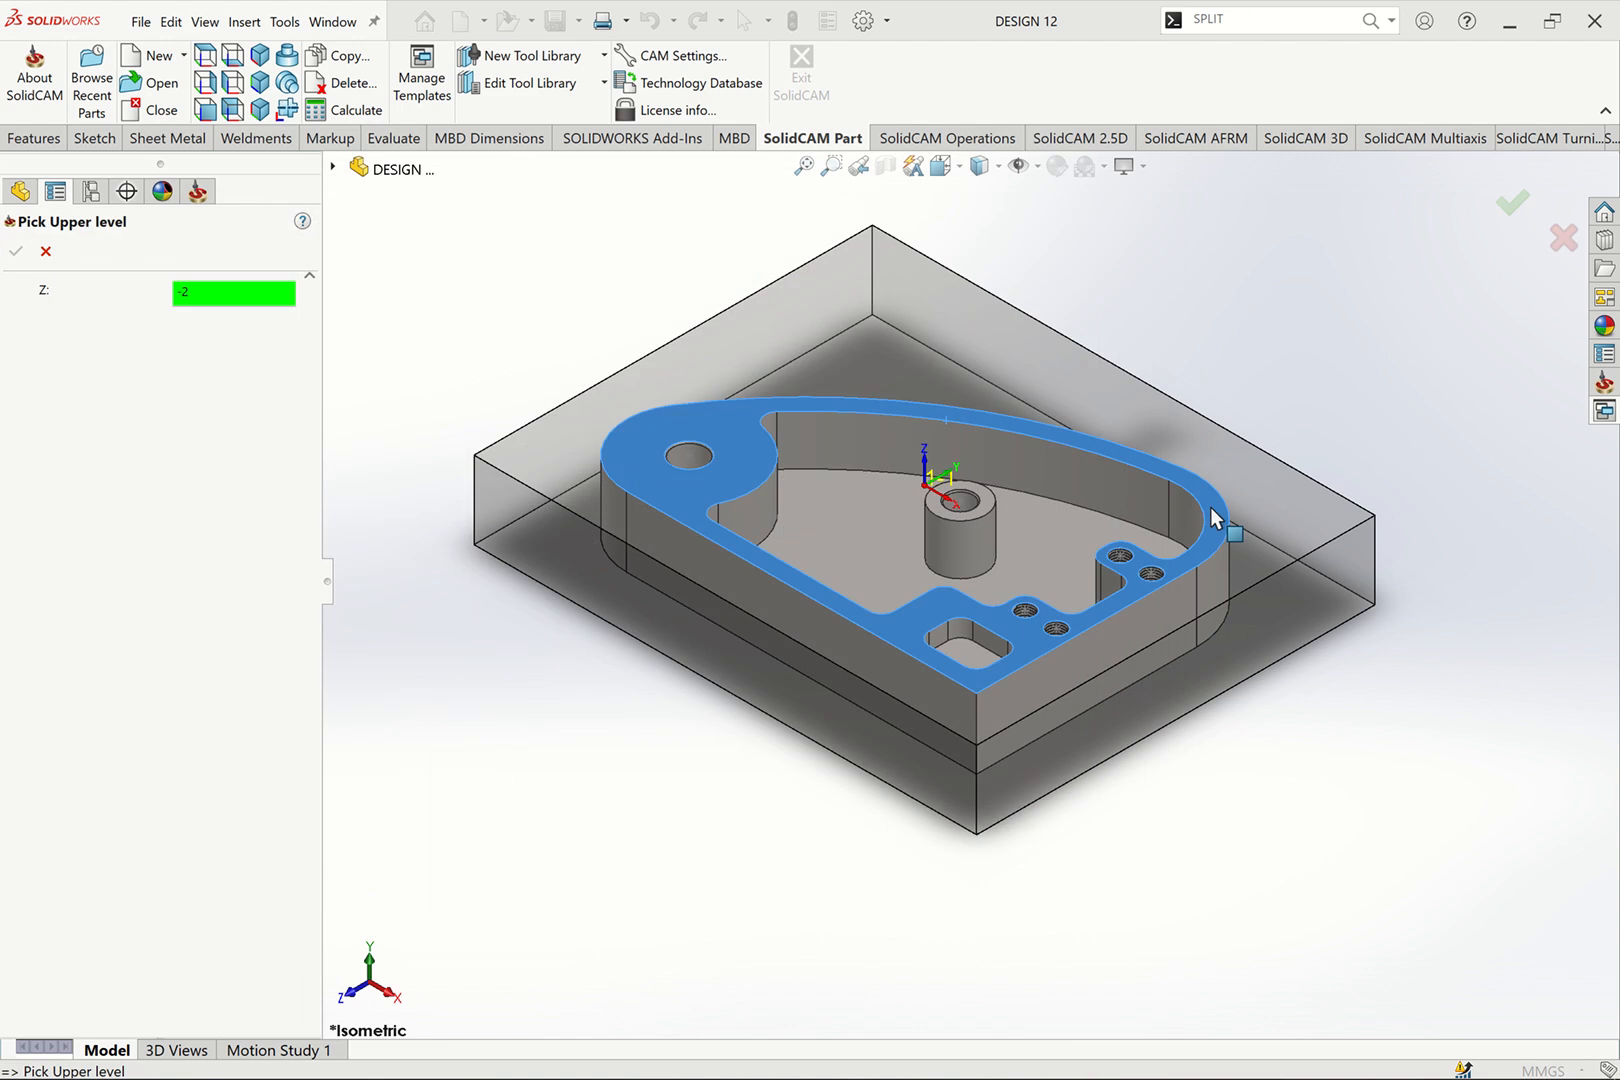
click(1210, 508)
click(16, 252)
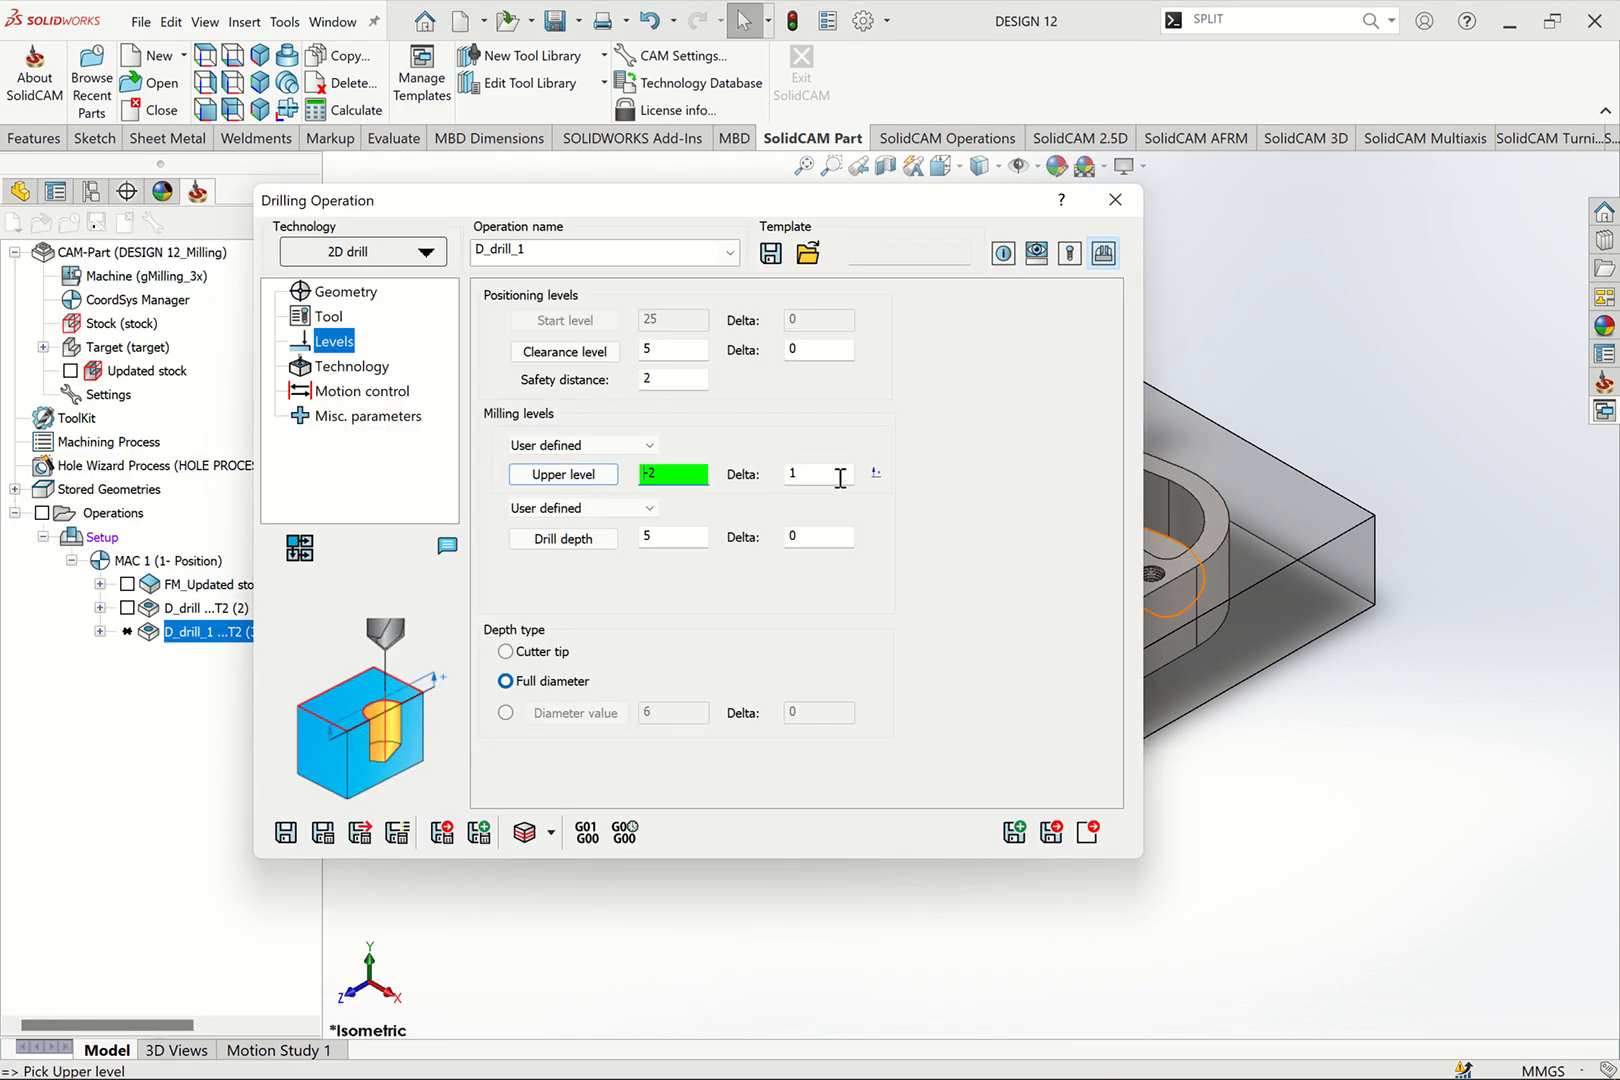
double_click(829, 483)
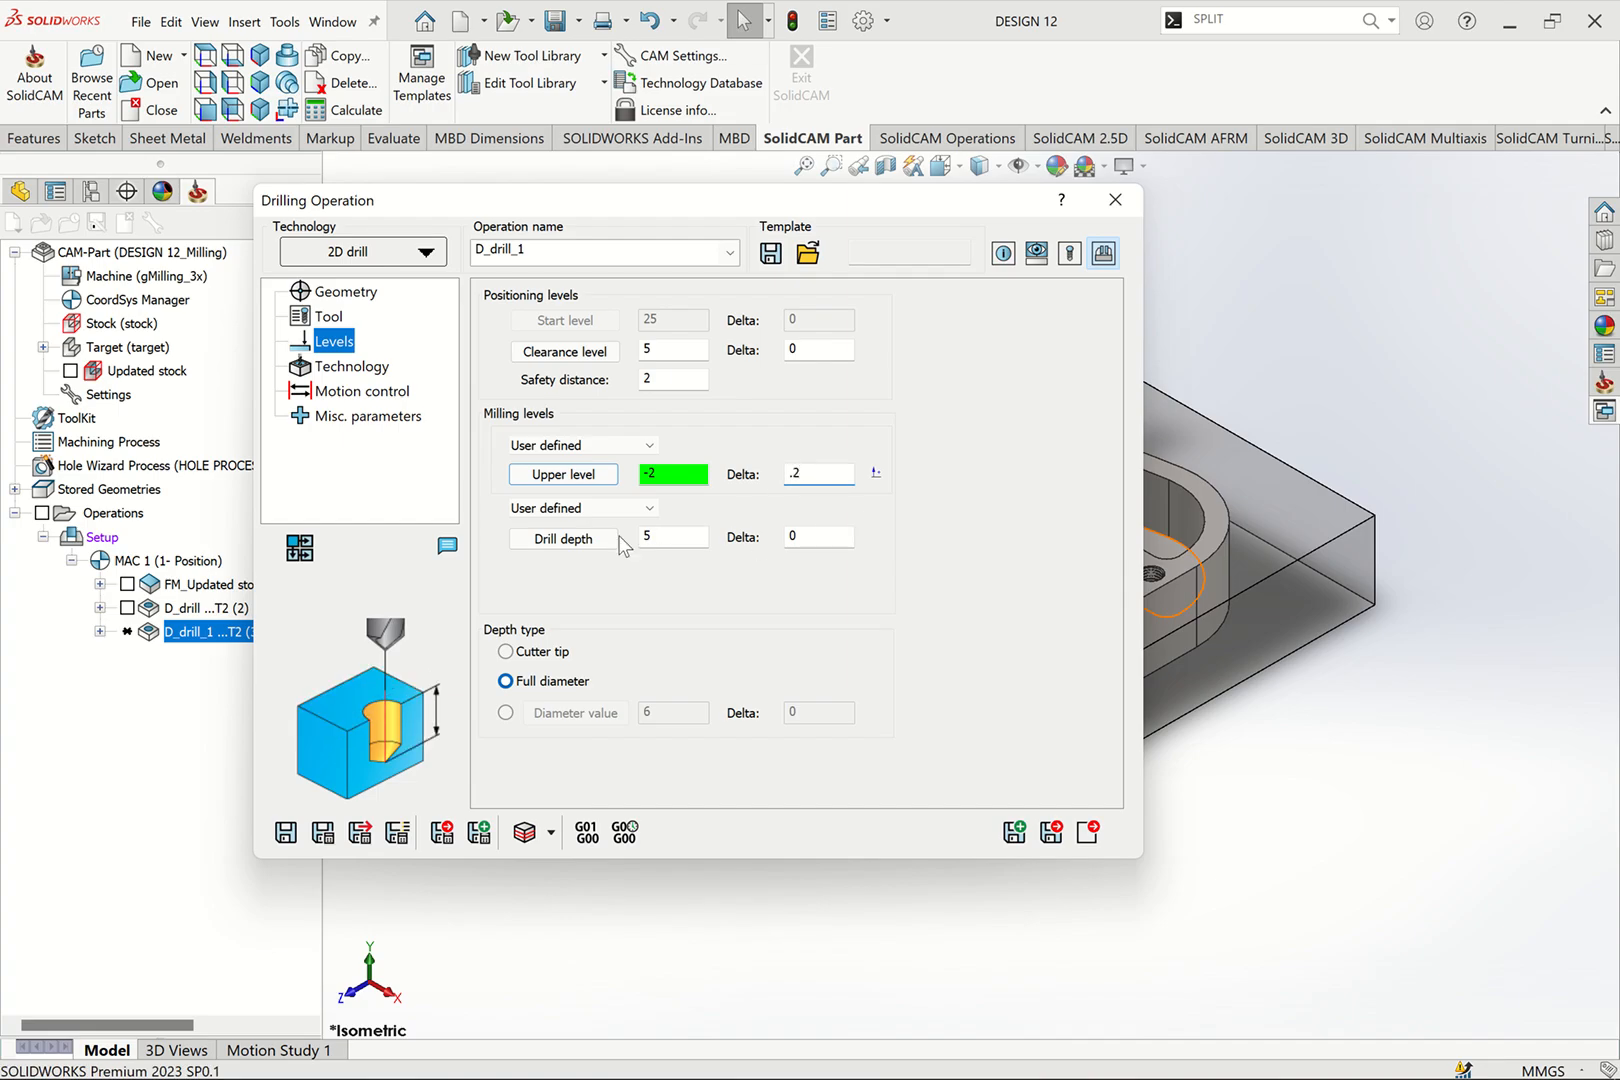
Step: Pick the part's bottom face as the drill depth and set the depth delta to -3
click(563, 539)
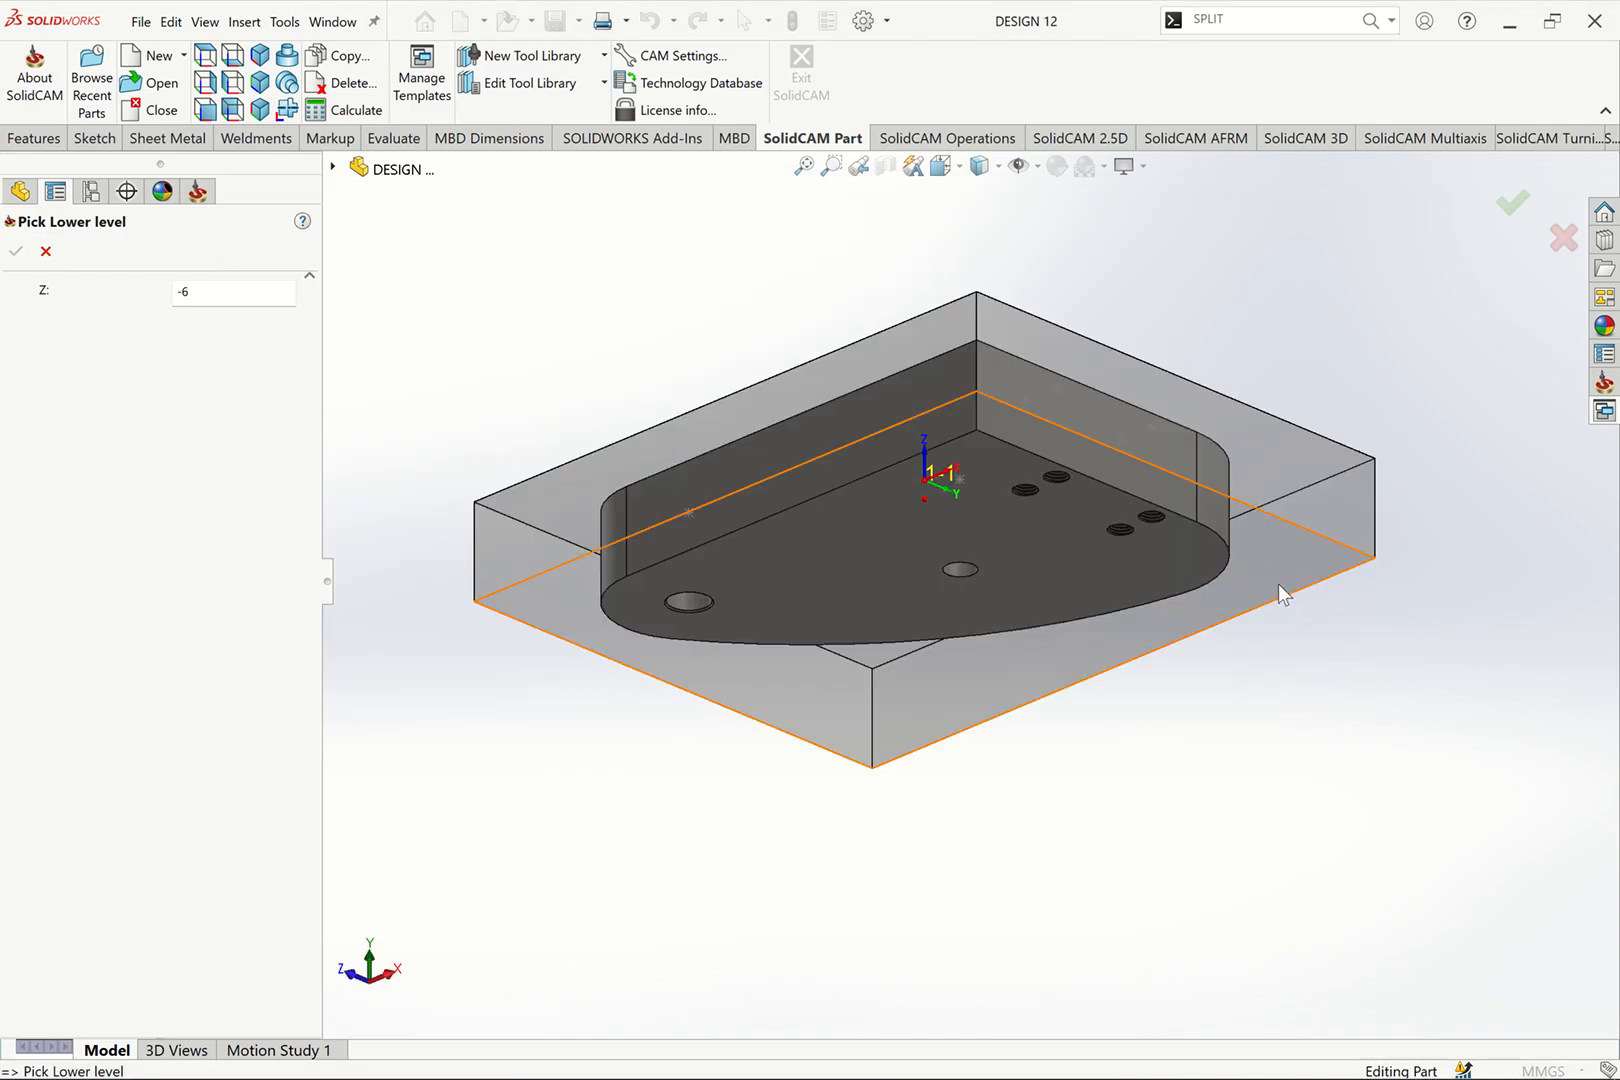
click(1278, 583)
click(16, 254)
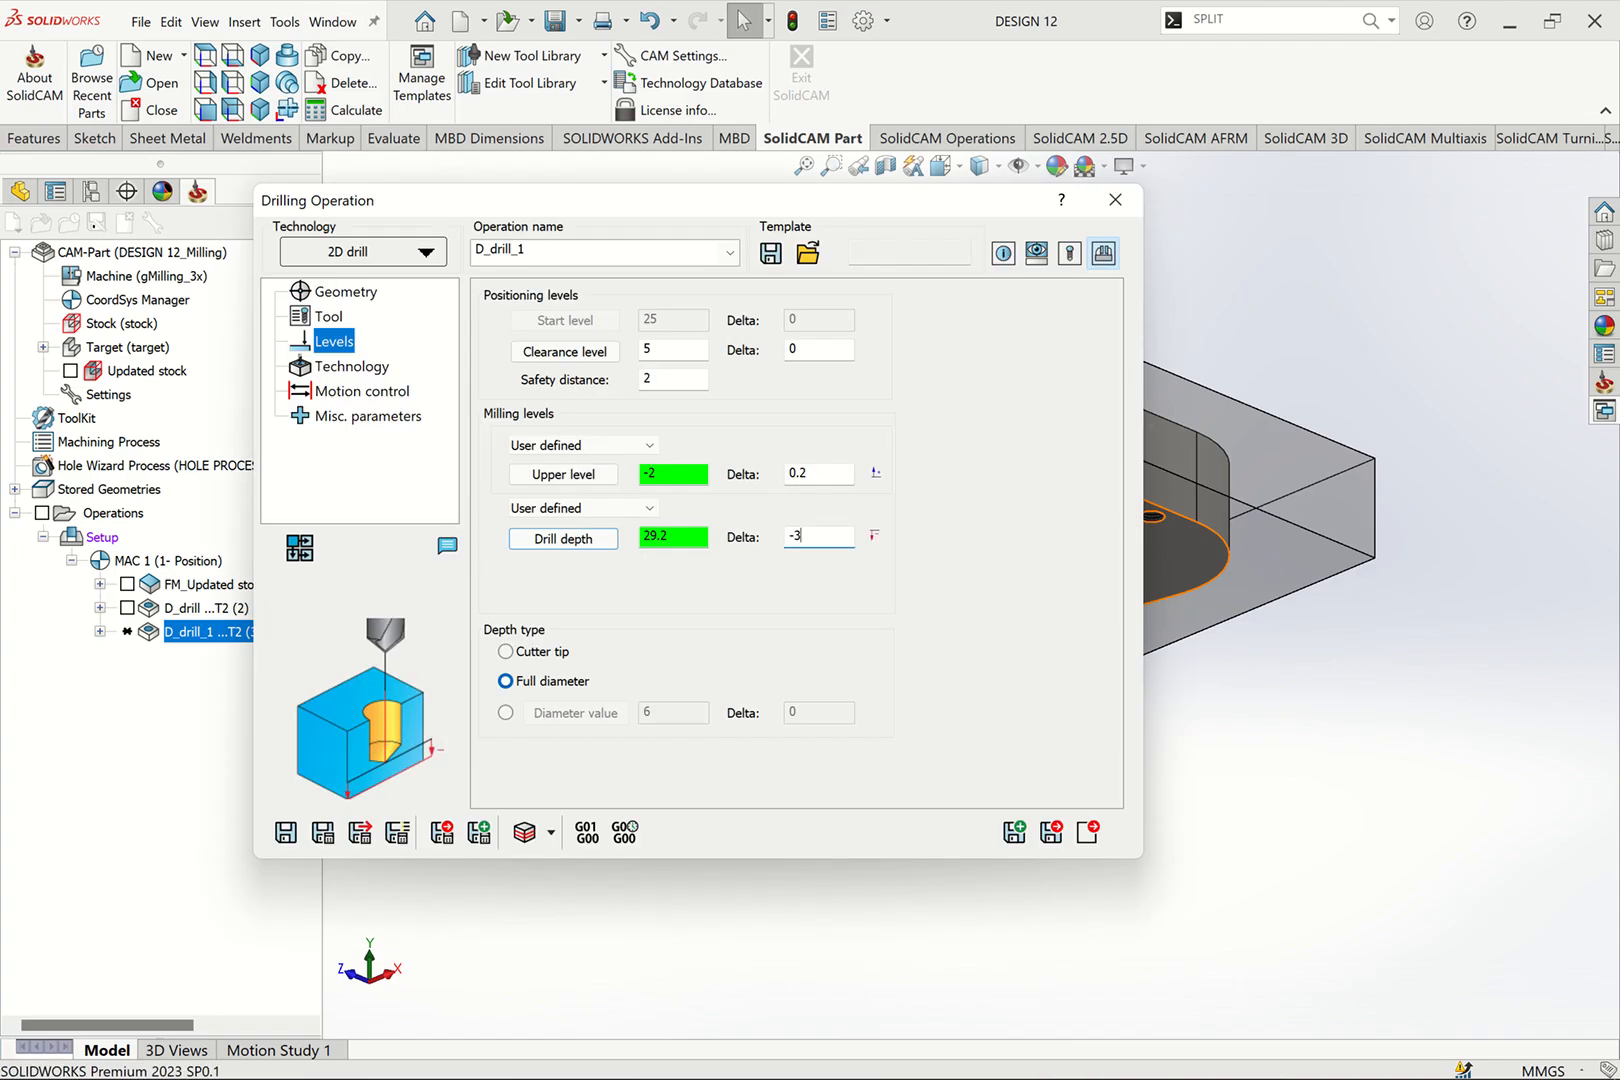
Step: Keep the G83 drill cycle and set its Q_Peck value to 3 in the cycle data
click(373, 372)
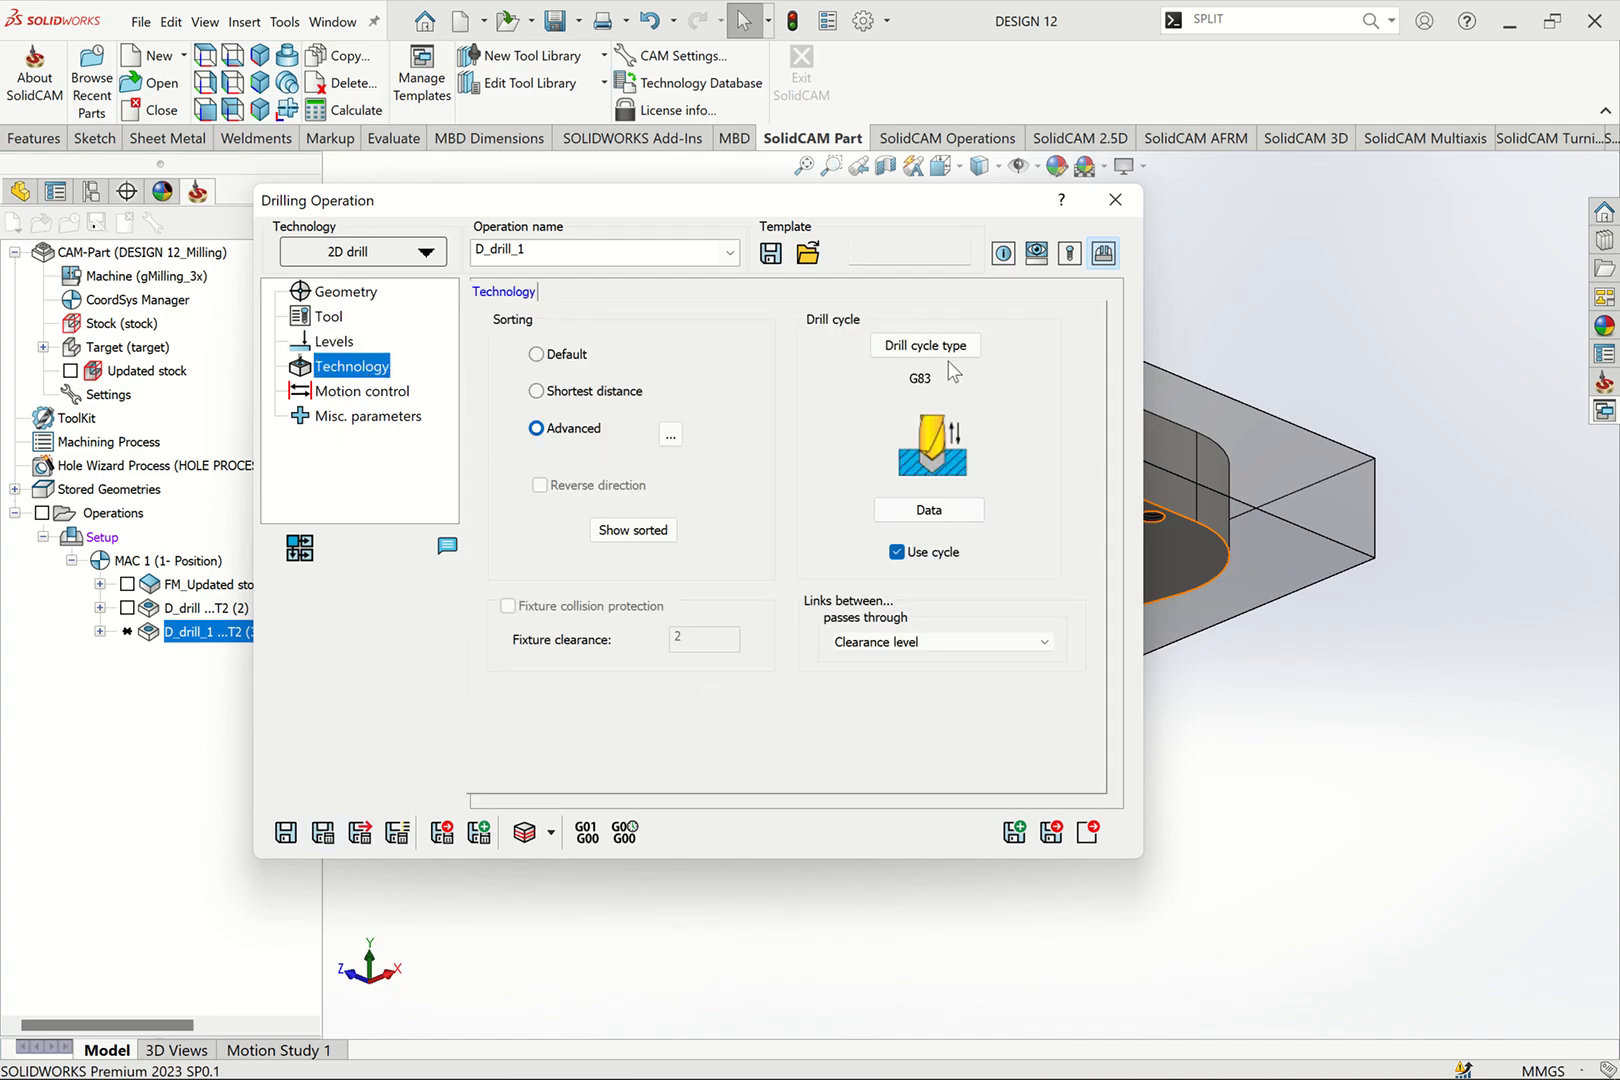
click(930, 350)
click(783, 387)
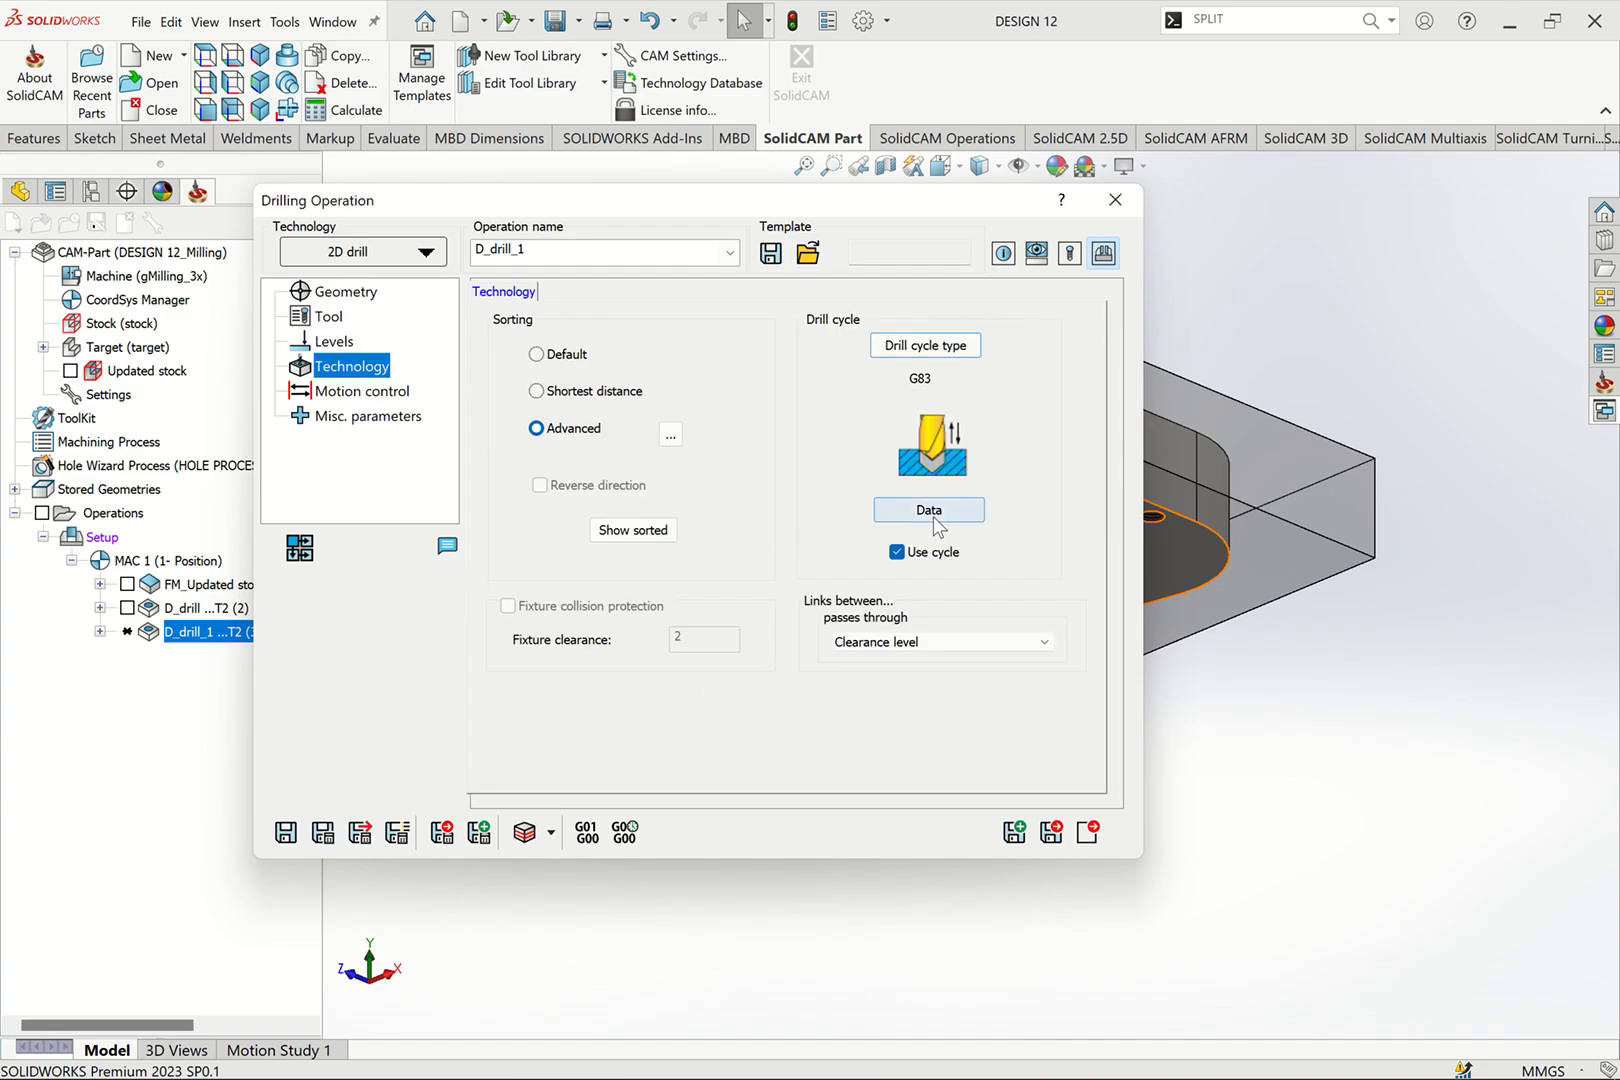
click(932, 512)
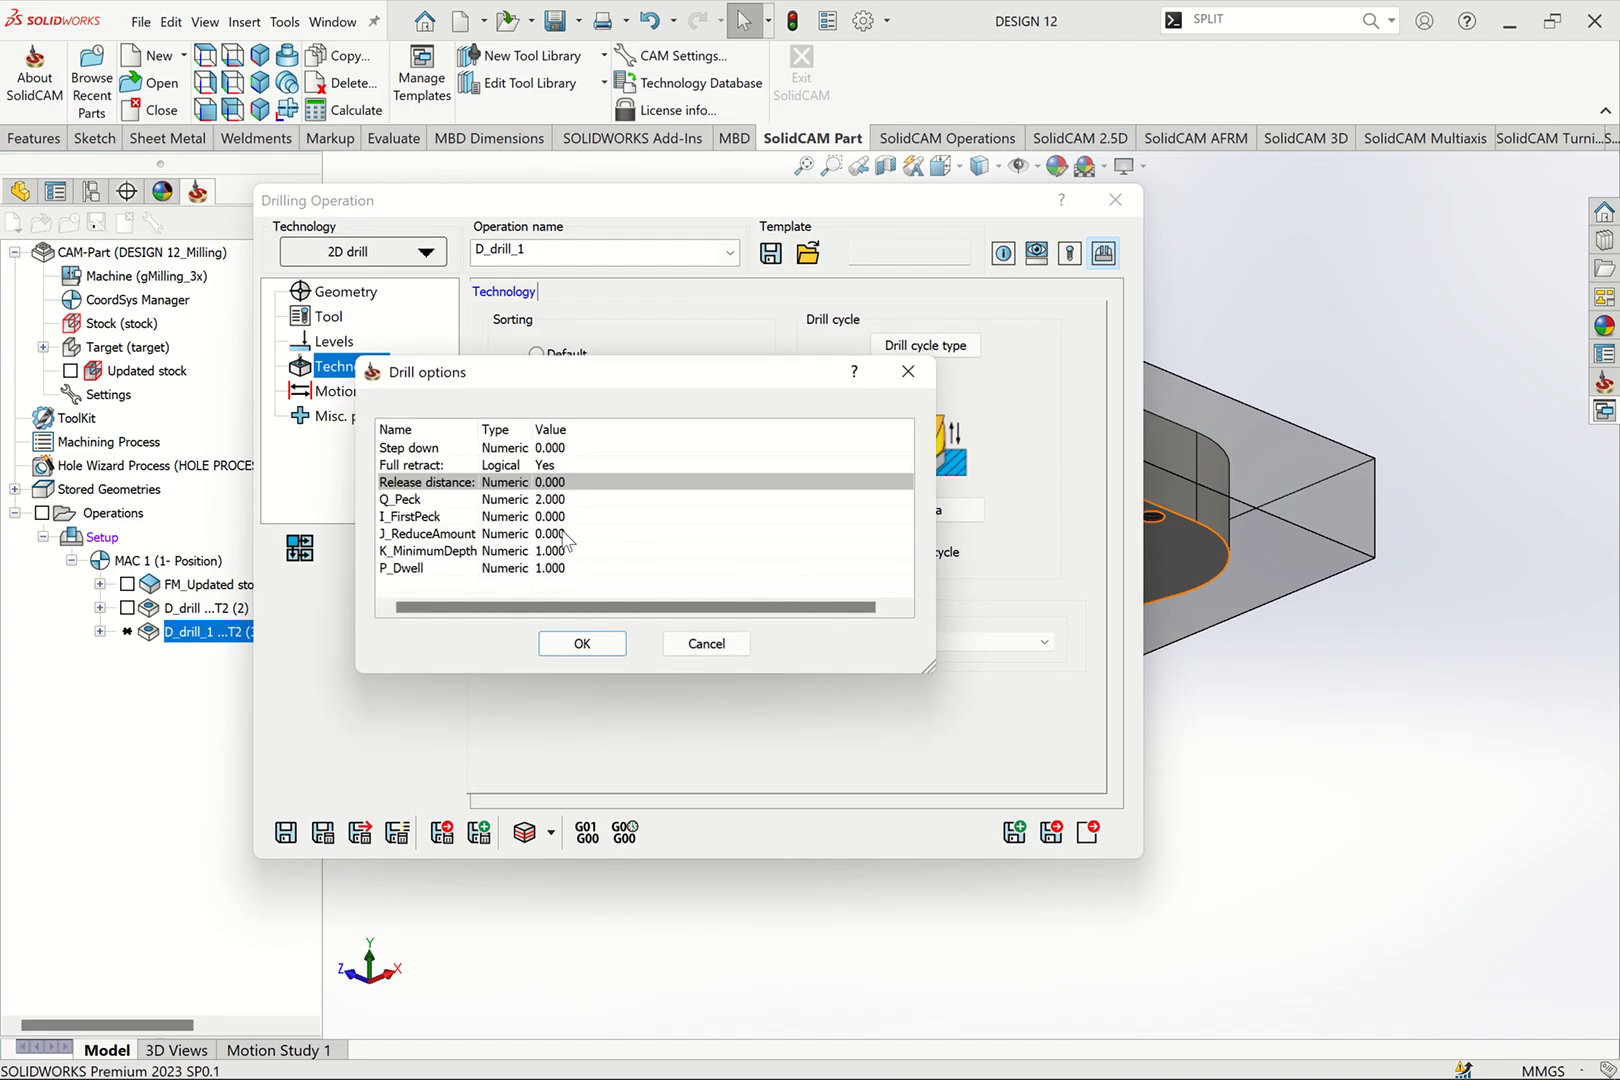
double_click(552, 499)
click(566, 550)
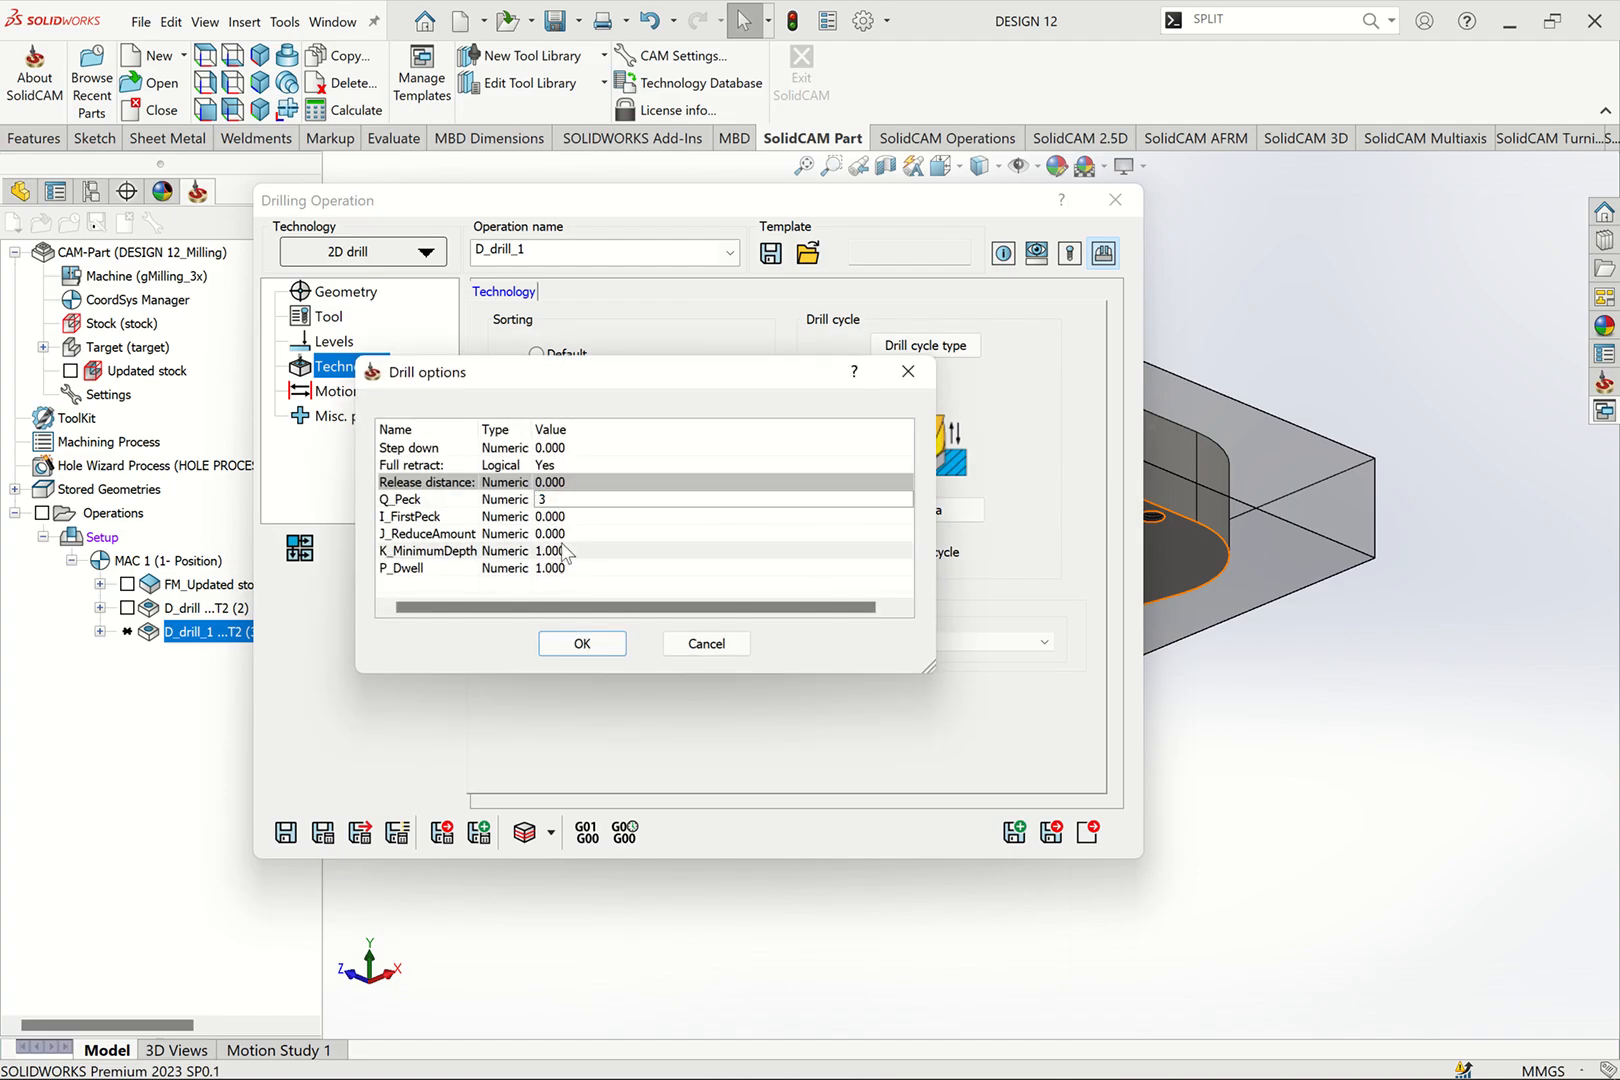
click(582, 643)
Step: Save and calculate the D_drill_1 operation, accept the depth below the CoordSys lower level, and close the operation
click(326, 832)
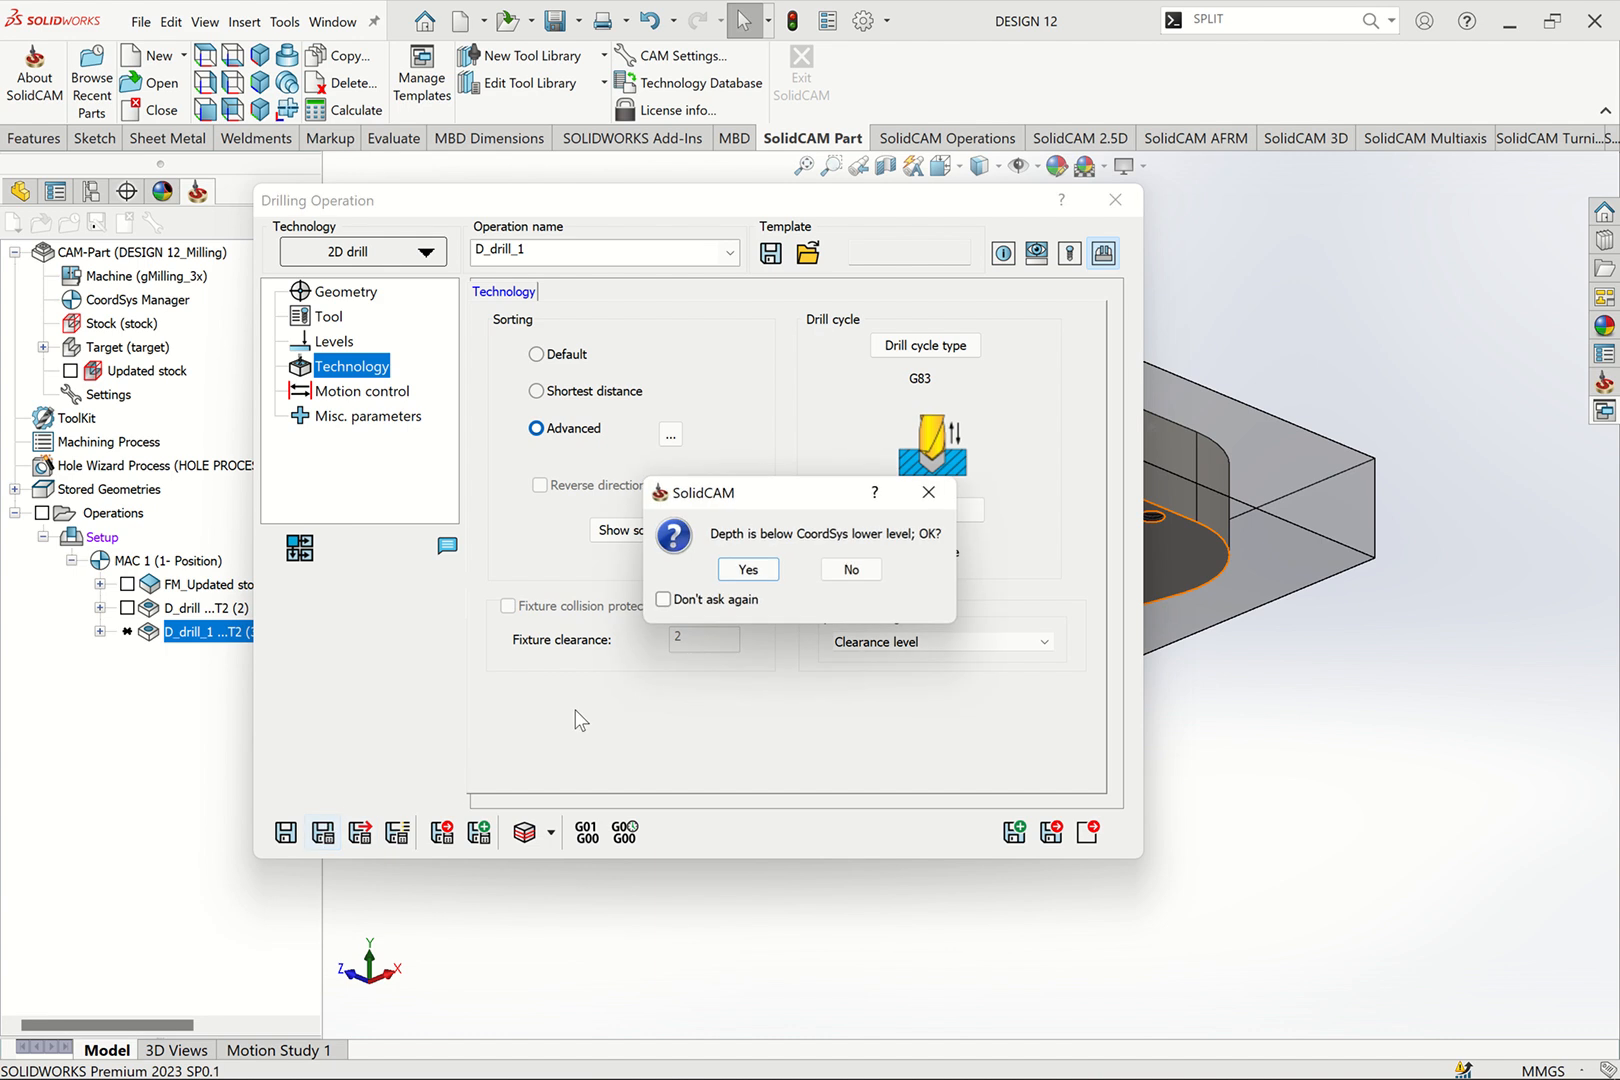
click(745, 569)
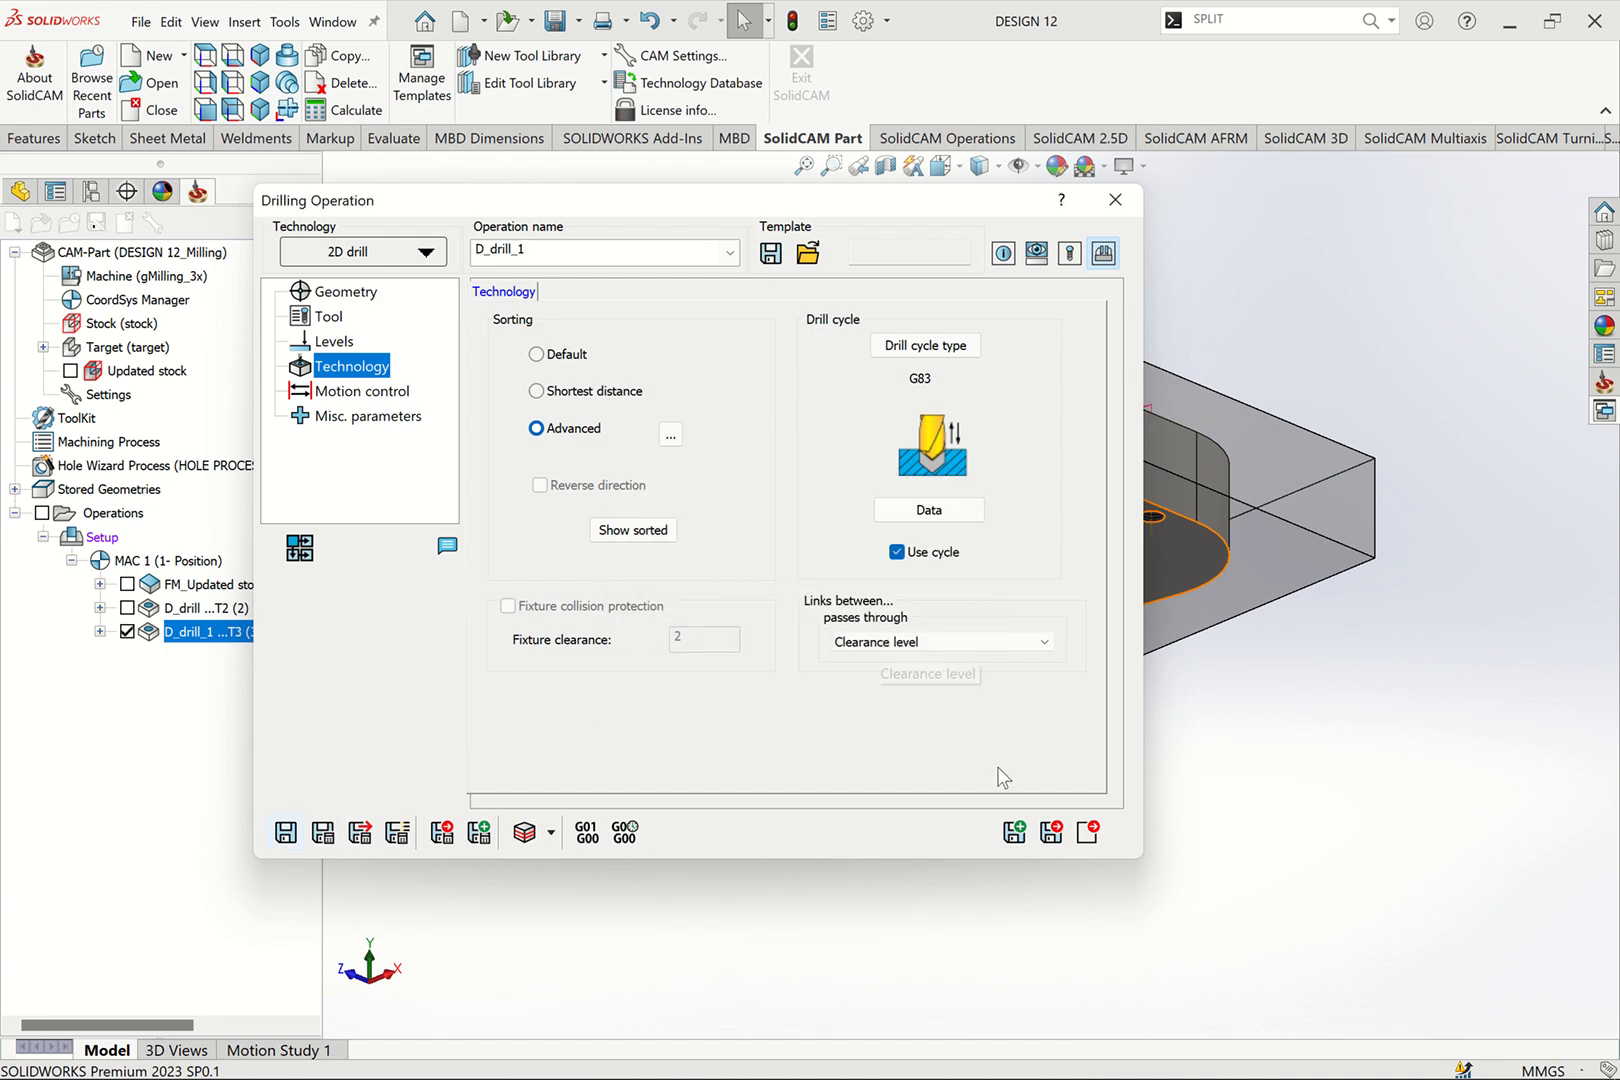
click(1093, 838)
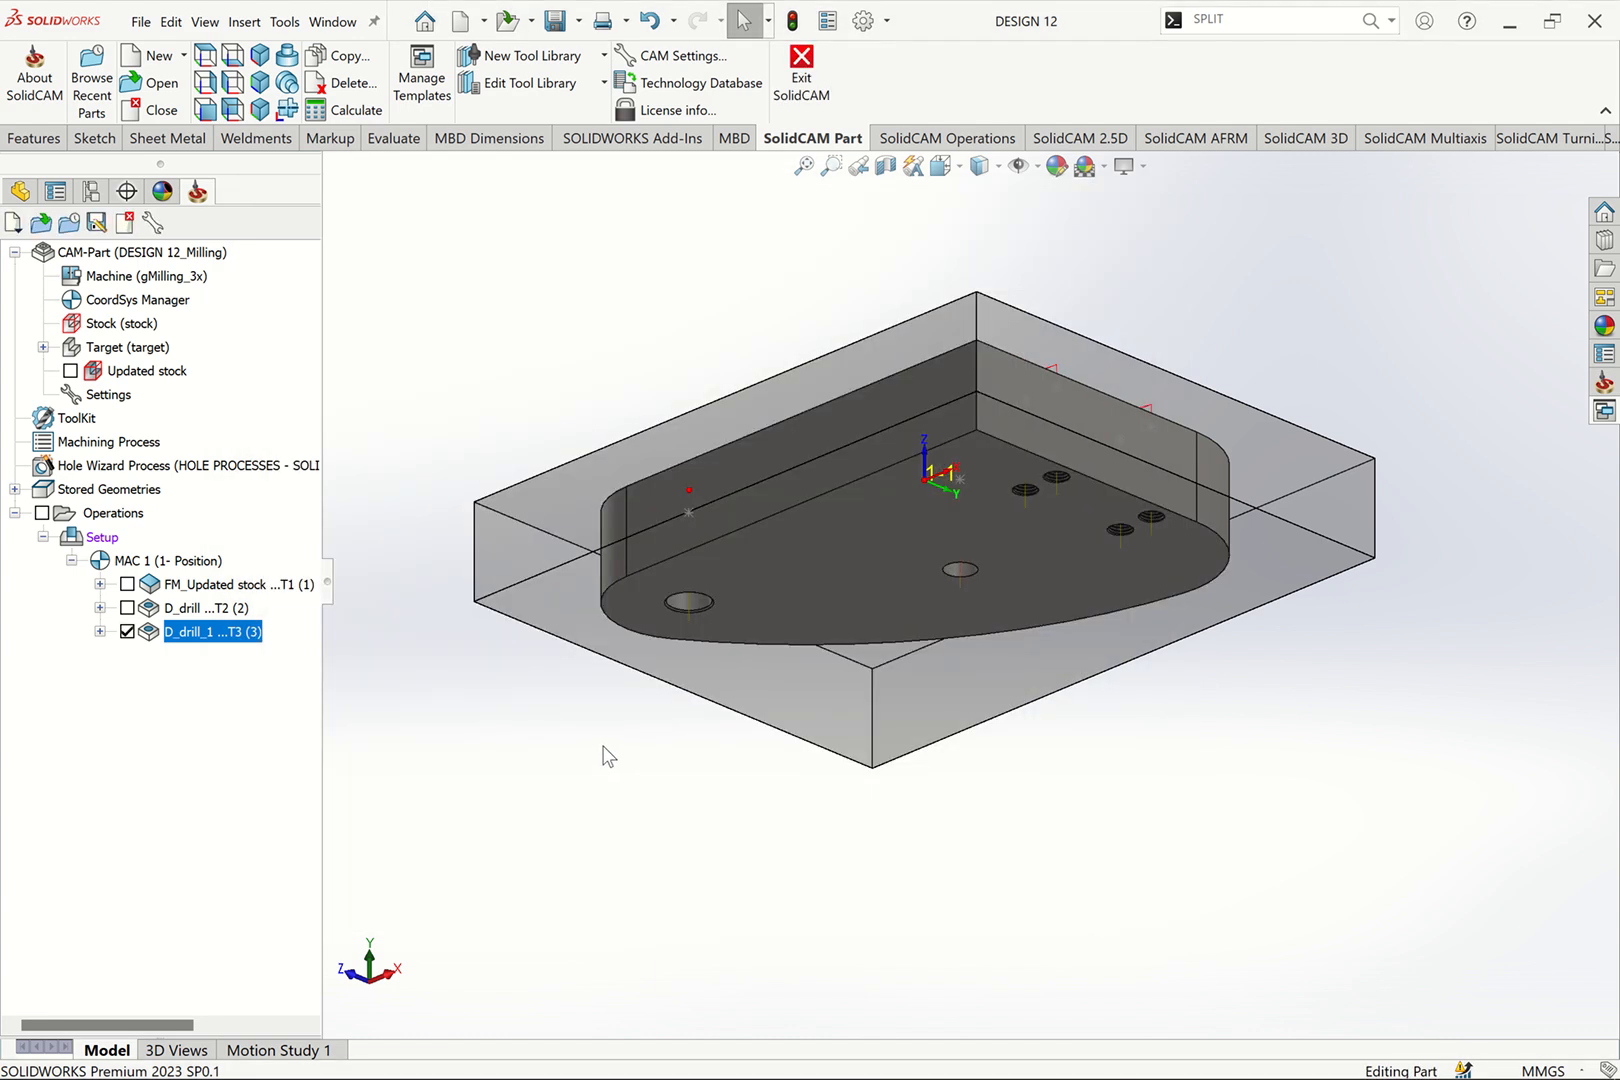
Step: Measure the diameter of the through hole at the part's rounded end
key(ctrl+7)
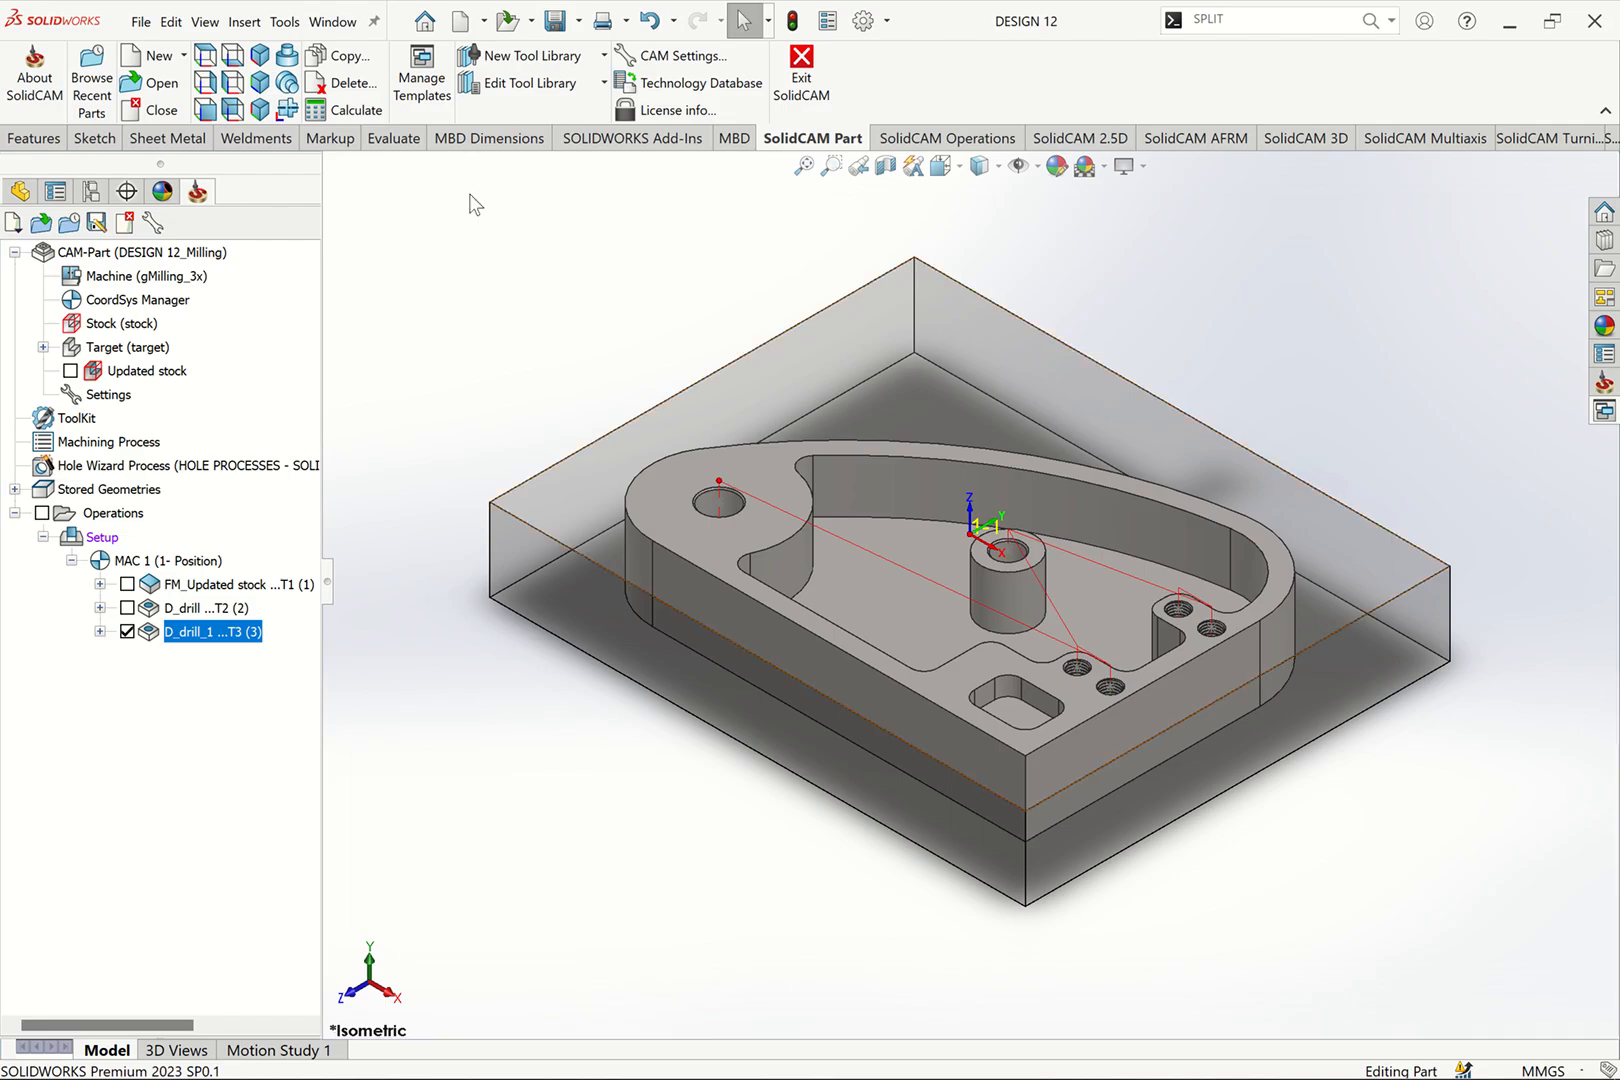
click(378, 142)
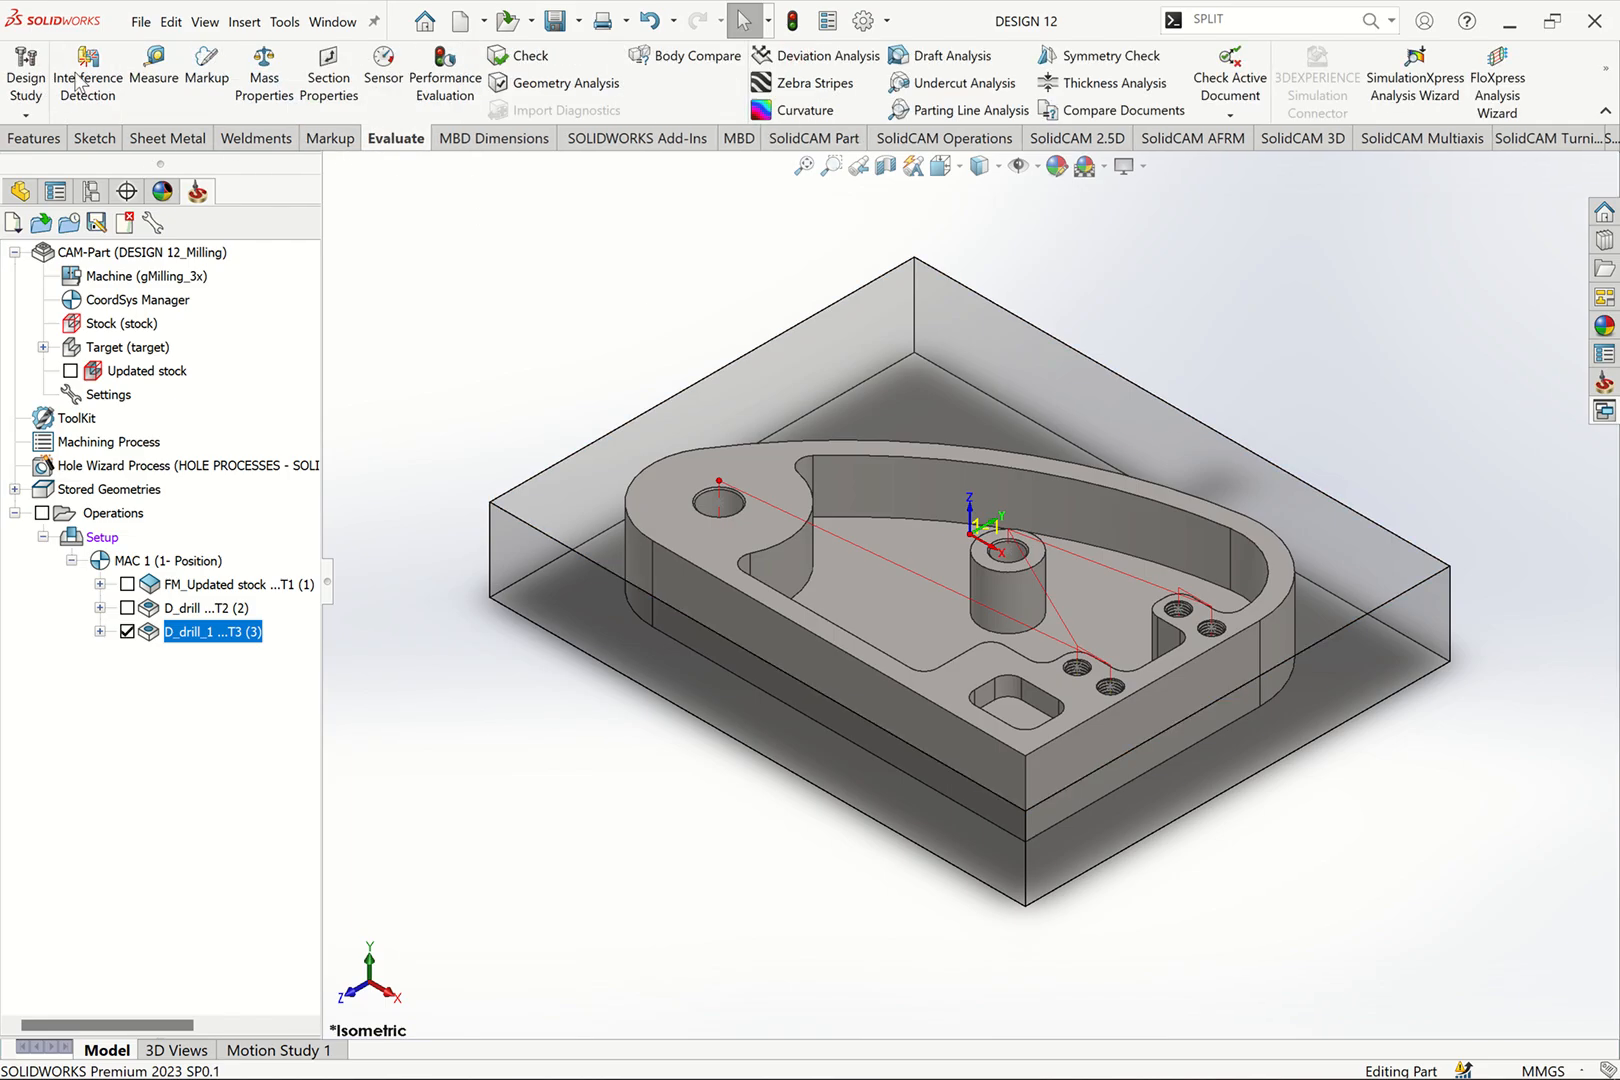
click(153, 72)
scroll(780, 522, down, 5)
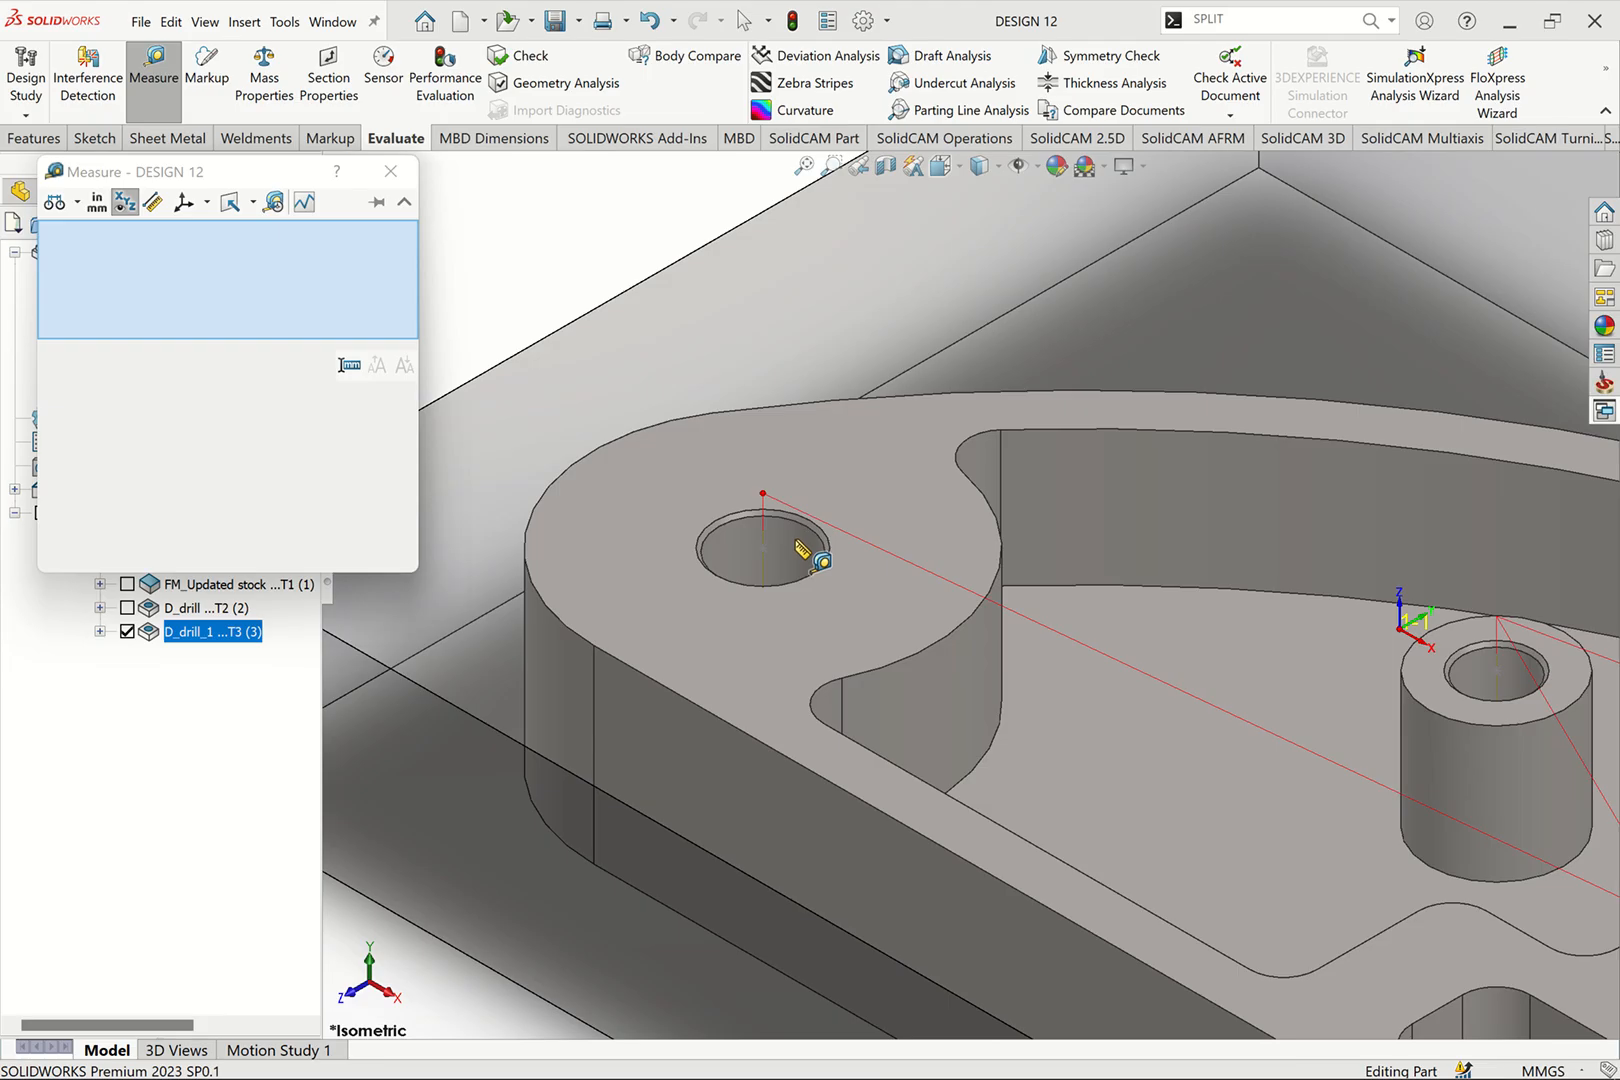
click(794, 537)
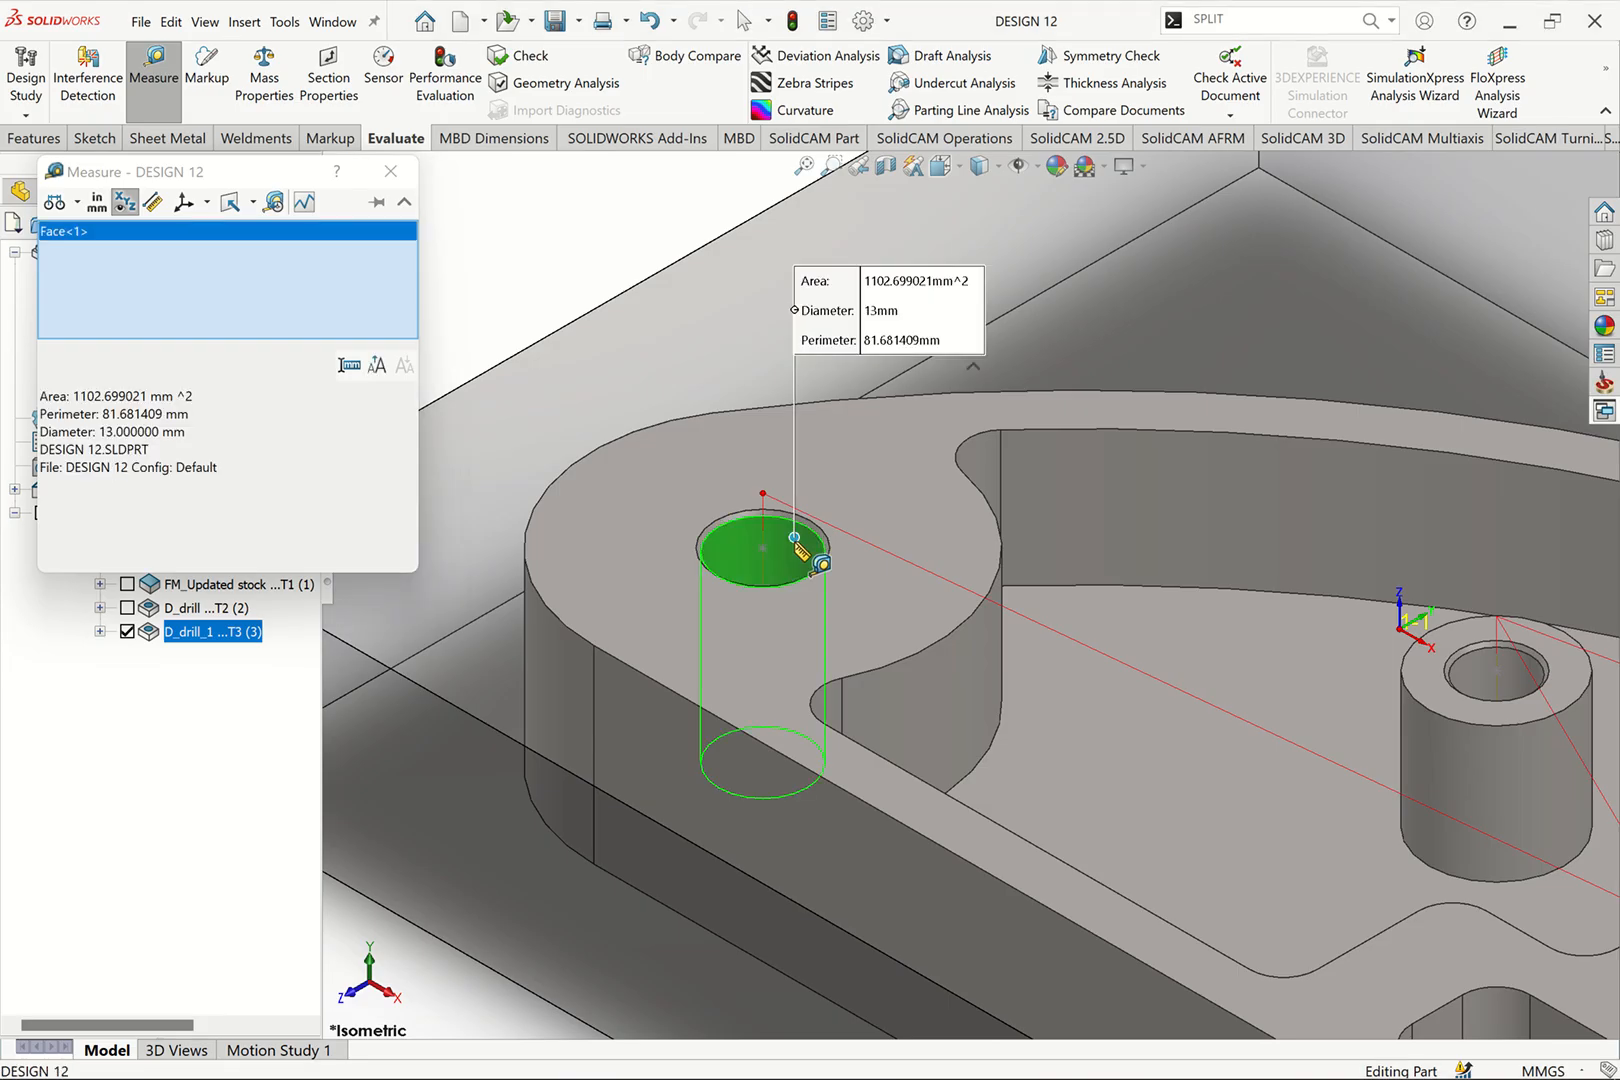
click(390, 171)
click(805, 167)
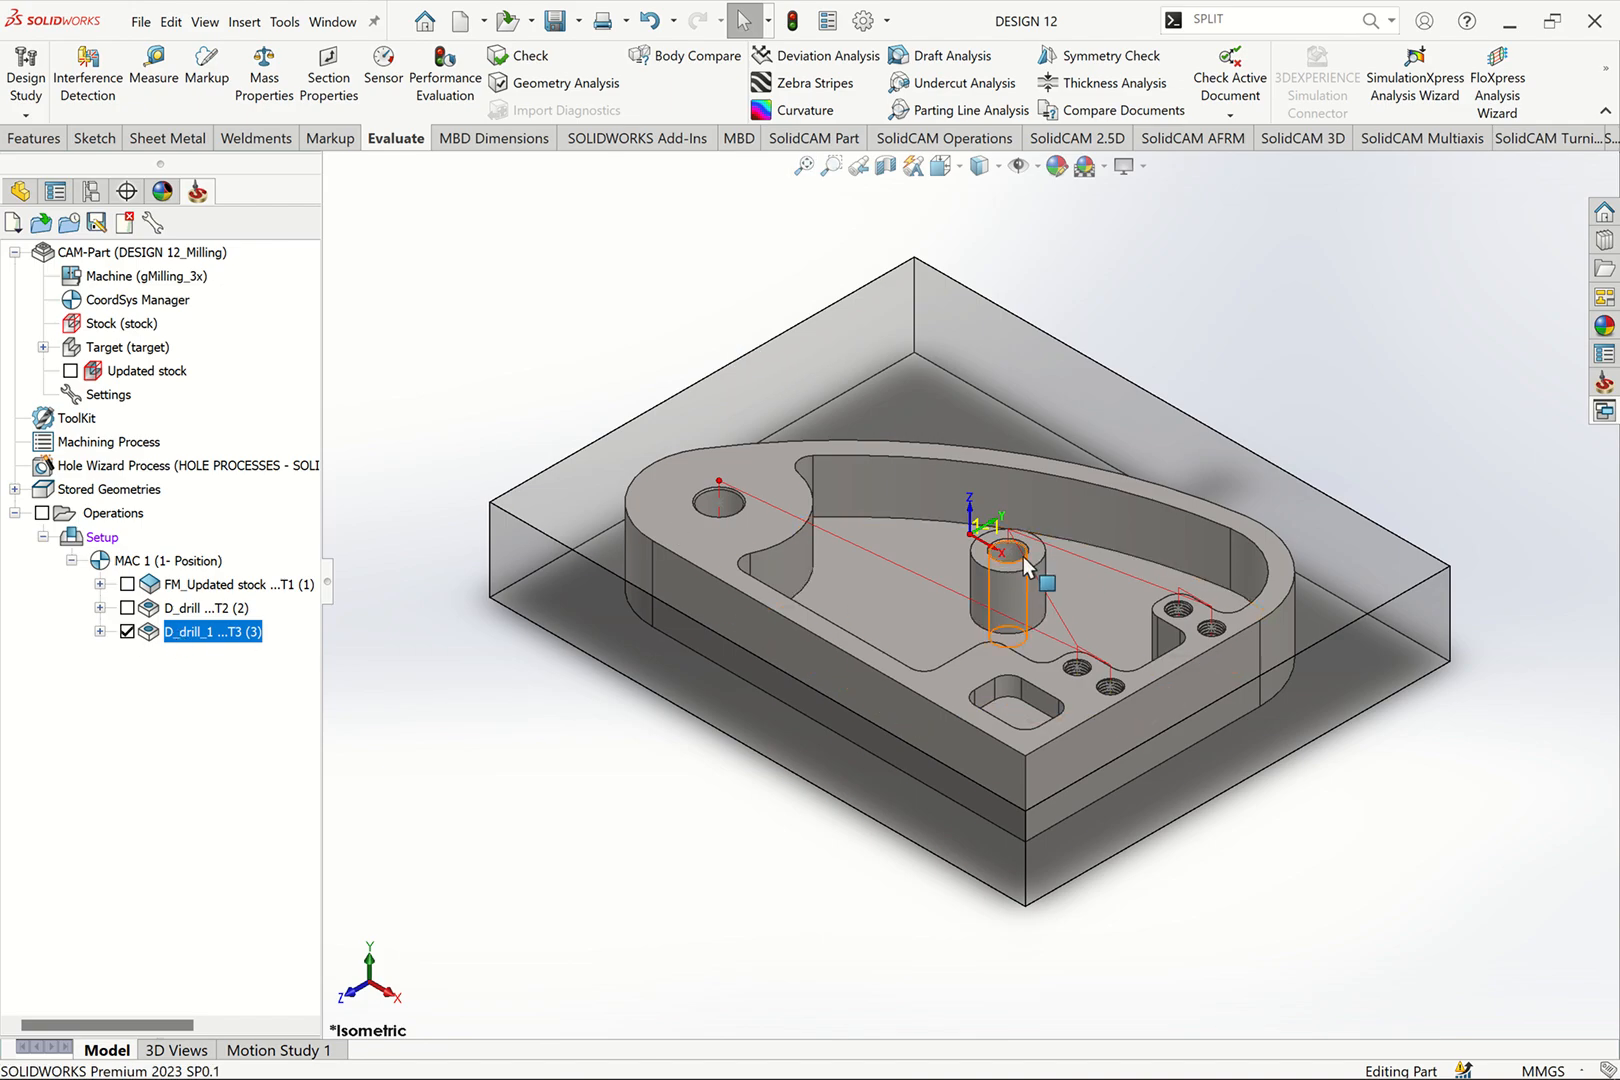
Step: Measure the diameter of the hole in the central cylindrical boss
scroll(1015, 571, down, 4)
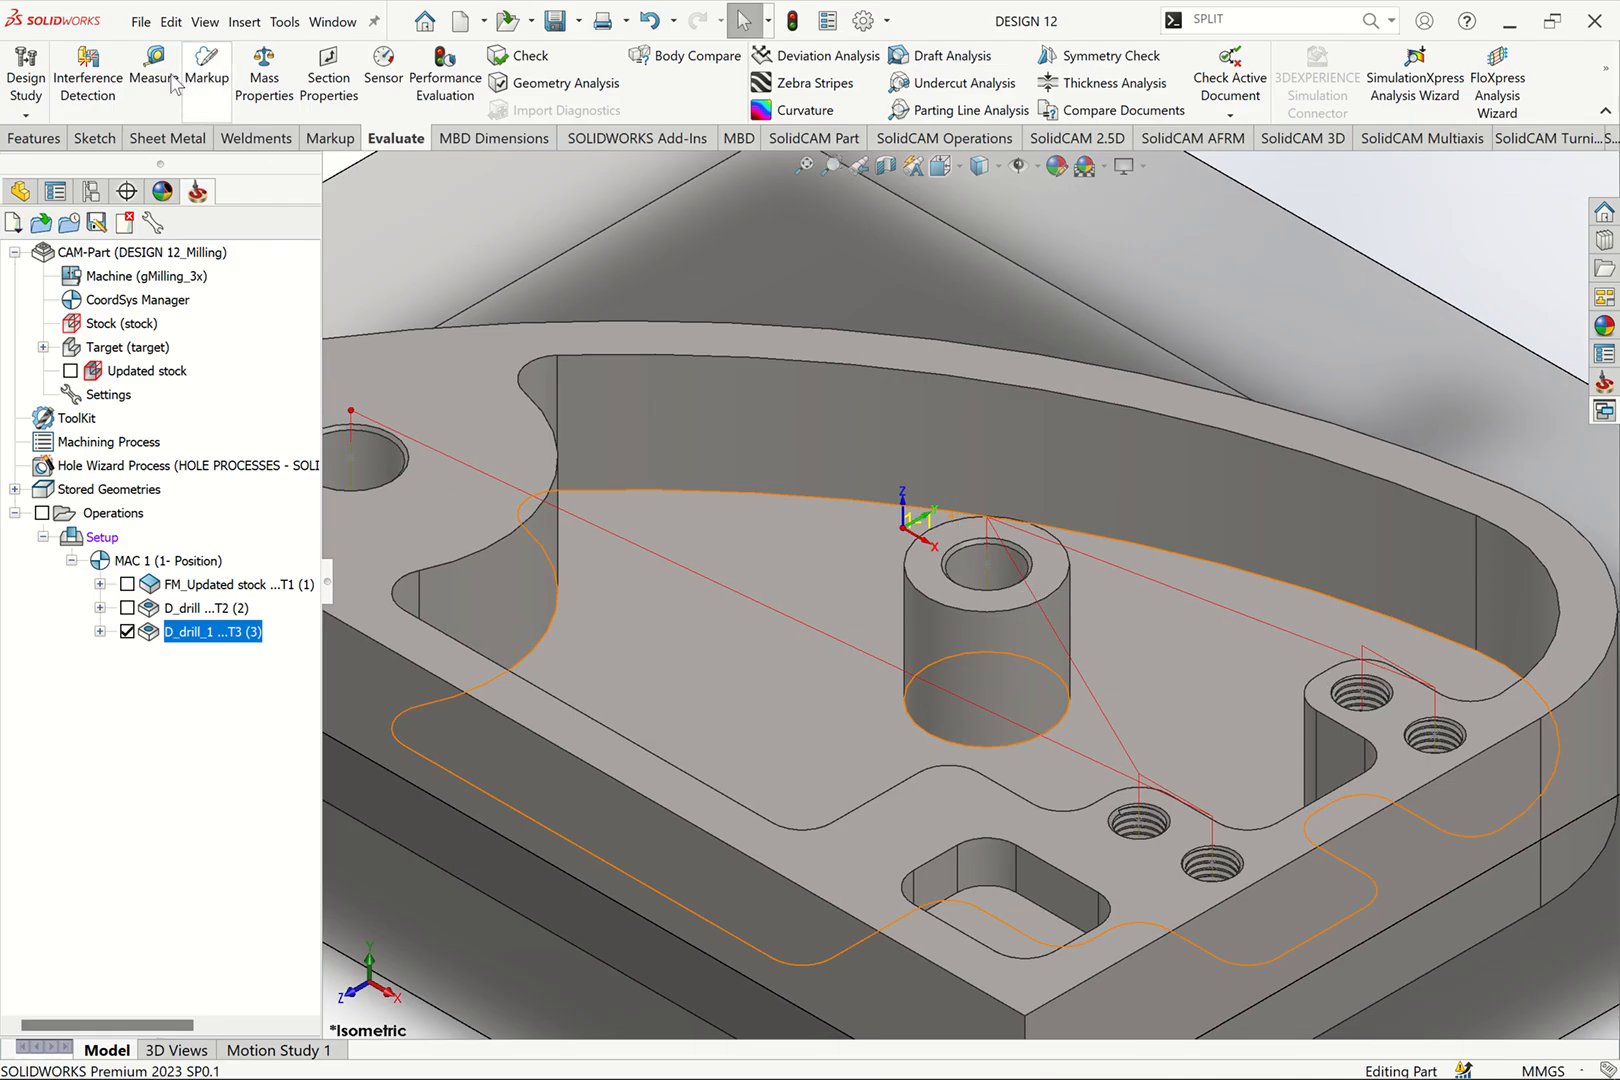
click(160, 82)
click(985, 568)
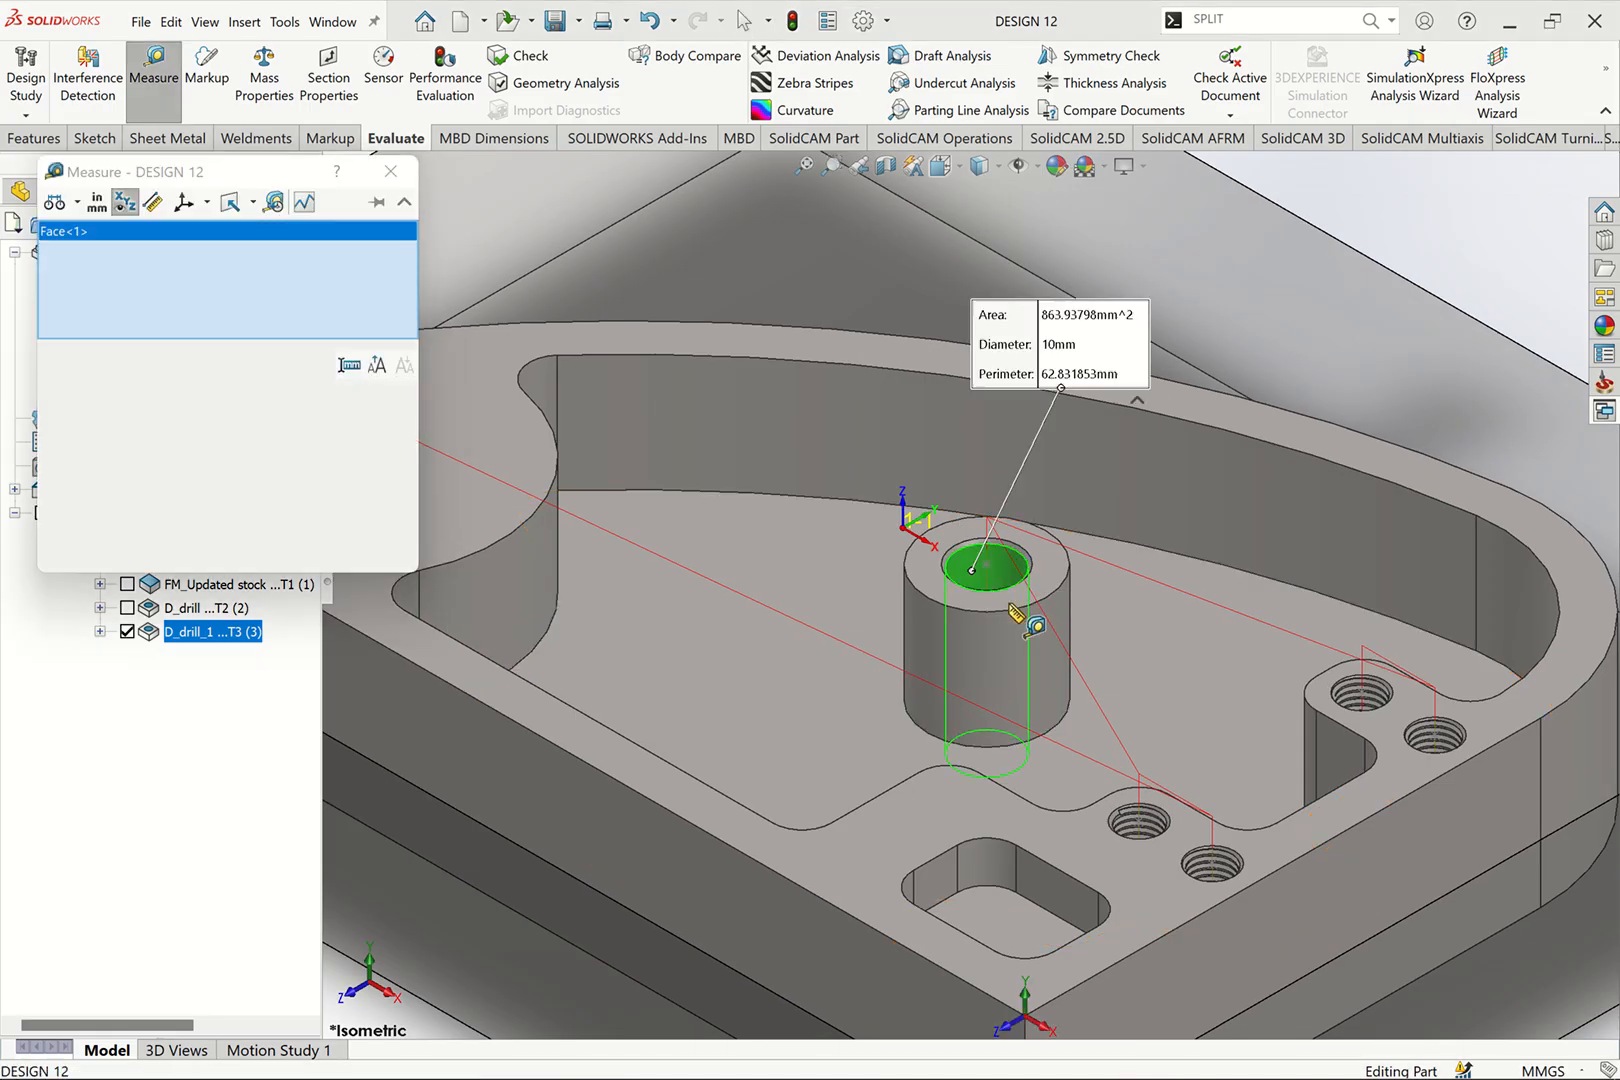
click(390, 171)
key(f)
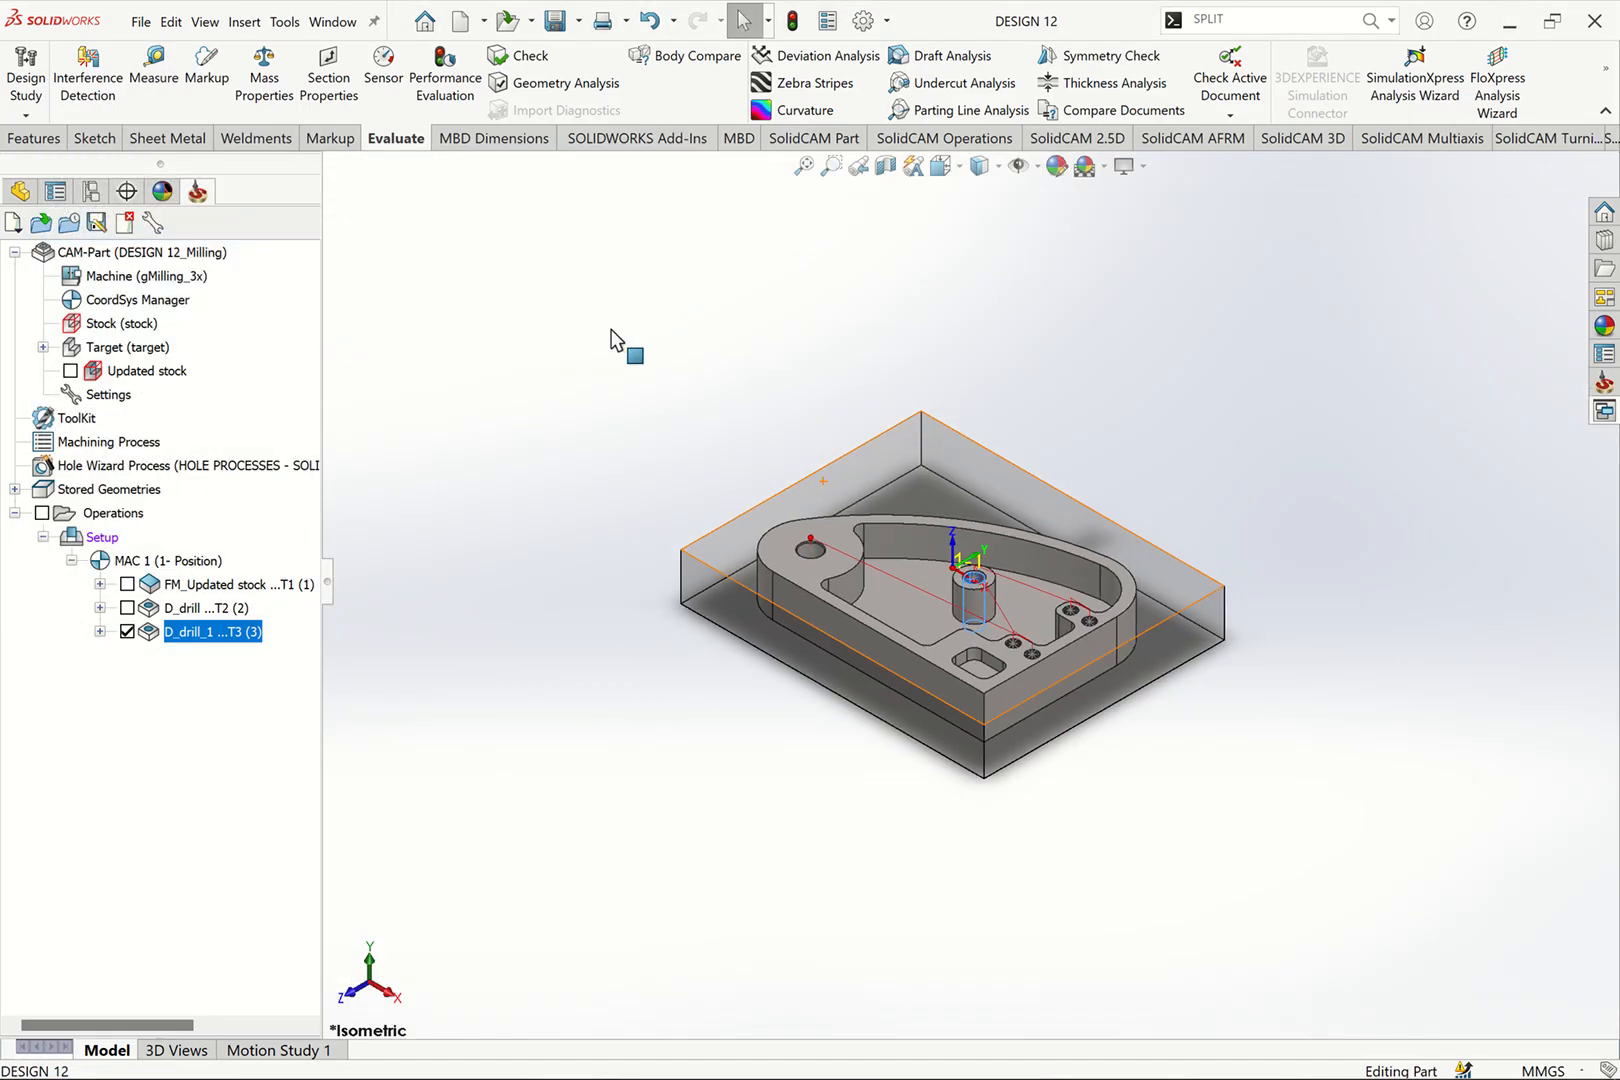
Step: Hide the D_drill_1 tool path and paste another copy of the center drilling operation after it
click(127, 631)
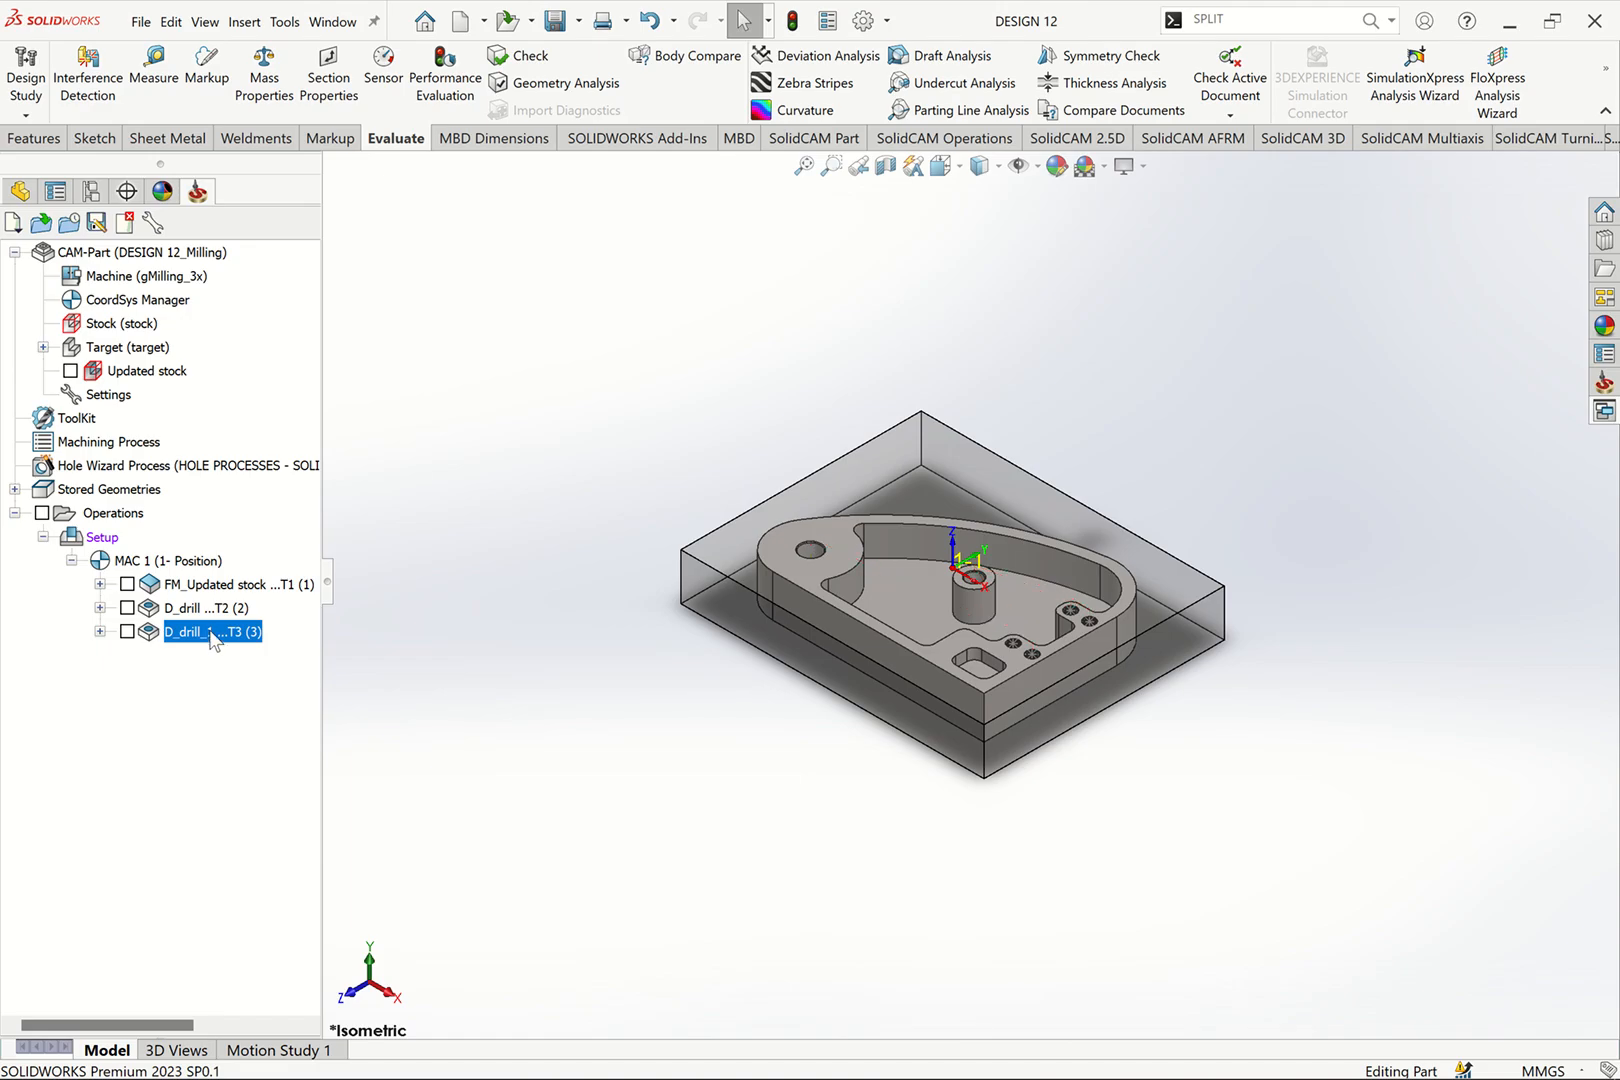
right_click(214, 636)
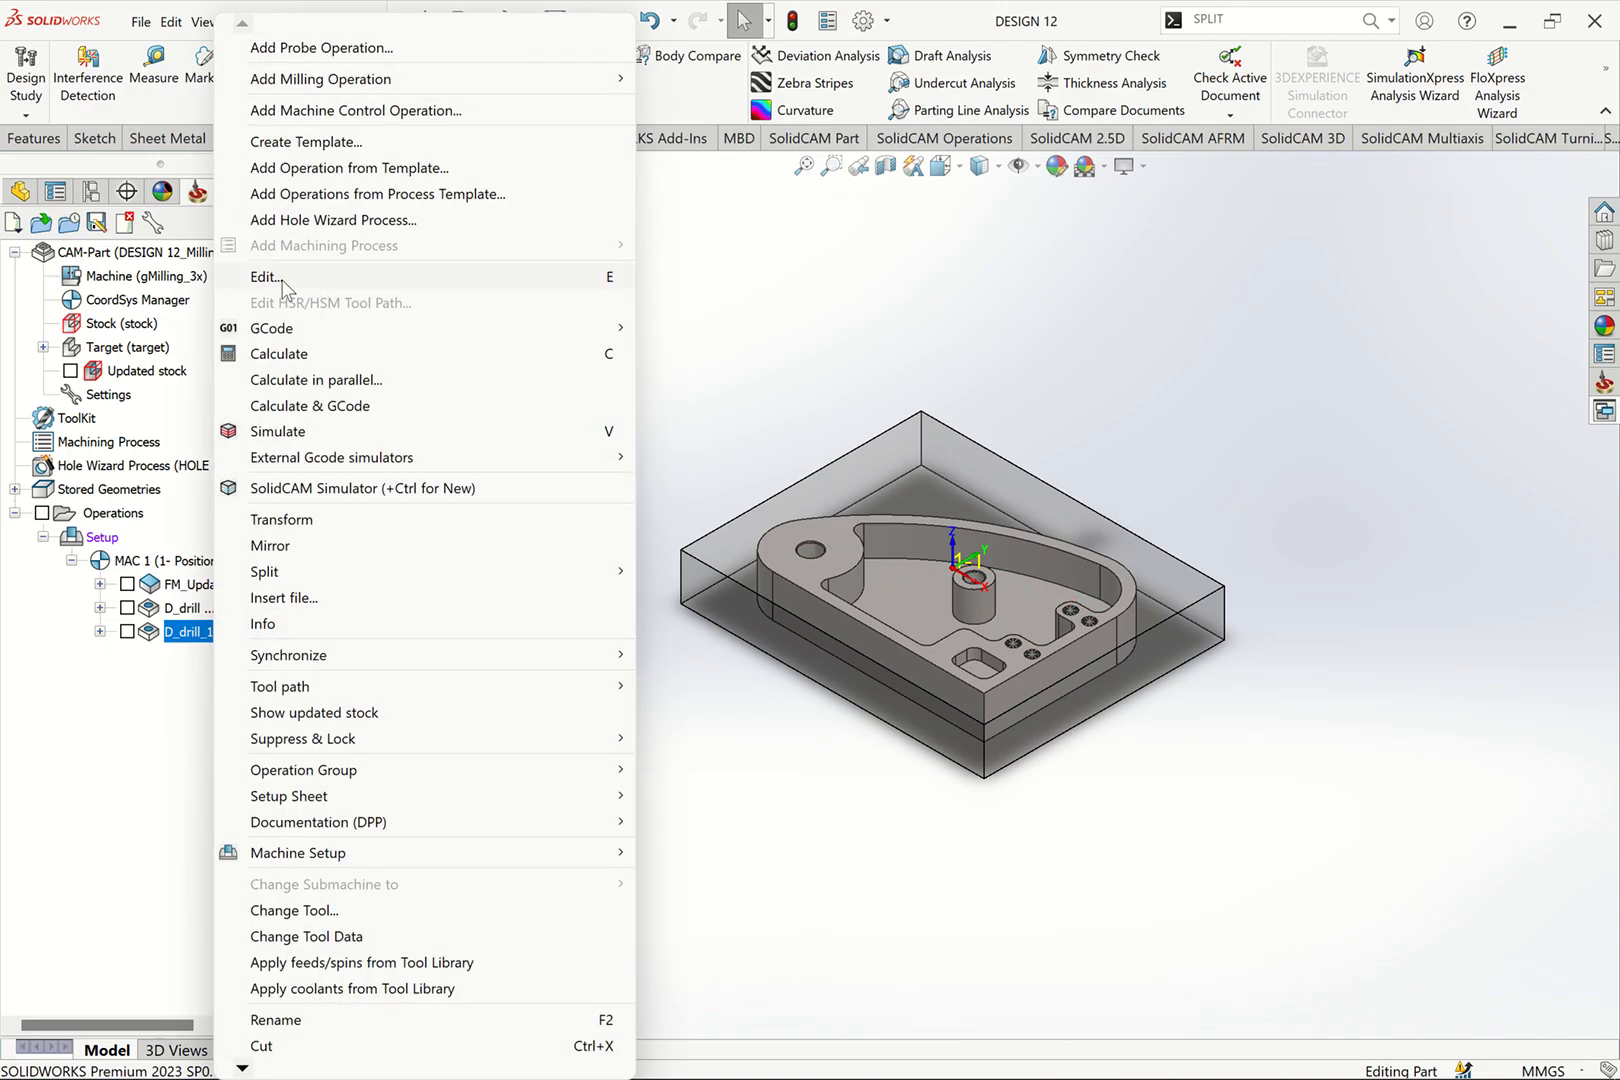
right_click(168, 631)
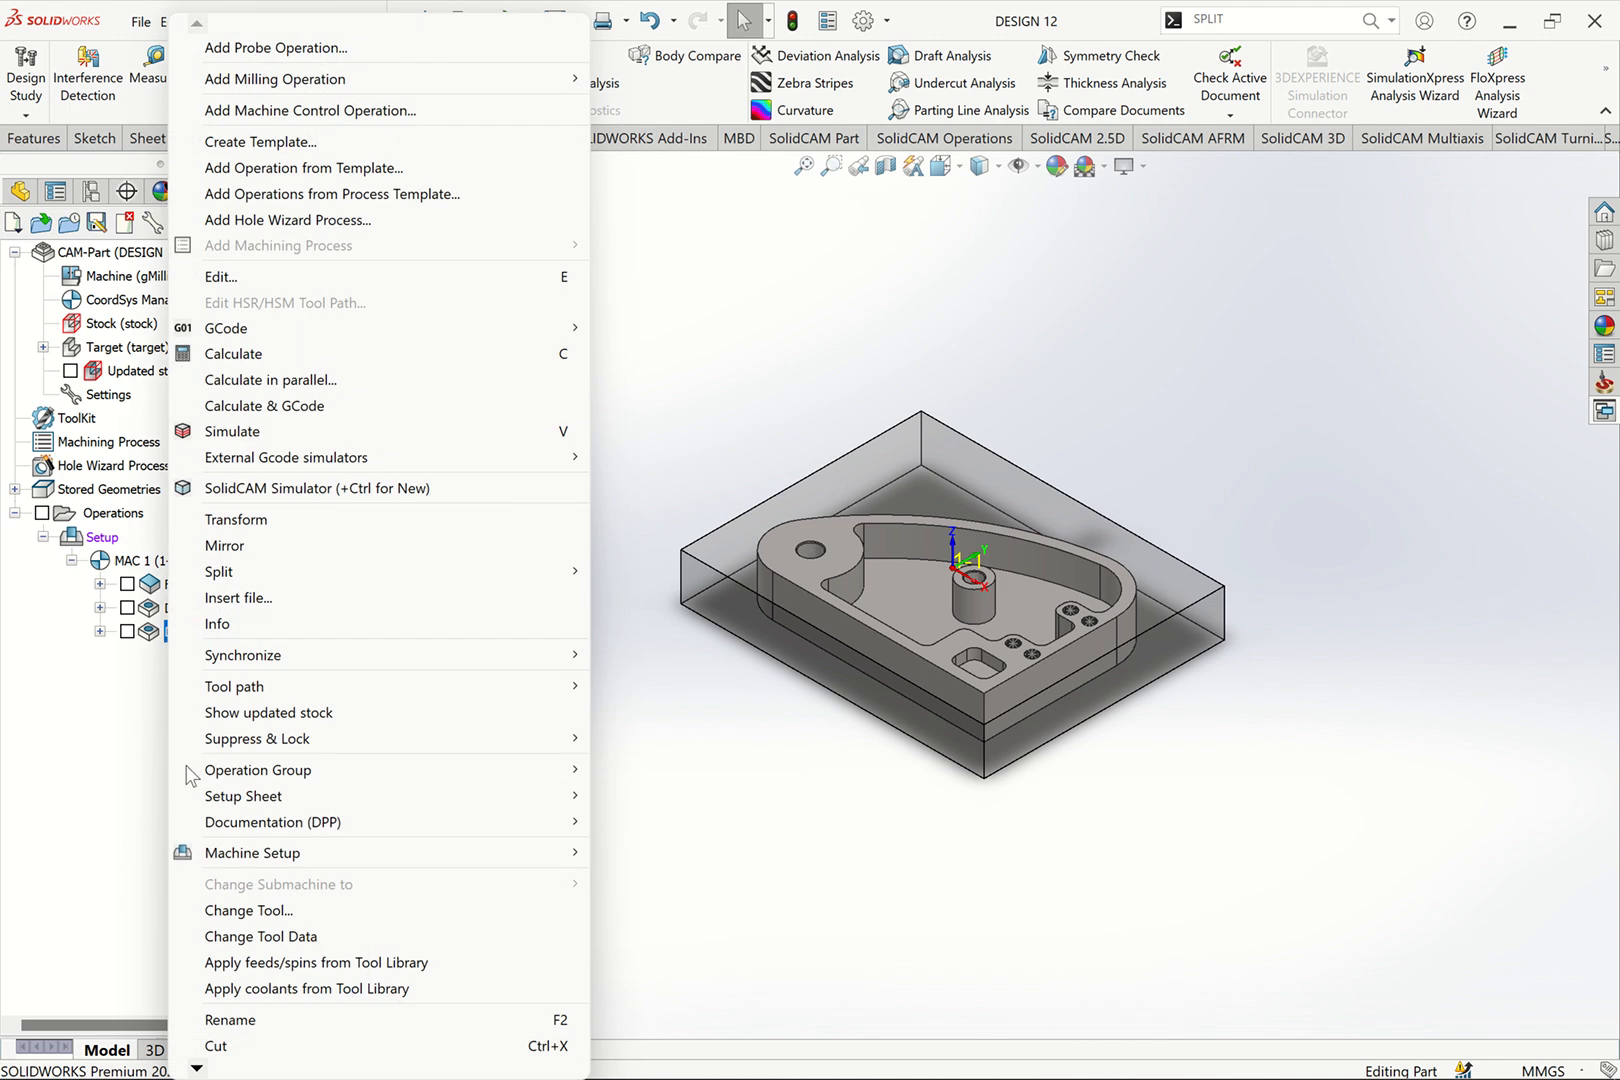
mouse_move(195, 1068)
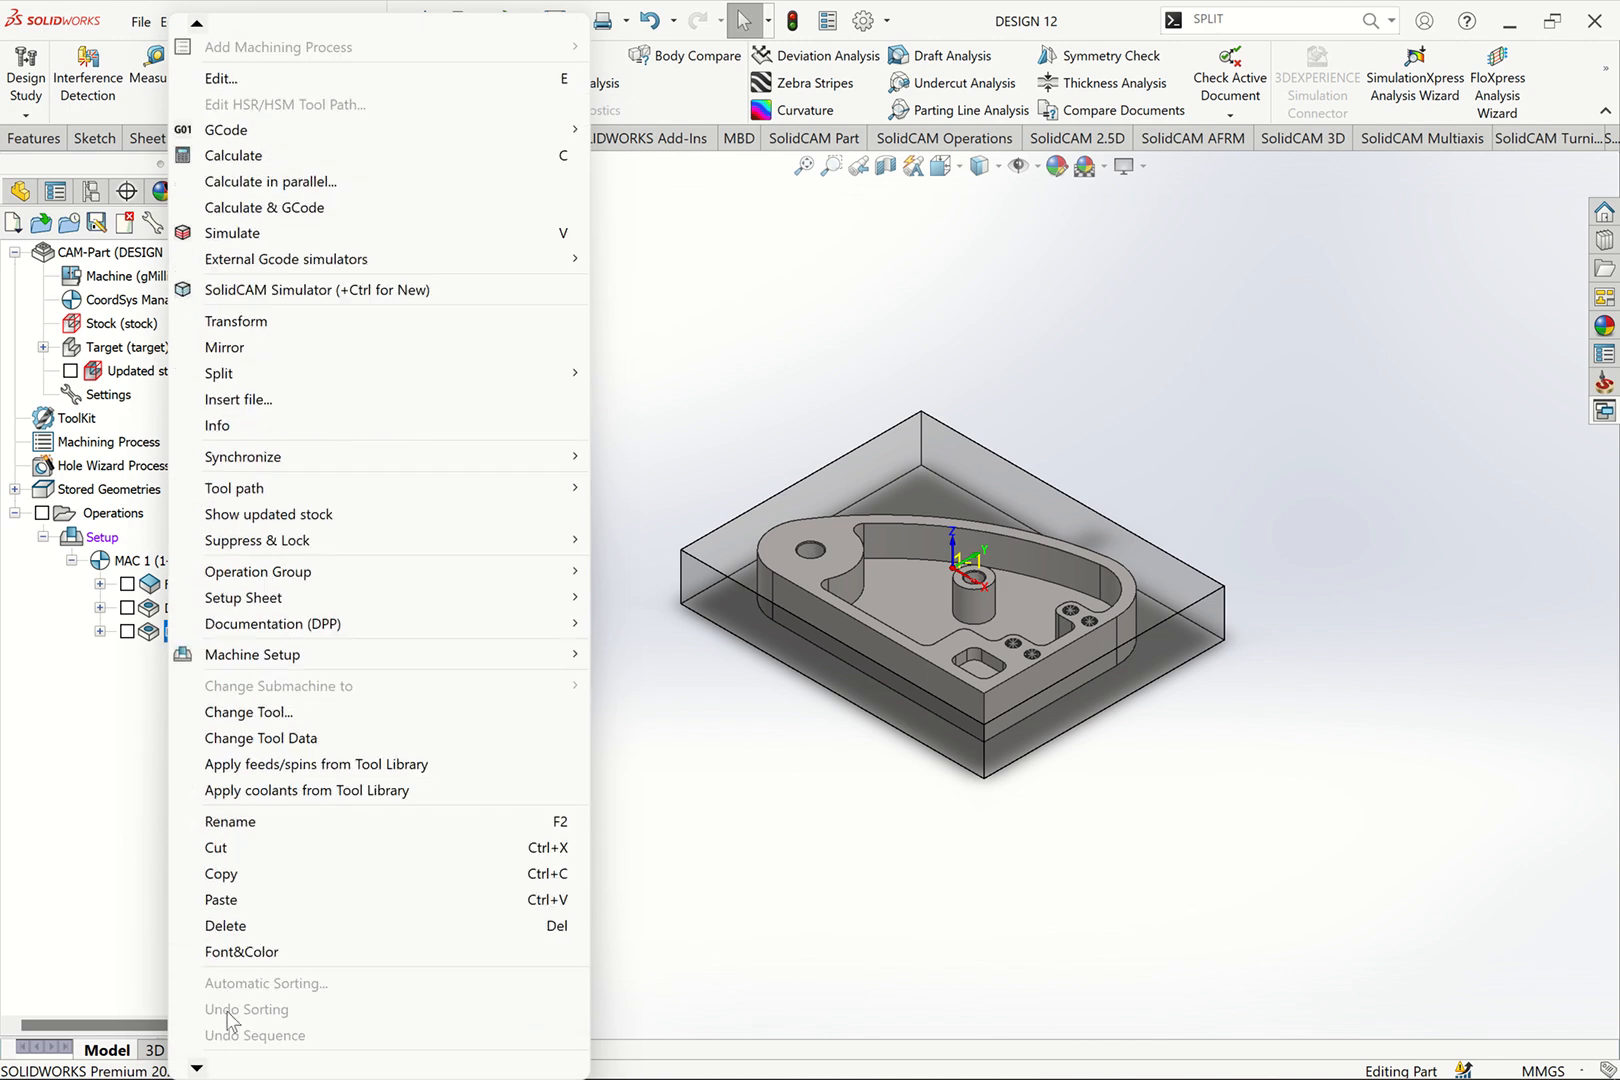
click(240, 900)
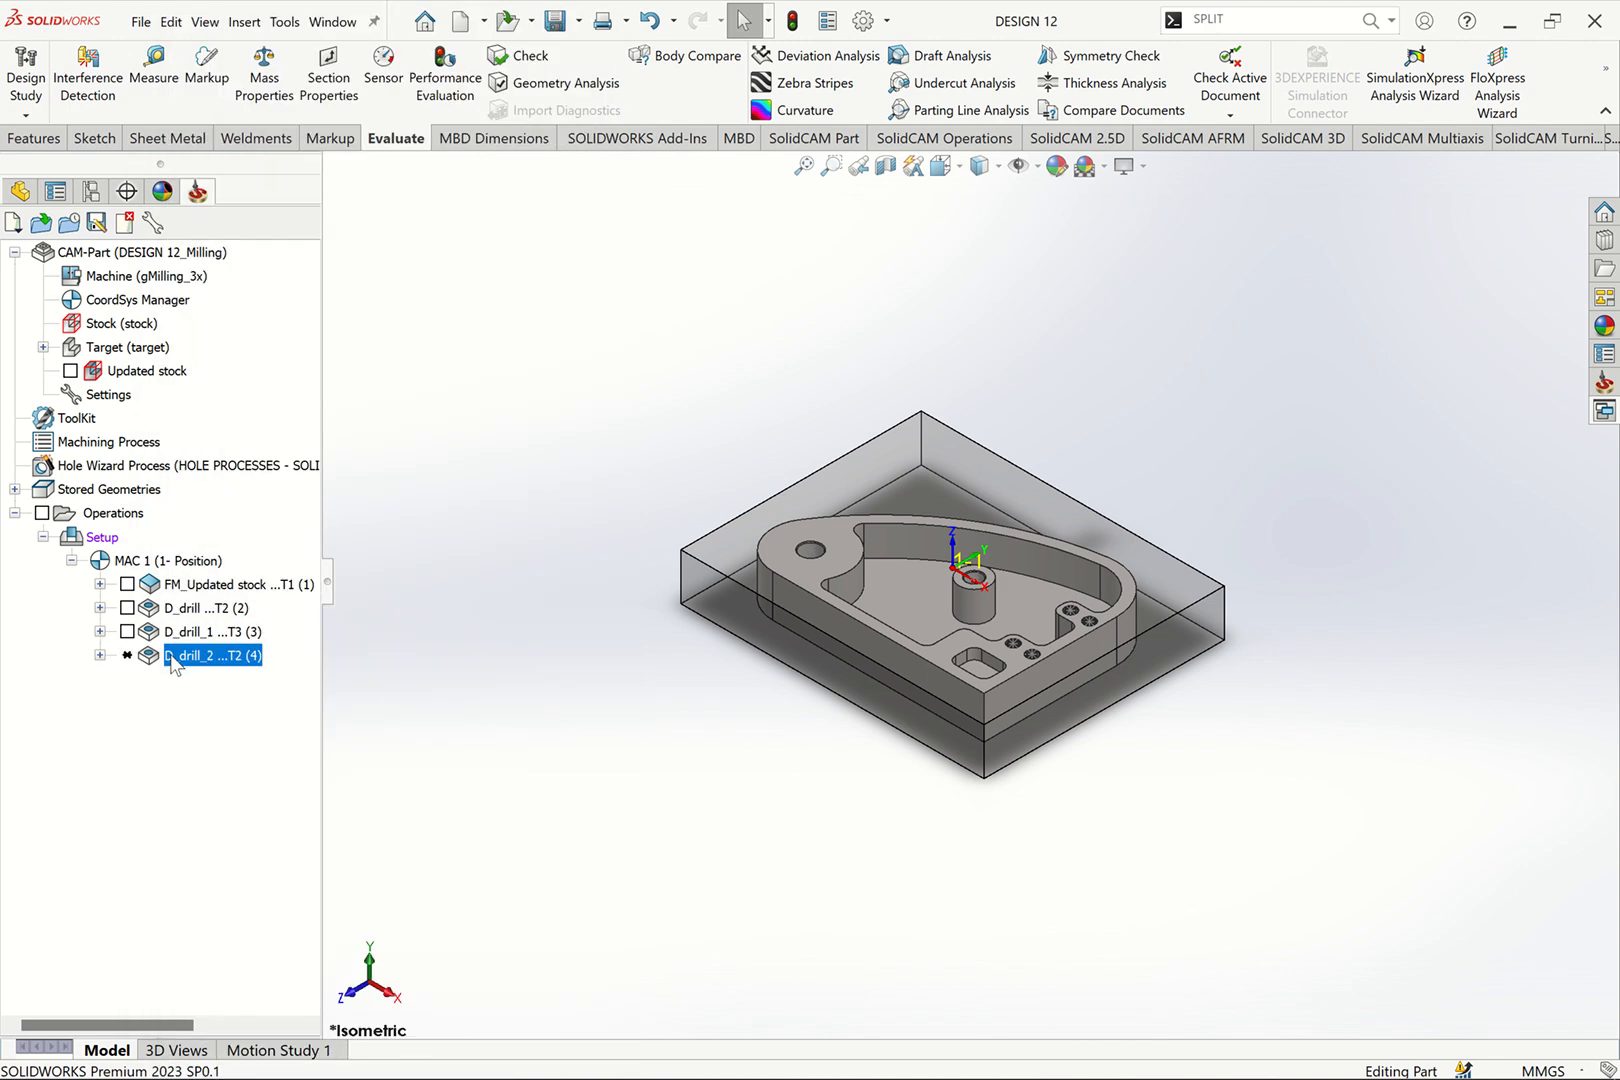
Step: Edit the pasted operation and define new drill geometry drill1 from the rounded-end hole and the central boss hole
right_click(175, 660)
click(222, 282)
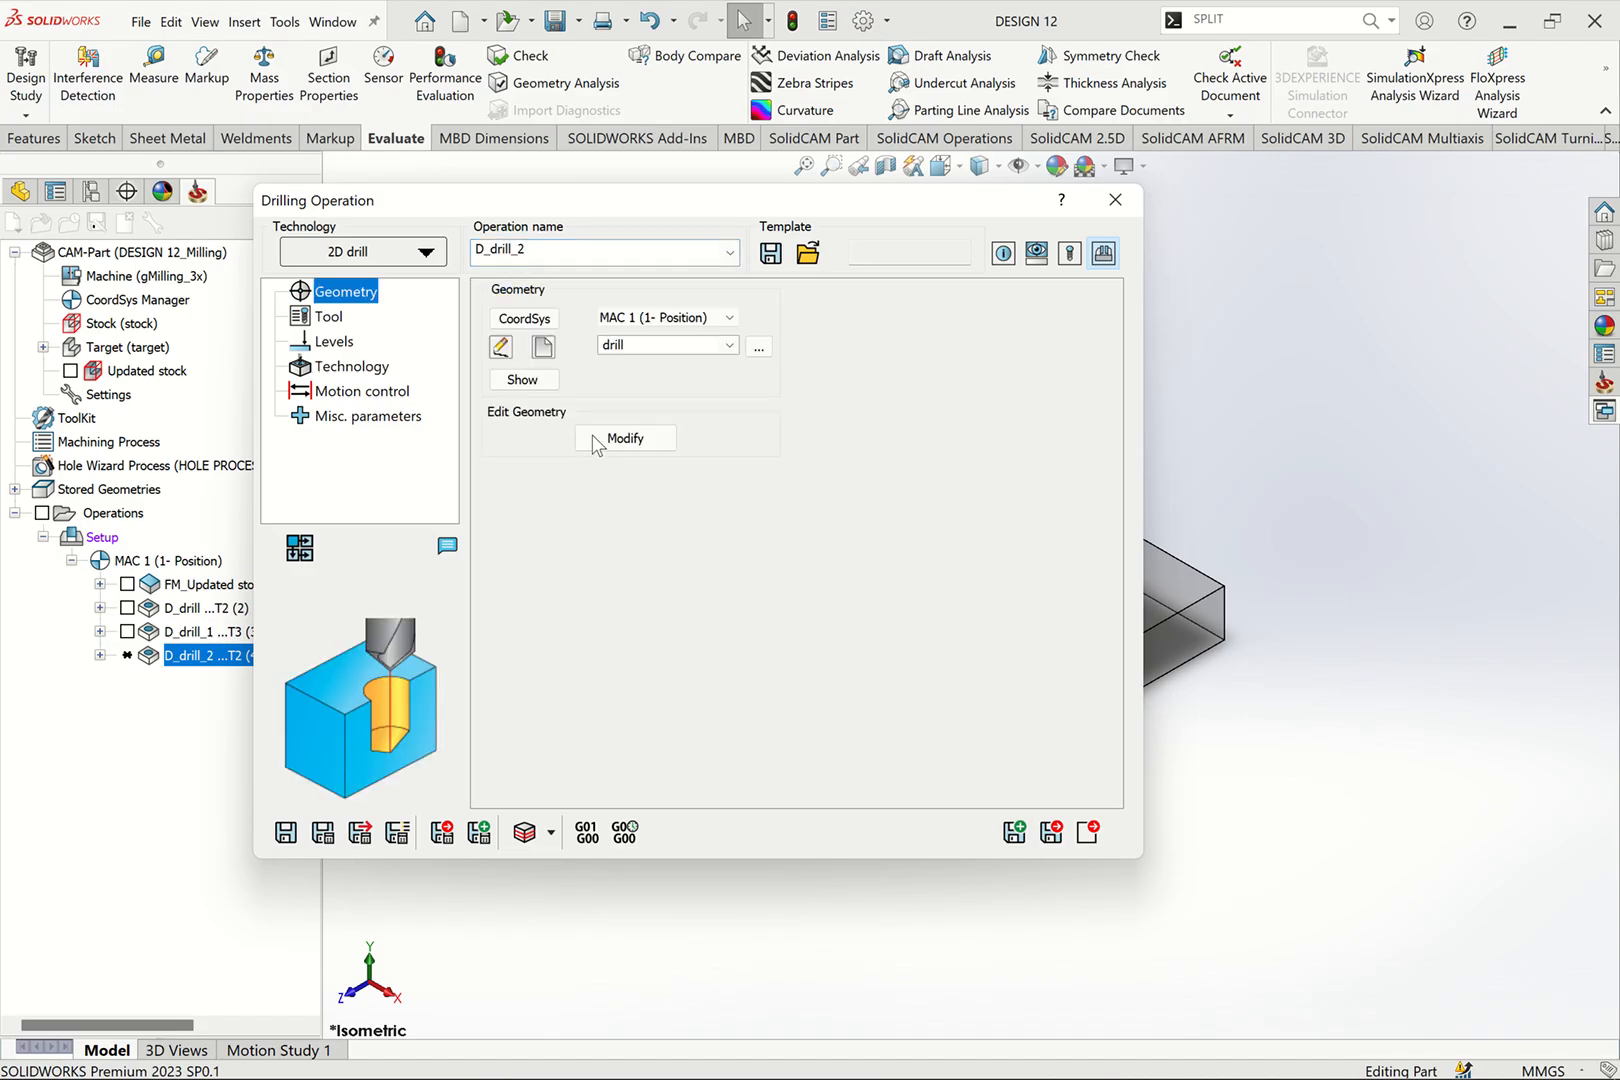
click(596, 445)
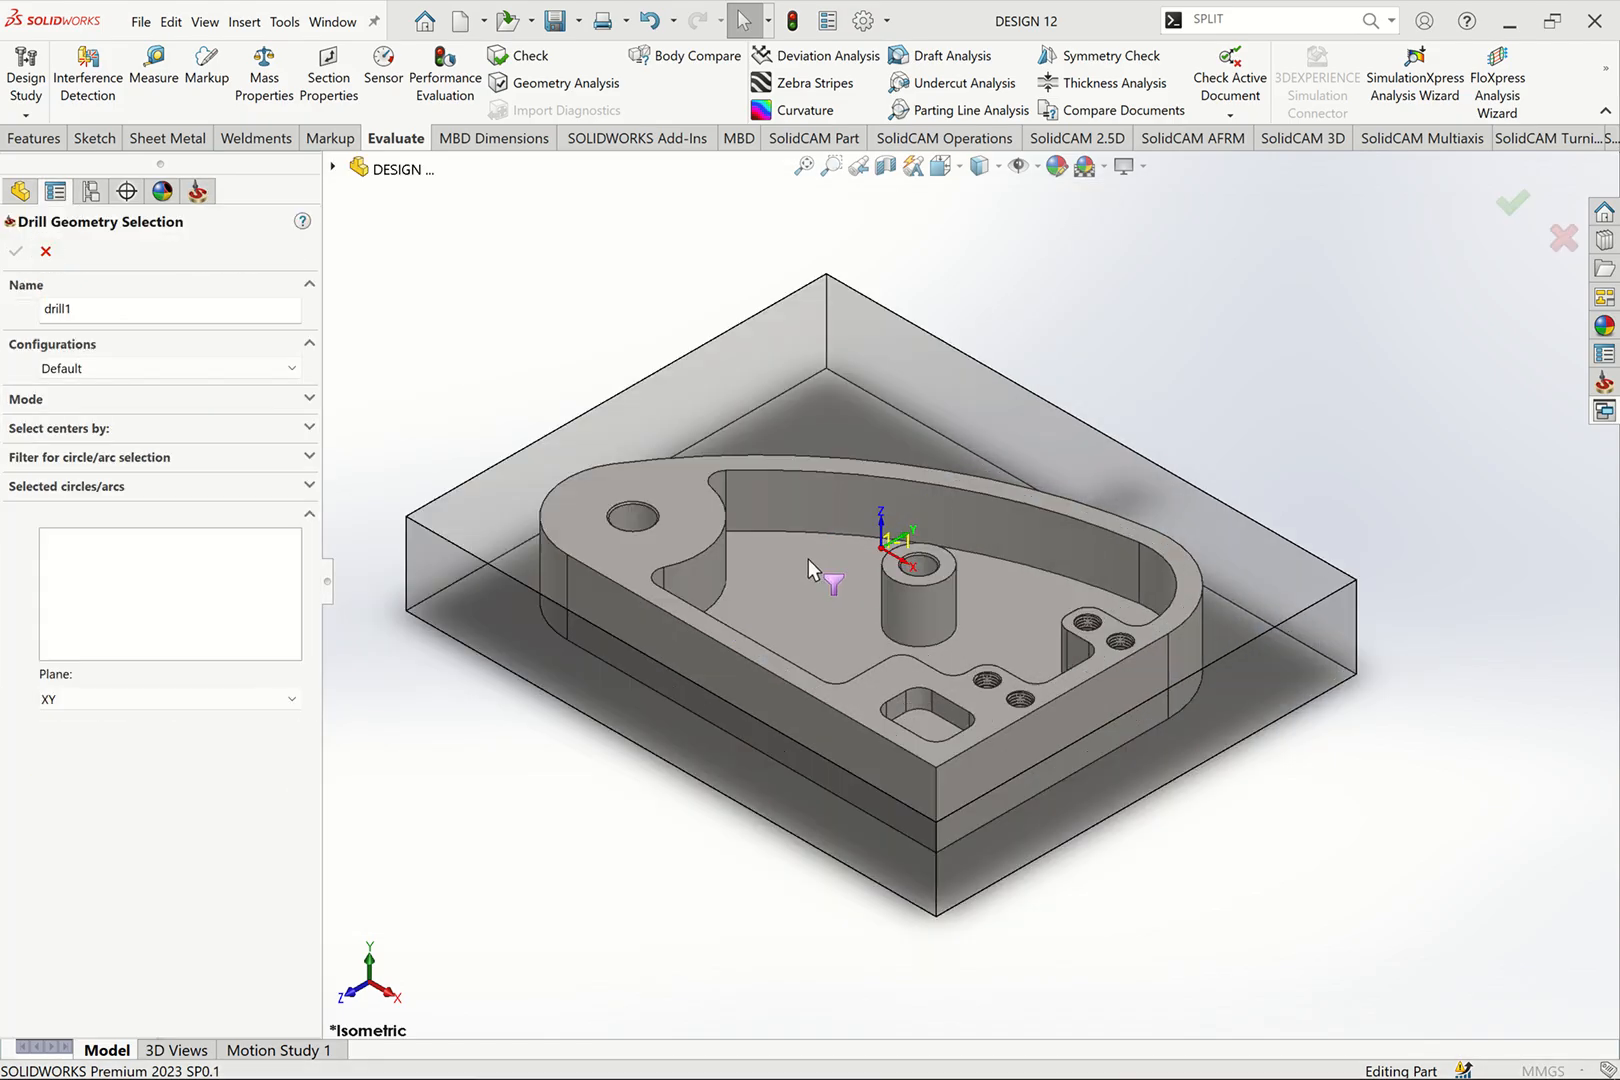
scroll(807, 559, down, 5)
scroll(478, 405, up, 2)
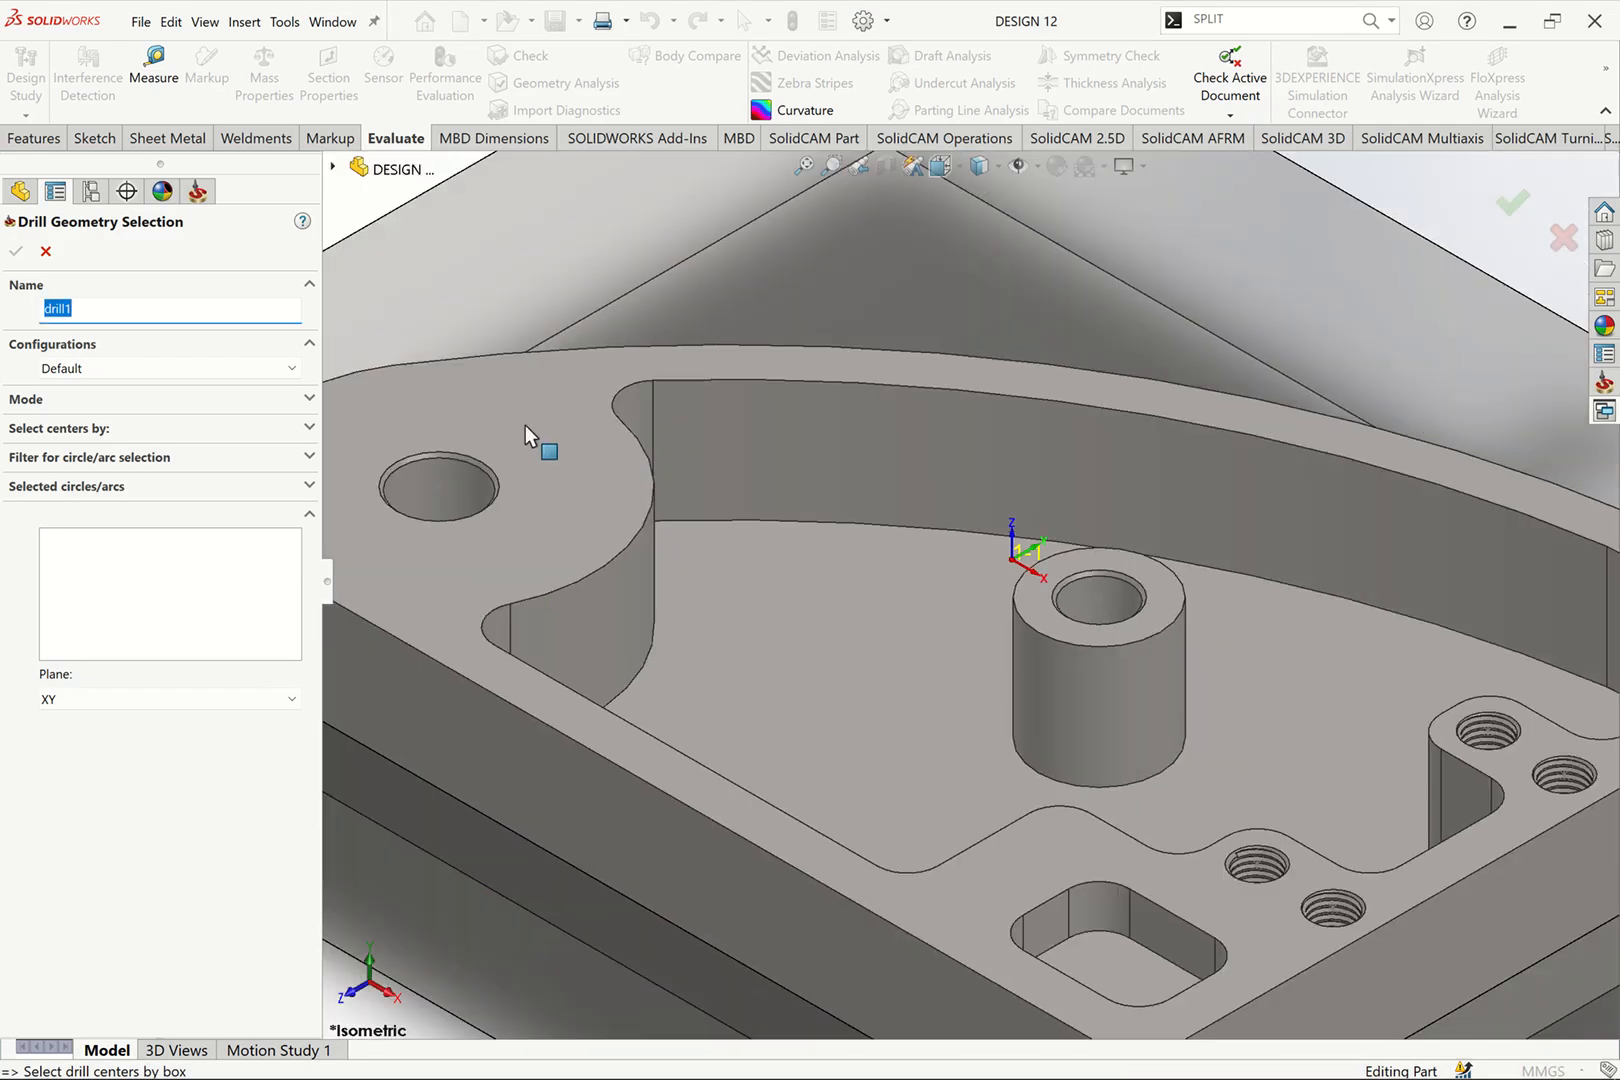
click(463, 475)
click(1100, 601)
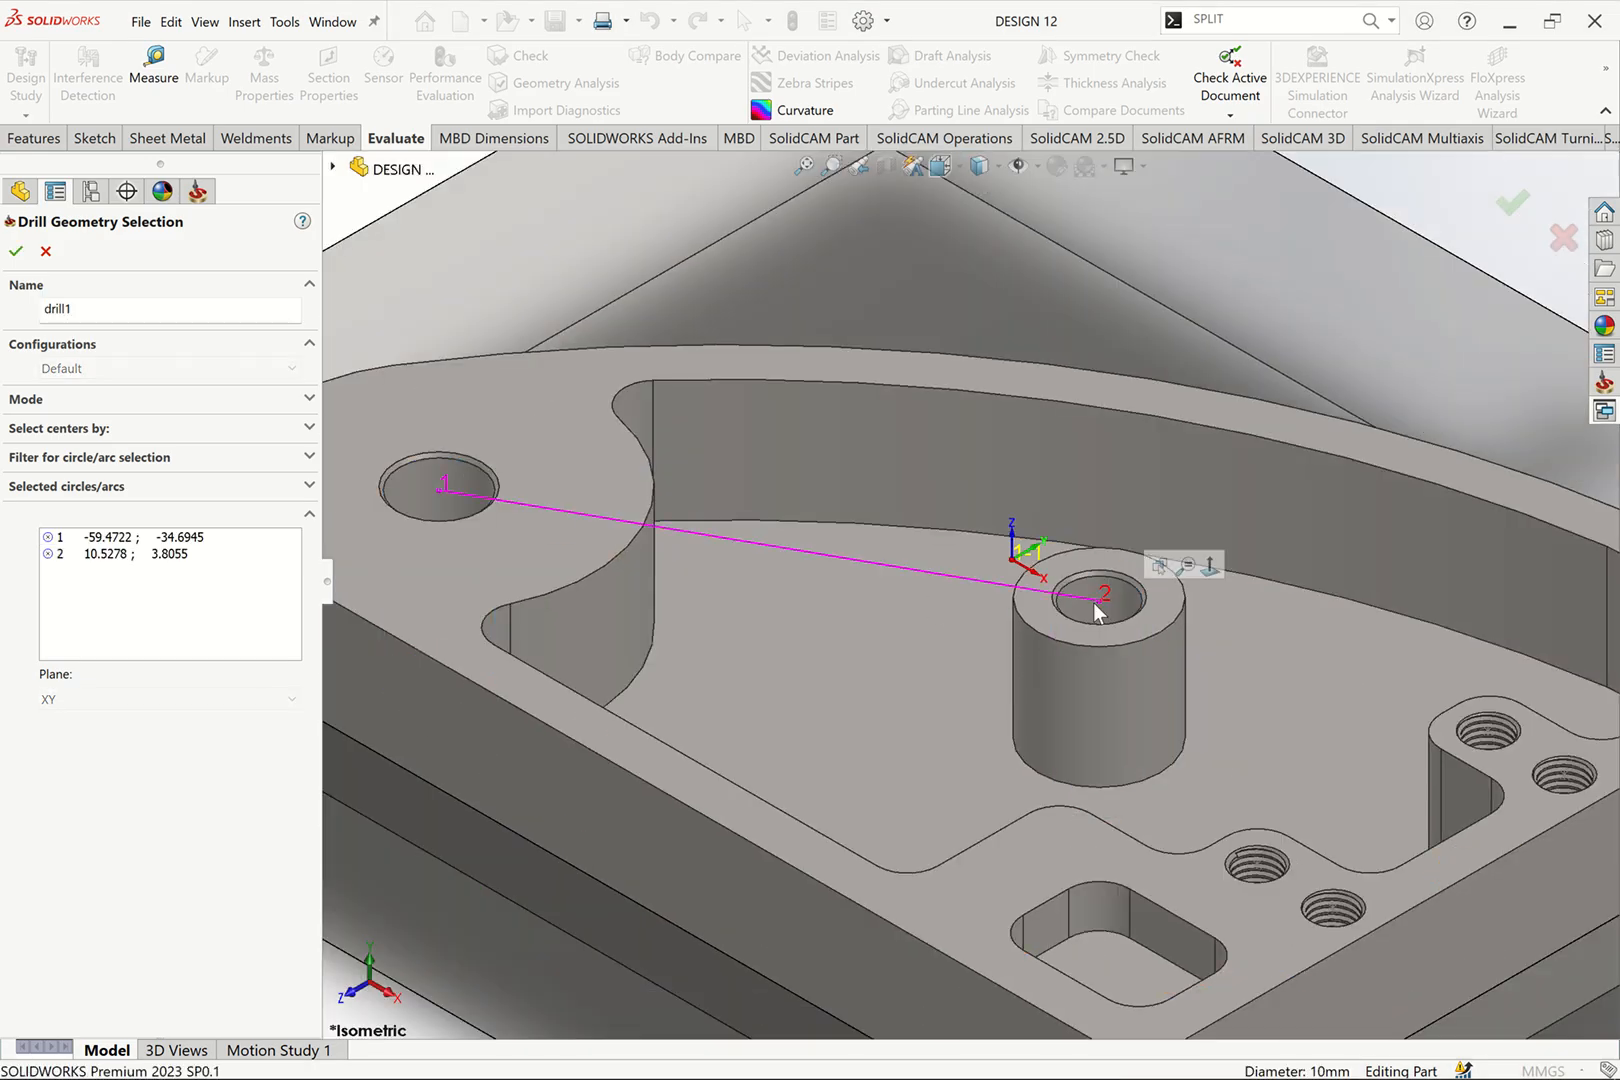
click(20, 254)
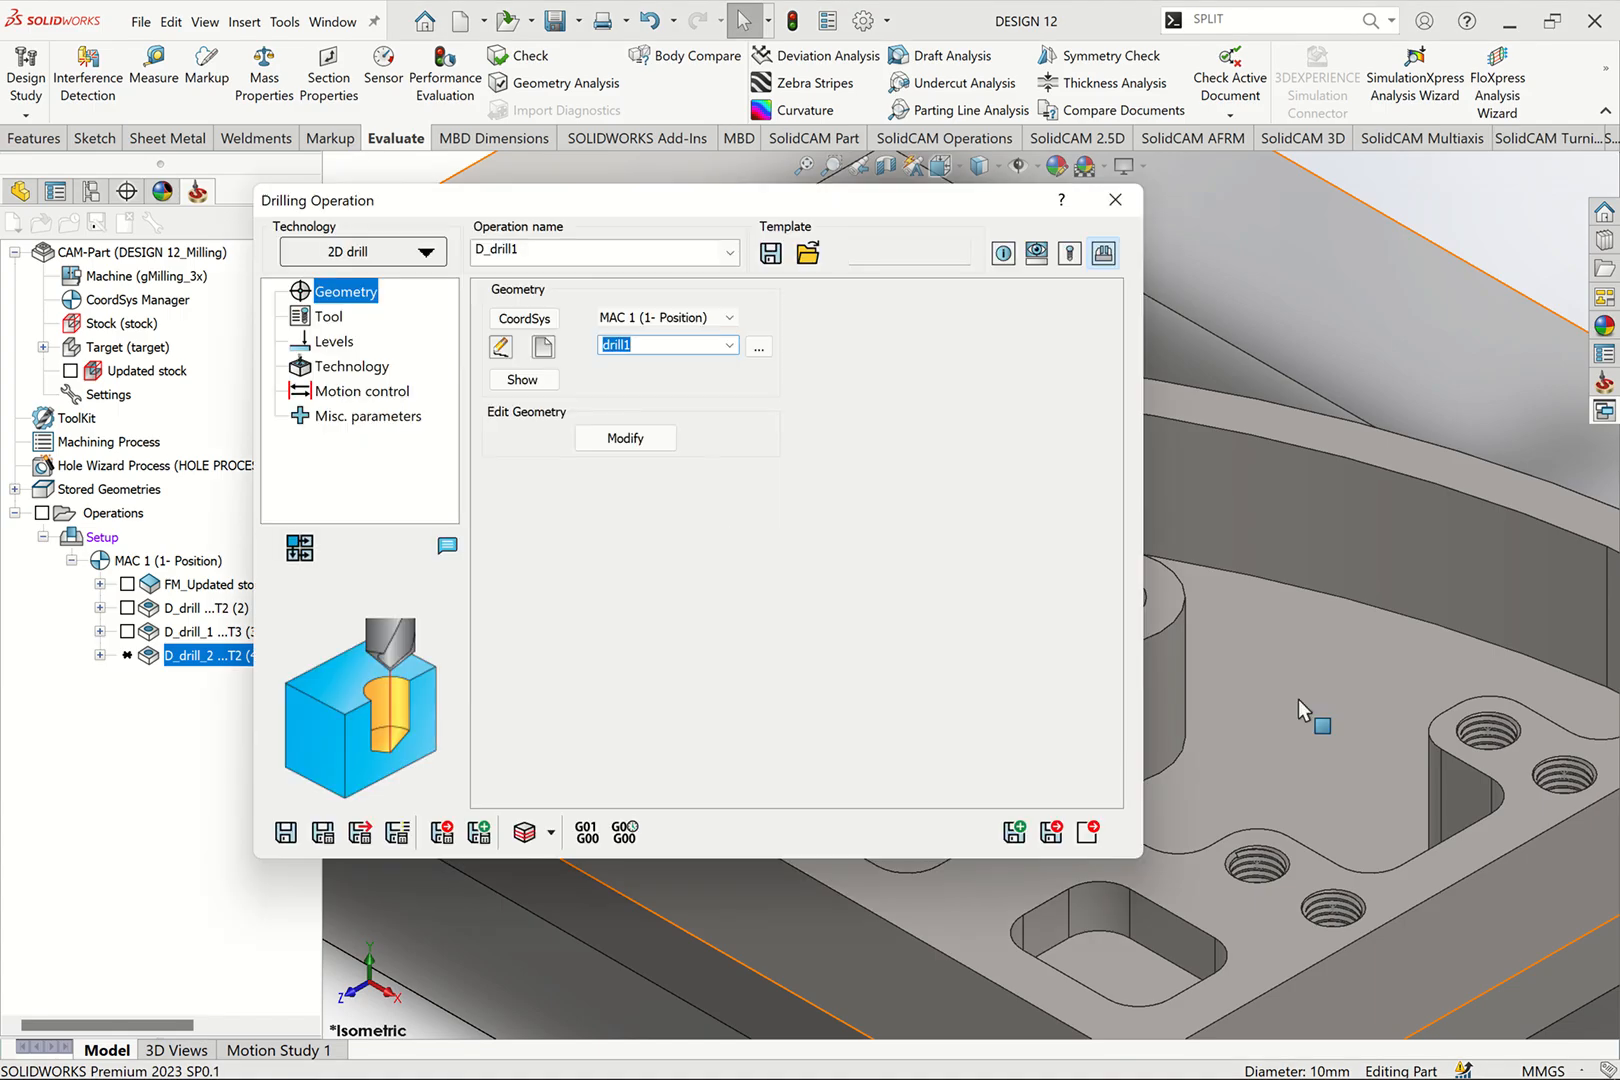
Step: Add a new DRILL tool to replace the center drill in the copied operation
drag(821, 207, 859, 313)
click(344, 398)
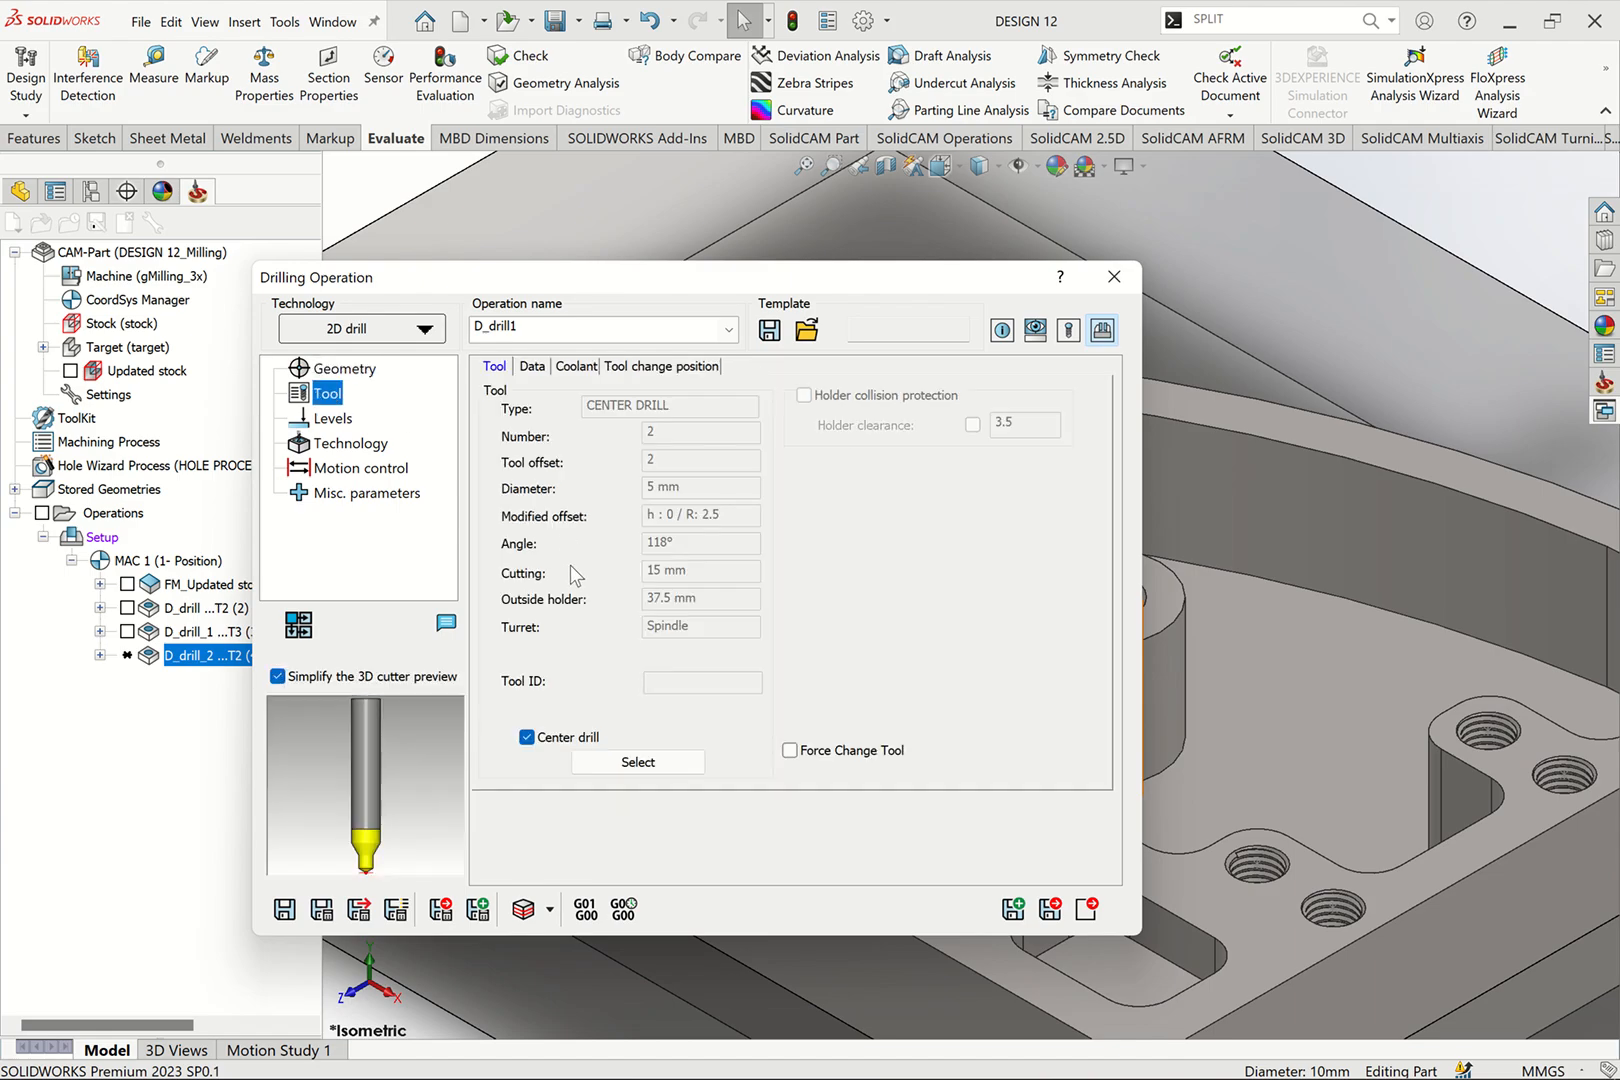
click(624, 762)
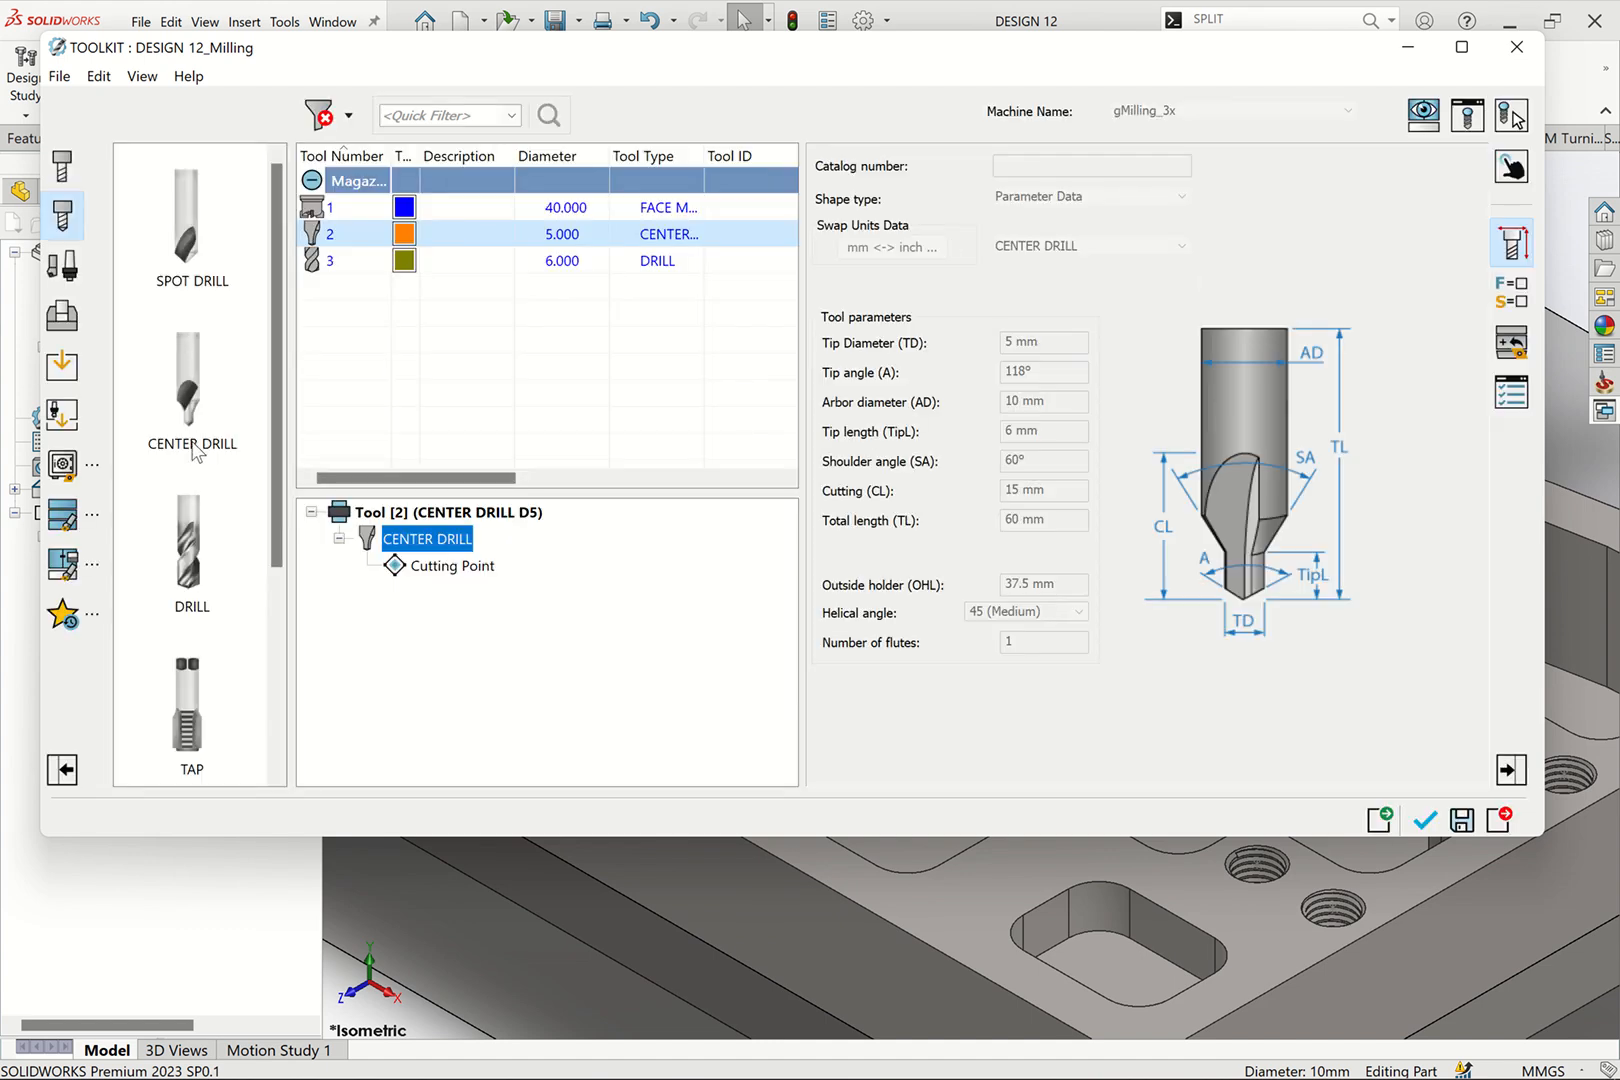
click(201, 545)
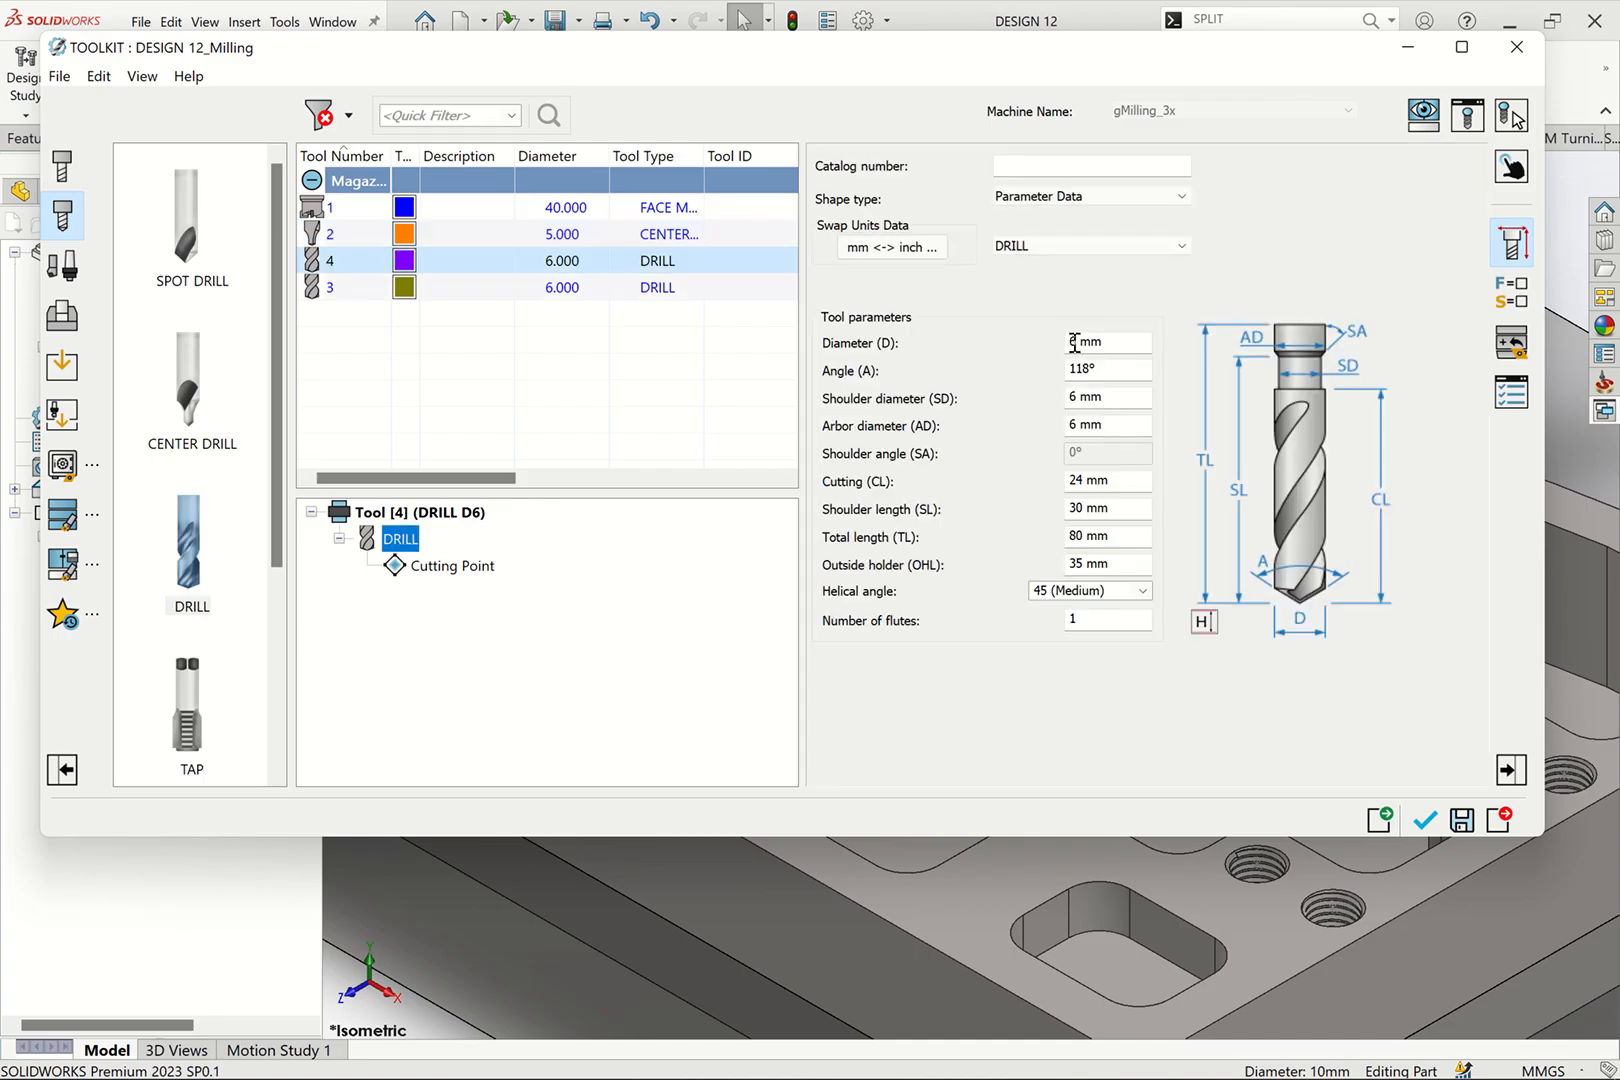
Step: Set the new drill's diameter to 10 mm, cutting length to 35 mm and shoulder length to 40 mm
double_click(1075, 343)
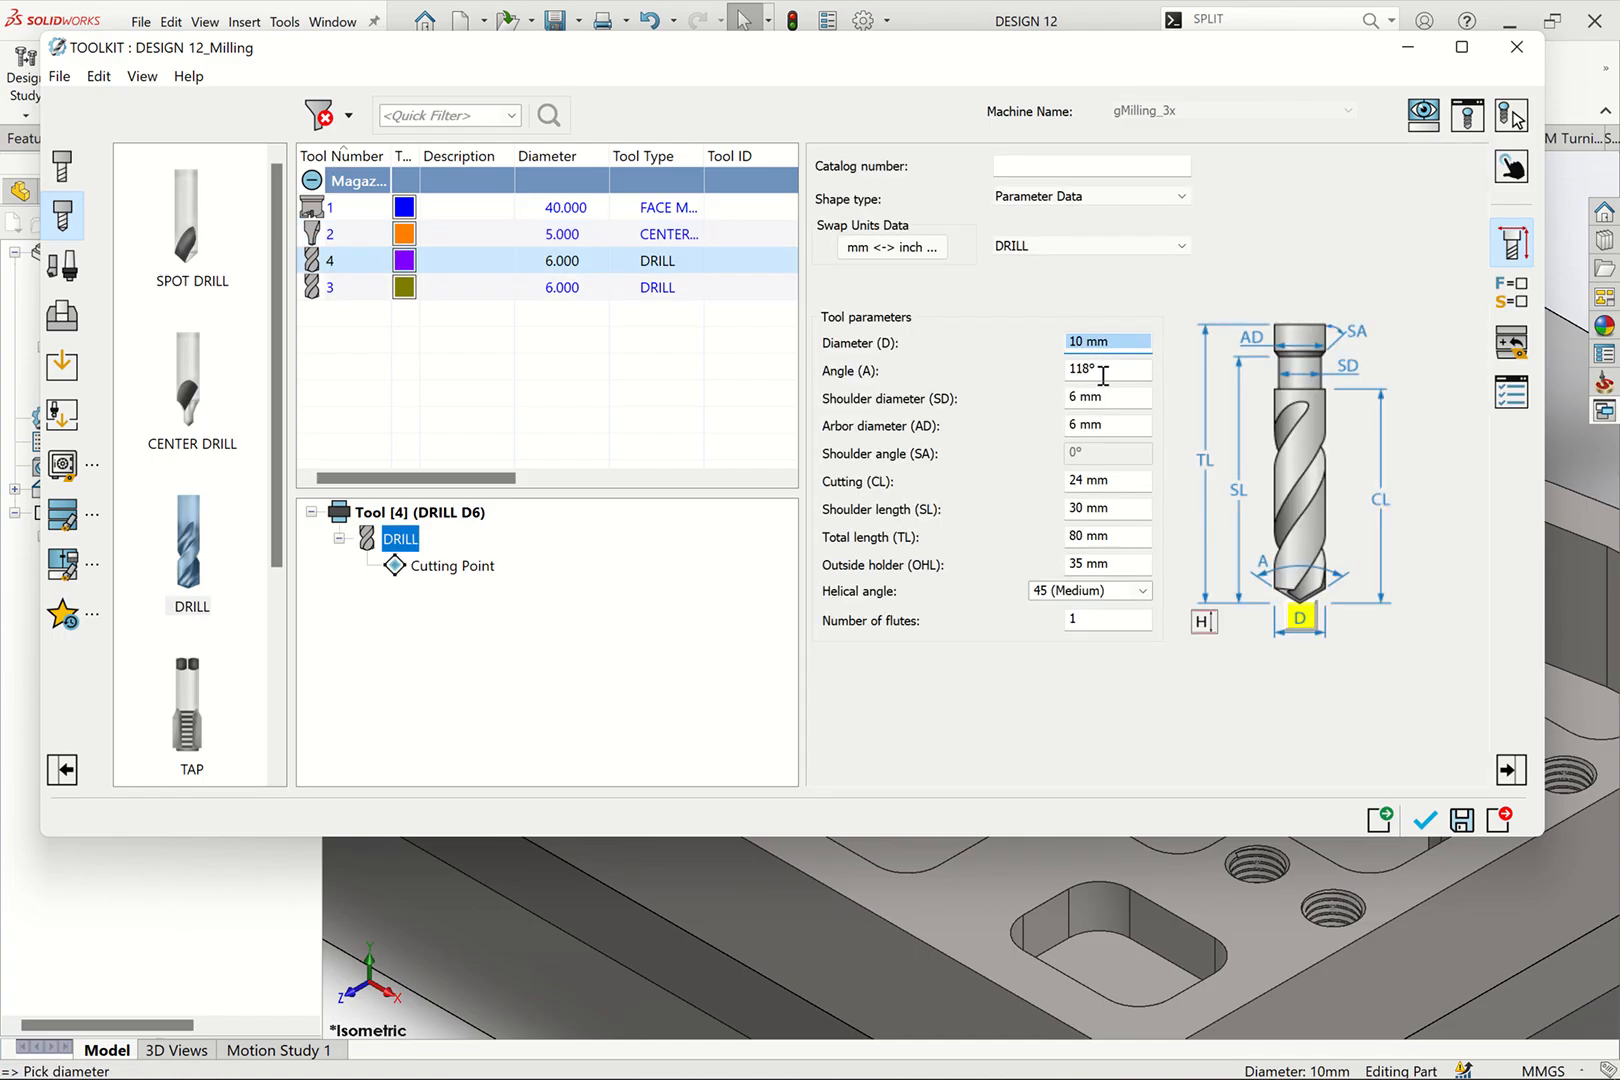
click(1103, 375)
click(1107, 426)
drag(1079, 480, 1053, 482)
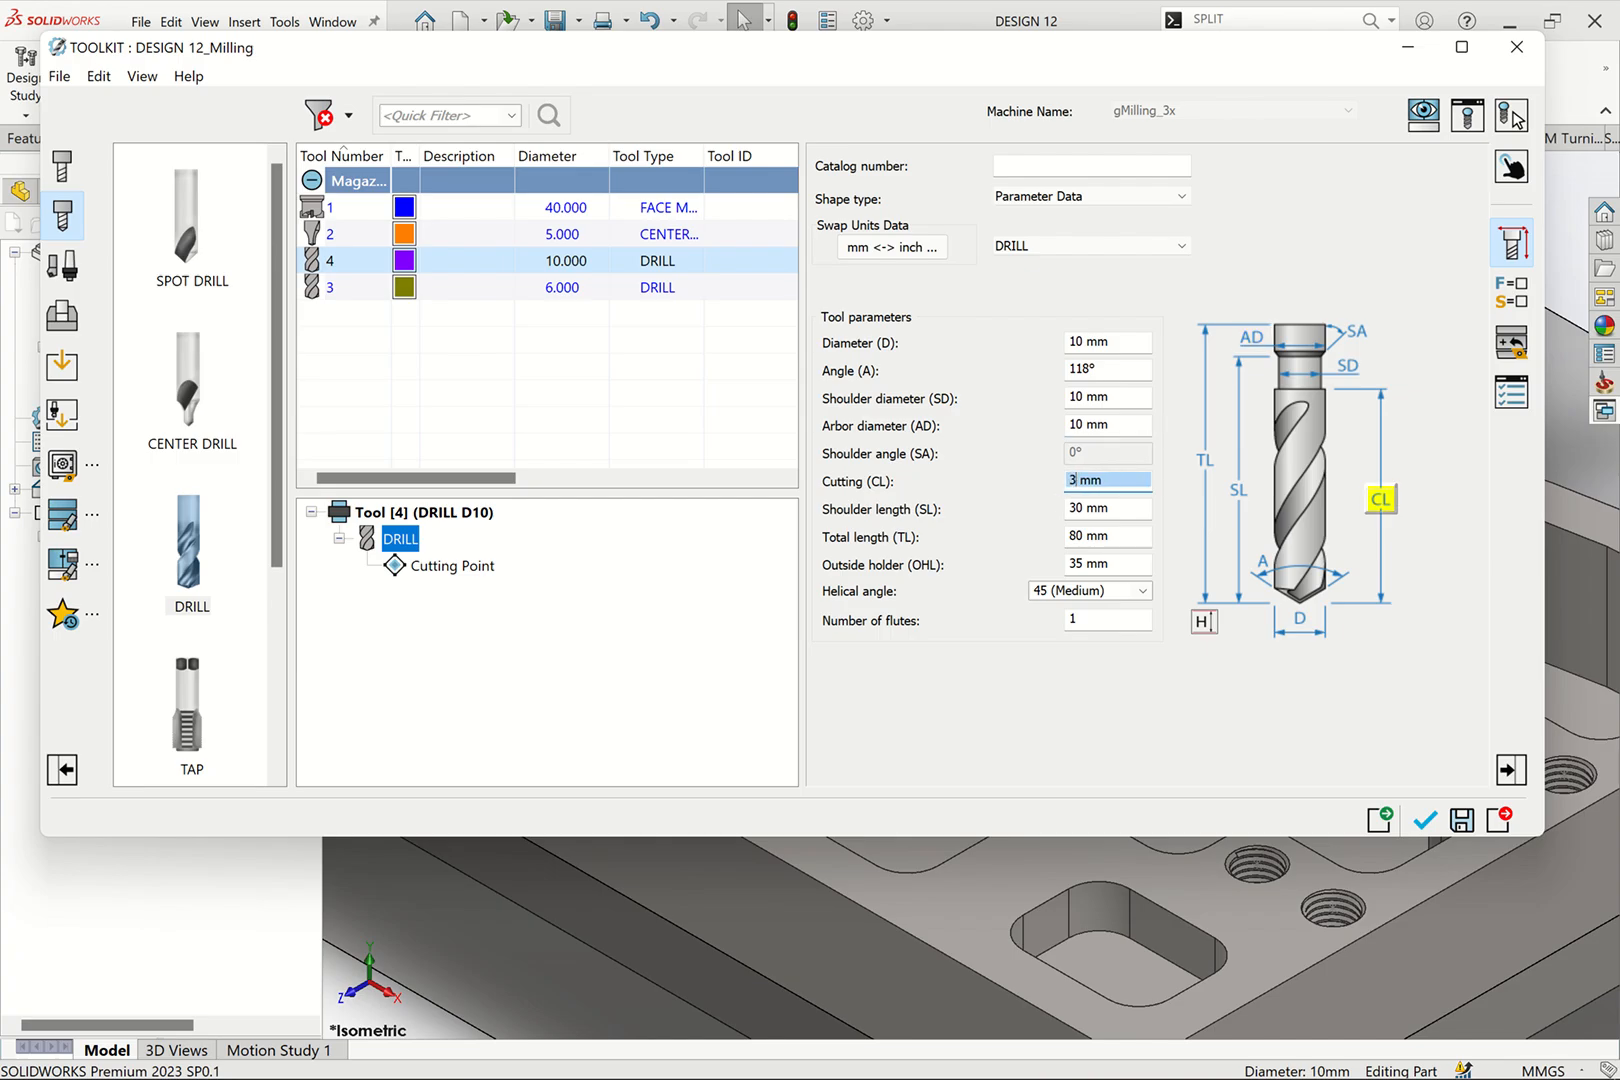
double_click(1084, 508)
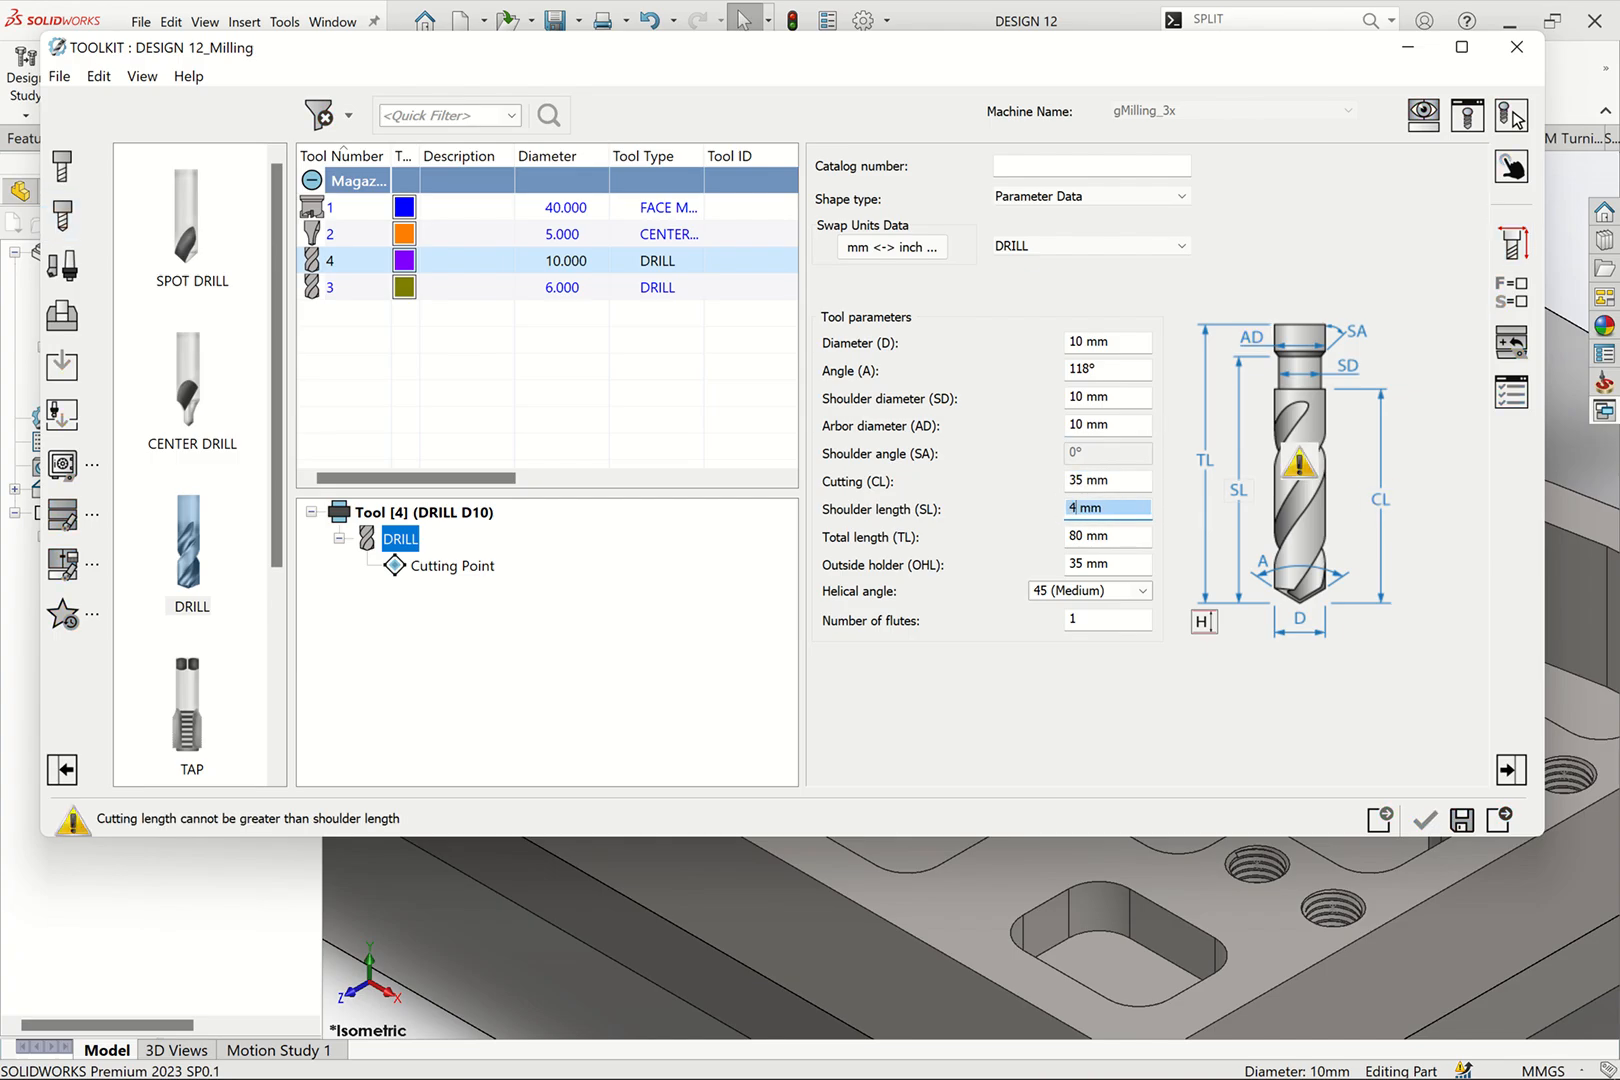
double_click(1068, 535)
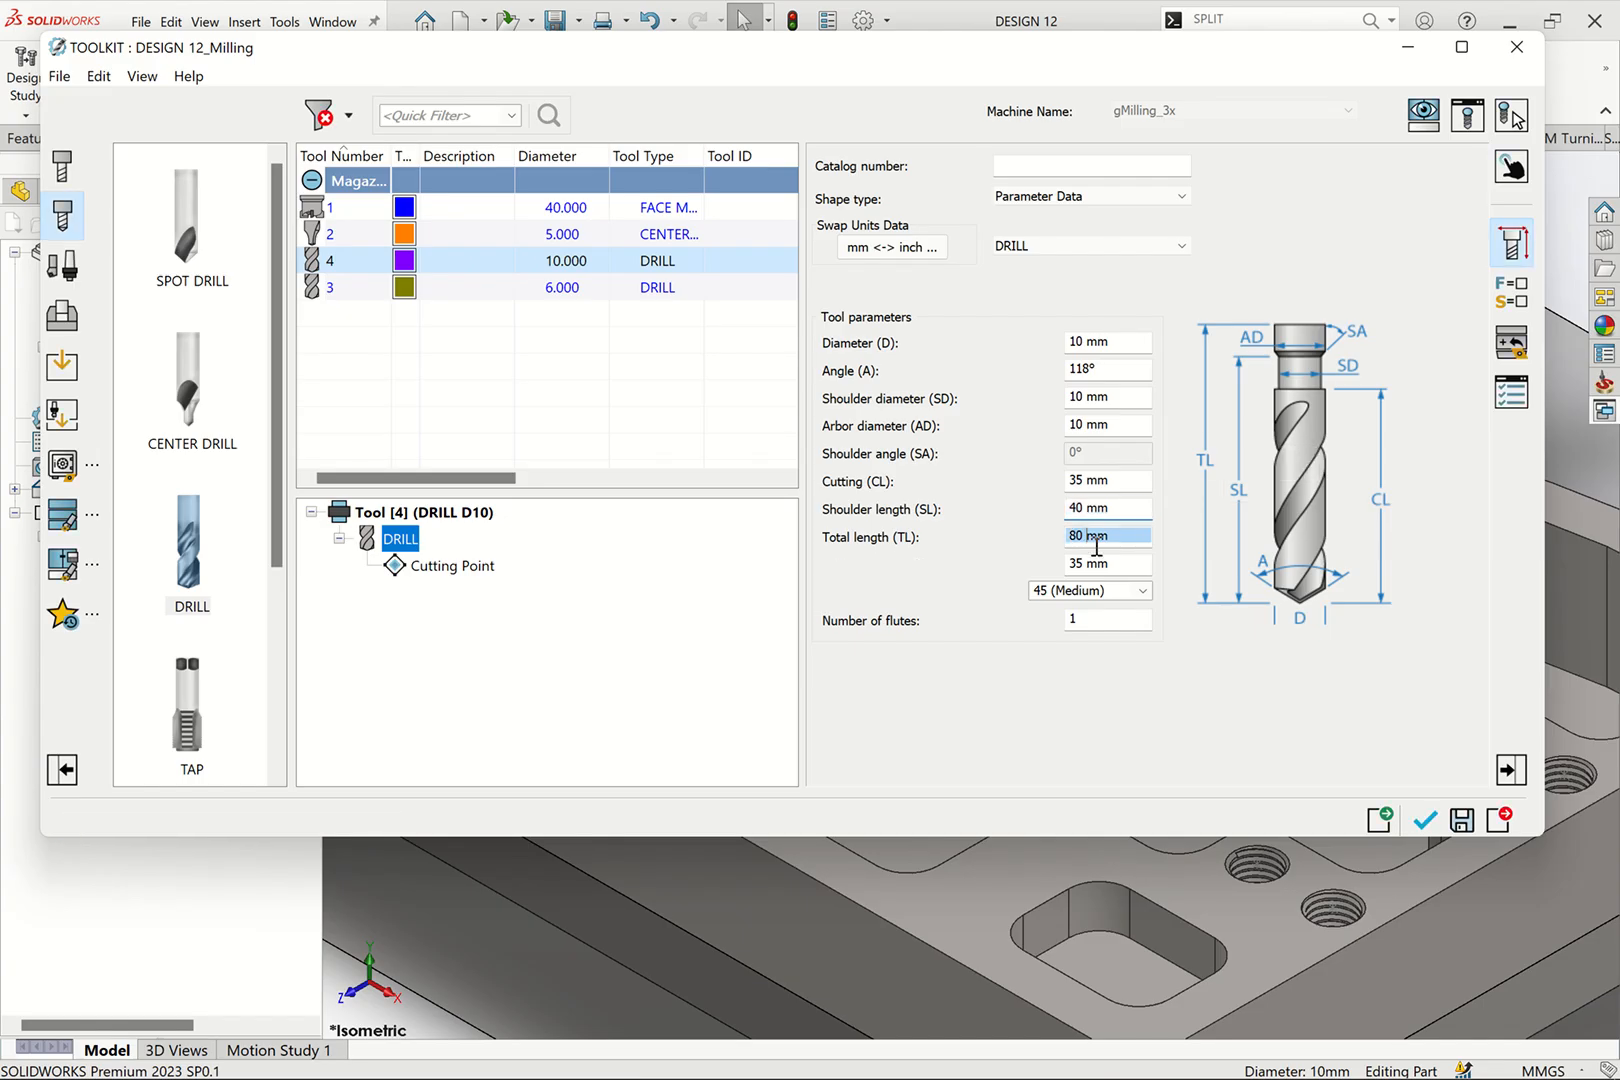
Step: Turn off the separate finish feed and finish spin for the 10 mm drill and apply the tool to the operation
click(1507, 298)
click(976, 600)
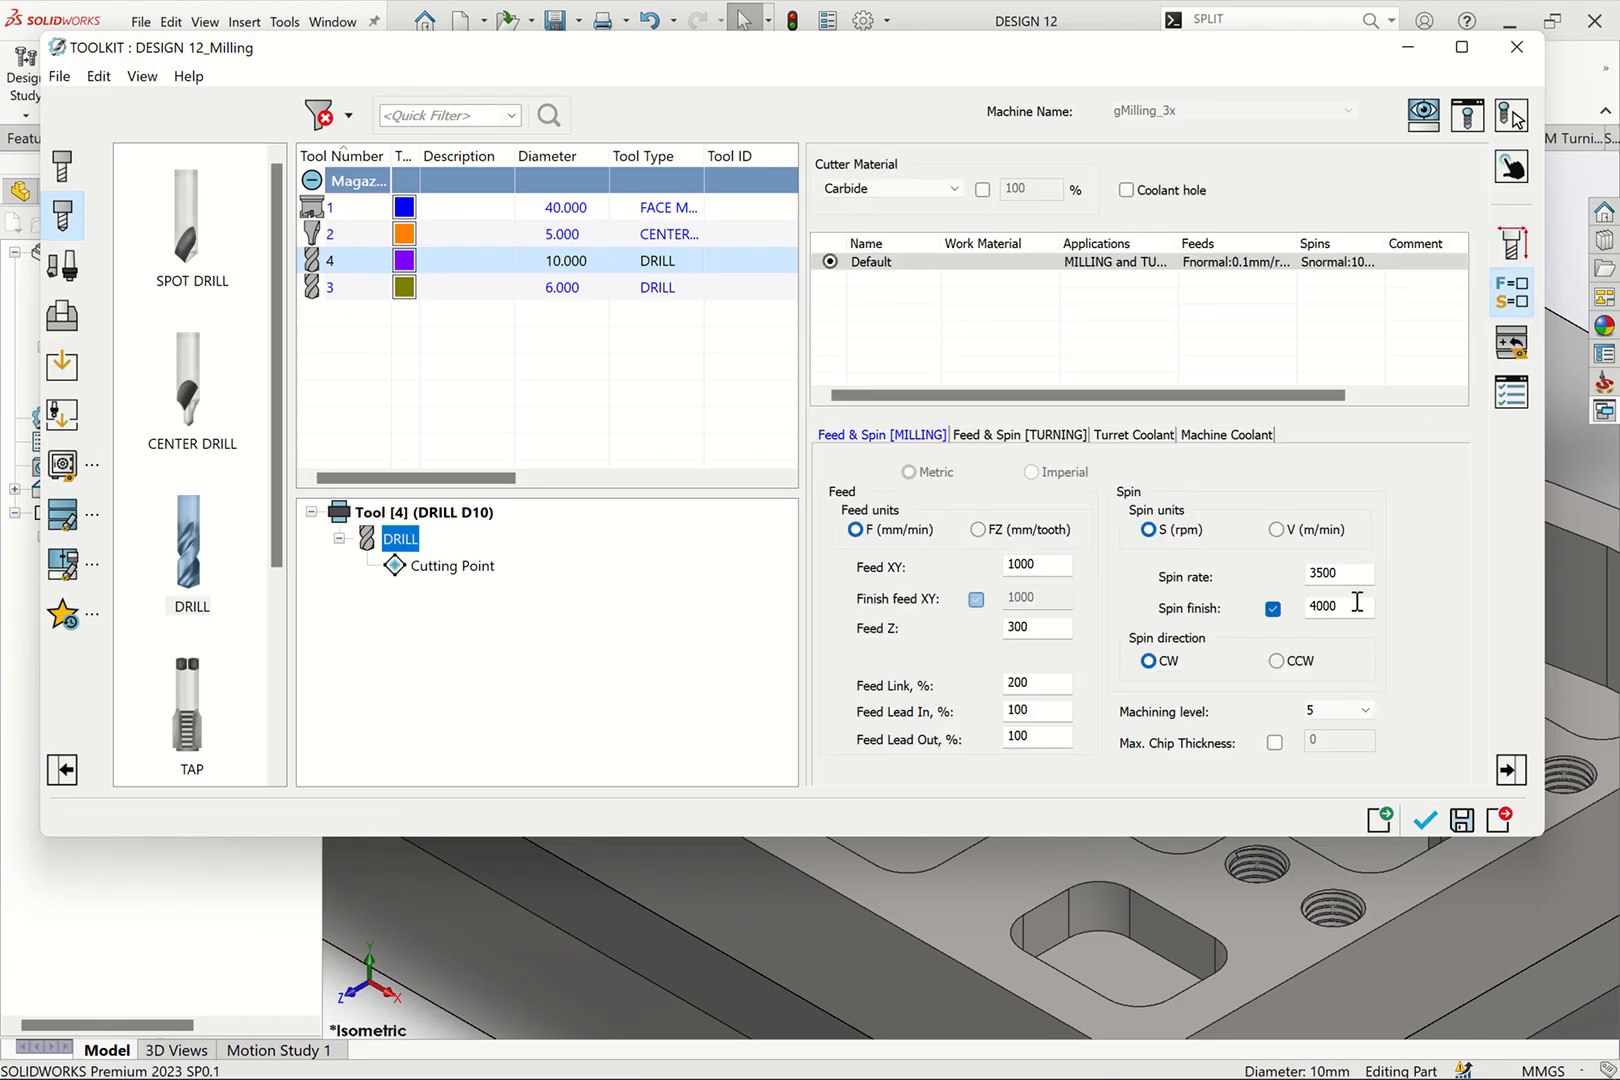
click(1272, 609)
click(1428, 822)
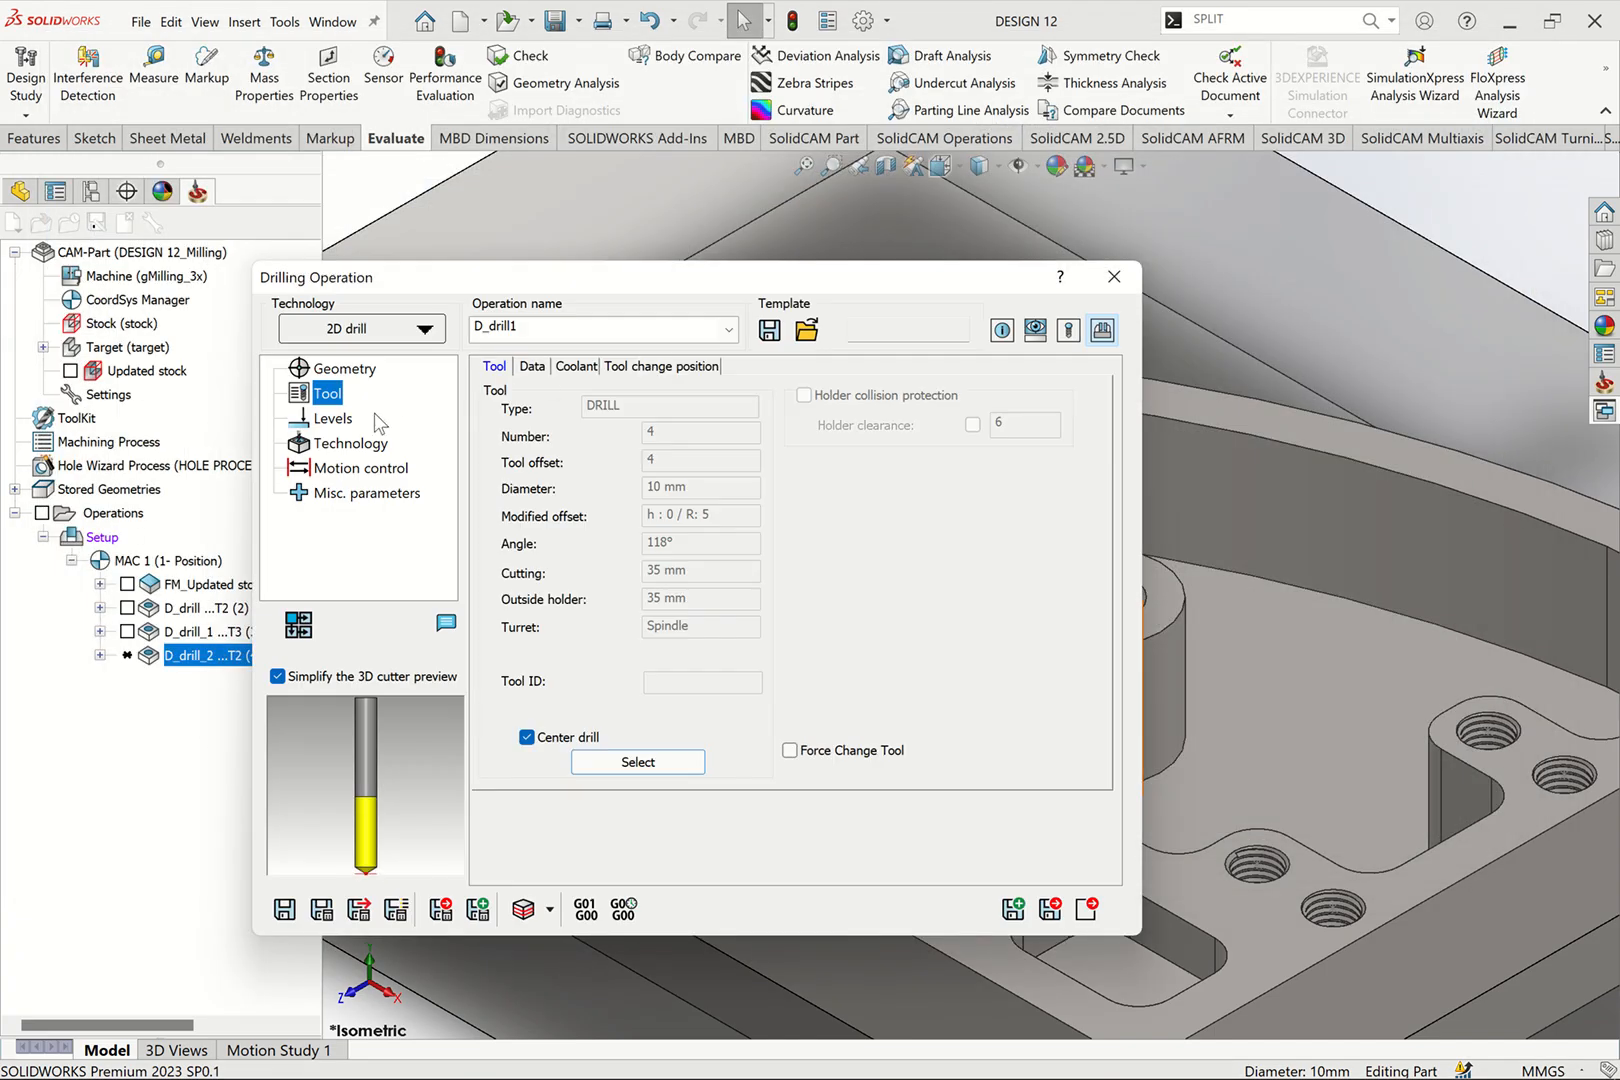
Step: Define the drilling operation's upper level from the part's top face
click(333, 418)
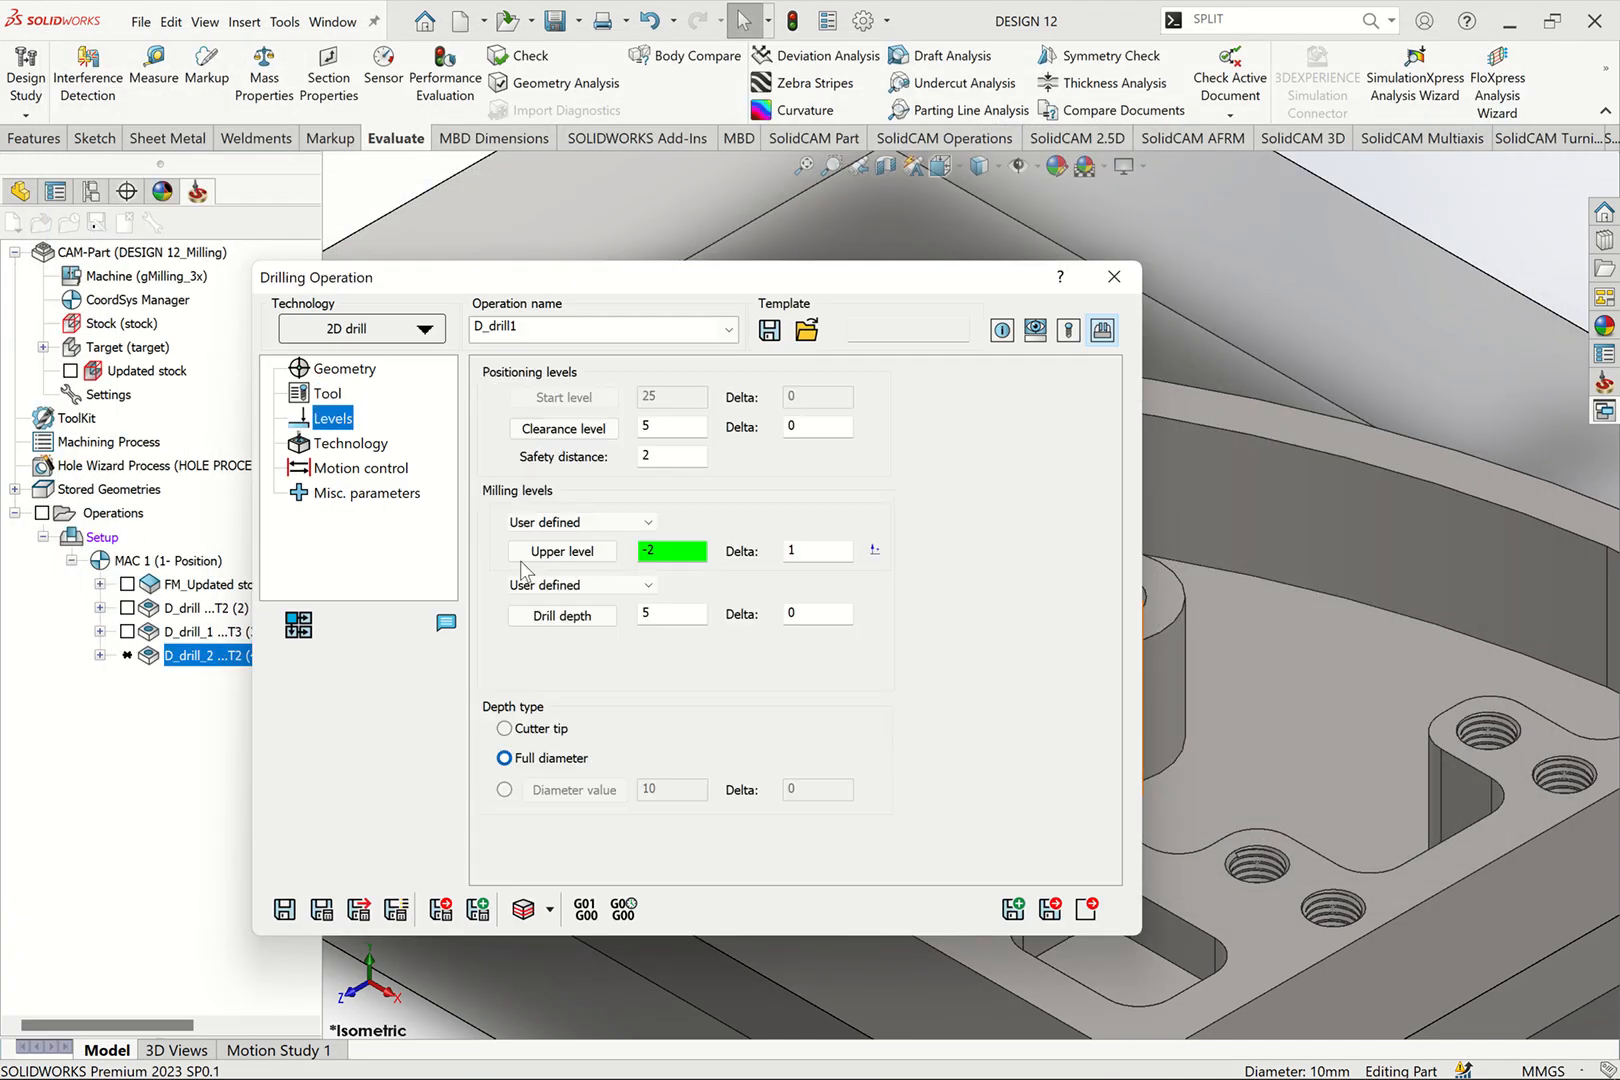
click(562, 551)
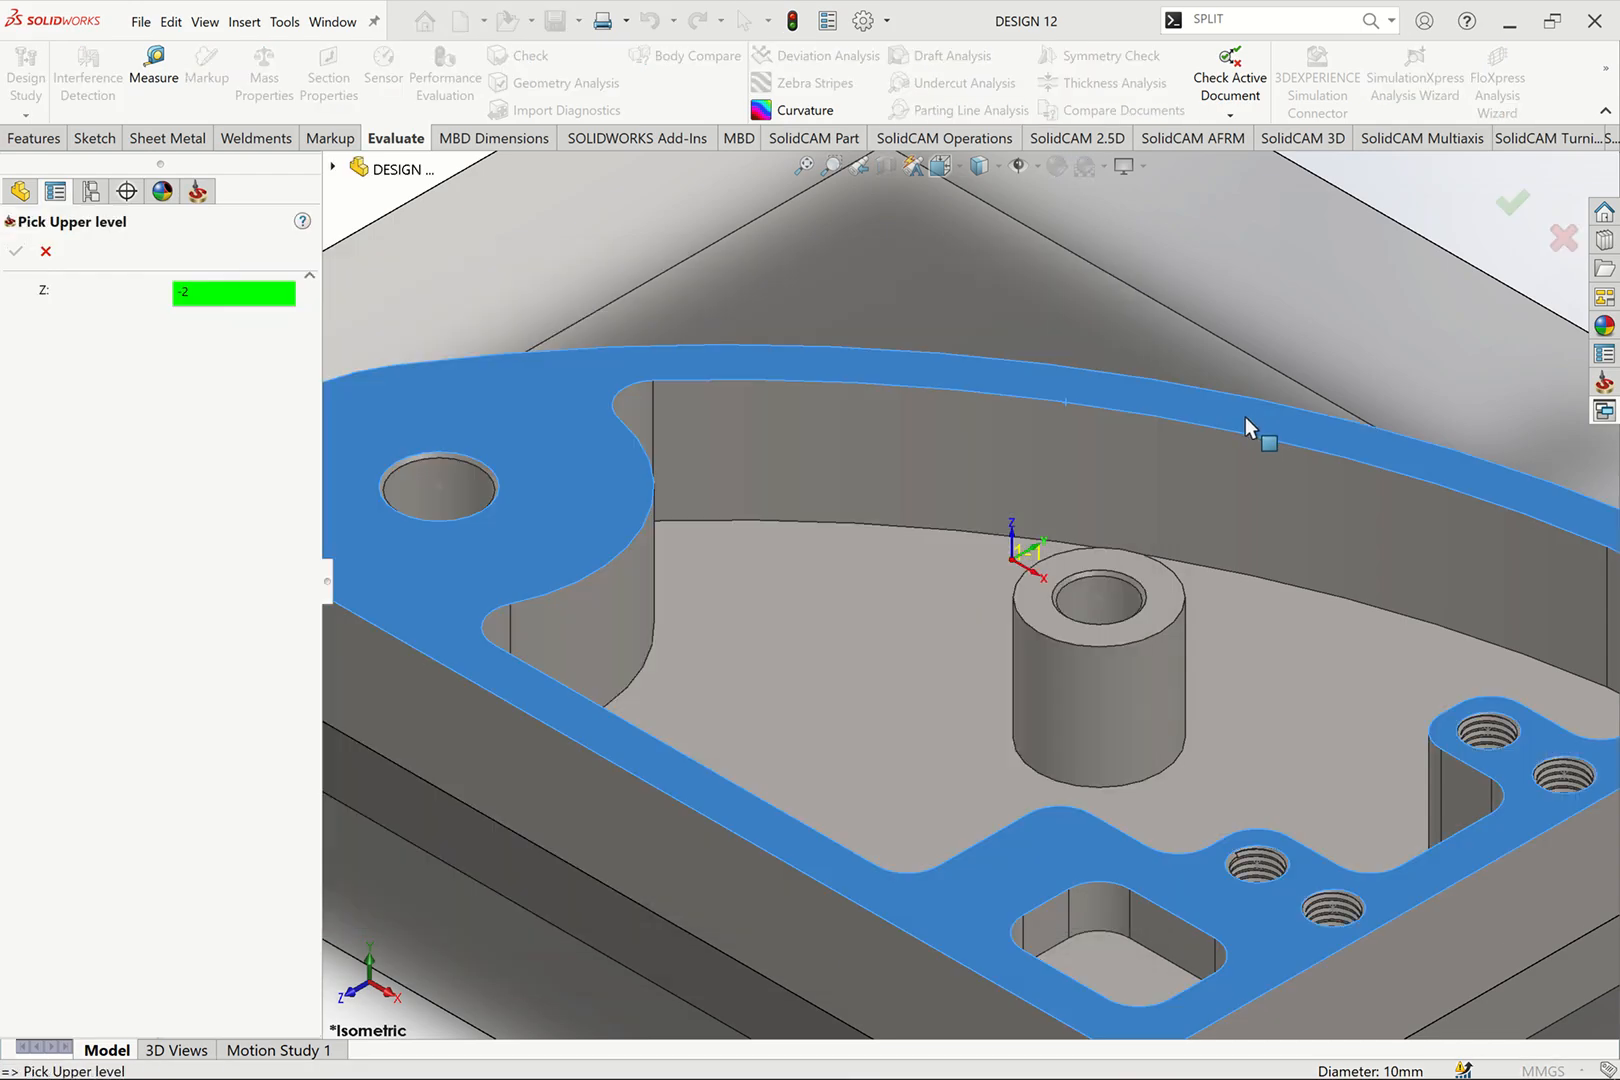
click(1245, 416)
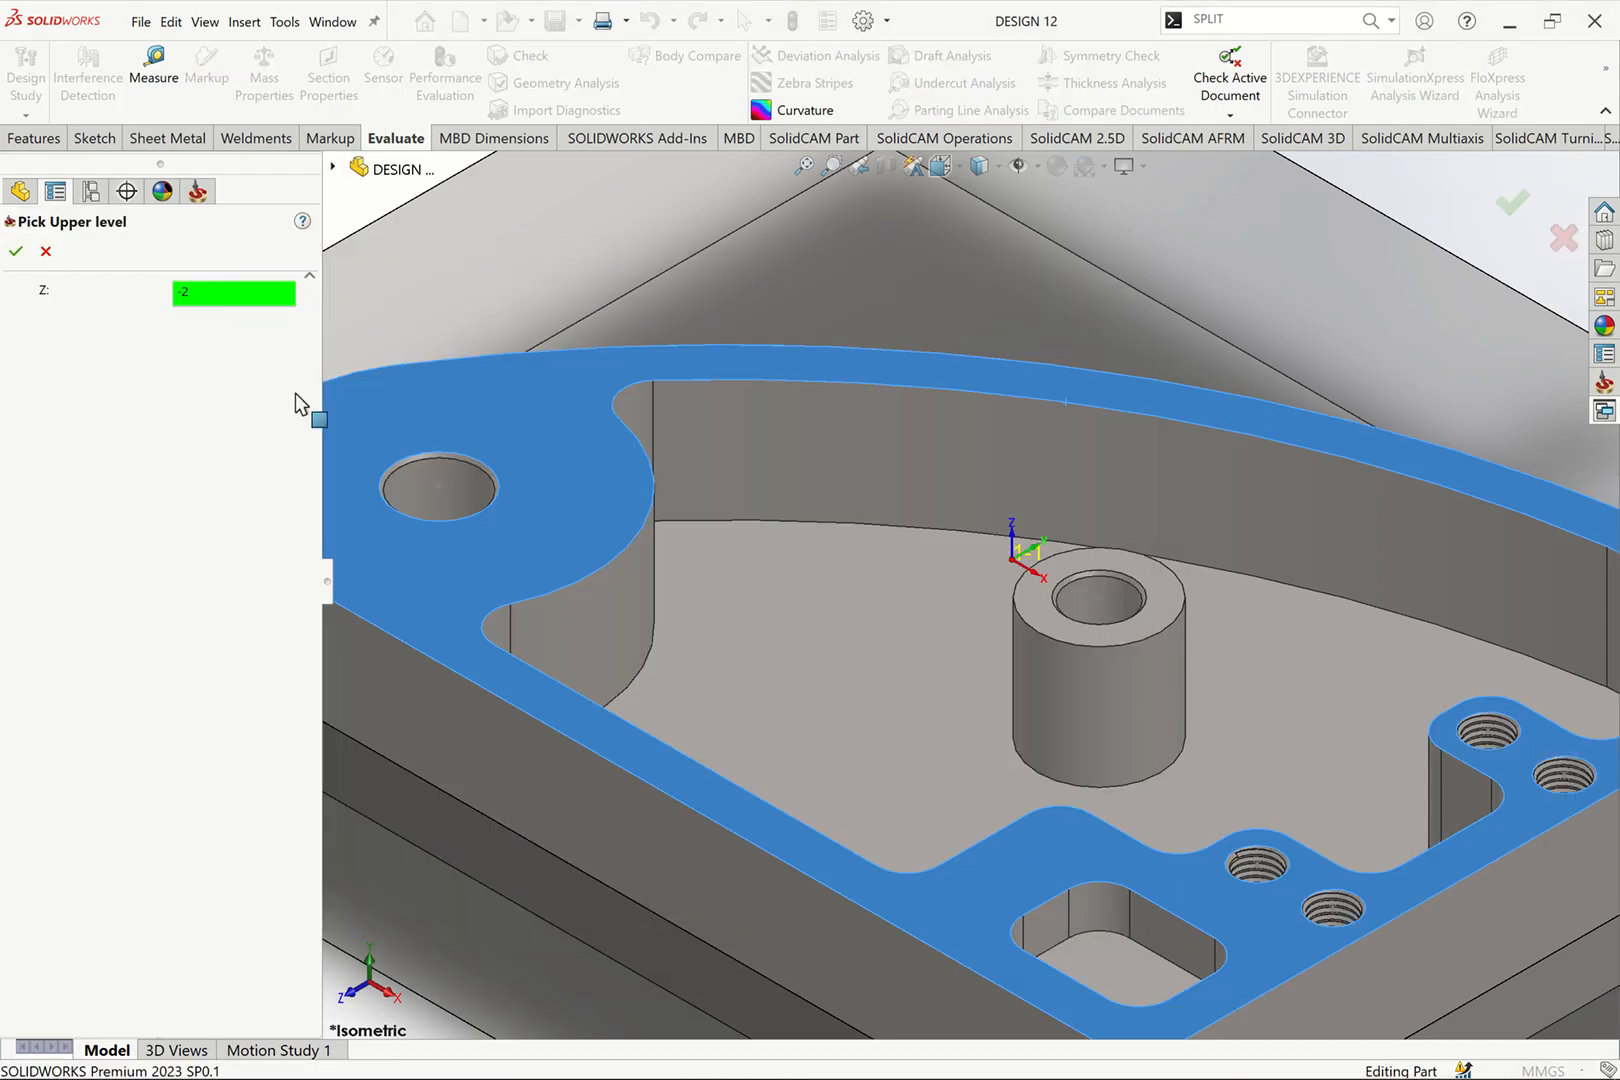
click(15, 251)
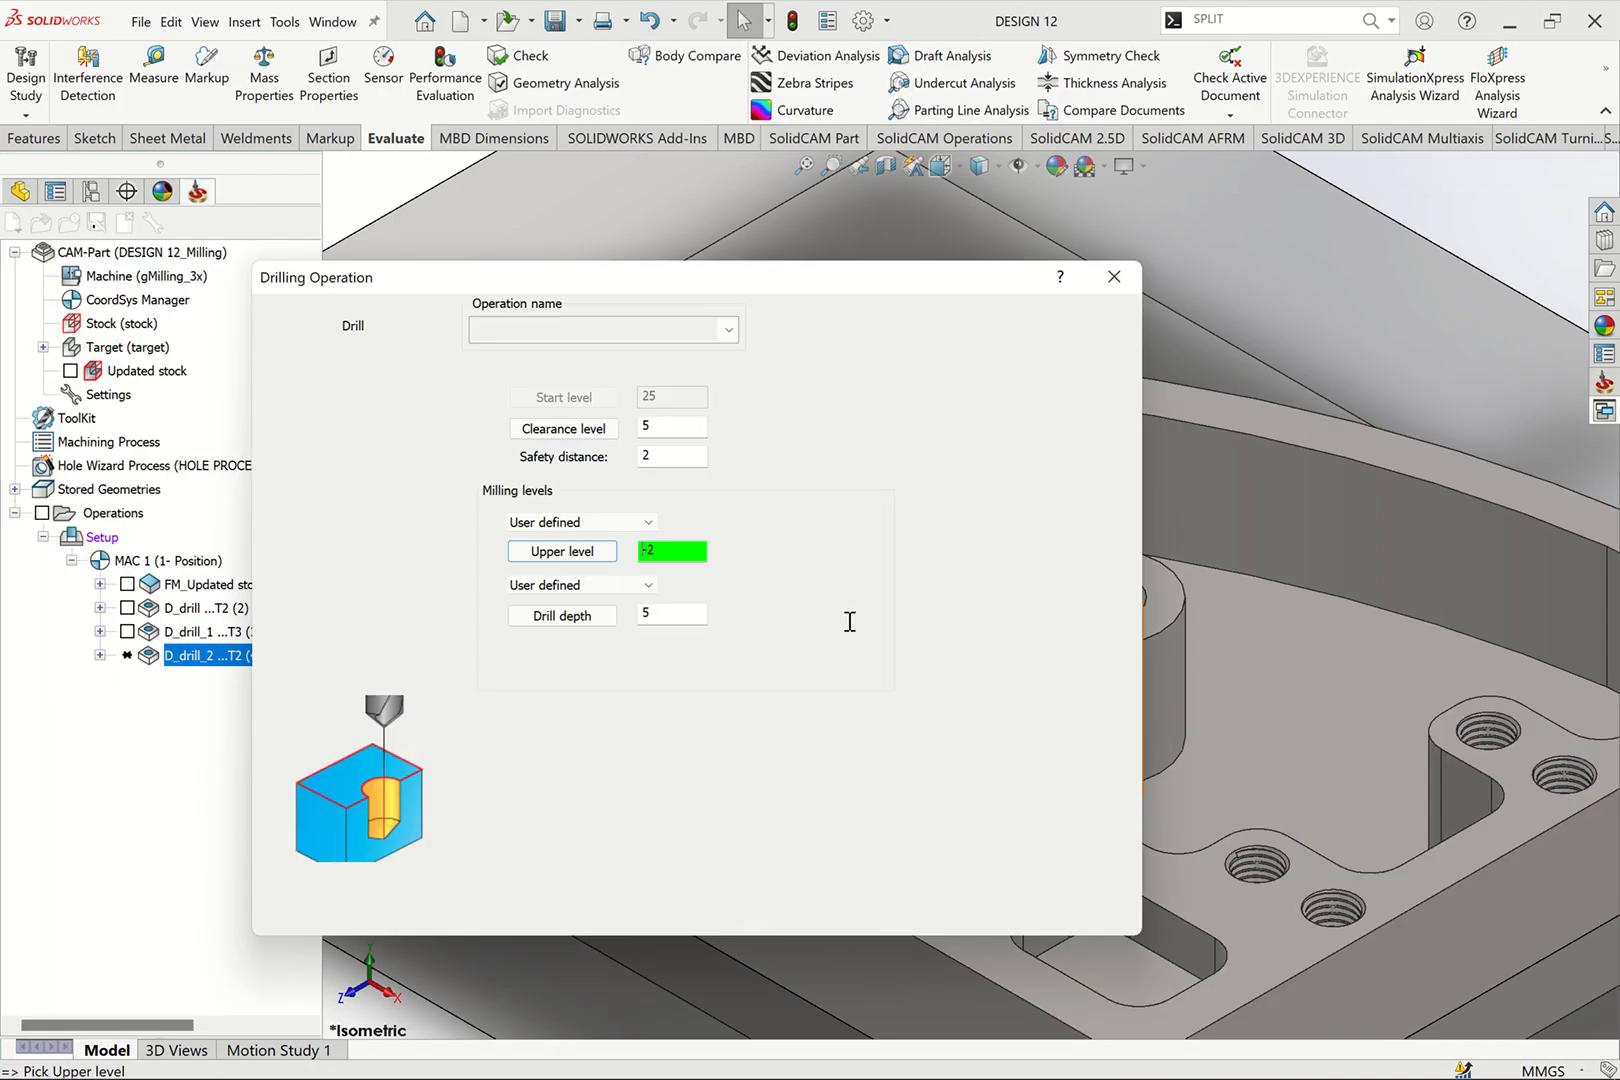
Step: Define the drill depth from the stock block's bottom face and set its delta to -3
click(604, 618)
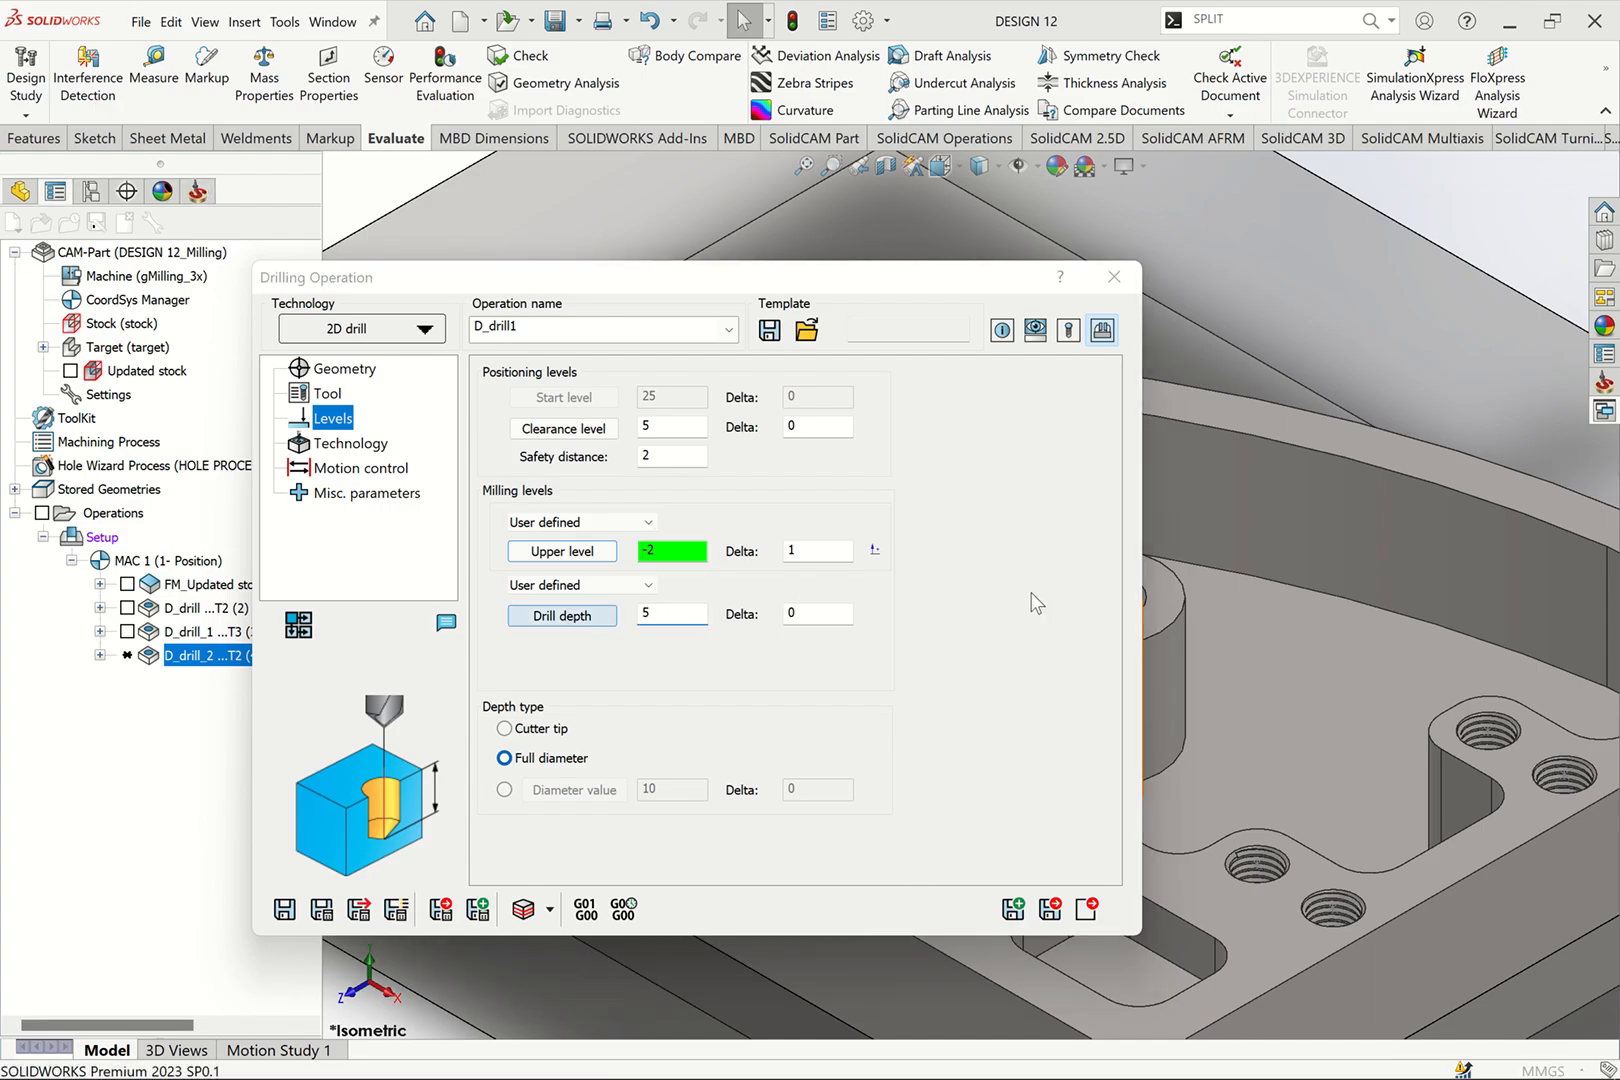
scroll(1035, 578, up, 6)
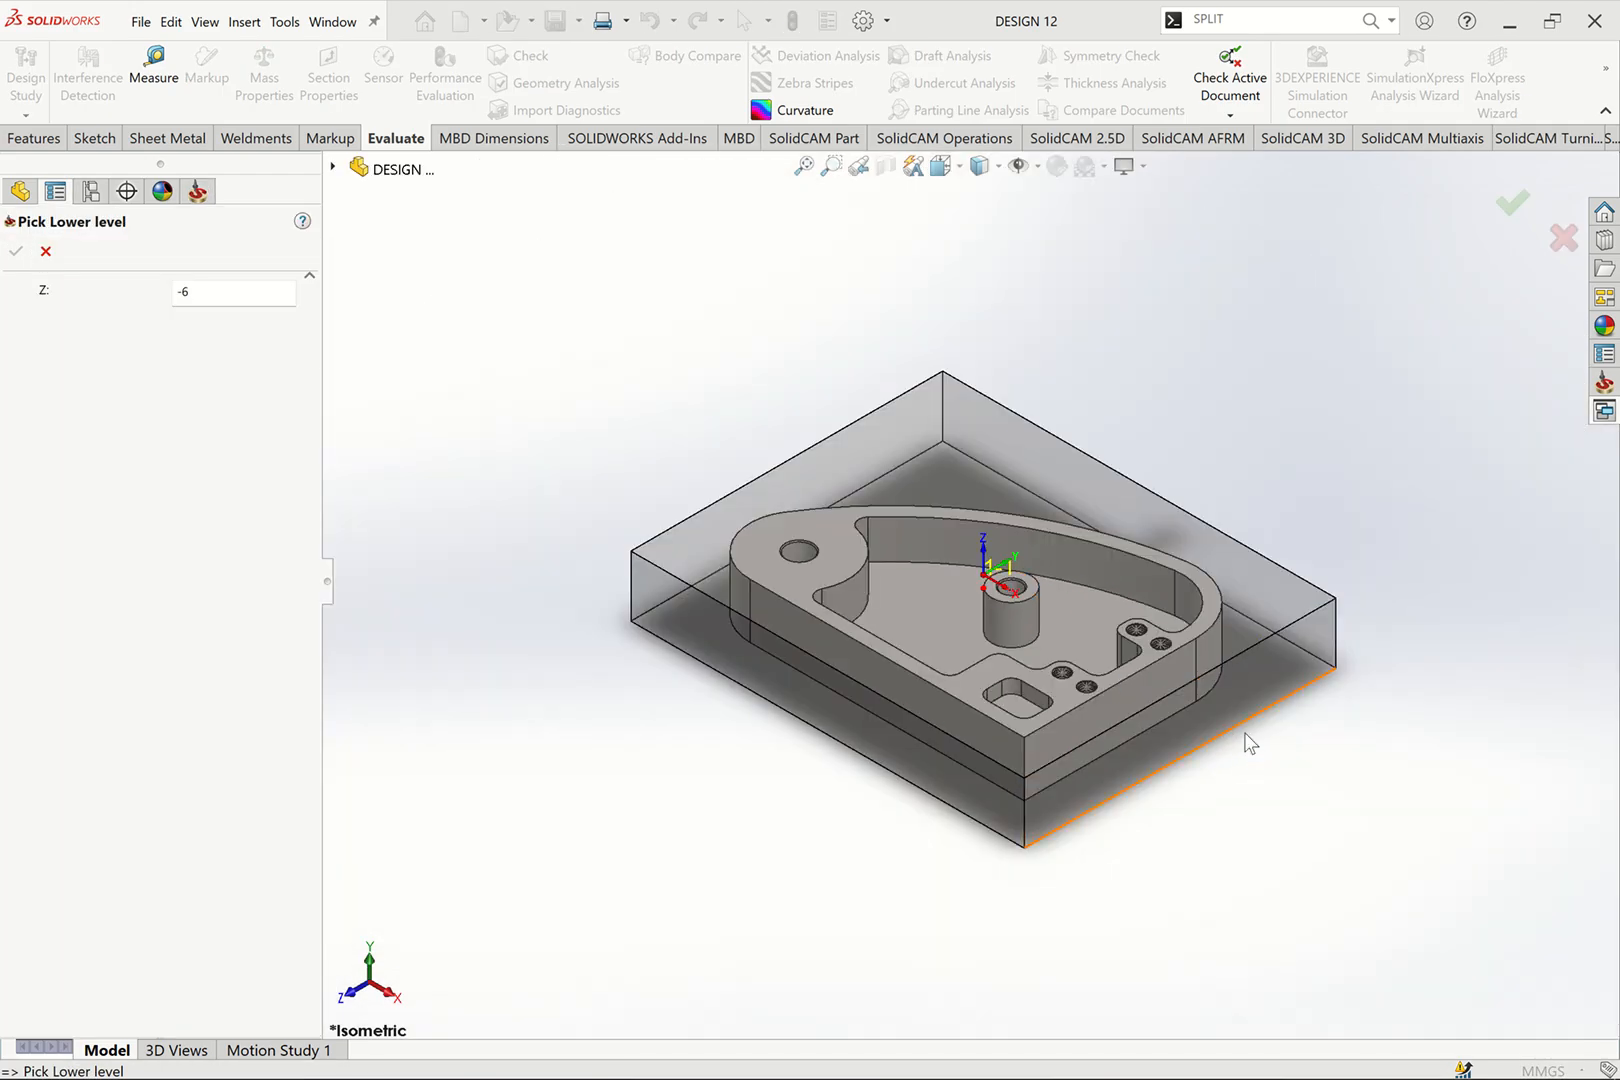
click(1275, 762)
key(Up)
key(Up)
key(Up)
key(Up)
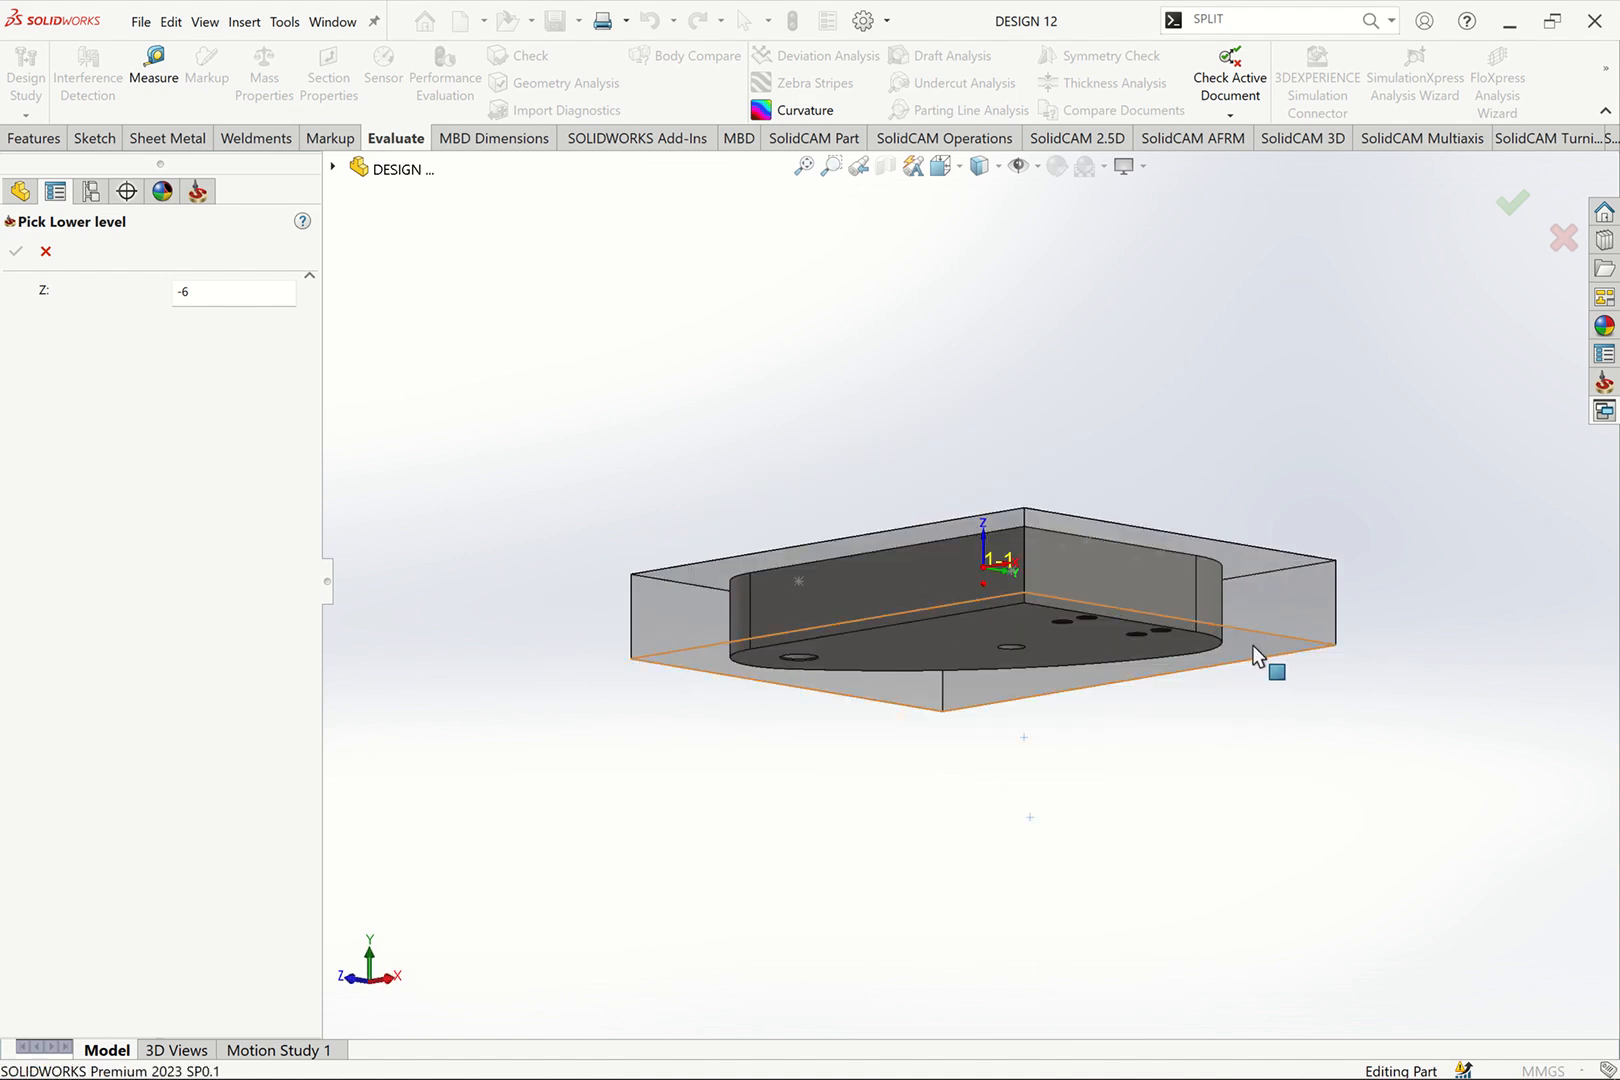
click(1254, 644)
click(14, 252)
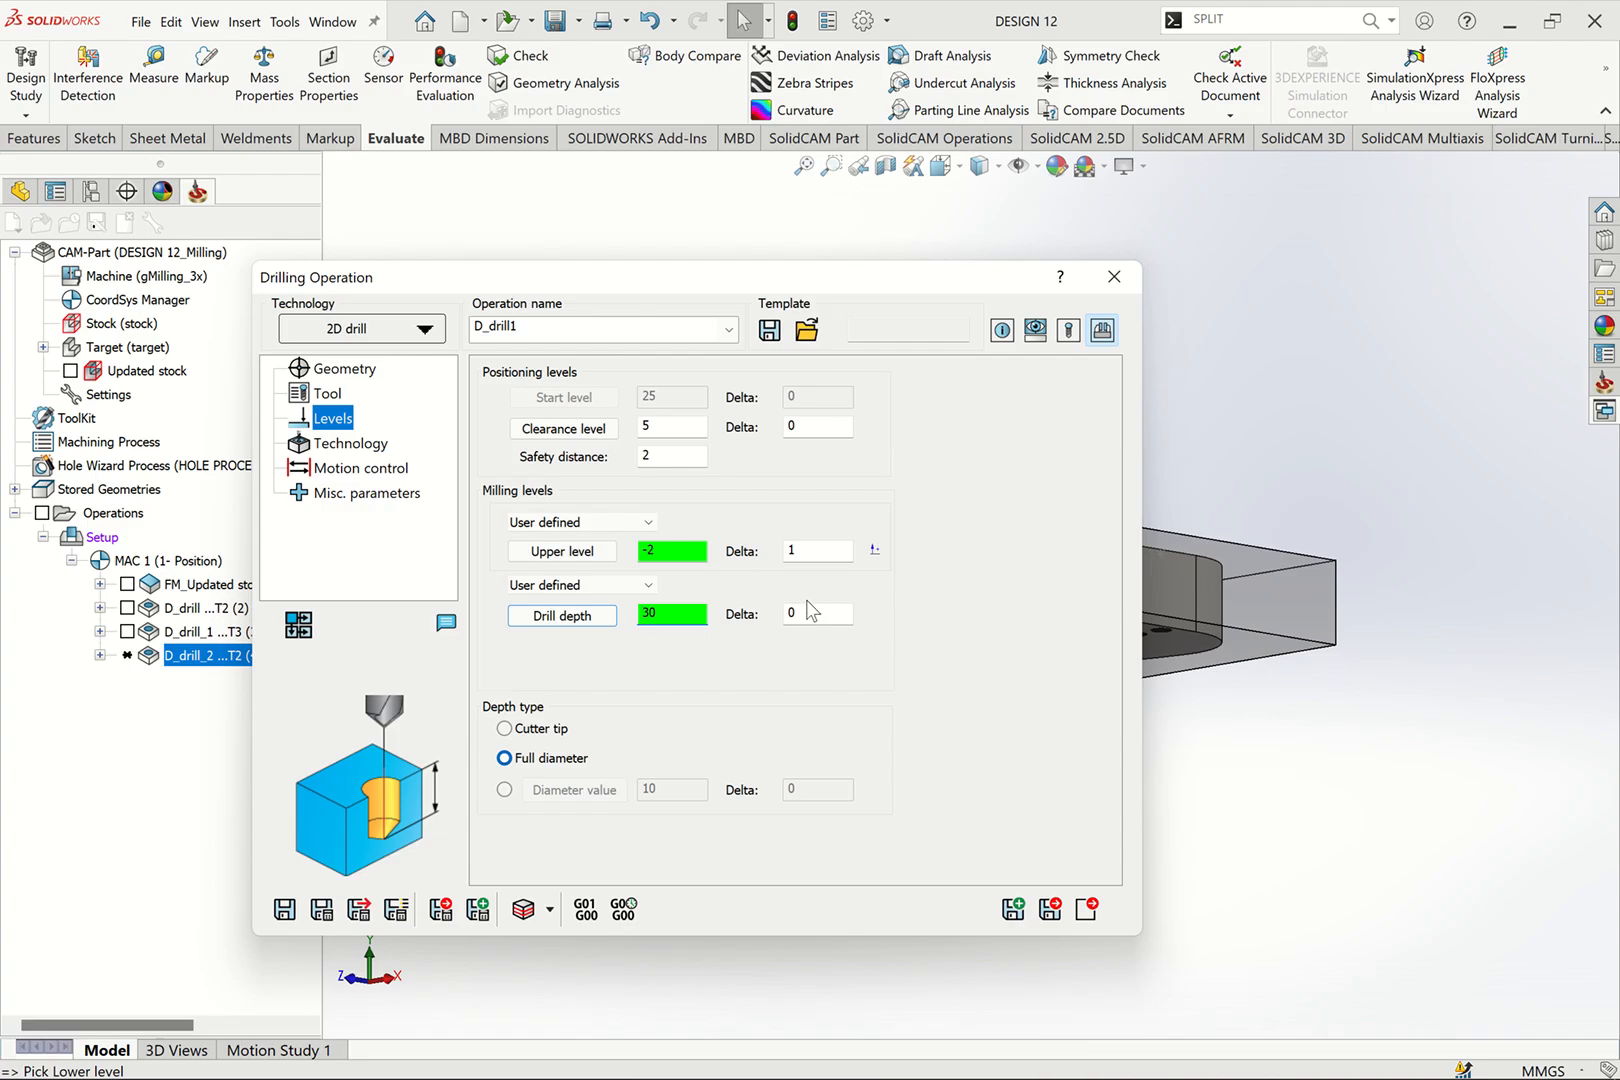
click(812, 612)
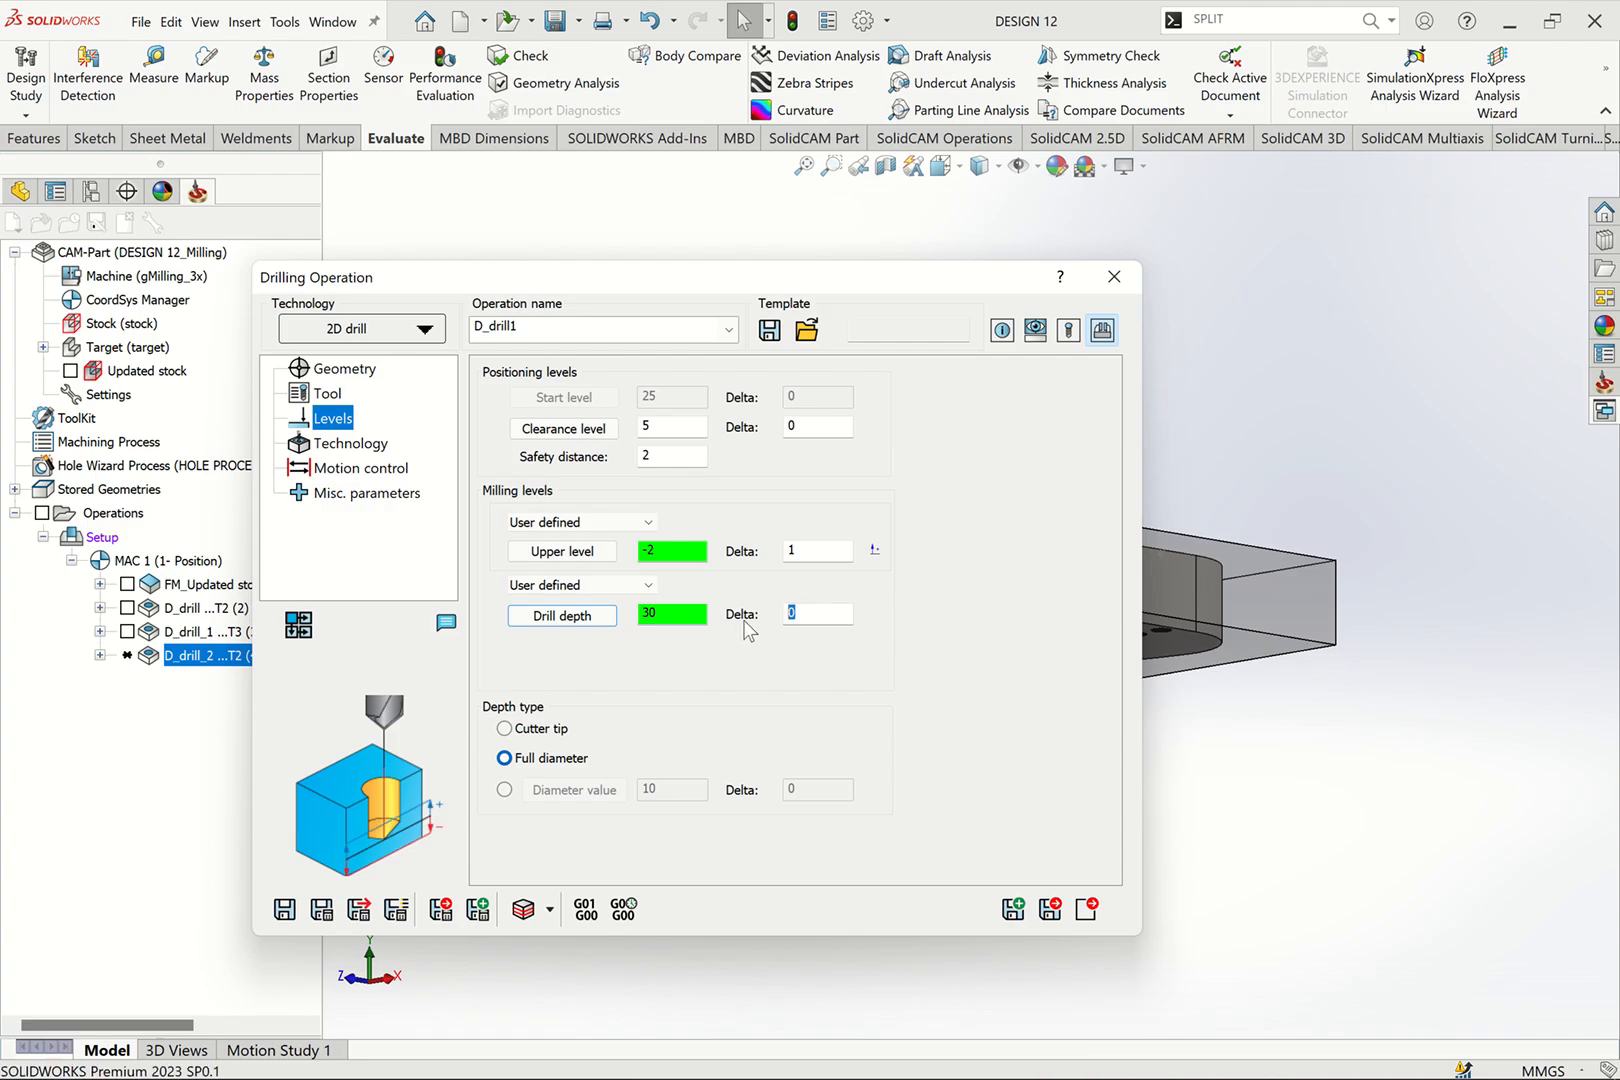
text(-3)
Step: Keep the G83 drill cycle and set its Q_Peck value to 4
click(350, 443)
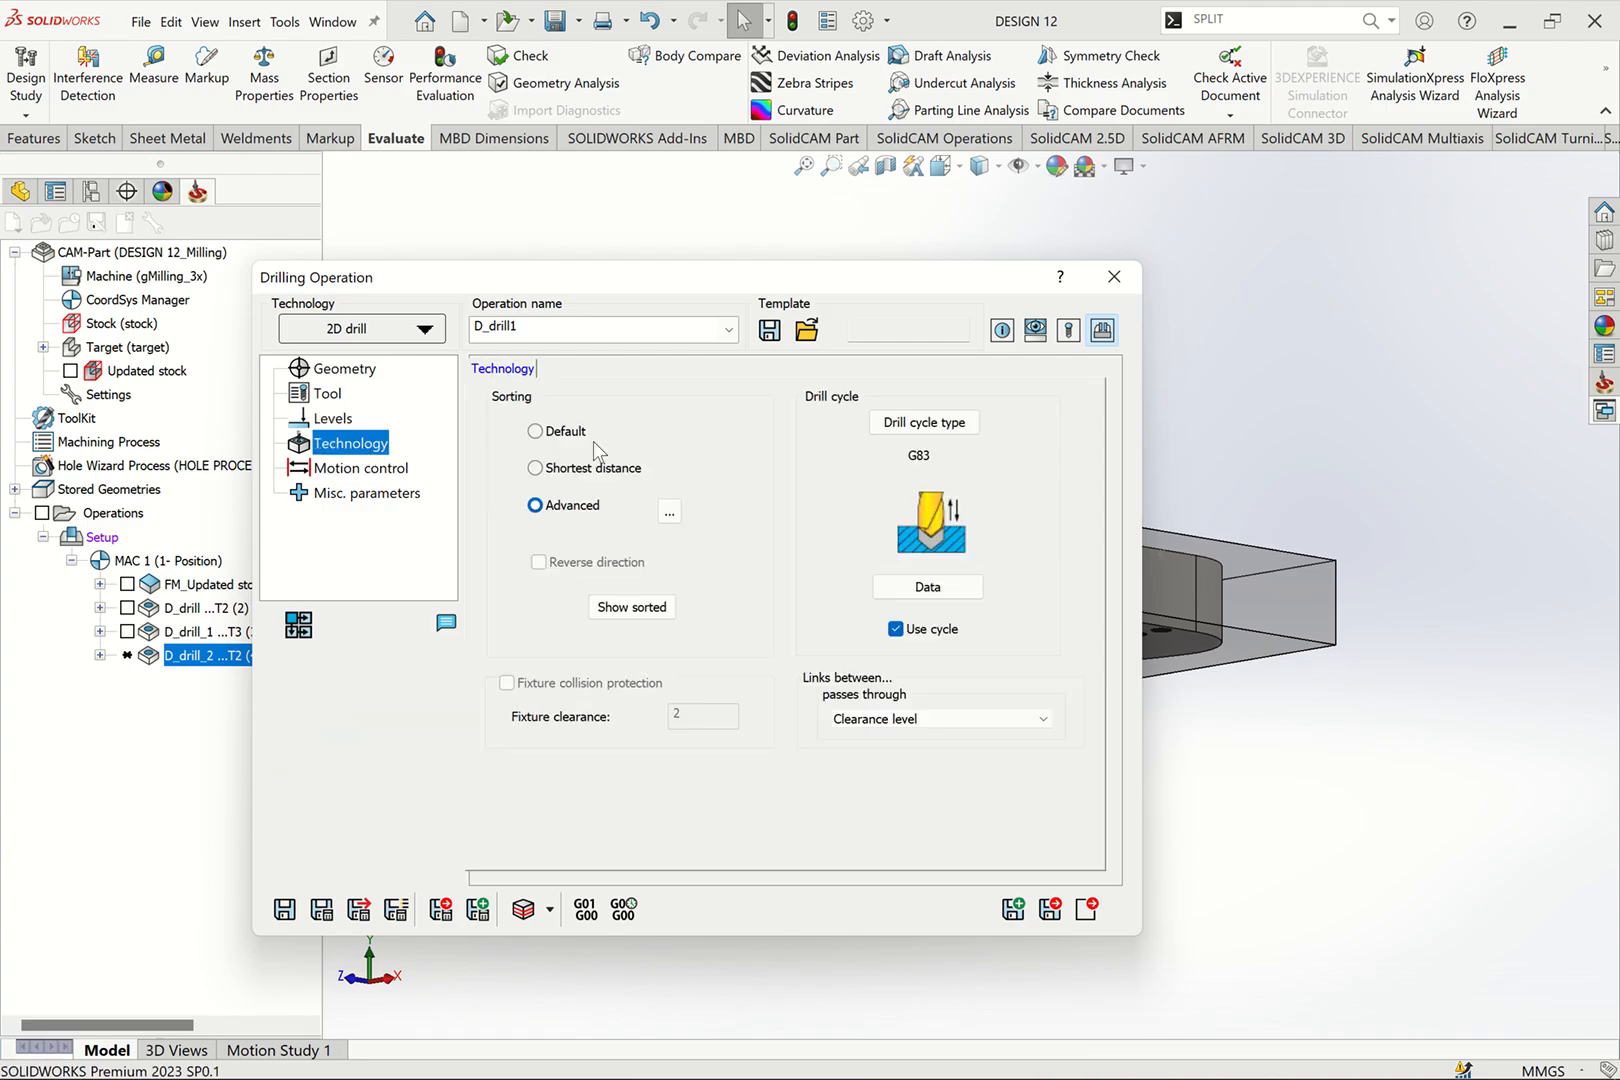
click(910, 423)
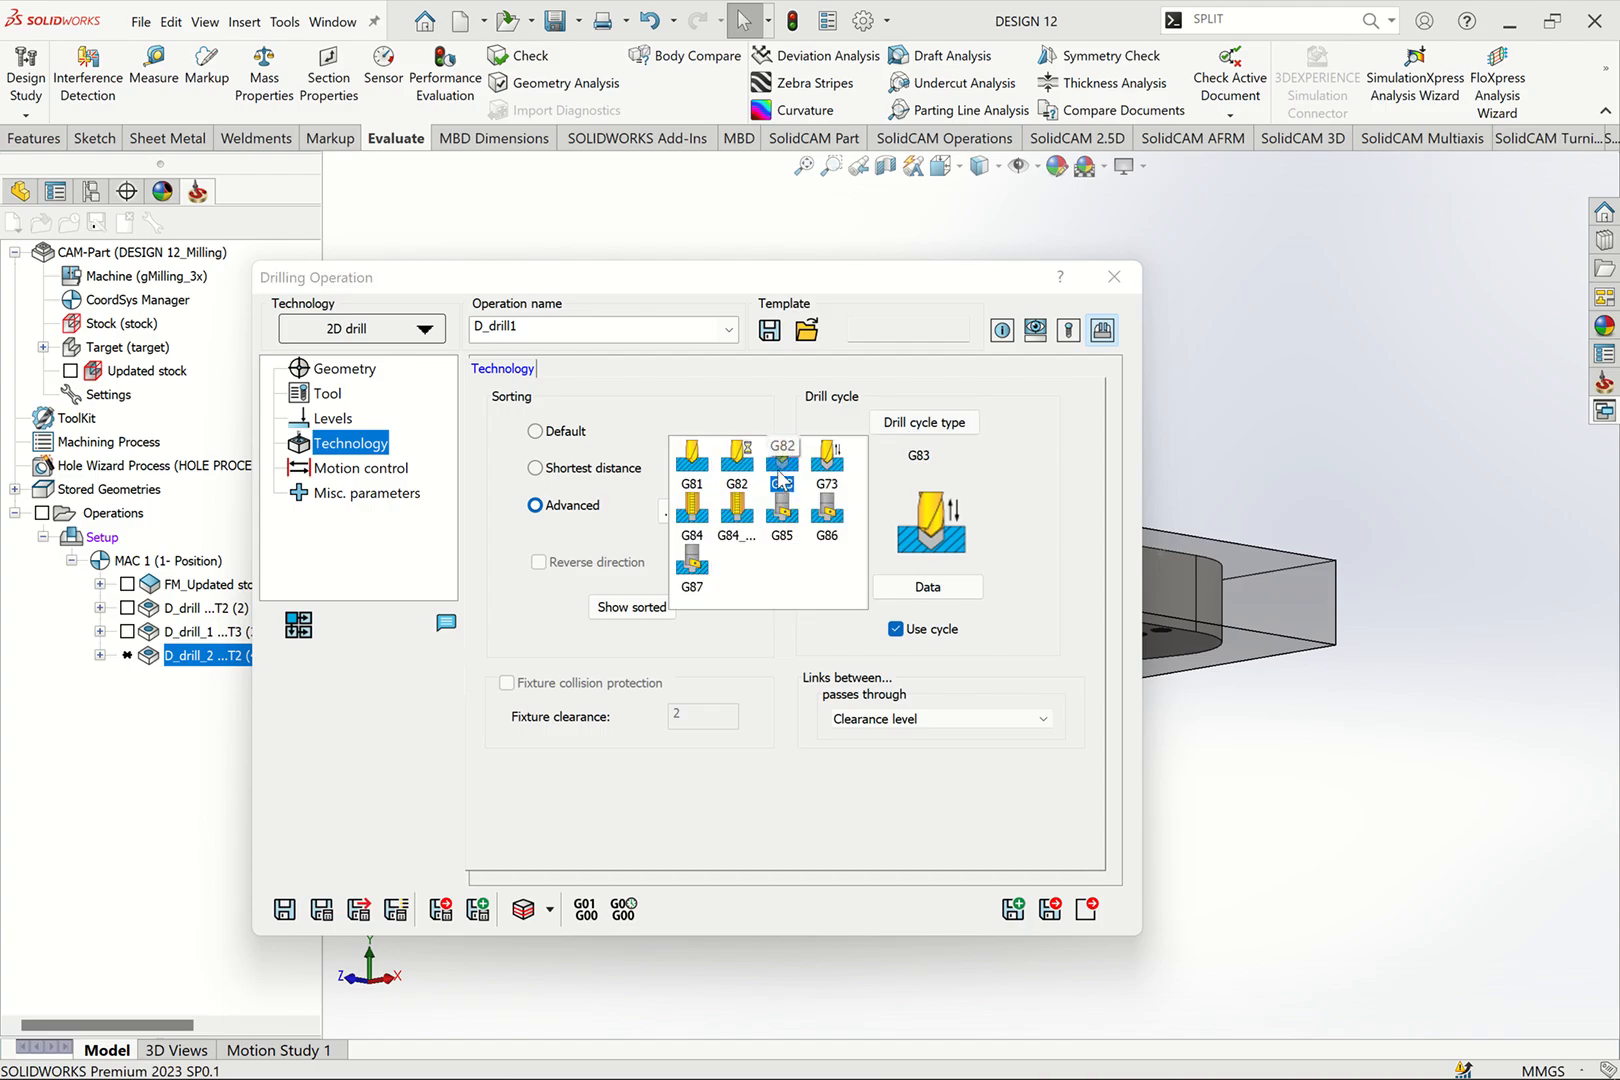
click(930, 587)
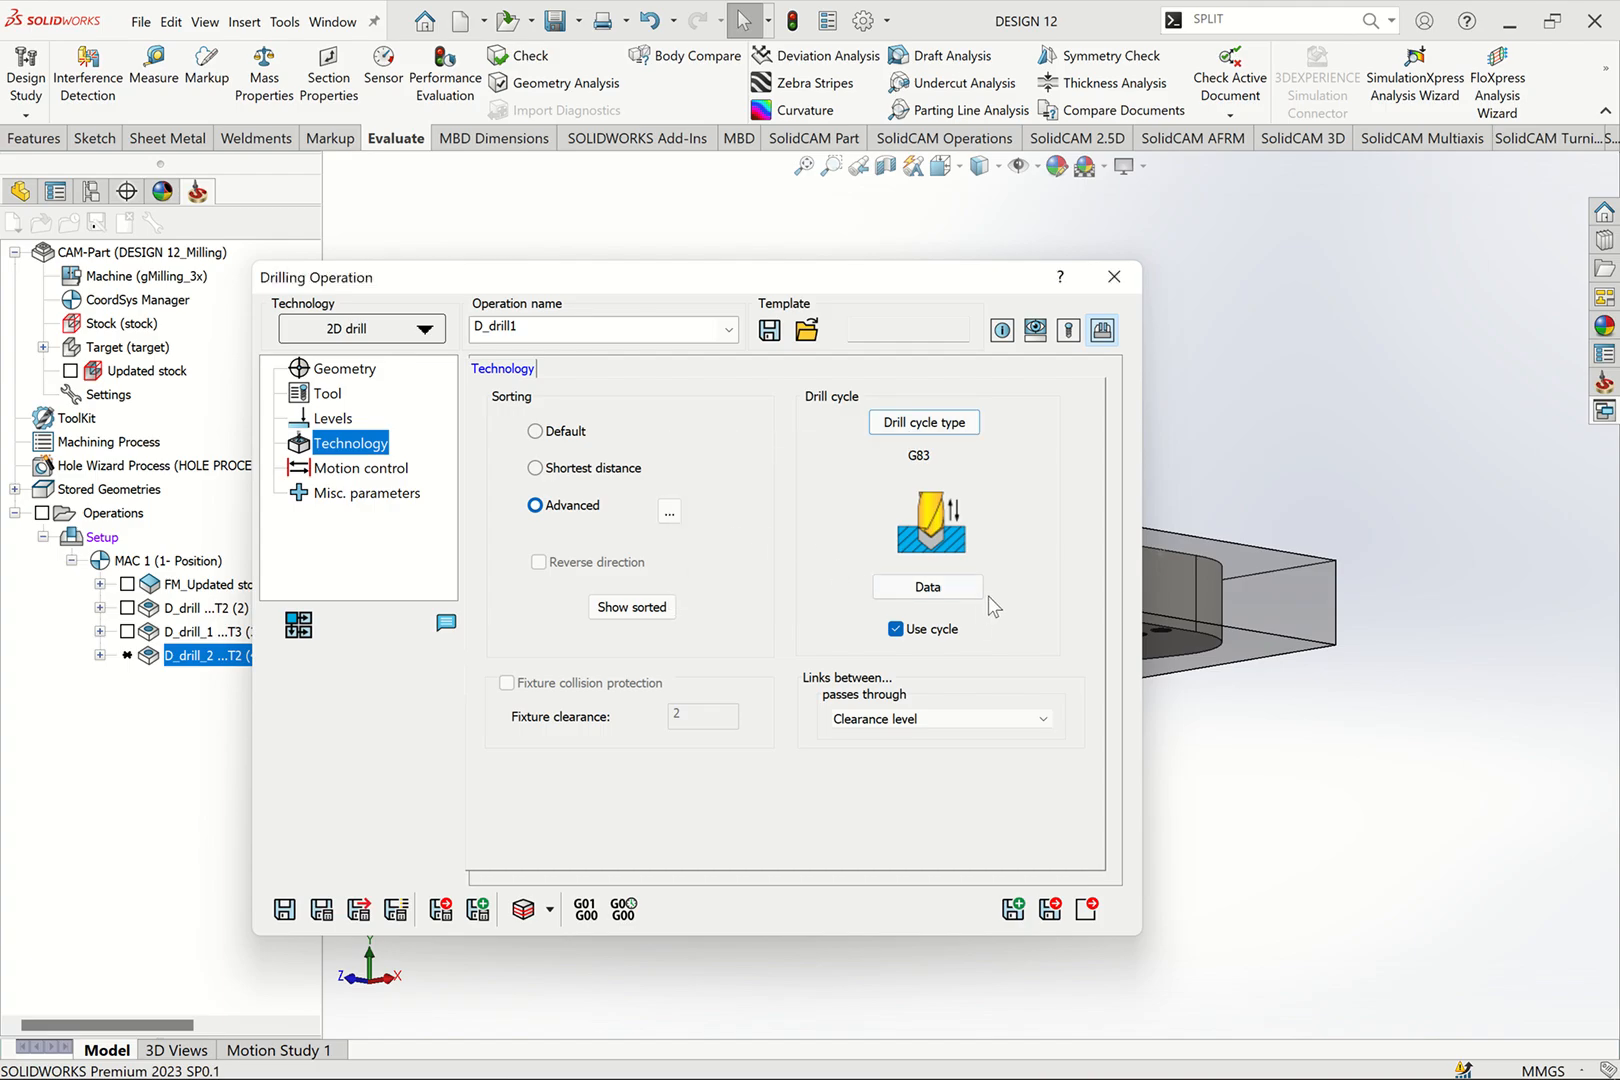
click(928, 587)
click(556, 500)
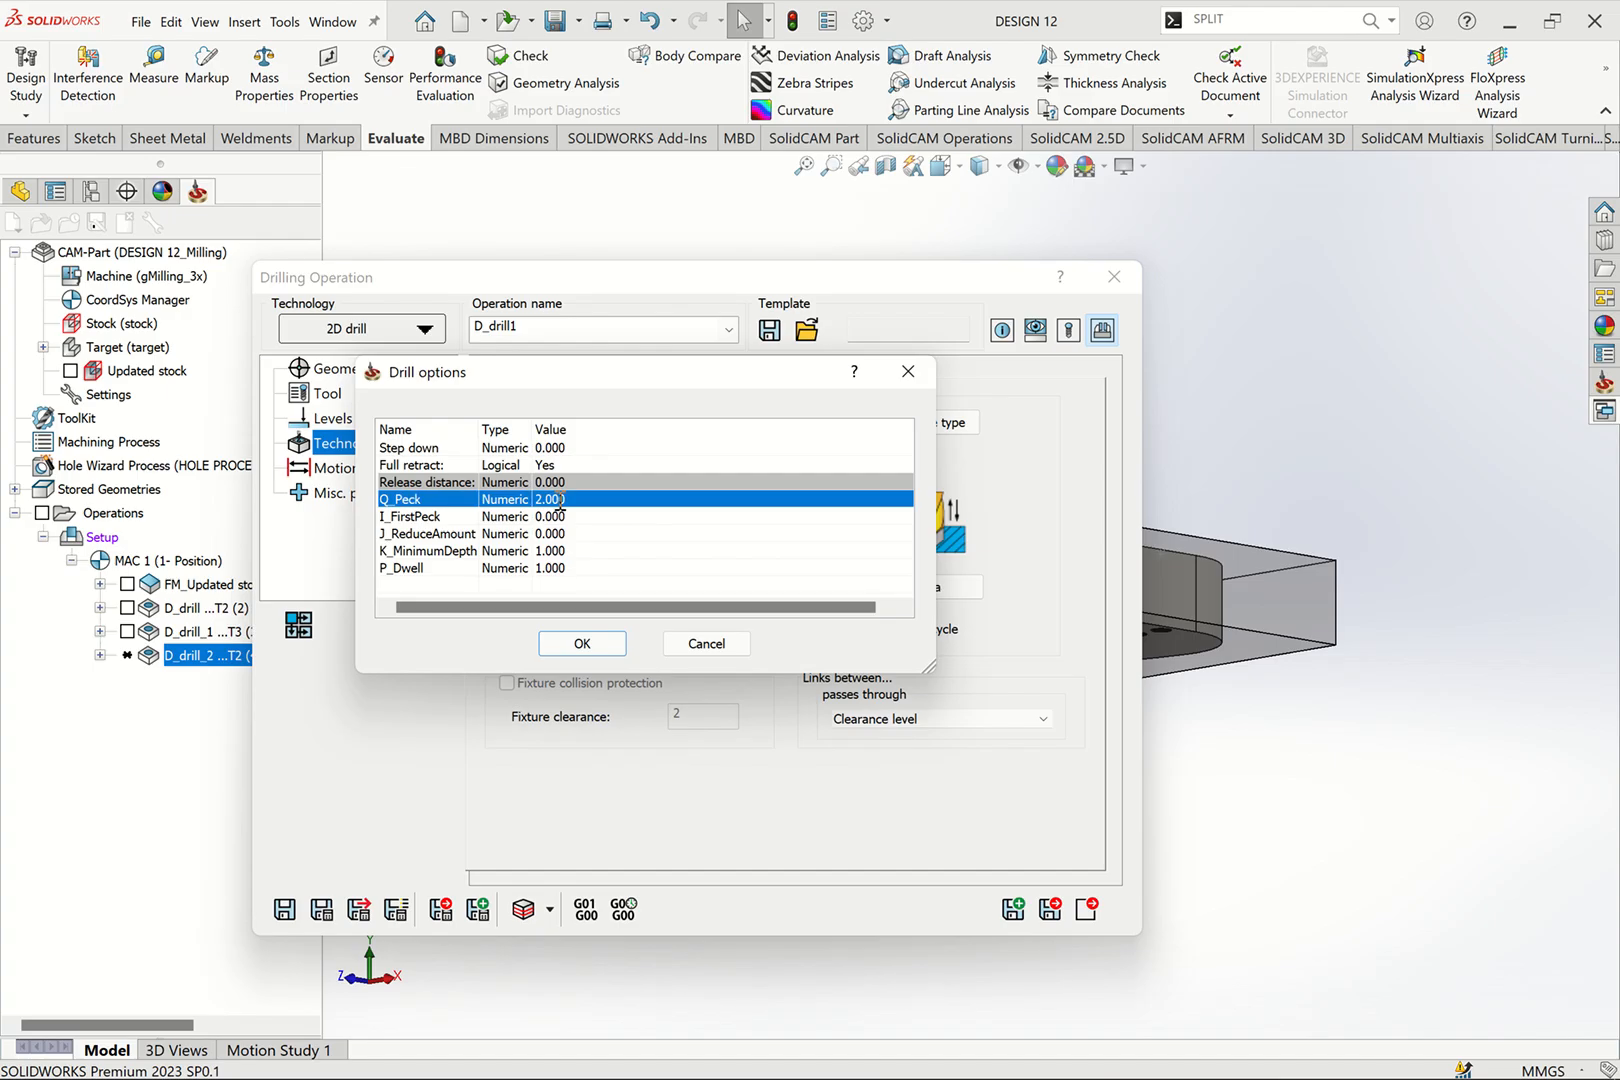
text(4)
click(576, 648)
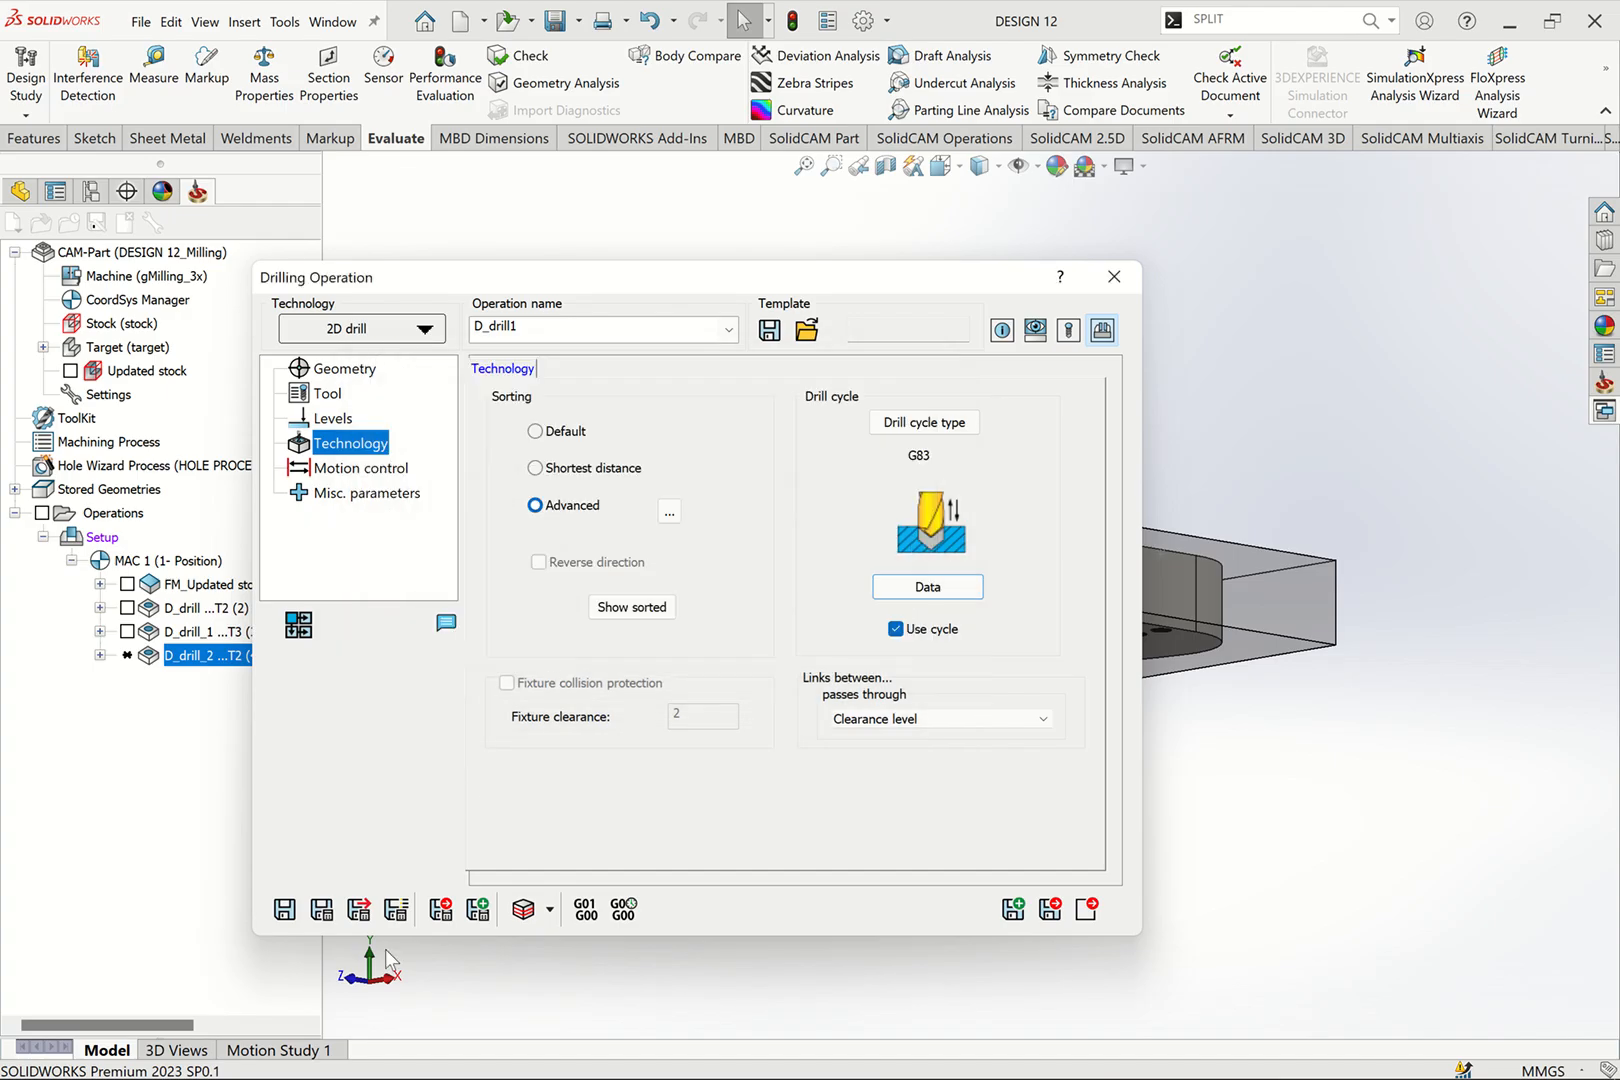
Step: Save and calculate the 10 mm drilling operation, accept the depth below the CoordSys lower level, and close the operation
click(321, 910)
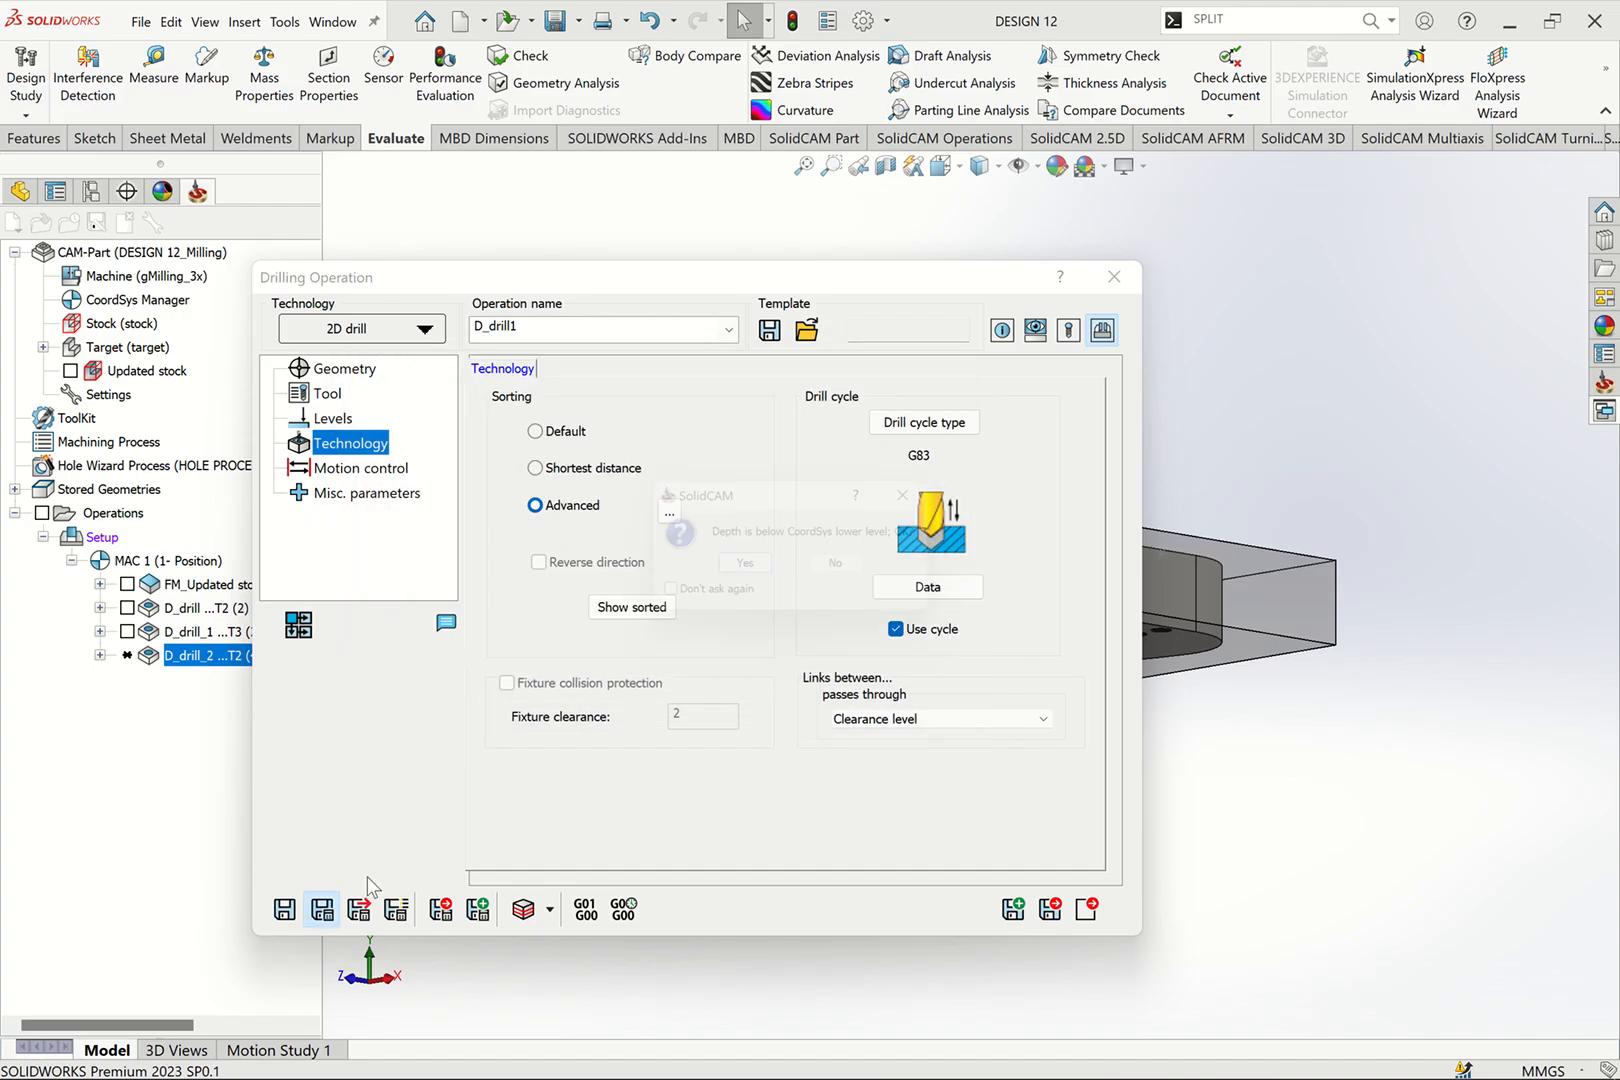
click(748, 569)
click(1124, 278)
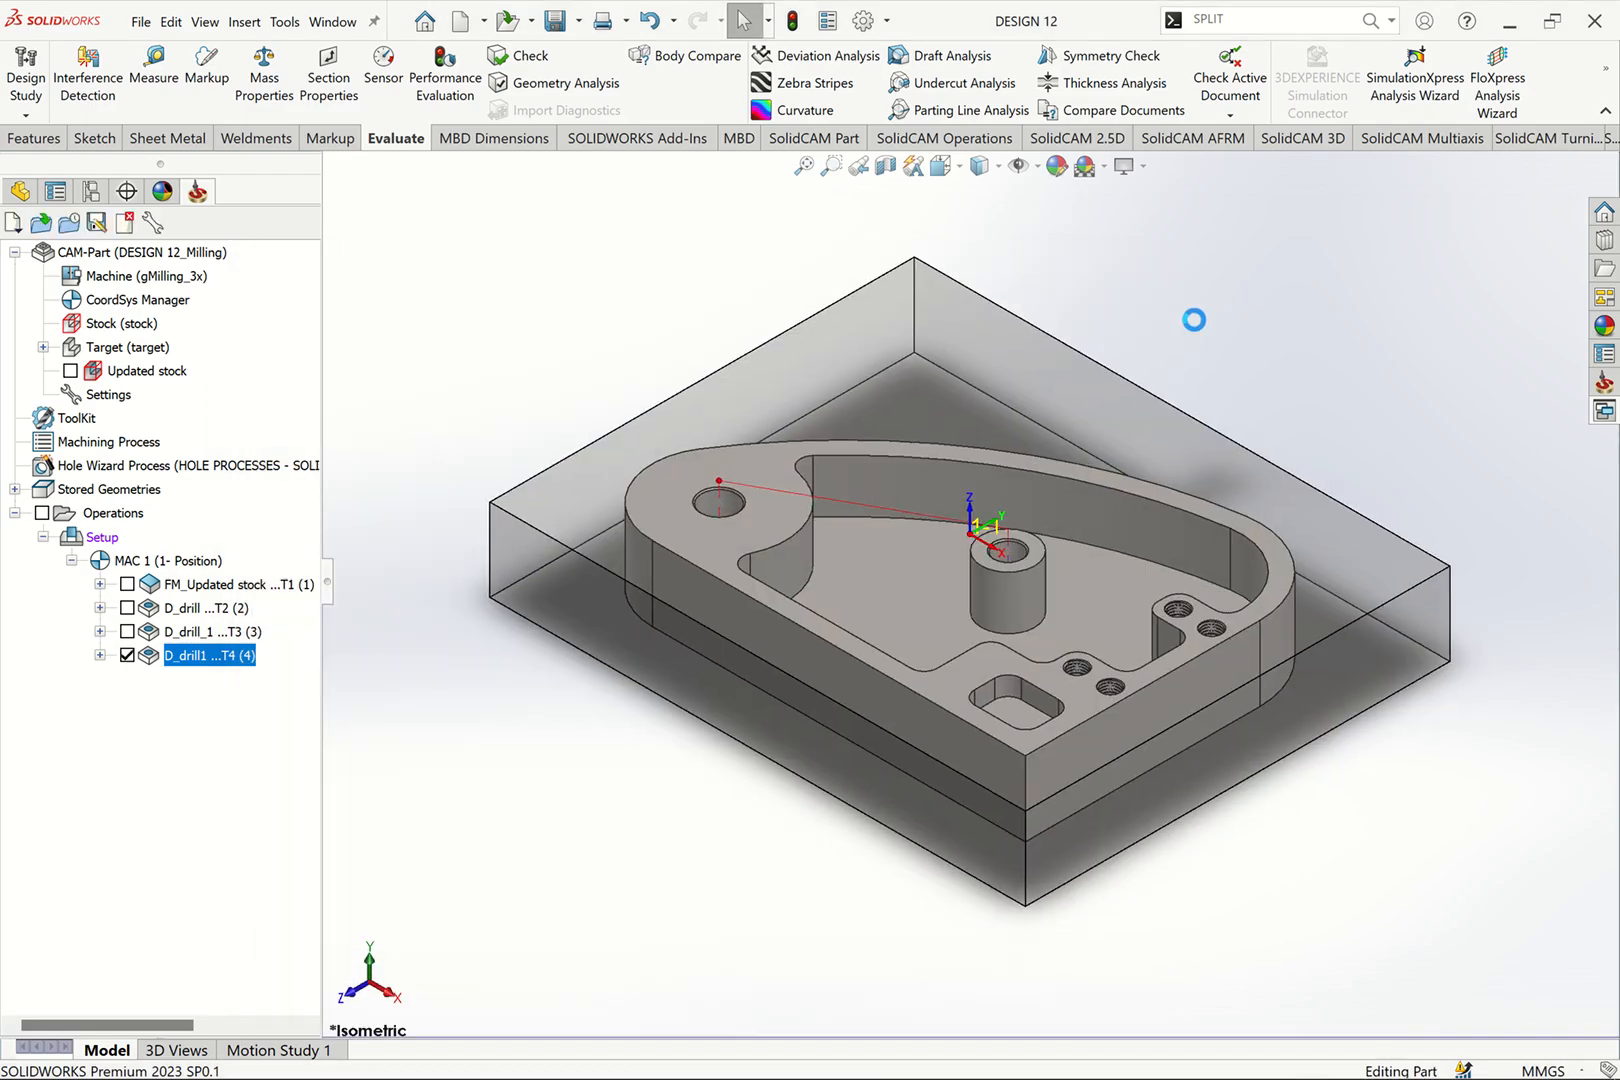
Step: Add a new Pocket milling operation to the operations list
click(35, 138)
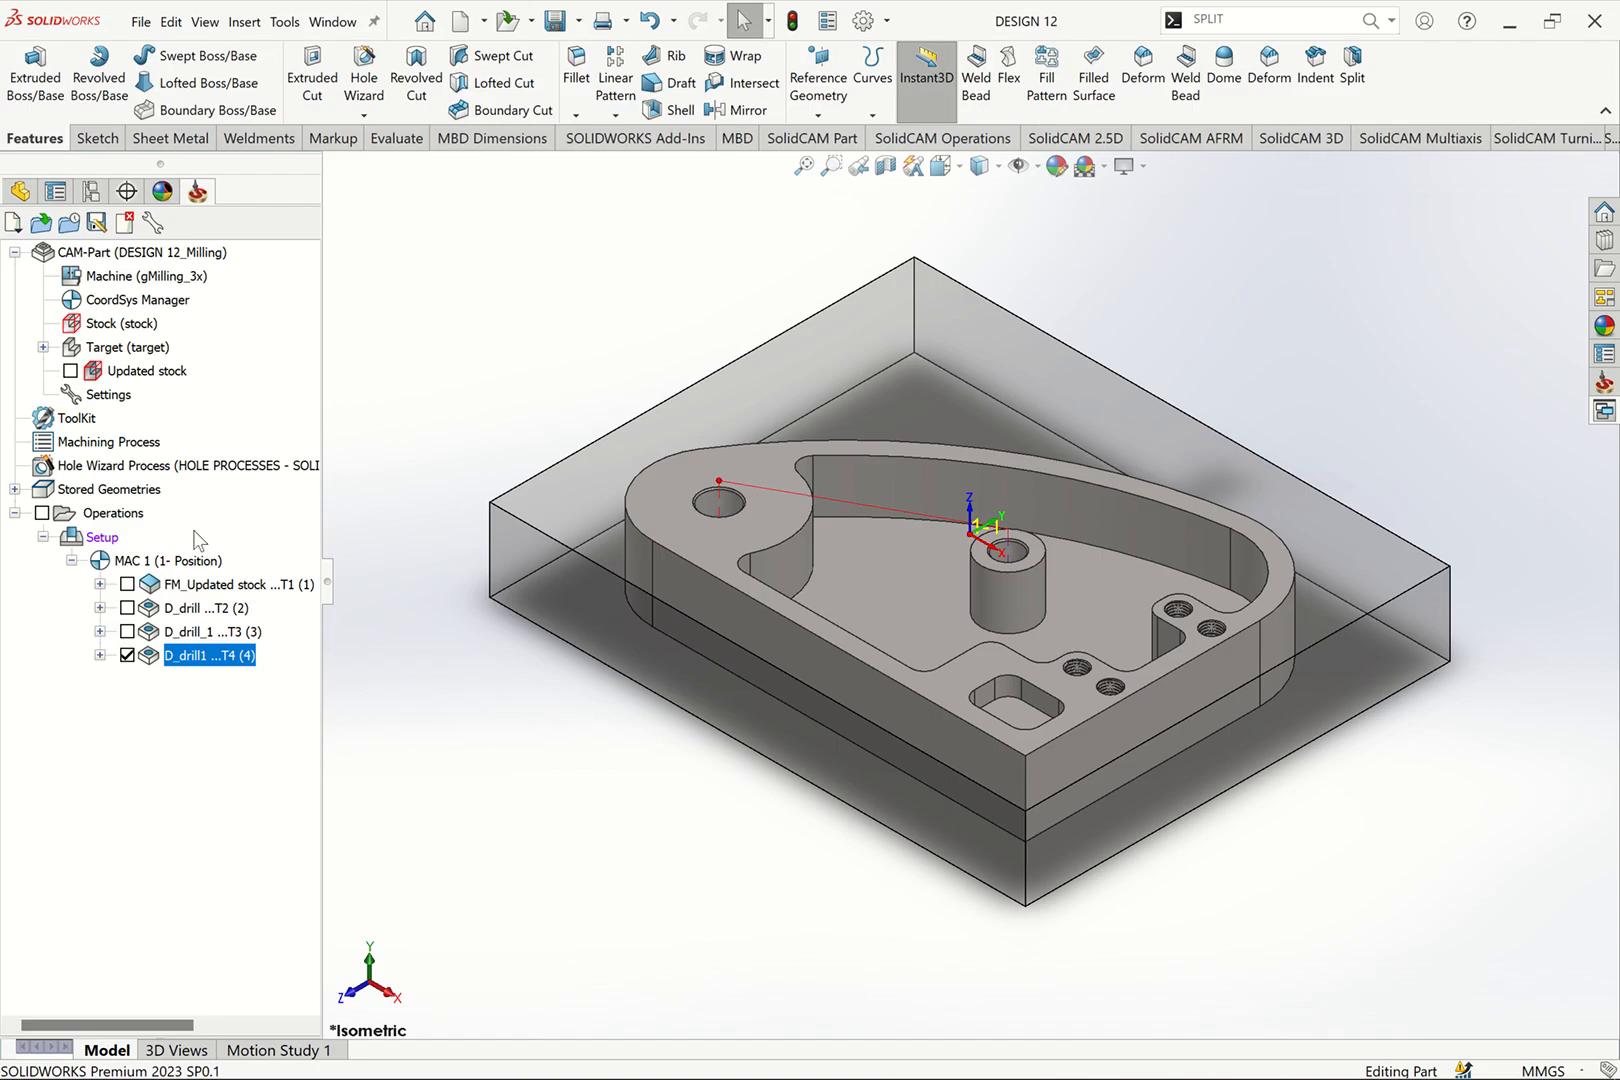
right_click(130, 516)
mouse_move(548, 366)
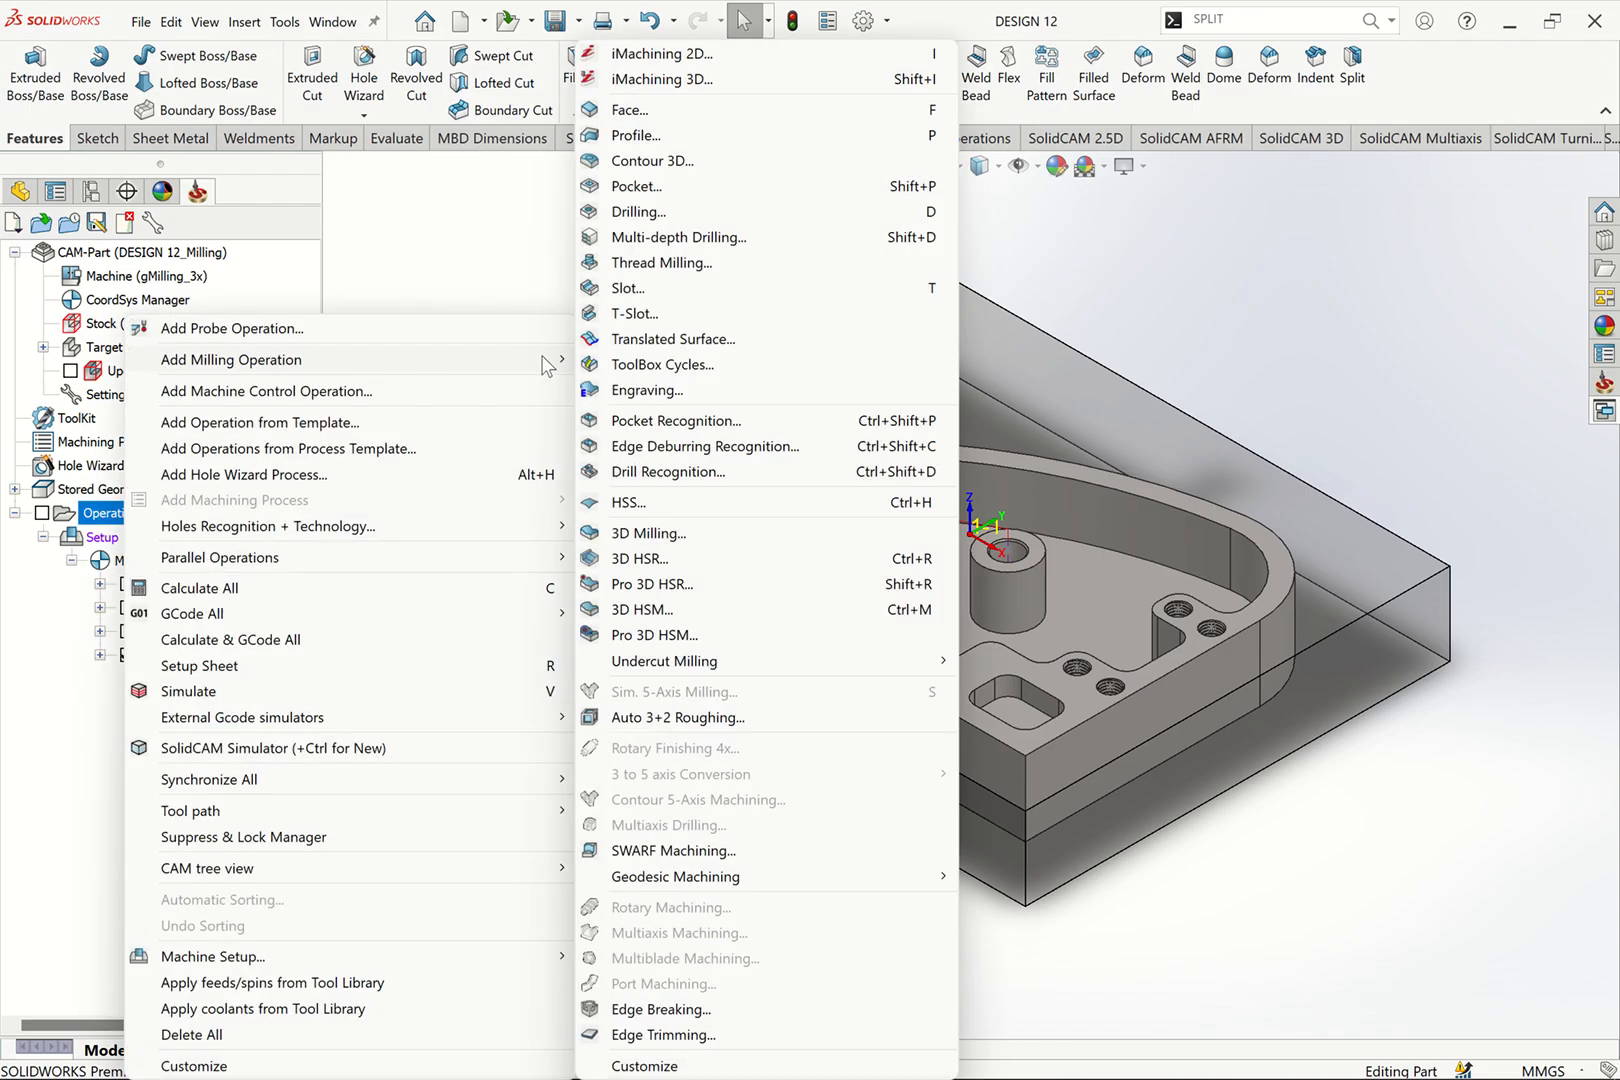
click(645, 187)
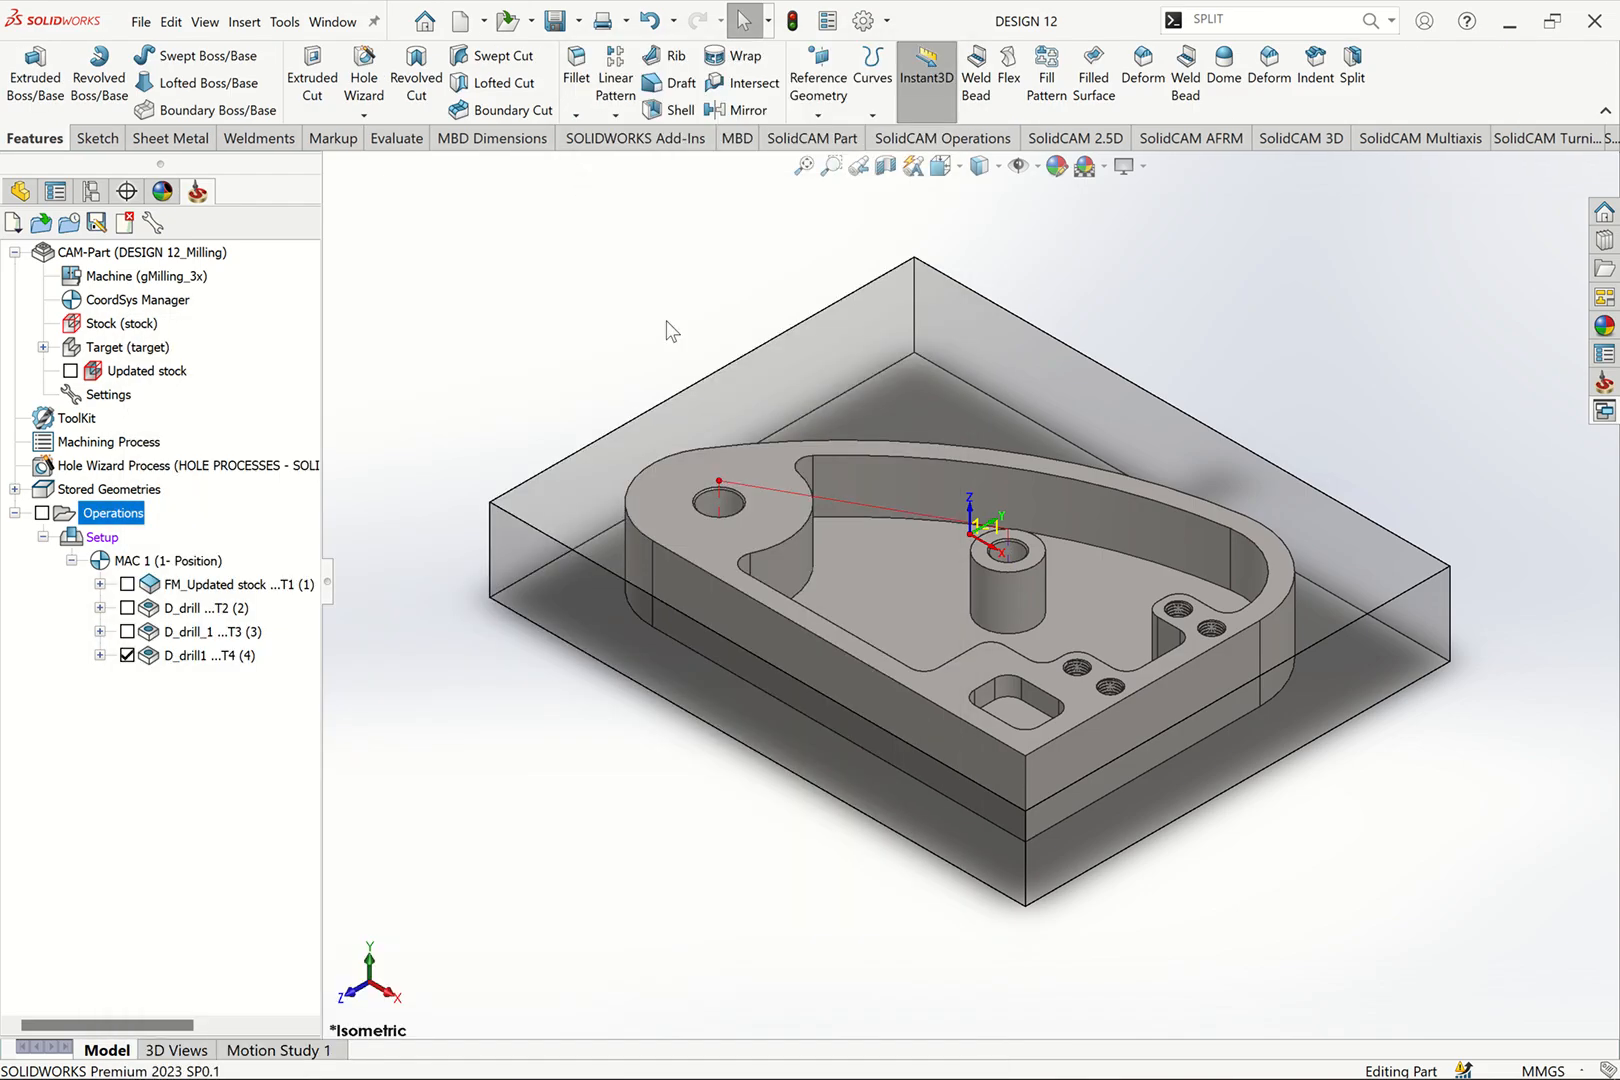
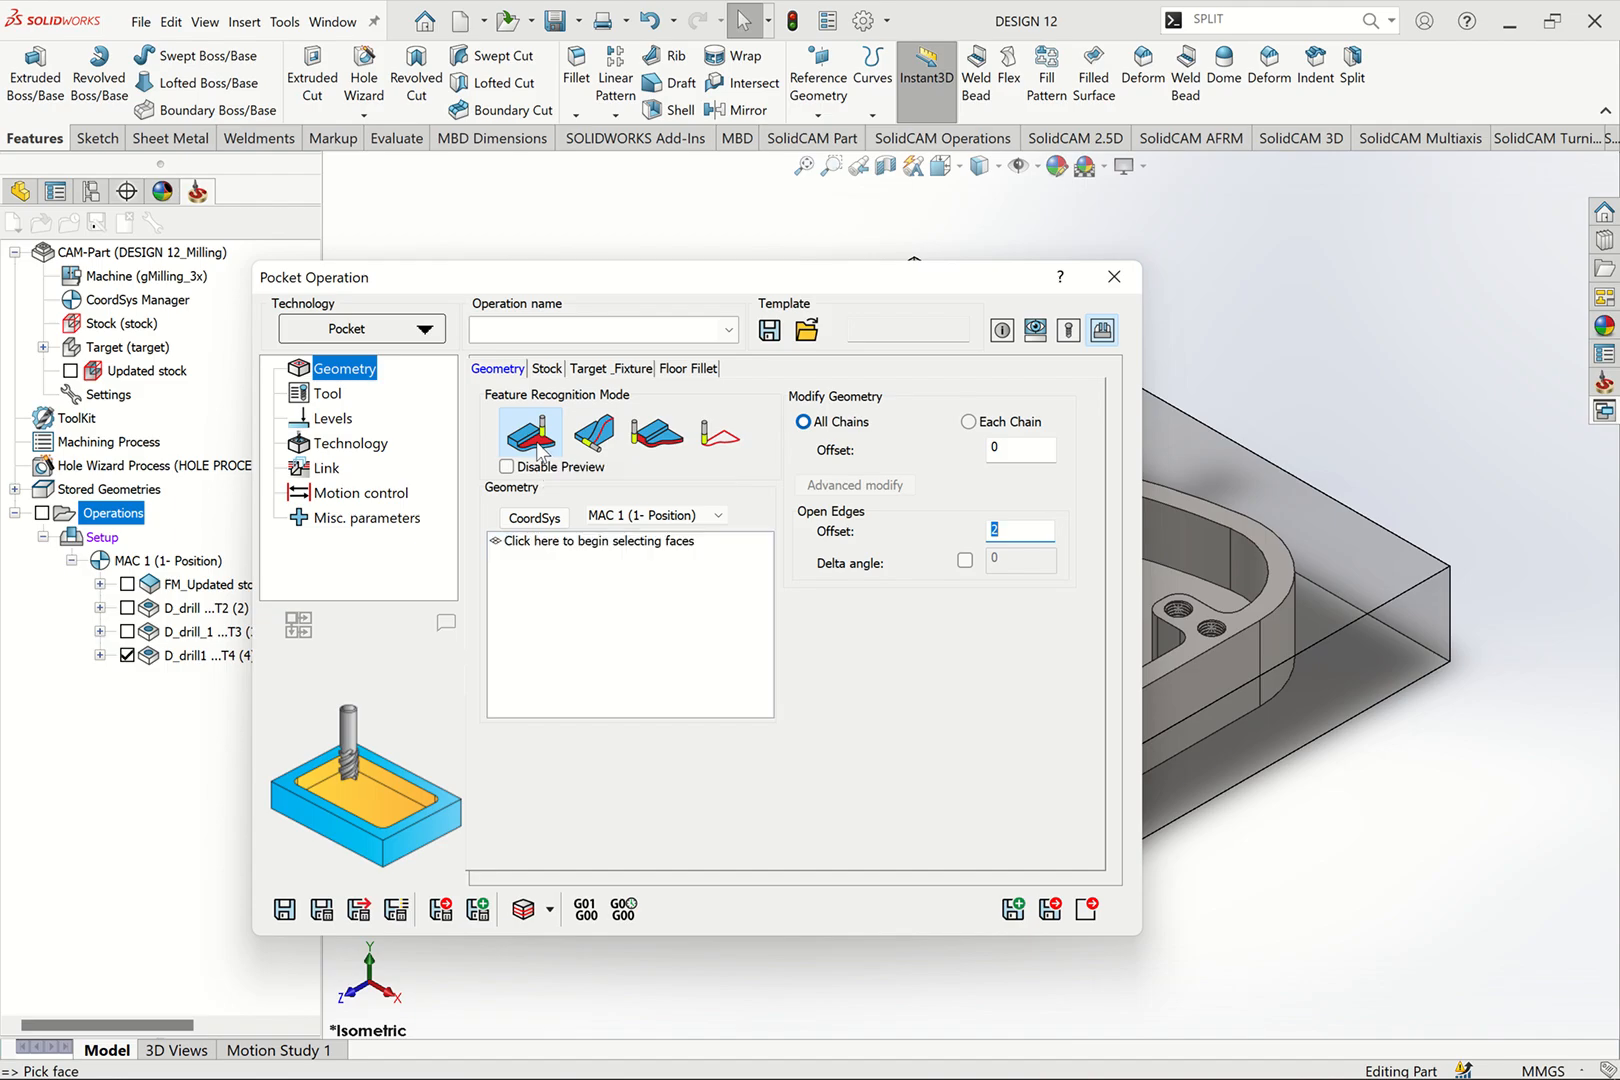
Step: Define the pocket geometry by selecting the large pocket's floor face around the central boss
click(578, 566)
drag(713, 287, 401, 357)
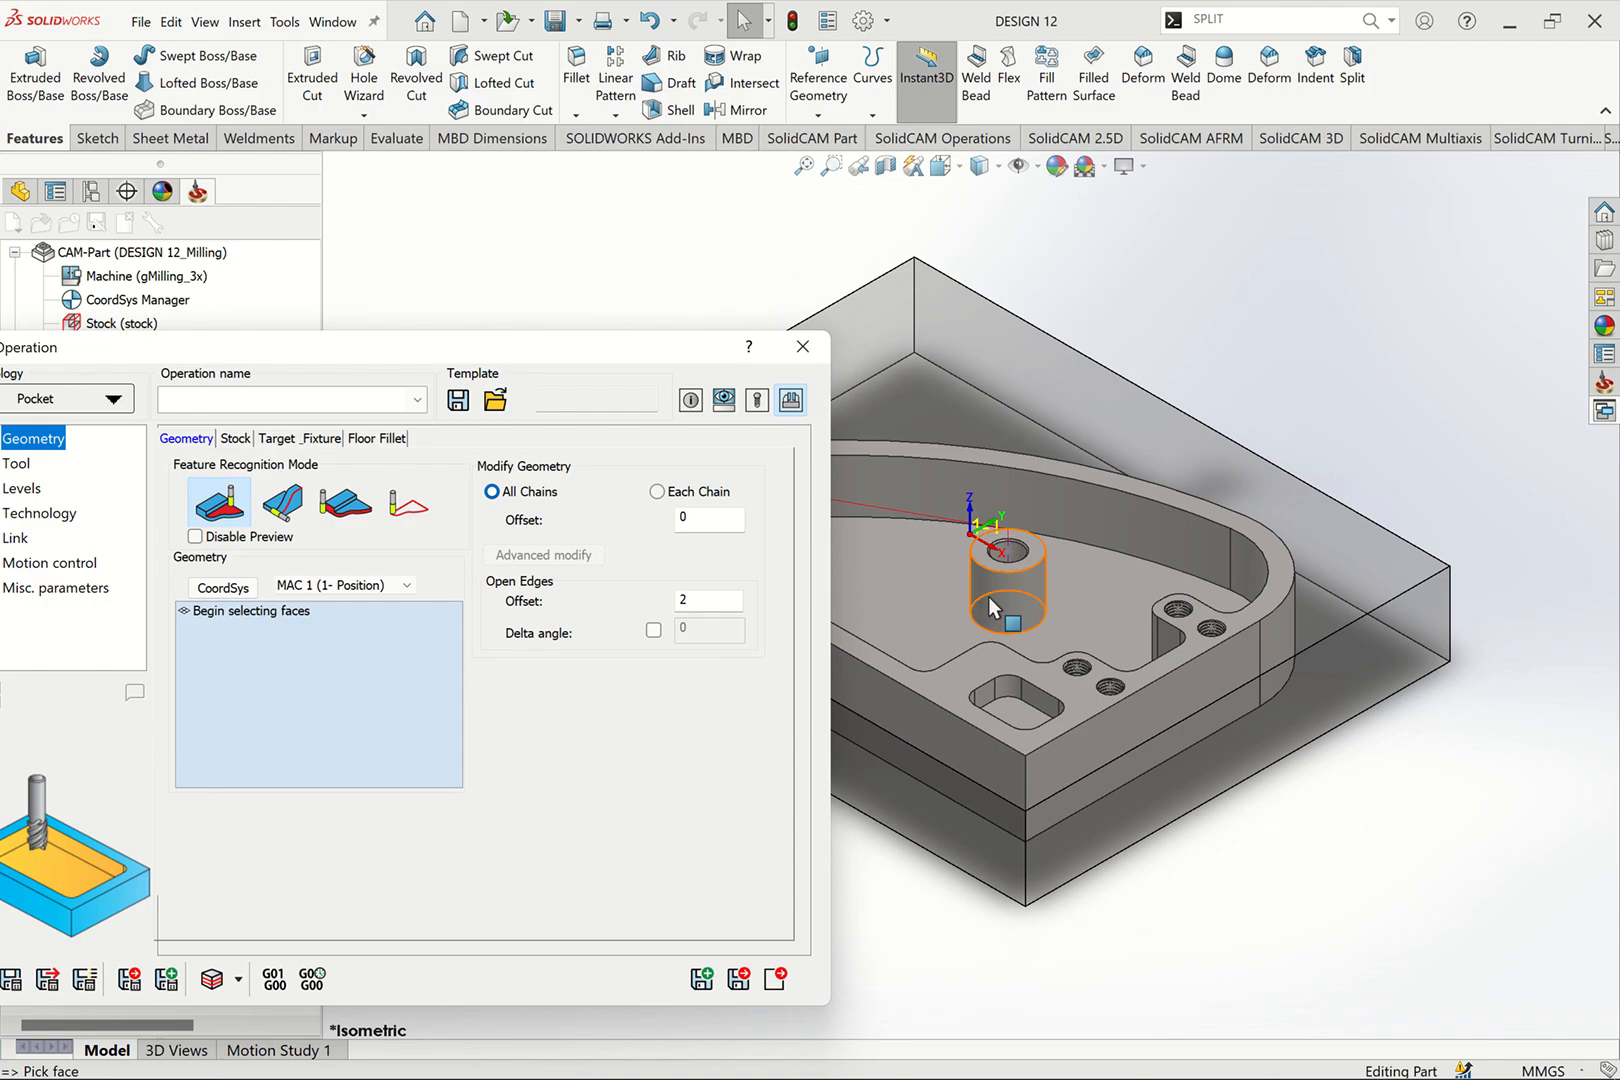
click(900, 597)
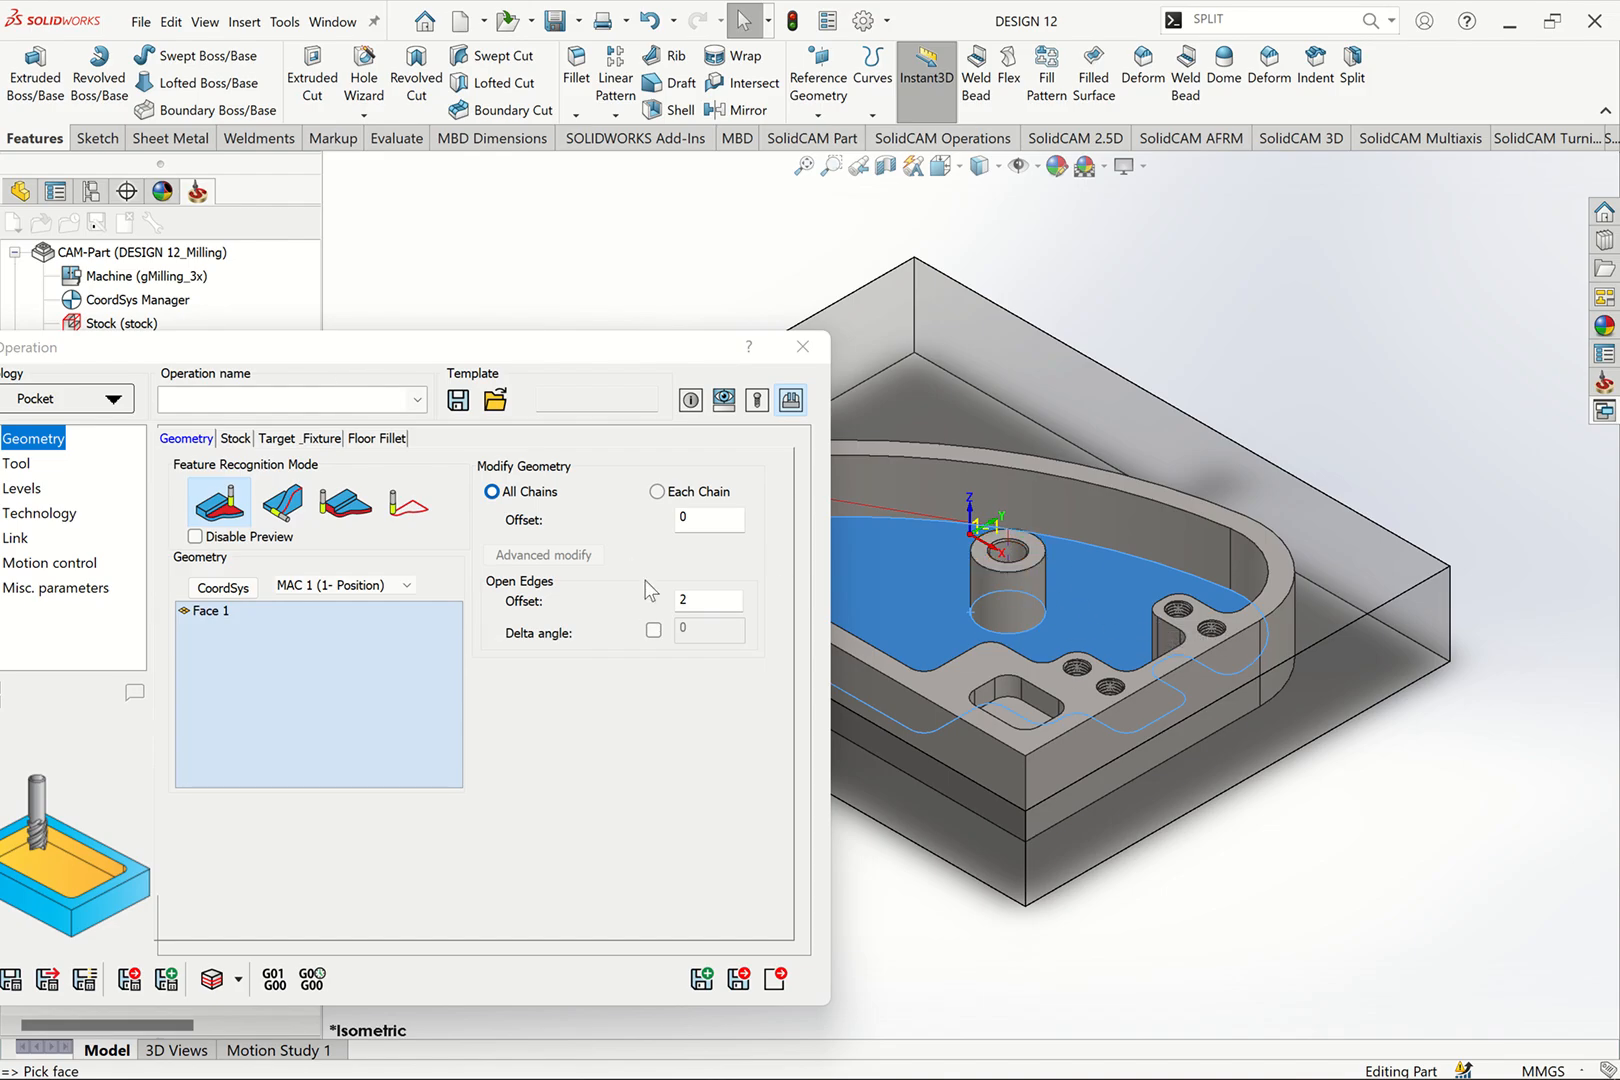
drag(525, 360, 967, 287)
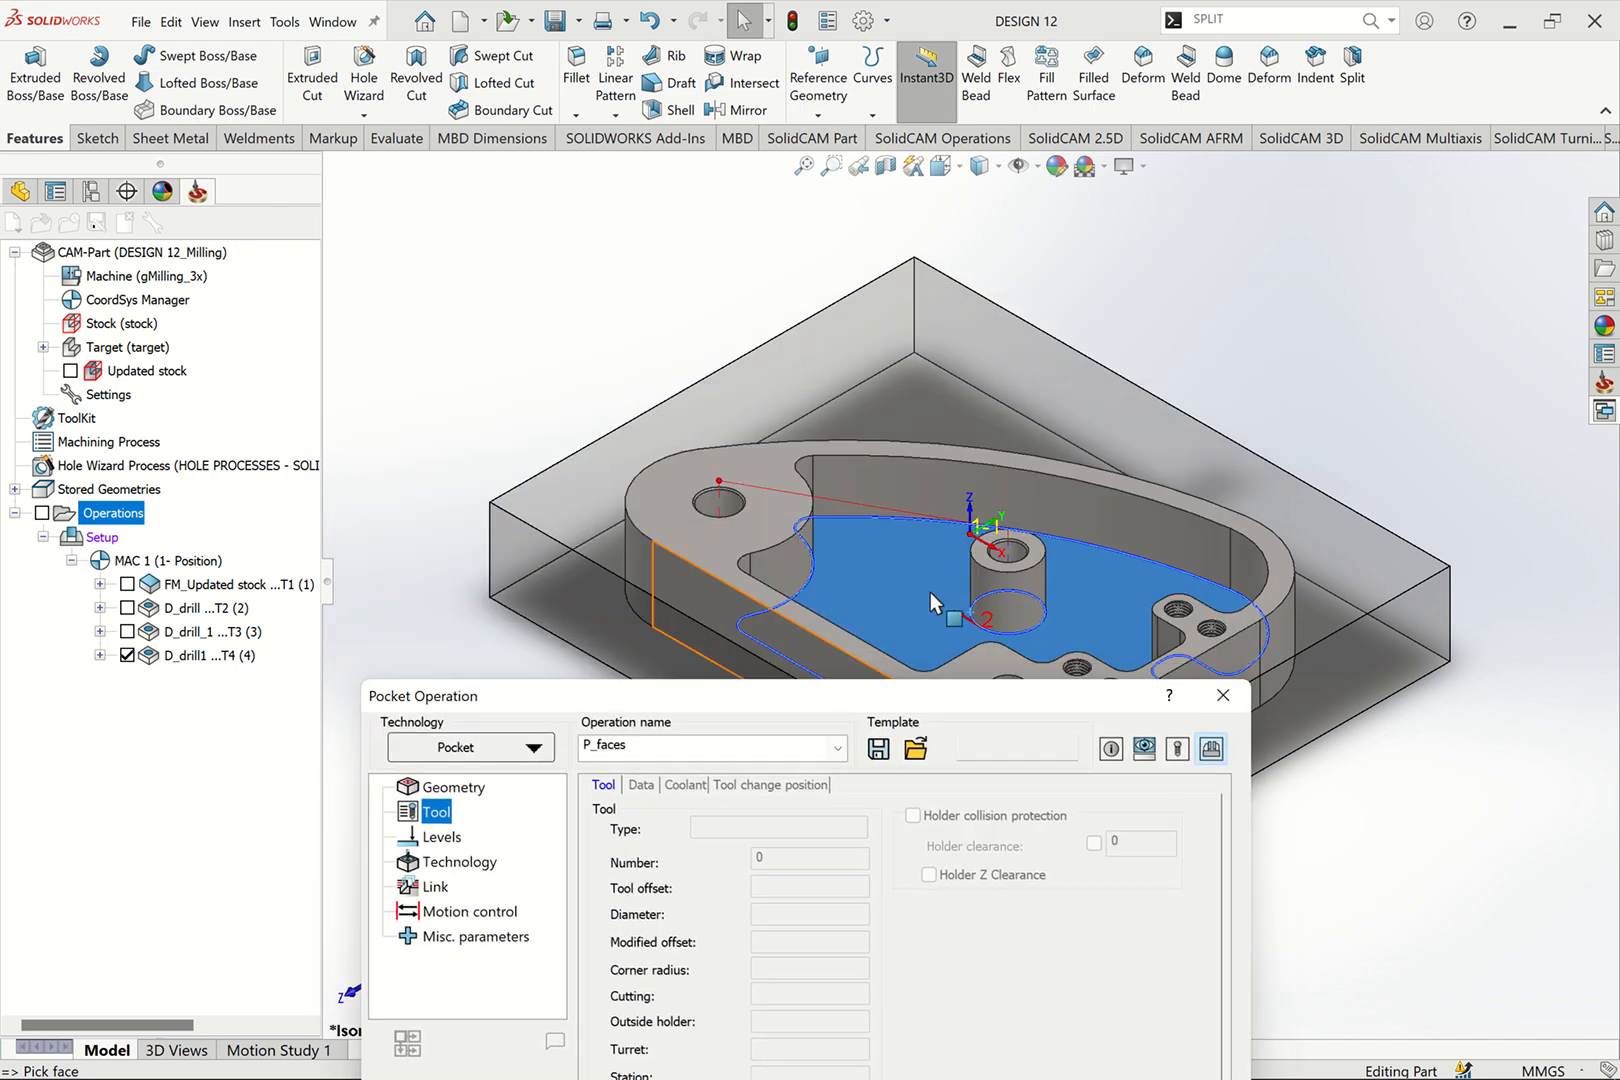
Step: Measure the radius of the rounded wall face at the large pocket's inner corner beside the rounded-end hole
click(396, 138)
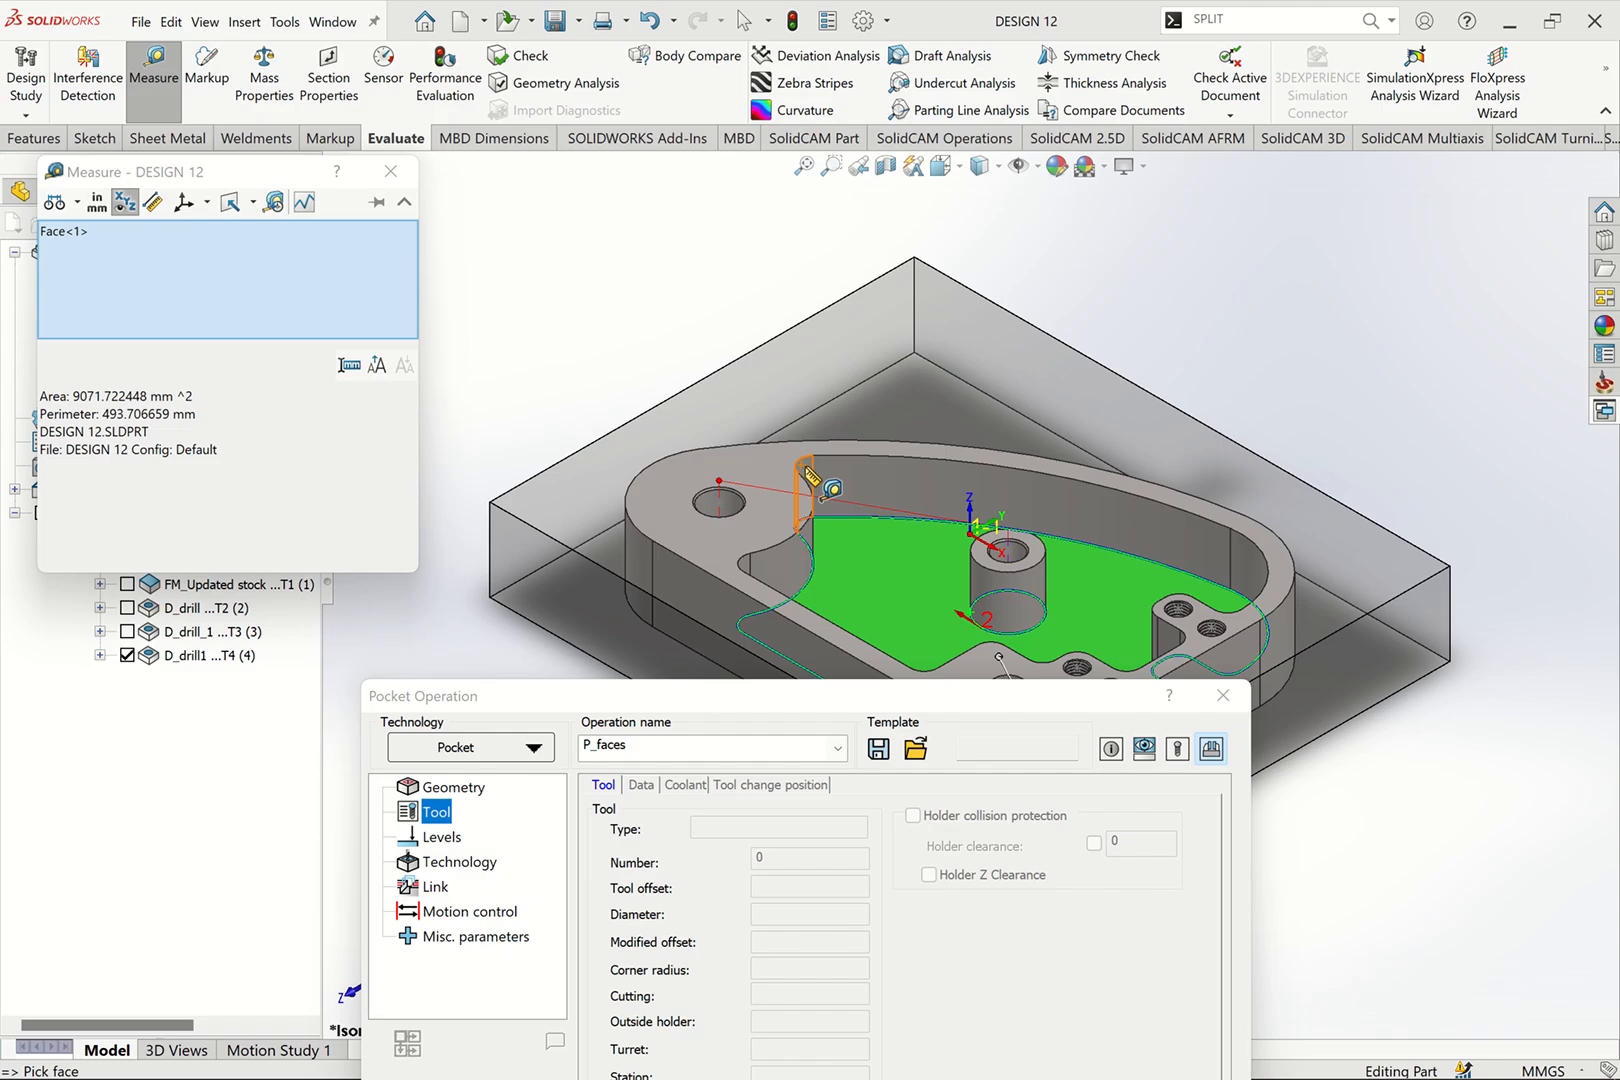
click(834, 508)
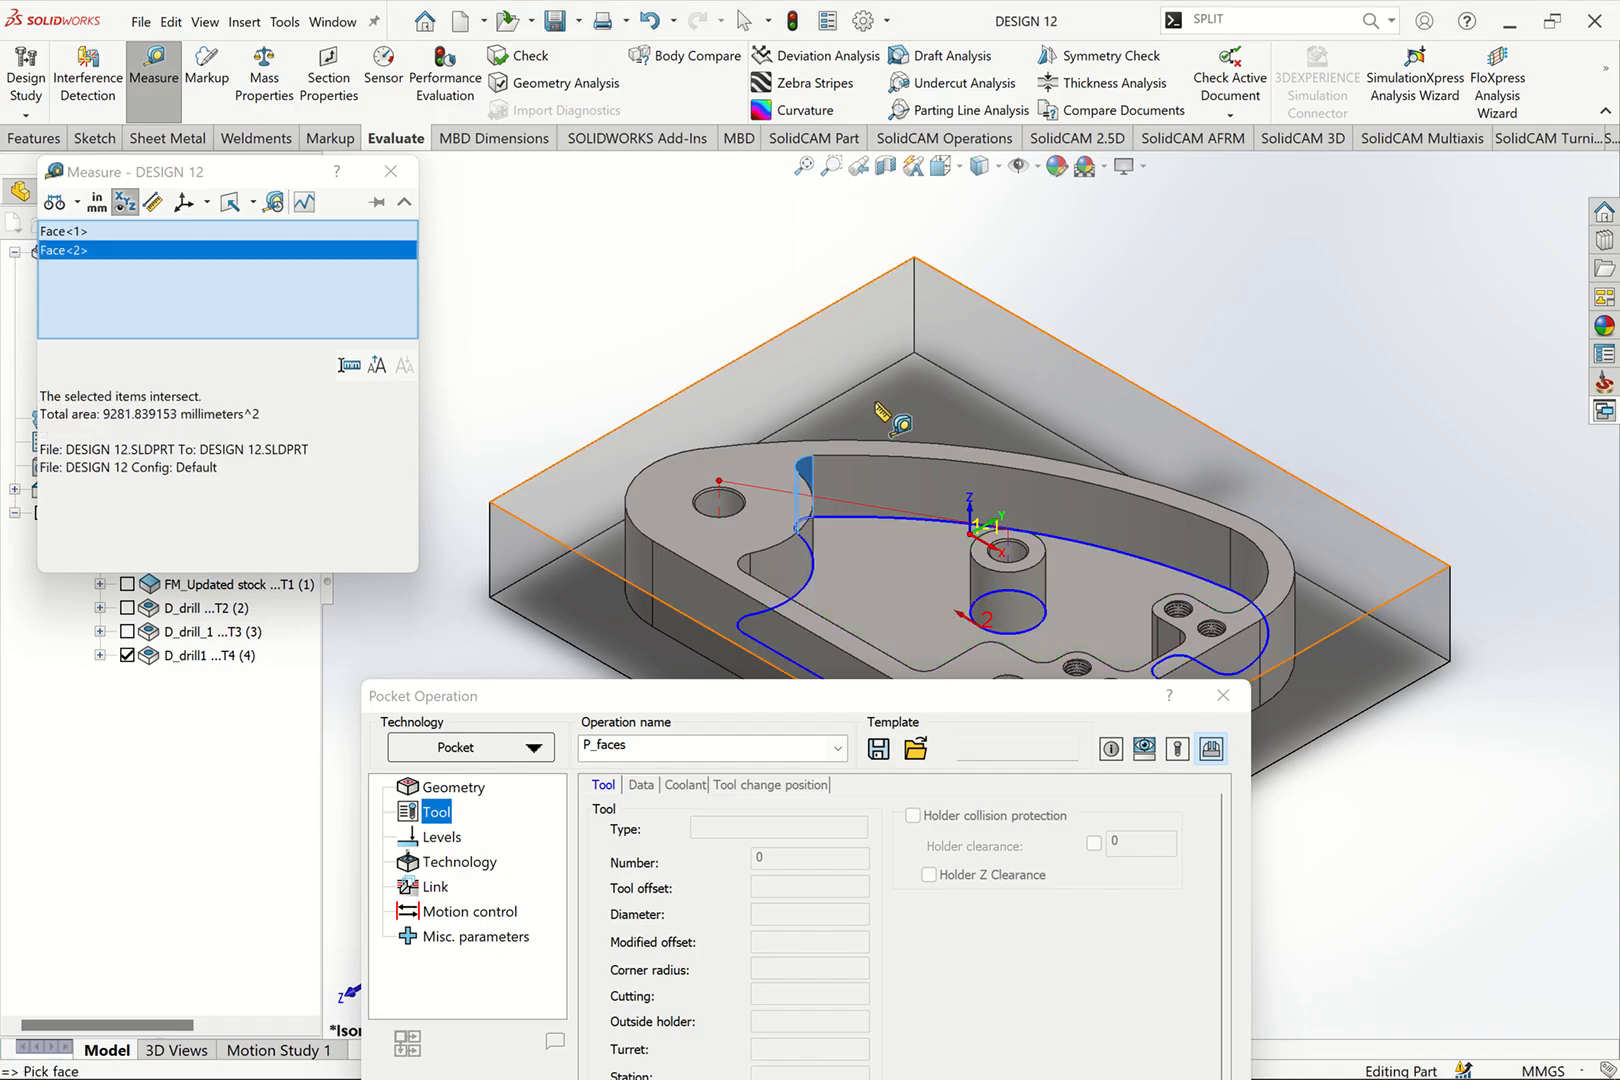
scroll(885, 430, up, 2)
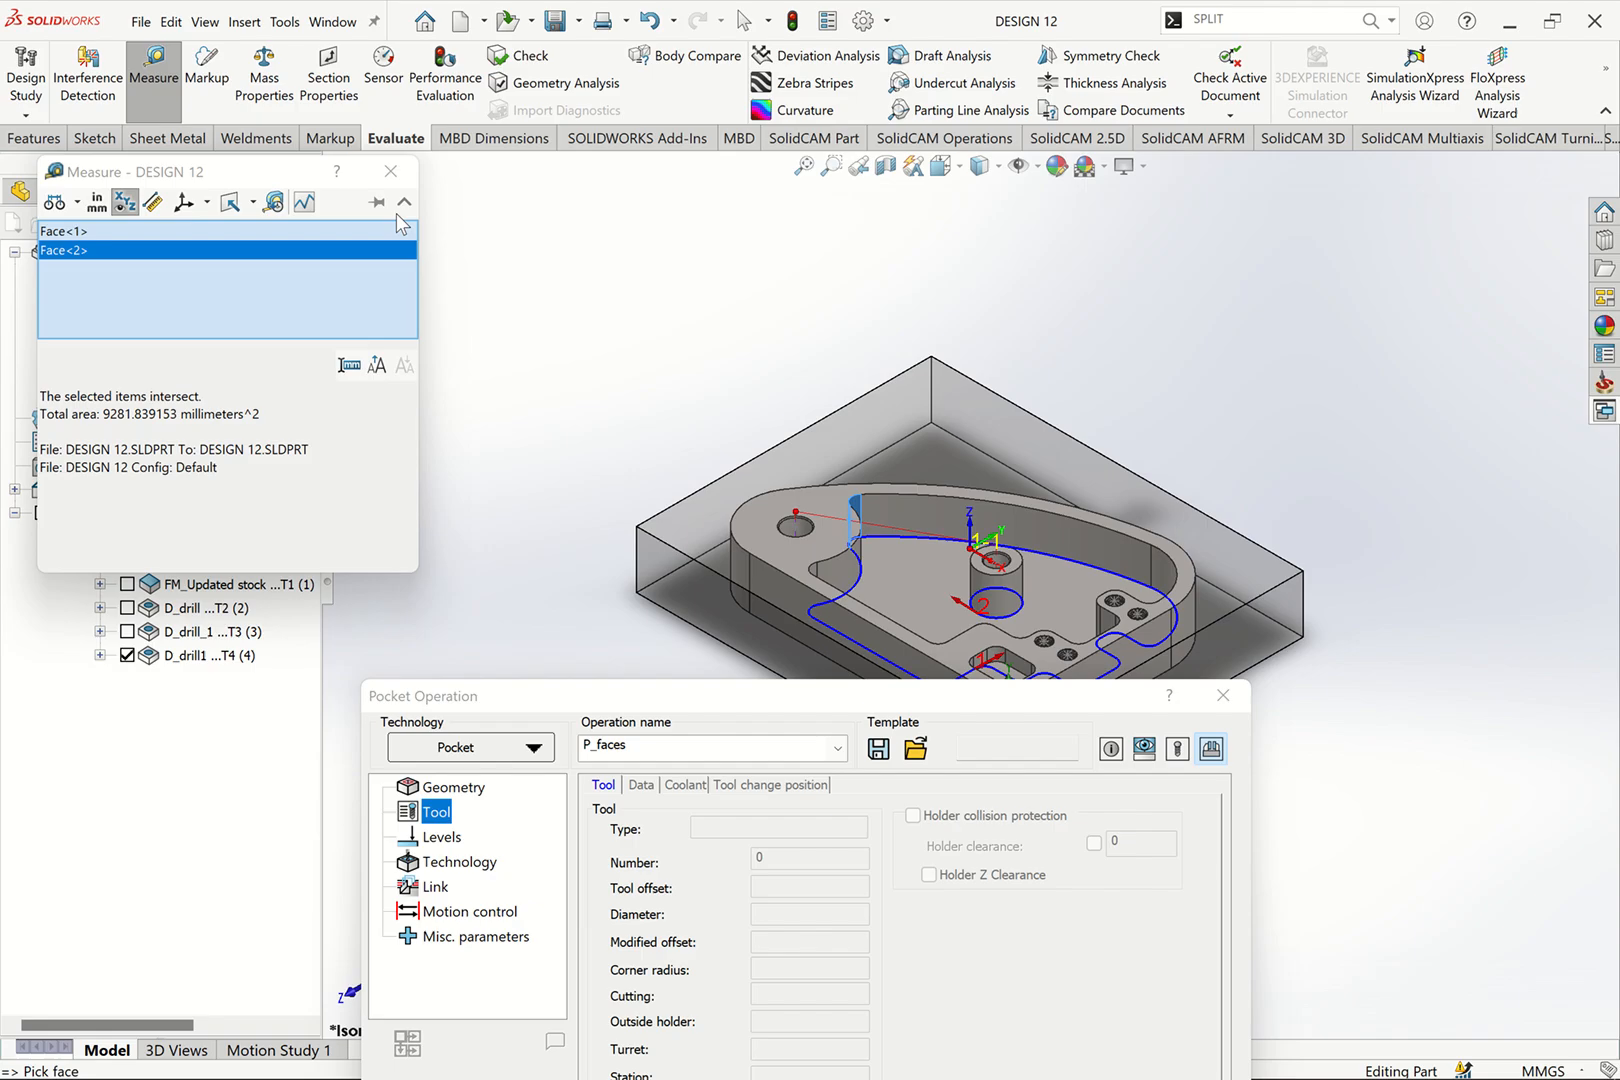
click(391, 172)
middle_drag(579, 259, 587, 275)
scroll(887, 513, down, 1)
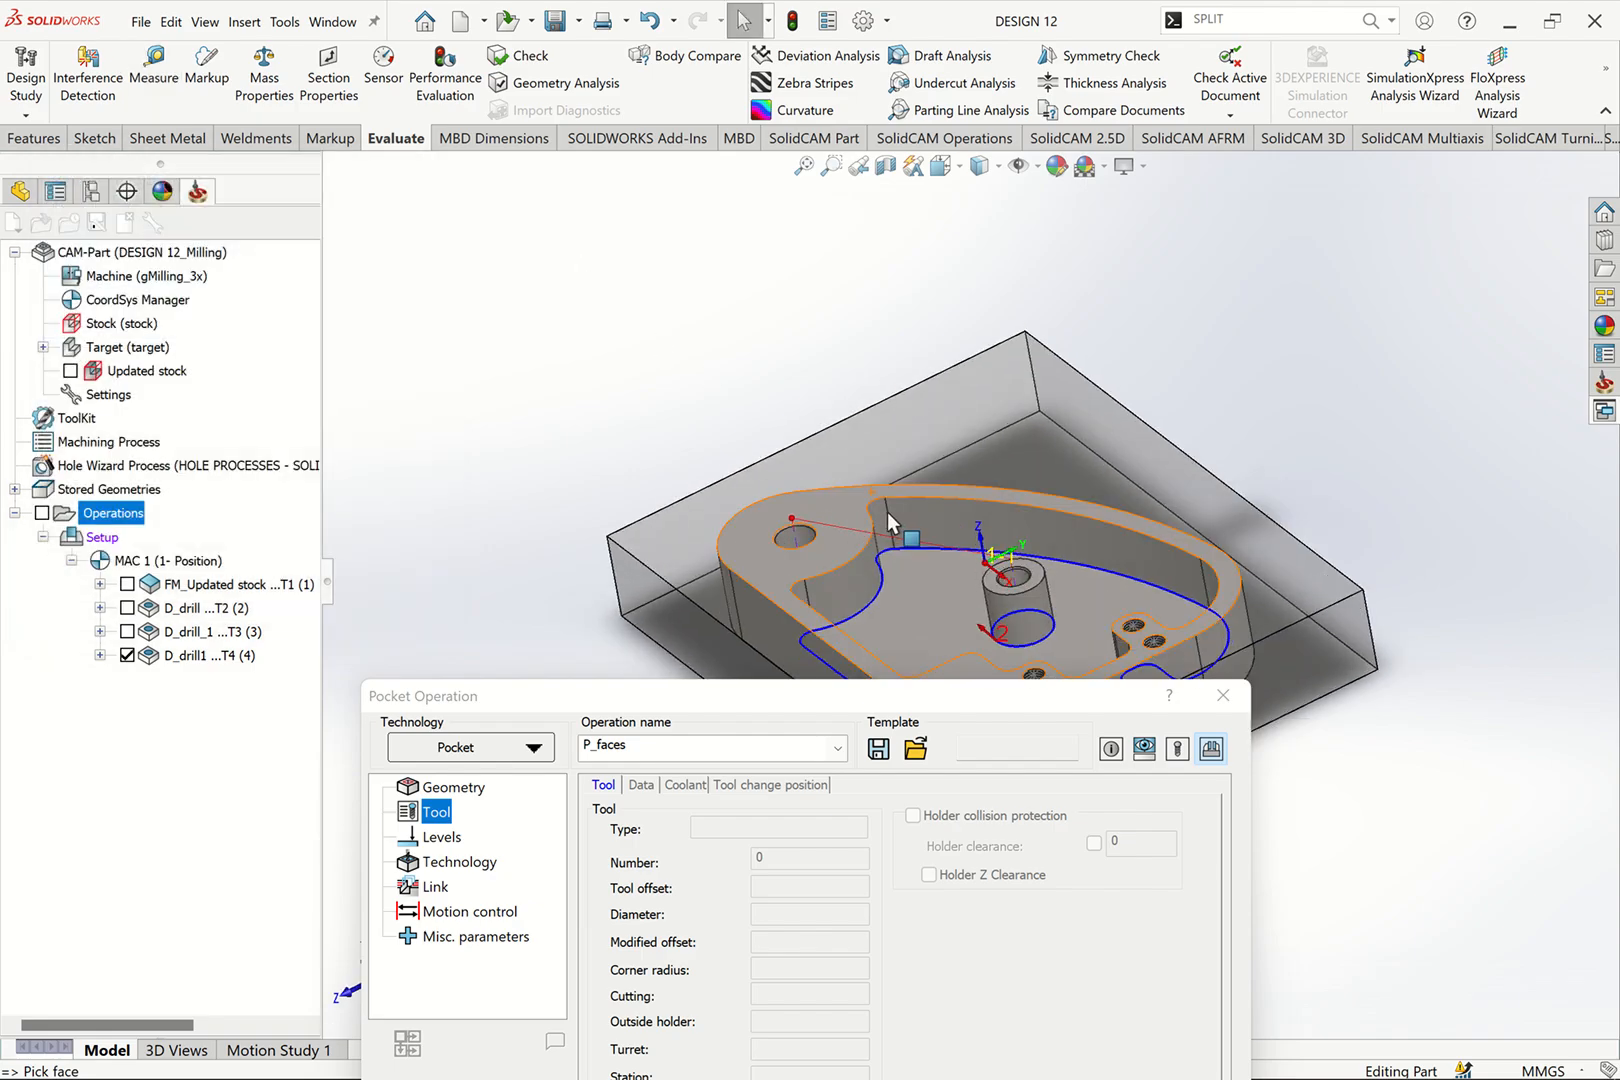
scroll(887, 513, down, 3)
click(154, 66)
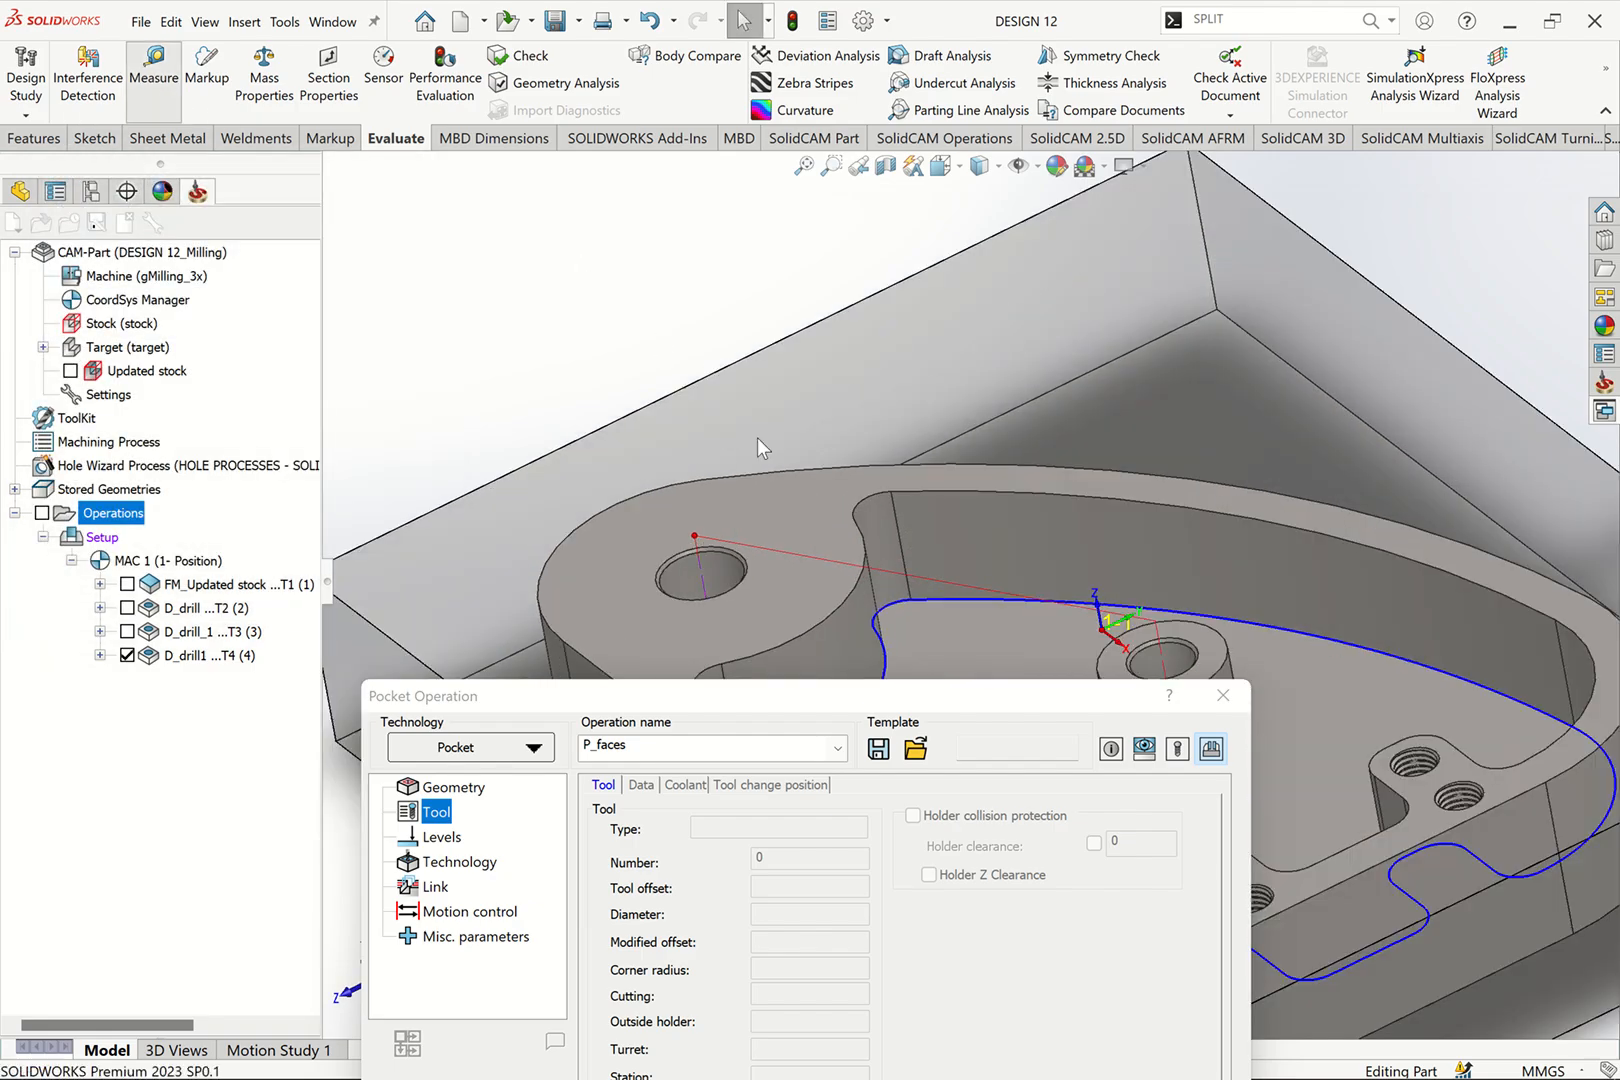
click(889, 531)
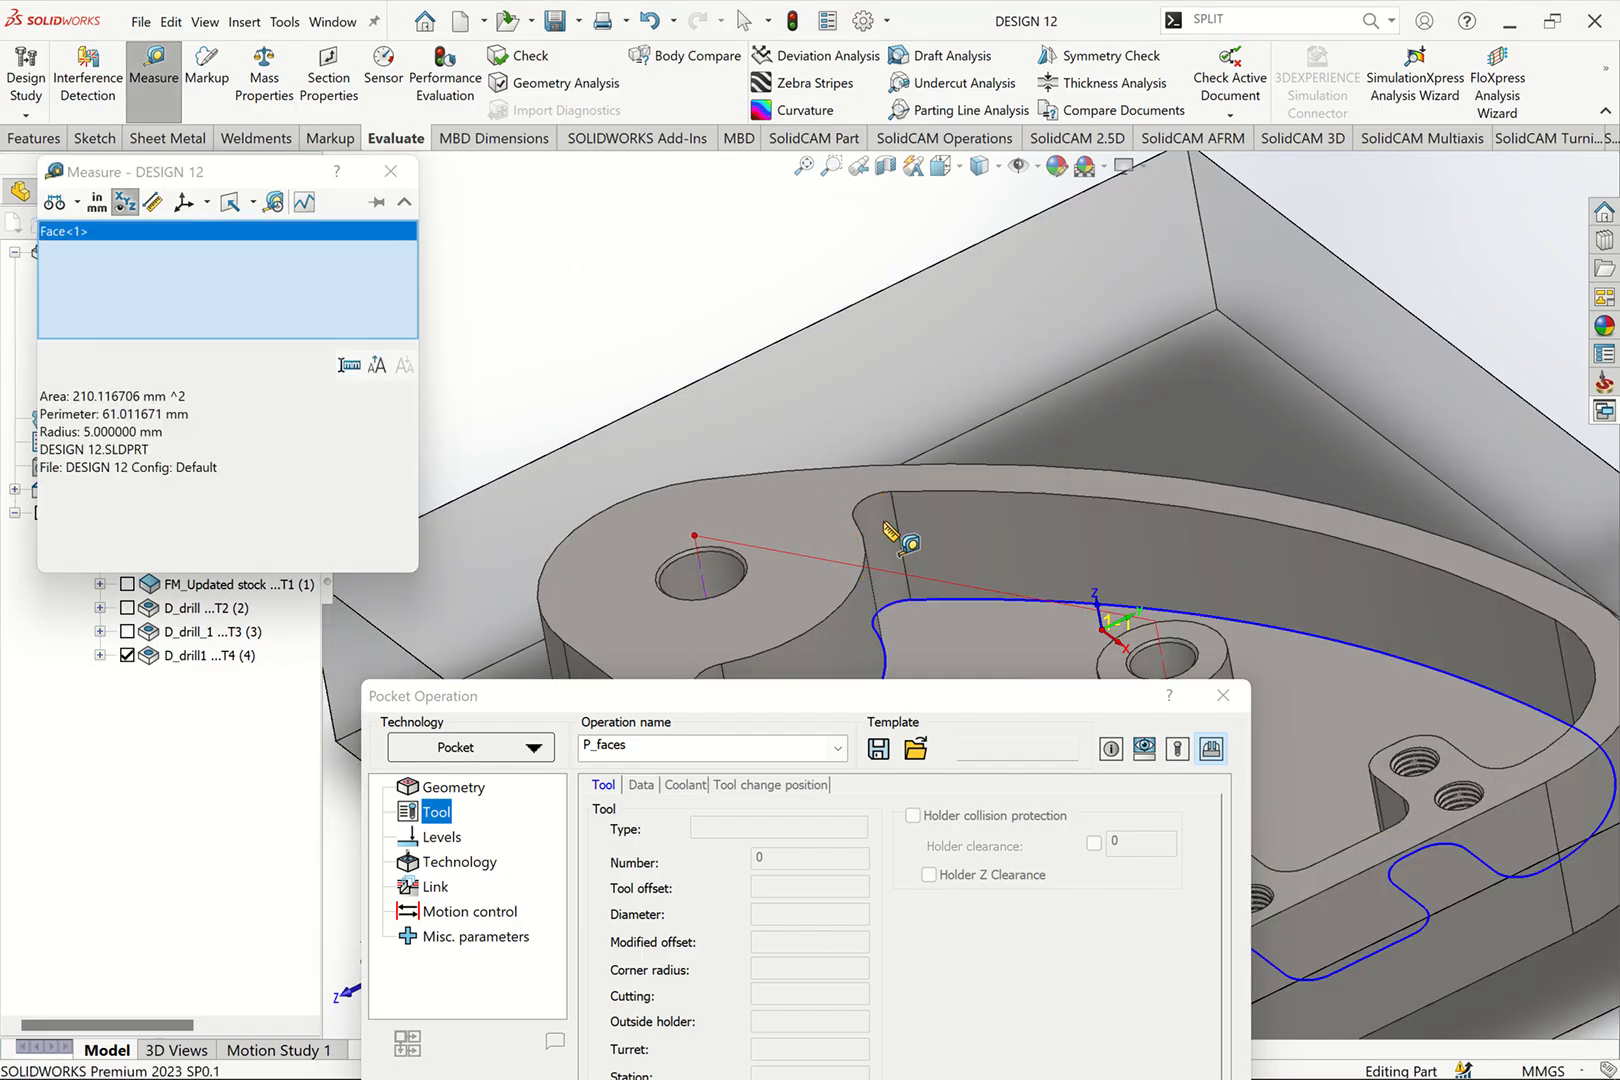
click(390, 171)
Step: Add a new END MILL tool for the pocket operation
drag(977, 683, 902, 182)
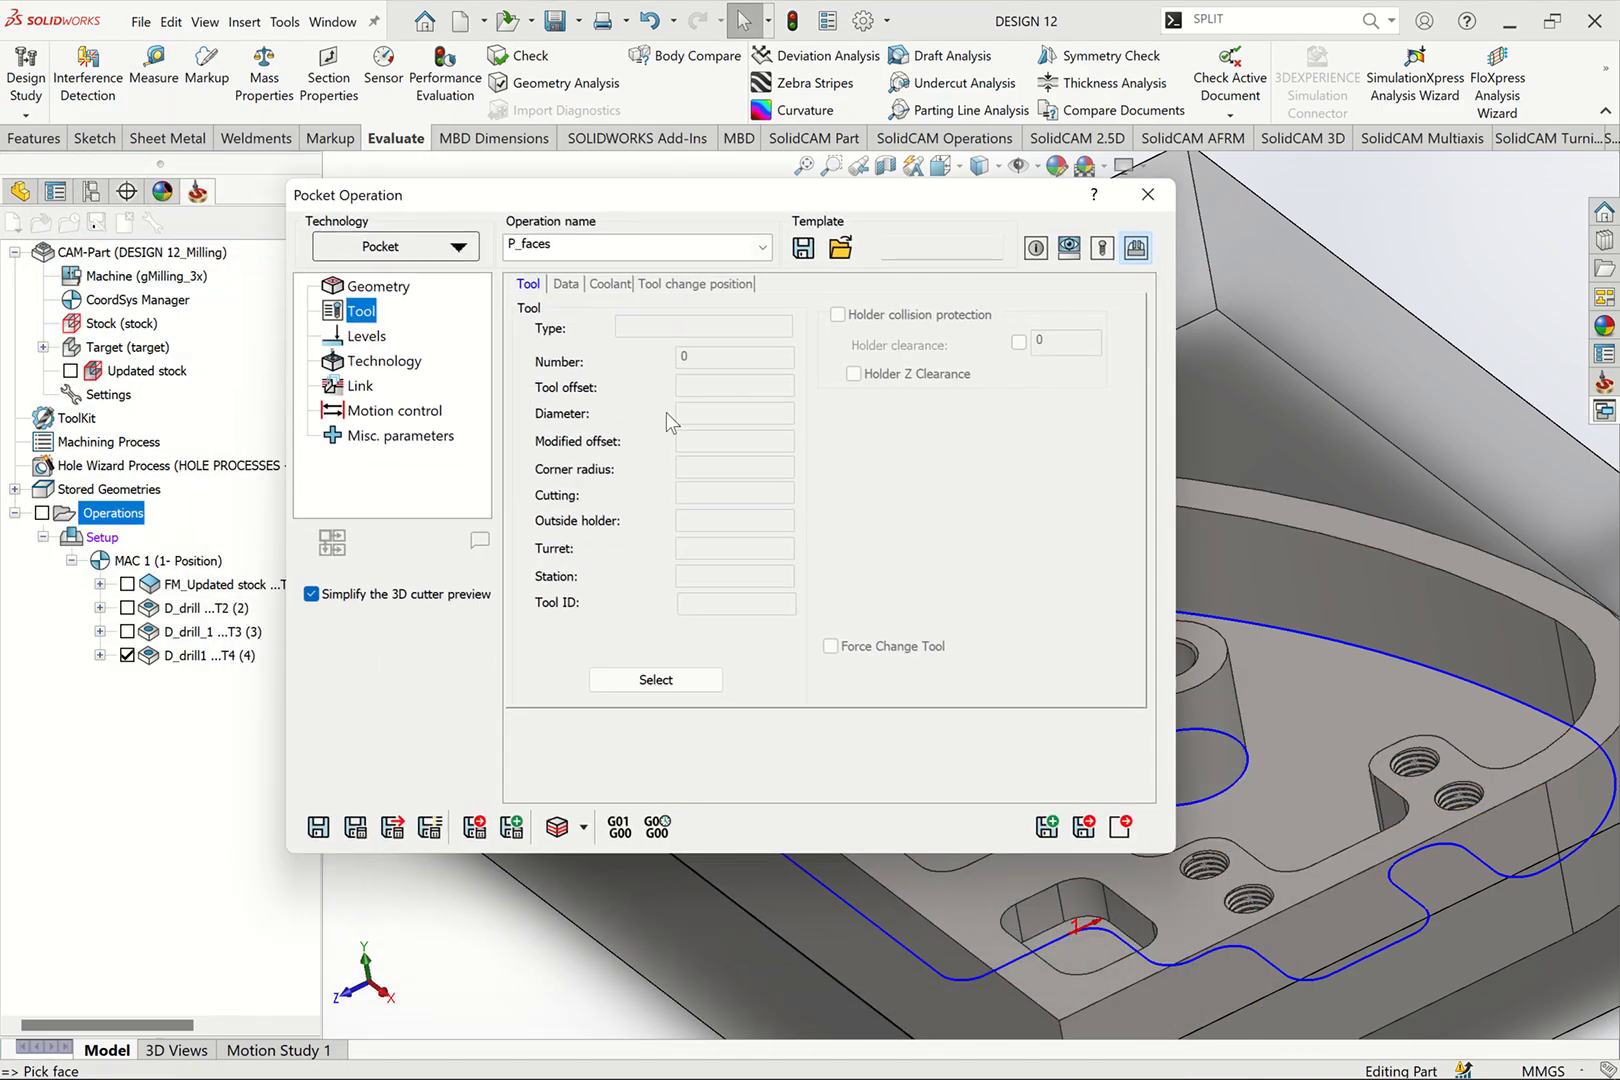
click(687, 680)
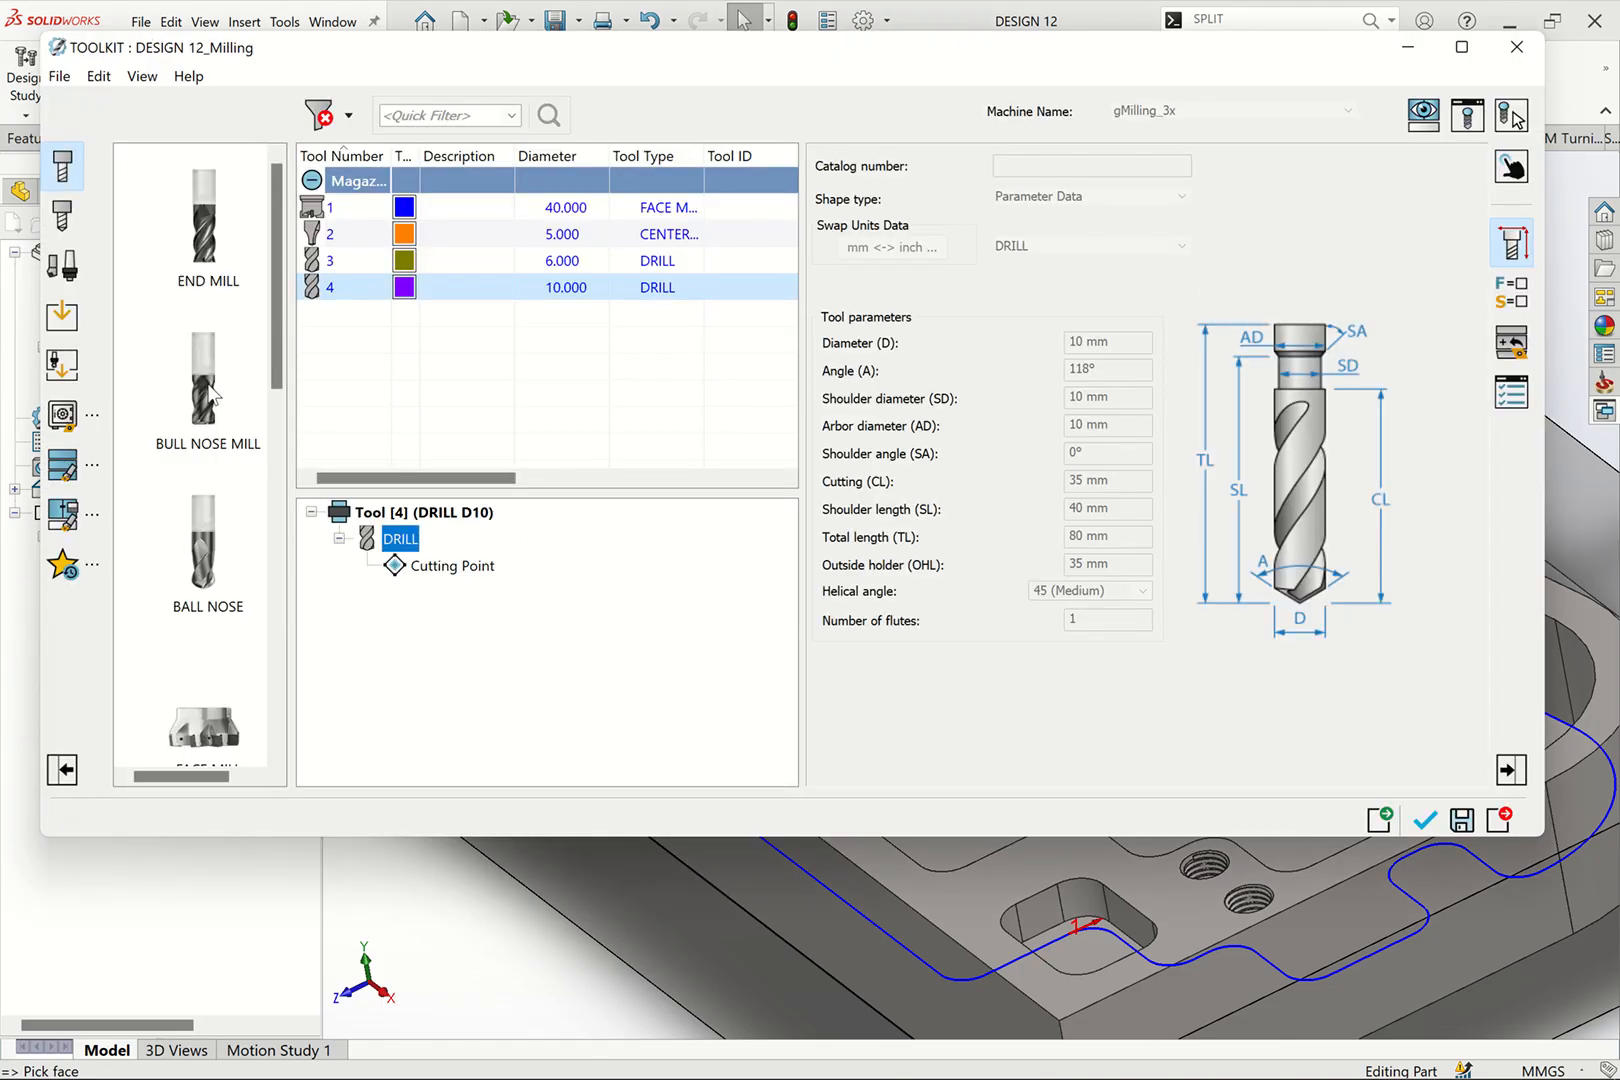
click(210, 262)
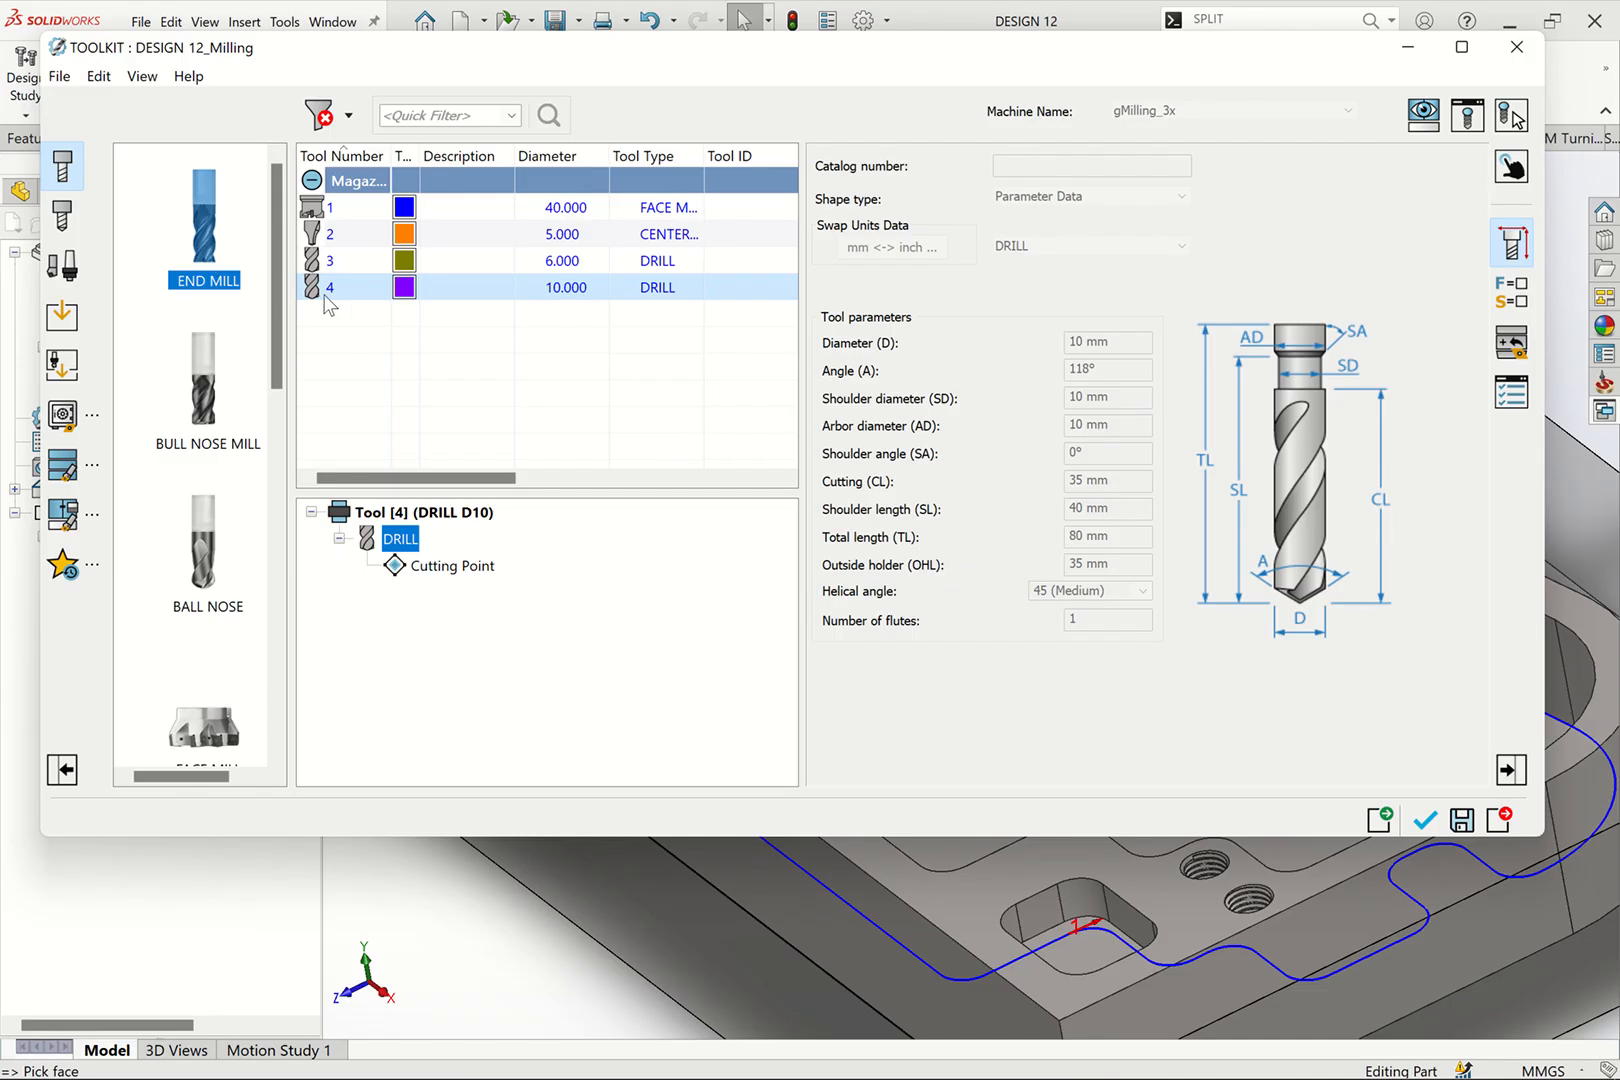
drag(328, 305, 330, 307)
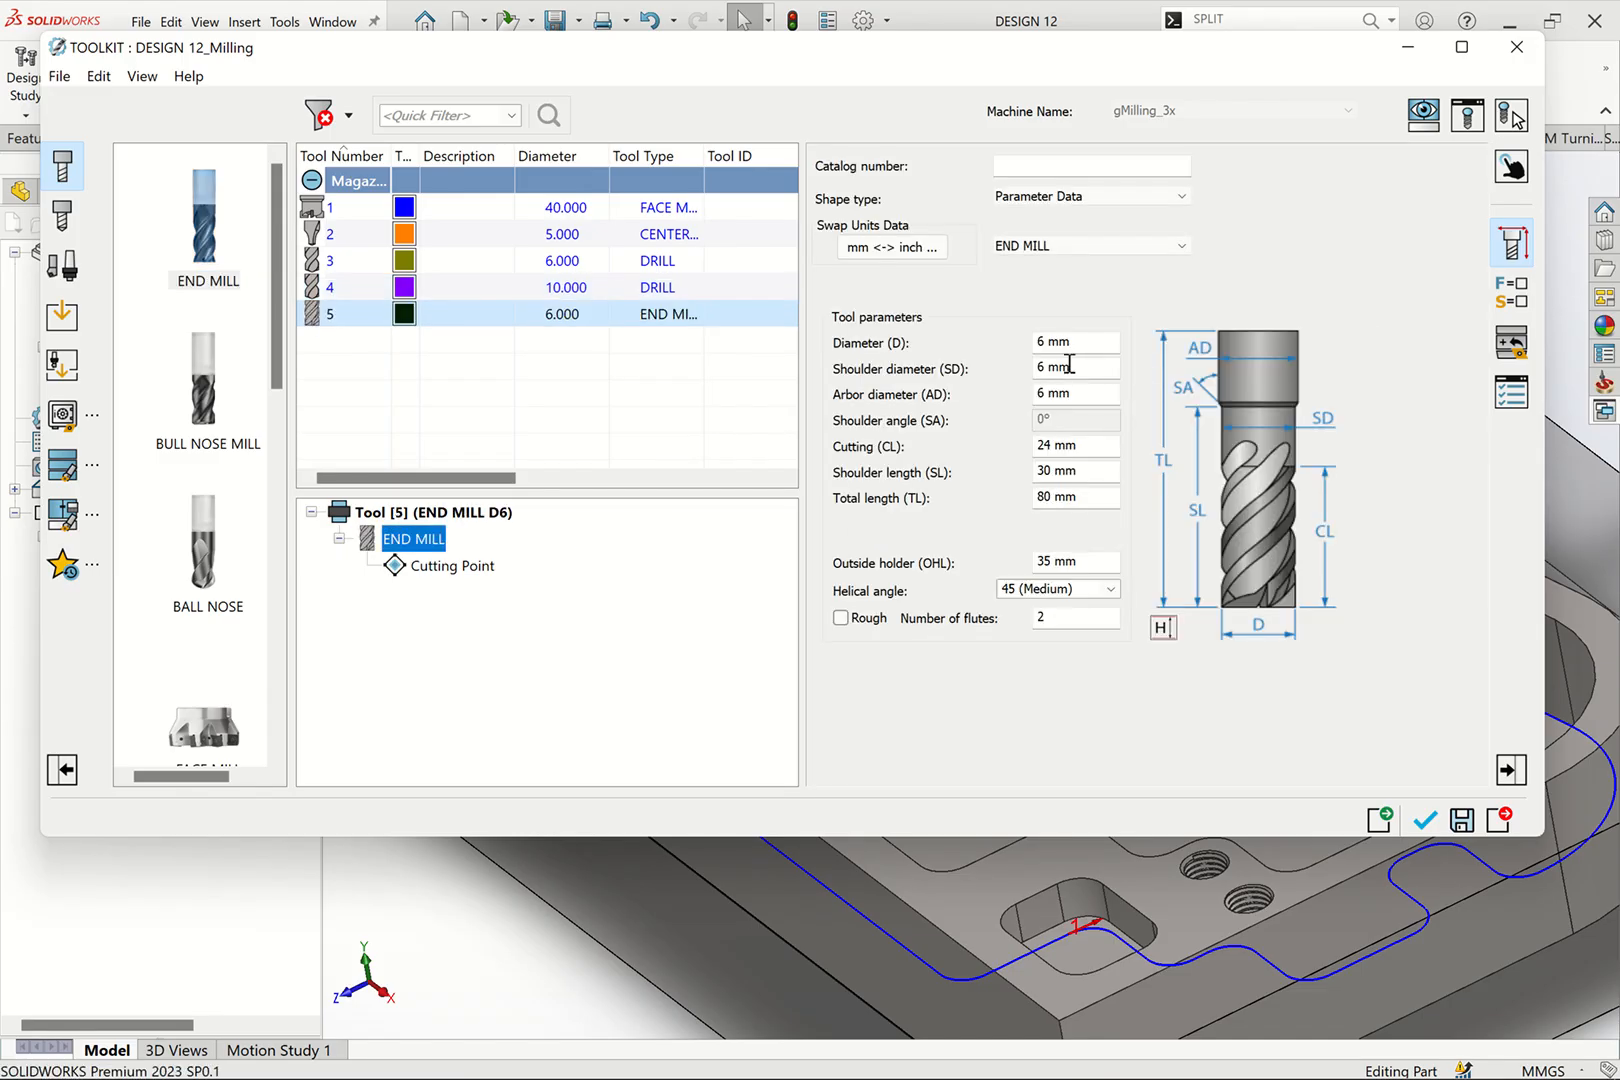
Step: Set the end mill to 8 mm diameter, 8 mm arbor diameter, 35 mm cutting length and 40 mm shoulder length
click(1038, 345)
text(8)
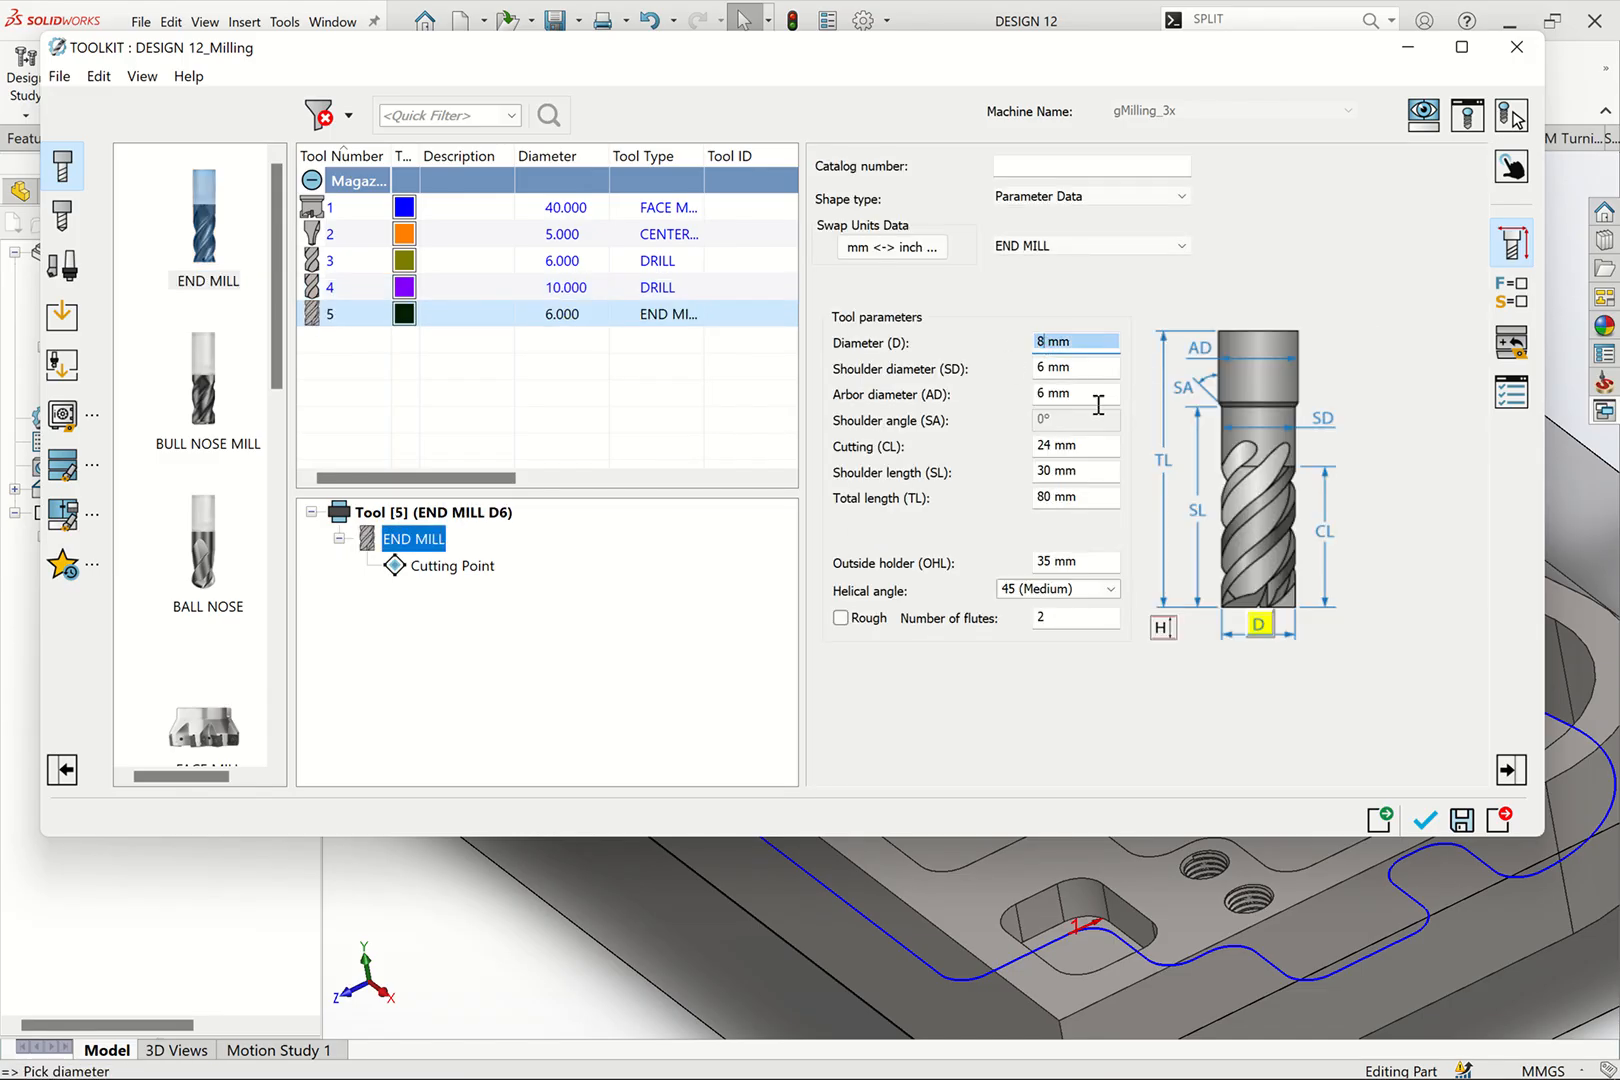
click(1094, 394)
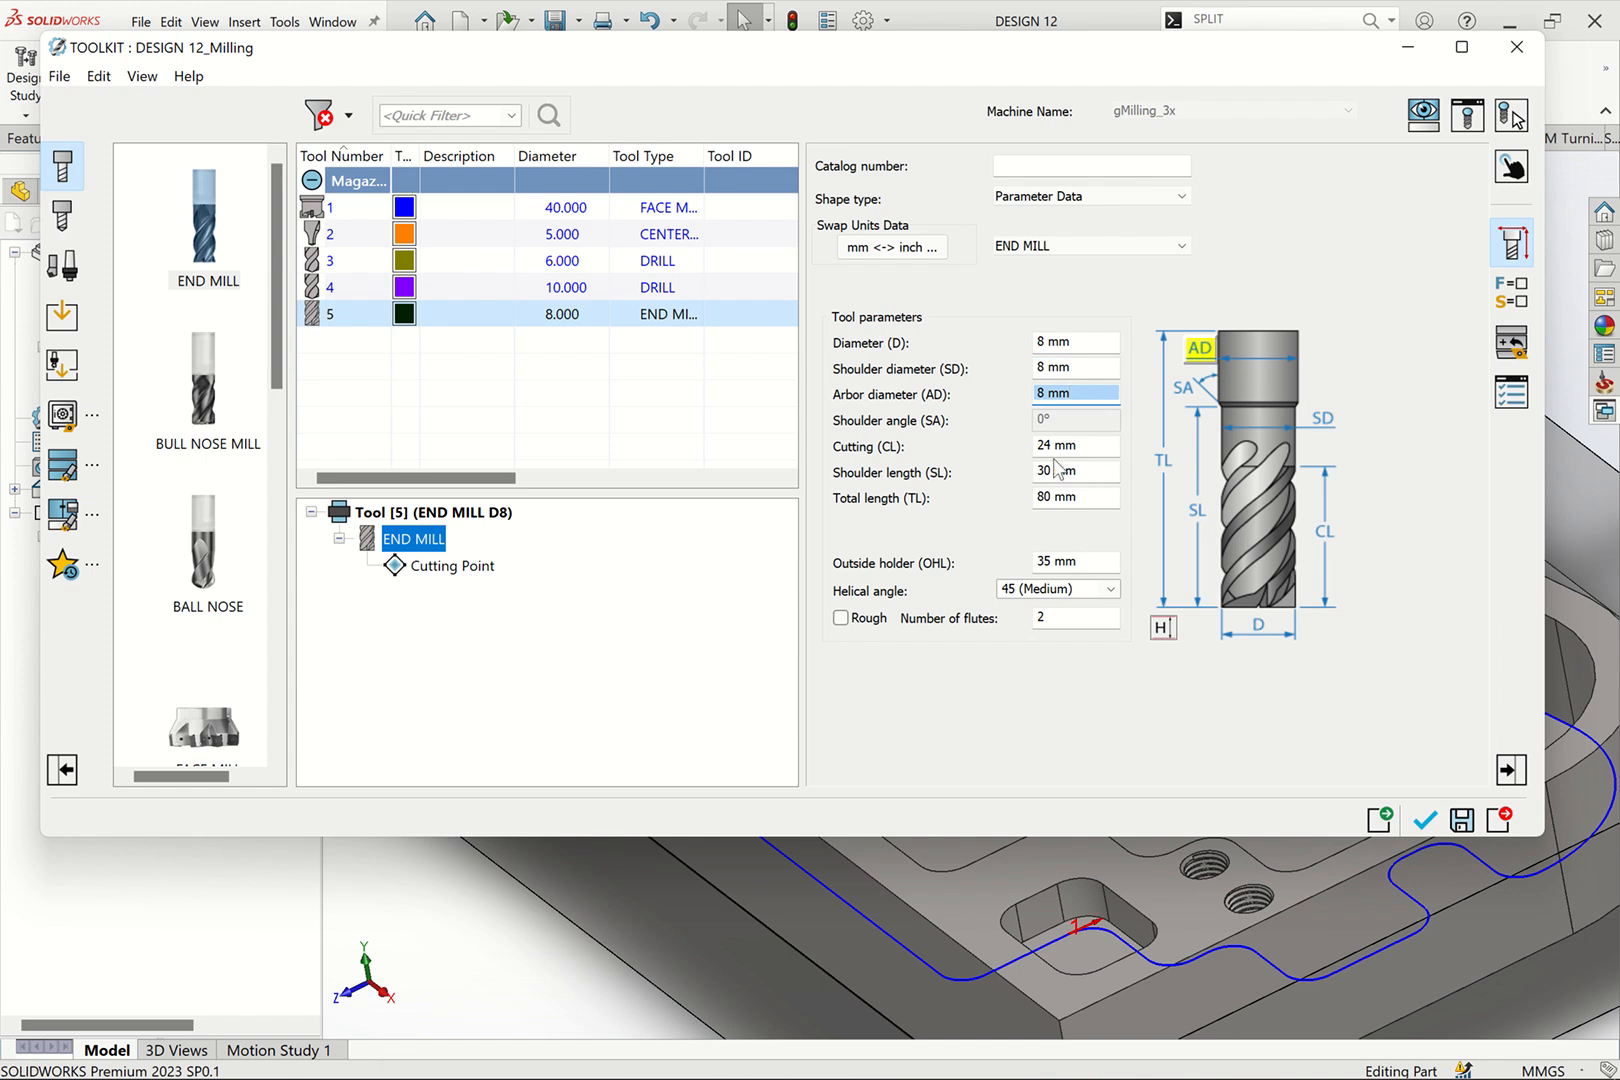
key(Tab)
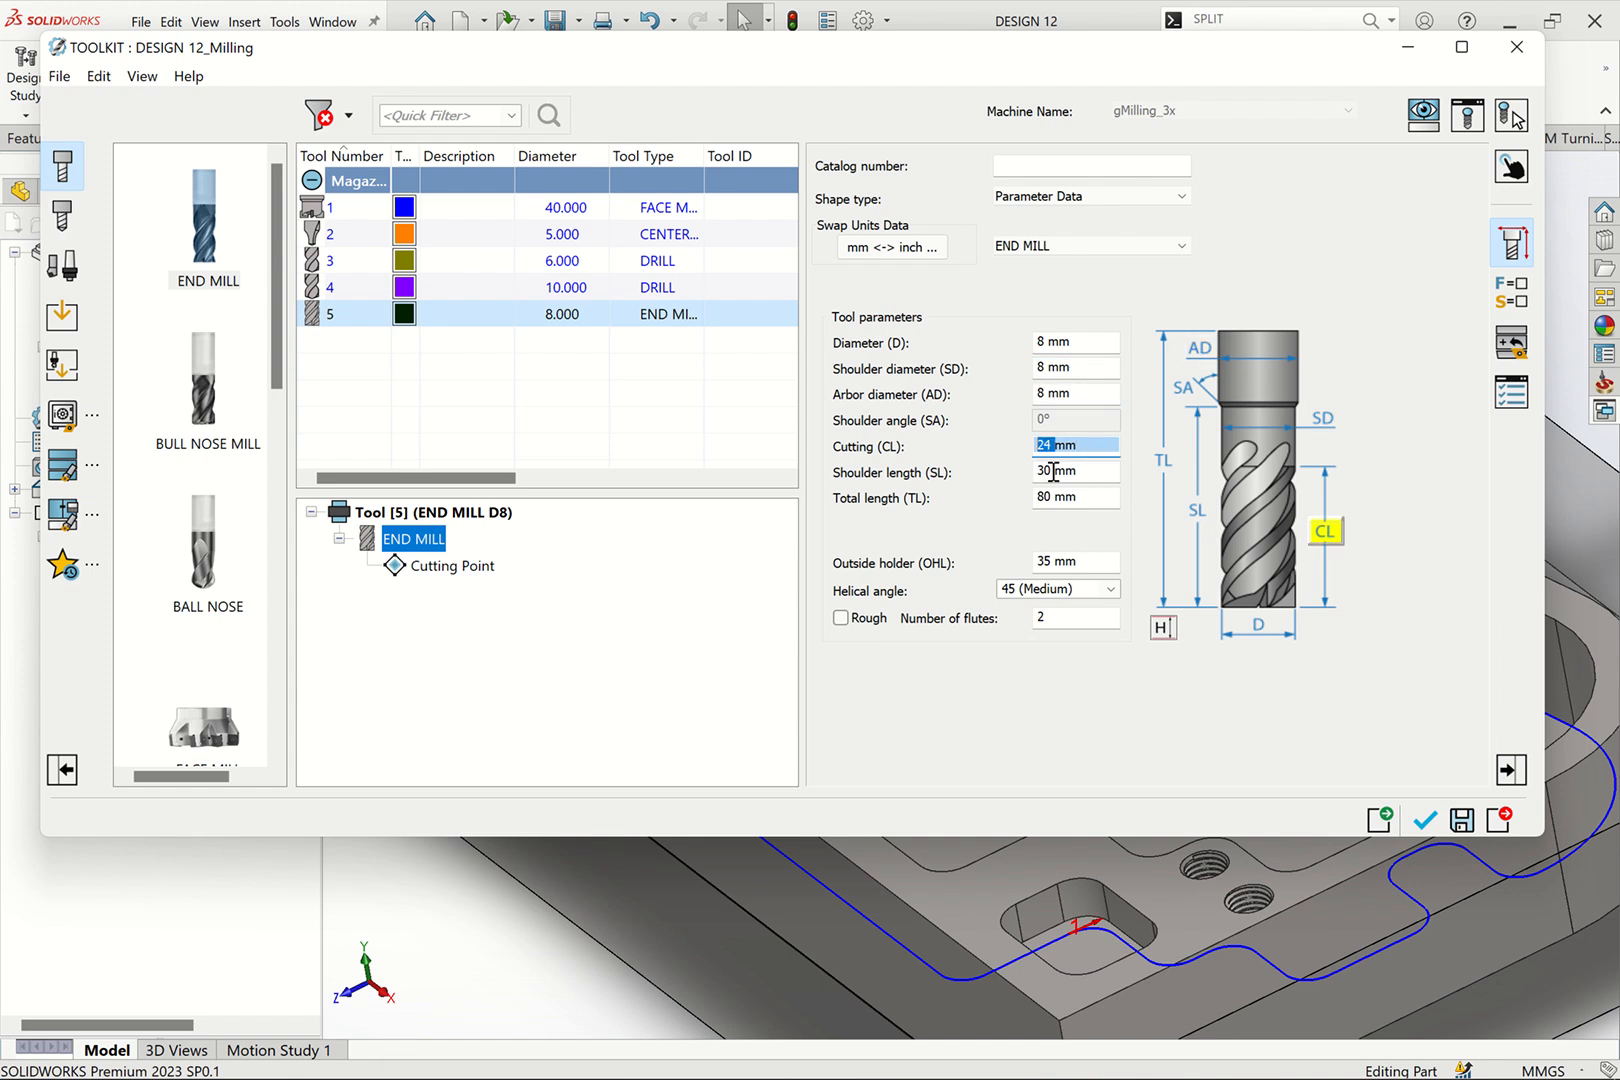
click(1057, 471)
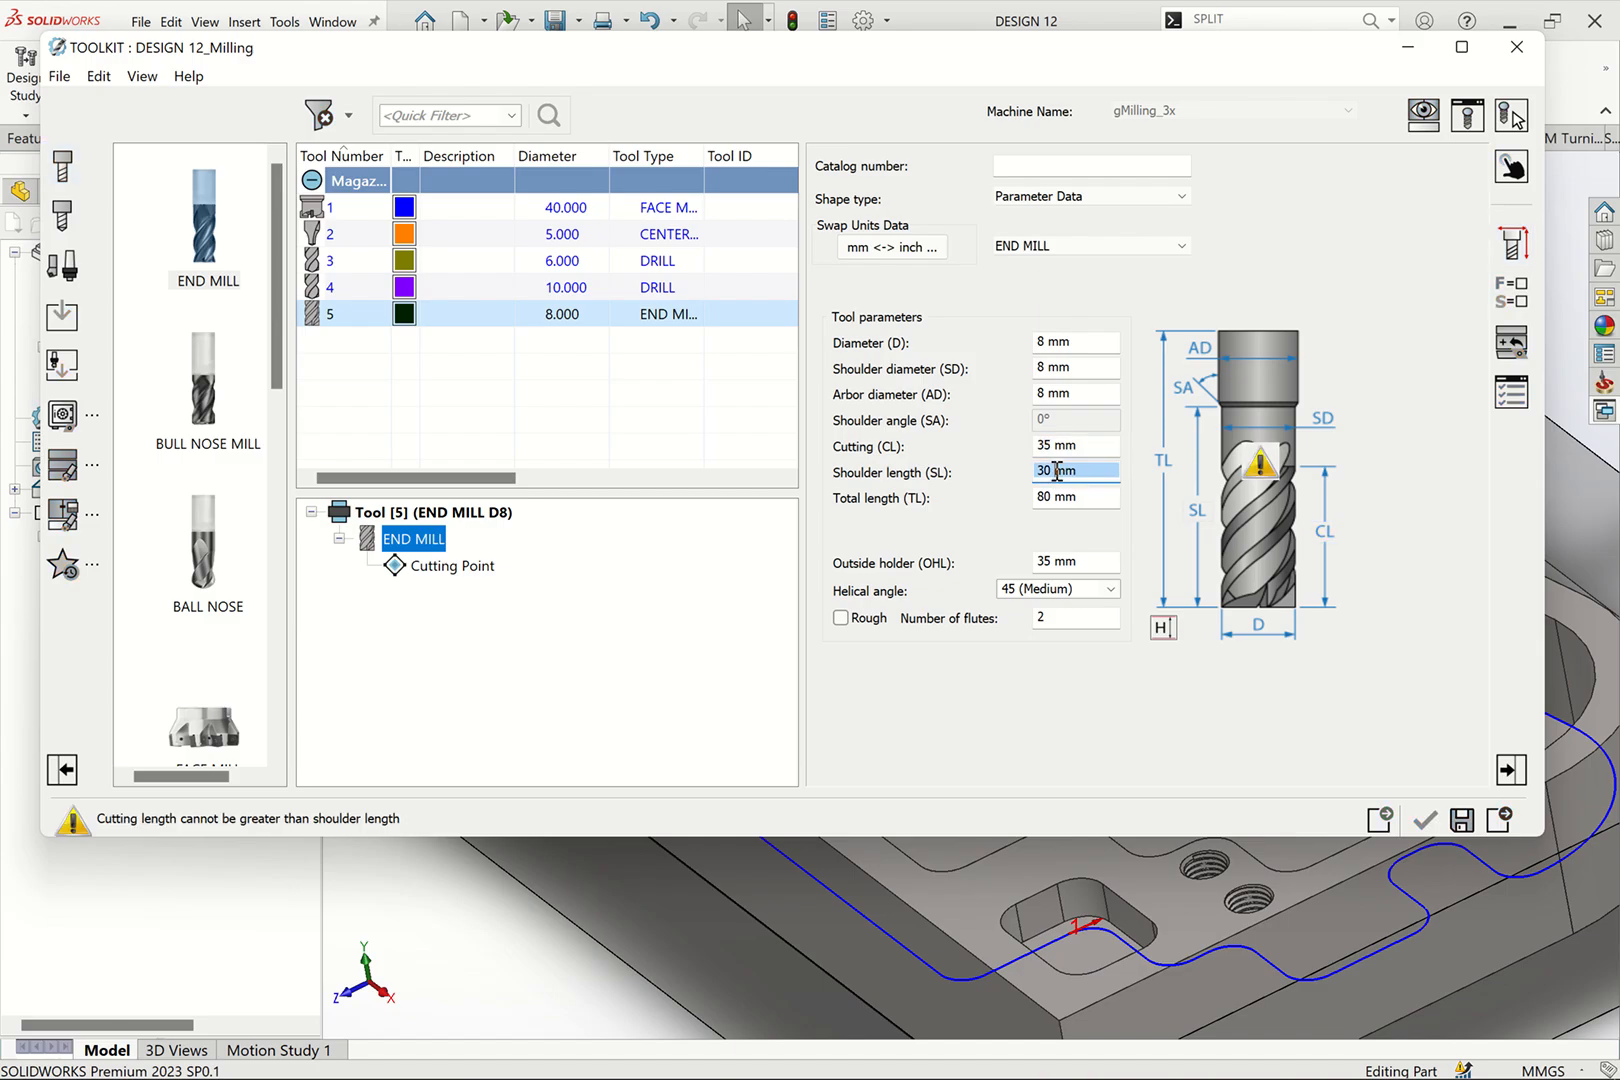
click(1061, 498)
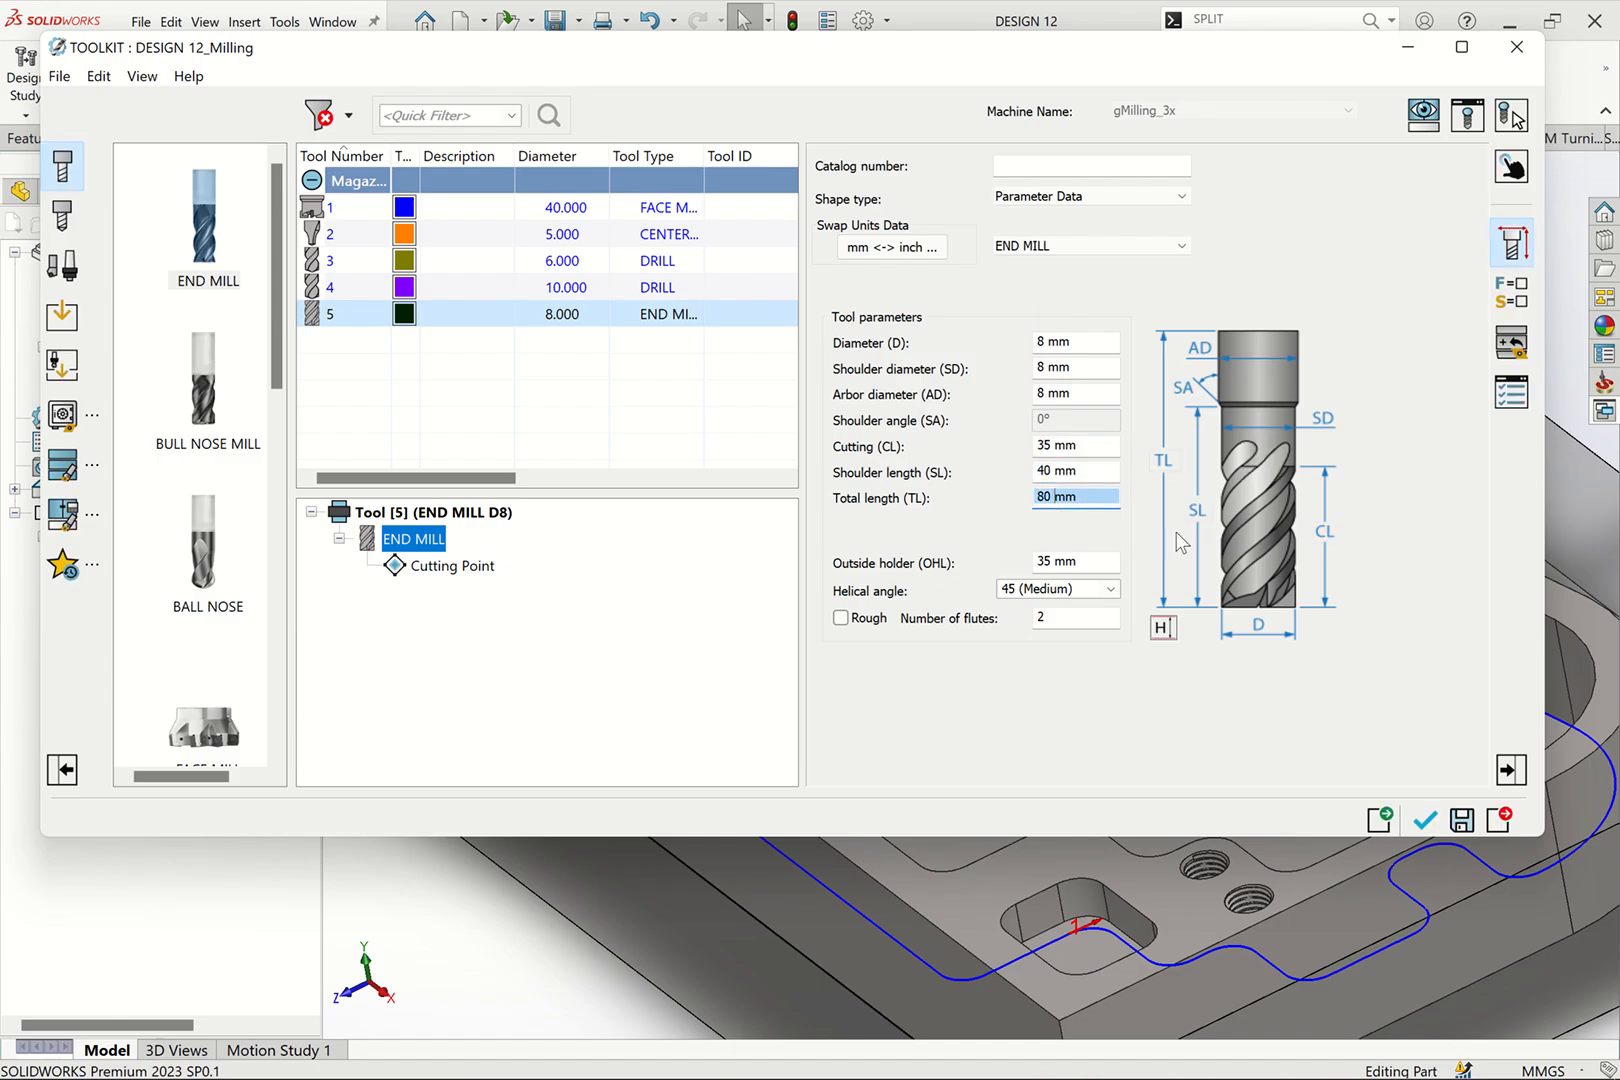
Step: Set the end mill's finish feed XY to 1000 mm/min and accept the tool for the pocket operation
click(1508, 294)
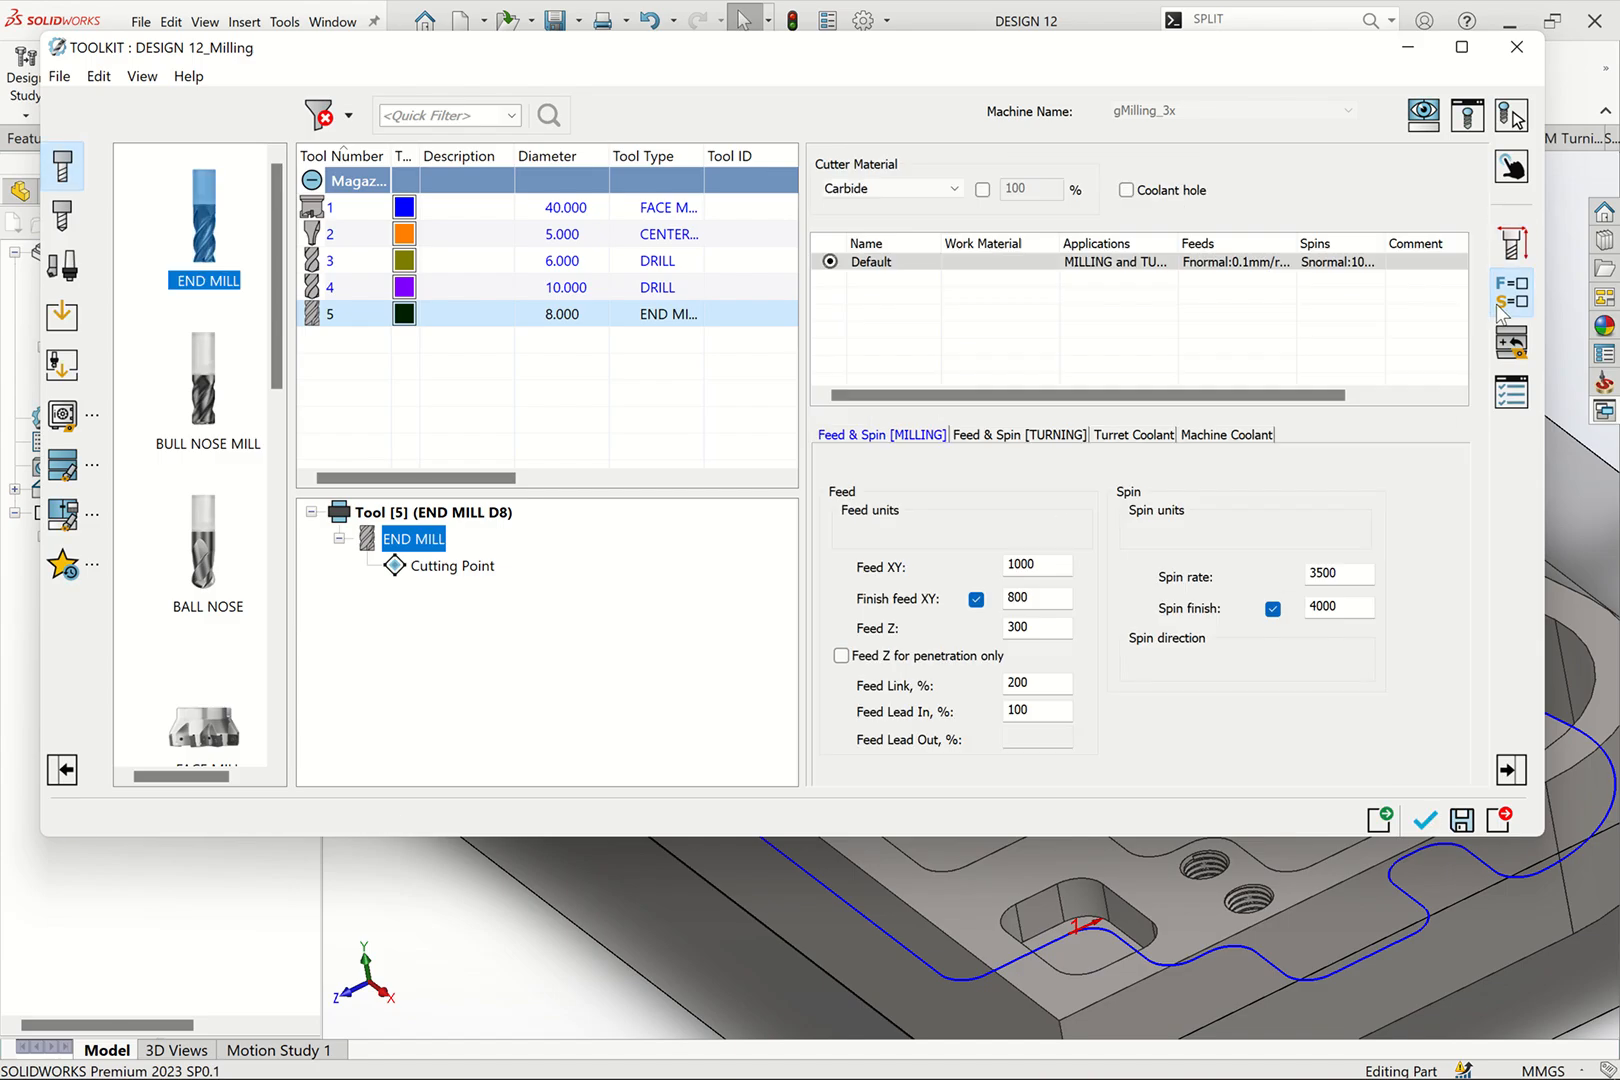
click(976, 600)
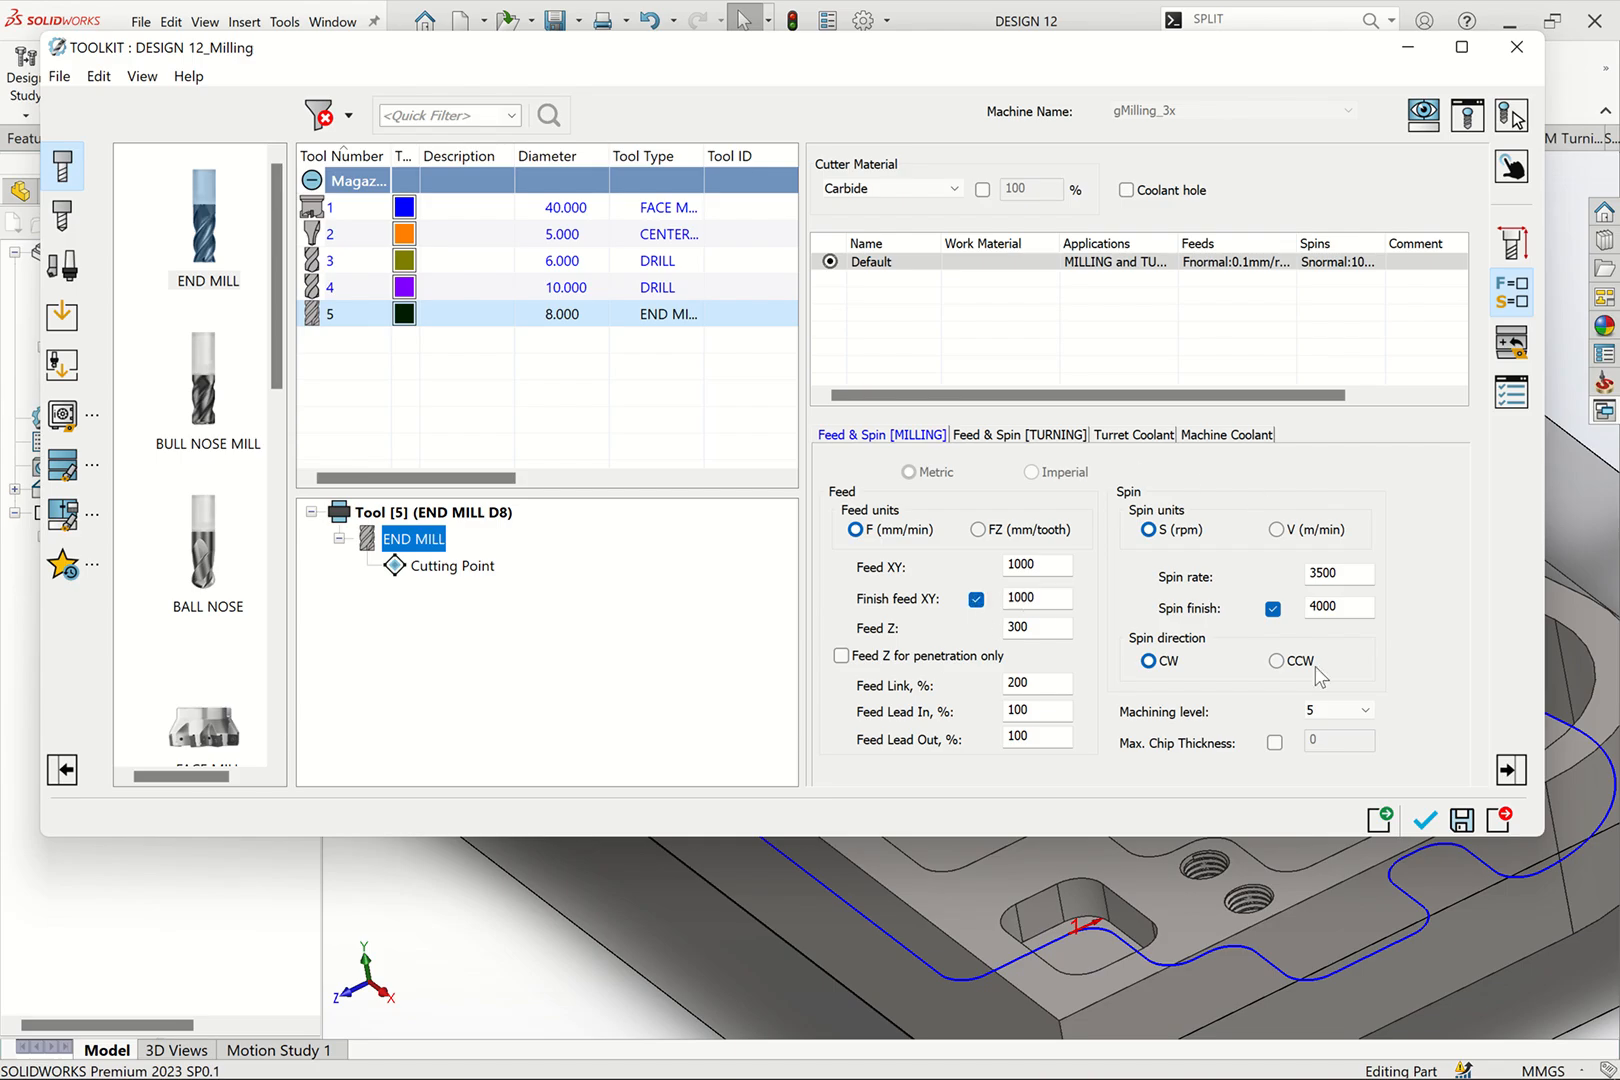
click(1421, 817)
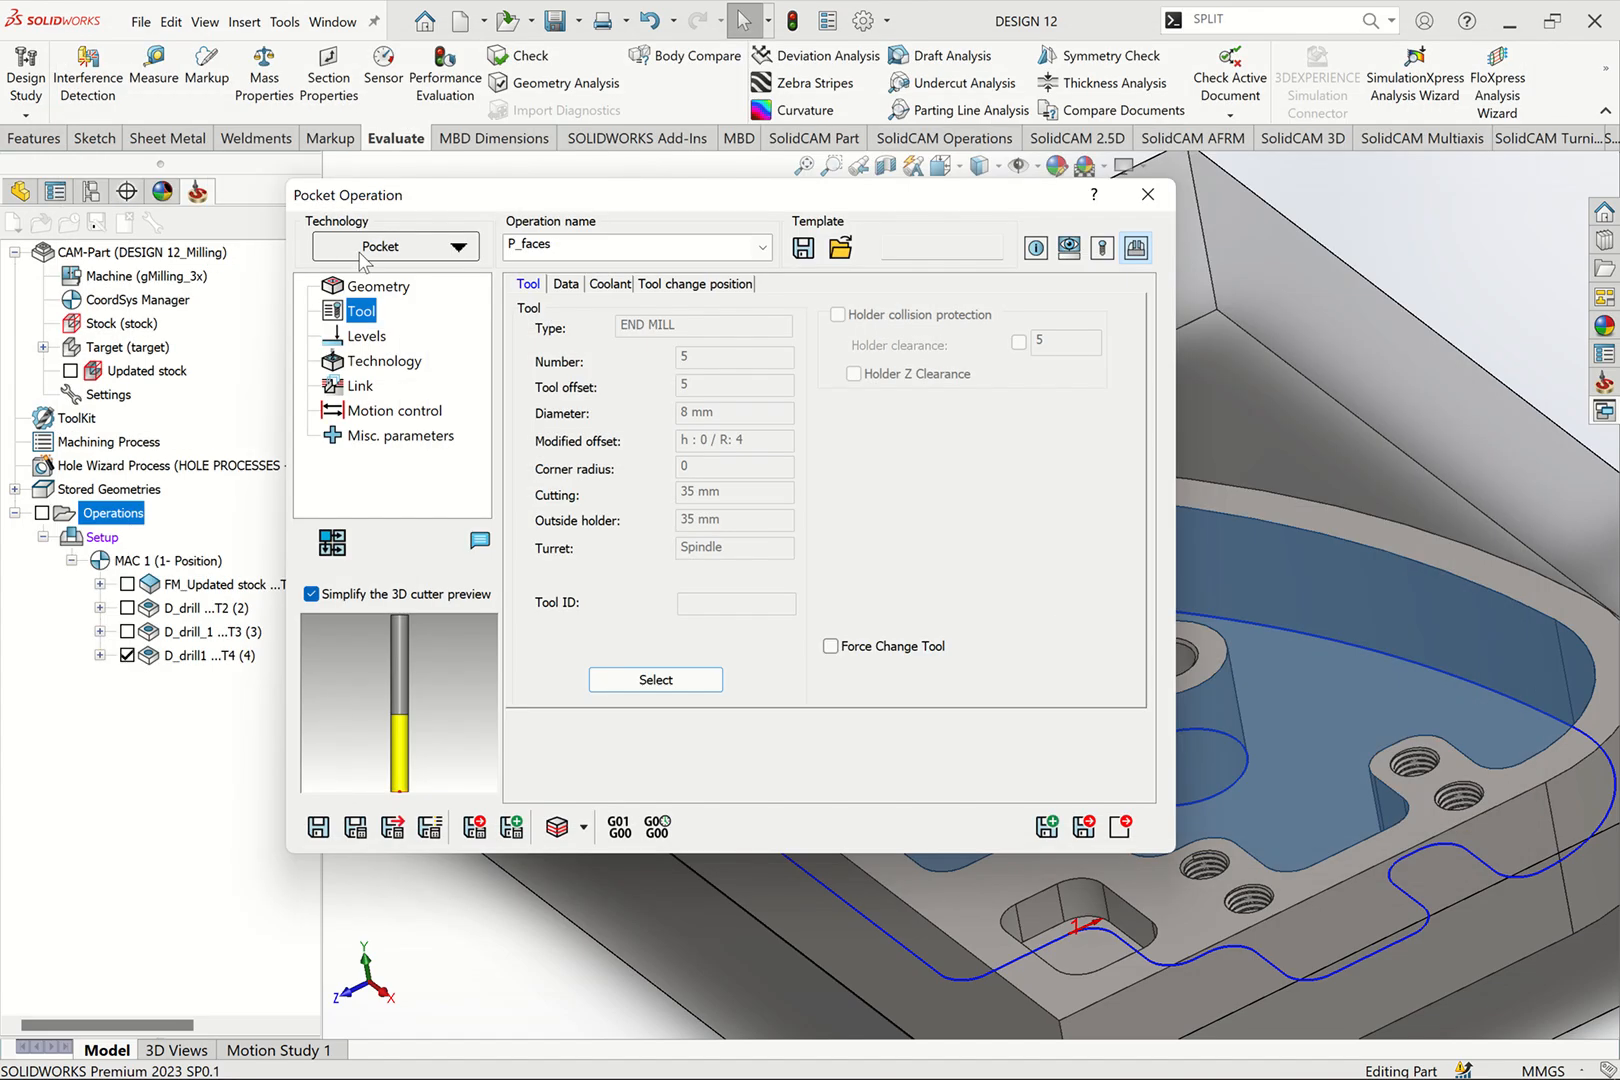
Step: Enable equal step down in the pocket's milling levels and set the max step down to 0.5 mm
click(373, 340)
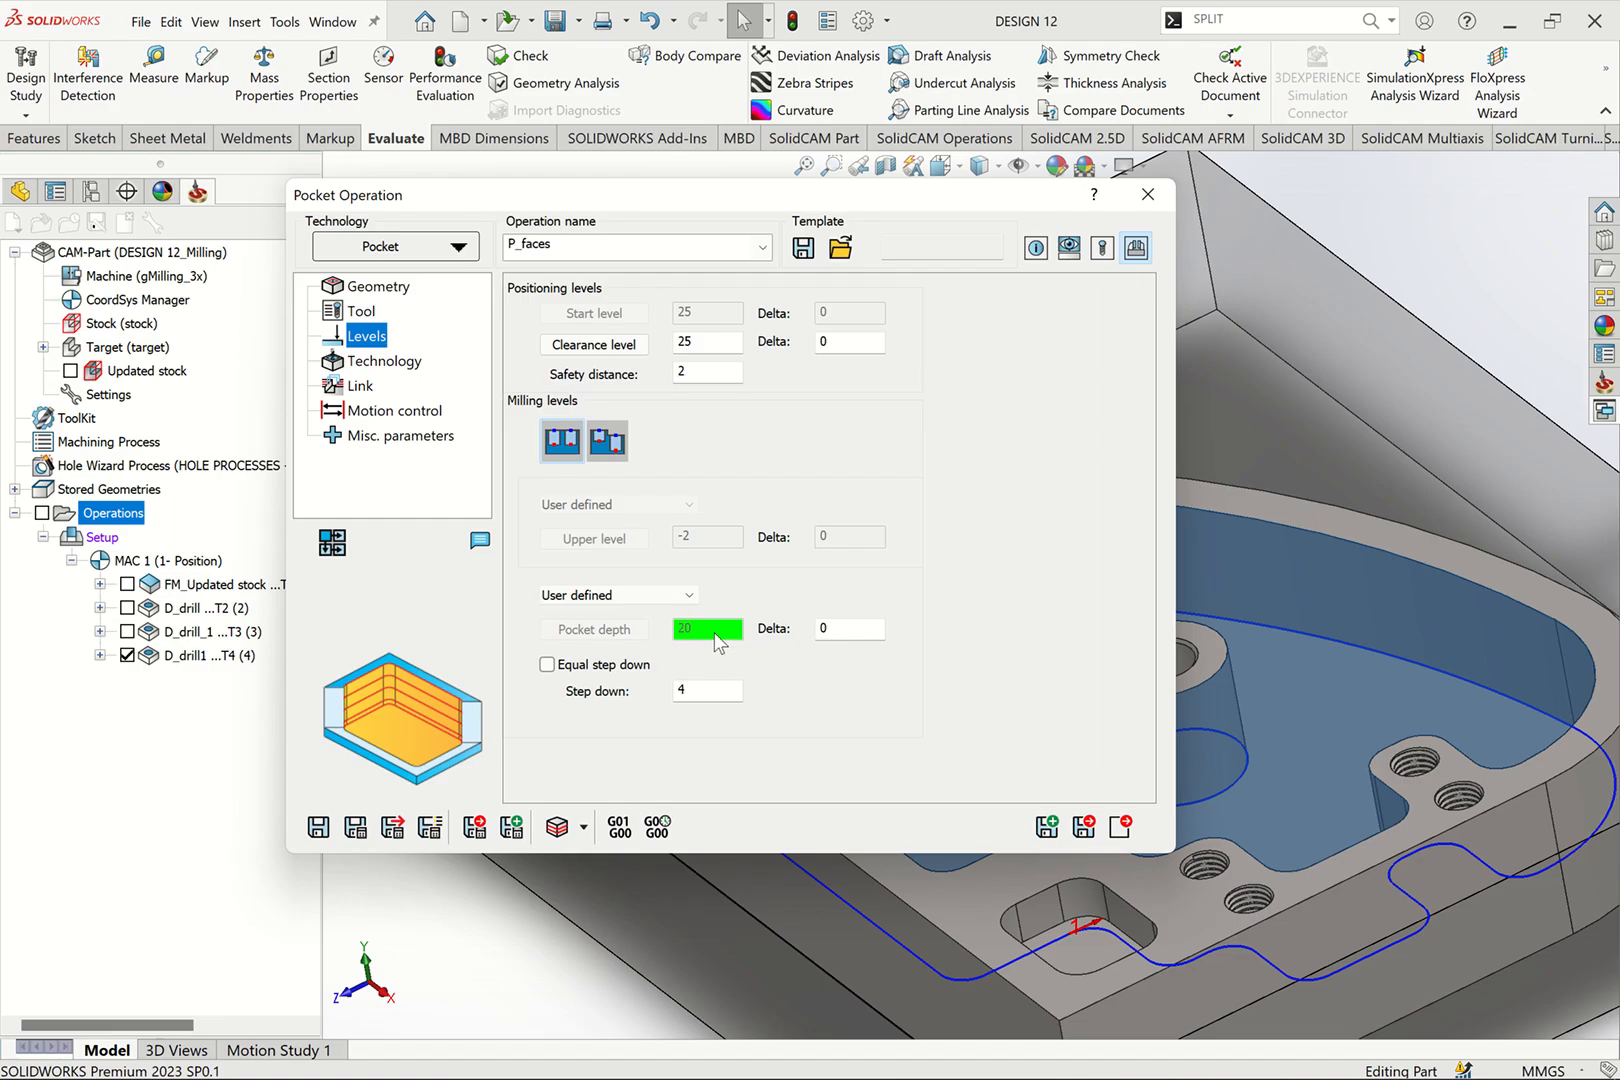
click(617, 665)
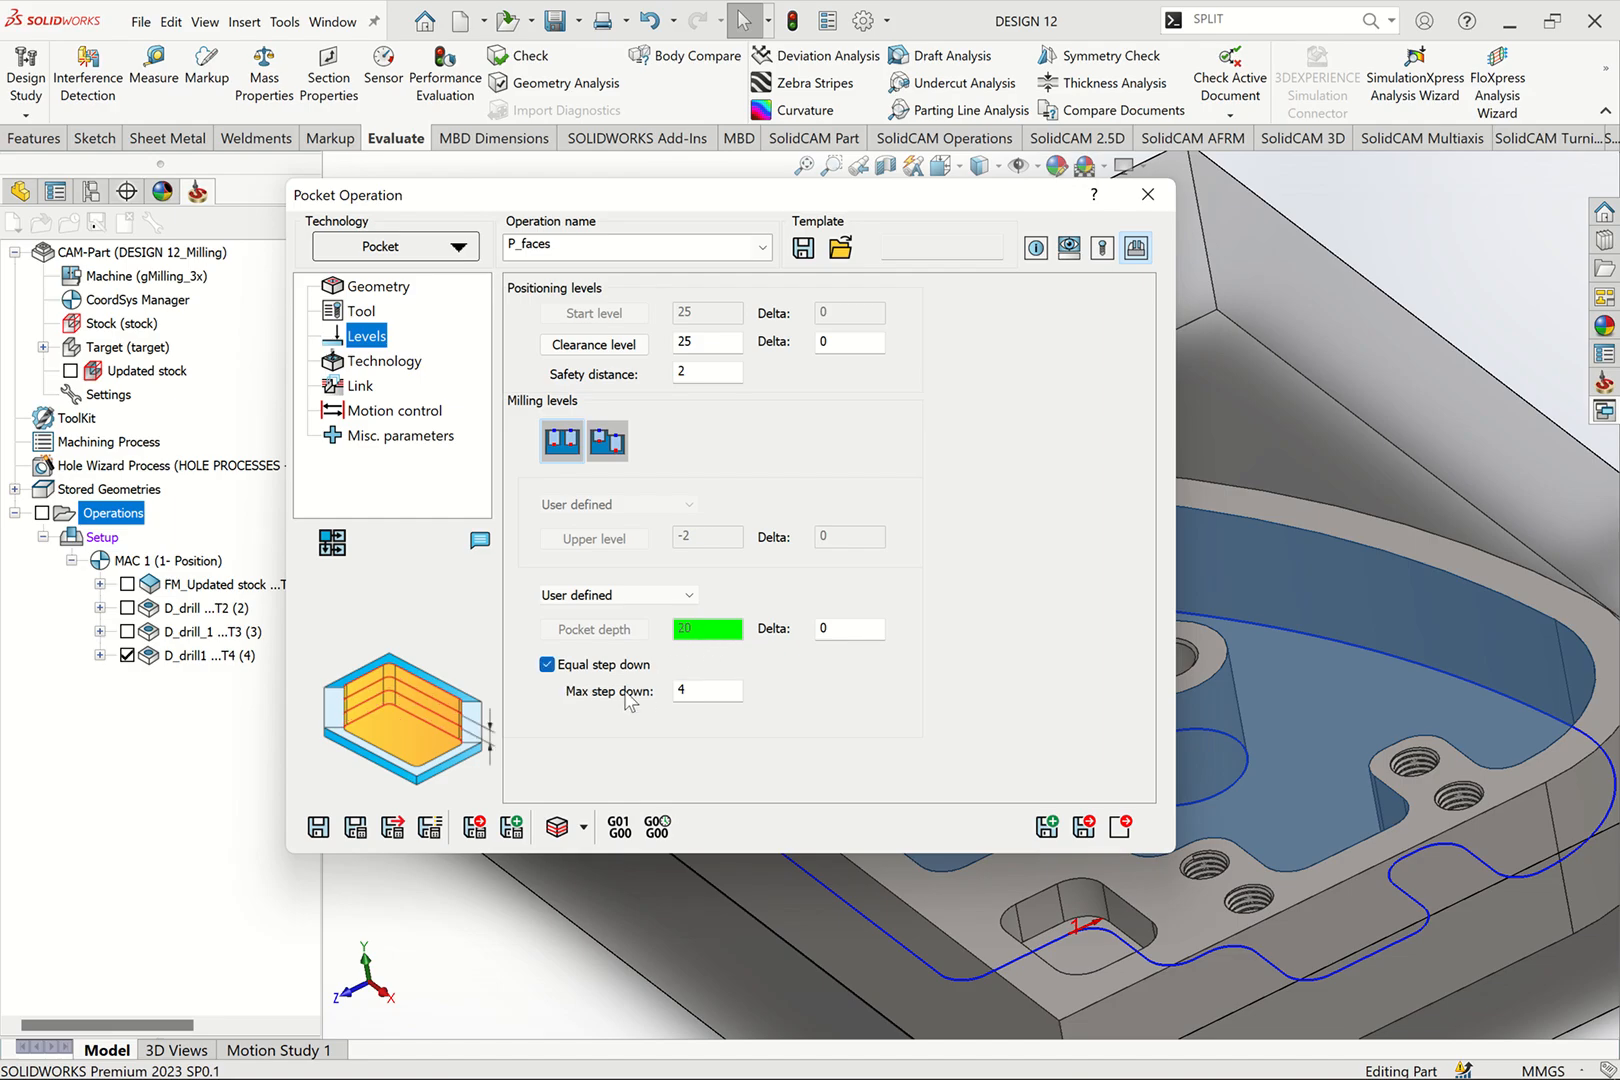
double_click(691, 690)
Step: Set the pocket's minimum overlap to 70% of the tool diameter
click(400, 363)
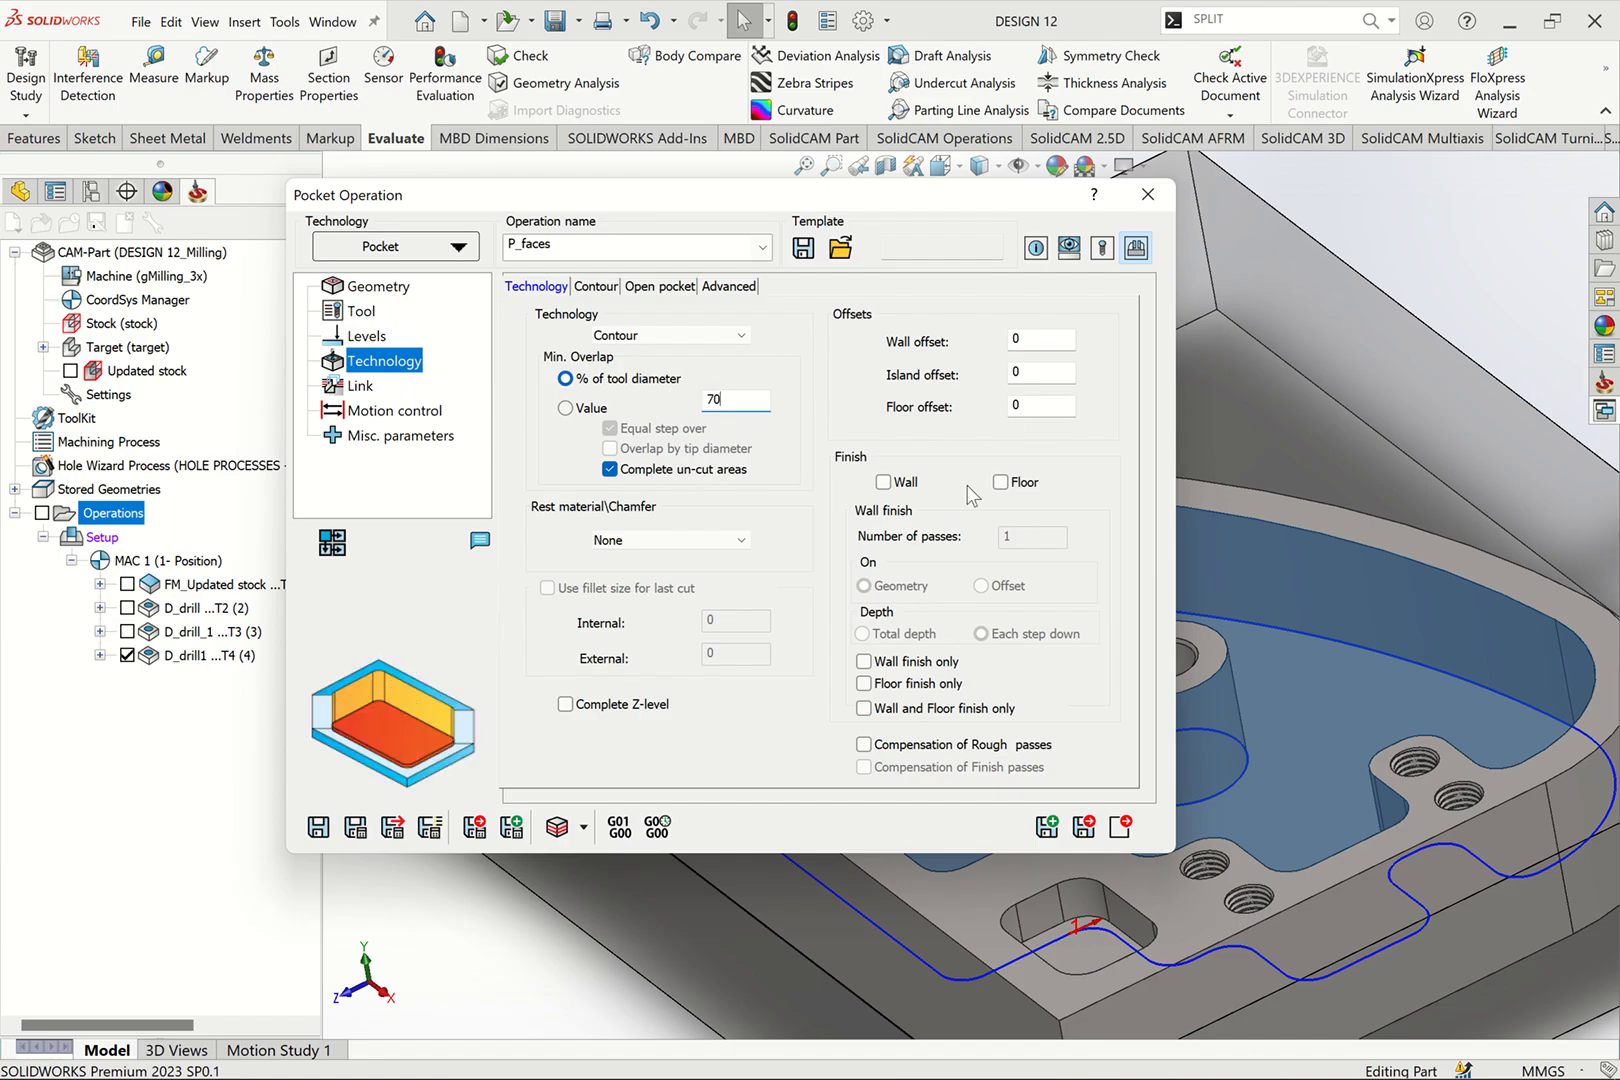
click(599, 289)
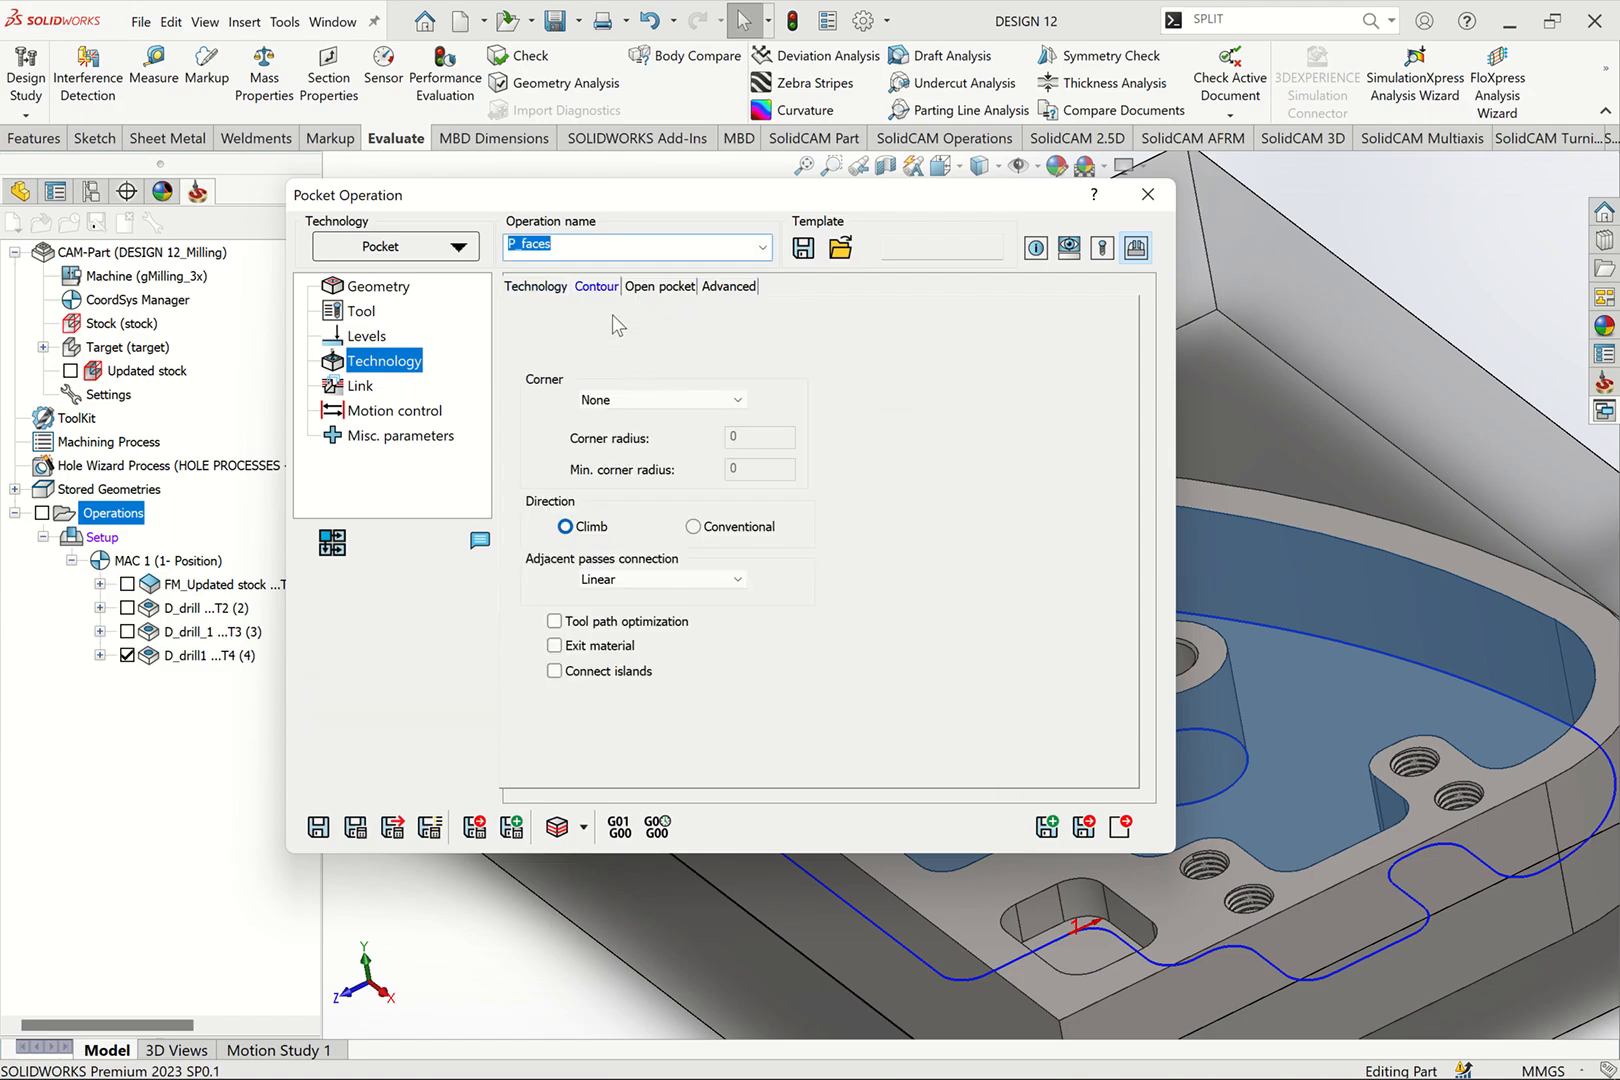
click(535, 289)
Step: Set the contour's adjacent passes connection to Smooth and enable tool path optimization
click(598, 288)
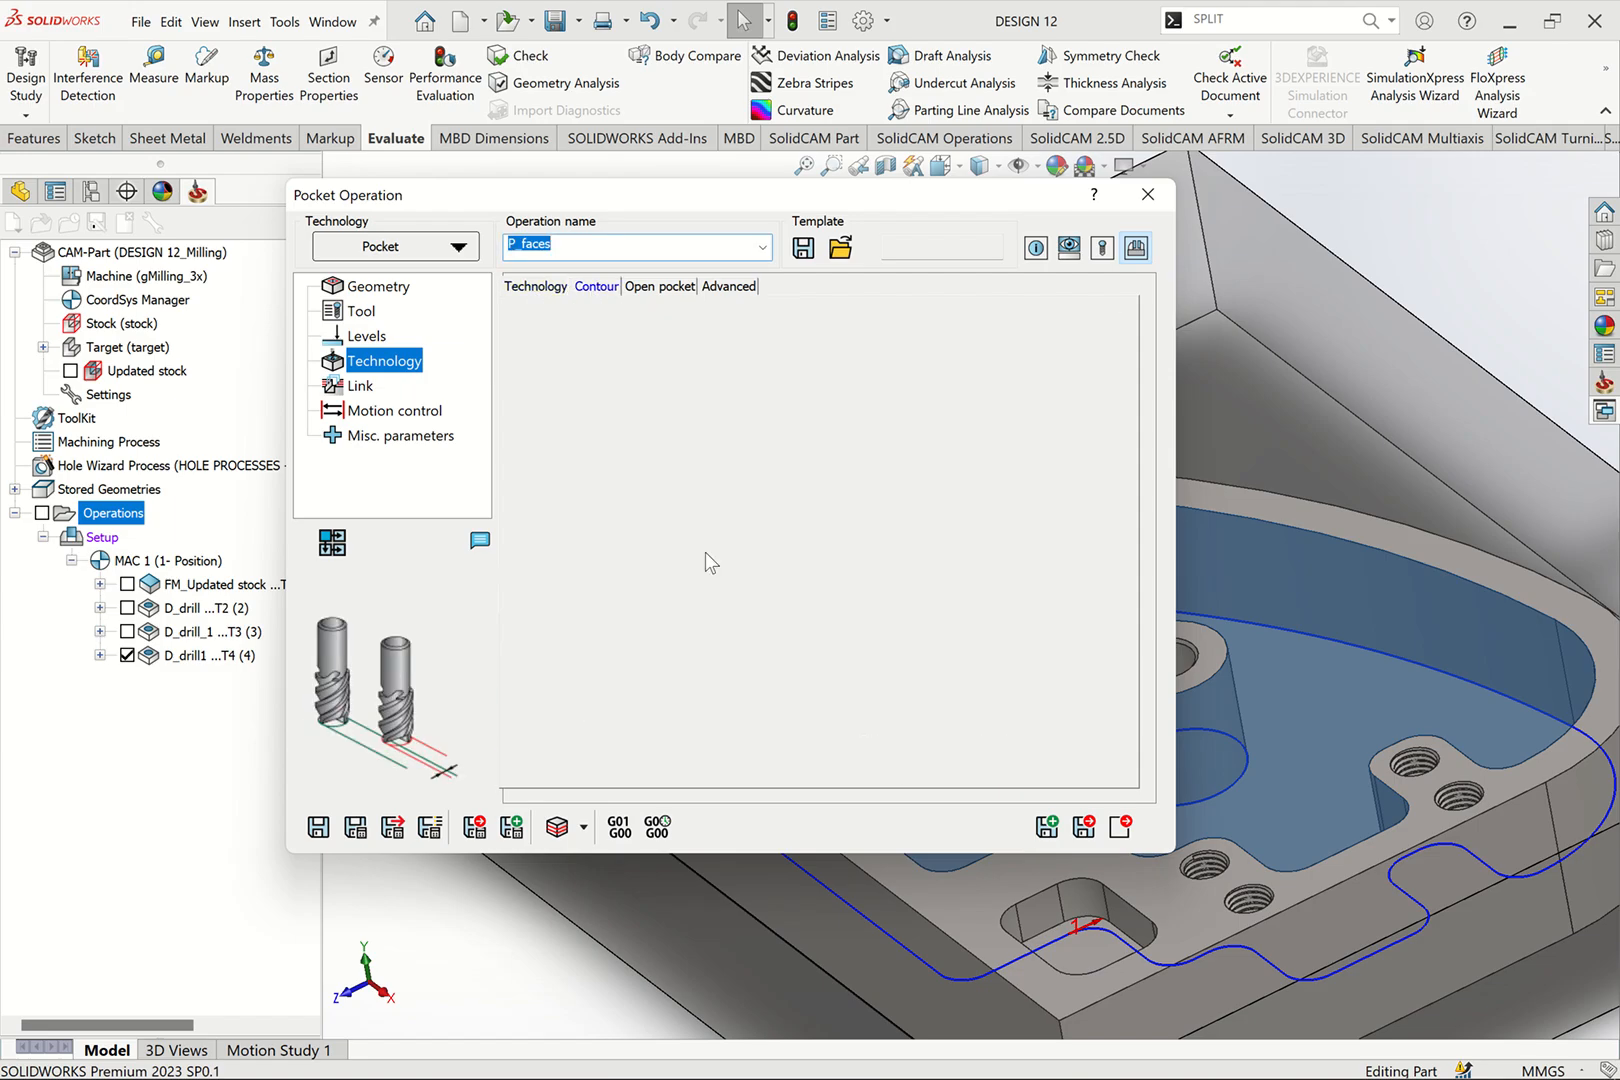
click(680, 579)
click(700, 612)
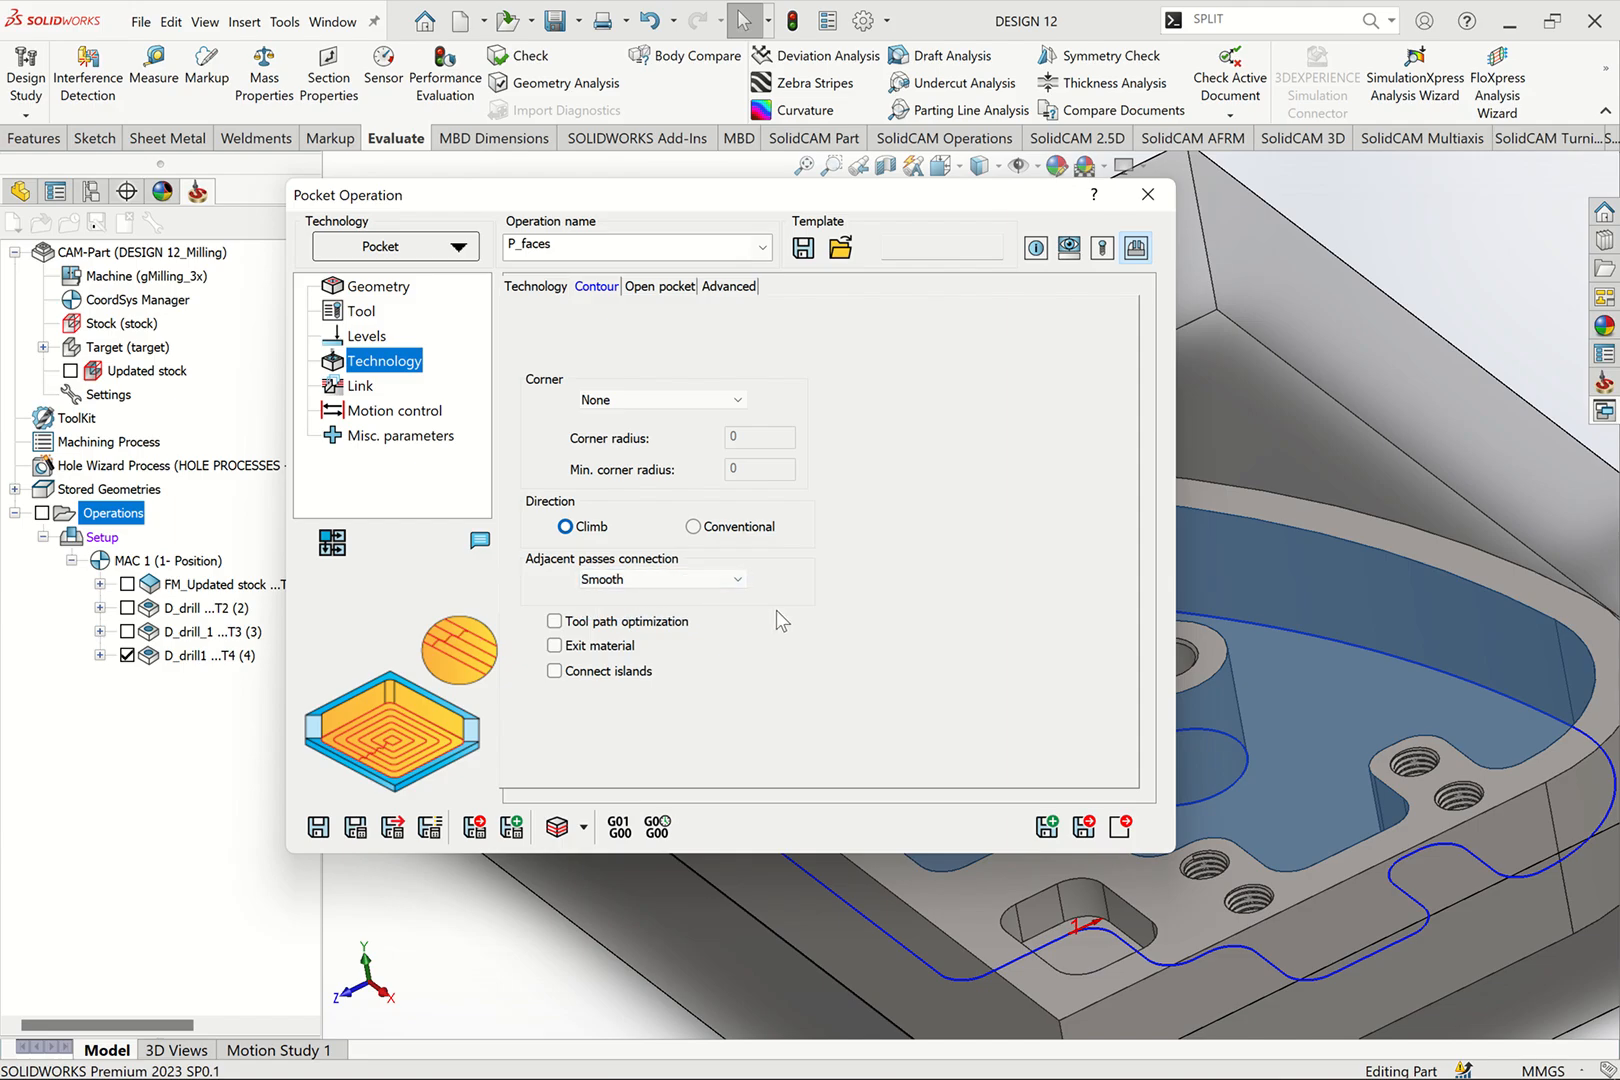
click(555, 622)
click(540, 290)
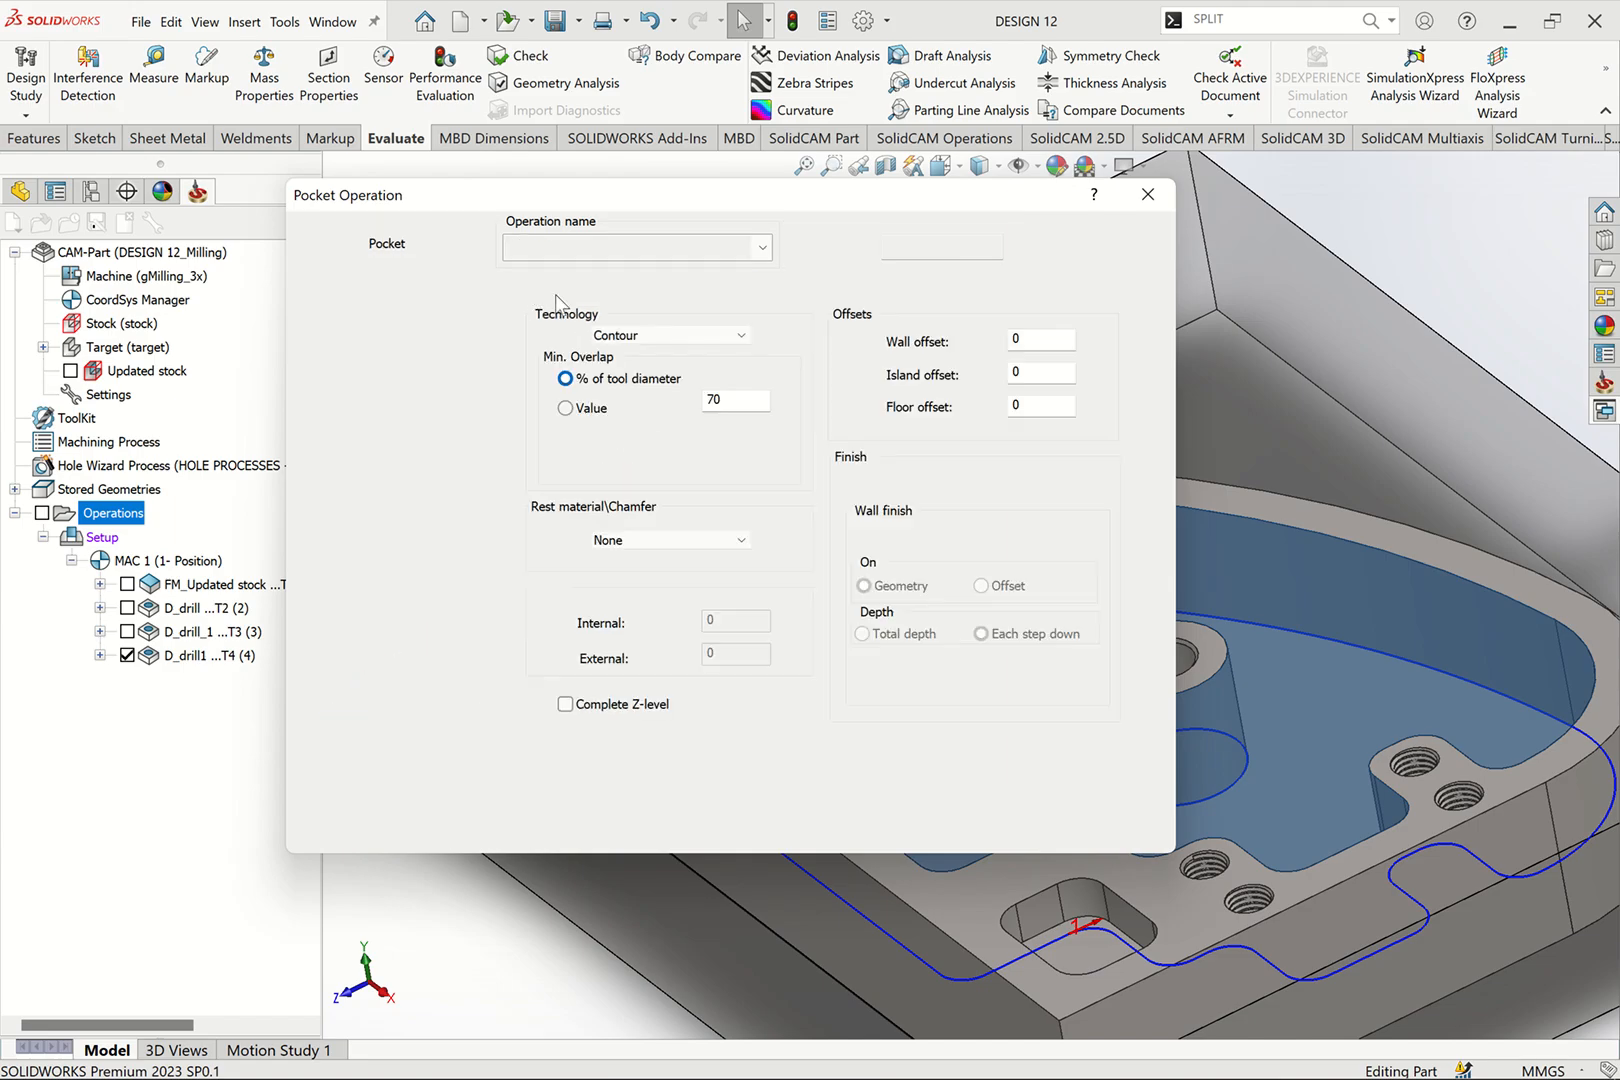
Step: Set the pocket's ramping to Helical, then save and calculate the operation
click(362, 387)
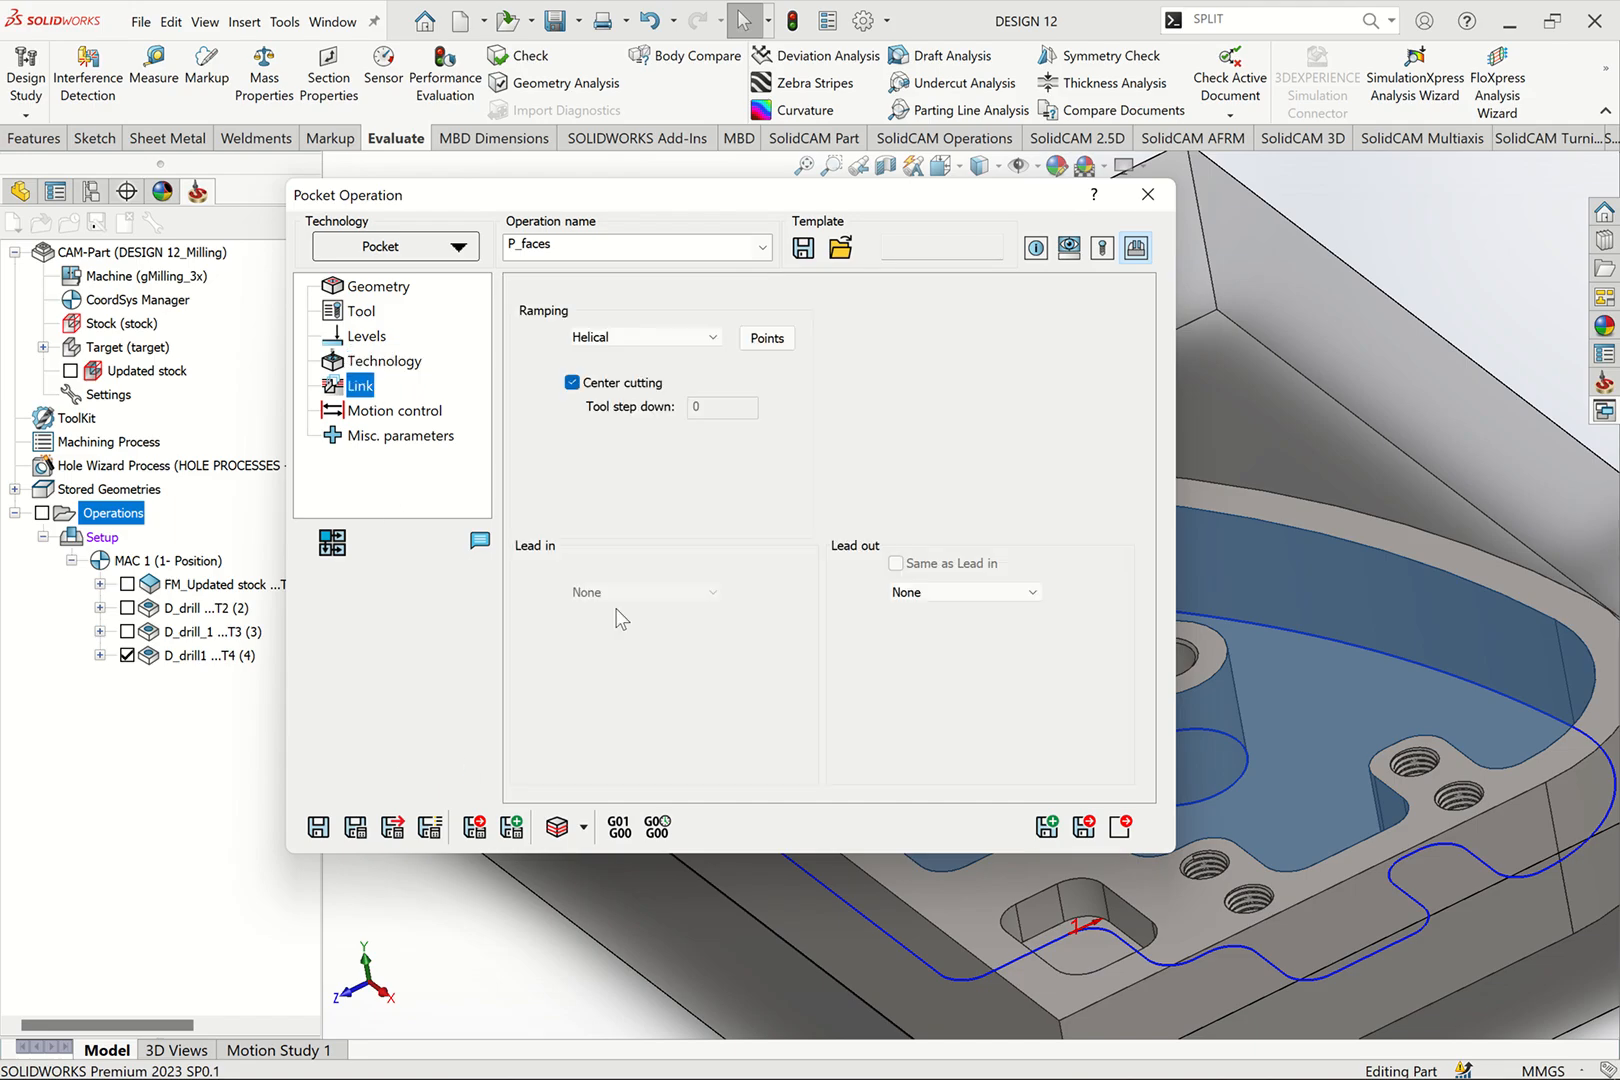
click(712, 337)
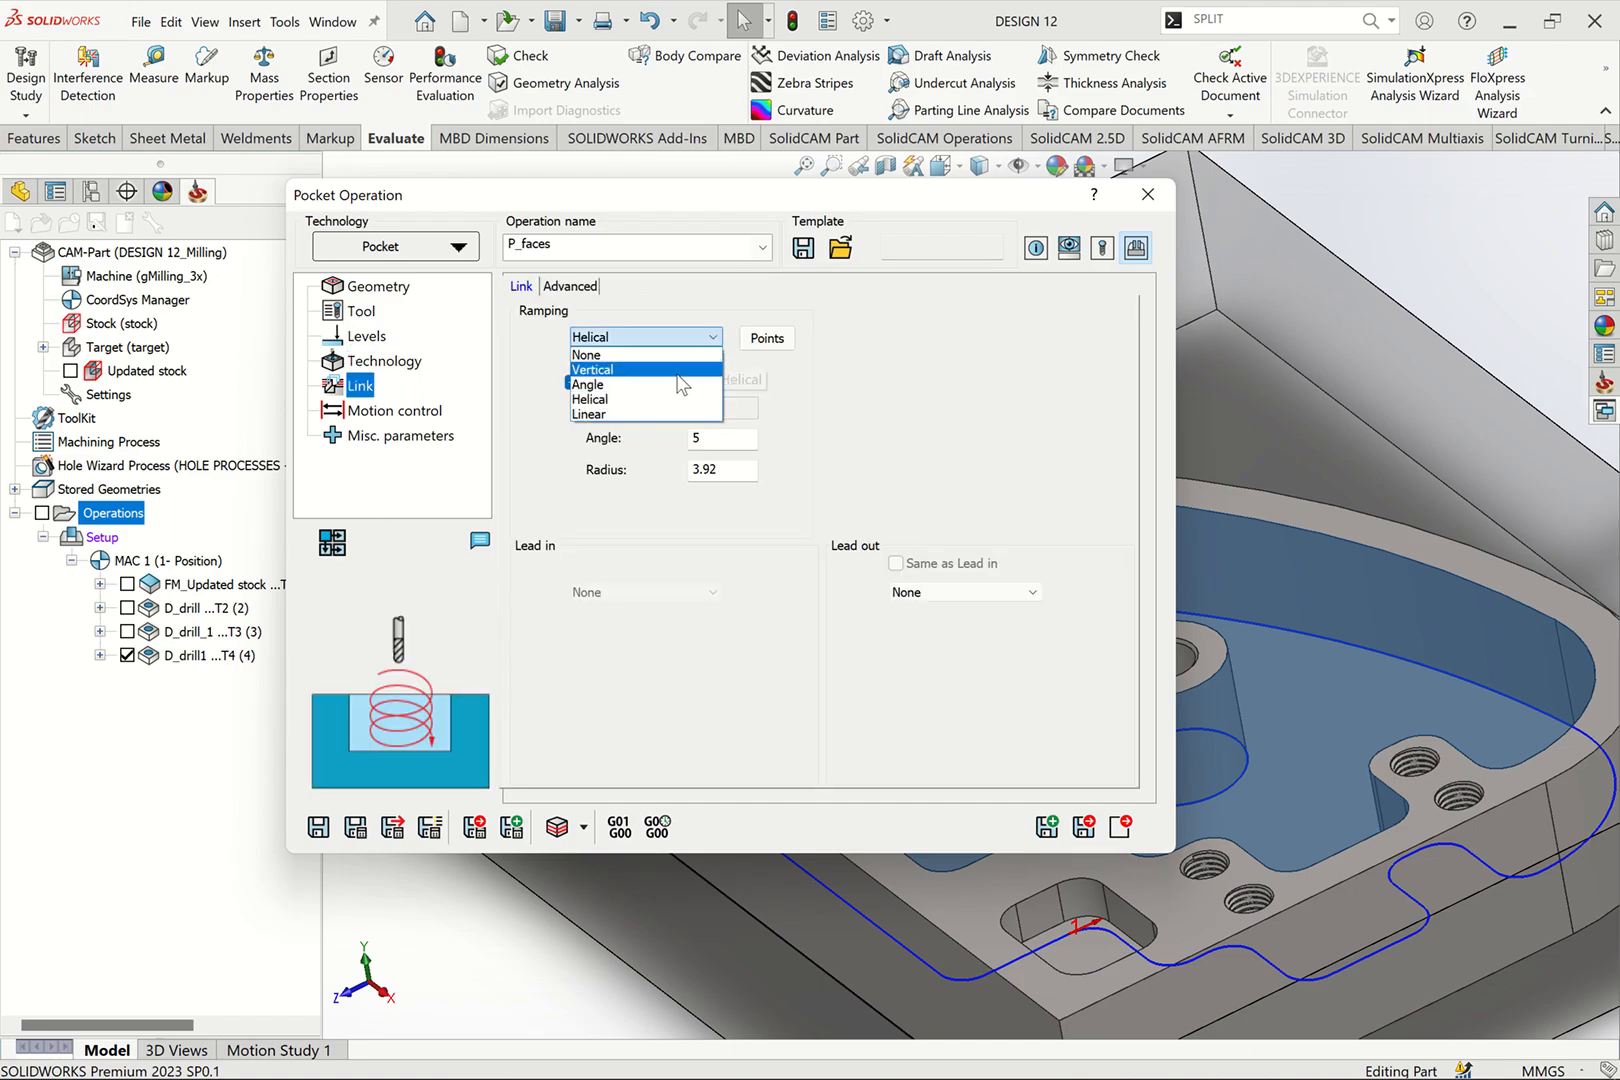
click(619, 369)
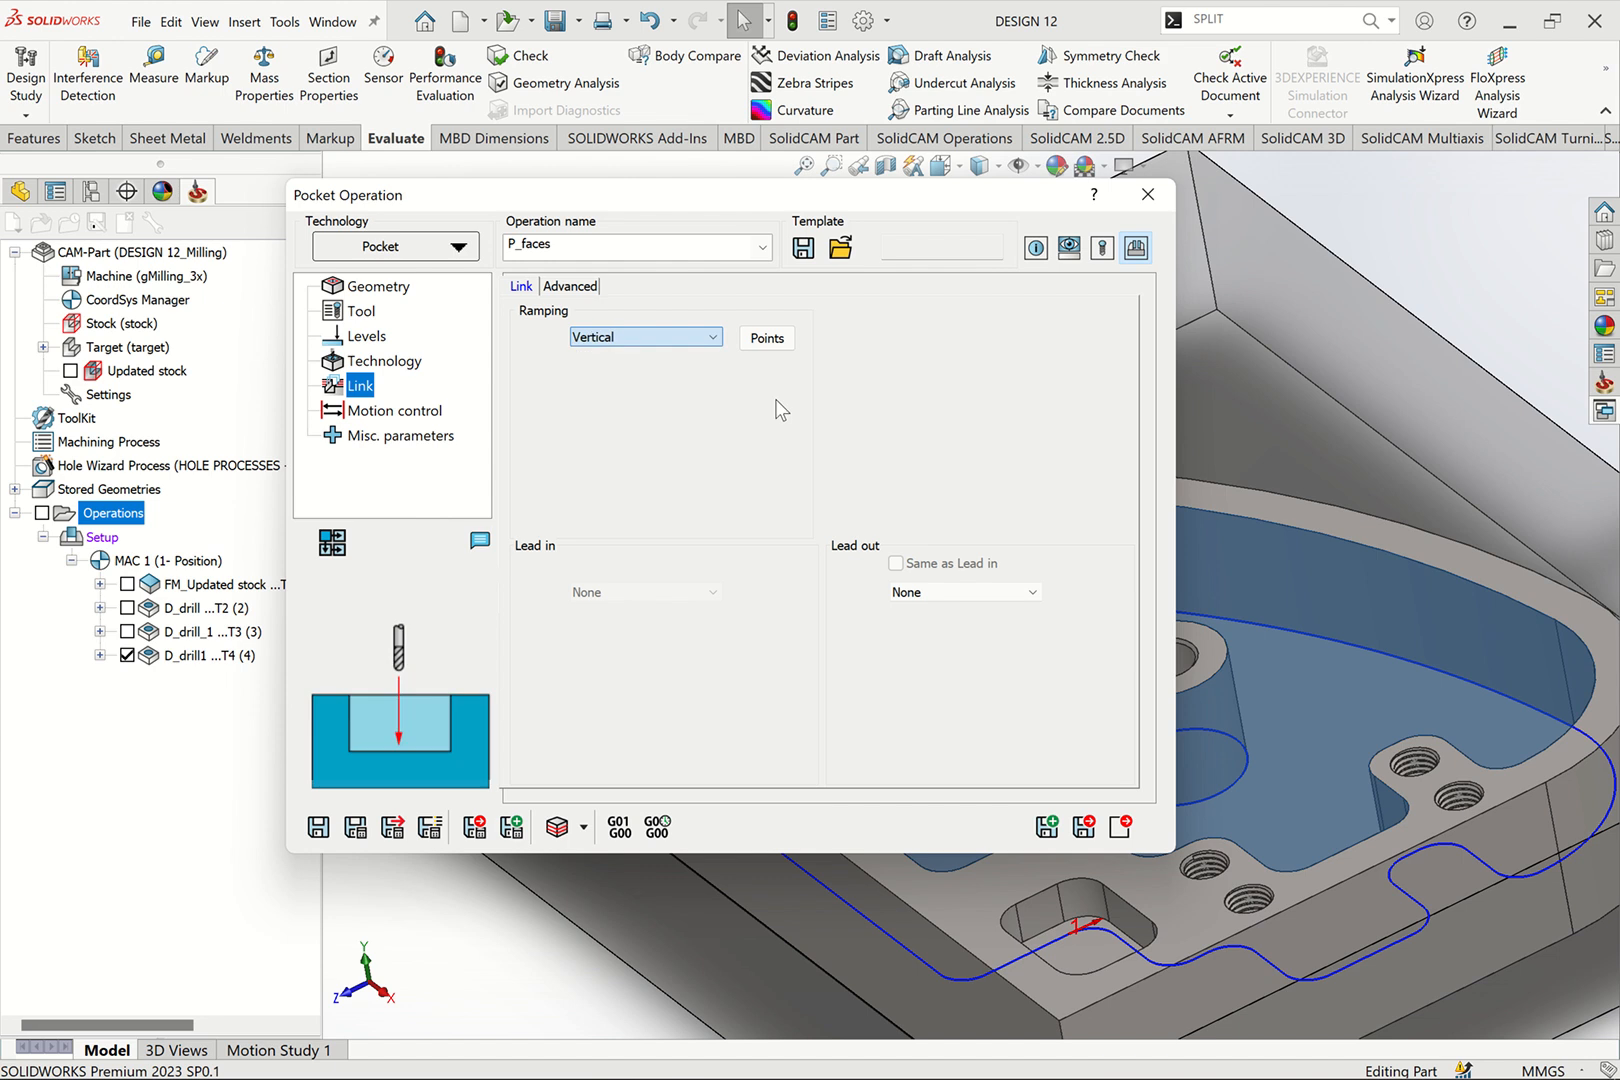
click(700, 338)
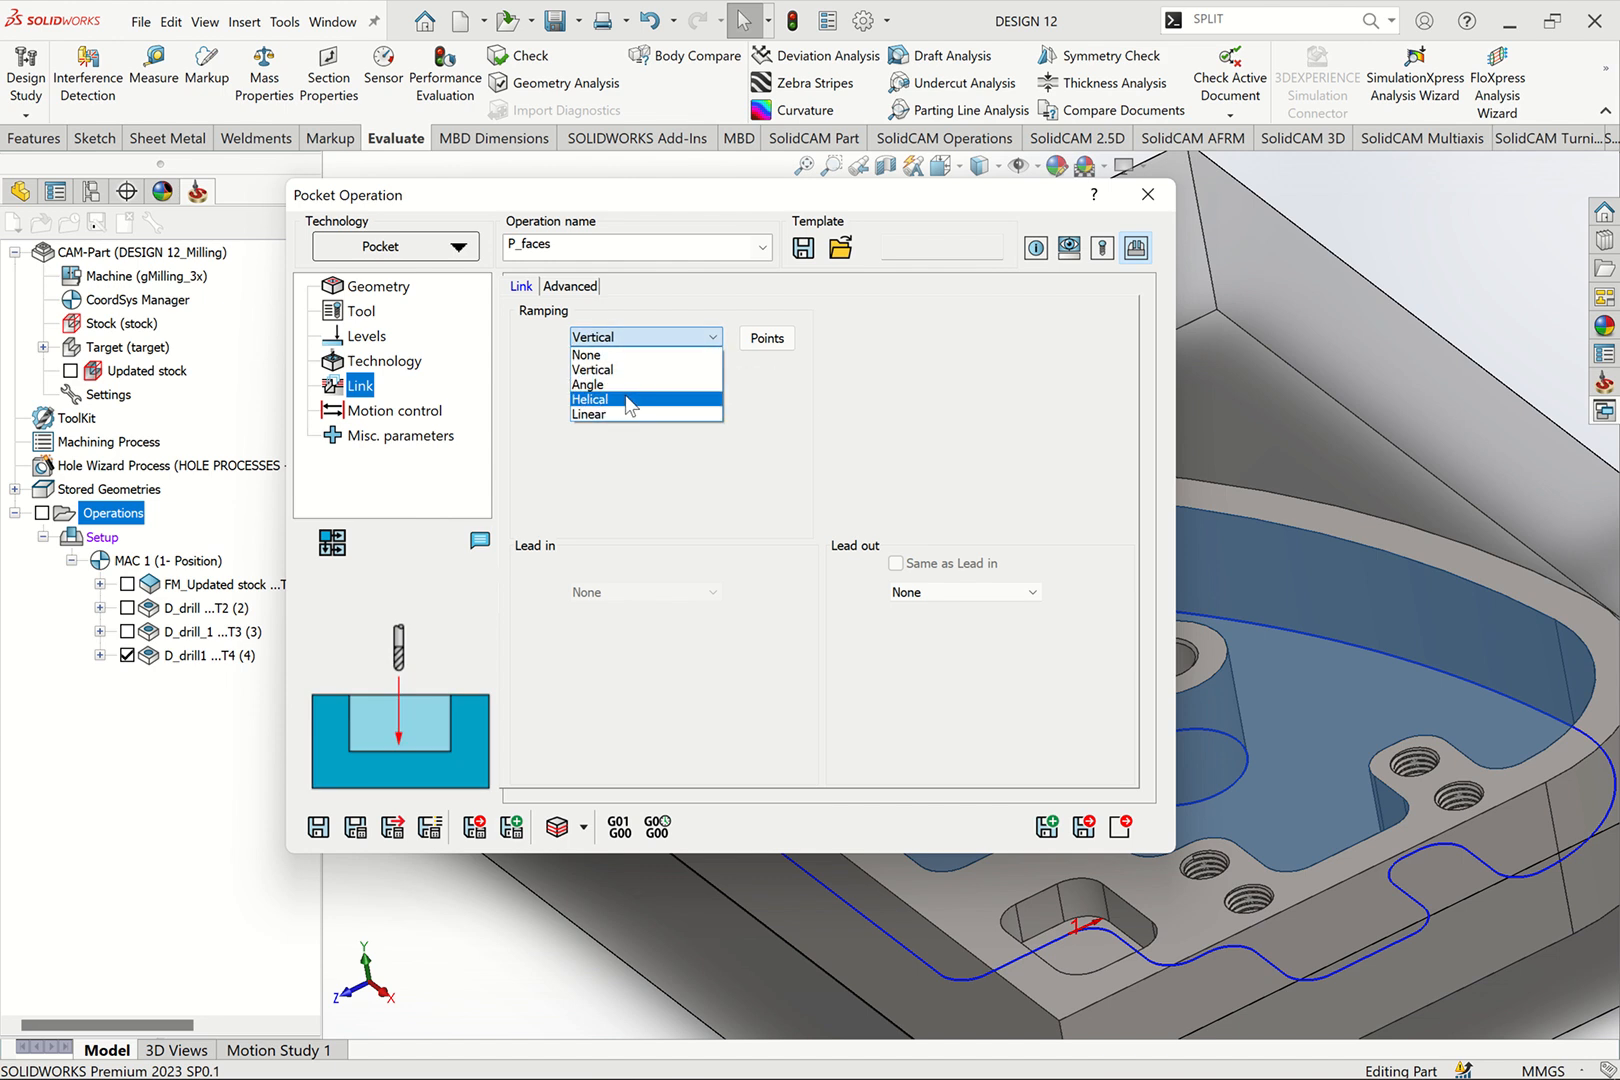
click(625, 399)
click(358, 827)
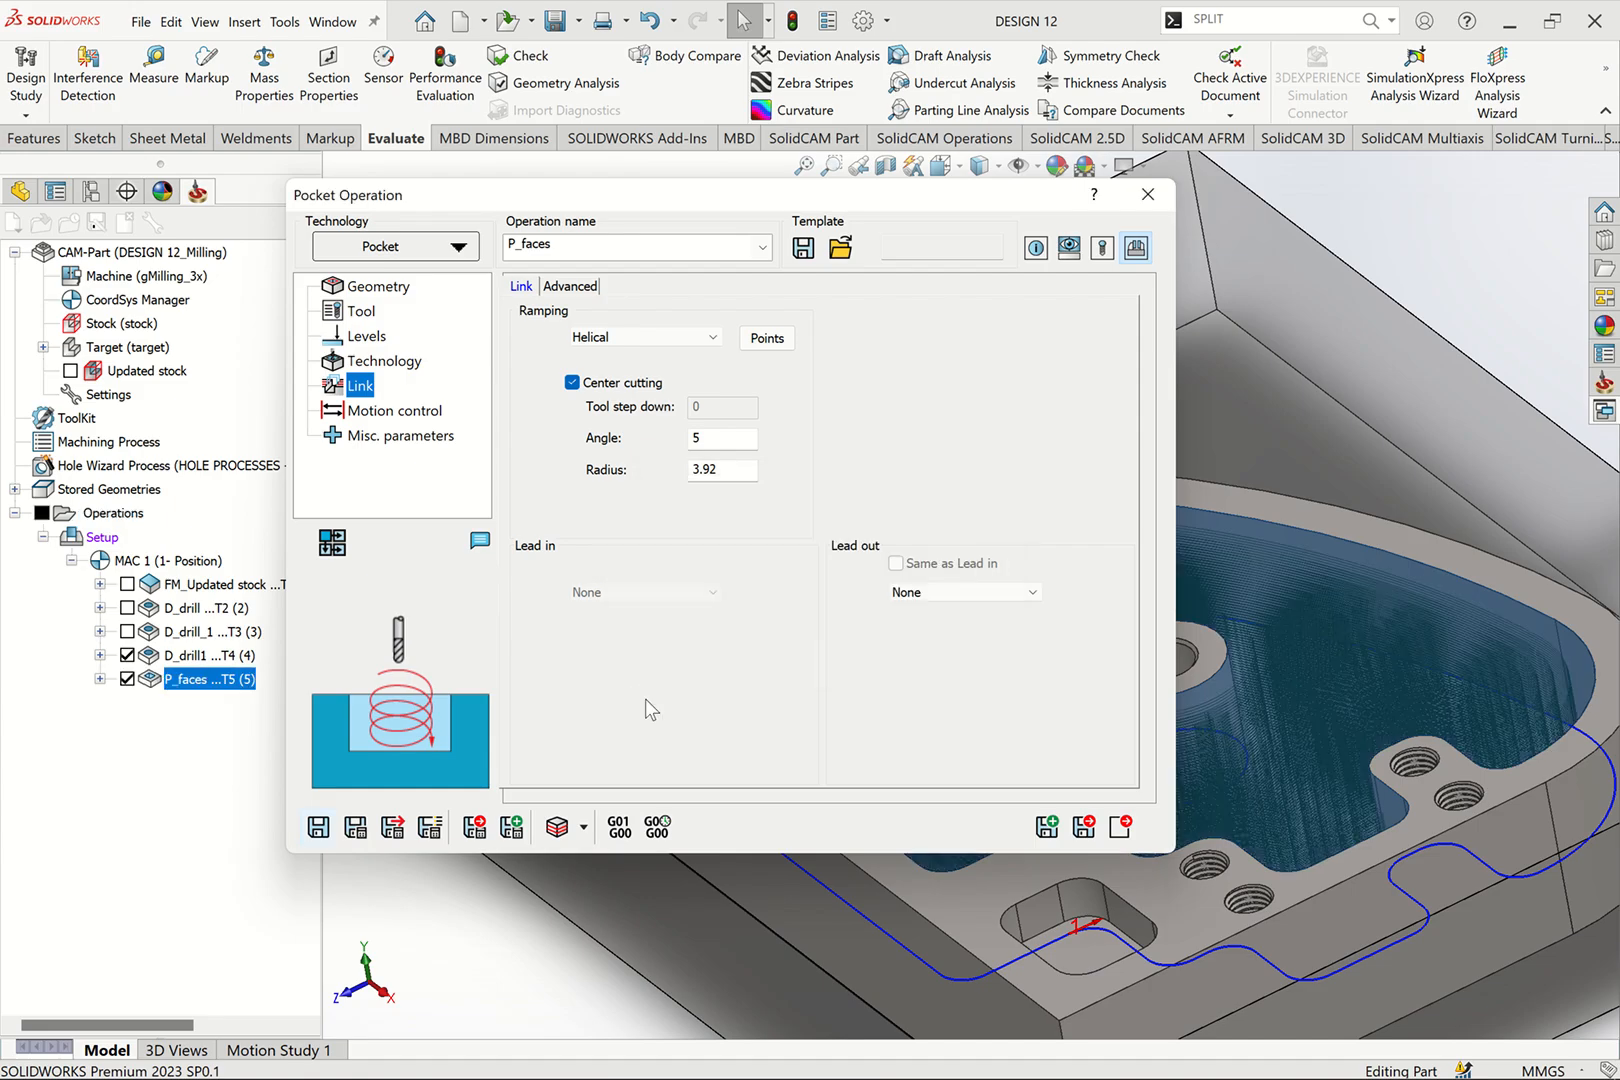
Step: Simulate the pocket operation in SolidVerify from an isometric view at increased speed, then close the simulation
click(558, 823)
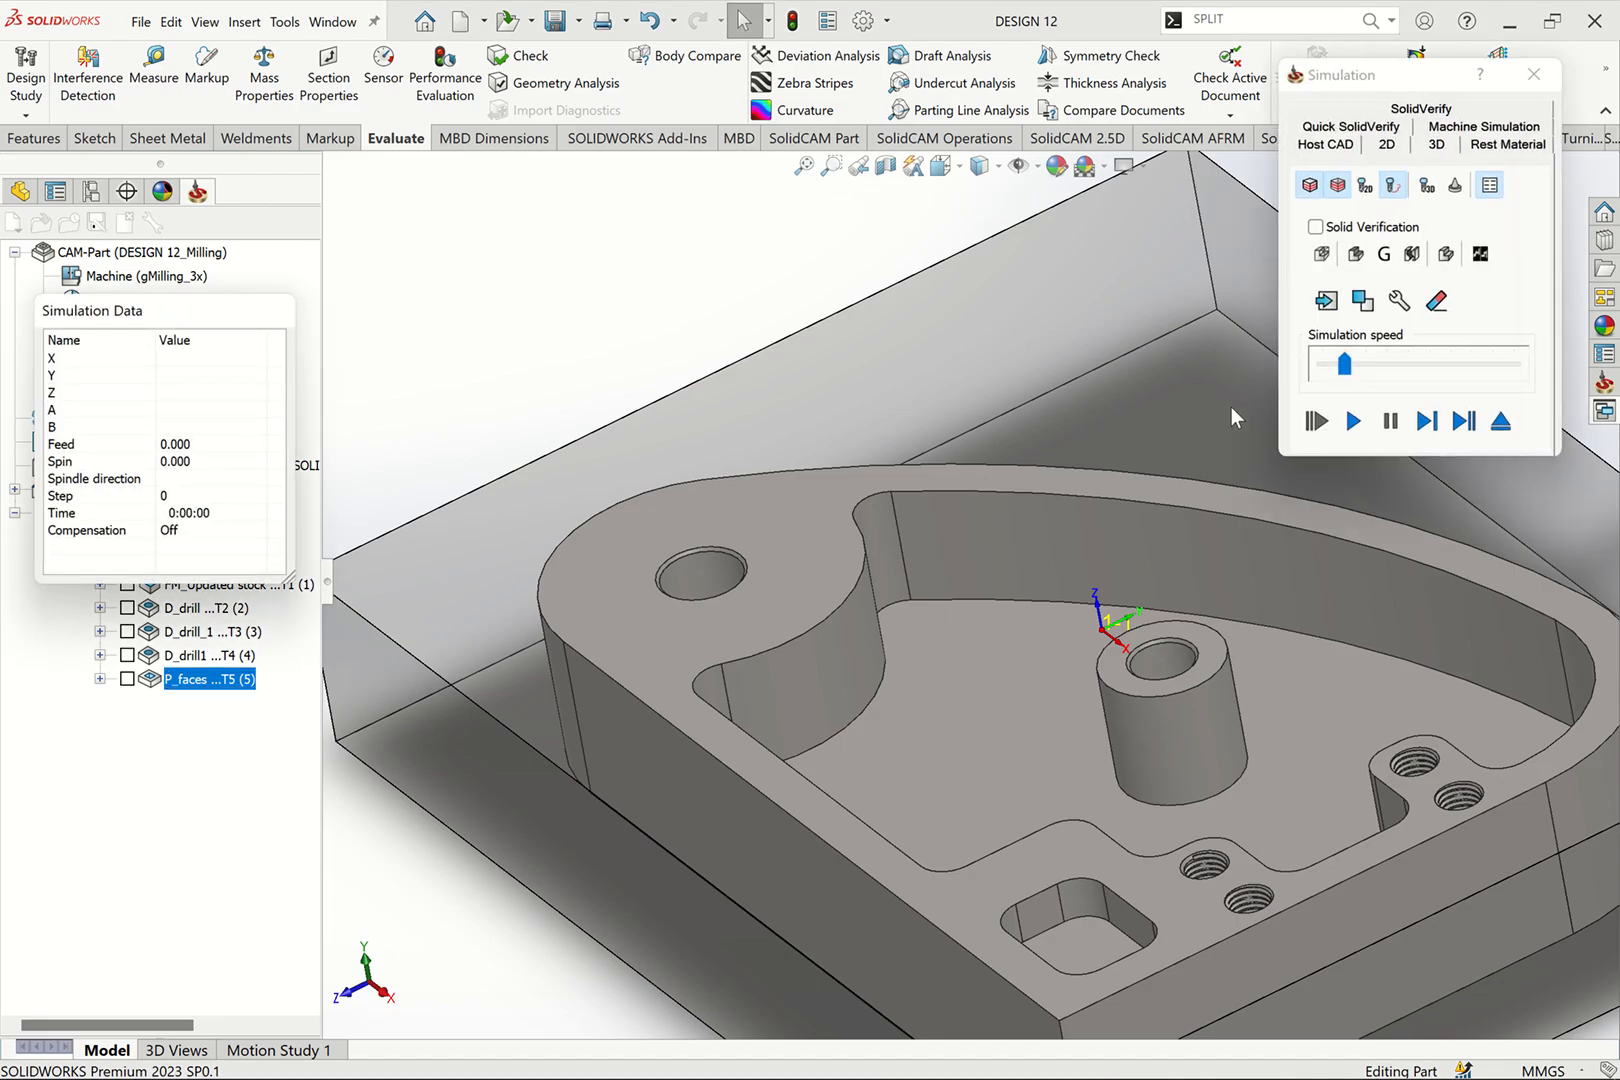
click(1422, 110)
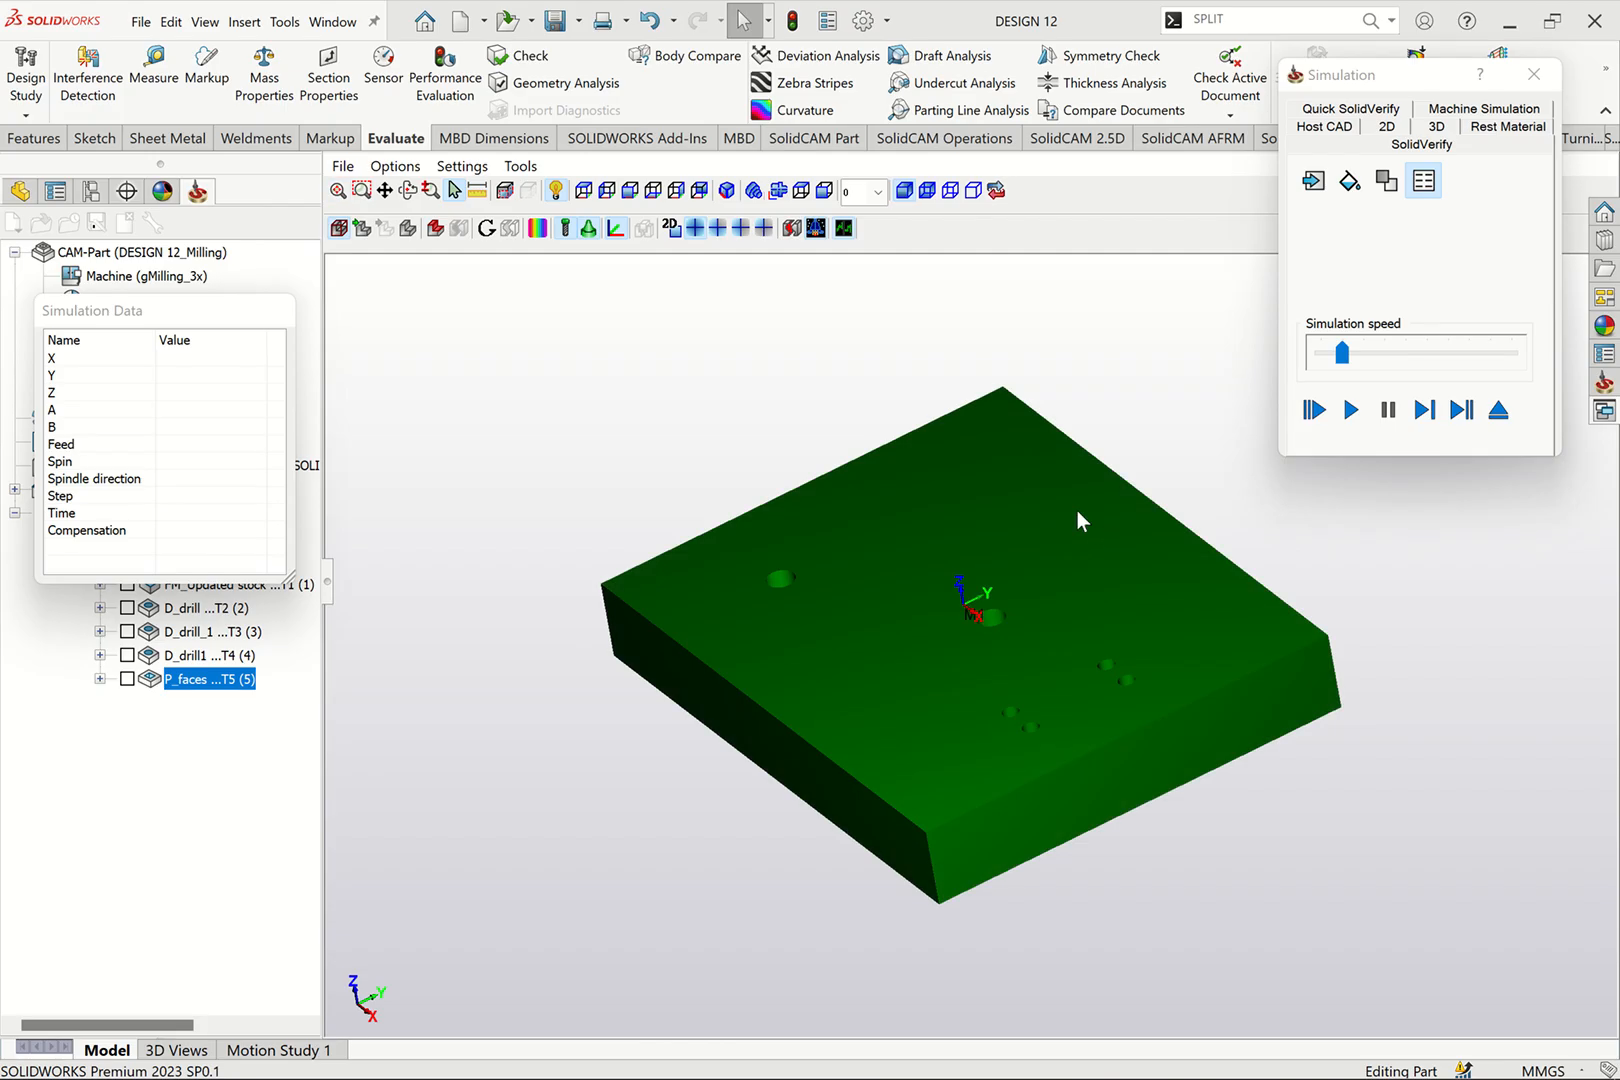
click(752, 190)
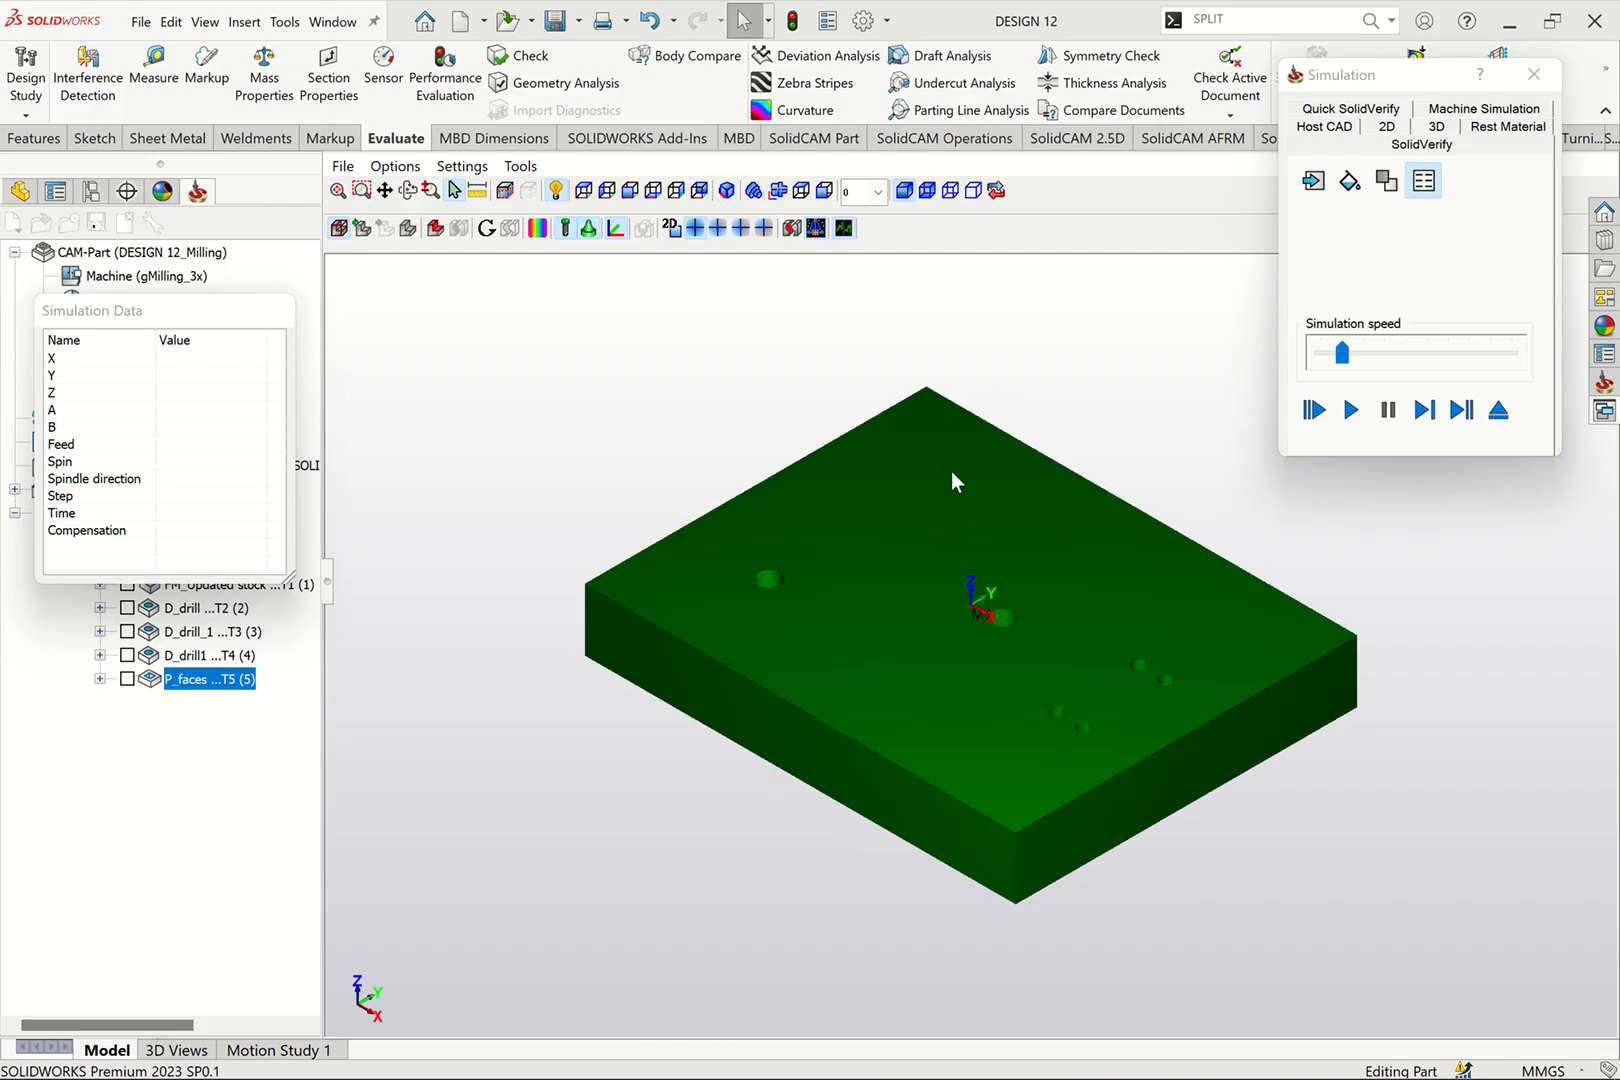
drag(1346, 356, 1405, 356)
click(1347, 414)
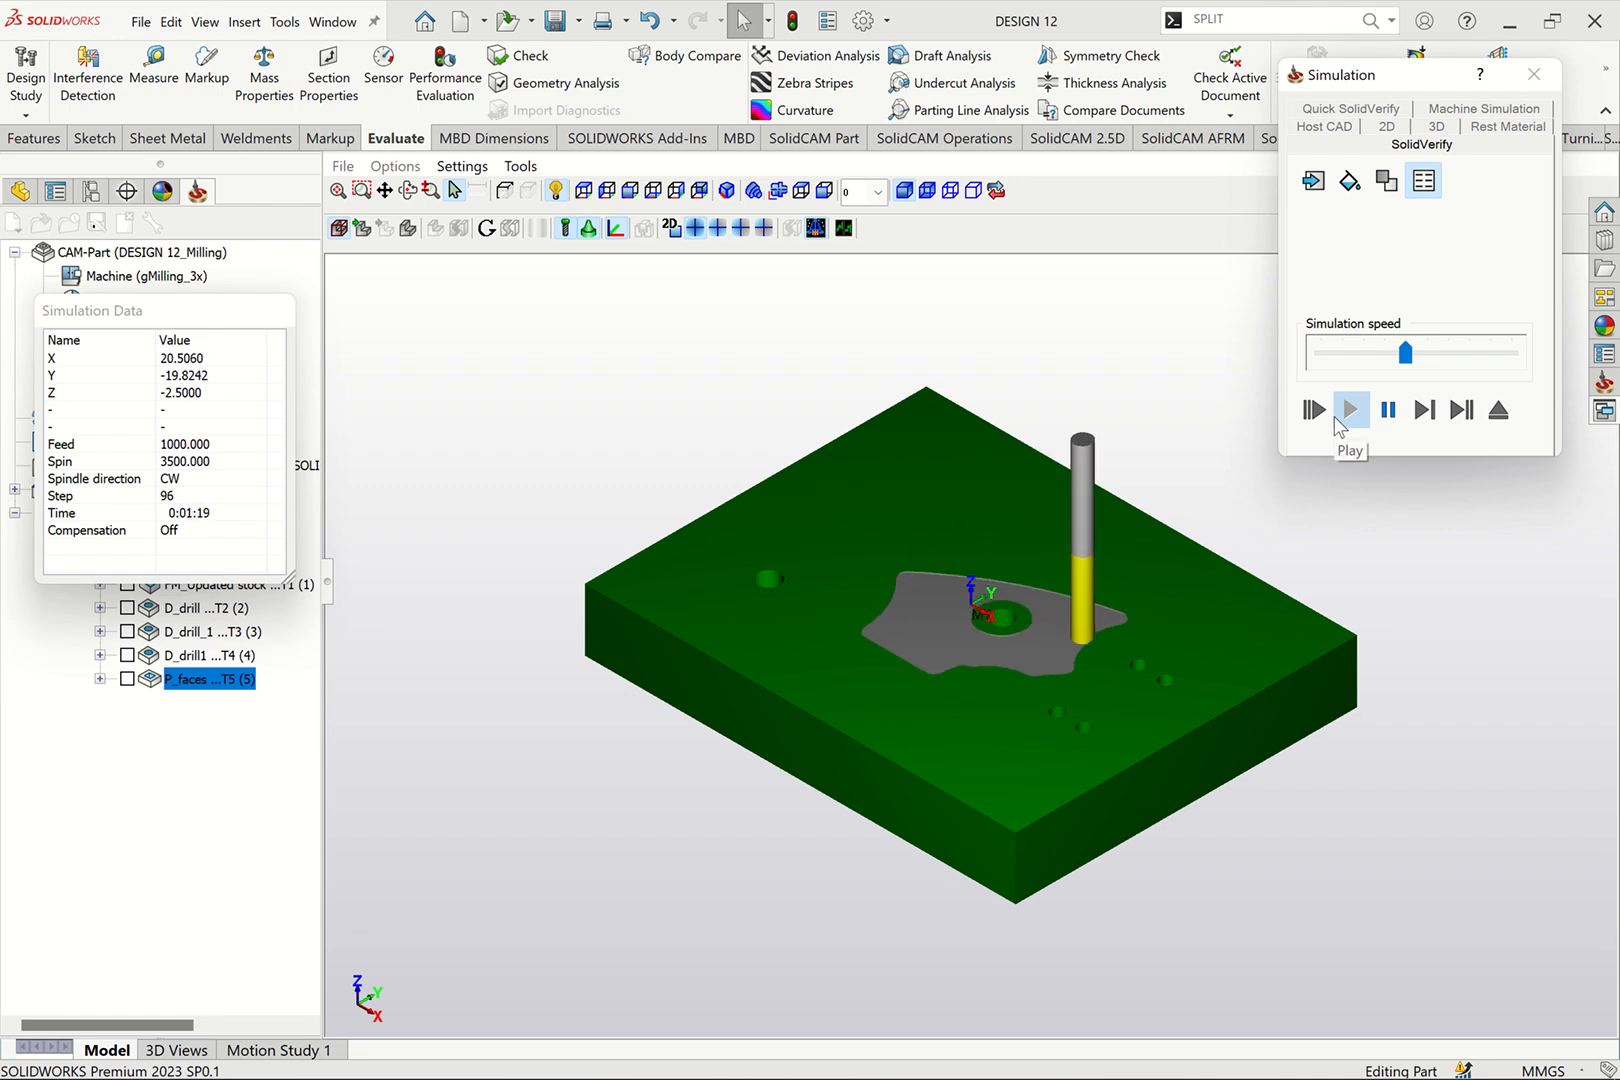
drag(1405, 352, 1449, 352)
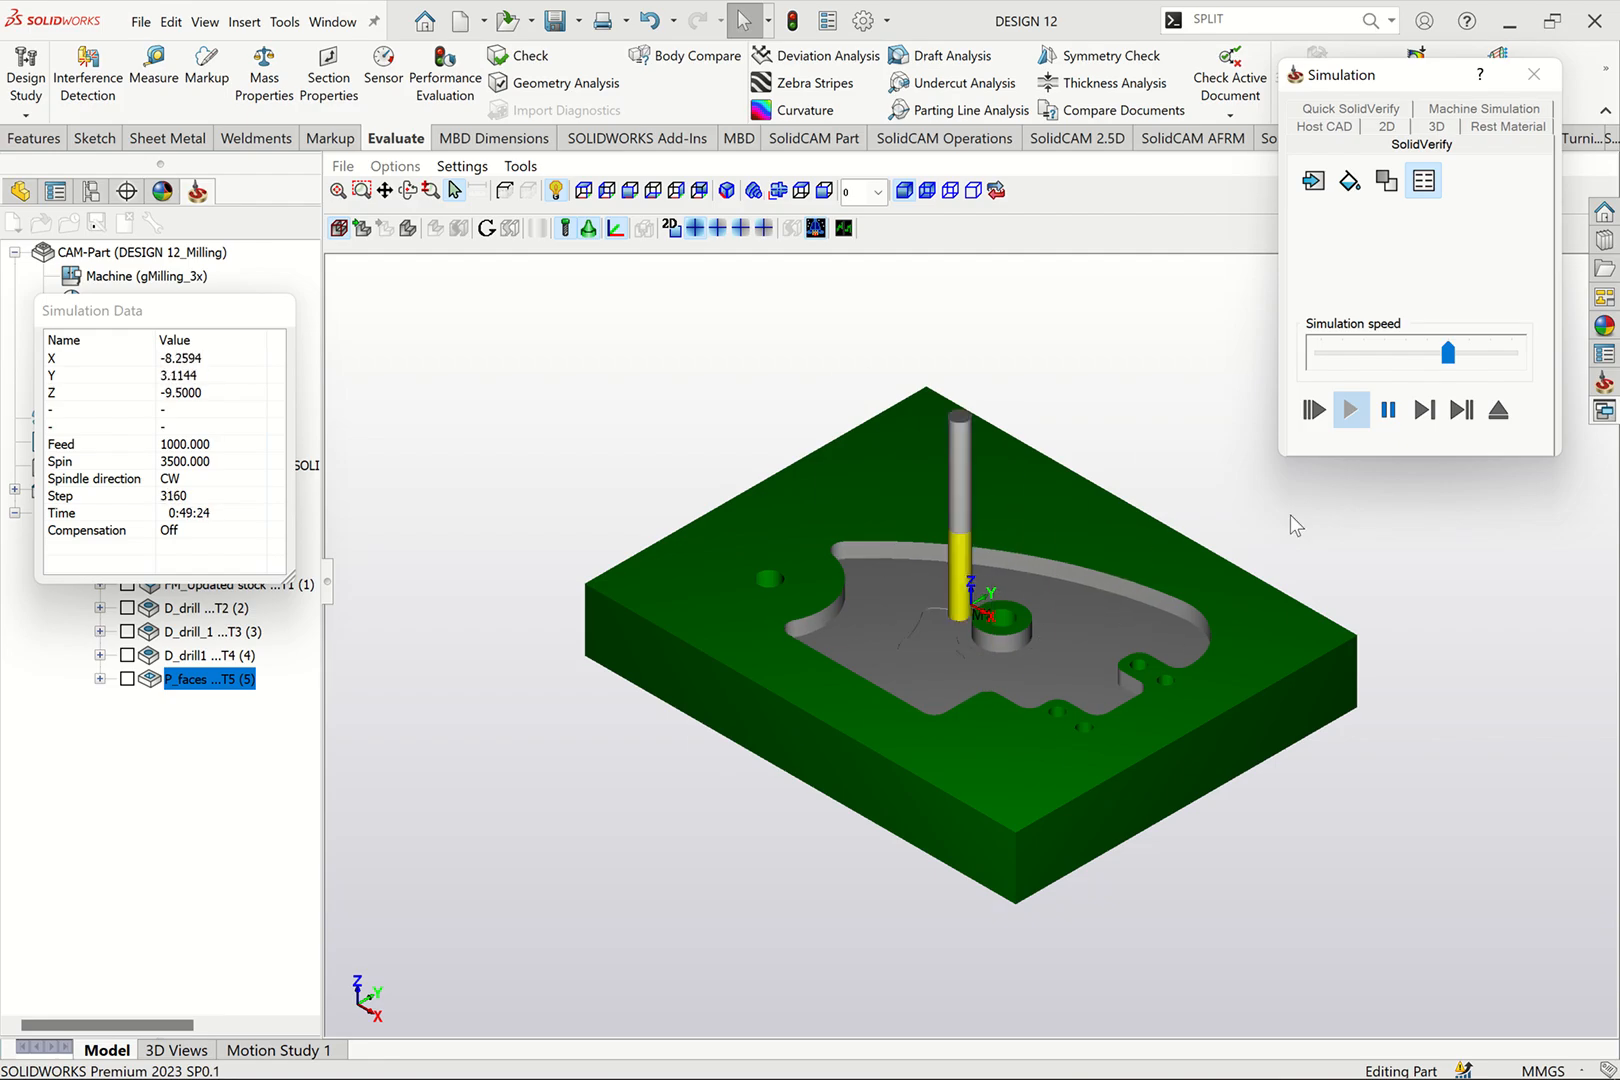
drag(1448, 352, 1469, 352)
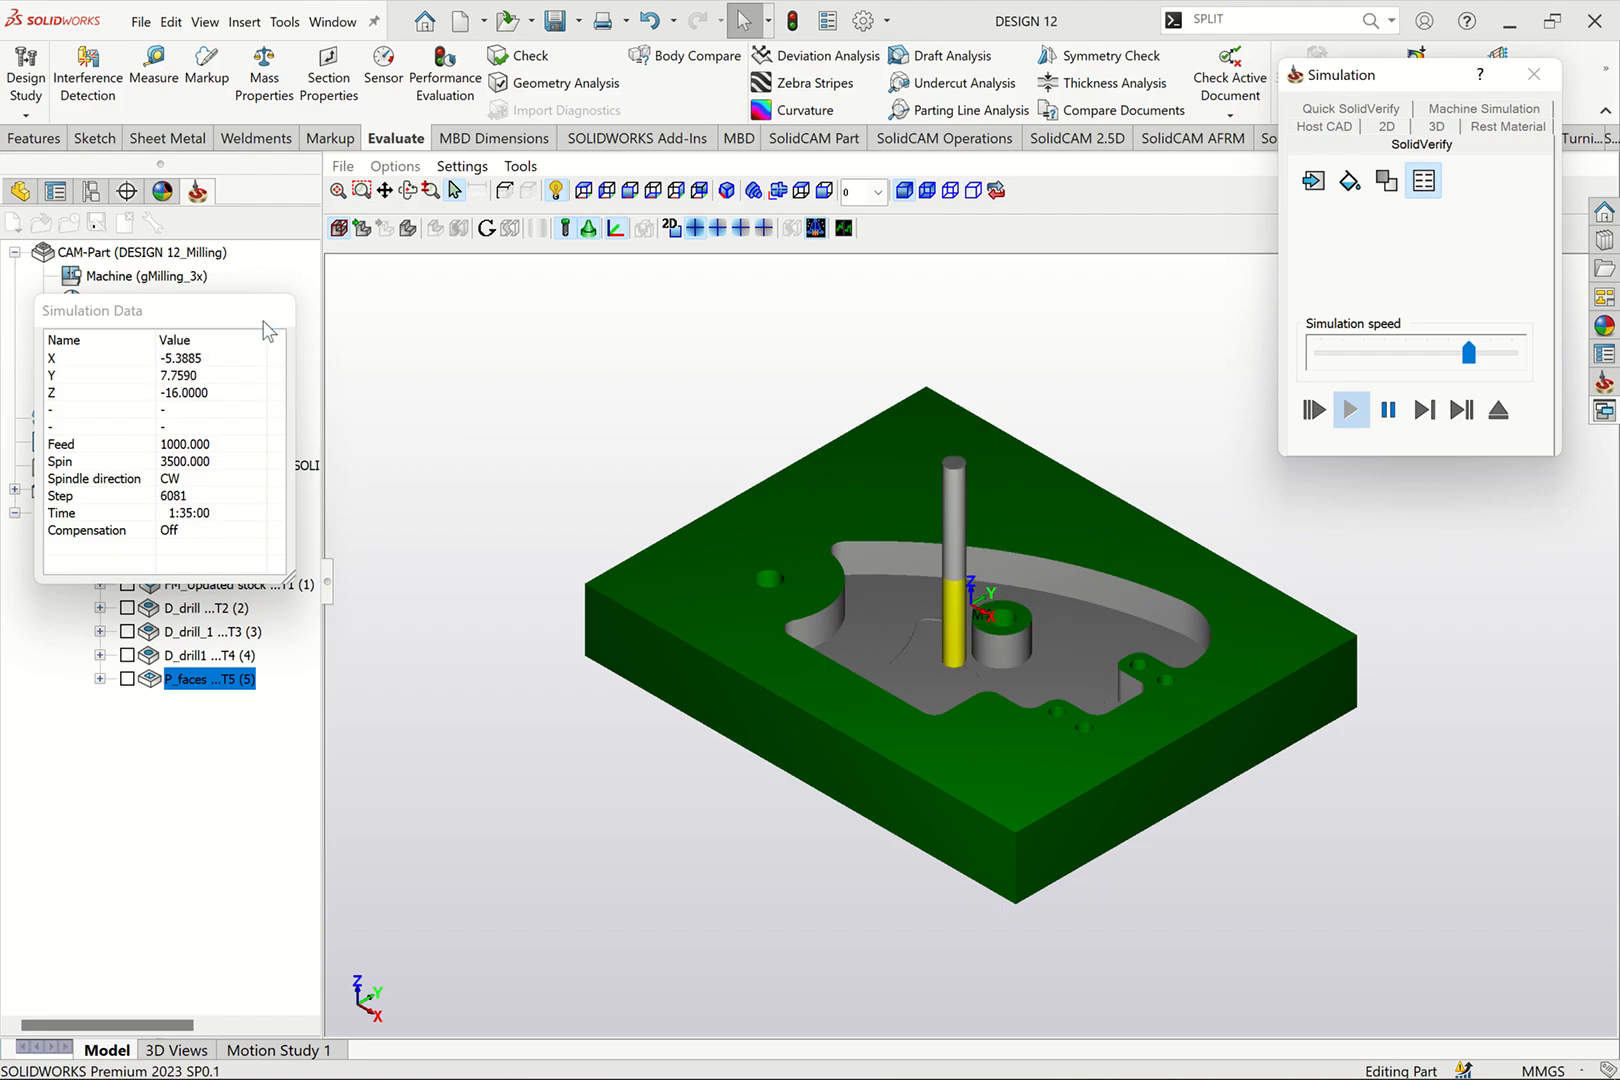
drag(283, 318, 633, 298)
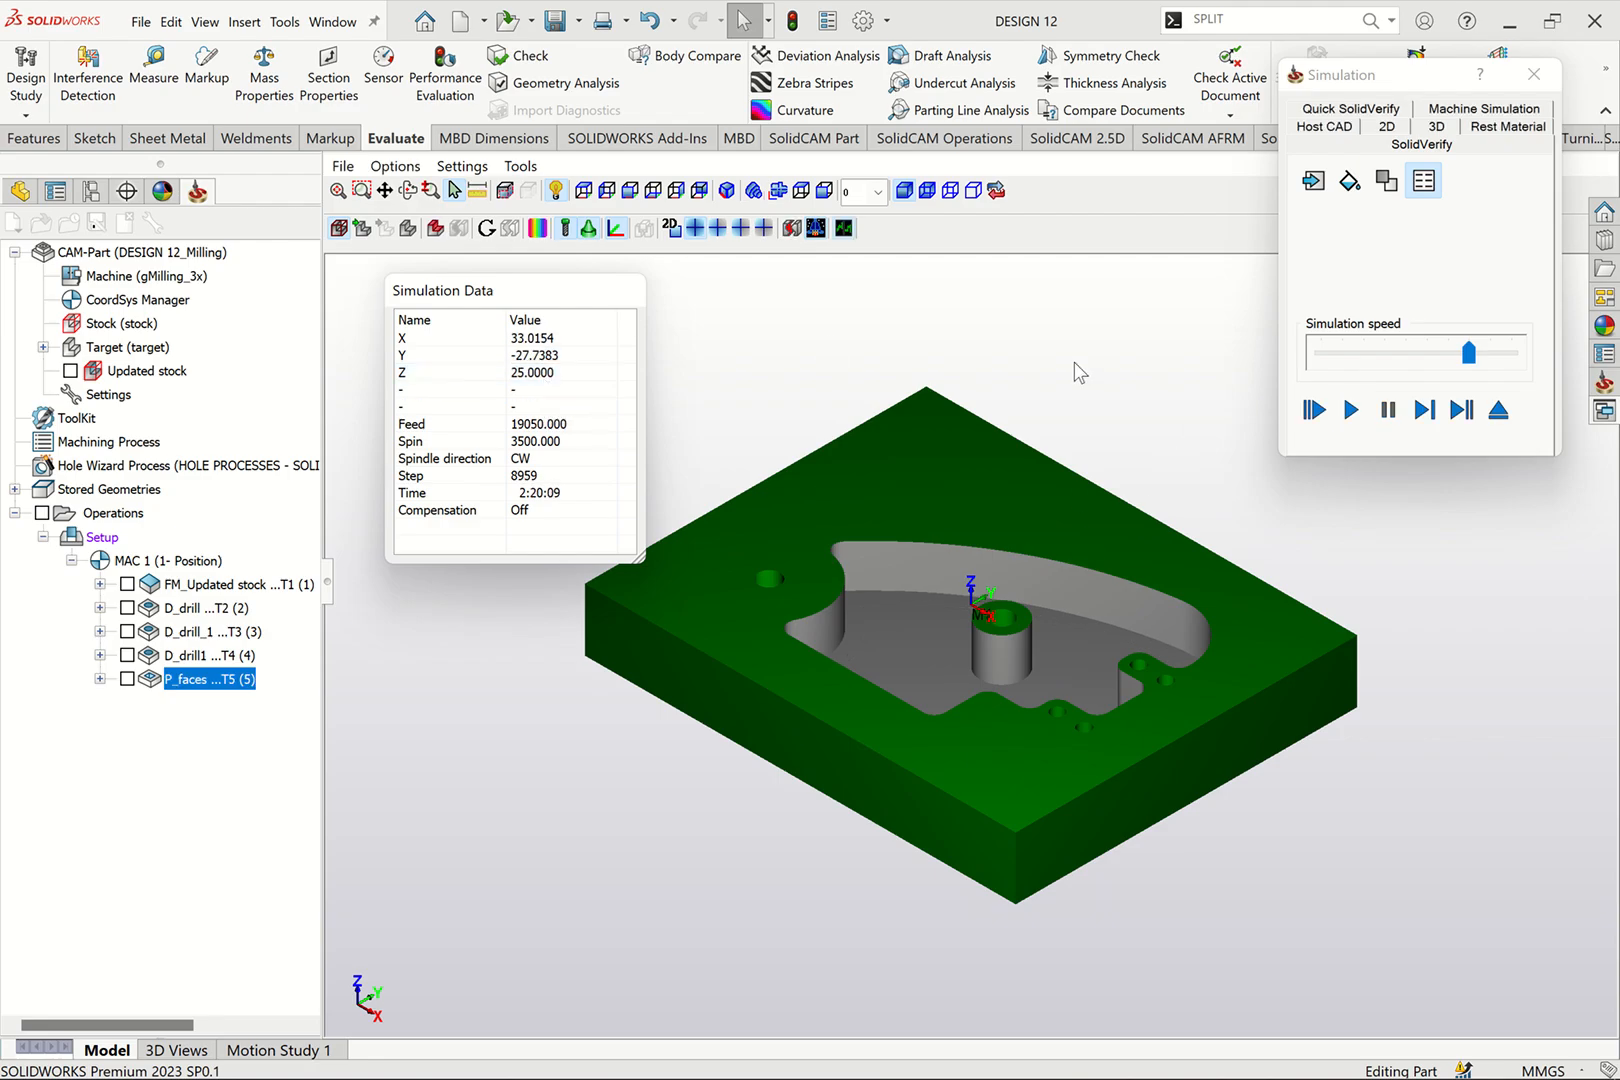
click(1537, 75)
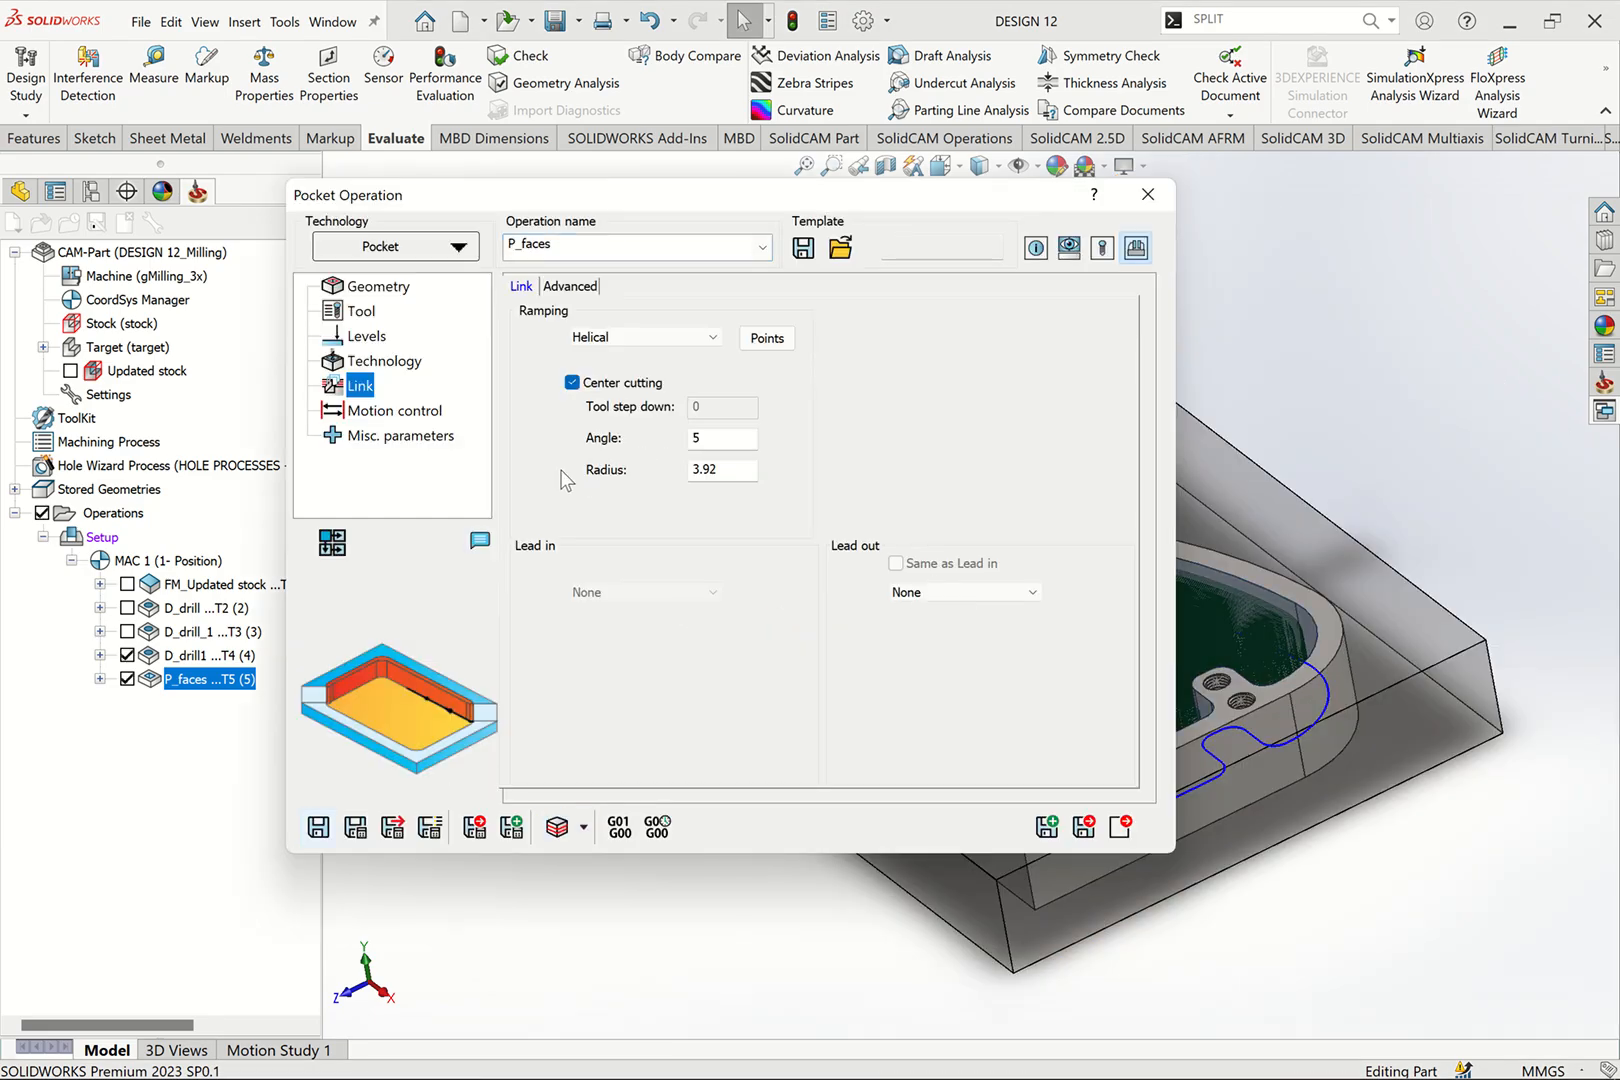
Step: Set the pocket's clearance level to 5 mm, recalculate the toolpath and exit the operation
click(383, 361)
click(366, 336)
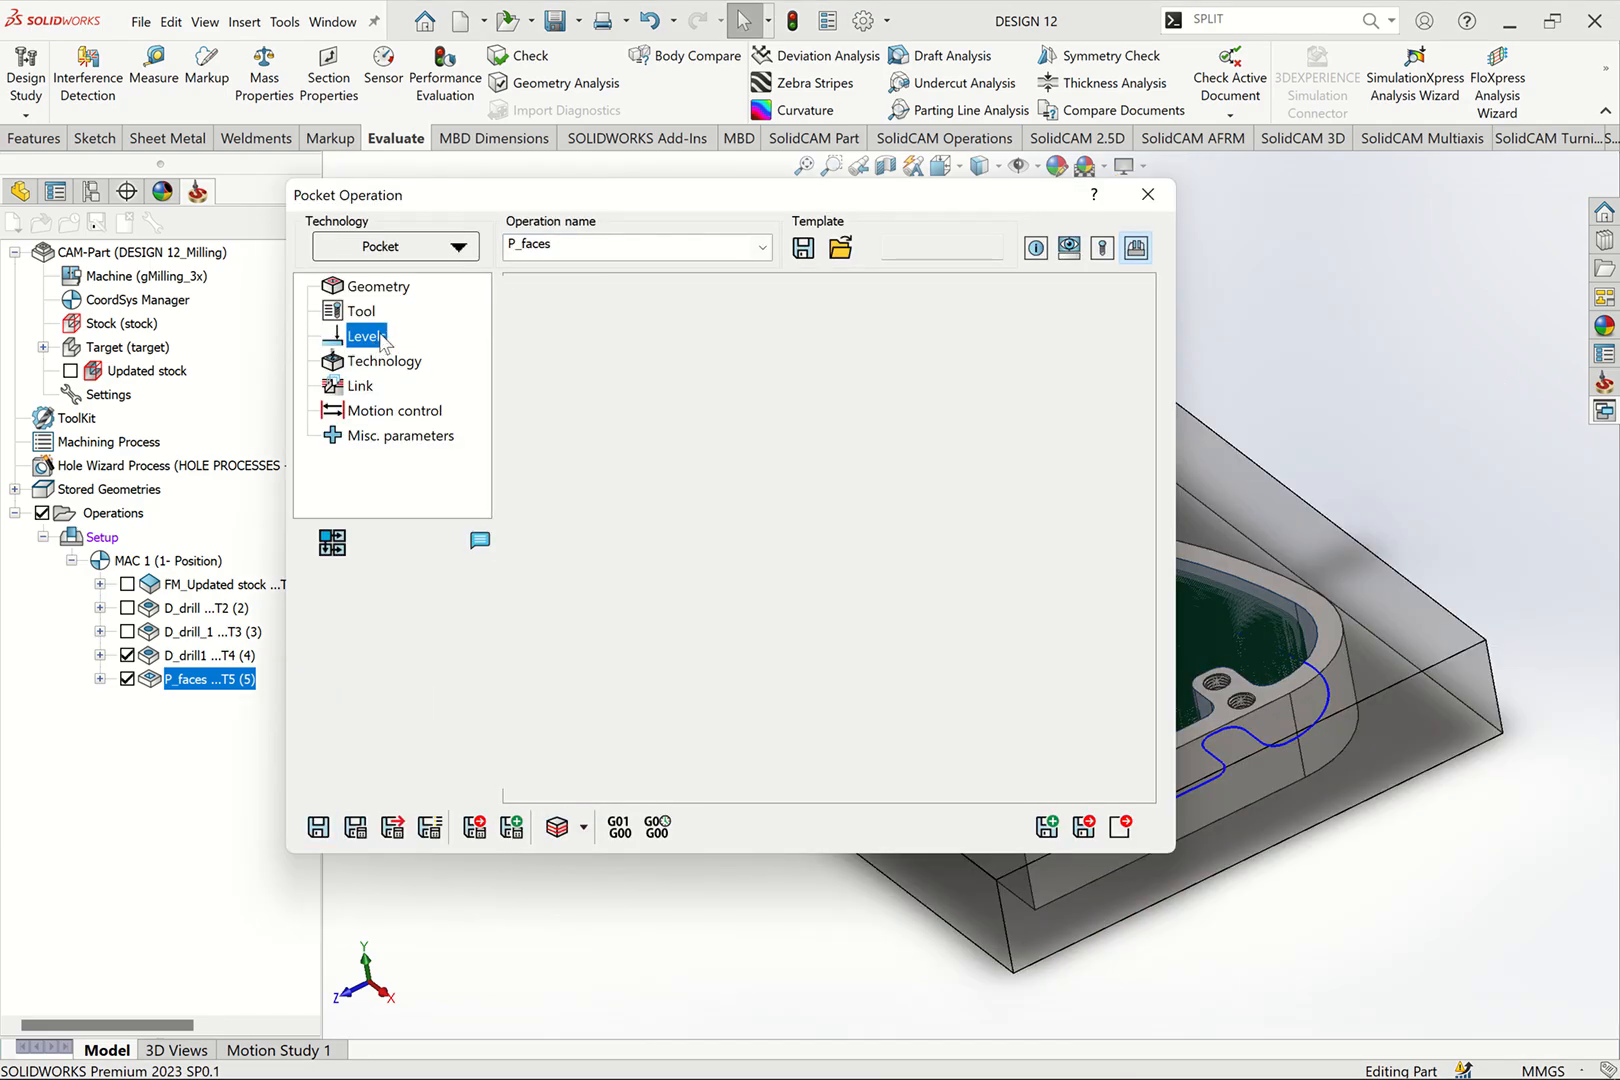
double_click(700, 351)
text(5)
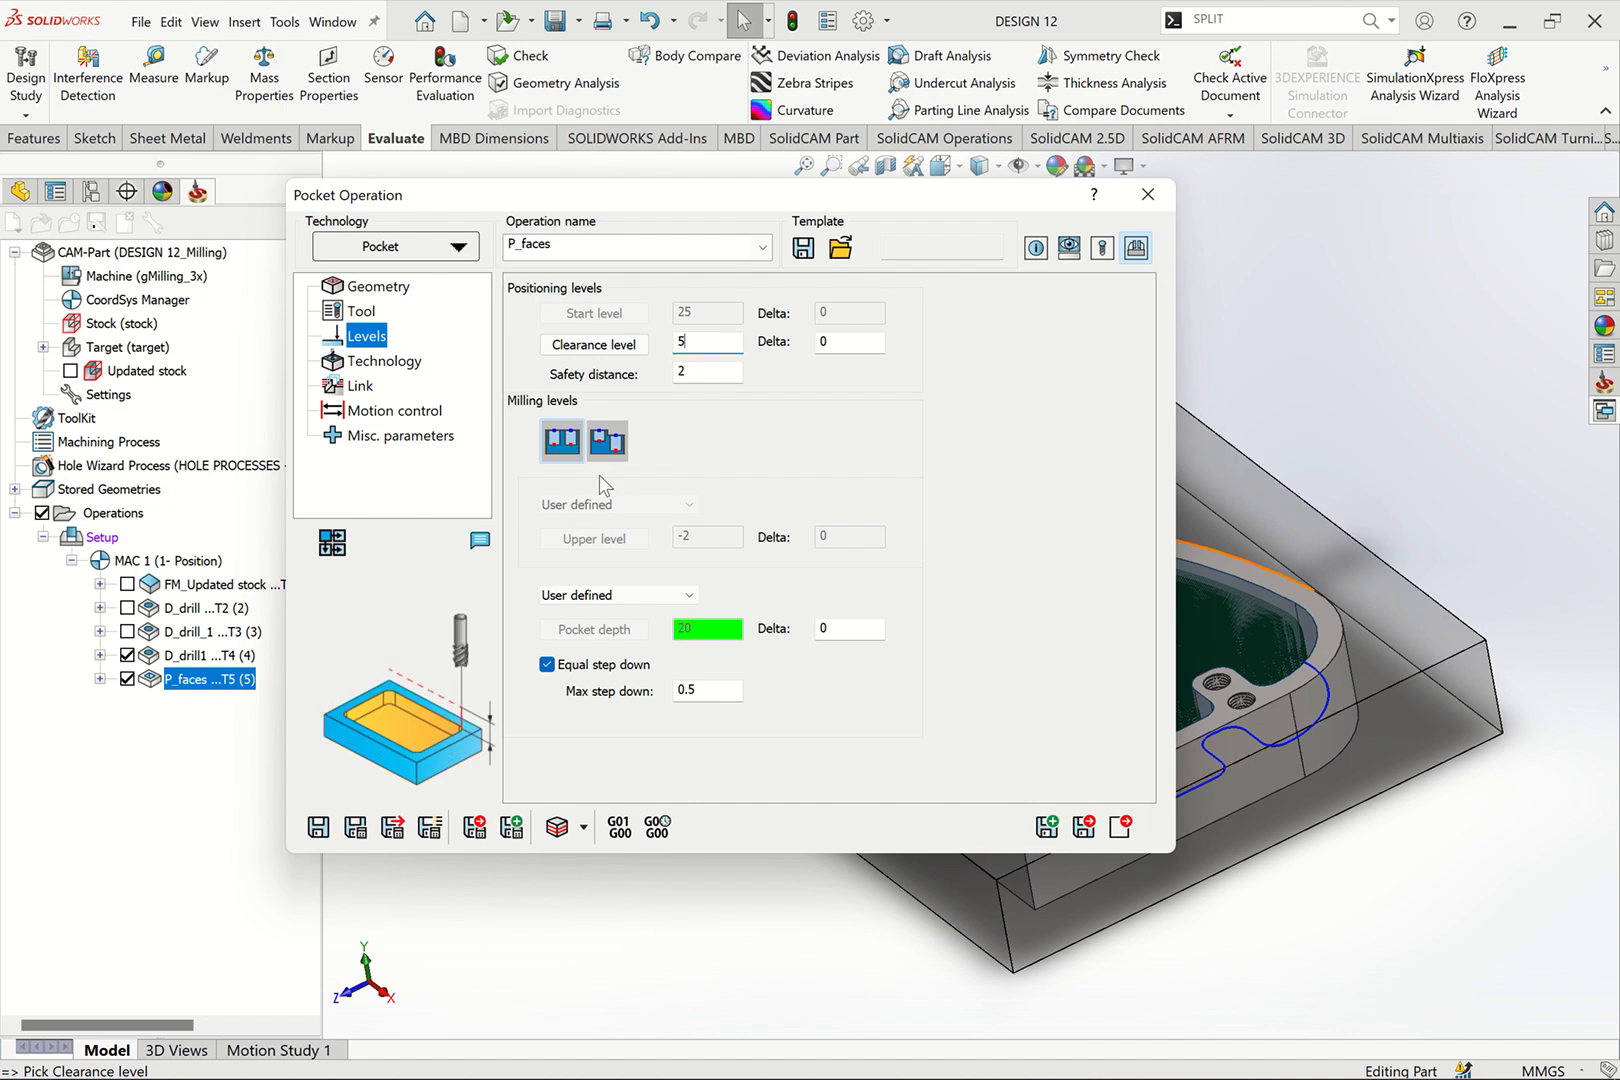
click(366, 831)
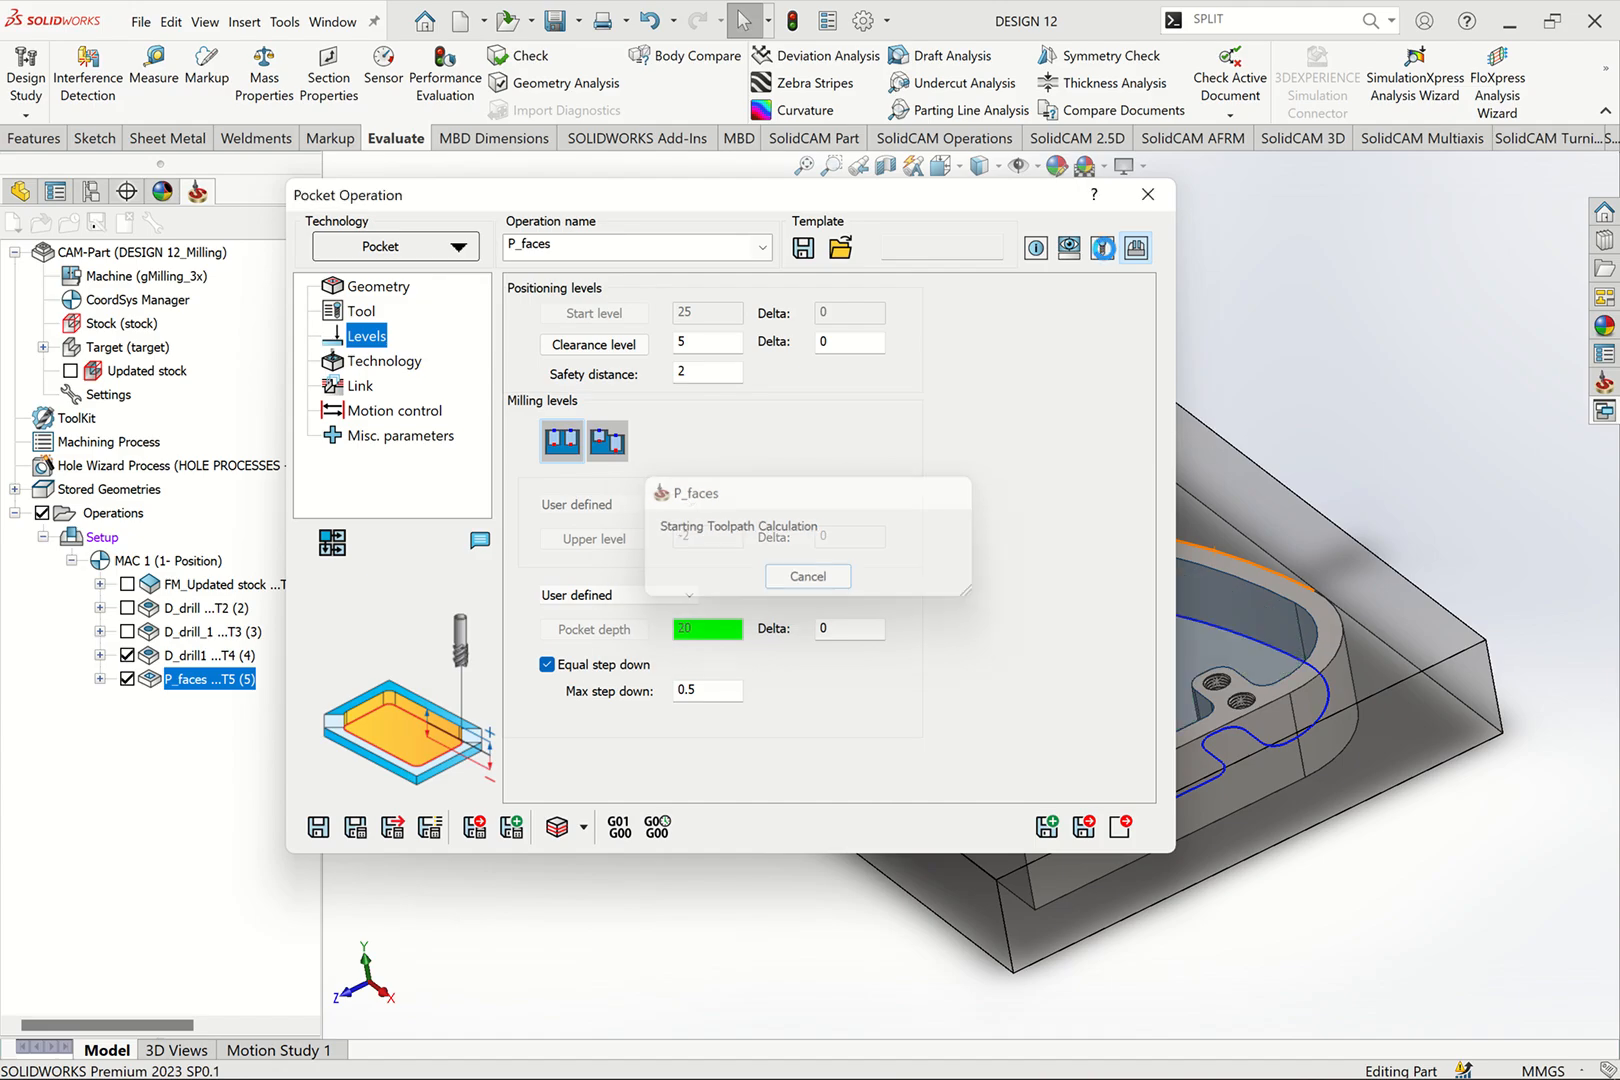
click(1122, 826)
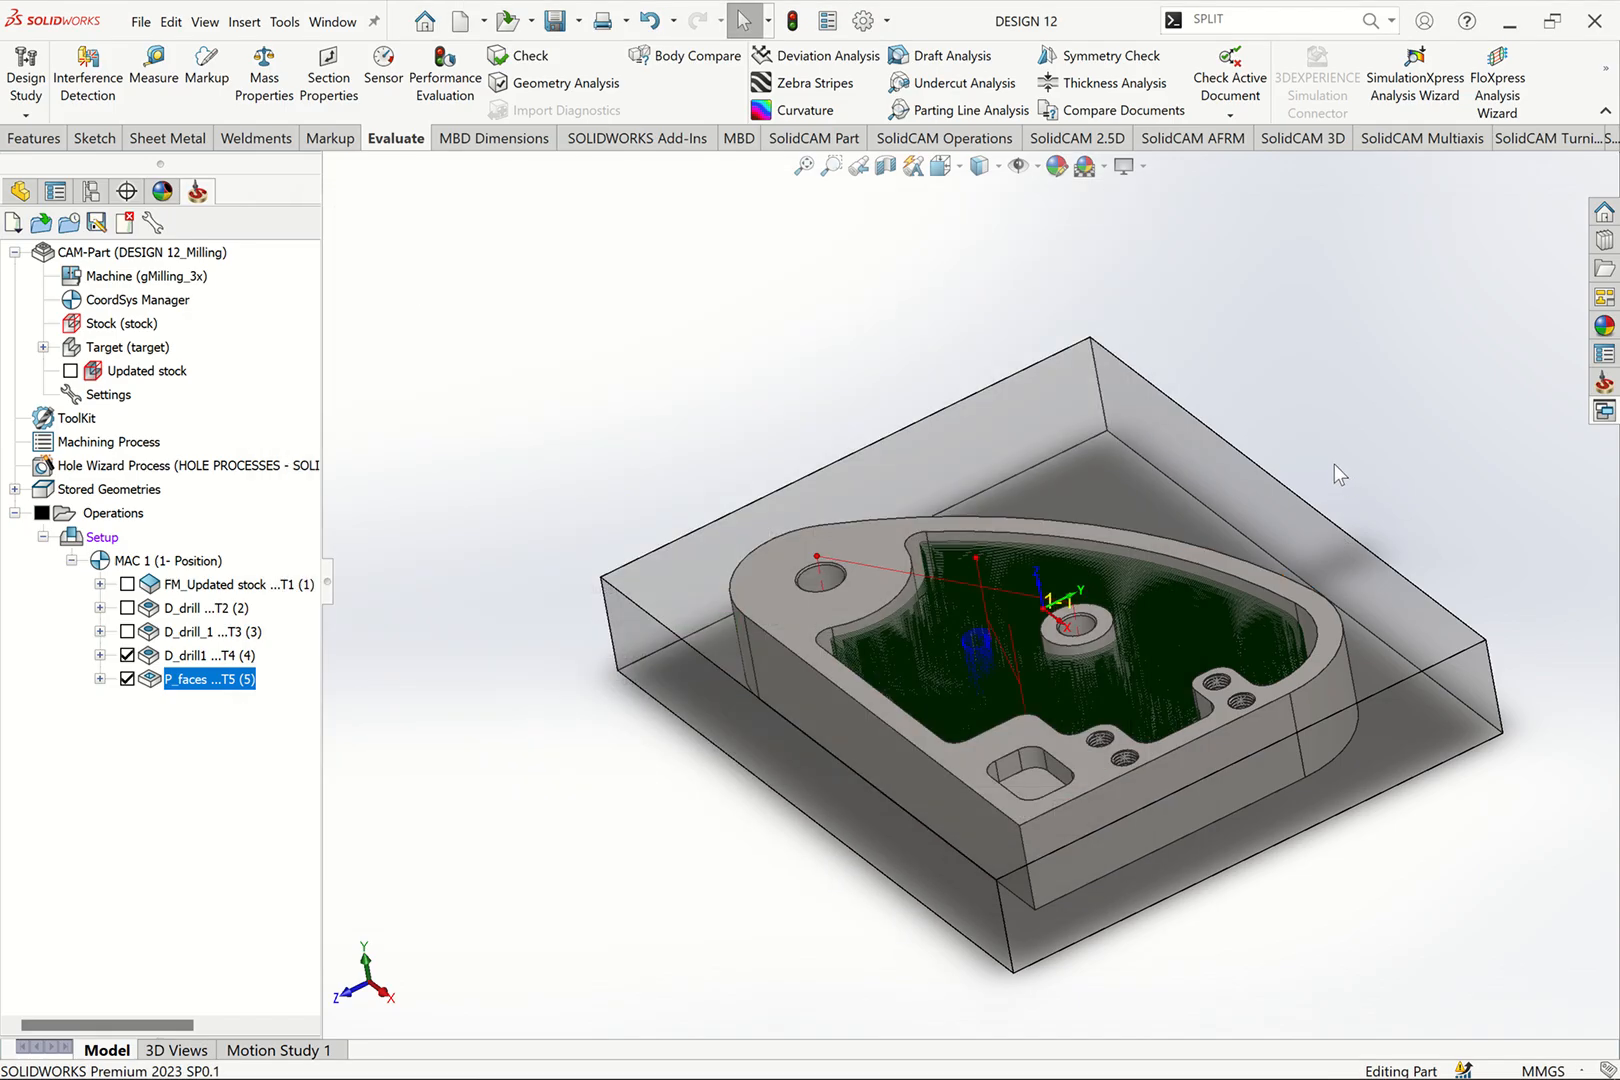
Step: Show the part in isometric view and hide the toolpaths of the P_faces and D_drill1 operations
key(ctrl+7)
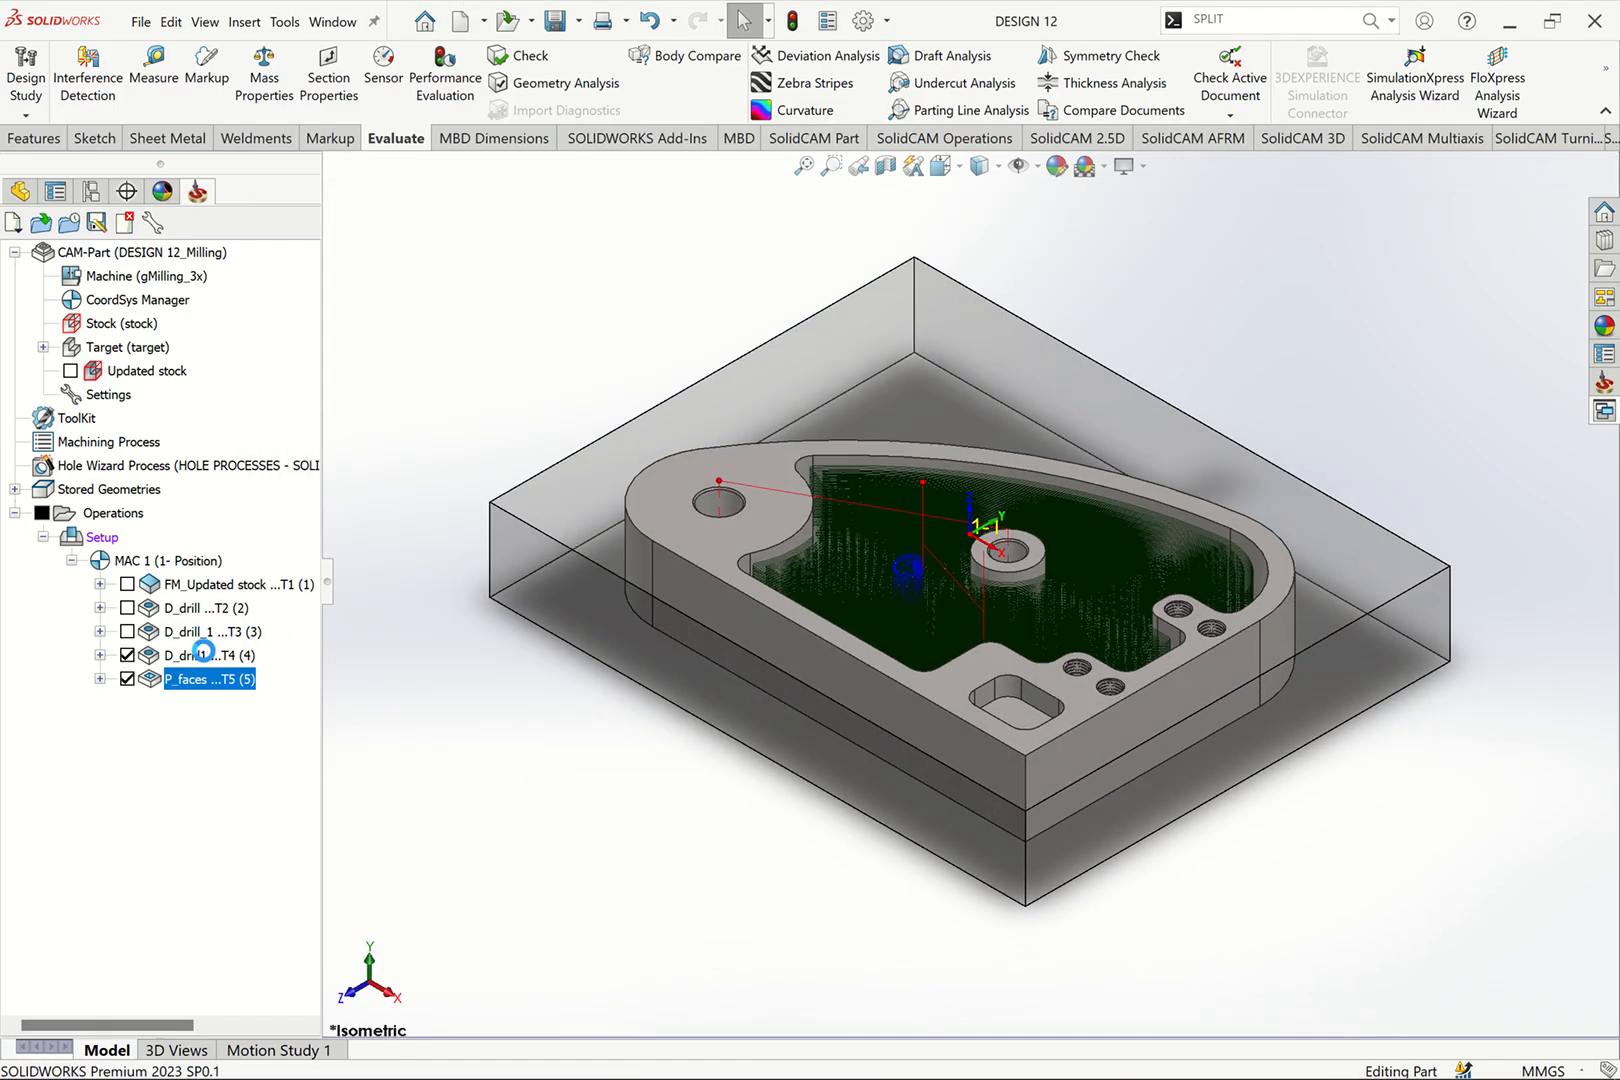
click(127, 679)
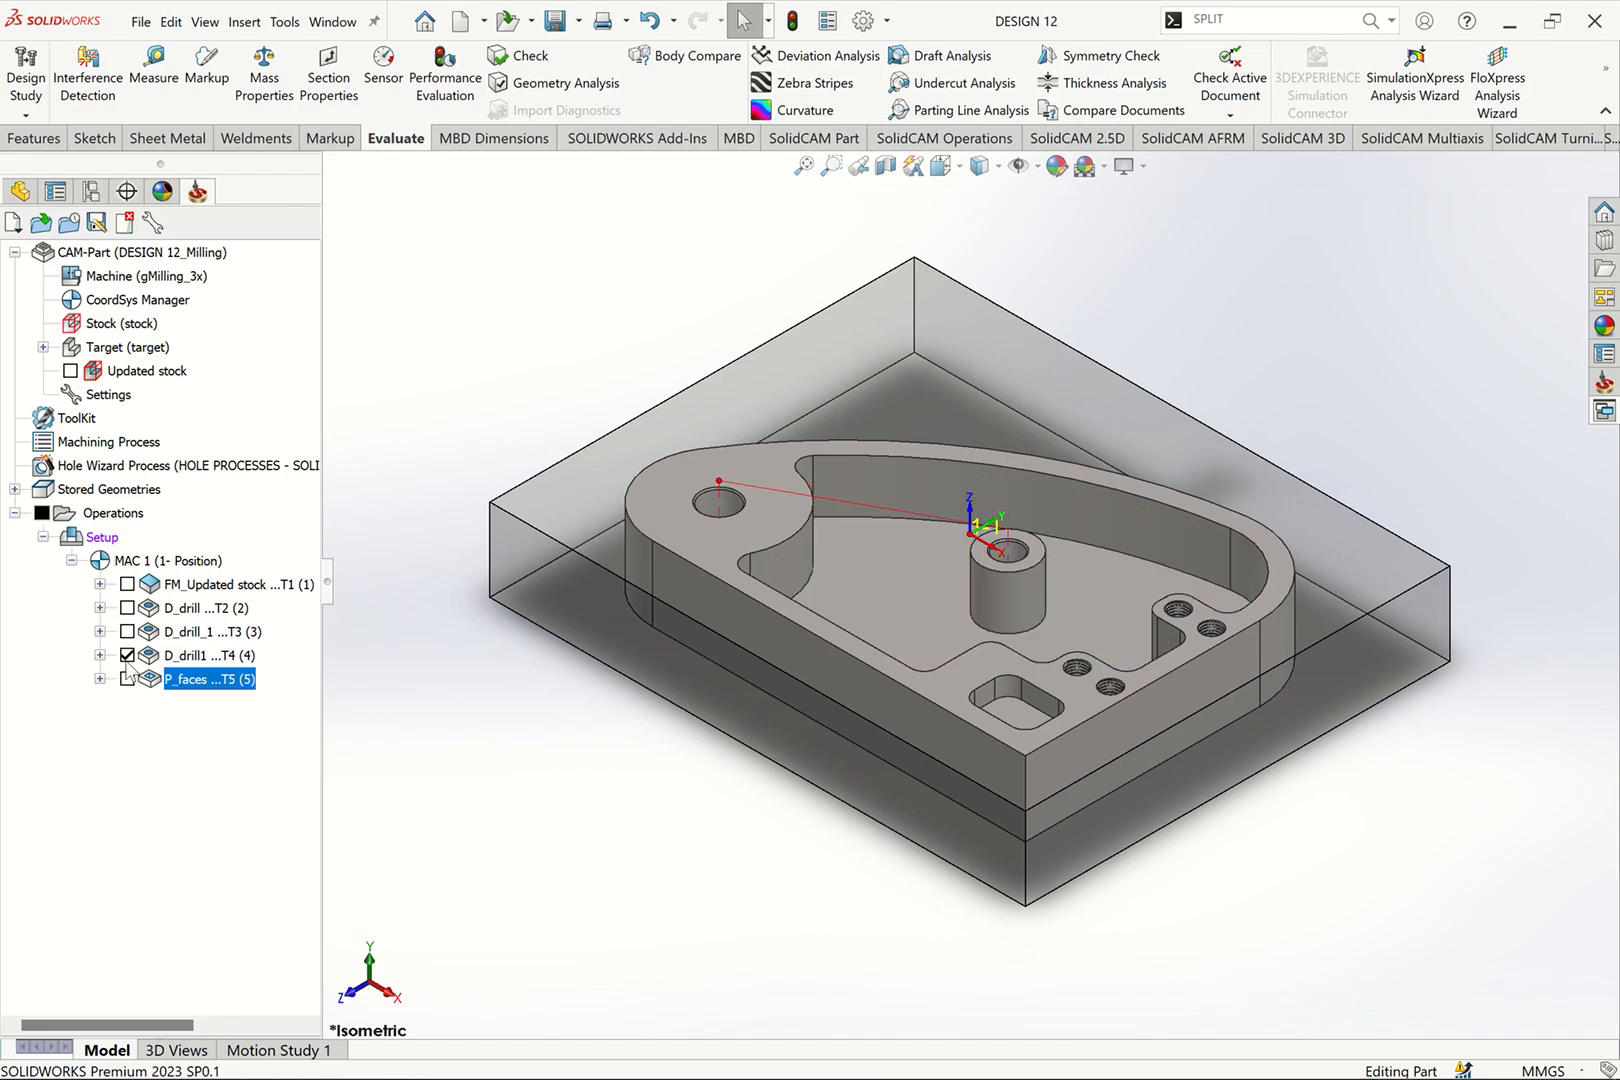
click(127, 655)
Step: Add a Pocket milling operation and pick the floor face of the small rounded pocket near the part's corner as its geometry
right_click(116, 514)
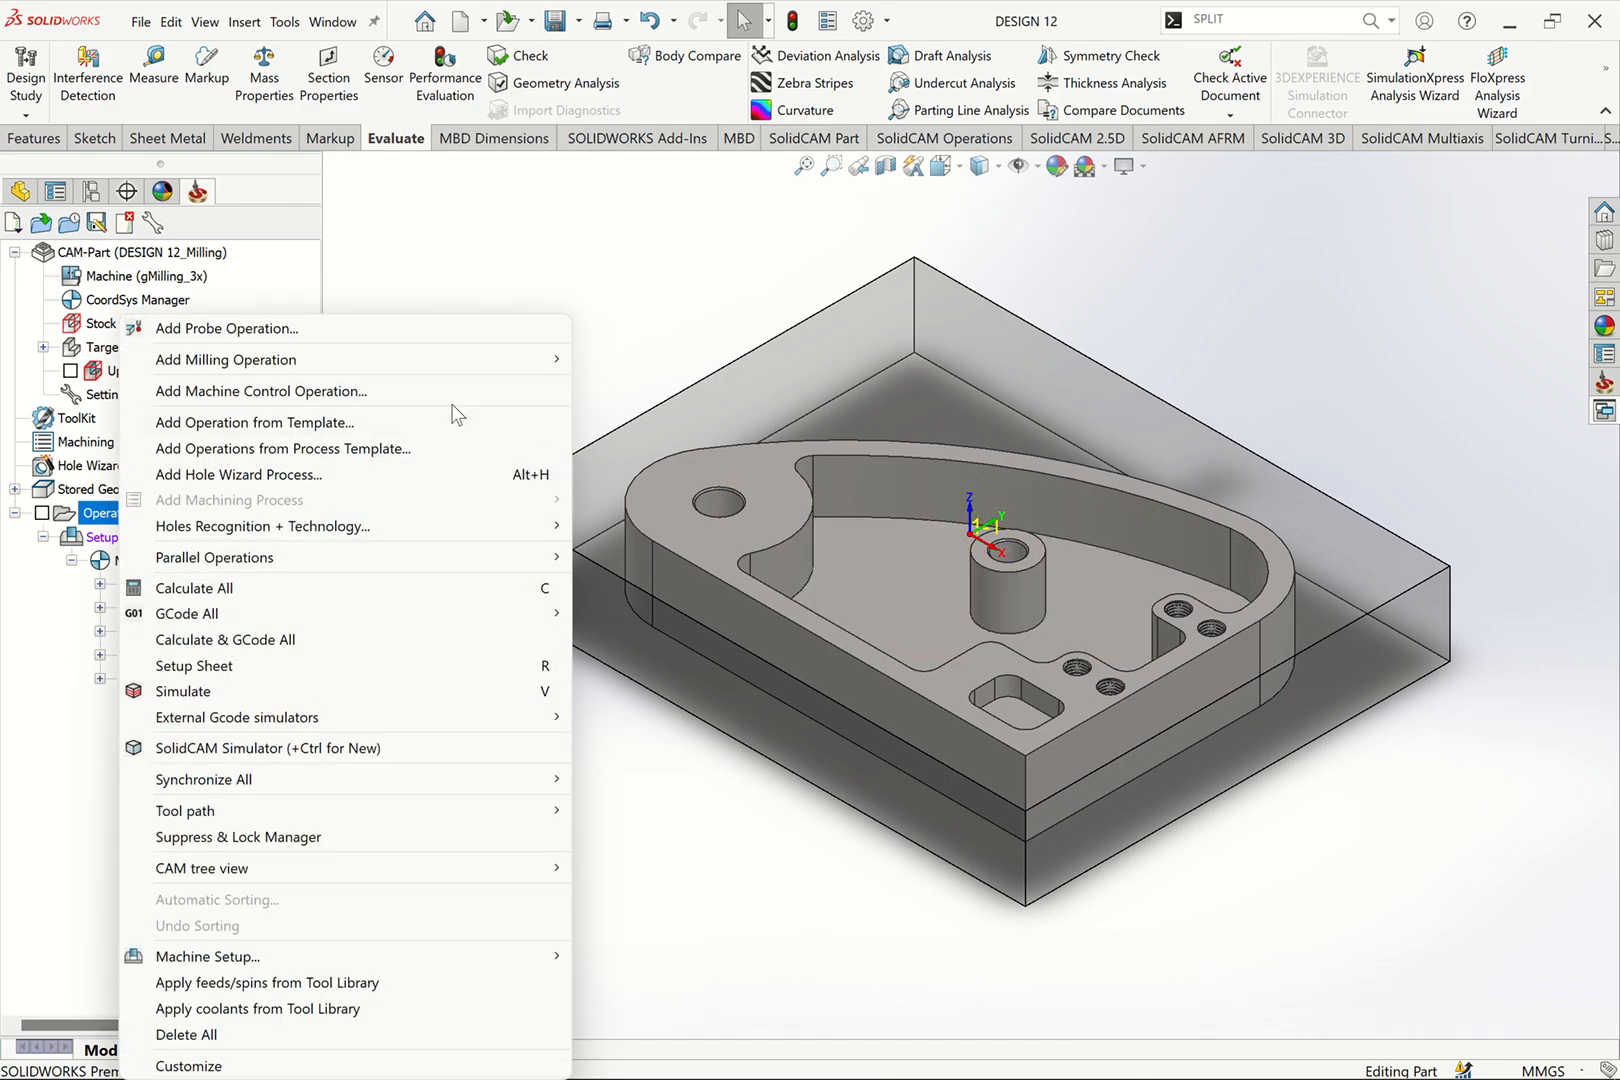
mouse_move(517, 360)
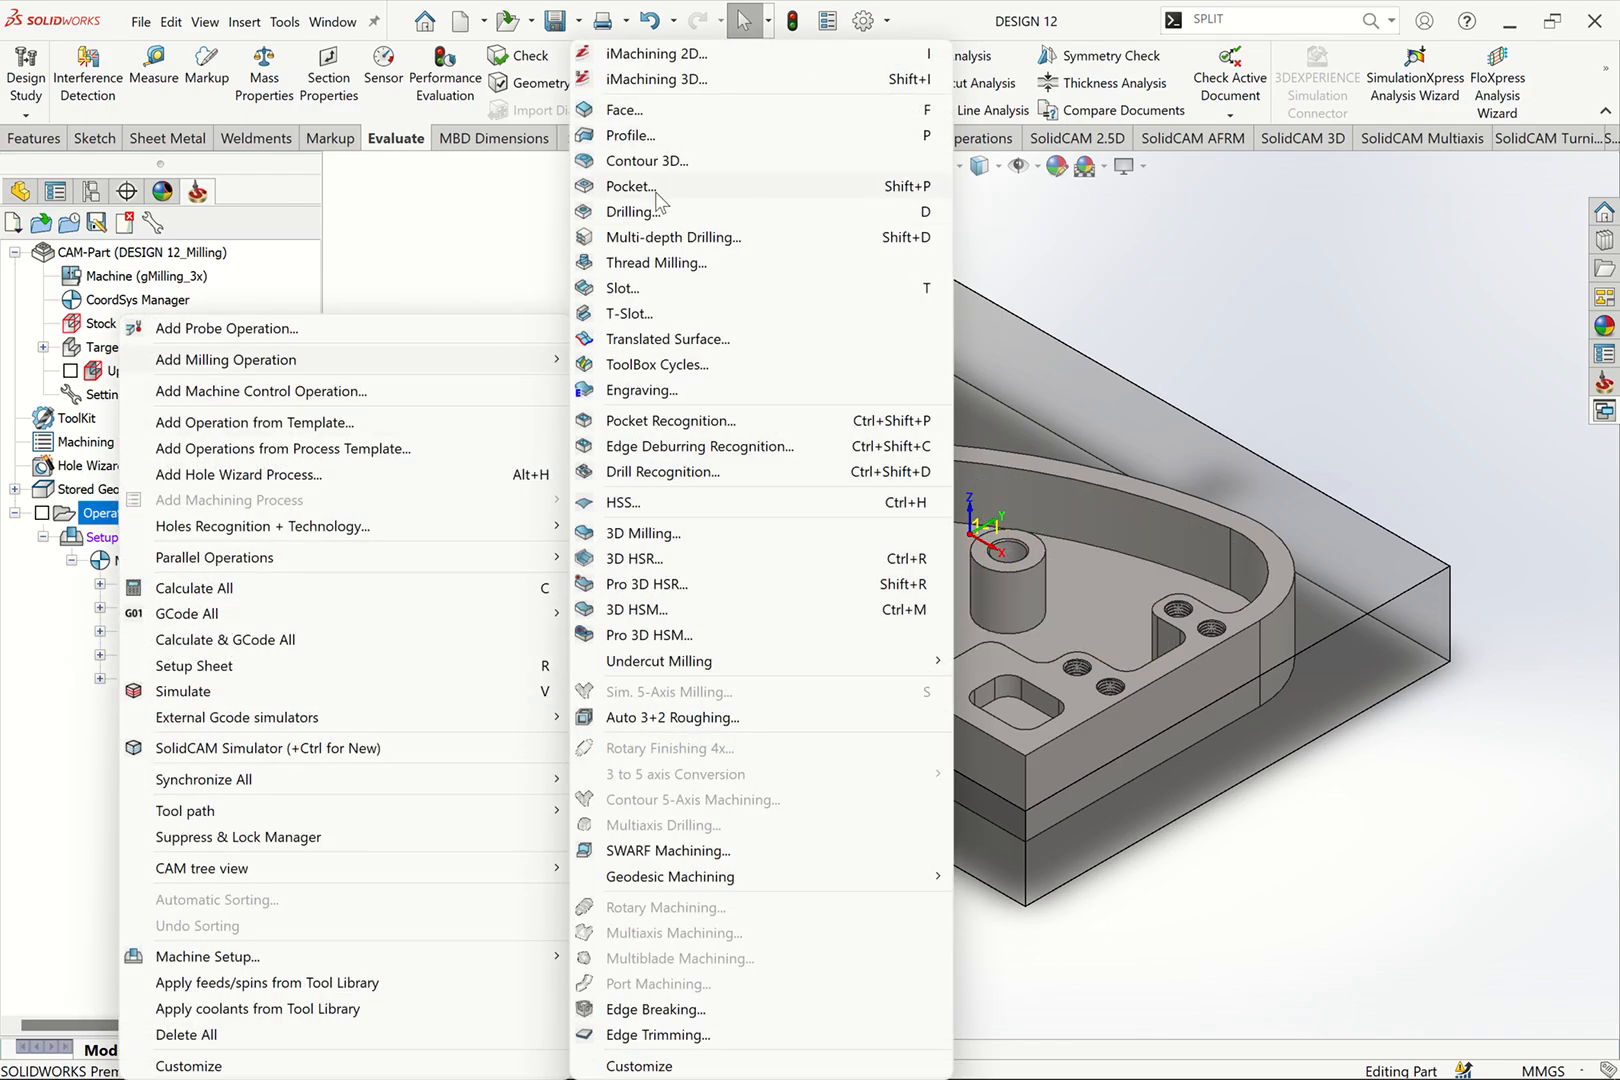
click(652, 187)
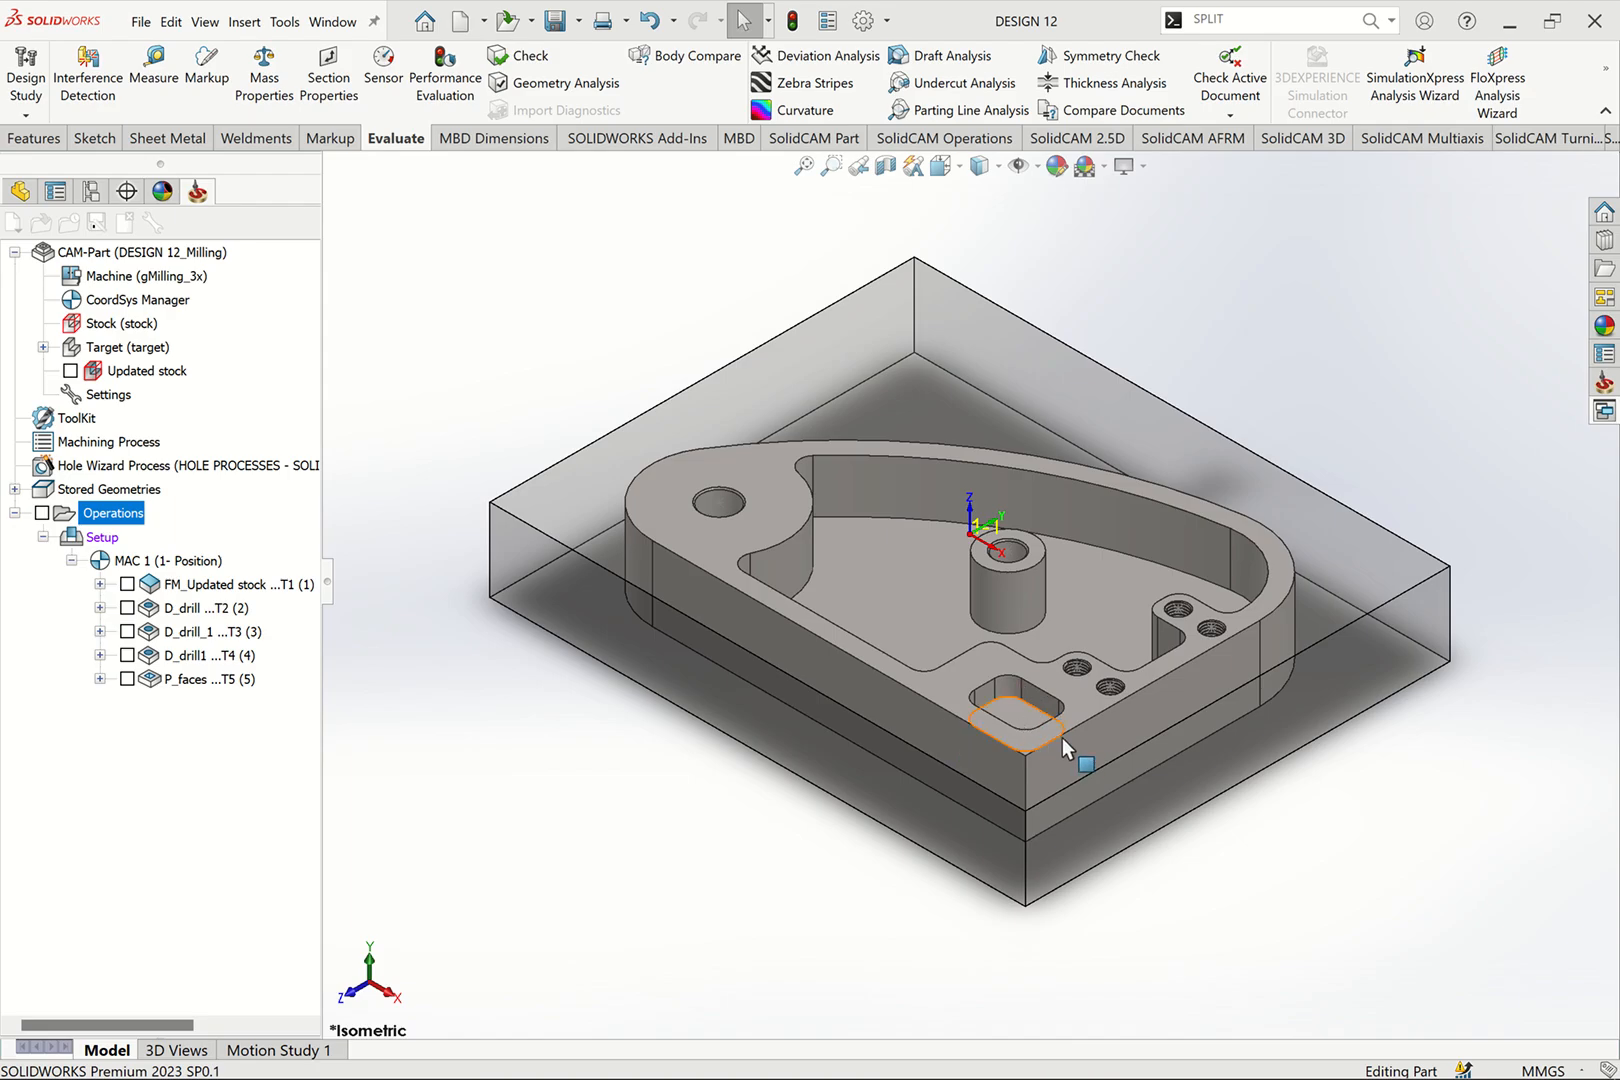
scroll(1026, 721, down, 12)
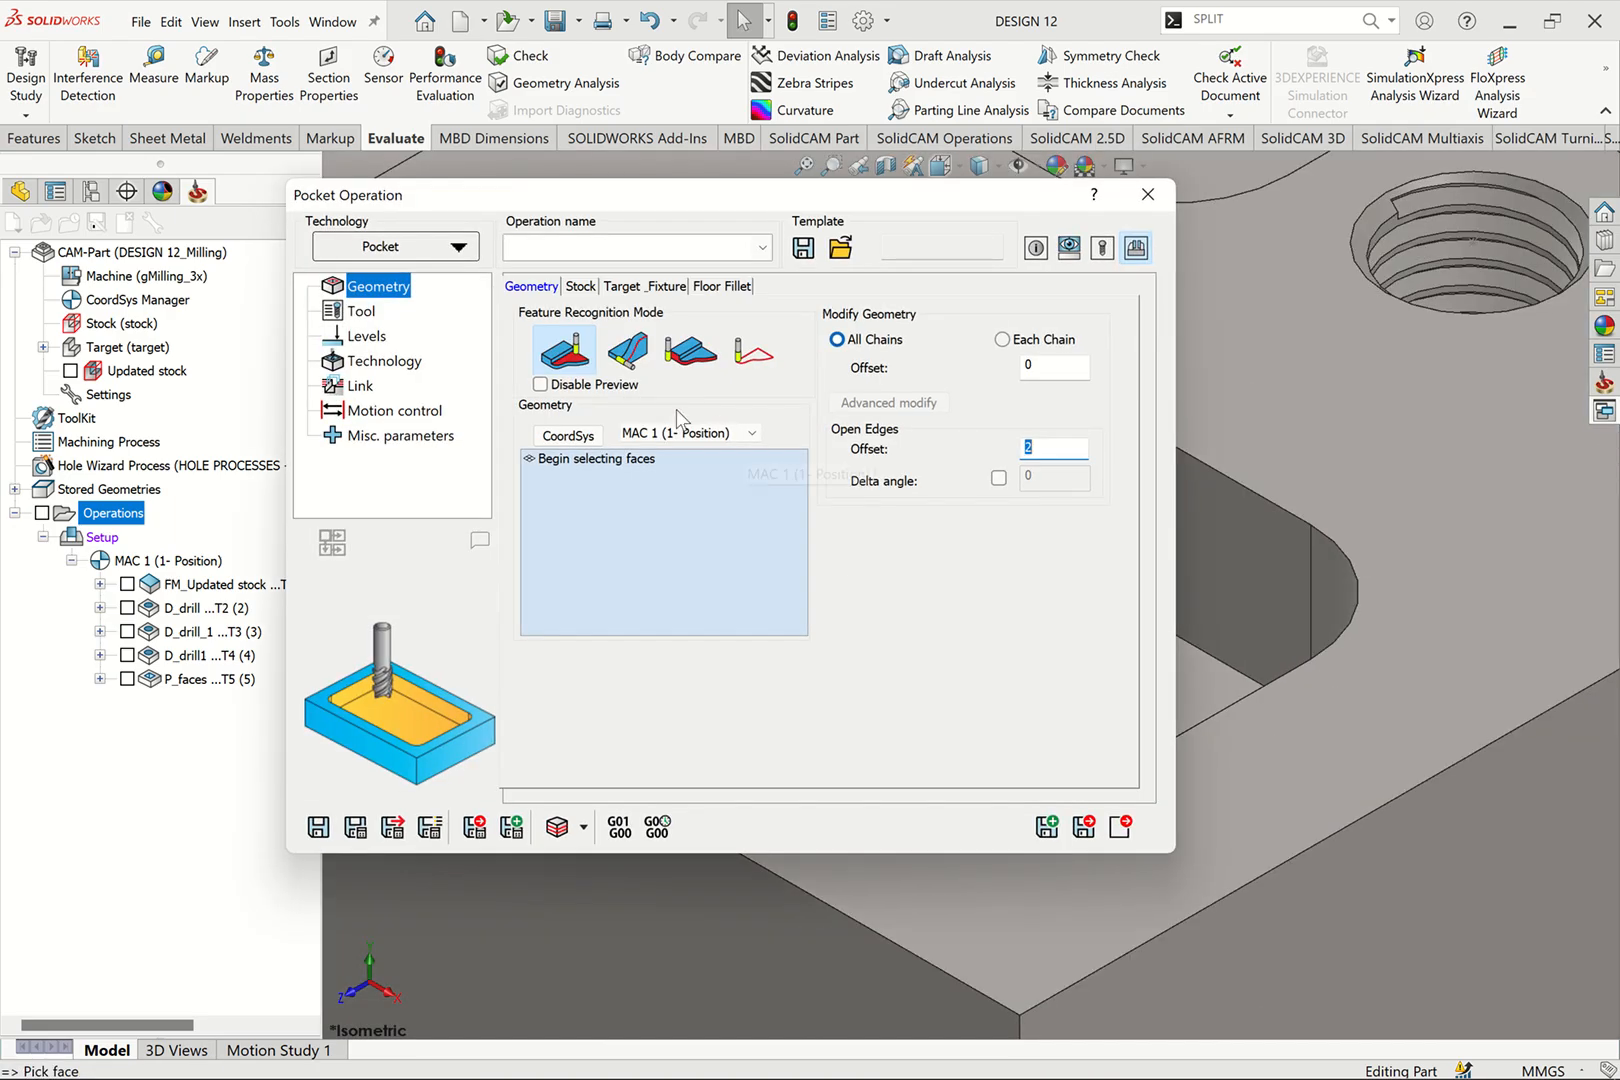
click(566, 360)
click(593, 463)
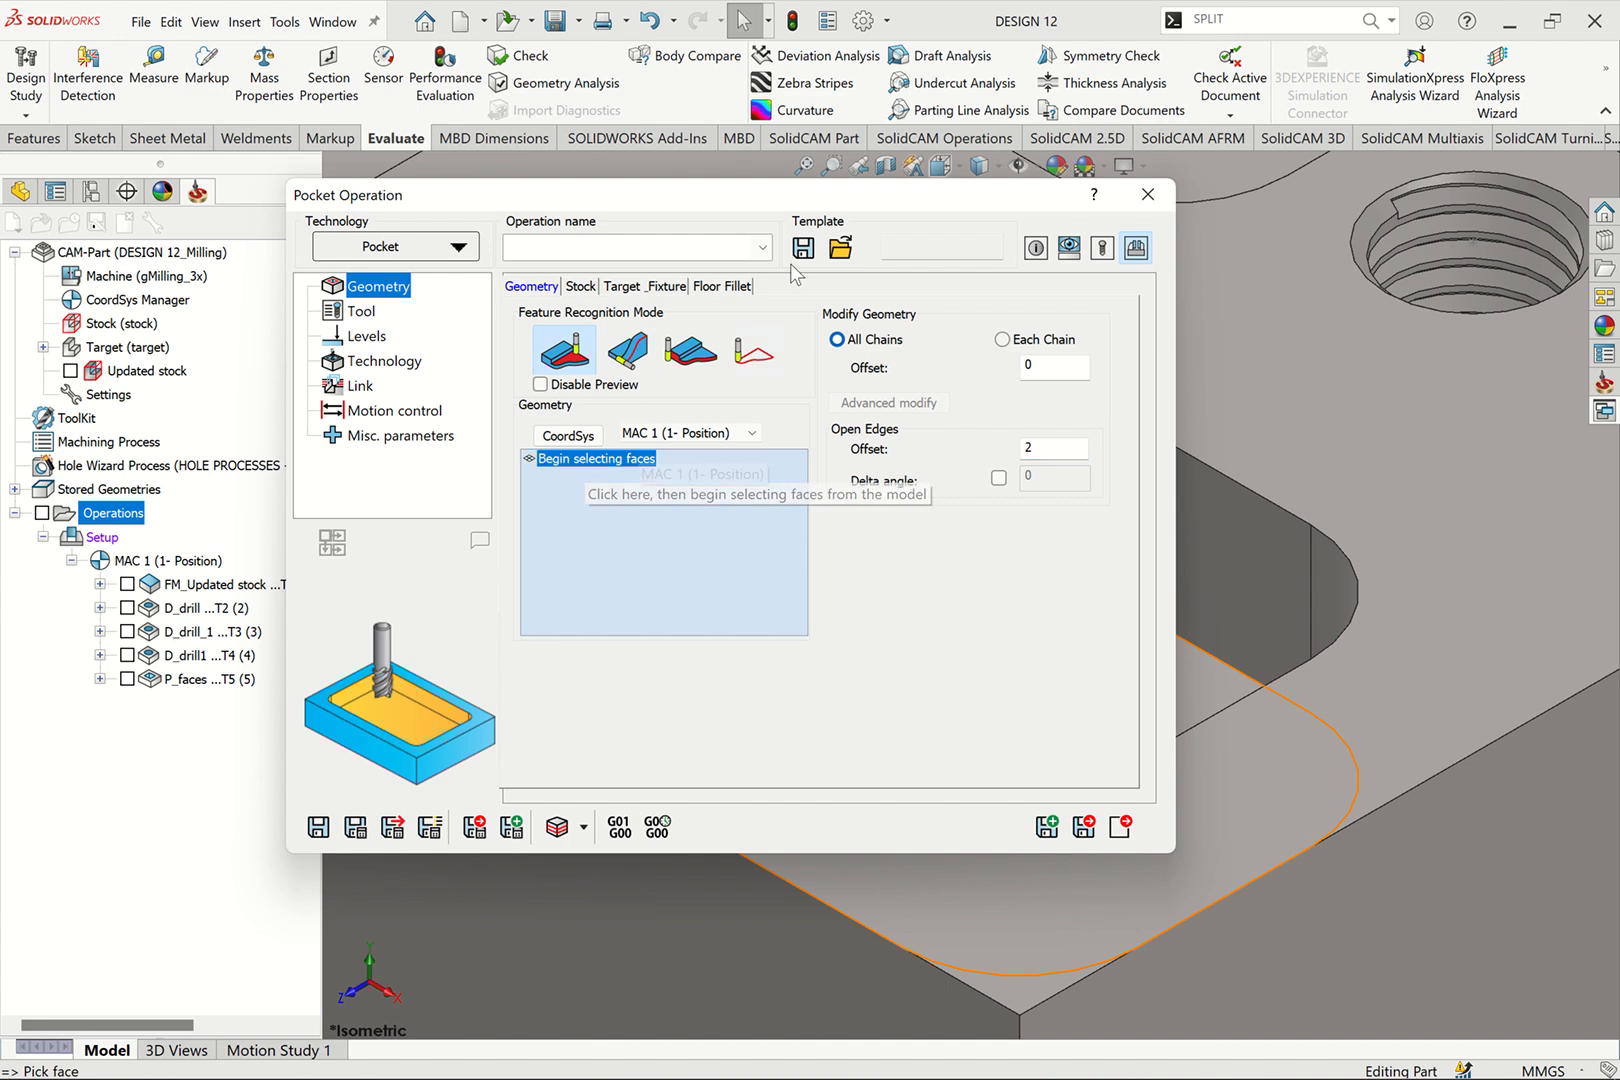
drag(806, 199, 570, 204)
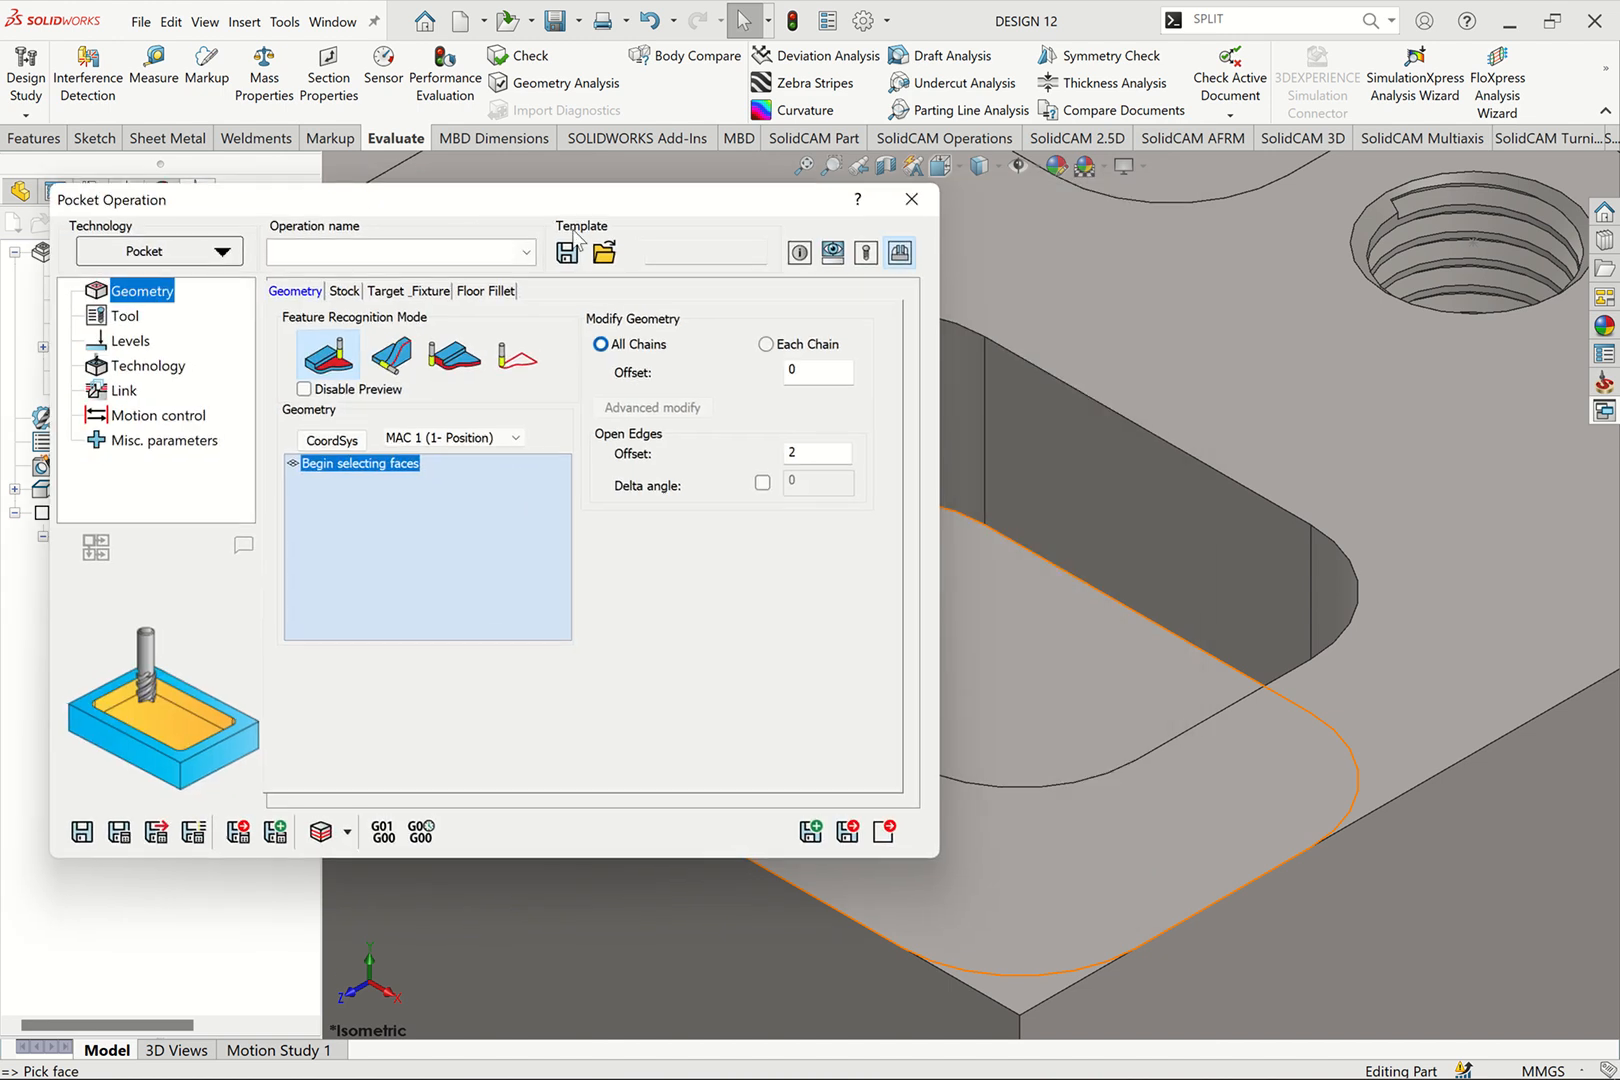
click(1049, 678)
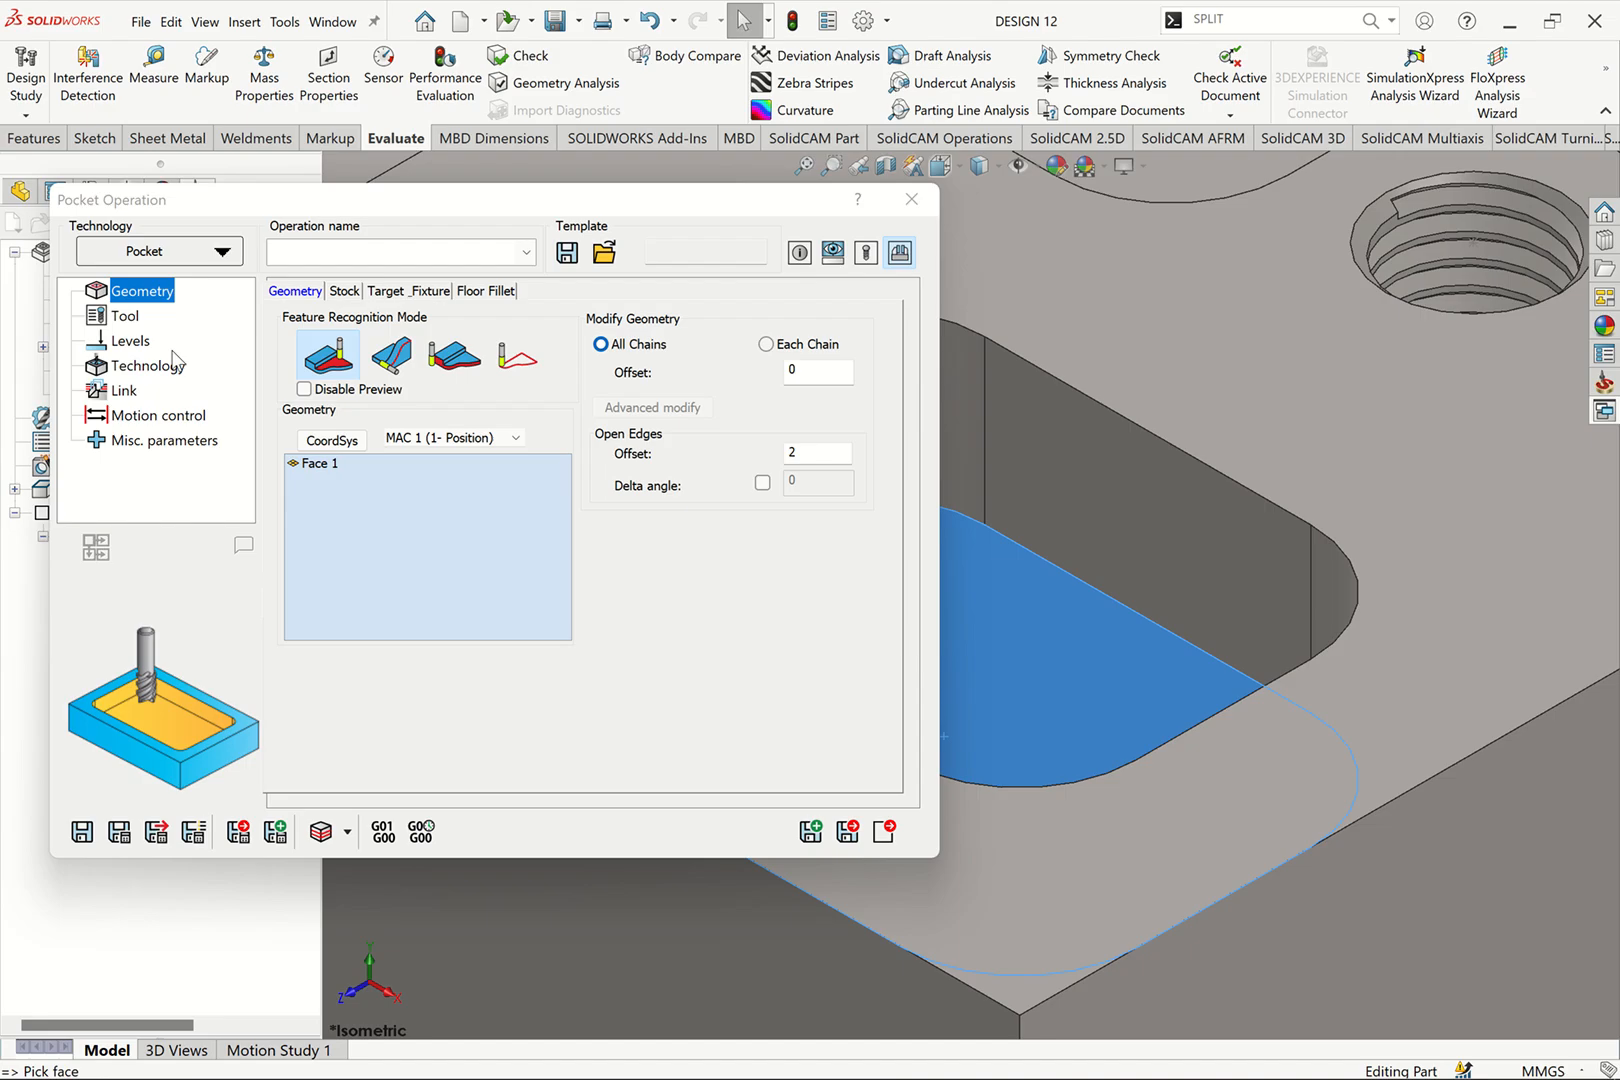
Step: Assign the existing 8 mm end mill, tool number 5, to the small pocket operation
click(128, 318)
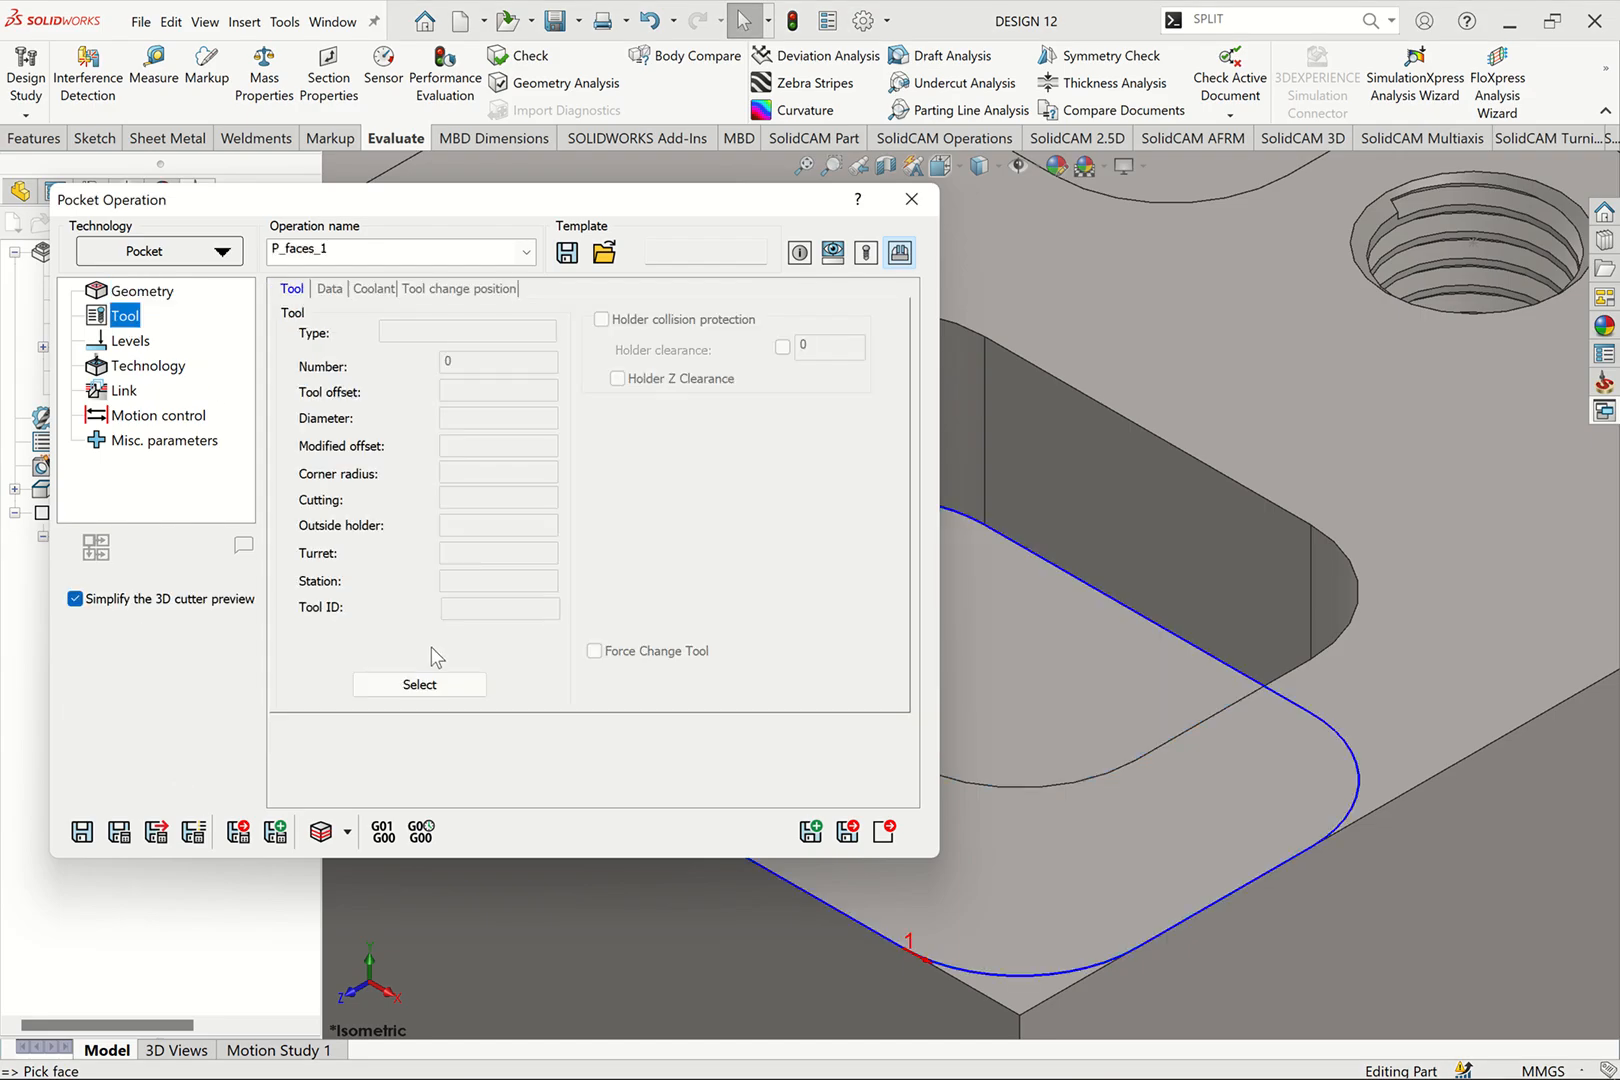
click(432, 680)
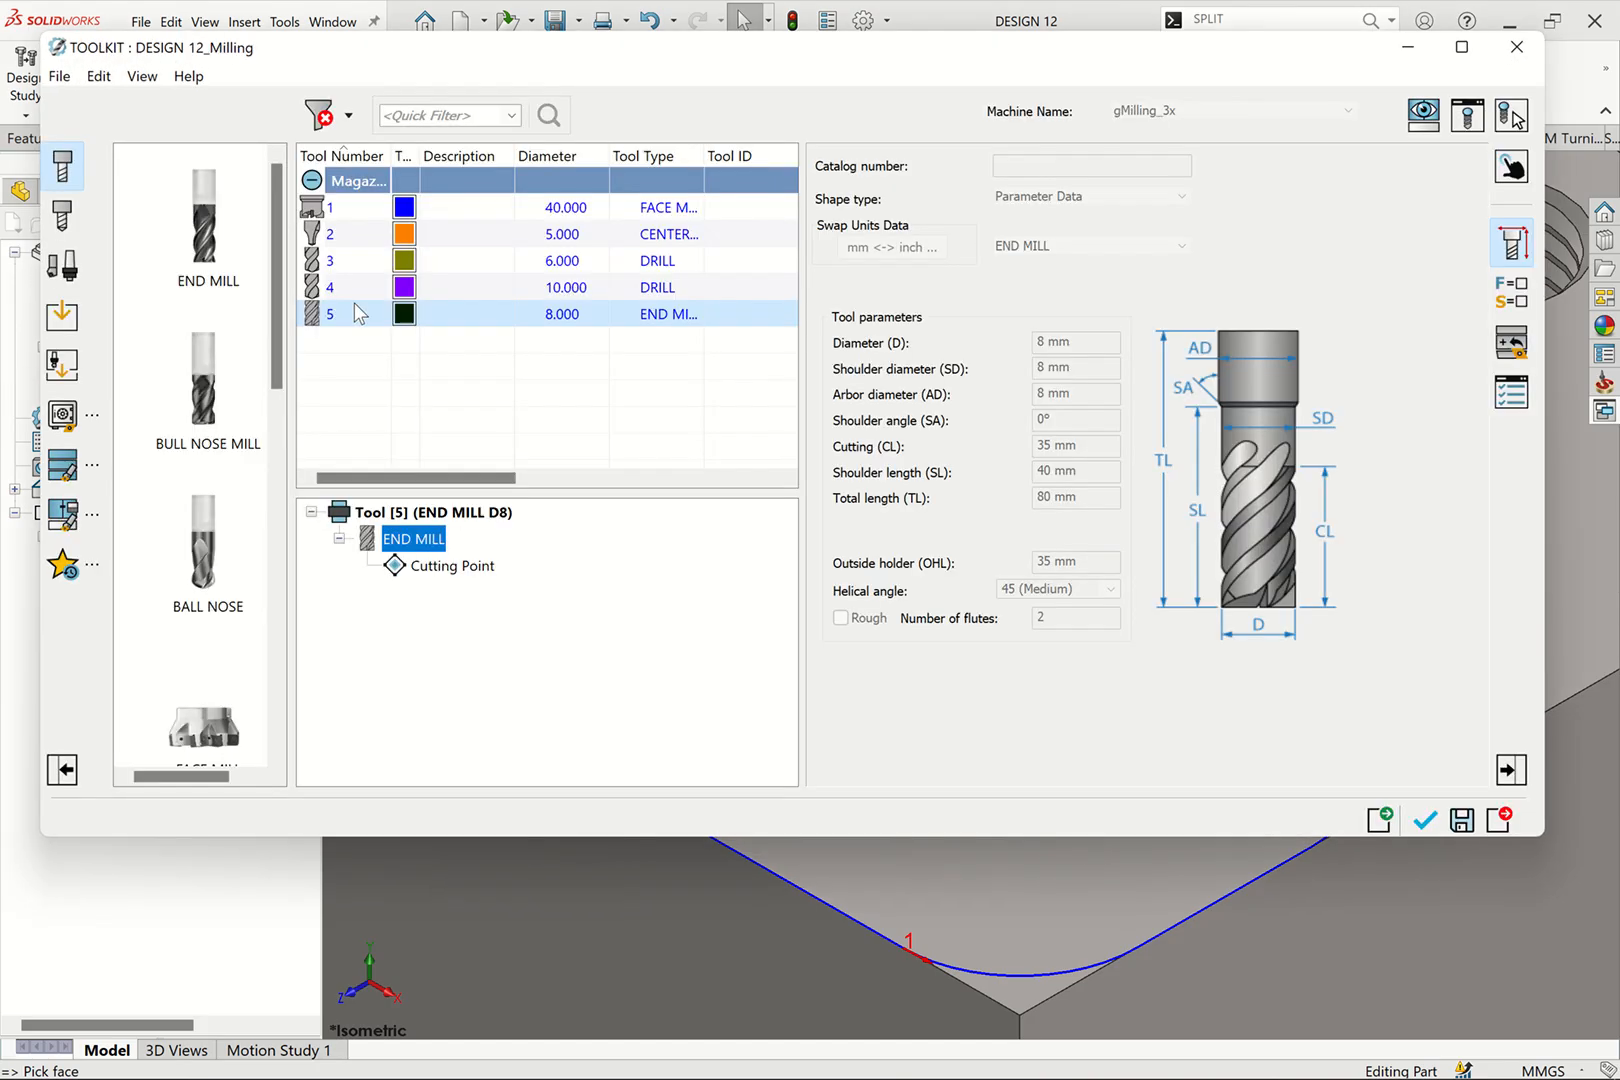
click(1420, 819)
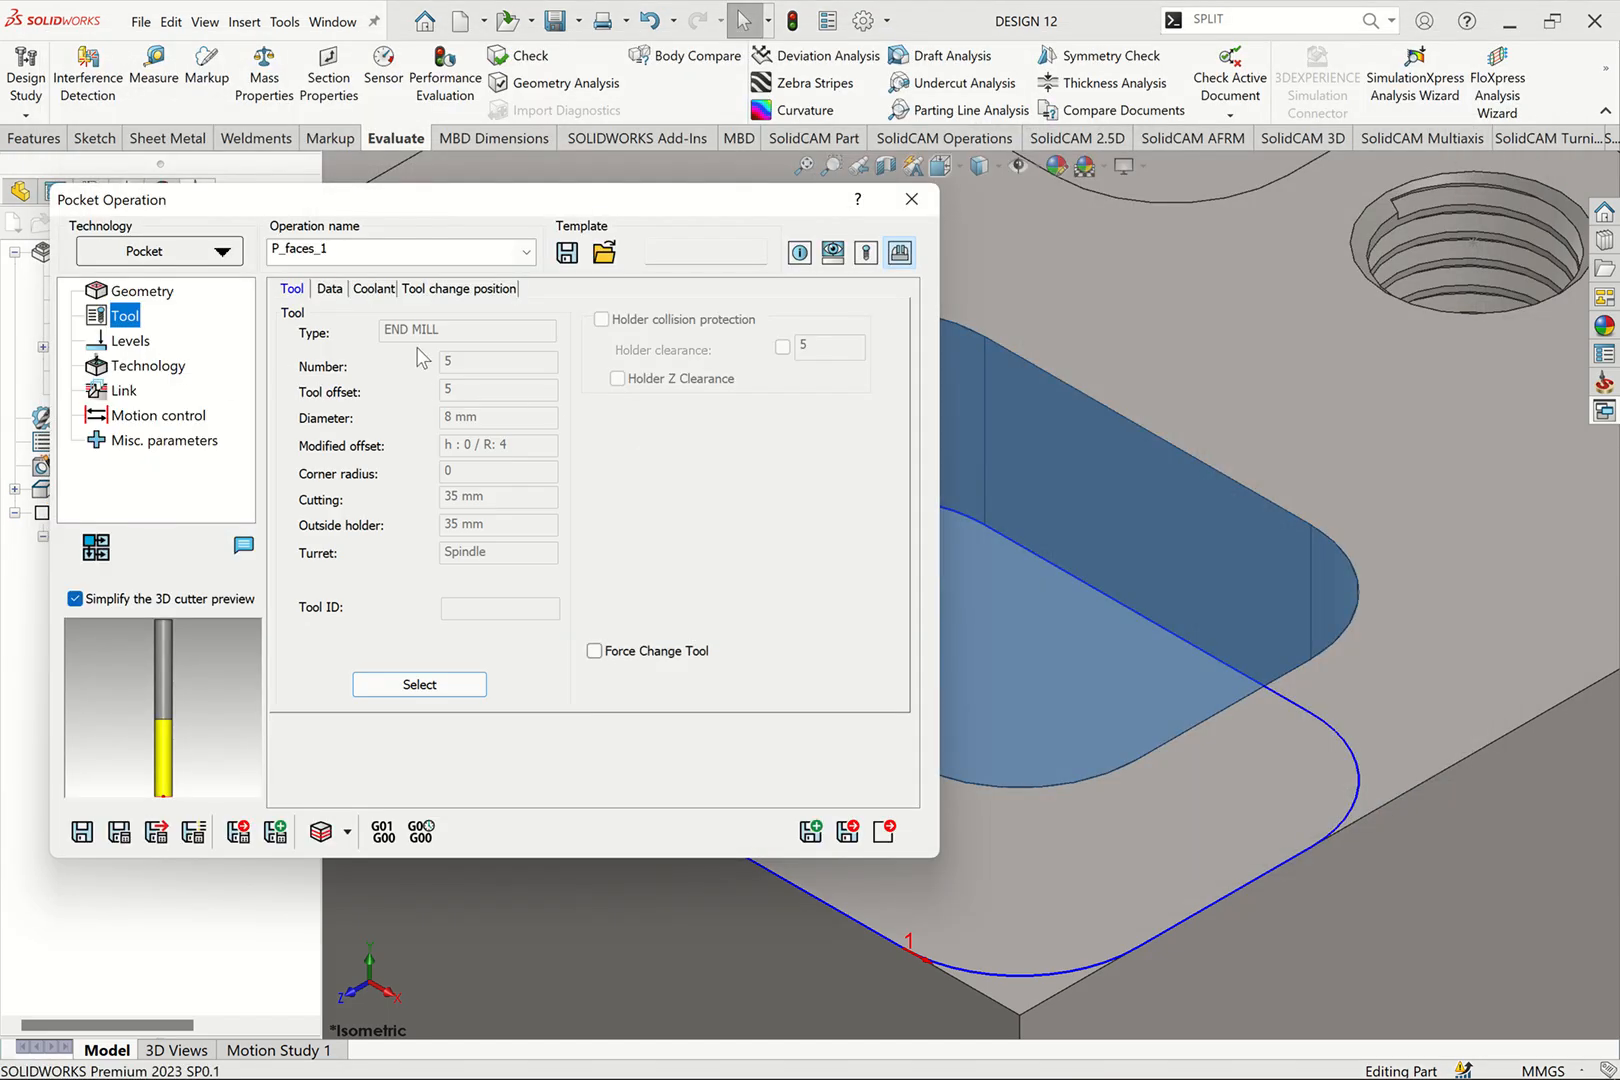
Step: Set the small pocket's clearance level to 5 mm, enable equal step down and set the maximum step down
click(130, 340)
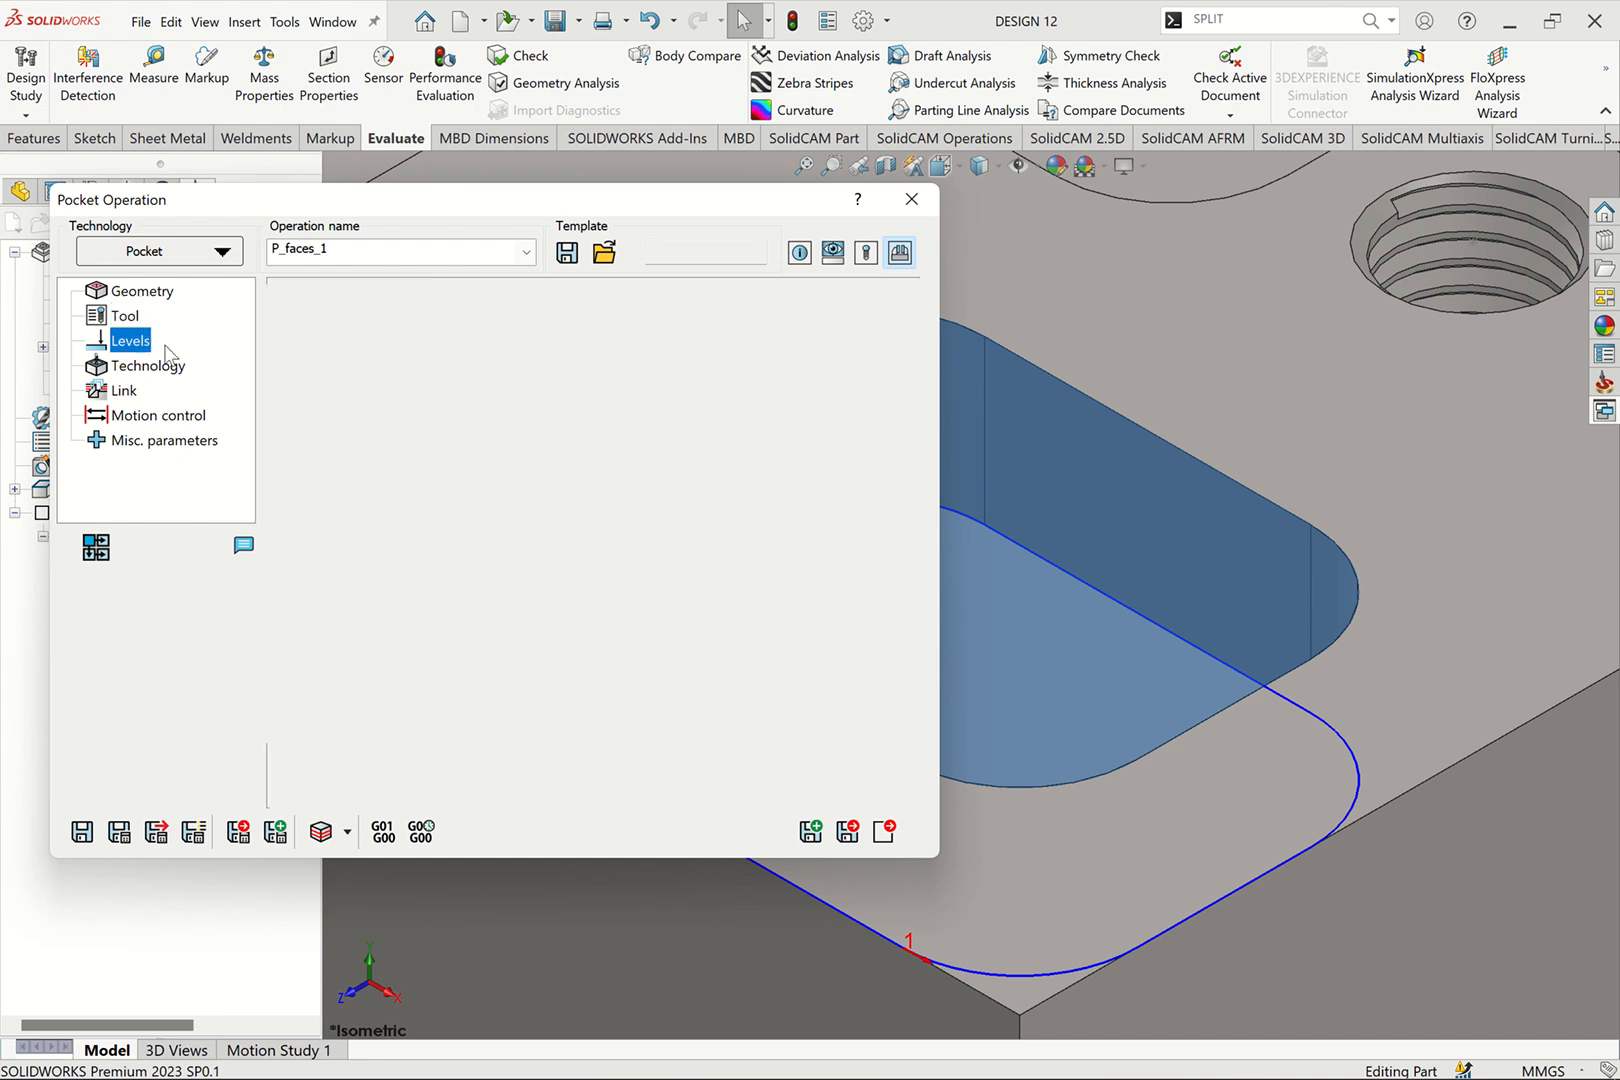
click(368, 350)
text(5)
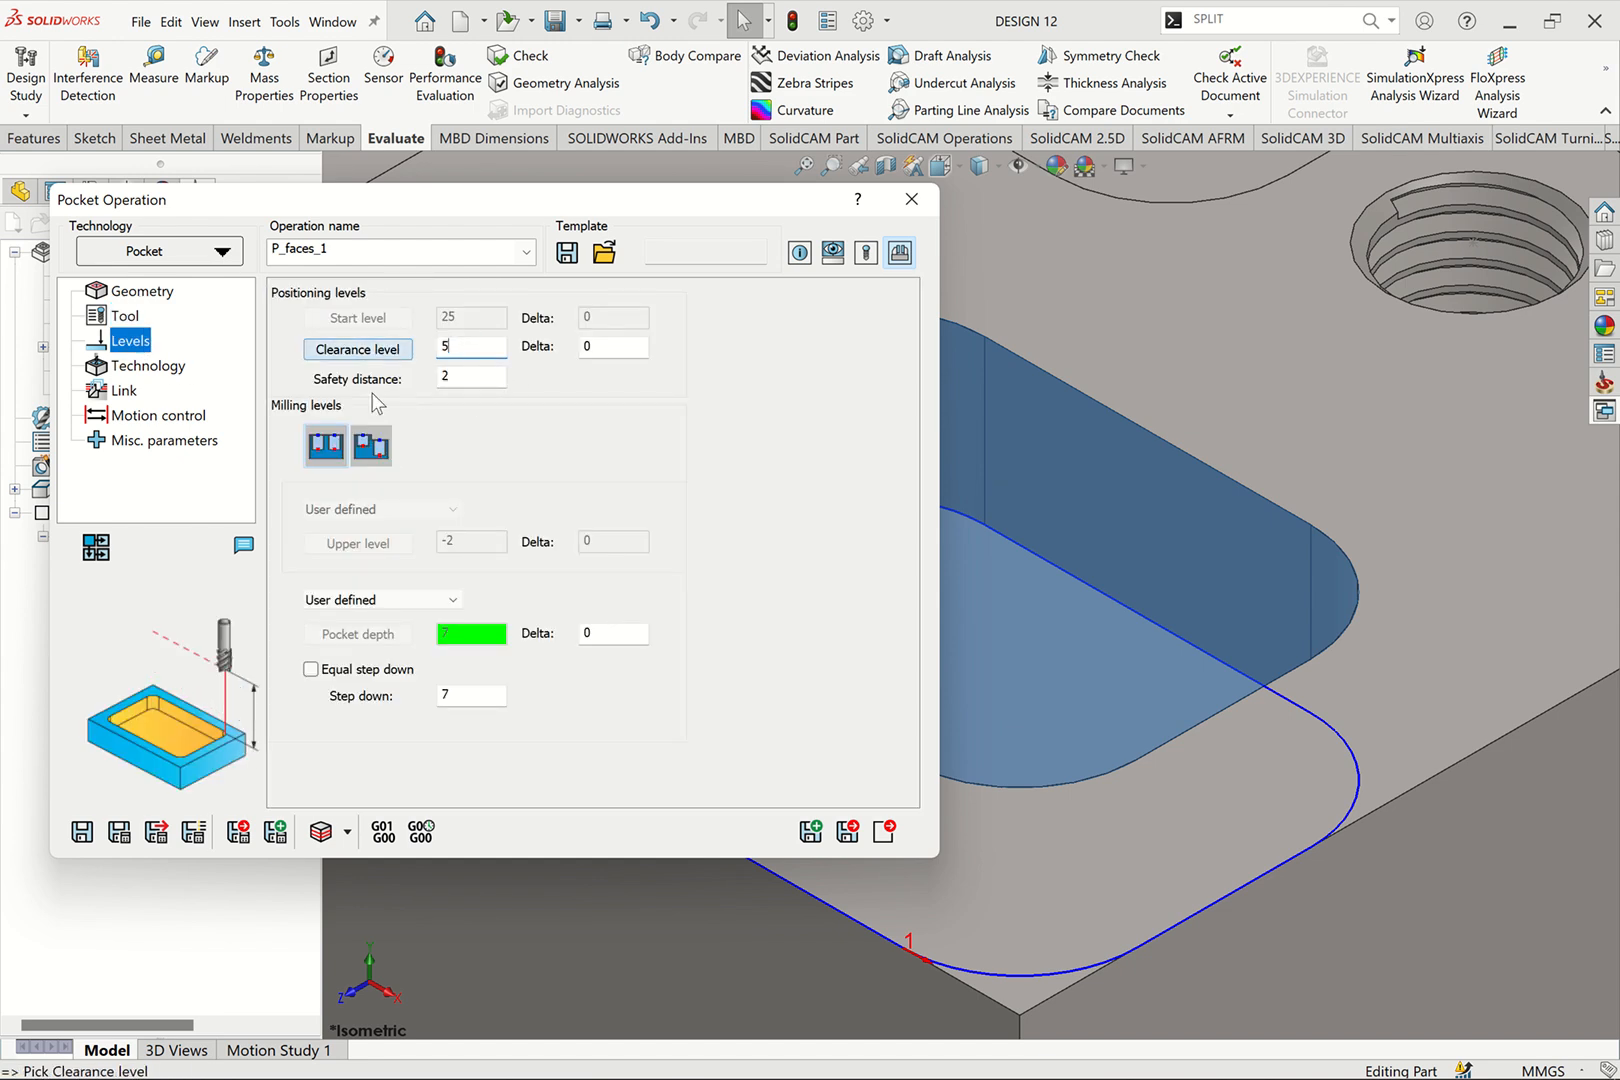
click(366, 669)
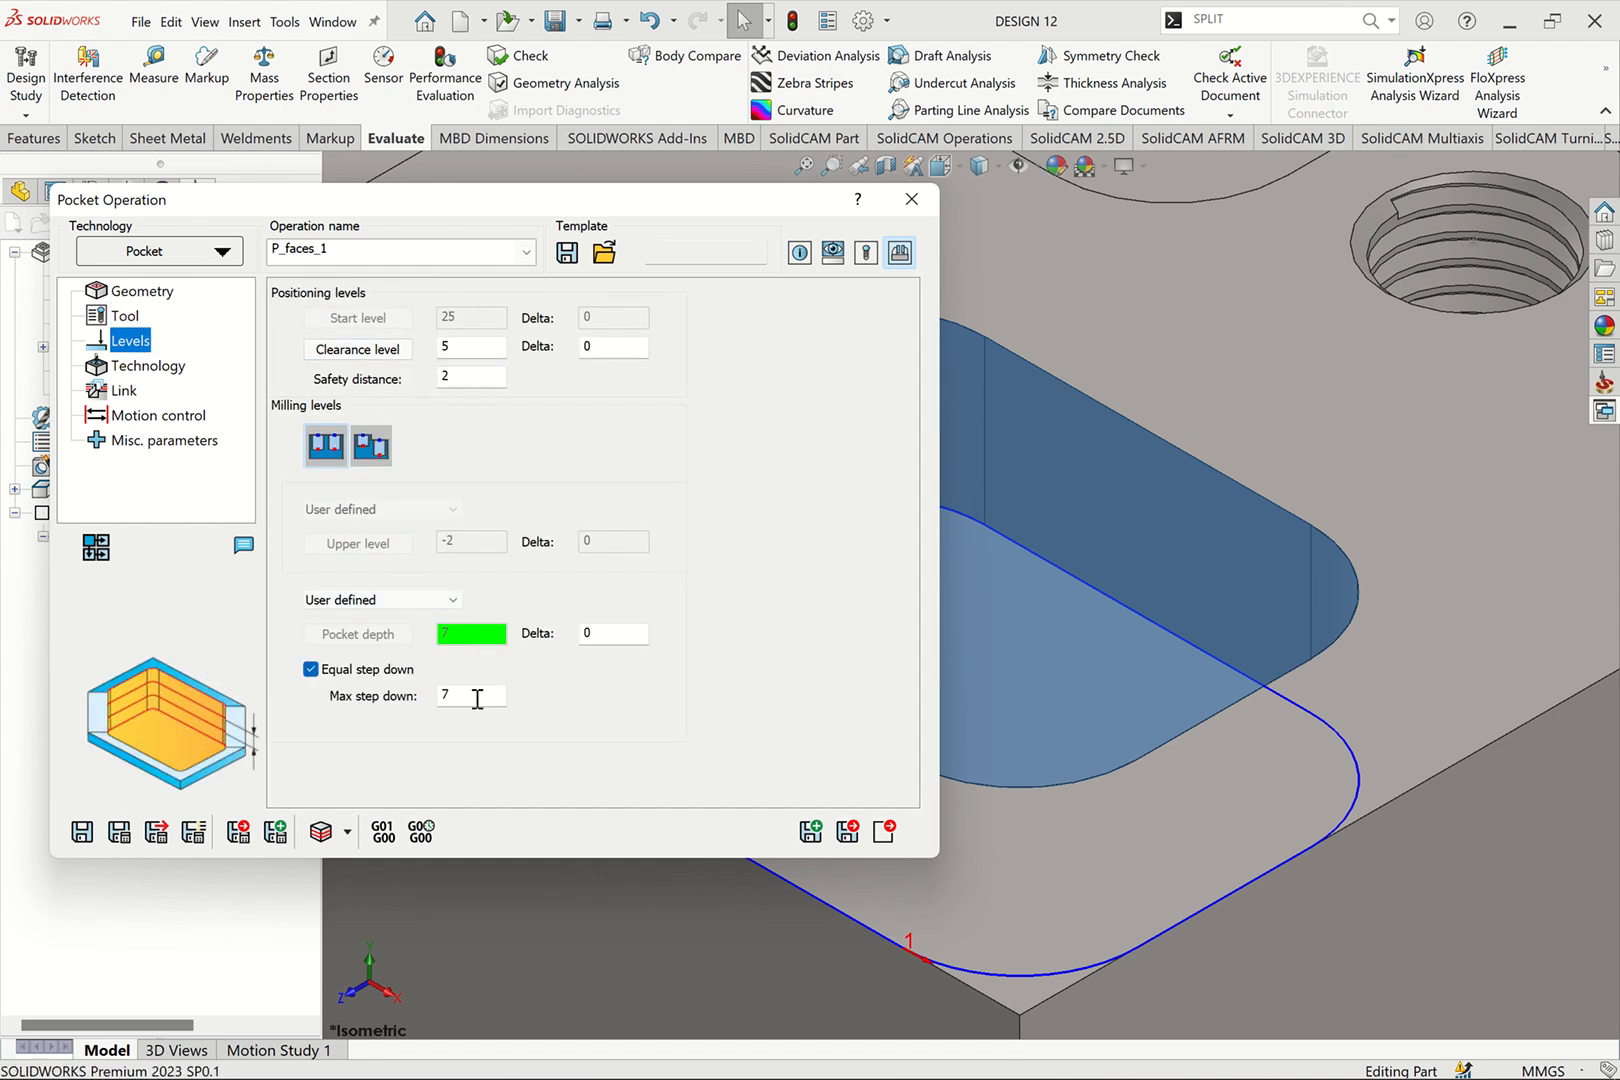
double_click(461, 696)
Step: Set the small pocket's minimum overlap percentage, and choose Smooth adjacent passes connection with tool path optimization enabled
click(150, 366)
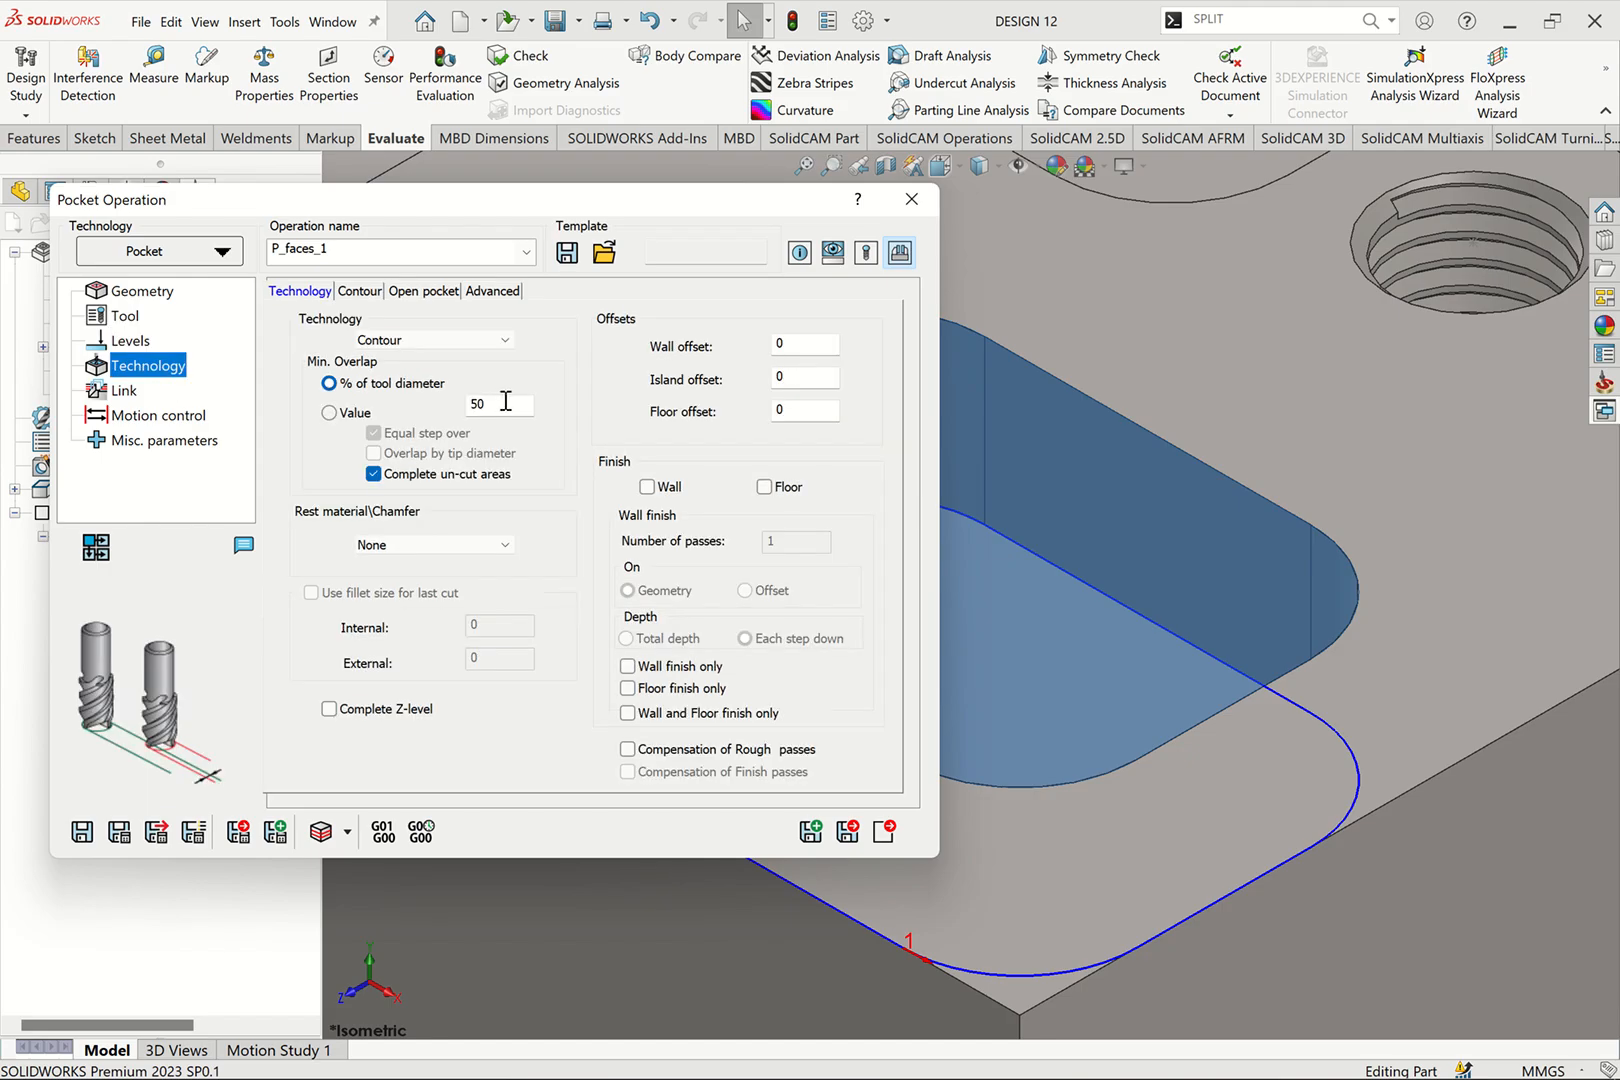
double_click(505, 401)
click(360, 291)
click(420, 584)
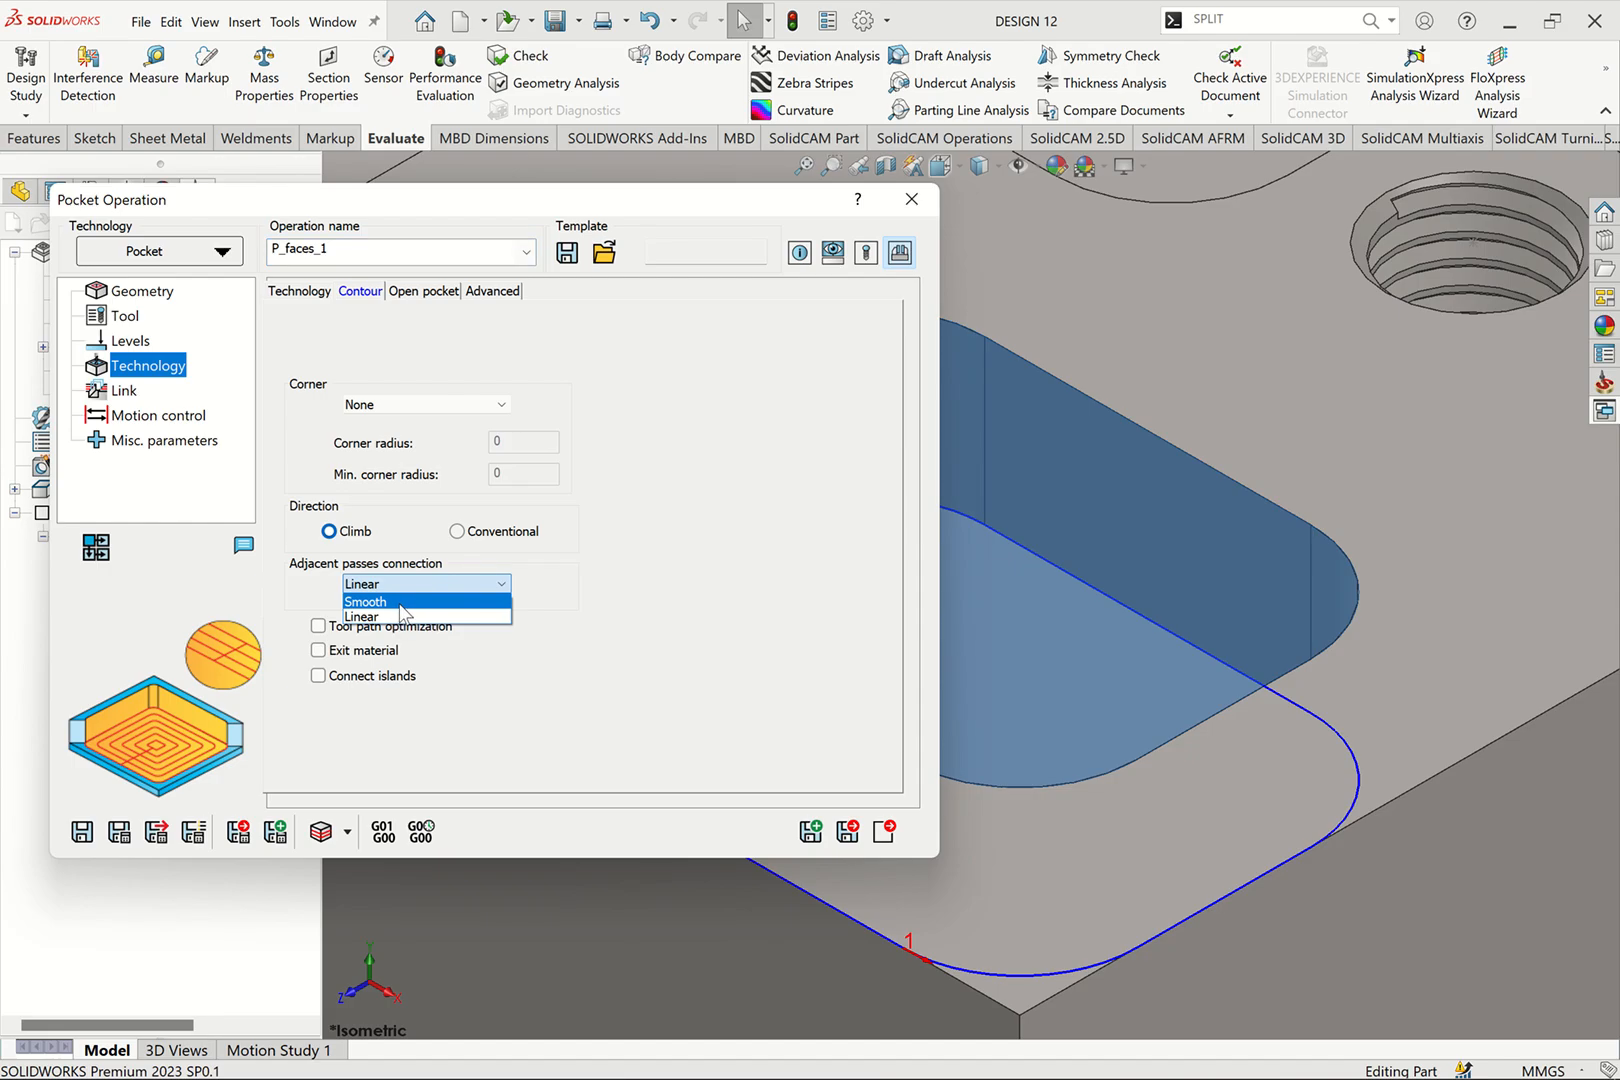
click(370, 597)
click(318, 626)
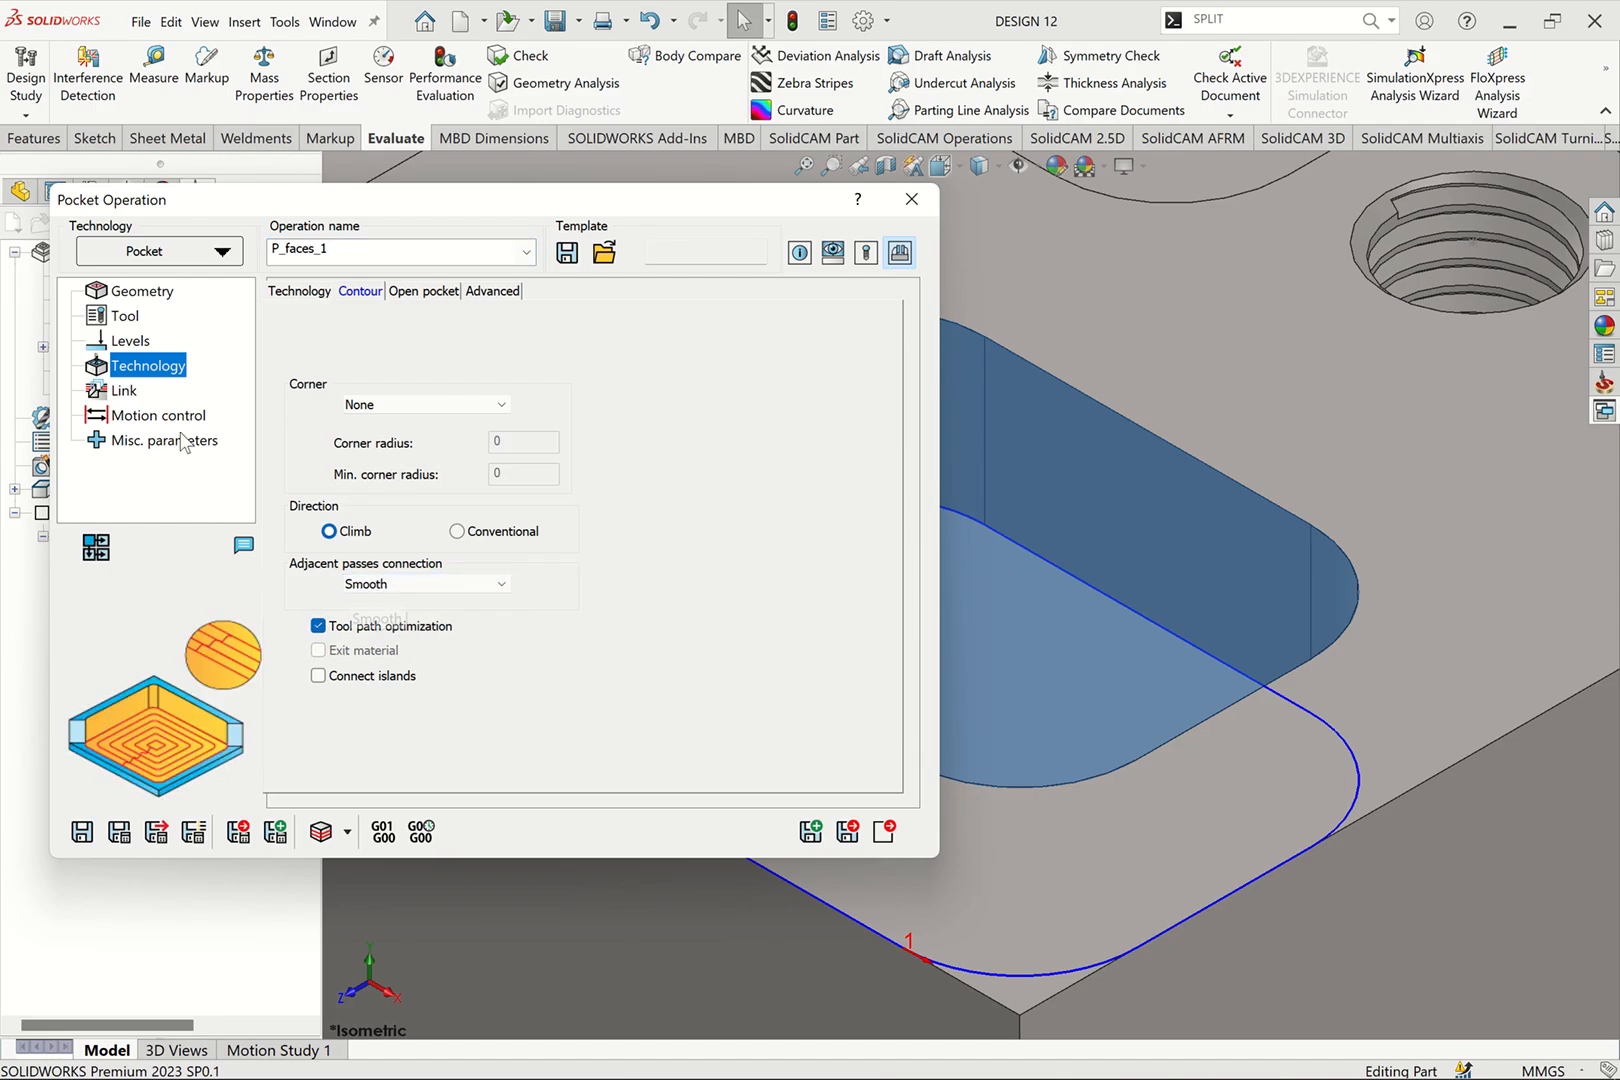
Step: Use Helical ramping for the small pocket, then save and calculate the operation and exit it
click(123, 394)
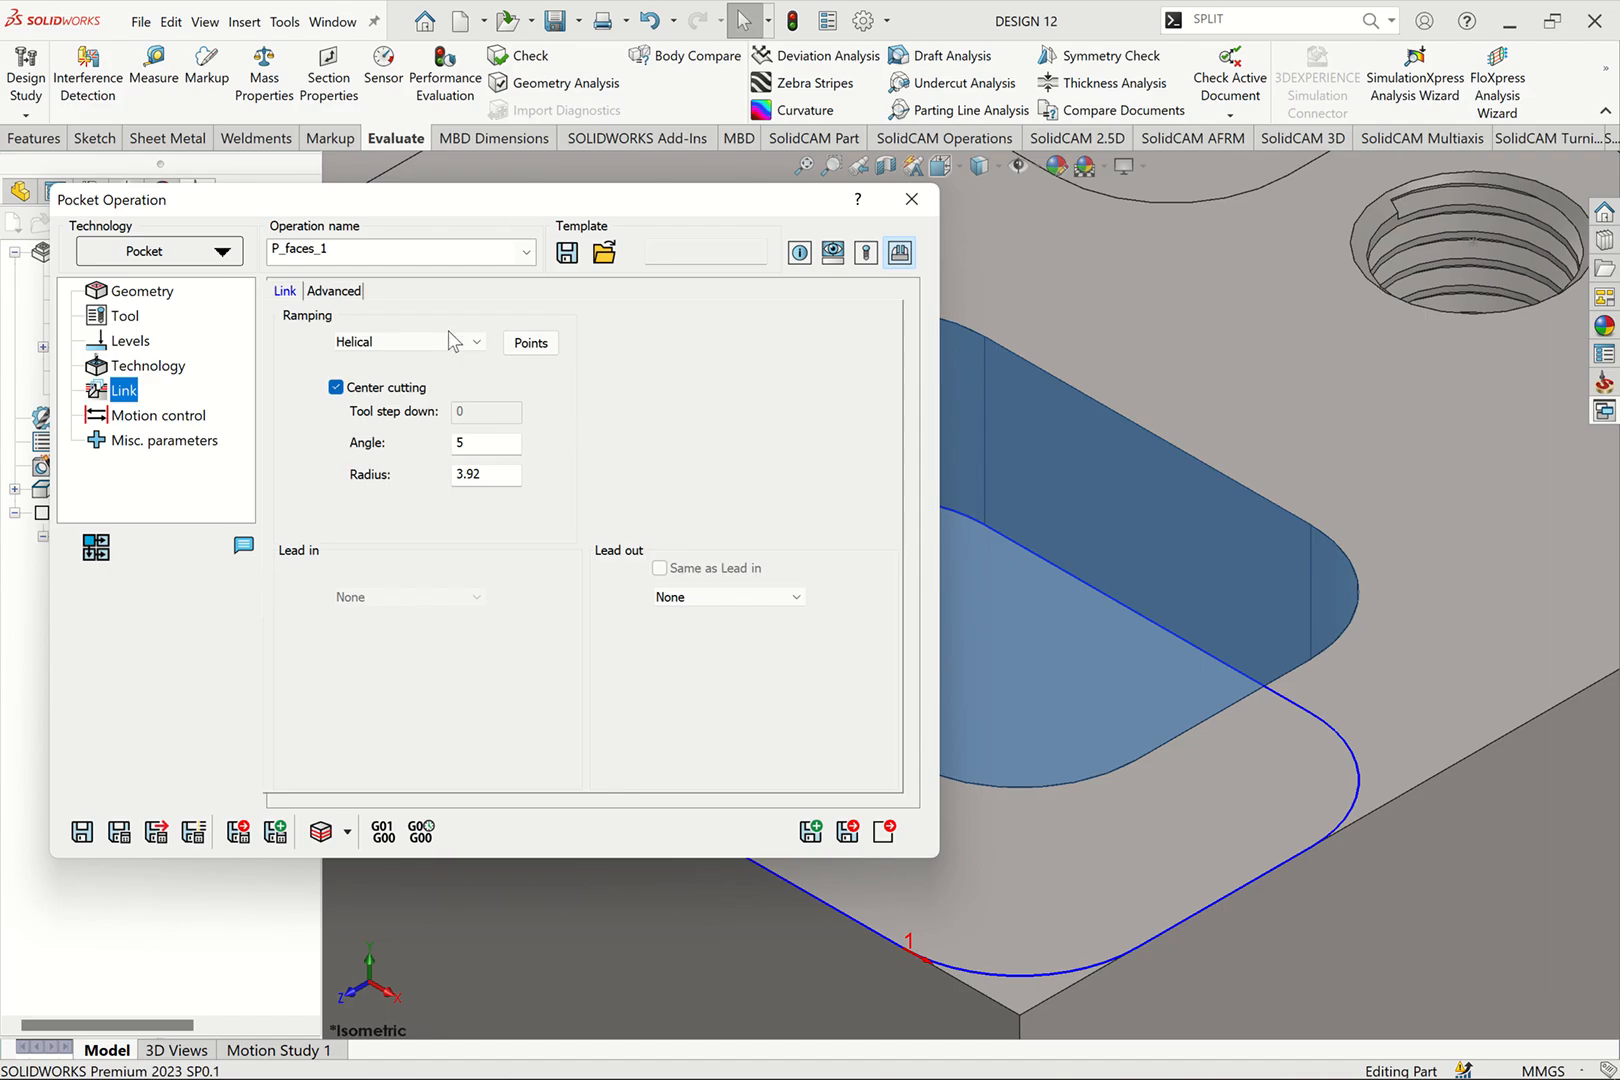
click(119, 832)
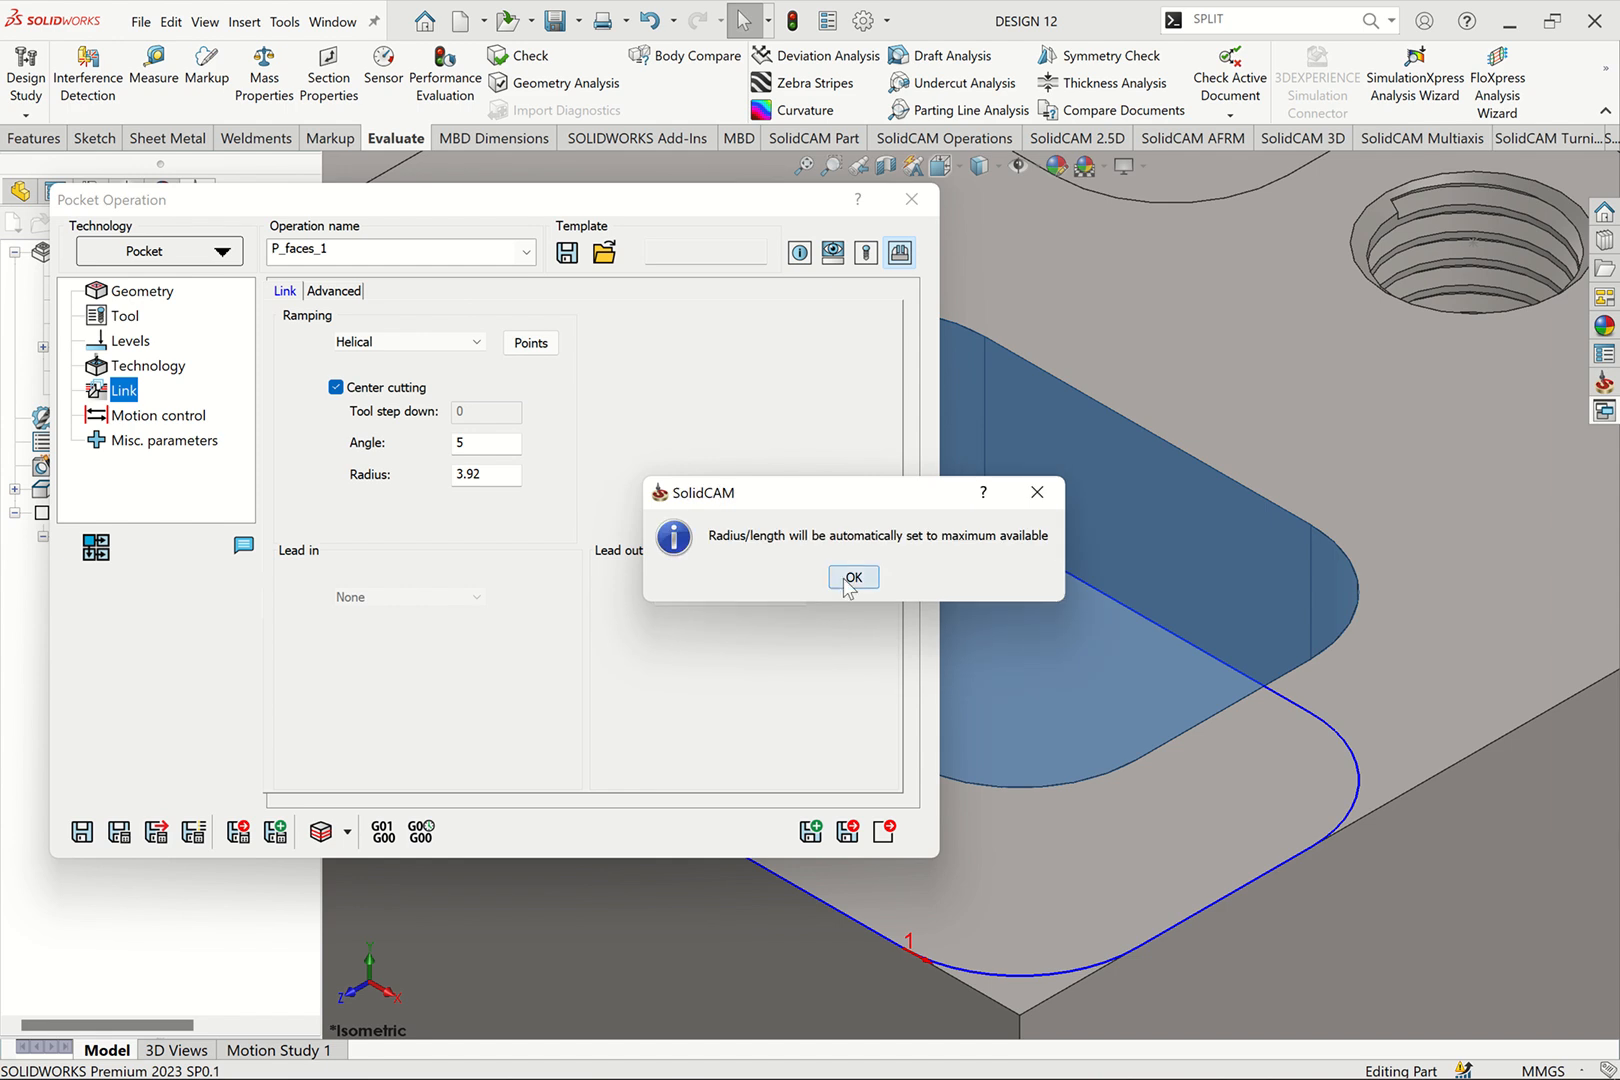
click(852, 578)
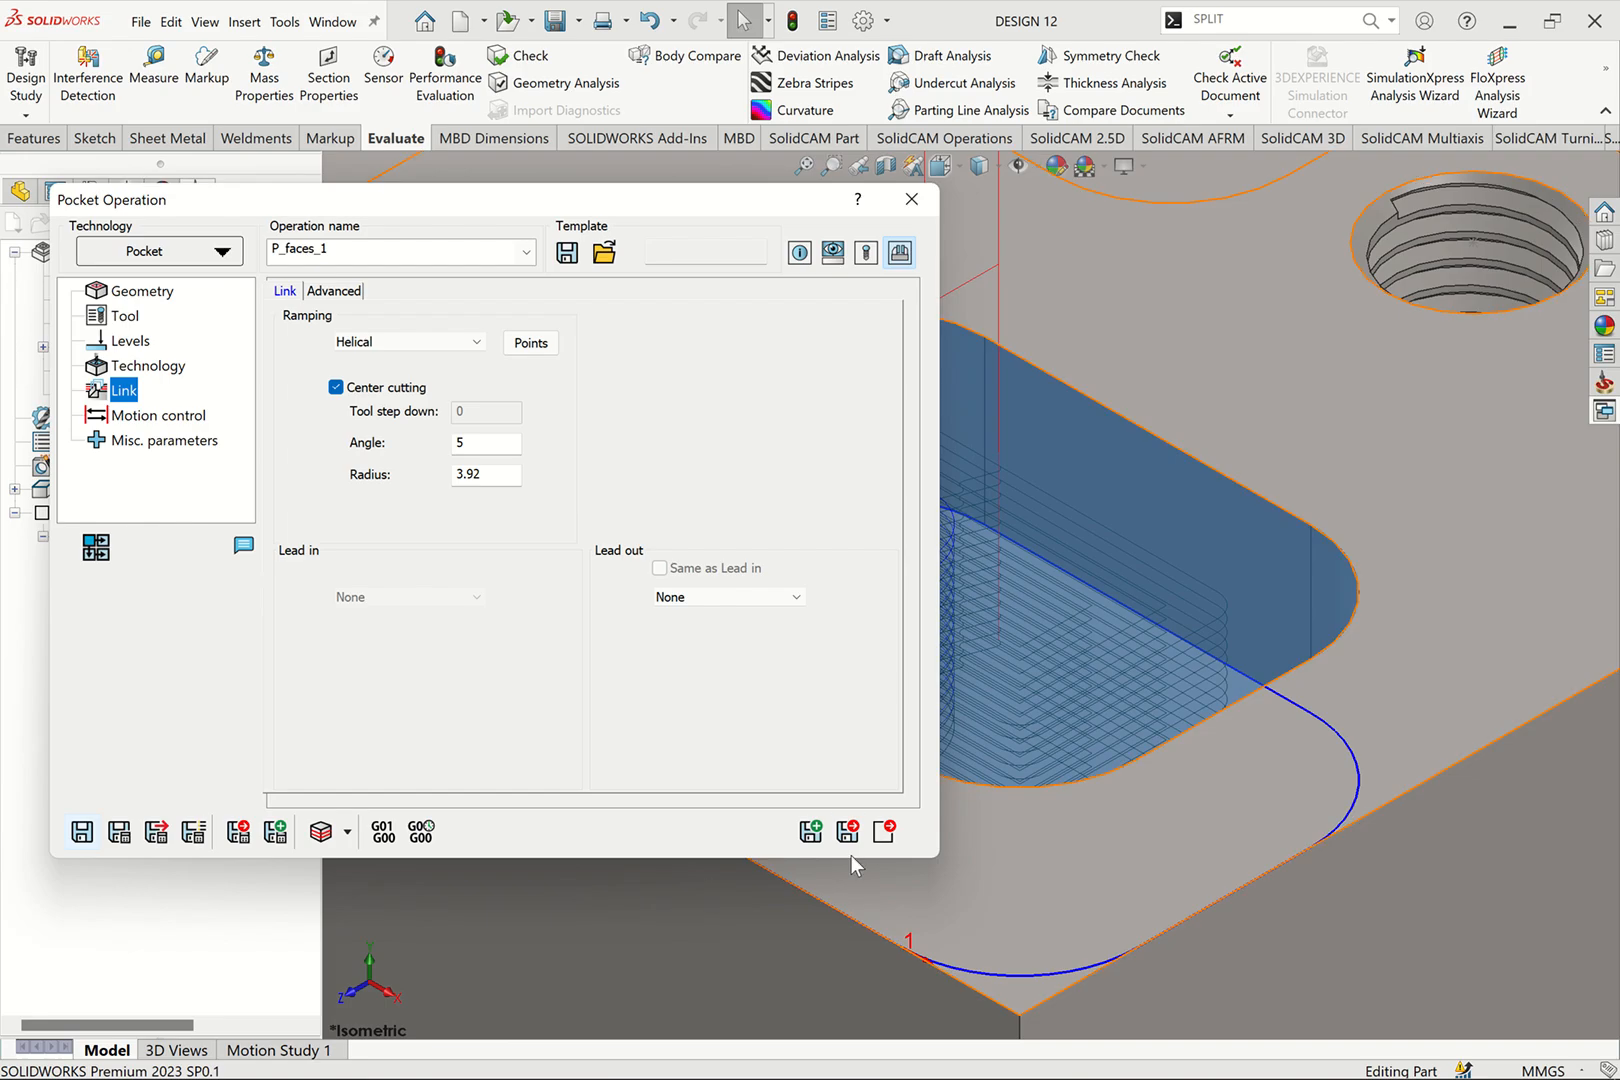
click(884, 832)
Step: Simulate the P_faces_1 pocket operation in SolidVerify
scroll(830, 595, up, 6)
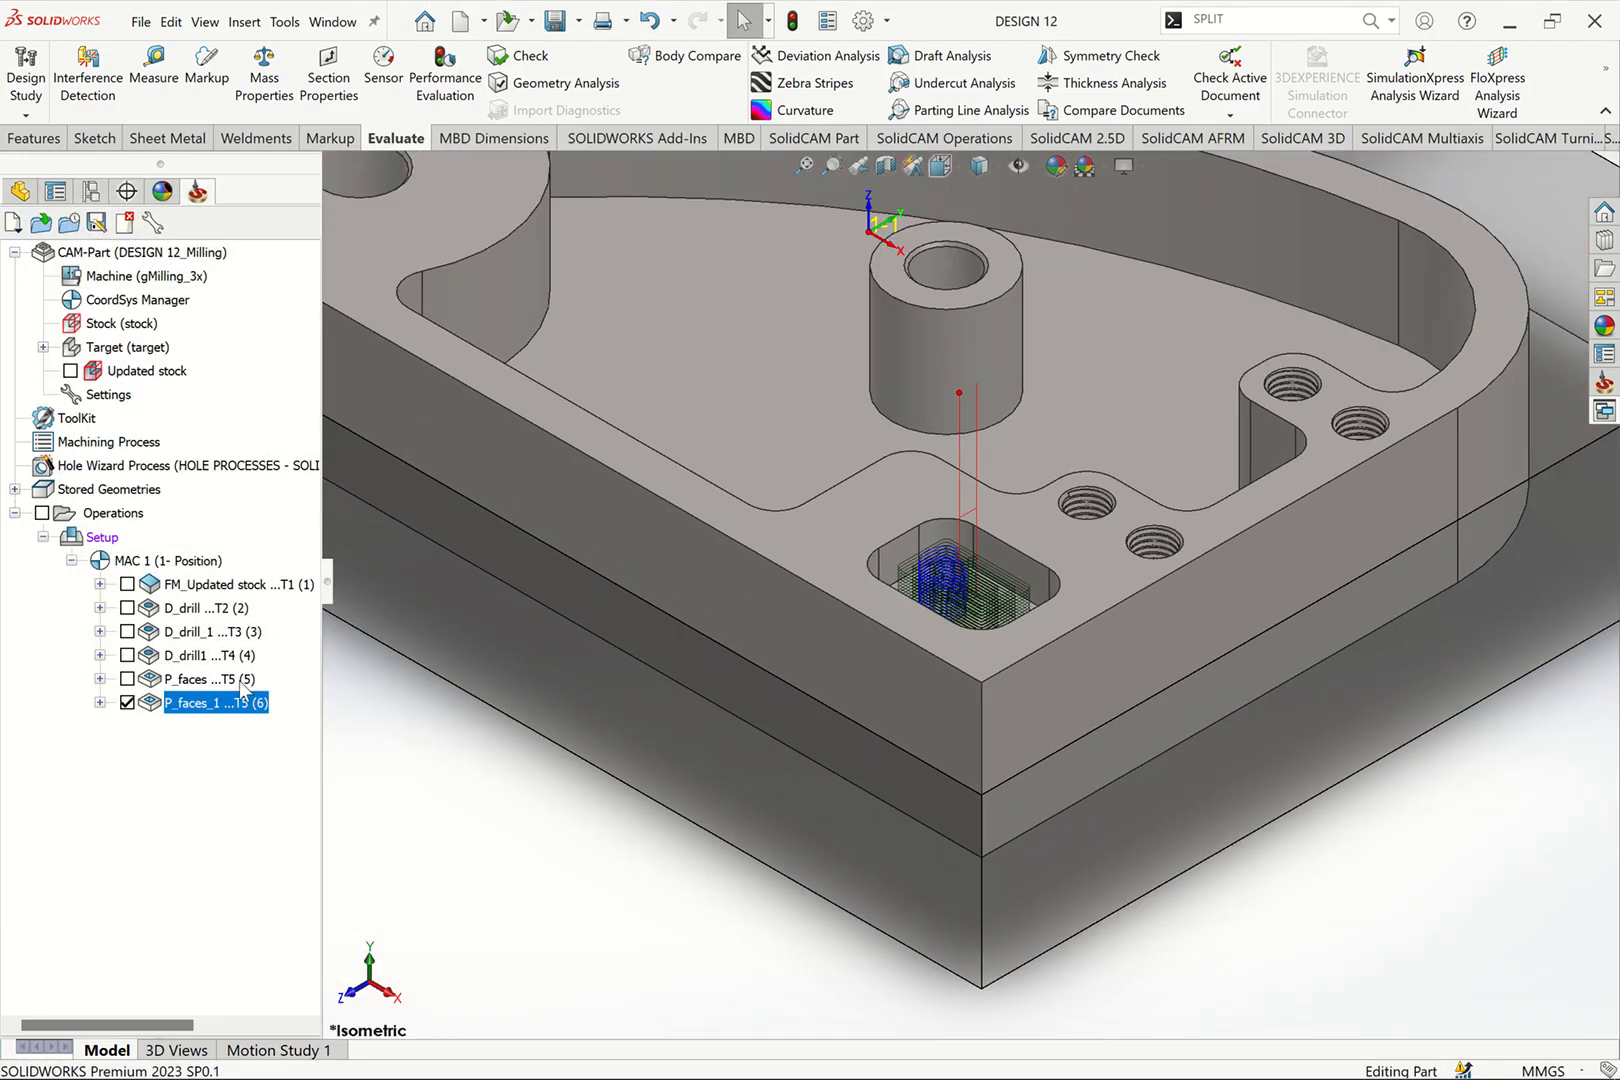
right_click(236, 703)
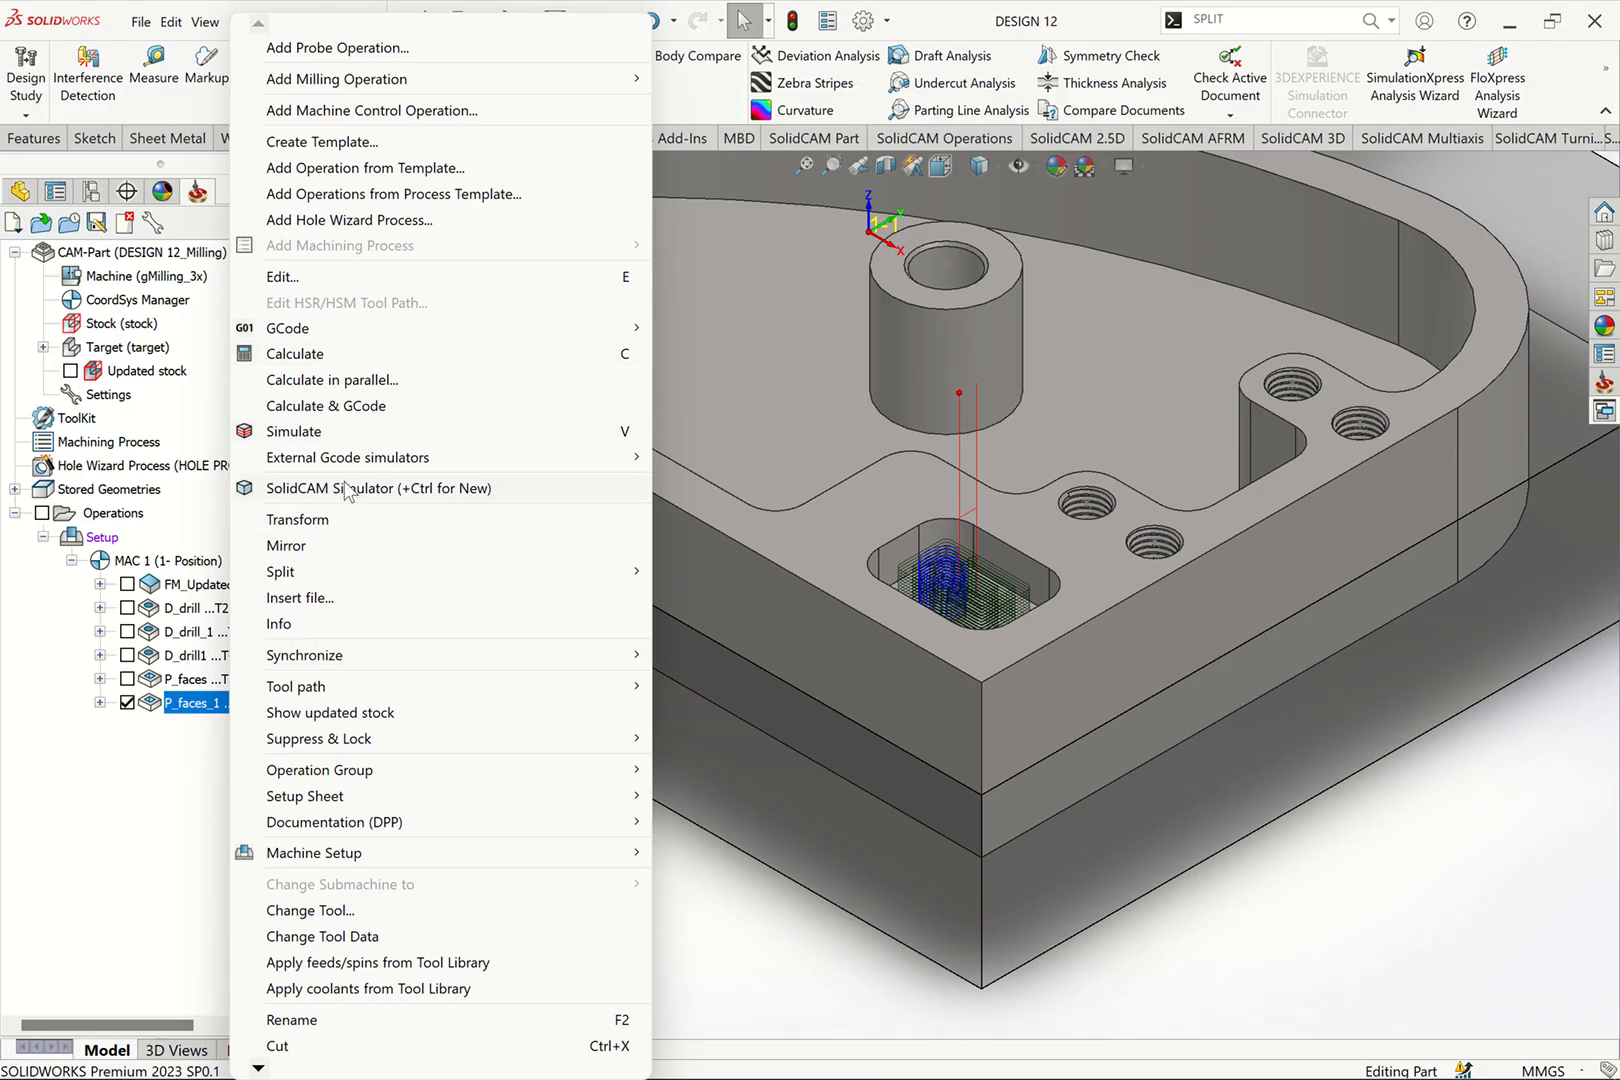
click(345, 433)
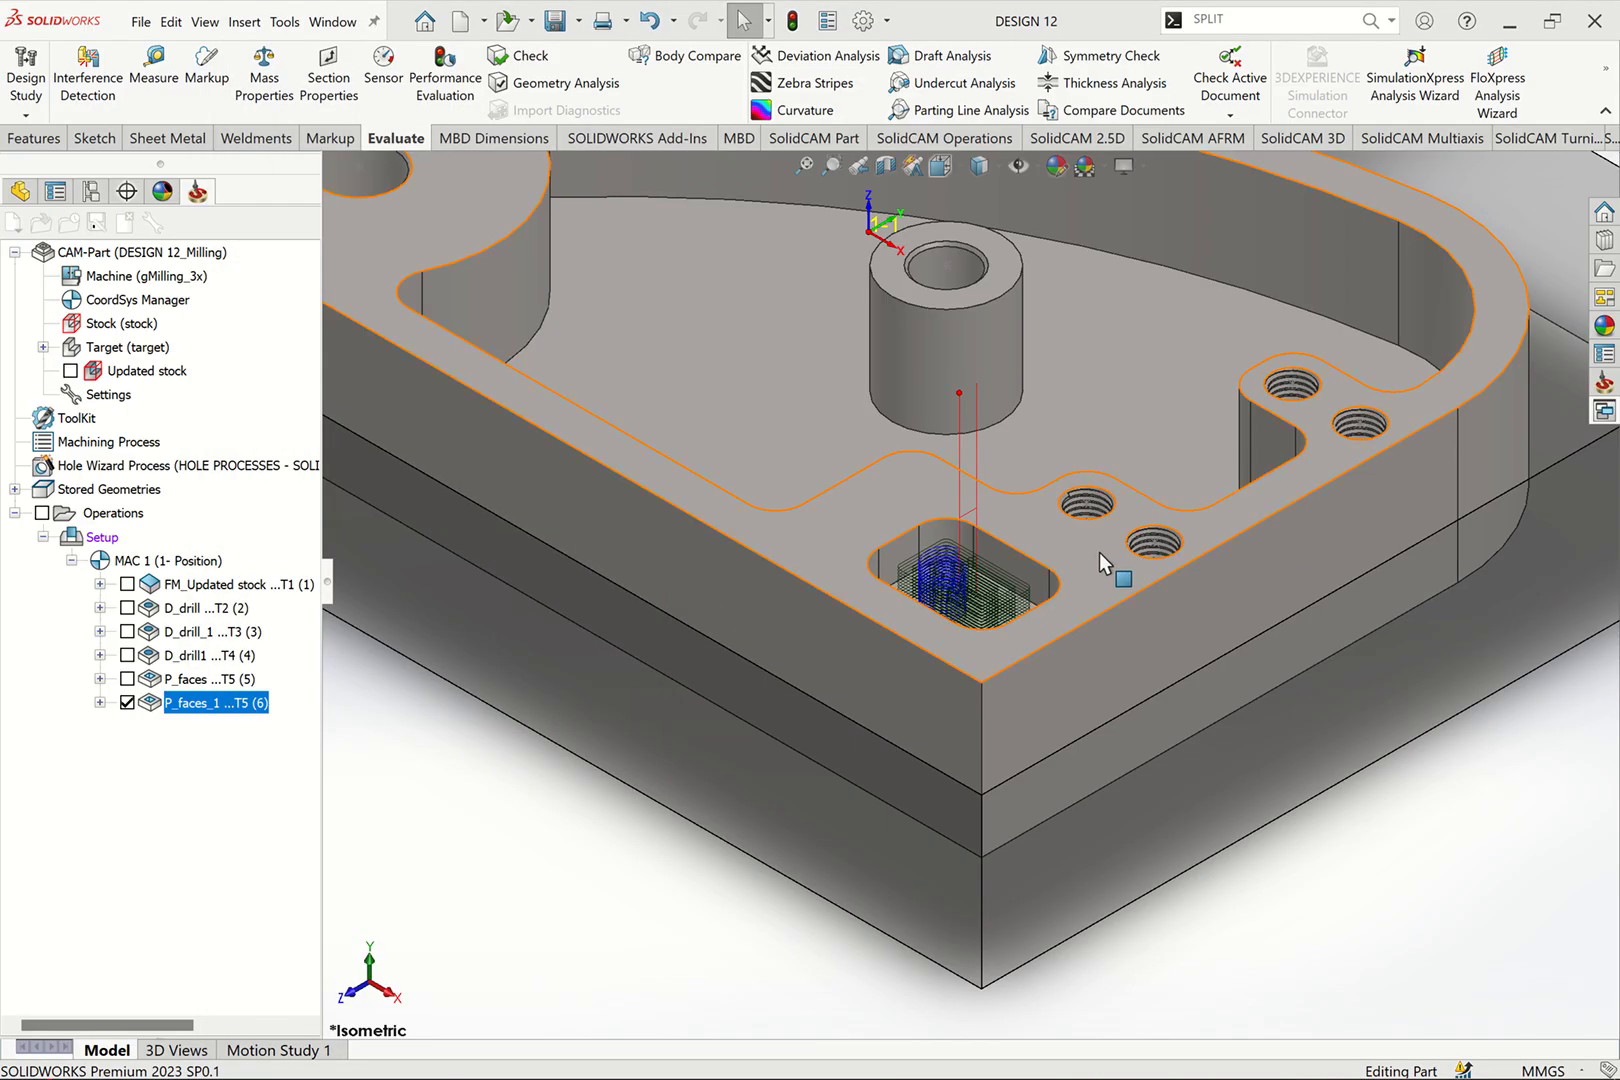
click(1426, 102)
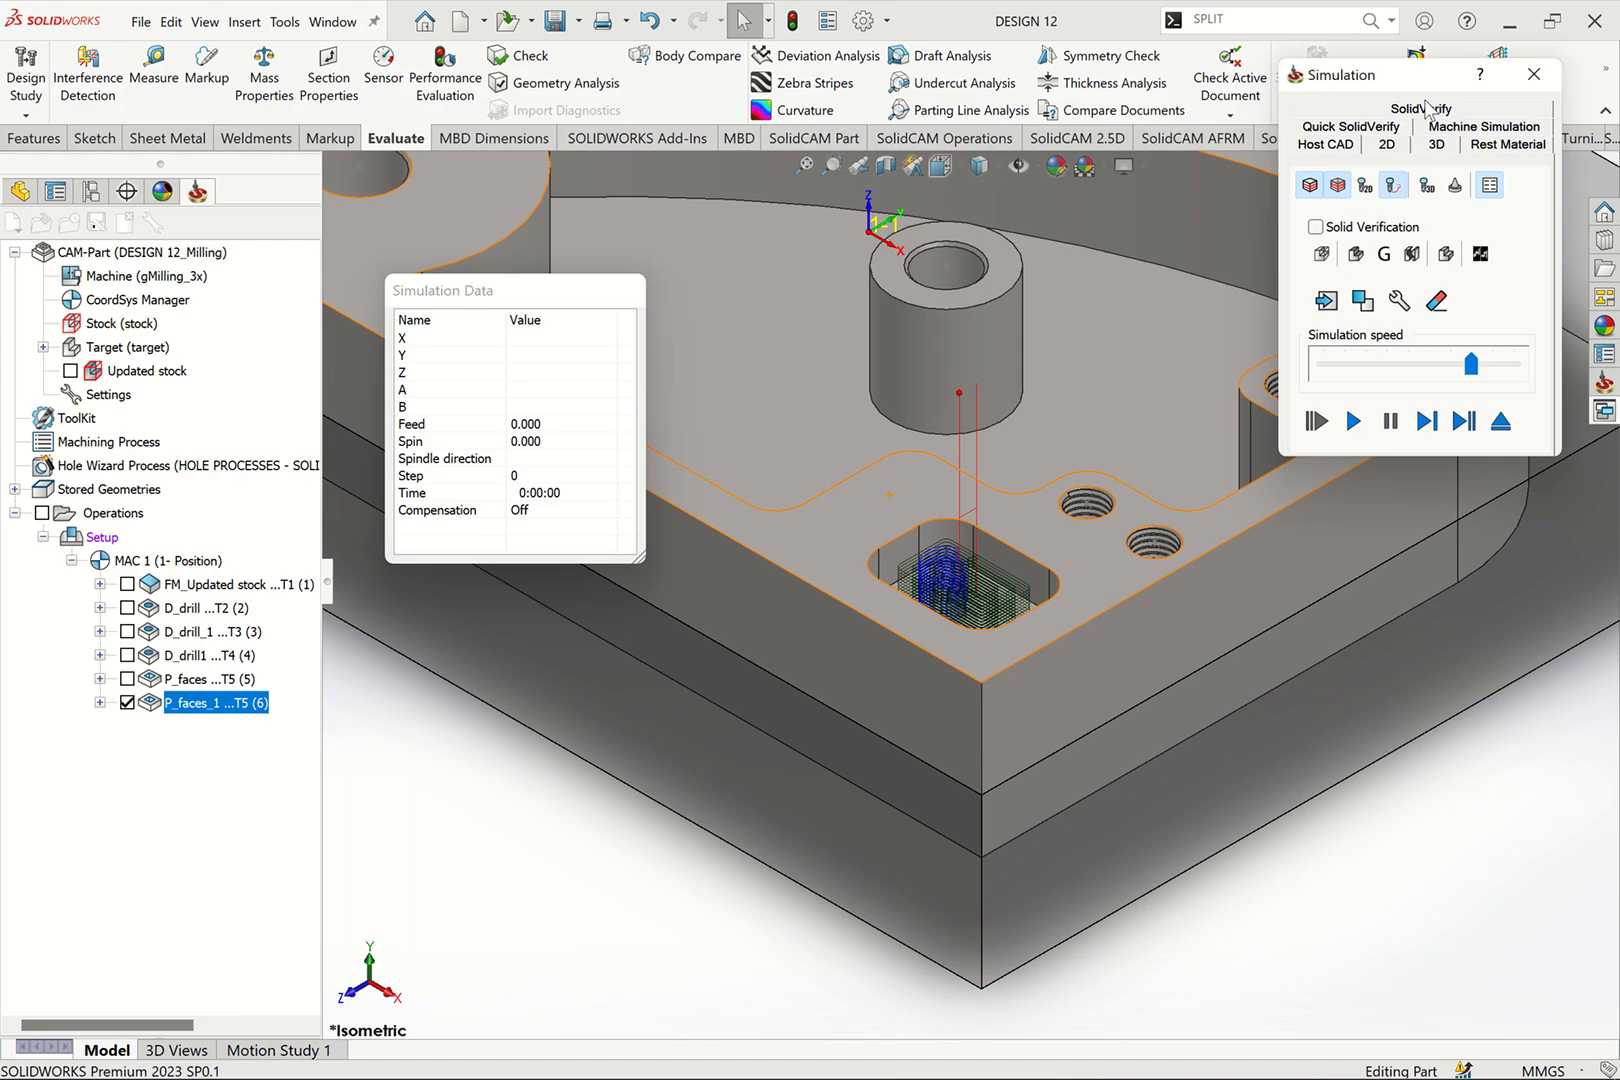
click(1424, 110)
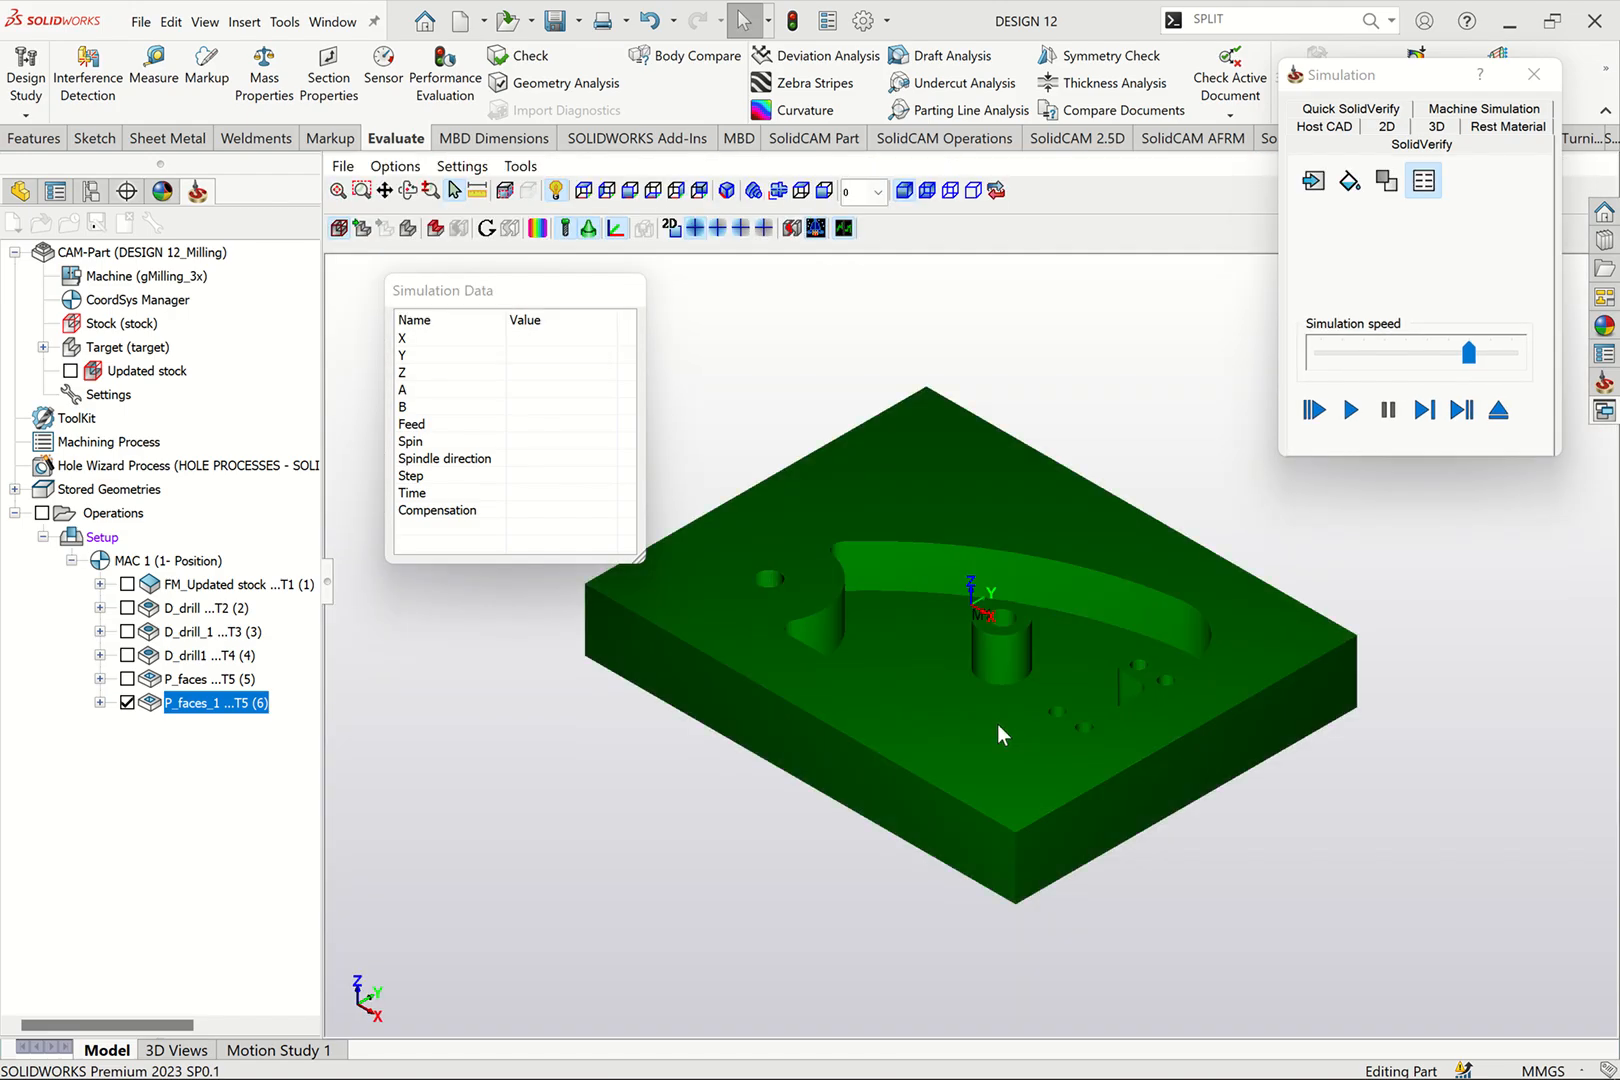
click(1348, 411)
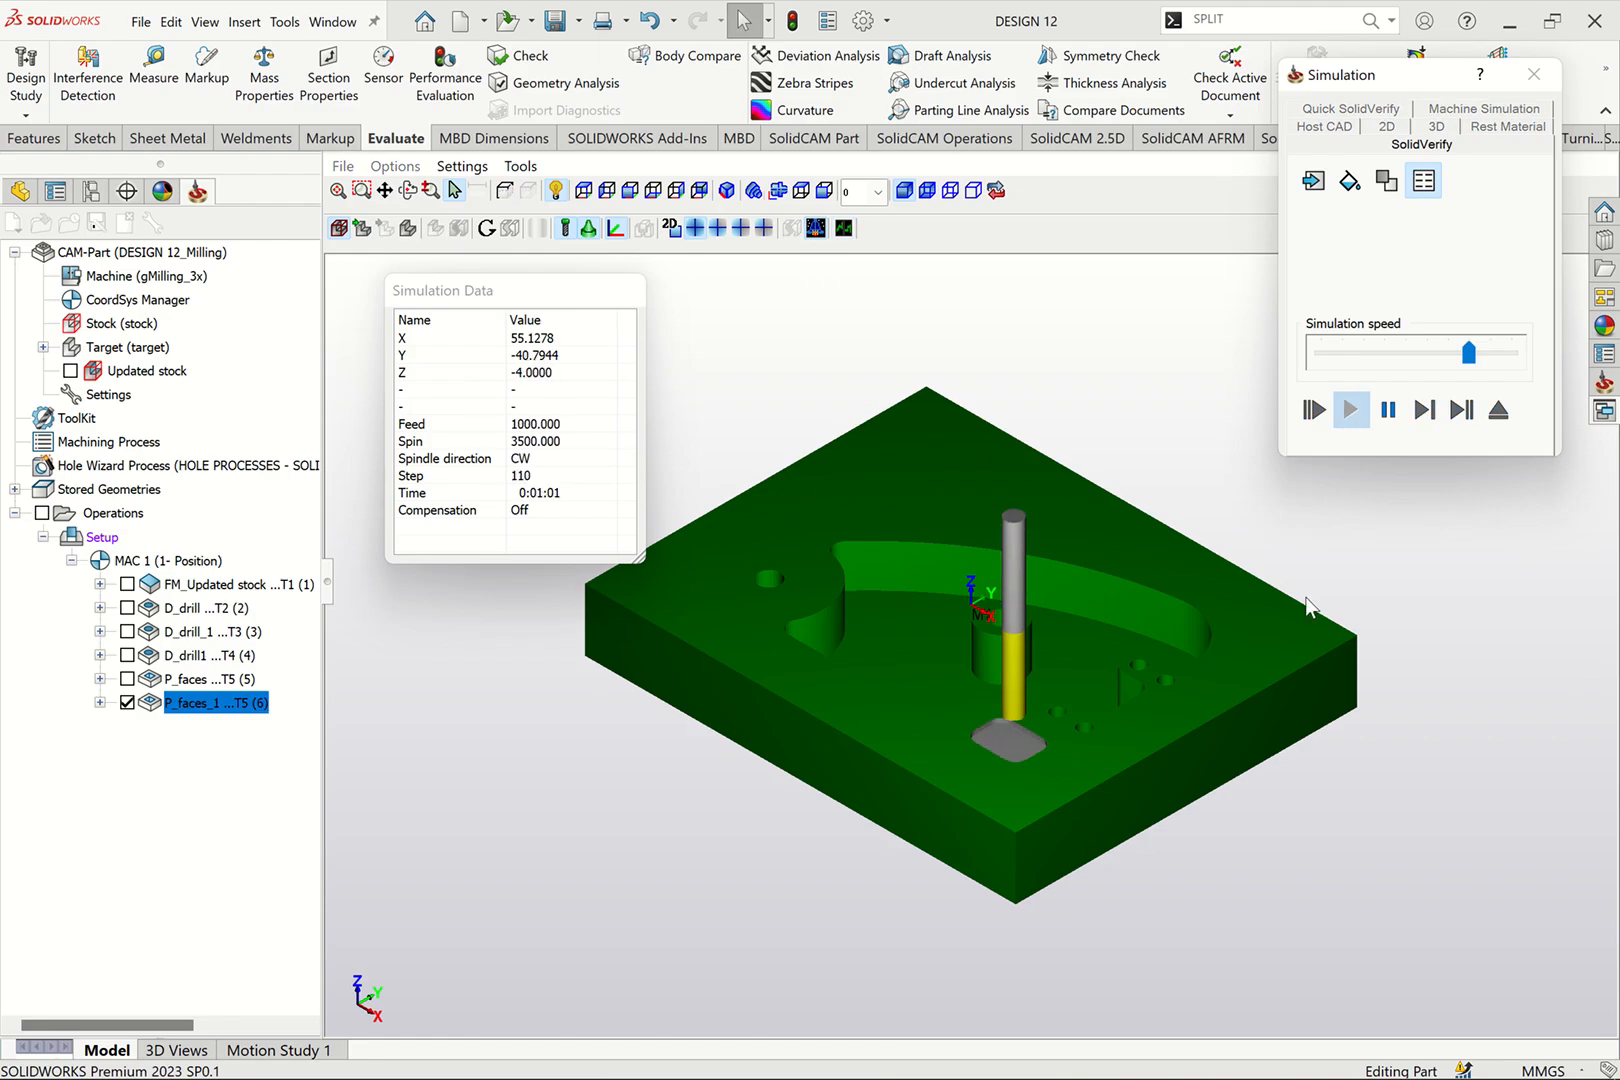
Step: Examine the rest material after the P_faces_1 operation around the small pocket, holes and cavity walls, then close the simulation
click(1493, 127)
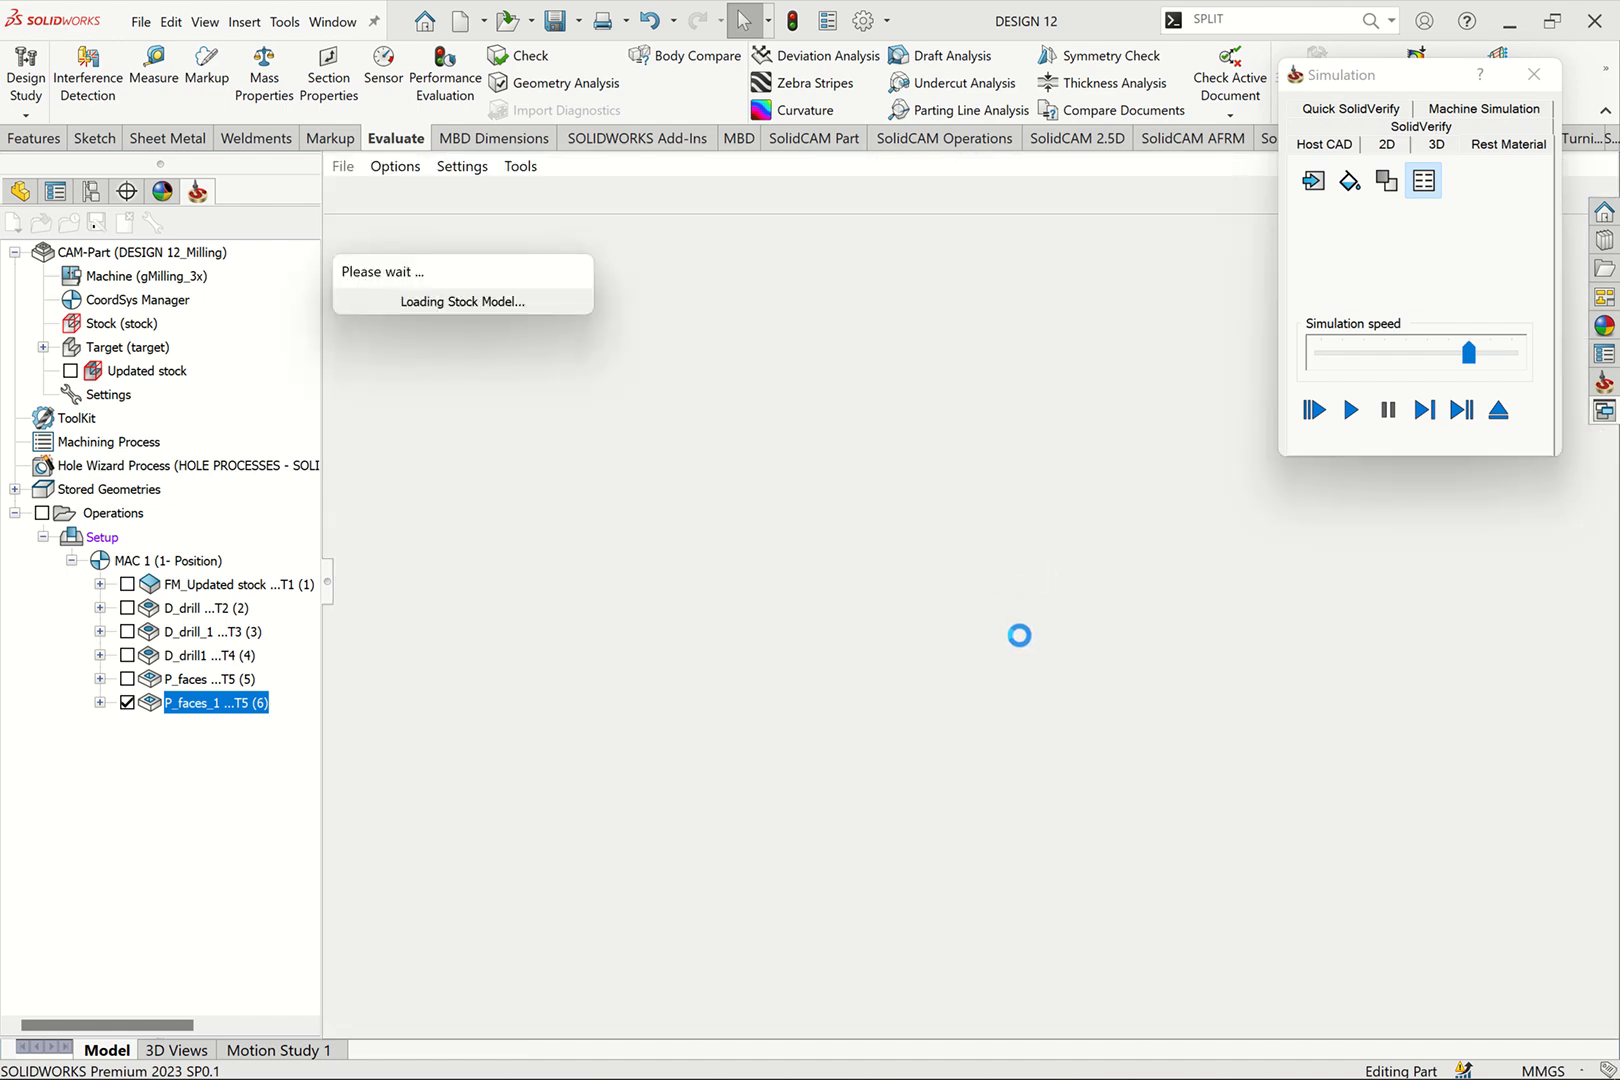
scroll(1033, 792, up, 4)
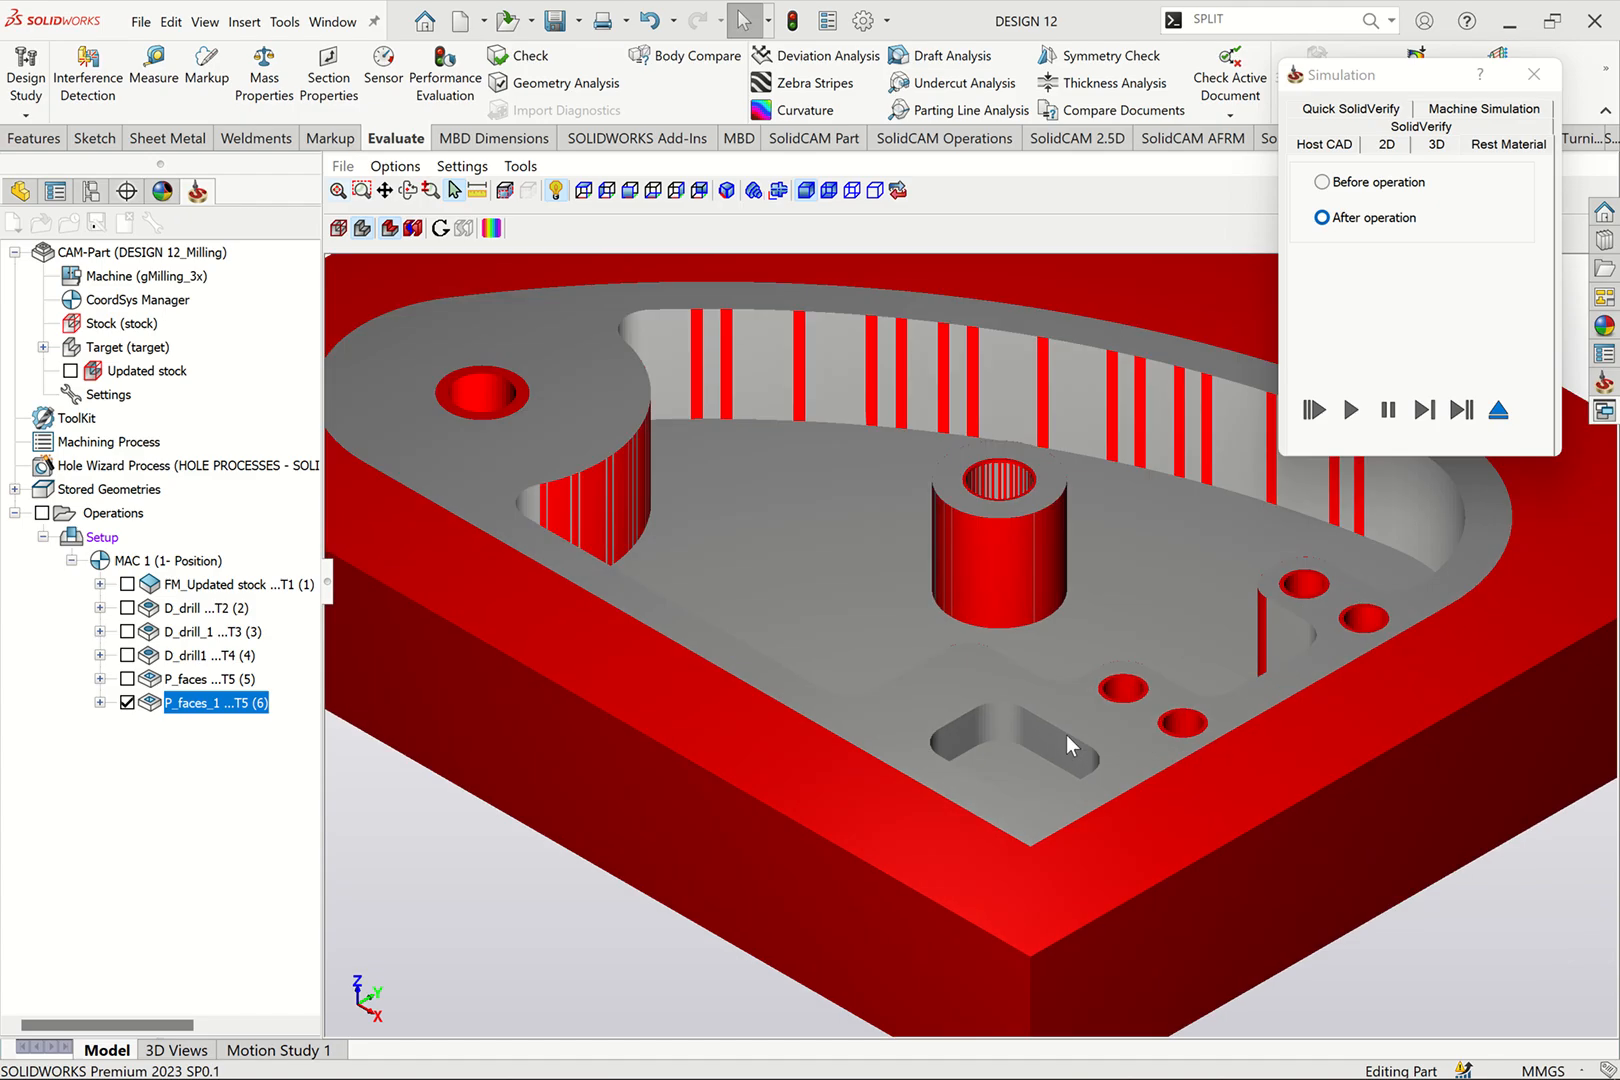
scroll(1088, 687, down, 3)
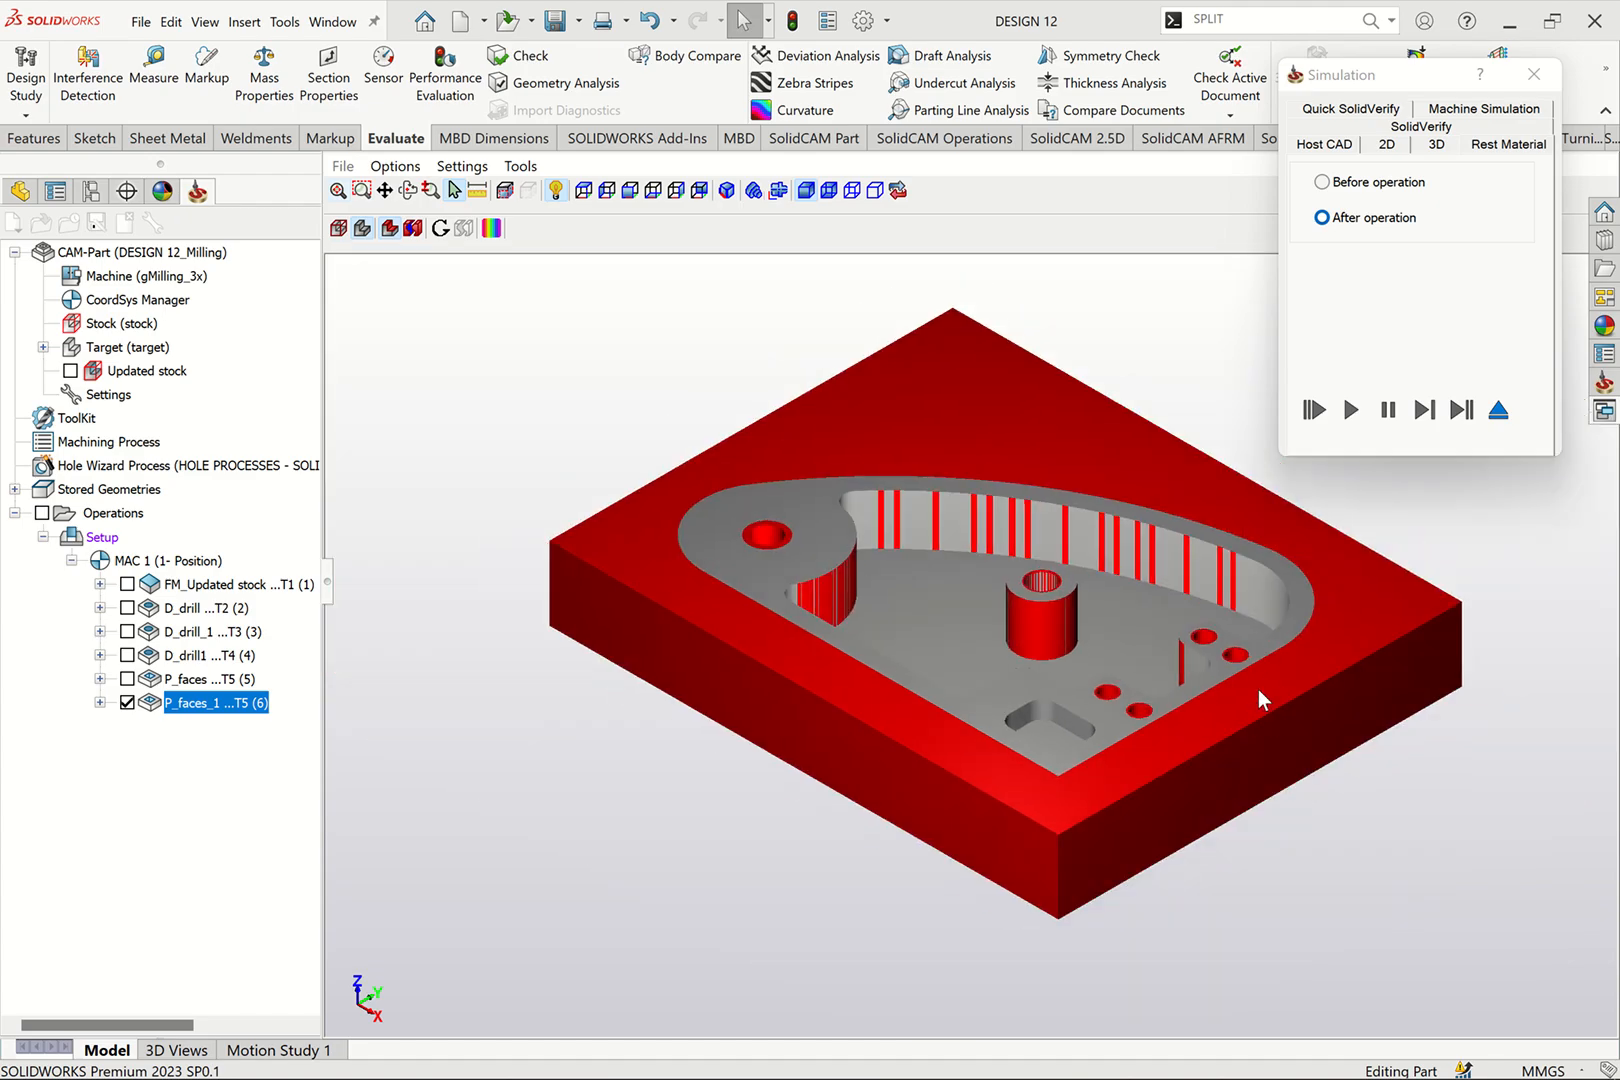
scroll(1216, 681, up, 3)
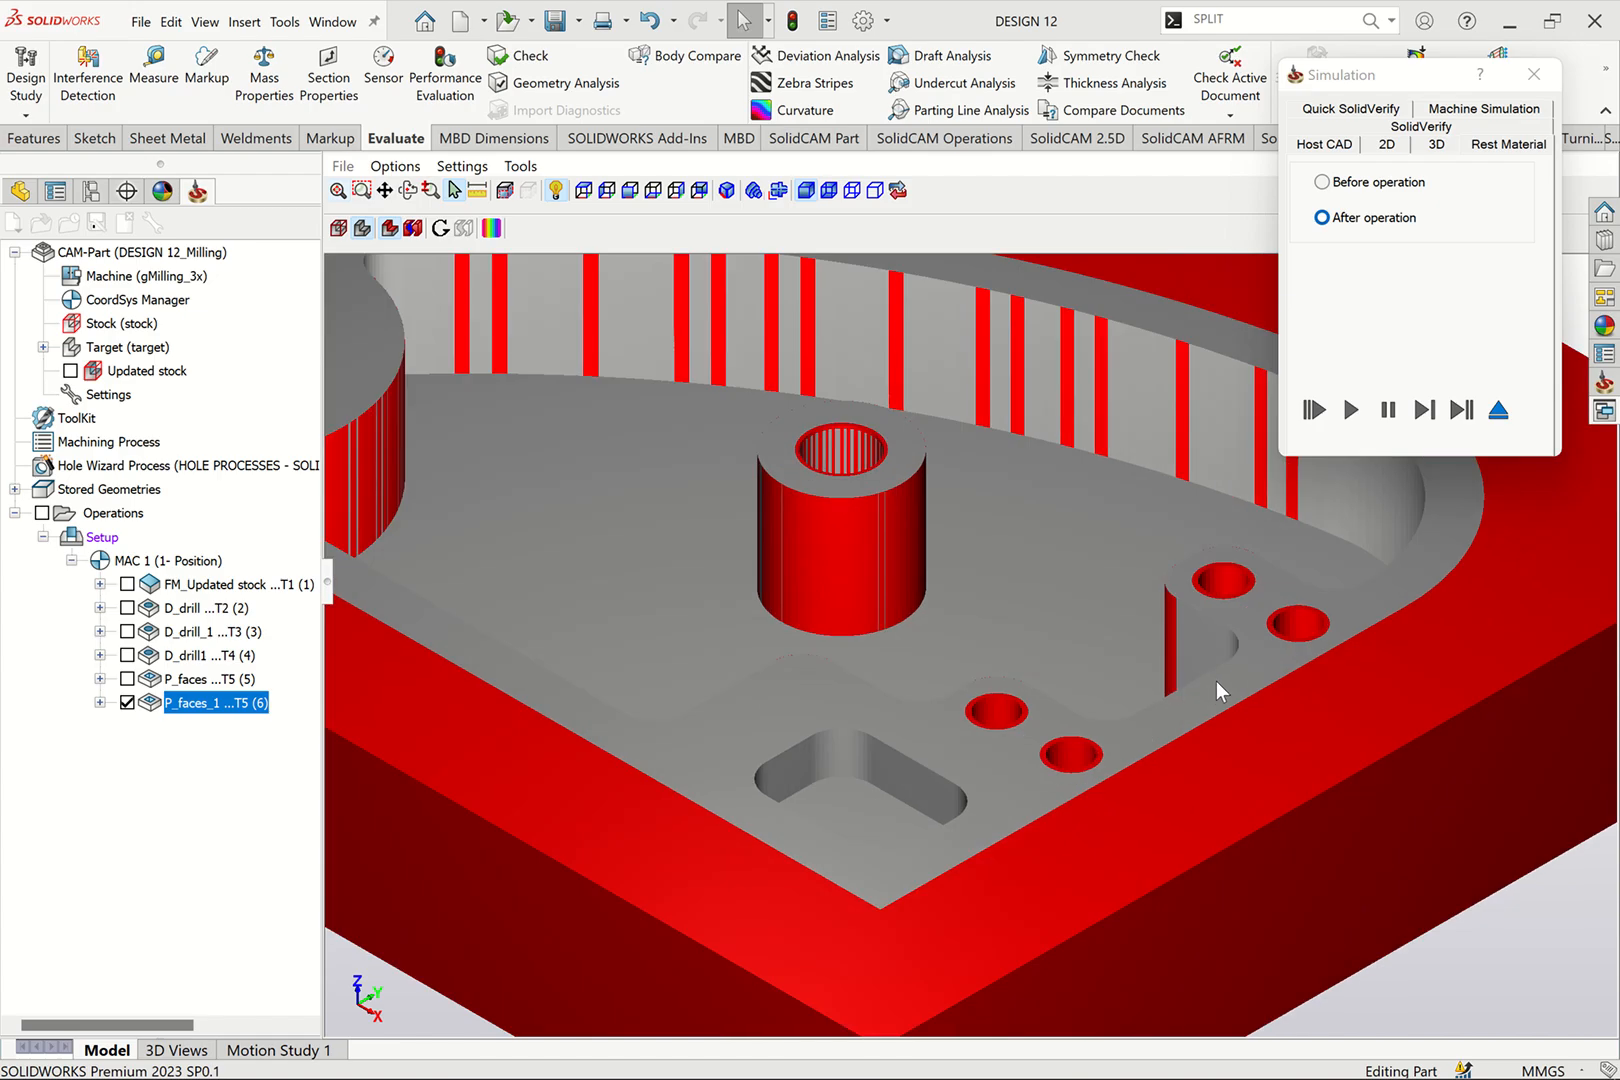
scroll(1219, 672, down, 5)
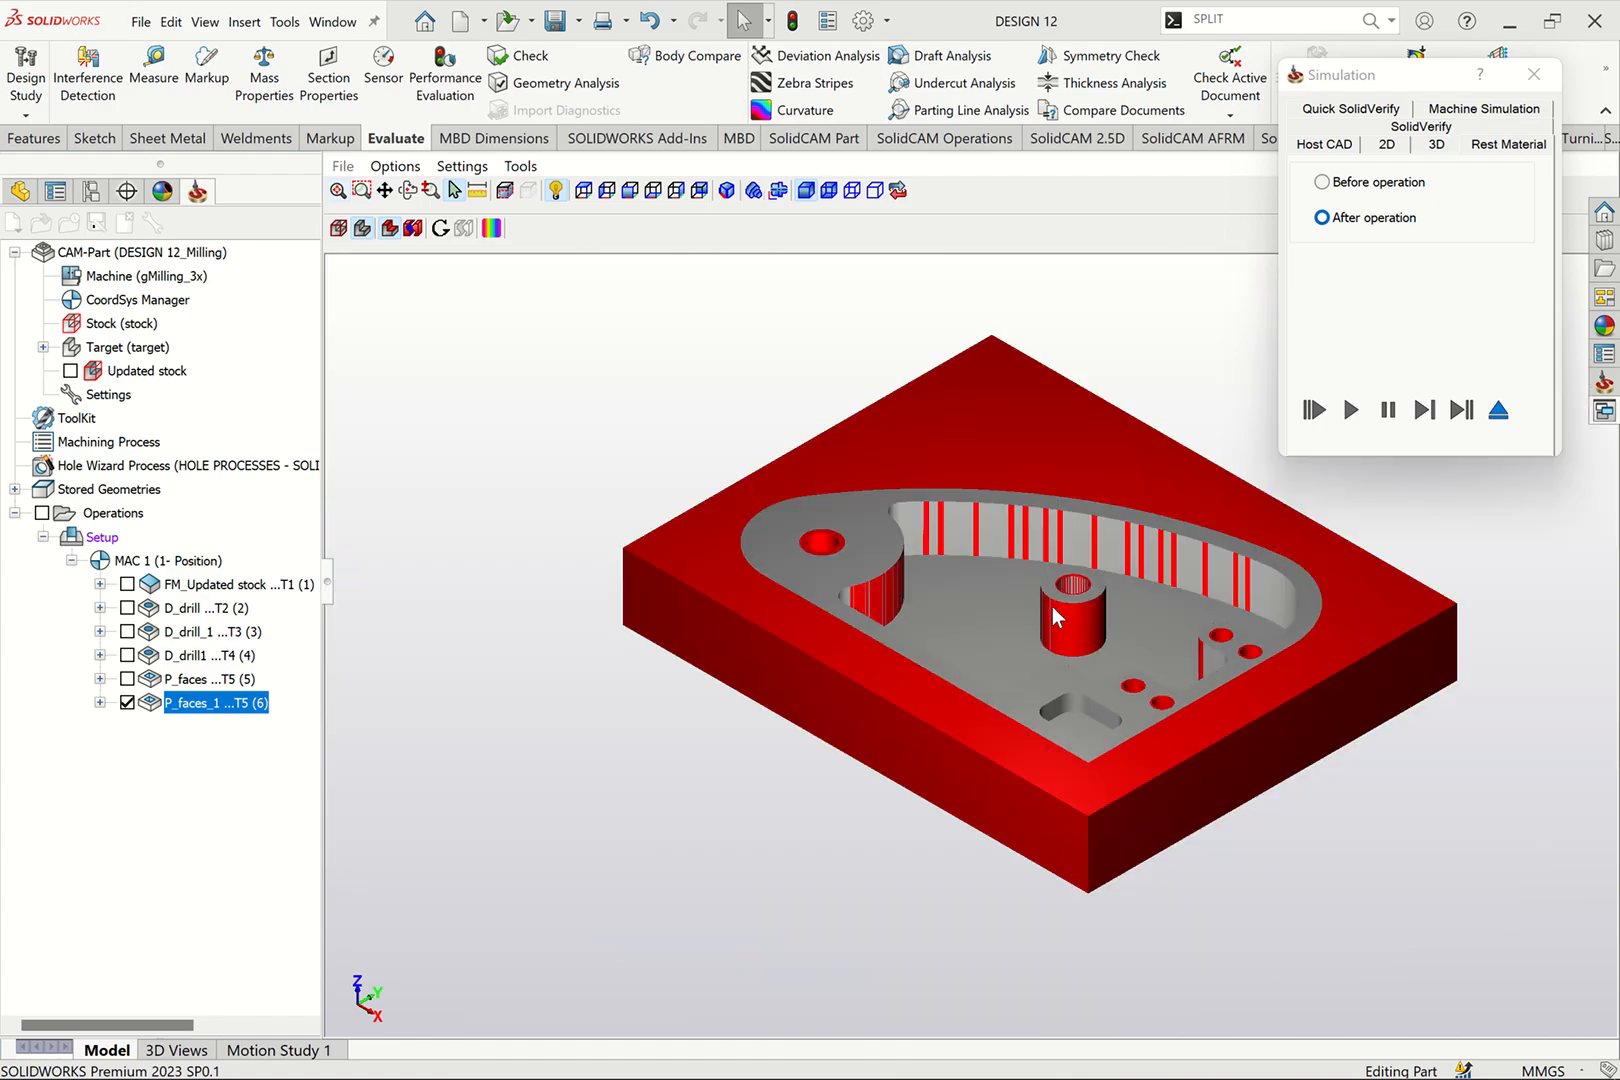
click(1533, 74)
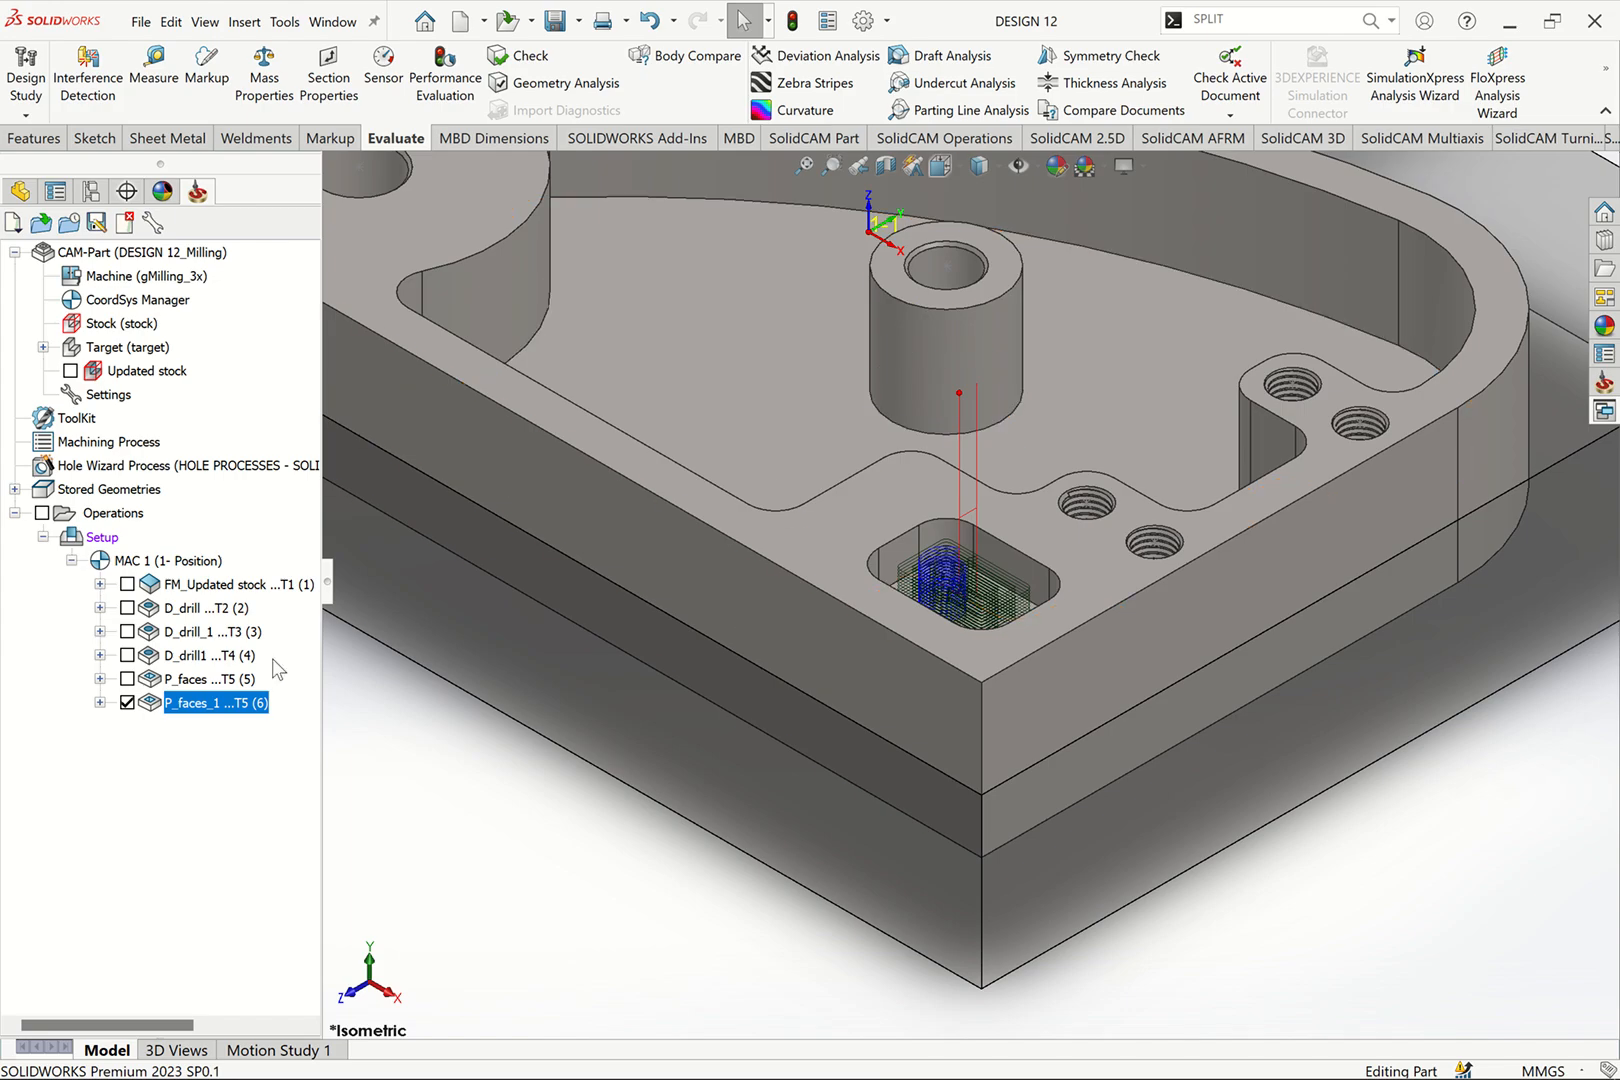
Step: Hide the P_faces_1 tool path and add a new Pocket milling operation to the operations list
click(127, 702)
click(804, 165)
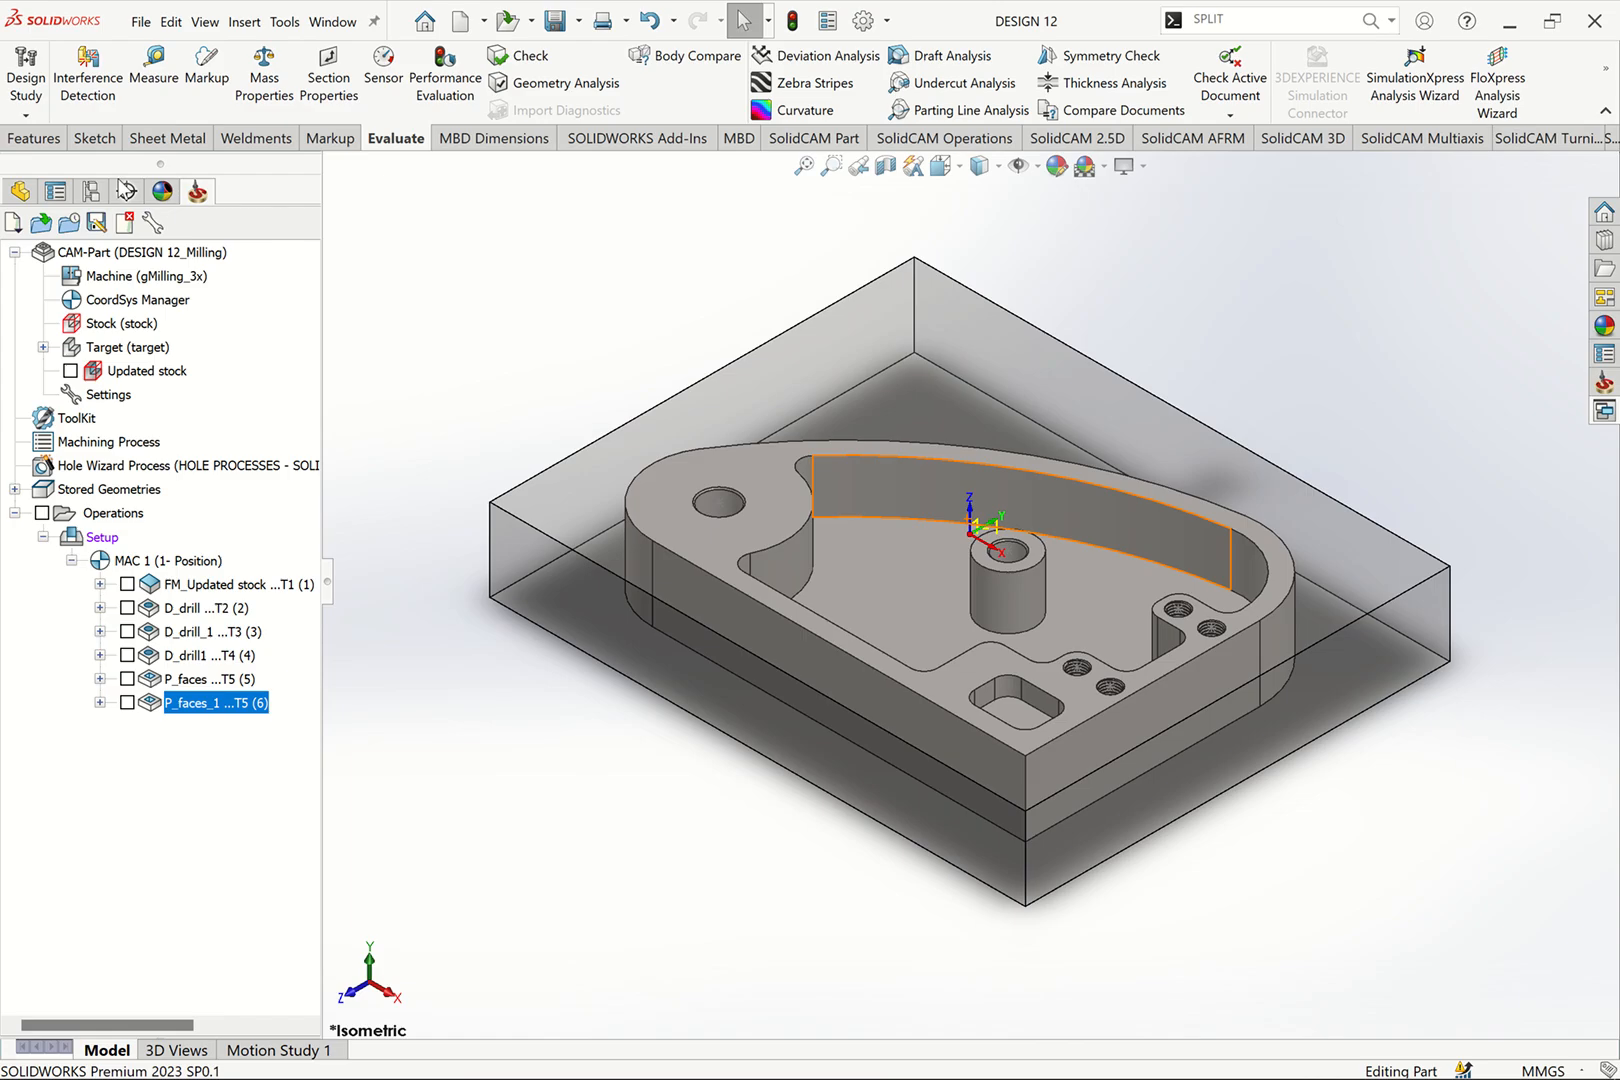
right_click(130, 492)
right_click(110, 512)
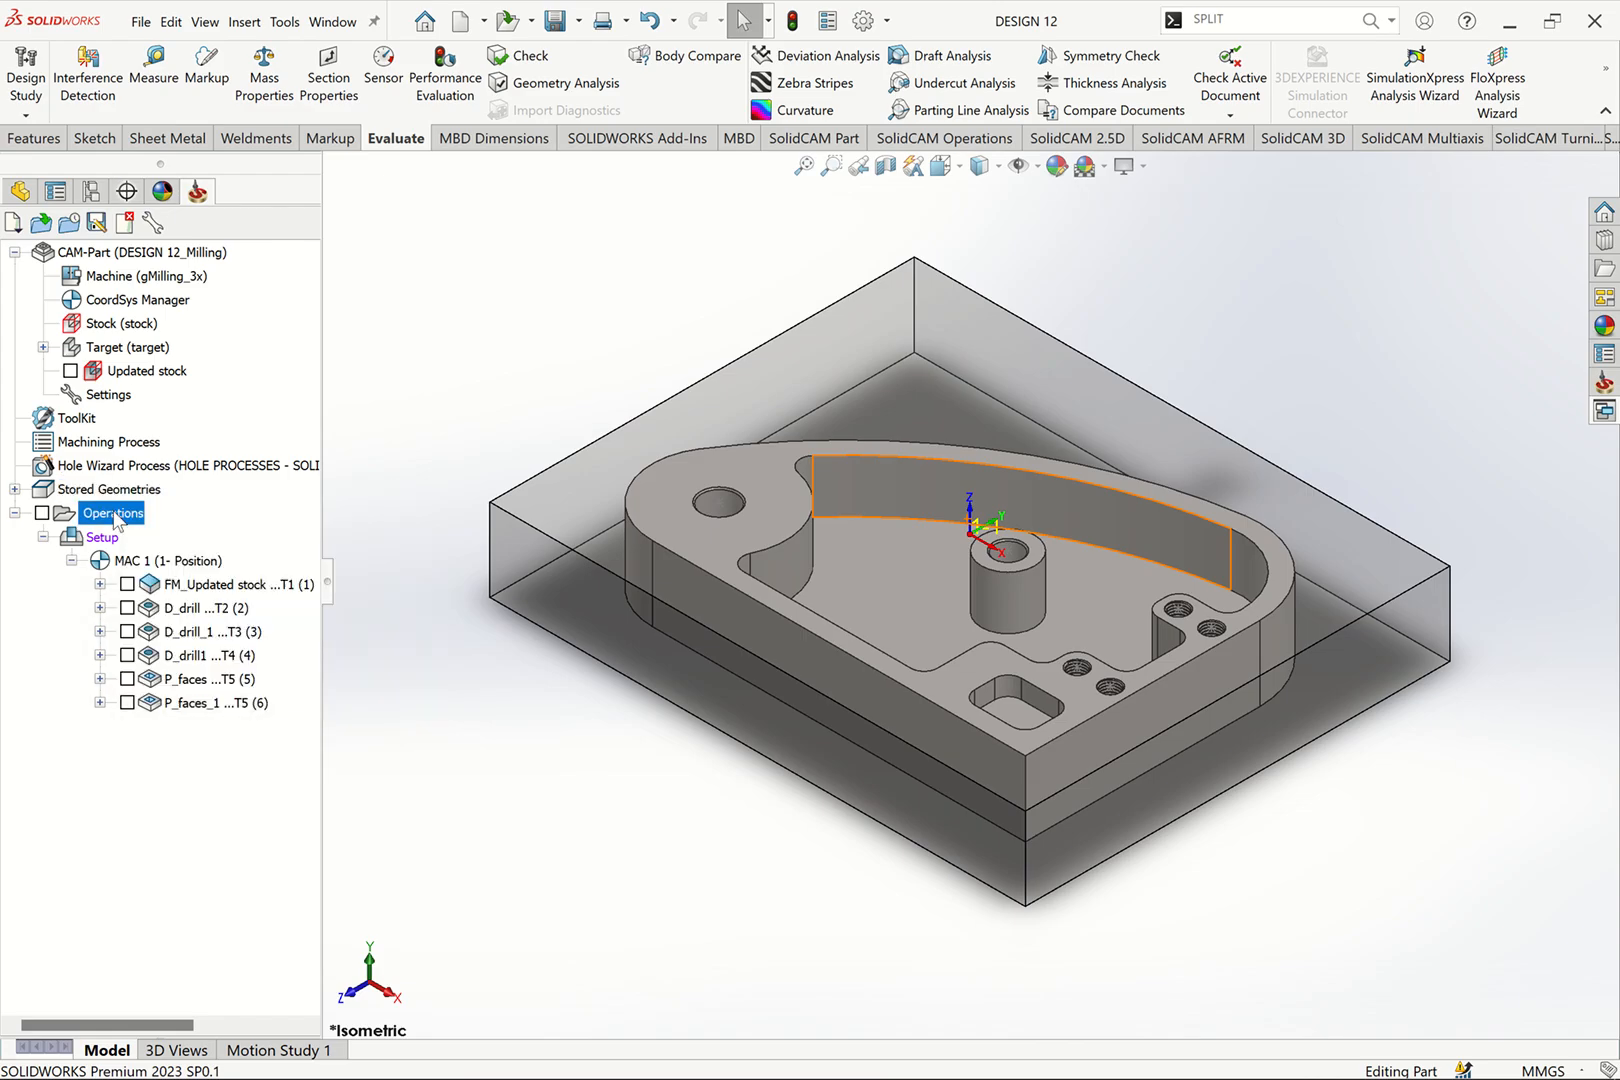
mouse_move(396, 366)
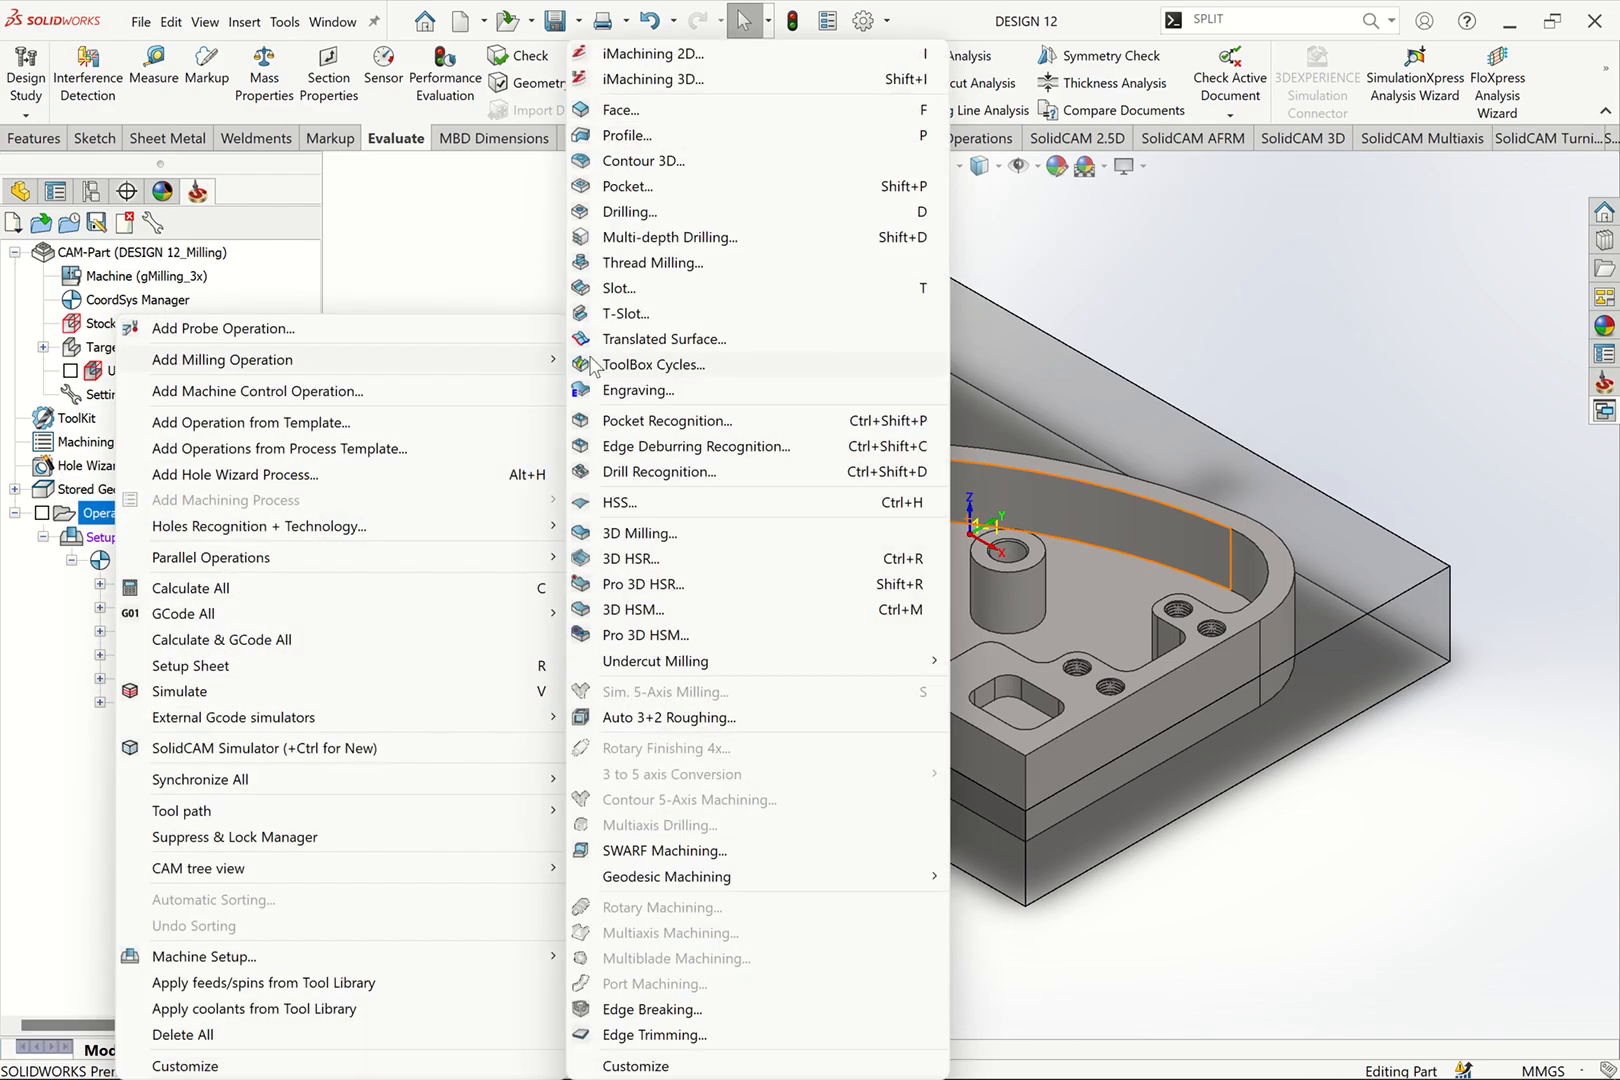
click(649, 185)
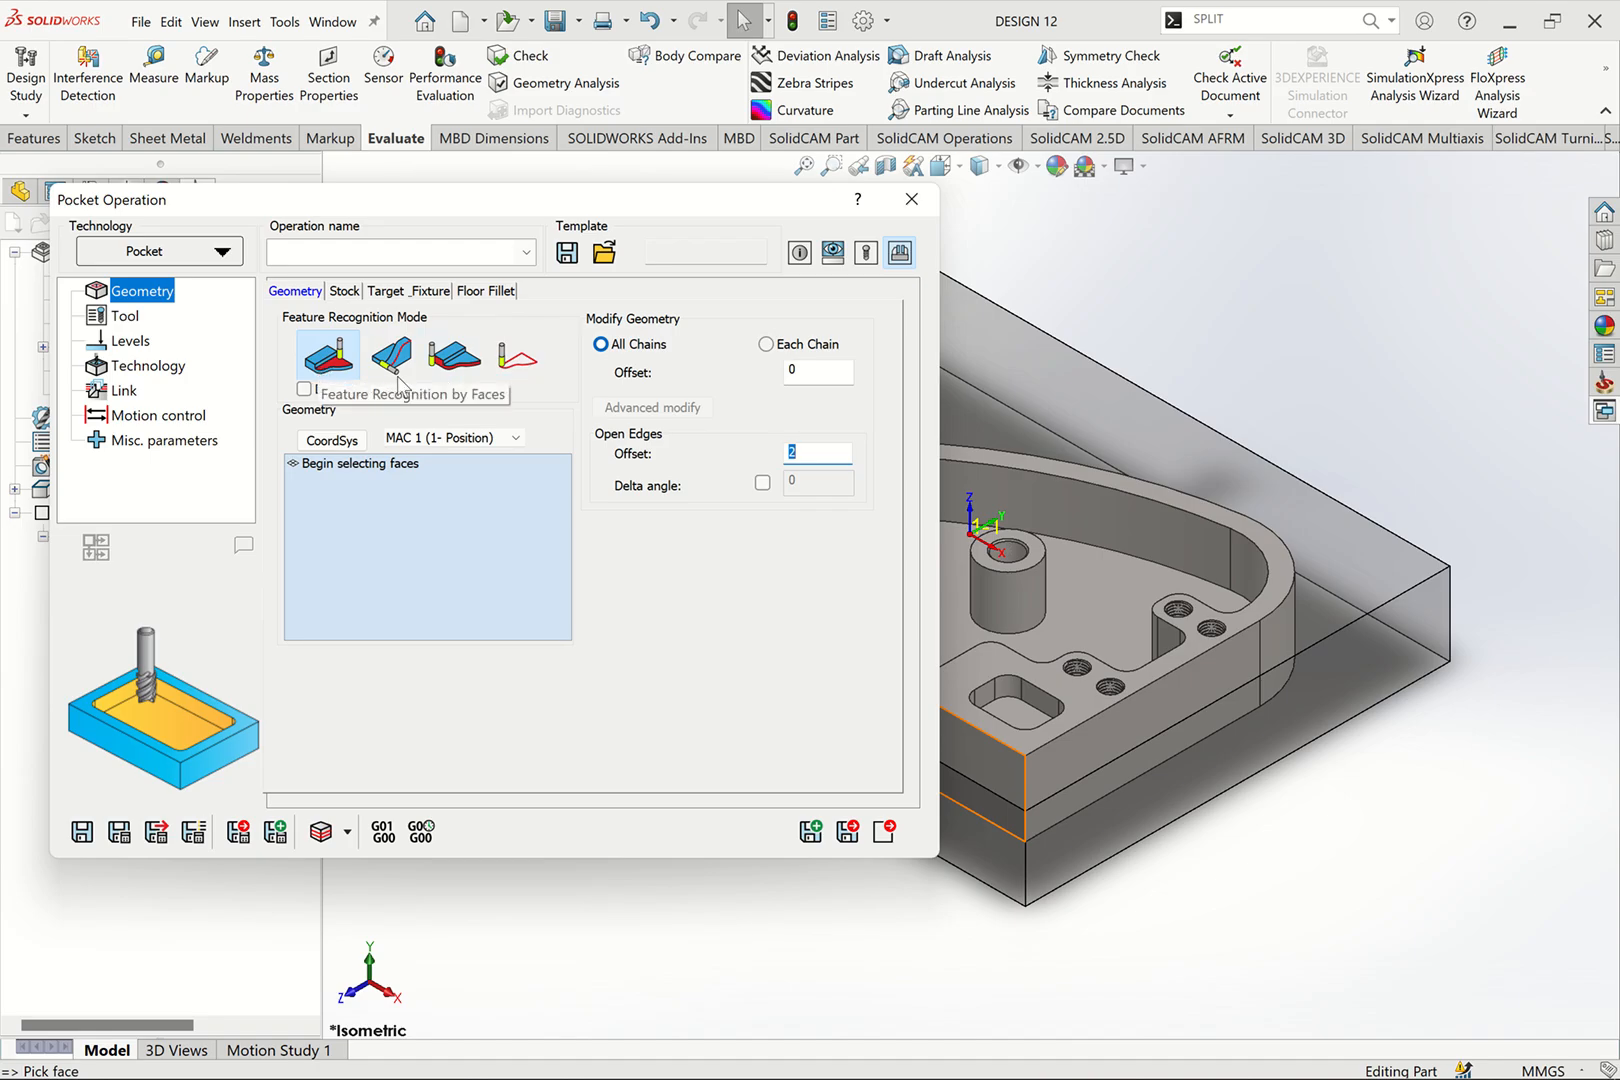
Step: Define the pocket geometry by chain, accepting a new contour on the inner circular edge of the hole in the part's rounded end
click(518, 362)
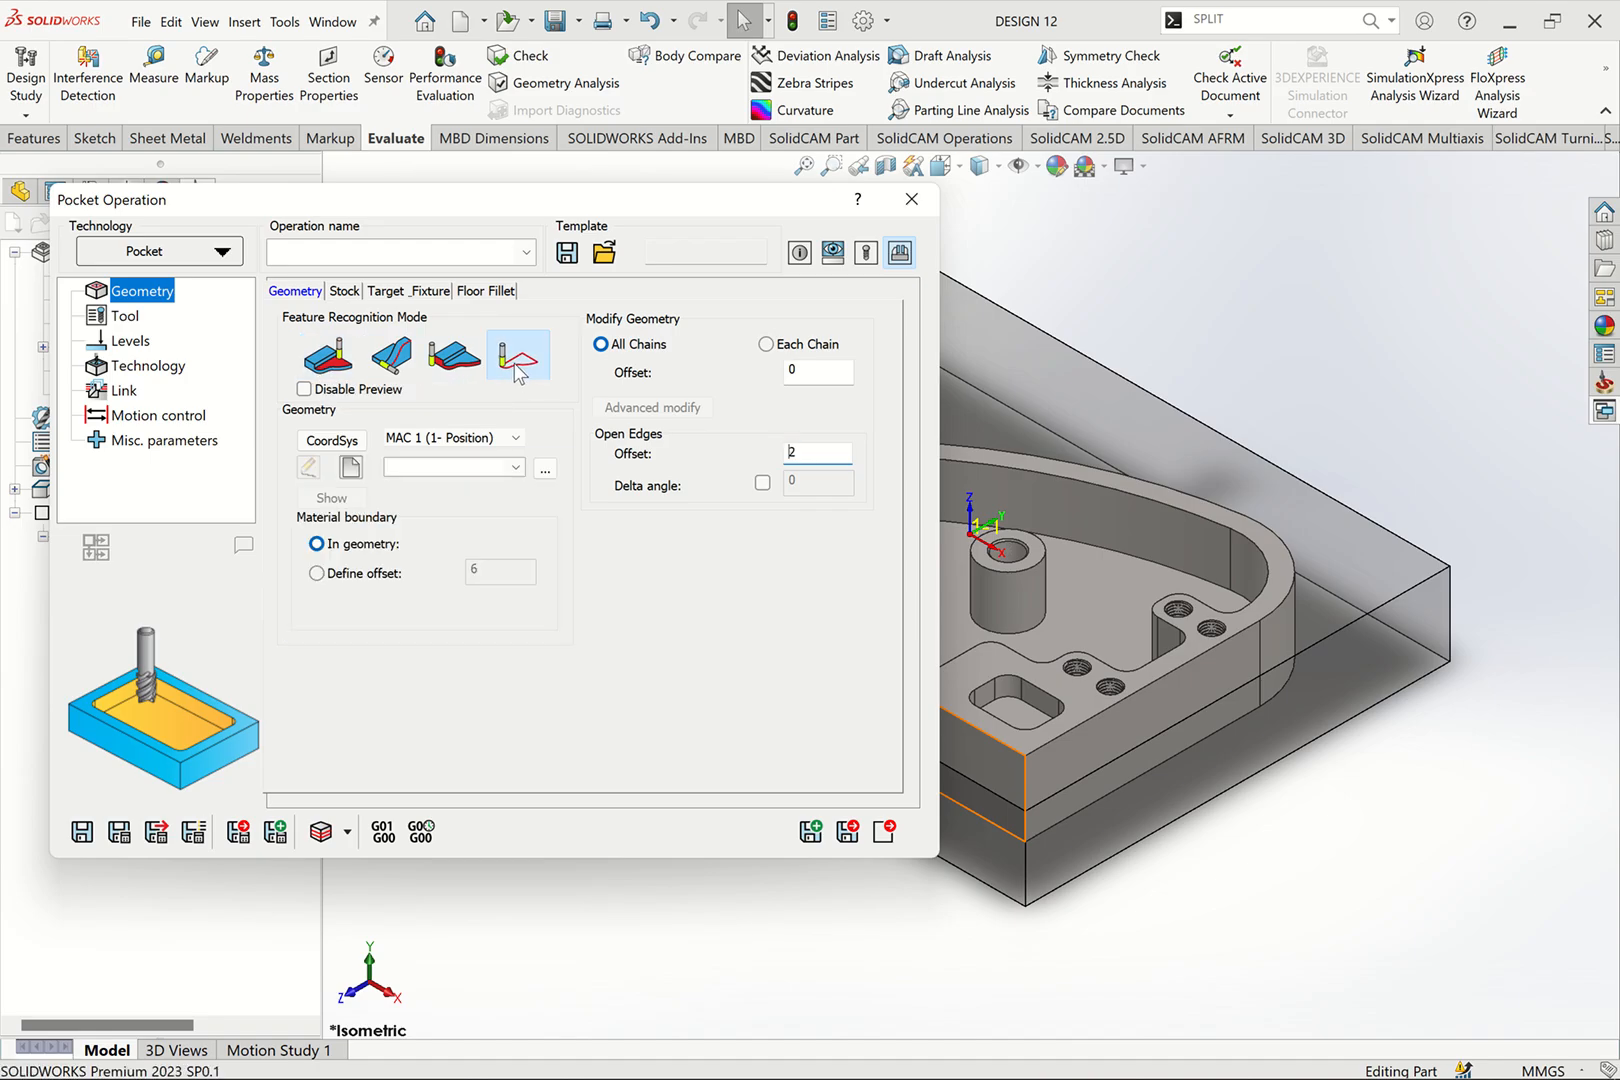
click(342, 465)
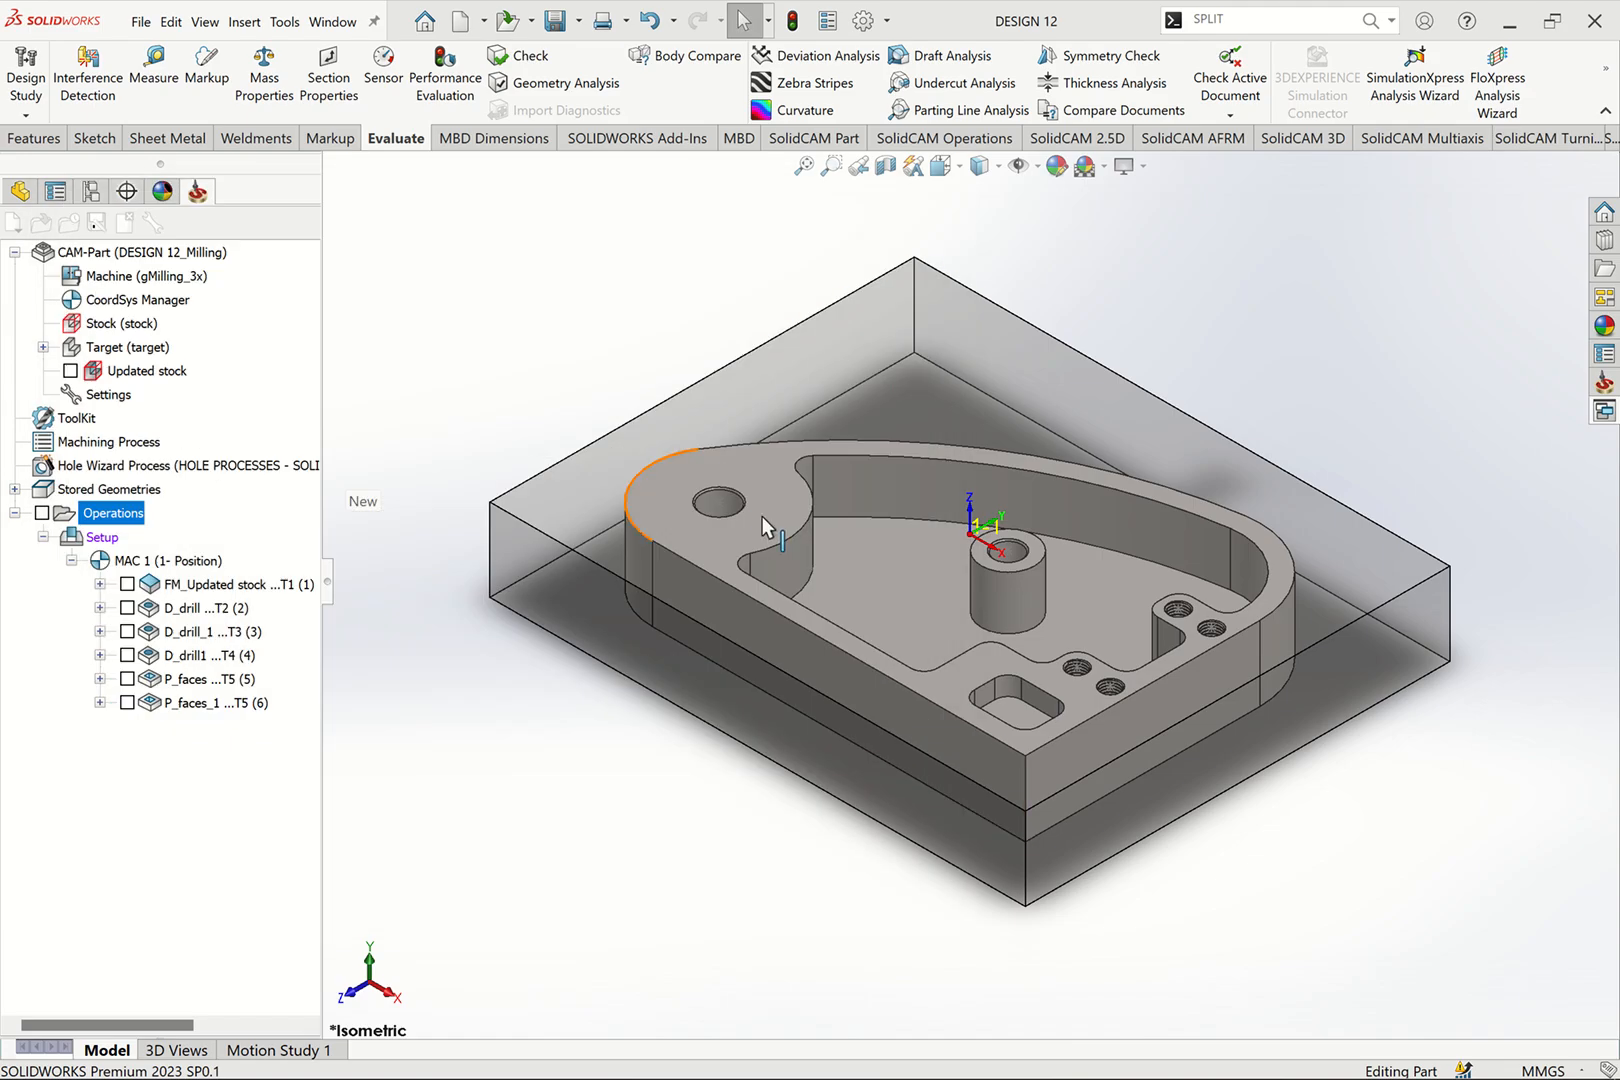
click(751, 498)
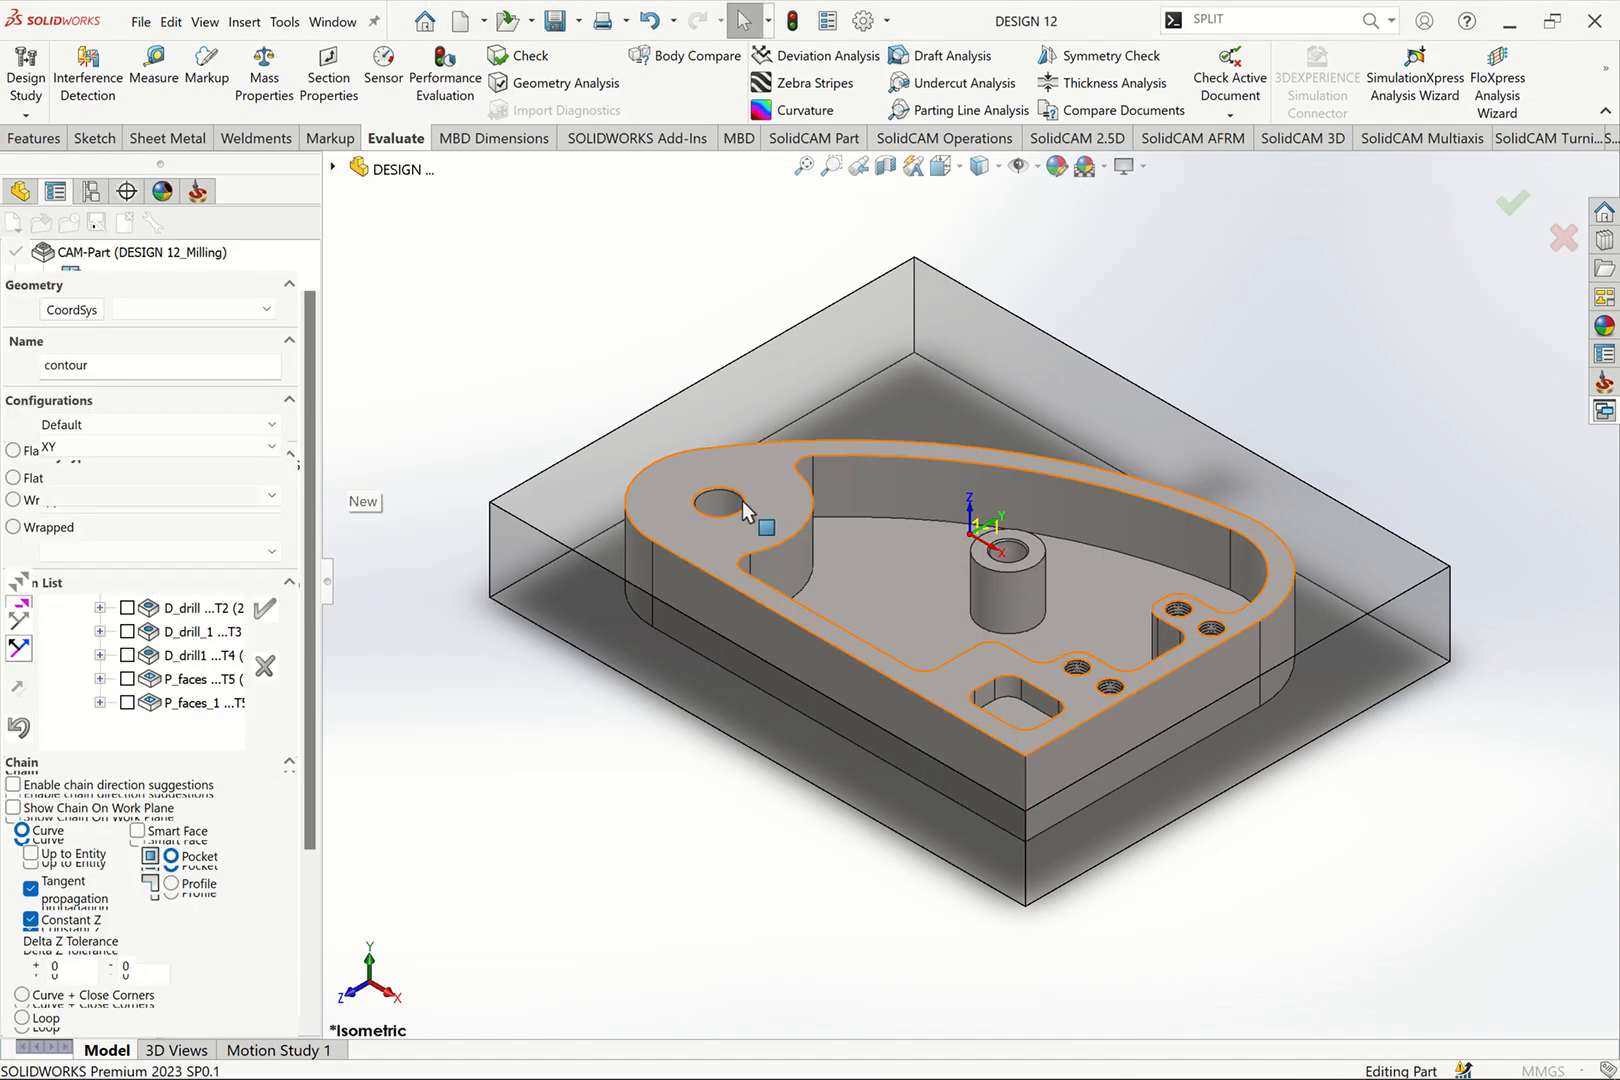
scroll(742, 502, down, 10)
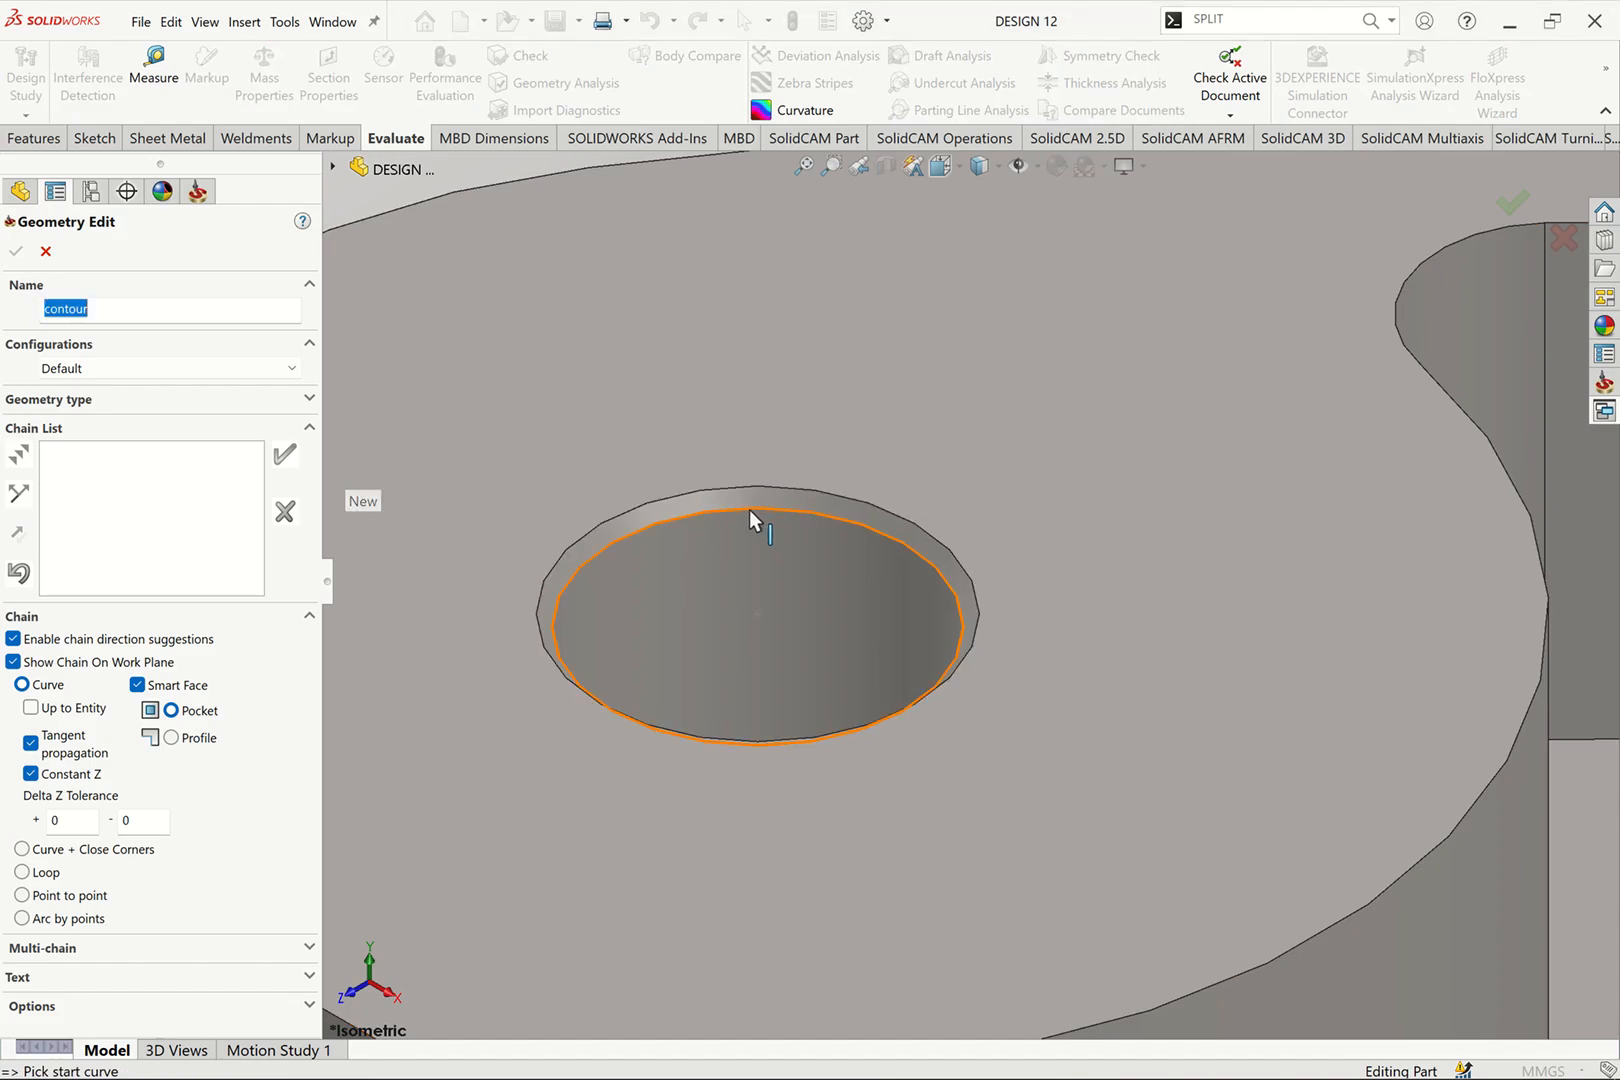
click(749, 510)
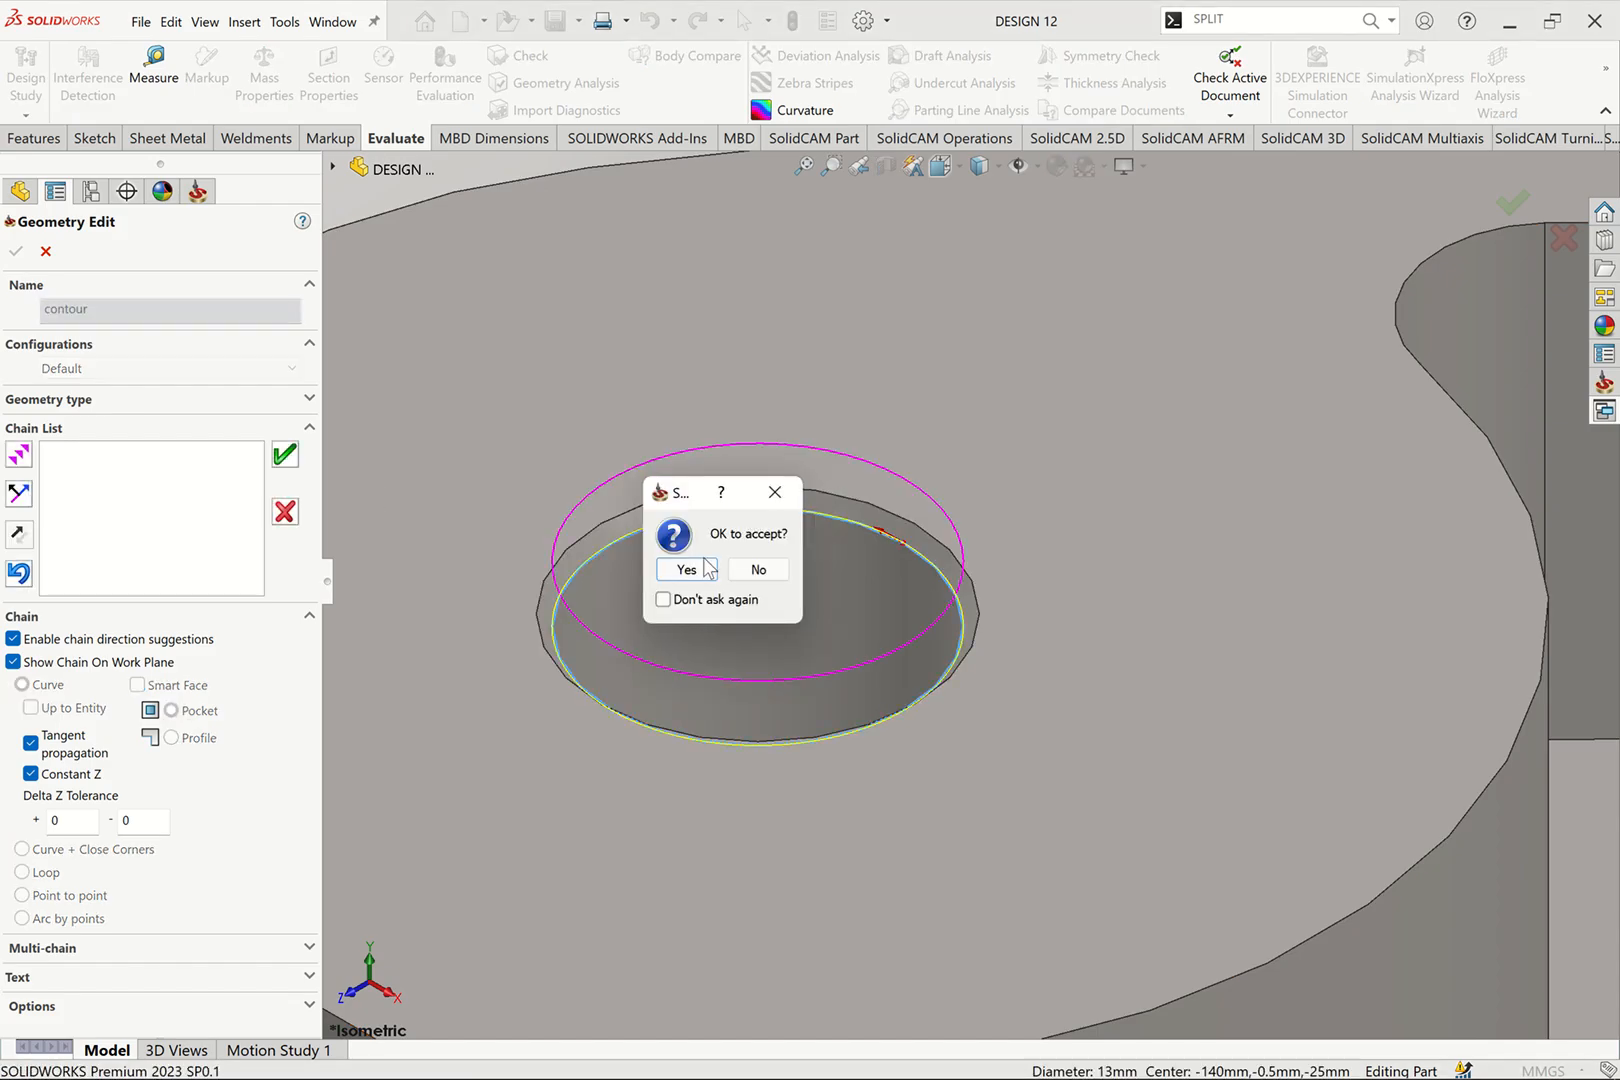
click(686, 569)
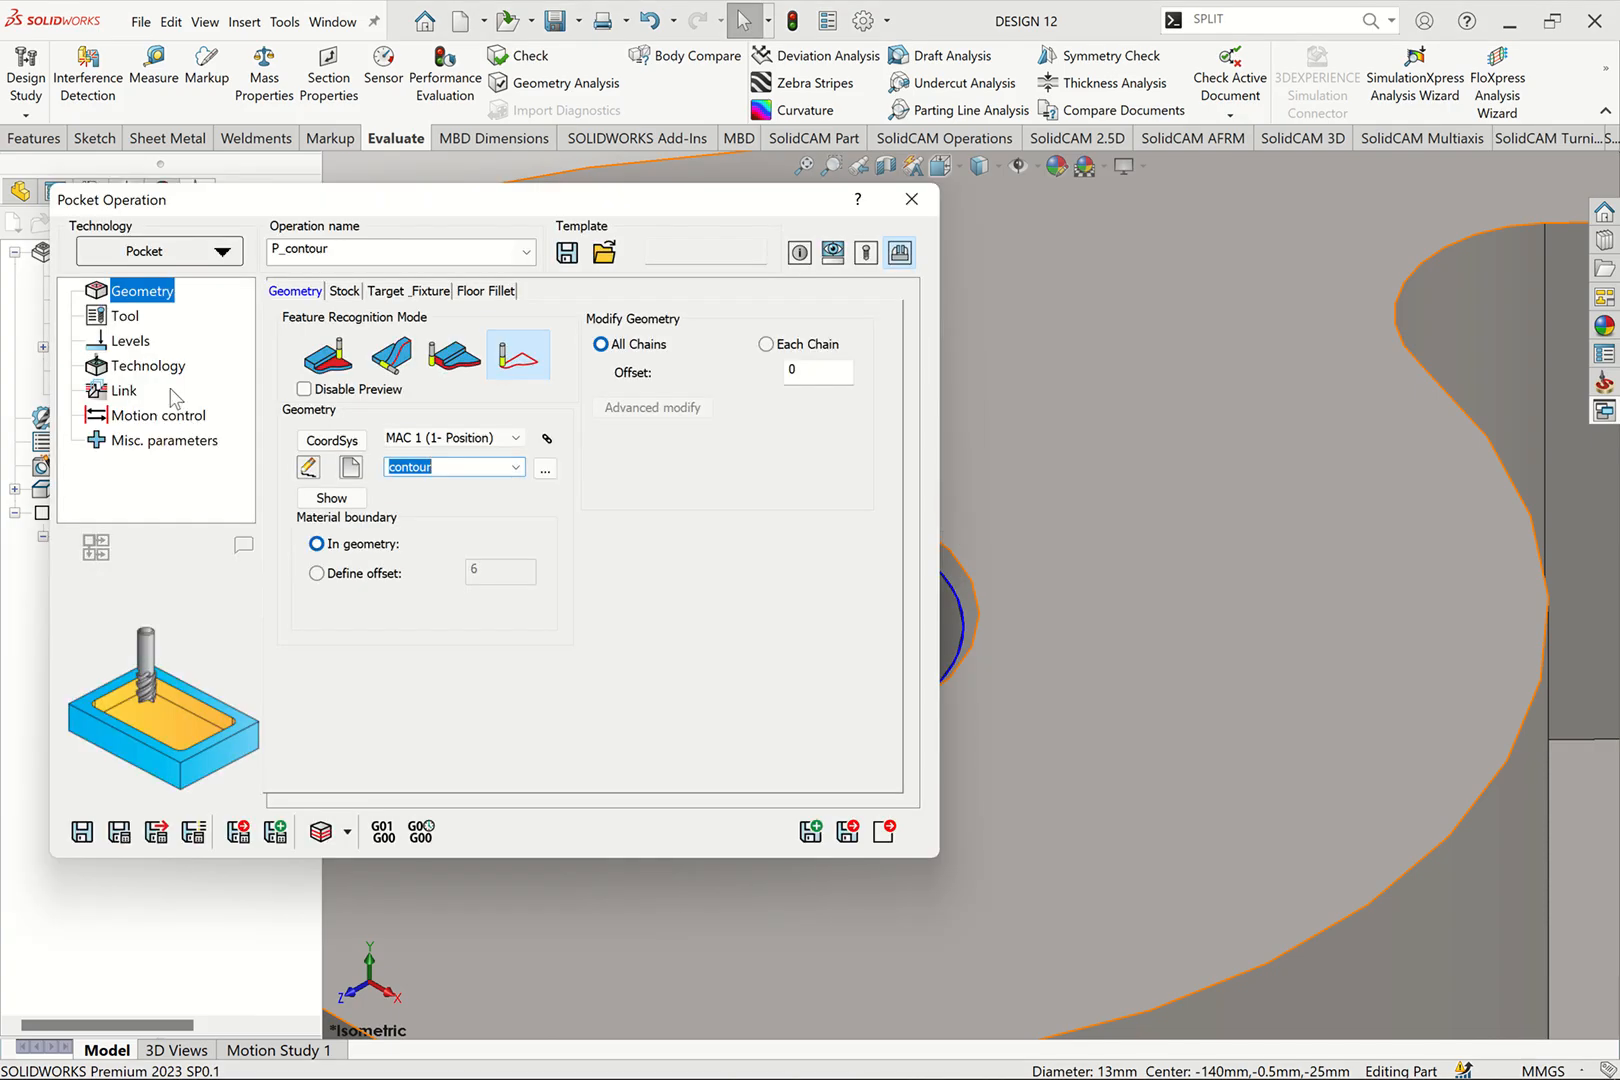
Step: Assign the existing 8 mm end mill, tool number 5, to the P_contour operation
click(140, 318)
click(380, 683)
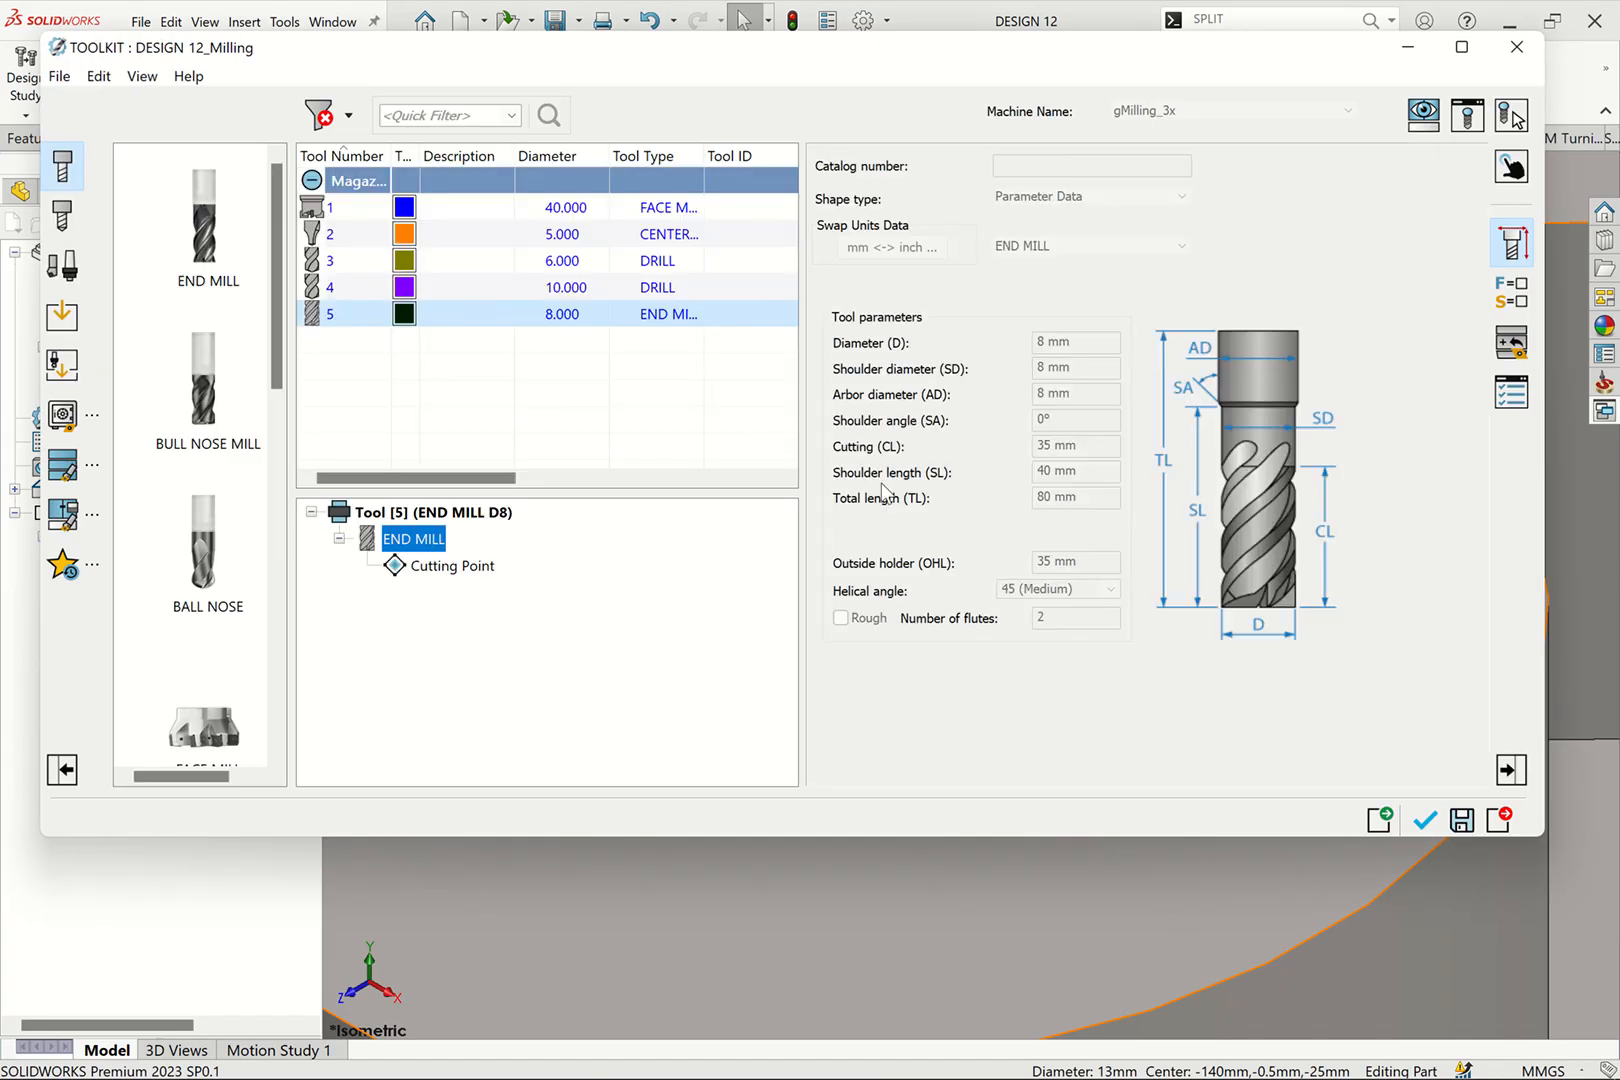
click(1424, 822)
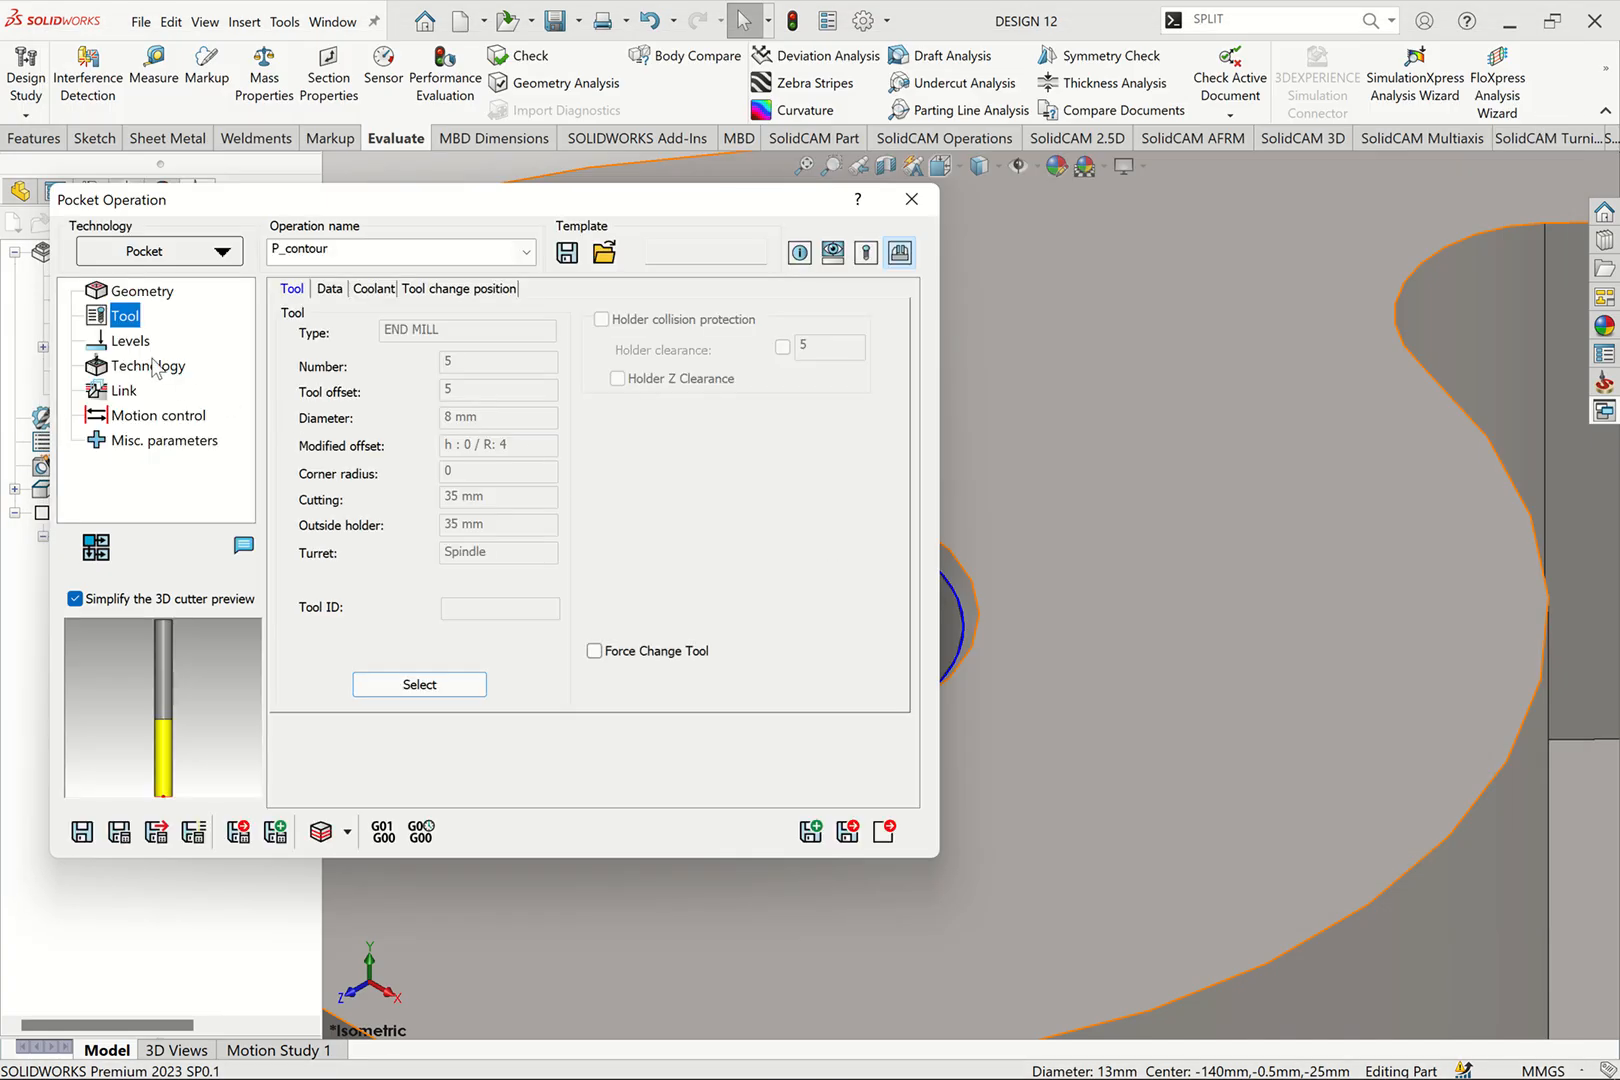
Step: Set the P_contour clearance level to 5 and take the upper level from the part's top face
click(133, 341)
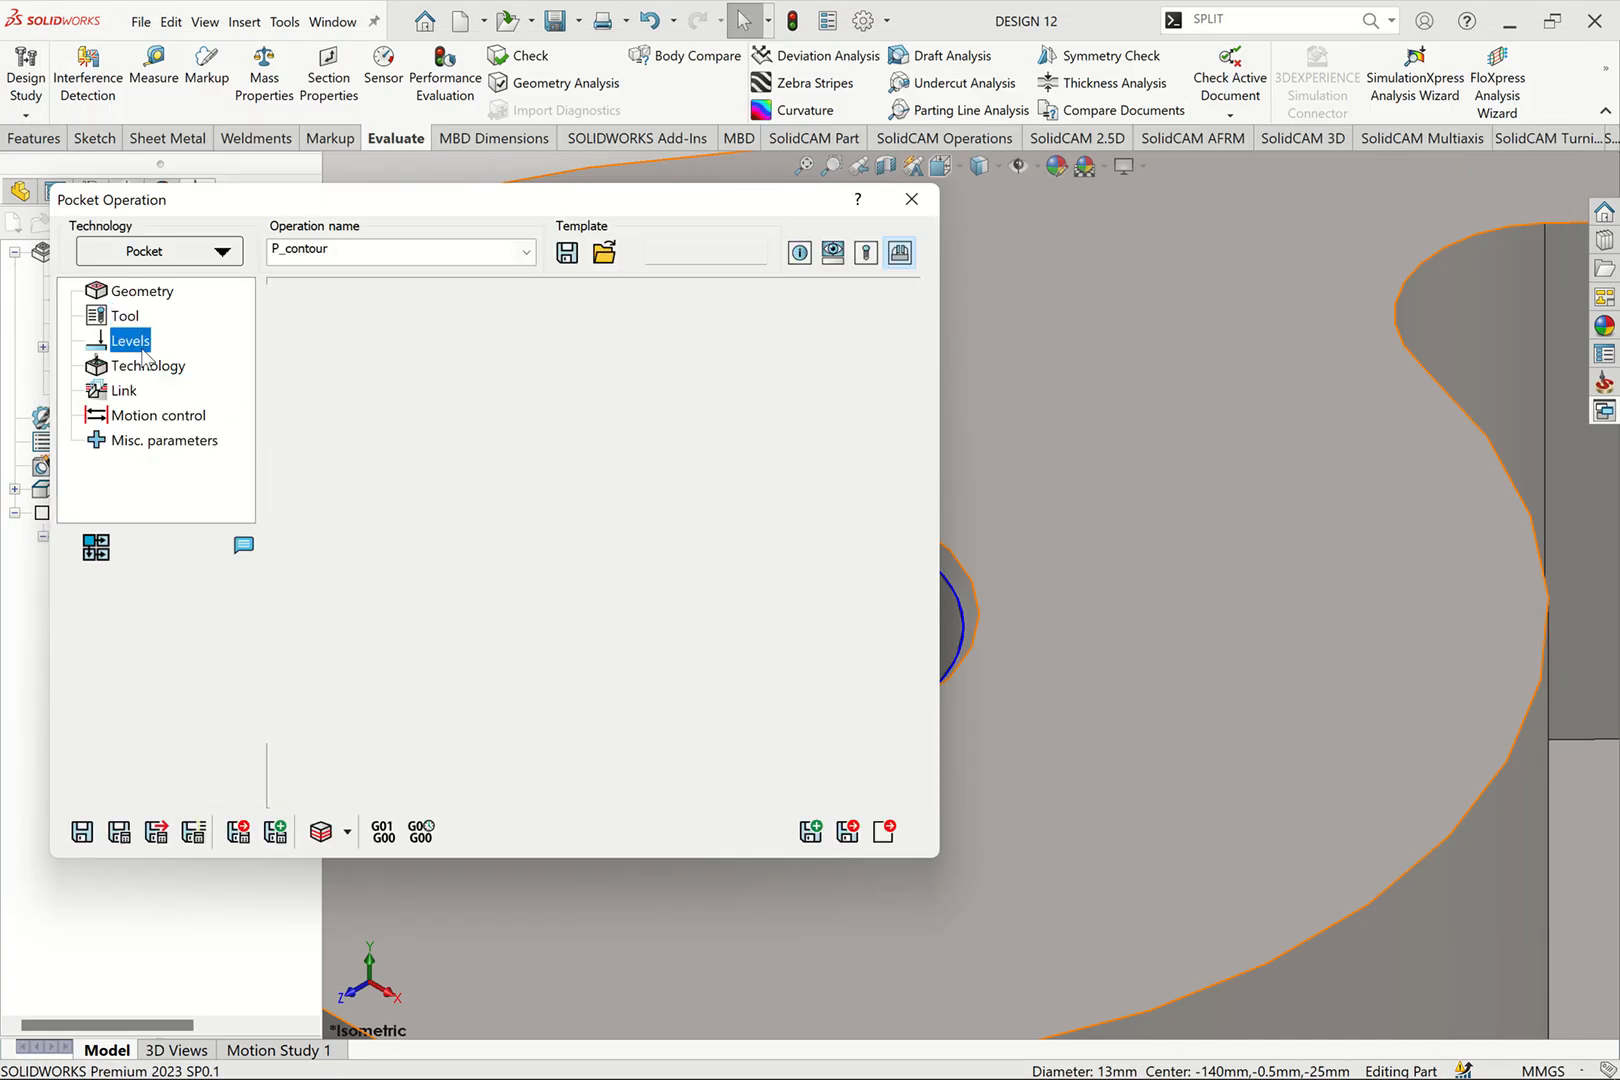
click(455, 346)
text(5)
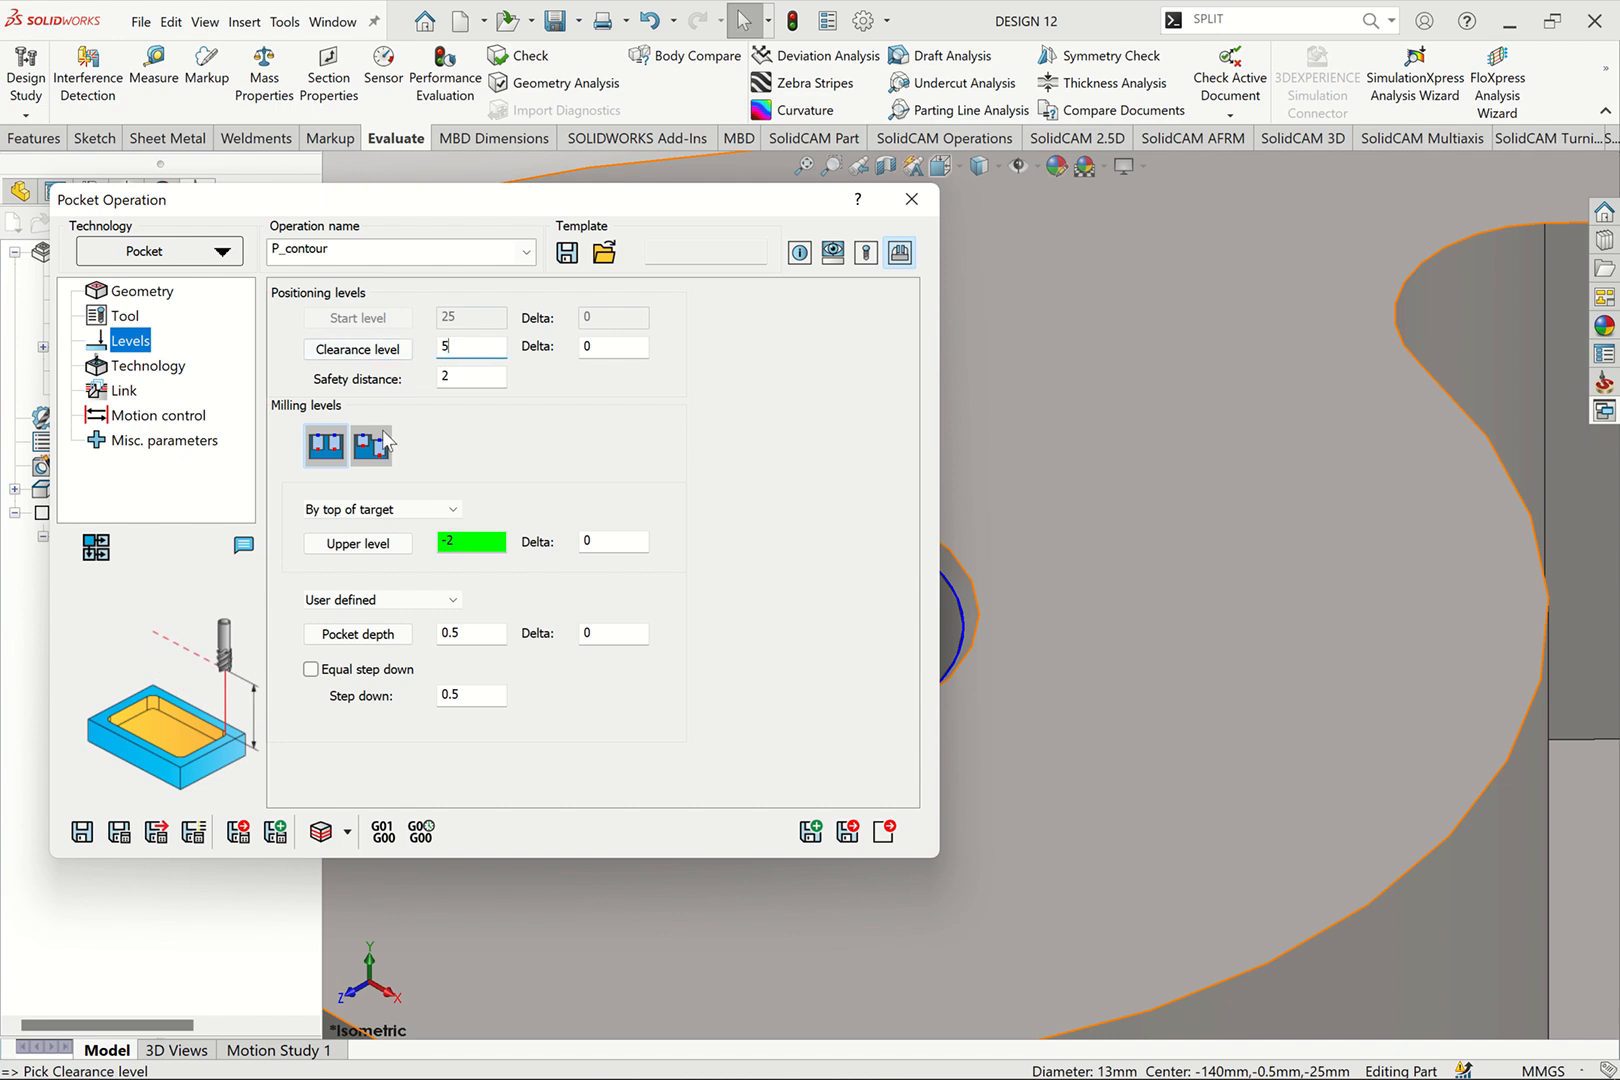
click(358, 543)
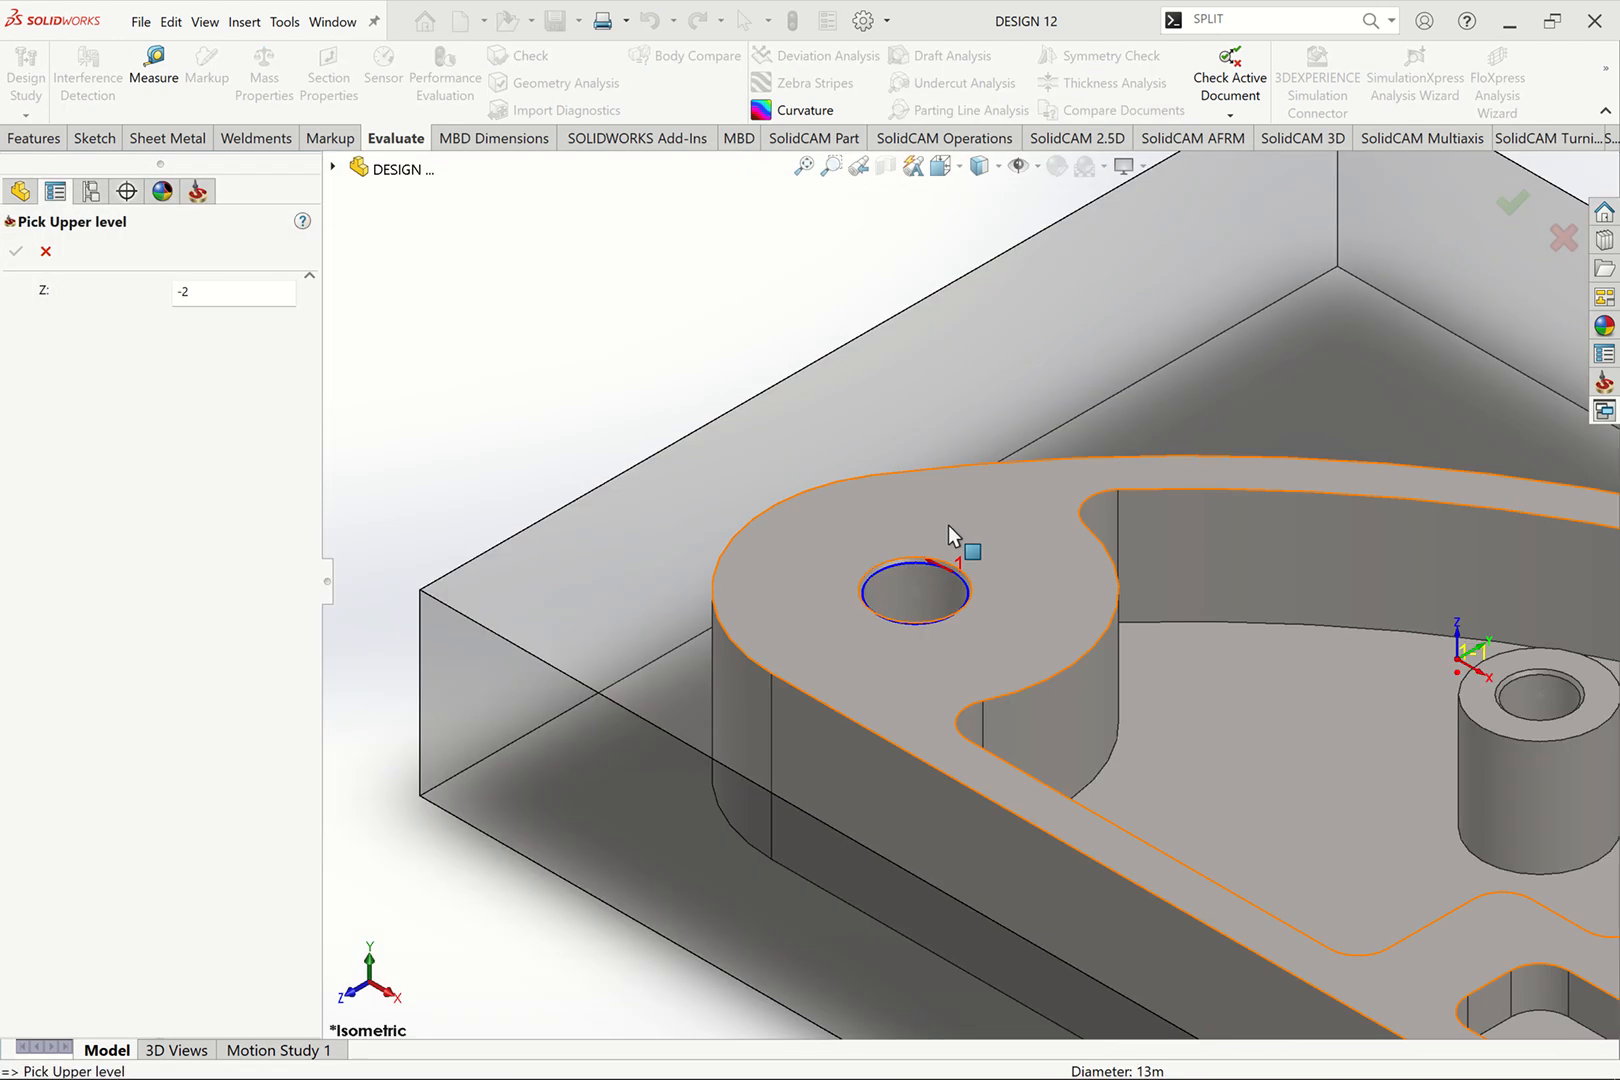
click(948, 525)
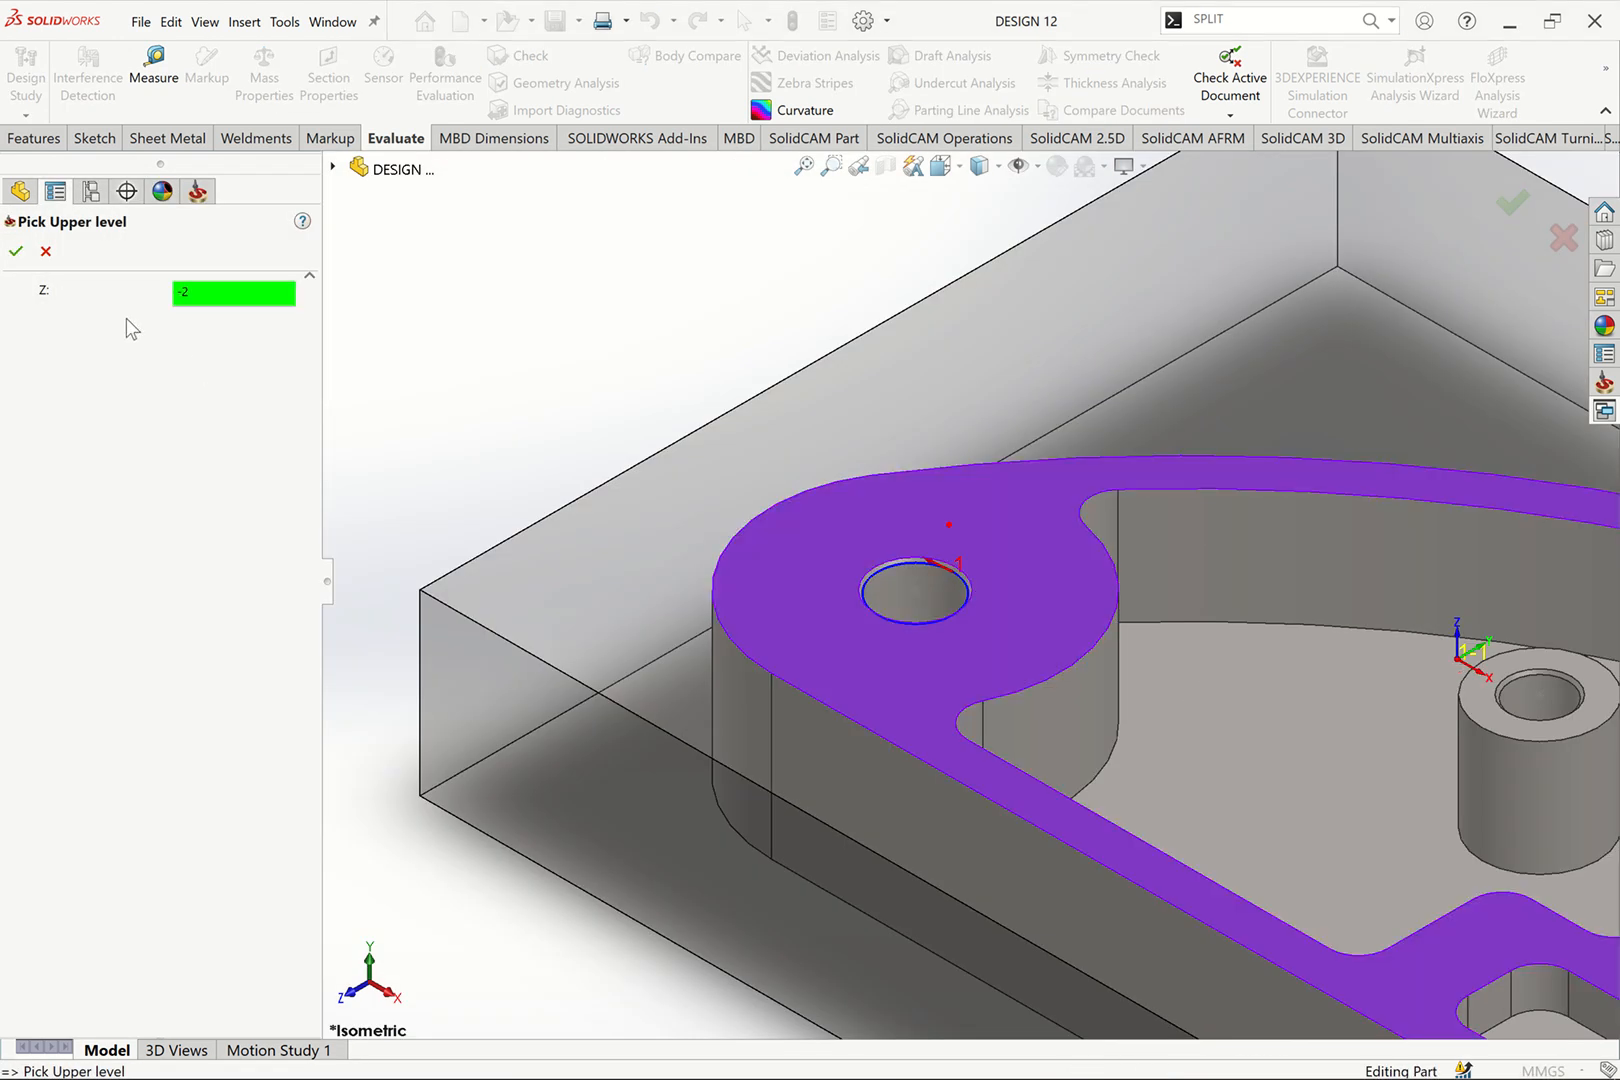
click(16, 251)
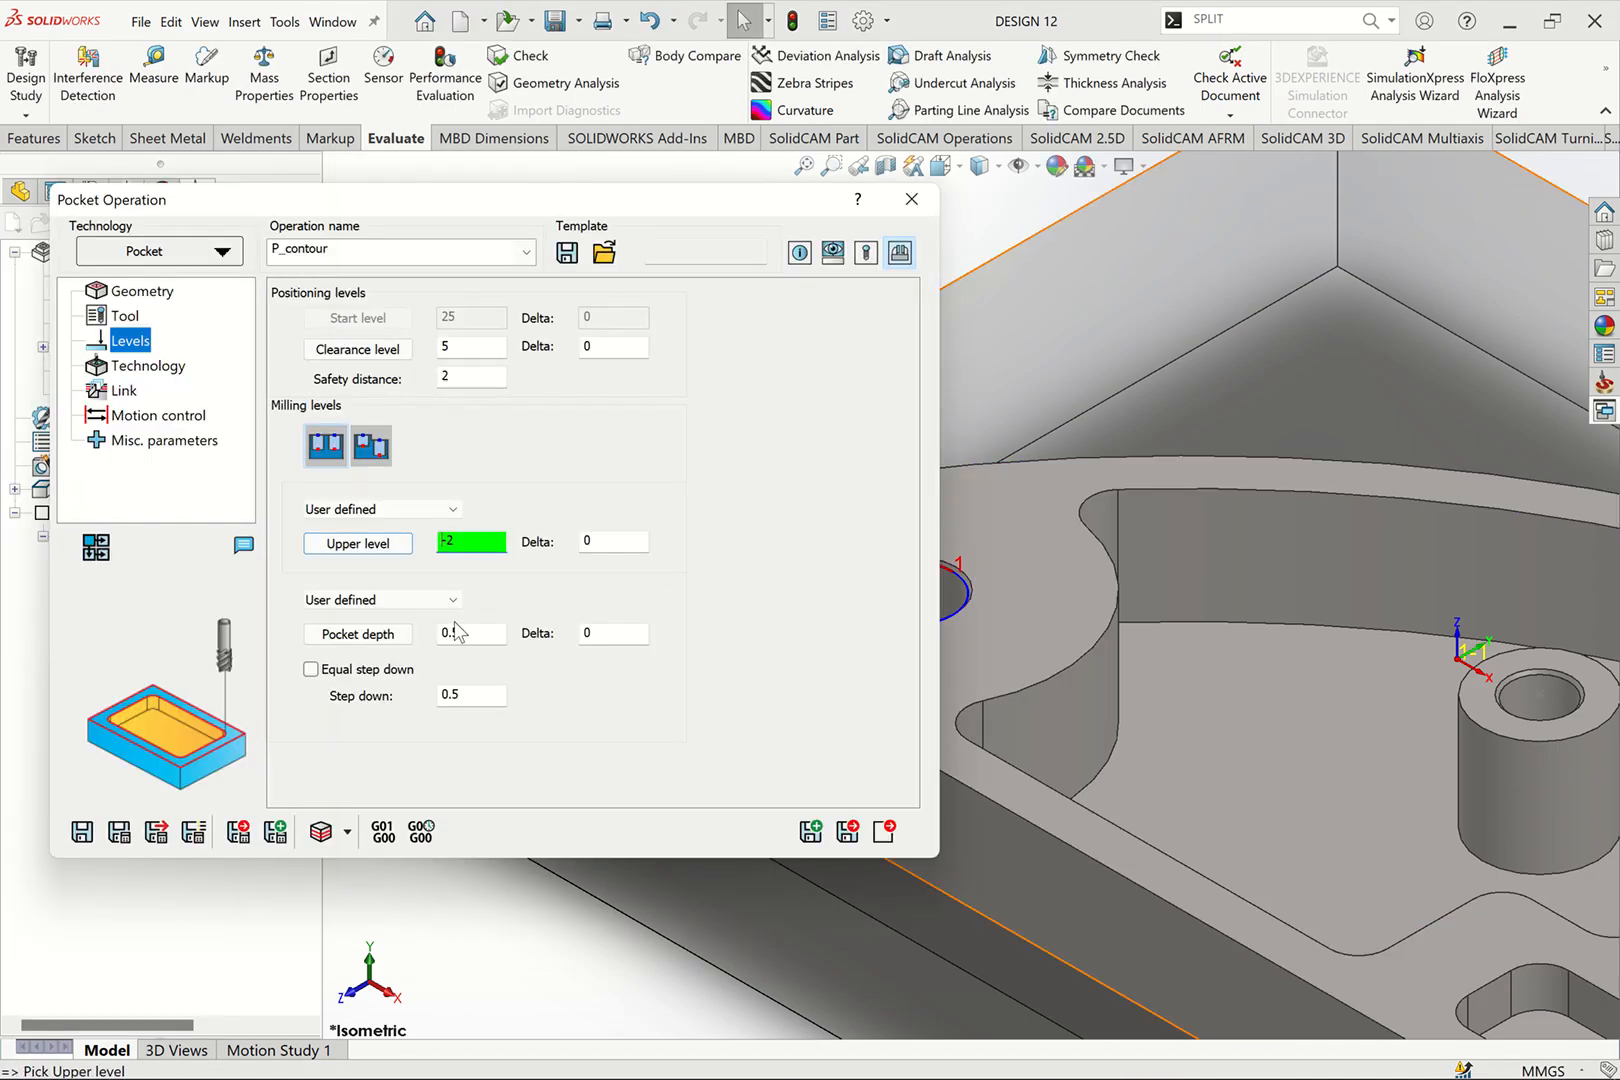
Step: Define the P_contour pocket depth from the bottom face of the stock
click(358, 634)
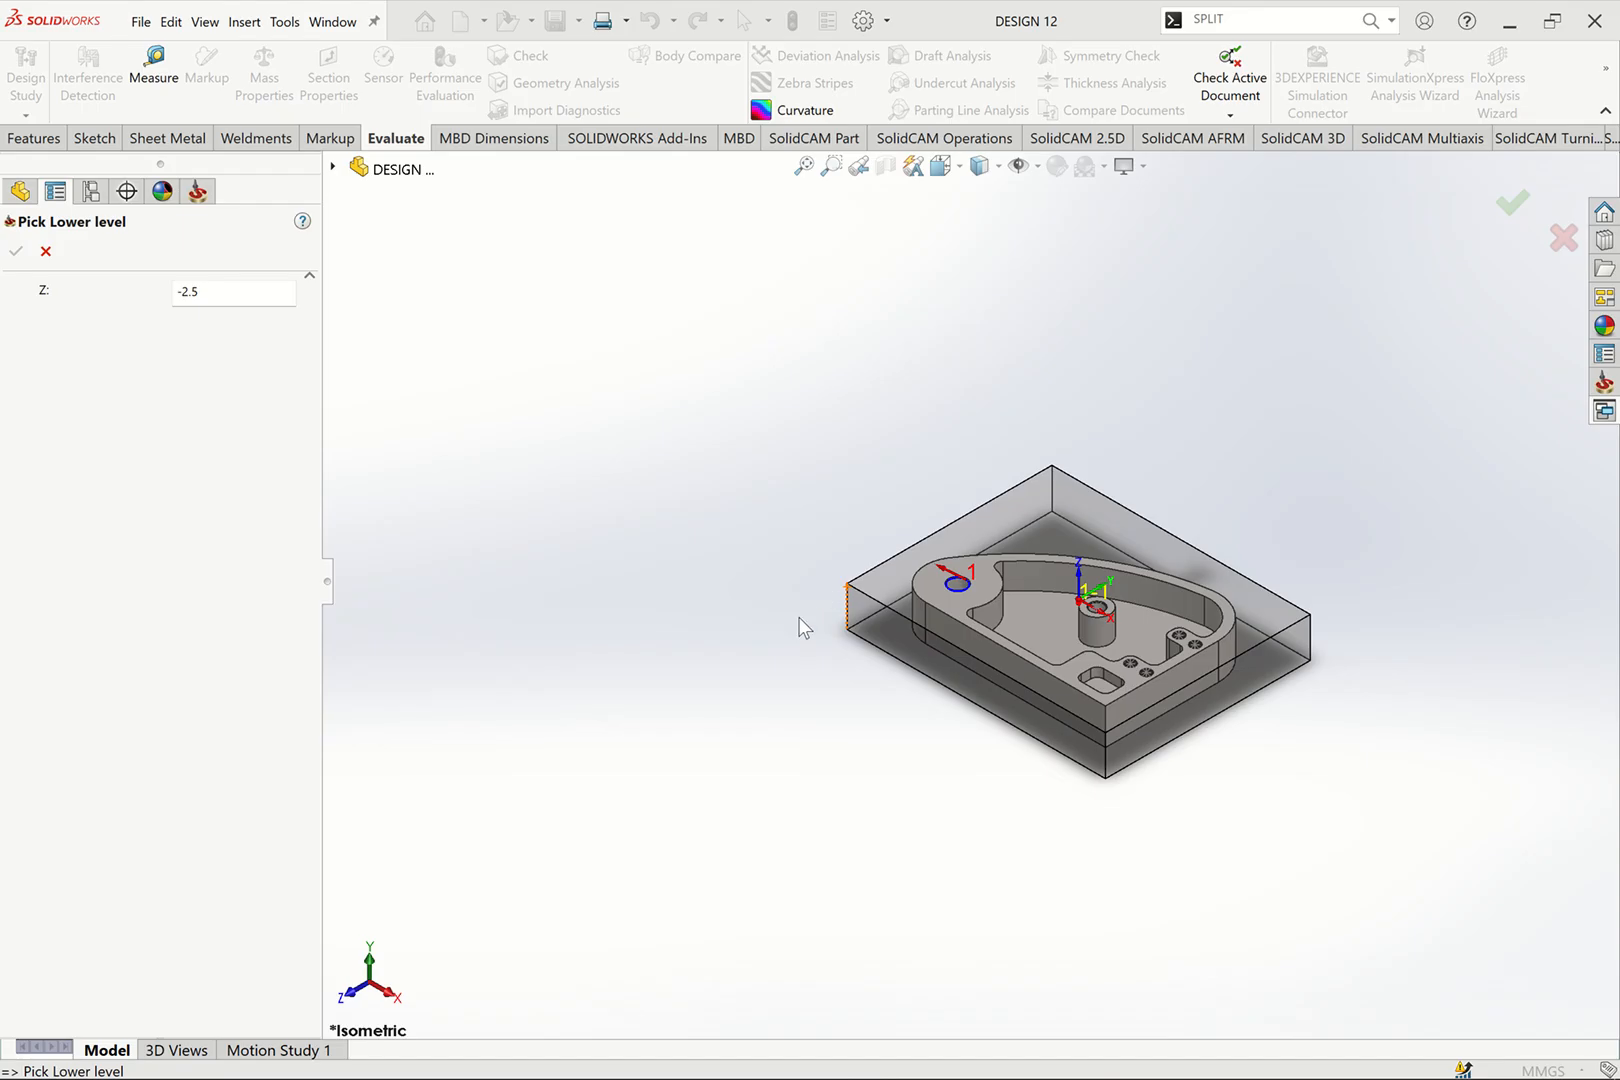
click(798, 619)
key(Up)
key(Up)
key(Up)
key(Up)
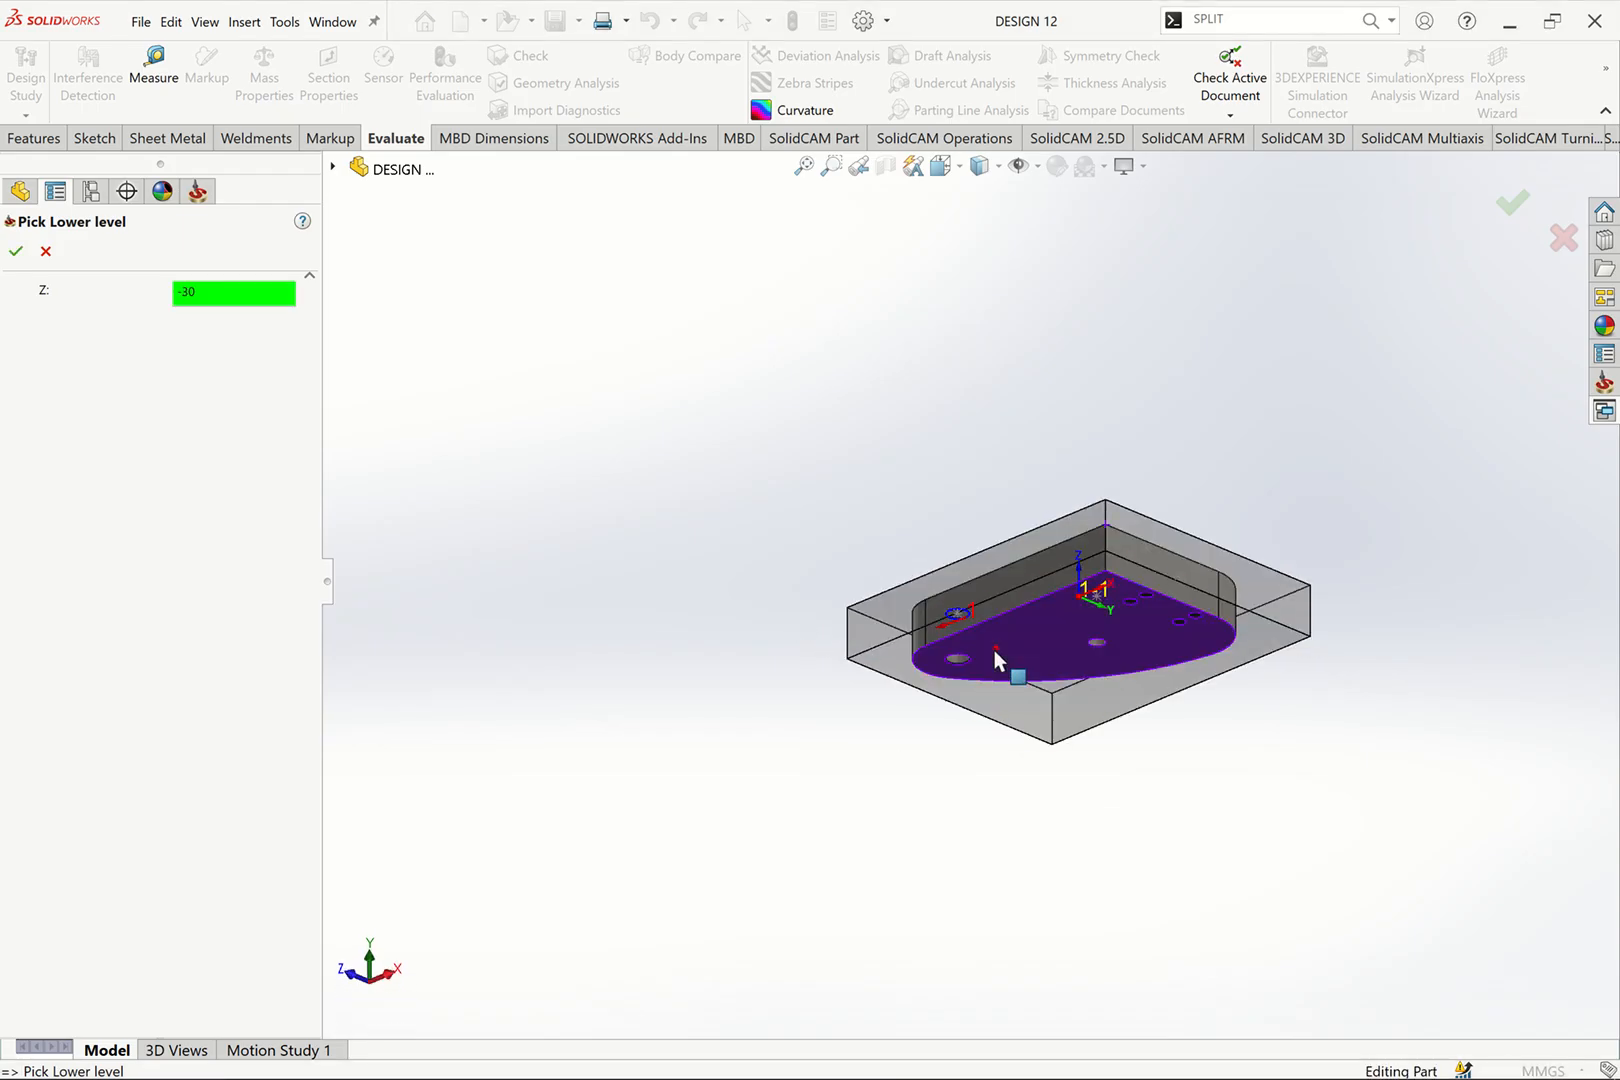
click(994, 651)
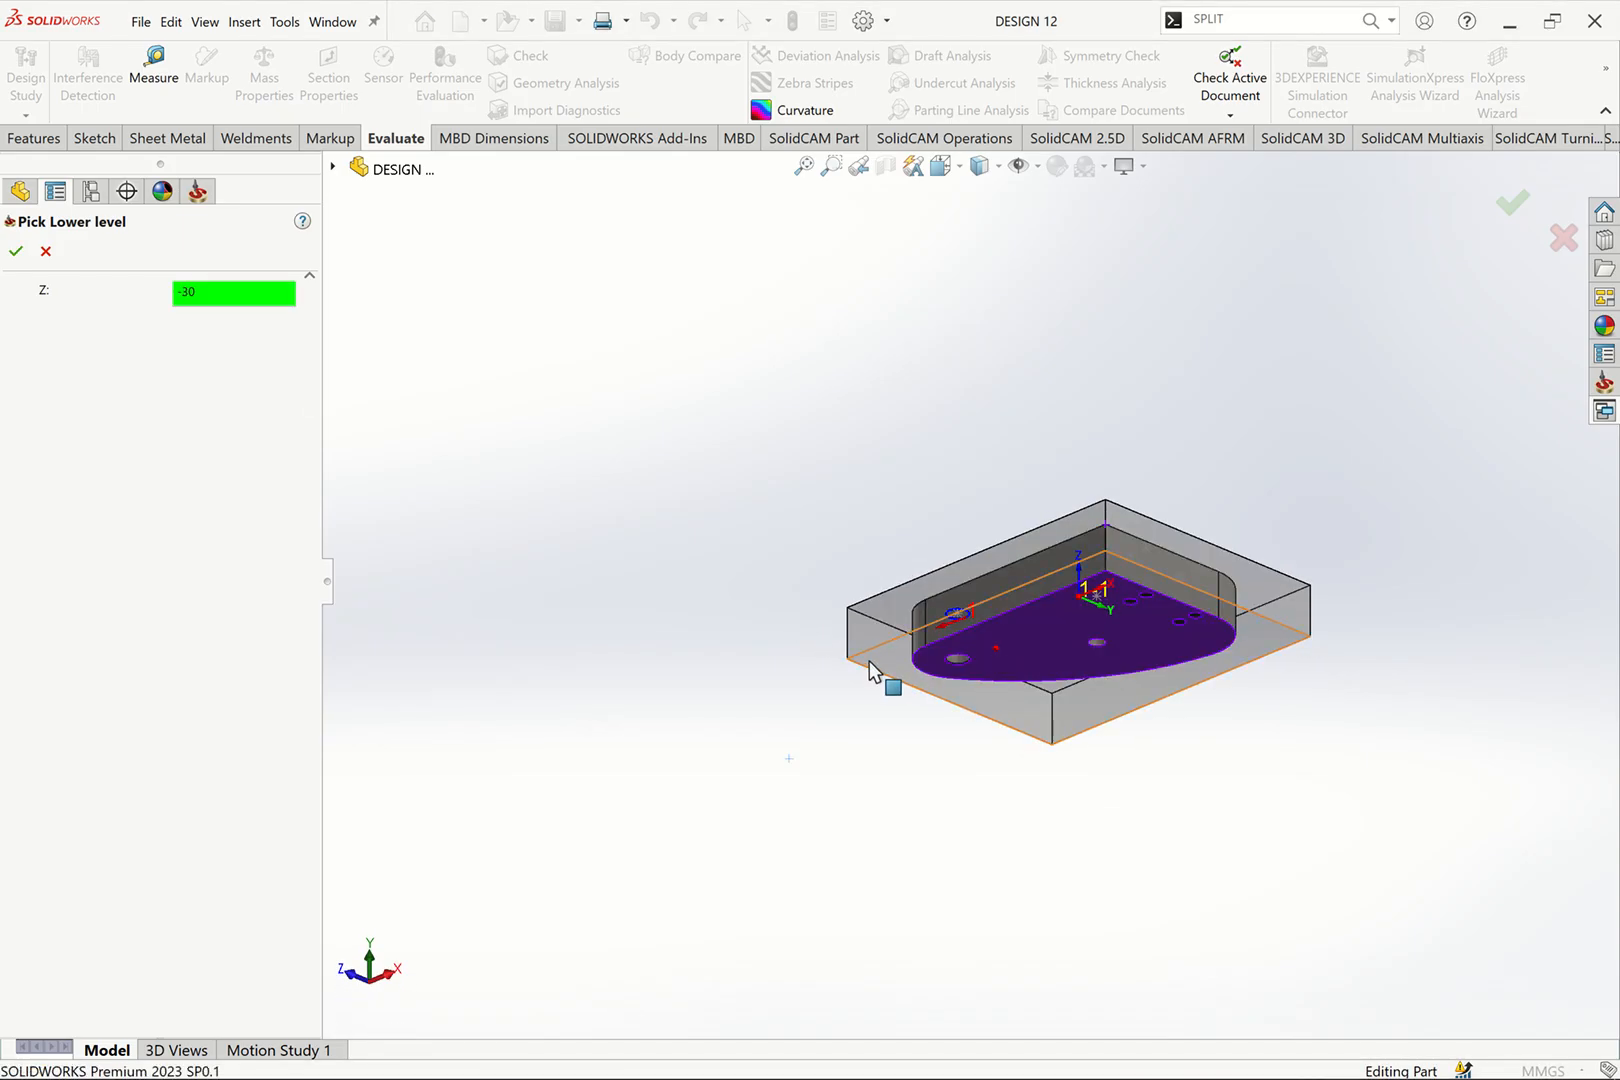
click(862, 670)
click(15, 251)
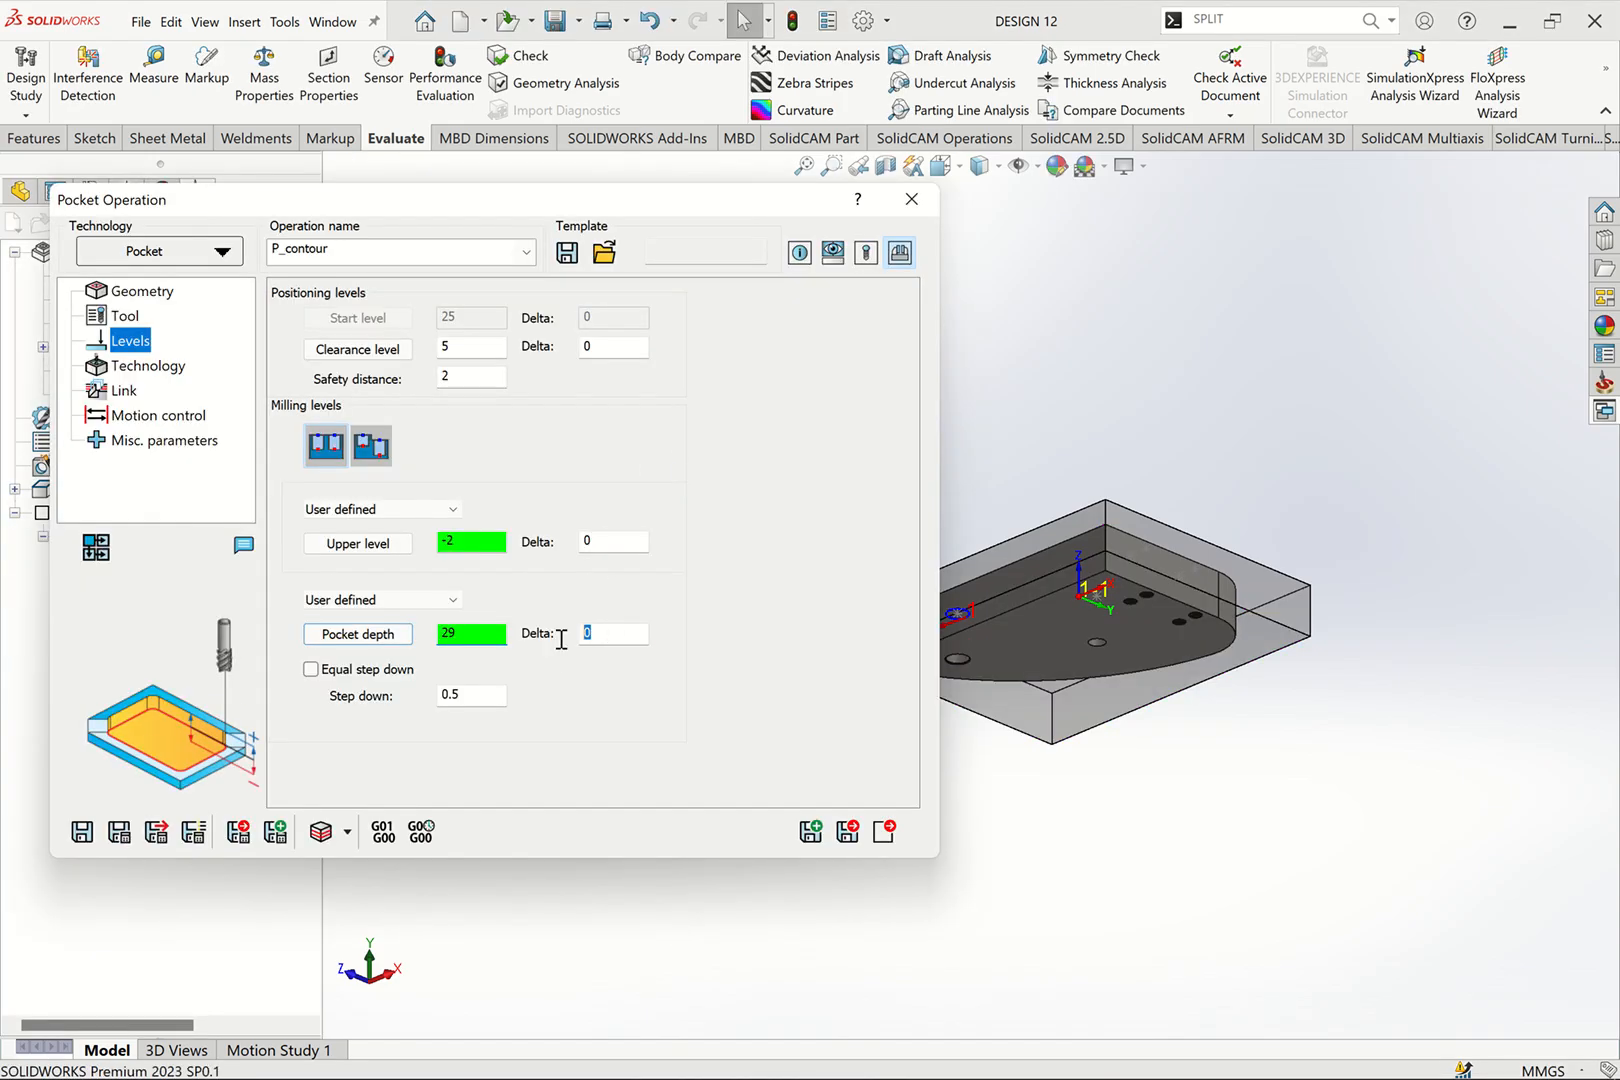
Step: Set the pocket depth delta to -1 and enable equal step down with a maximum step down of 0.5
double_click(612, 634)
text(1)
double_click(585, 636)
click(412, 670)
double_click(466, 694)
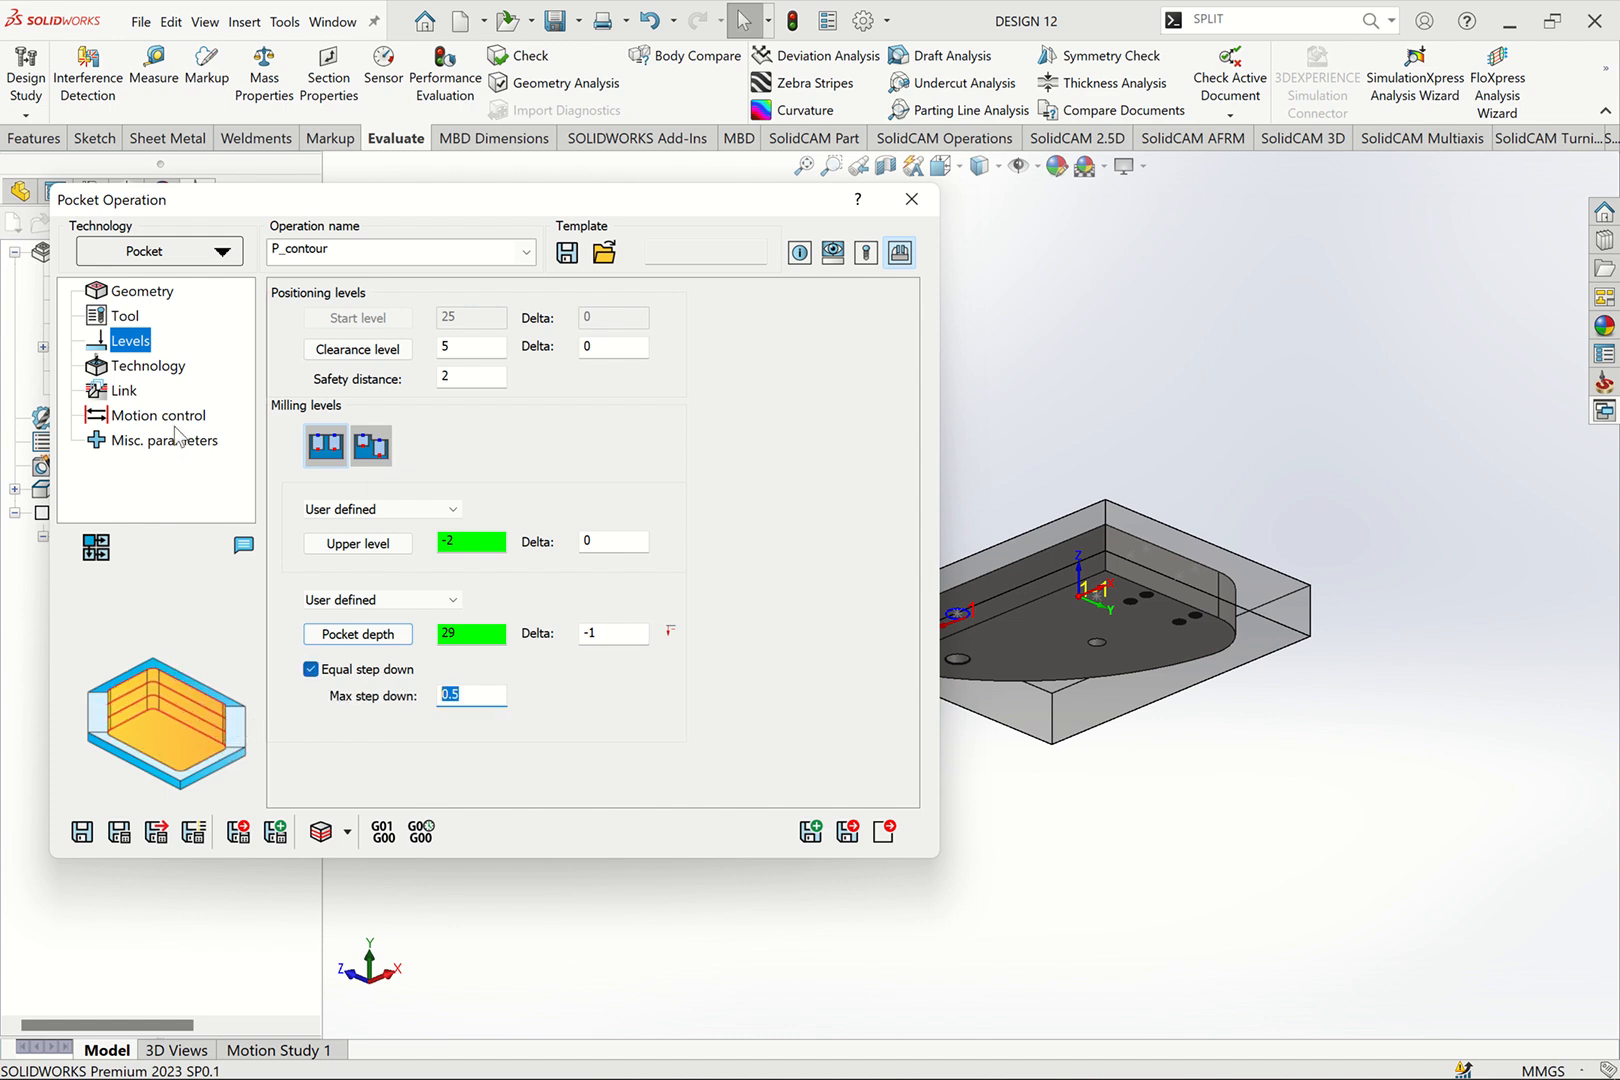
Step: Set the minimum overlap to 80% of tool diameter, and use Smooth adjacent passes connection with tool path optimization
click(172, 369)
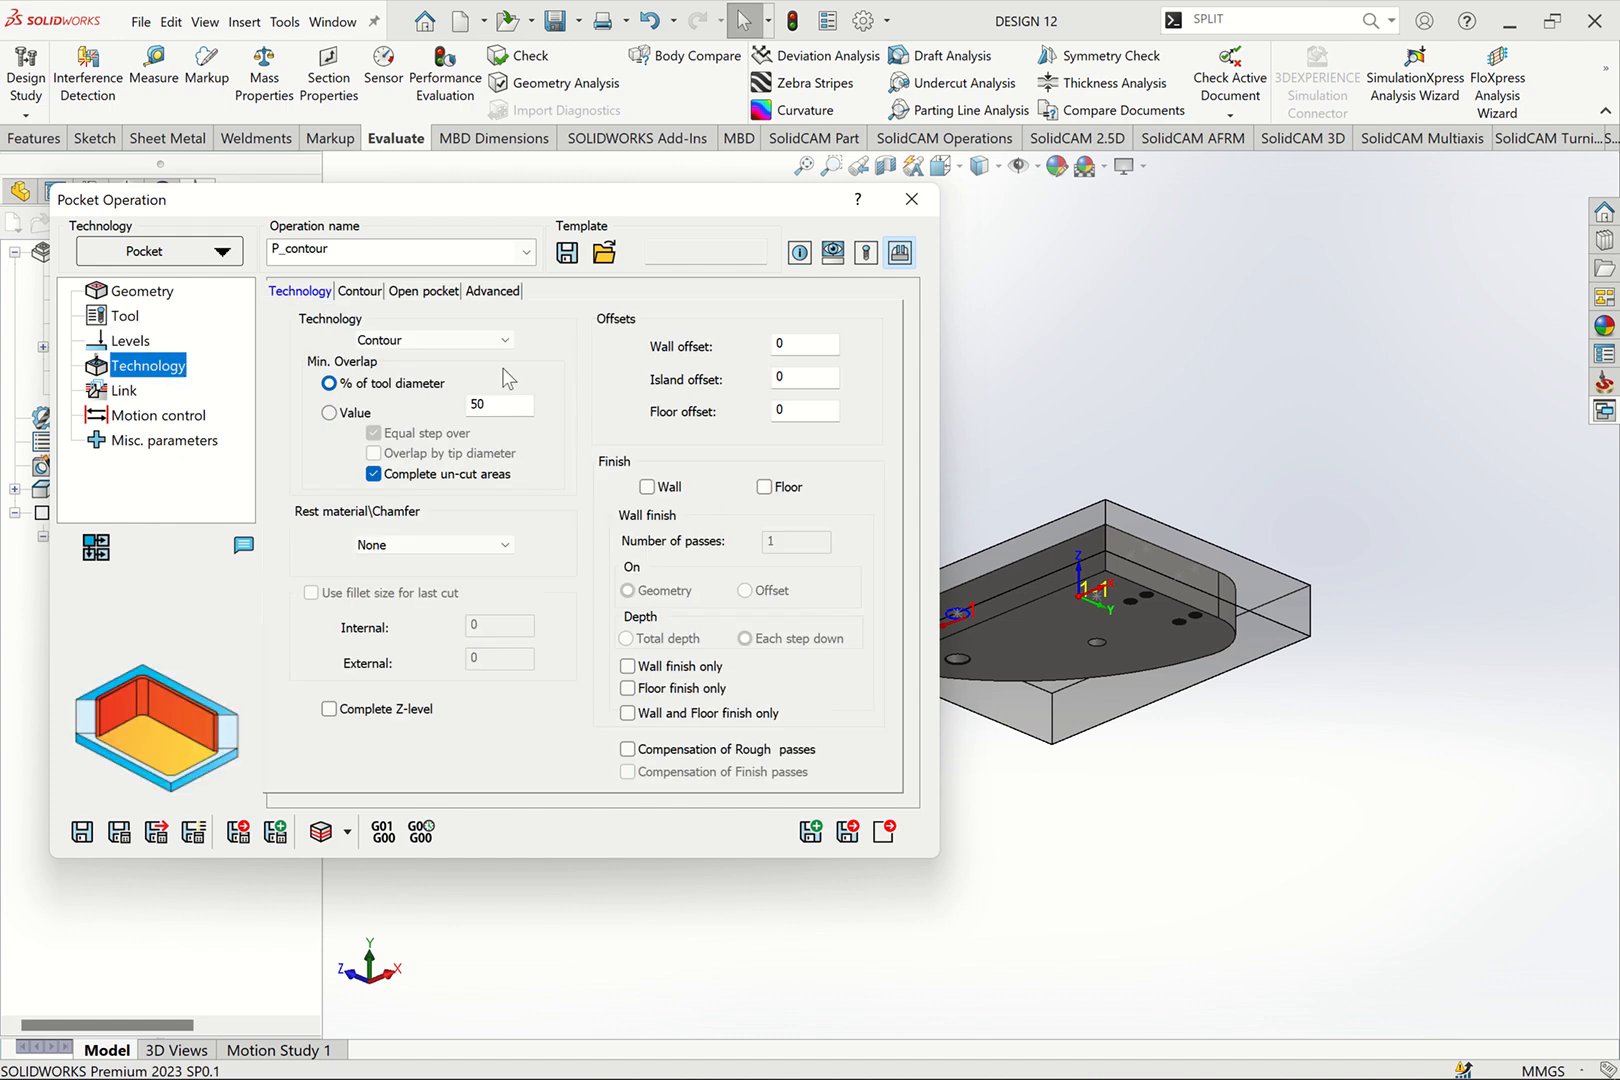
double_click(477, 404)
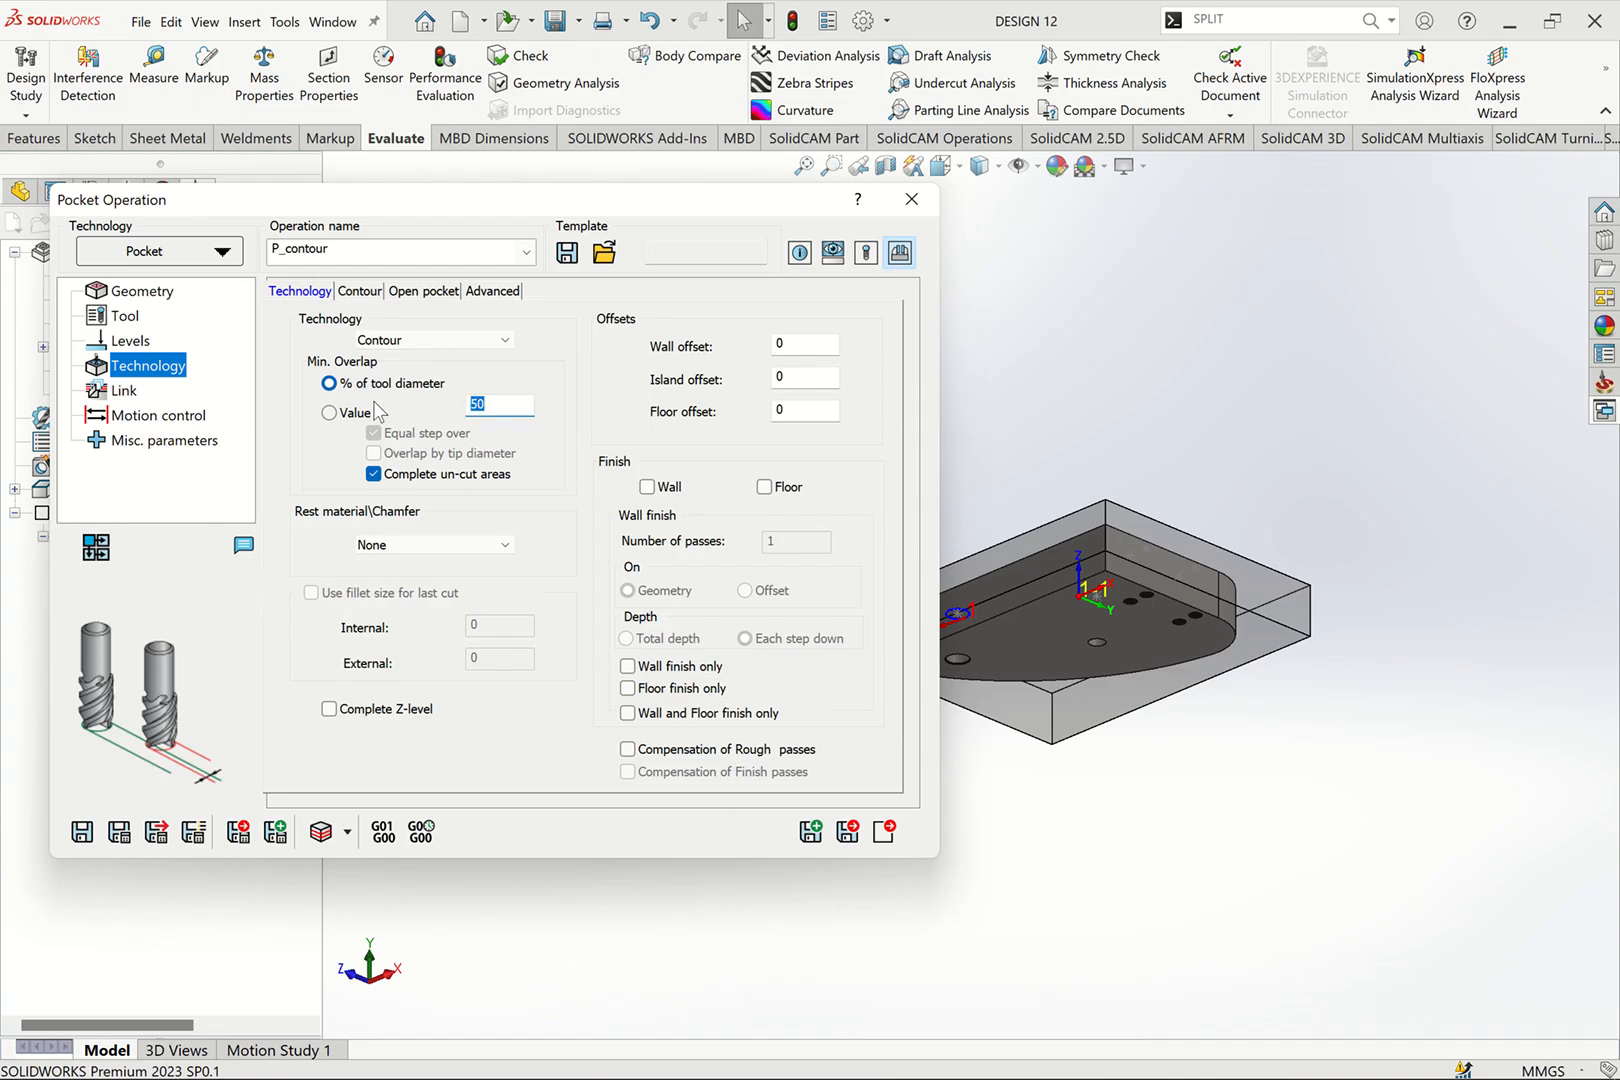
click(360, 291)
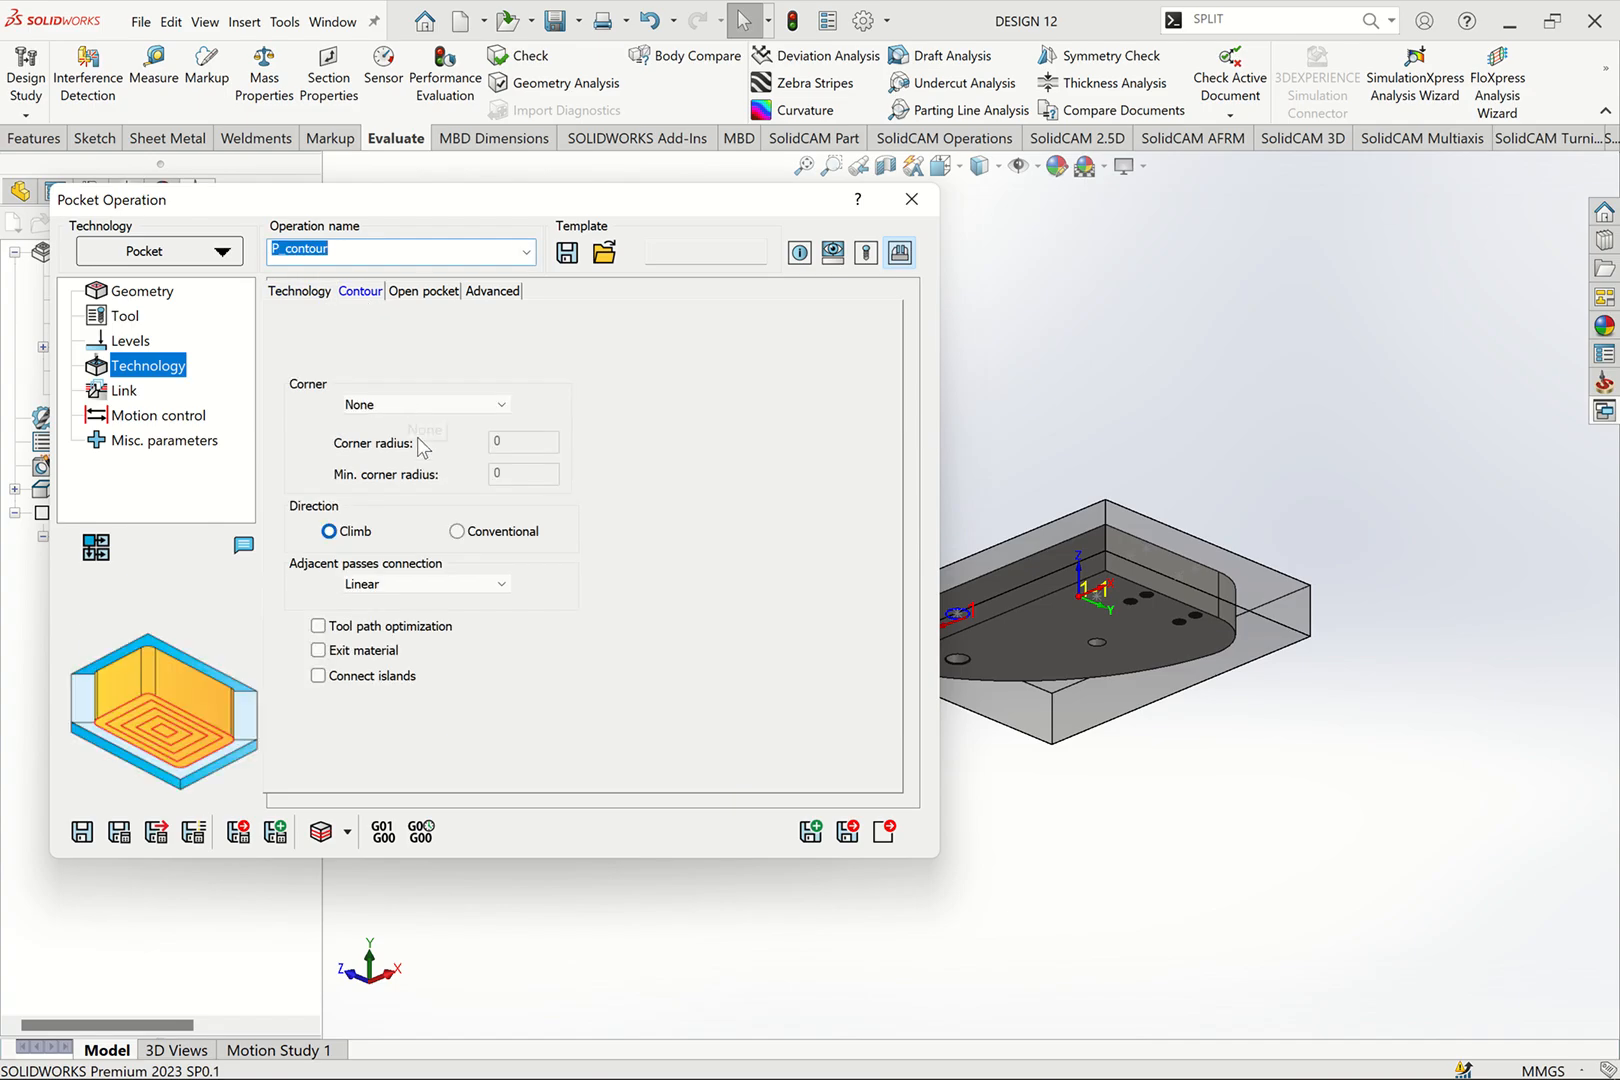
click(366, 601)
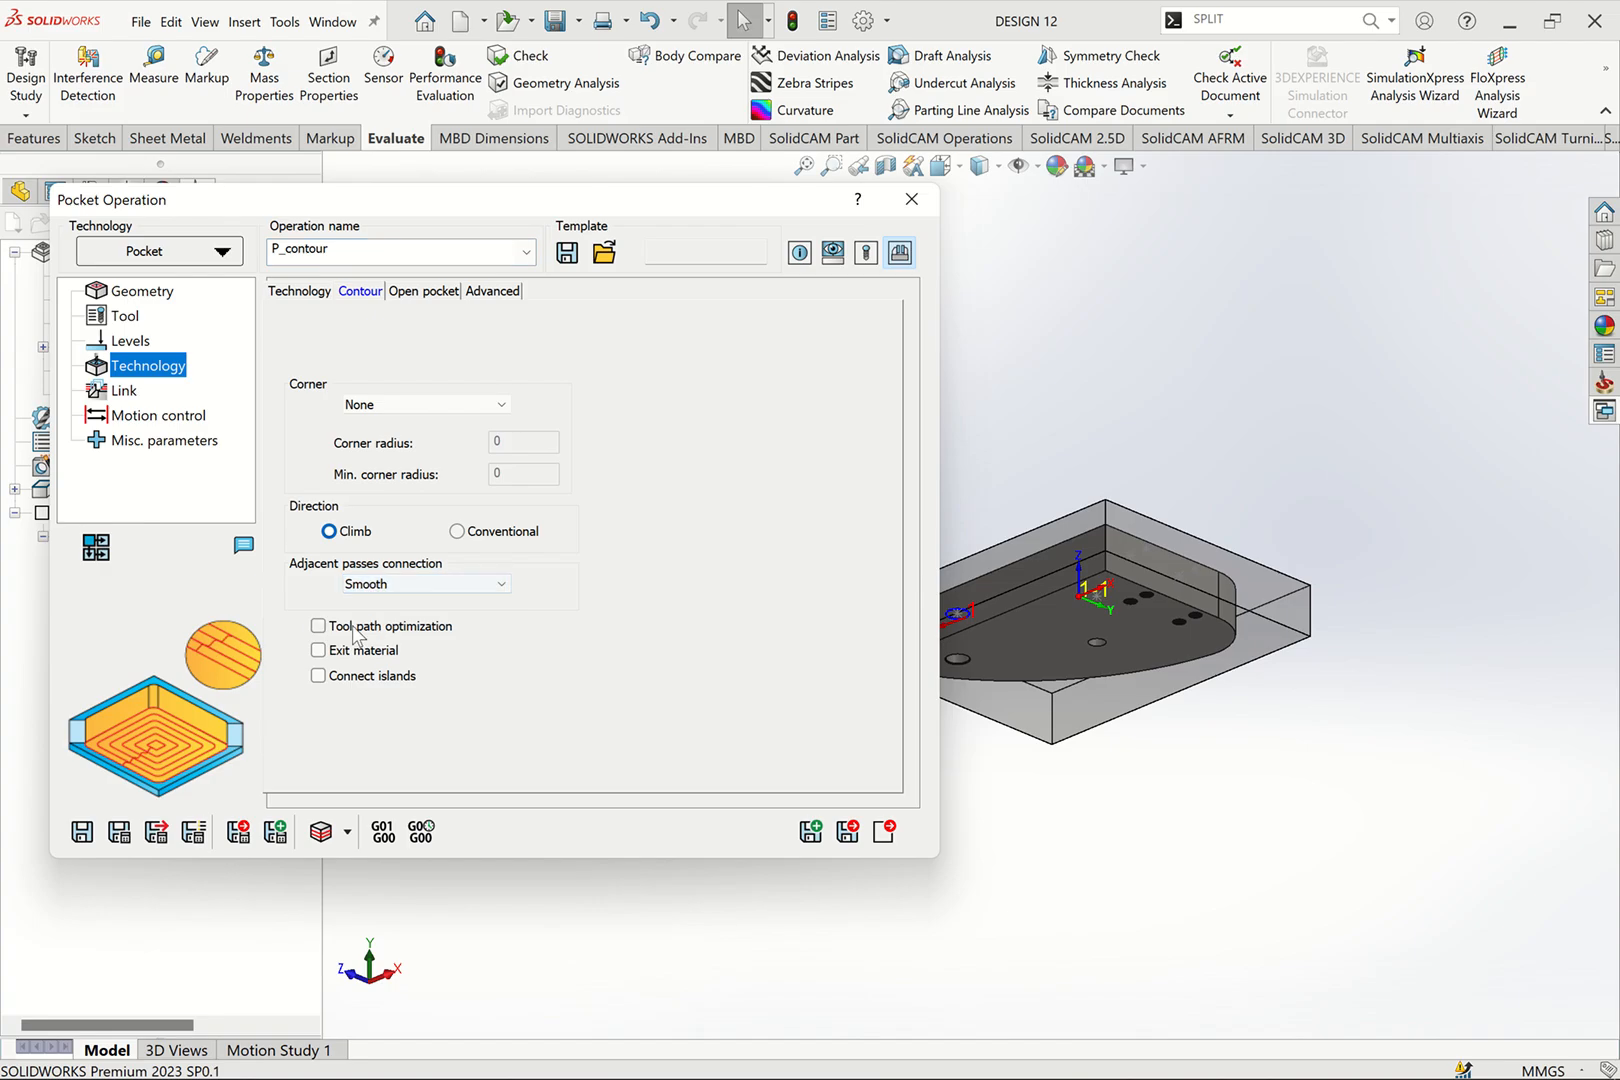
click(318, 626)
click(300, 291)
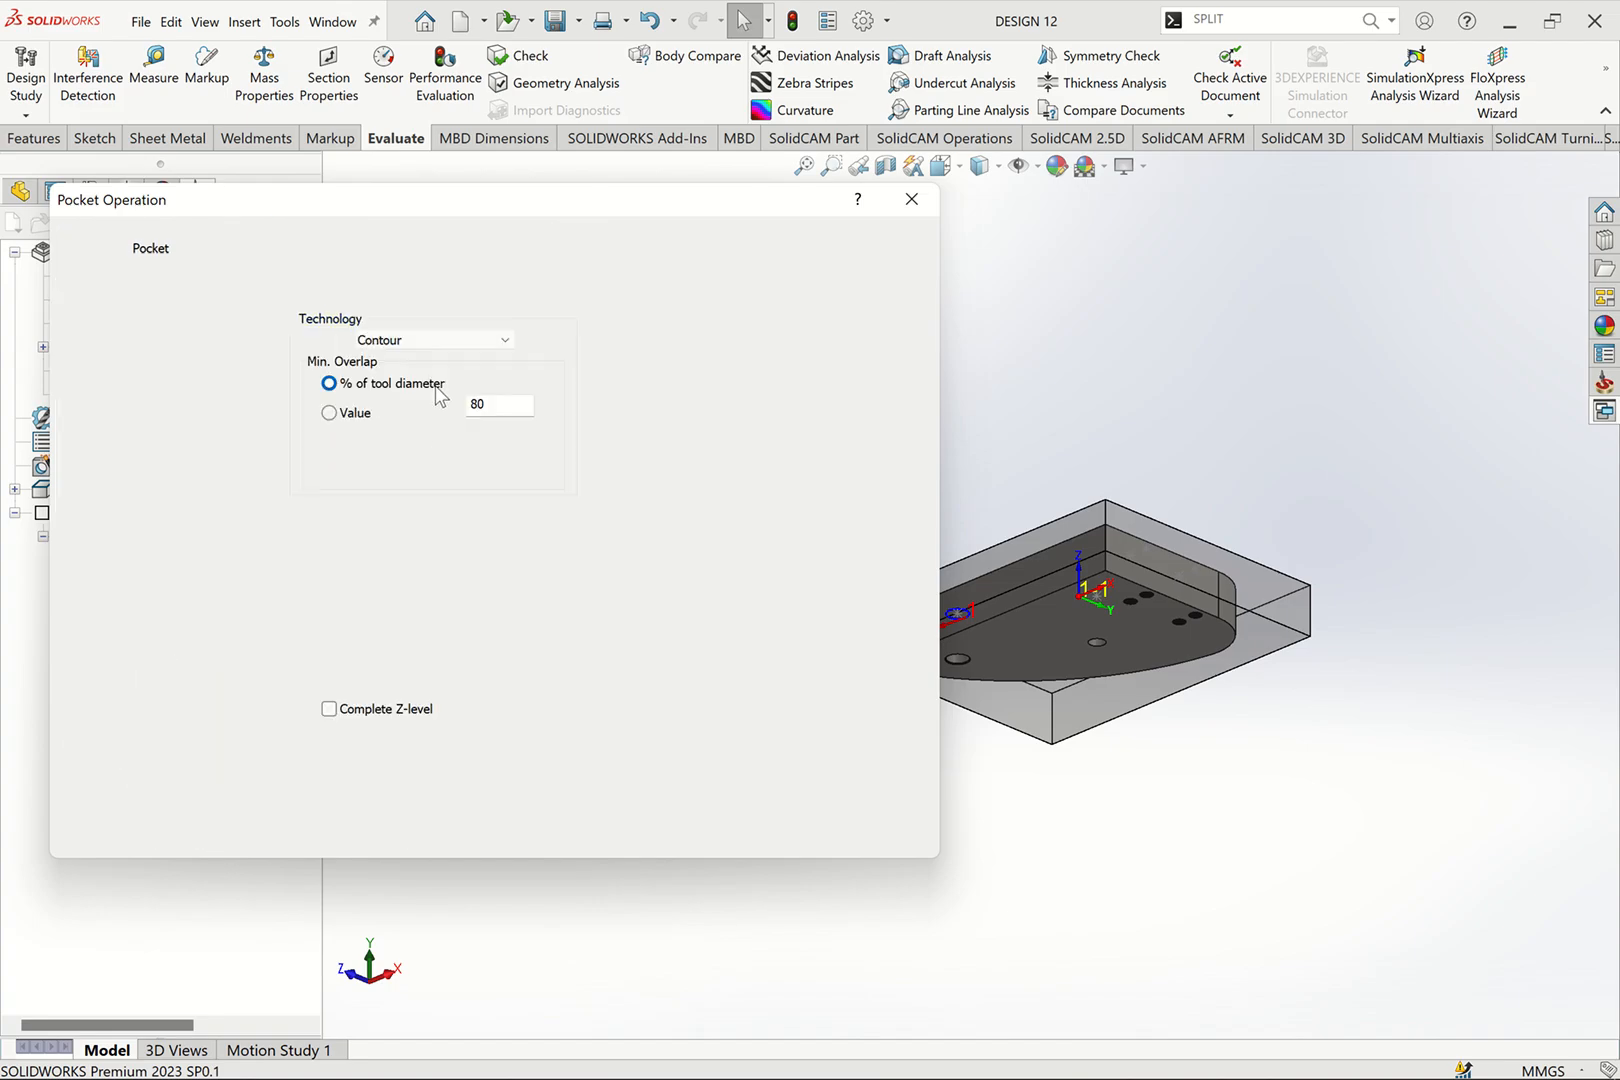
Step: Save and calculate the P_contour operation, accepting the depth below the CoordSys lower level, and open its link settings
click(133, 834)
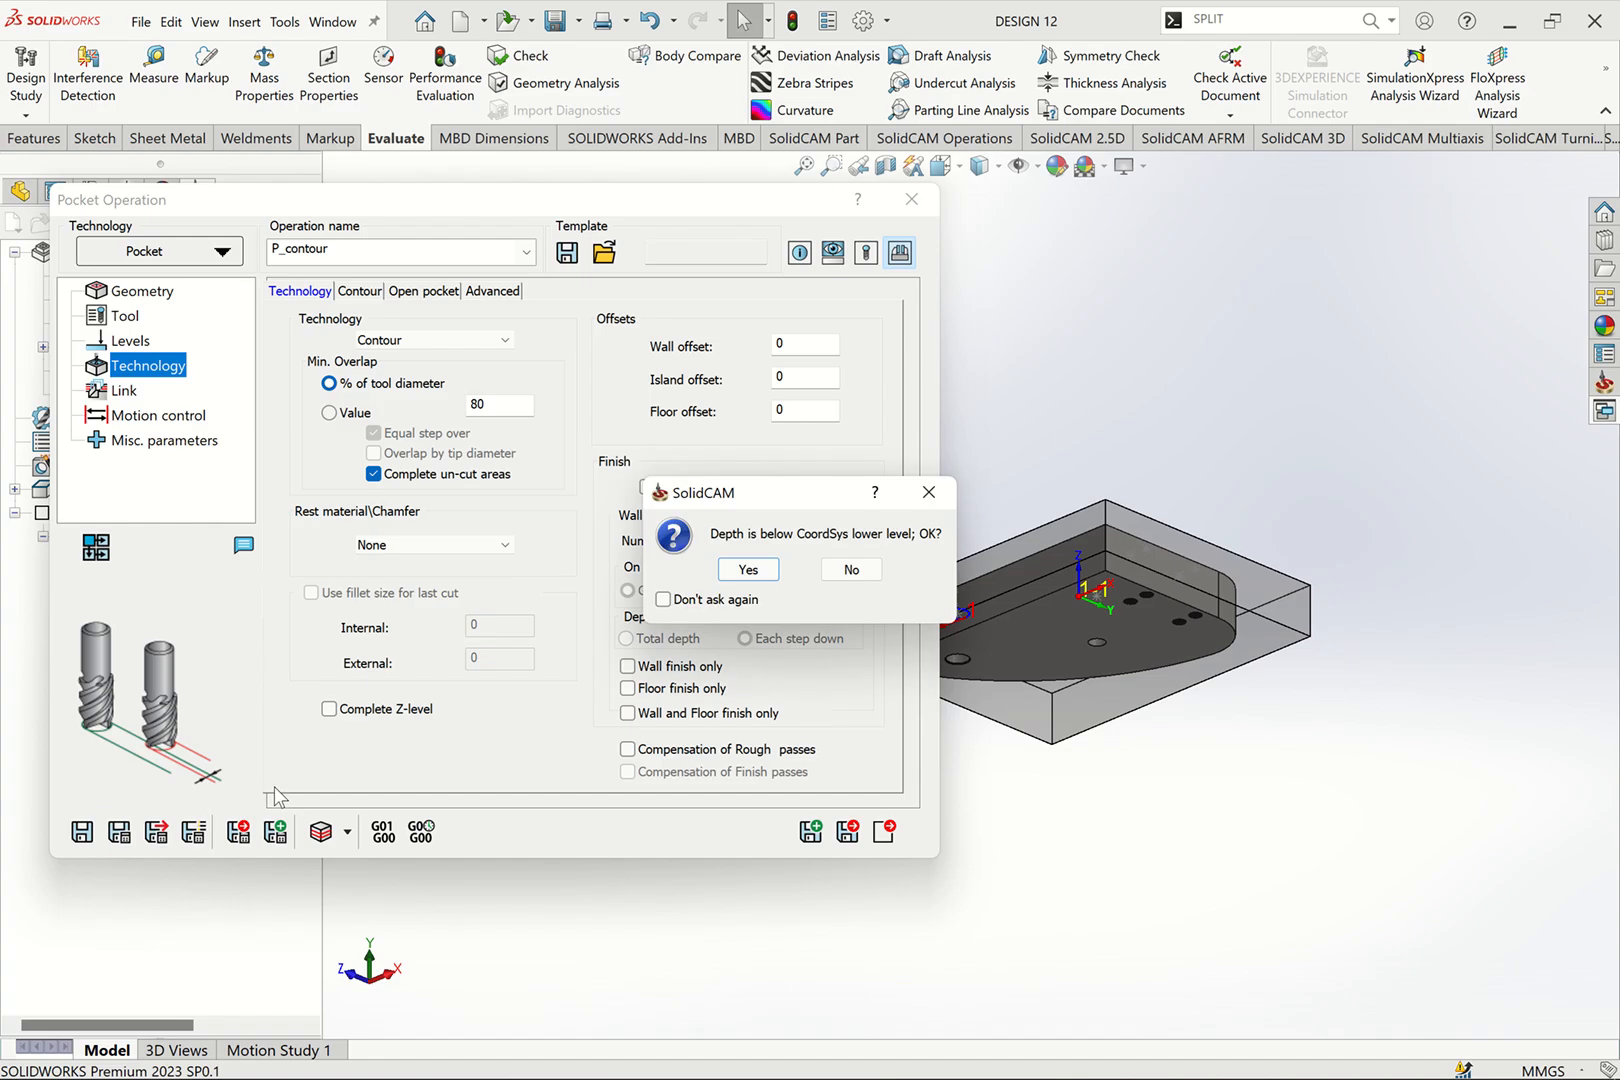
click(737, 568)
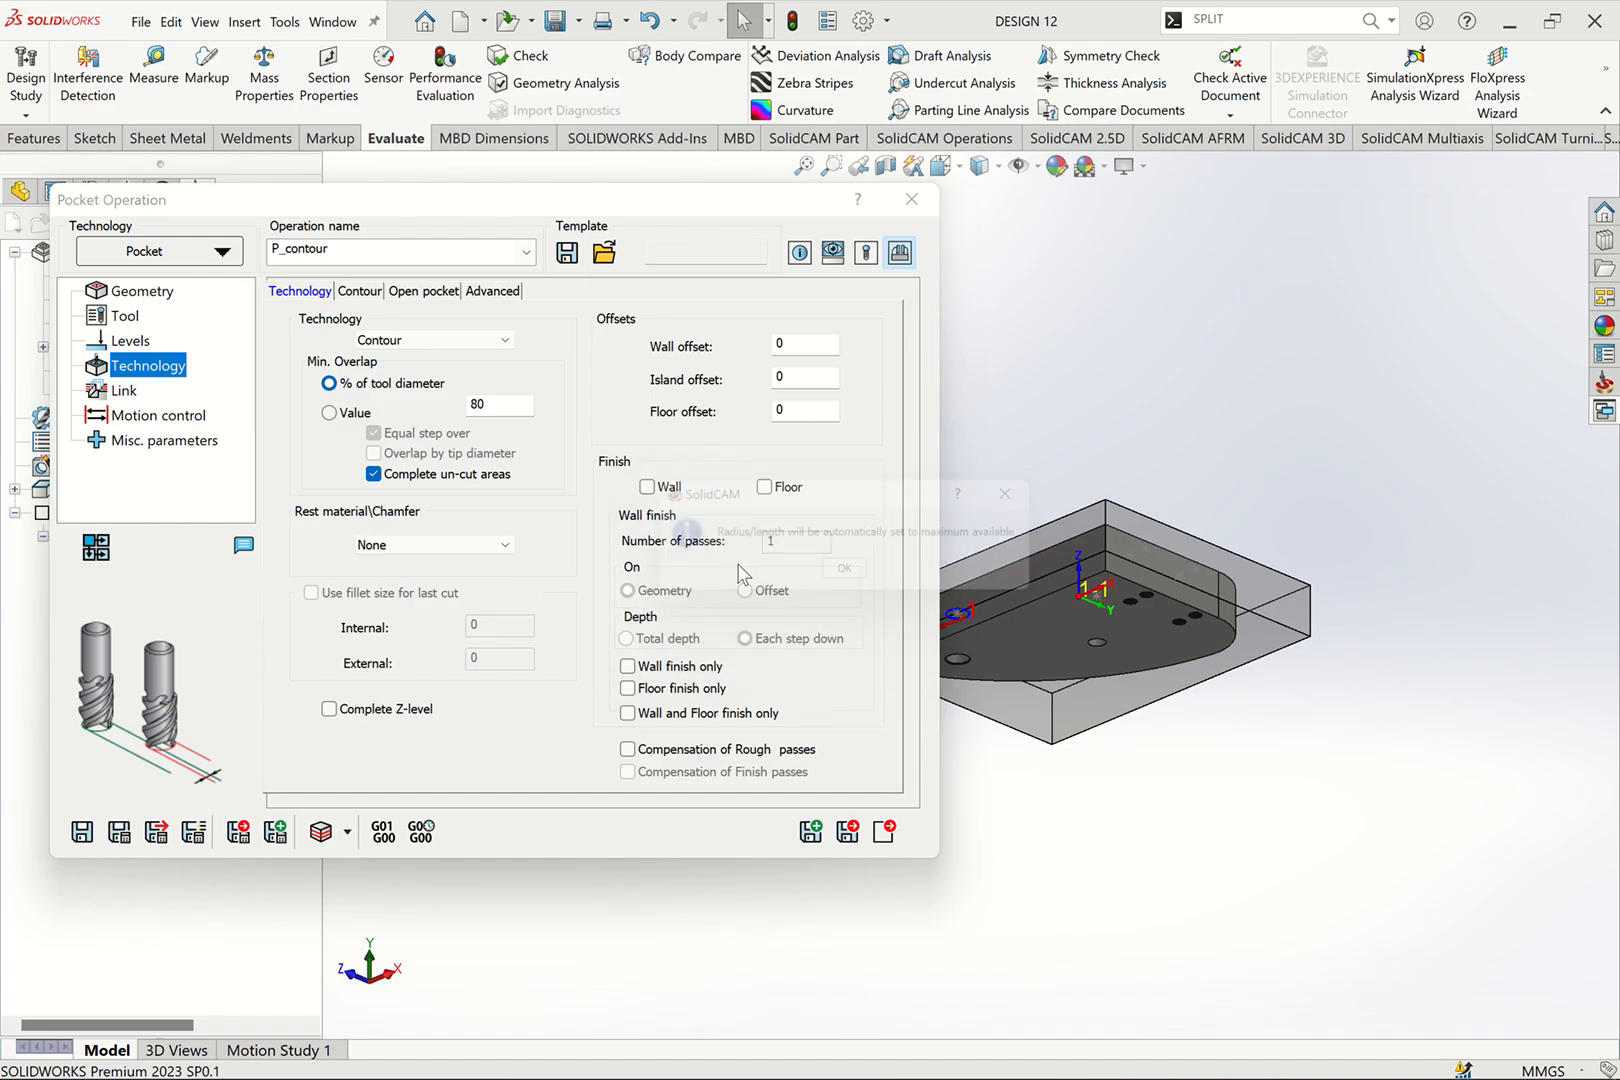
click(845, 580)
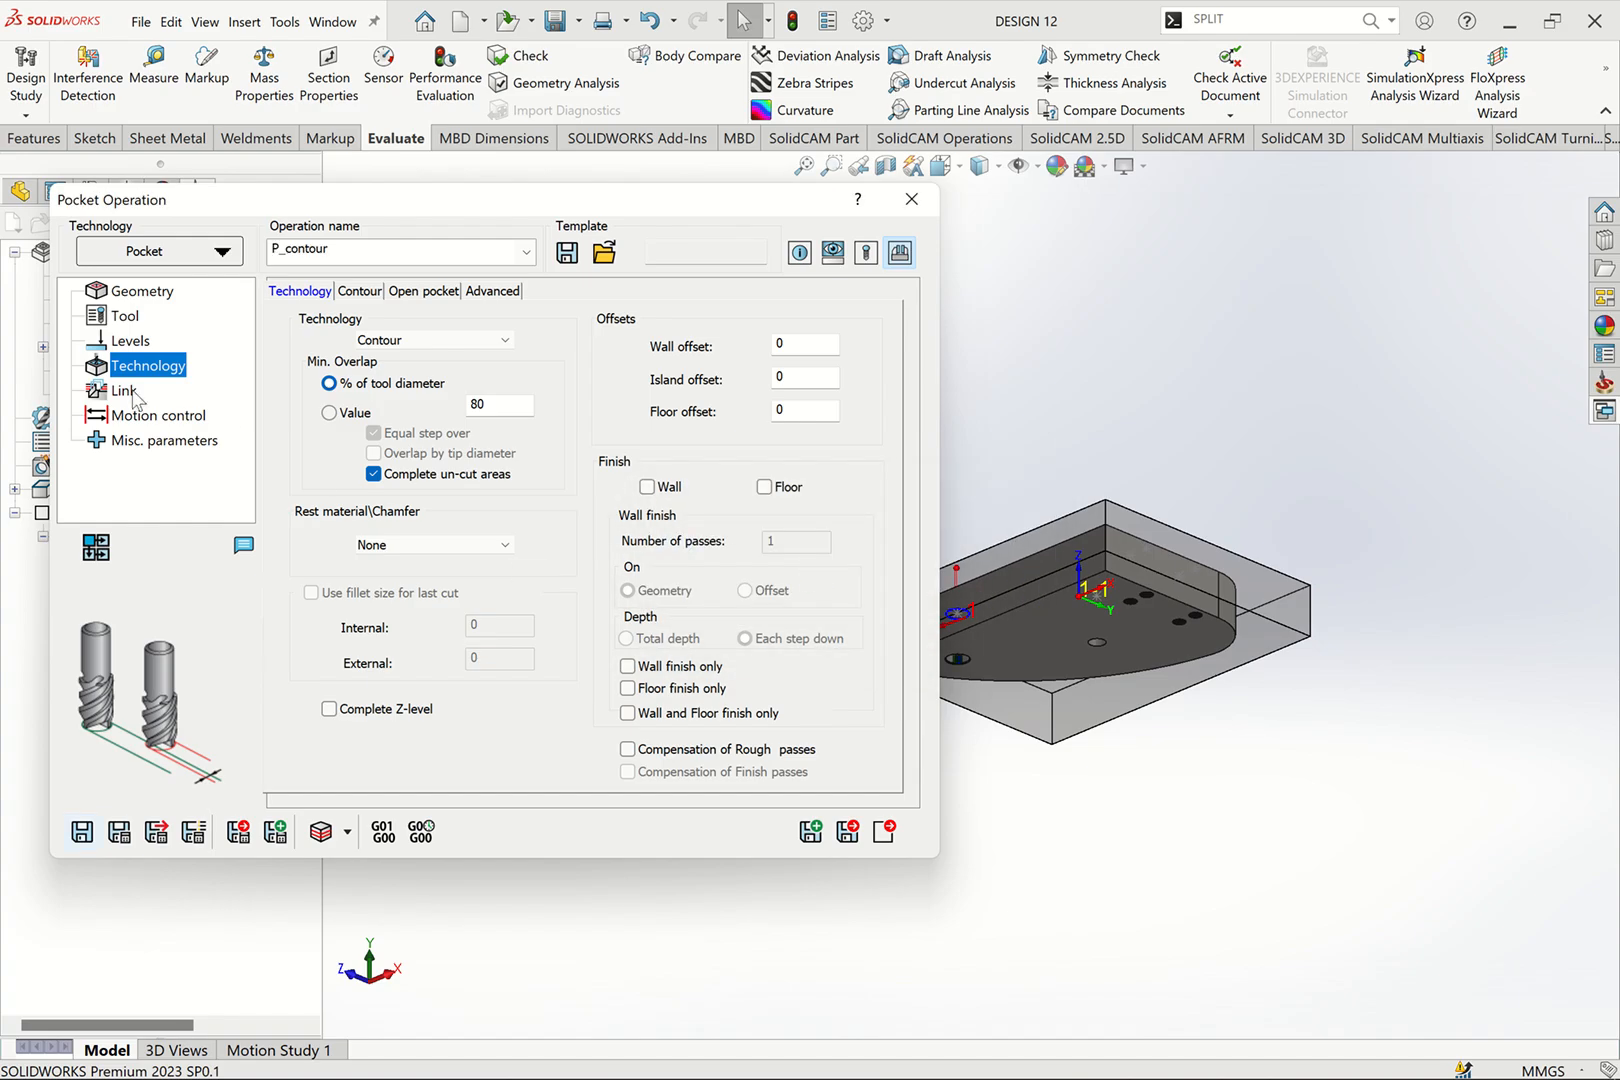
click(110, 390)
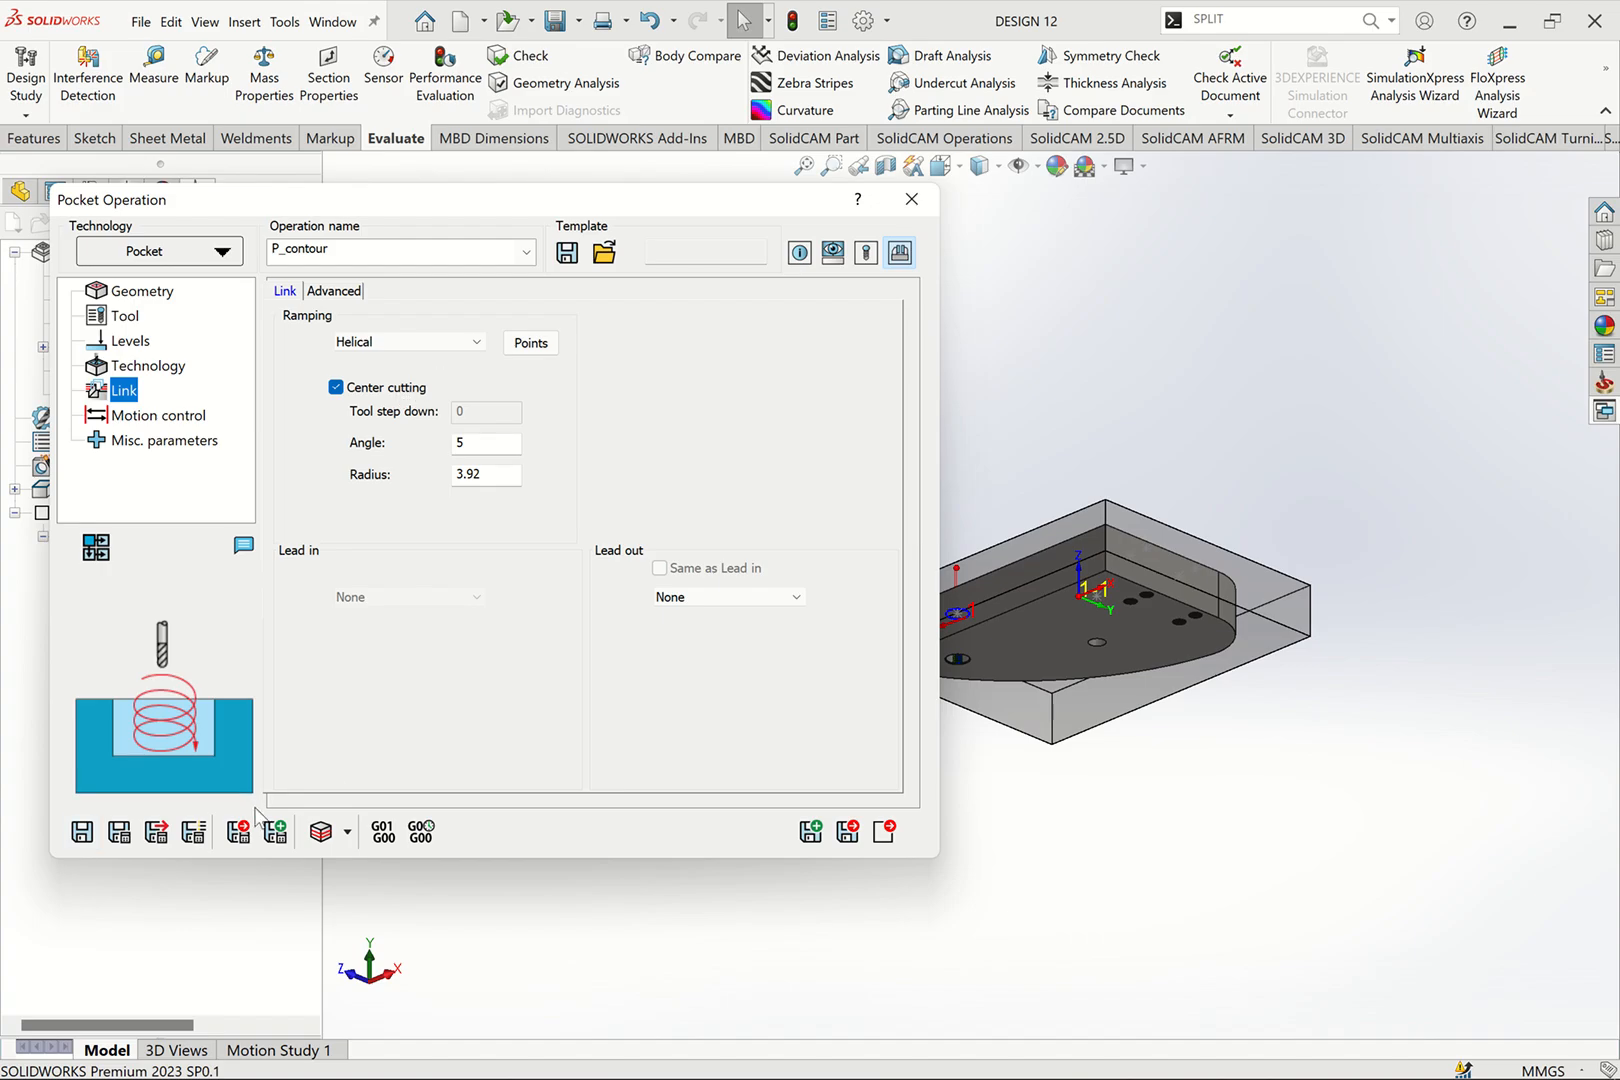
Step: Simulate the P_contour operation in SolidVerify and examine the milled hole up close
click(320, 832)
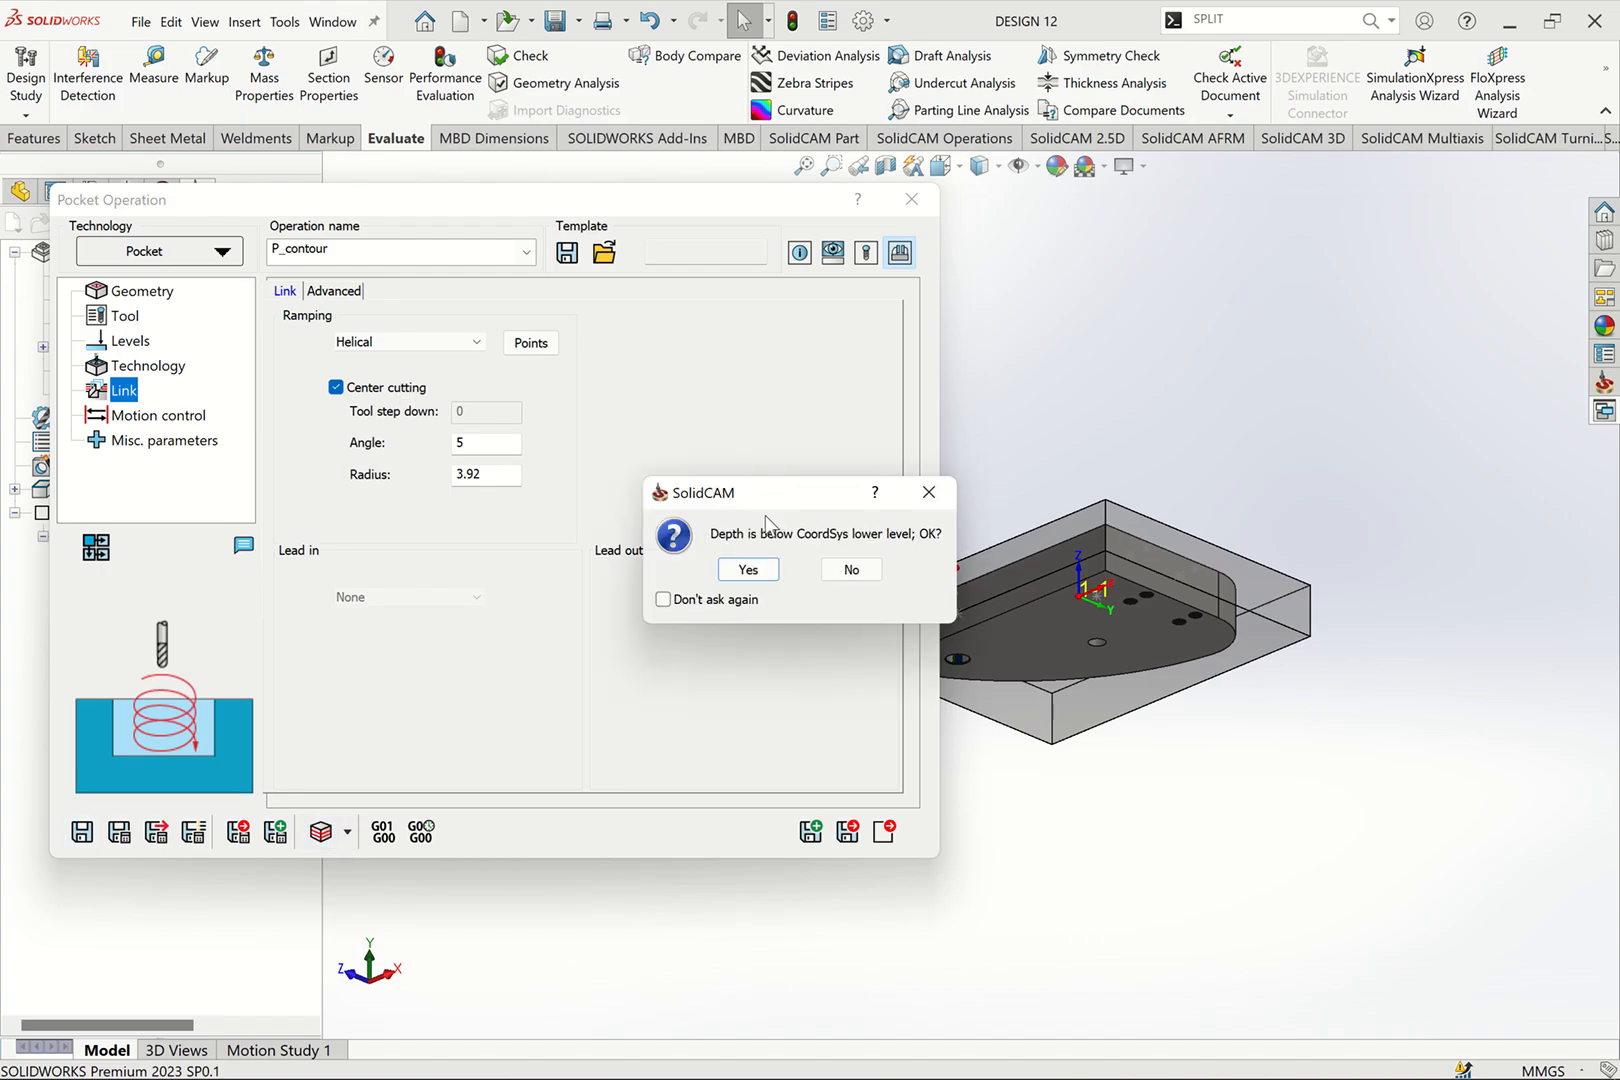
click(748, 569)
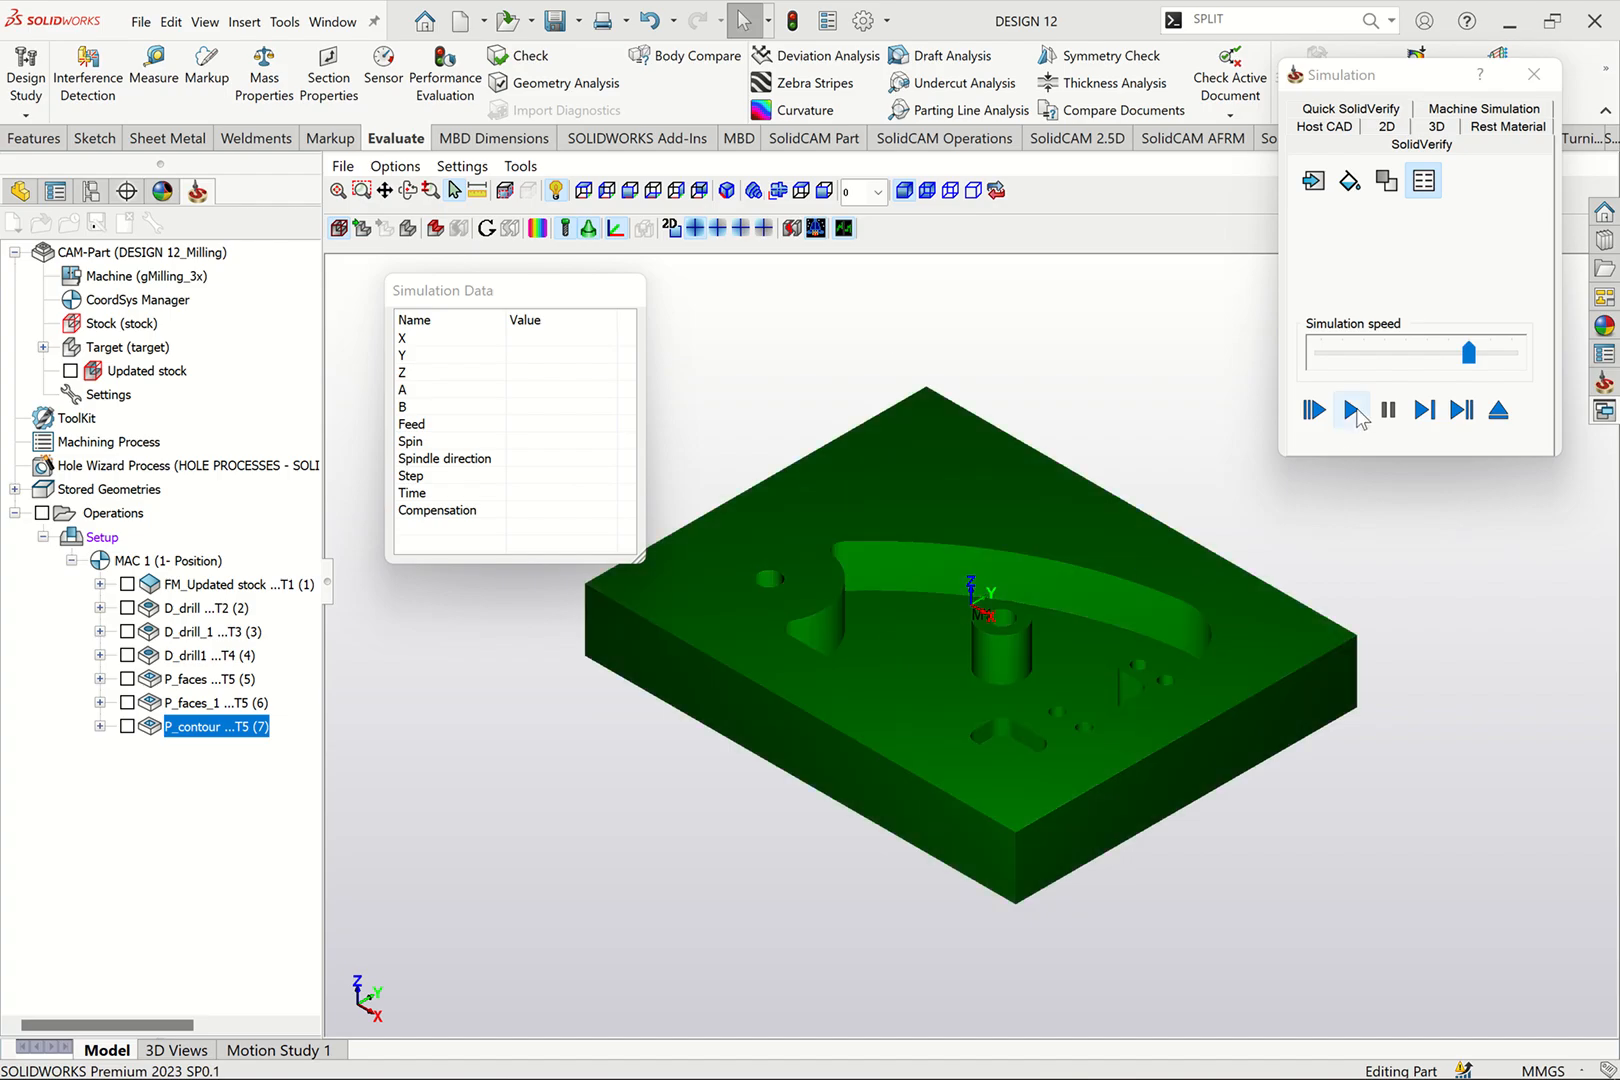
click(1350, 410)
scroll(795, 576, up, 5)
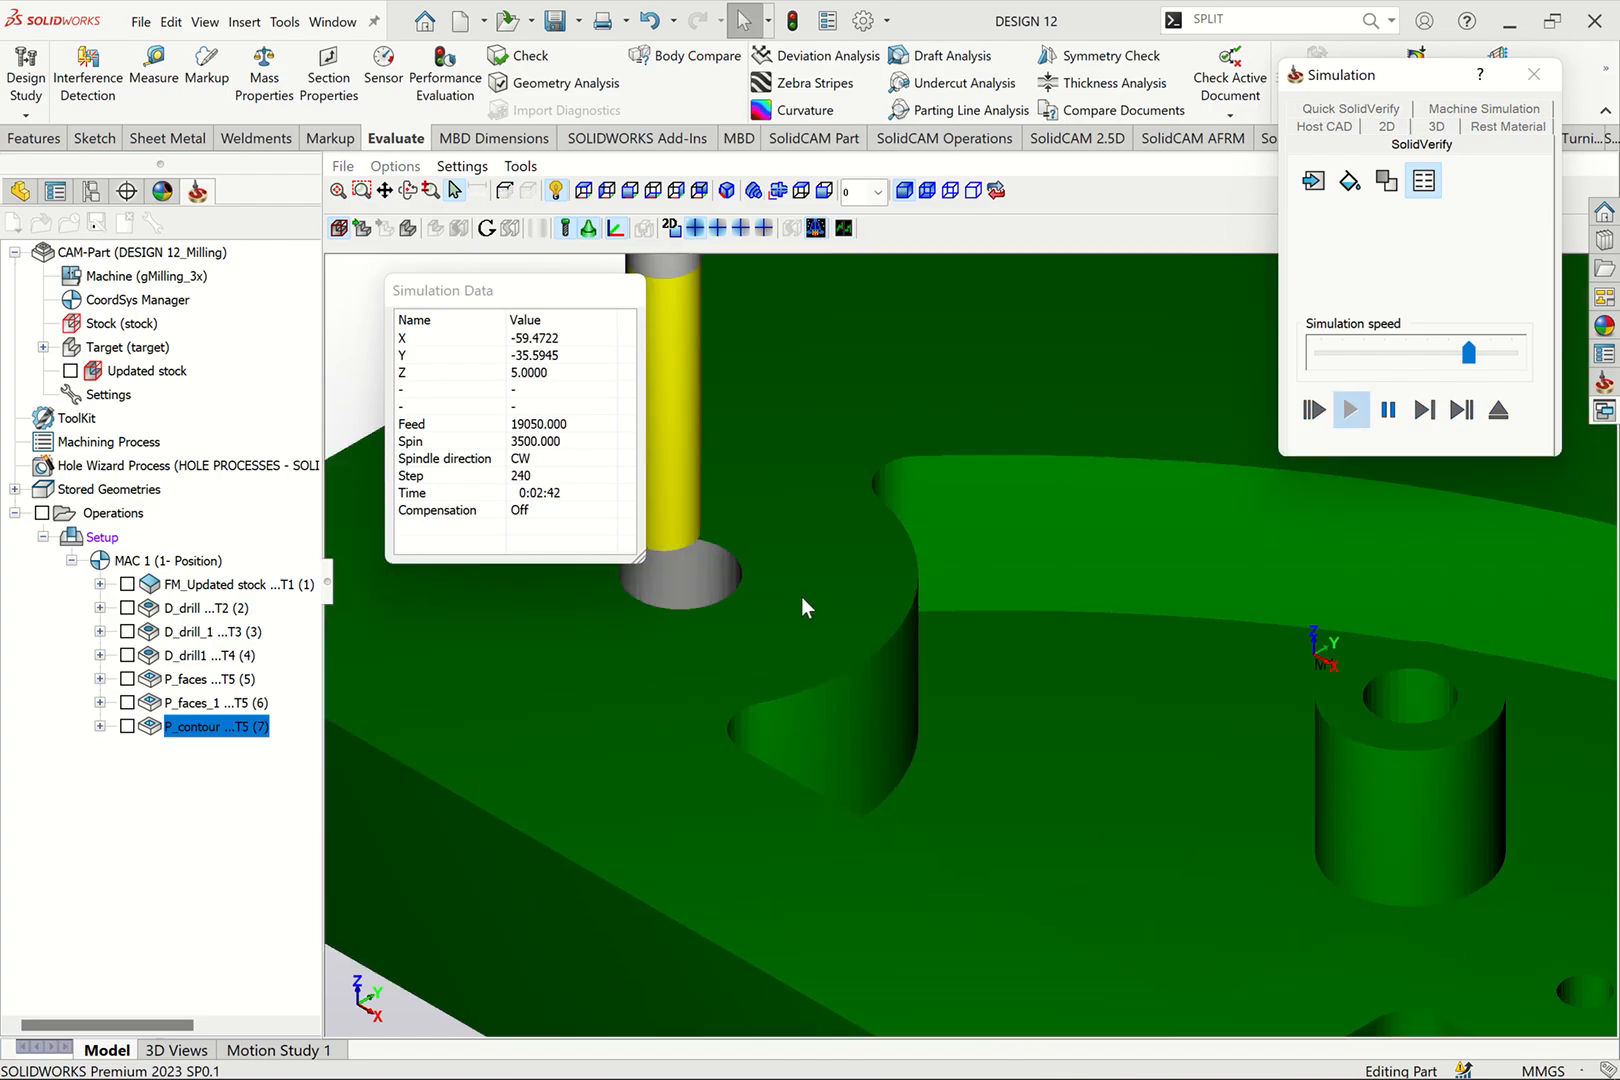
scroll(619, 590, up, 3)
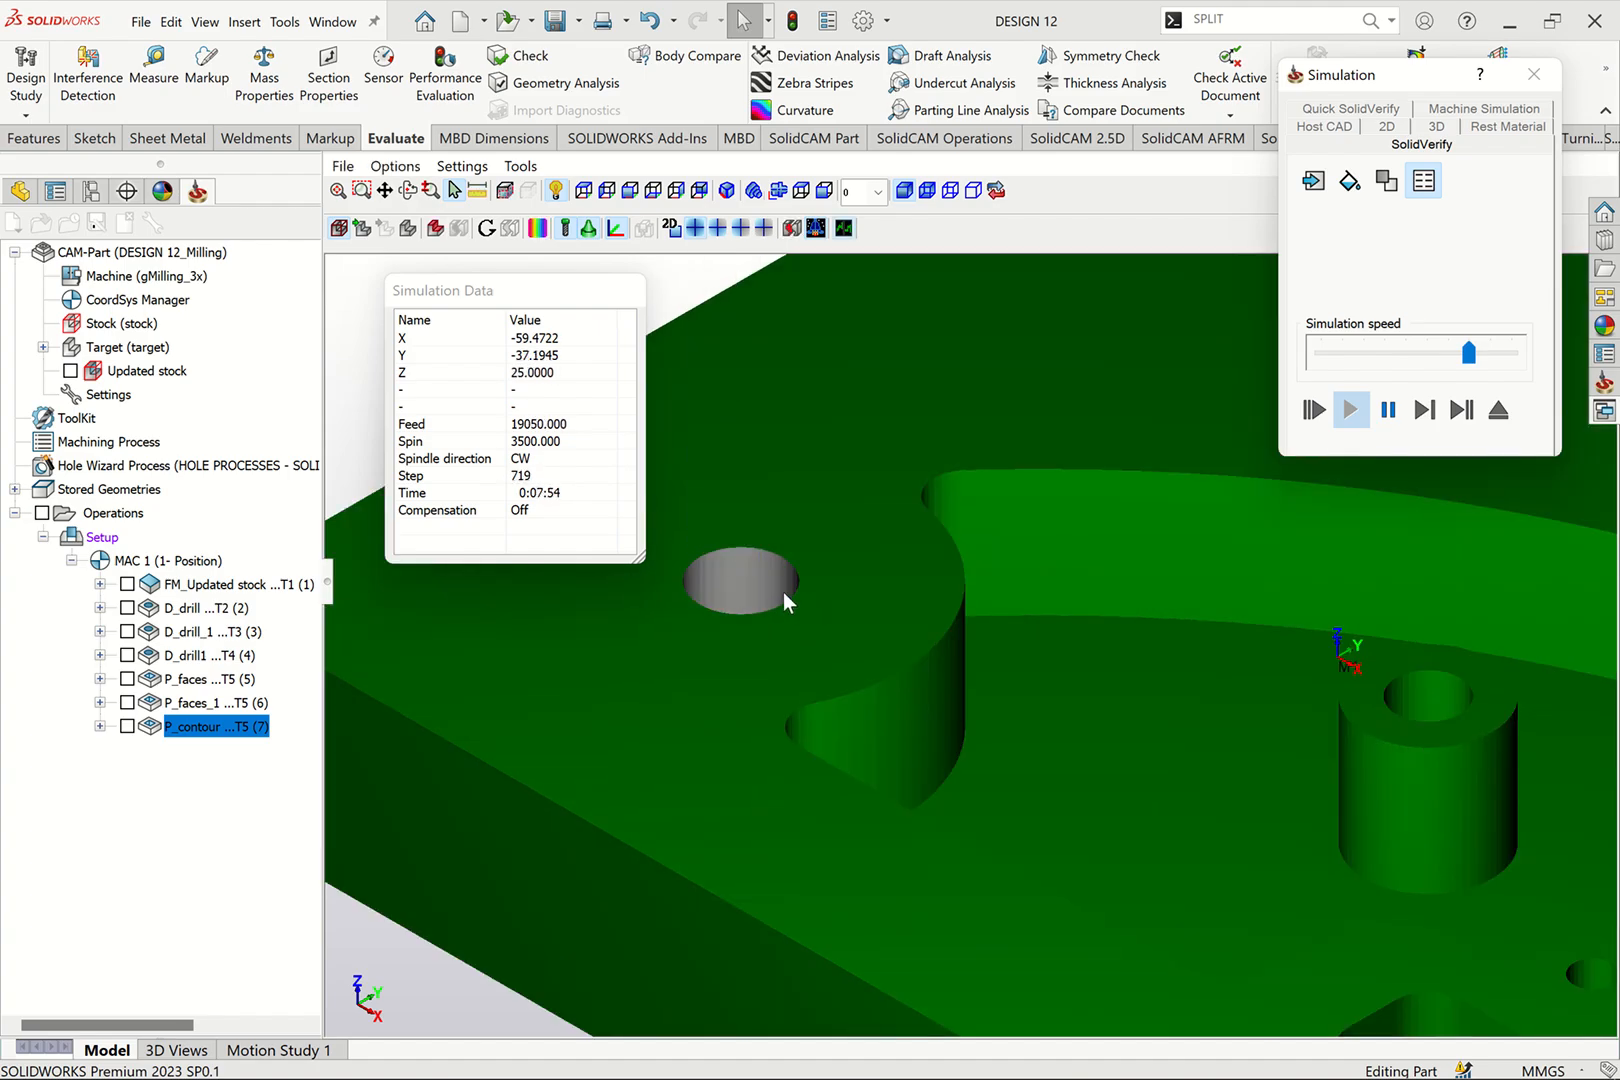
Step: End the P_contour simulation, restore the isometric view and exit the pocket operation
click(1533, 74)
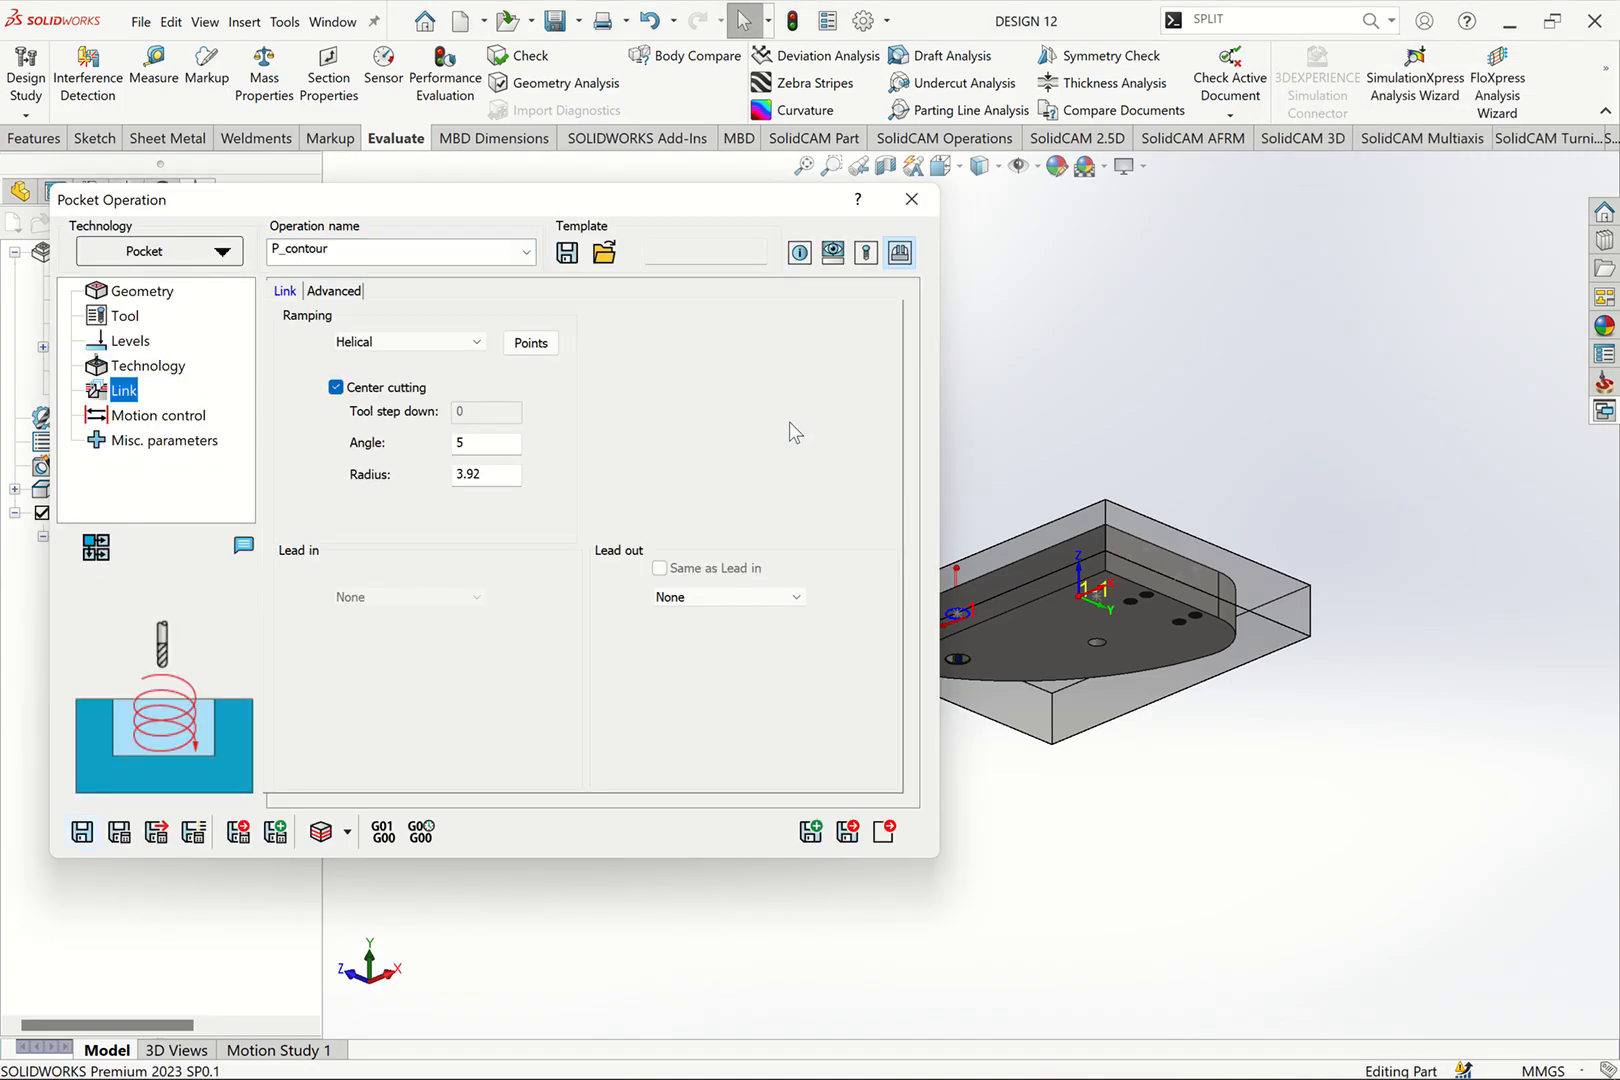
key(ctrl+7)
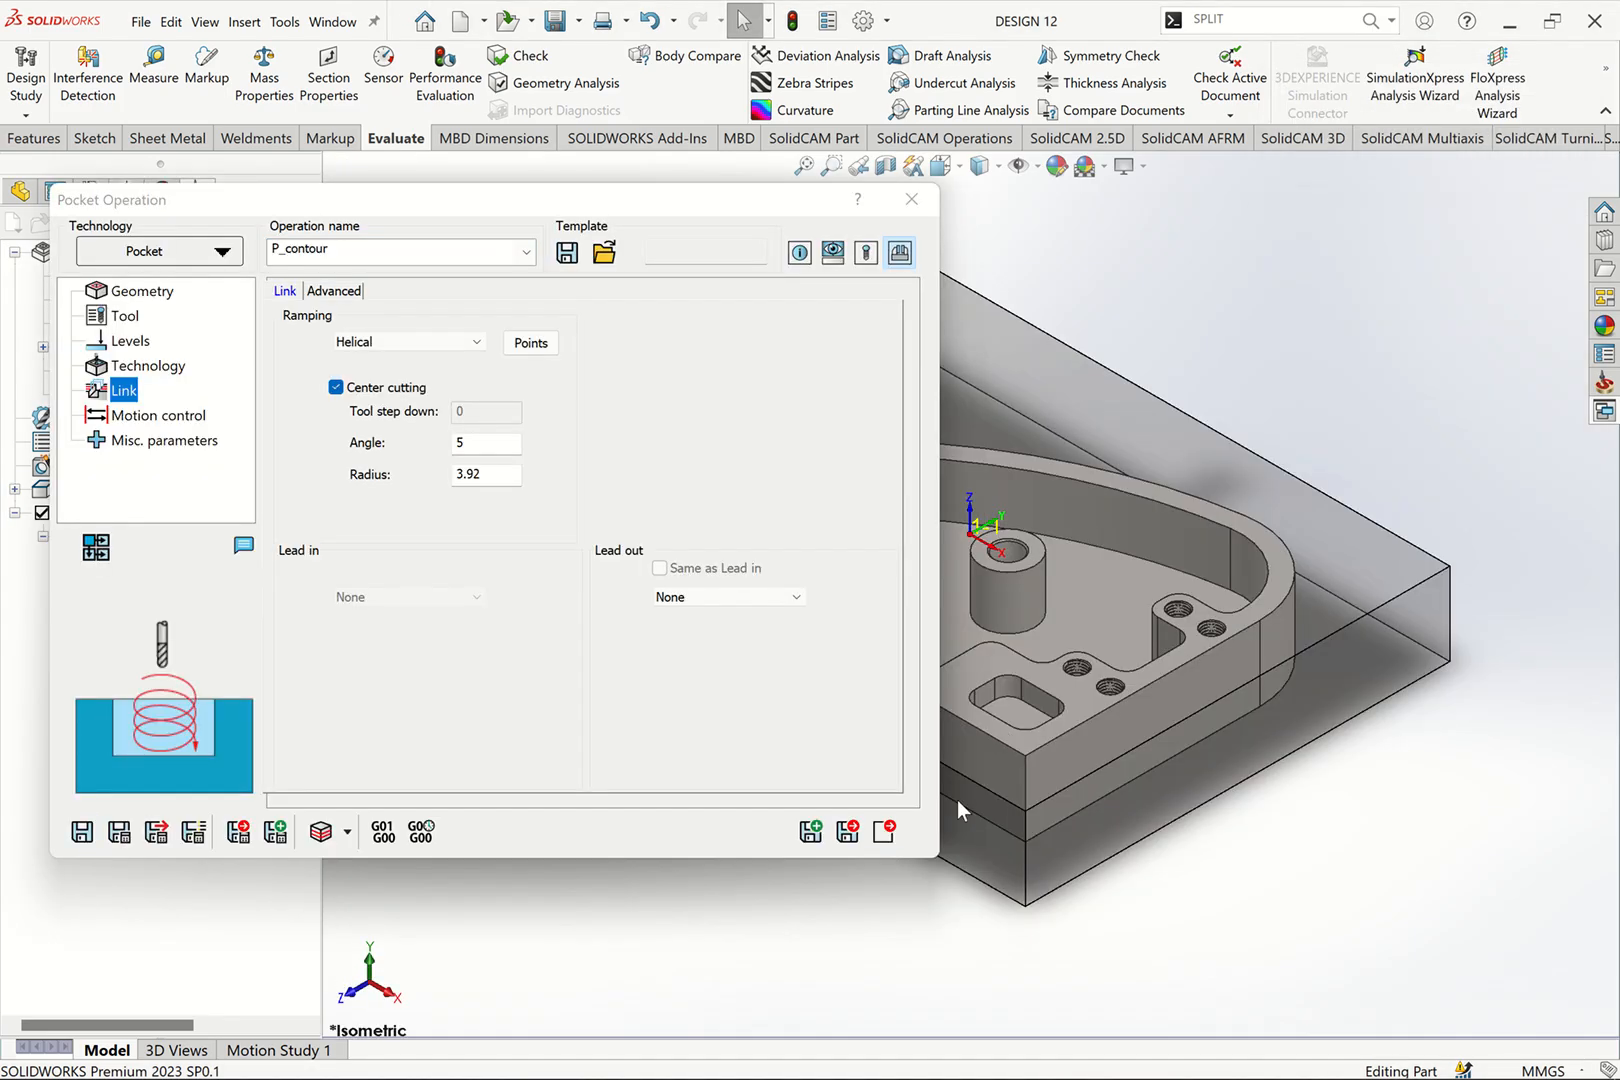
click(882, 828)
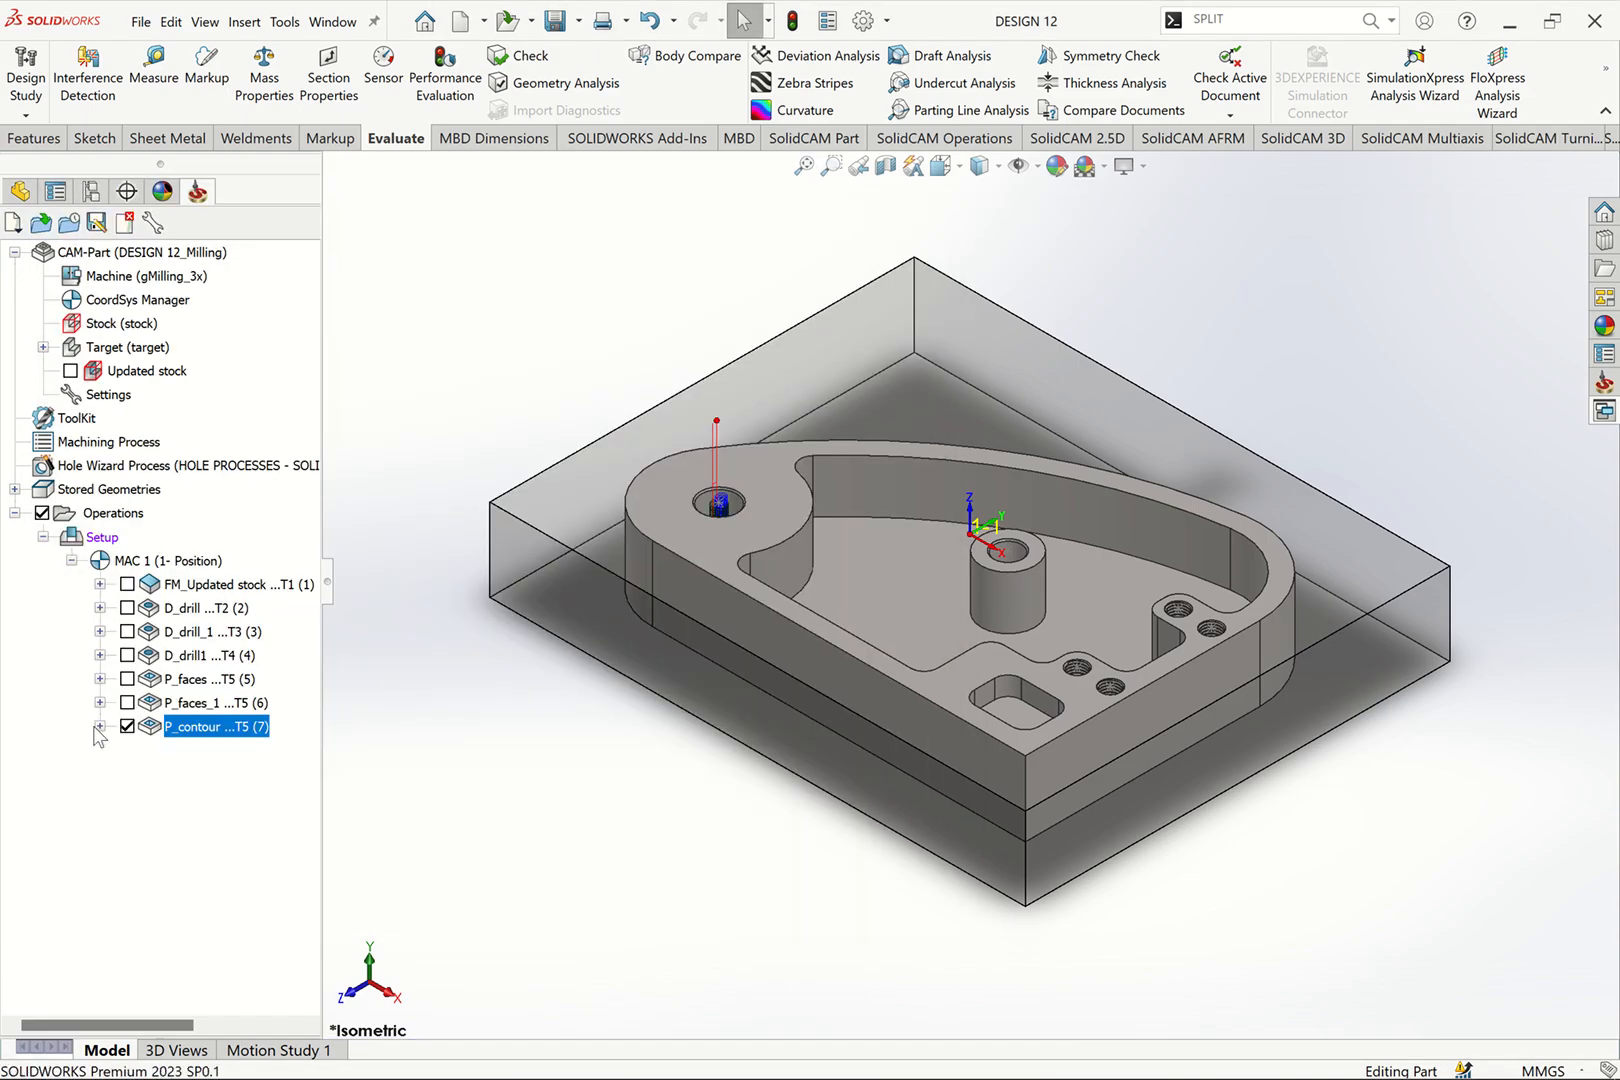
Step: Add a Thread Milling operation on MAC 1 (1- Position) and start defining a new drill geometry for it
right_click(112, 512)
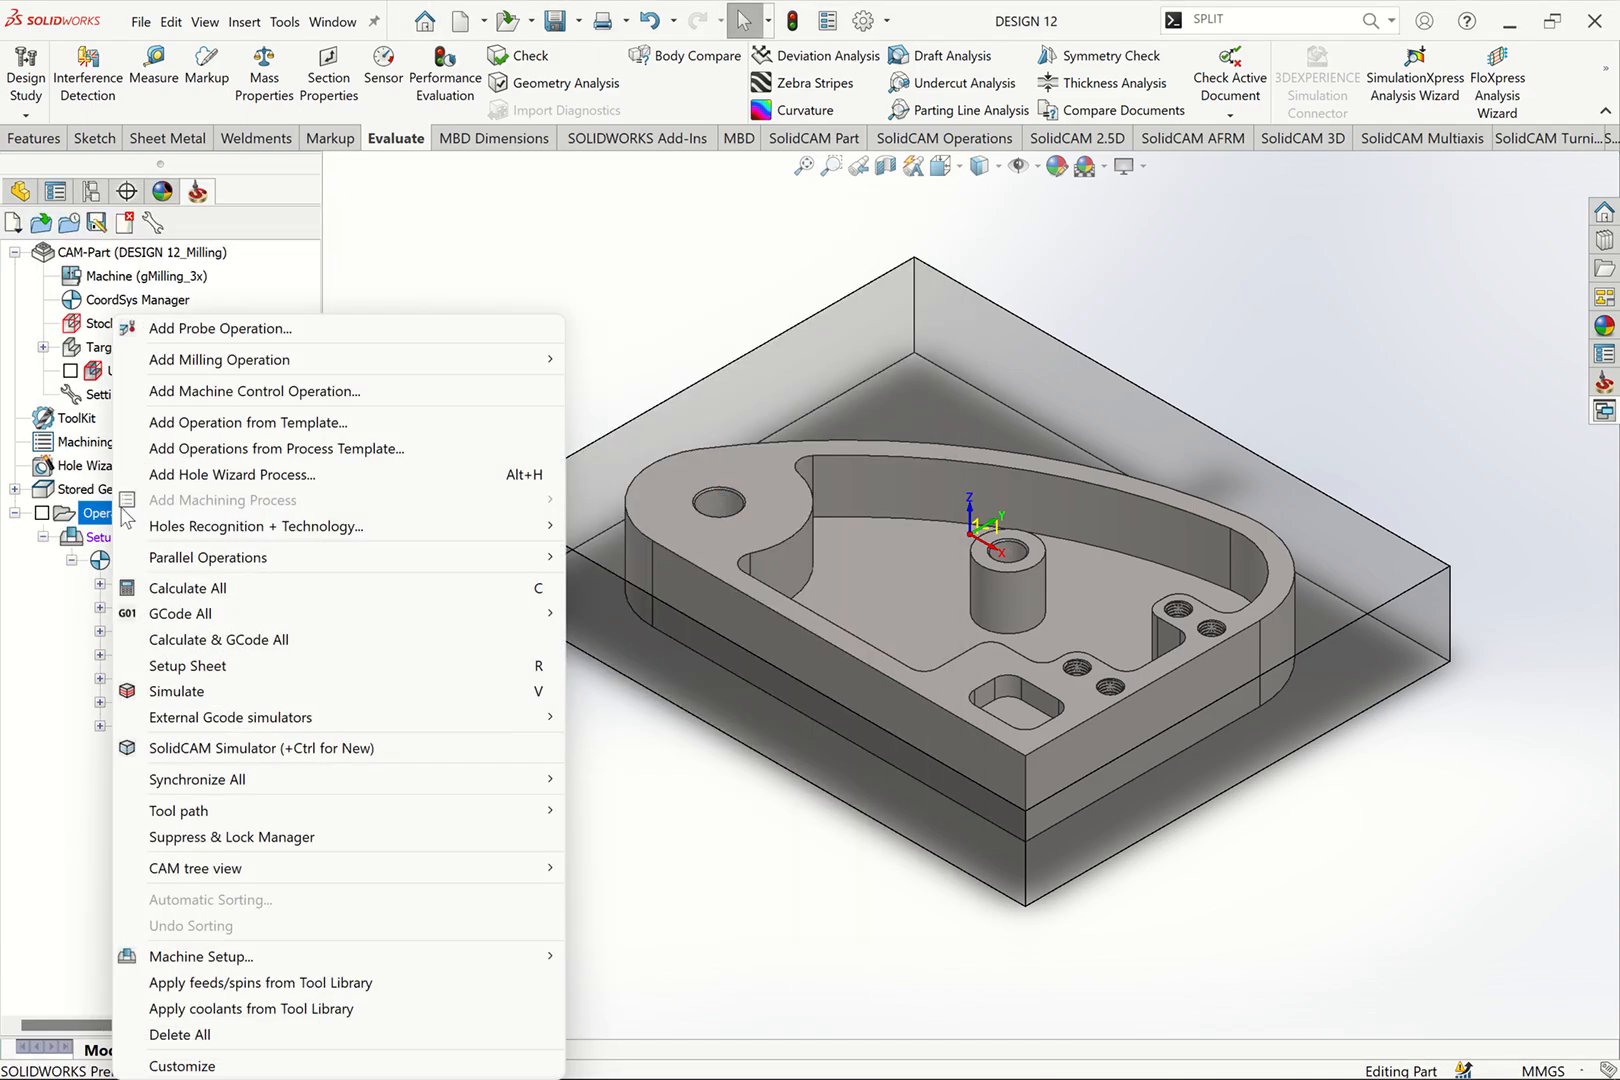
mouse_move(442, 362)
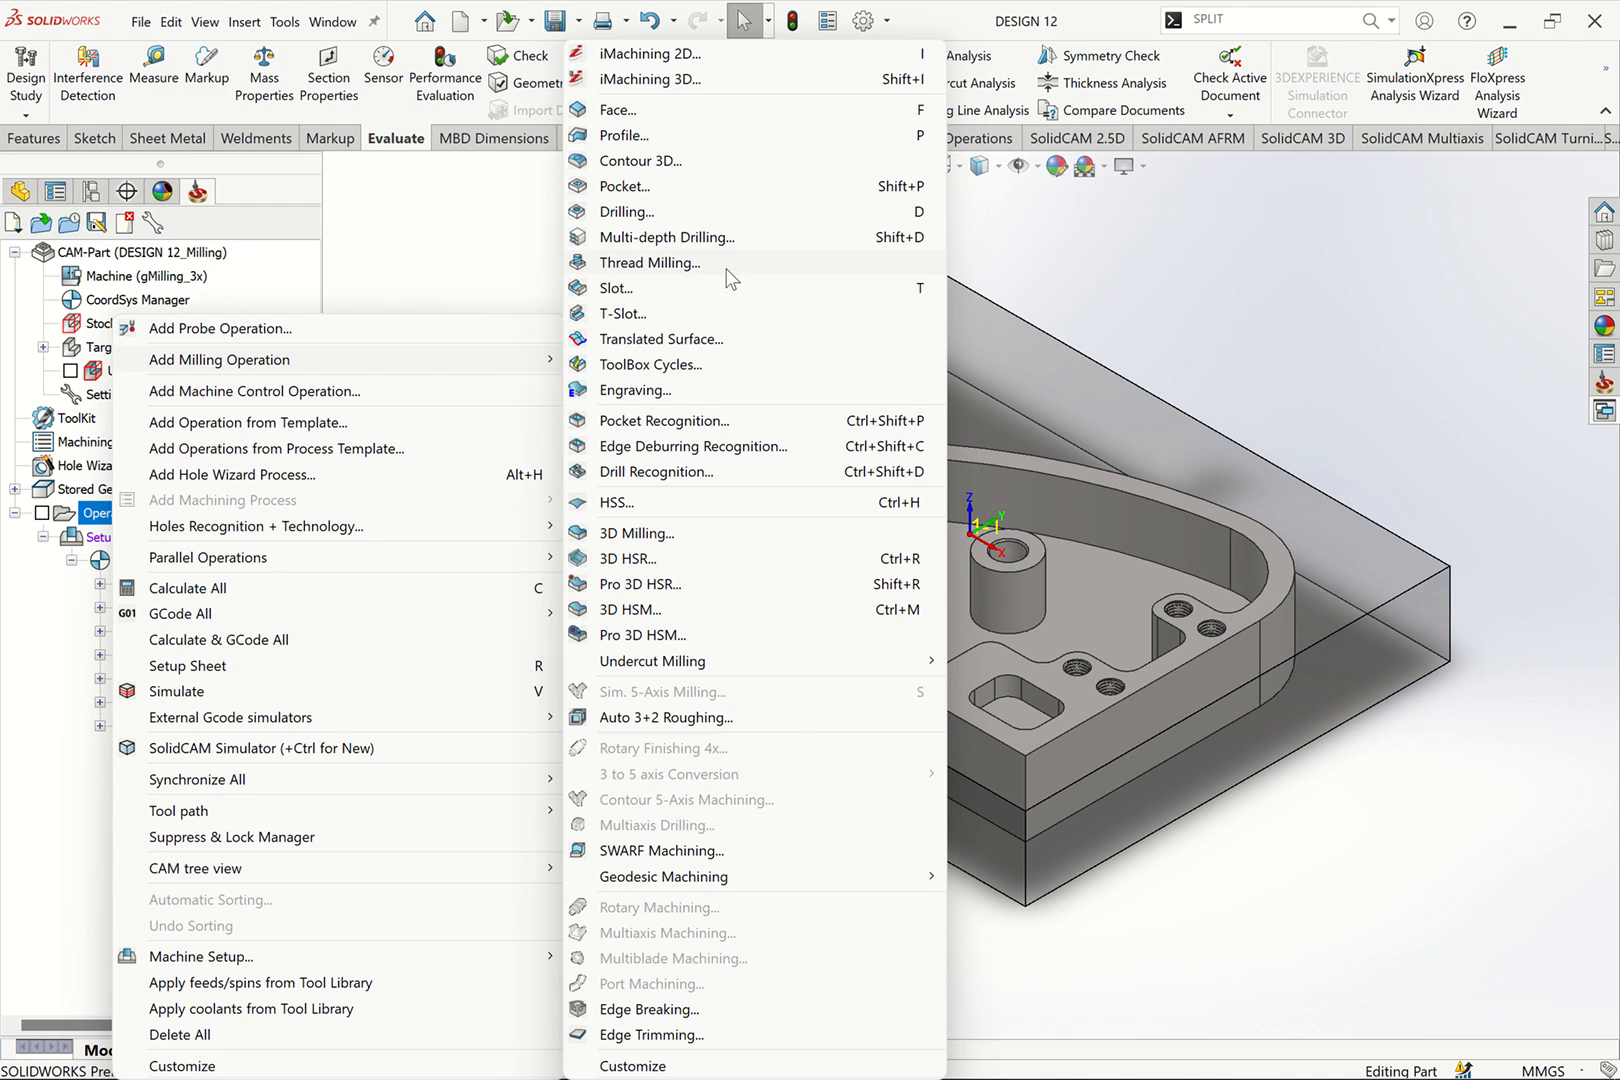
click(635, 265)
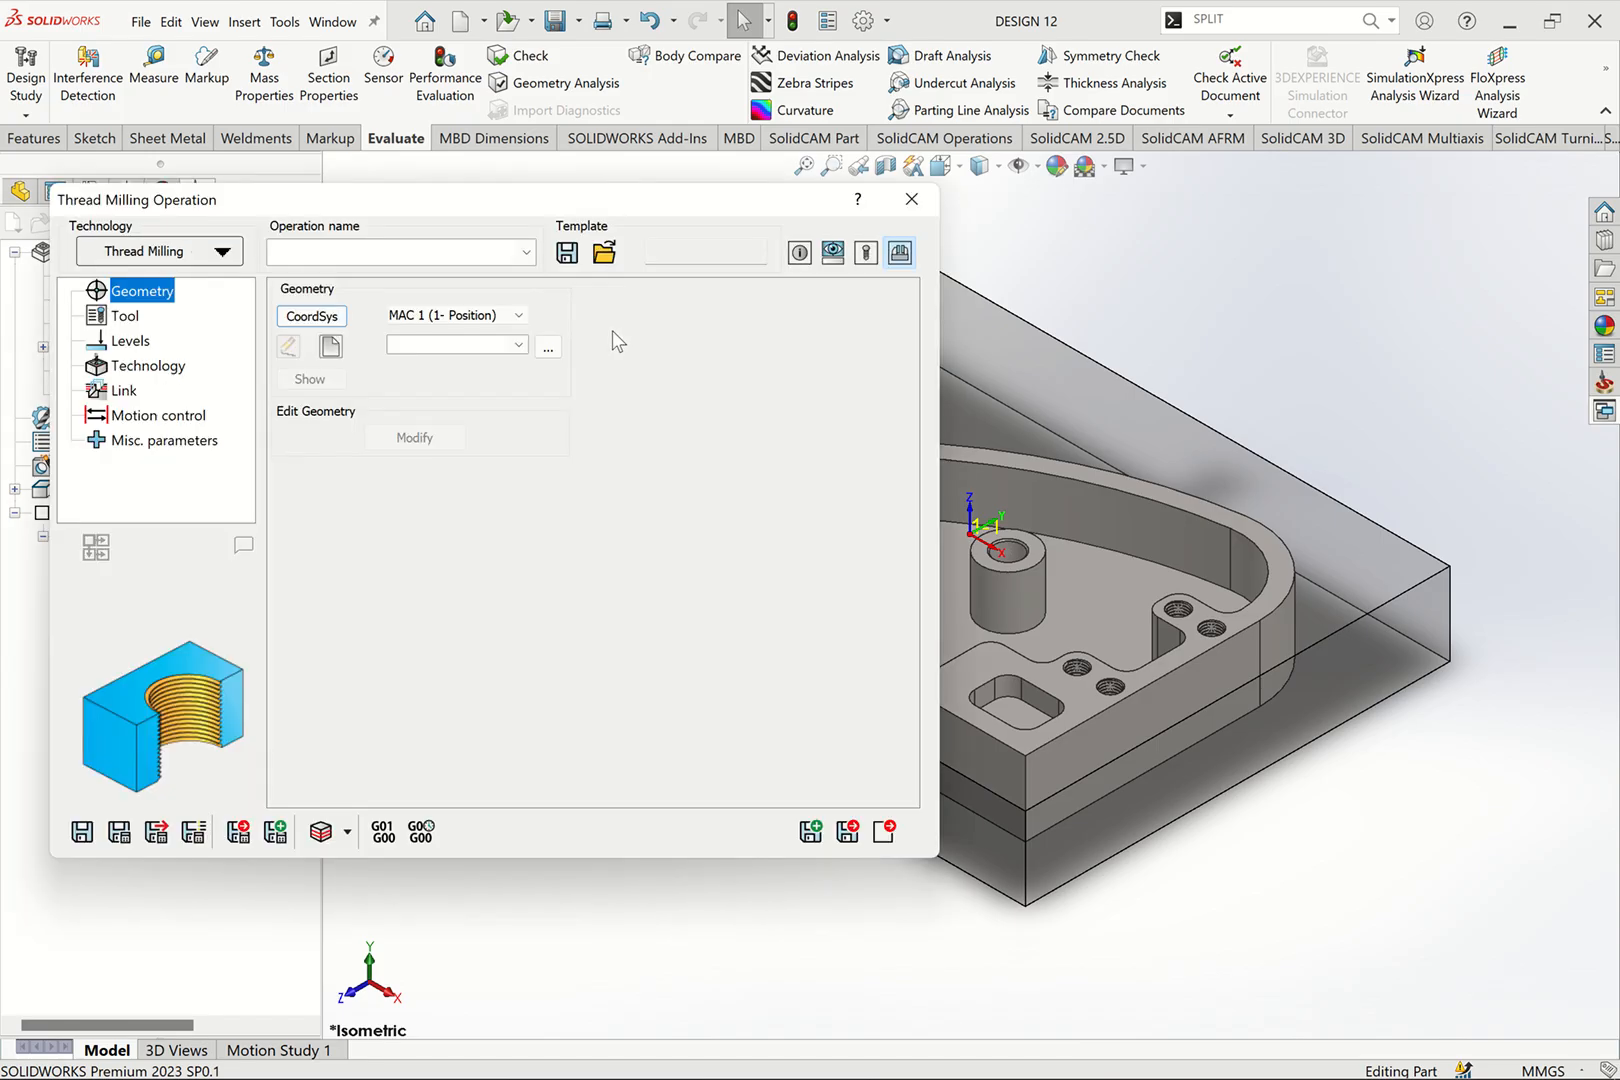
click(338, 353)
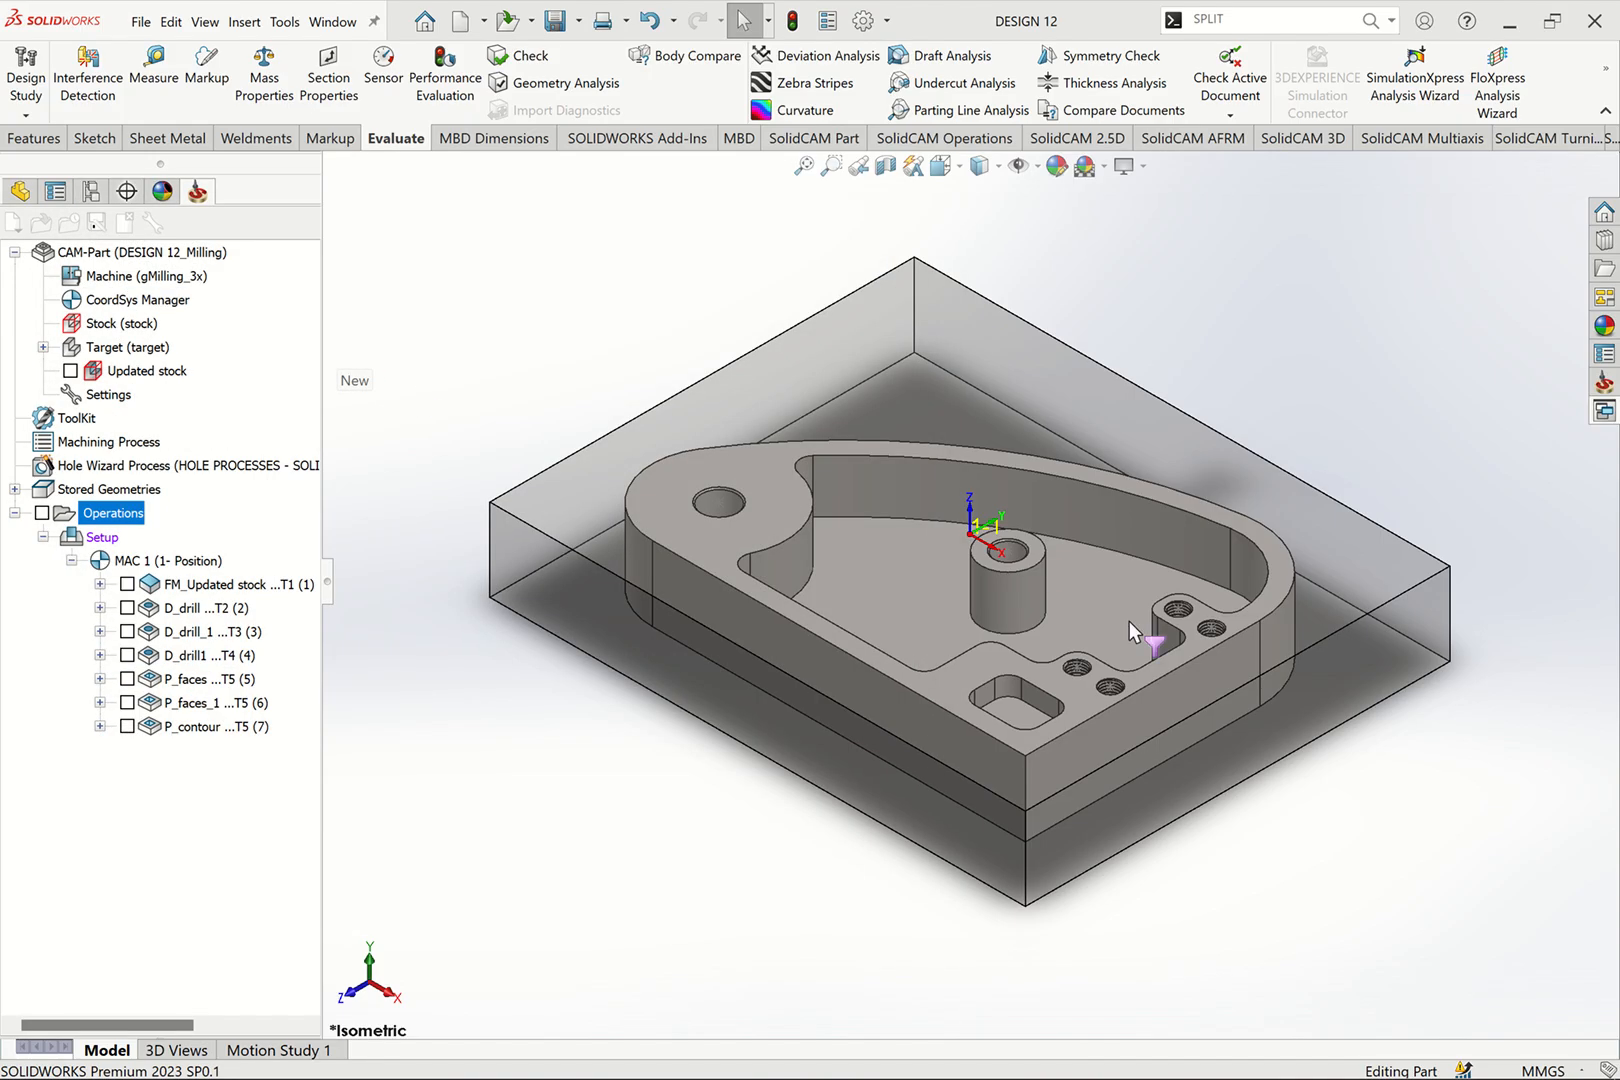
Step: Search the commands for "sel" to find a selection option for picking the drill geometry
scroll(1199, 621, down, 4)
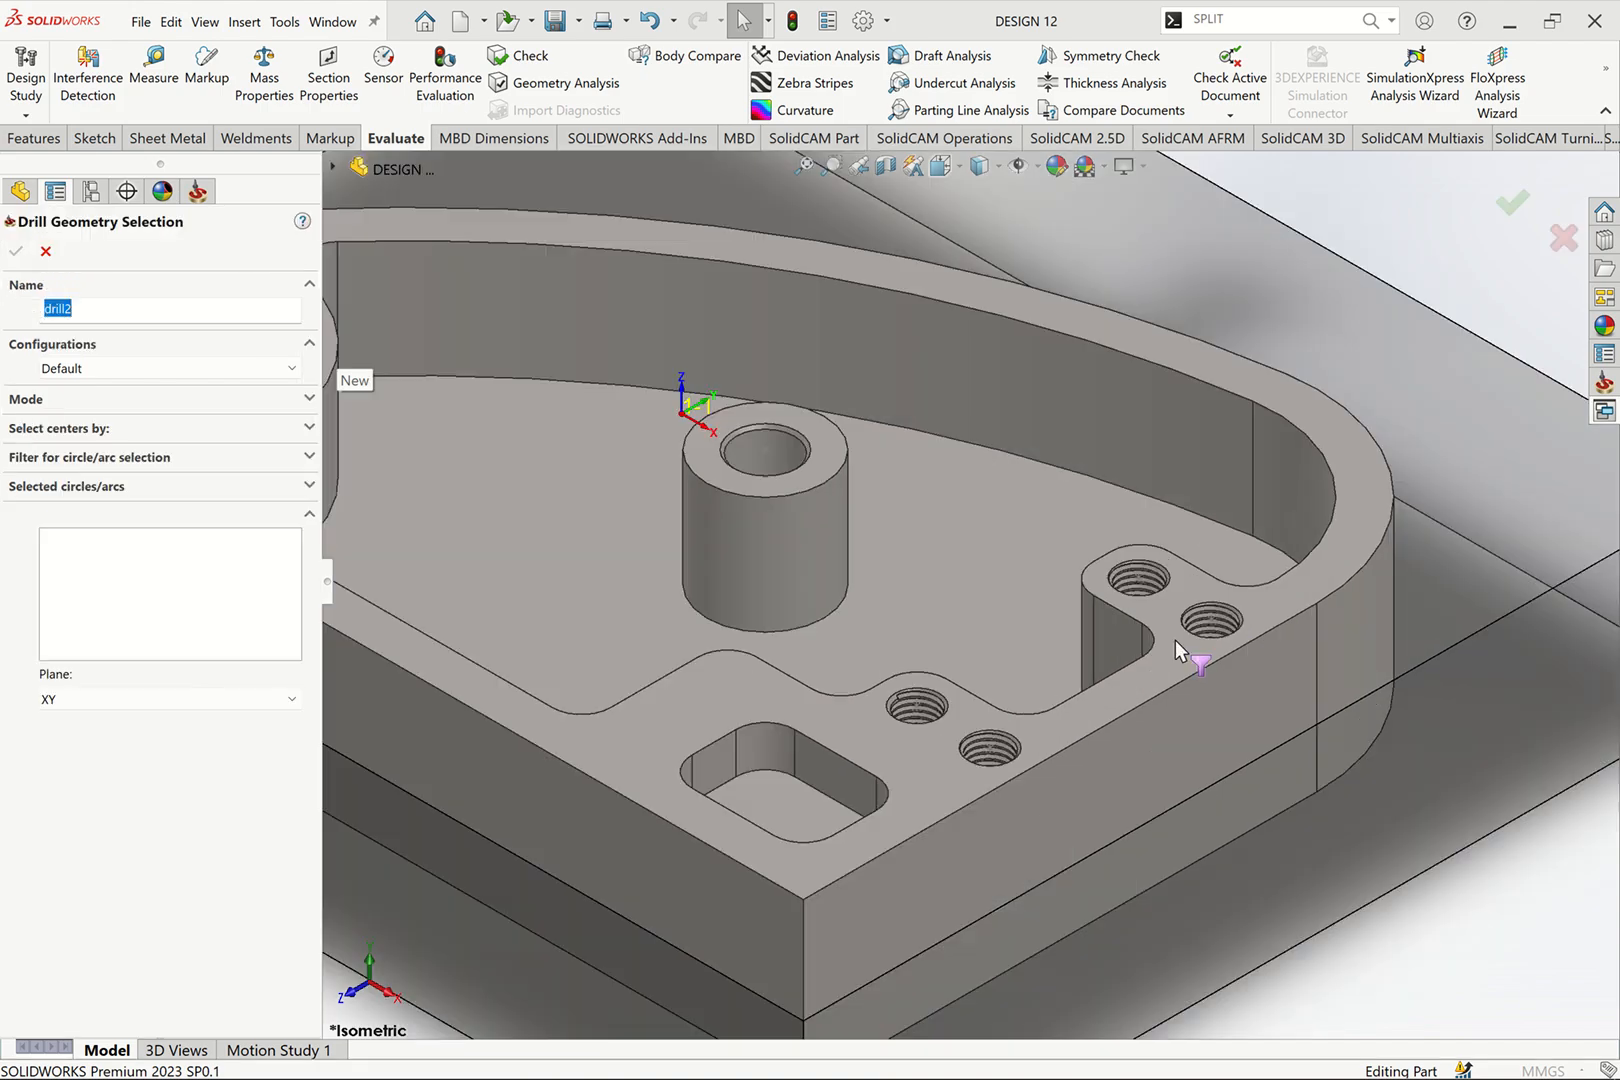
scroll(1191, 637, down, 1)
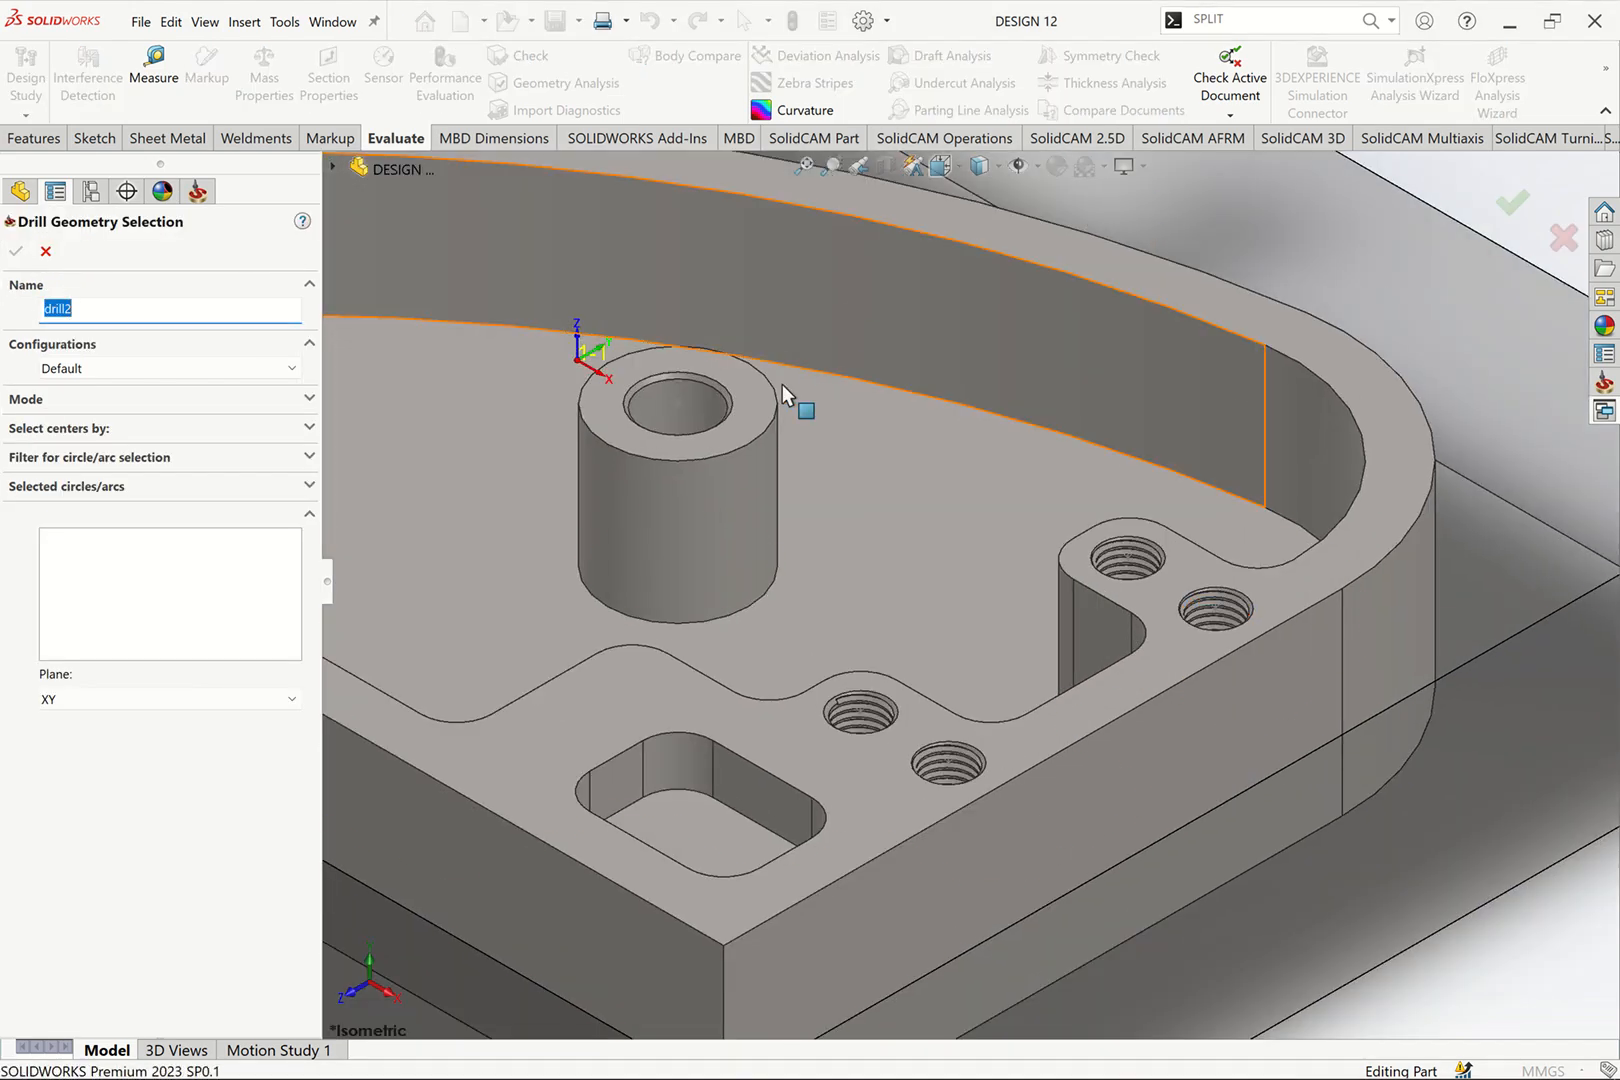
scroll(1160, 350, up, 6)
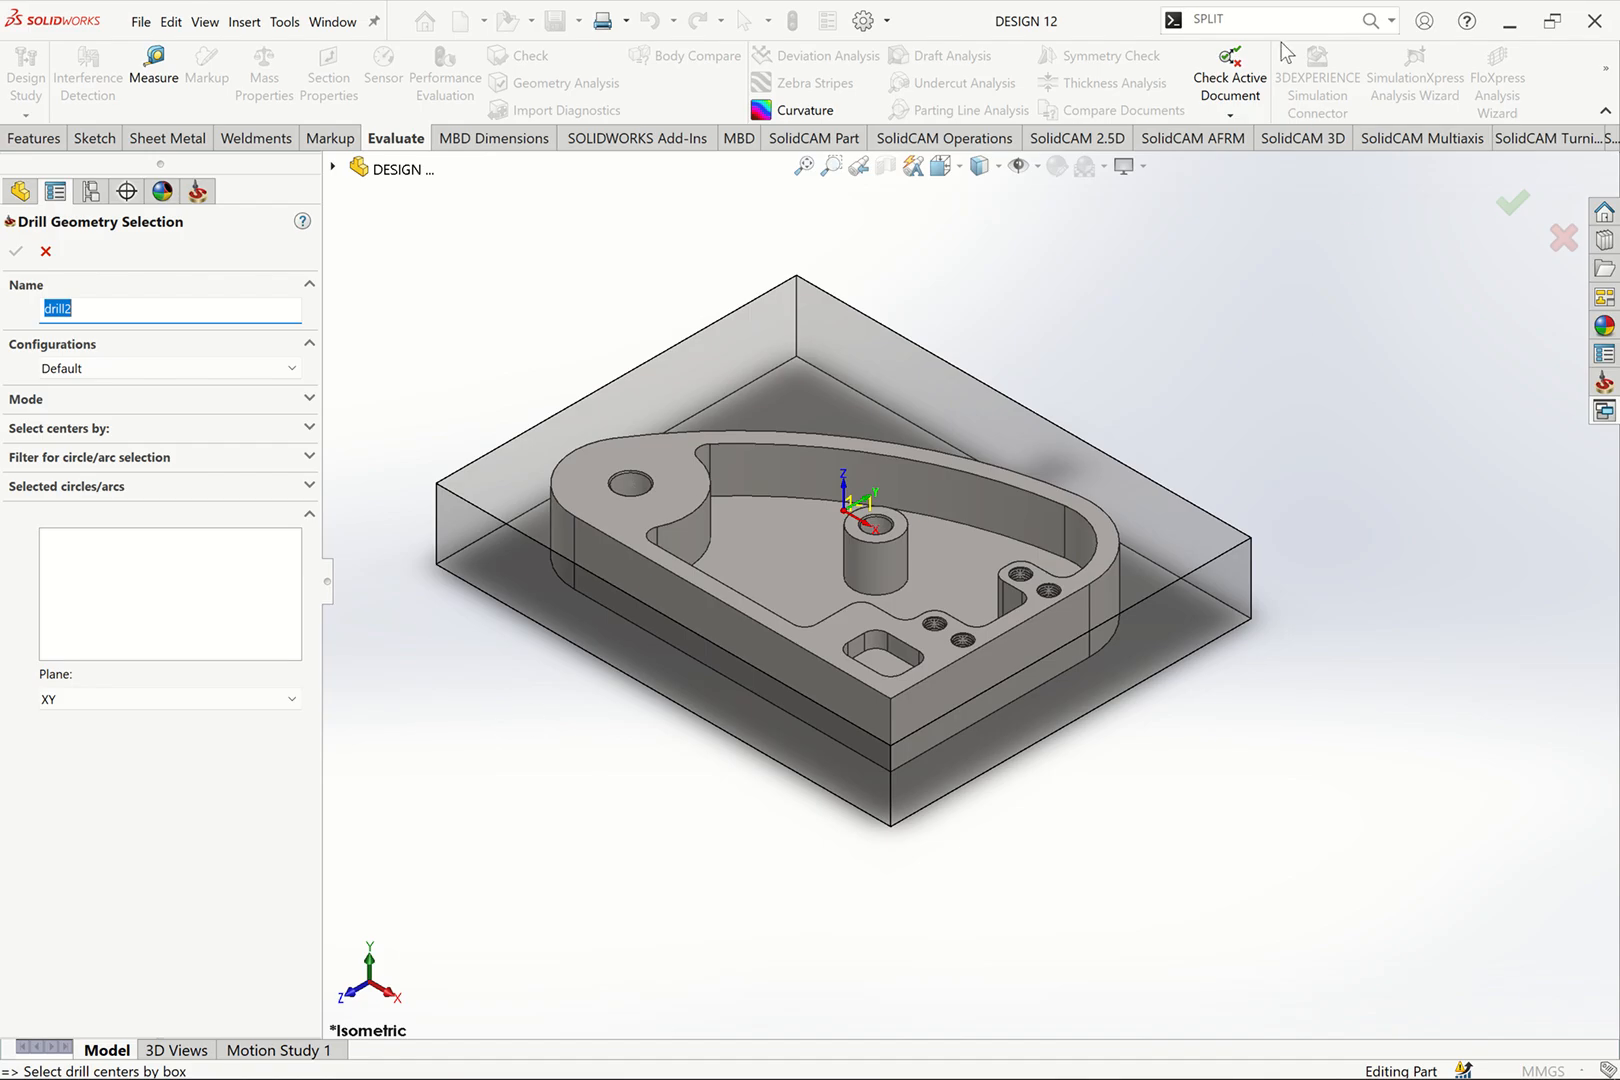
click(1262, 19)
text(s)
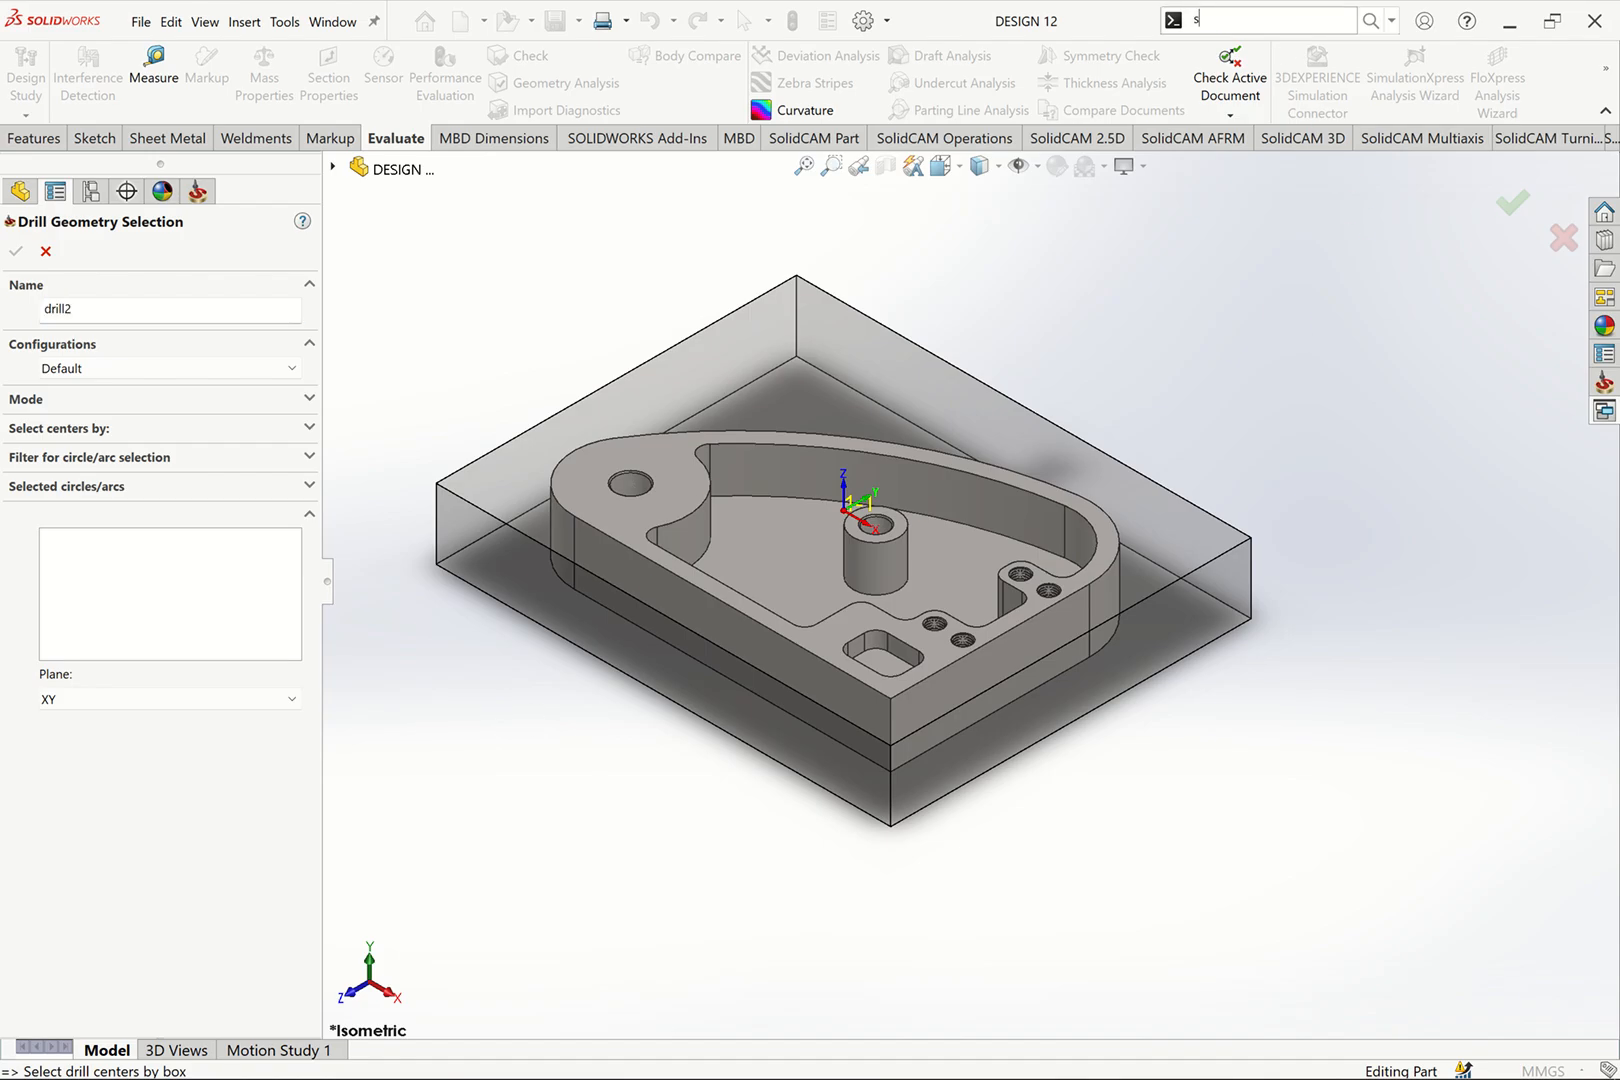
text(el)
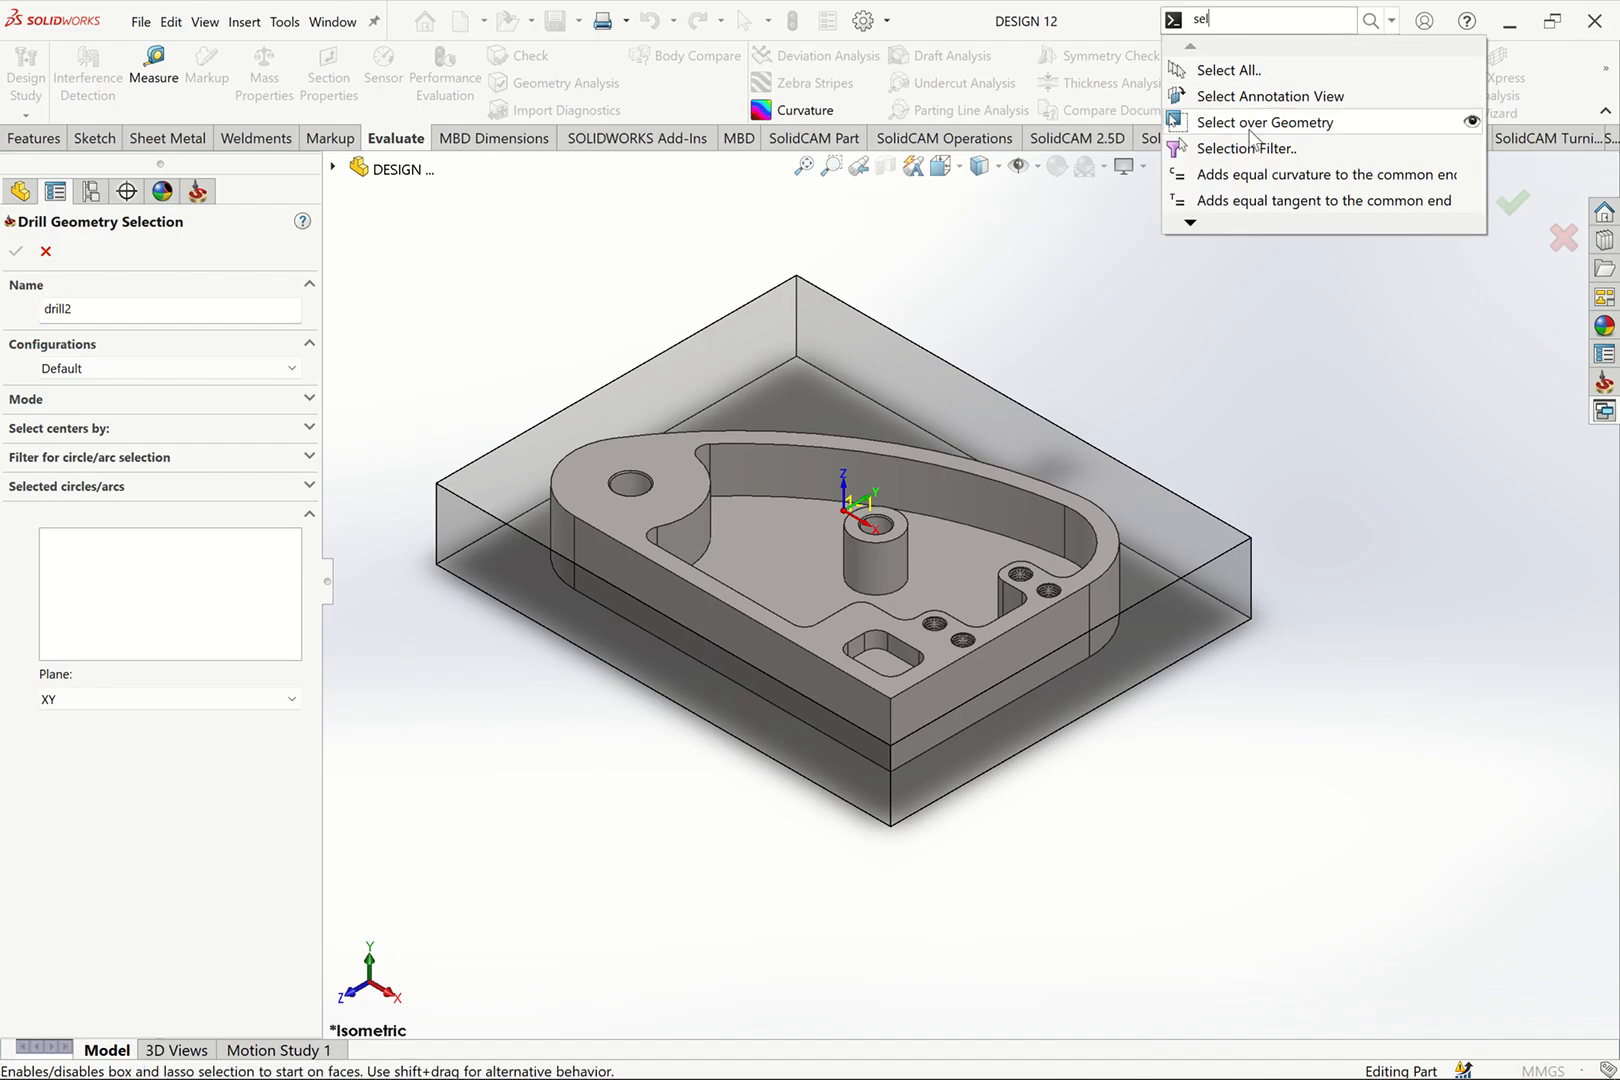
Step: Pick the centres of the four threaded holes as the drill2 geometry and accept the selection
click(1245, 150)
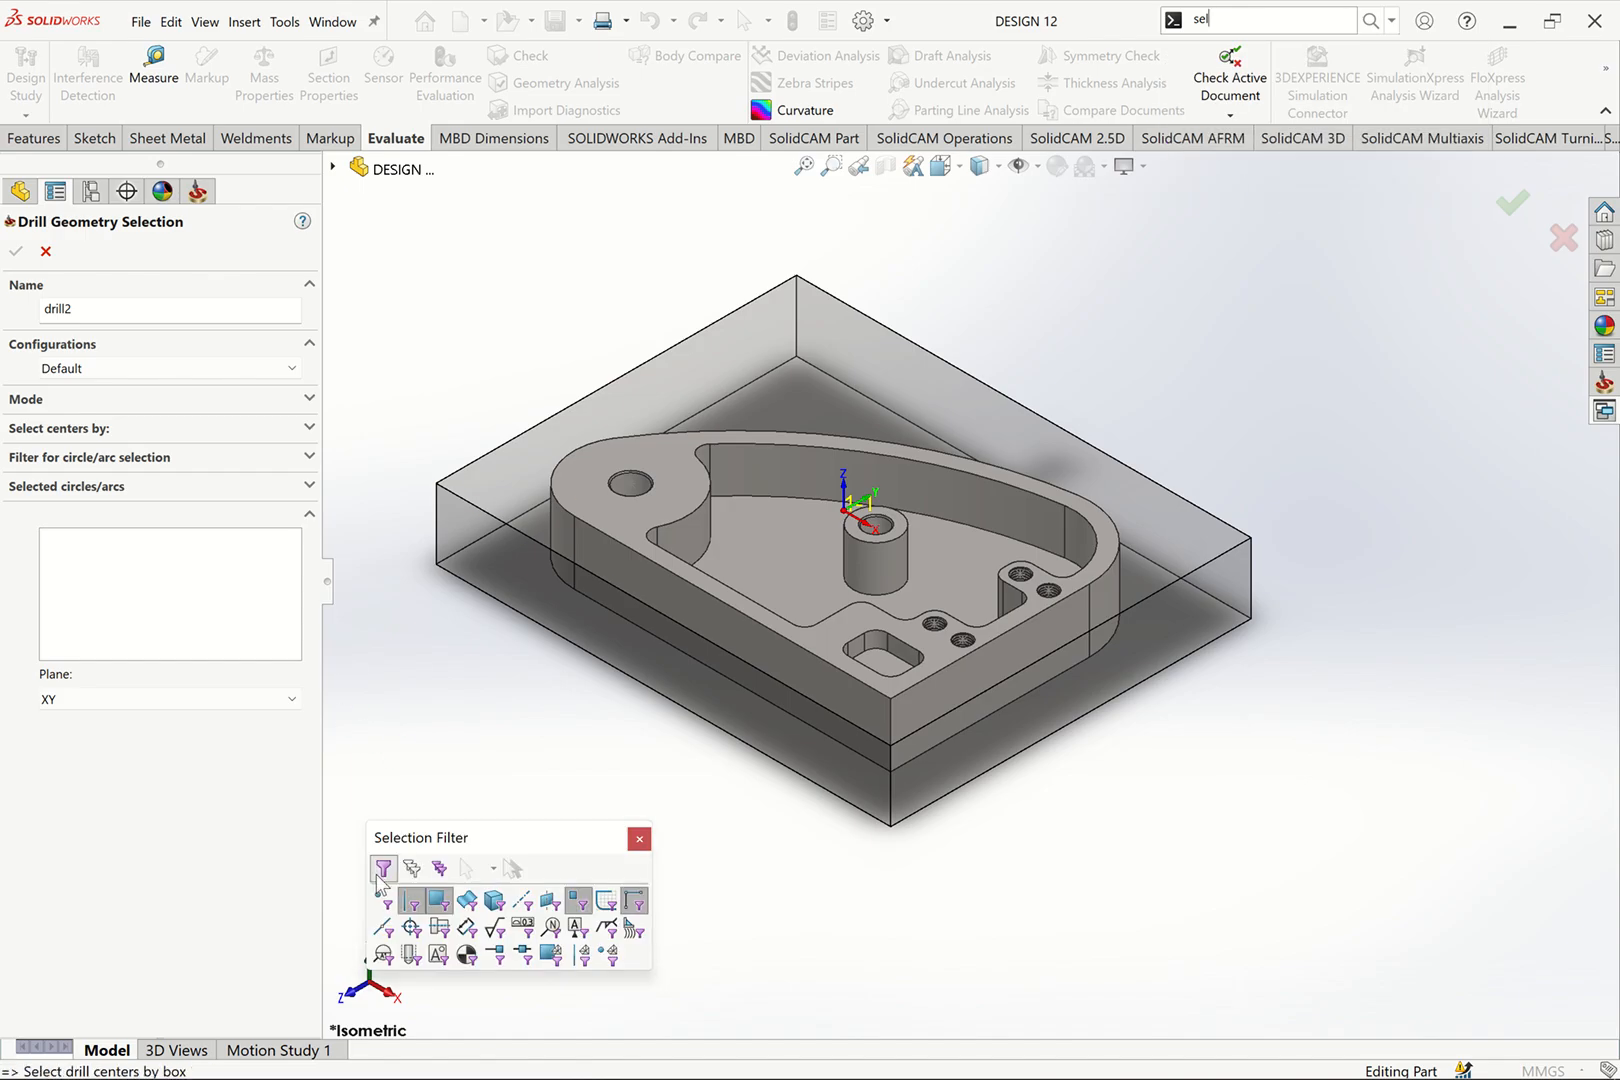
click(639, 839)
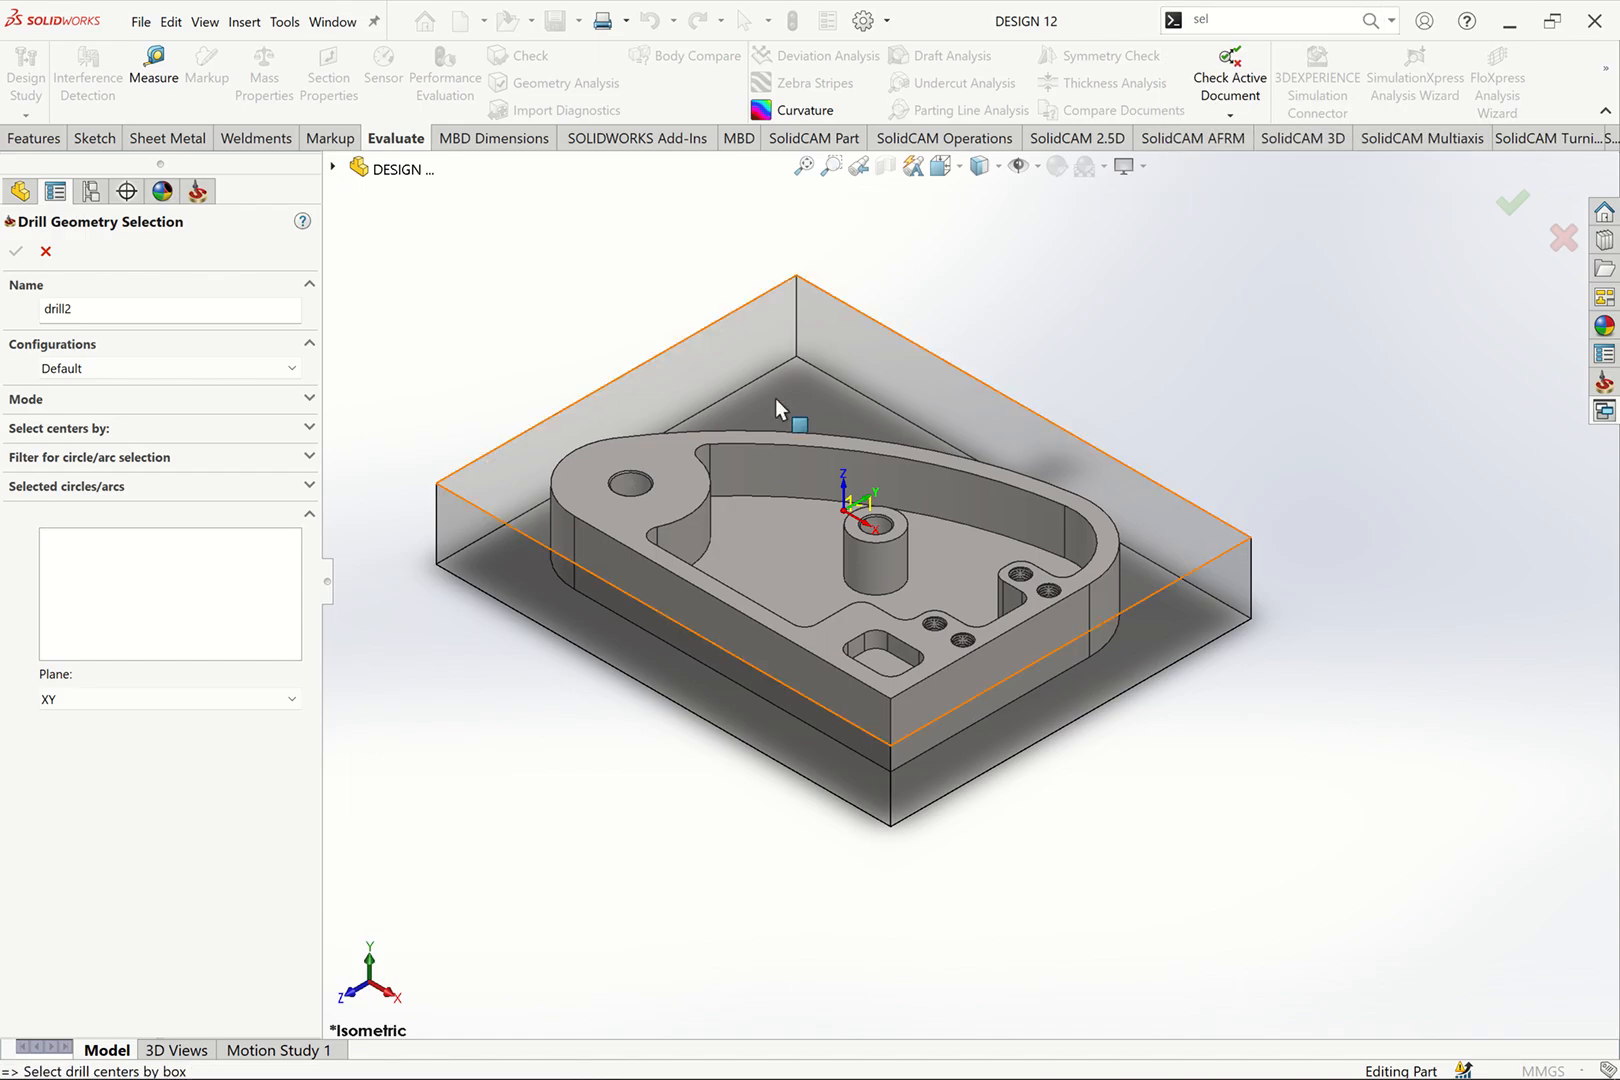
scroll(1075, 600, down, 5)
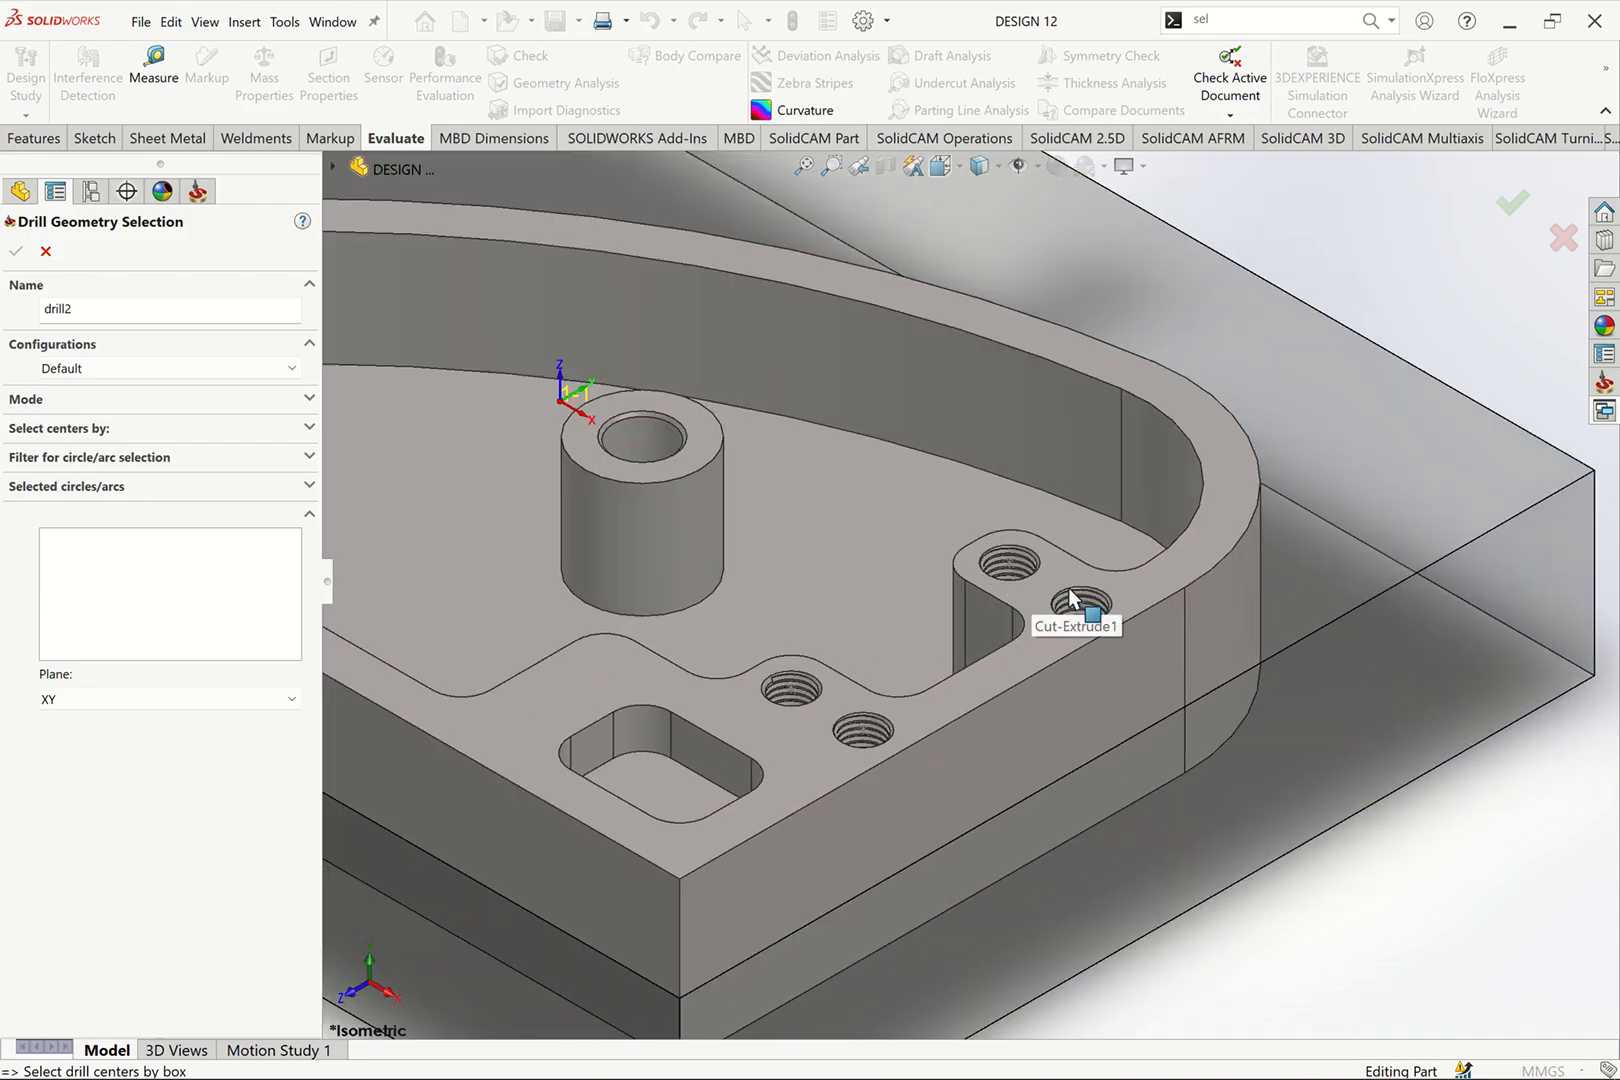
click(1085, 612)
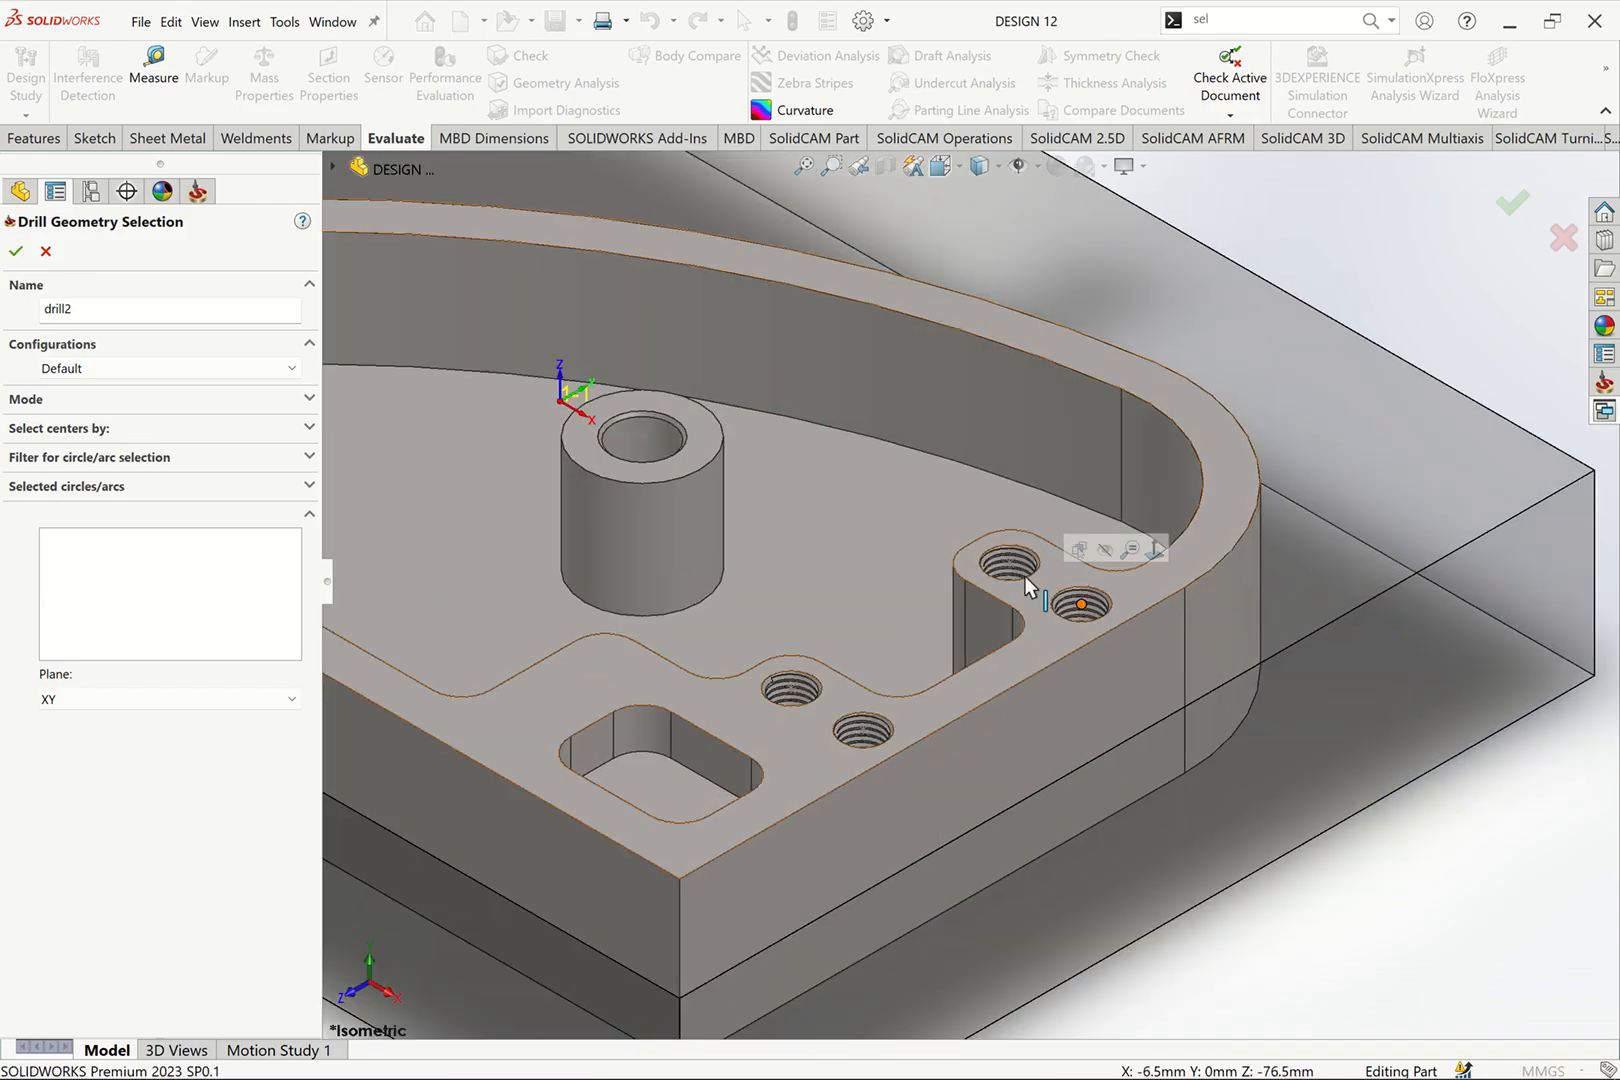
click(1010, 568)
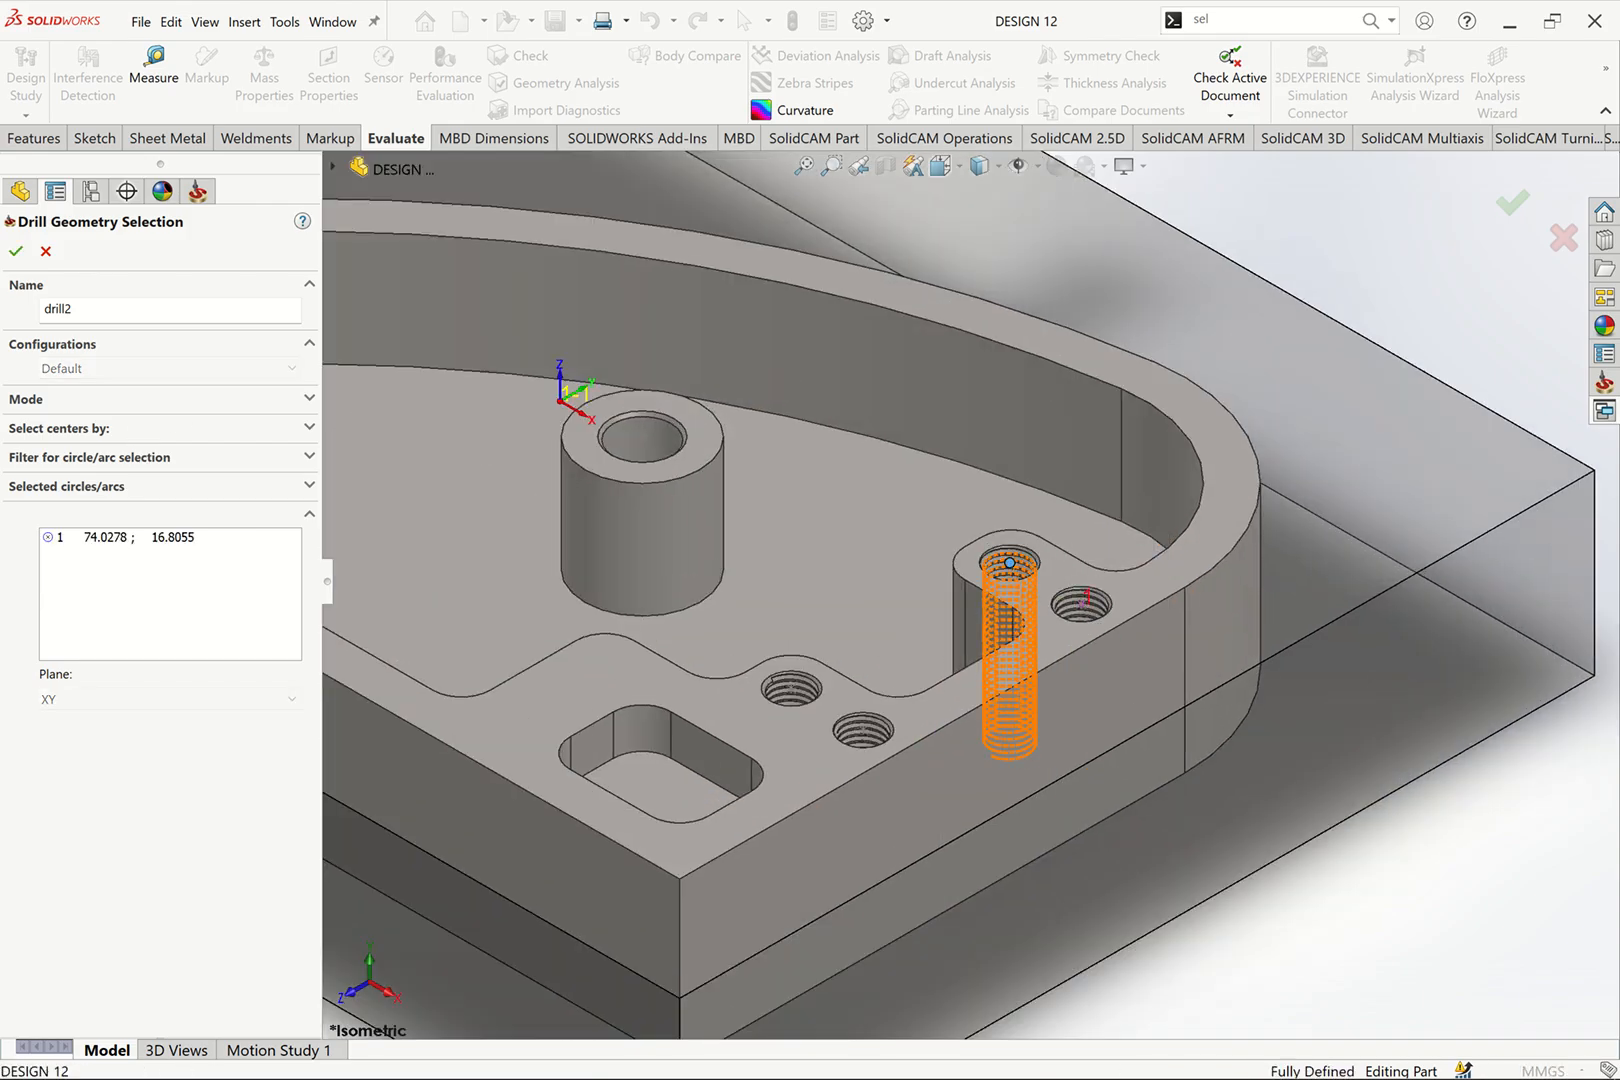
click(864, 732)
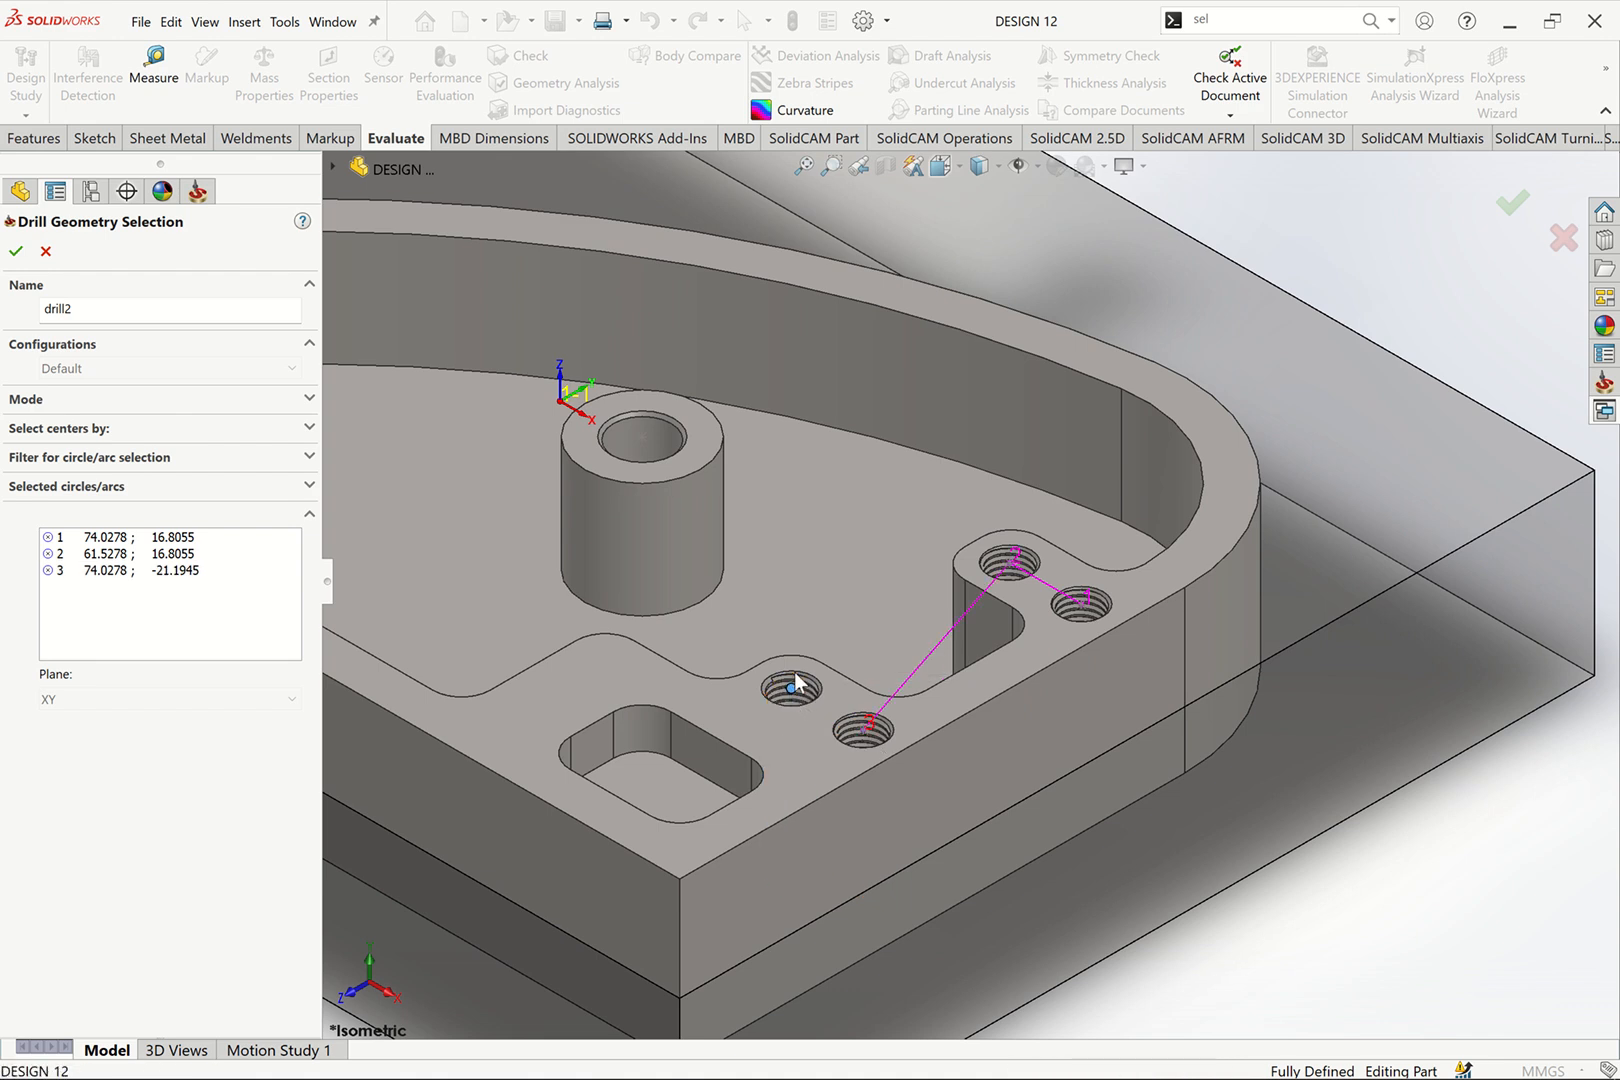
click(791, 688)
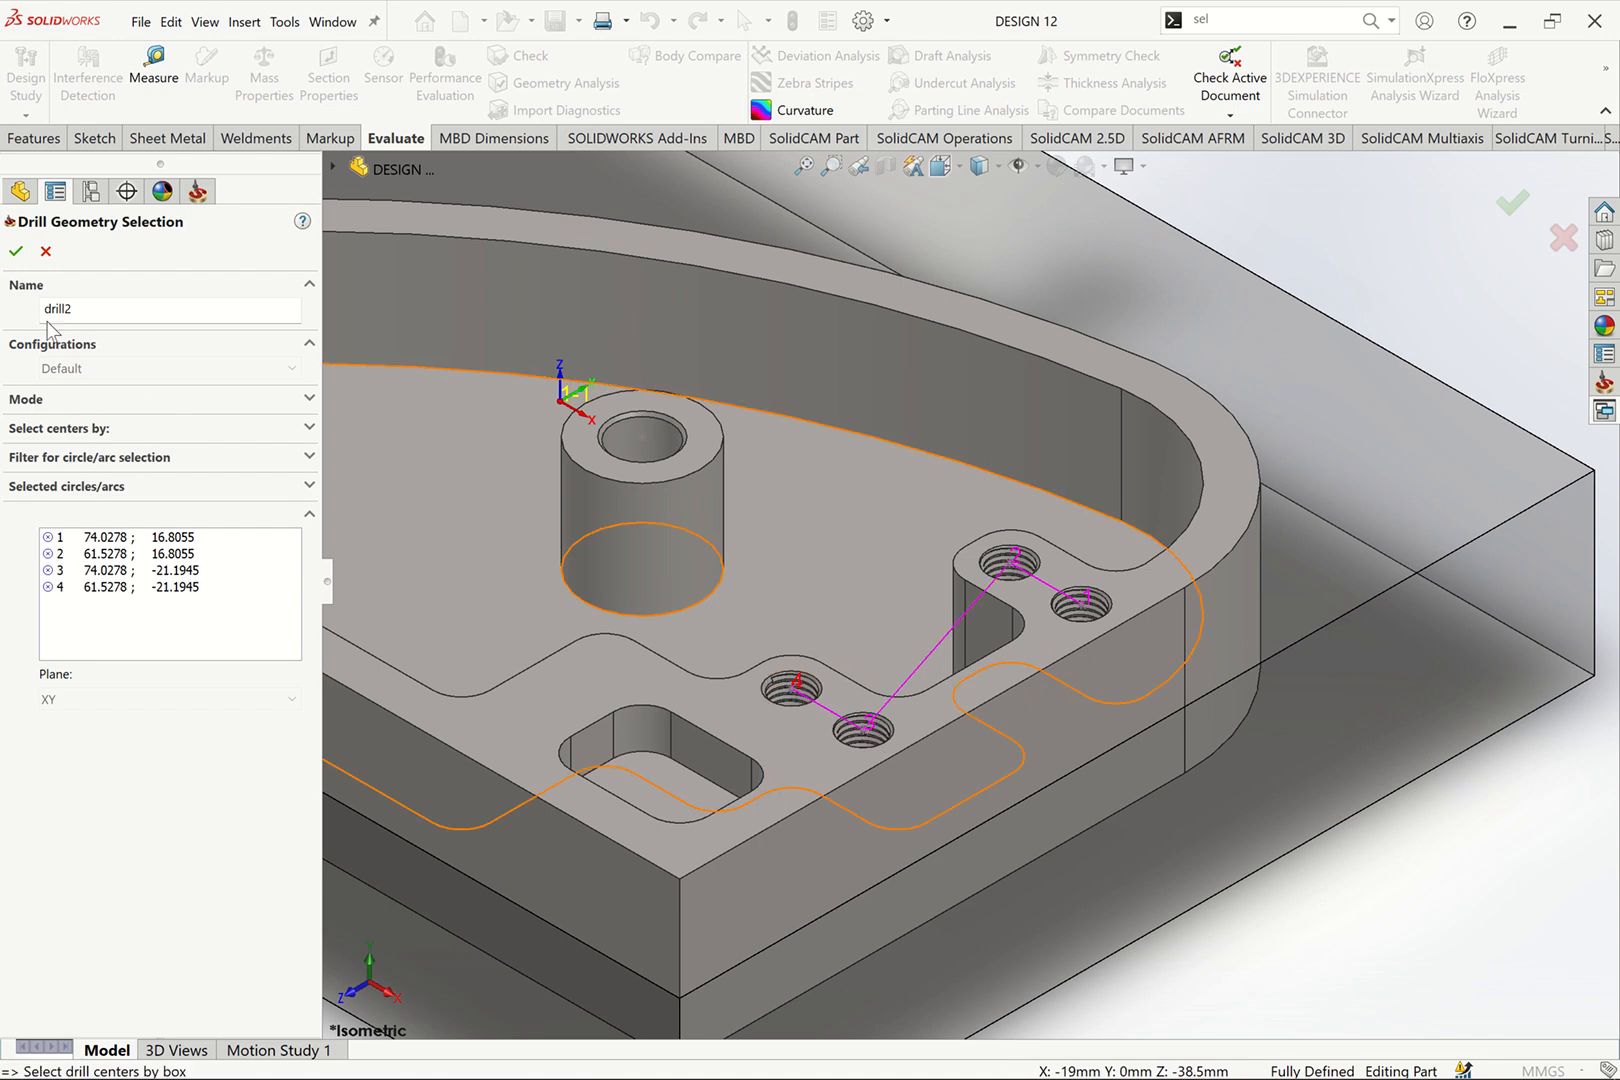
click(15, 251)
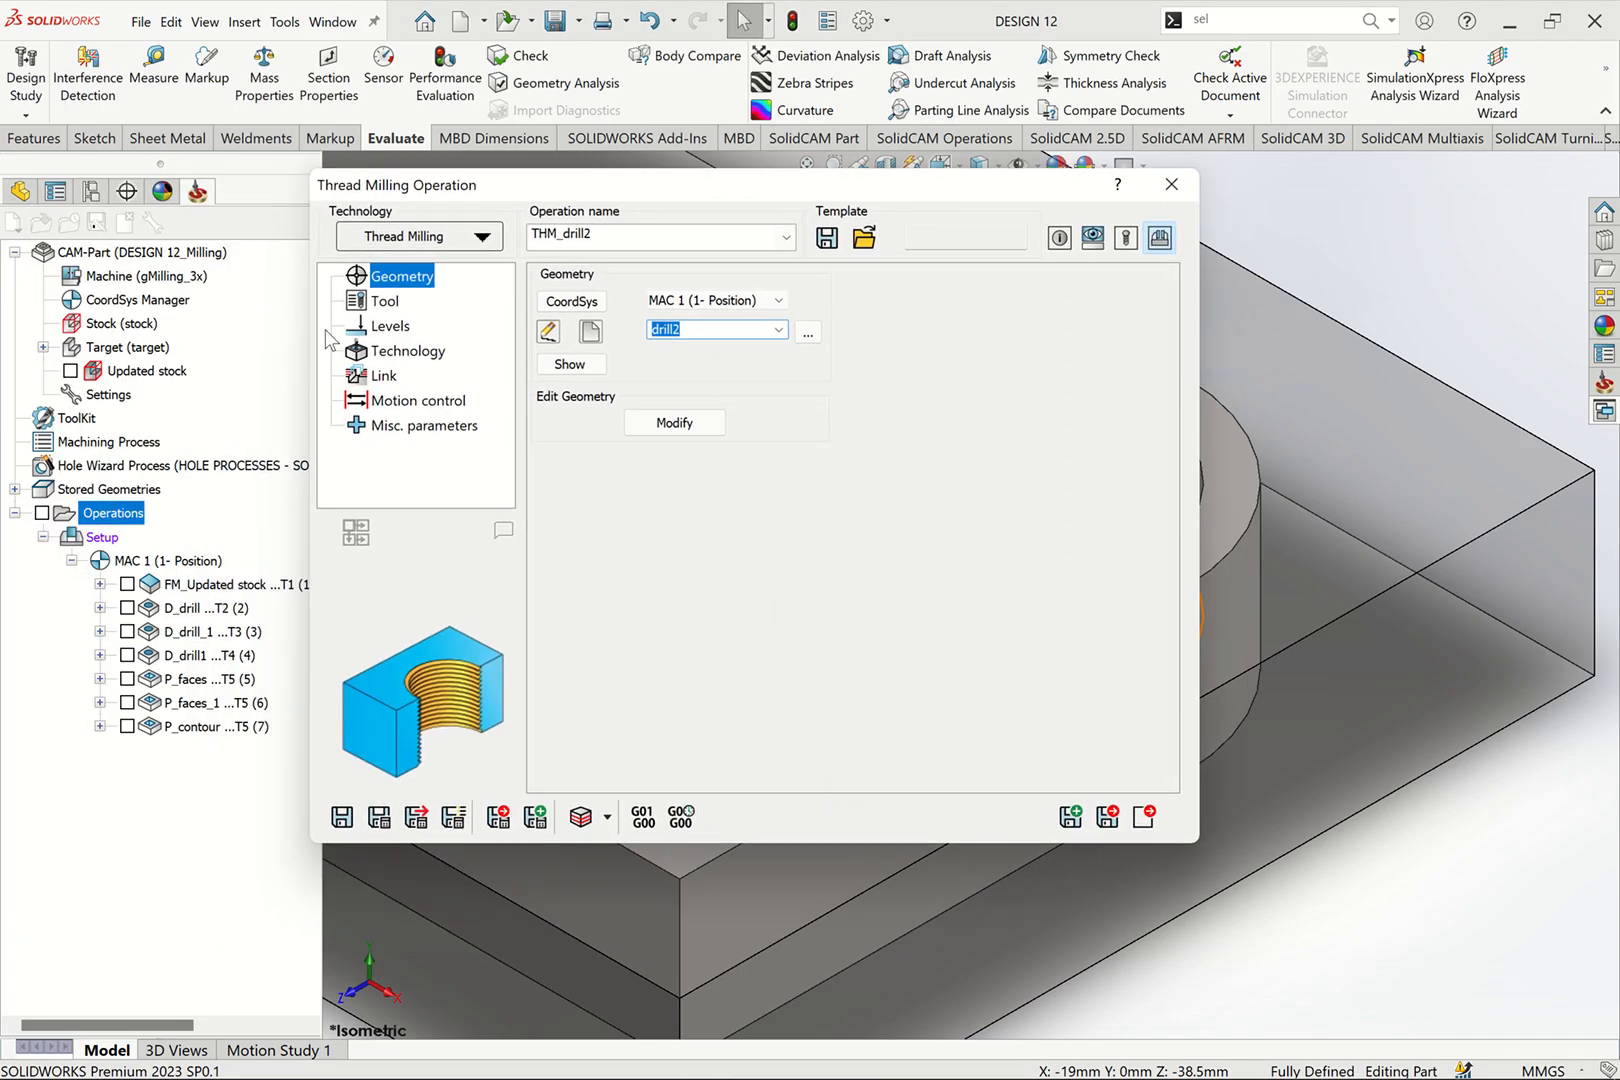
Step: Add a new thread mill tool for the thread milling operation and change its type to TAP
click(383, 305)
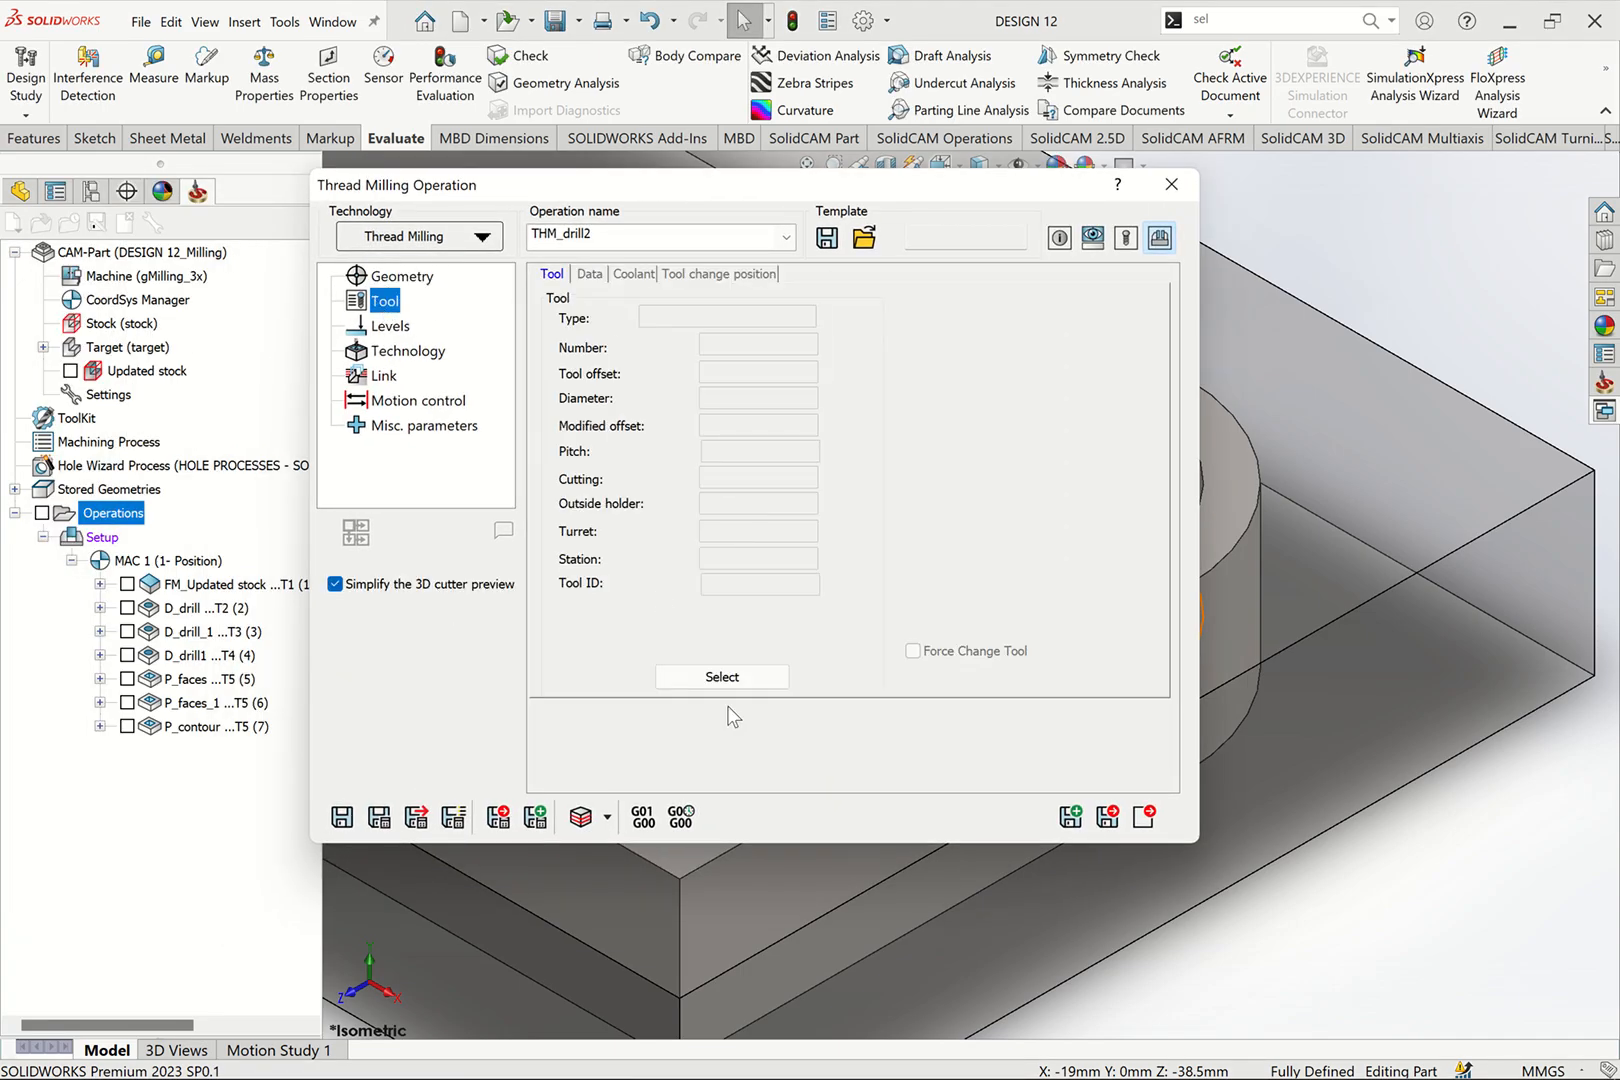
click(716, 676)
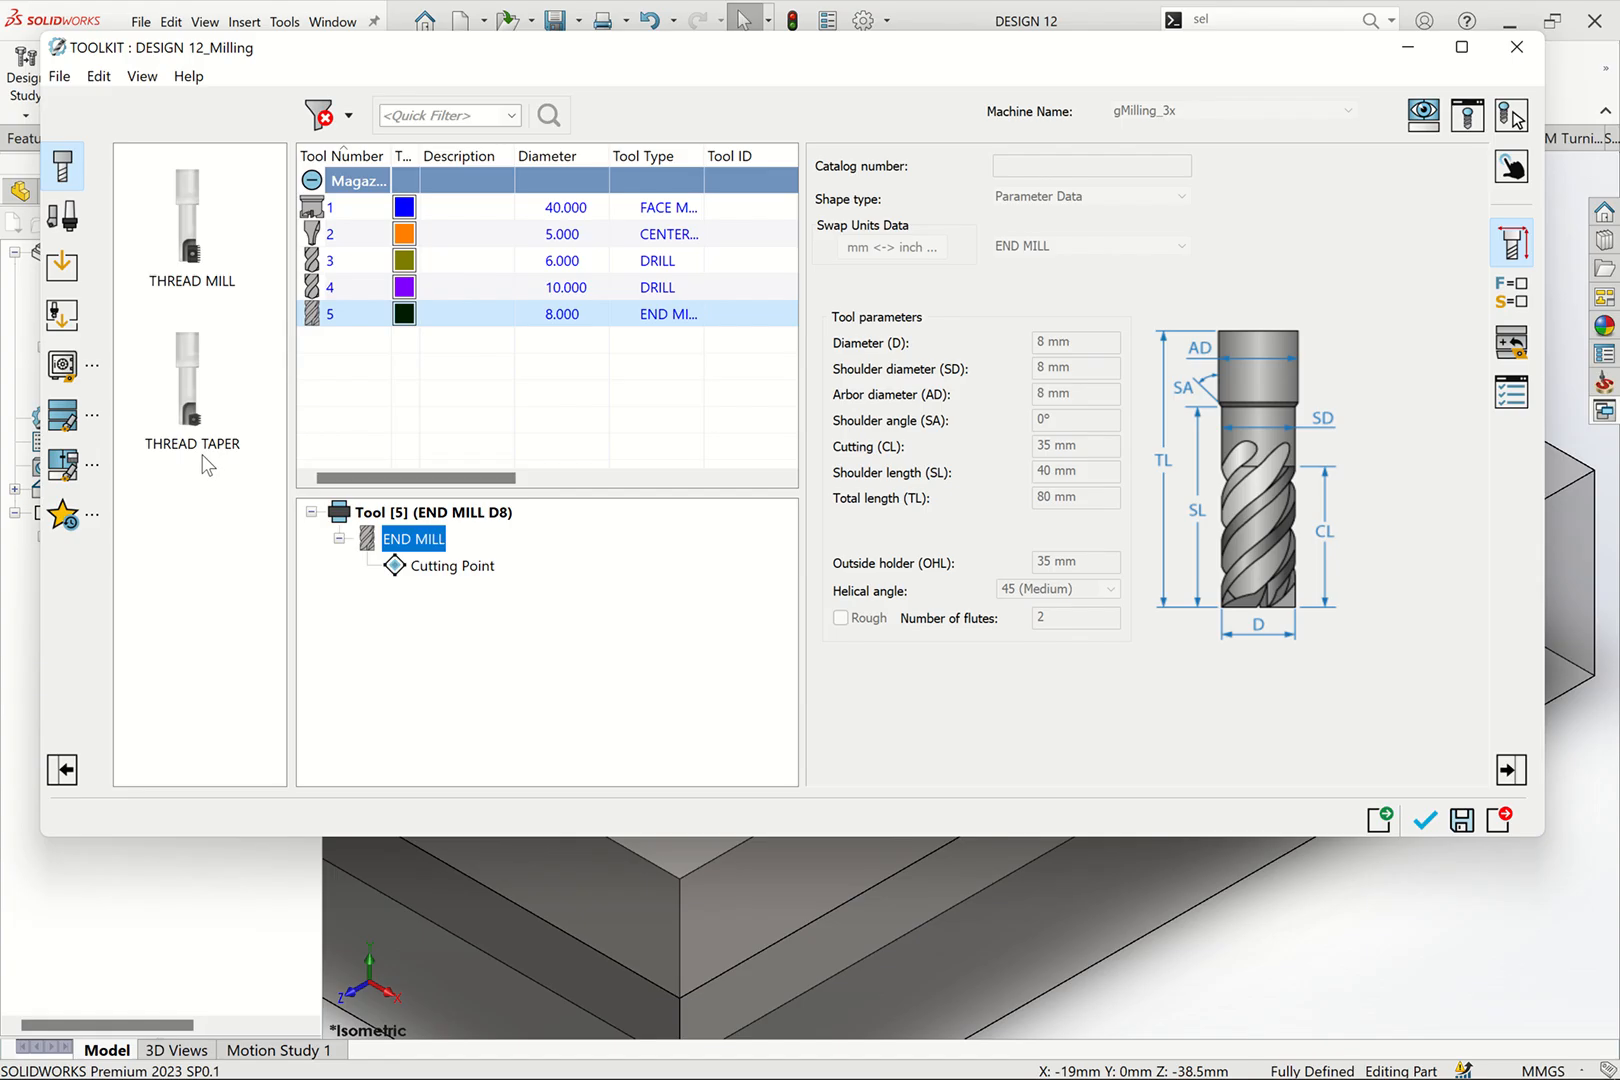
click(199, 219)
double_click(195, 211)
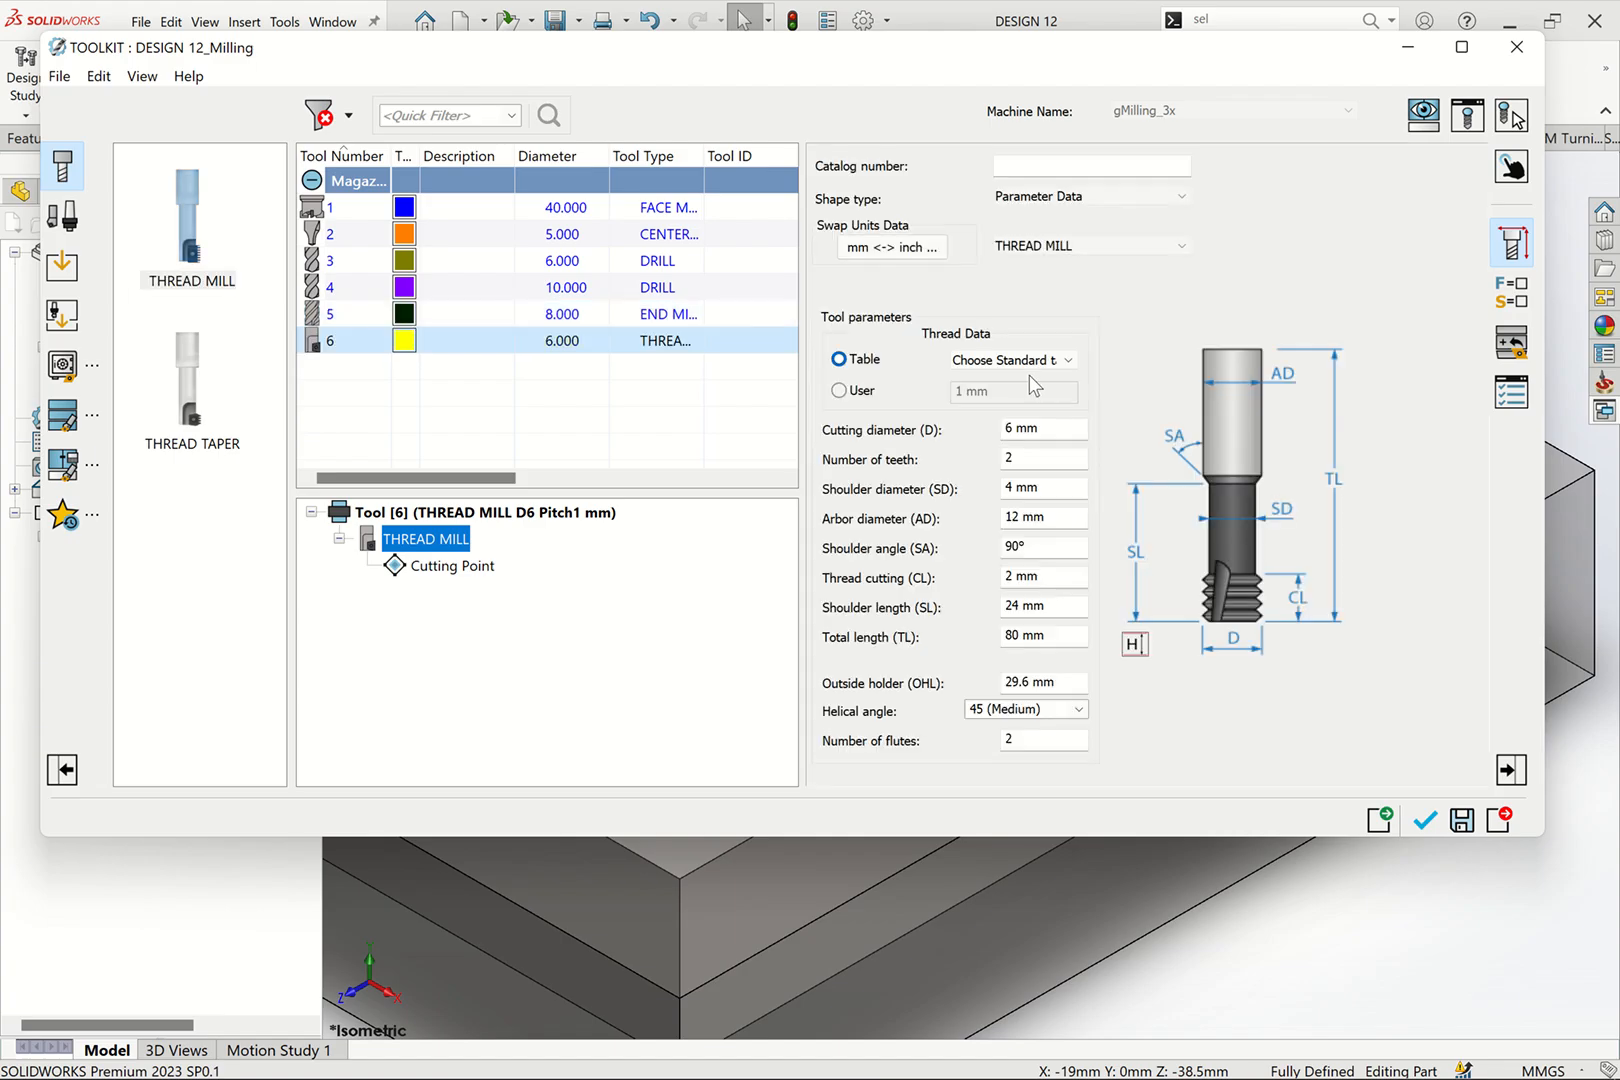
click(1090, 246)
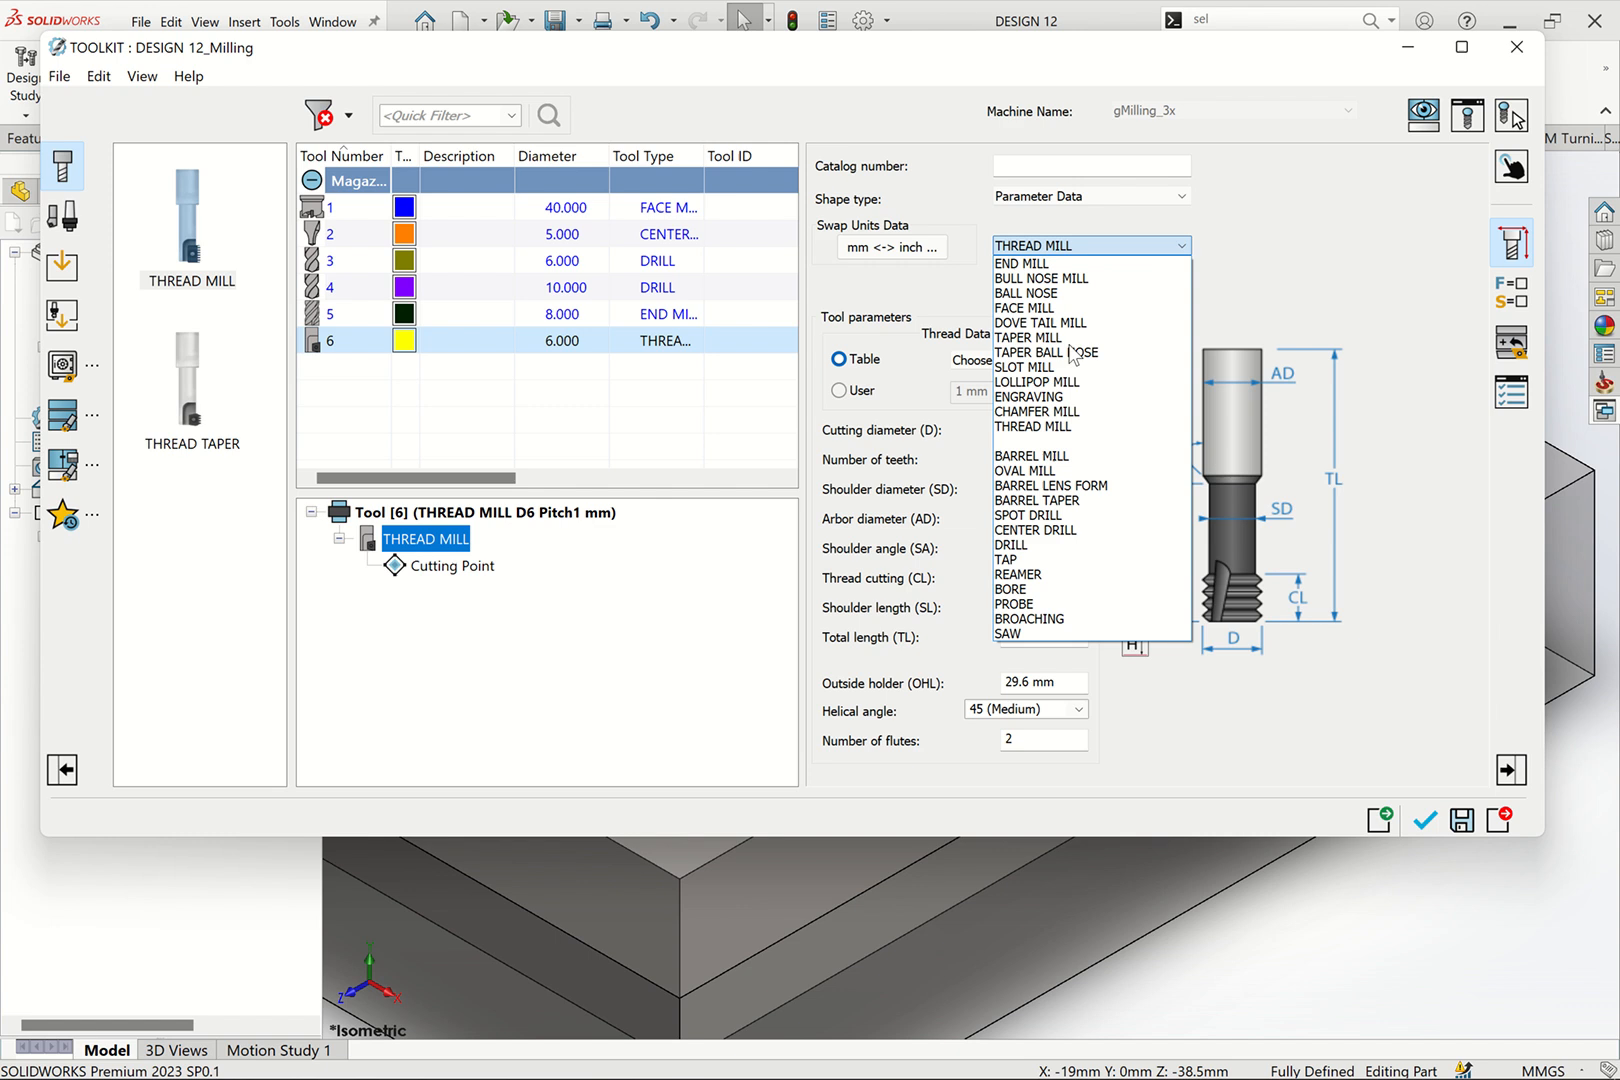
click(1043, 563)
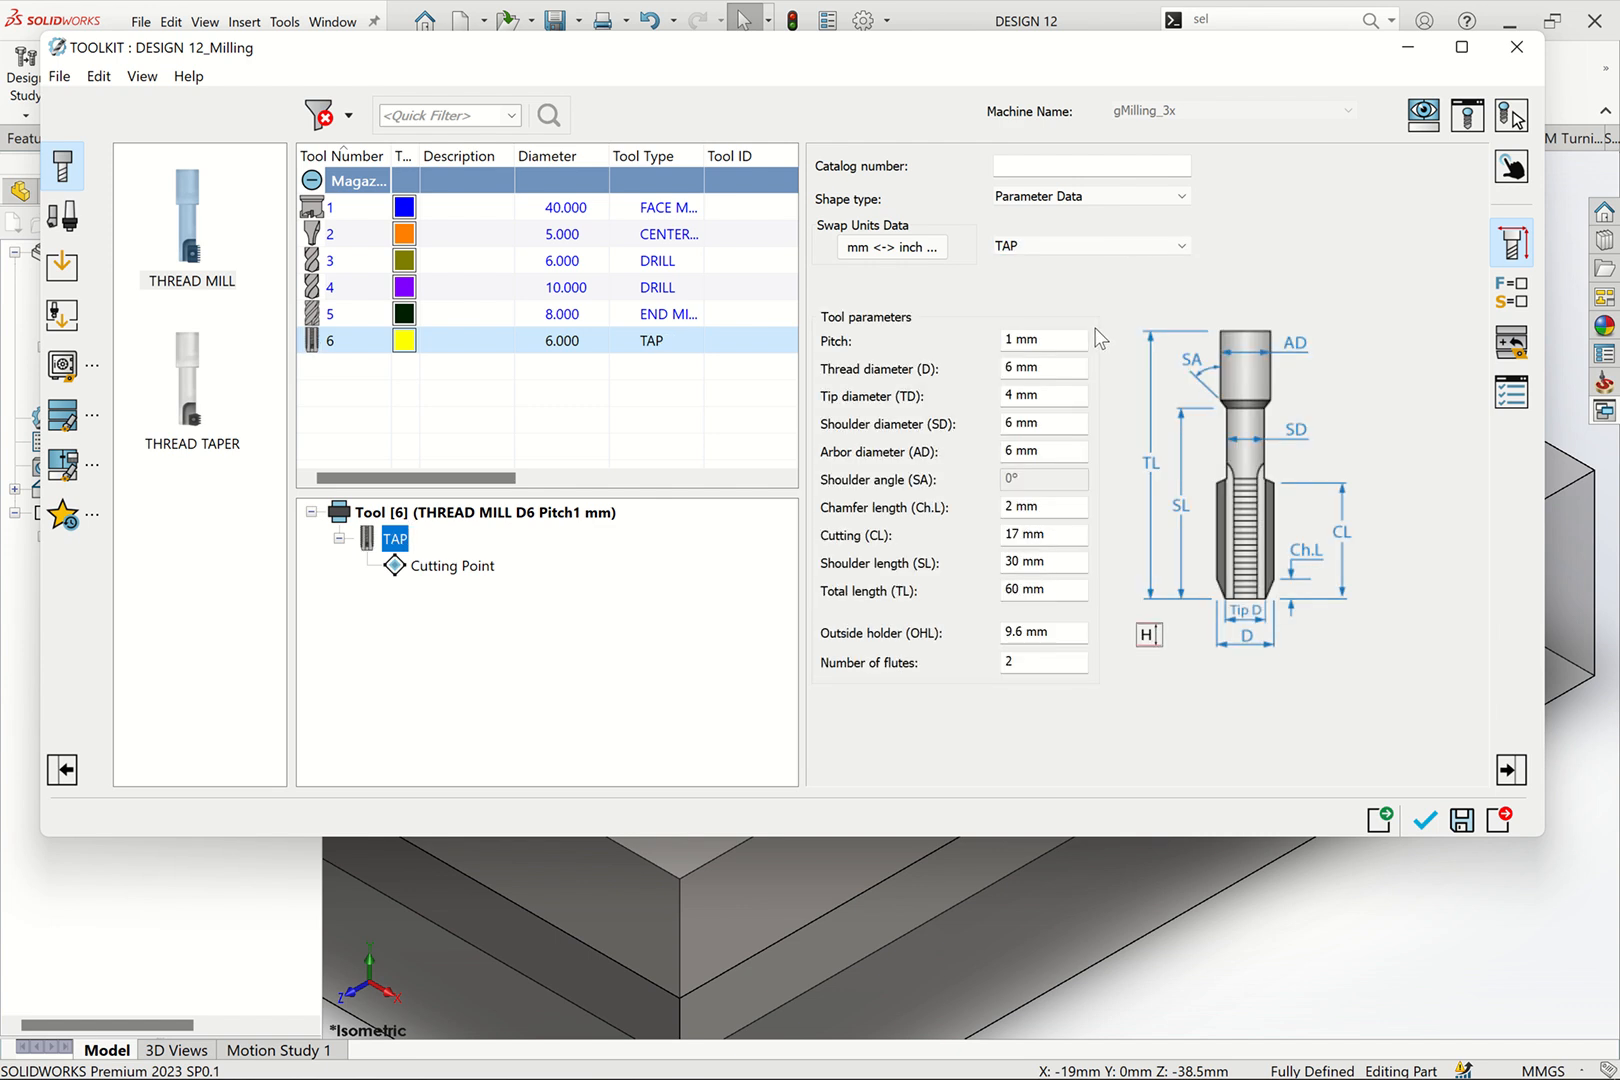
Step: Set the tap's thread diameter to 7 mm
double_click(1012, 341)
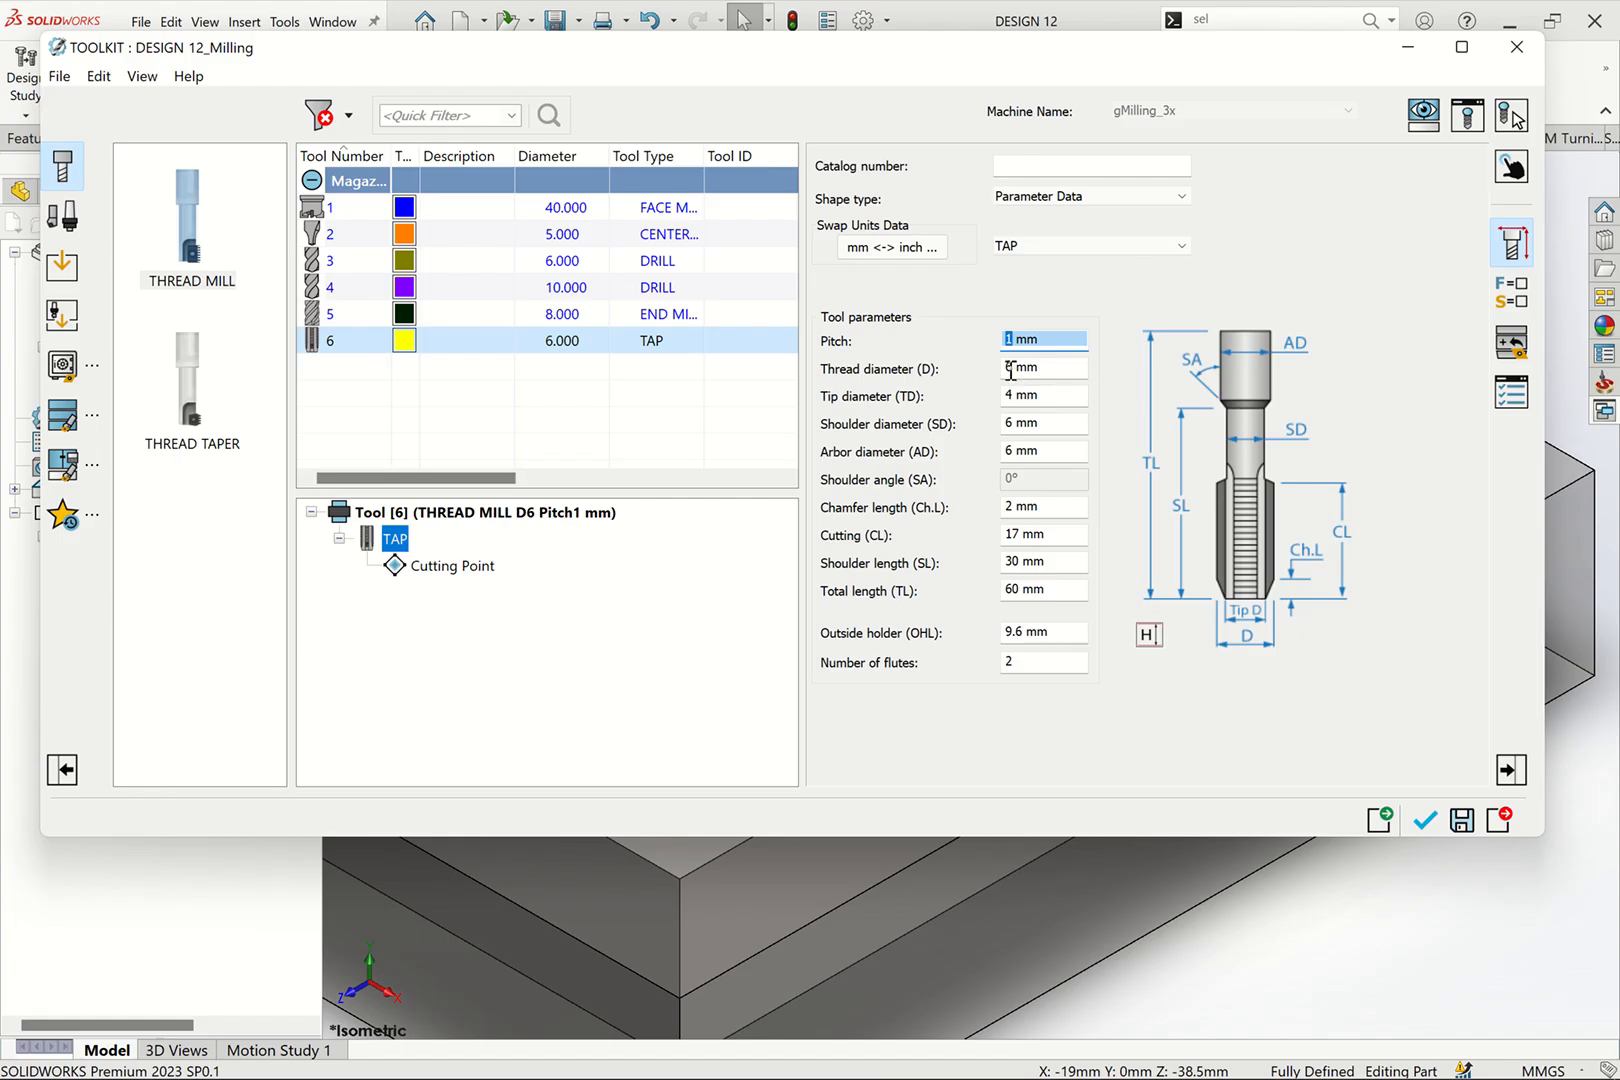
double_click(1010, 369)
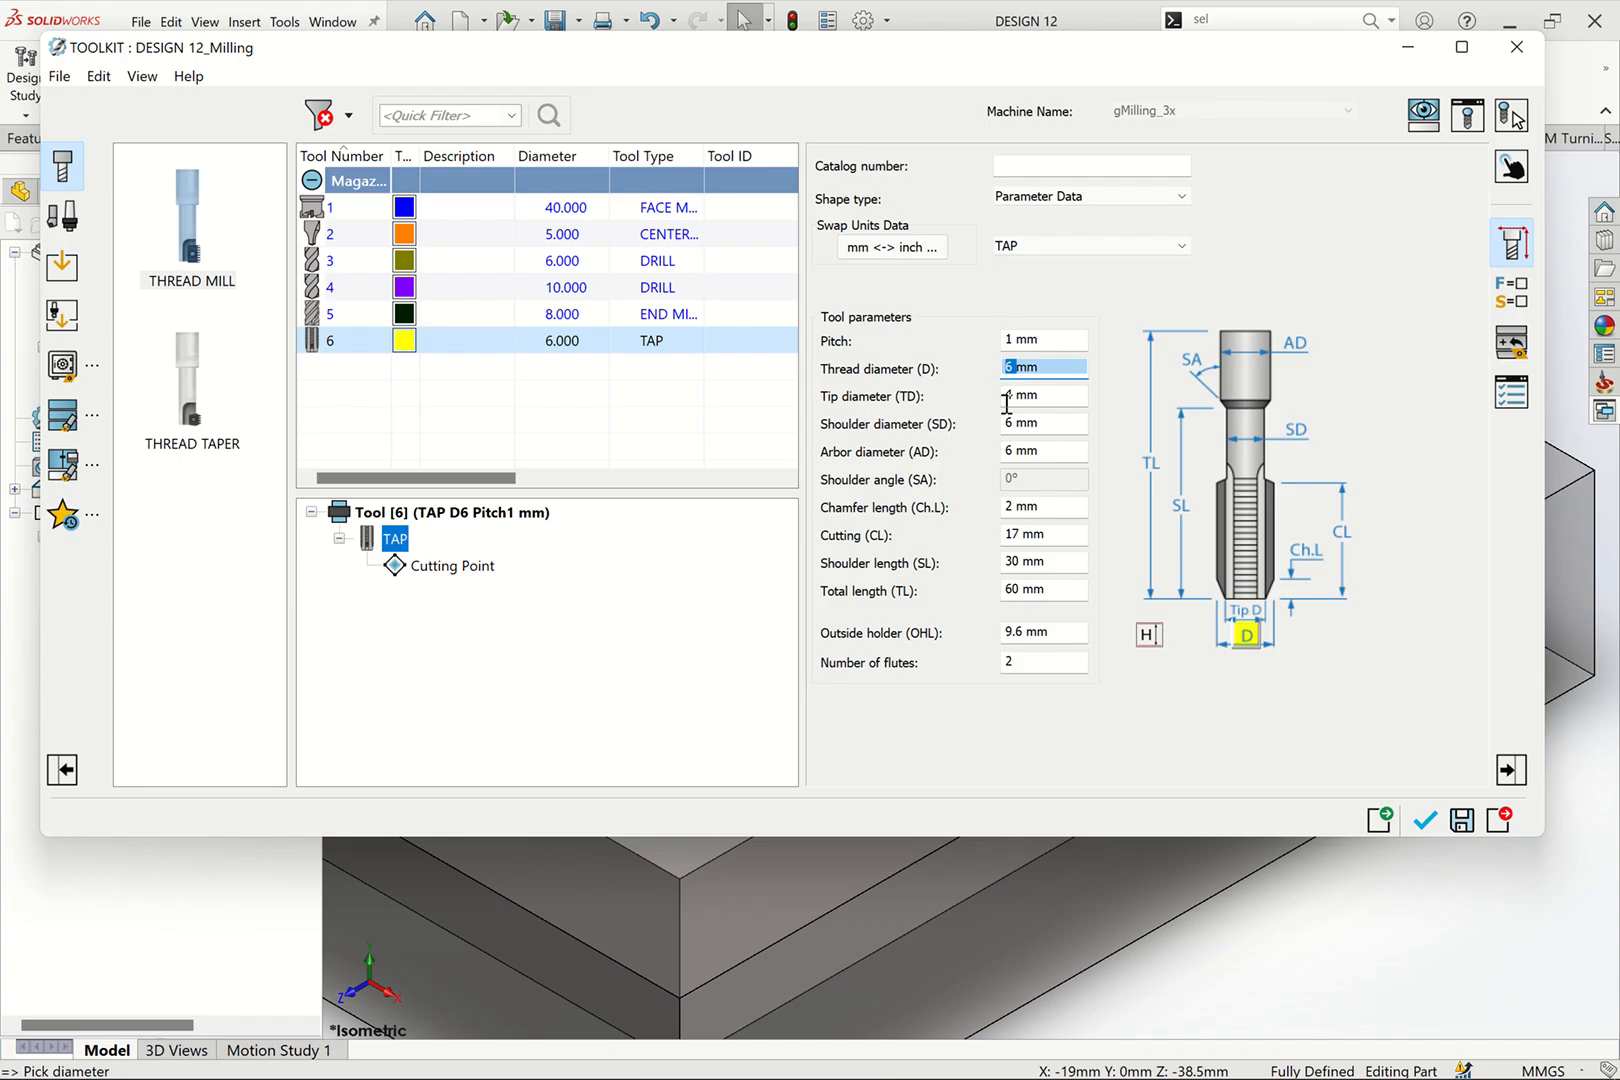
click(1041, 369)
drag(1014, 369, 993, 383)
click(1035, 395)
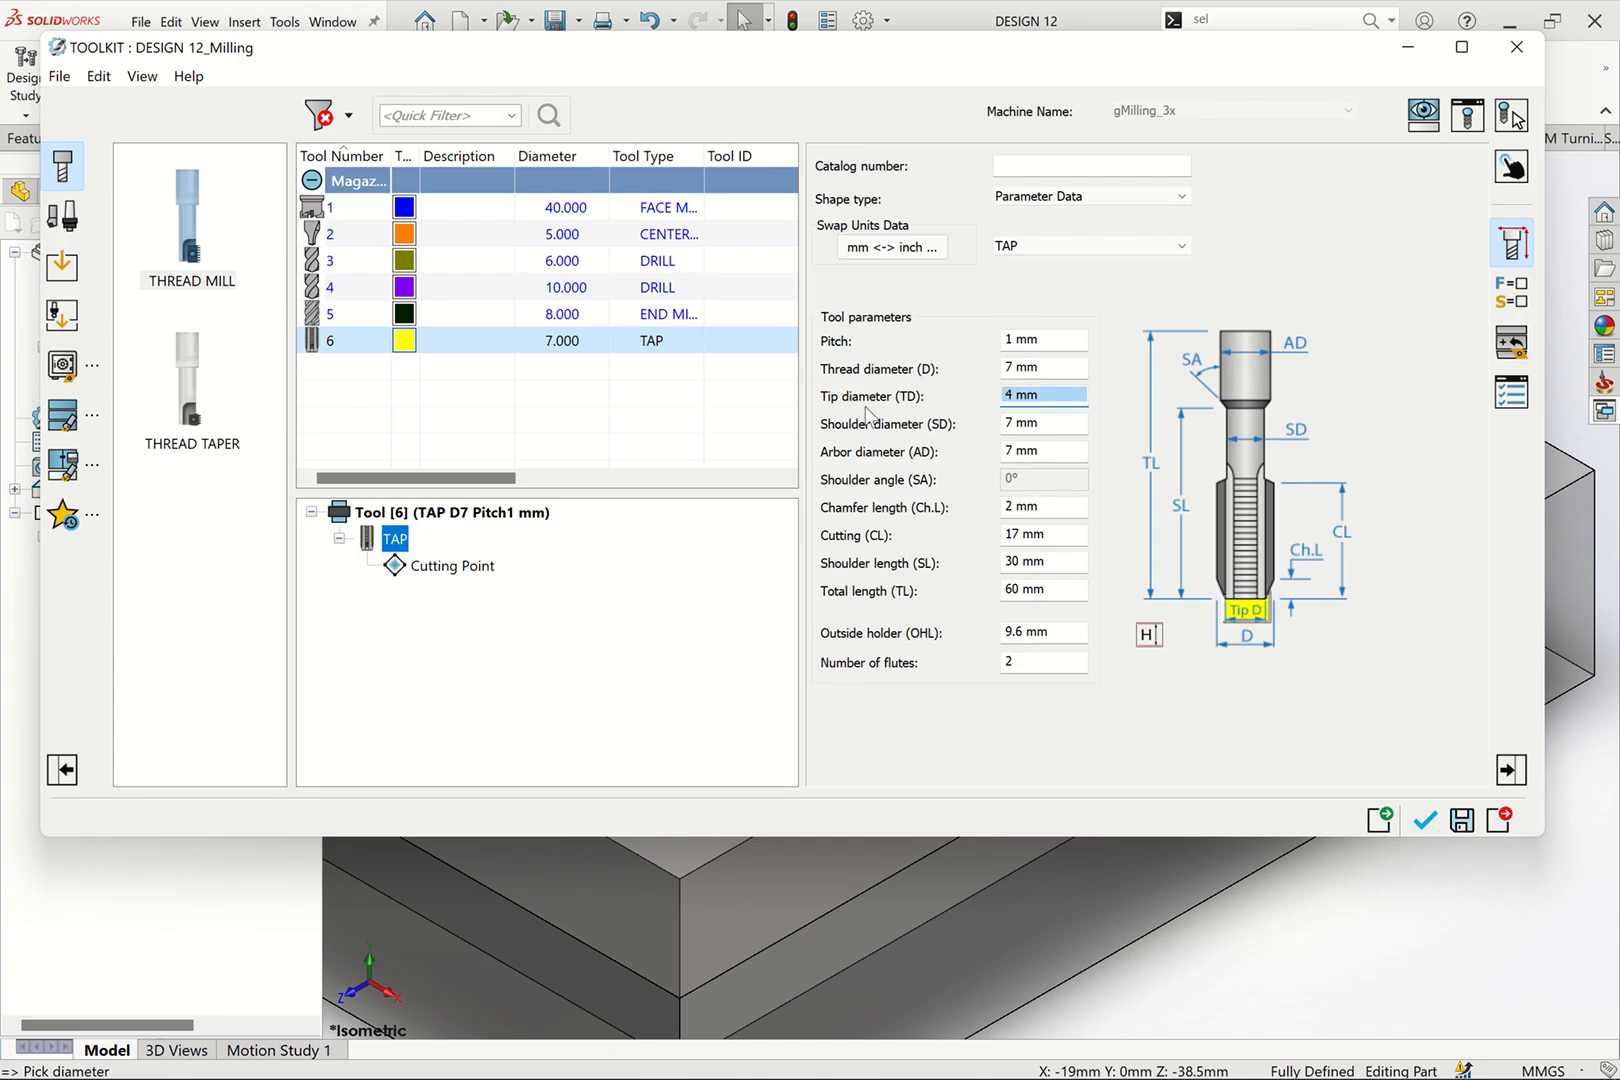
Step: Try a 6 mm shoulder diameter on the tap, and set it back to 7 mm
click(1012, 420)
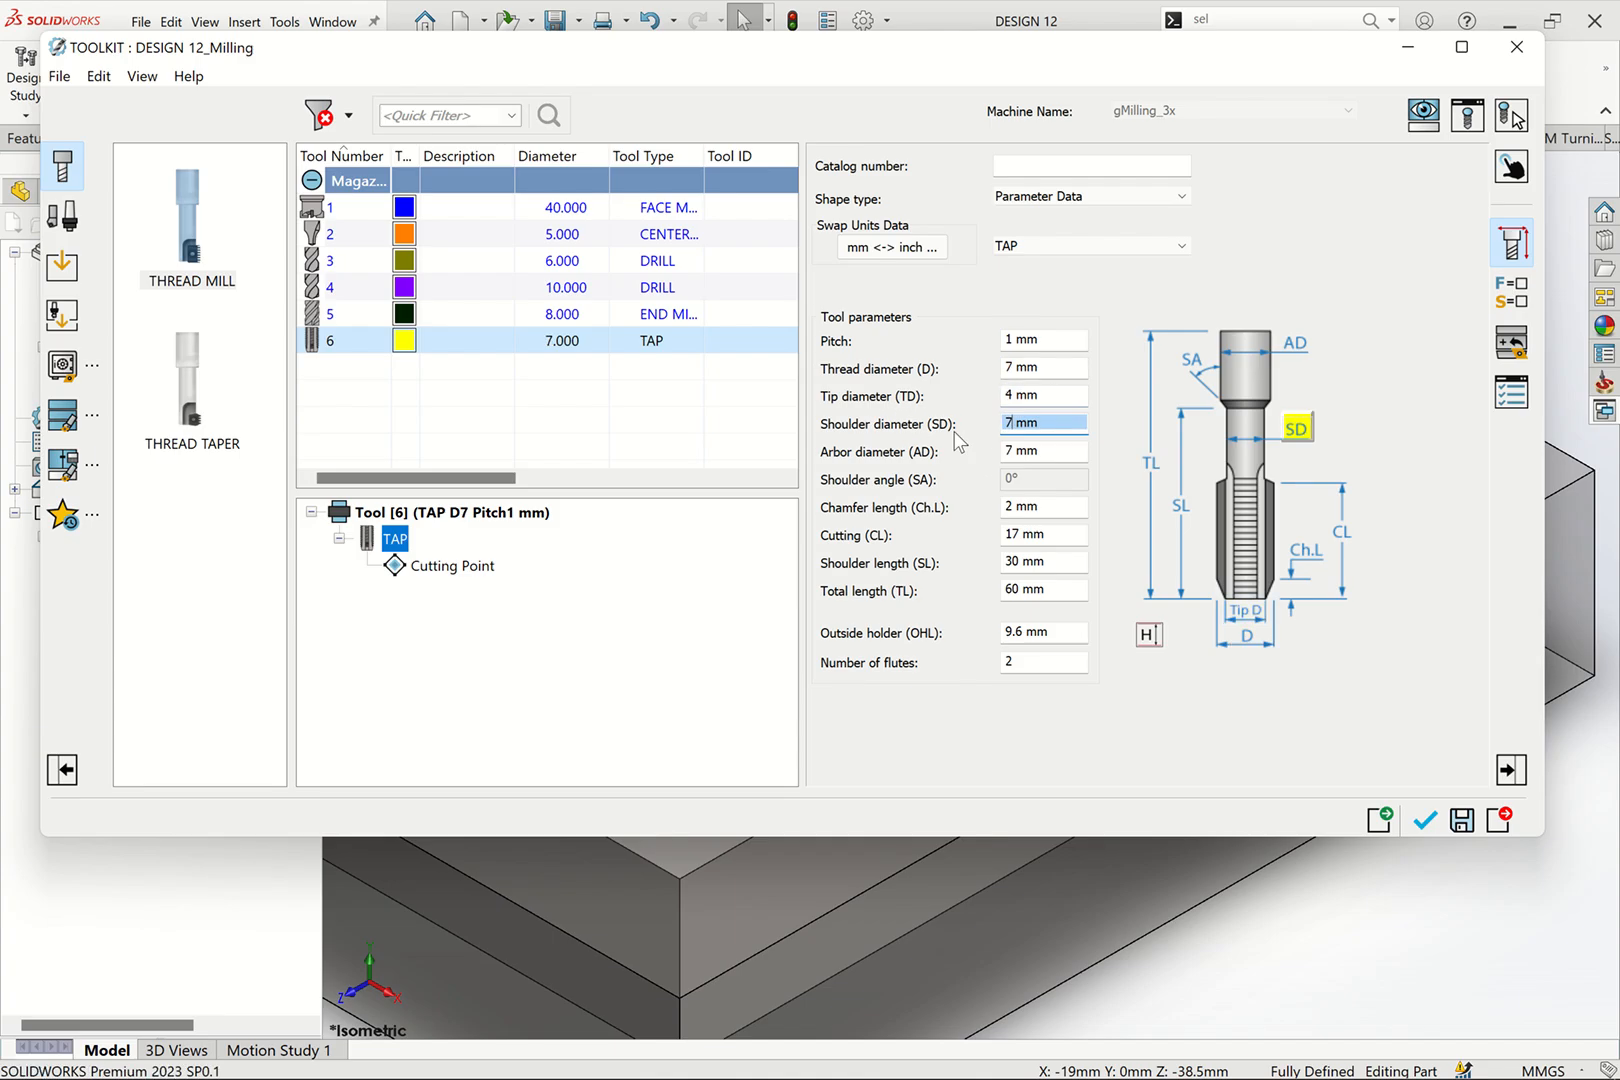
click(1013, 450)
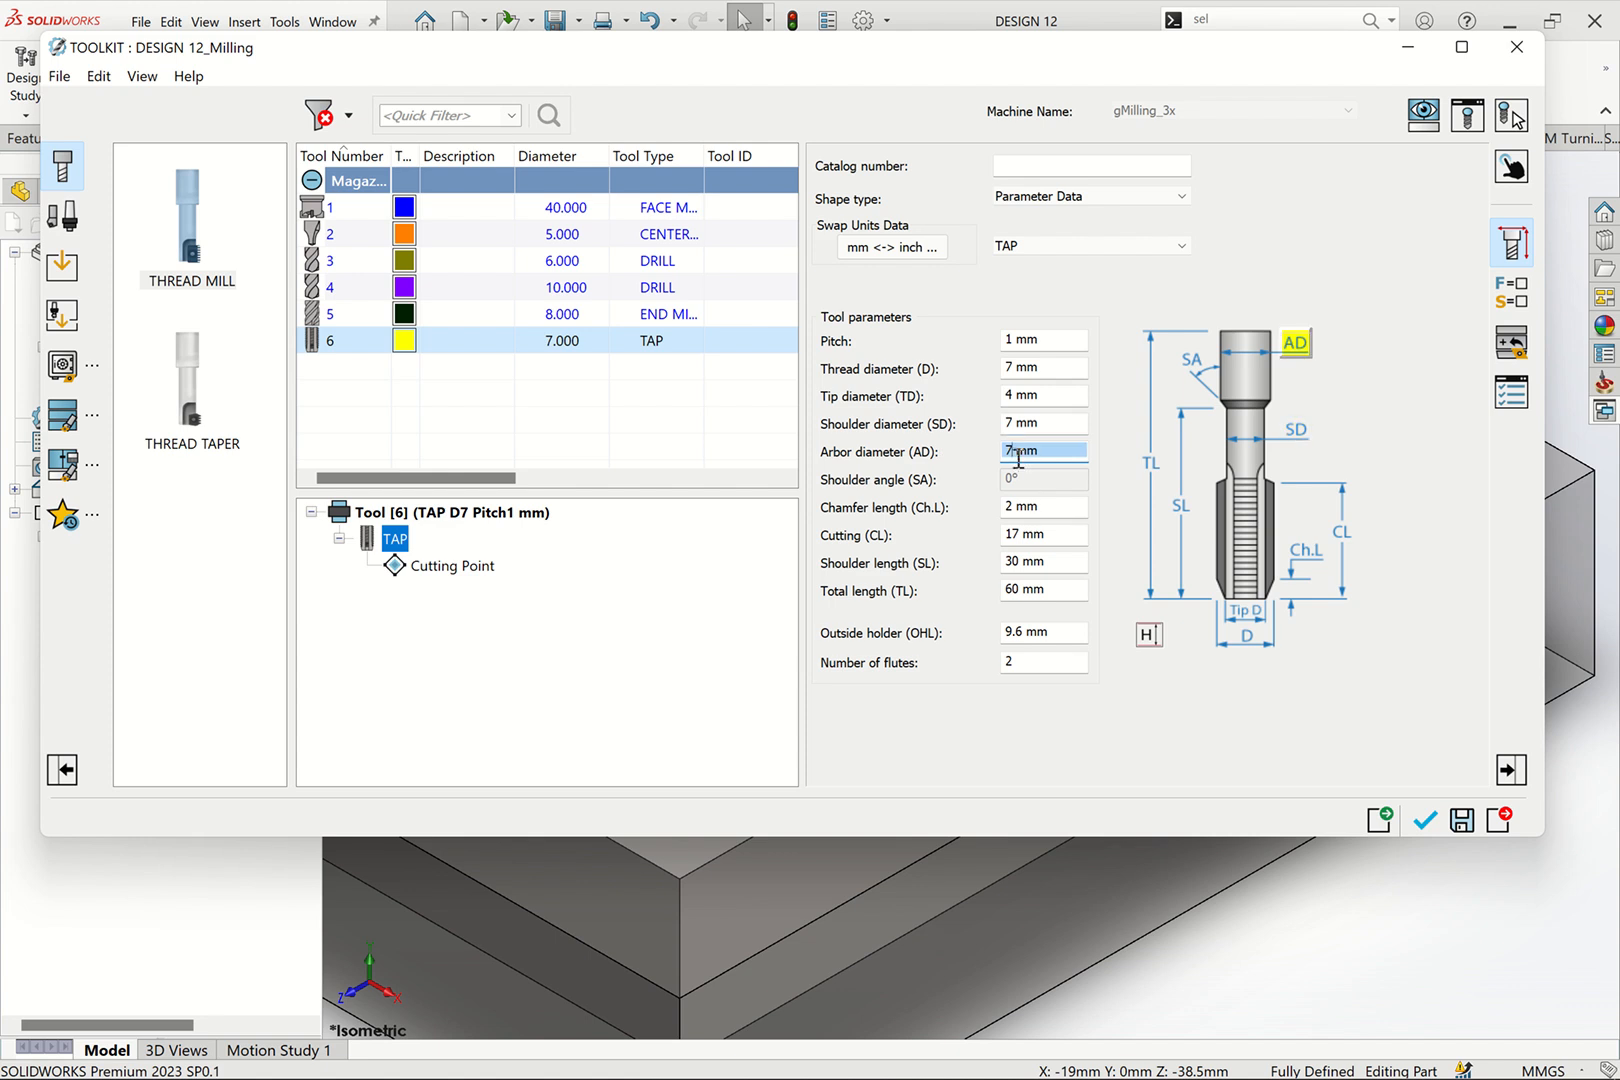
click(1010, 423)
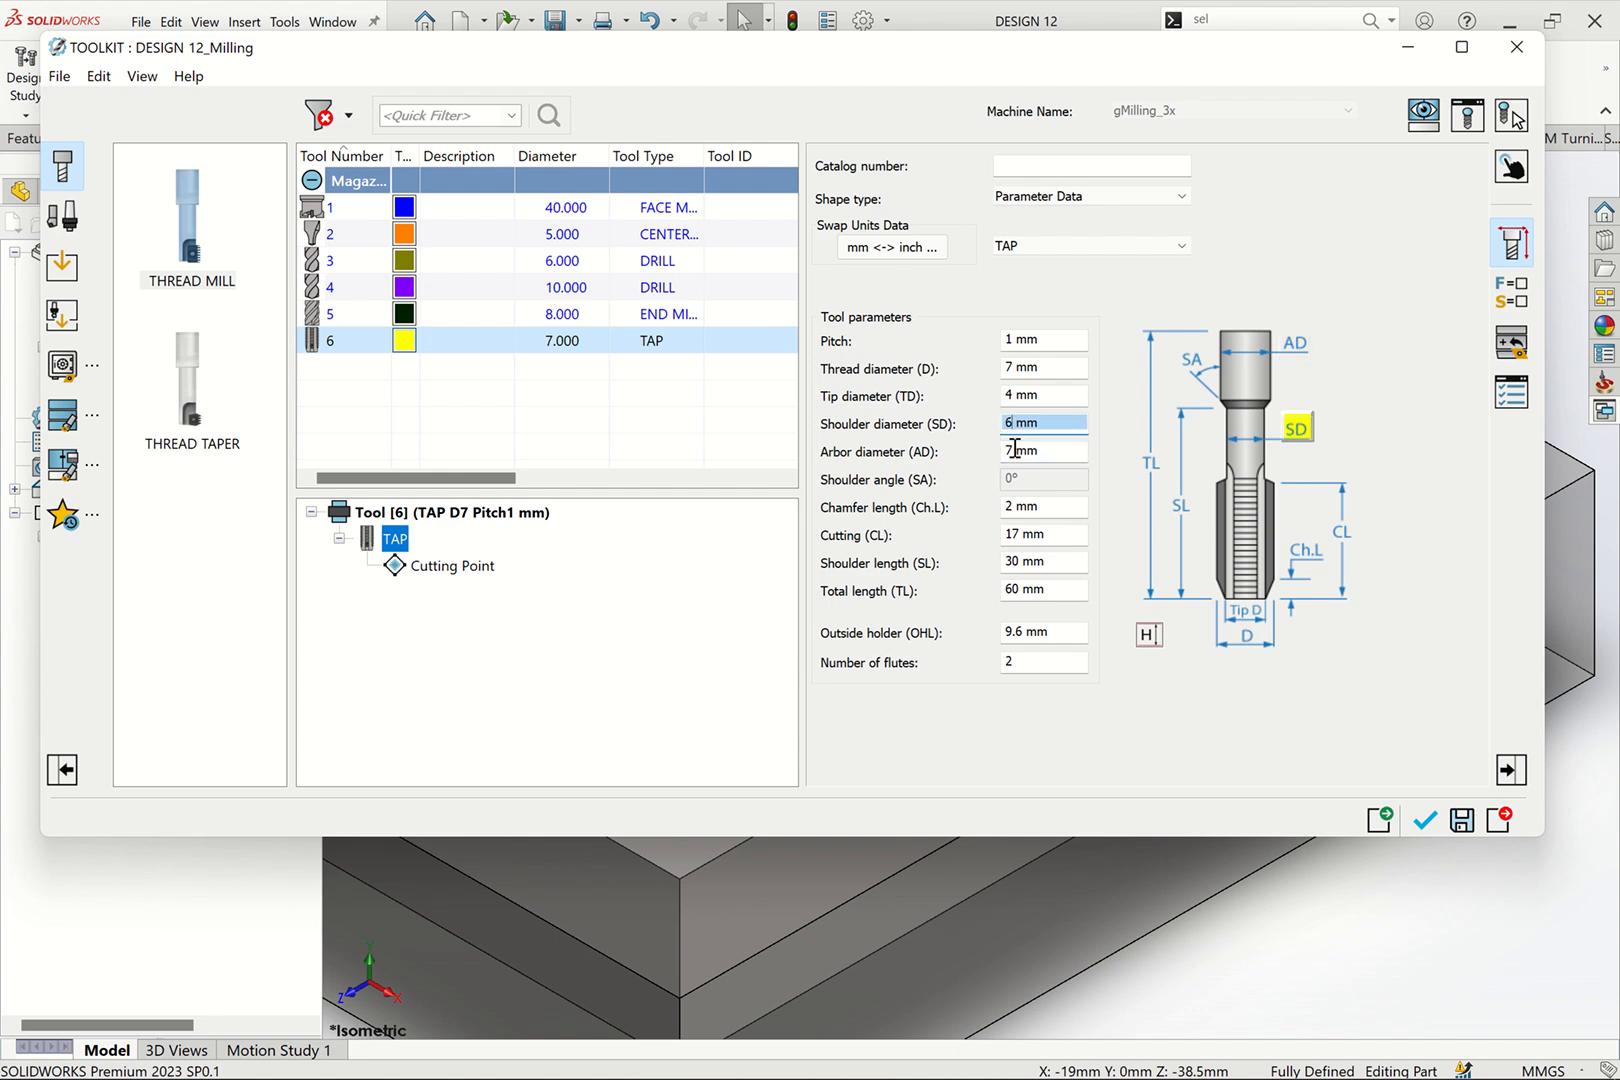
click(1010, 451)
double_click(1010, 424)
text(7)
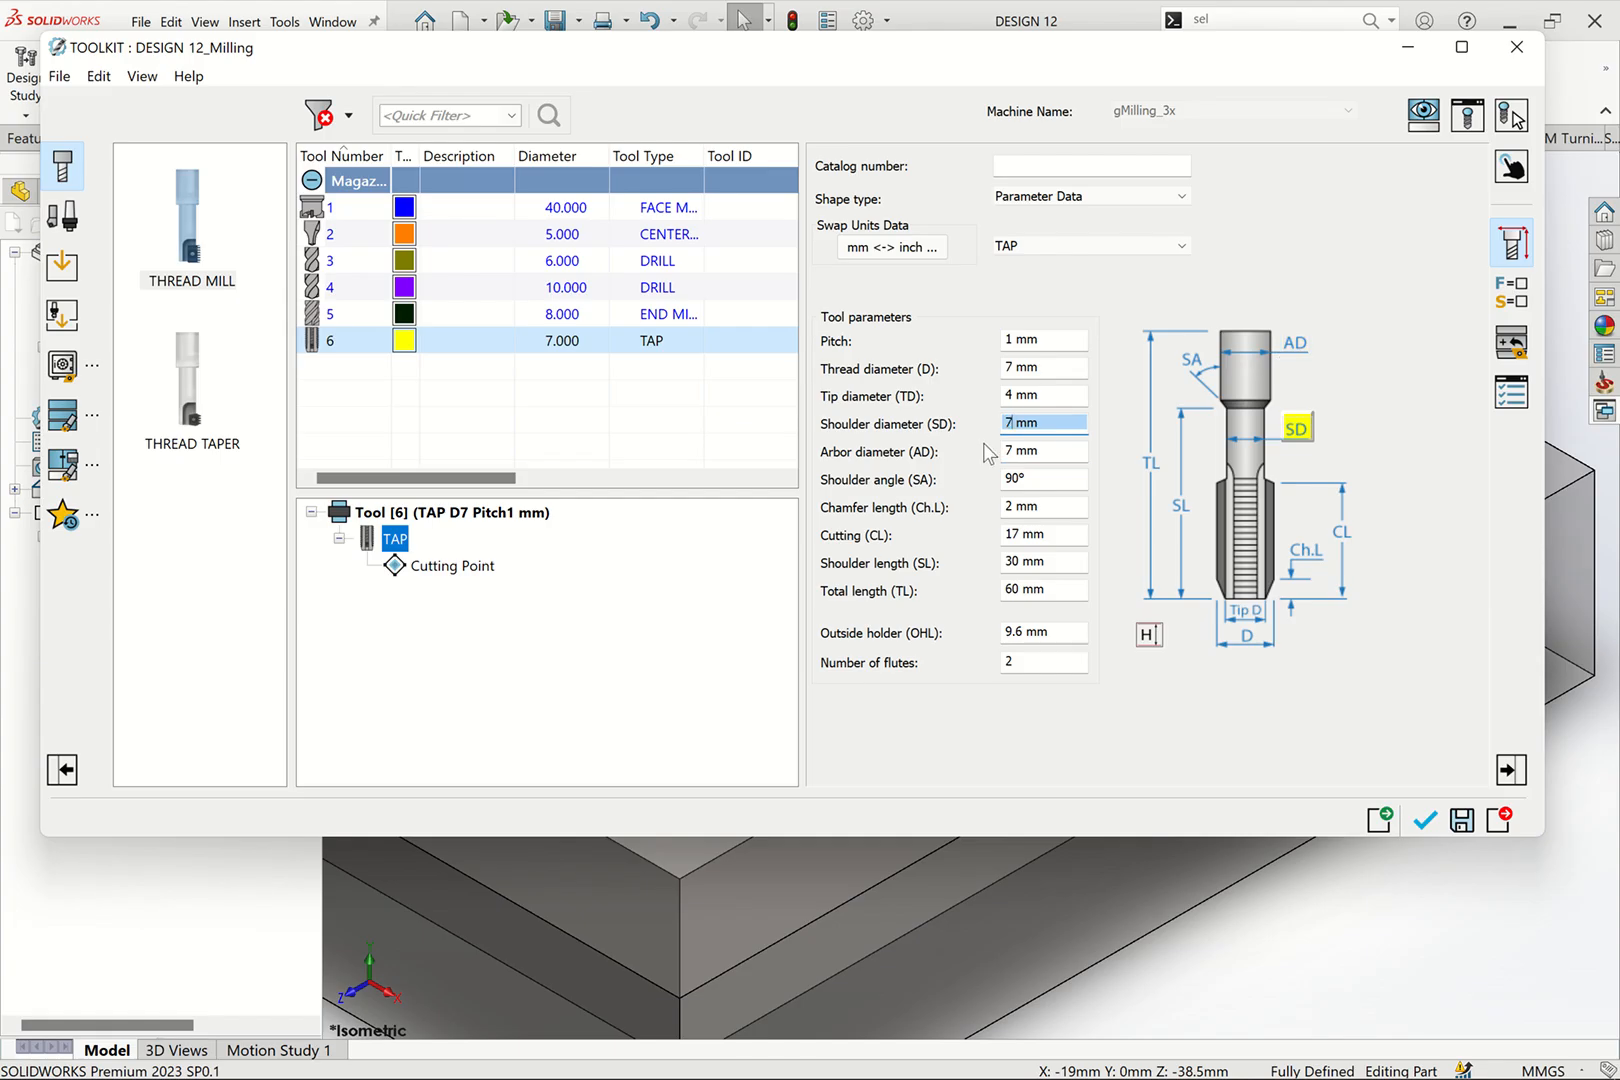
click(1016, 453)
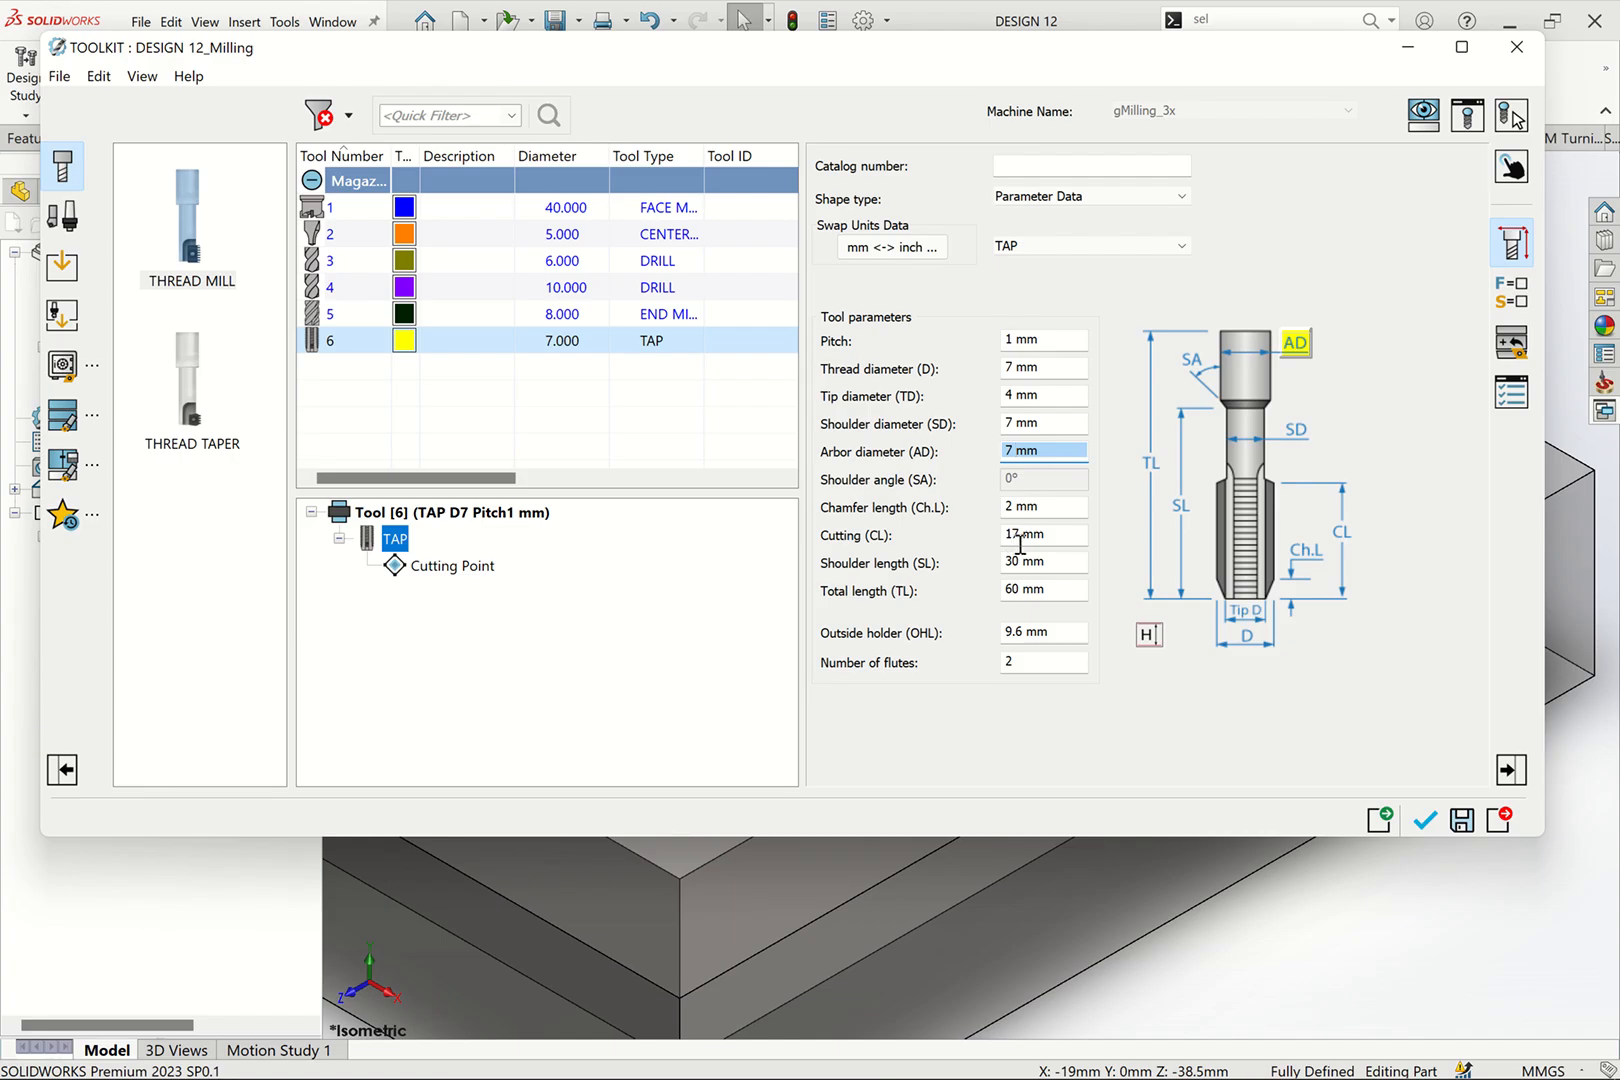
Step: Set the tap's cutting length to 30 mm, shoulder length to 50 mm and total length to 75 mm
double_click(1018, 534)
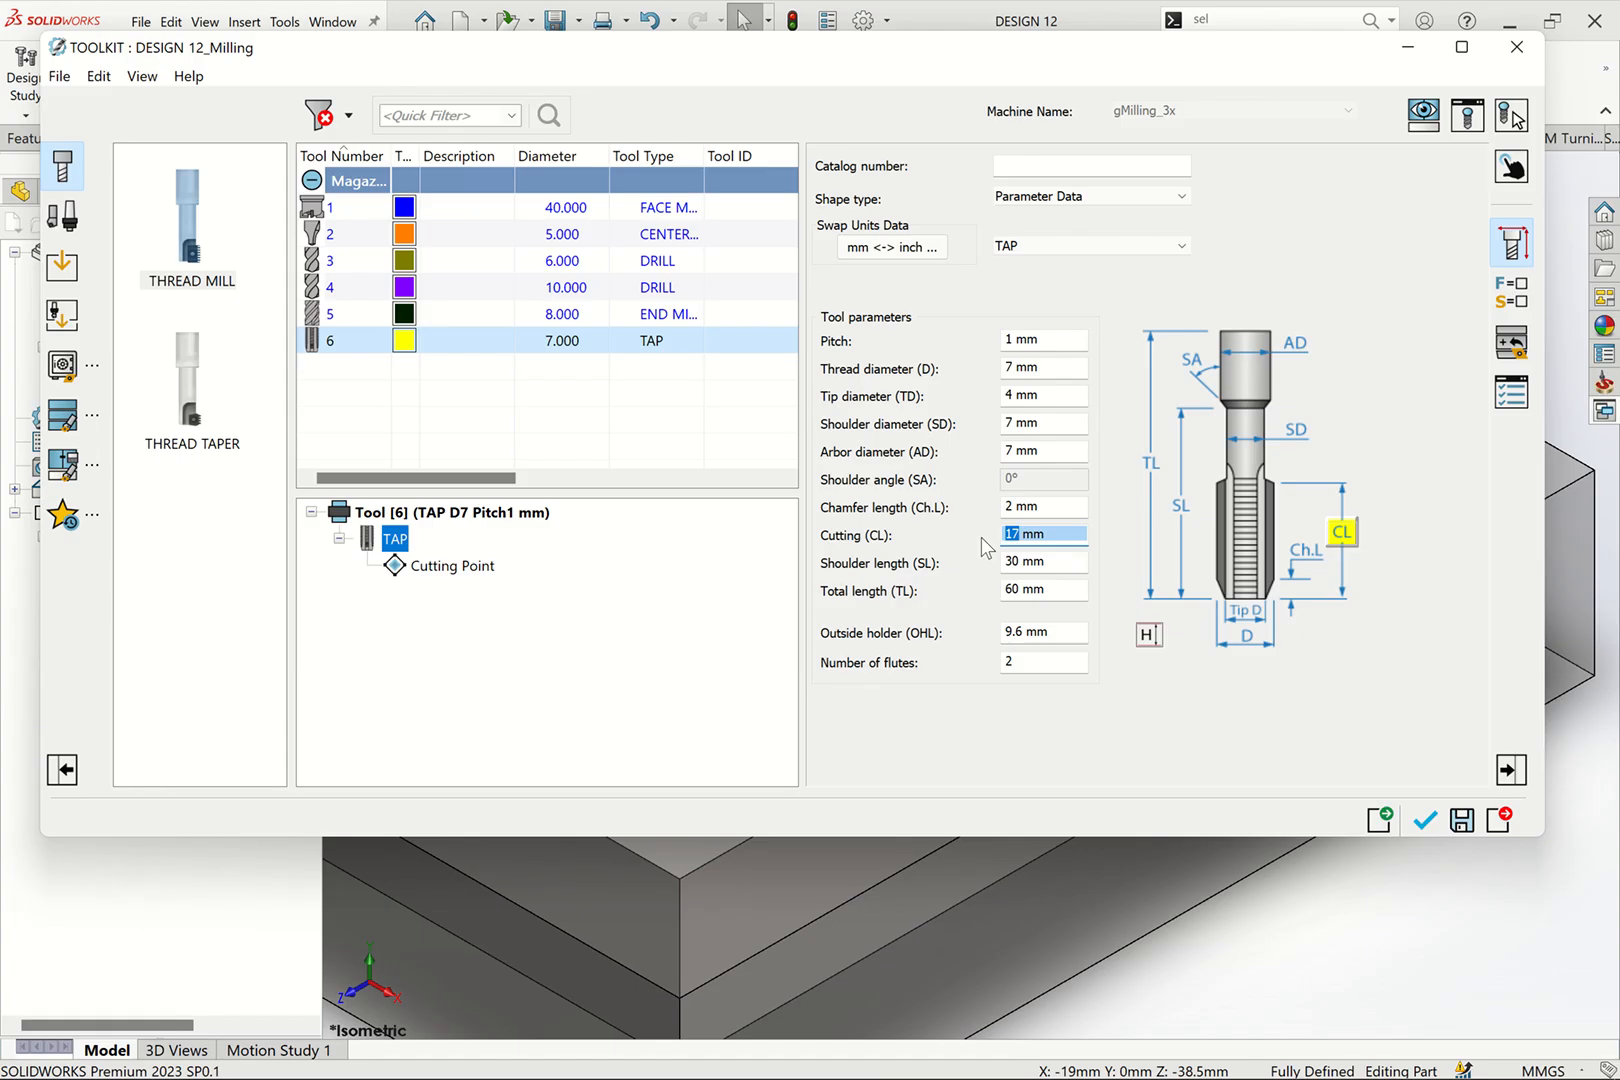
text(30)
double_click(1015, 561)
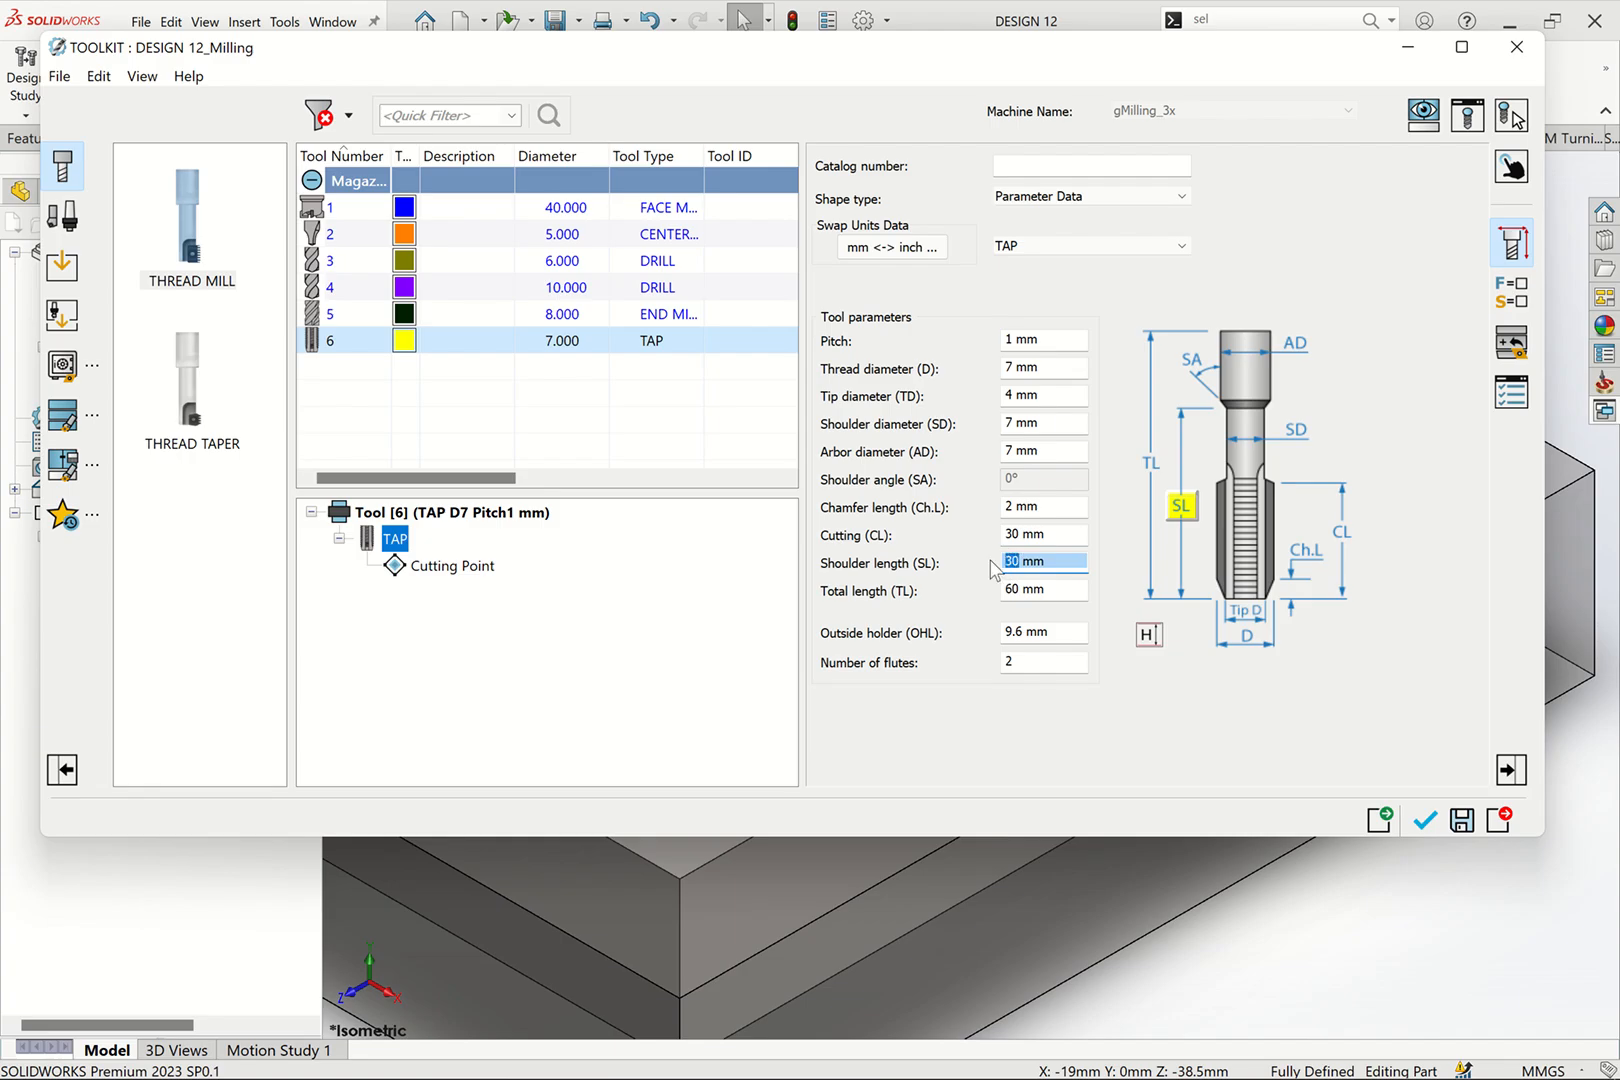
text(3)
key(BackSpace)
text(5)
key(Tab)
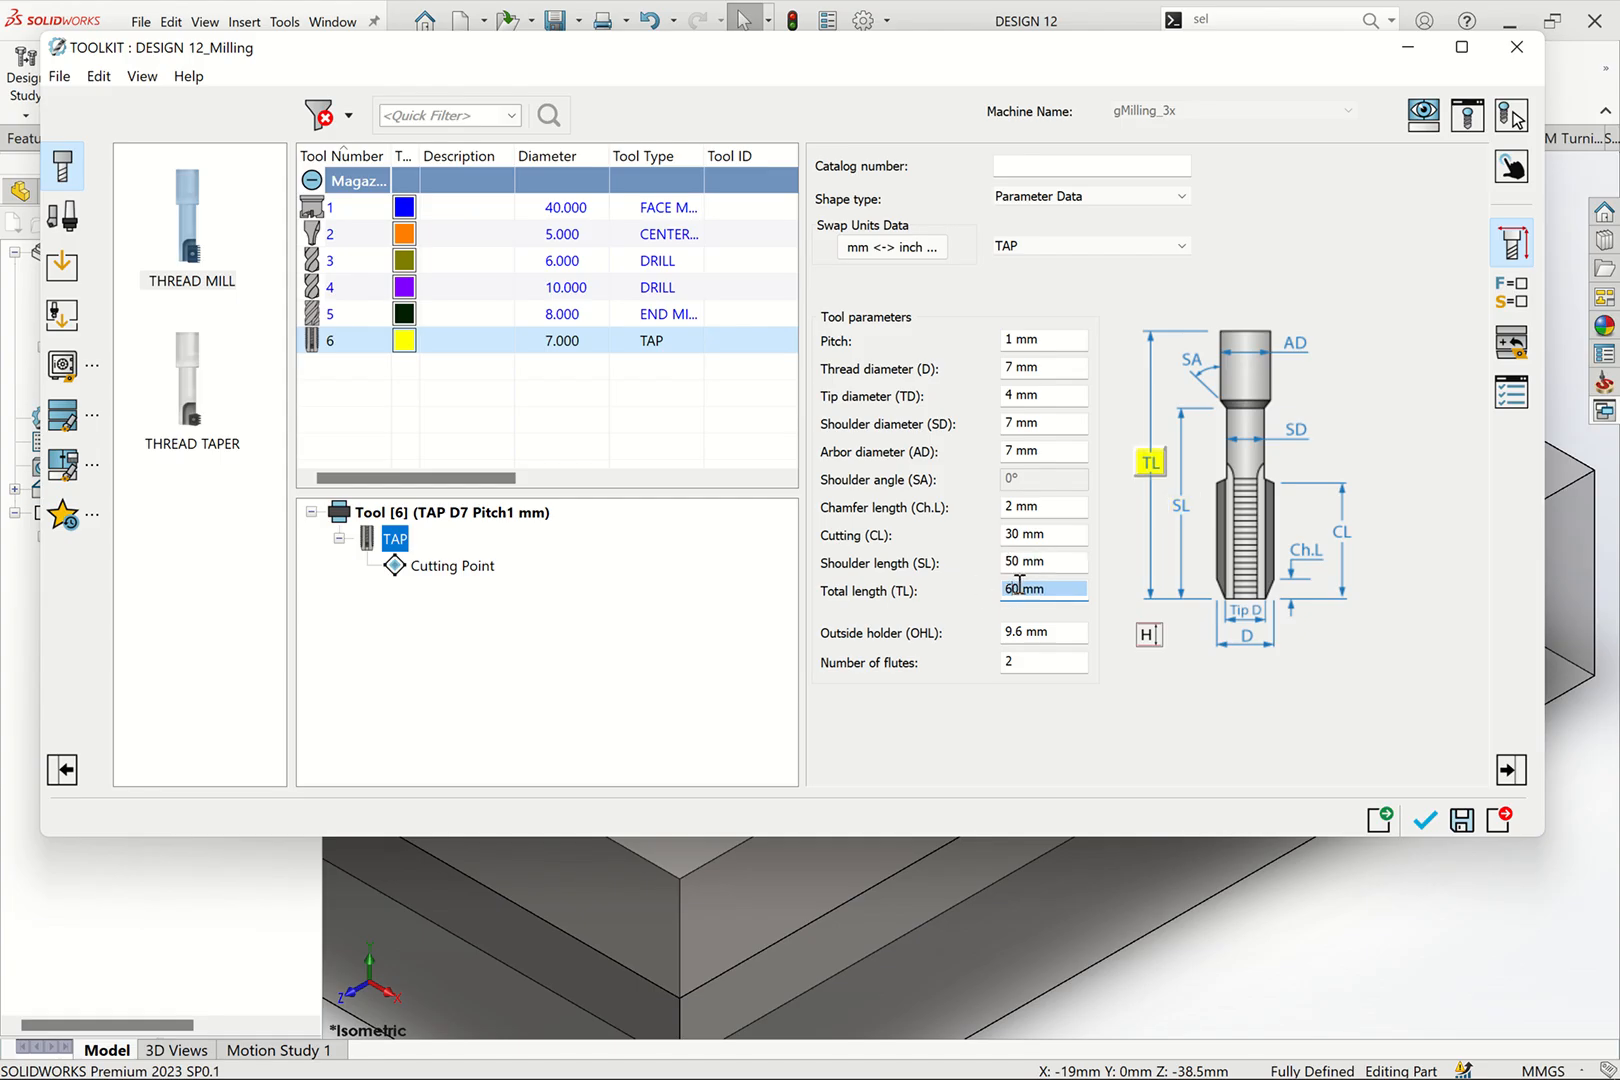
text(75)
Step: Change the tap's shoulder length to 60 mm
click(1024, 560)
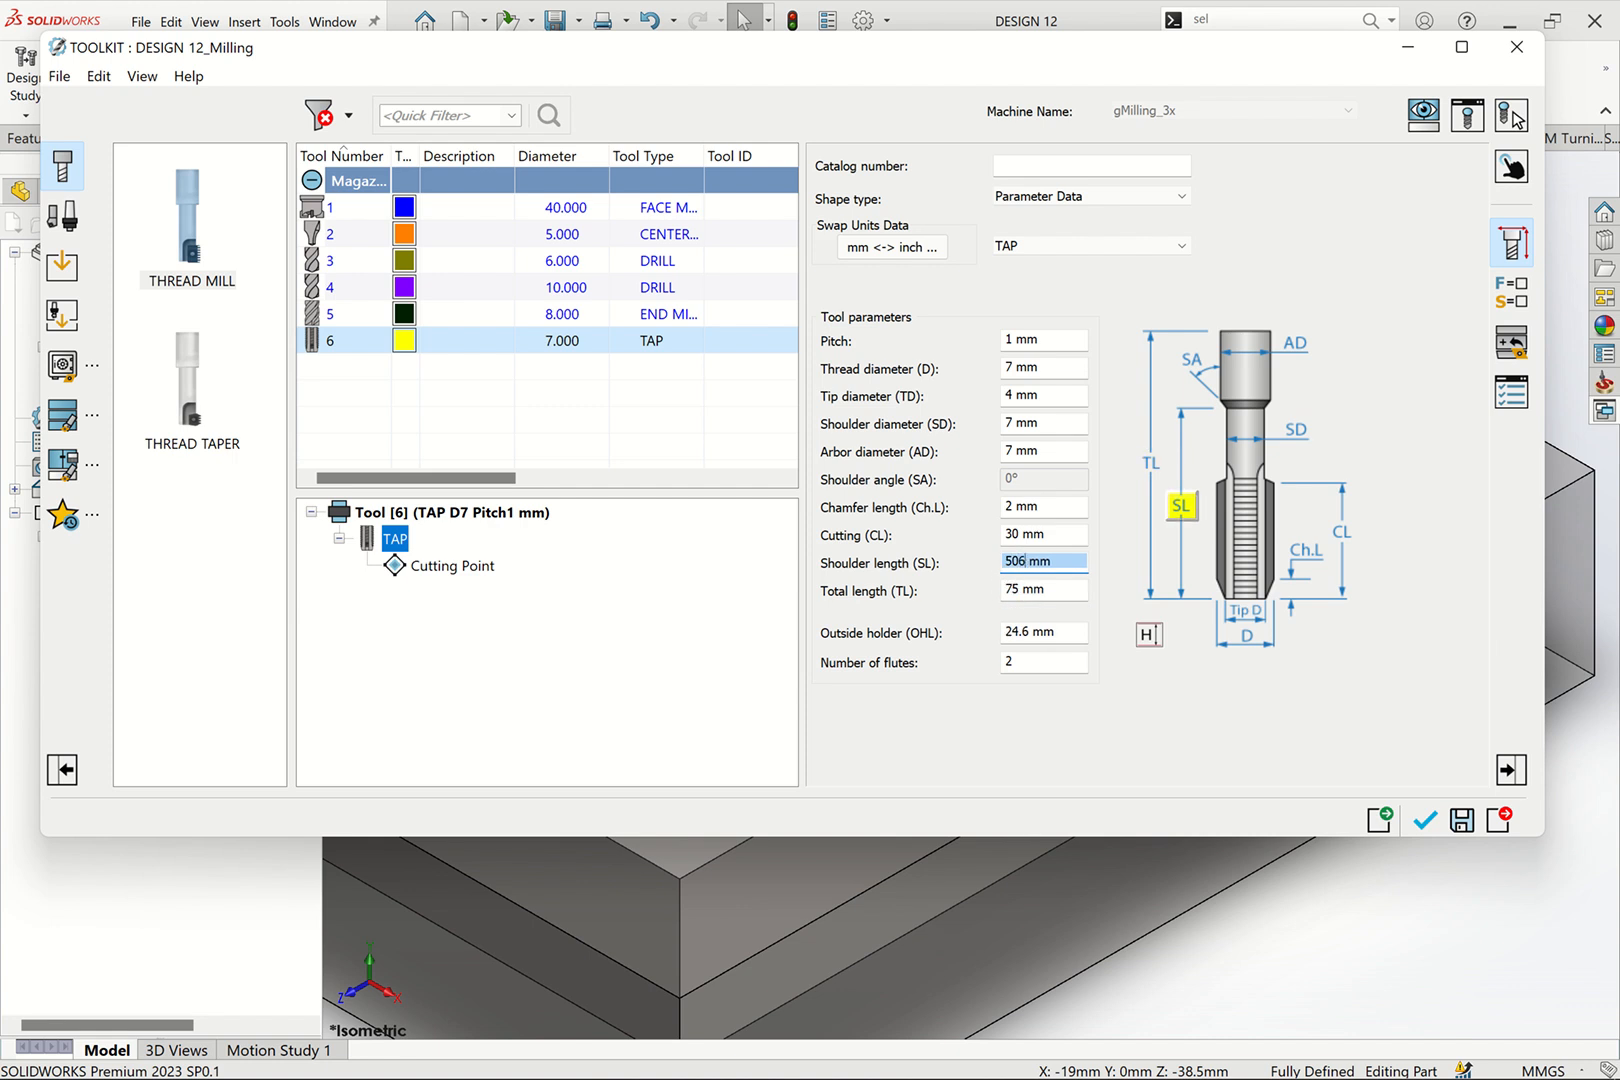
text(60)
drag(1034, 563, 1000, 562)
text(6)
click(1030, 589)
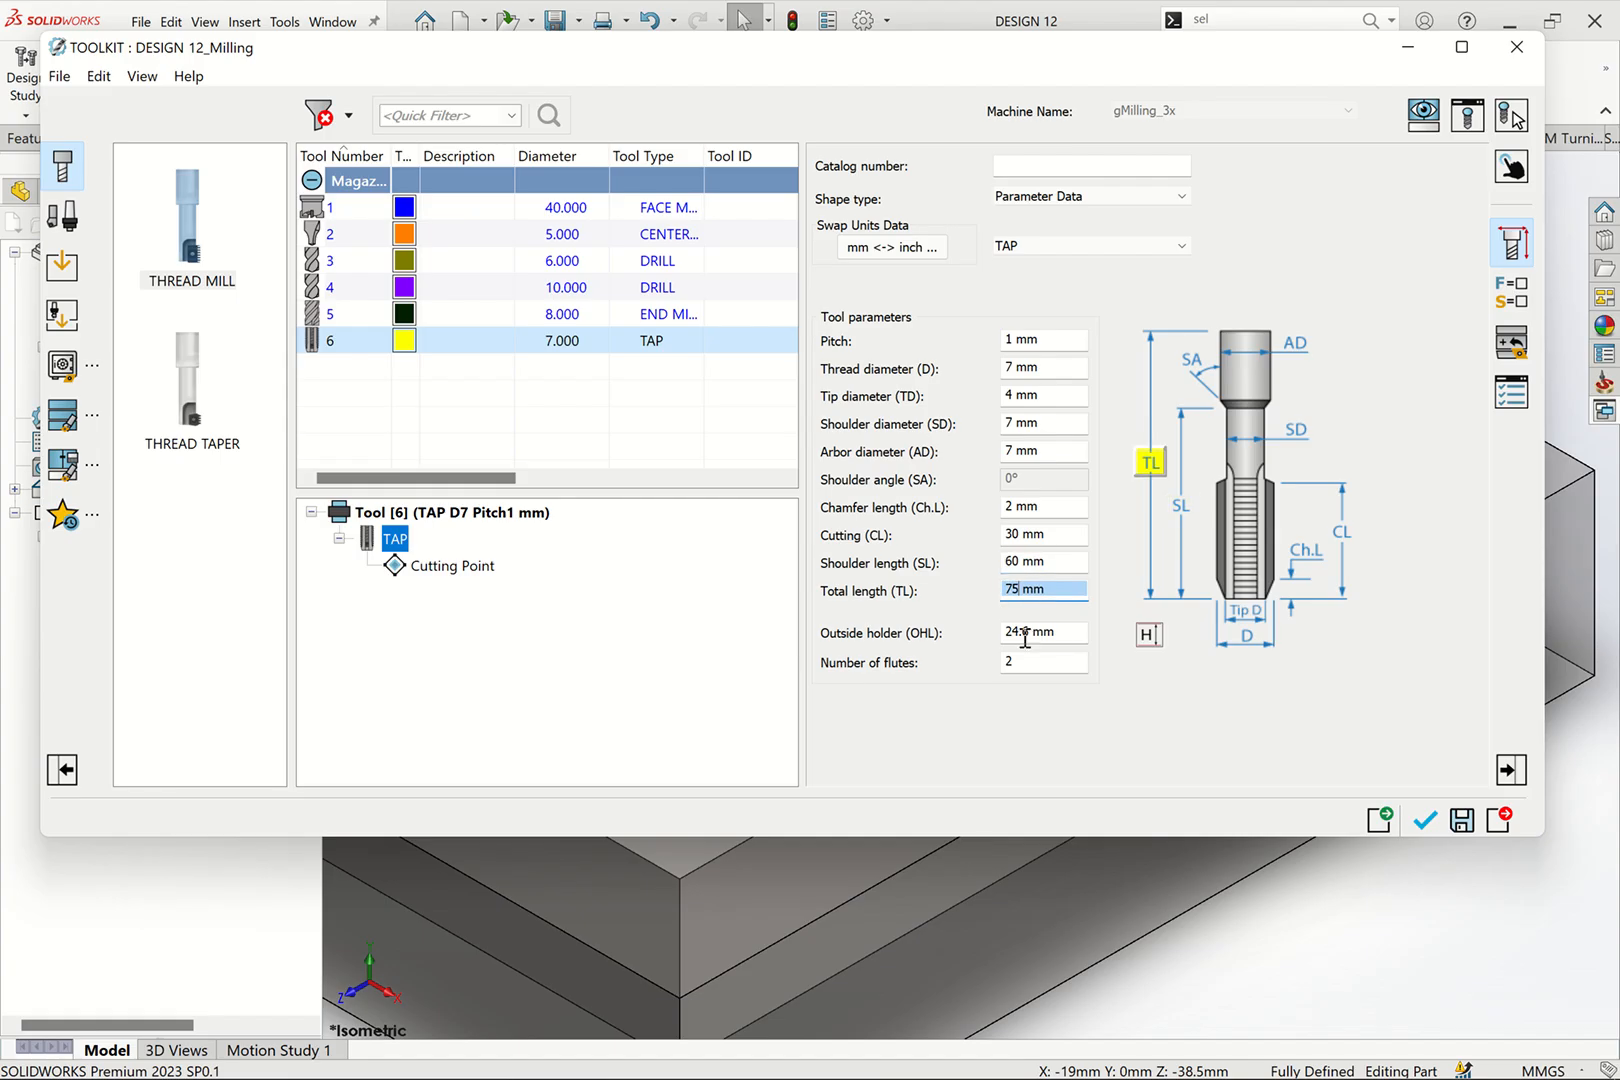
Step: Set the tap's number of flutes to 4
click(1022, 659)
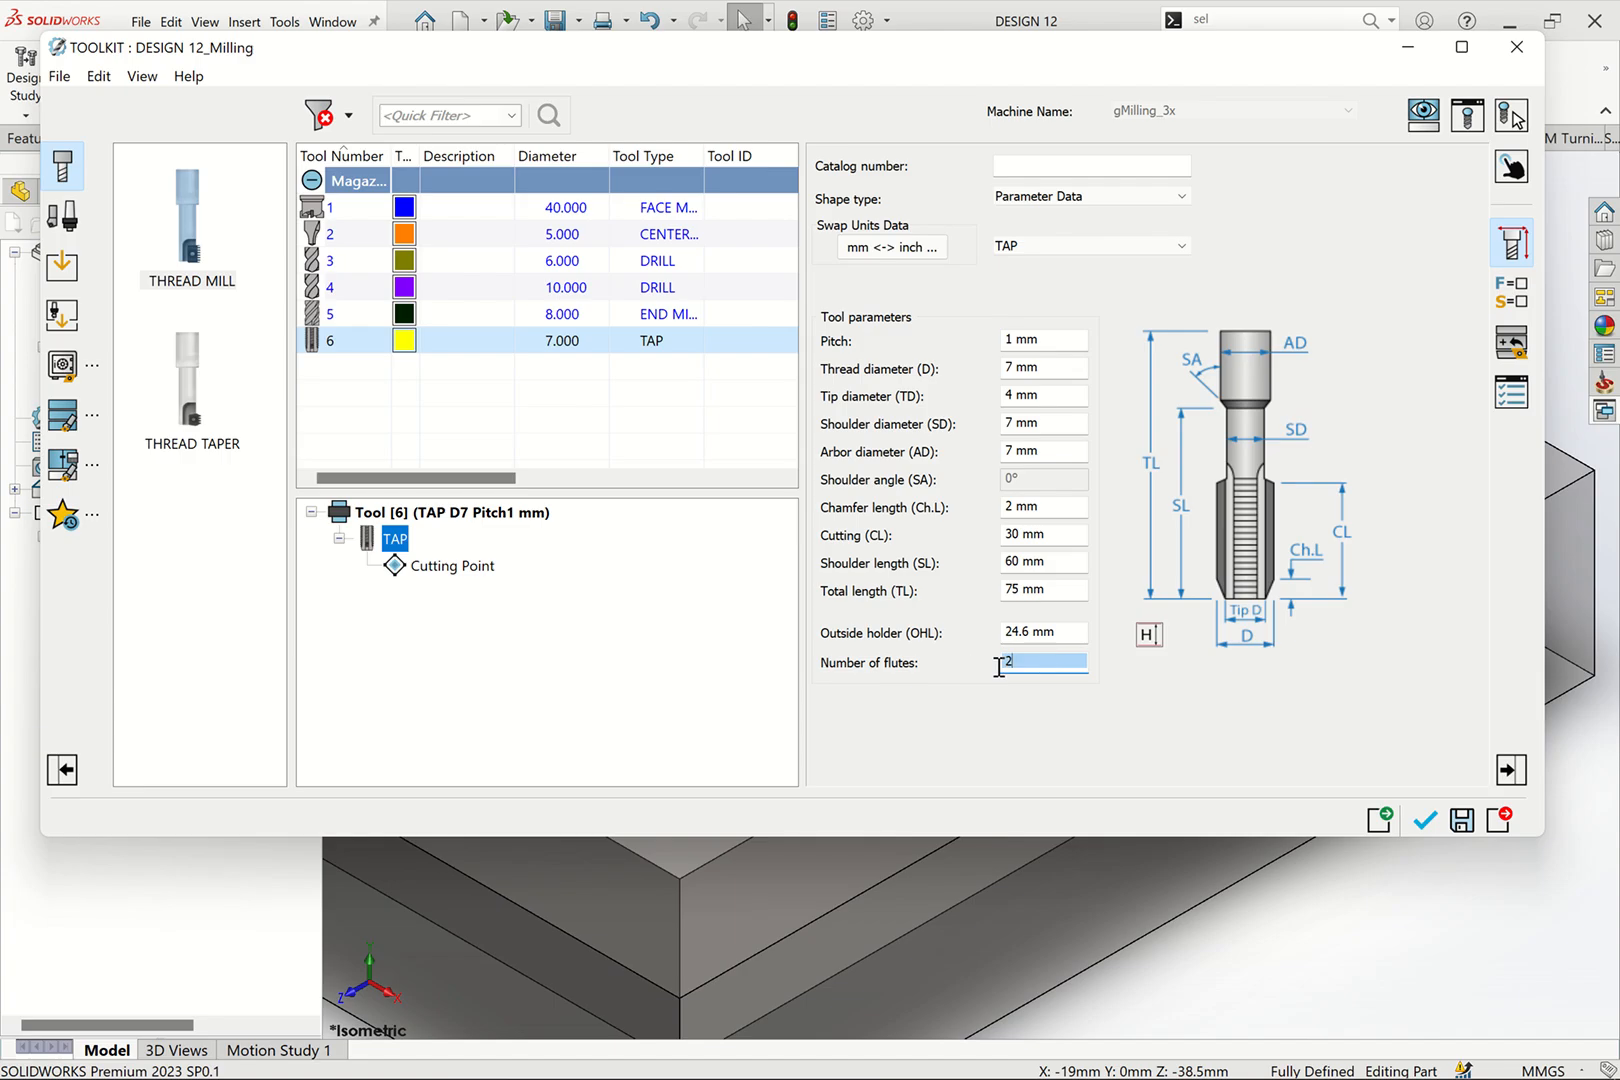
text(4)
click(1046, 636)
click(1040, 589)
click(1040, 510)
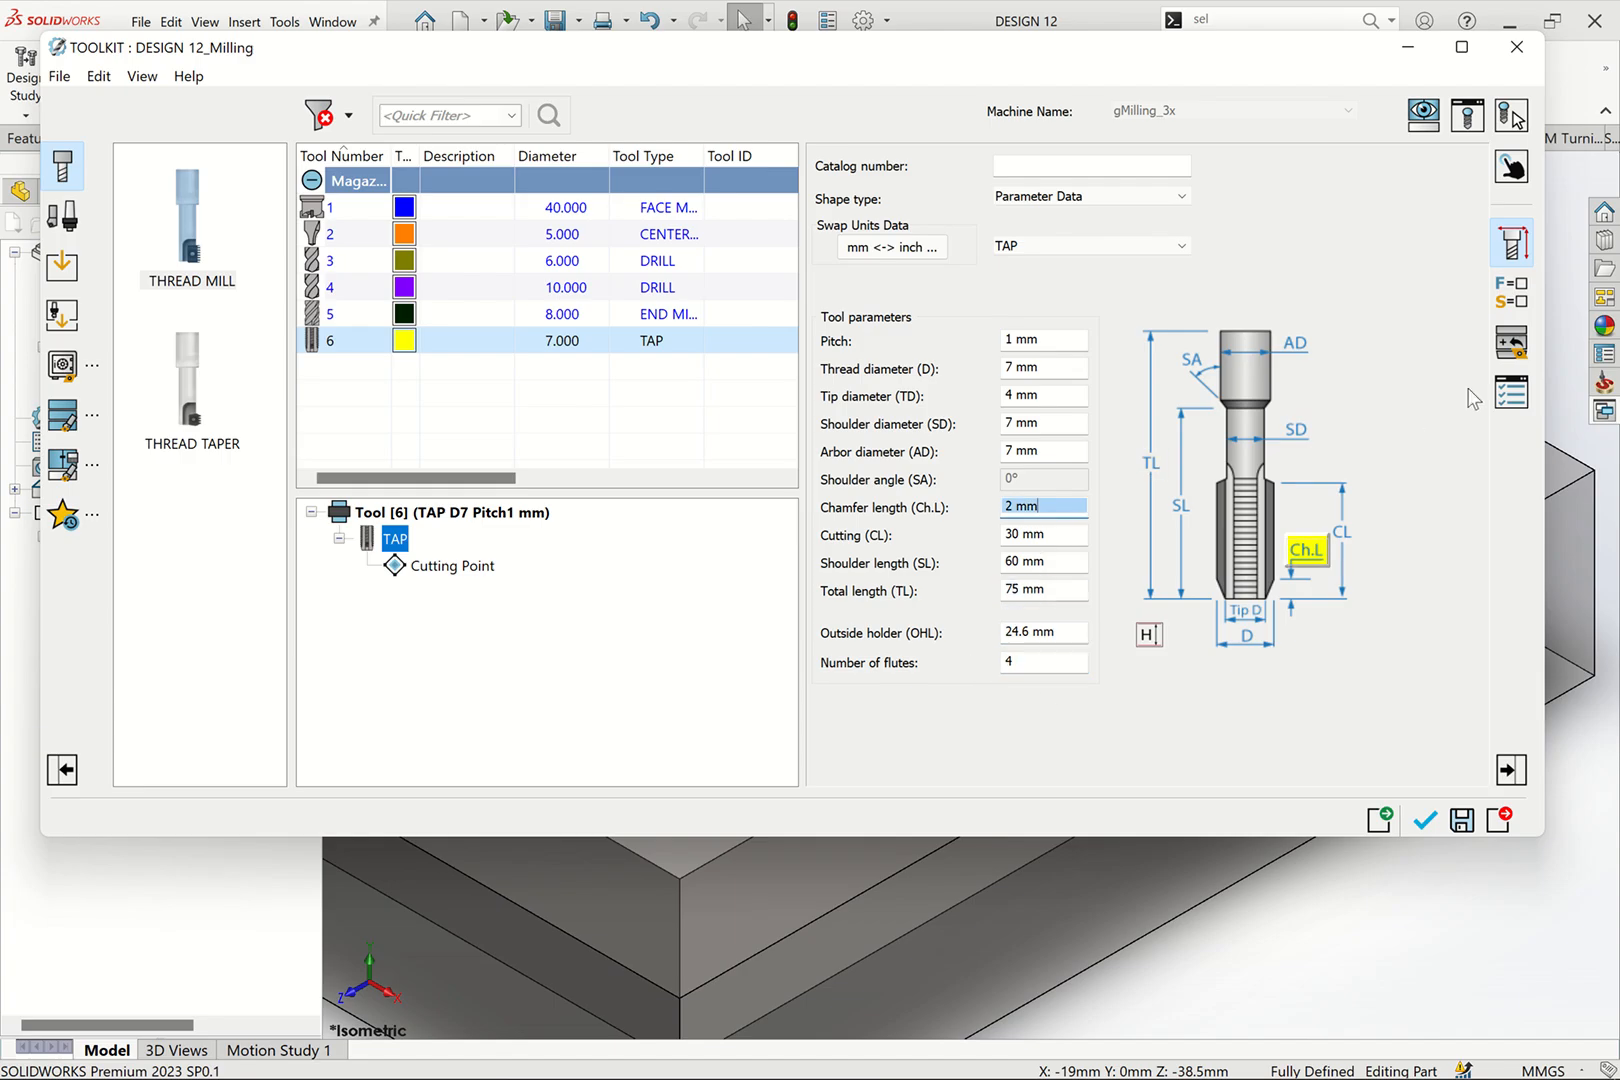
Step: In the tap's milling feed data, disable the separate finish feed and set the XY feed to 714.5 mm/min
click(1513, 295)
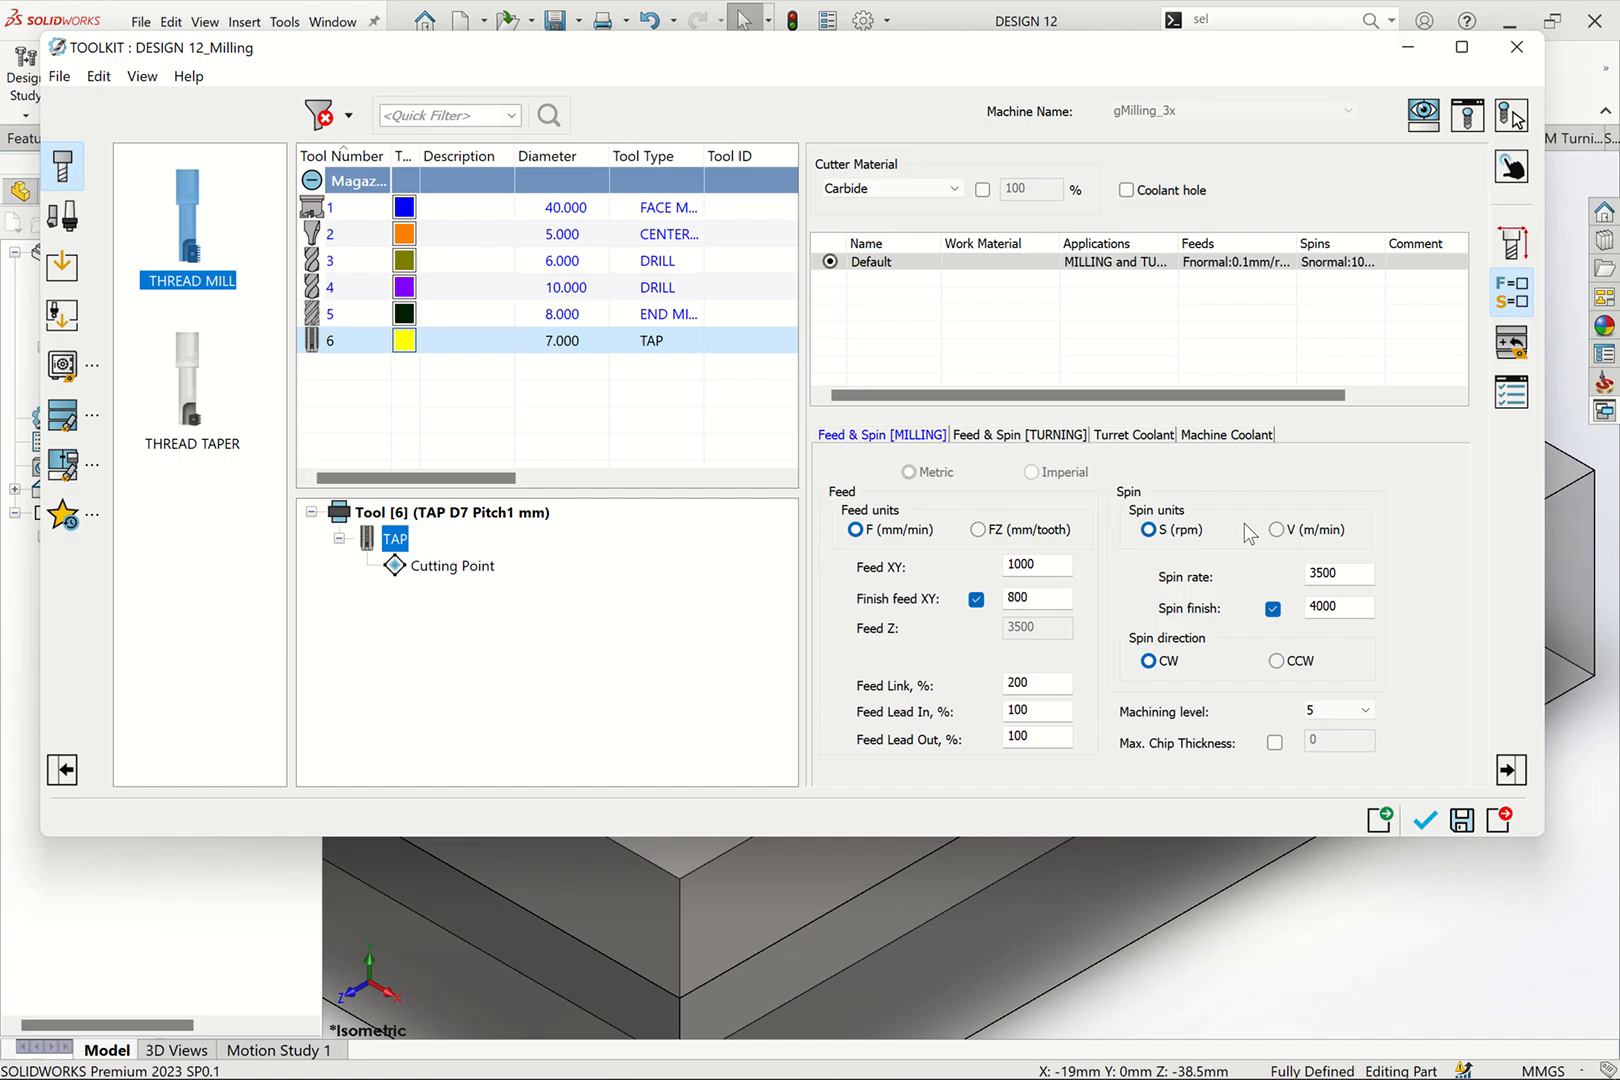
click(976, 599)
drag(1042, 563, 950, 578)
text(714.5)
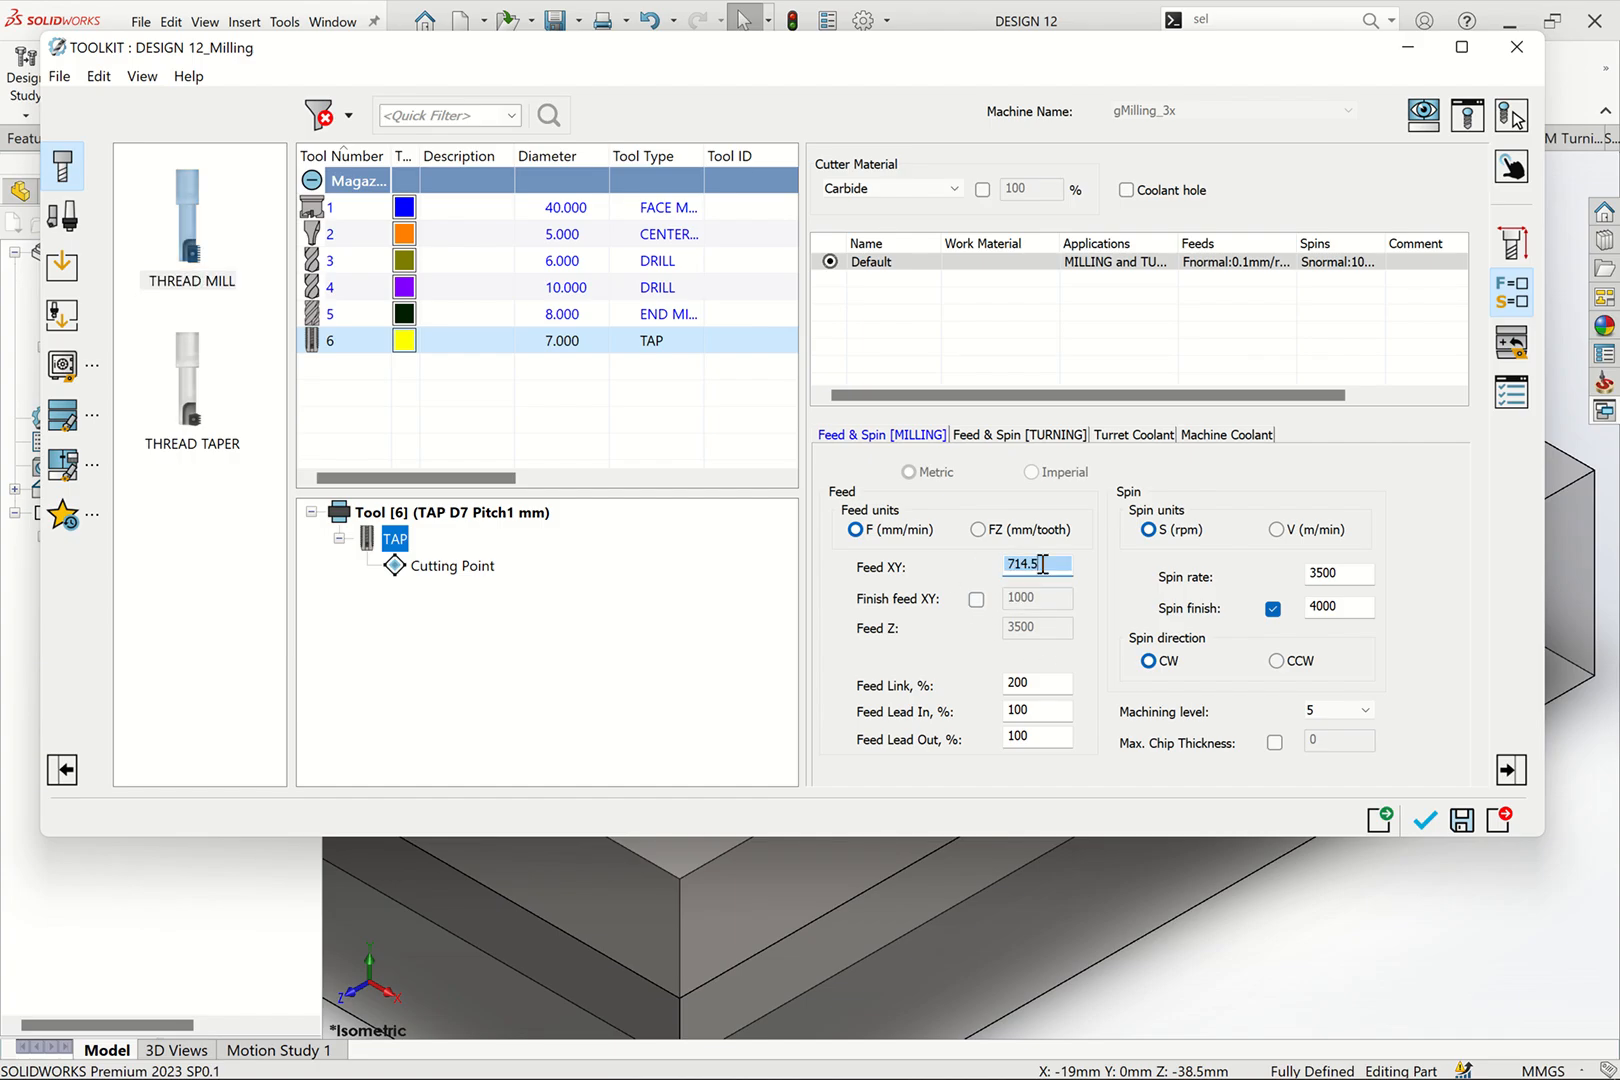
Step: Disable the separate finish spin and set the tap's spin rate to 475 rpm
click(1273, 608)
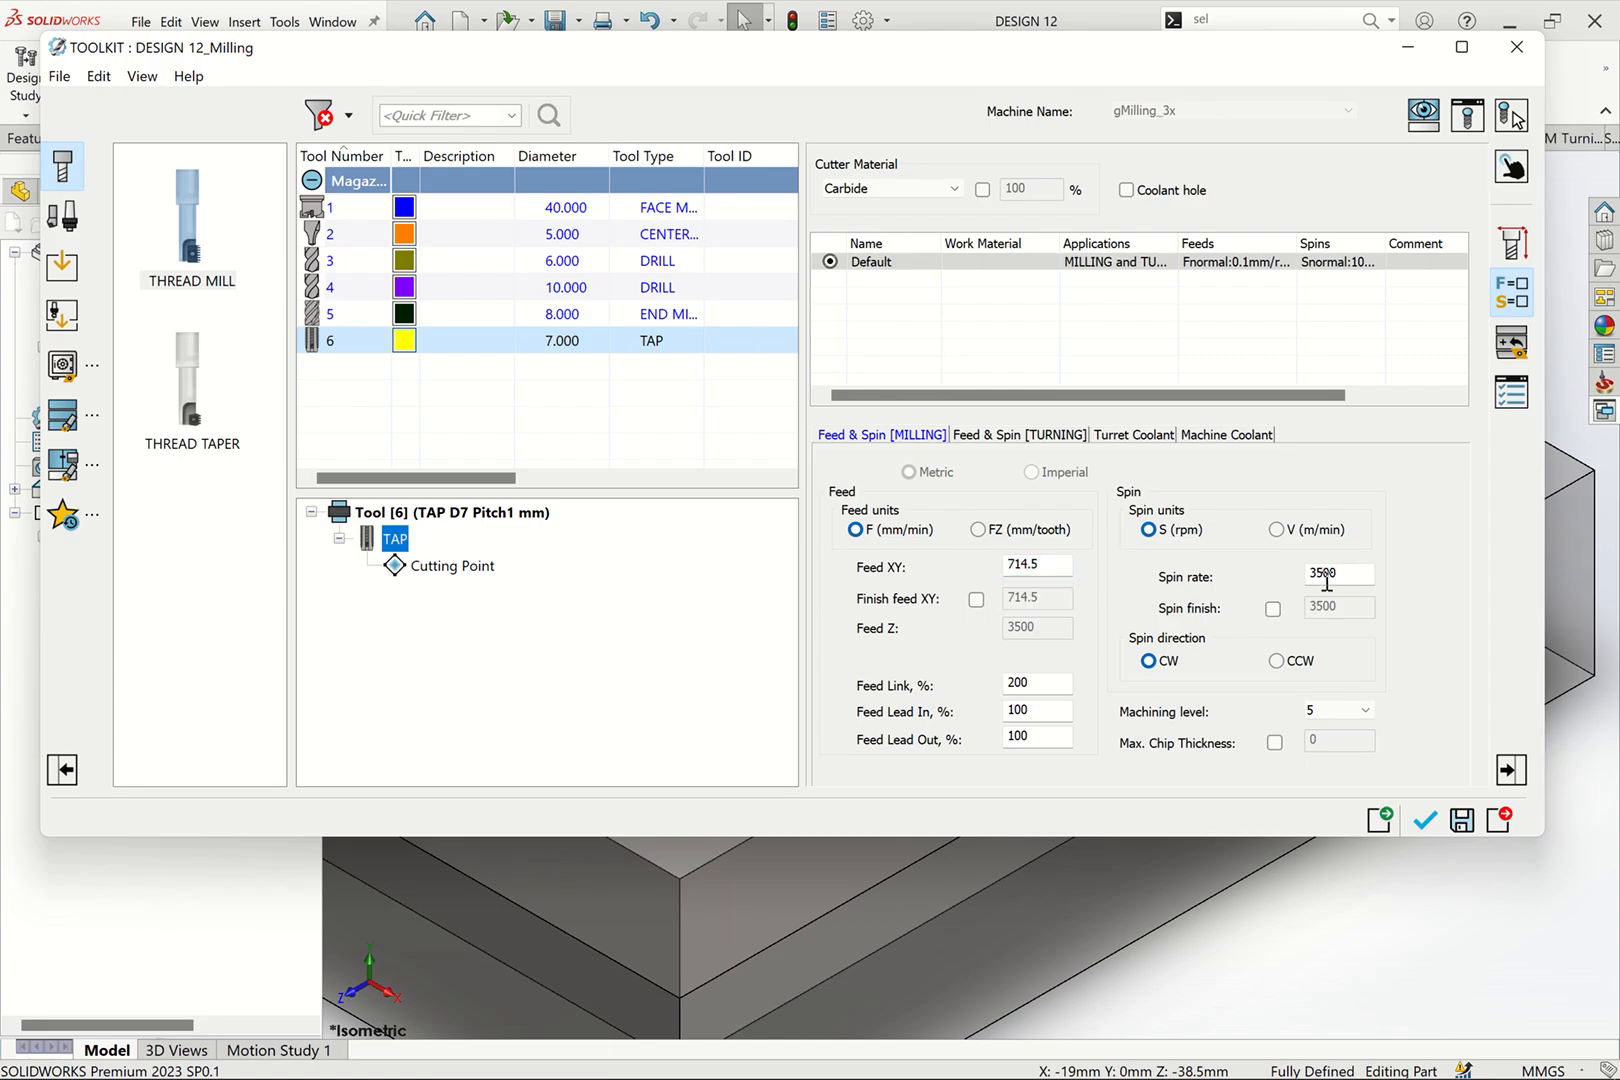
drag(1340, 572, 1205, 590)
text(475)
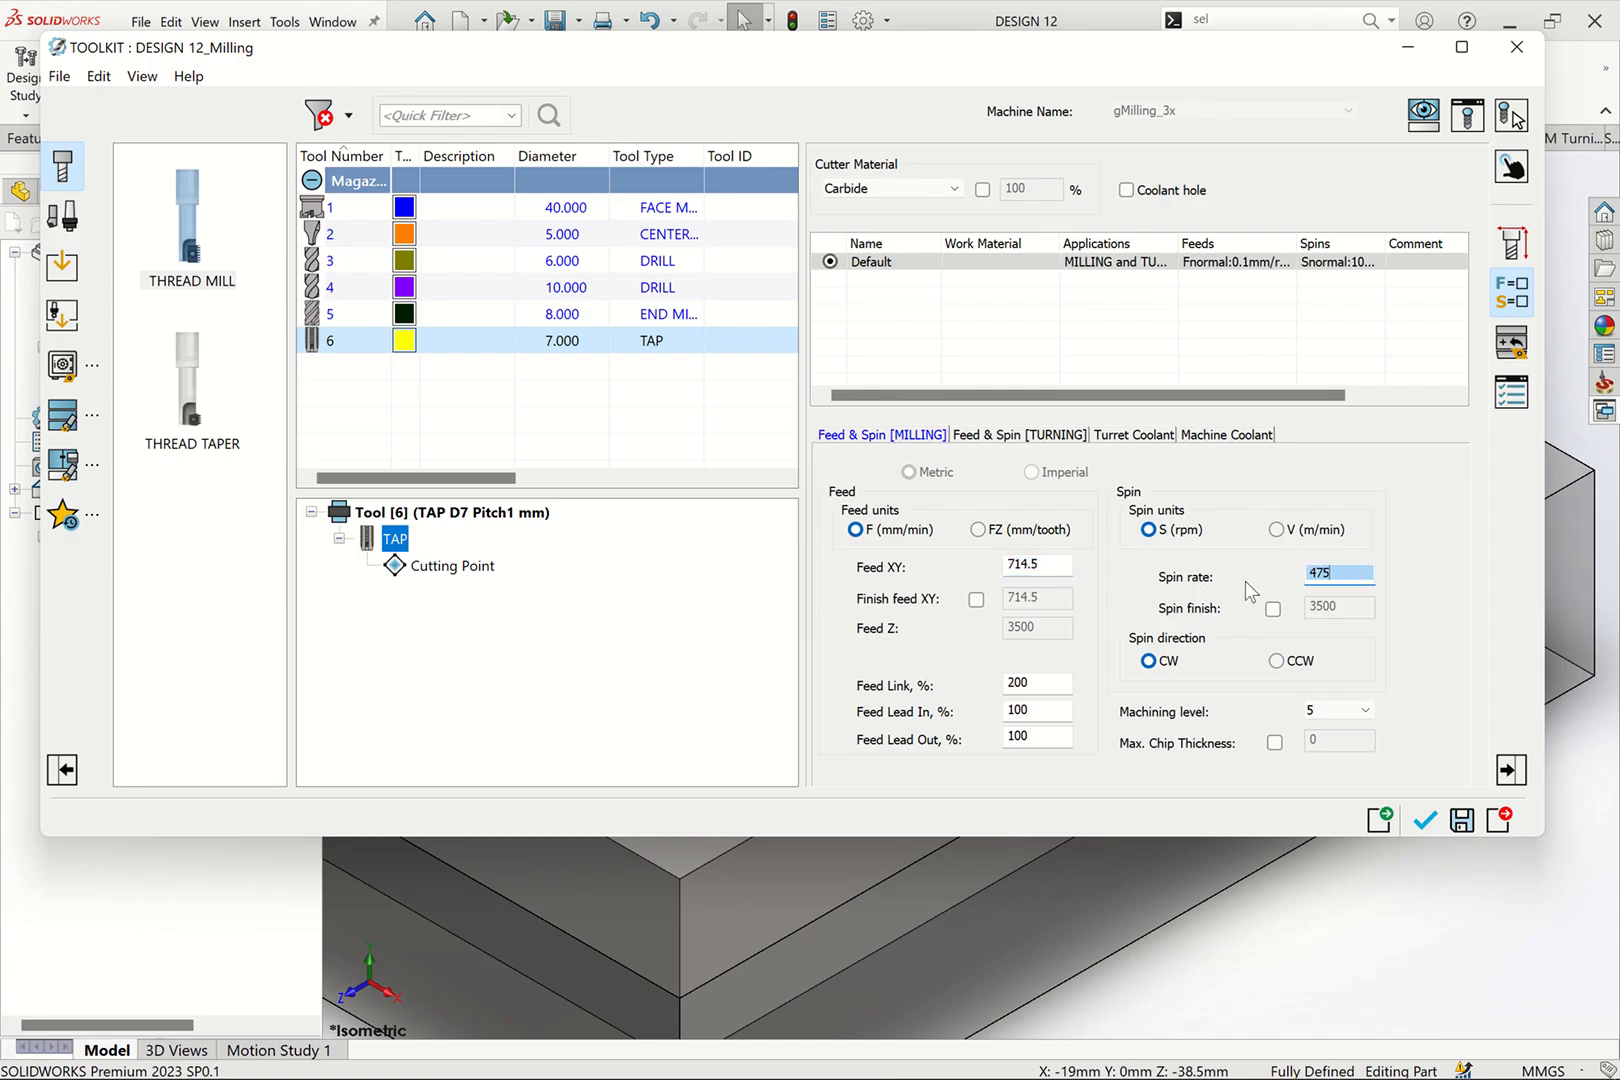
click(1043, 563)
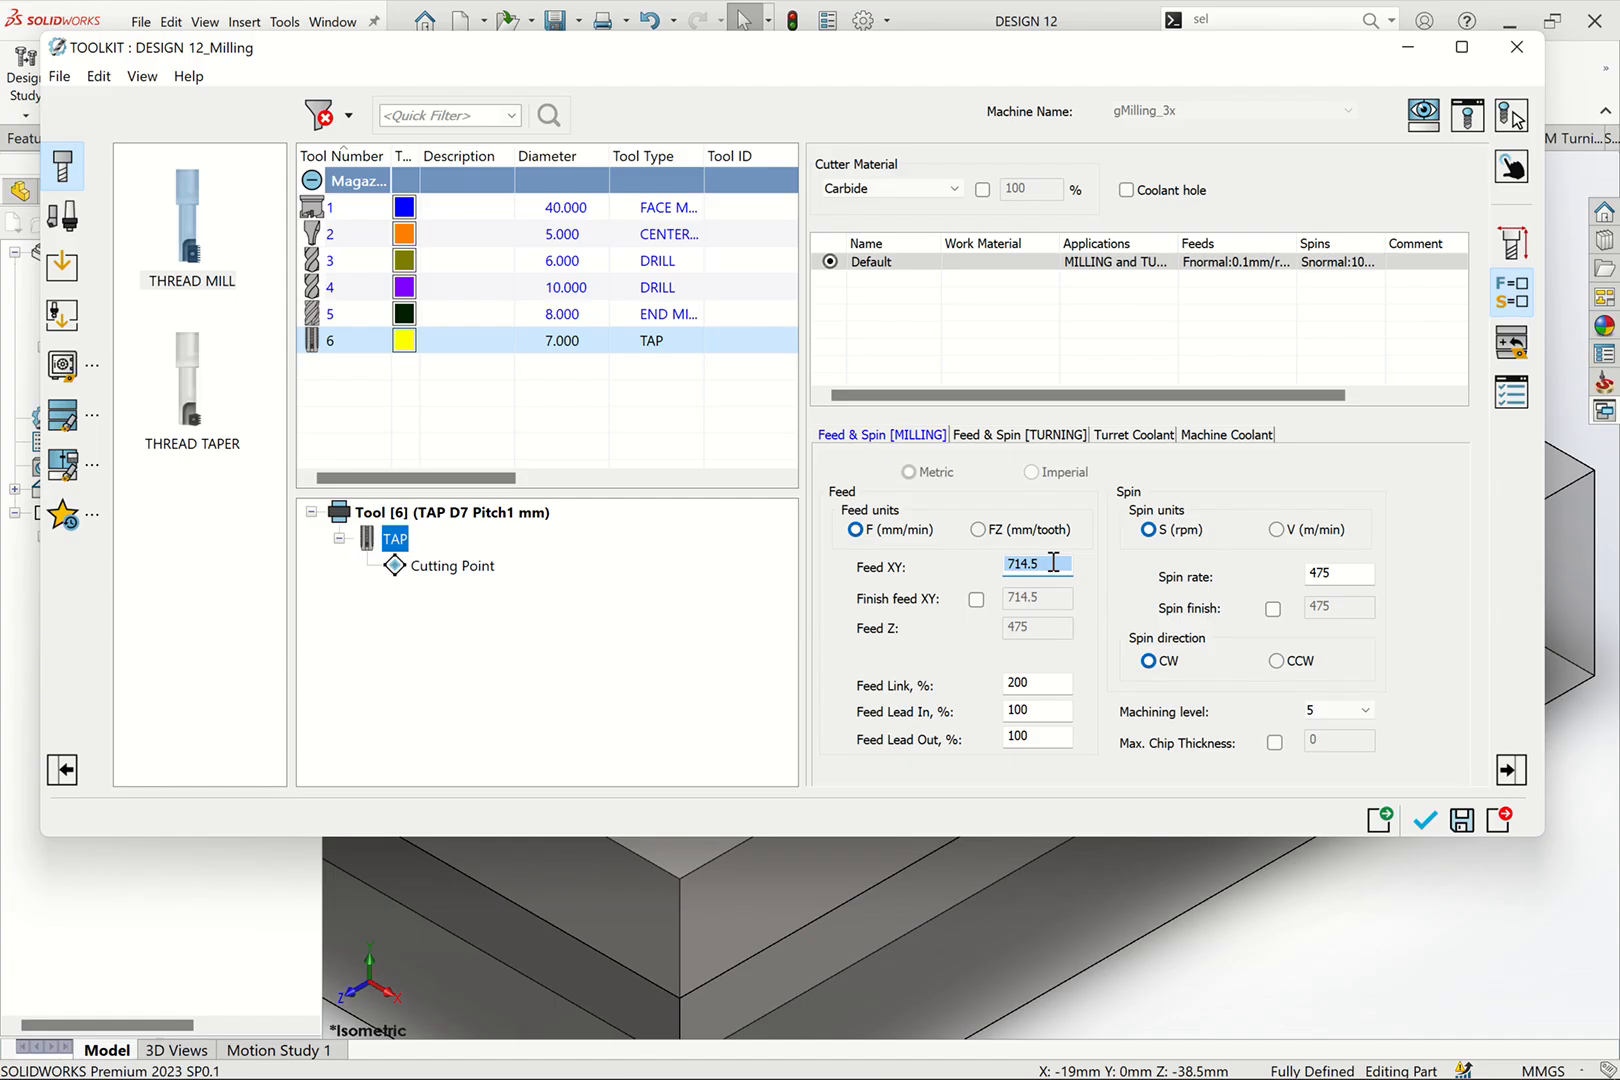
Step: Set the tap's XY feed to 475 mm/min to match its spin rate
click(1345, 572)
click(1043, 563)
click(1334, 574)
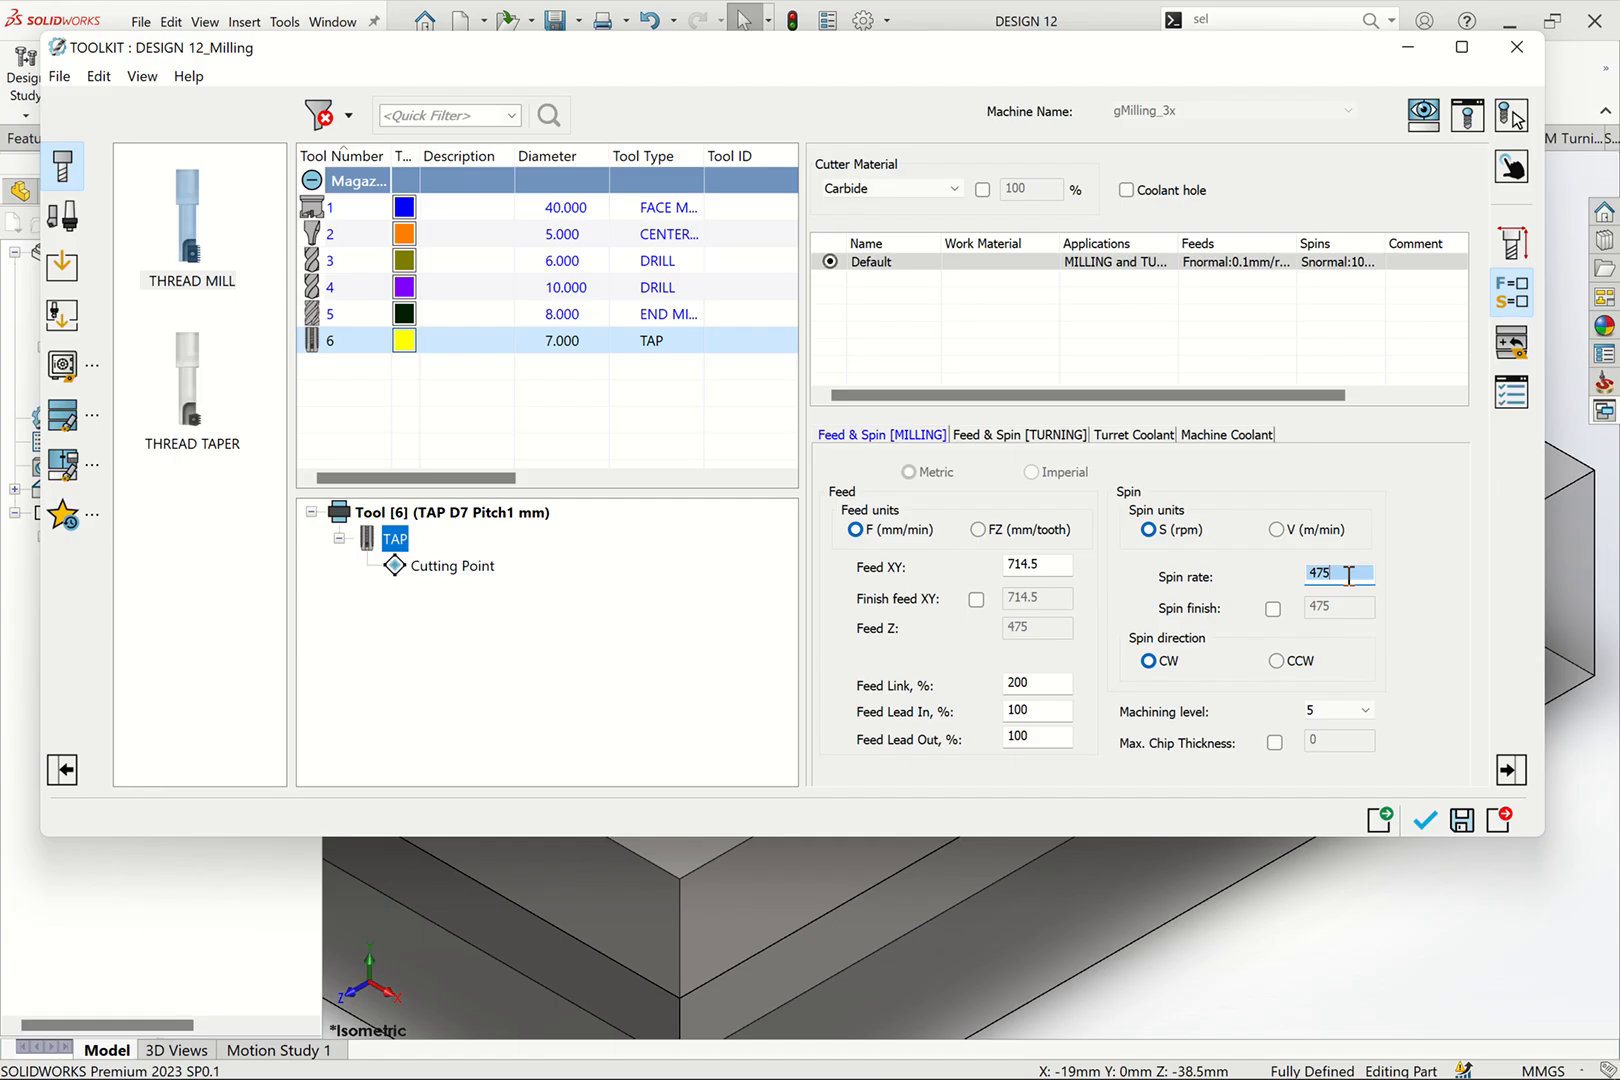
double_click(1060, 565)
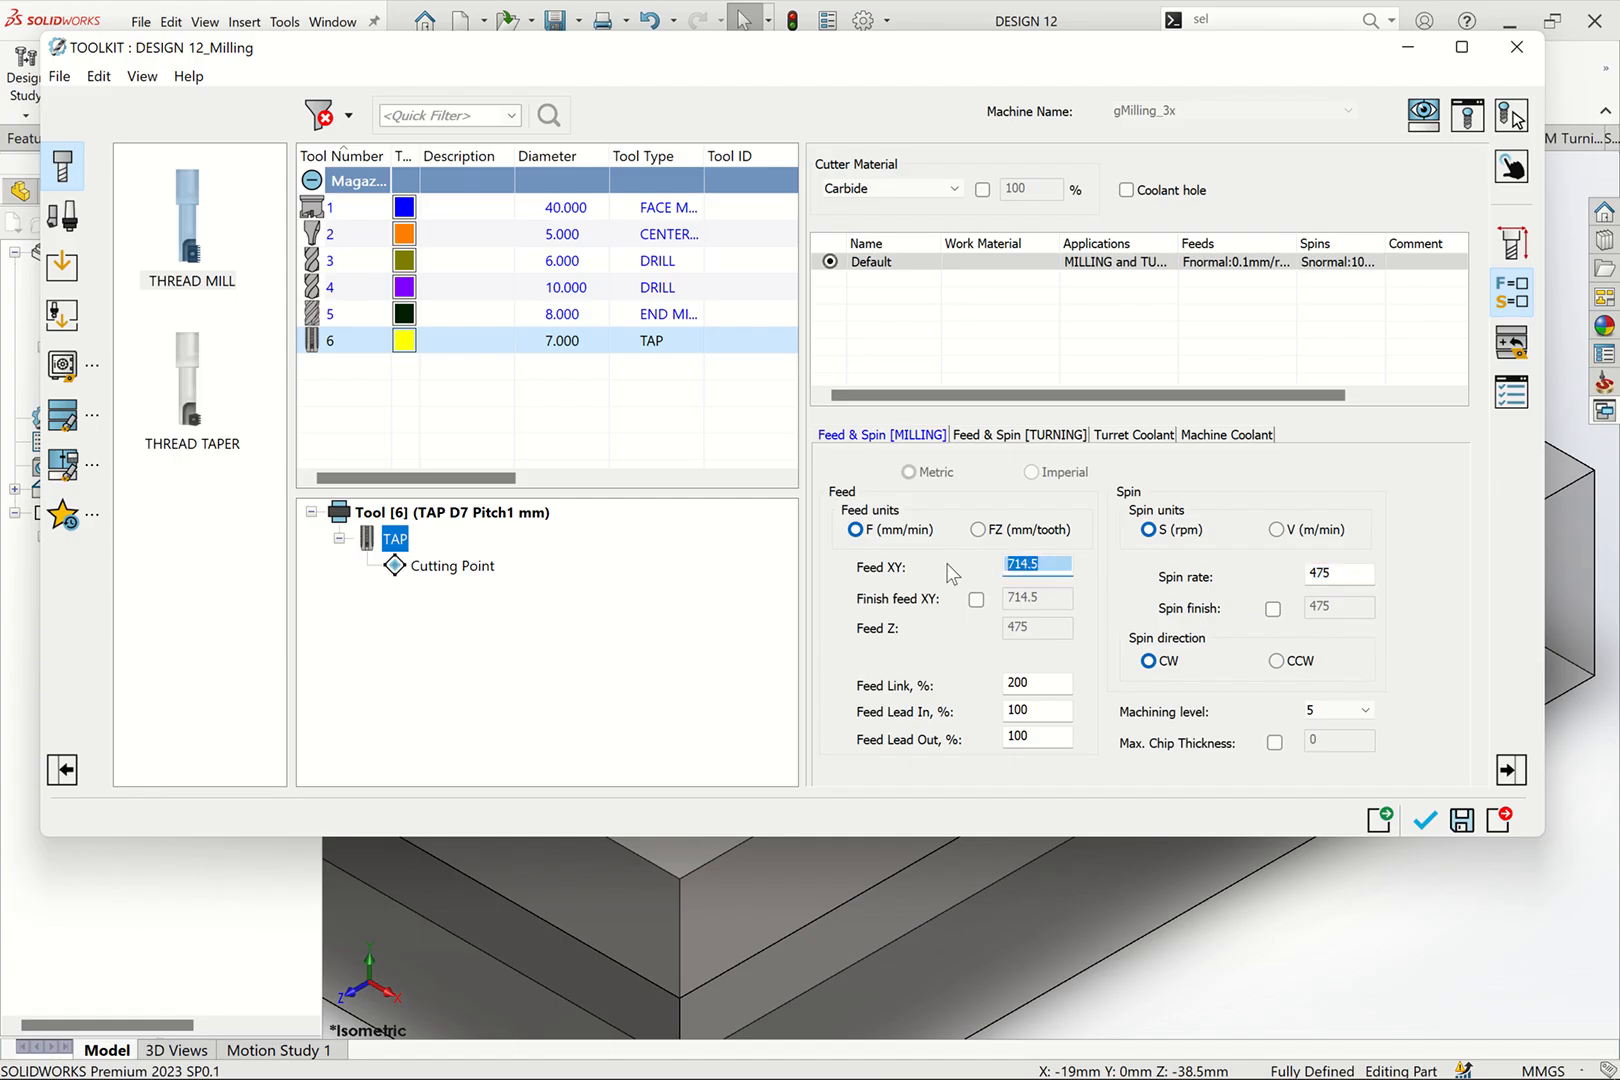
text(475)
double_click(1330, 574)
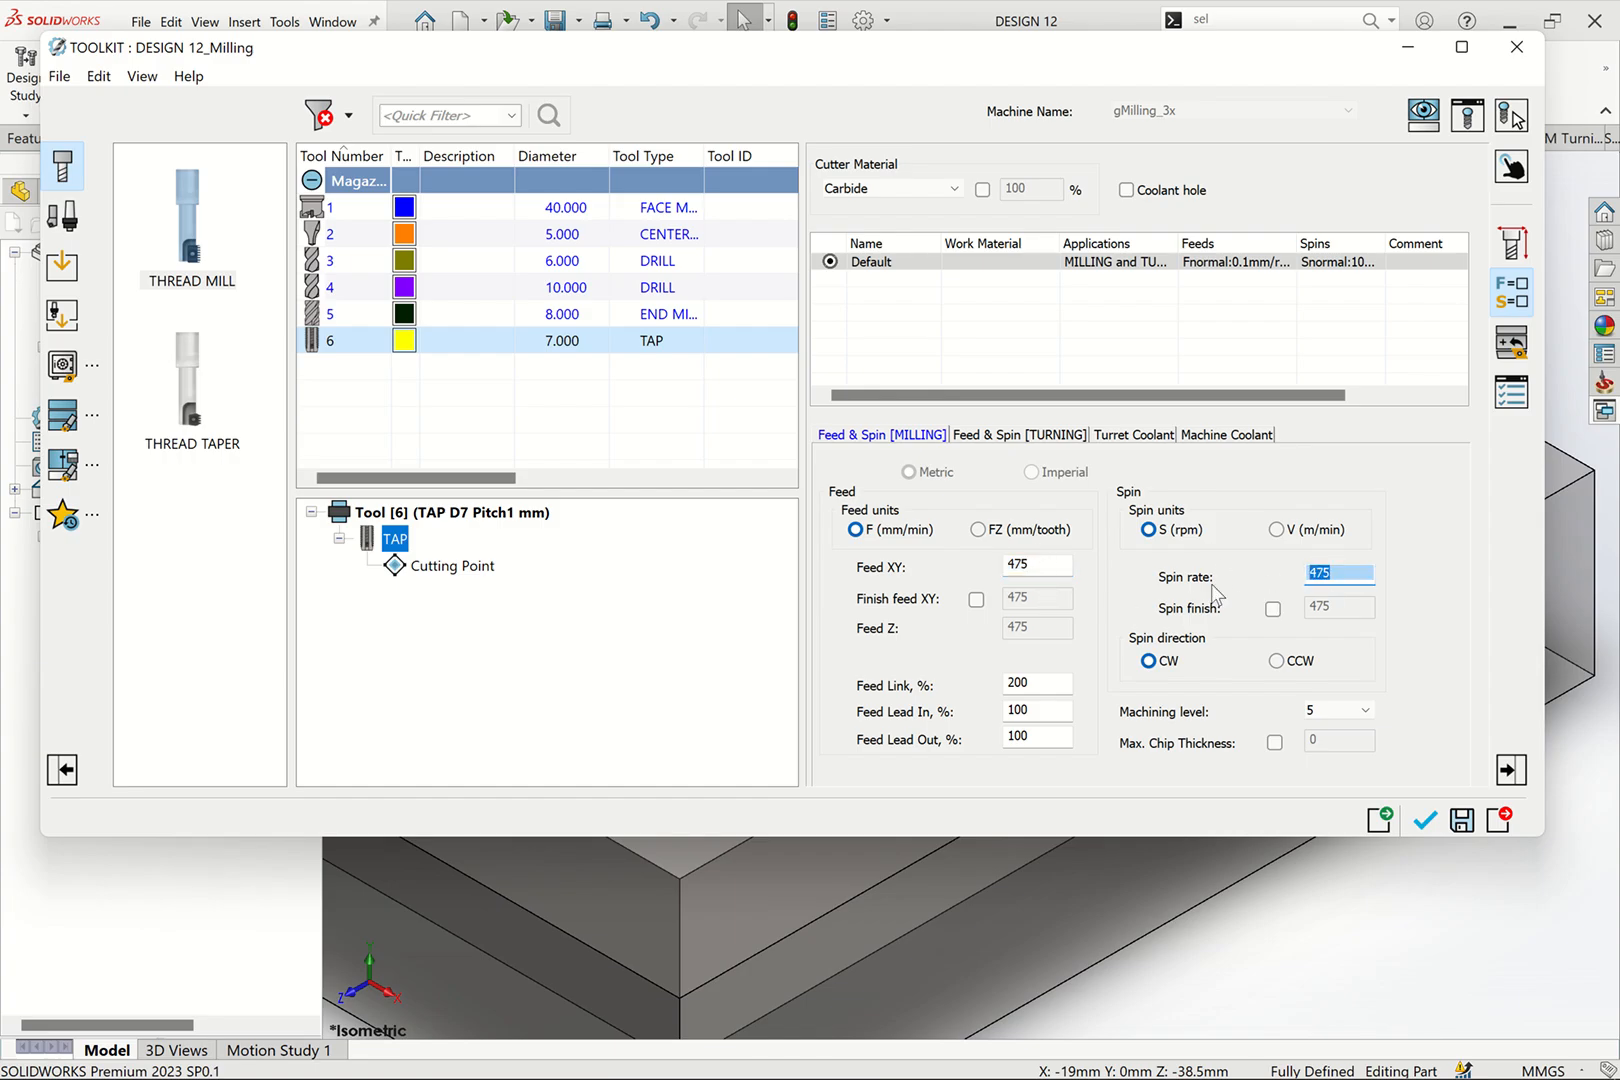
click(1341, 575)
click(1040, 564)
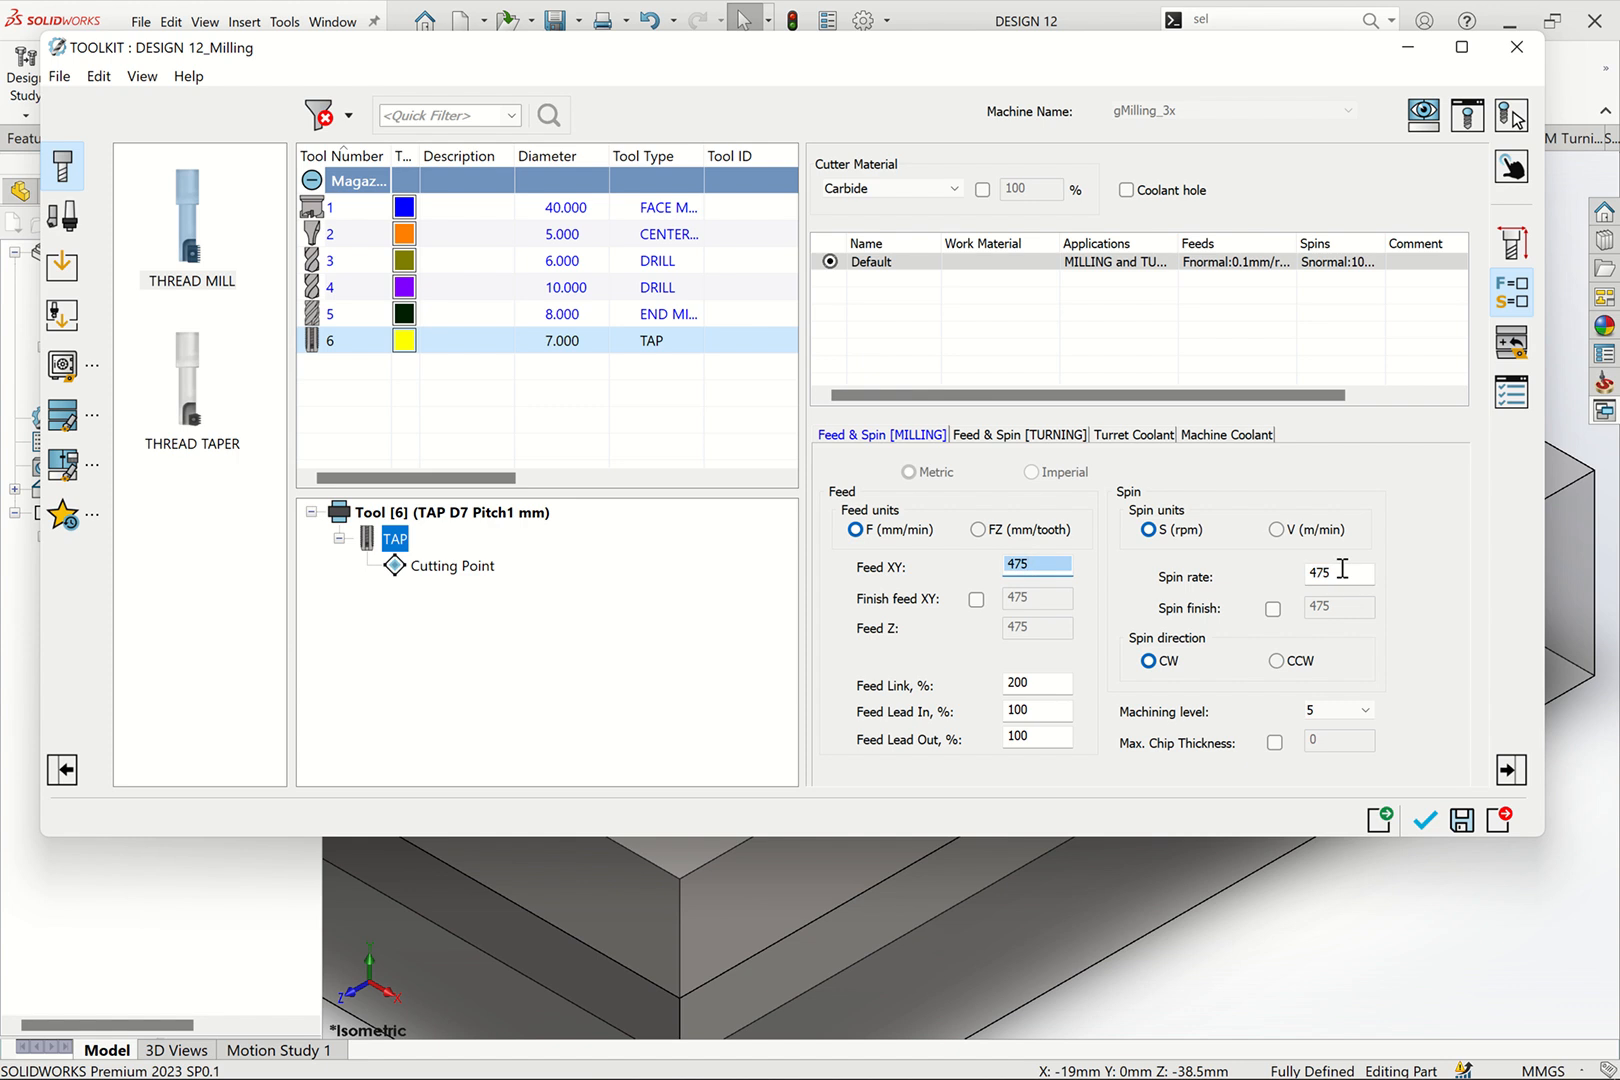
click(1342, 570)
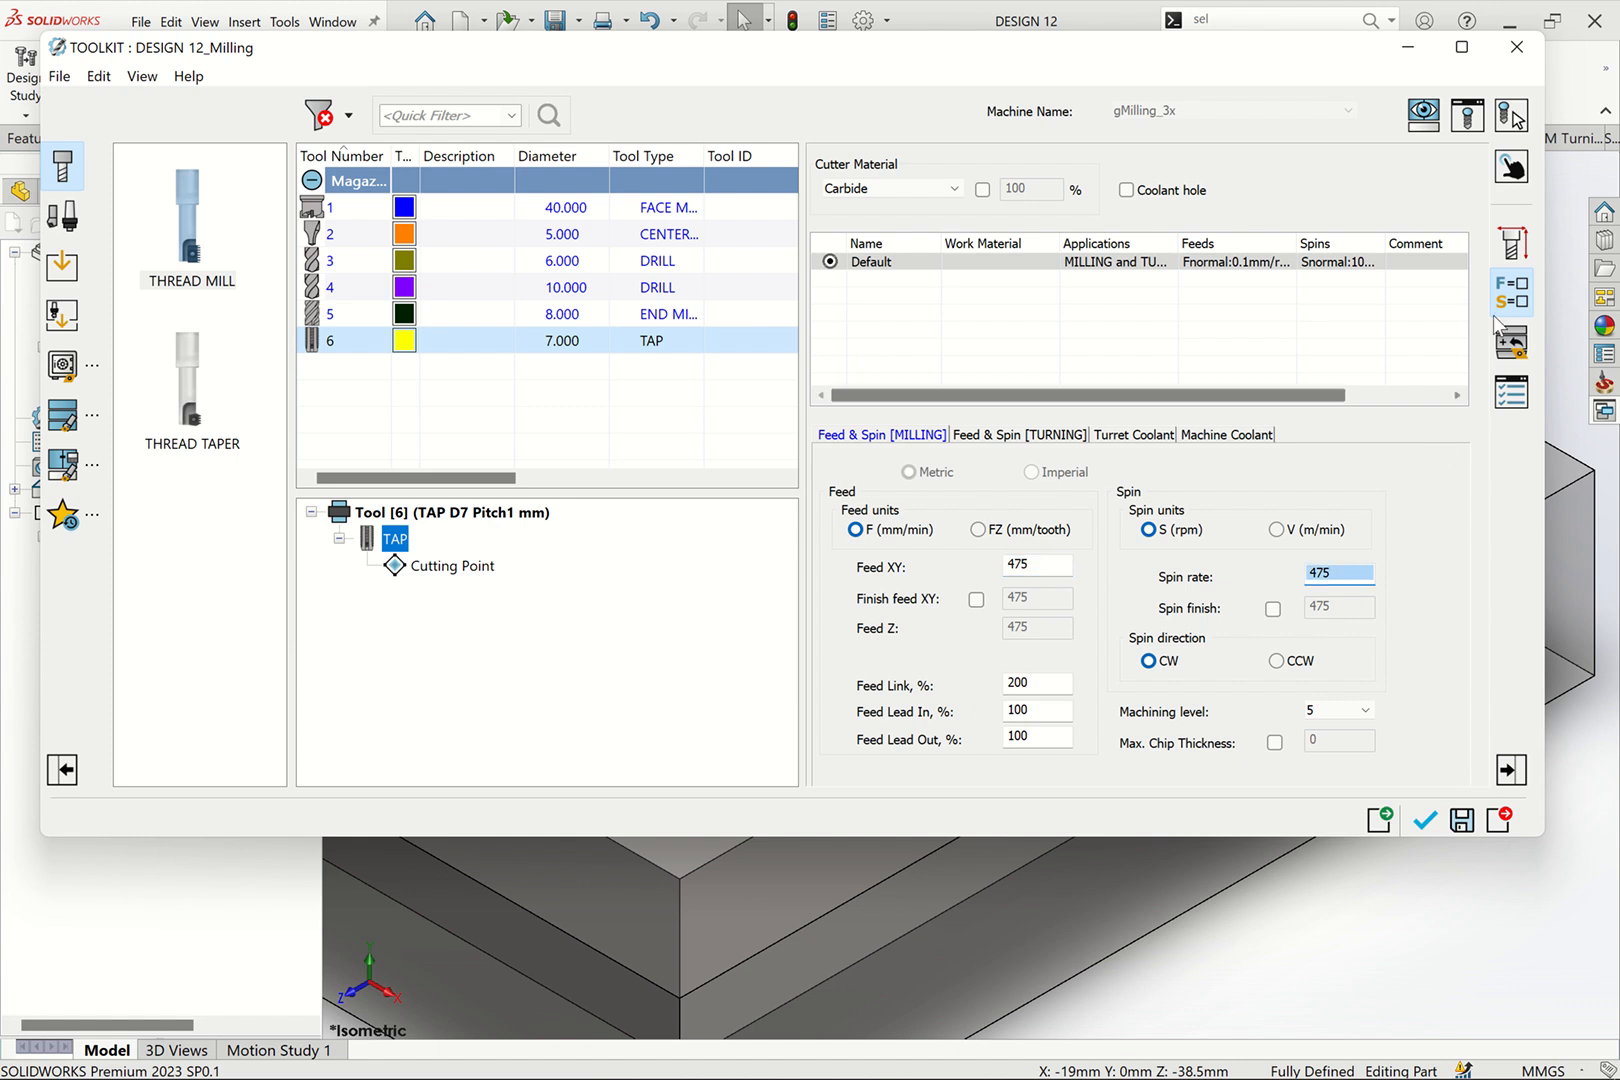
Step: Try to assign the 7 mm tap to the thread milling operation, staying in the tool table
click(1424, 824)
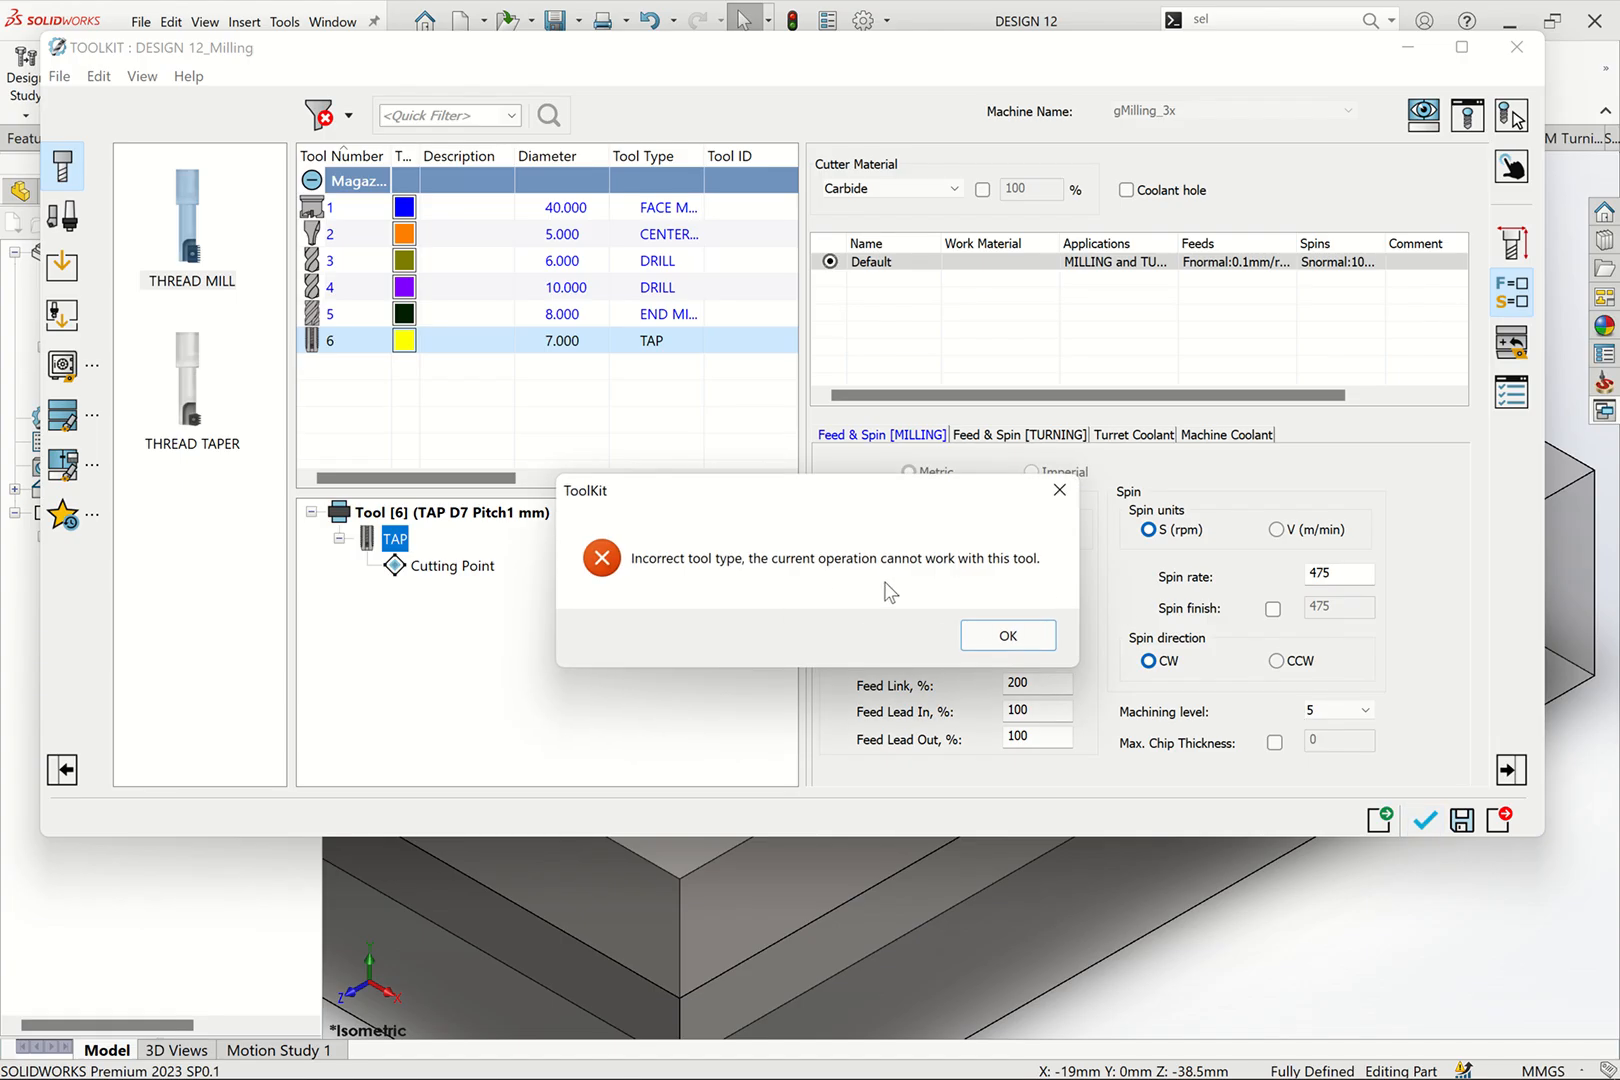
click(1058, 491)
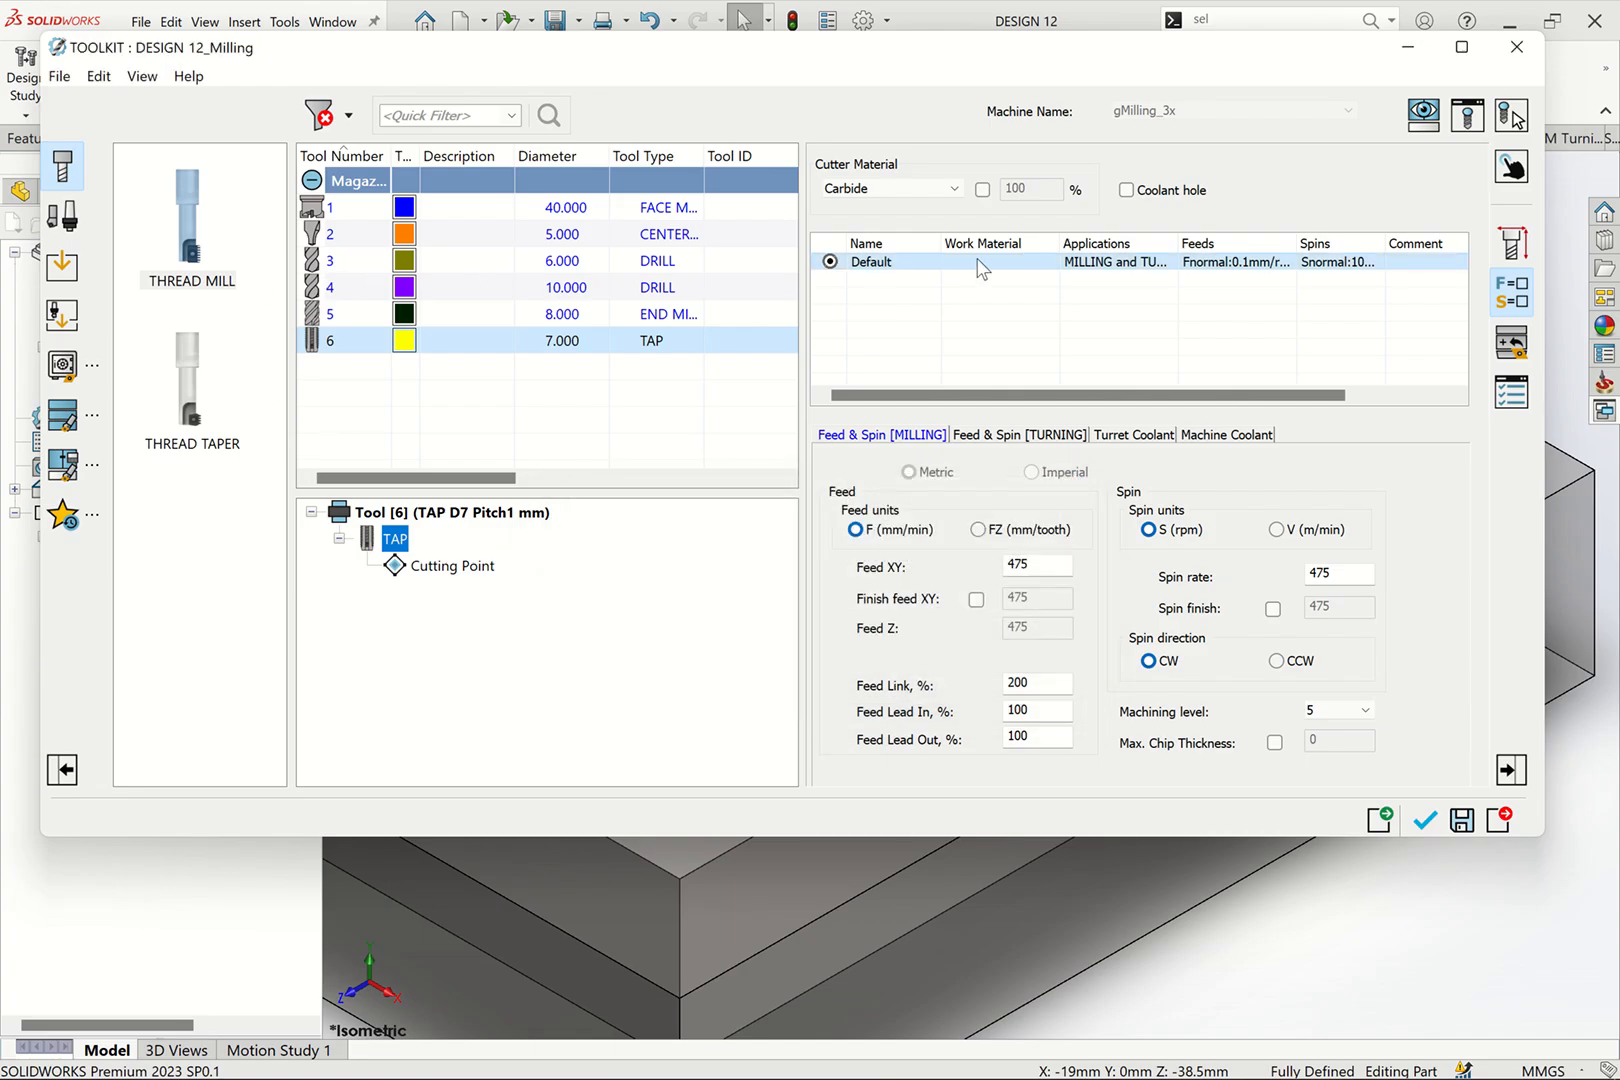
click(1500, 822)
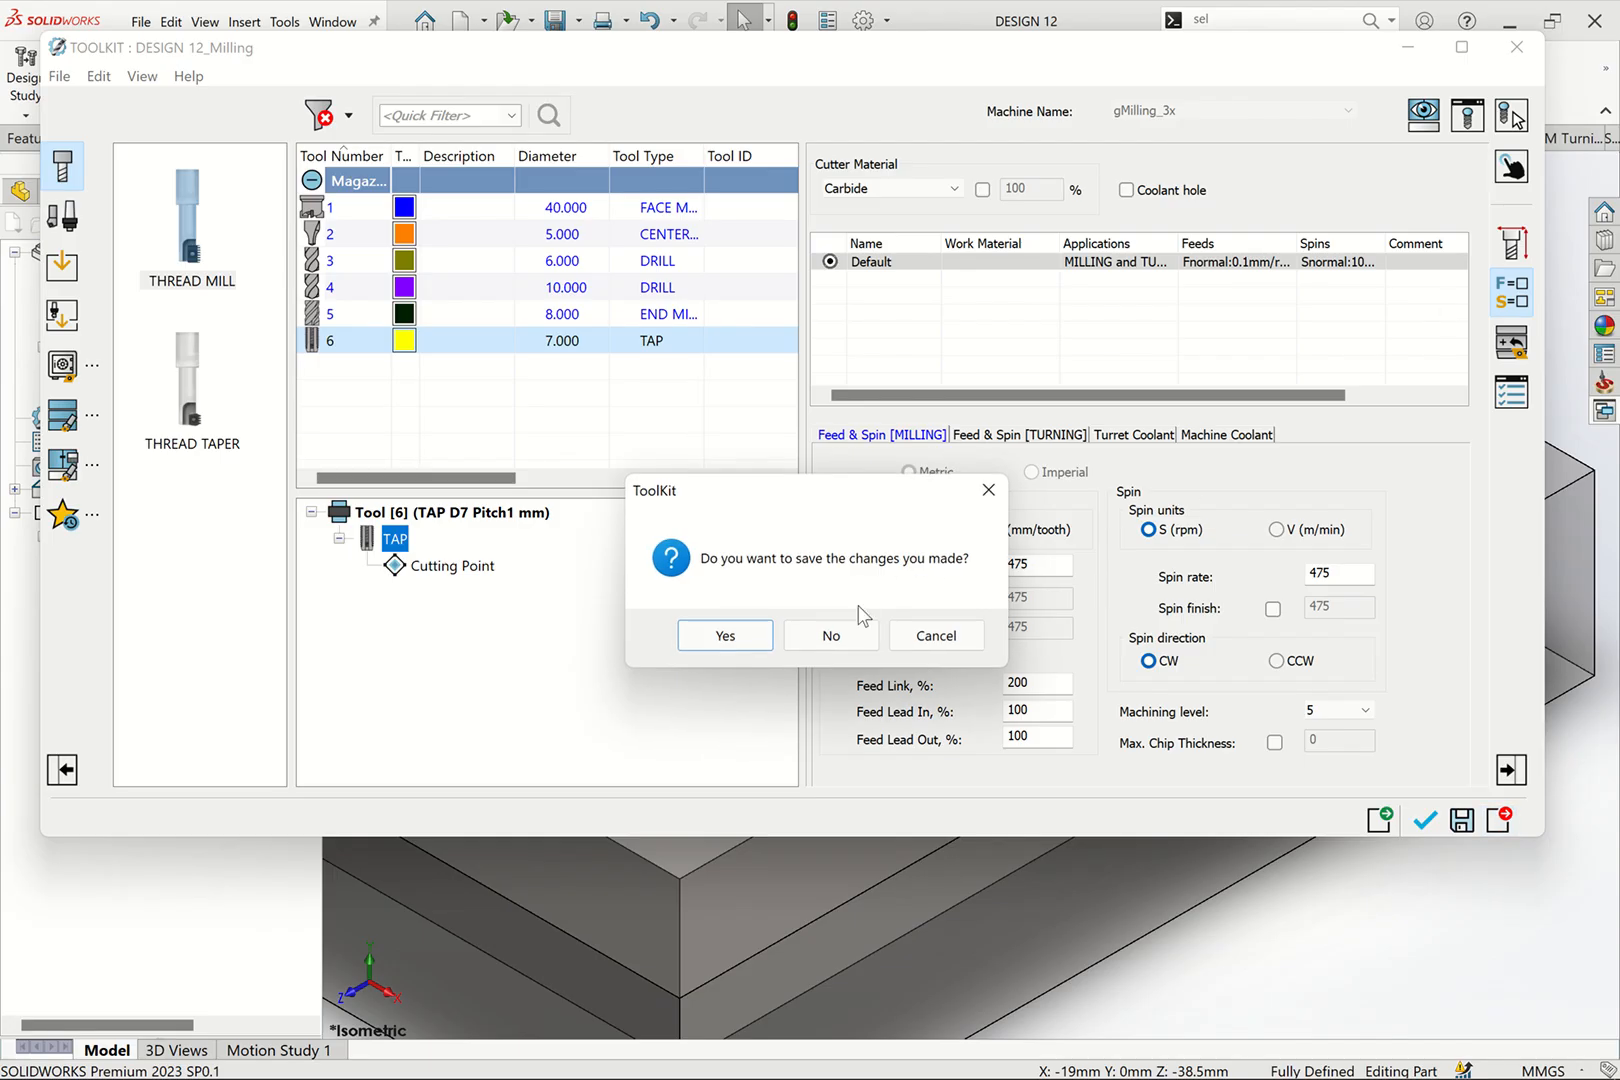
click(988, 489)
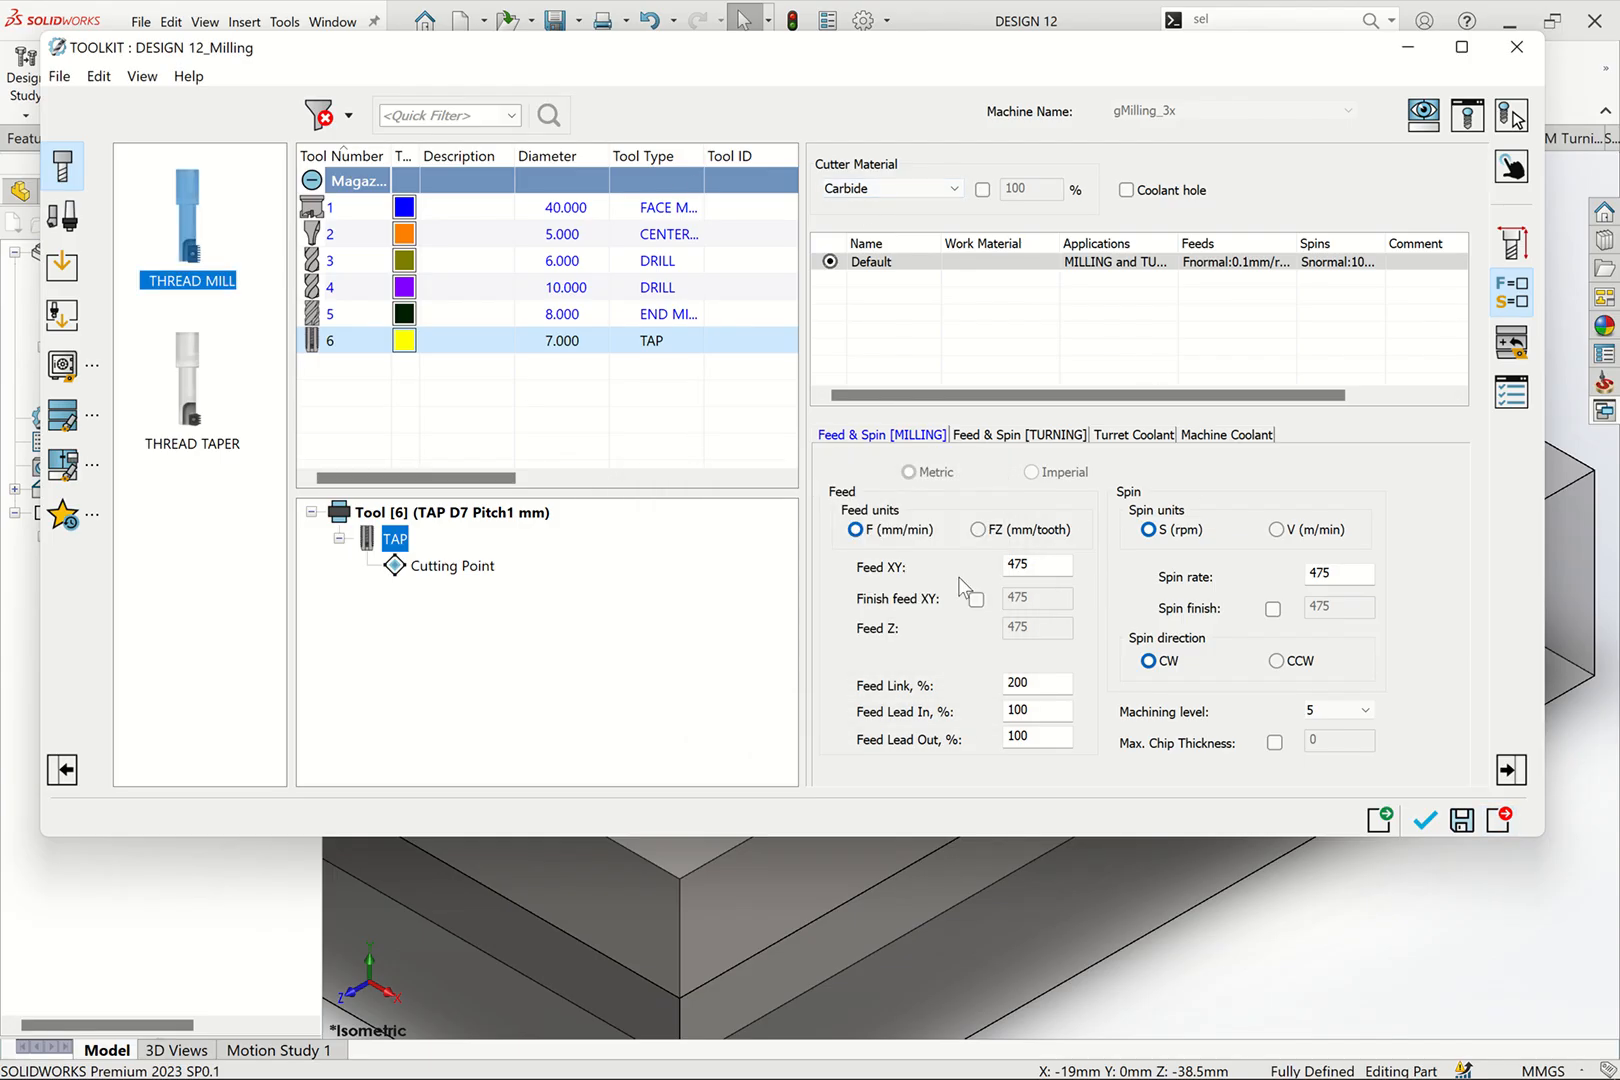
Step: Change the tap's thread, shoulder and arbor diameters to 6 mm
click(440, 566)
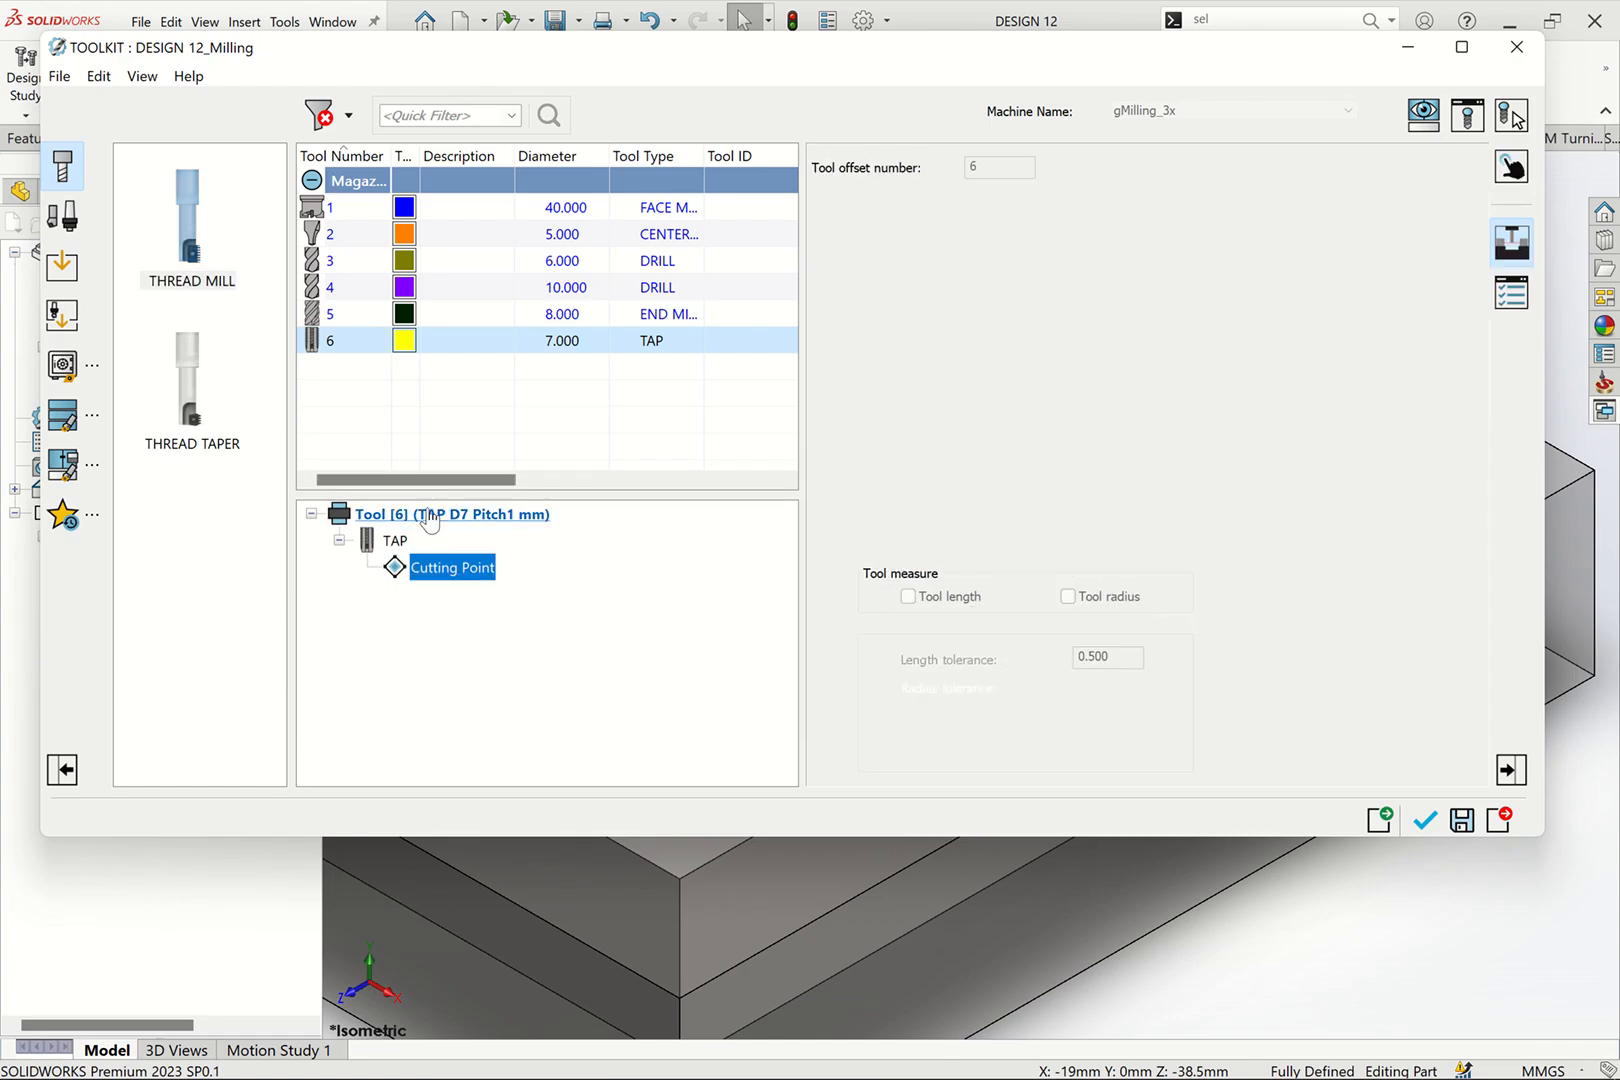
click(432, 511)
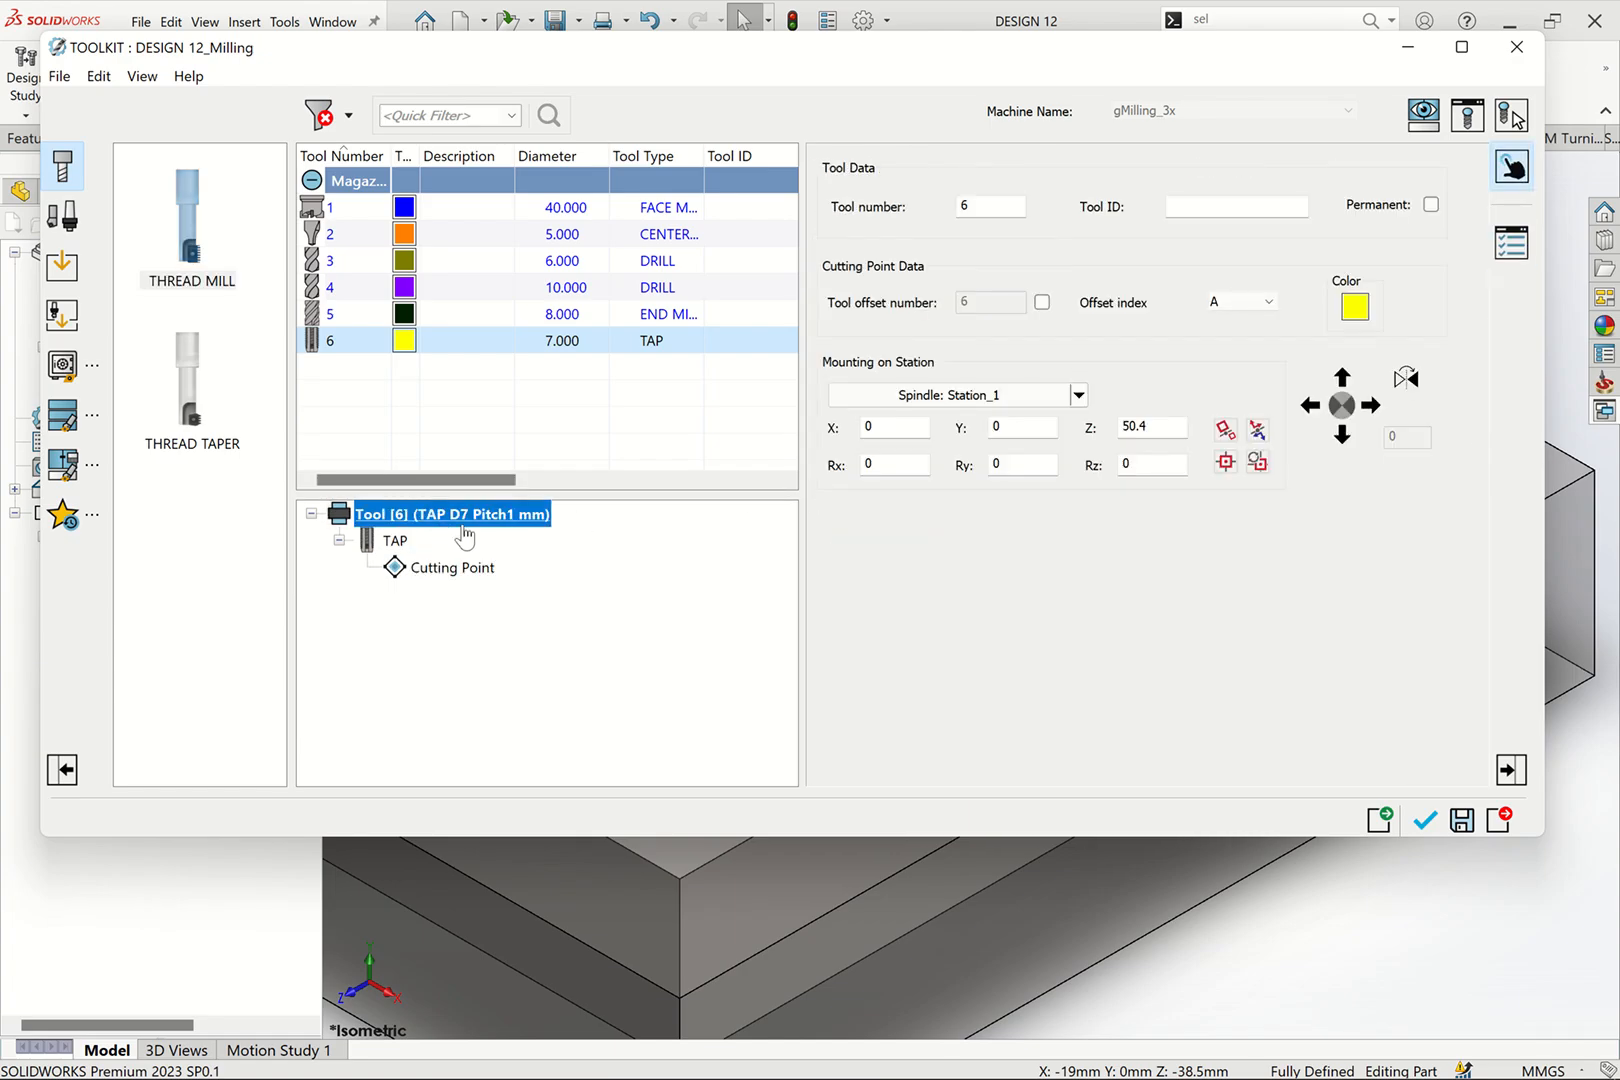
click(392, 541)
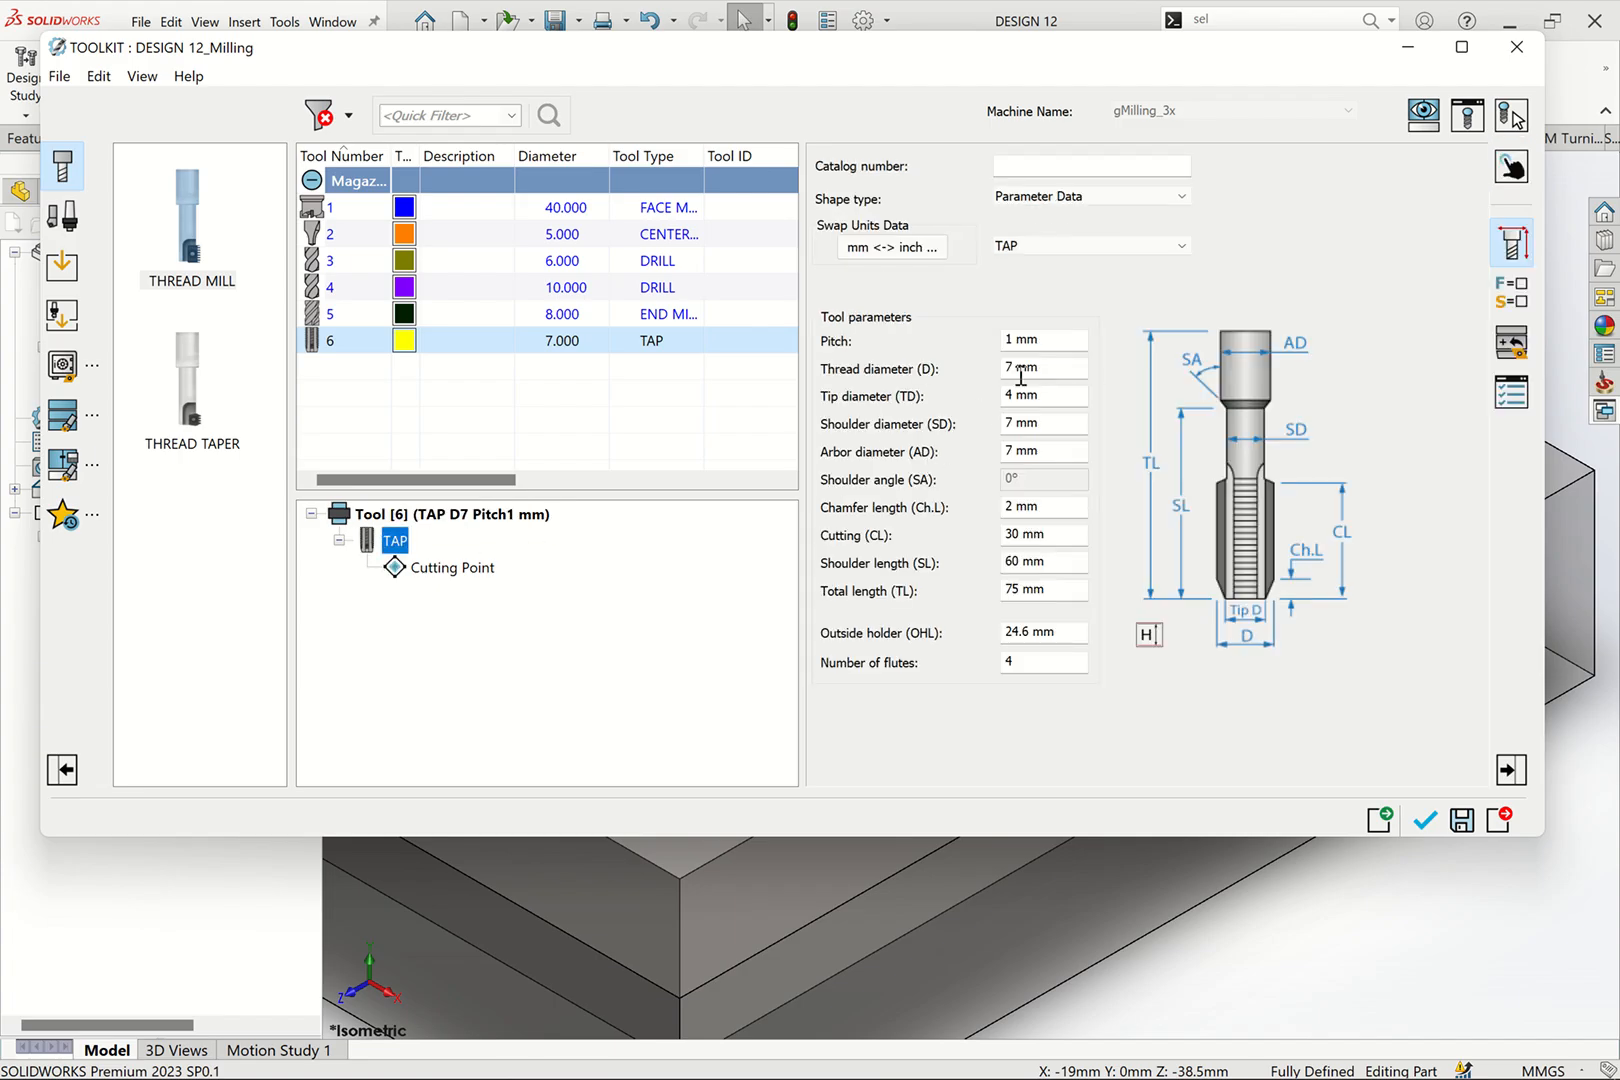
click(1014, 367)
text(6)
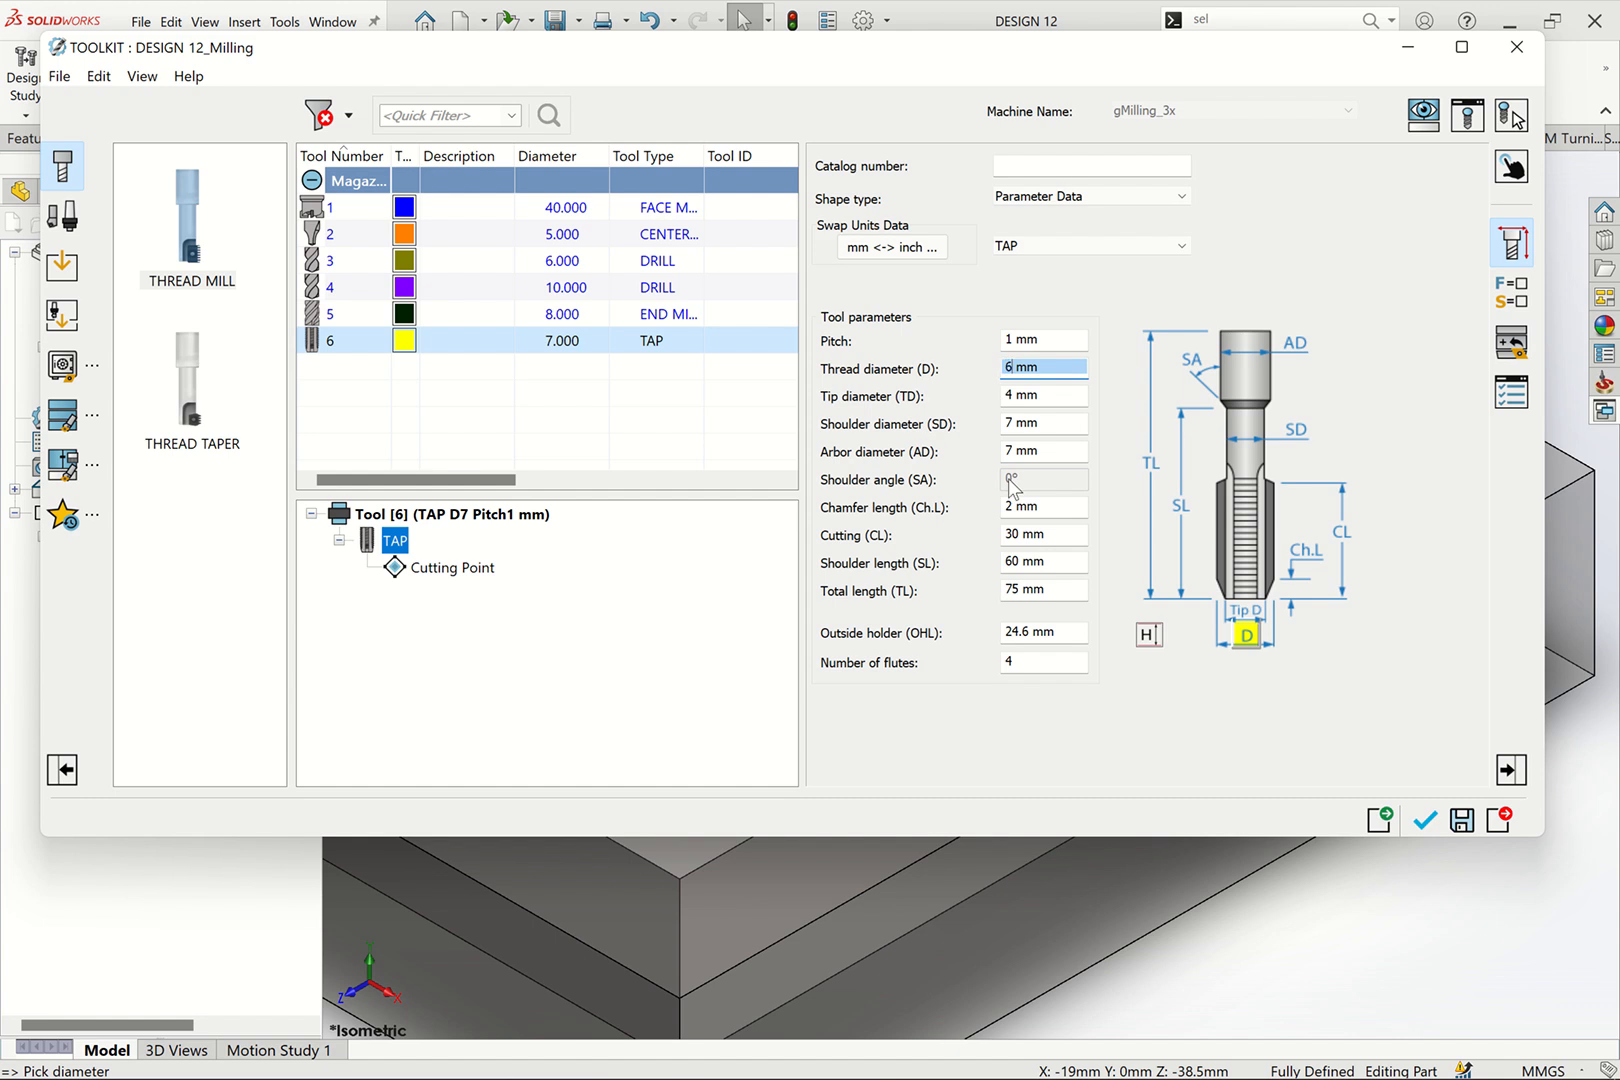
click(1024, 427)
text(6)
click(1016, 454)
text(6)
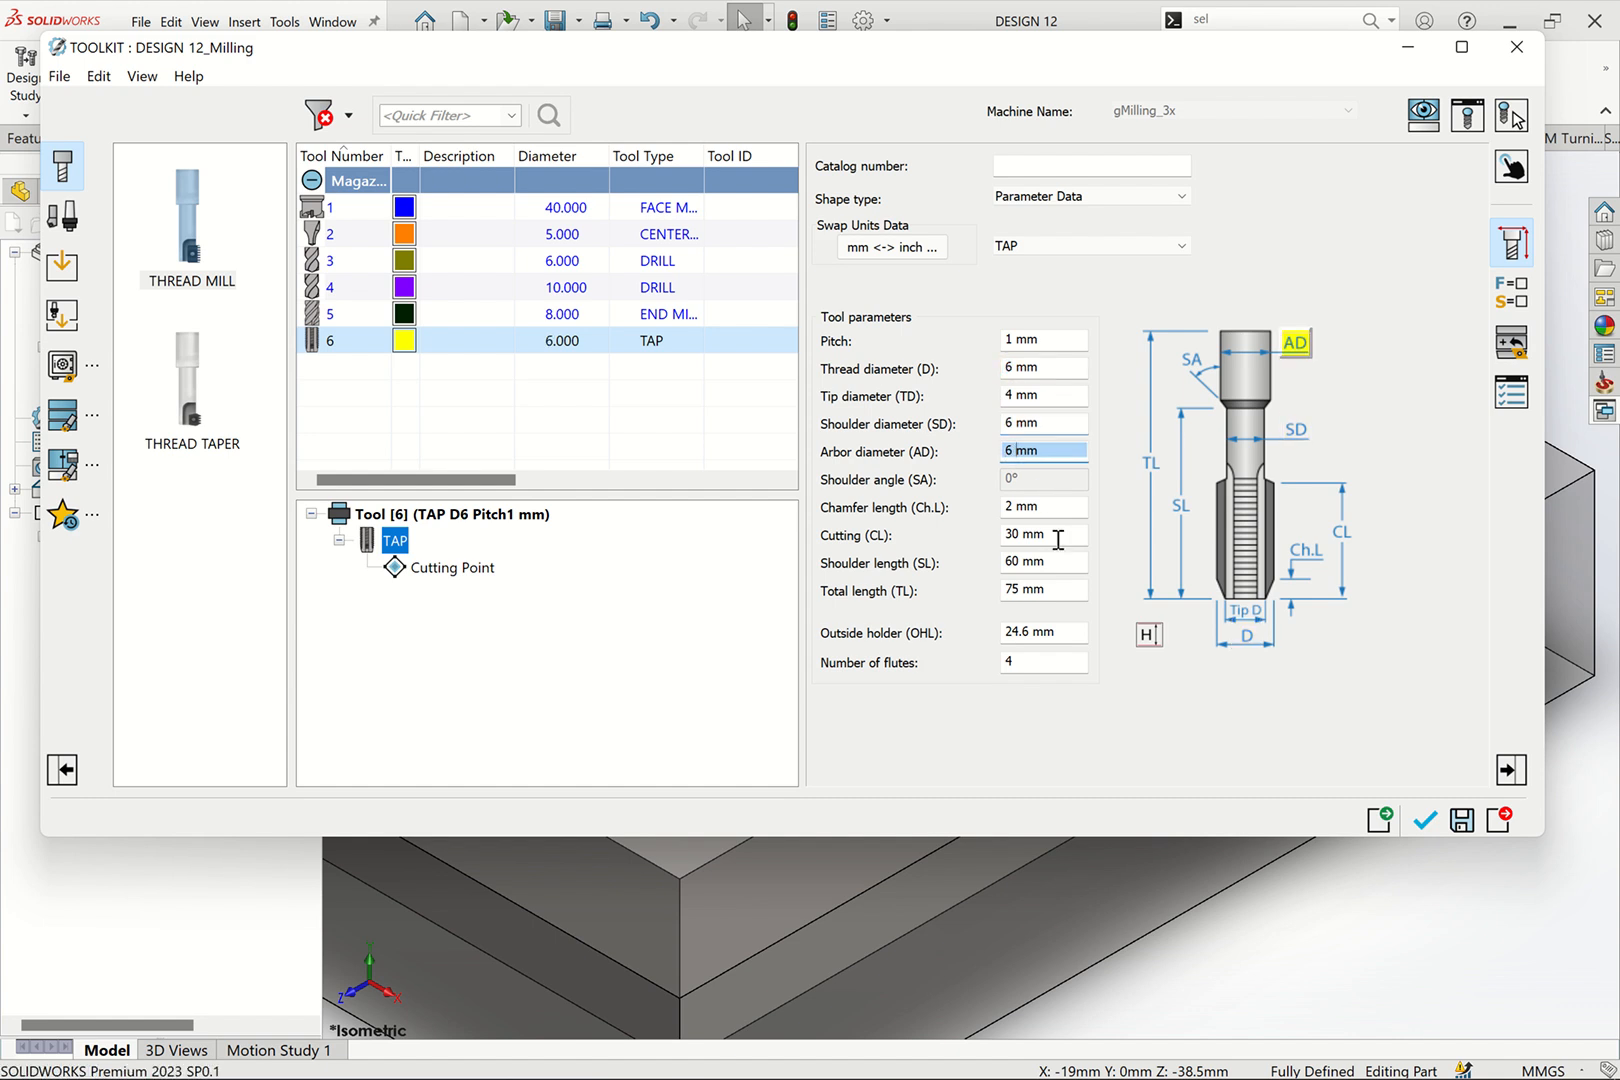
Step: Try to assign the 6 mm tap to the thread milling operation, and close the tool table without saving the changes
click(1424, 820)
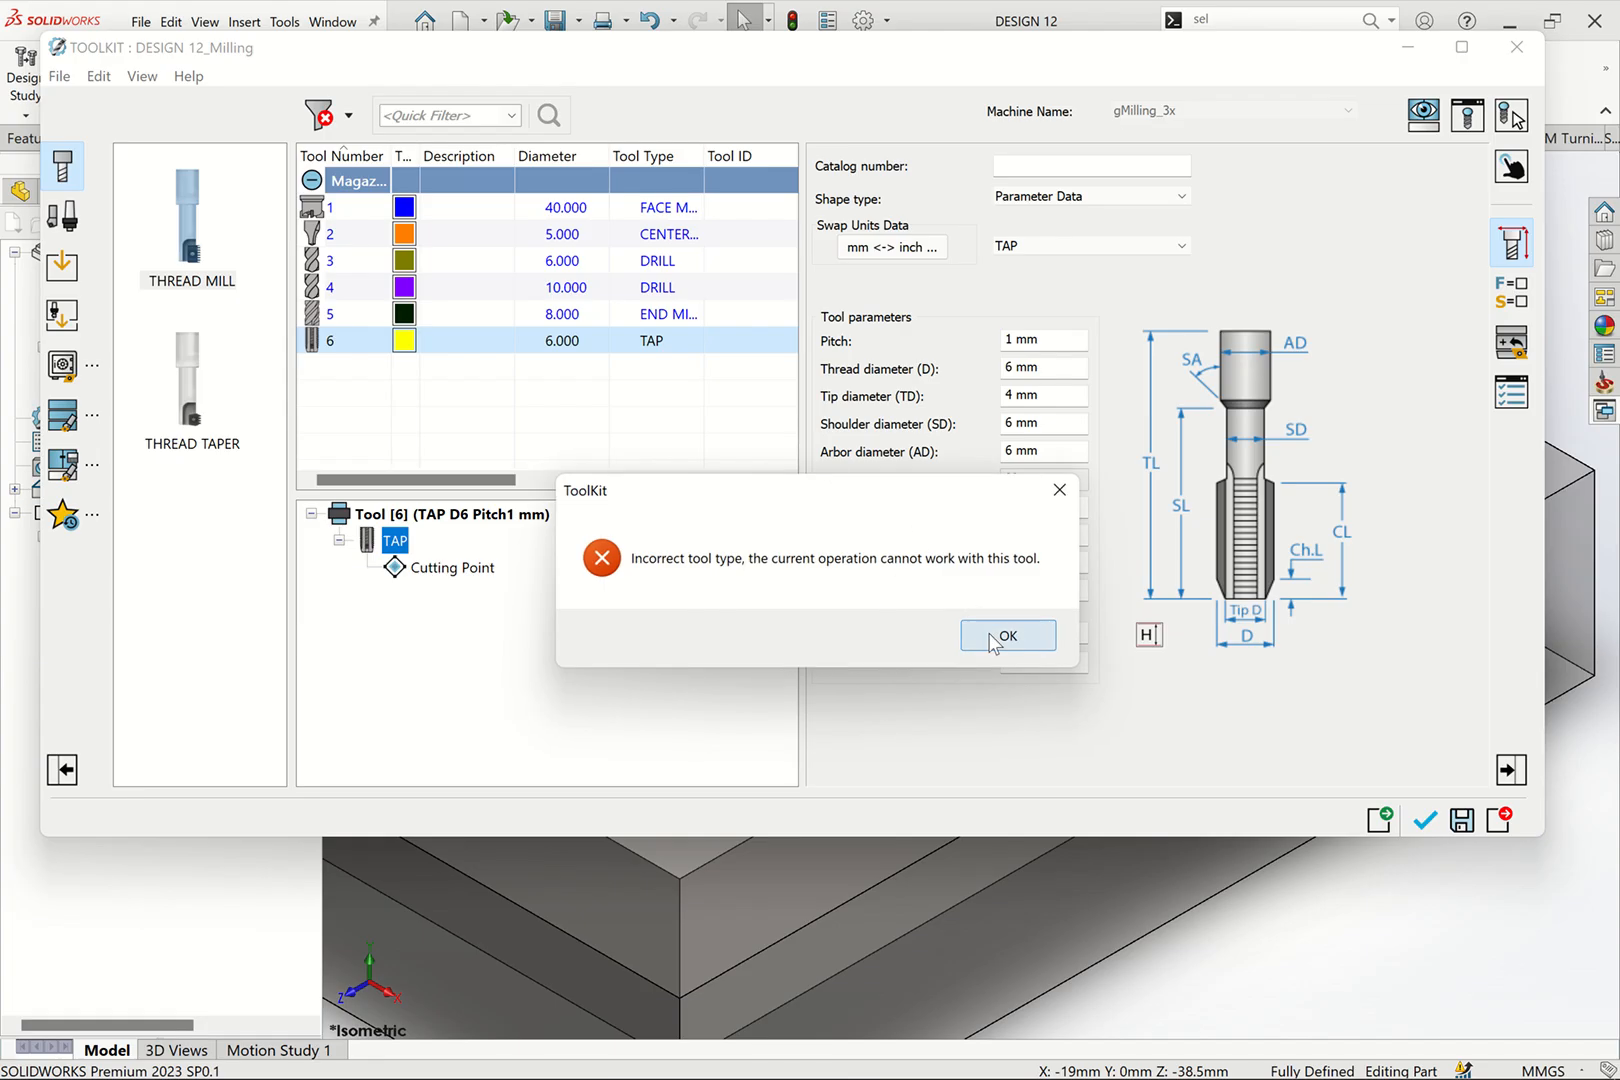
click(1059, 489)
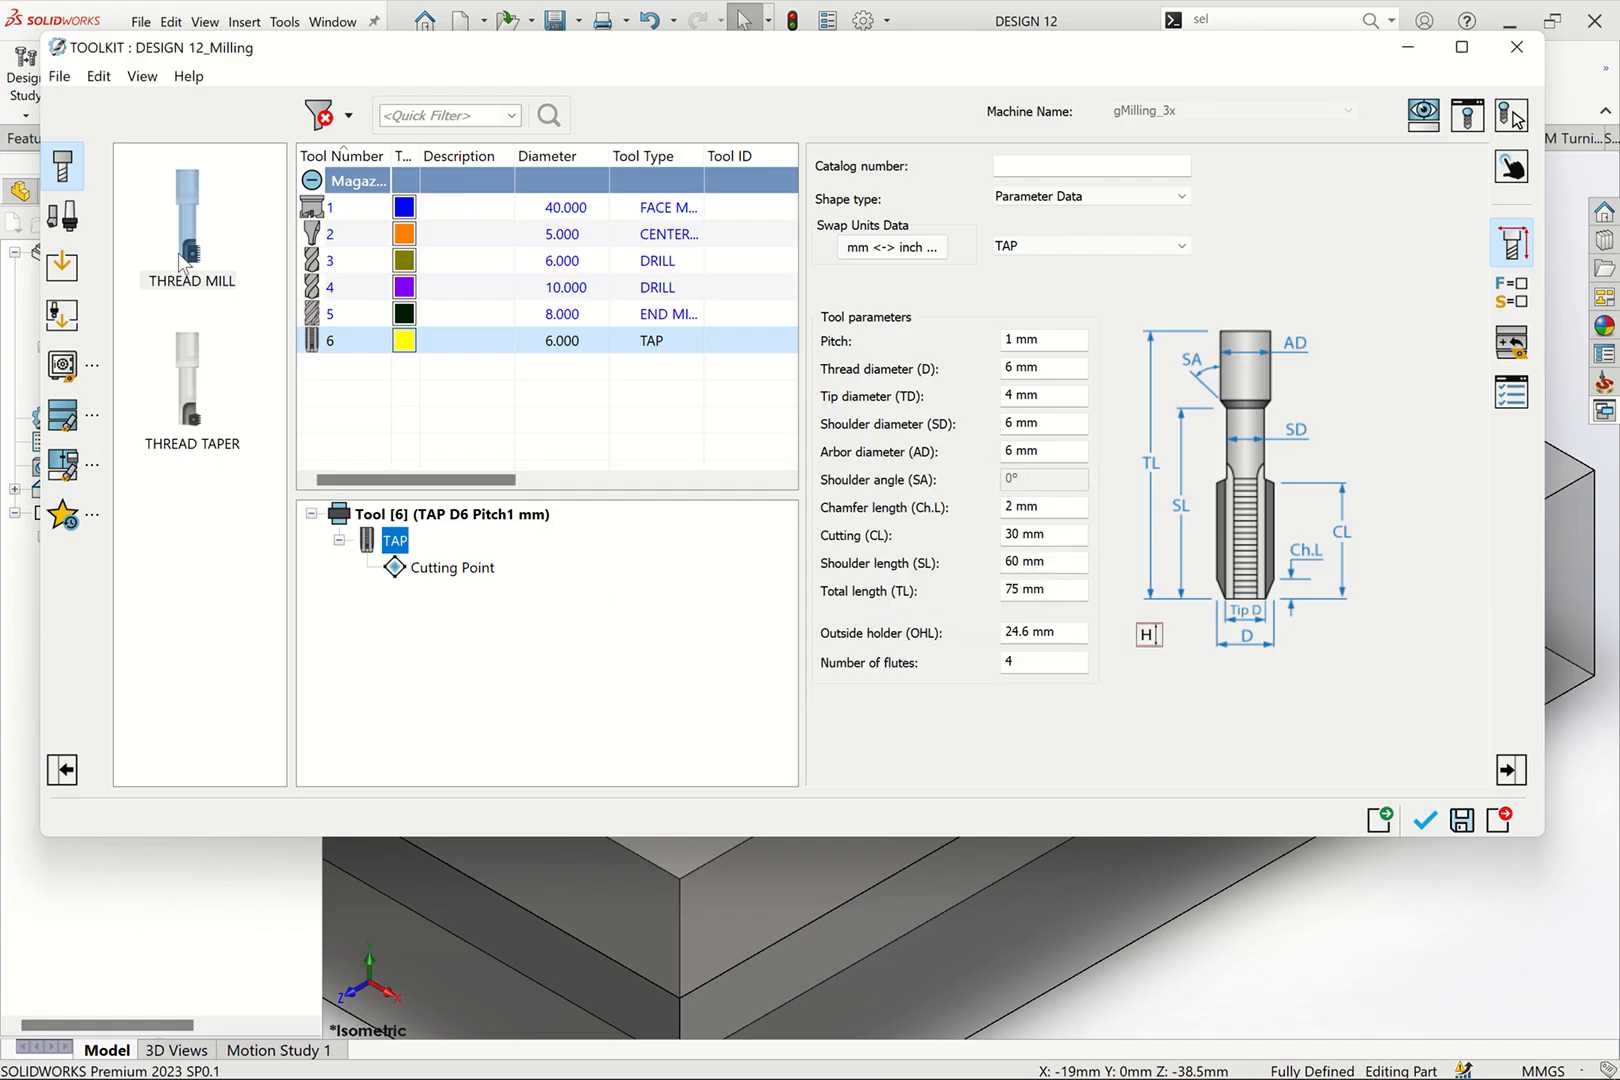
click(1520, 50)
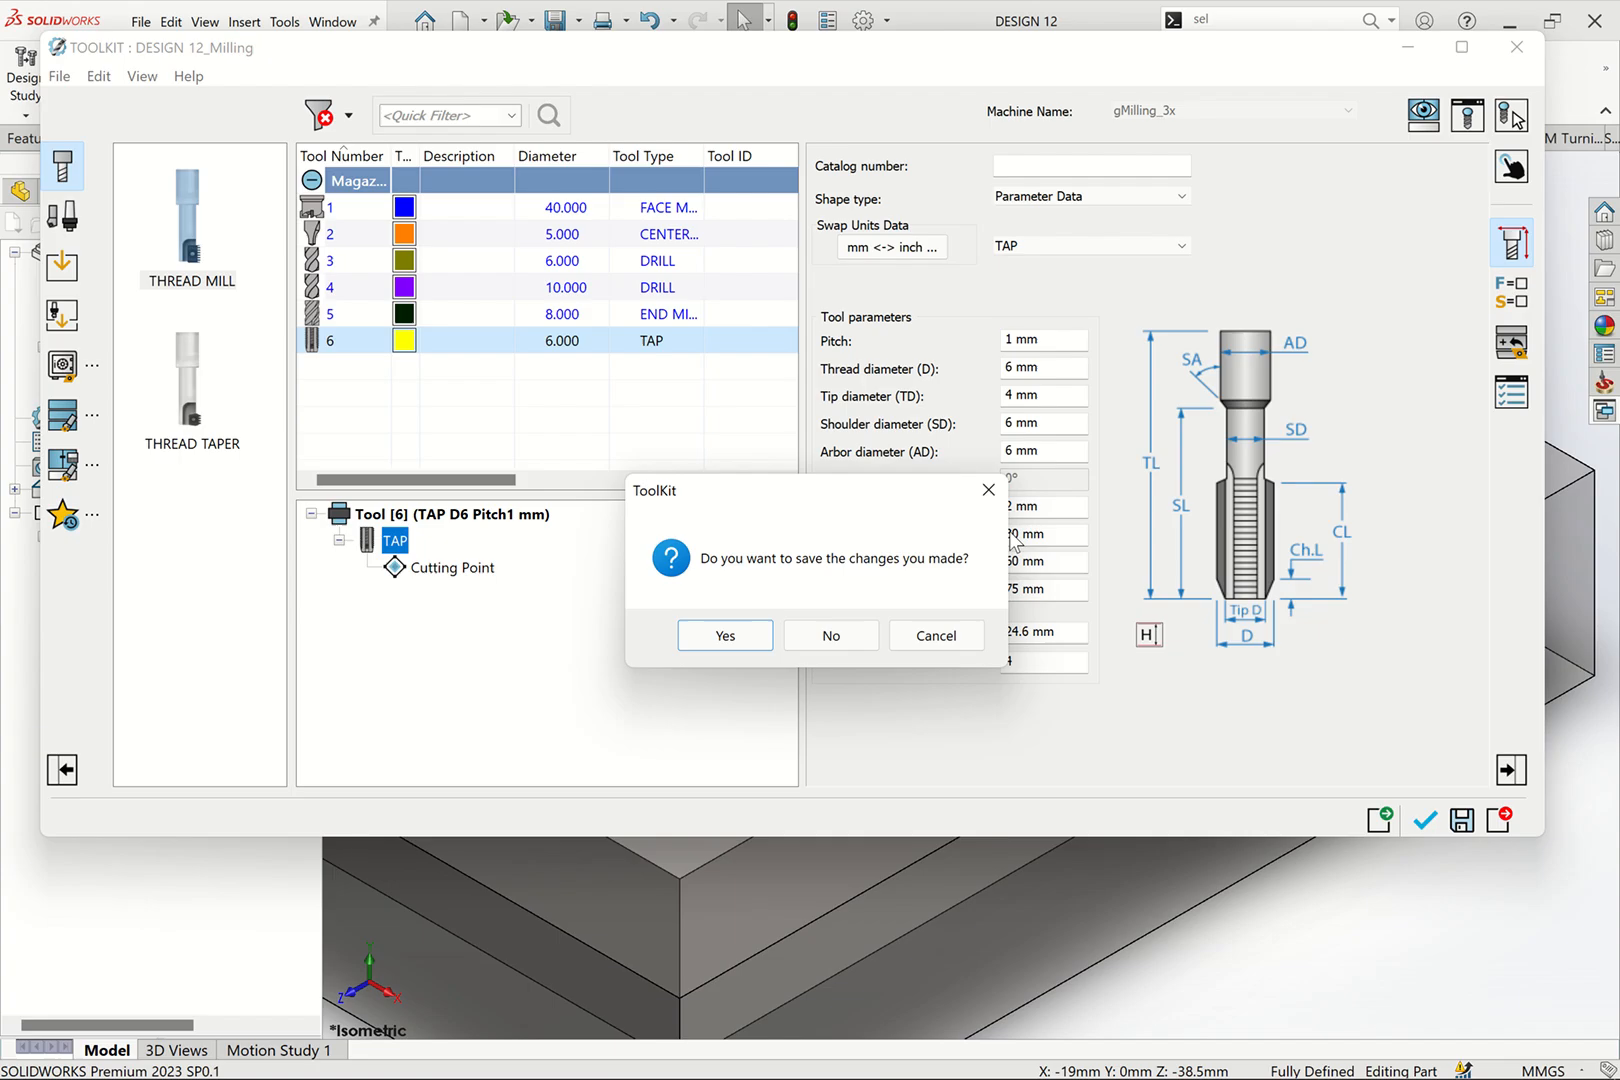
click(831, 636)
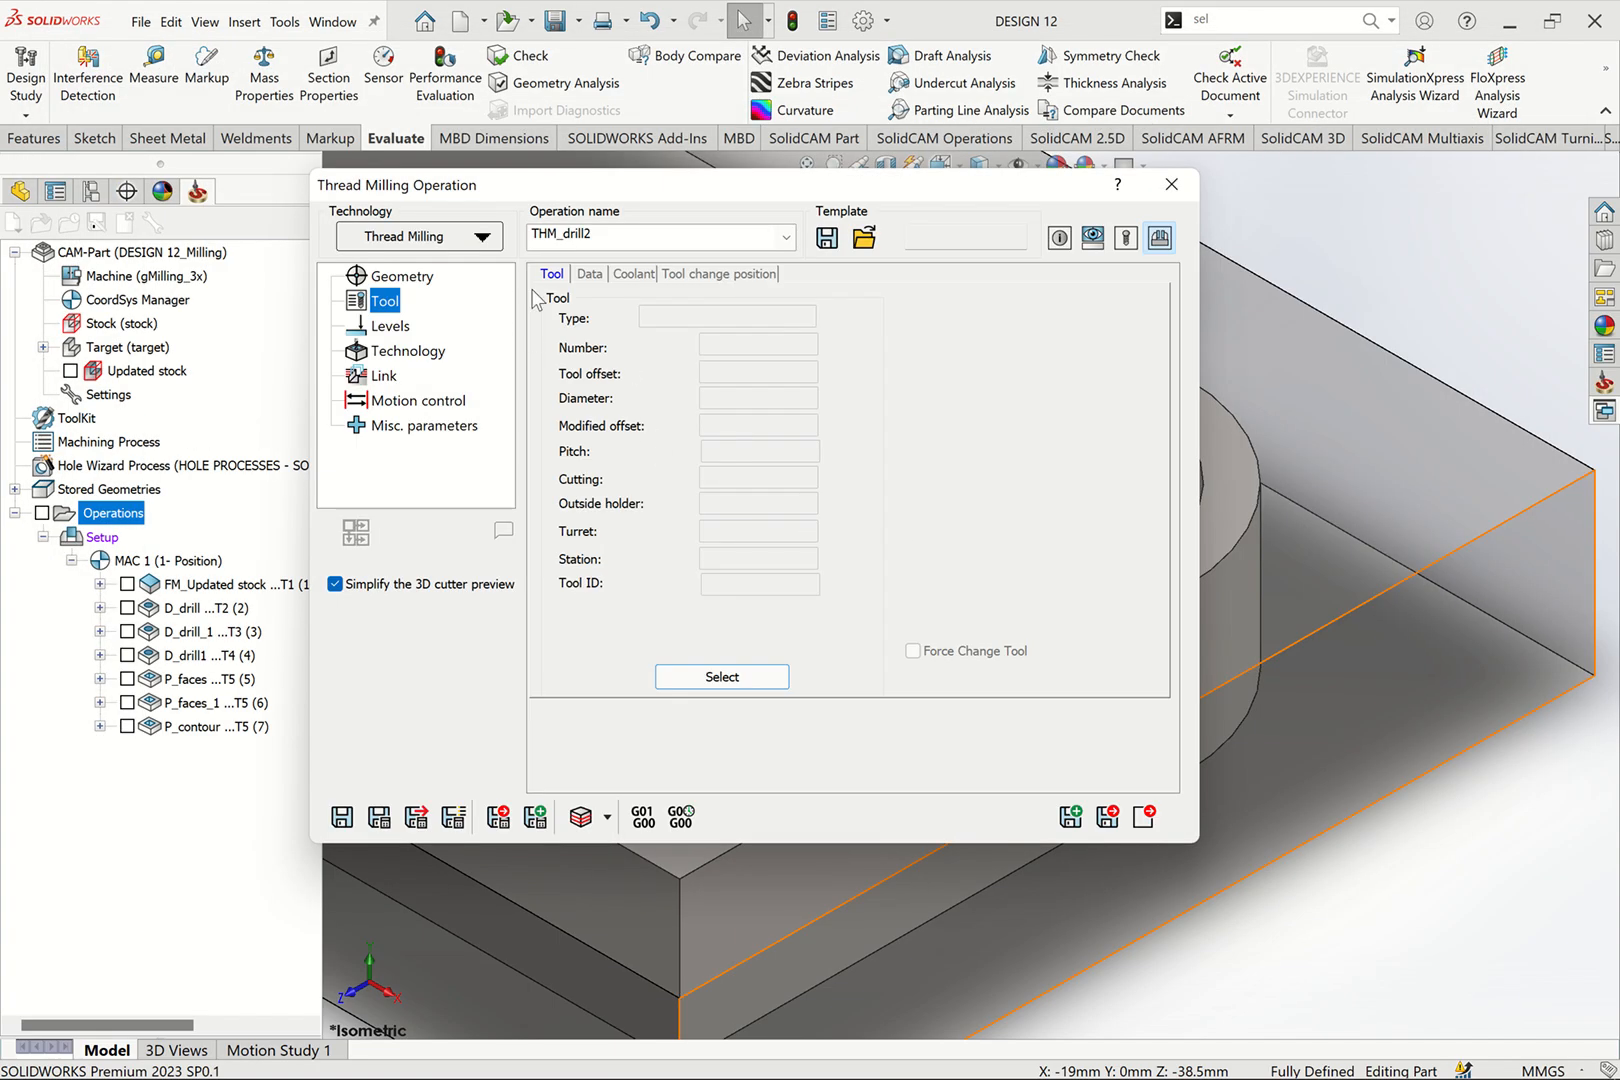
Step: Switch the operation's technology to 2D drill and open its geometry settings
click(446, 238)
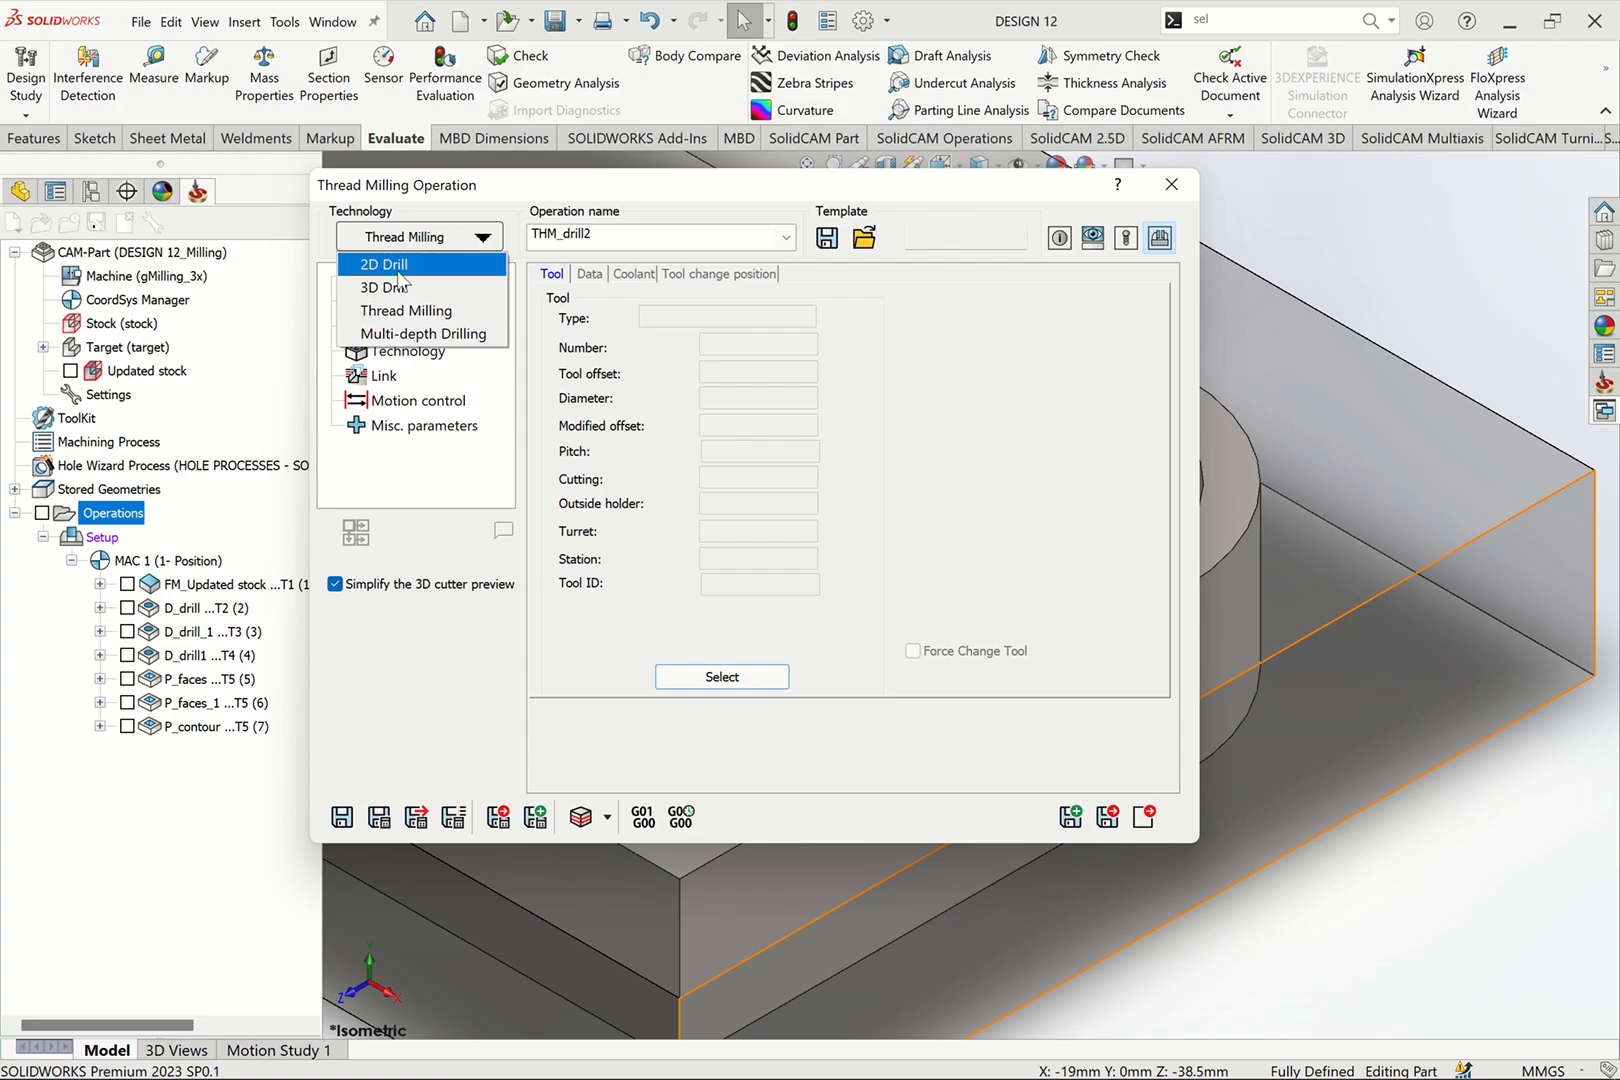
key(Escape)
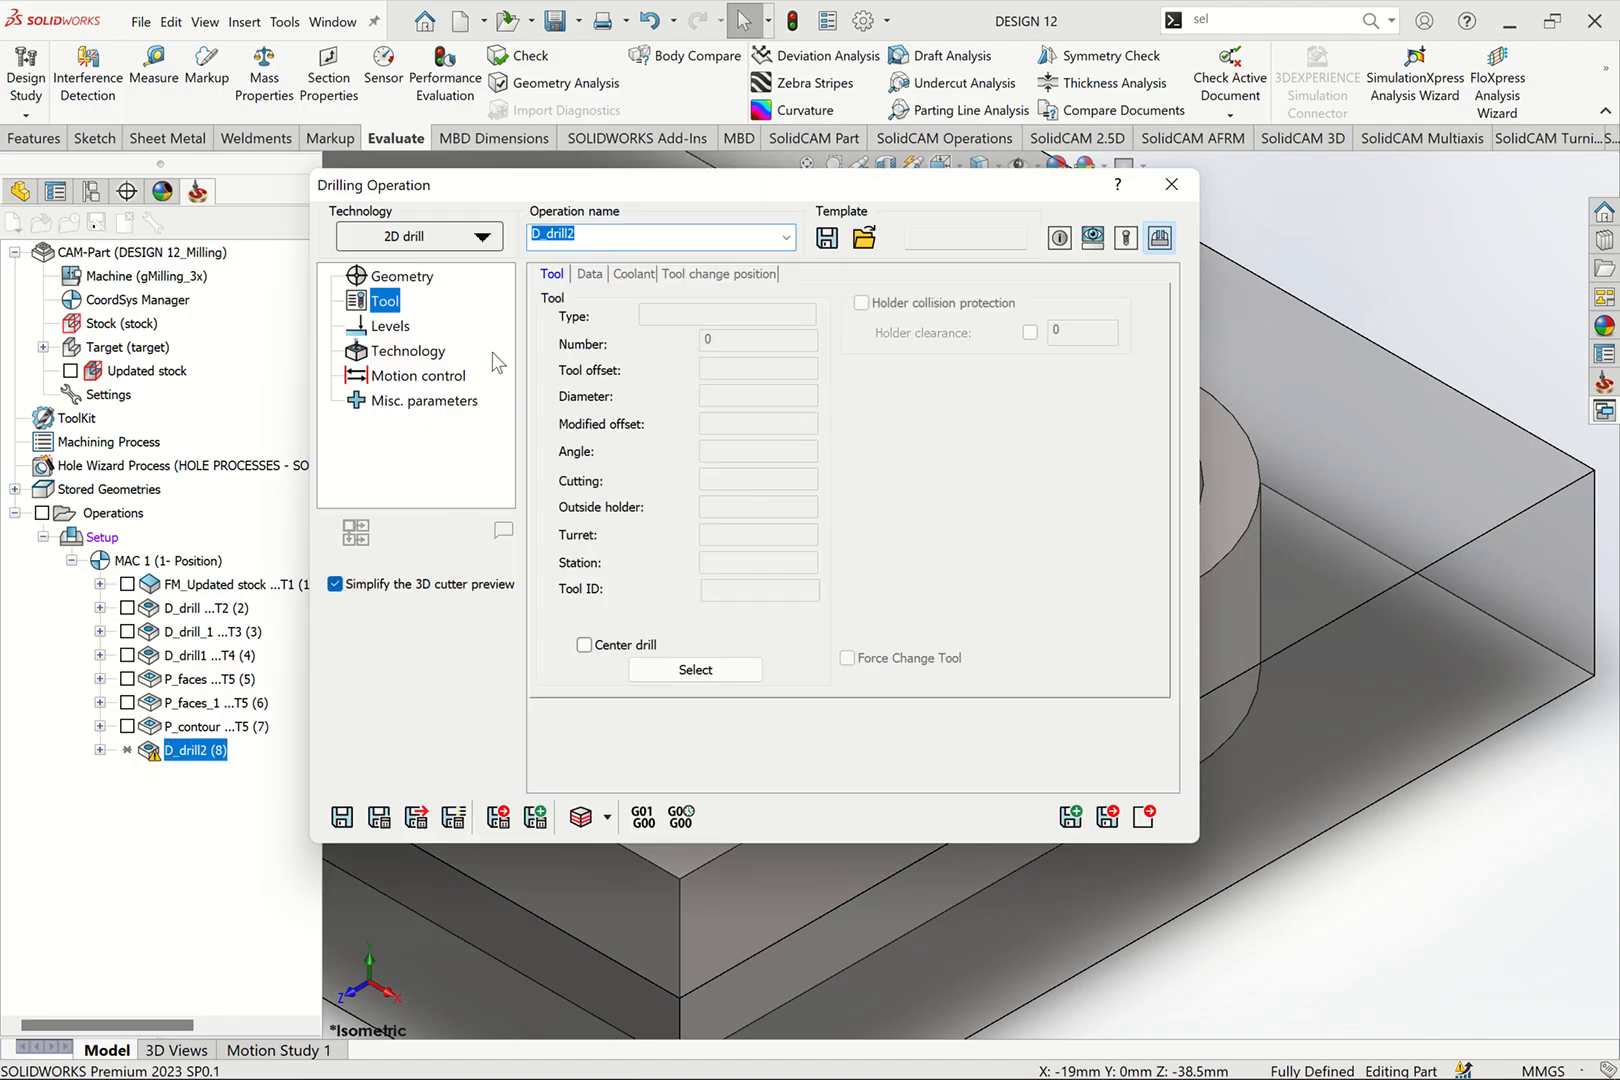
click(418, 280)
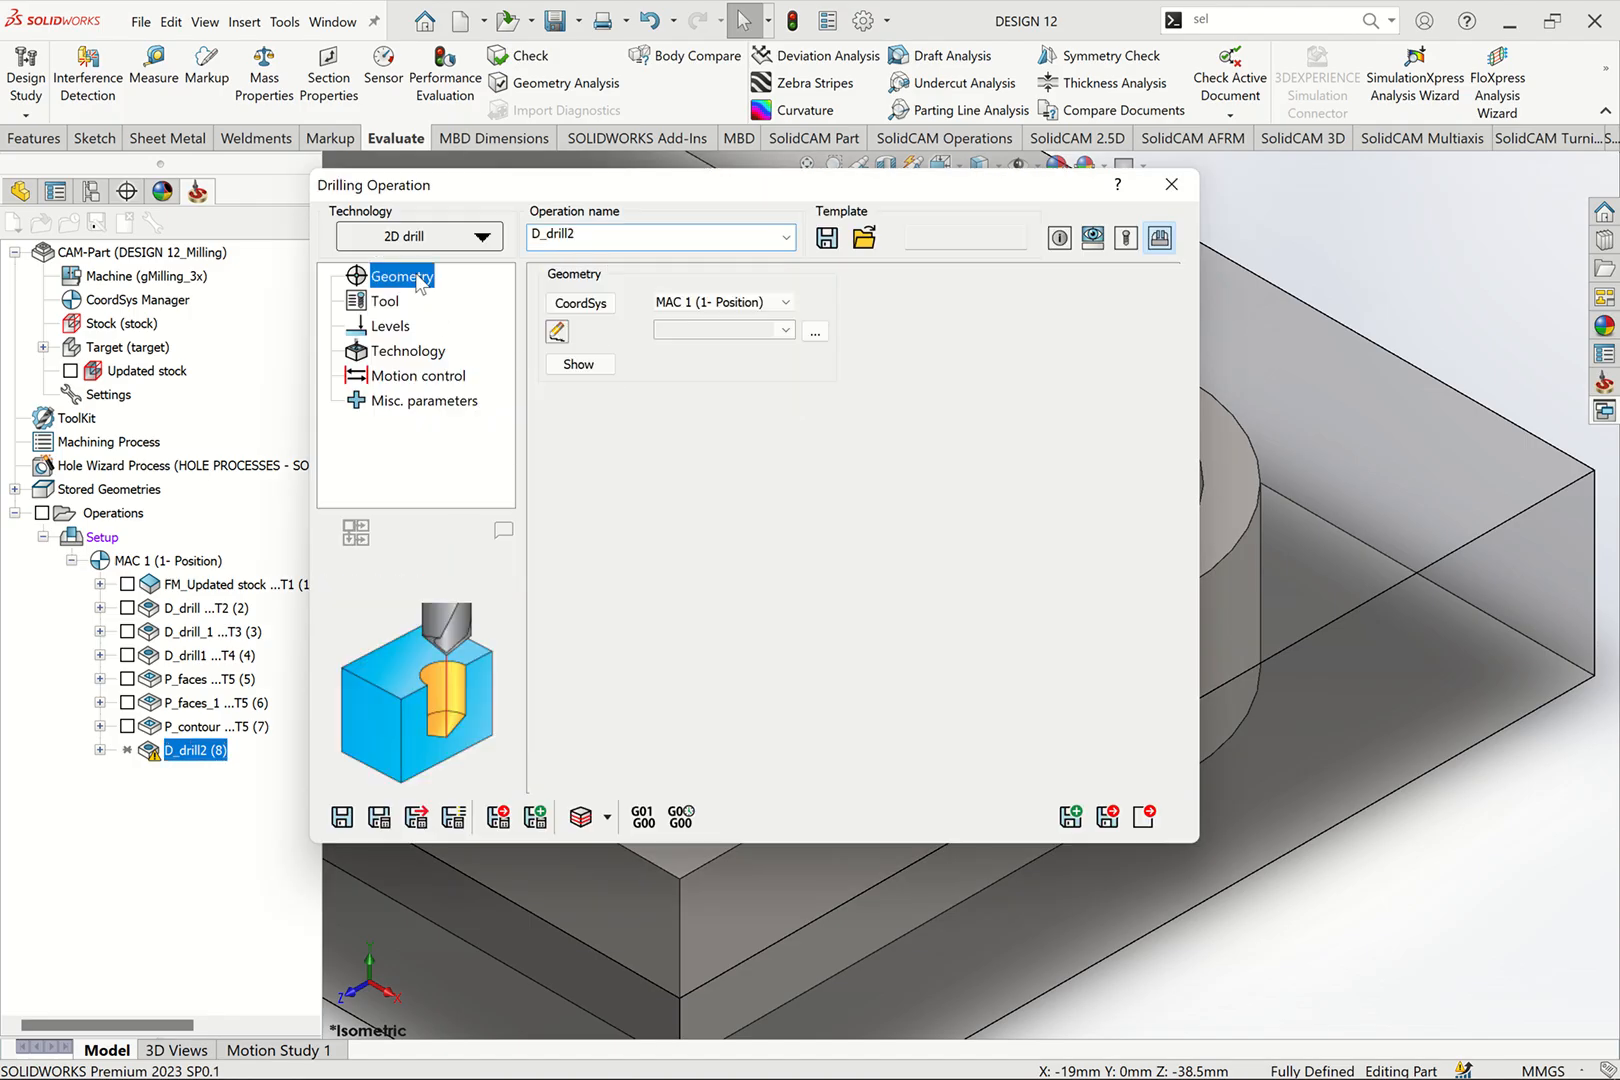
Step: Add a new tap to the tool table for the 2D drill operation
click(392, 303)
click(716, 668)
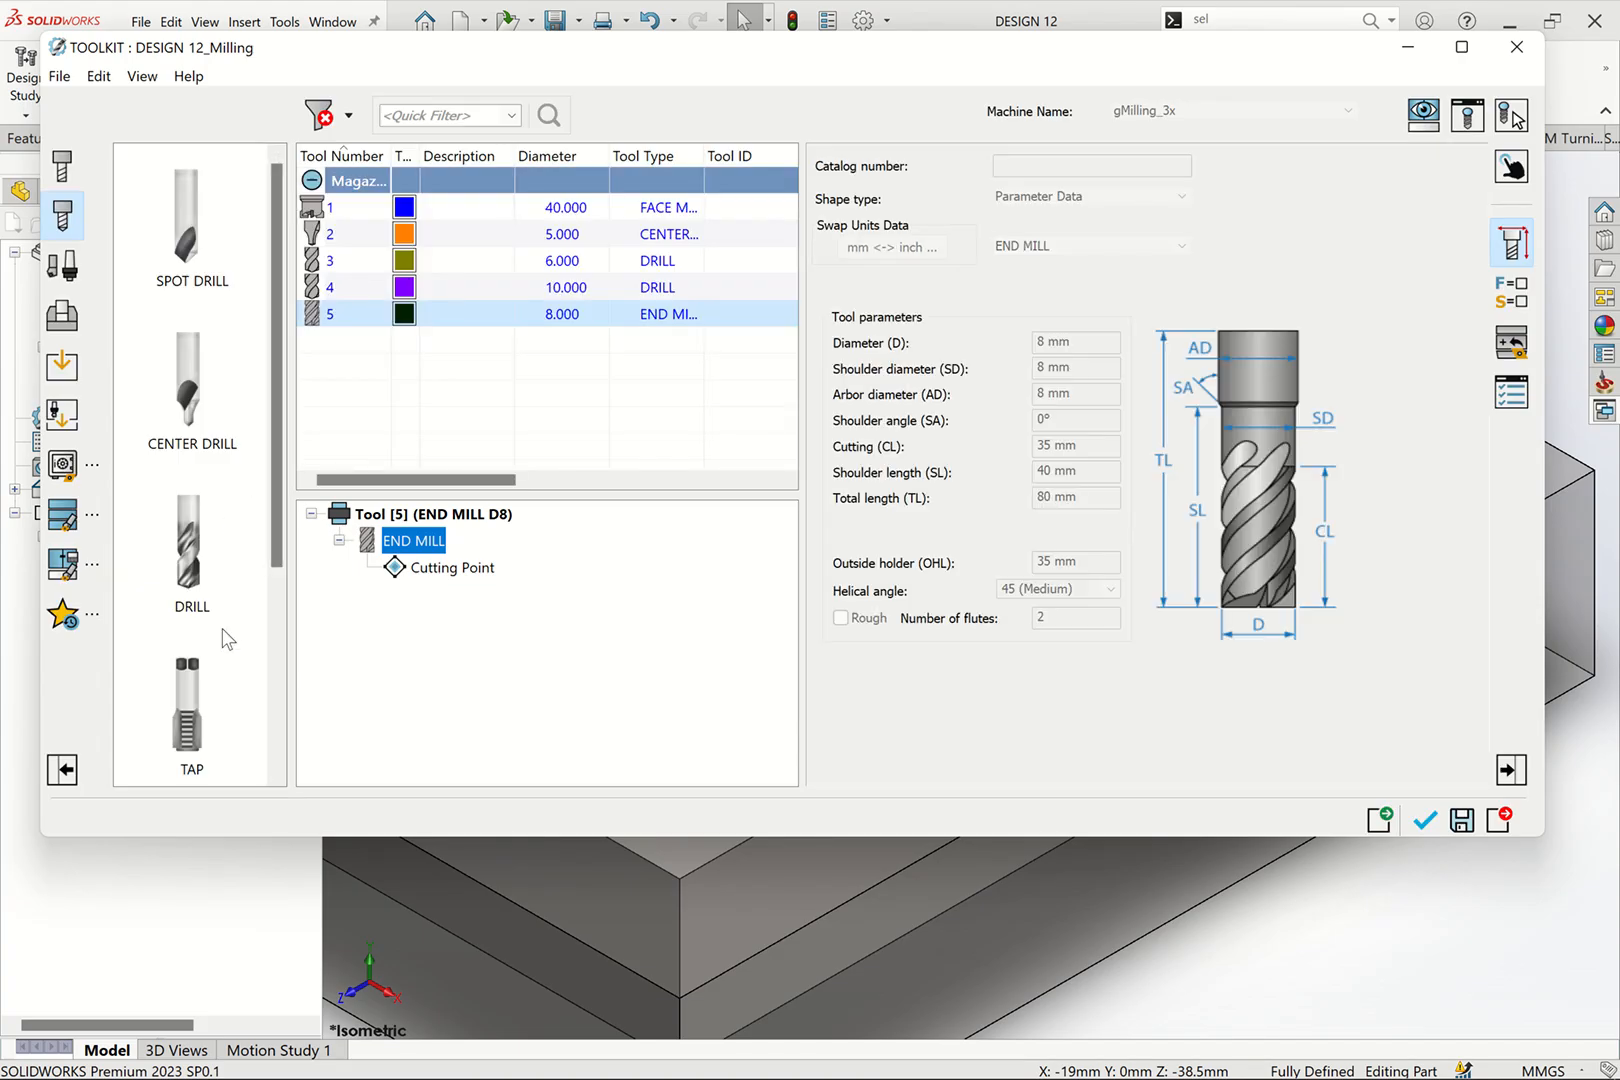
drag(270, 478, 224, 571)
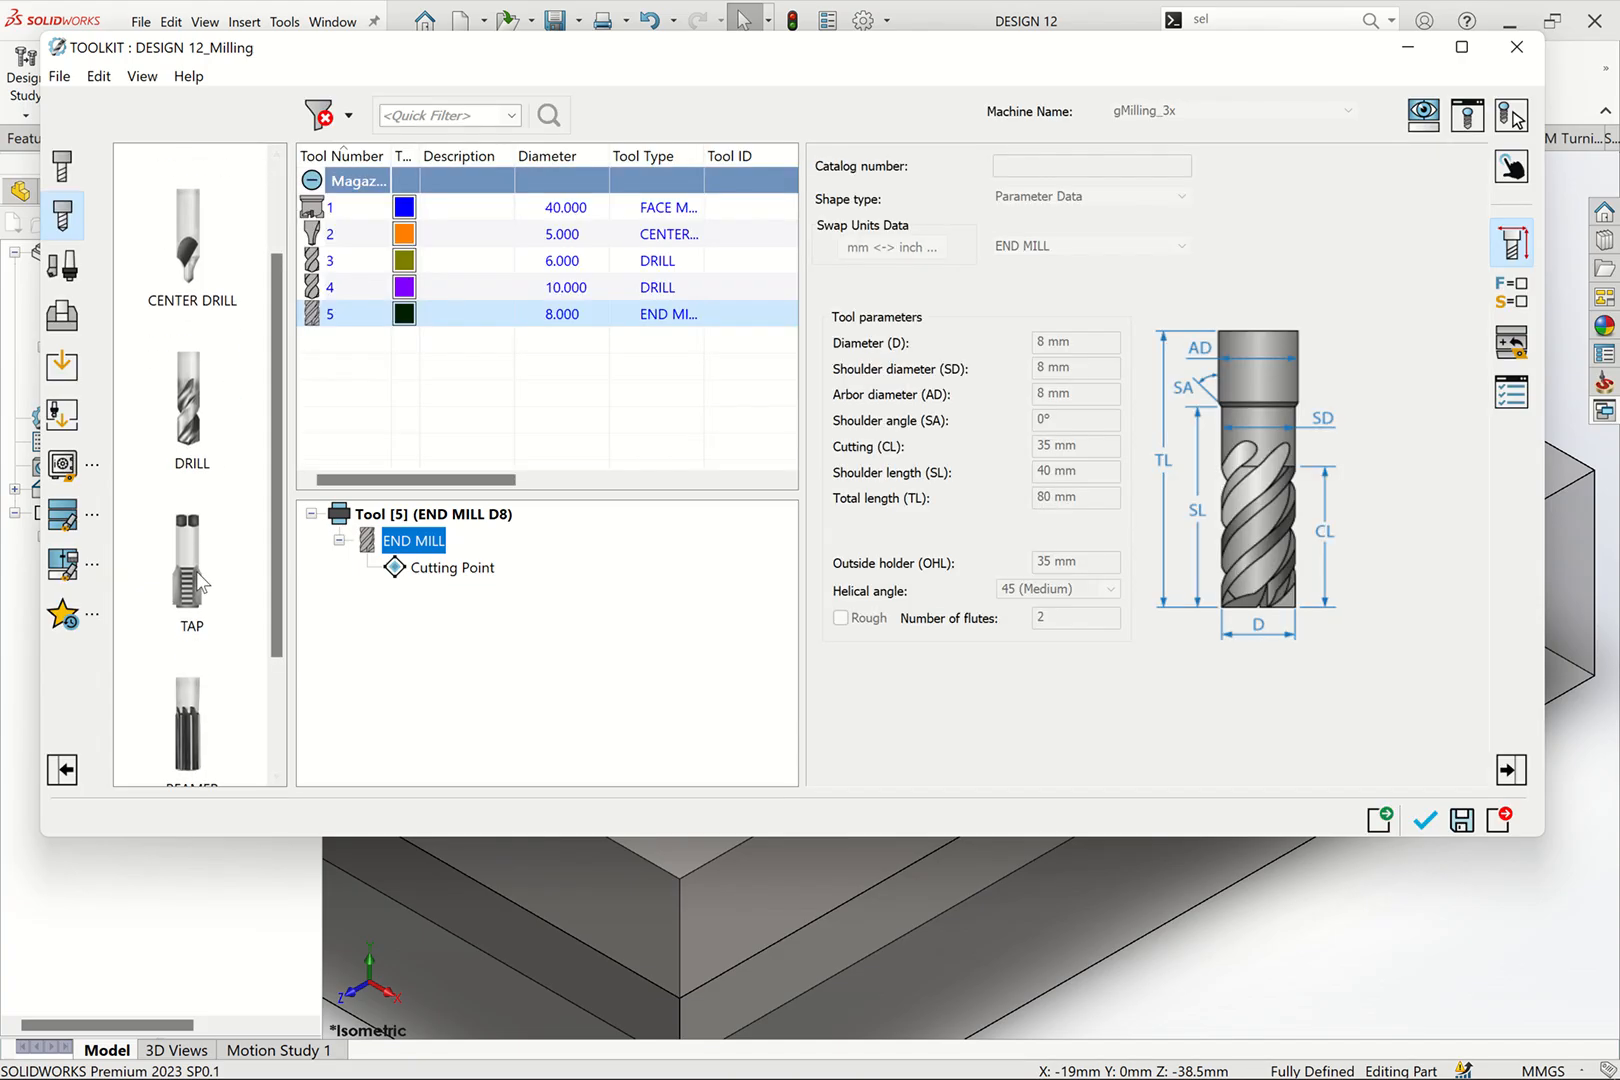
click(199, 575)
double_click(199, 578)
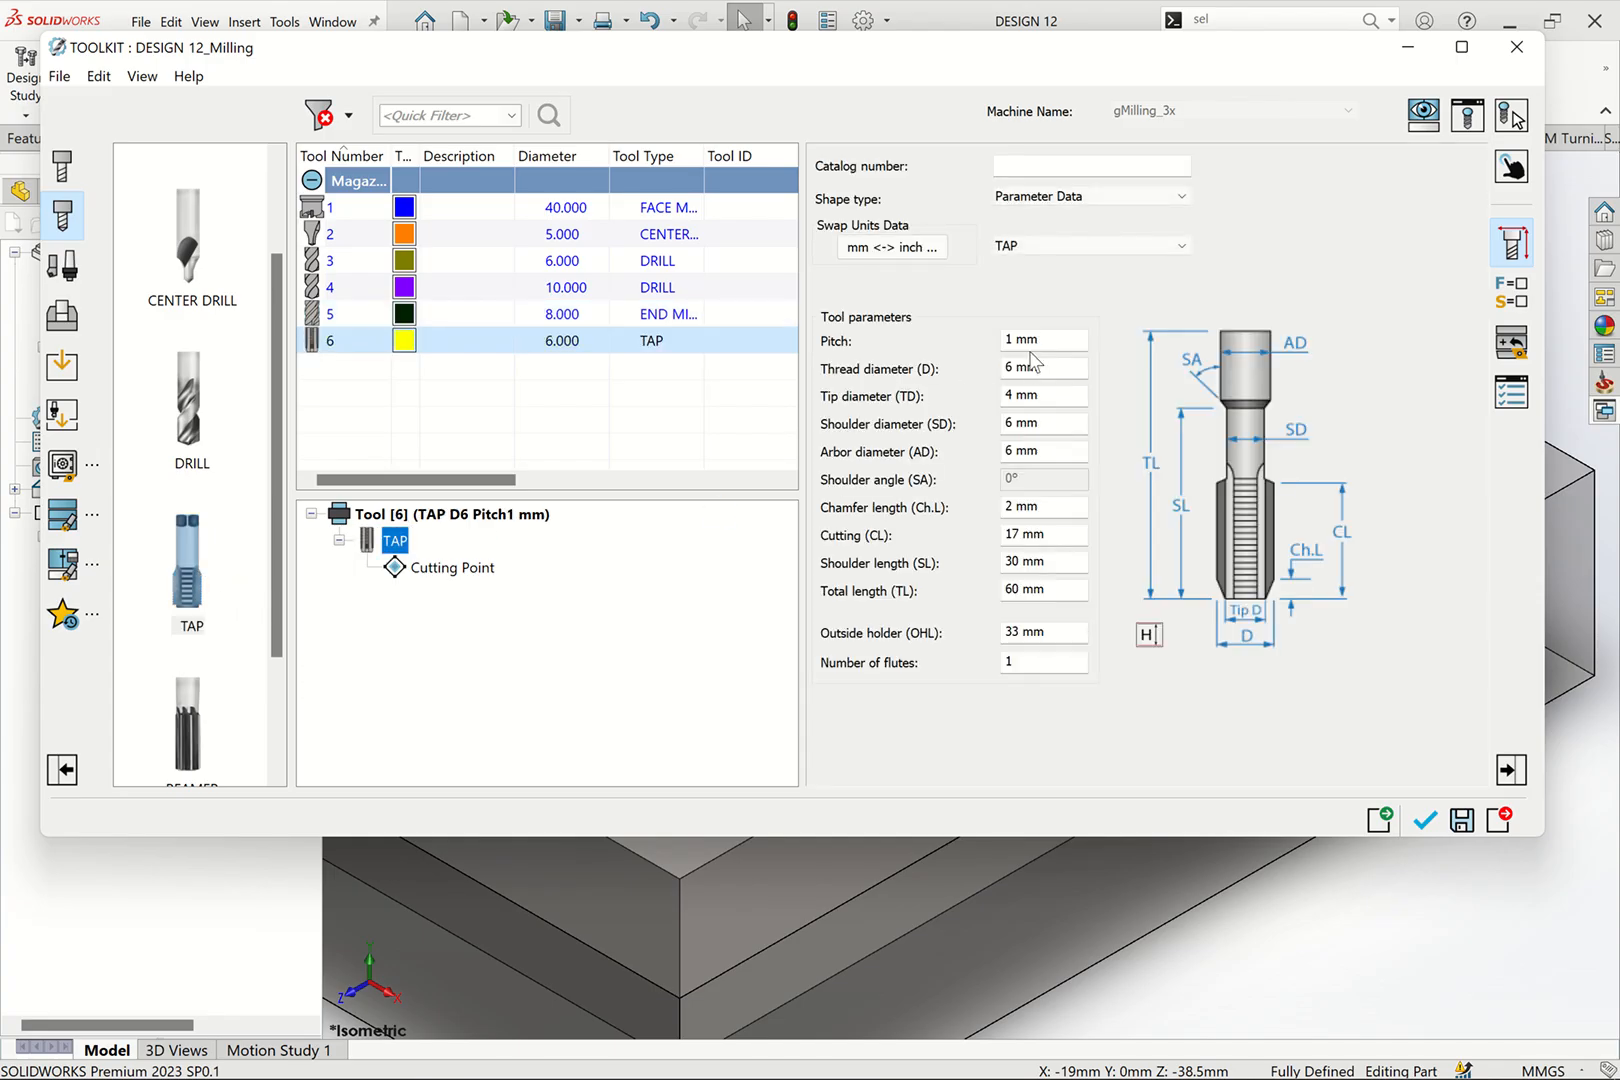
Step: Set the new tap's thread, shoulder and arbor diameters to 7 mm
click(1004, 372)
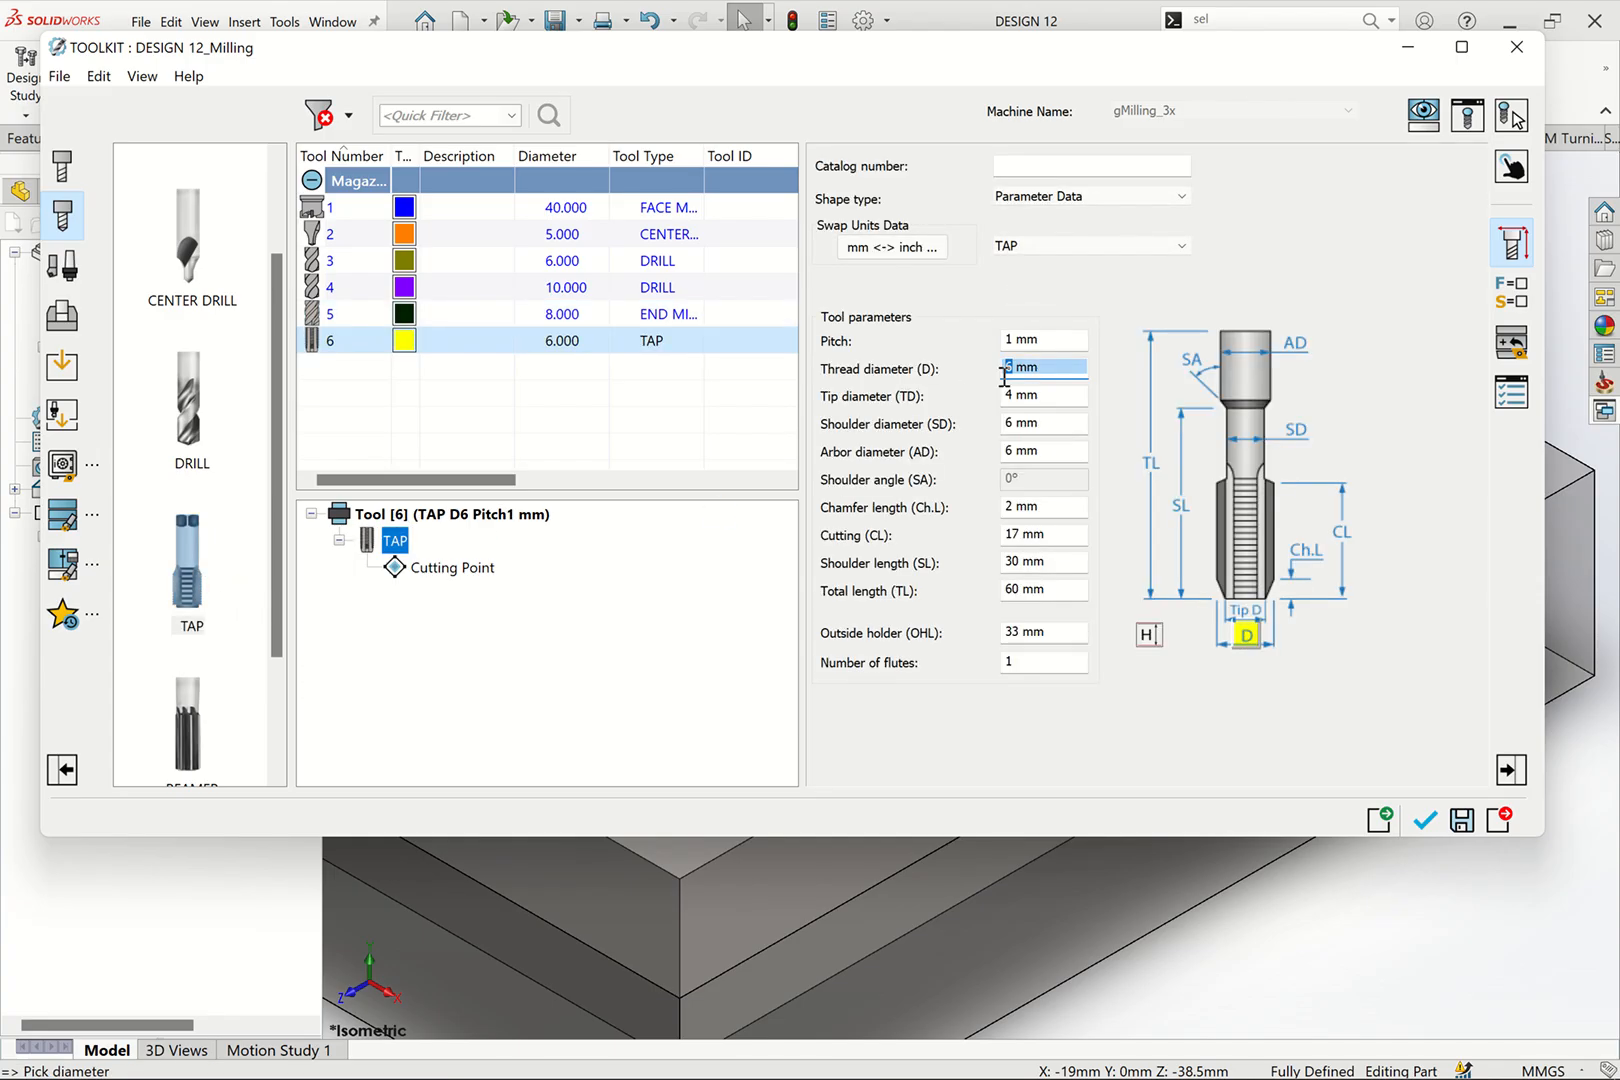
text(7)
click(1021, 426)
text(7)
click(1012, 451)
text(7)
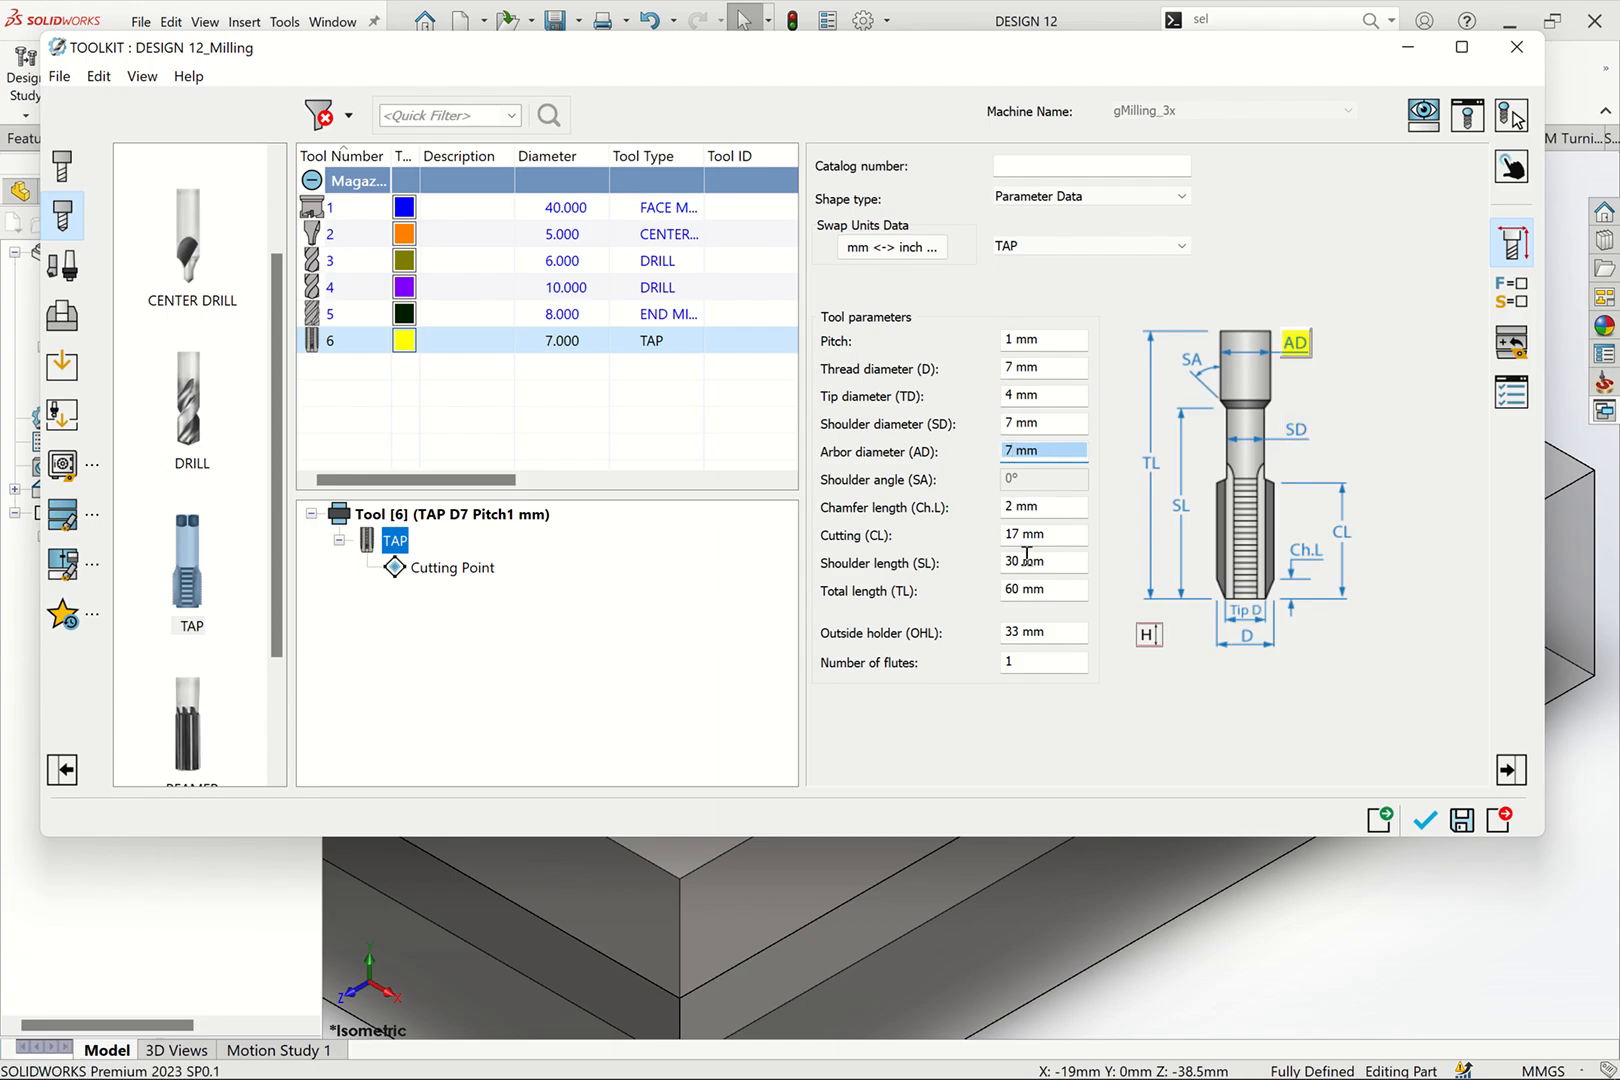
Step: Set the tap's cutting length to 32 mm, shoulder length to 60 mm and total length to 75 mm
click(1019, 534)
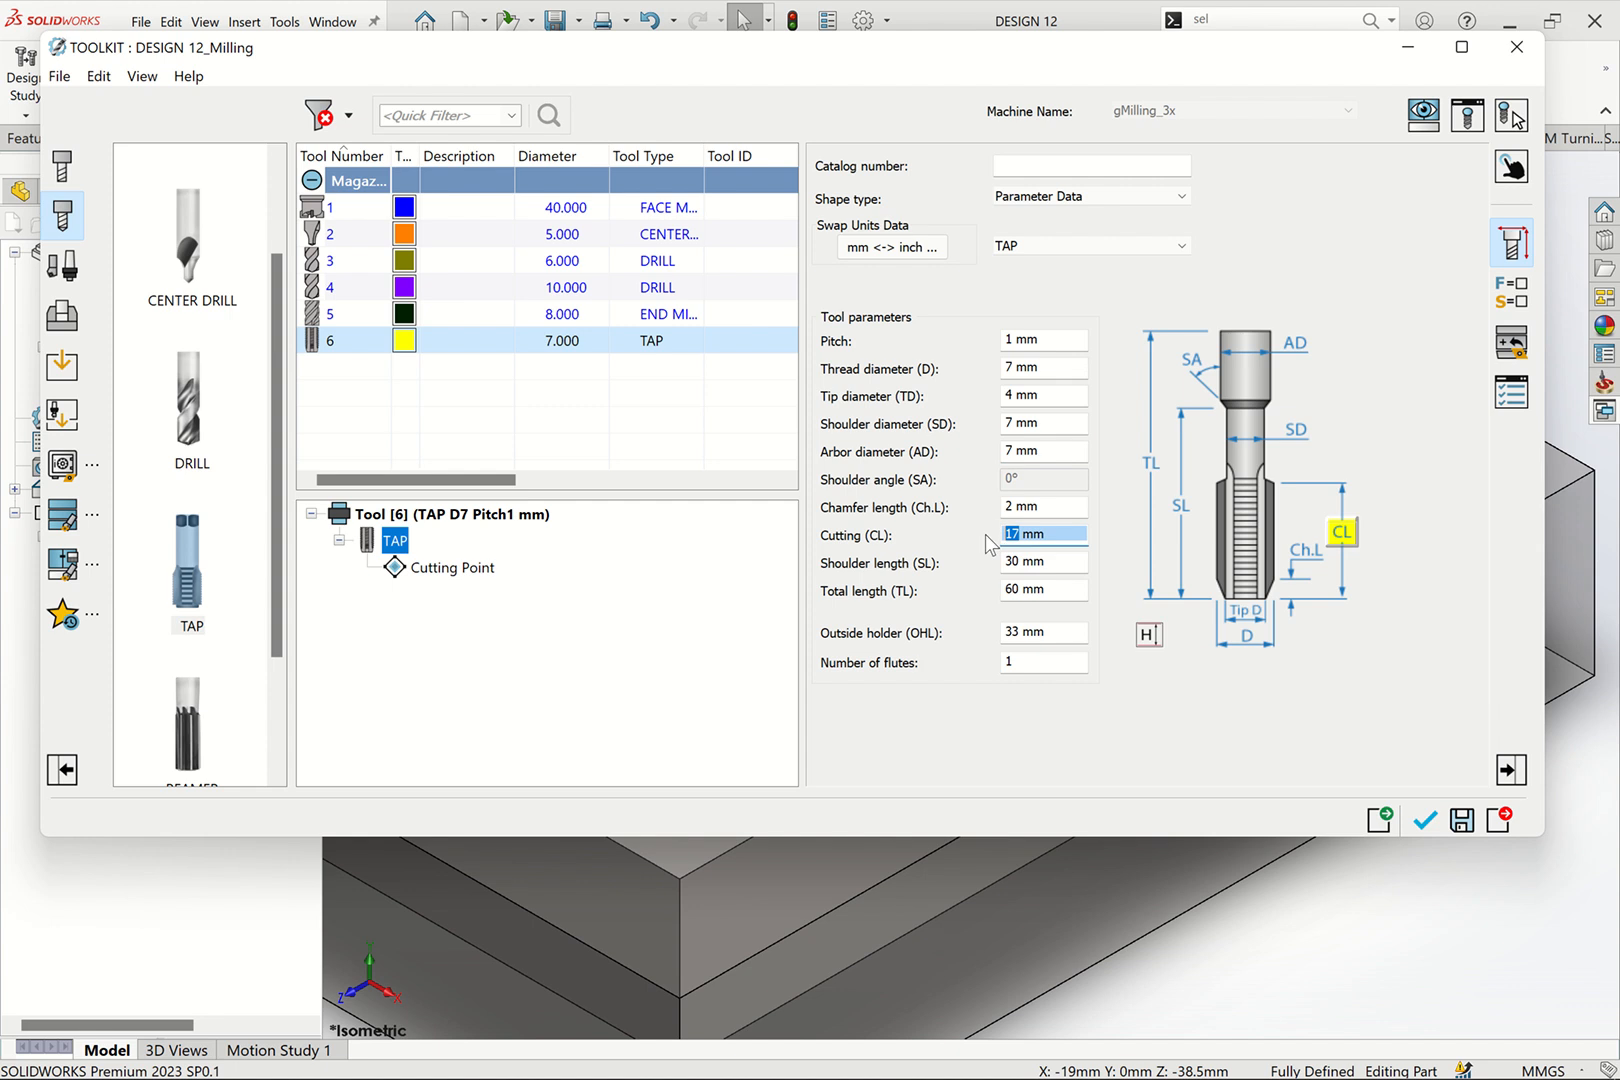
text(32)
key(Tab)
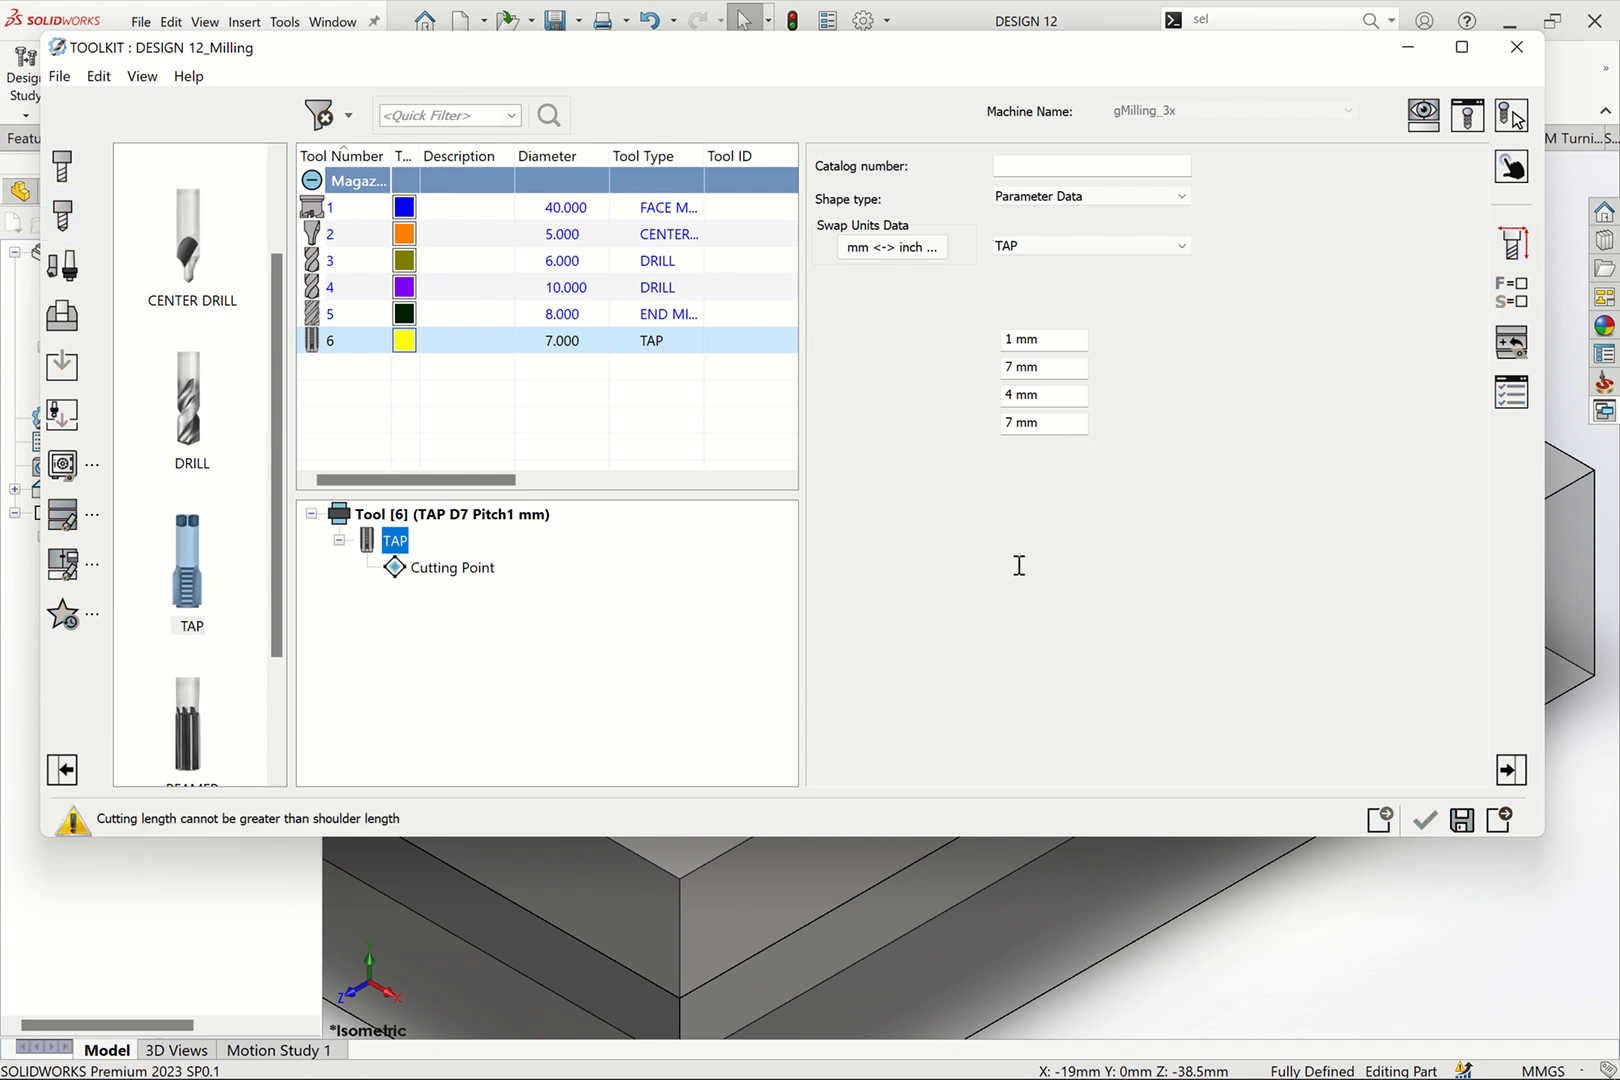
text(5)
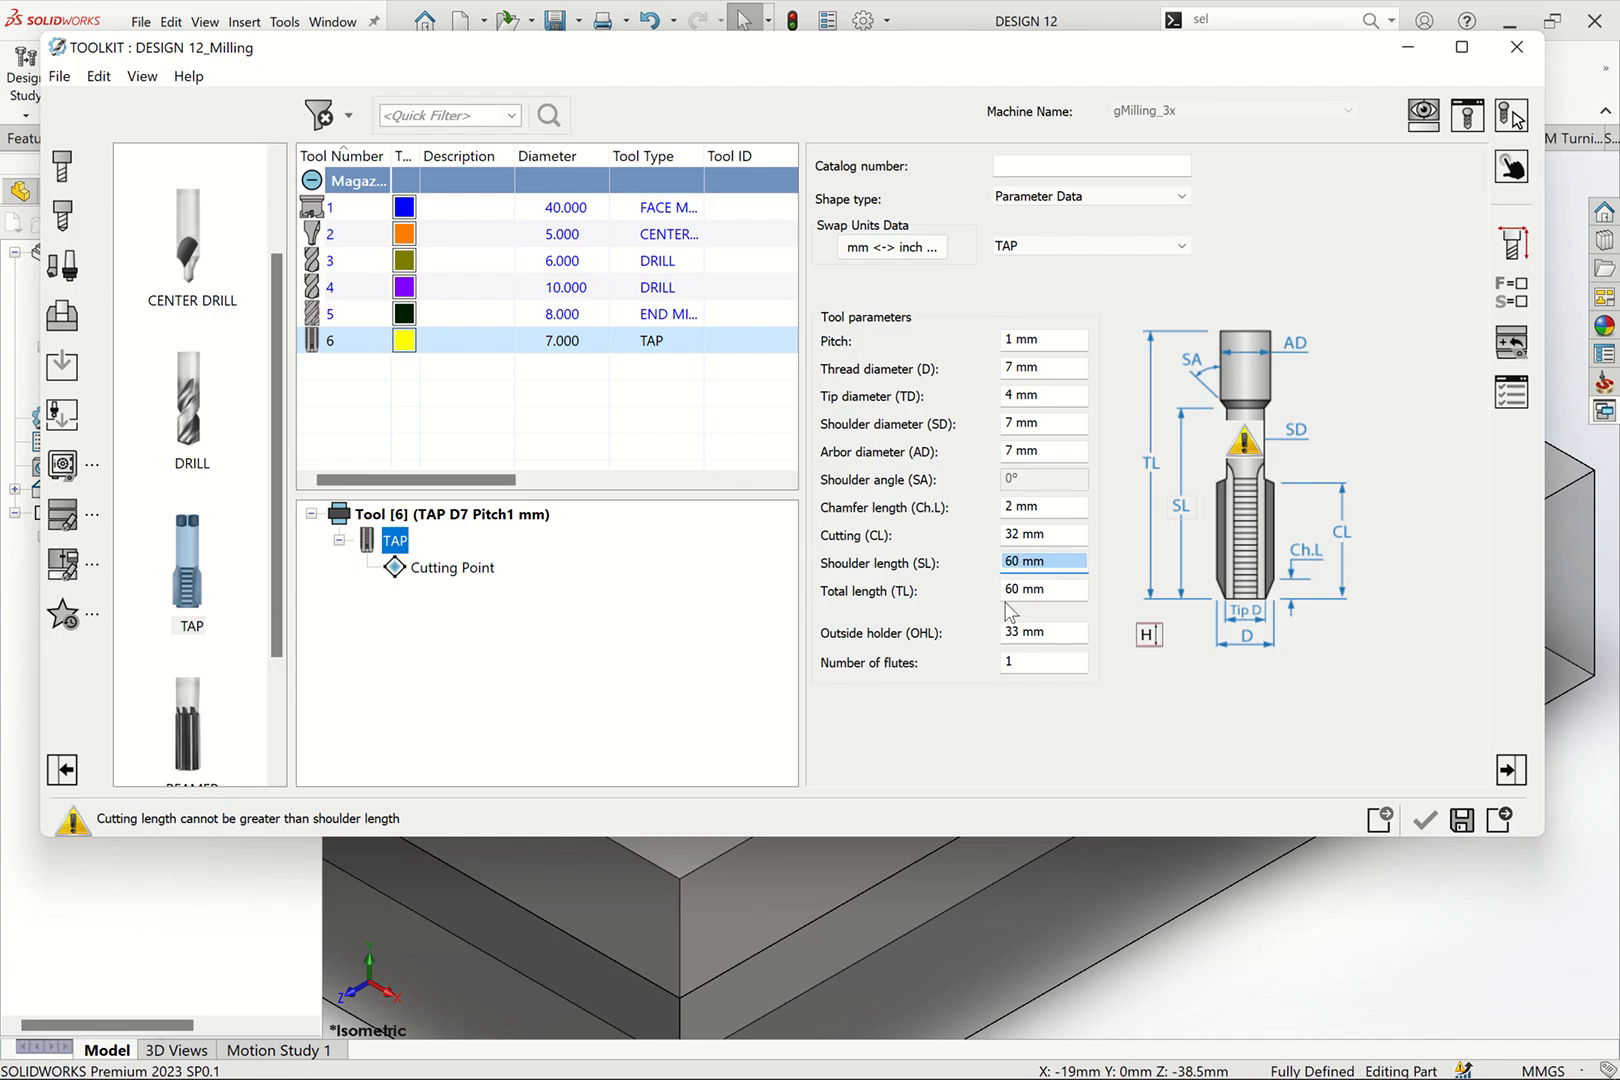
click(1014, 594)
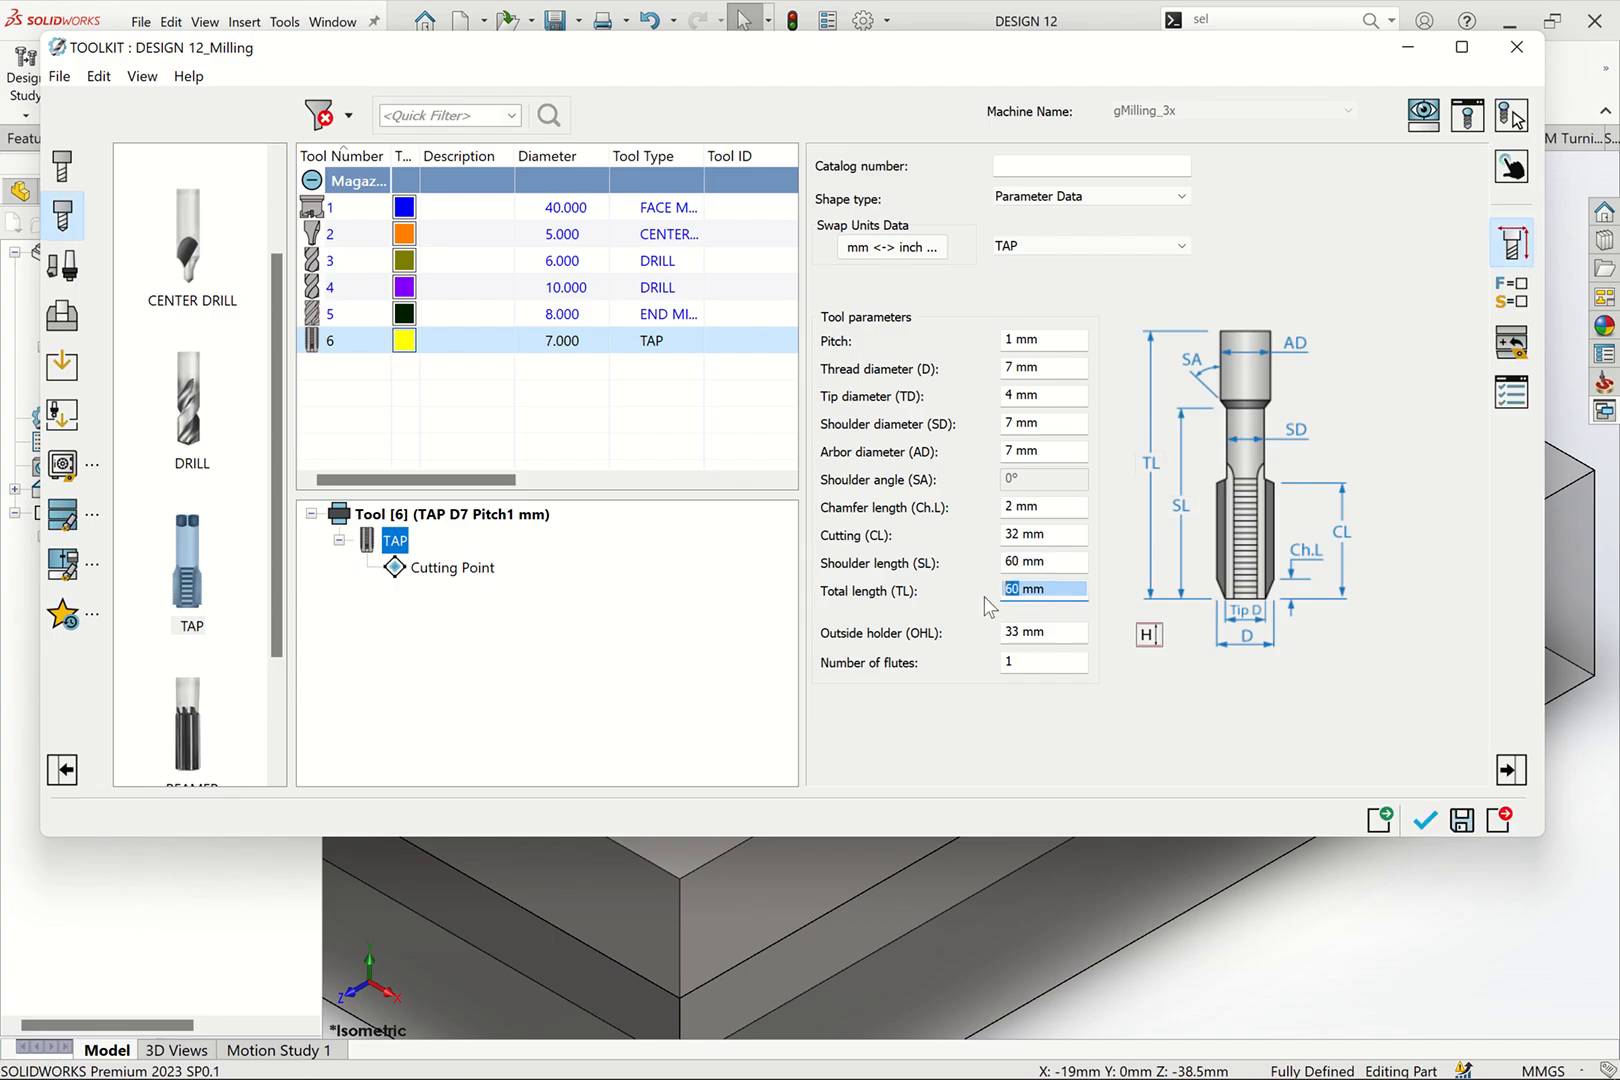
text(75)
Step: Set the tap's number of flutes to 14
click(1062, 630)
click(1035, 667)
text(4)
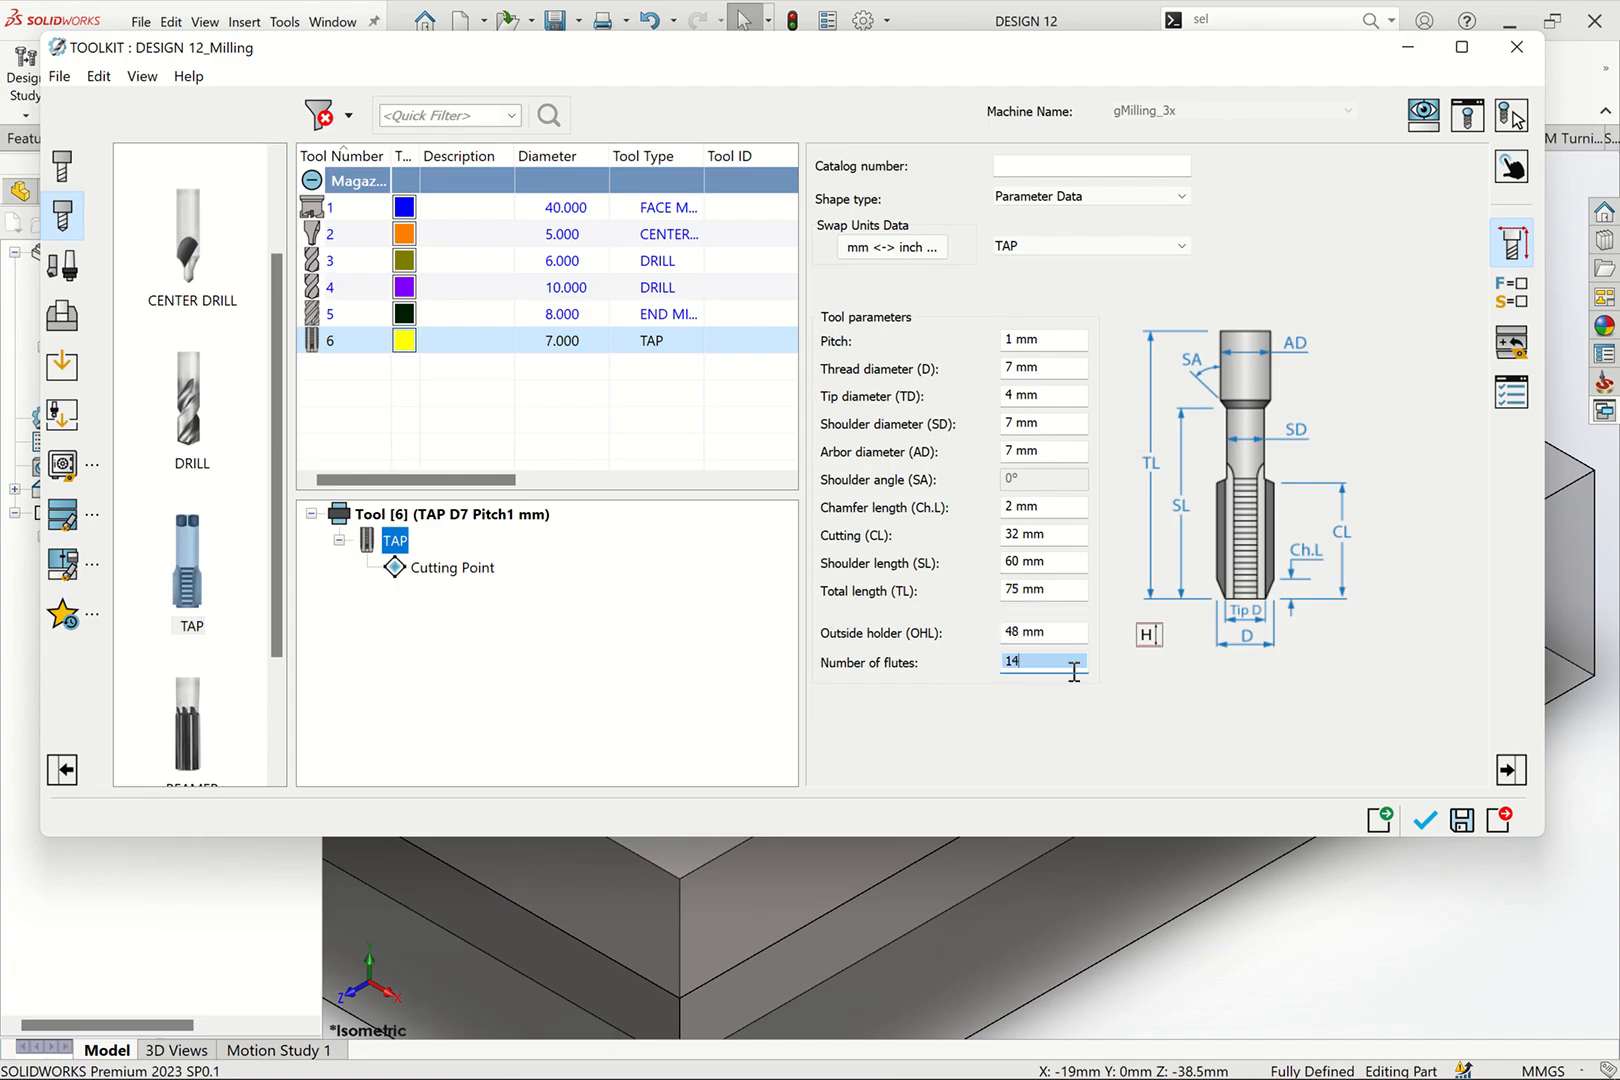
click(1042, 630)
click(1044, 563)
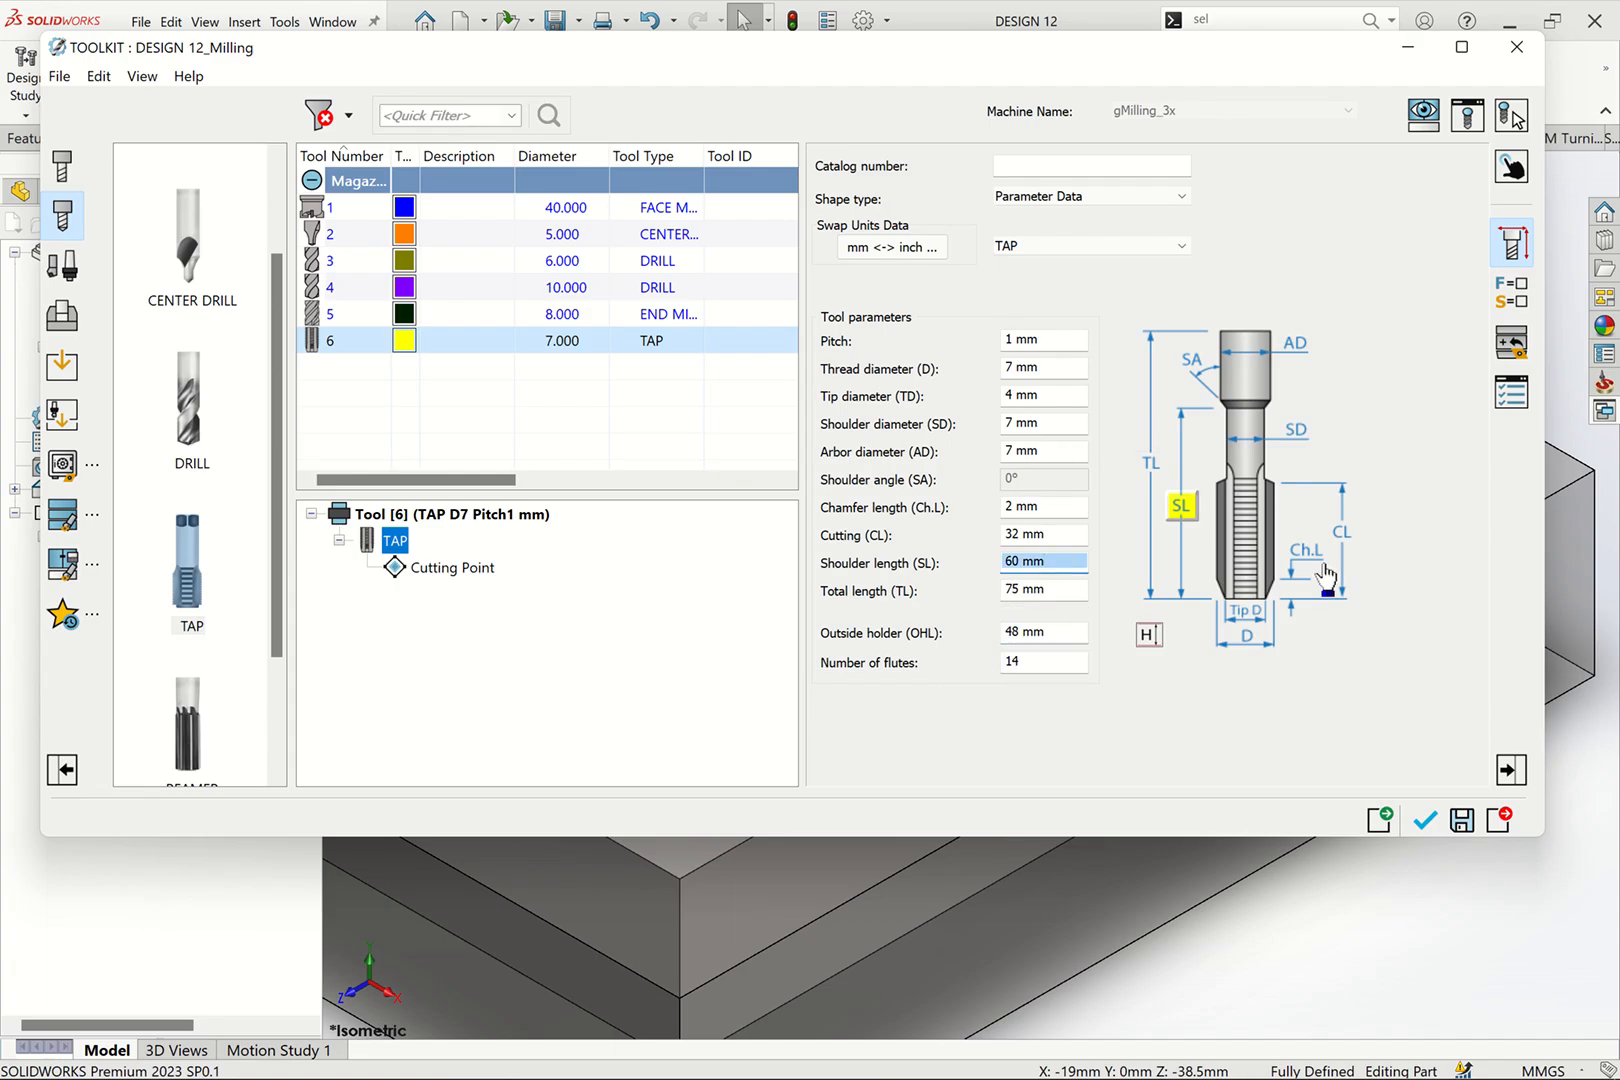
Step: Set the tap's feed XY and spin rate to 475, disable finish feed and spin finish, and use the tap in the drilling operation
click(1512, 292)
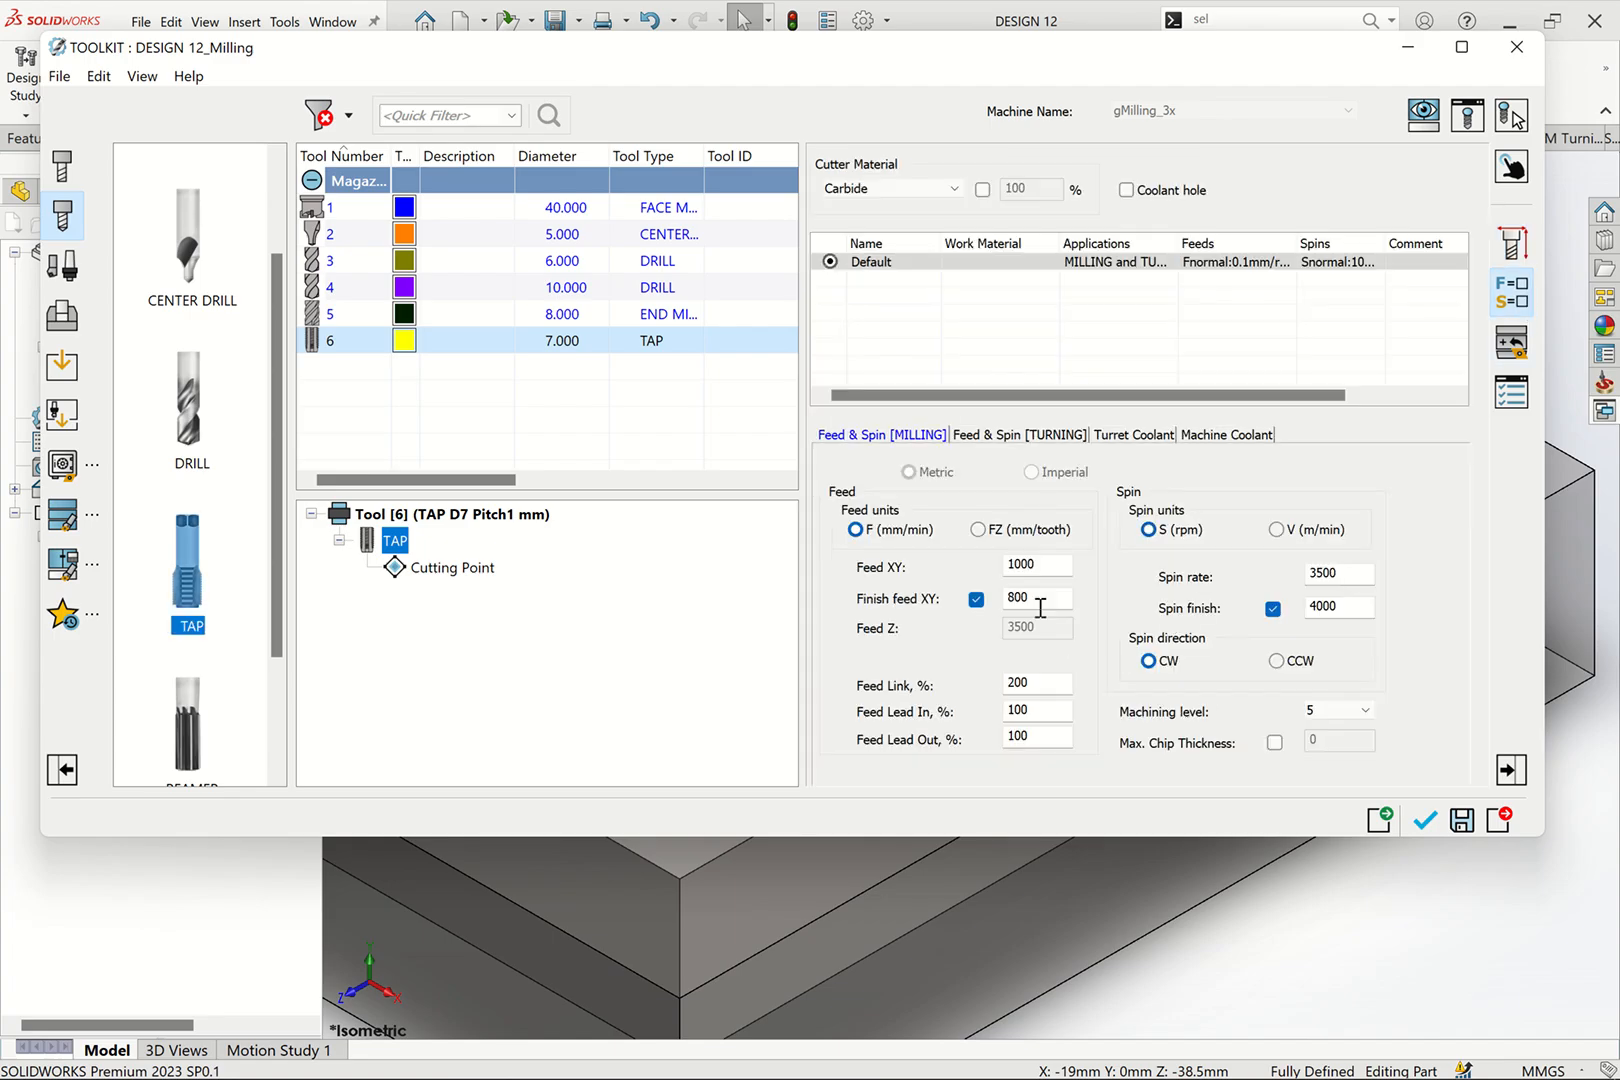
click(976, 599)
drag(1045, 564, 941, 567)
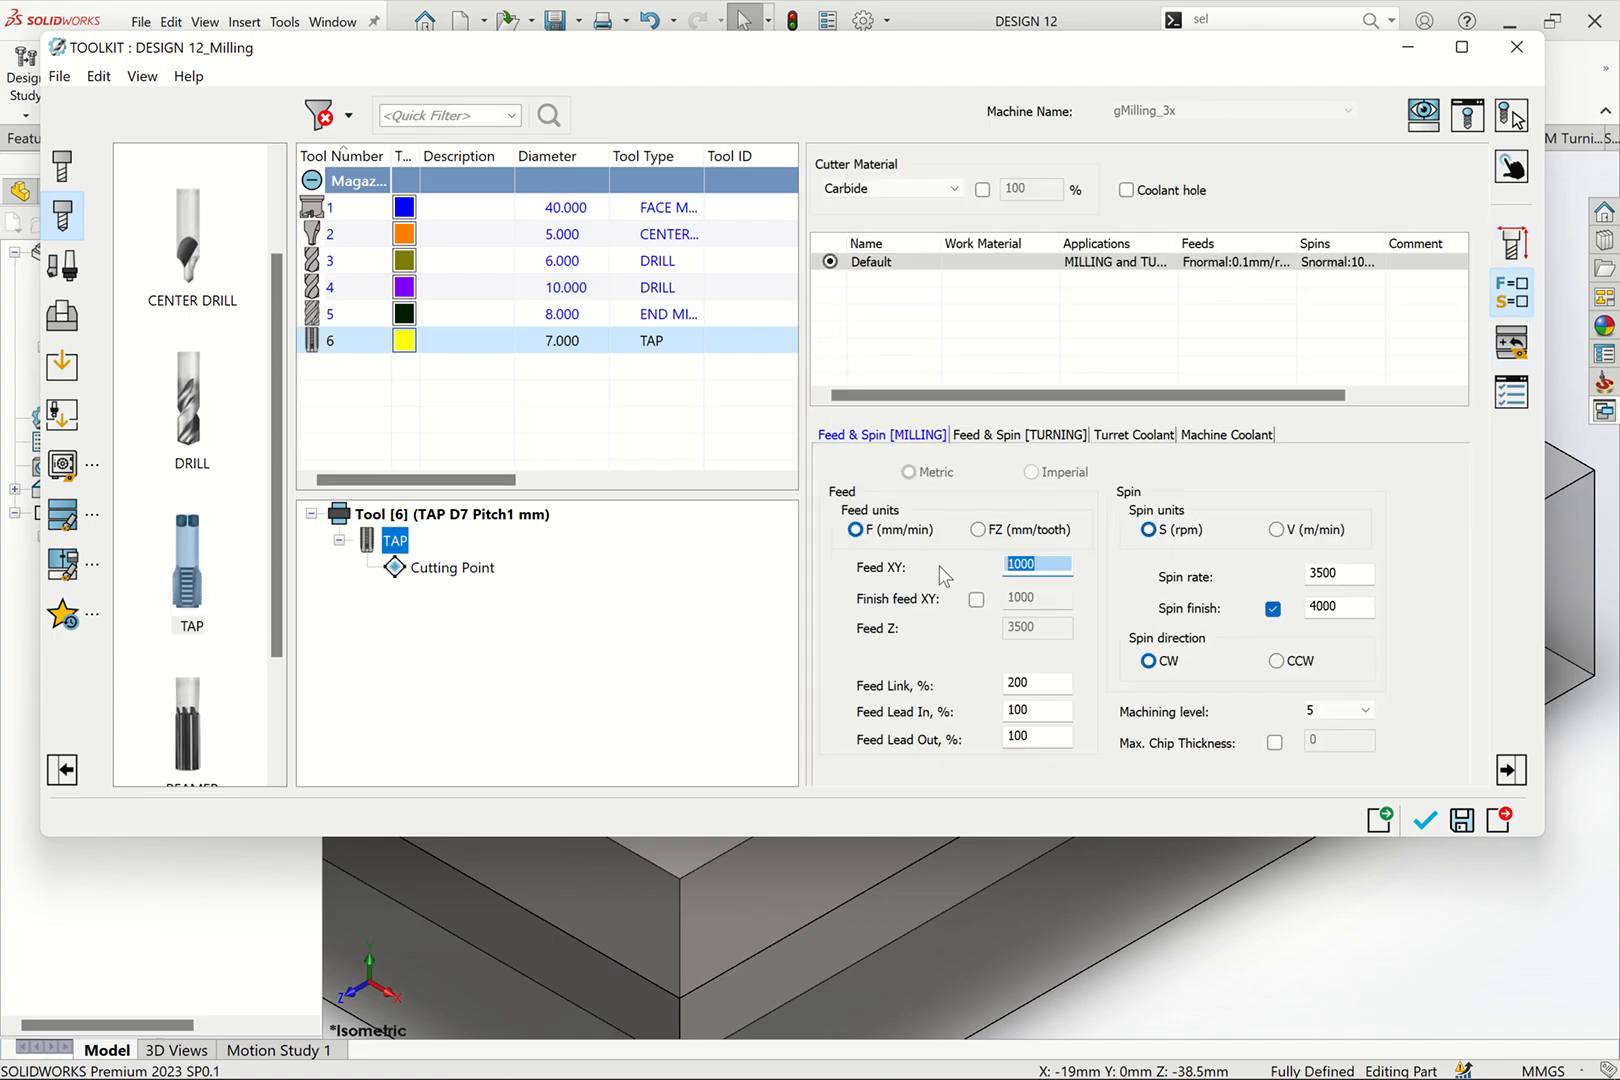
text(475)
drag(1352, 574, 1248, 576)
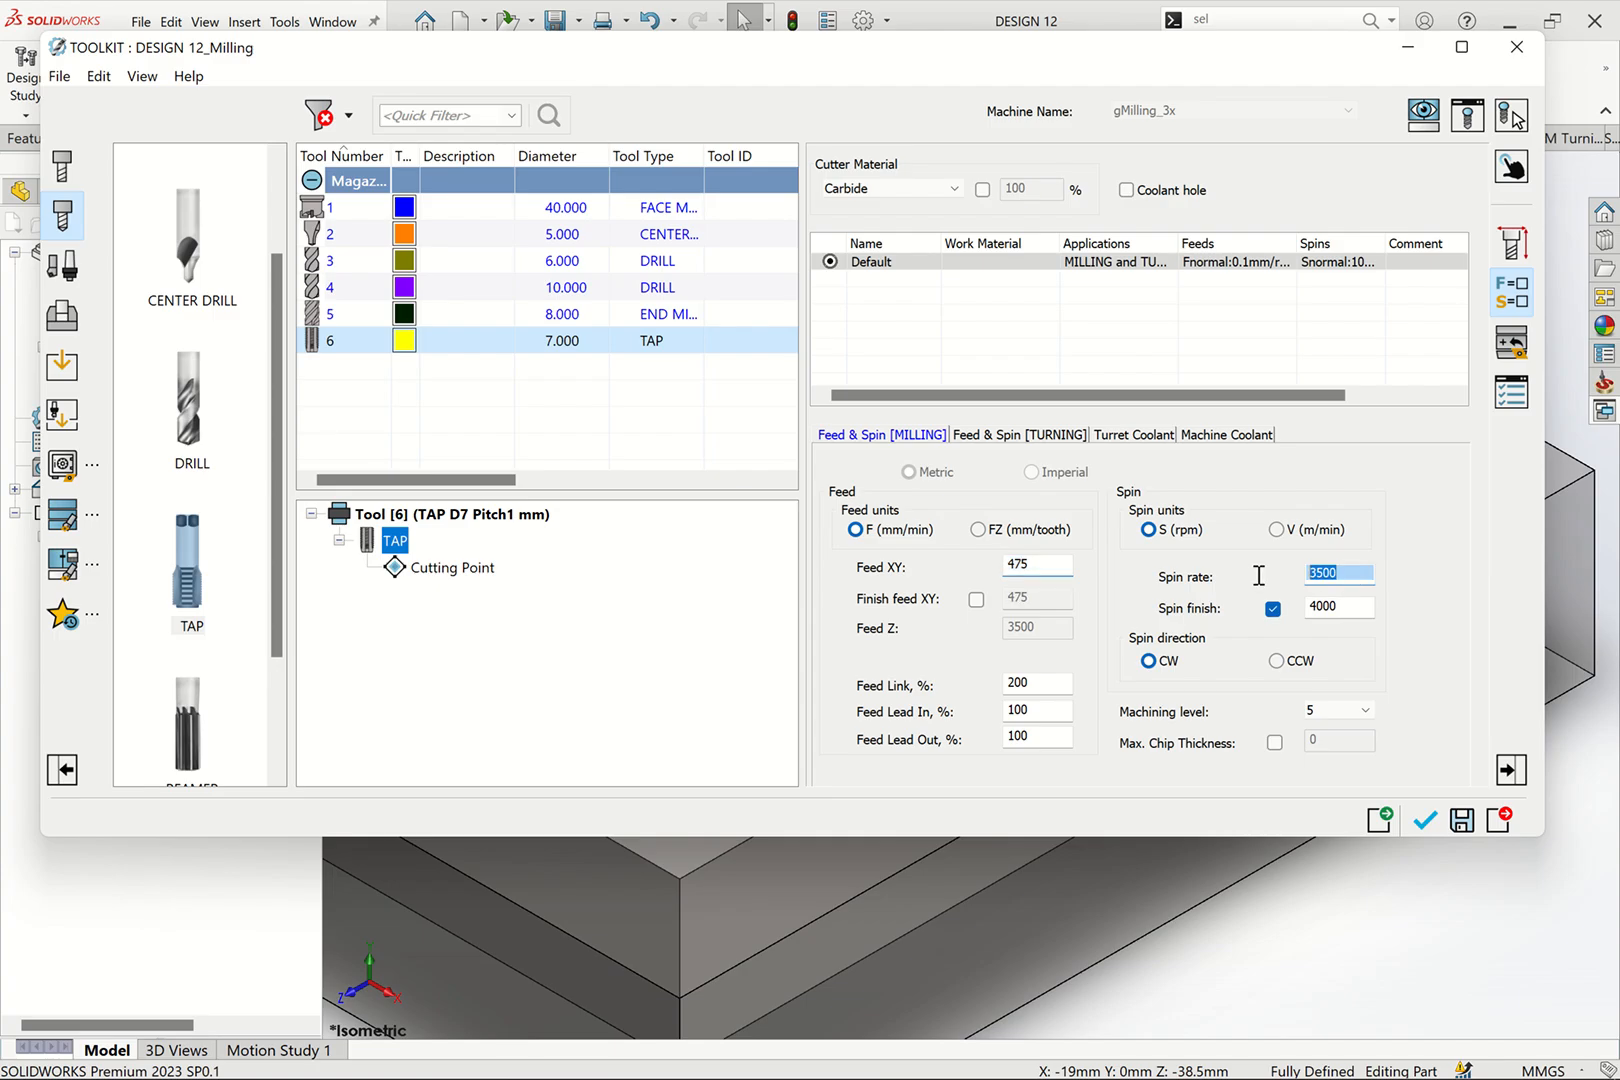
text(475)
click(1272, 608)
click(1424, 822)
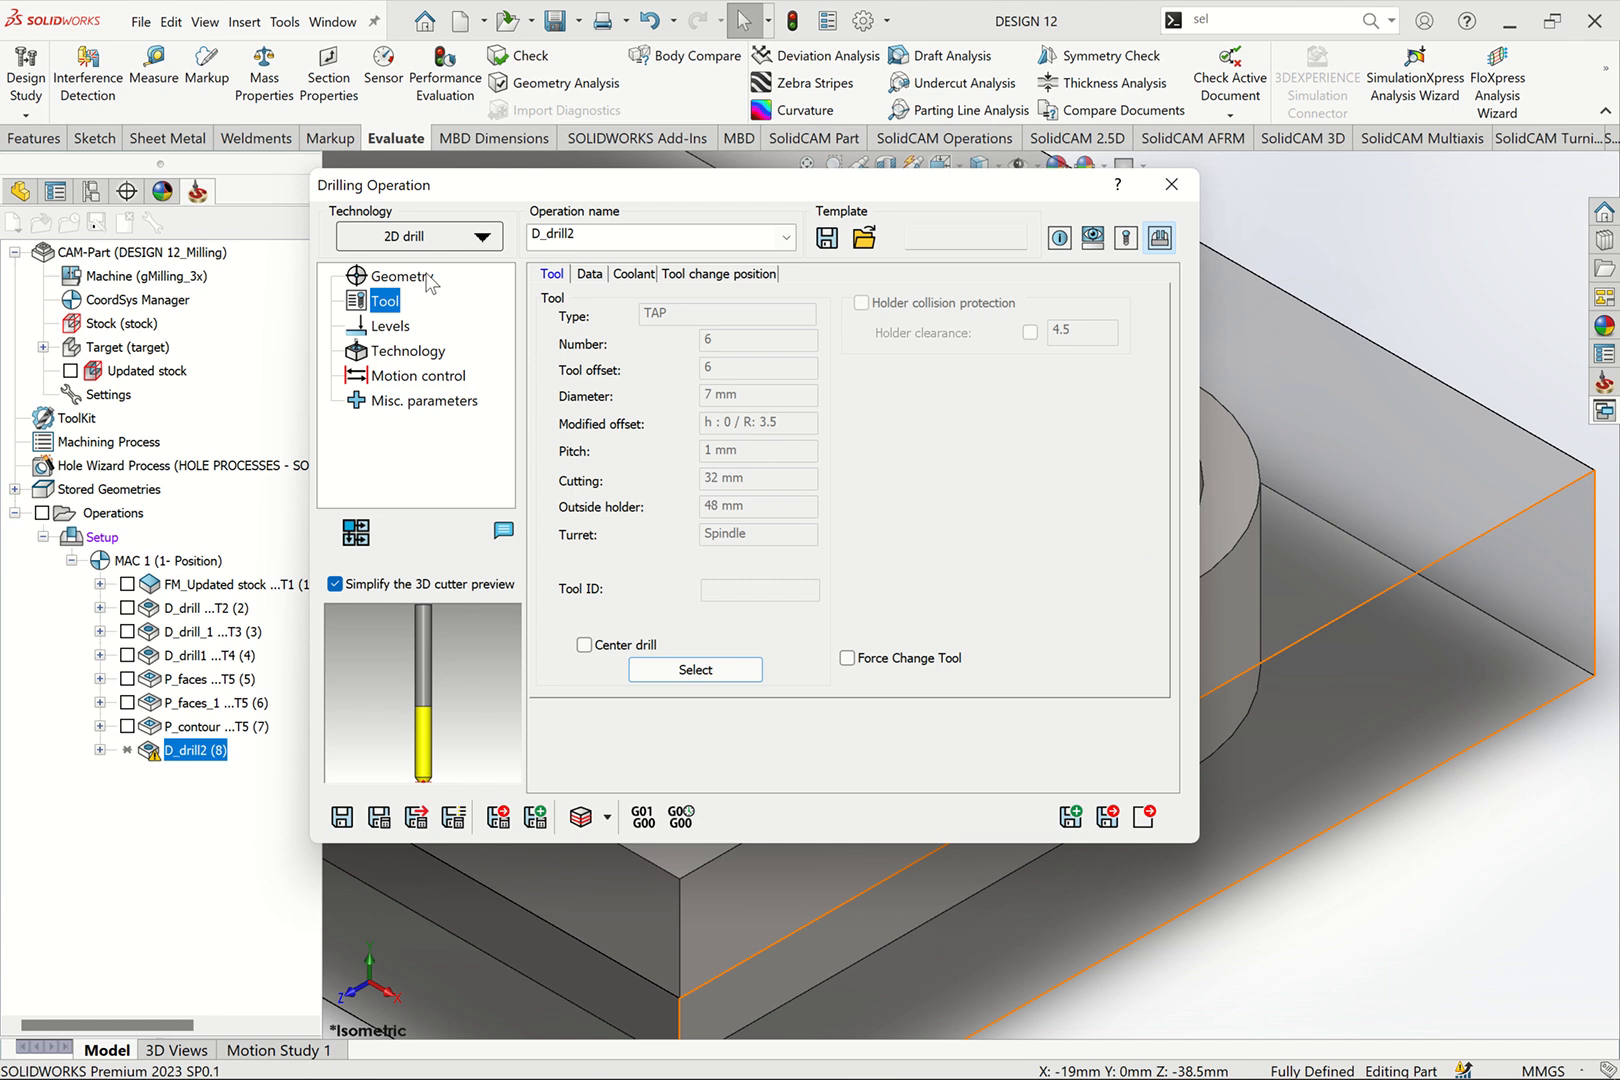
Step: Set the tapping operation's clearance level to 20, drill depth delta to -1 and depth type to full diameter
click(416, 328)
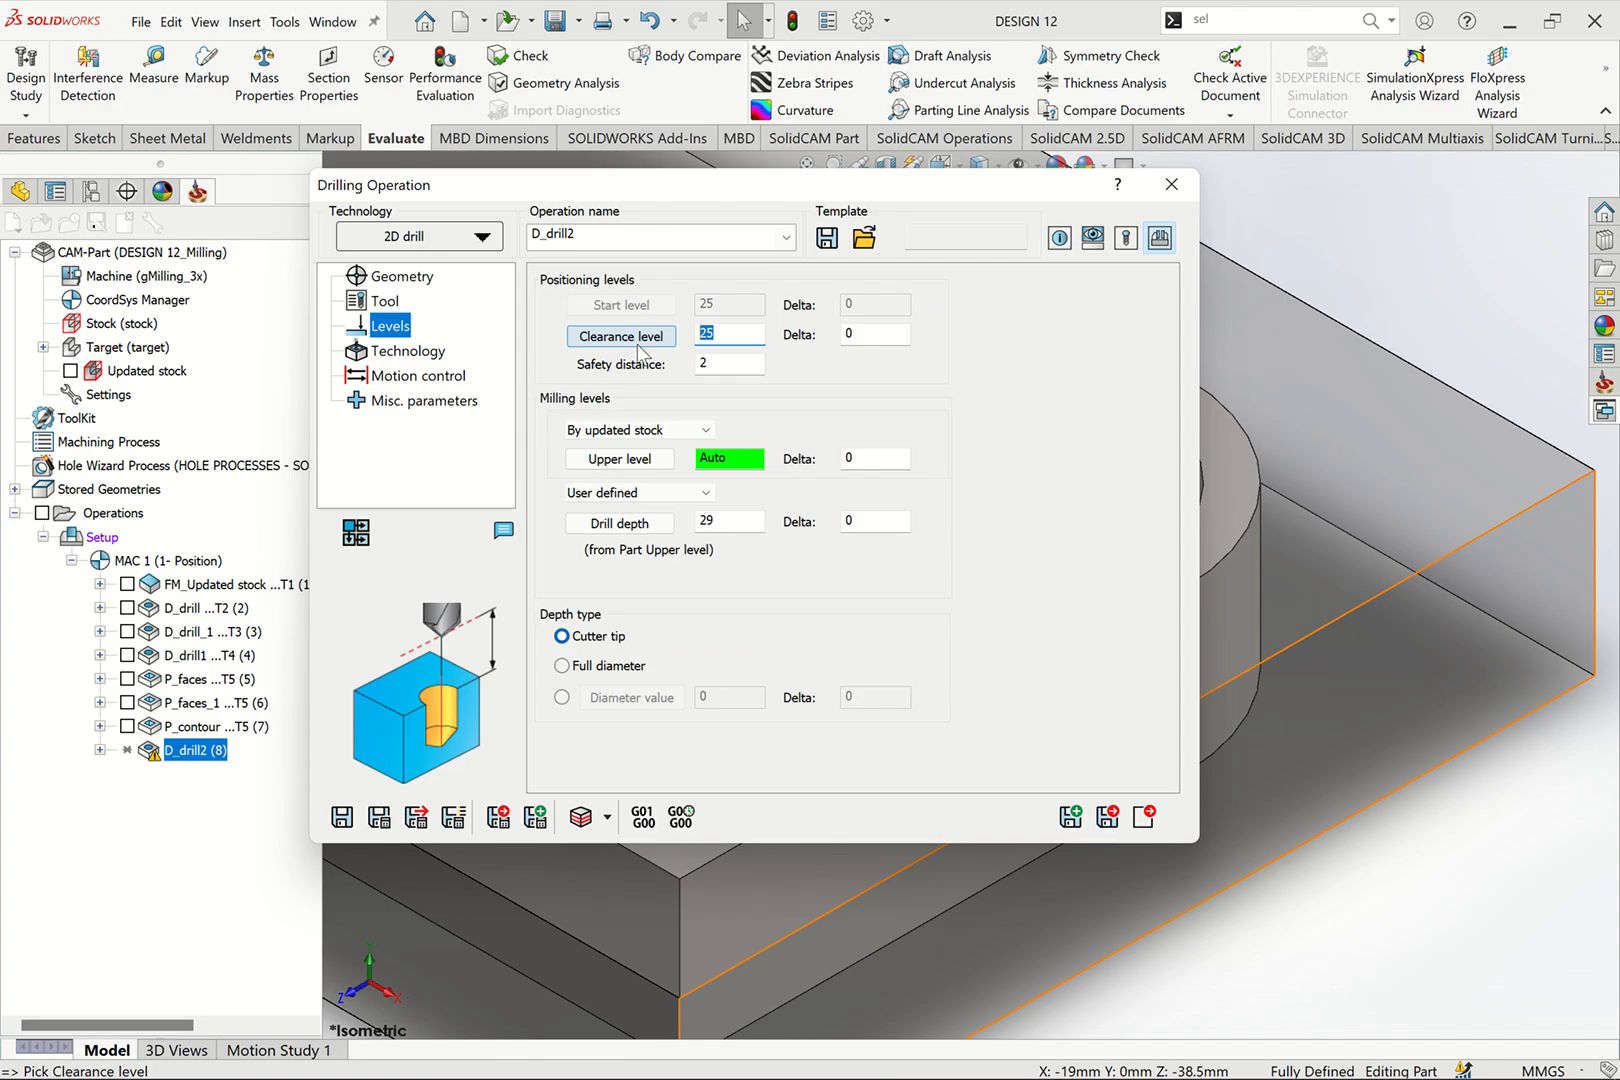
text(2)
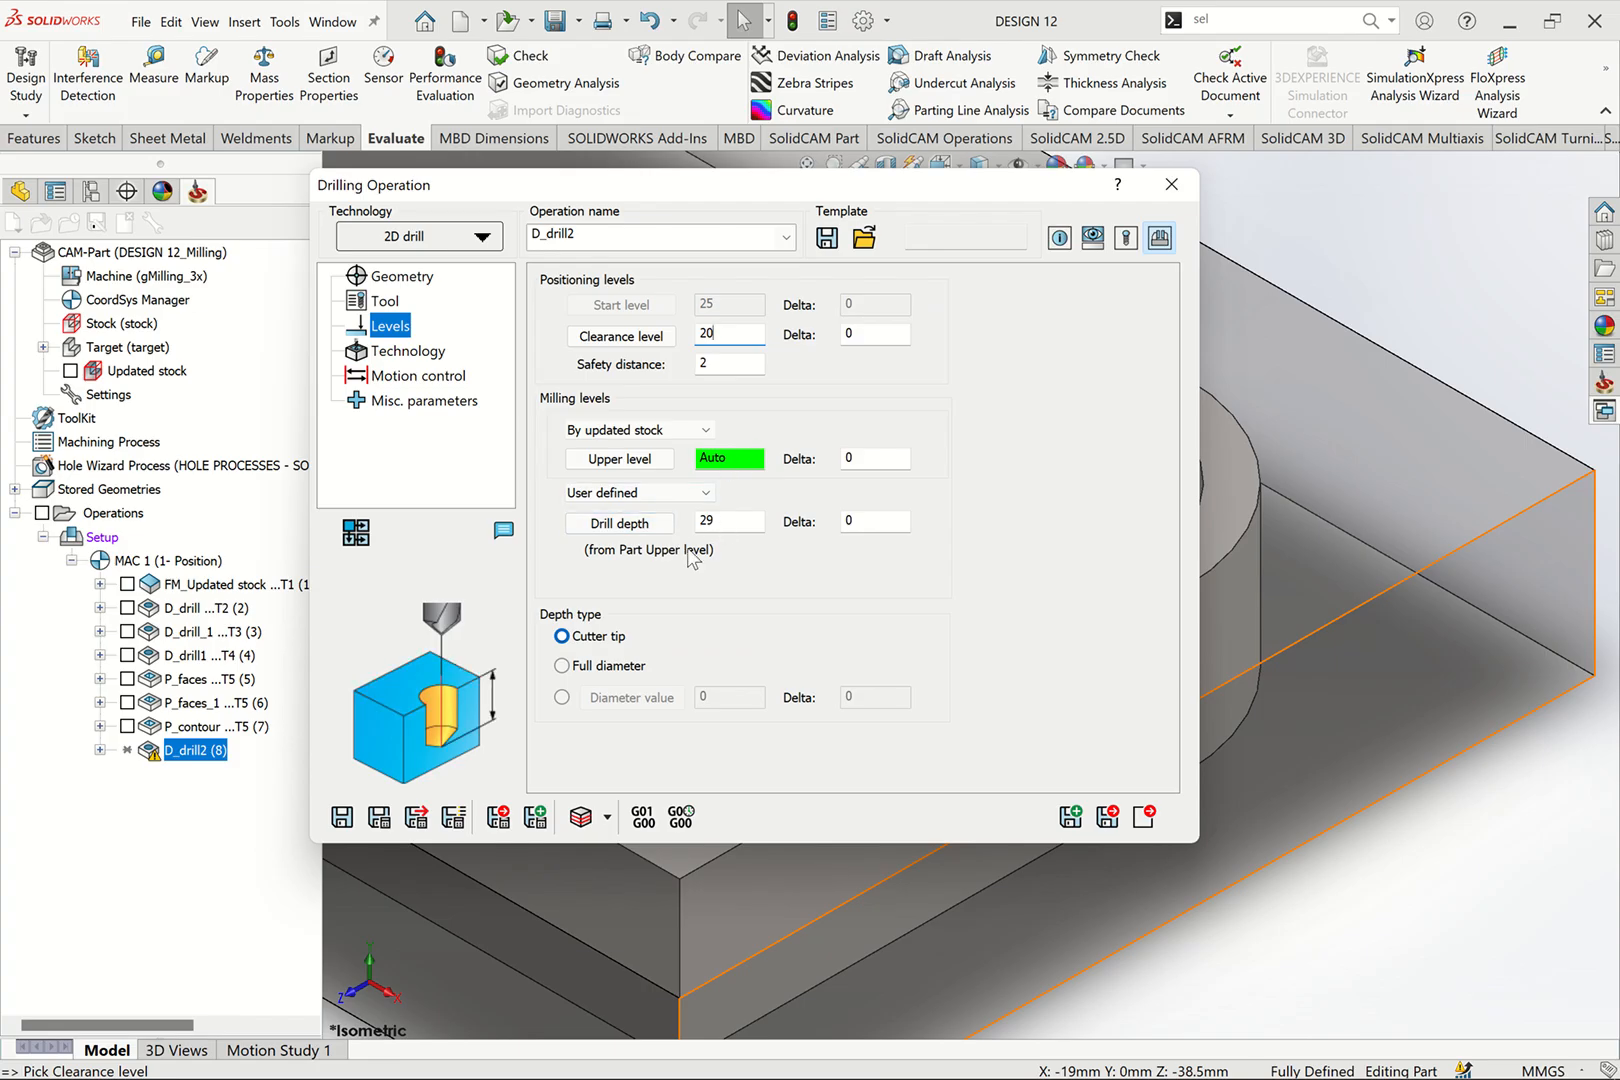
click(888, 526)
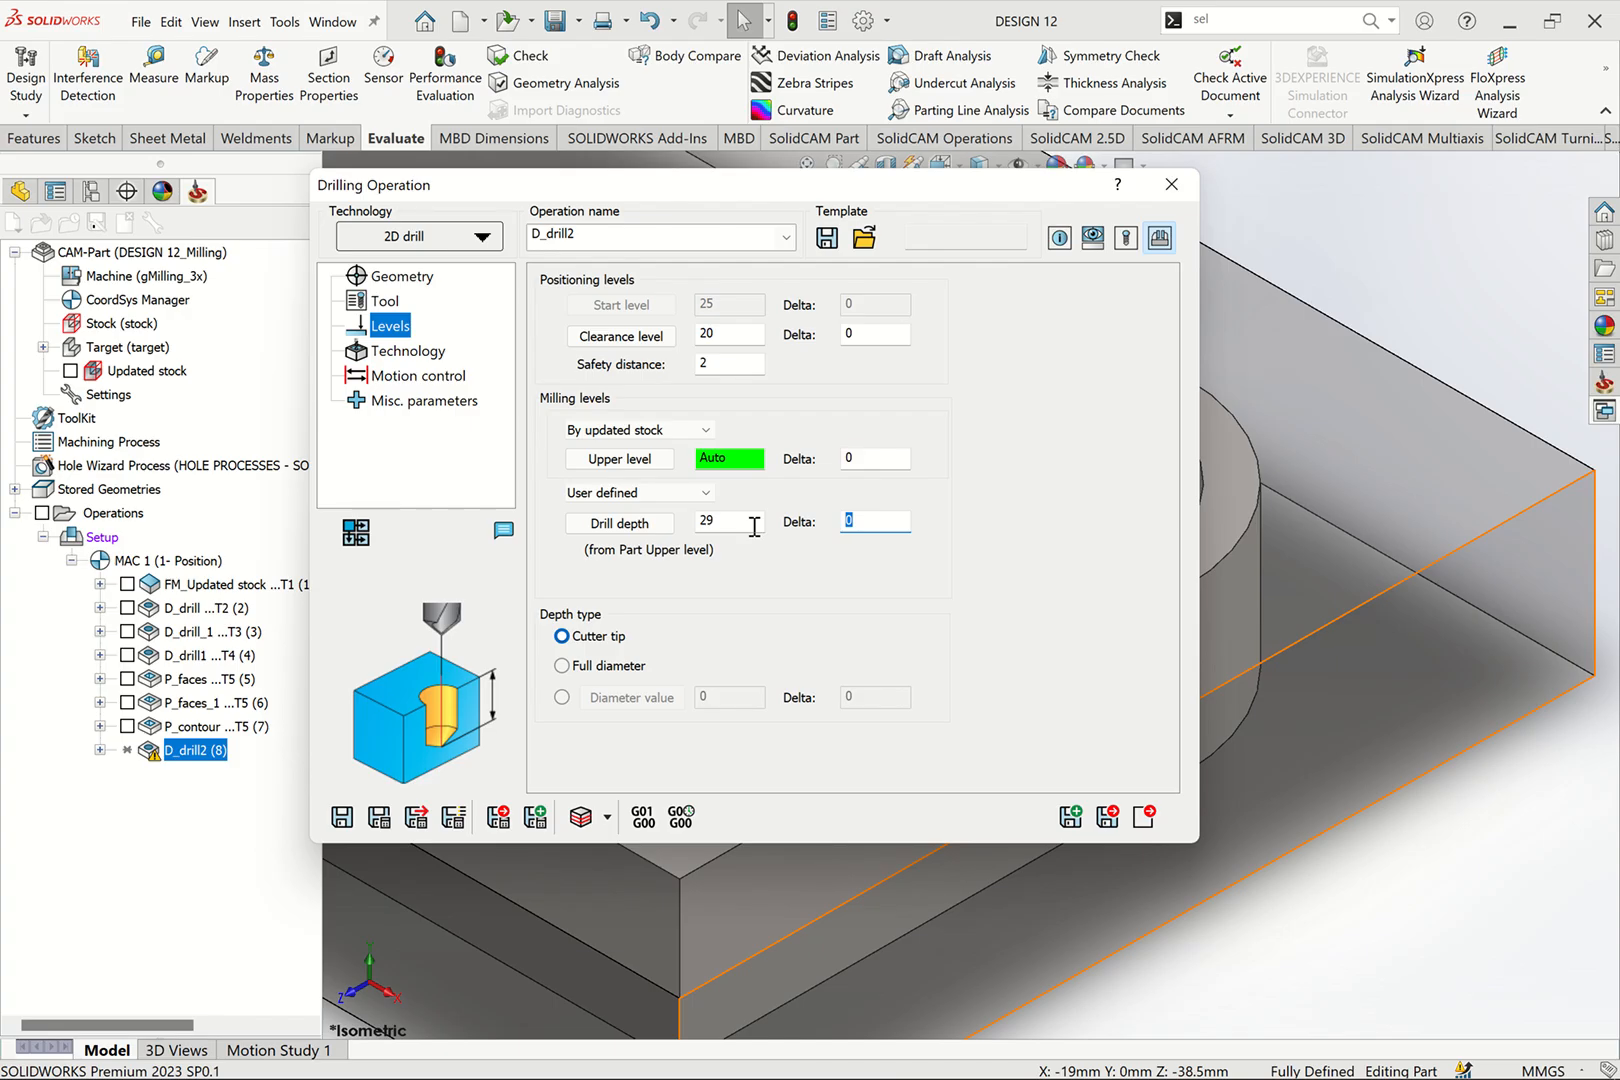
text(-1)
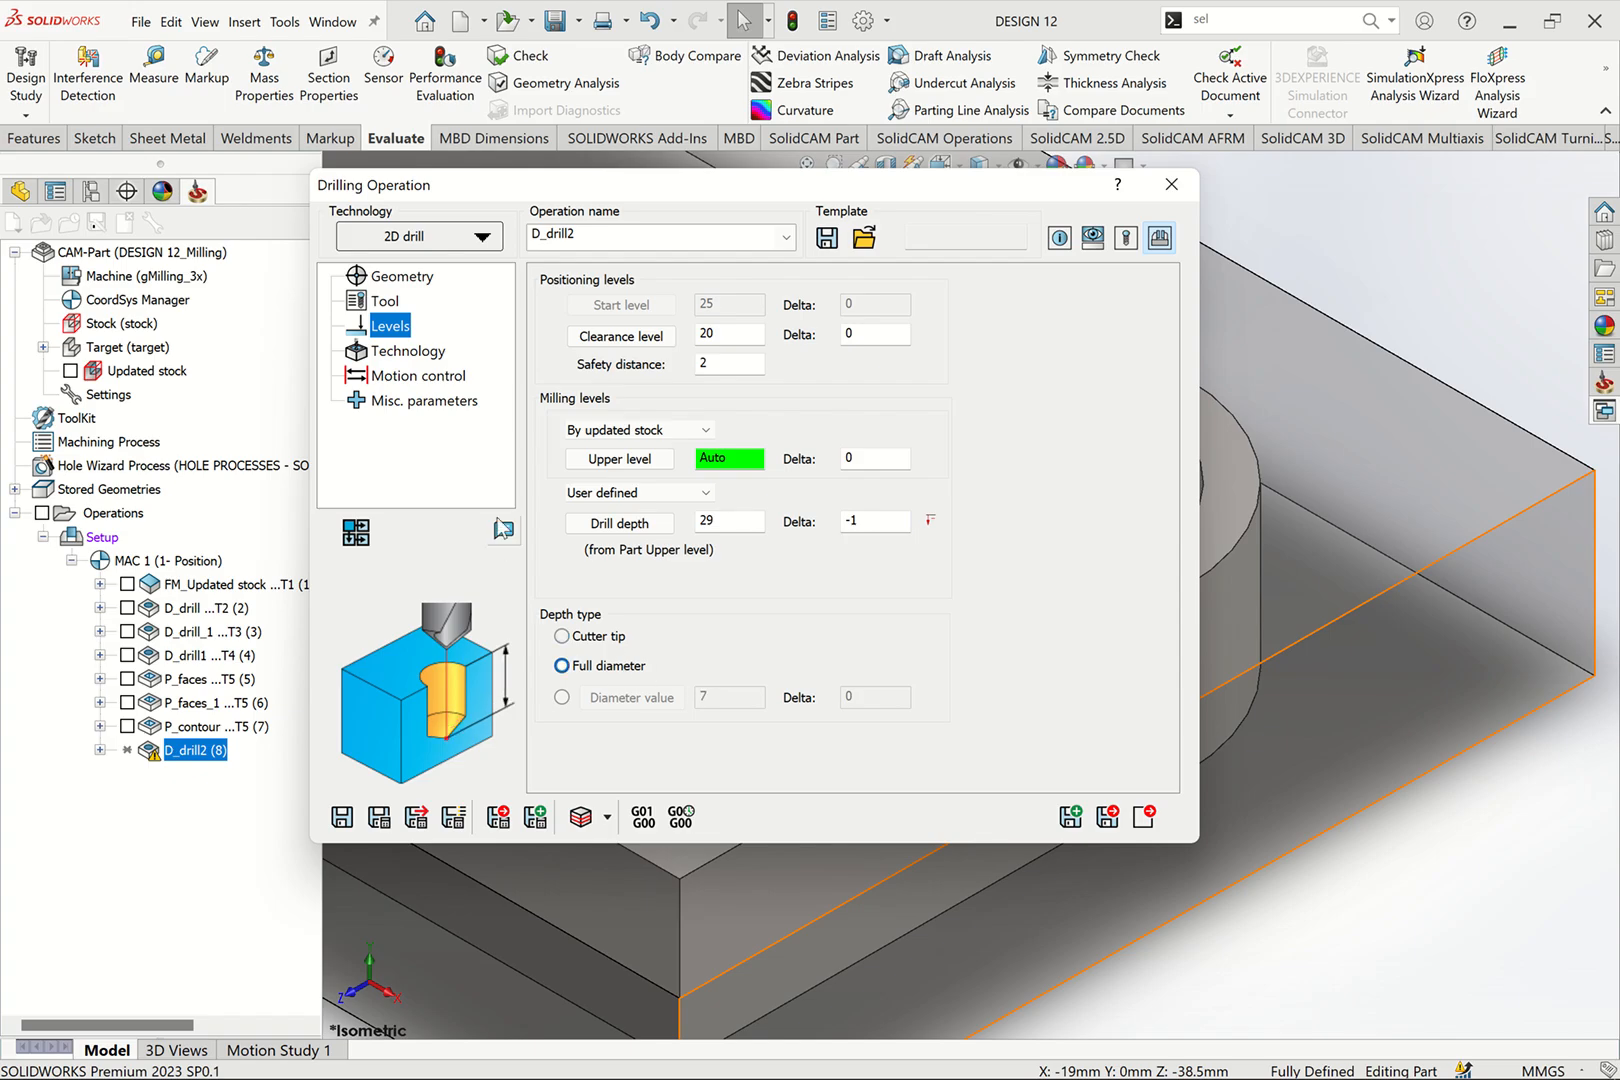
Step: Apply advanced linear sorting to the tapped holes, using the back-and-forth row pattern that starts at the lower-left hole
click(416, 352)
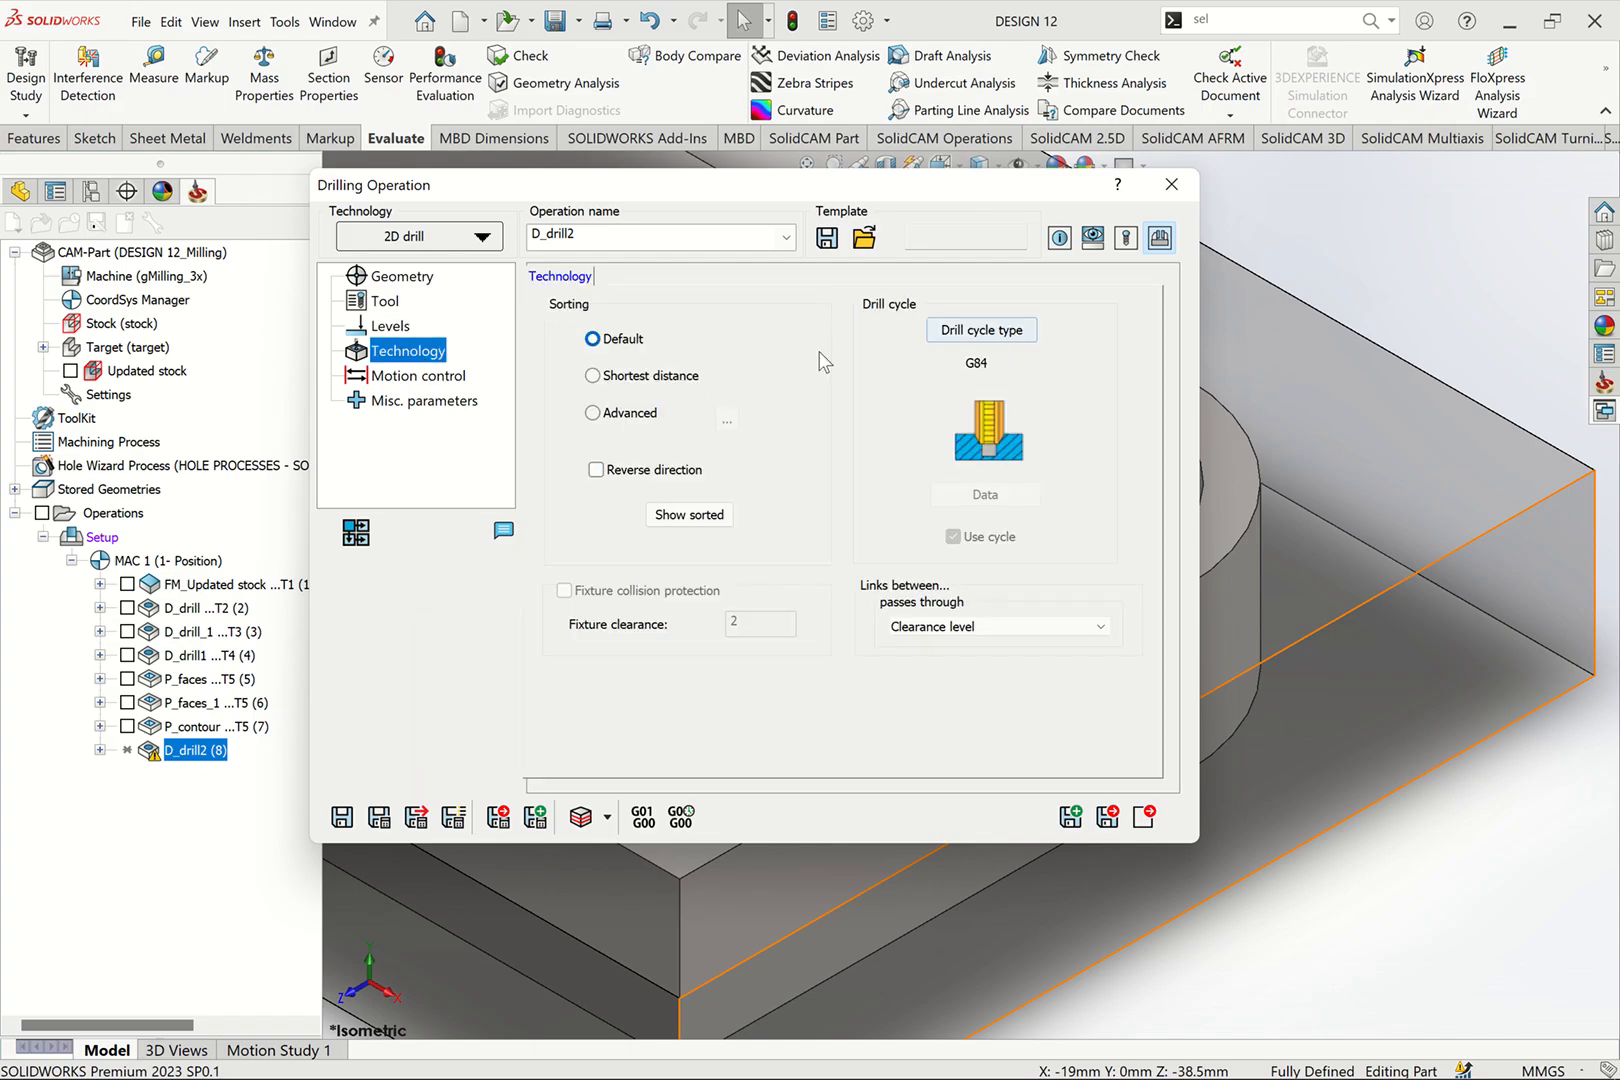
click(990, 330)
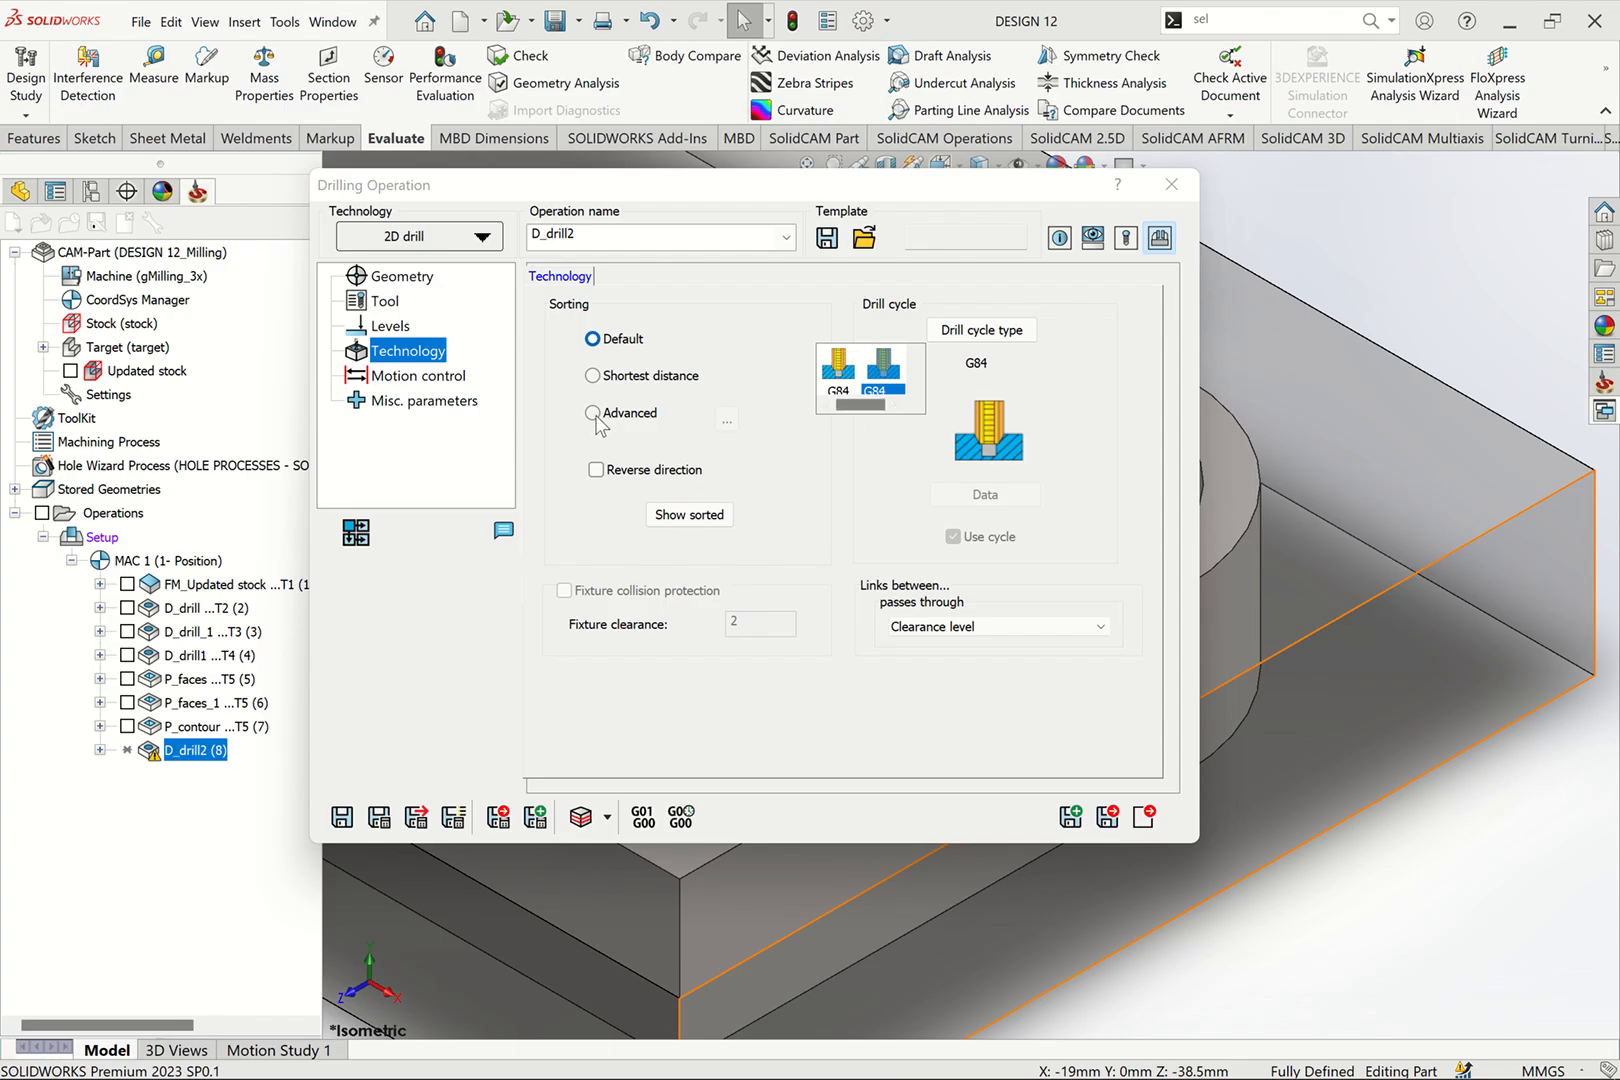
click(773, 414)
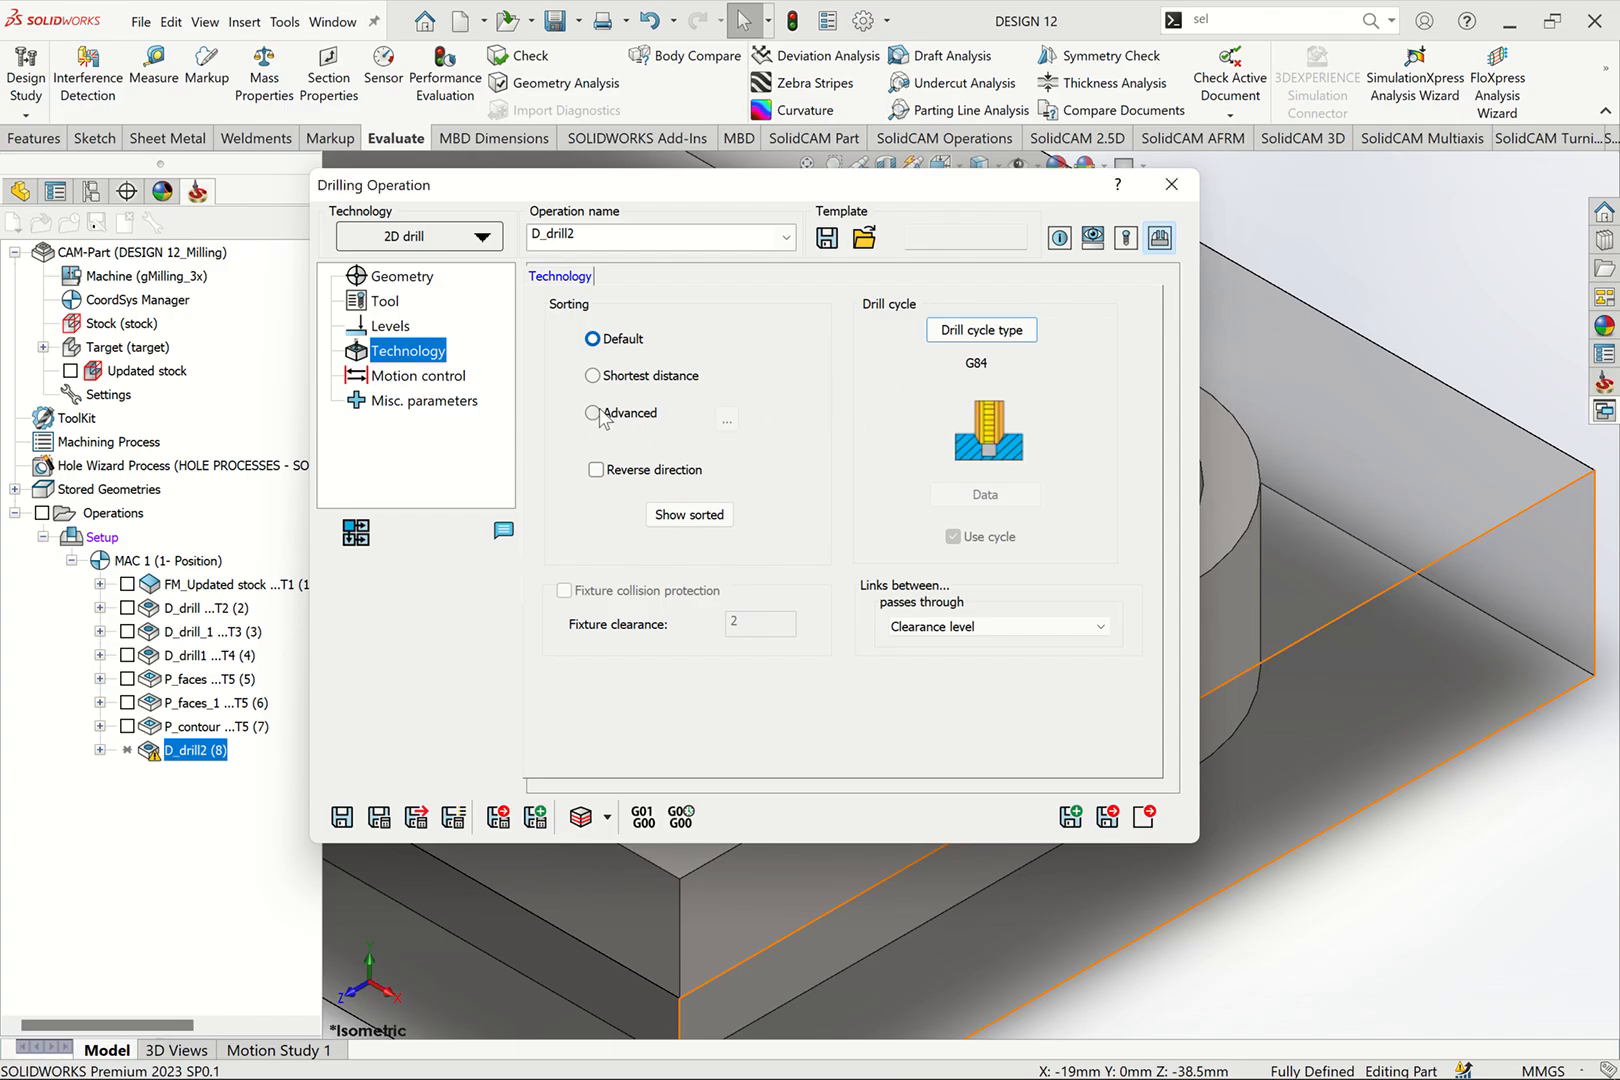
click(593, 413)
click(727, 420)
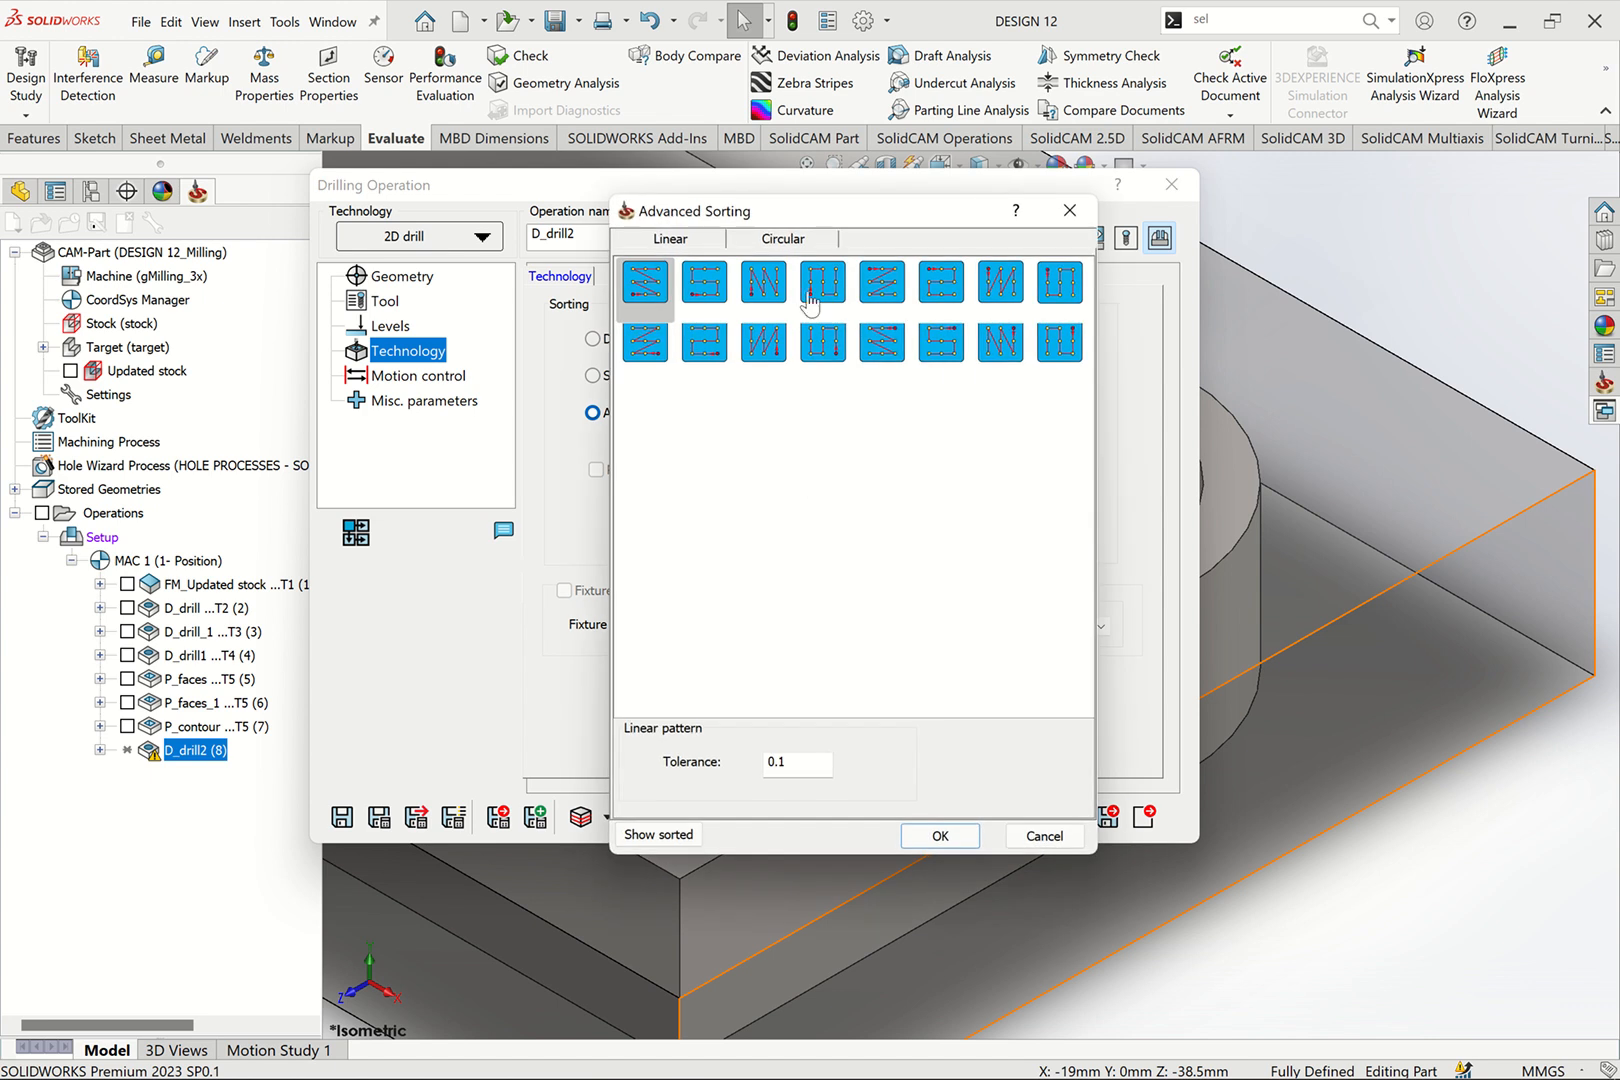
click(704, 282)
click(940, 835)
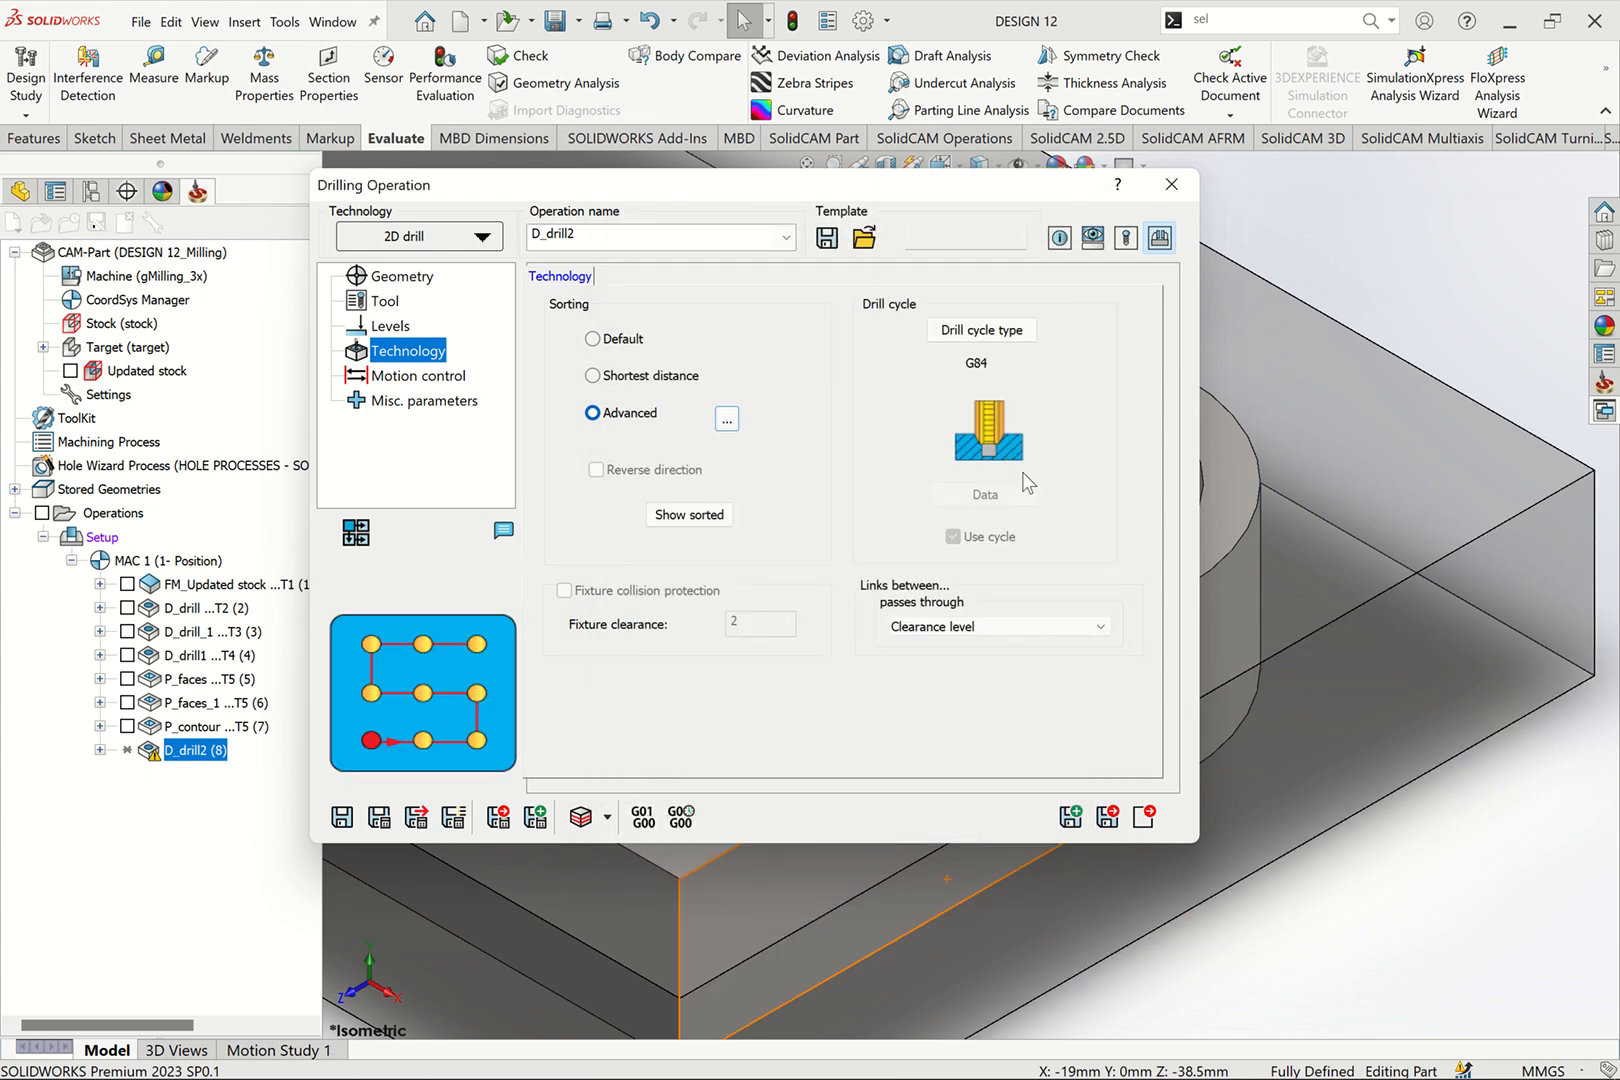
Step: Try the G84_Peck drill cycle type for the tapping operation and switch it back to G84
click(981, 330)
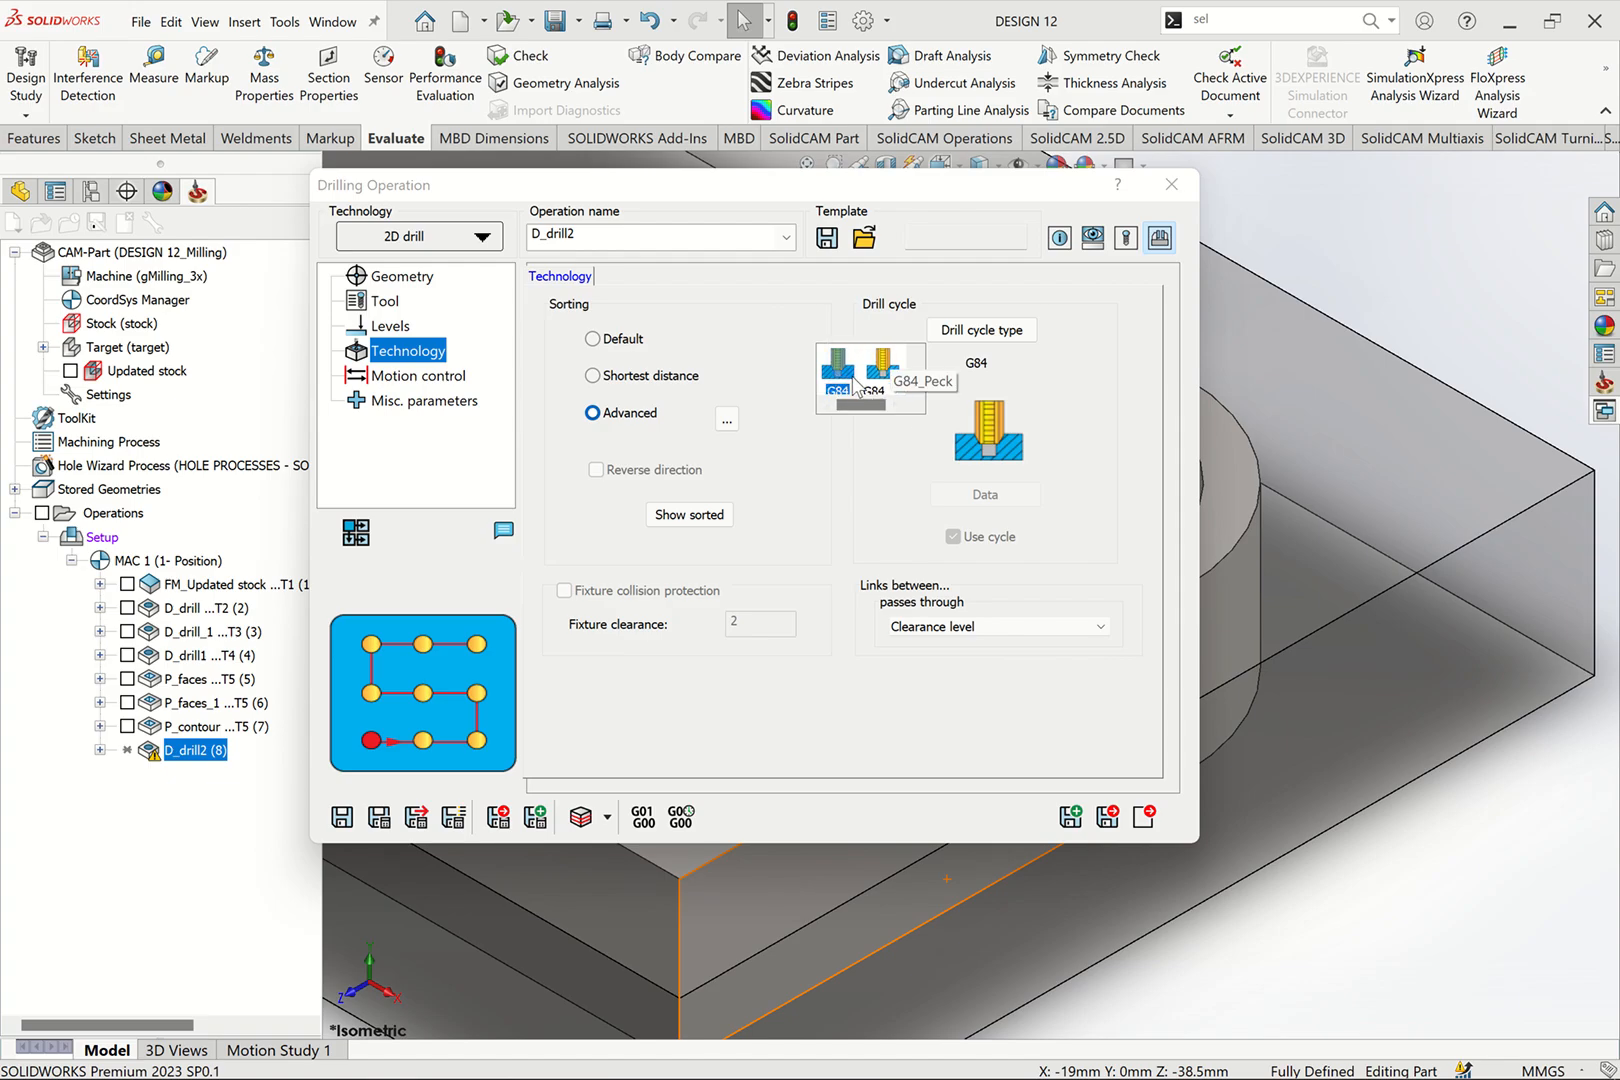
click(837, 378)
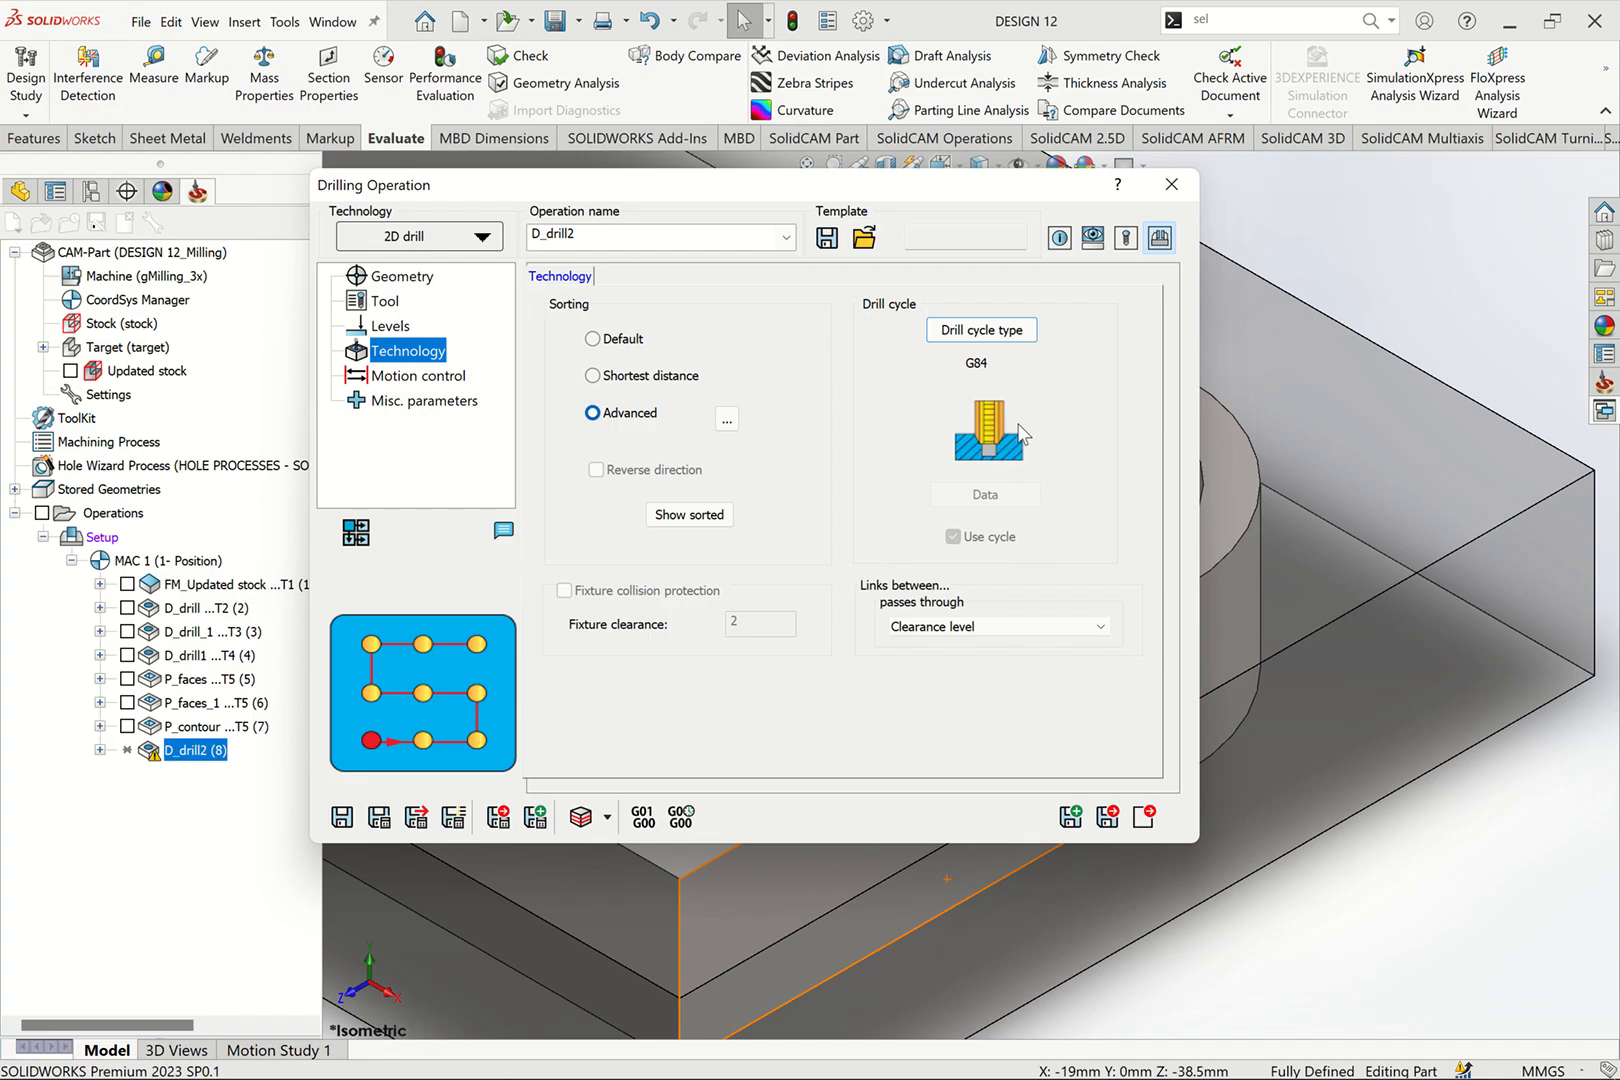
click(972, 345)
click(840, 380)
click(981, 332)
click(845, 378)
click(1012, 333)
click(895, 366)
click(1005, 335)
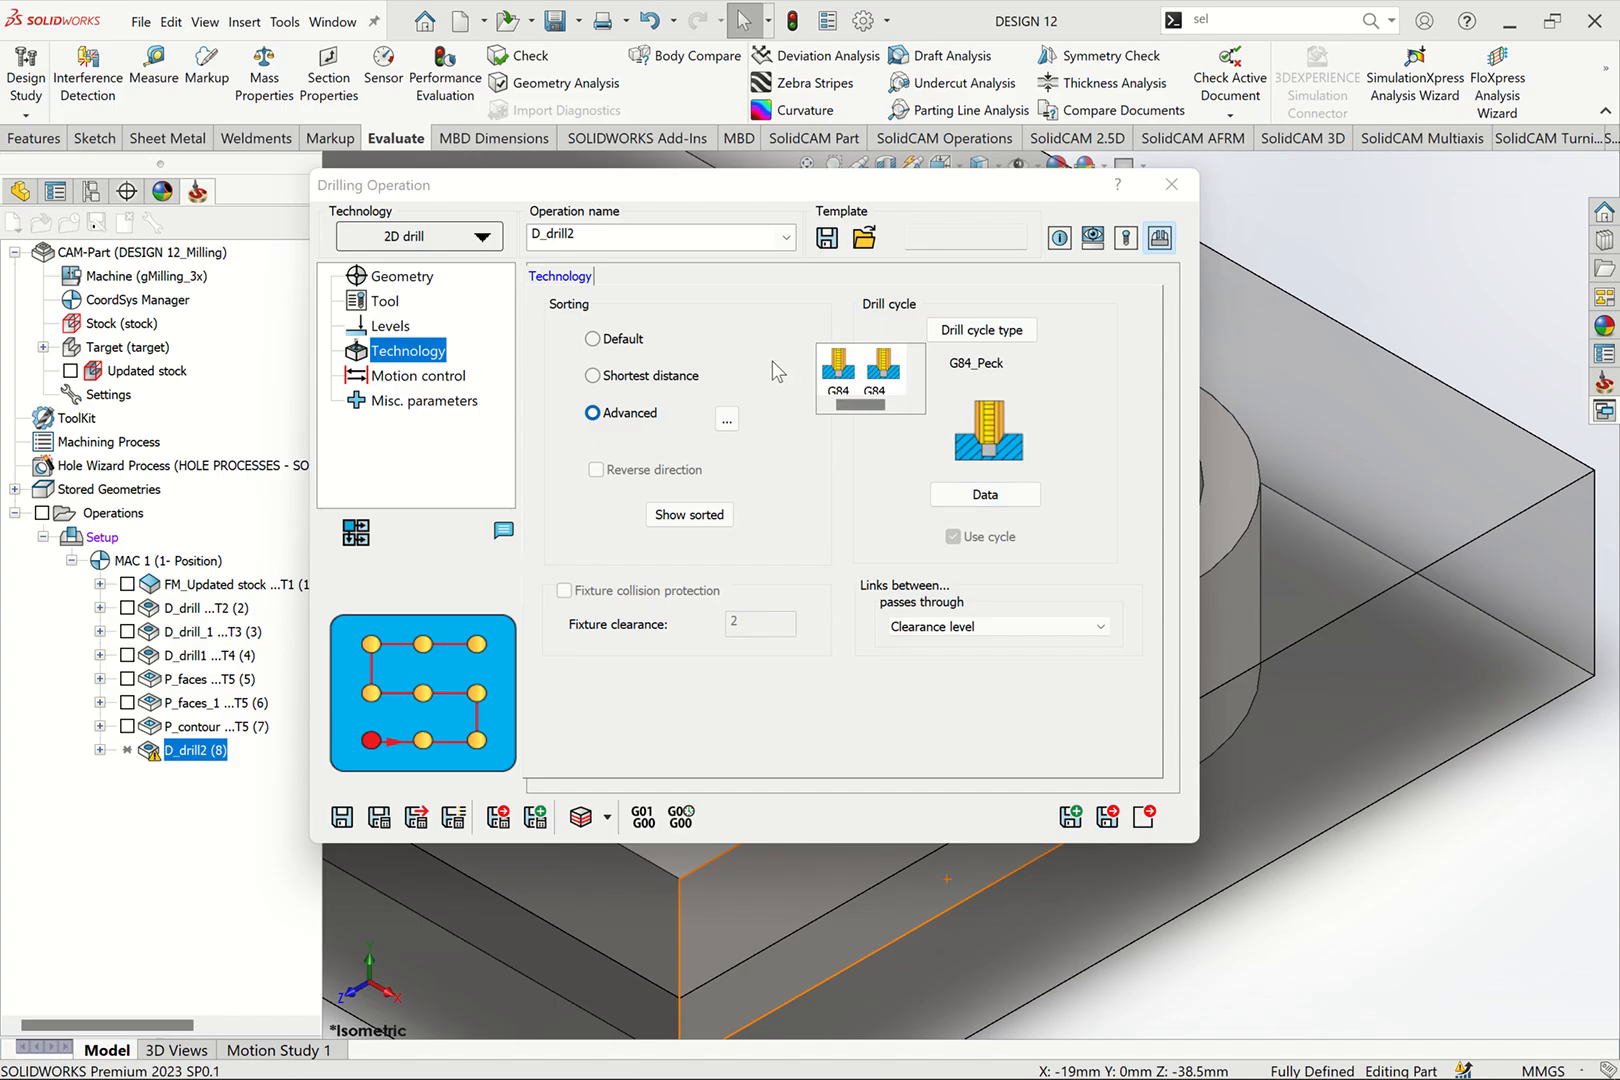
click(831, 377)
click(1012, 334)
click(840, 375)
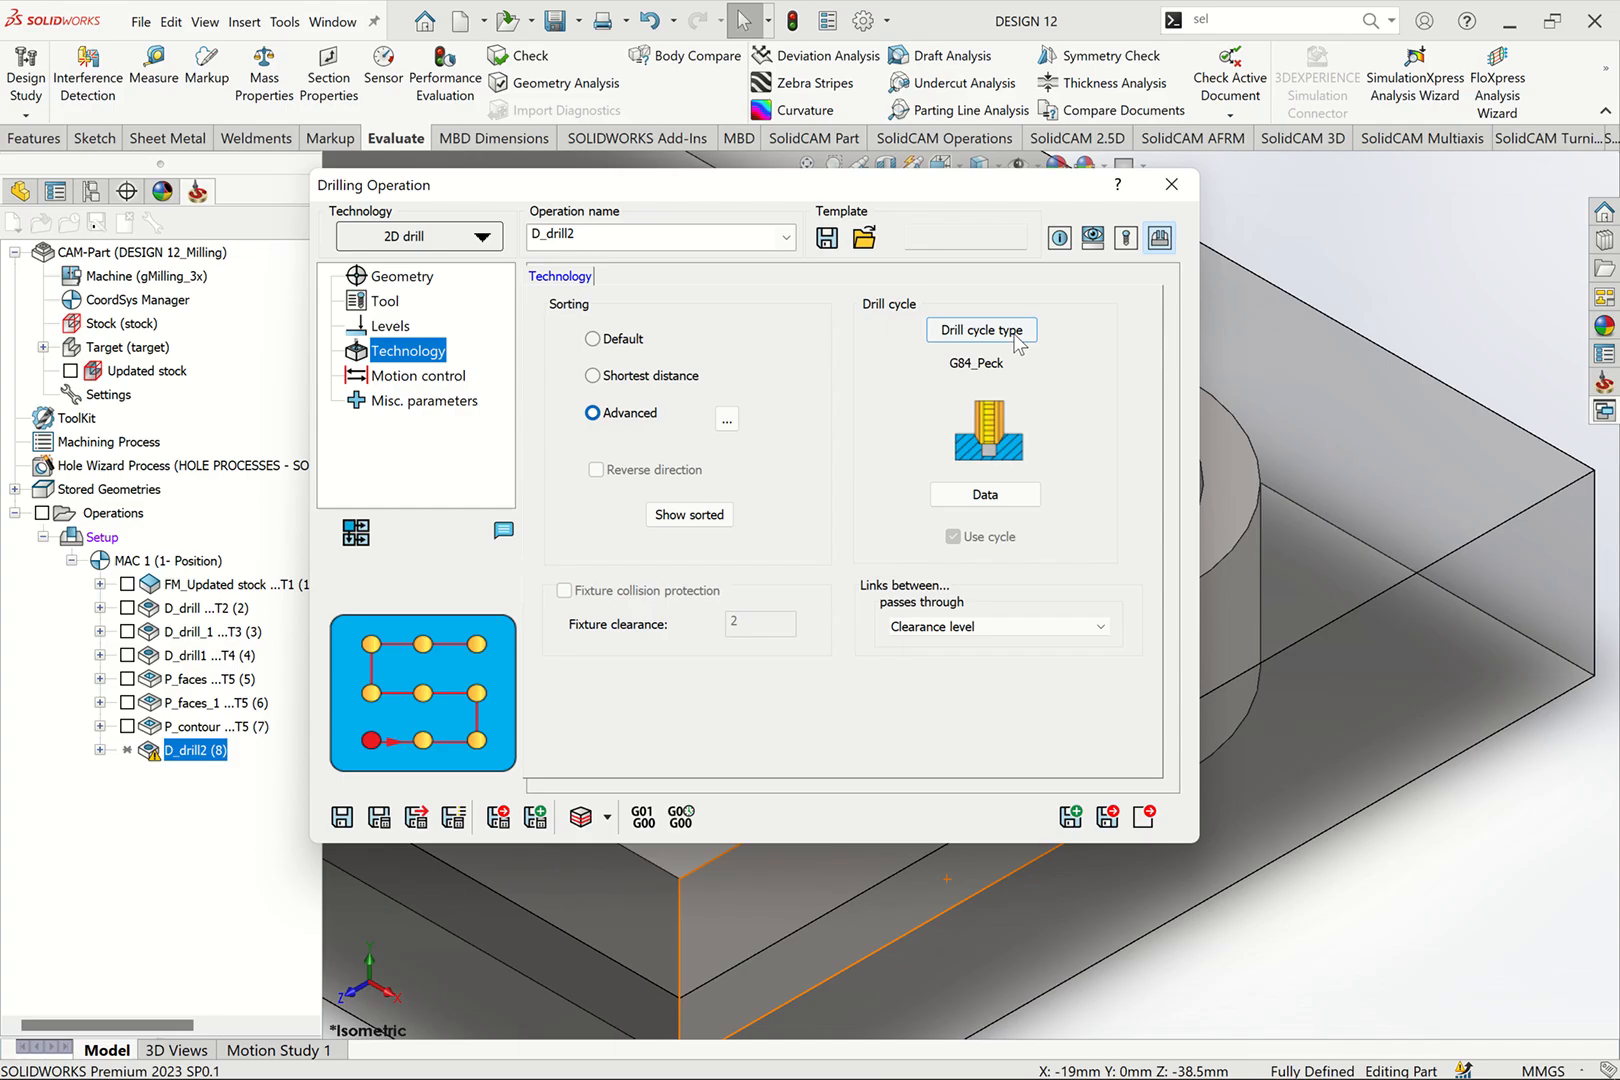
click(1015, 337)
click(843, 372)
Step: Save and calculate the tapping operation, accepting the depth below the CoordSys lower level, and exit it
click(379, 818)
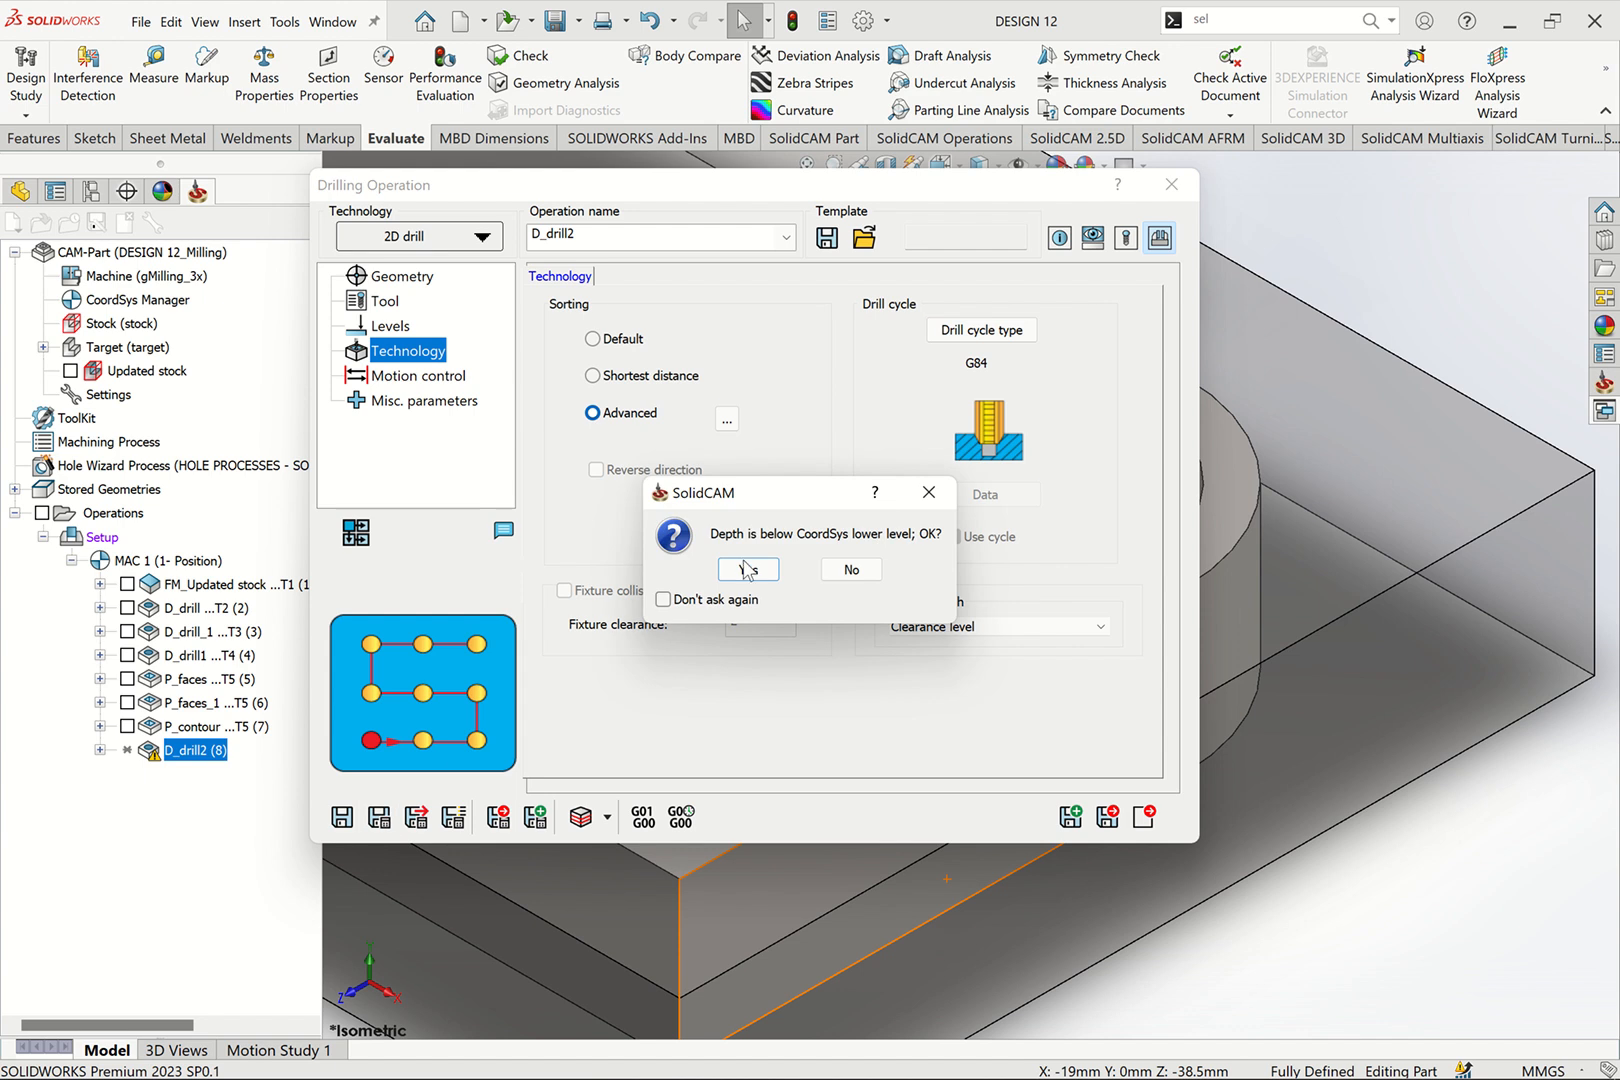
click(745, 569)
click(753, 562)
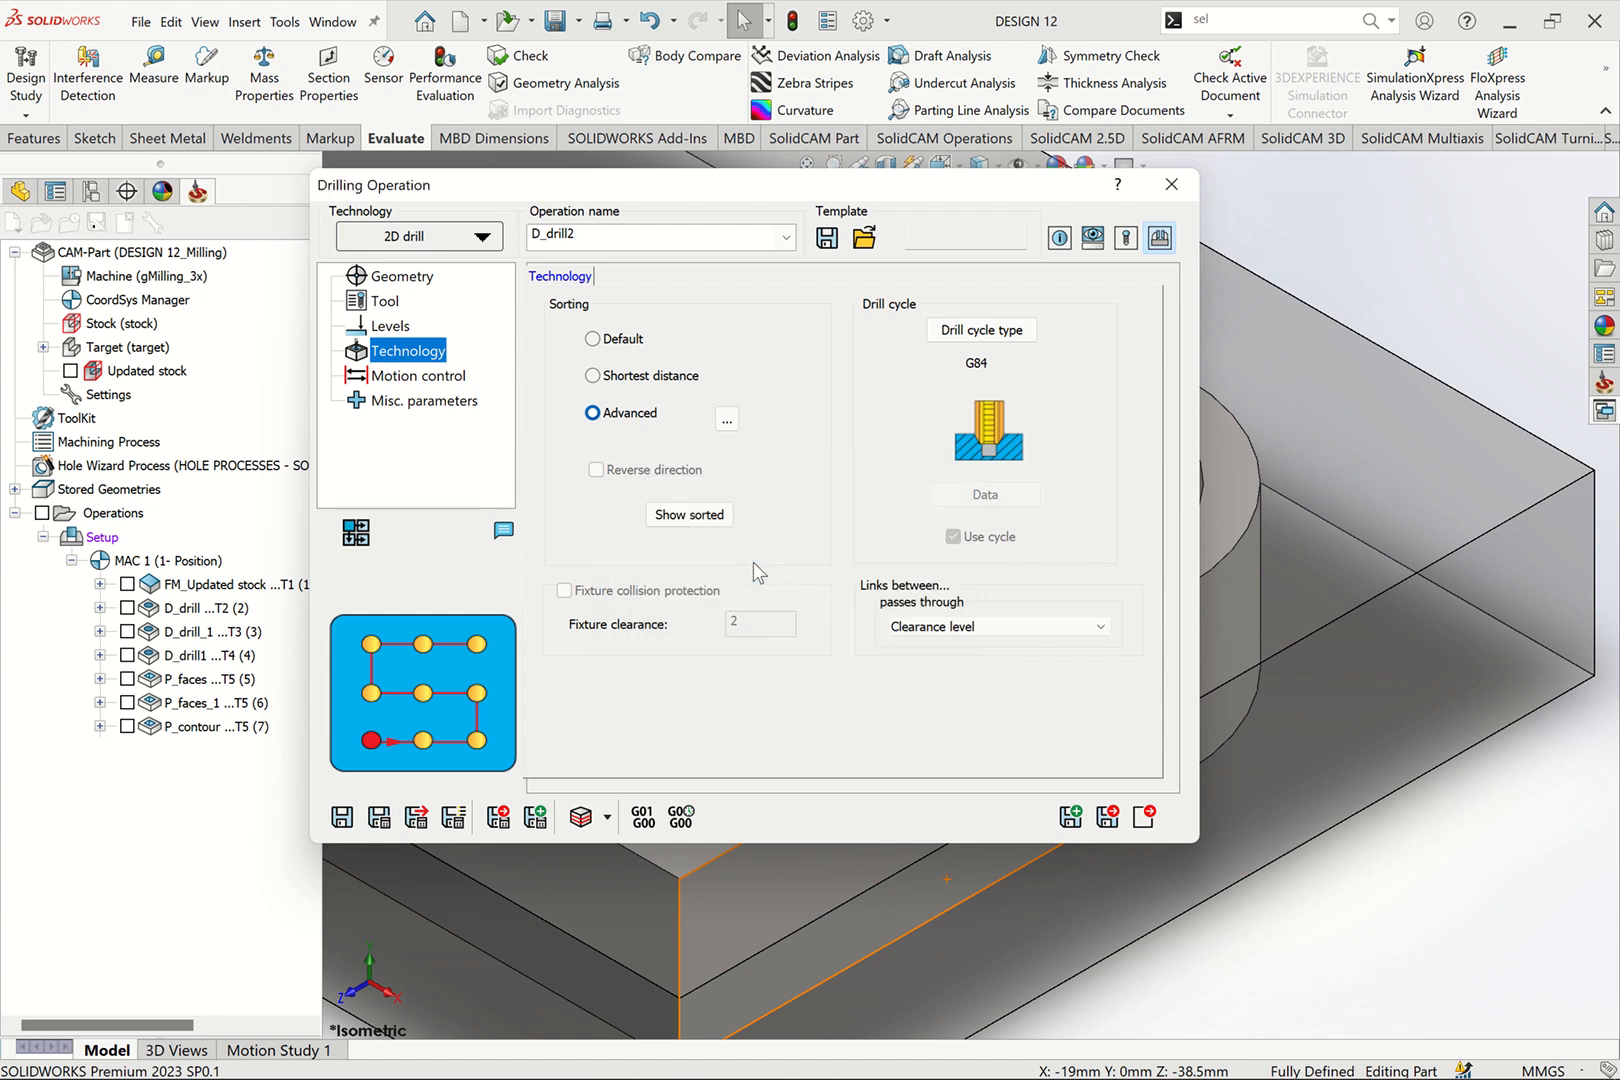
click(1140, 816)
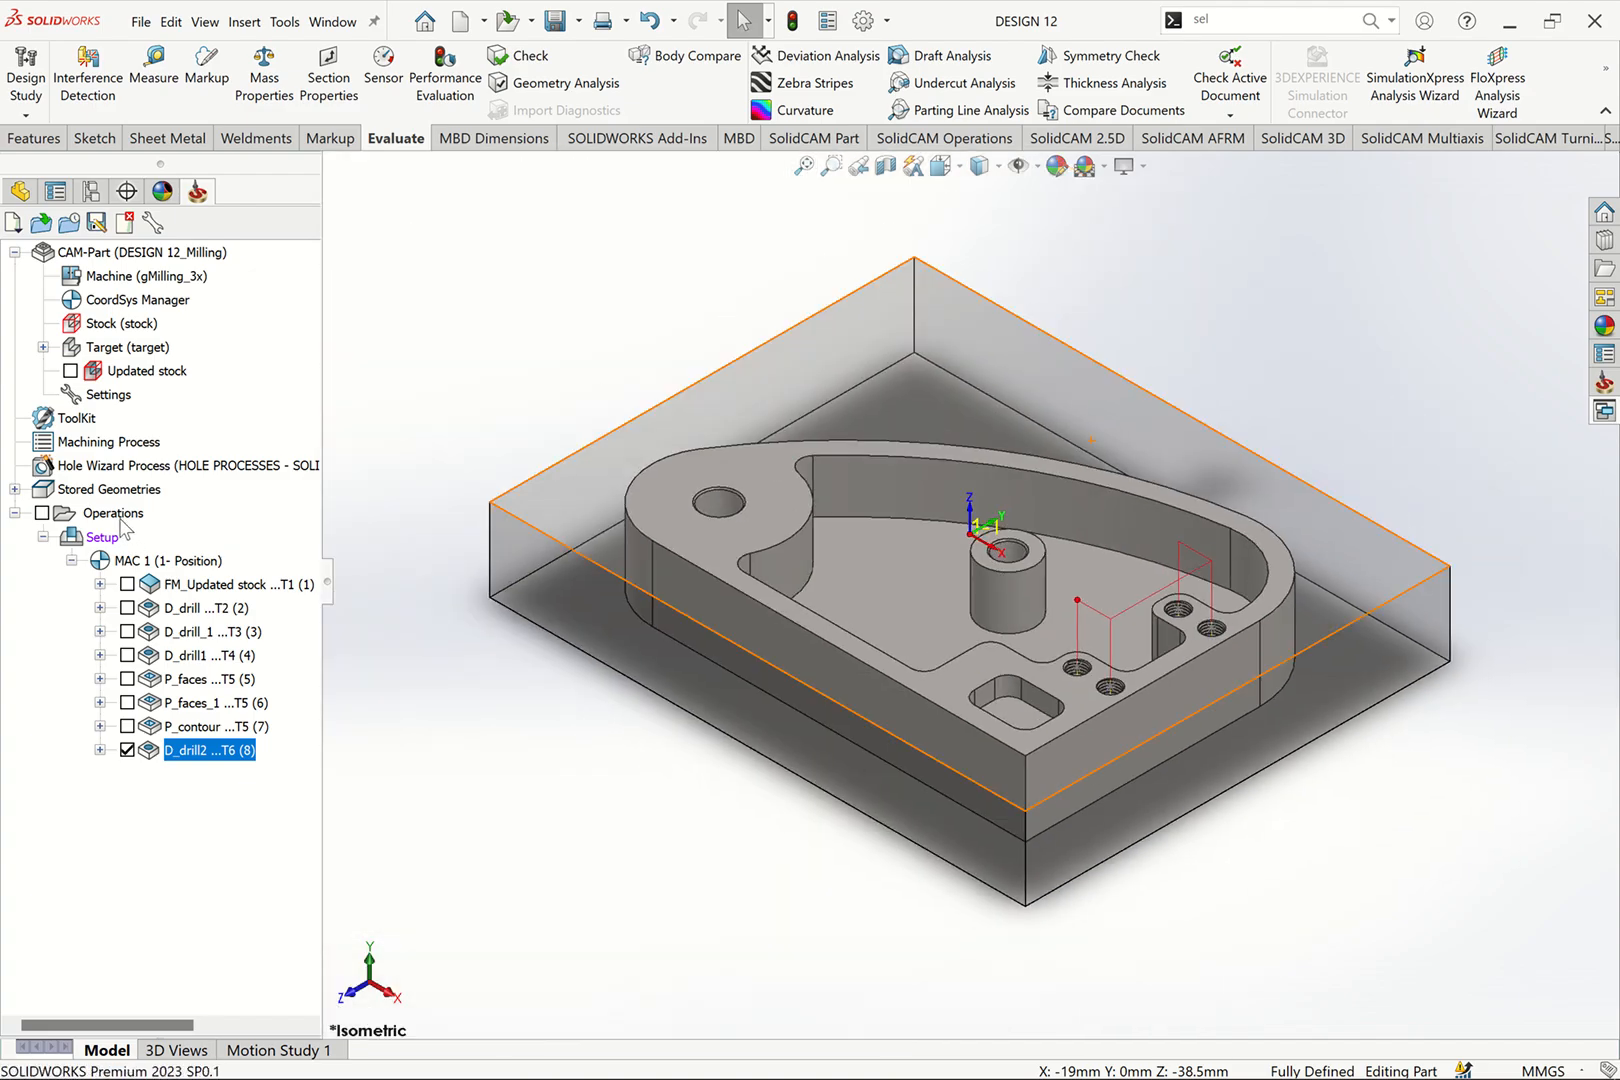
Step: Add a profile milling operation and define its geometry as the chain along the part's outer top edge
right_click(130, 518)
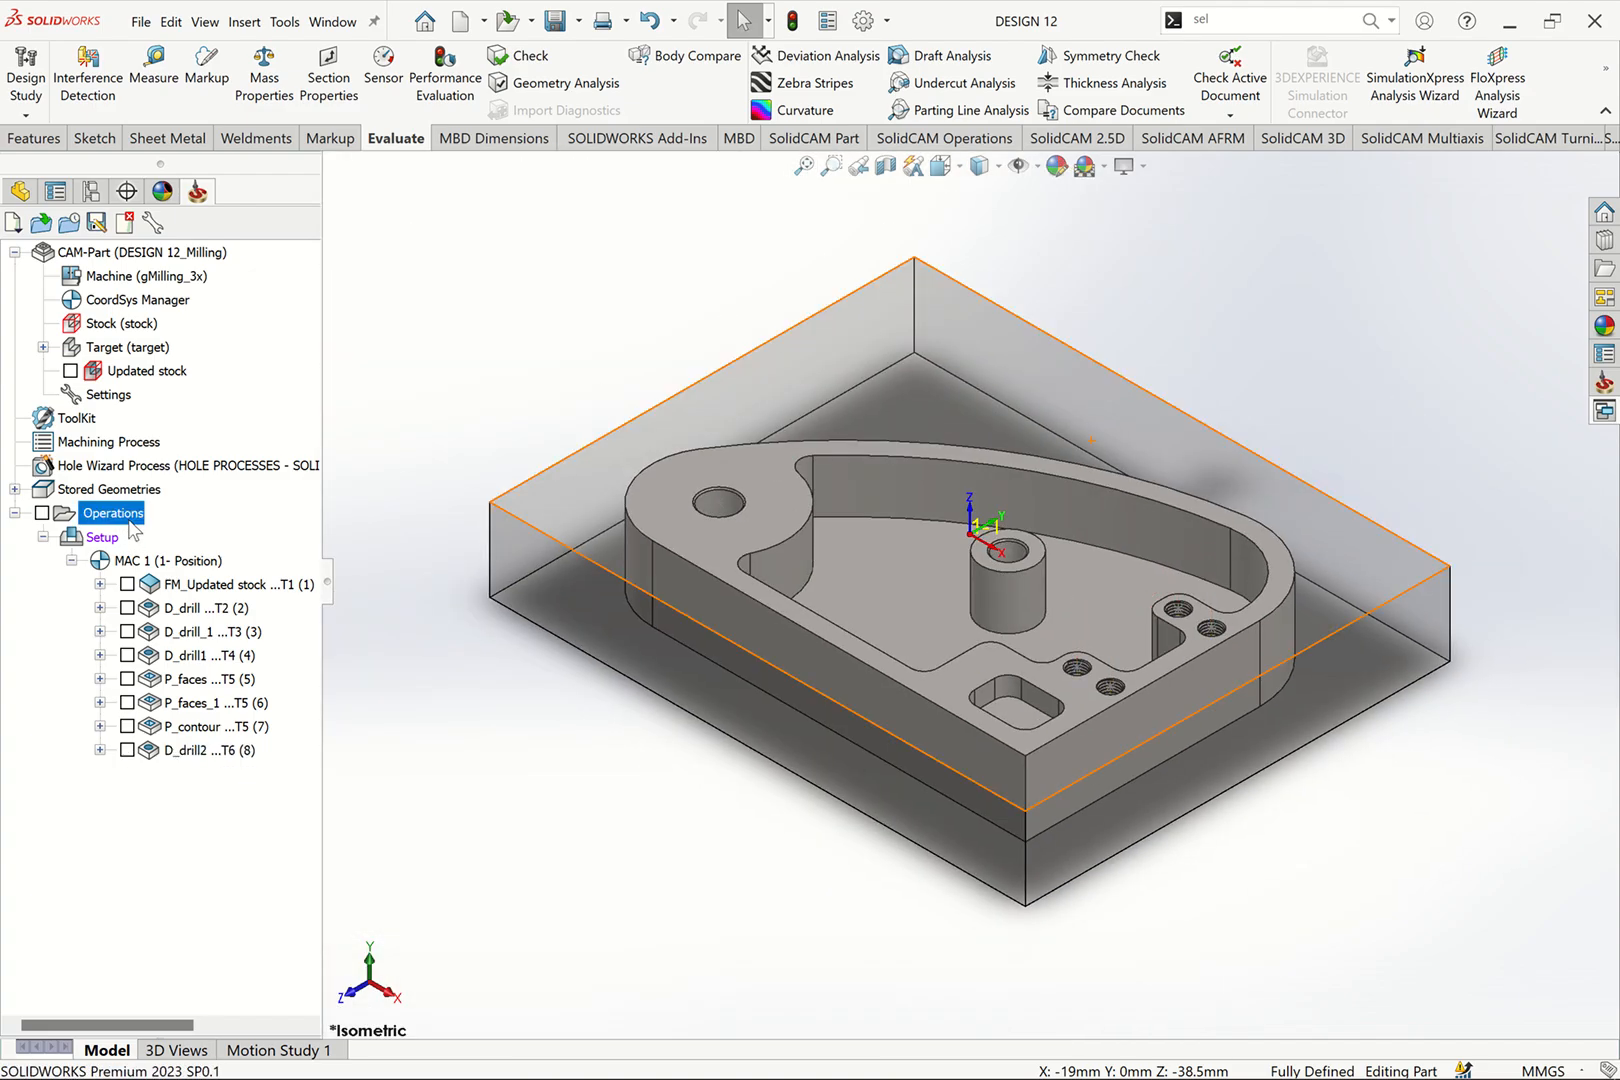
mouse_move(327, 362)
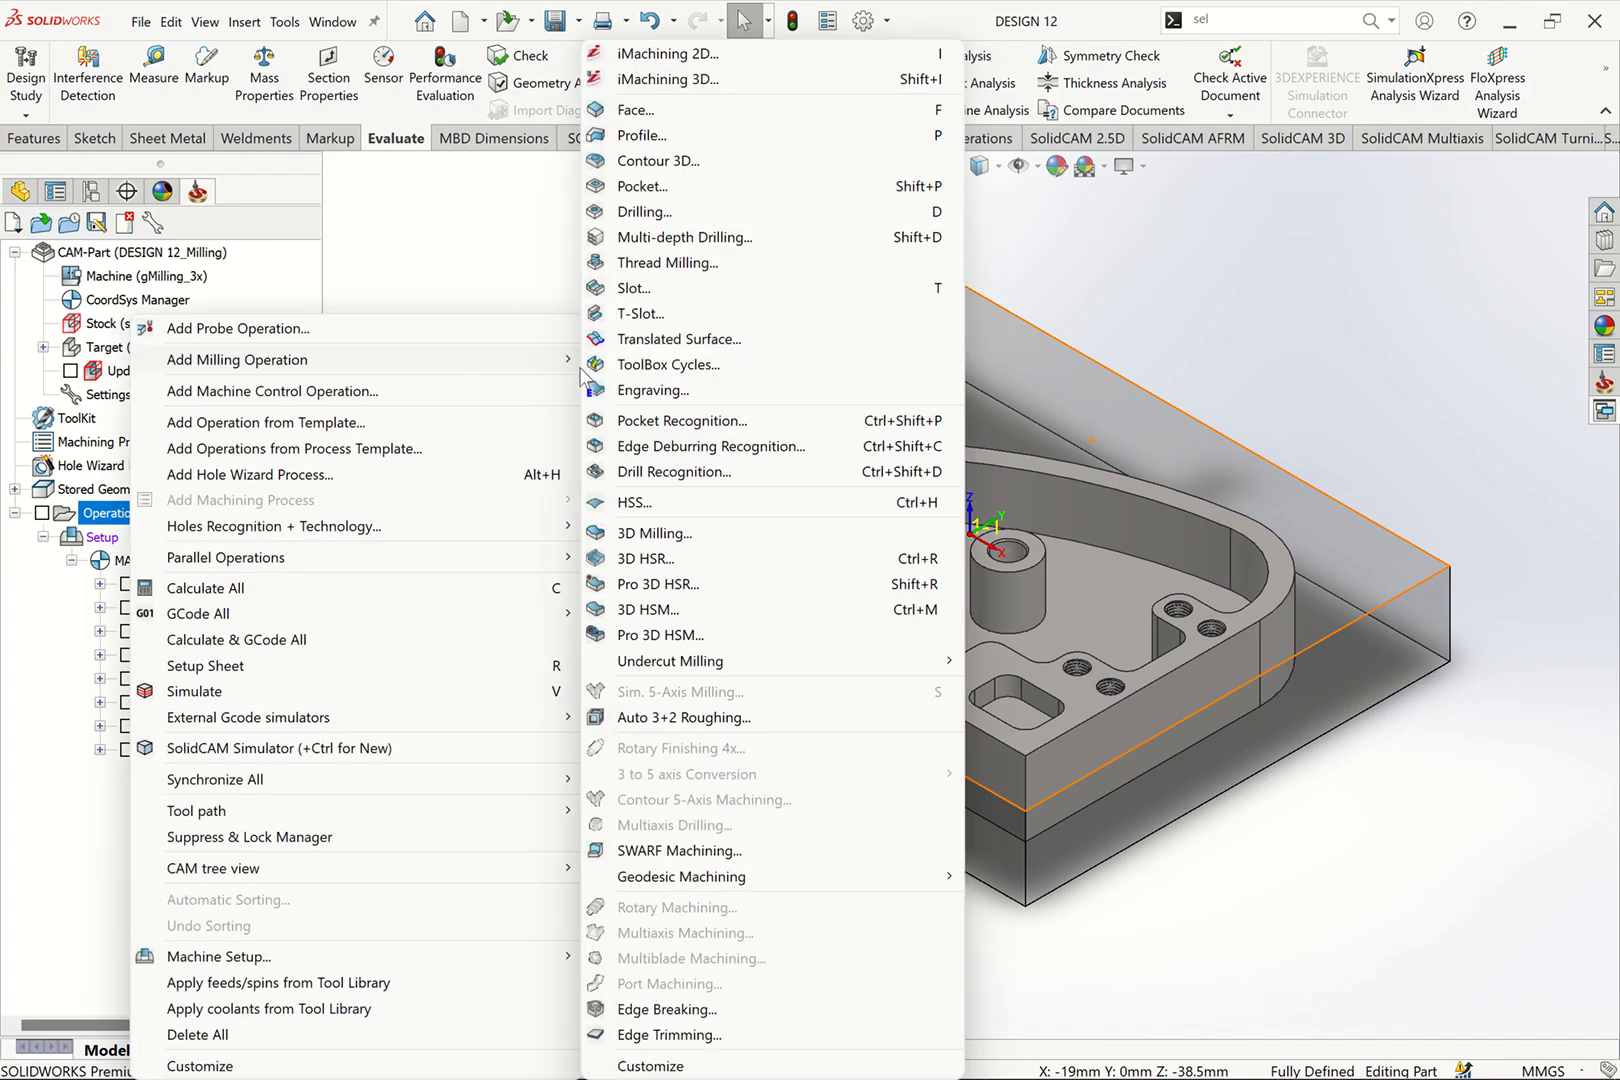
click(652, 146)
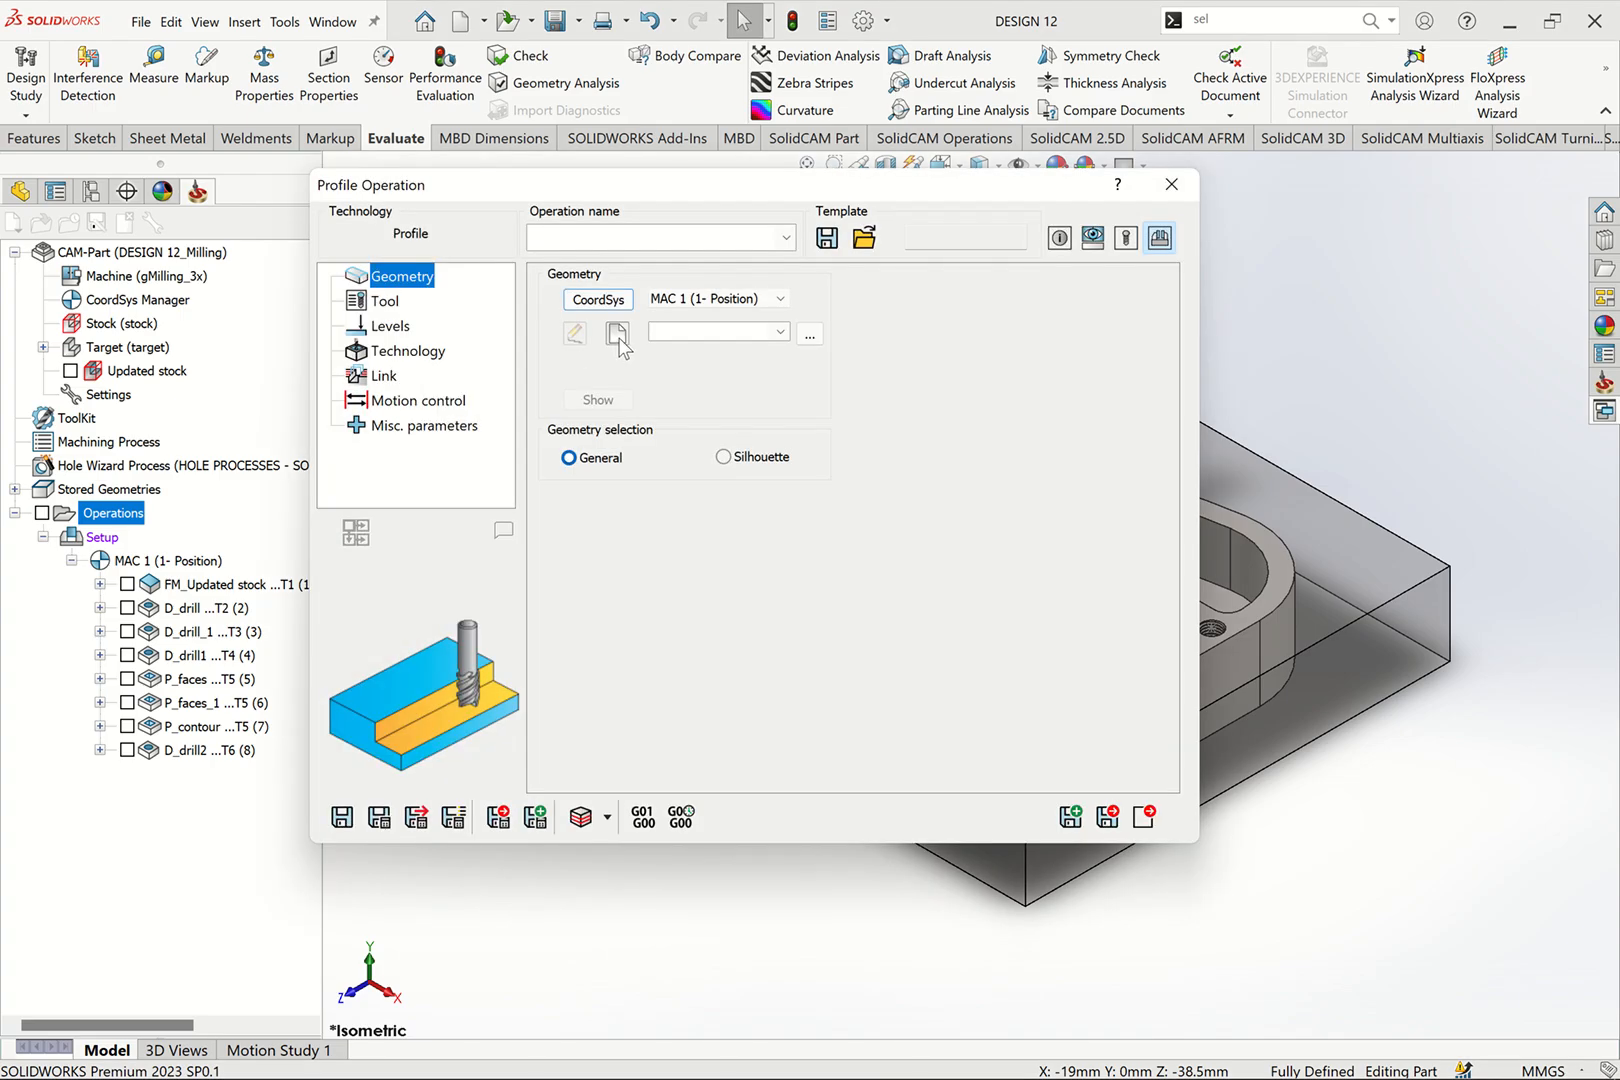
click(617, 334)
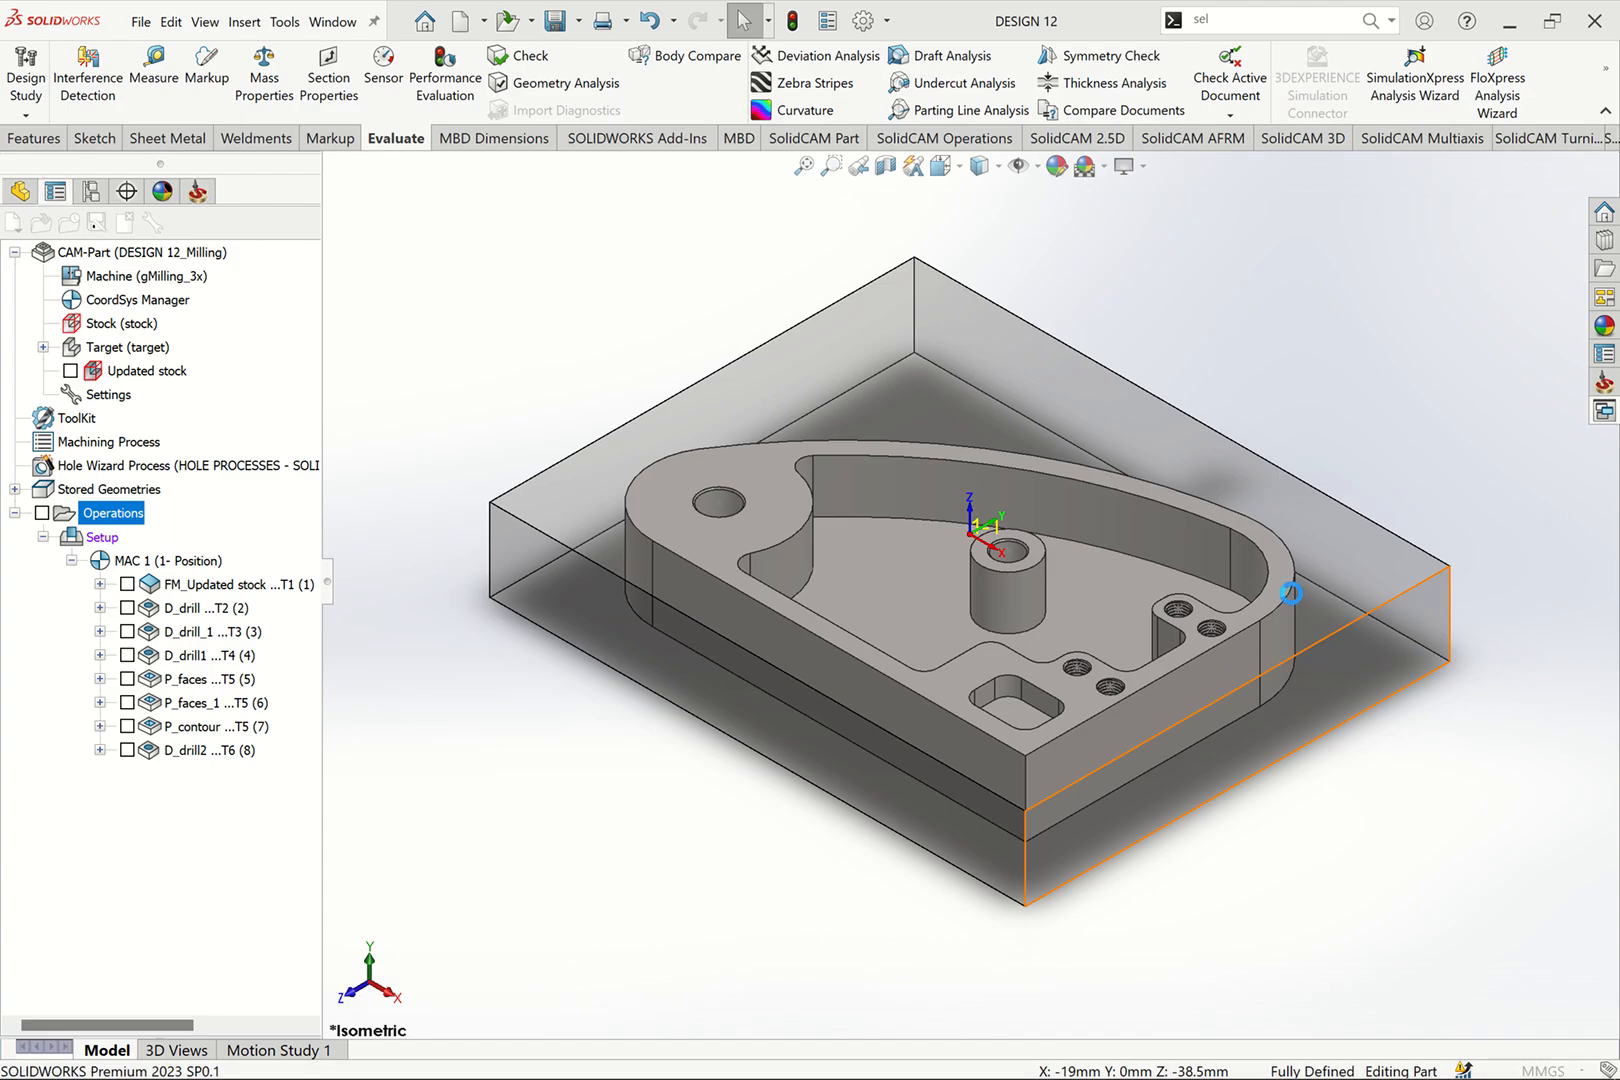
click(1287, 597)
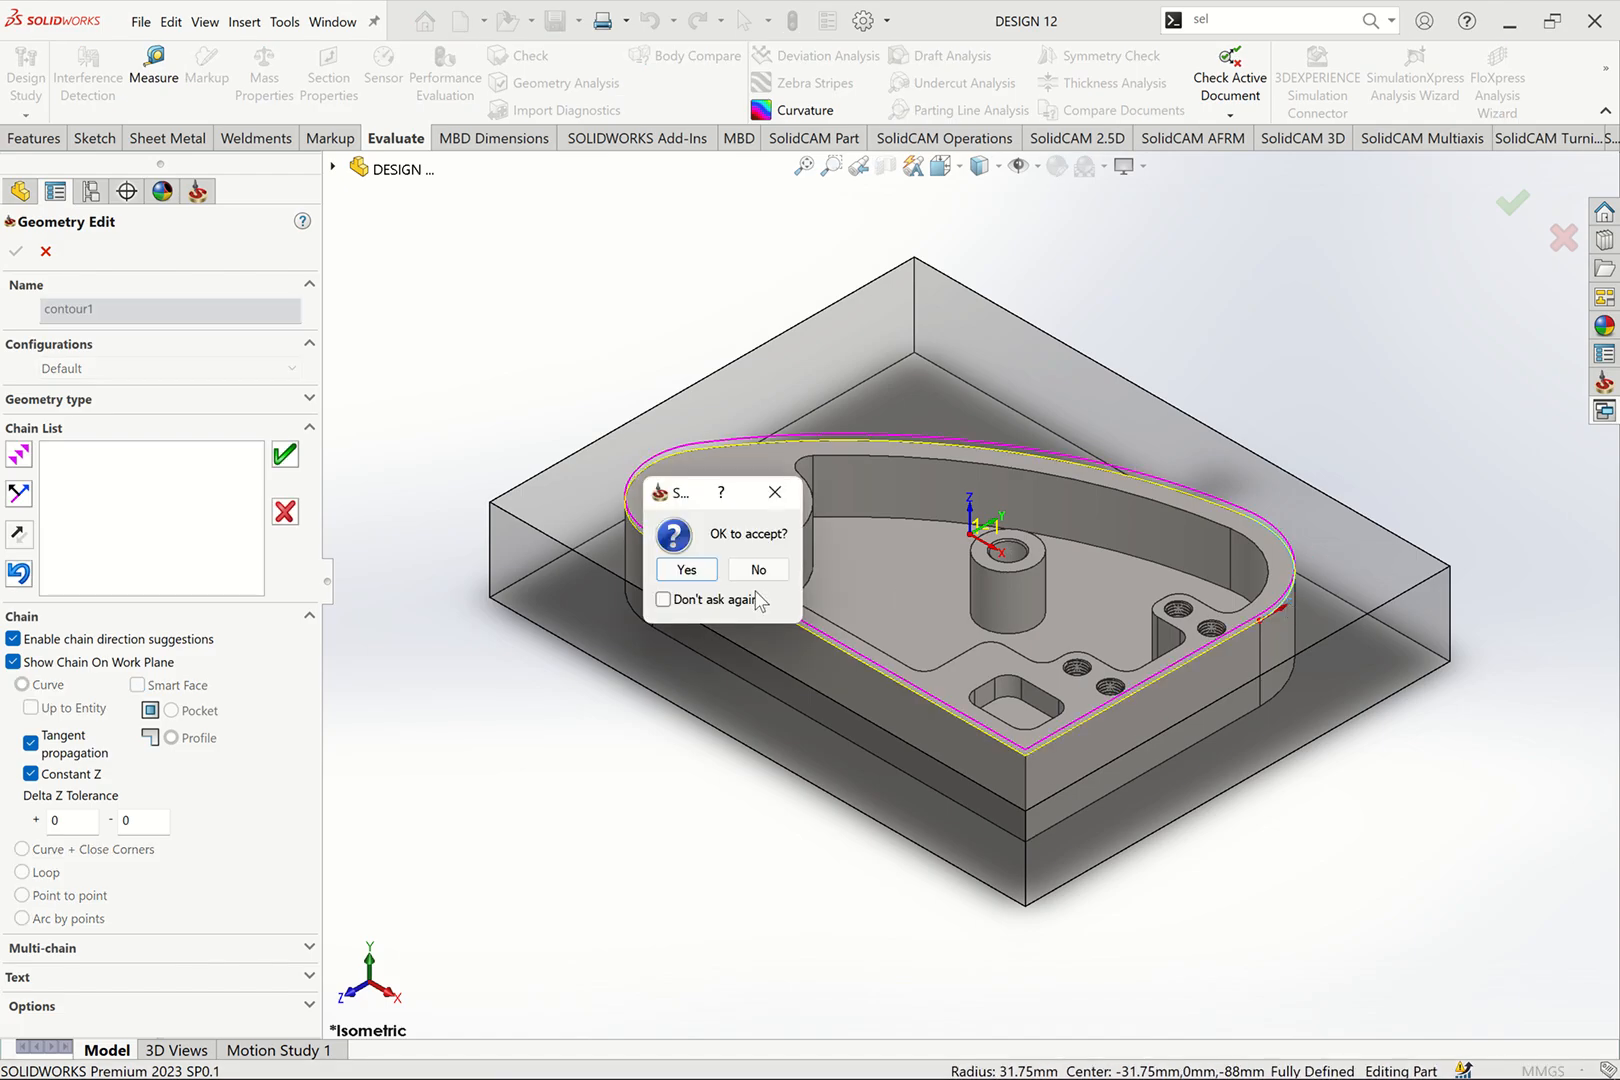
click(706, 577)
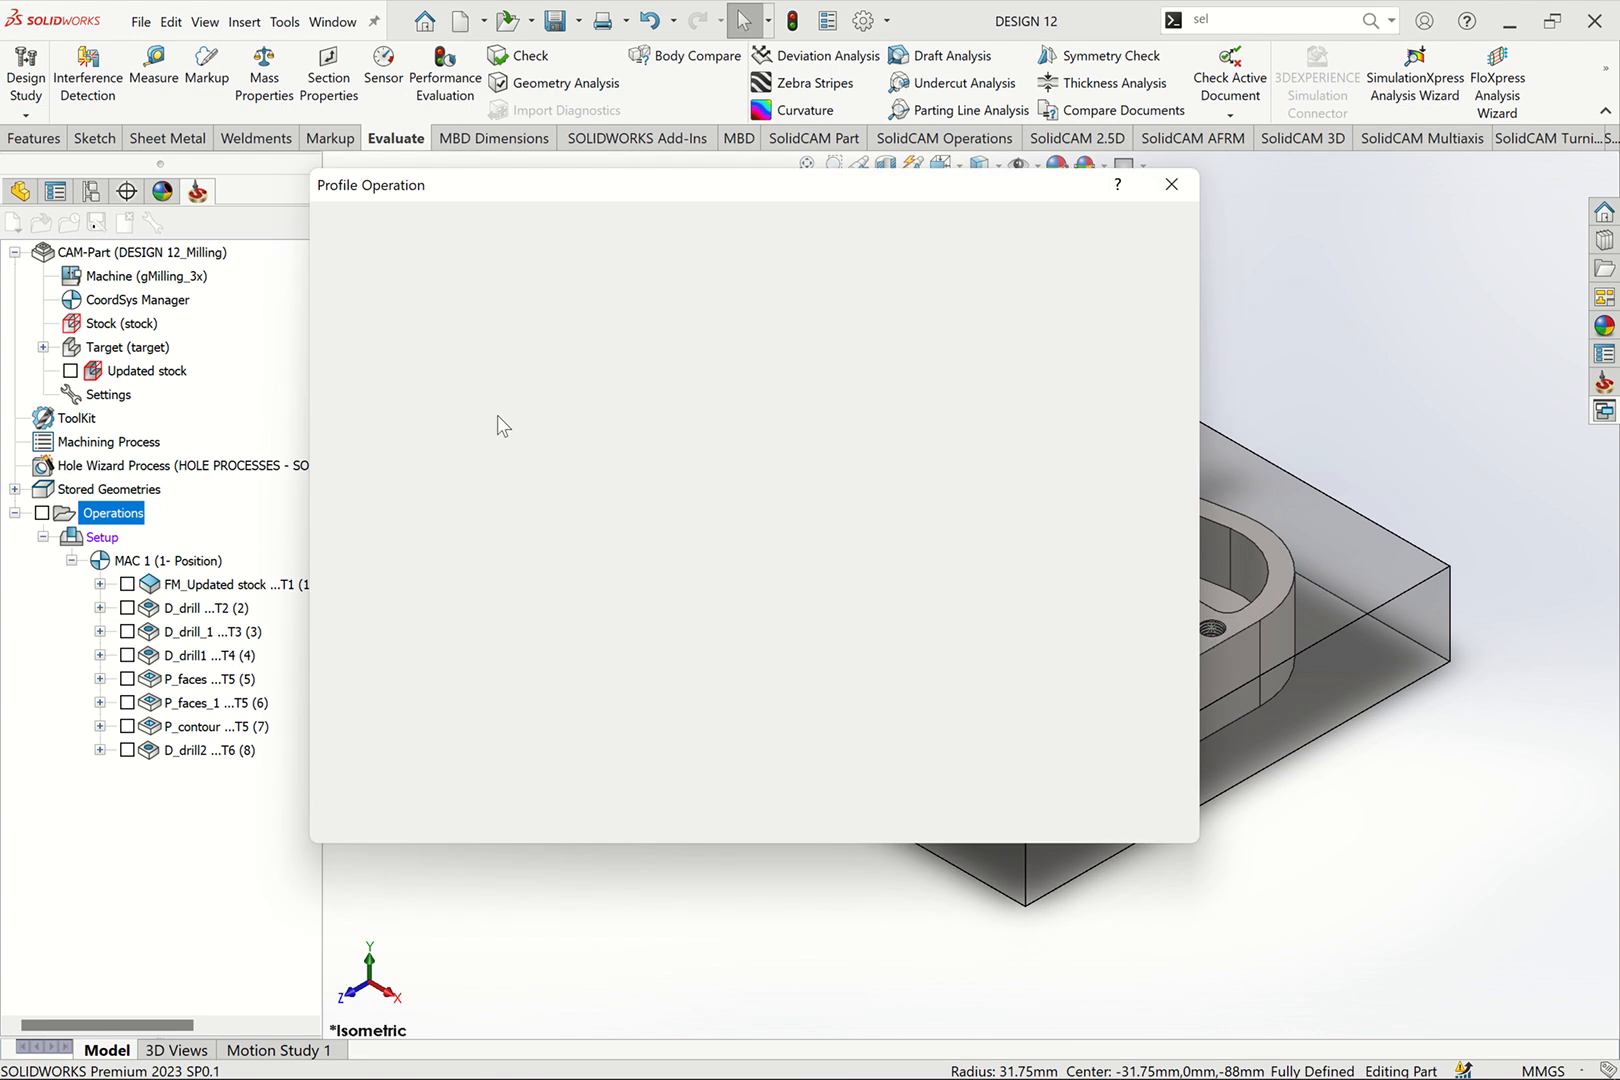
Step: Assign the existing 8 mm end mill, tool 5, to the profile operation
click(398, 302)
click(665, 675)
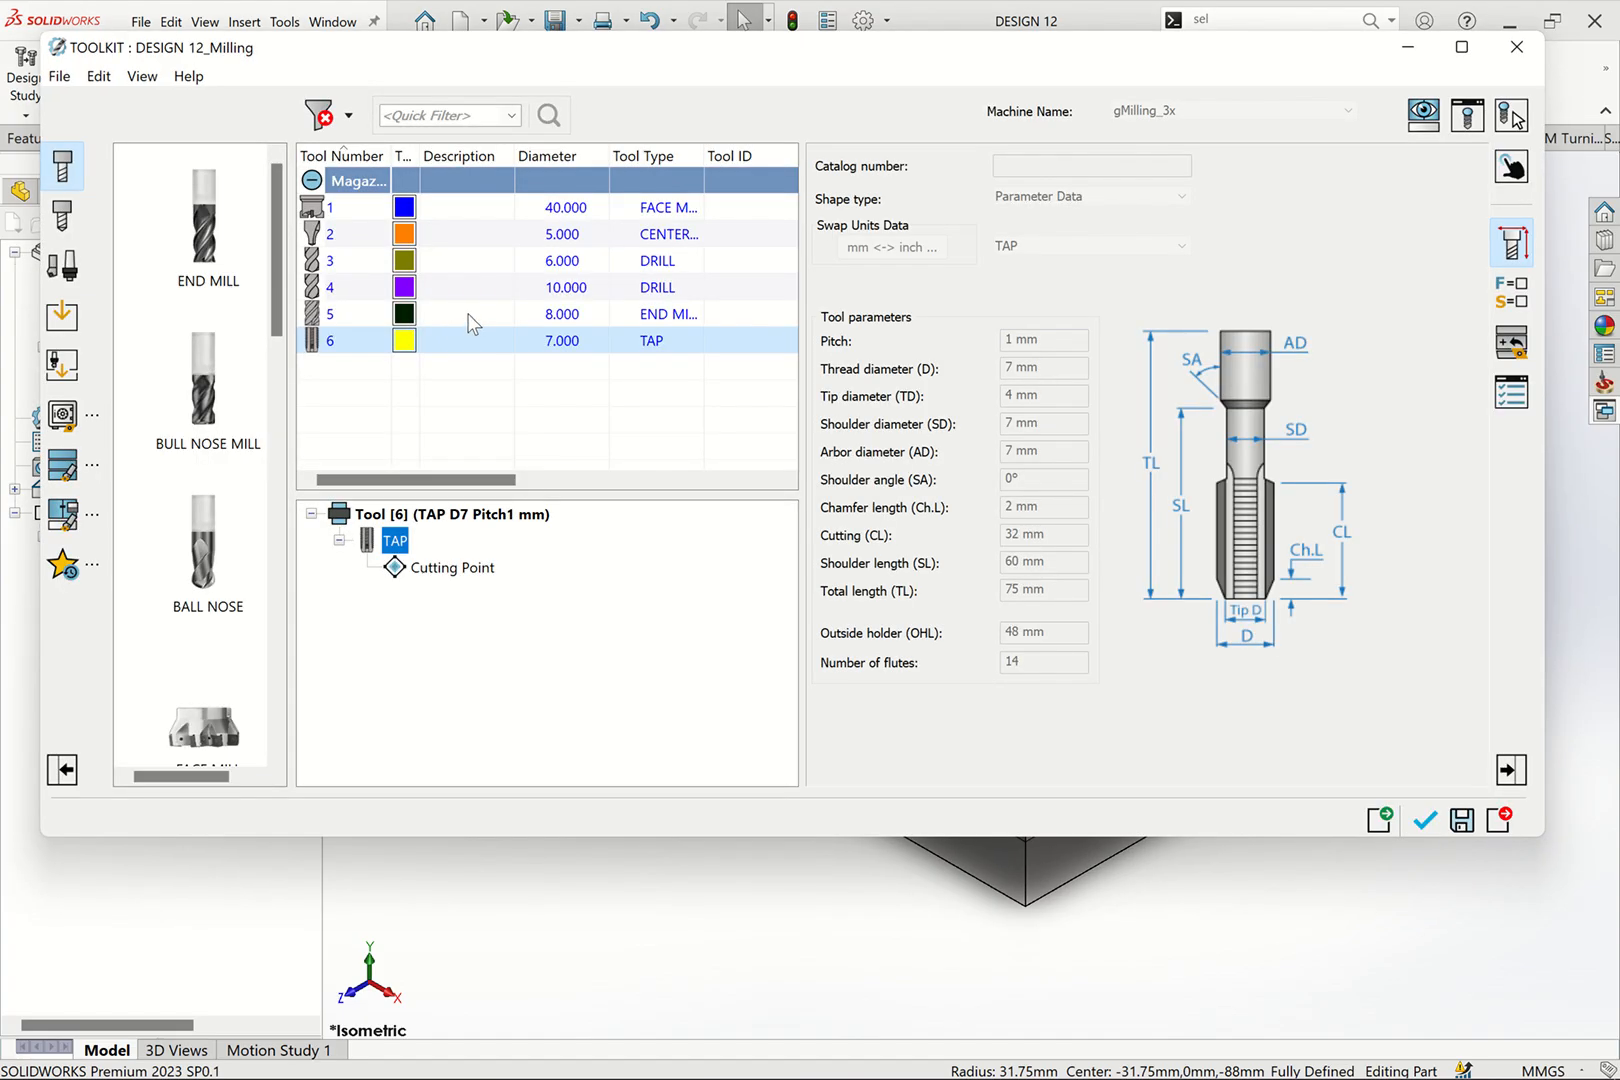
click(470, 314)
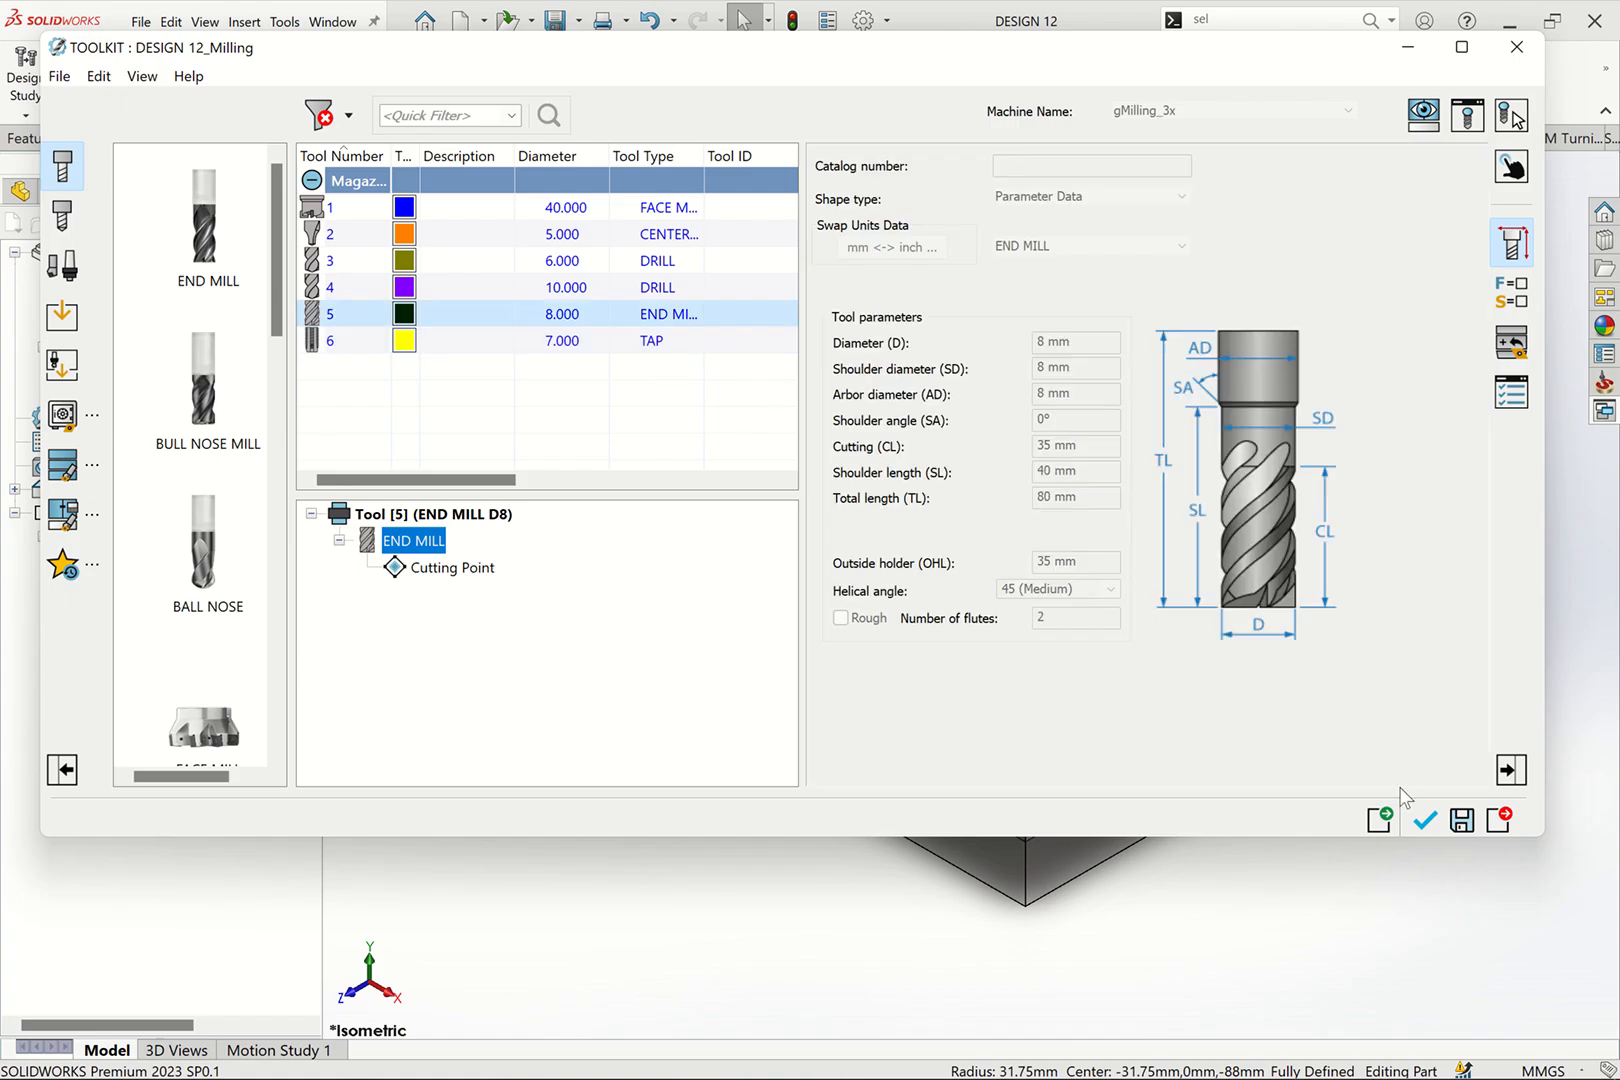
click(1424, 820)
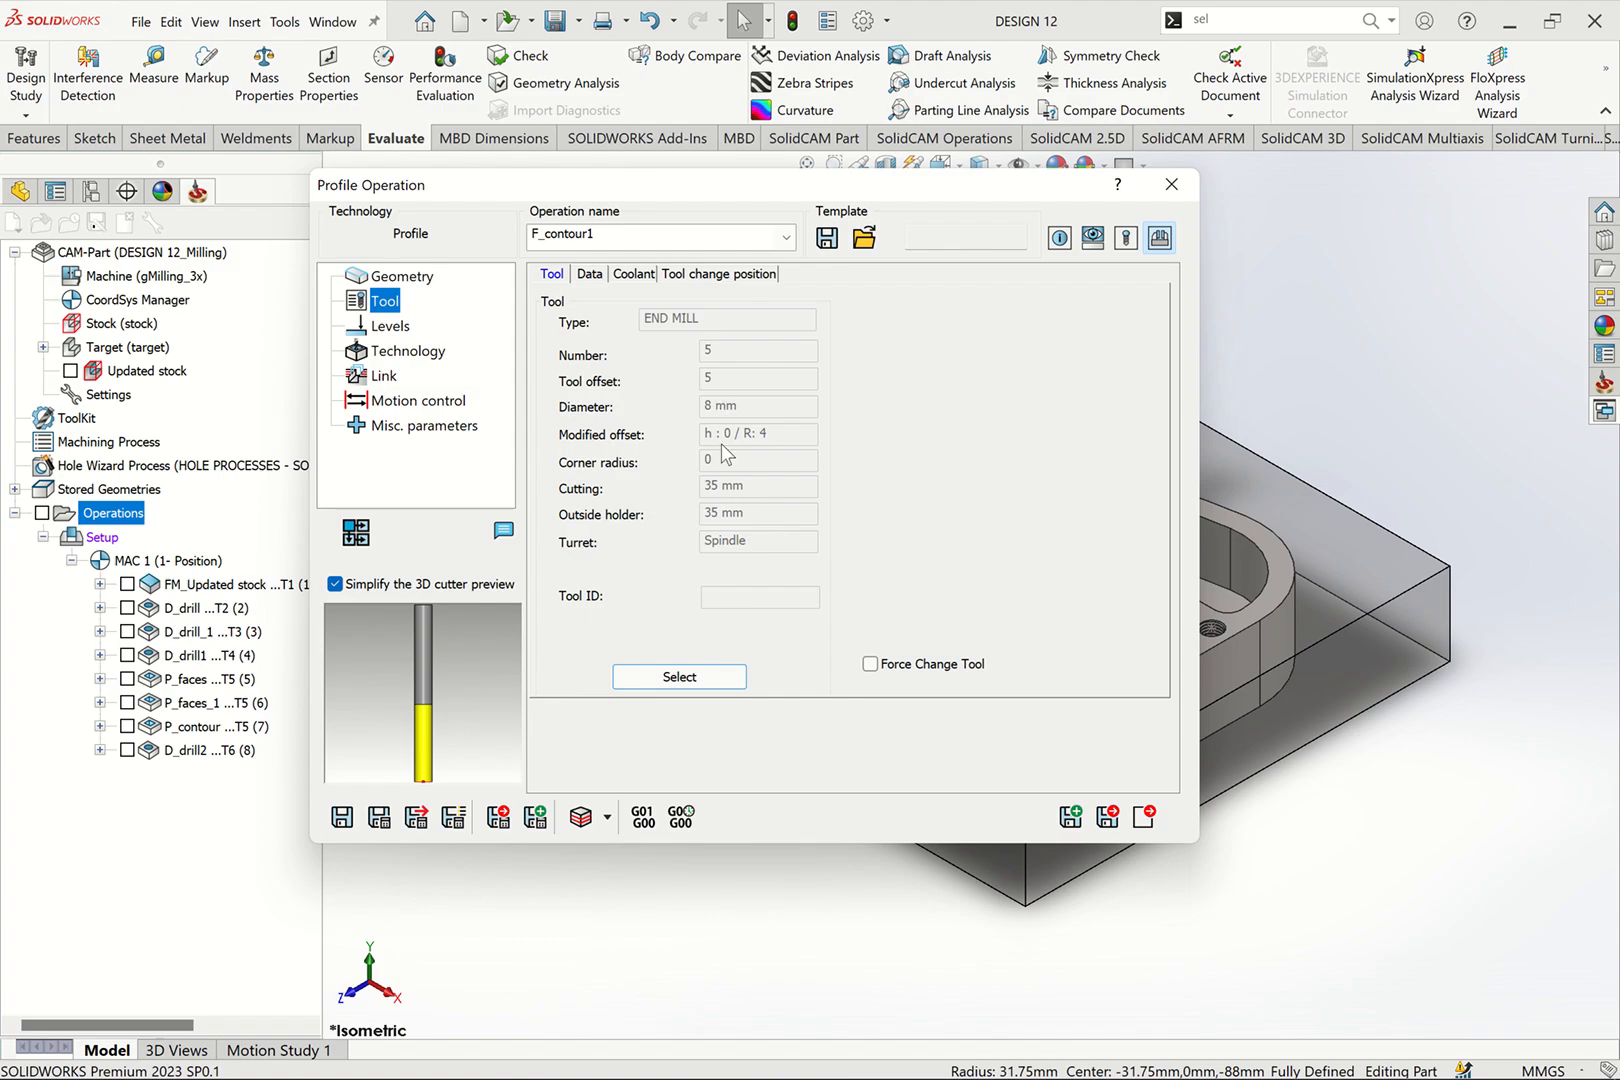
Step: Set the profile operation's clearance level to 5 and define a profile depth of 29 from the stock's bottom edge
click(389, 326)
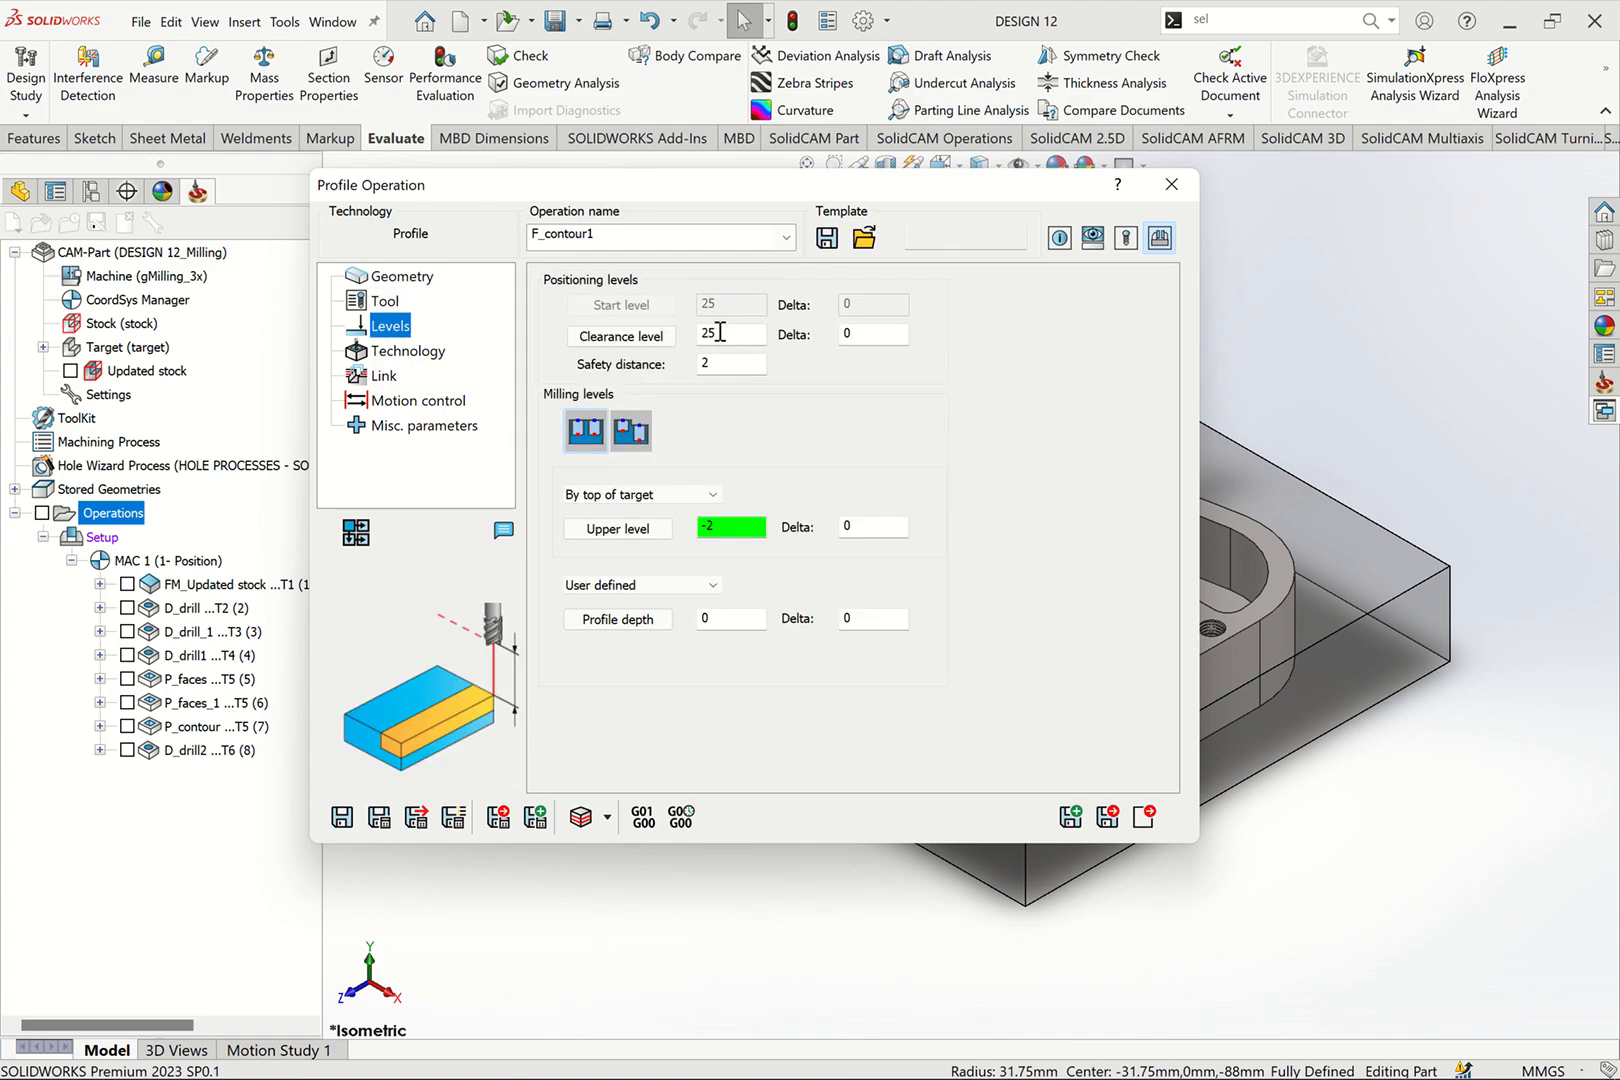
click(720, 334)
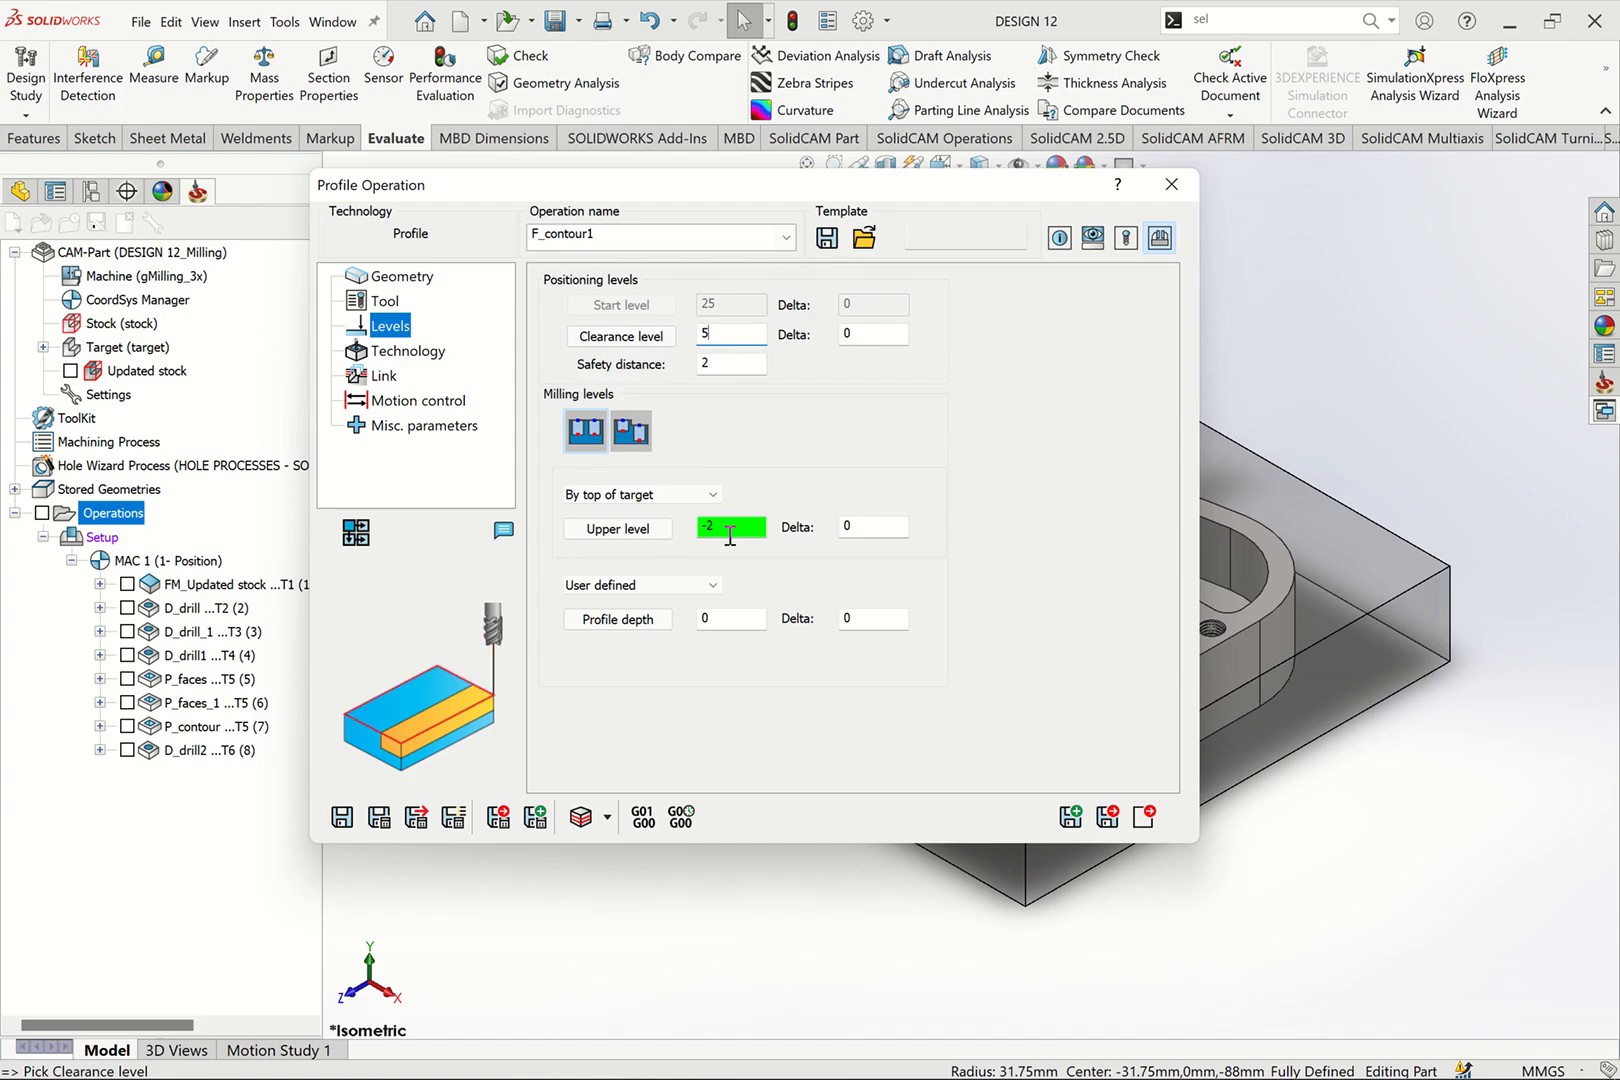
click(617, 619)
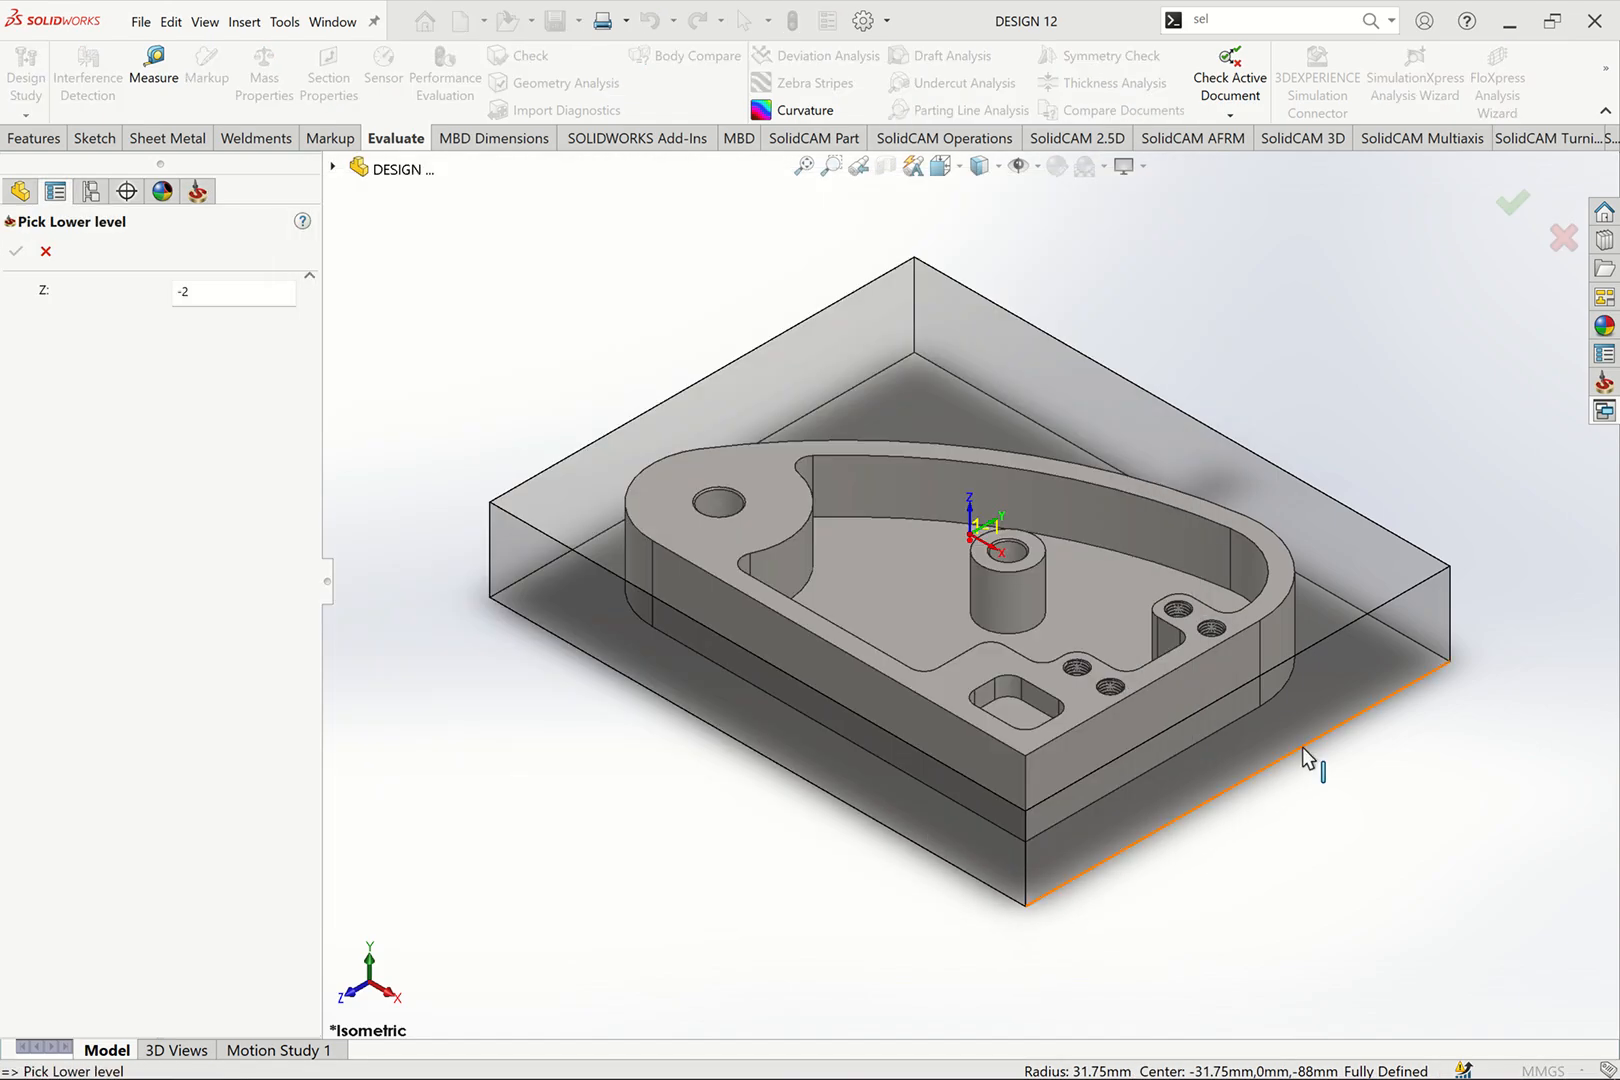
click(1302, 747)
click(15, 252)
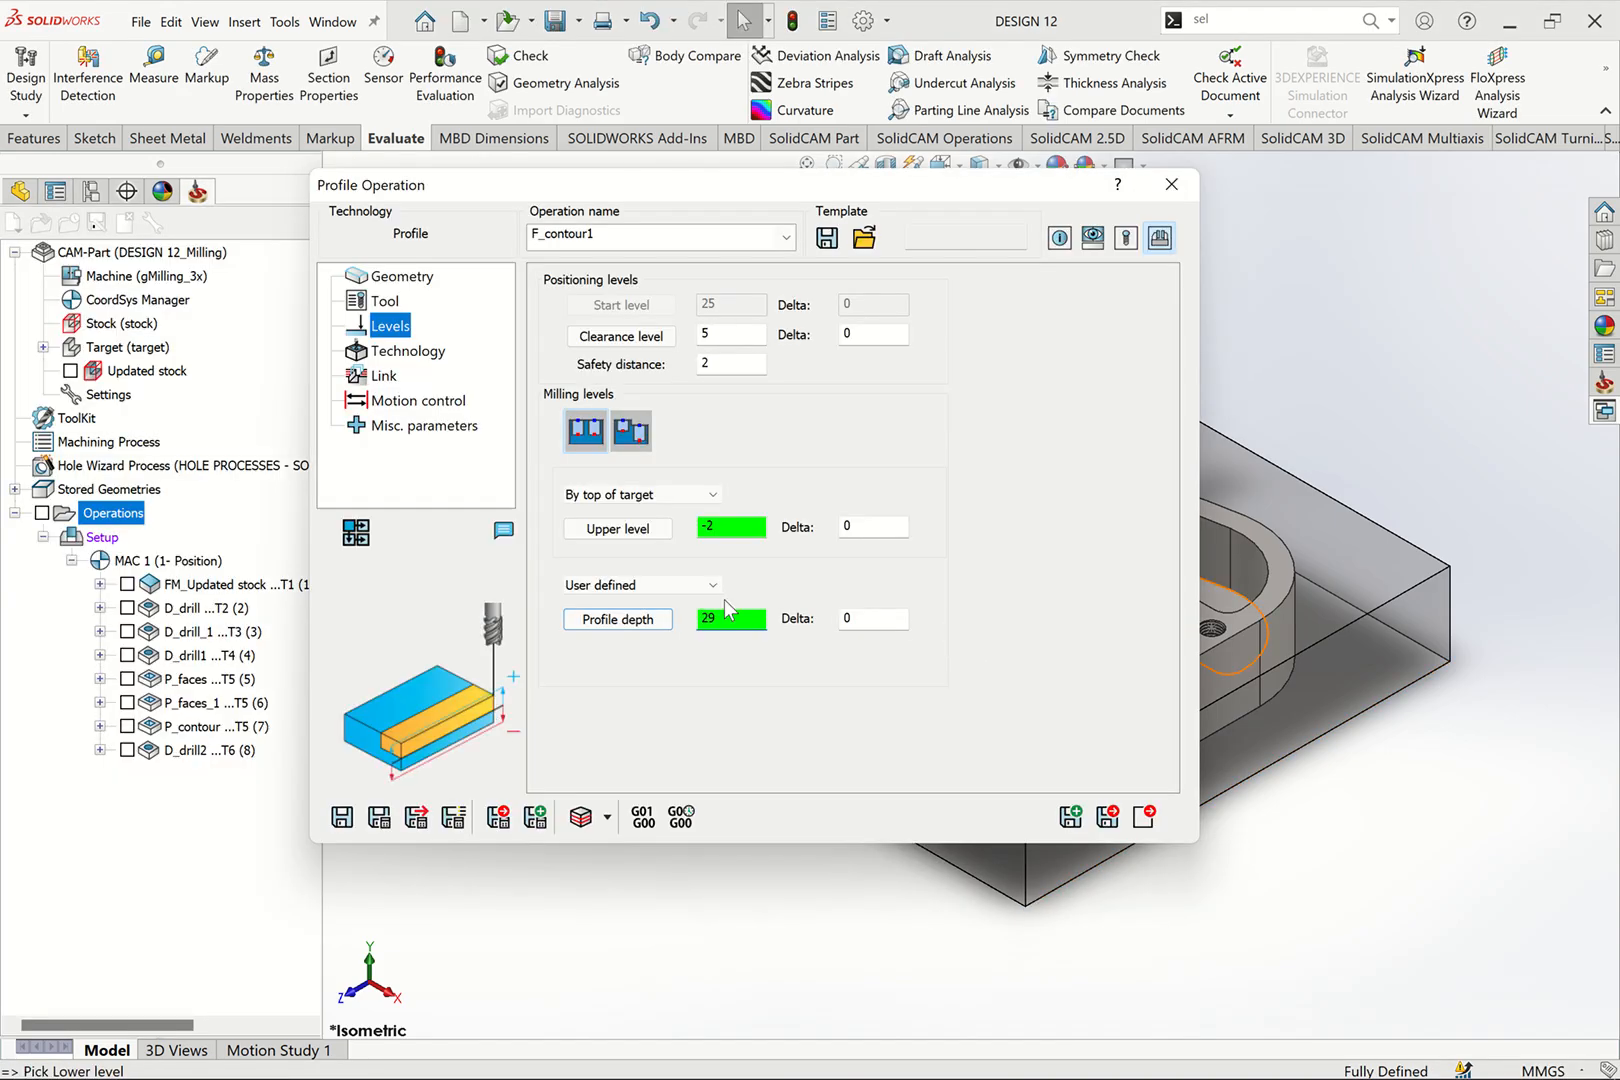
click(840, 620)
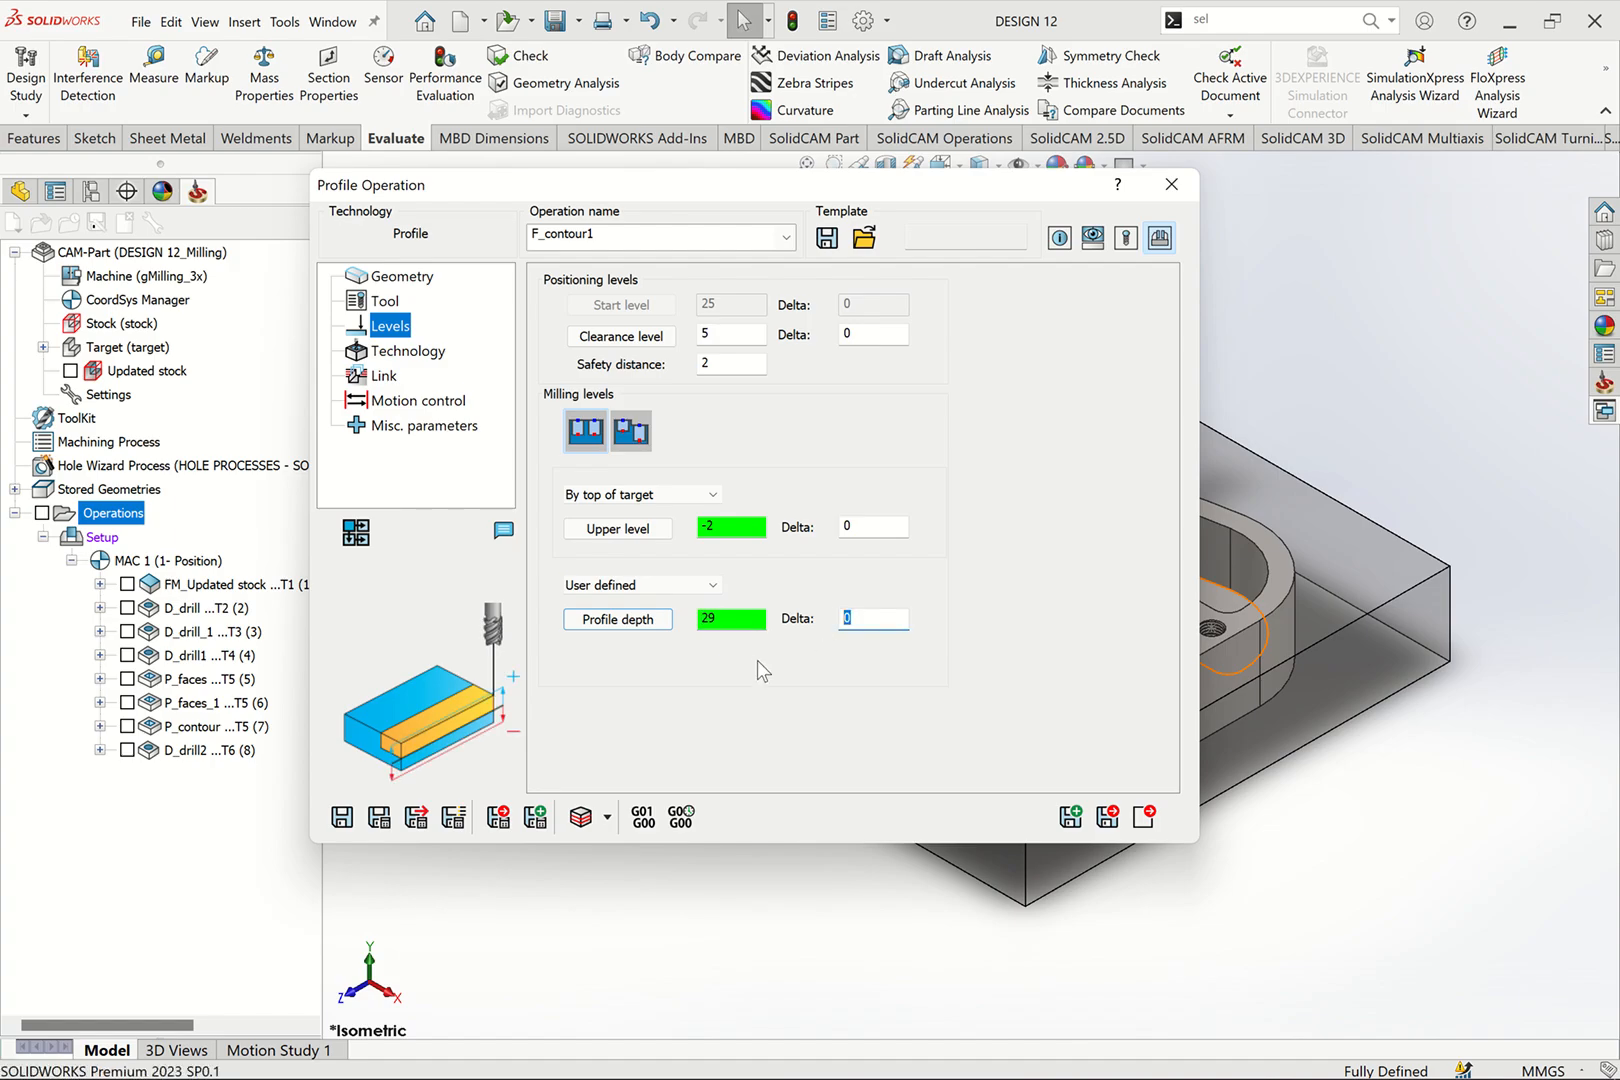
Step: Set the tool side of the outer contour chain to Right so the cutter runs outside the part
click(422, 355)
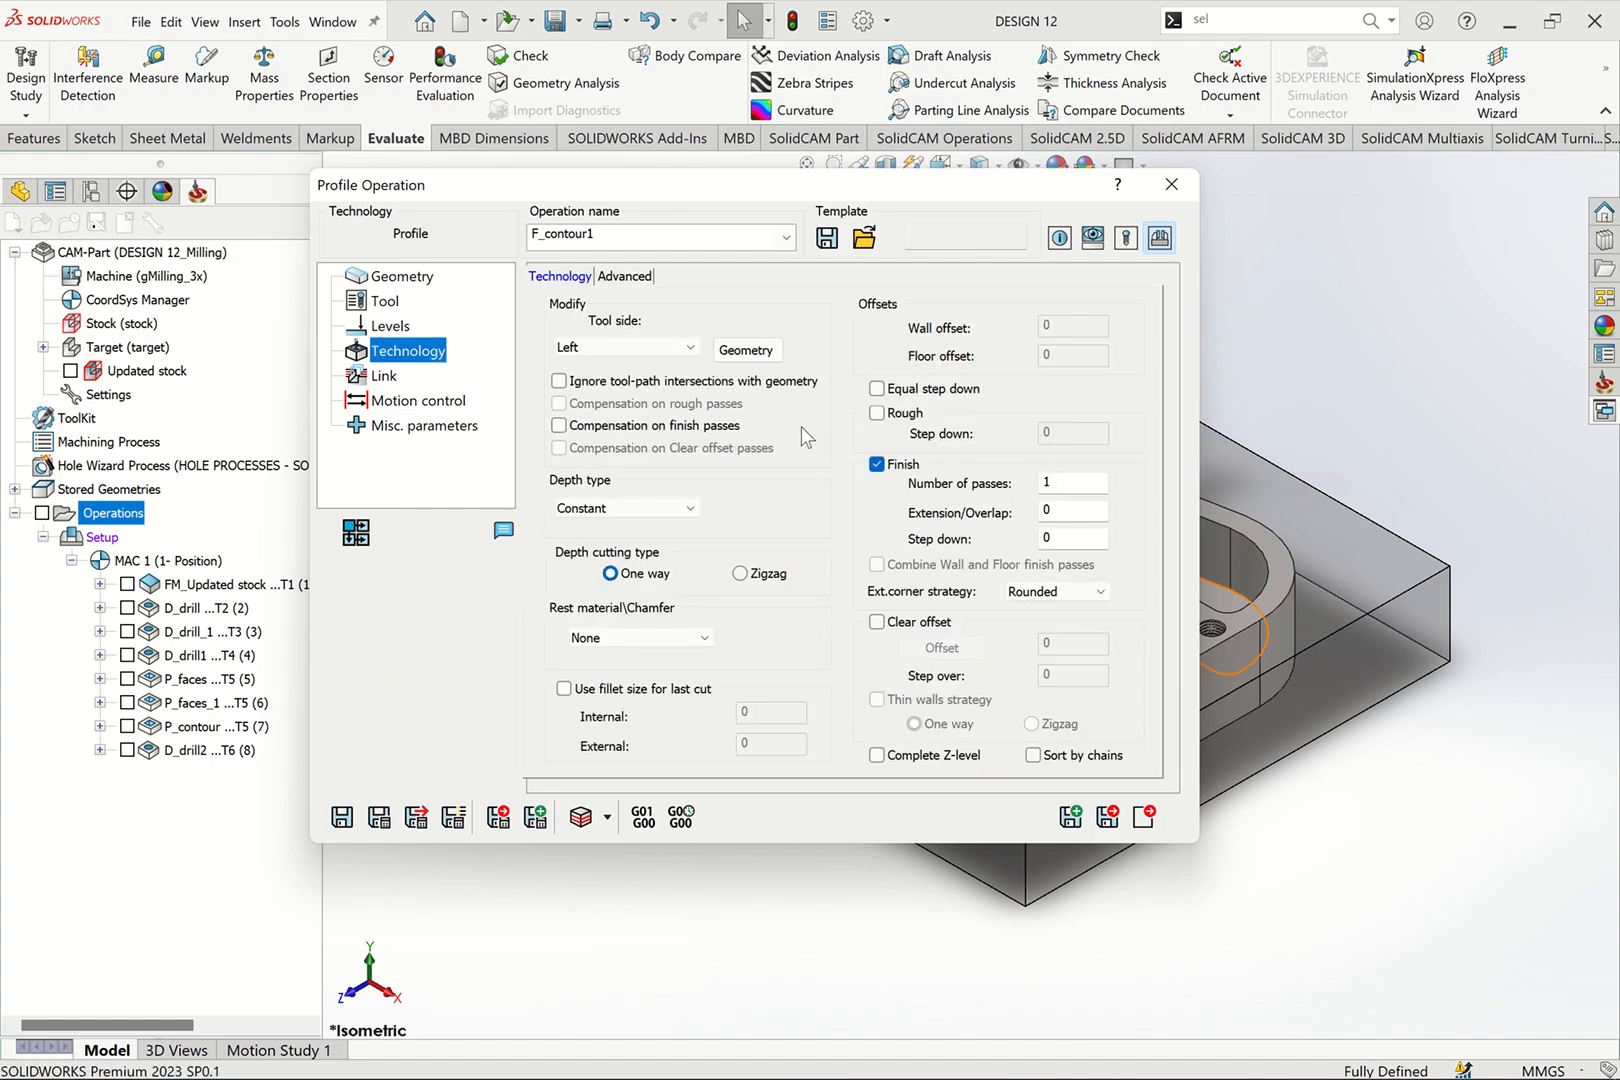
click(745, 350)
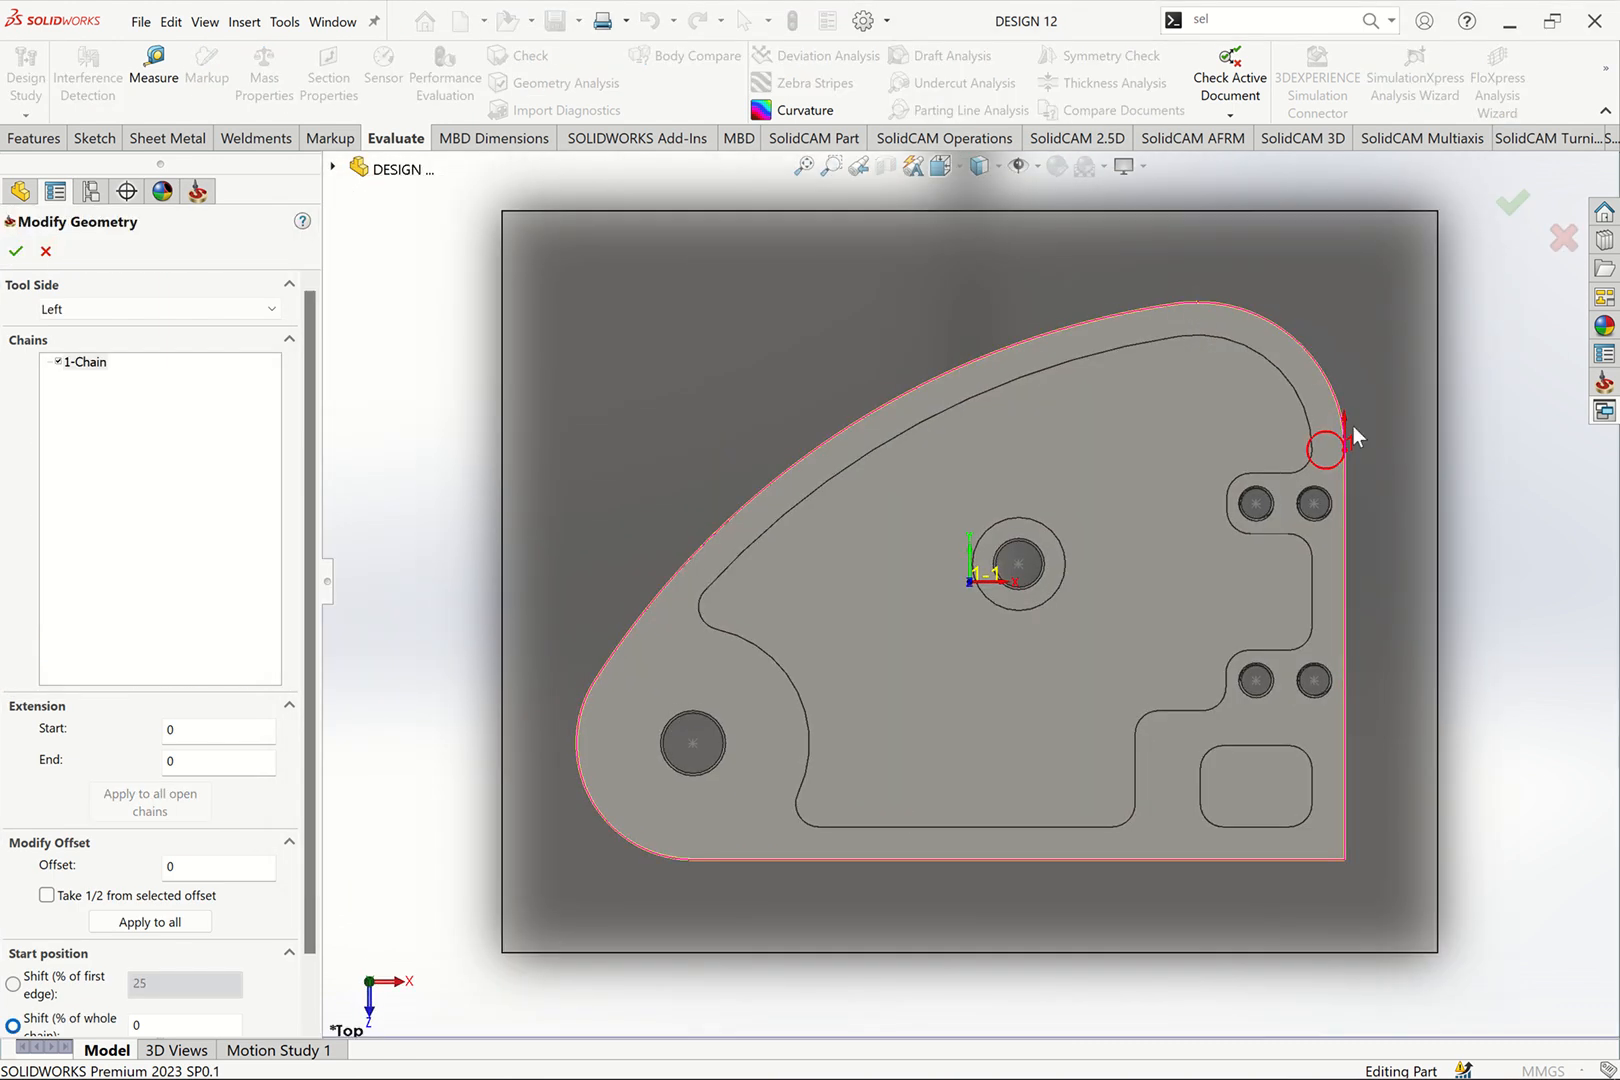
scroll(1318, 452, down, 3)
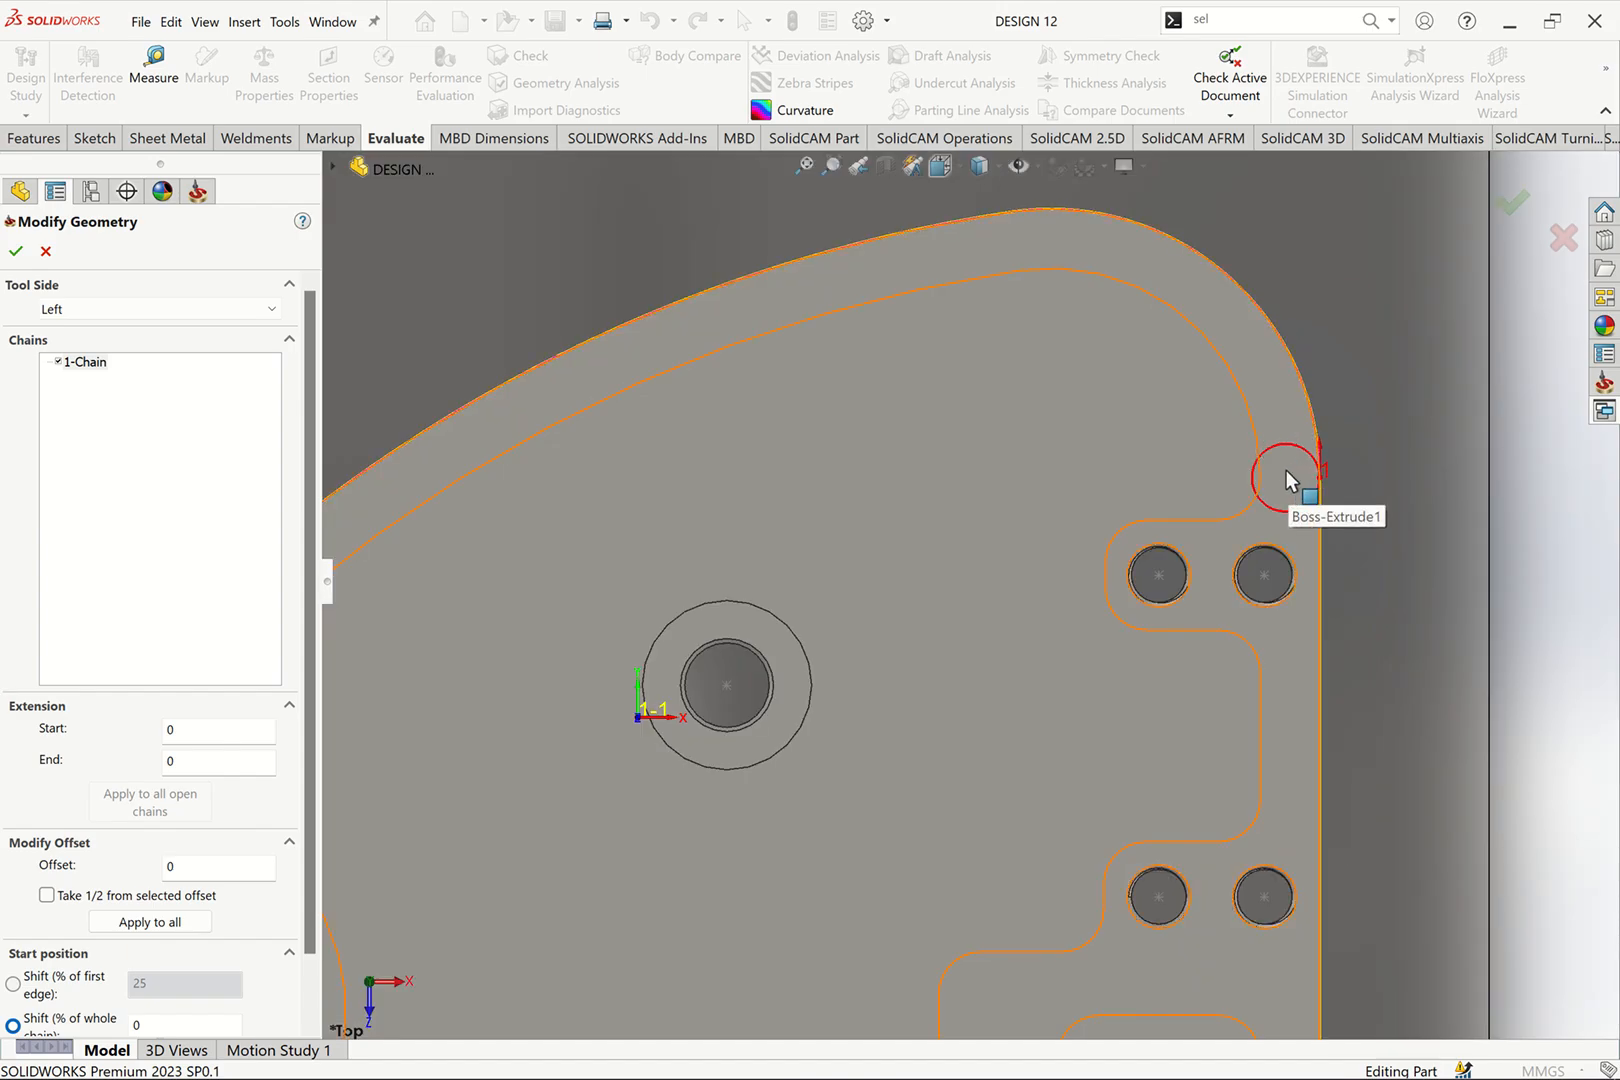
click(210, 310)
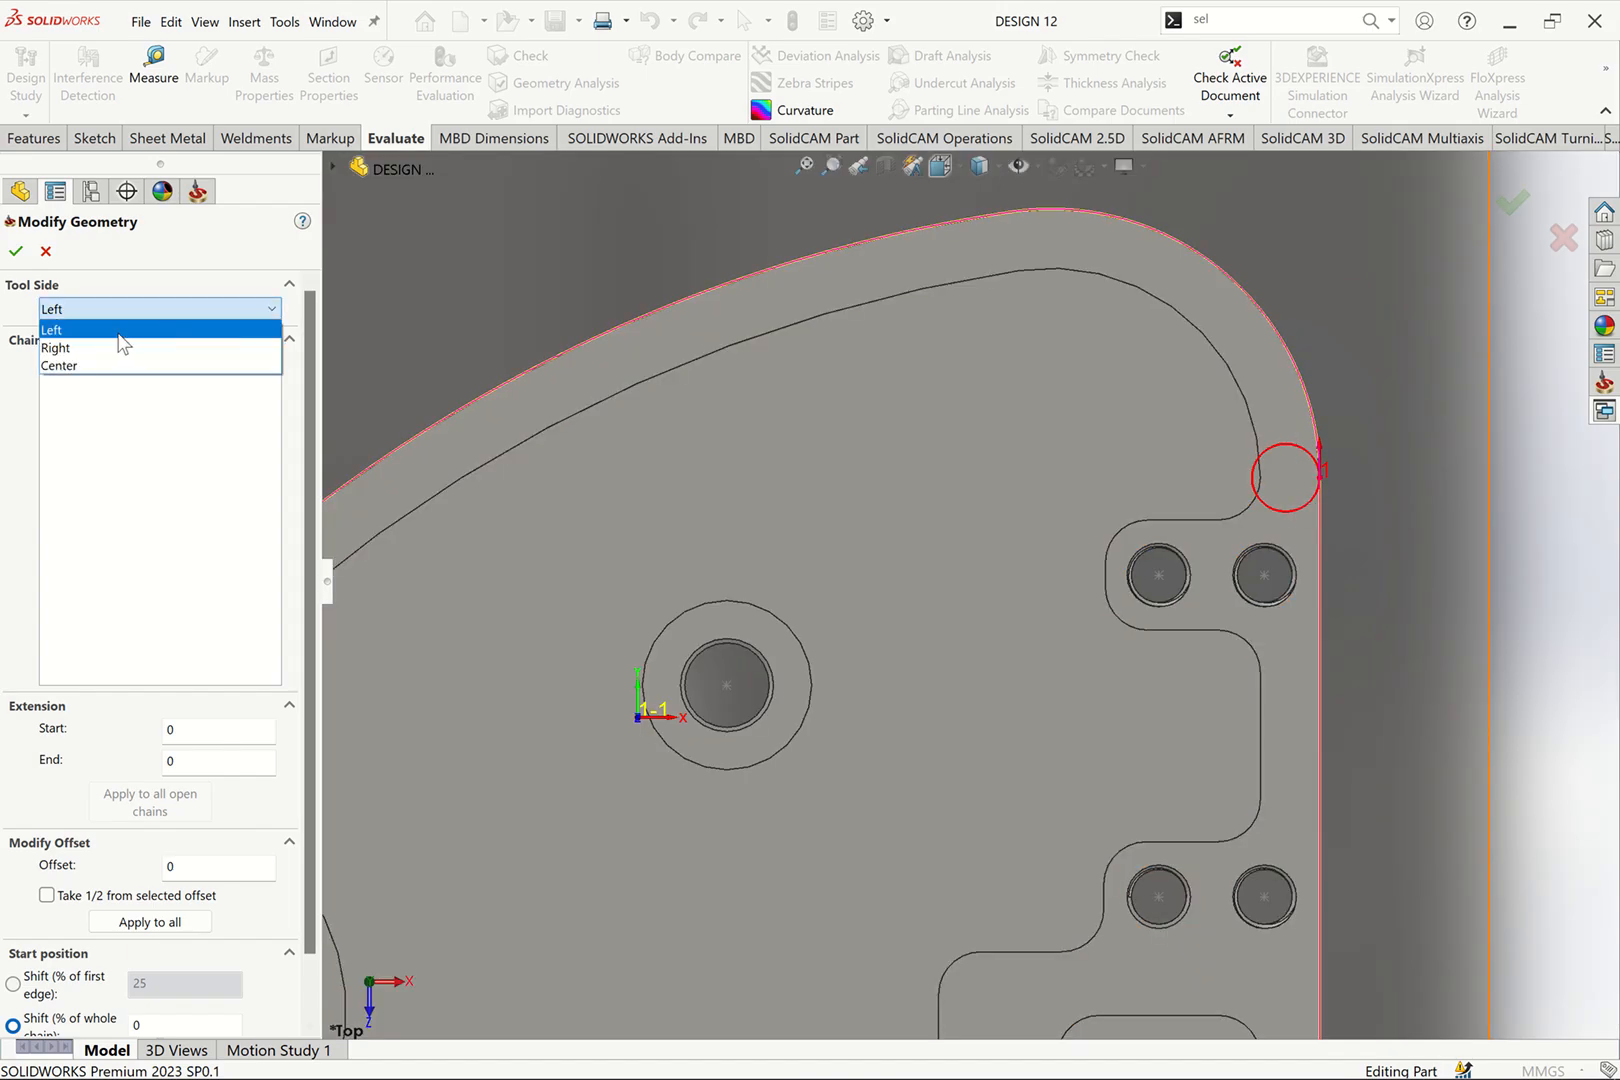
click(95, 352)
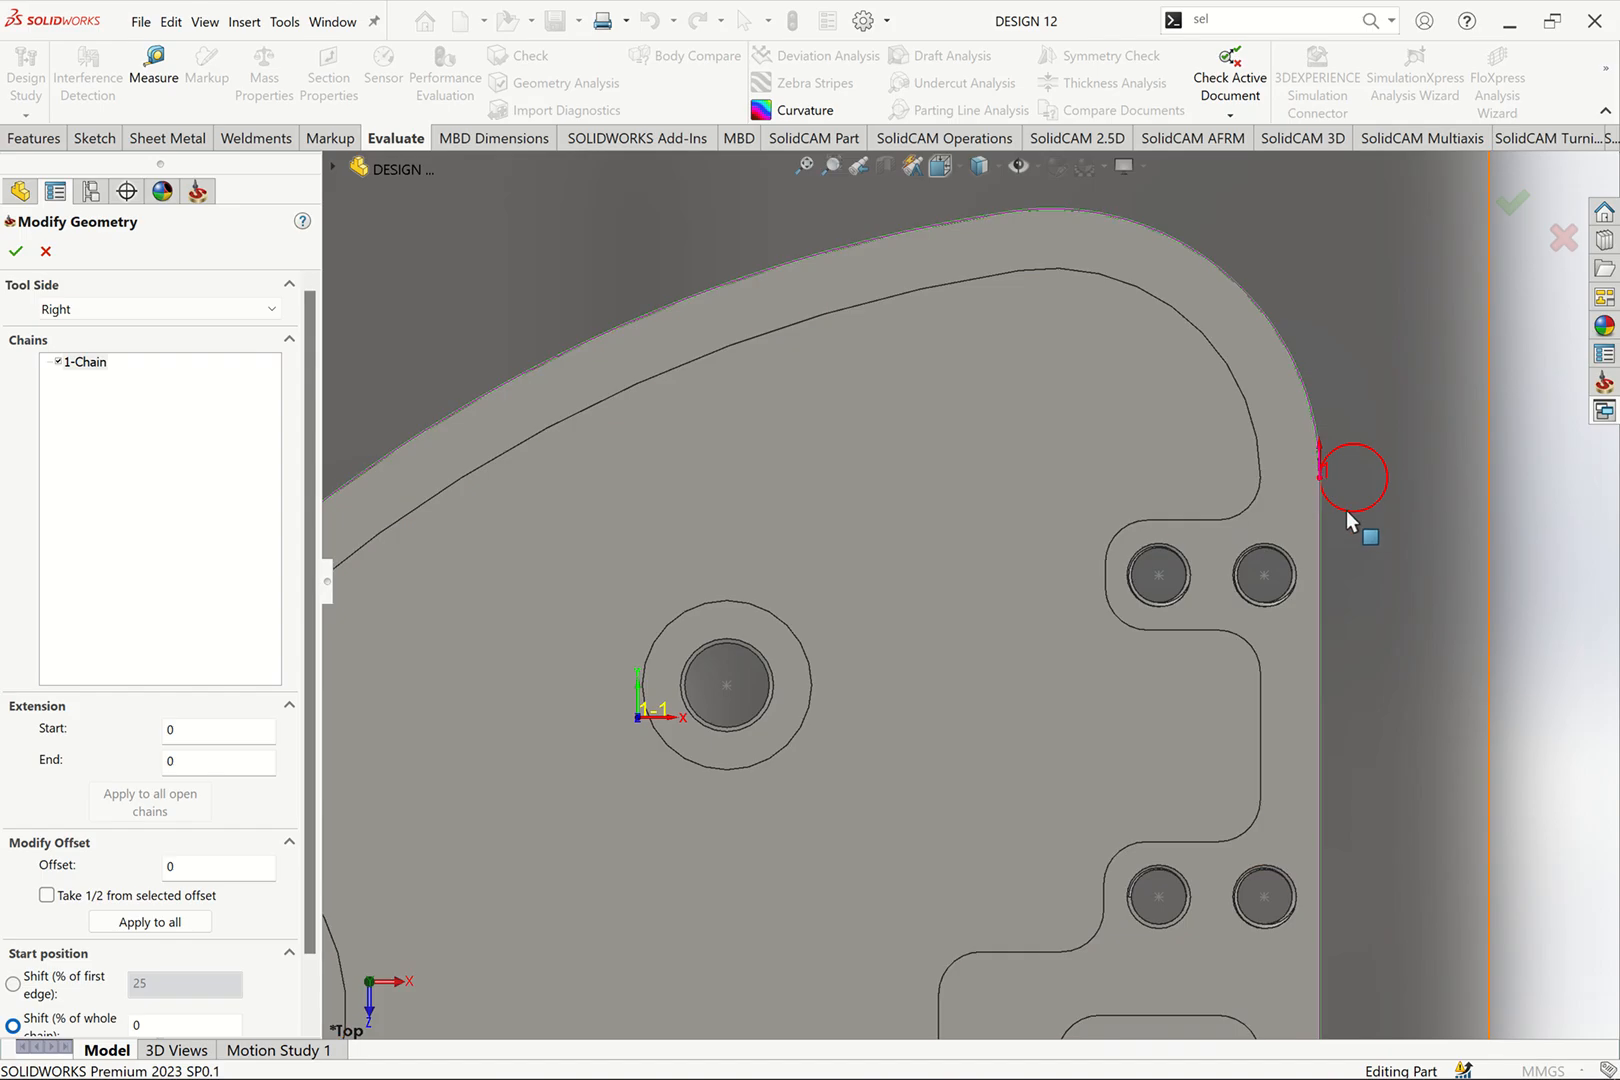
click(13, 253)
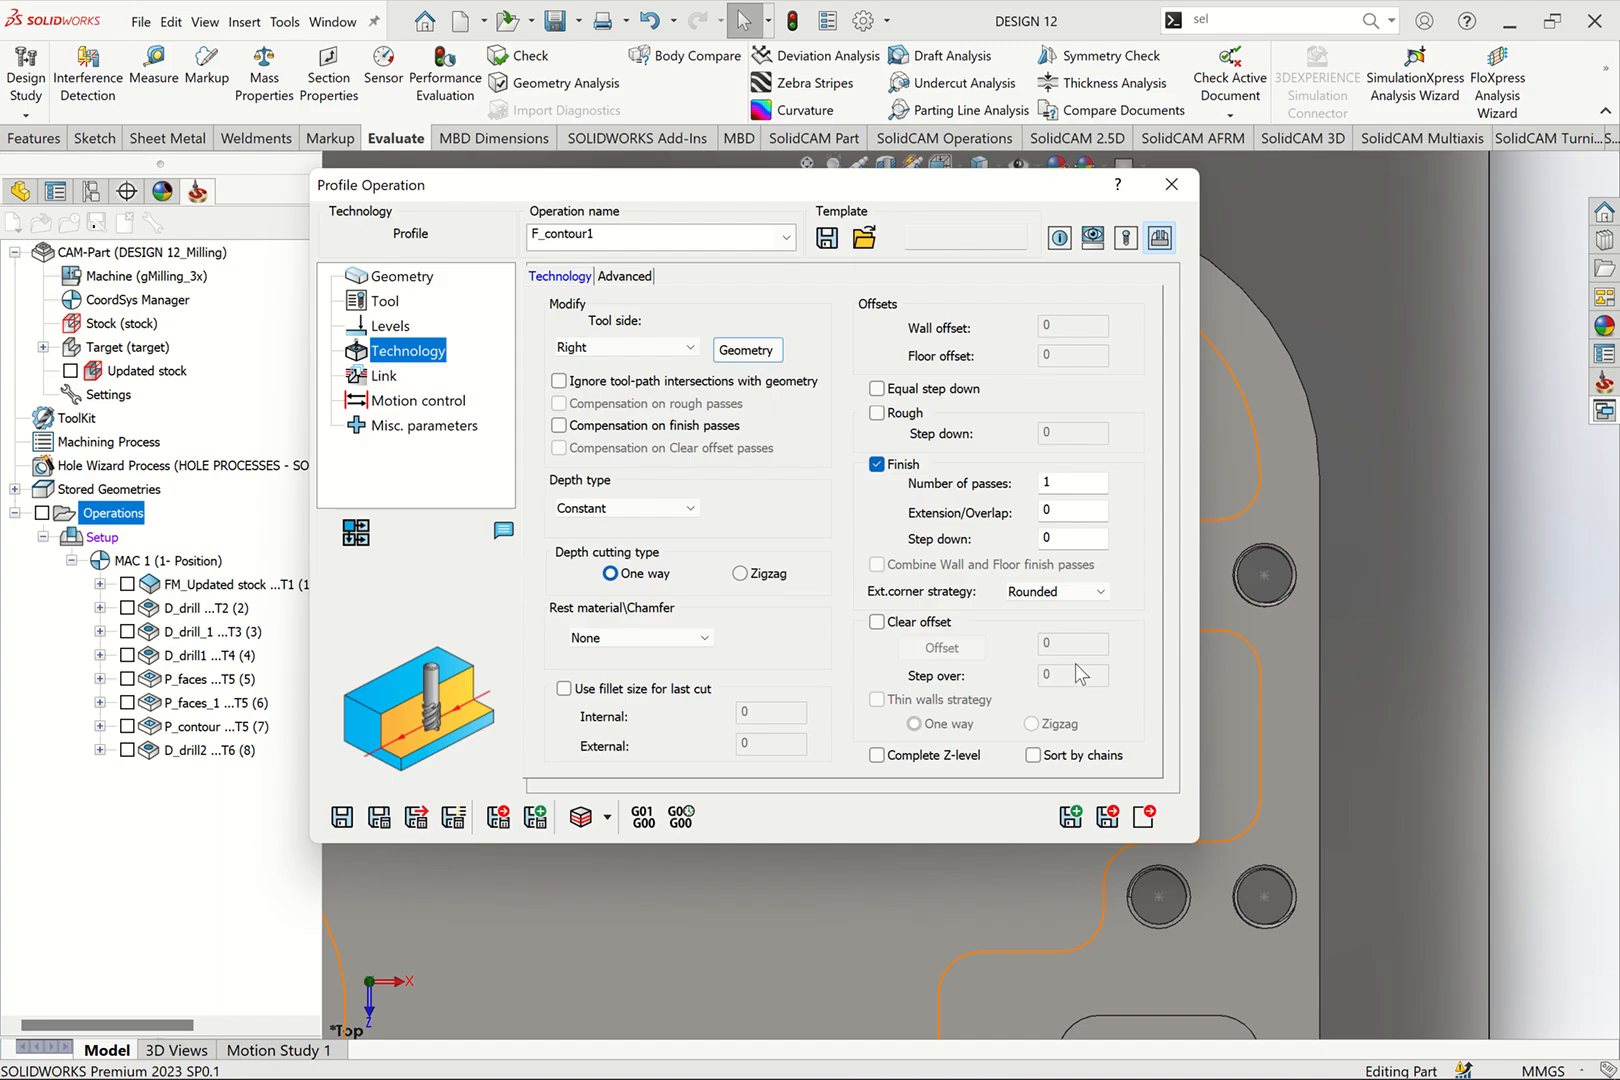
Step: Enable equal step down and roughing with a max step down of 1, and set the wall offset to 0
click(1576, 562)
key(ctrl+7)
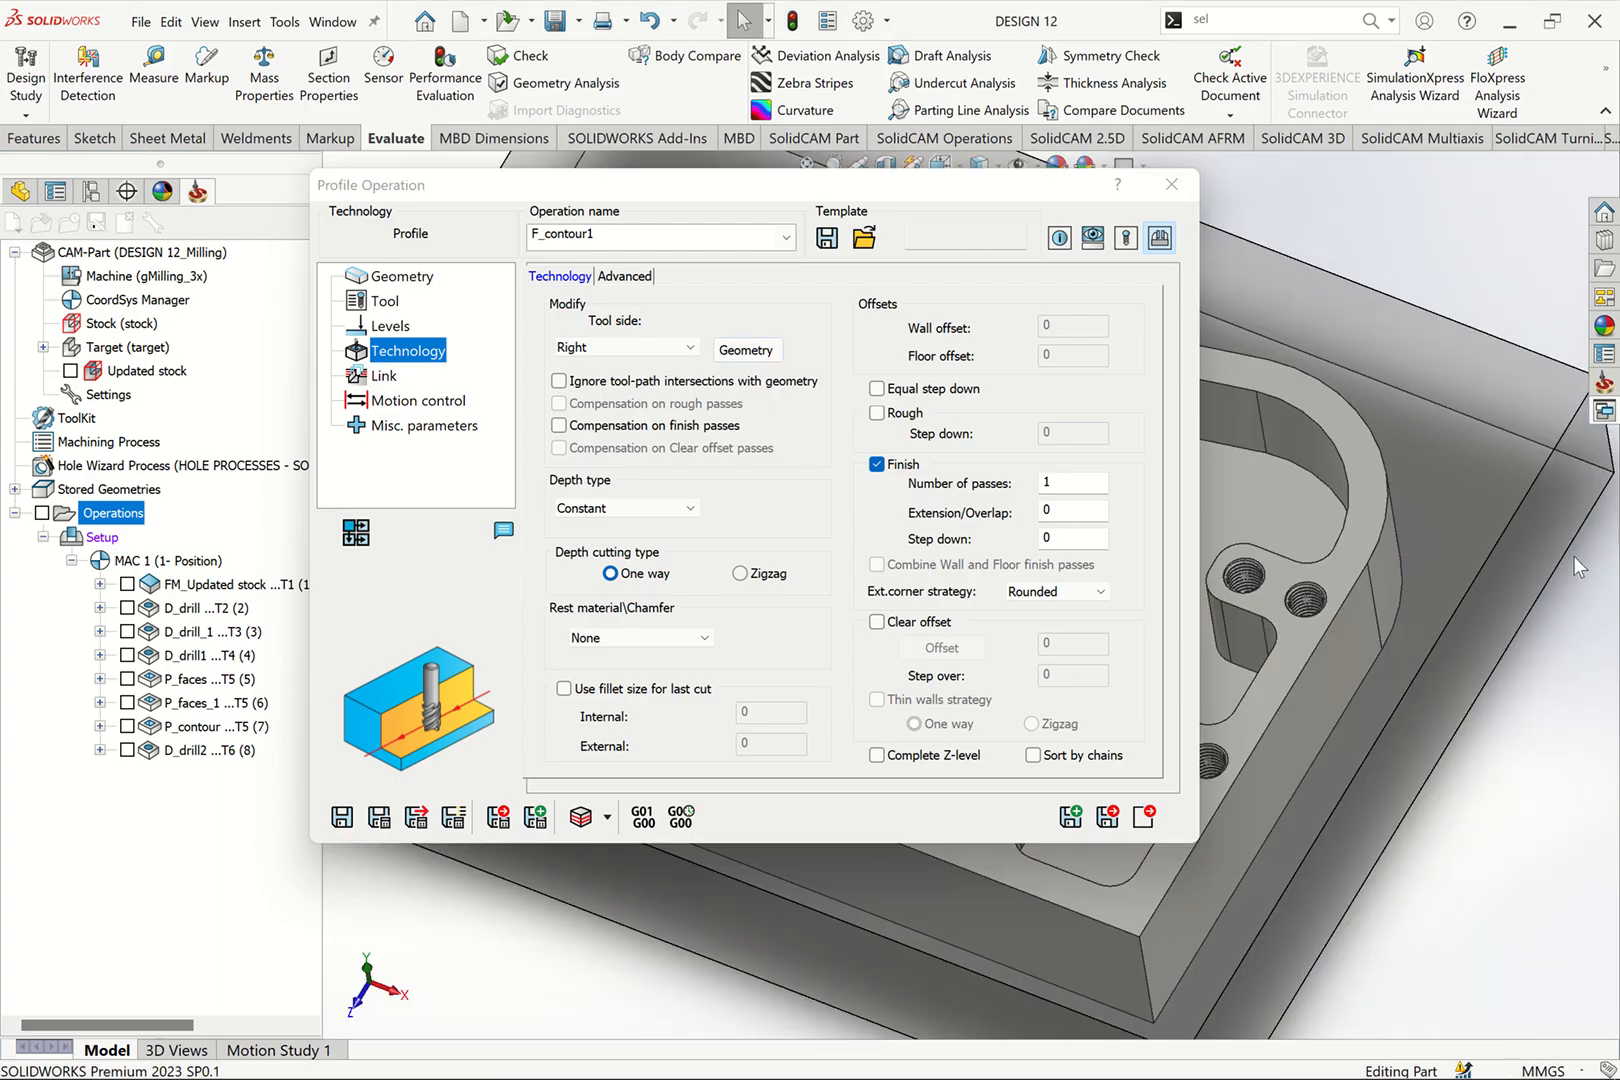
click(870, 389)
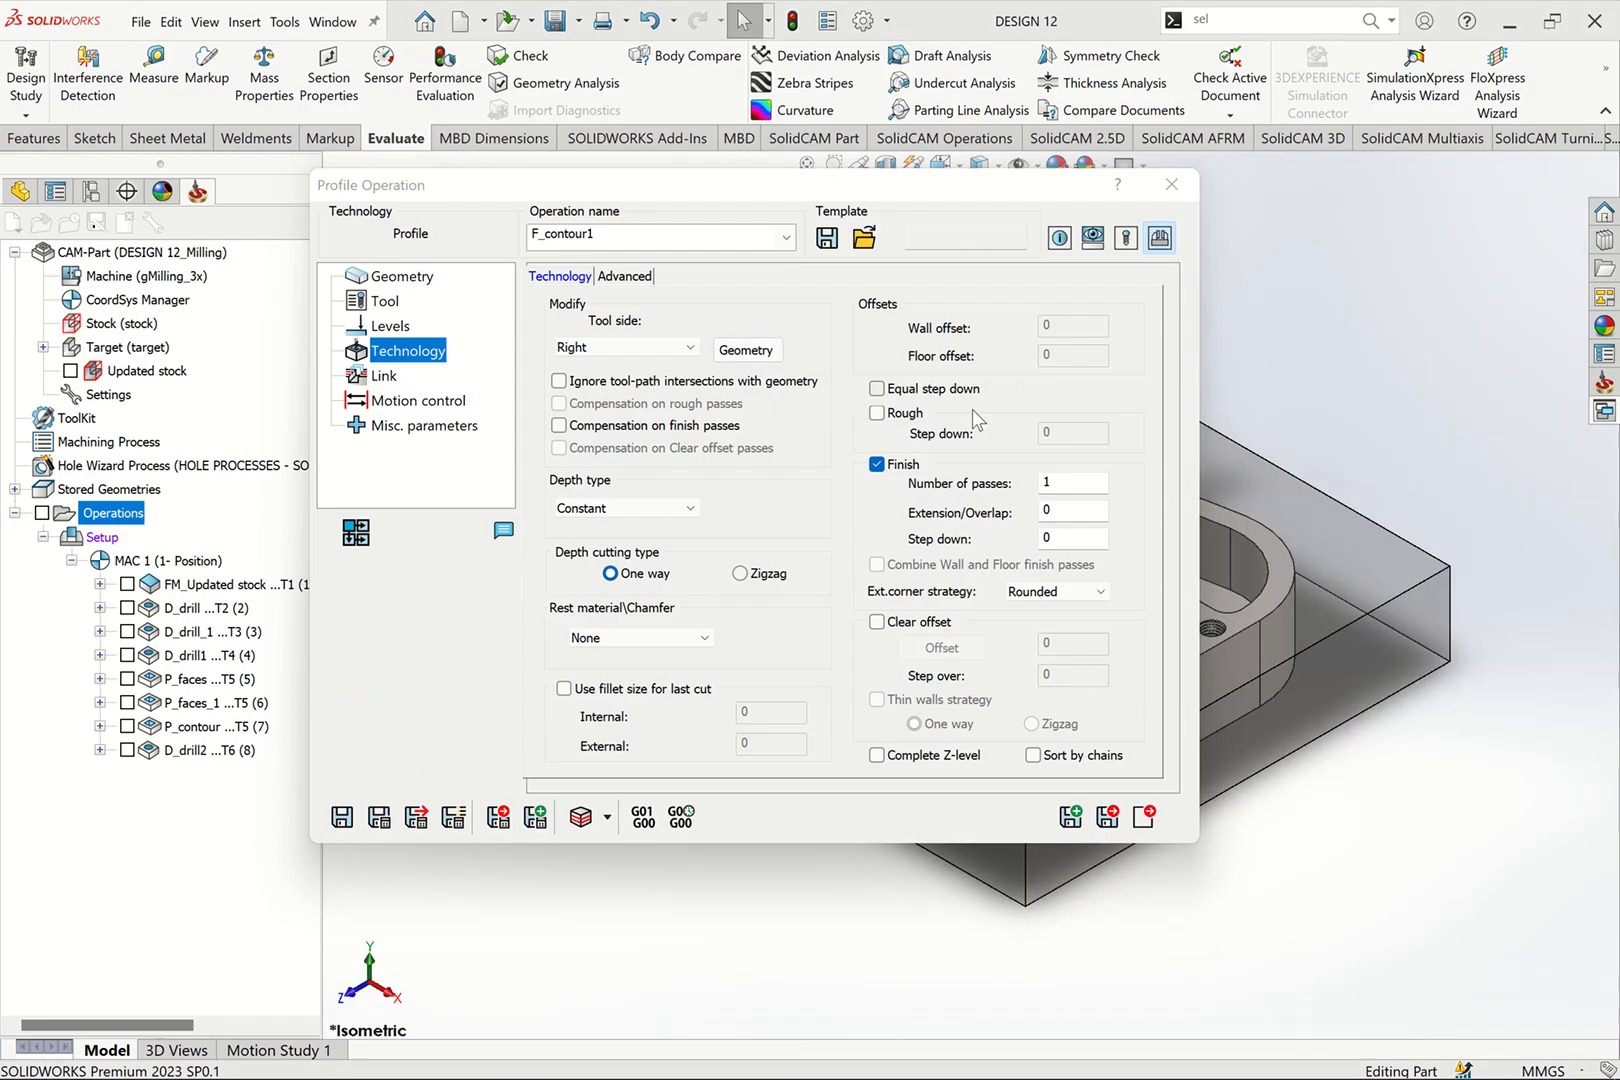
click(876, 389)
click(884, 415)
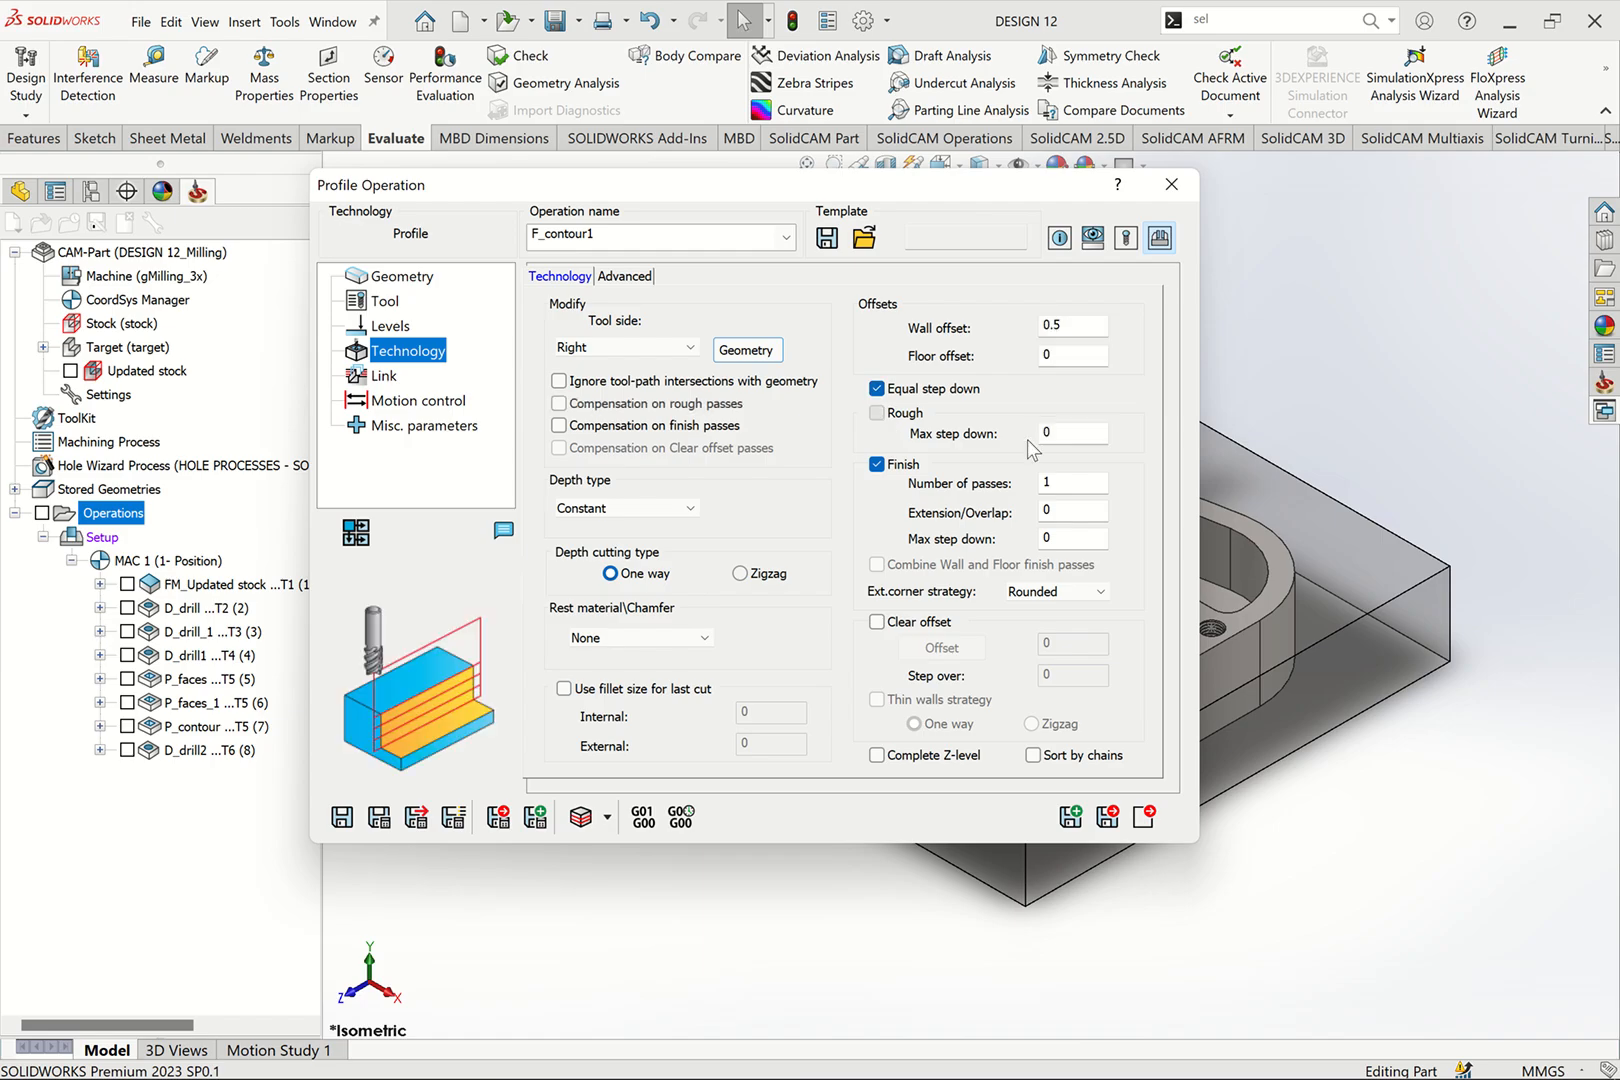
drag(1105, 437, 968, 440)
text(1)
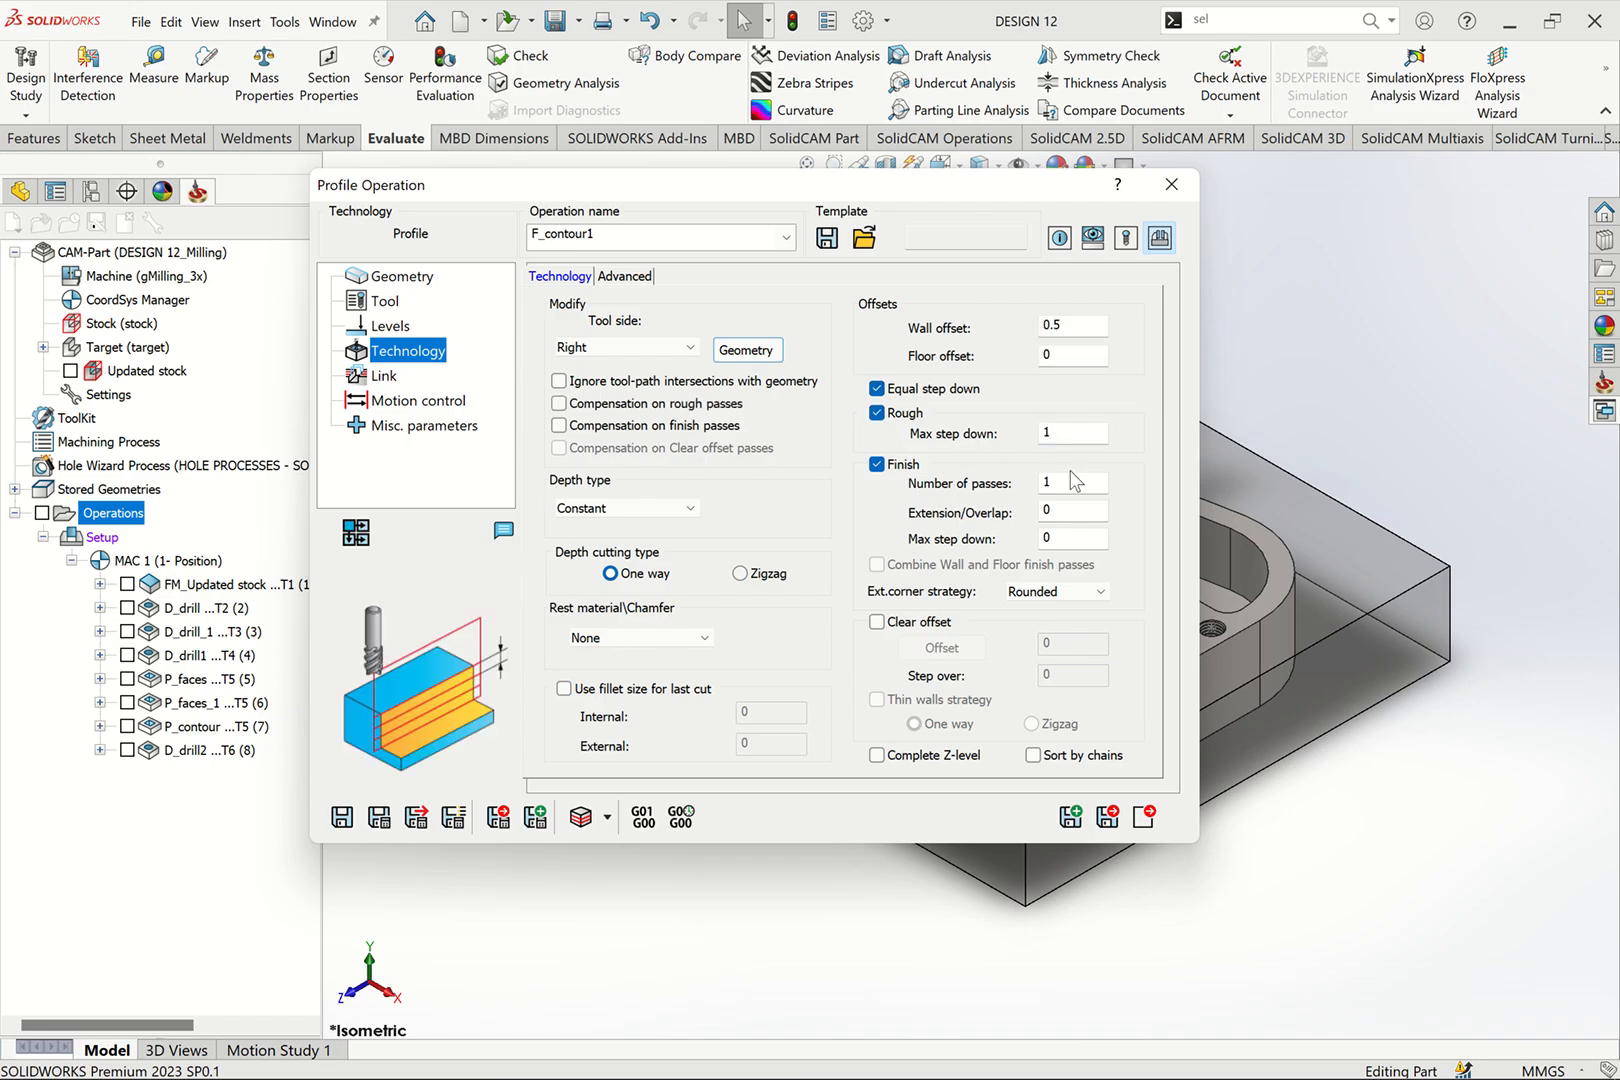
drag(1075, 325, 968, 336)
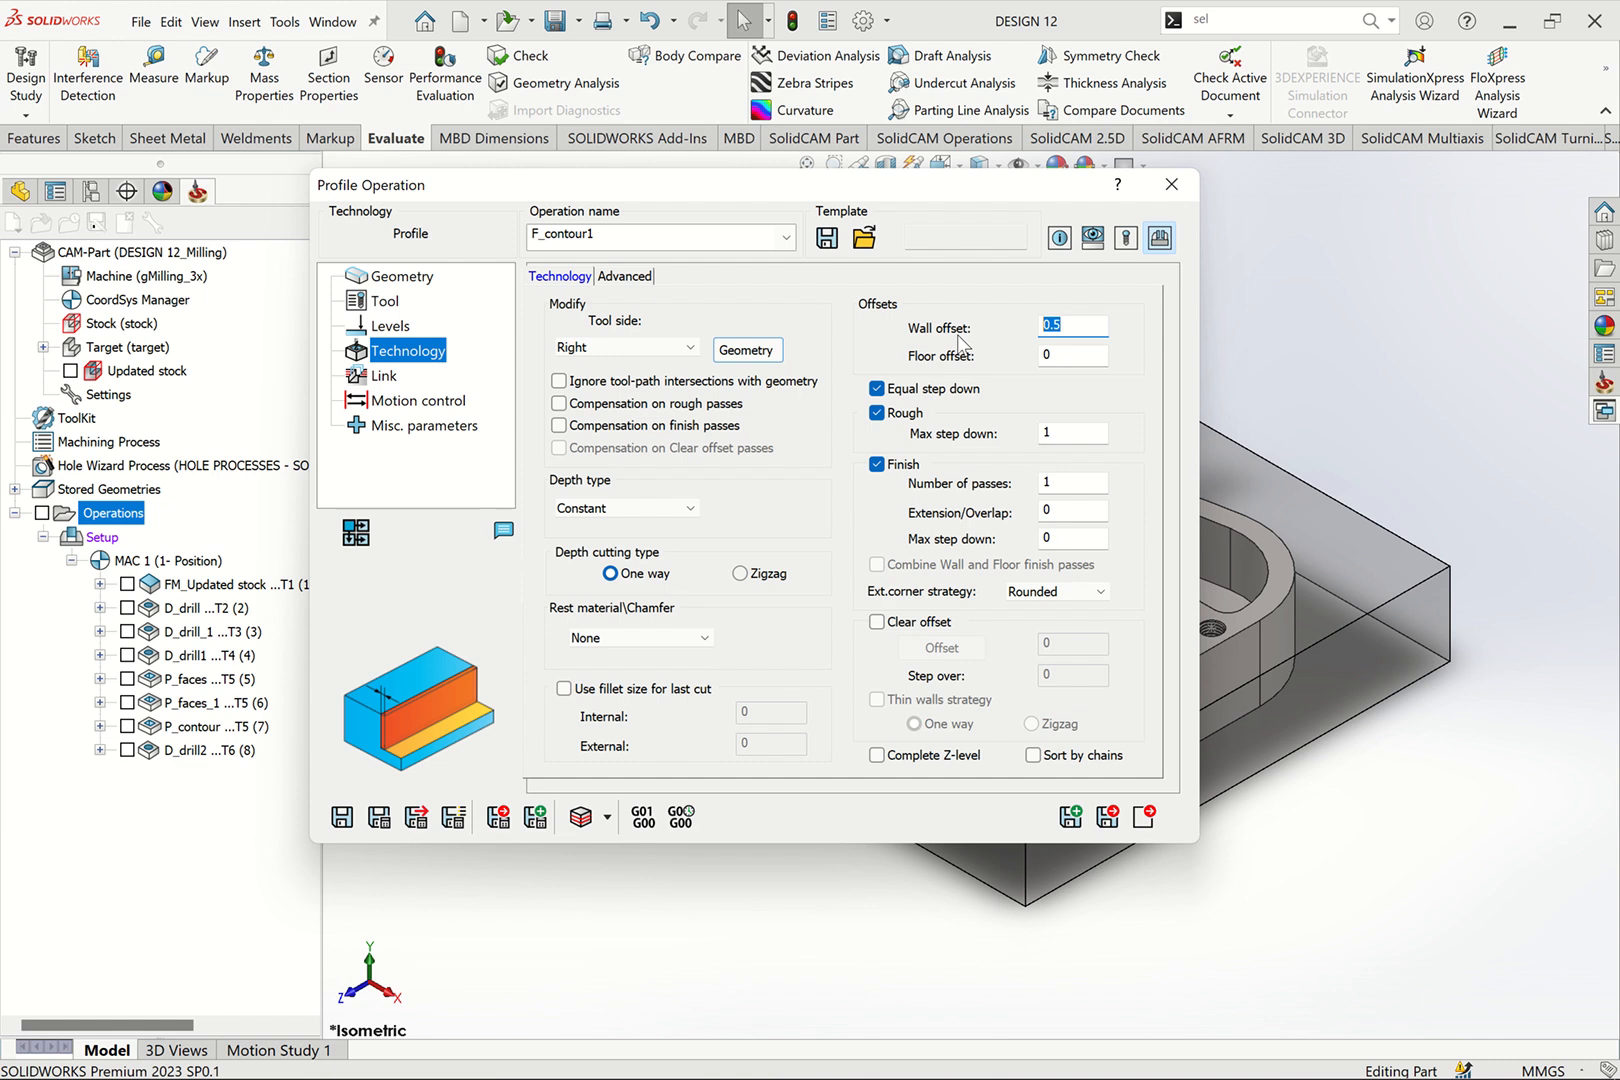
text(0)
Step: Set the profile operation's depth cutting type to Zigzag, keeping the Rounded external corner strategy
click(742, 576)
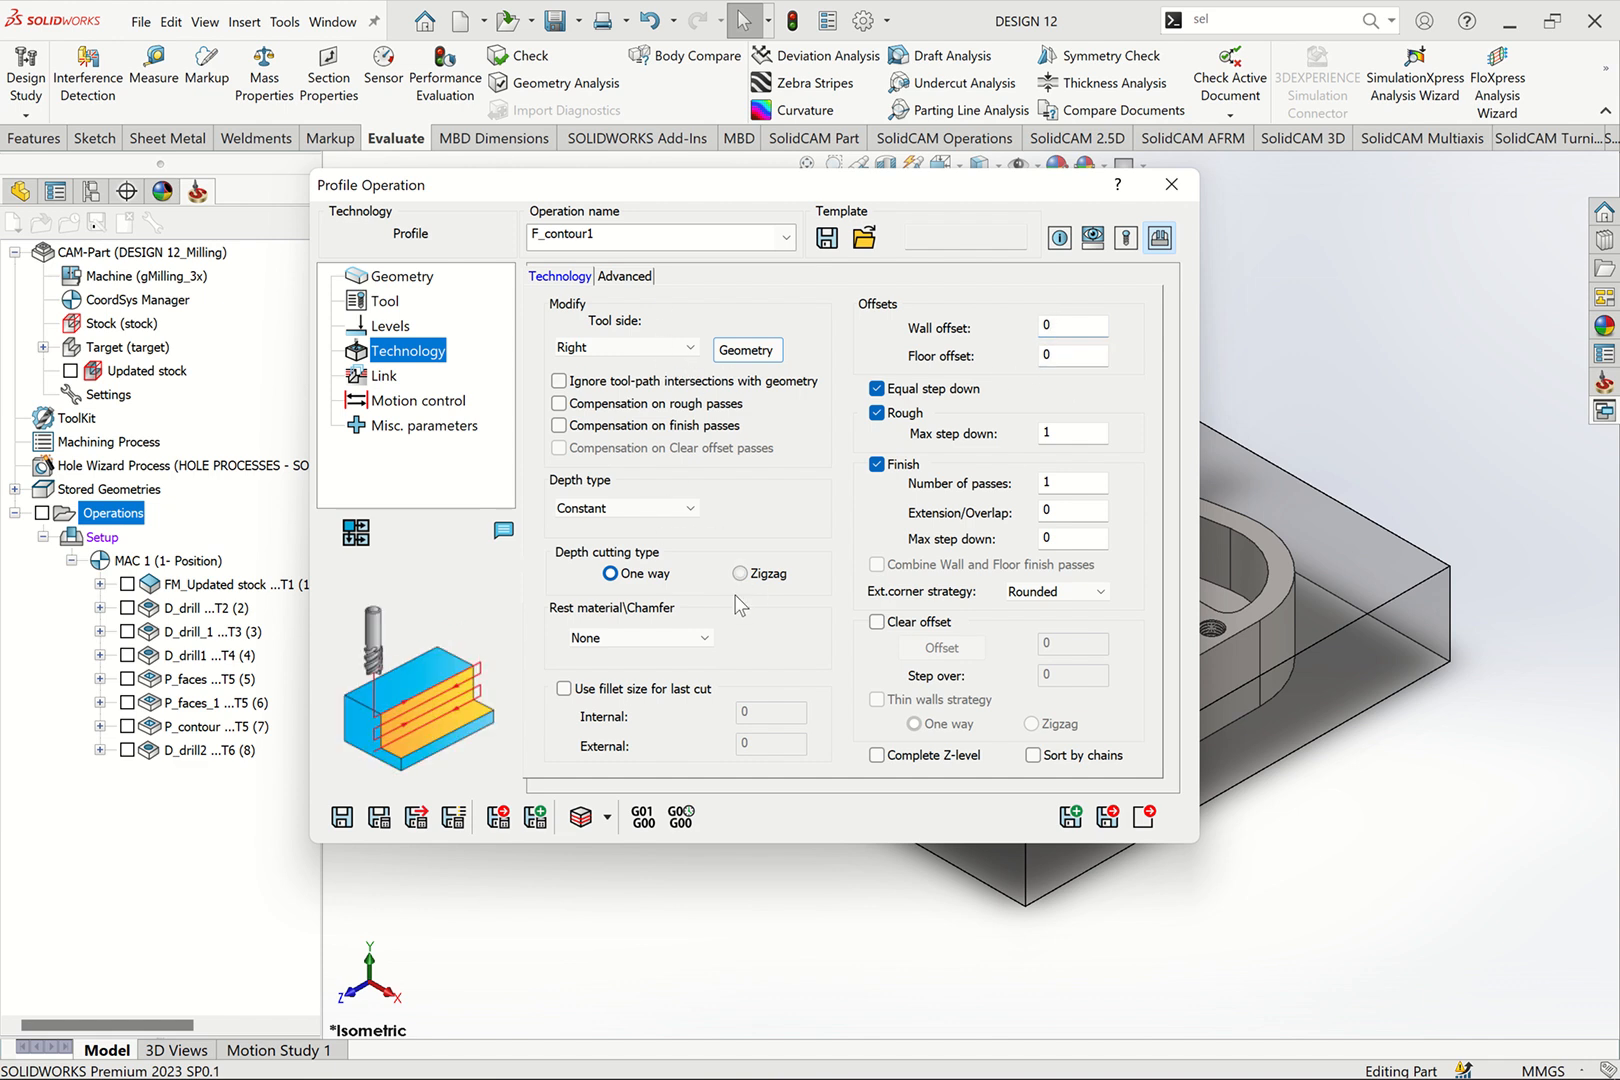
click(697, 638)
click(751, 652)
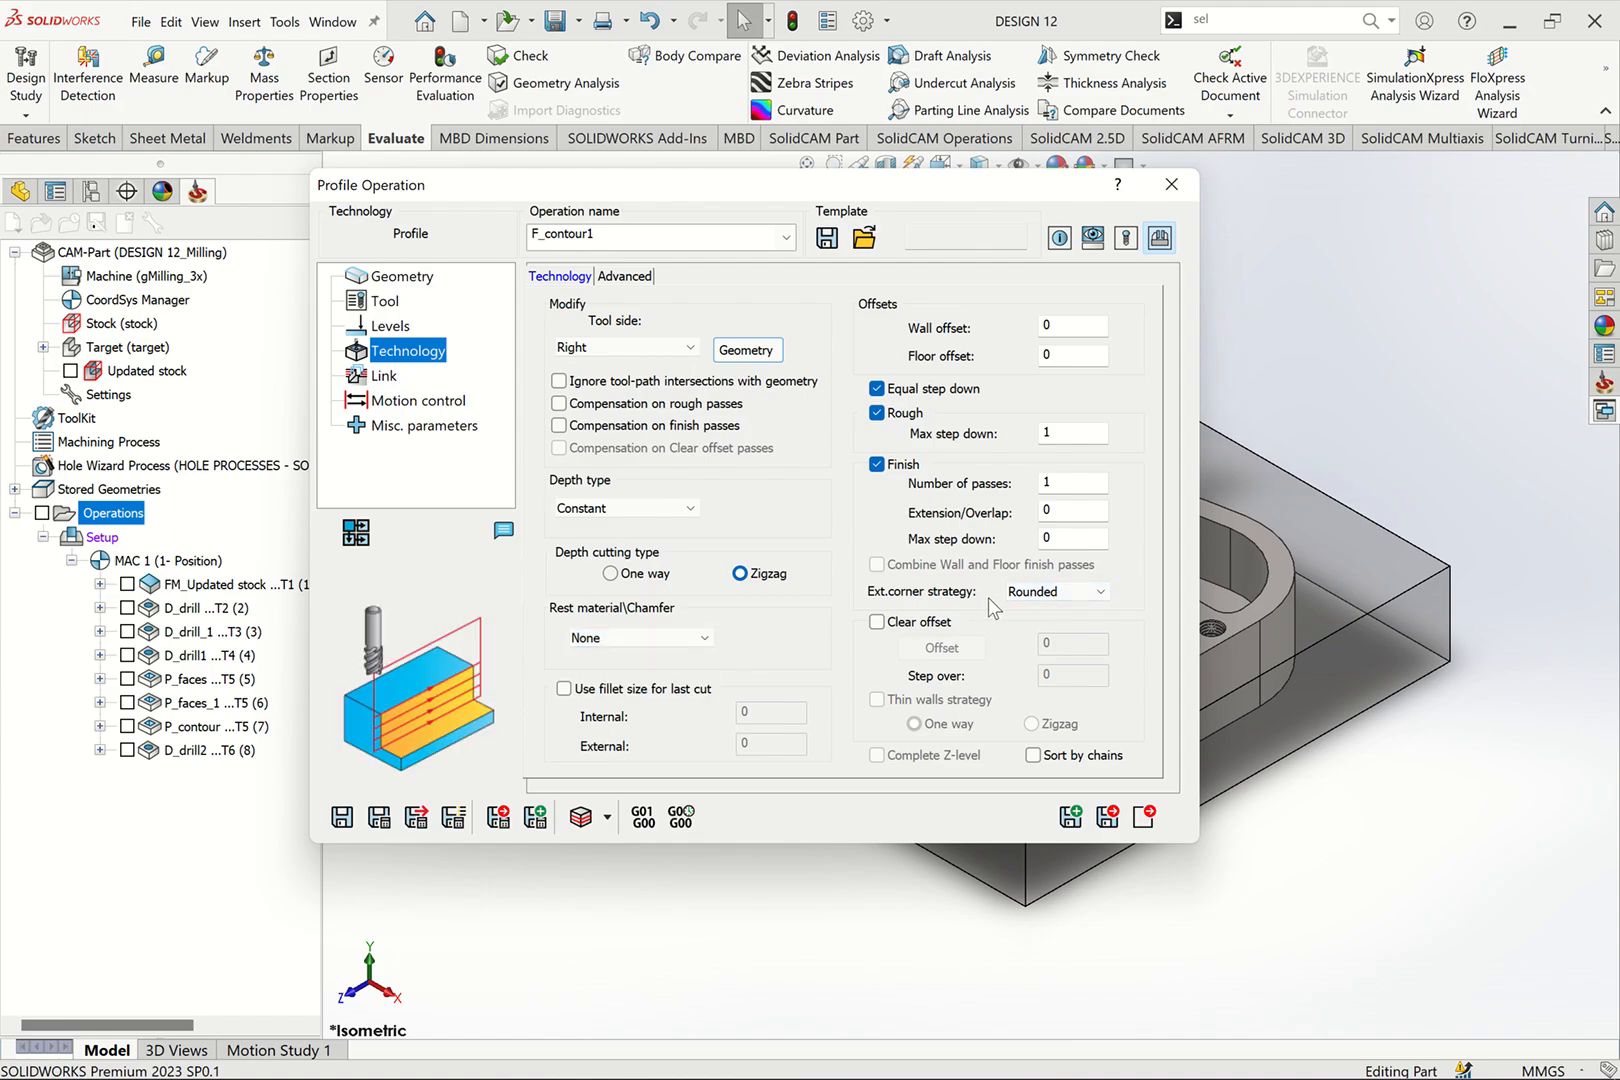
click(1075, 598)
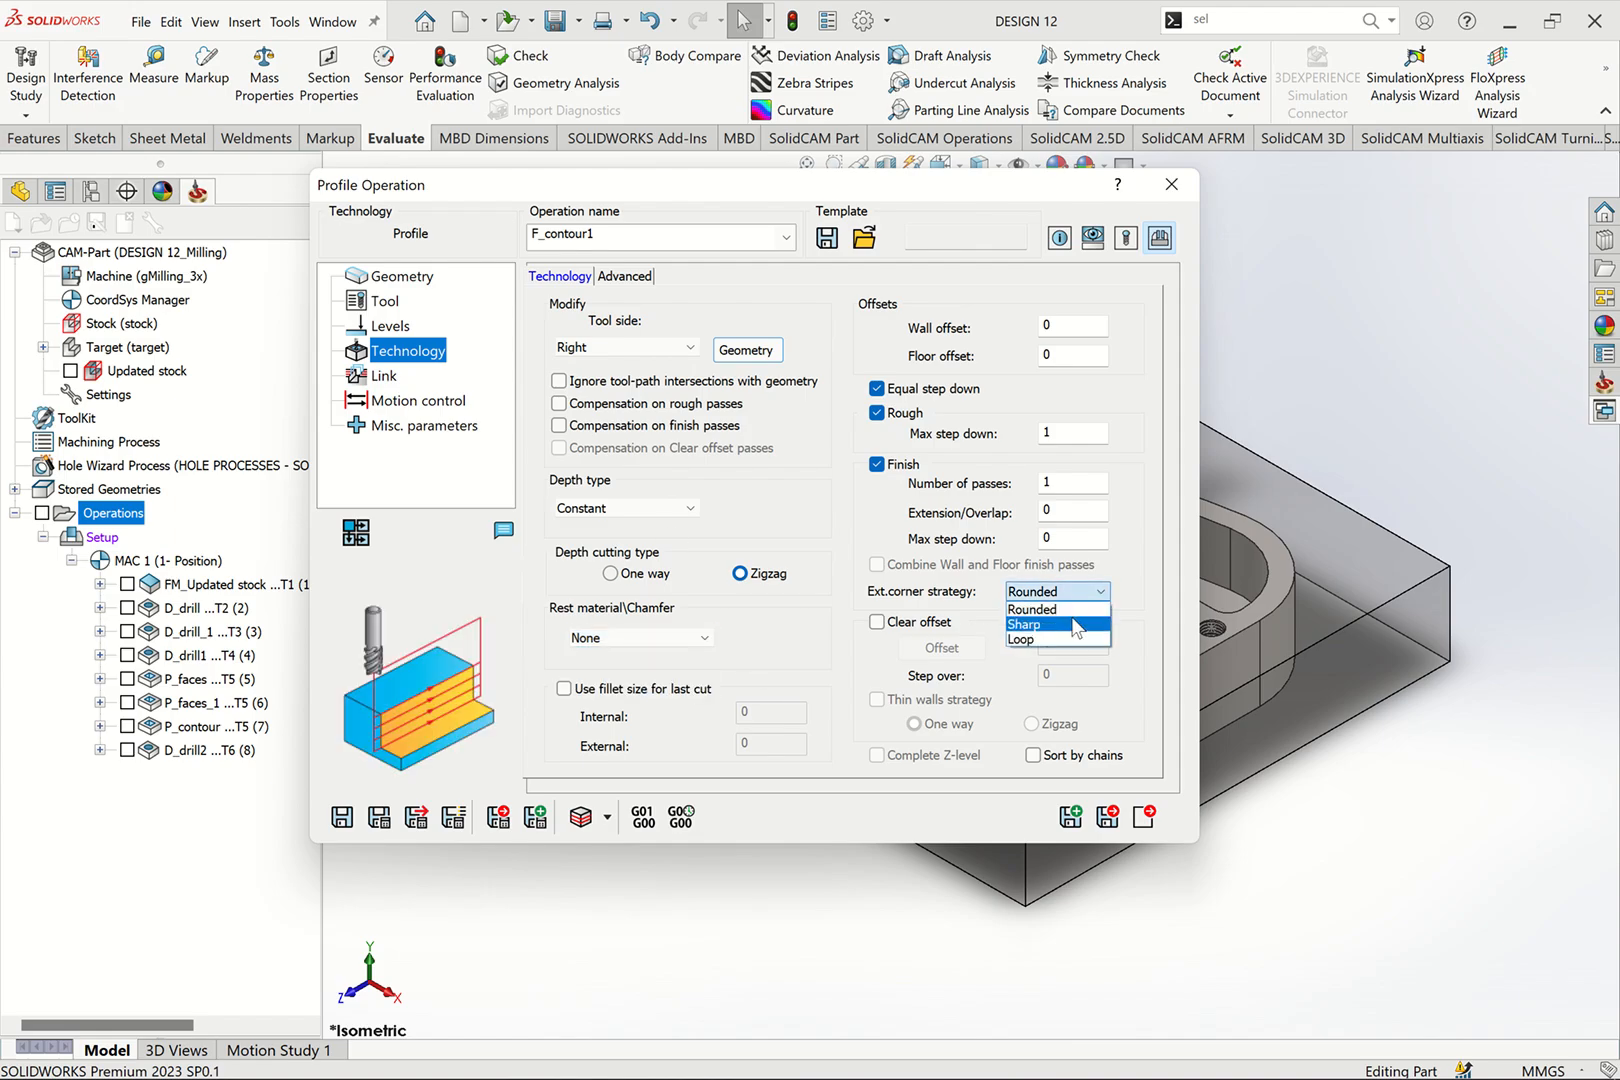
click(1141, 597)
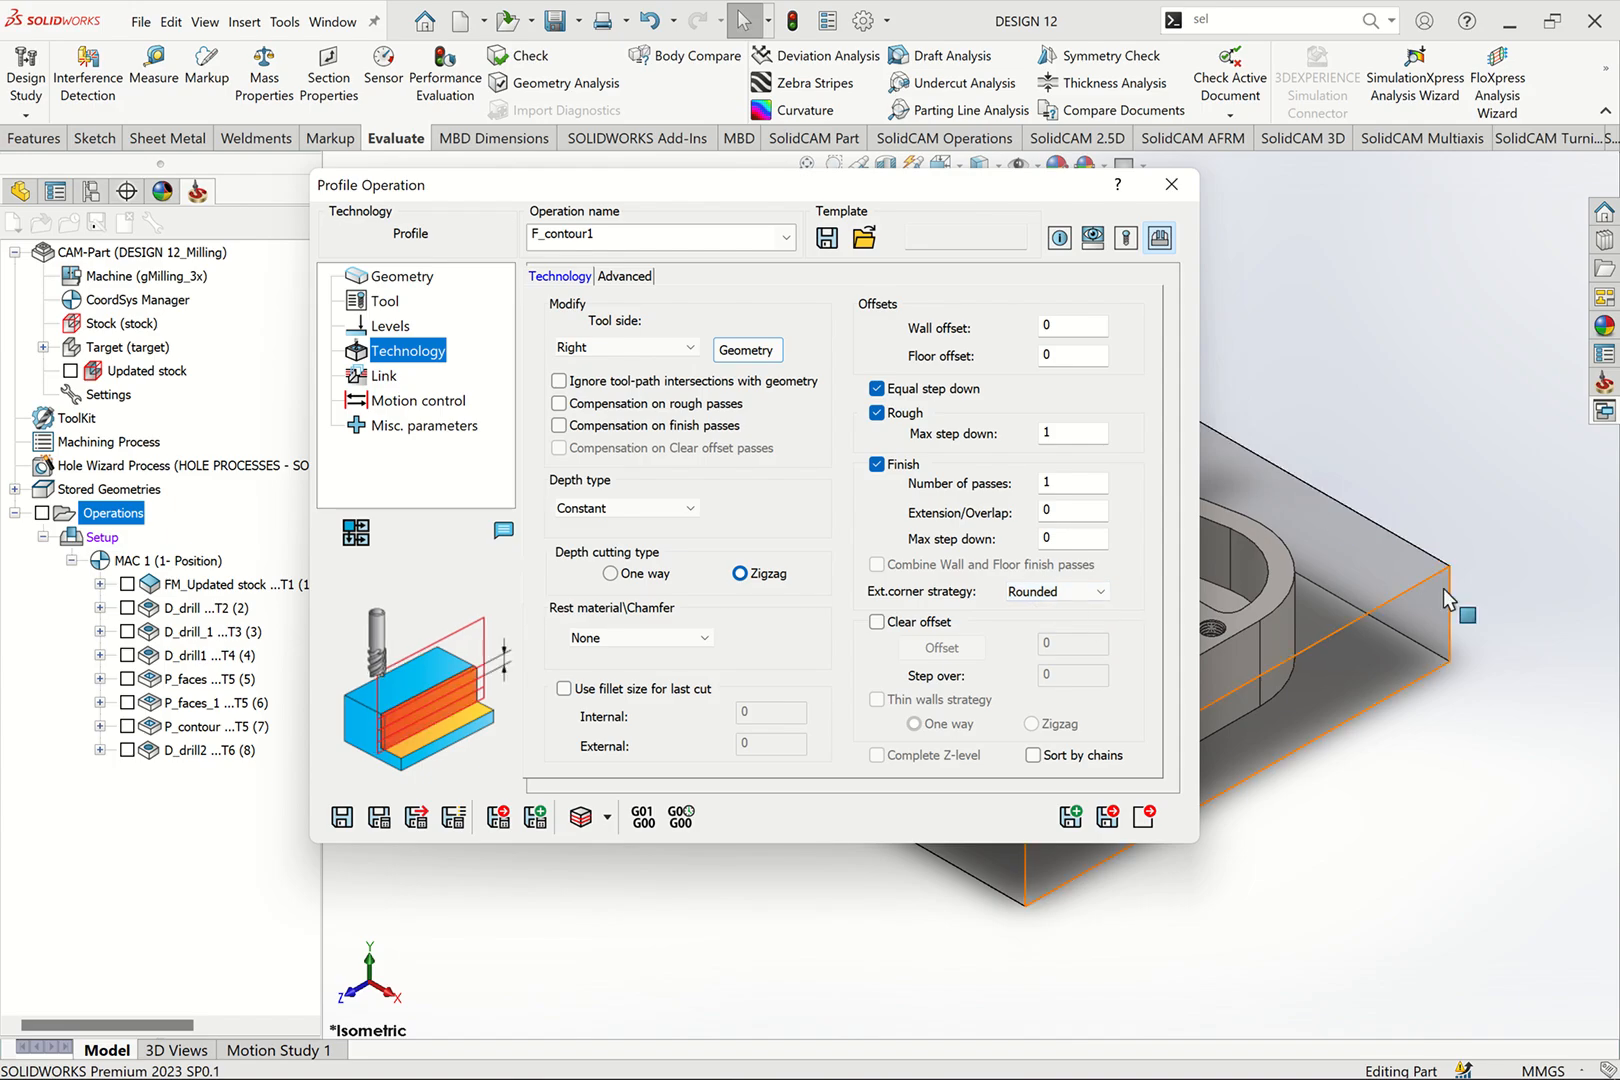
click(1098, 594)
click(1133, 604)
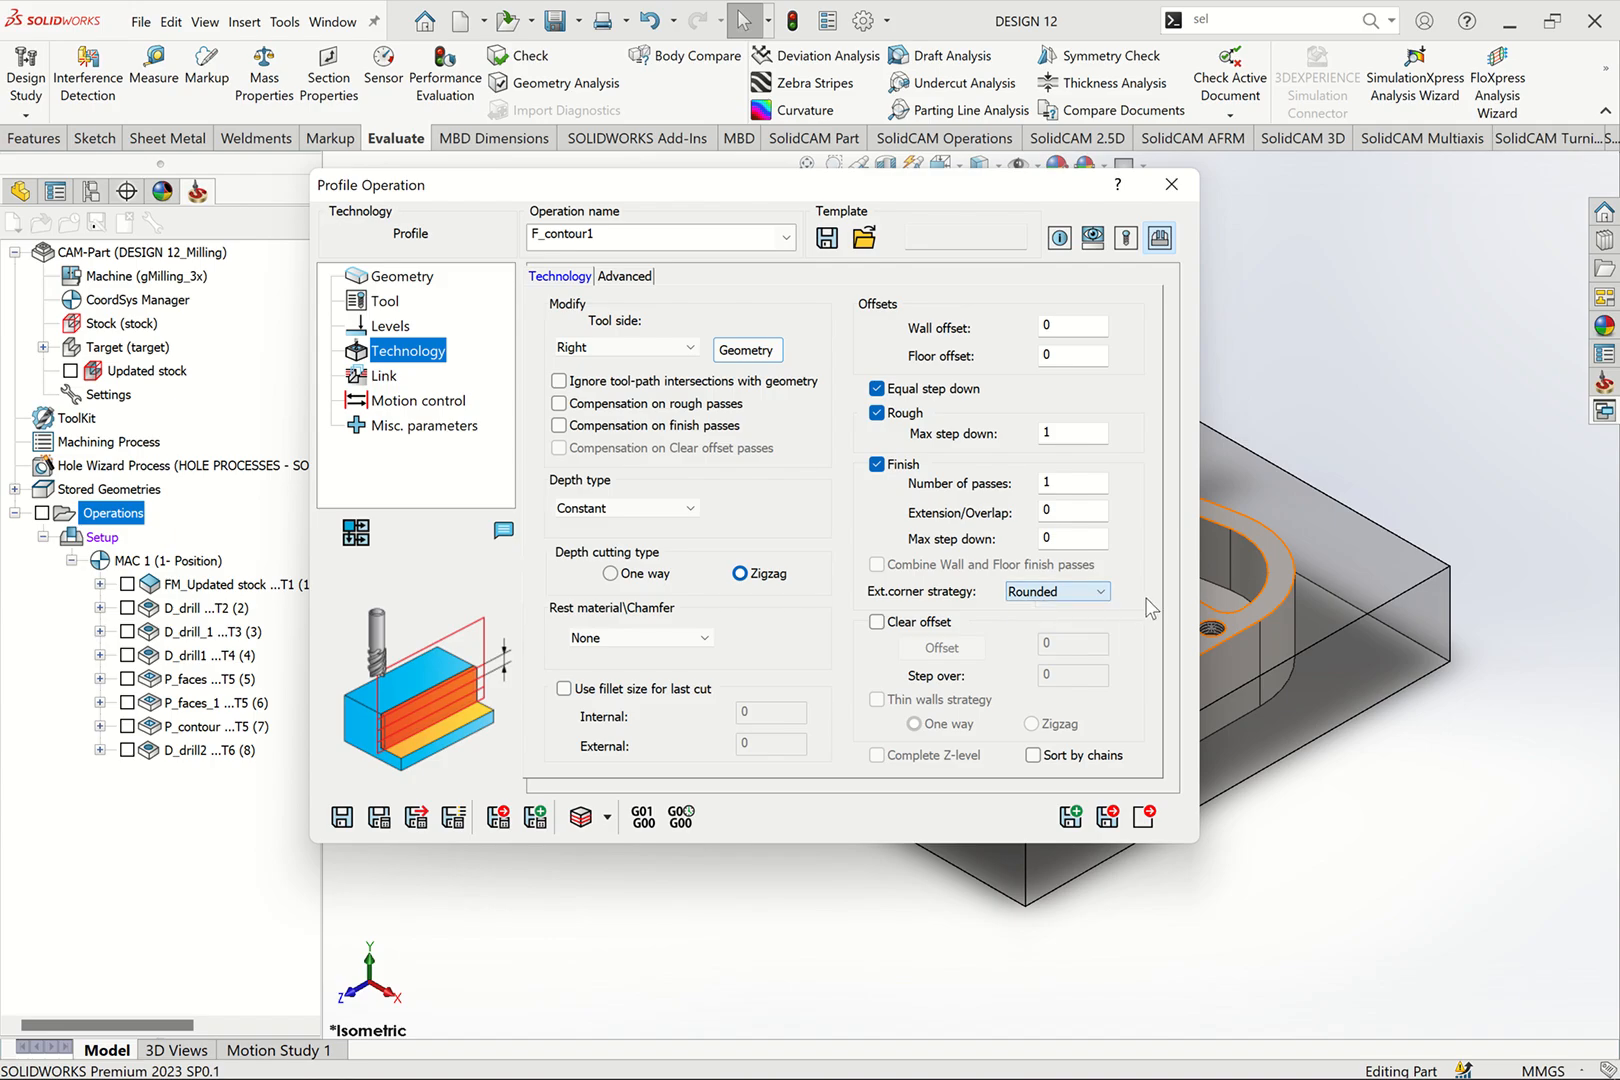
click(622, 280)
click(560, 277)
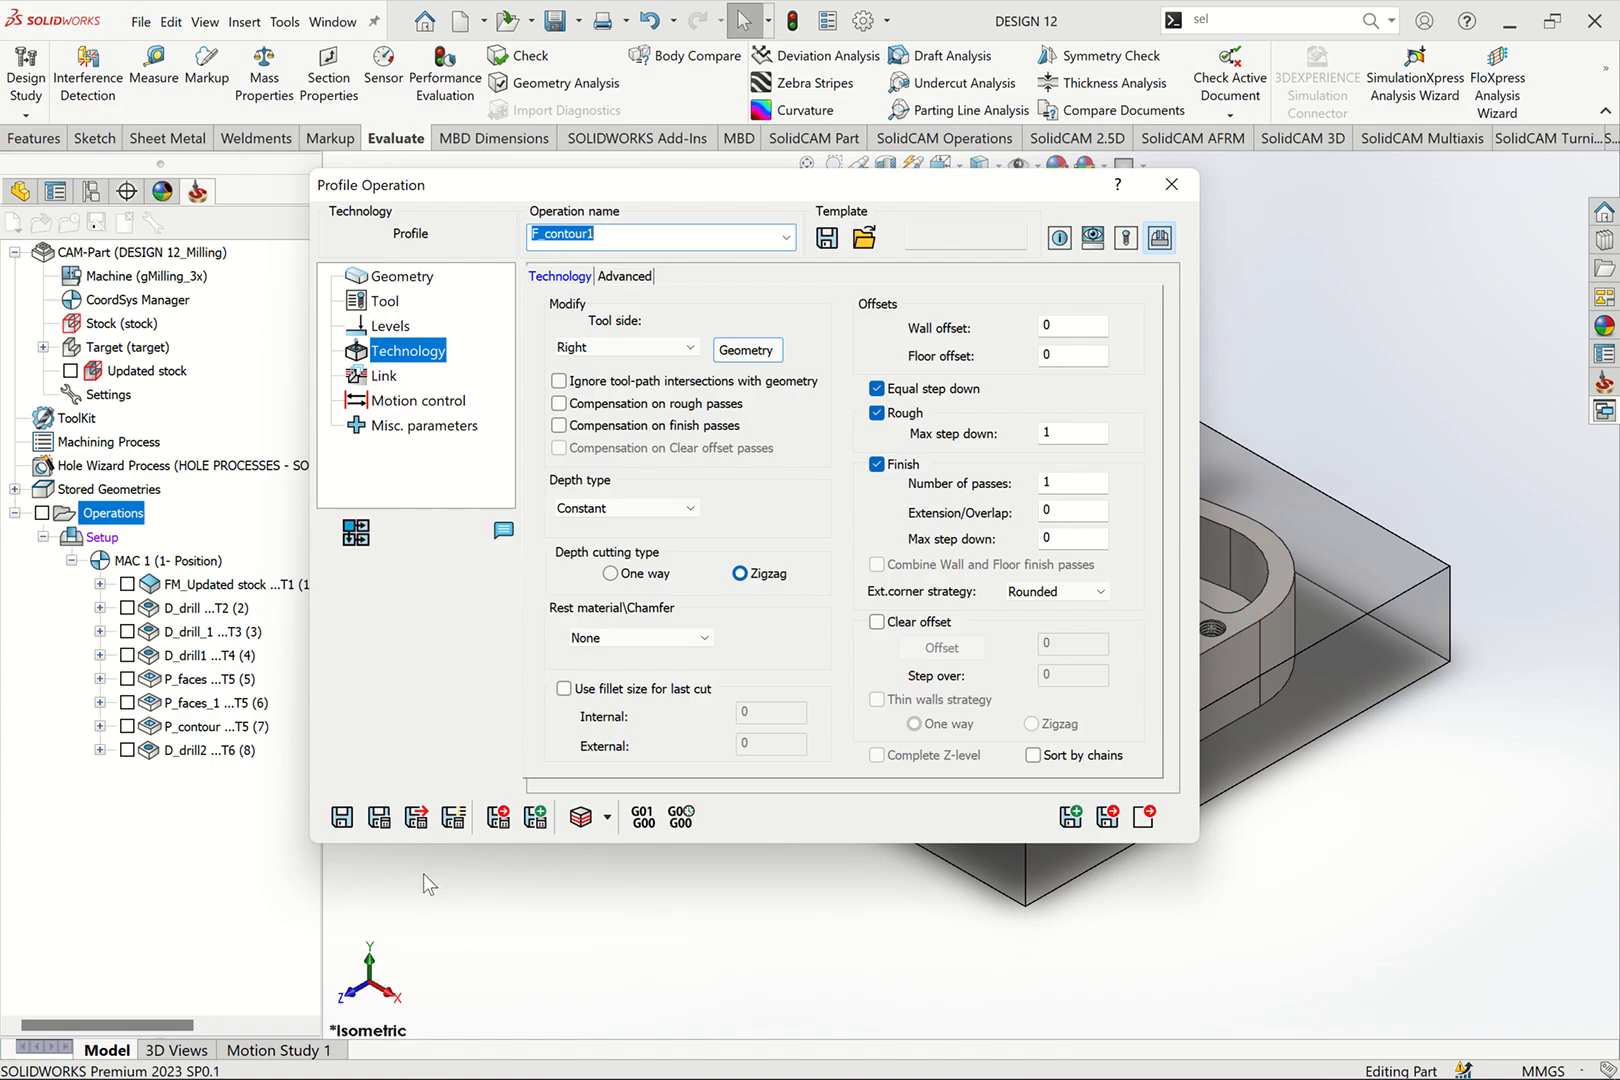
Step: Save and calculate the profile operation, exit it and hide its toolpath
click(379, 817)
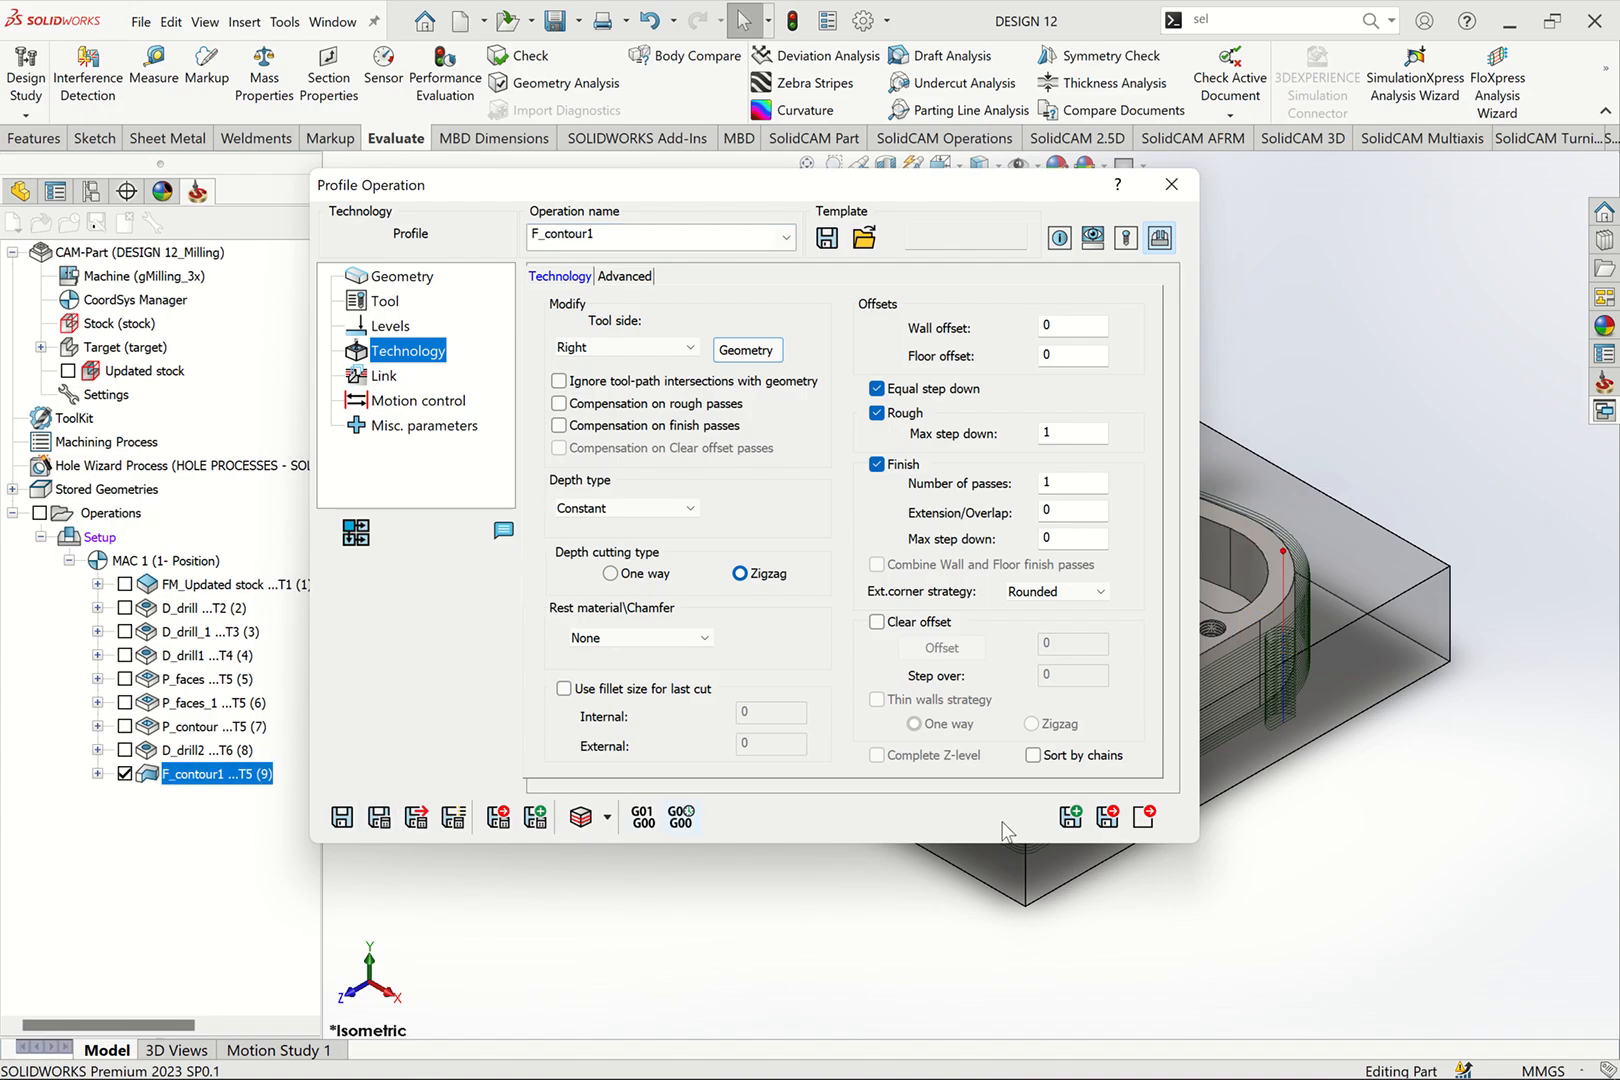
click(1141, 818)
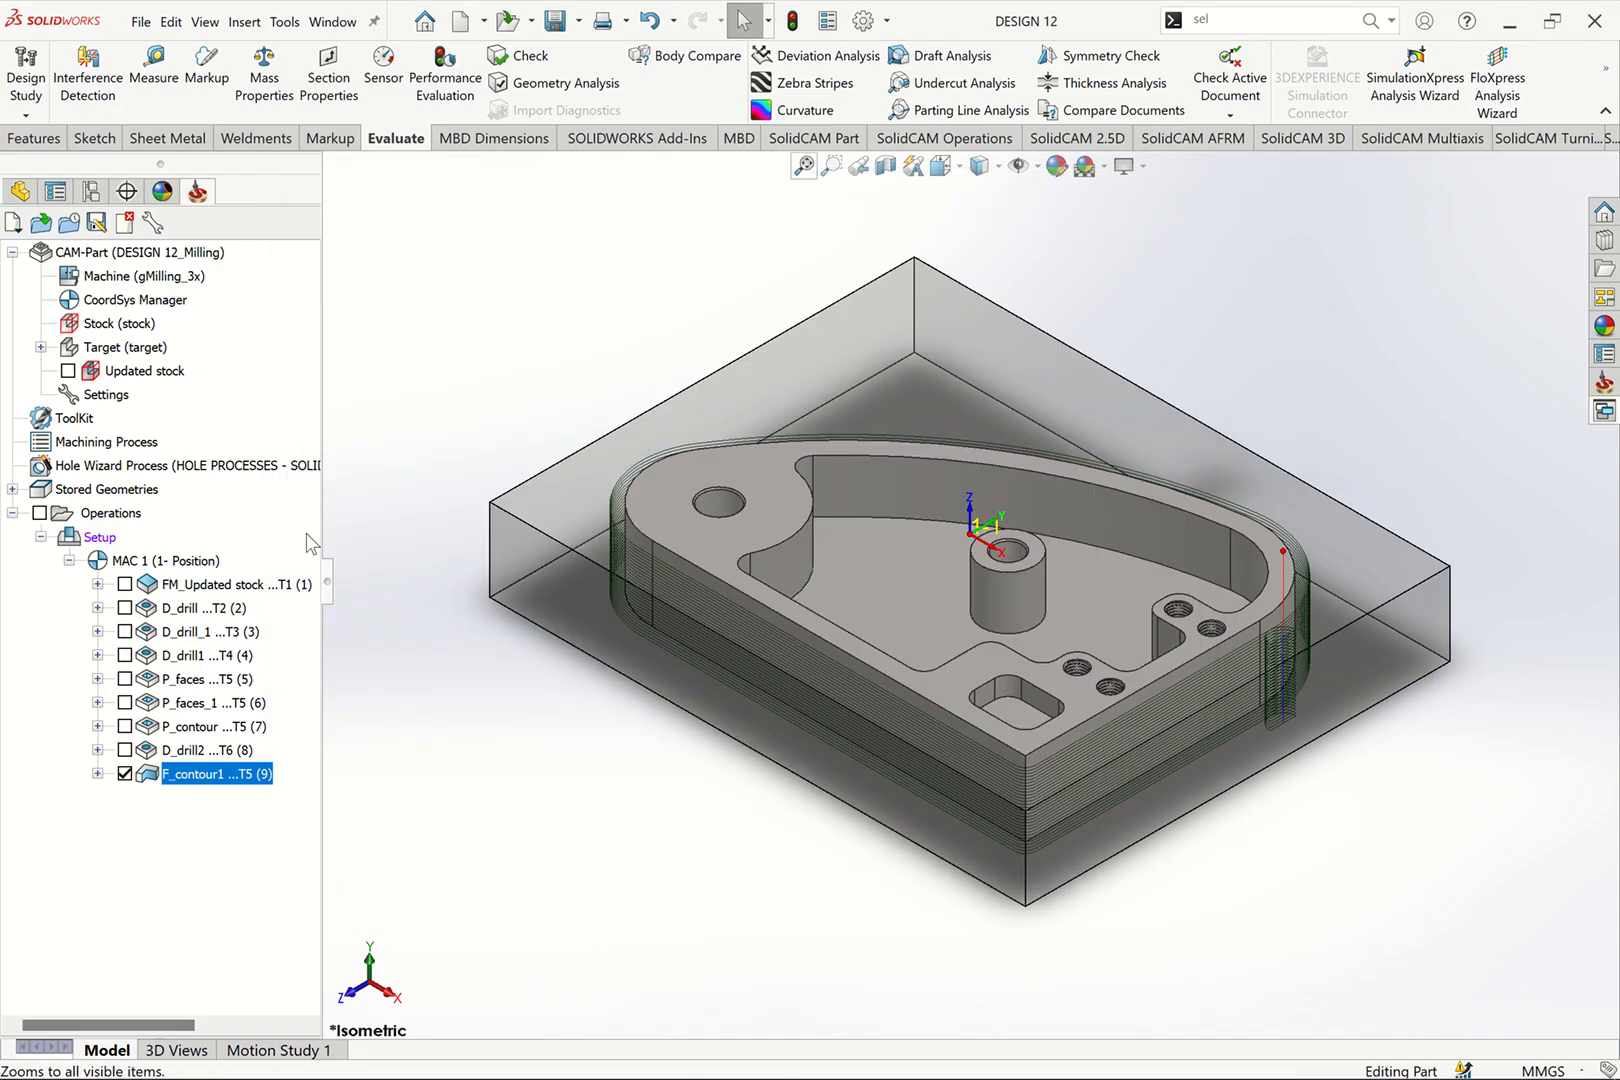
click(124, 773)
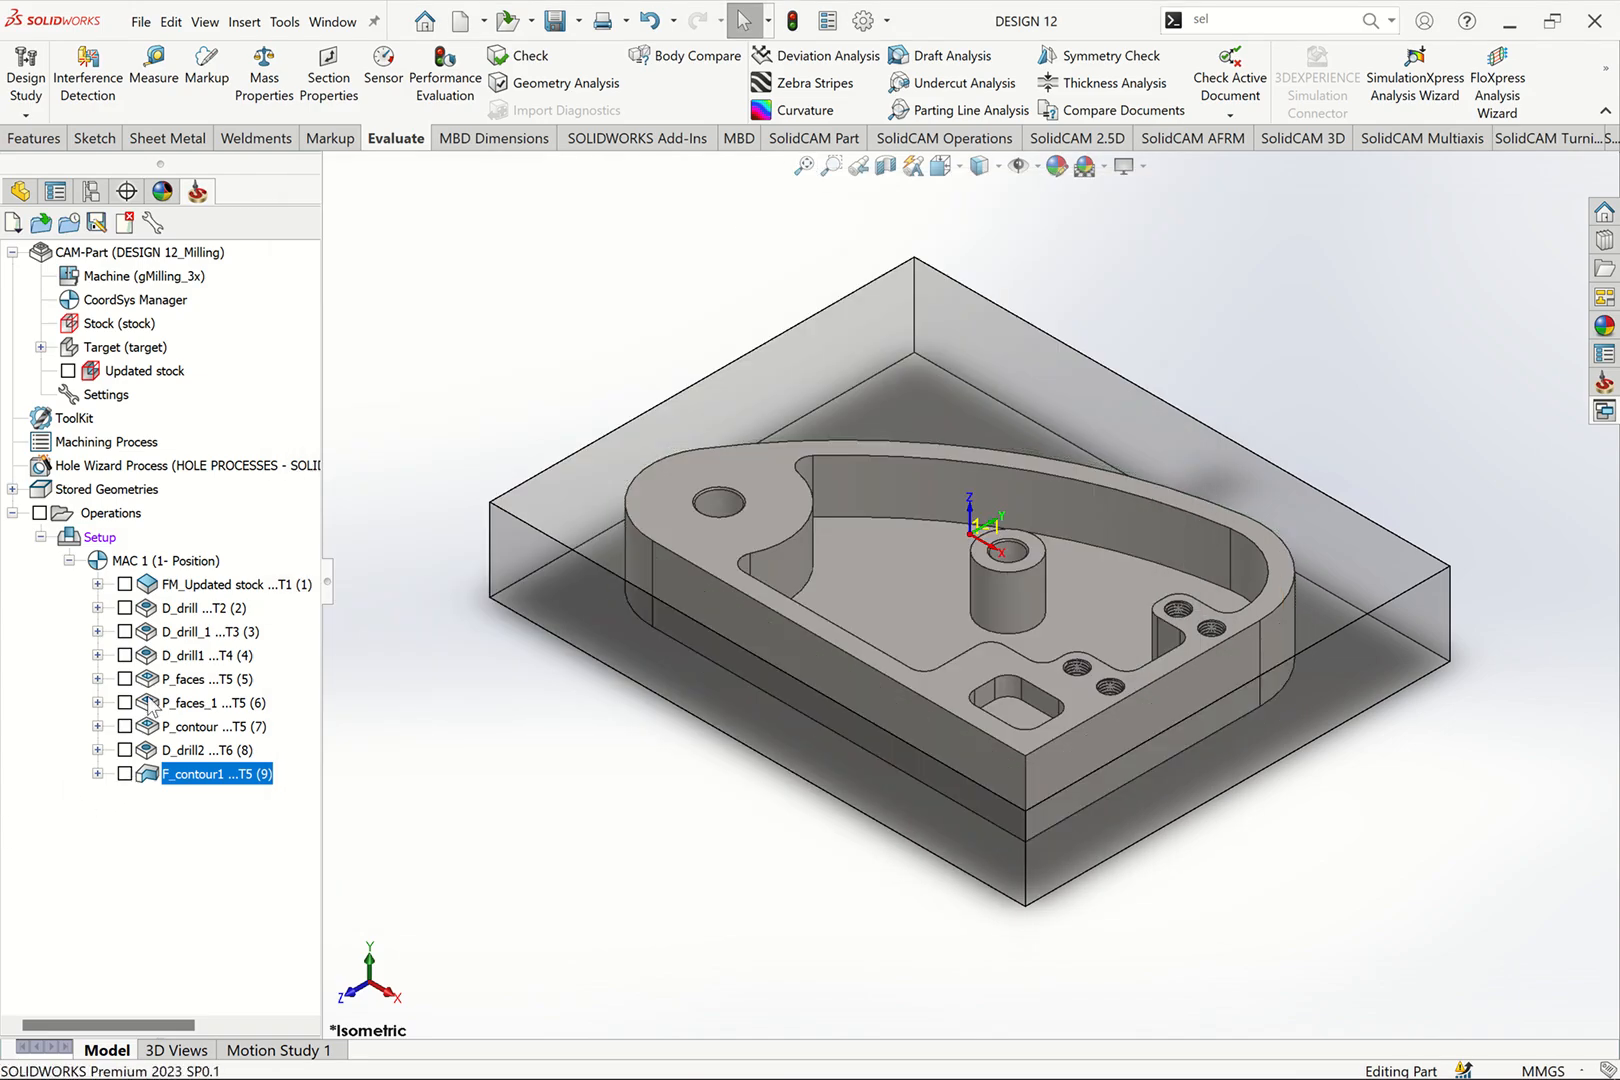
Step: Show the toolpaths of all operations and open them in the SolidCAM Simulator
click(124, 584)
shift+click(124, 773)
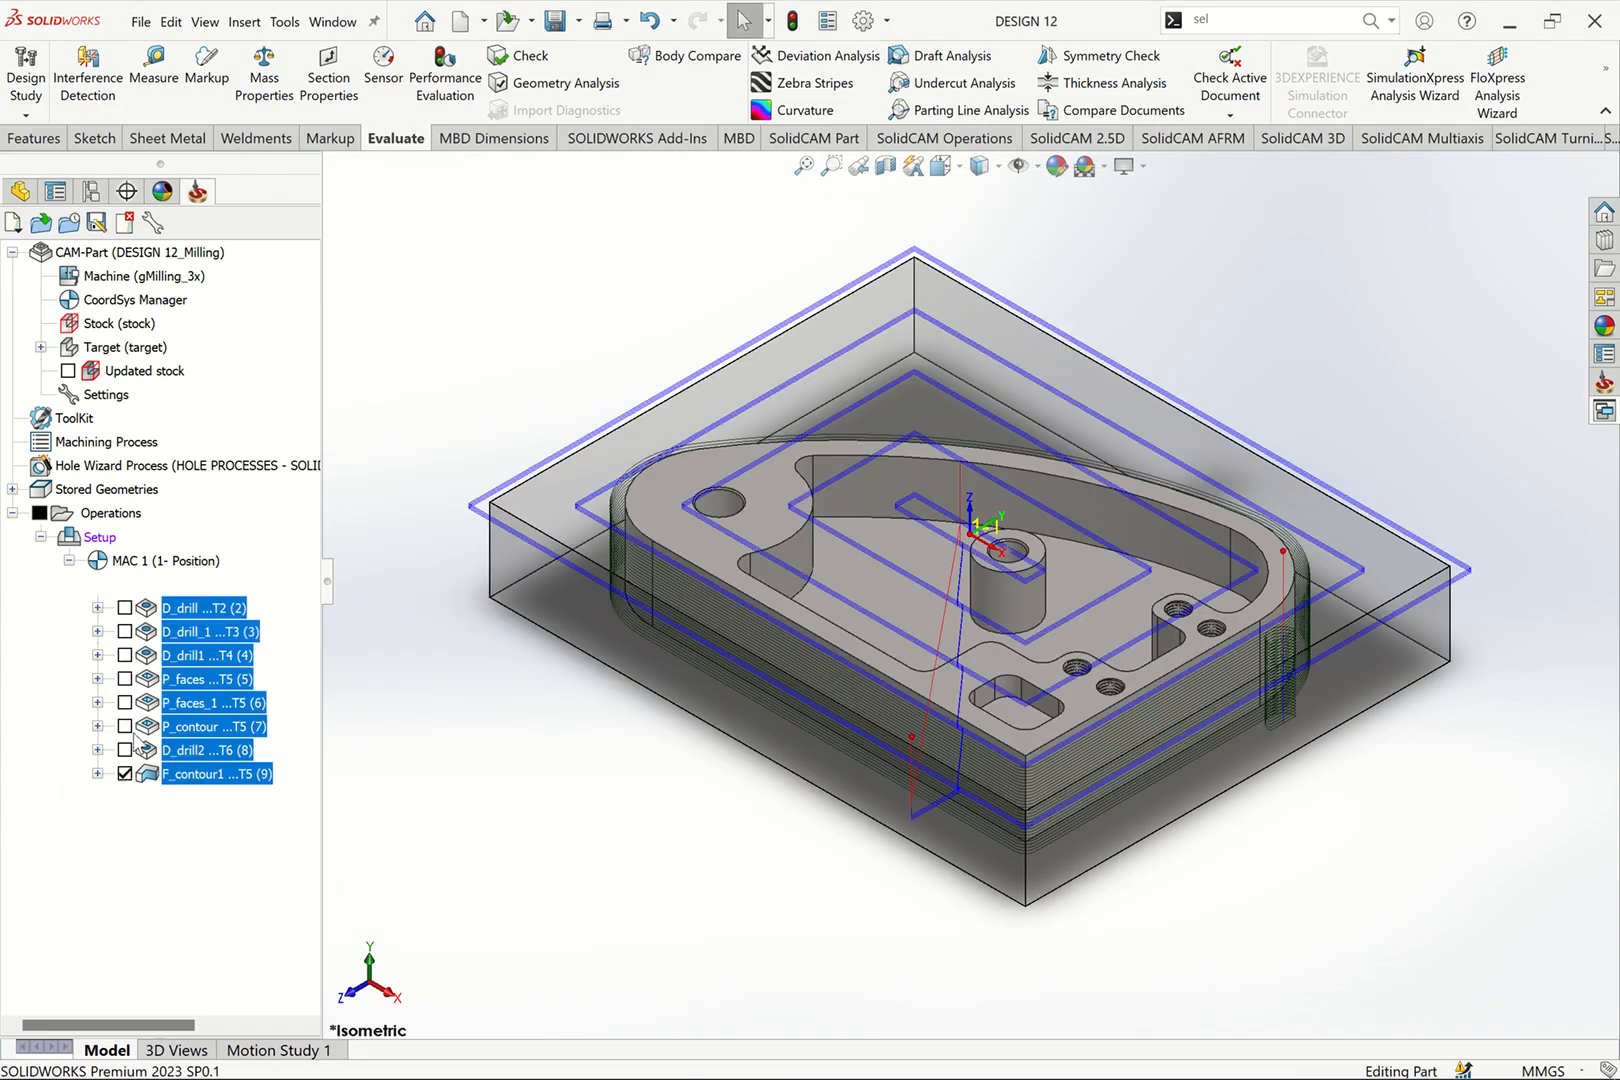
click(38, 515)
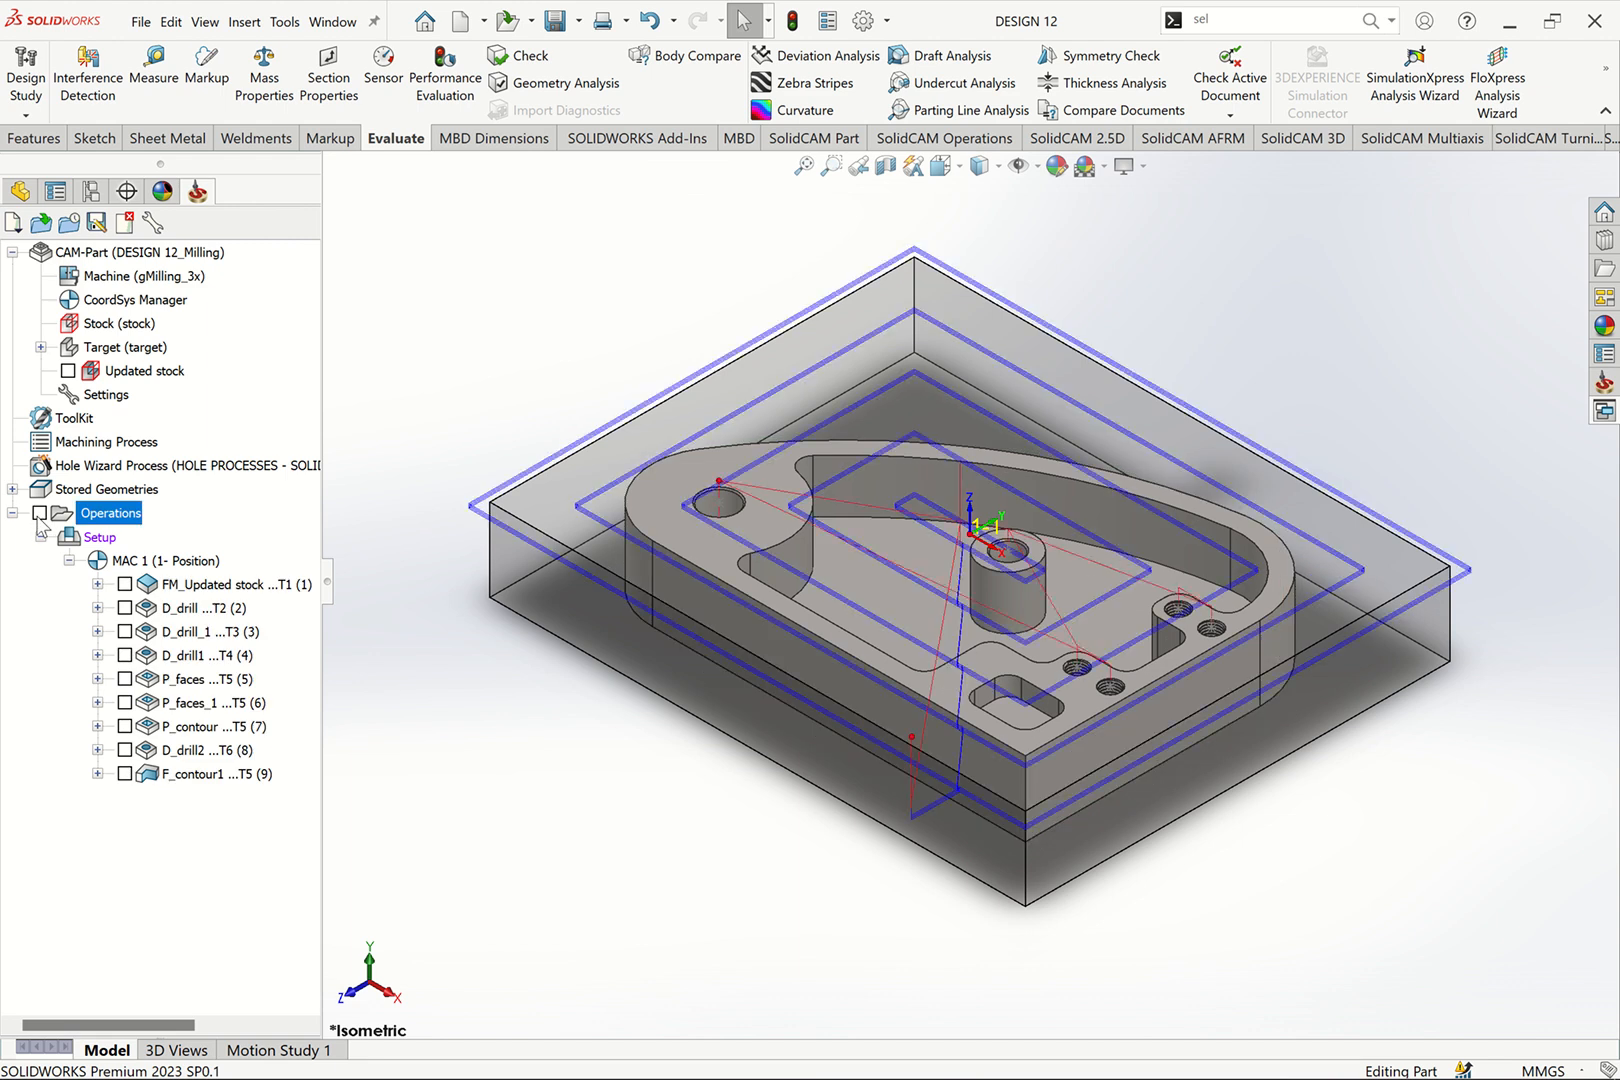
right_click(120, 513)
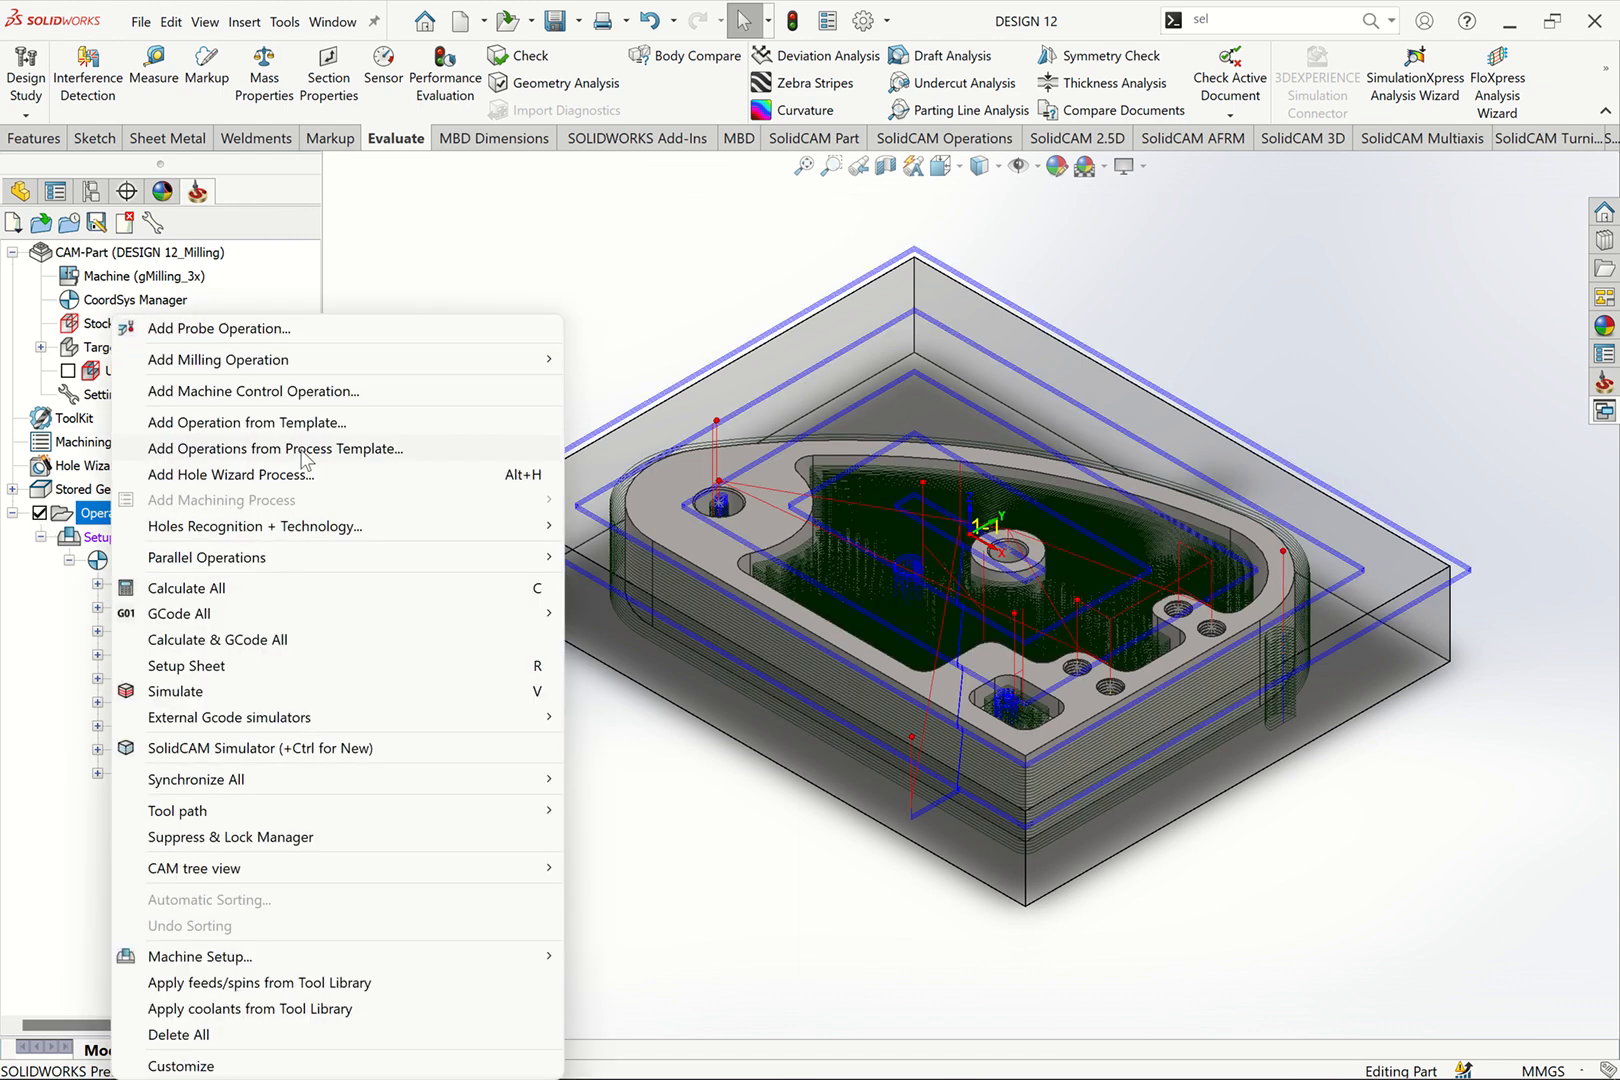
click(287, 750)
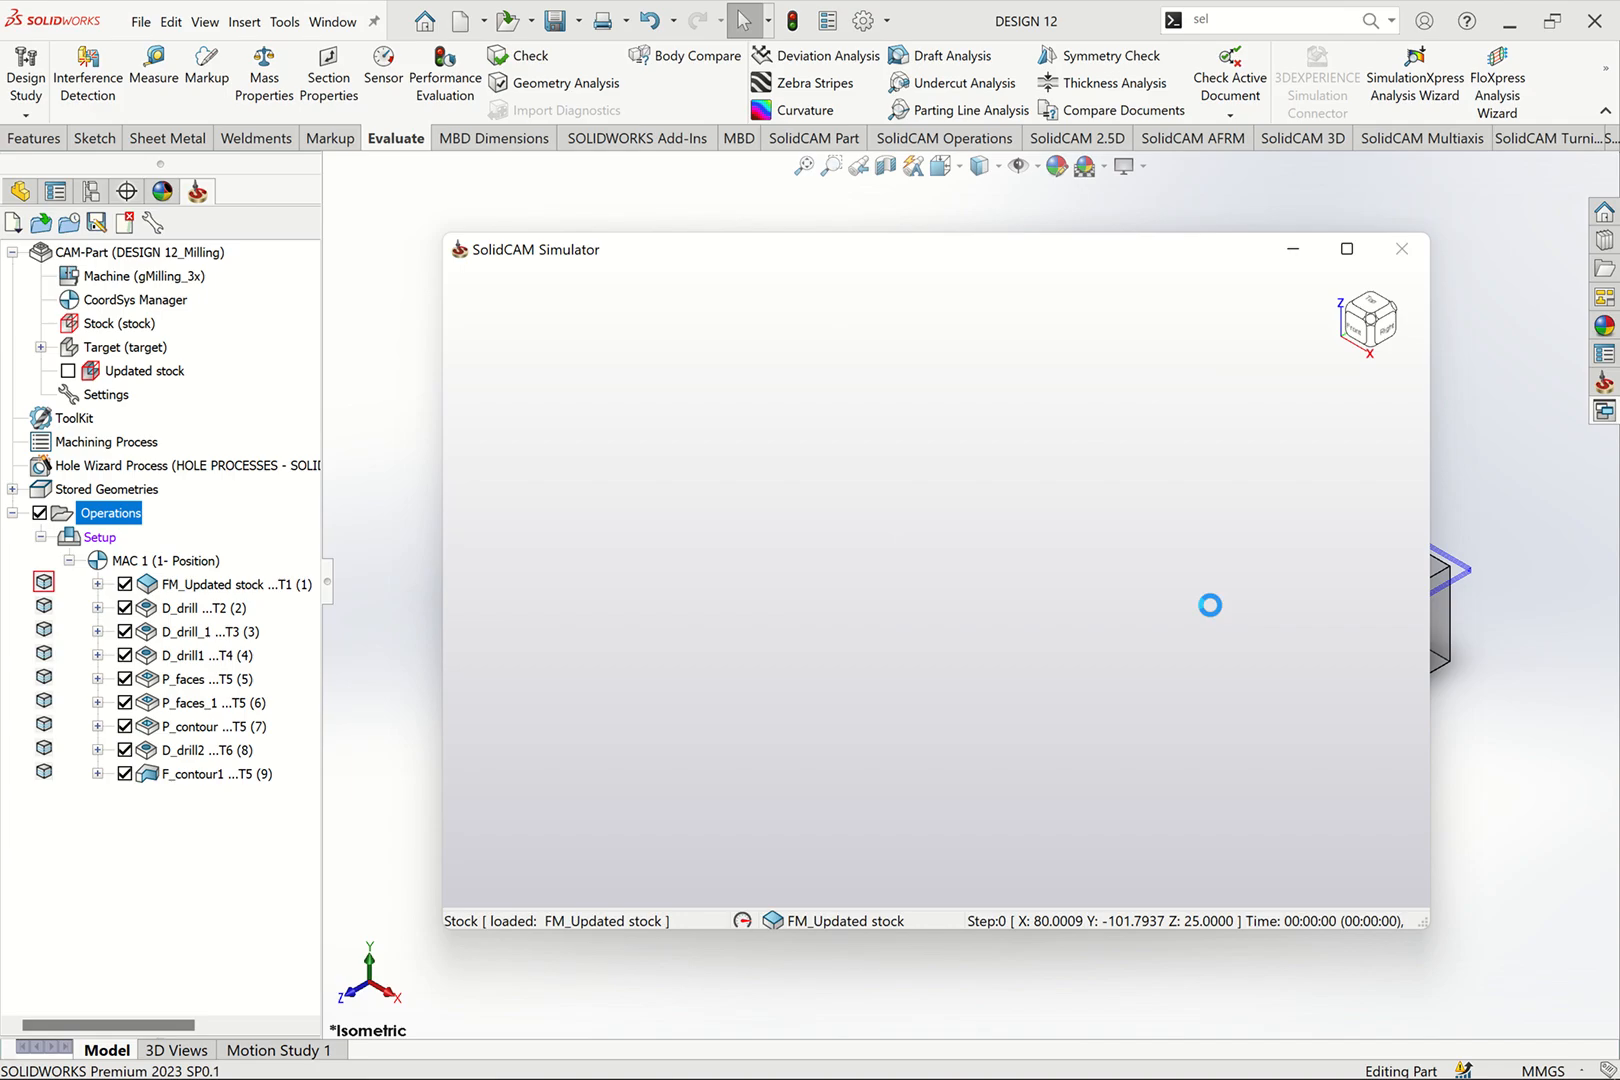
Step: In the simulator's theme settings, enable Record removed material and Target over Stock for the Default, SolidVerify and Simulation themes
click(1398, 406)
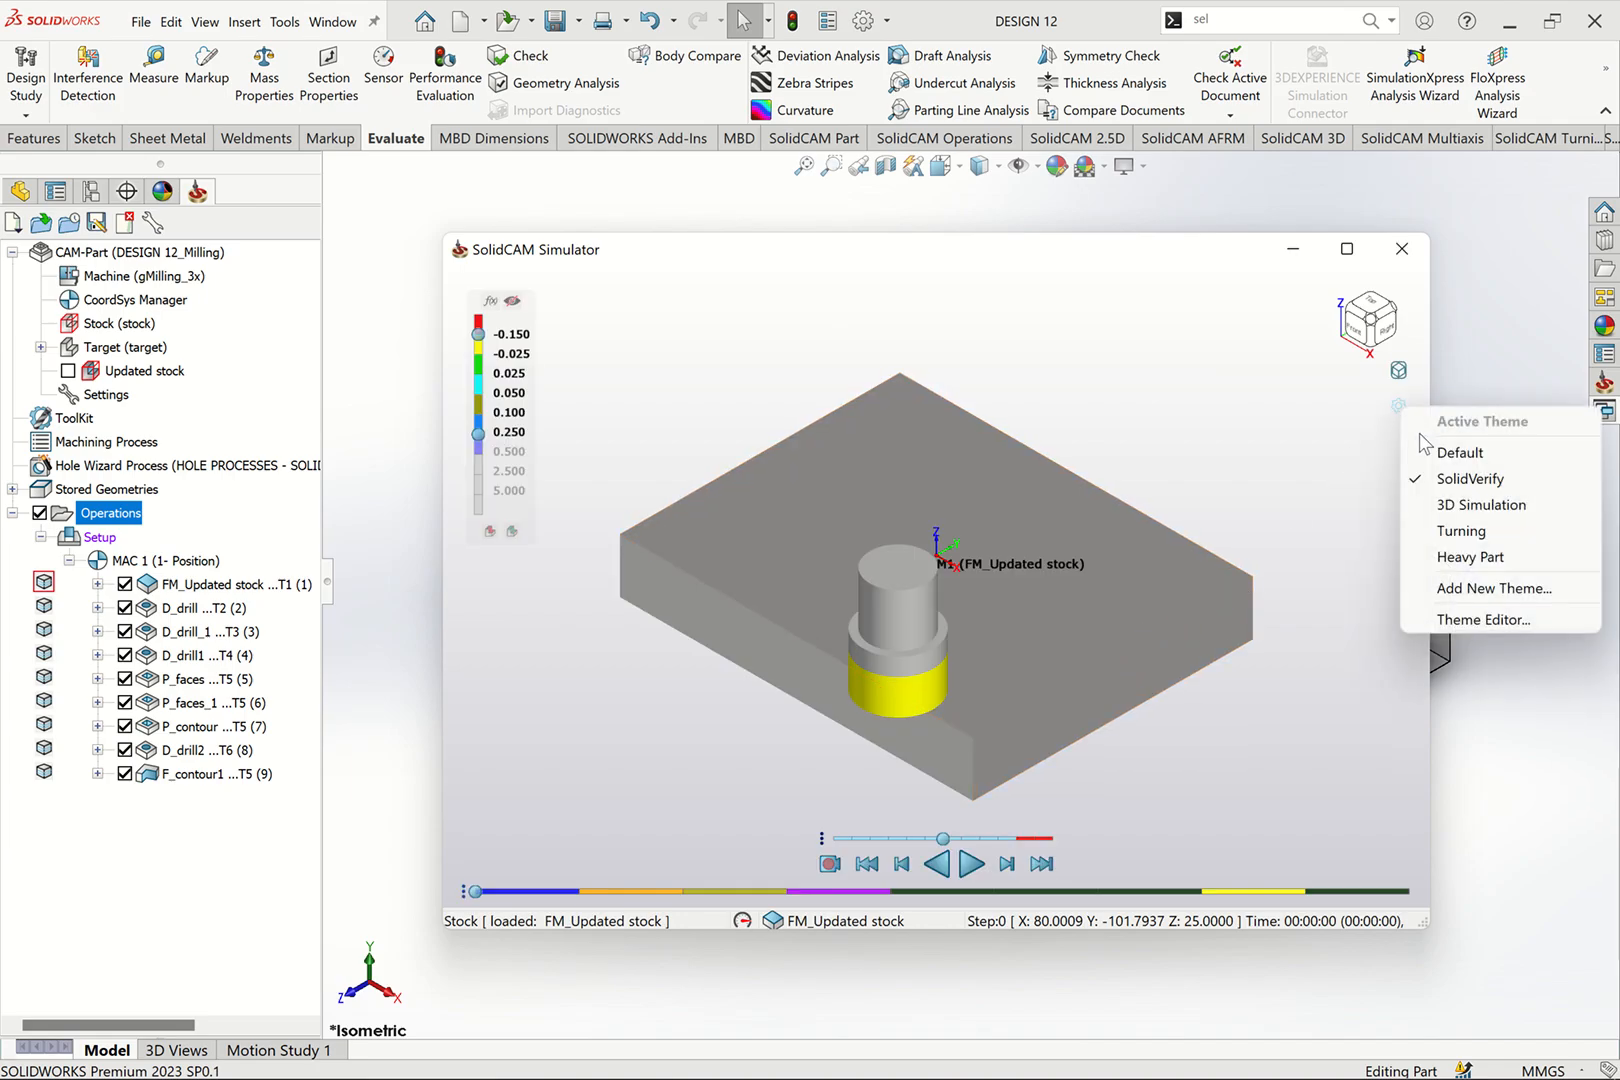
click(1461, 622)
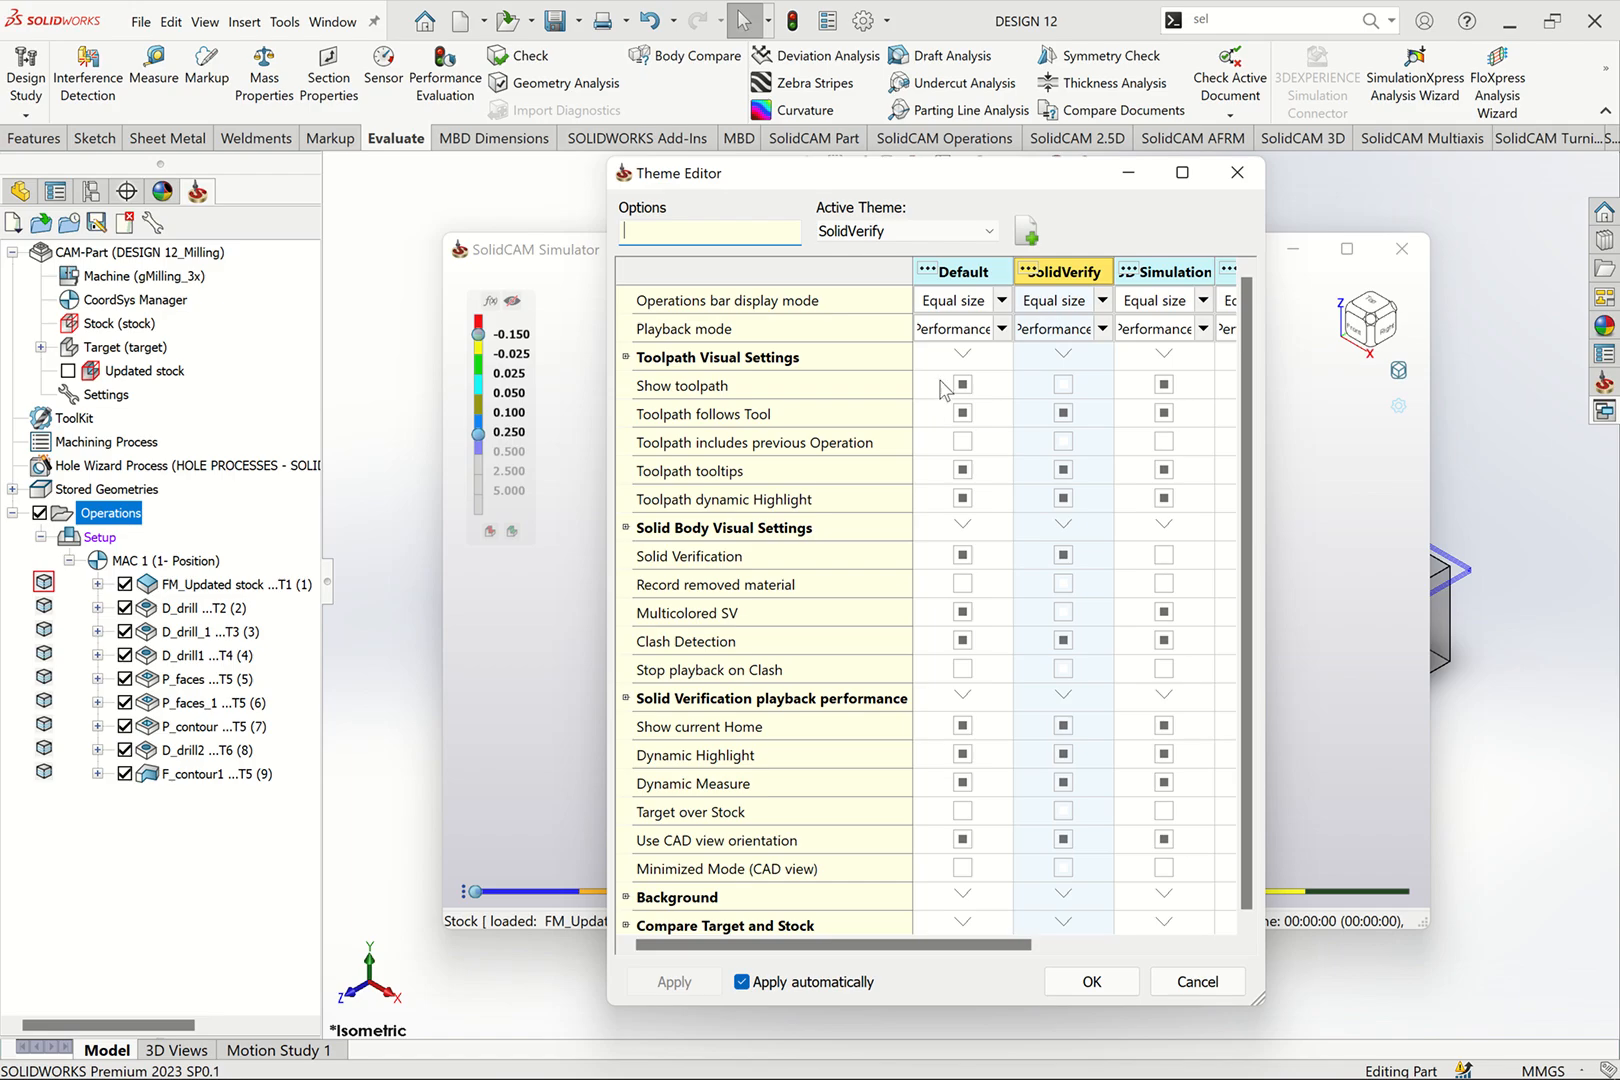
scroll(943, 411, down, 1)
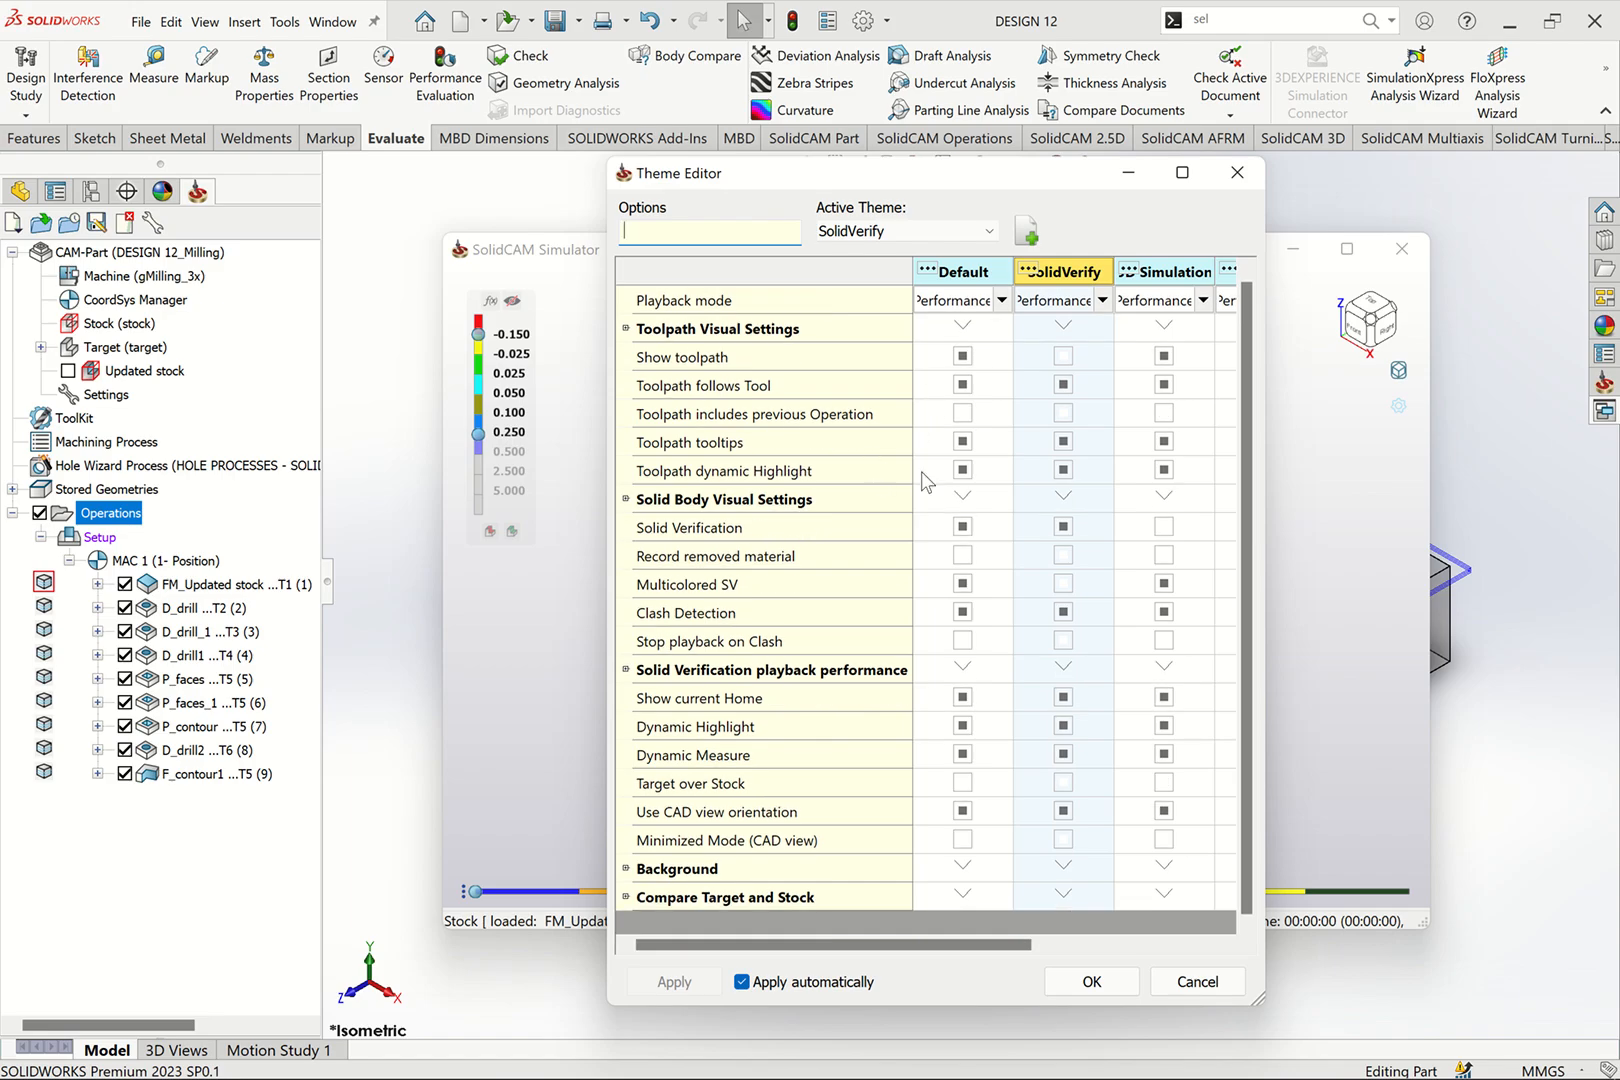
drag(966, 947, 876, 942)
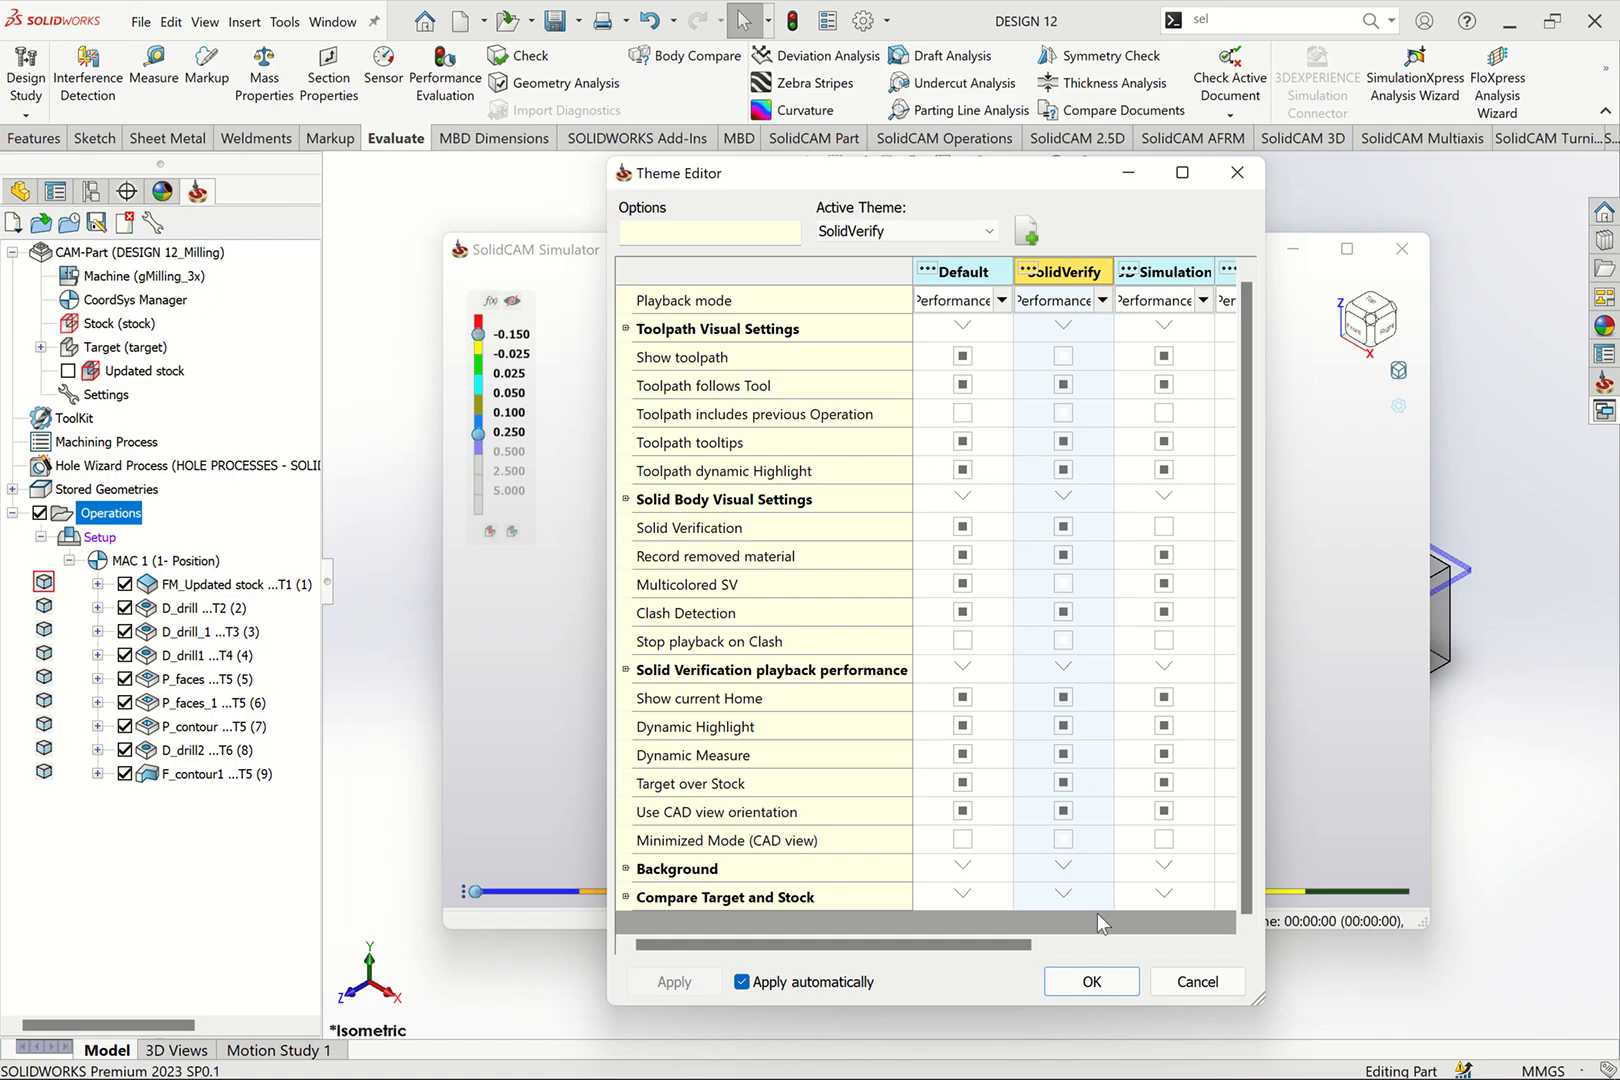
click(1091, 981)
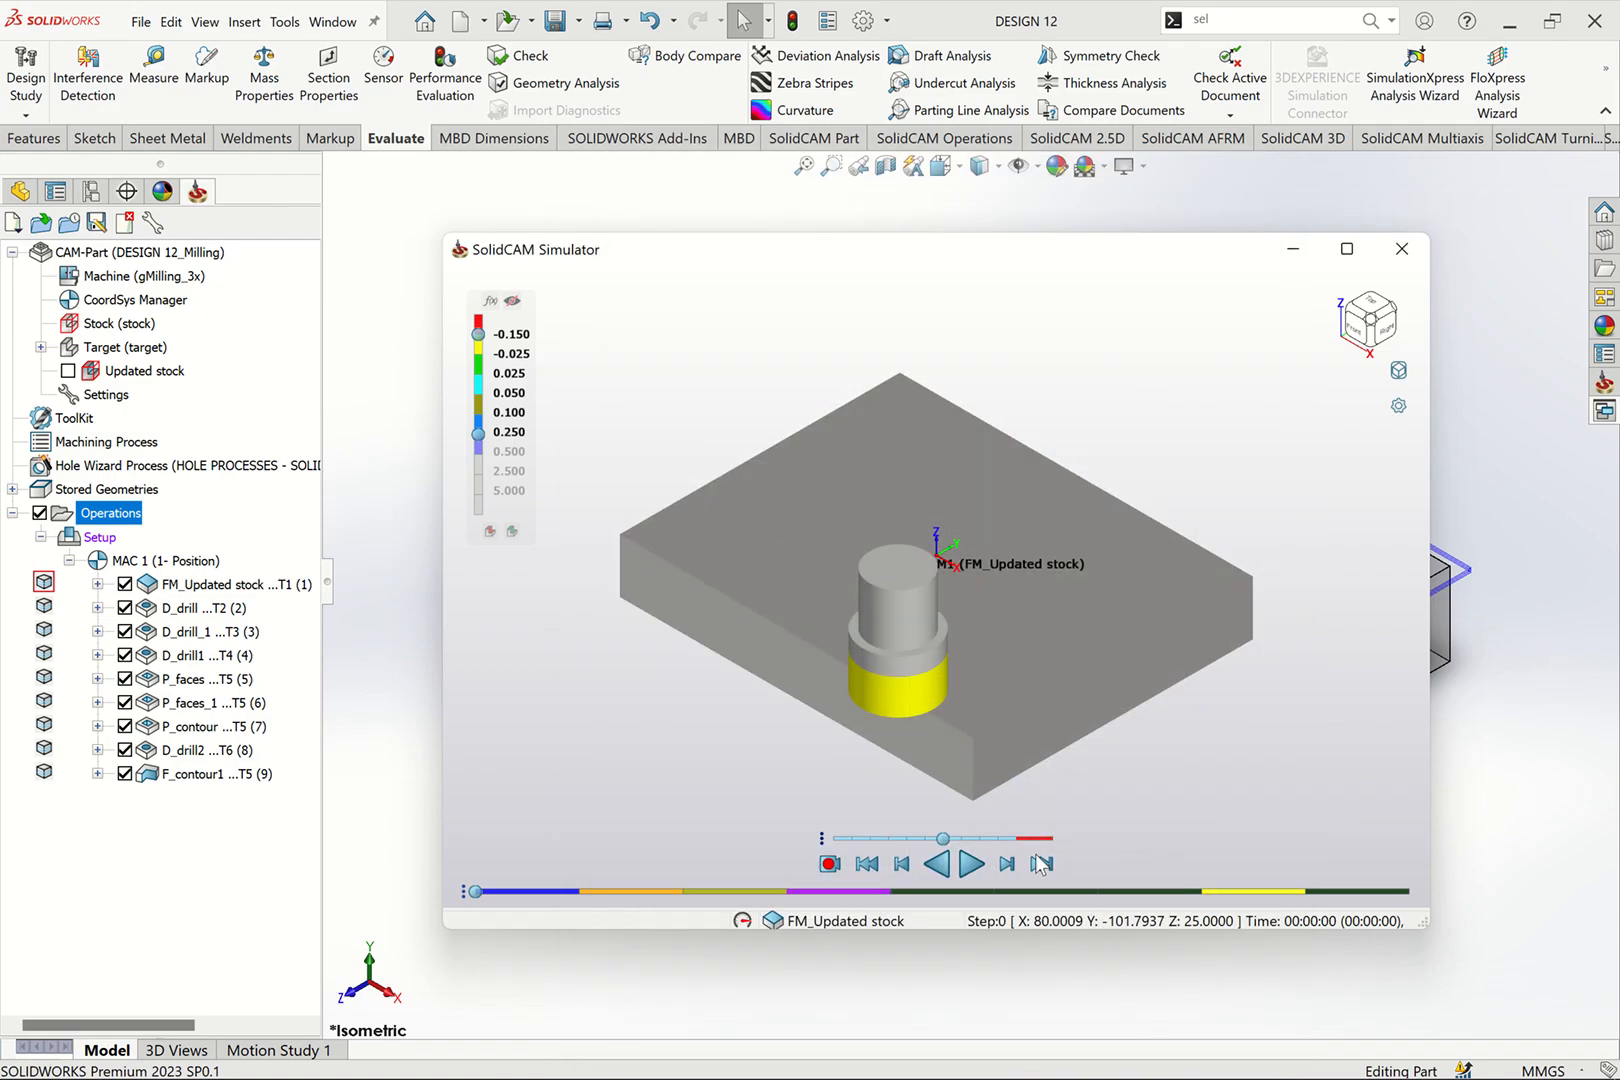
Step: Play the simulation of all operations in the SolidVerify theme, maximizing the simulator window and adjusting the playback speed
click(1399, 410)
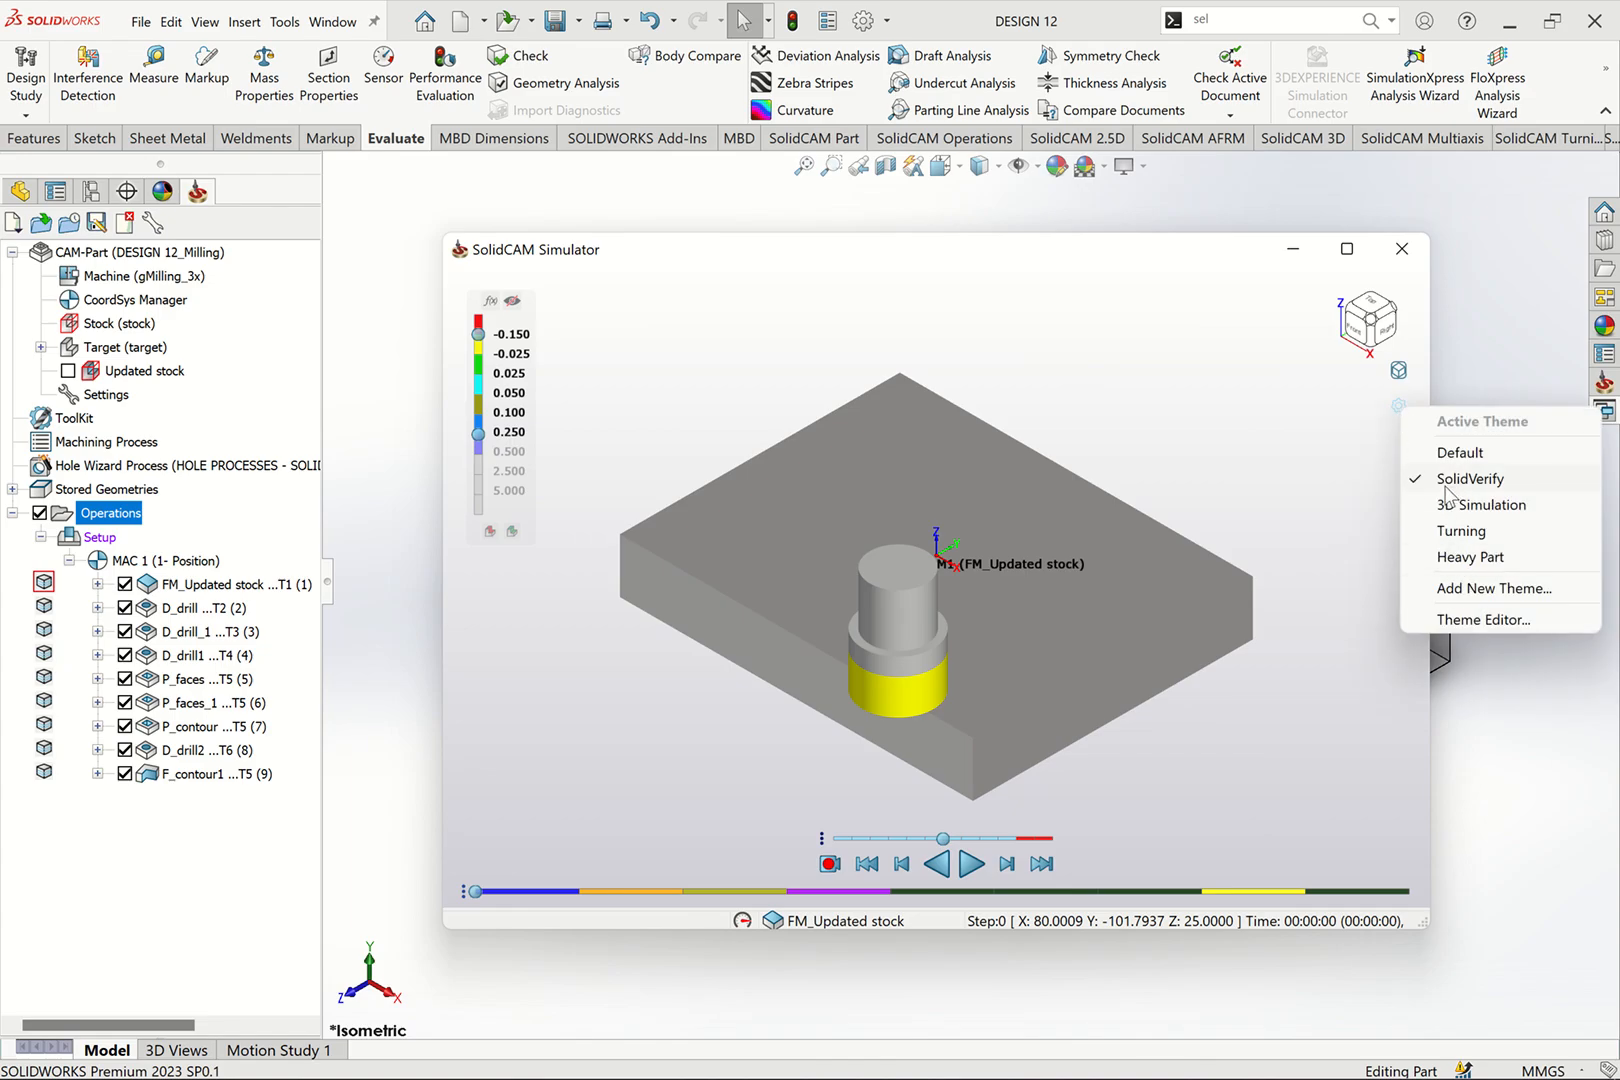
click(1462, 480)
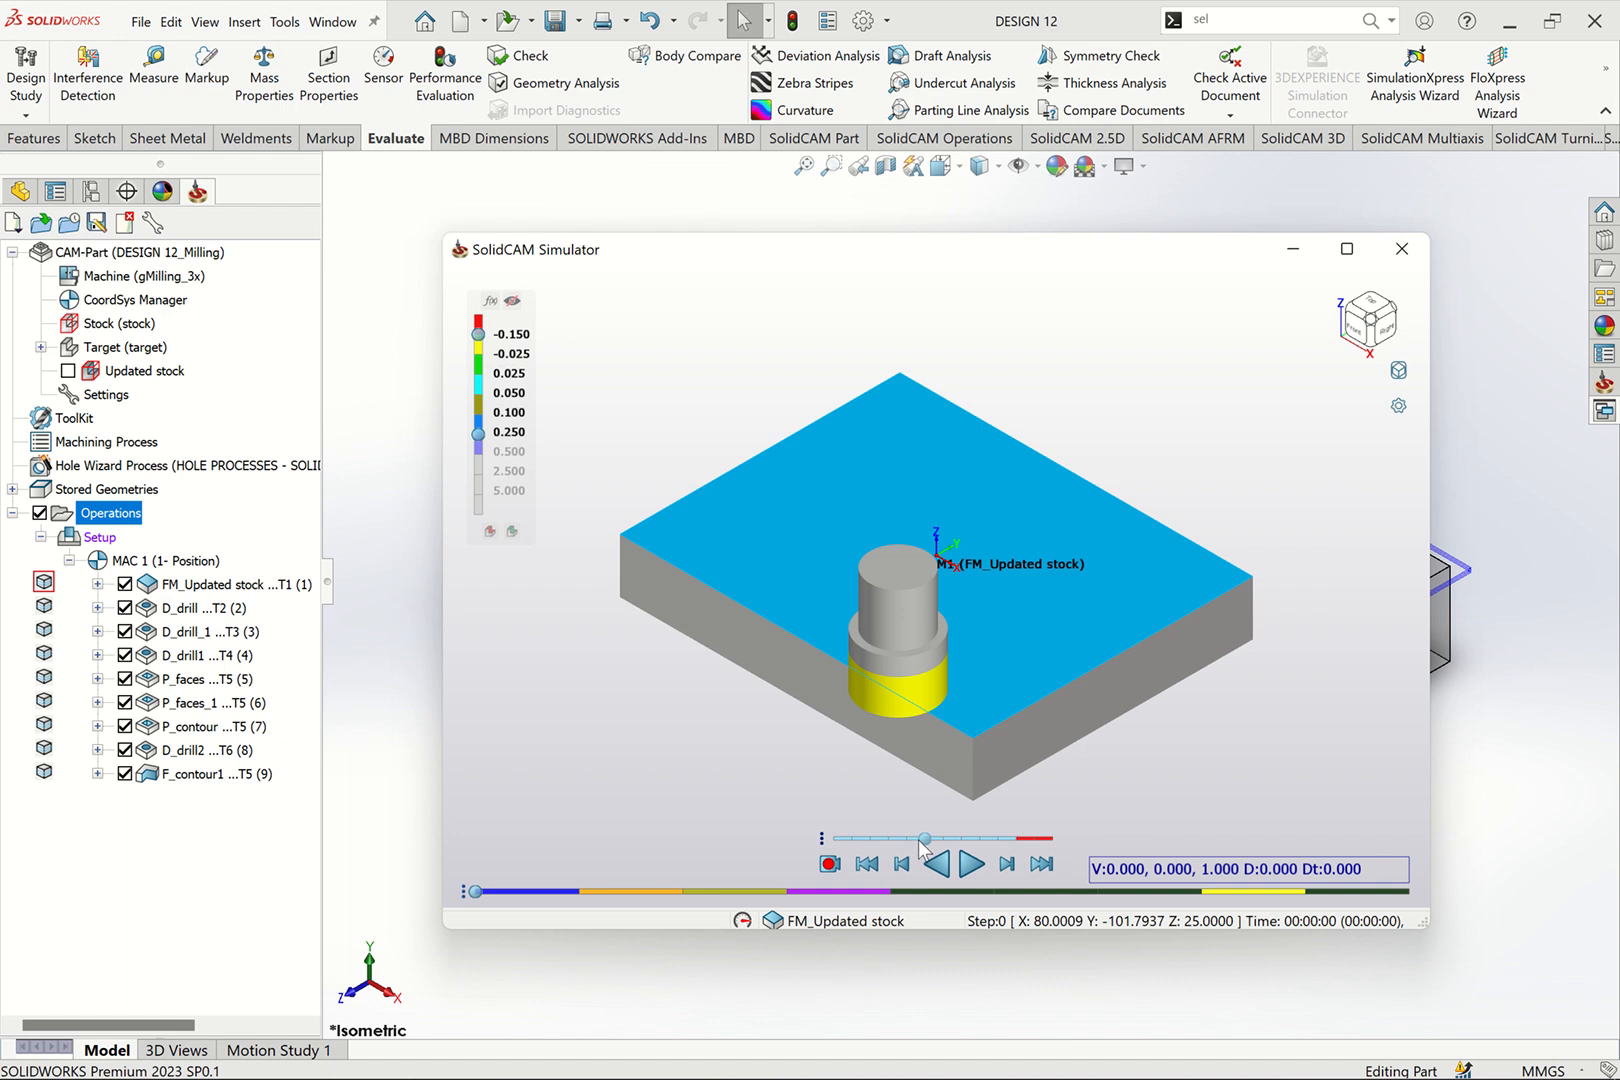
click(970, 864)
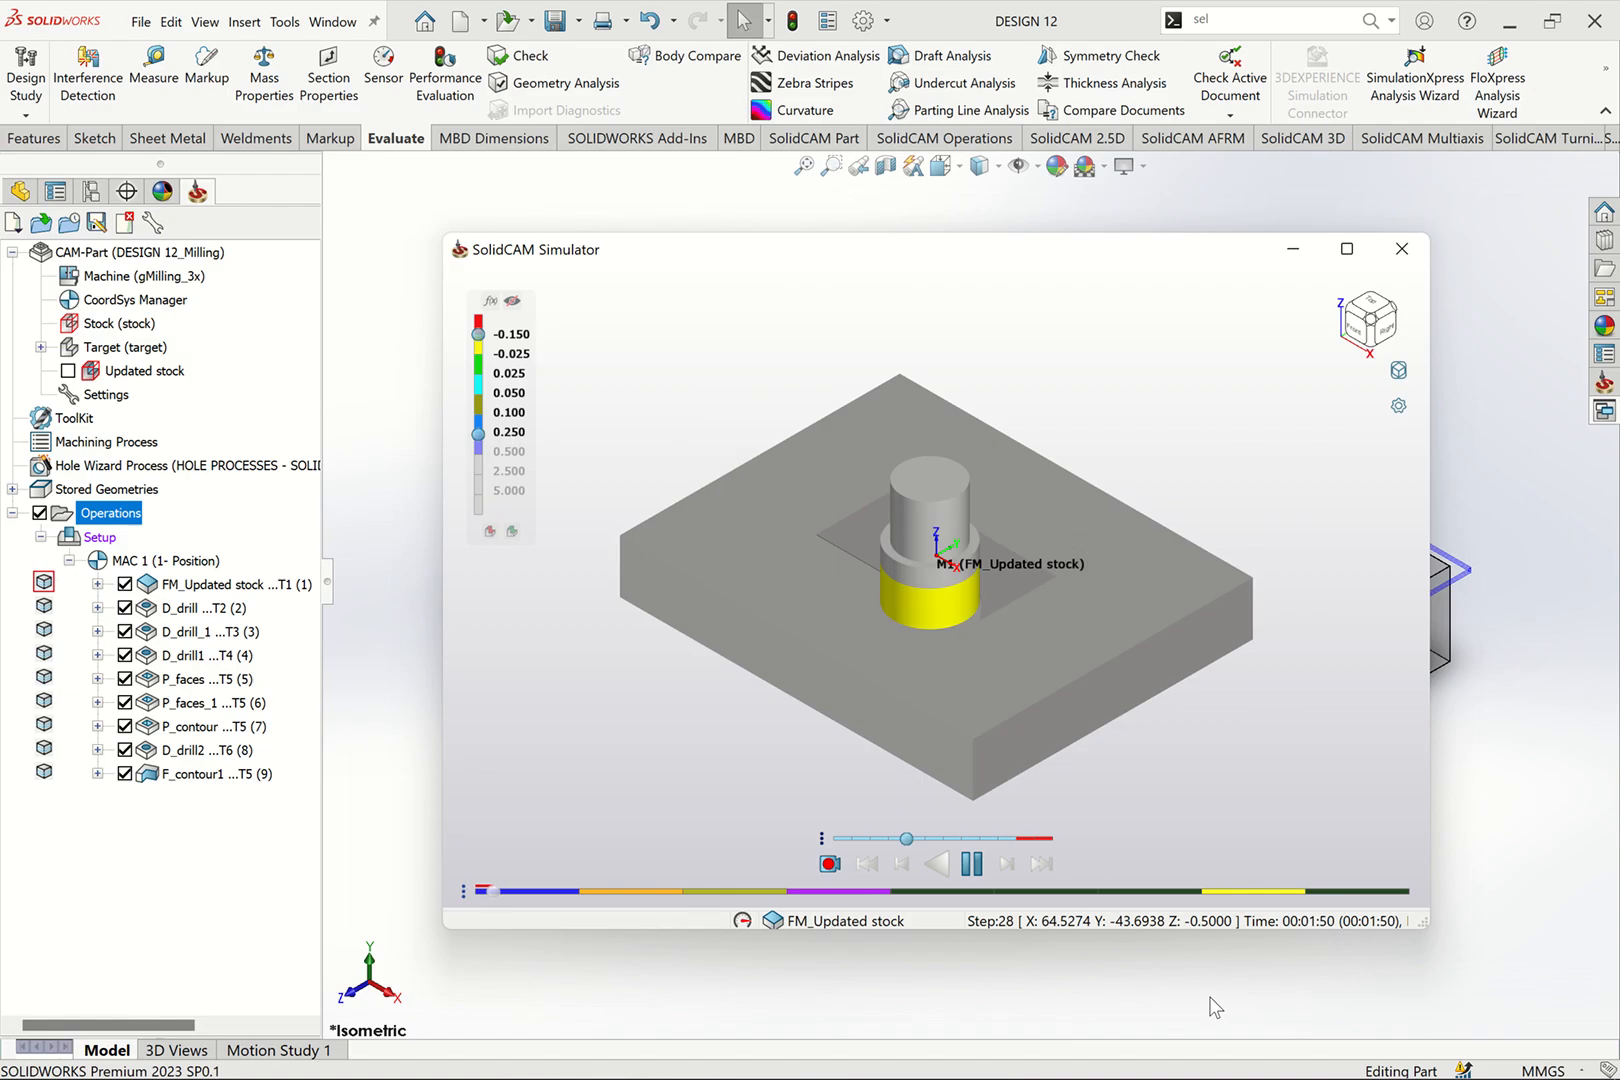
drag(908, 840, 870, 840)
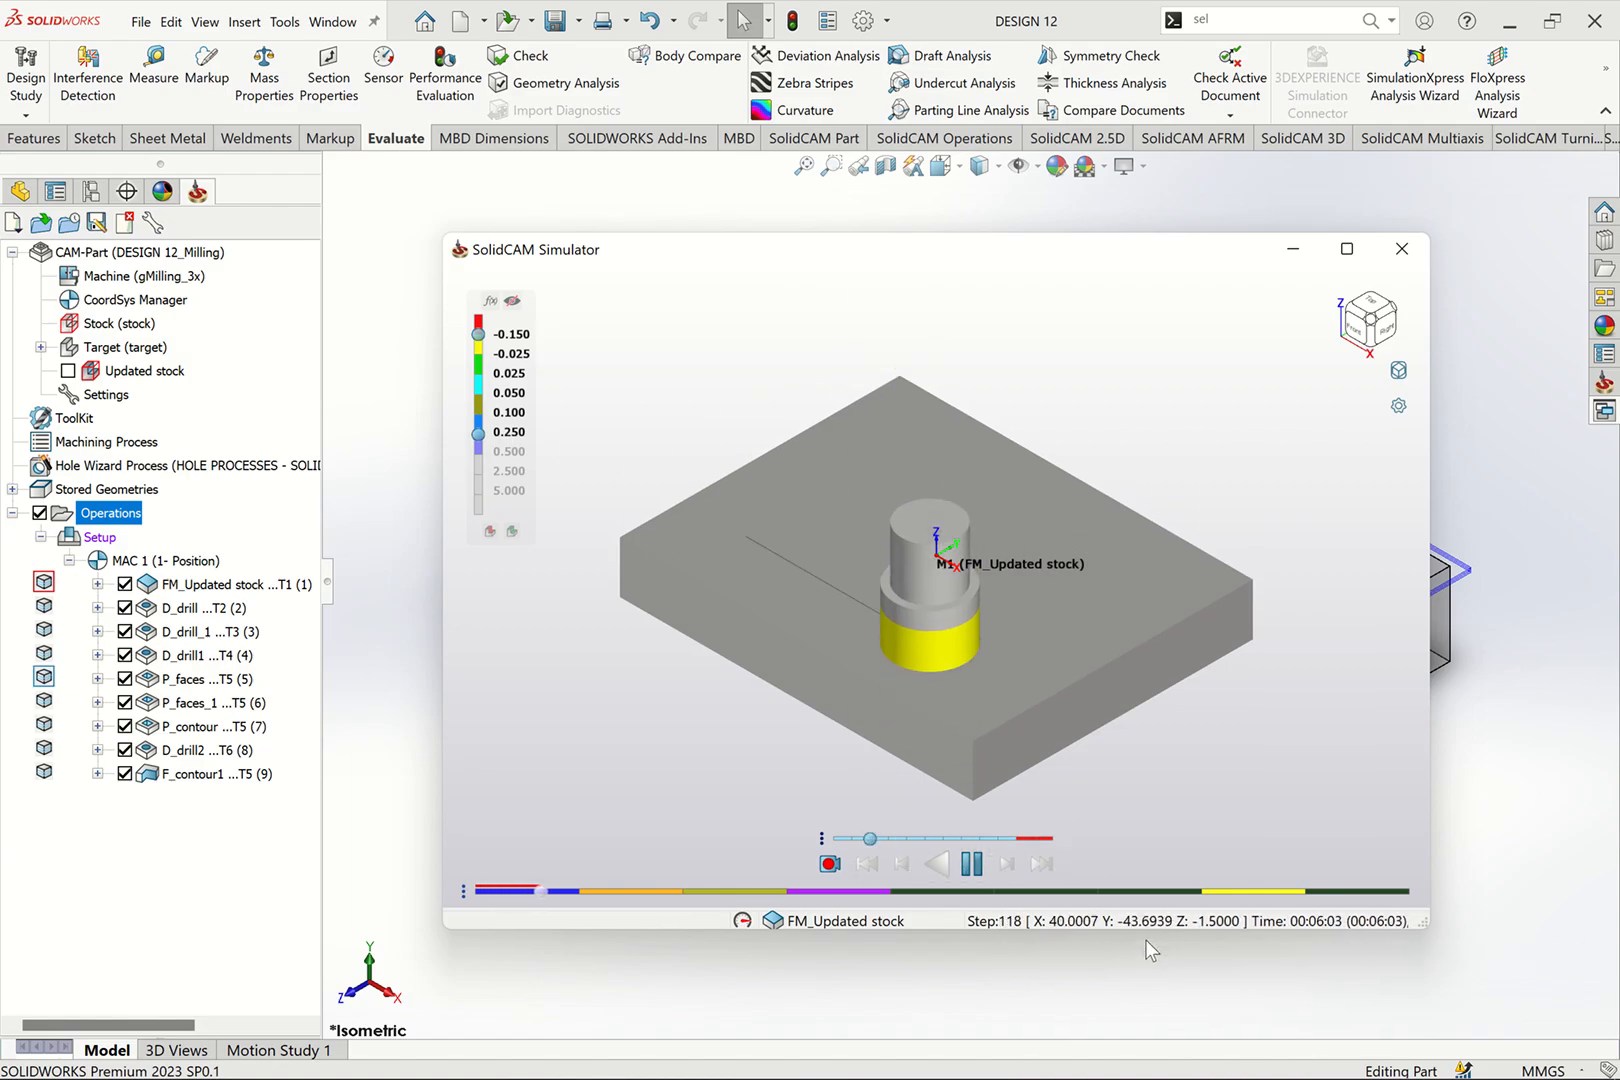
click(1346, 251)
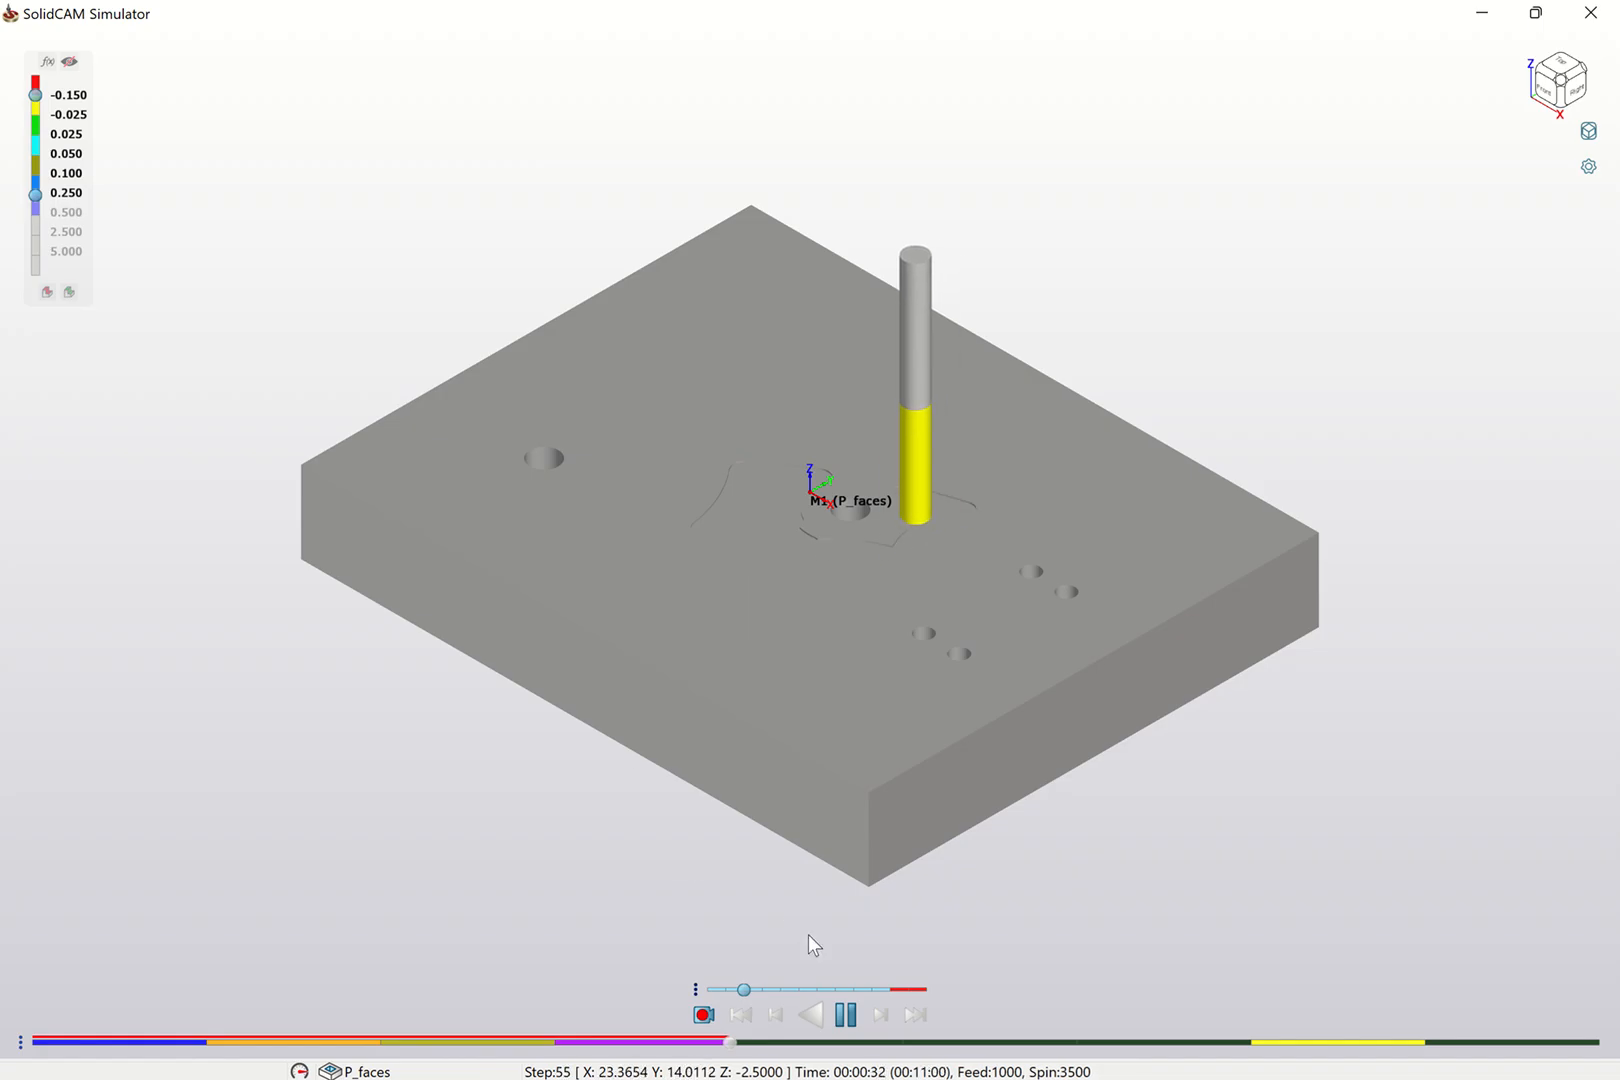
drag(751, 988, 852, 988)
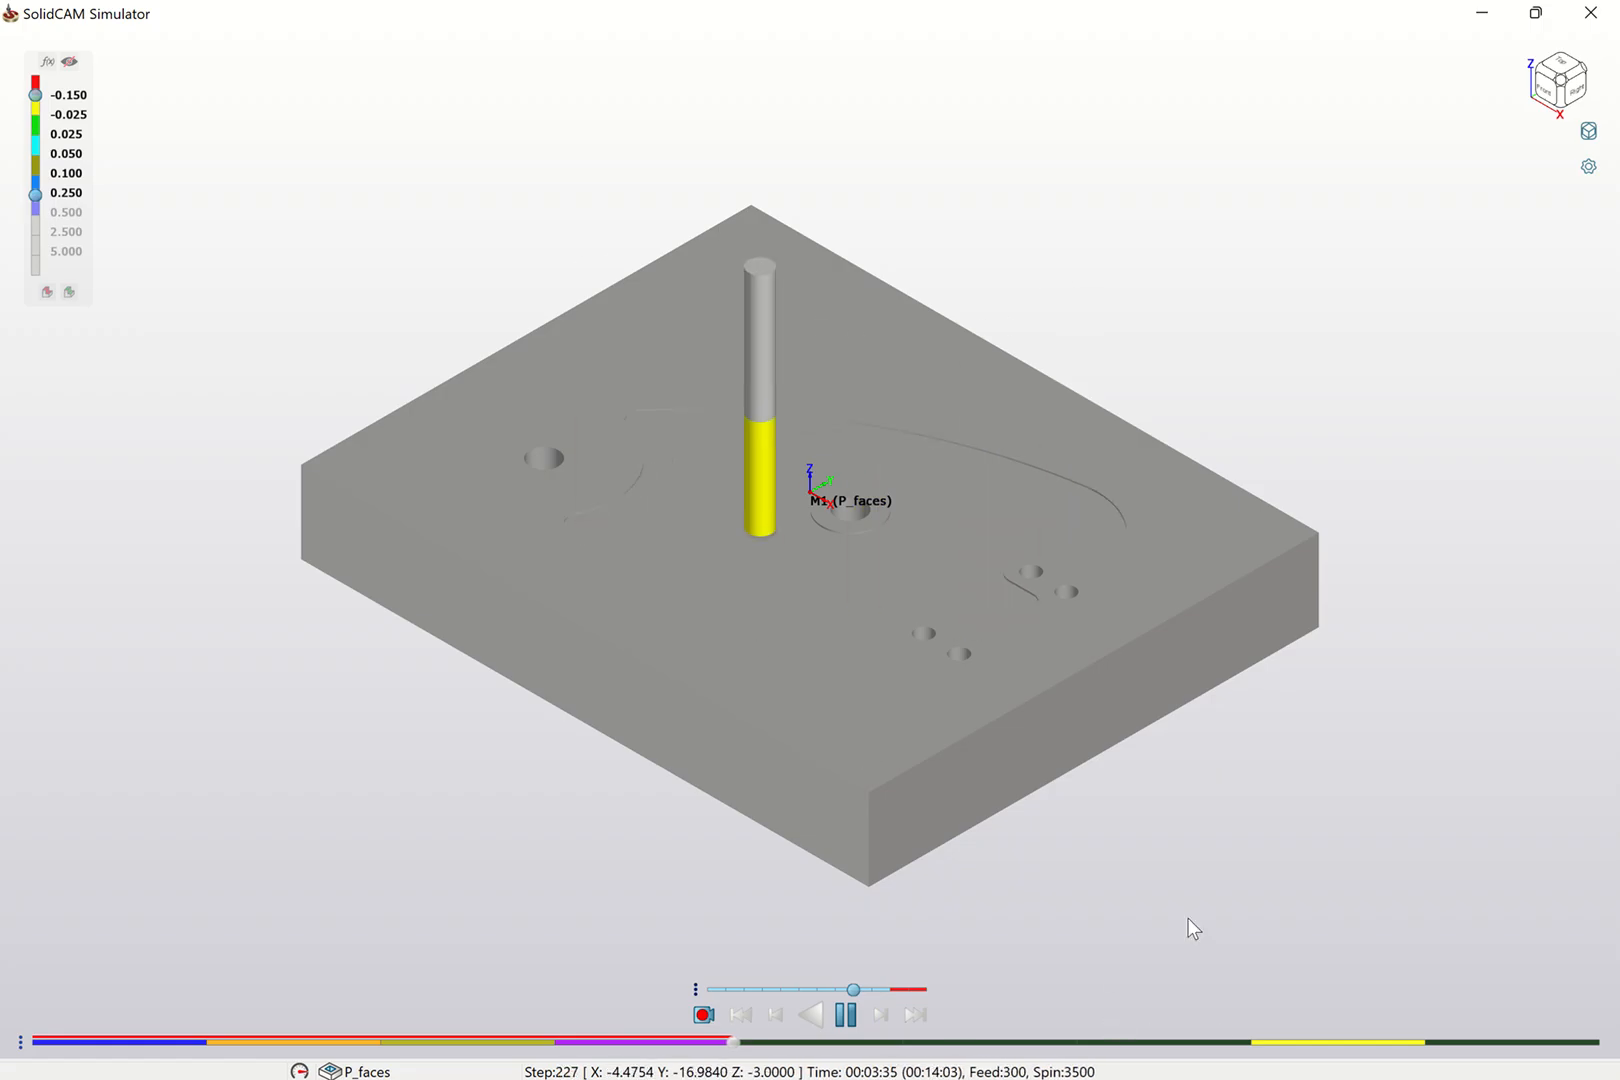
Step: Pause the simulation, switch it to the Heavy Part theme and play a stretch of the P_faces pocket machining
click(1591, 169)
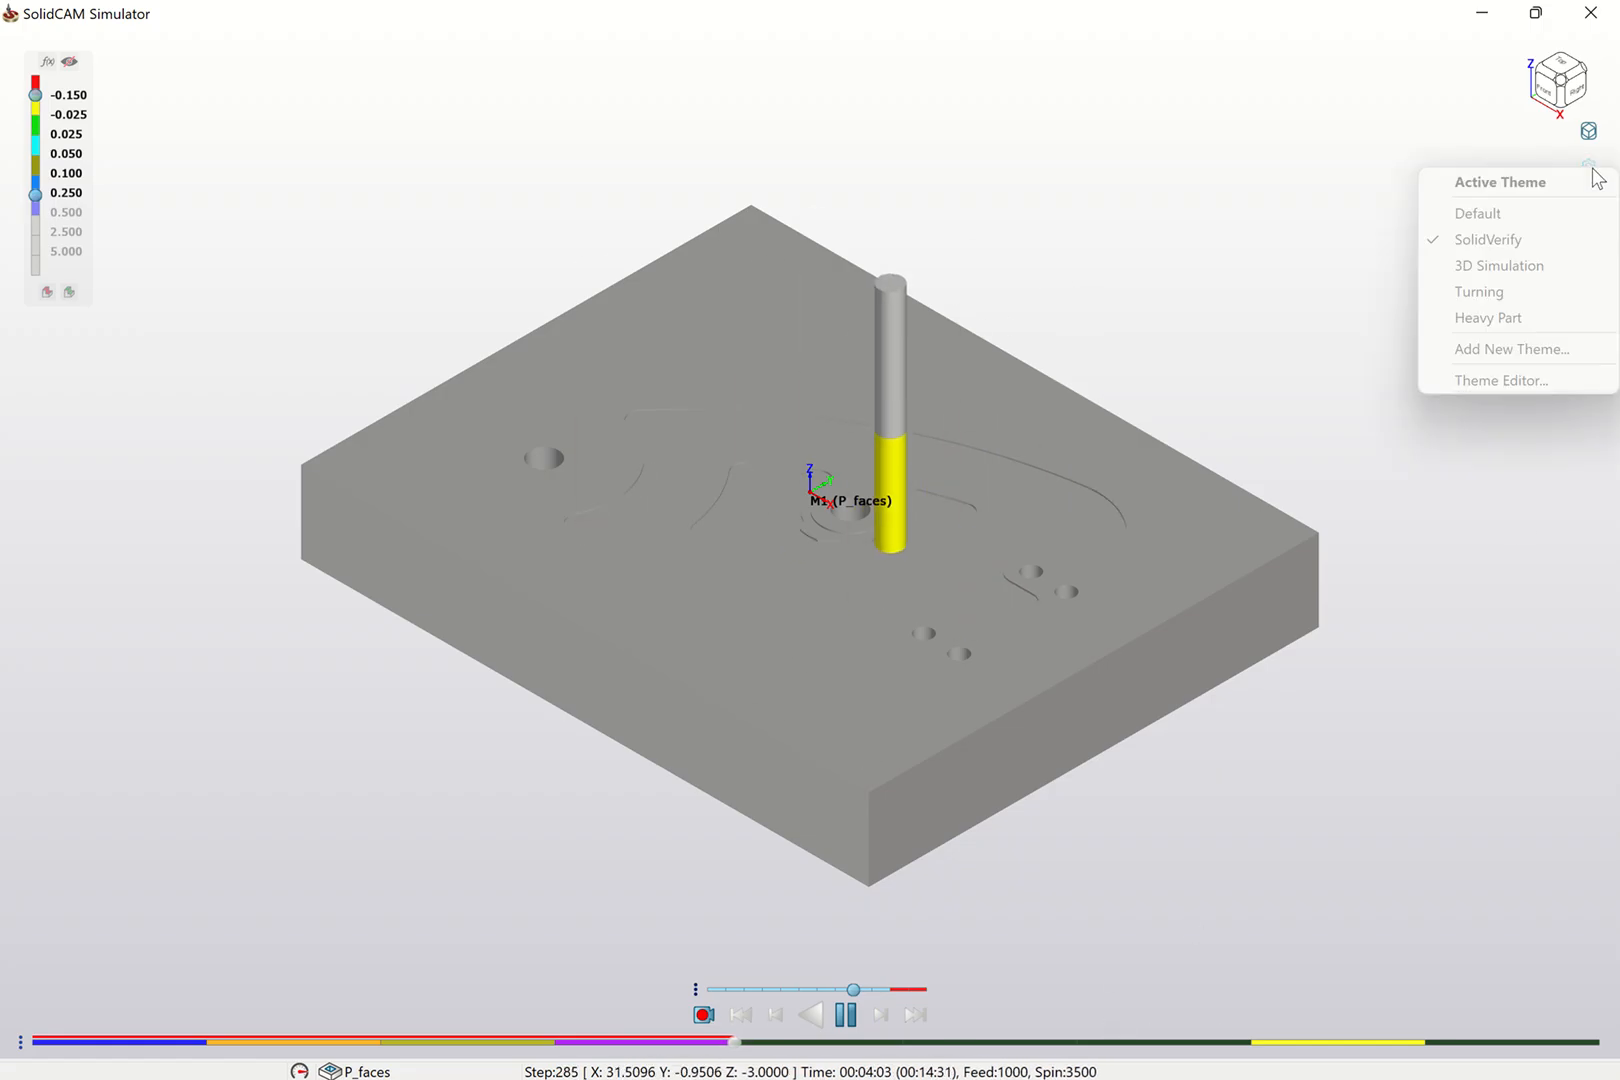
click(945, 753)
click(852, 1018)
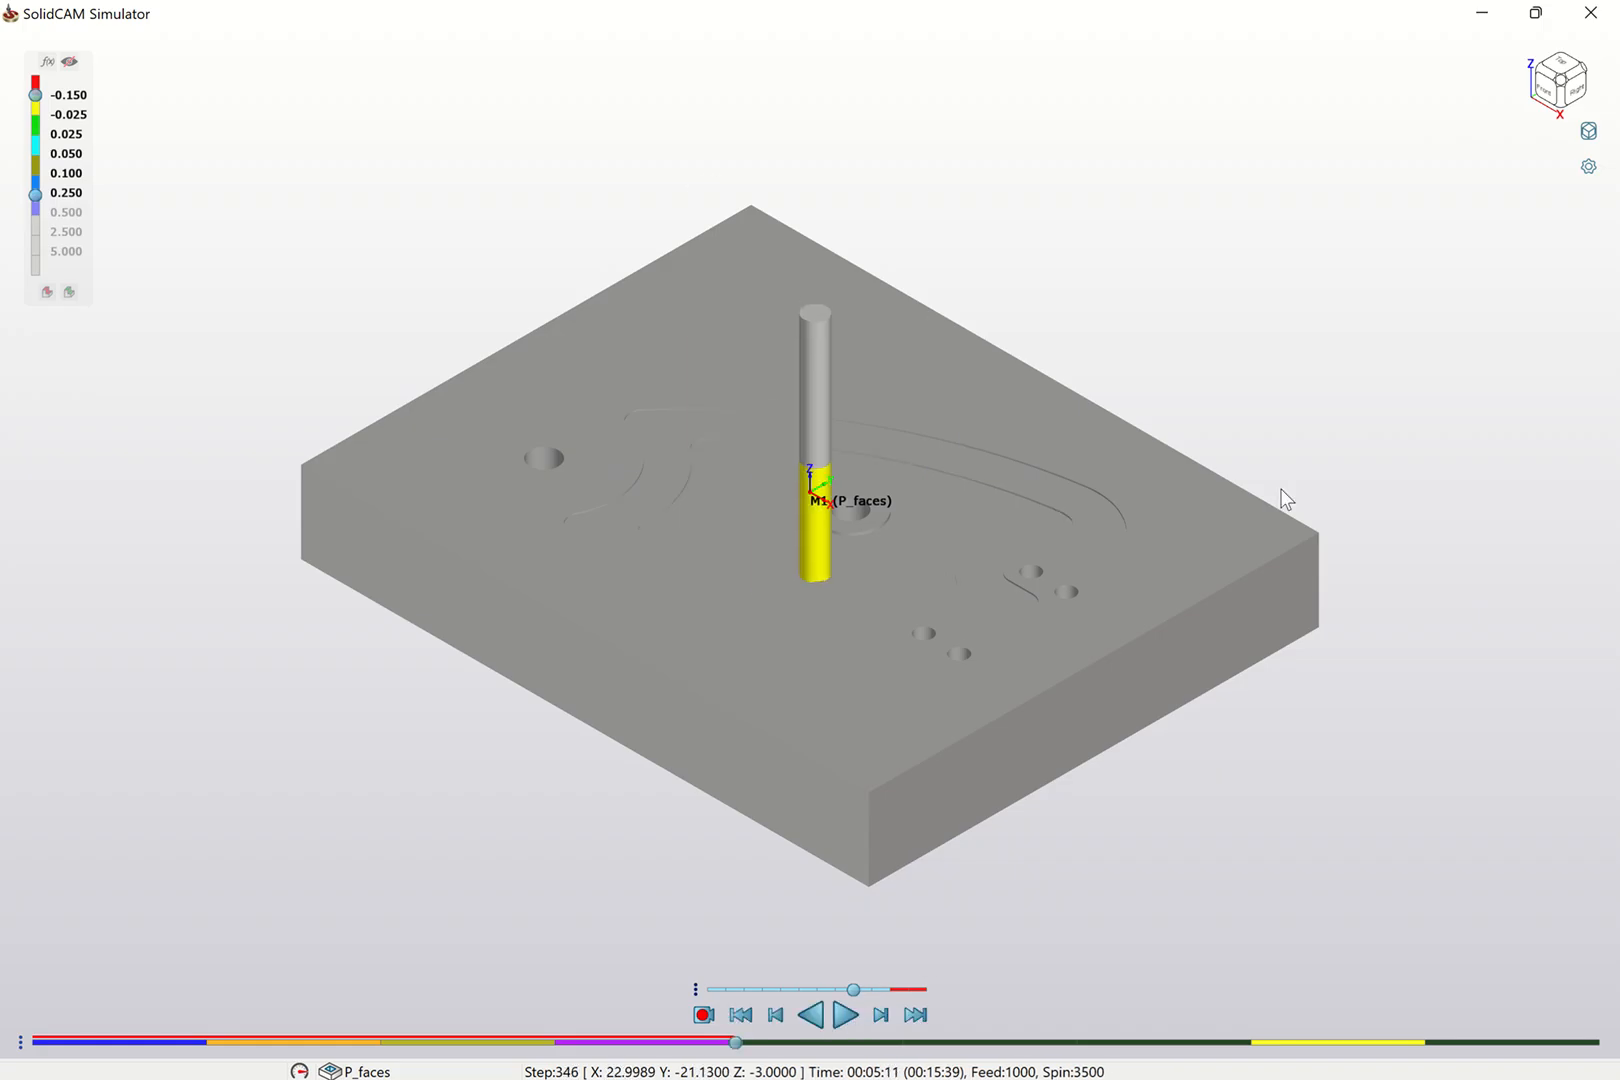
click(1589, 168)
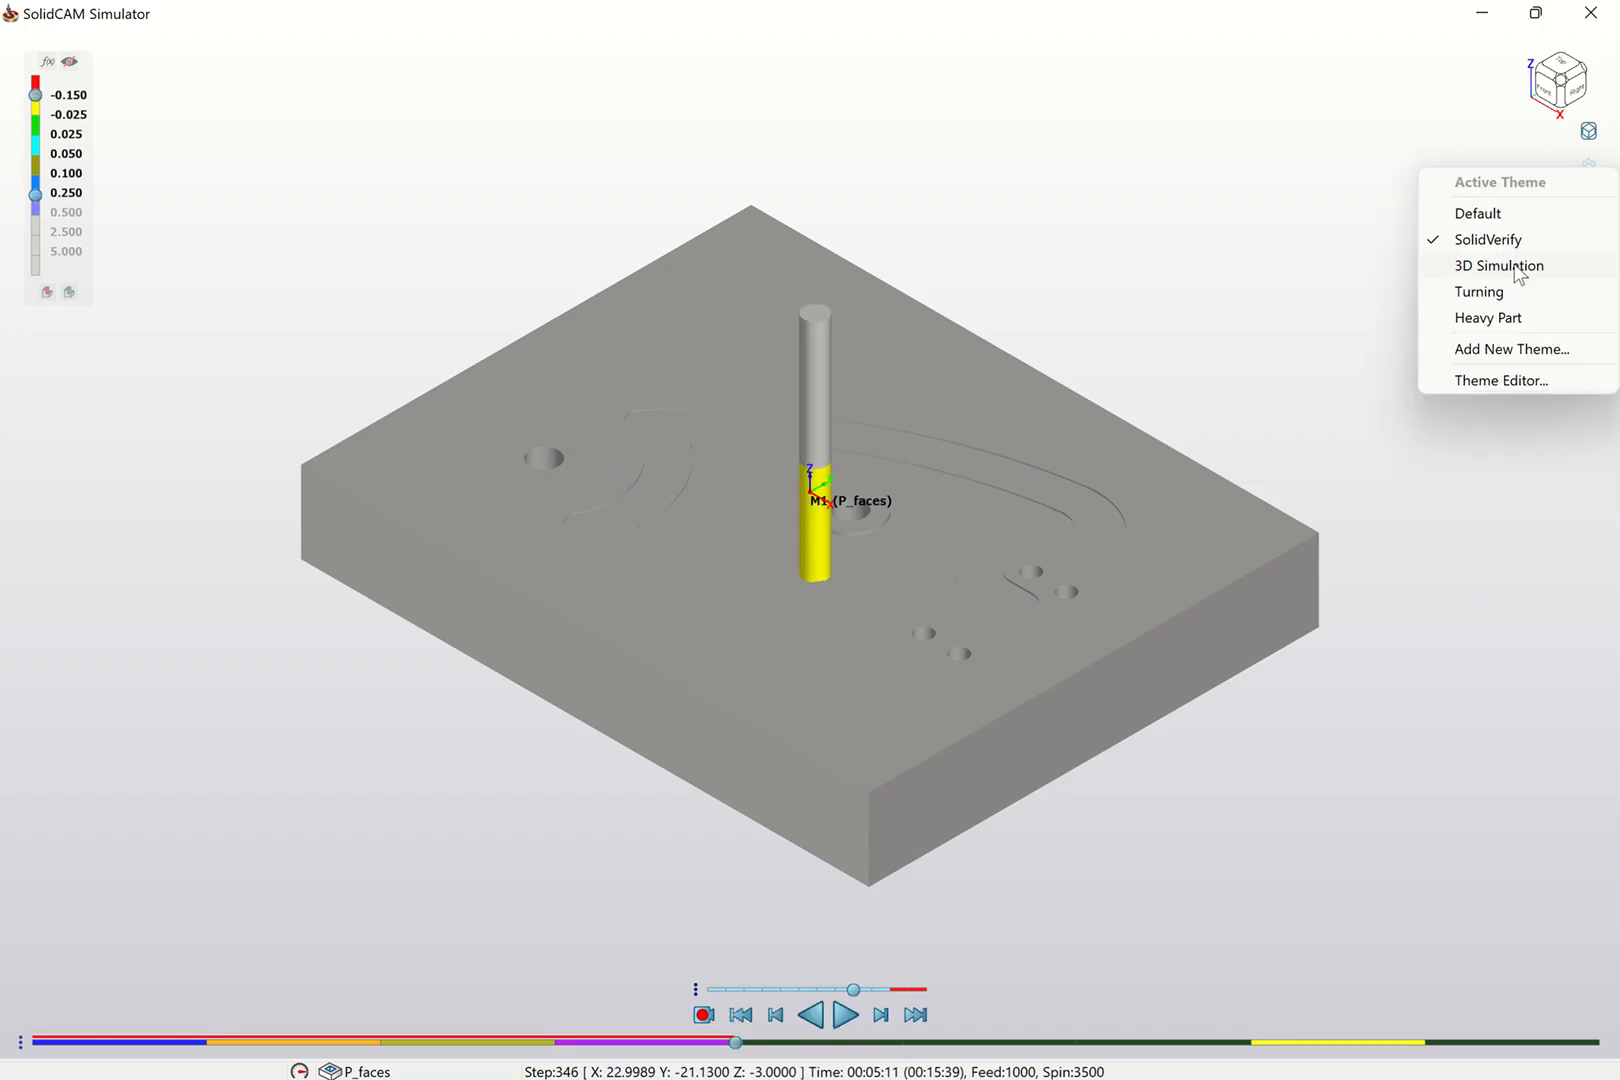
click(1490, 318)
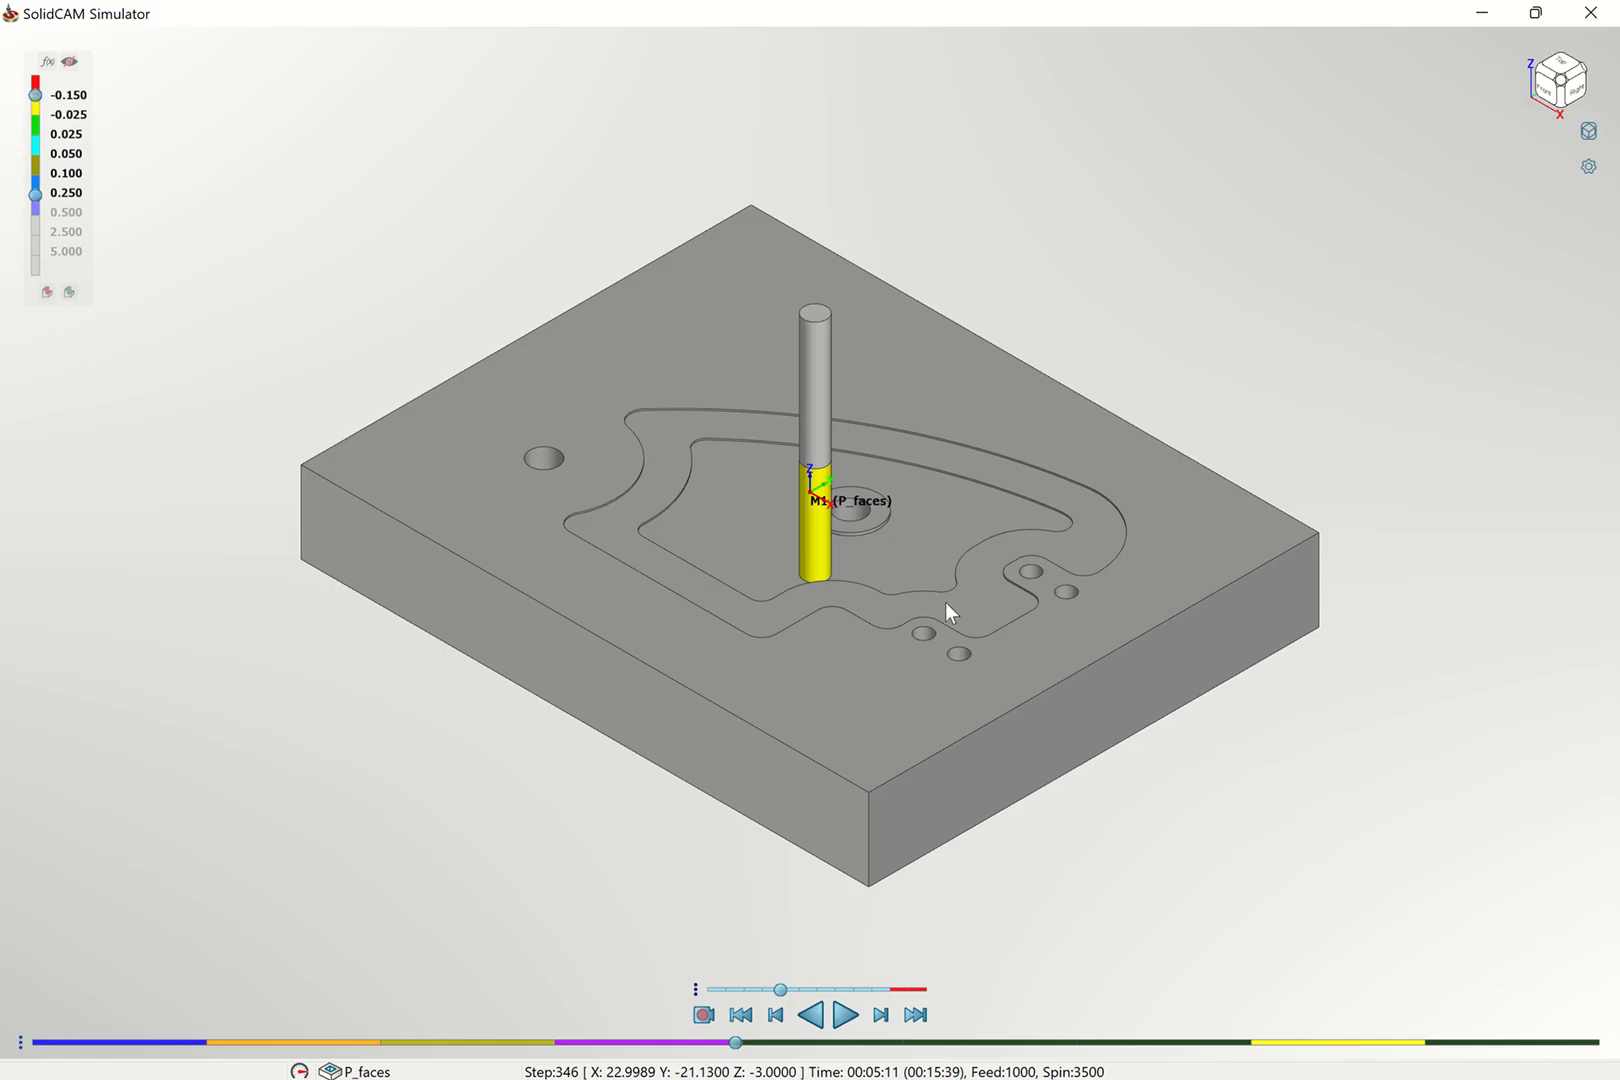
click(856, 1013)
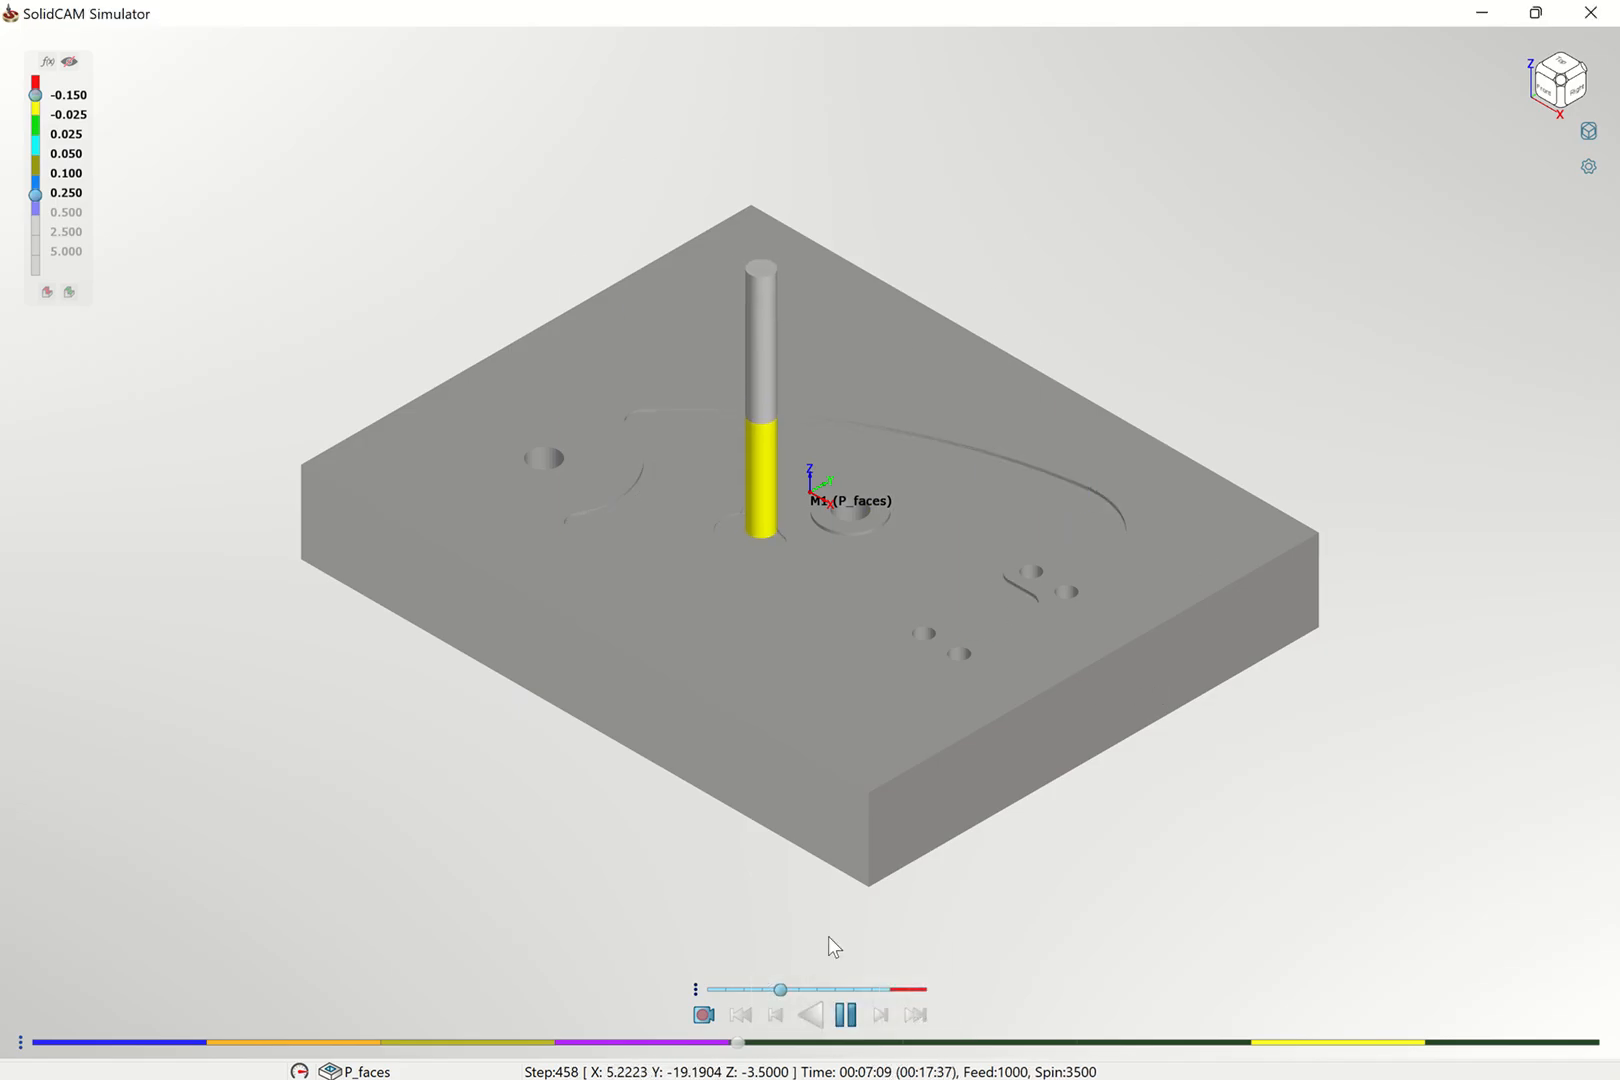
click(845, 1014)
Step: Switch to a theme showing the target part with its toolpath and play the P_faces machining at a higher speed
click(1589, 167)
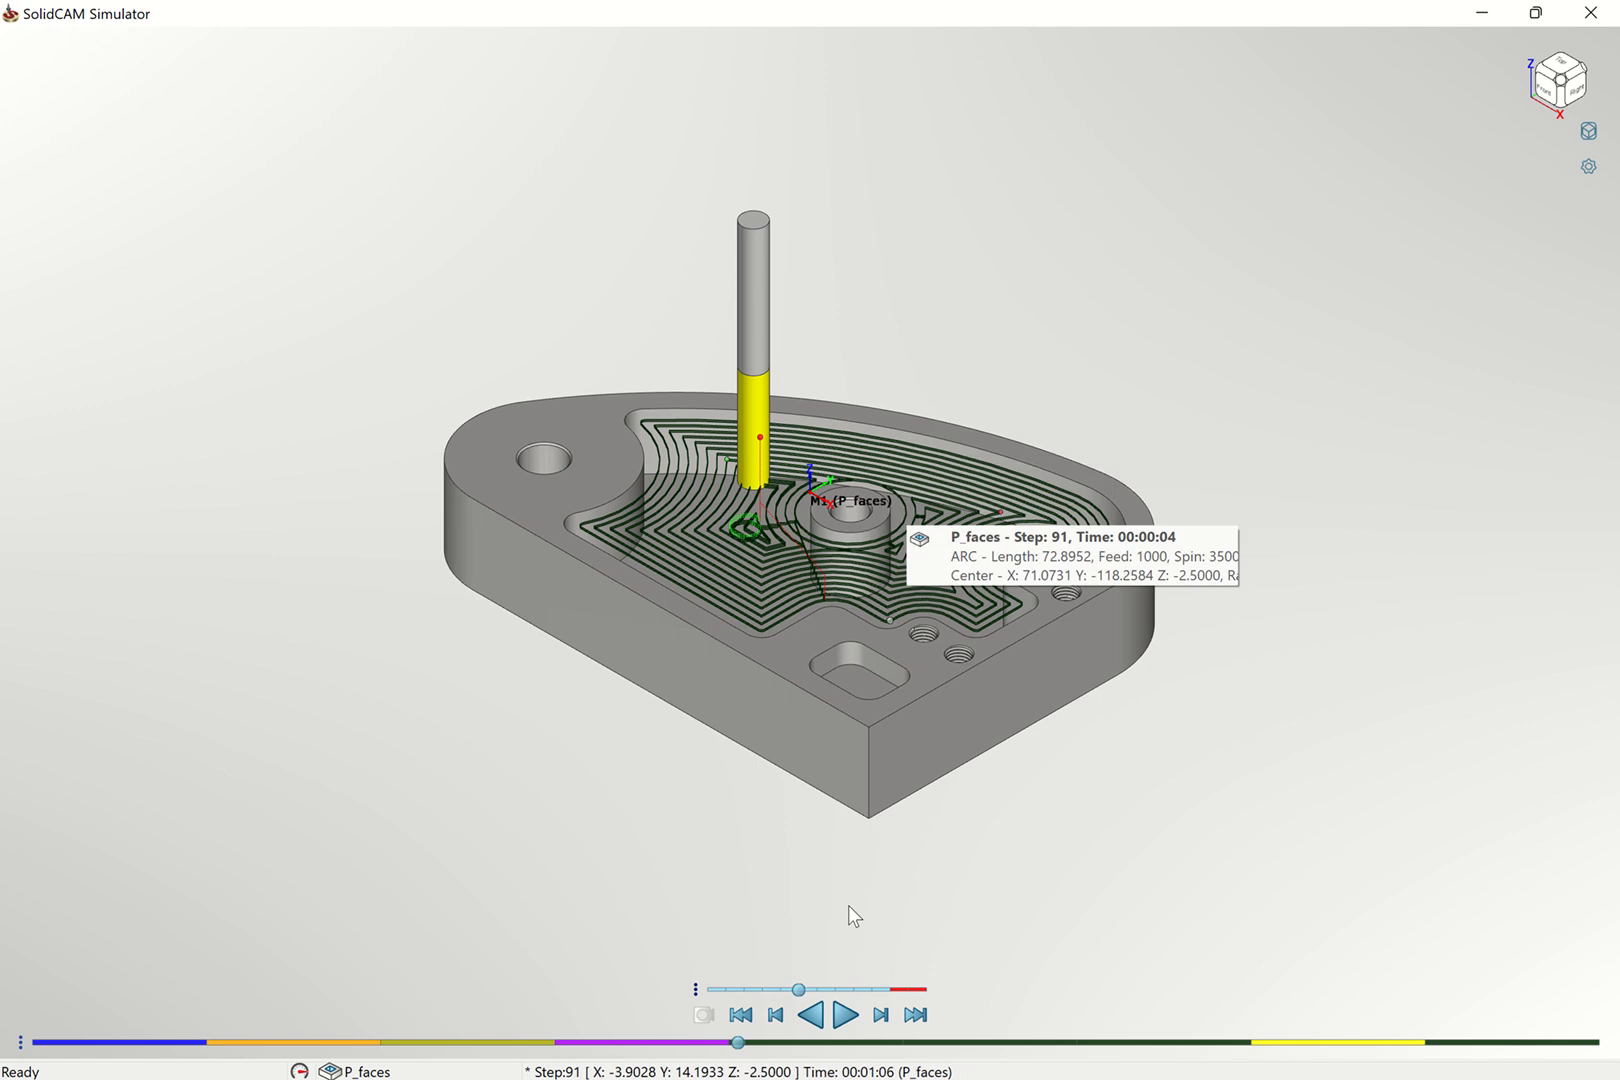
click(843, 1015)
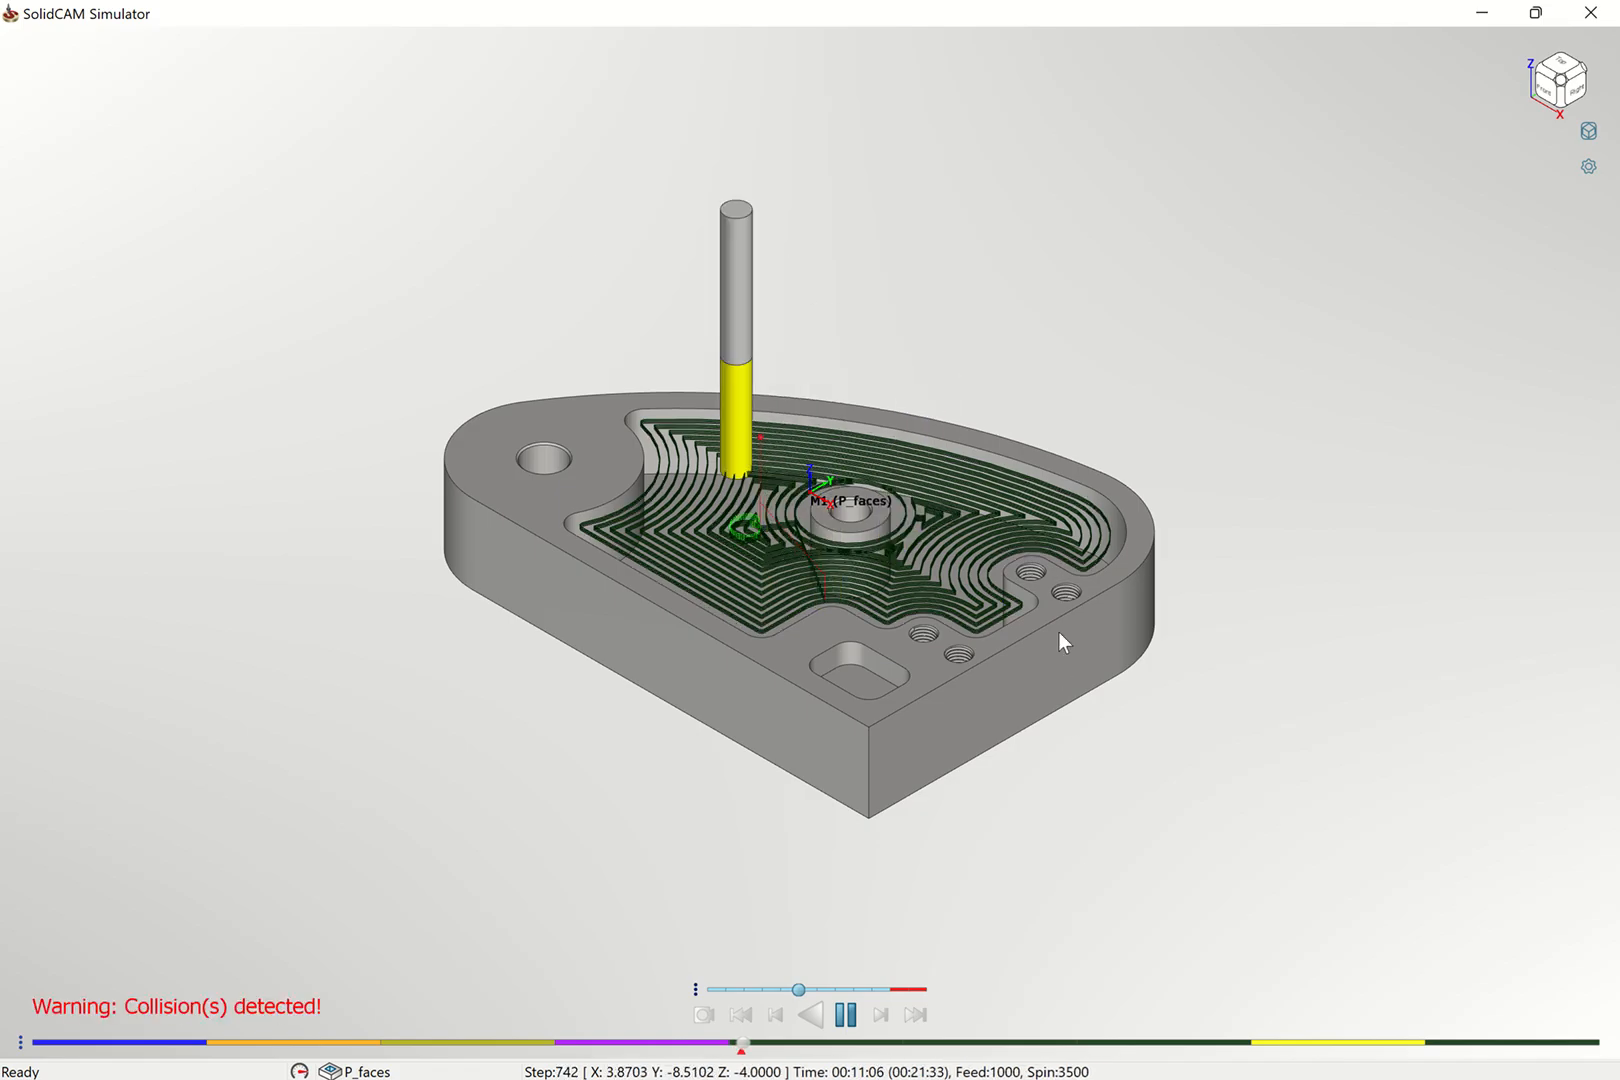
scroll(1055, 630, up, 2)
scroll(926, 557, up, 1)
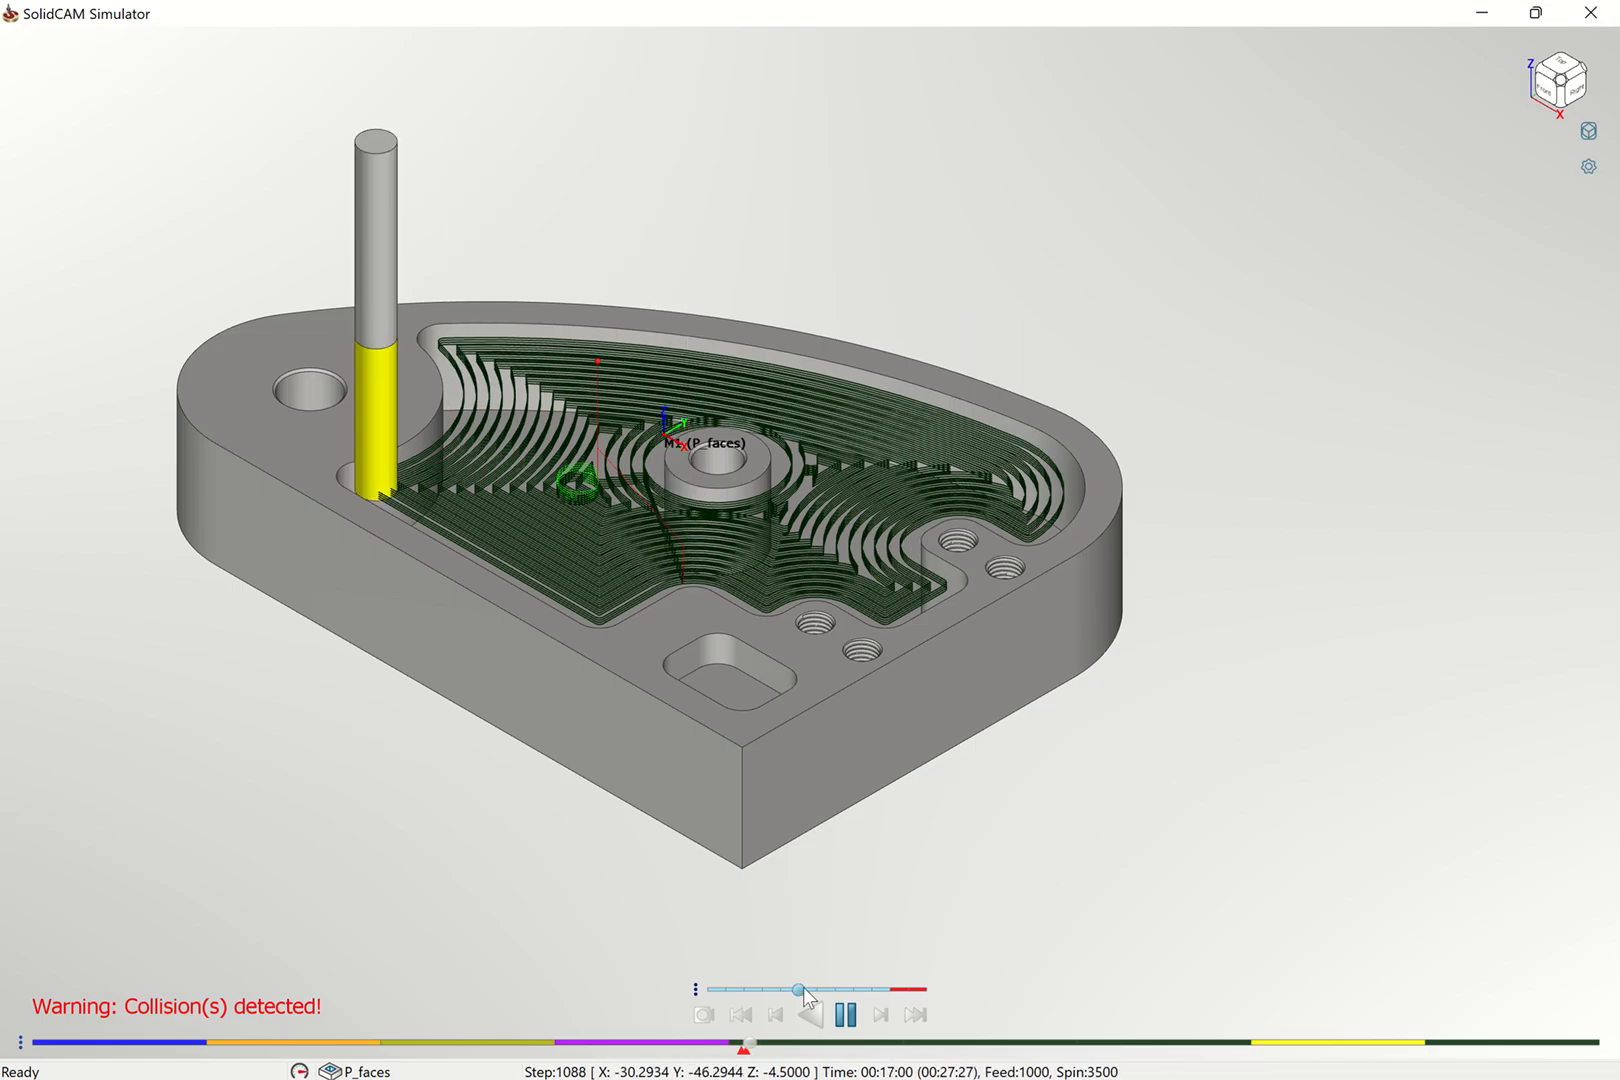
drag(802, 989, 853, 989)
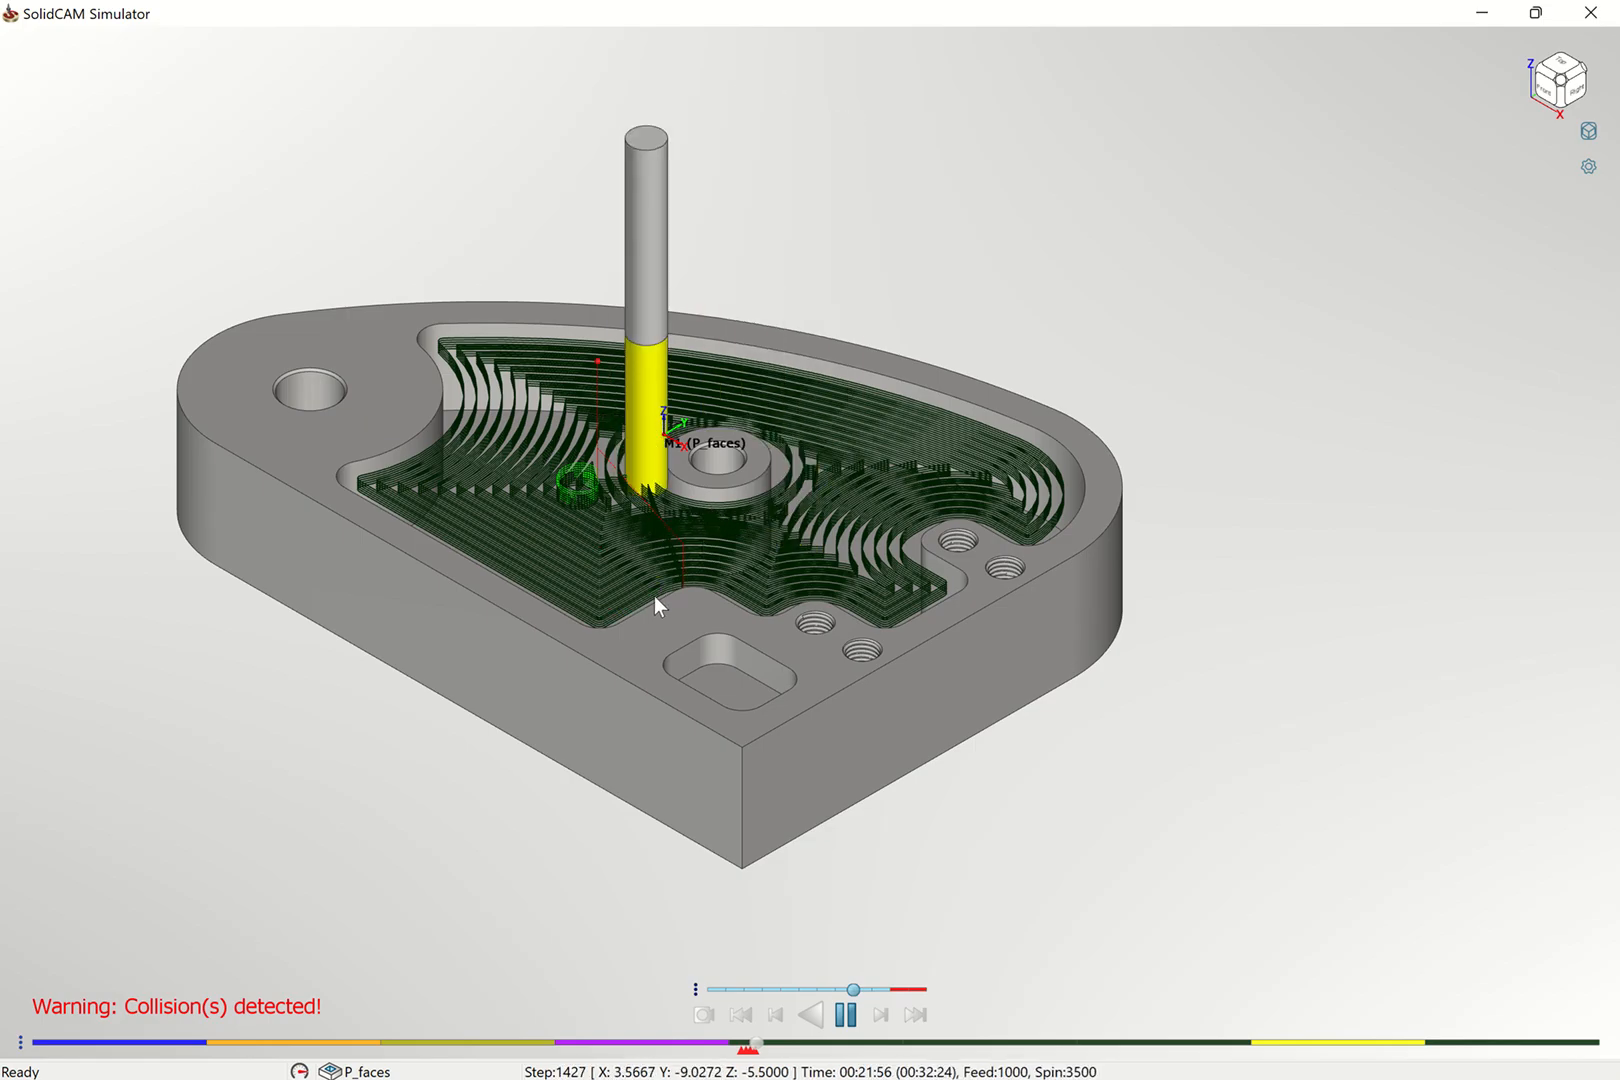
Step: Examine the collision warning, the clash markers and the P_faces toolpath in the pocket, and leave the simulator
mouse_move(256, 1006)
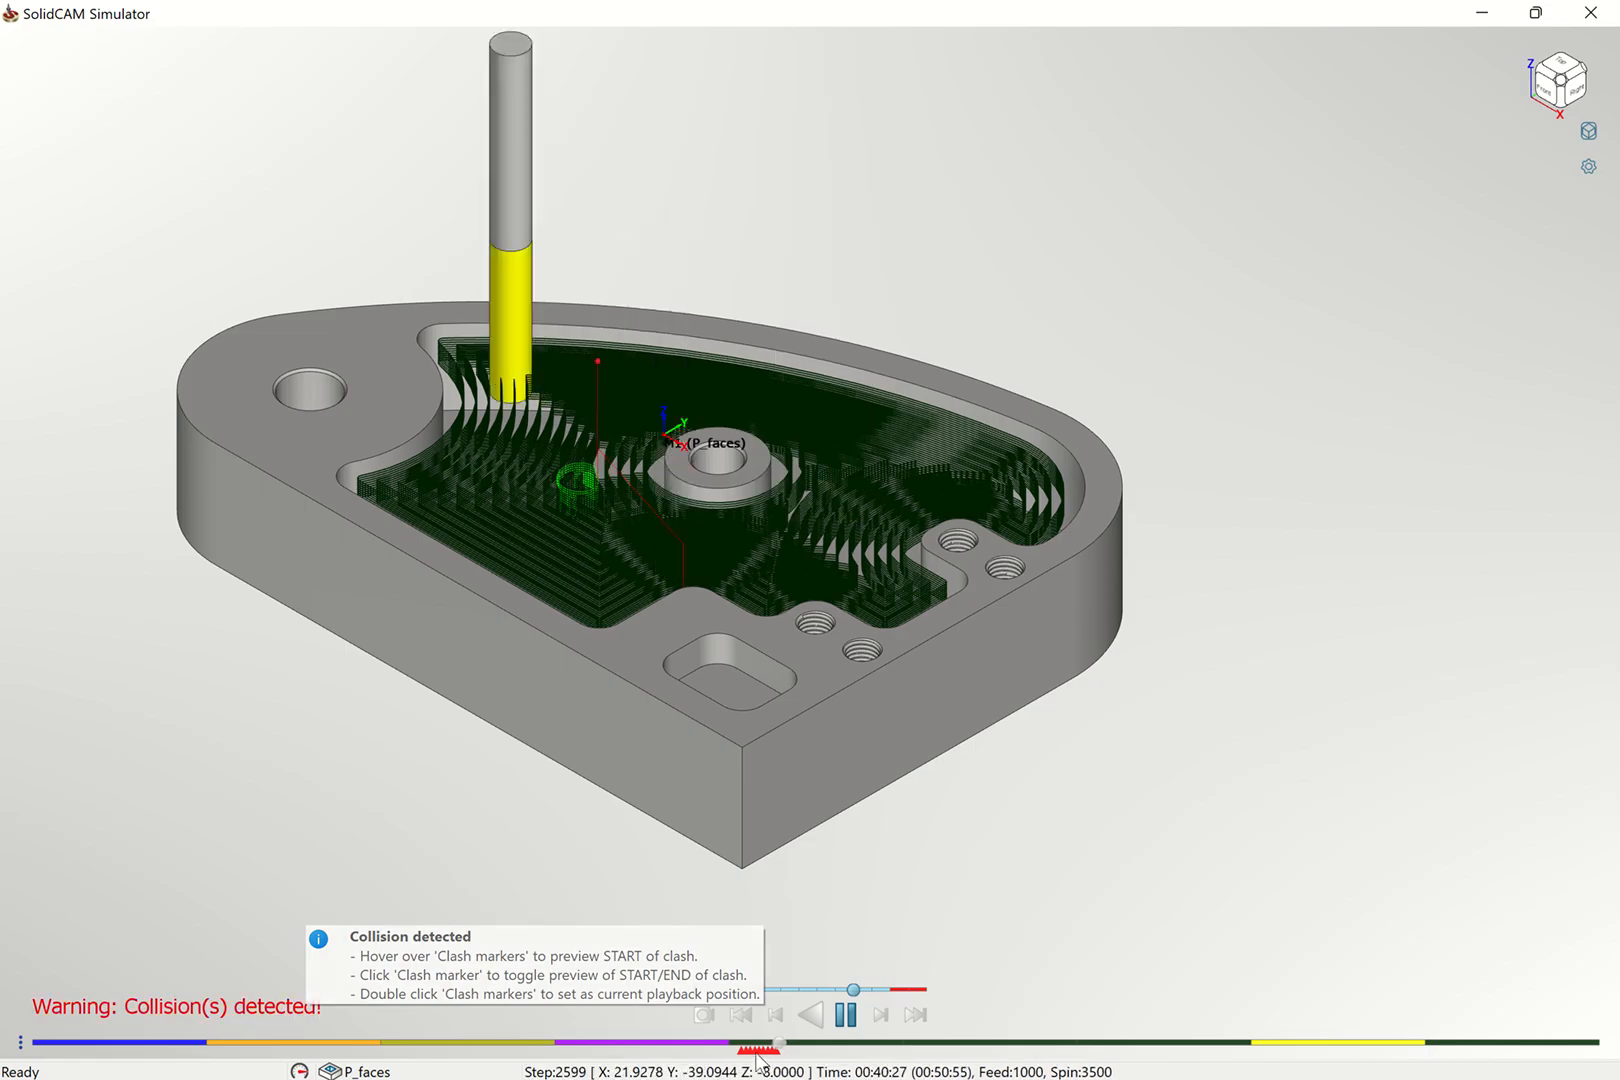
mouse_move(768, 1052)
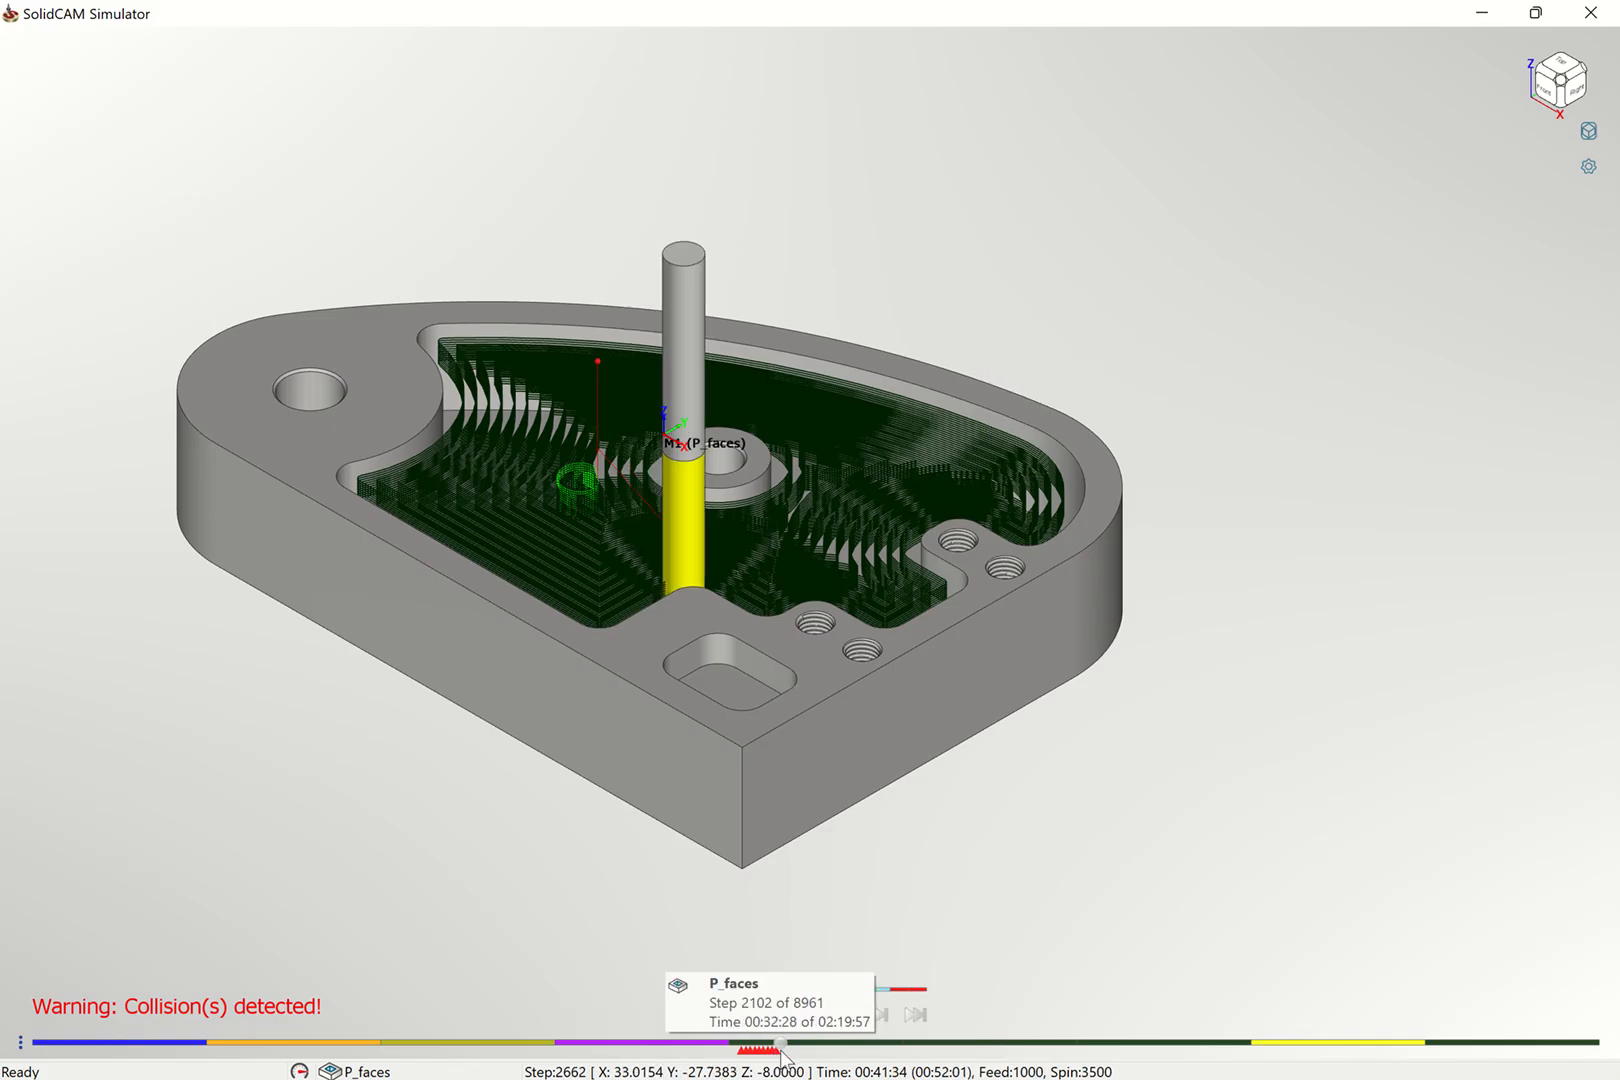
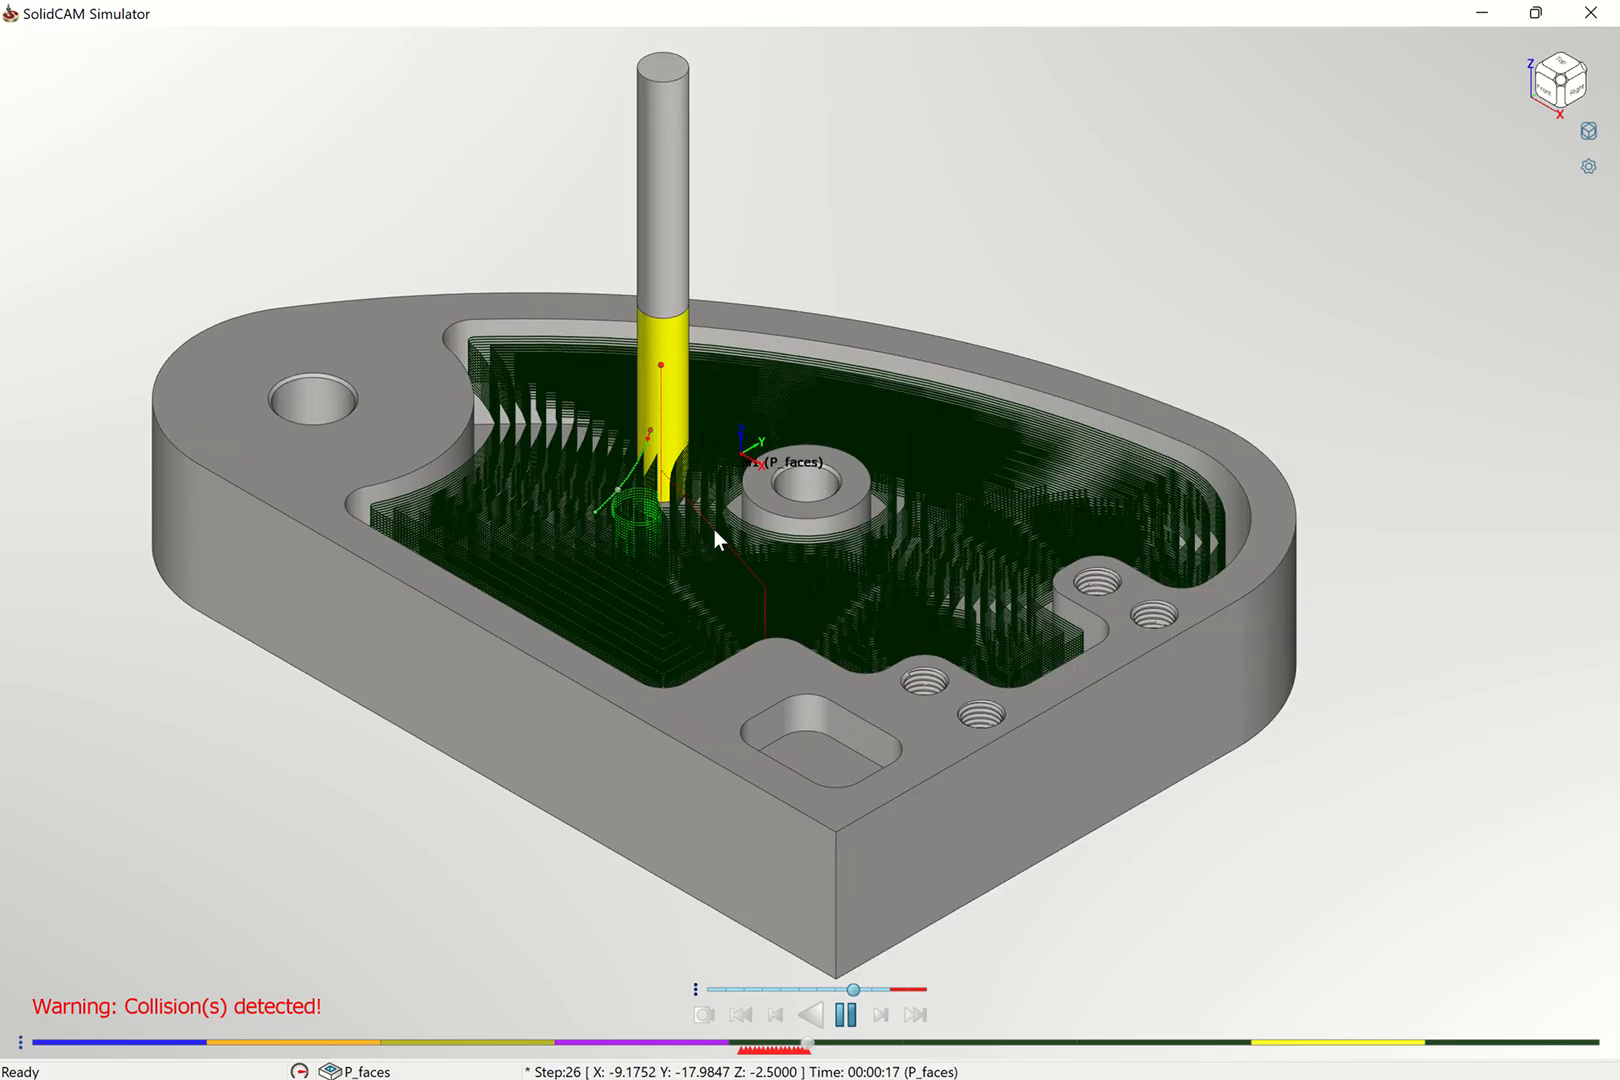
scroll(700, 519, up, 3)
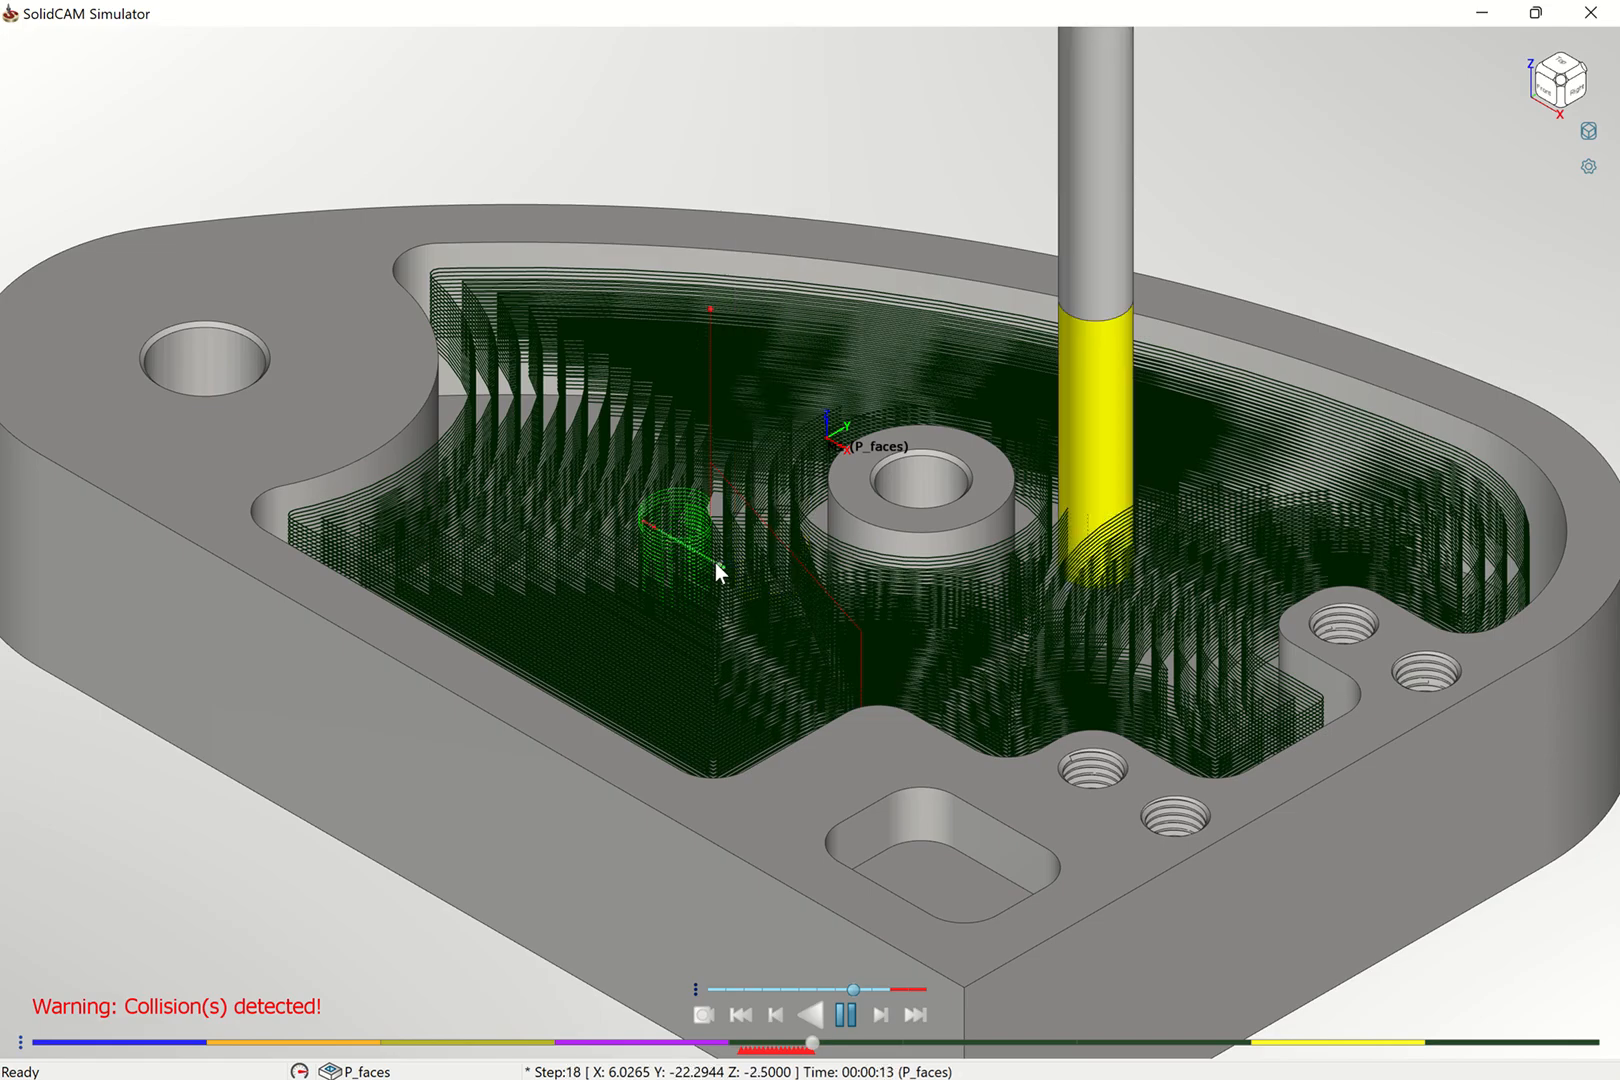
scroll(715, 562, down, 2)
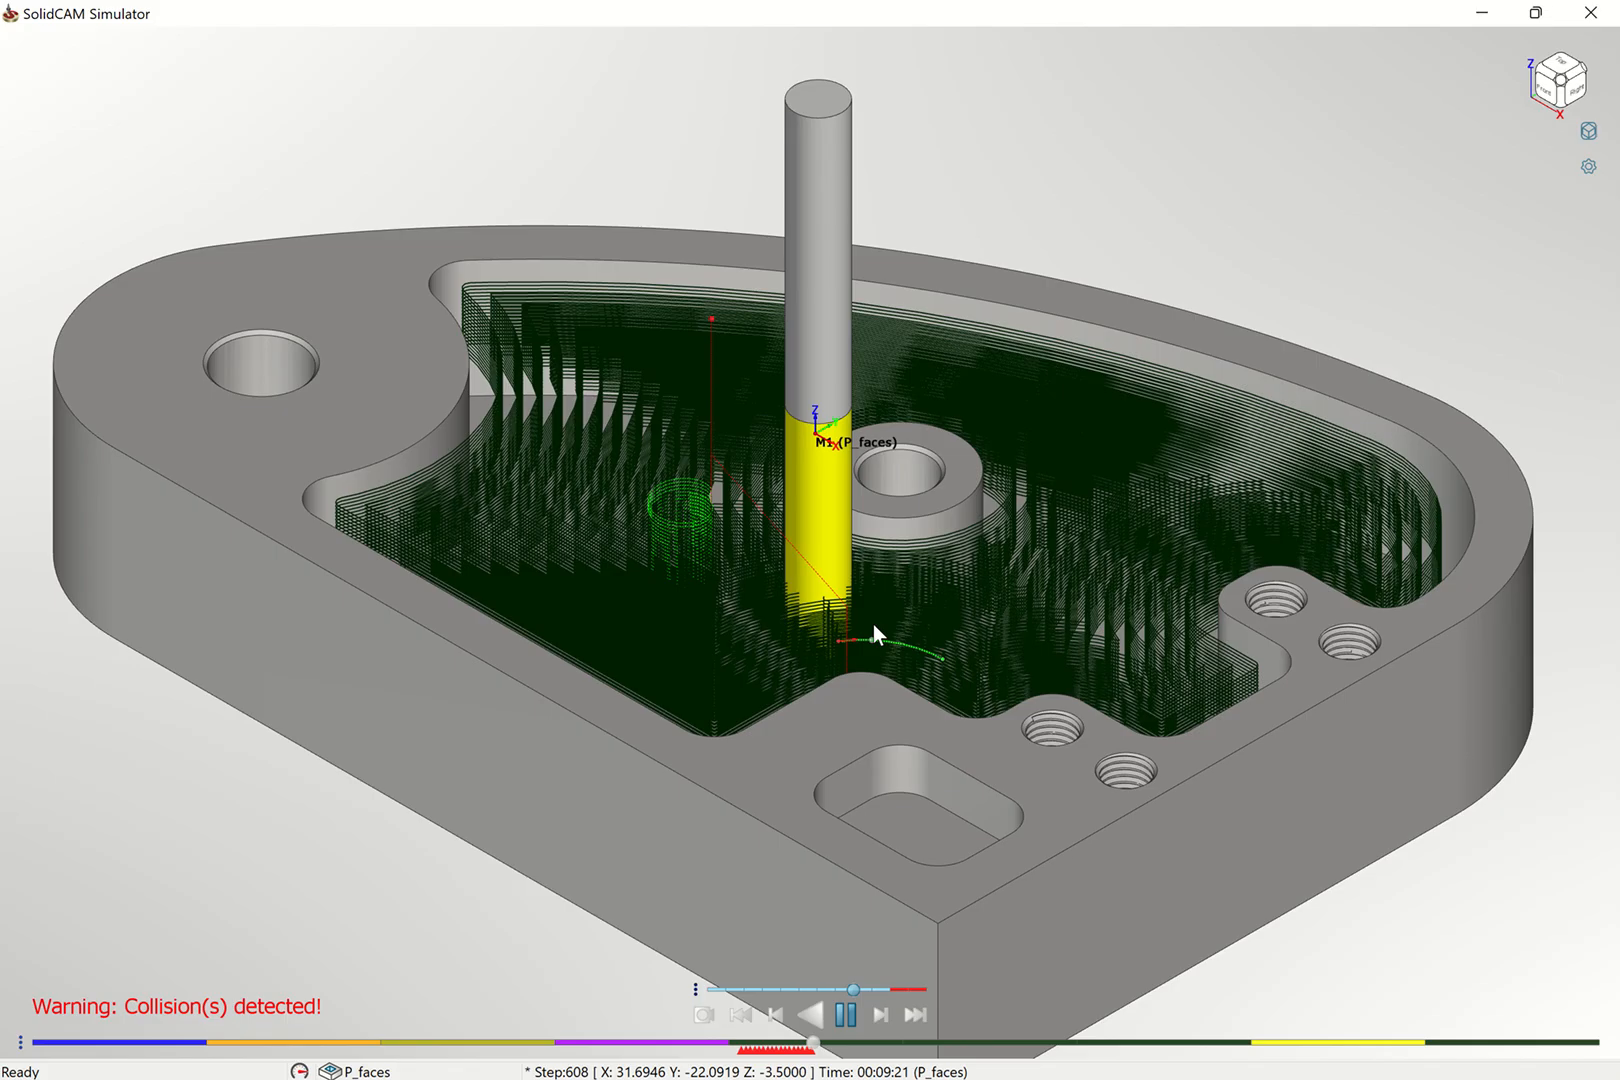
scroll(873, 624, down, 1)
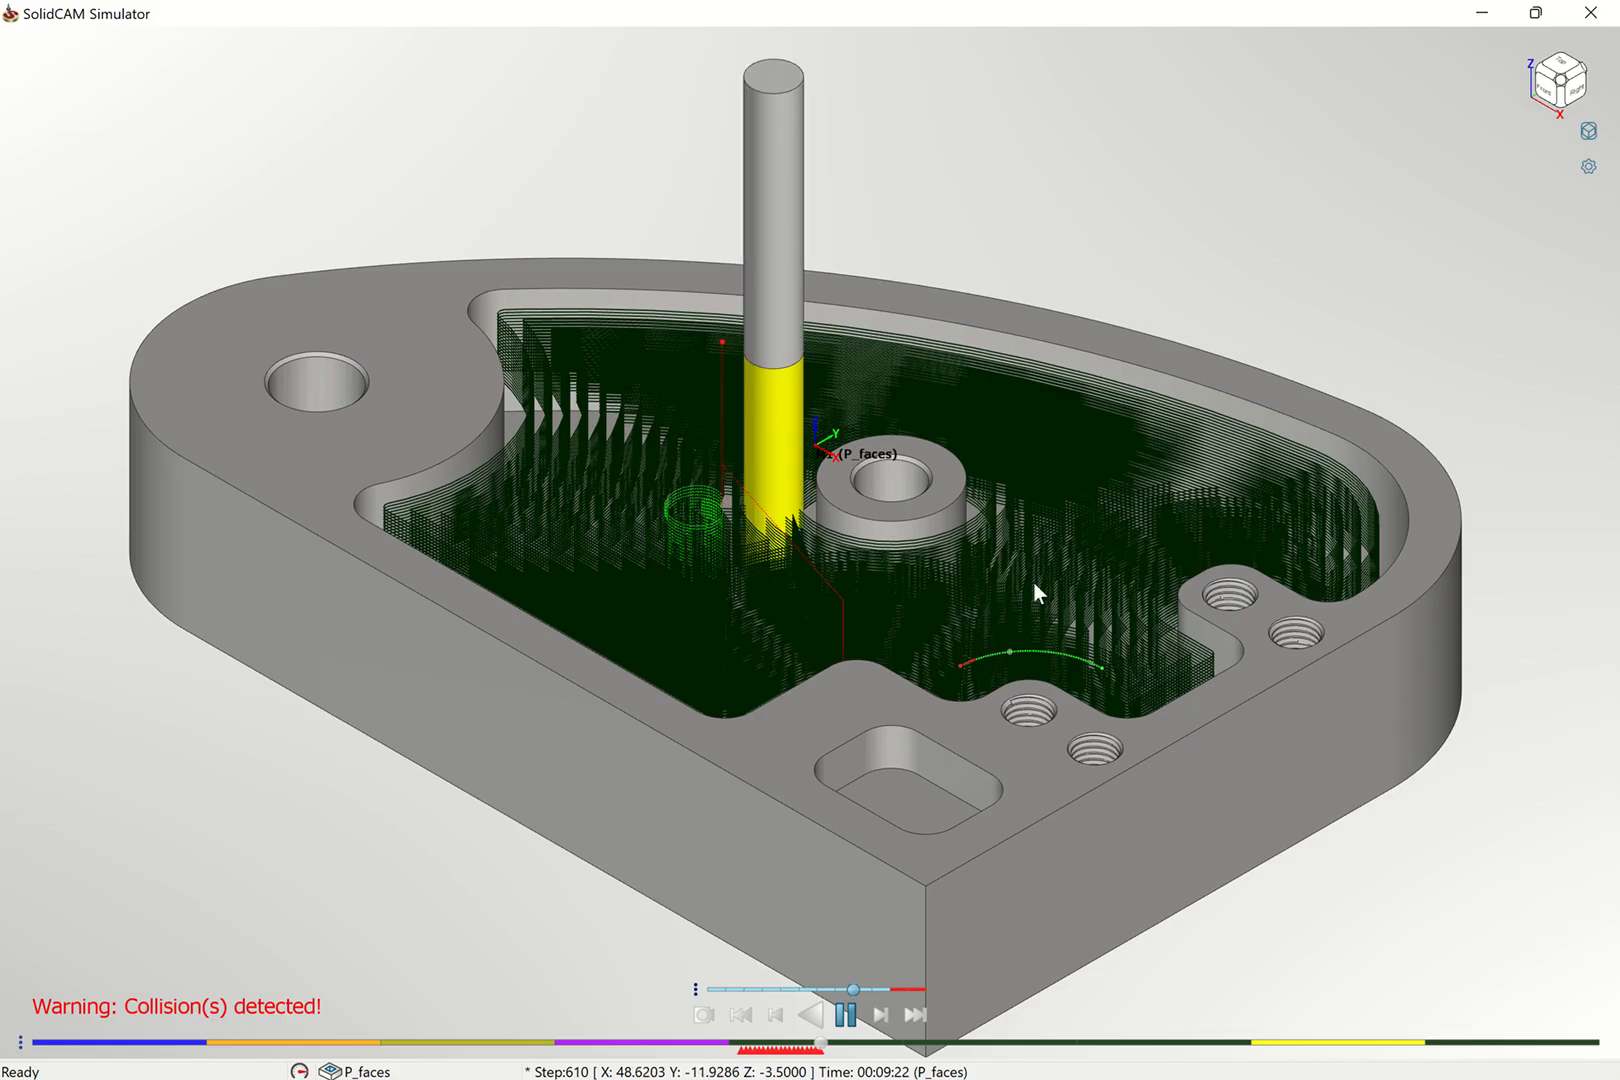
click(1588, 166)
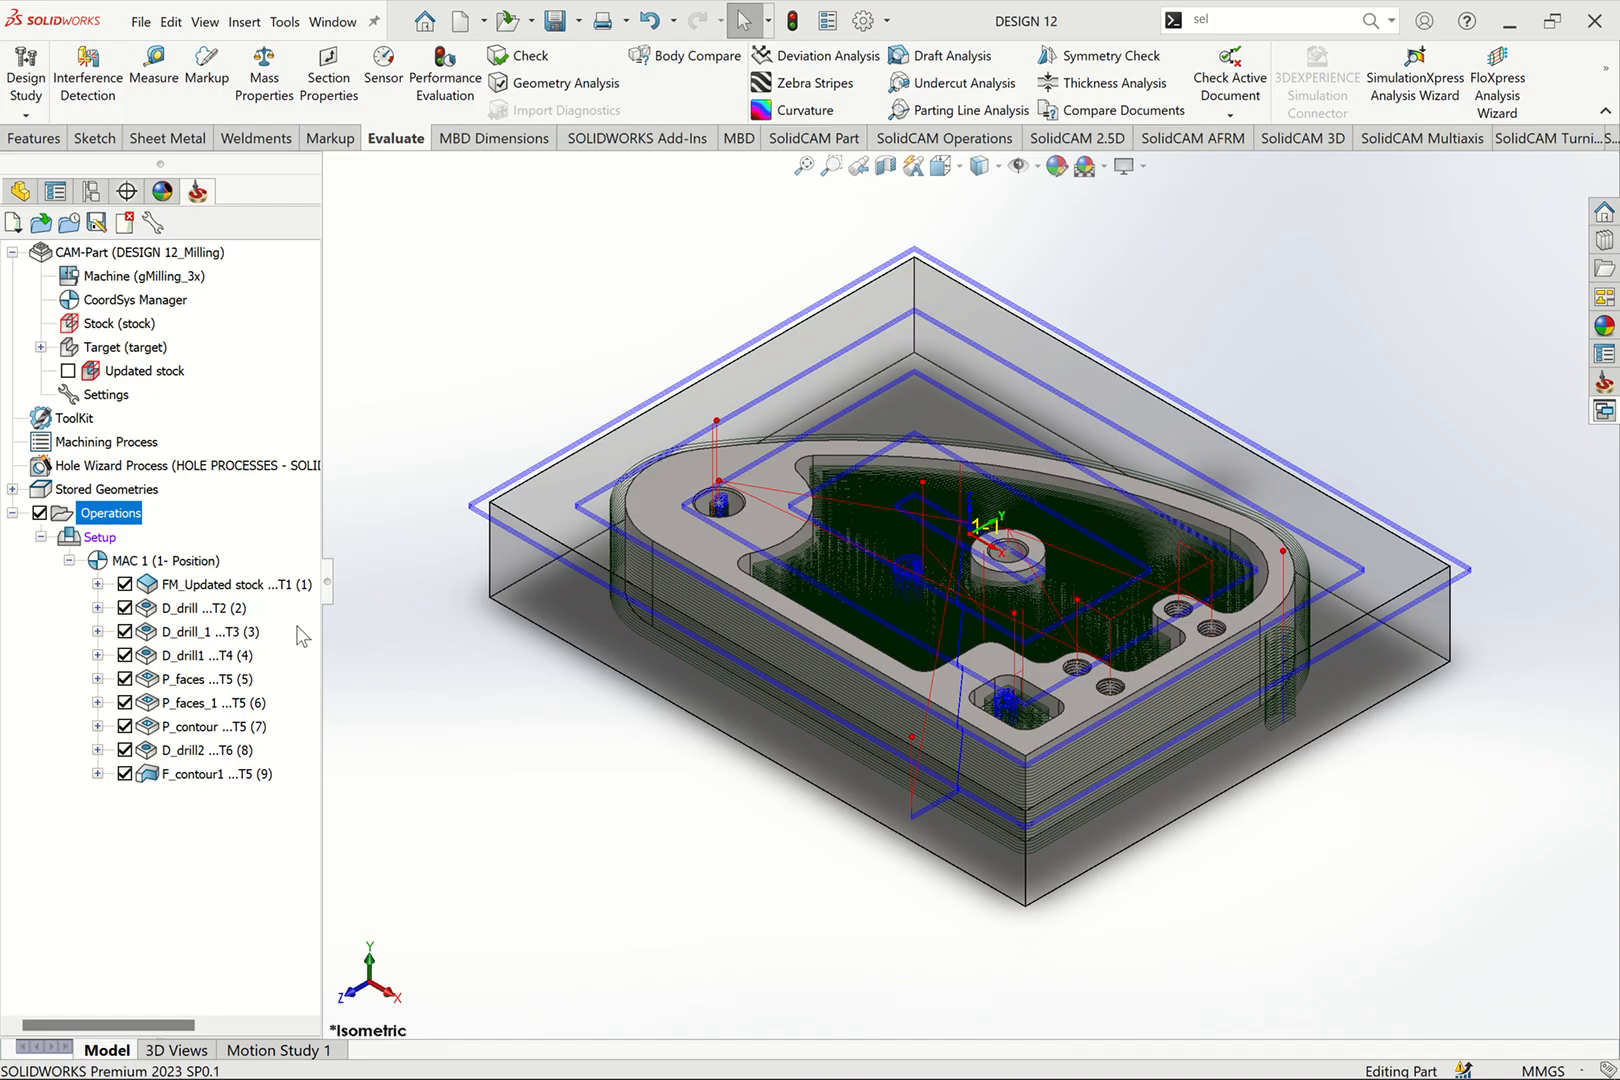
Step: Simulate all operations in SolidVerify mode at a reduced speed, then pause and close the simulation
right_click(120, 515)
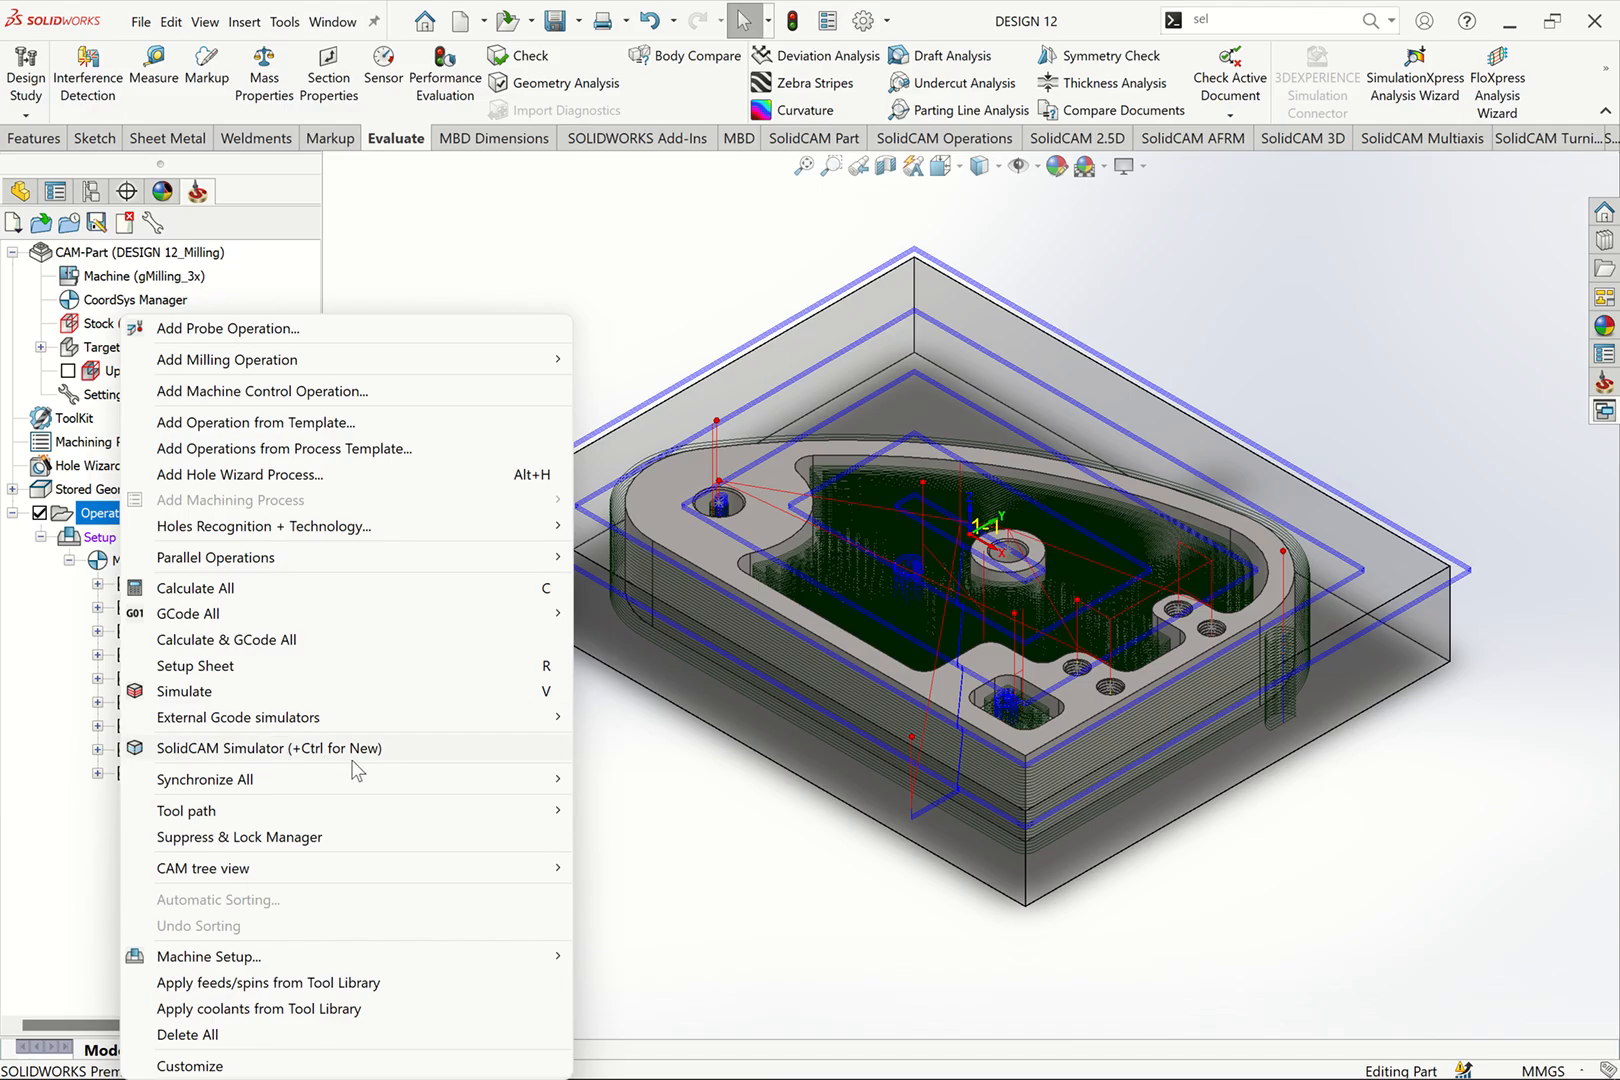
click(256, 690)
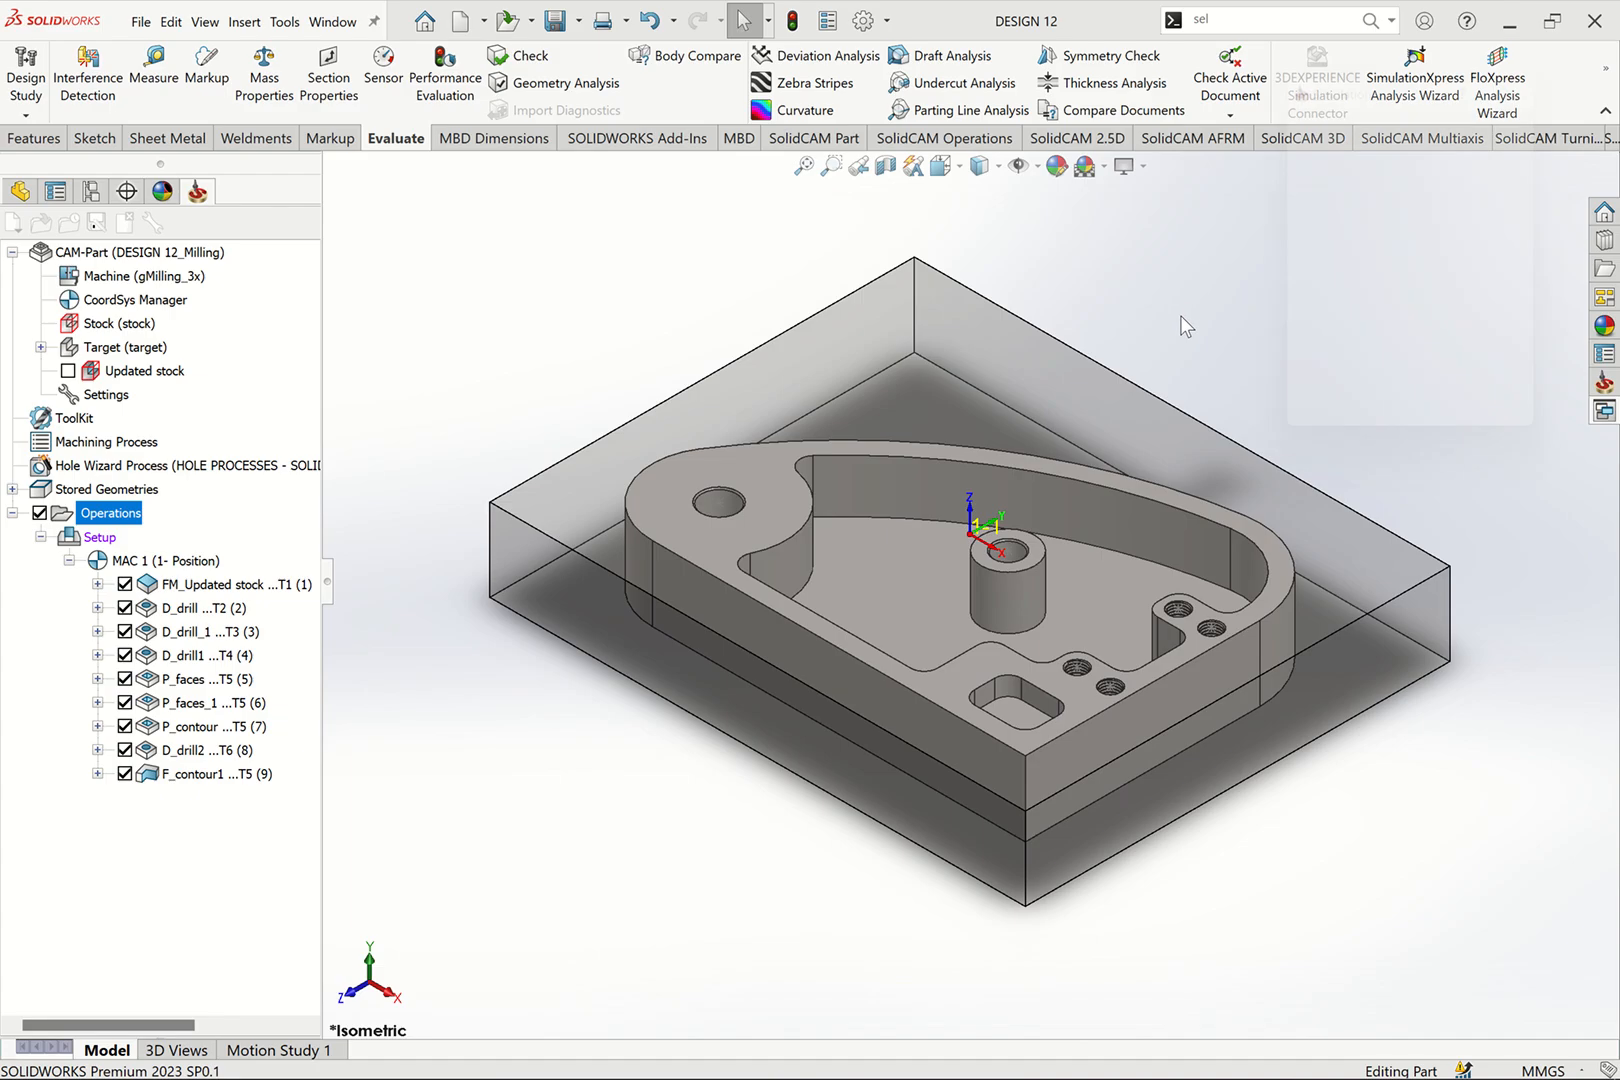
click(1422, 112)
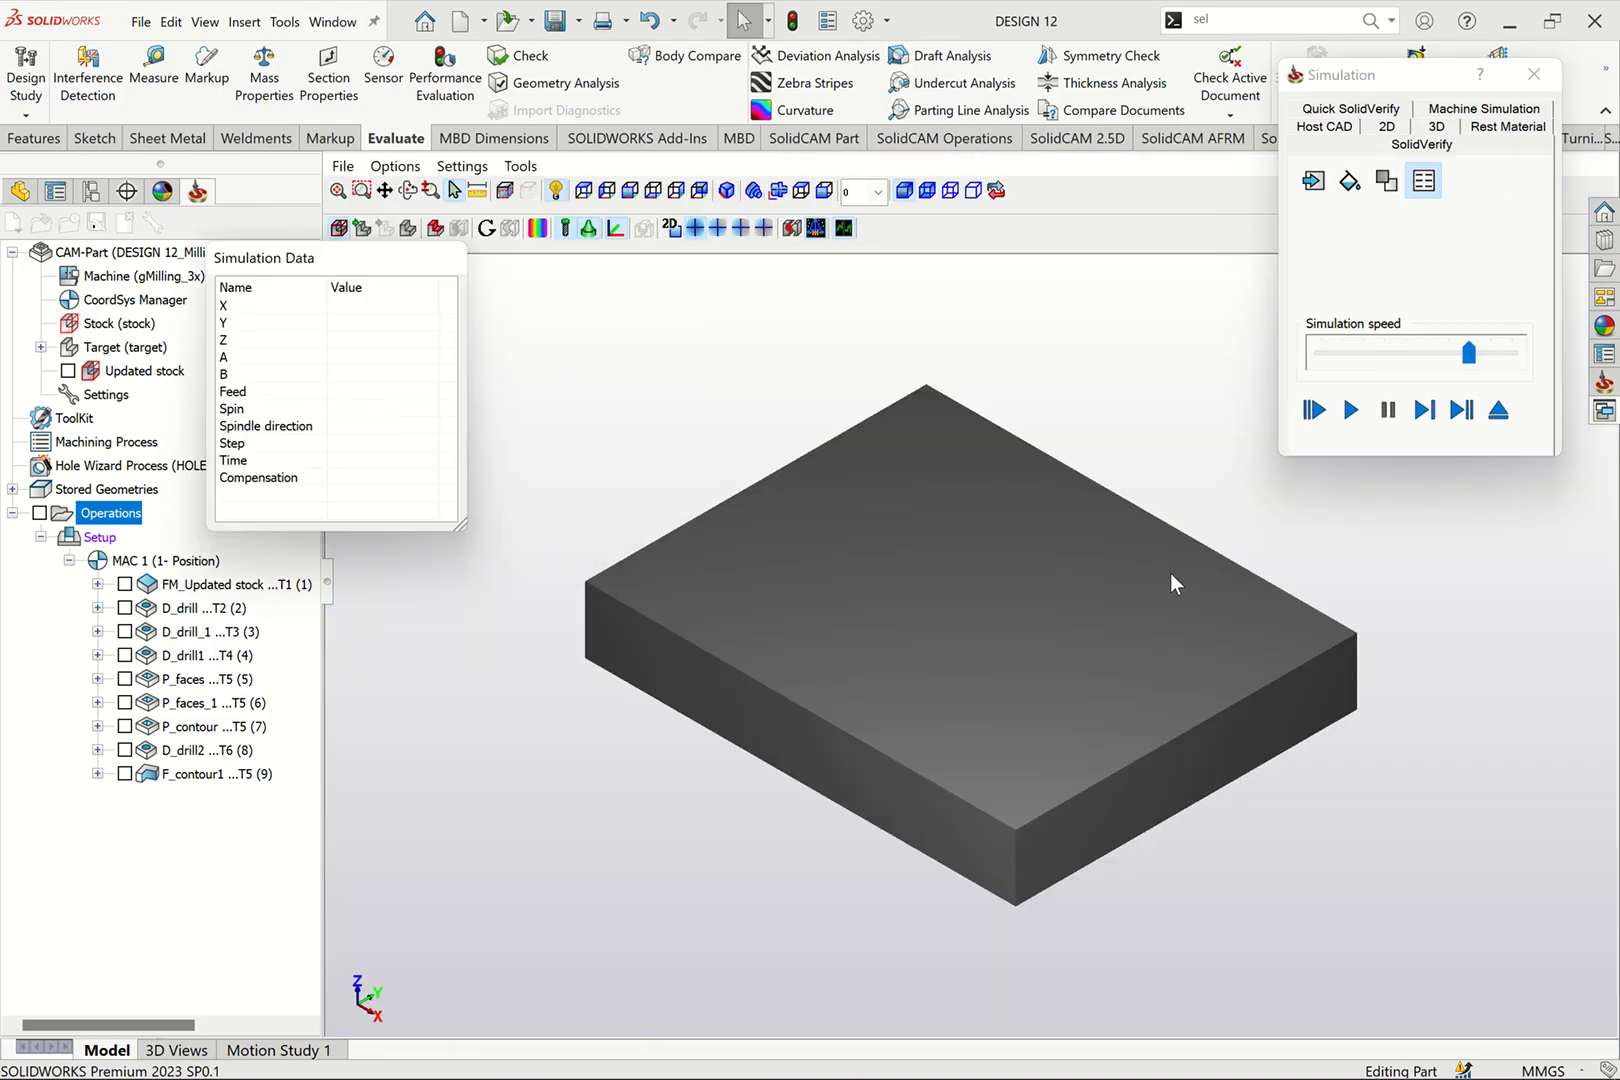
click(1350, 409)
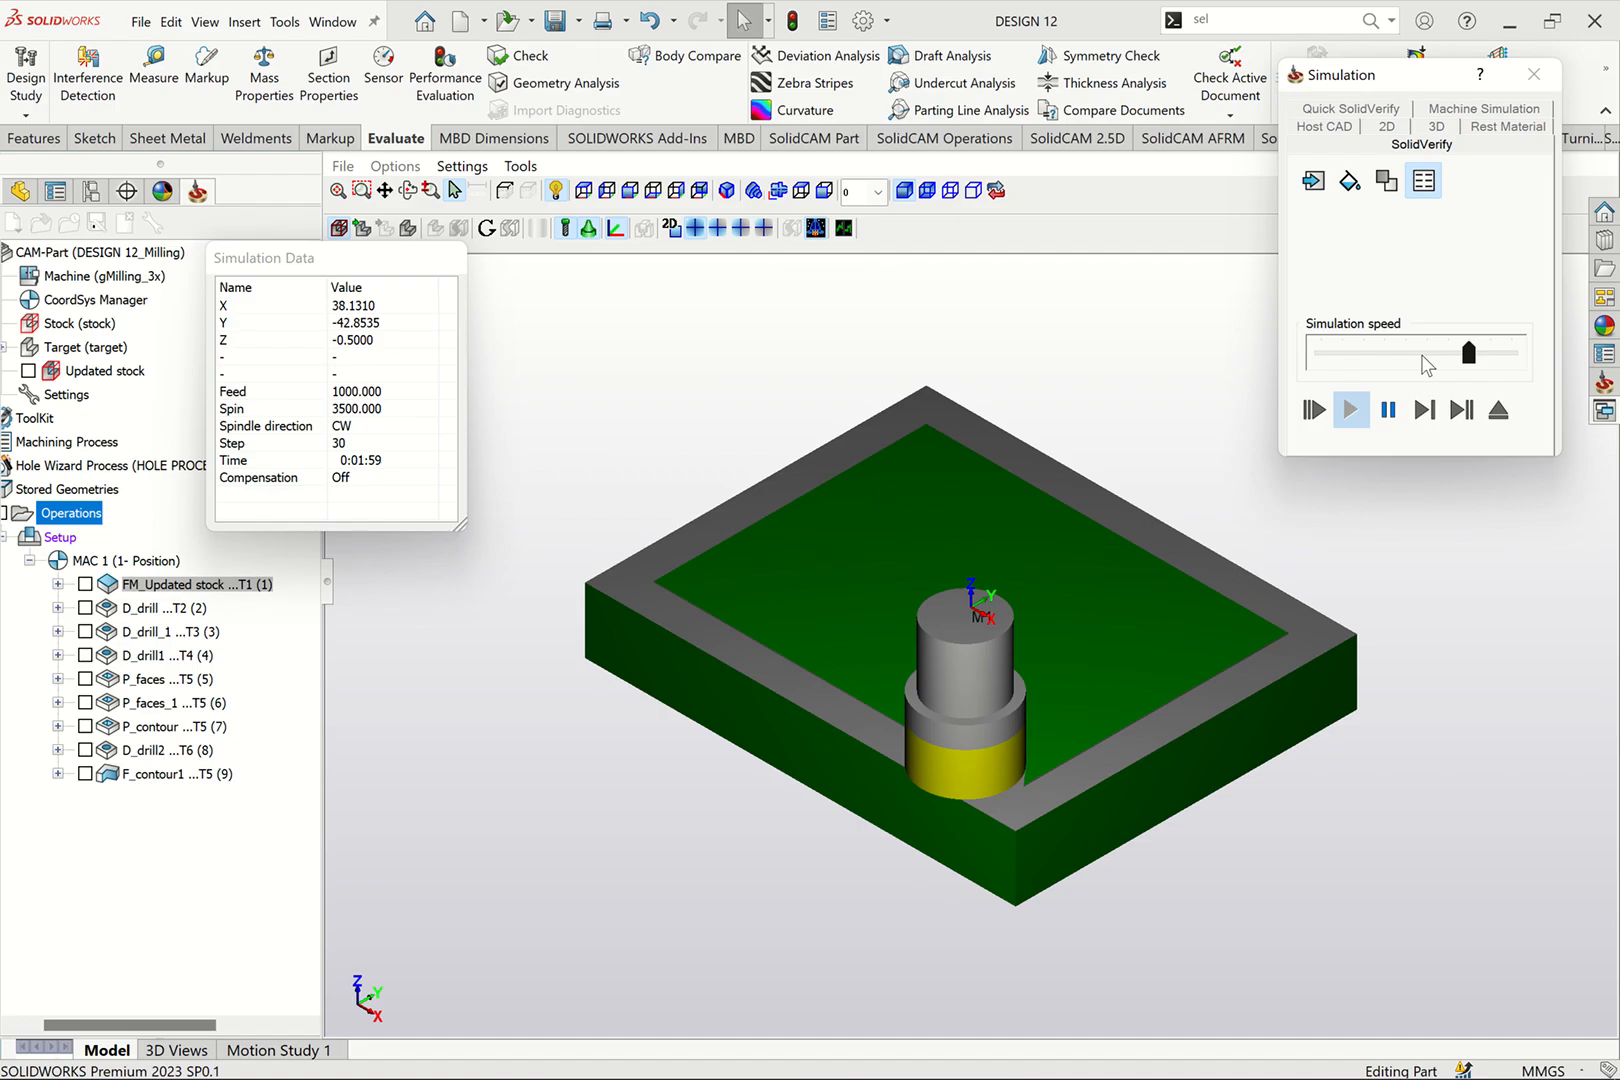
drag(1468, 352, 1407, 354)
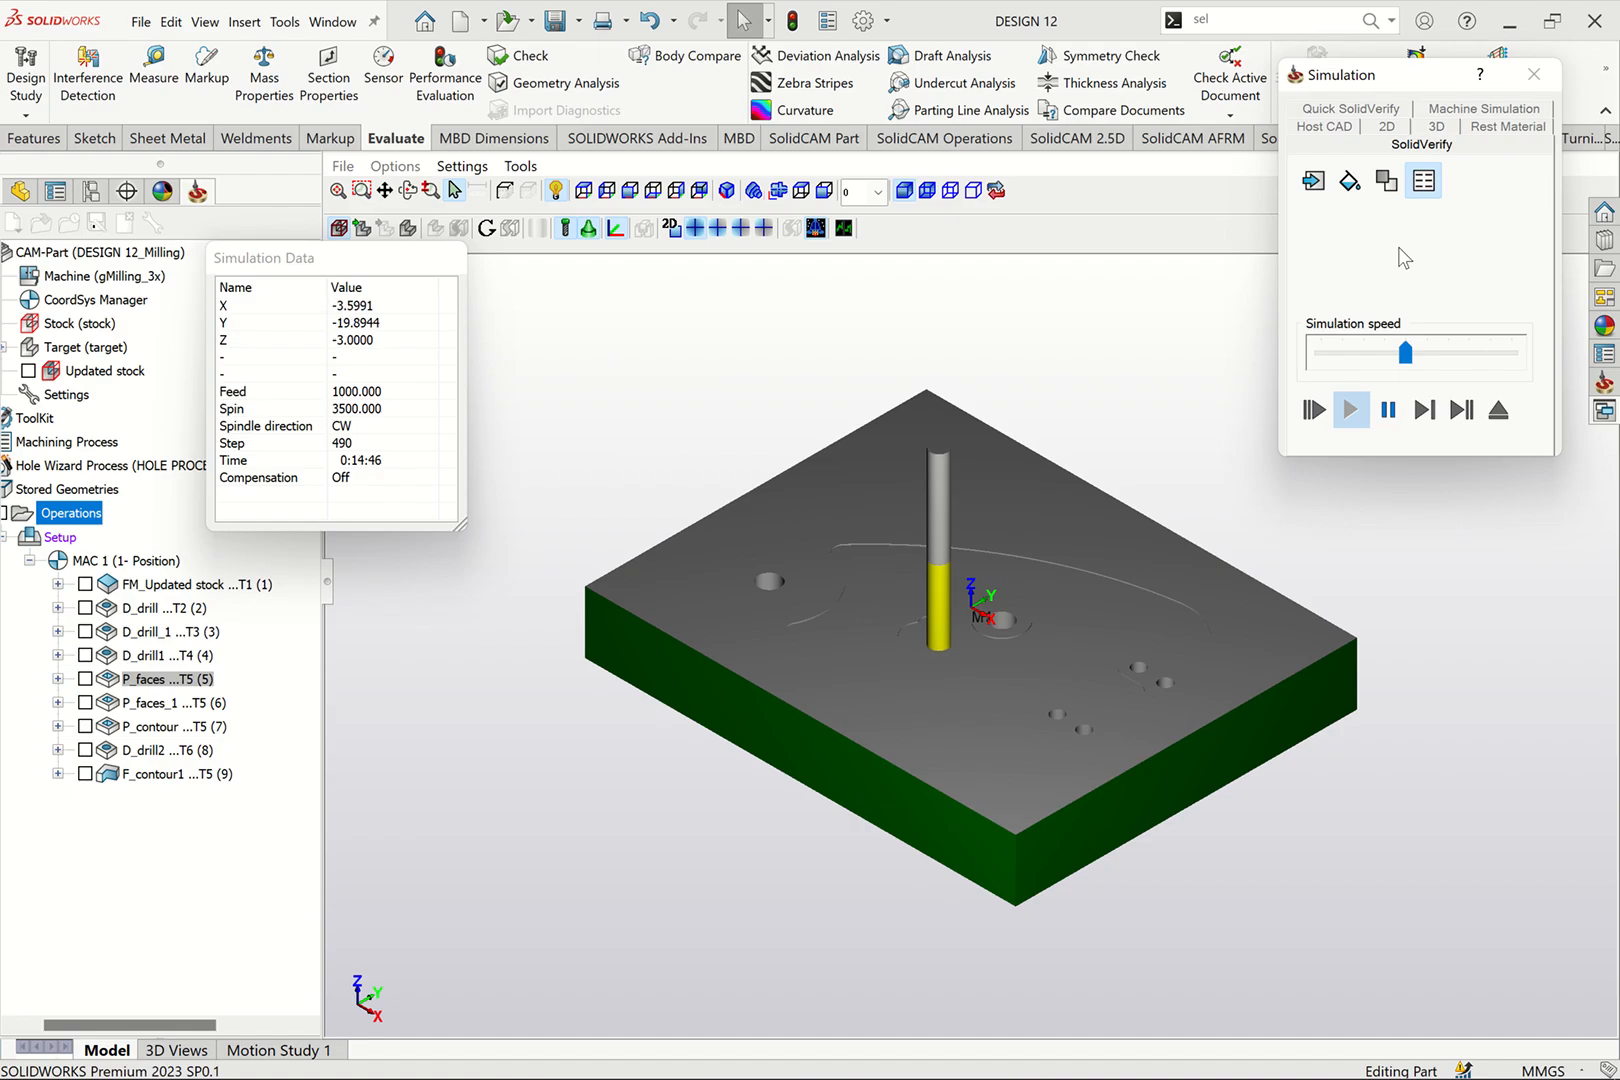
click(1254, 609)
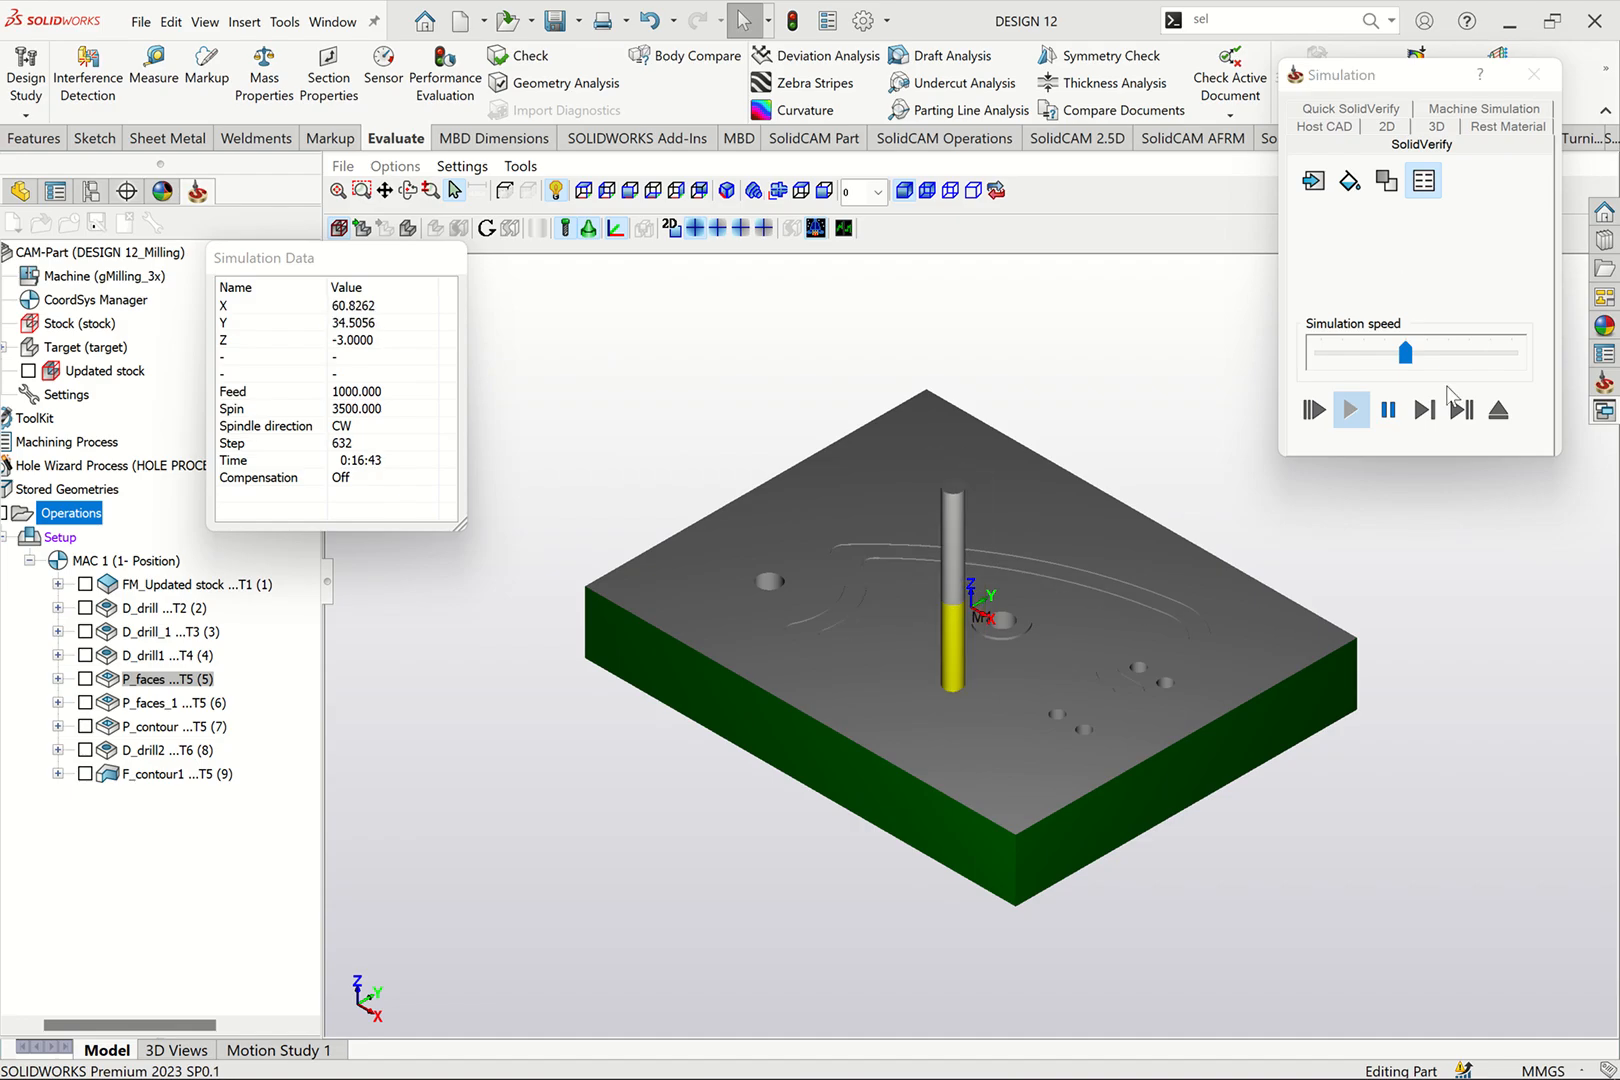
click(1353, 192)
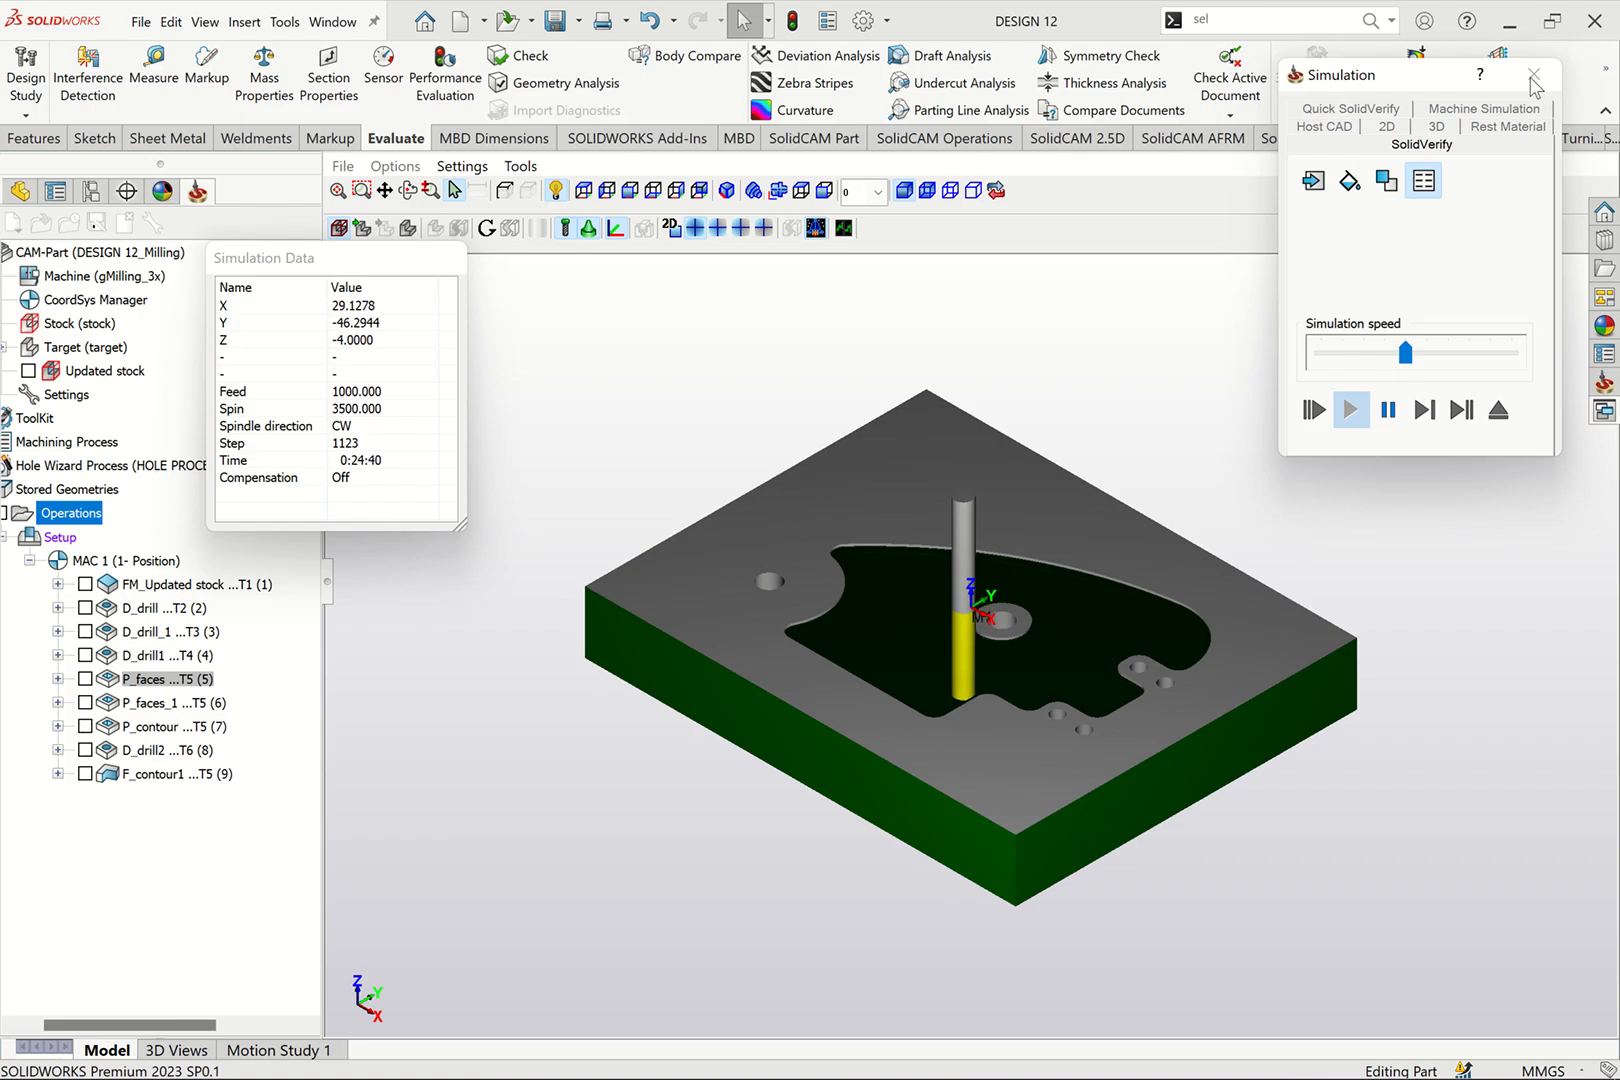
click(1385, 410)
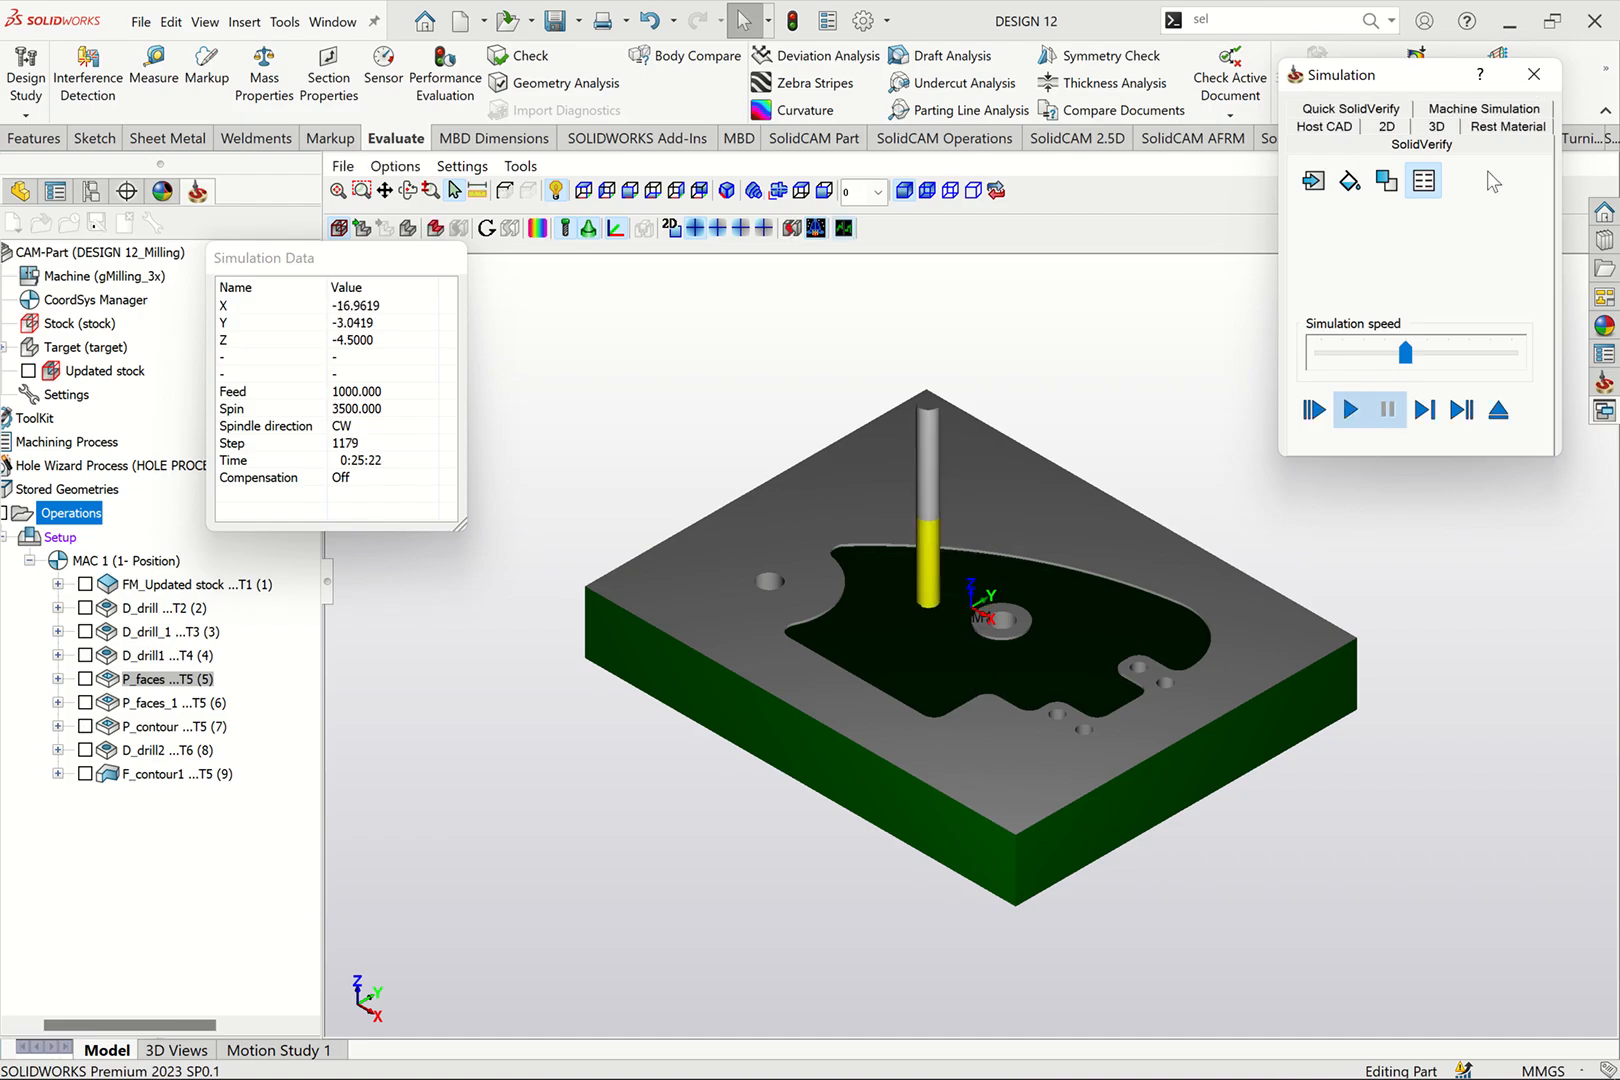
click(1533, 74)
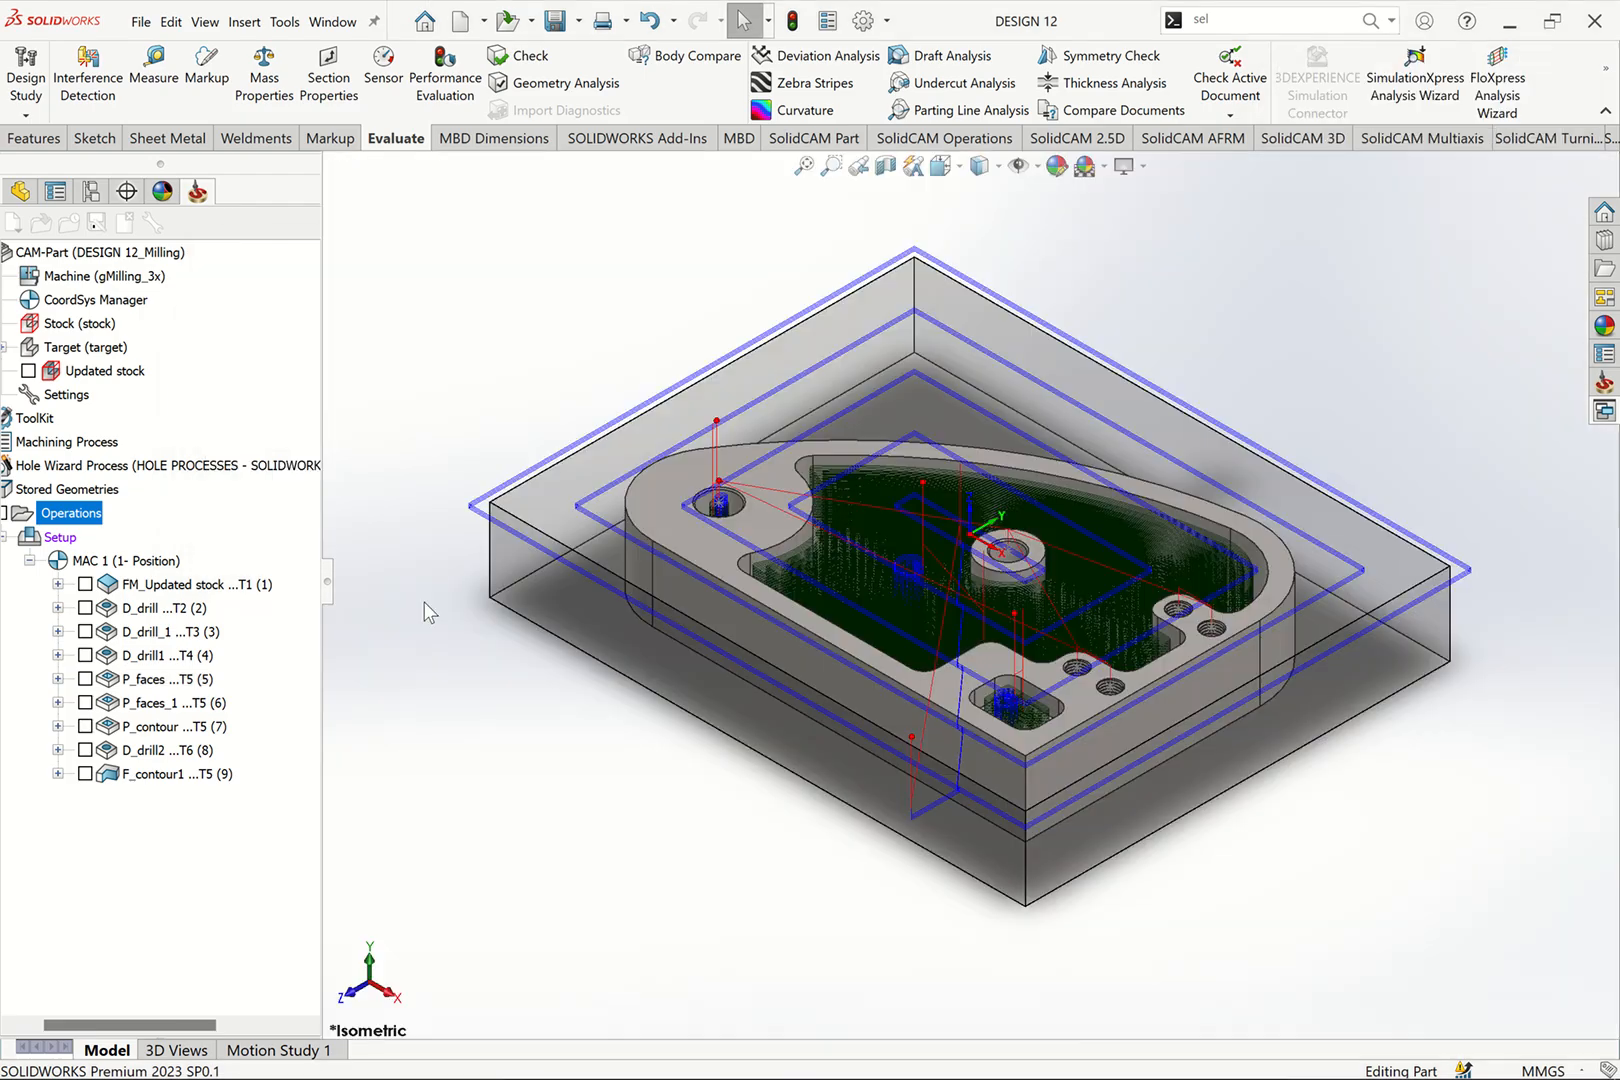
Step: Reopen the simulation of all operations and play it in SolidVerify mode
right_click(76, 515)
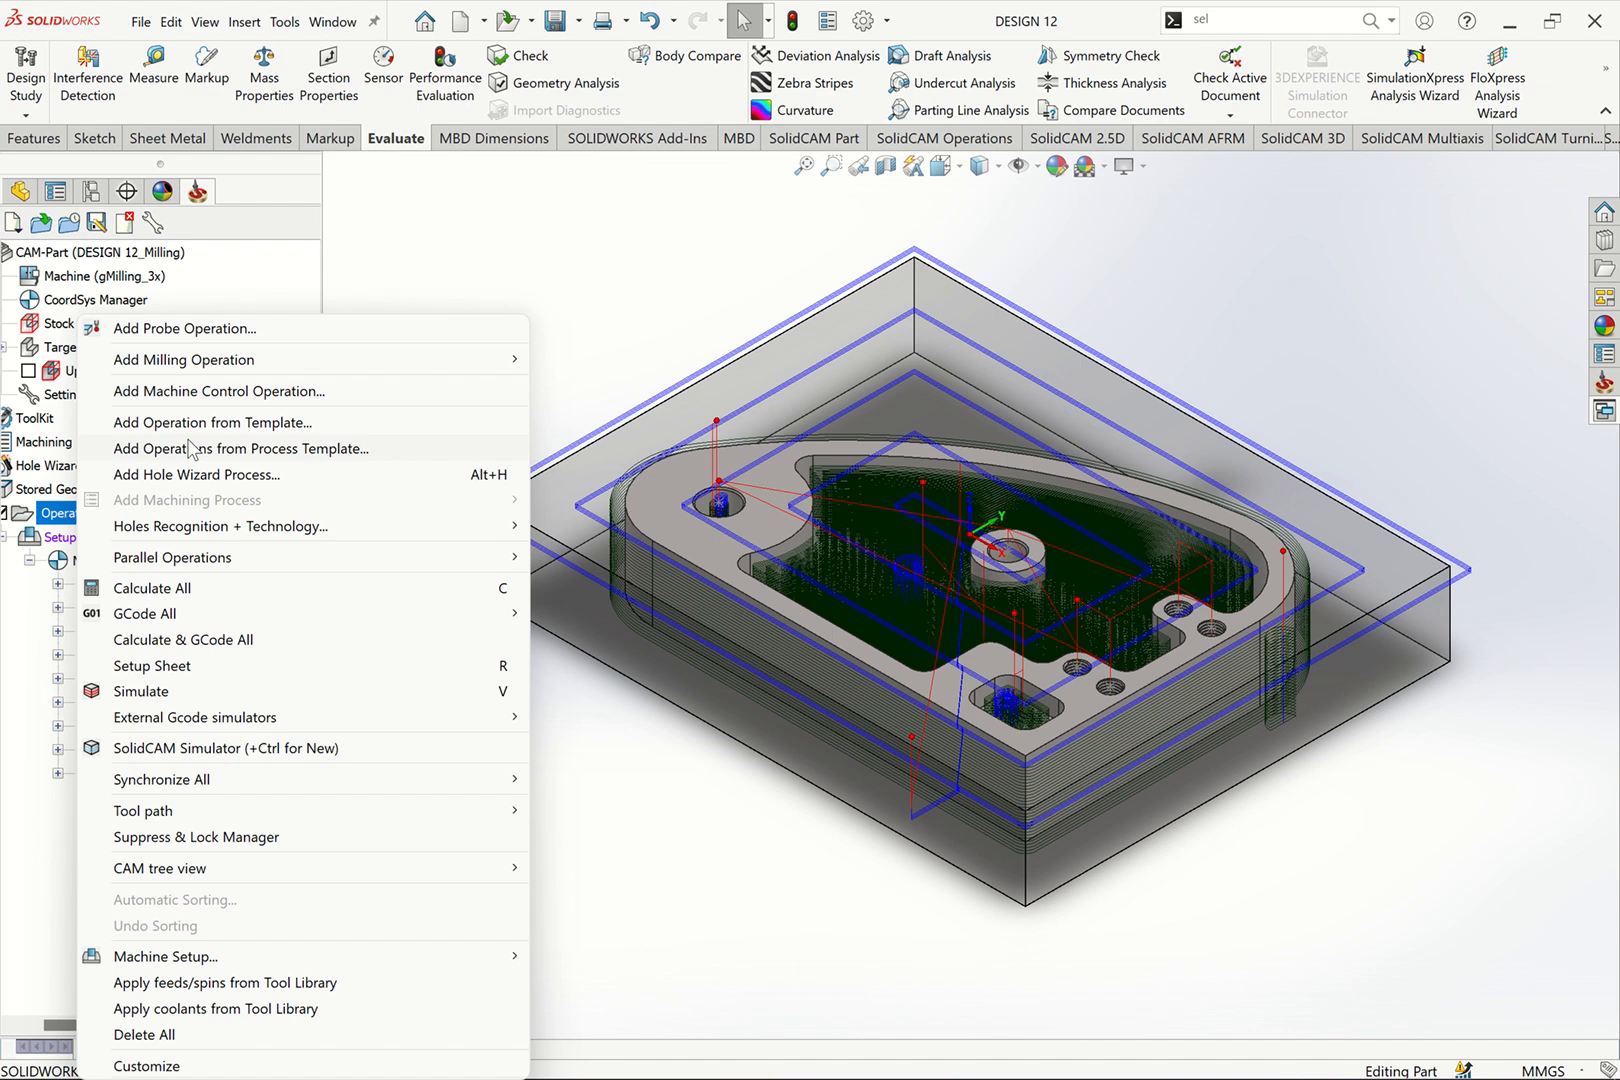
click(198, 692)
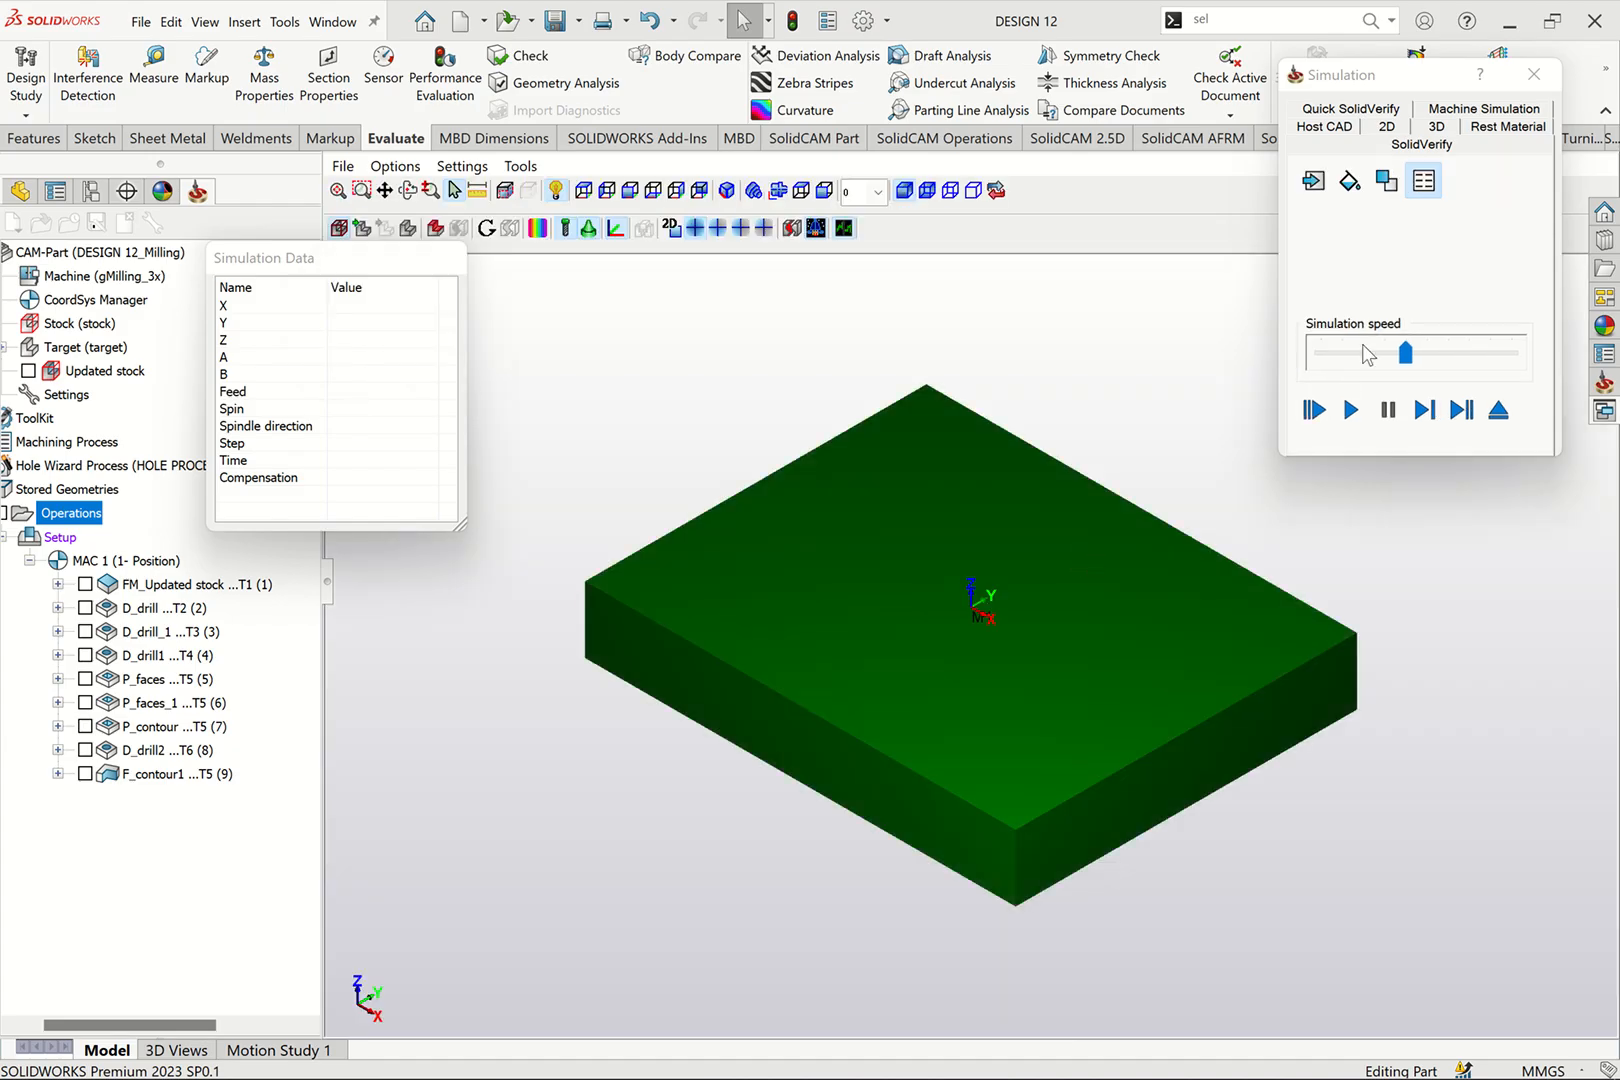
click(1350, 181)
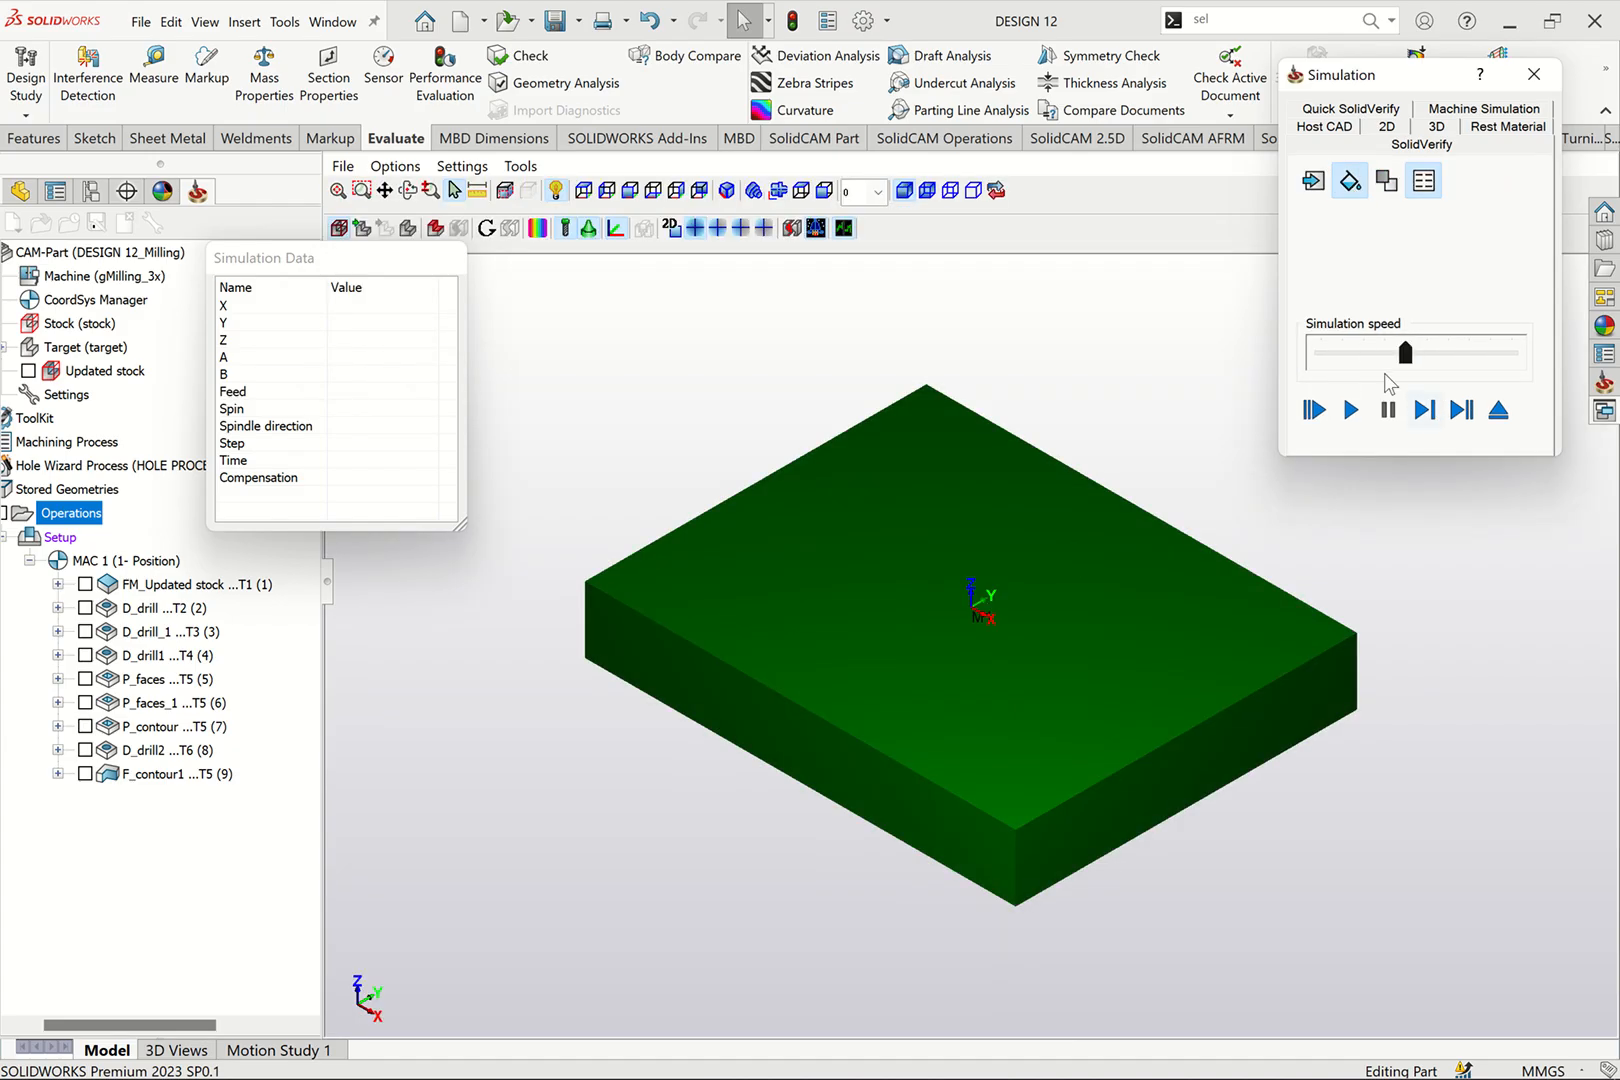
click(1350, 409)
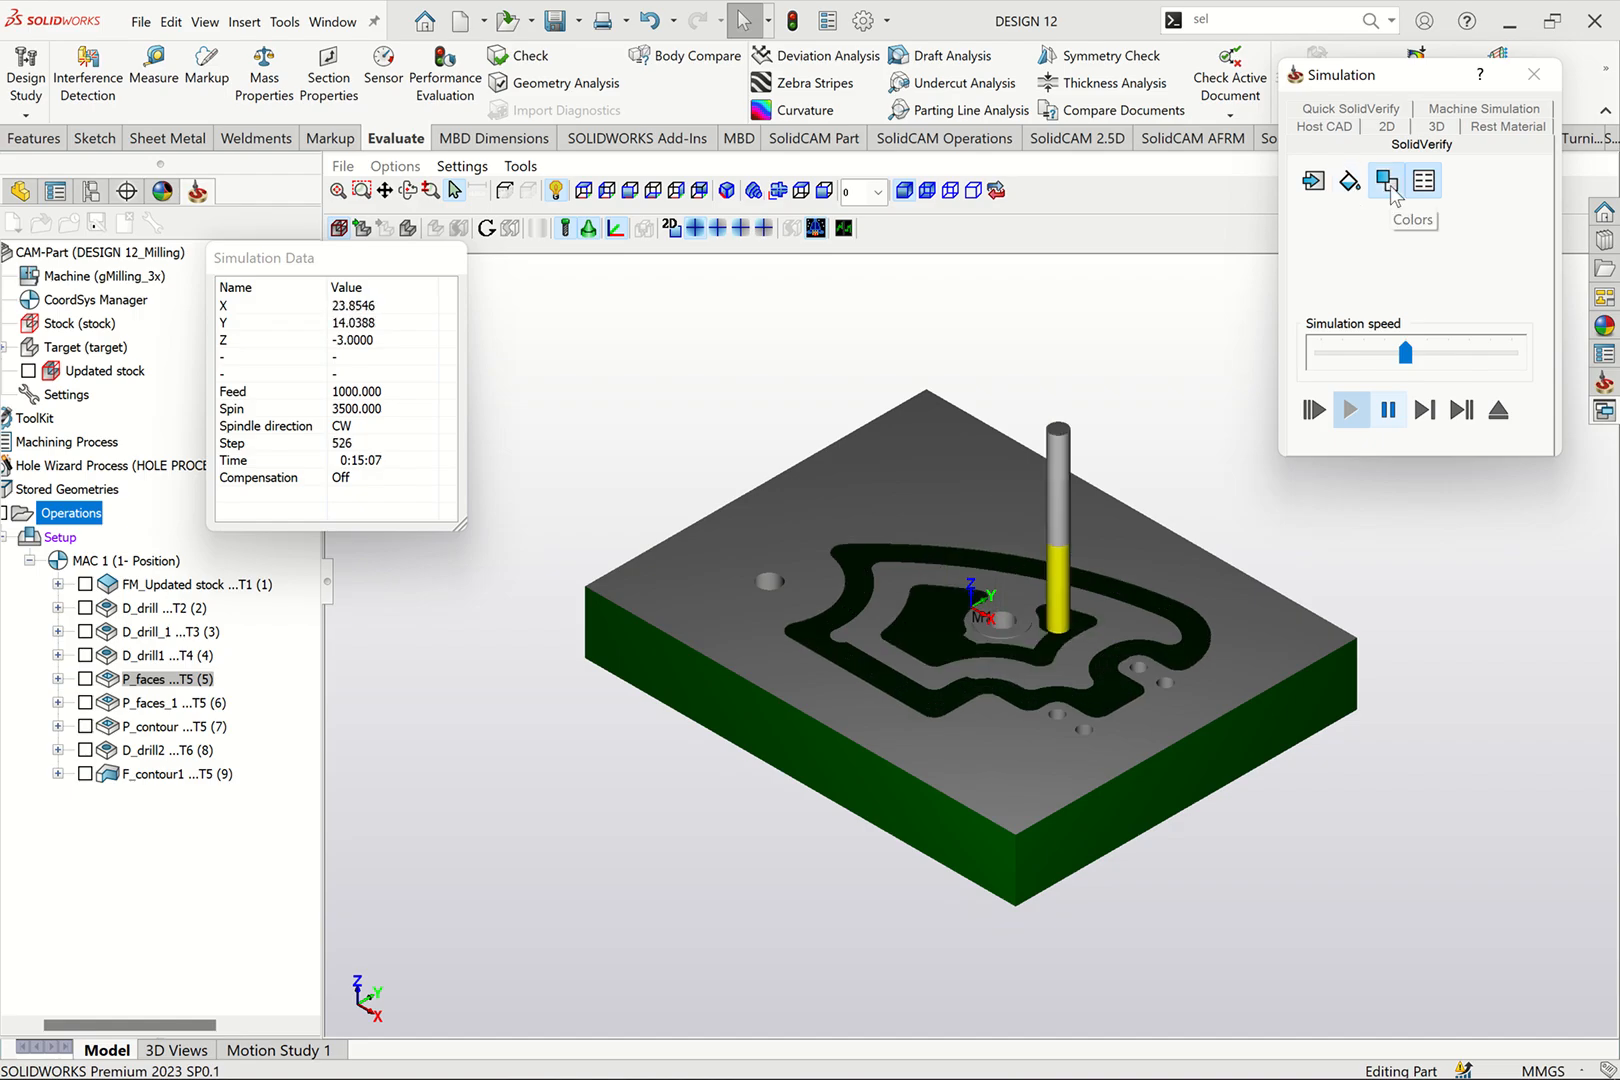
Step: Assign a custom purple (hue 177, saturation 208, luminance 120) to the Lead In/Out motion in the simulation colors and save it among the custom colors
click(1390, 186)
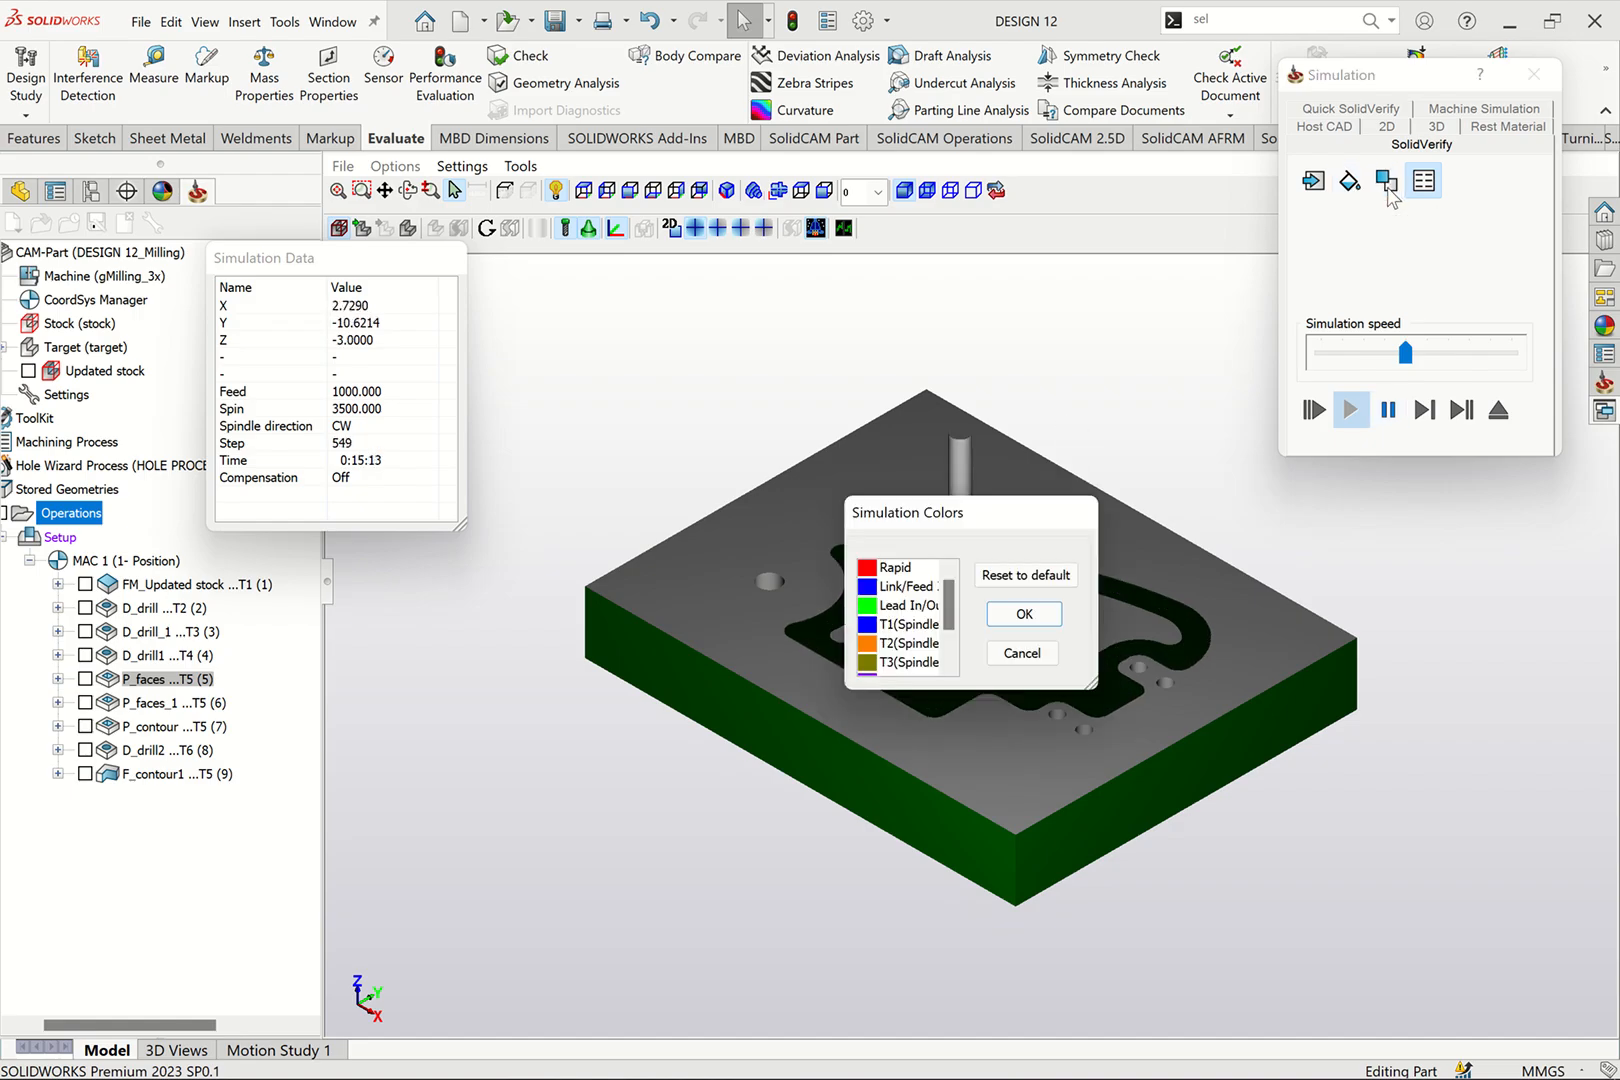
double_click(880, 617)
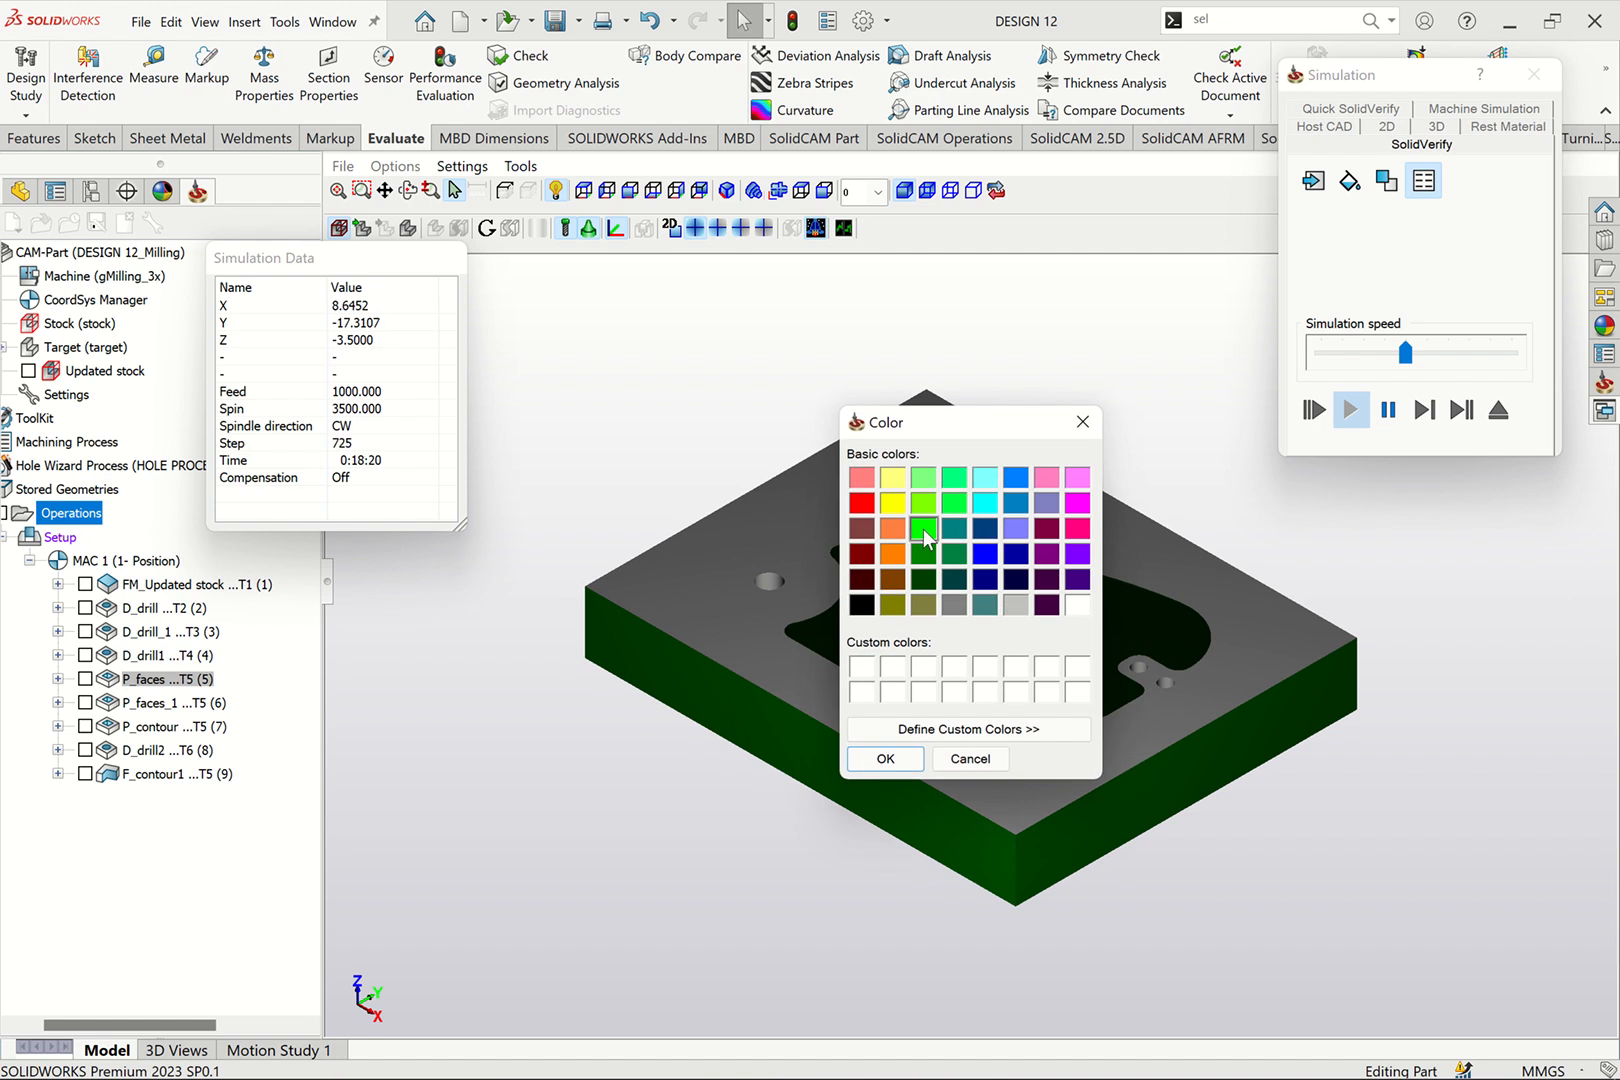
click(985, 477)
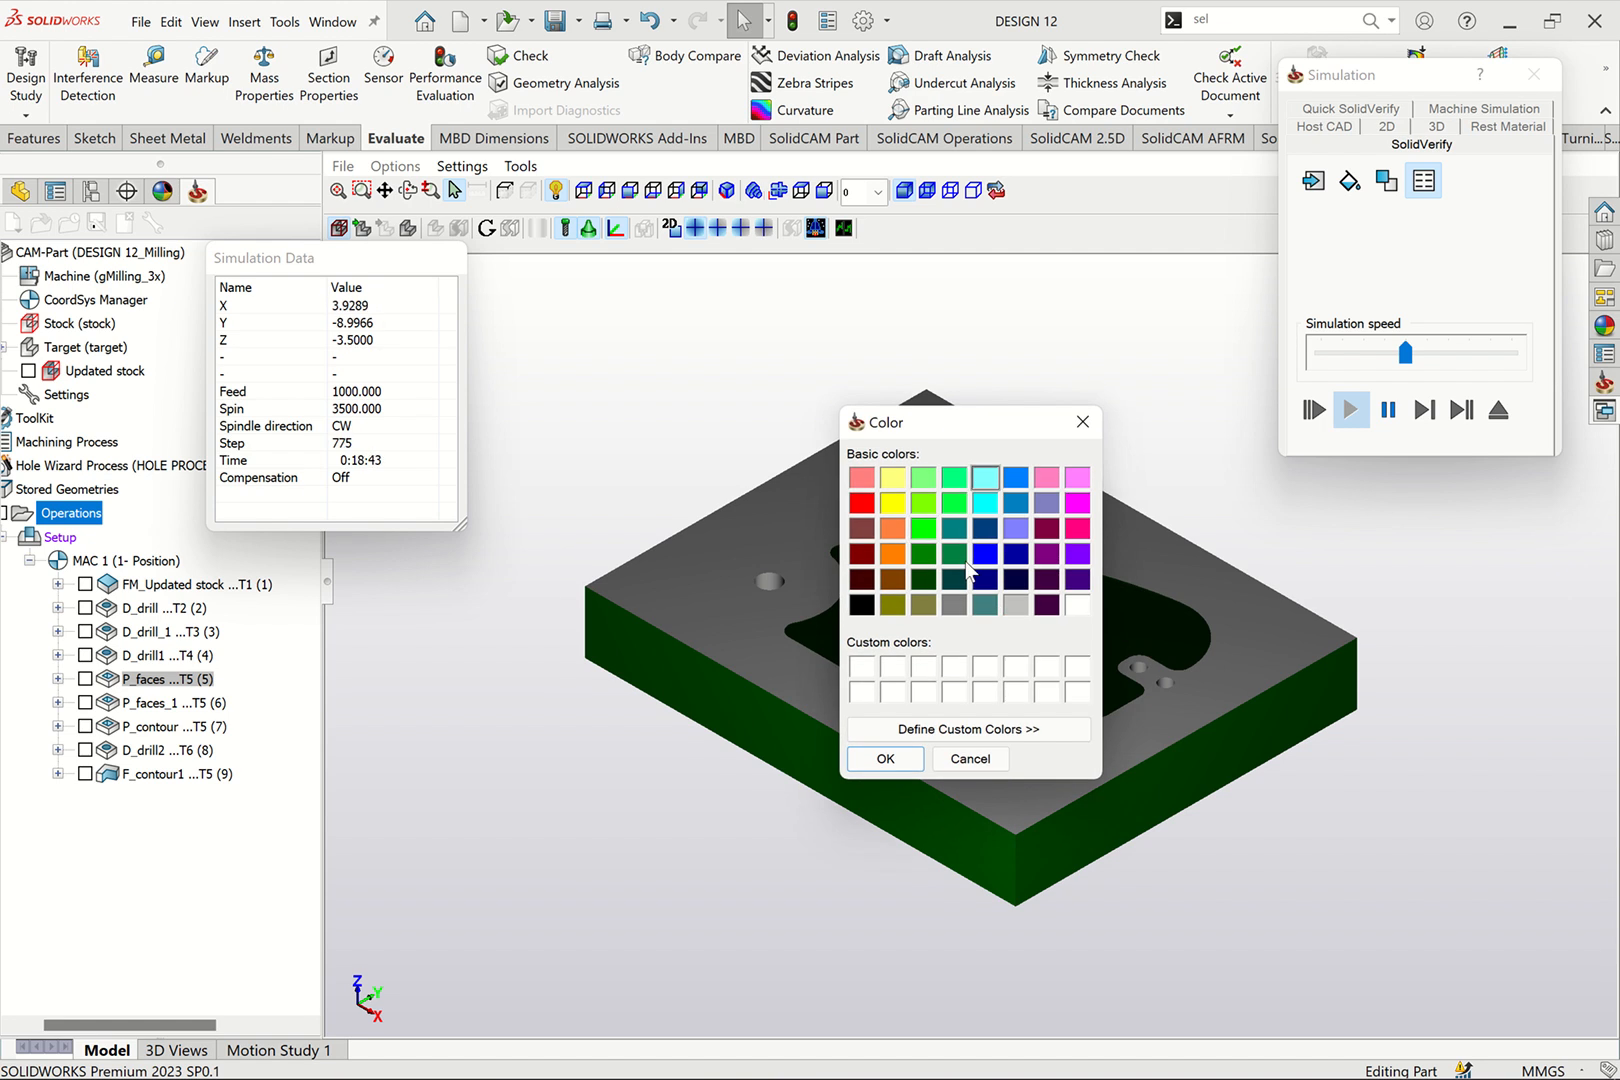
click(923, 530)
click(940, 729)
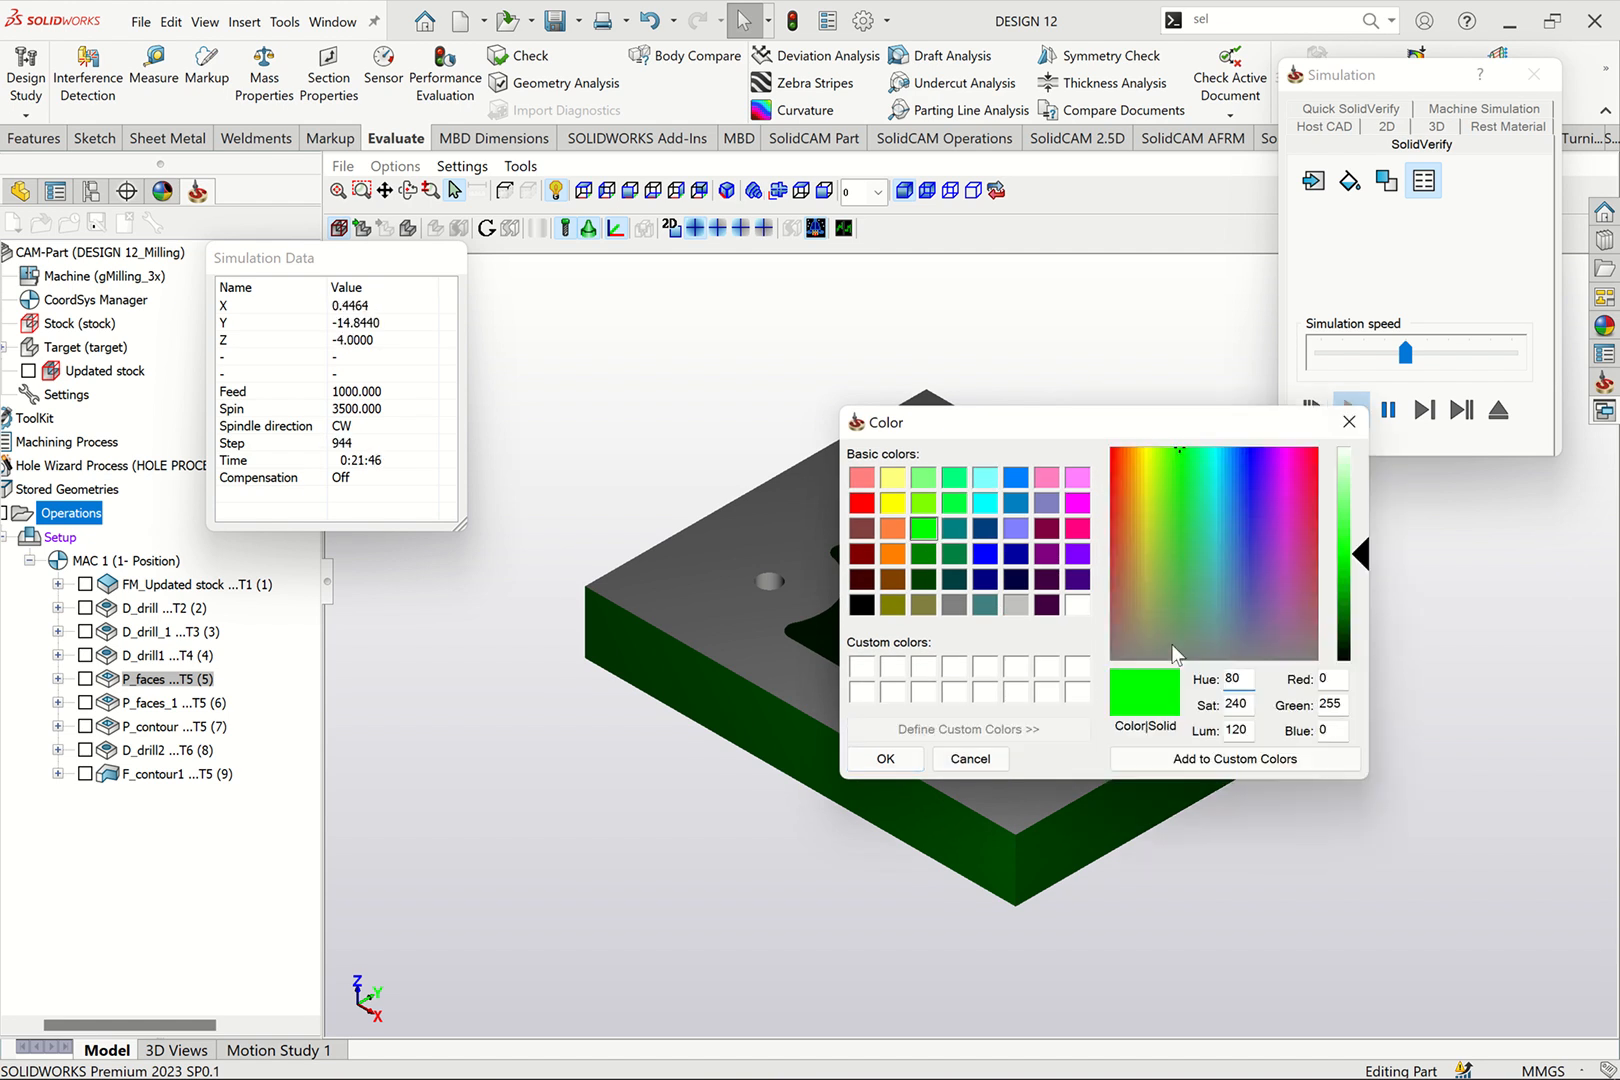
click(1265, 476)
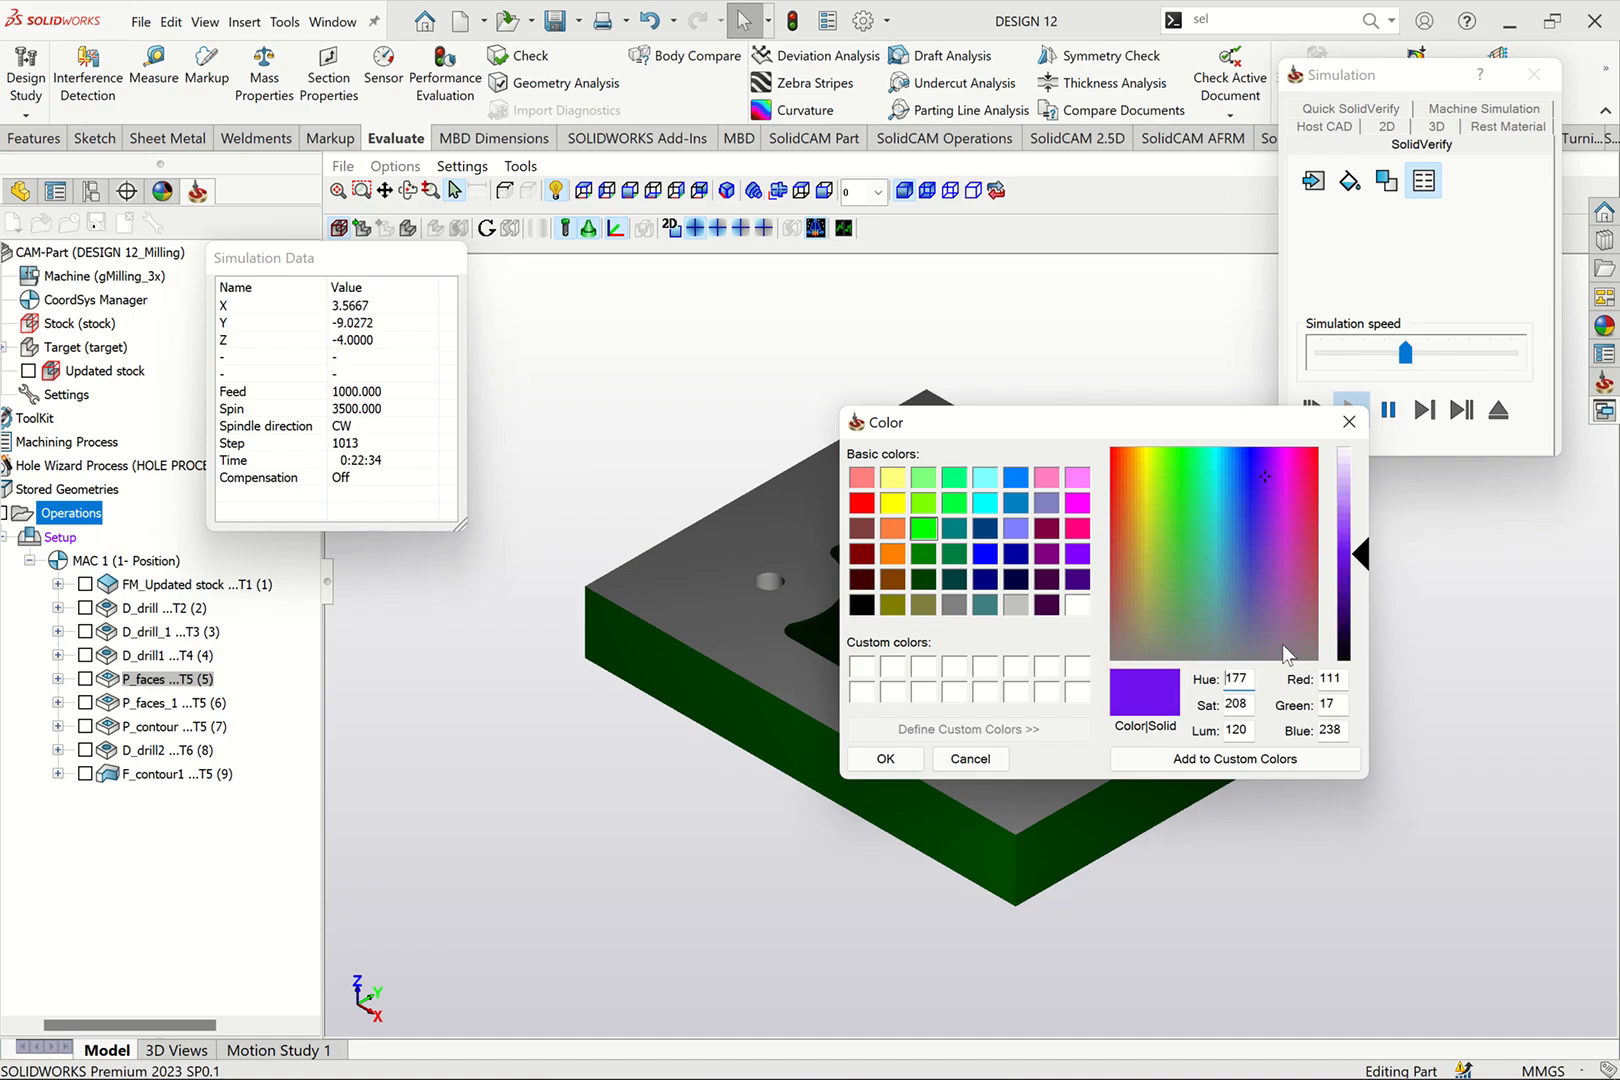
click(1203, 762)
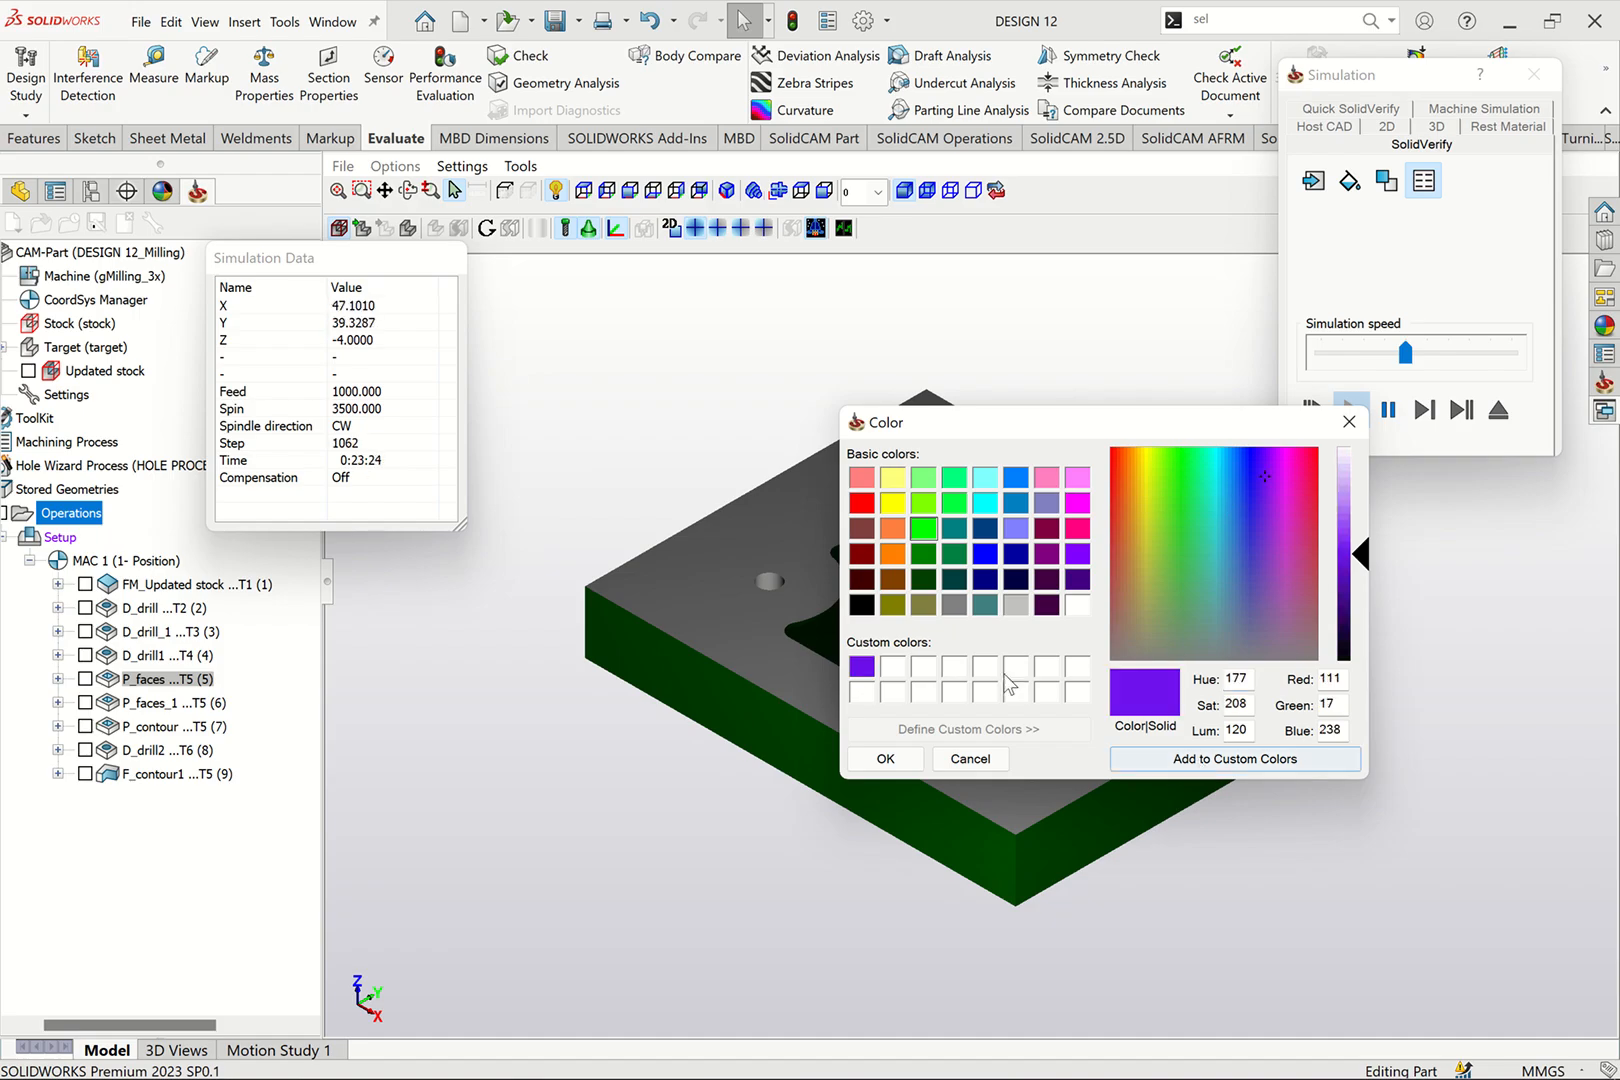
click(885, 758)
click(1058, 614)
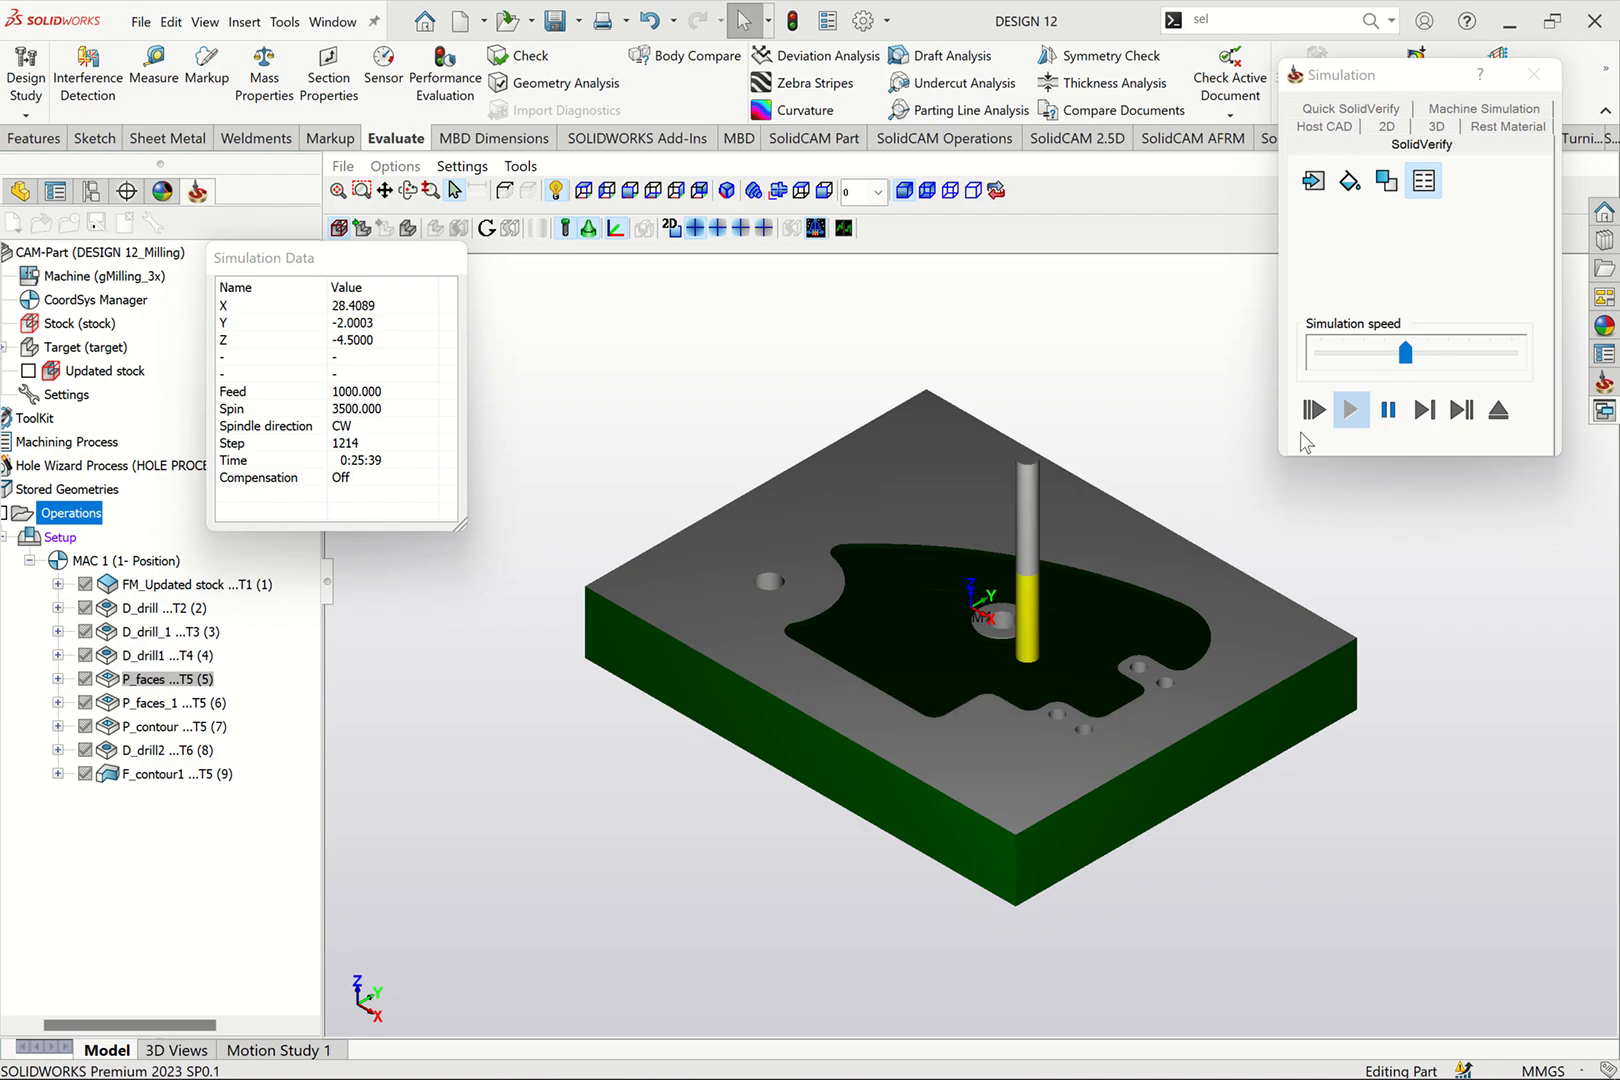
Step: Recheck the simulation color list and switch the coloring mode of the machined surfaces
click(1388, 197)
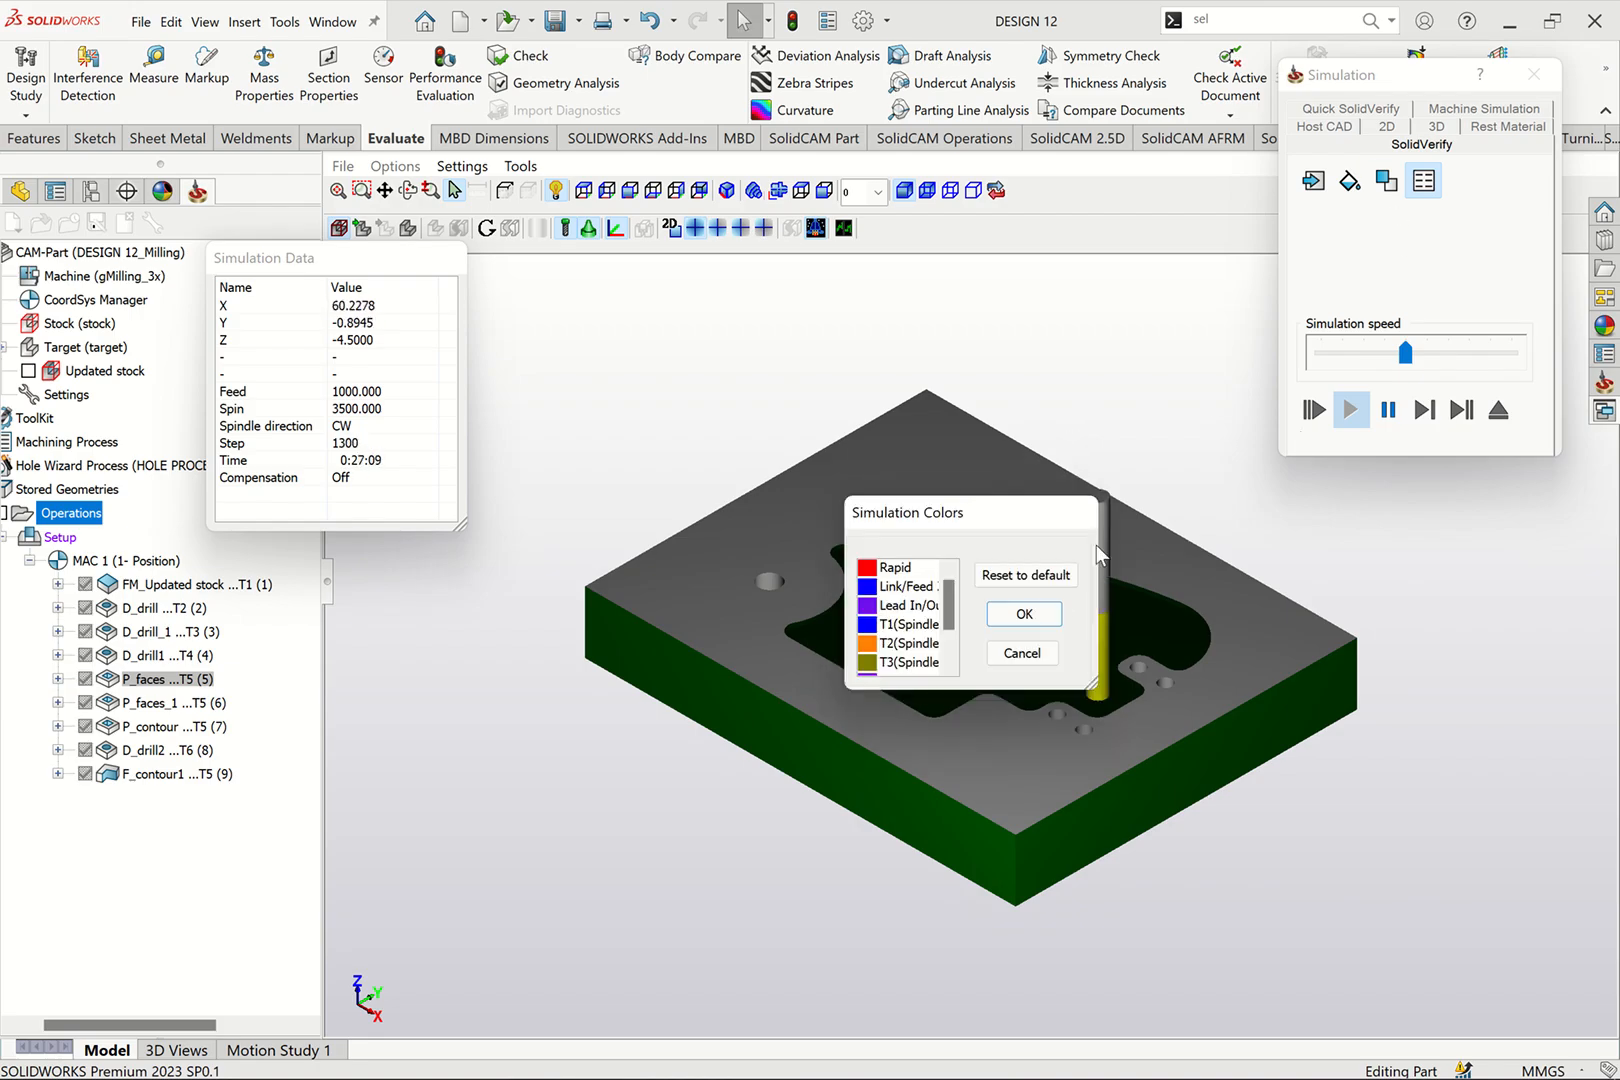
click(1030, 617)
click(1386, 181)
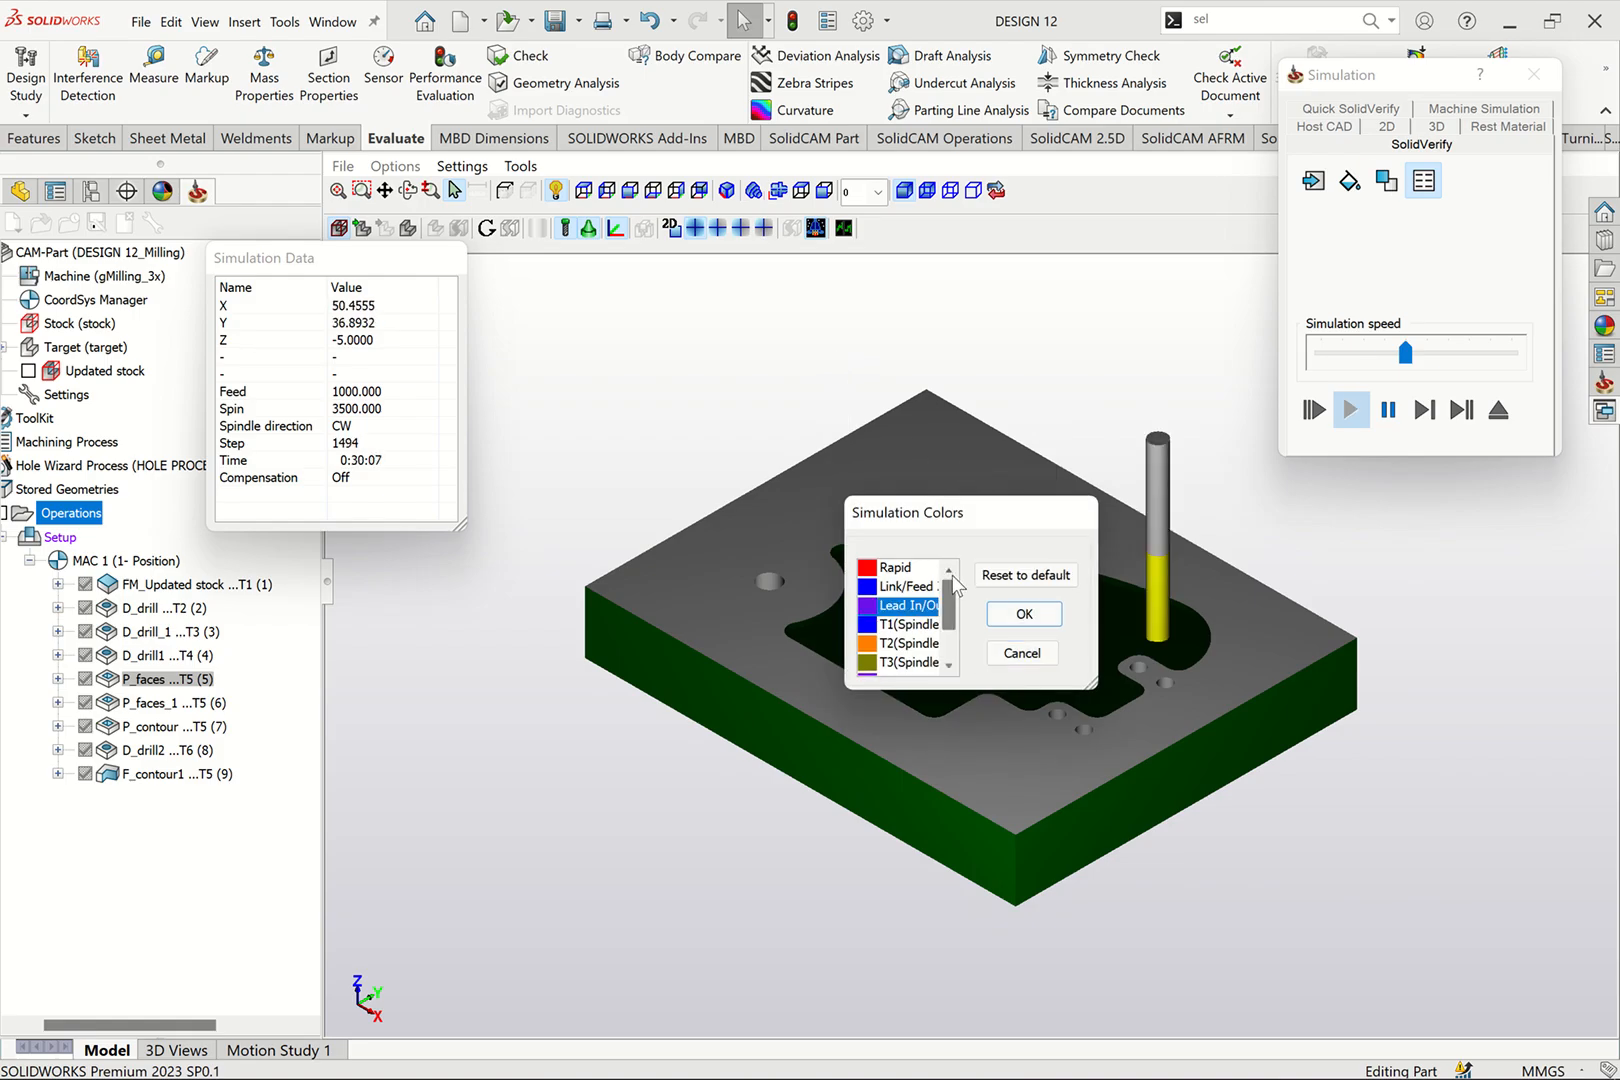
click(1025, 614)
click(1350, 181)
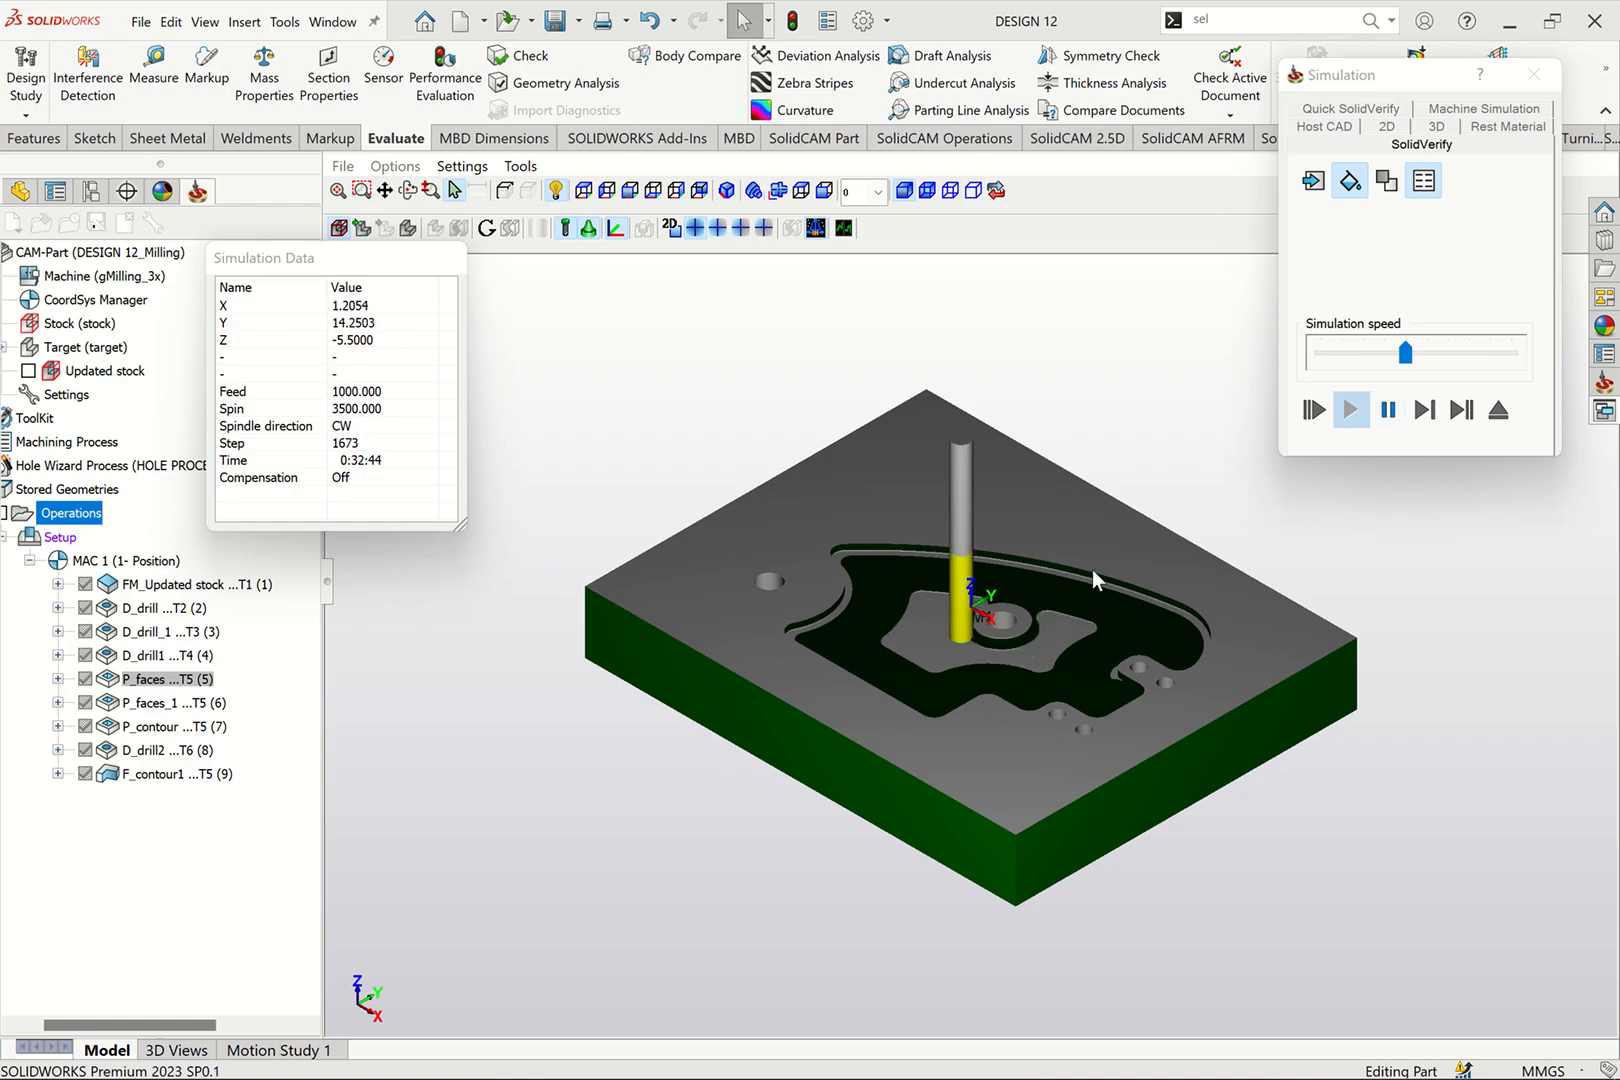
scroll(963, 637, up, 3)
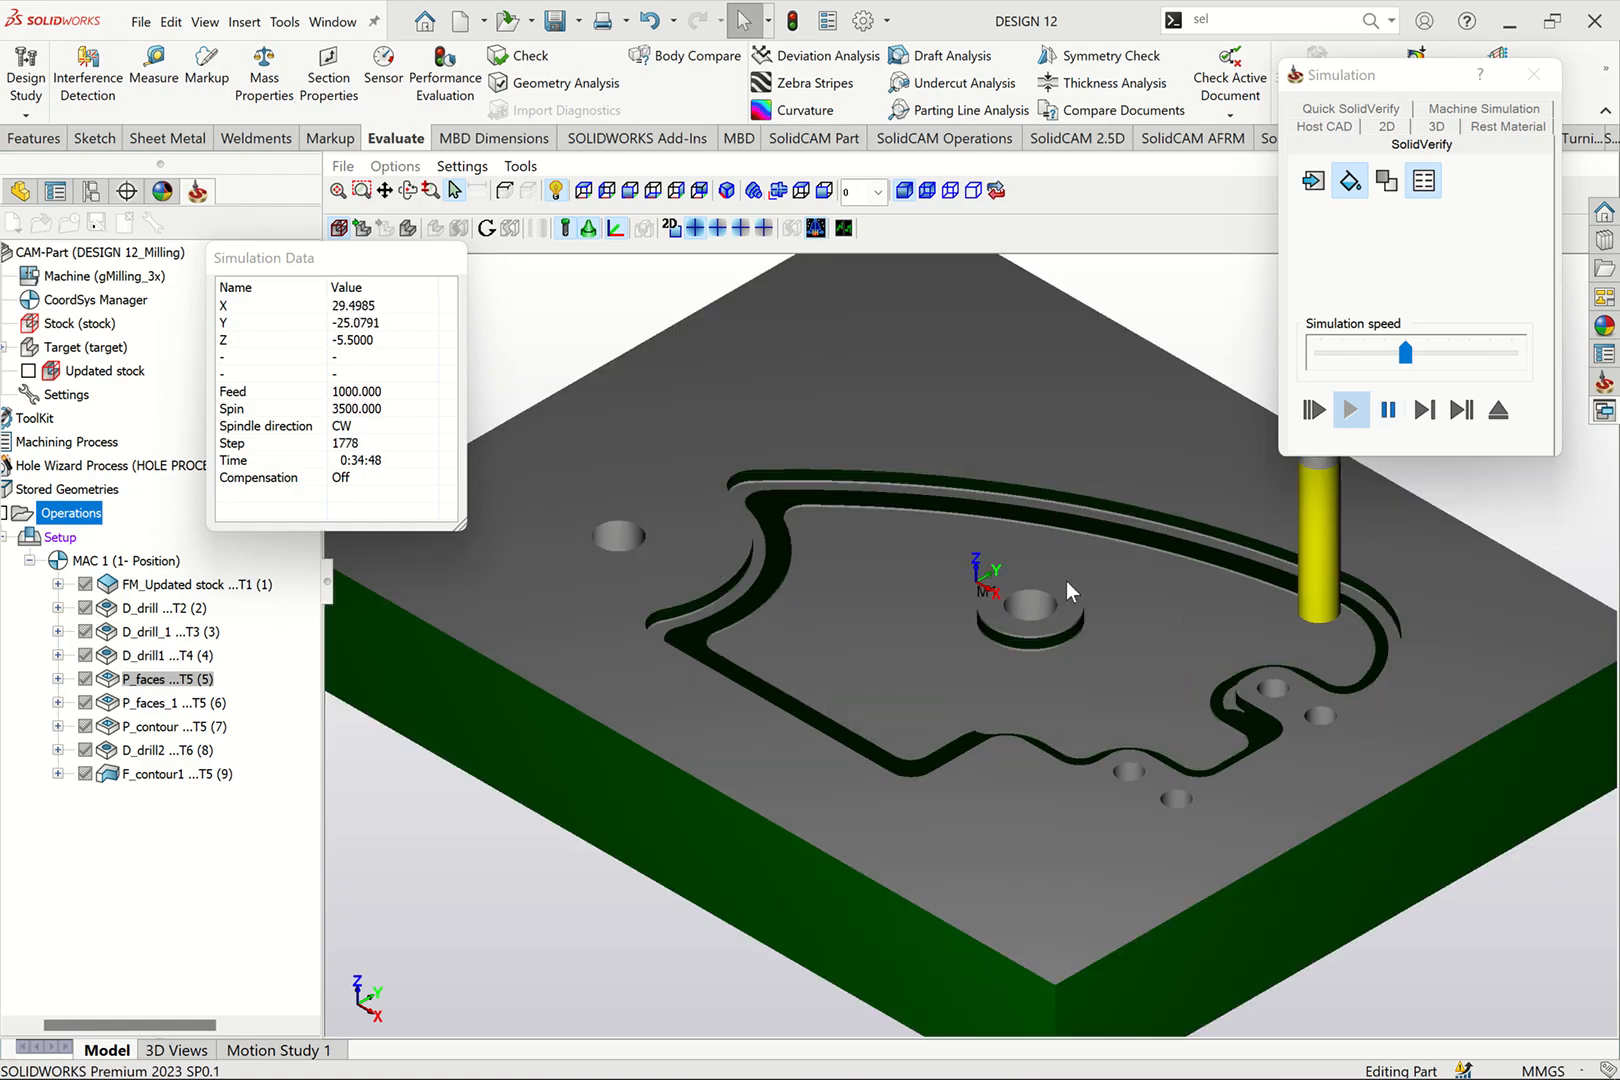
Step: Enable simulation stops on Tool change and Feed change, and move the stop options clear of the simulation data
click(1347, 183)
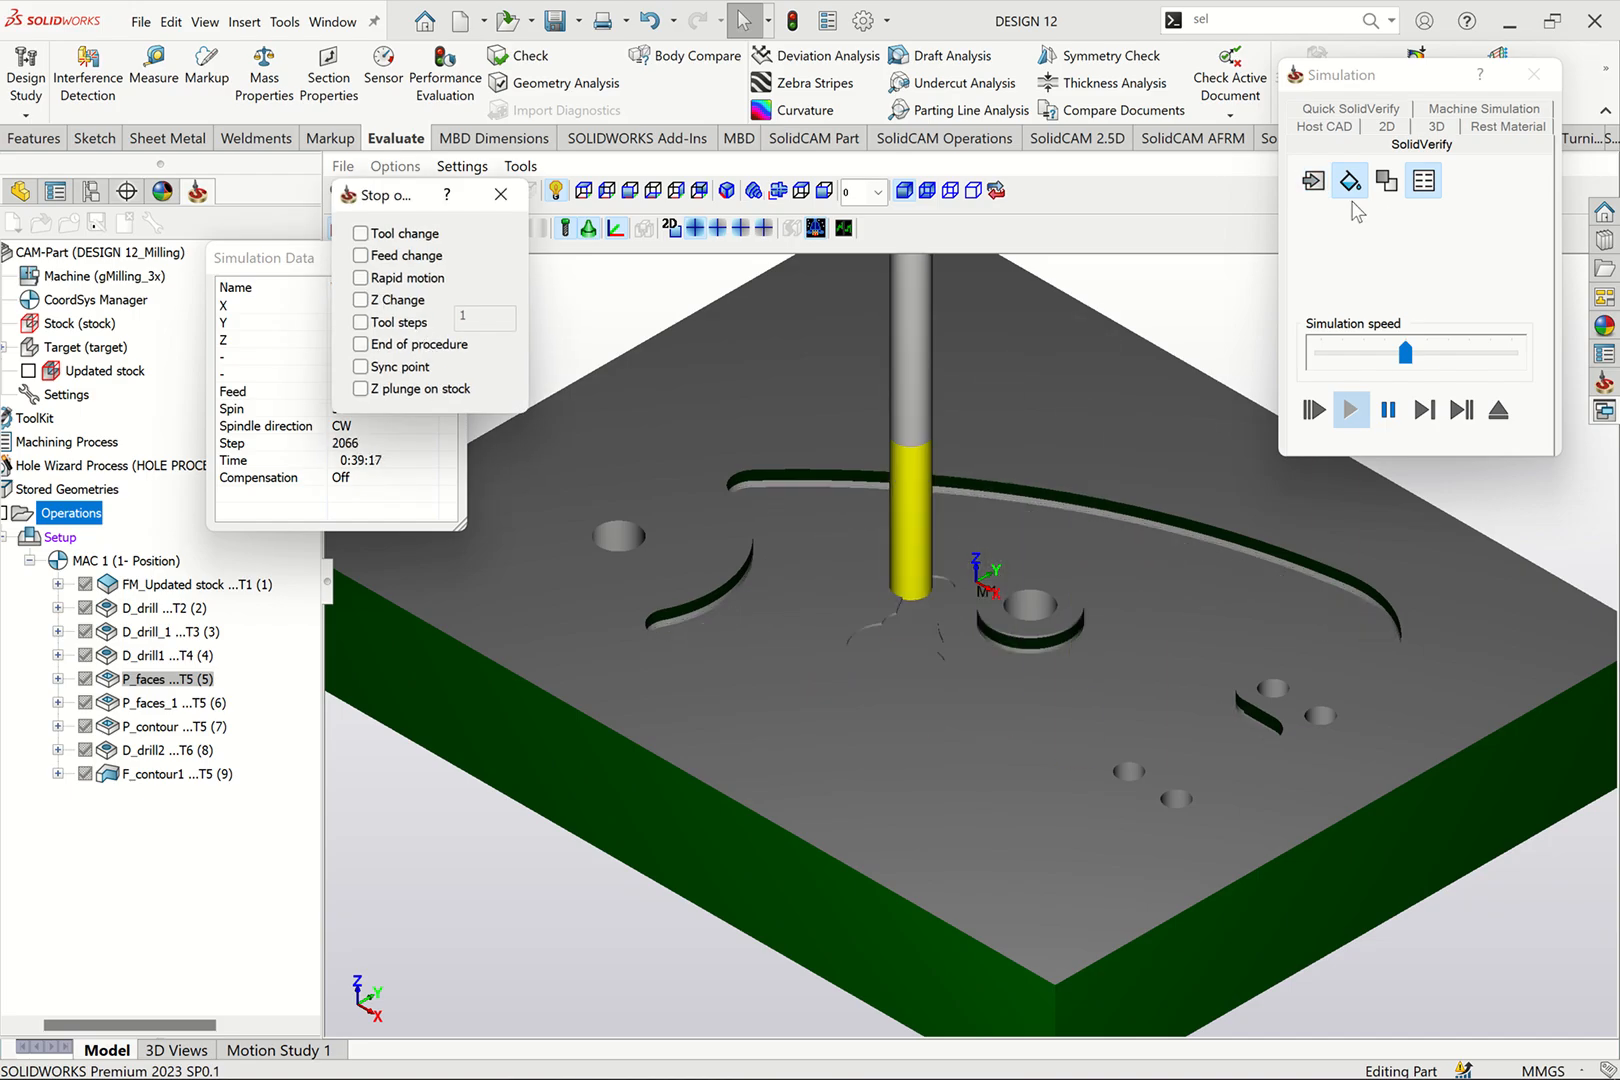
click(361, 234)
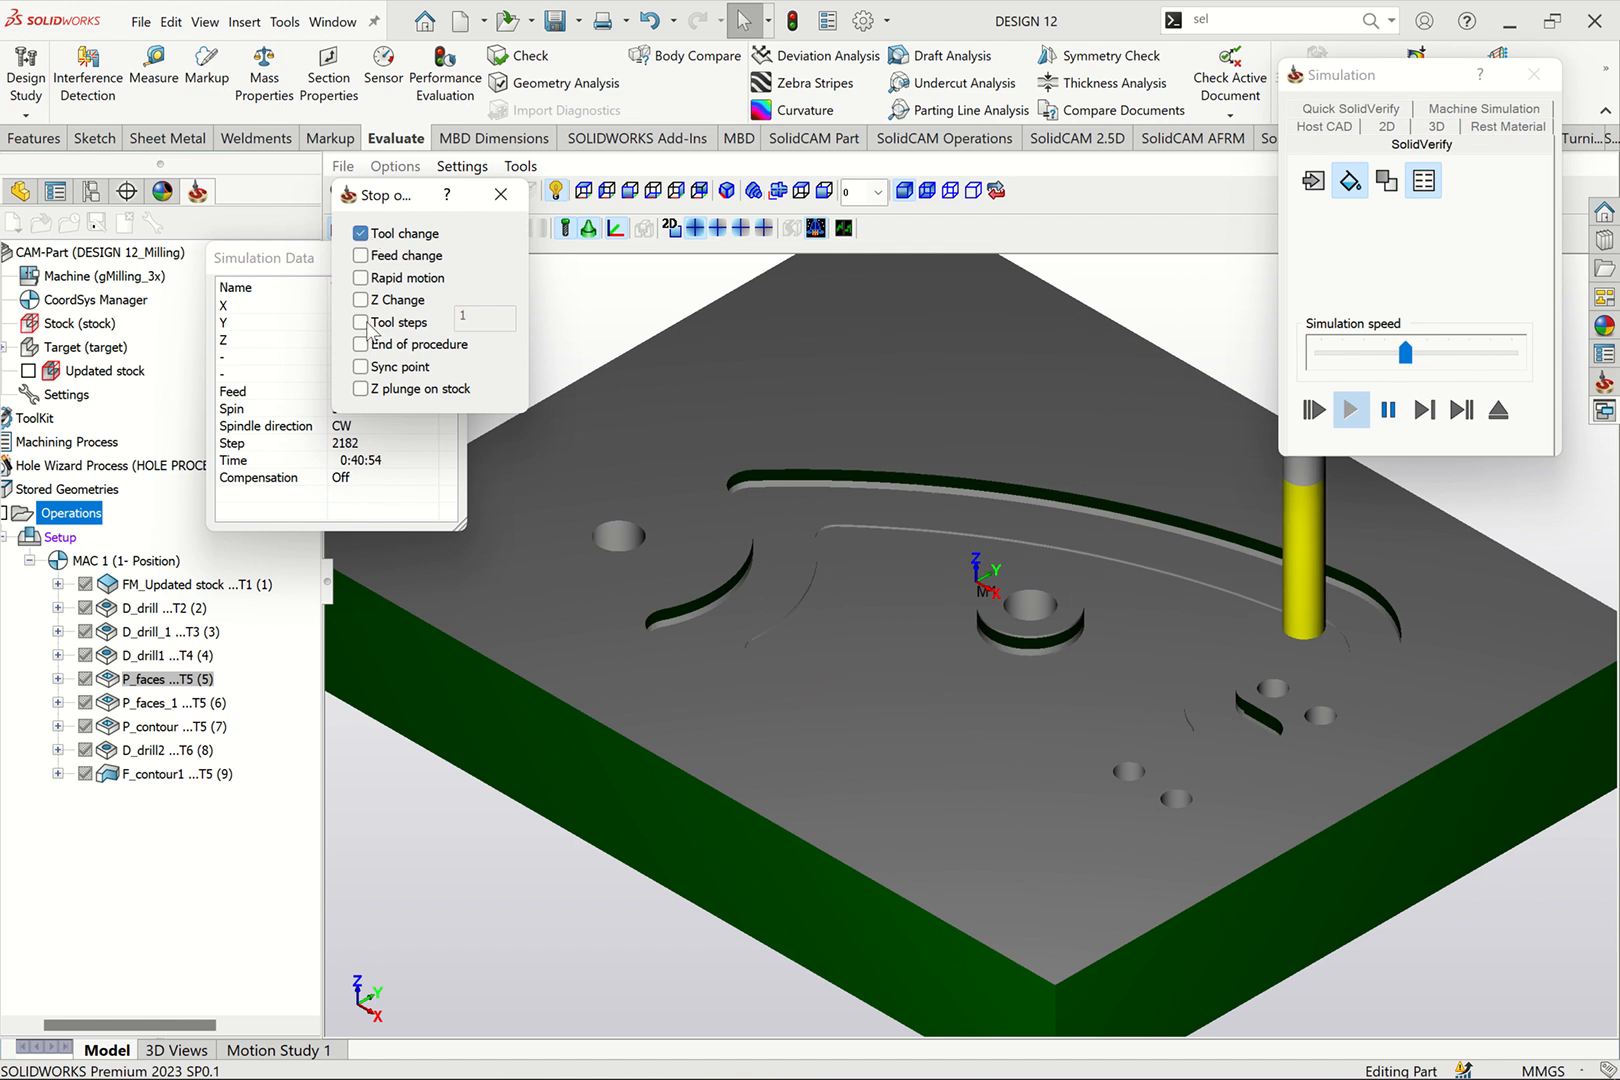
click(360, 255)
drag(397, 203, 541, 107)
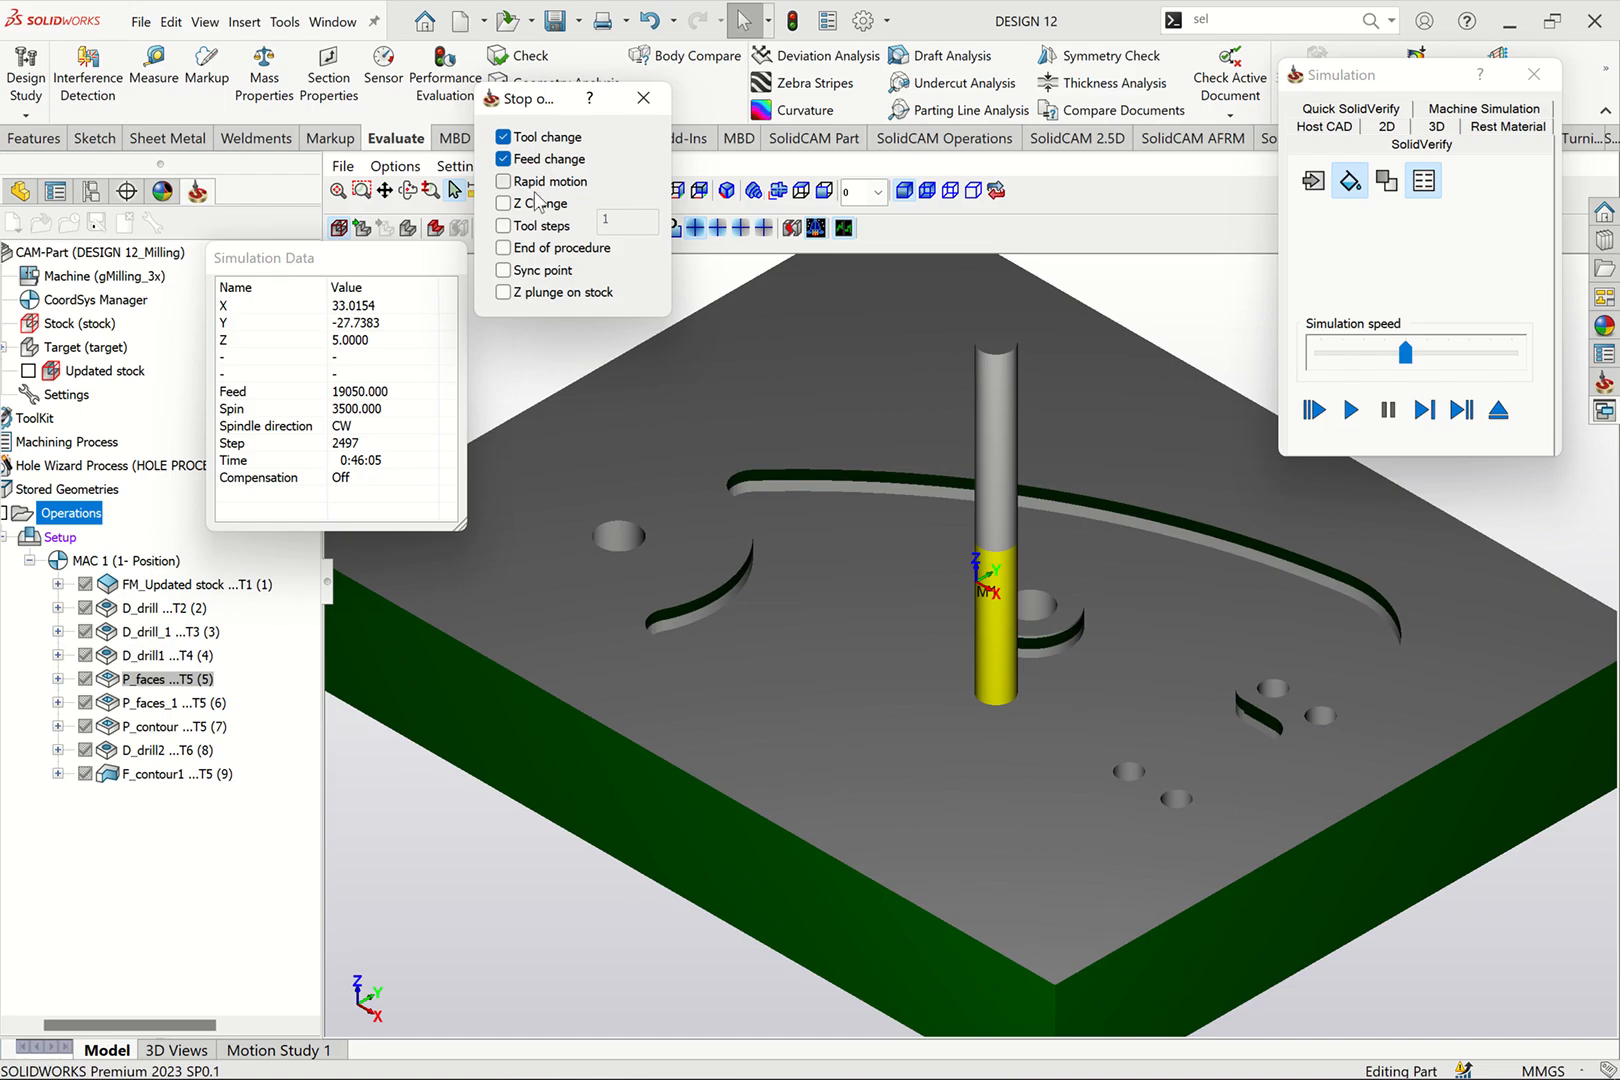
click(503, 159)
click(504, 159)
click(505, 183)
click(503, 181)
click(503, 159)
click(503, 137)
click(503, 158)
click(503, 137)
Step: Resume the simulation with the Feed change stop active, then disable that stop and continue playing
scroll(978, 485, down, 3)
click(1359, 414)
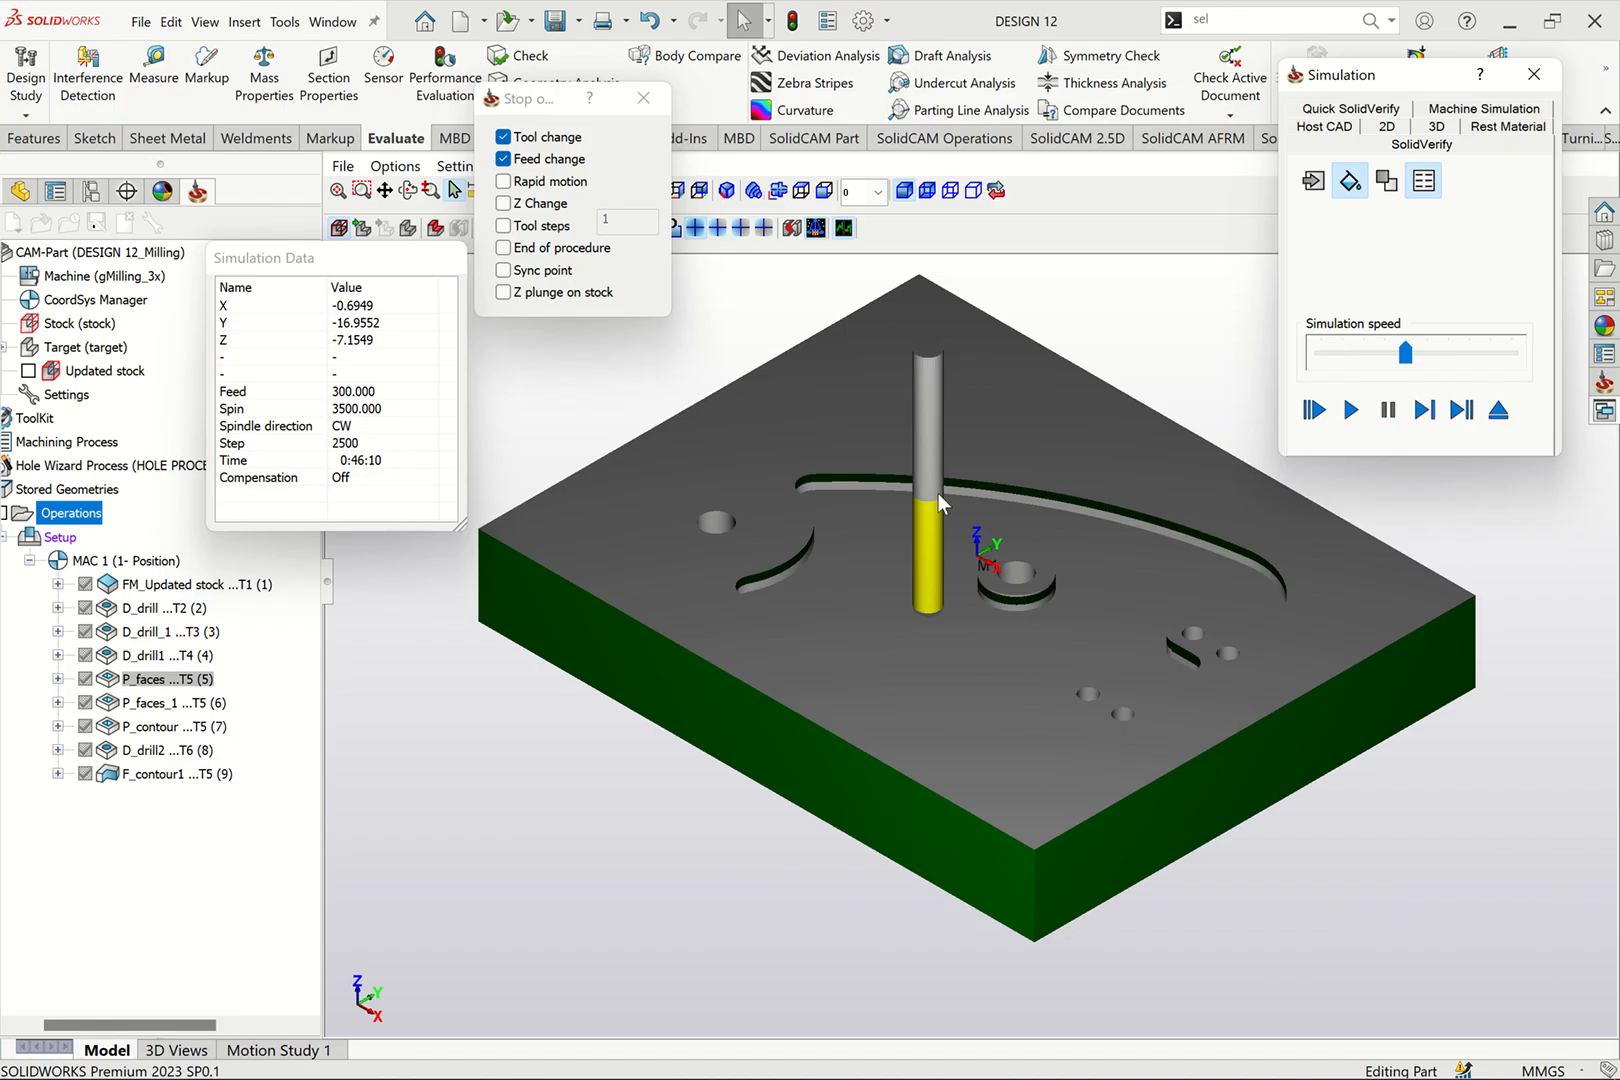
click(503, 159)
click(1350, 411)
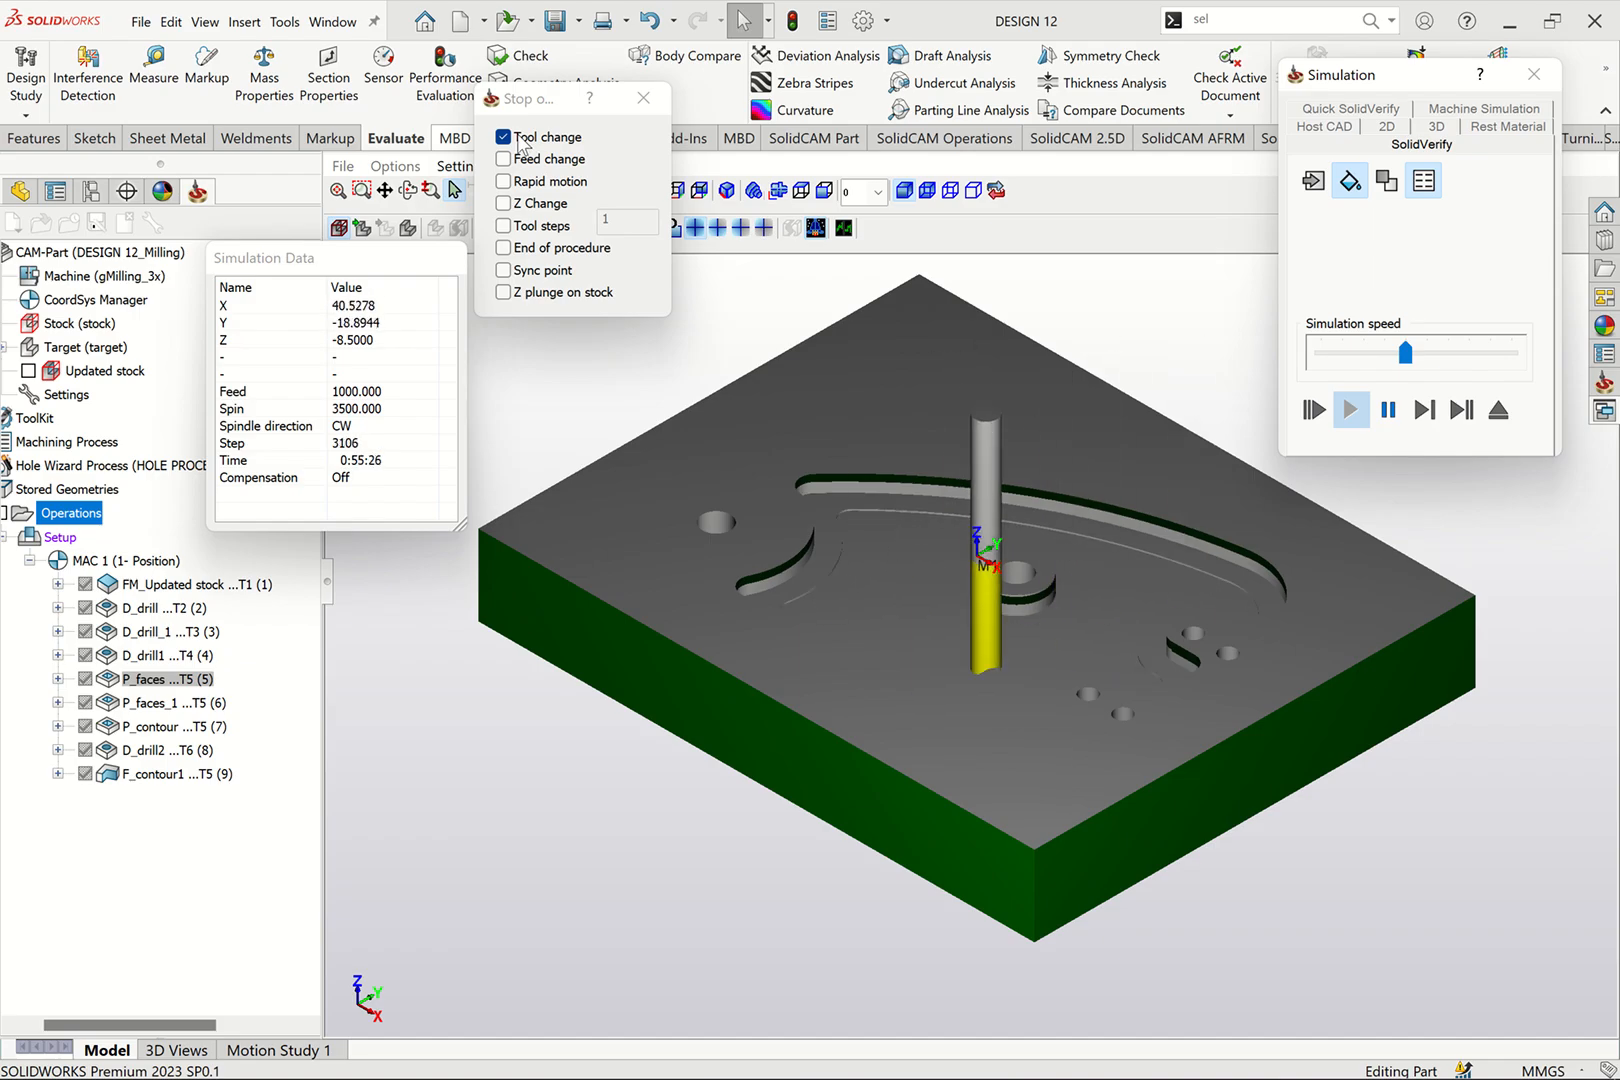
Step: Try the Sync point and Feed change stops during playback, then clear every stop condition and close the stop options
scroll(1056, 608, down, 5)
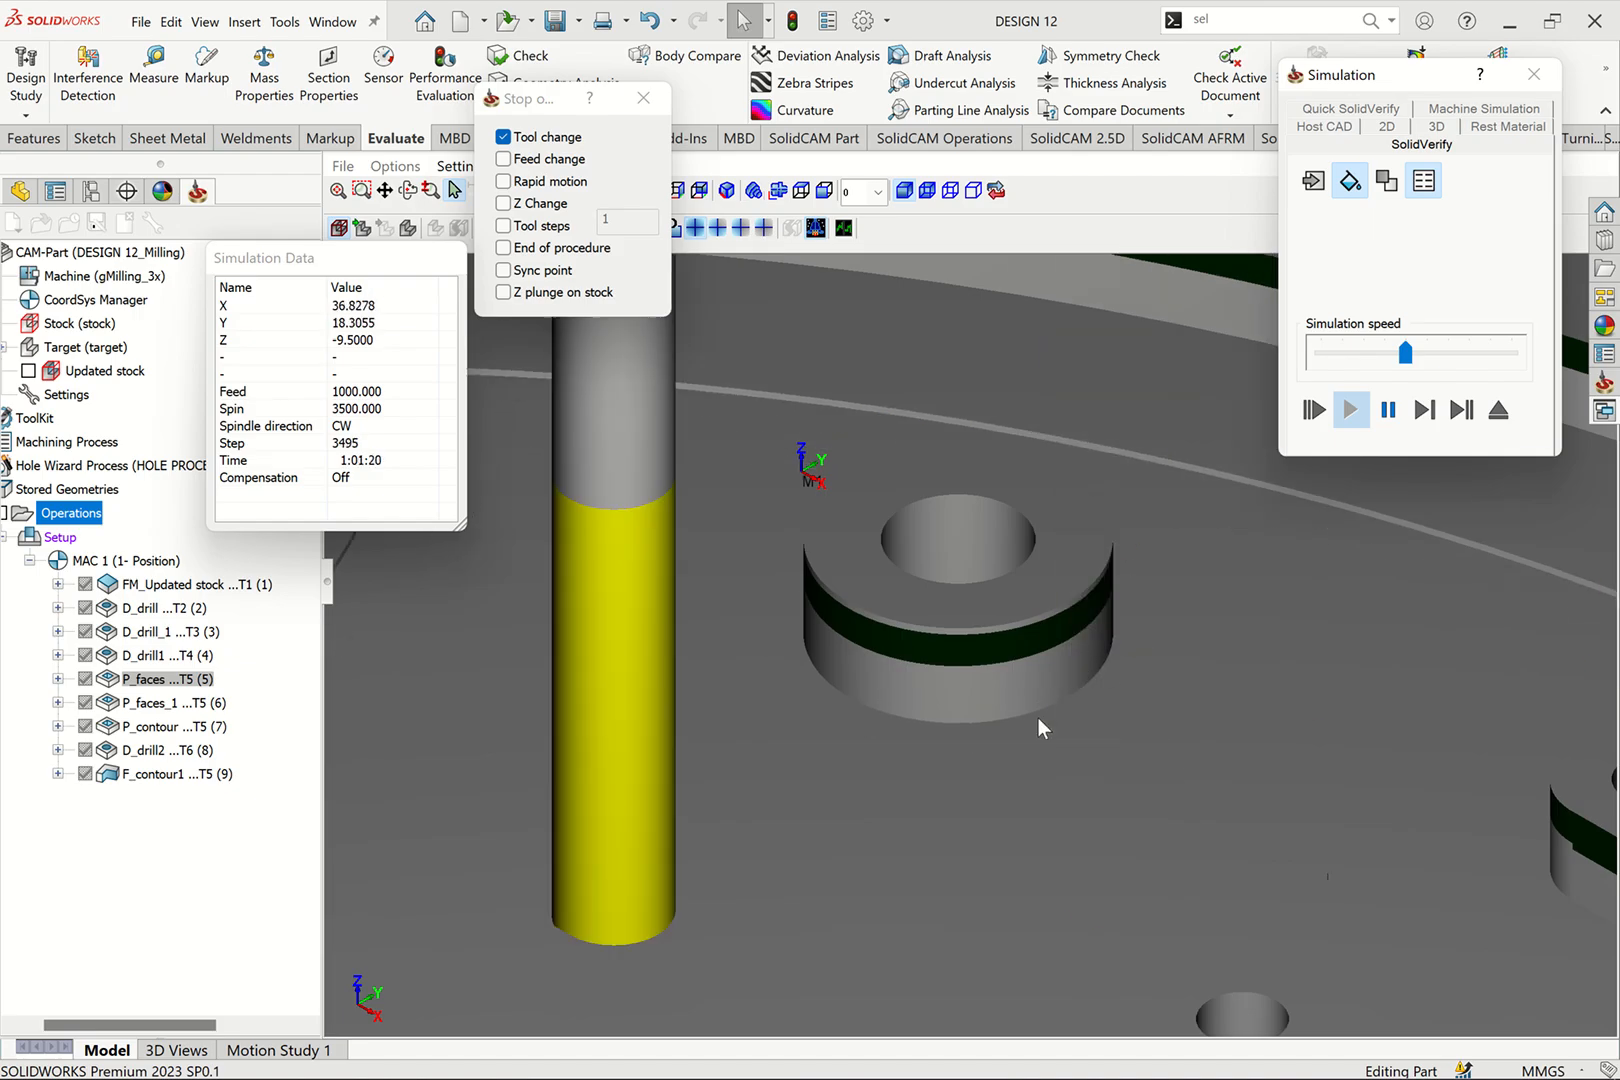
scroll(1050, 688, down, 5)
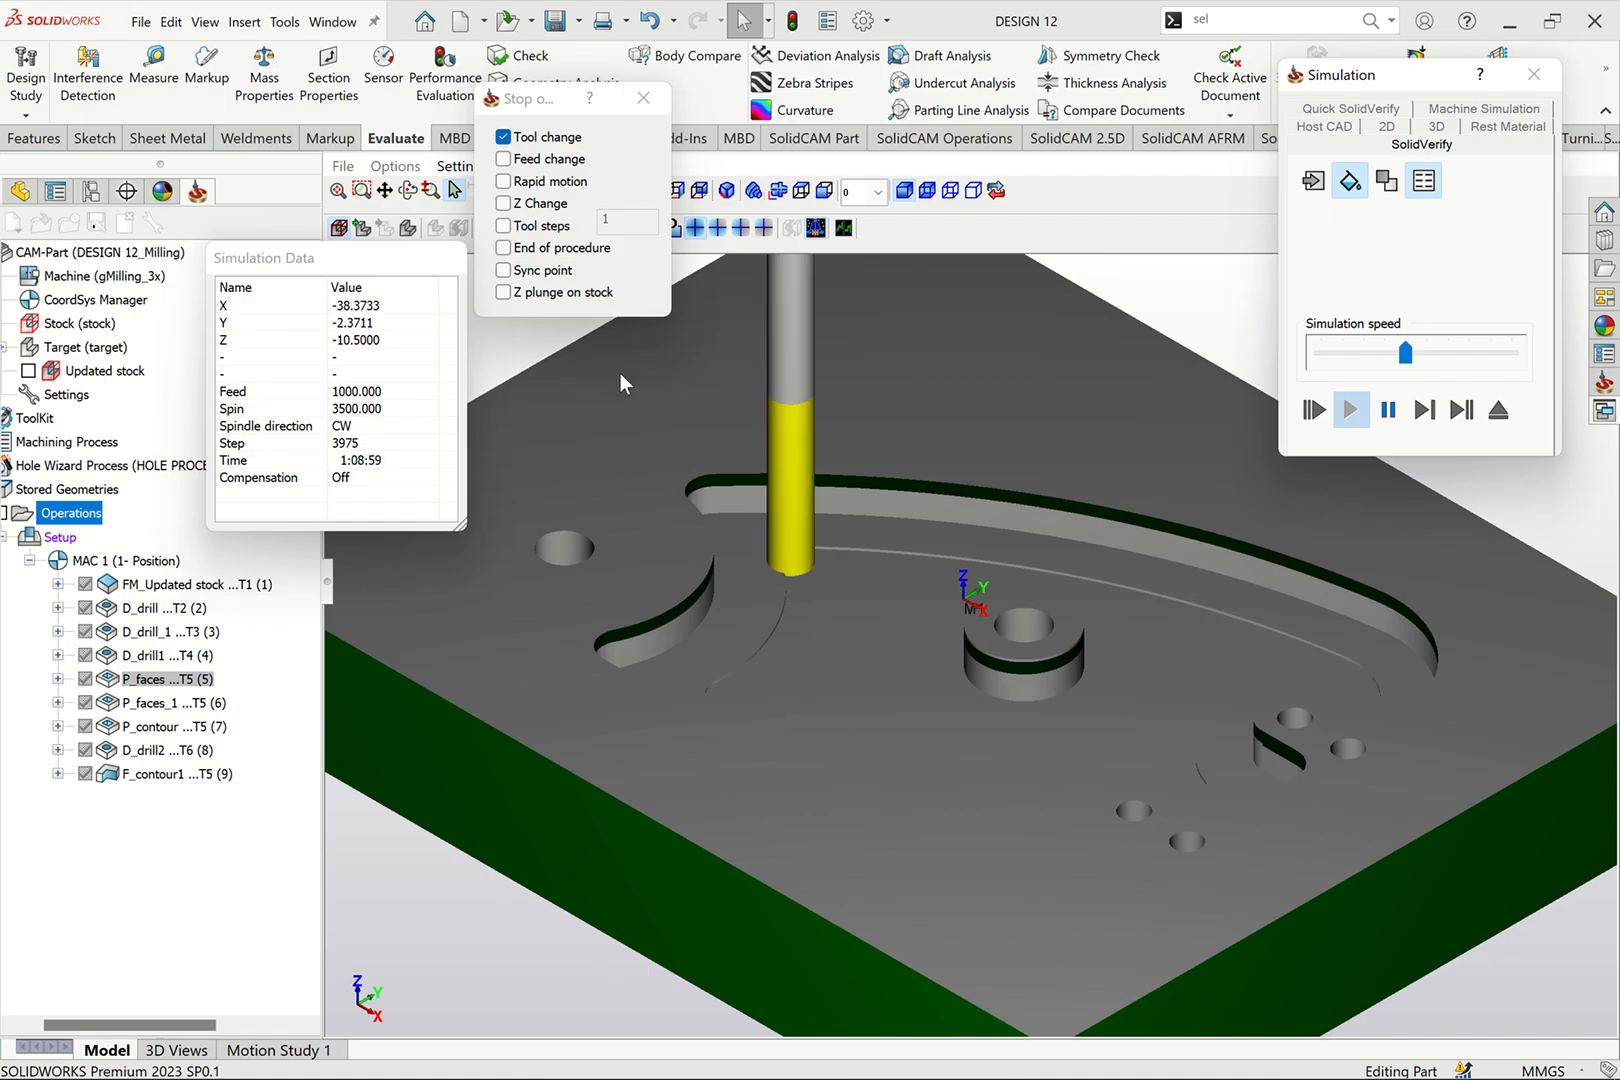
click(508, 272)
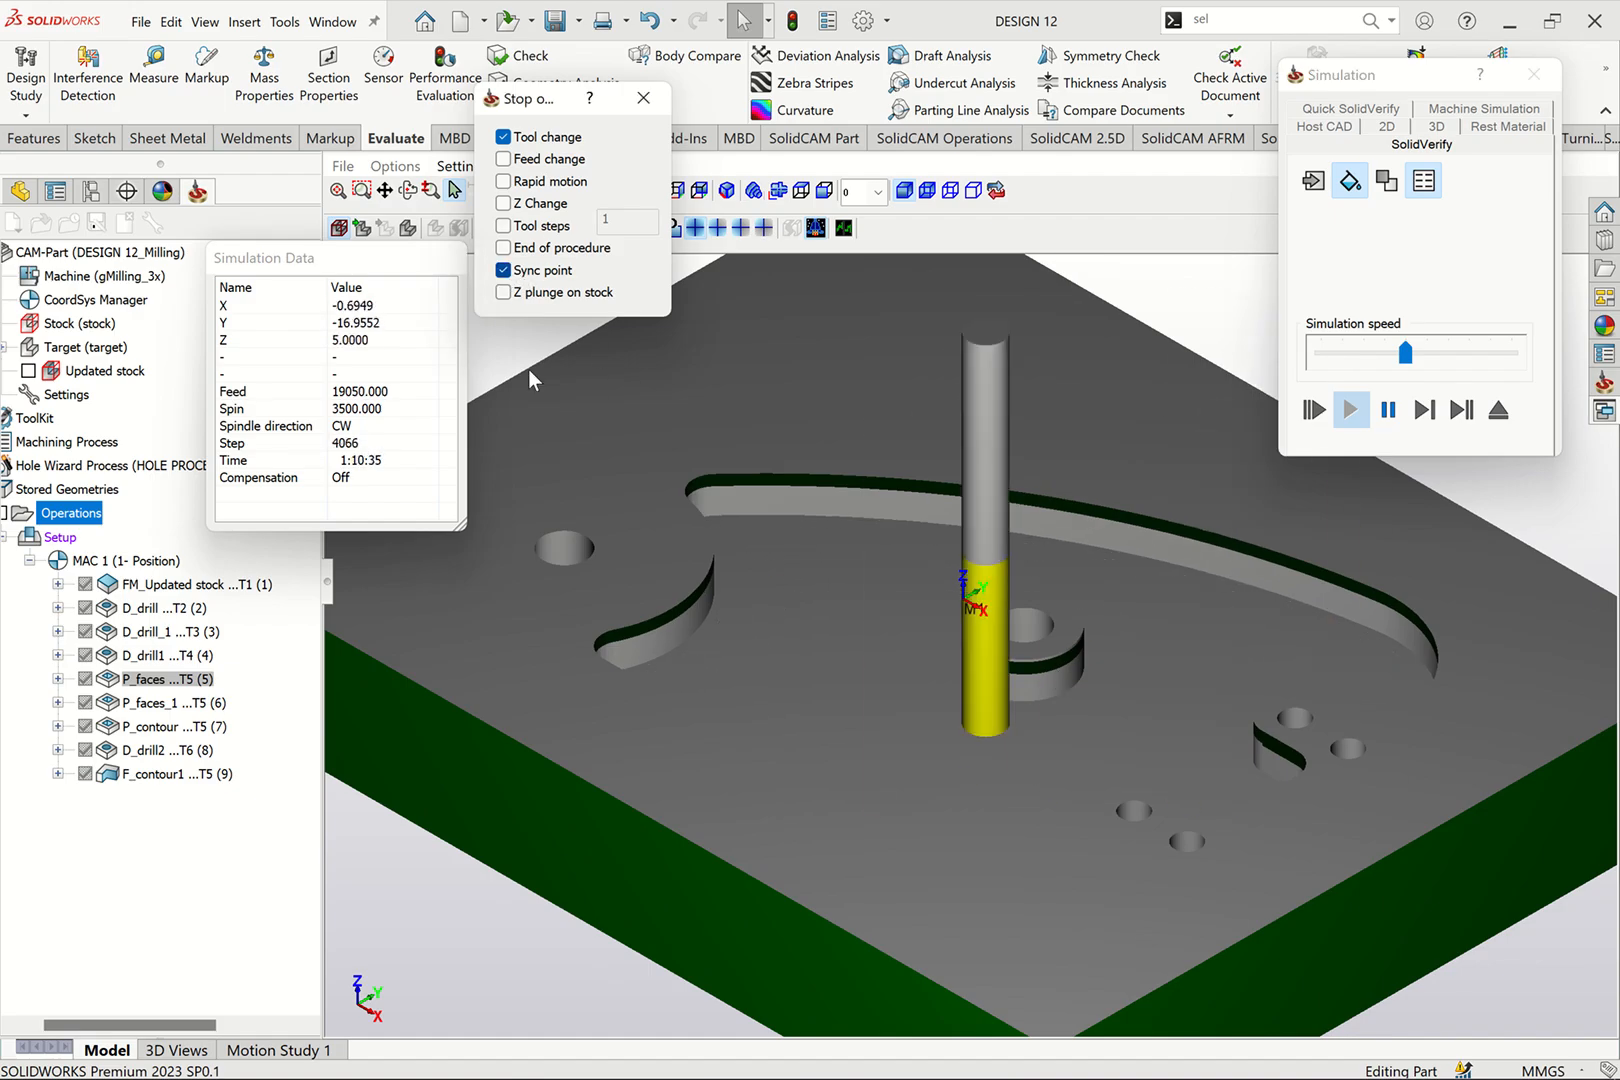
click(504, 270)
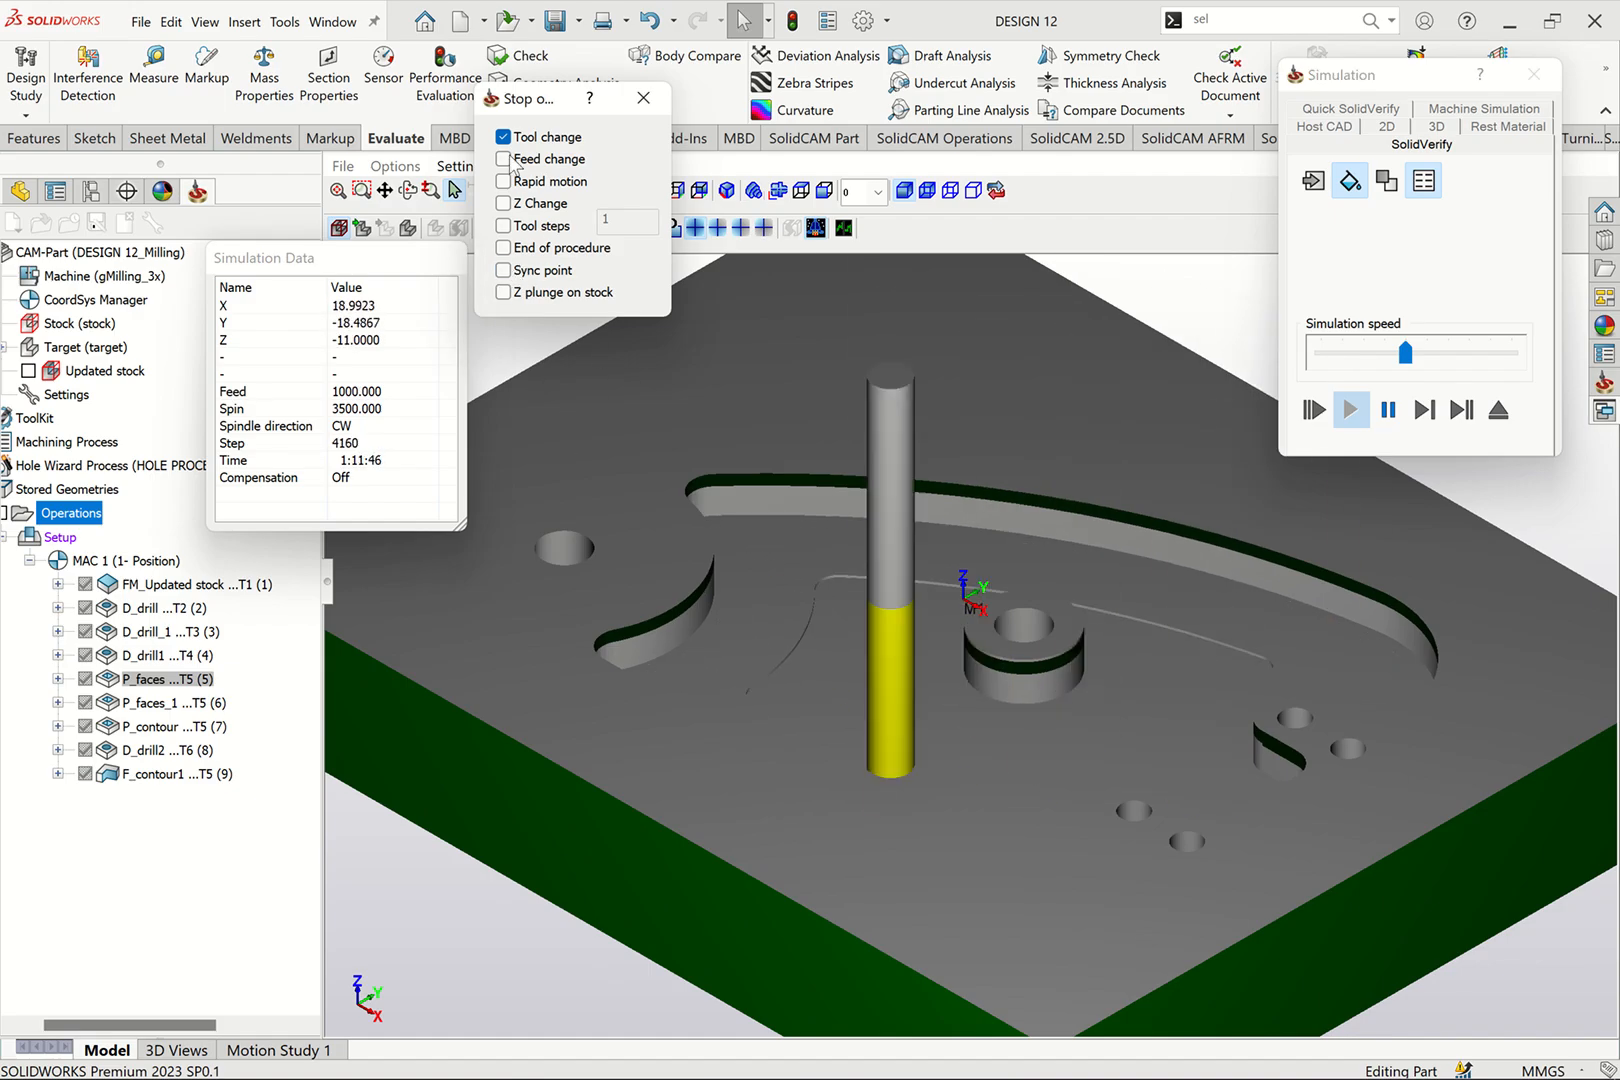
click(504, 159)
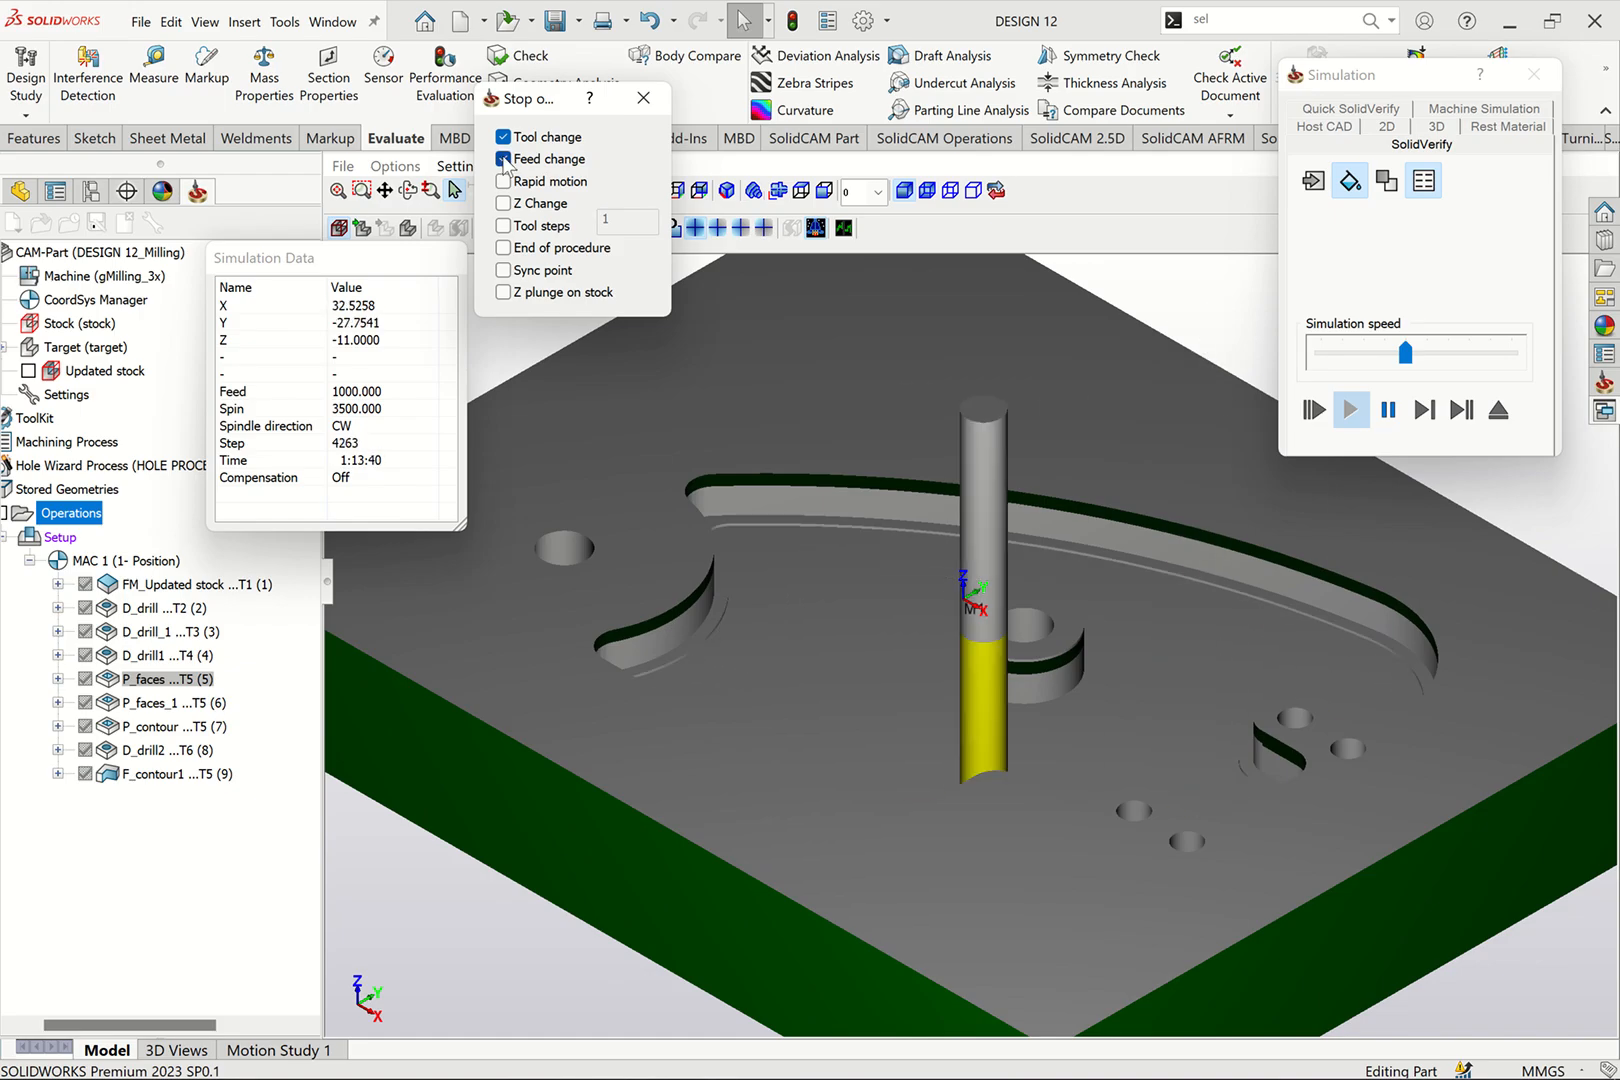
click(504, 159)
click(504, 138)
click(643, 98)
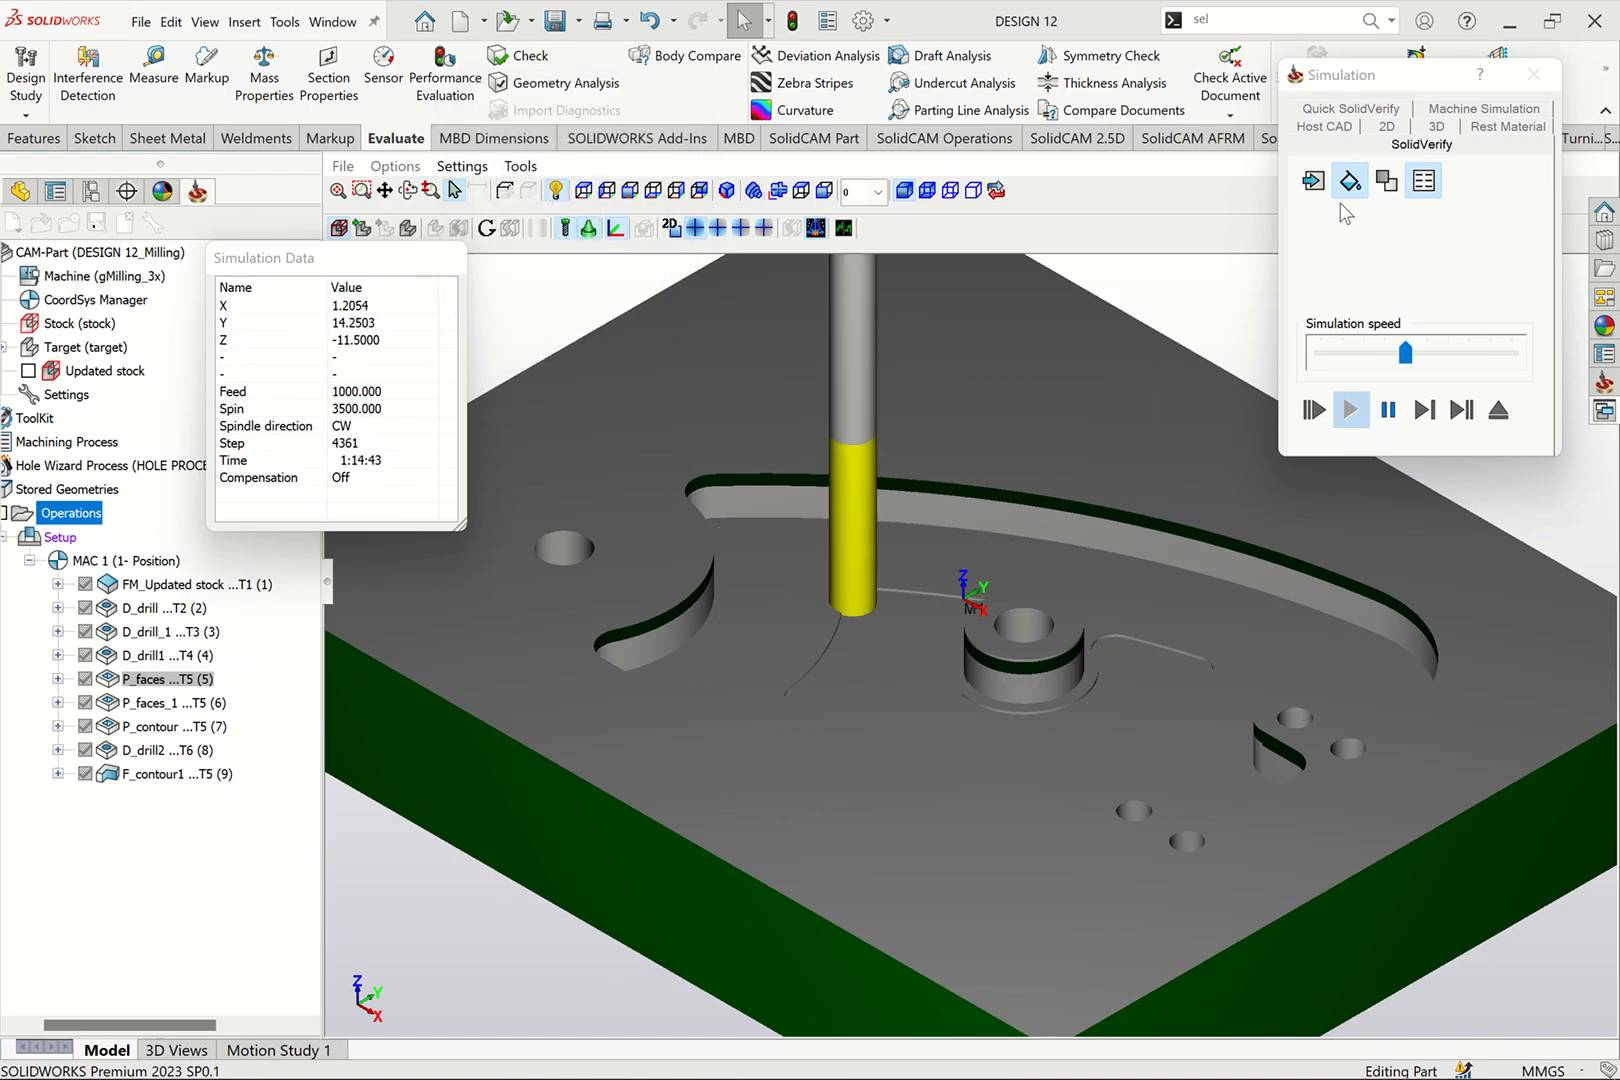
Step: Review the available stop conditions again without selecting any
click(1314, 182)
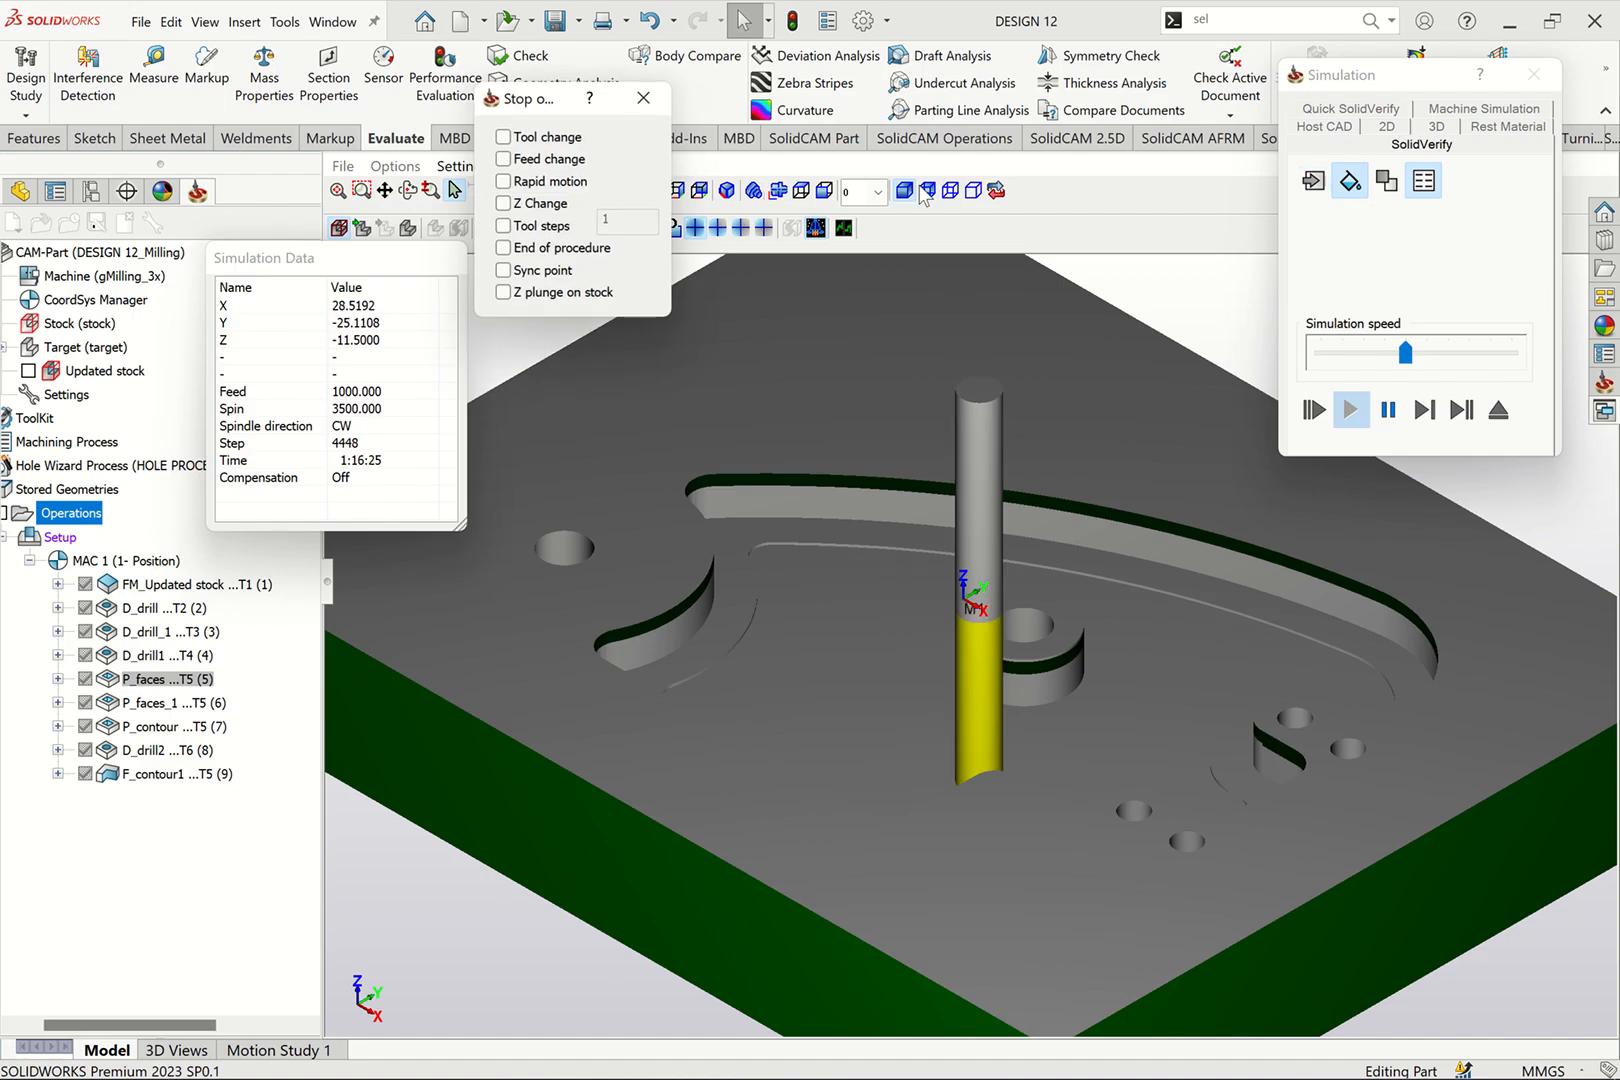
click(643, 98)
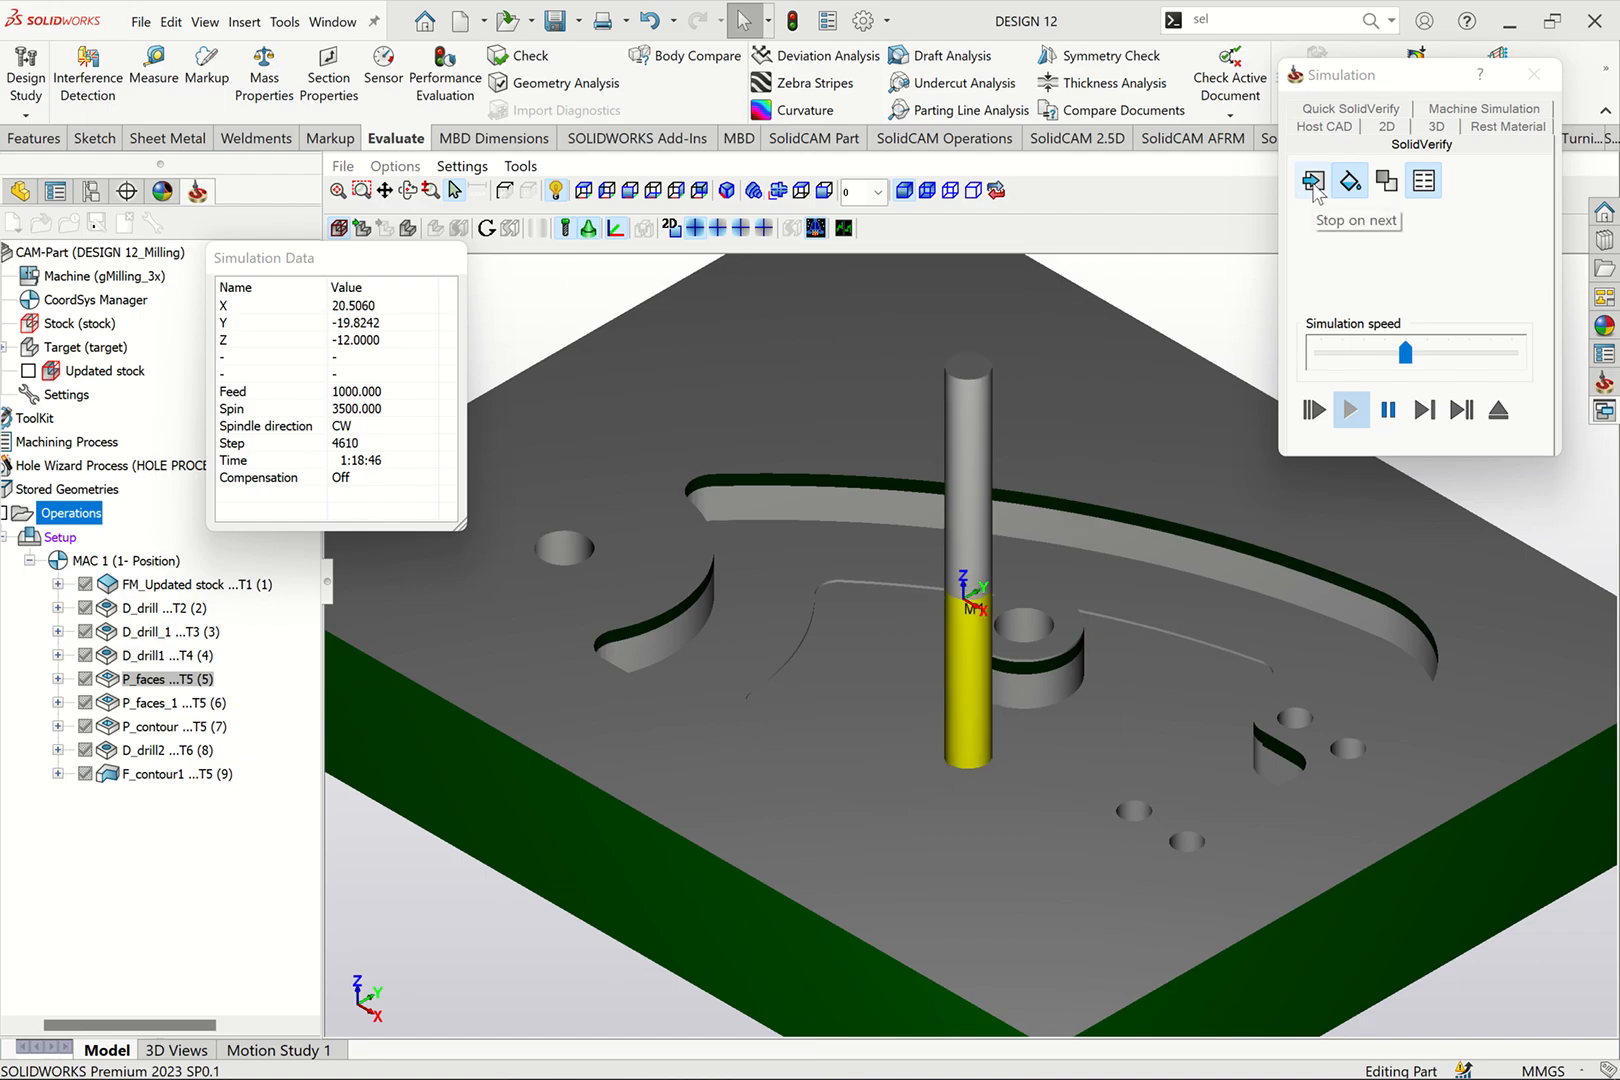
click(1314, 184)
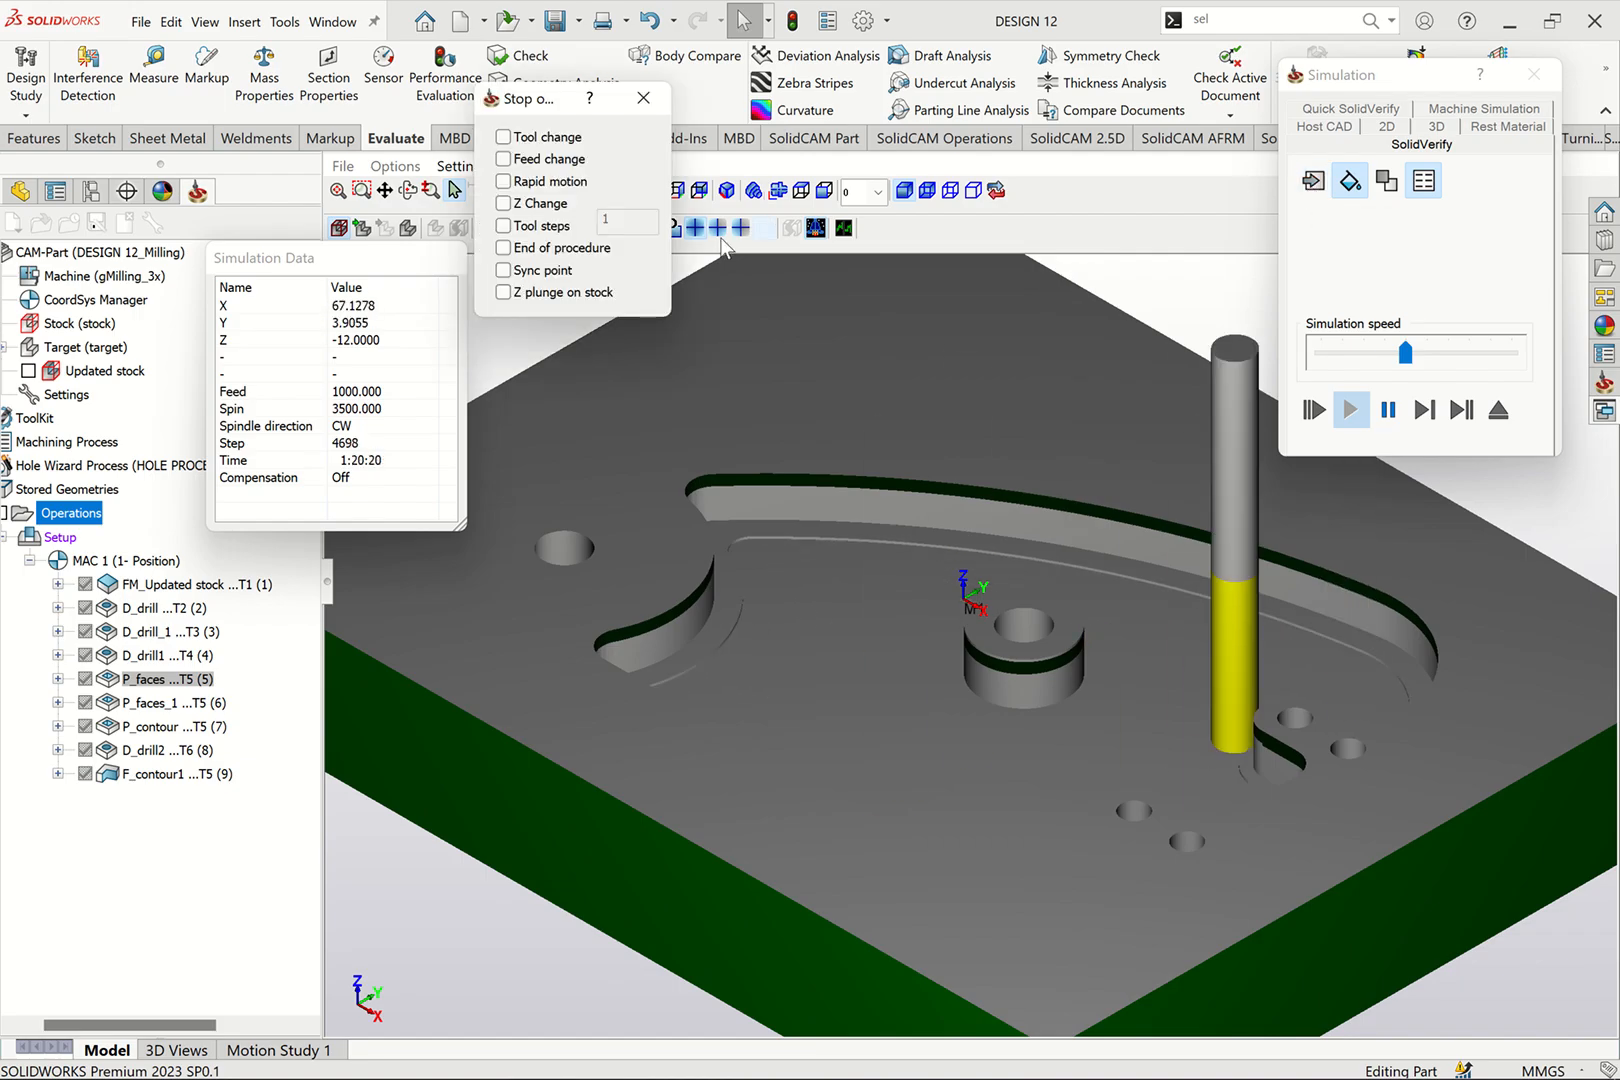
click(643, 98)
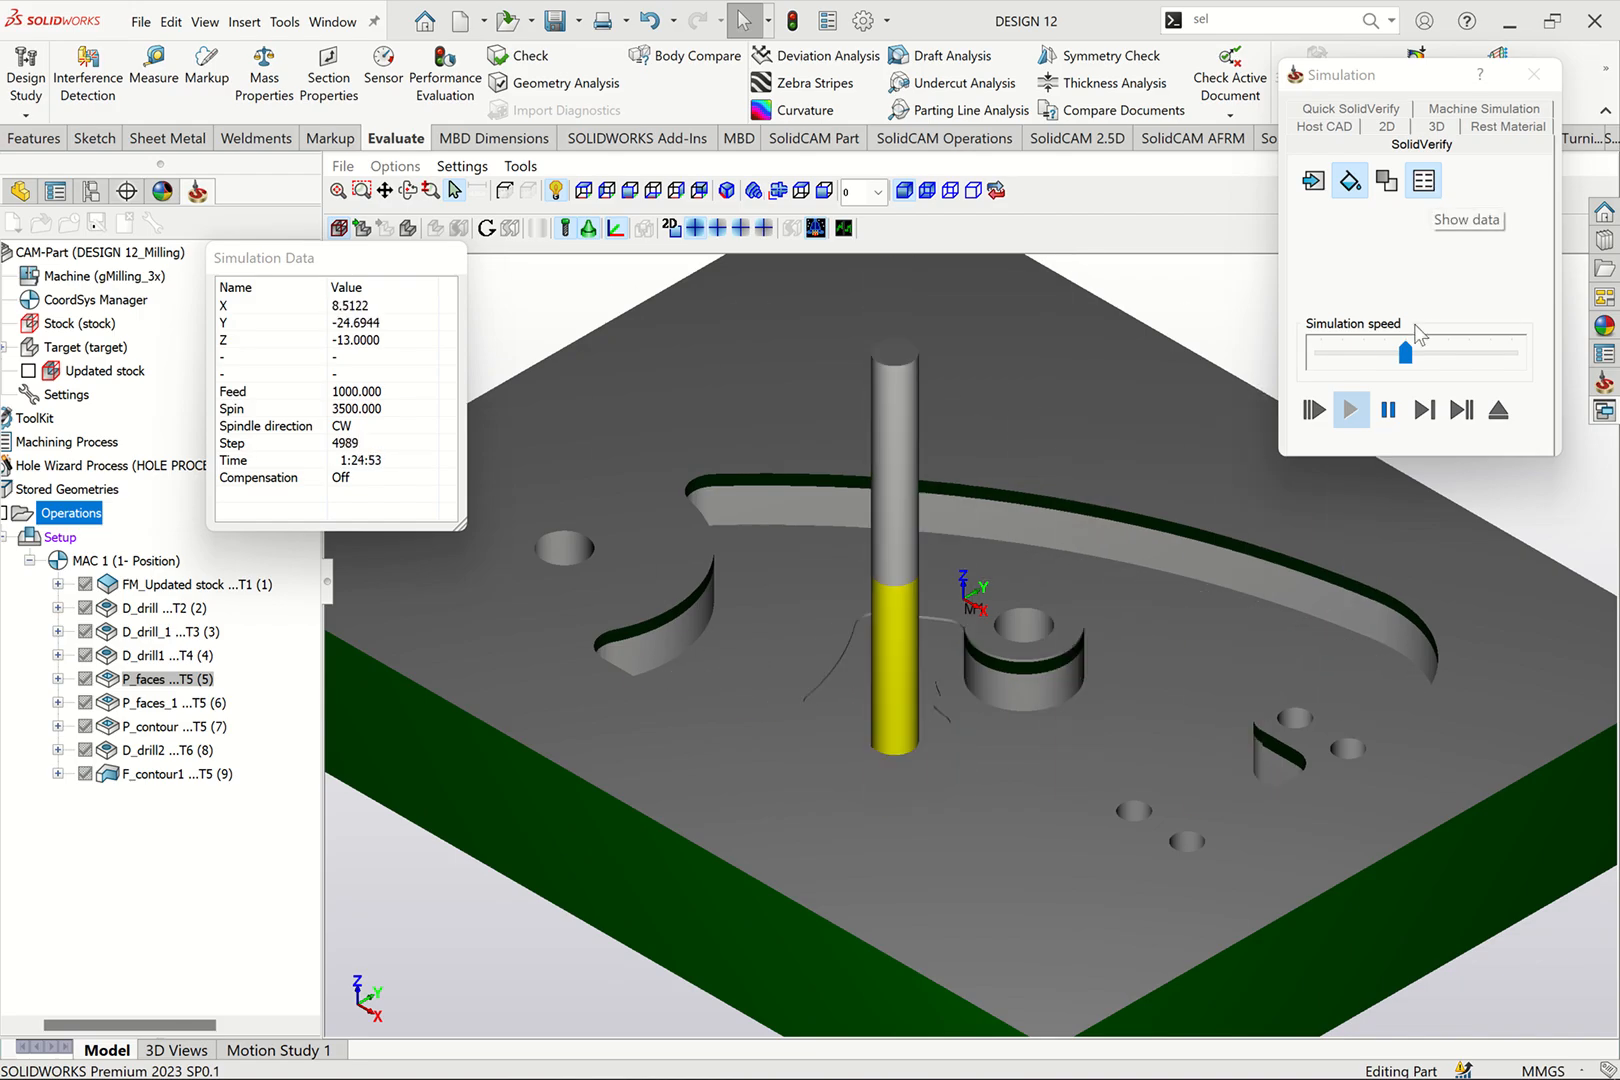
Step: Raise the simulation speed and let the remaining operations play to the end
drag(1405, 352, 1490, 352)
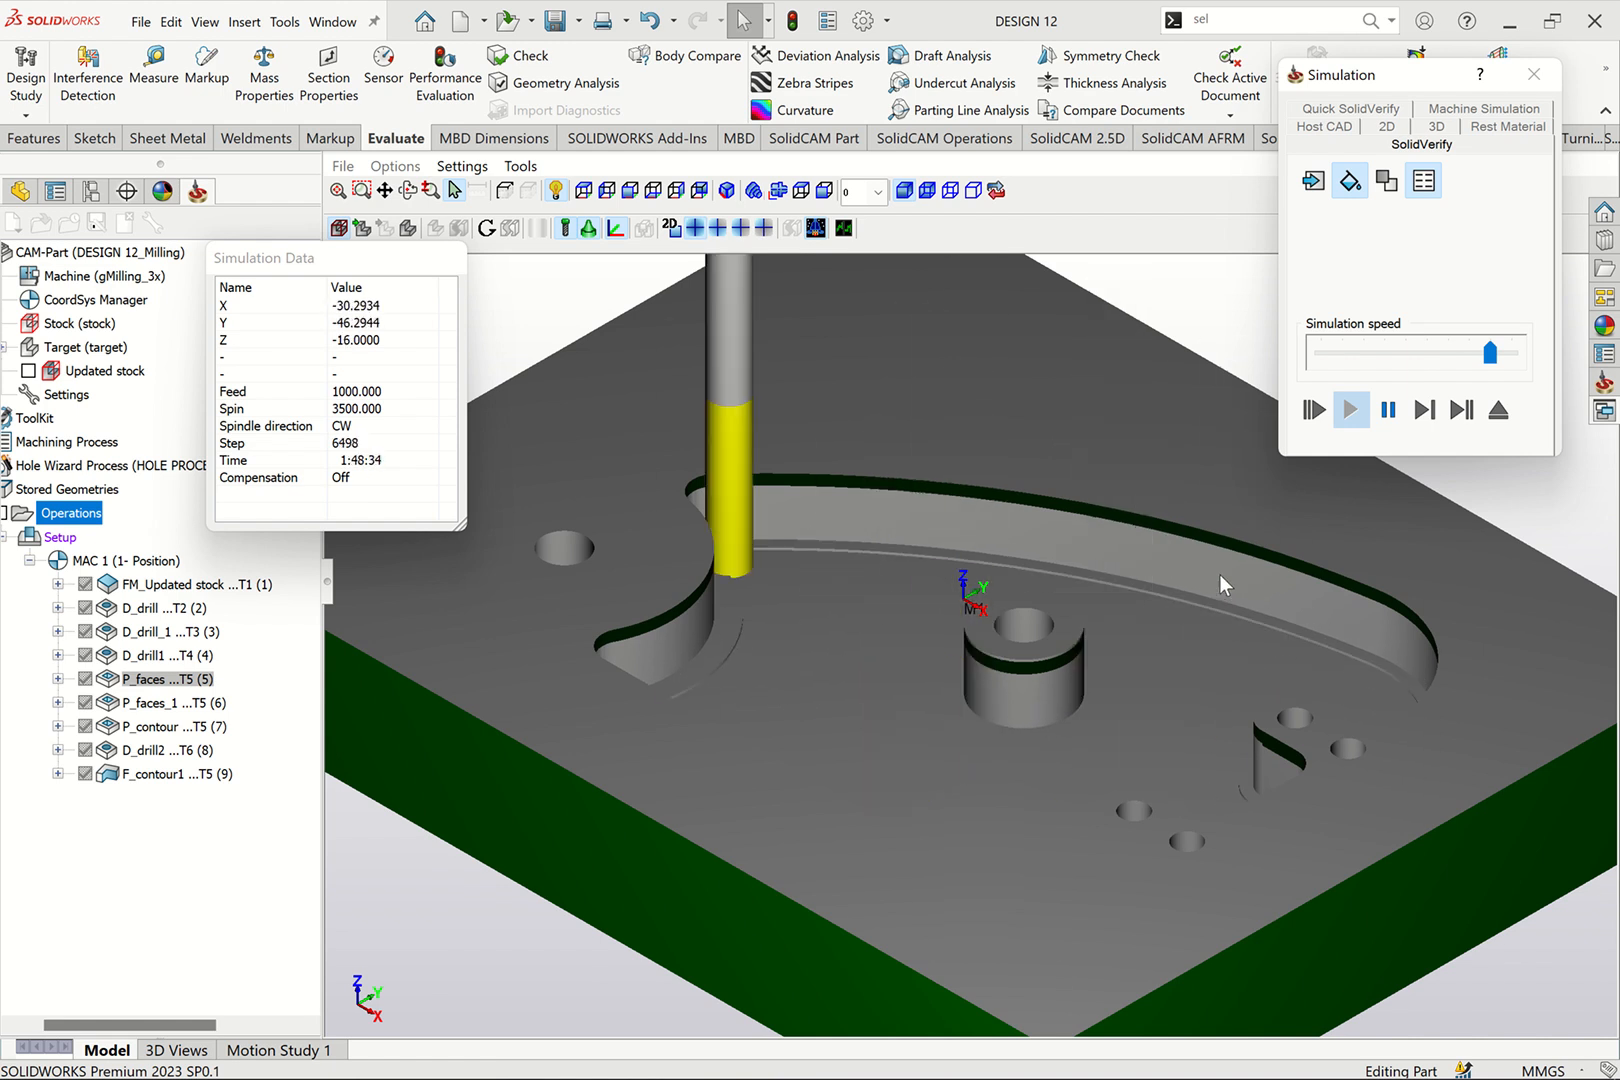
scroll(1215, 573, down, 3)
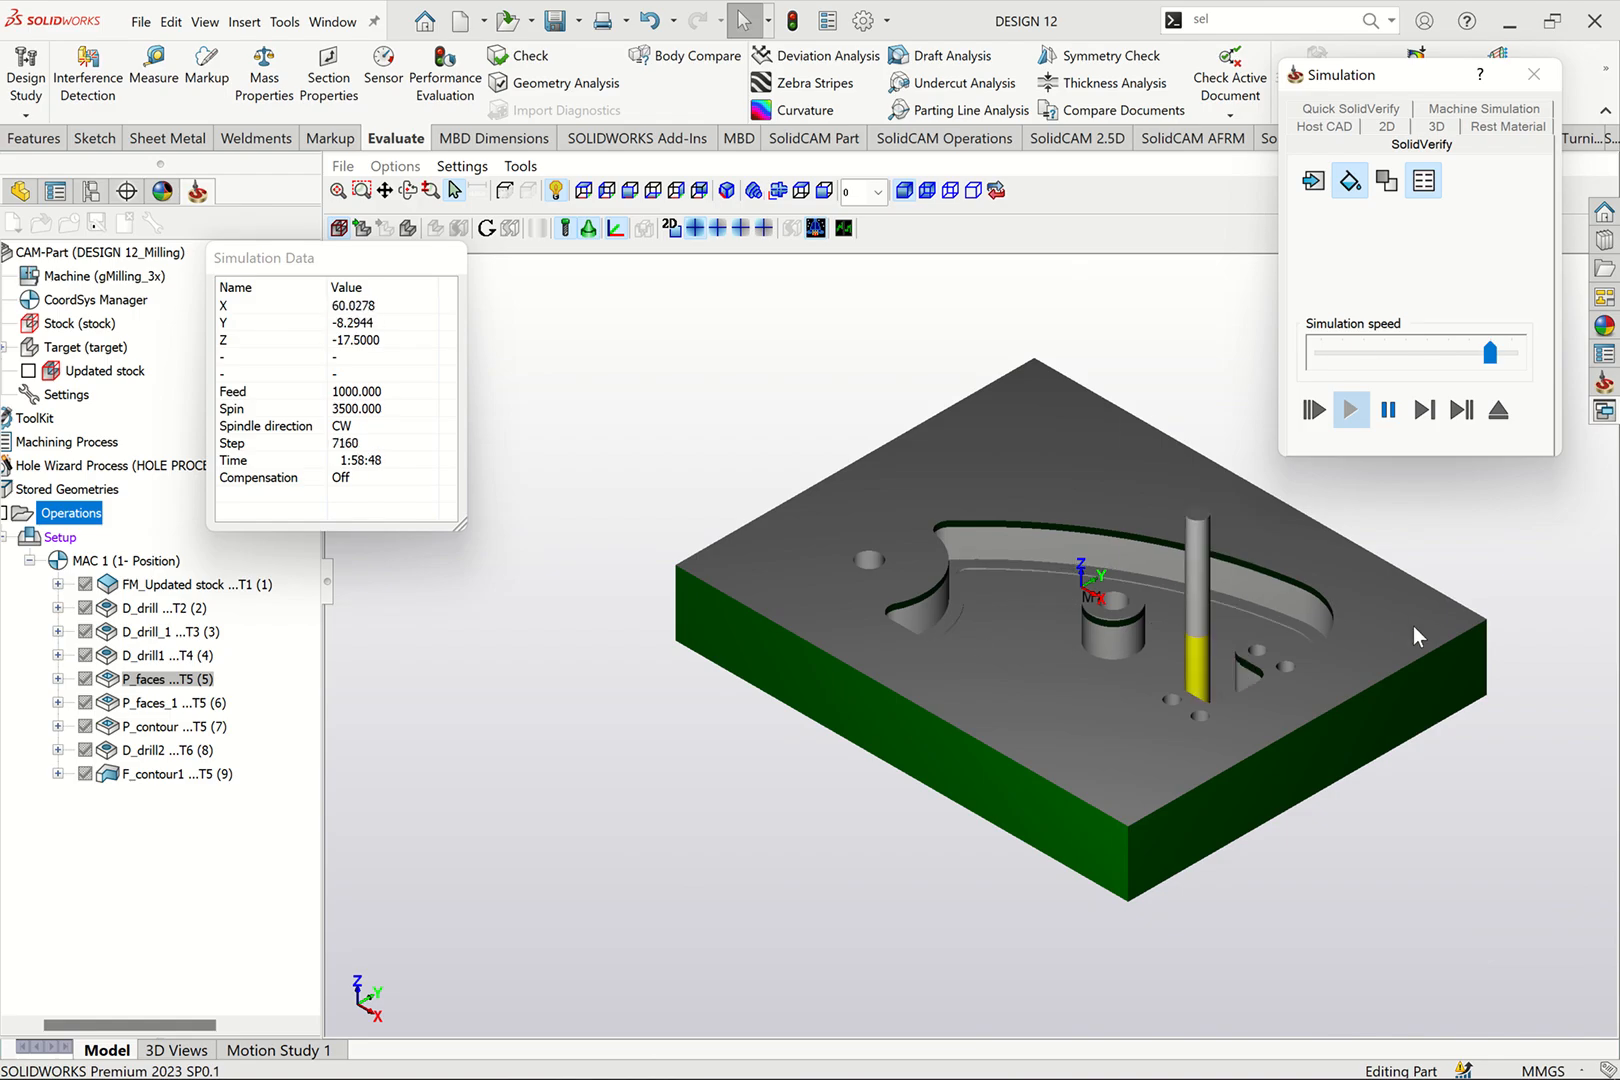
scroll(1412, 626, up, 2)
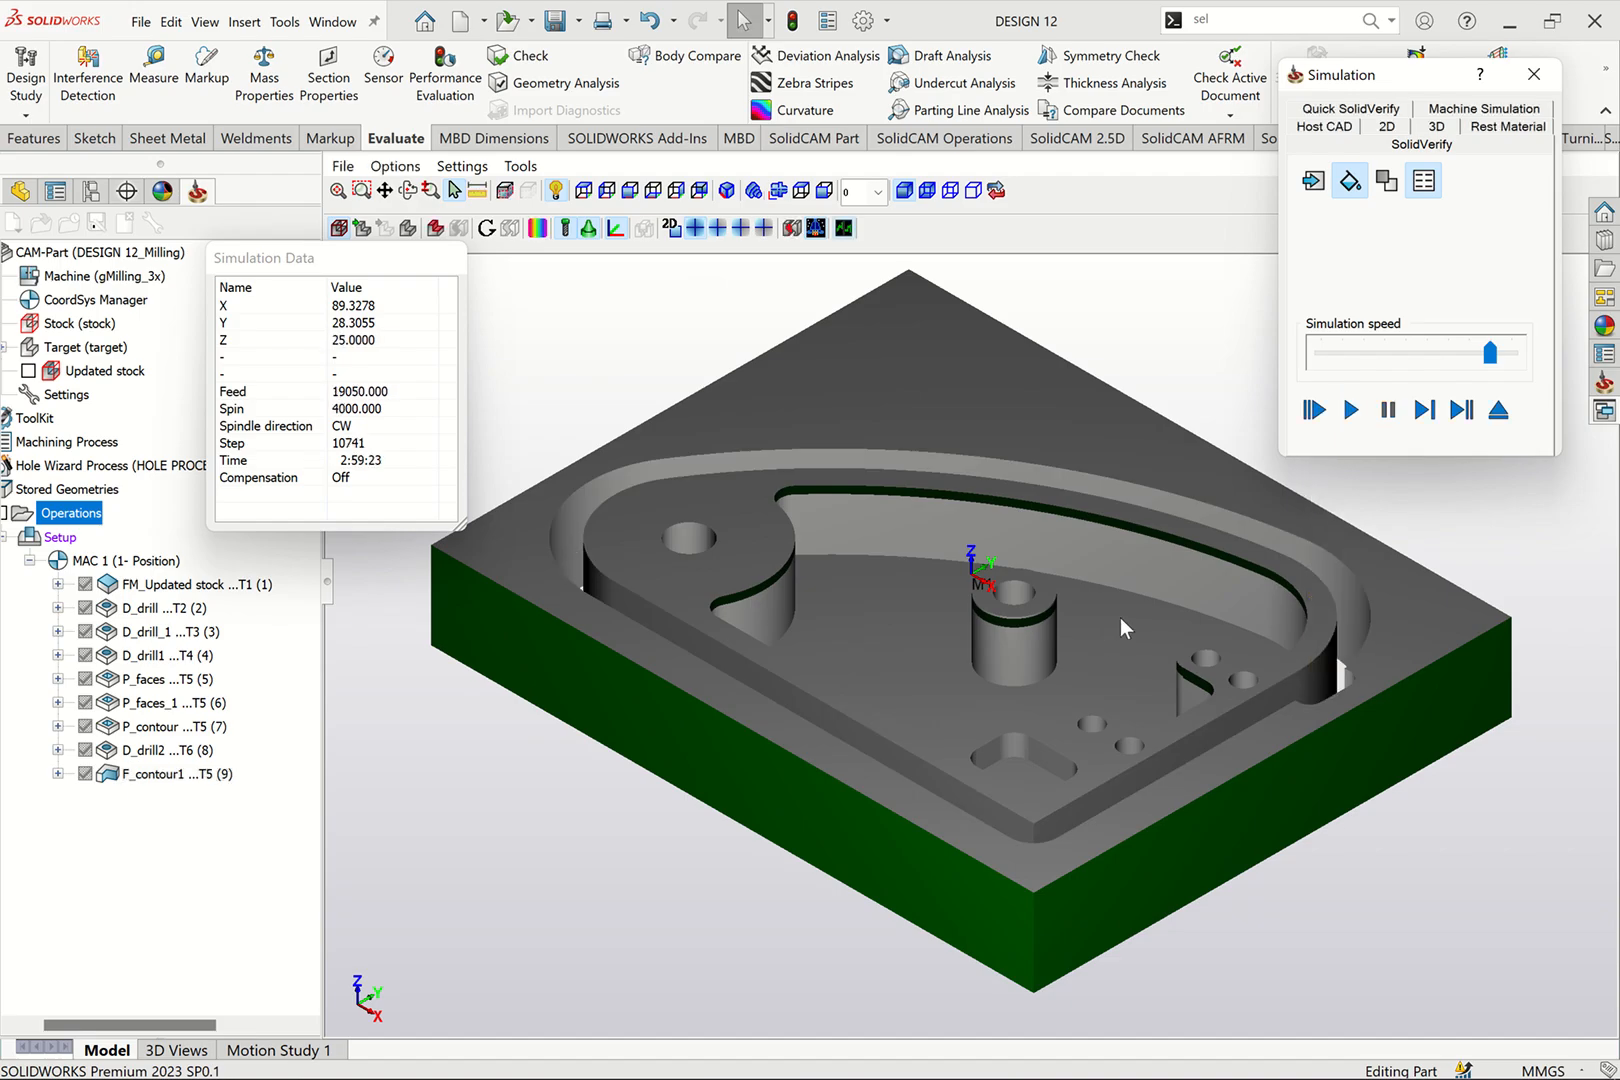
Step: Examine the pockets, holes and outer contour of the simulated part up close, and exit the simulation
scroll(1339, 674, up, 3)
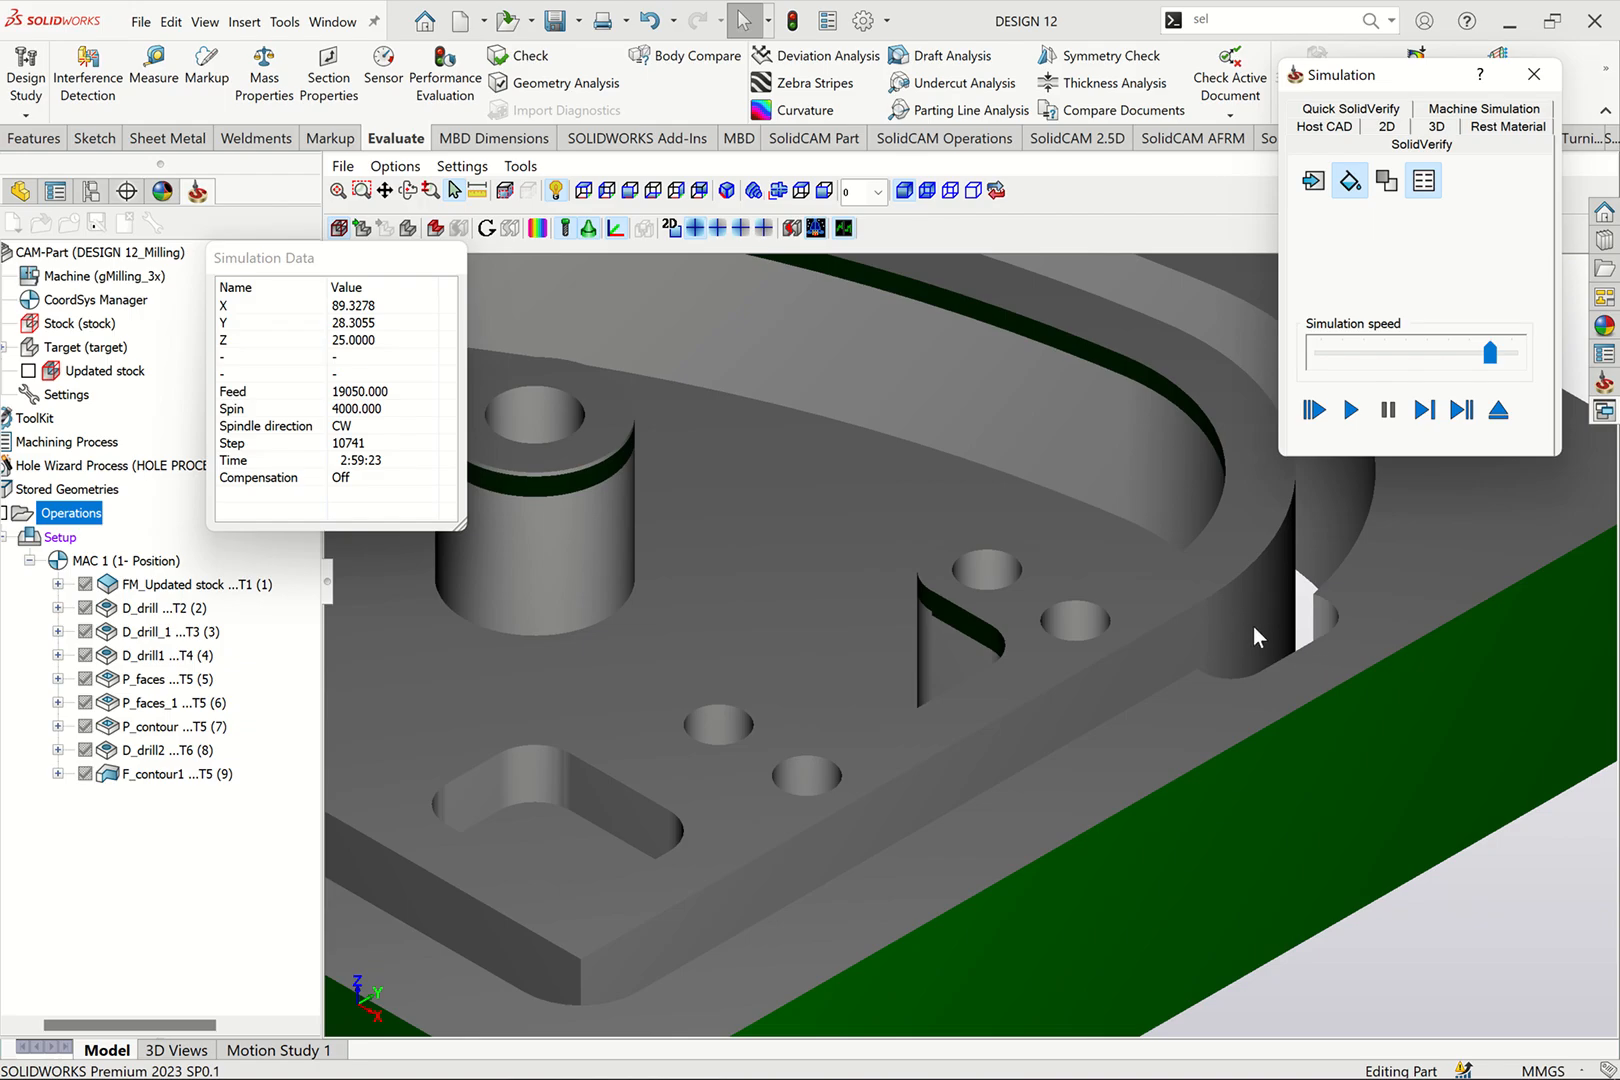
scroll(1296, 659, down, 5)
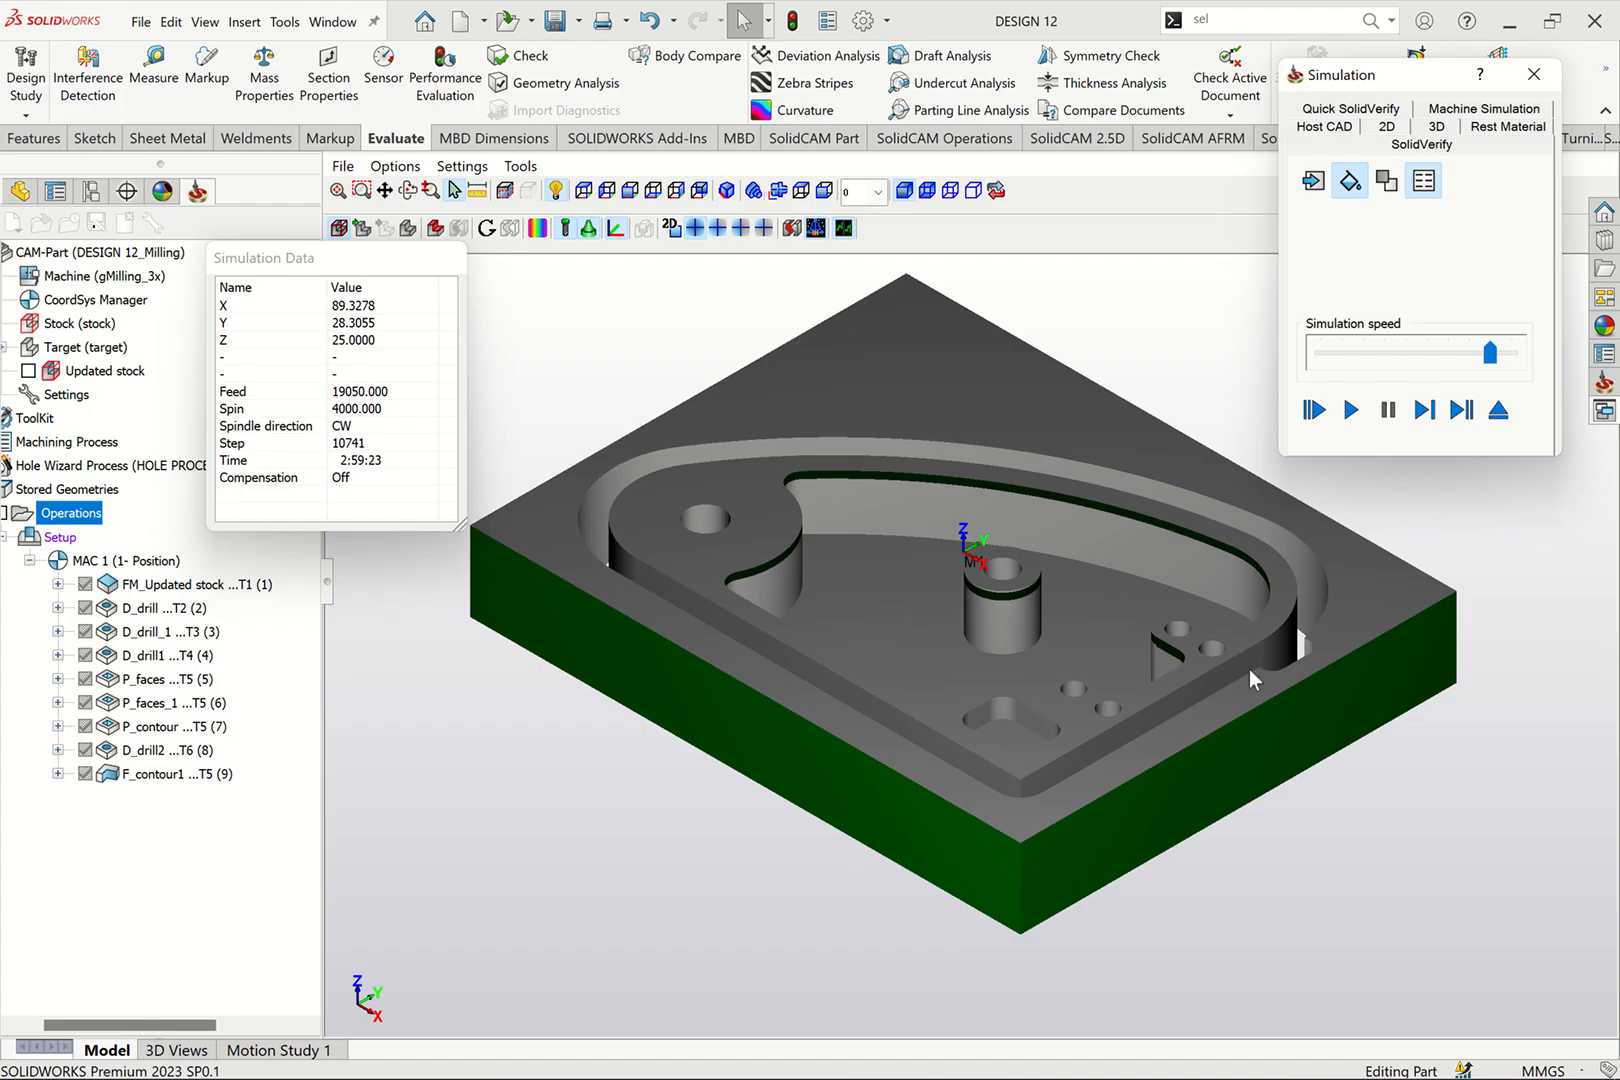
scroll(1166, 683, up, 3)
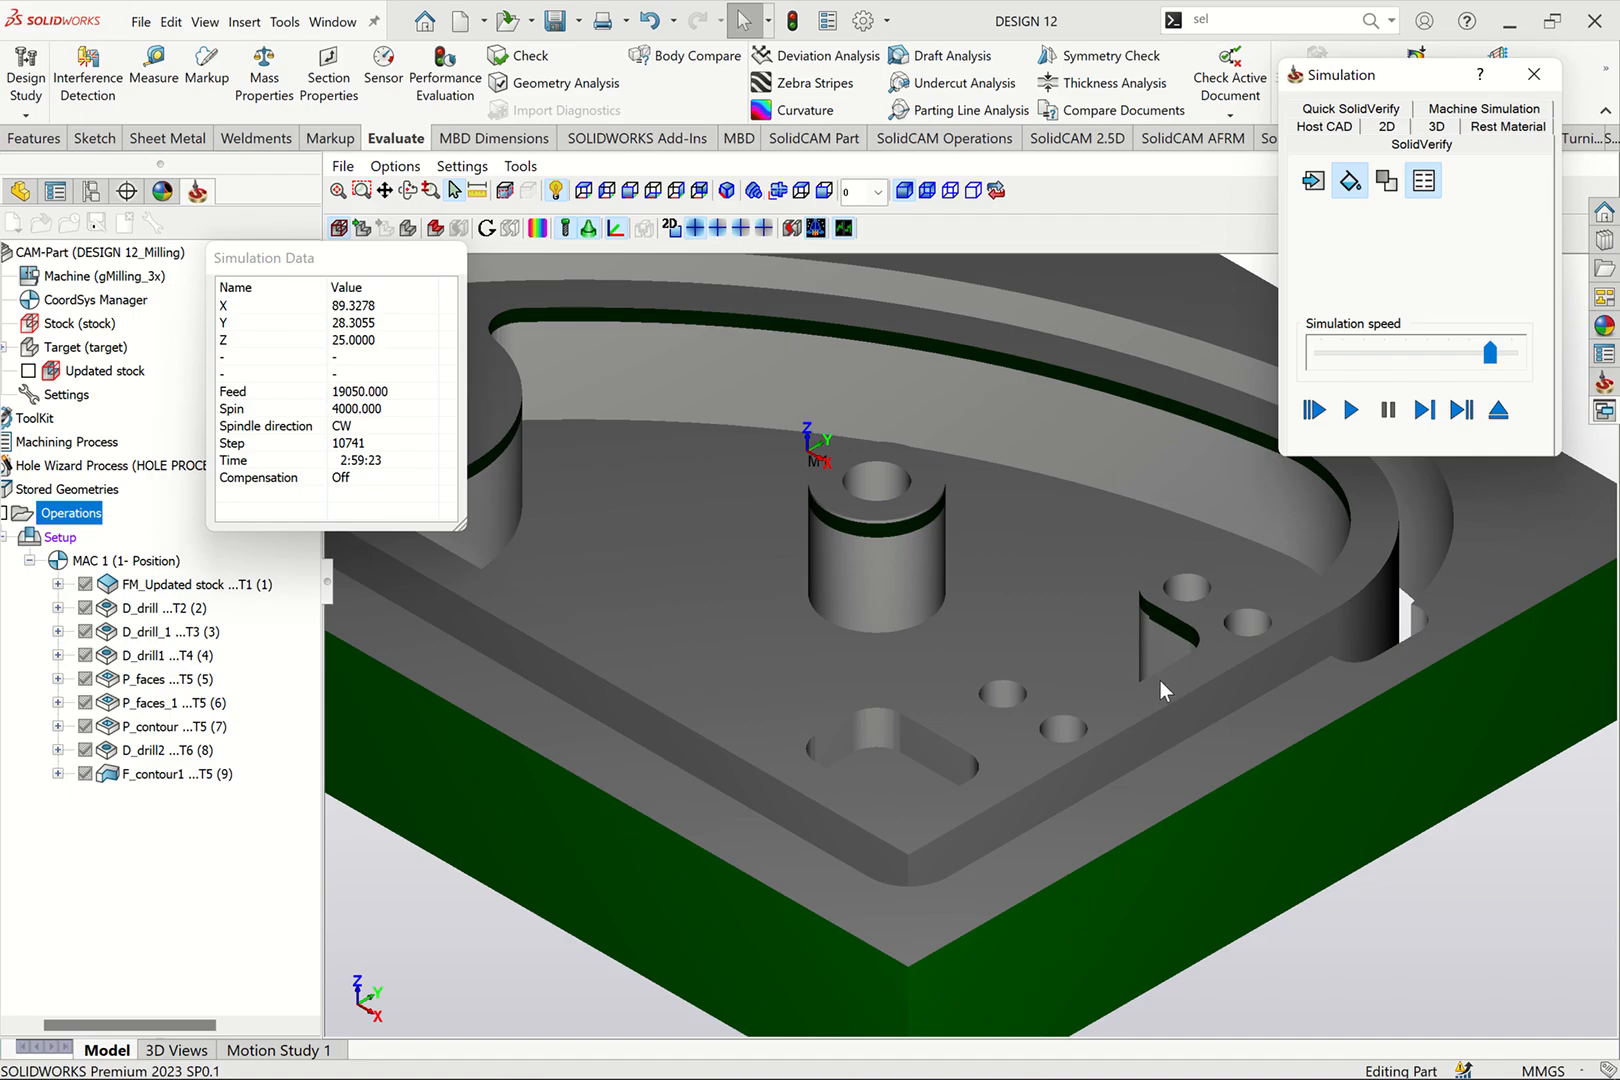
scroll(1158, 682, down, 4)
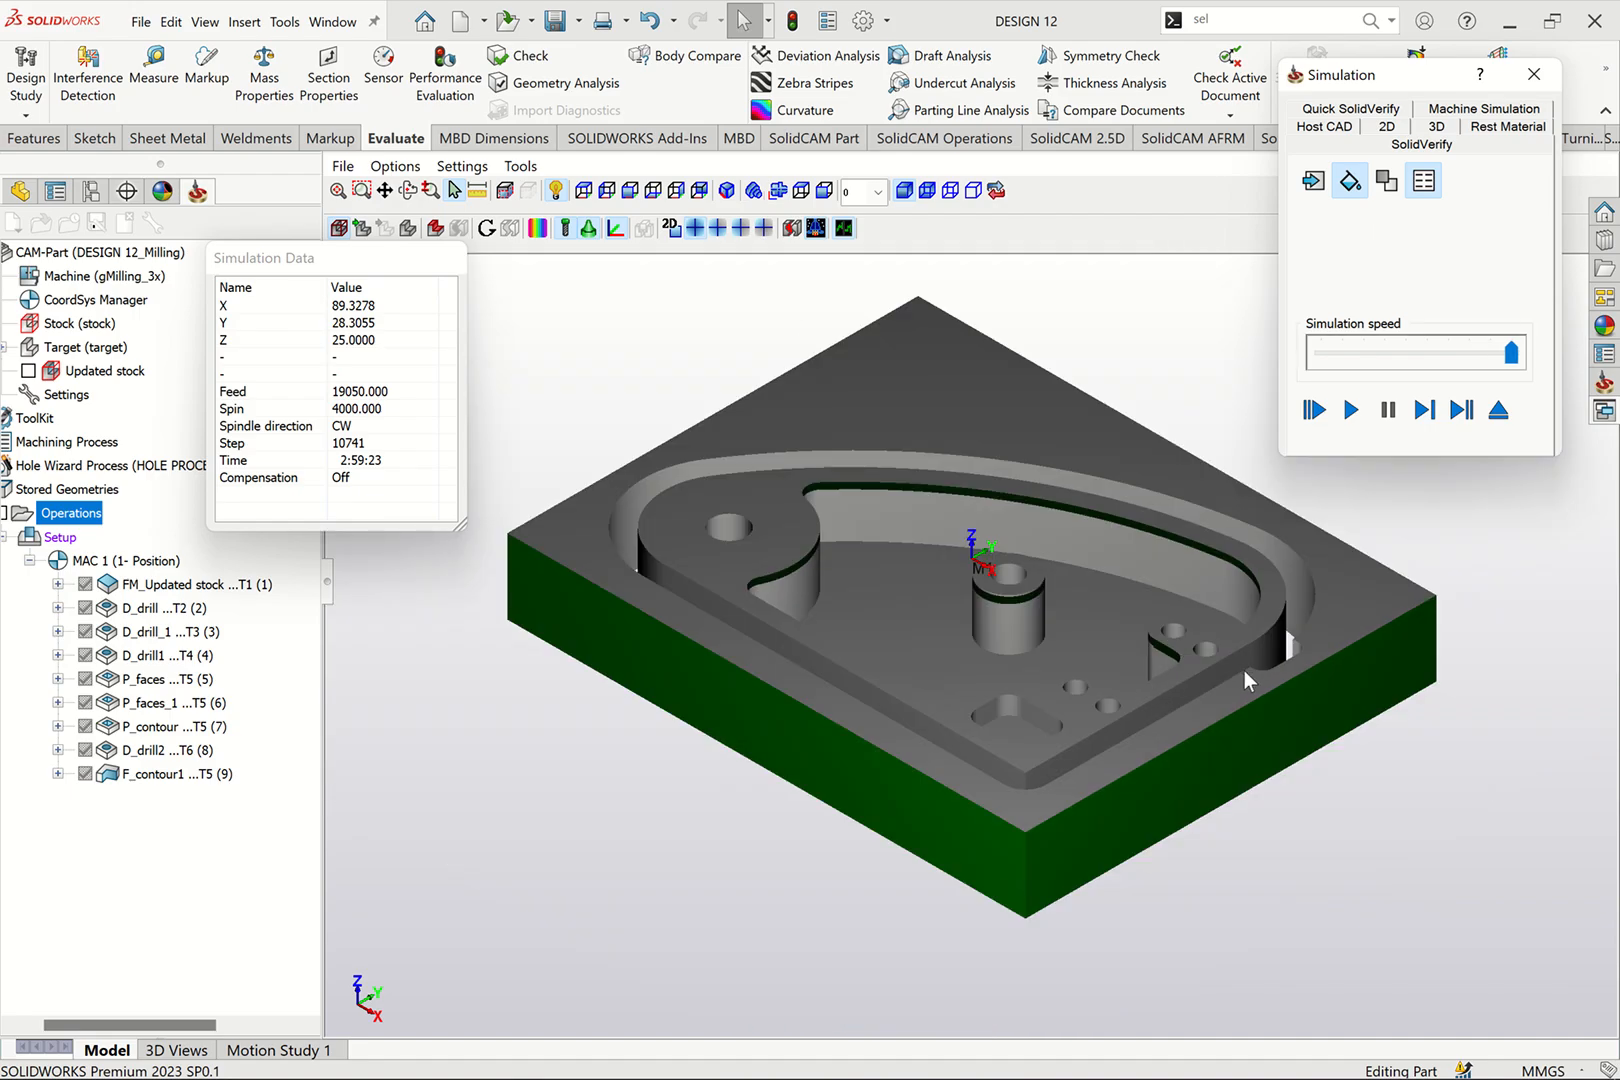
click(1245, 671)
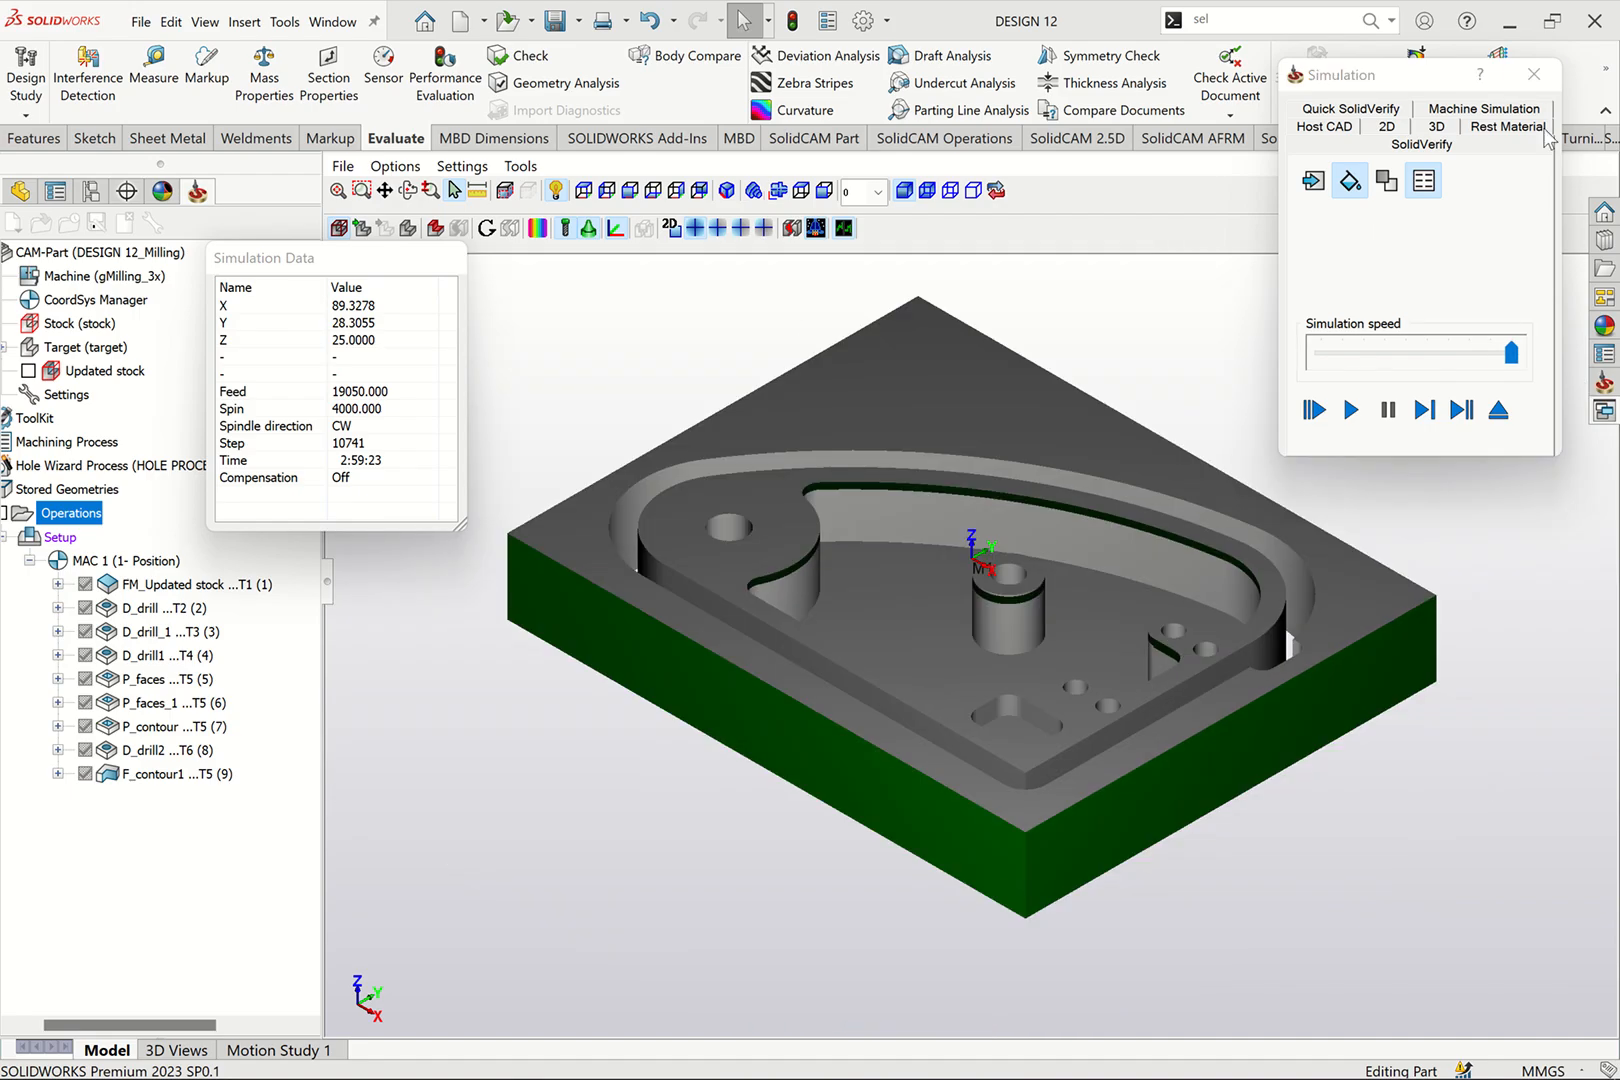
click(1533, 74)
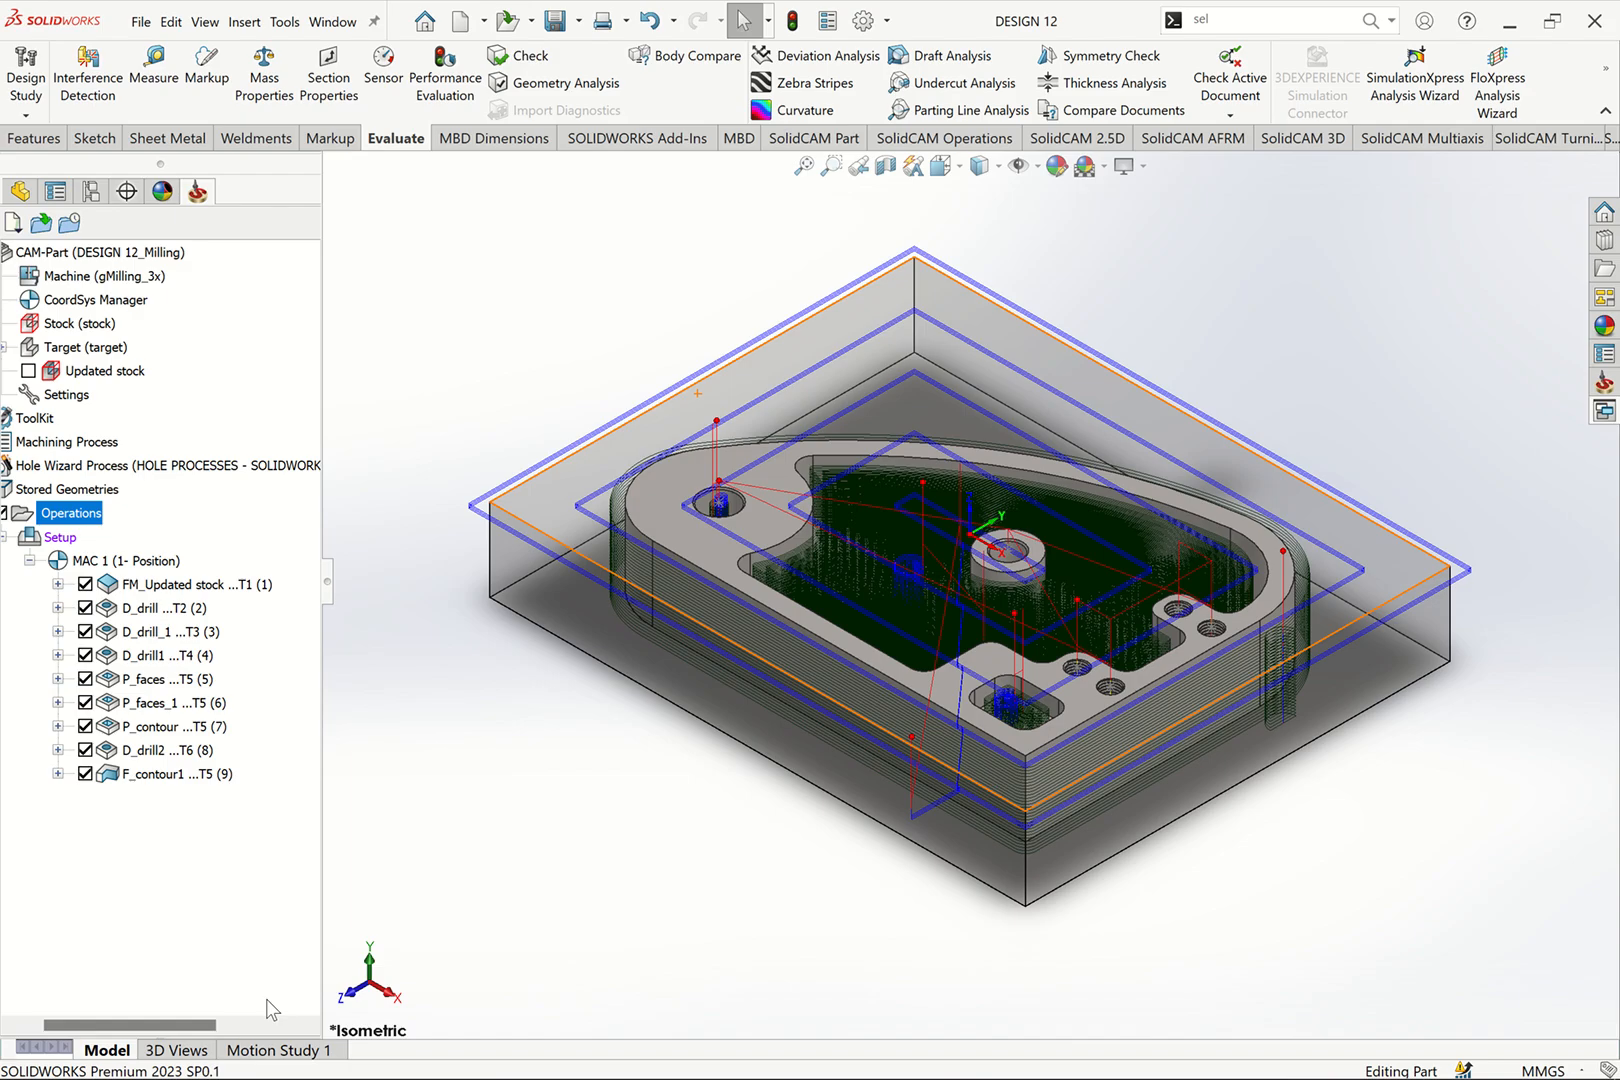
drag(183, 1035, 160, 1035)
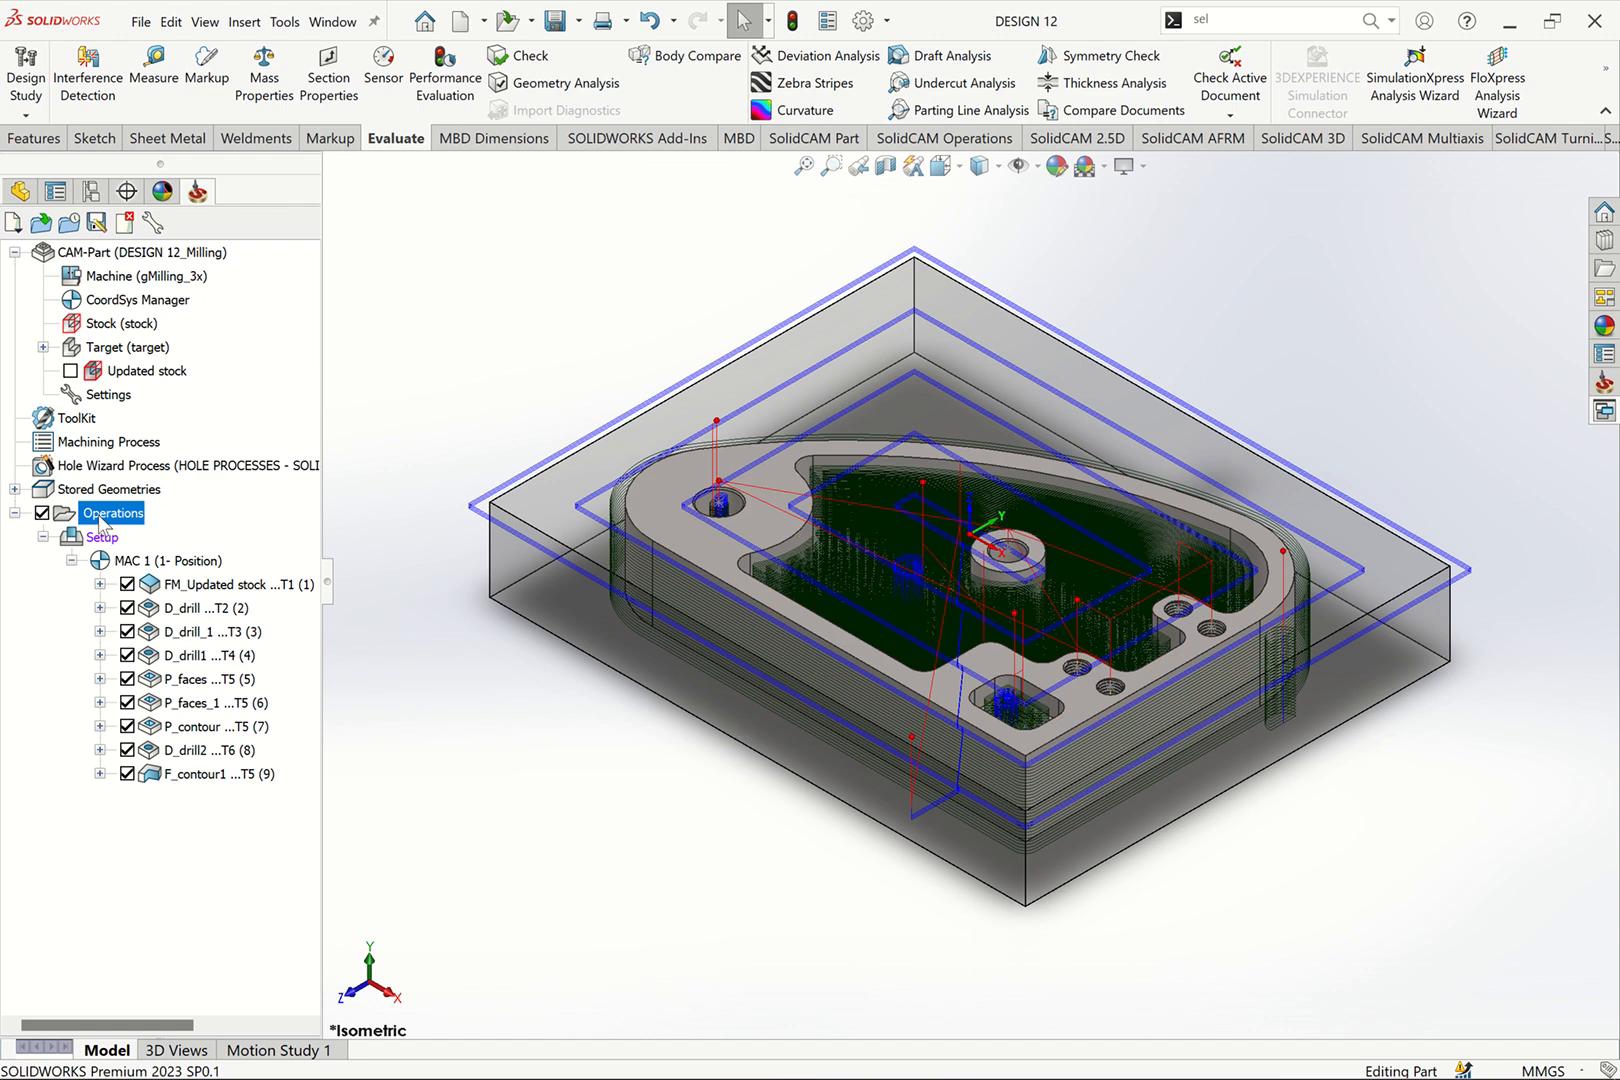
right_click(102, 518)
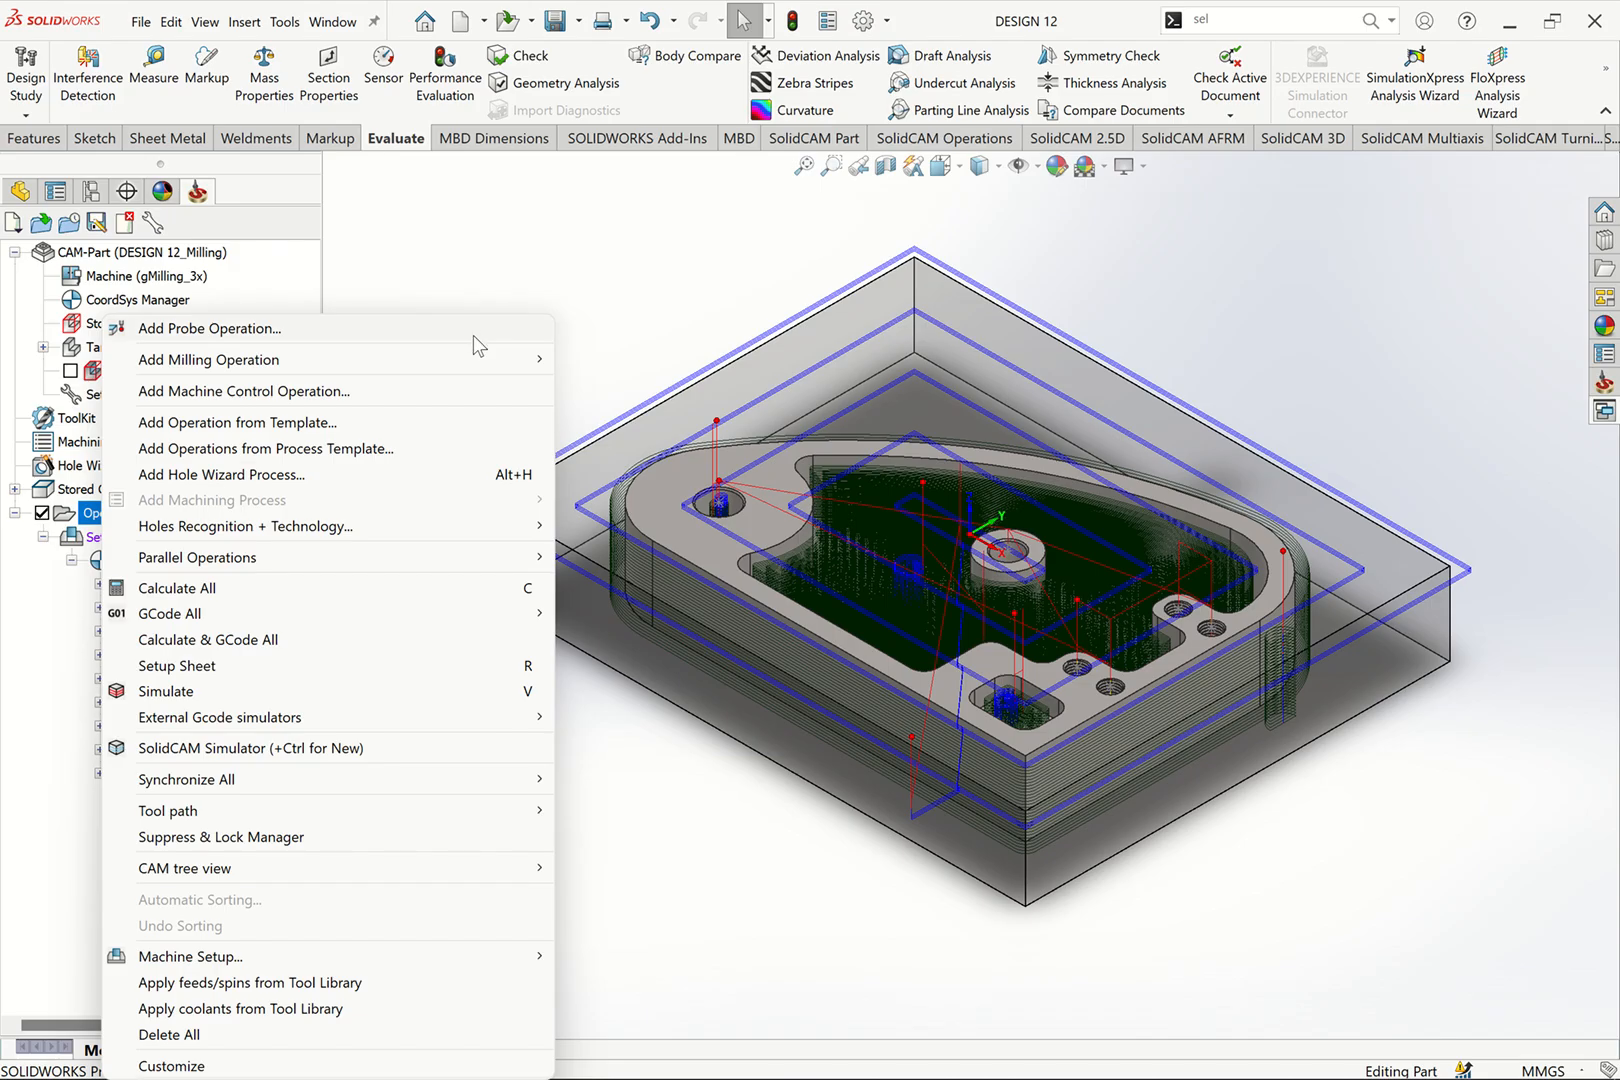
mouse_move(489, 359)
click(443, 266)
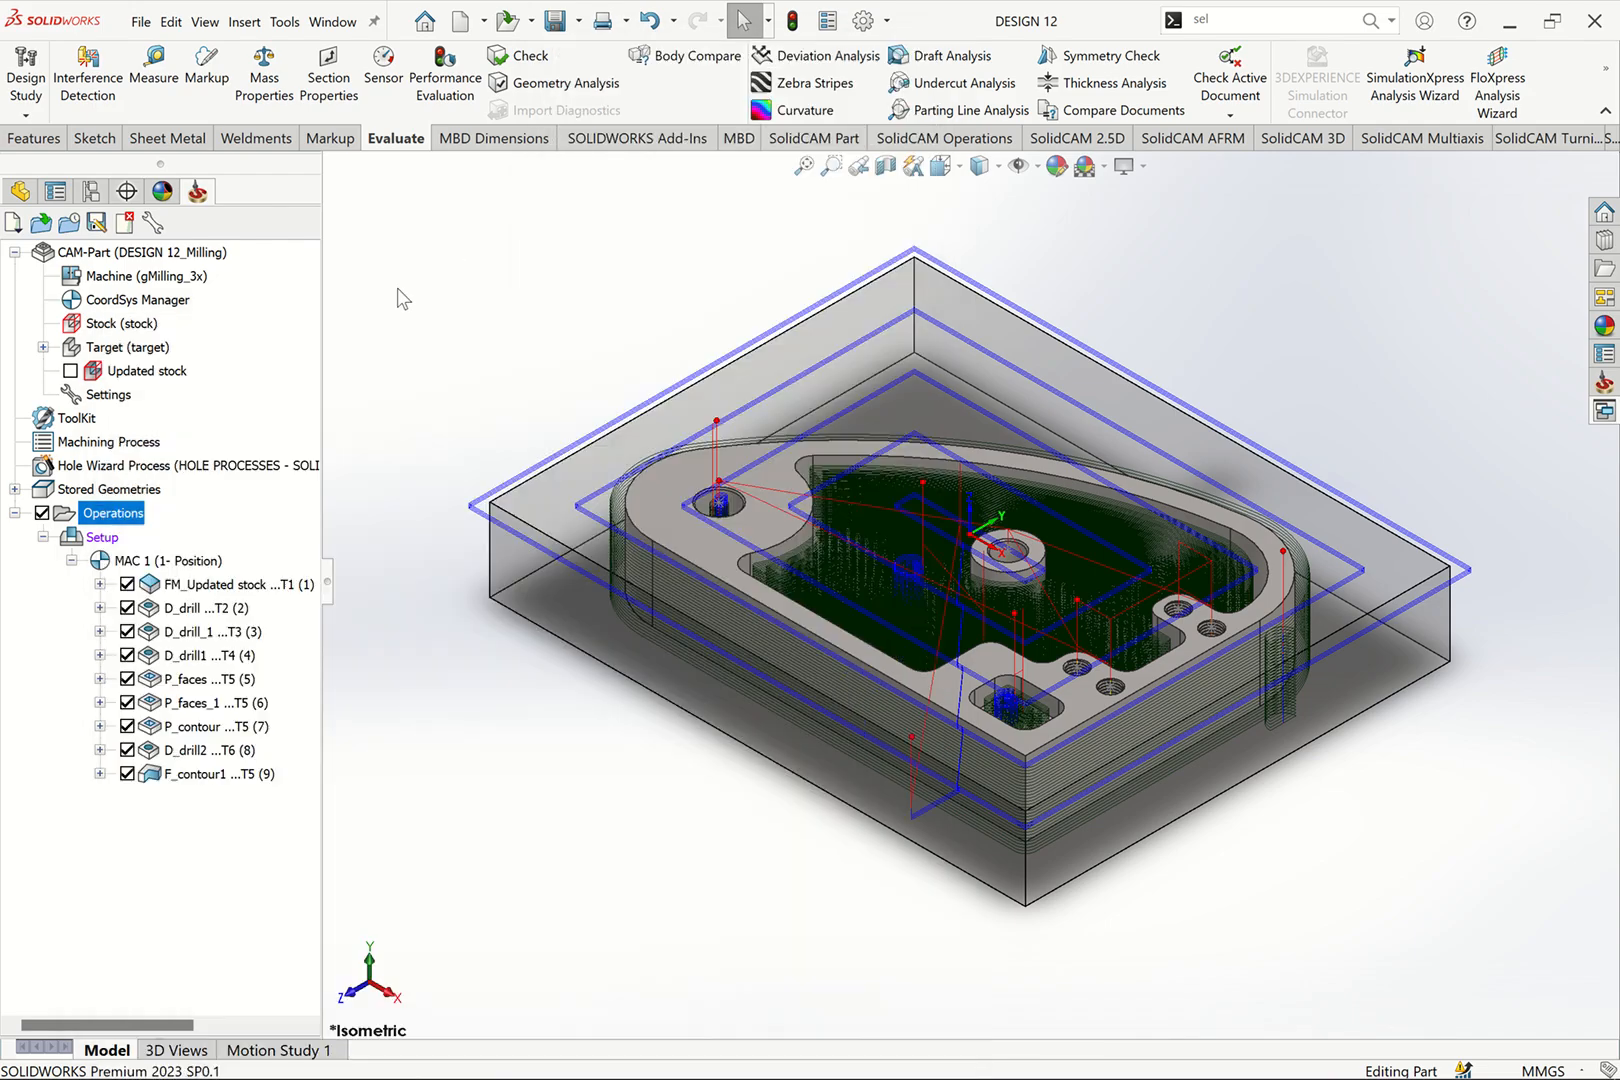
Step: Select all nine operations from FM_Updated stock to F_contour1 and generate their GCode with the file name design
click(200, 586)
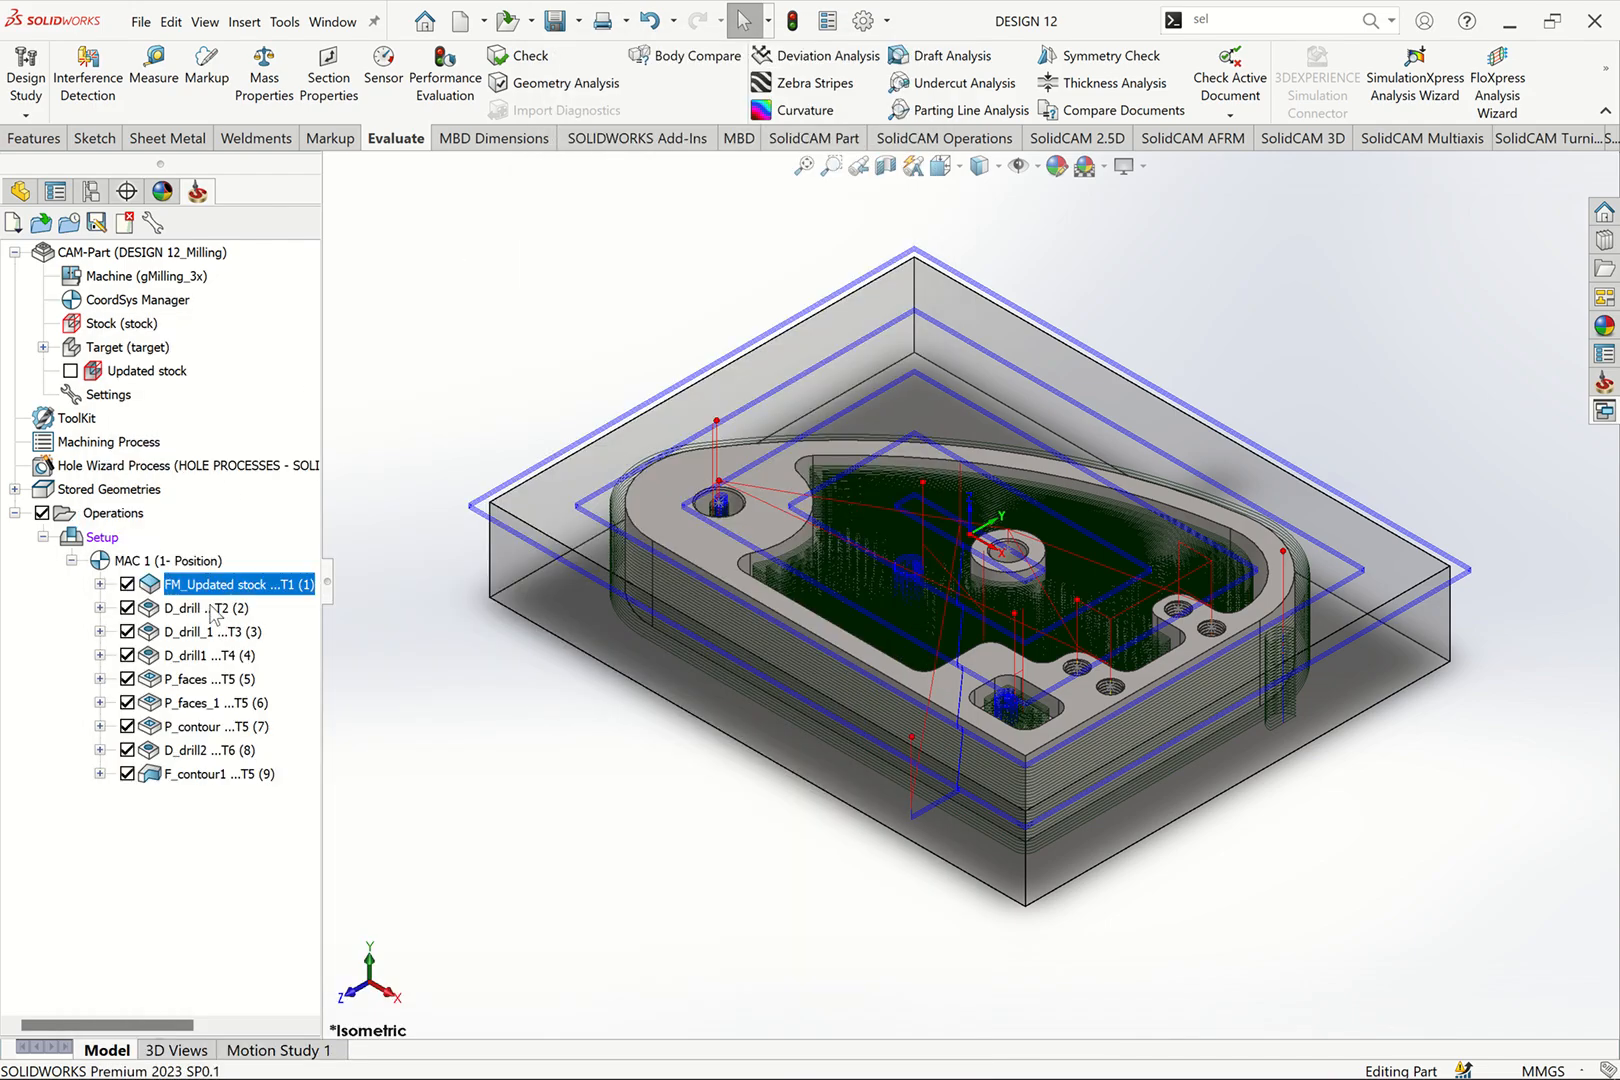
shift+click(205, 772)
right_click(224, 598)
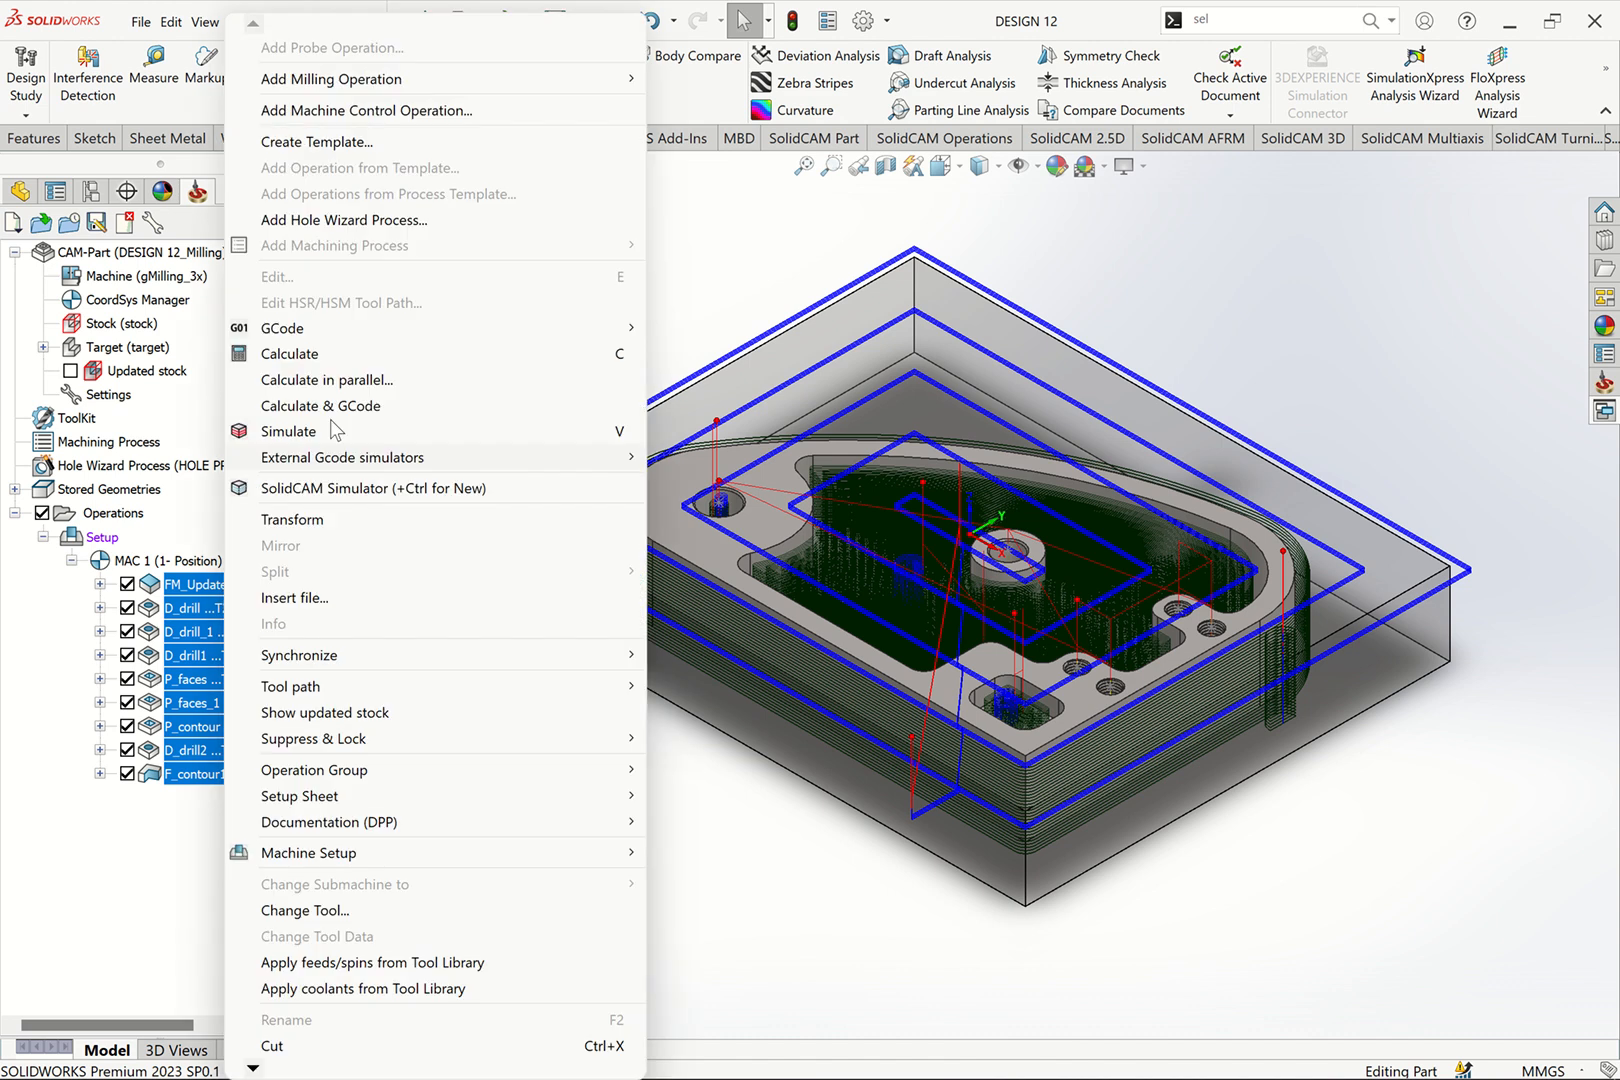
mouse_move(453, 330)
click(729, 333)
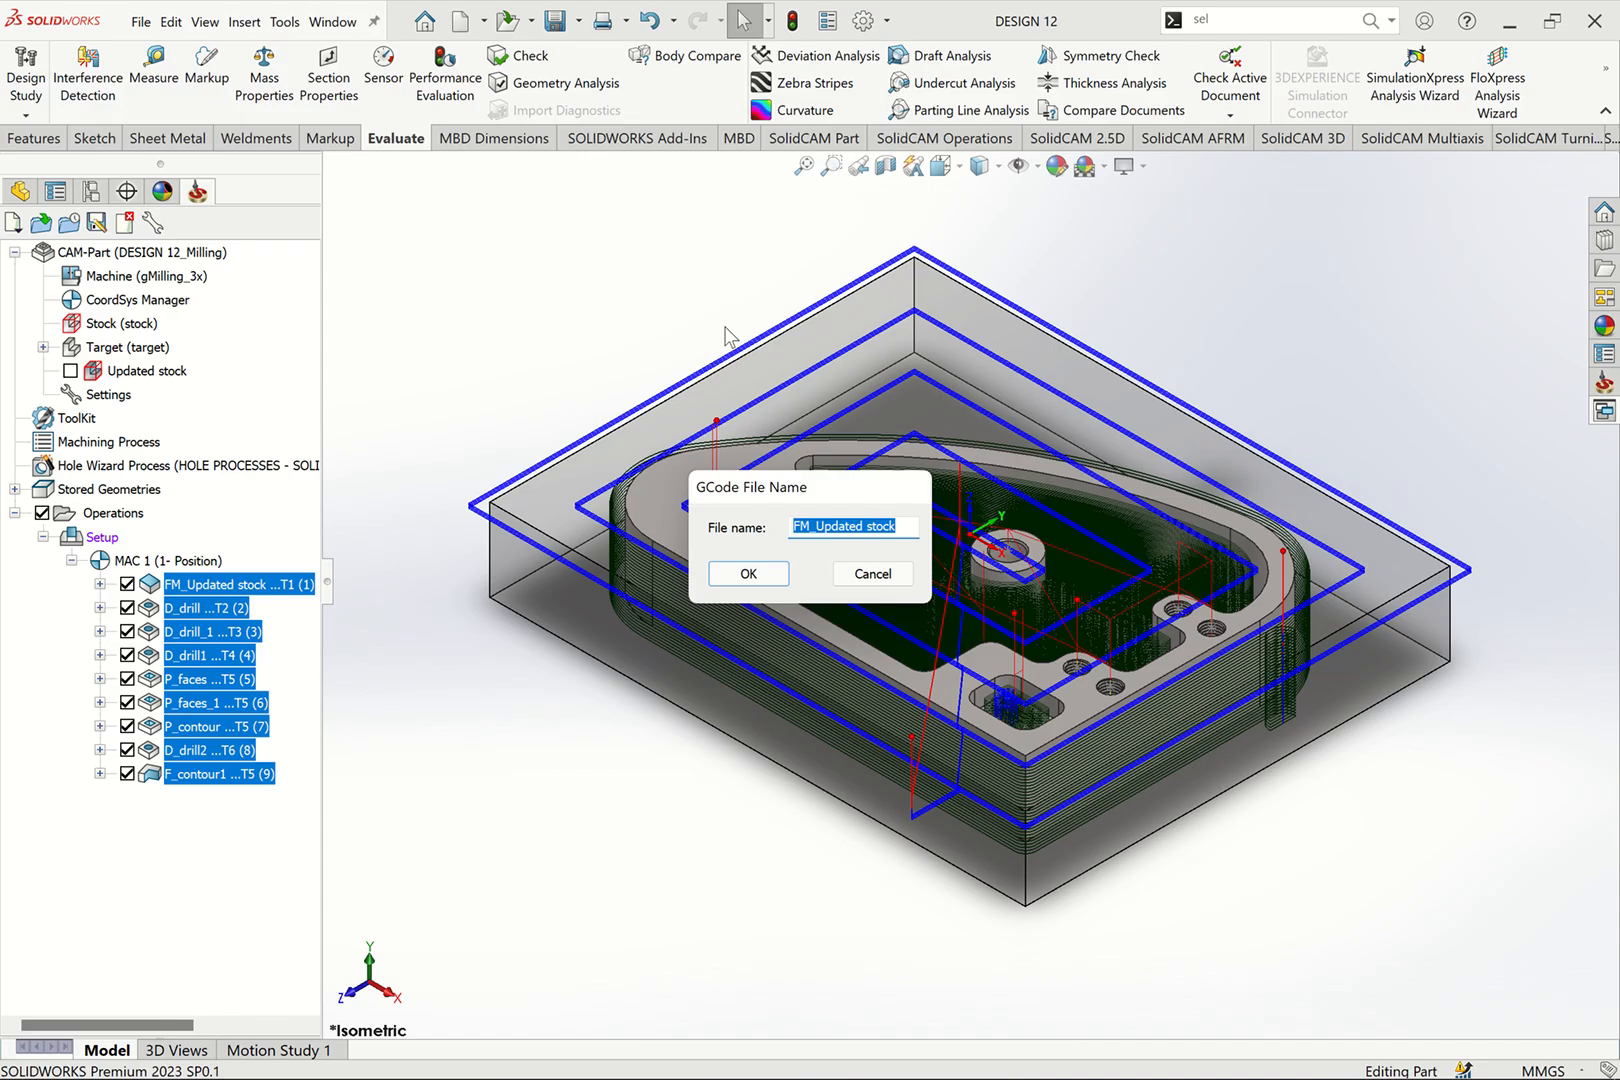
text(design)
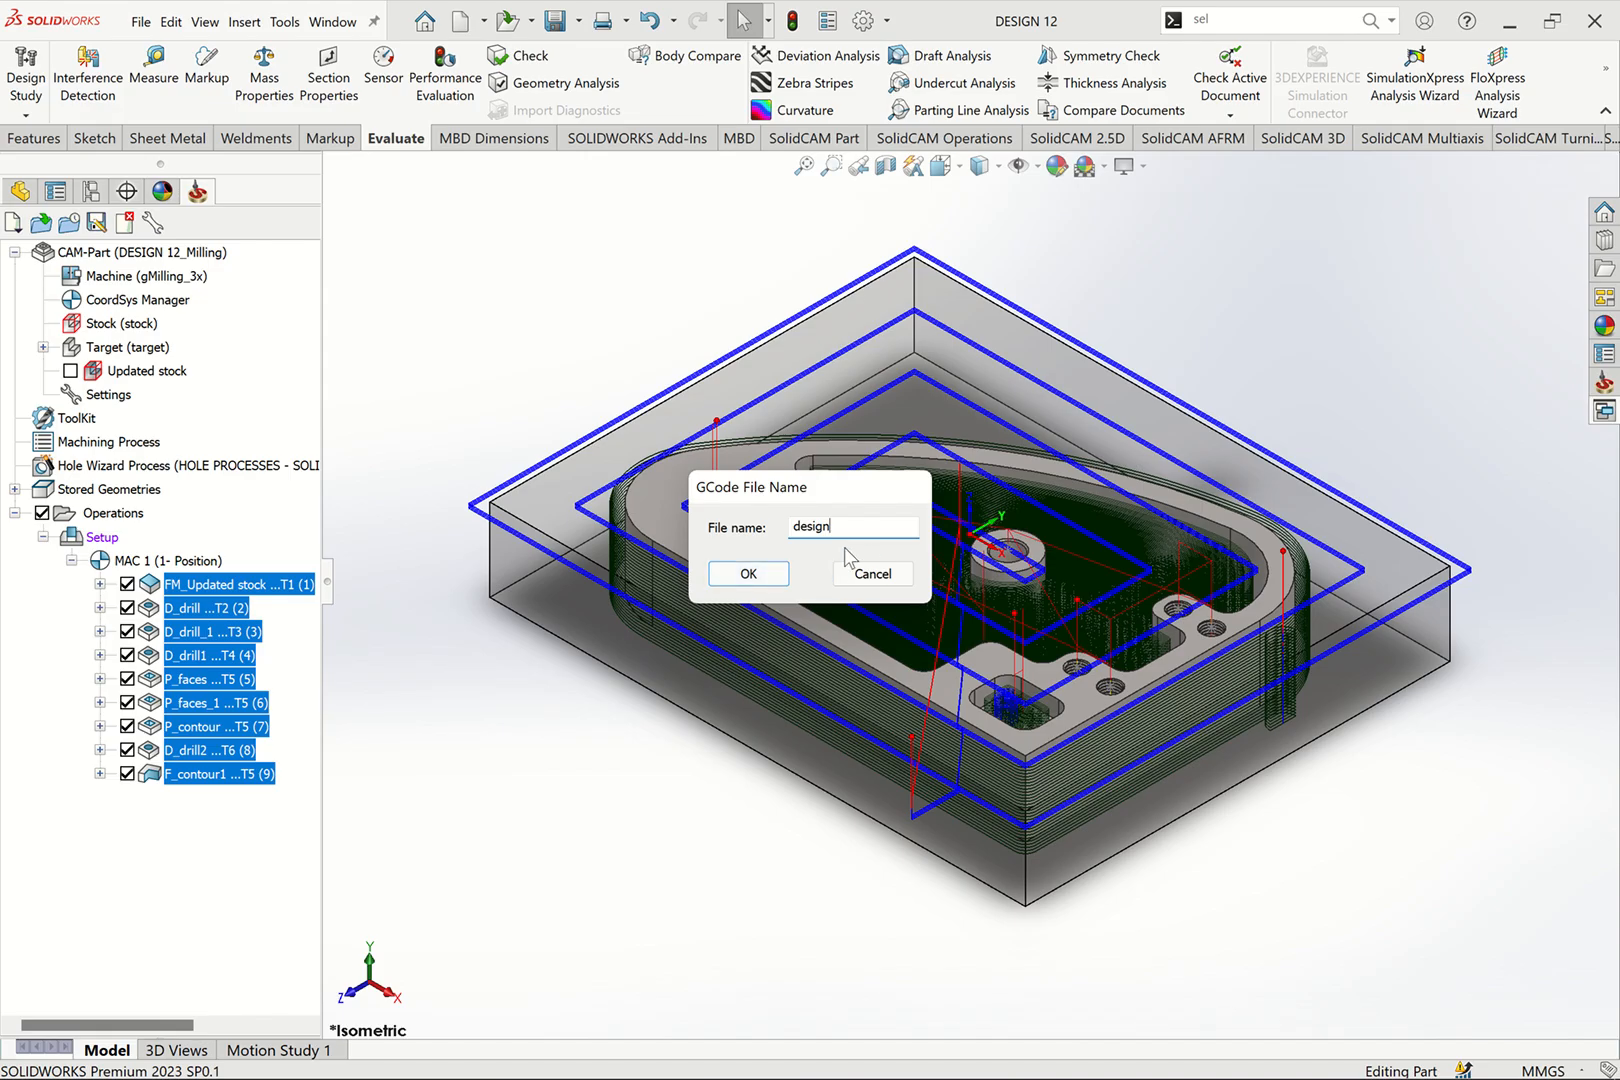
click(721, 578)
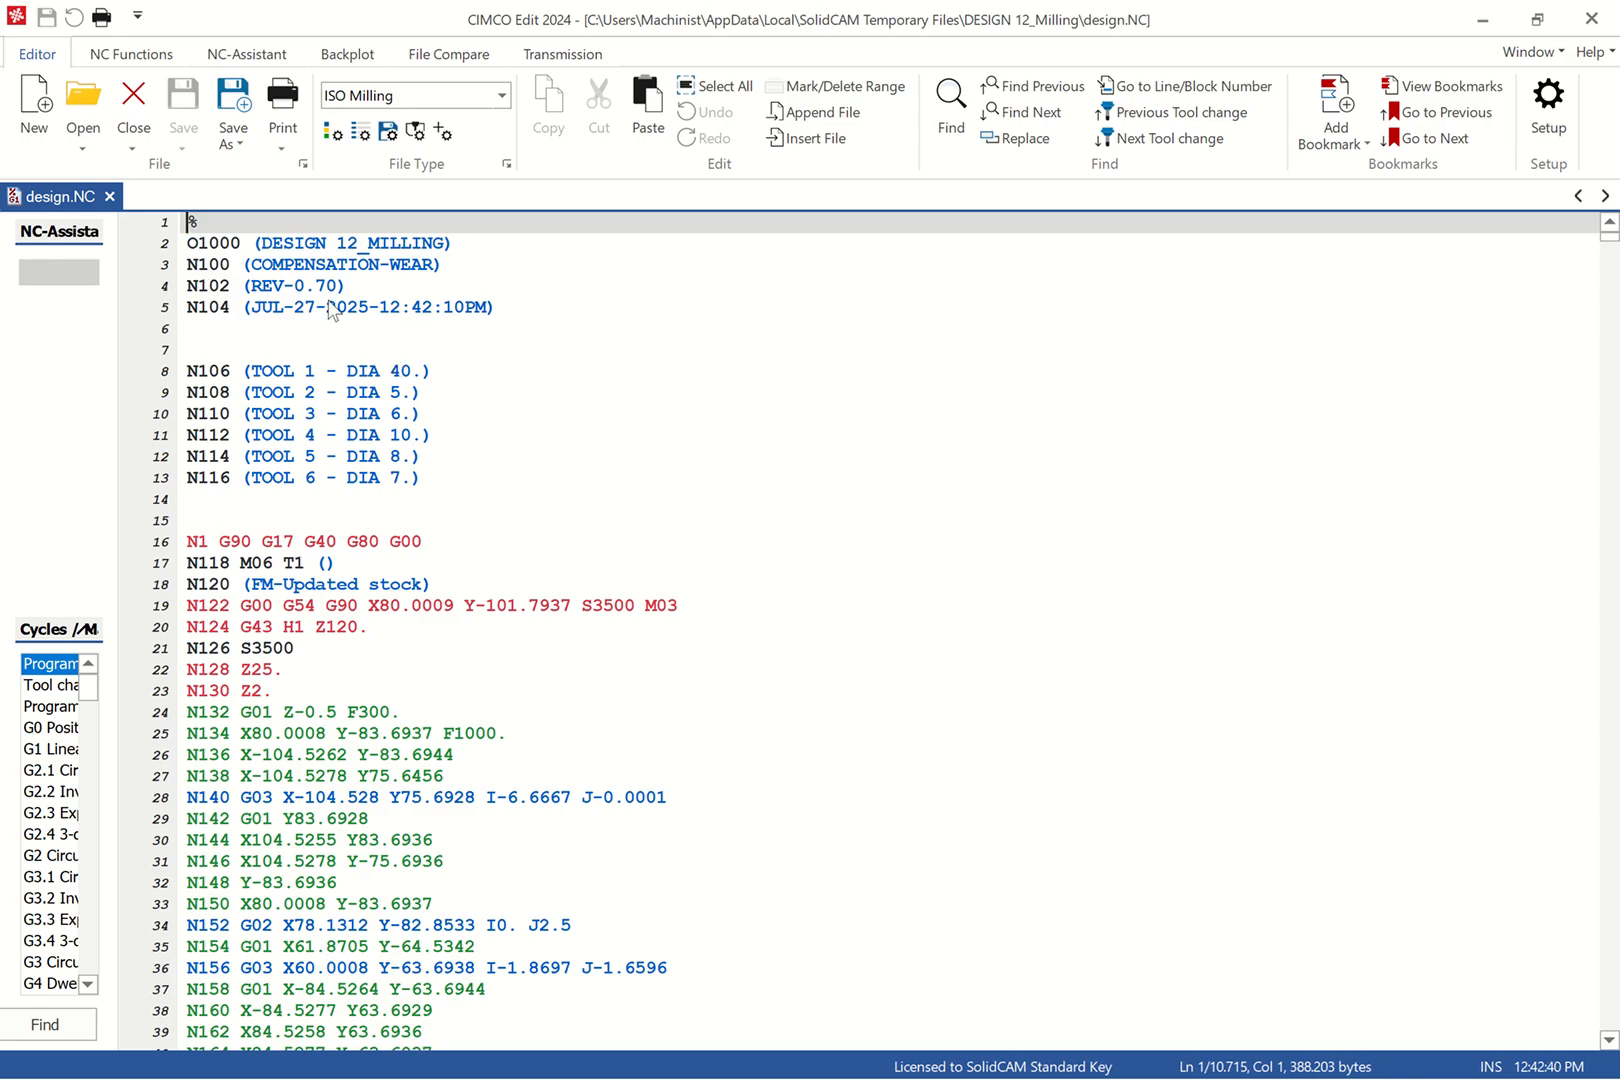
Step: Examine the numbers and diameters of the six tools listed in the NC program header
click(268, 377)
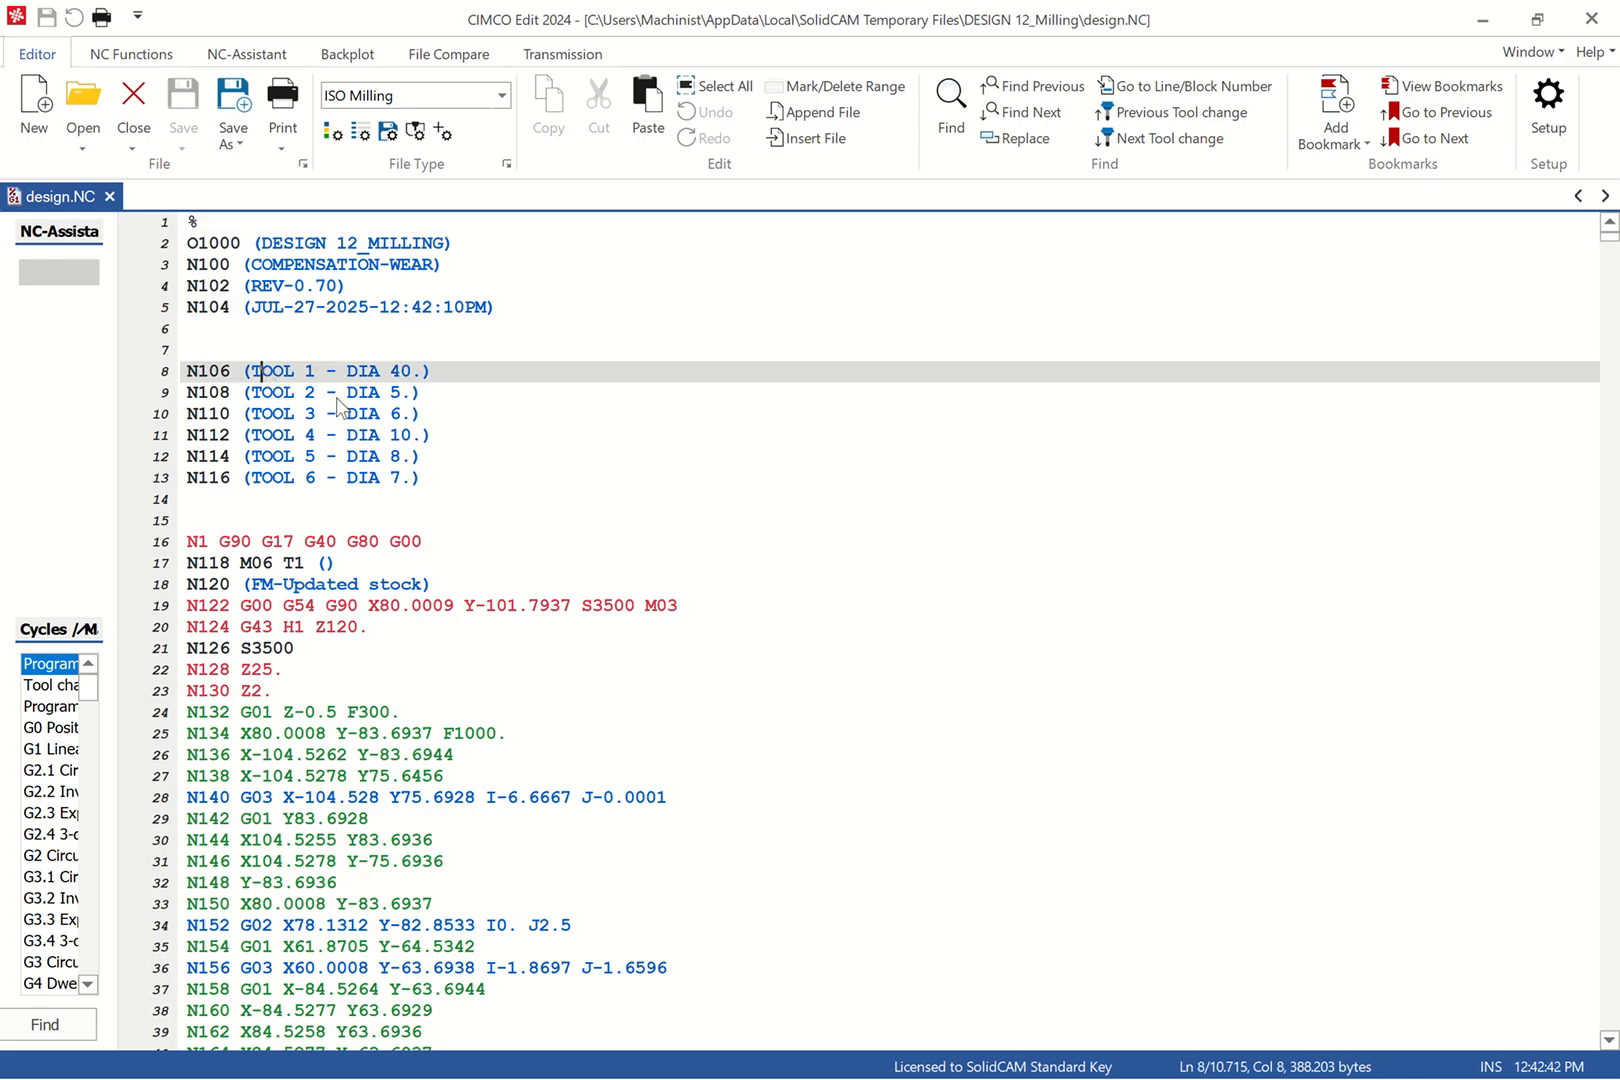
click(285, 393)
click(304, 436)
click(315, 459)
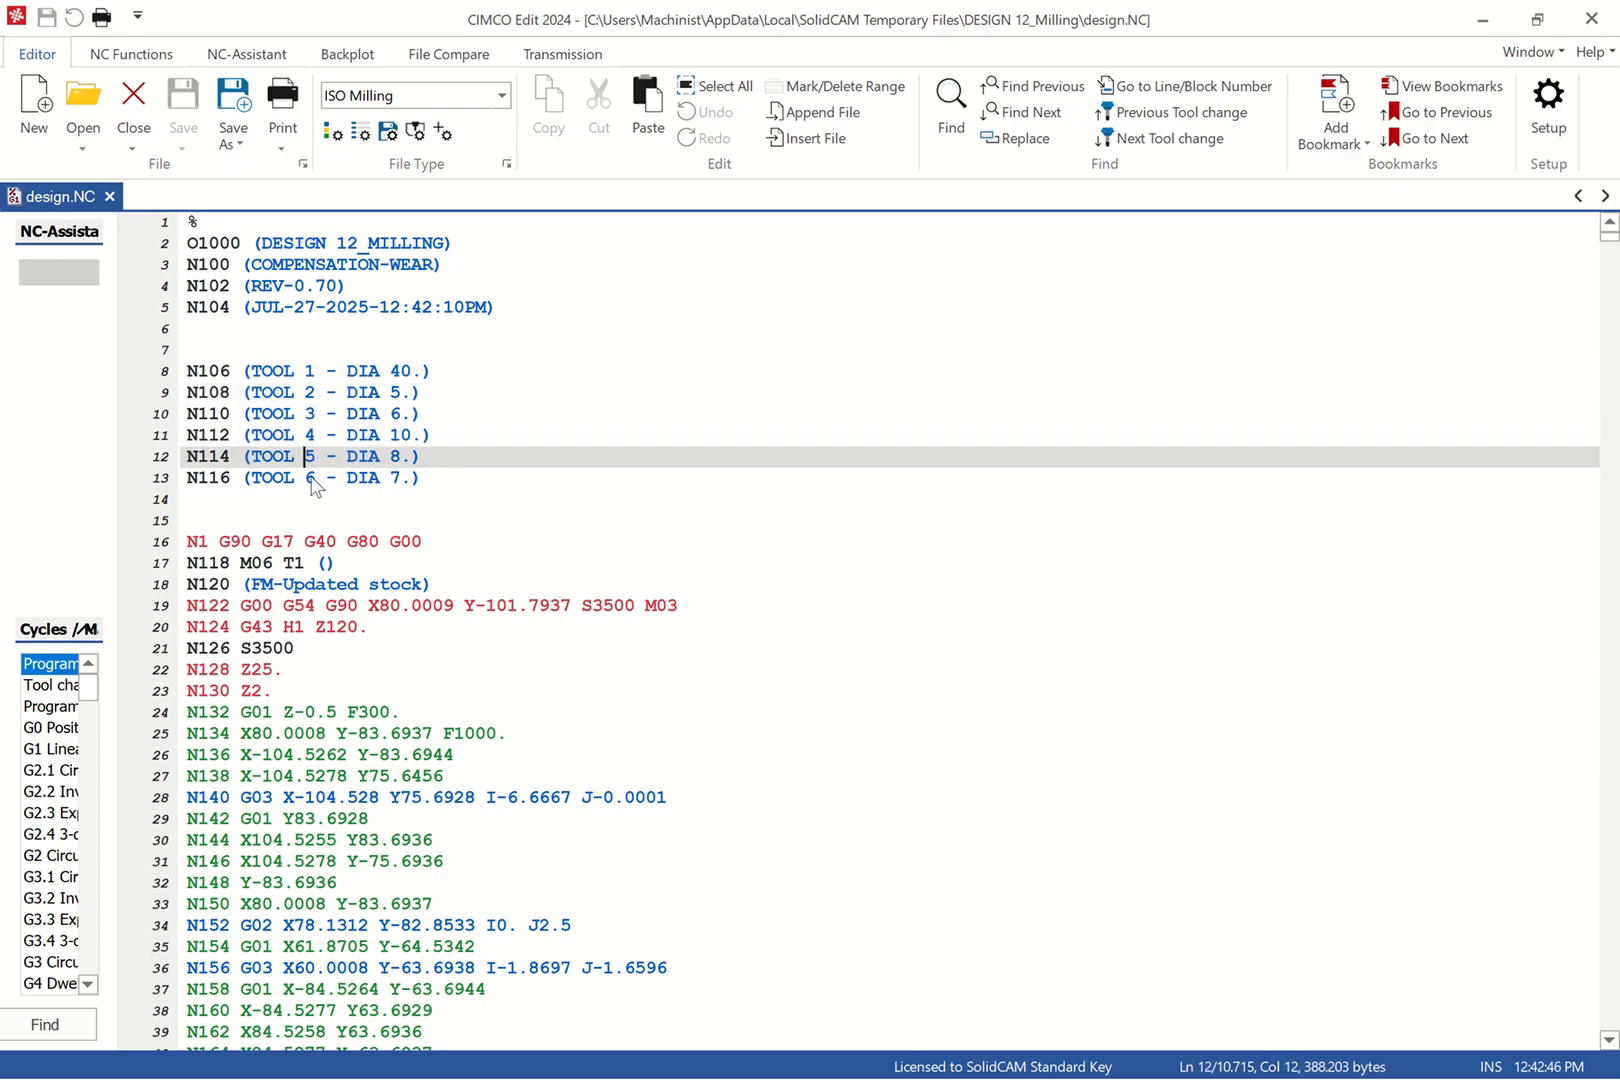
click(313, 478)
click(324, 378)
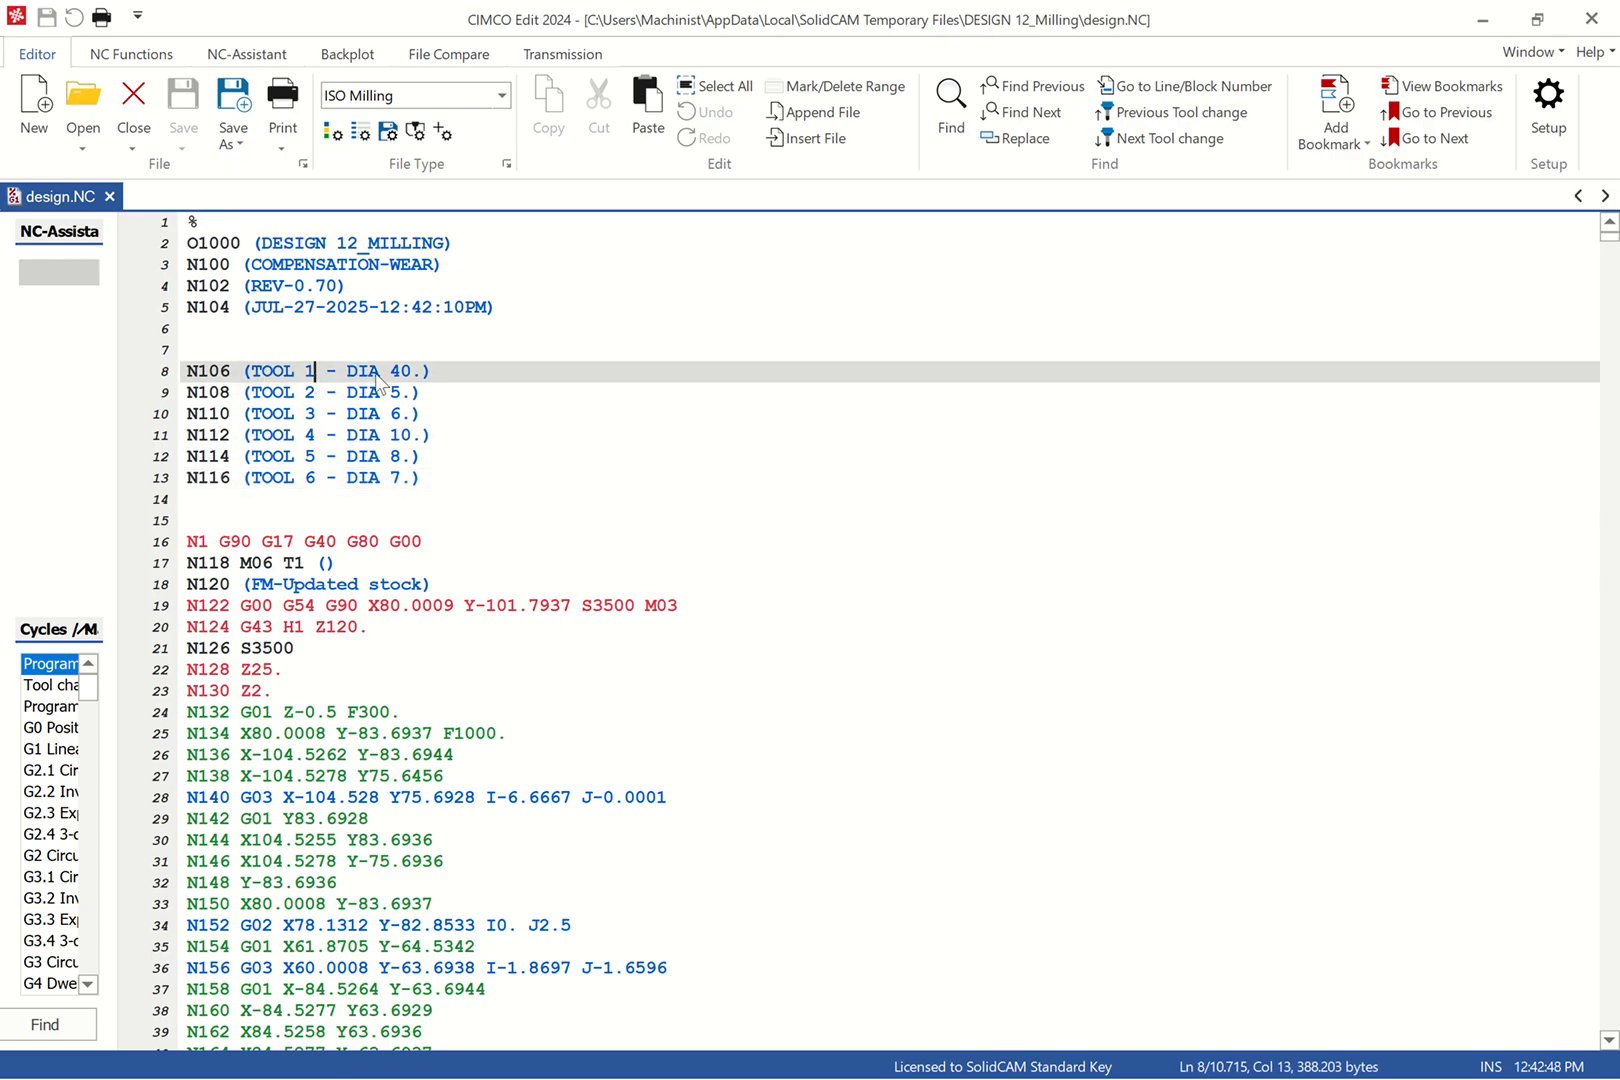
click(410, 378)
click(370, 393)
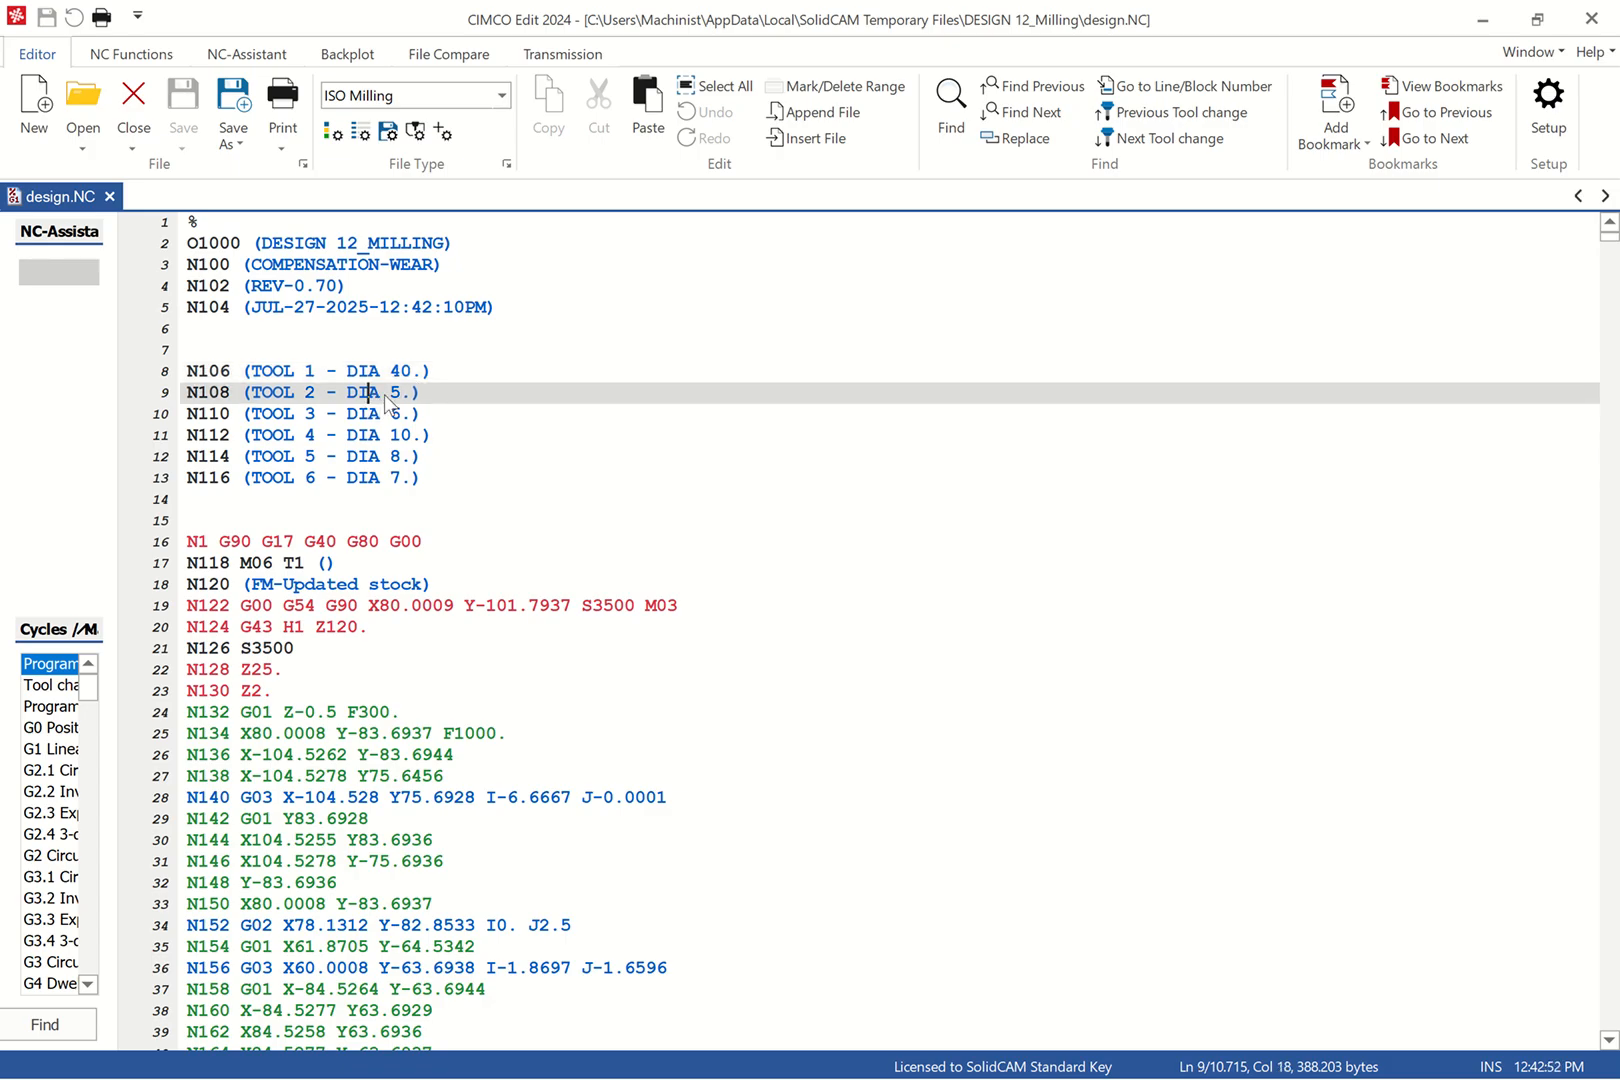
click(364, 416)
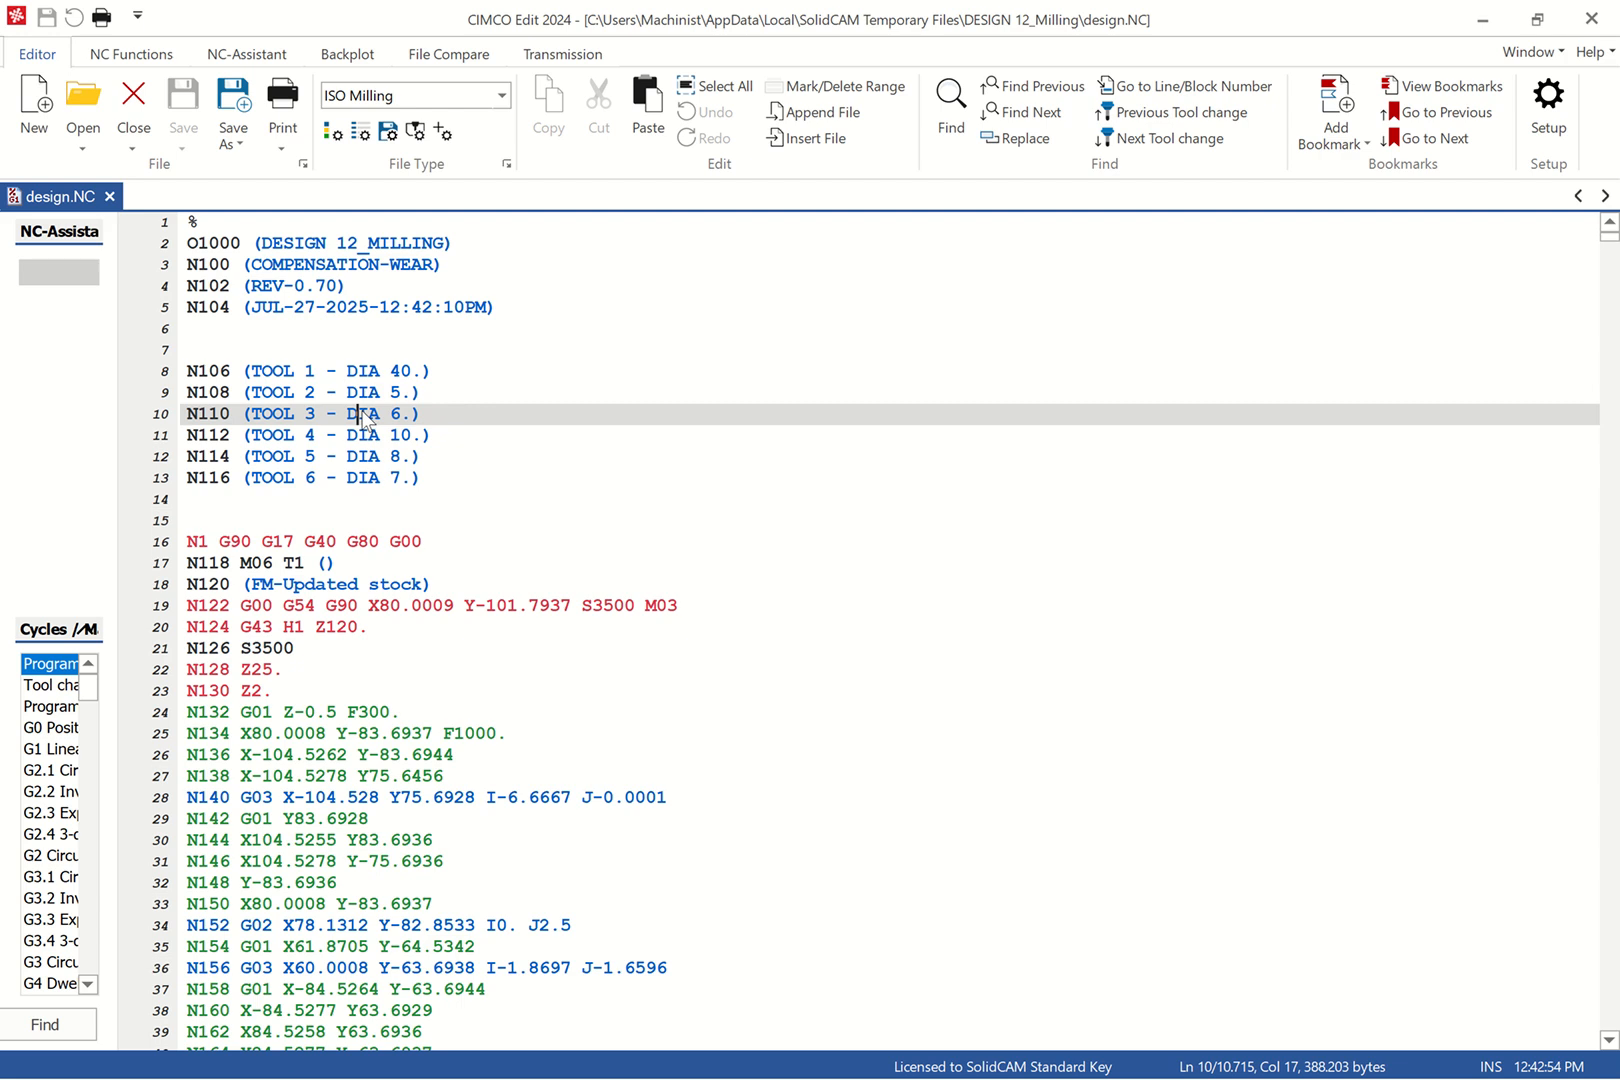
click(371, 437)
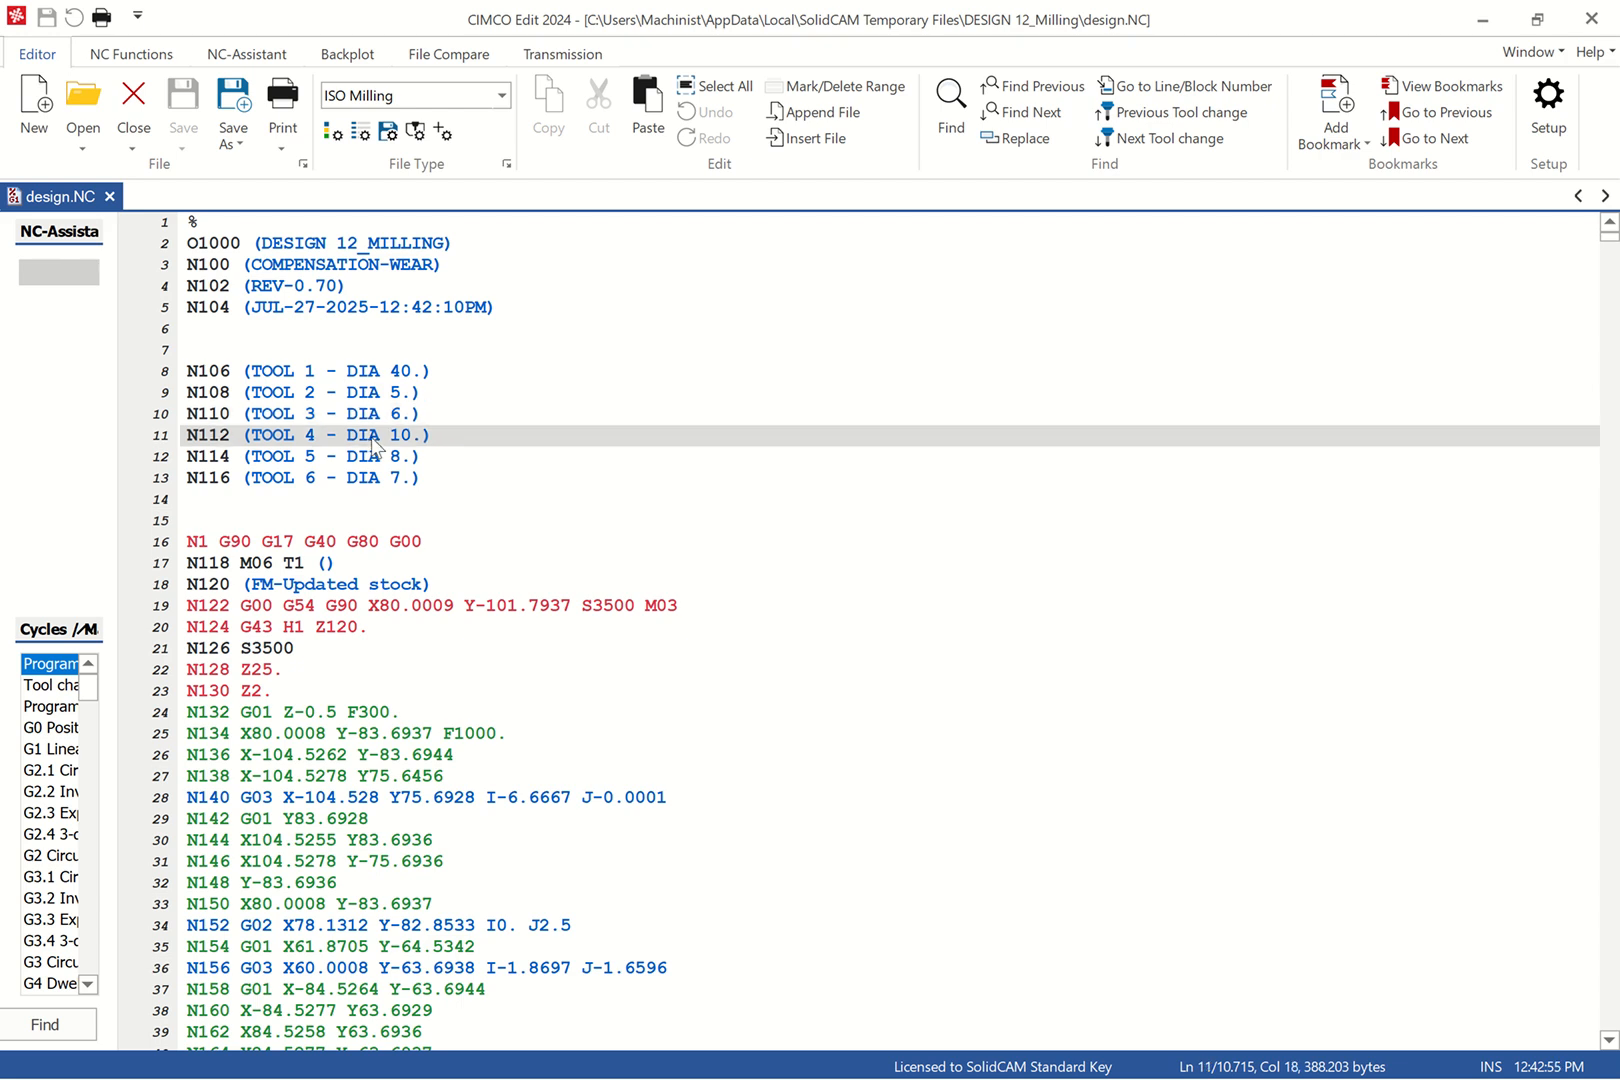
click(361, 457)
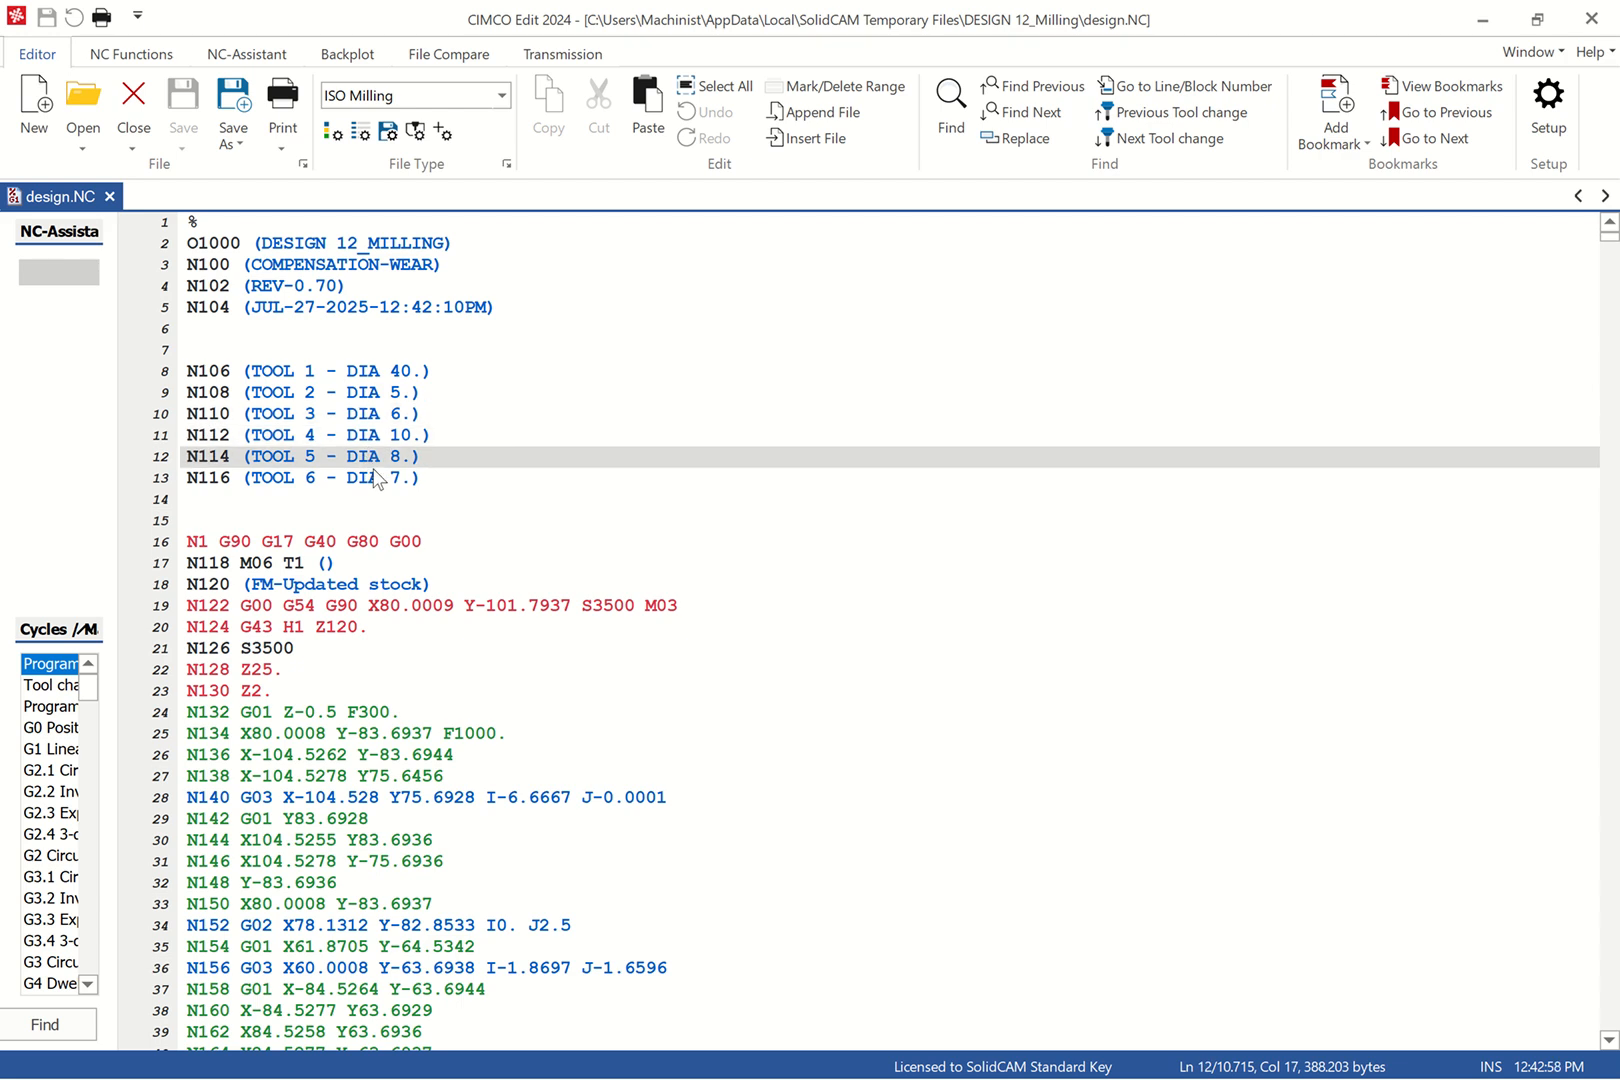
click(374, 479)
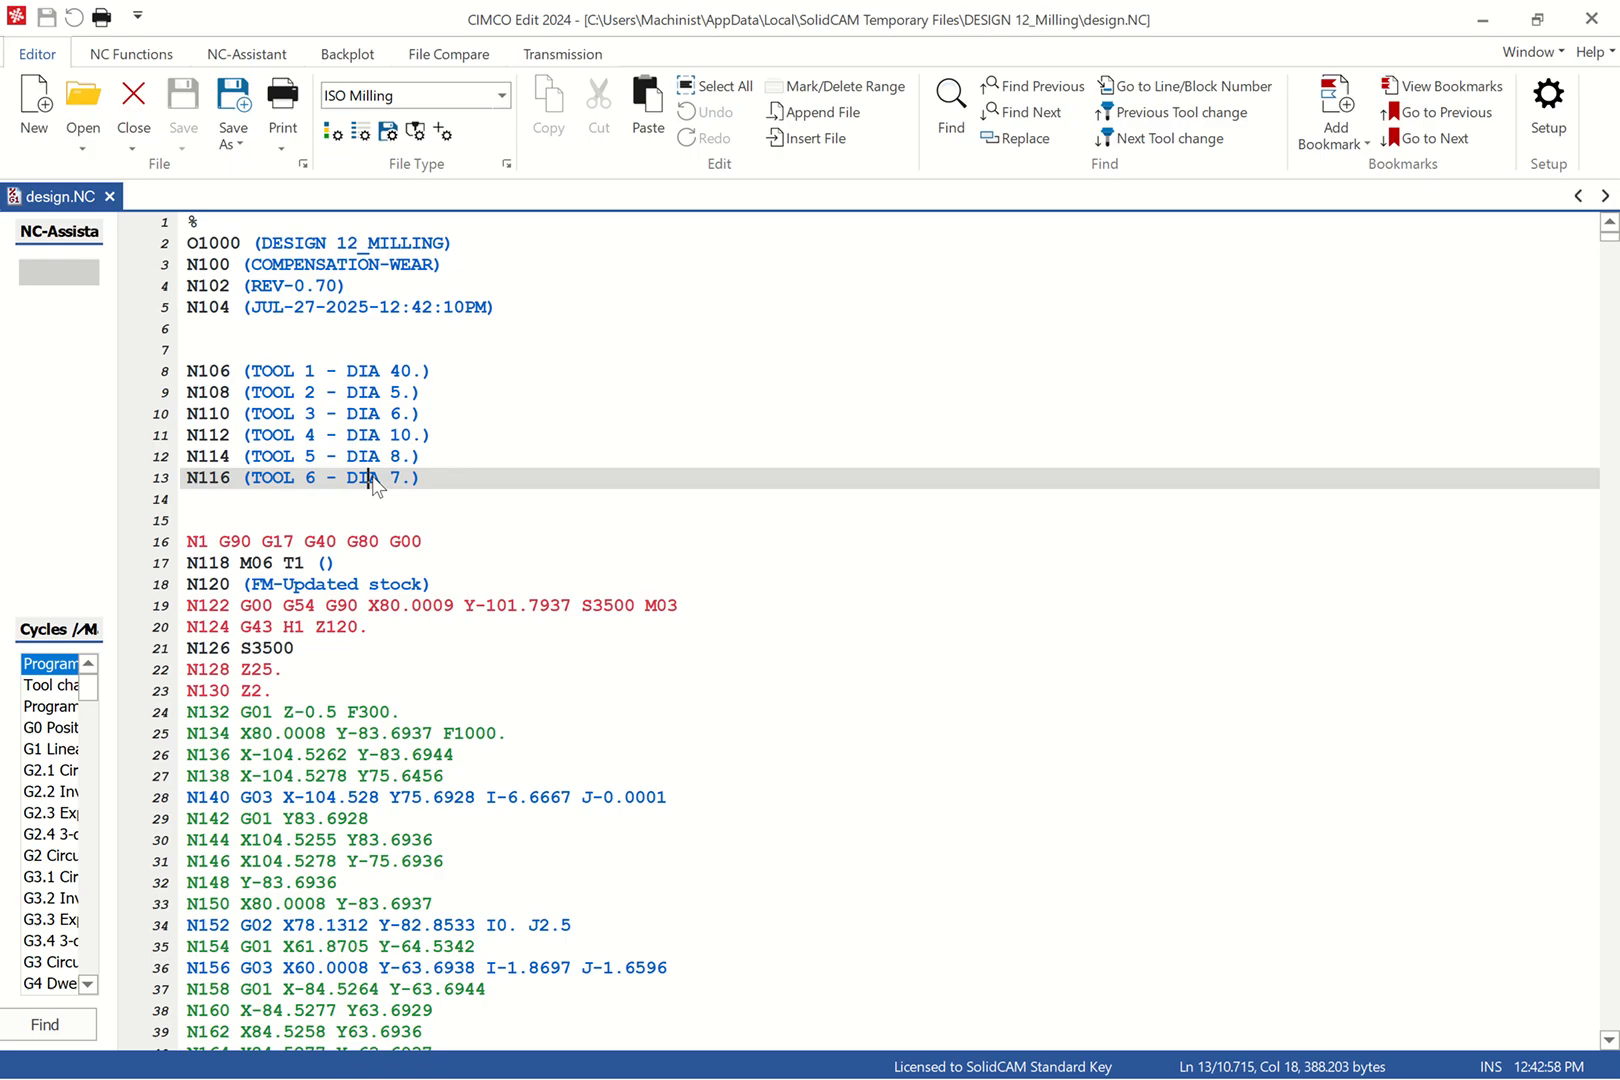
Step: Append -Face Mill to the tool 1 comment and -Centre drill to the tool 2 comment
click(427, 375)
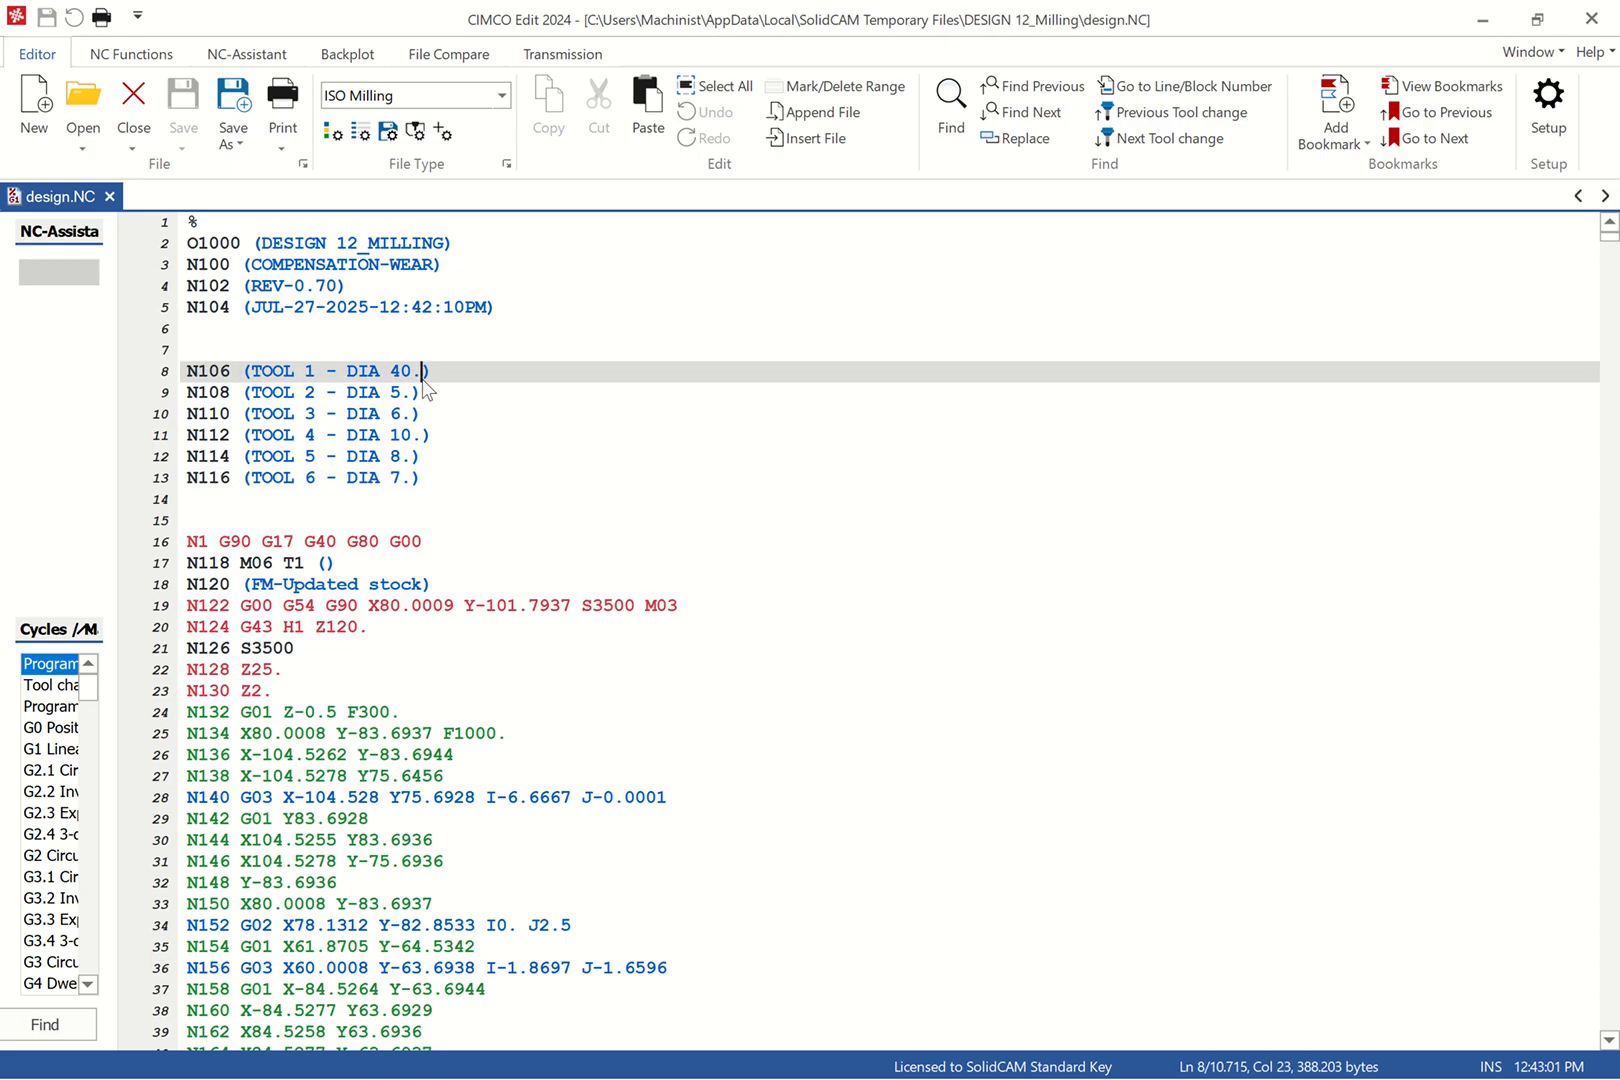
text(-Face M)
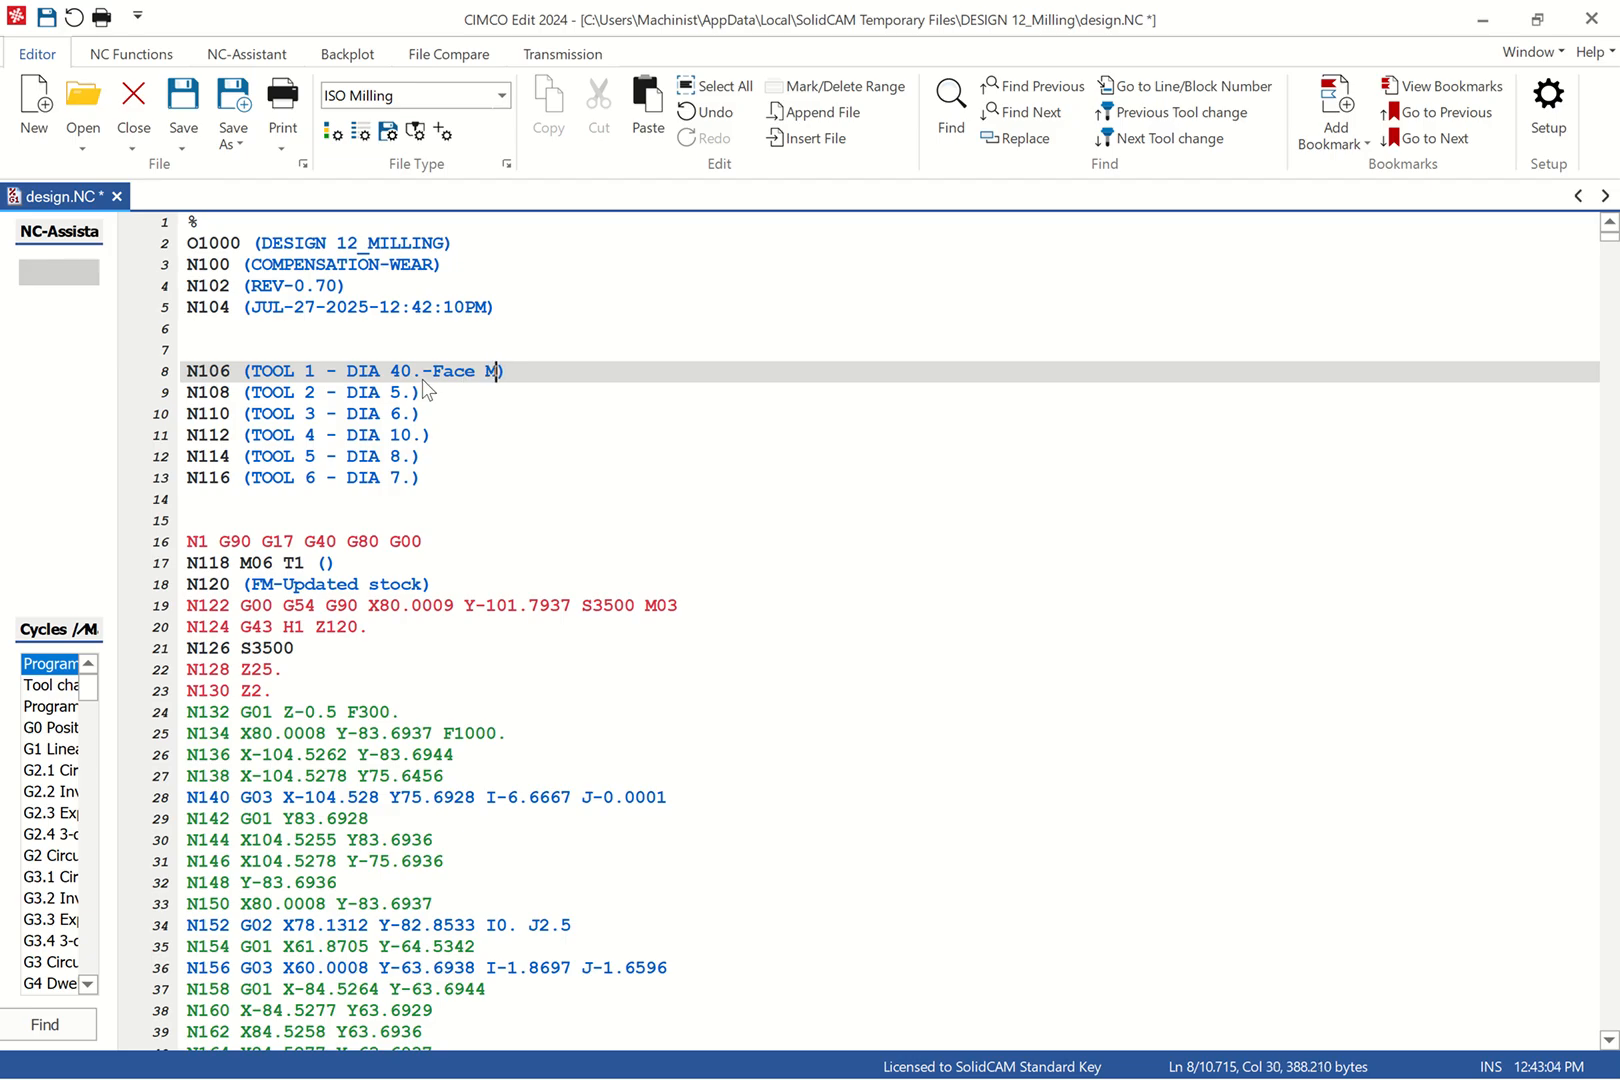
text(ill)
click(410, 392)
text(-)
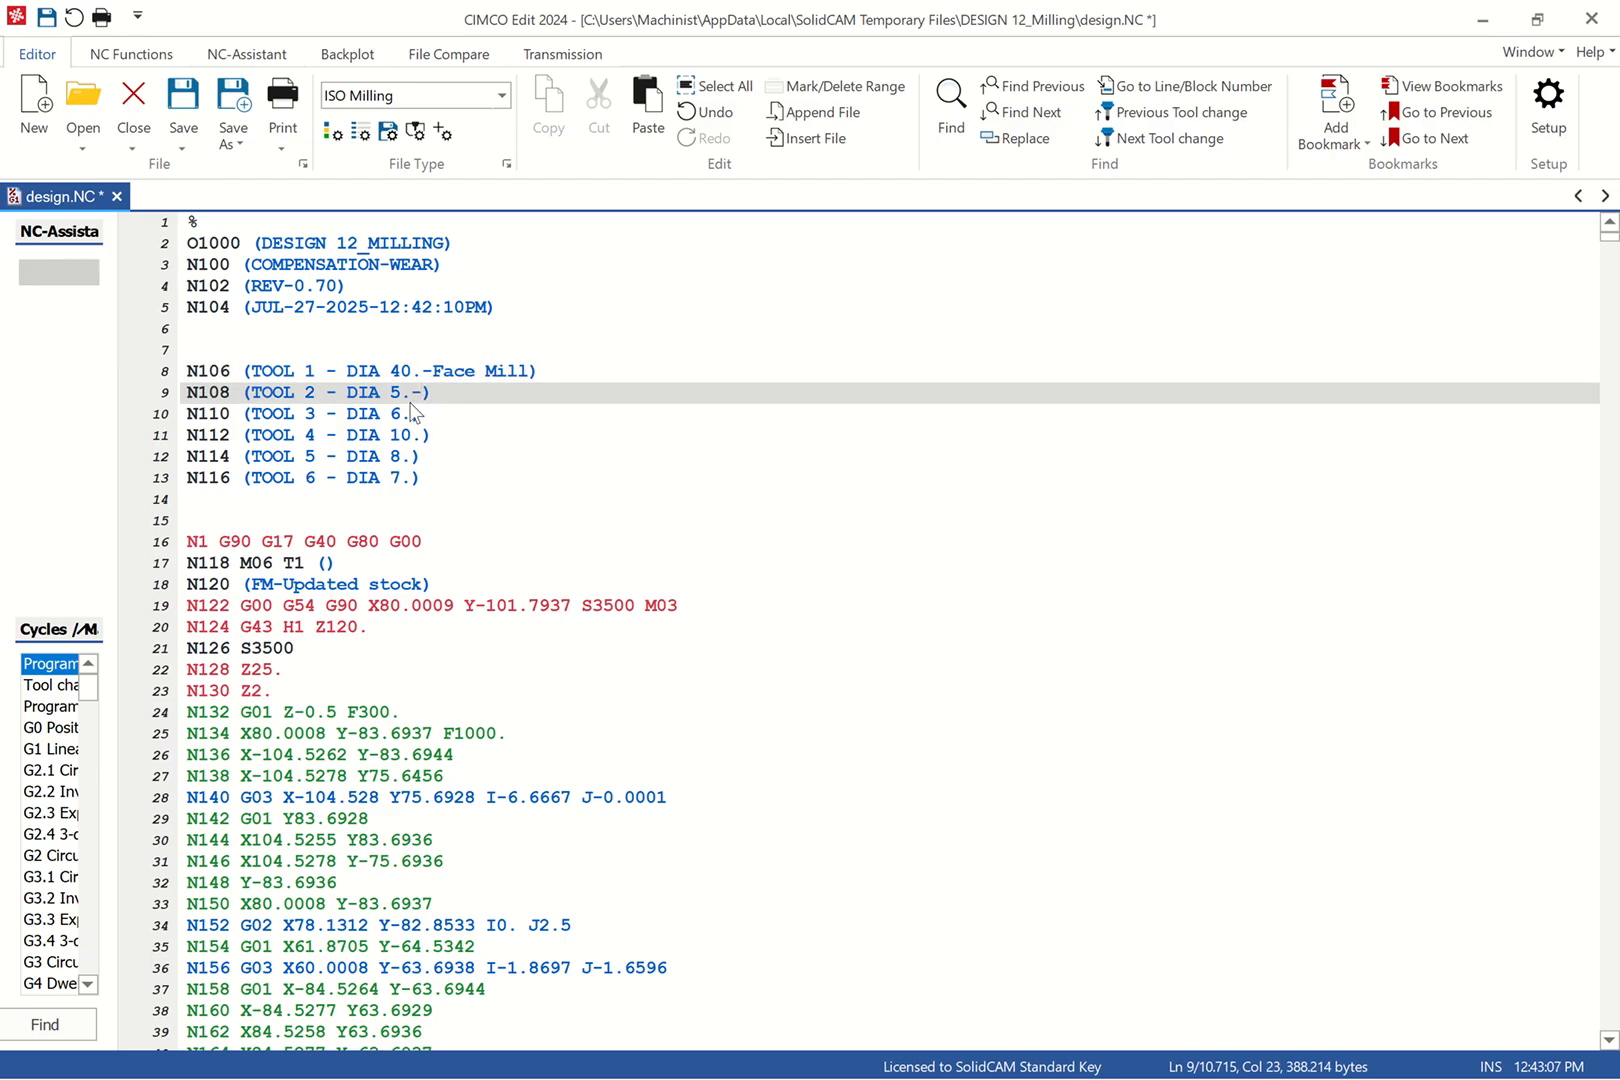
text(Centre drill)
Step: Append -Drill to the tool 3 and tool 4 comments and -End Mill to the tool 5 comment
click(415, 416)
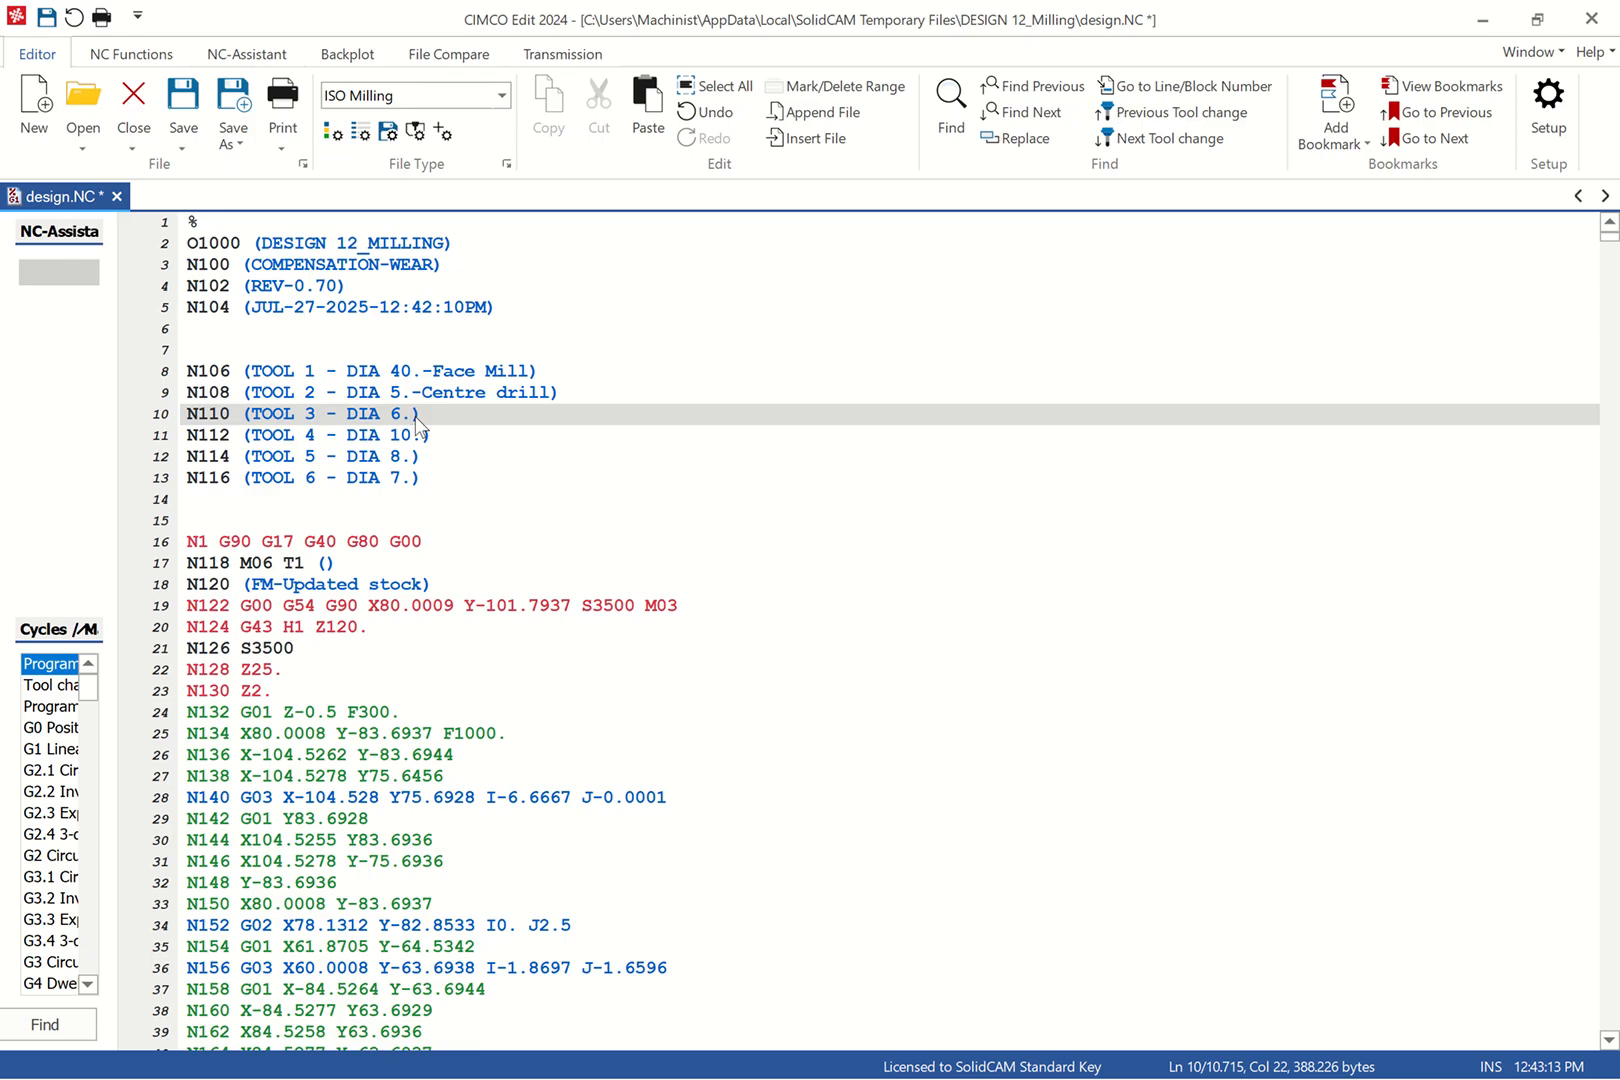
text(-Drill)
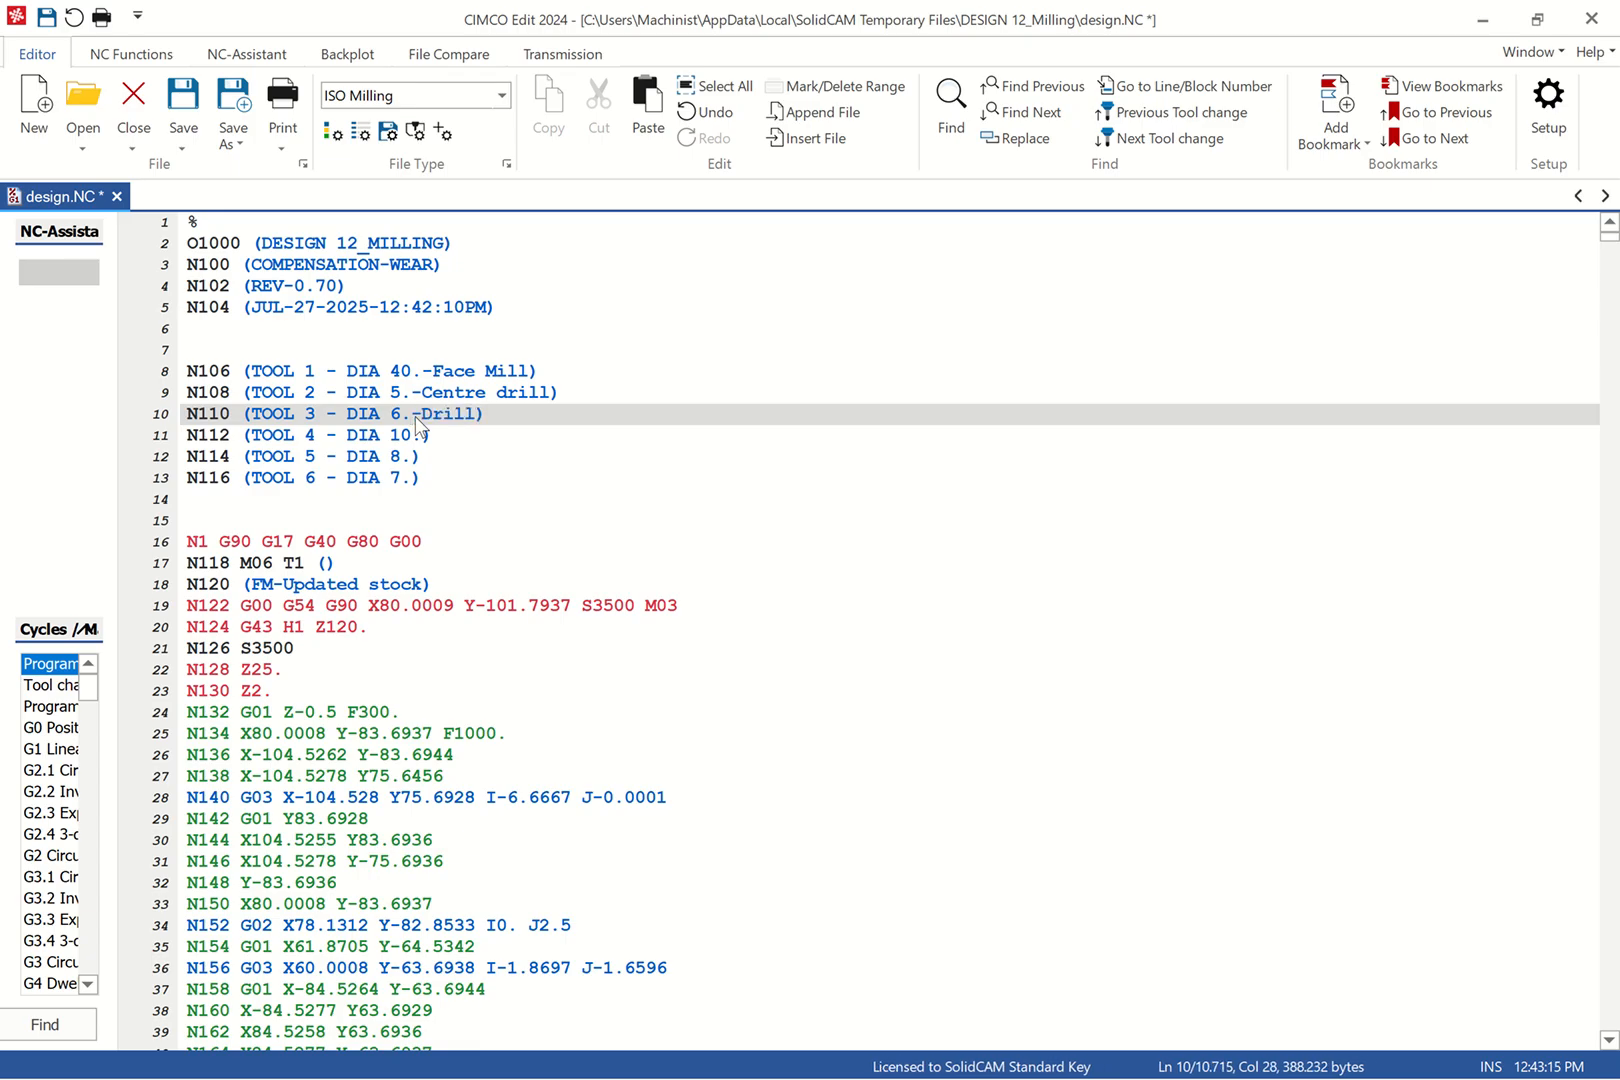
click(424, 436)
text(-Dril)
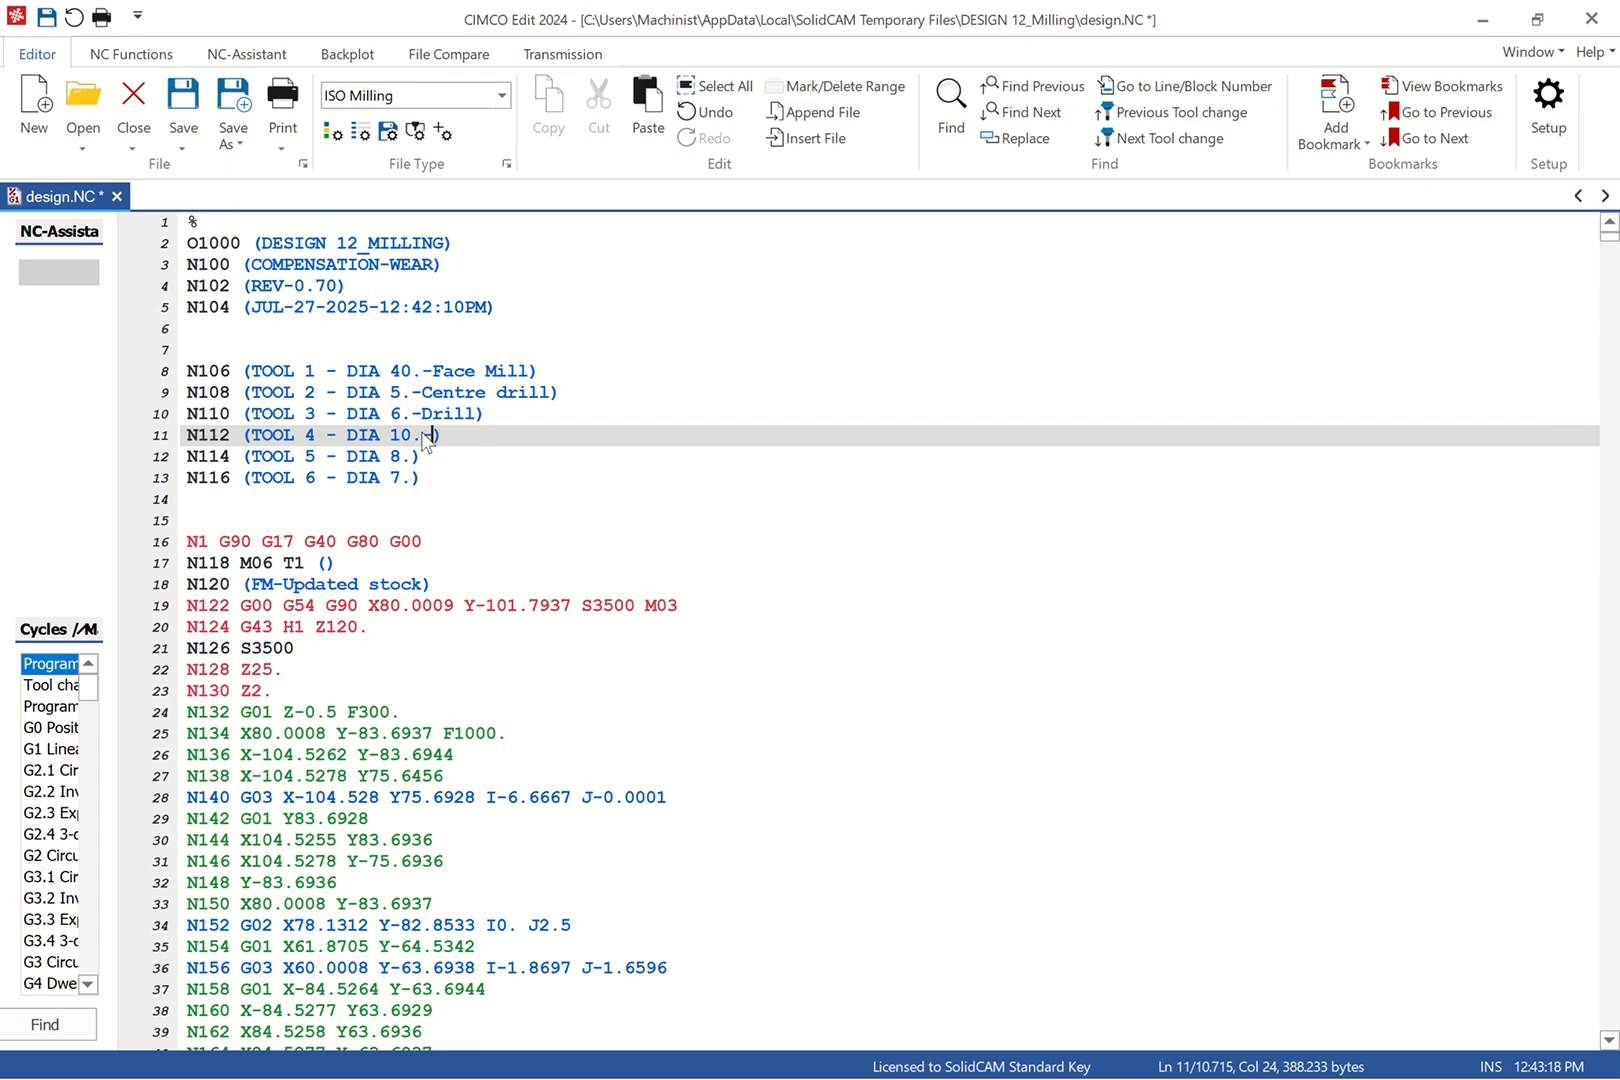
text(l)
click(412, 458)
text(-)
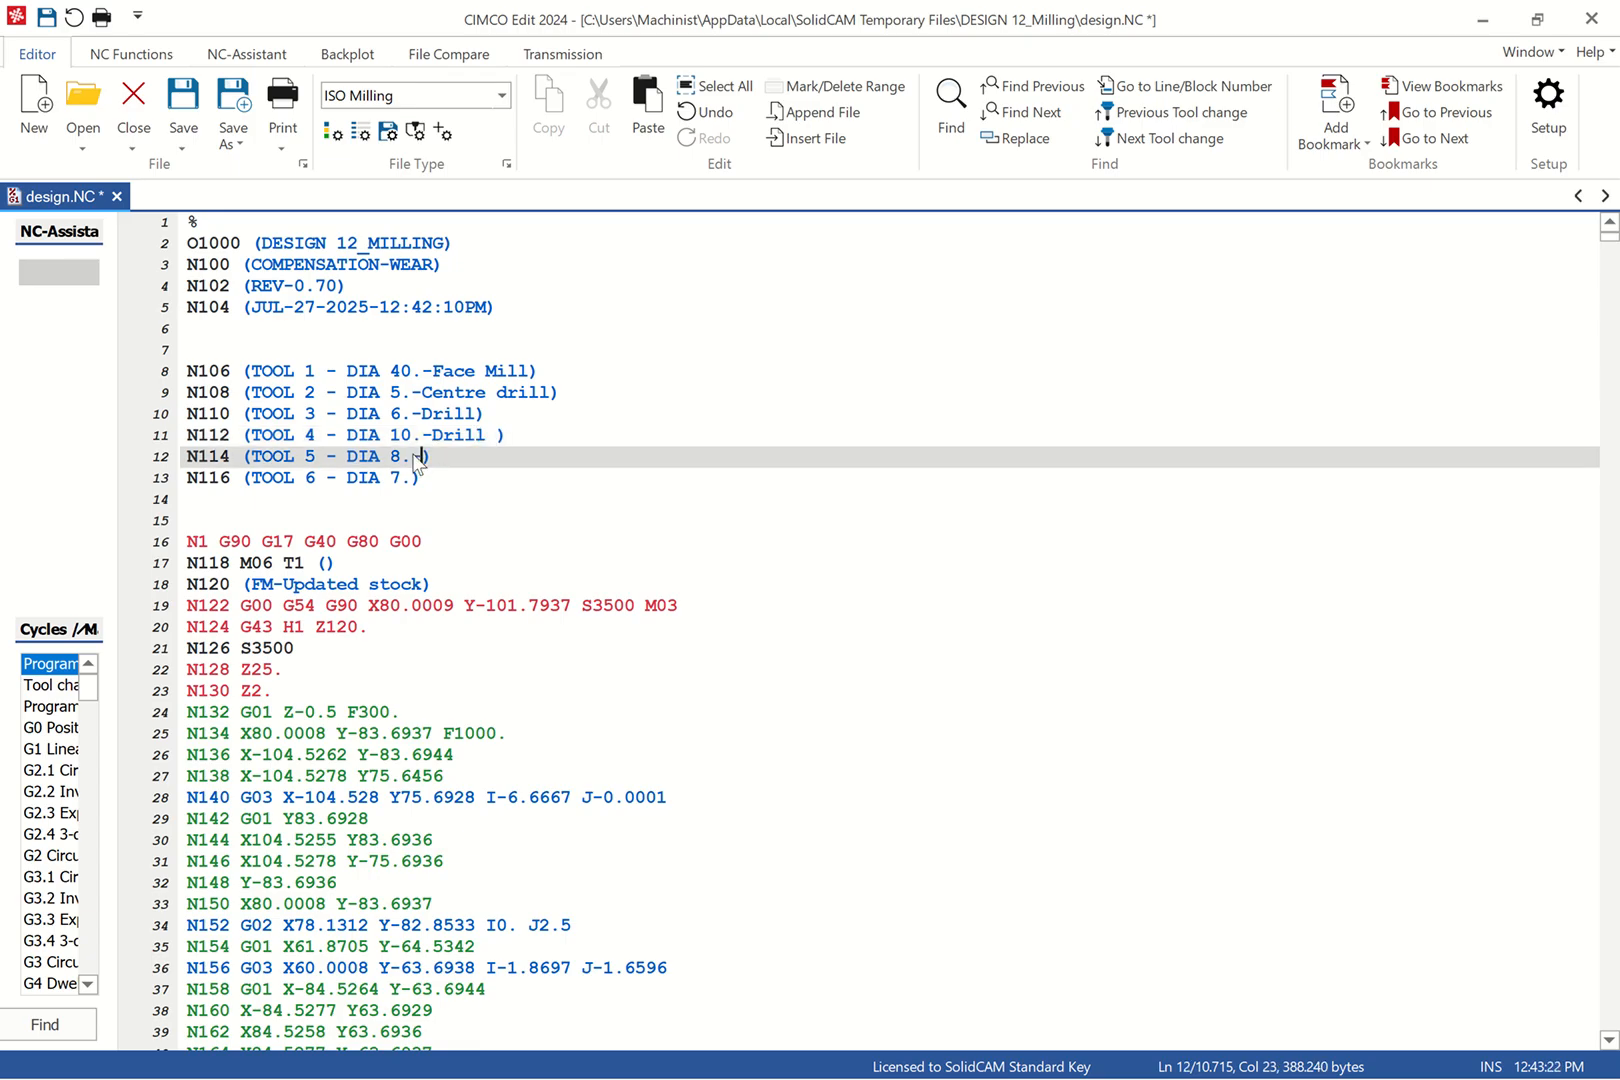
text(End Mill)
Step: Append the thread designation -M7X1 to the tool 6 comment
click(412, 479)
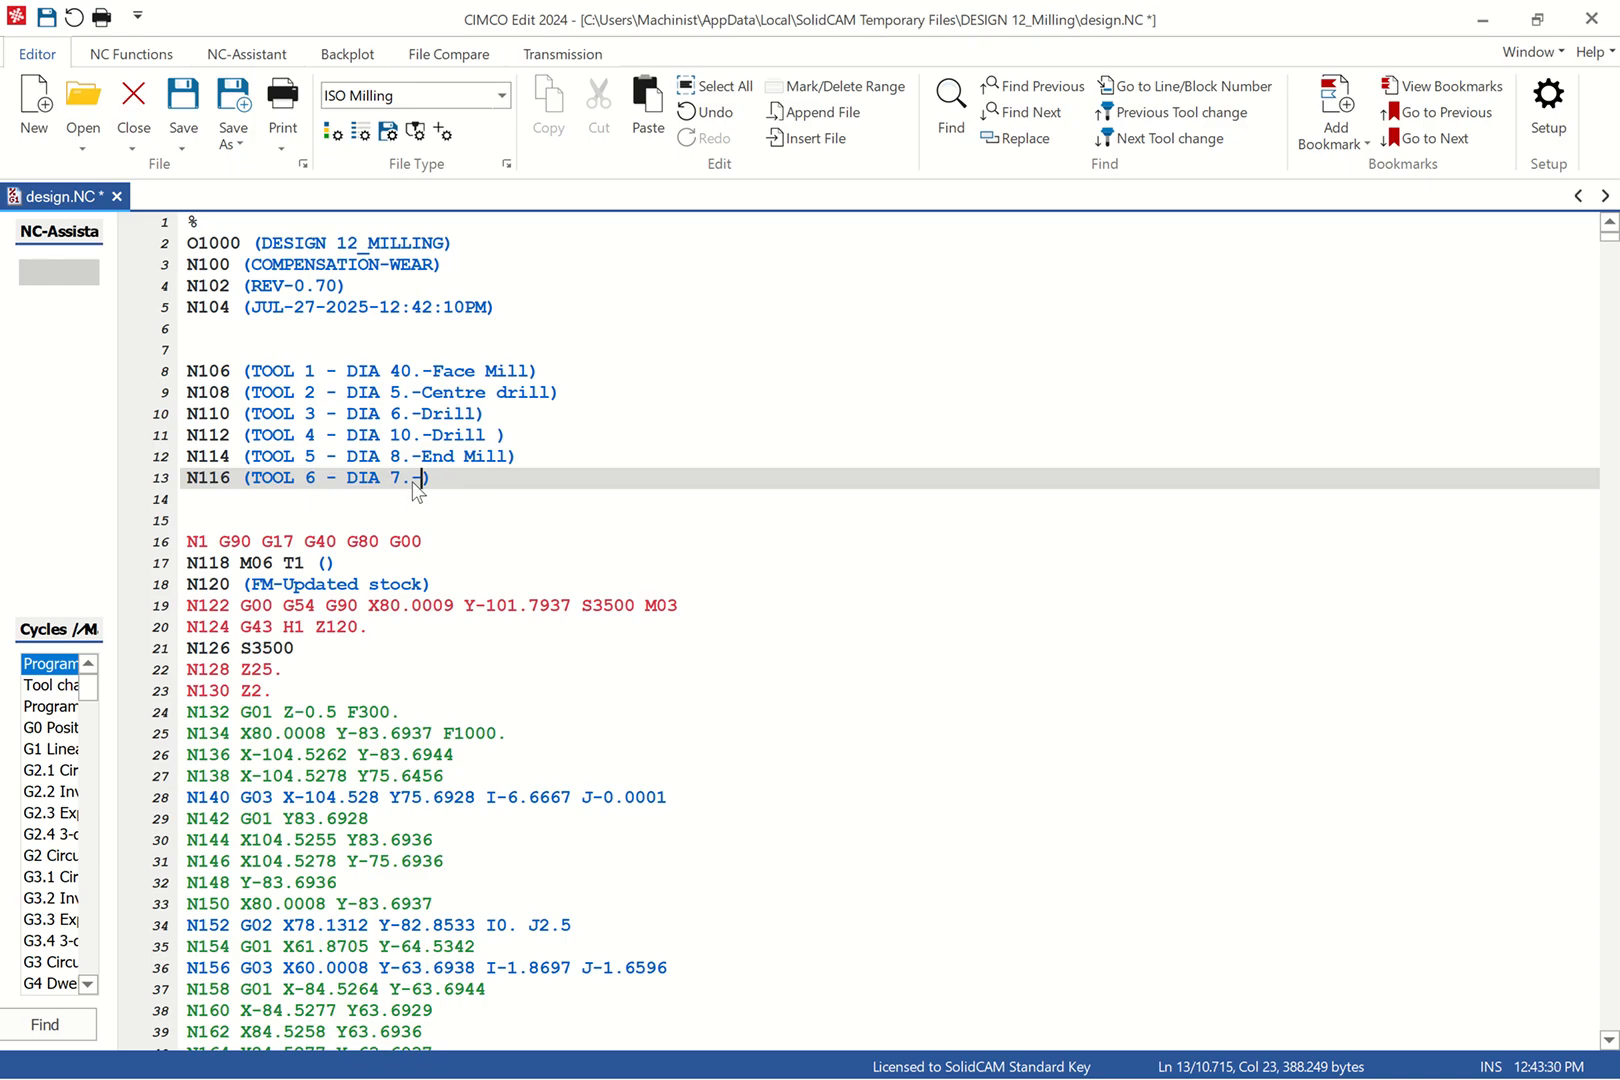
text(-Tapping)
key(BackSpace)
key(BackSpace)
key(BackSpace)
key(BackSpace)
key(BackSpace)
key(BackSpace)
key(BackSpace)
key(BackSpace)
text(-m)
key(BackSpace)
text(X1)
Step: Delete the empty parentheses after M06 T1 in block N118
click(327, 568)
key(Delete)
key(BackSpace)
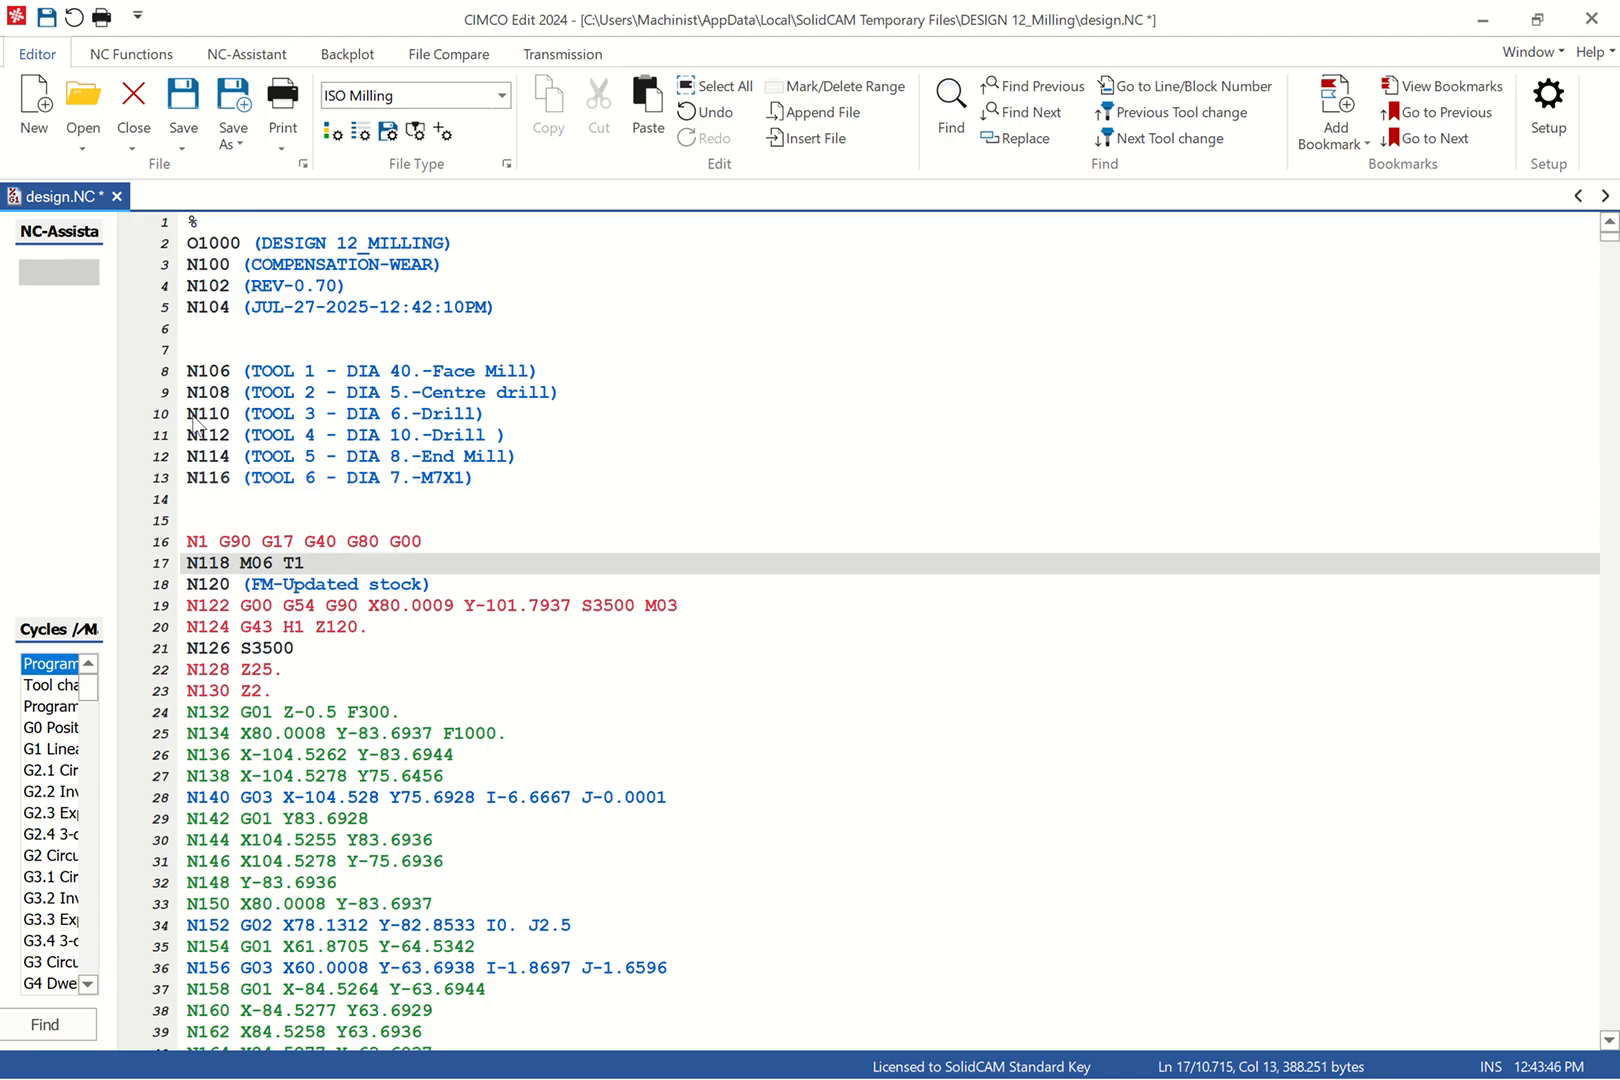
Step: Insert a semicolon in front of each of the six tool list lines, N106 to N116
click(186, 372)
text(;)
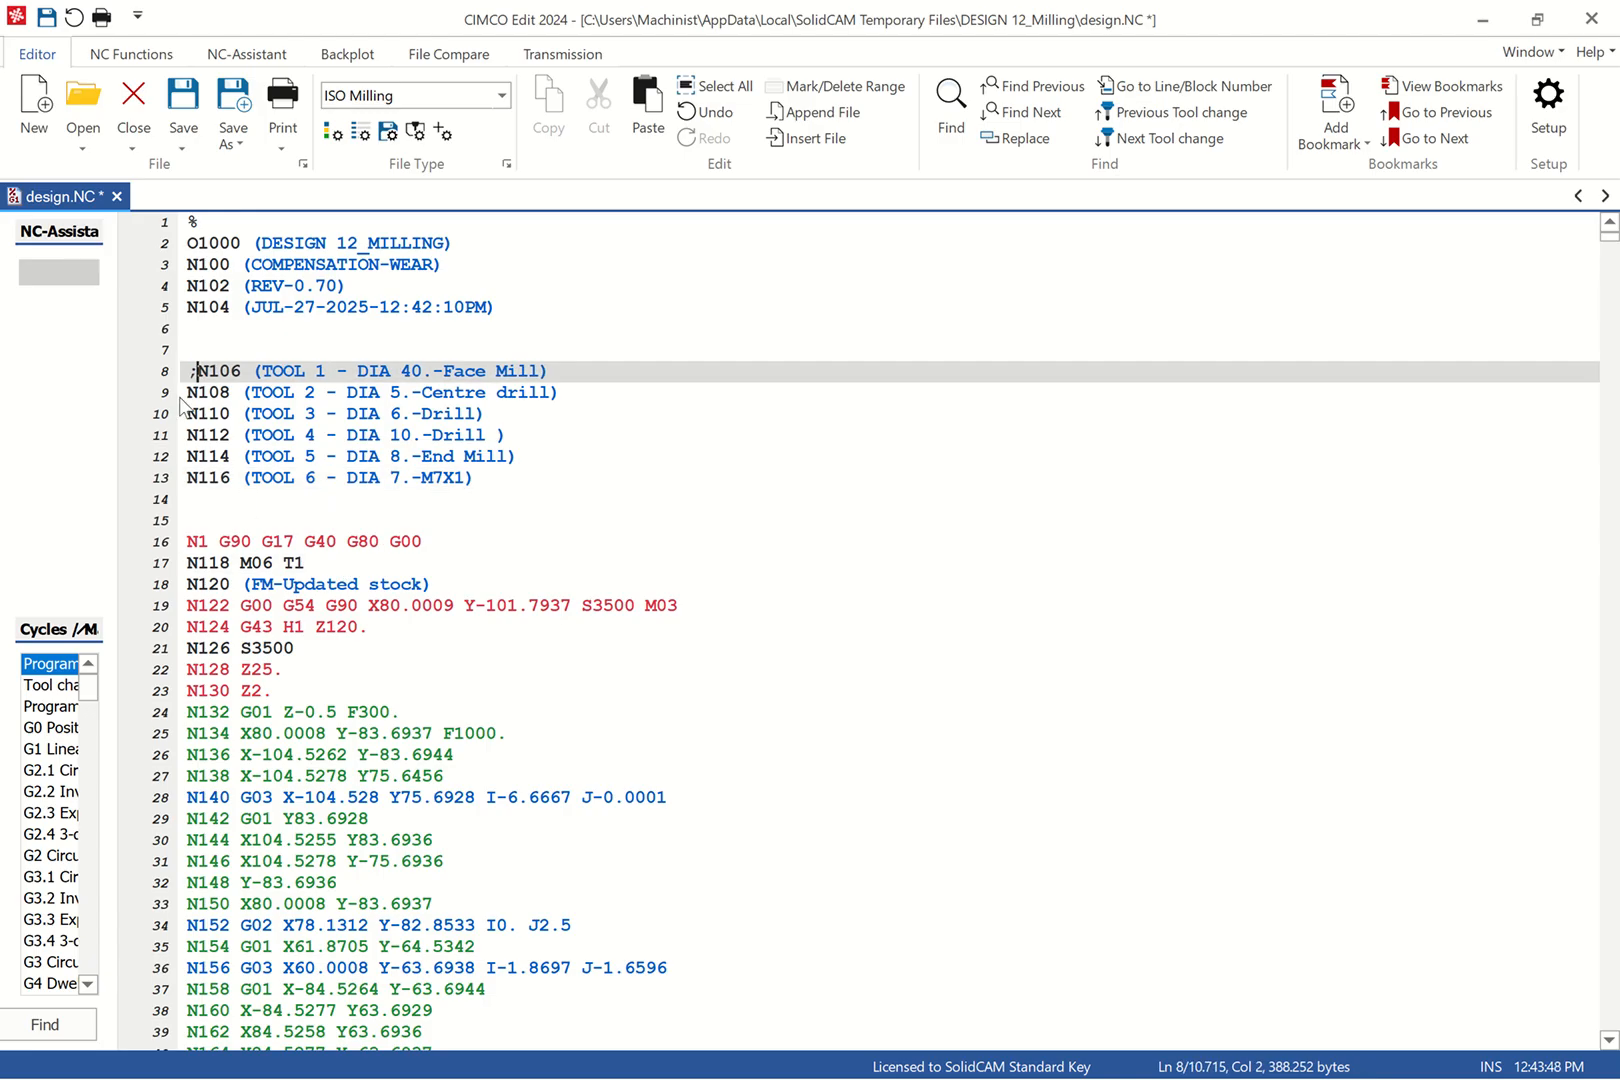
click(187, 394)
text(;)
click(188, 416)
text(;)
click(187, 436)
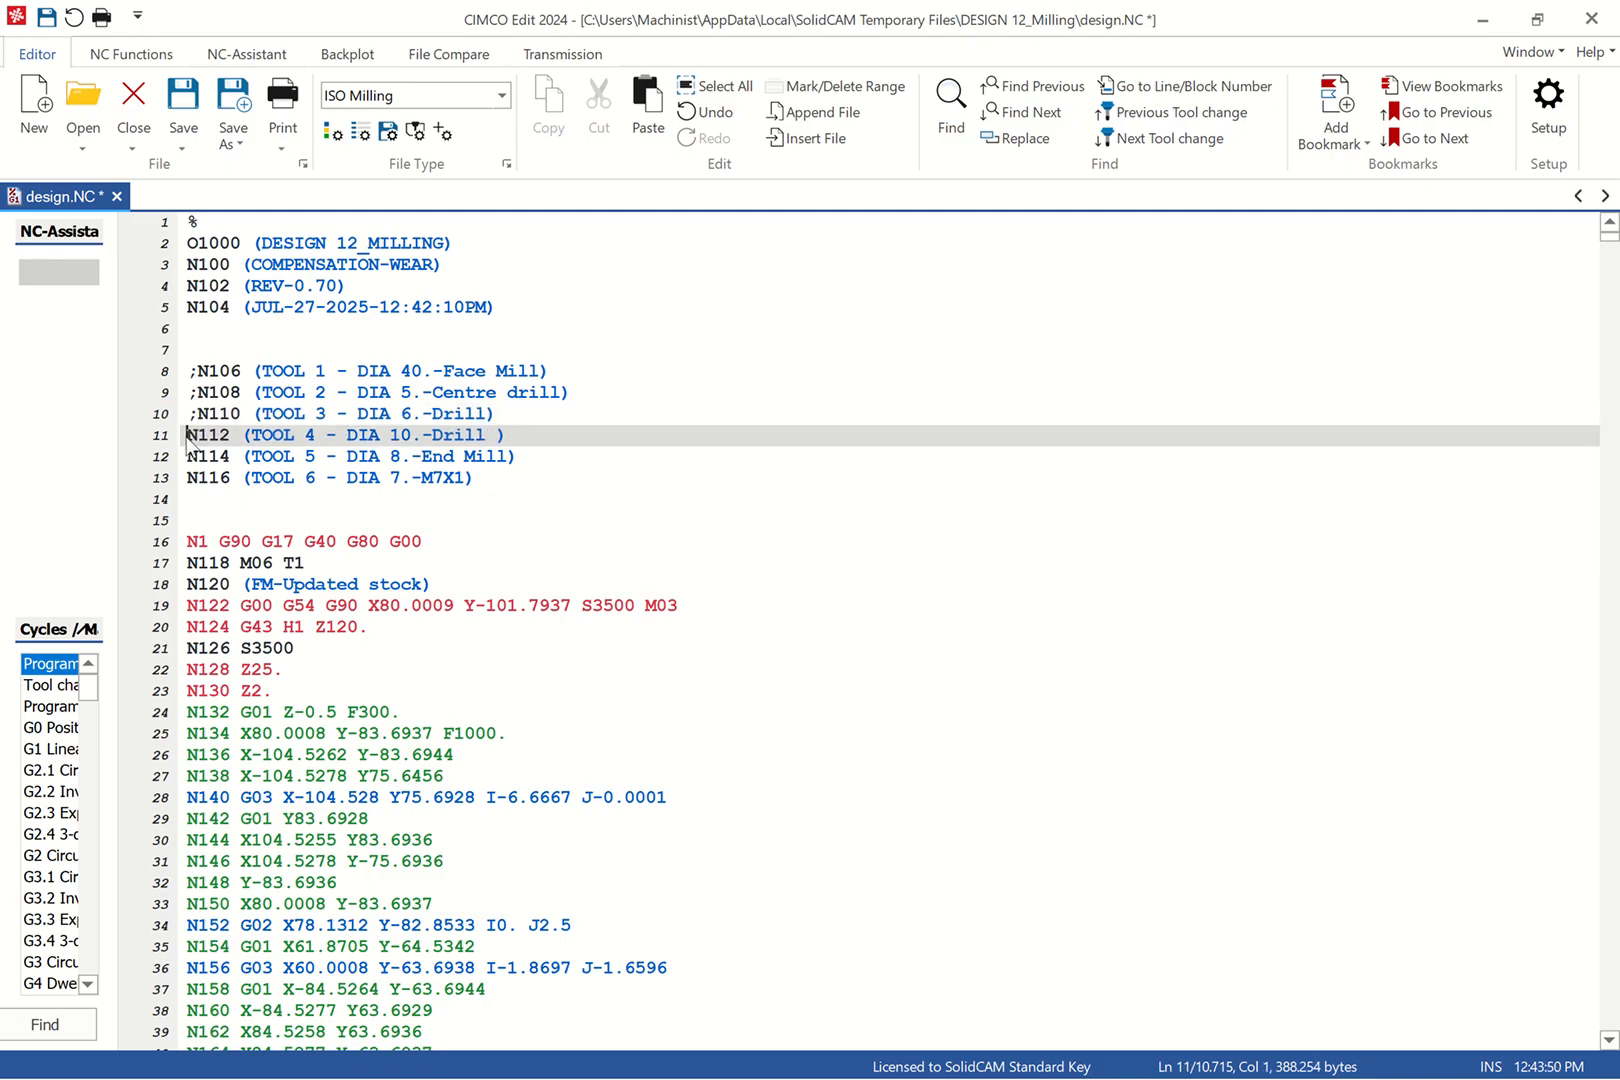
text(;)
click(188, 457)
text(;)
click(188, 478)
text(;)
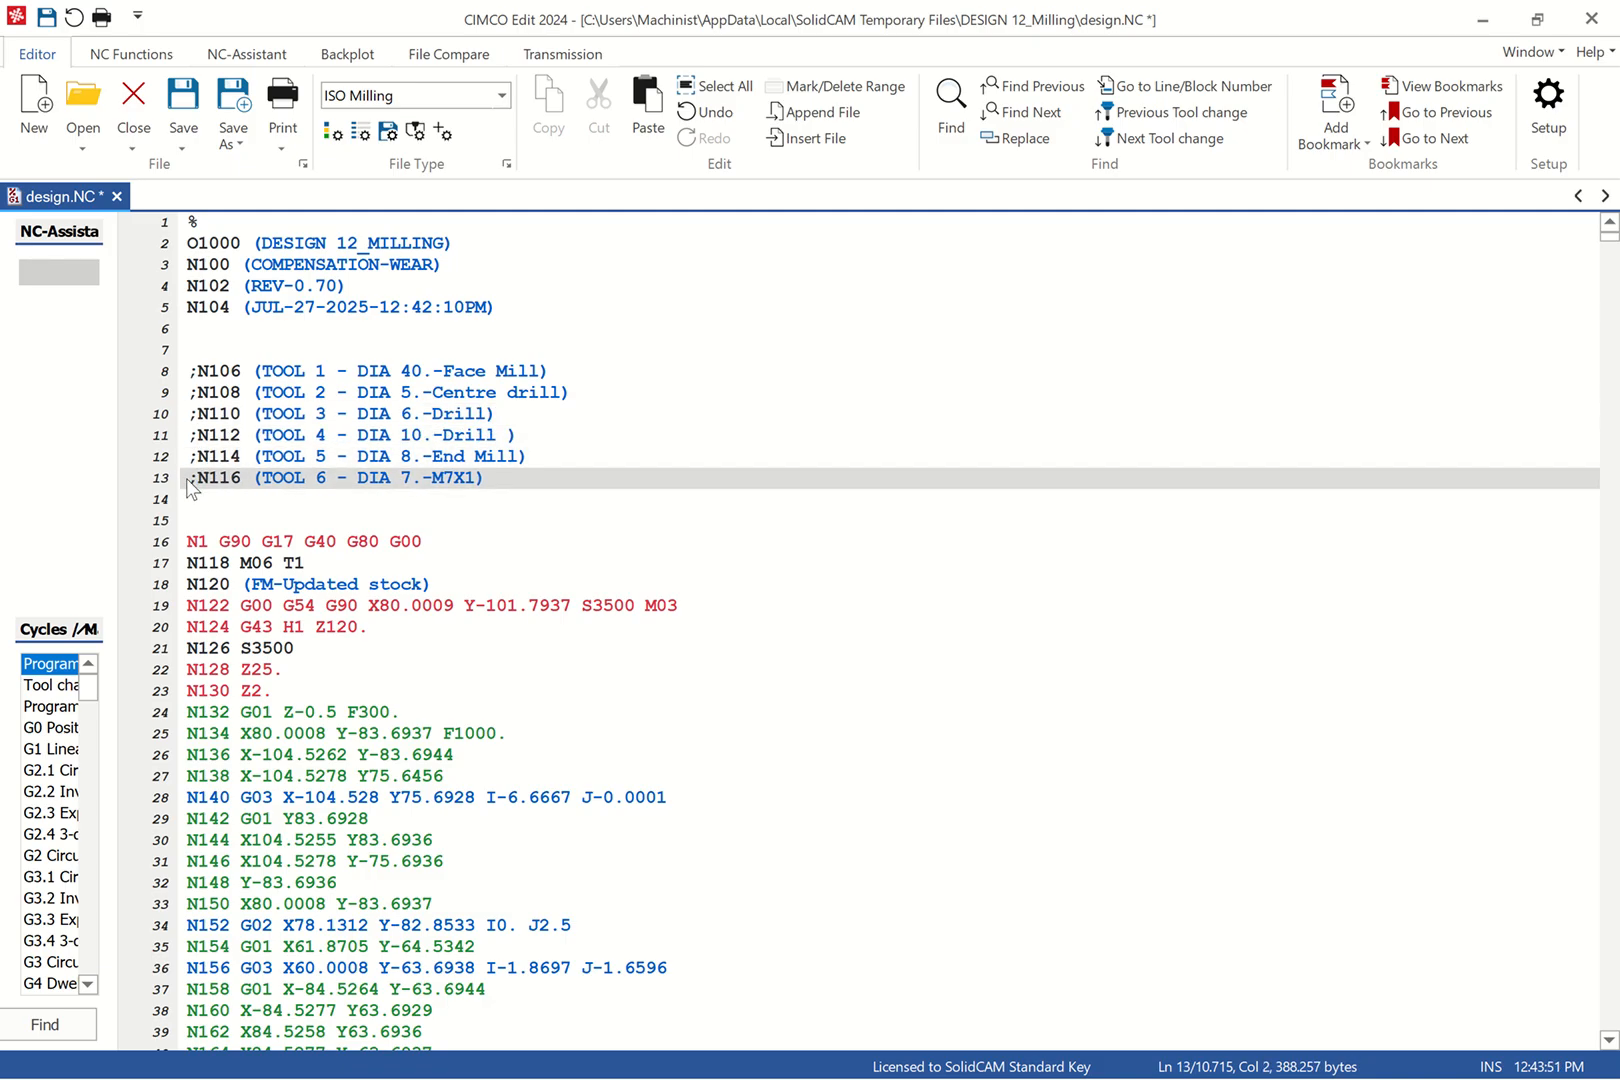
Step: Join the O1000 program number line to the first line, directly after the % sign
ctrl+scroll(188, 478, down, 1)
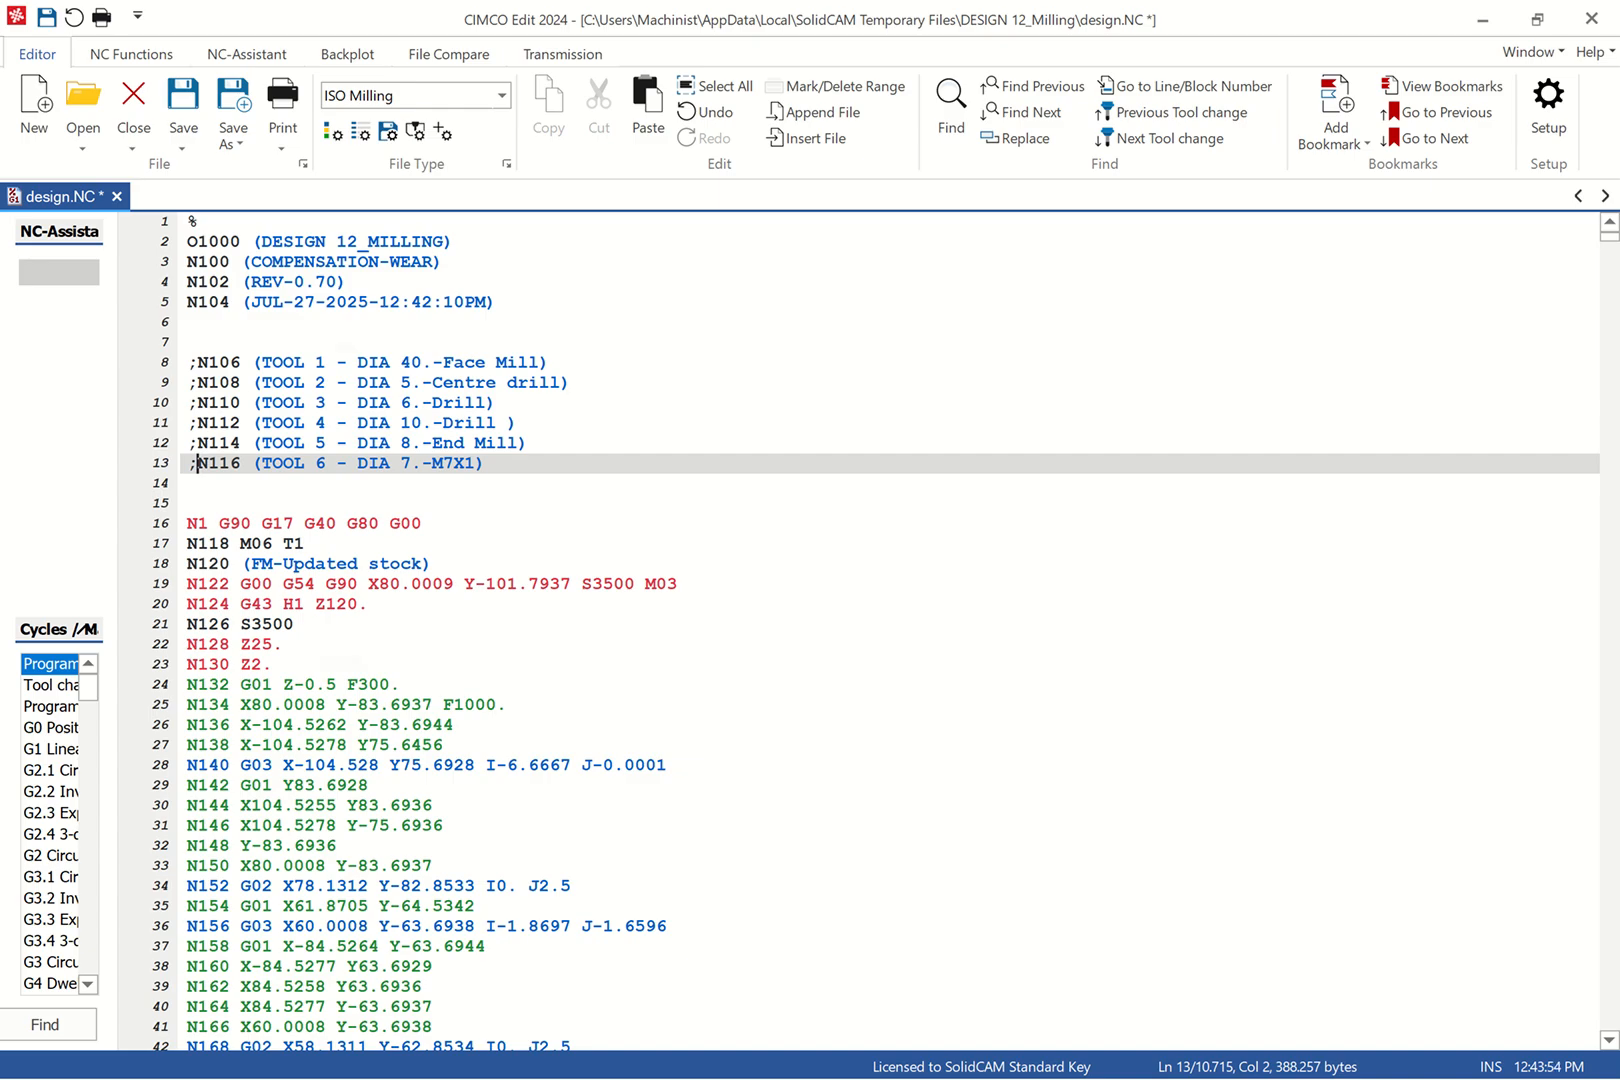
ctrl+scroll(188, 478, up, 3)
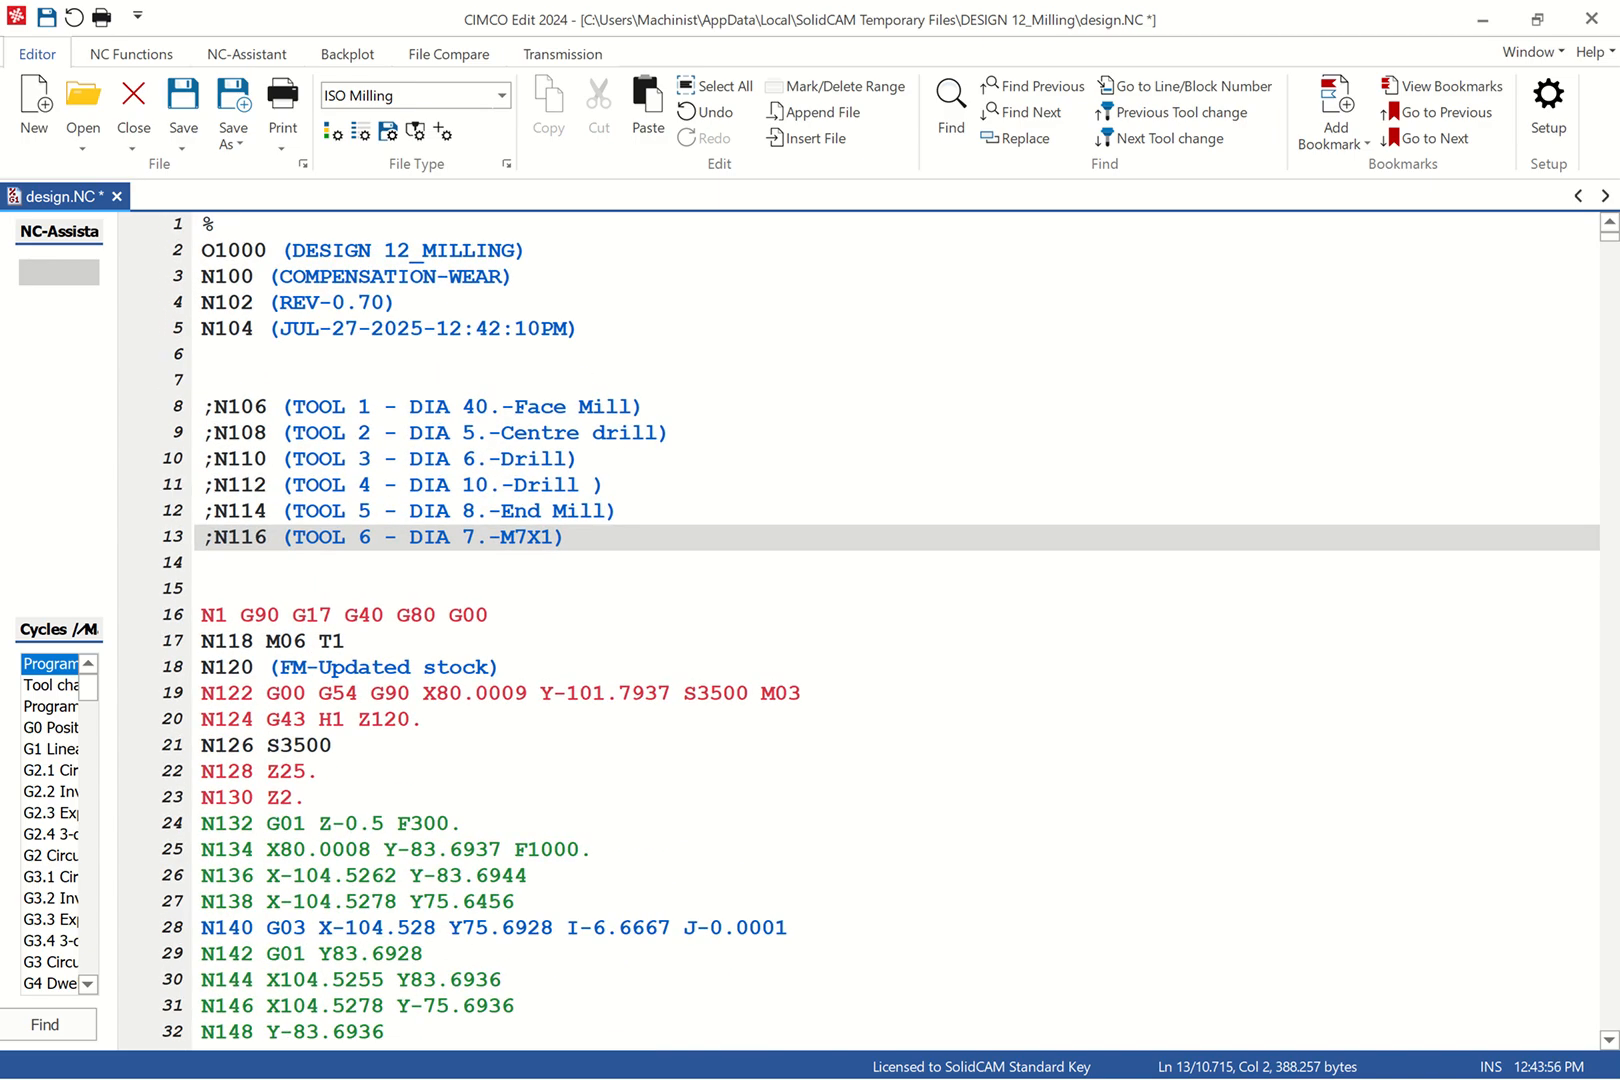
ctrl+scroll(188, 478, up, 2)
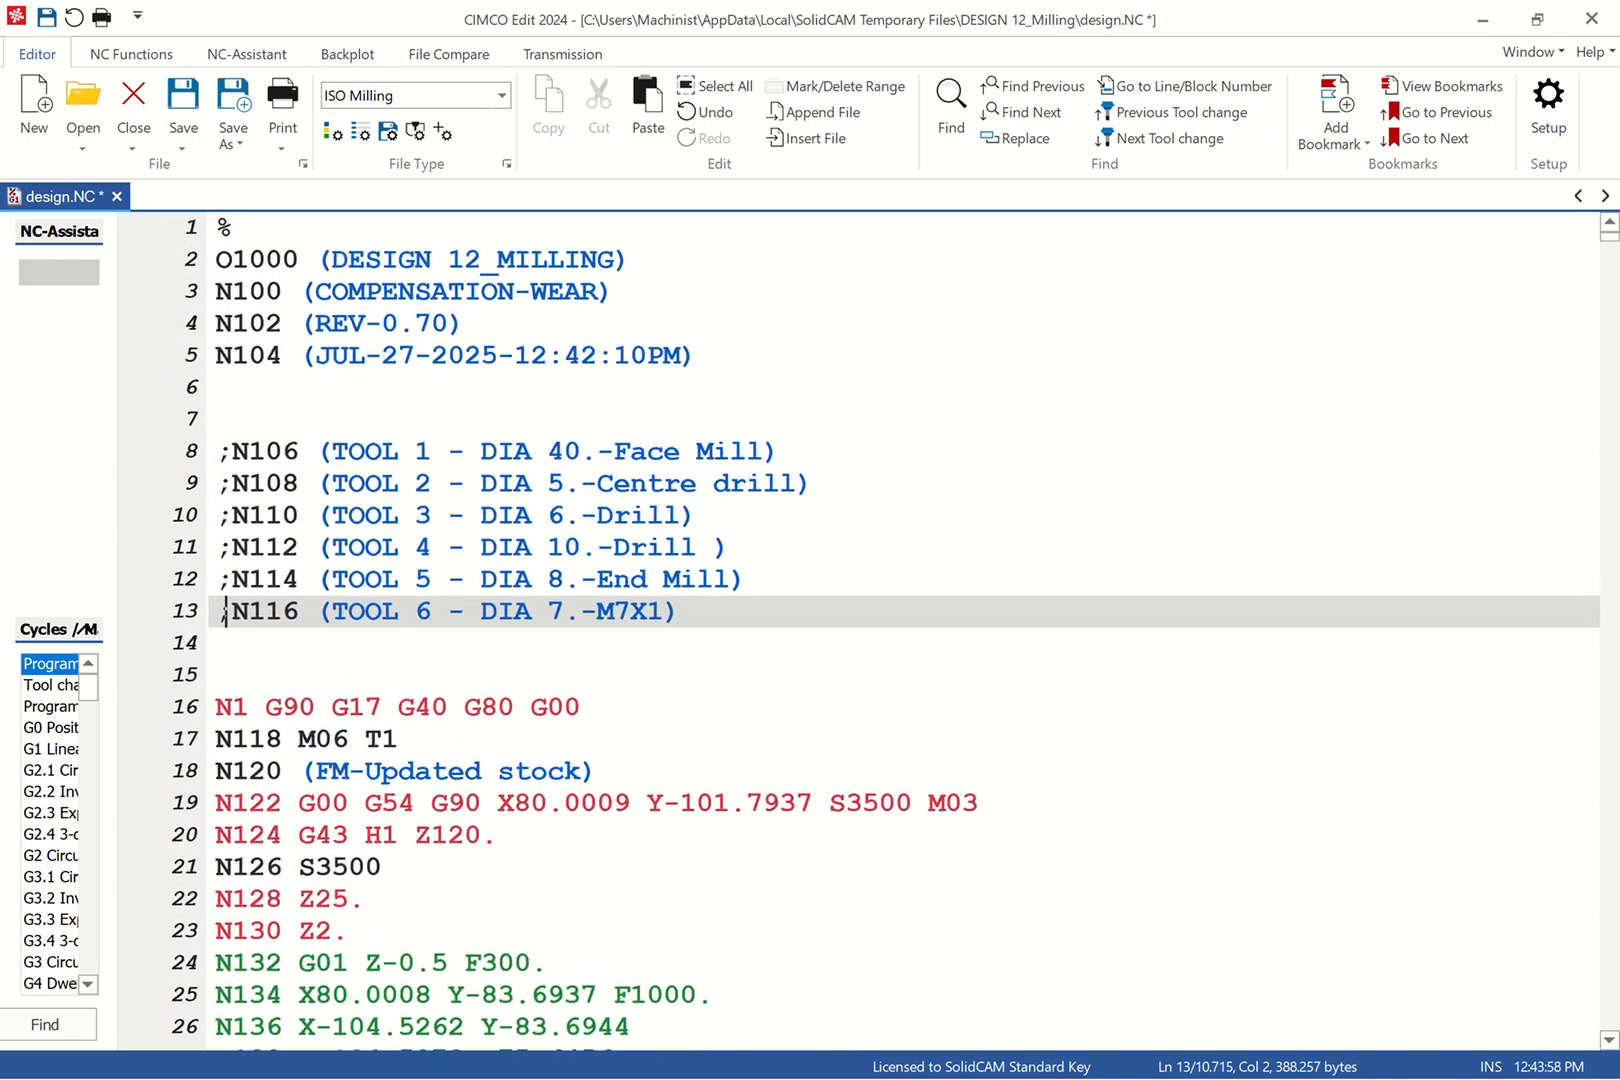
click(214, 262)
key(BackSpace)
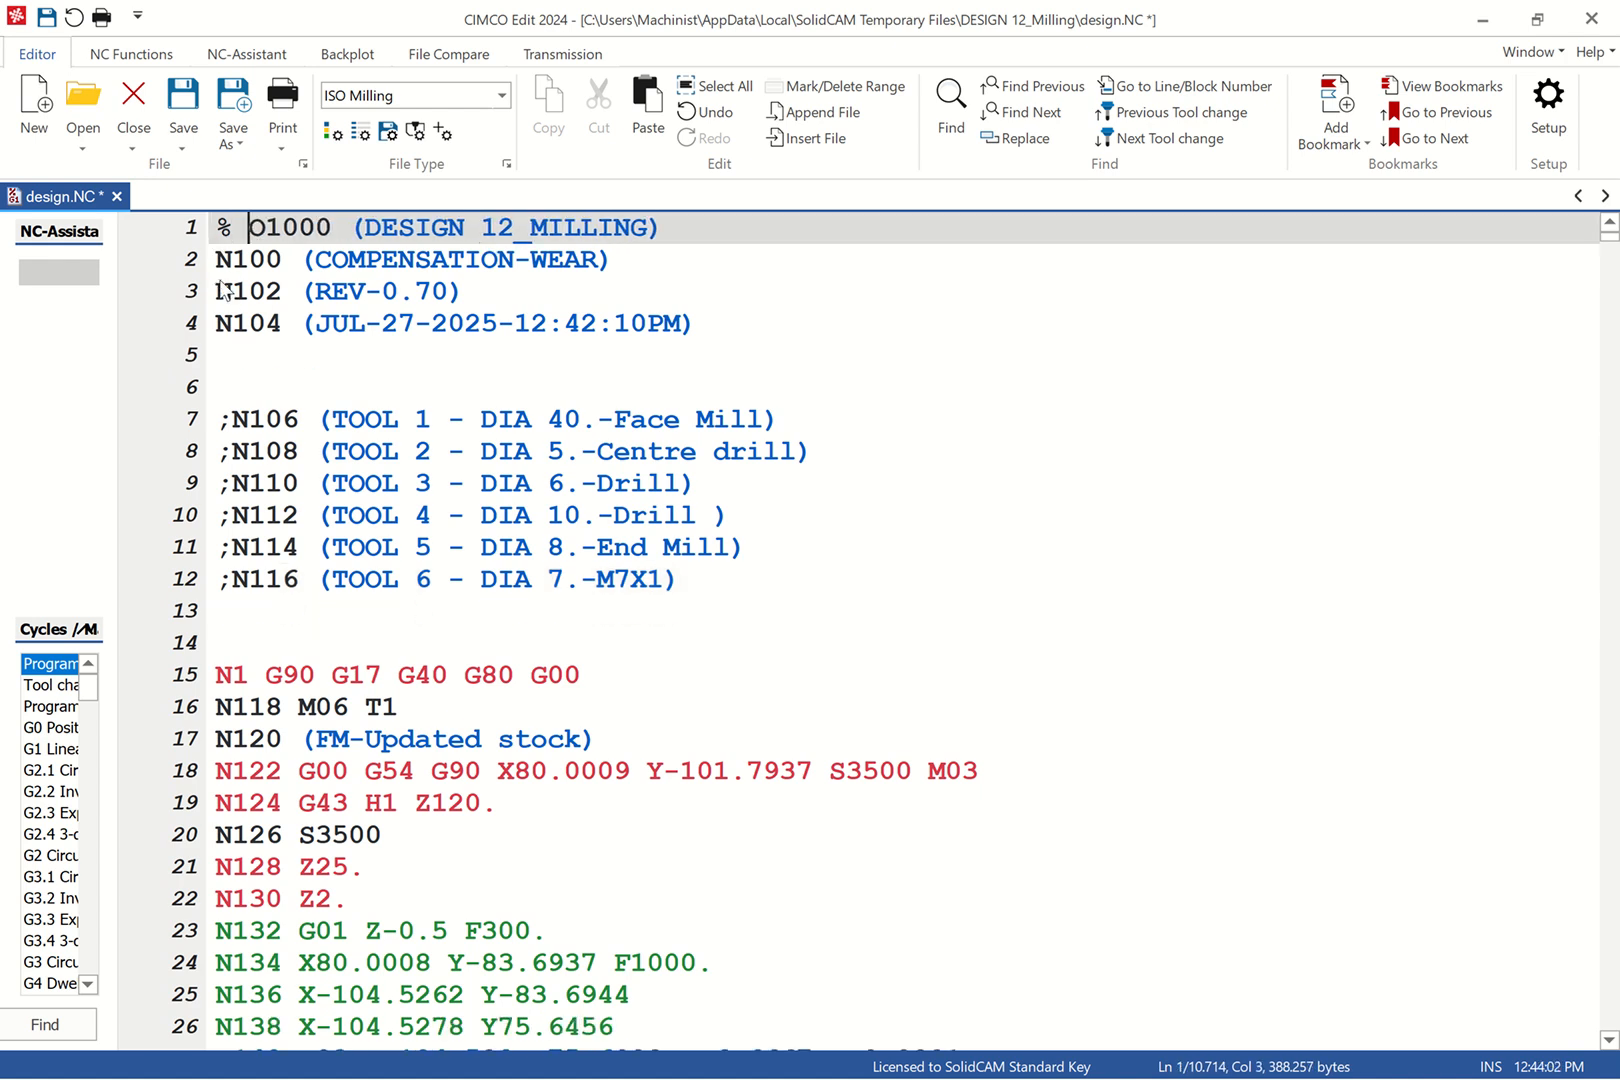
Step: Enter the code G291 on the empty line below the N104 date comment
click(360, 366)
text(G218)
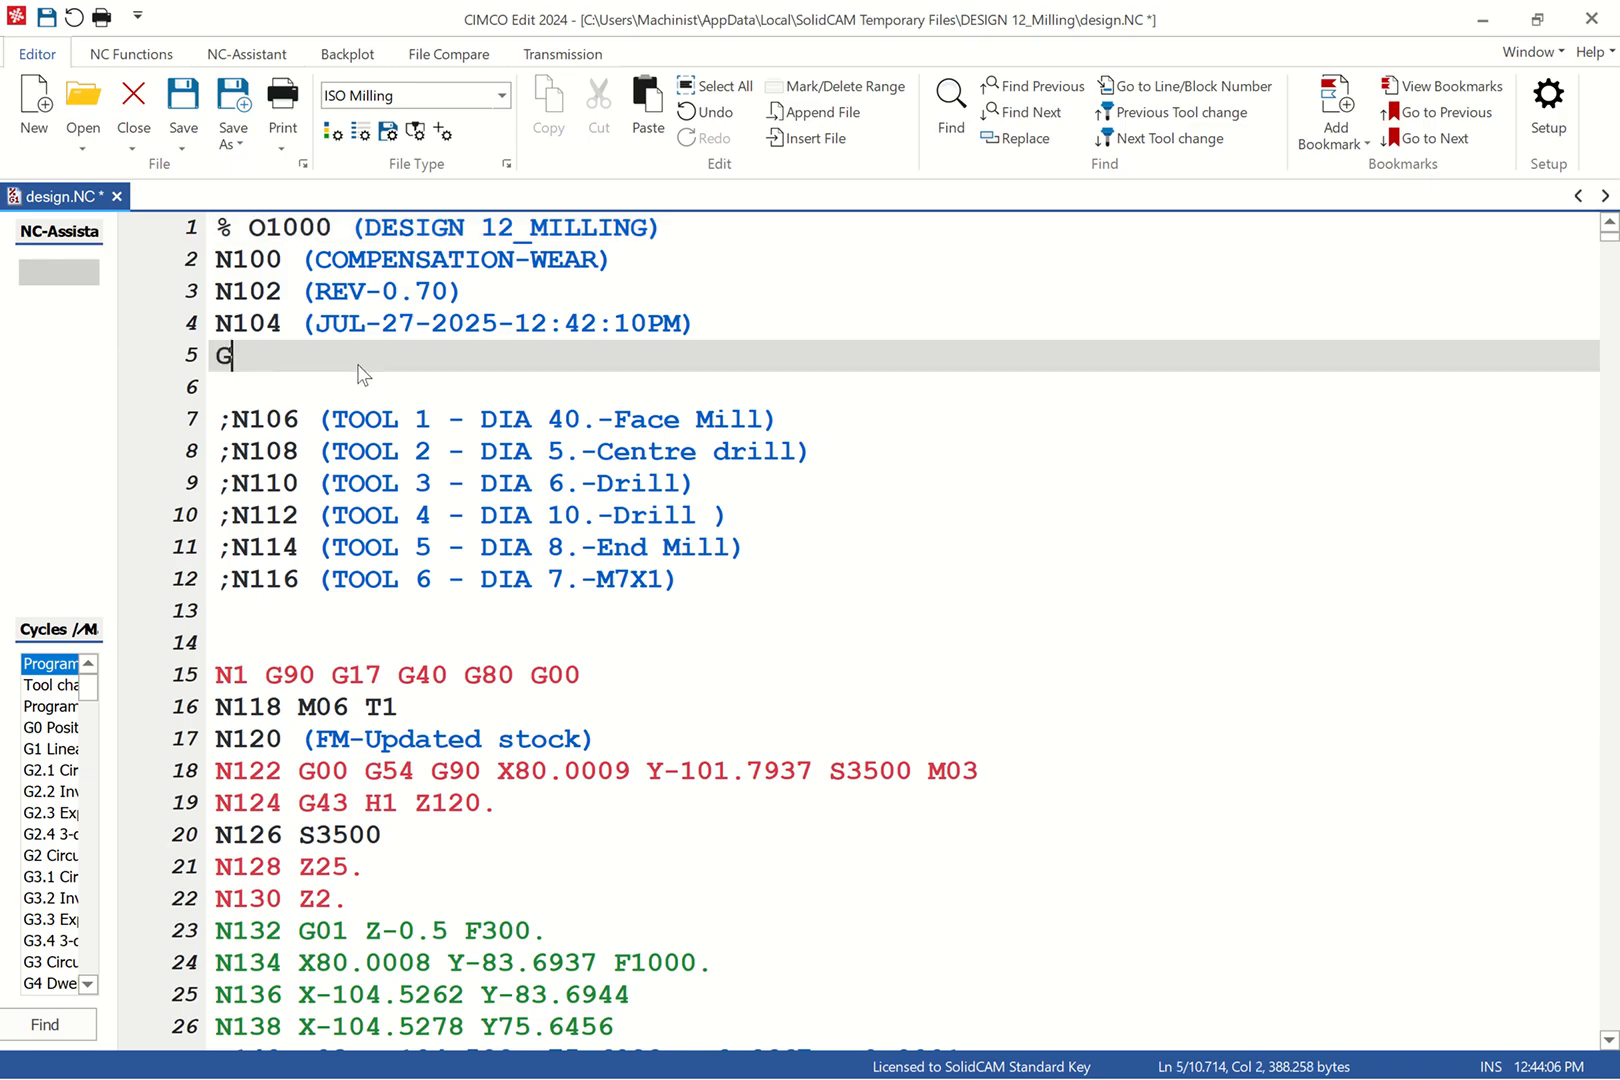
key(BackSpace)
key(BackSpace)
text(91)
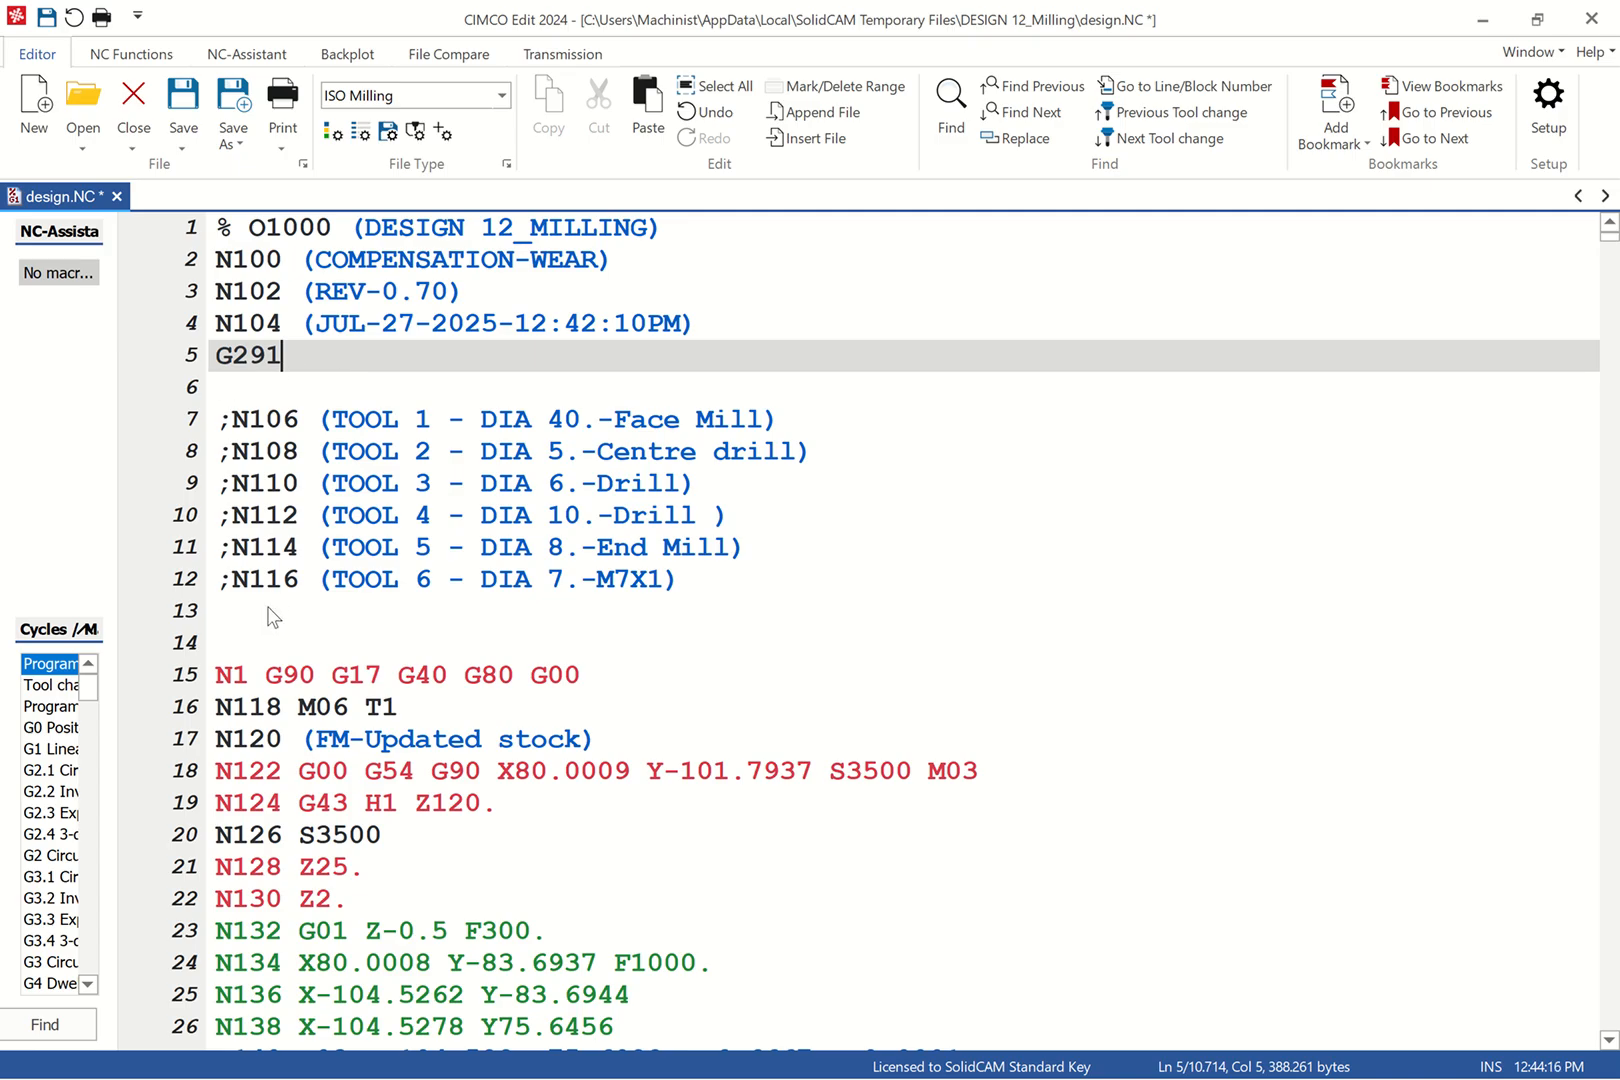
click(214, 322)
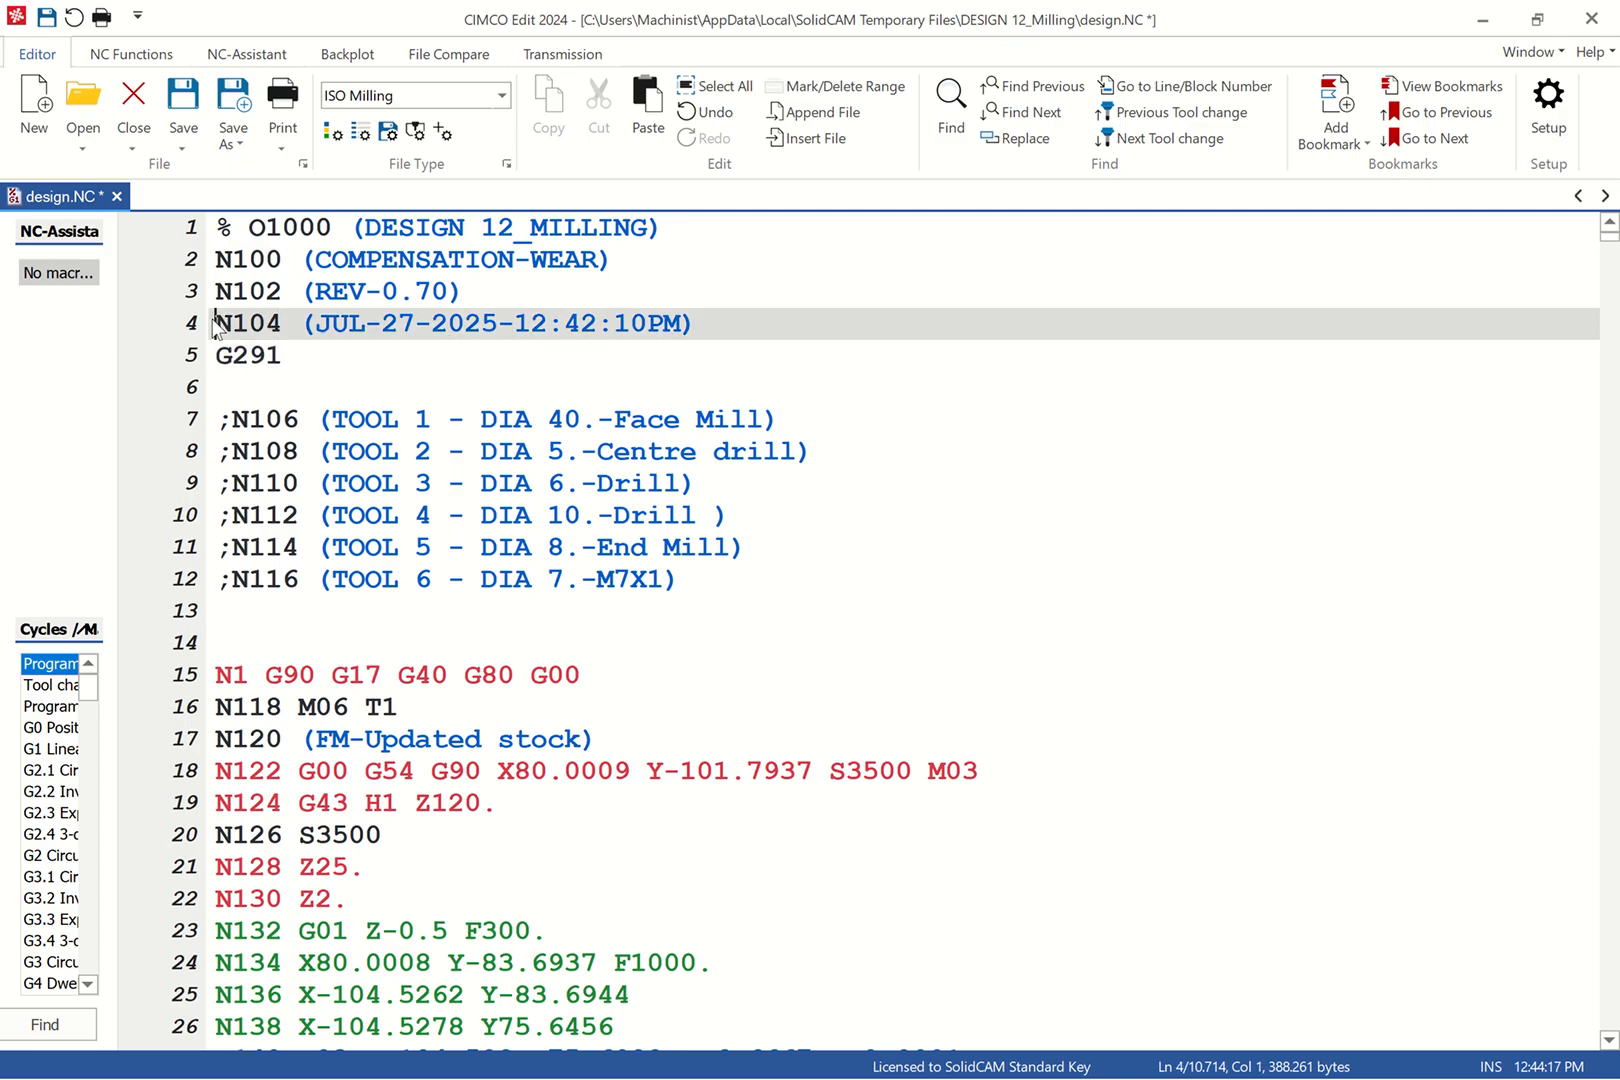
Step: Insert a semicolon in front of the header lines N104, N102 and N100 and the operation comment line N120
text(;)
click(214, 291)
text(;)
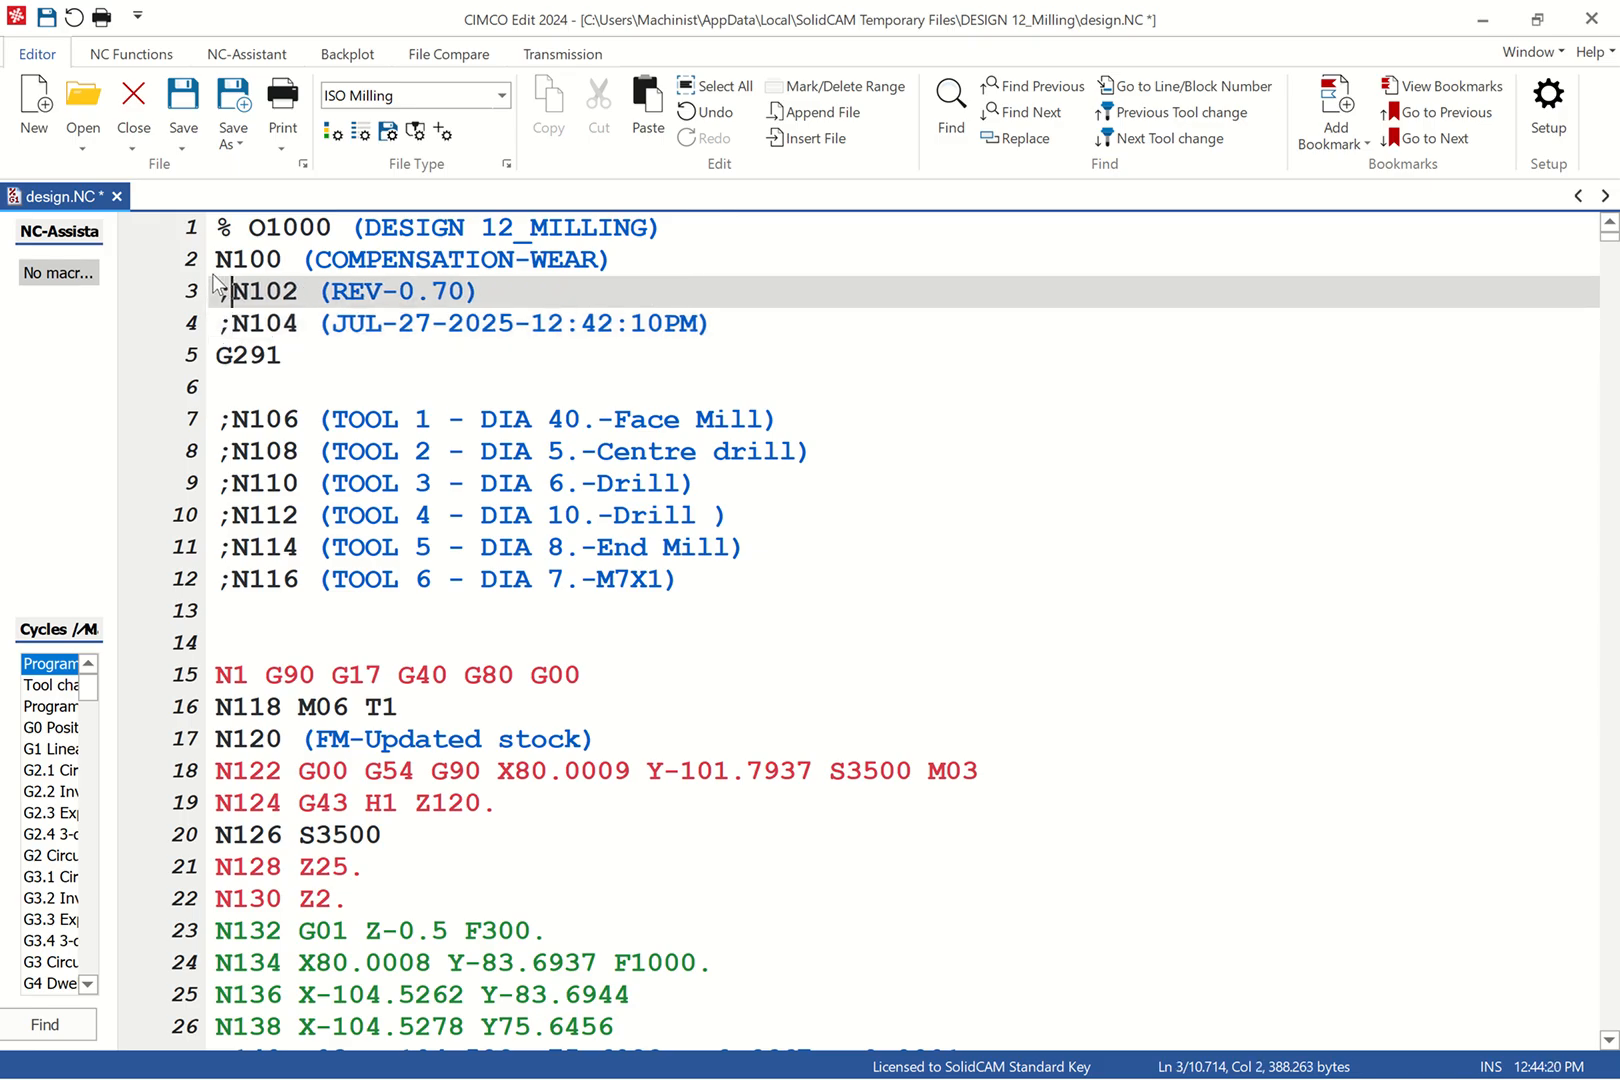
click(214, 259)
text(;)
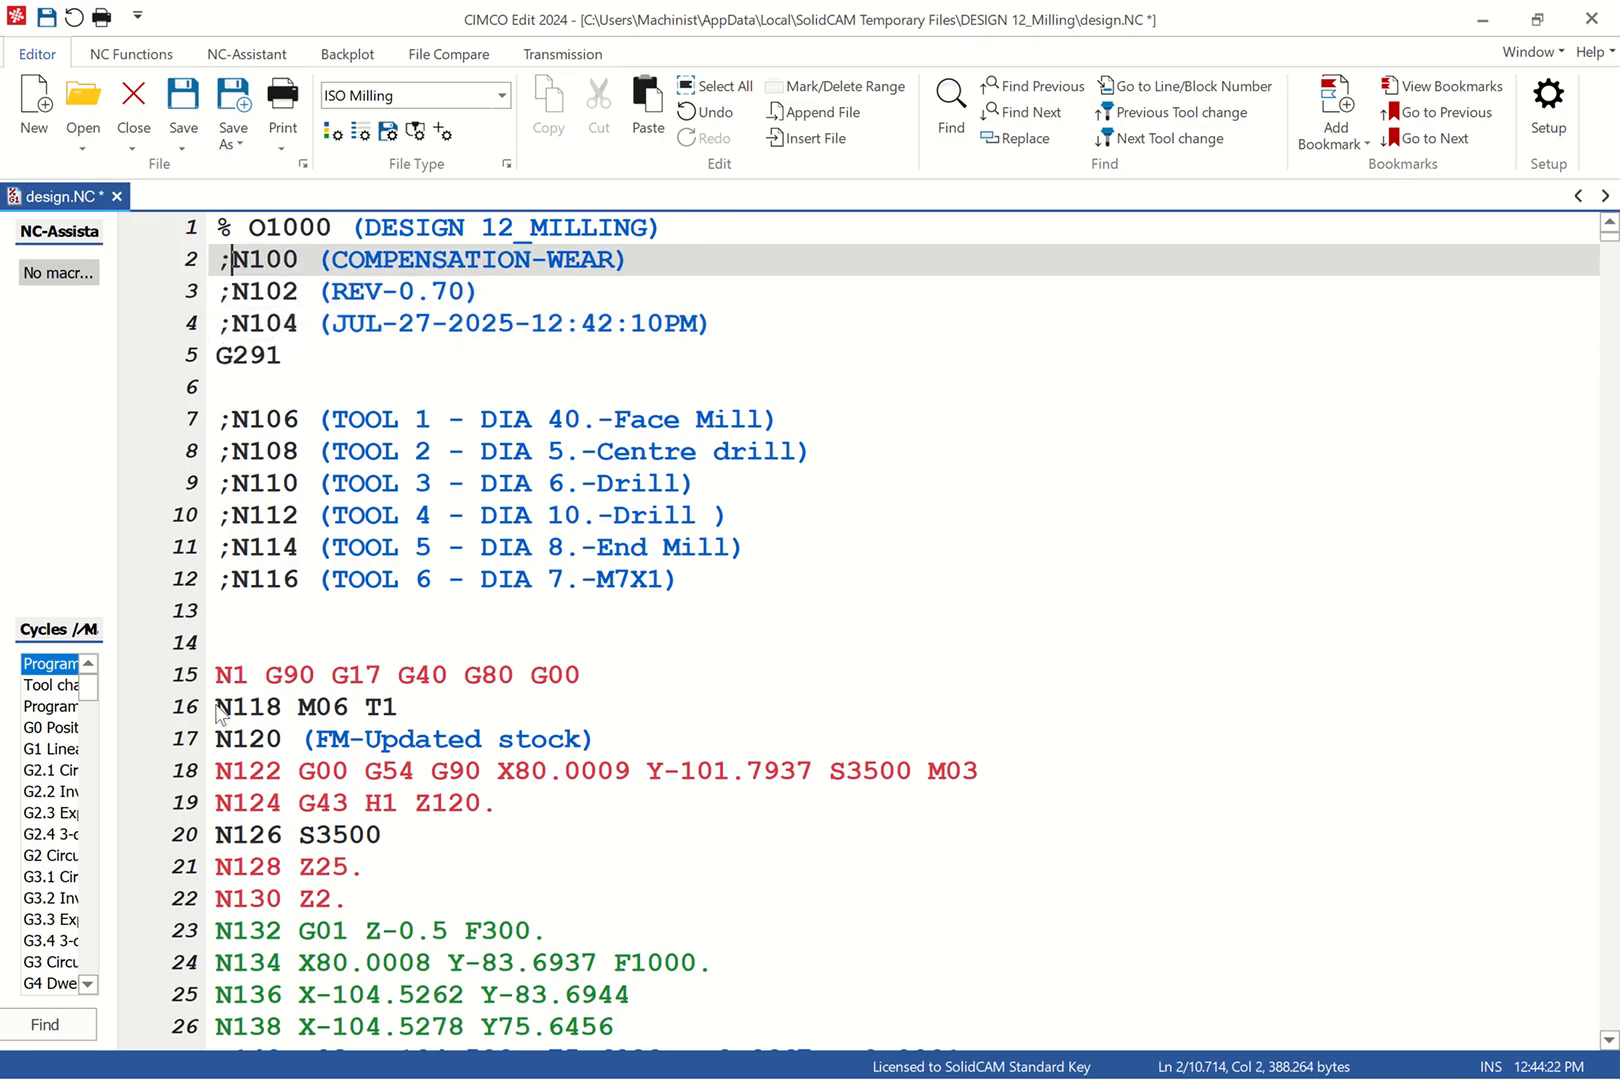
click(215, 738)
text(;)
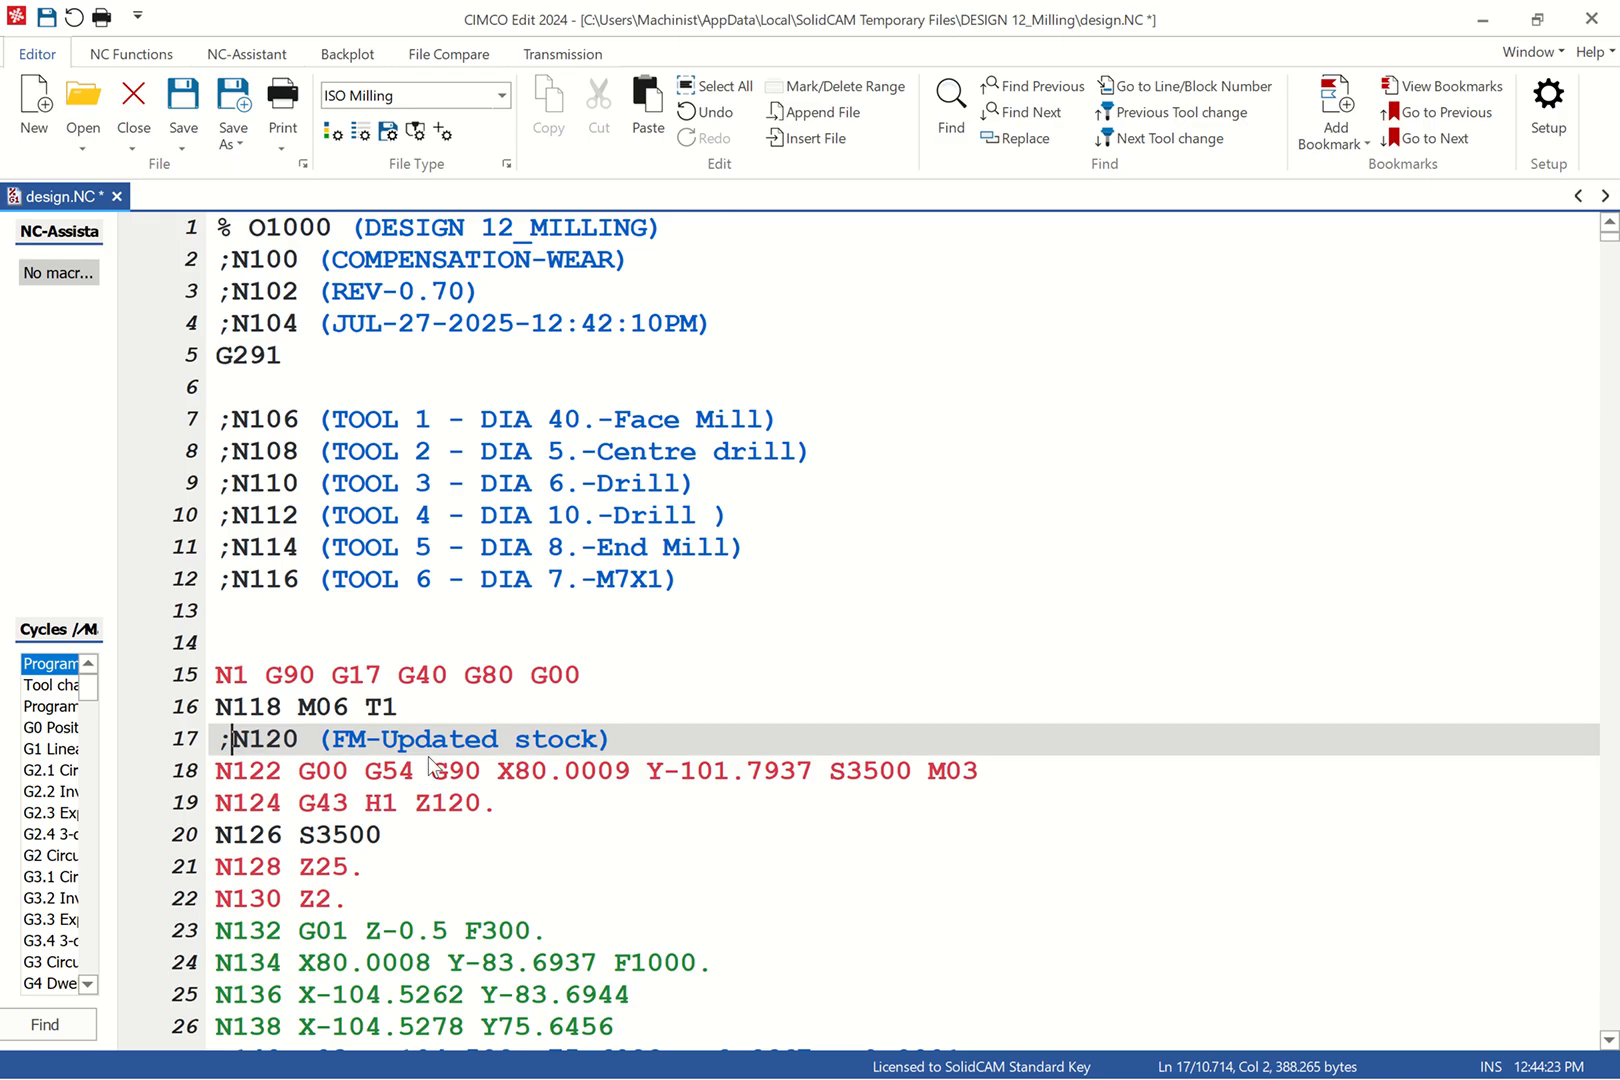
Step: Change the operation comment in line N120 to FACING
drag(612, 740, 347, 750)
click(598, 741)
key(BackSpace)
key(BackSpace)
key(BackSpace)
key(BackSpace)
key(BackSpace)
key(BackSpace)
key(BackSpace)
key(BackSpace)
key(BackSpace)
key(BackSpace)
key(BackSpace)
key(BackSpace)
key(BackSpace)
key(BackSpace)
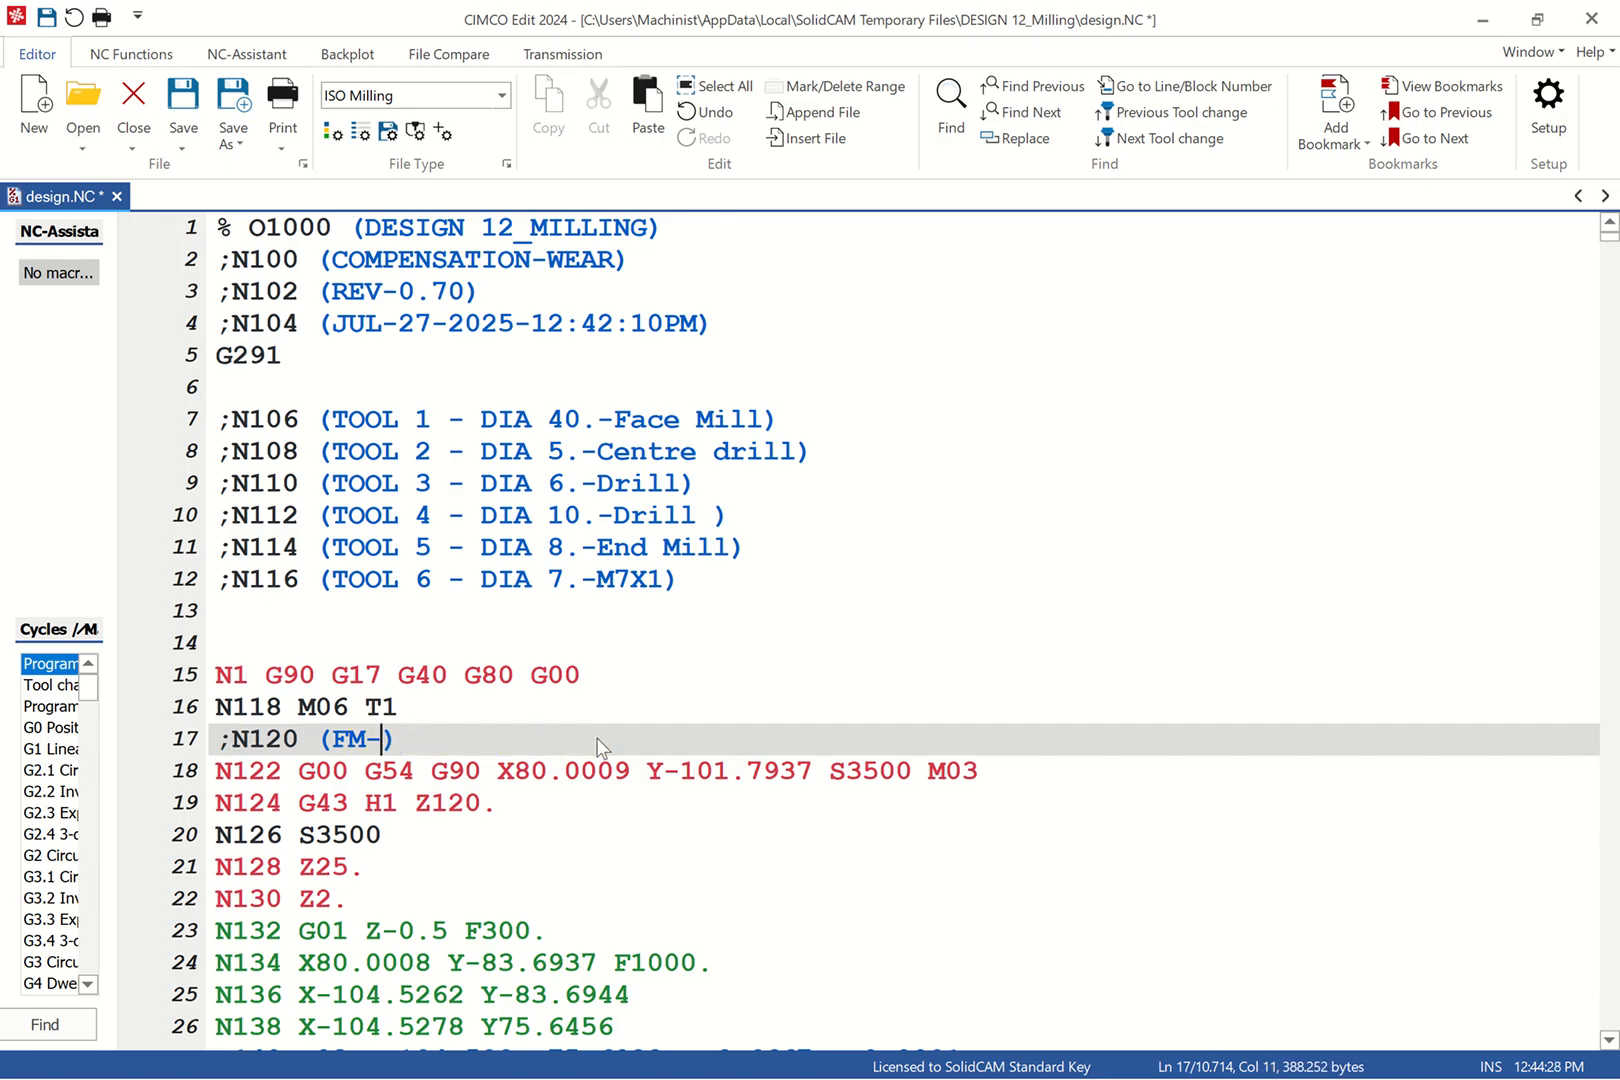
key(BackSpace)
text(ACING)
Step: Add the line G00 Z120 below N124 and put a semicolon in front of the N124 G43 line
scroll(480, 742, down, 1)
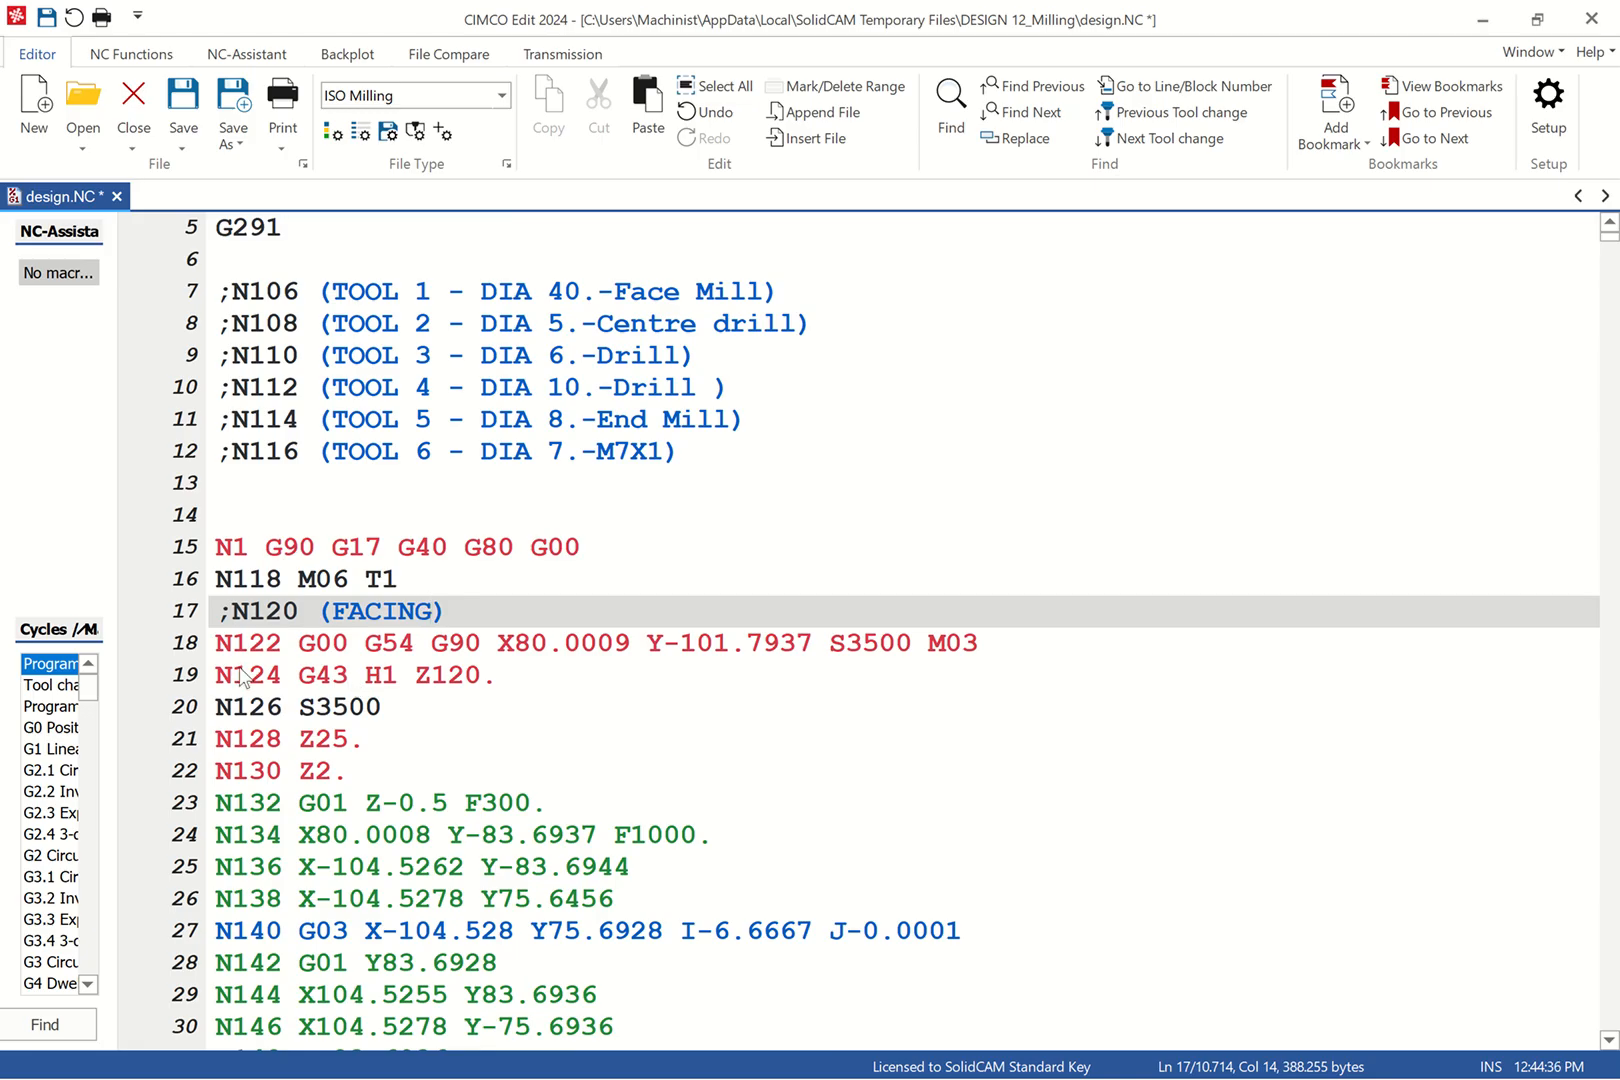
click(497, 676)
key(Return)
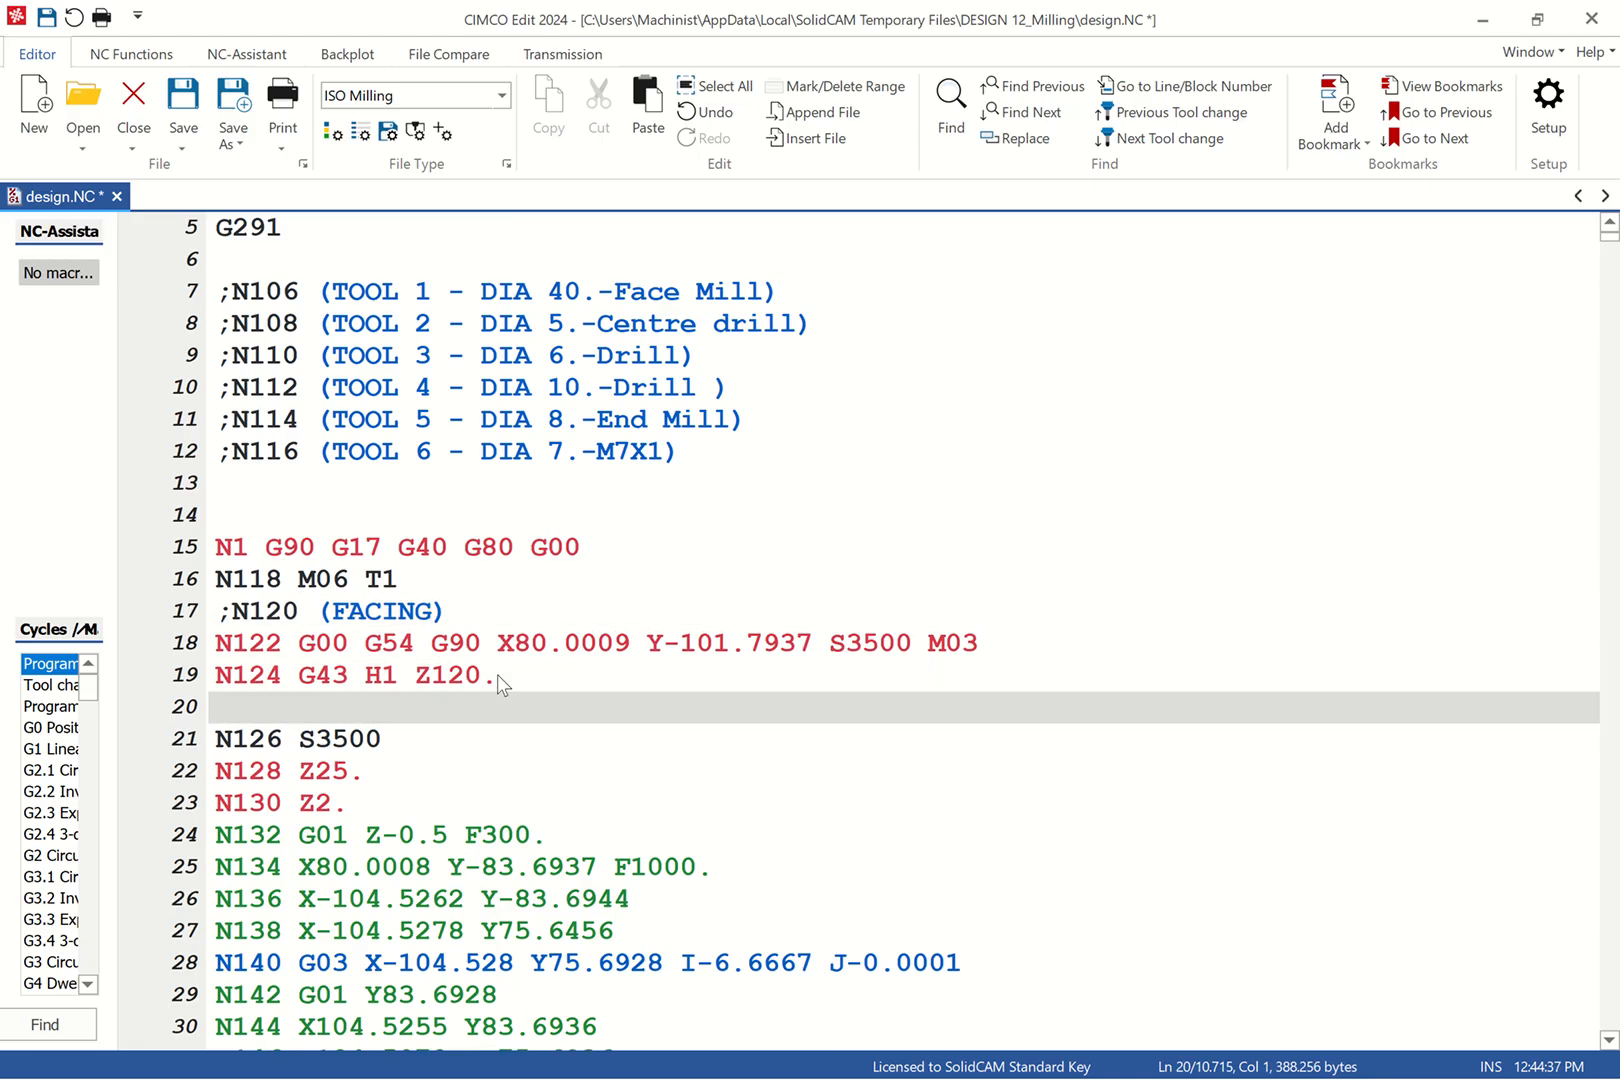
text(G00 Z120)
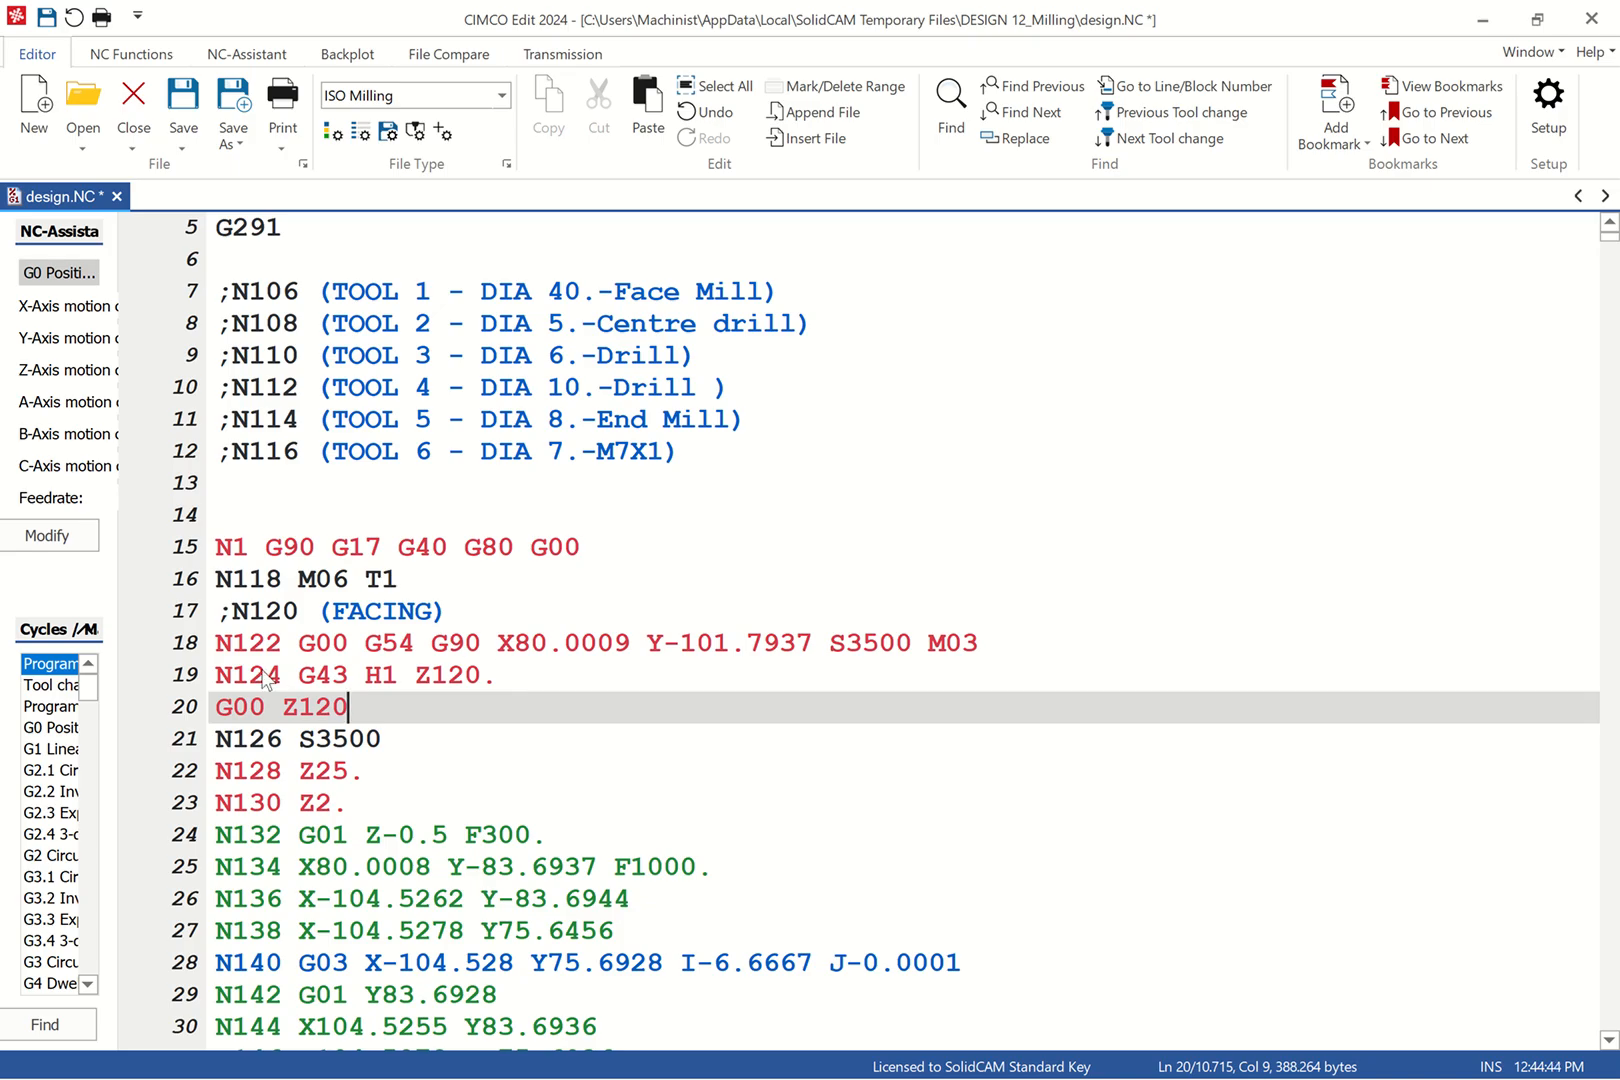
click(217, 676)
text(;)
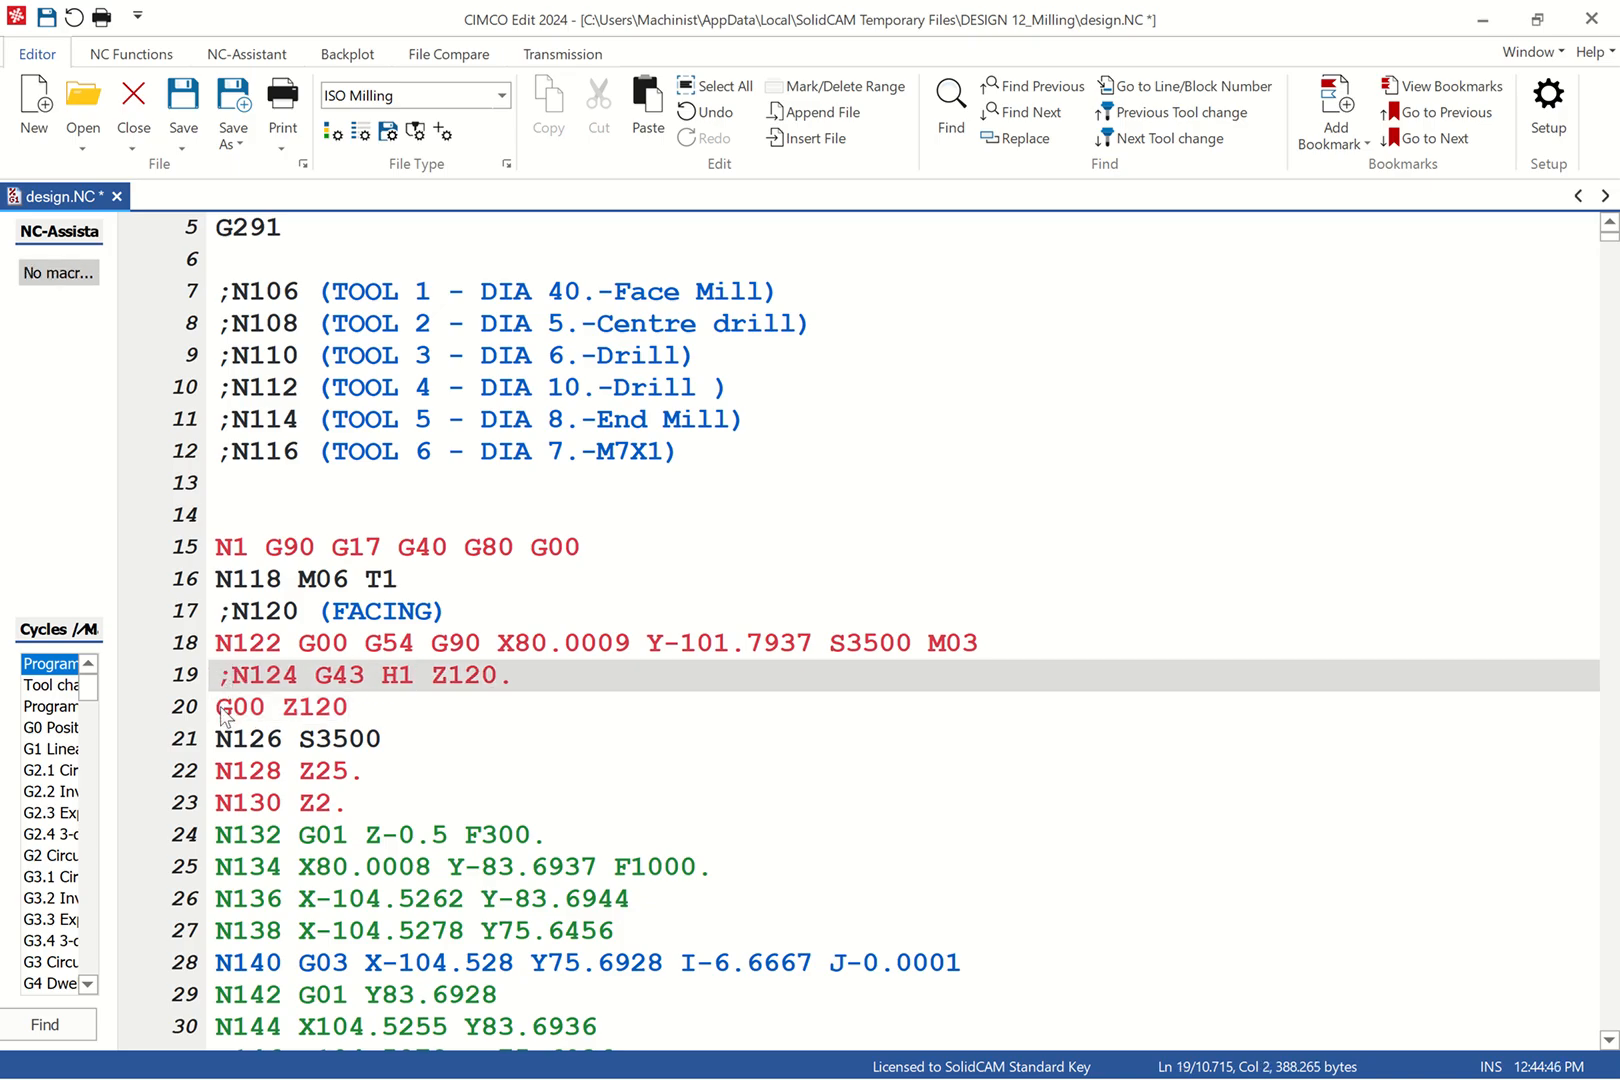
click(217, 708)
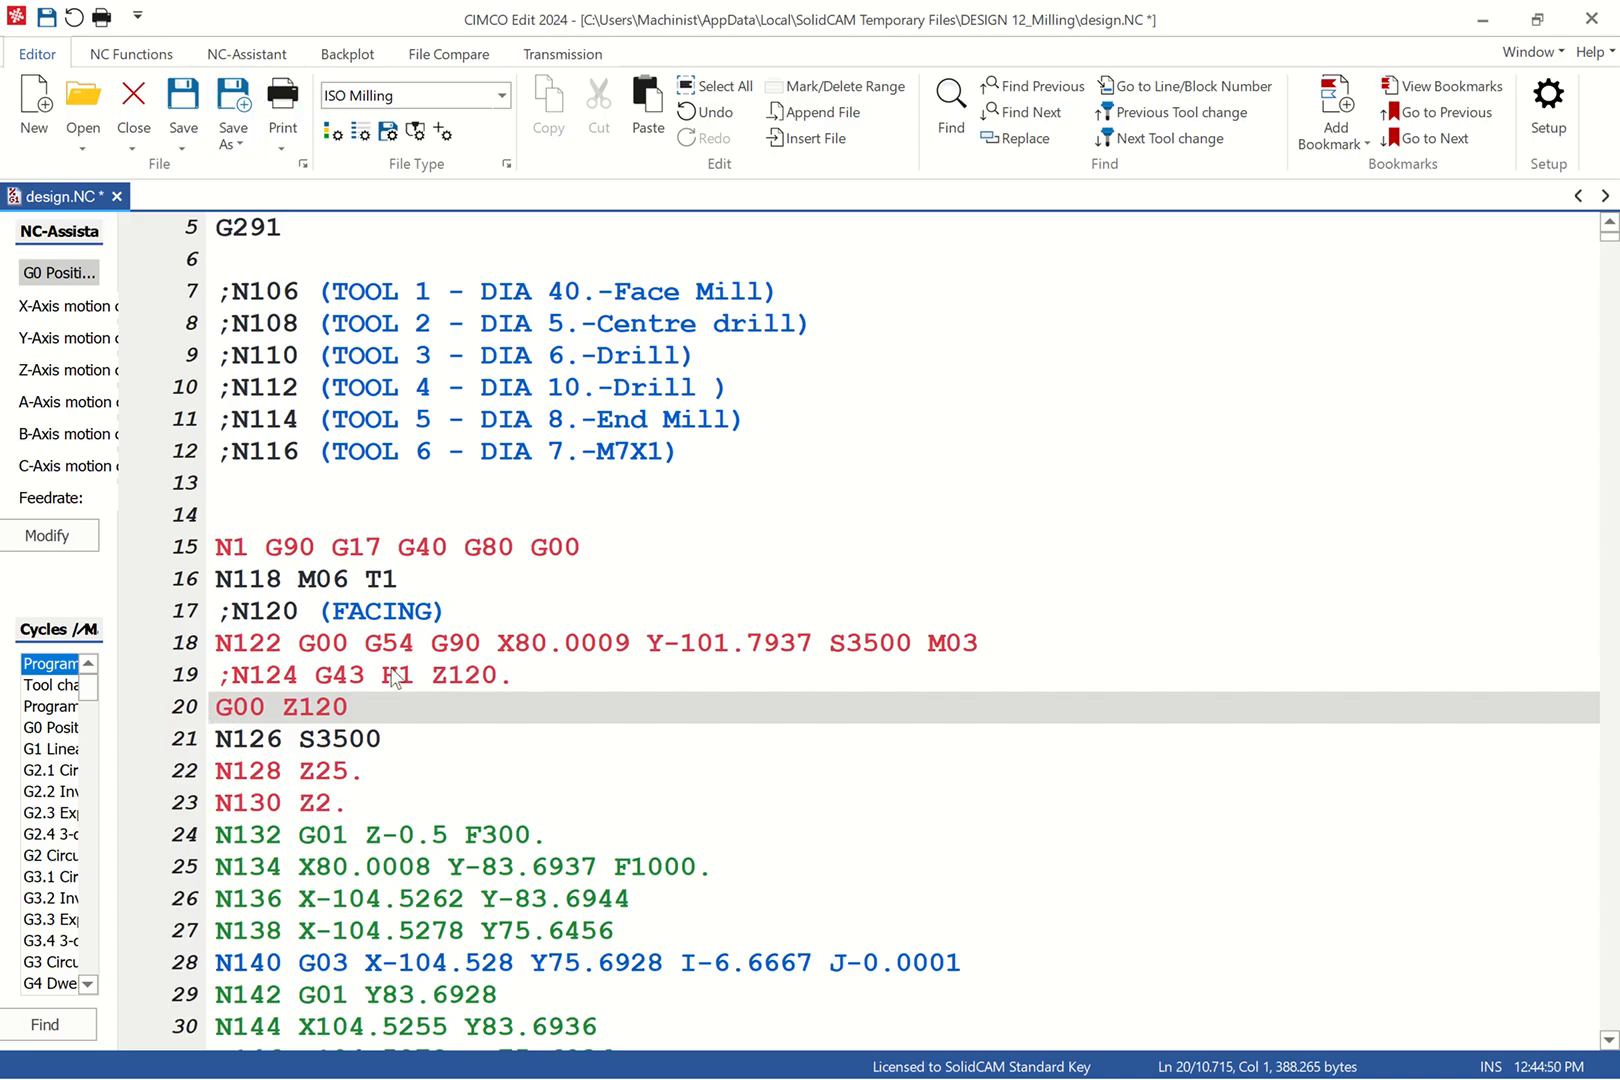
Step: Delete the empty parentheses after M06 T2 in block N492
scroll(460, 730, down, 15)
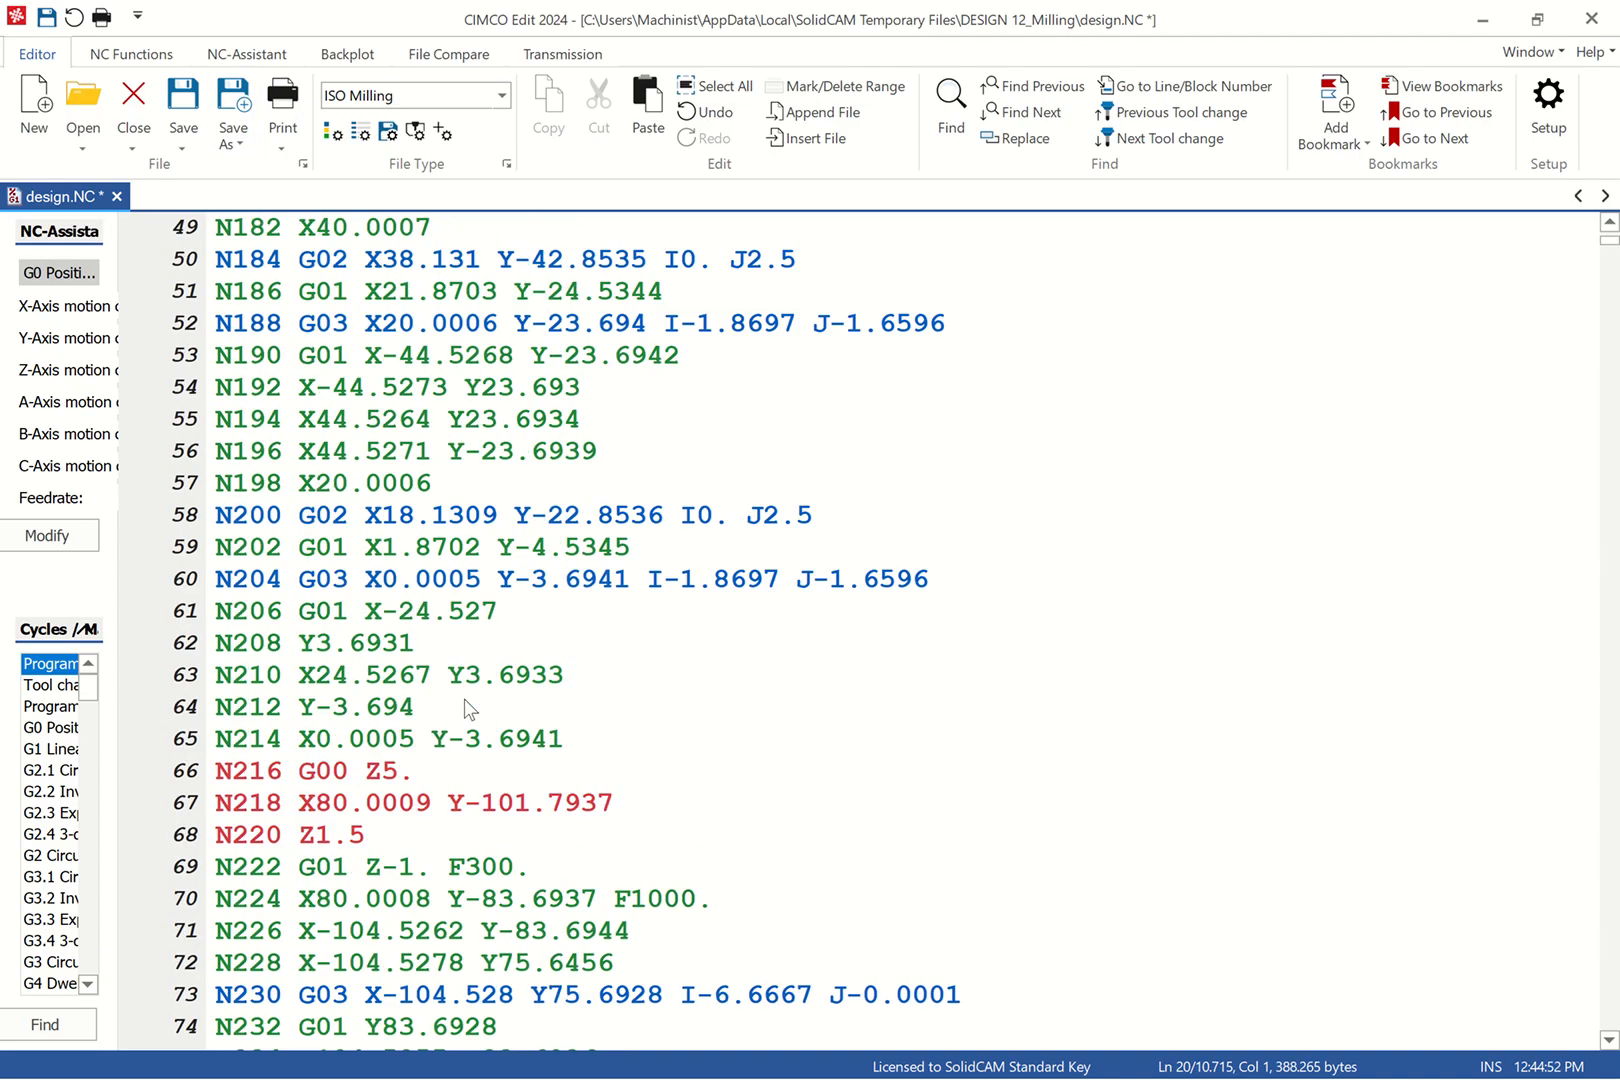
scroll(467, 709, down, 7)
scroll(467, 709, up, 4)
scroll(465, 708, down, 15)
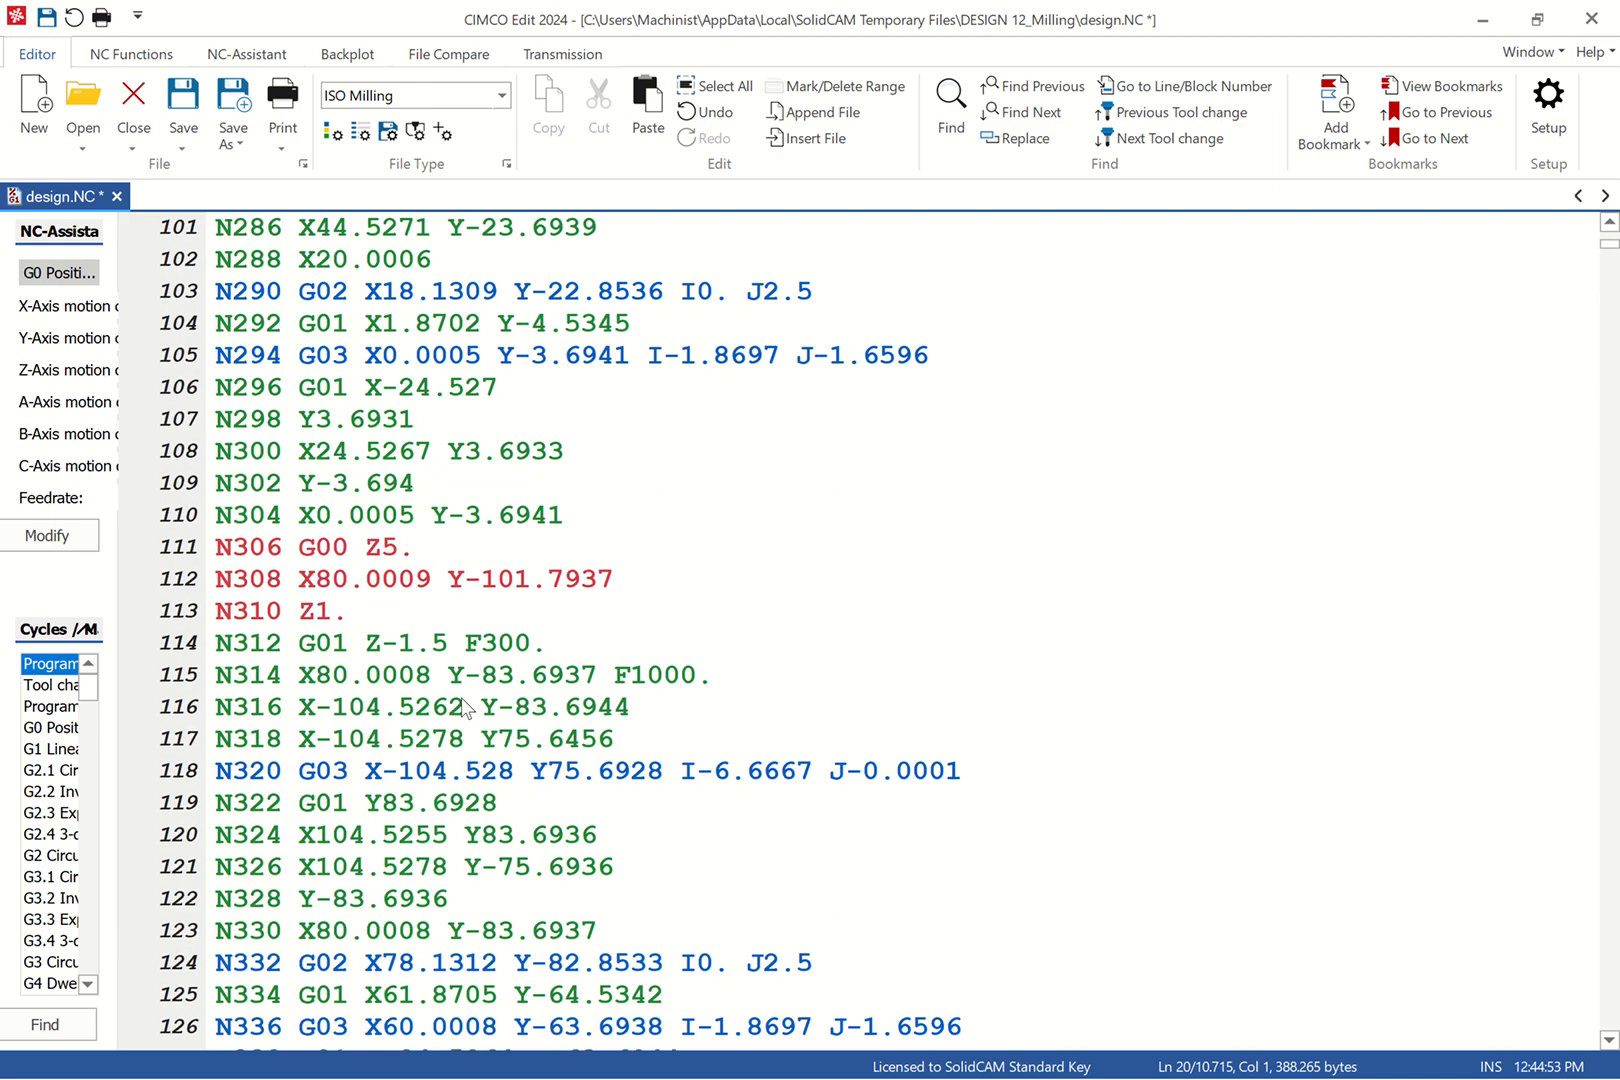
scroll(465, 708, down, 20)
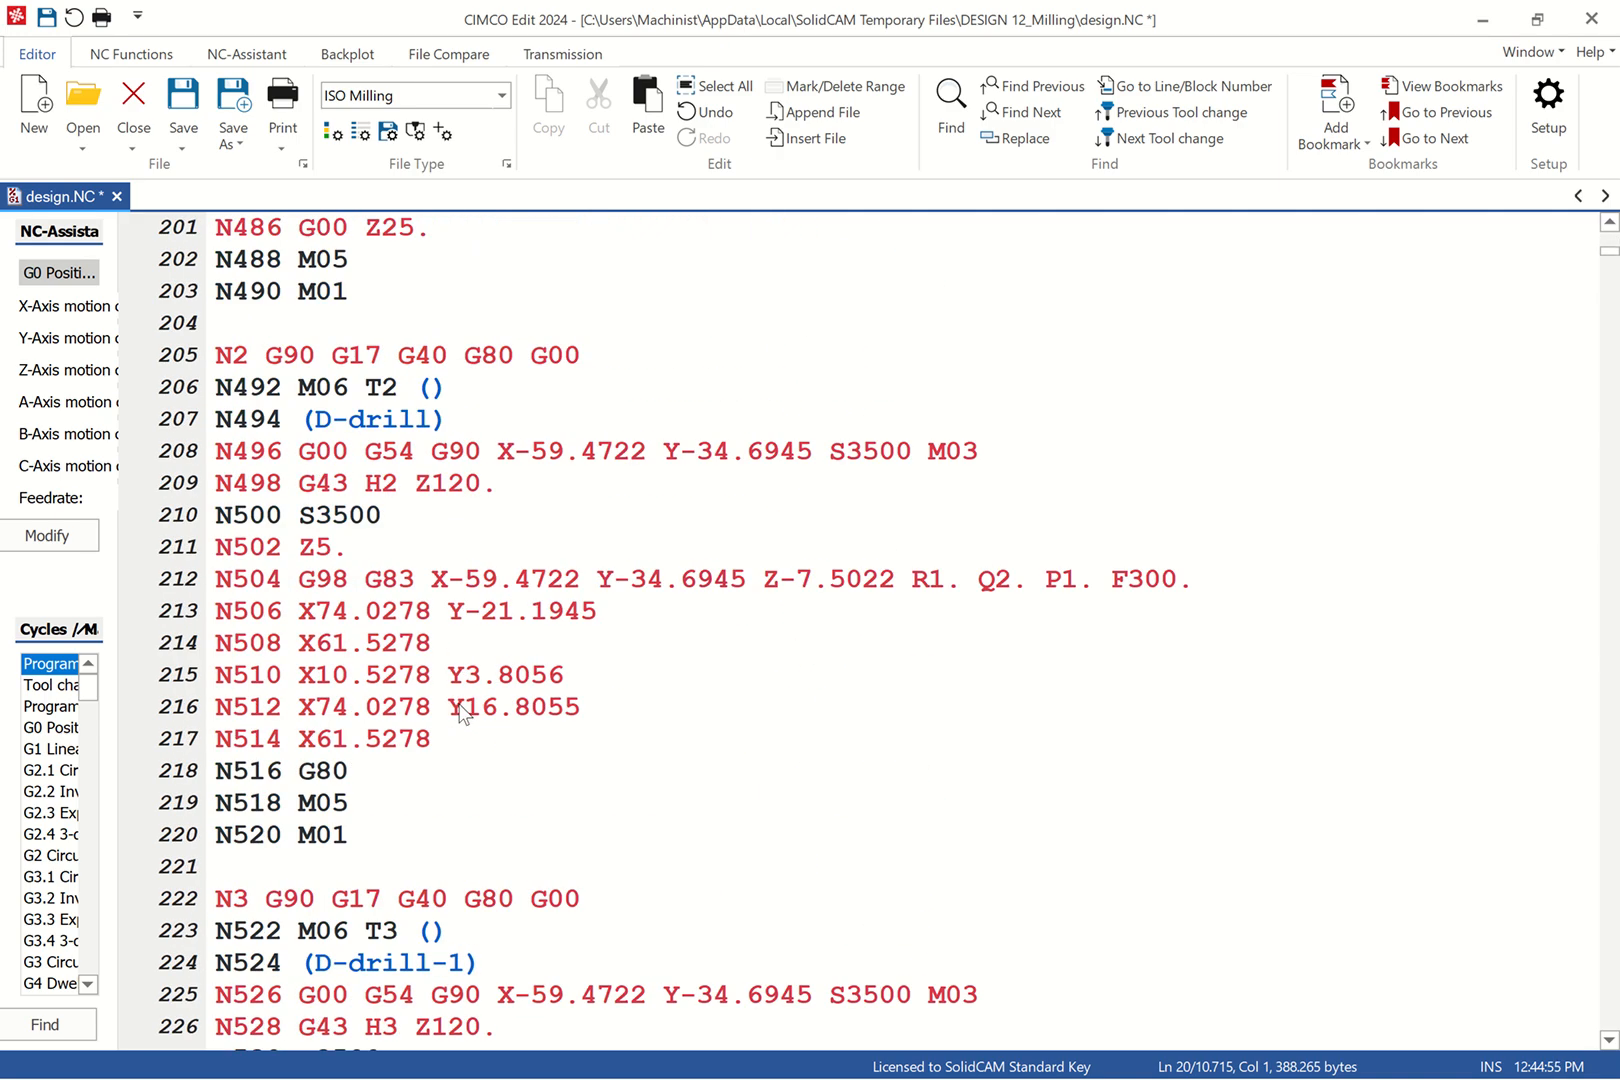
scroll(462, 712, up, 1)
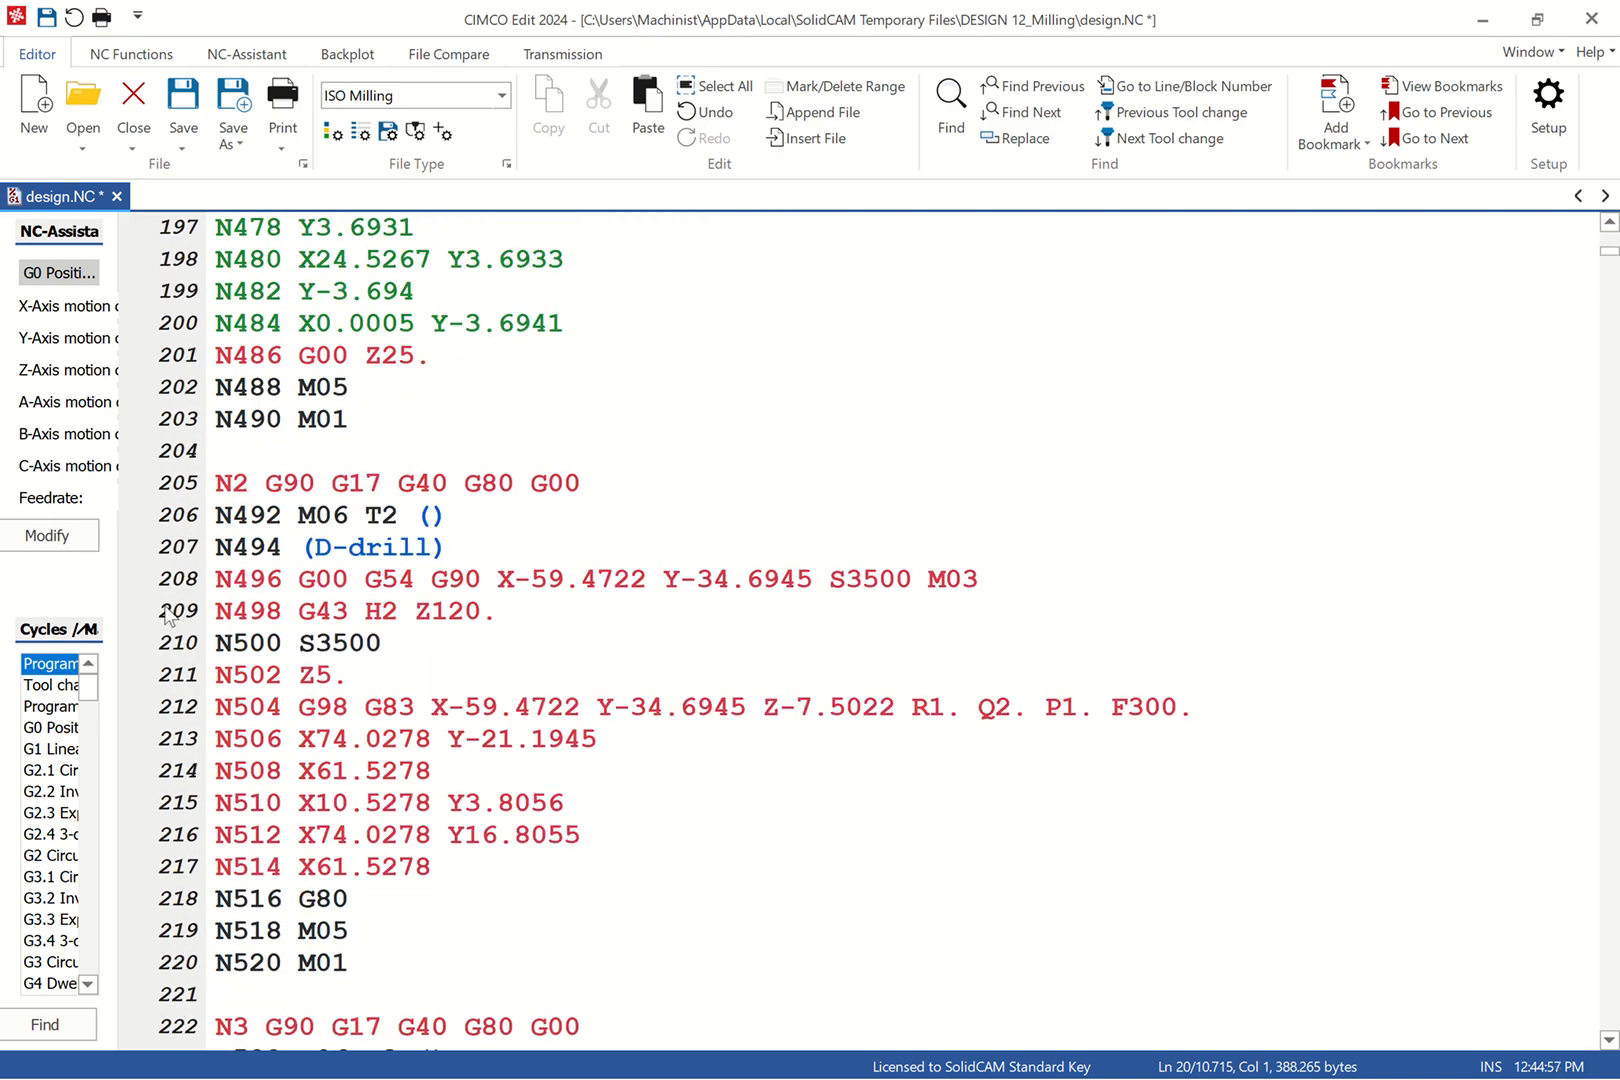
click(463, 515)
key(BackSpace)
key(BackSpace)
Step: Insert a semicolon in front of the tool change line N492 and the D-drill comment line N494
click(219, 520)
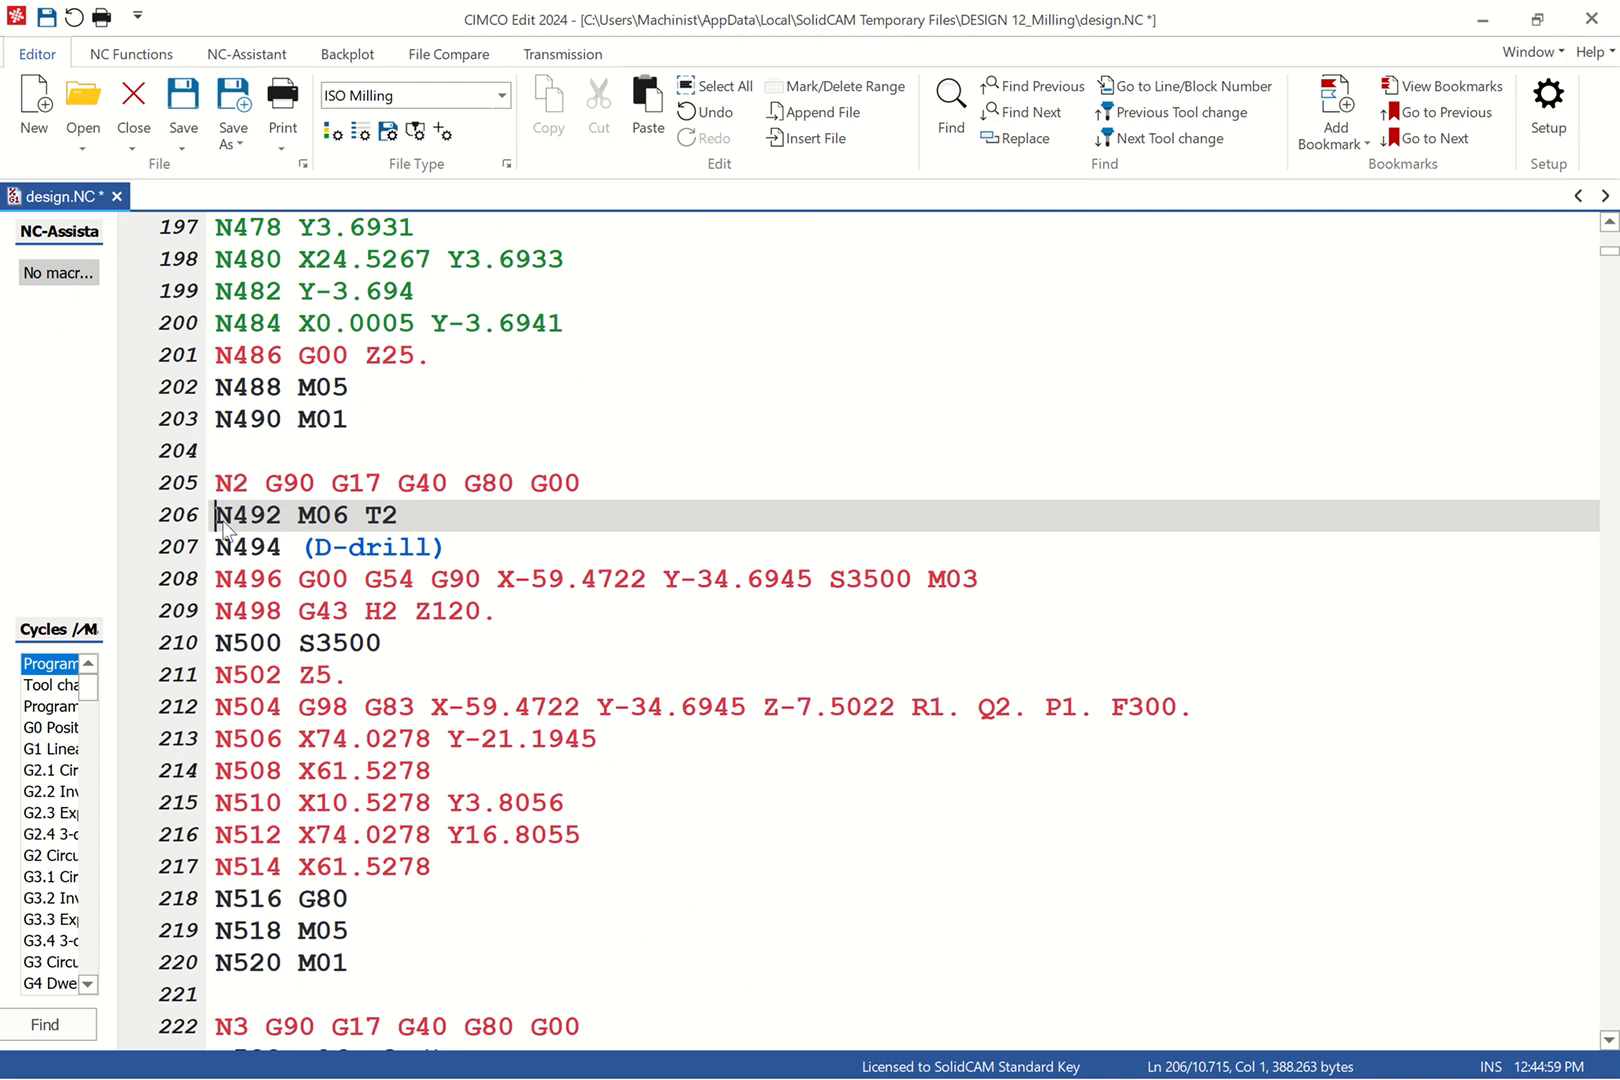
text(;)
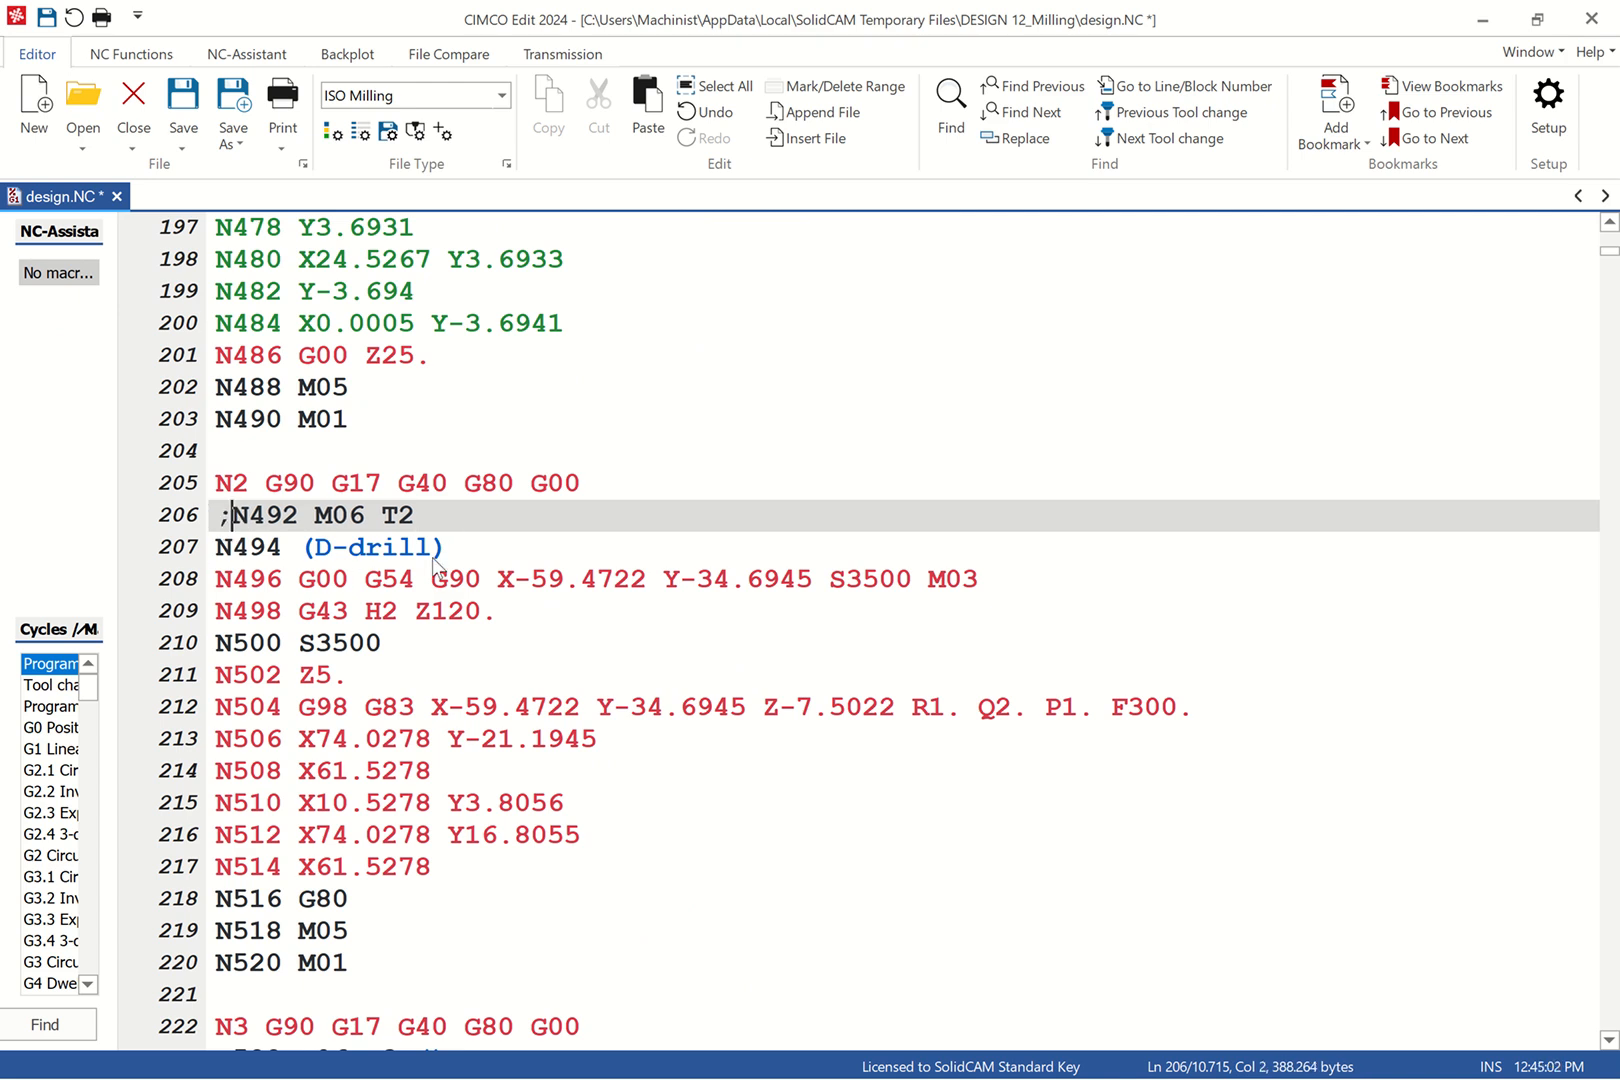
click(219, 550)
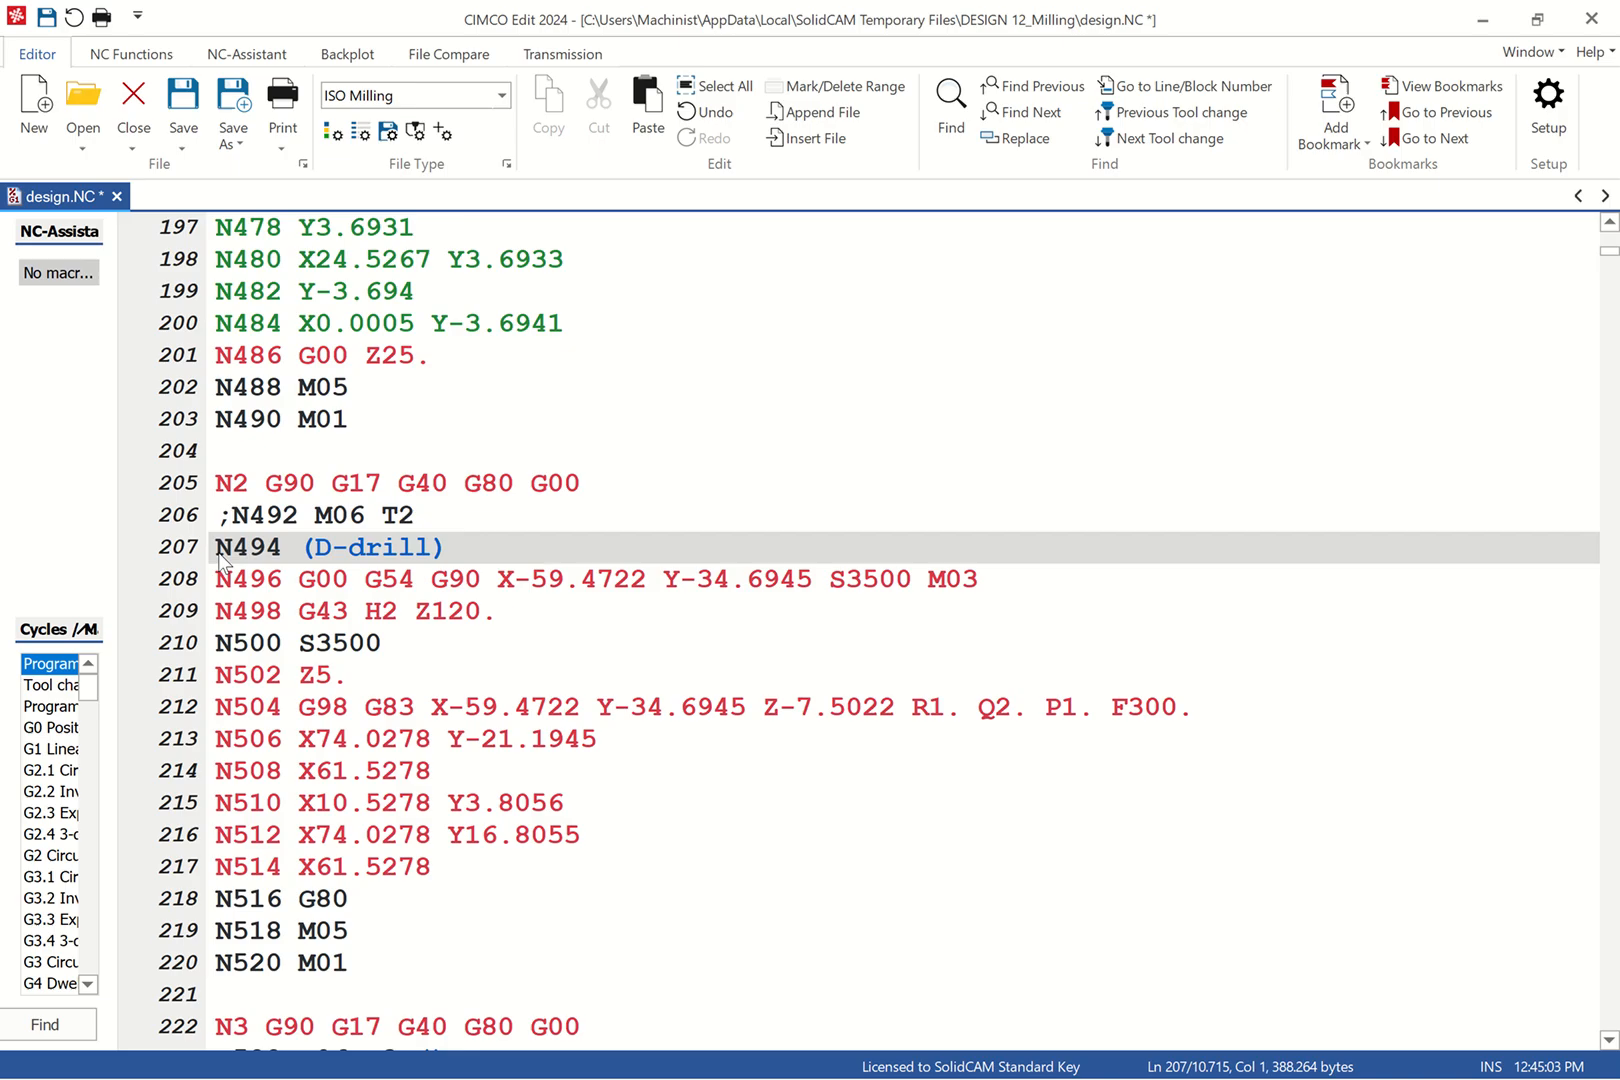
text(;)
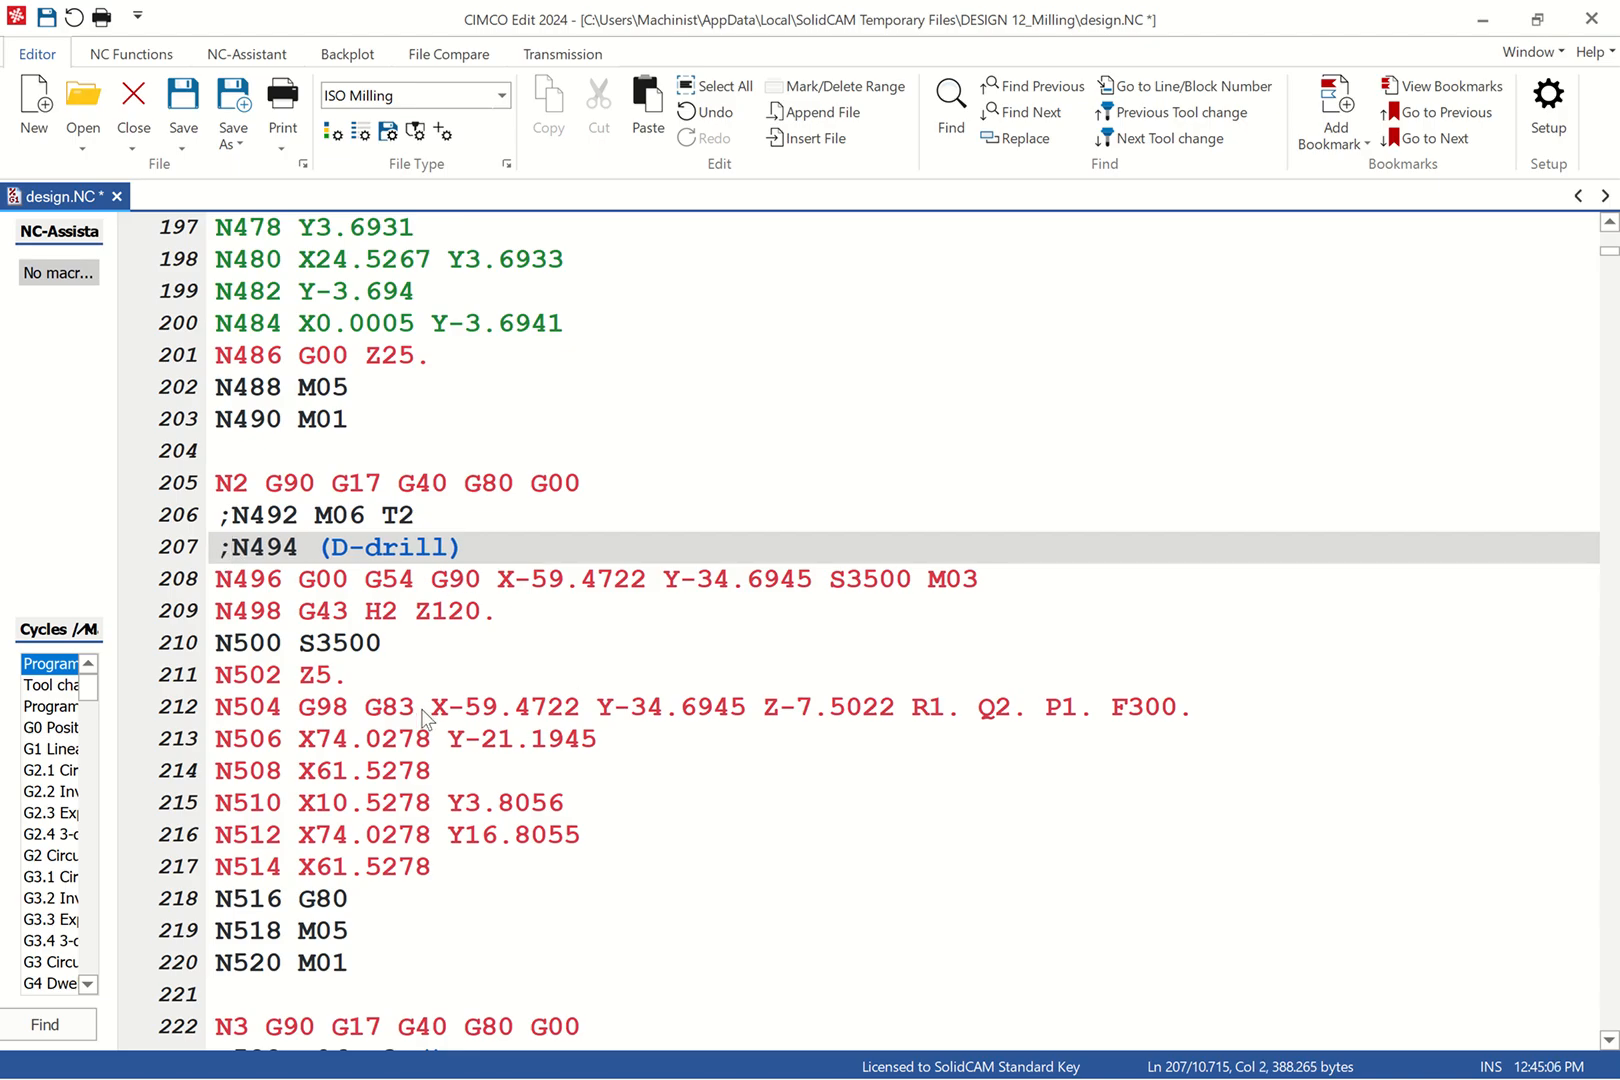
Step: Try a negative peck value, Q-2., in the G83 drilling cycle of line N504
drag(214, 710, 1193, 712)
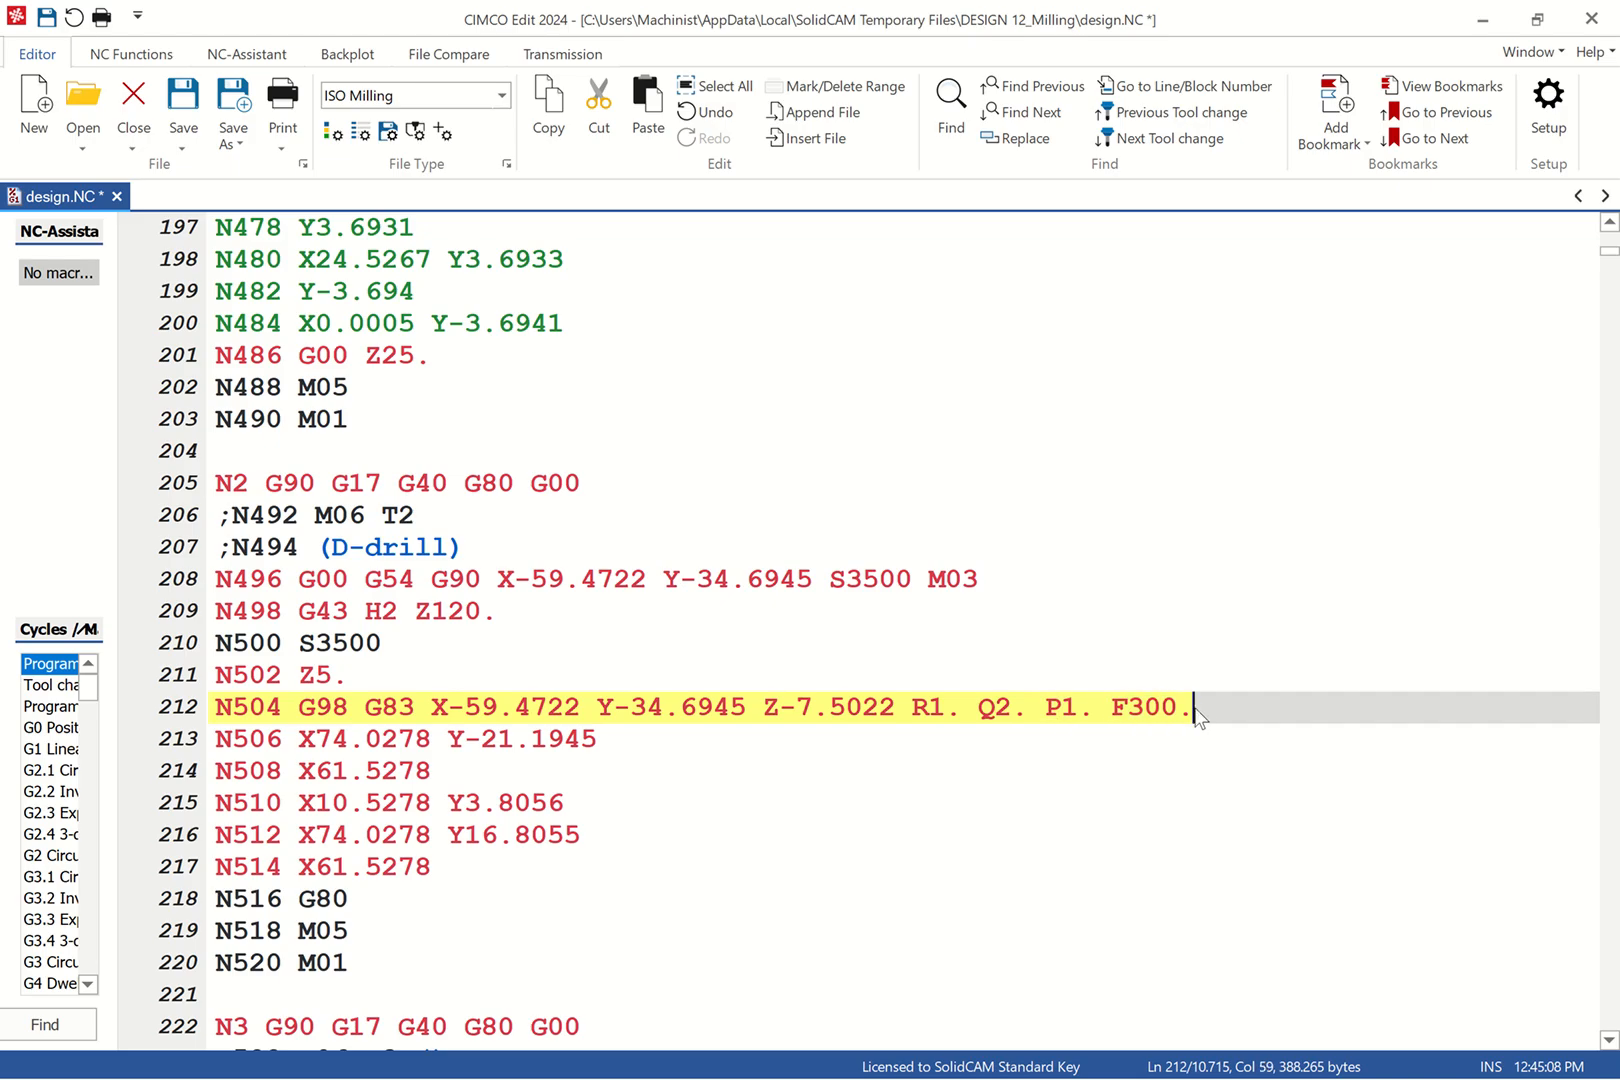
click(990, 742)
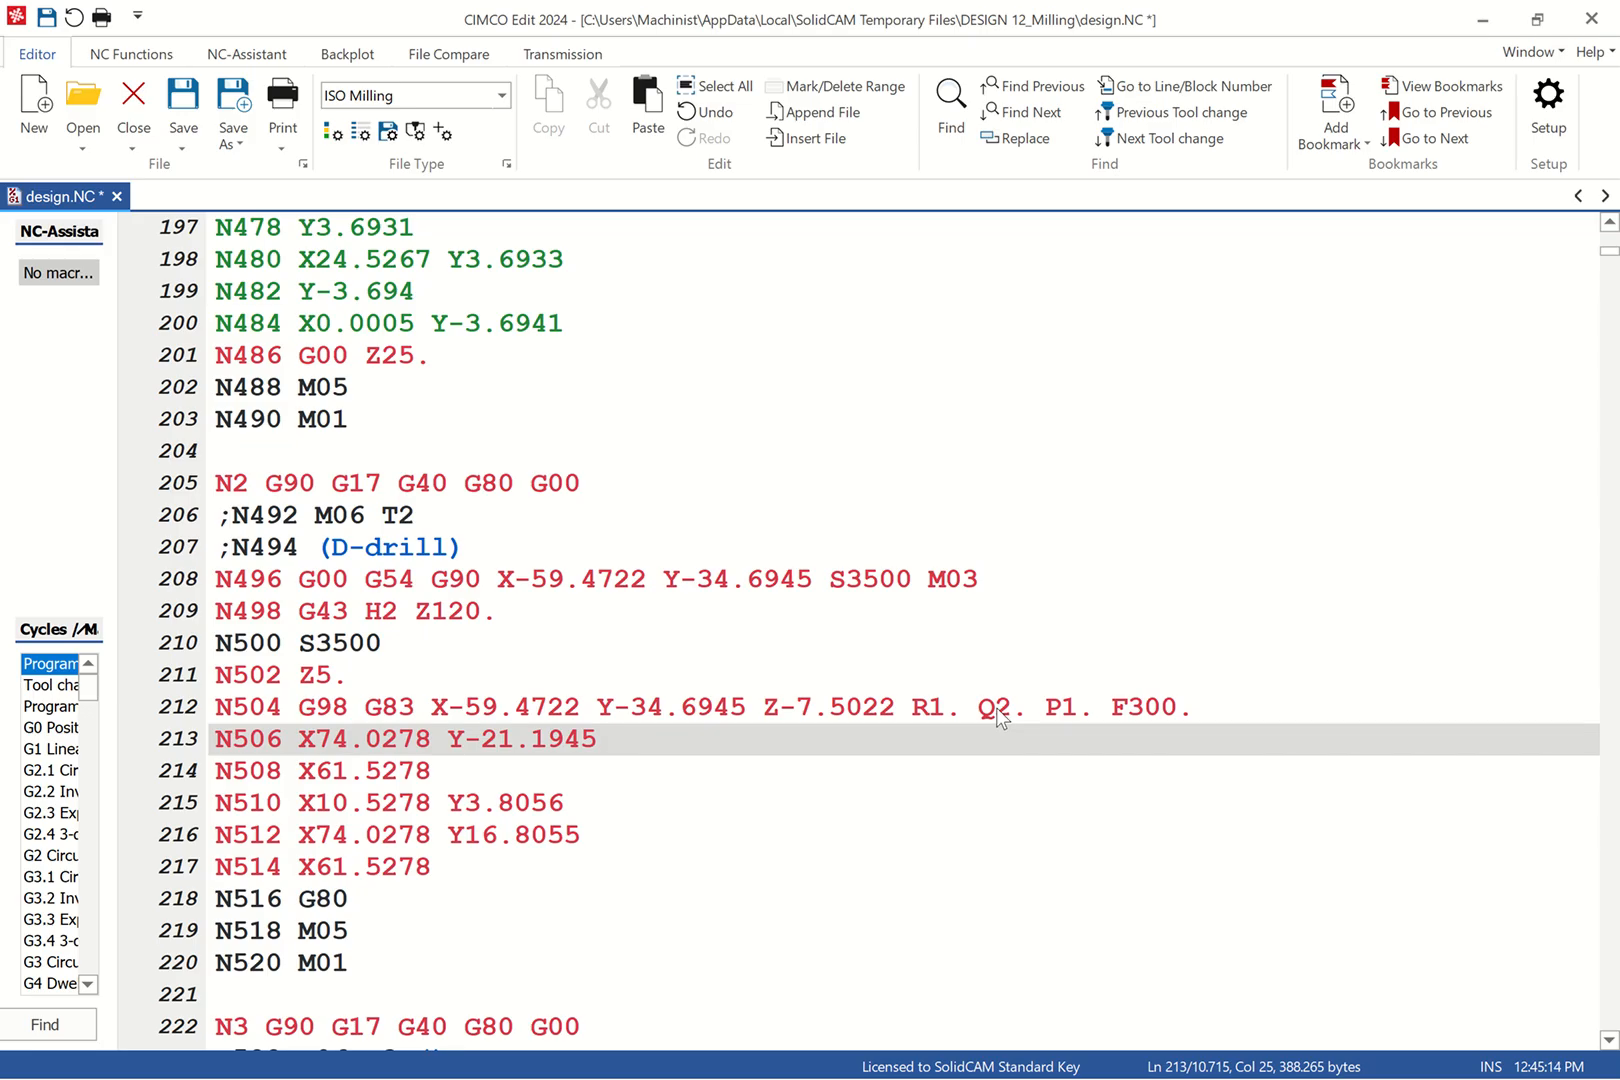
click(996, 707)
text(-)
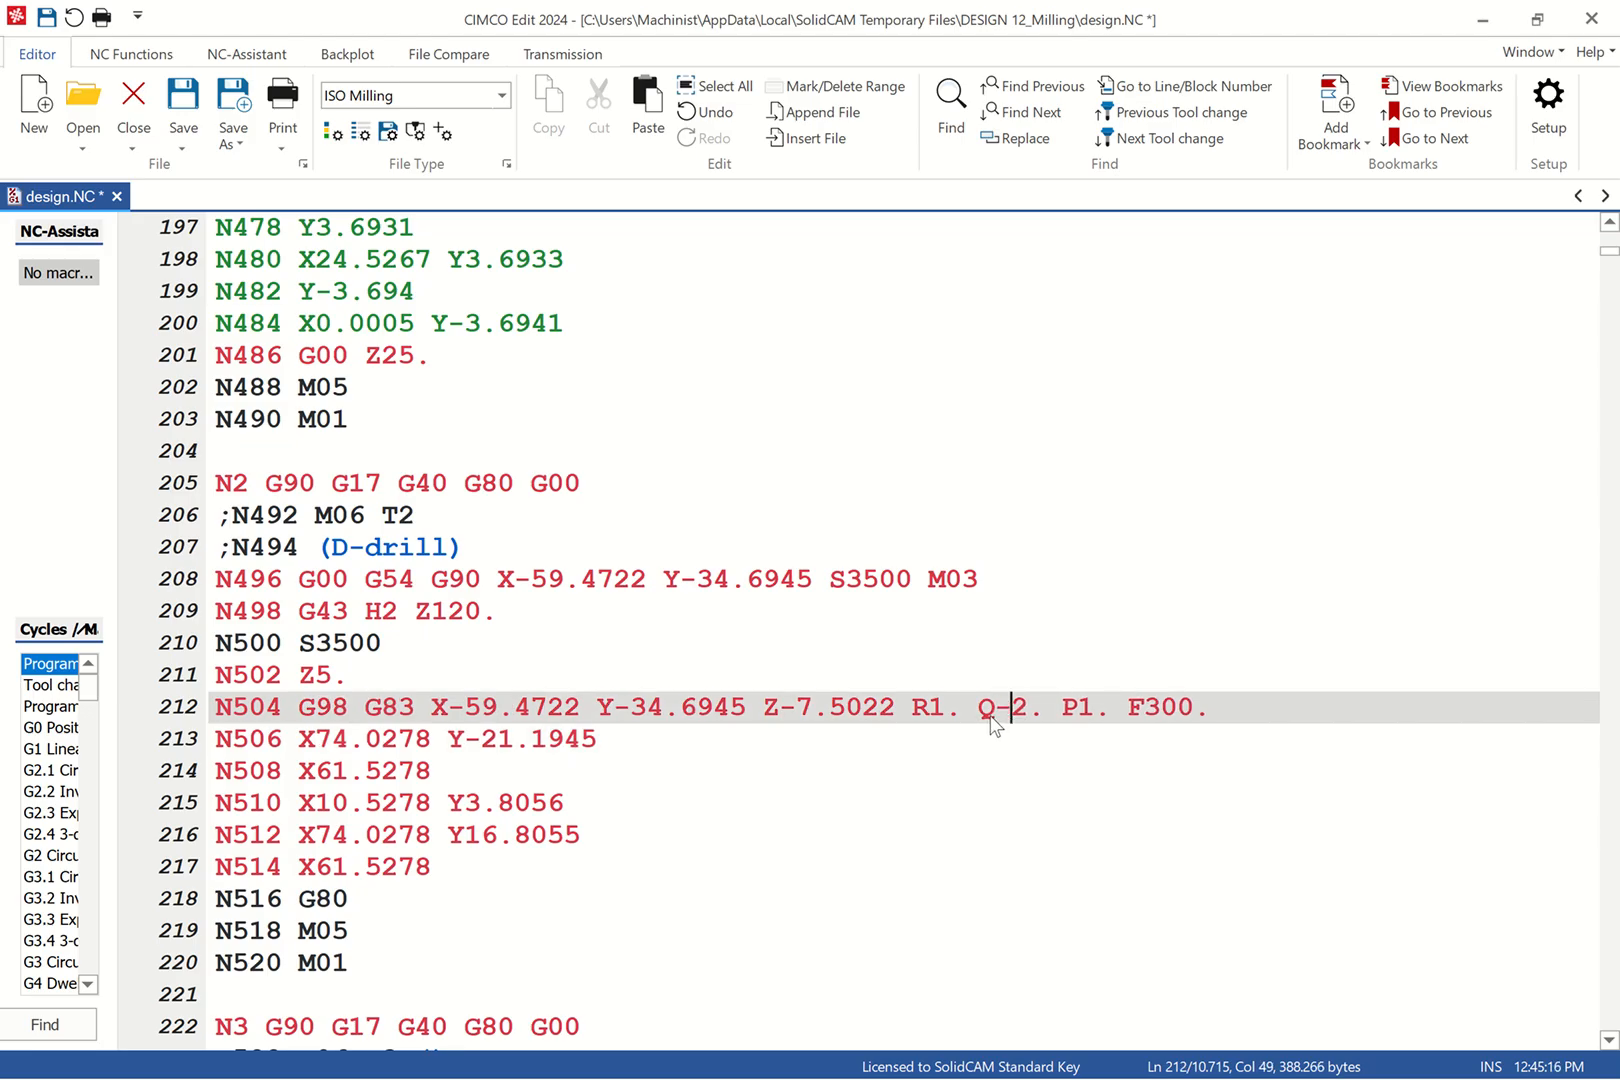
key(BackSpace)
Step: Insert a semicolon in front of the N524 comment line and delete the empty parentheses after M06 T3 in block N522
scroll(790, 830, down, 5)
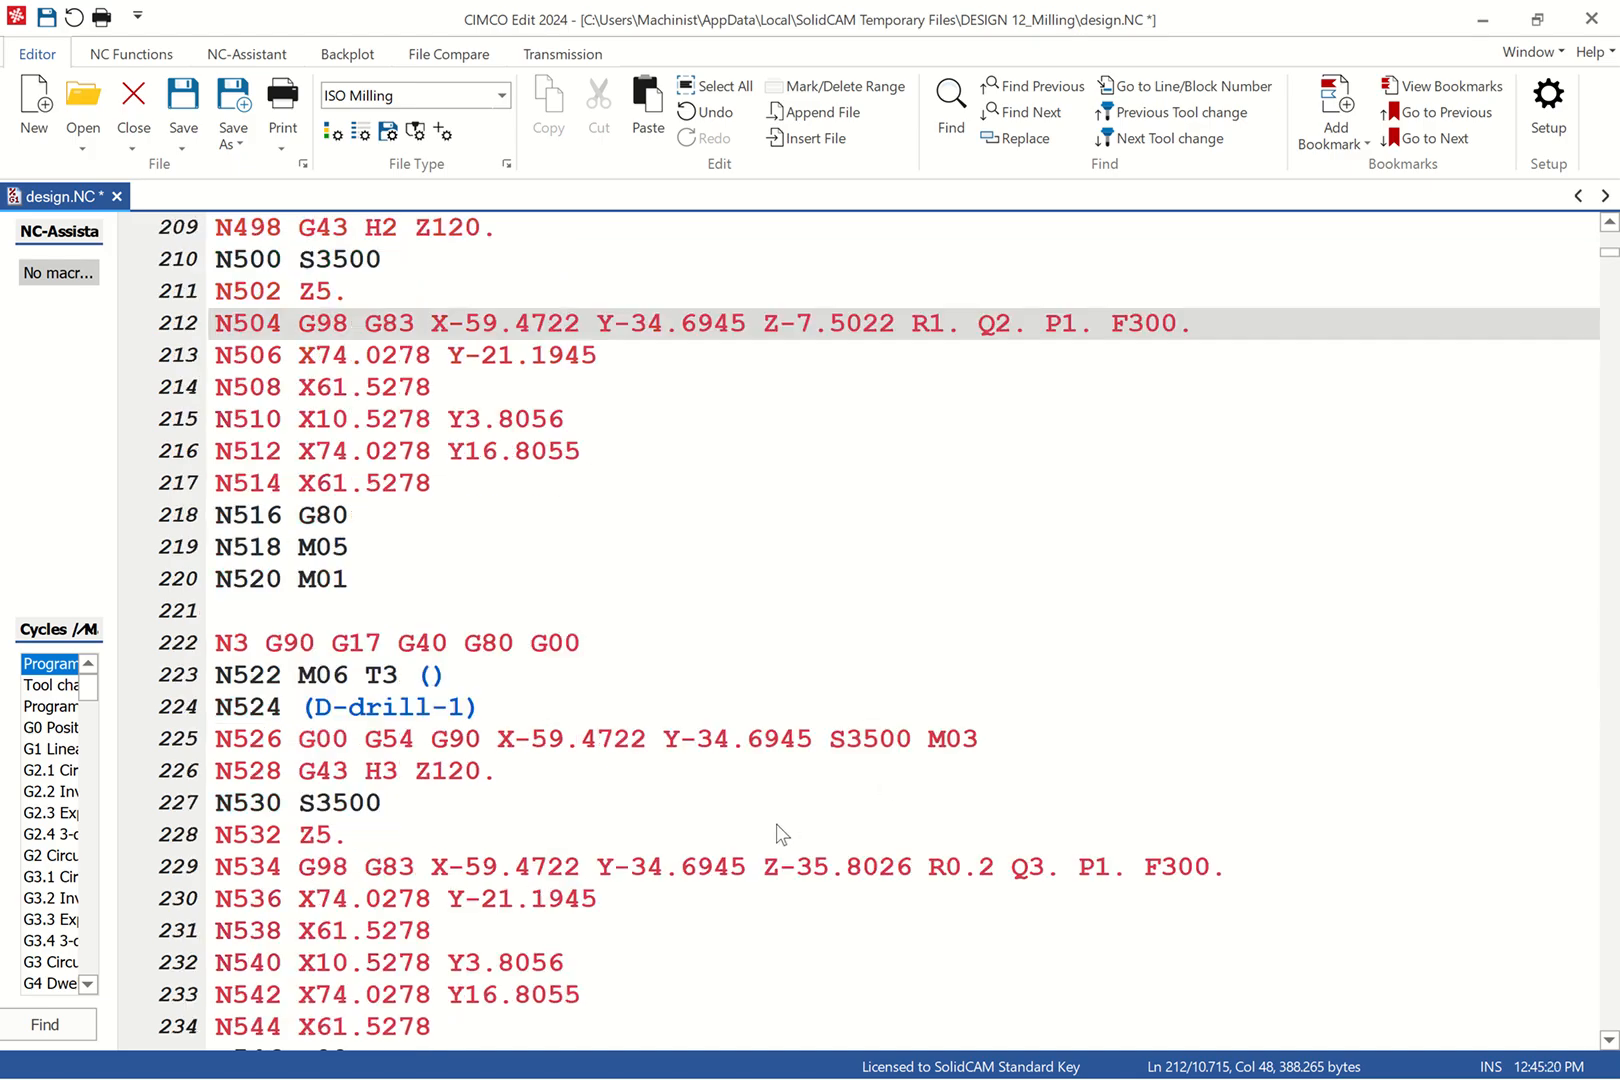
click(218, 580)
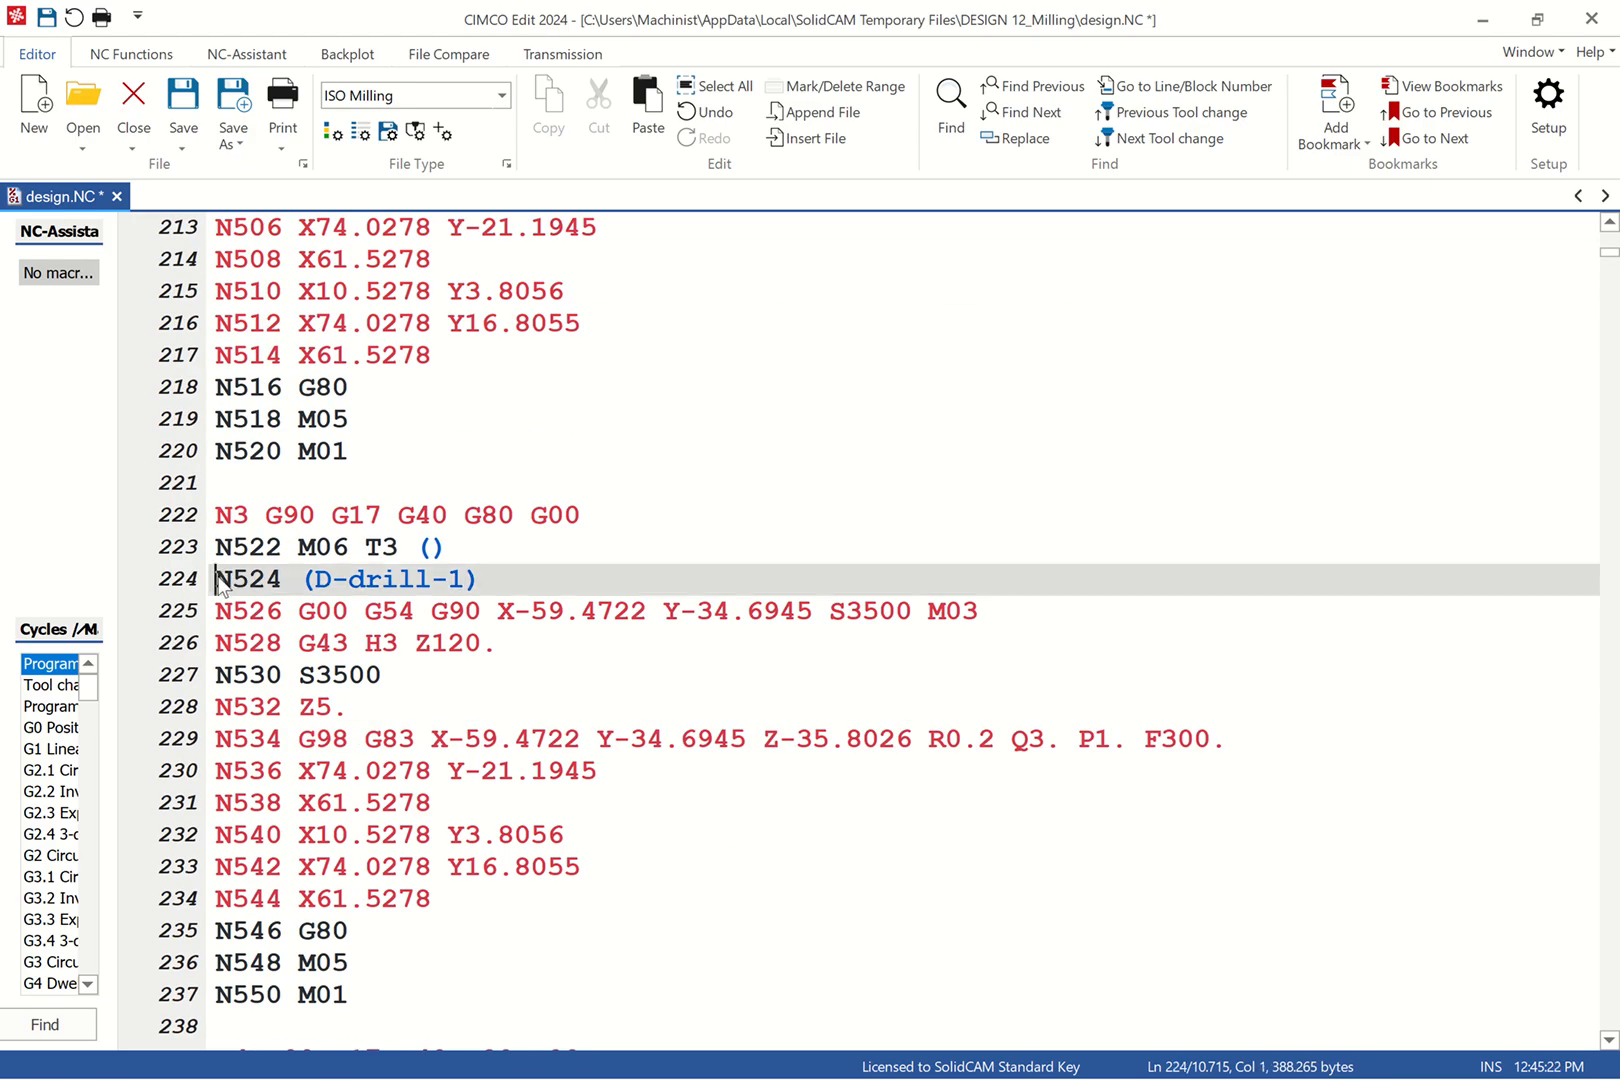
text(;)
click(461, 548)
key(BackSpace)
key(BackSpace)
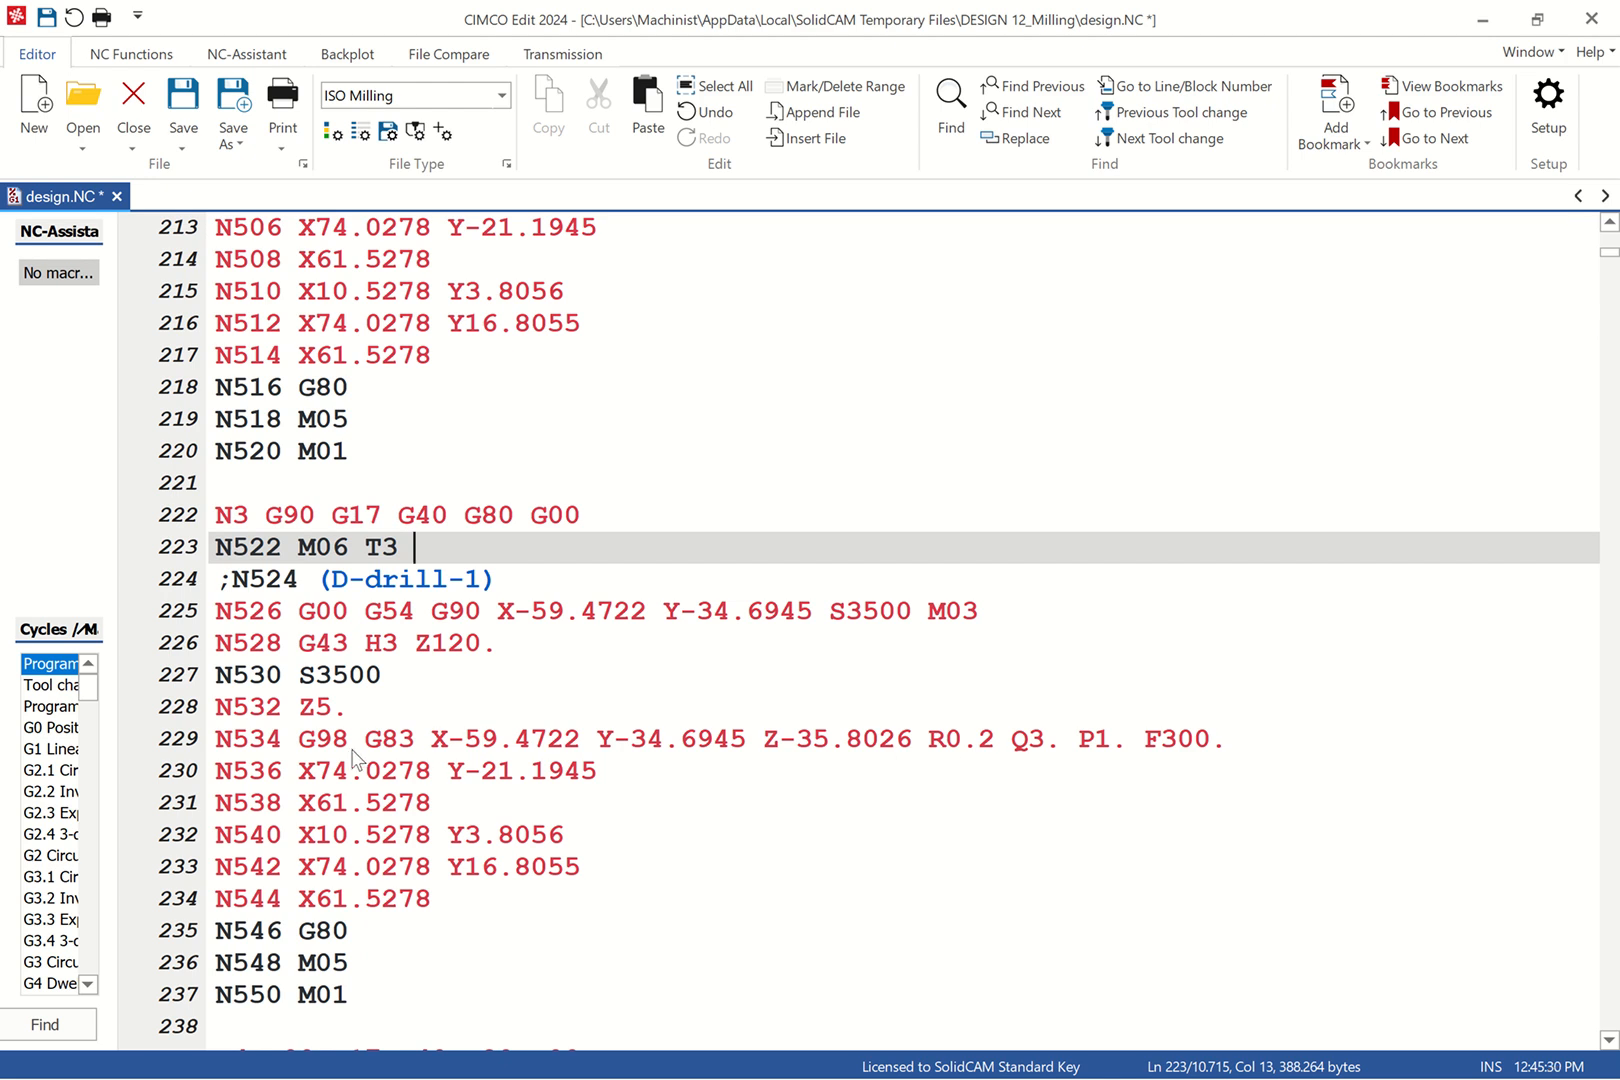
Step: Insert a semicolon in front of the N554 comment line and delete the empty parentheses after M06 T4 in block N552
scroll(361, 755, down, 4)
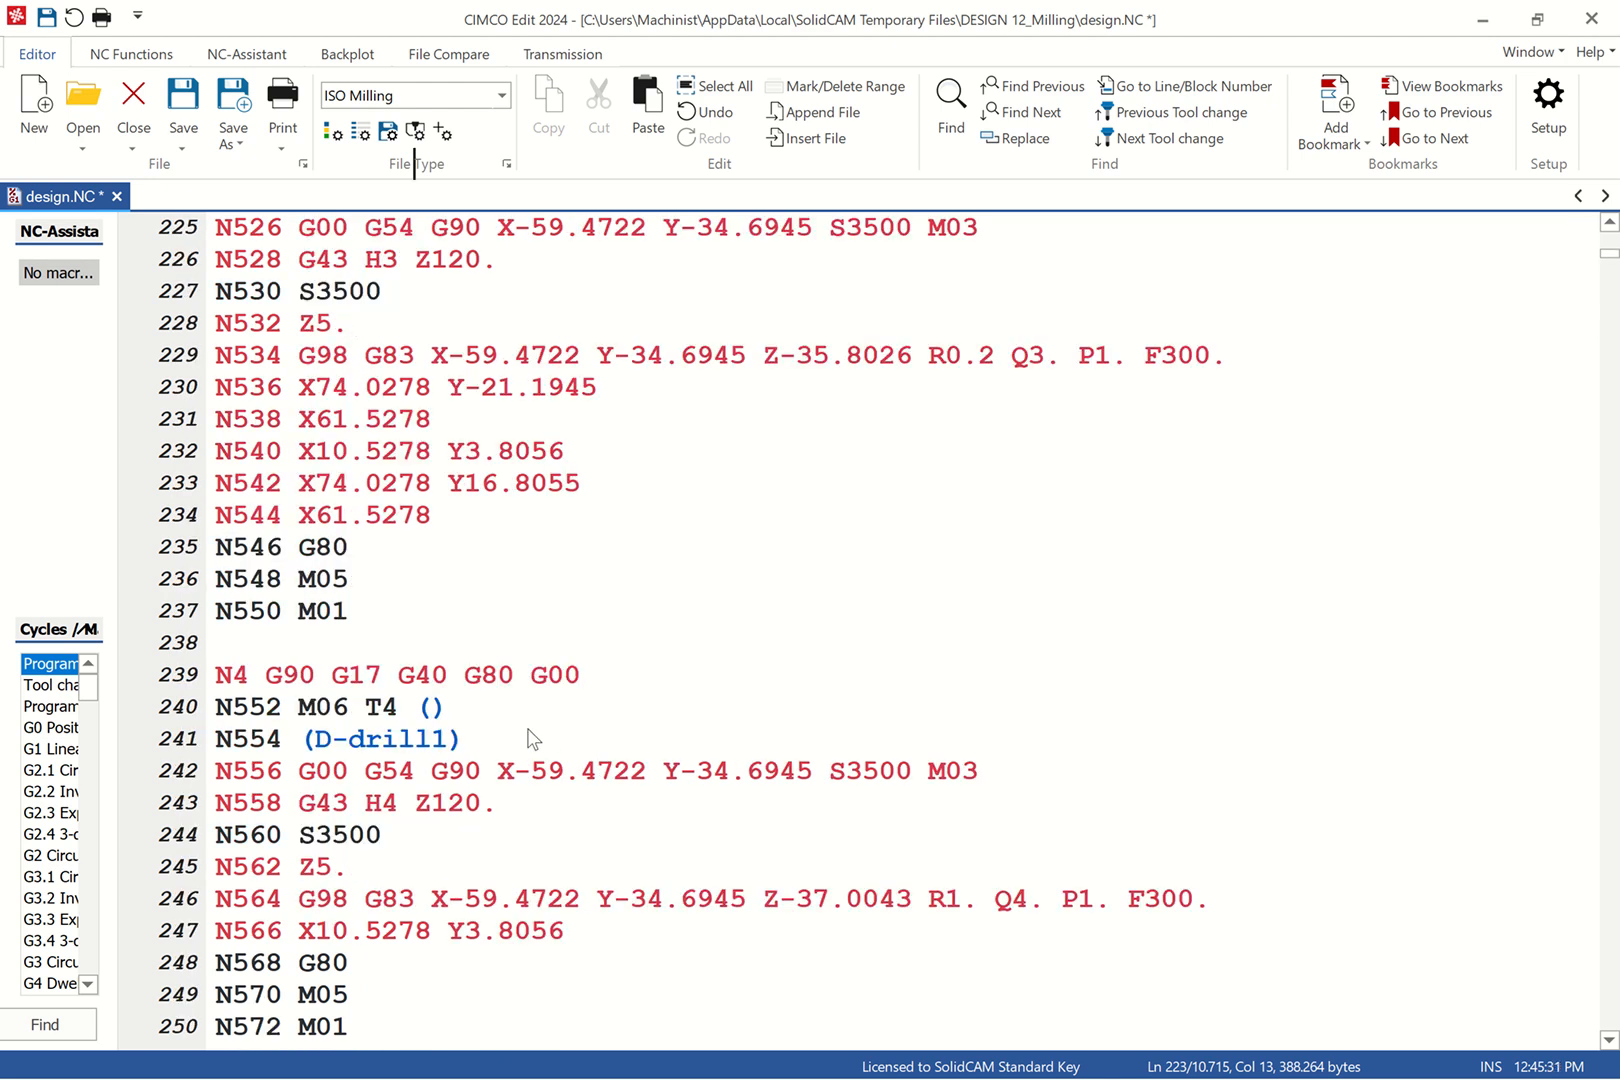
click(218, 745)
text(;)
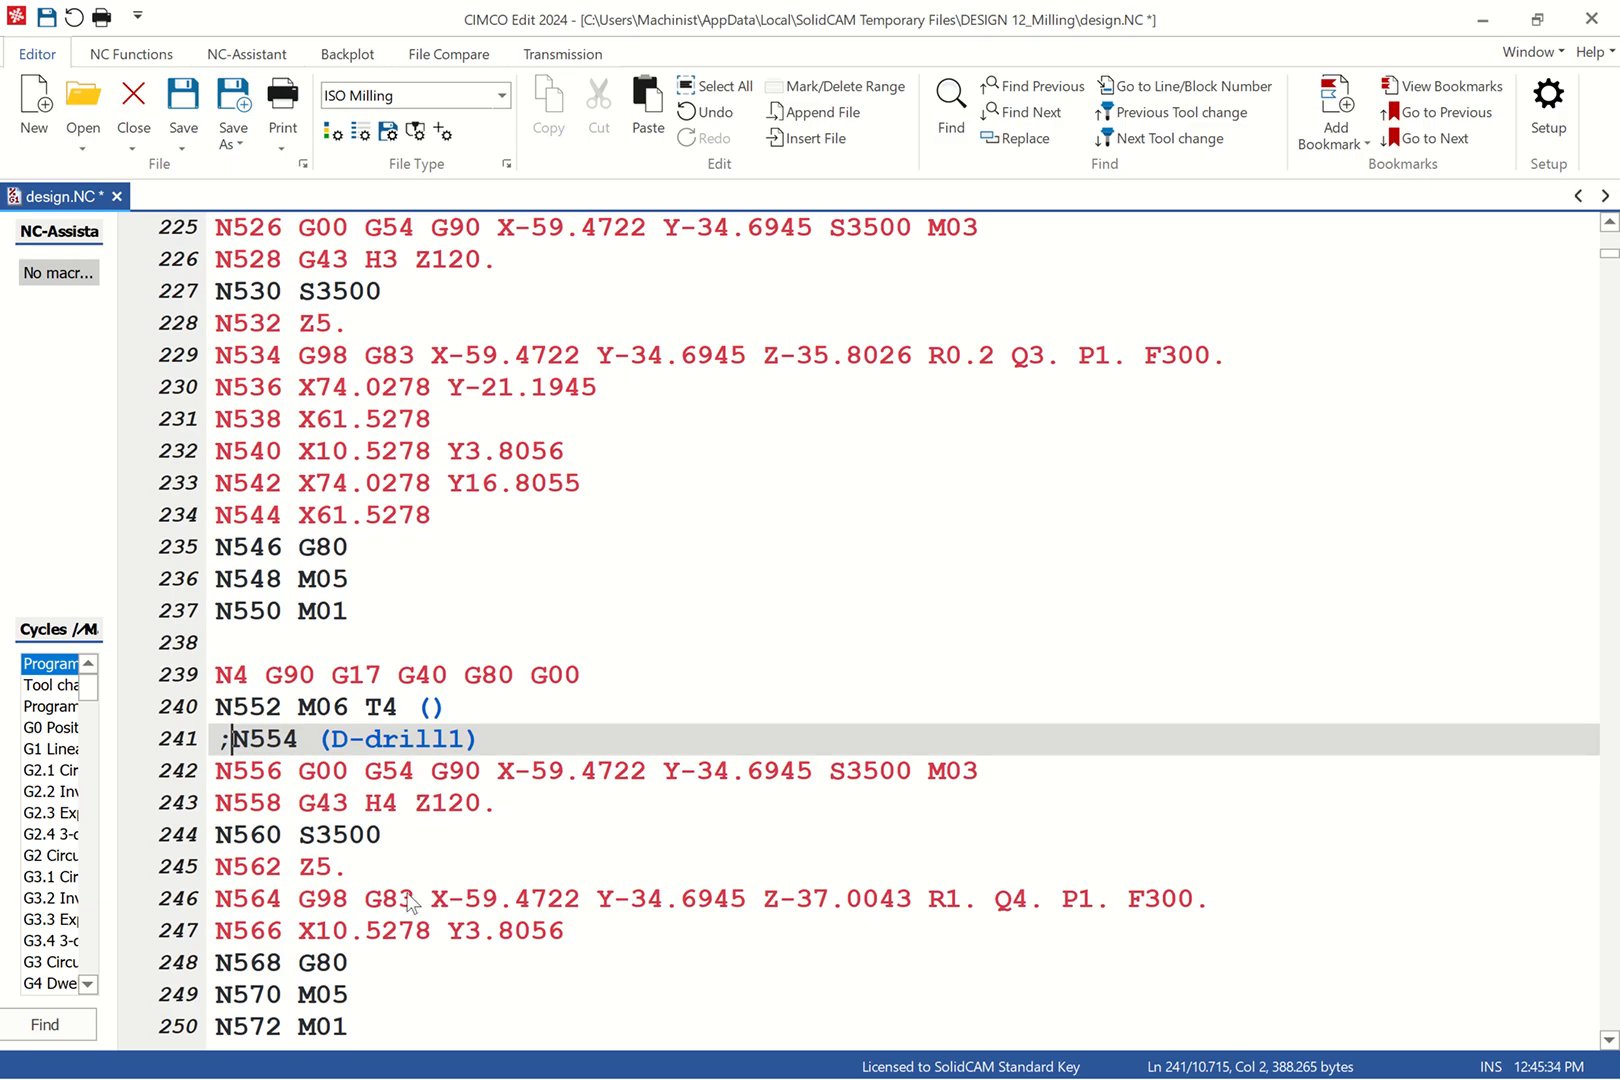
click(466, 713)
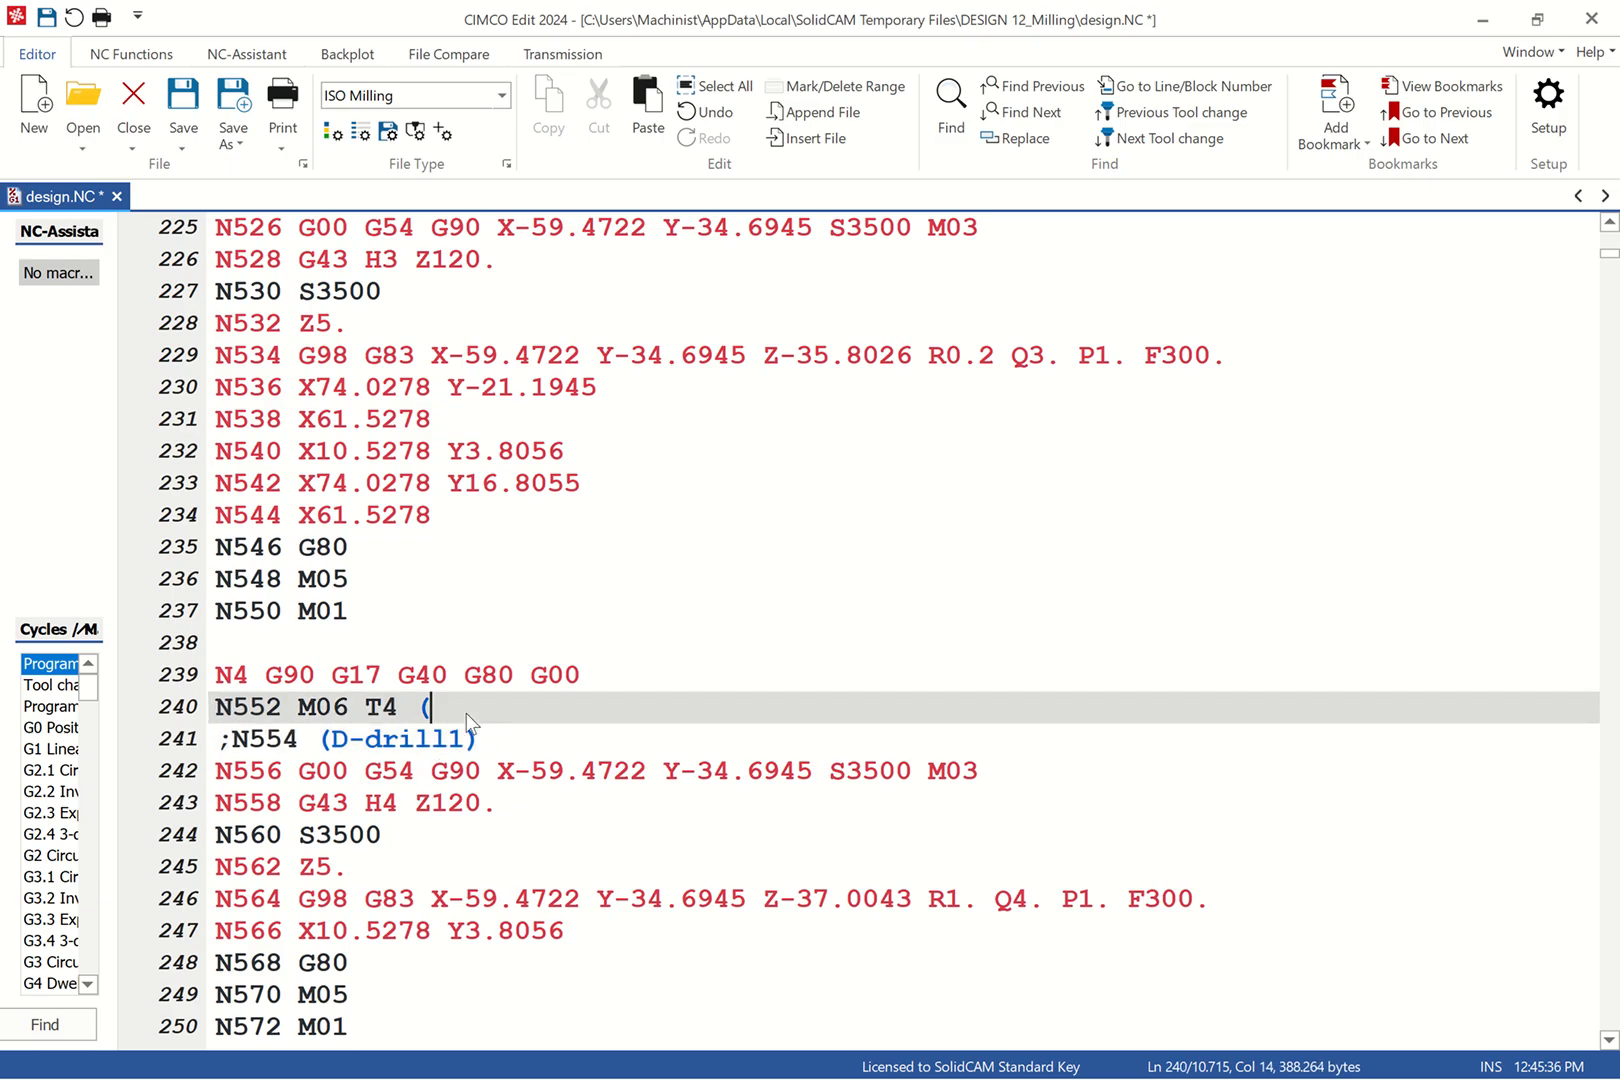
key(BackSpace)
Step: Delete the empty parentheses after M06 T5 in block N574 and insert an apostrophe in front of the N576 comment line
scroll(596, 733, down, 5)
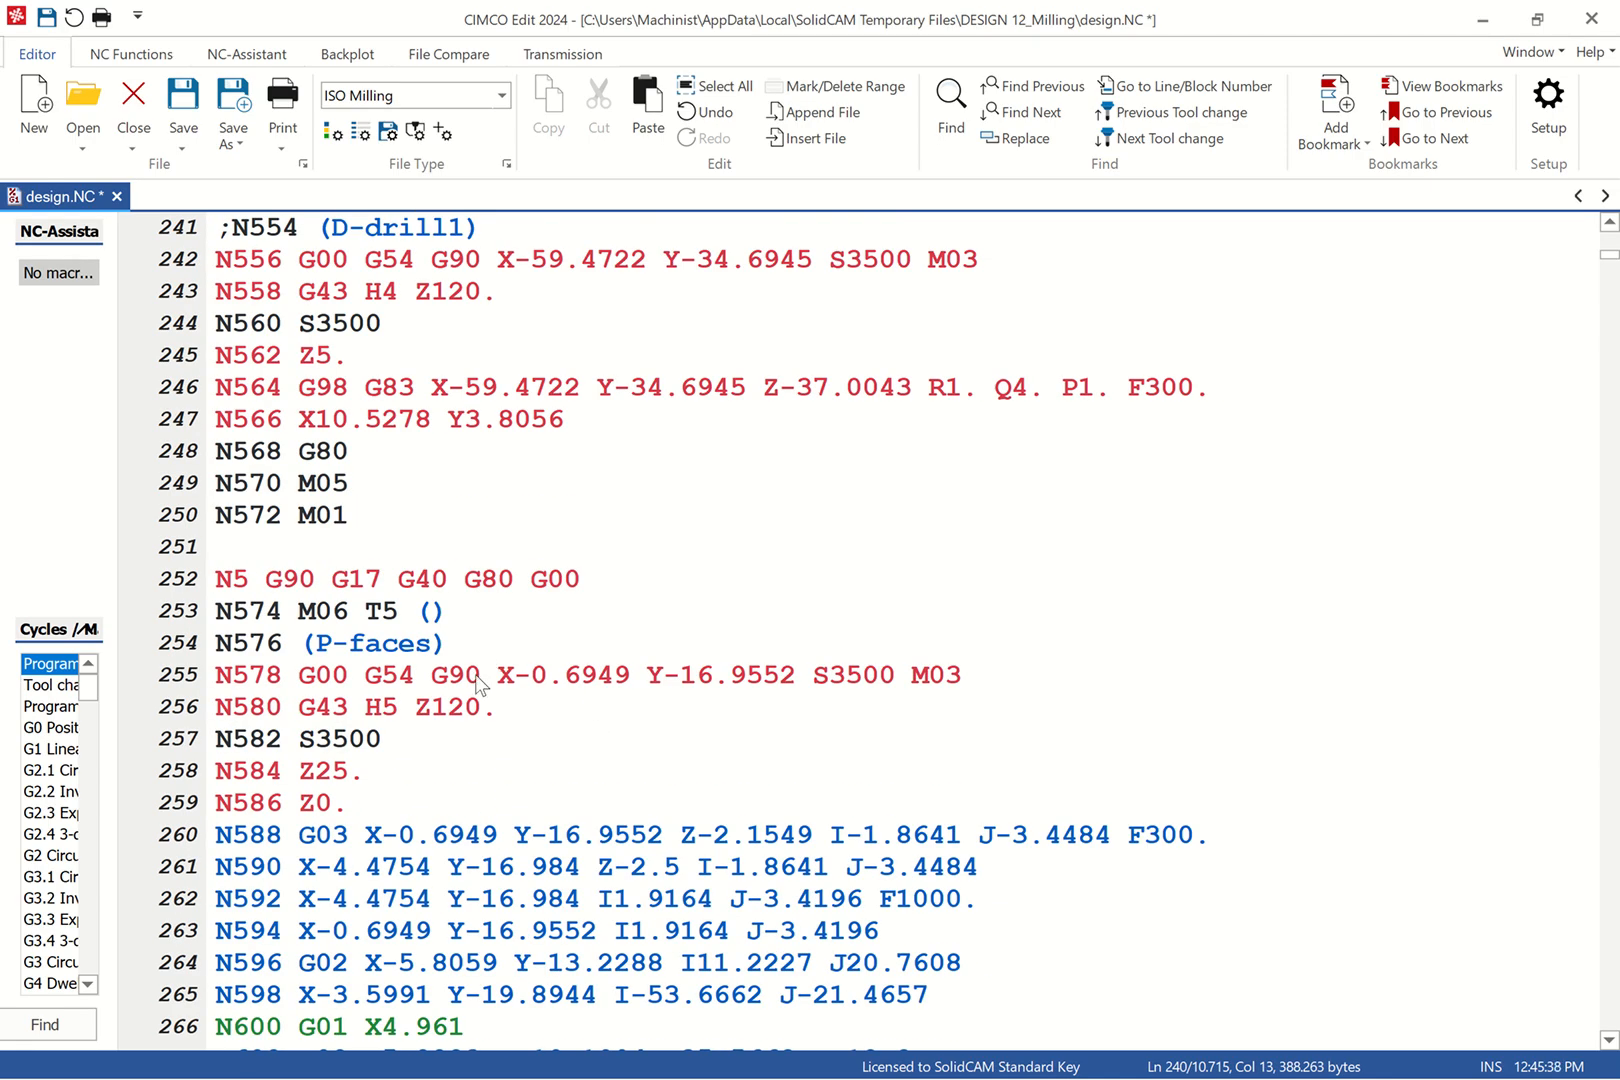
click(455, 613)
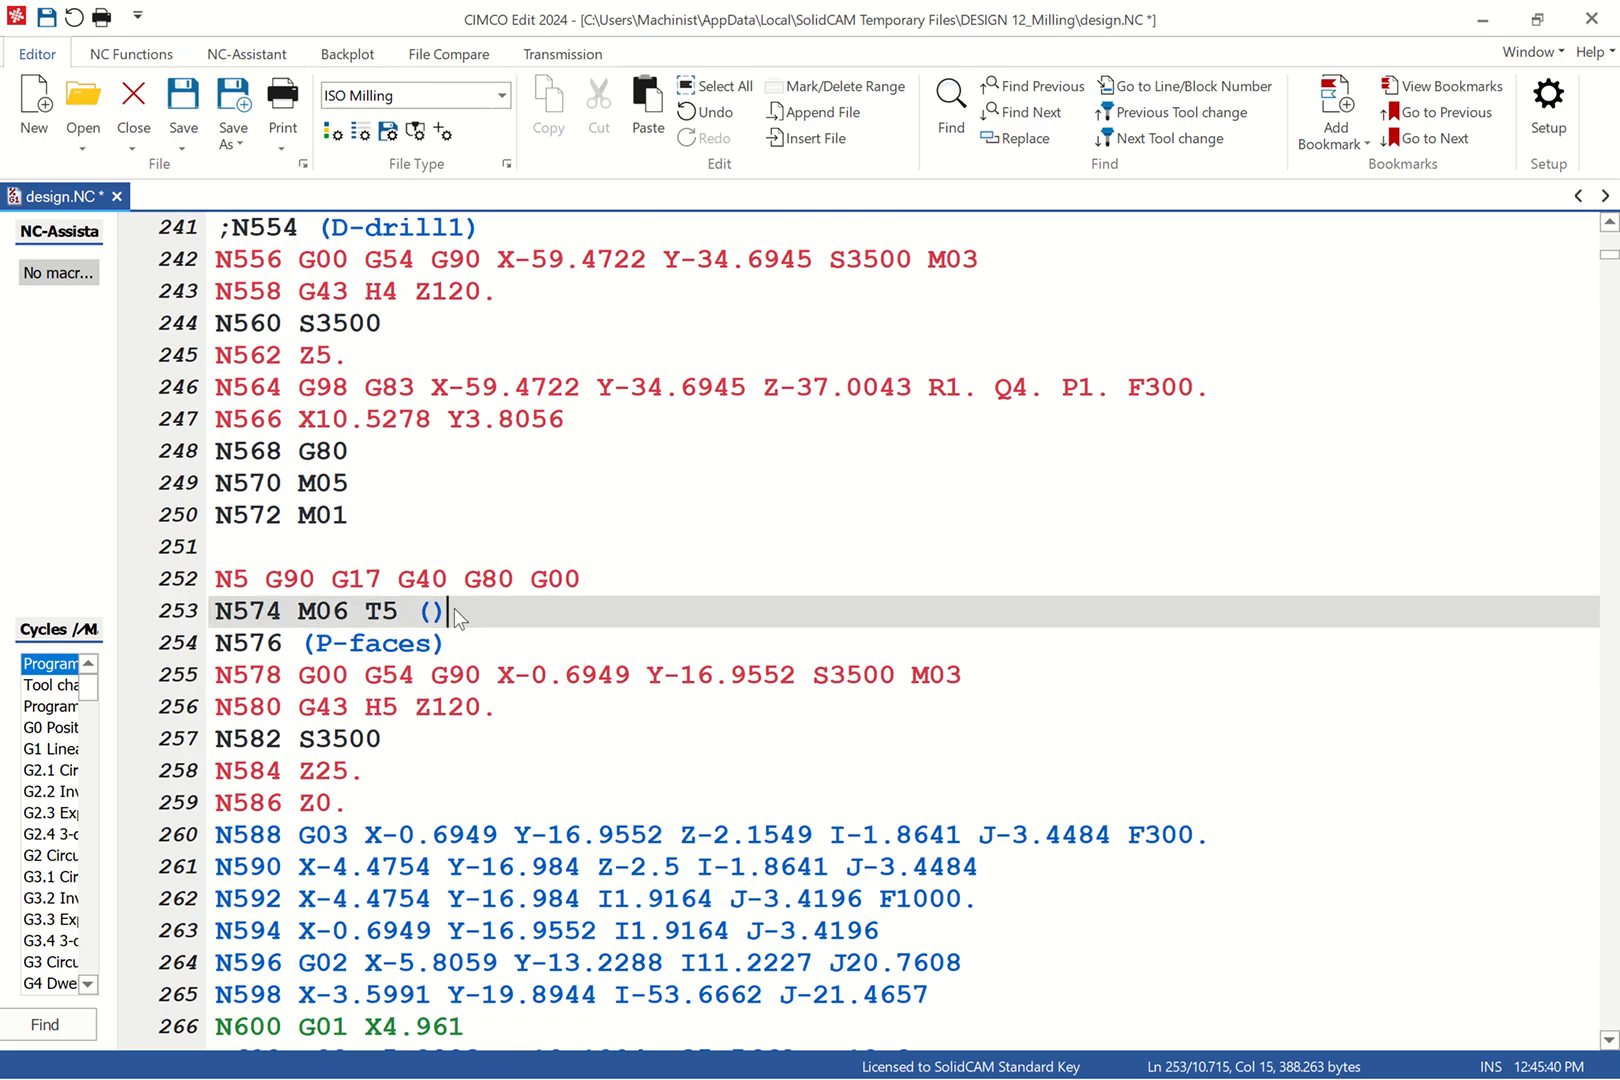
key(BackSpace)
click(218, 643)
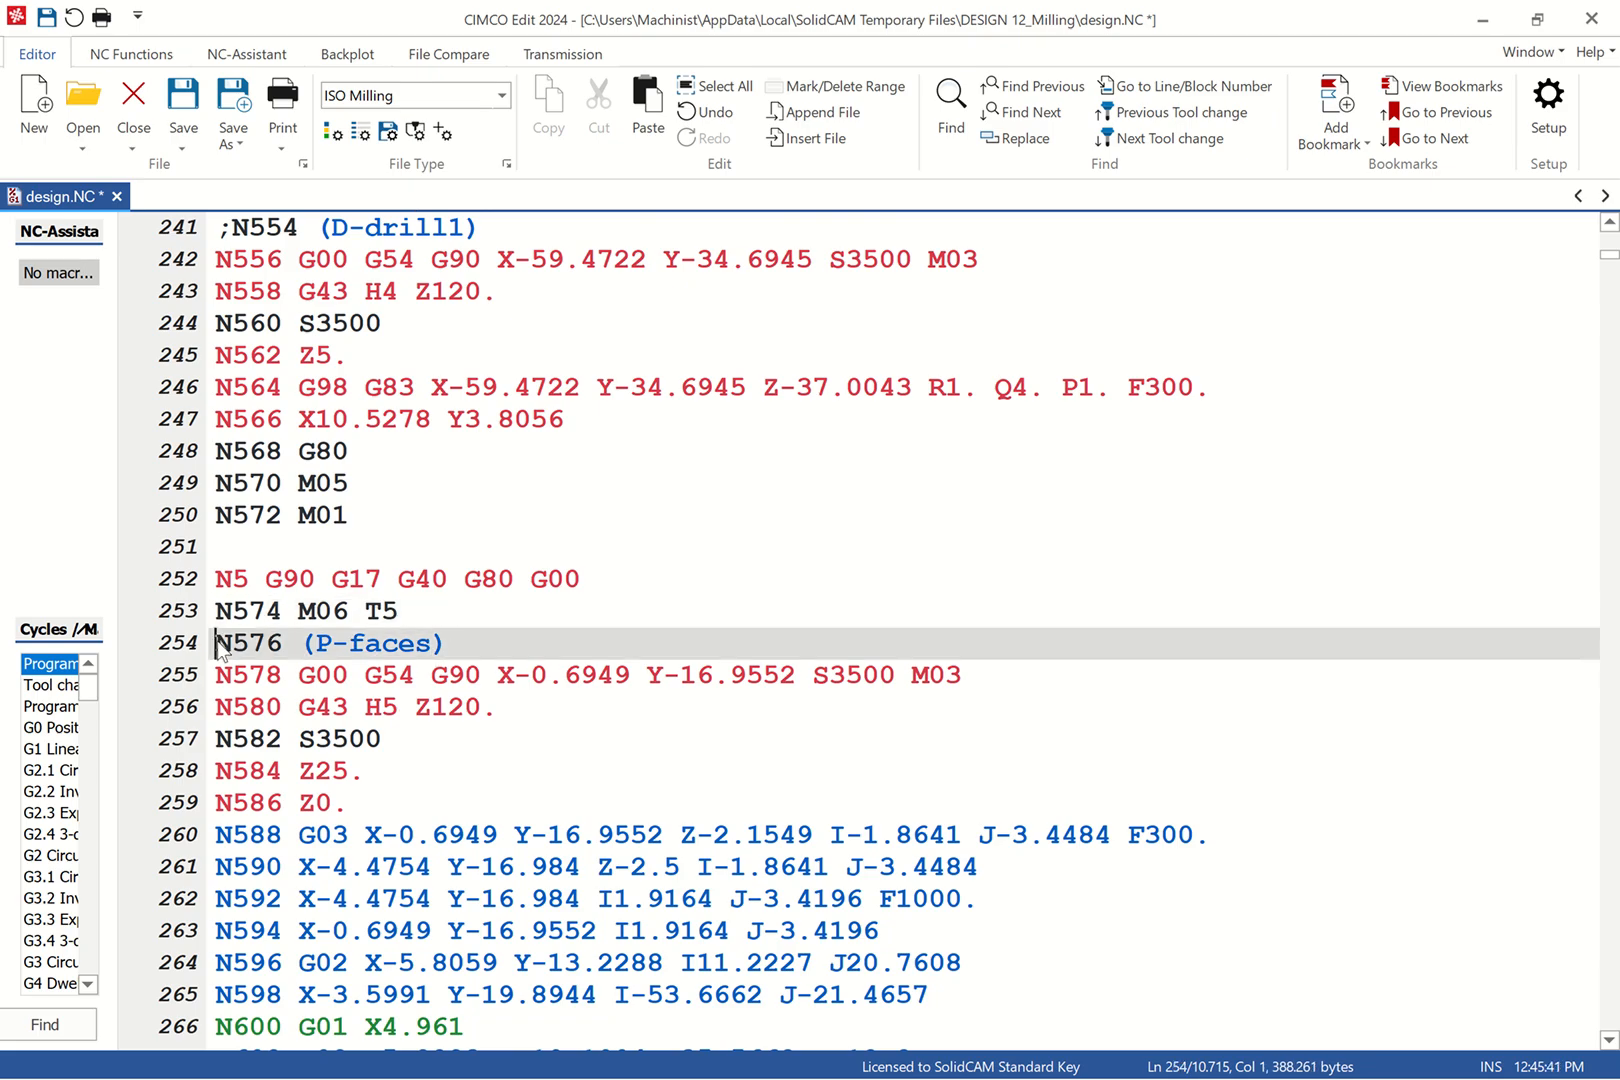
text(')
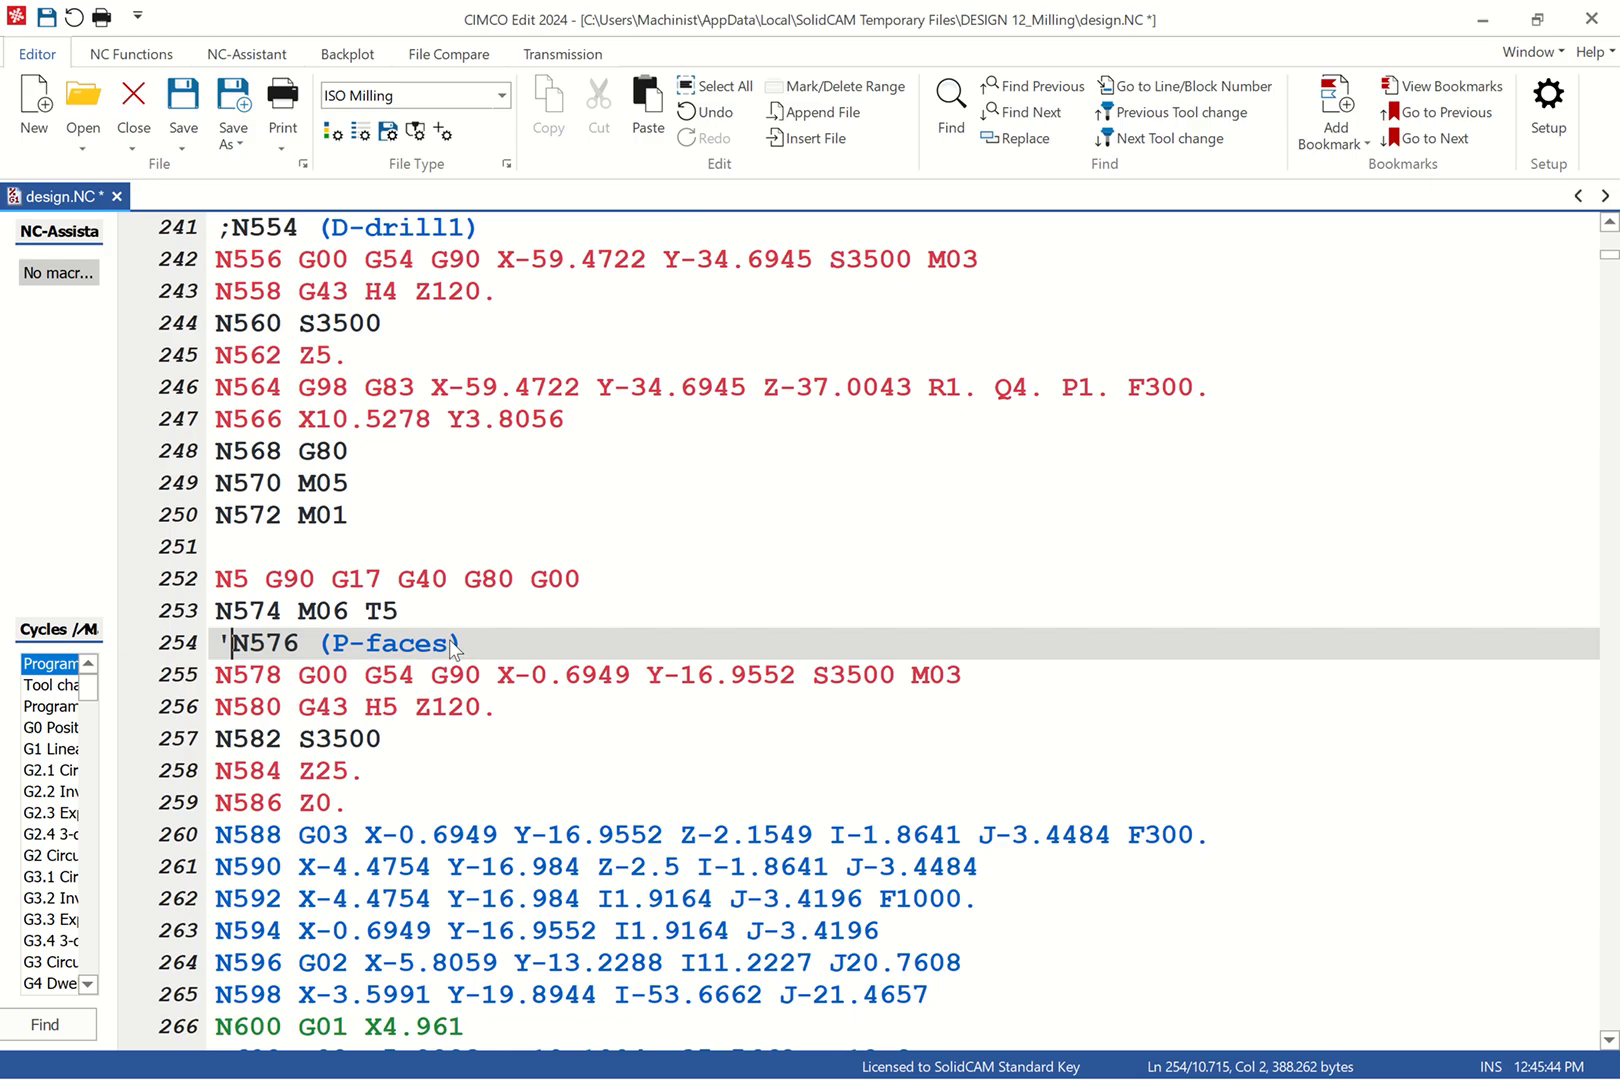
Step: Review the program from the tool 5 toolpath back through the edited drilling blocks to the facing toolpath
scroll(556, 730, down, 7)
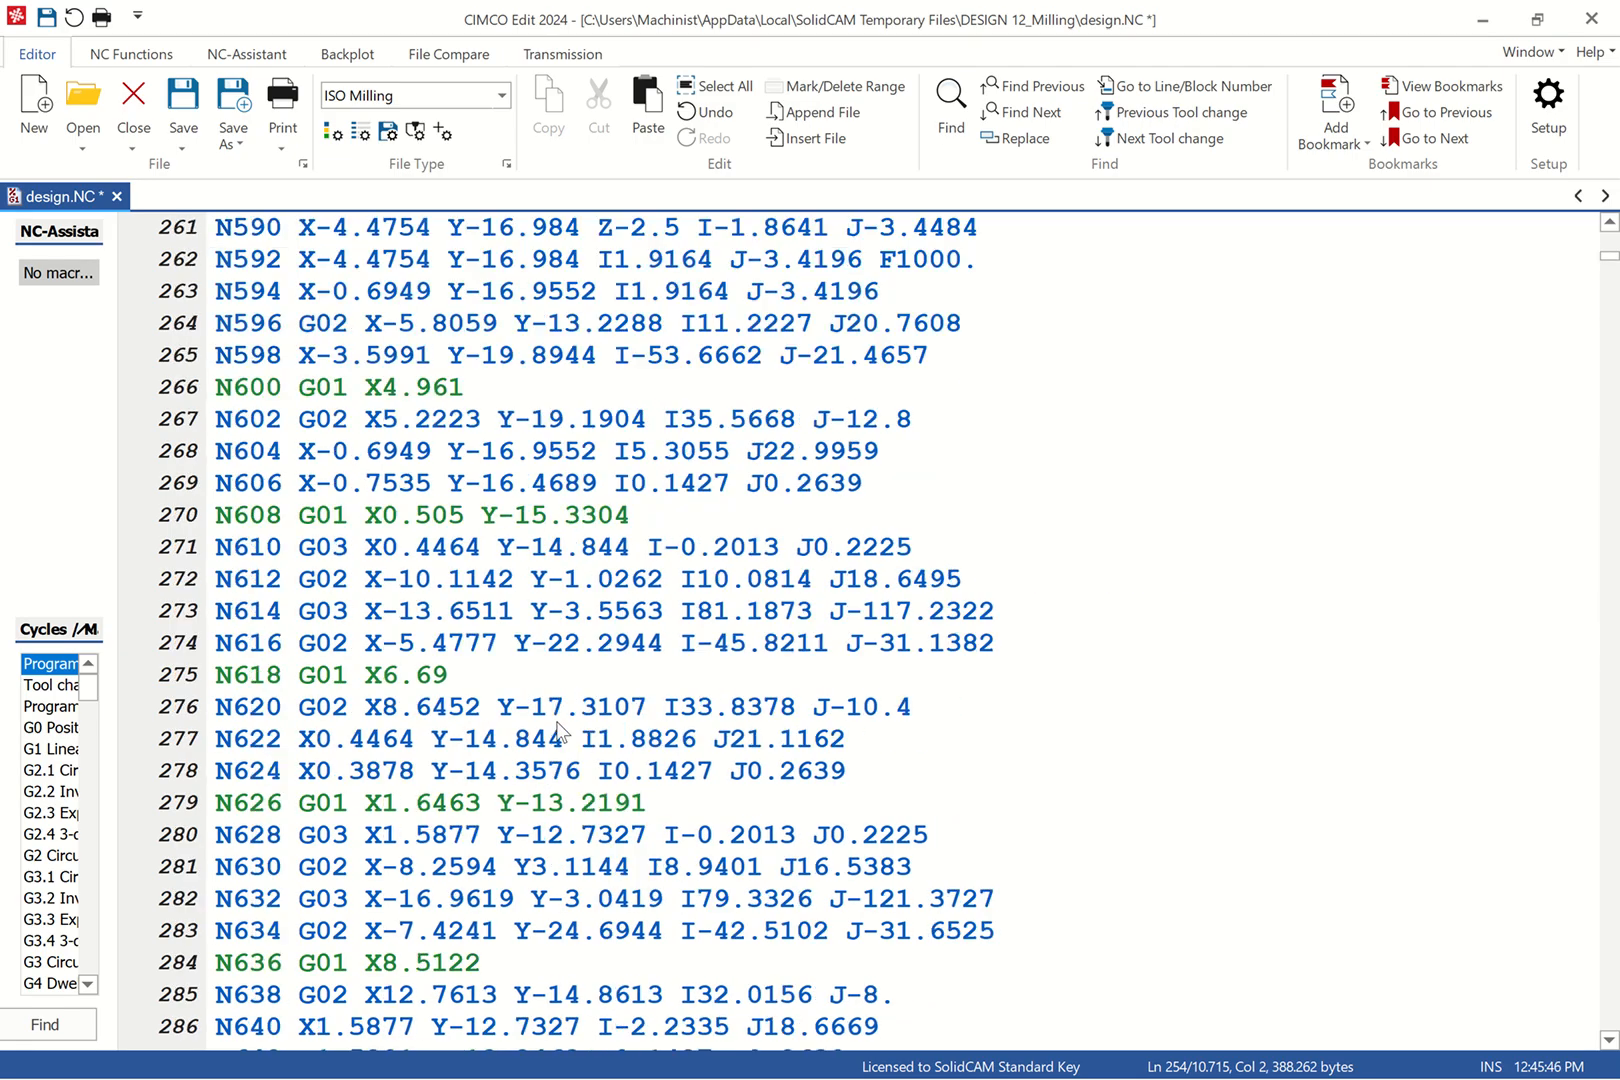
scroll(558, 733, down, 7)
scroll(565, 690, up, 15)
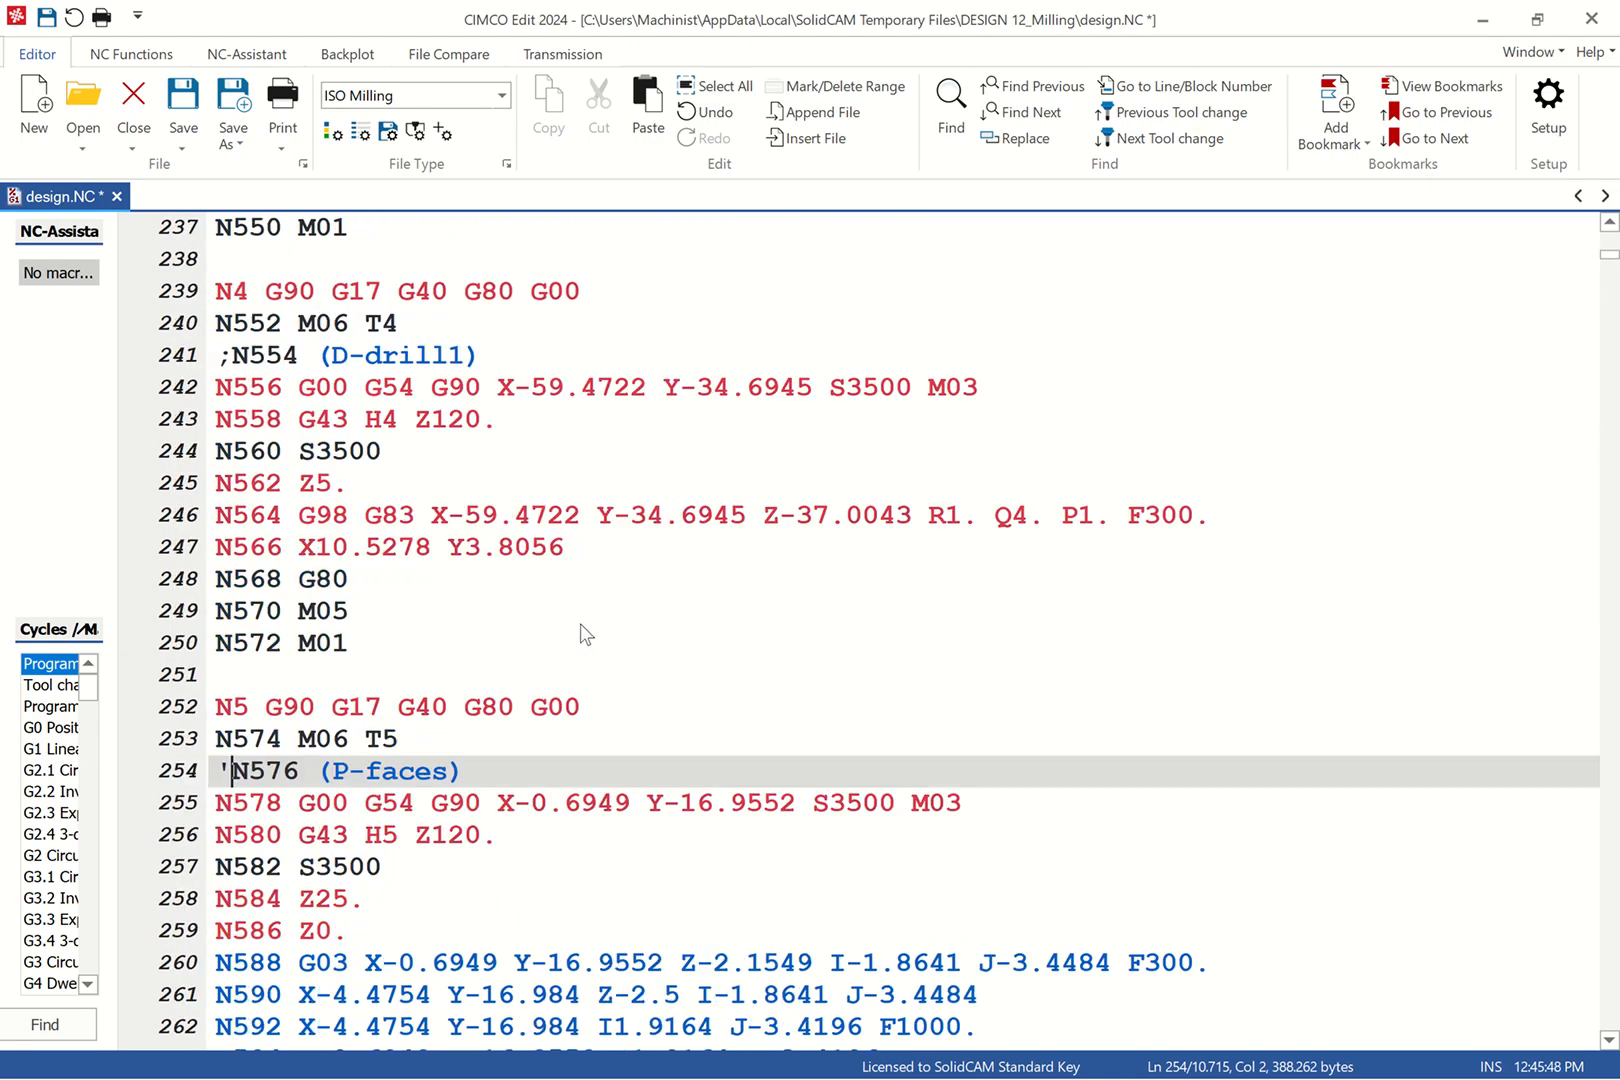
scroll(570, 633, up, 3)
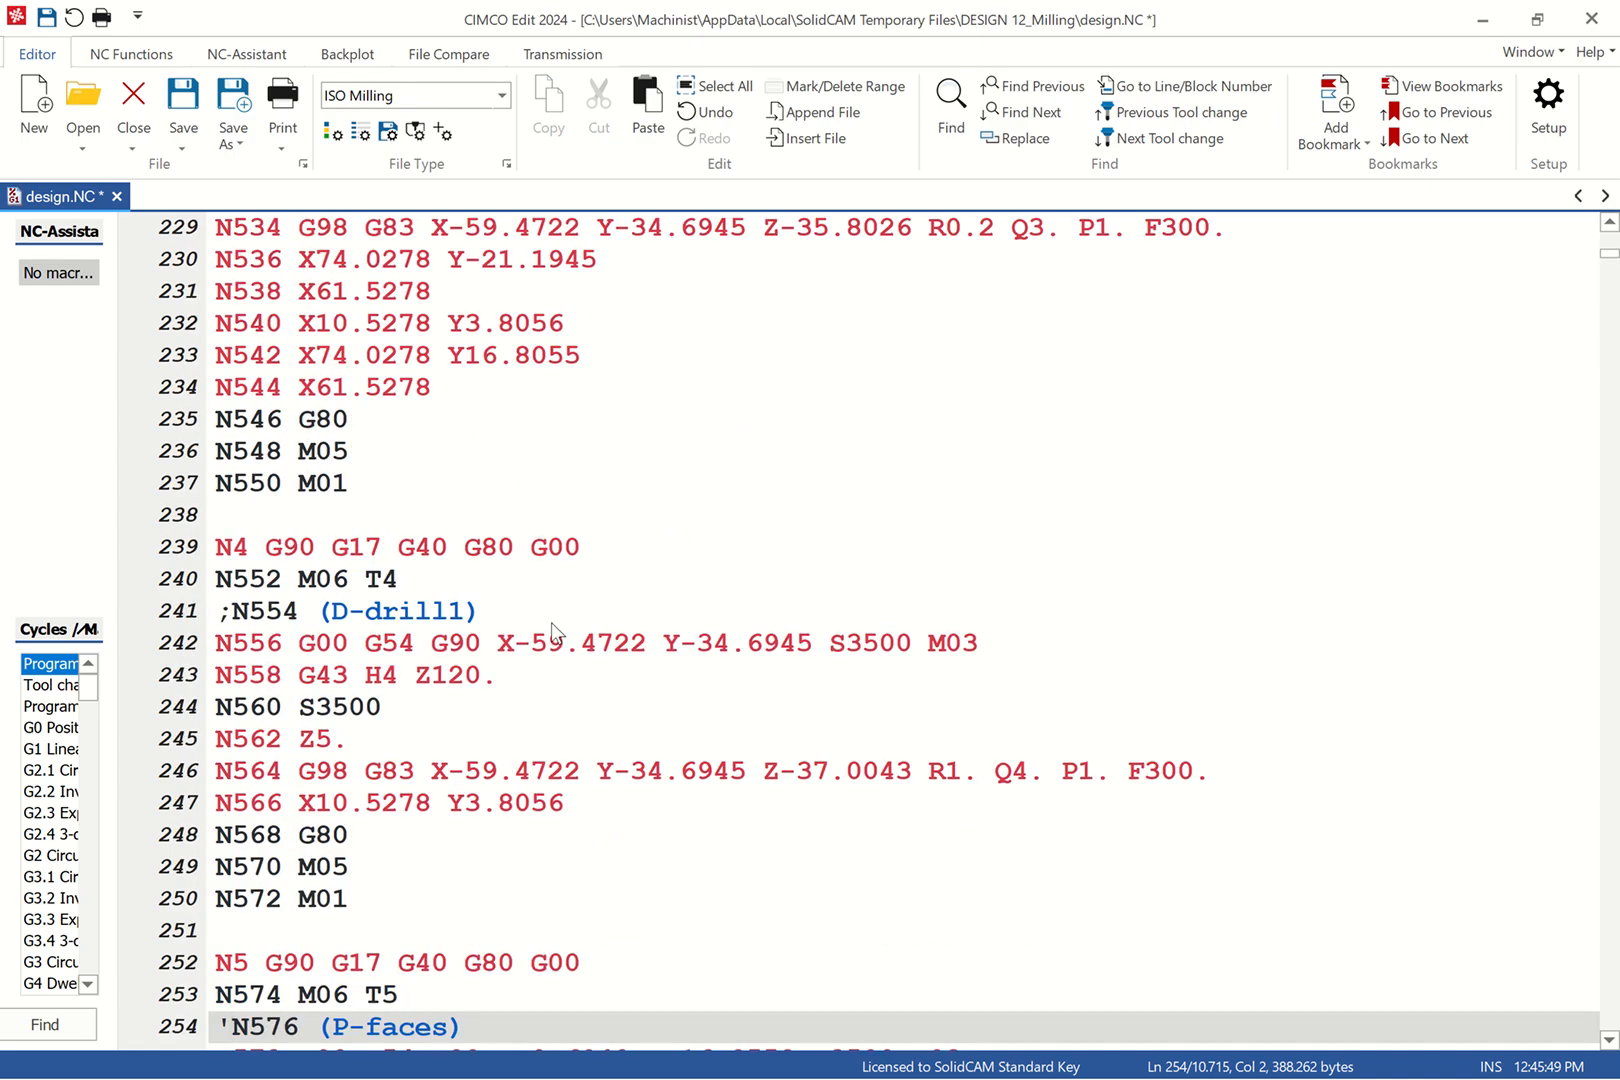
scroll(551, 633, up, 4)
scroll(551, 624, up, 4)
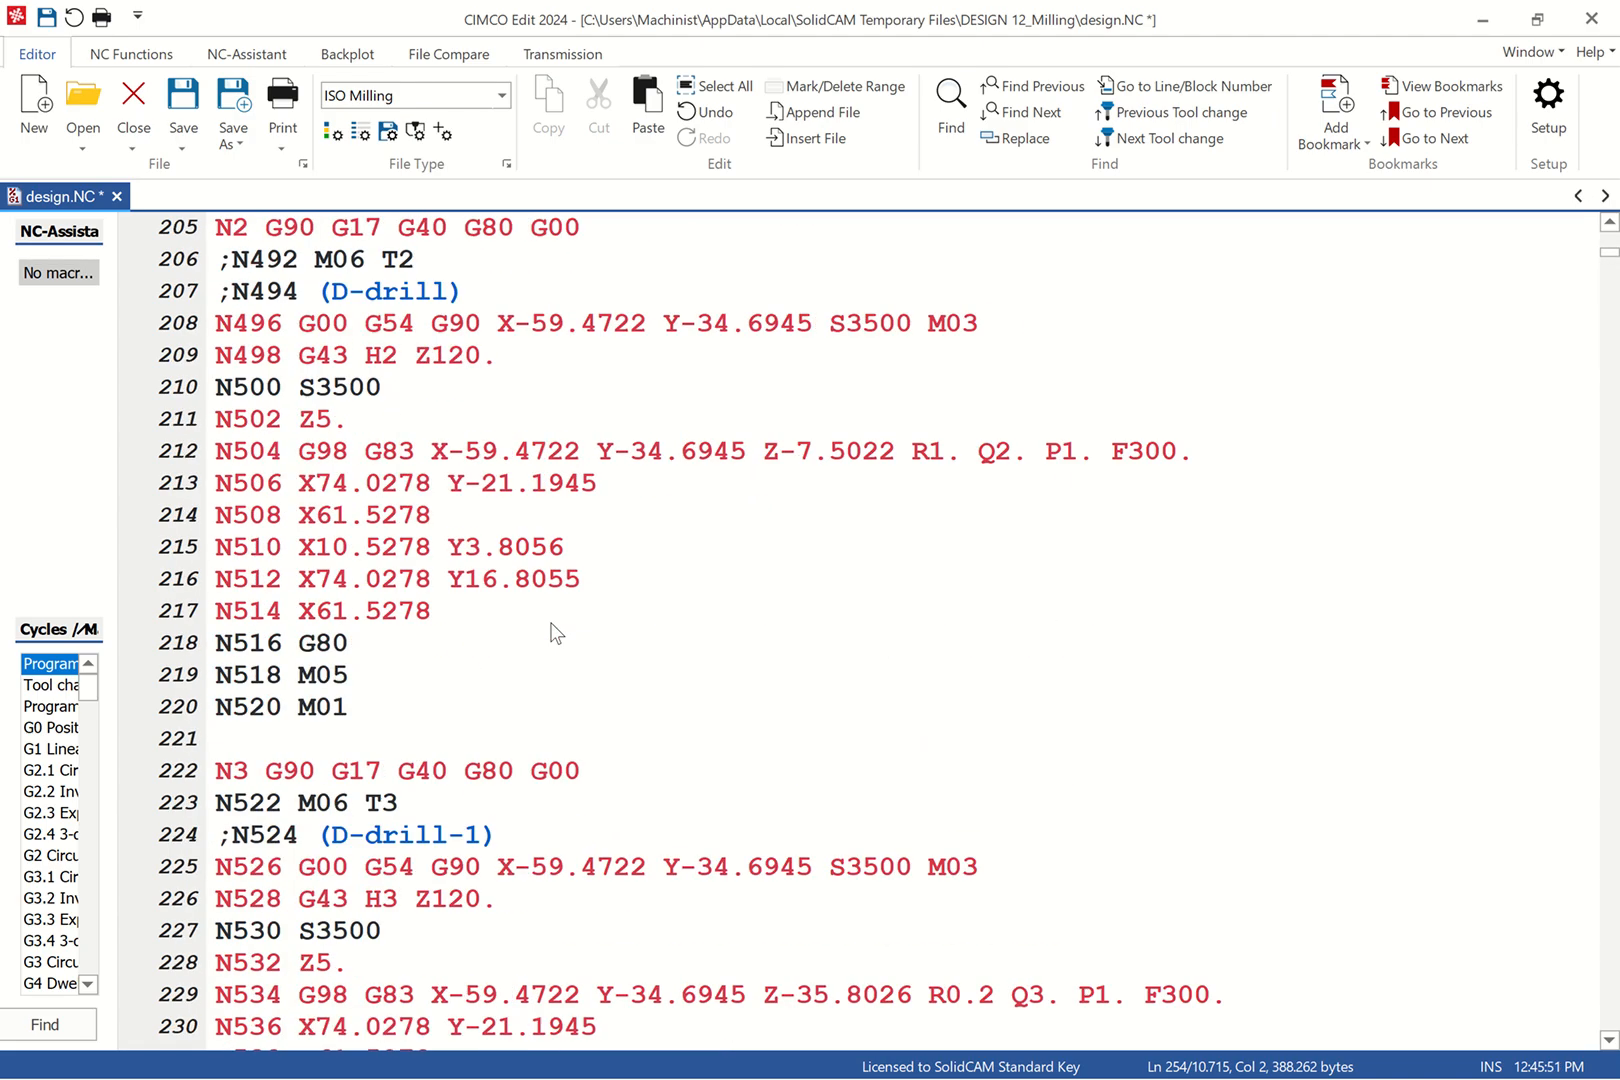
scroll(556, 633, up, 3)
scroll(556, 633, up, 16)
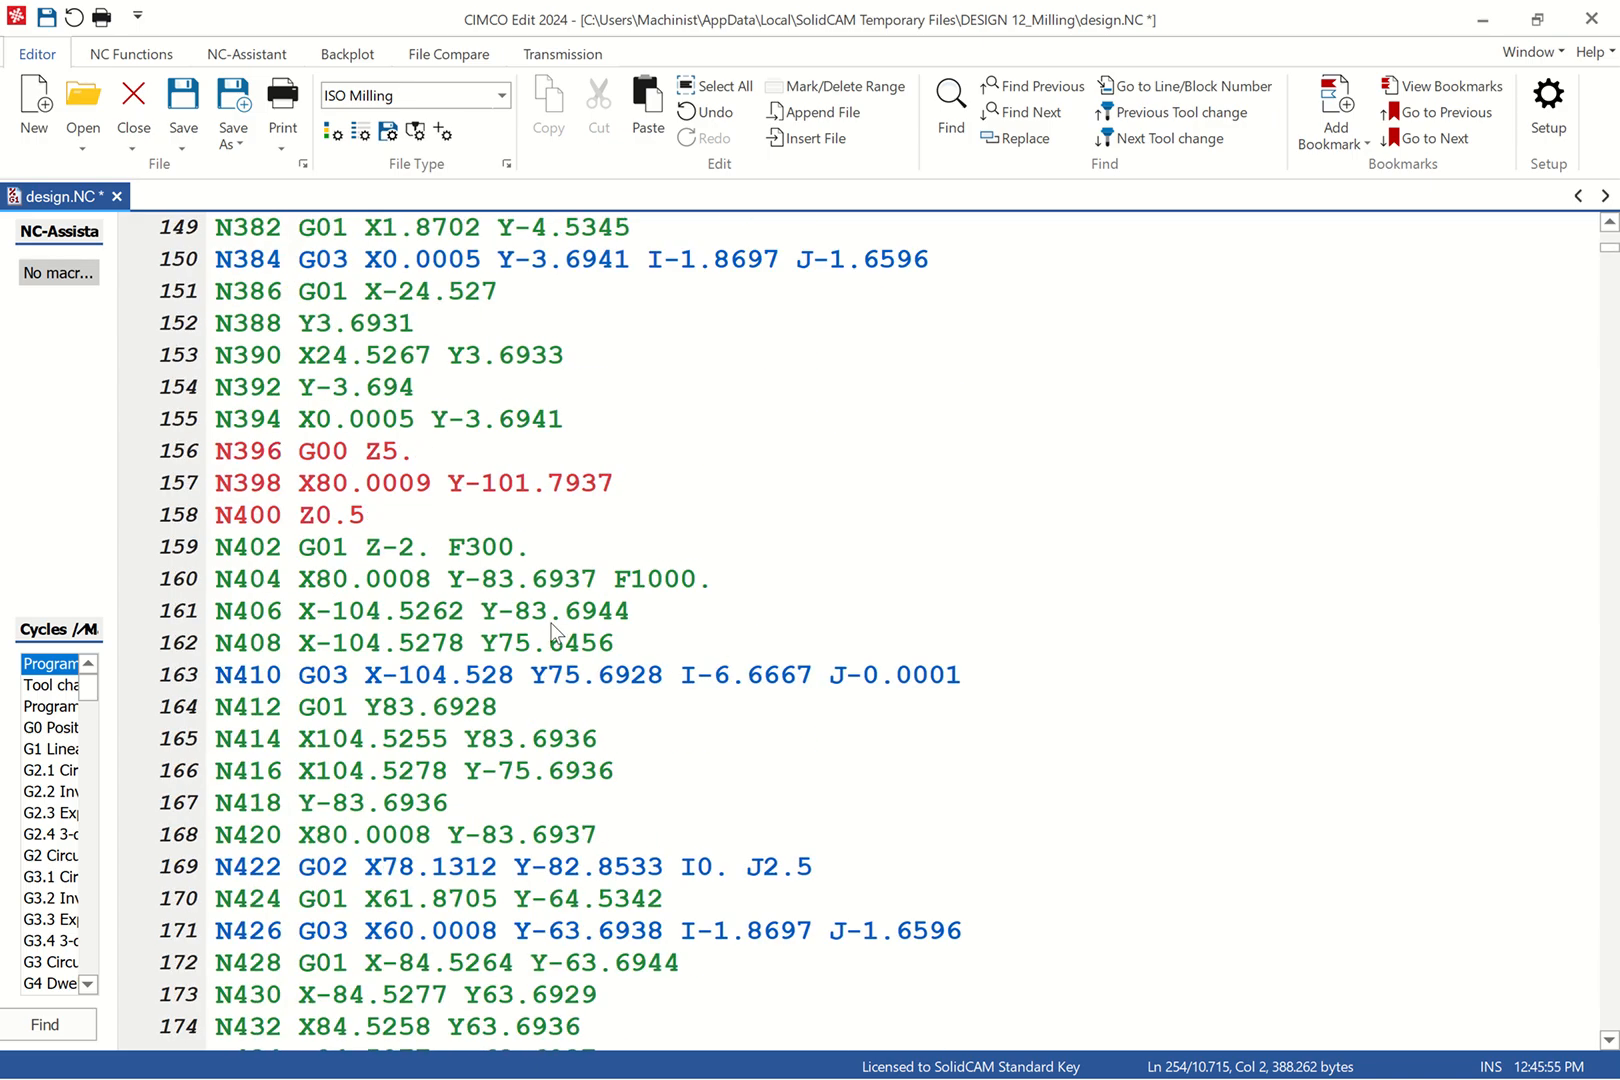
Step: Review the edited tool change and comment blocks from the tool 1 facing section through the tool 3, 4 and 5 sections
scroll(556, 633, up, 20)
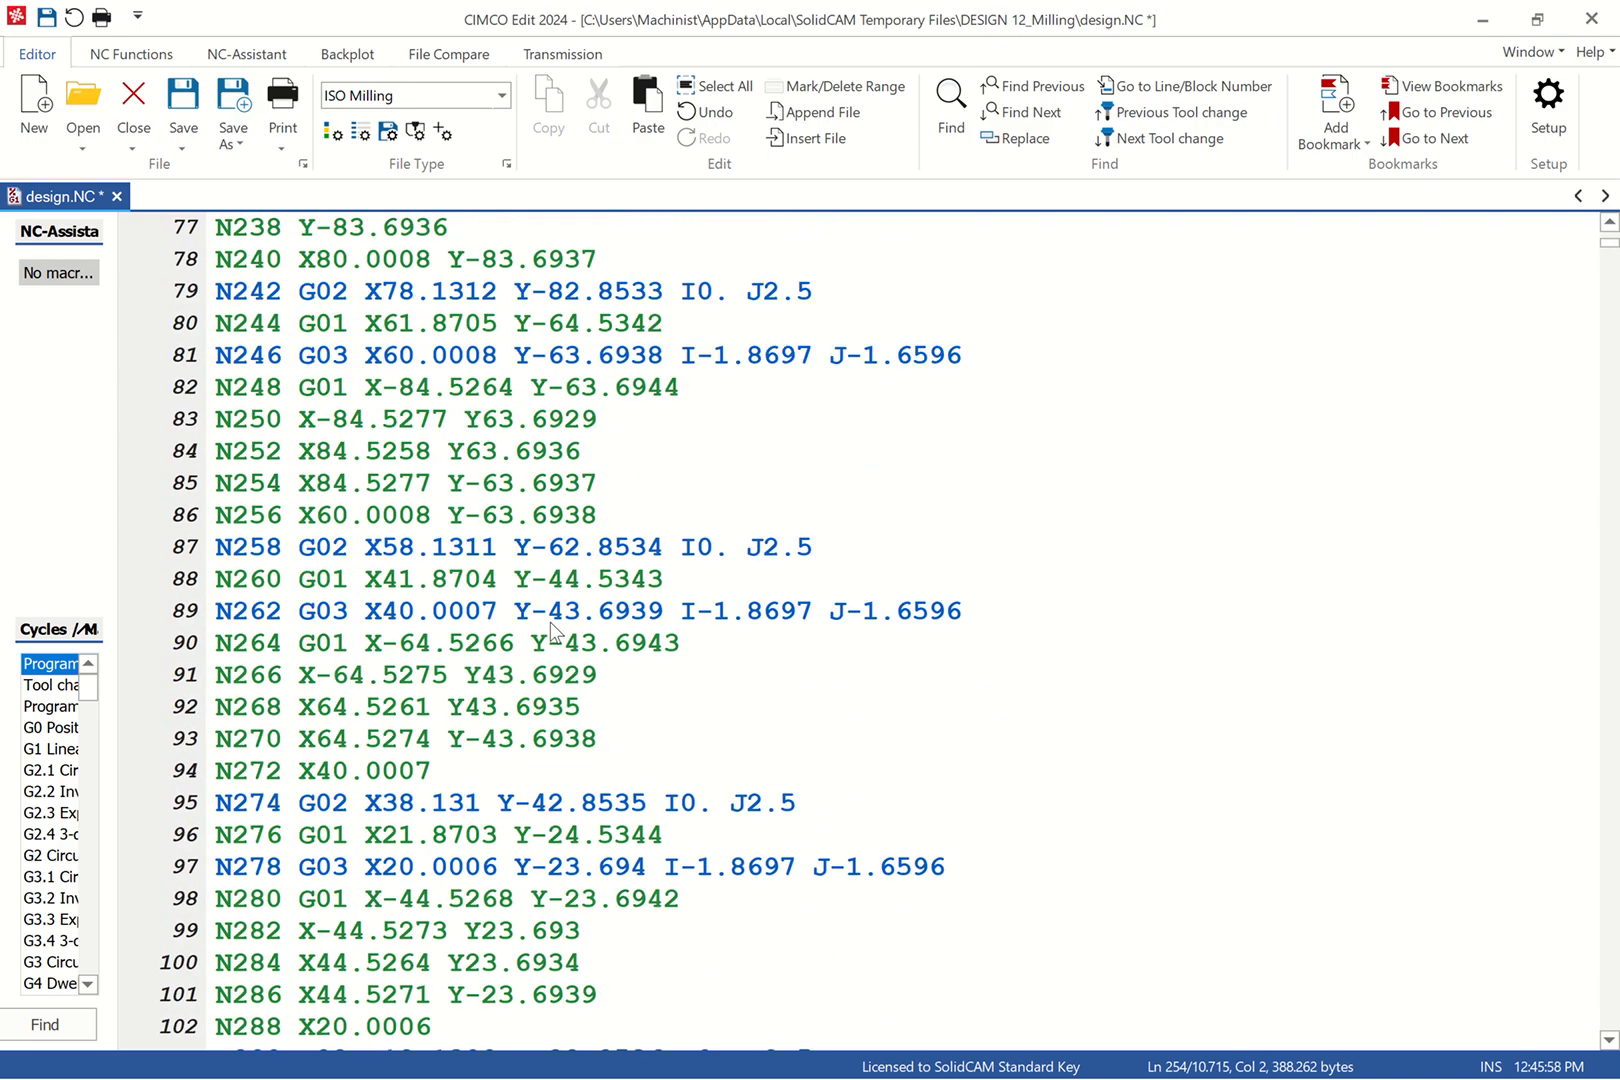
scroll(553, 632, up, 20)
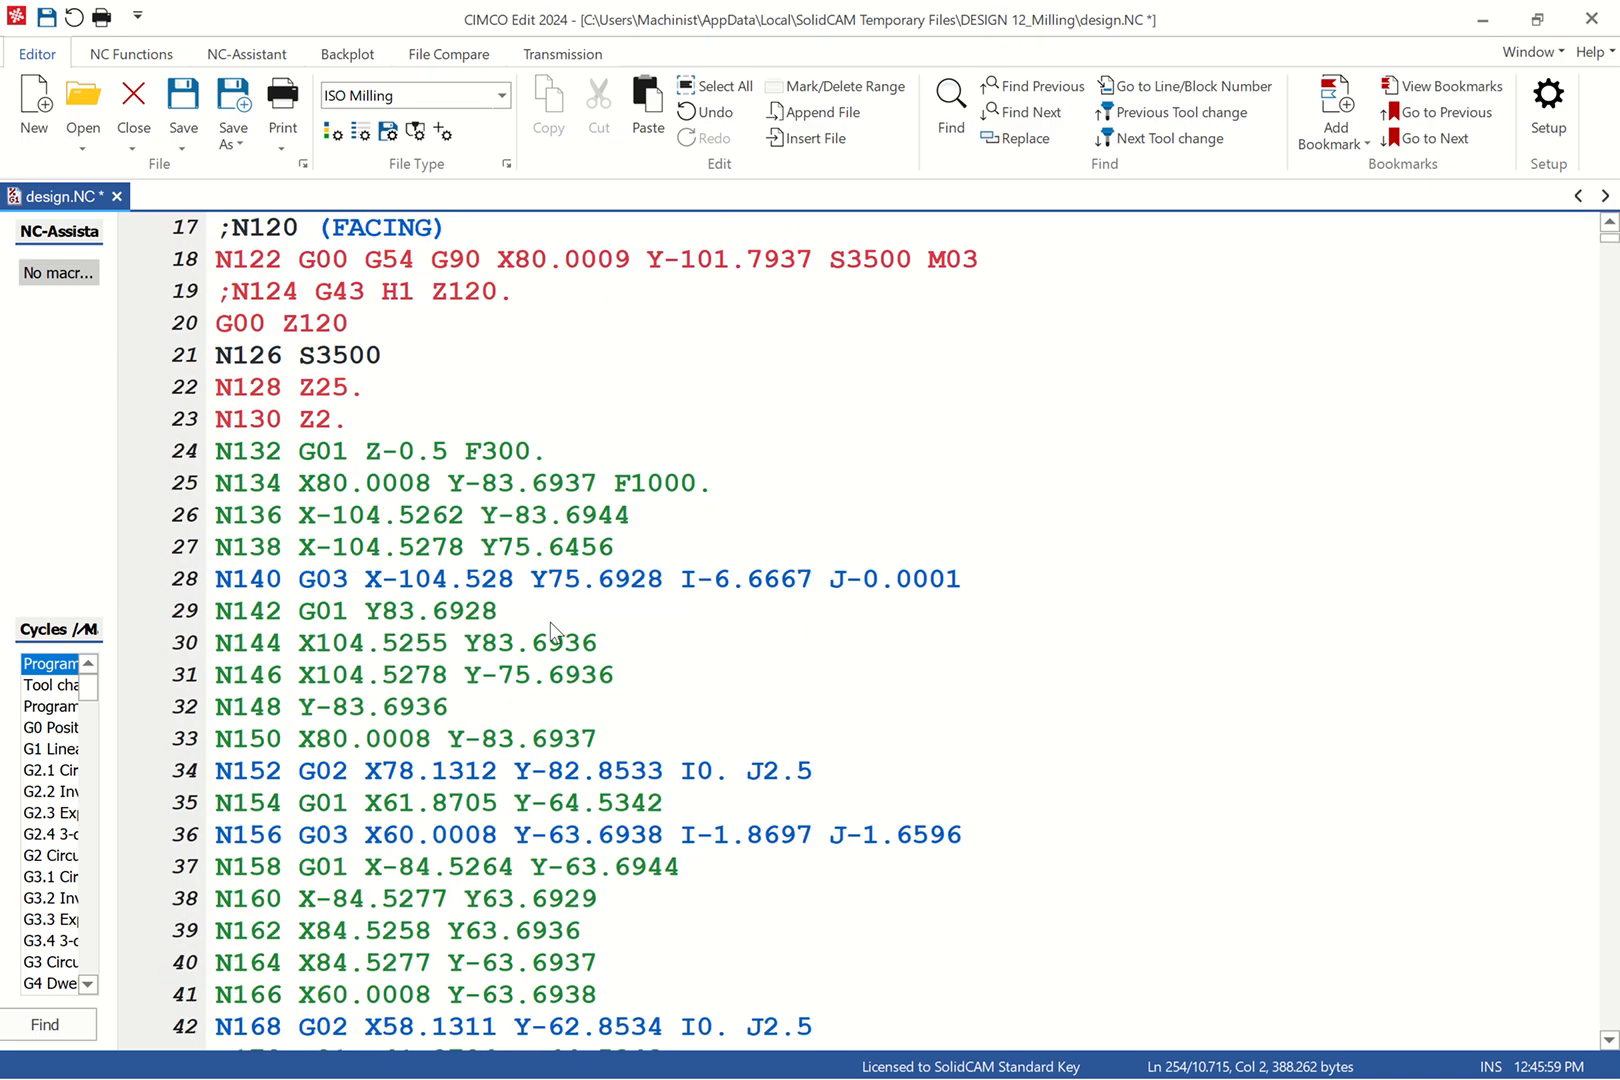
scroll(551, 625, up, 1)
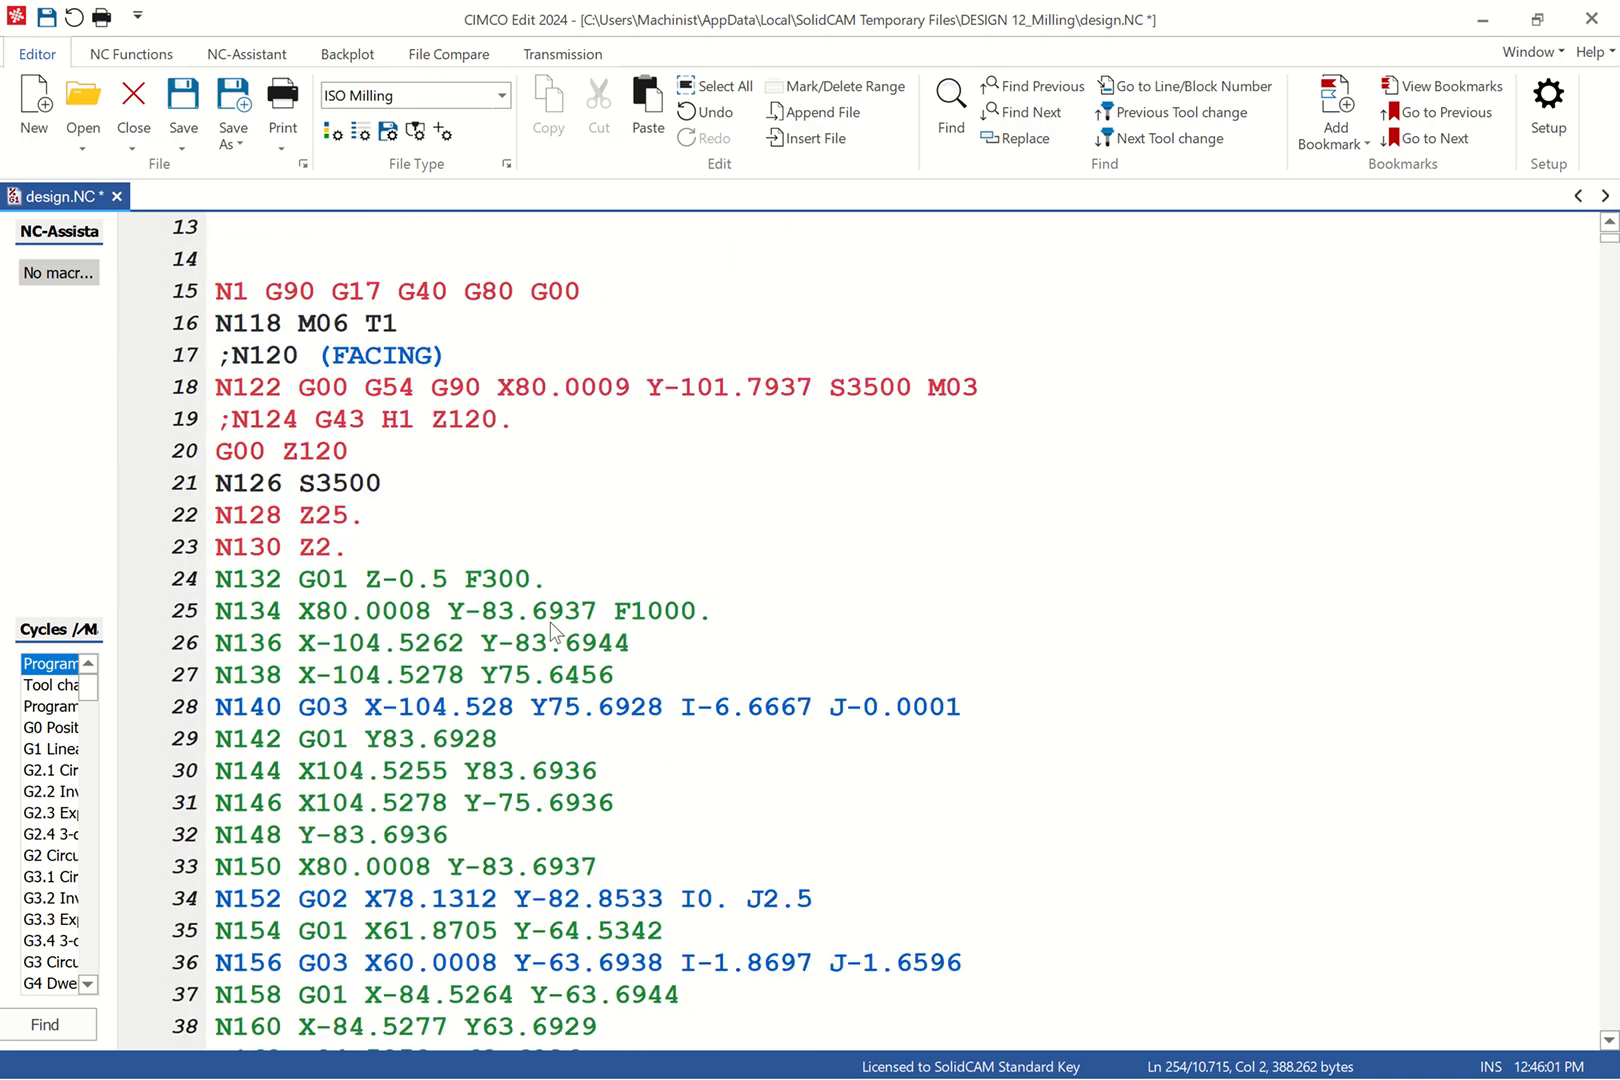
scroll(551, 633, down, 20)
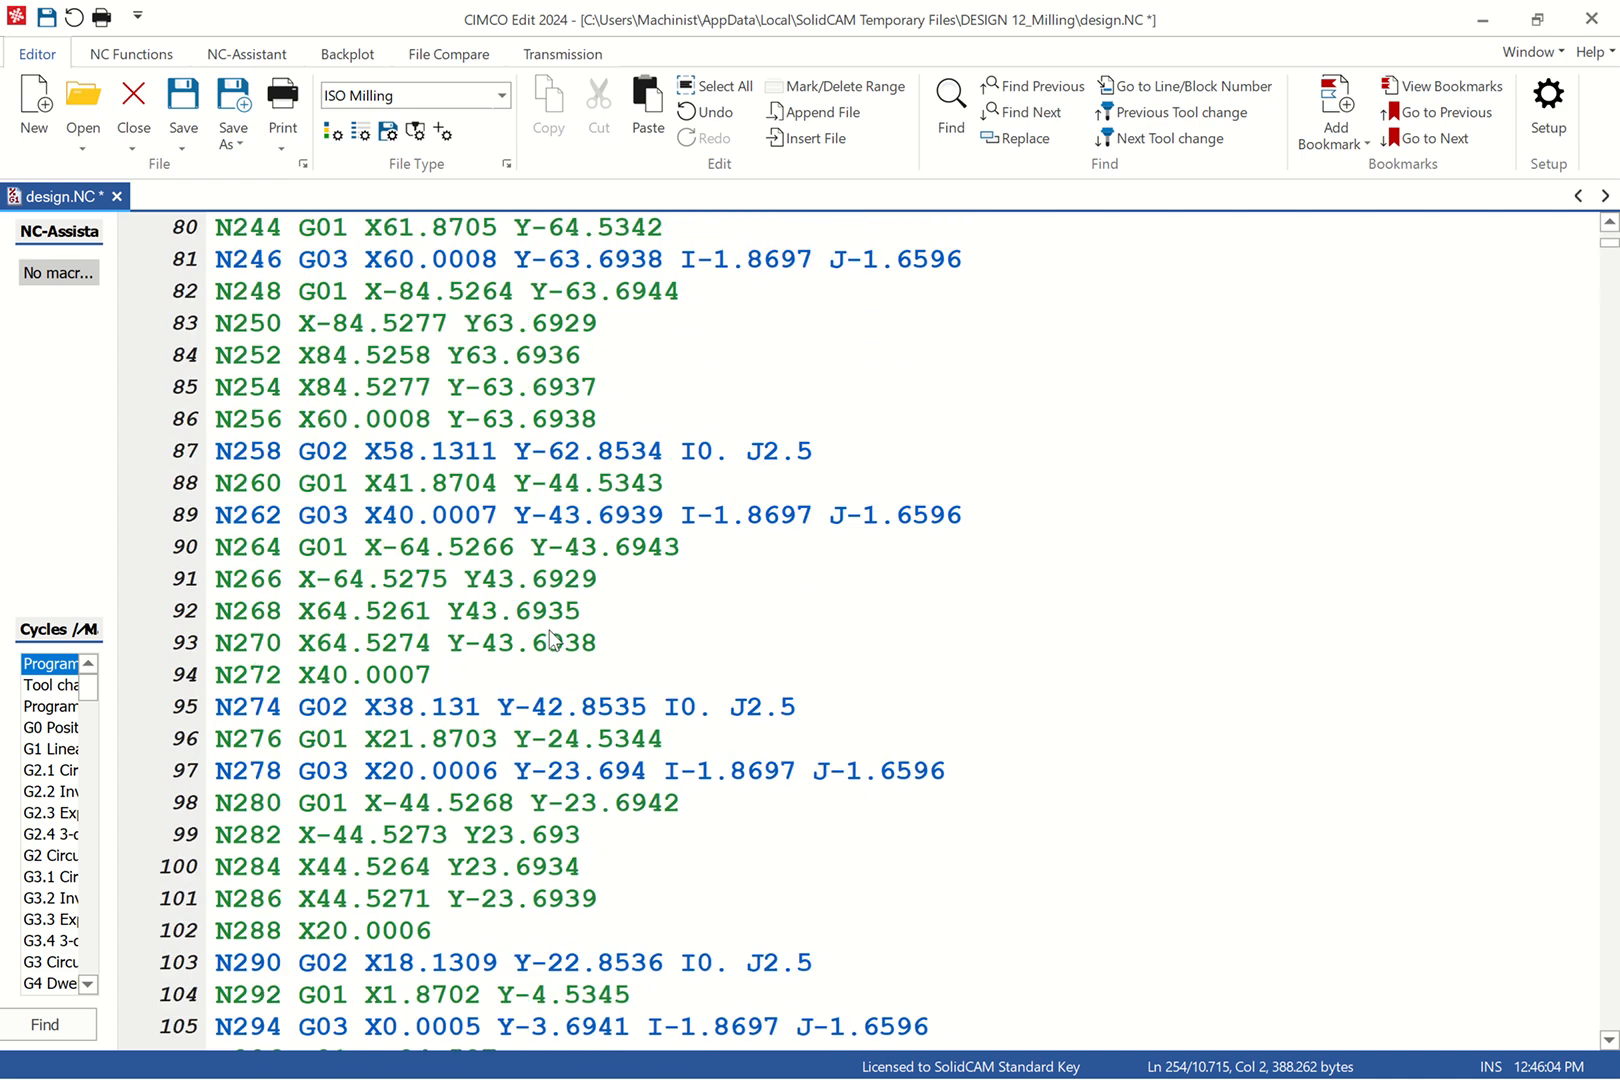
scroll(553, 645, down, 20)
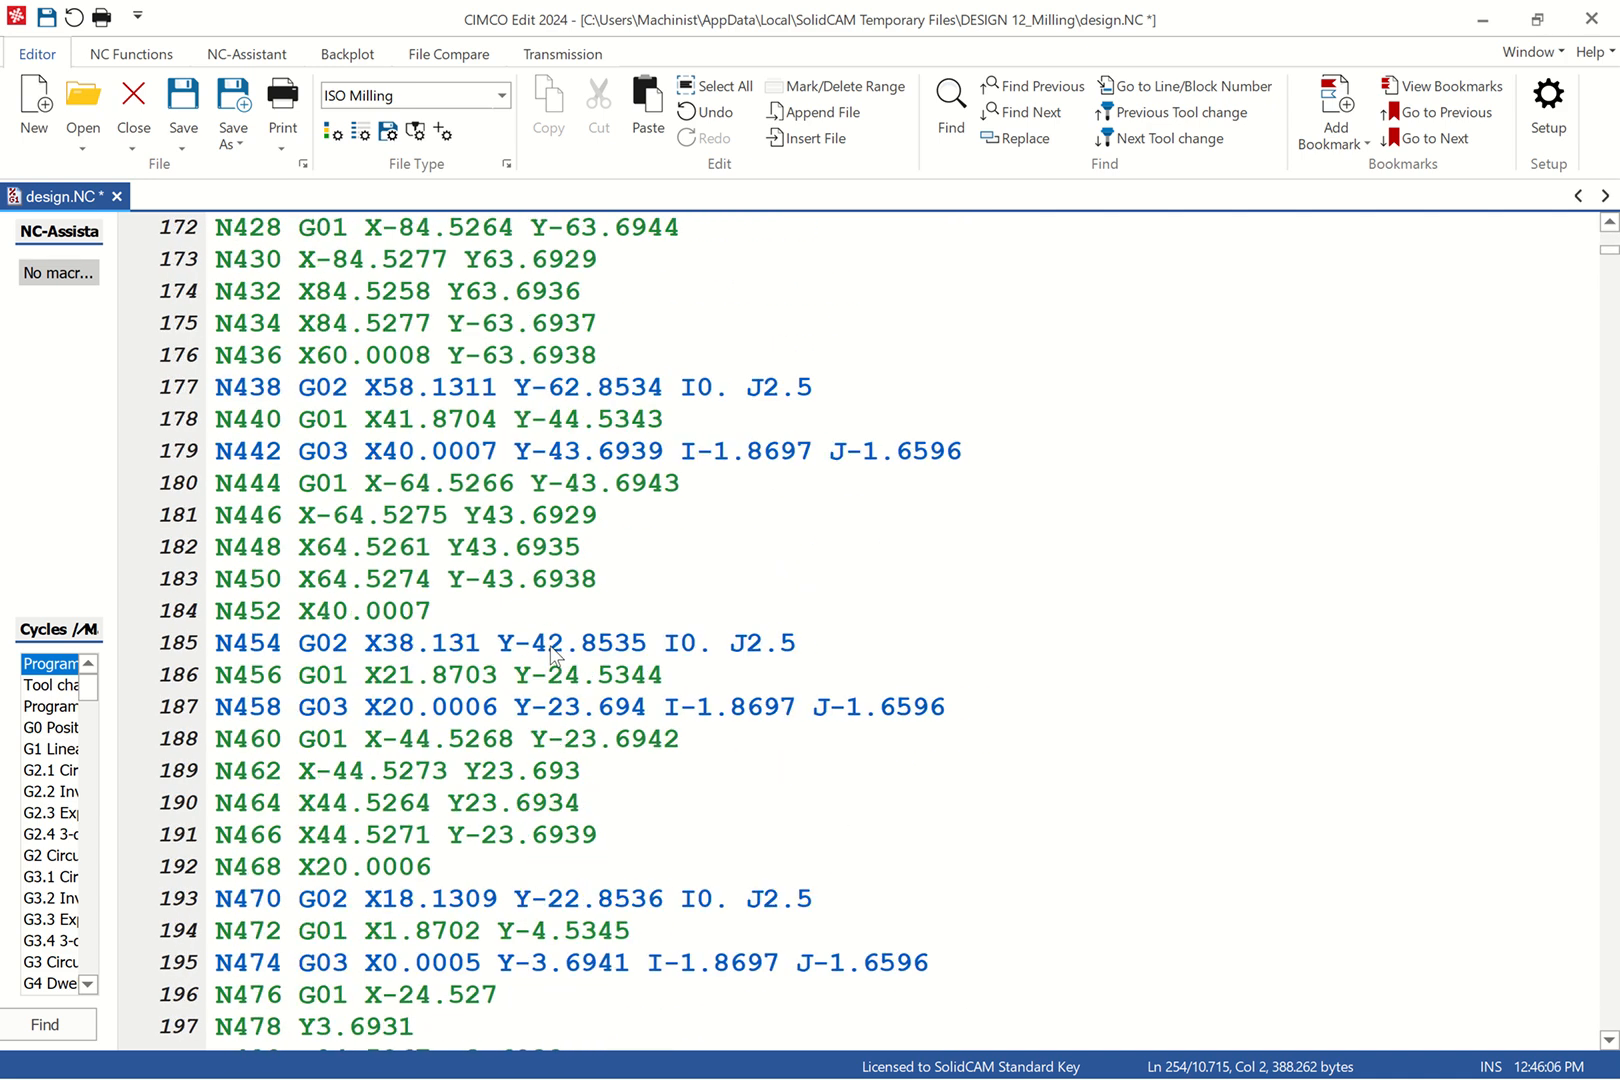
scroll(553, 655, down, 7)
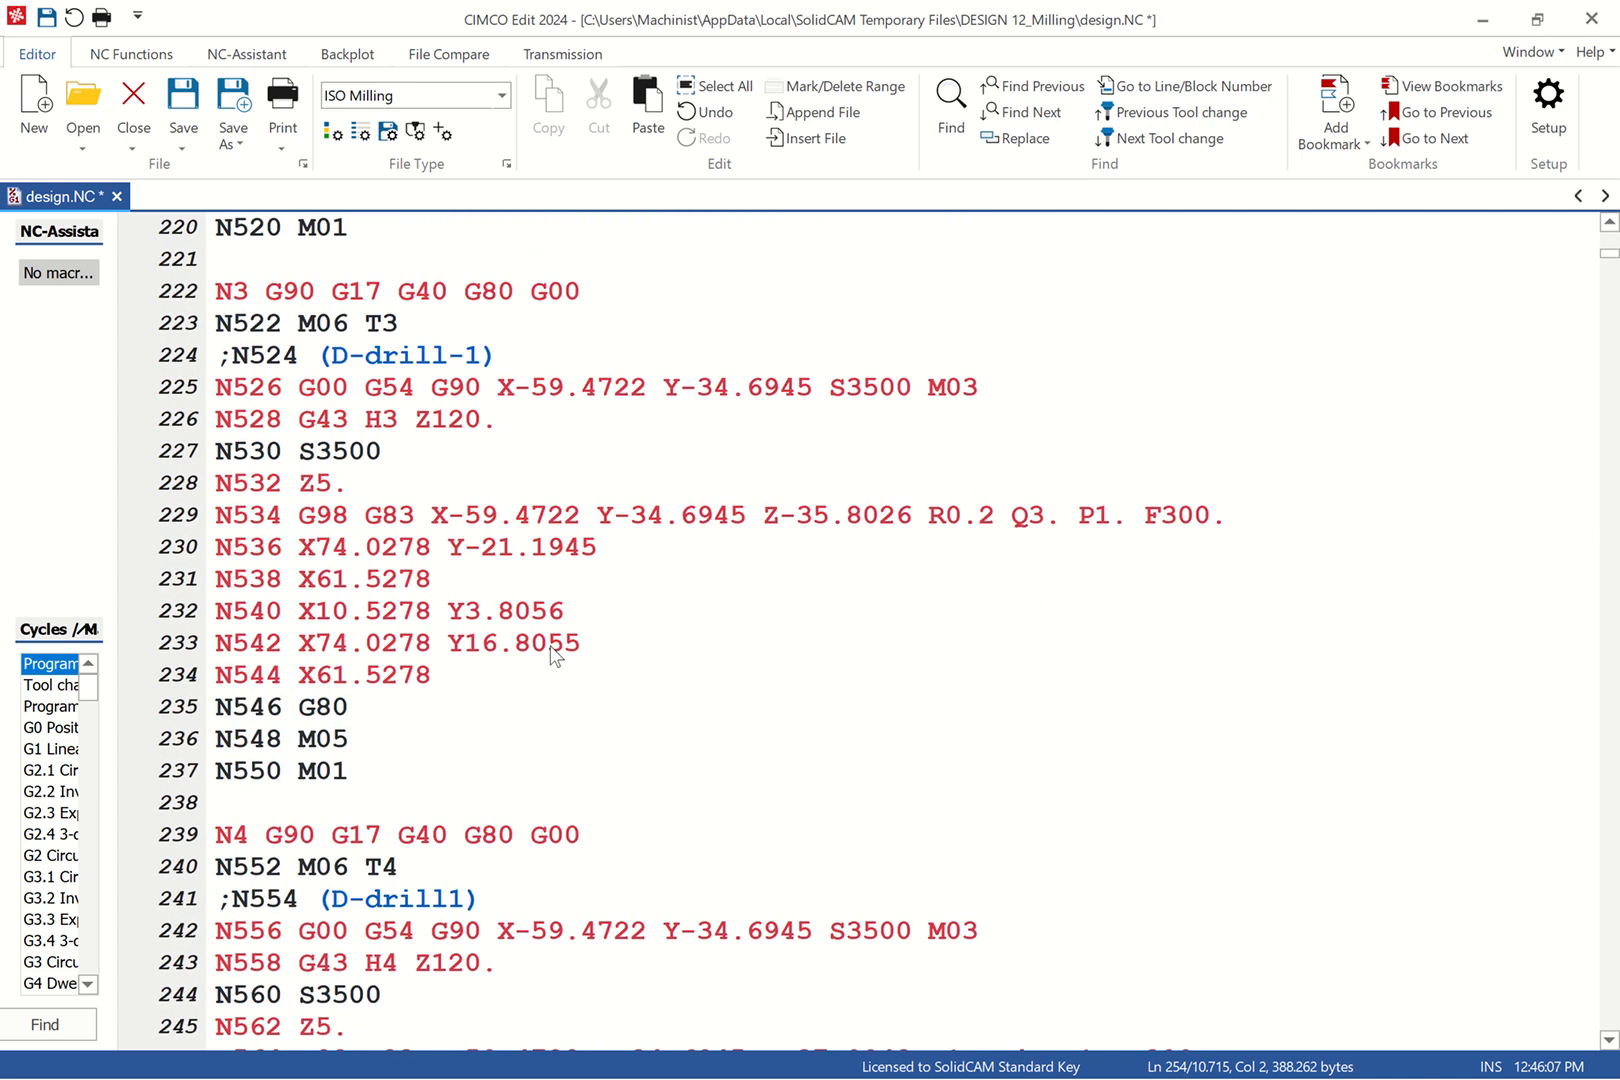
scroll(586, 668, down, 4)
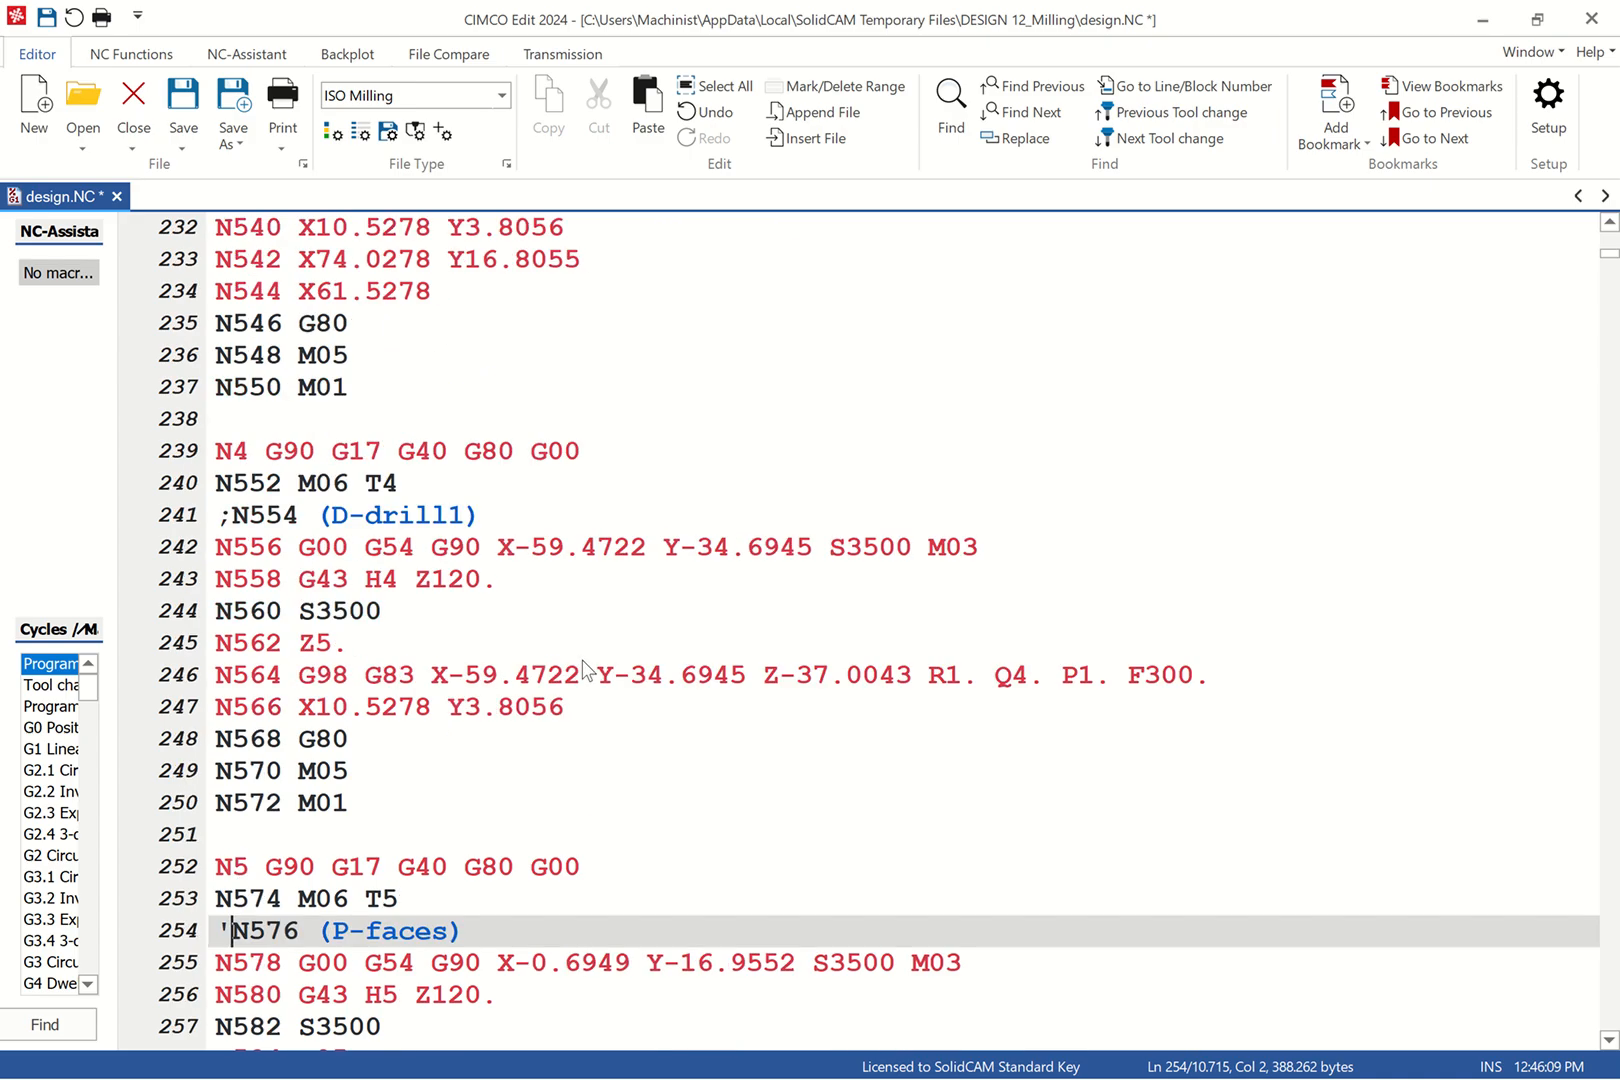
scroll(470, 678, down, 4)
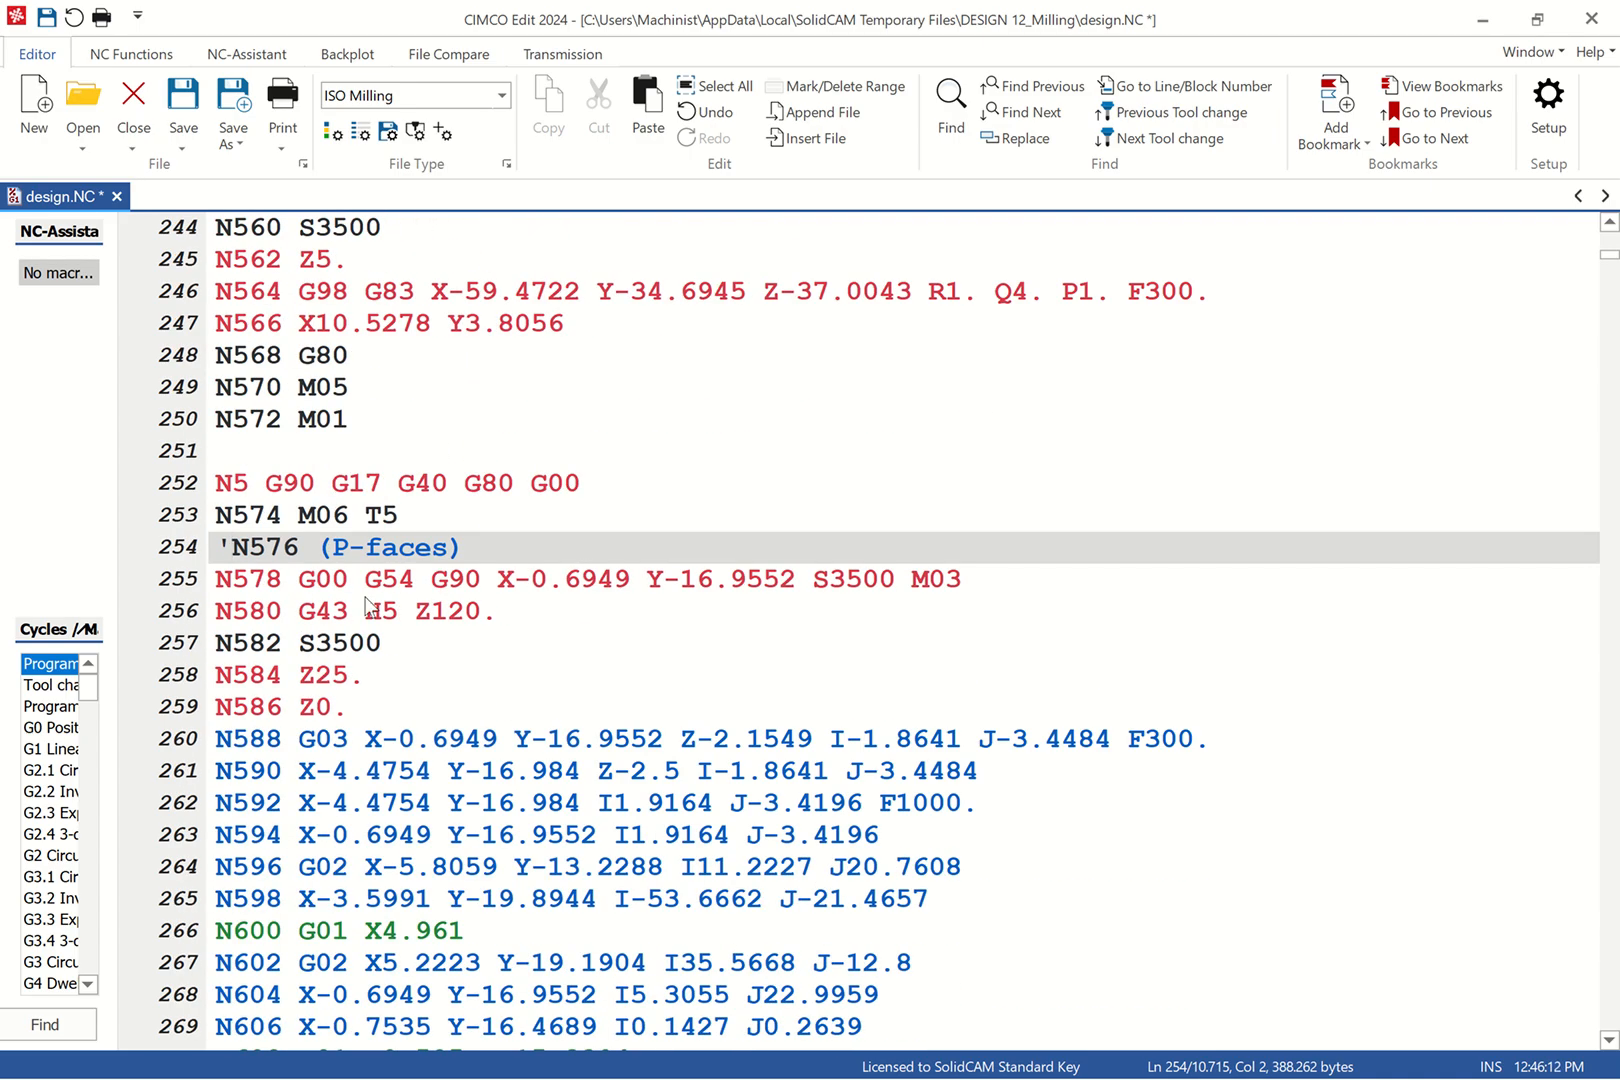
Step: Look through the tool 5 P-faces toolpath, following its successive depth passes toward the end of the operation
scroll(527, 694, down, 20)
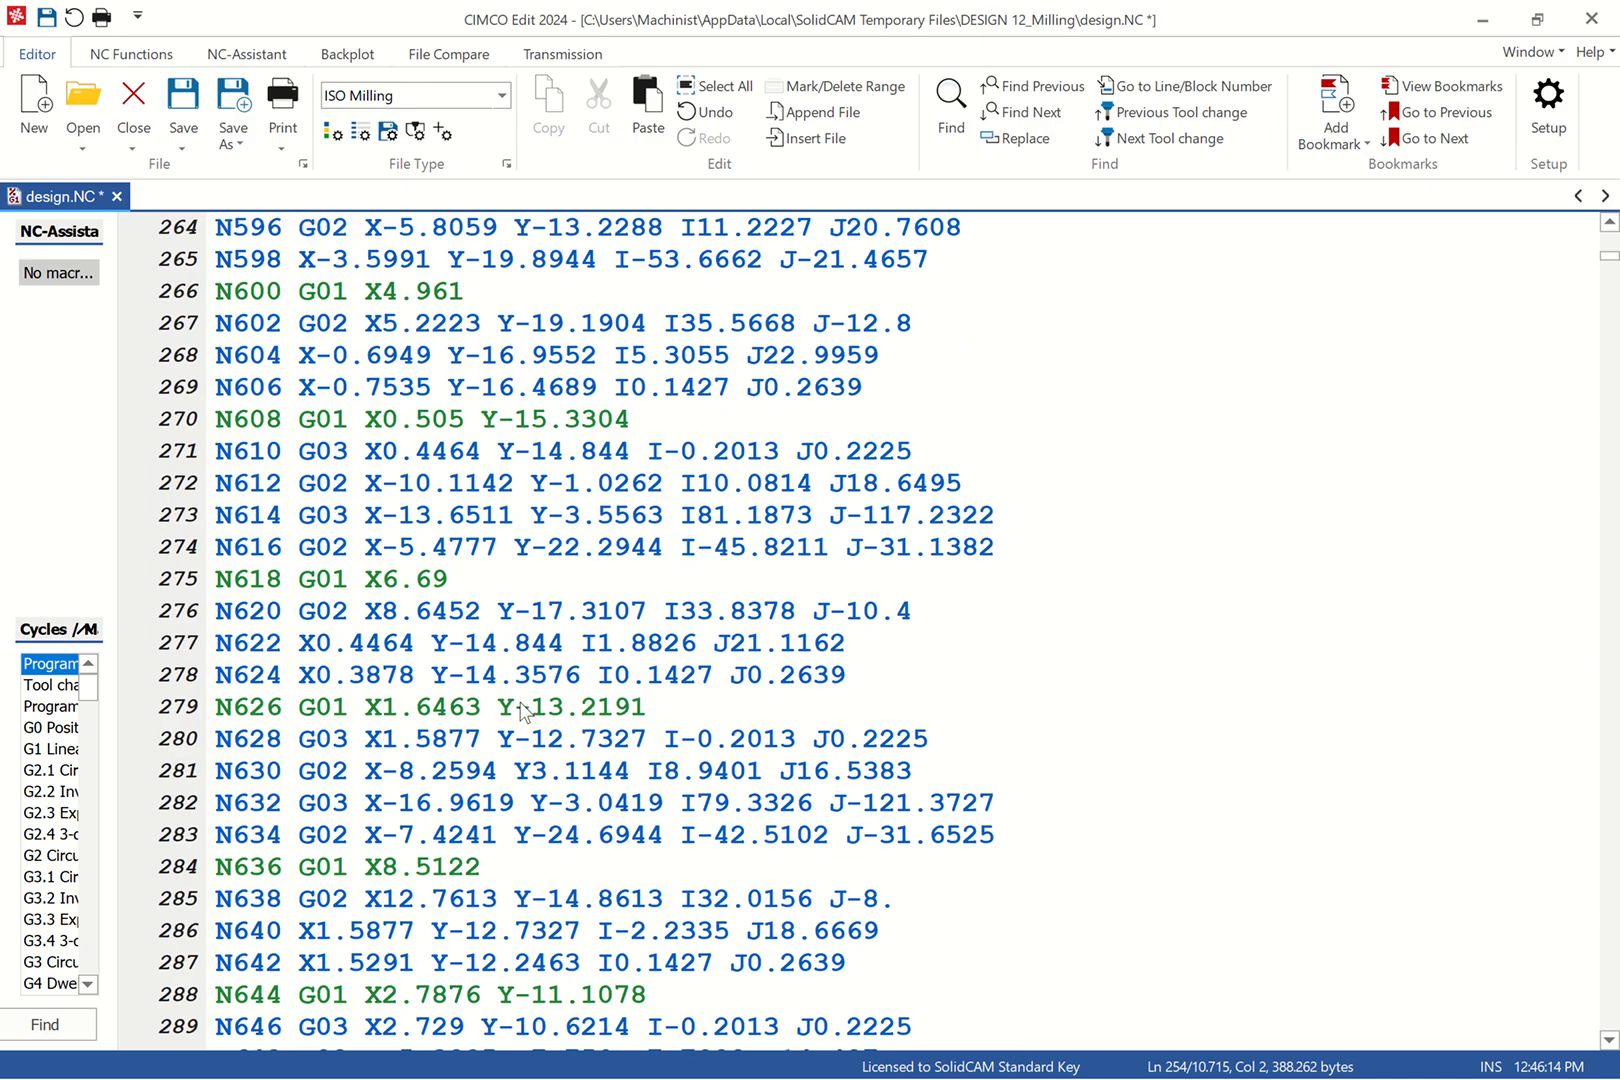
scroll(531, 706, down, 20)
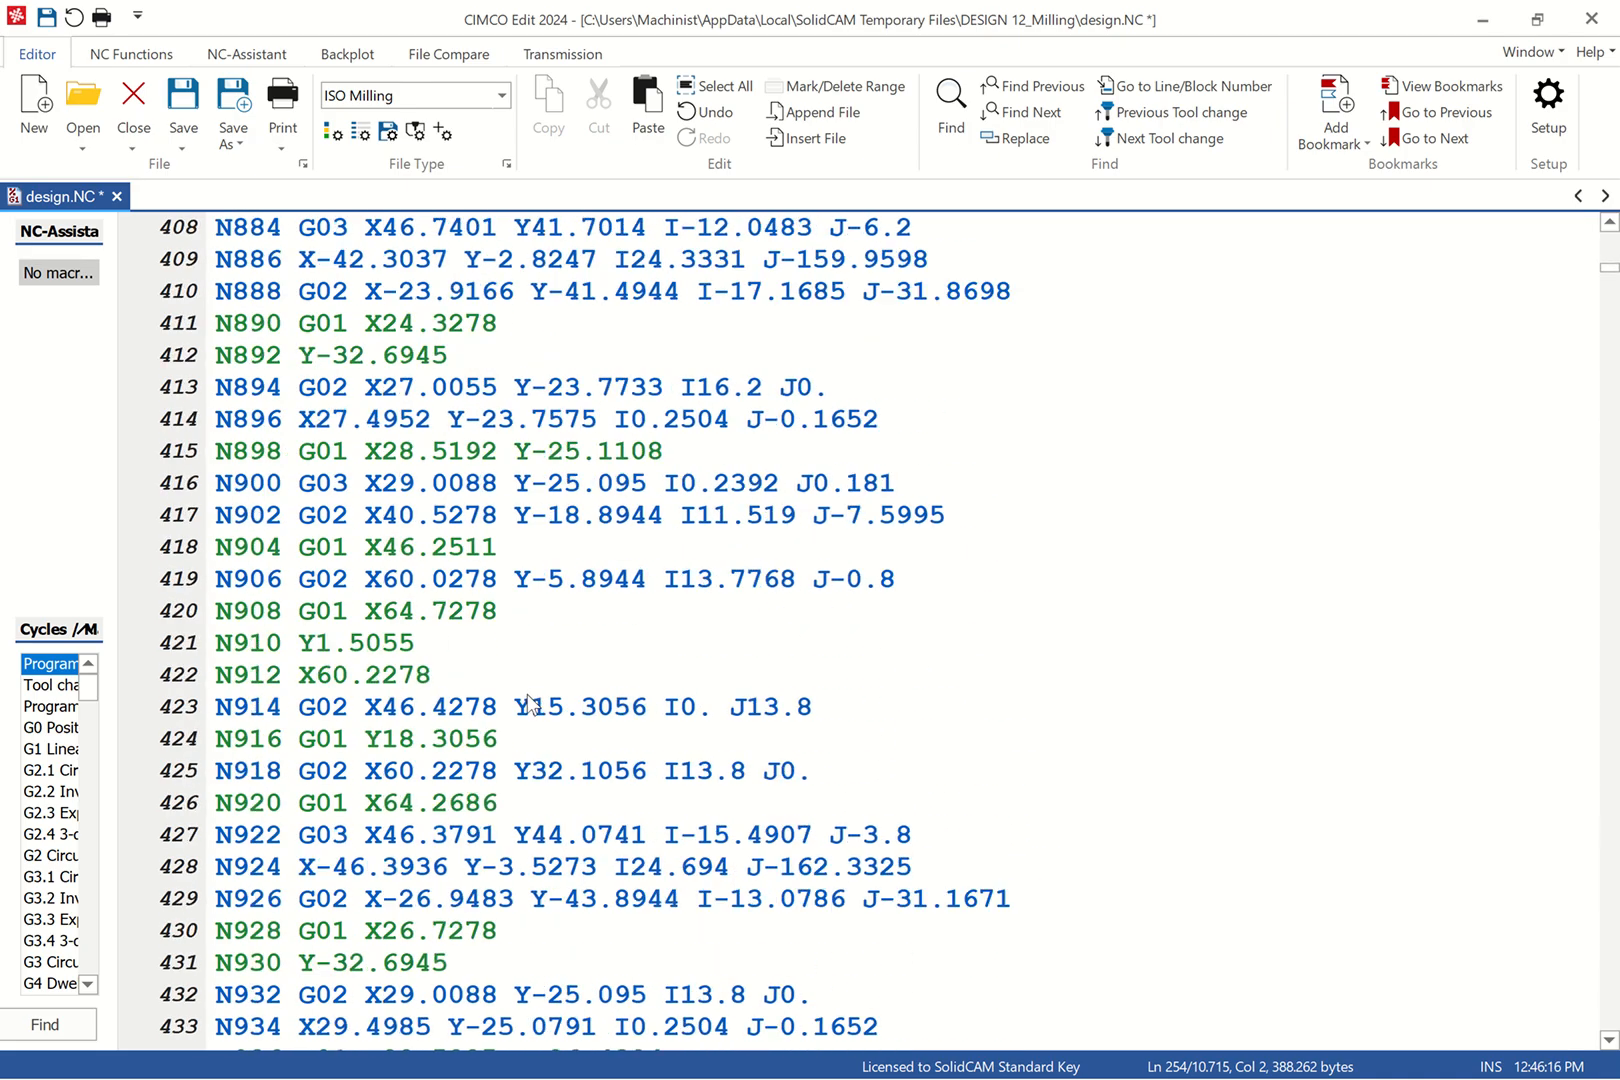
scroll(531, 706, up, 3)
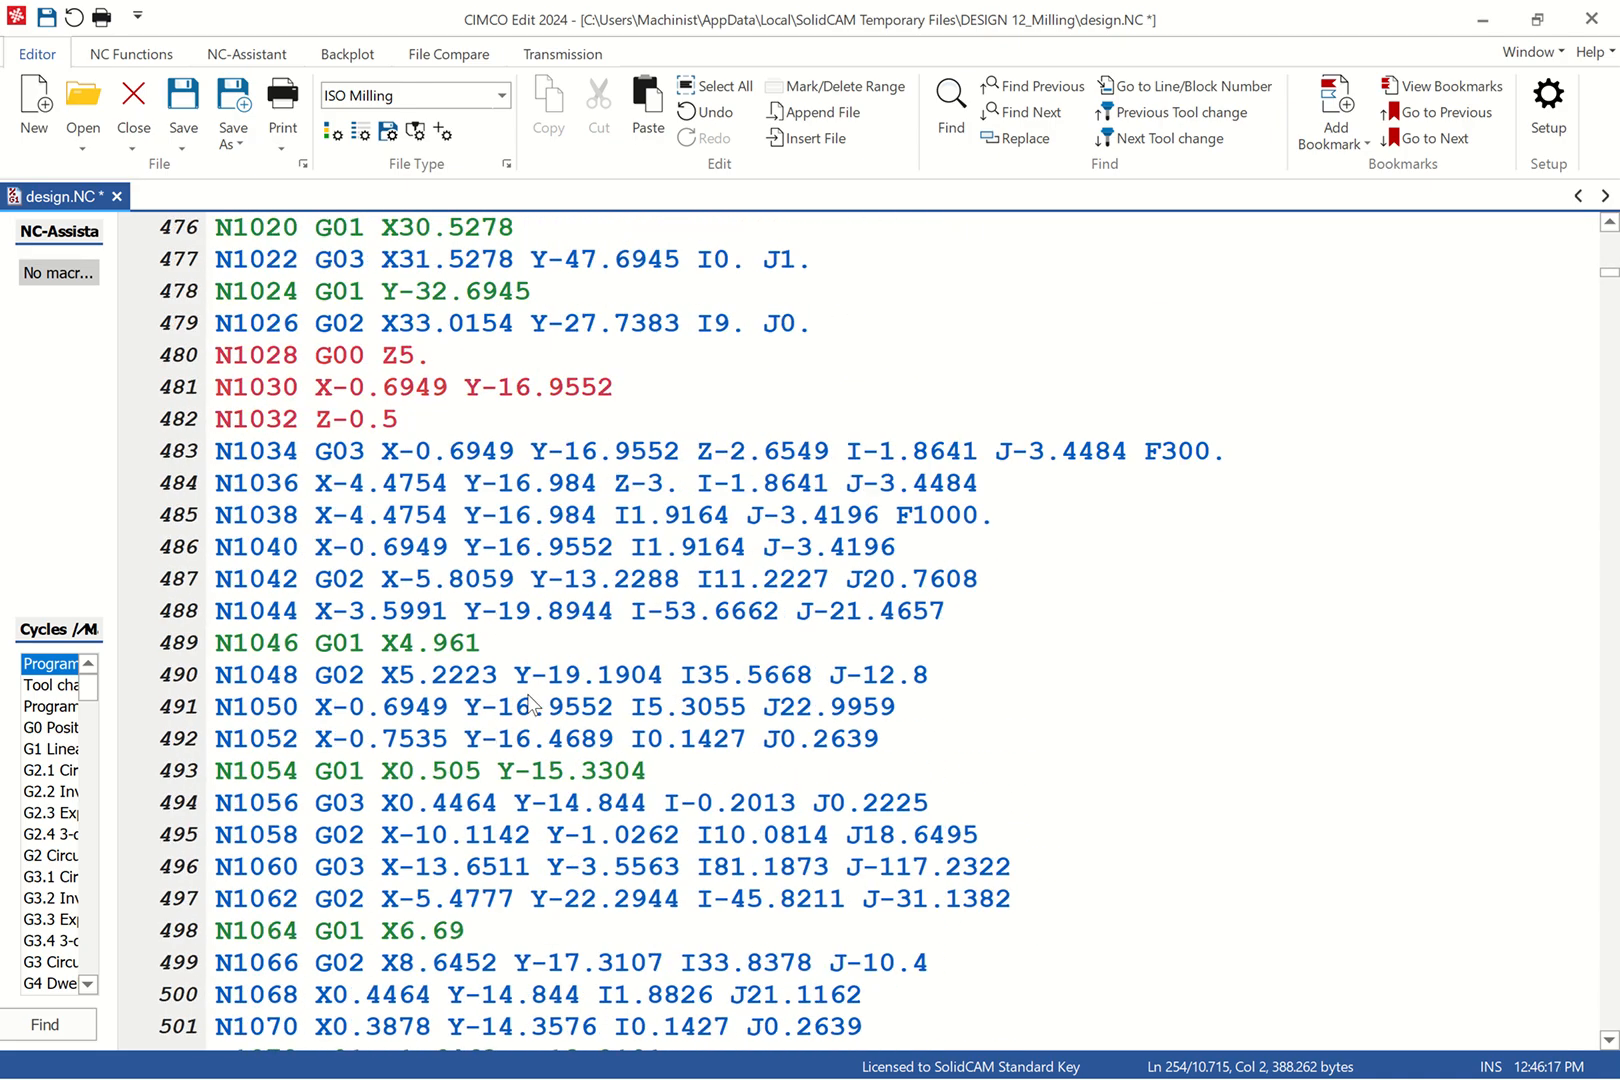
scroll(531, 706, down, 20)
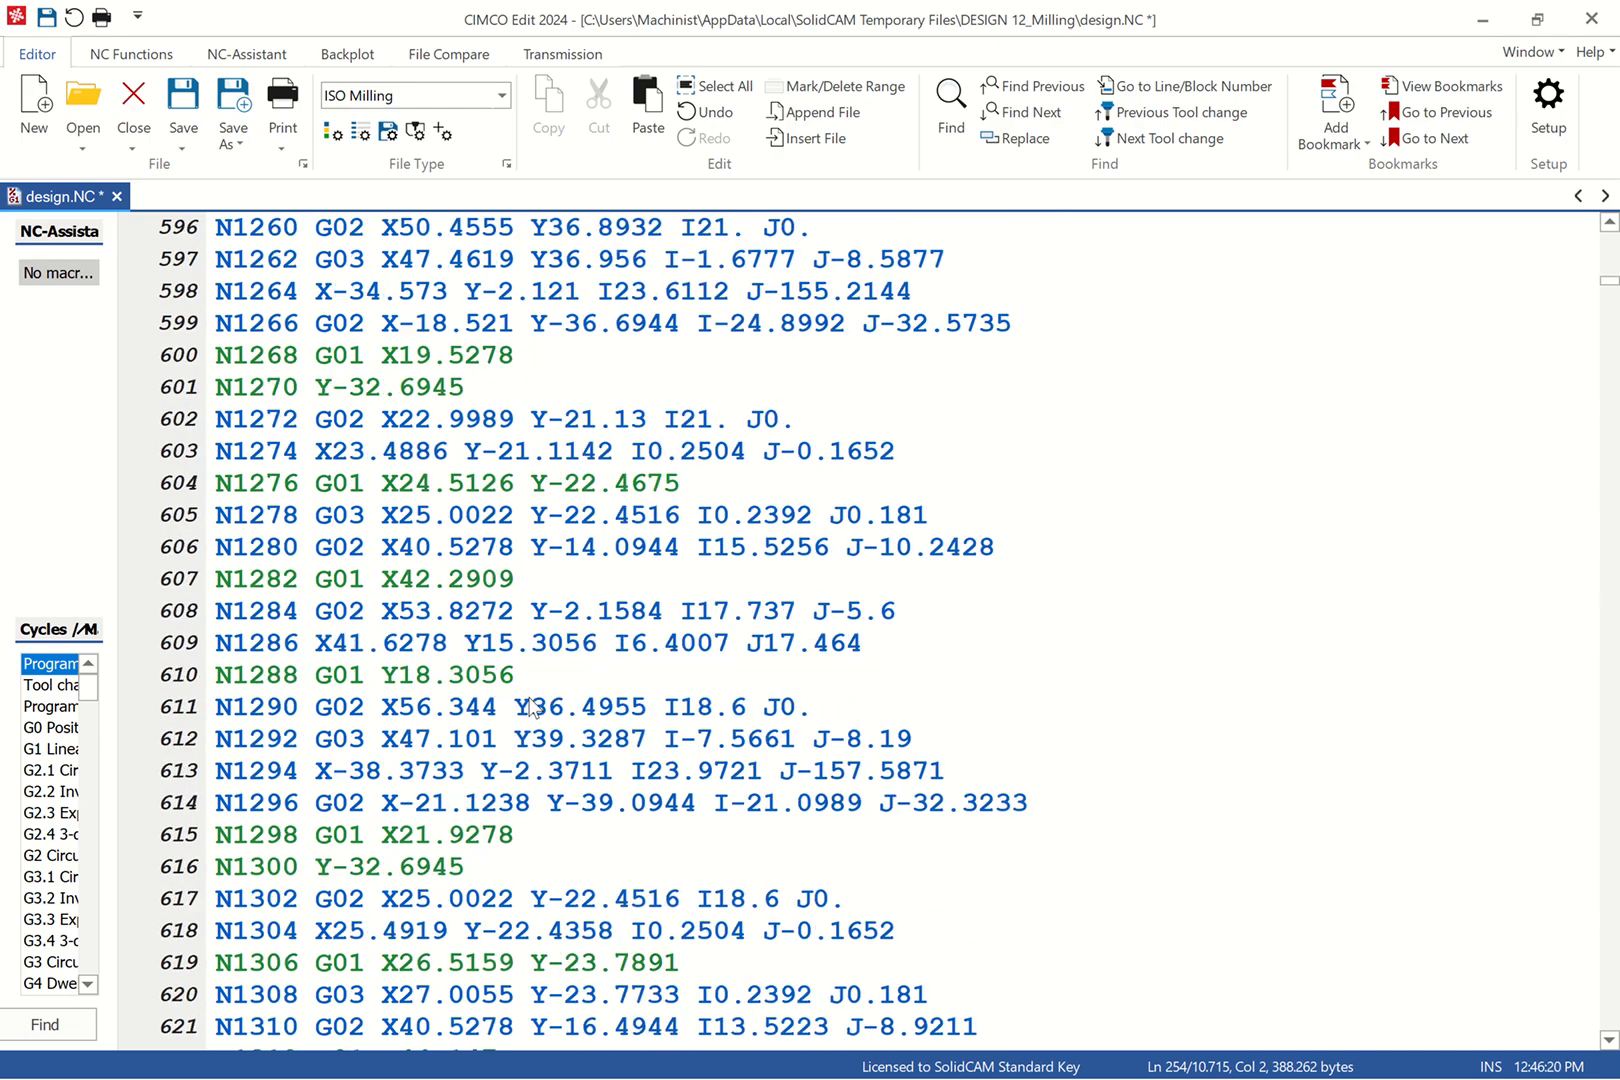
scroll(531, 706, down, 20)
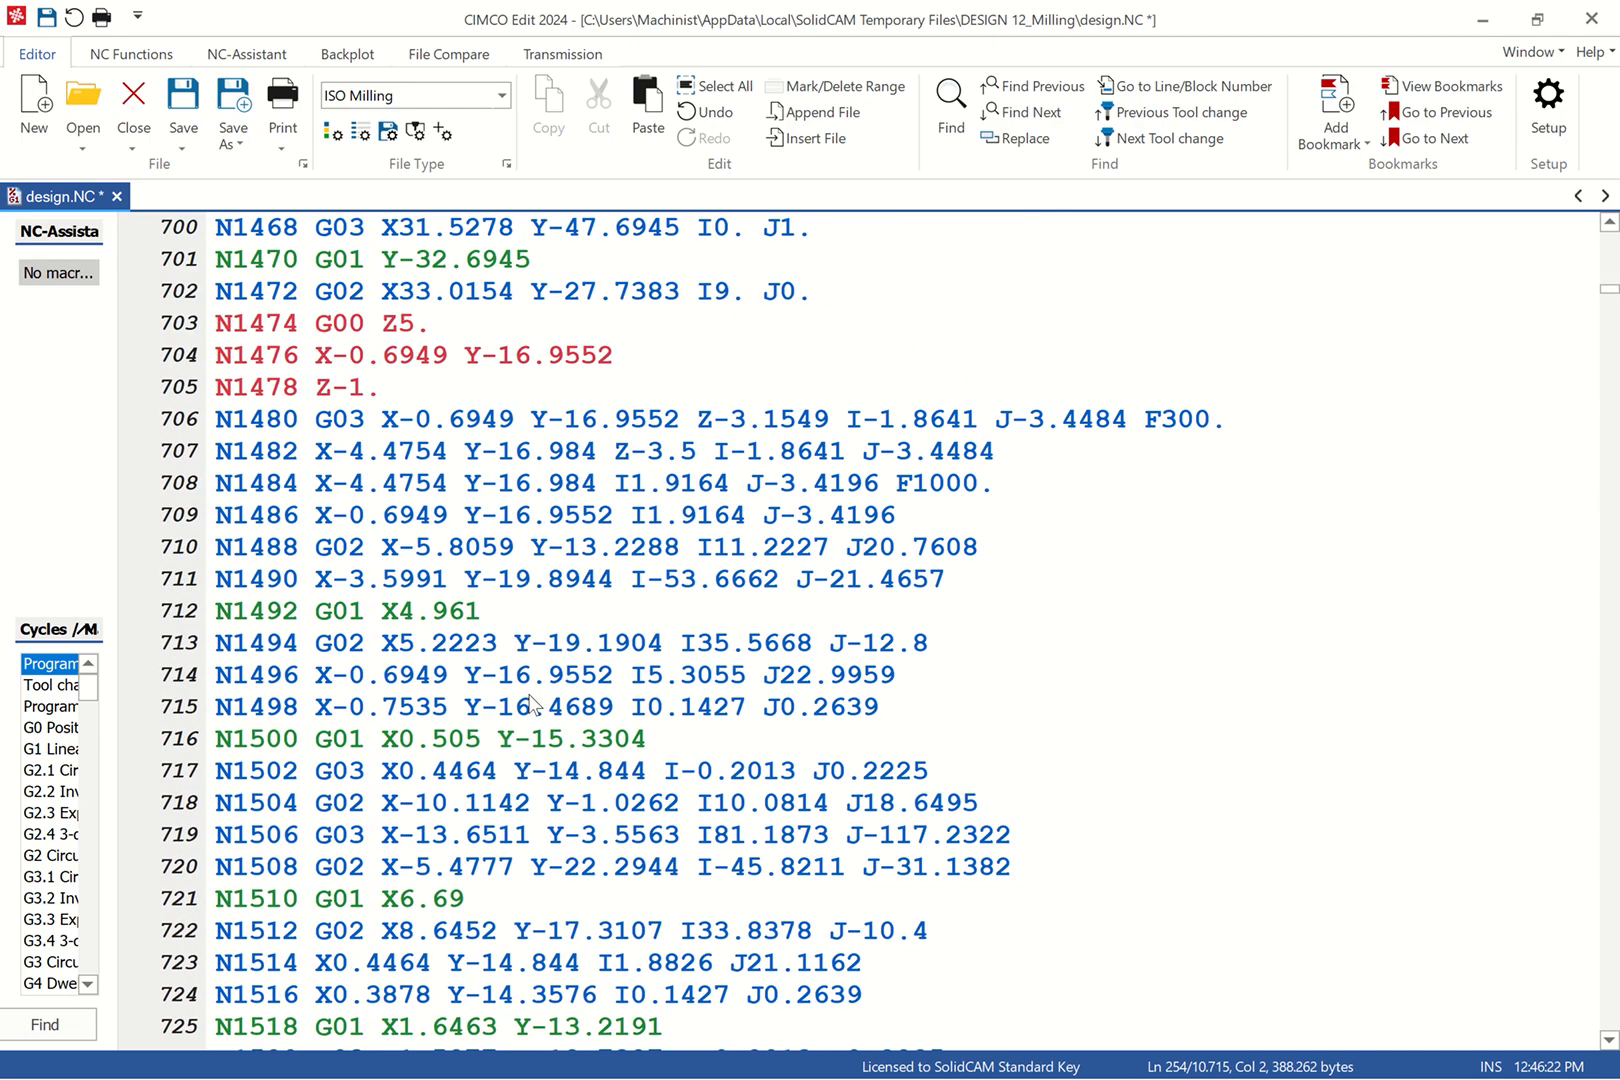
scroll(531, 706, down, 20)
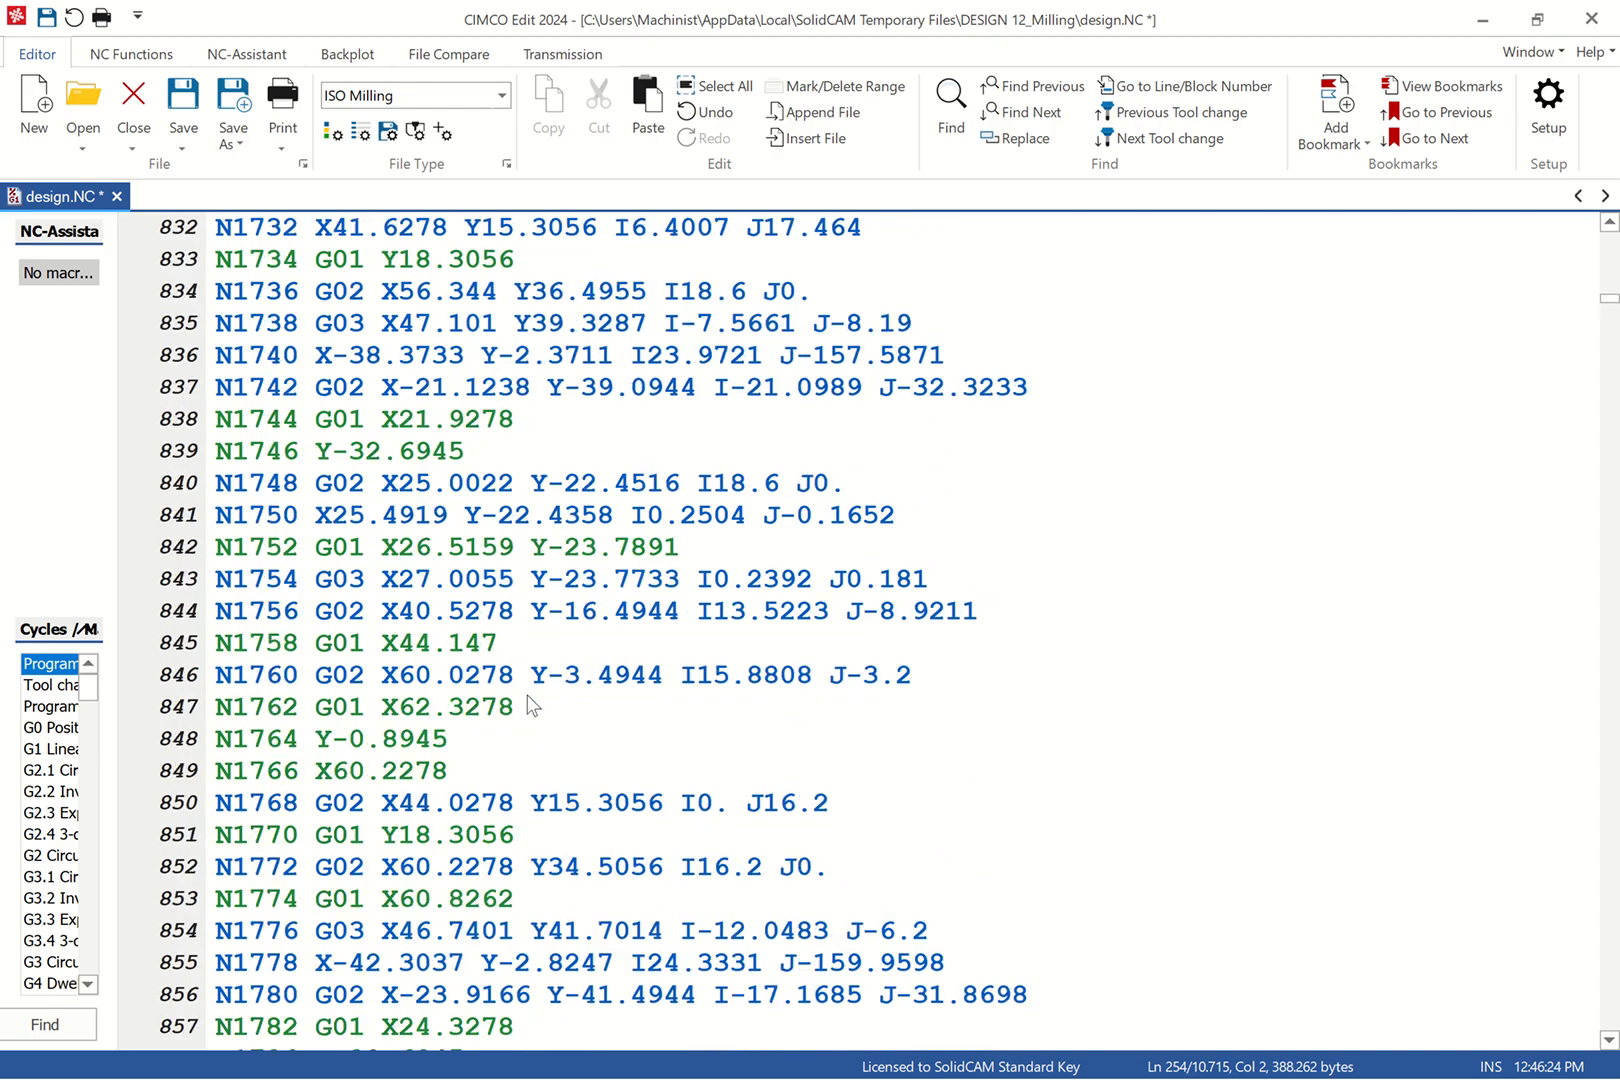
scroll(531, 706, down, 20)
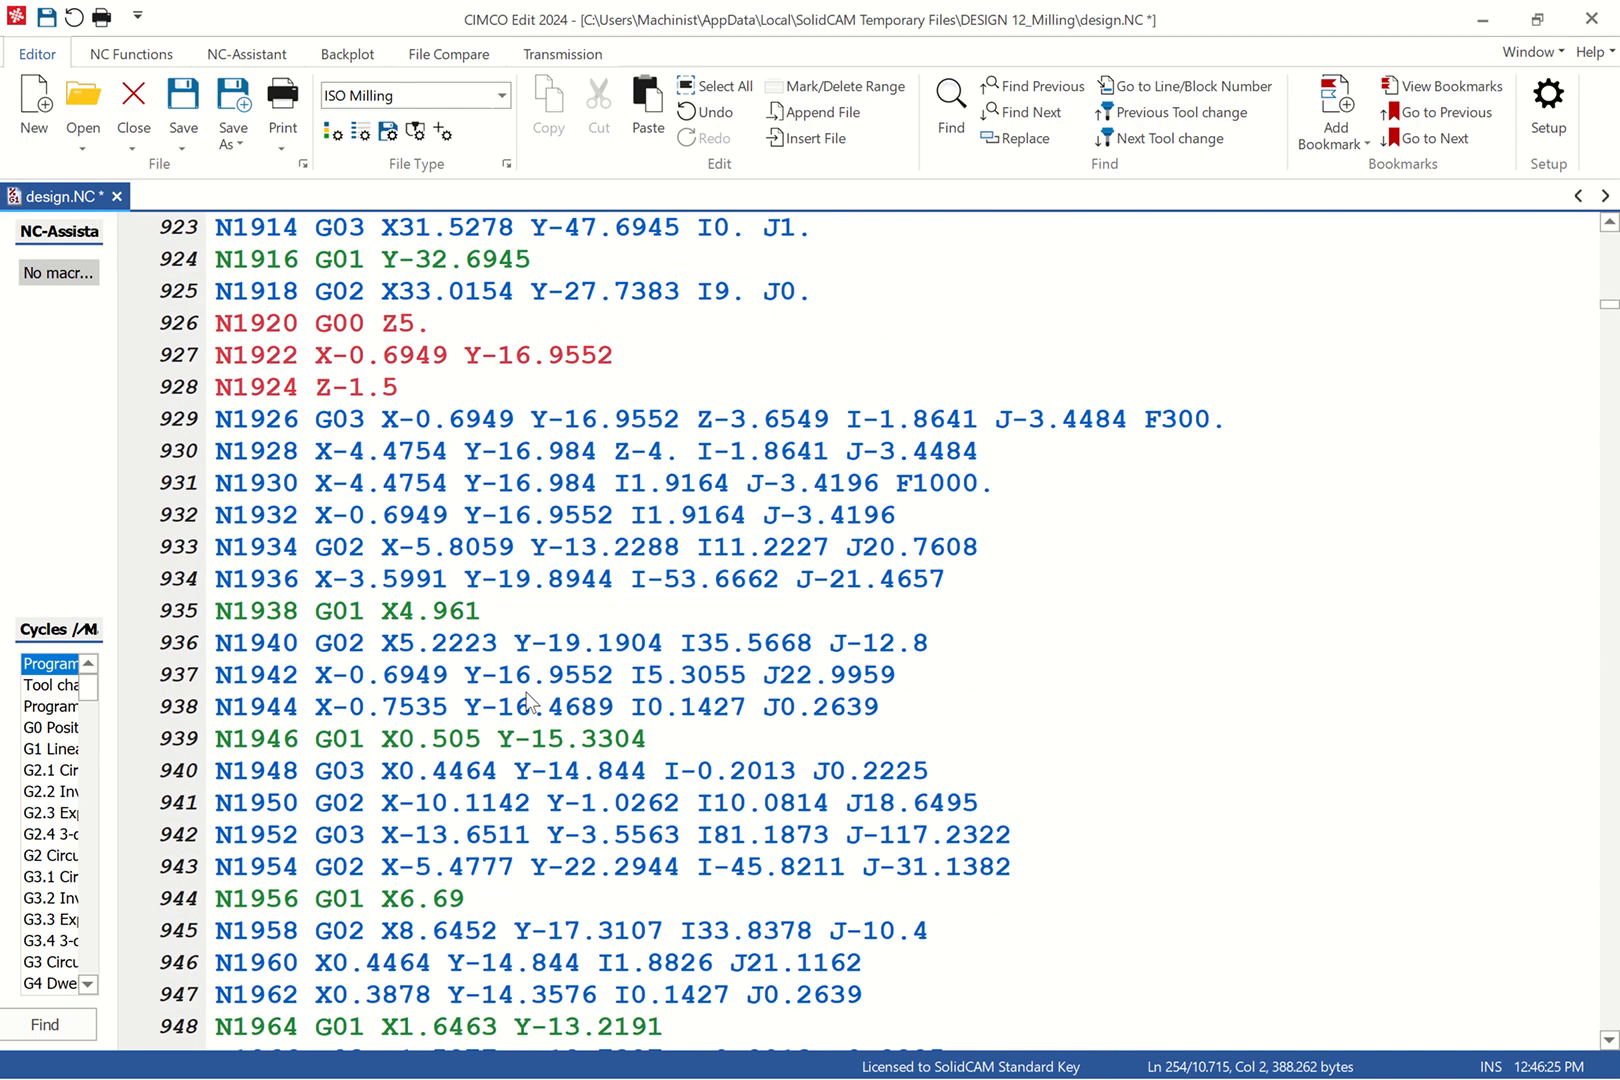
scroll(531, 706, down, 20)
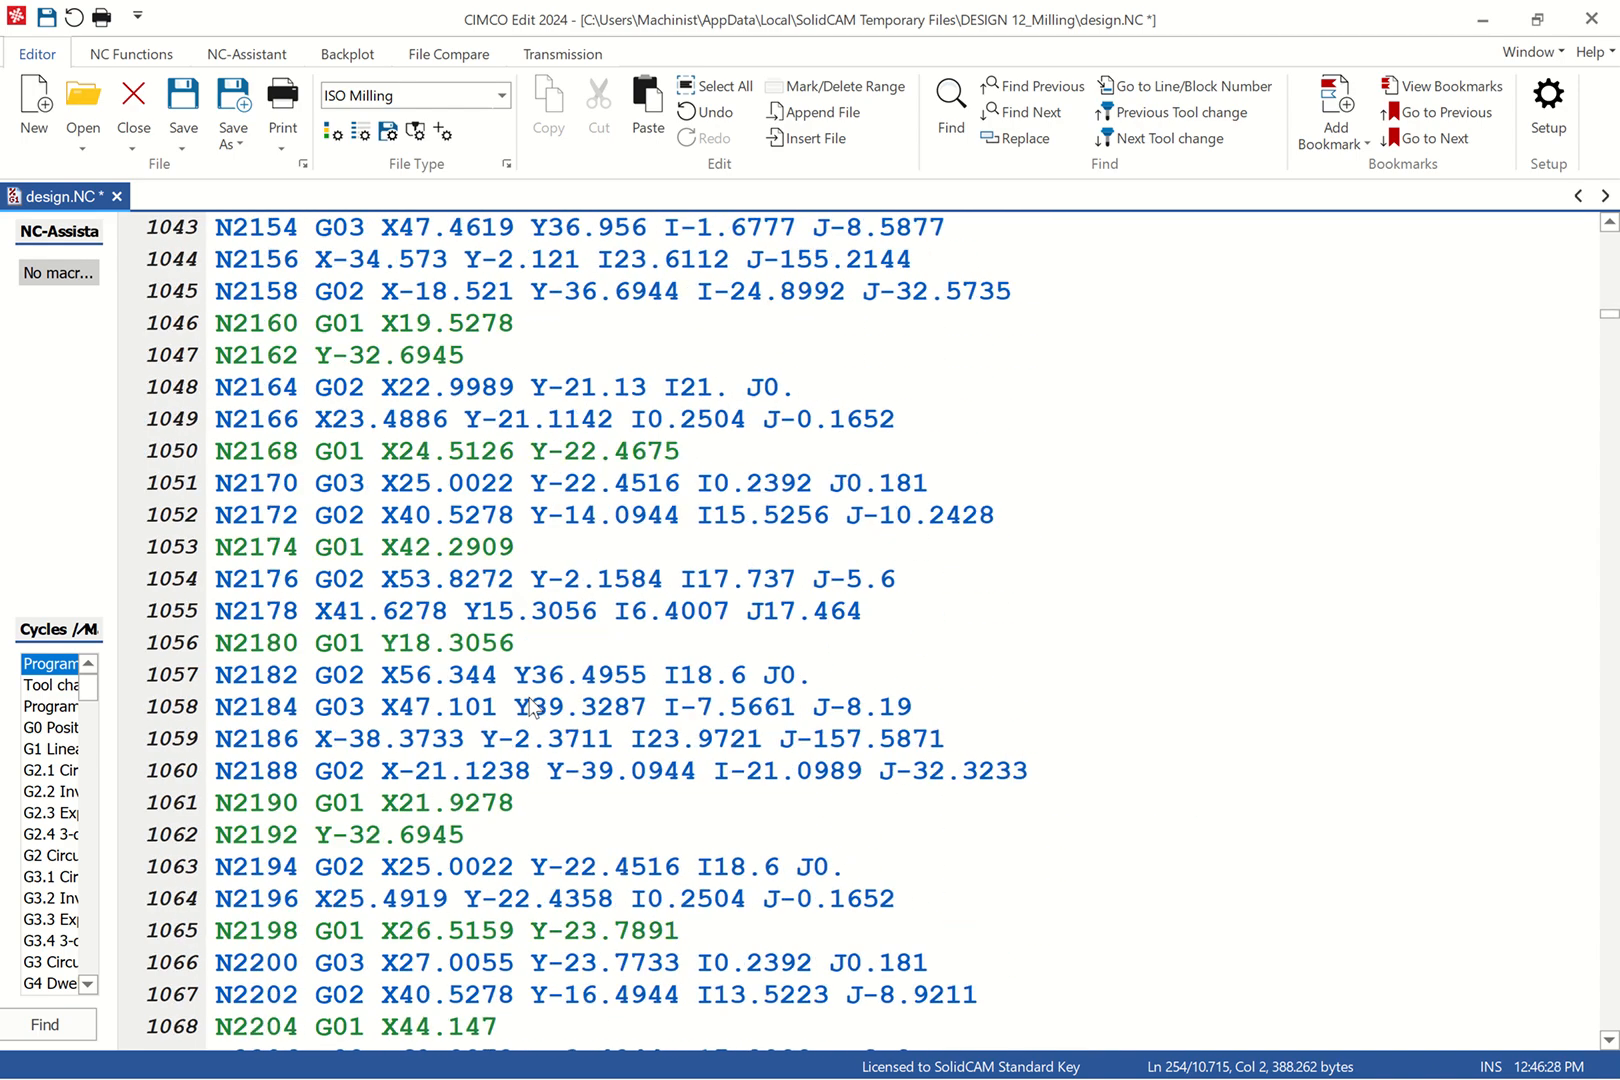
scroll(531, 706, down, 20)
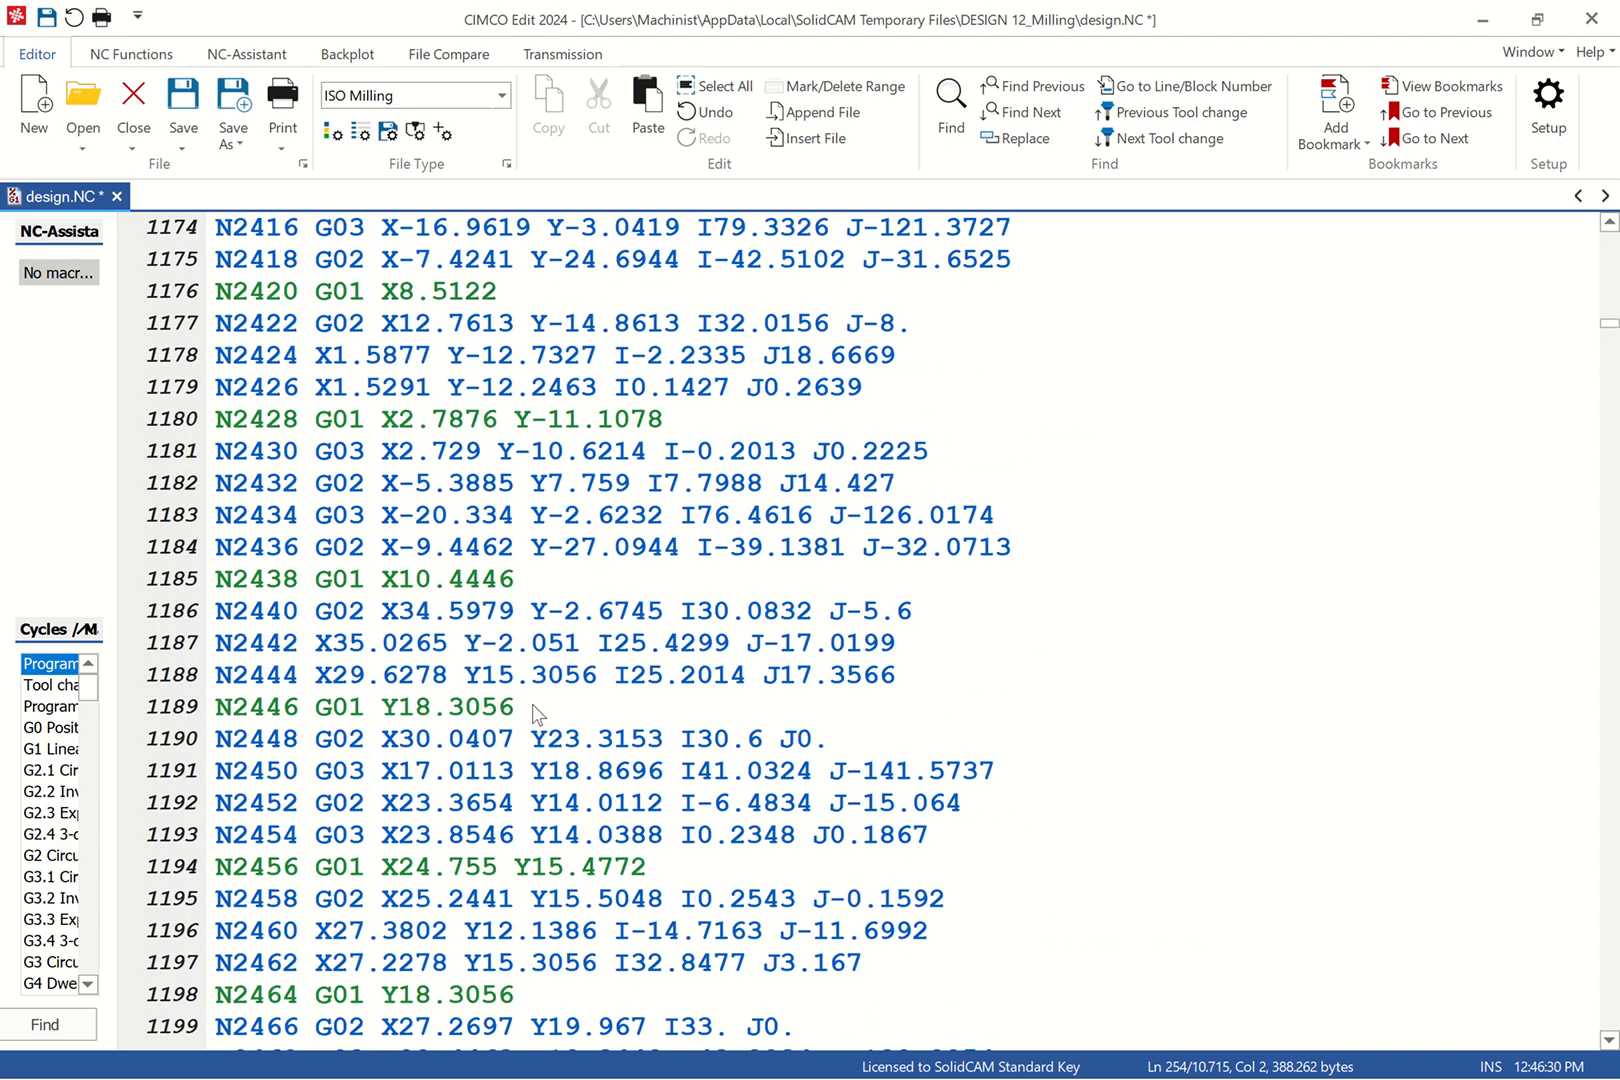
scroll(535, 712, down, 20)
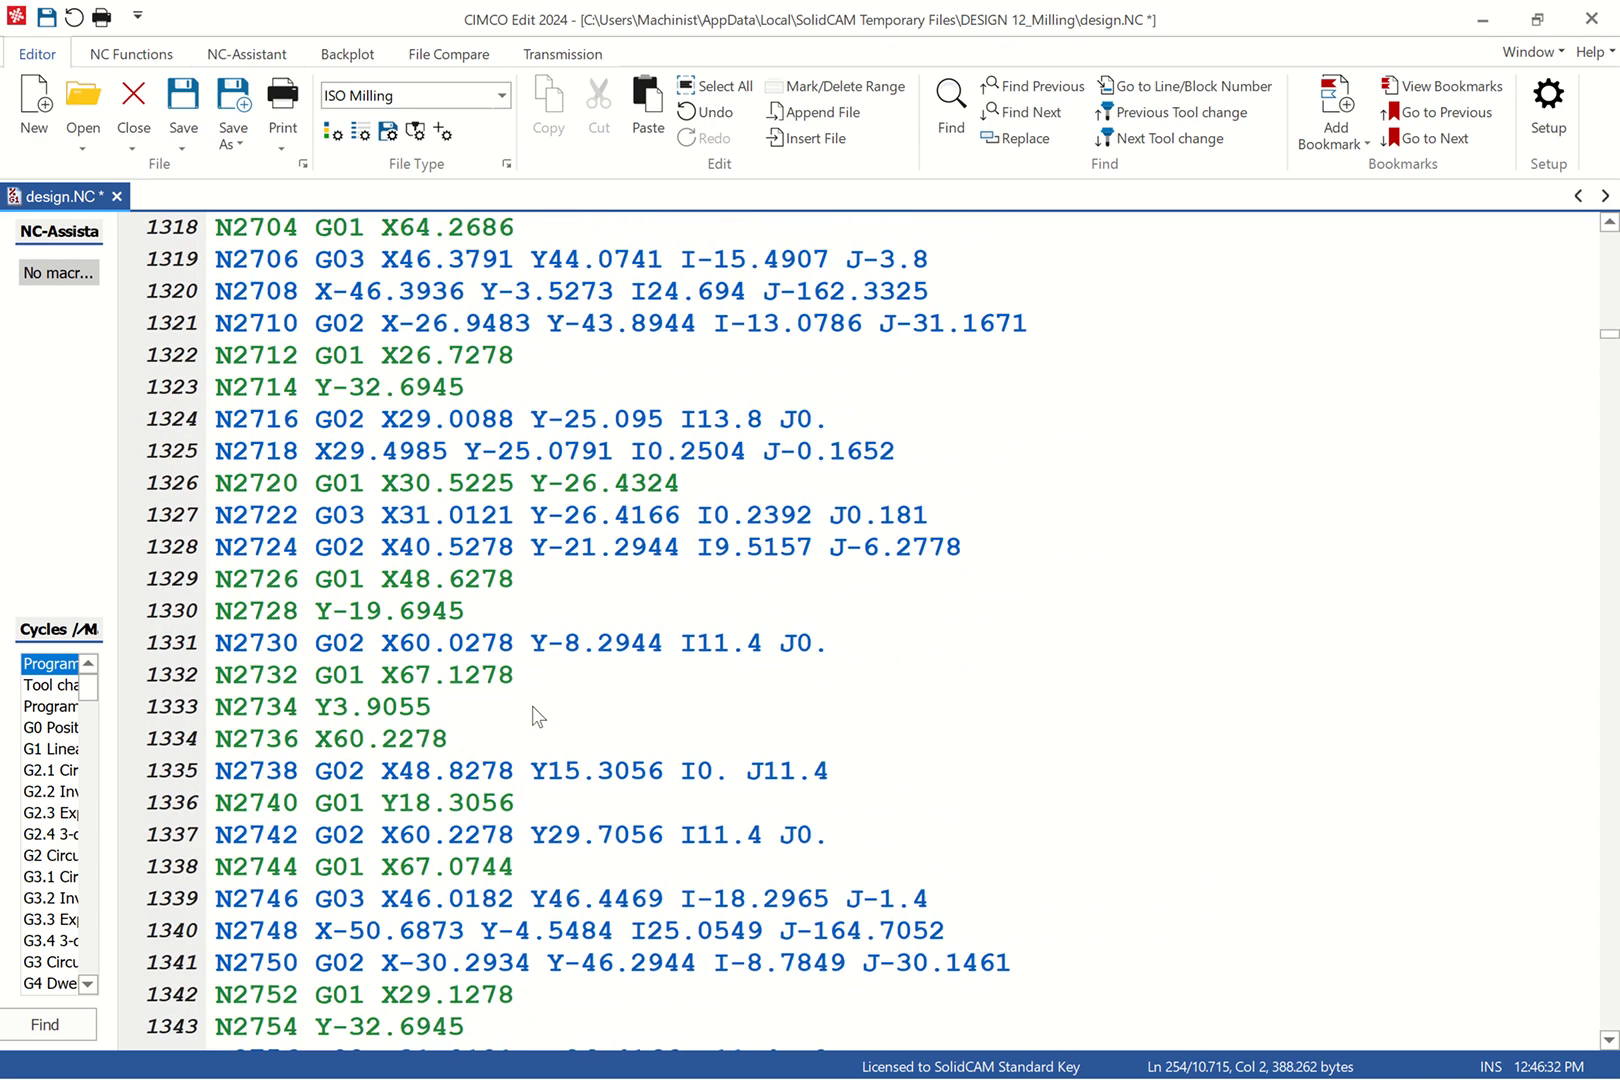
scroll(535, 712, down, 20)
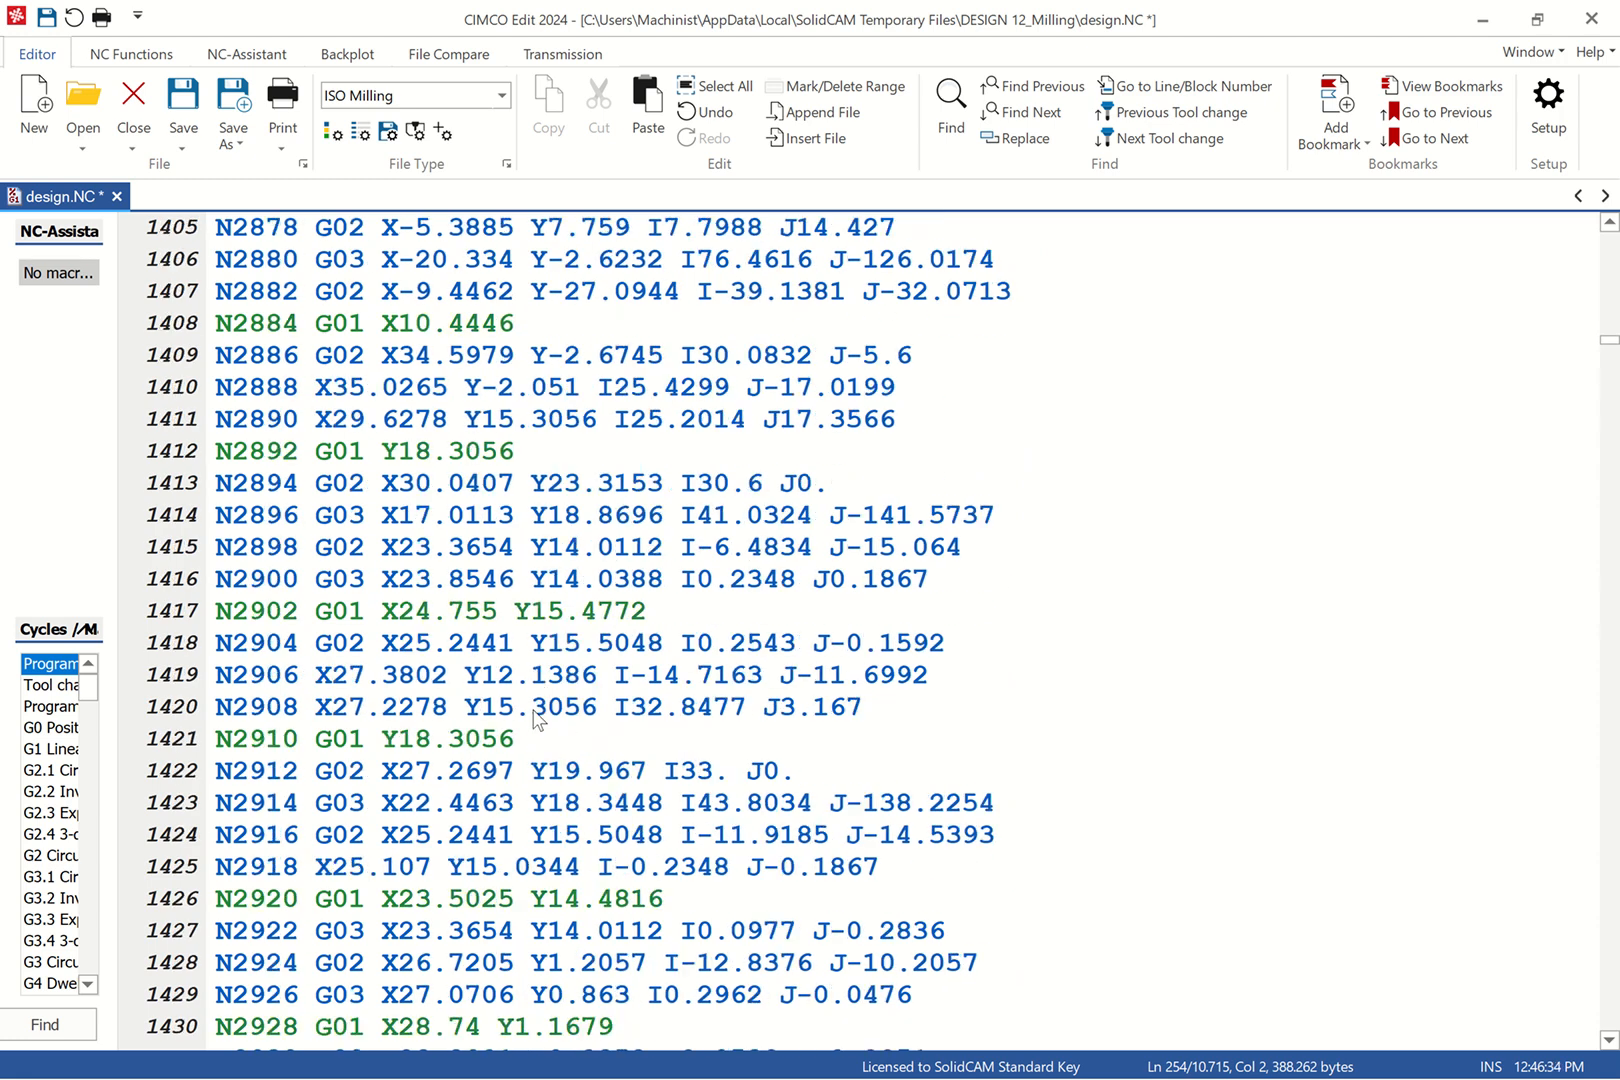
scroll(540, 722, down, 20)
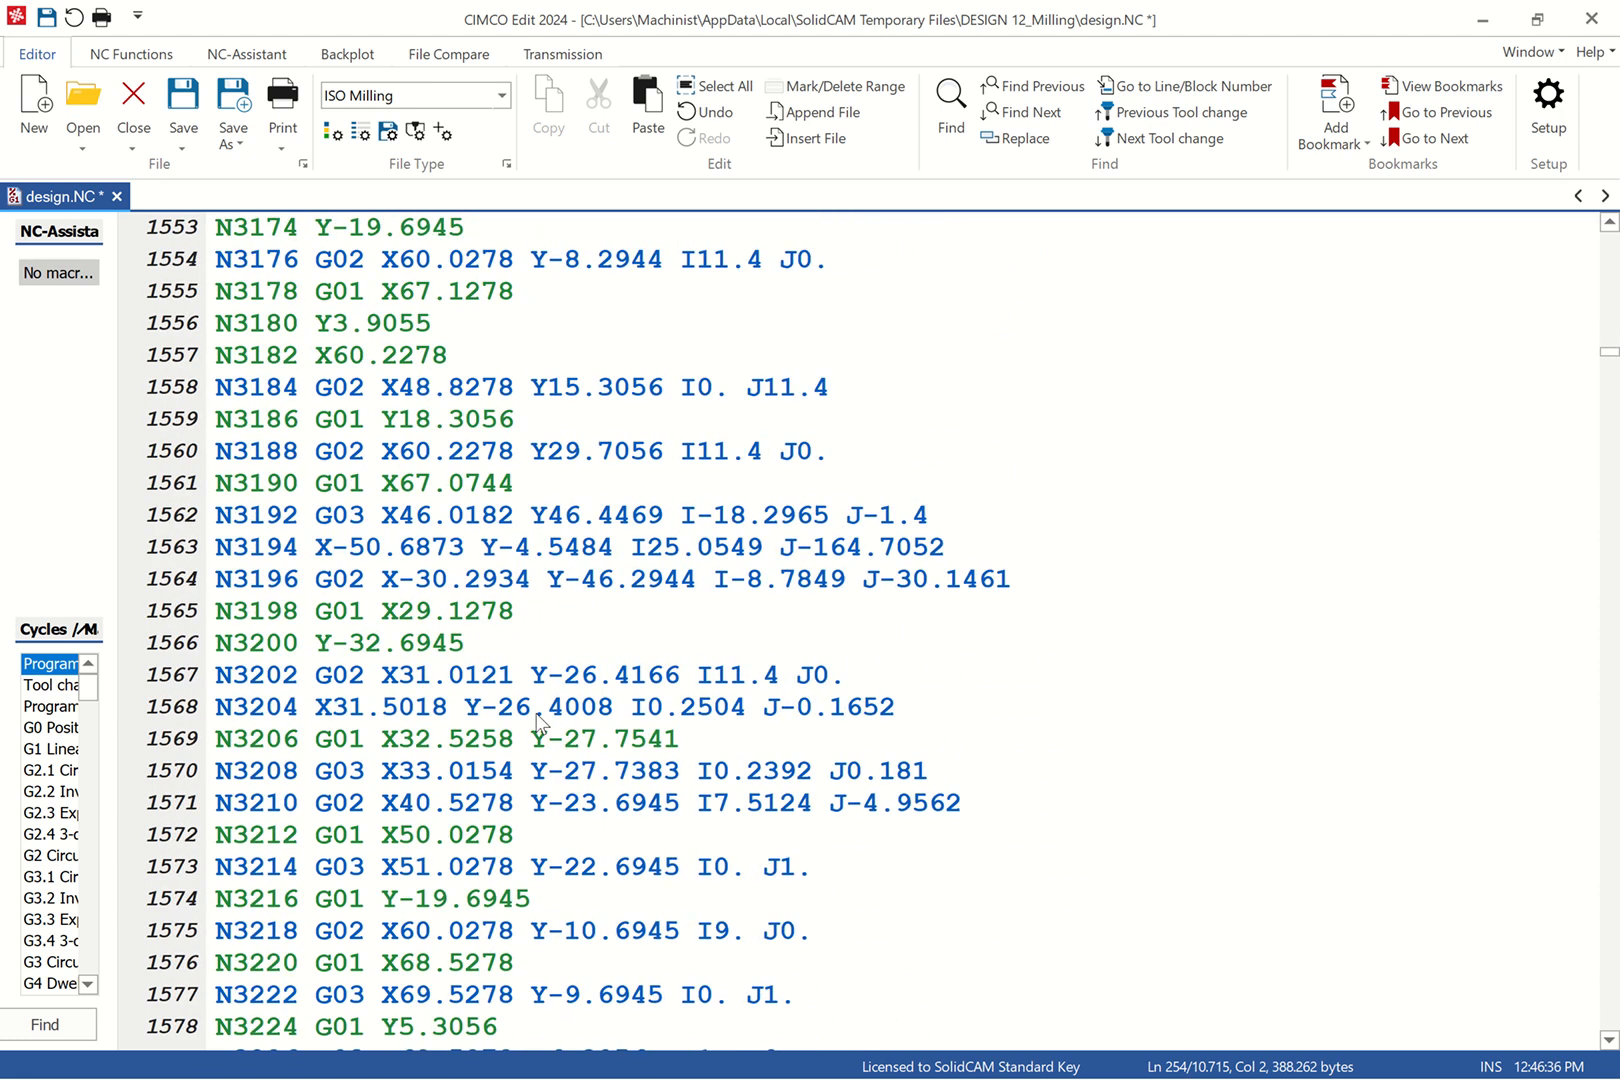
scroll(540, 722, down, 1)
scroll(540, 722, up, 4)
scroll(540, 722, down, 20)
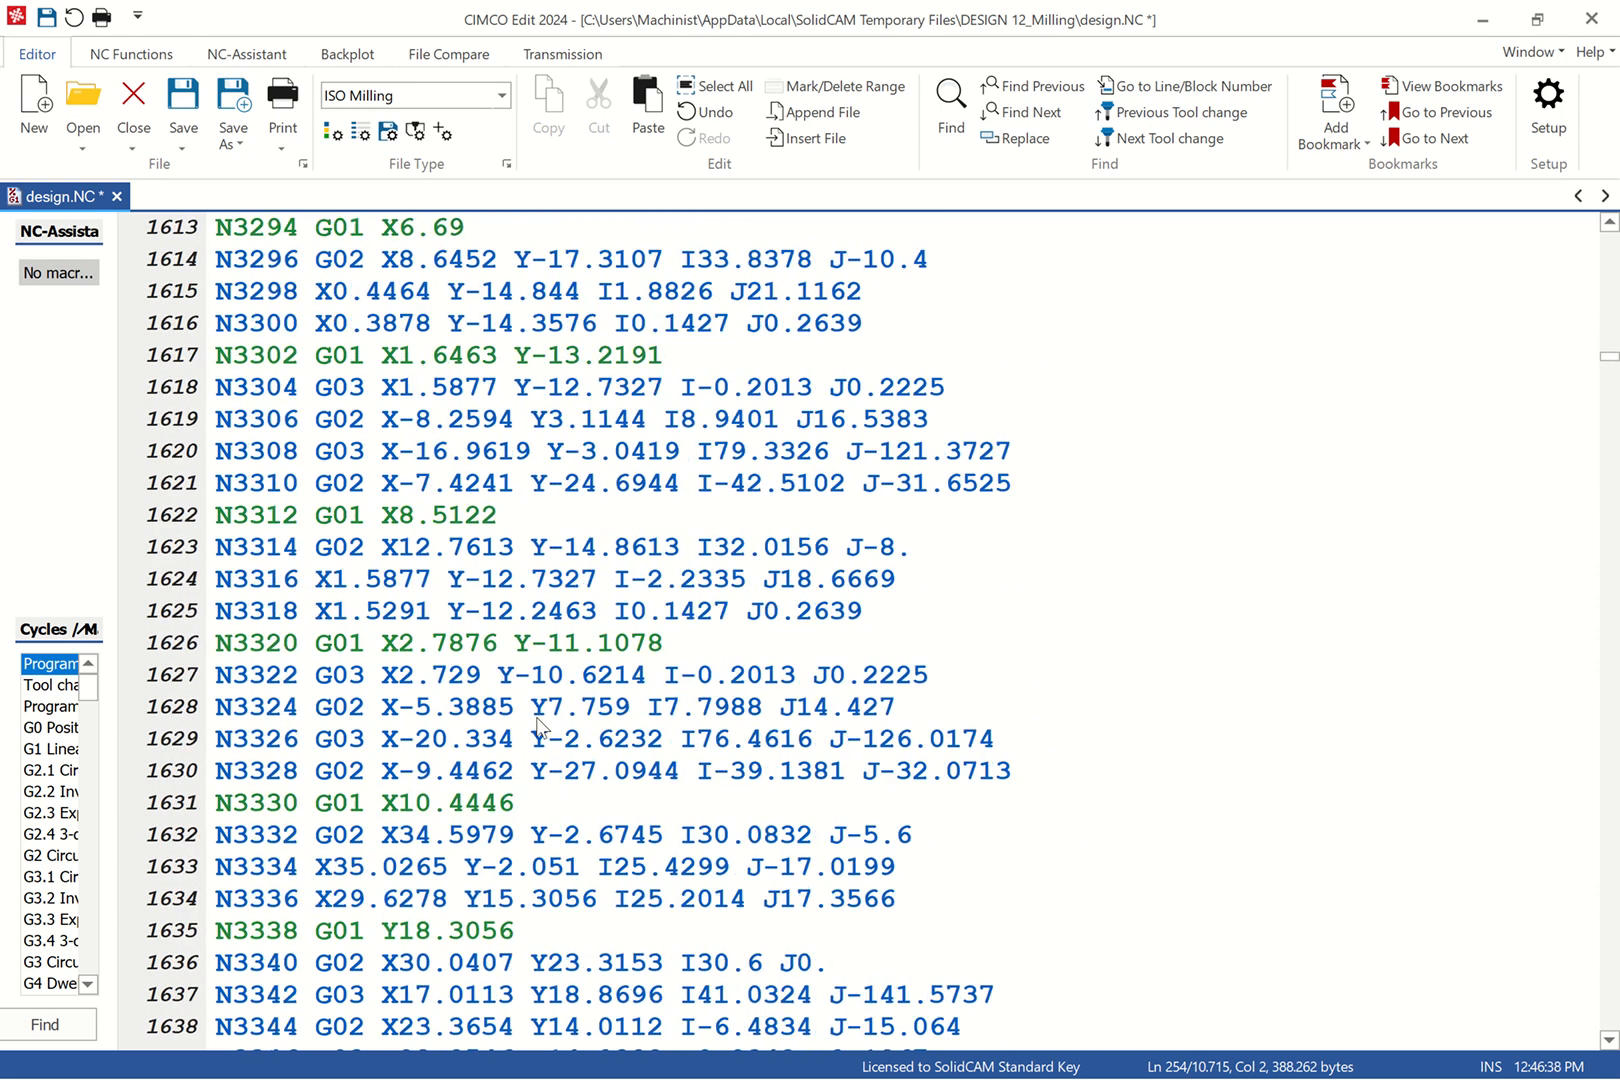
scroll(540, 728, down, 20)
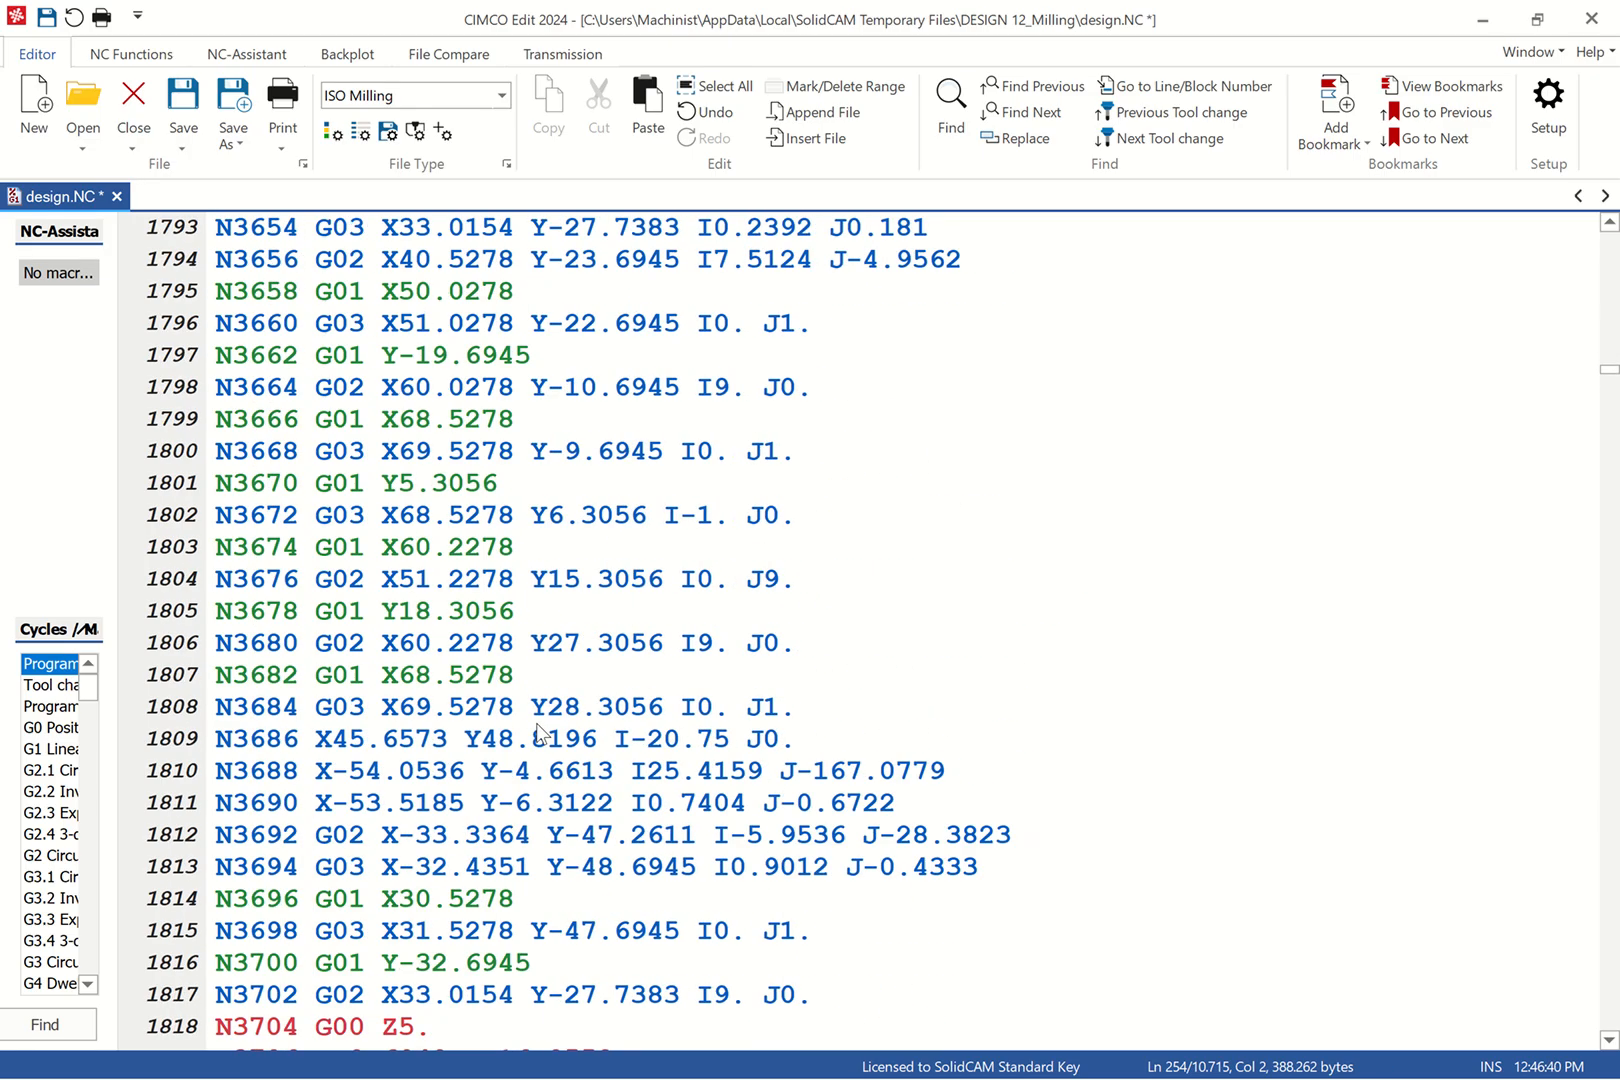
scroll(538, 738, up, 11)
scroll(538, 738, down, 20)
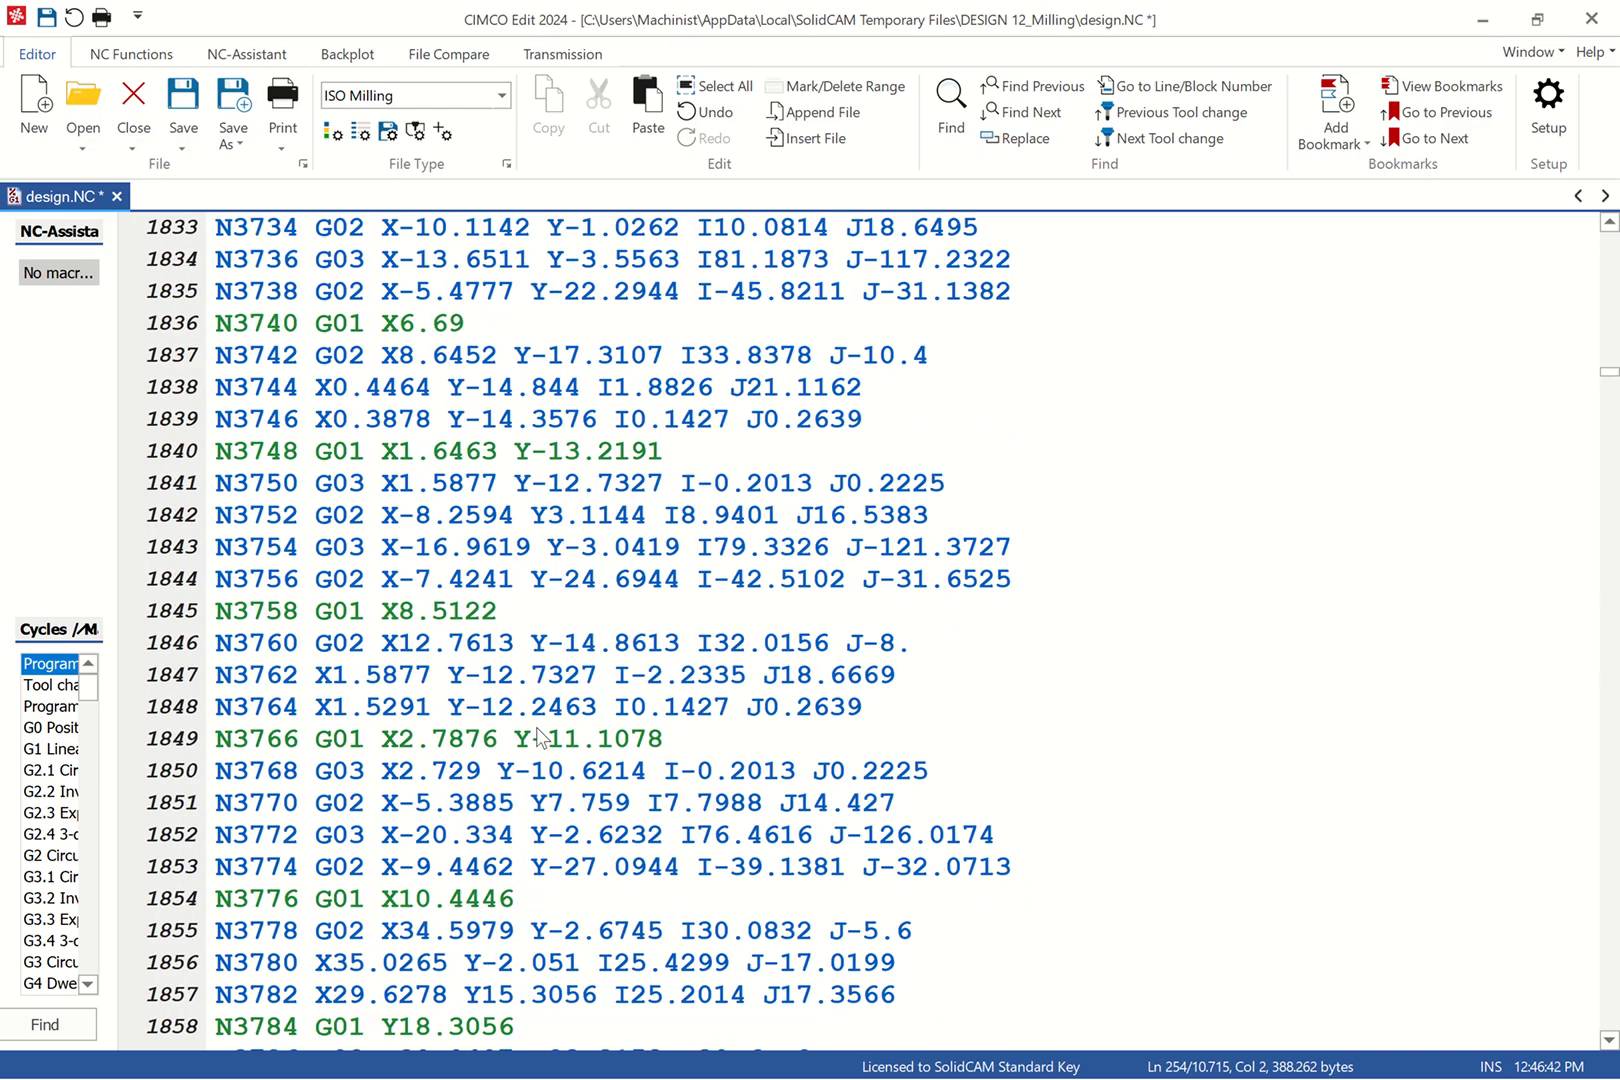
scroll(535, 740, down, 20)
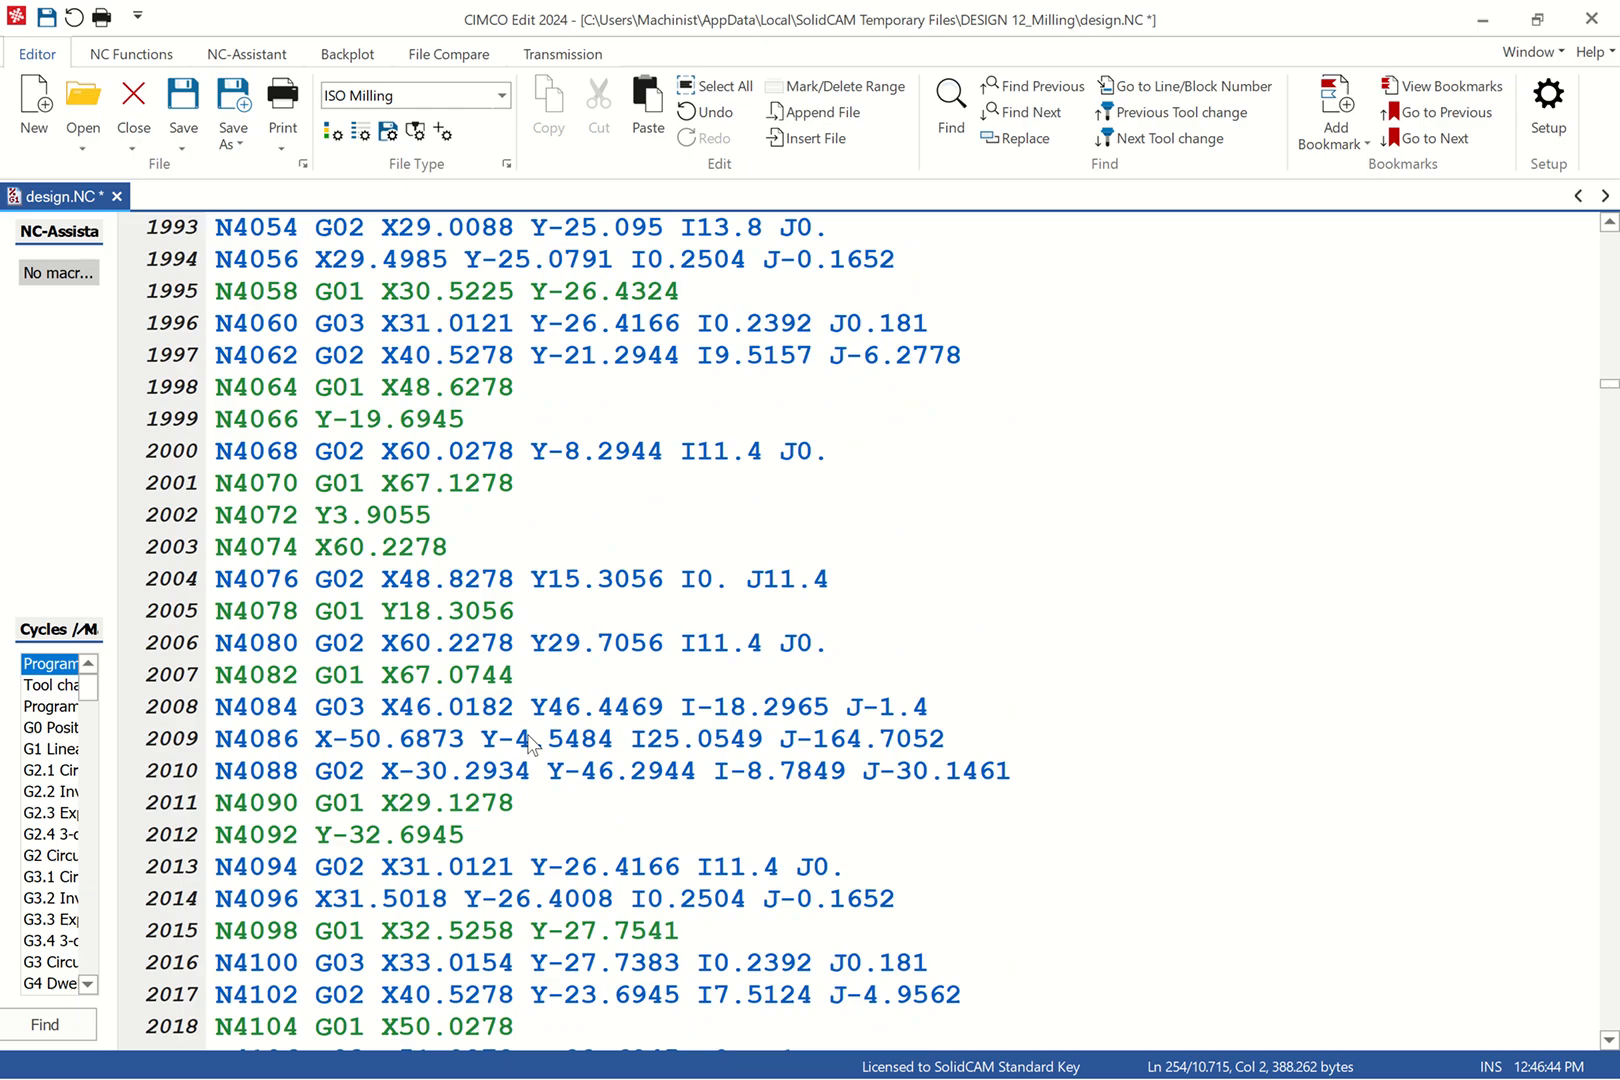
scroll(530, 742, down, 5)
scroll(530, 742, up, 8)
scroll(530, 742, down, 20)
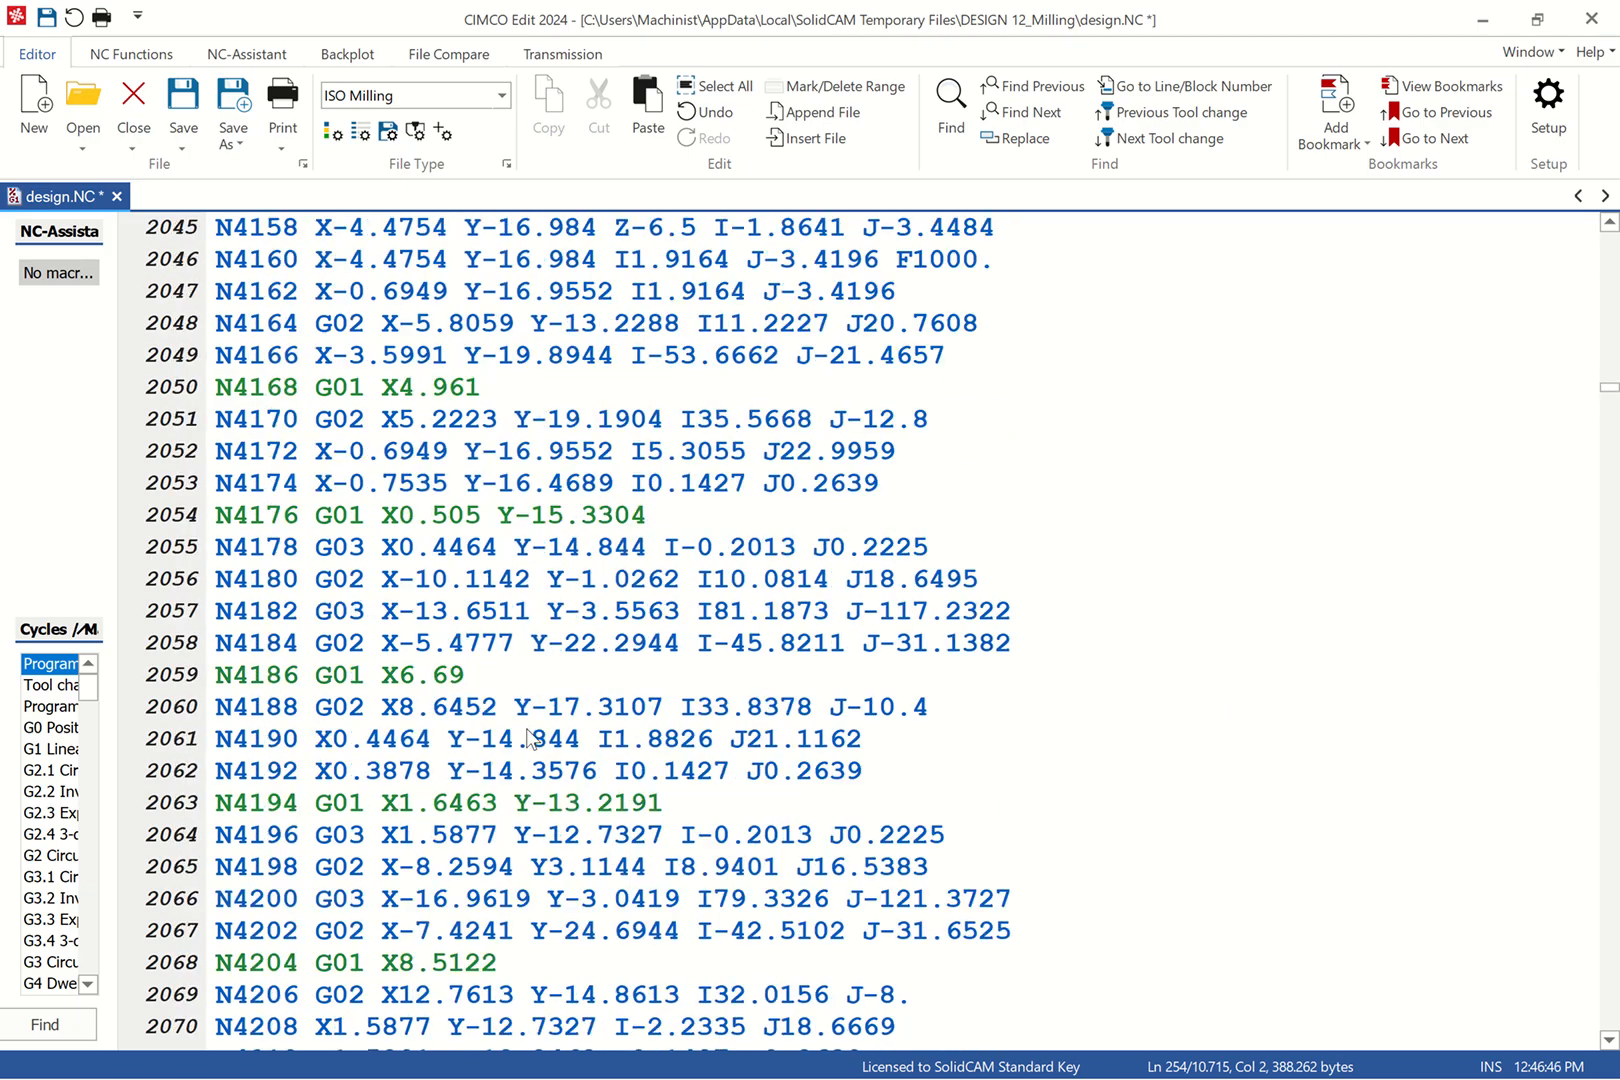
scroll(530, 742, down, 20)
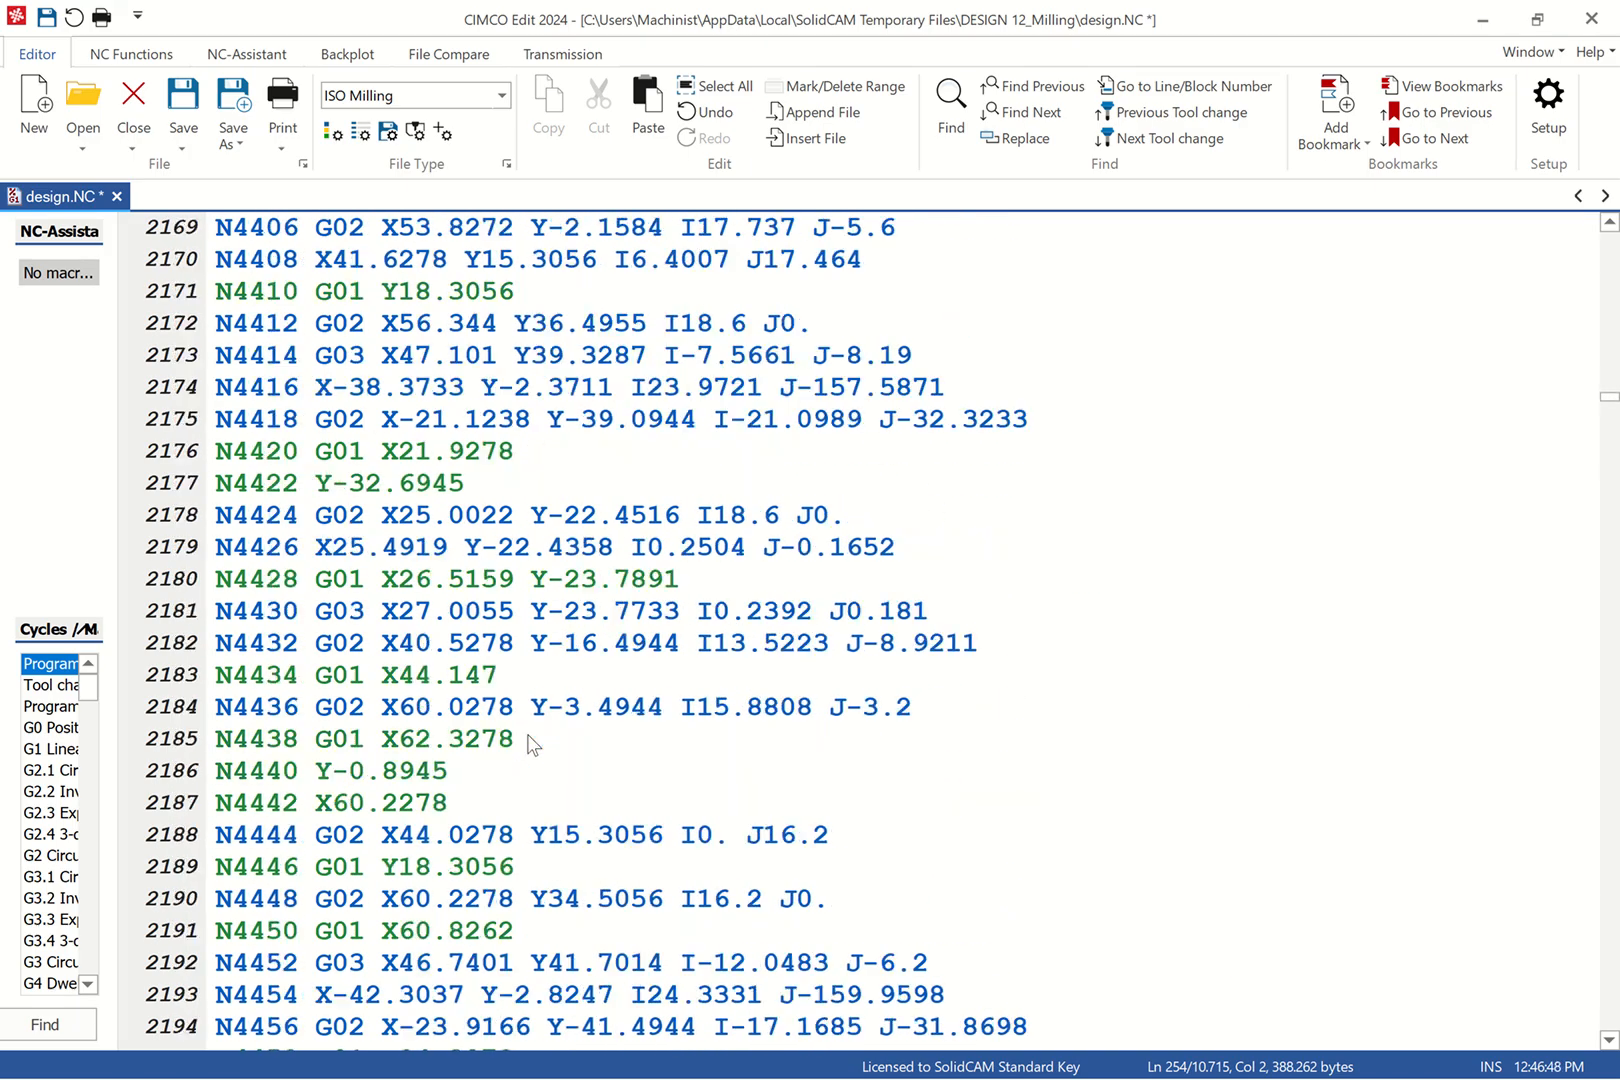
scroll(530, 741, down, 20)
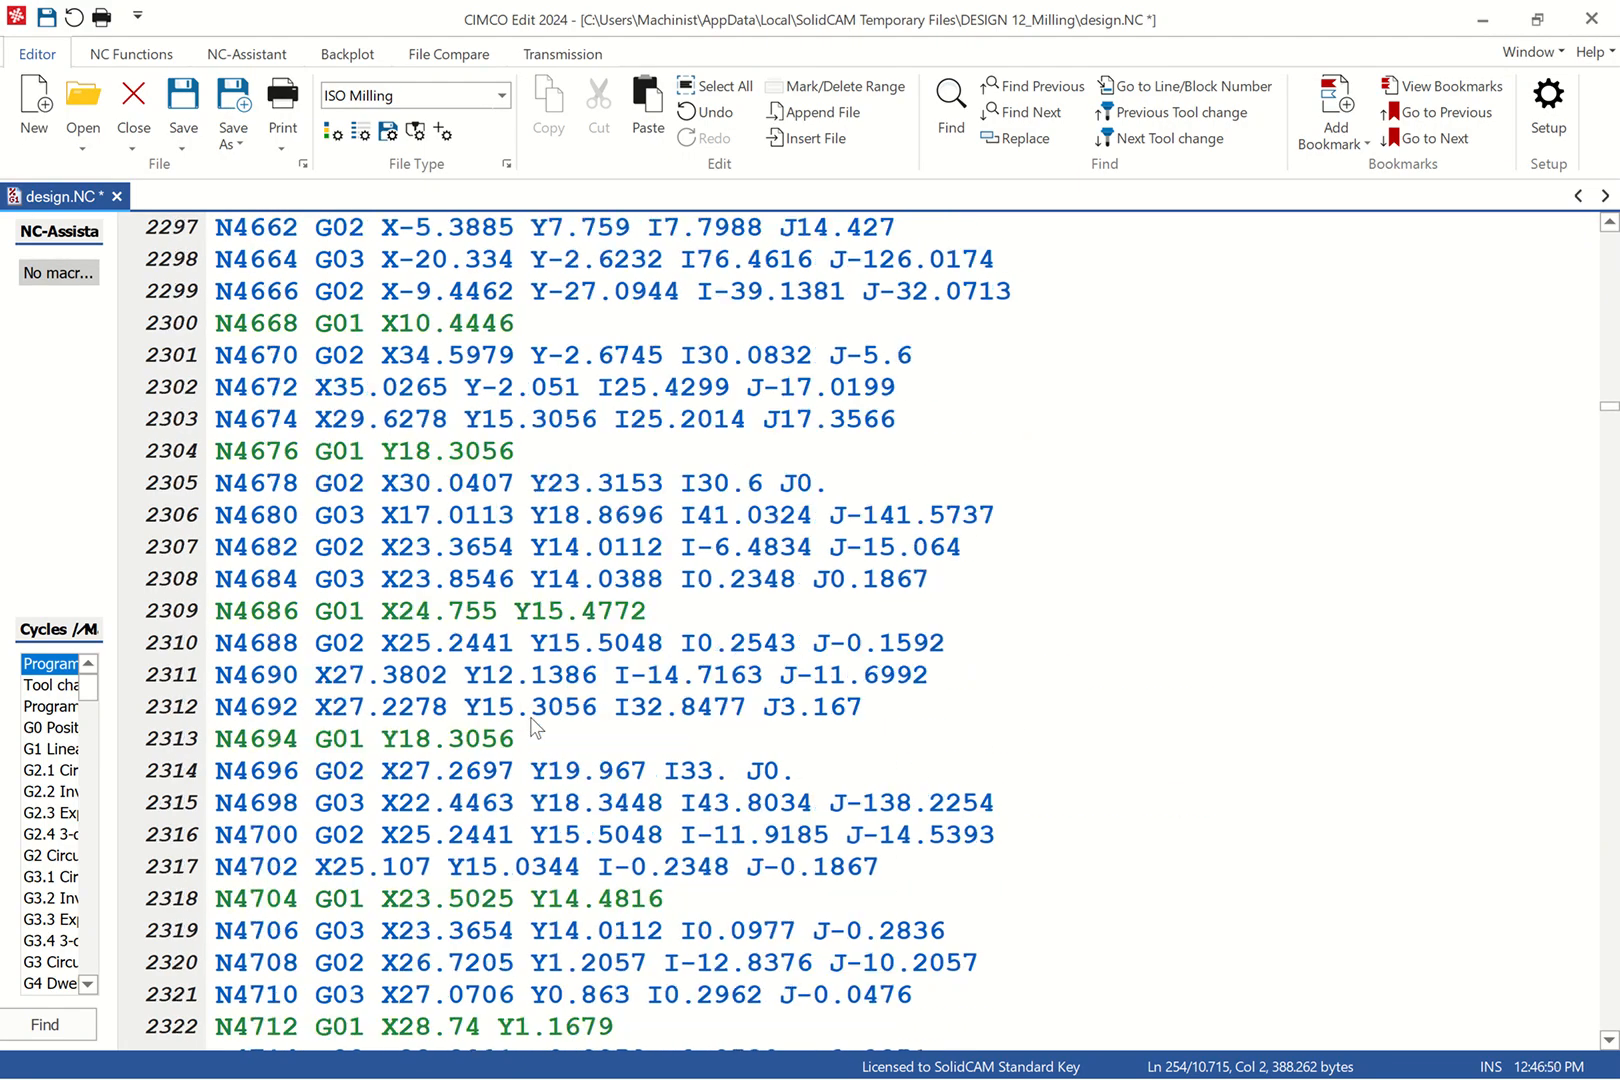
scroll(532, 717, down, 20)
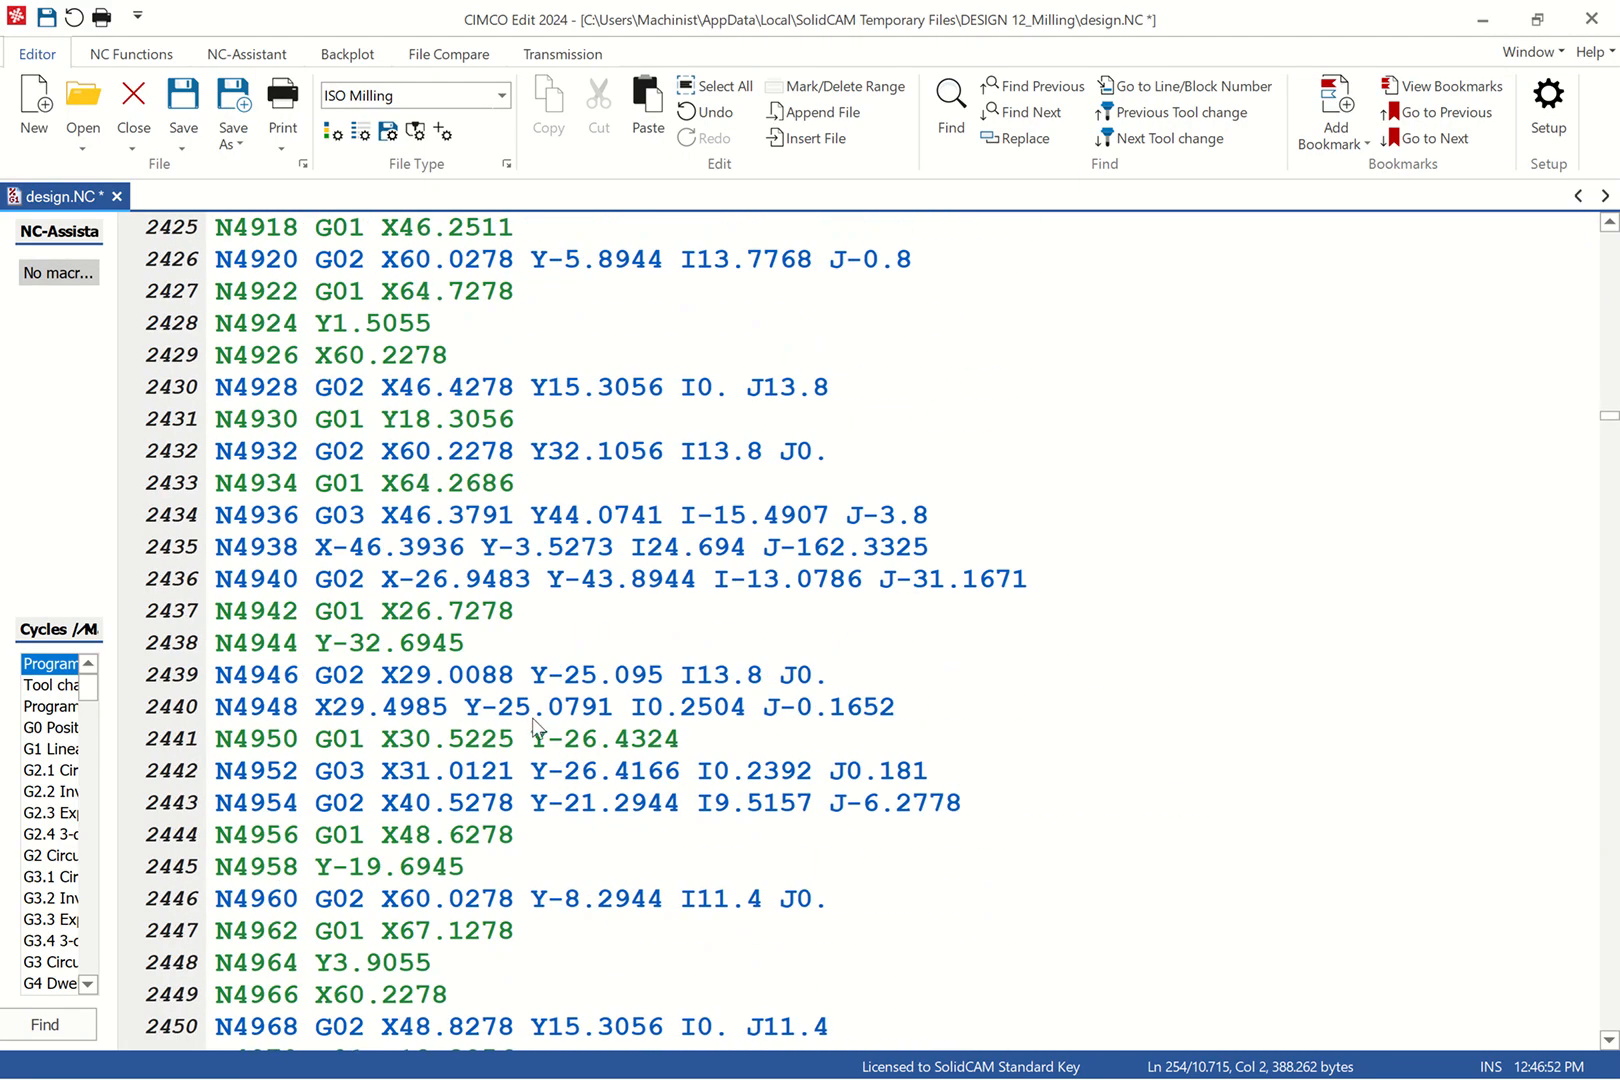
scroll(538, 720, down, 13)
scroll(538, 714, up, 13)
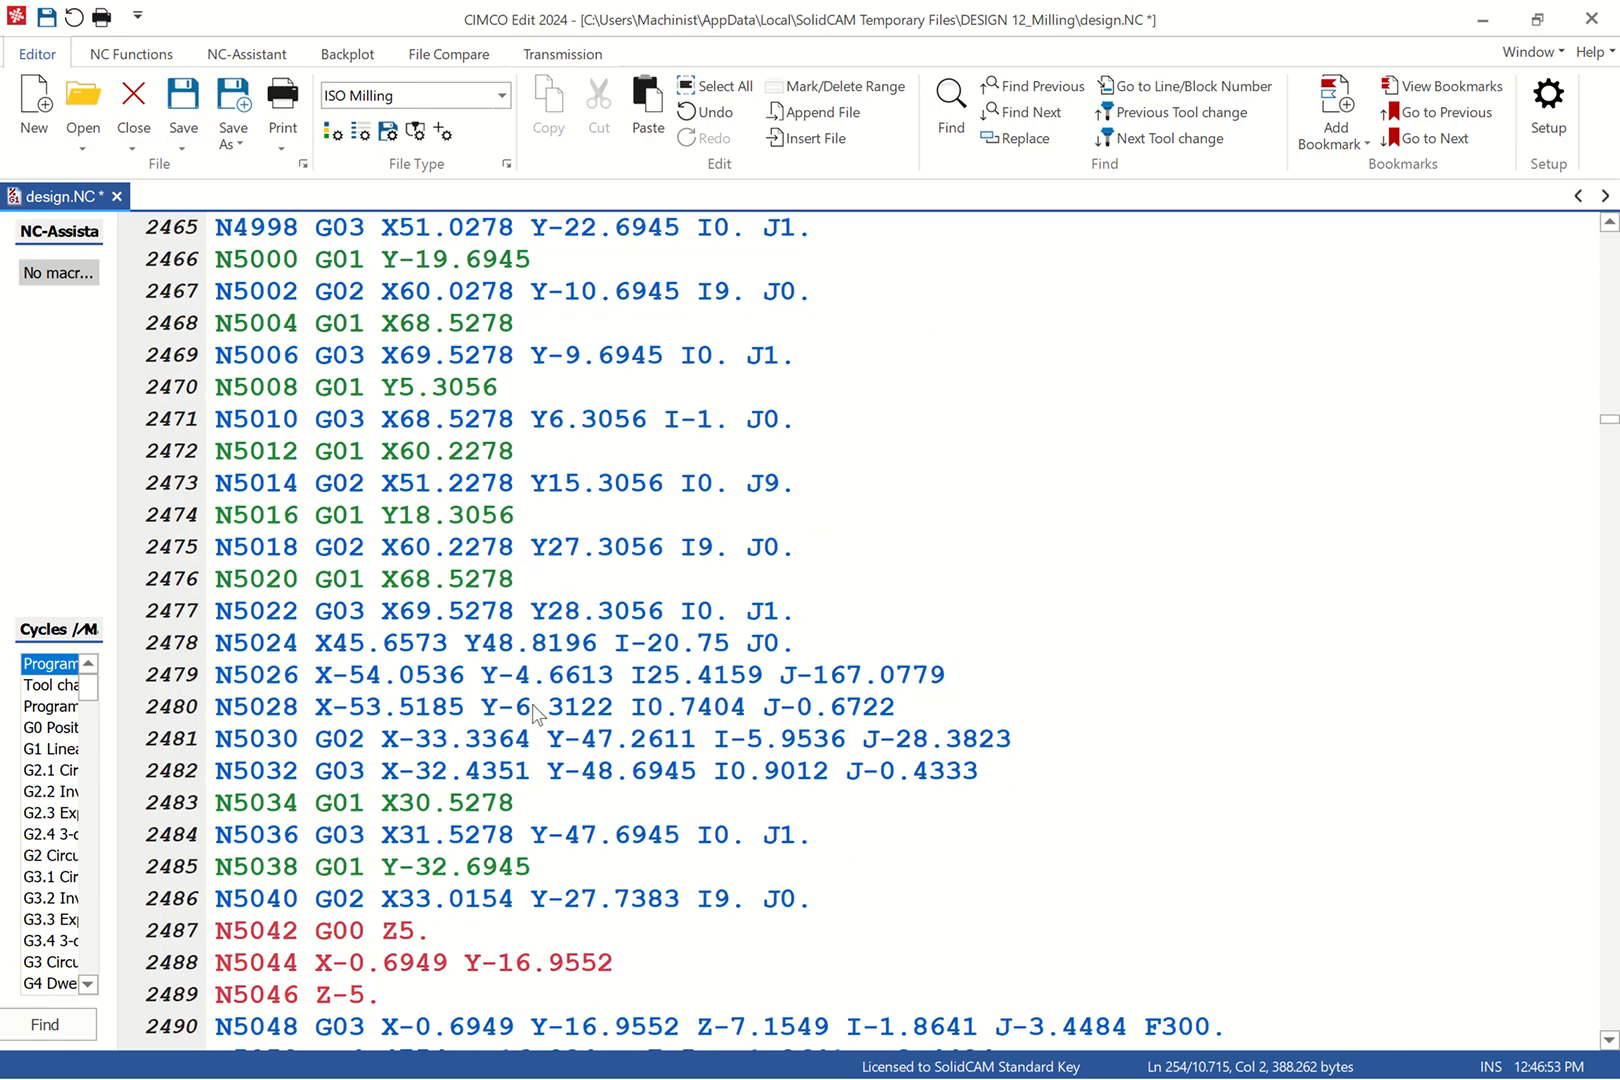
scroll(527, 733, down, 1)
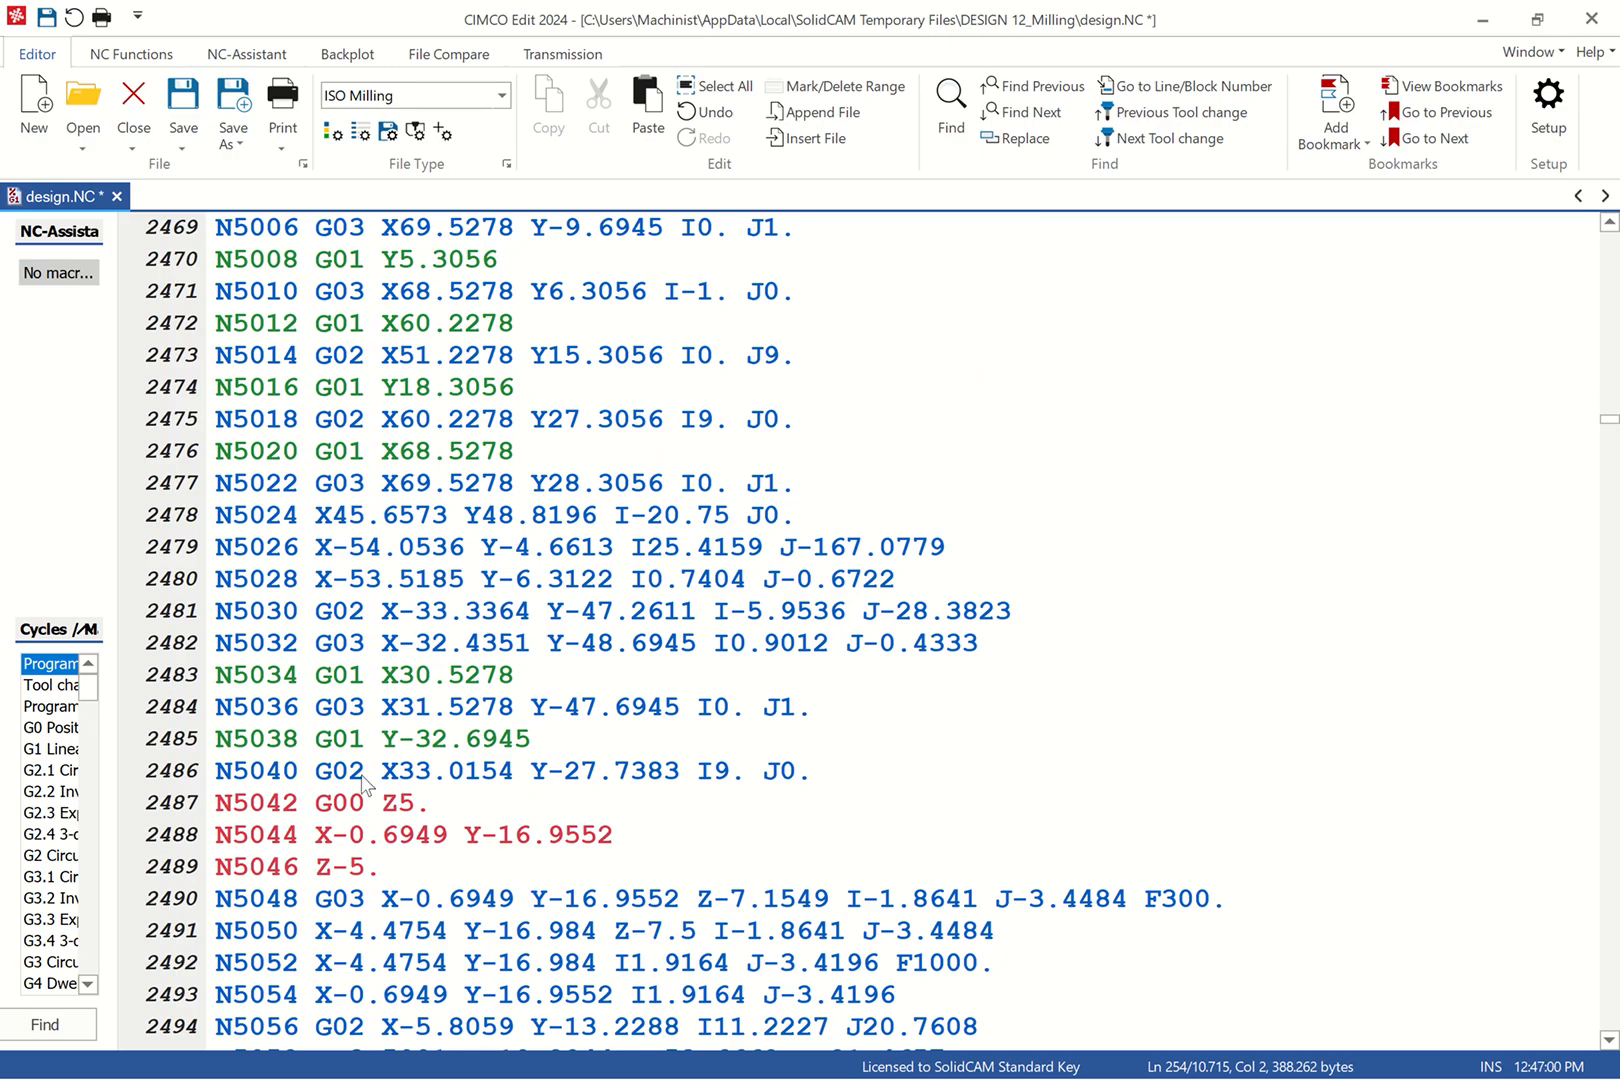
scroll(385, 818, down, 5)
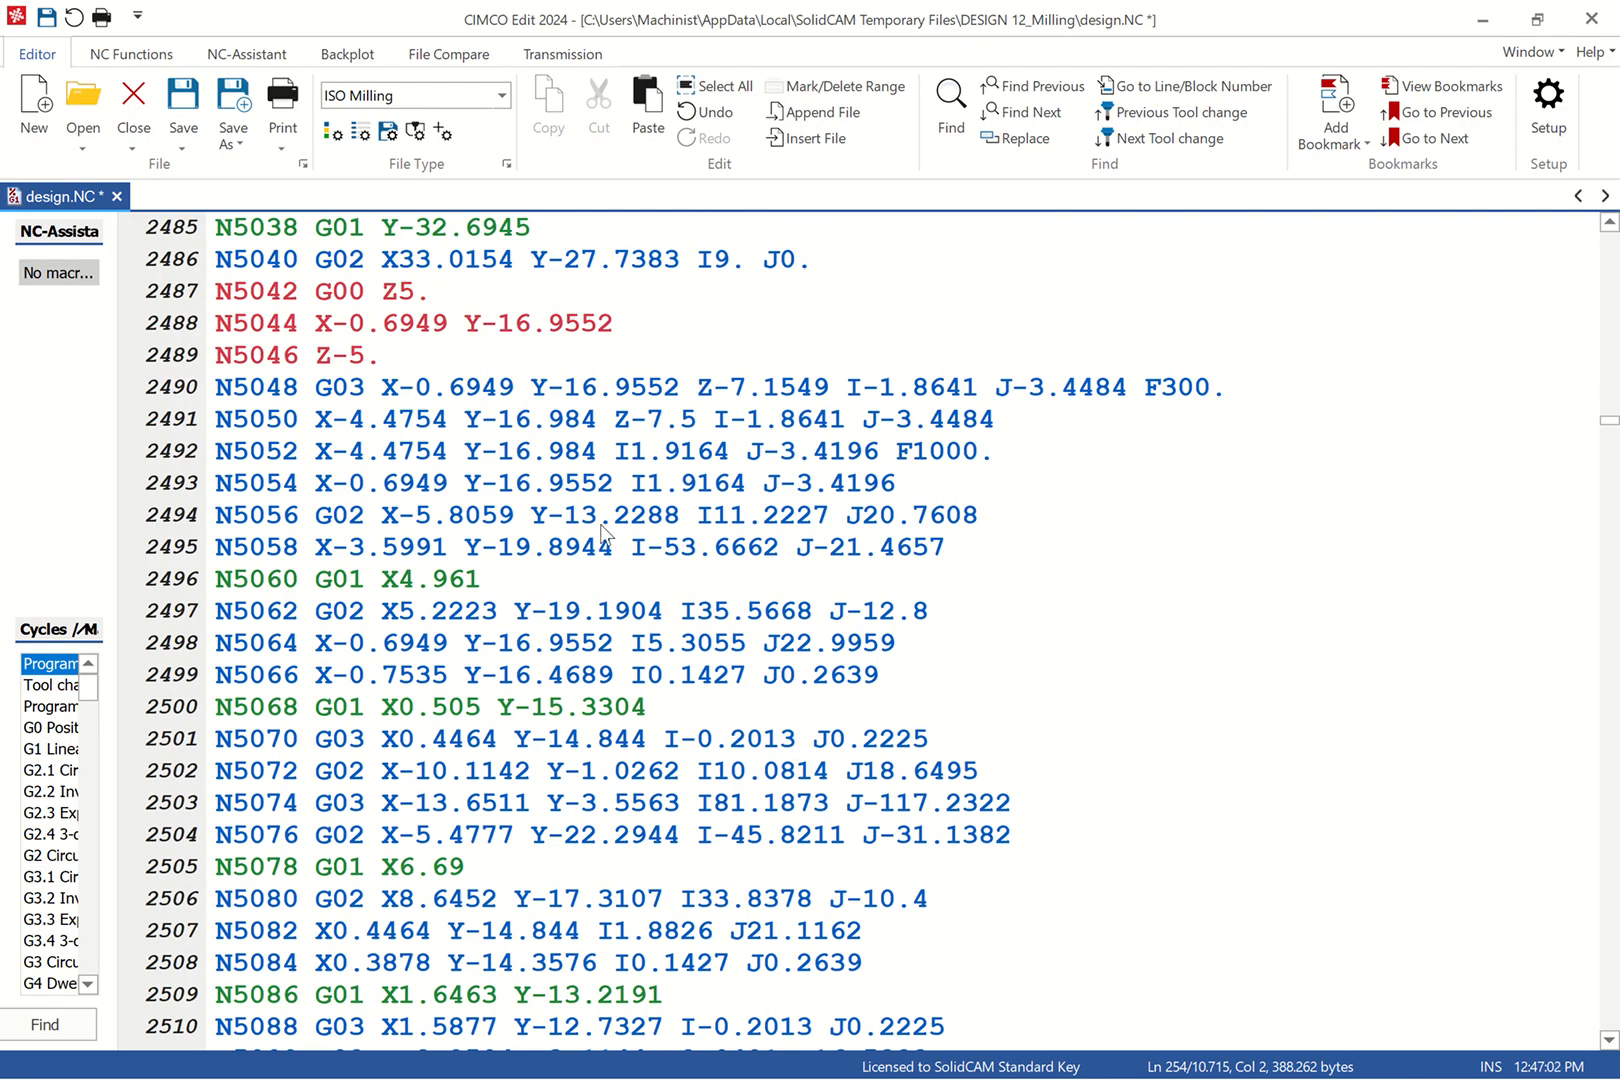
scroll(605, 530, down, 20)
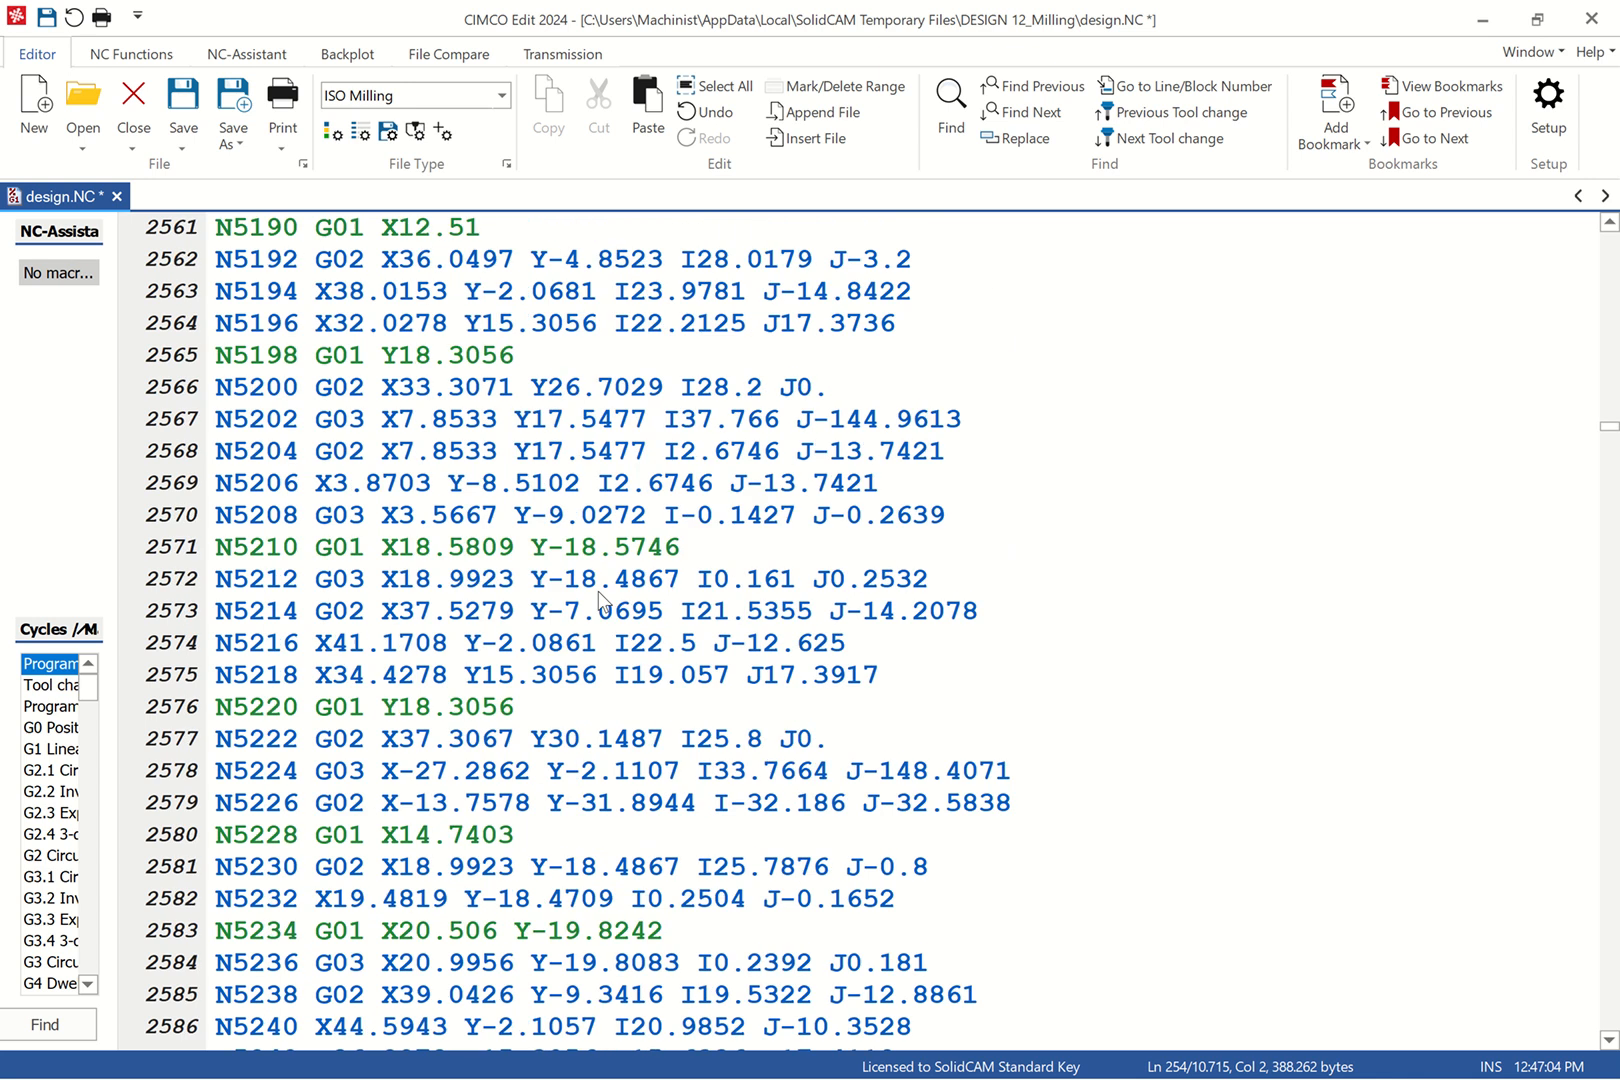
scroll(600, 600, down, 12)
scroll(465, 578, up, 15)
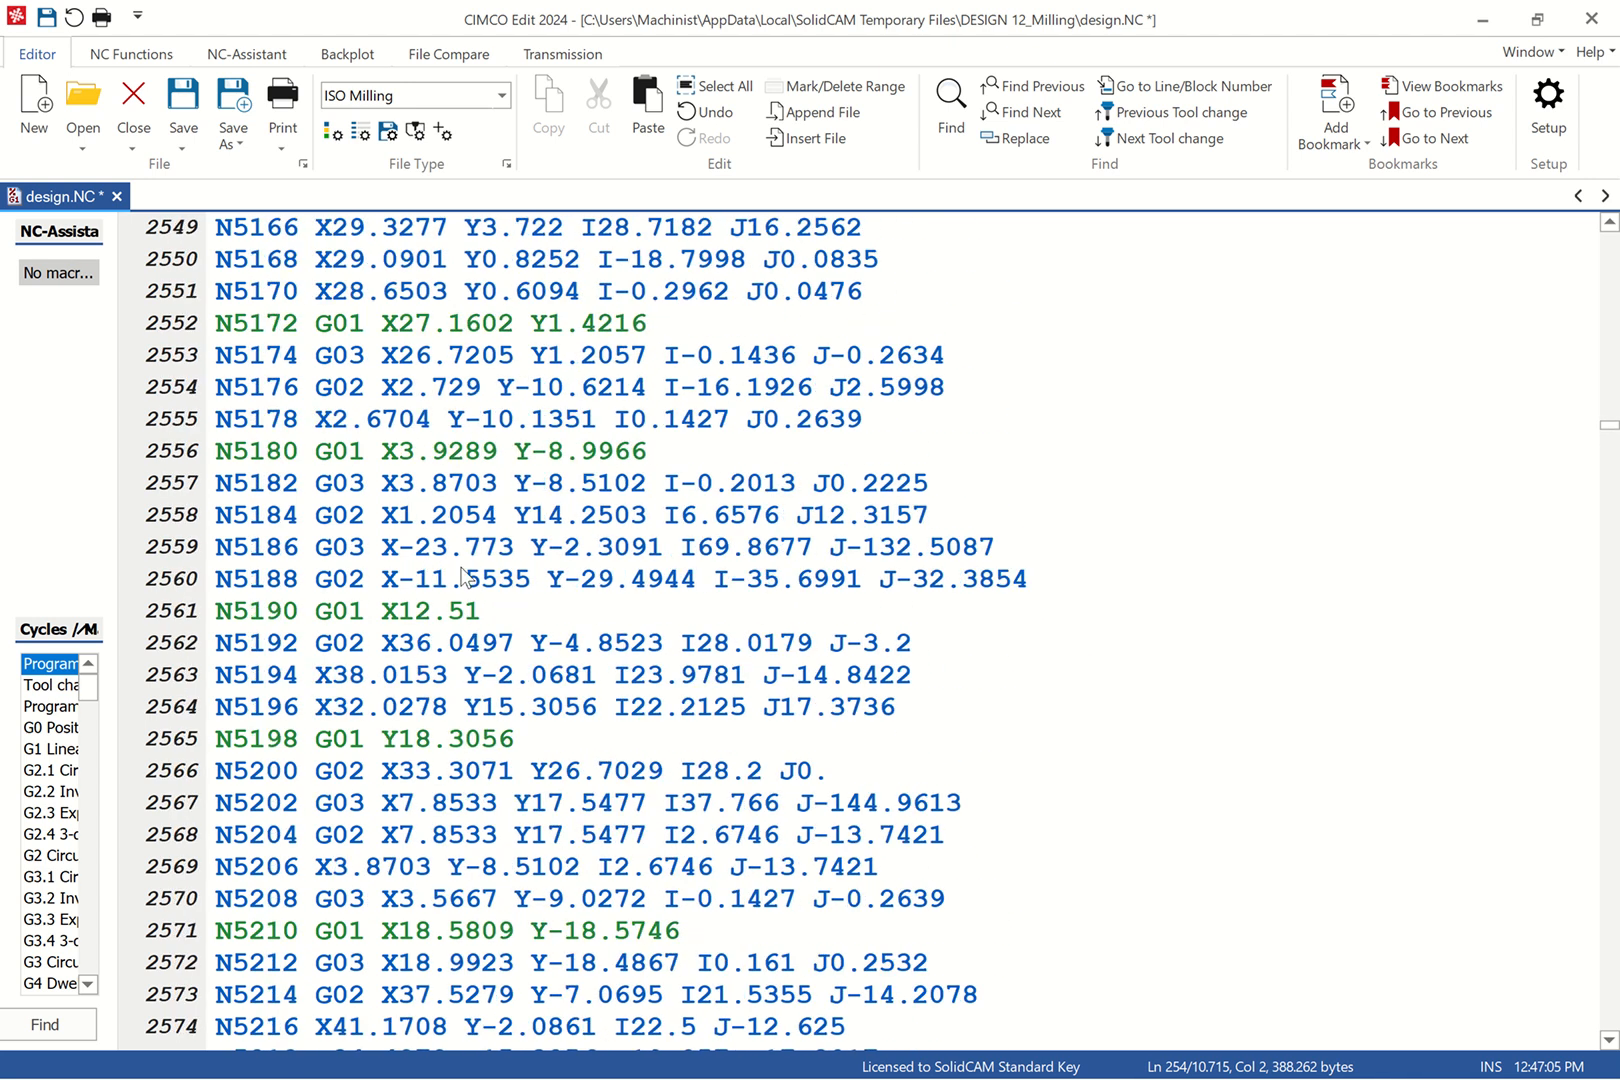
scroll(490, 585, down, 7)
scroll(550, 588, down, 15)
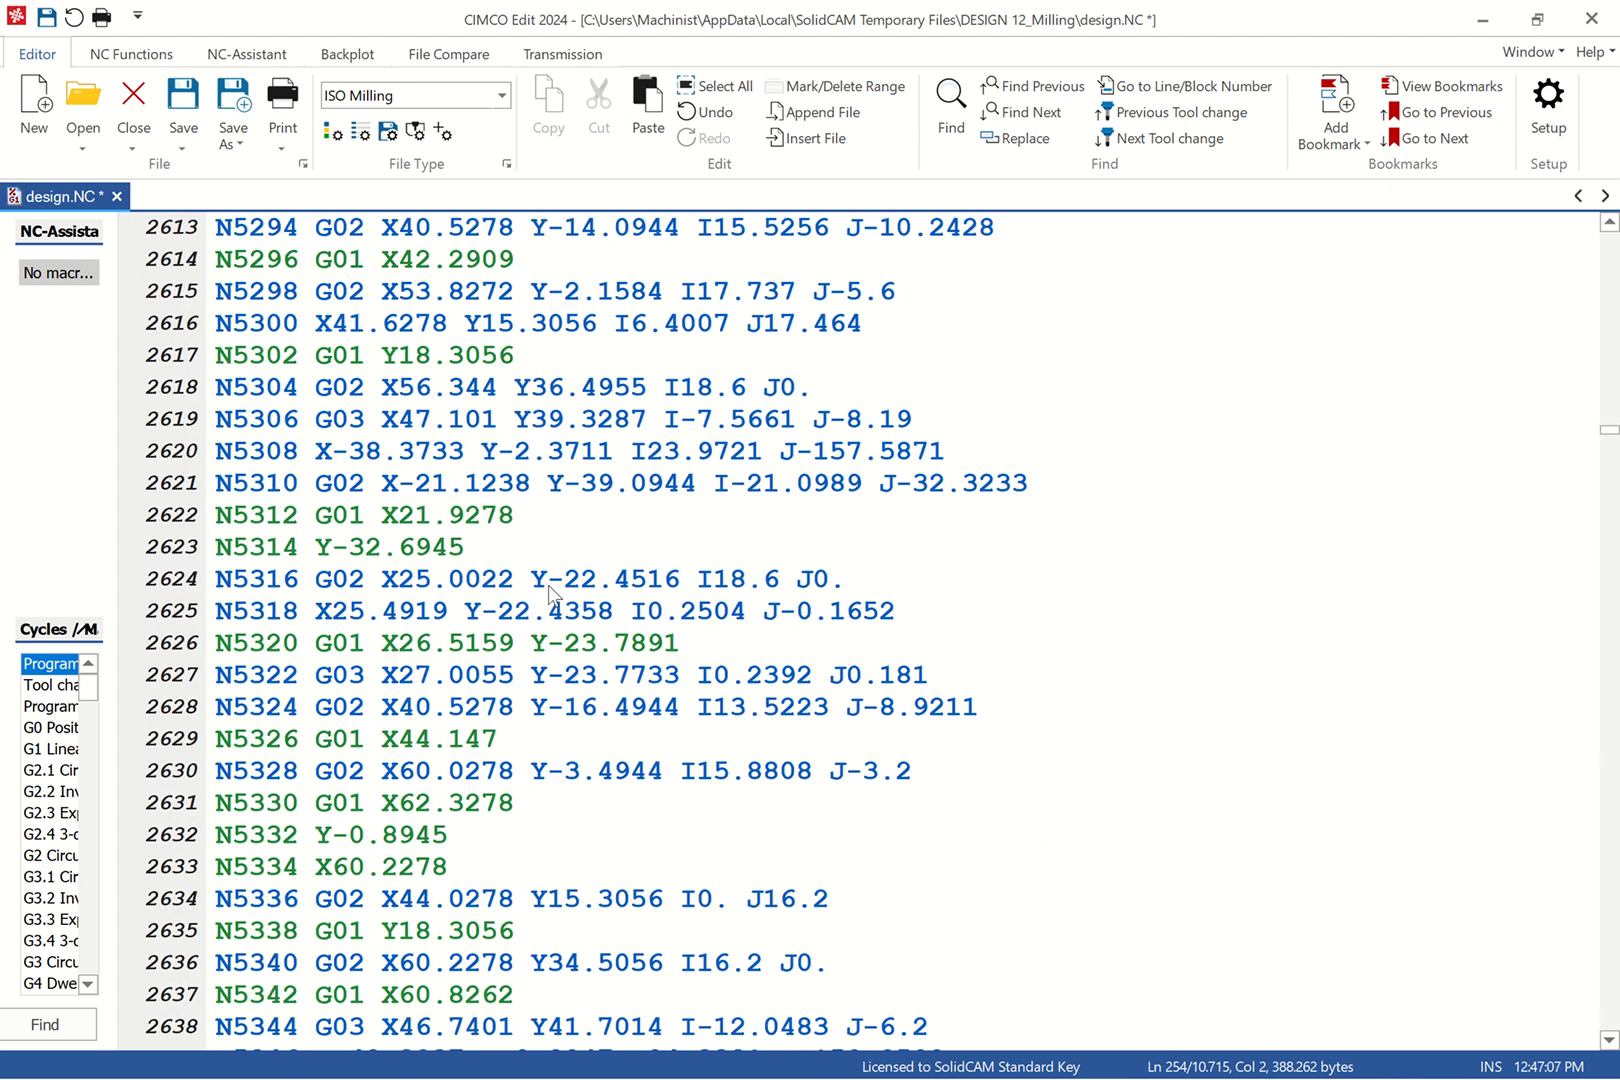
scroll(520, 590, down, 9)
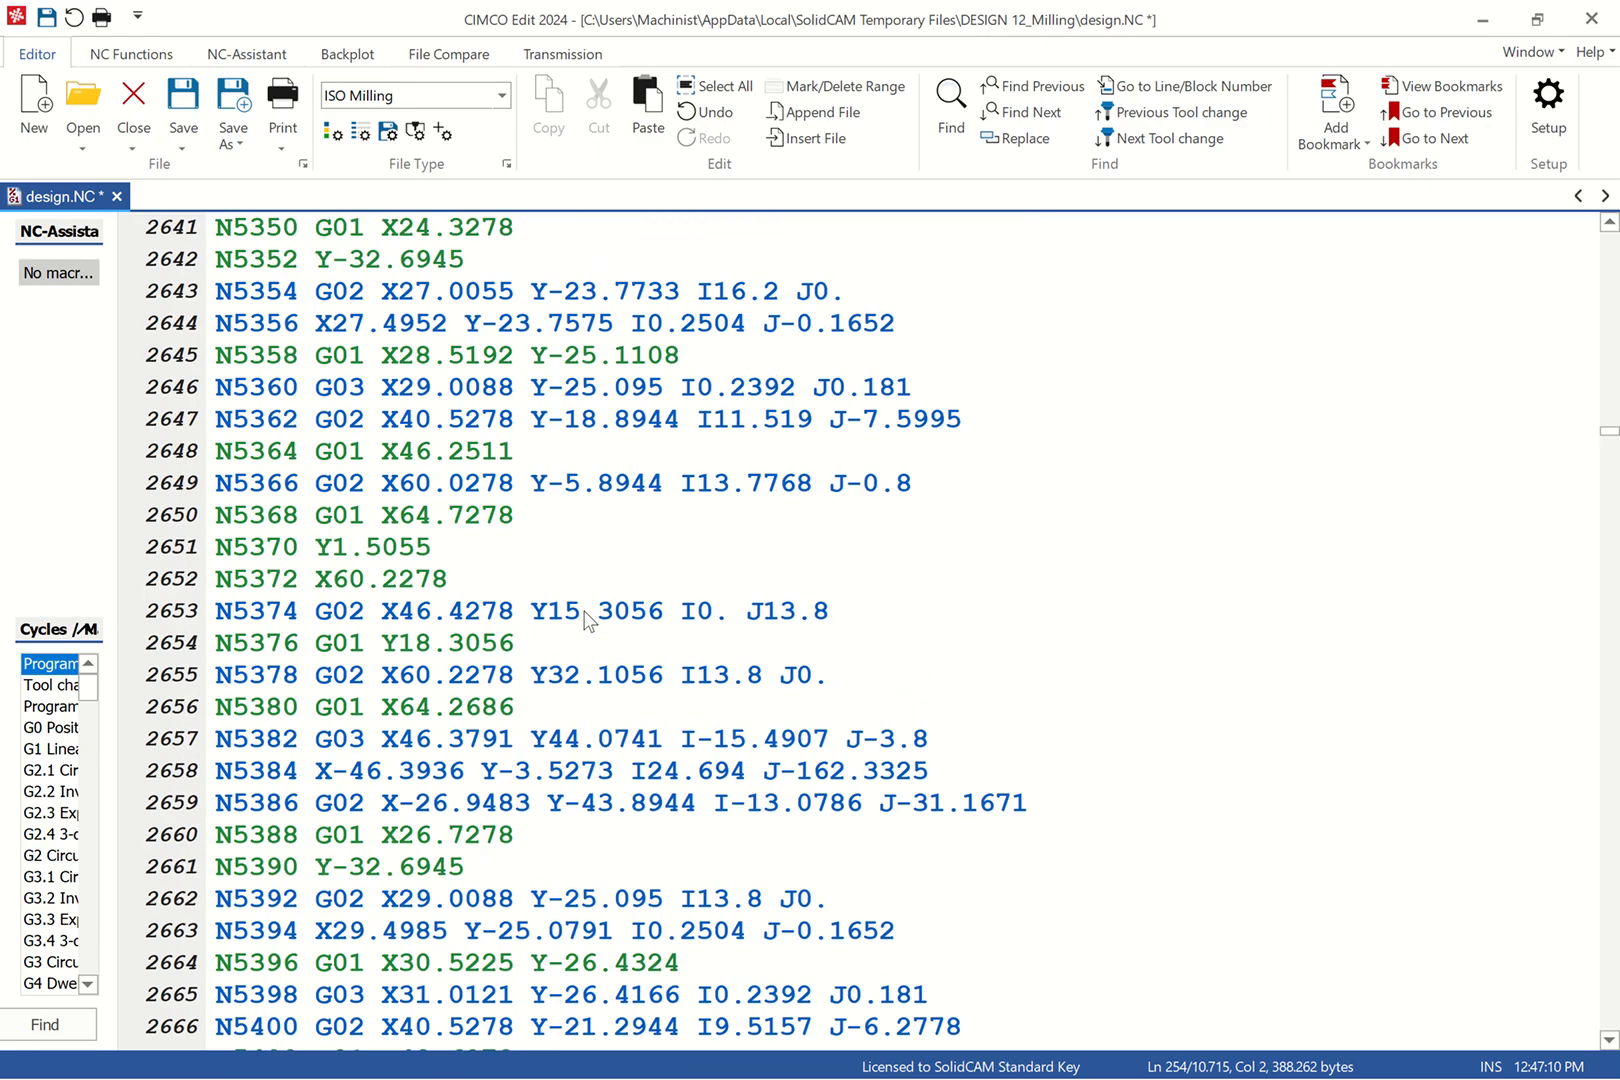
Step: Follow the continuing tool 5 toolpath from block N5350 down to around block N7180
scroll(570, 661, down, 20)
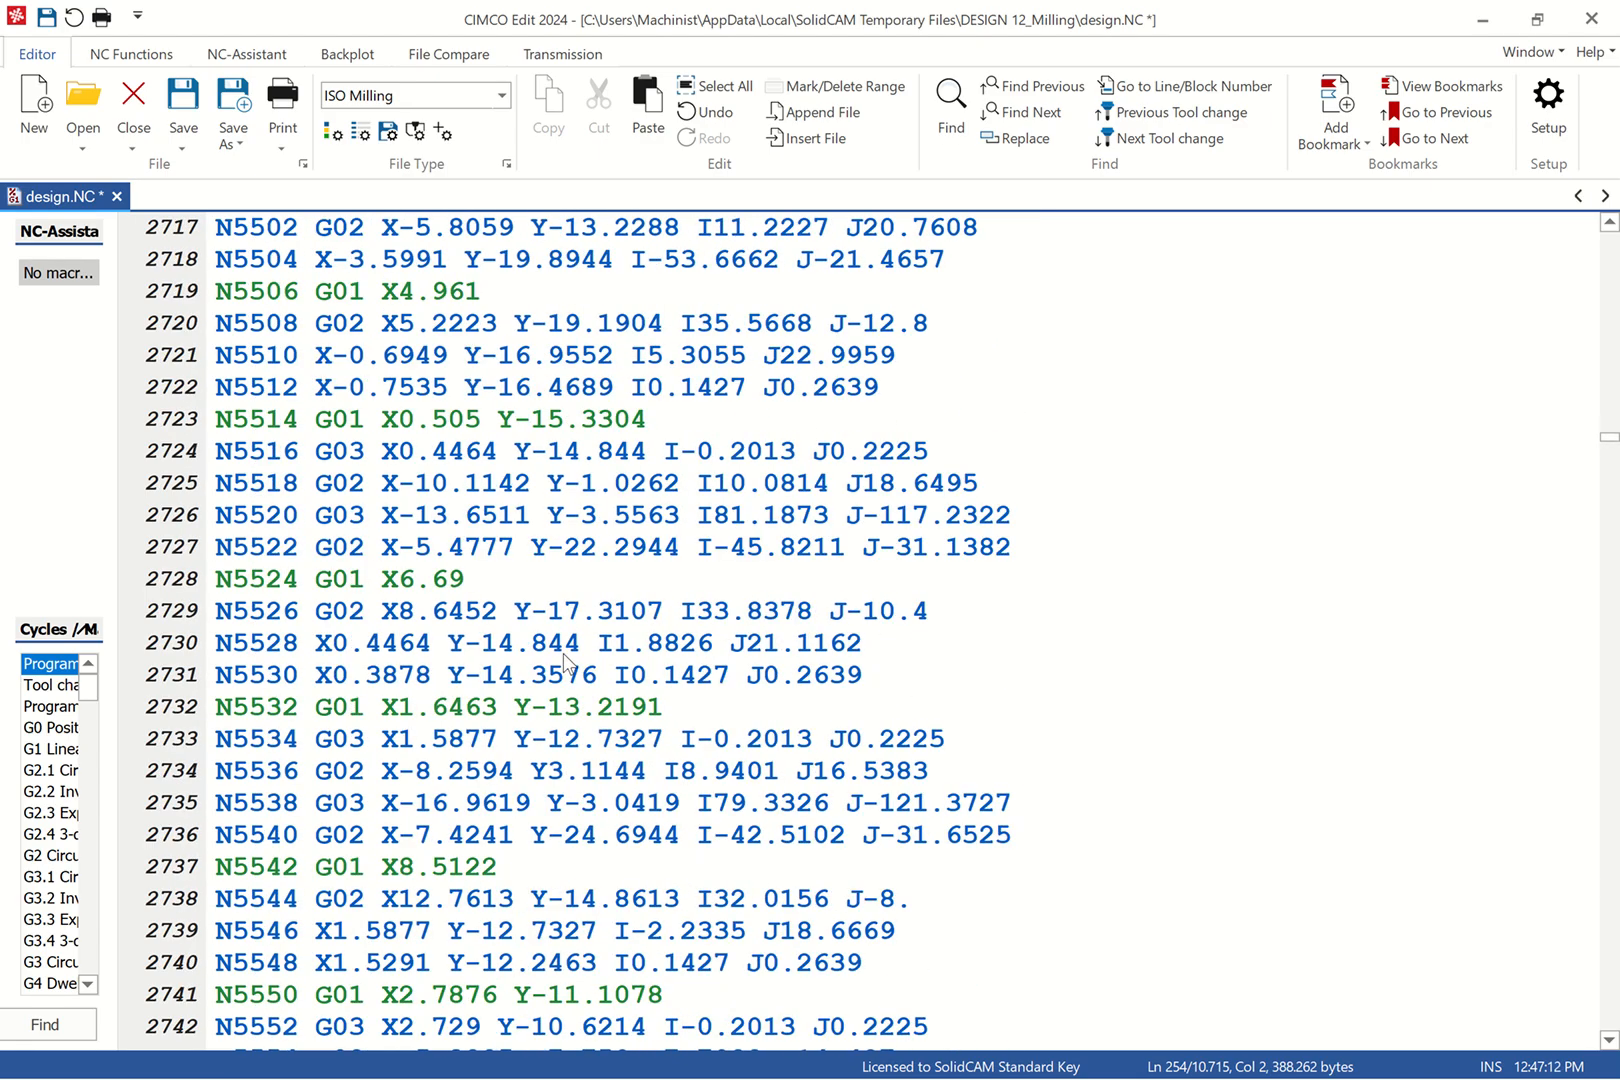
scroll(566, 656, up, 3)
scroll(563, 651, down, 20)
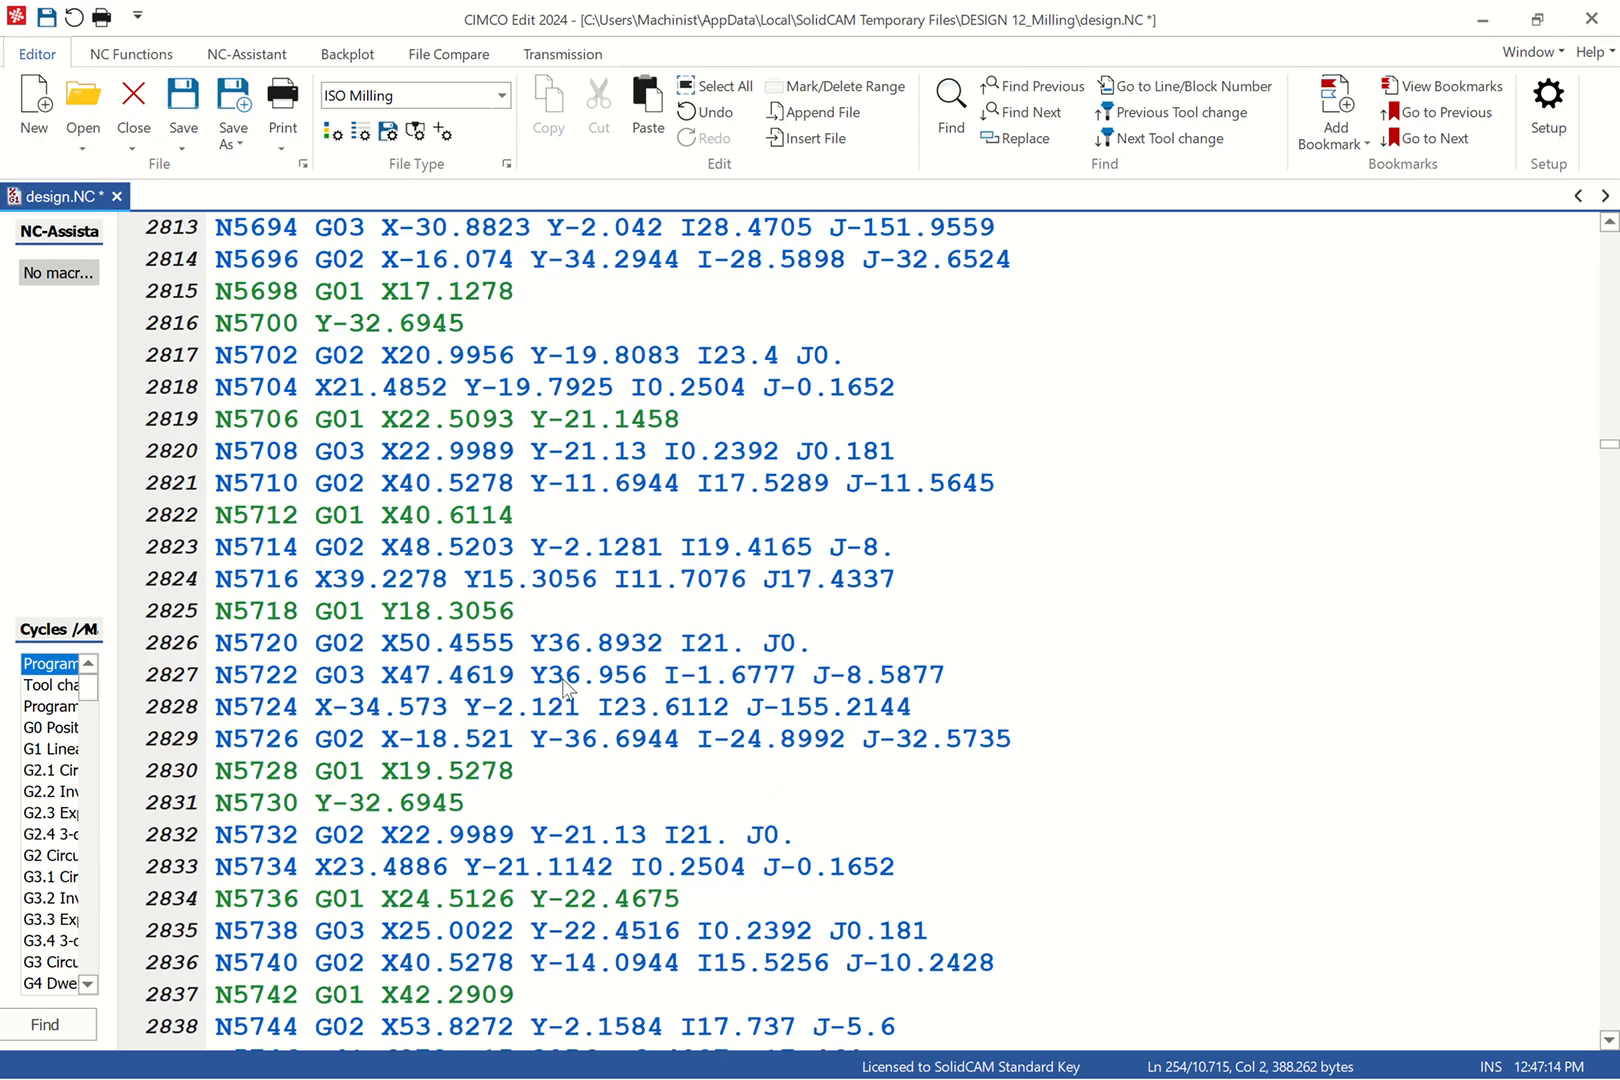
scroll(560, 695, down, 20)
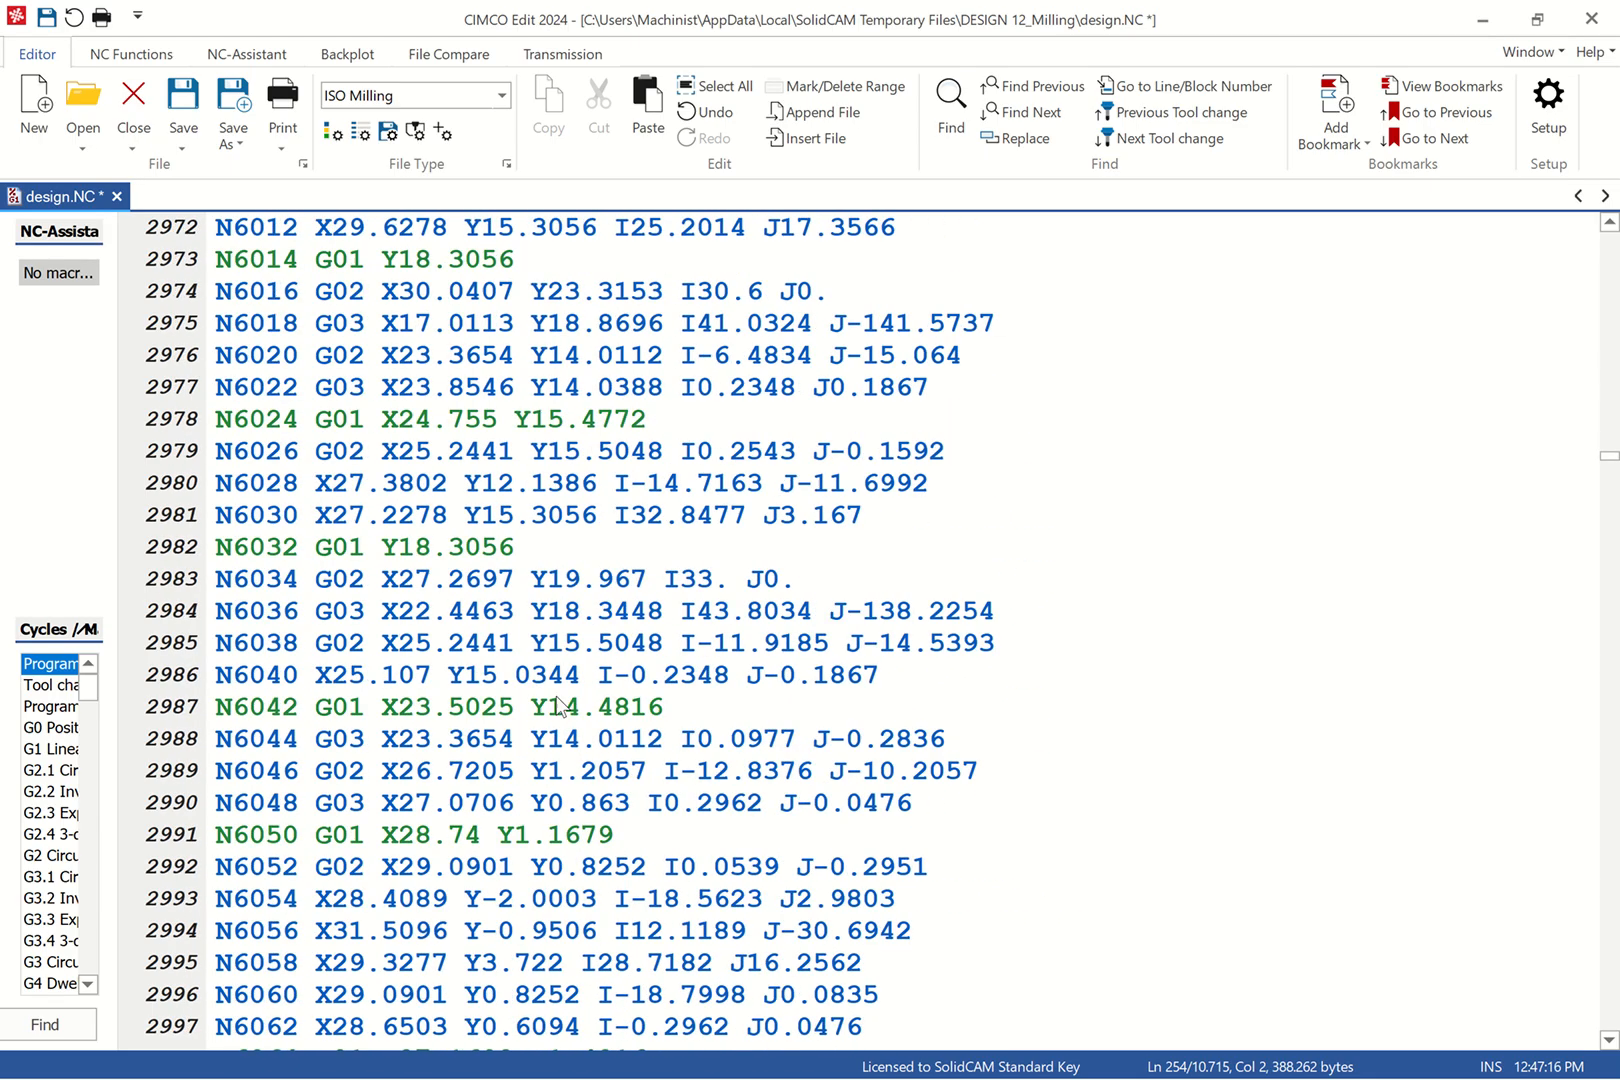
scroll(558, 707, down, 20)
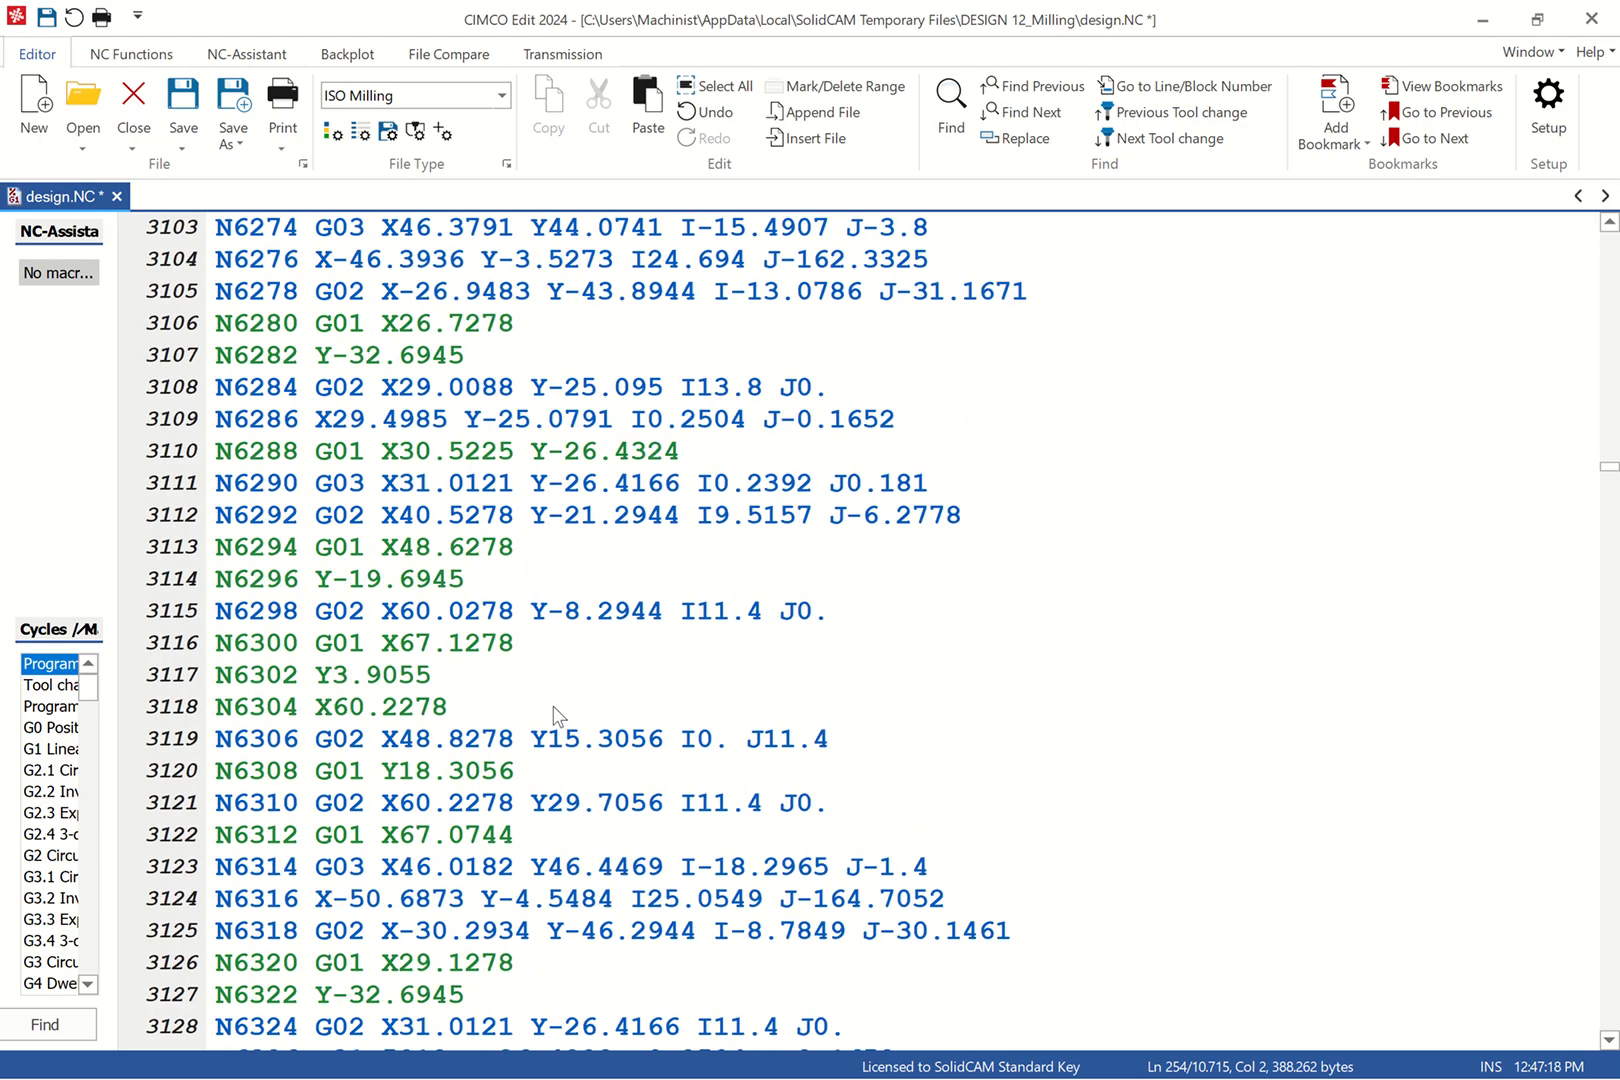
scroll(556, 718, down, 20)
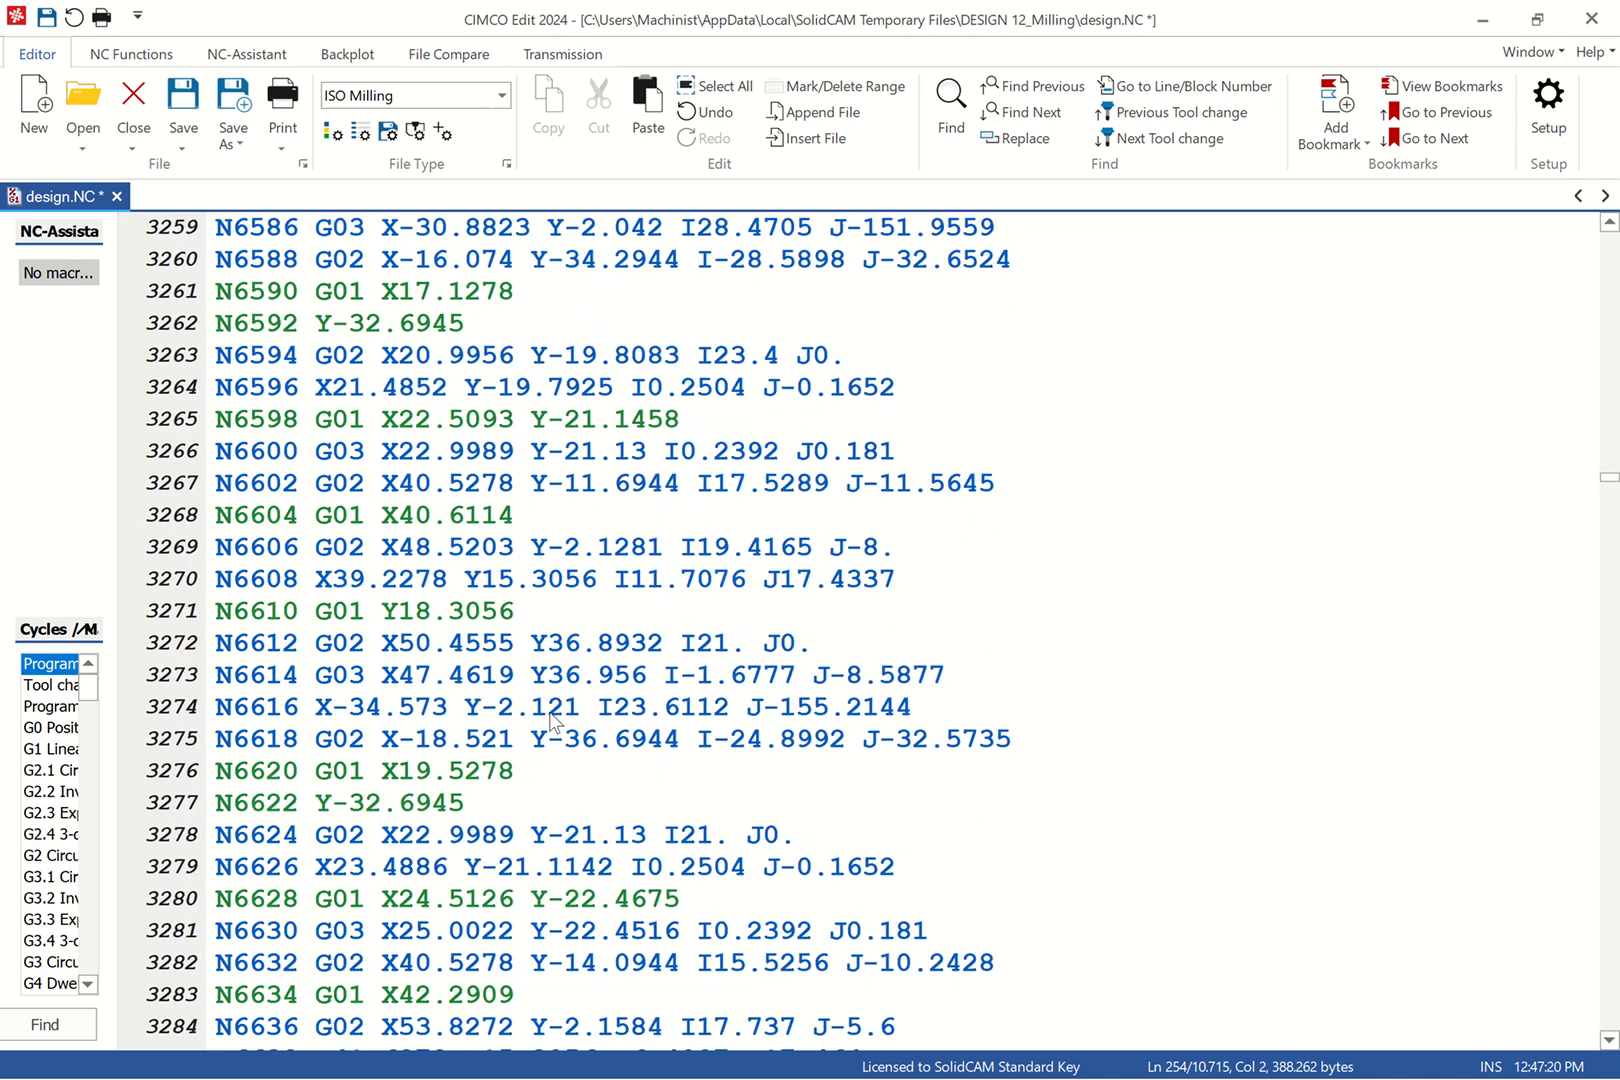
scroll(549, 722, down, 20)
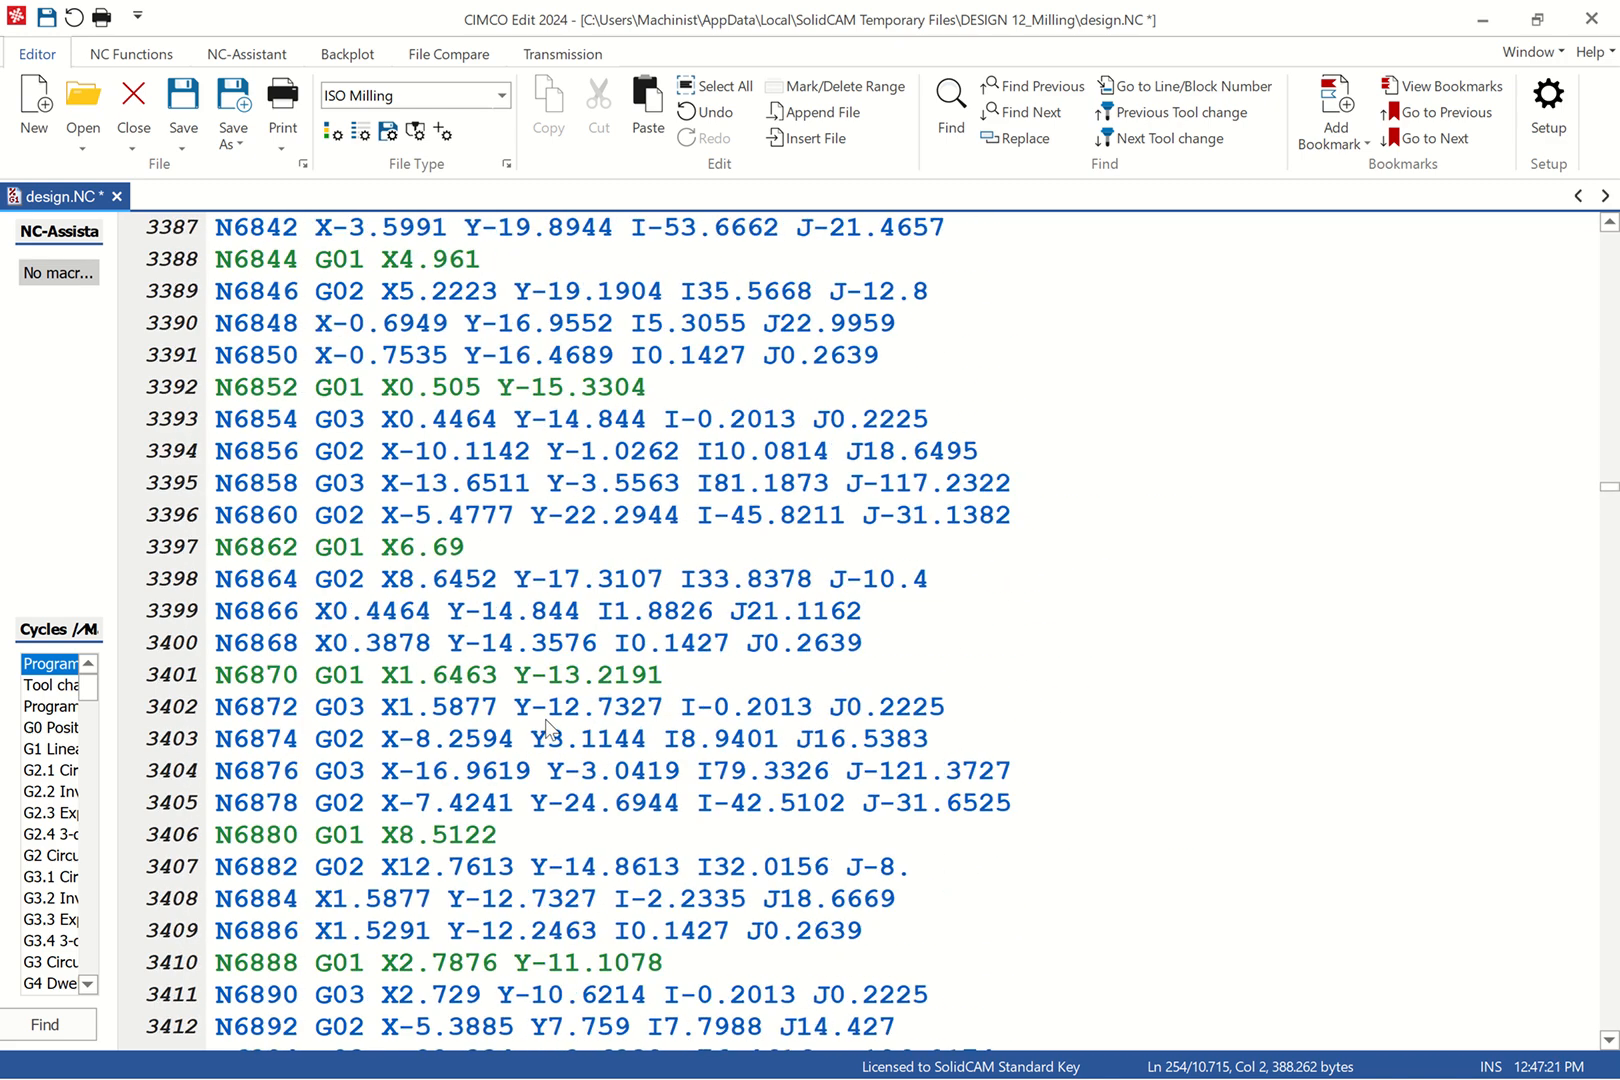
scroll(548, 730, down, 20)
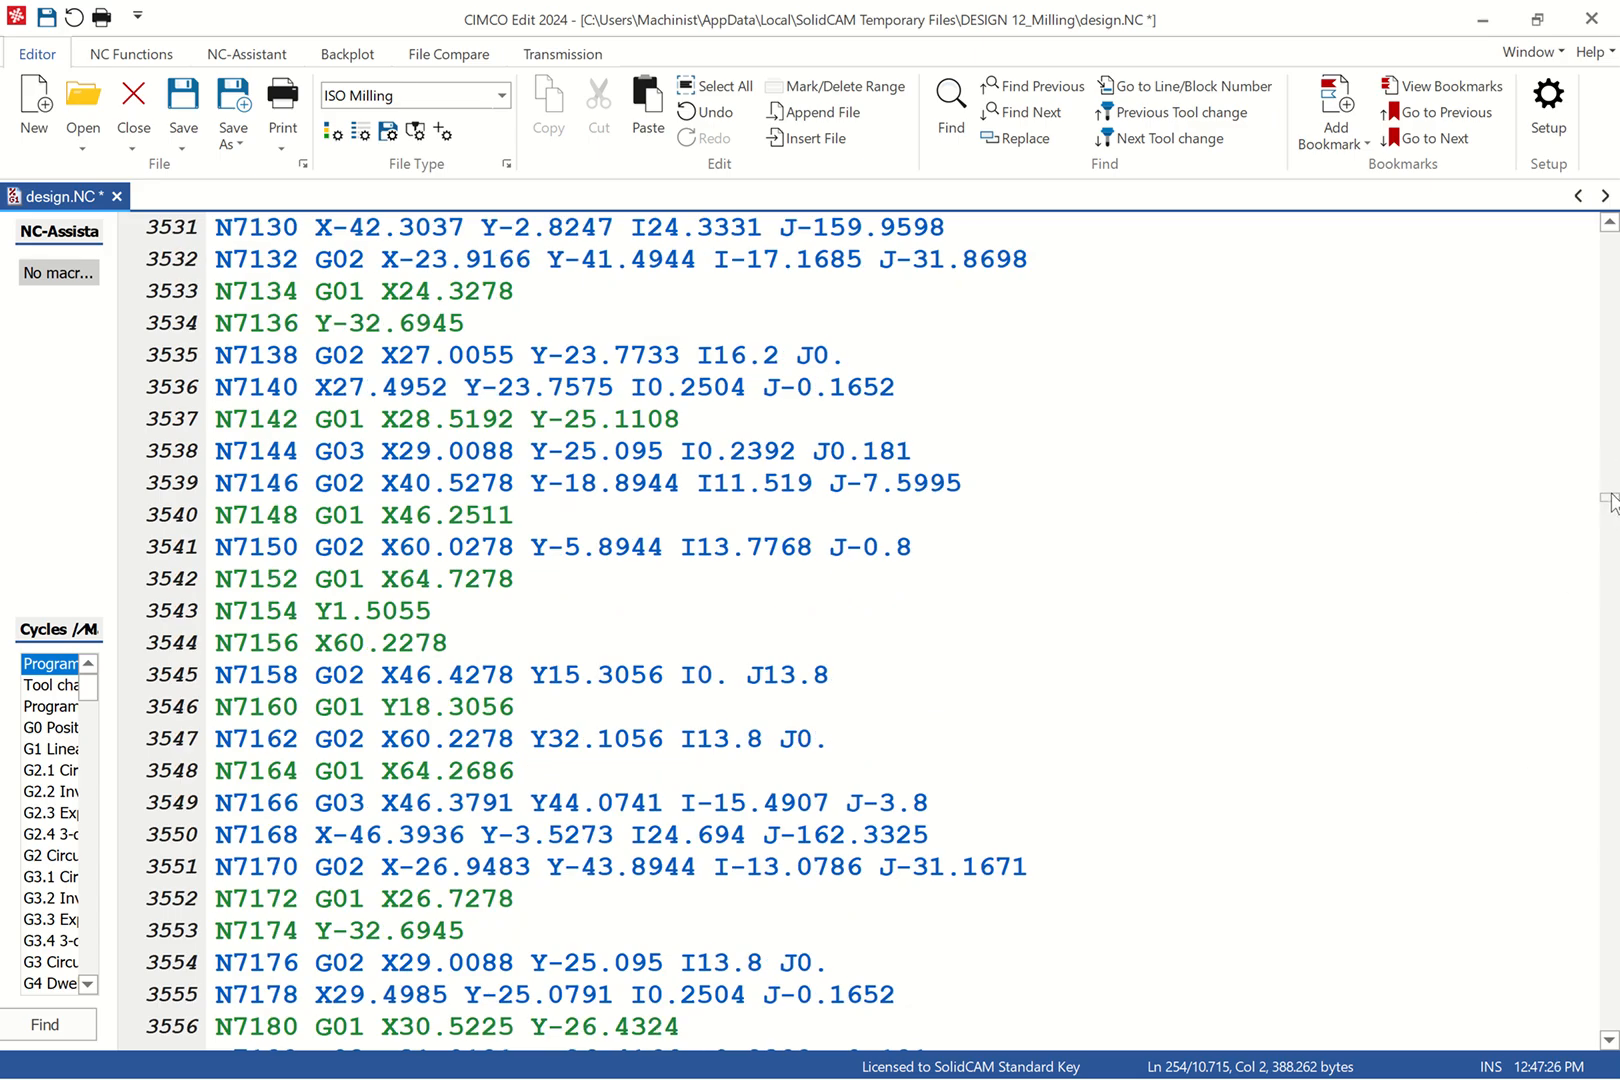
Step: Set the X value of the G28 return move in block N21482 at the program end to 0
drag(1612, 500, 1557, 1050)
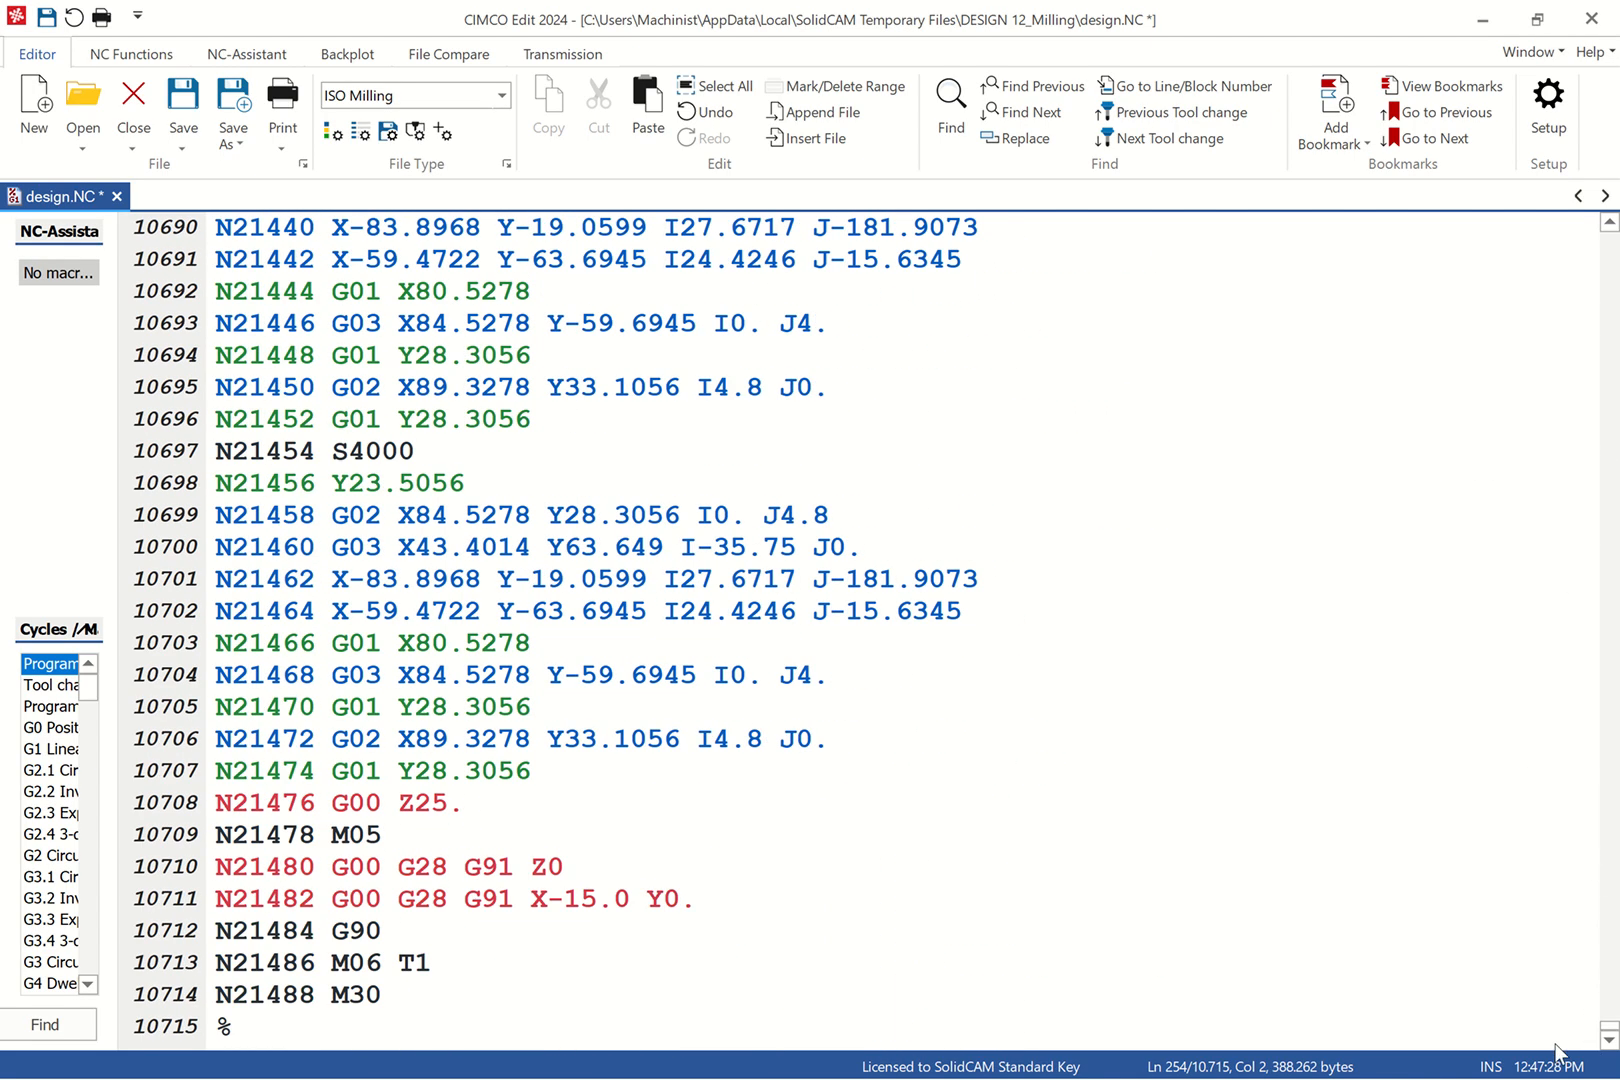
click(565, 905)
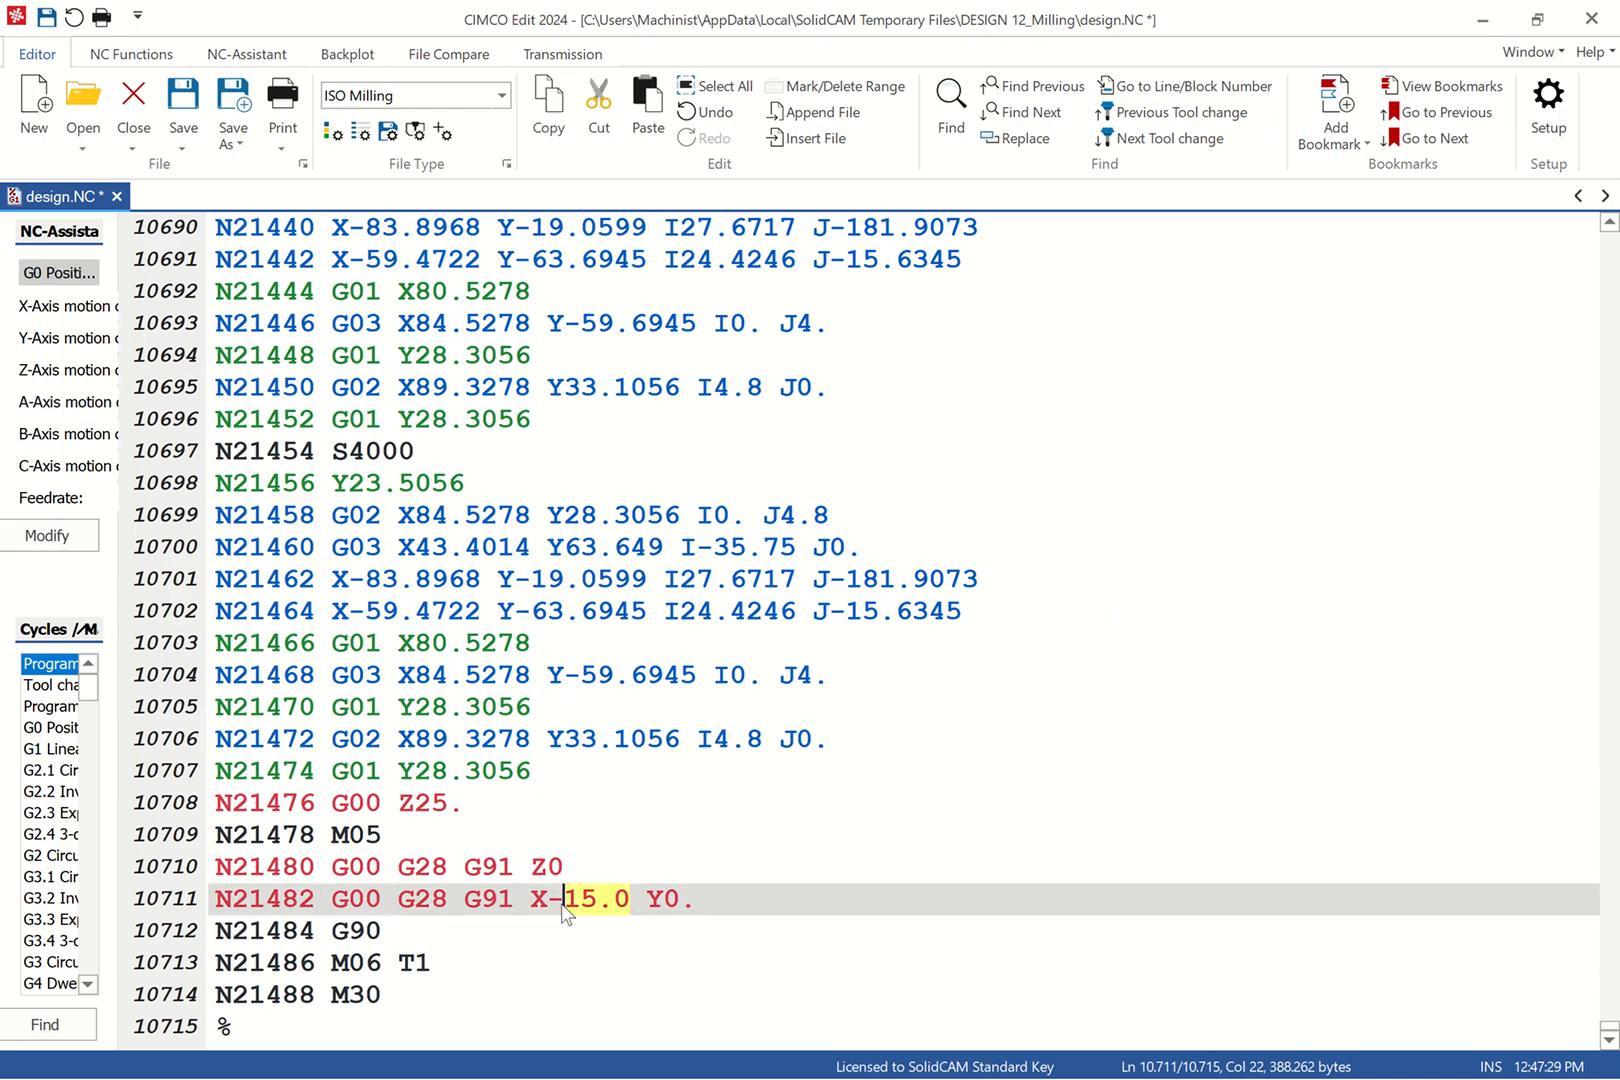
click(549, 903)
text(0)
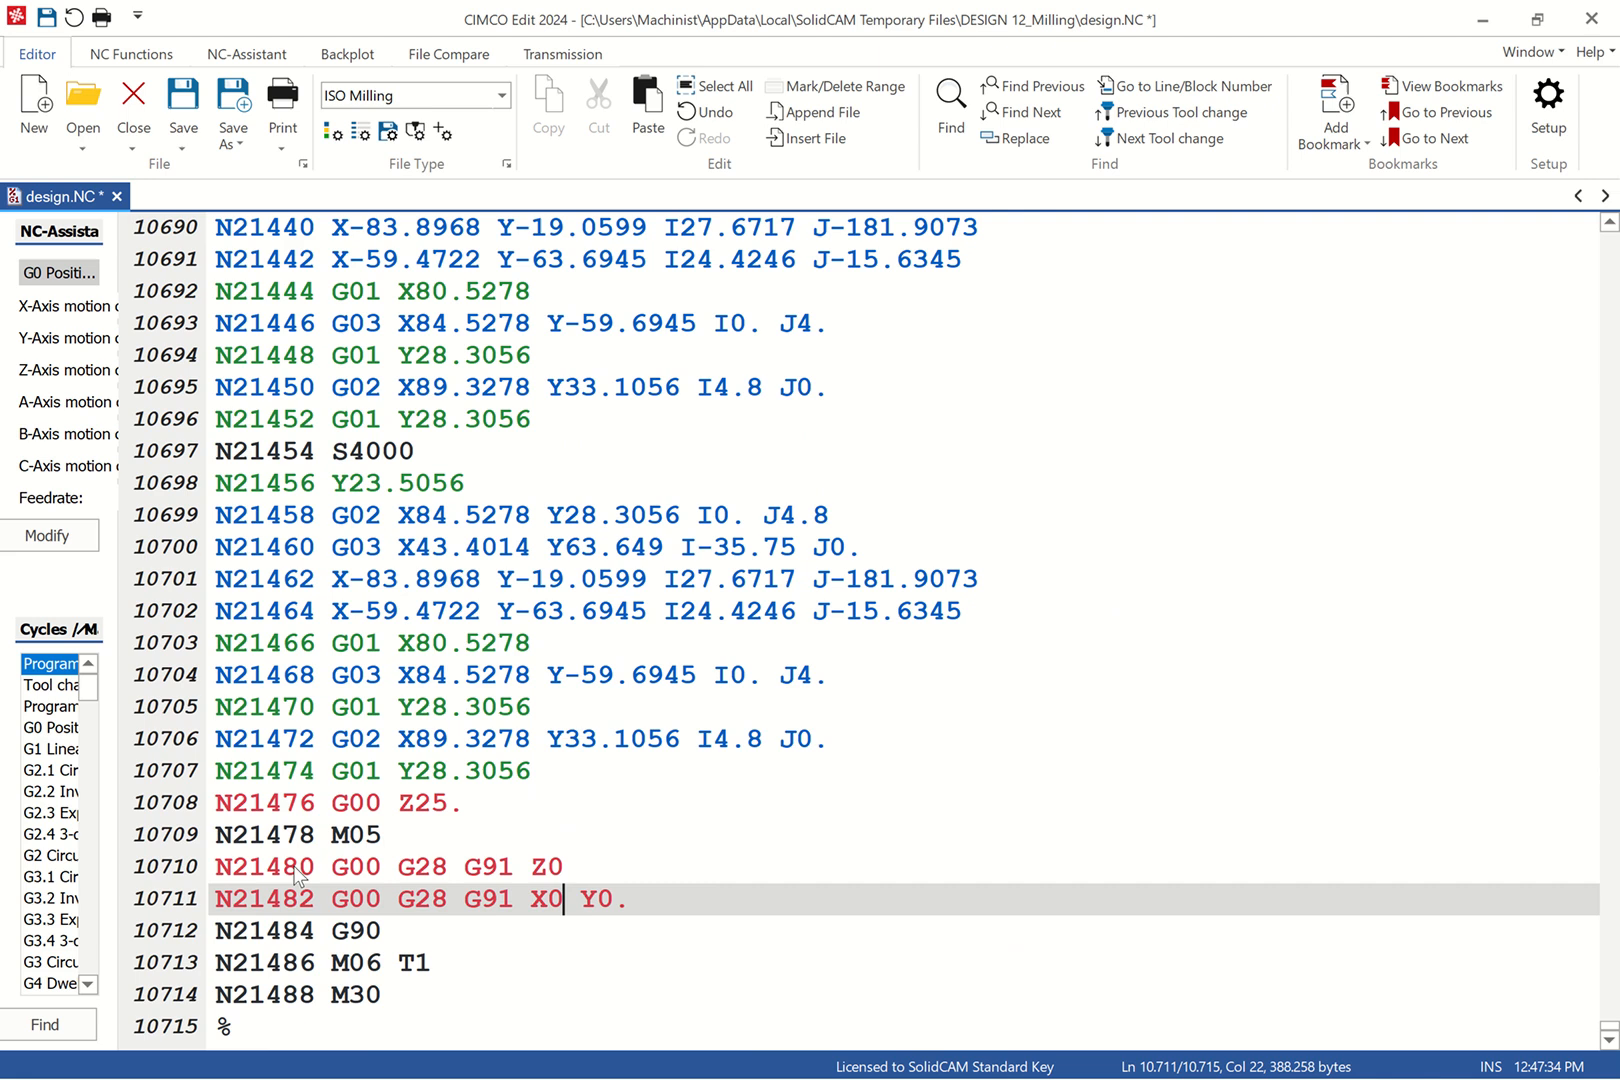
Step: Insert a new block containing G09 after the final M05 in block N21478
click(421, 837)
key(Return)
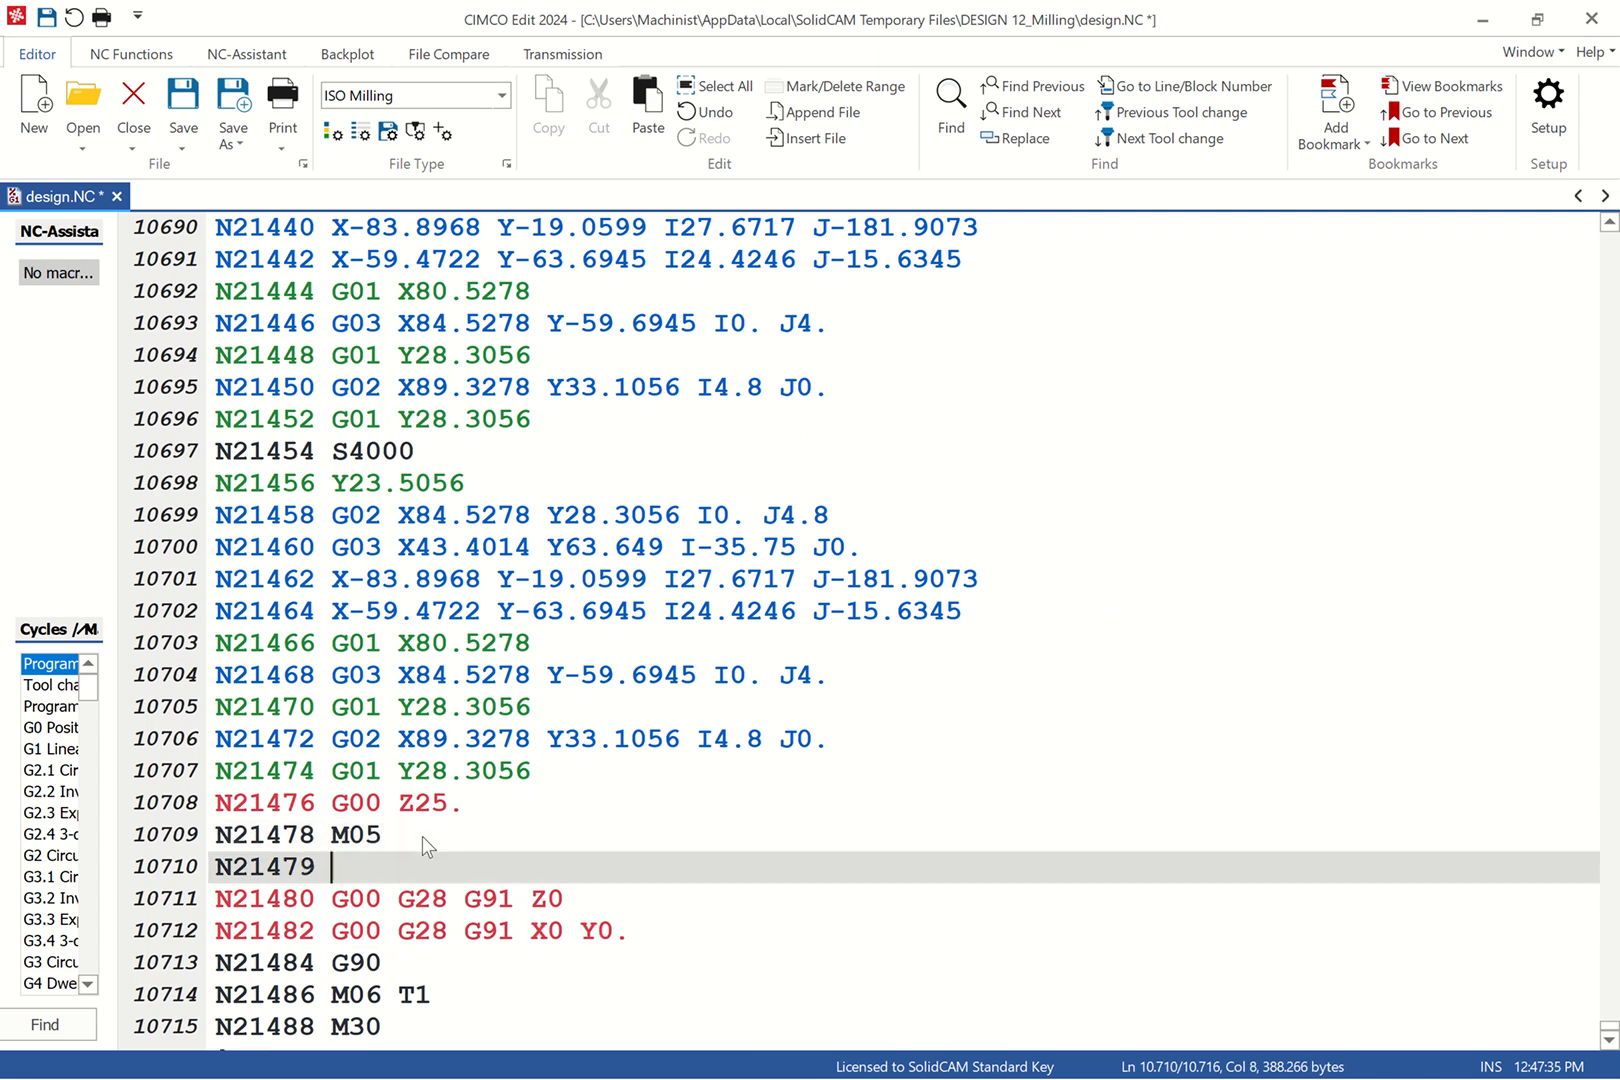
text(G09)
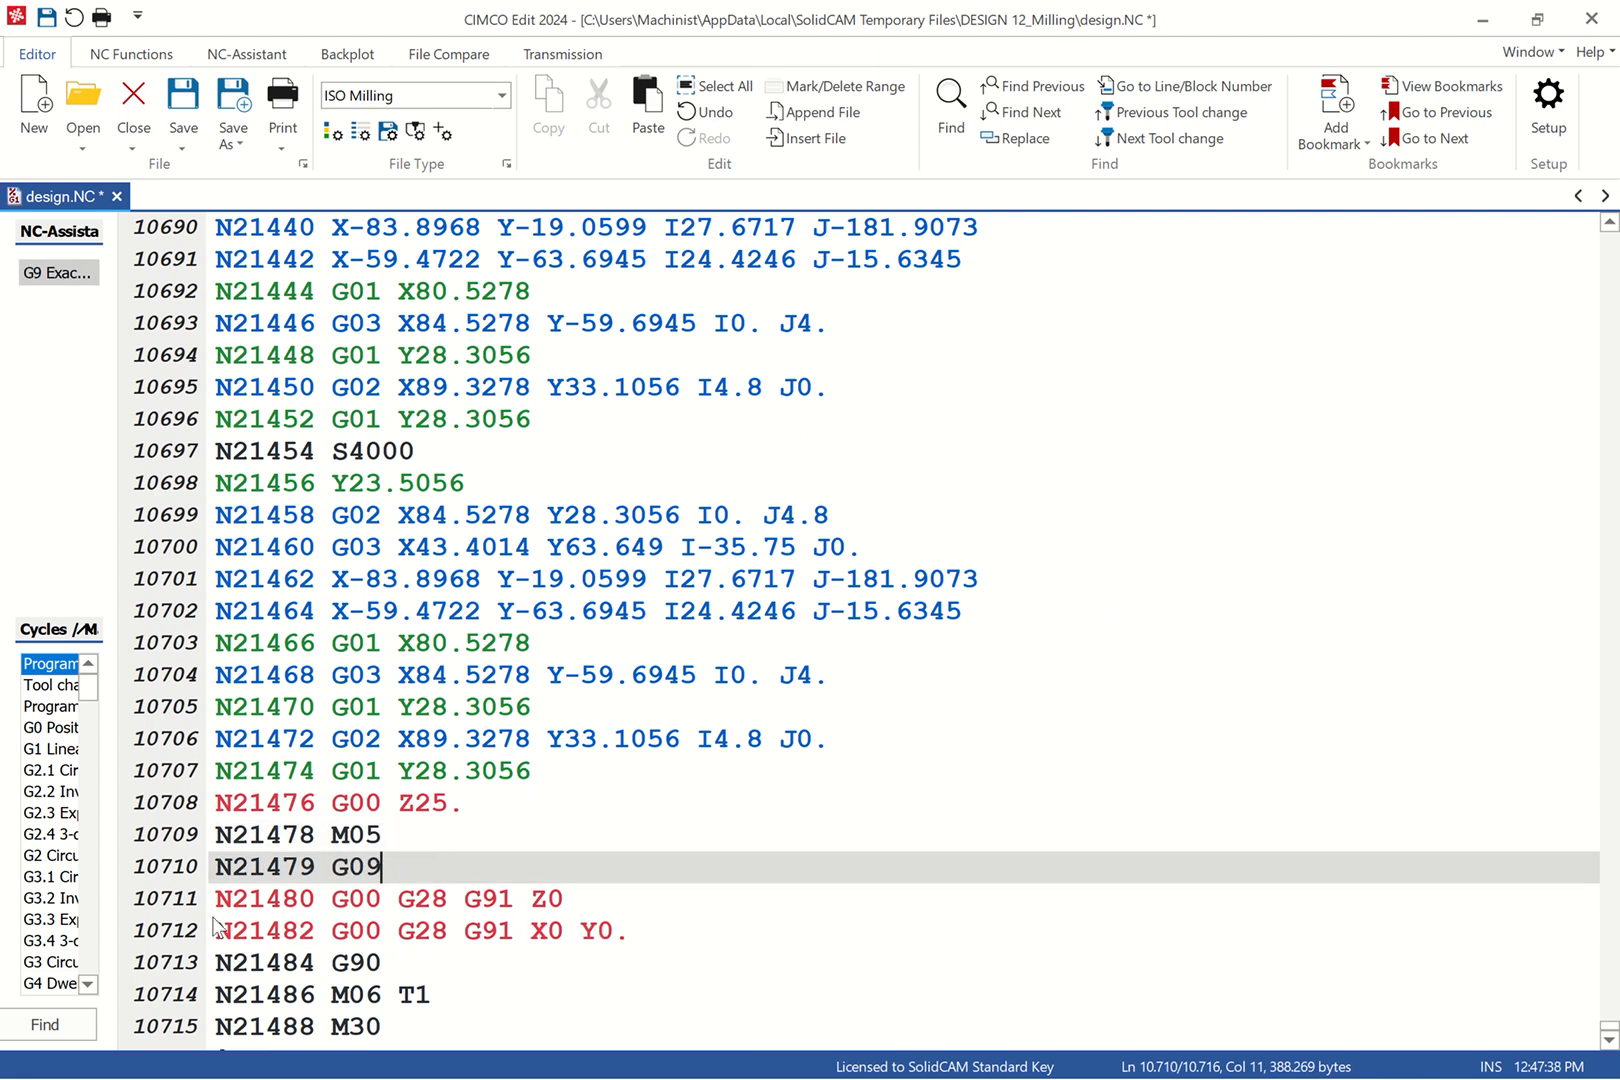
Step: Comment out the closing blocks N21480, N21482 and N21486 with a semicolon in front of each
click(213, 910)
text(;)
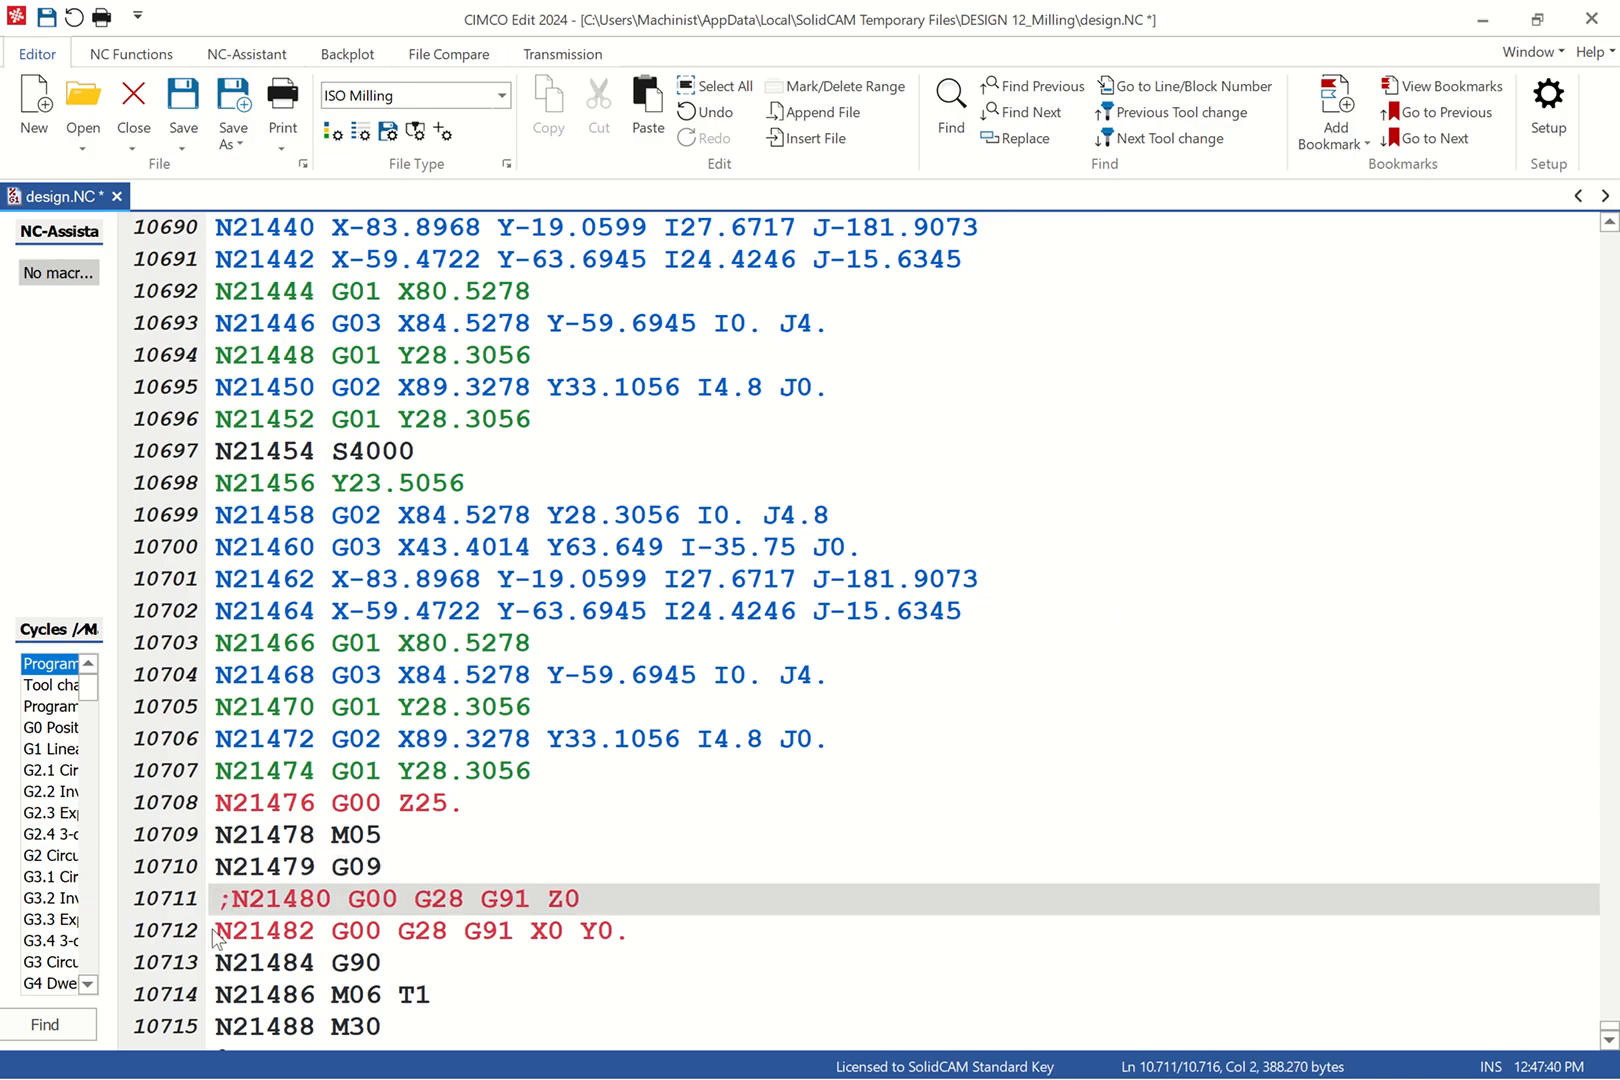
click(216, 932)
text(;)
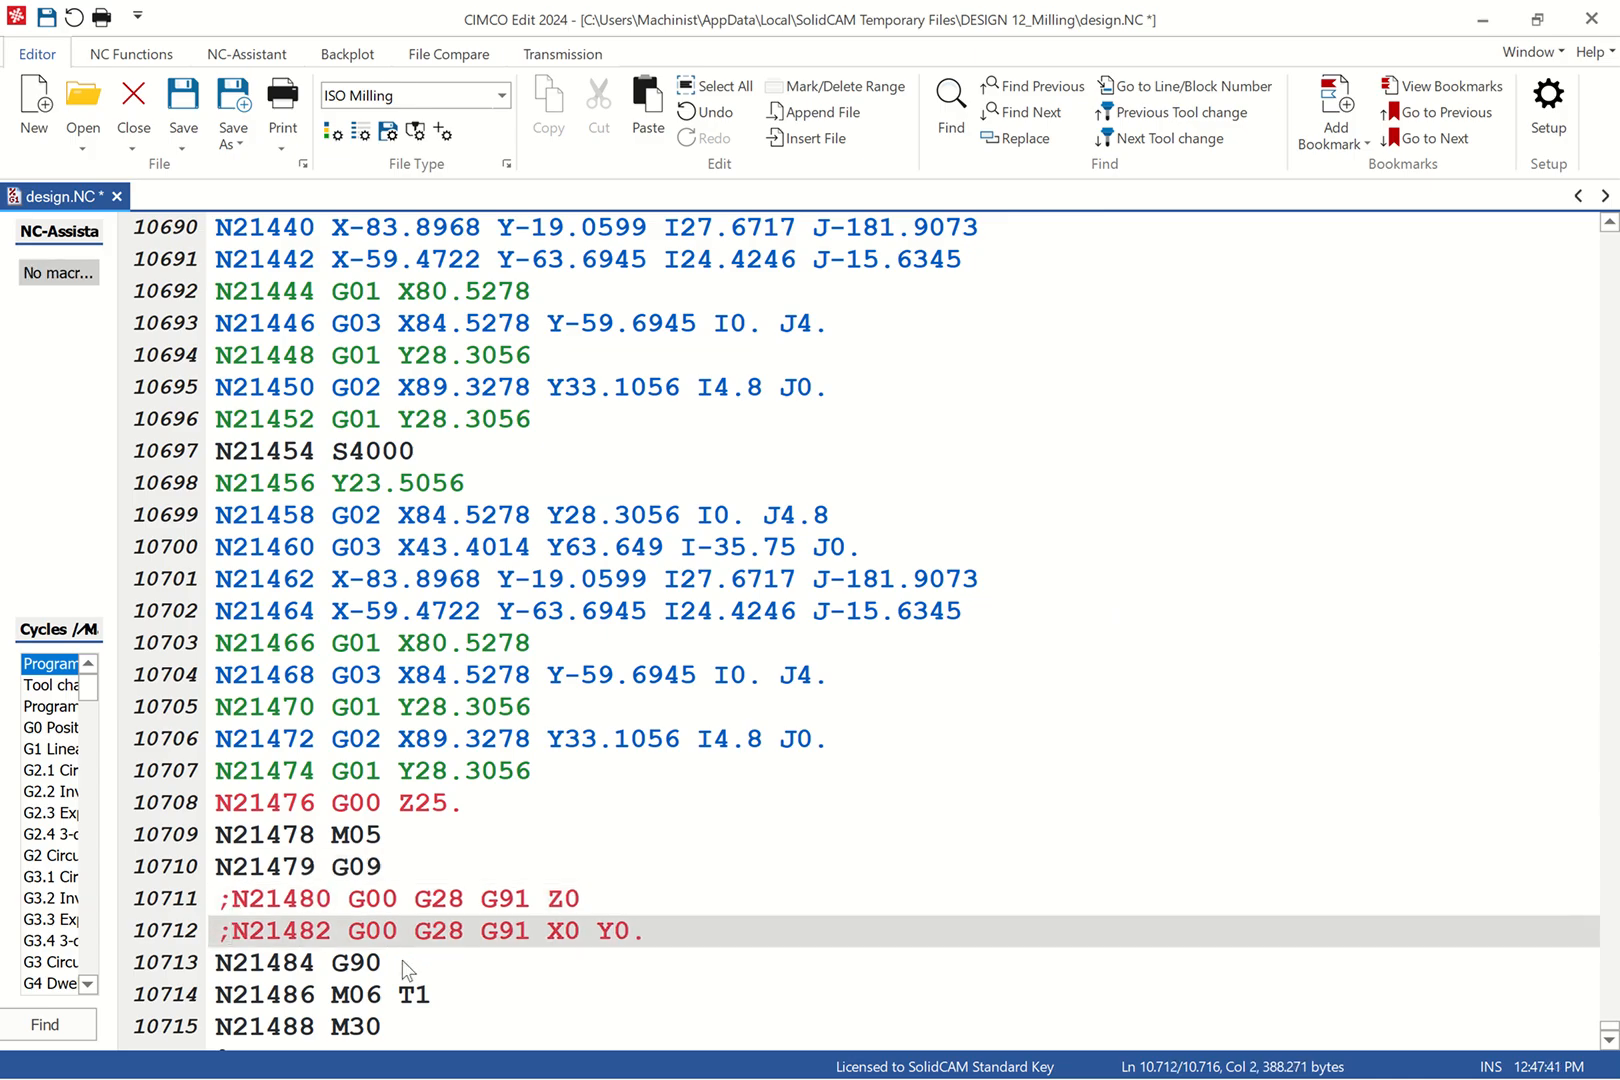
click(216, 995)
text(;)
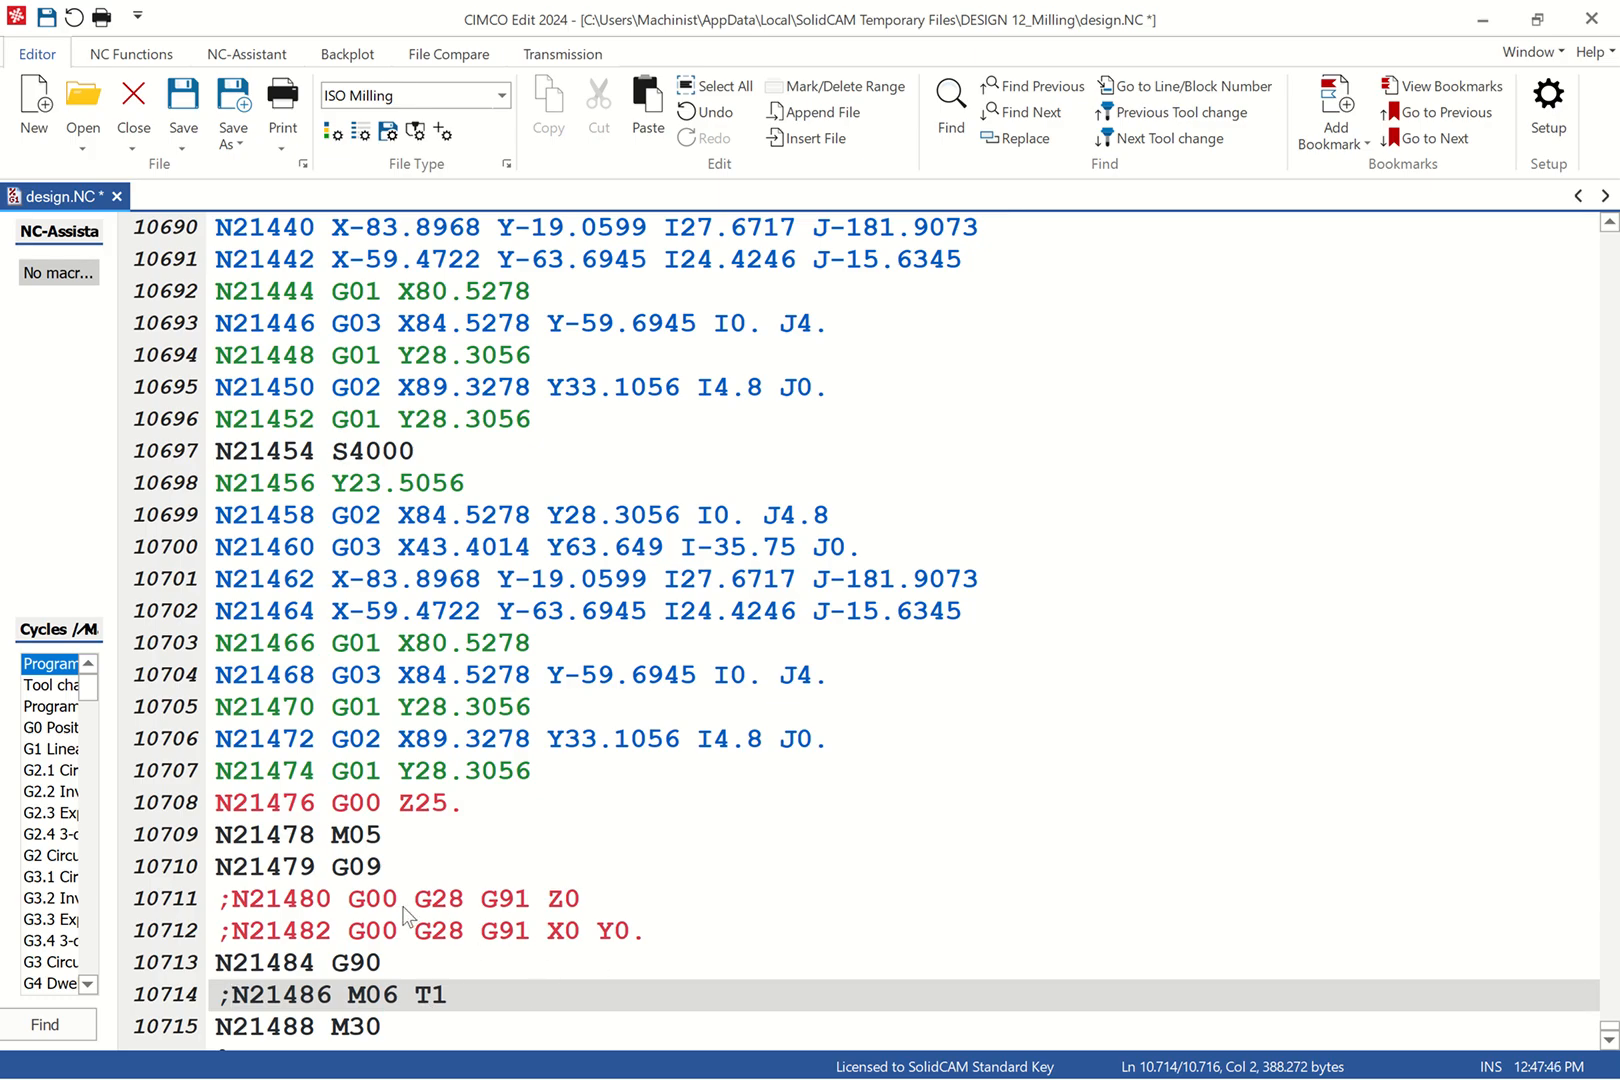
Step: Insert a semicolon in front of the N20804 F-contour1 comment and delete the empty parentheses after M06 T5 in block N20802
scroll(512, 858, up, 7)
scroll(512, 858, up, 20)
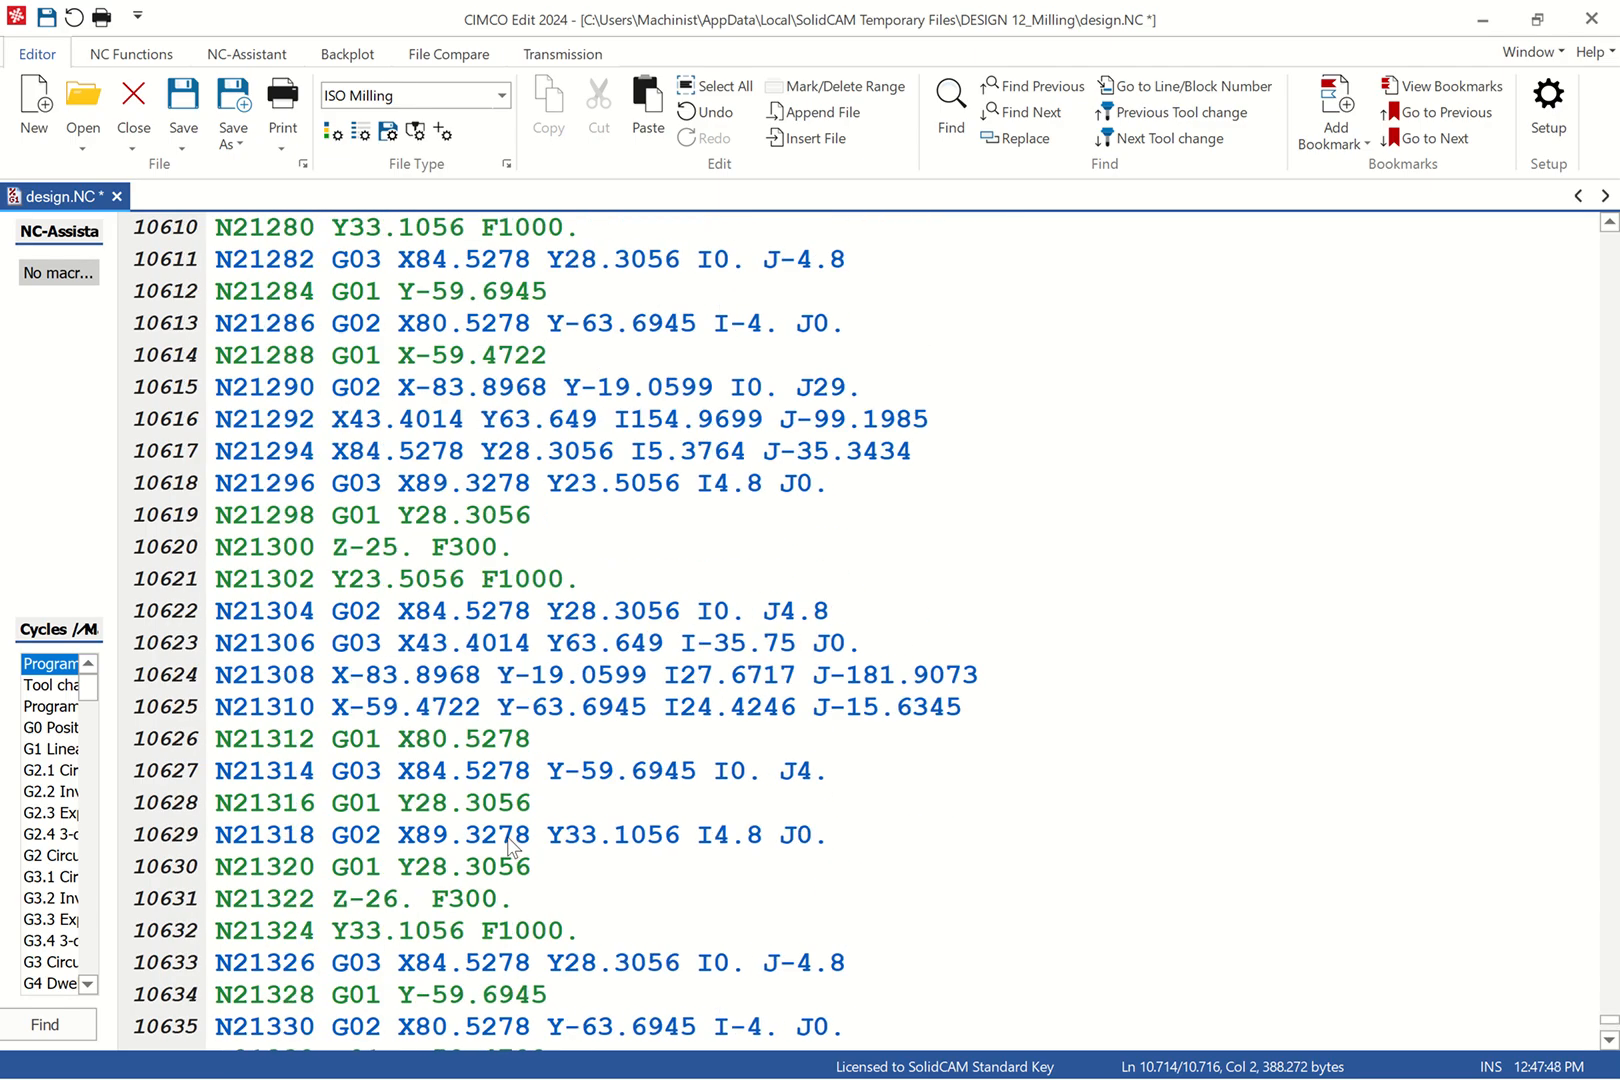
scroll(512, 845, up, 20)
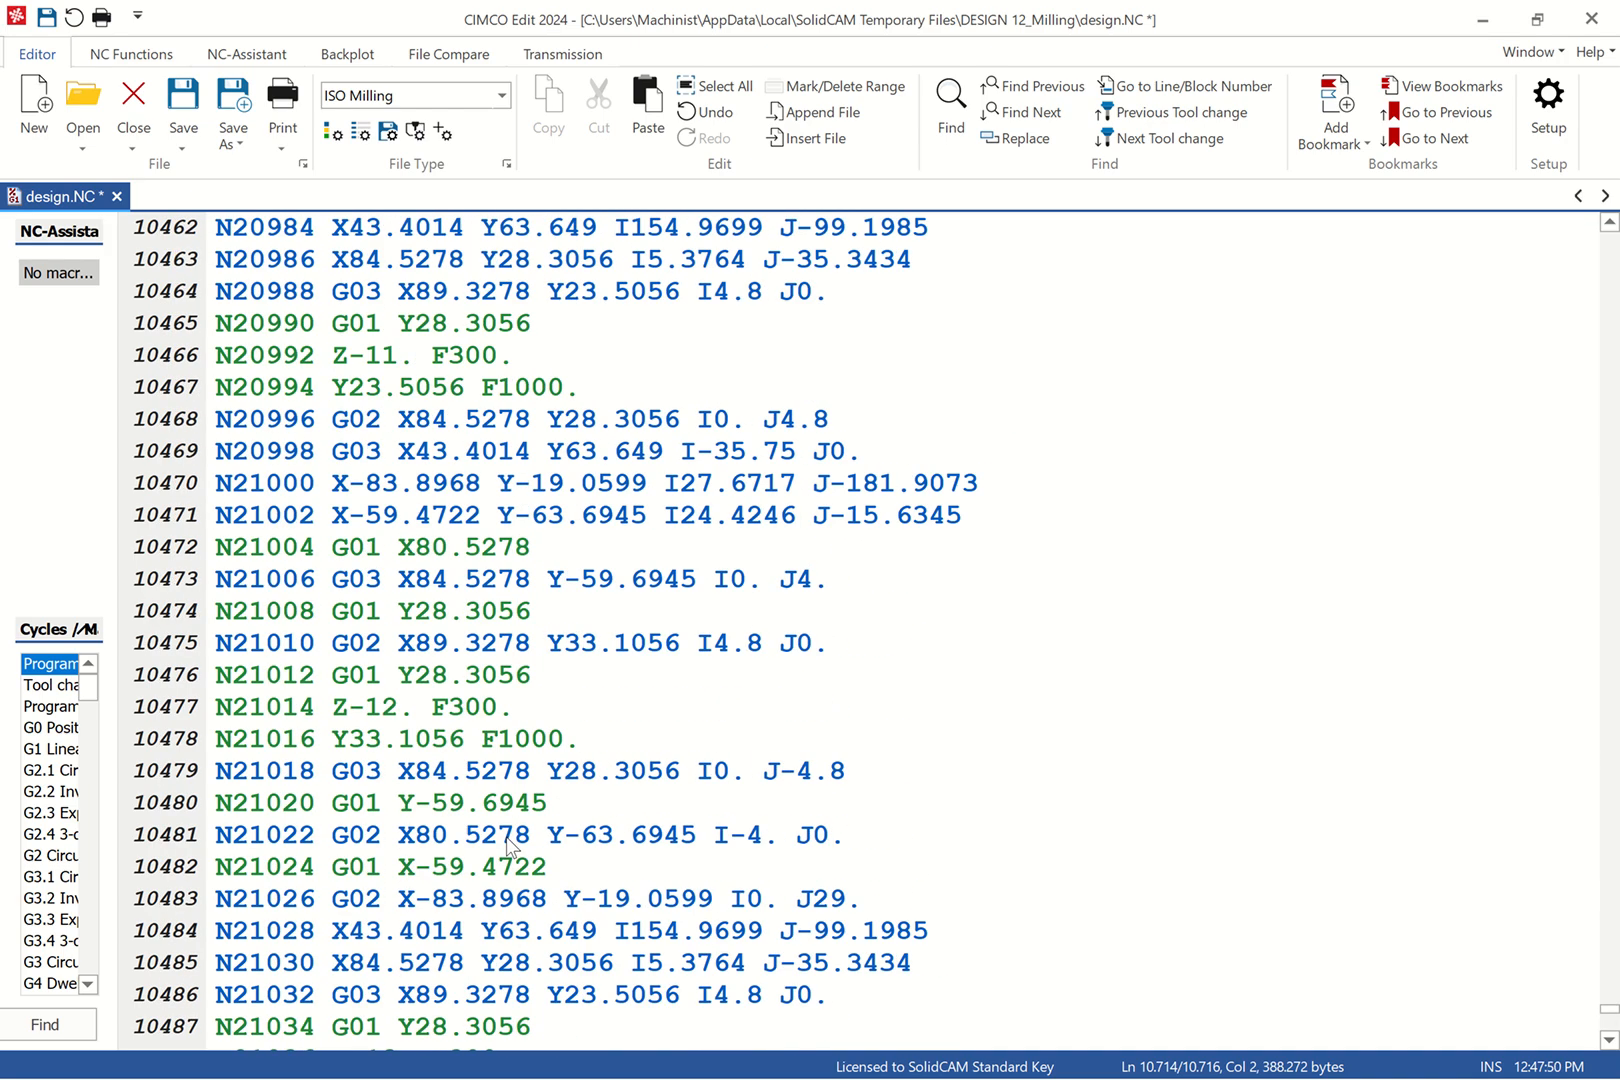
scroll(508, 845, up, 13)
scroll(490, 760, down, 4)
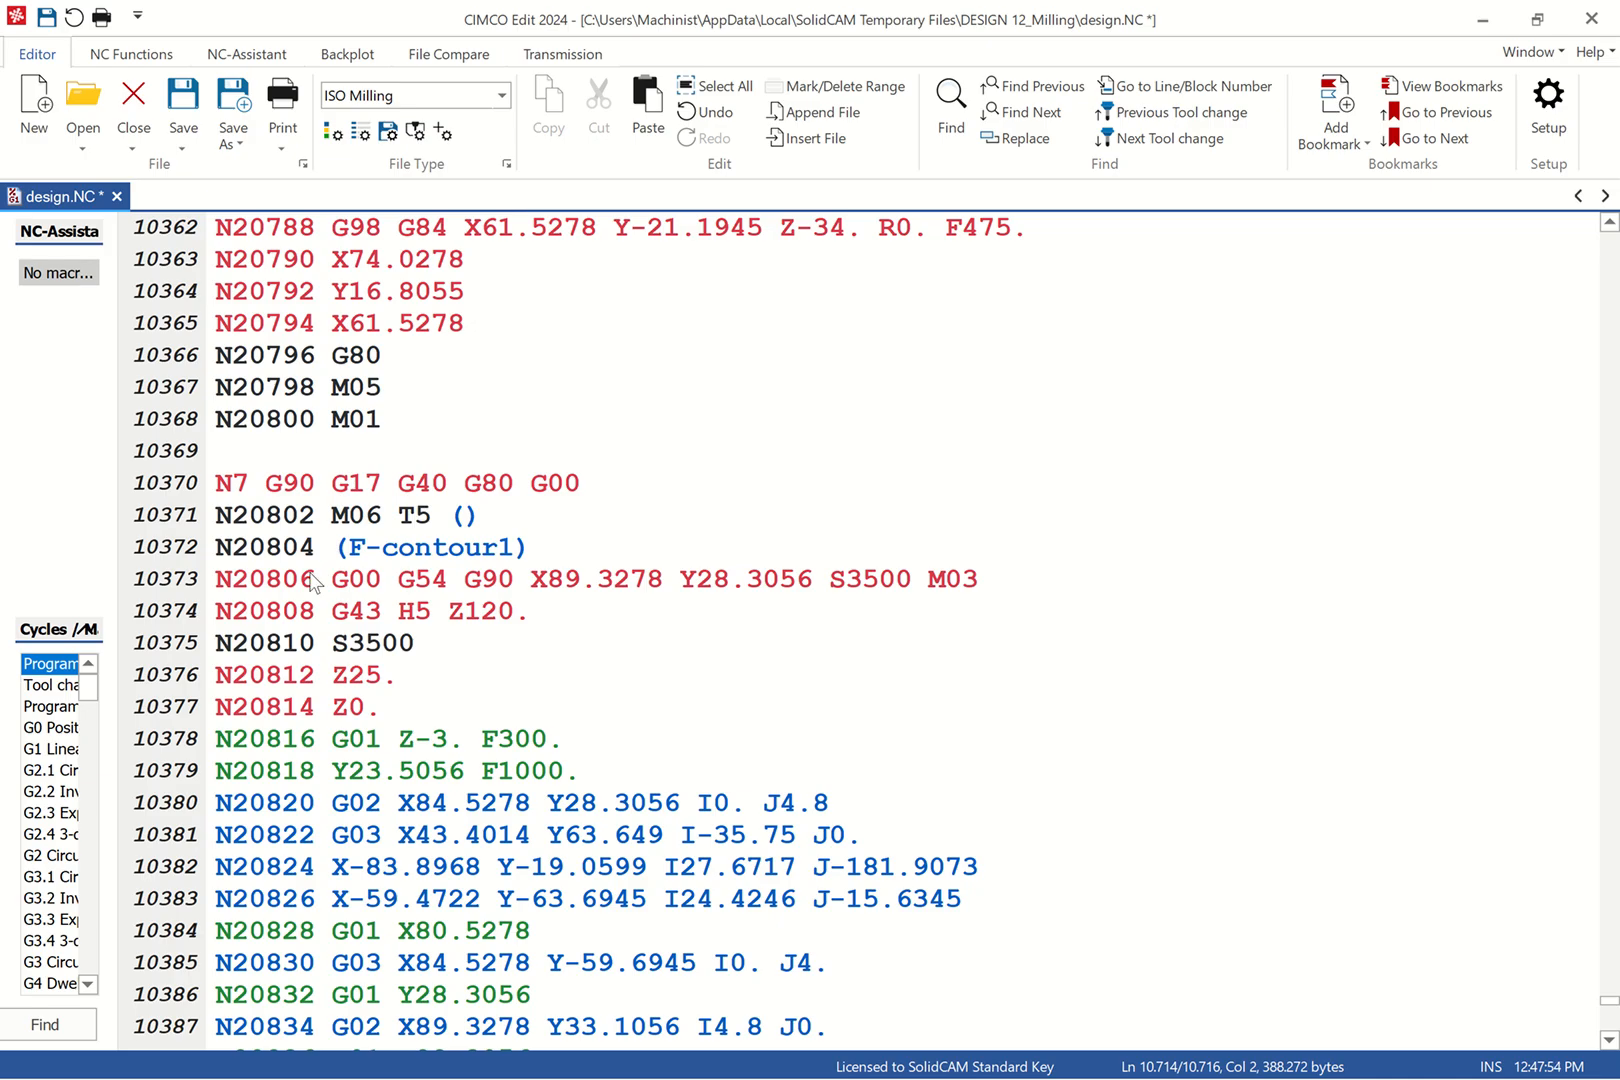
click(218, 550)
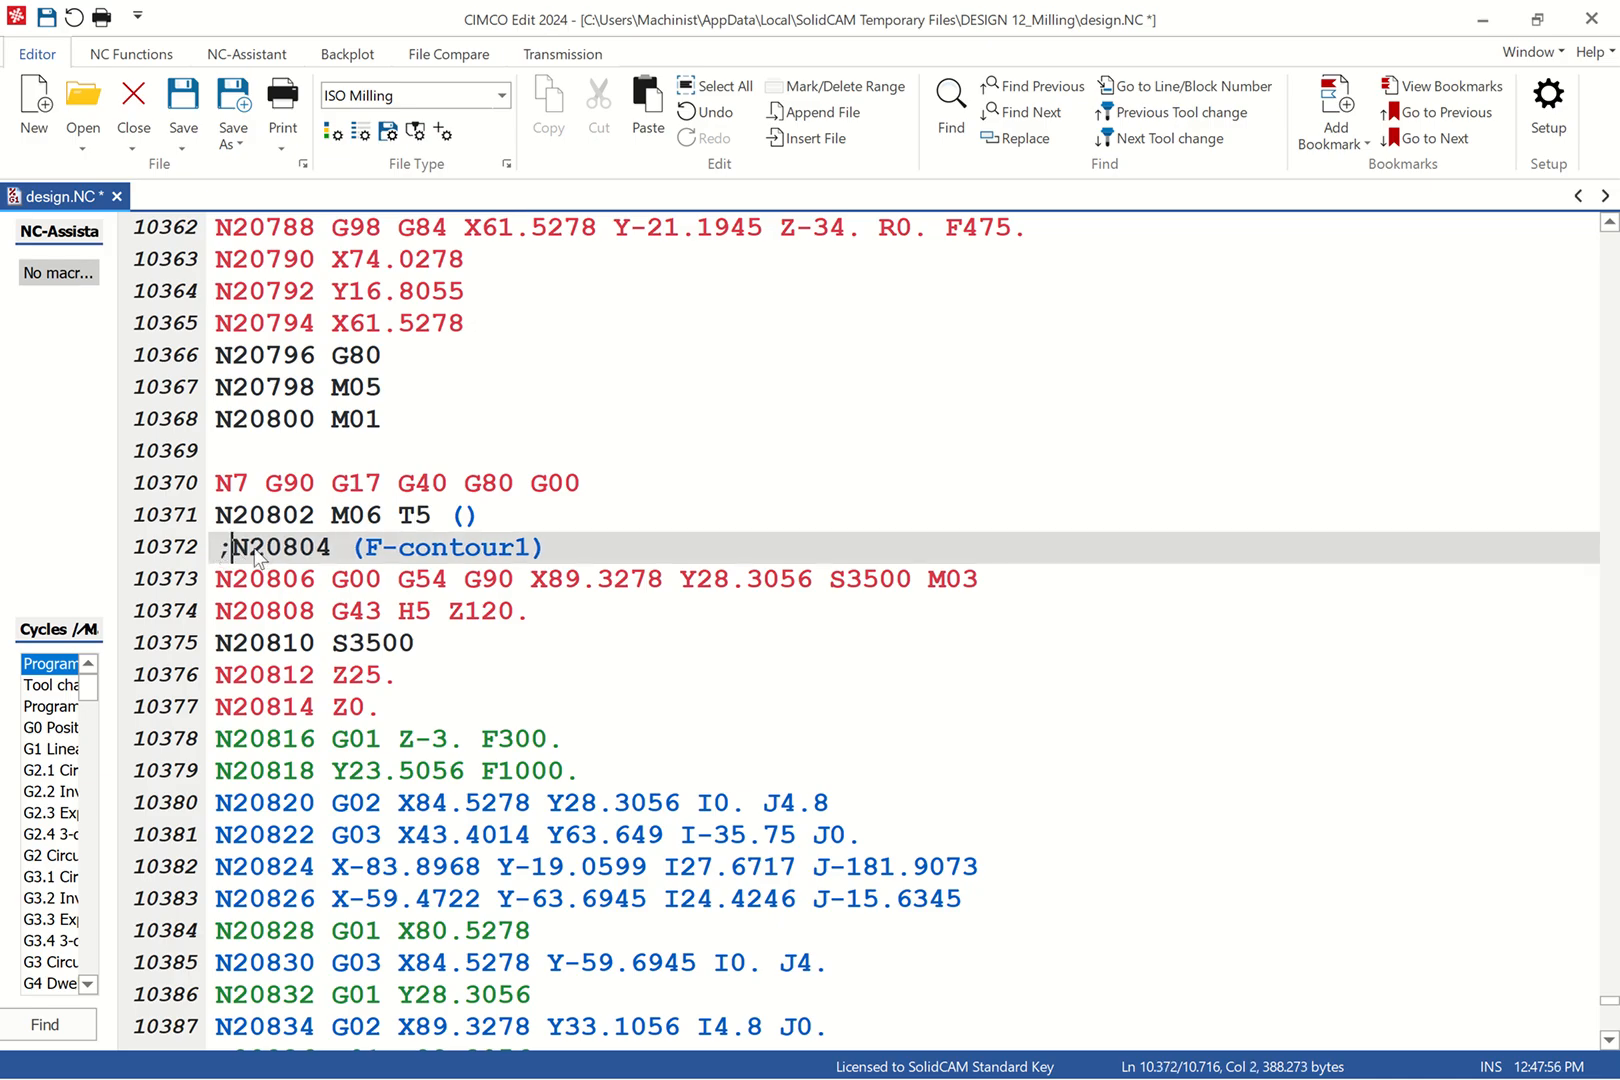
text(;)
click(481, 517)
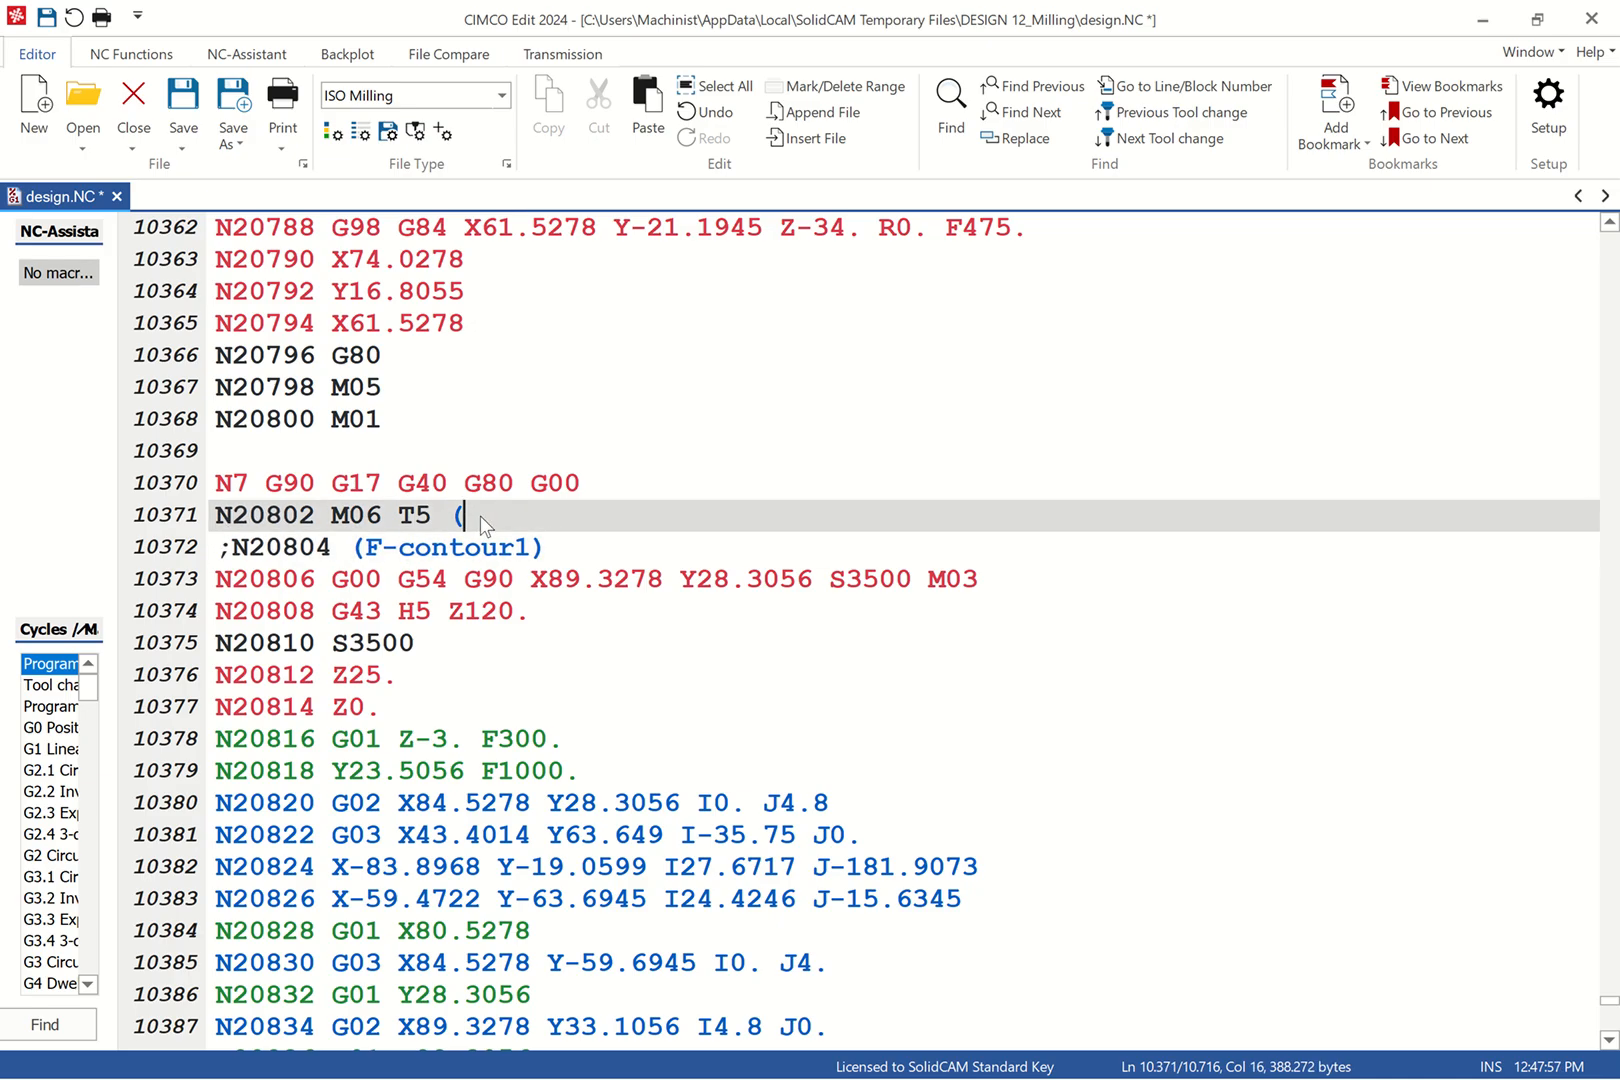
key(BackSpace)
key(BackSpace)
Step: Delete the empty parentheses after M06 T6 in block N20776 and insert an apostrophe in front of the N20778 comment line
scroll(467, 628, up, 5)
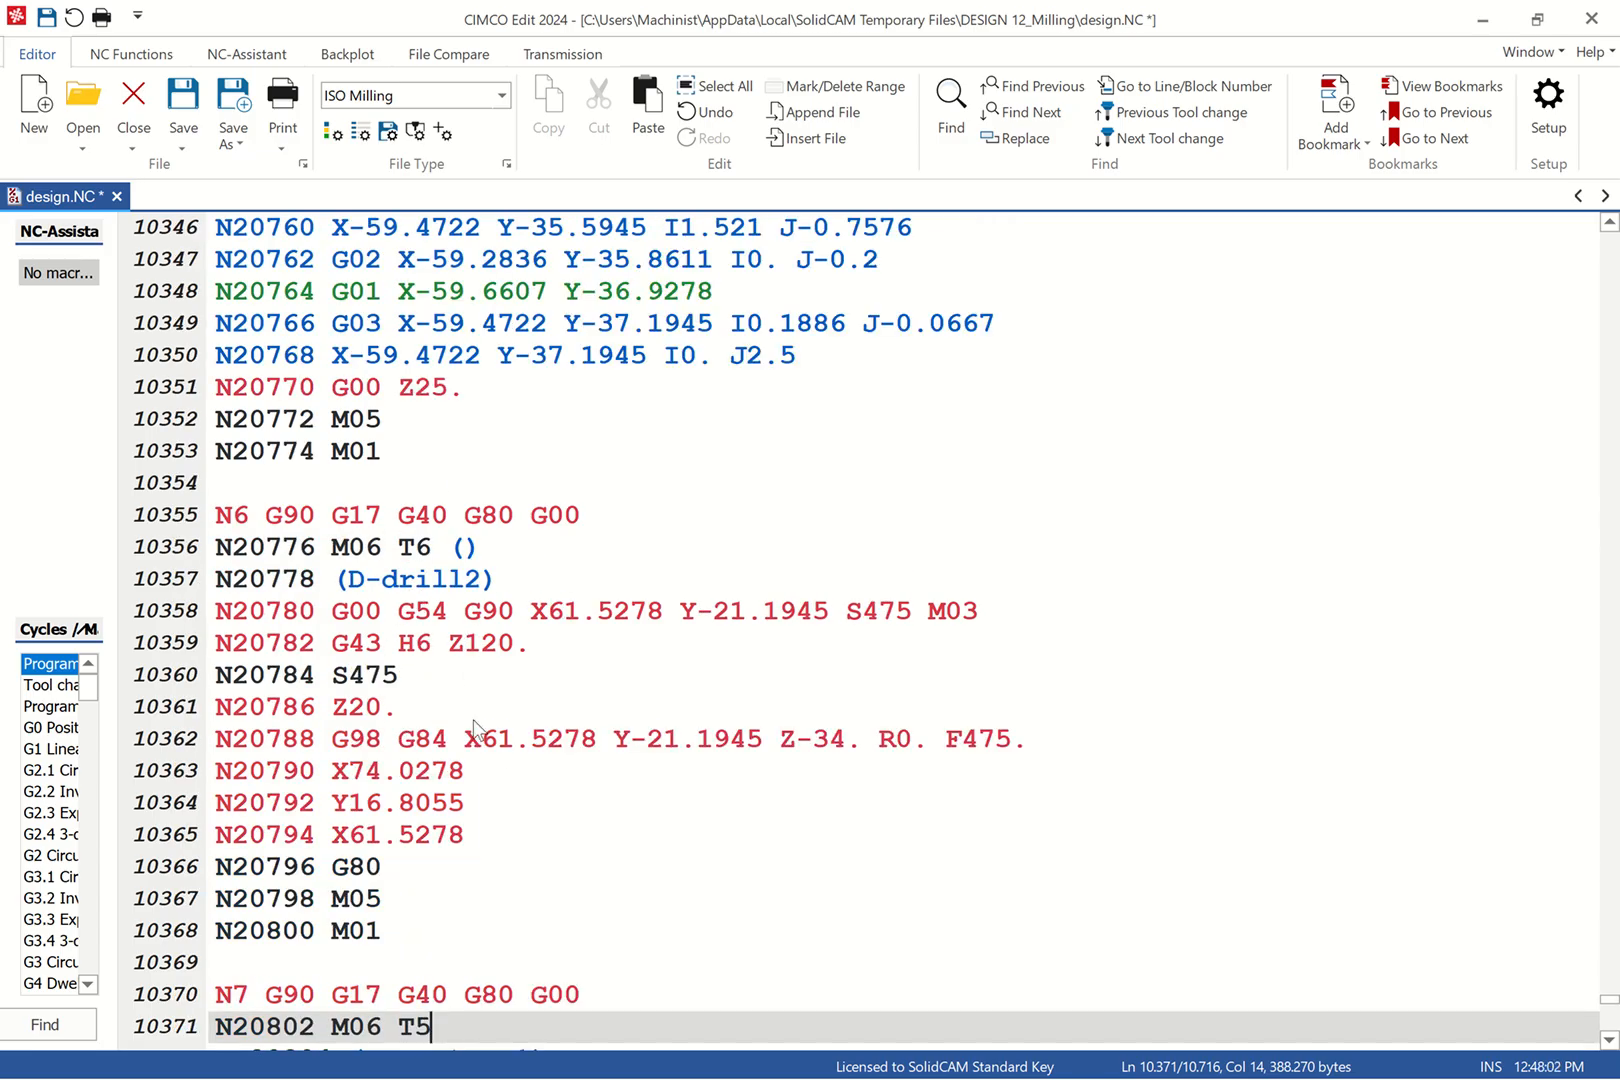
click(496, 547)
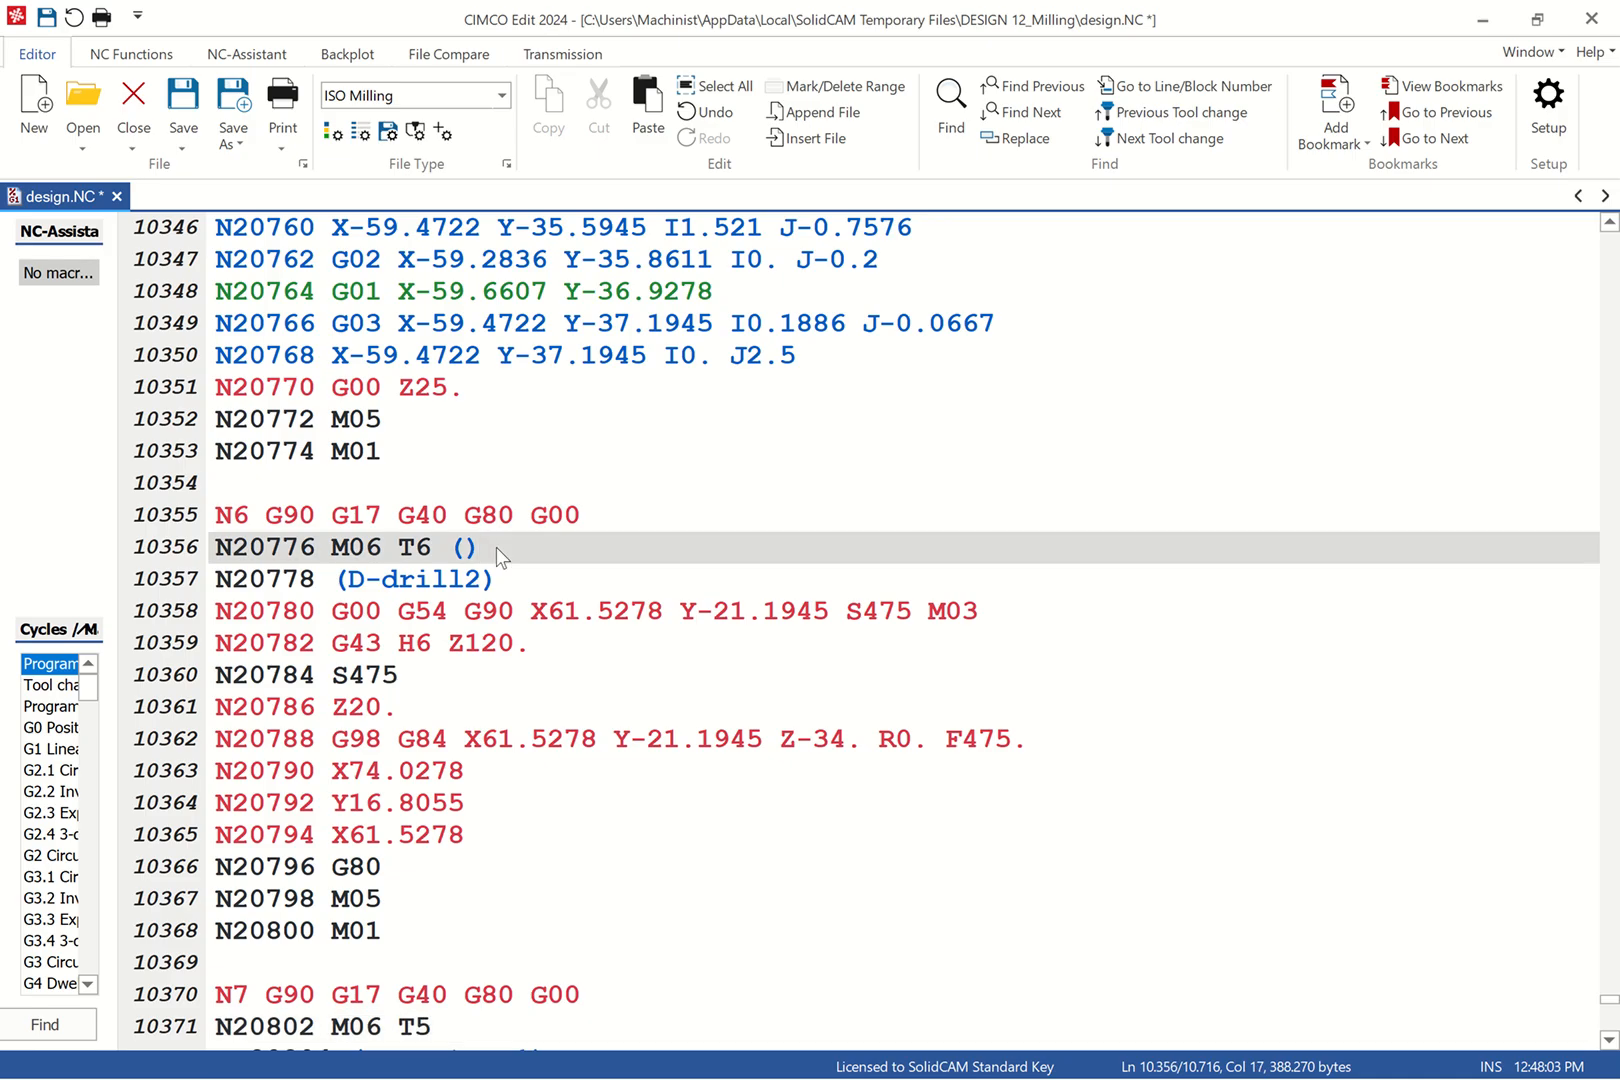
key(BackSpace)
key(BackSpace)
click(213, 580)
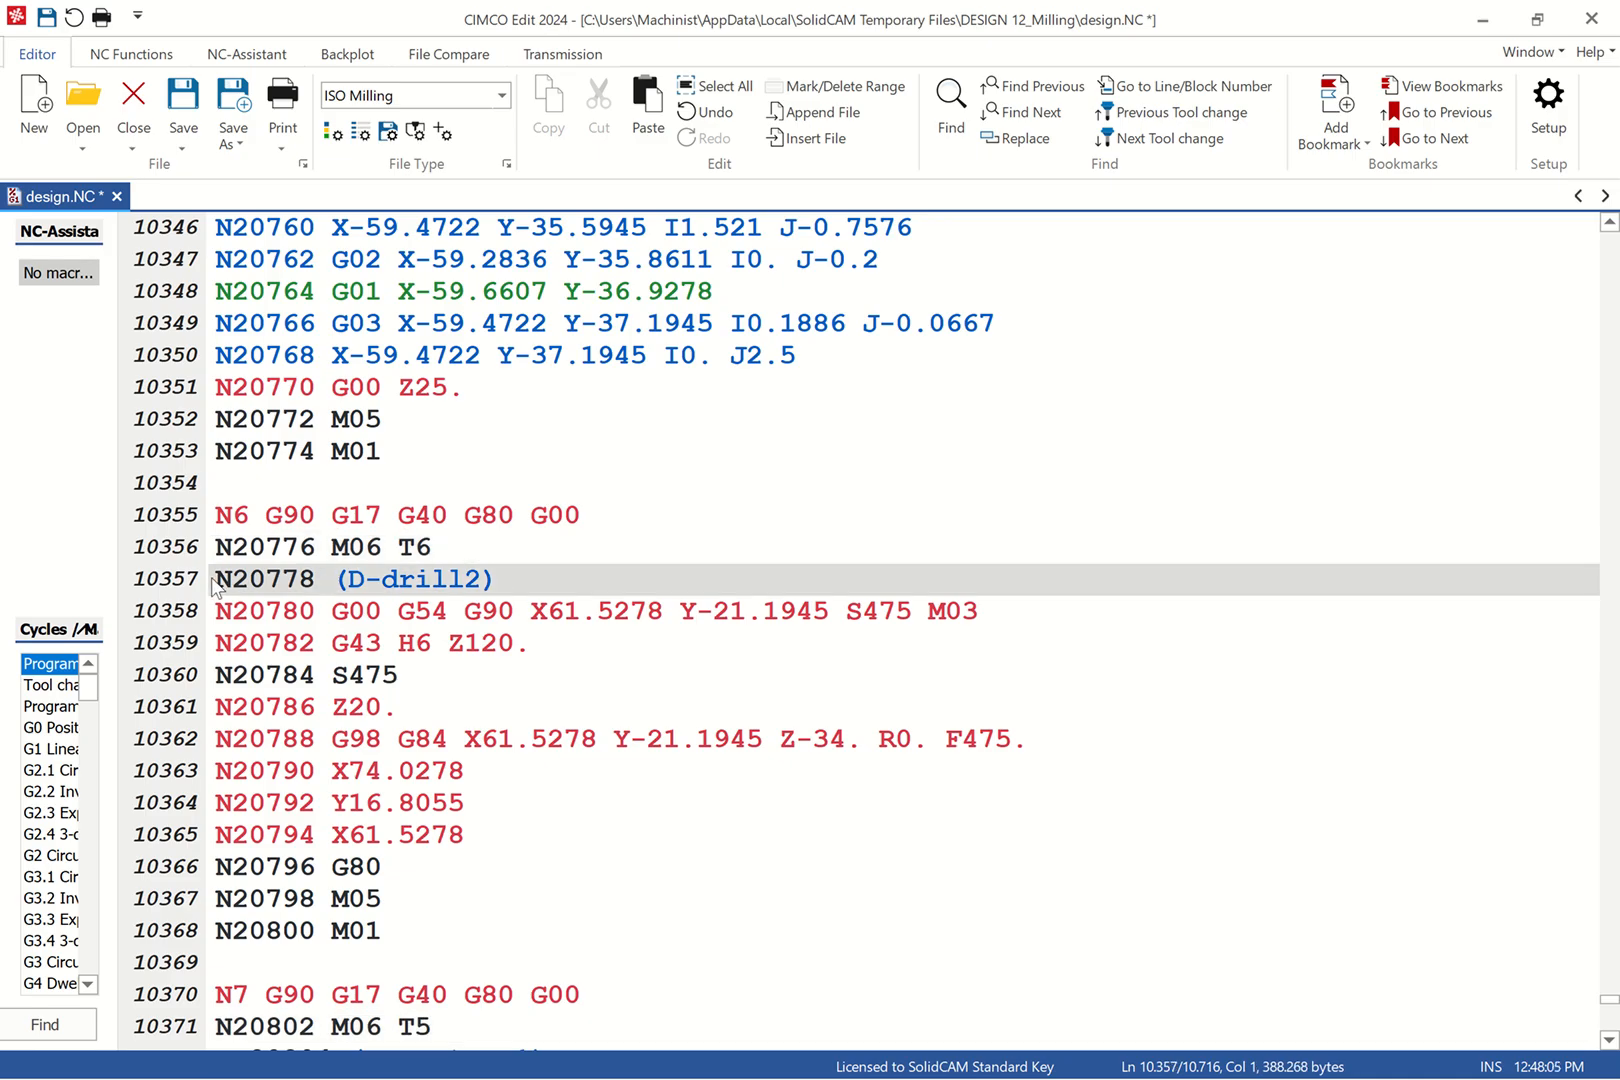
text(')
Step: Replace the D-drill2 comment text in block N20778 with TAPPING
drag(489, 590, 367, 586)
text(TP)
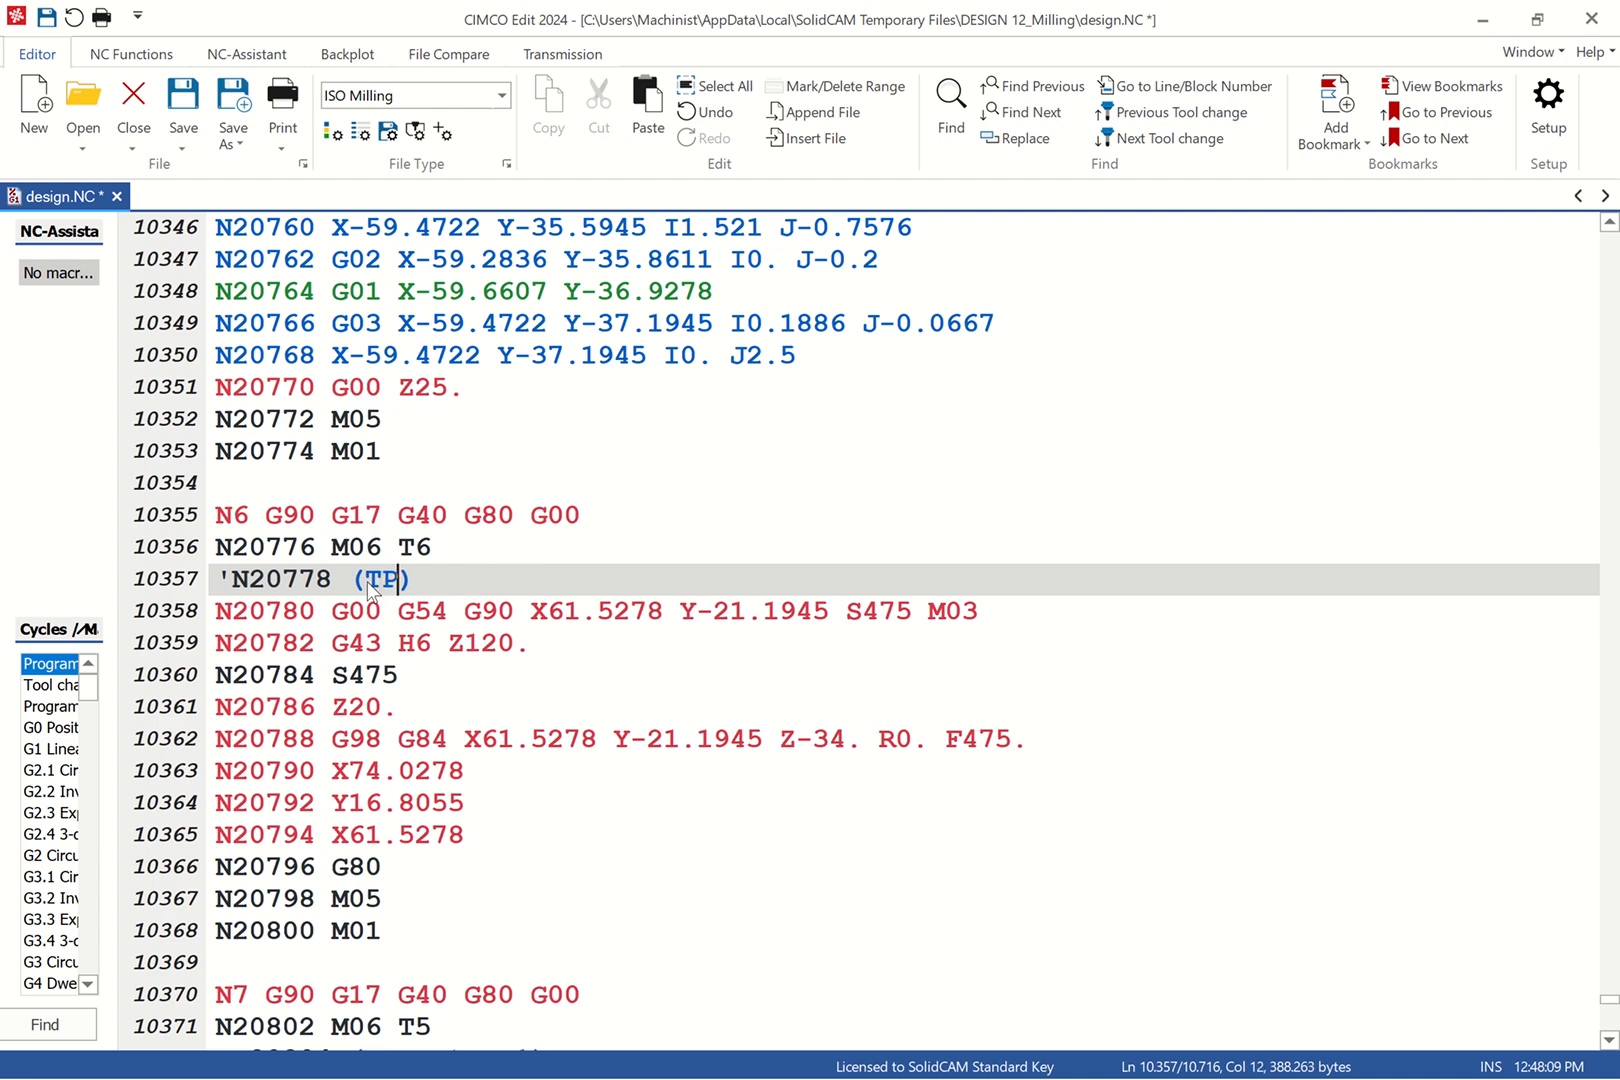
key(BackSpace)
text(APPING)
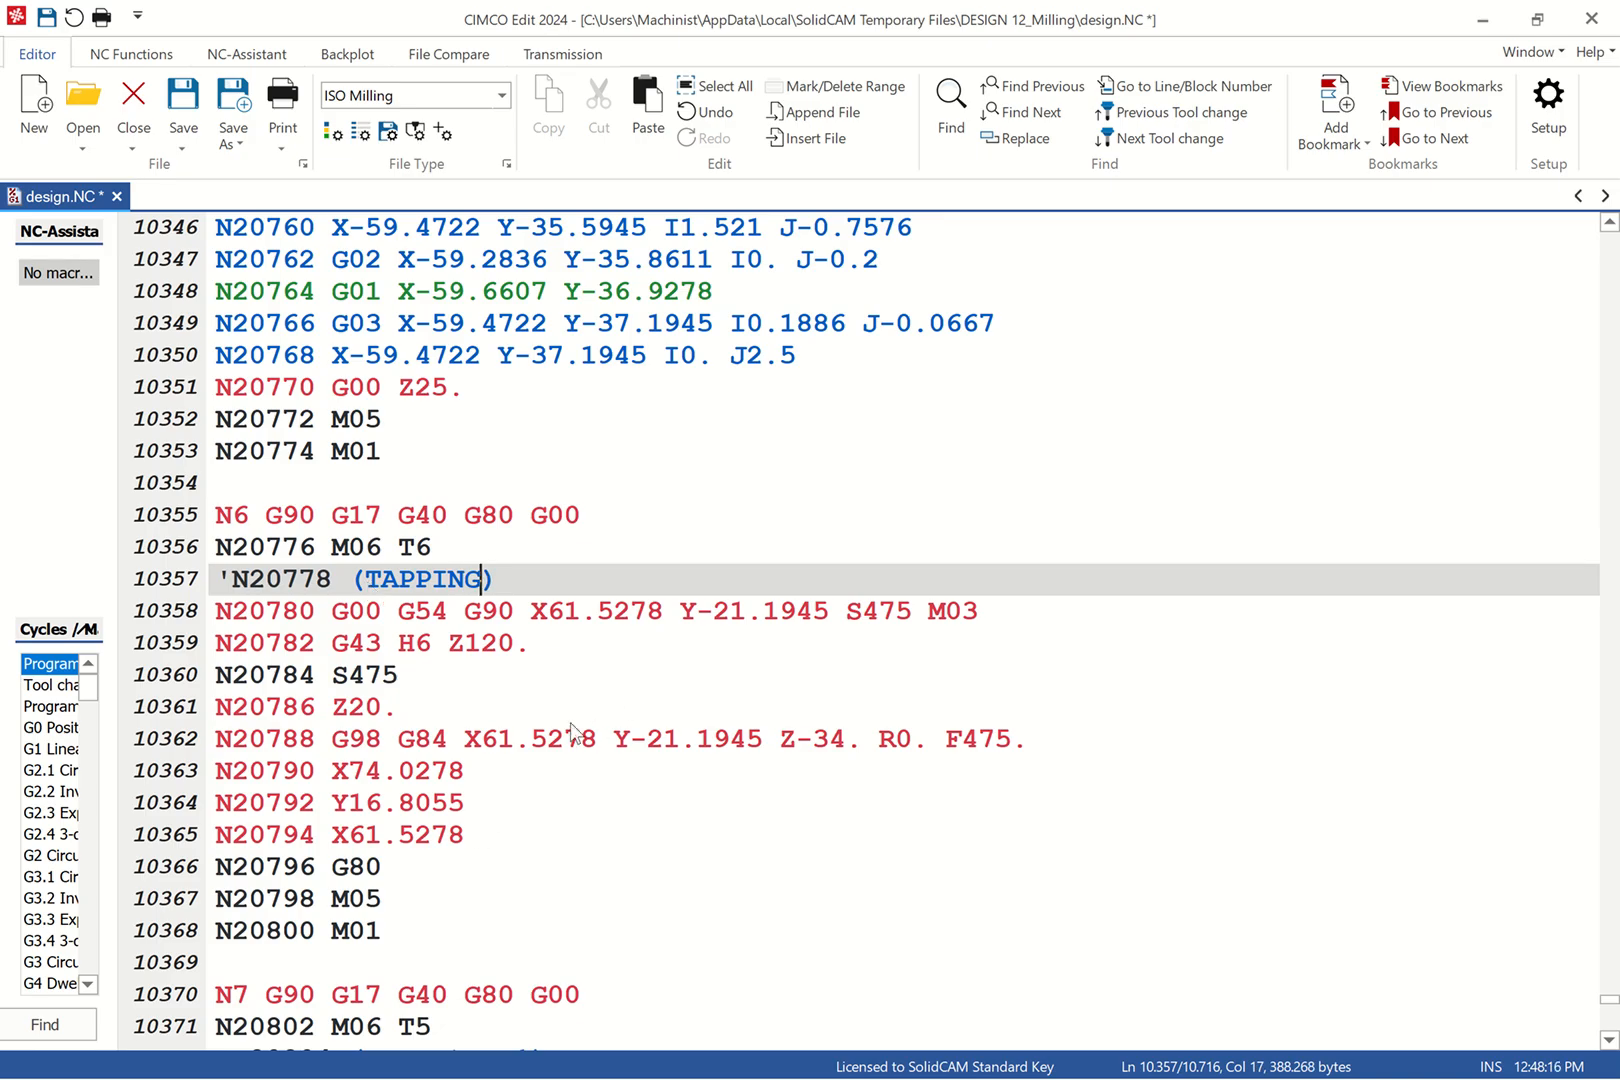
Step: Examine the G84 tapping cycle in block N20788 and the hole positions in blocks N20790 to N20794
click(527, 738)
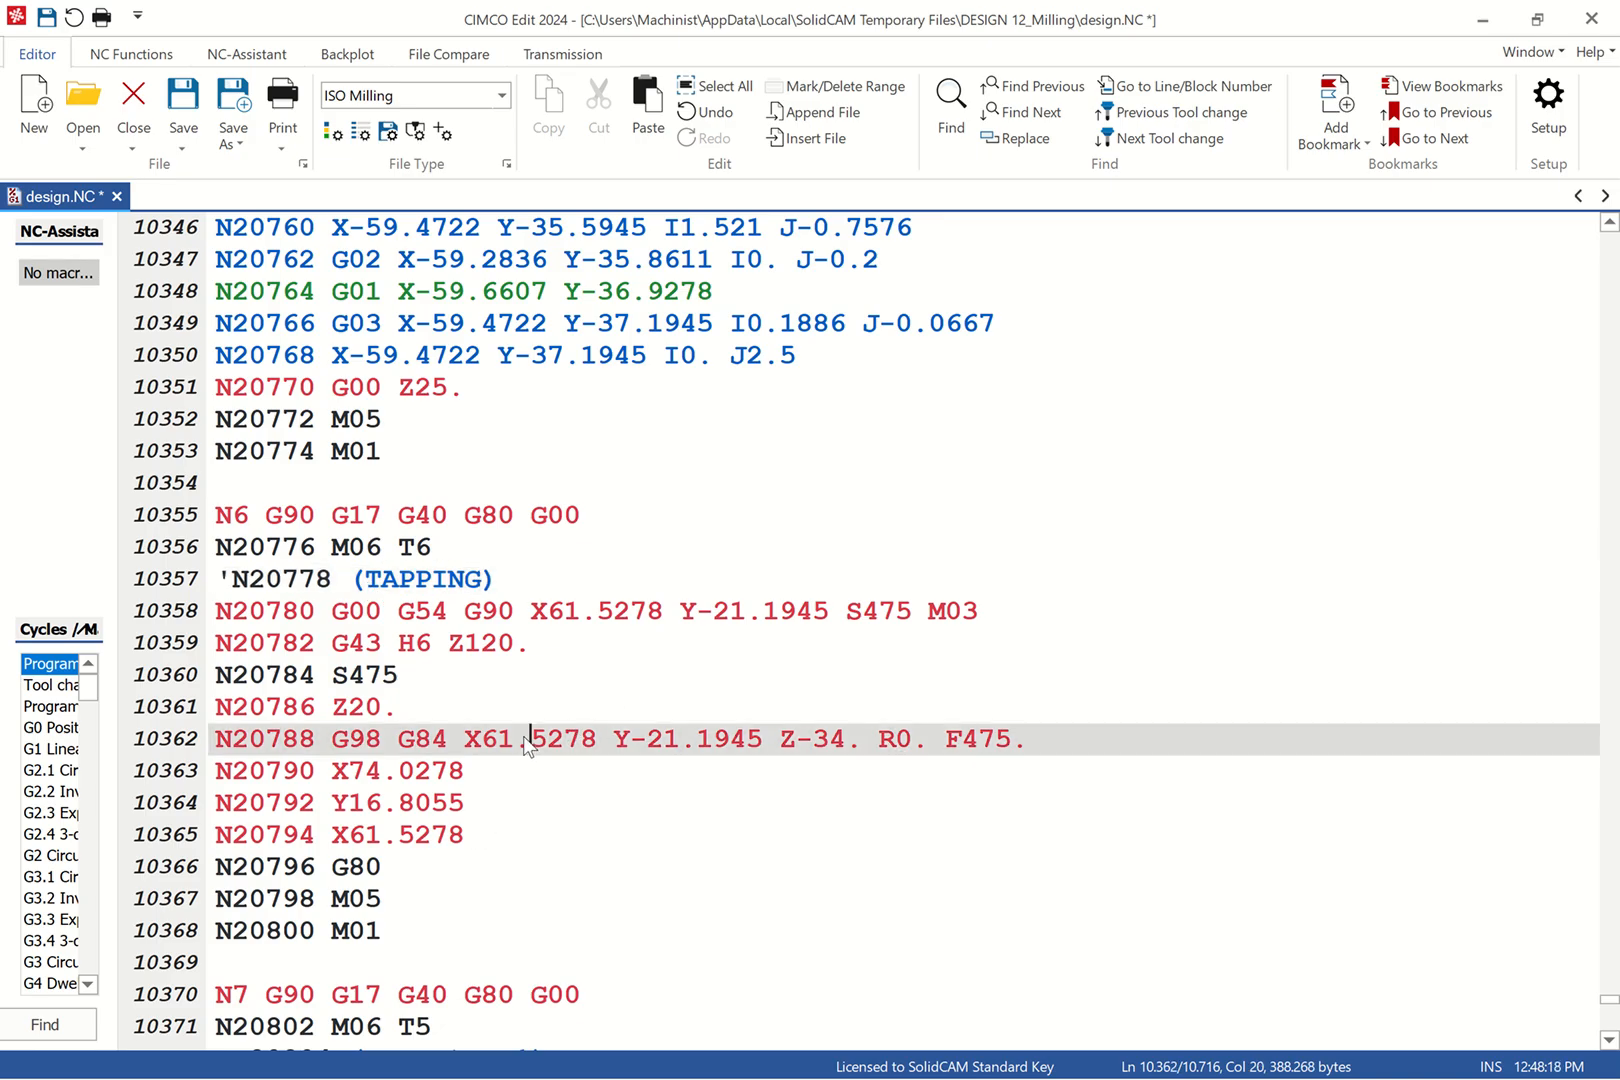
click(447, 771)
click(432, 802)
click(430, 834)
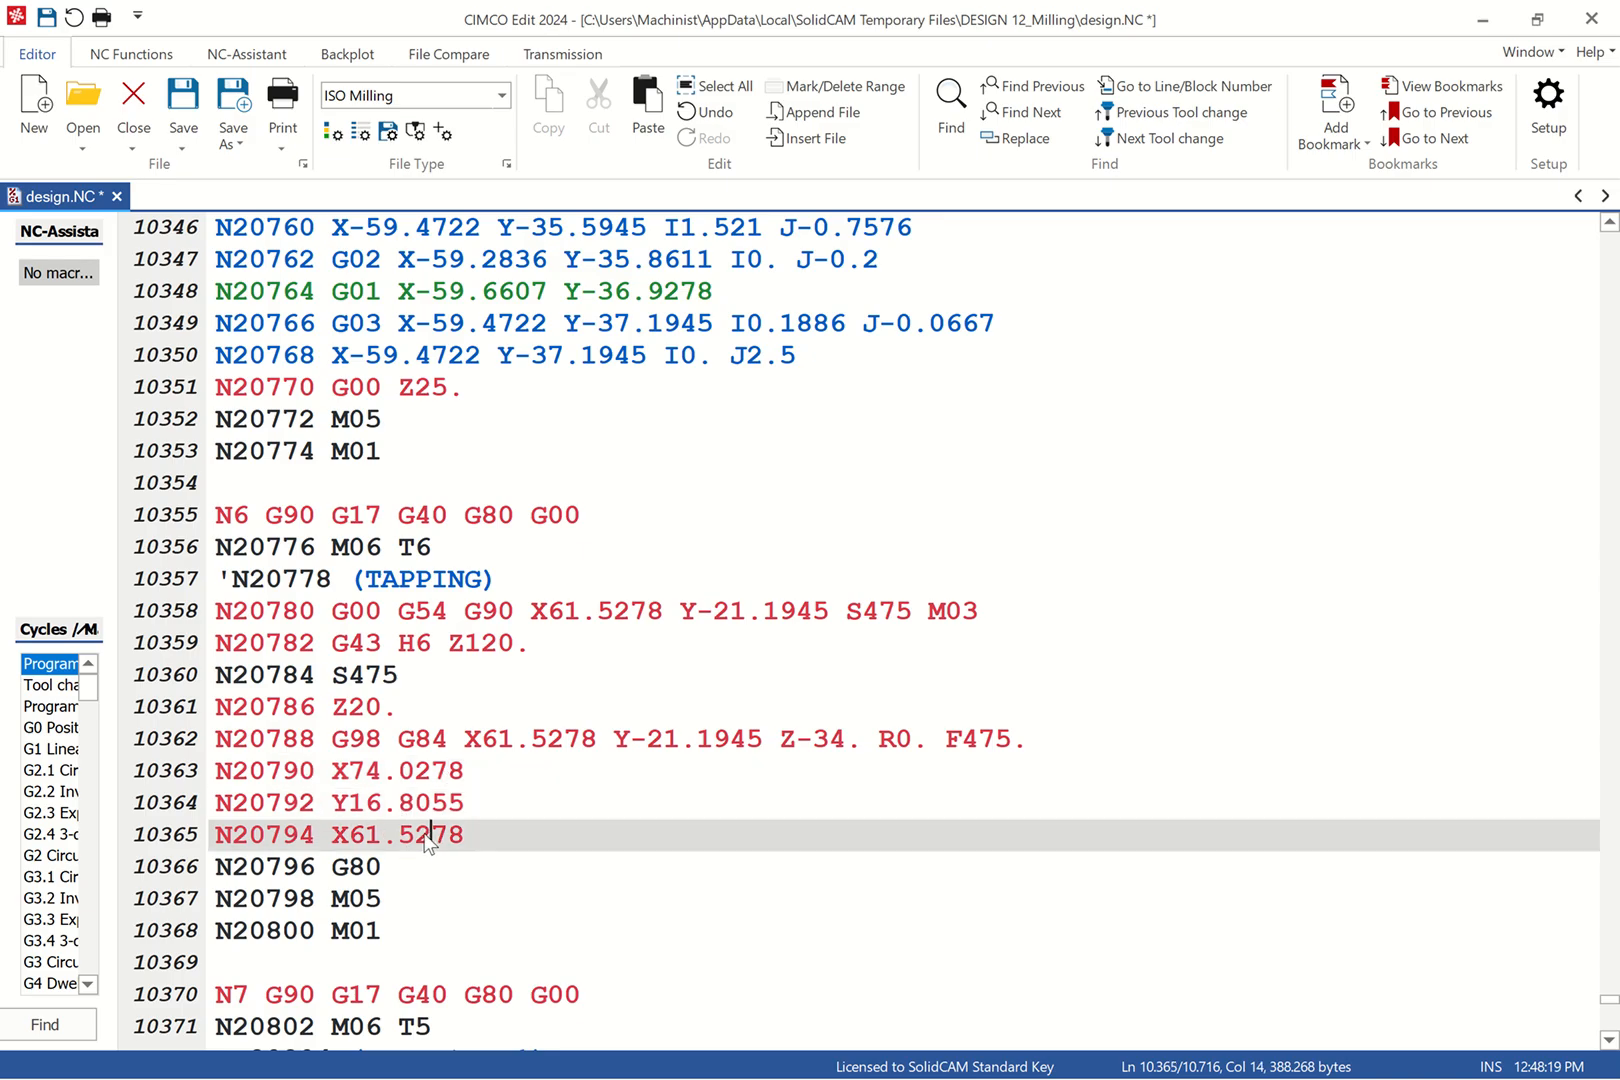
click(517, 740)
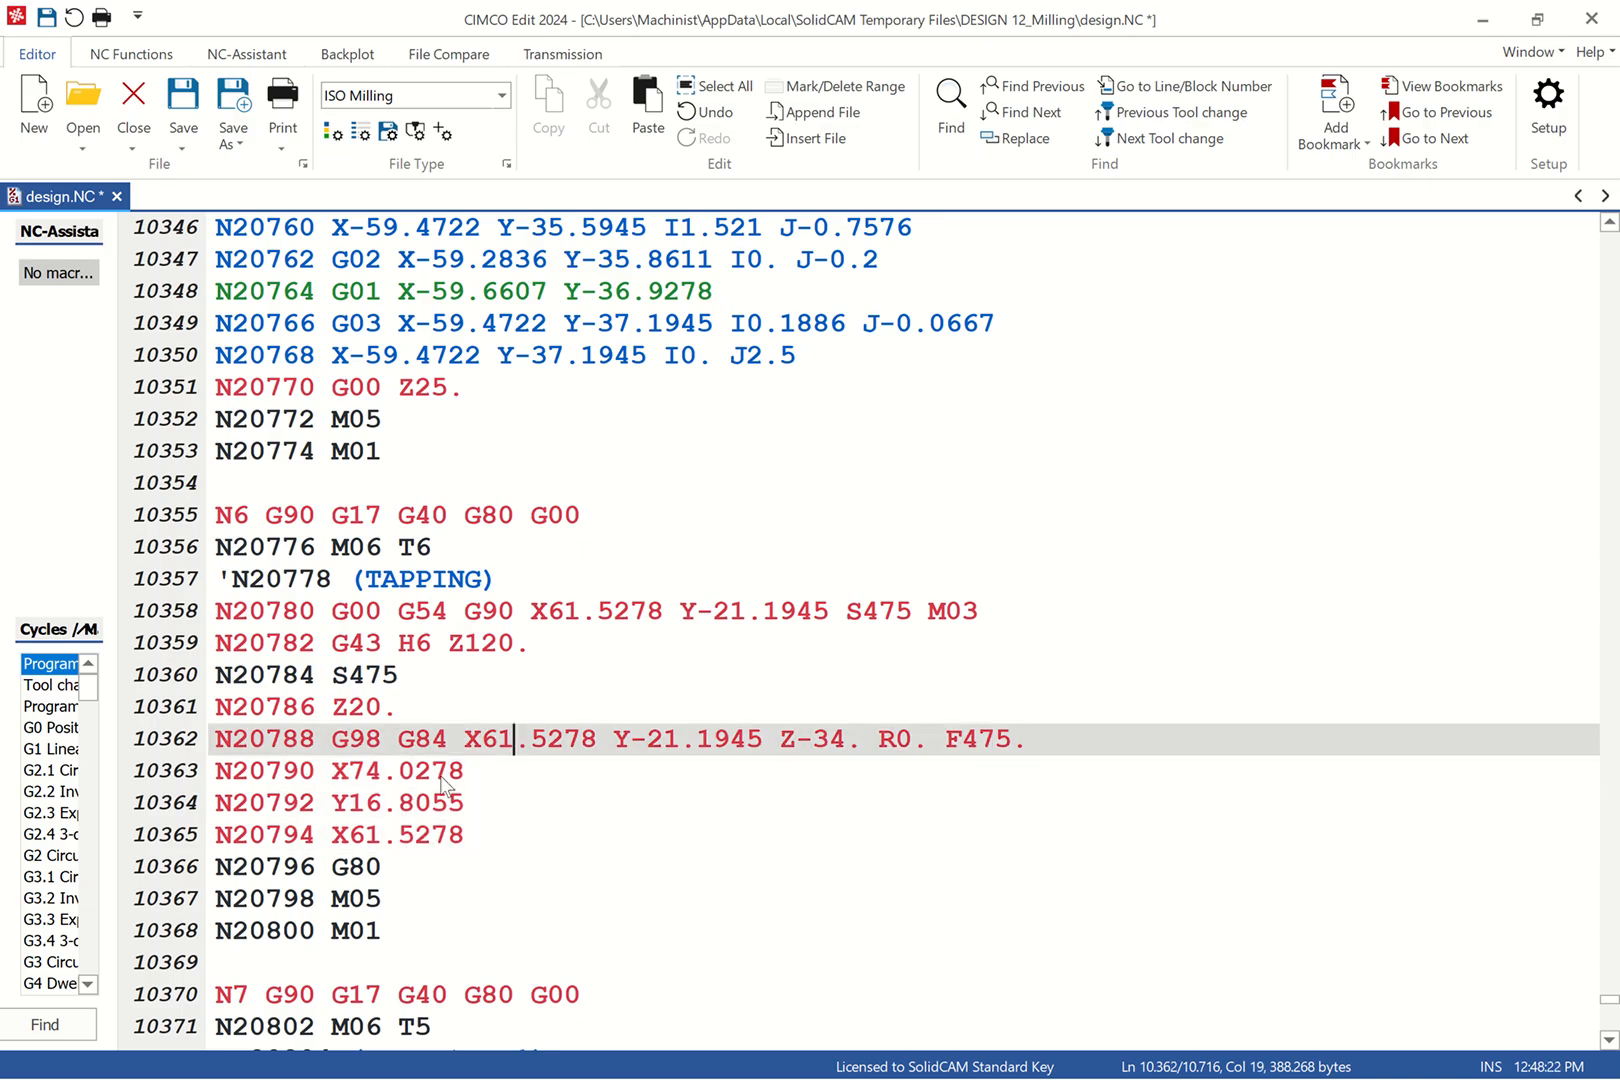
click(430, 803)
click(416, 836)
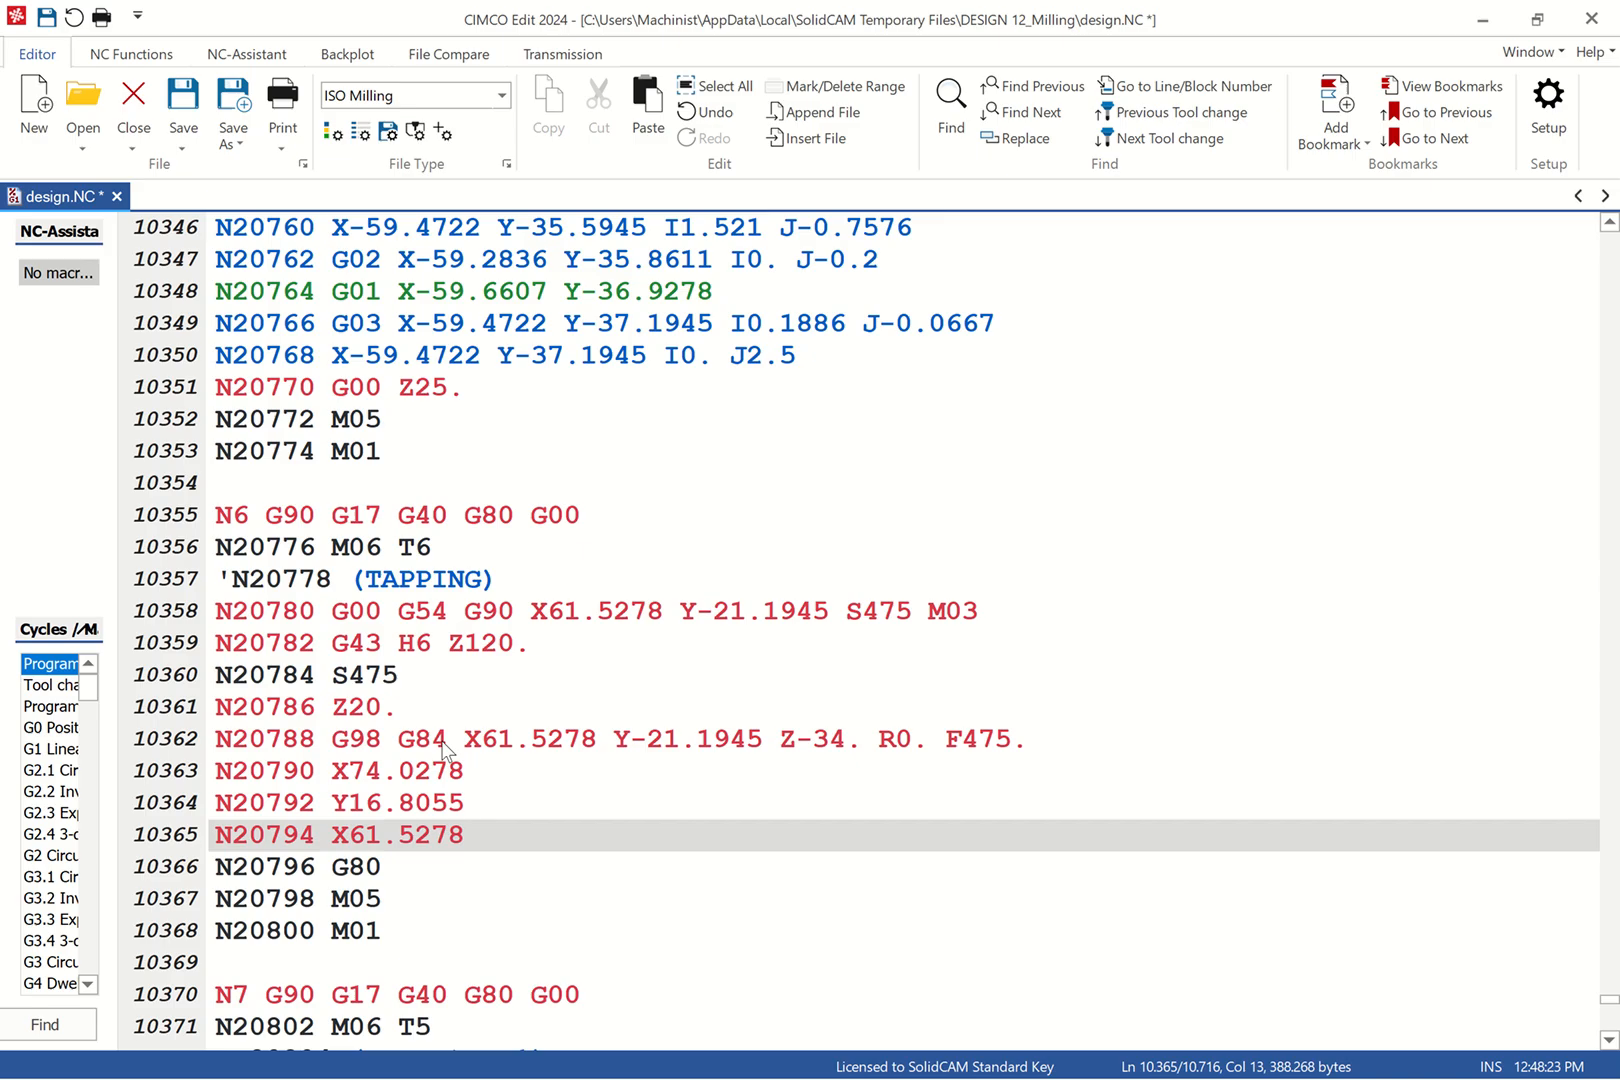
click(405, 740)
Step: Add Q4 after the Z-34. depth in the G84 tapping block N20788
click(688, 834)
click(866, 745)
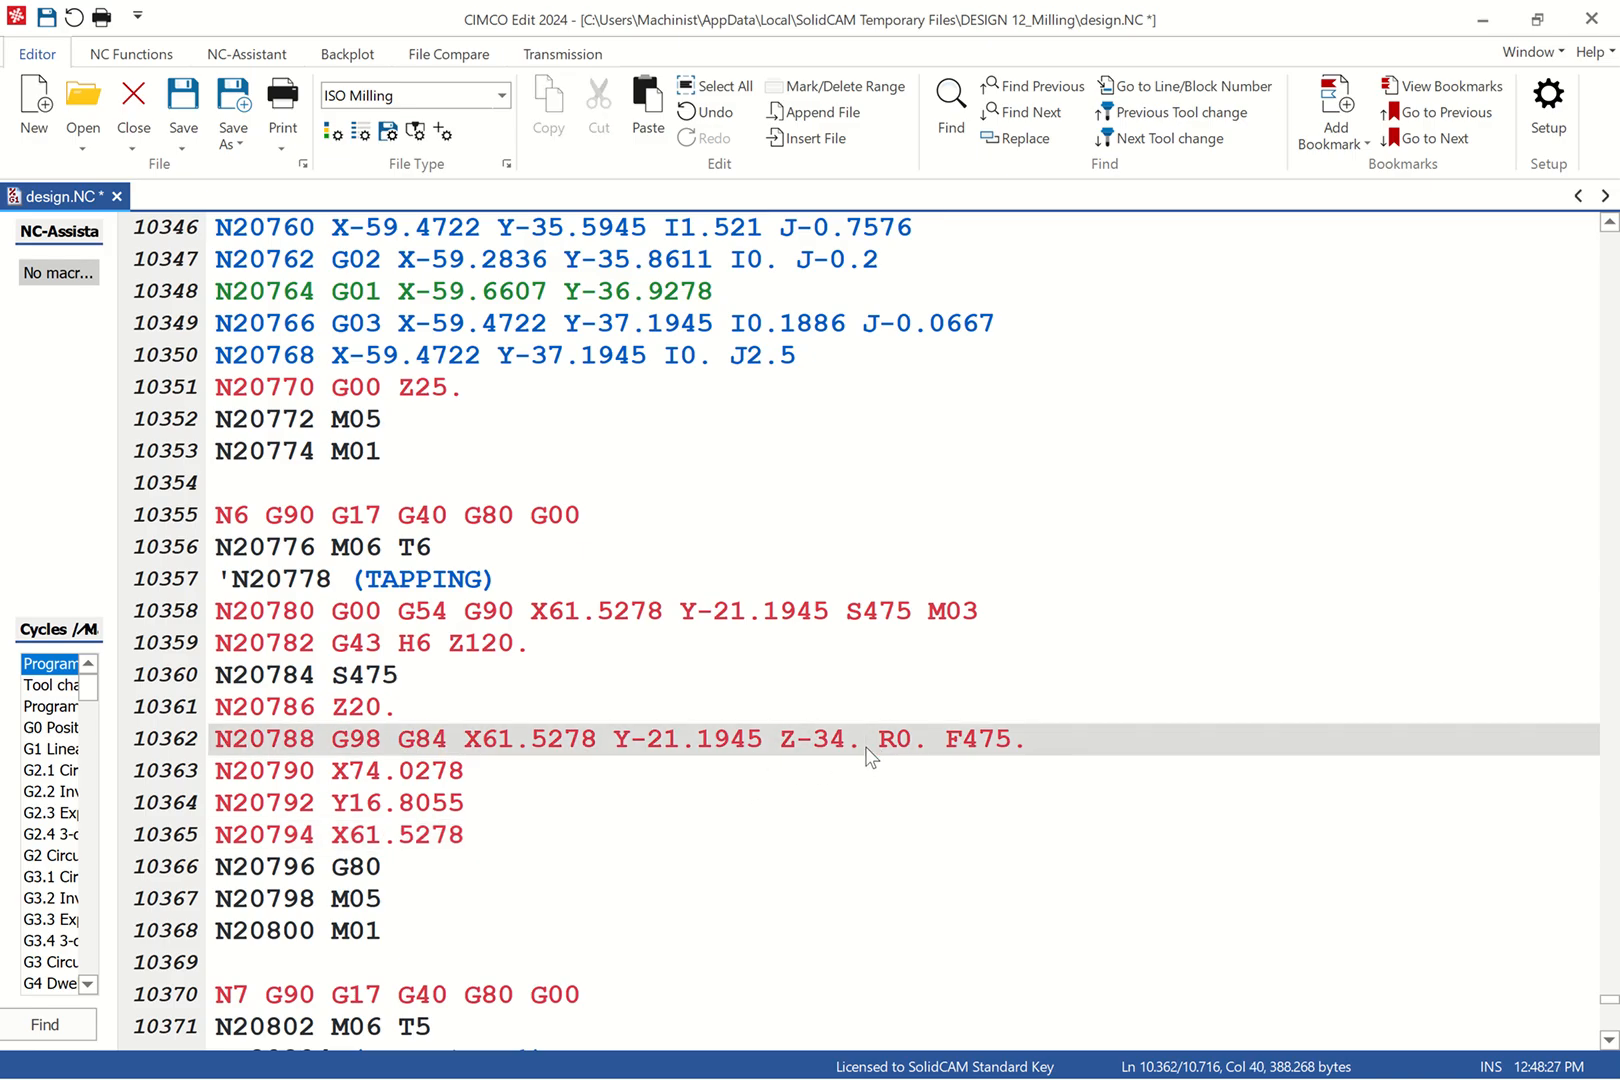
text(Q4)
click(958, 800)
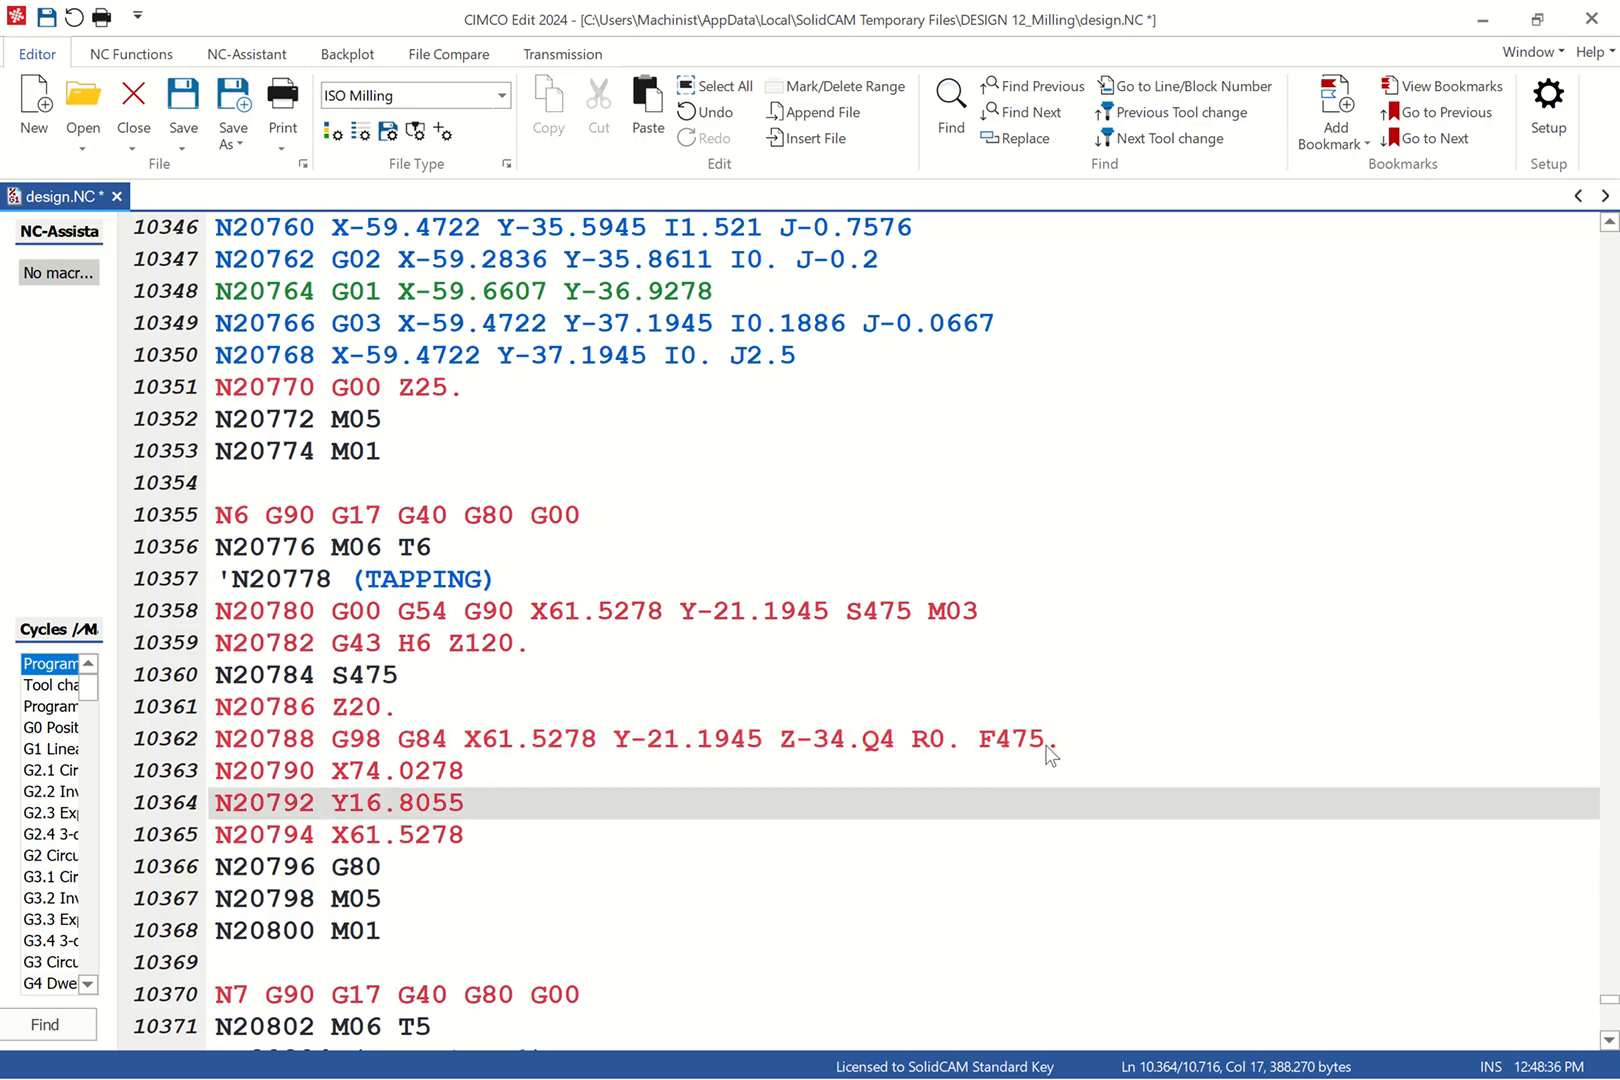
Step: Check the tapping cycle's feed, the spindle speed in block N20780 and the first hole's X coordinate
drag(1047, 745, 996, 744)
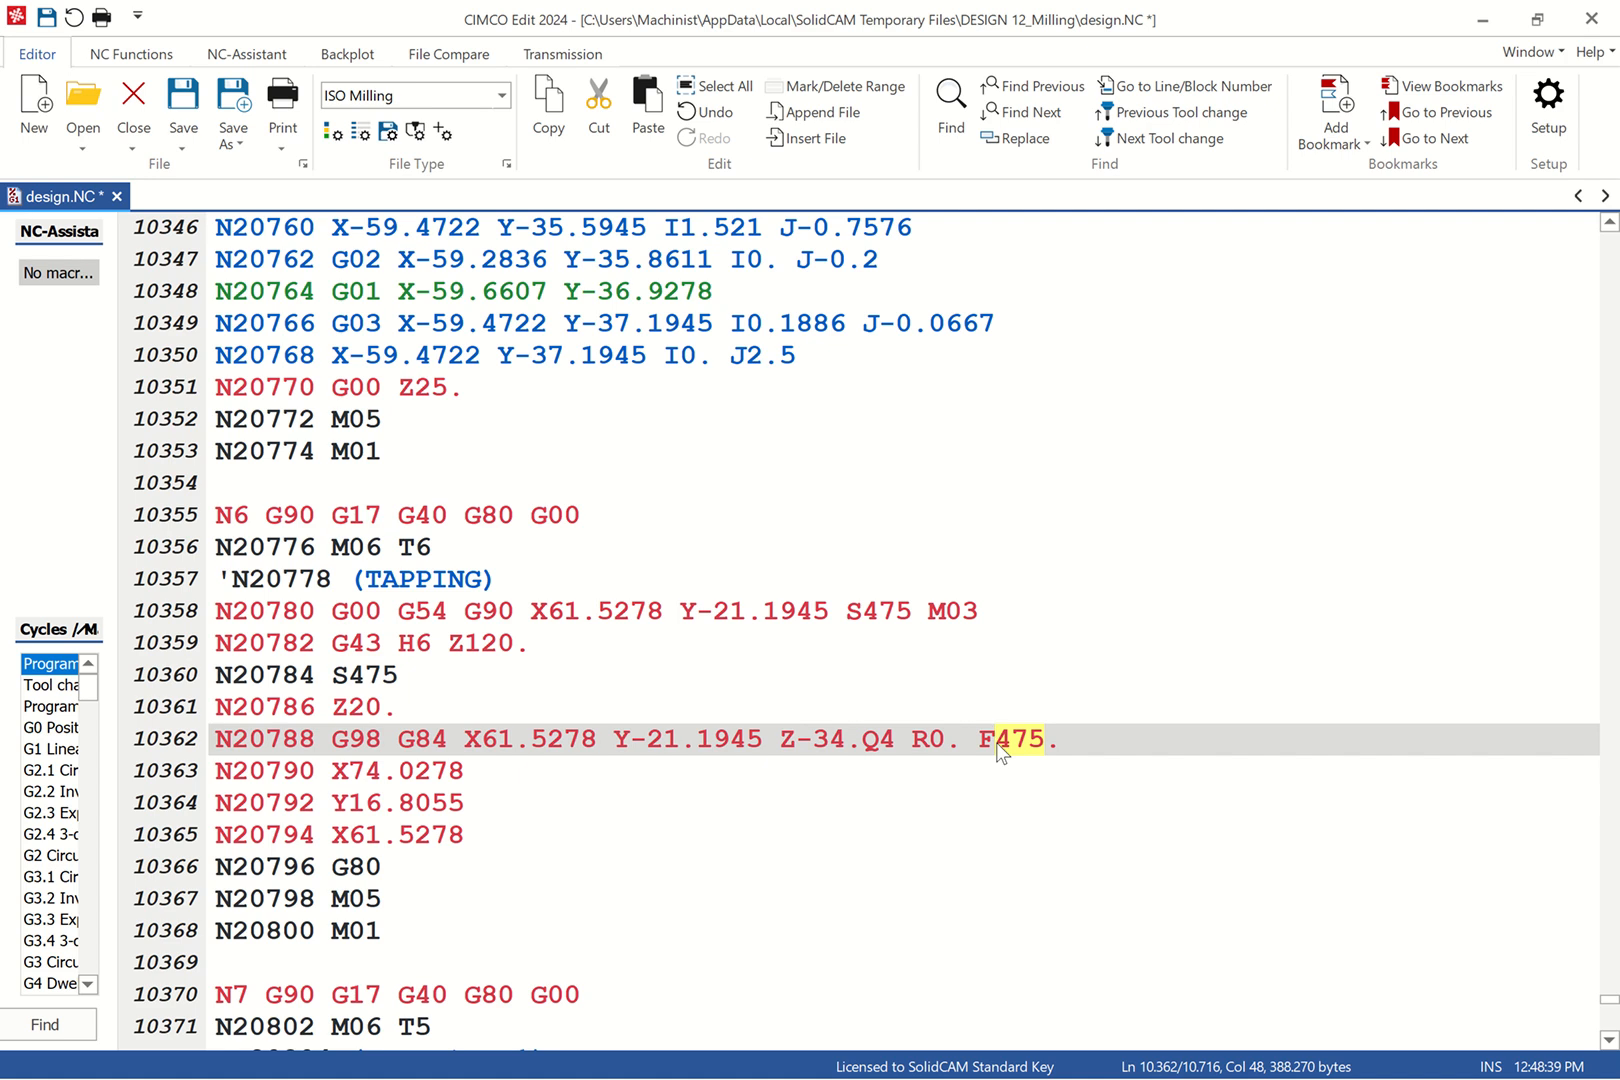
key(Left)
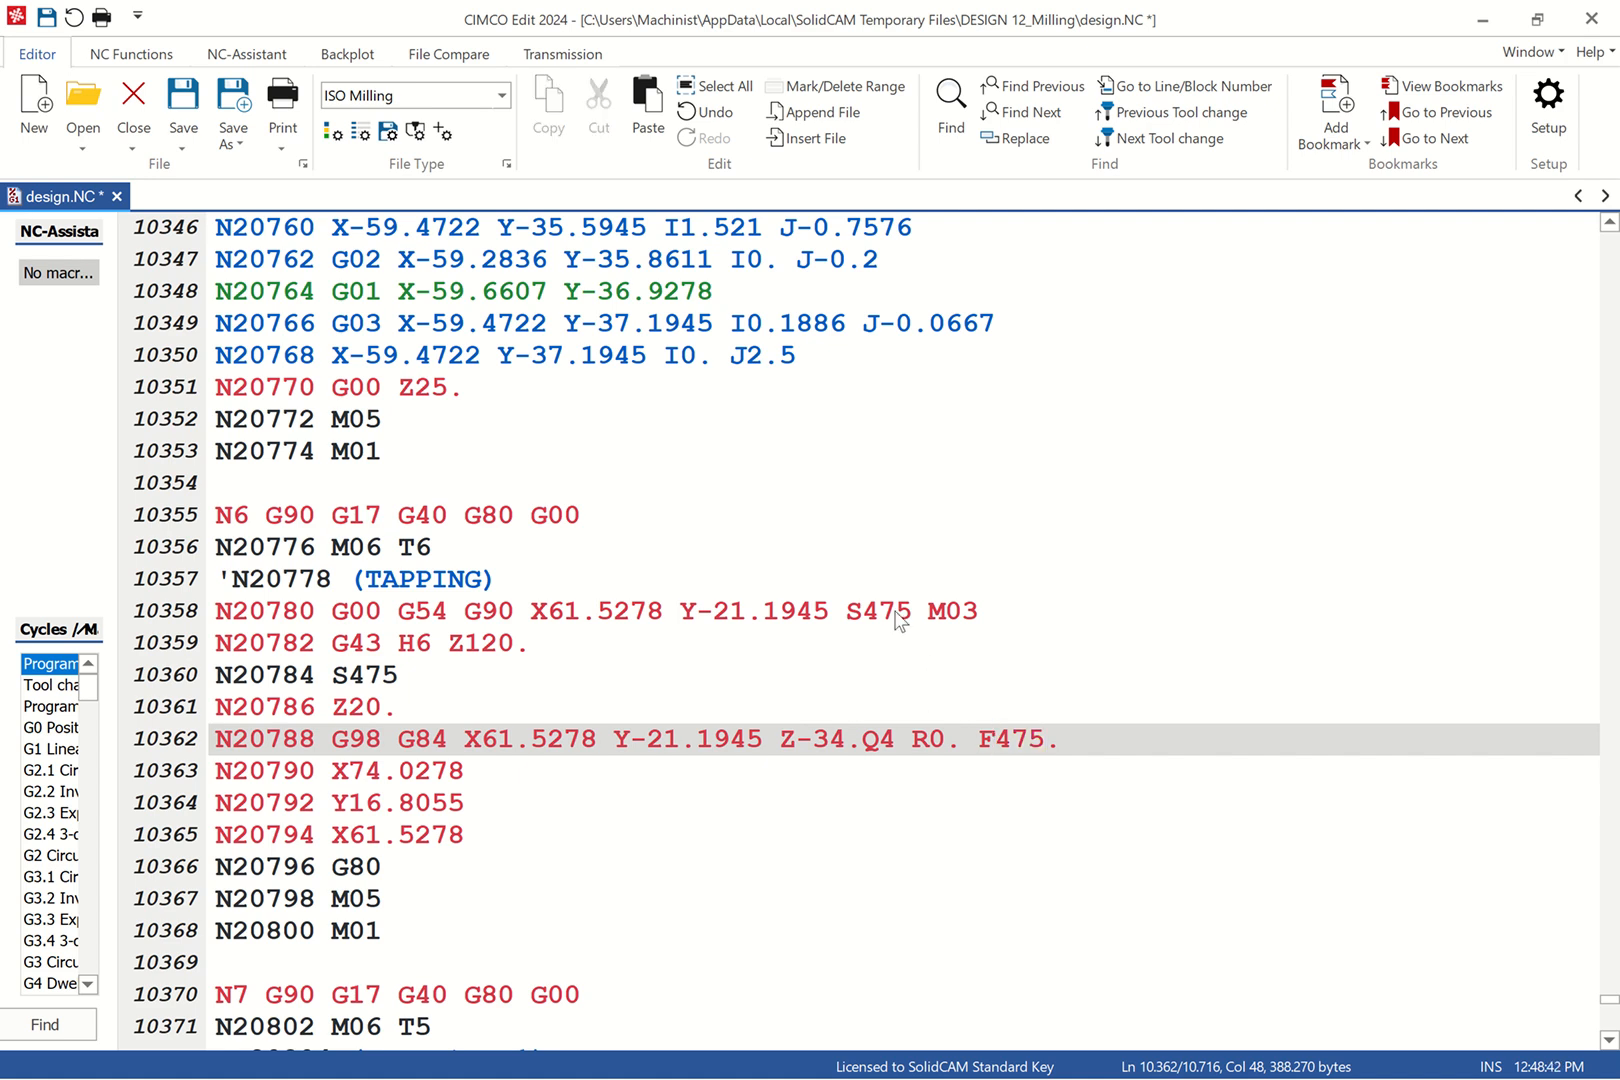
click(796, 612)
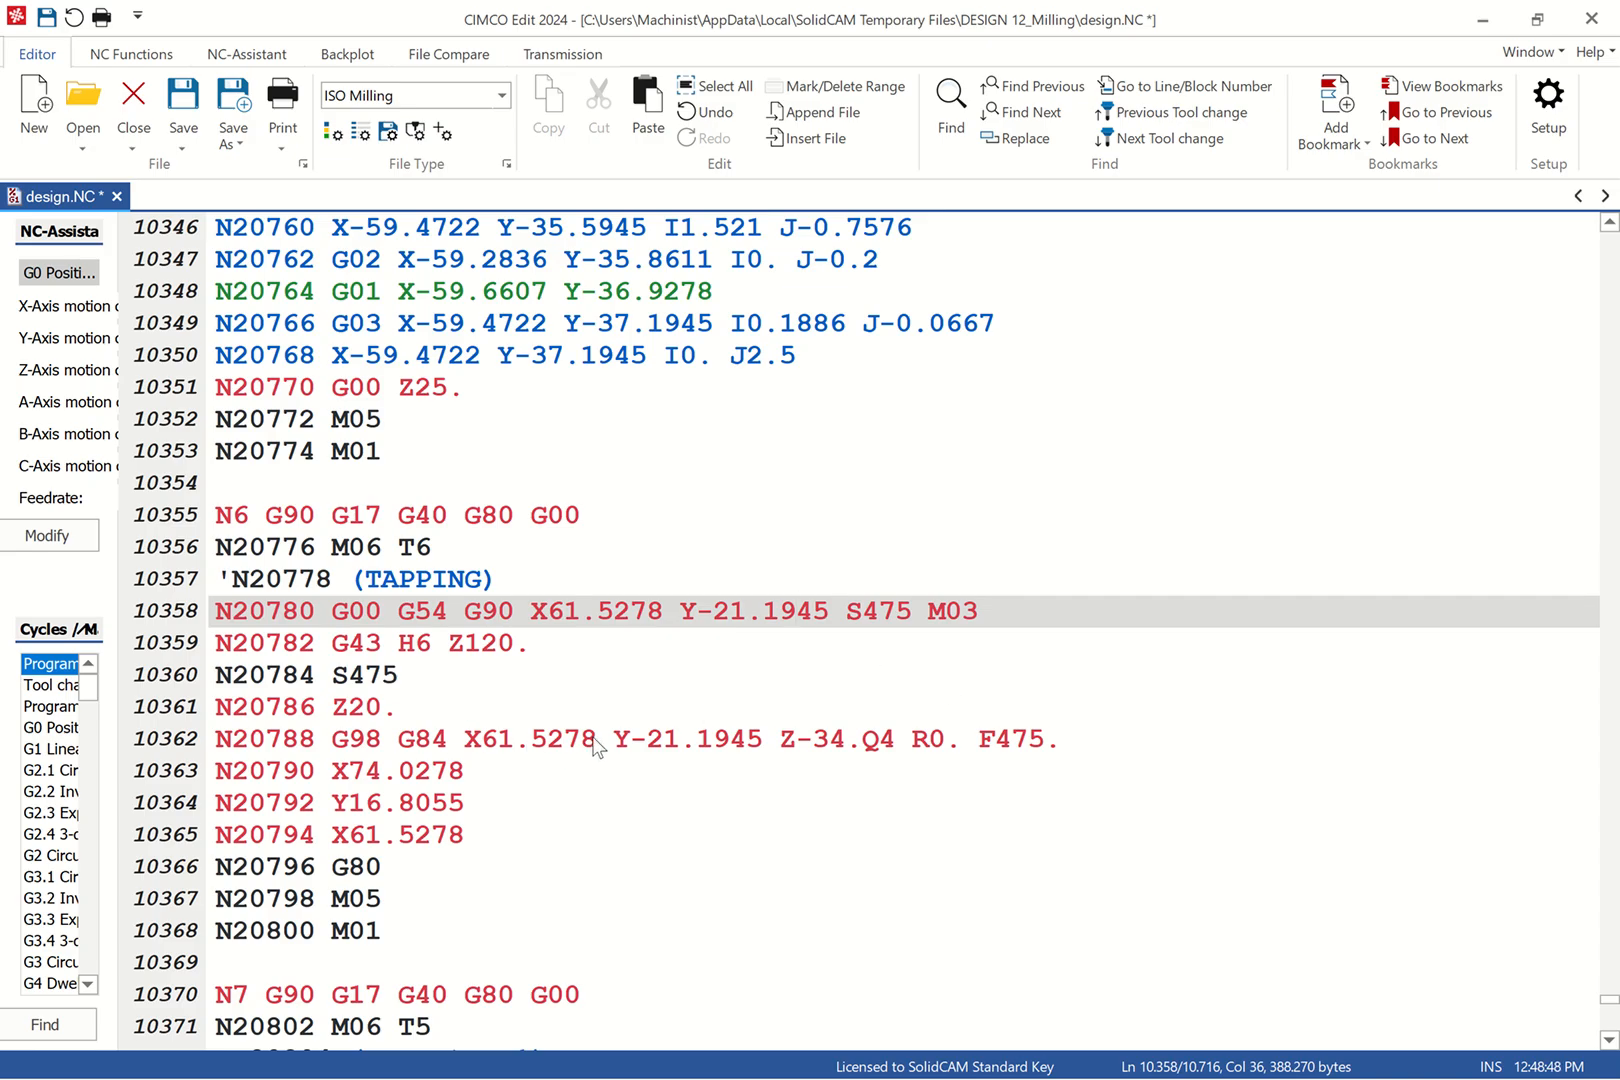
drag(594, 738, 512, 740)
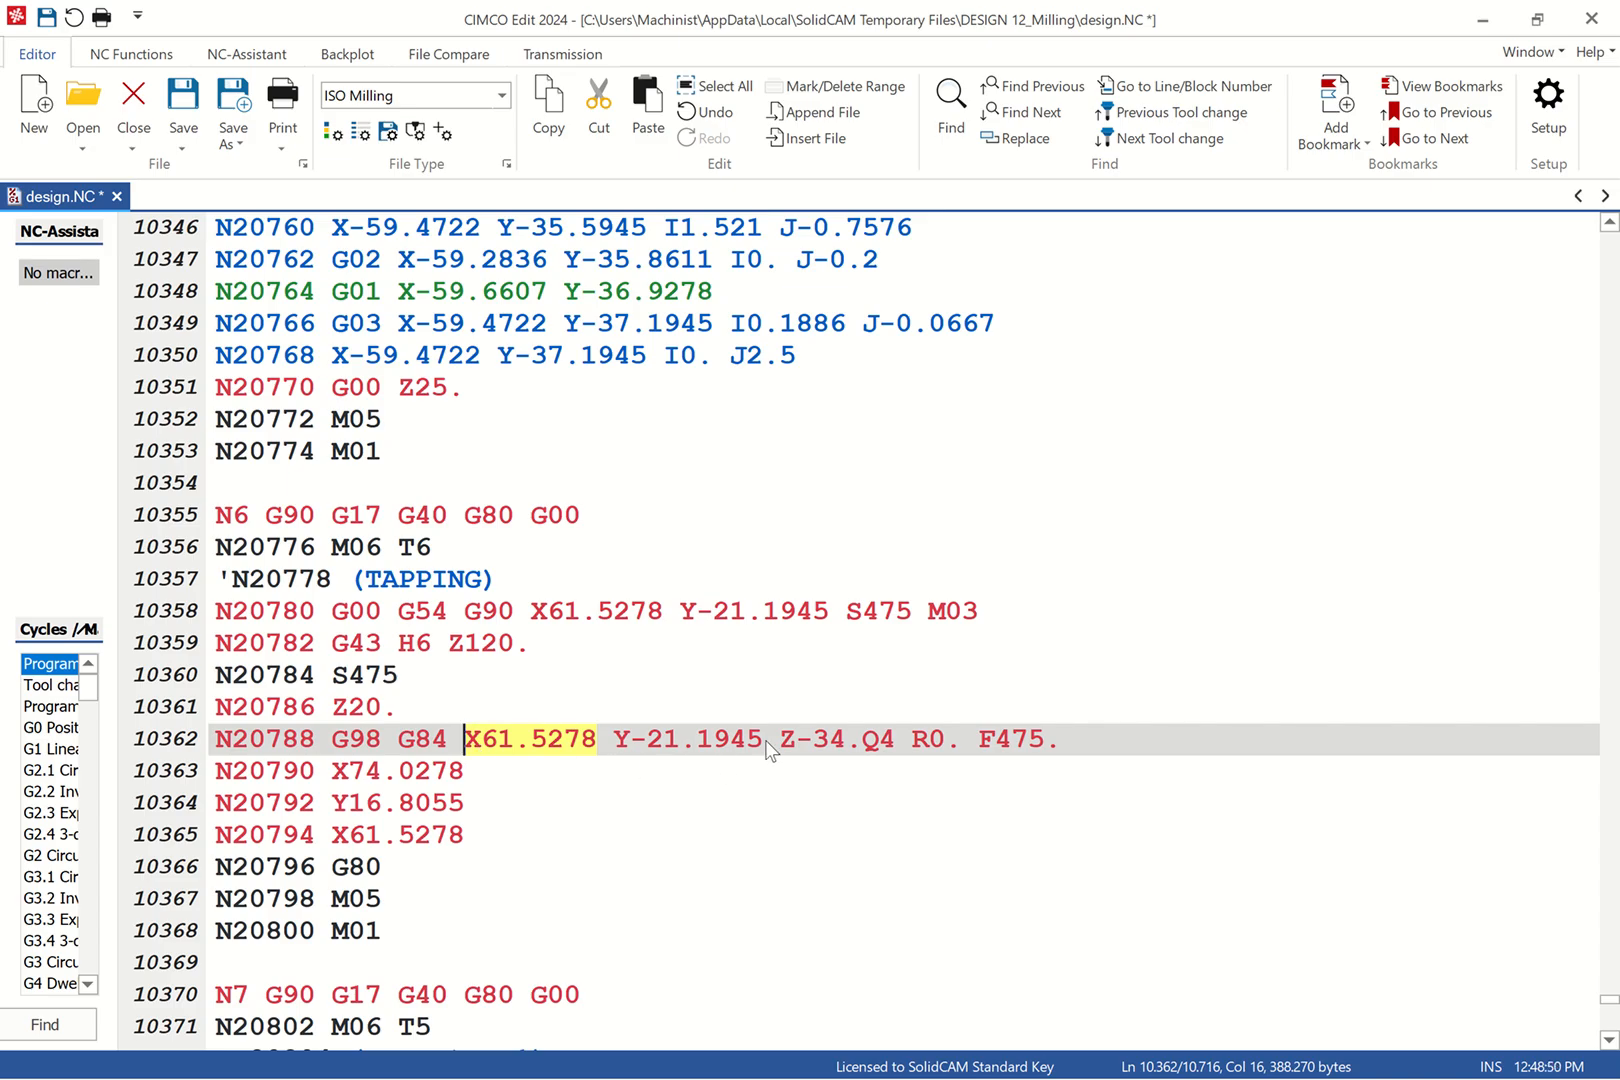
Step: Examine the four tapping hole coordinates in blocks N20788 to N20794
drag(764, 740, 680, 740)
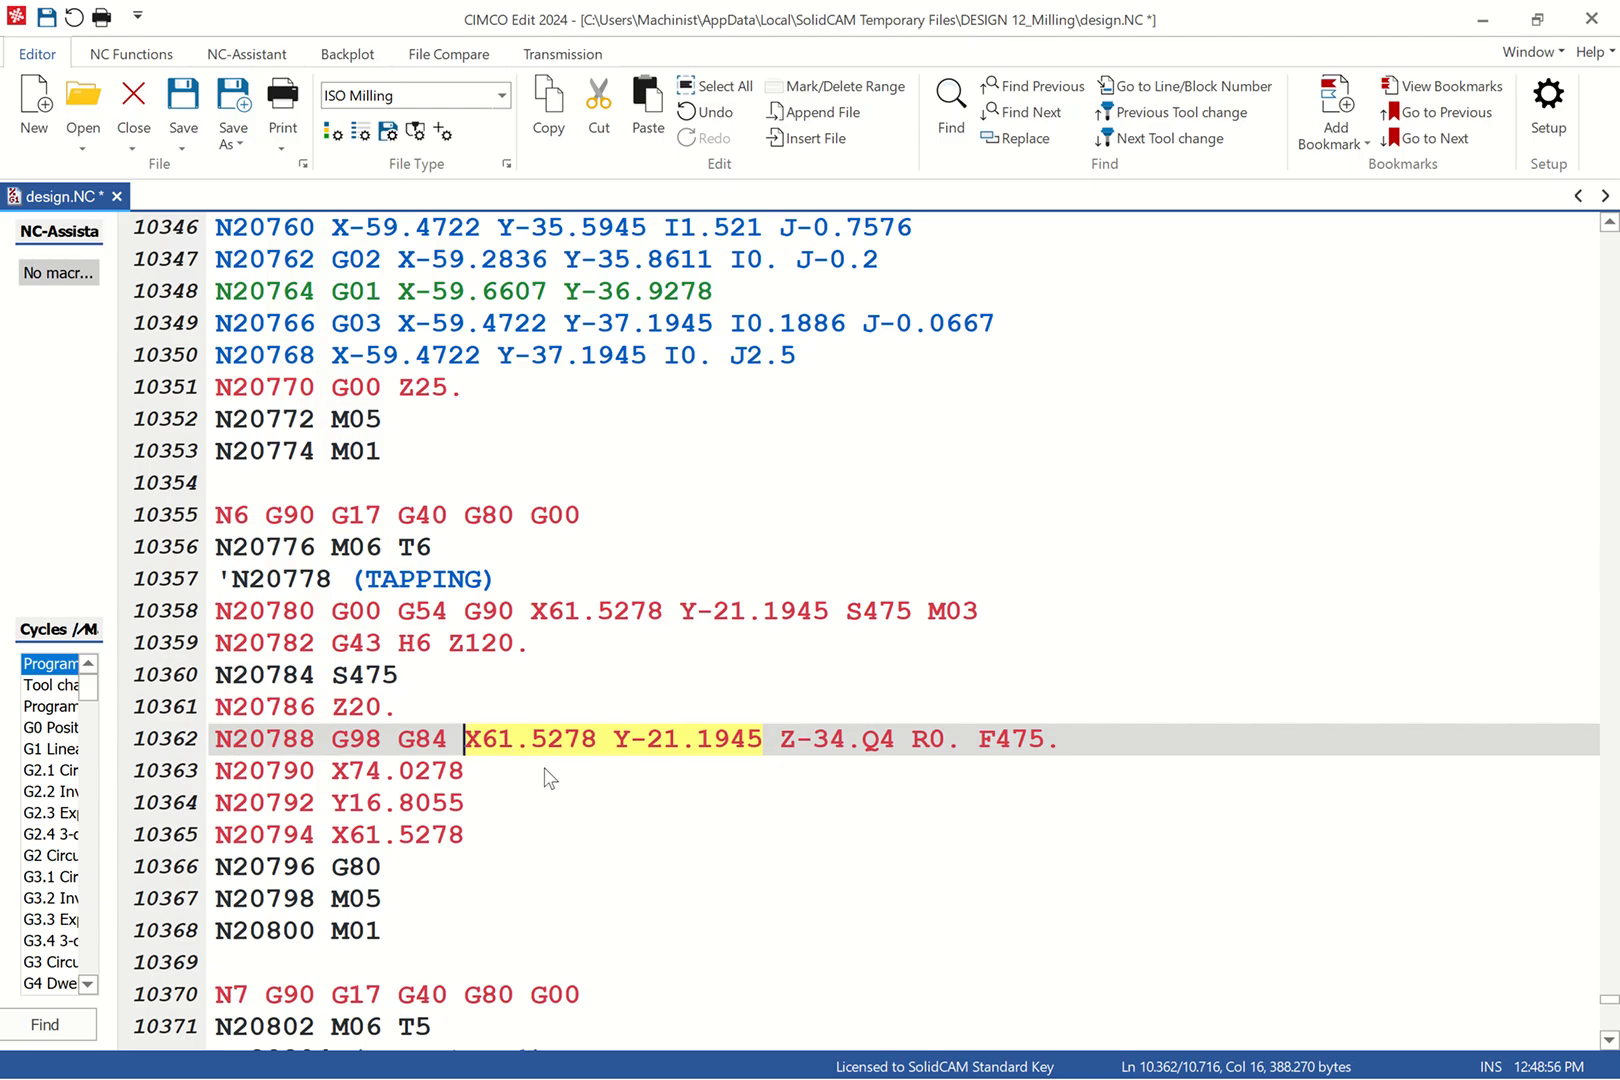
click(397, 772)
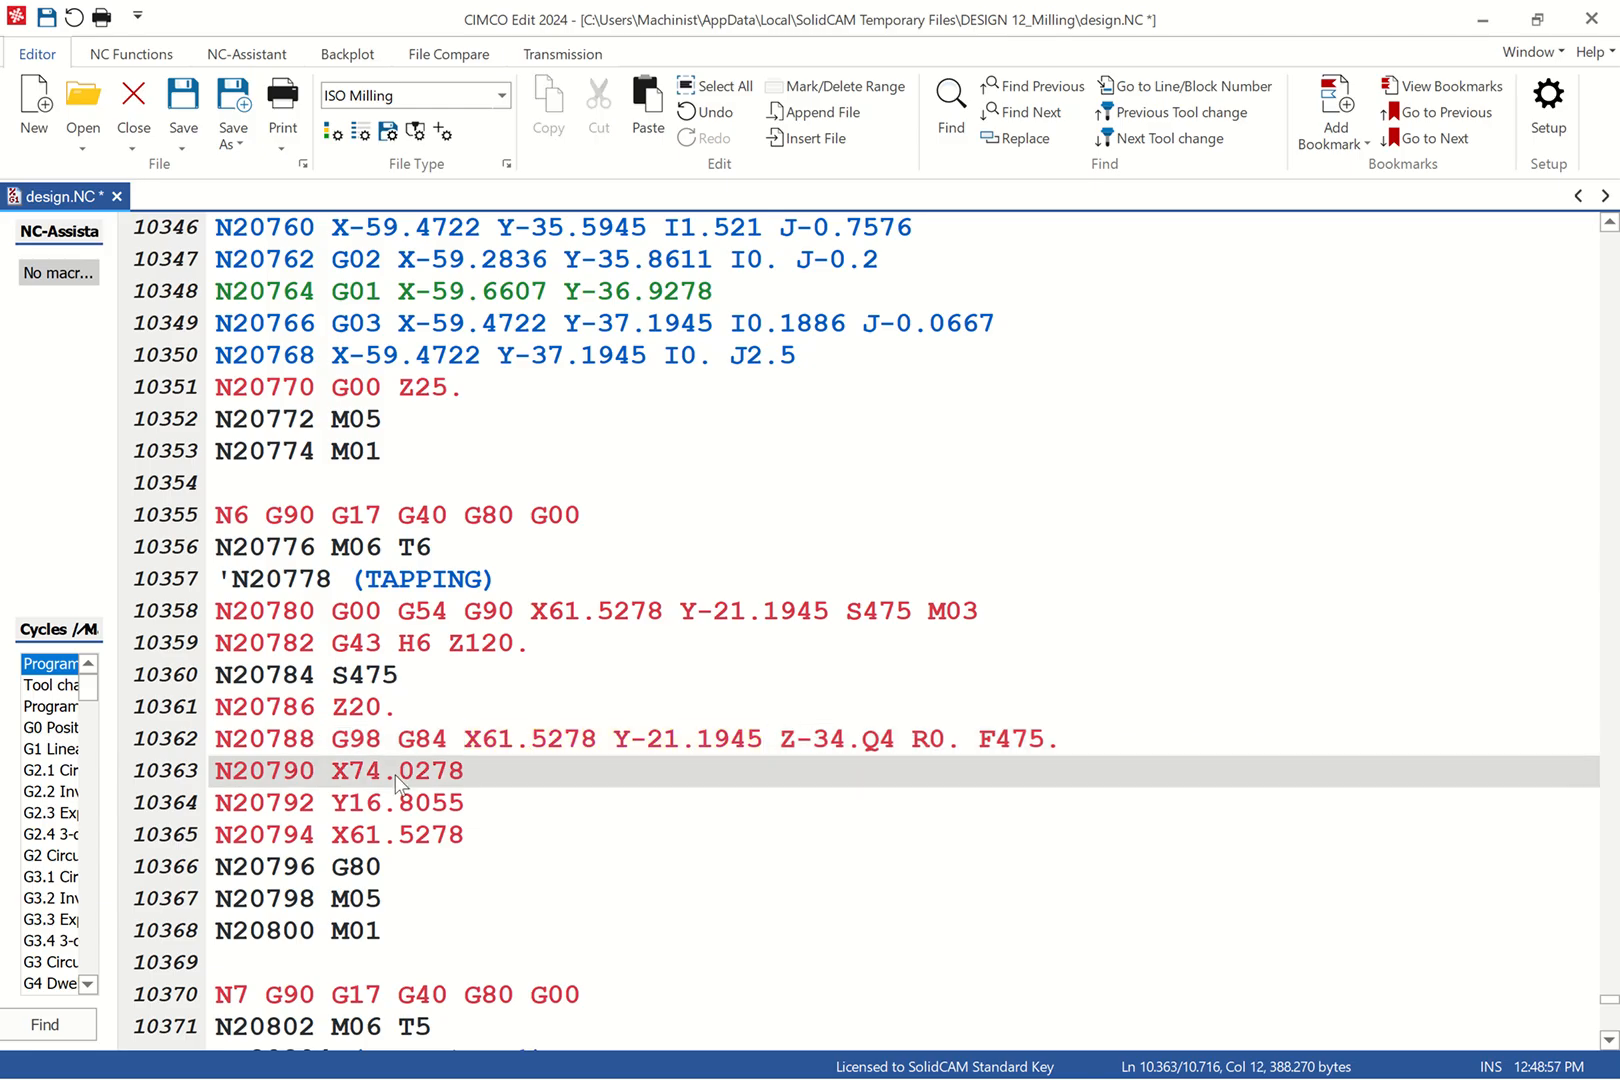
click(629, 740)
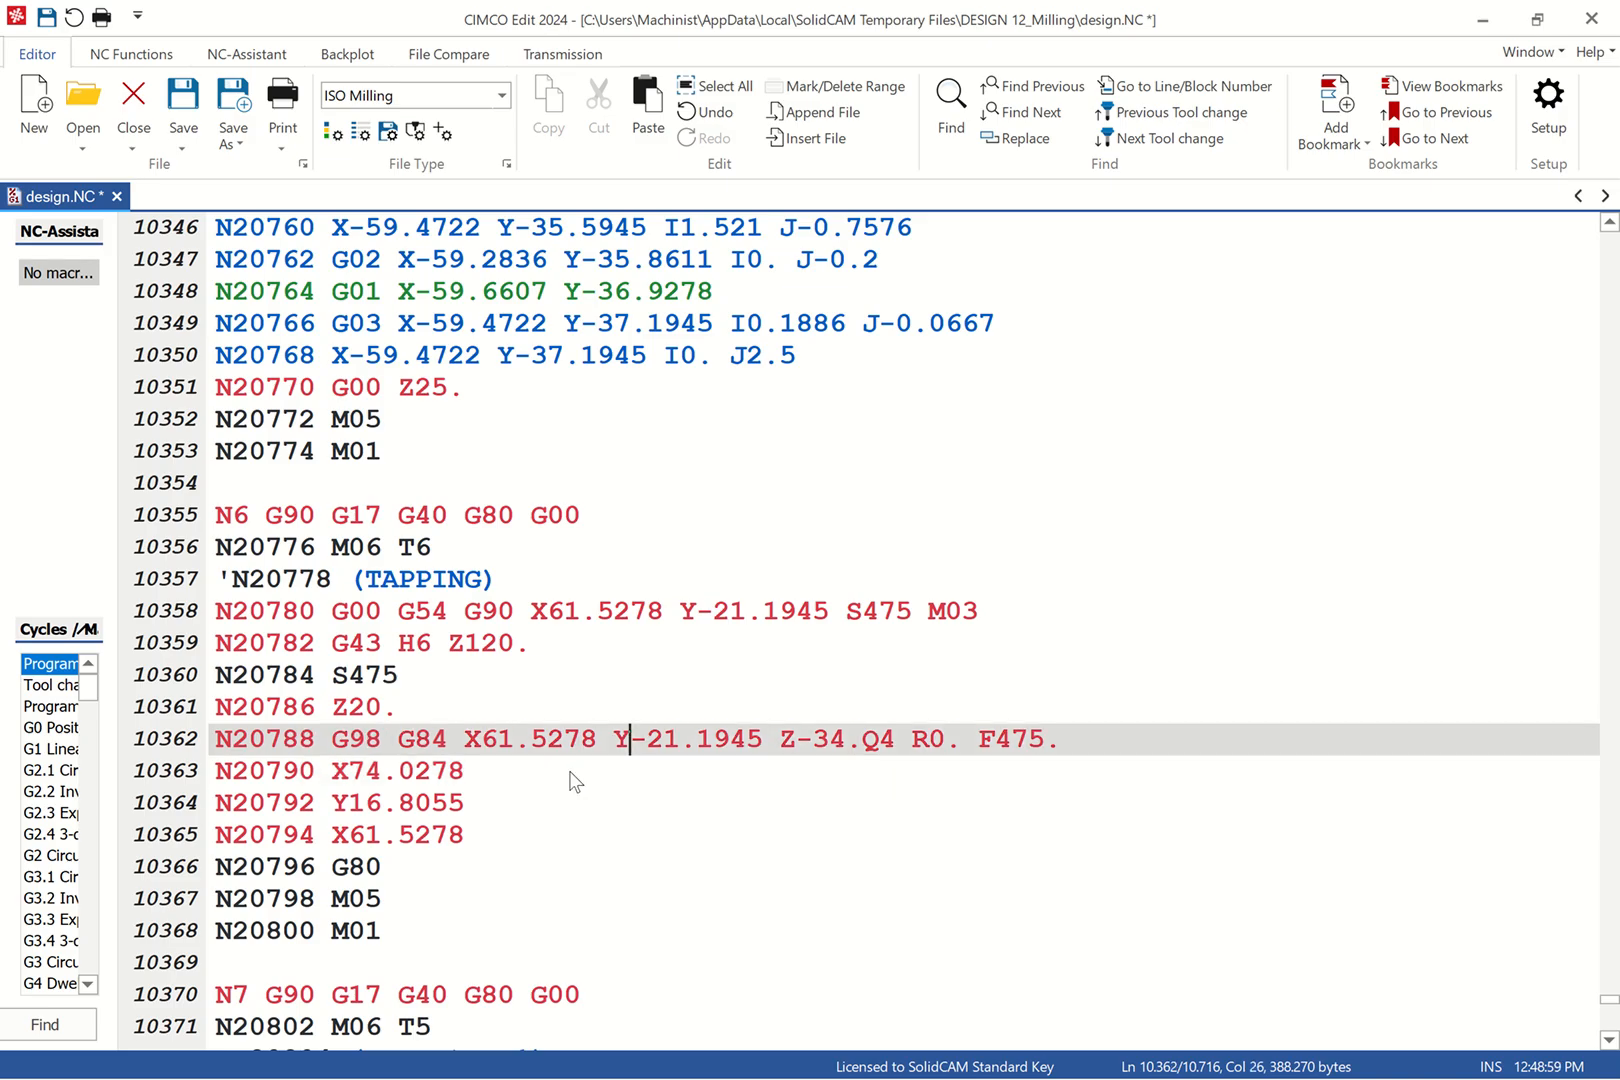
click(389, 804)
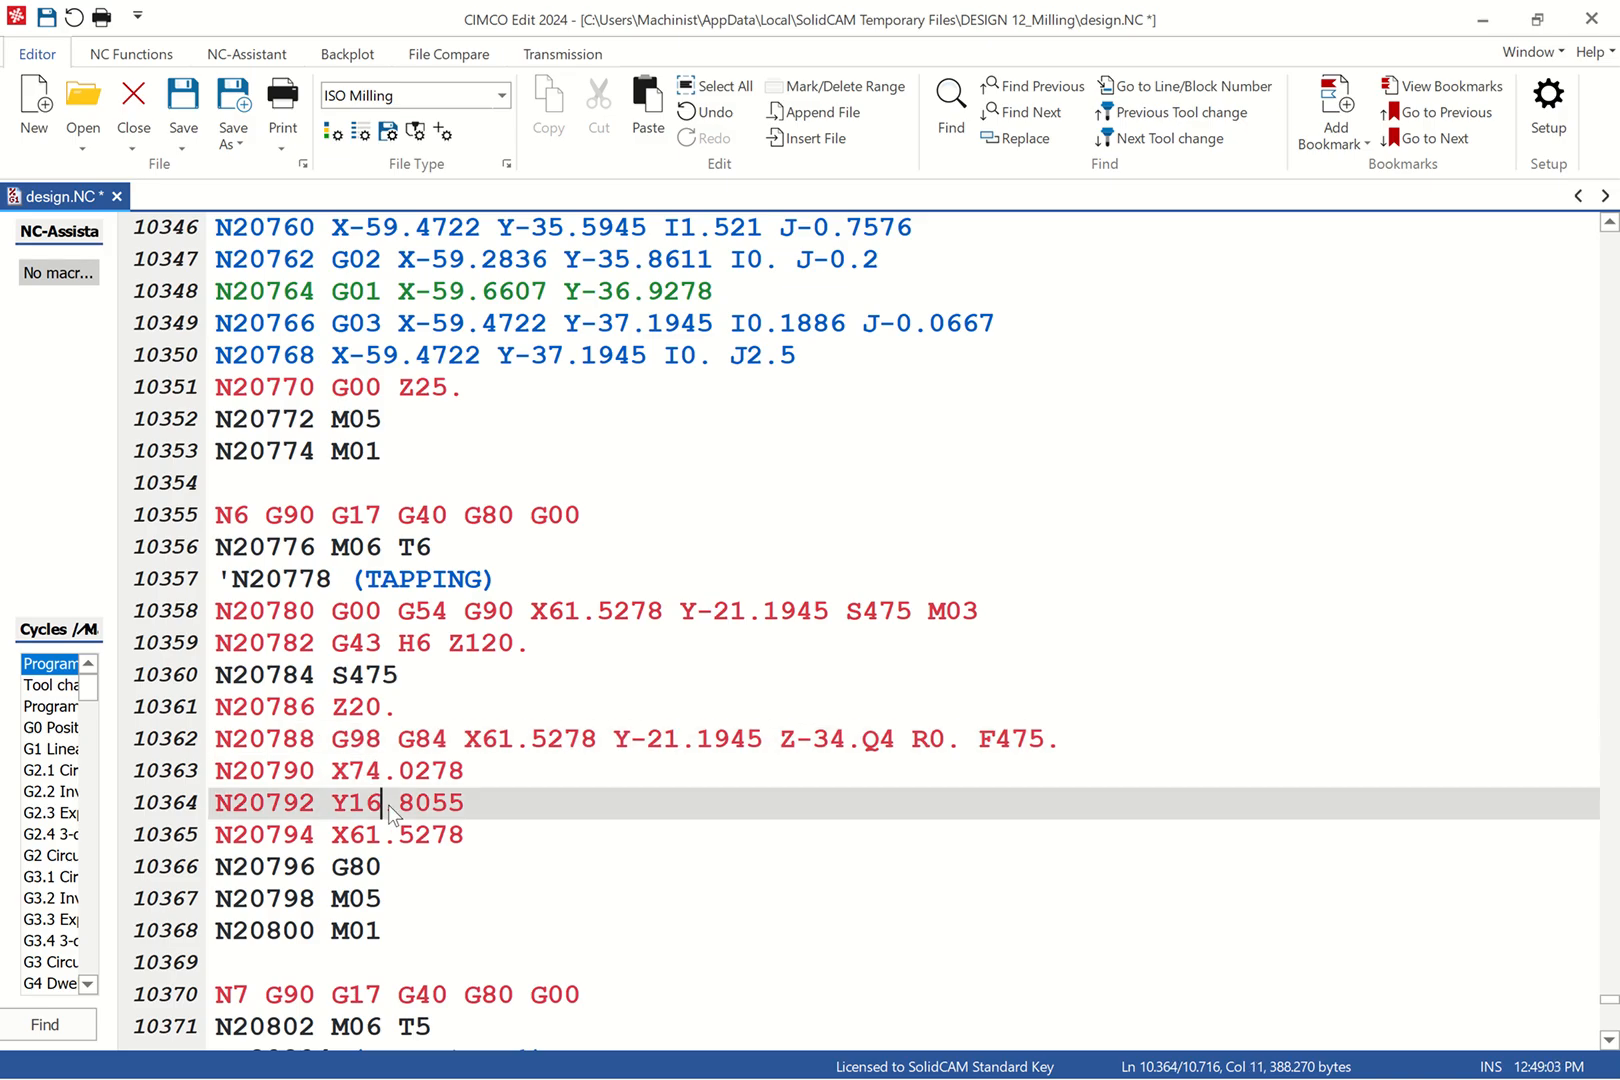
click(430, 836)
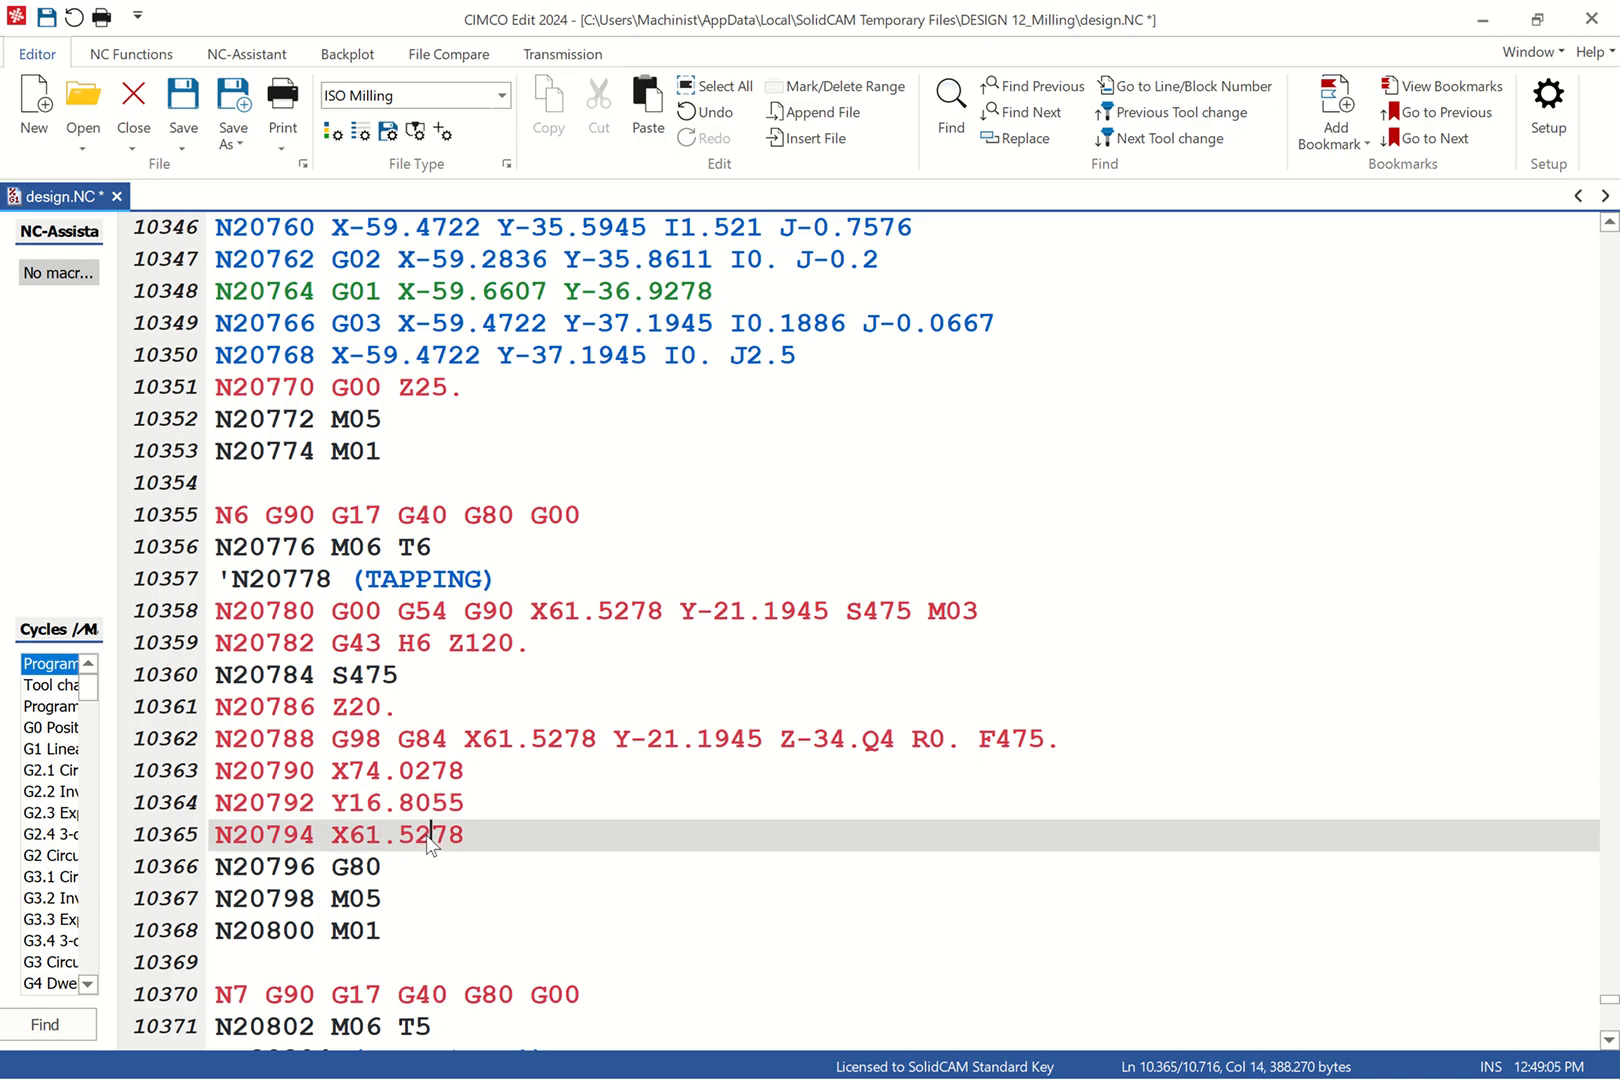
click(432, 806)
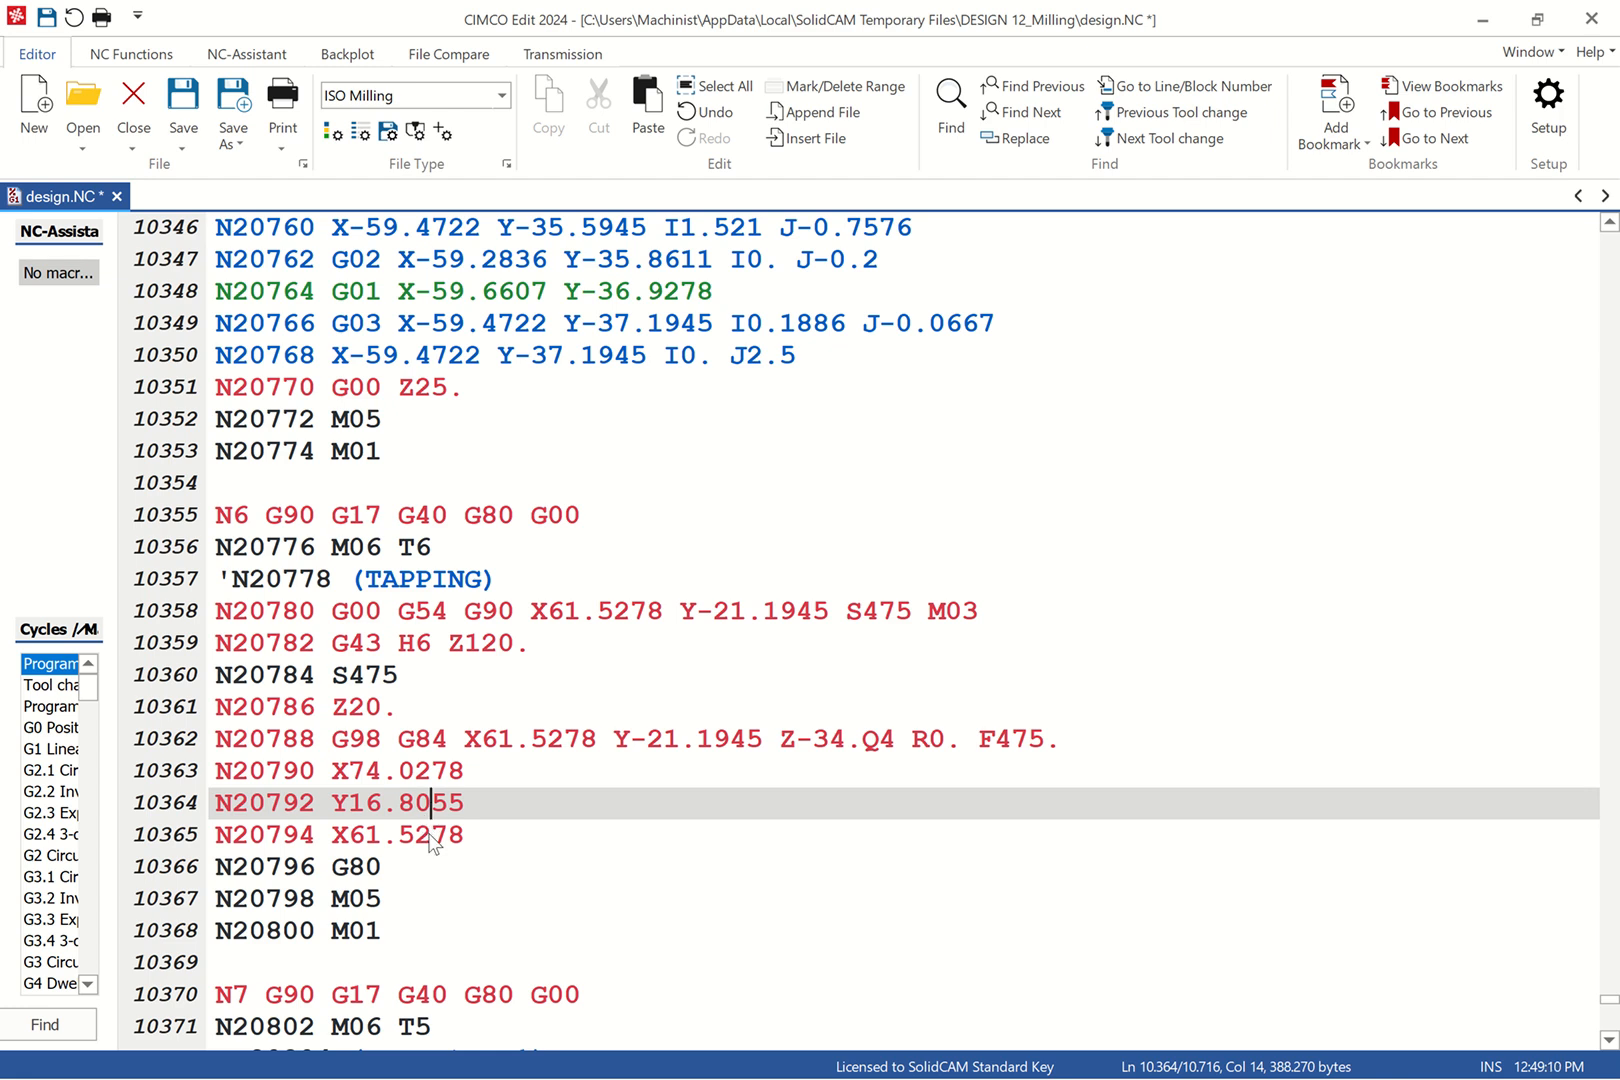
click(431, 836)
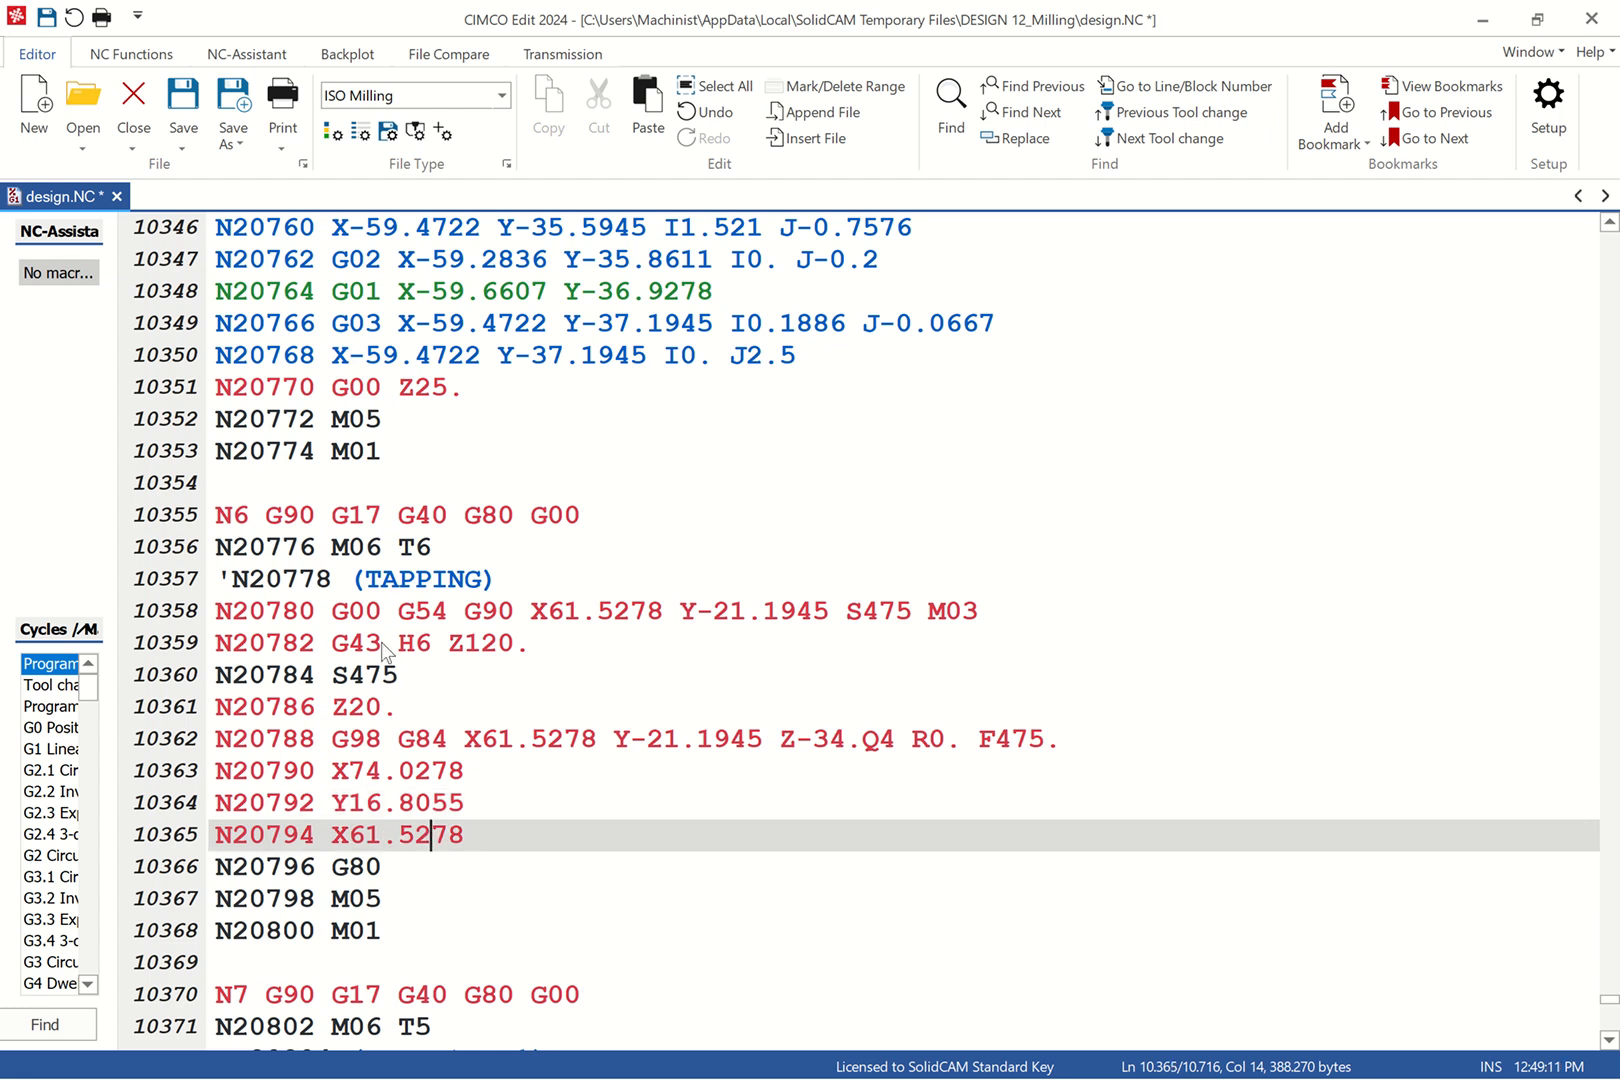
Step: Insert the approach blocks G00 Z120, Z50 and Z30 directly below block N20782 of the tapping operation
click(533, 643)
key(Return)
text(G0)
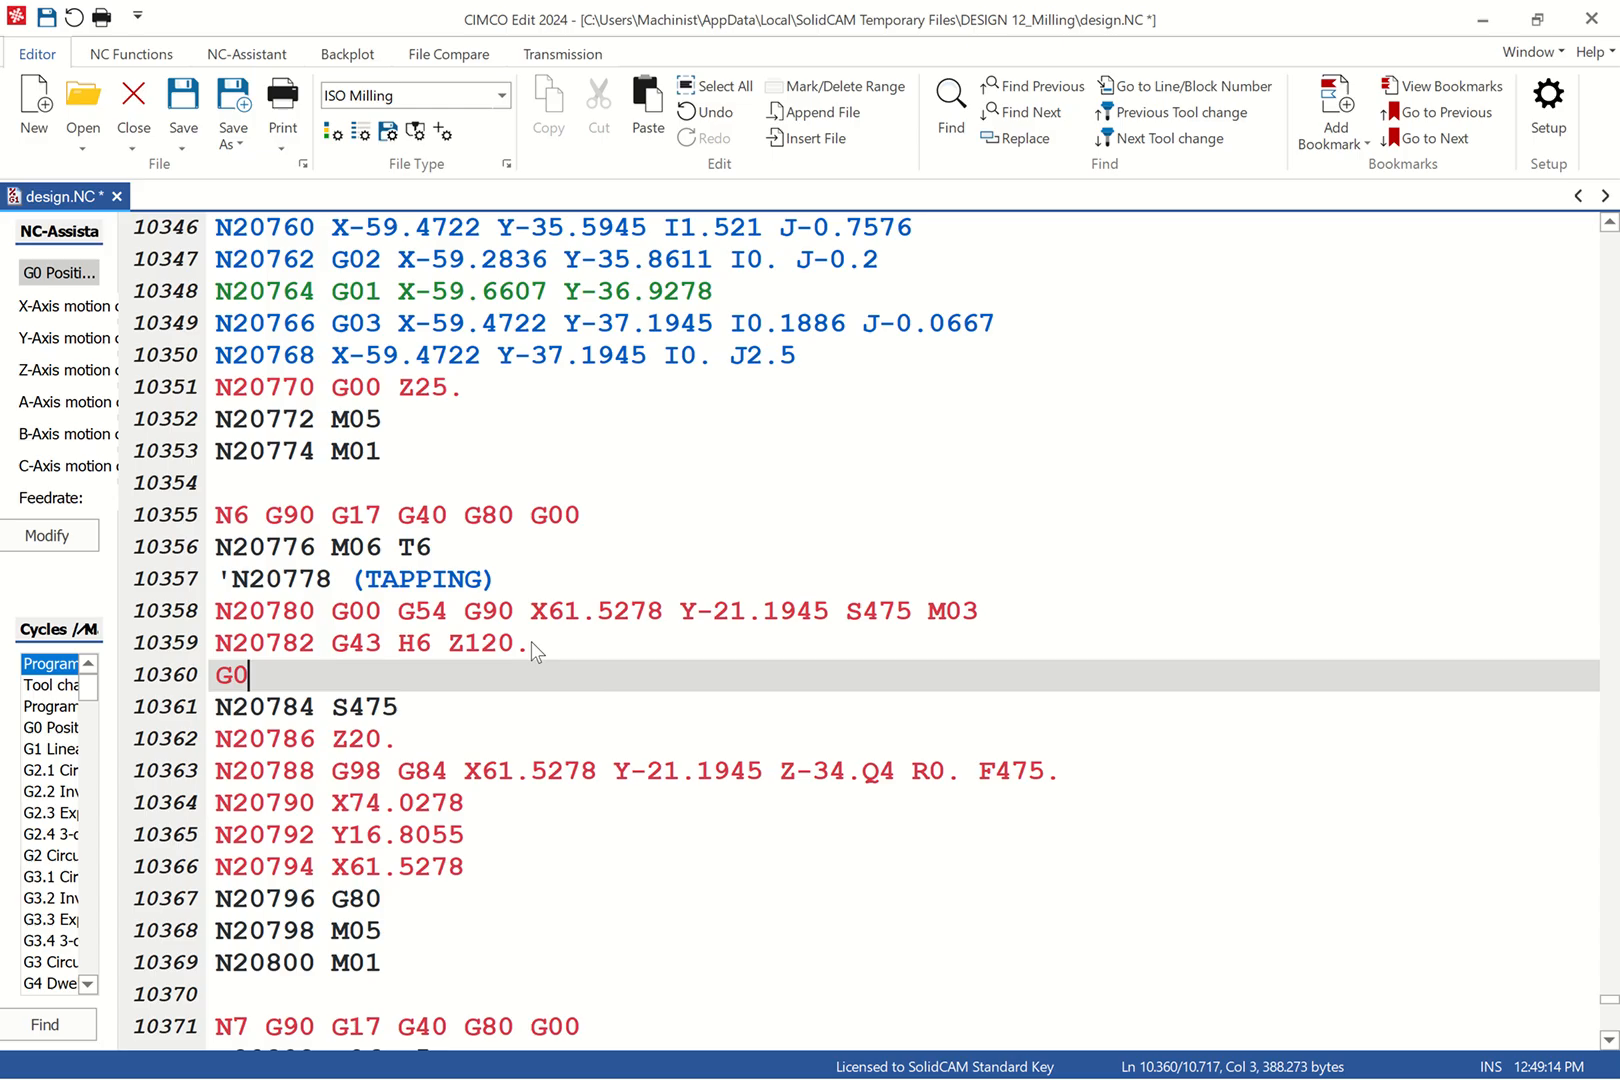
text(0 Z120)
key(Return)
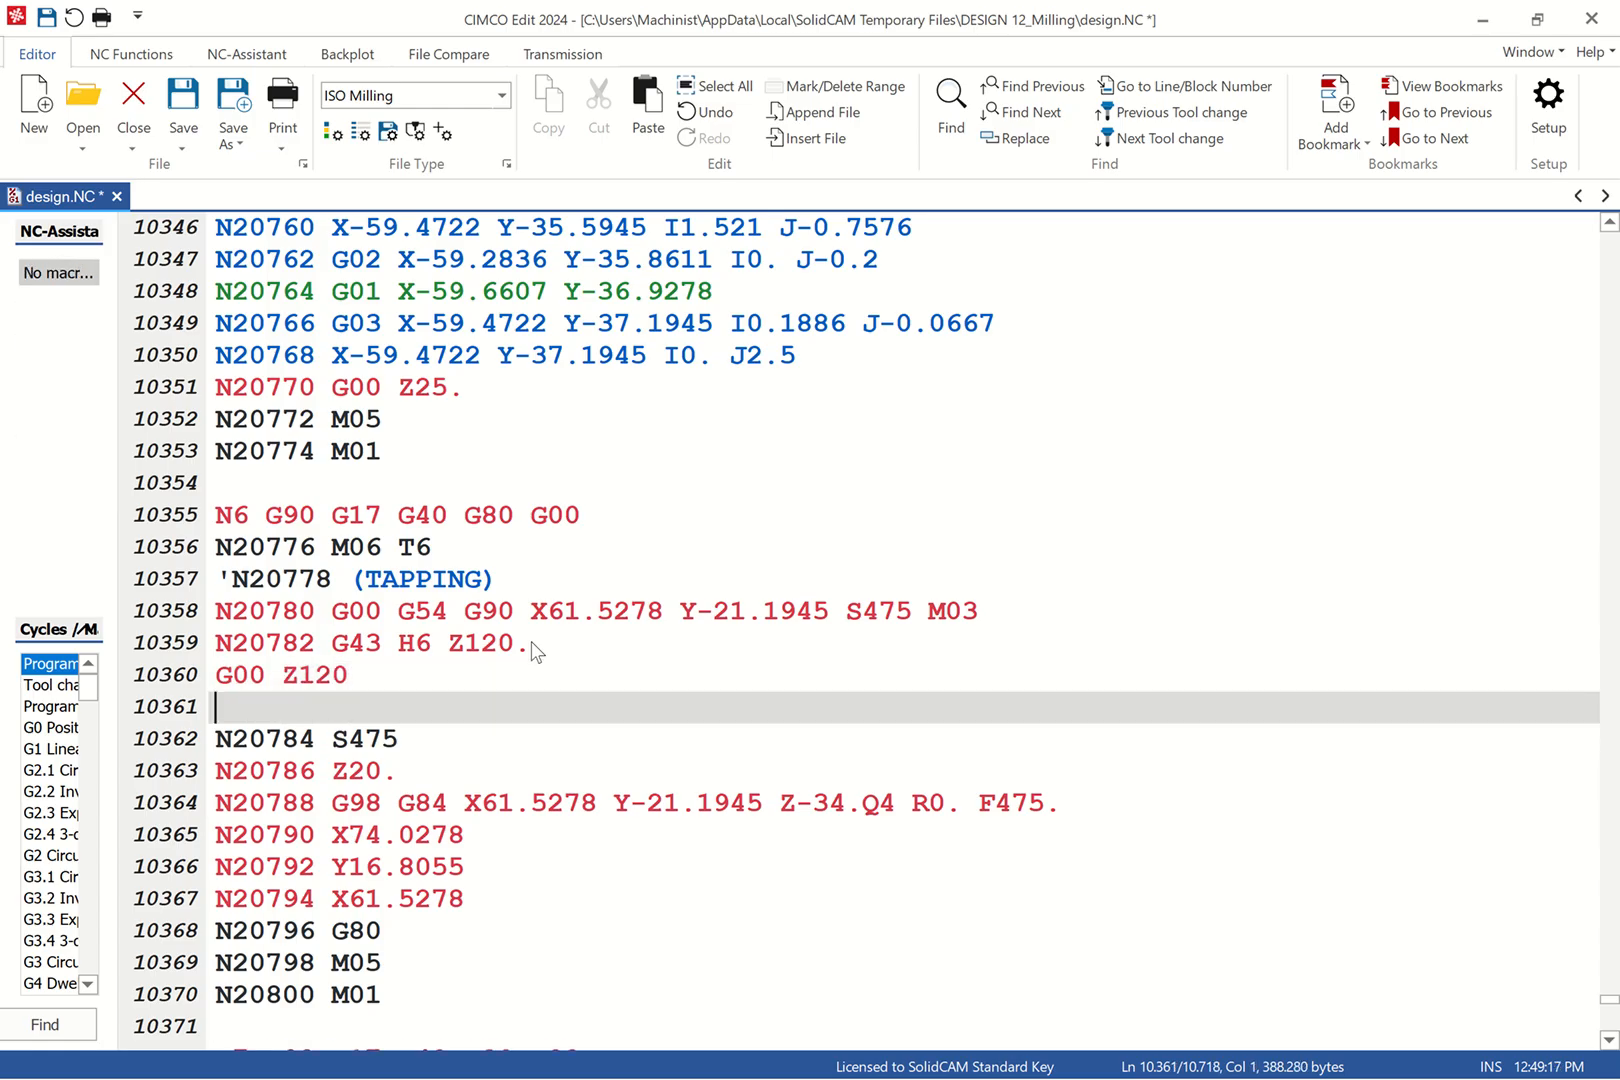
text(Z50)
key(Return)
text(Z)
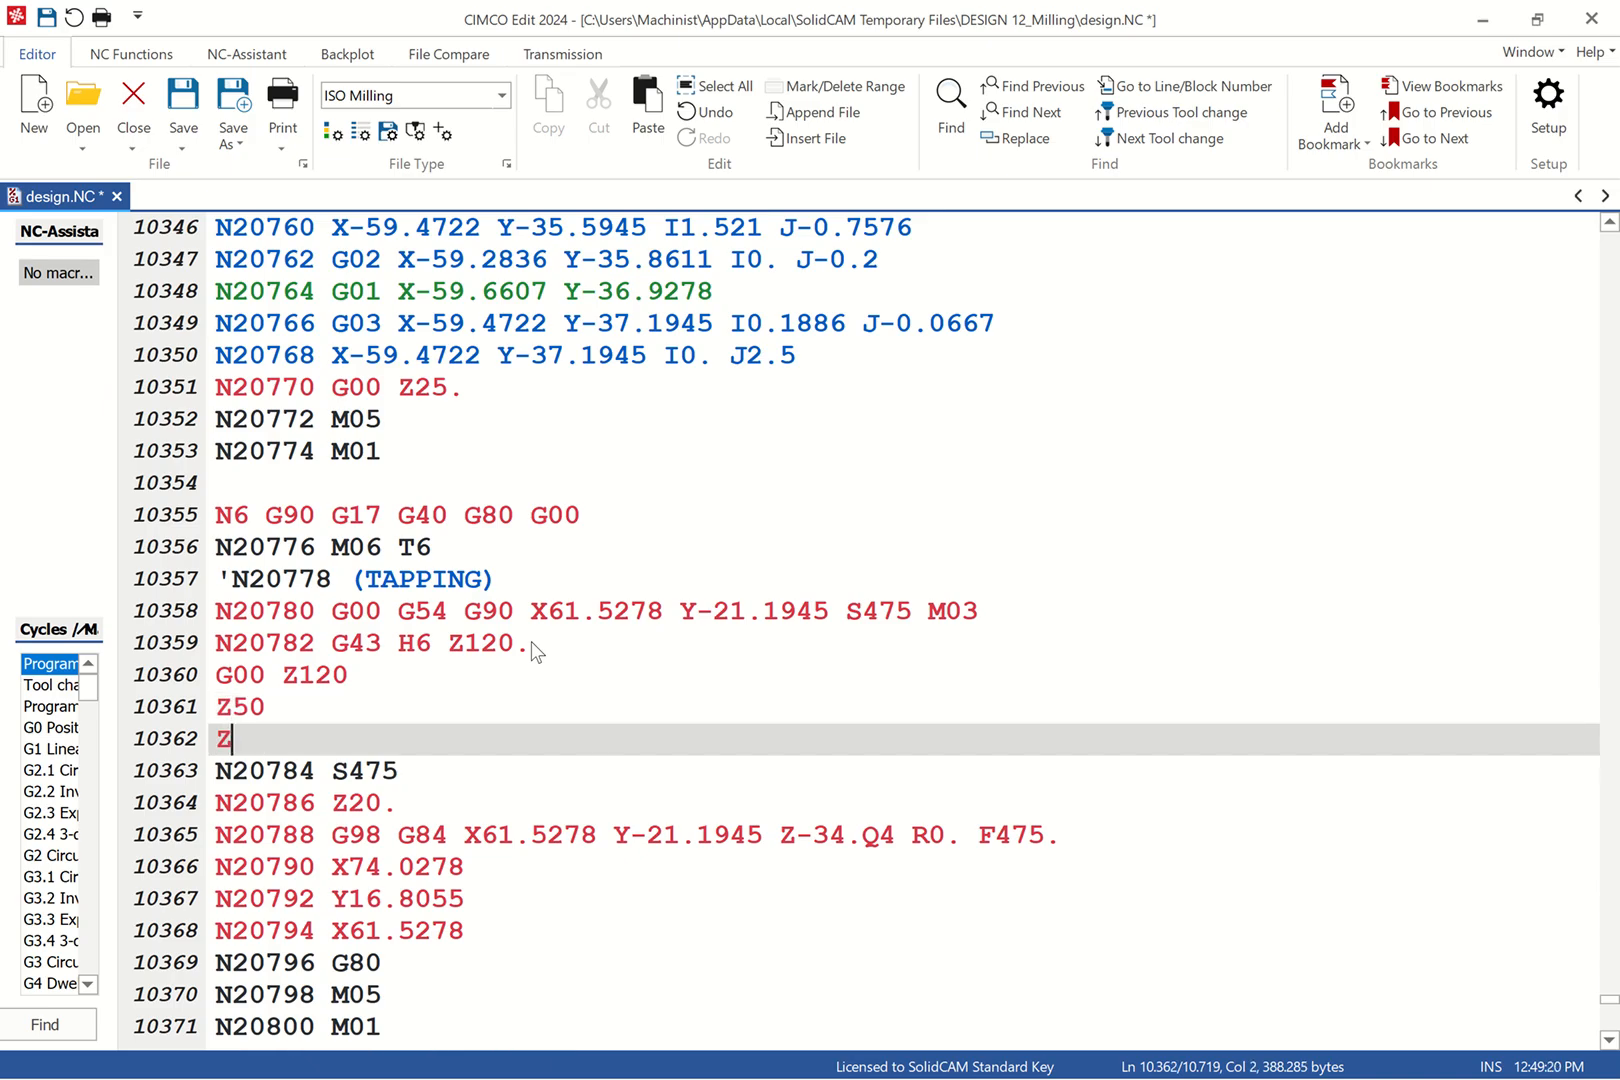
text(10)
key(Return)
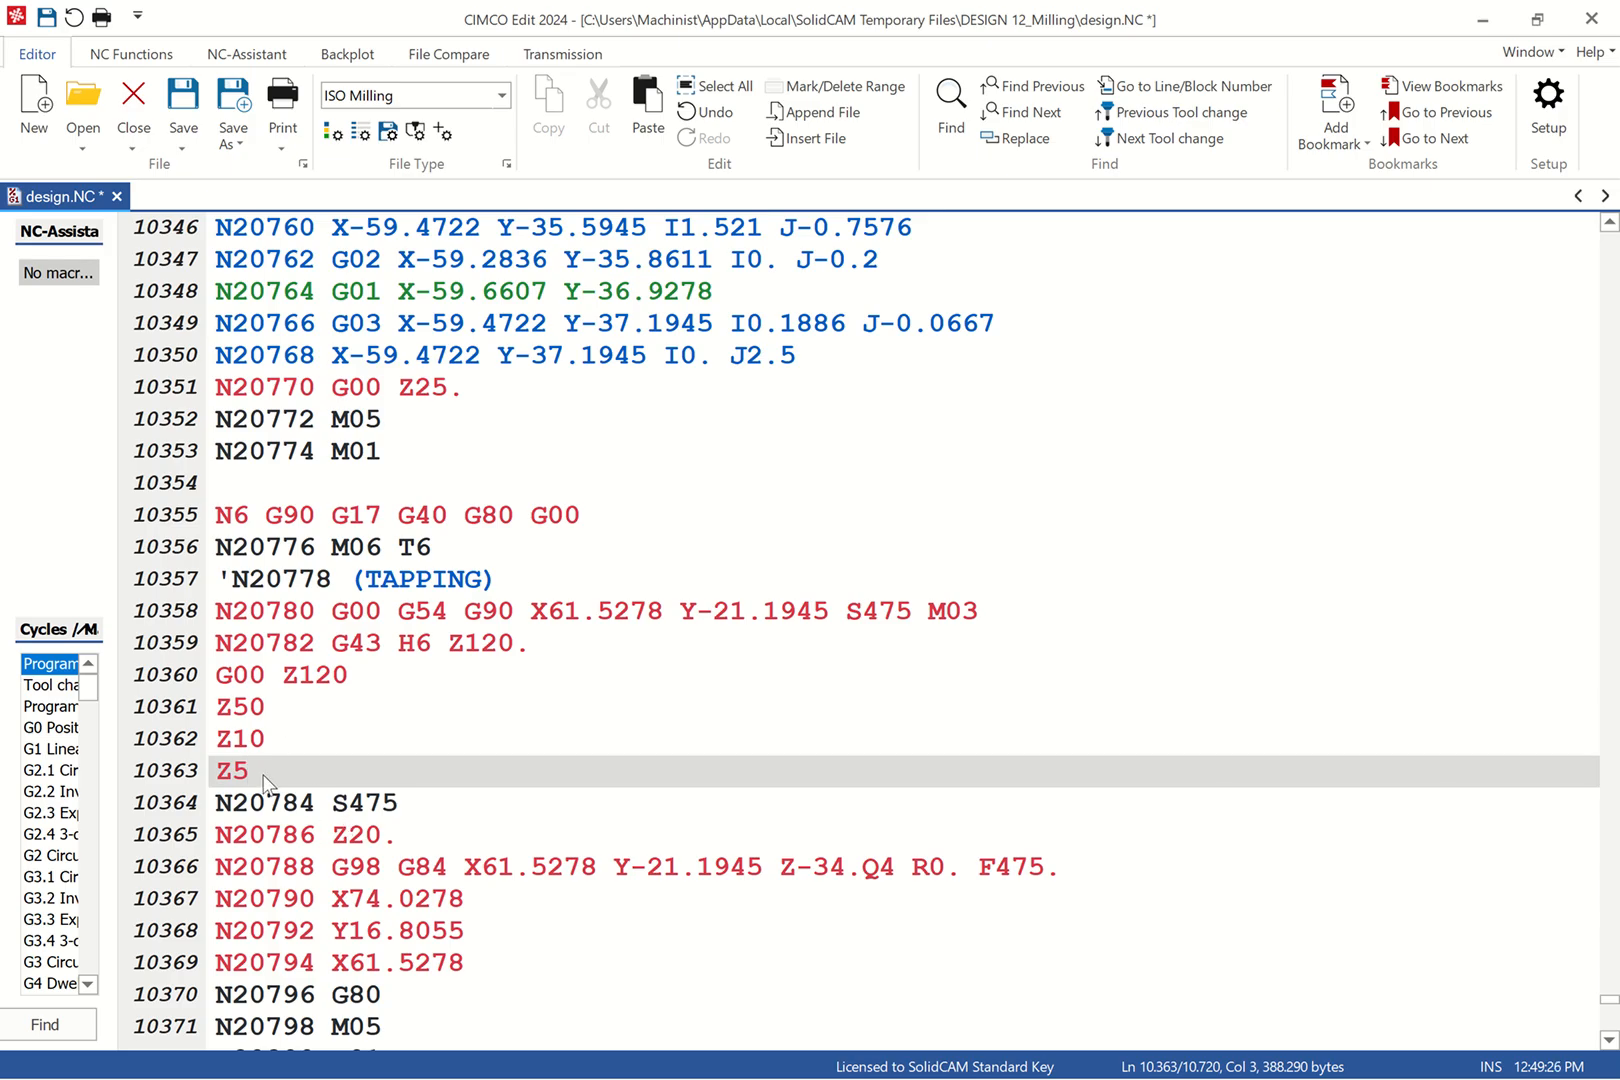
drag(222, 778, 220, 760)
text(Z)
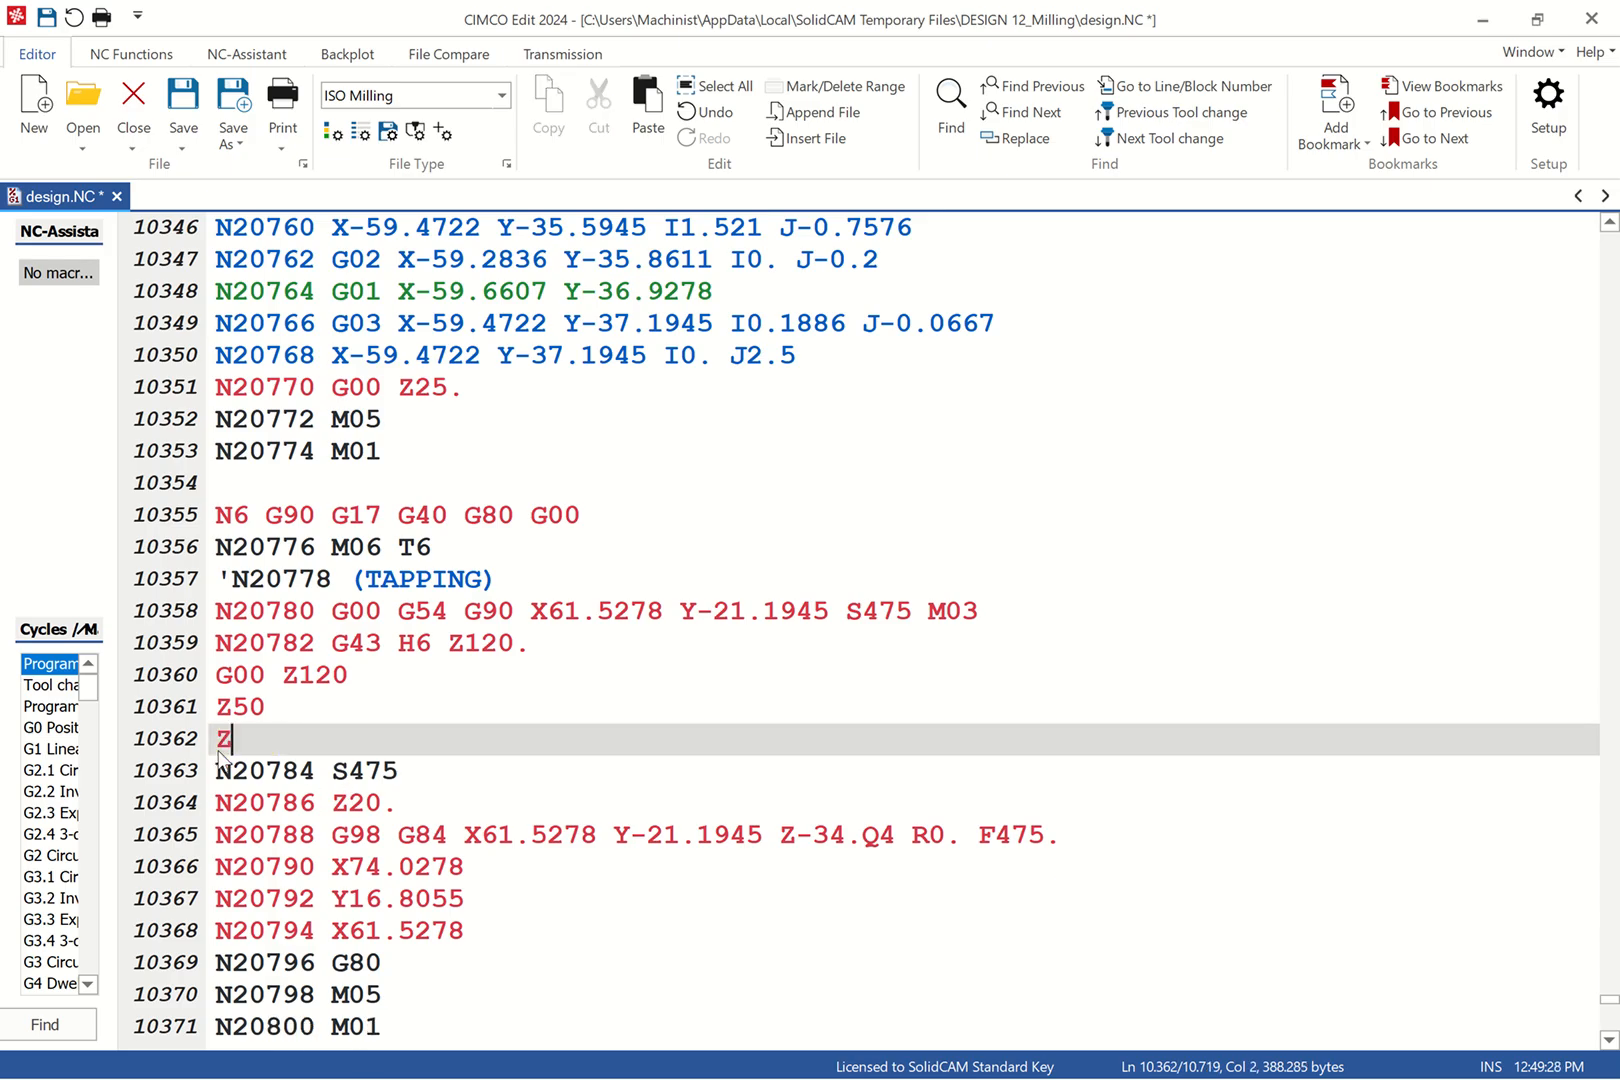
Step: Add the approach blocks N20787 Z10 and N20787 Z5 below block N20786, ahead of the G84 cycle
click(424, 808)
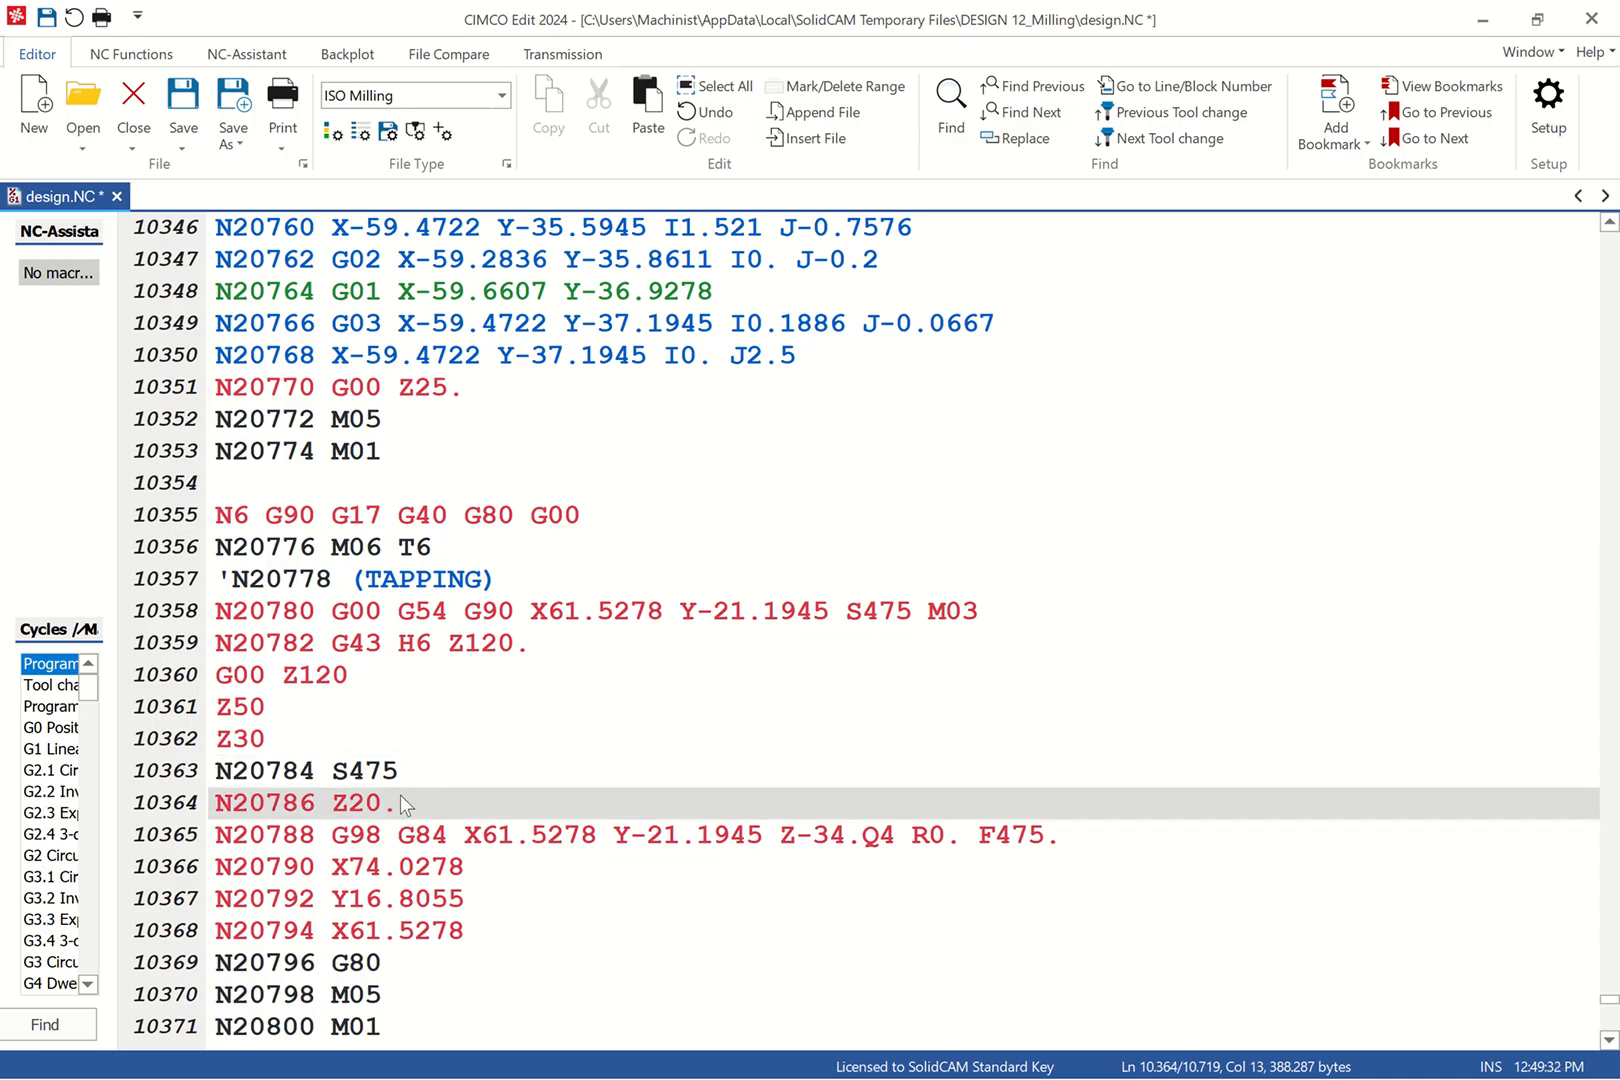
key(Return)
key(Return)
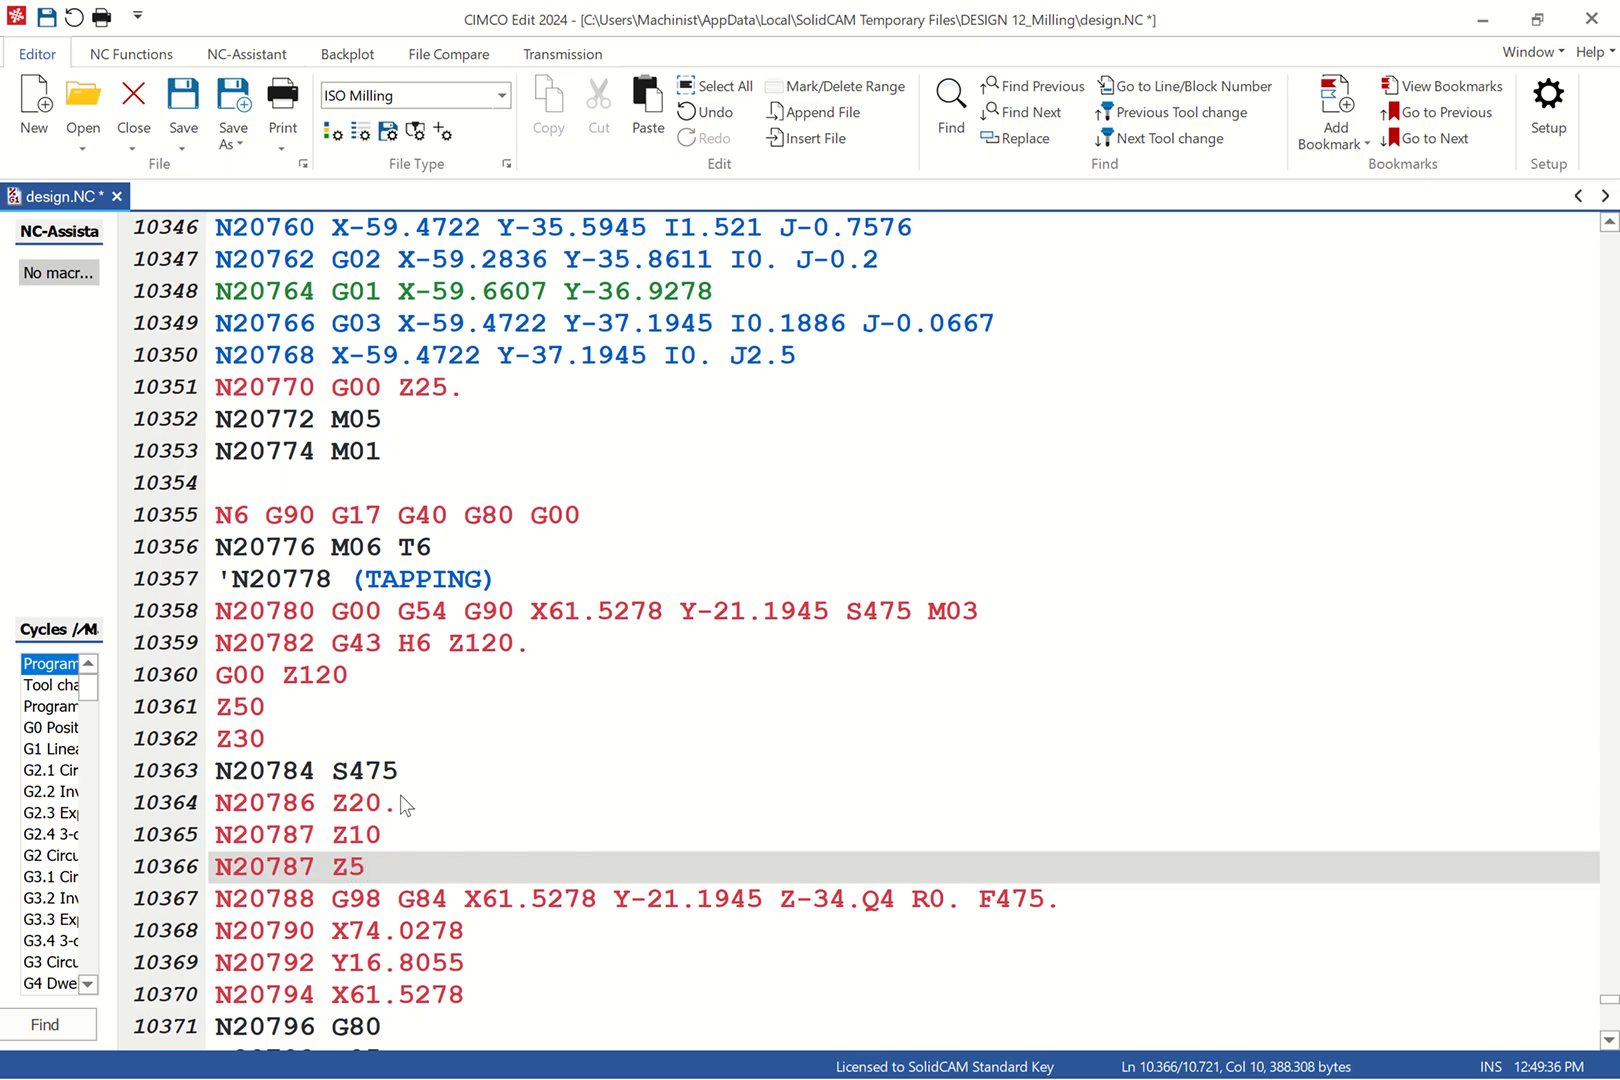
Step: Review the edited tapping operation, including its added Z approach moves and the codes in block N6
drag(368, 866, 220, 806)
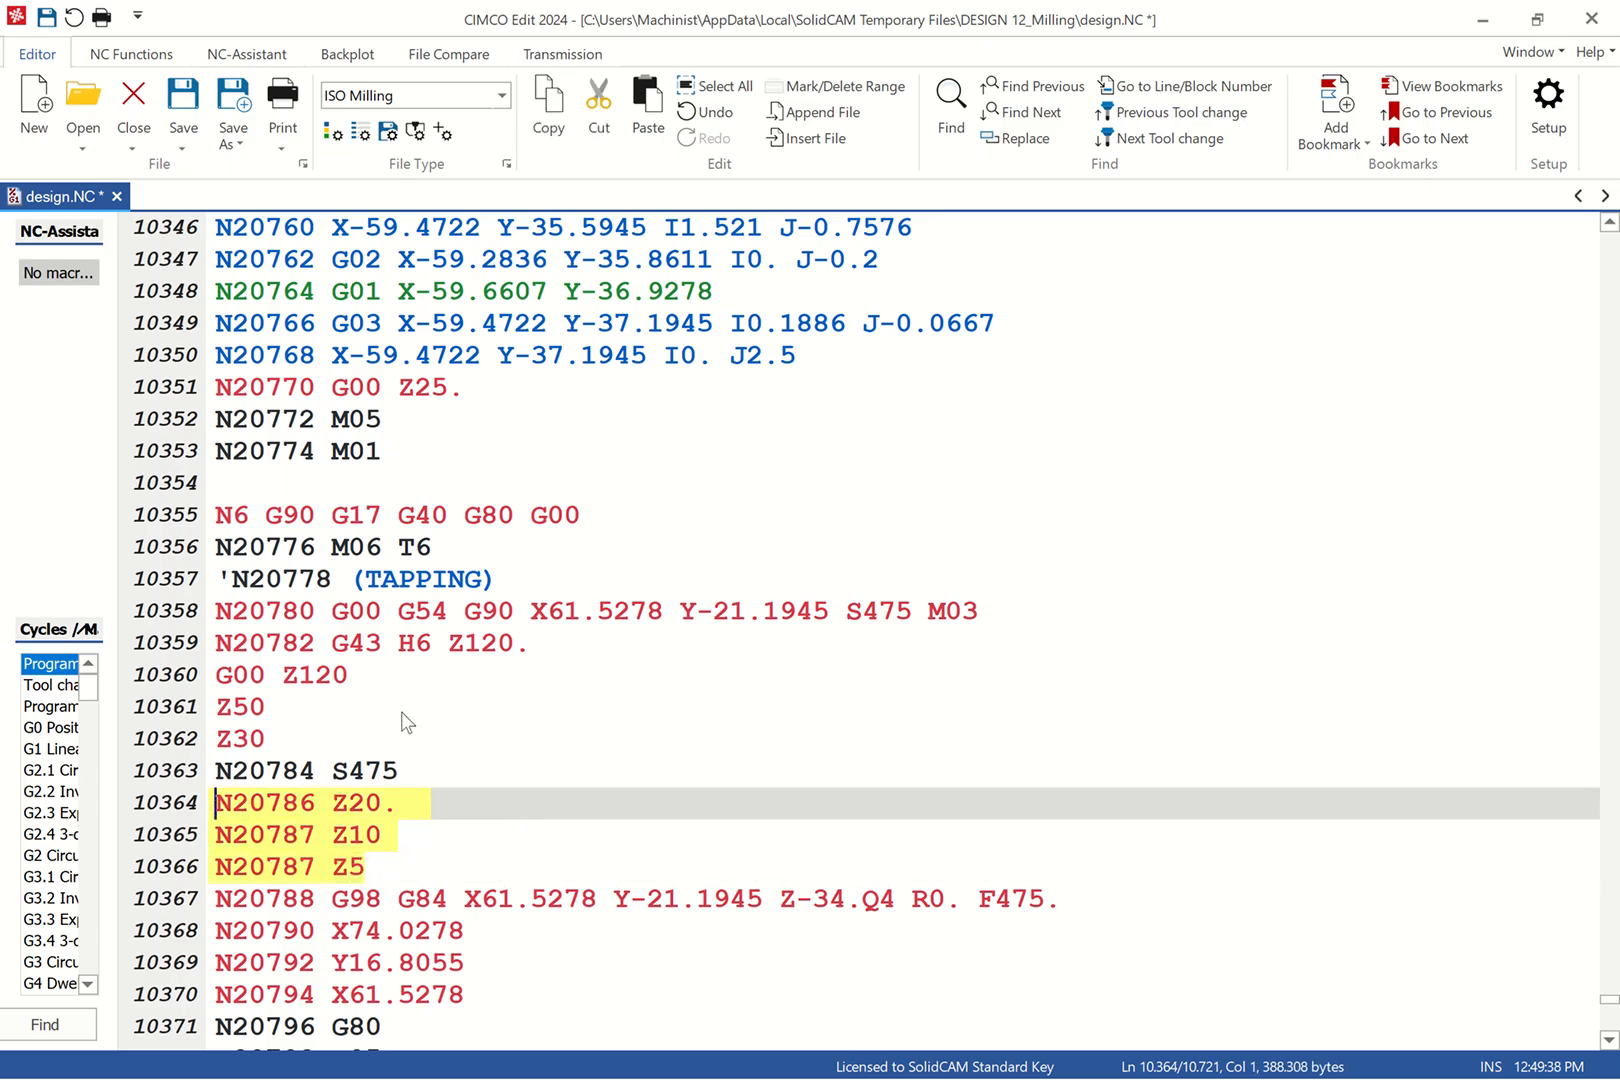
scroll(320, 619, down, 1)
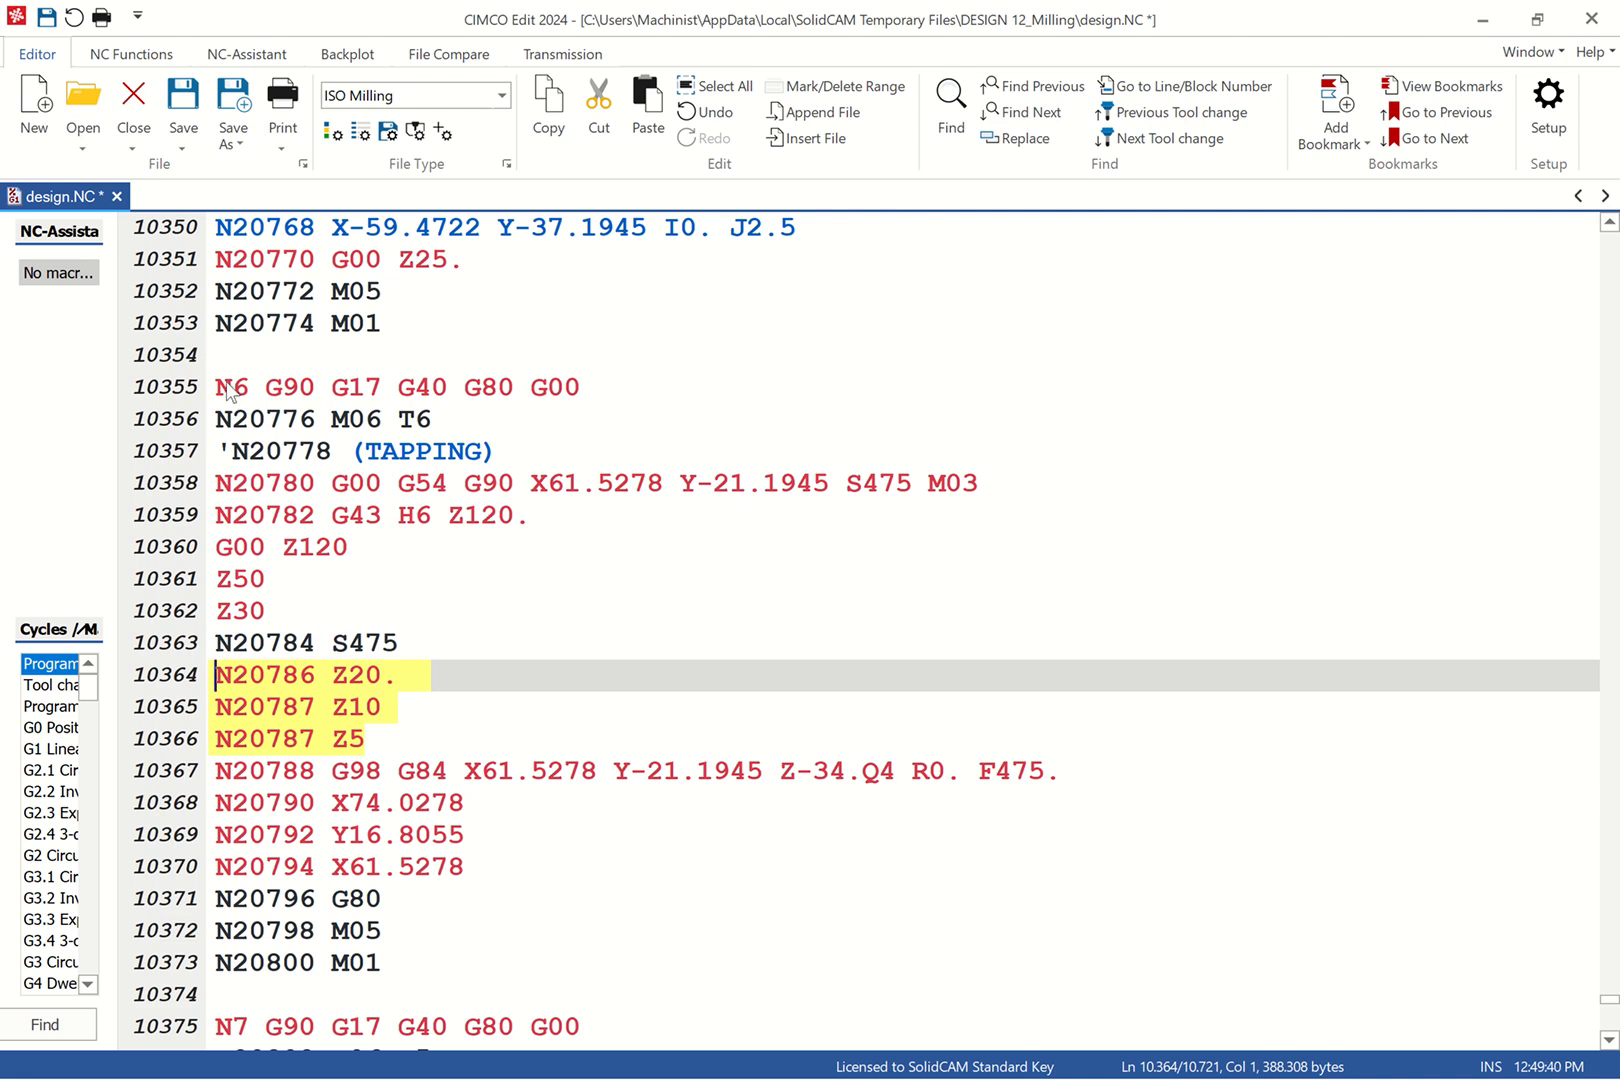
drag(228, 390, 465, 834)
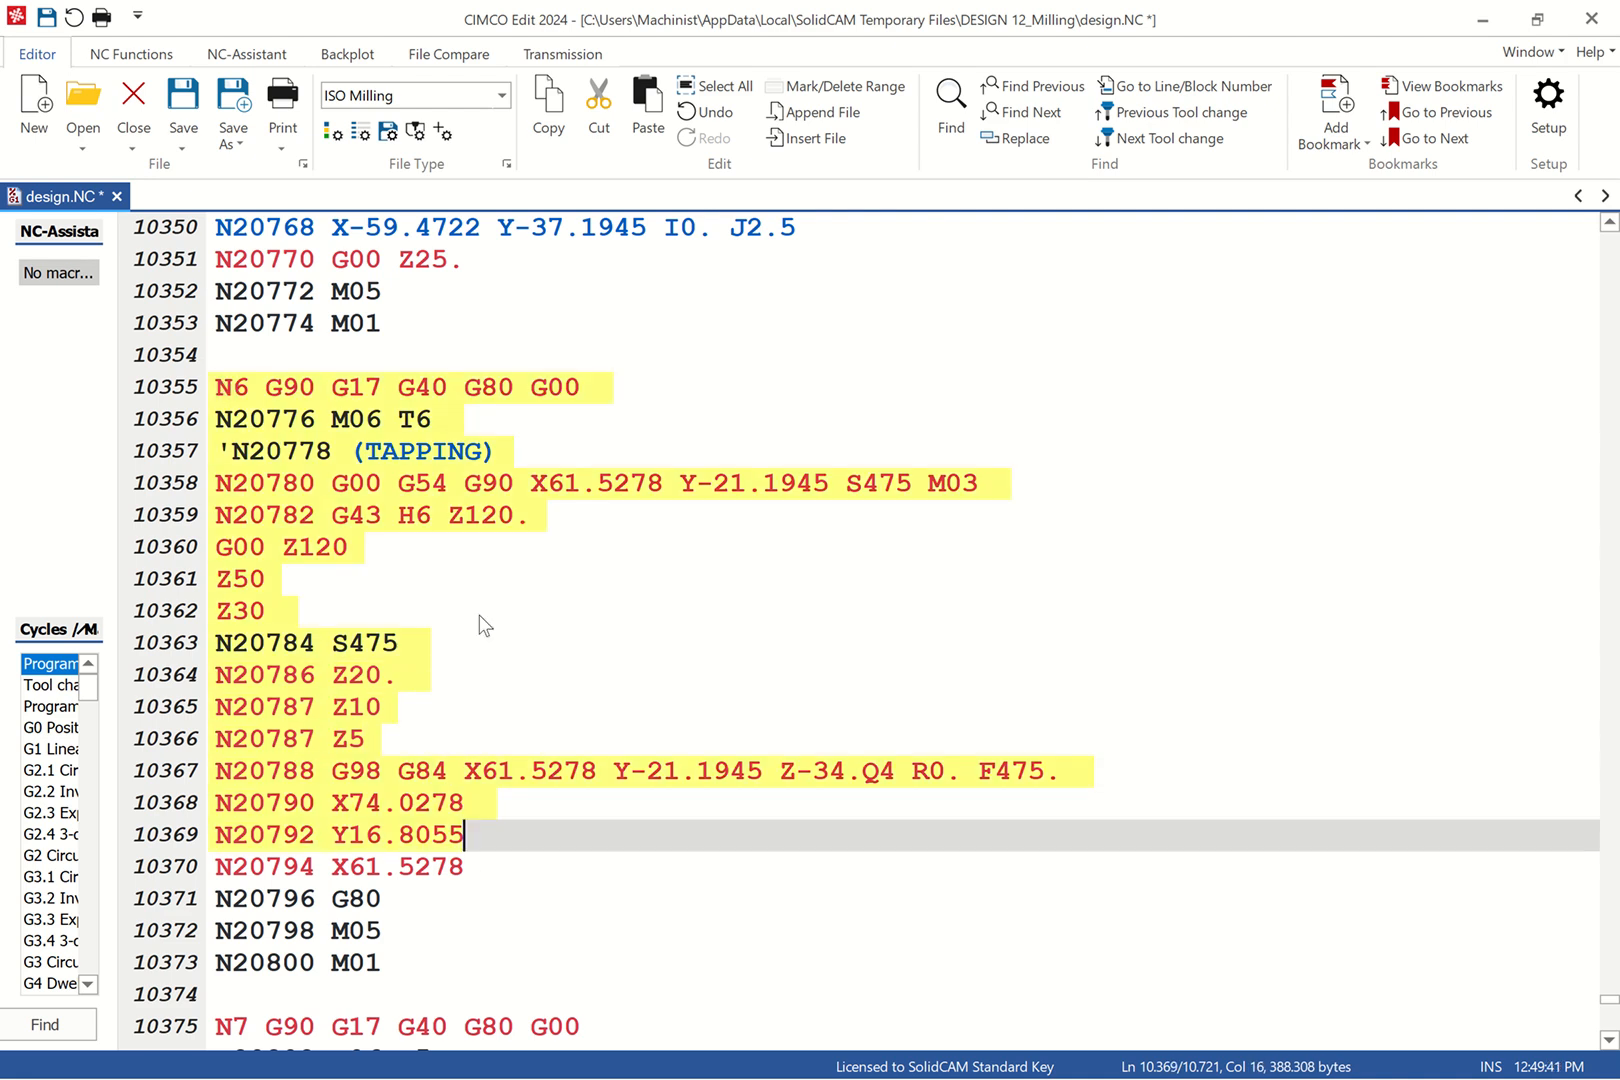
click(366, 389)
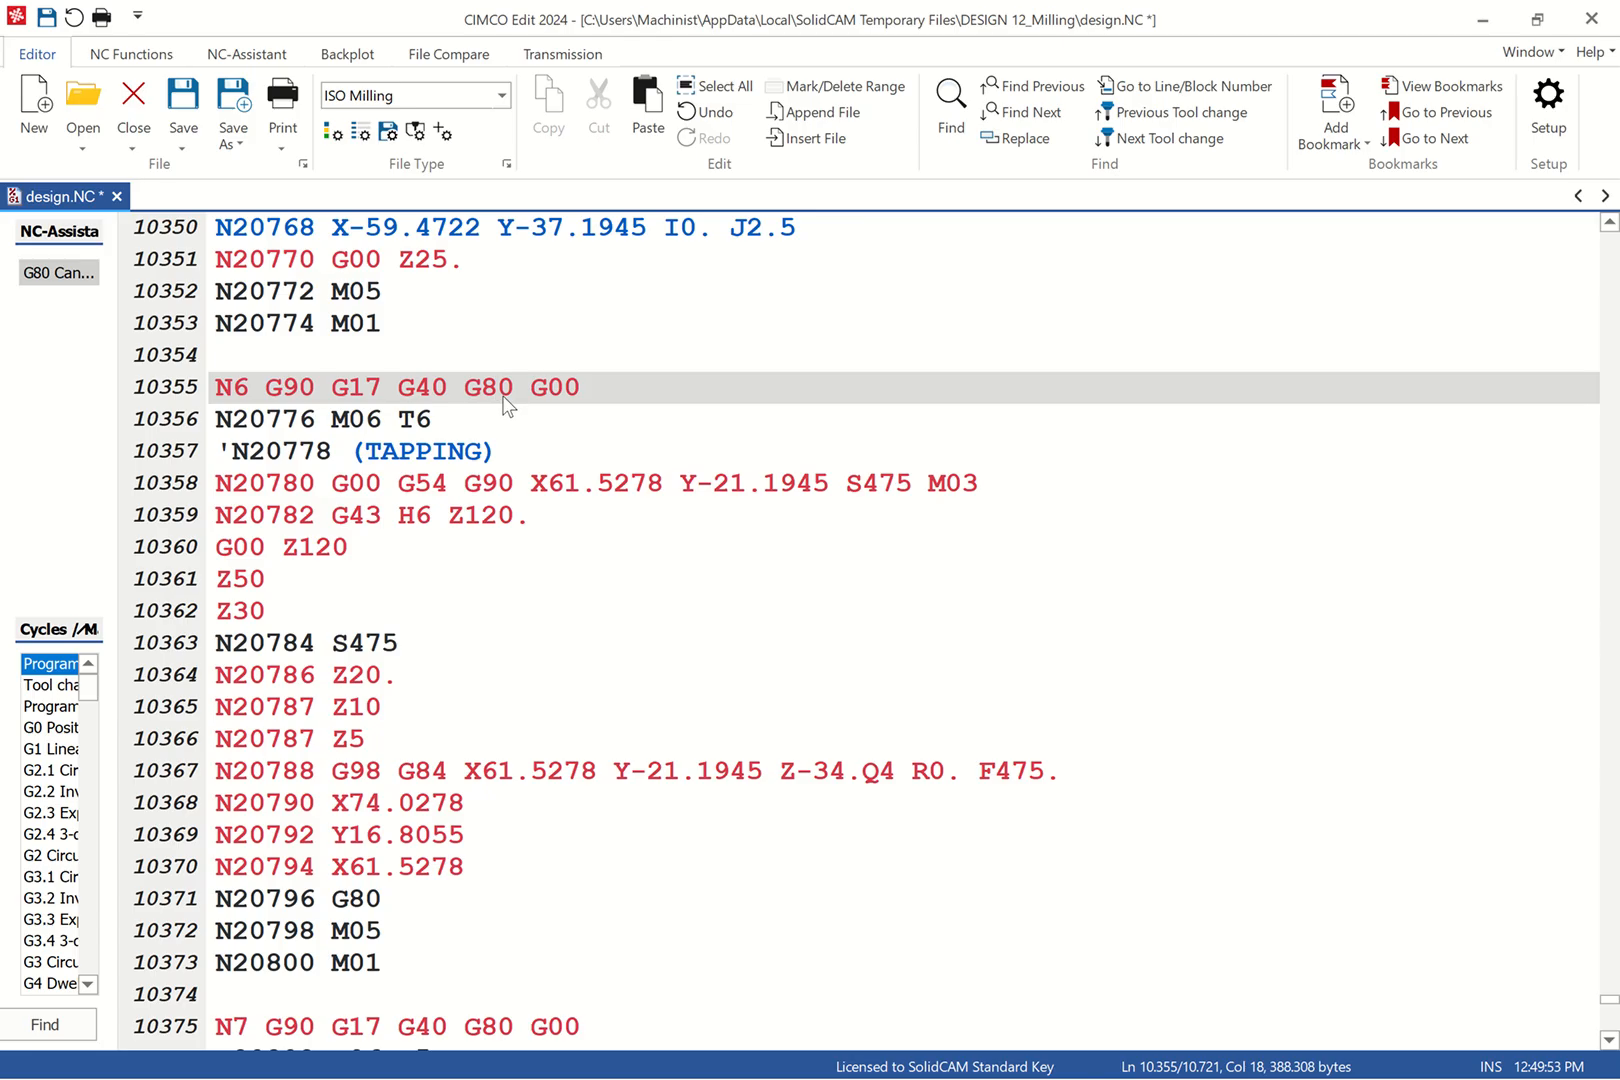
click(572, 388)
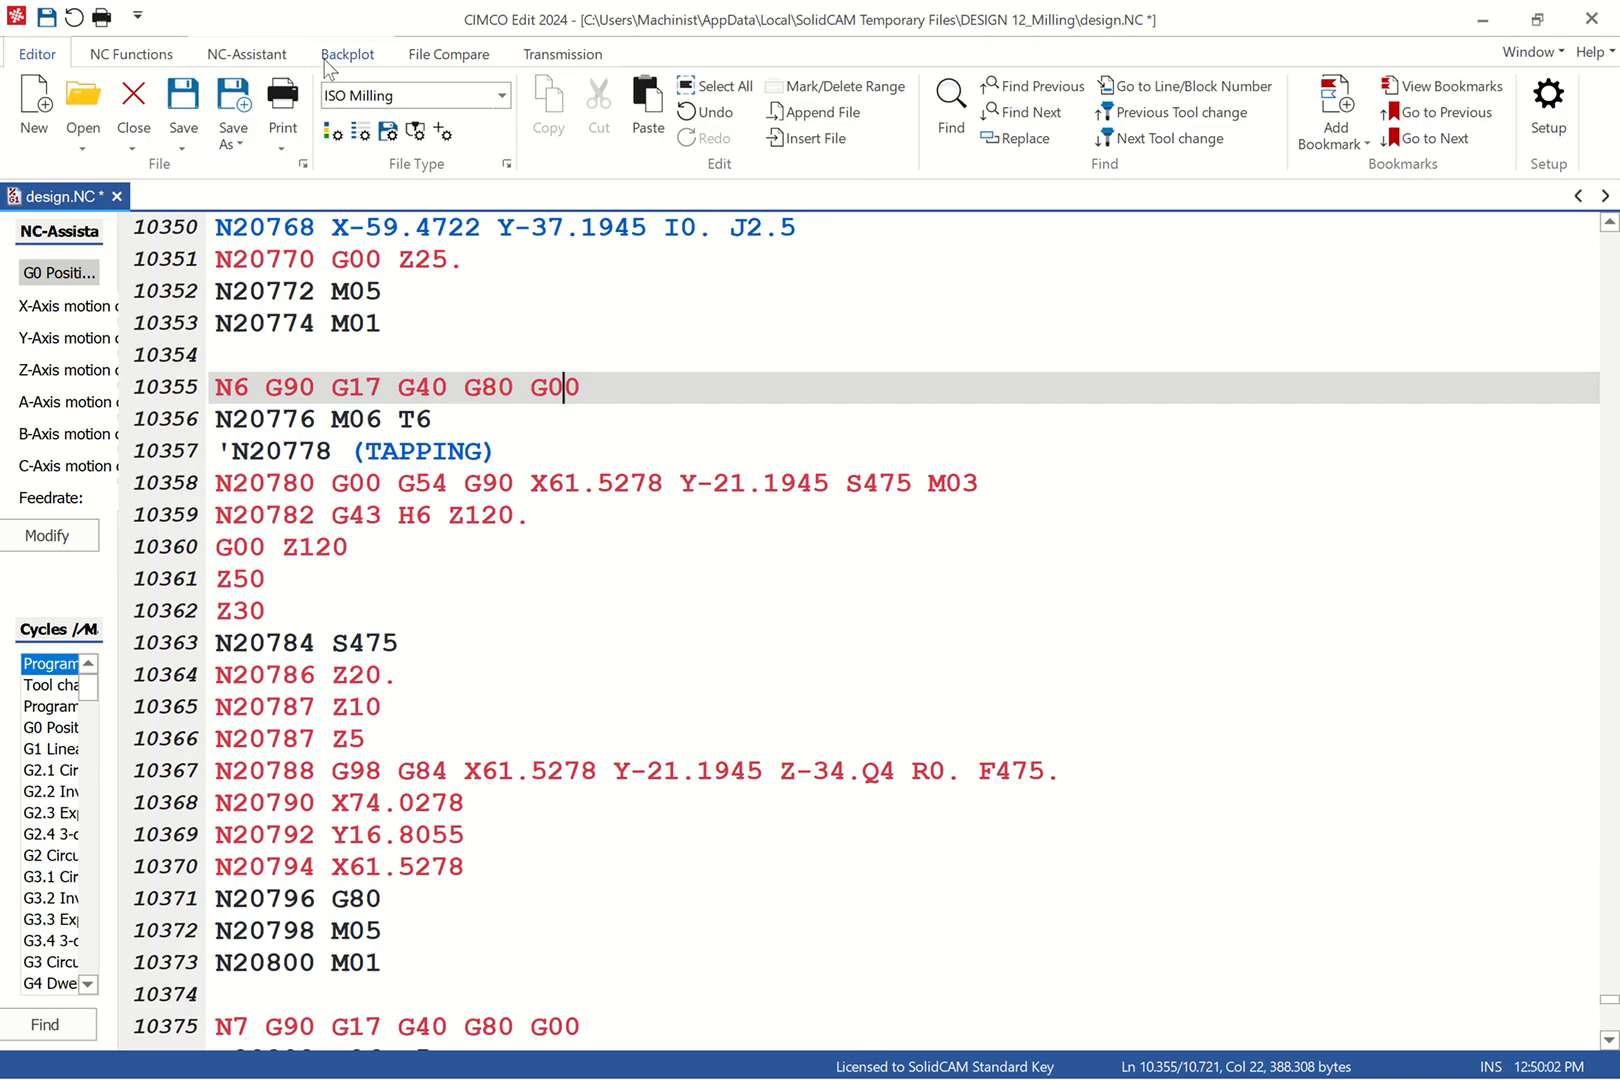
Step: Open the backplot of the NC program and go back to its first line
click(365, 58)
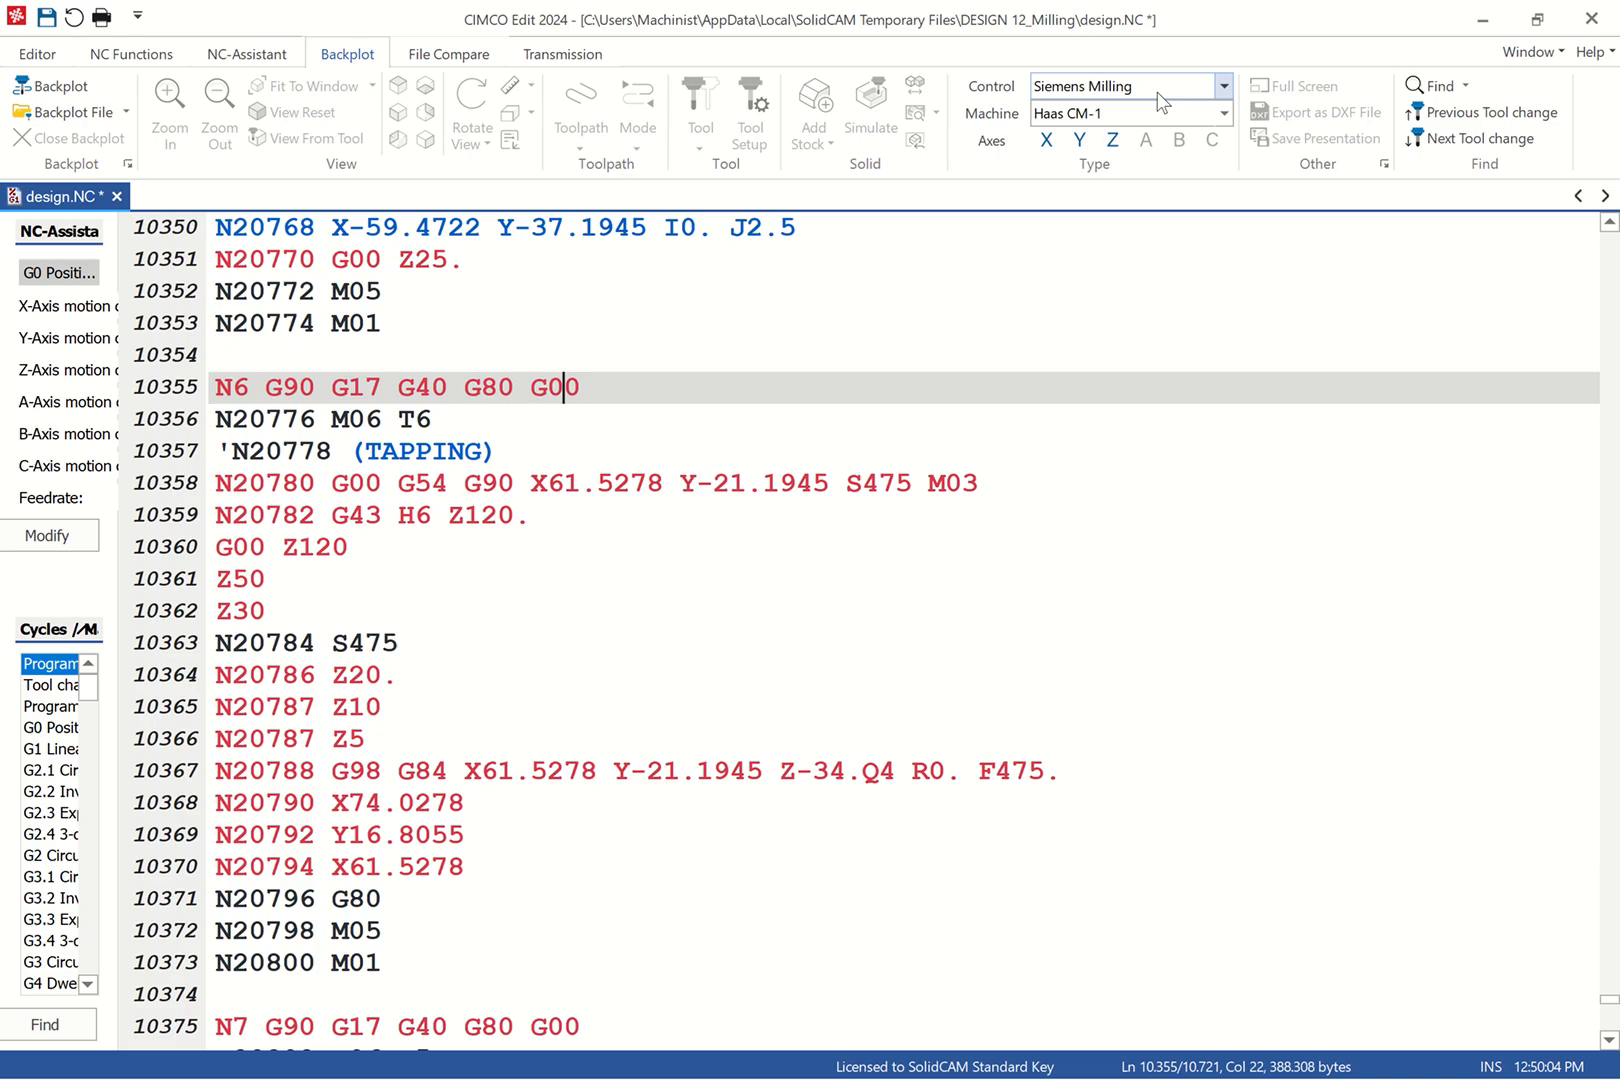
click(220, 56)
click(347, 55)
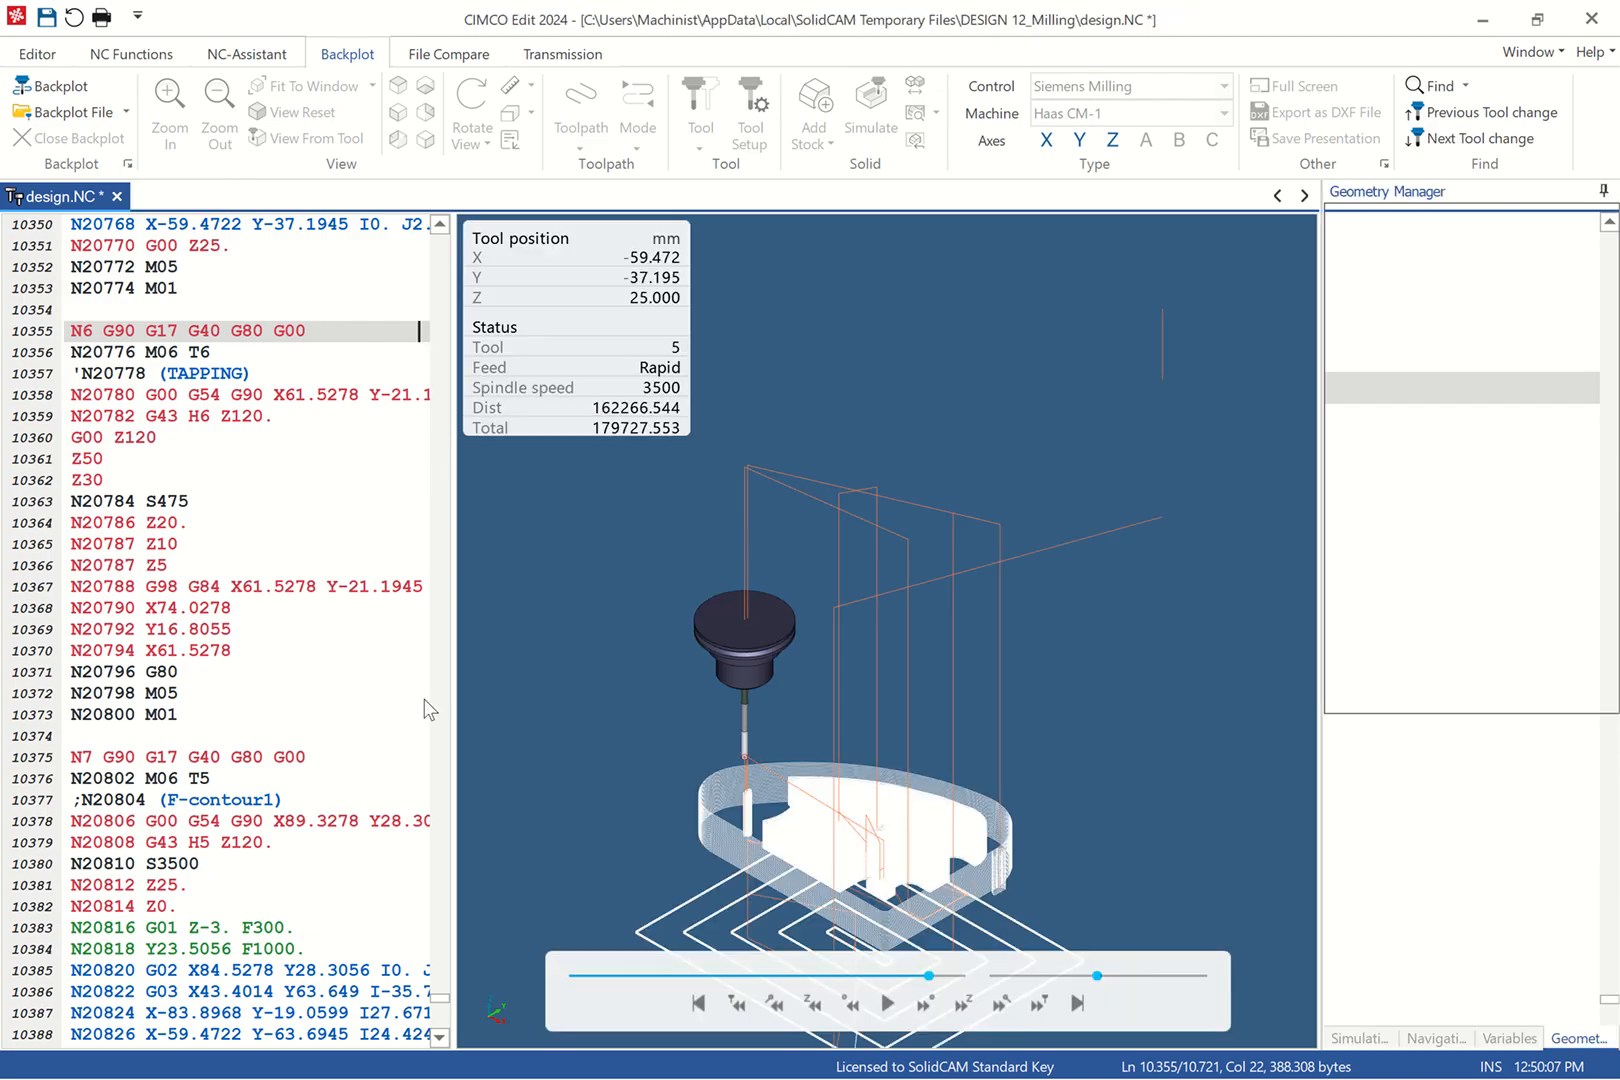
drag(447, 1003, 62, 272)
click(72, 224)
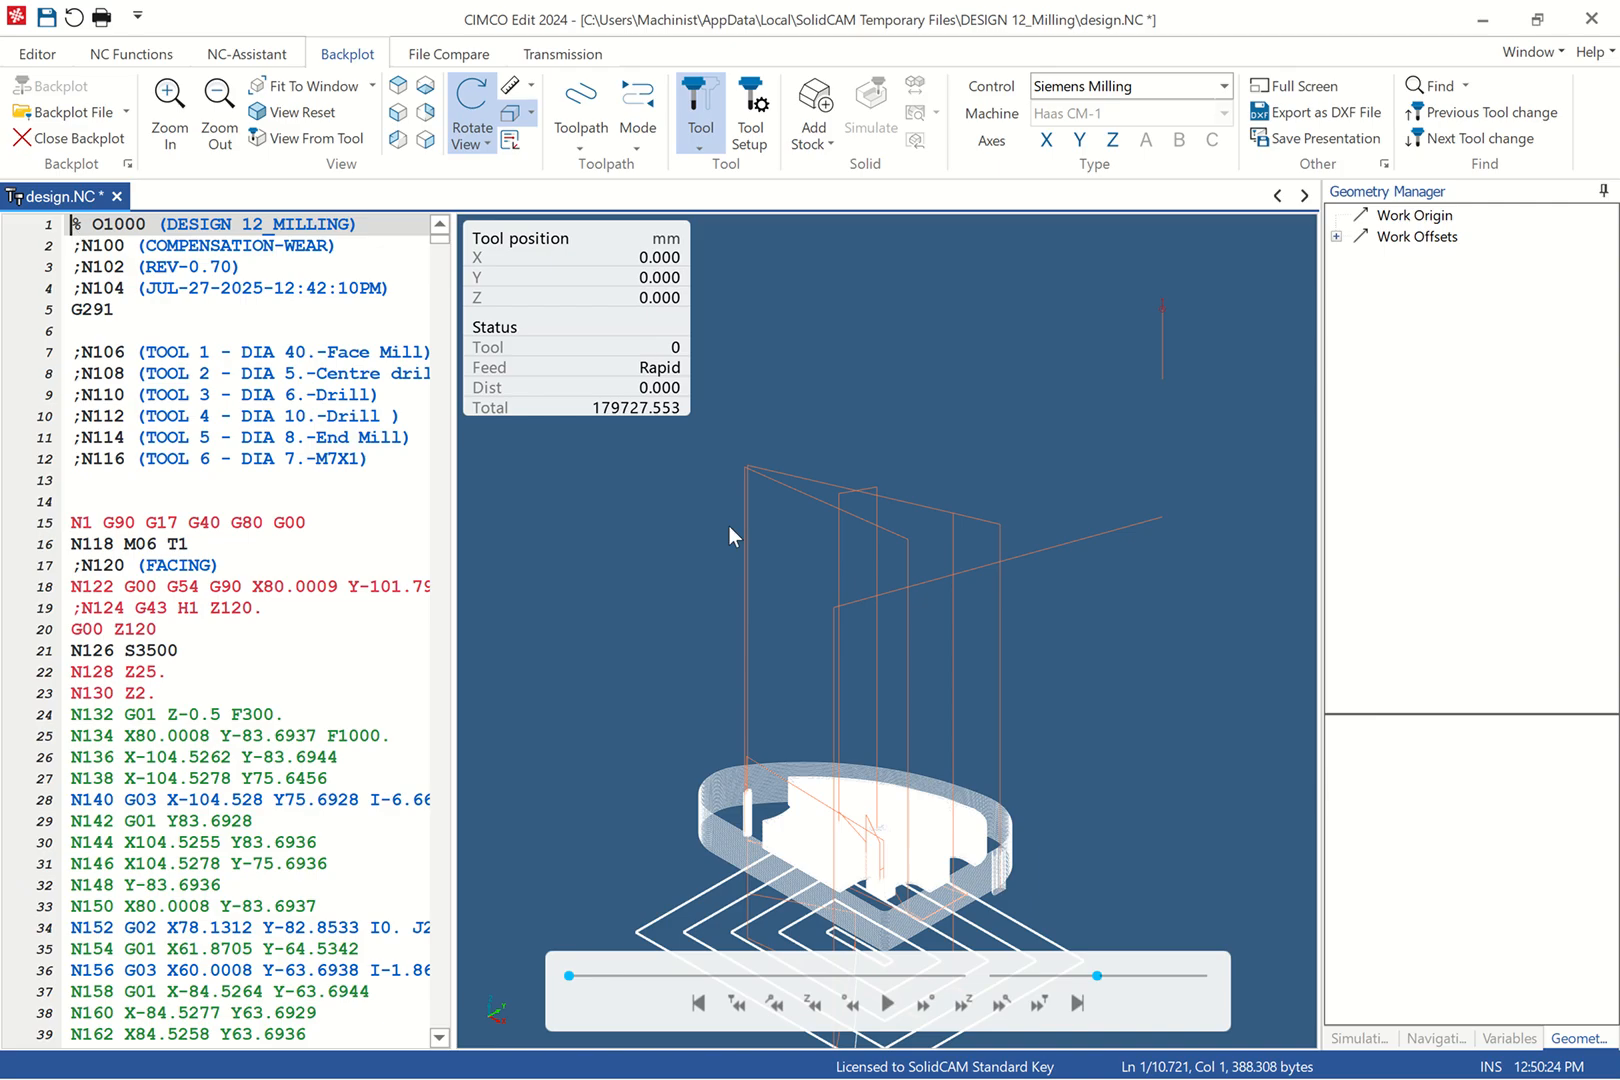
Step: Inspect the plotted toolpath, raise the simulation speed and start the backplot simulation from the program's beginning
scroll(925, 937, up, 5)
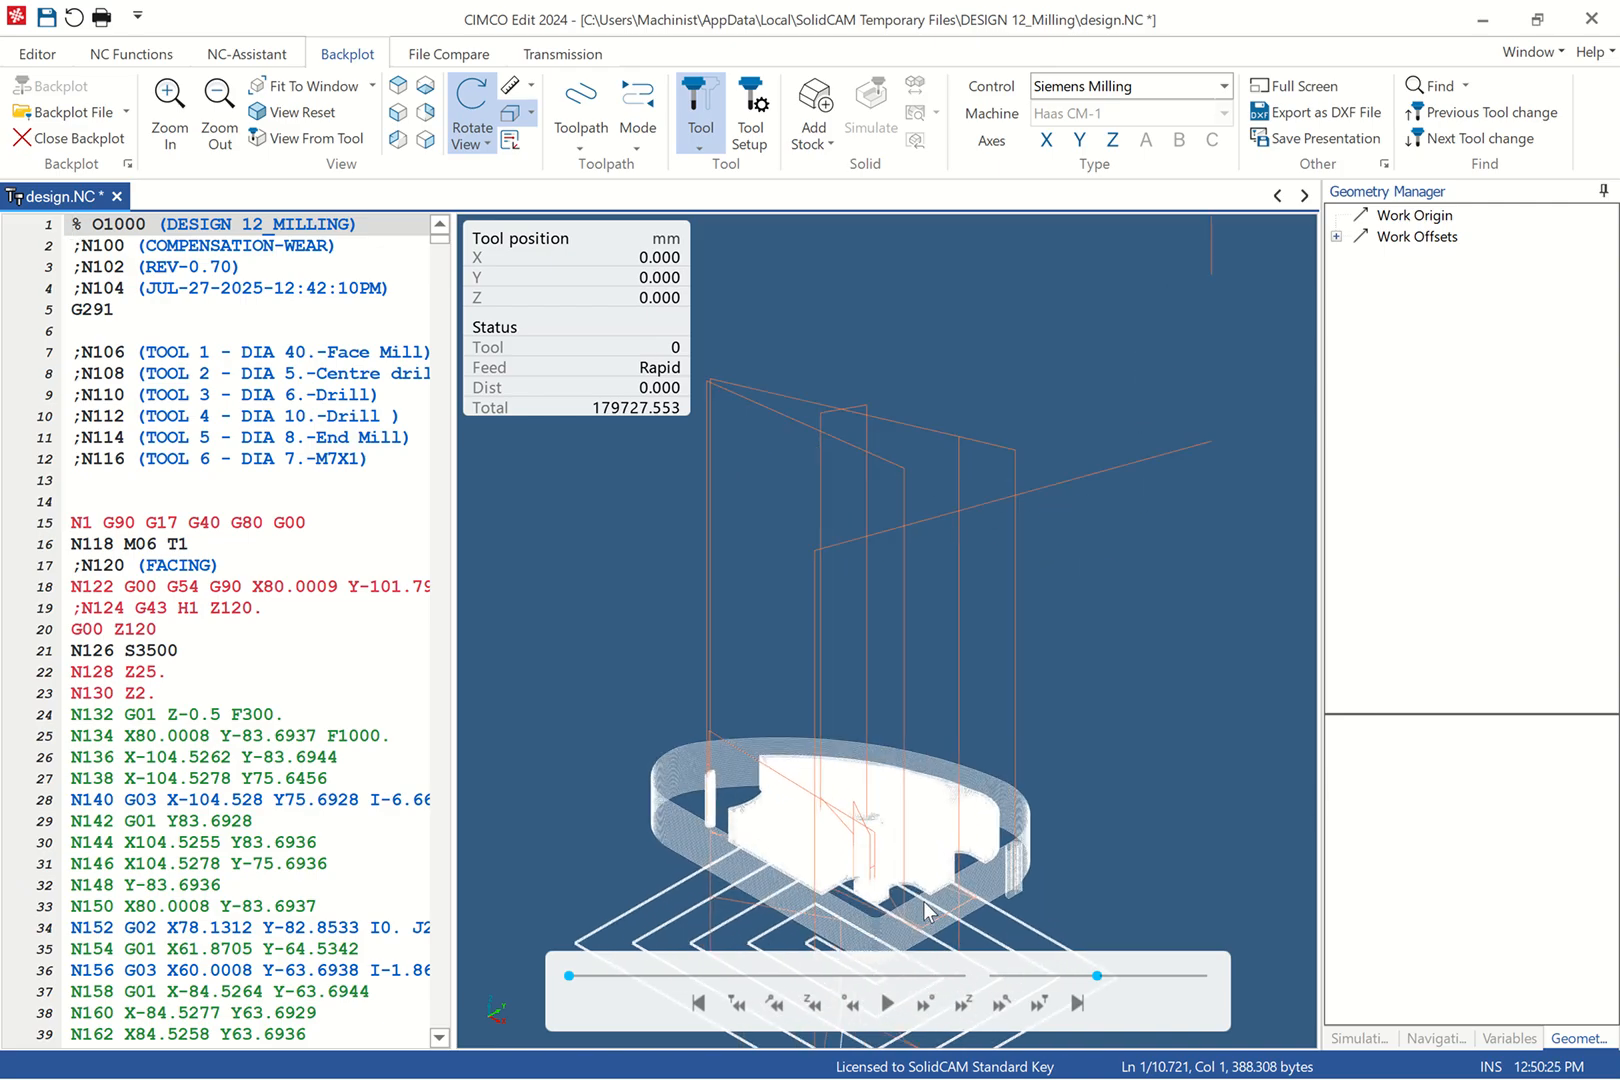
scroll(1054, 858, up, 1)
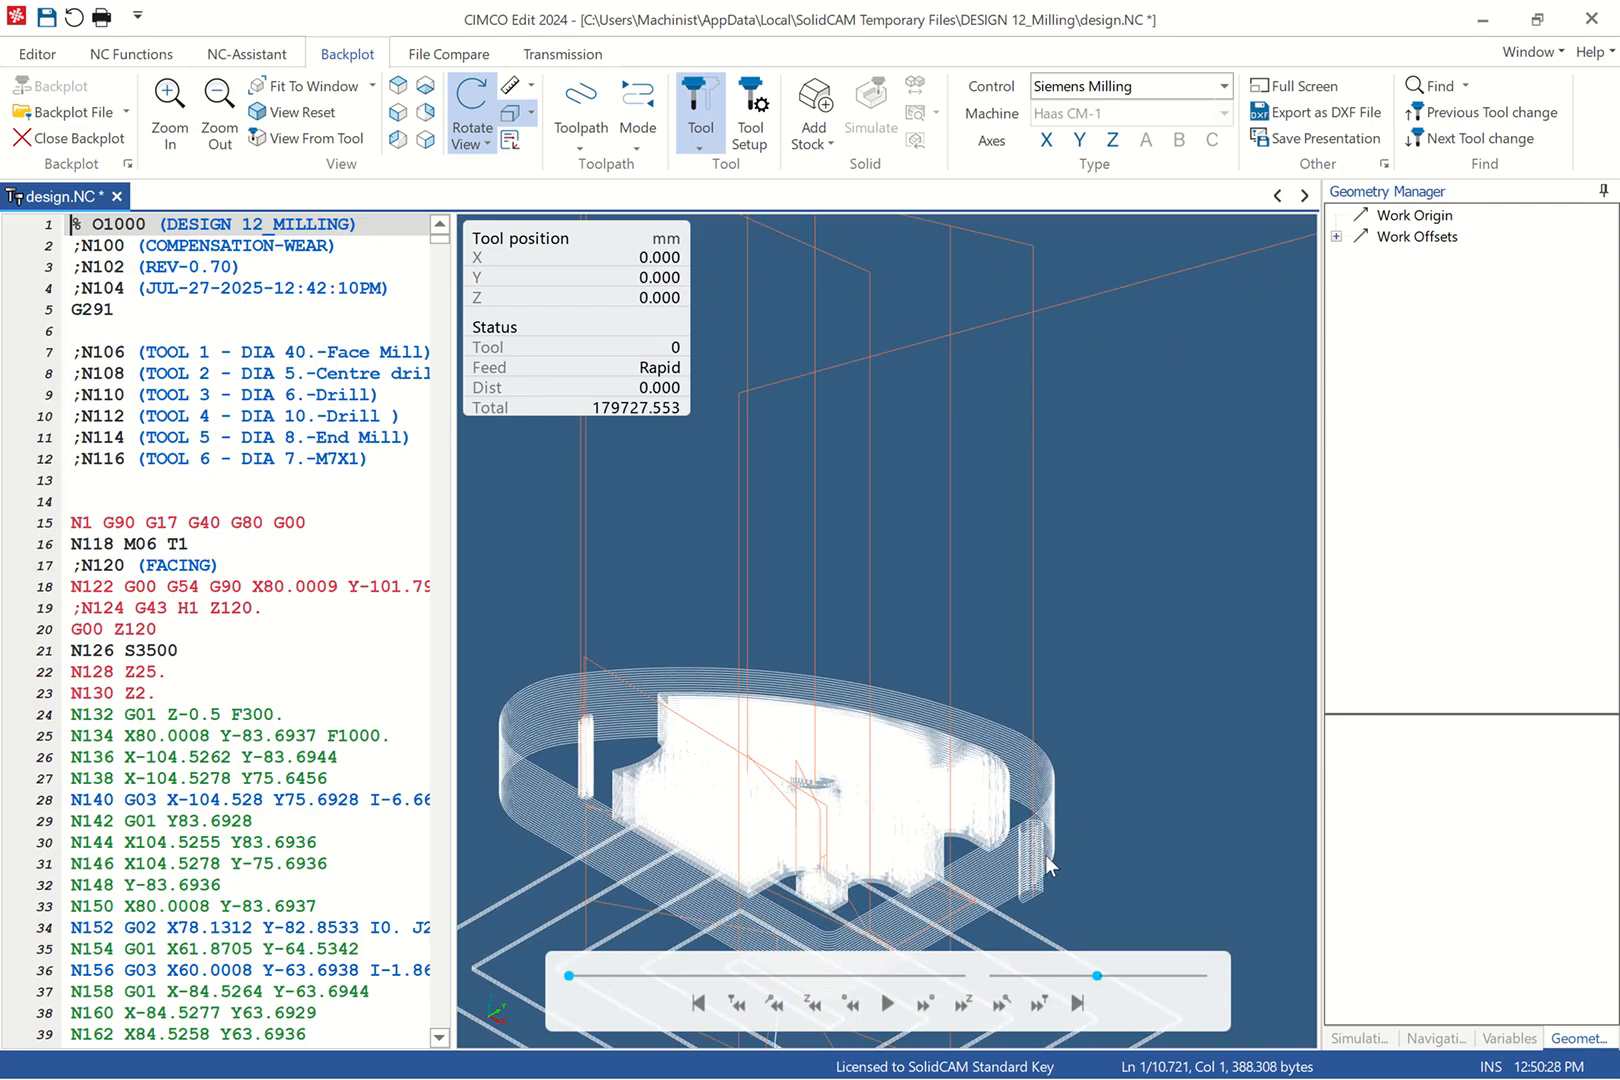
drag(1033, 880, 1030, 856)
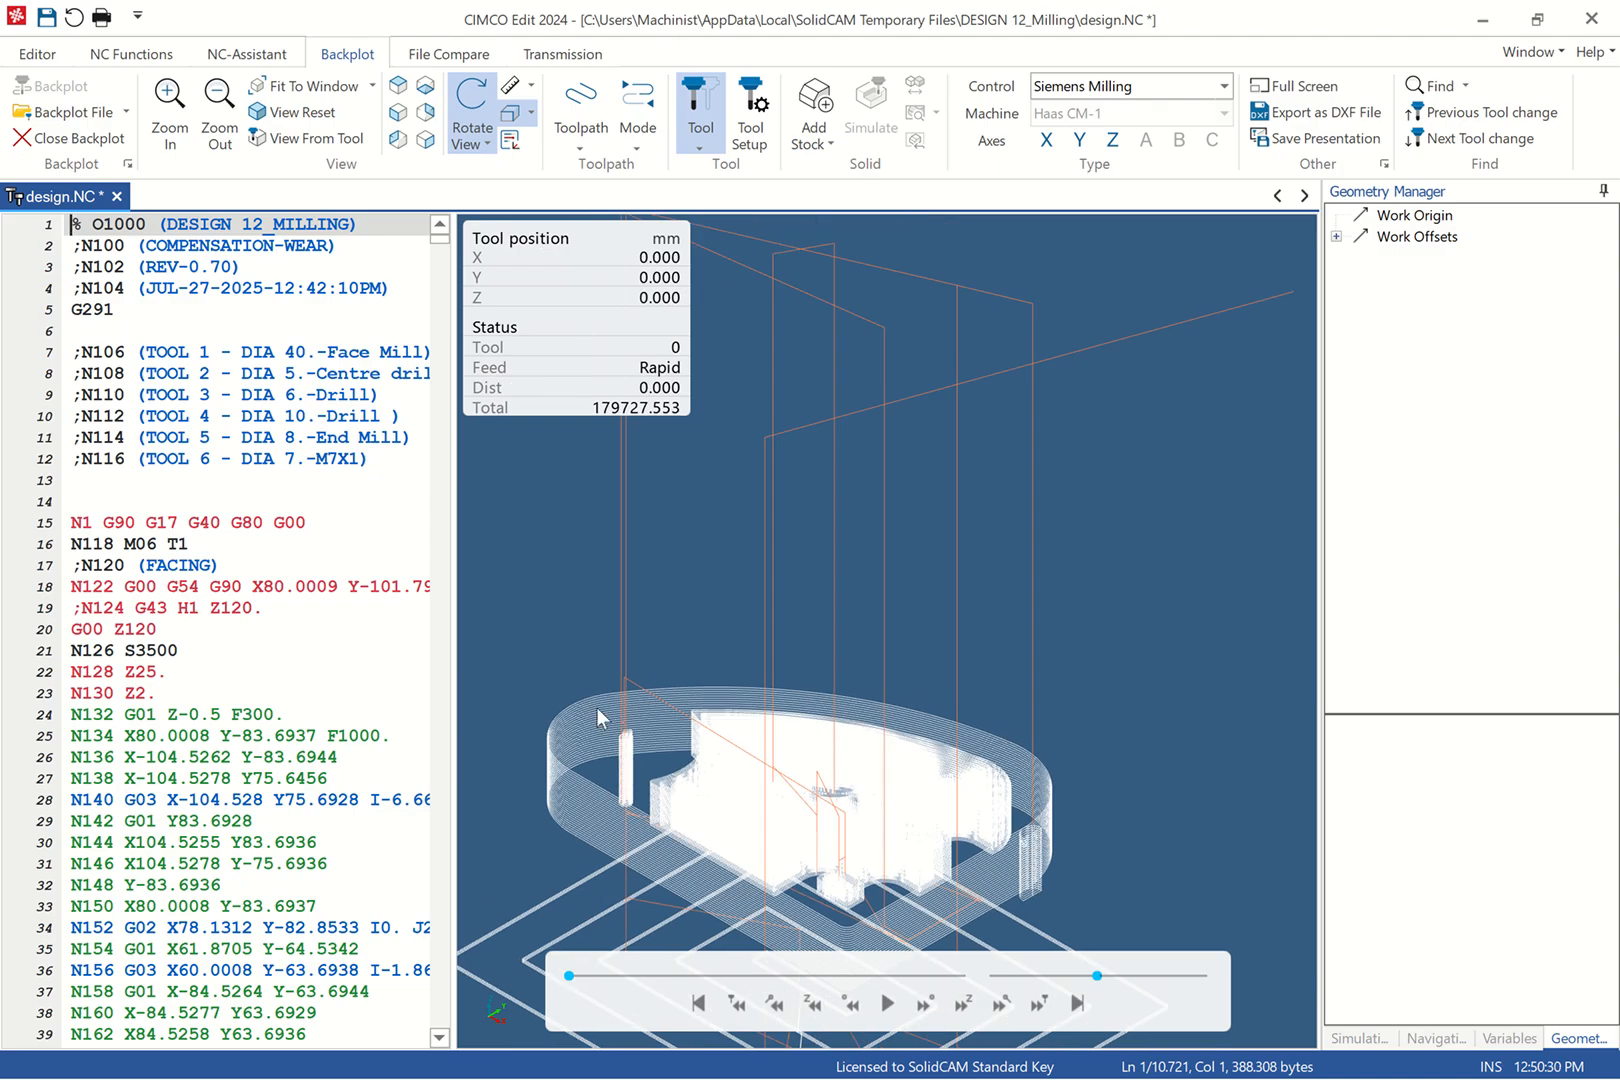
click(635, 740)
drag(1100, 975, 1153, 975)
click(888, 1003)
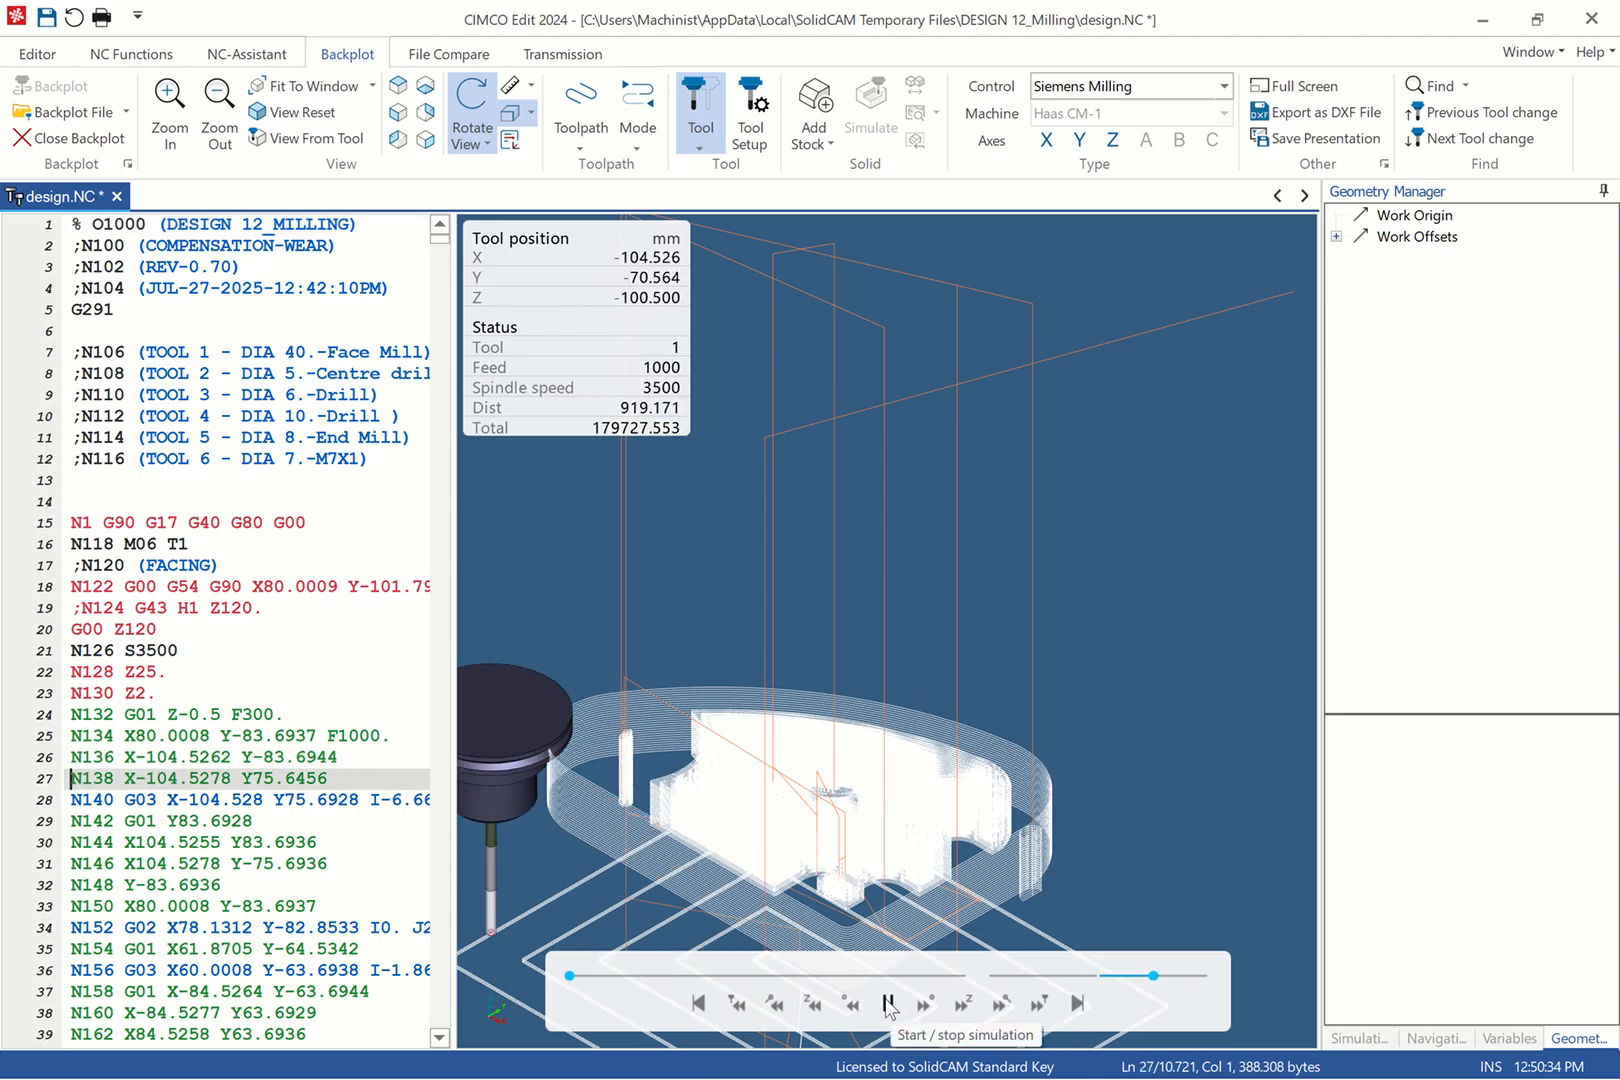
Step: Pan the toolpath fully into view and raise the simulation speed to maximum to play the program to its end
scroll(936, 865, down, 1)
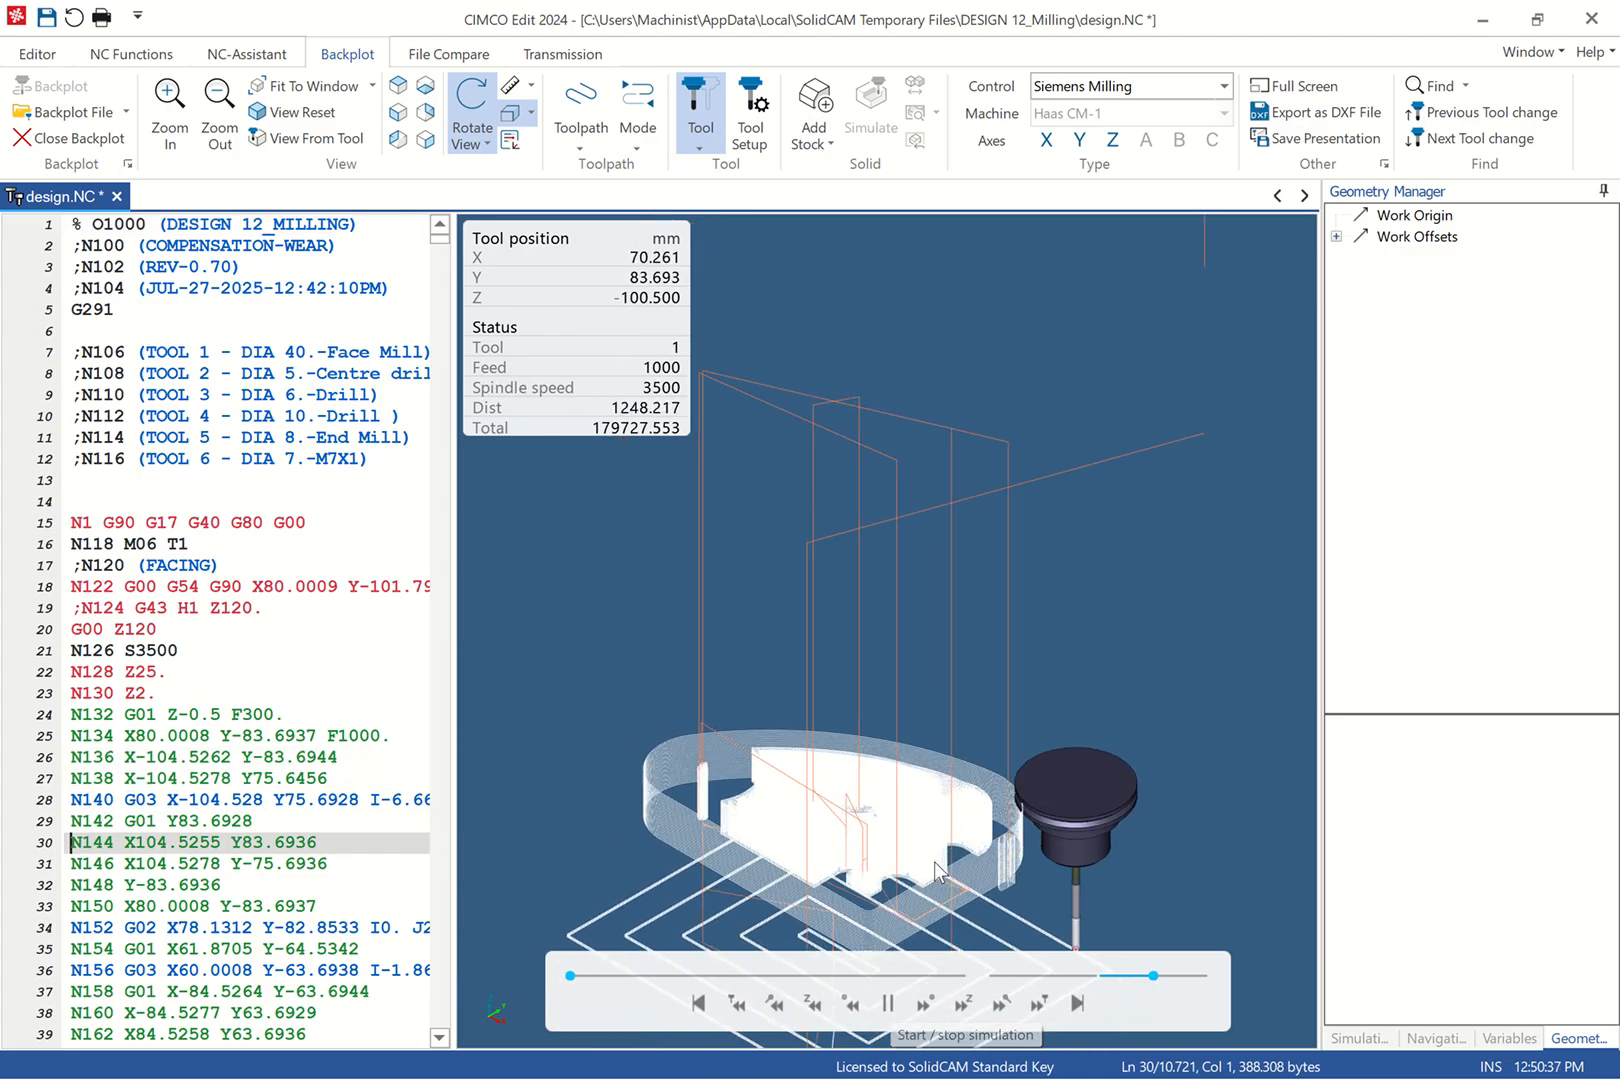
scroll(940, 860, down, 2)
scroll(1001, 832, up, 3)
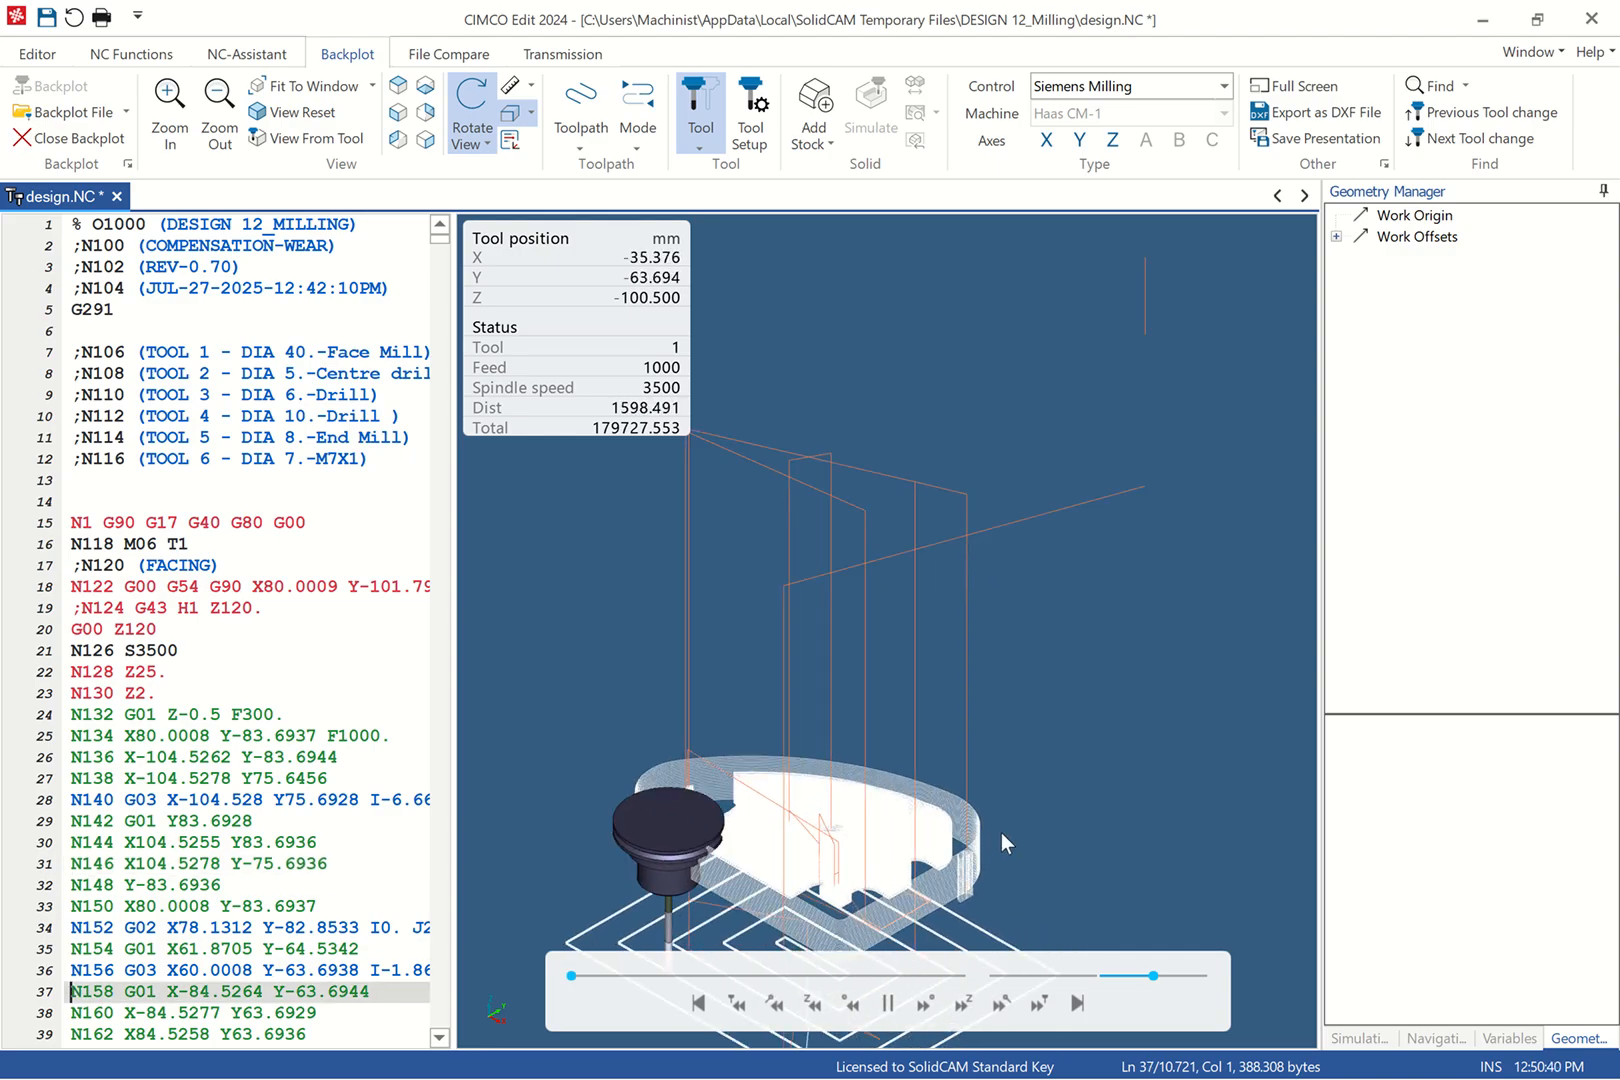
right_click(1061, 775)
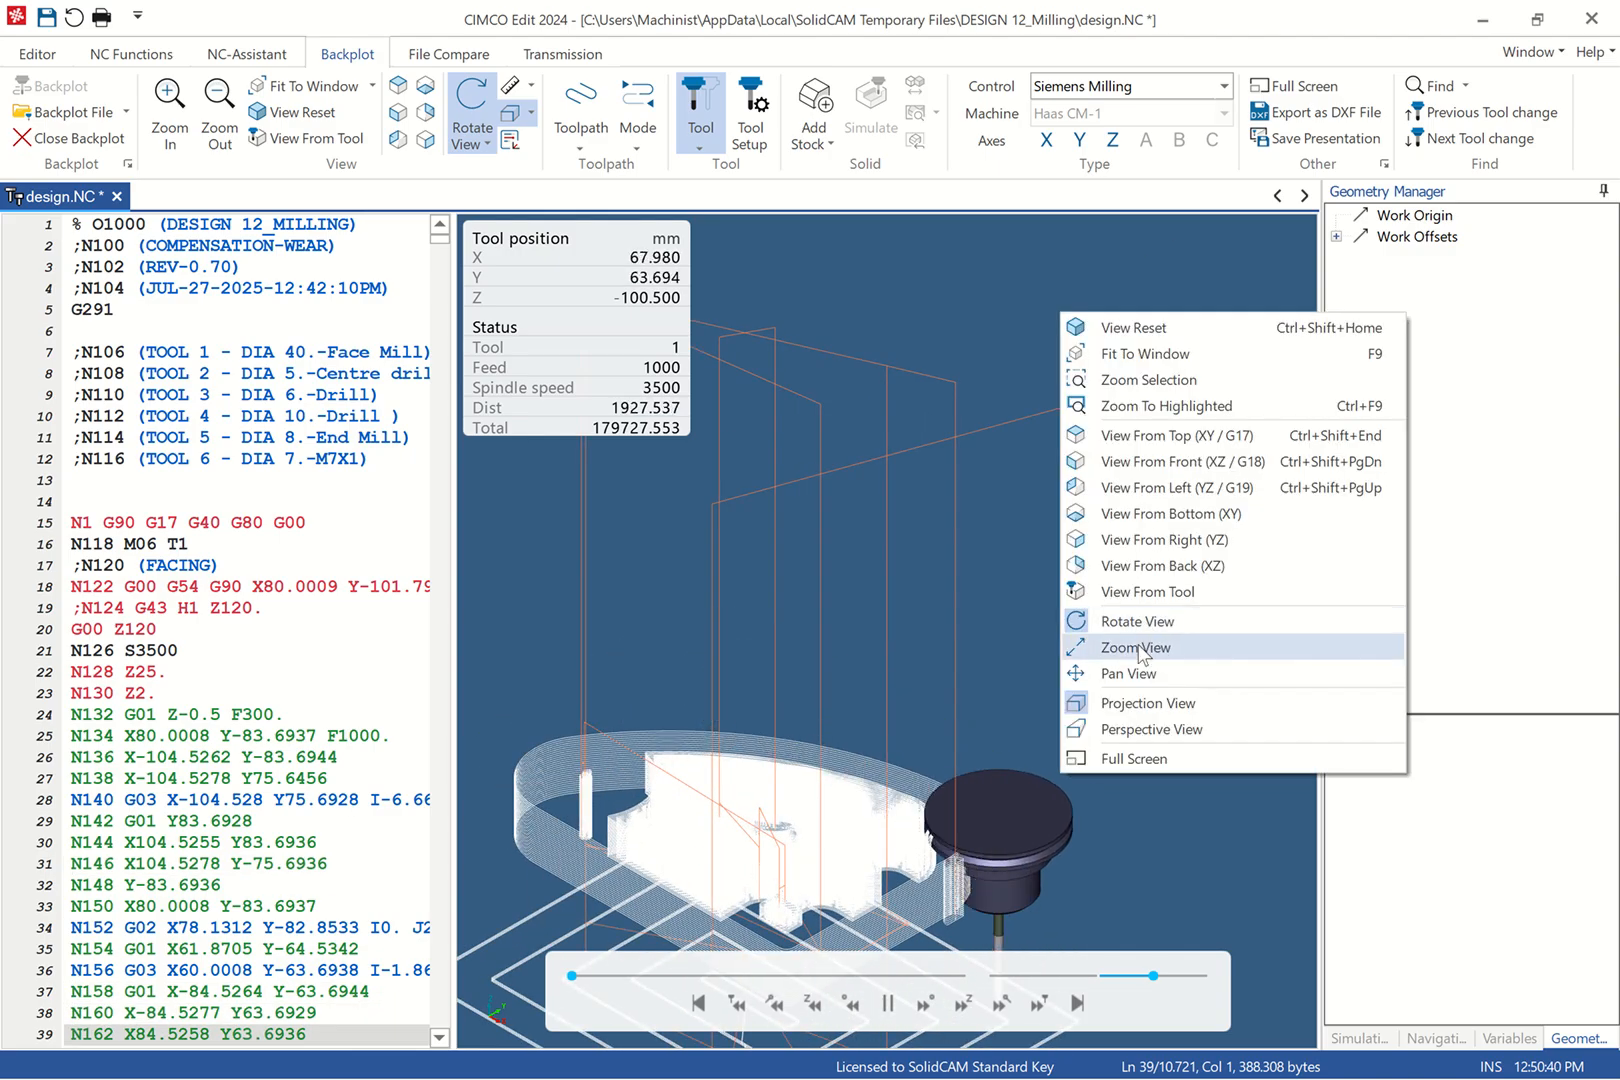
click(1128, 673)
drag(1007, 571, 1080, 498)
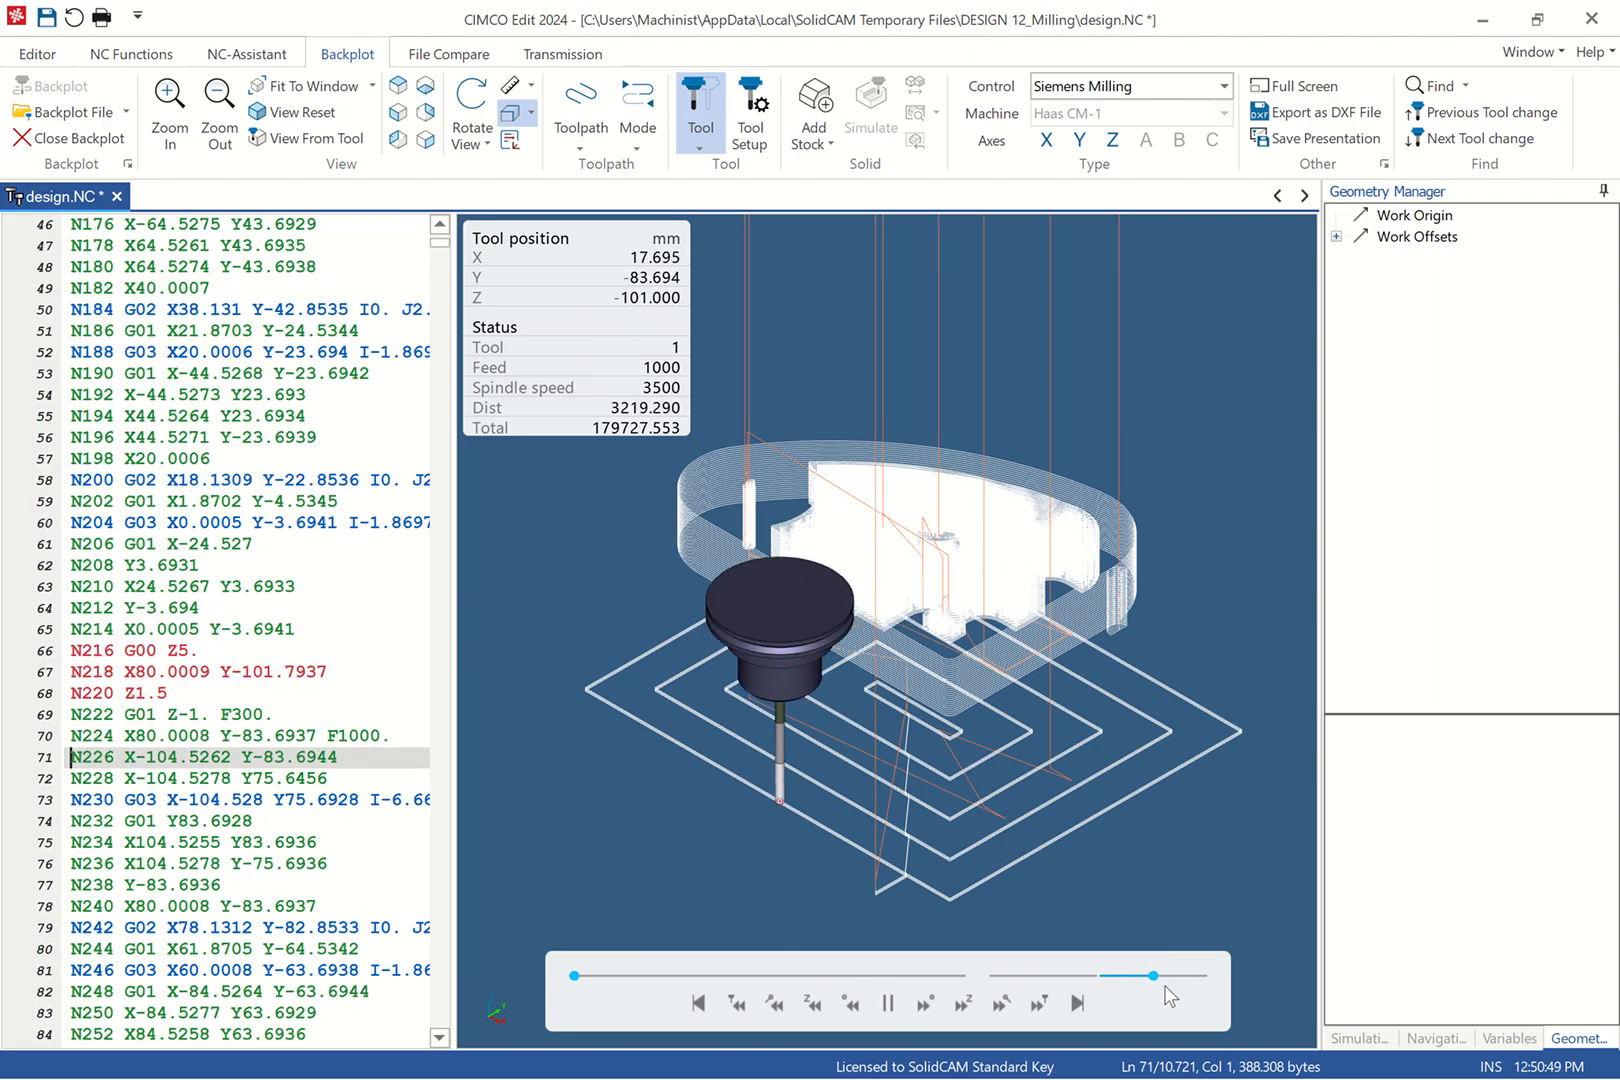
mouse_move(1154, 976)
mouse_down()
mouse_move(1196, 976)
mouse_move(1155, 976)
mouse_up()
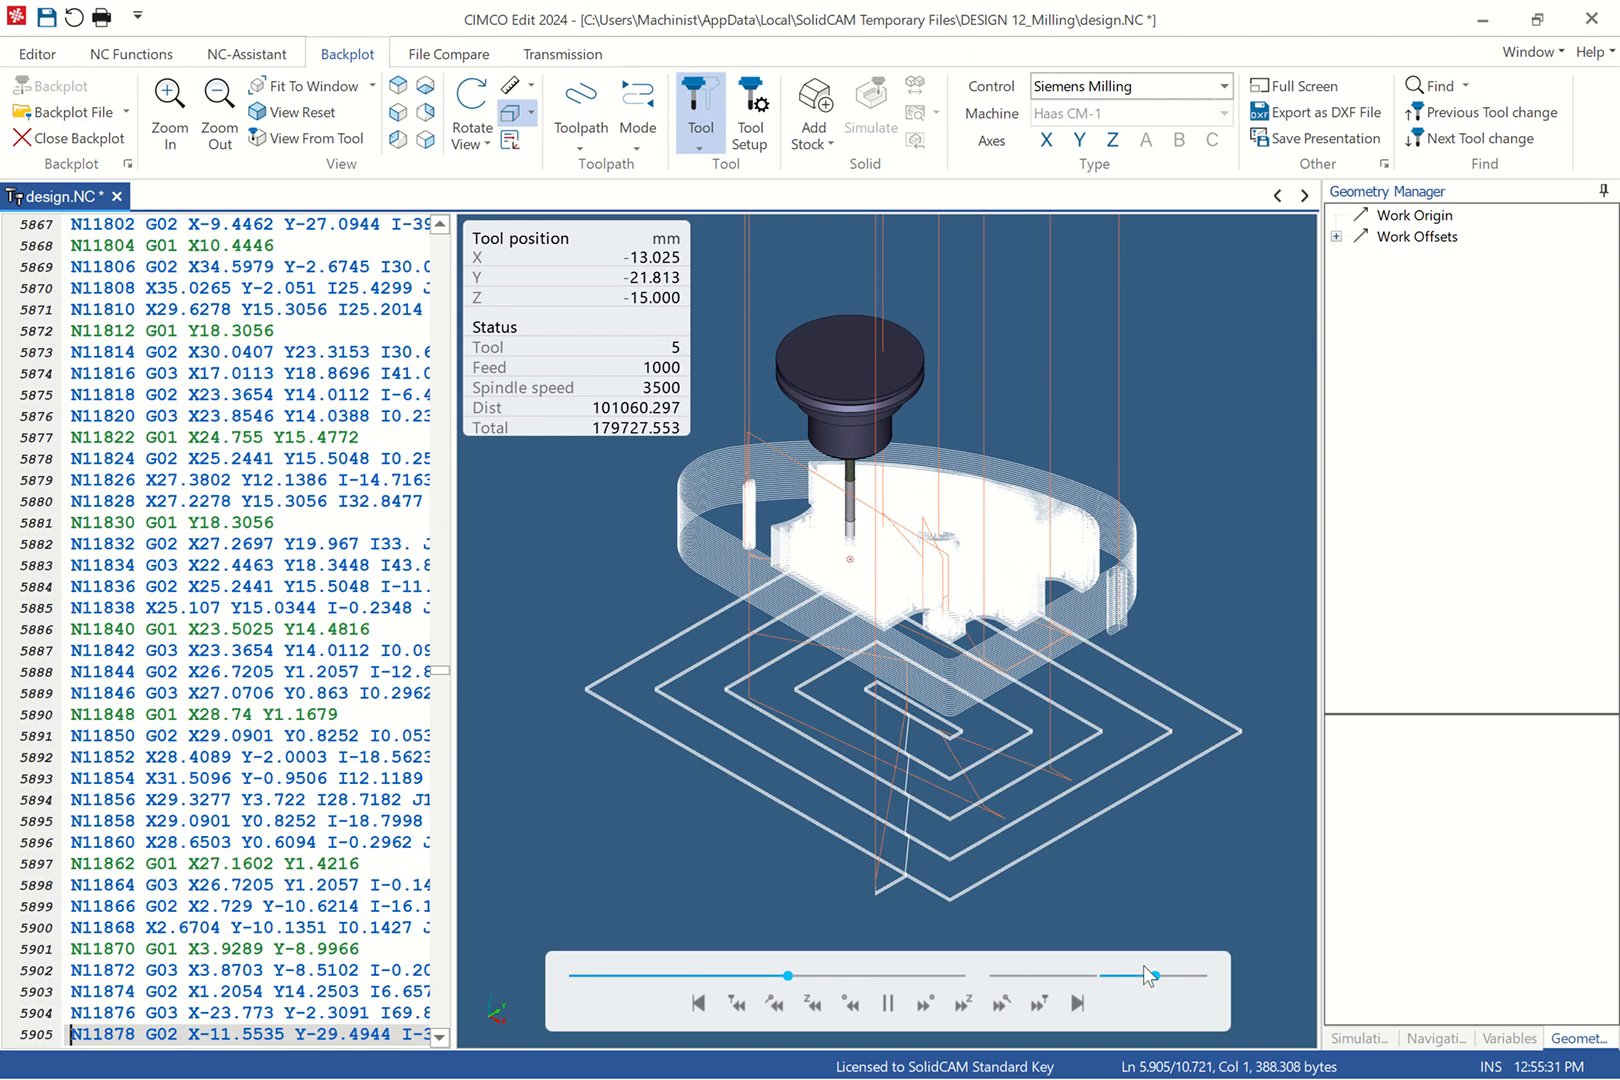
drag(1155, 975, 1230, 993)
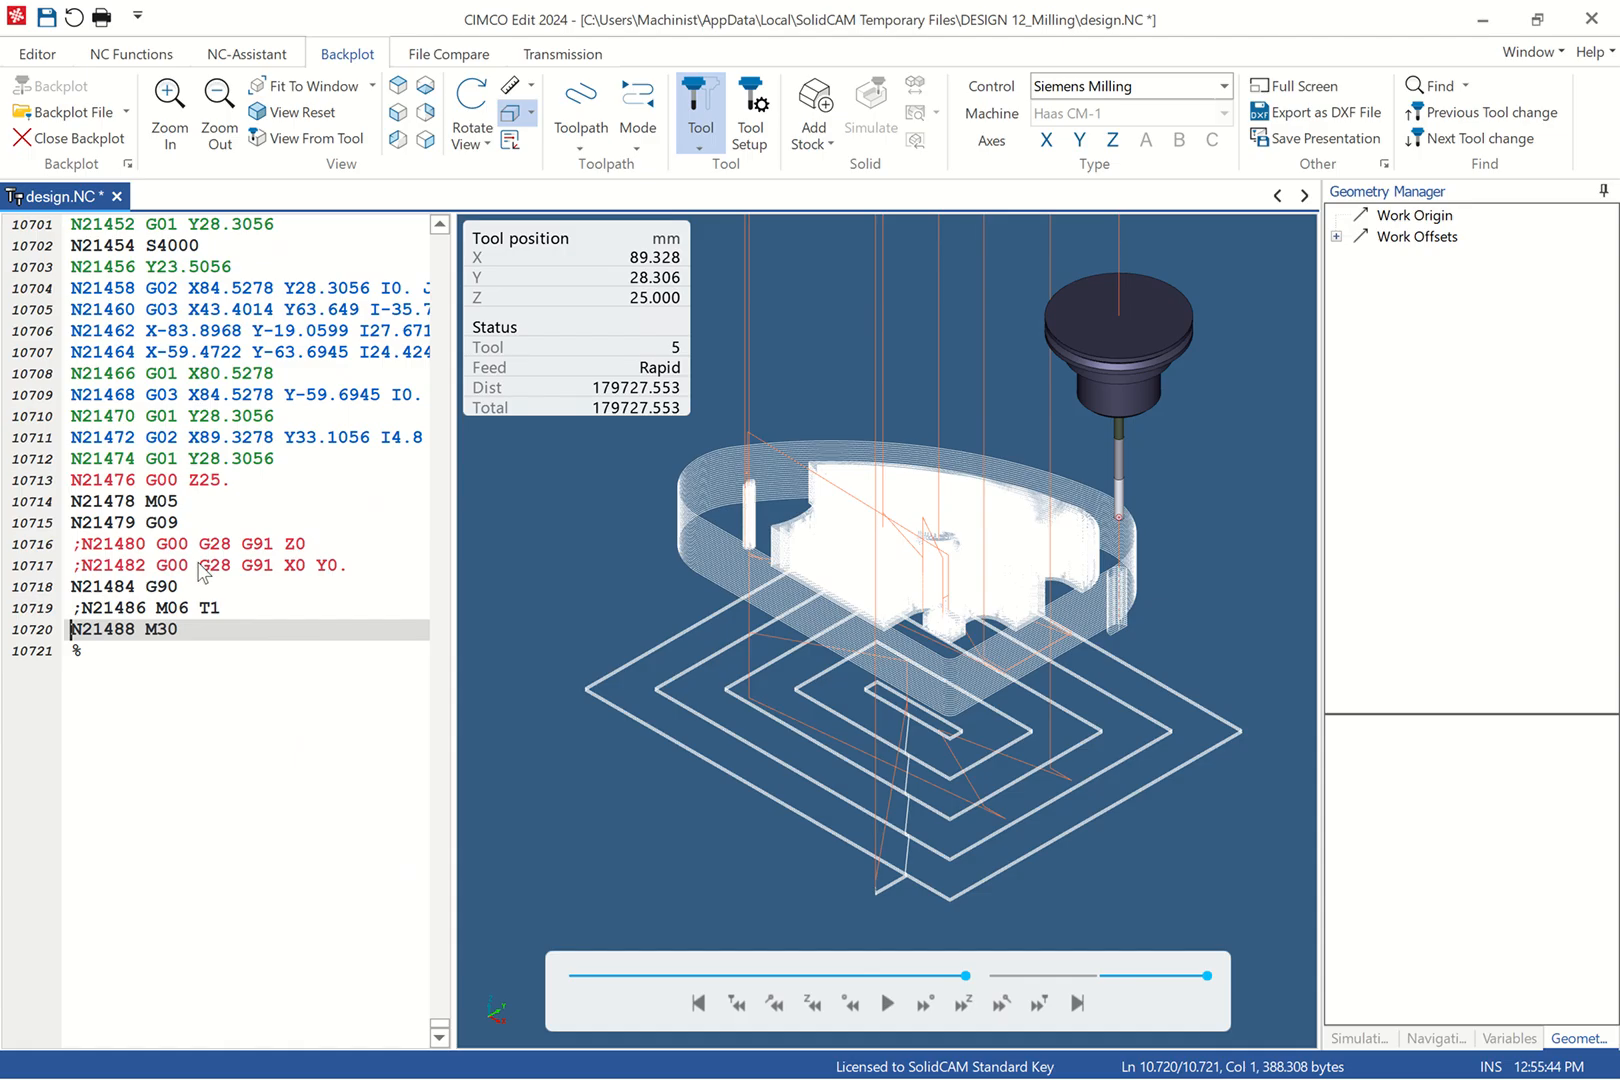
Step: Correct the code in end block N21479 to M09
click(154, 524)
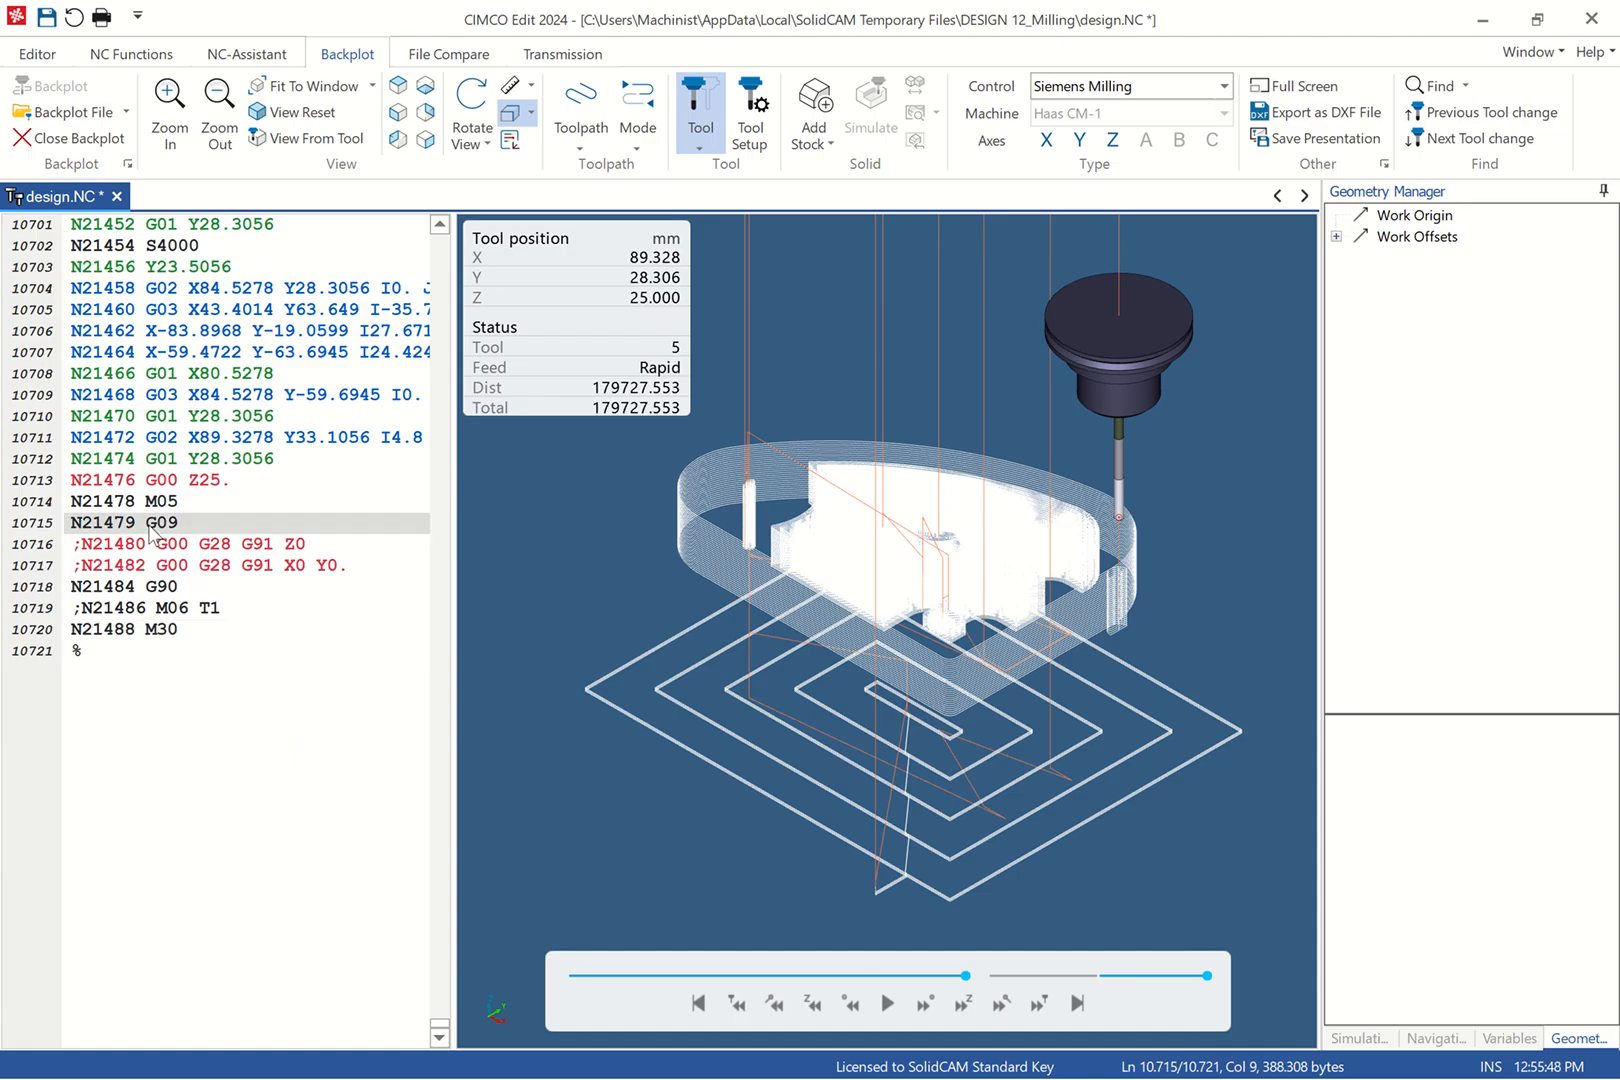
key(BackSpace)
text(Mm)
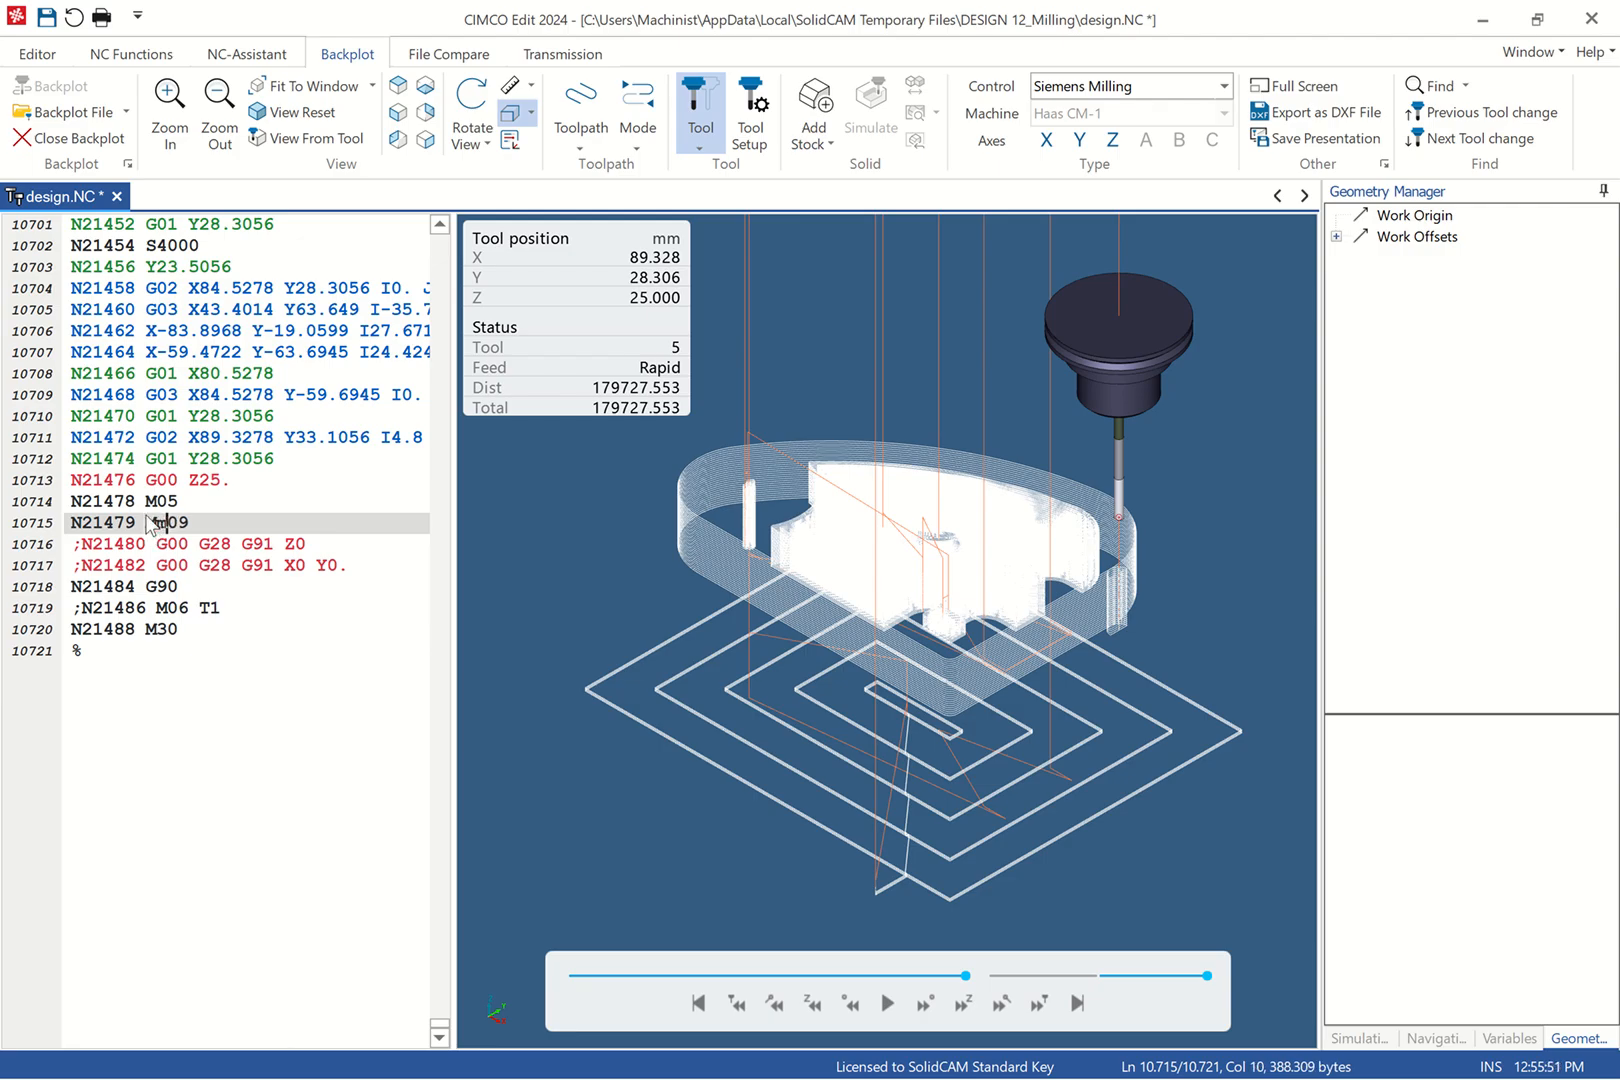
key(BackSpace)
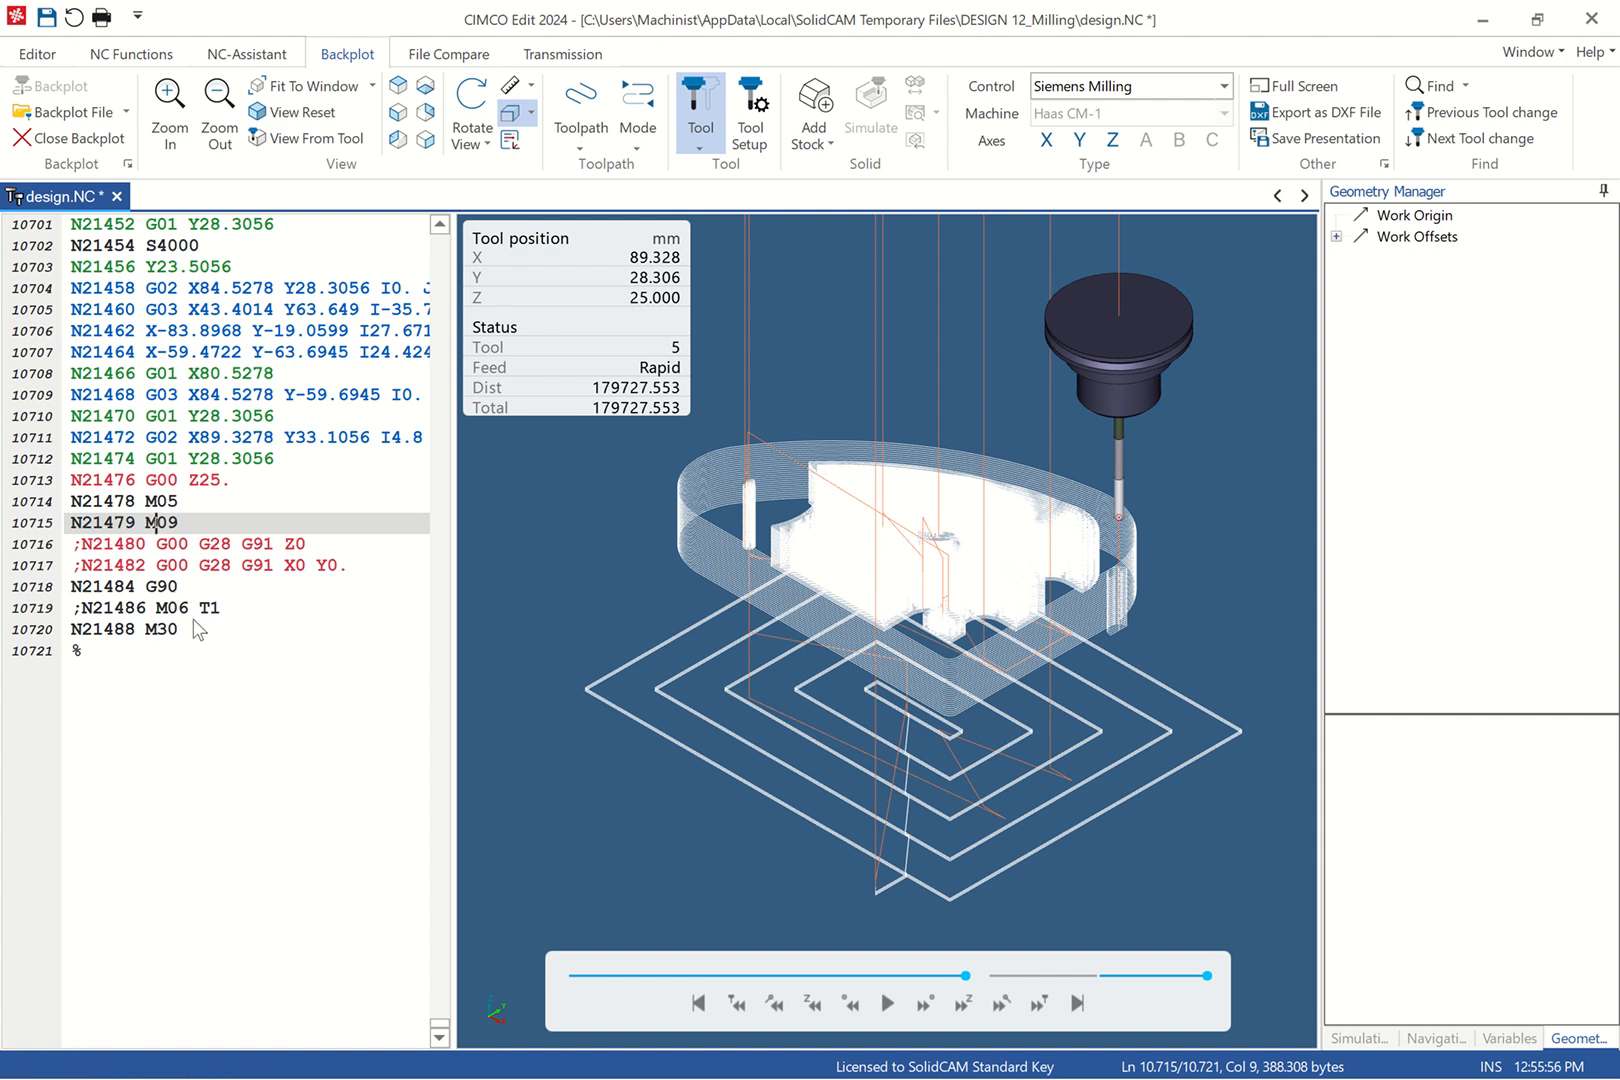
Step: Save a copy of the edited NC program under the name design as a Siemens Milling file (*.MPF;*.SPF)
scroll(238, 597, up, 10)
scroll(240, 600, up, 11)
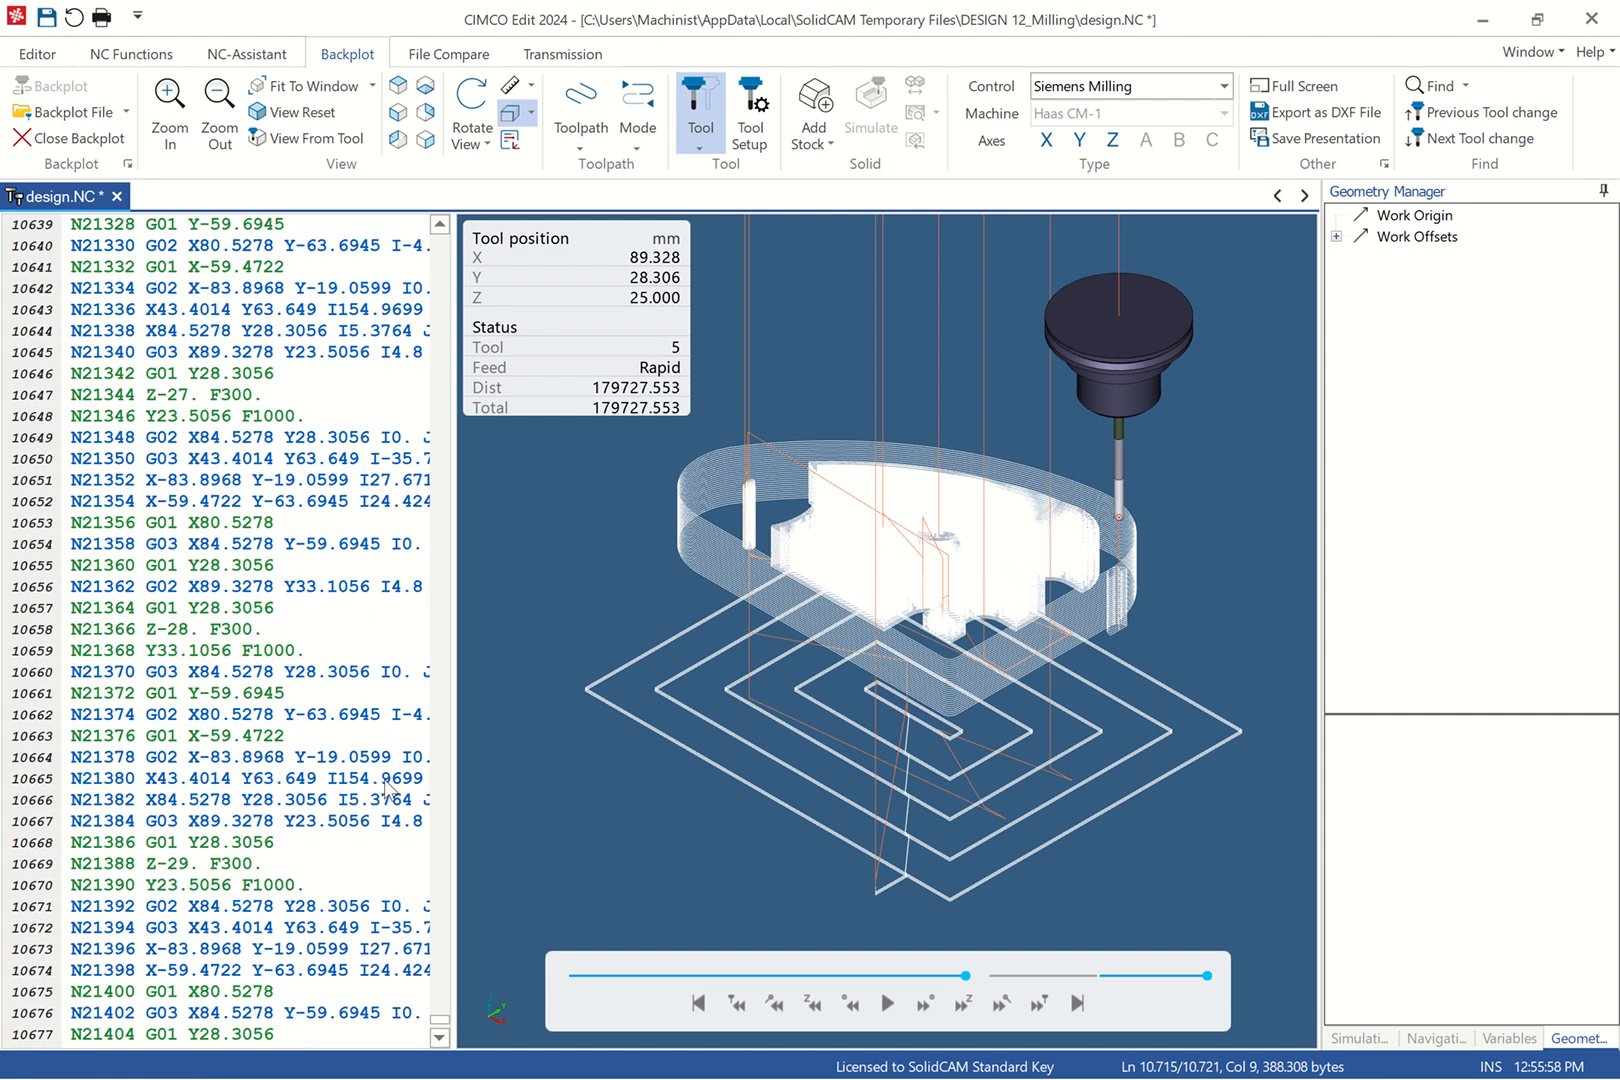
drag(440, 1022, 412, 236)
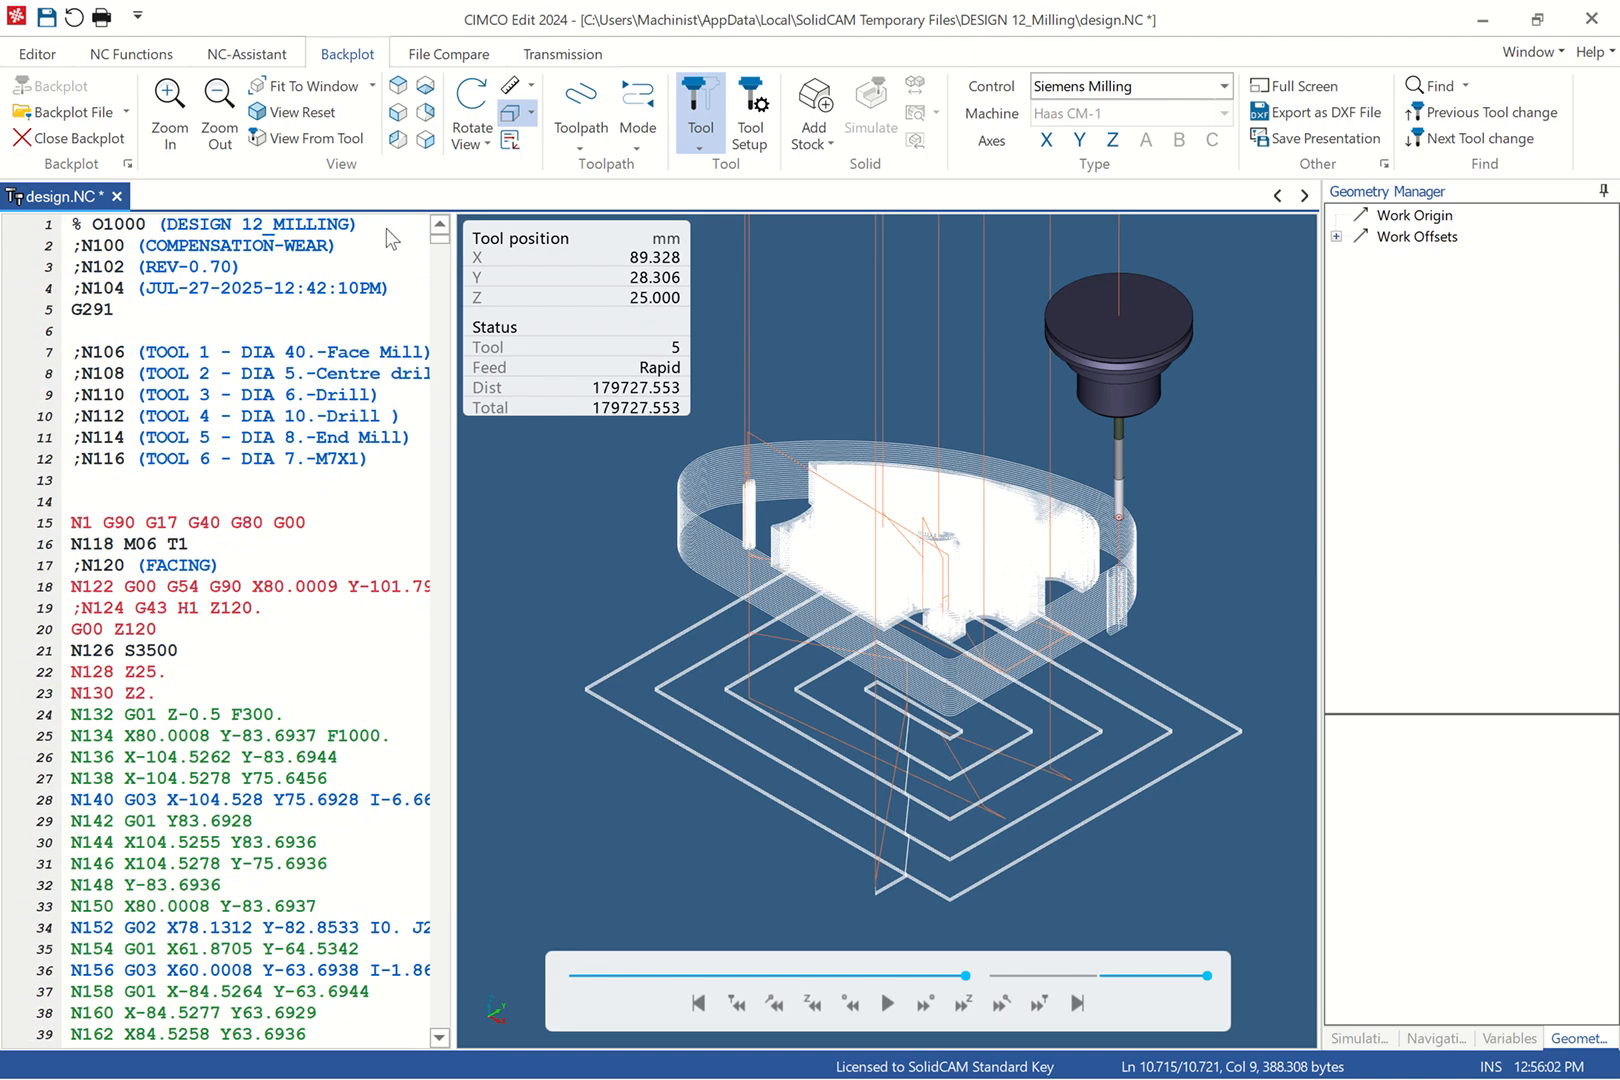
click(42, 57)
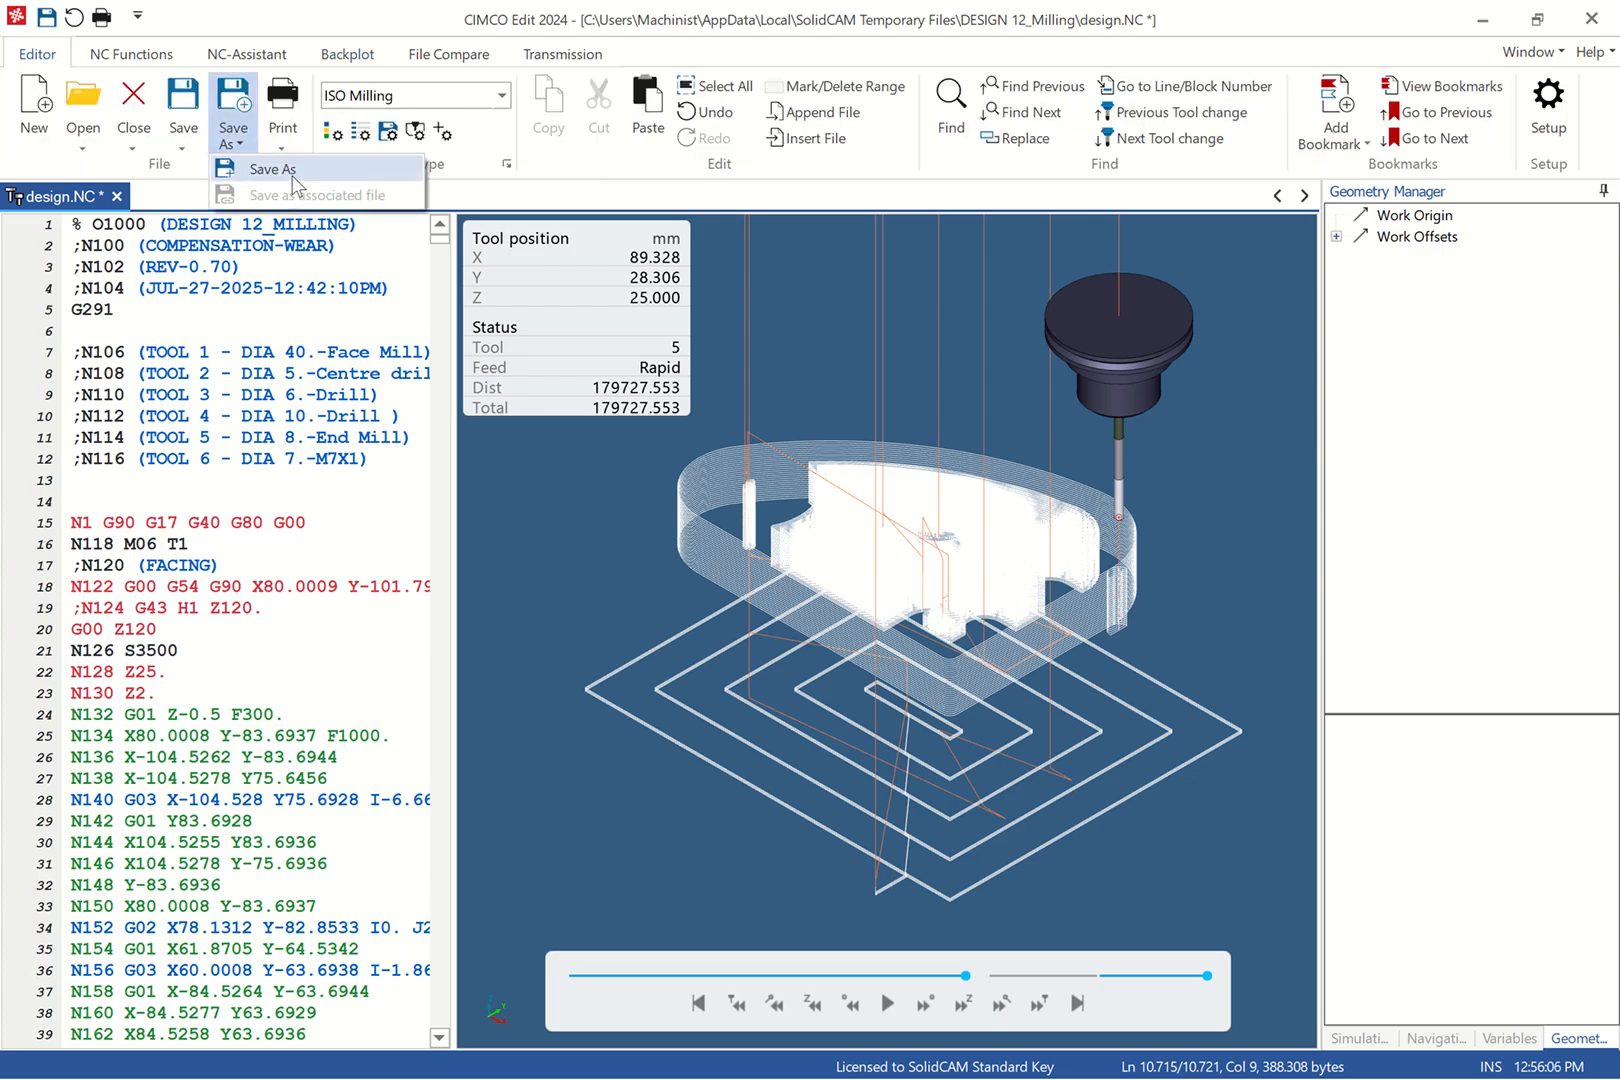
click(240, 140)
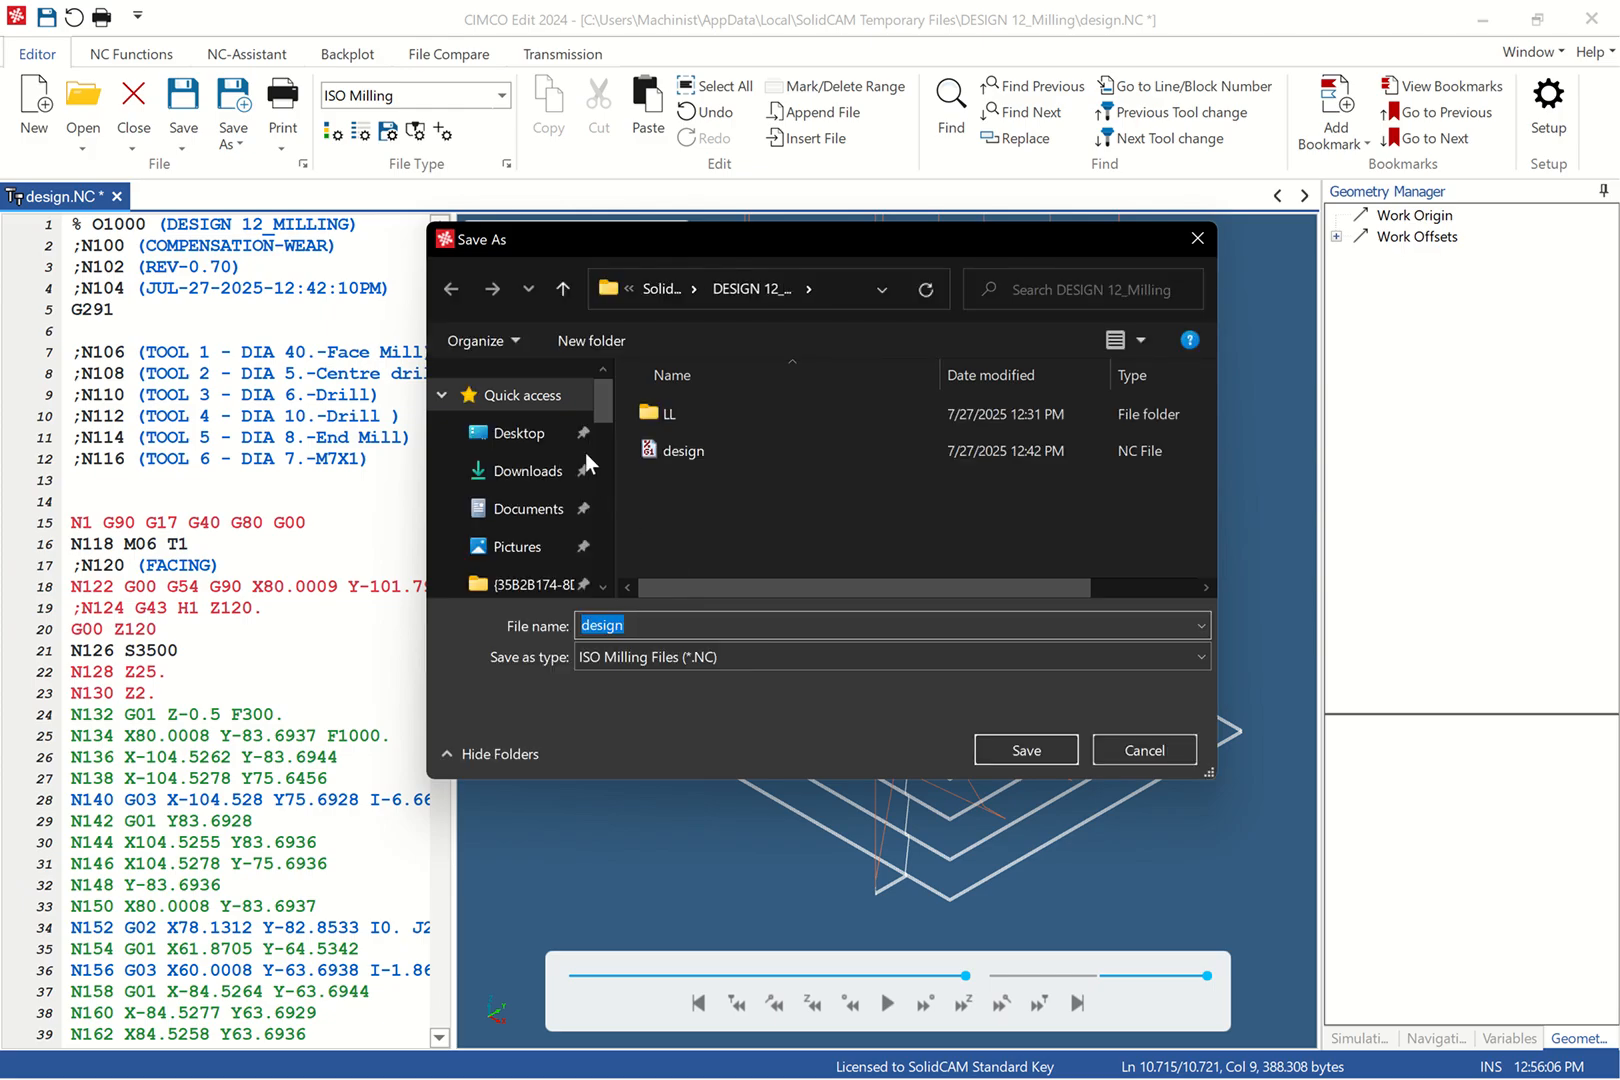
click(718, 652)
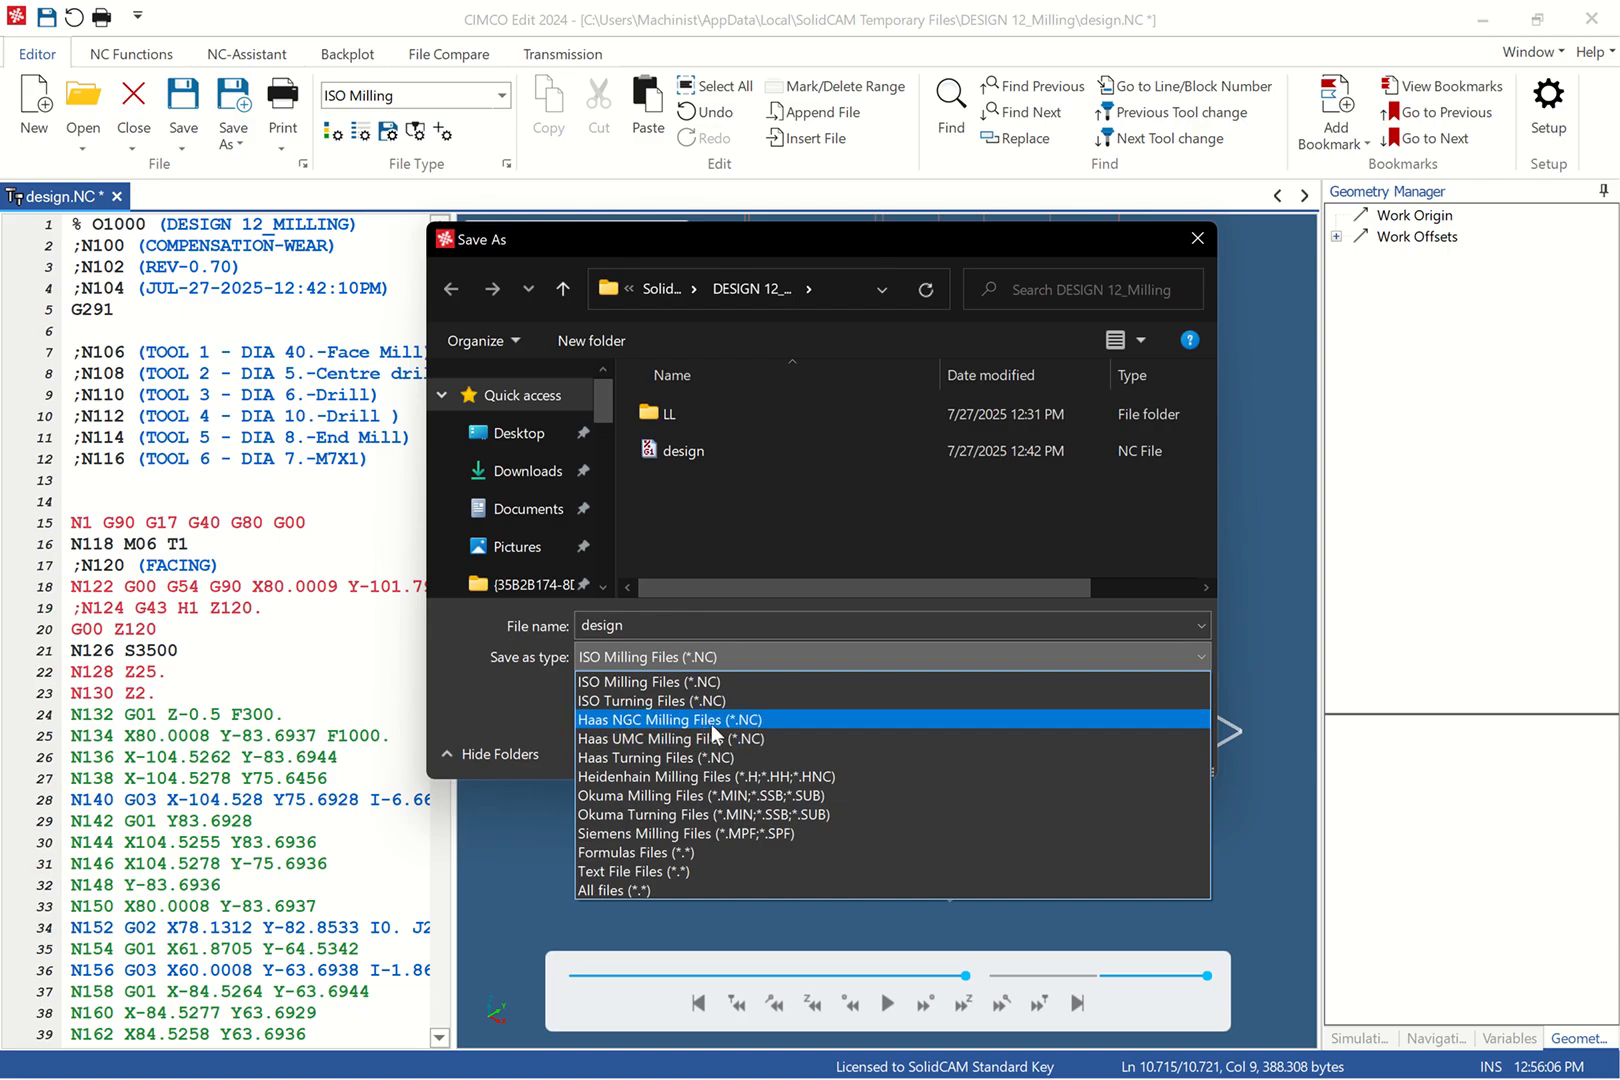
click(707, 830)
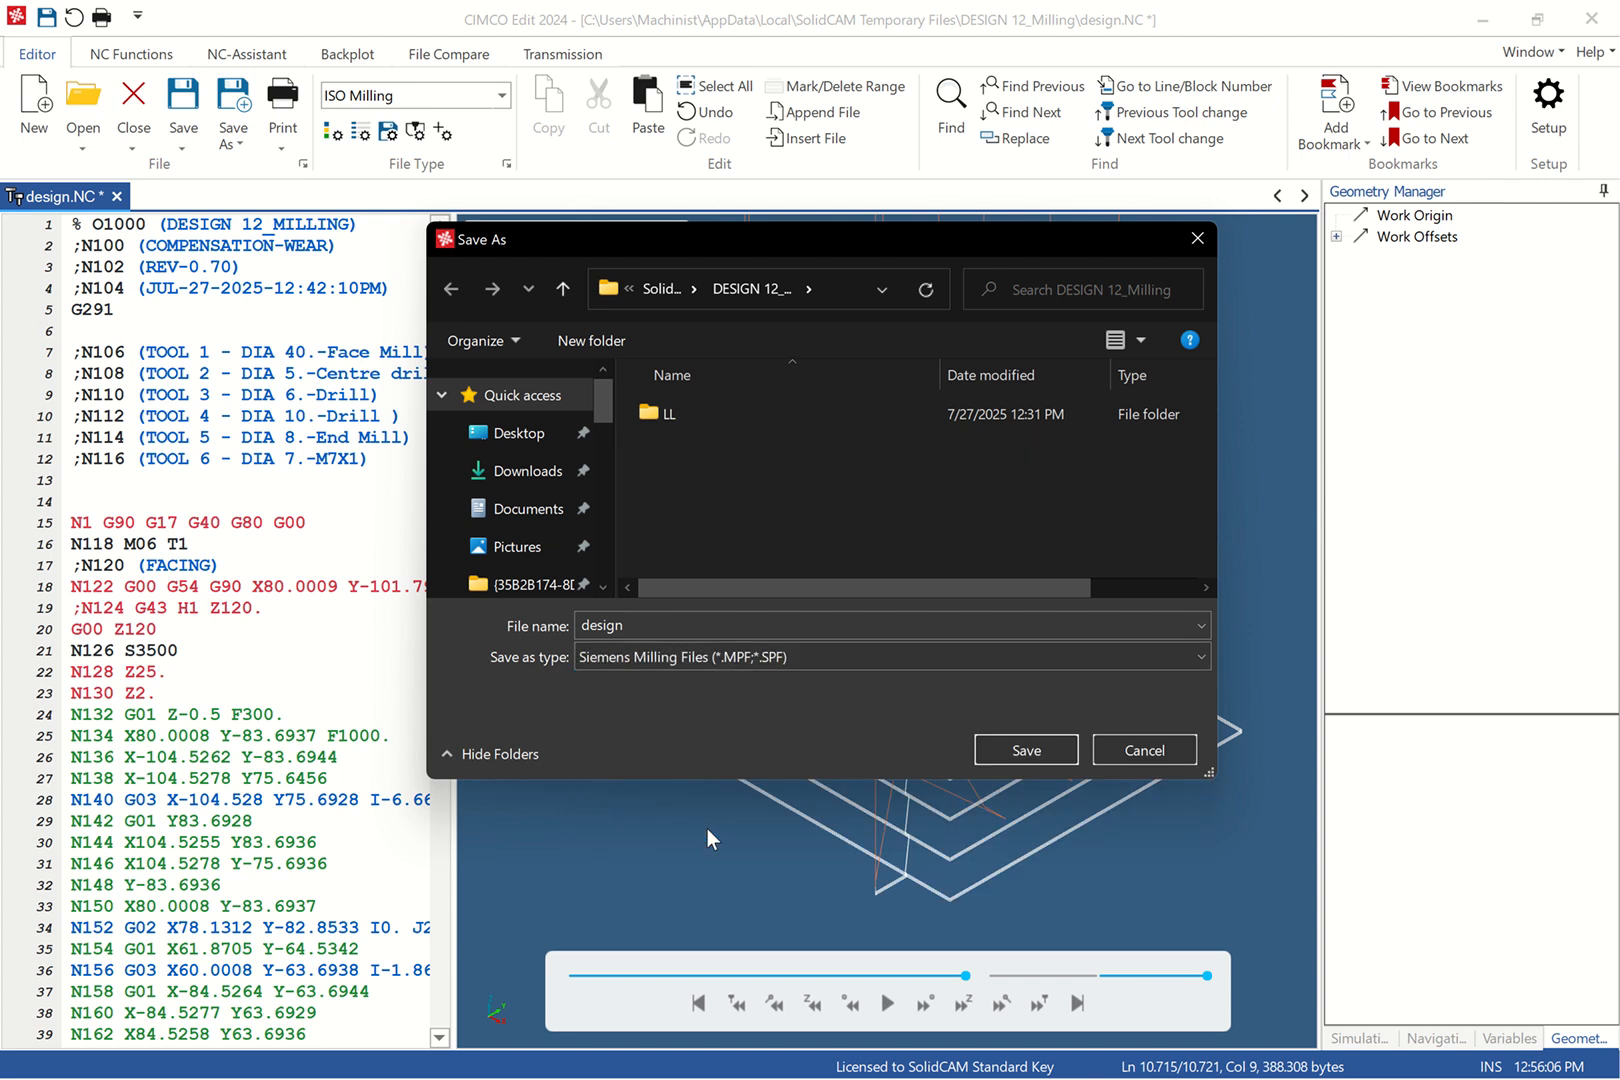
click(1014, 752)
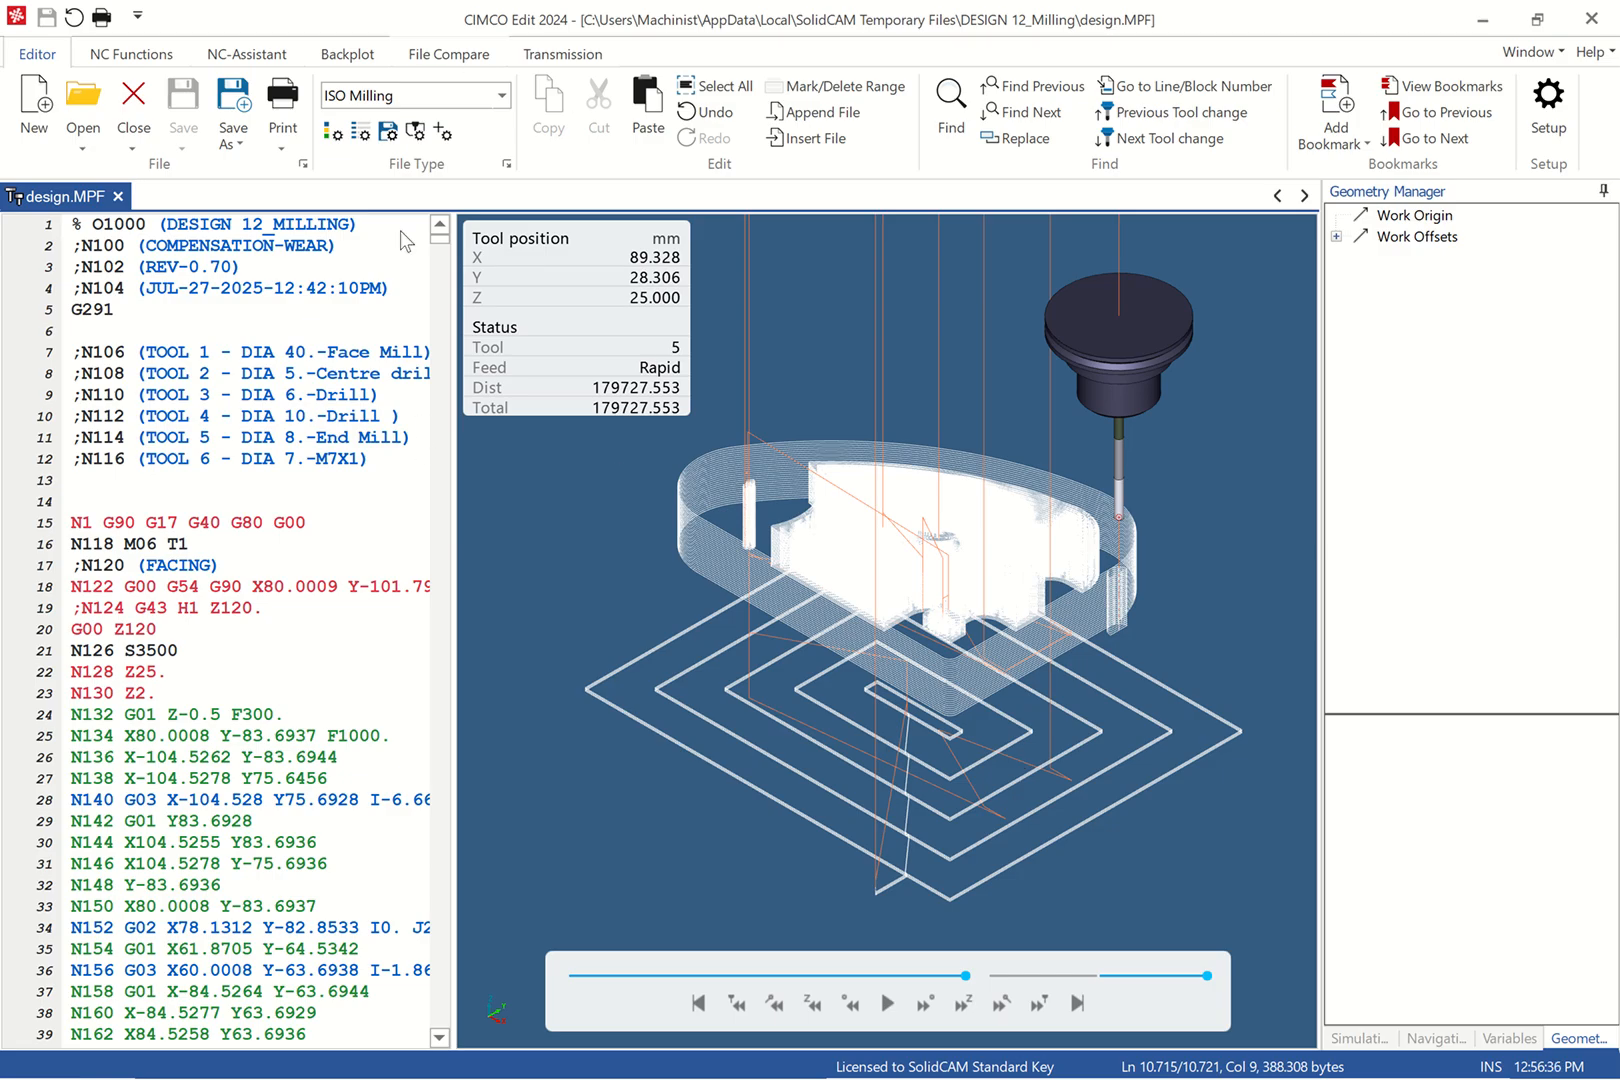
click(500, 96)
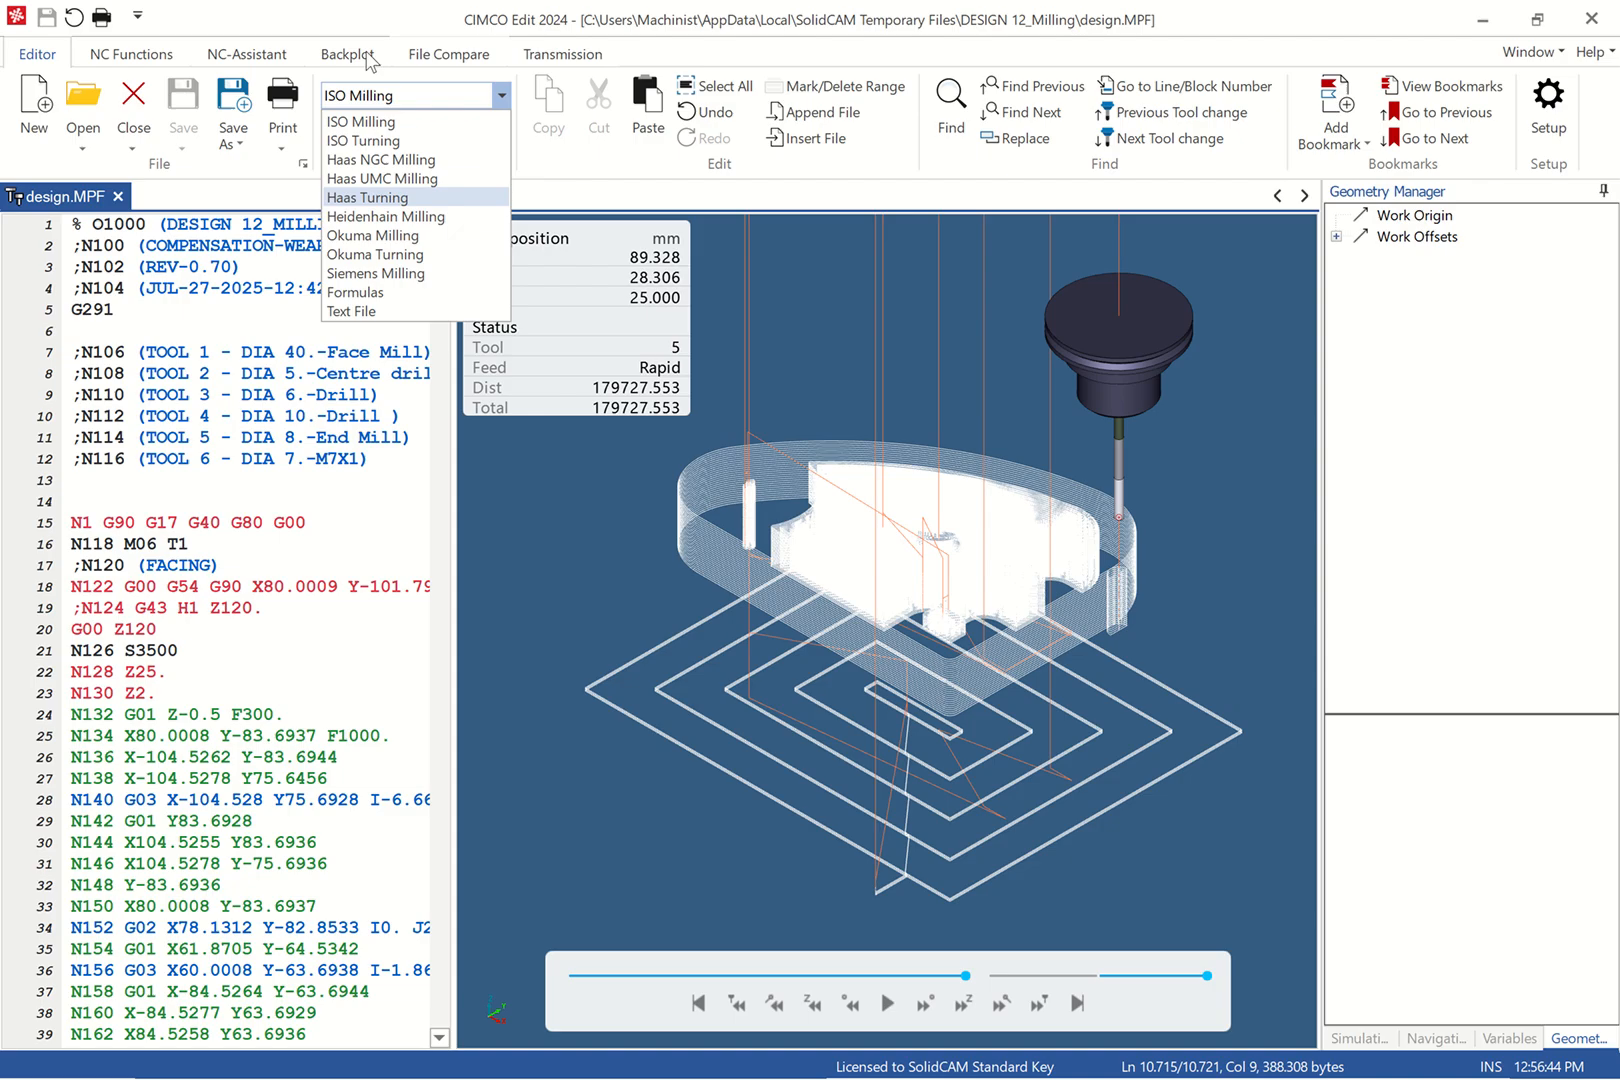
click(101, 58)
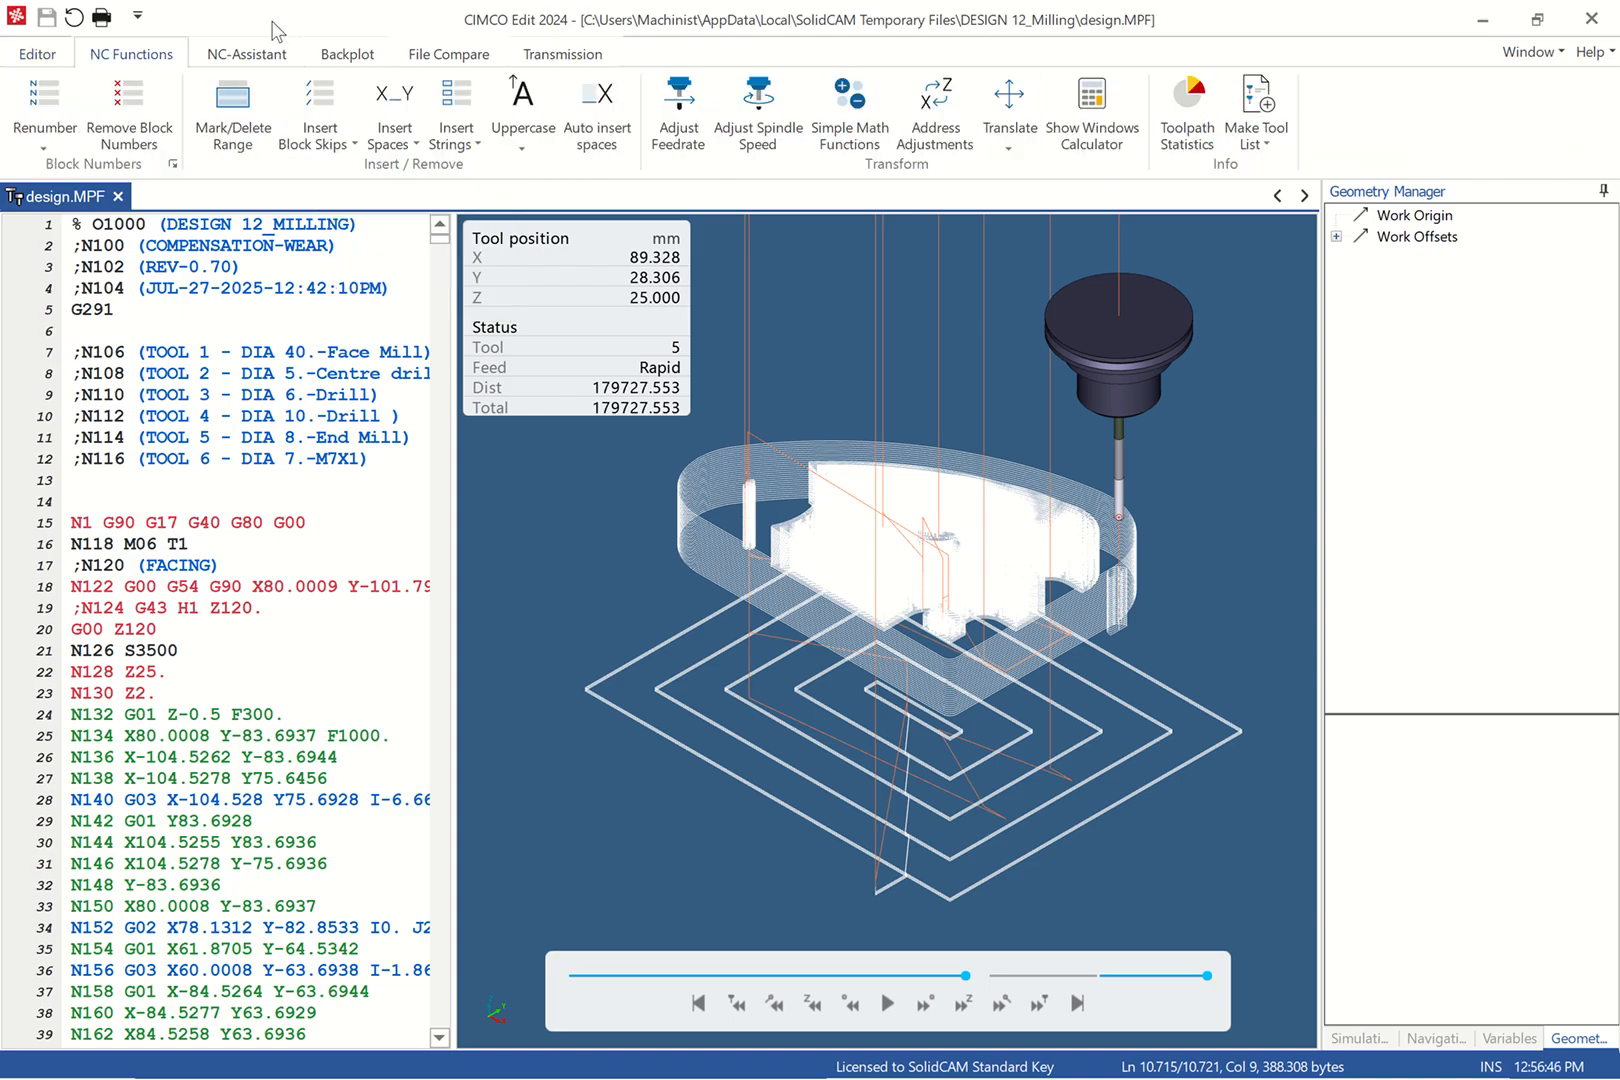
click(340, 55)
click(1224, 88)
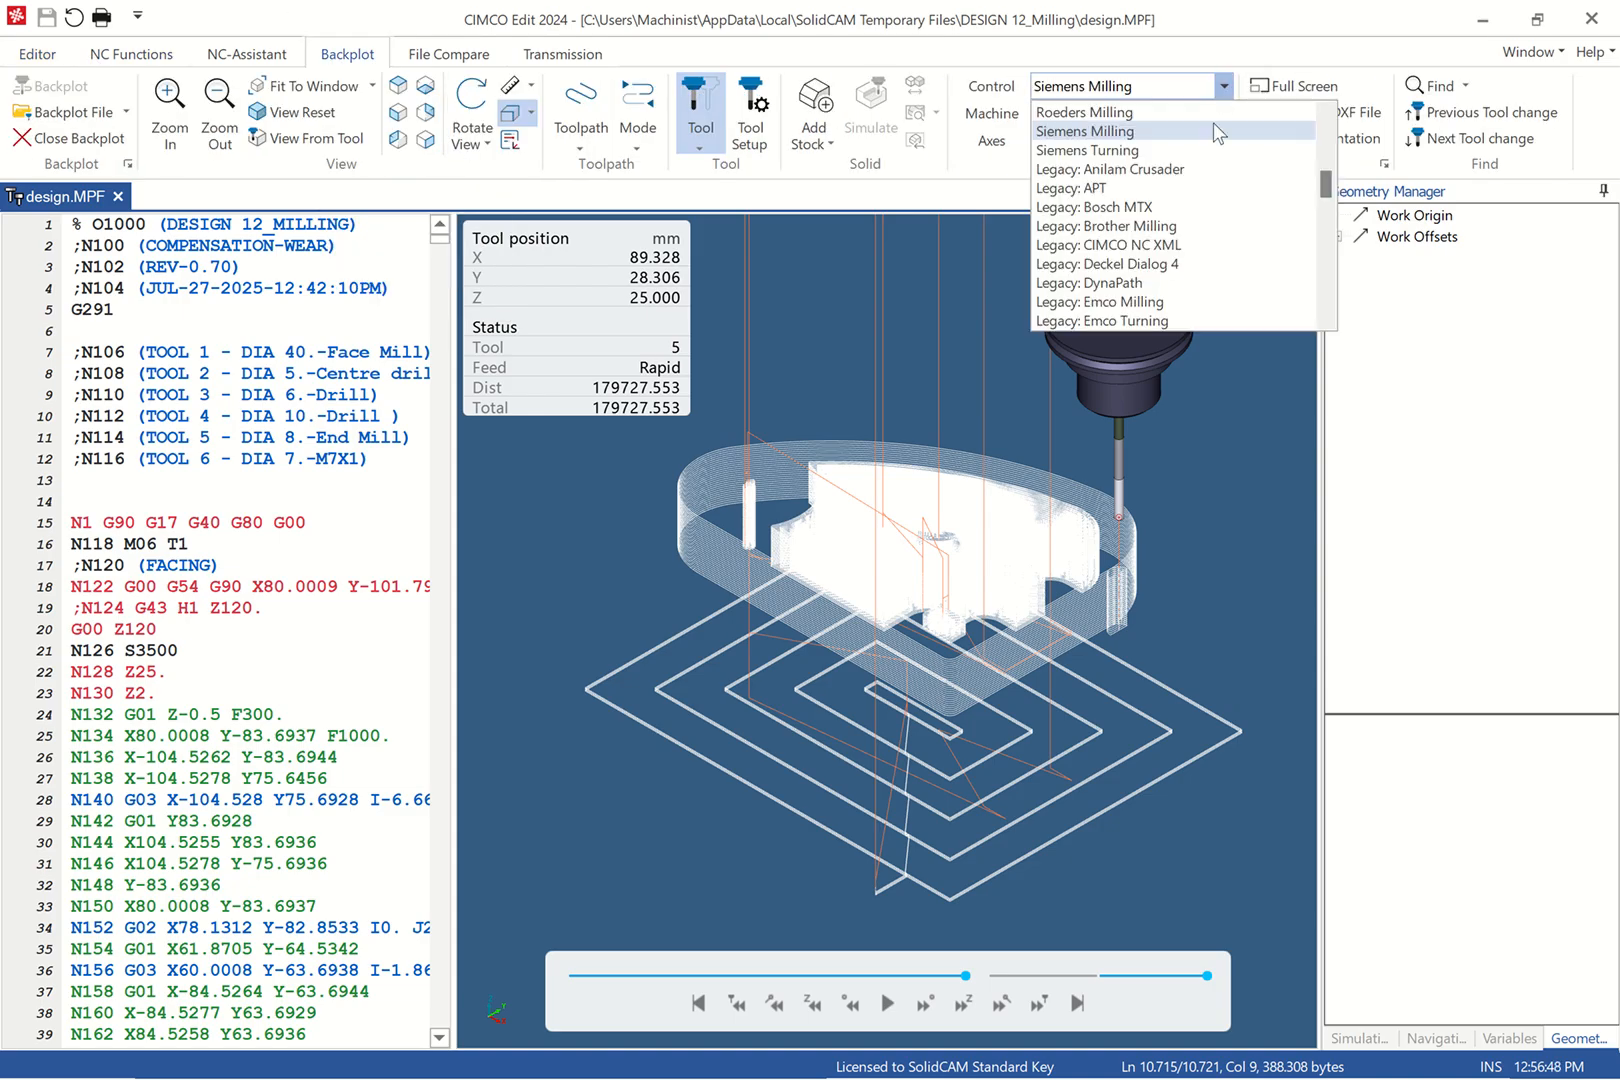
drag(1323, 190, 1340, 120)
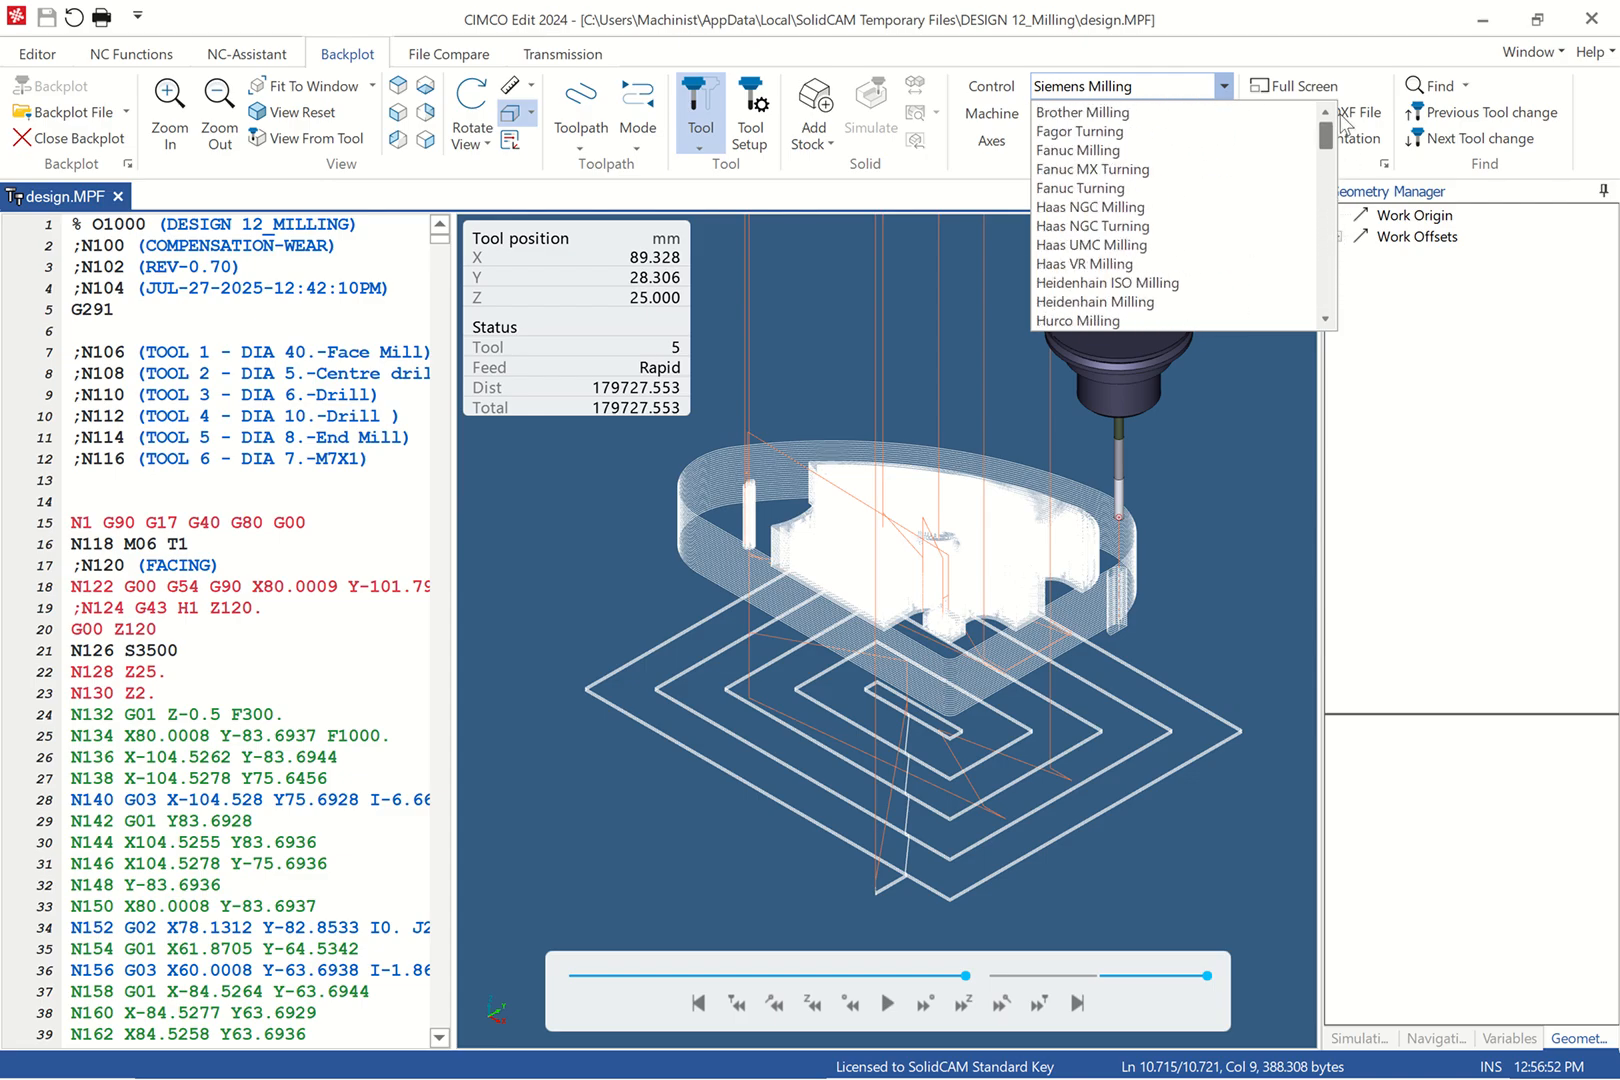
click(1237, 27)
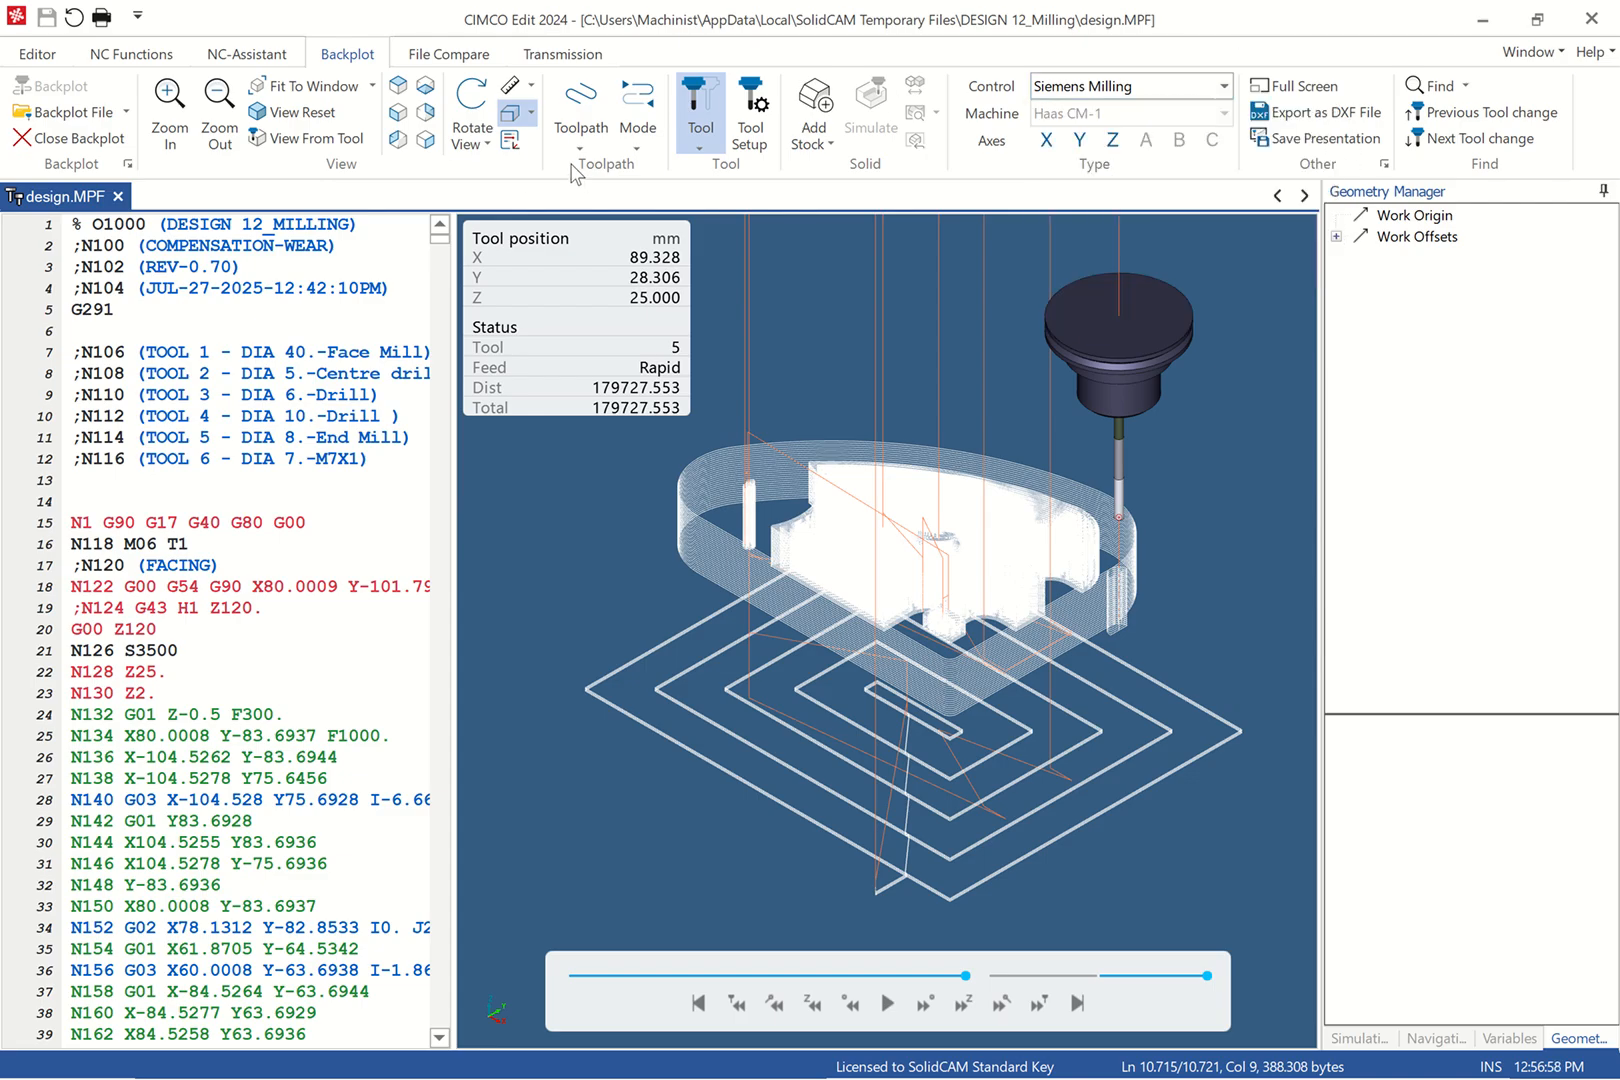